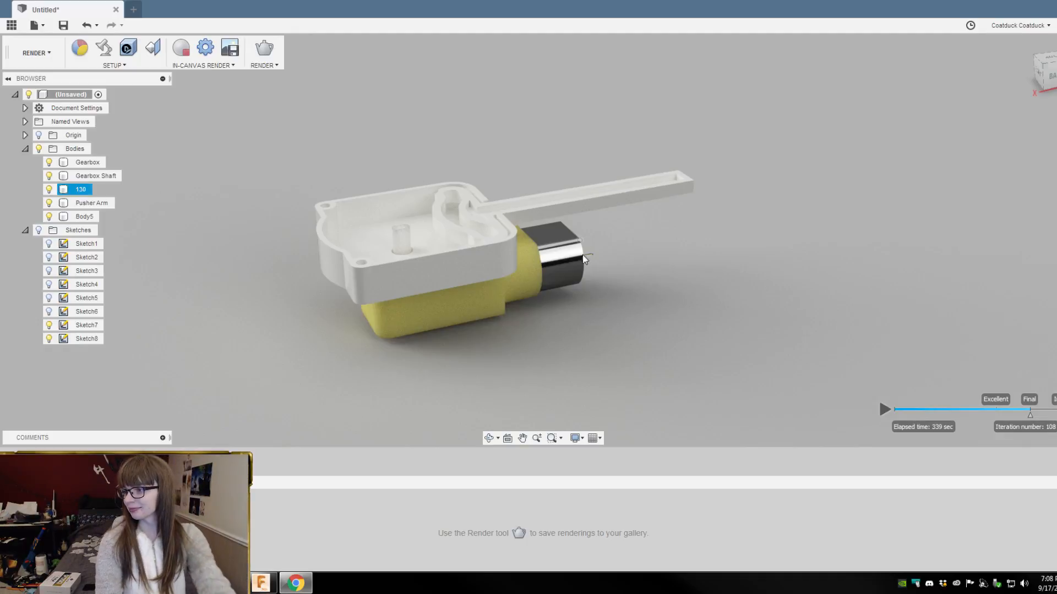
Step: Switch from the Render workspace to the Model workspace
{"action": "left_click", "coordinate": [35, 53]}
{"action": "left_click", "coordinate": [38, 81]}
{"action": "scroll", "coordinate": [372, 345], "scroll_direction": "up", "scroll_amount": 4}
{"action": "scroll", "coordinate": [613, 440], "scroll_direction": "down", "scroll_amount": 3}
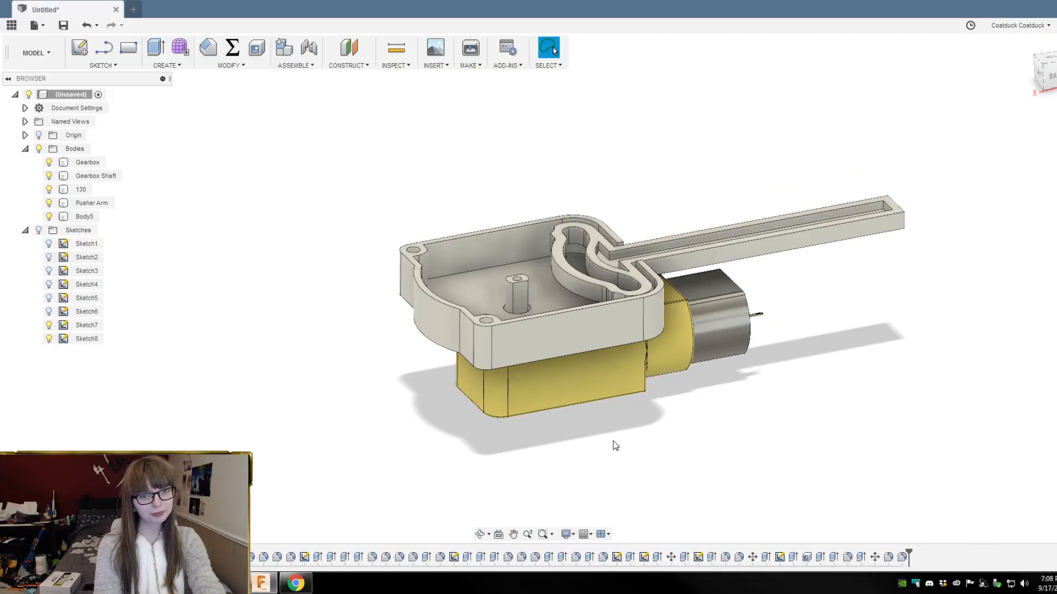
{"action": "scroll", "coordinate": [773, 364], "scroll_direction": "up", "scroll_amount": 2}
{"action": "mouse_move", "coordinate": [793, 358]}
{"action": "middle_mouse_down", "text": "shift"}
{"action": "mouse_move", "coordinate": [682, 340]}
{"action": "mouse_move", "coordinate": [804, 372]}
{"action": "middle_mouse_up", "text": "shift"}
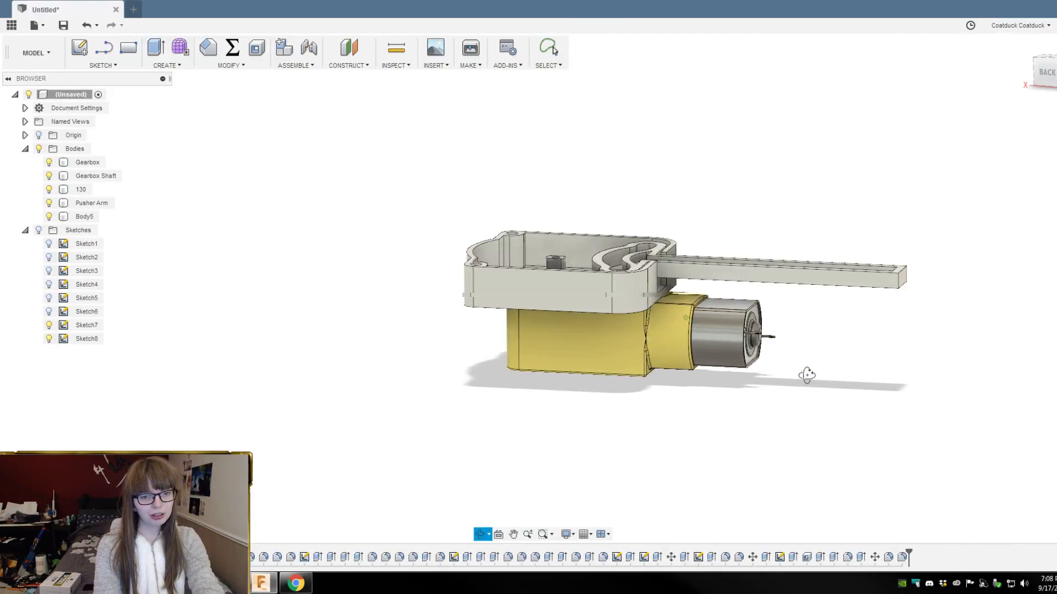
Step: Hide the Body5, Pusher Arm, Gearbox Shaft and Gearbox bodies so only the 130 motor is shown
{"action": "left_click", "coordinate": [49, 216]}
{"action": "left_click", "coordinate": [49, 203]}
{"action": "middle_click_drag", "start_coordinate": [448, 354], "coordinate": [139, 170], "text": "shift"}
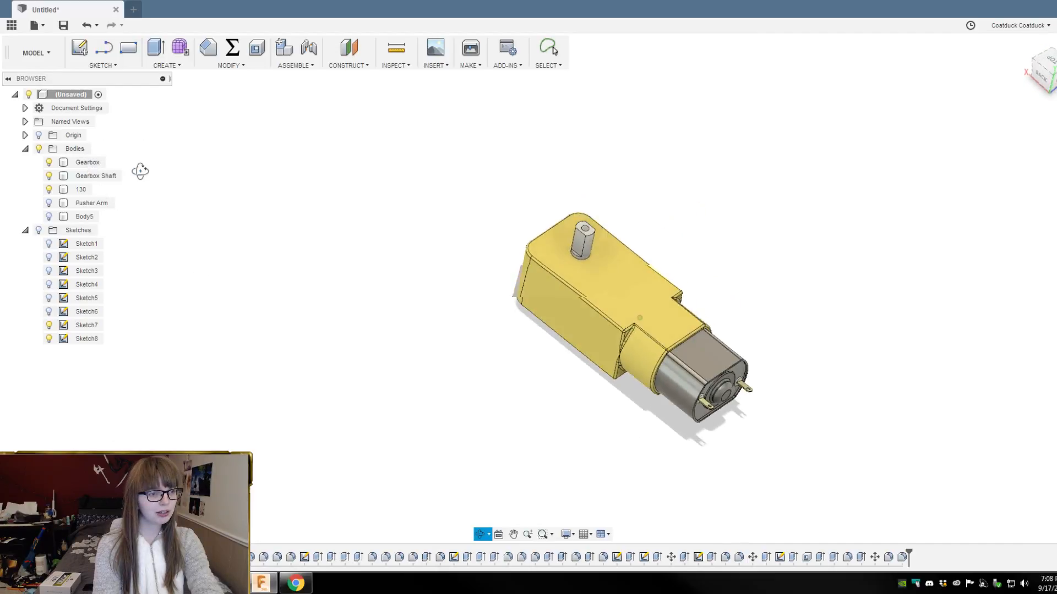
{"action": "left_click", "coordinate": [49, 176]}
{"action": "left_click", "coordinate": [49, 161]}
{"action": "scroll", "coordinate": [550, 385], "scroll_direction": "up", "scroll_amount": 3}
{"action": "middle_click_drag", "start_coordinate": [583, 432], "coordinate": [589, 455], "text": "shift"}
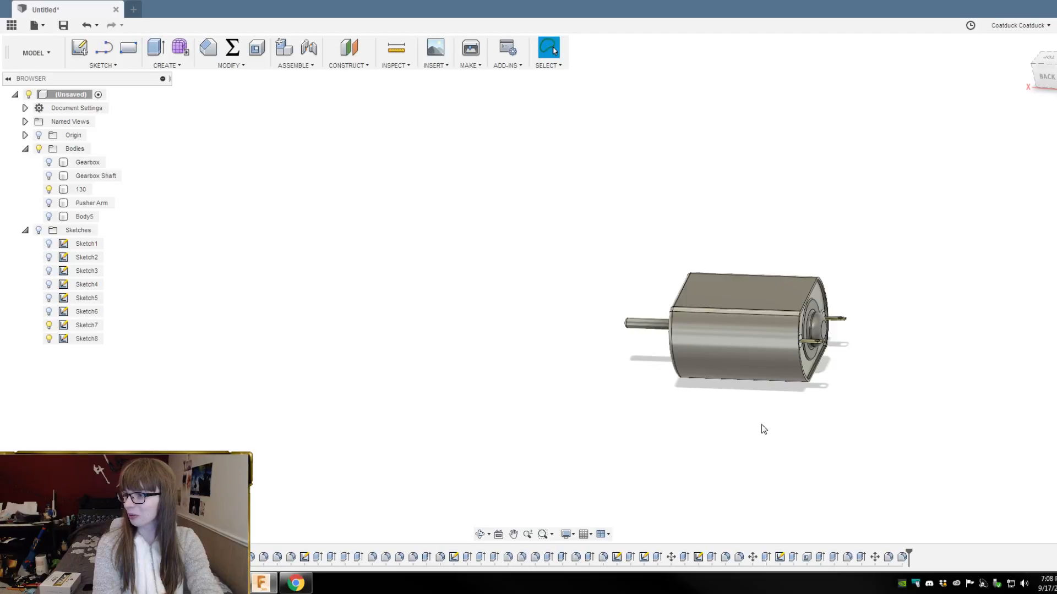
Step: Examine the 130 motor's casing and its shaft end from several angles
{"action": "scroll", "coordinate": [897, 445], "scroll_direction": "up", "scroll_amount": 3}
{"action": "scroll", "coordinate": [785, 330], "scroll_direction": "up", "scroll_amount": 2}
{"action": "middle_click_drag", "start_coordinate": [786, 331], "coordinate": [823, 382], "text": "shift"}
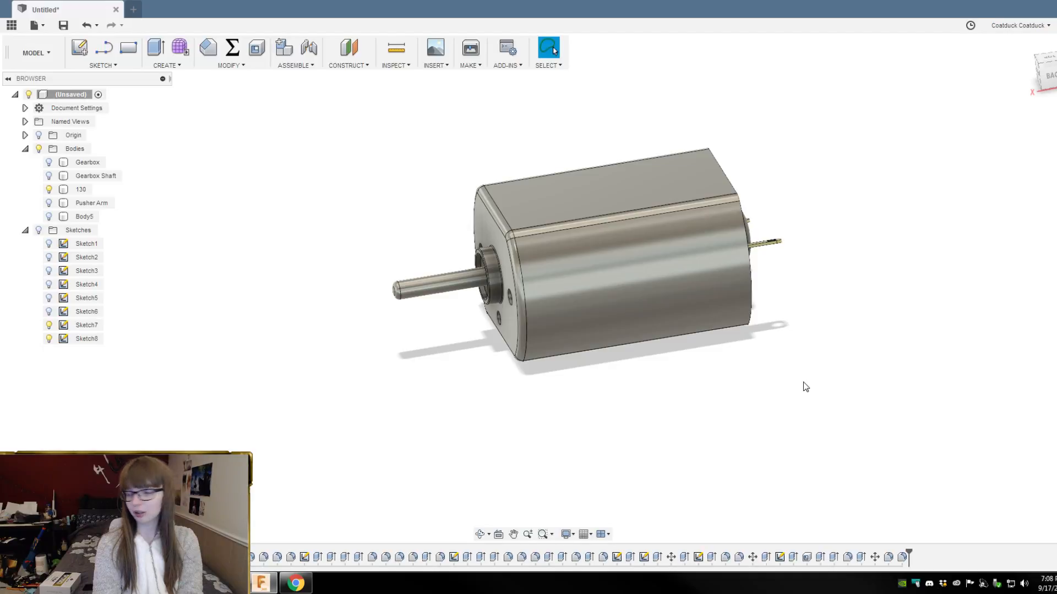
{"action": "mouse_move", "coordinate": [806, 386]}
{"action": "middle_mouse_down", "text": "shift"}
{"action": "mouse_move", "coordinate": [800, 371]}
{"action": "mouse_move", "coordinate": [844, 358]}
{"action": "mouse_move", "coordinate": [817, 371]}
{"action": "middle_mouse_up", "text": "shift"}
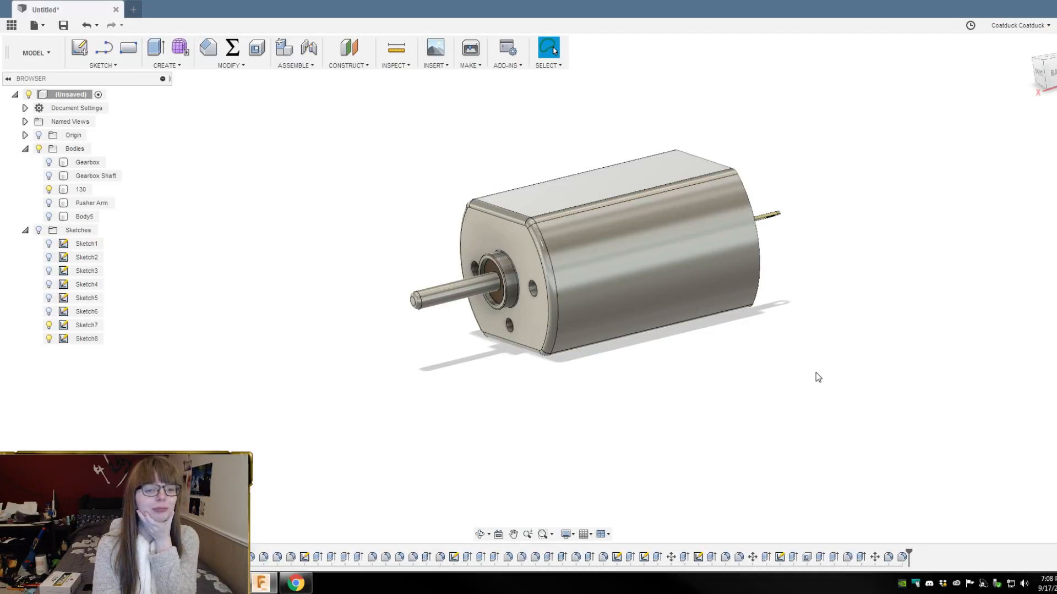
{"action": "middle_click_drag", "start_coordinate": [816, 372], "coordinate": [674, 237], "text": "shift"}
{"action": "left_click", "coordinate": [464, 345]}
{"action": "middle_click_drag", "start_coordinate": [555, 431], "coordinate": [573, 410], "text": "shift"}
Step: Inspect the 130 motor's rear end cap, its two terminals and the length of the casing
{"action": "middle_click_drag", "start_coordinate": [633, 185], "coordinate": [787, 270], "text": "shift"}
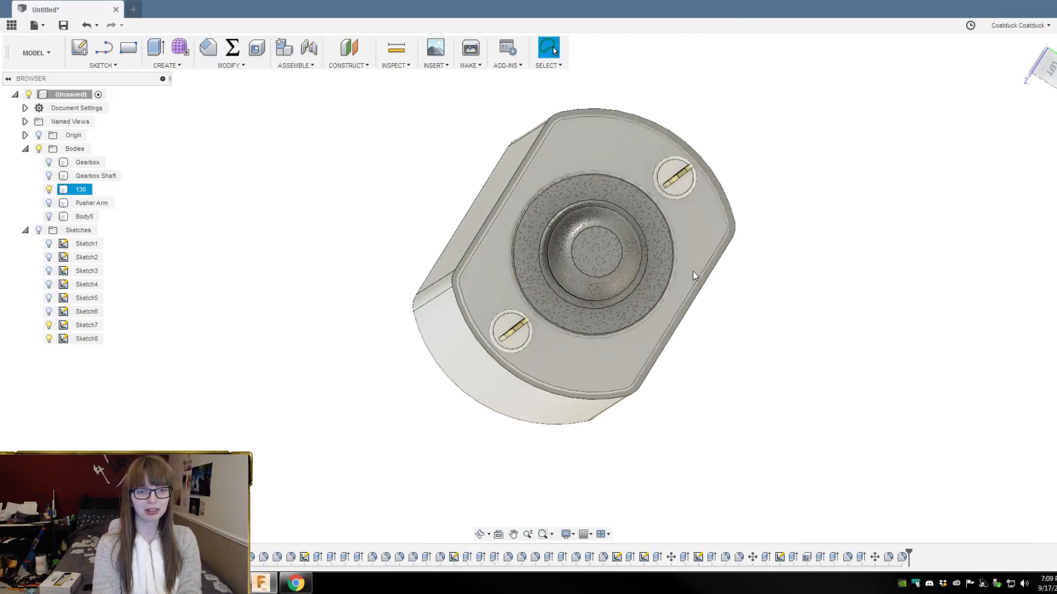
{"action": "middle_click_drag", "start_coordinate": [682, 184], "coordinate": [771, 287], "text": "shift"}
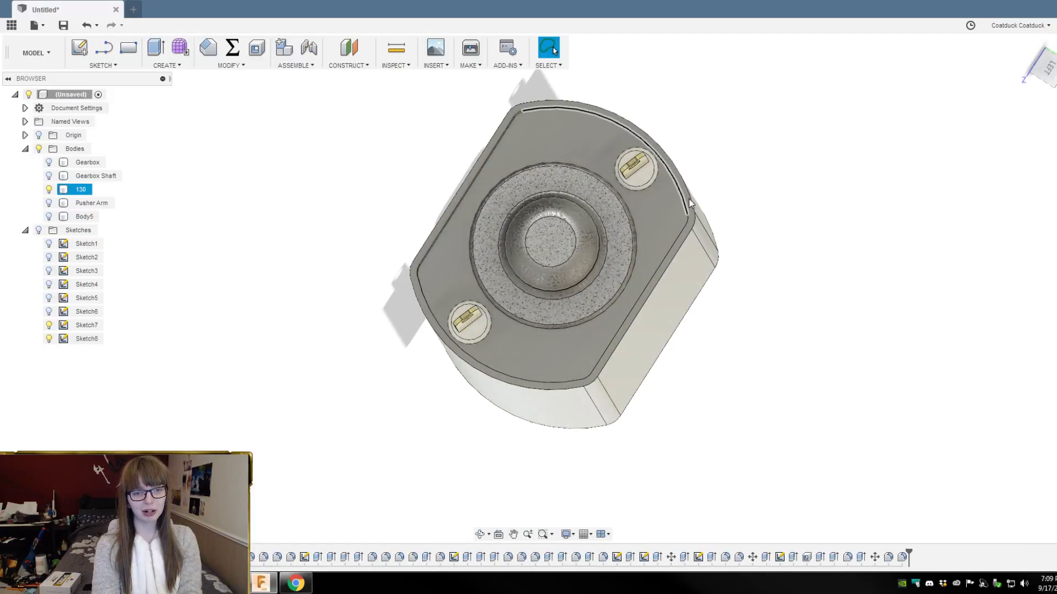
{"action": "scroll", "coordinate": [636, 169], "scroll_direction": "up", "scroll_amount": 3}
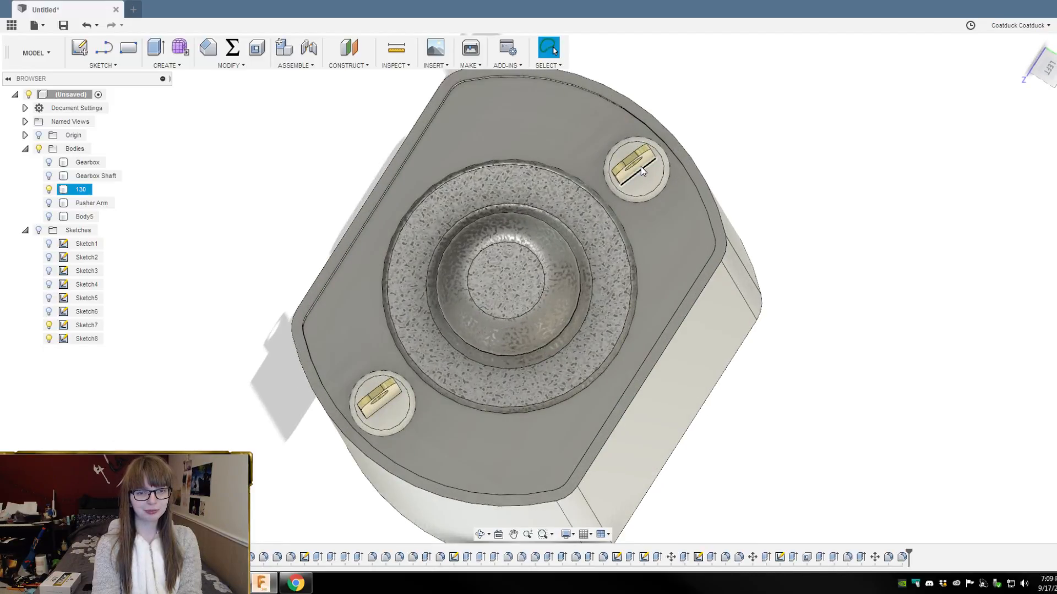
{"action": "scroll", "coordinate": [640, 166], "scroll_direction": "up", "scroll_amount": 2}
{"action": "left_click", "coordinate": [643, 160]}
{"action": "scroll", "coordinate": [643, 161], "scroll_direction": "down", "scroll_amount": 5}
{"action": "middle_click_drag", "start_coordinate": [777, 137], "coordinate": [814, 163], "text": "shift"}
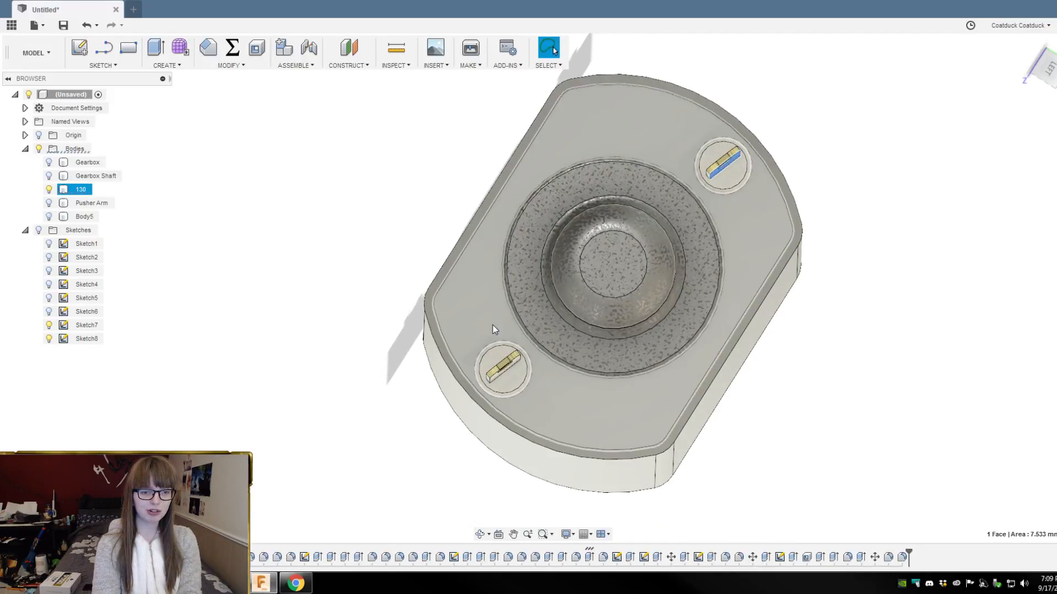
{"action": "mouse_move", "coordinate": [835, 345]}
{"action": "middle_mouse_down", "text": "shift"}
{"action": "mouse_move", "coordinate": [837, 309]}
{"action": "mouse_move", "coordinate": [832, 361]}
{"action": "middle_mouse_up", "text": "shift"}
{"action": "middle_click_drag", "start_coordinate": [804, 251], "coordinate": [831, 258], "text": "shift"}
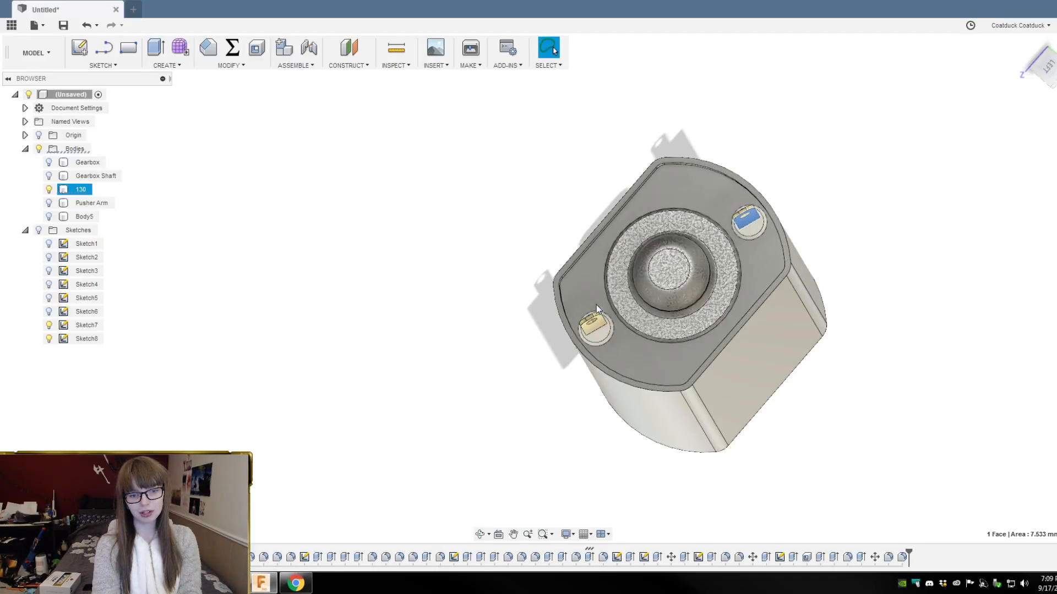
{"action": "middle_click_drag", "start_coordinate": [583, 285], "coordinate": [512, 363], "text": "shift"}
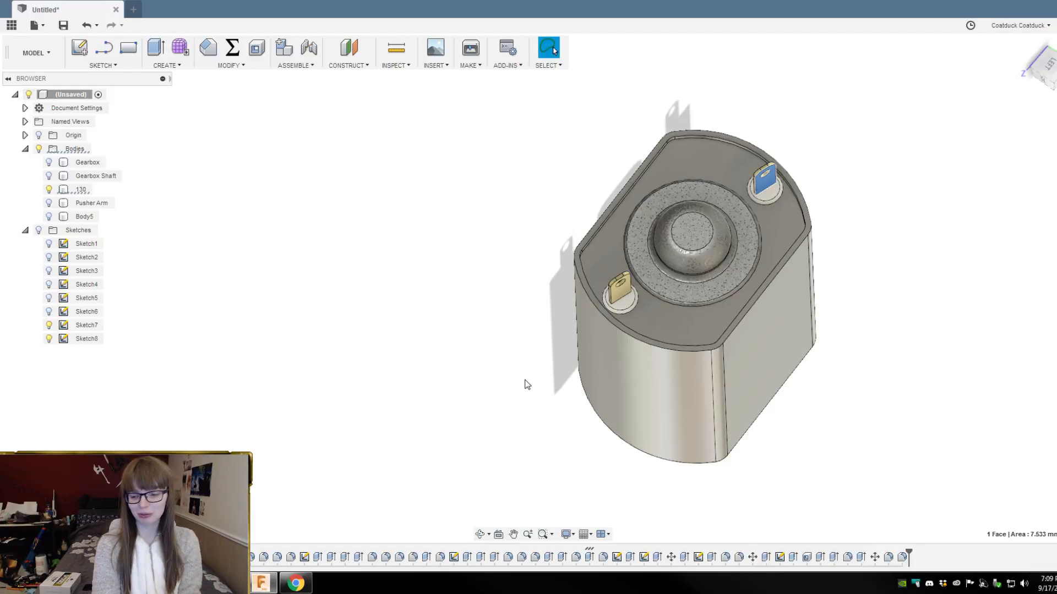
{"action": "middle_click_drag", "start_coordinate": [531, 341], "coordinate": [515, 325], "text": "shift"}
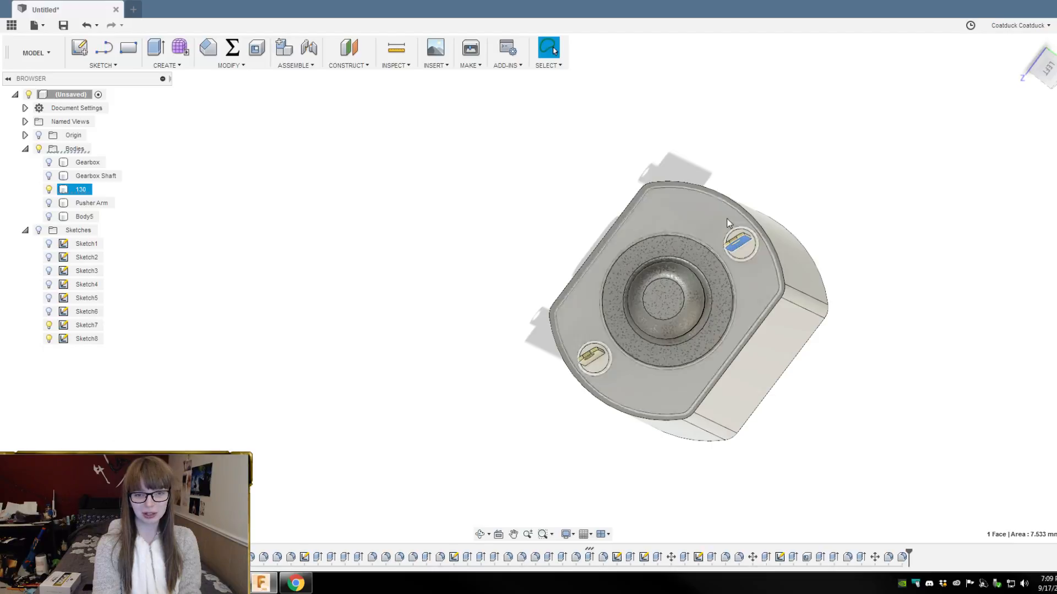
{"action": "middle_click_drag", "start_coordinate": [608, 493], "coordinate": [639, 479], "text": "shift"}
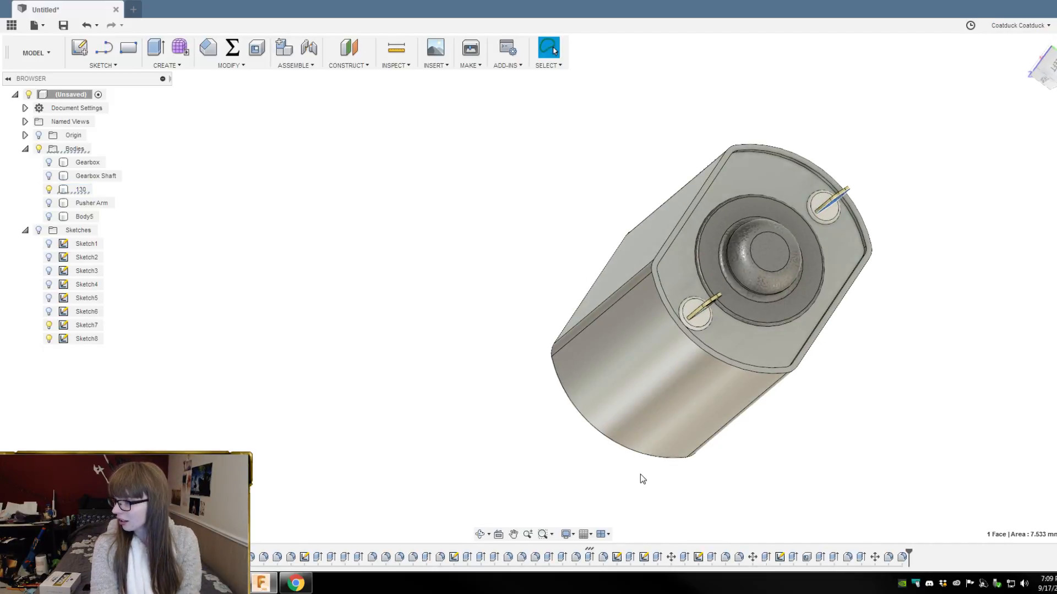
{"action": "middle_click_drag", "start_coordinate": [864, 323], "coordinate": [859, 363], "text": "shift"}
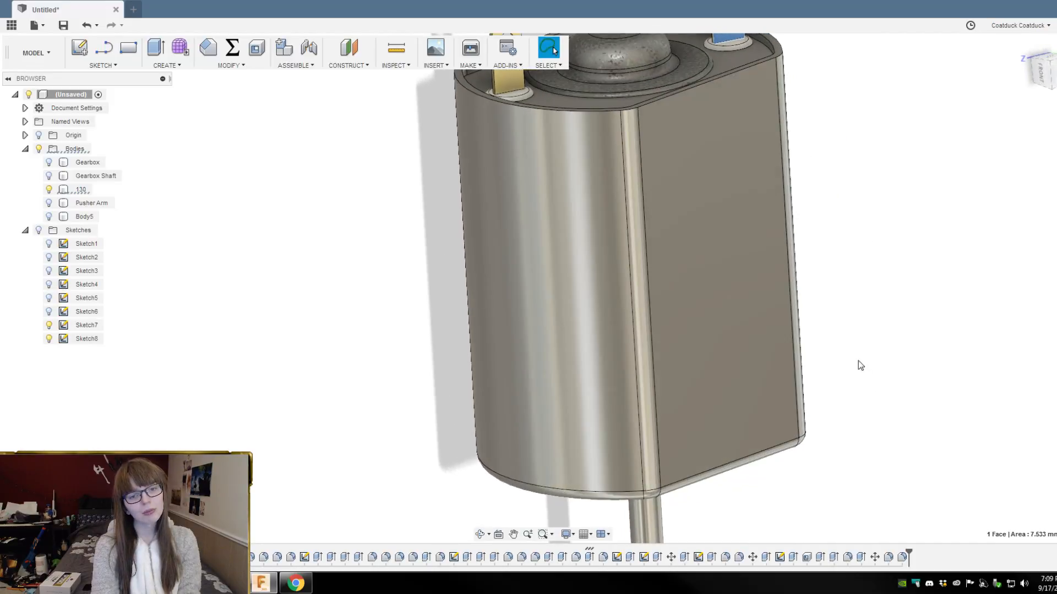
{"action": "scroll", "coordinate": [917, 360], "scroll_direction": "down", "scroll_amount": 5}
{"action": "middle_click_drag", "start_coordinate": [929, 420], "coordinate": [913, 392], "text": "shift"}
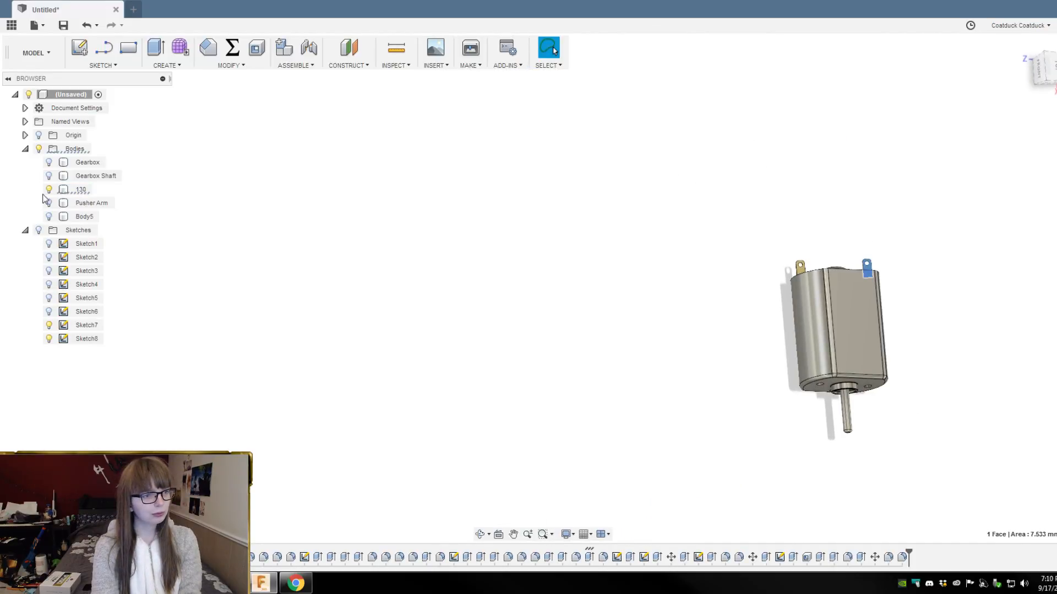
Step: Duplicate the 130 motor body in place without moving the copy, and hide the original
{"action": "left_click", "coordinate": [81, 189]}
{"action": "right_click_drag", "start_coordinate": [579, 346], "coordinate": [562, 332]}
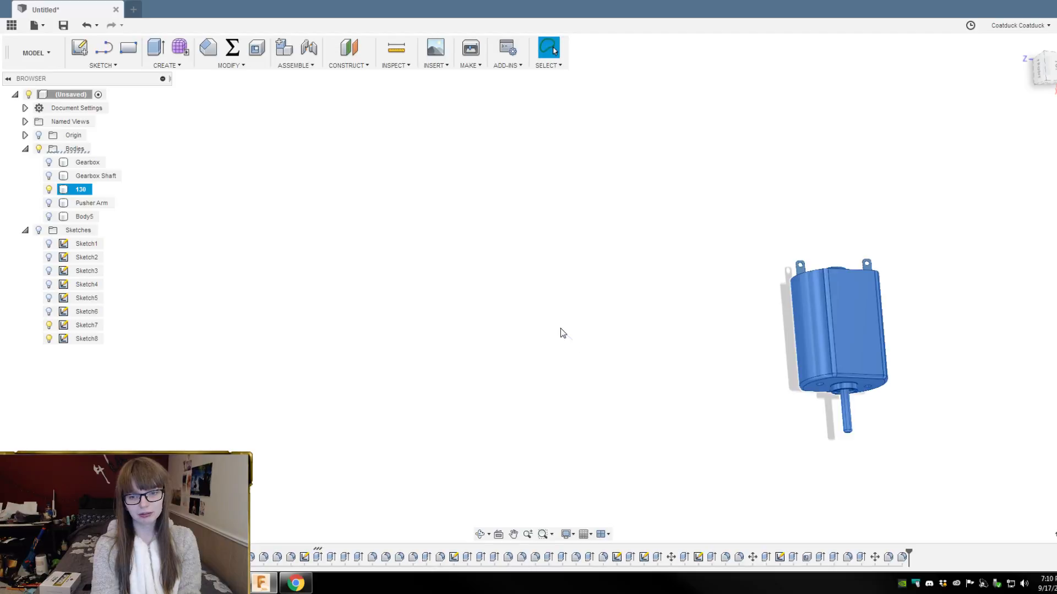
{"action": "middle_click_drag", "start_coordinate": [568, 335], "coordinate": [555, 319], "text": "shift"}
{"action": "scroll", "coordinate": [555, 323], "scroll_direction": "down", "scroll_amount": 3}
{"action": "scroll", "coordinate": [806, 376], "scroll_direction": "up", "scroll_amount": 3}
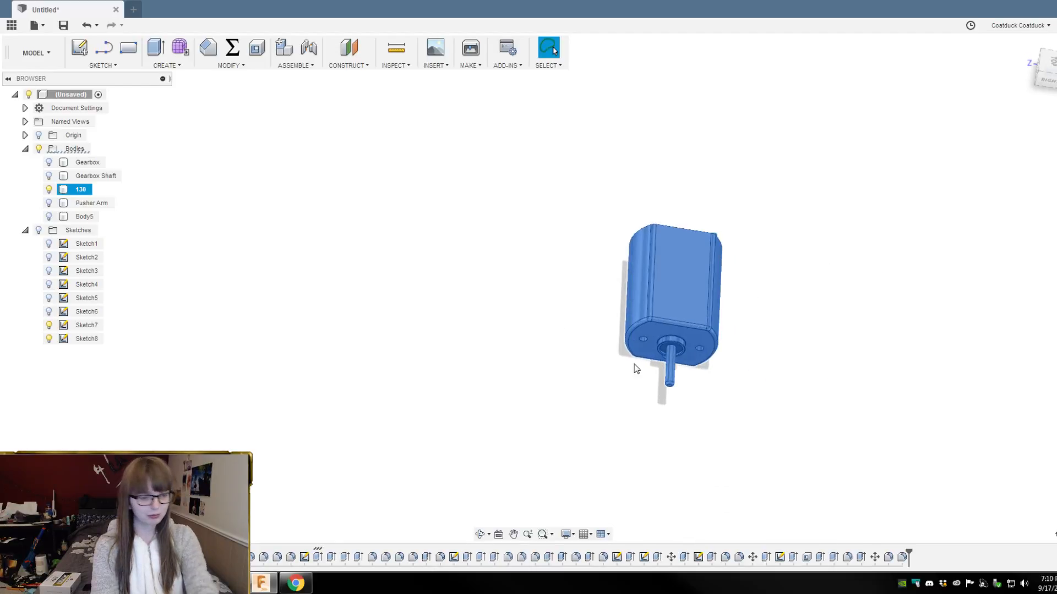
{"action": "key", "text": "ctrl+c"}
{"action": "key", "text": "ctrl+v"}
{"action": "mouse_move", "coordinate": [684, 245]}
{"action": "left_mouse_down"}
{"action": "mouse_move", "coordinate": [689, 256]}
{"action": "mouse_move", "coordinate": [793, 268]}
{"action": "mouse_move", "coordinate": [655, 253]}
{"action": "mouse_move", "coordinate": [680, 253]}
{"action": "left_mouse_up"}
{"action": "double_click", "coordinate": [81, 230]}
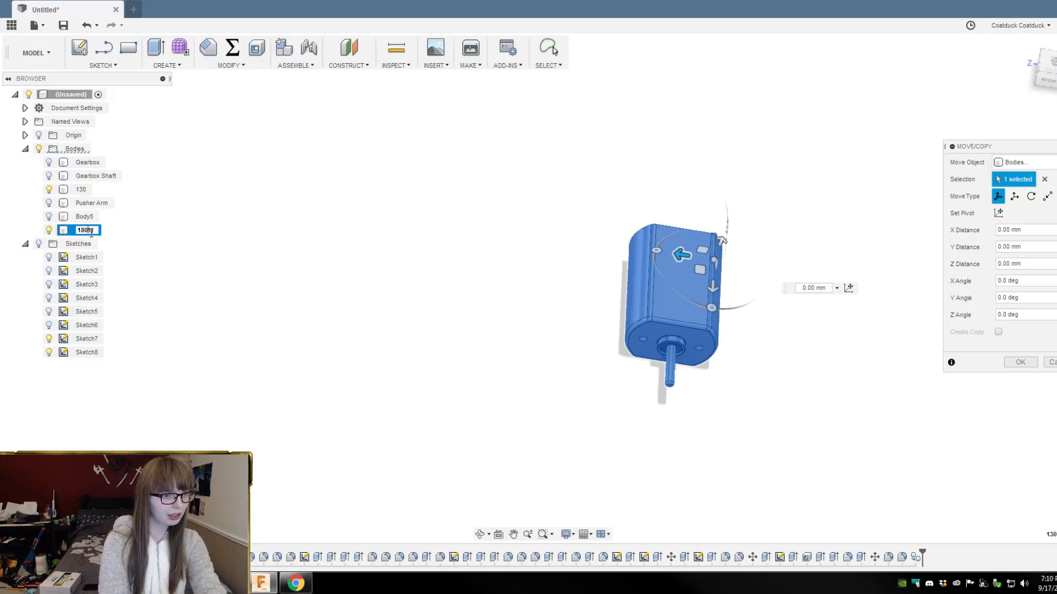
{"action": "key", "text": "Escape"}
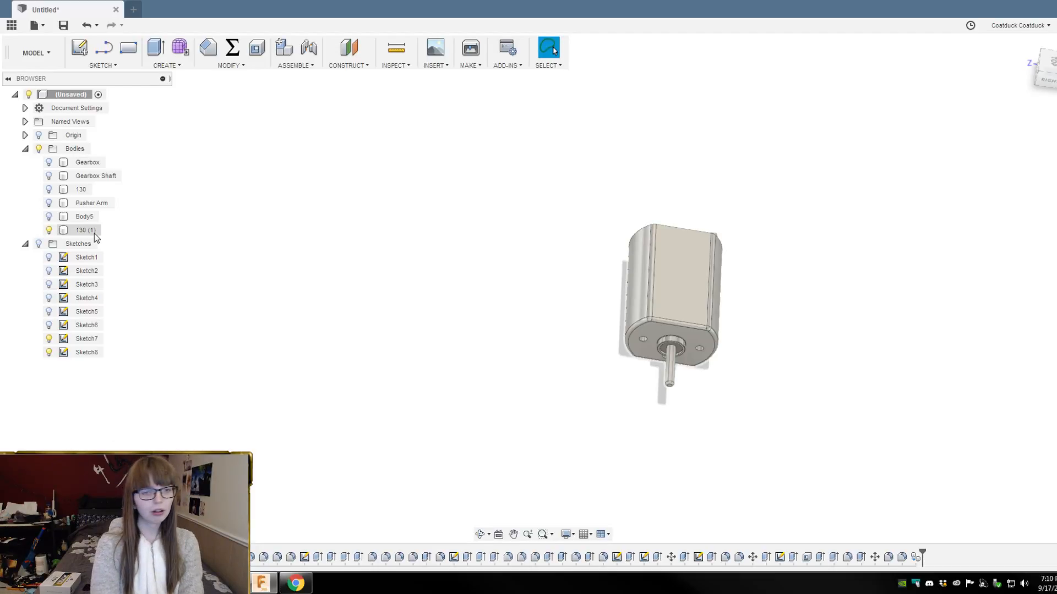
Step: Rename the duplicated motor body as 180
{"action": "left_click", "coordinate": [94, 233]}
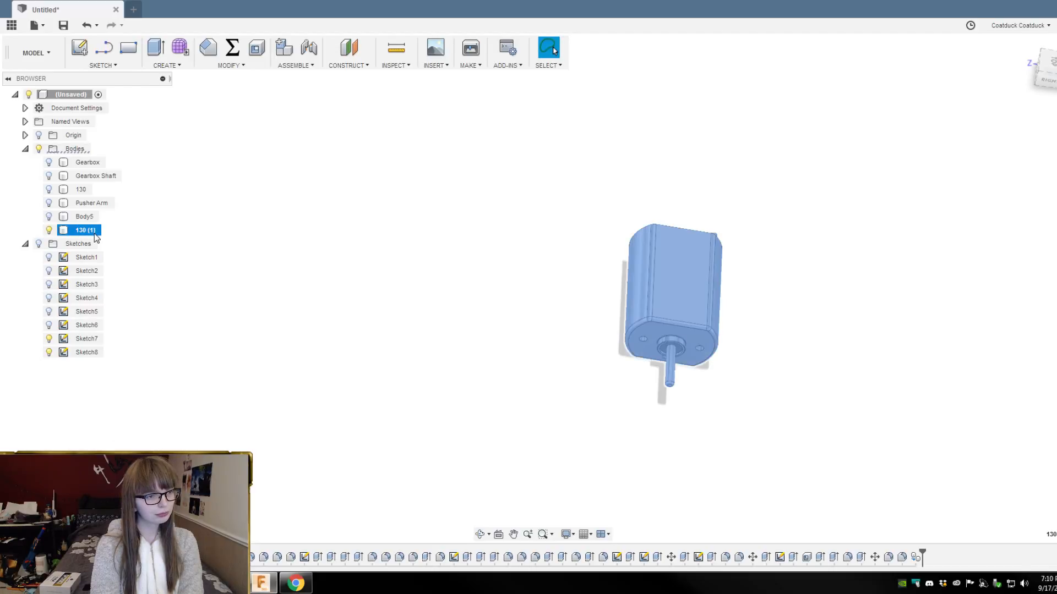
{"action": "right_click", "coordinate": [87, 235]}
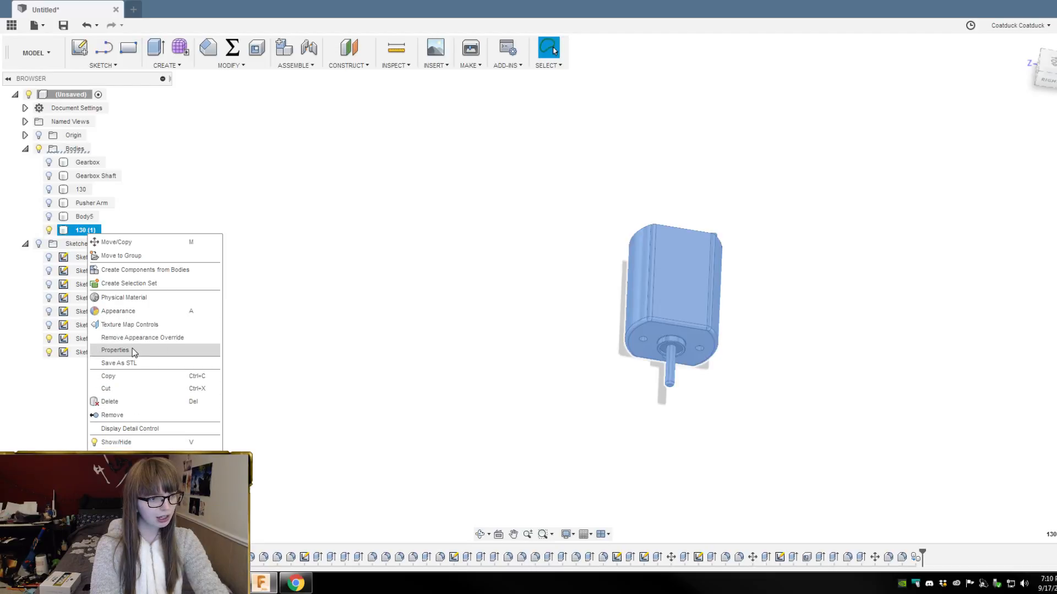
{"action": "double_click", "coordinate": [84, 230]}
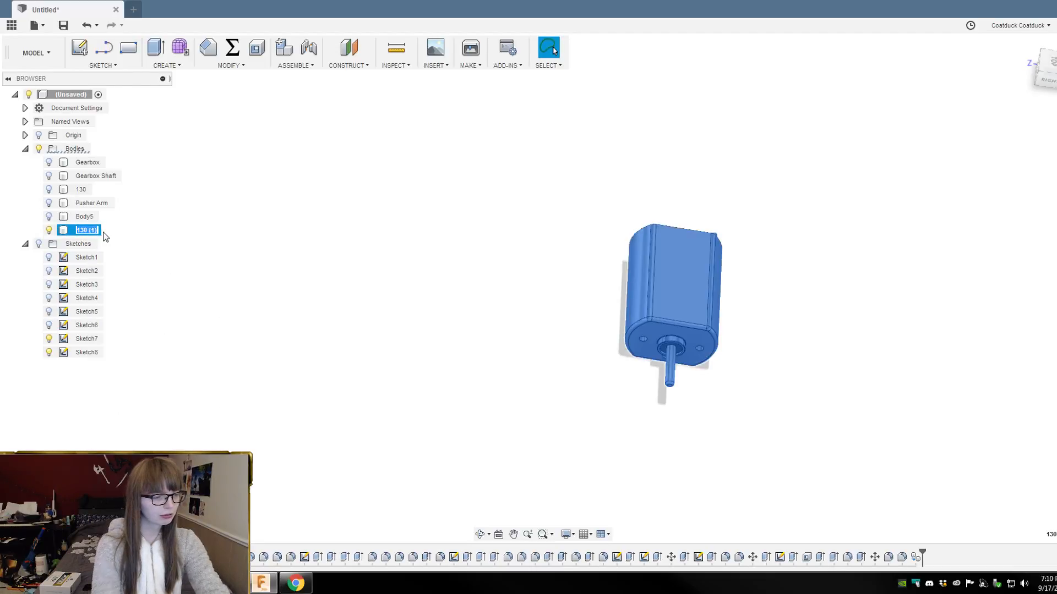
{"action": "type", "text": "180"}
{"action": "key", "text": "Return"}
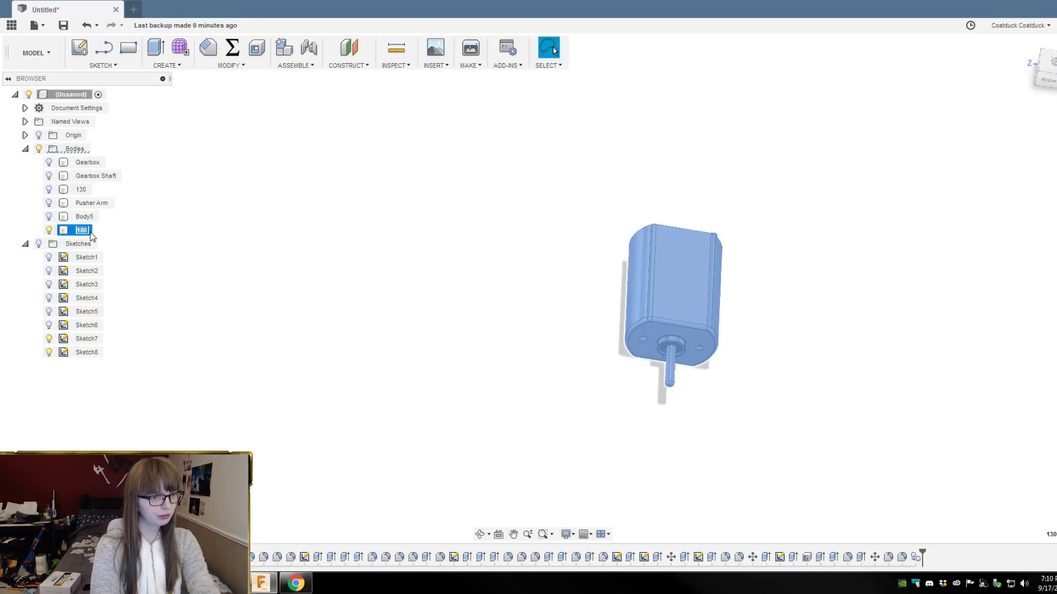
{"action": "left_click", "coordinate": [102, 248]}
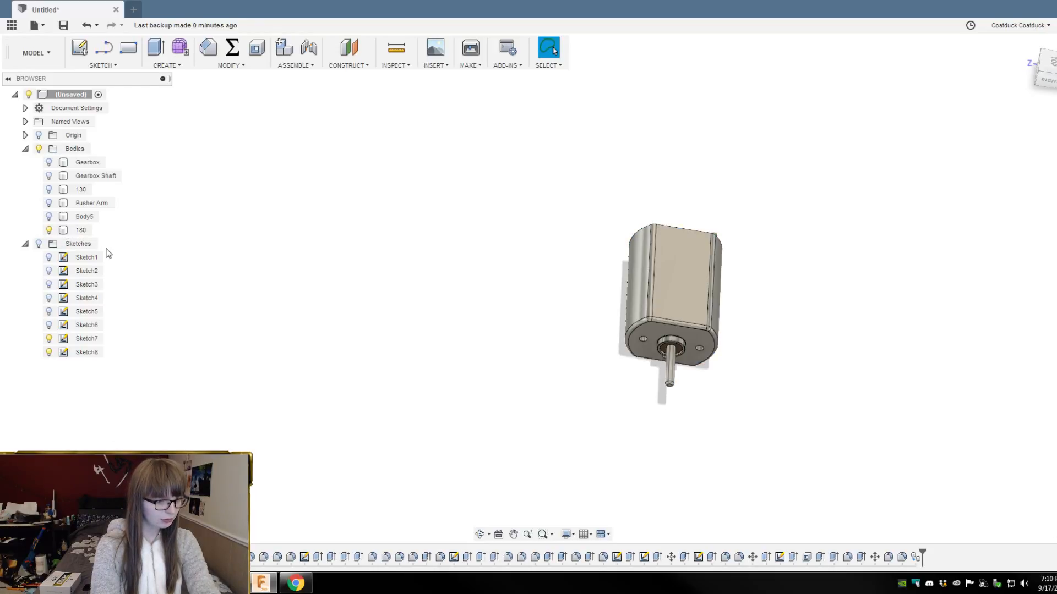
{"action": "left_click", "coordinate": [81, 230]}
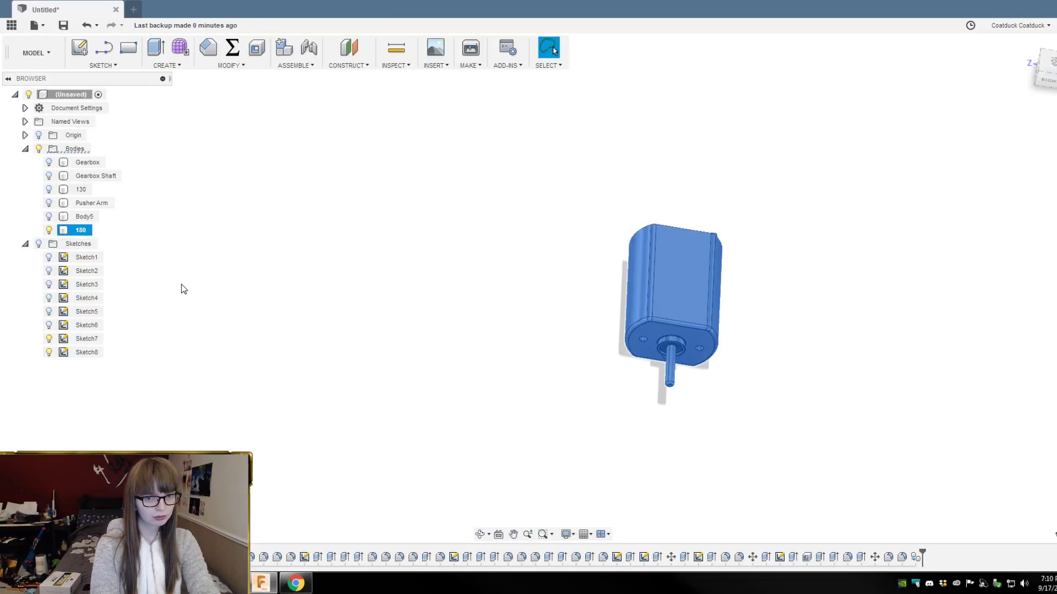
{"action": "left_click", "coordinate": [250, 321]}
Step: Split the 180 motor body crosswise through its casing into a shaft-end piece and a terminal-end piece
{"action": "scroll", "coordinate": [705, 327], "scroll_direction": "up", "scroll_amount": 2}
{"action": "middle_click_drag", "start_coordinate": [736, 340], "coordinate": [658, 297], "text": "shift"}
{"action": "left_click", "coordinate": [175, 67]}
{"action": "mouse_move", "coordinate": [217, 68]}
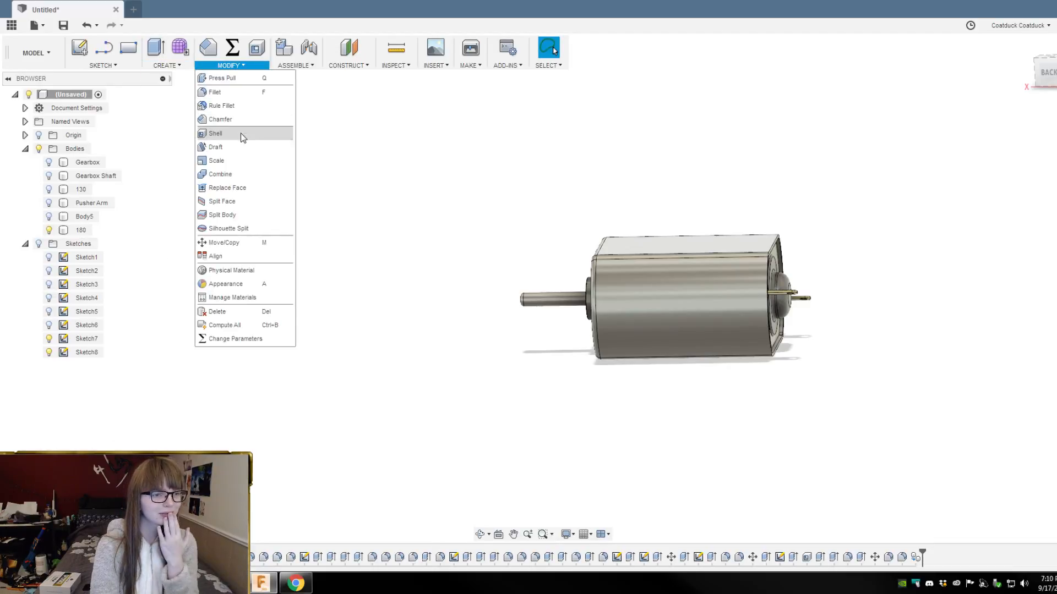
{"action": "left_click", "coordinate": [223, 215]}
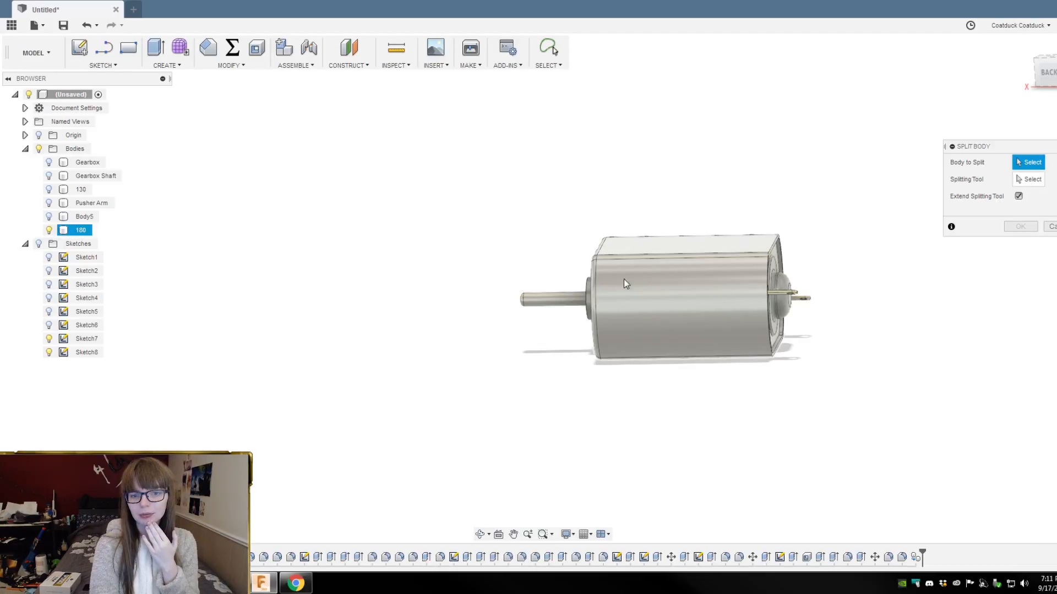
{"action": "left_click", "coordinate": [702, 286]}
{"action": "middle_click_drag", "start_coordinate": [809, 158], "coordinate": [779, 216], "text": "shift"}
{"action": "left_click", "coordinate": [683, 219]}
{"action": "middle_click_drag", "start_coordinate": [709, 232], "coordinate": [797, 130], "text": "shift"}
{"action": "key", "text": "Return"}
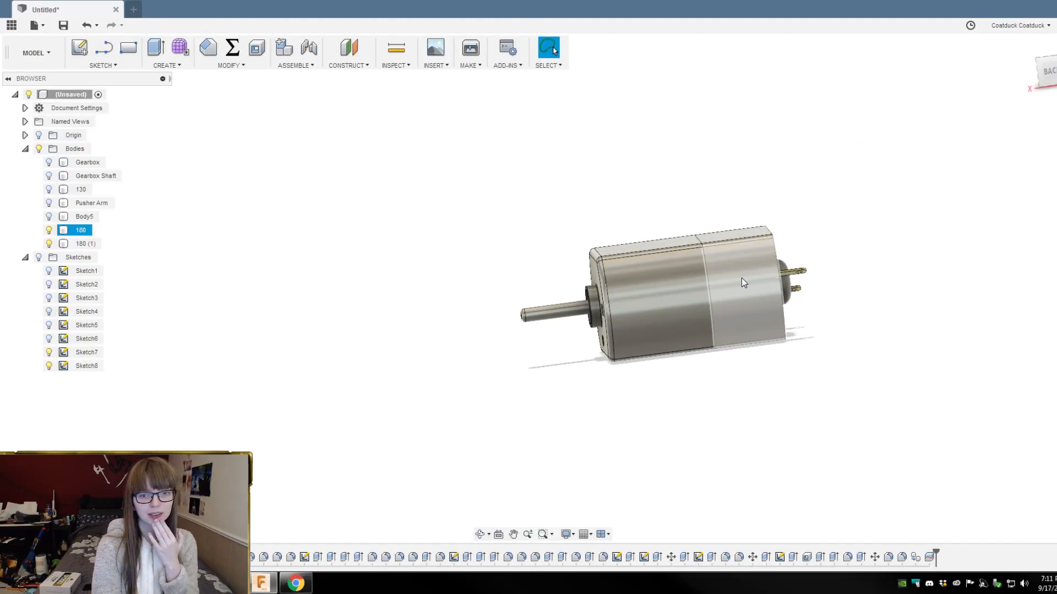
Step: Move the terminal-end piece of the 180 motor -7 mm along X, away from the shaft-end piece
{"action": "middle_click_drag", "start_coordinate": [721, 275], "coordinate": [821, 403], "text": "shift"}
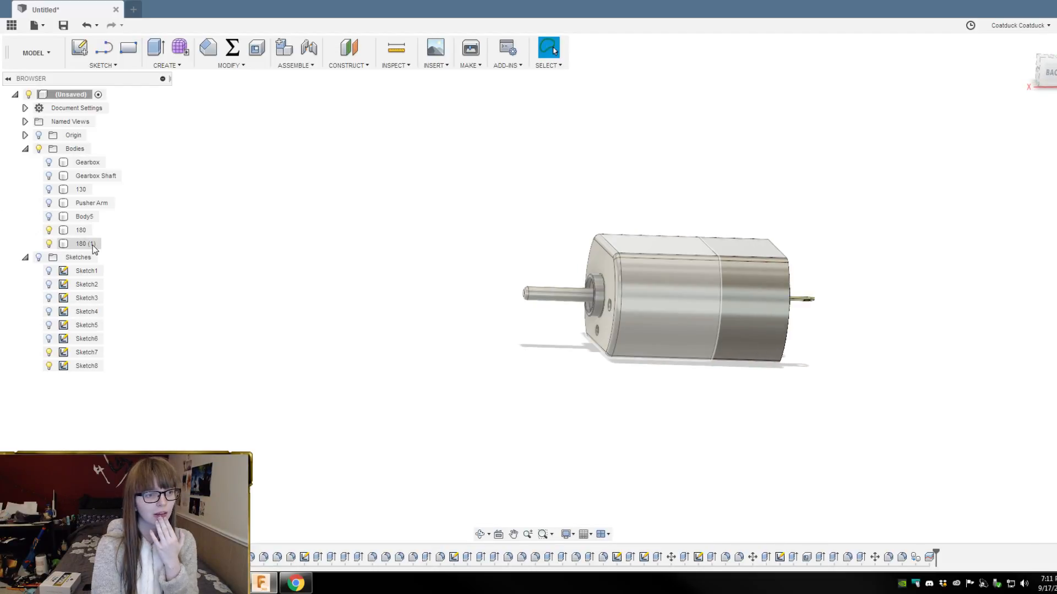
{"action": "right_click", "coordinate": [78, 230]}
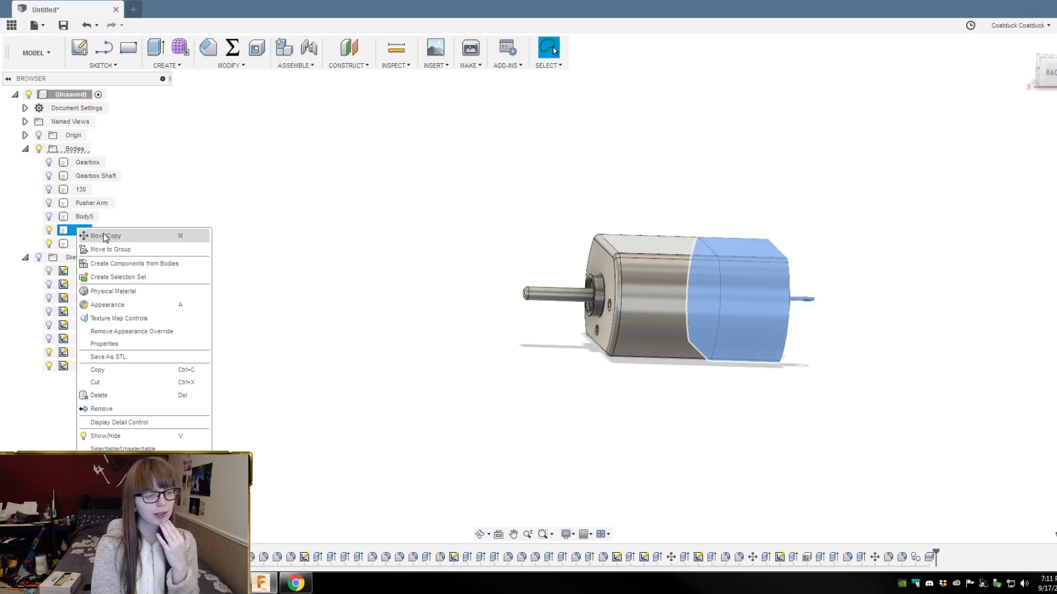
{"action": "left_click", "coordinate": [104, 235]}
{"action": "scroll", "coordinate": [804, 358], "scroll_direction": "up", "scroll_amount": 2}
{"action": "left_click_drag", "start_coordinate": [785, 374], "coordinate": [813, 372]}
{"action": "middle_click_drag", "start_coordinate": [814, 372], "coordinate": [774, 396], "text": "shift"}
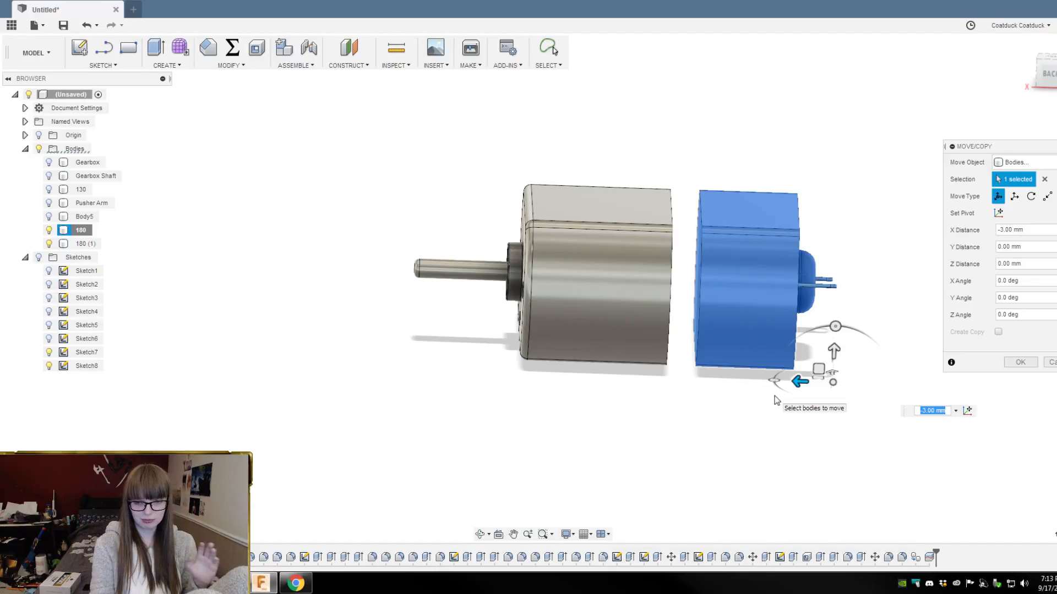
{"action": "left_click_drag", "start_coordinate": [800, 382], "coordinate": [842, 380]}
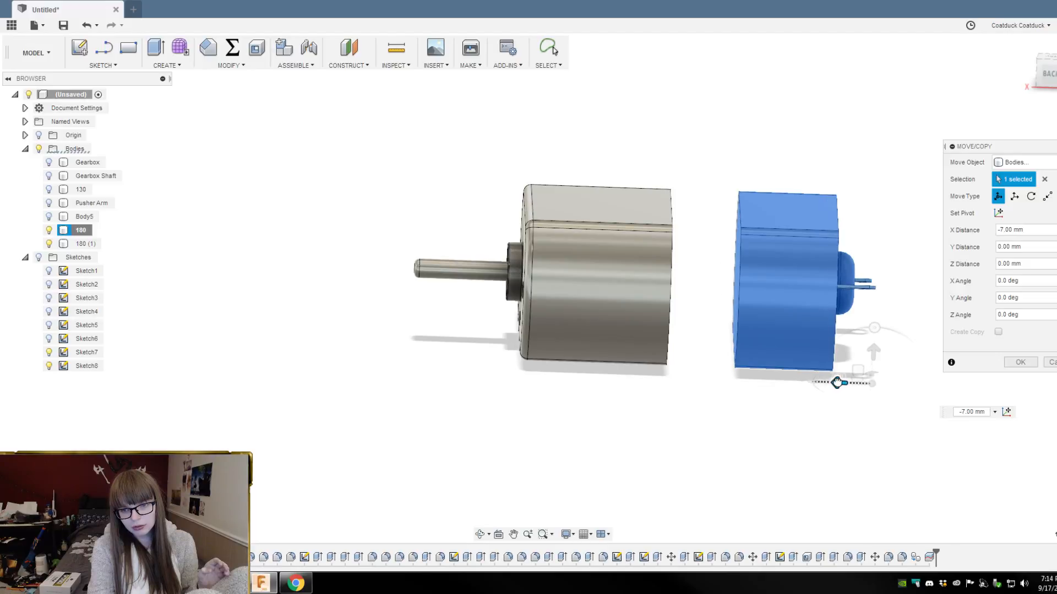
{"action": "key", "text": "Return"}
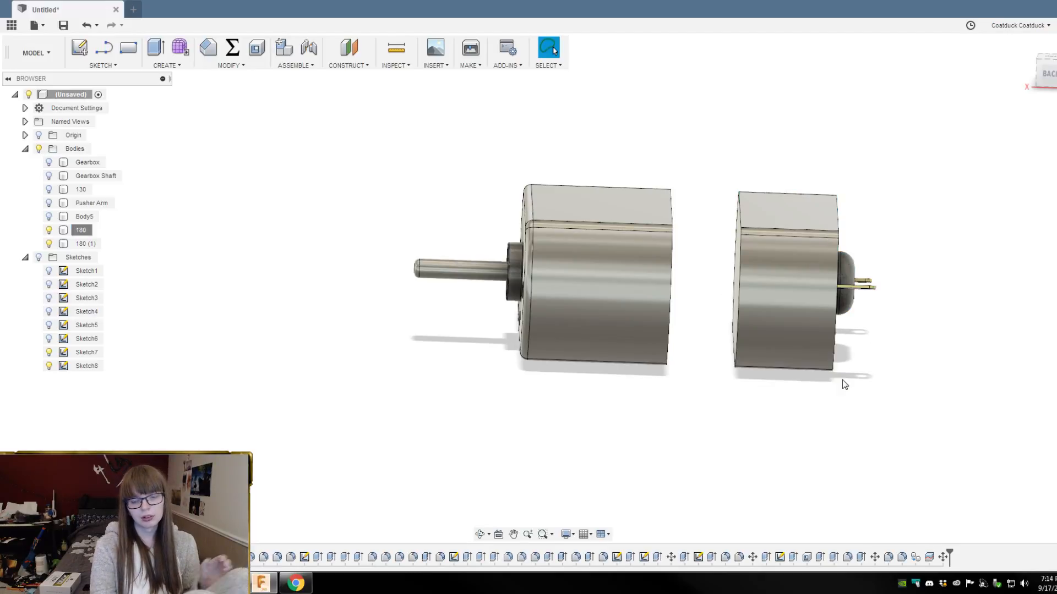
Step: Extrude the cut face of the shaft-end piece 7 mm toward the terminal end as a Join, keeping the hidden terminal-end piece separate, then reshow that piece
{"action": "middle_click_drag", "start_coordinate": [908, 379], "coordinate": [889, 370], "text": "shift"}
{"action": "key", "text": "f"}
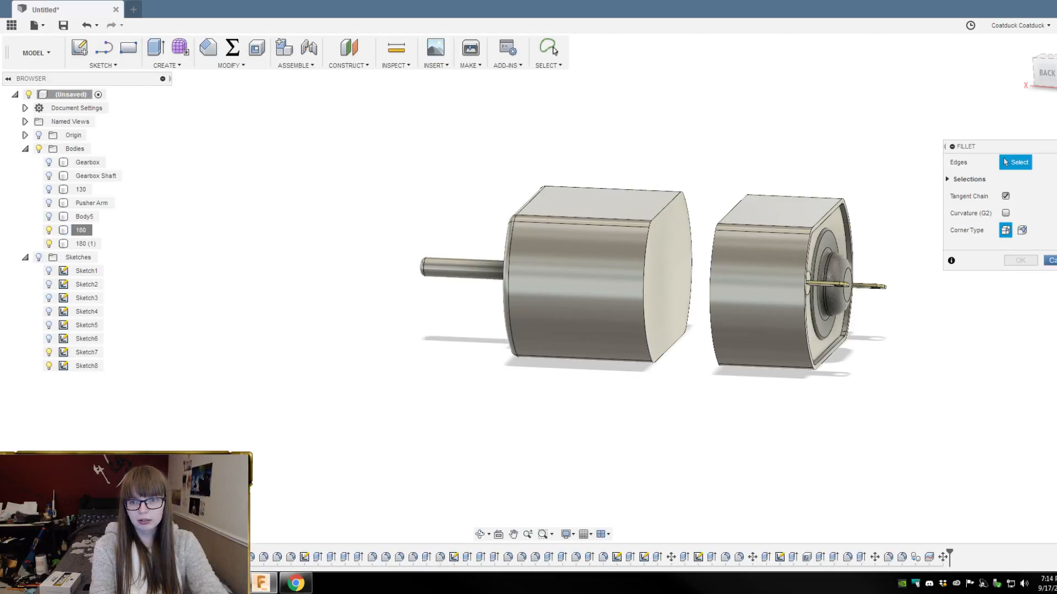
{"action": "key", "text": "Escape"}
{"action": "left_click", "coordinate": [530, 280]}
{"action": "left_click", "coordinate": [678, 264]}
{"action": "key", "text": "e"}
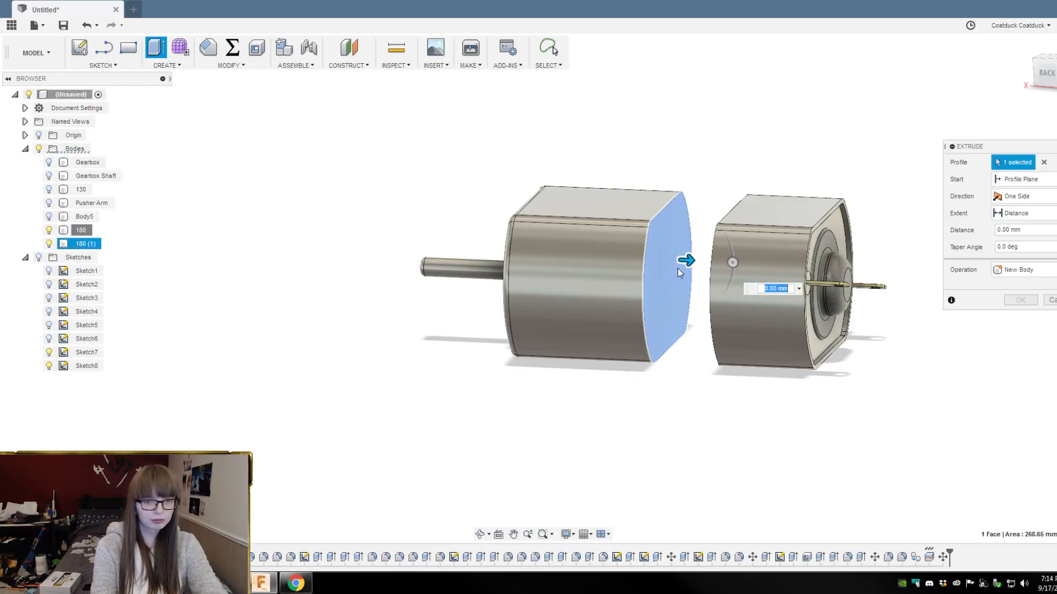
{"action": "left_click_drag", "start_coordinate": [687, 263], "coordinate": [751, 263]}
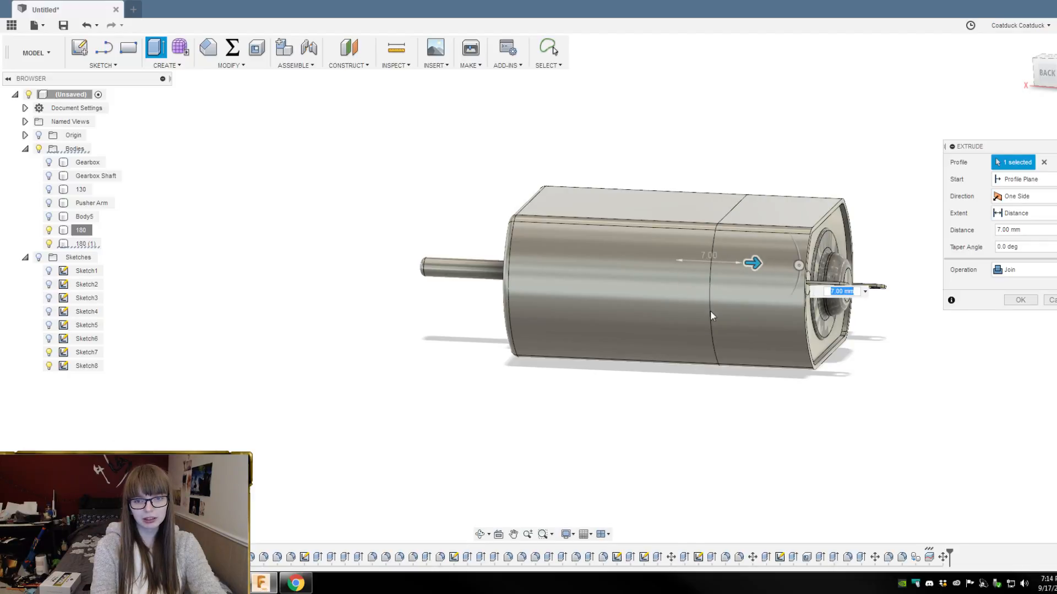
{"action": "middle_click_drag", "start_coordinate": [844, 497], "coordinate": [814, 464], "text": "shift"}
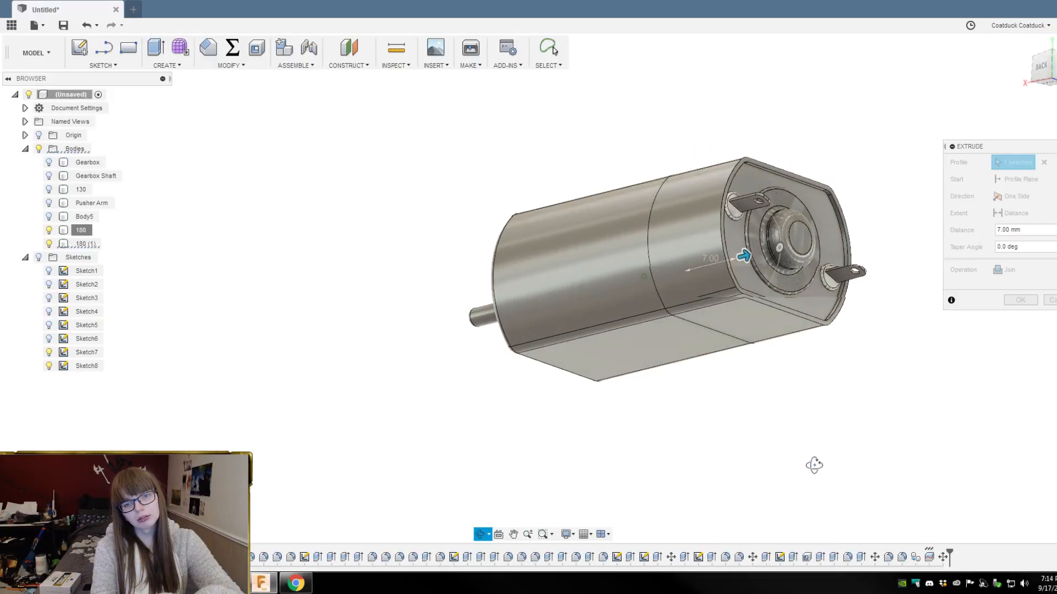
{"action": "left_click", "coordinate": [1032, 270]}
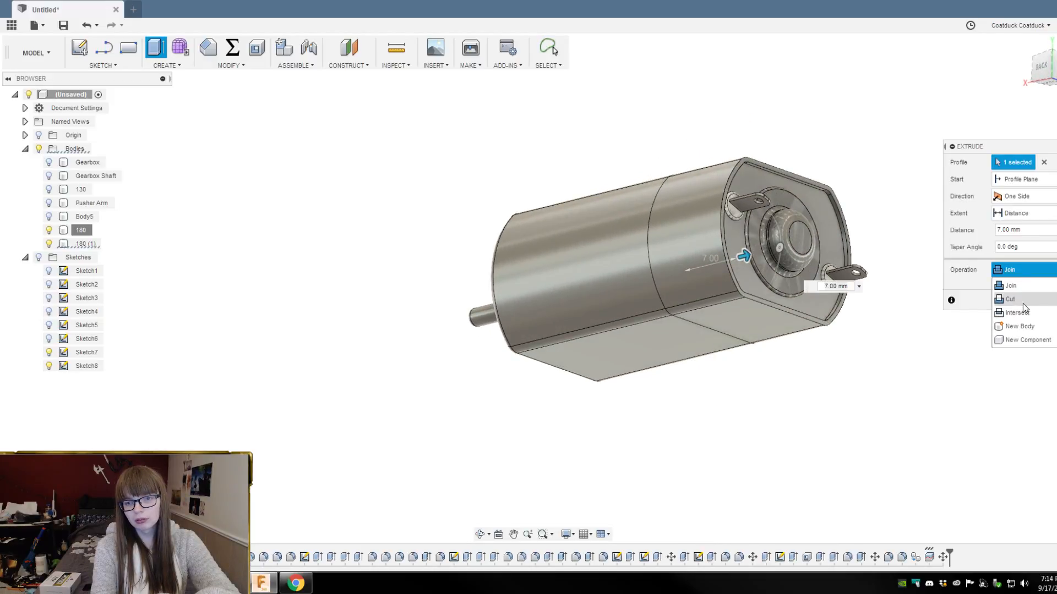
{"action": "left_click", "coordinate": [984, 305]}
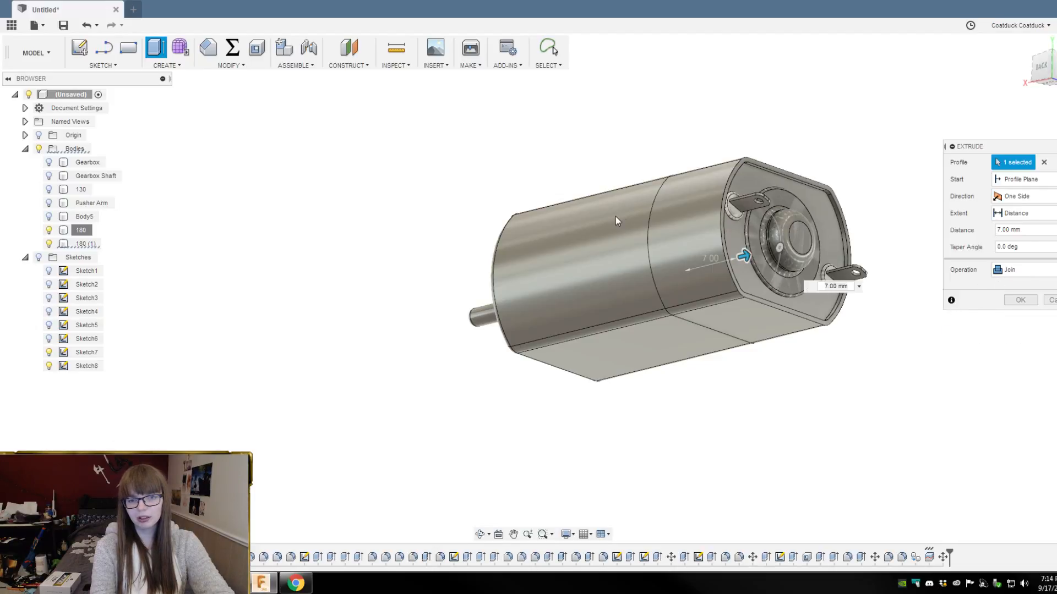
{"action": "left_click", "coordinate": [49, 243]}
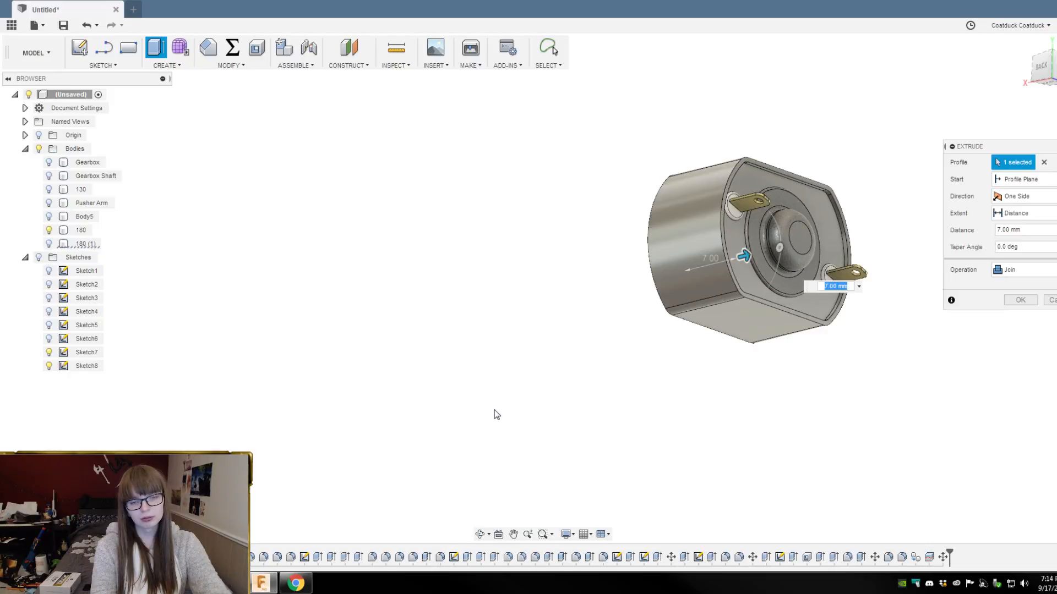
{"action": "left_click", "coordinate": [49, 243]}
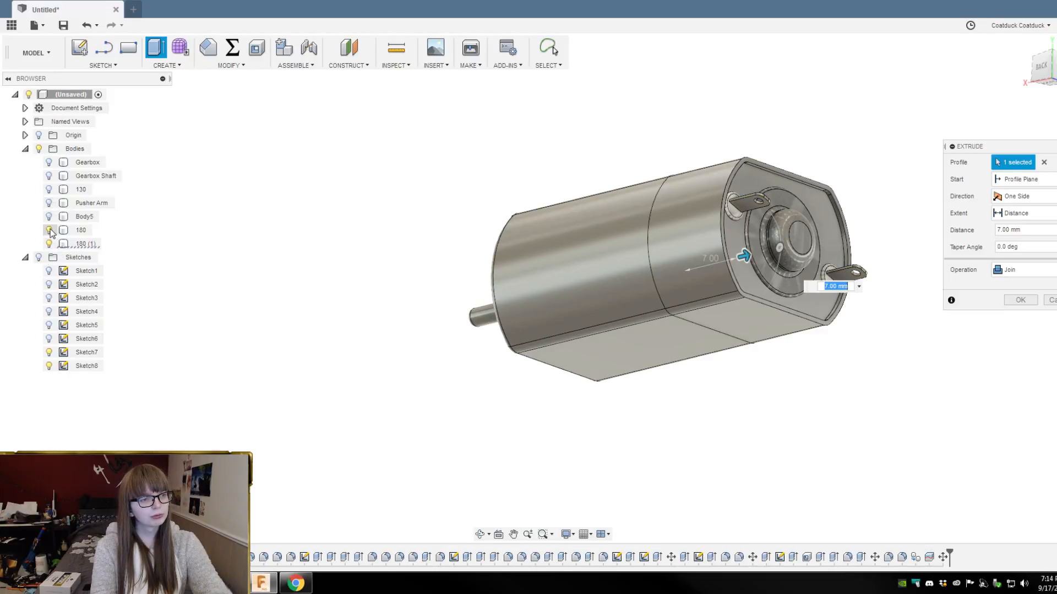
{"action": "left_click", "coordinate": [48, 230]}
{"action": "key", "text": "Return"}
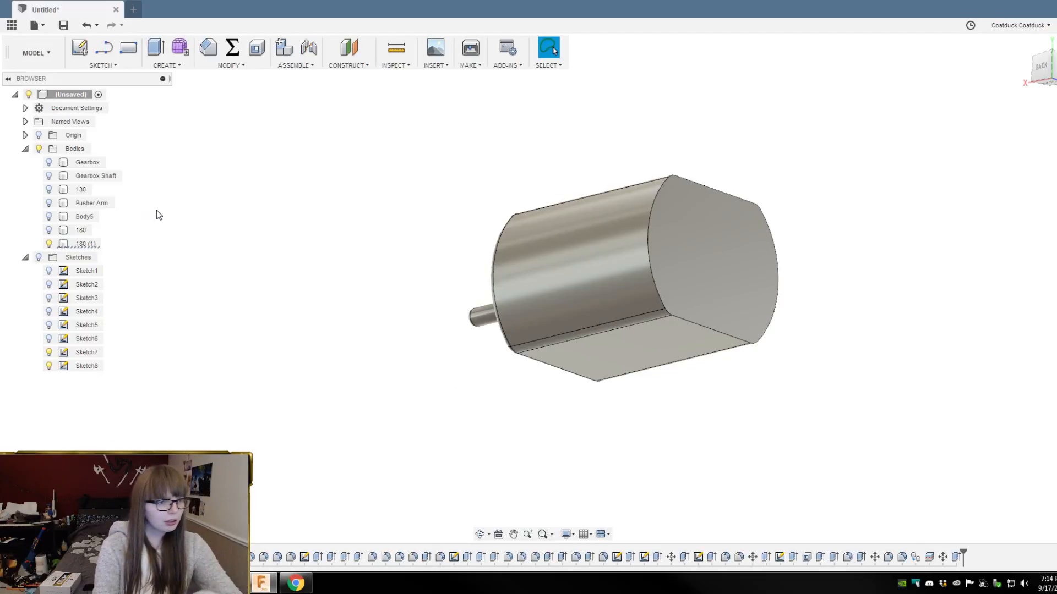
{"action": "left_click", "coordinate": [49, 230]}
Step: Undo the 7 mm extrusion of the shaft-end piece and the move of the terminal-end piece
{"action": "middle_click_drag", "start_coordinate": [473, 159], "coordinate": [556, 207], "text": "shift"}
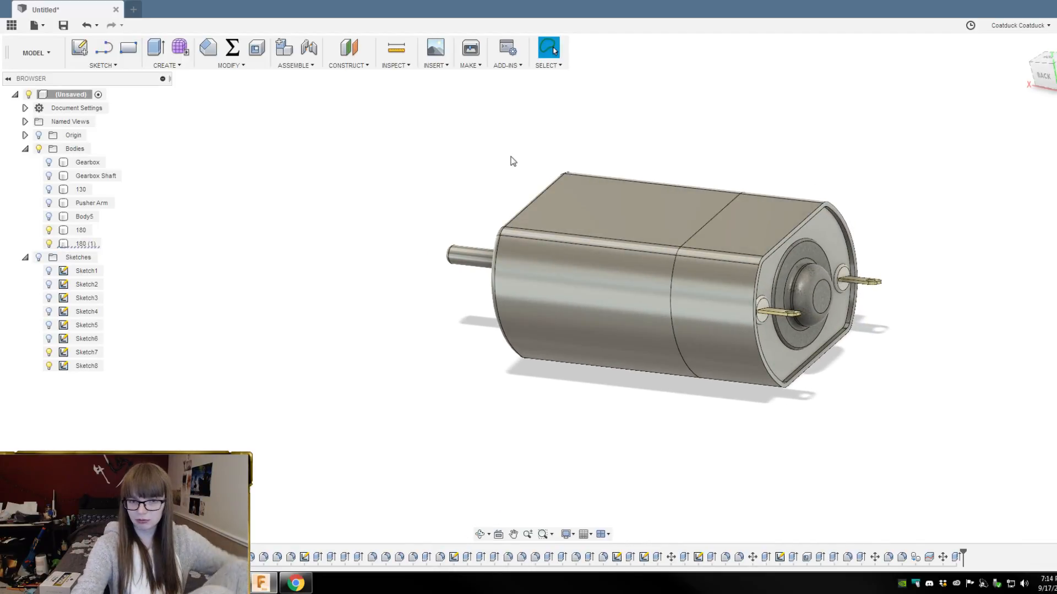
{"action": "middle_click_drag", "start_coordinate": [617, 143], "coordinate": [632, 94], "text": "shift"}
{"action": "scroll", "coordinate": [871, 259], "scroll_direction": "up", "scroll_amount": 3}
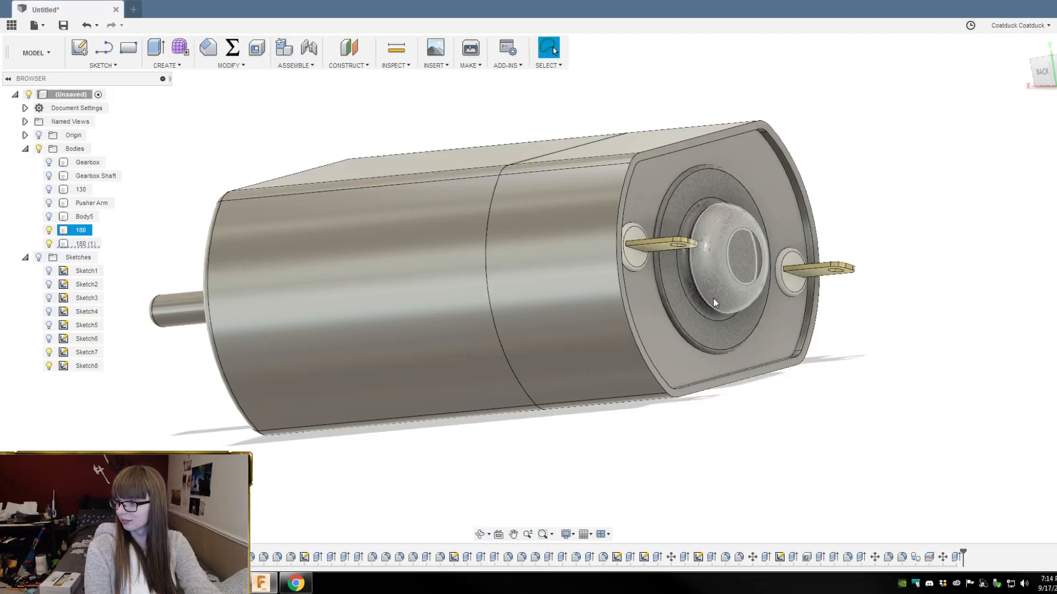
{"action": "left_click", "coordinate": [804, 388]}
{"action": "middle_click_drag", "start_coordinate": [803, 389], "coordinate": [918, 409], "text": "shift"}
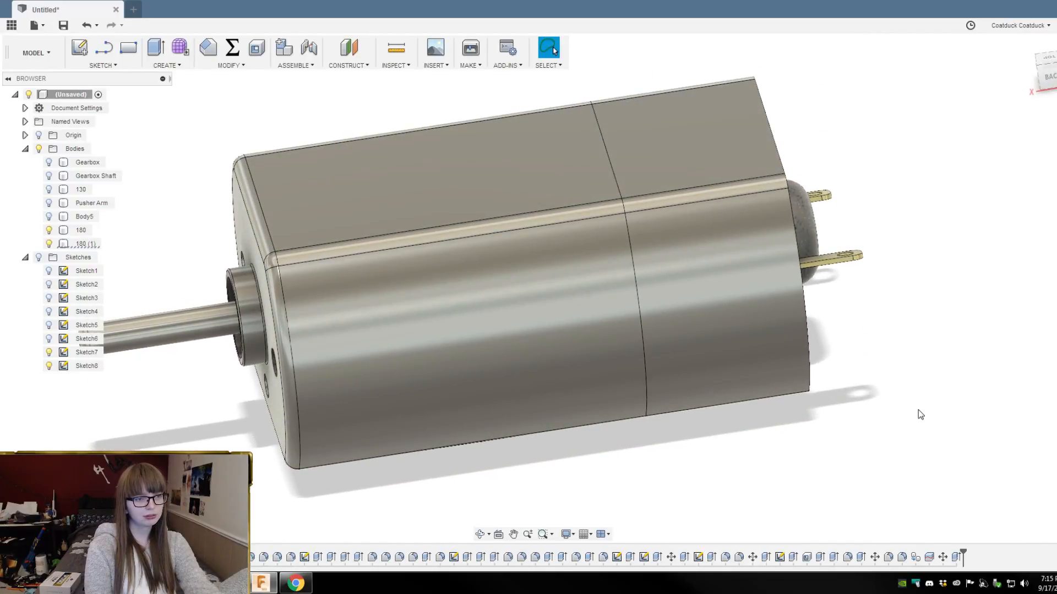
{"action": "key", "text": "ctrl+z"}
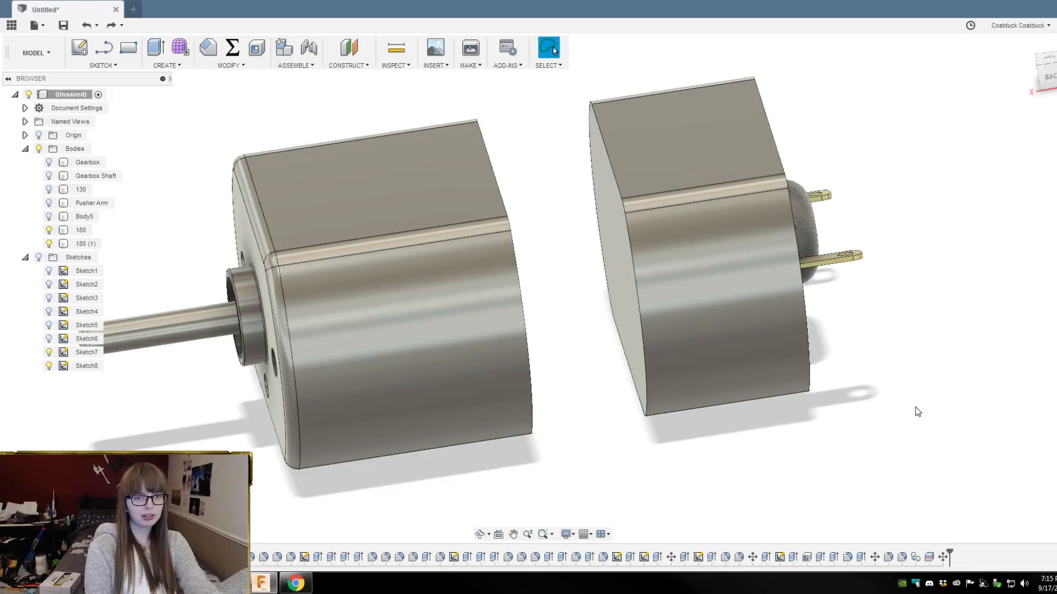
{"action": "left_click", "coordinate": [557, 363]}
{"action": "scroll", "coordinate": [557, 357], "scroll_direction": "down", "scroll_amount": 2}
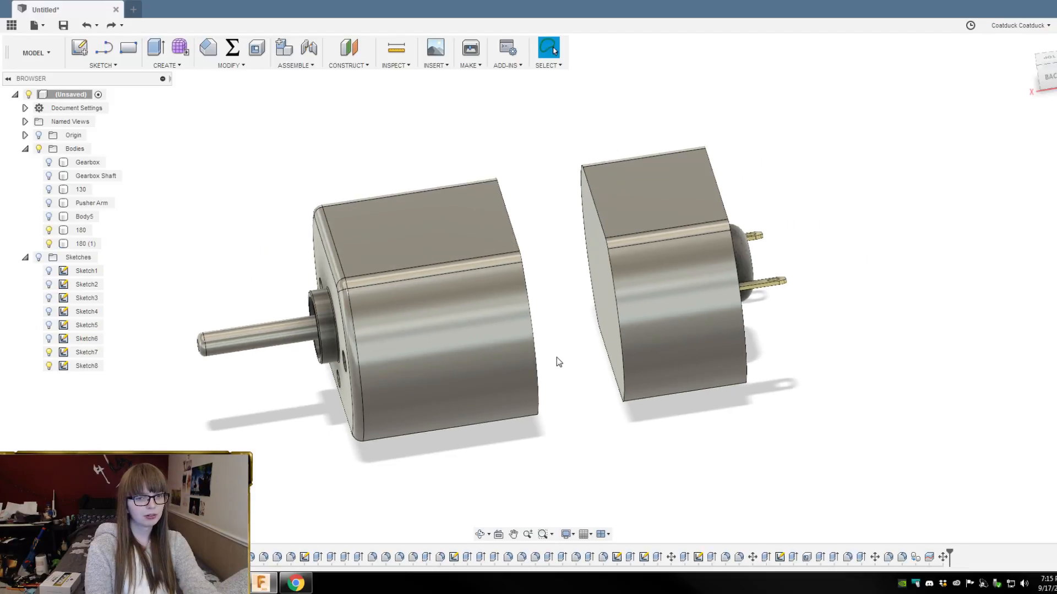
{"action": "key", "text": "ctrl+z"}
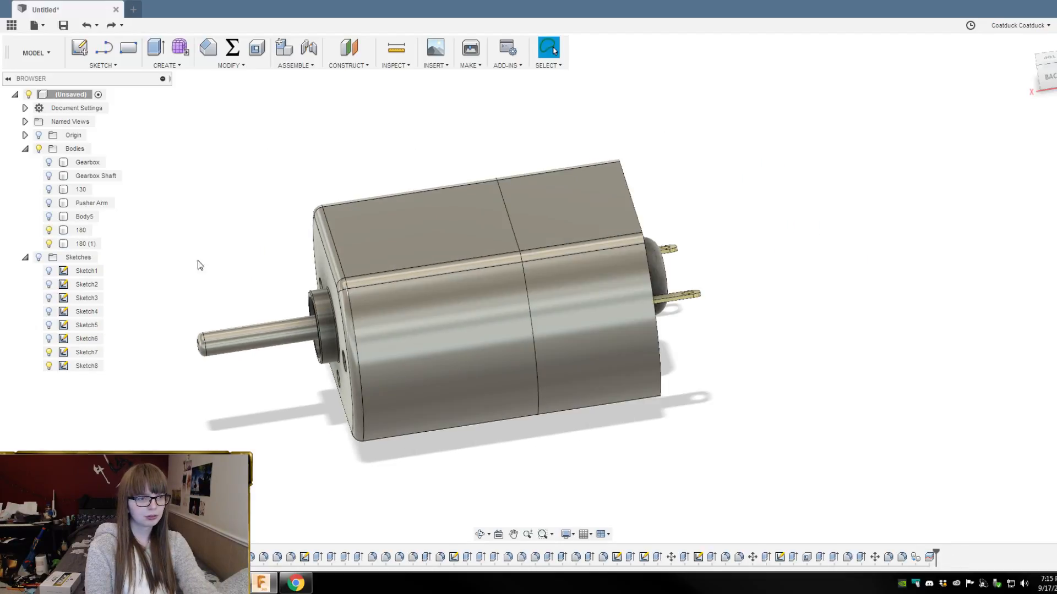
Step: Duplicate both pieces of the 180 motor in place without moving the copies
{"action": "left_click", "coordinate": [80, 231]}
{"action": "left_click", "coordinate": [81, 244], "text": "ctrl"}
{"action": "key", "text": "ctrl+c"}
{"action": "key", "text": "ctrl+v"}
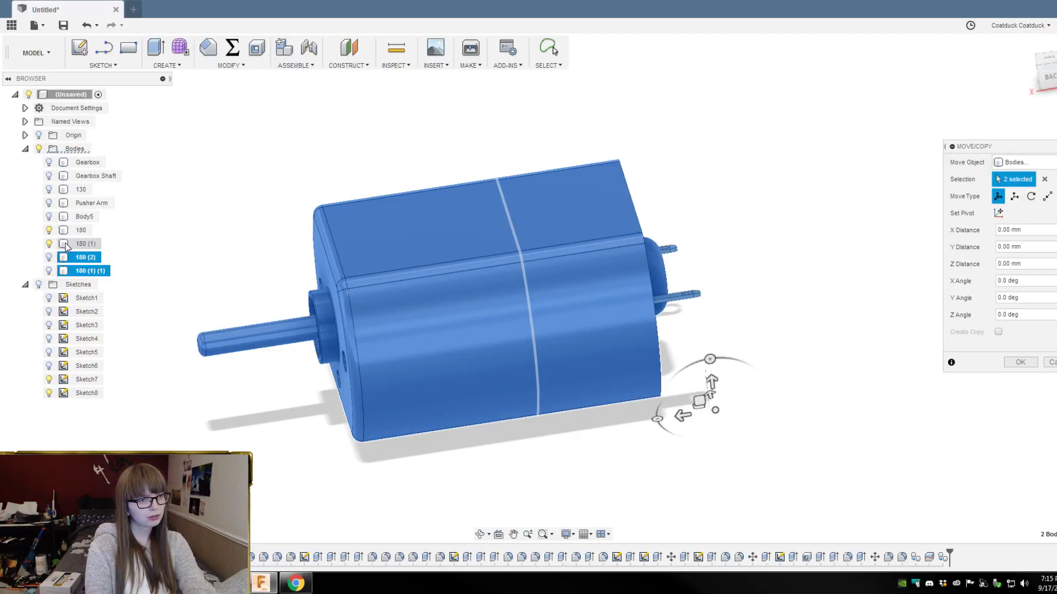
{"action": "left_click", "coordinate": [1018, 363]}
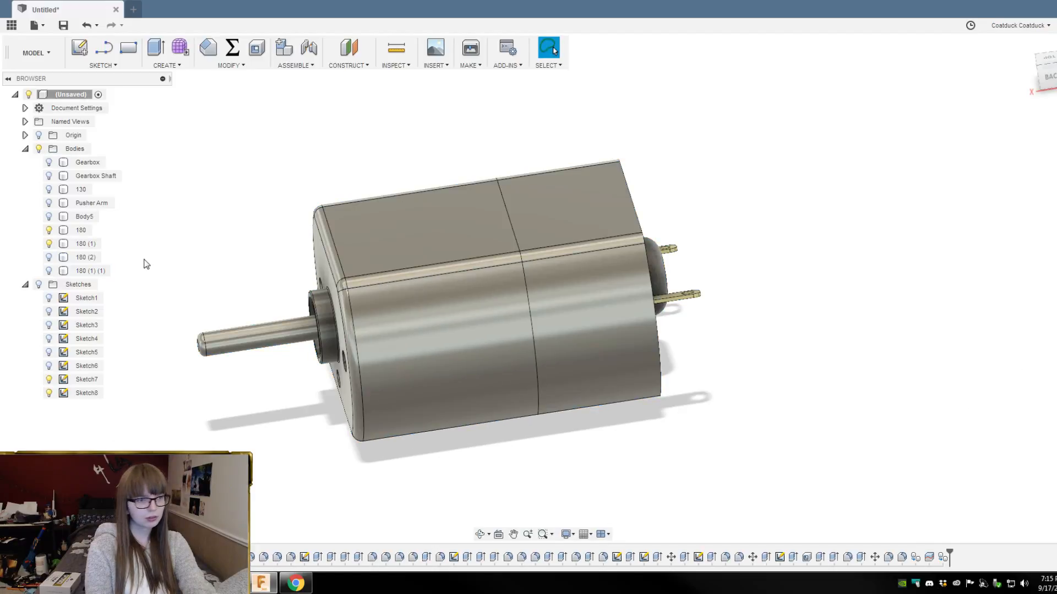
Step: Move the original terminal-end piece of the 180 motor -7 mm along X, away from the shaft-end piece
{"action": "left_click", "coordinate": [82, 231]}
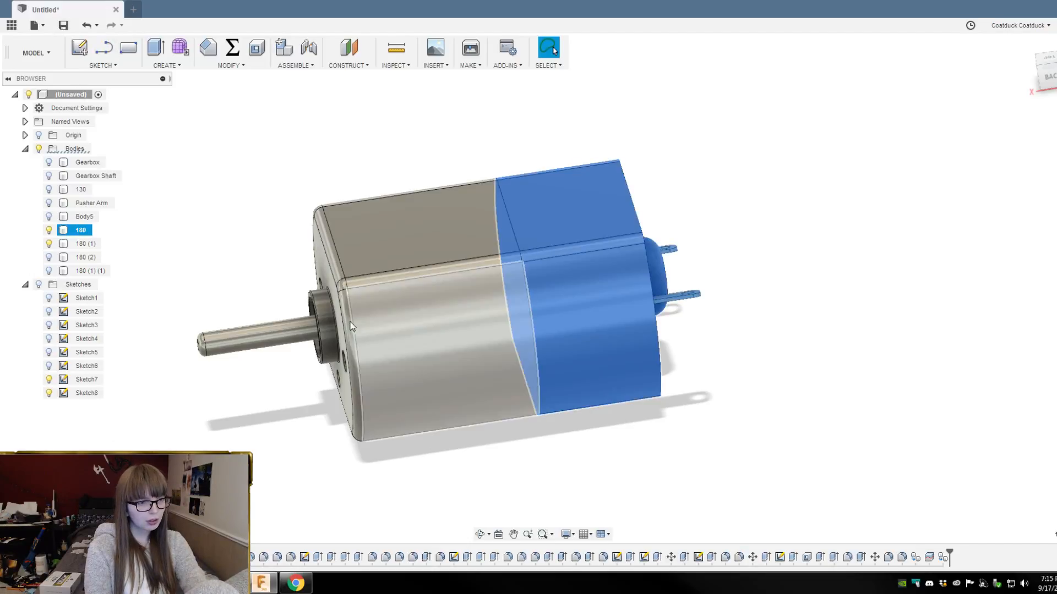
{"action": "right_click", "coordinate": [81, 230]}
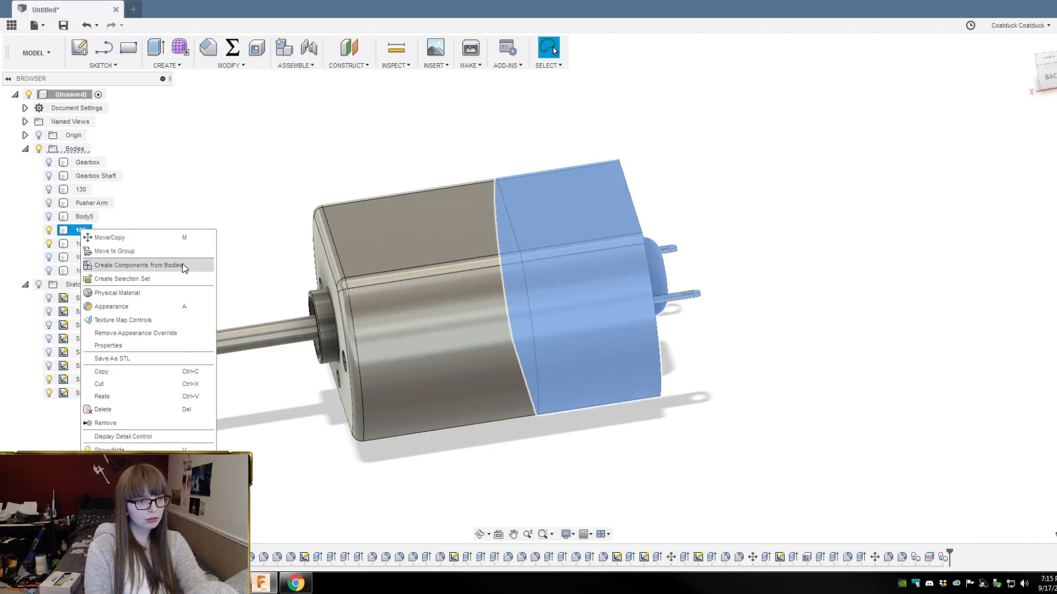
{"action": "left_click", "coordinate": [140, 240]}
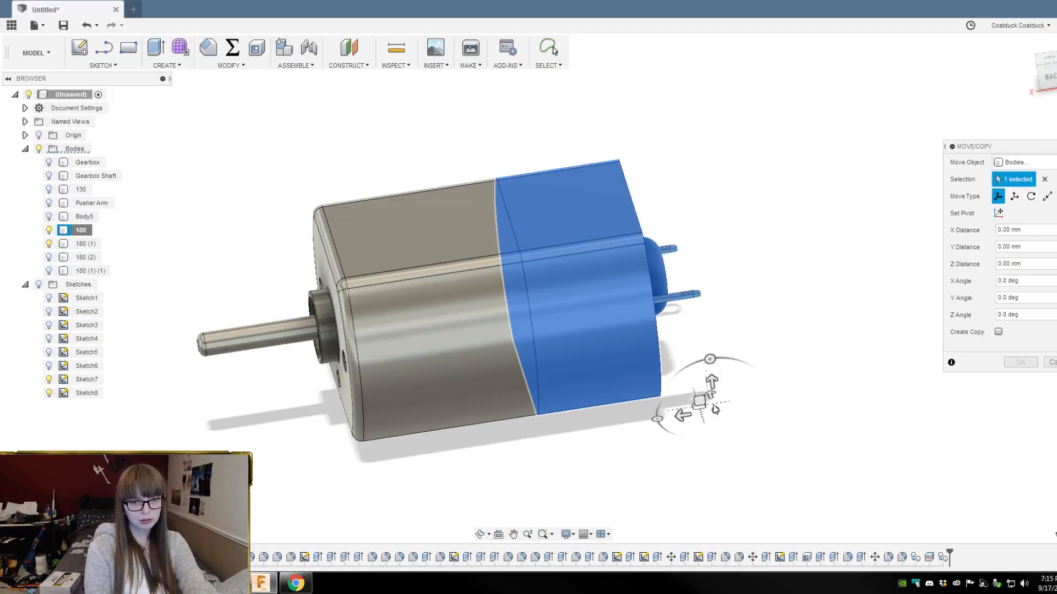
{"action": "left_click_drag", "start_coordinate": [682, 414], "coordinate": [768, 402]}
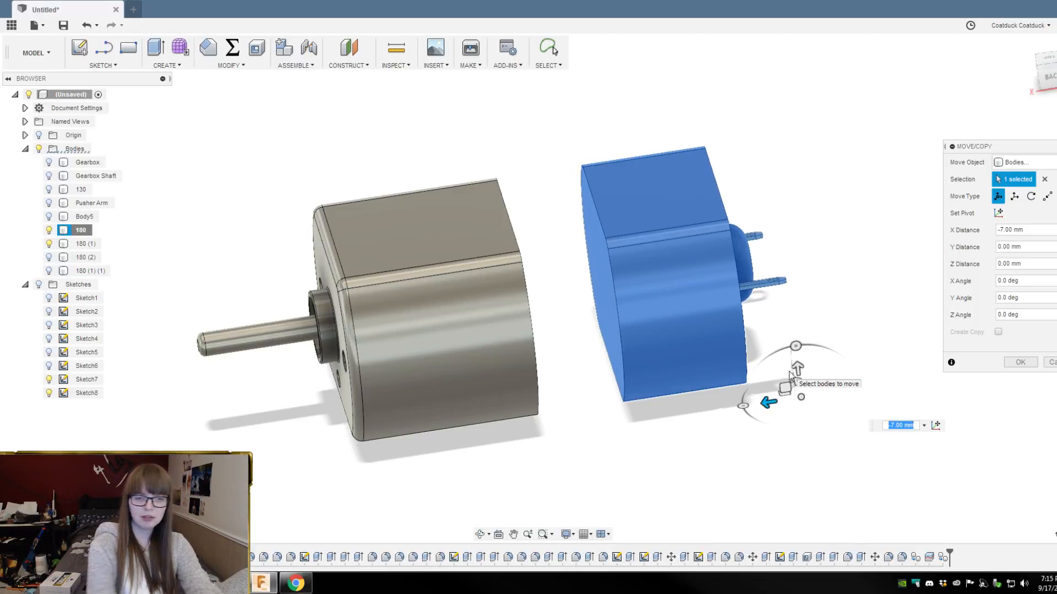
{"action": "key", "text": "Return"}
Step: With the terminal-end piece temporarily hidden, extrude the shaft-end piece's cut face 7 mm as a Join to fill the gap between the pieces
{"action": "middle_click_drag", "start_coordinate": [825, 359], "coordinate": [800, 350], "text": "shift"}
{"action": "left_click", "coordinate": [533, 331]}
{"action": "type", "text": "e"}
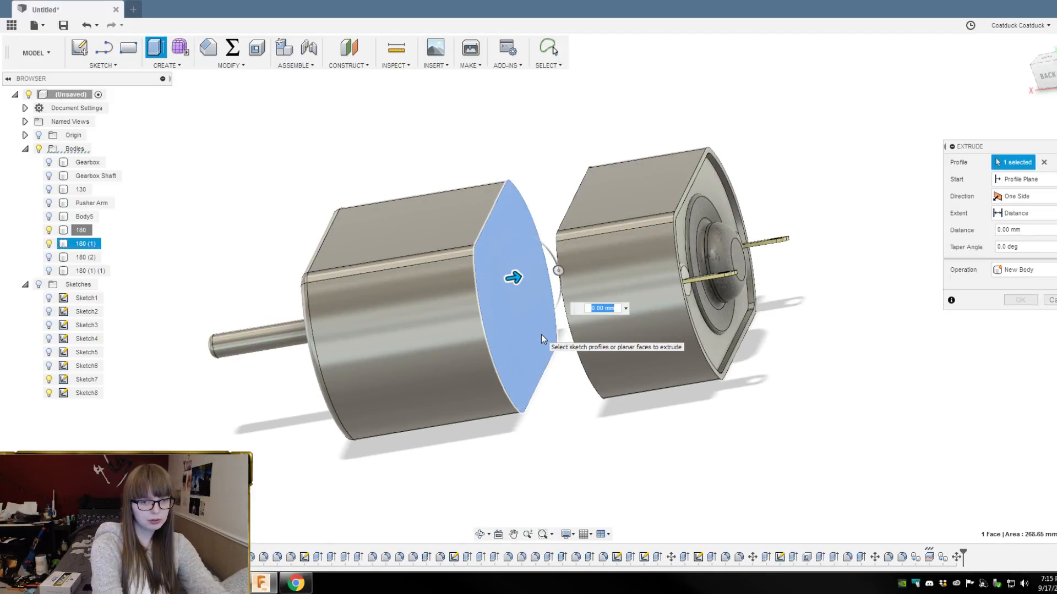
{"action": "type", "text": "7"}
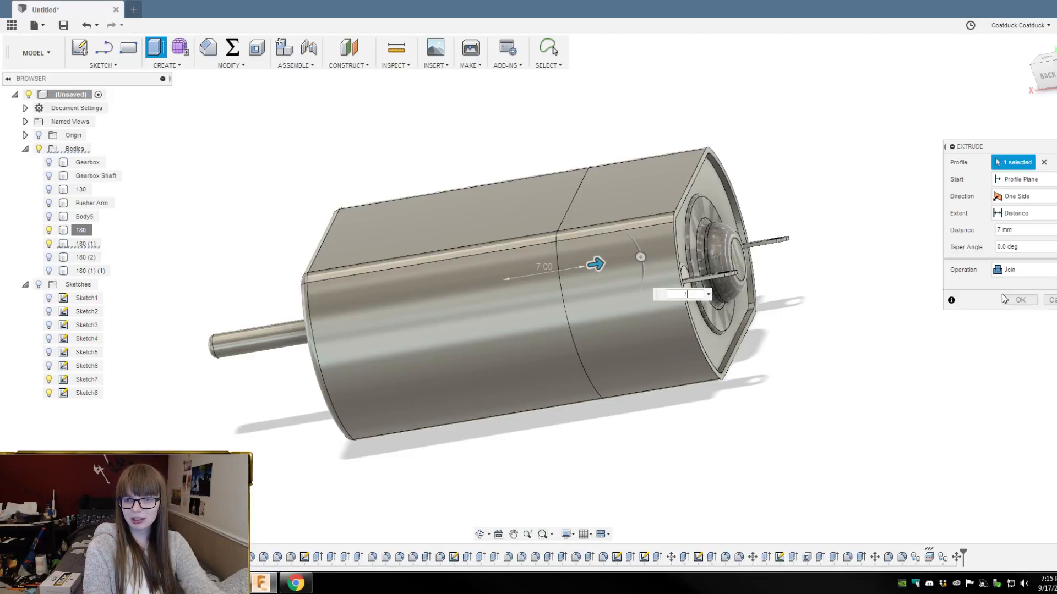
{"action": "left_click", "coordinate": [49, 244]}
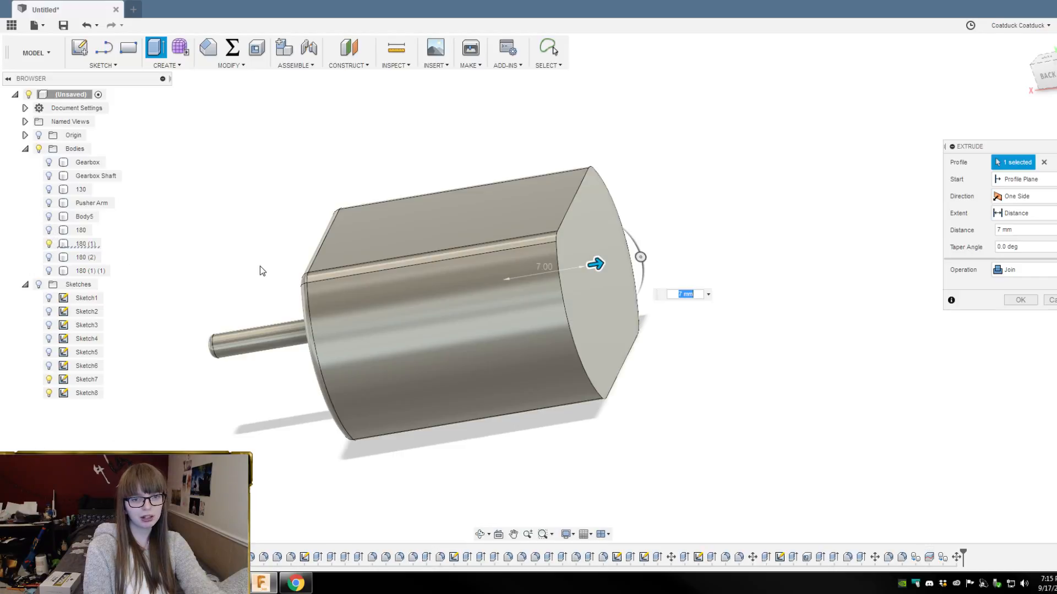
{"action": "key", "text": "Return"}
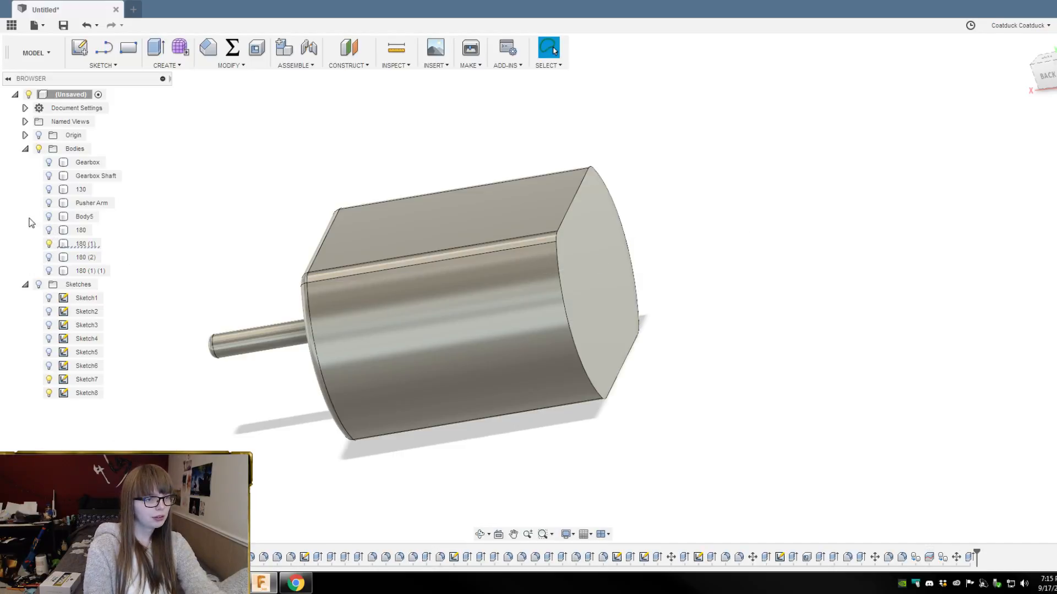
{"action": "left_click", "coordinate": [49, 244]}
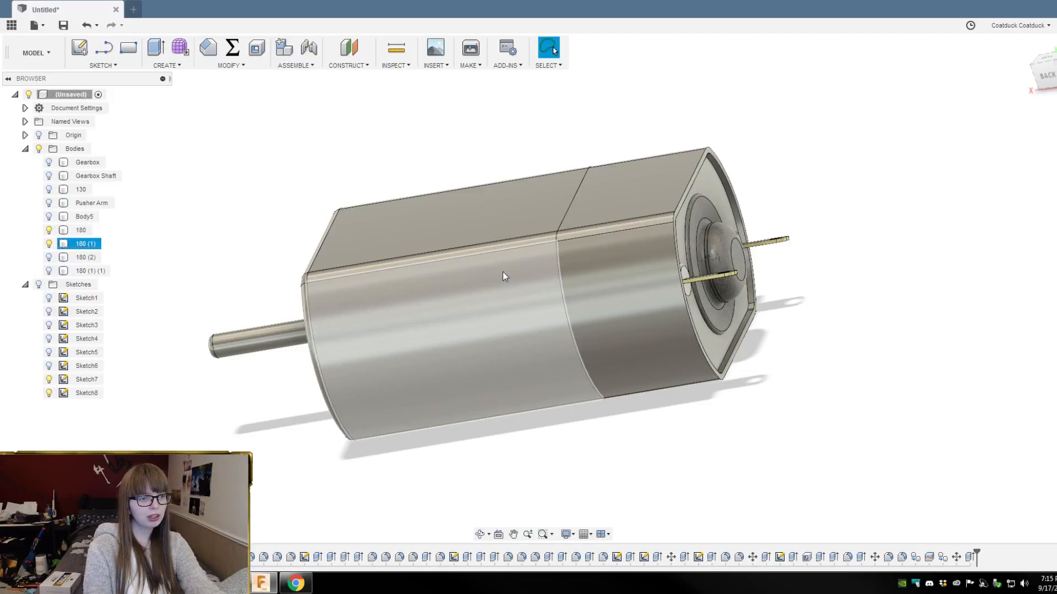
Step: Pin the Combine command to the toolbar
{"action": "left_click", "coordinate": [230, 66]}
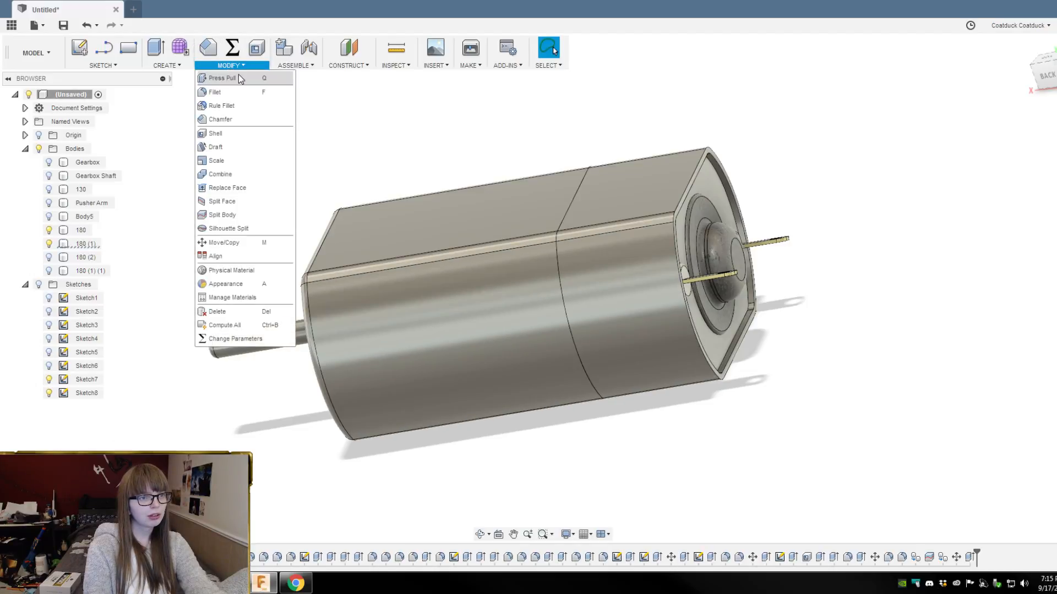
{"action": "left_click", "coordinate": [286, 174]}
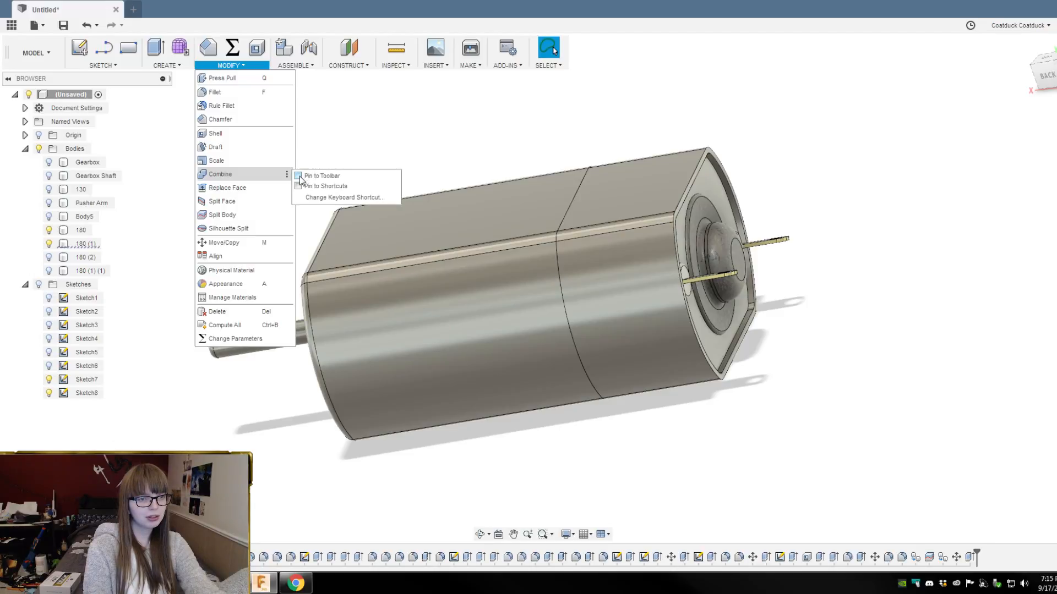
{"action": "left_click", "coordinate": [299, 176]}
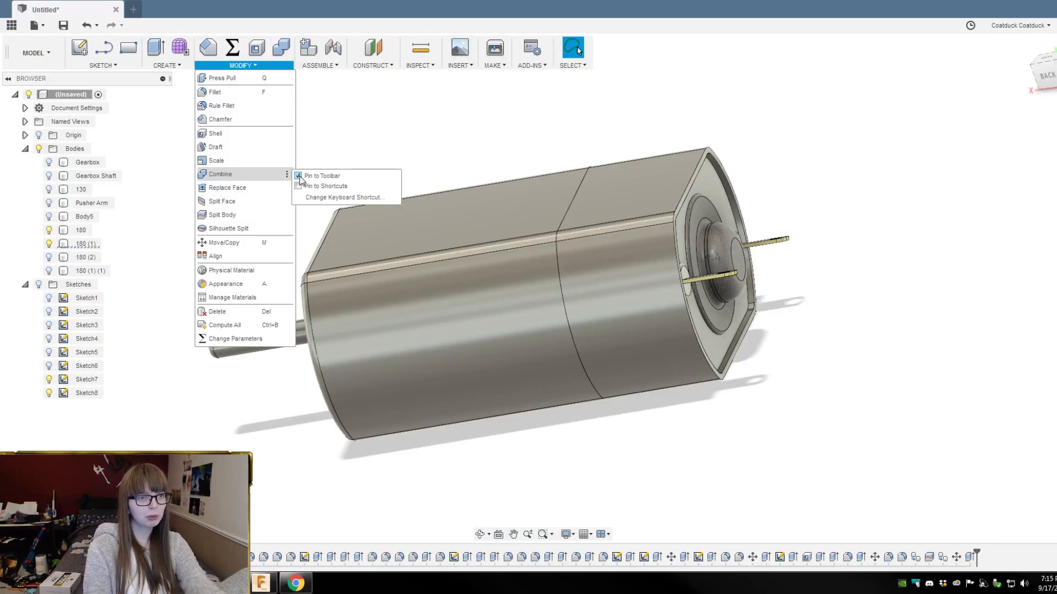
Step: Combine the lengthened shaft-end piece as target with the terminal-end piece as tool body, using Join
{"action": "left_click", "coordinate": [278, 48]}
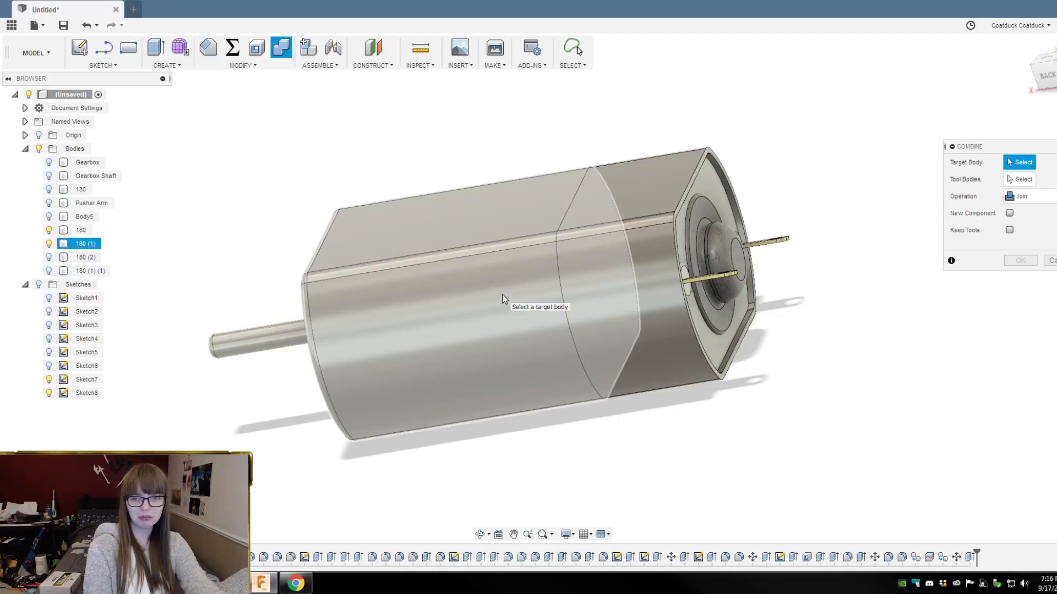
{"action": "left_click", "coordinate": [502, 296]}
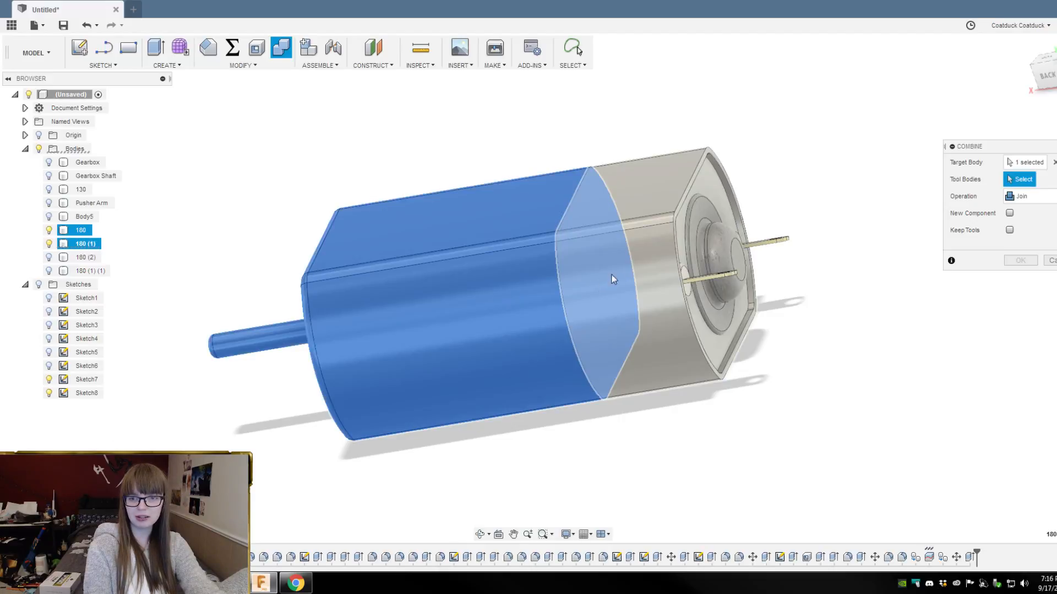
{"action": "left_click", "coordinate": [696, 177]}
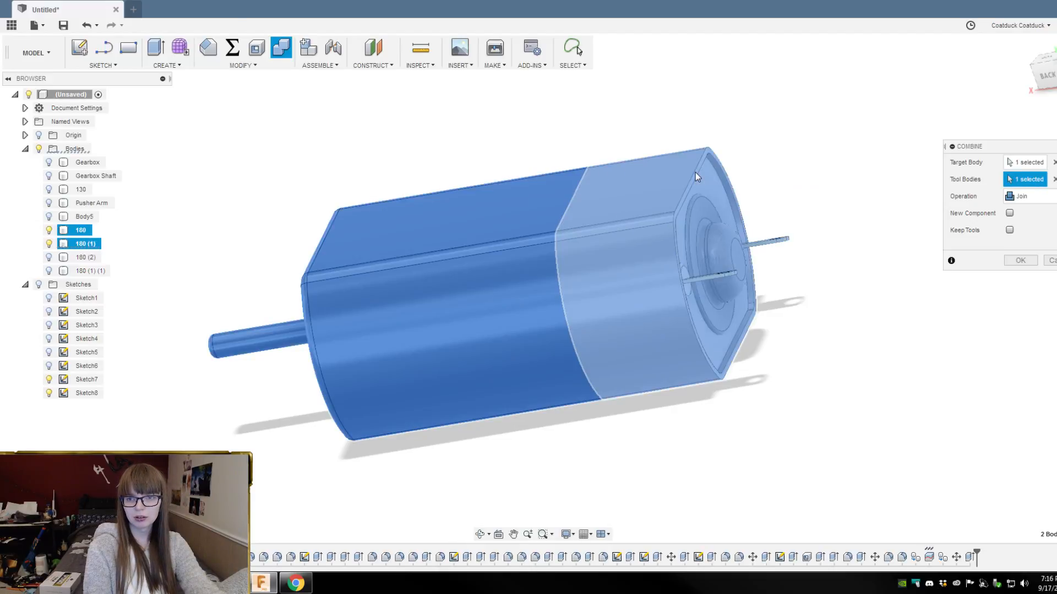
{"action": "key", "text": "Return"}
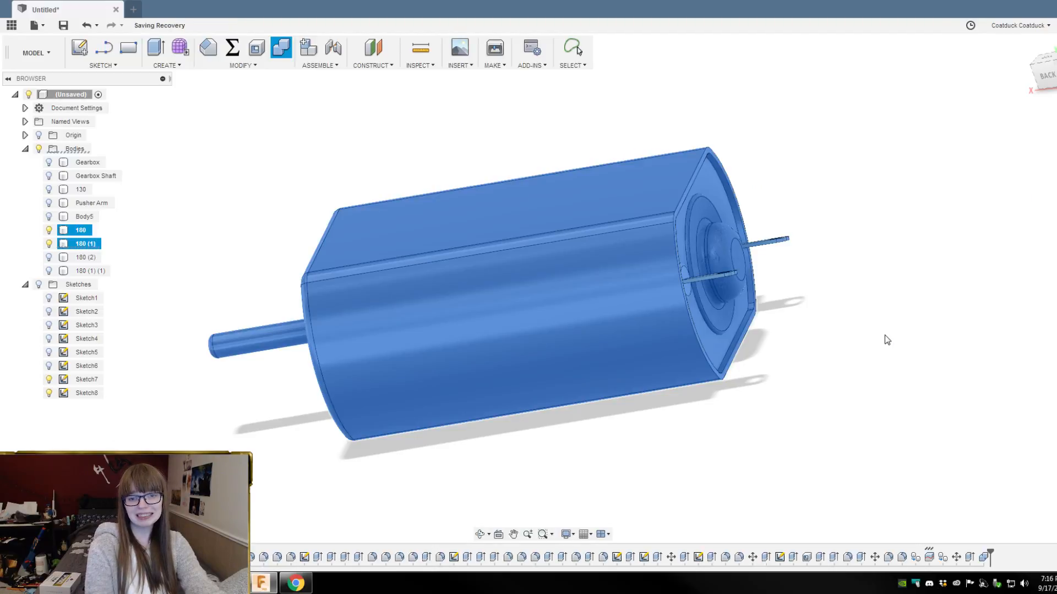
{"action": "key", "text": "Escape"}
Step: Inspect the joined 180 motor and undo the combine of its two pieces
{"action": "middle_click_drag", "start_coordinate": [859, 310], "coordinate": [880, 334], "text": "shift"}
{"action": "left_click", "coordinate": [766, 257]}
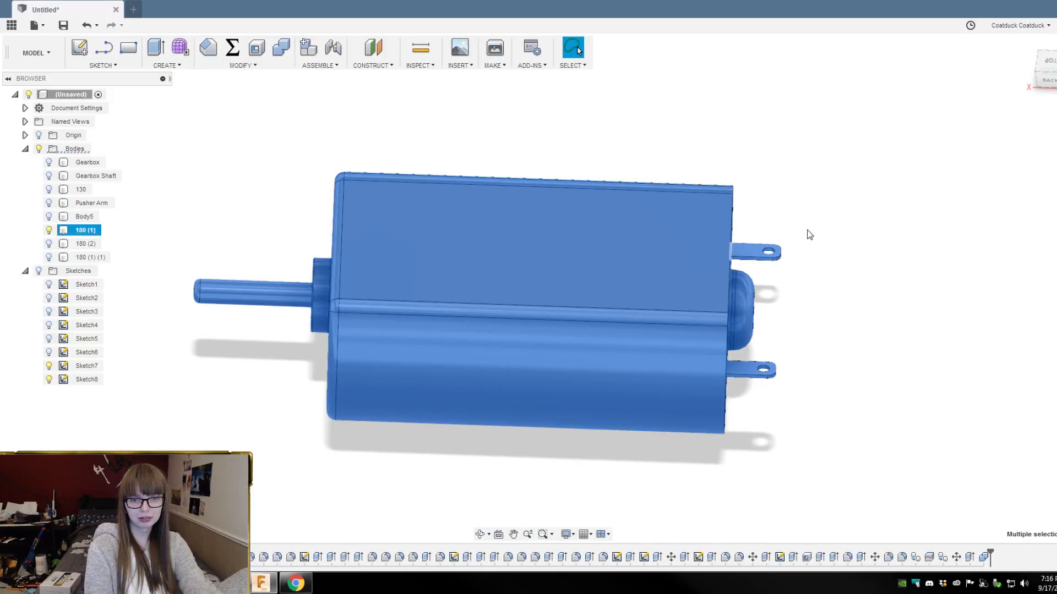
{"action": "left_click", "coordinate": [816, 273]}
{"action": "scroll", "coordinate": [819, 296], "scroll_direction": "up", "scroll_amount": 3}
{"action": "mouse_move", "coordinate": [819, 296]}
{"action": "middle_mouse_down", "text": "shift"}
{"action": "mouse_move", "coordinate": [802, 269]}
{"action": "mouse_move", "coordinate": [741, 234]}
{"action": "mouse_move", "coordinate": [728, 200]}
{"action": "mouse_move", "coordinate": [742, 222]}
{"action": "mouse_move", "coordinate": [778, 239]}
{"action": "mouse_move", "coordinate": [819, 215]}
{"action": "mouse_move", "coordinate": [908, 200]}
{"action": "mouse_move", "coordinate": [830, 205]}
{"action": "mouse_move", "coordinate": [900, 198]}
{"action": "mouse_move", "coordinate": [843, 216]}
{"action": "middle_mouse_up", "text": "shift"}
{"action": "key", "text": "ctrl+z"}
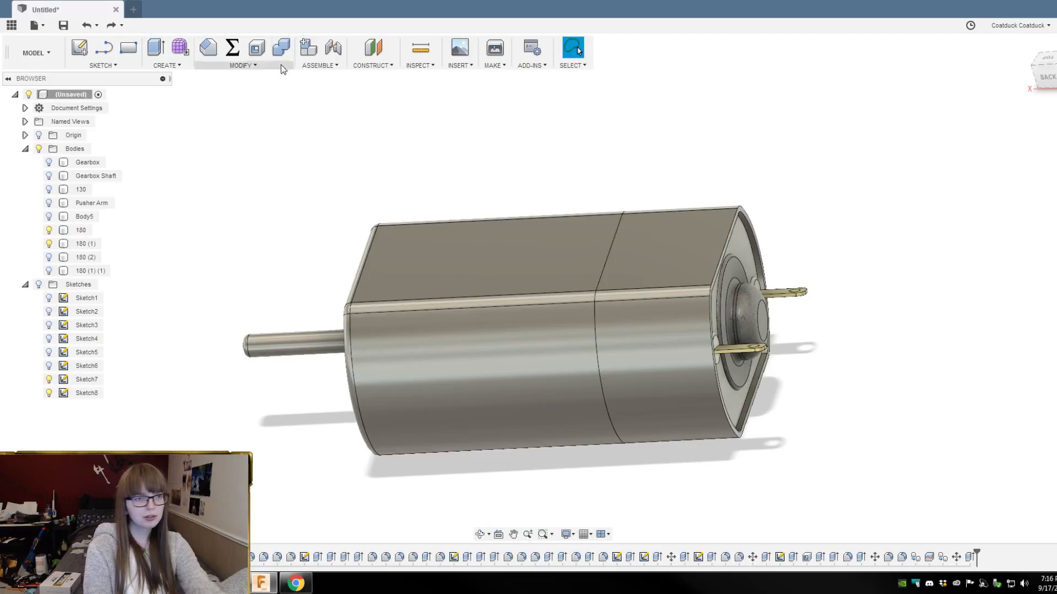
Step: Combine the terminal-end piece as target with the lengthened shaft-end piece as tool body, using Join
{"action": "left_click", "coordinate": [280, 48]}
{"action": "left_click", "coordinate": [691, 239]}
{"action": "left_click", "coordinate": [503, 249]}
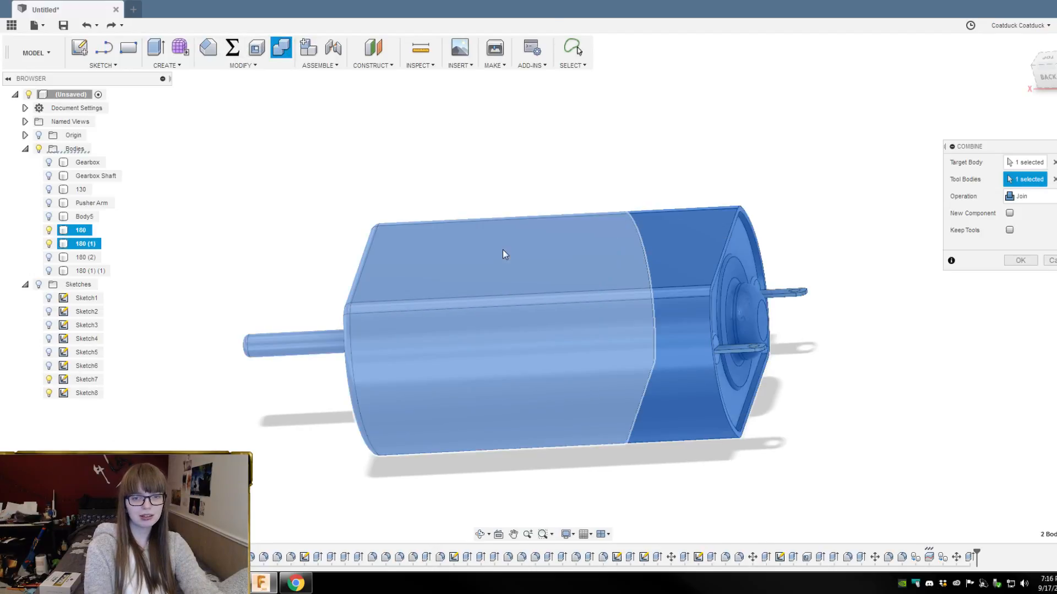
{"action": "key", "text": "Return"}
{"action": "middle_click_drag", "start_coordinate": [634, 138], "coordinate": [691, 134], "text": "shift"}
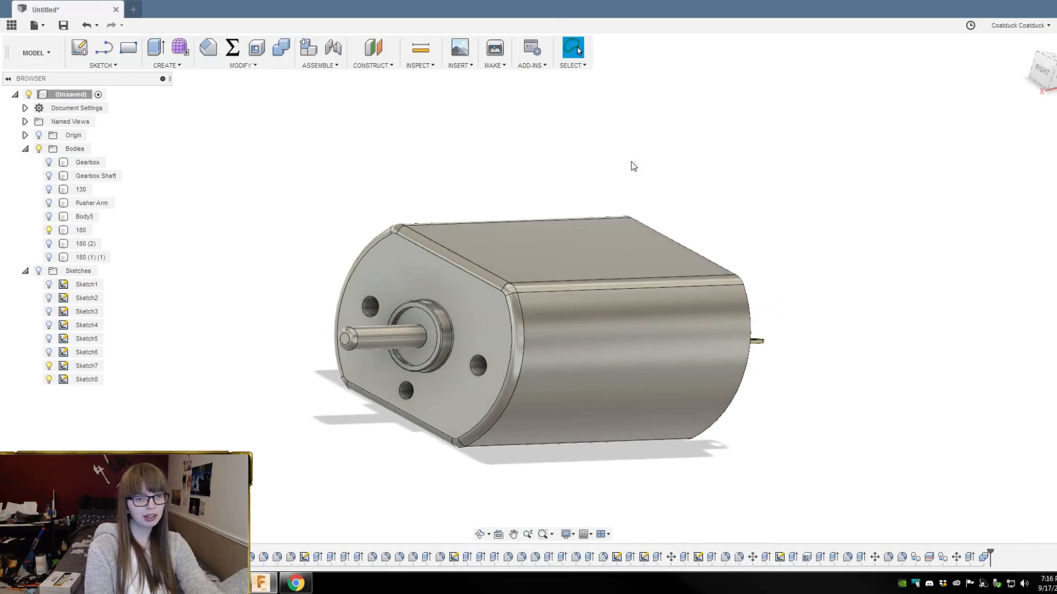
{"action": "scroll", "coordinate": [464, 314], "scroll_direction": "up", "scroll_amount": 3}
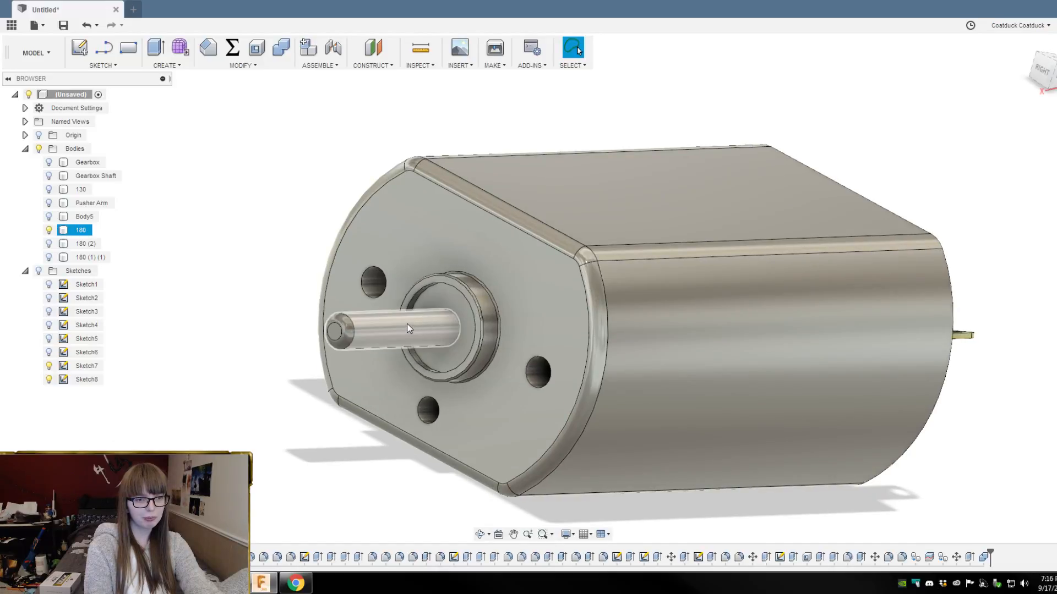
{"action": "middle_click_drag", "start_coordinate": [282, 393], "coordinate": [236, 380], "text": "shift"}
{"action": "left_click", "coordinate": [543, 273]}
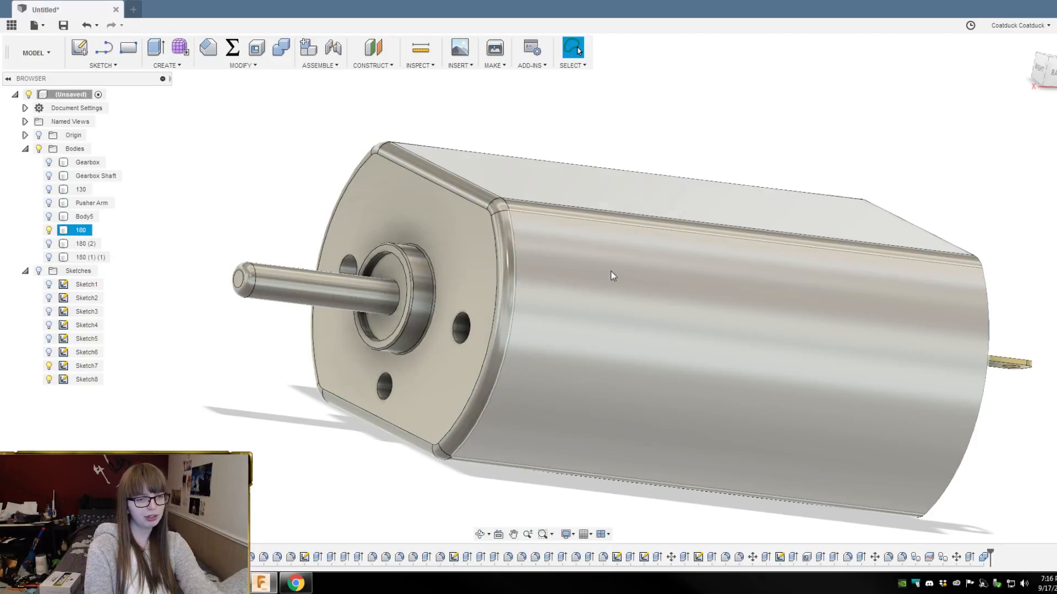
Step: With appearances applied to faces, put Bronze - Patina on the recessed face around the shaft and Stainless Steel - Polished on the shaft's tip
{"action": "right_click", "coordinate": [743, 101]}
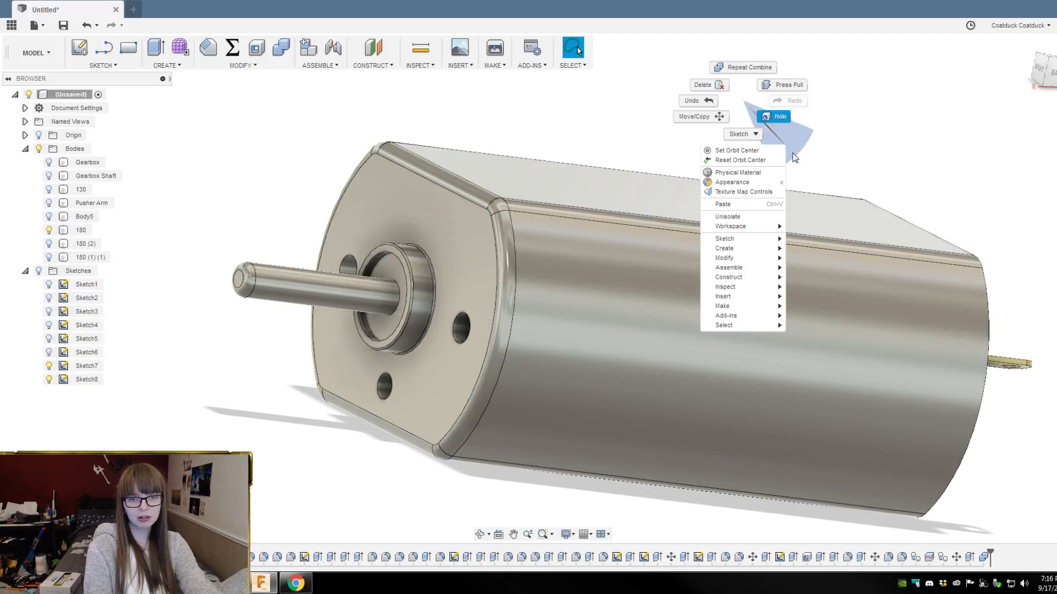
{"action": "left_click", "coordinate": [756, 186]}
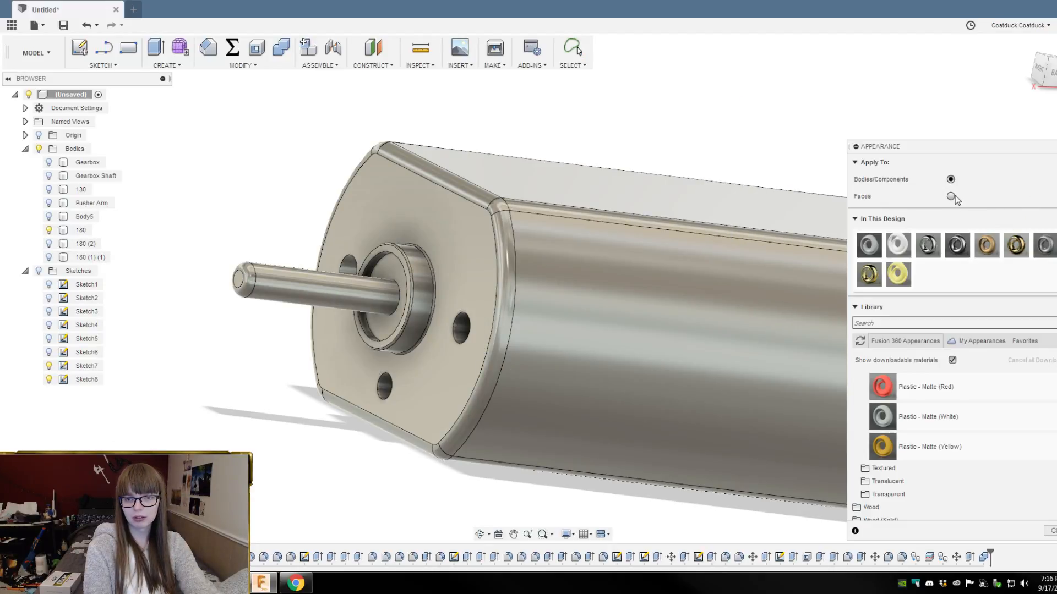
{"action": "left_click", "coordinate": [950, 196]}
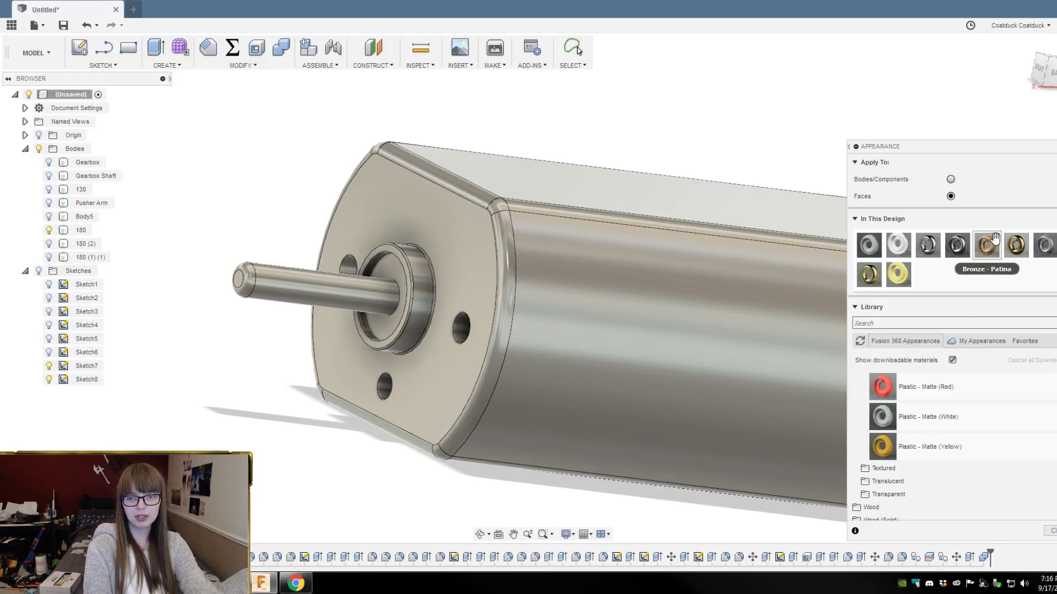
{"action": "left_click_drag", "start_coordinate": [987, 246], "coordinate": [394, 268]}
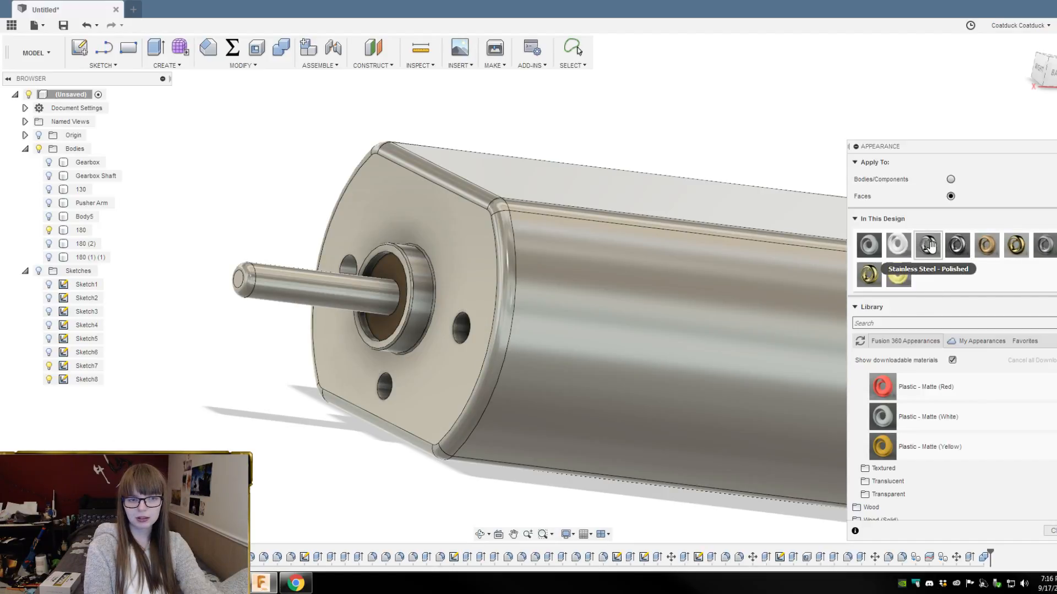
{"action": "left_click_drag", "start_coordinate": [928, 246], "coordinate": [250, 277]}
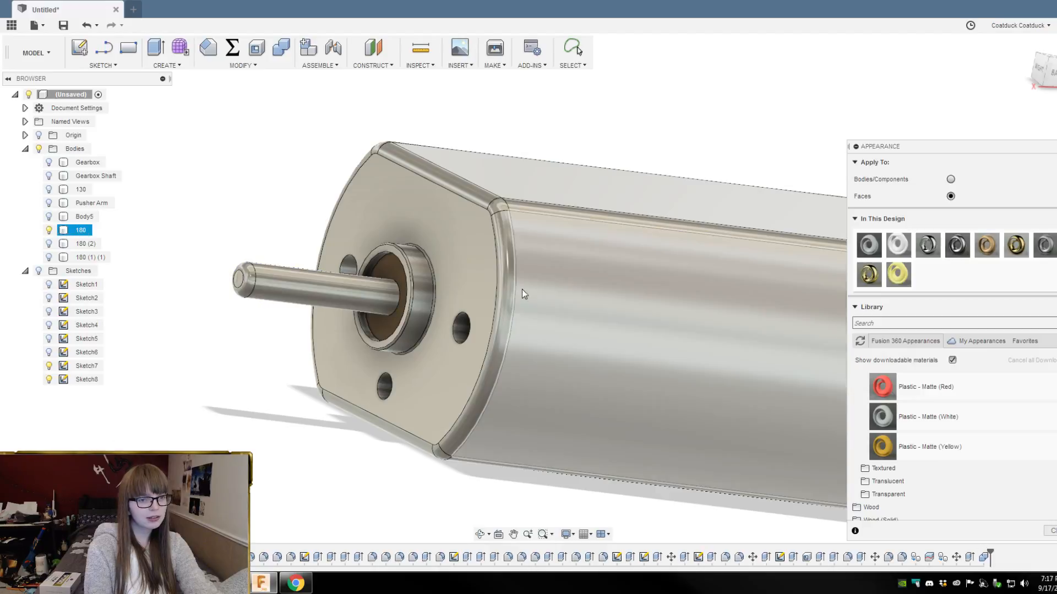
{"action": "scroll", "coordinate": [503, 152], "scroll_direction": "down", "scroll_amount": 2}
{"action": "middle_click_drag", "start_coordinate": [737, 112], "coordinate": [622, 138], "text": "shift"}
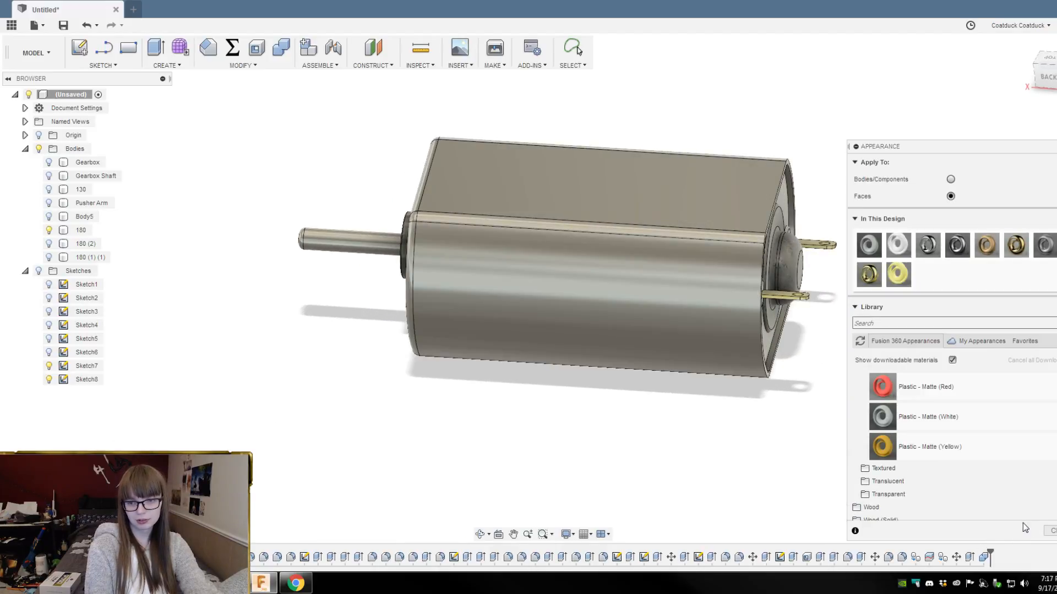
{"action": "left_click", "coordinate": [1050, 530]}
Step: Examine the joined 180 motor from its shaft end, sides and terminal end
{"action": "mouse_move", "coordinate": [958, 447]}
{"action": "middle_mouse_down", "text": "shift"}
{"action": "mouse_move", "coordinate": [891, 405]}
{"action": "mouse_move", "coordinate": [969, 408]}
{"action": "mouse_move", "coordinate": [860, 424]}
{"action": "mouse_move", "coordinate": [778, 468]}
{"action": "mouse_move", "coordinate": [790, 508]}
{"action": "mouse_move", "coordinate": [745, 524]}
{"action": "mouse_move", "coordinate": [783, 517]}
{"action": "mouse_move", "coordinate": [880, 444]}
{"action": "mouse_move", "coordinate": [974, 418]}
{"action": "mouse_move", "coordinate": [958, 408]}
{"action": "mouse_move", "coordinate": [957, 441]}
{"action": "middle_mouse_up", "text": "shift"}
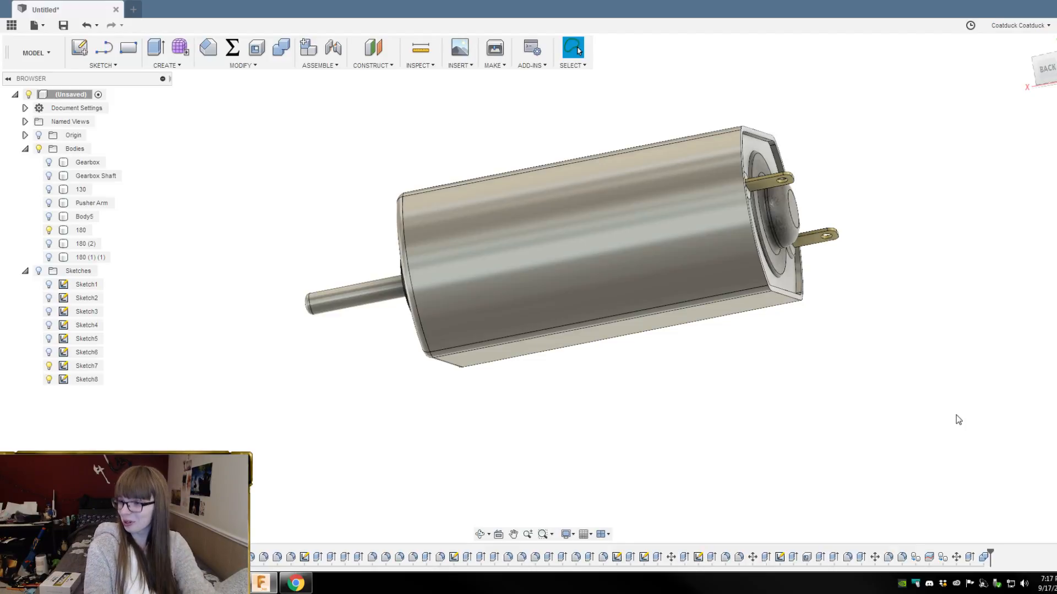
{"action": "mouse_move", "coordinate": [950, 406]}
{"action": "middle_mouse_down", "text": "shift"}
{"action": "mouse_move", "coordinate": [920, 371]}
{"action": "mouse_move", "coordinate": [881, 401]}
{"action": "mouse_move", "coordinate": [963, 372]}
{"action": "mouse_move", "coordinate": [947, 416]}
{"action": "middle_mouse_up", "text": "shift"}
{"action": "middle_click_drag", "start_coordinate": [315, 302], "coordinate": [343, 328], "text": "shift"}
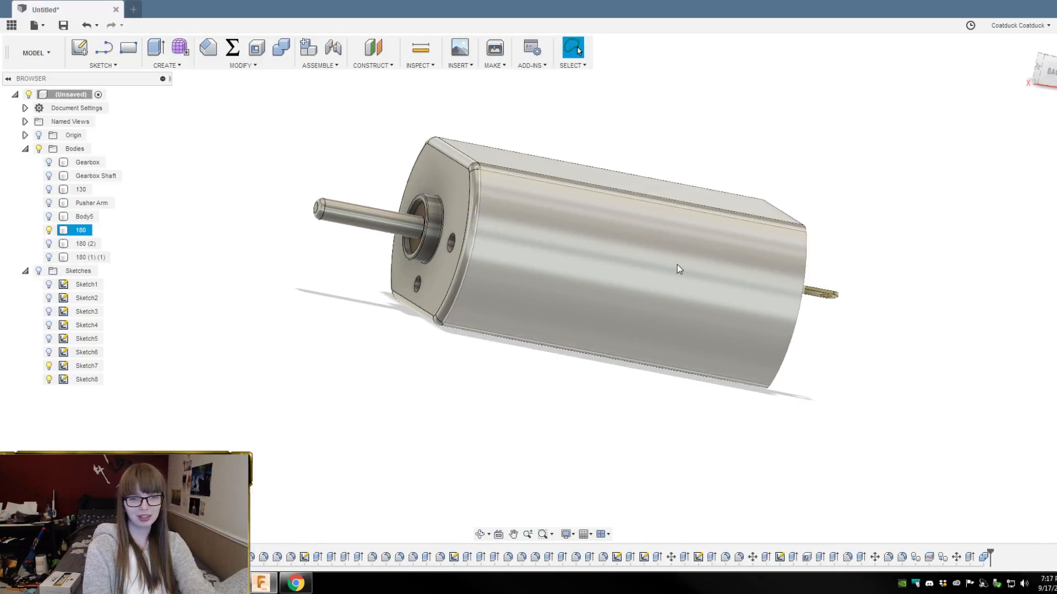
{"action": "middle_click_drag", "start_coordinate": [948, 302], "coordinate": [742, 207], "text": "shift"}
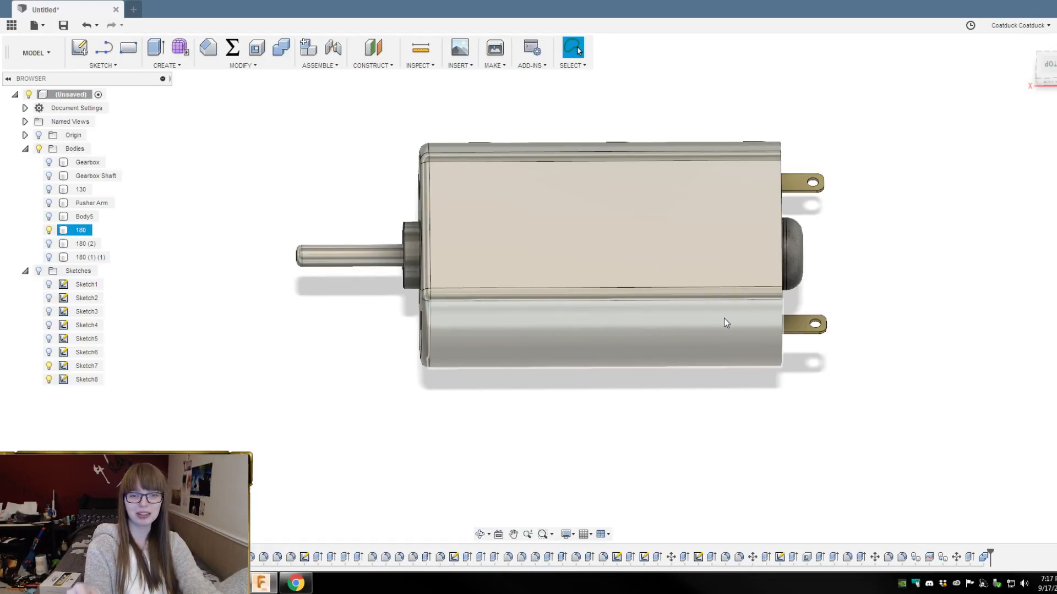
{"action": "middle_click_drag", "start_coordinate": [504, 411], "coordinate": [348, 241], "text": "shift"}
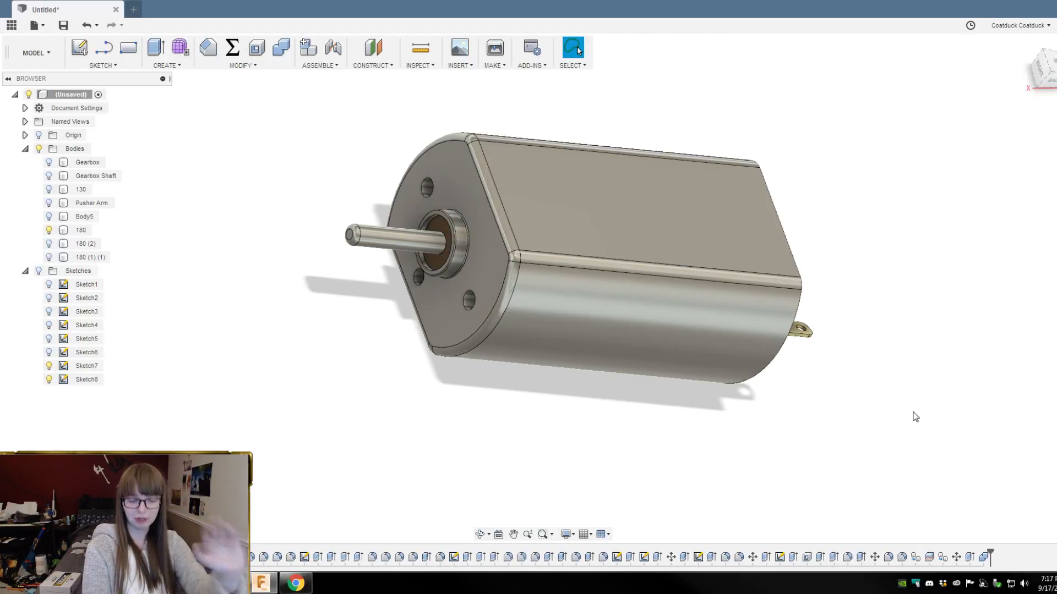
{"action": "middle_click_drag", "start_coordinate": [915, 424], "coordinate": [880, 414], "text": "shift"}
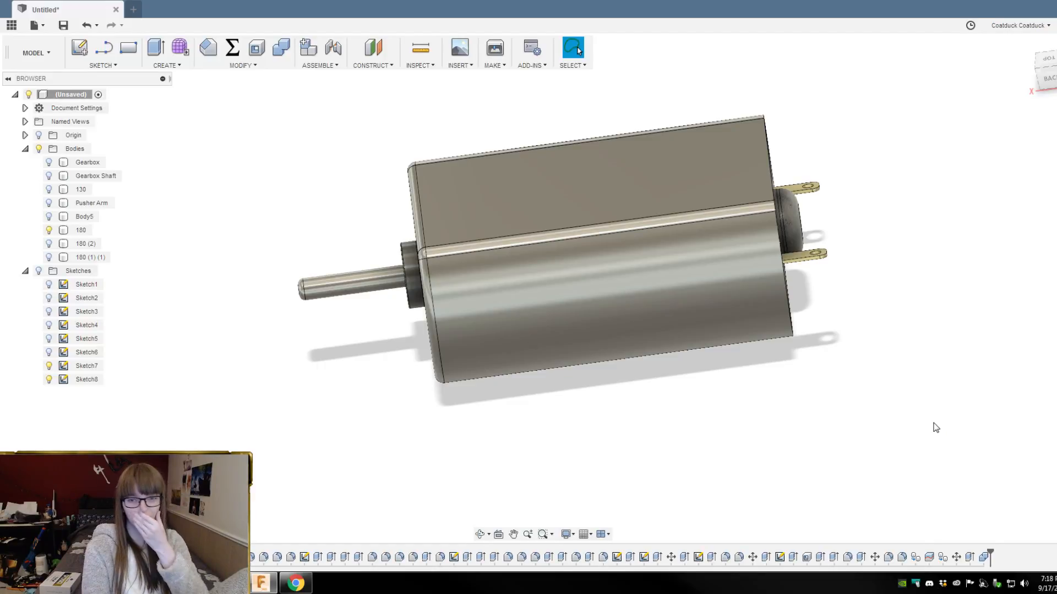
{"action": "middle_click_drag", "start_coordinate": [679, 435], "coordinate": [707, 420], "text": "shift"}
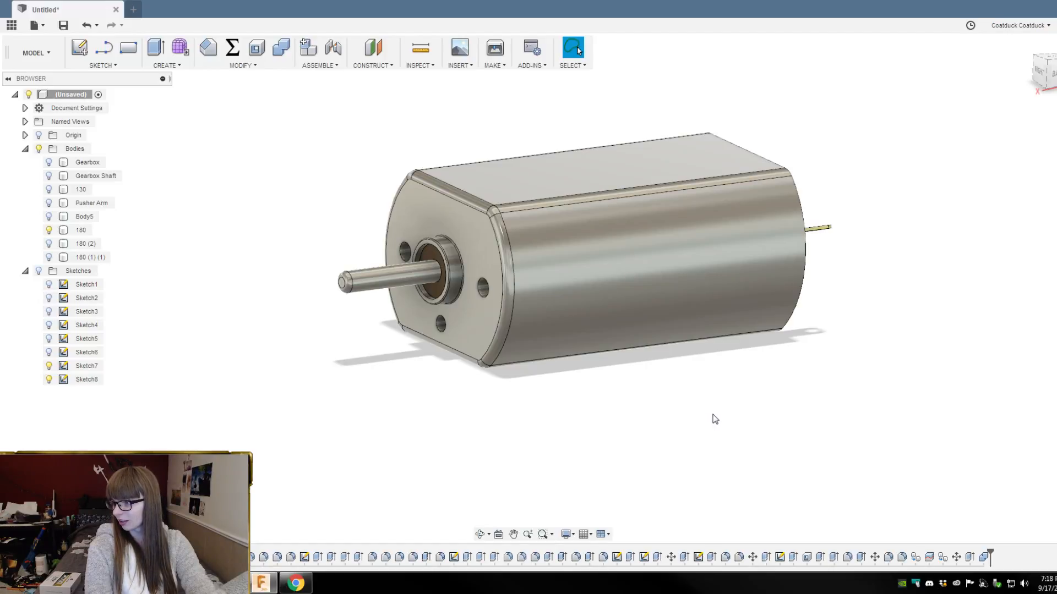
{"action": "middle_click_drag", "start_coordinate": [714, 419], "coordinate": [657, 454], "text": "shift"}
{"action": "left_click", "coordinate": [685, 349]}
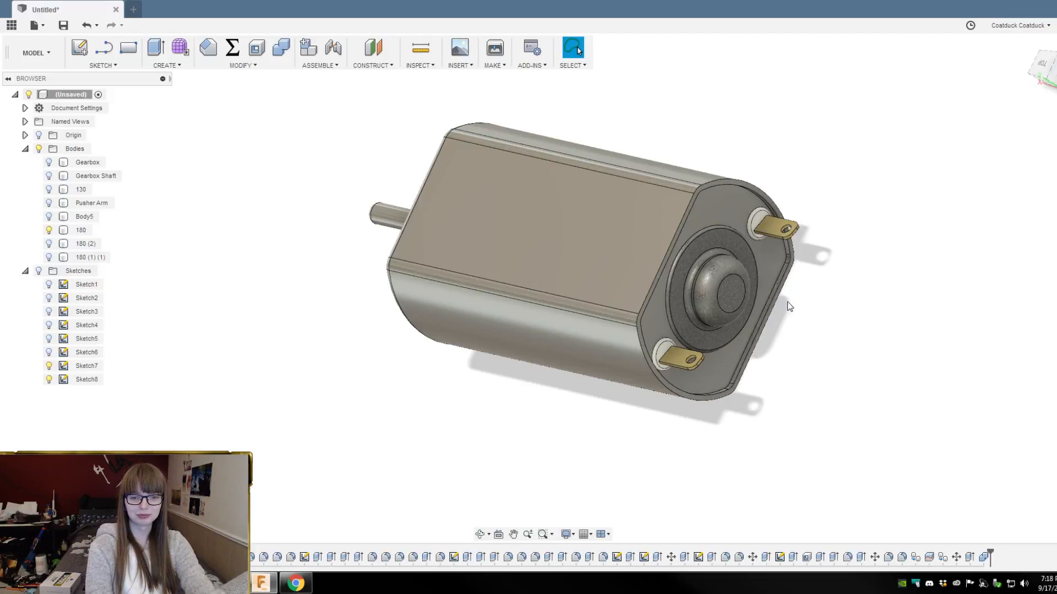
{"action": "middle_click_drag", "start_coordinate": [780, 410], "coordinate": [805, 367], "text": "shift"}
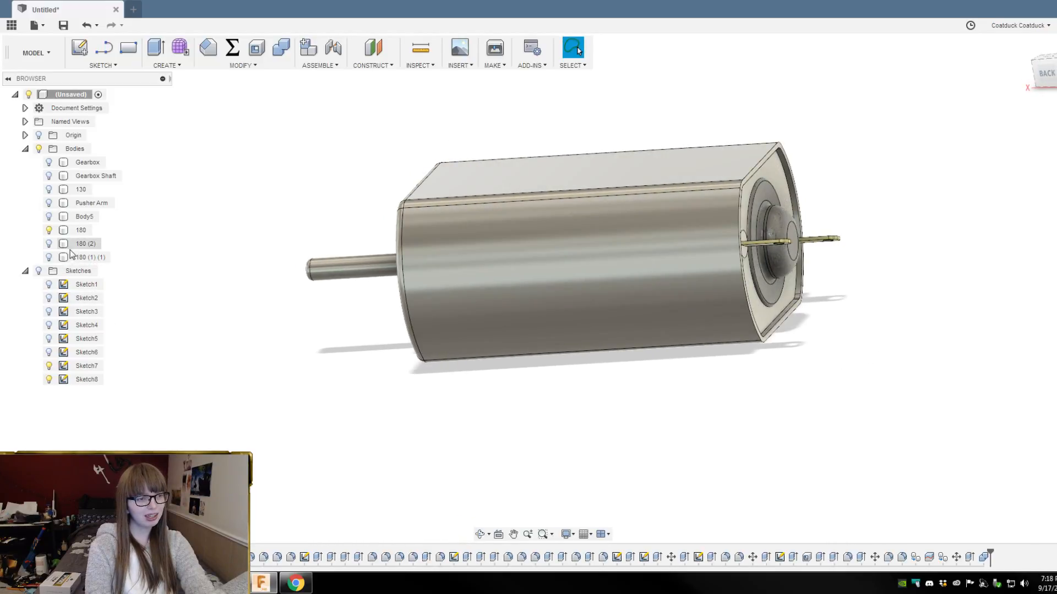
Step: Hide the joined 180 motor and show the two spare pieces, 180 (2) and 180 (1) (1)
{"action": "left_click", "coordinate": [49, 230]}
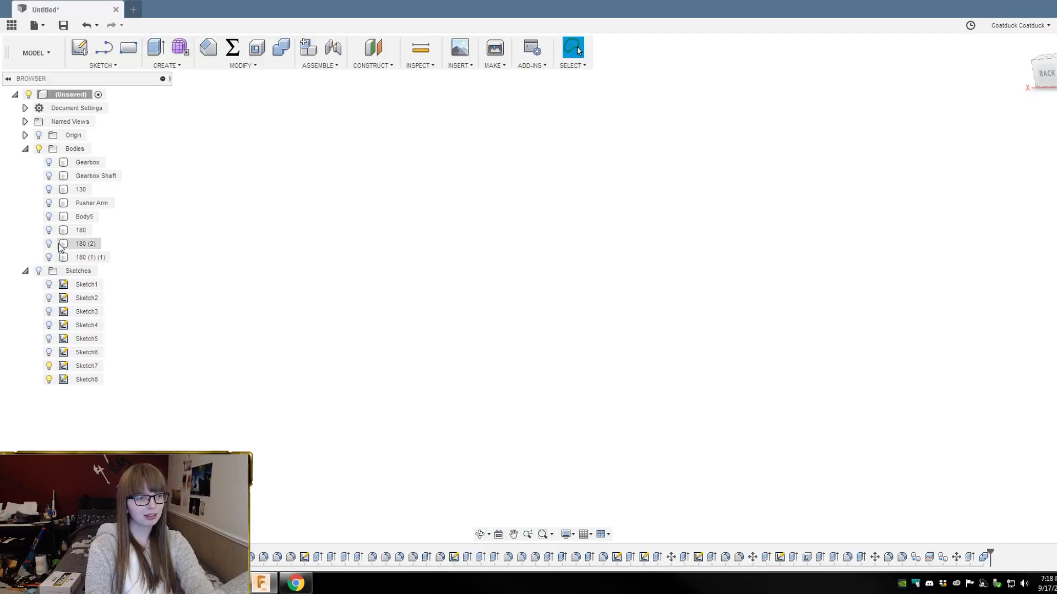
{"action": "left_click", "coordinate": [49, 244]}
{"action": "left_click", "coordinate": [49, 257]}
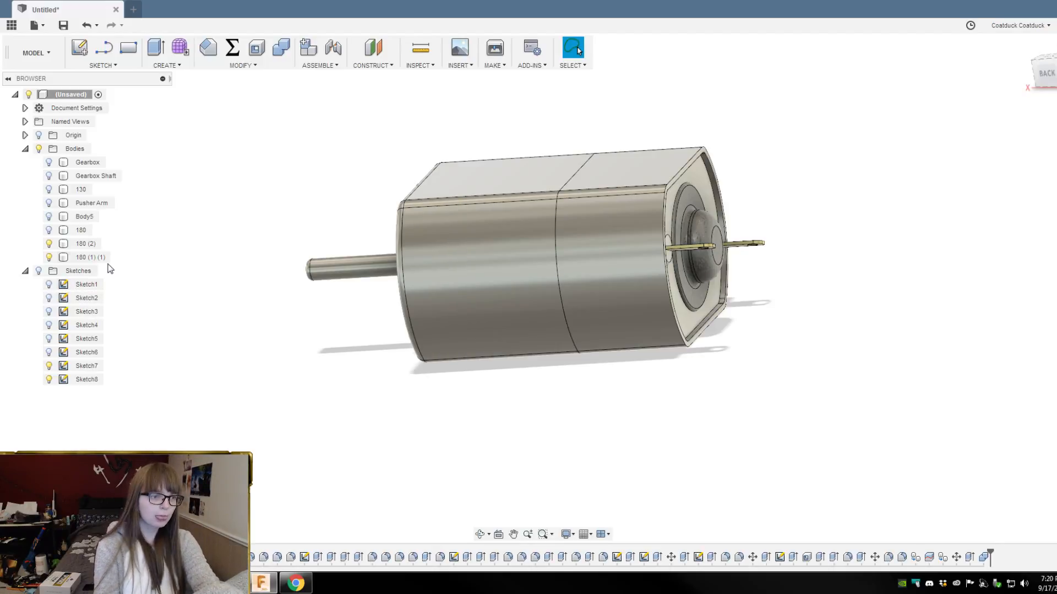
Step: Move the terminal-end piece 180 (2) along the motor axis away from the shaft-end piece, leaving a narrow gap
{"action": "right_click", "coordinate": [91, 246]}
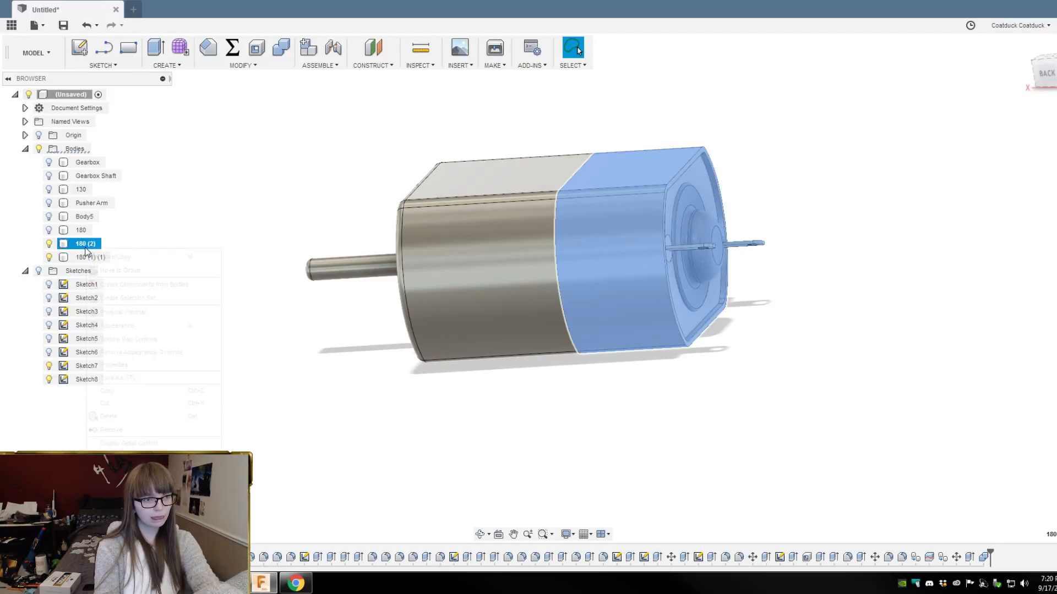
{"action": "left_click", "coordinate": [99, 257]}
{"action": "left_click_drag", "start_coordinate": [686, 358], "coordinate": [718, 356]}
{"action": "key", "text": "Return"}
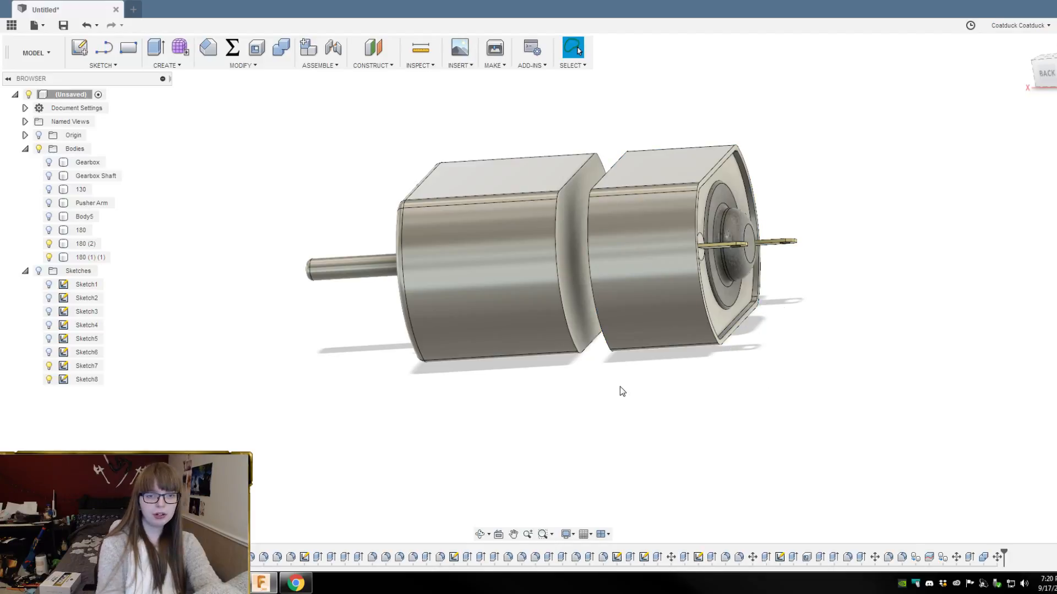
Step: With the terminal-end piece temporarily hidden, extrude the shaft-end piece's cut face 3 mm to fill the gap between the pieces
{"action": "left_click", "coordinate": [565, 244]}
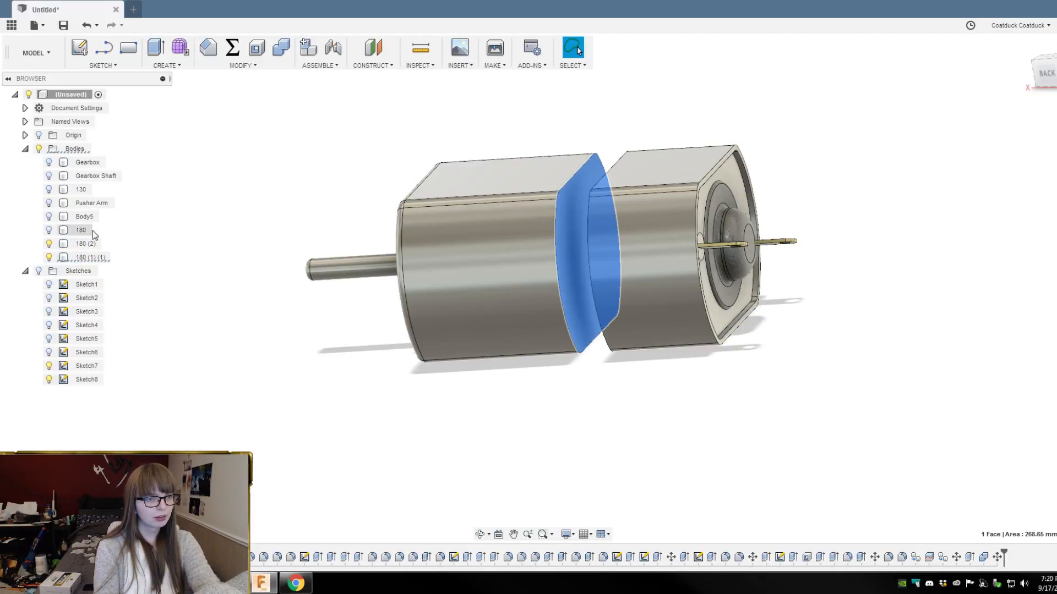
{"action": "left_click", "coordinate": [49, 244]}
{"action": "type", "text": "e"}
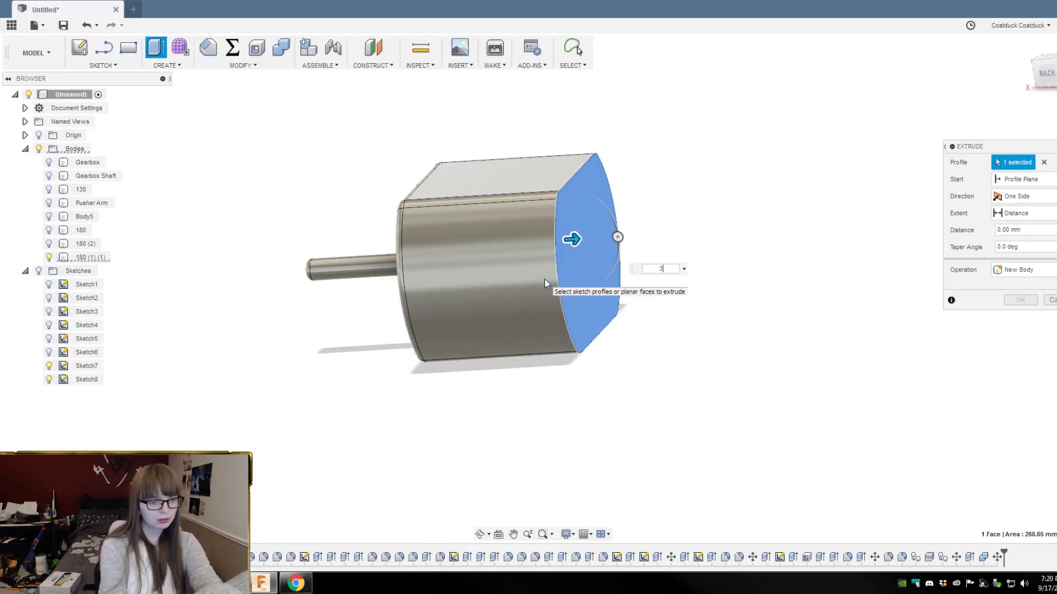
{"action": "type", "text": "3"}
{"action": "key", "text": "Return"}
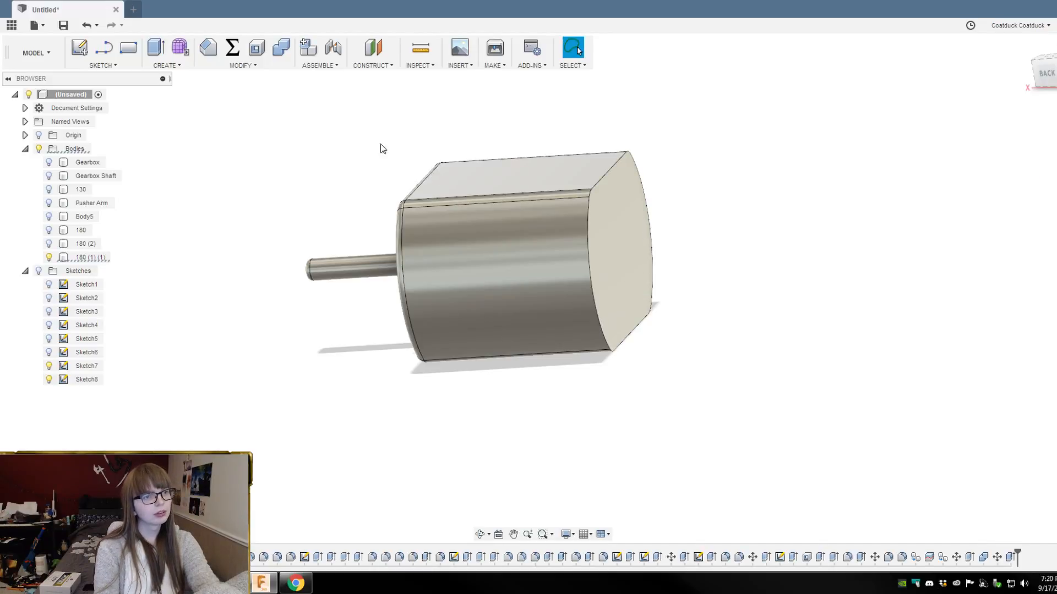
{"action": "left_click", "coordinate": [48, 243]}
{"action": "middle_click_drag", "start_coordinate": [560, 331], "coordinate": [613, 429], "text": "shift"}
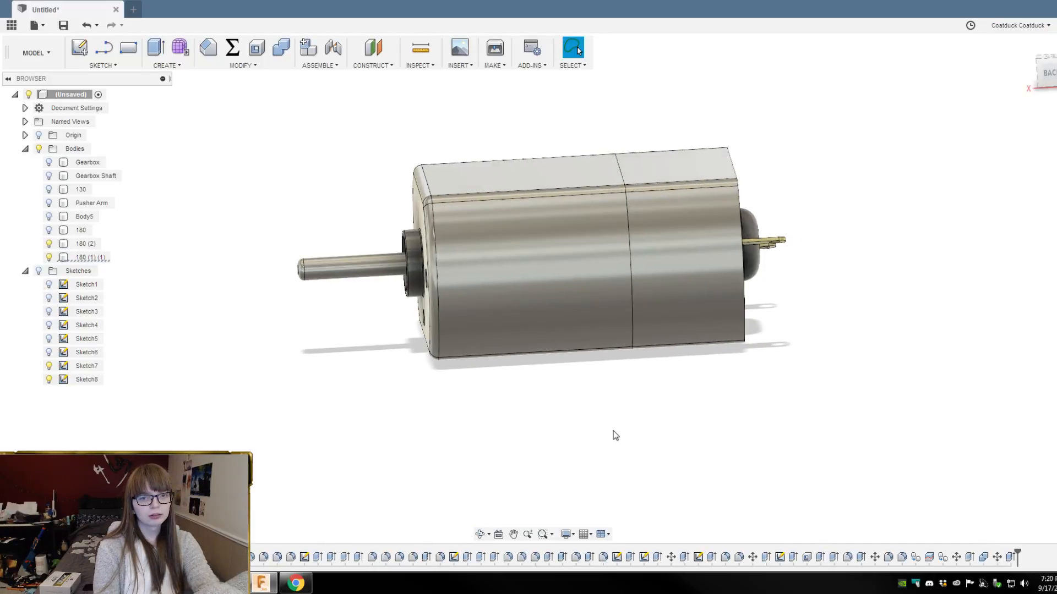
{"action": "left_click", "coordinate": [82, 244]}
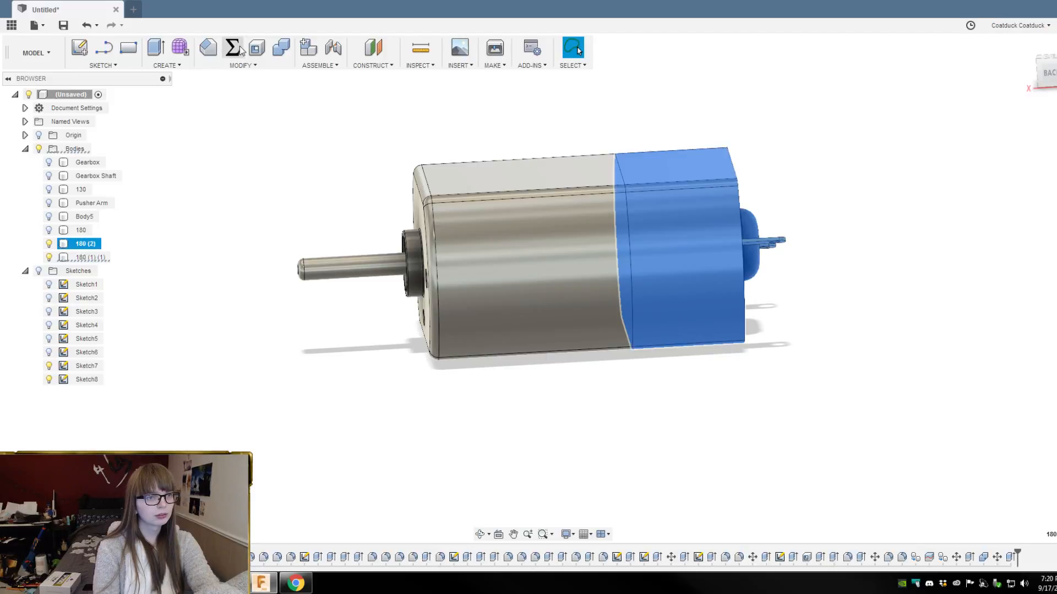
{"action": "left_click", "coordinate": [277, 43]}
{"action": "left_click", "coordinate": [90, 257]}
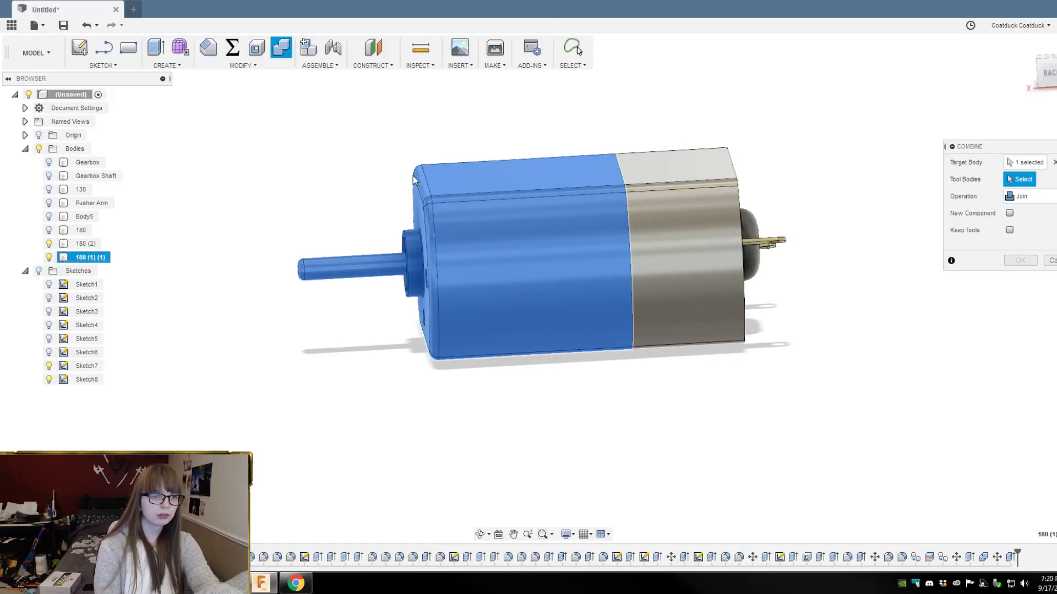
{"action": "key", "text": "Return"}
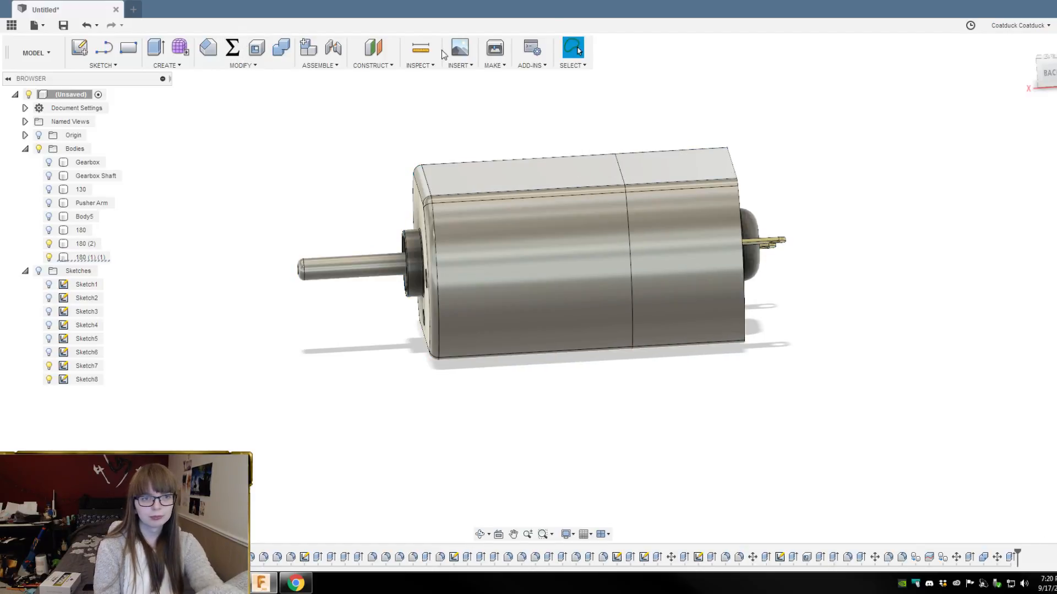
Step: Combine terminal-end piece 180 (2) as target with shaft-end piece 180 (1) (1) as tool body, using Join
{"action": "left_click", "coordinate": [282, 46]}
{"action": "left_click", "coordinate": [653, 201]}
{"action": "left_click", "coordinate": [497, 215]}
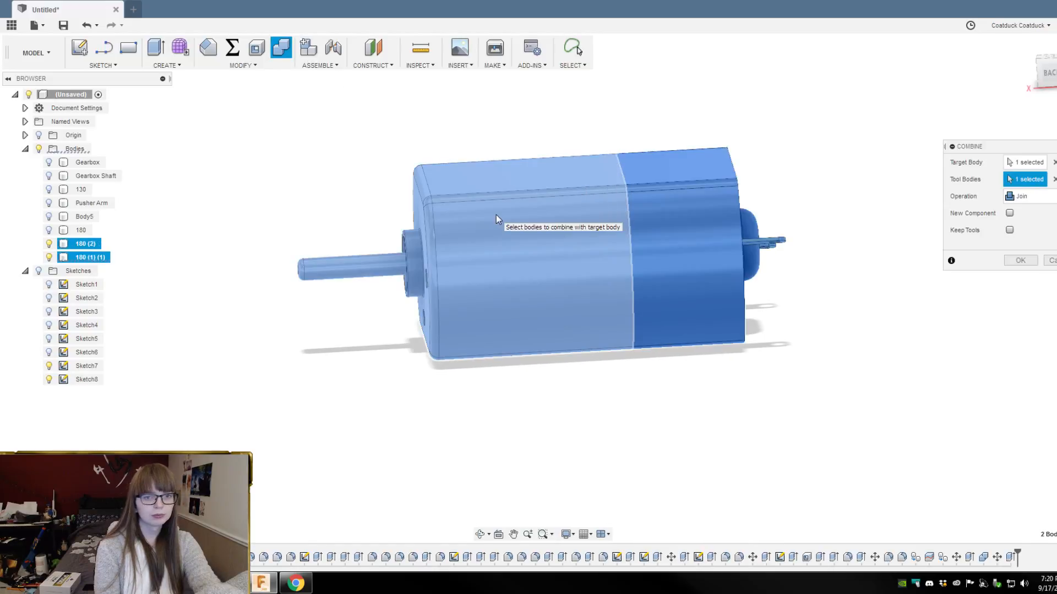
{"action": "key", "text": "Return"}
Step: Apply the Bronze - Patina appearance to only the recessed face around the shaft of motor 180 (2)
{"action": "middle_click_drag", "start_coordinate": [354, 177], "coordinate": [405, 173], "text": "shift"}
{"action": "right_click", "coordinate": [761, 95]}
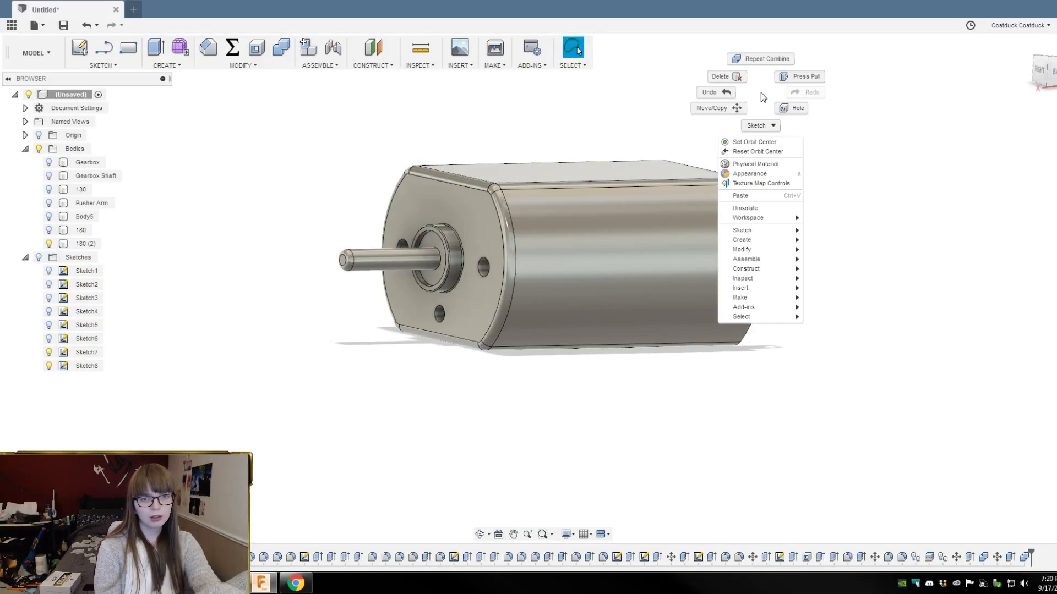
{"action": "left_click", "coordinate": [740, 173]}
{"action": "left_click_drag", "start_coordinate": [982, 250], "coordinate": [429, 242]}
{"action": "left_click", "coordinate": [950, 195]}
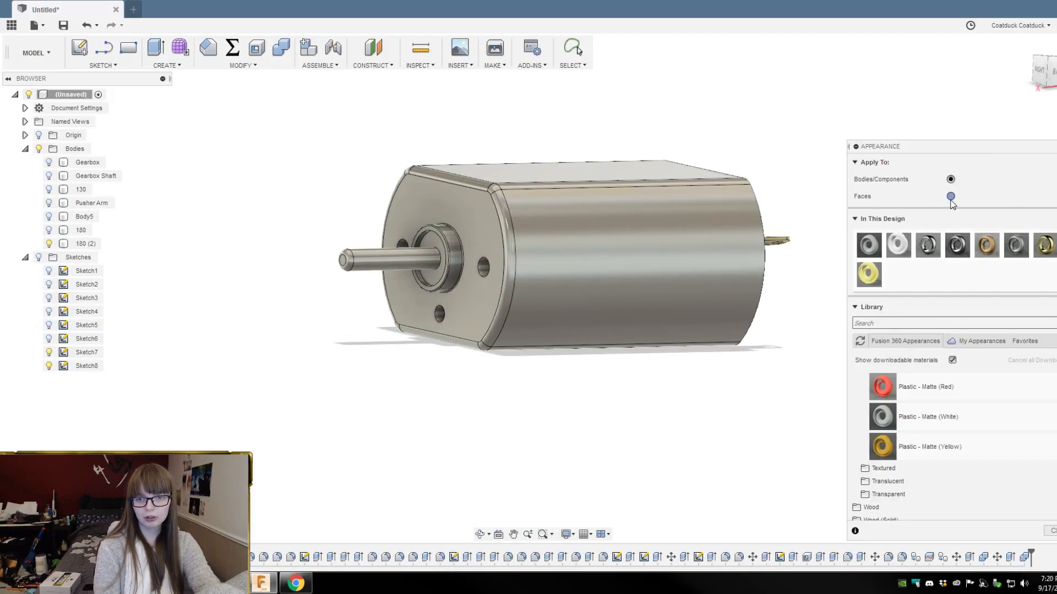
{"action": "left_click_drag", "start_coordinate": [991, 241], "coordinate": [434, 242]}
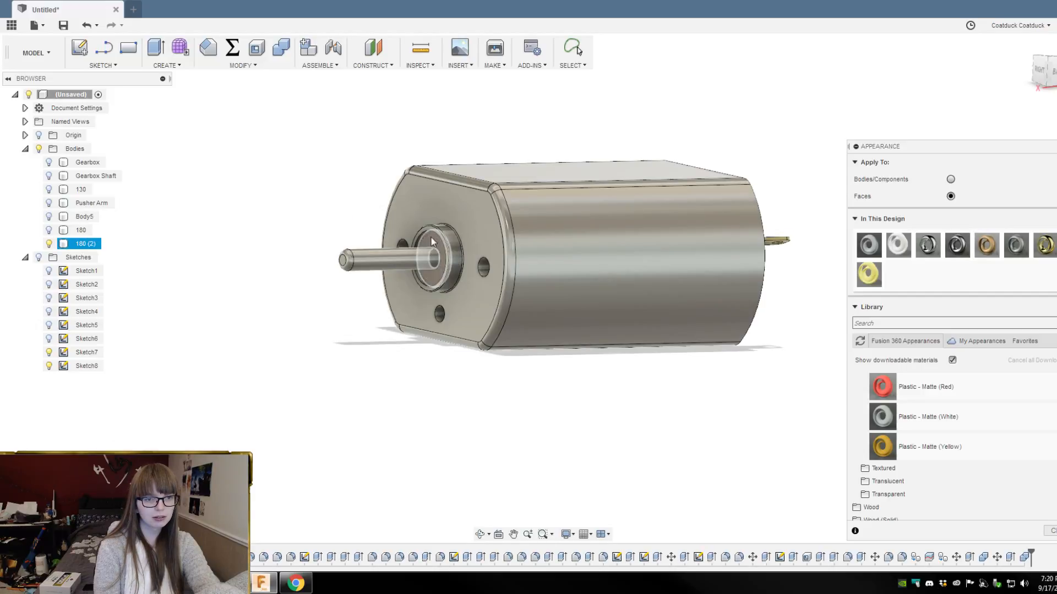
Step: Apply a metal appearance already used in the design to the motor shaft's cylindrical face and finish the appearance editing
{"action": "scroll", "coordinate": [240, 248], "scroll_direction": "up", "scroll_amount": 3}
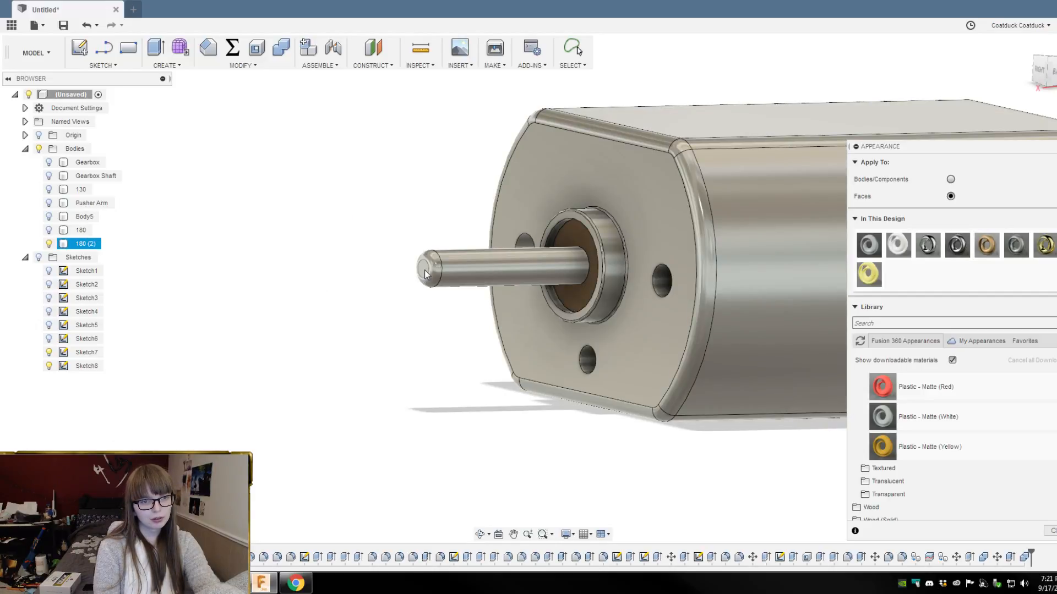
{"action": "left_click", "coordinate": [452, 266]}
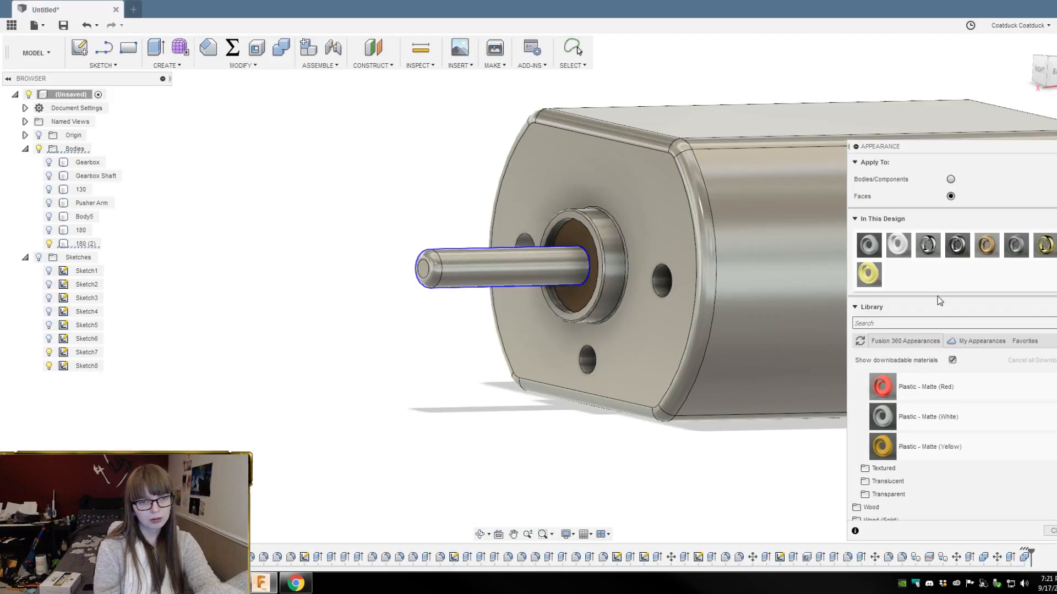
{"action": "left_click_drag", "start_coordinate": [928, 245], "coordinate": [479, 275]}
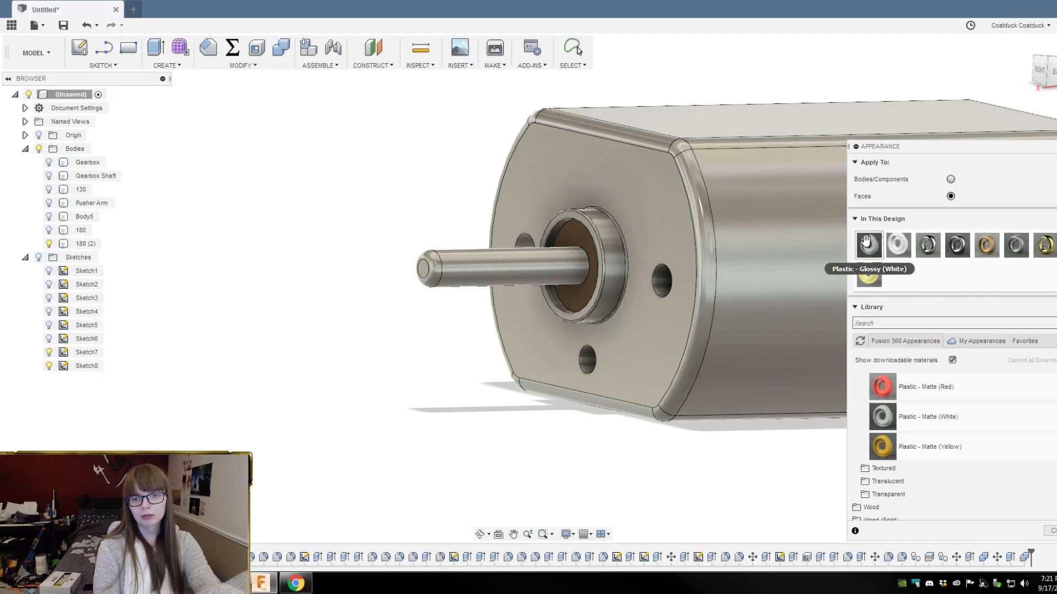
{"action": "middle_click_drag", "start_coordinate": [323, 215], "coordinate": [307, 214], "text": "shift"}
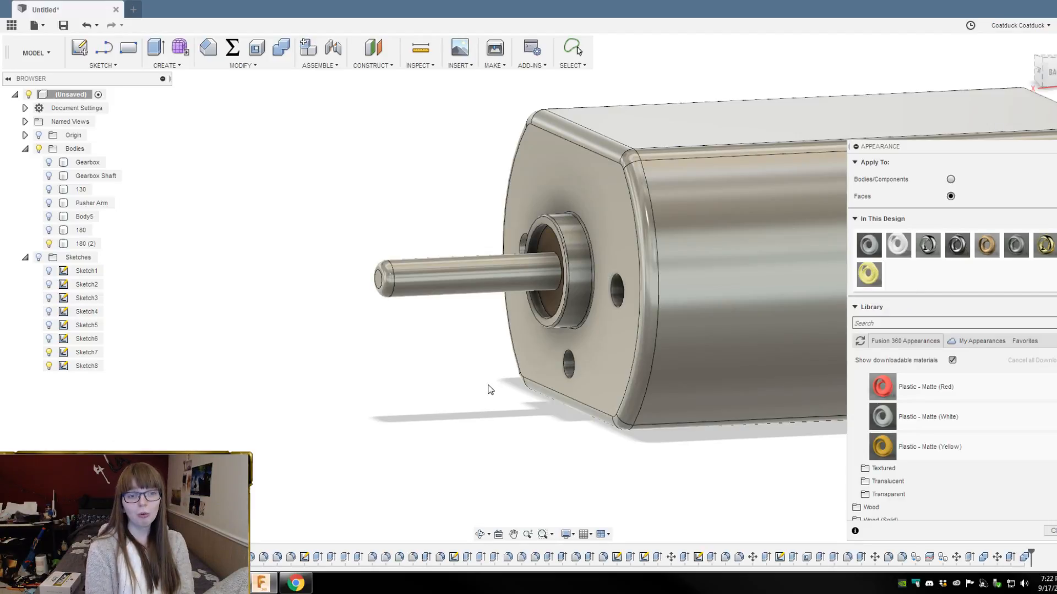
{"action": "left_click", "coordinate": [1051, 531]}
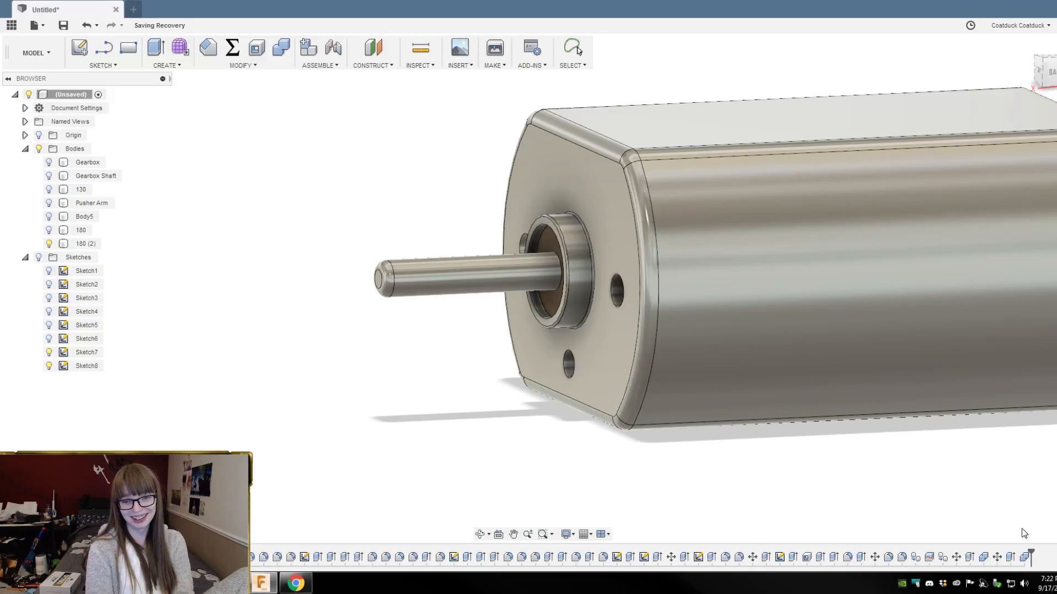
Step: Rename the body 180 (2) as 132
{"action": "scroll", "coordinate": [302, 405], "scroll_direction": "down", "scroll_amount": 3}
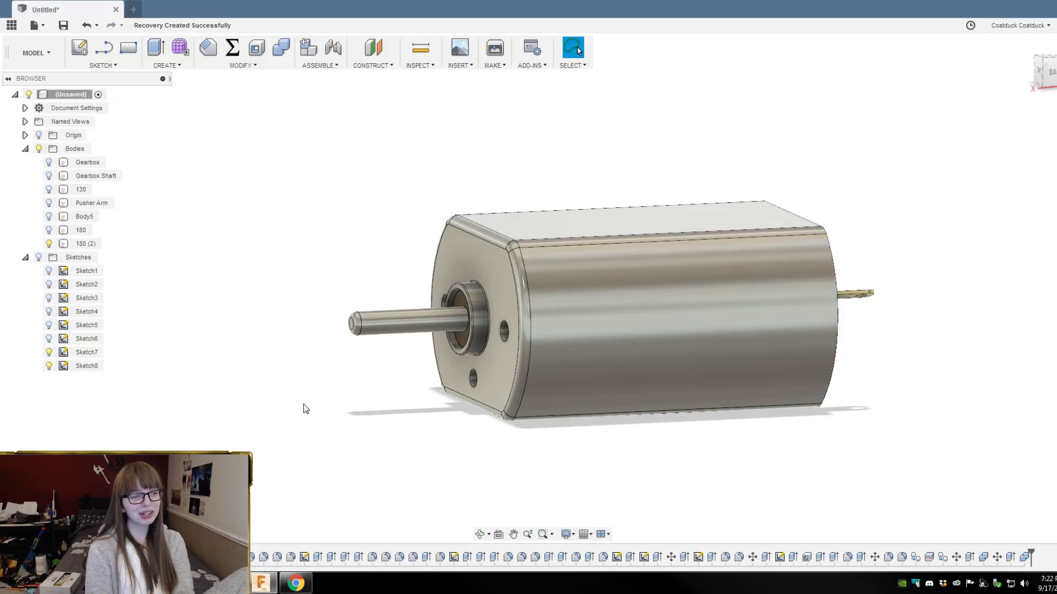
{"action": "double_click", "coordinate": [89, 244]}
{"action": "type", "text": "132"}
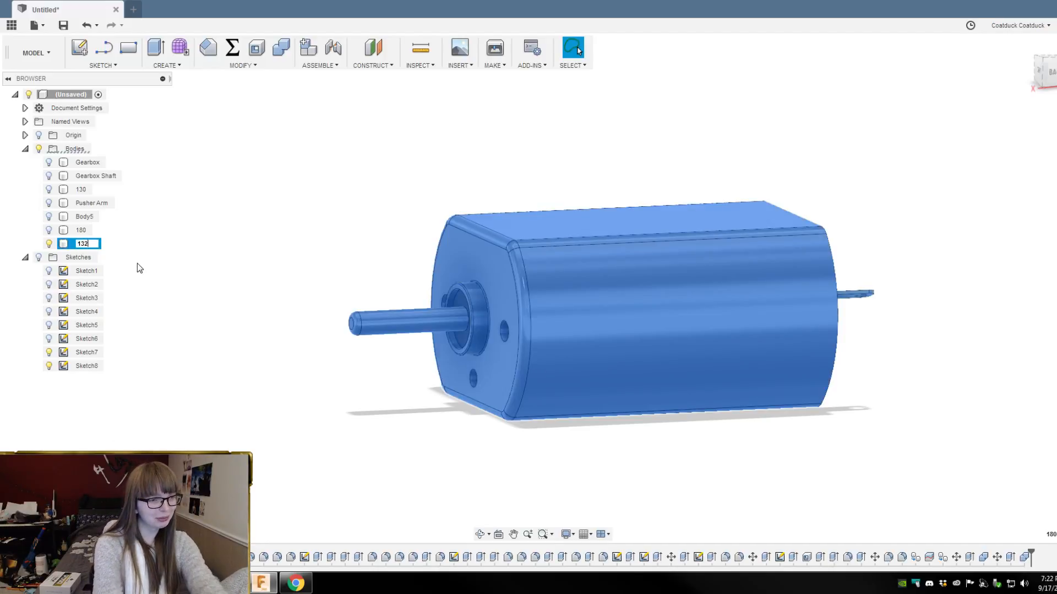
{"action": "key", "text": "Return"}
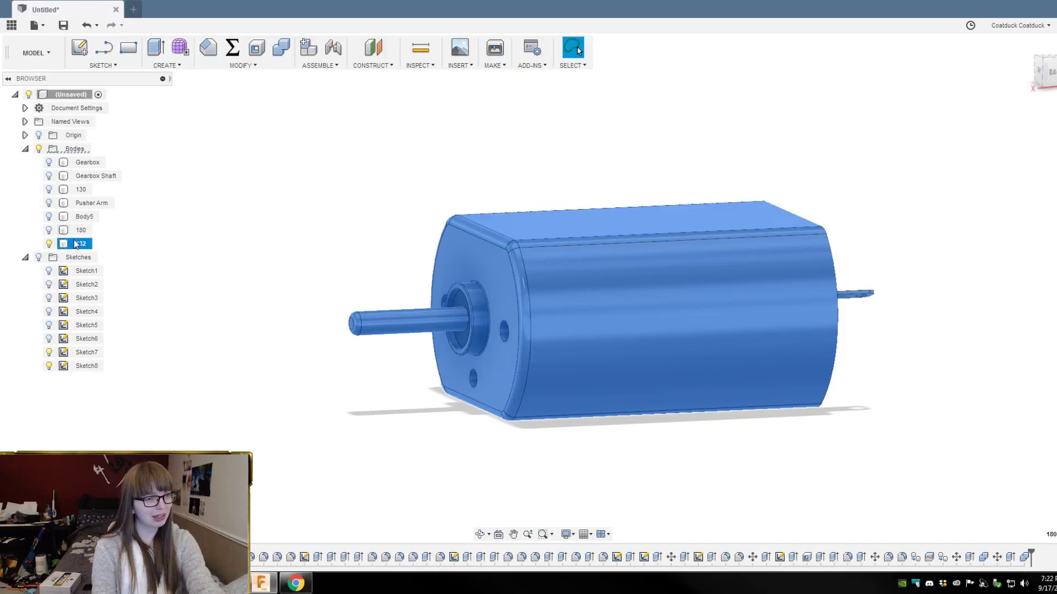
Step: Show the Gearbox, Gearbox Shaft, Pusher Arm, Body5 and 180 bodies, keeping motors 130 and 132 hidden
{"action": "left_click", "coordinate": [49, 231]}
{"action": "left_click", "coordinate": [49, 217]}
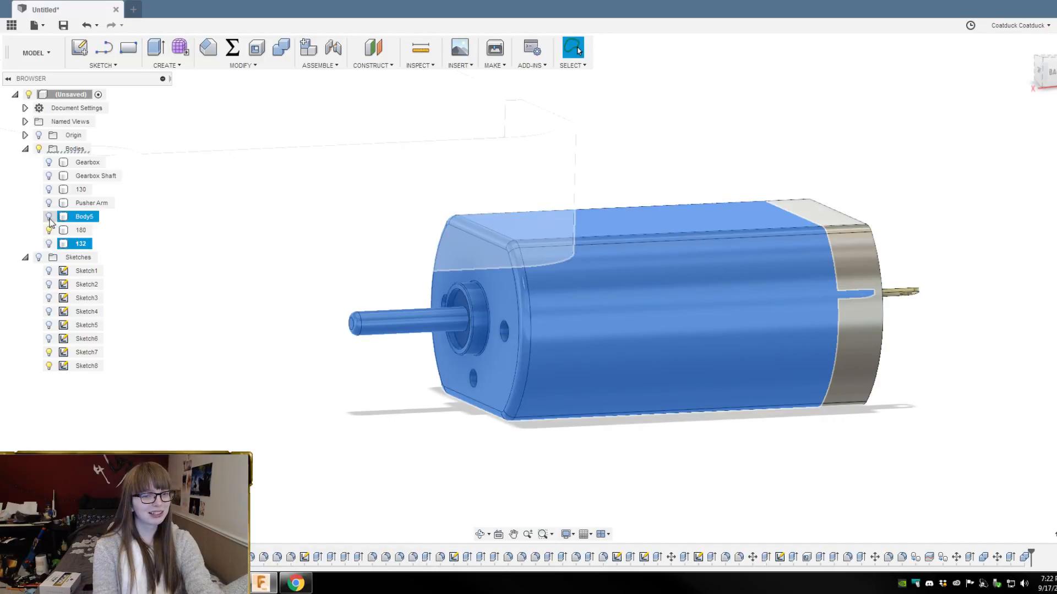
{"action": "left_click", "coordinate": [49, 218]}
{"action": "left_click", "coordinate": [49, 203]}
{"action": "left_click", "coordinate": [49, 190]}
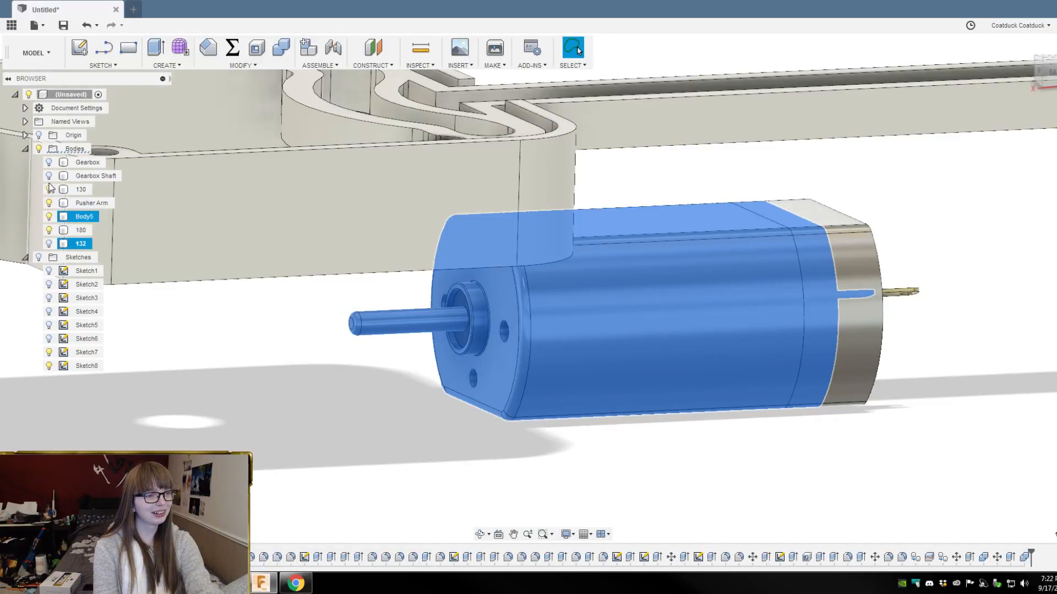
{"action": "left_click", "coordinate": [49, 176]}
{"action": "left_click", "coordinate": [49, 162]}
{"action": "scroll", "coordinate": [741, 429], "scroll_direction": "down", "scroll_amount": 4}
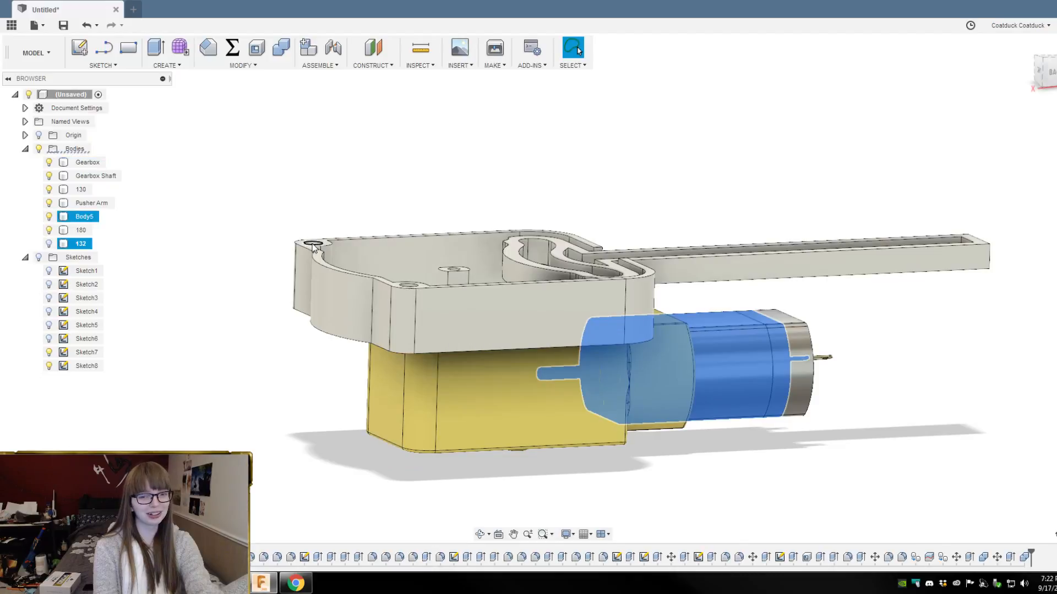
{"action": "left_click", "coordinate": [404, 457]}
{"action": "middle_click_drag", "start_coordinate": [769, 484], "coordinate": [932, 384], "text": "shift"}
Step: Find the move feature that shifts the Pusher Arm in the design history and delete it
{"action": "left_click", "coordinate": [593, 271]}
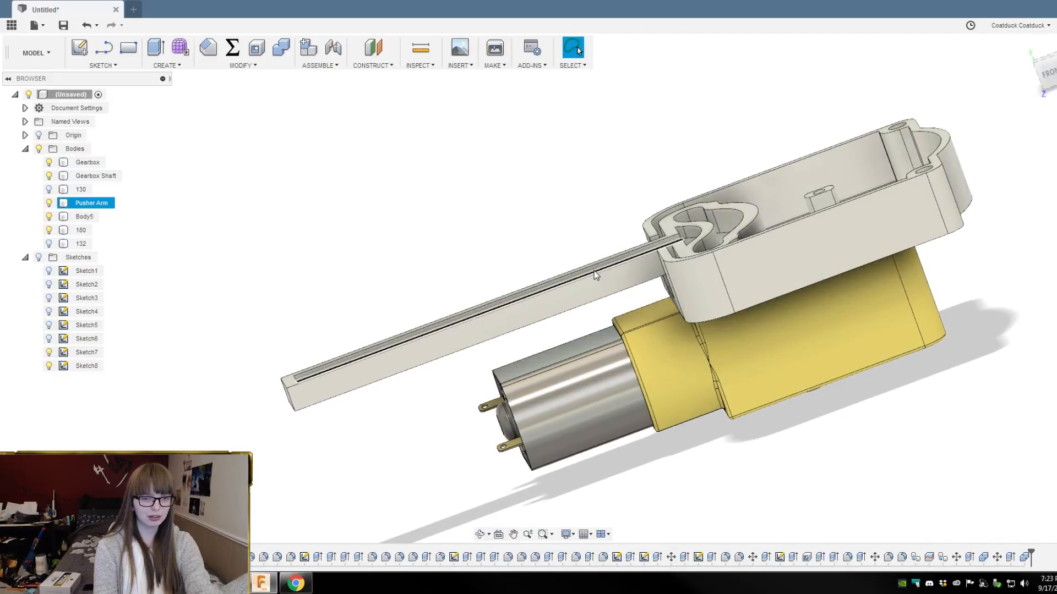
{"action": "left_click", "coordinate": [998, 558]}
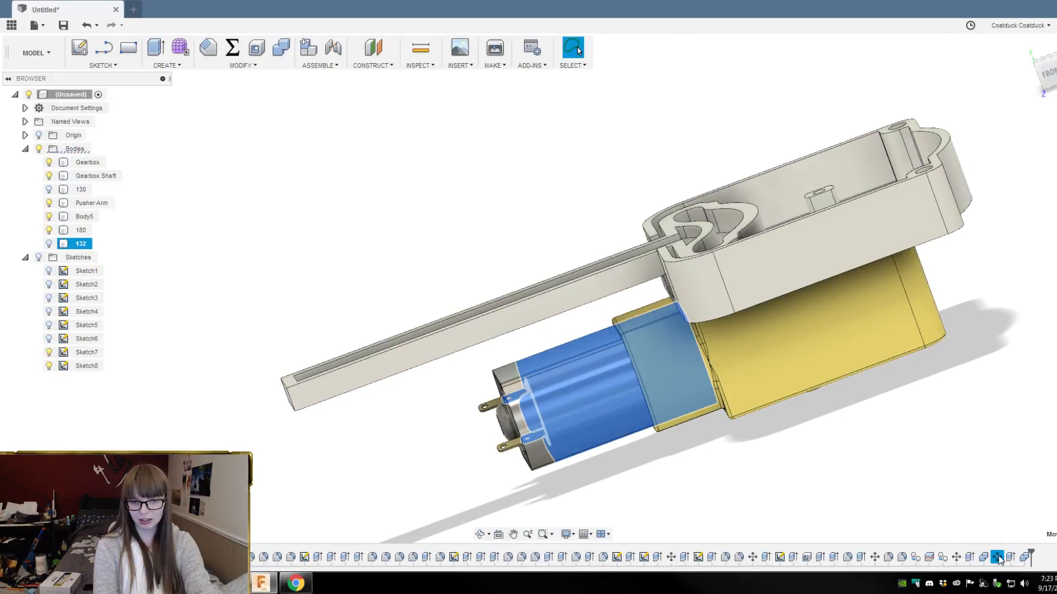
{"action": "left_click", "coordinate": [957, 558]}
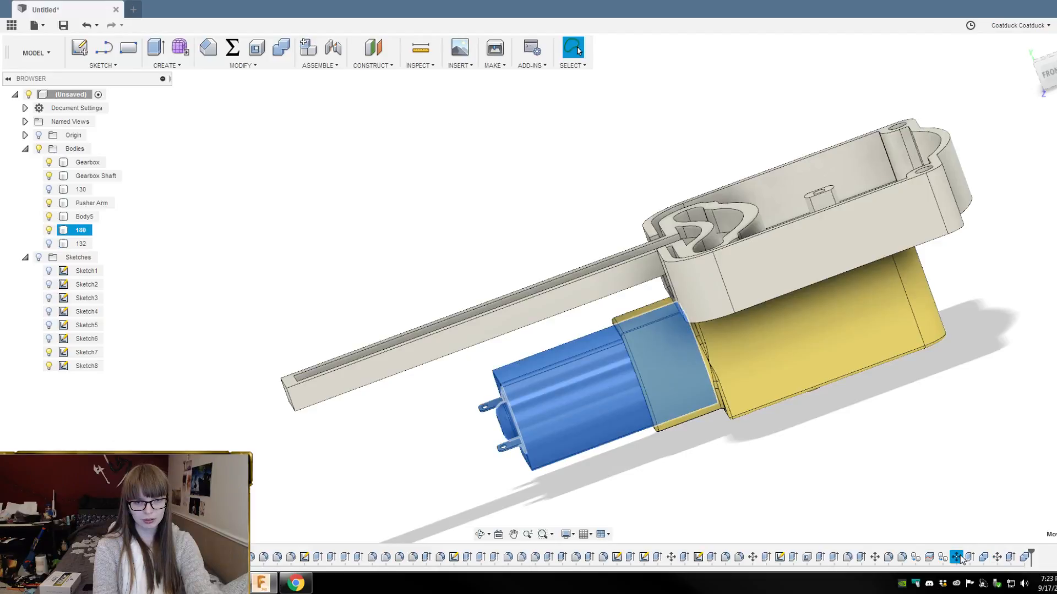
{"action": "left_click", "coordinate": [875, 557]}
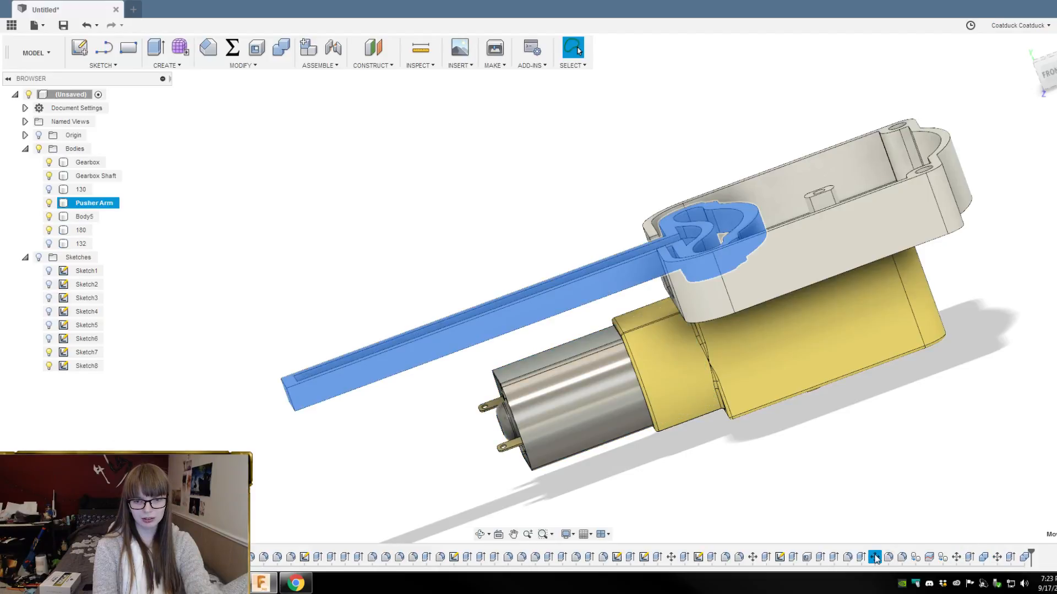
{"action": "key", "text": "Delete"}
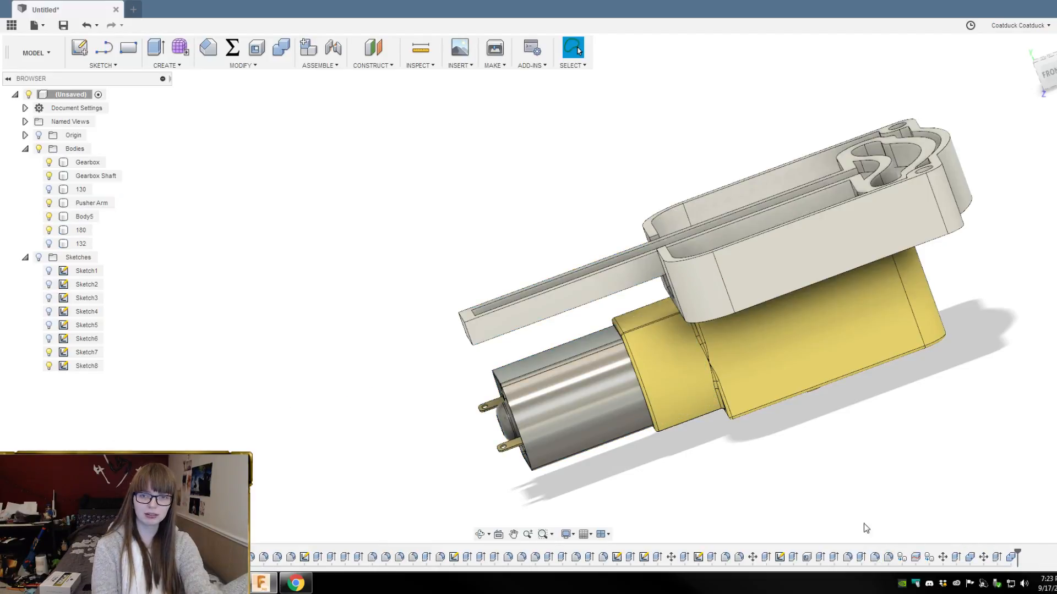
Step: Set the PusherLength user parameter to 28 mm
{"action": "middle_click_drag", "start_coordinate": [579, 218], "coordinate": [568, 199], "text": "shift"}
{"action": "left_click", "coordinate": [232, 48]}
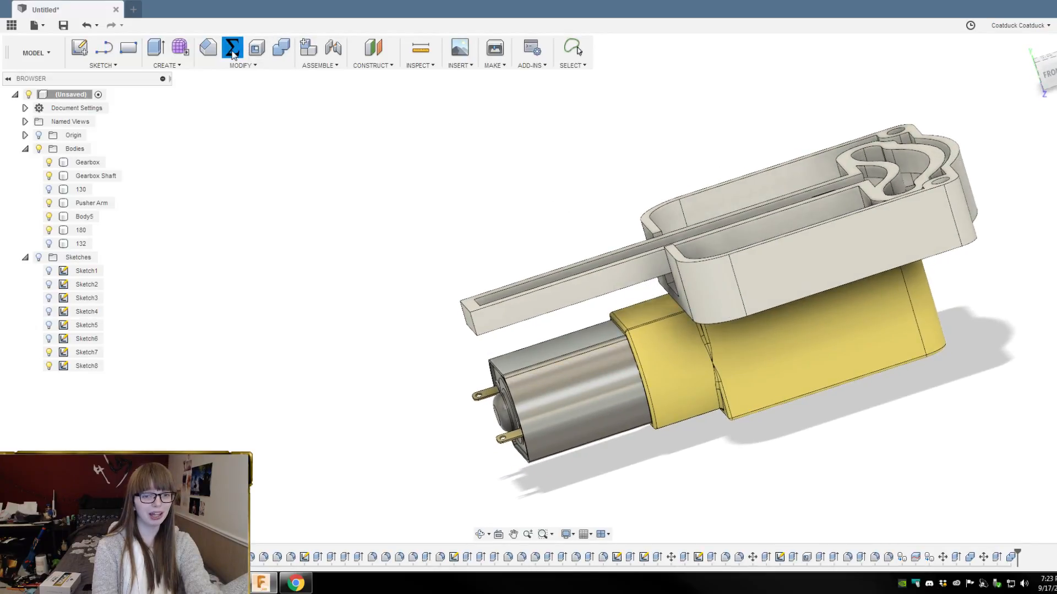
{"action": "left_click", "coordinate": [451, 175]}
{"action": "left_click", "coordinate": [452, 174]}
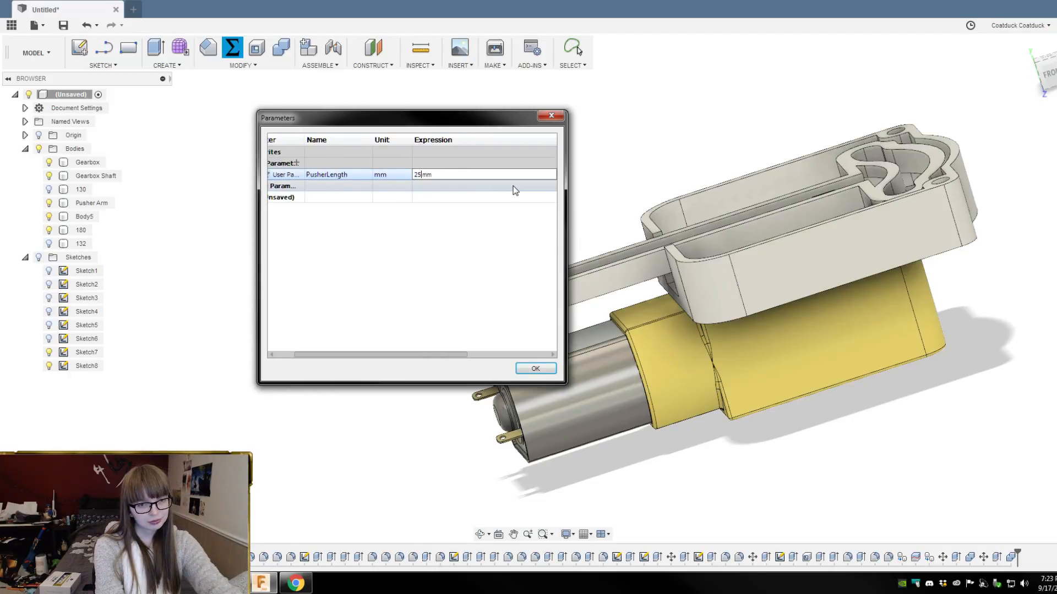
{"action": "key", "text": "BackSpace"}
{"action": "type", "text": "8"}
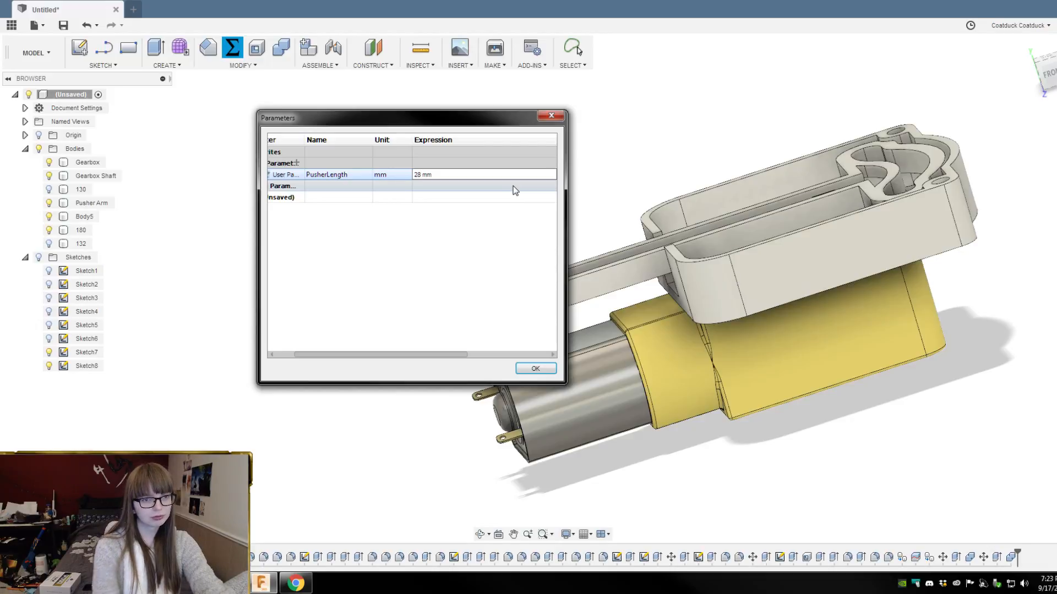
{"action": "left_click_drag", "start_coordinate": [450, 121], "coordinate": [837, 90]}
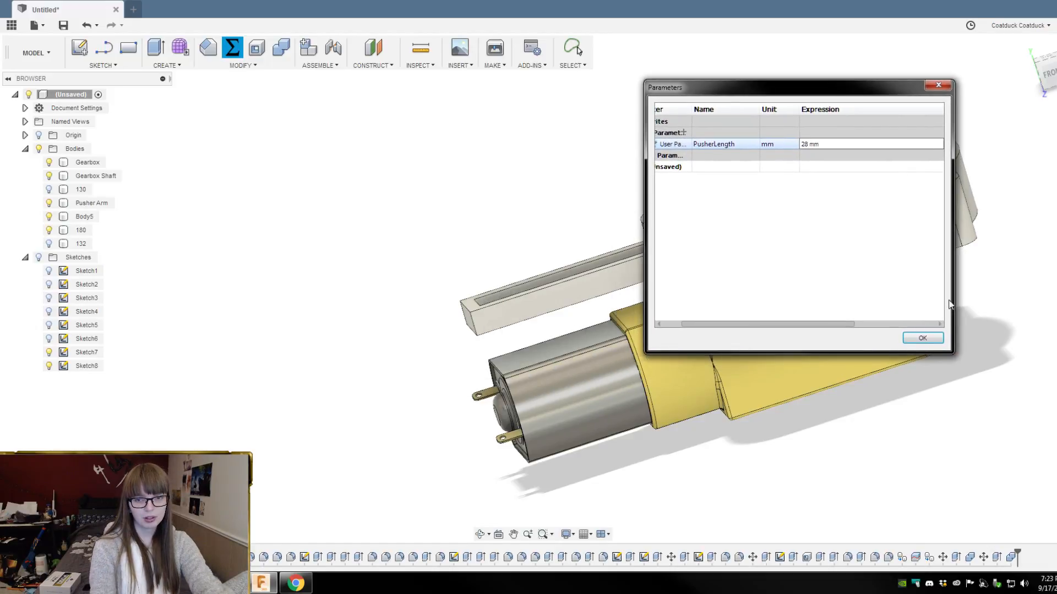
{"action": "left_click", "coordinate": [925, 340]}
{"action": "middle_click_drag", "start_coordinate": [504, 409], "coordinate": [486, 411], "text": "shift"}
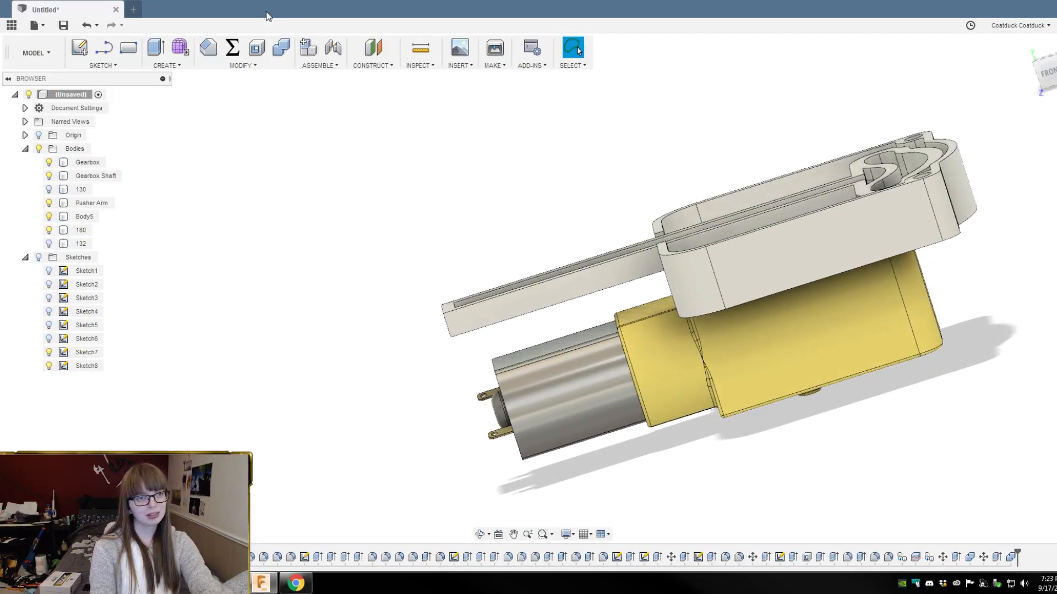
Step: Increase the PusherLength user parameter to 30 mm
{"action": "left_click", "coordinate": [232, 48]}
{"action": "left_click", "coordinate": [832, 149]}
{"action": "left_click", "coordinate": [820, 147]}
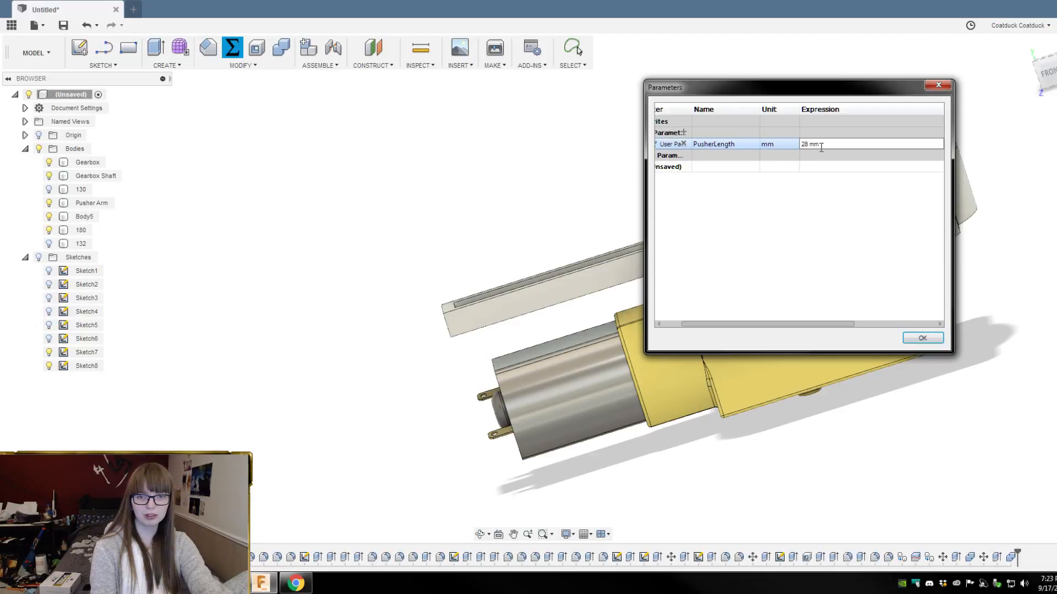
{"action": "key", "text": "BackSpace"}
{"action": "type", "text": "39"}
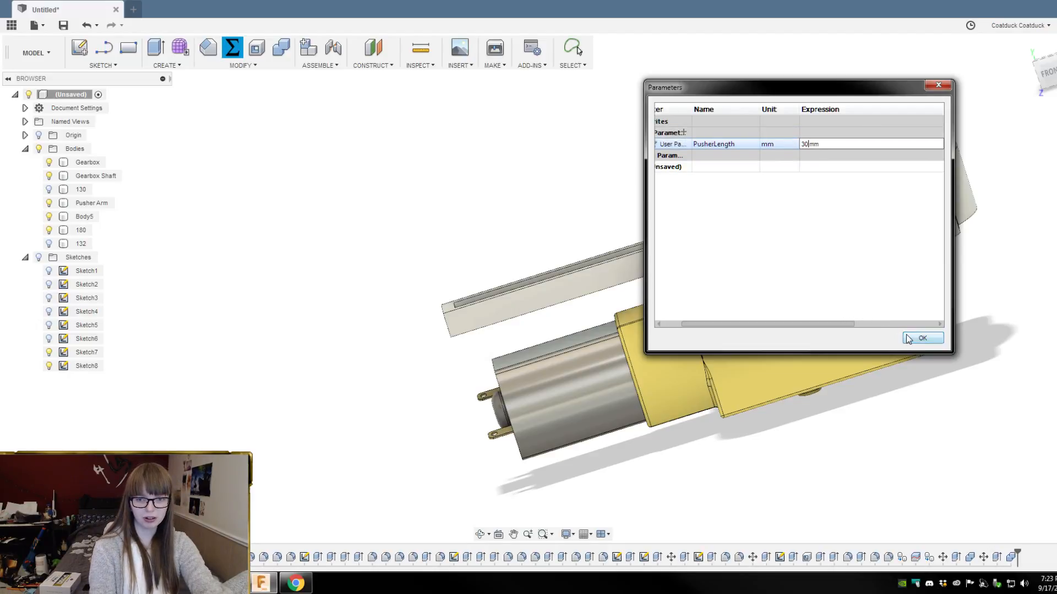
{"action": "left_click", "coordinate": [923, 338]}
{"action": "middle_click_drag", "start_coordinate": [471, 277], "coordinate": [464, 261], "text": "shift"}
{"action": "key", "text": "Escape"}
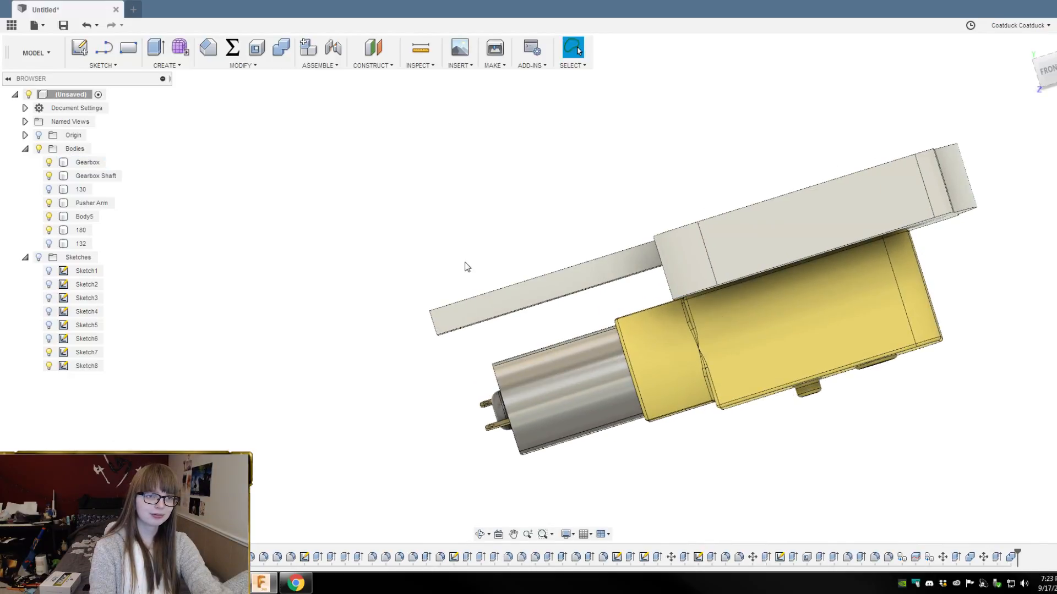
Step: Change the PusherLength user parameter to 32 mm so the arm extends further past the motor
{"action": "left_click", "coordinate": [233, 47]}
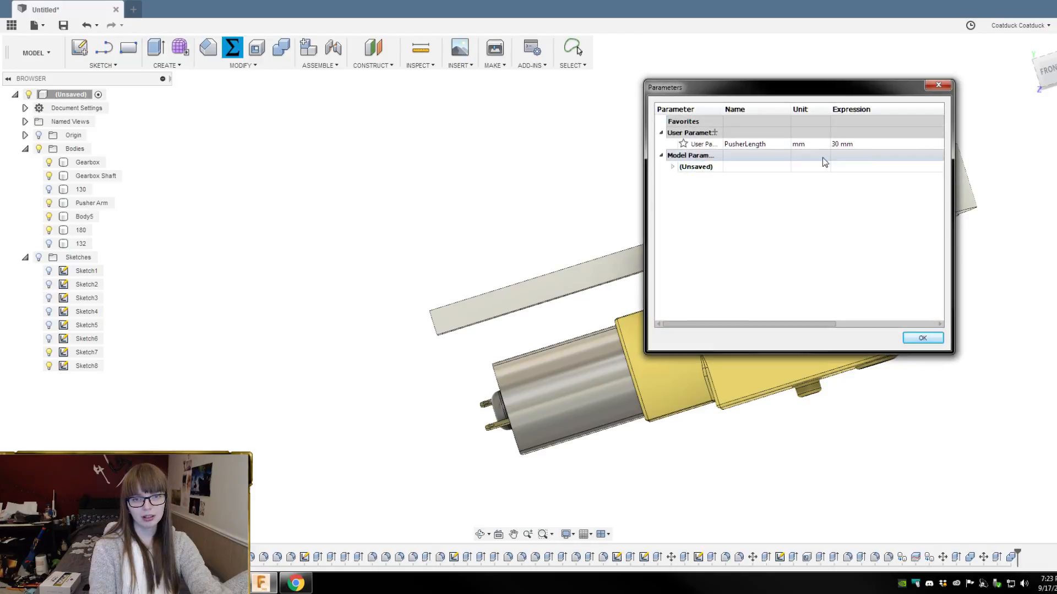
{"action": "left_click", "coordinate": [839, 144]}
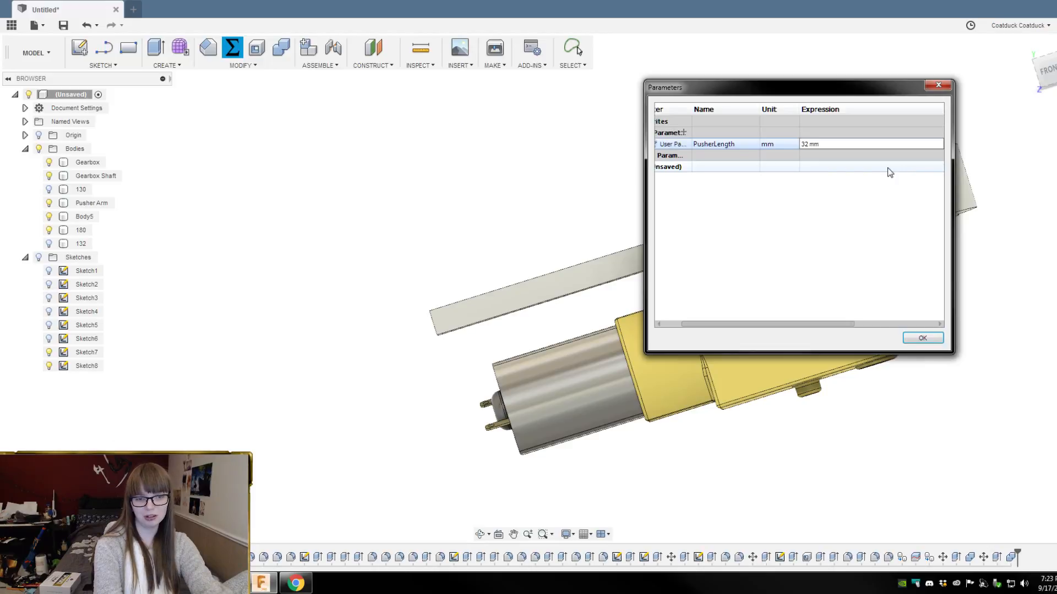
{"action": "left_click", "coordinate": [931, 338]}
{"action": "mouse_move", "coordinate": [977, 313]}
{"action": "middle_mouse_down", "text": "shift"}
{"action": "mouse_move", "coordinate": [1021, 305]}
{"action": "mouse_move", "coordinate": [972, 311]}
{"action": "middle_mouse_up", "text": "shift"}
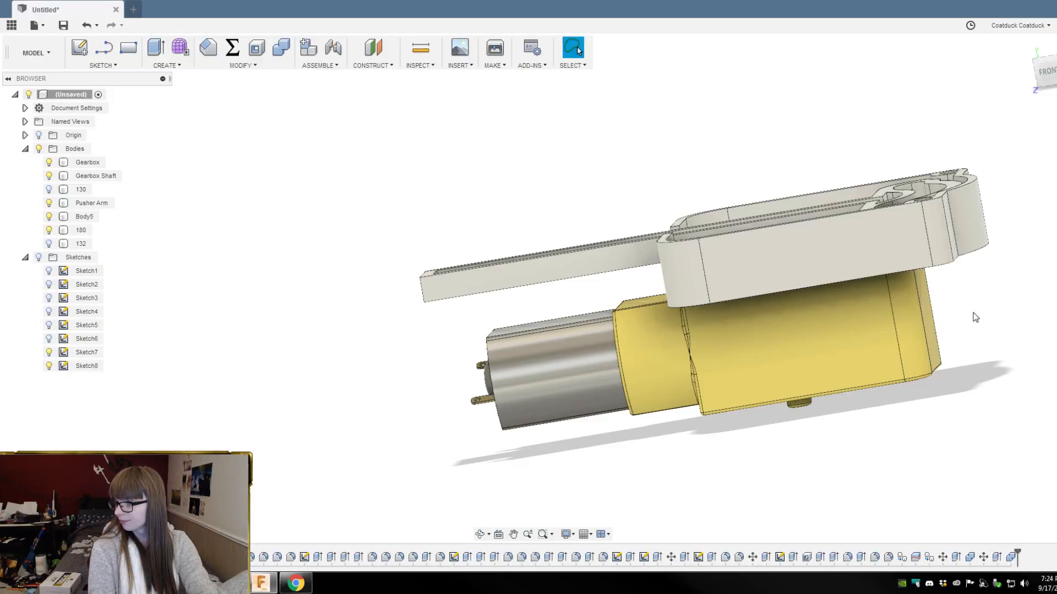
Step: Edit the extrusion forming the case's perimeter wall and set its distance to 10 mm
{"action": "middle_click_drag", "start_coordinate": [964, 286], "coordinate": [1014, 293], "text": "shift"}
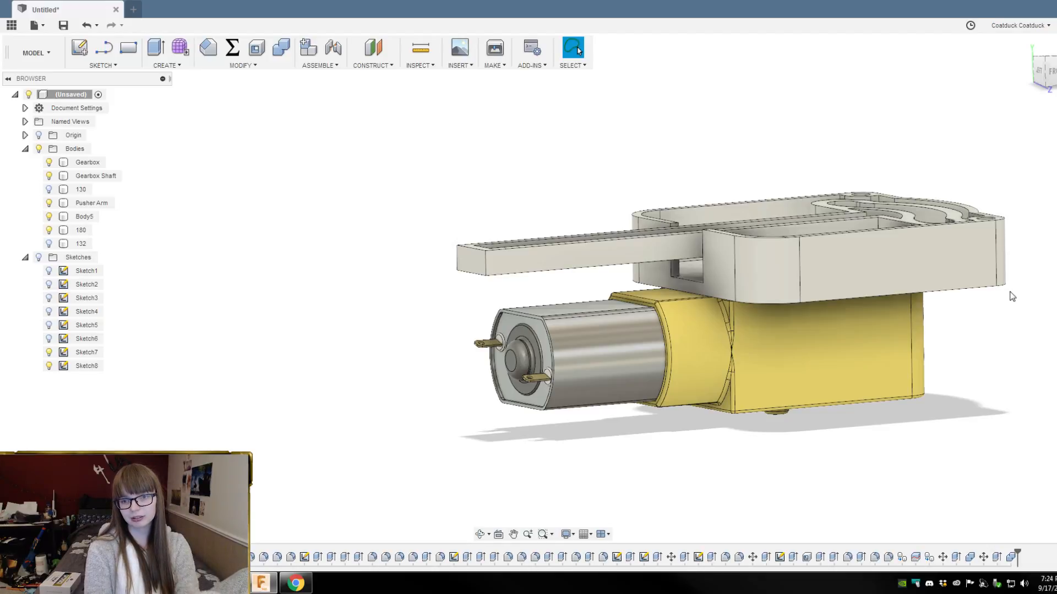
{"action": "mouse_move", "coordinate": [1019, 294]}
{"action": "middle_mouse_down", "text": "shift"}
{"action": "mouse_move", "coordinate": [1017, 313]}
{"action": "mouse_move", "coordinate": [1025, 307]}
{"action": "middle_mouse_up", "text": "shift"}
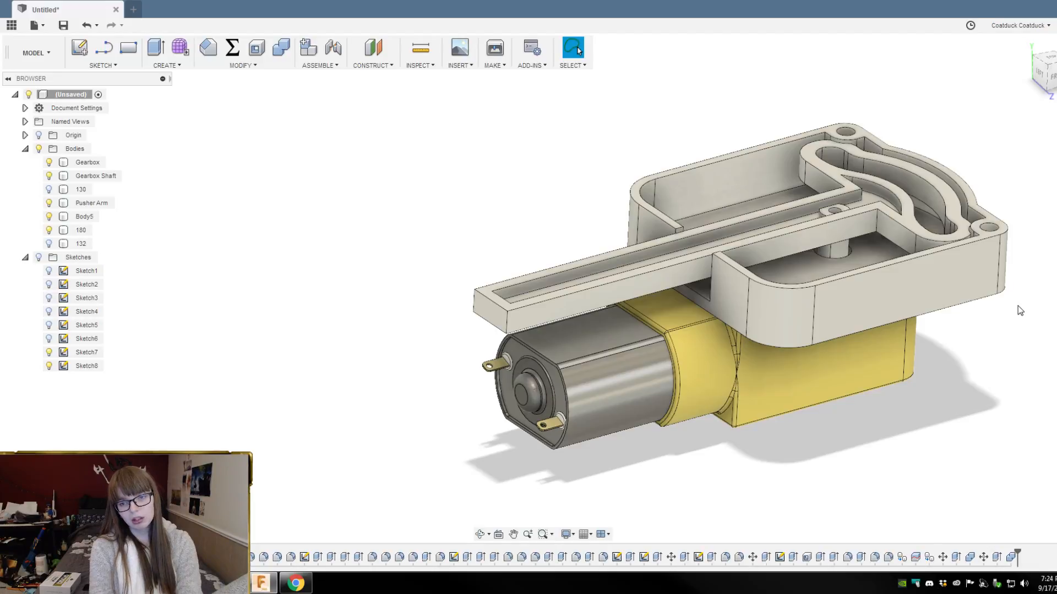
{"action": "middle_click_drag", "start_coordinate": [1025, 308], "coordinate": [987, 248], "text": "shift"}
{"action": "scroll", "coordinate": [979, 237], "scroll_direction": "up", "scroll_amount": 3}
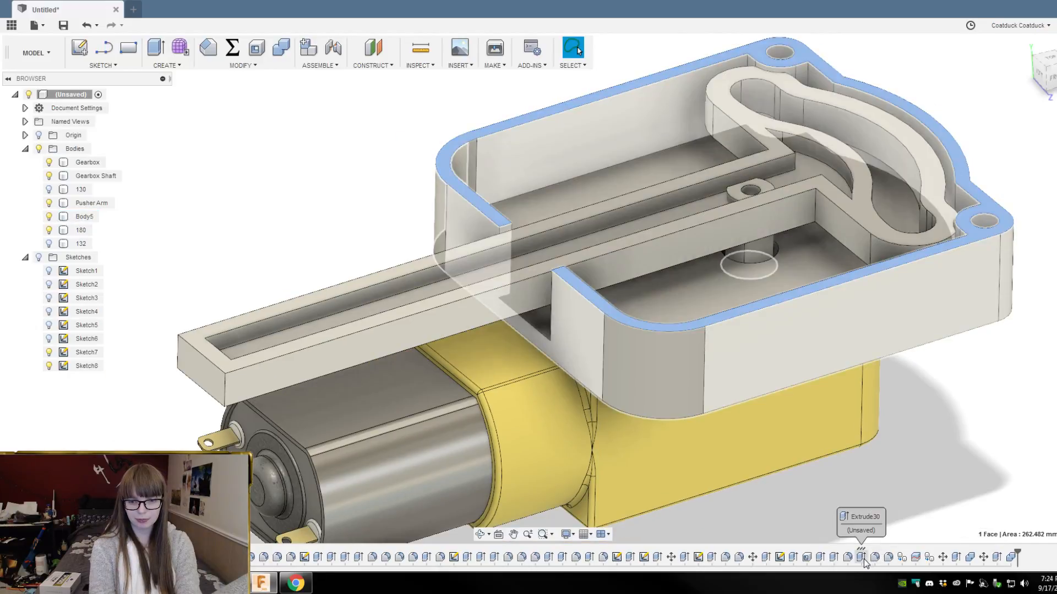
{"action": "double_click", "coordinate": [861, 557]}
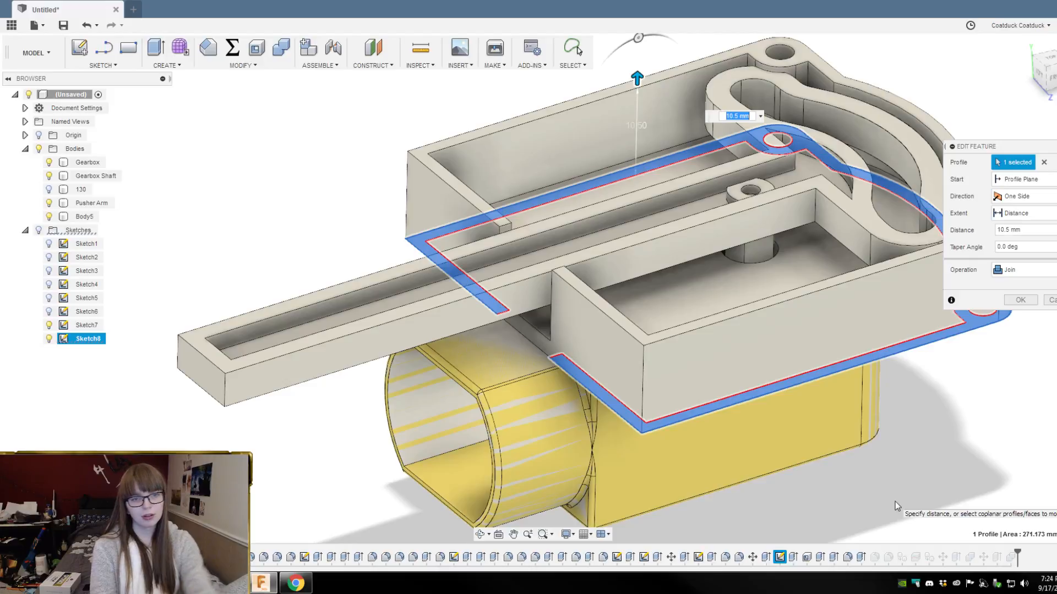
{"action": "left_click", "coordinate": [735, 116]}
{"action": "key", "text": "Return"}
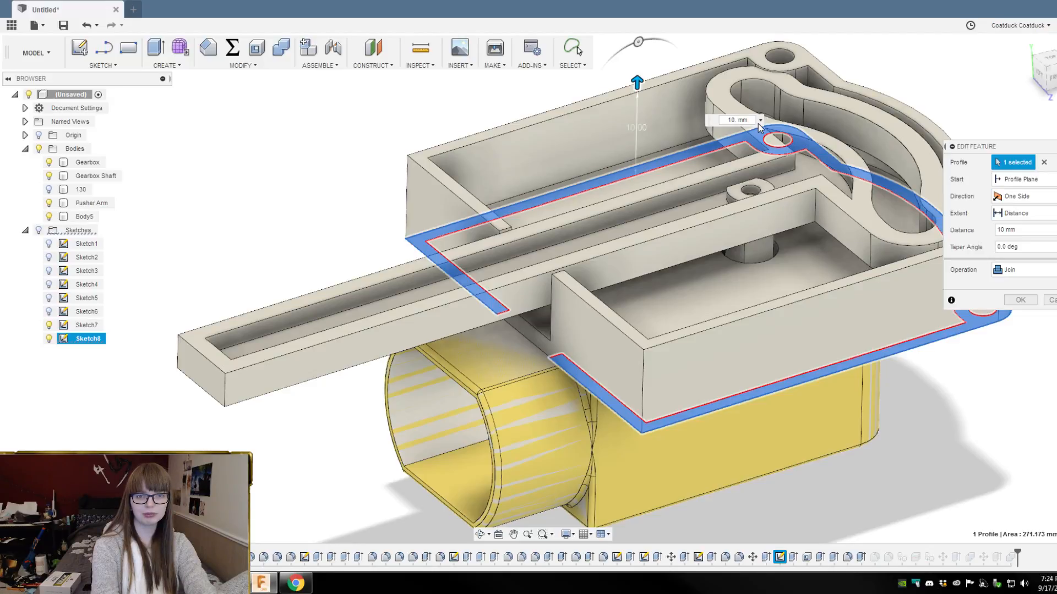
{"action": "key", "text": "Return"}
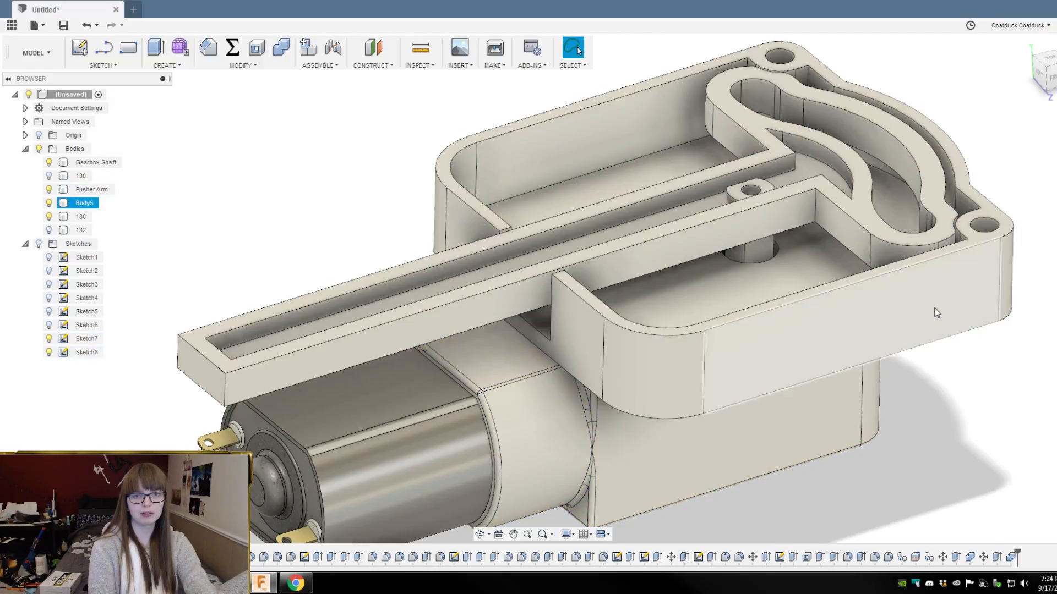
{"action": "middle_click_drag", "start_coordinate": [934, 306], "coordinate": [774, 432], "text": "shift"}
{"action": "scroll", "coordinate": [841, 448], "scroll_direction": "up", "scroll_amount": 3}
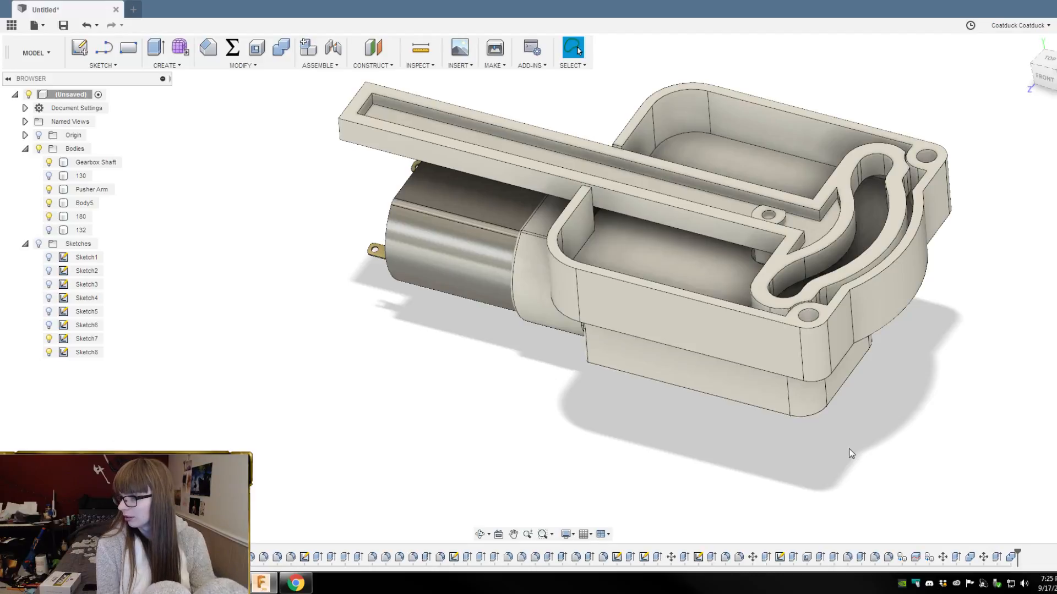
{"action": "middle_click_drag", "start_coordinate": [893, 452], "coordinate": [942, 462], "text": "shift"}
{"action": "key", "text": "Escape"}
{"action": "scroll", "coordinate": [981, 312], "scroll_direction": "up", "scroll_amount": 3}
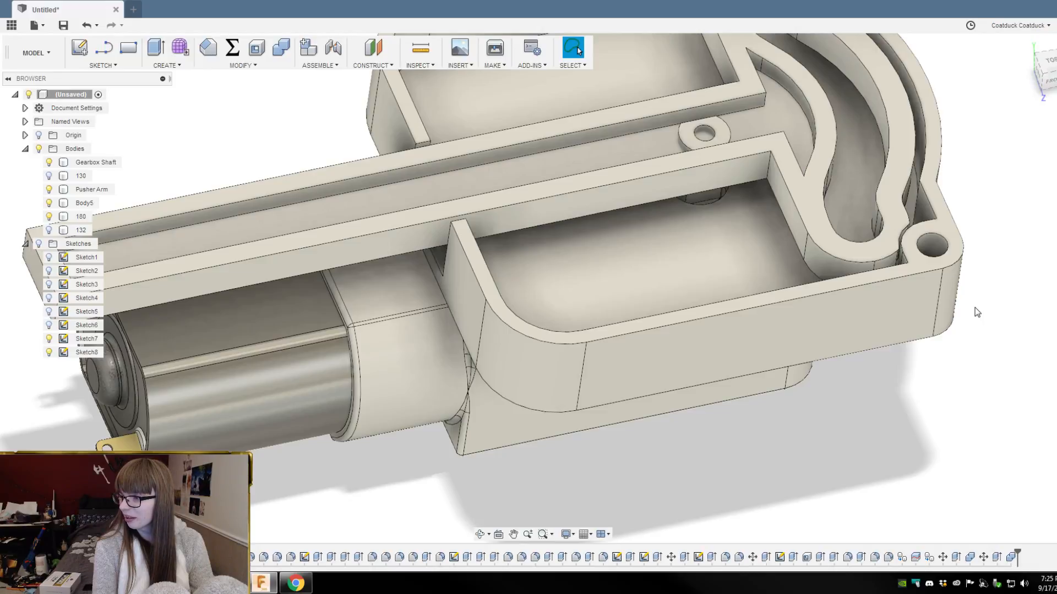
Step: Undo the last edits to restore the Gearbox body, and hide that body instead
{"action": "scroll", "coordinate": [975, 309], "scroll_direction": "down", "scroll_amount": 2}
{"action": "mouse_move", "coordinate": [974, 307]}
{"action": "middle_mouse_down", "text": "shift"}
{"action": "mouse_move", "coordinate": [969, 314]}
{"action": "mouse_move", "coordinate": [980, 278]}
{"action": "mouse_move", "coordinate": [957, 295]}
{"action": "middle_mouse_up", "text": "shift"}
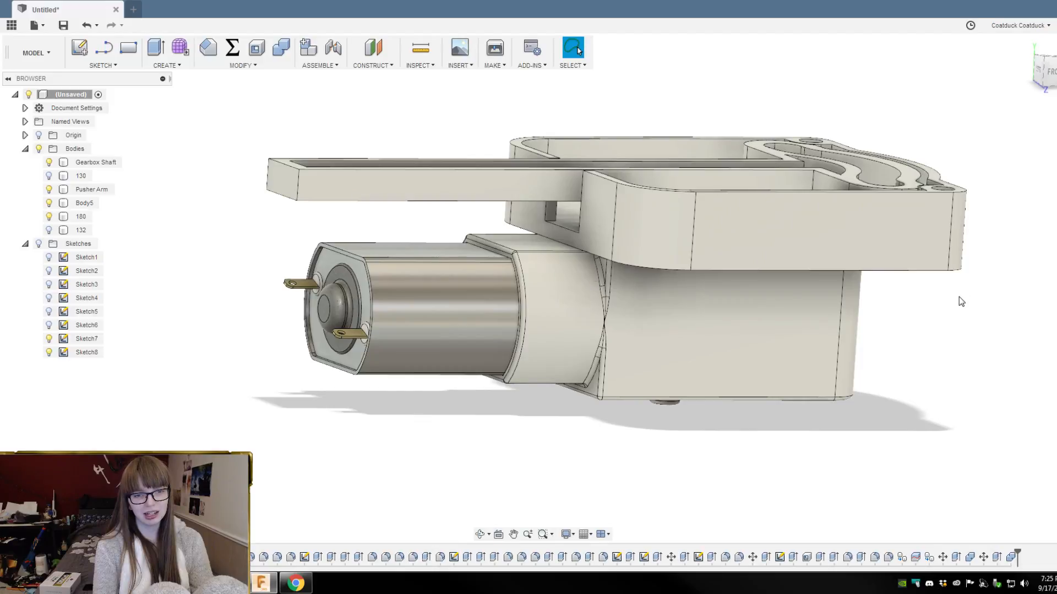
{"action": "key", "text": "ctrl+z"}
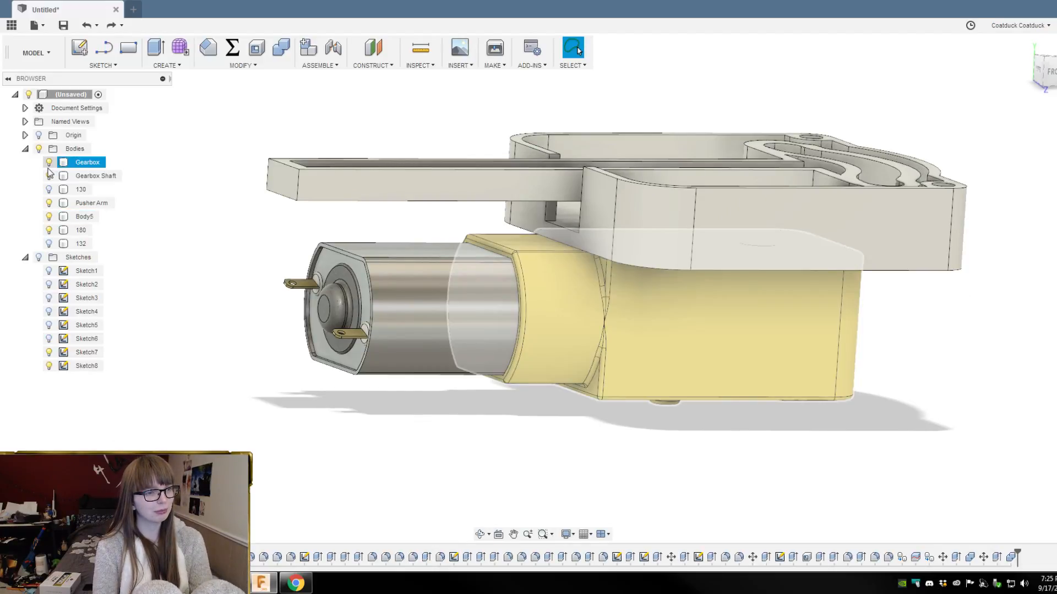
{"action": "left_click", "coordinate": [49, 162]}
{"action": "middle_click_drag", "start_coordinate": [660, 368], "coordinate": [653, 394], "text": "shift"}
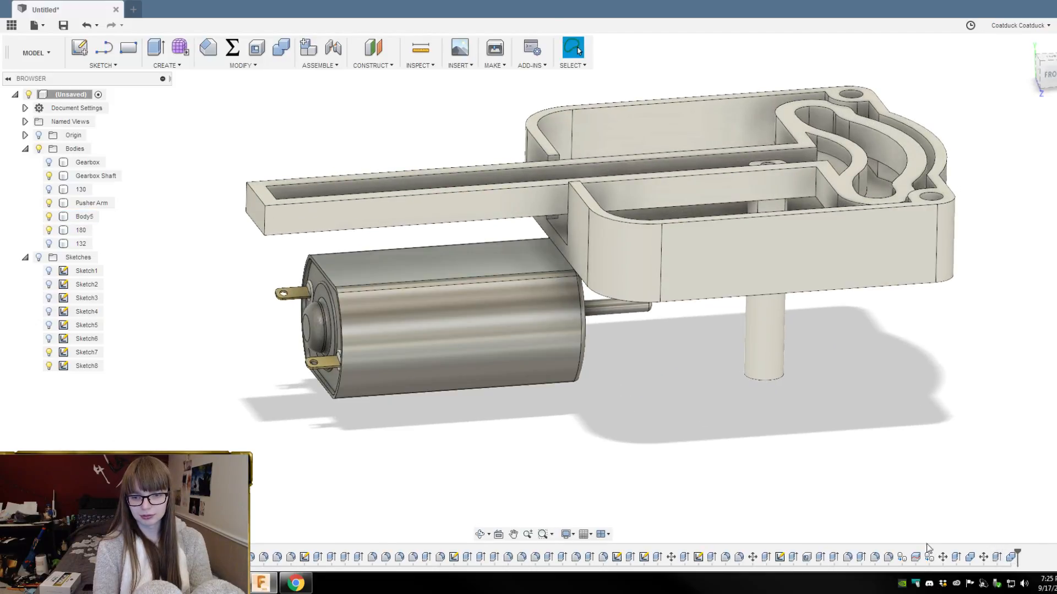
Step: Reopen the extrusion of the case's perimeter wall and set its distance to 10 mm
{"action": "double_click", "coordinate": [863, 557]}
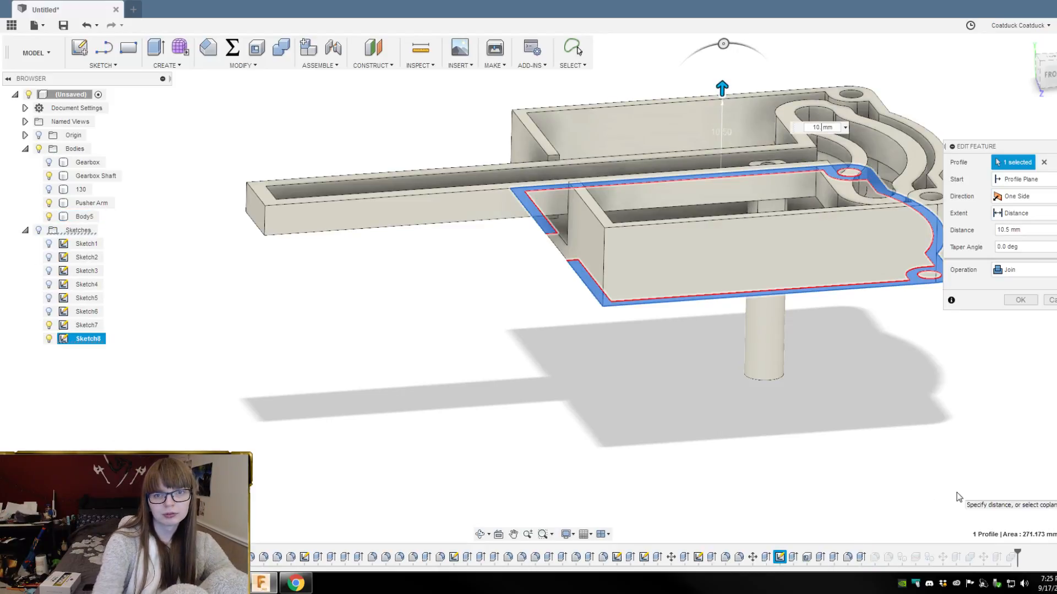
{"action": "key", "text": "Return"}
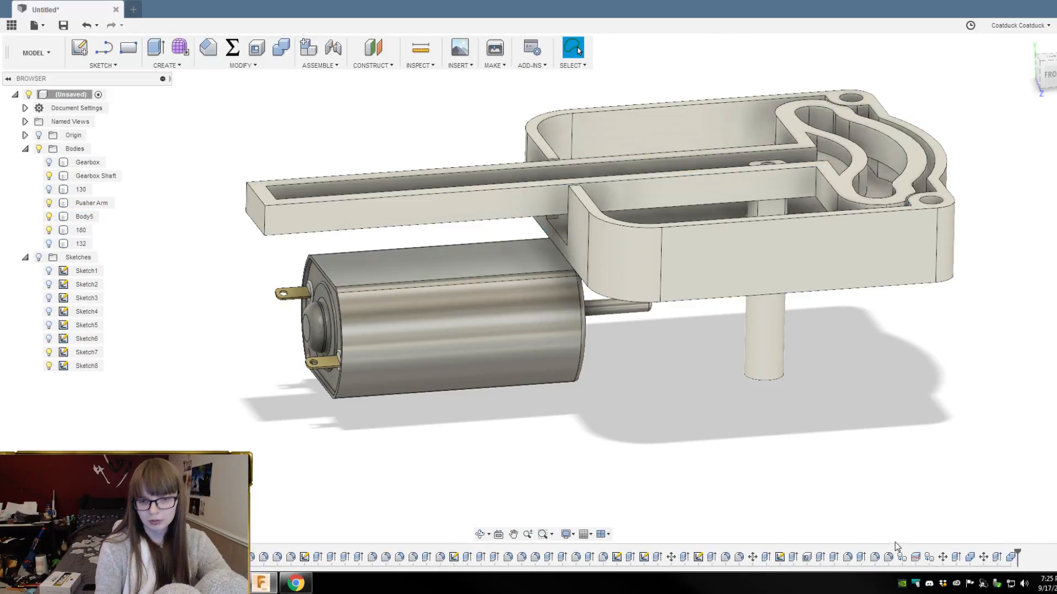
{"action": "mouse_move", "coordinate": [886, 460]}
{"action": "middle_mouse_down", "text": "shift"}
{"action": "mouse_move", "coordinate": [889, 435]}
{"action": "mouse_move", "coordinate": [877, 470]}
{"action": "mouse_move", "coordinate": [898, 447]}
{"action": "mouse_move", "coordinate": [932, 438]}
{"action": "mouse_move", "coordinate": [882, 453]}
{"action": "middle_mouse_up", "text": "shift"}
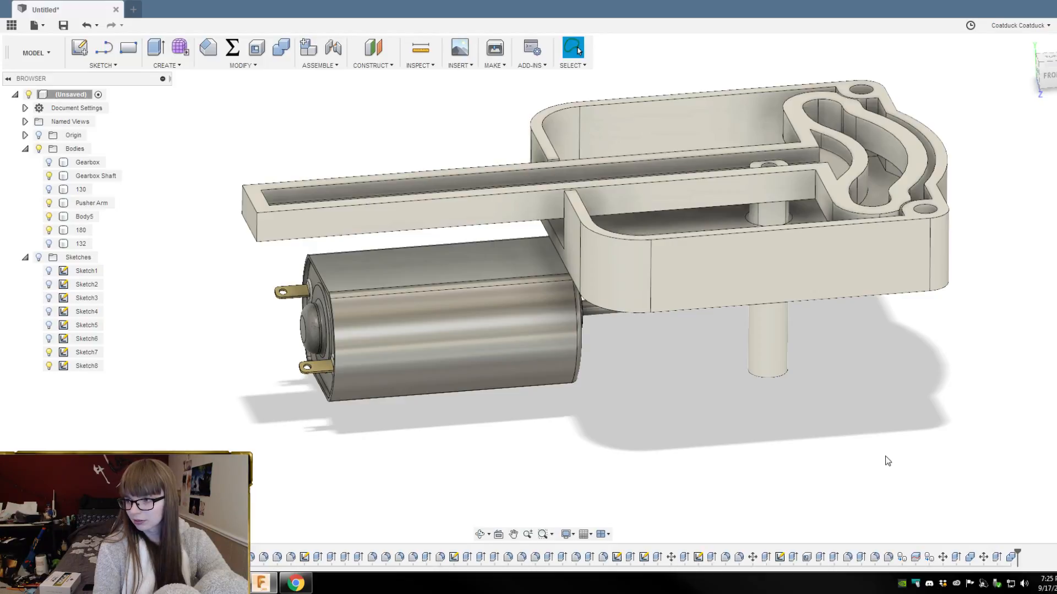
Step: Group the timeline features of the 180 and 132 motors, from the first body copy through the last feature
{"action": "left_click", "coordinate": [902, 558]}
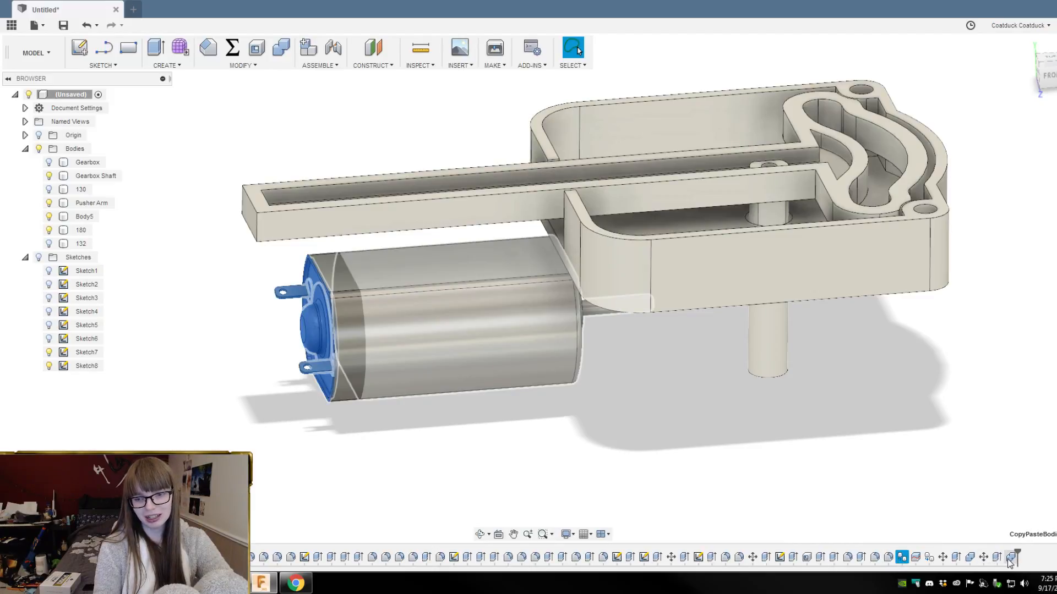
{"action": "left_click", "coordinate": [1011, 557], "text": "shift"}
{"action": "right_click", "coordinate": [1010, 559]}
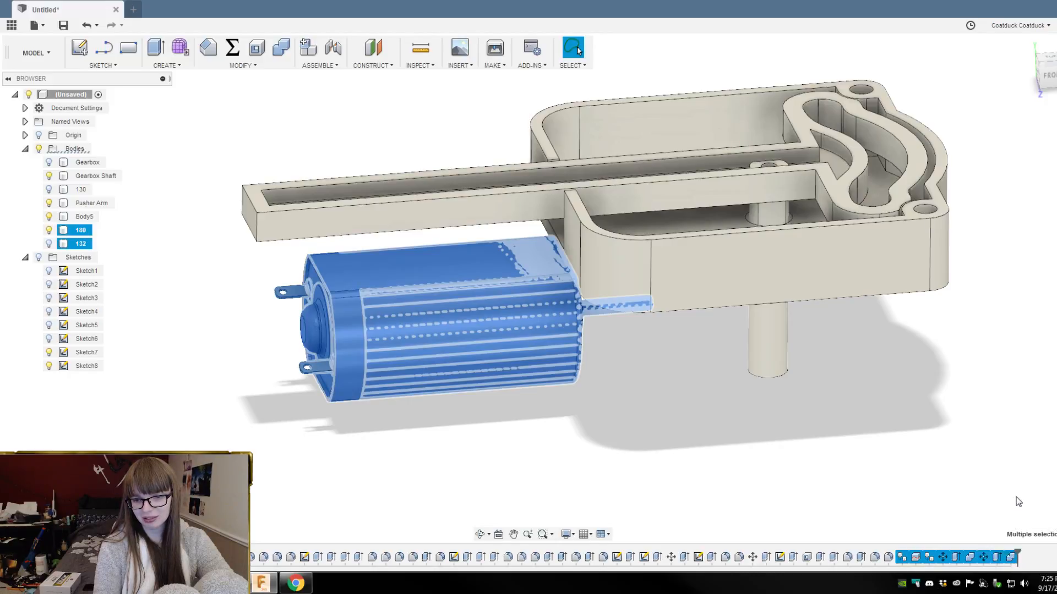
{"action": "left_click", "coordinate": [1017, 498]}
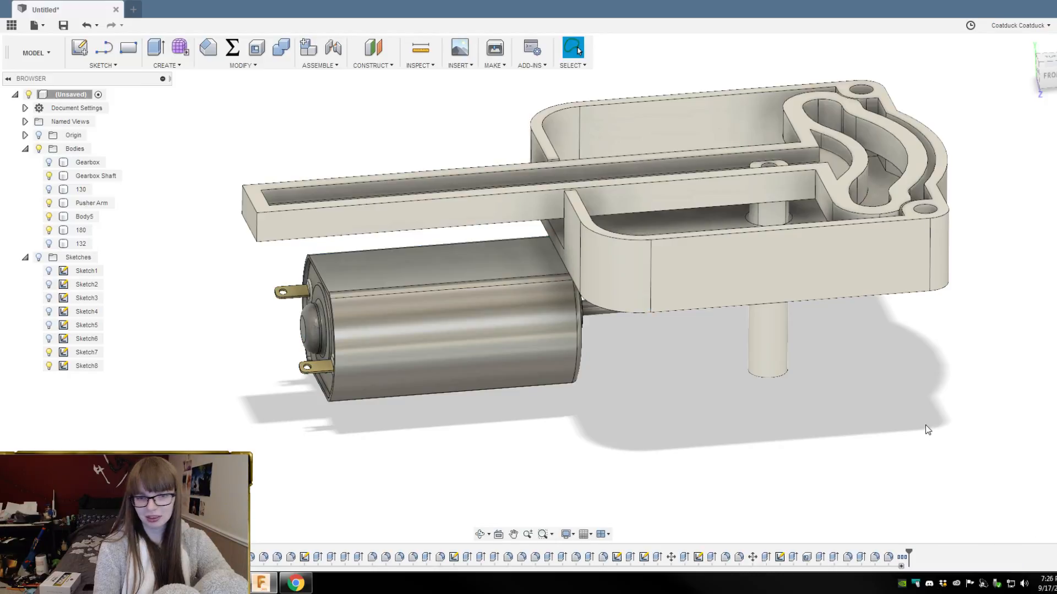
Step: Move the feature group of the 180 and 132 motors to directly after Move1 in the timeline
{"action": "left_click", "coordinate": [902, 557]}
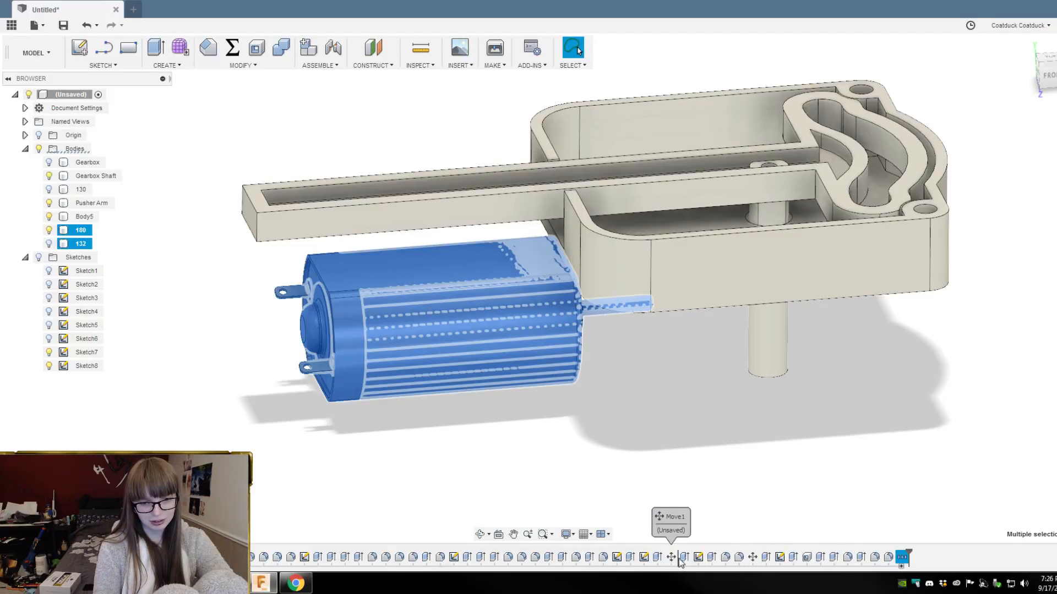
{"action": "left_click_drag", "start_coordinate": [677, 562], "coordinate": [682, 560]}
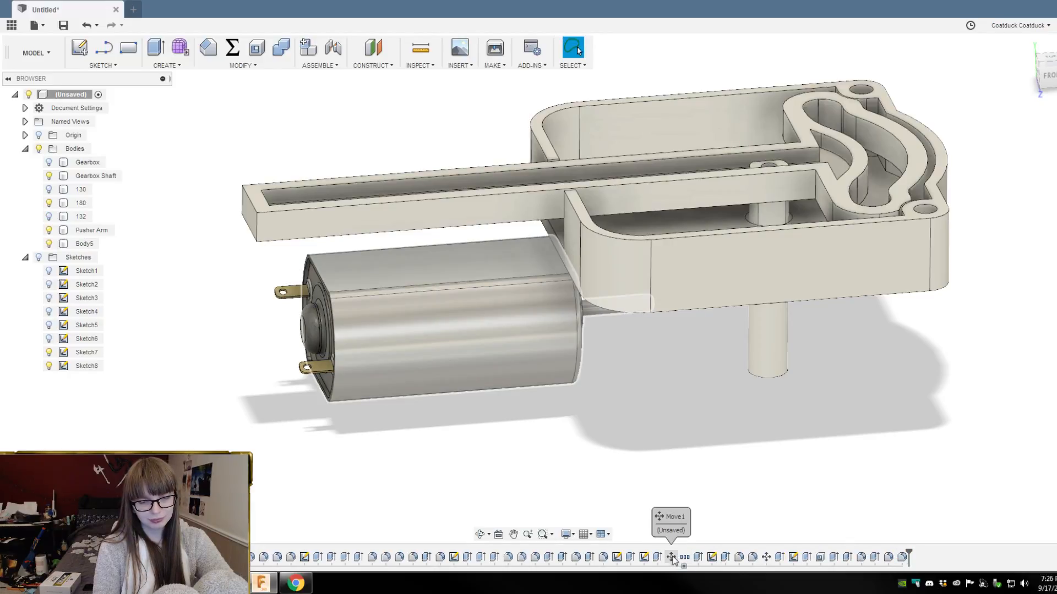
{"action": "right_click", "coordinate": [680, 558]}
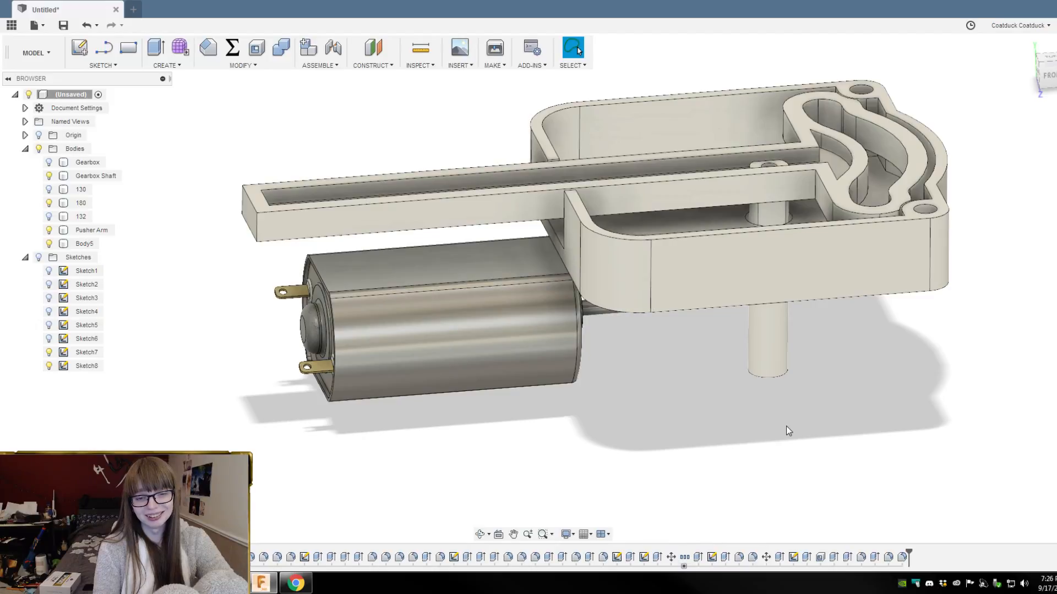
{"action": "middle_click_drag", "start_coordinate": [769, 435], "coordinate": [750, 485], "text": "shift"}
{"action": "scroll", "coordinate": [790, 414], "scroll_direction": "up", "scroll_amount": 2}
{"action": "scroll", "coordinate": [793, 417], "scroll_direction": "down", "scroll_amount": 3}
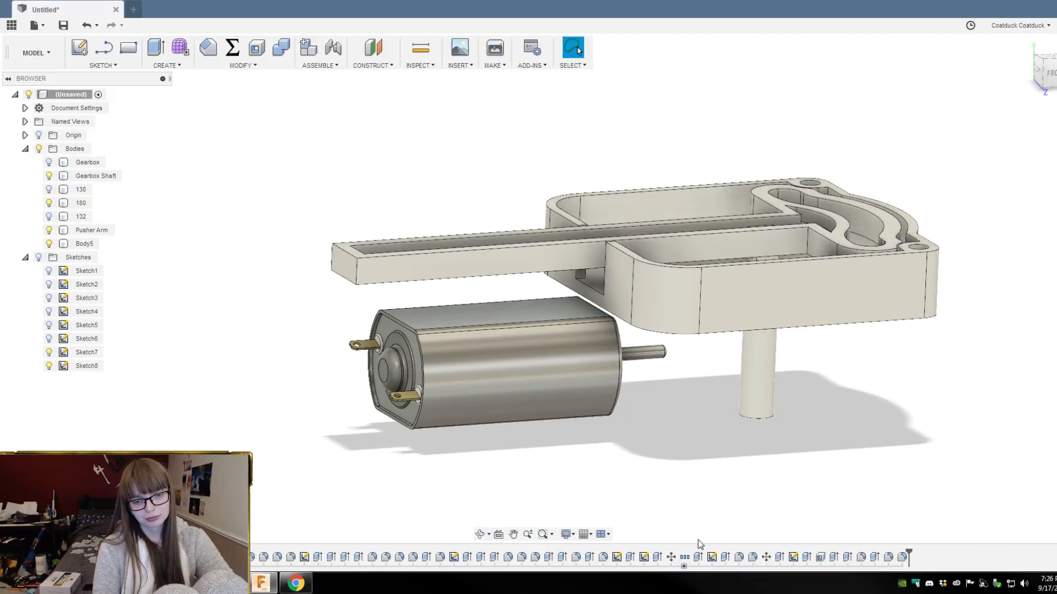
Step: Expand the motor variants' timeline group and examine the extrusion just before Move1 on the motor's terminal end
{"action": "left_click", "coordinate": [684, 568]}
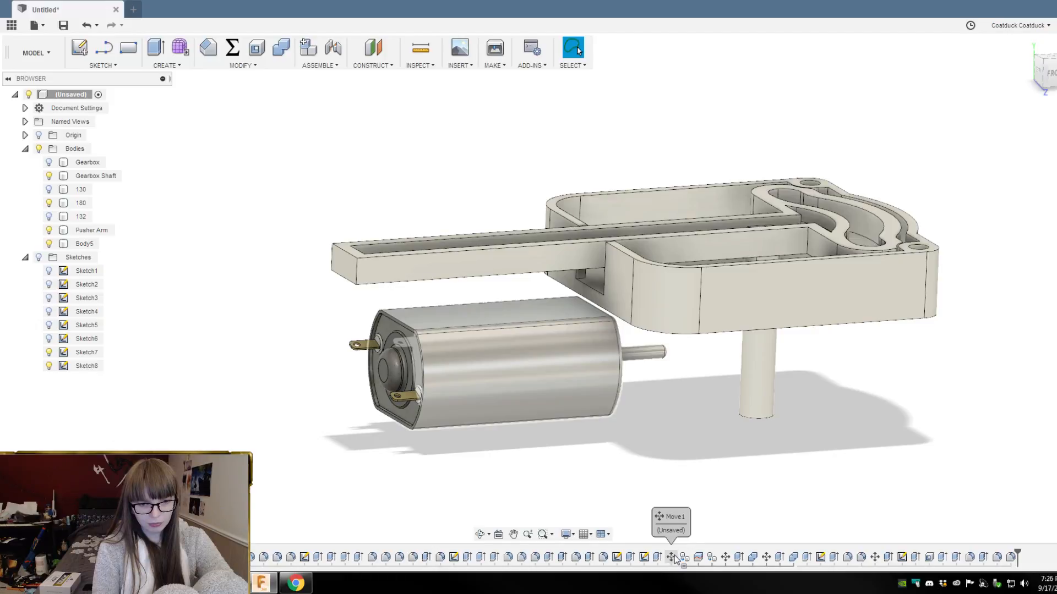
{"action": "left_click", "coordinate": [675, 558]}
{"action": "left_click", "coordinate": [658, 557]}
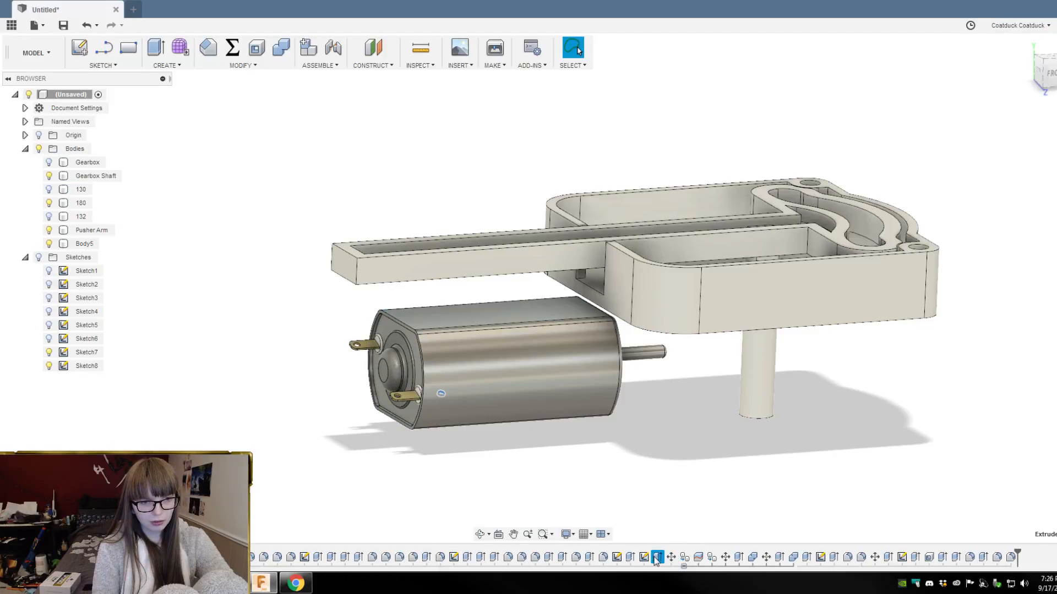
{"action": "middle_click_drag", "start_coordinate": [655, 485], "coordinate": [696, 407], "text": "shift"}
{"action": "scroll", "coordinate": [688, 215], "scroll_direction": "up", "scroll_amount": 5}
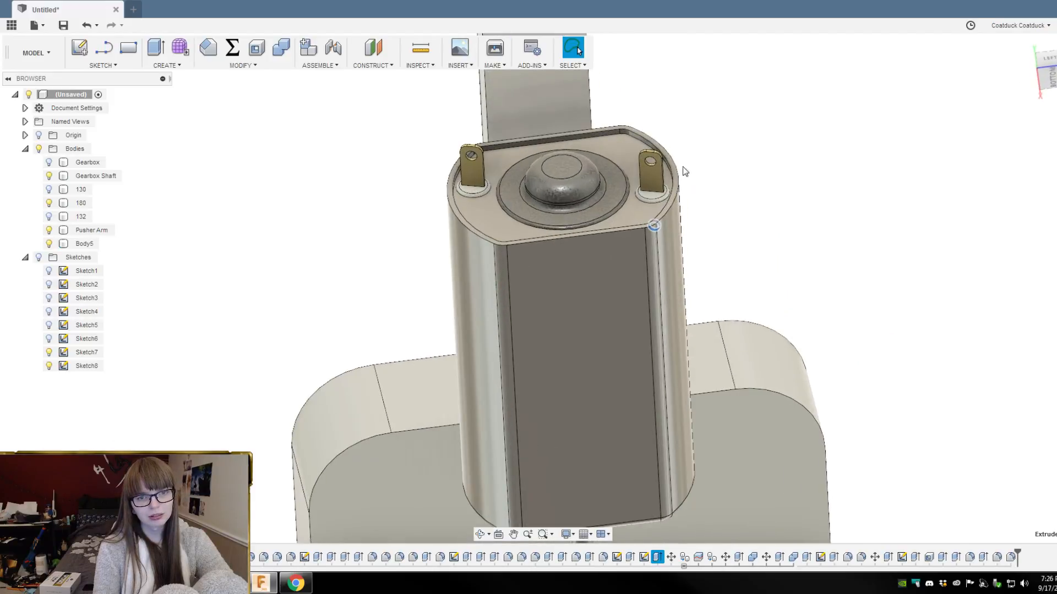
{"action": "middle_click_drag", "start_coordinate": [683, 171], "coordinate": [679, 227], "text": "shift"}
{"action": "scroll", "coordinate": [734, 151], "scroll_direction": "down", "scroll_amount": 5}
{"action": "middle_click_drag", "start_coordinate": [733, 150], "coordinate": [762, 171], "text": "shift"}
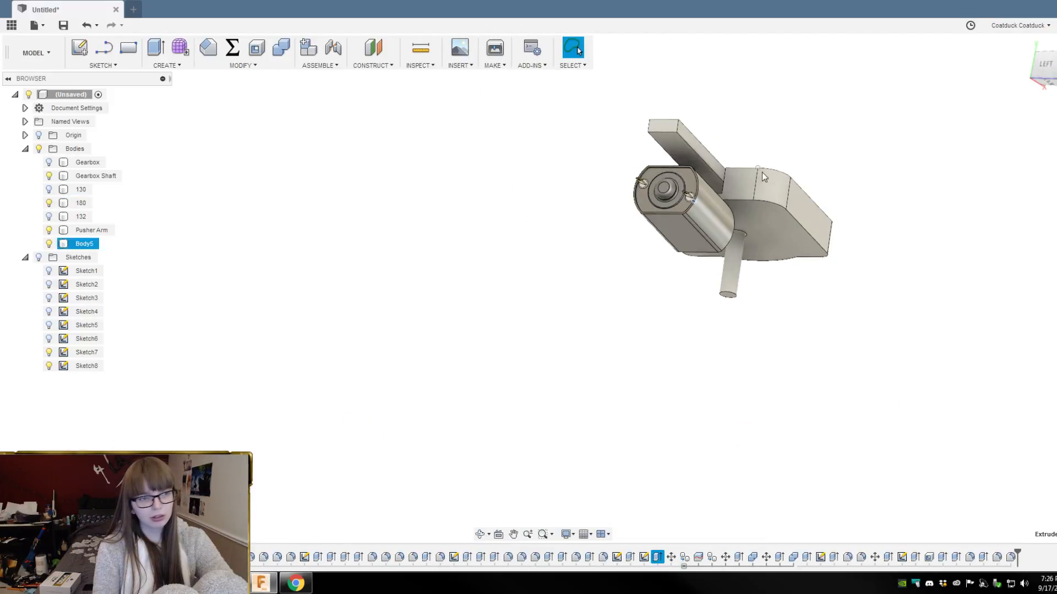
Step: Hide the 180 motor body and show the 130 motor body
{"action": "left_click", "coordinate": [48, 202]}
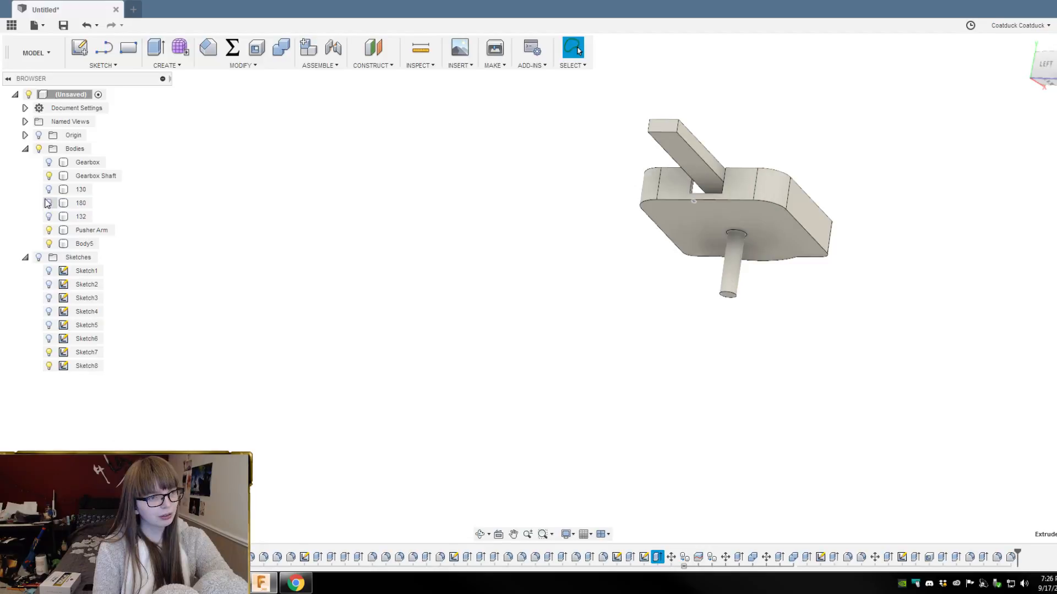
{"action": "left_click", "coordinate": [49, 189]}
{"action": "middle_click_drag", "start_coordinate": [523, 204], "coordinate": [488, 222], "text": "shift"}
{"action": "scroll", "coordinate": [628, 158], "scroll_direction": "up", "scroll_amount": 4}
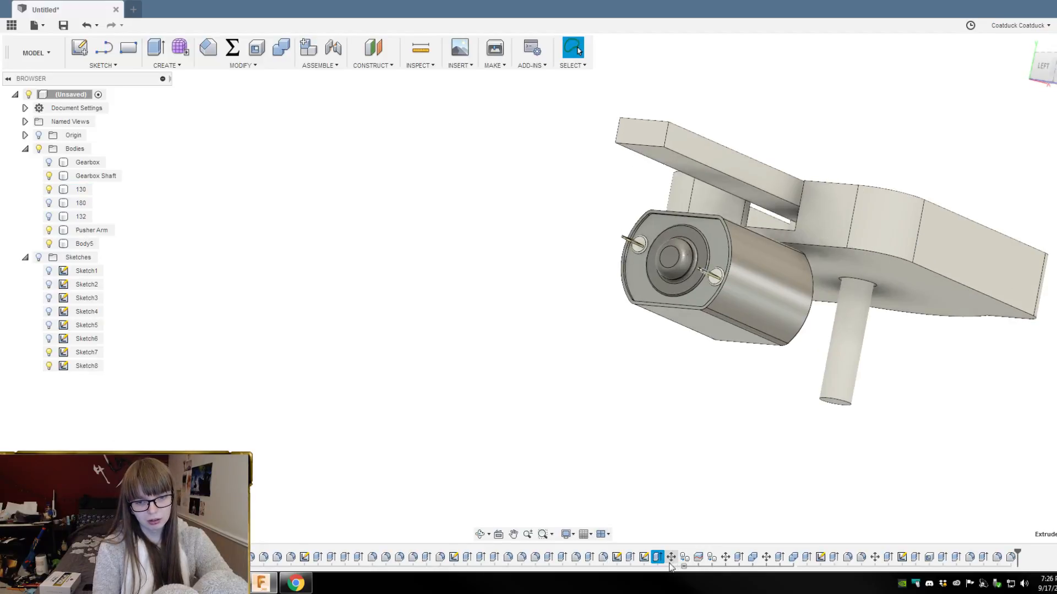
Step: Check the timeline features before Move1 one by one, back to the gearbox fillets, to locate where the 130 motor's features begin
{"action": "left_click", "coordinate": [643, 557]}
{"action": "scroll", "coordinate": [688, 459], "scroll_direction": "up", "scroll_amount": 1}
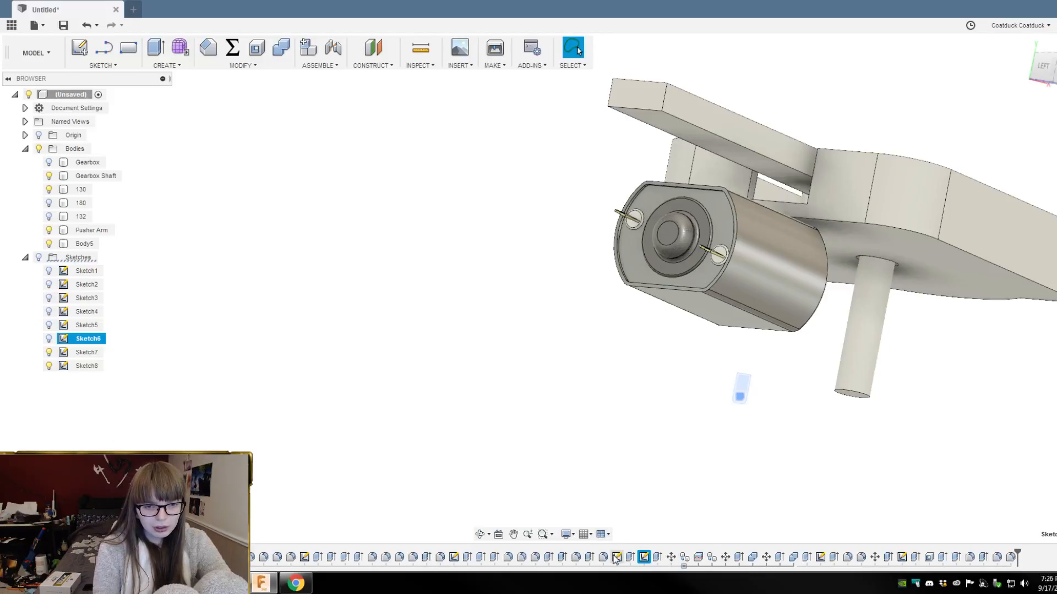
{"action": "left_click", "coordinate": [616, 557]}
{"action": "left_click", "coordinate": [603, 557]}
{"action": "left_click", "coordinate": [589, 557]}
{"action": "left_click", "coordinate": [575, 557]}
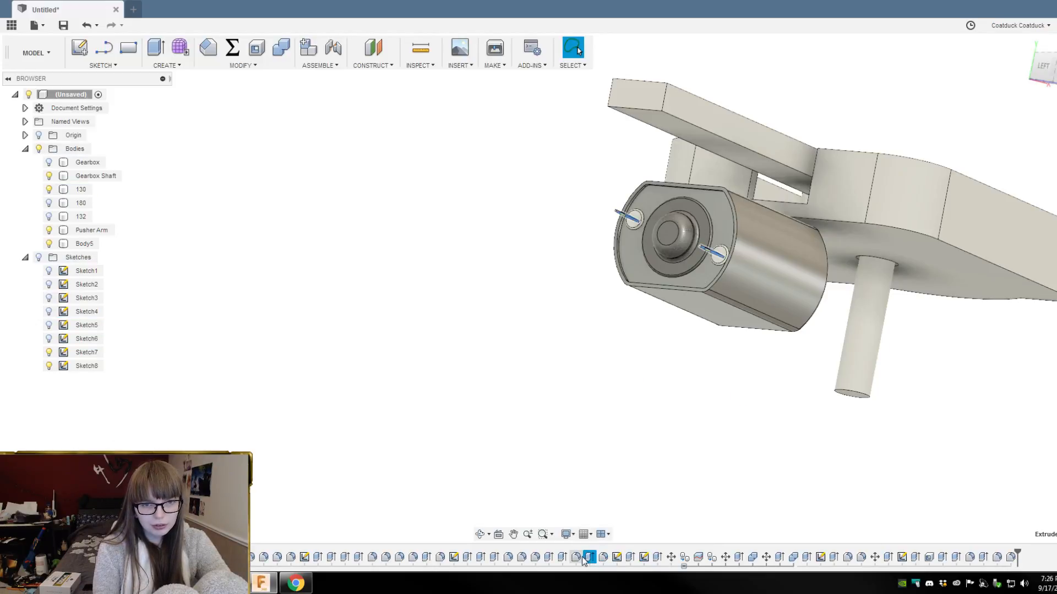
{"action": "left_click", "coordinate": [562, 557]}
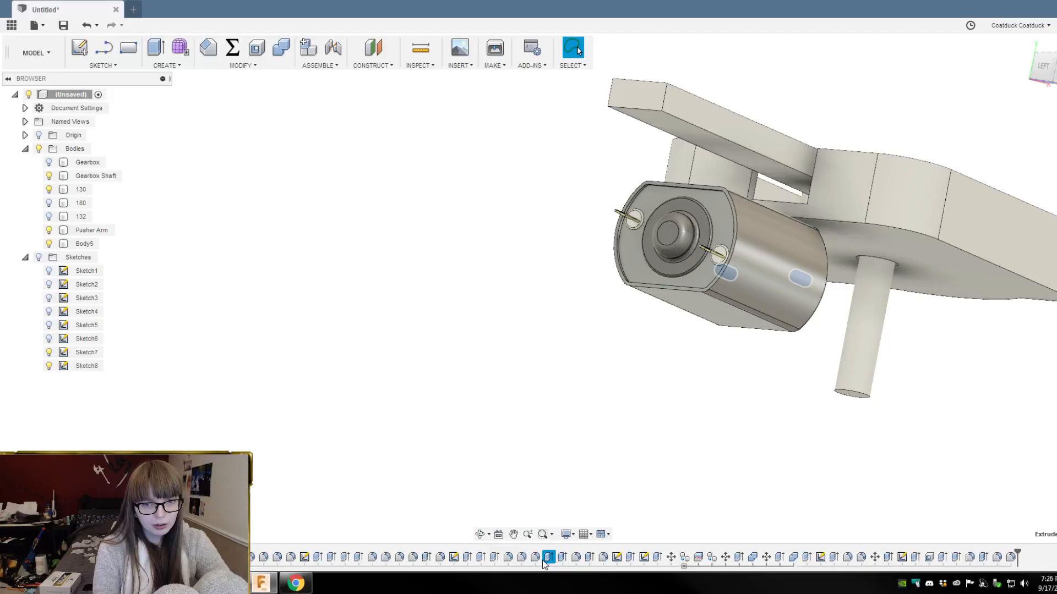
{"action": "left_click", "coordinate": [454, 557]}
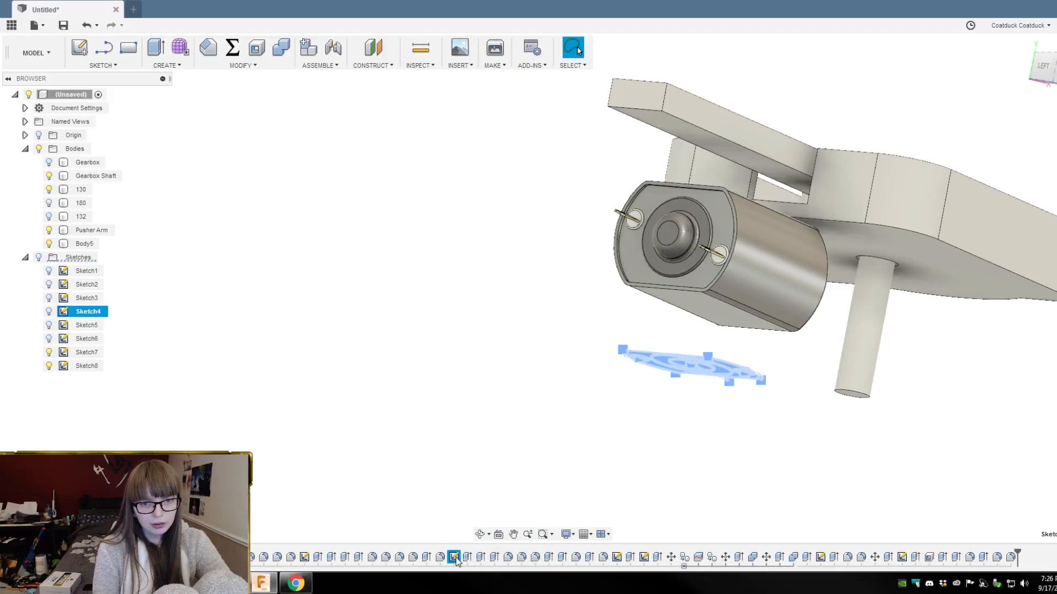
{"action": "left_click", "coordinate": [440, 557]}
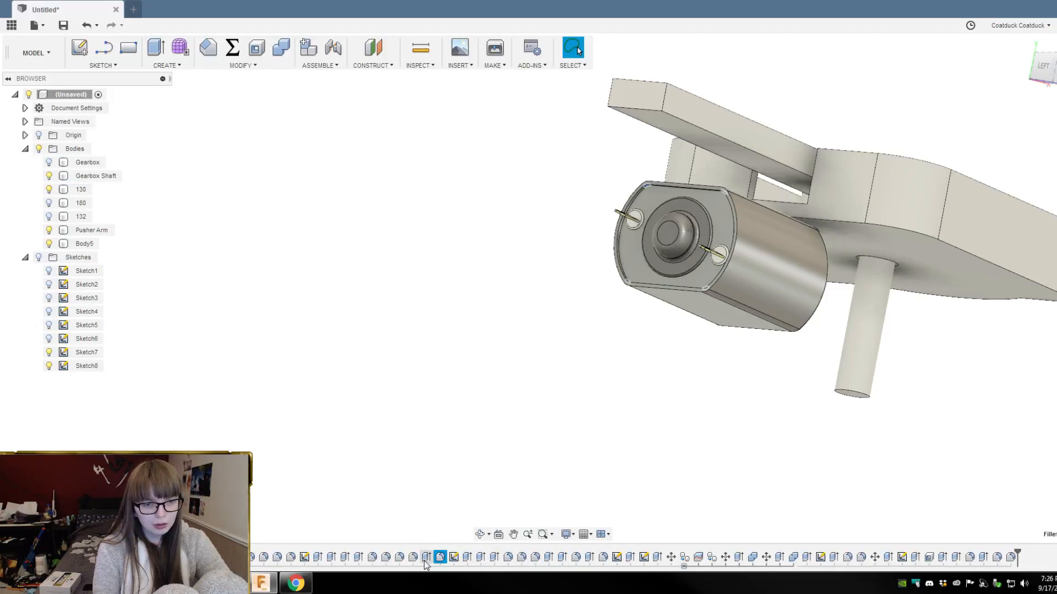
{"action": "left_click", "coordinate": [264, 558]}
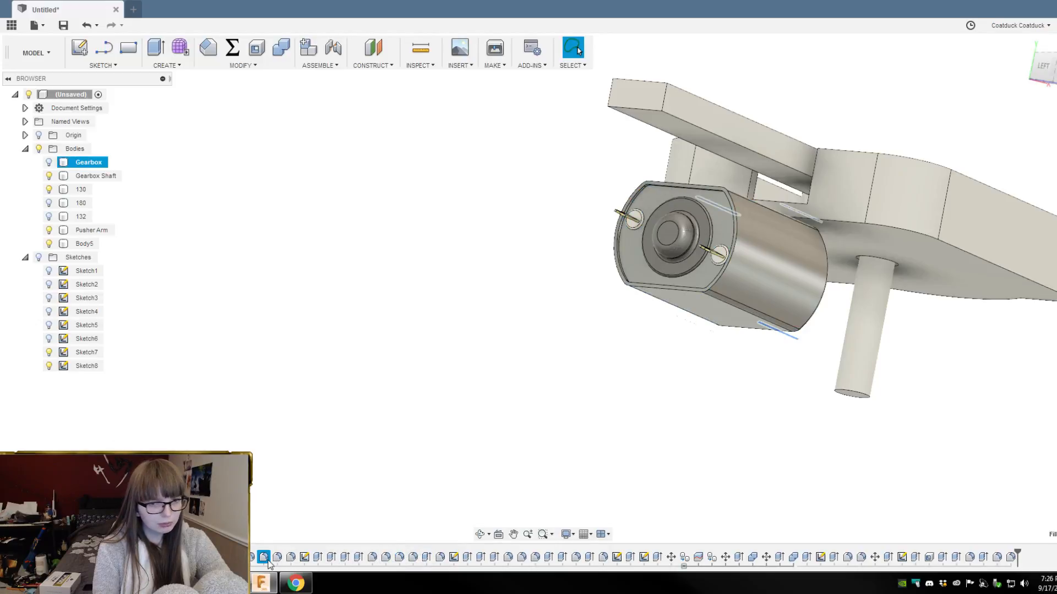
{"action": "left_click", "coordinate": [441, 481]}
{"action": "middle_click_drag", "start_coordinate": [441, 481], "coordinate": [335, 434], "text": "shift"}
{"action": "scroll", "coordinate": [602, 340], "scroll_direction": "up", "scroll_amount": 5}
{"action": "middle_click_drag", "start_coordinate": [715, 391], "coordinate": [693, 410], "text": "shift"}
{"action": "scroll", "coordinate": [685, 404], "scroll_direction": "down", "scroll_amount": 4}
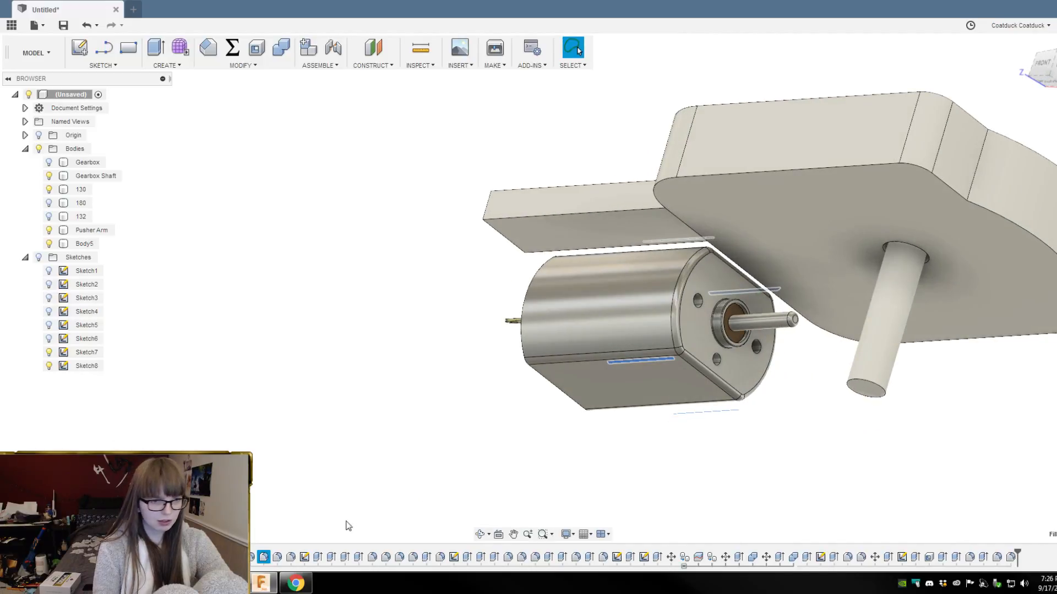
Step: Show the Gearbox body and try selecting the 130 motor's timeline features from Sketch3 up to the extrusion before Move1
{"action": "left_click", "coordinate": [49, 163]}
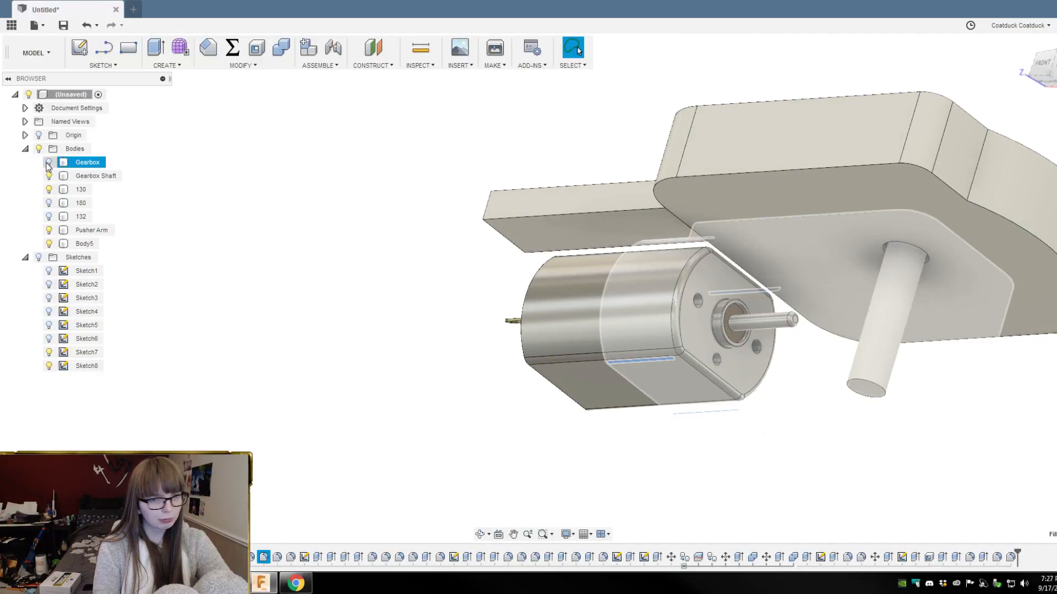
{"action": "left_click", "coordinate": [48, 163]}
{"action": "middle_click_drag", "start_coordinate": [125, 243], "coordinate": [231, 447], "text": "shift"}
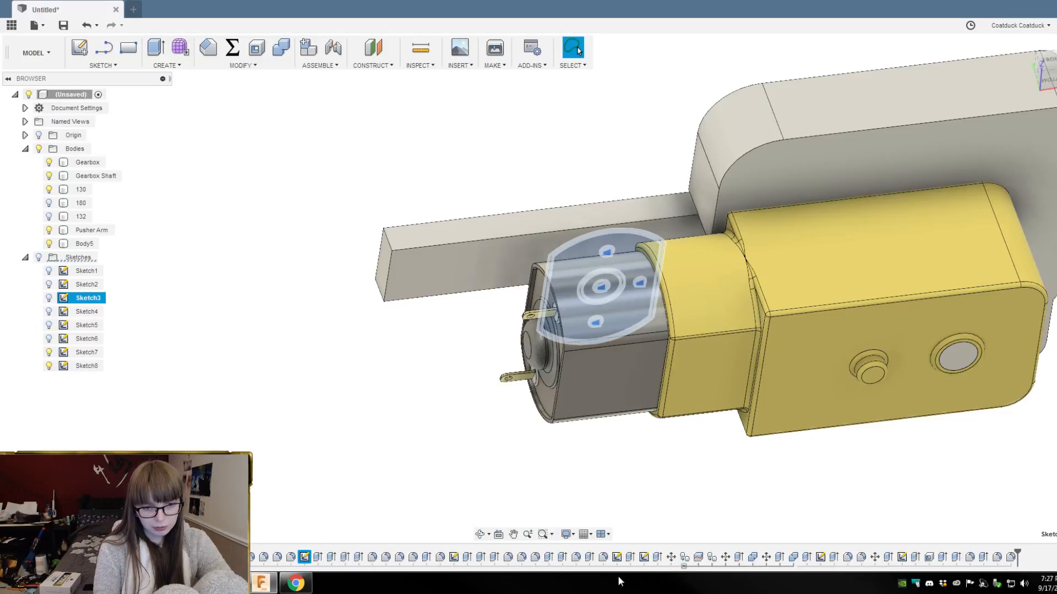
{"action": "left_click", "coordinate": [671, 560], "text": "shift"}
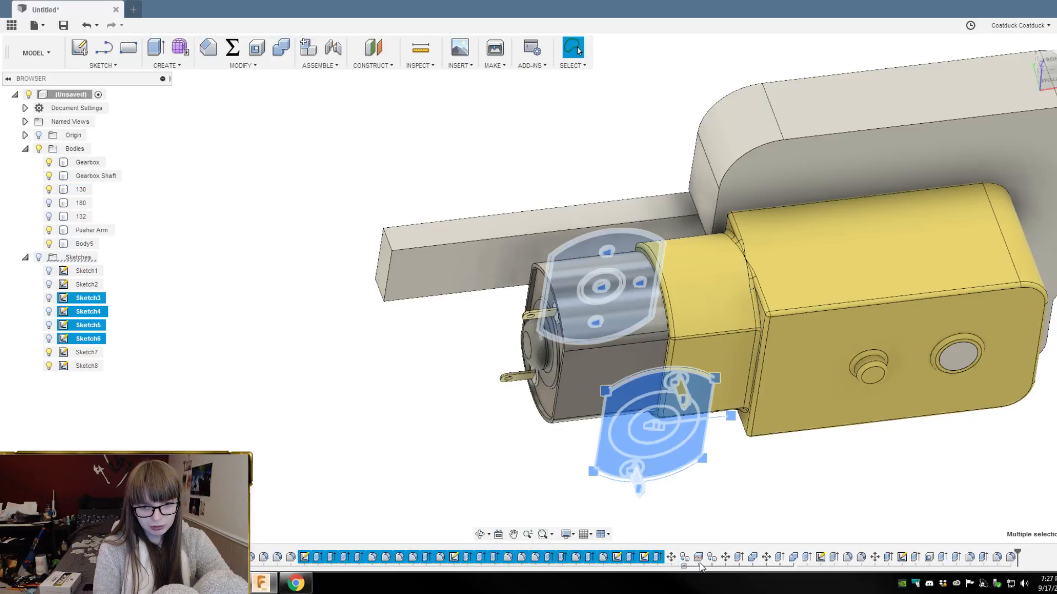
{"action": "left_click", "coordinate": [657, 558], "text": "shift"}
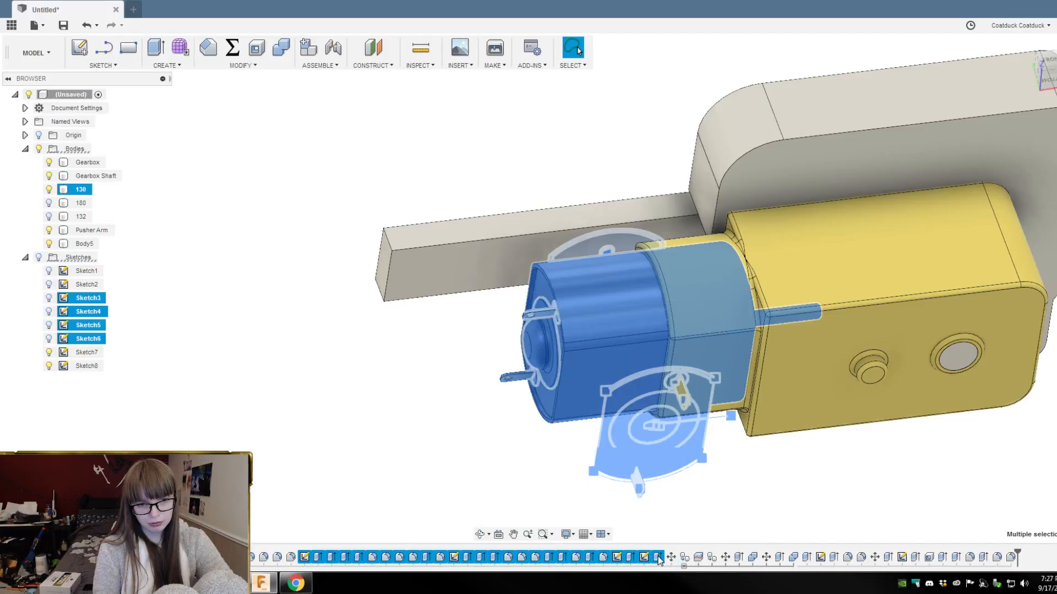
{"action": "left_click", "coordinate": [751, 495]}
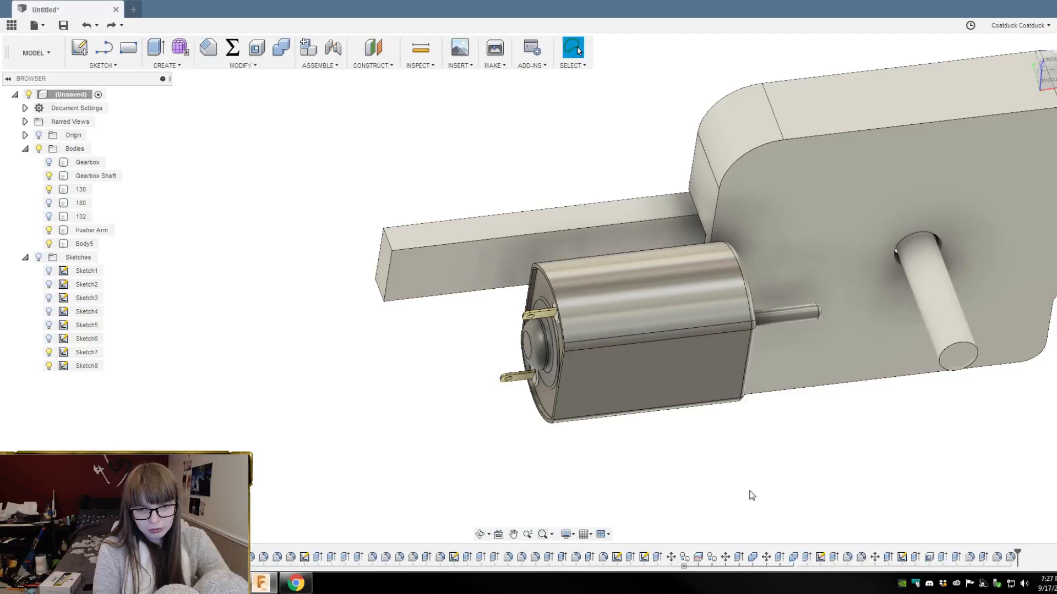
Step: Group the 130 motor's timeline features, from Sketch3 through the extrusion just before Move1
{"action": "left_click", "coordinate": [657, 557]}
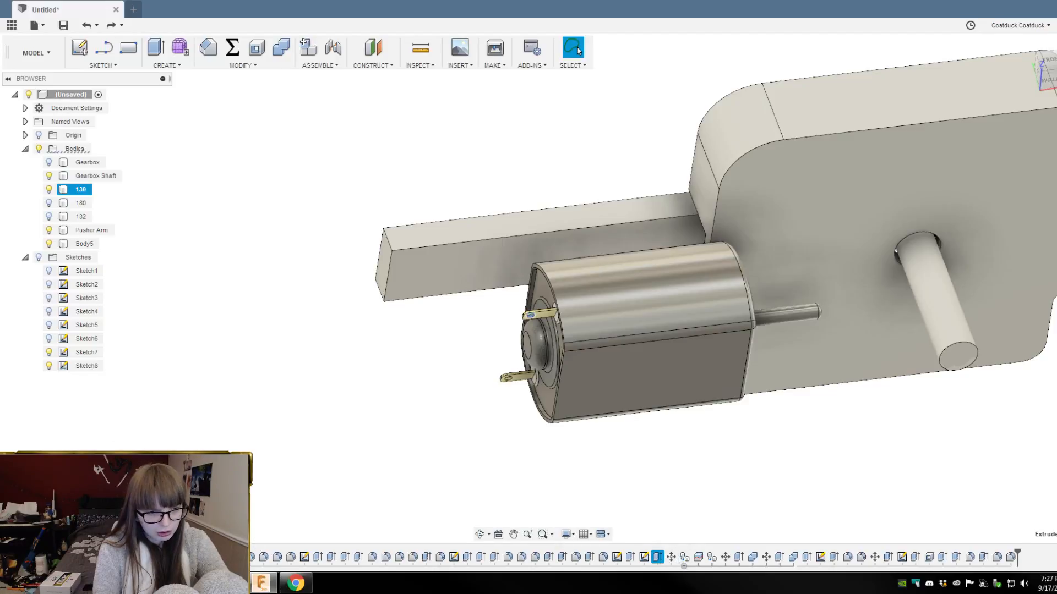
{"action": "left_click", "coordinate": [305, 557], "text": "shift"}
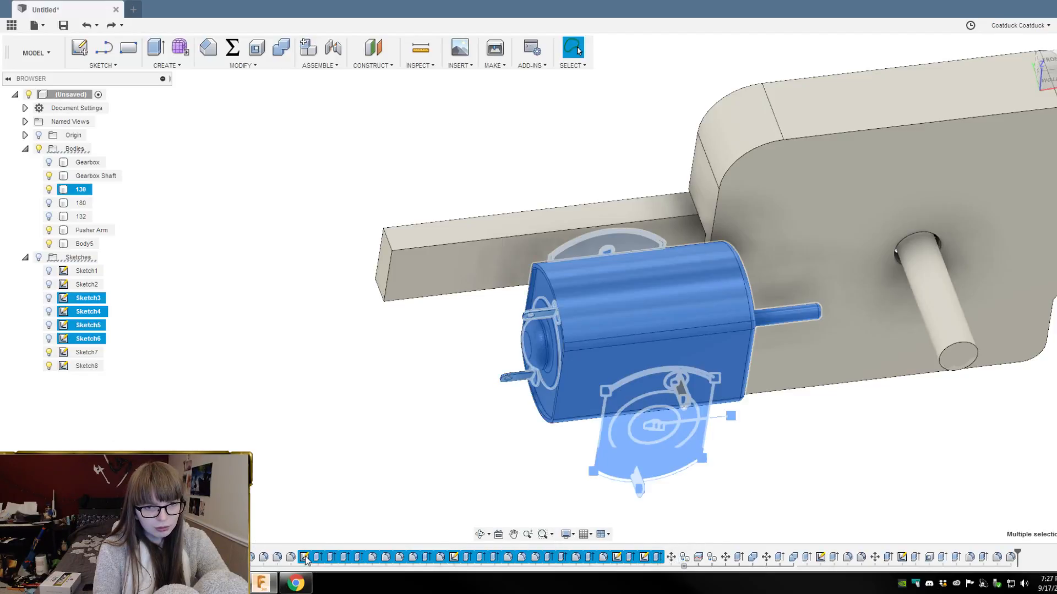
{"action": "right_click", "coordinate": [361, 557]}
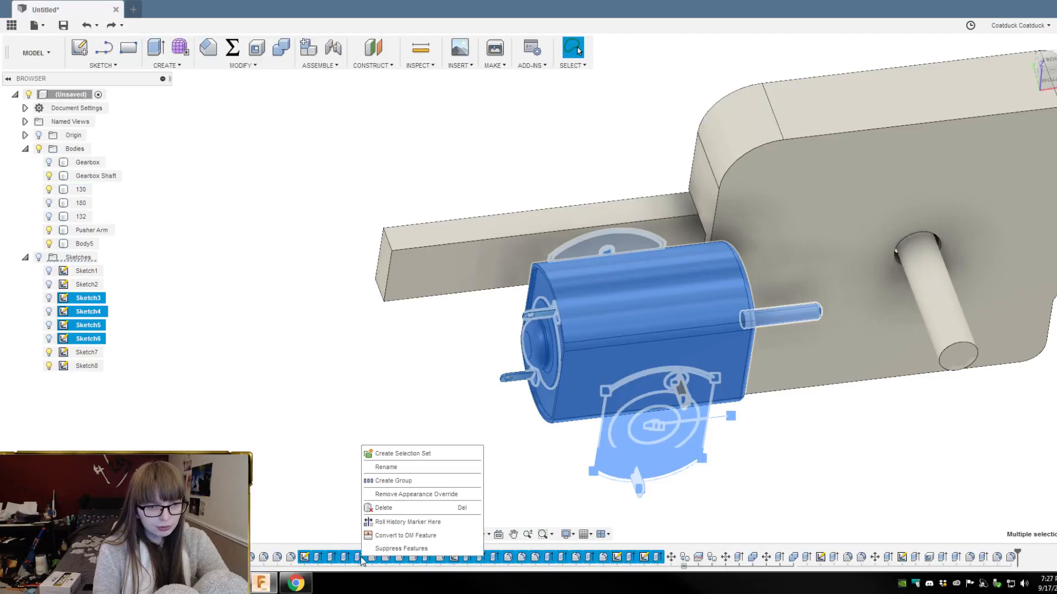
{"action": "left_click", "coordinate": [393, 481]}
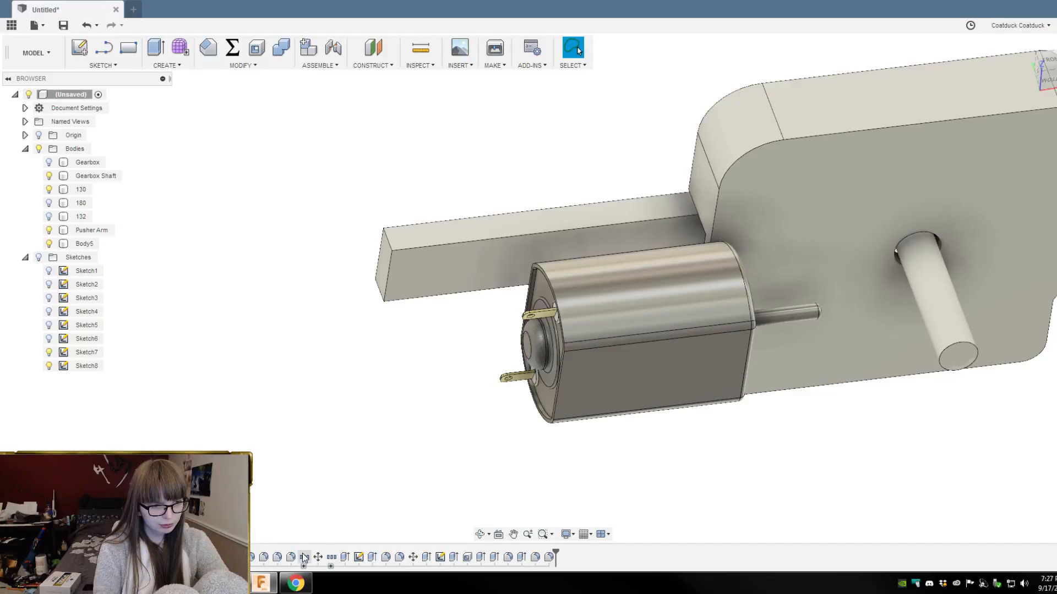
Step: Rename the timeline group holding the 130 motor's features as 130
{"action": "right_click", "coordinate": [305, 558]}
{"action": "left_click", "coordinate": [358, 494]}
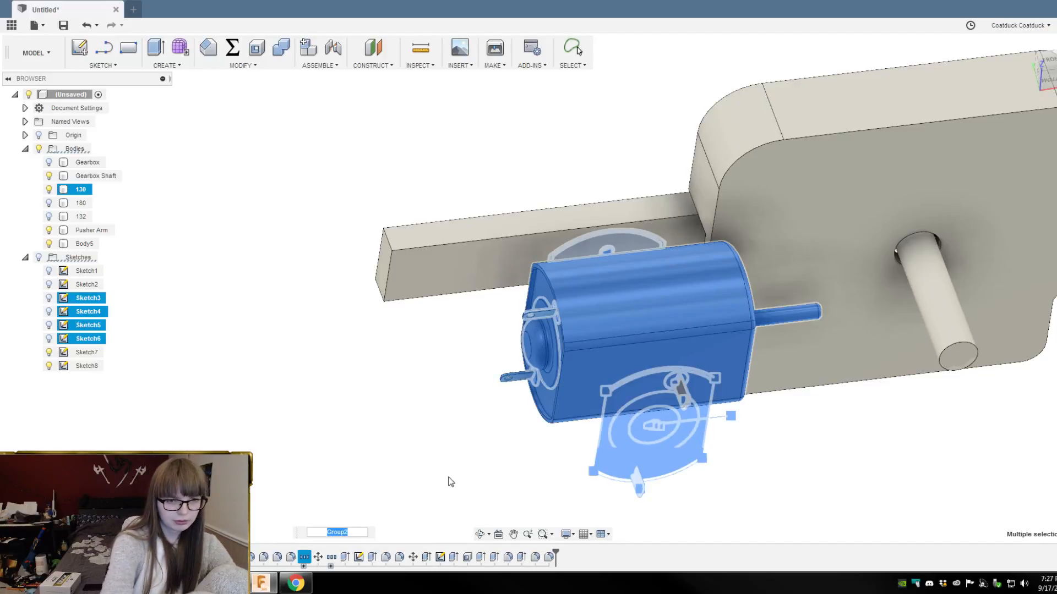
{"action": "type", "text": "130"}
{"action": "key", "text": "Return"}
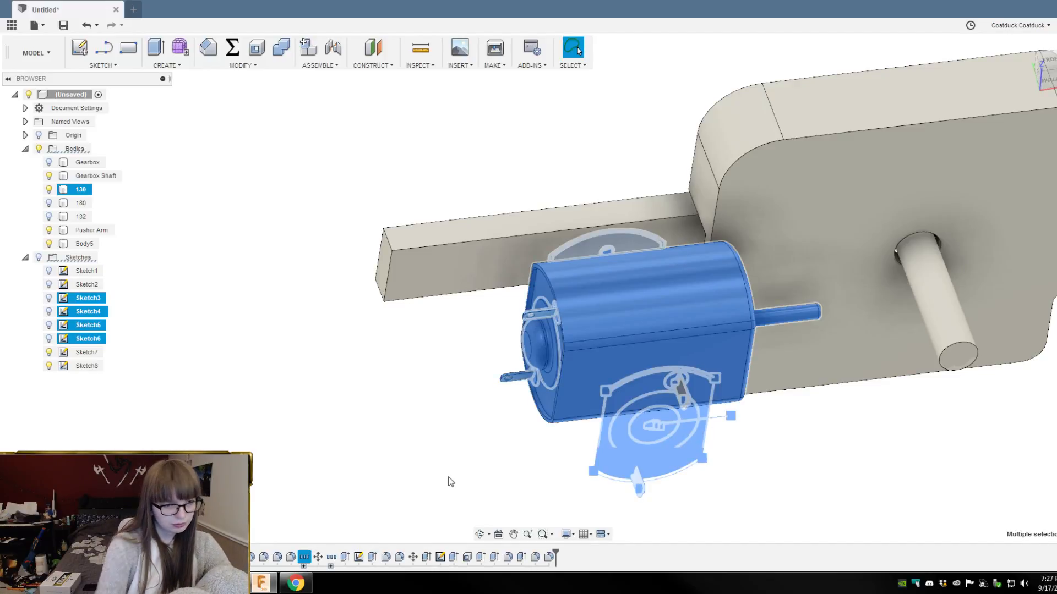
Step: Rename the timeline group holding the 180 and 132 motors' features as 180 + 132
{"action": "left_click", "coordinate": [331, 558]}
{"action": "right_click", "coordinate": [334, 558]}
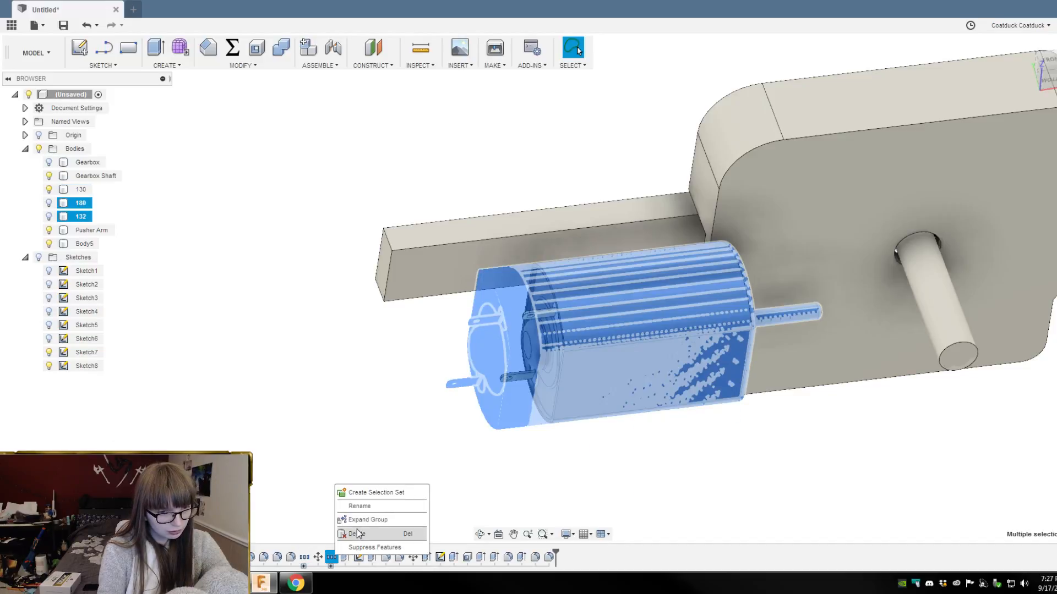
{"action": "left_click", "coordinate": [361, 509]}
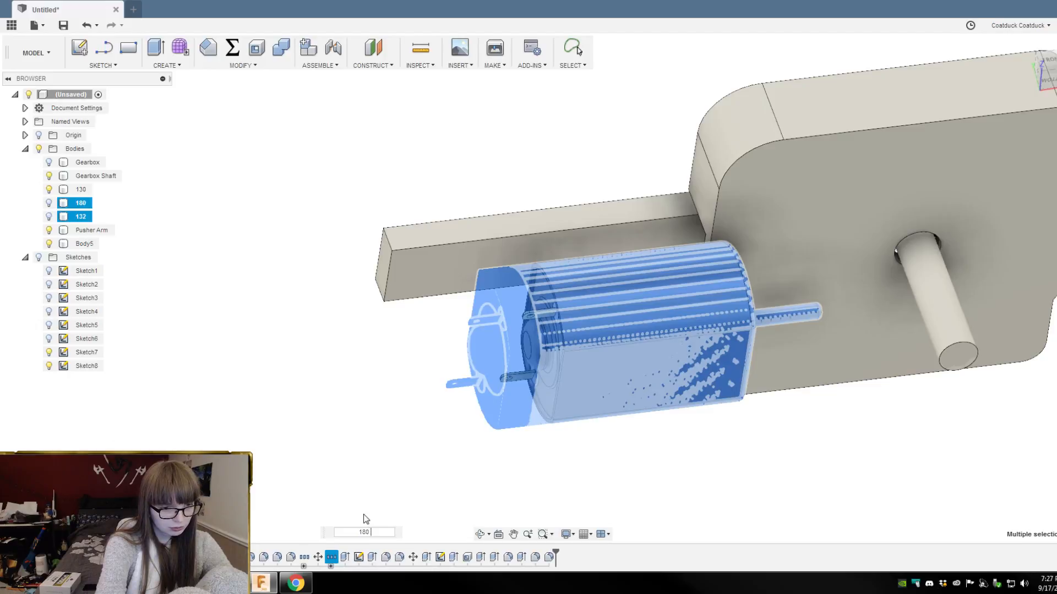
{"action": "type", "text": "180 + 132"}
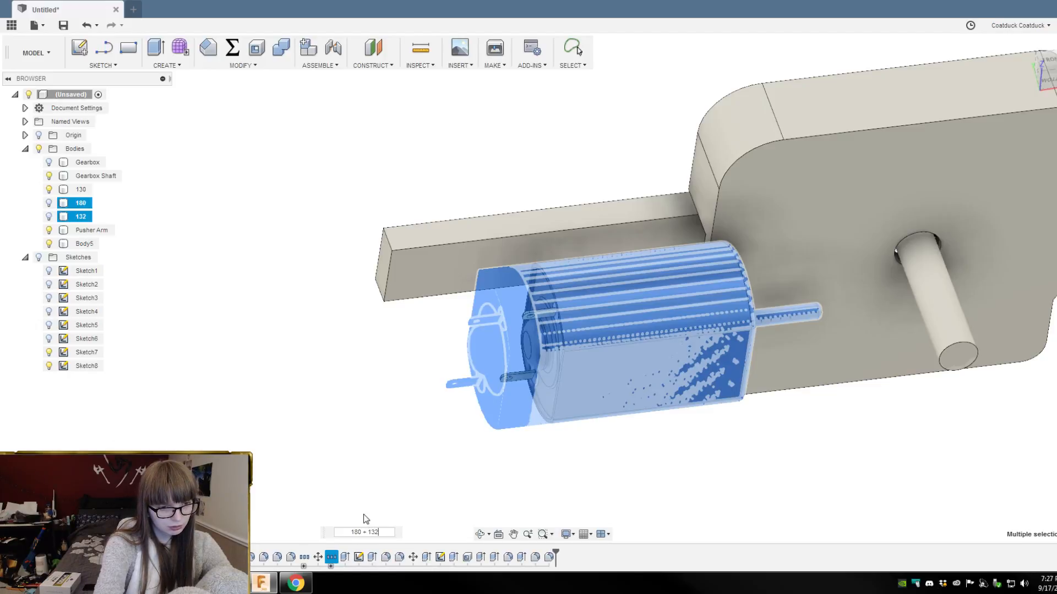
{"action": "key", "text": "Return"}
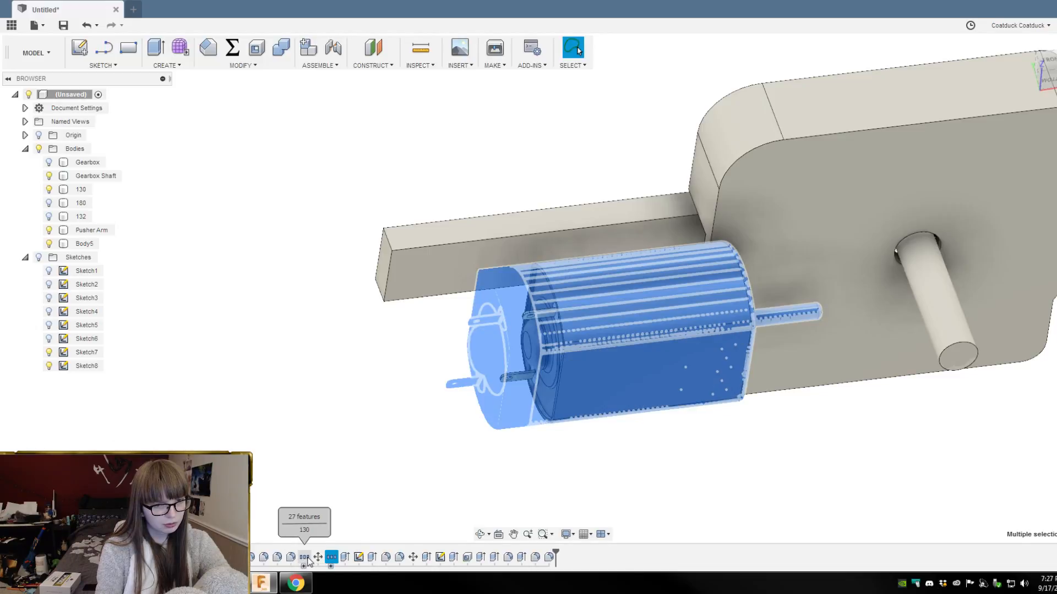
{"action": "left_click", "coordinate": [572, 462]}
Step: Hide the 130 motor body and show the 180 motor and Gearbox bodies
{"action": "middle_click_drag", "start_coordinate": [572, 461], "coordinate": [608, 468], "text": "shift"}
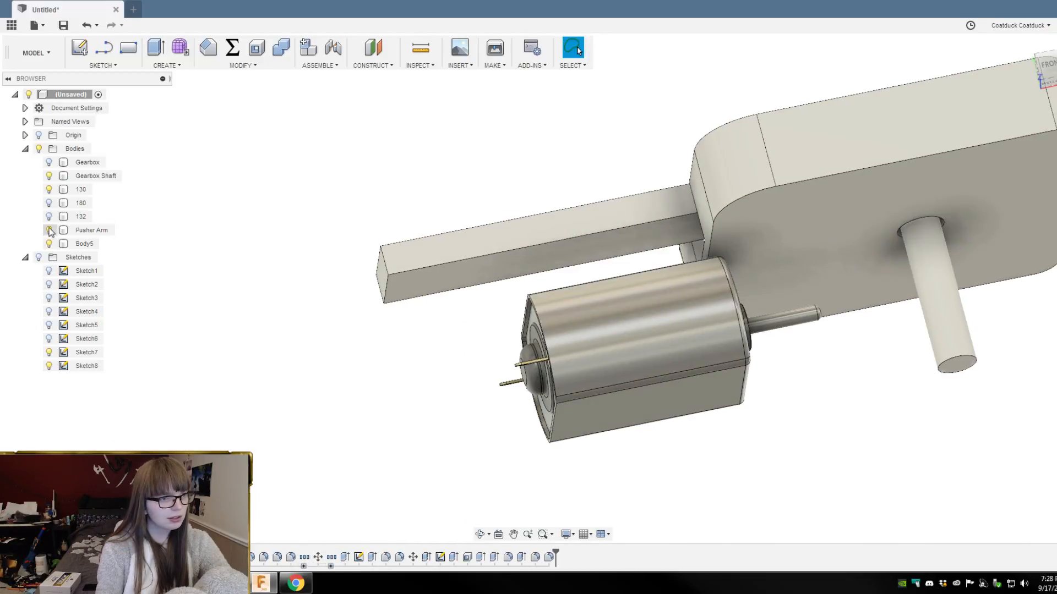
{"action": "left_click", "coordinate": [48, 189]}
{"action": "left_click", "coordinate": [50, 204]}
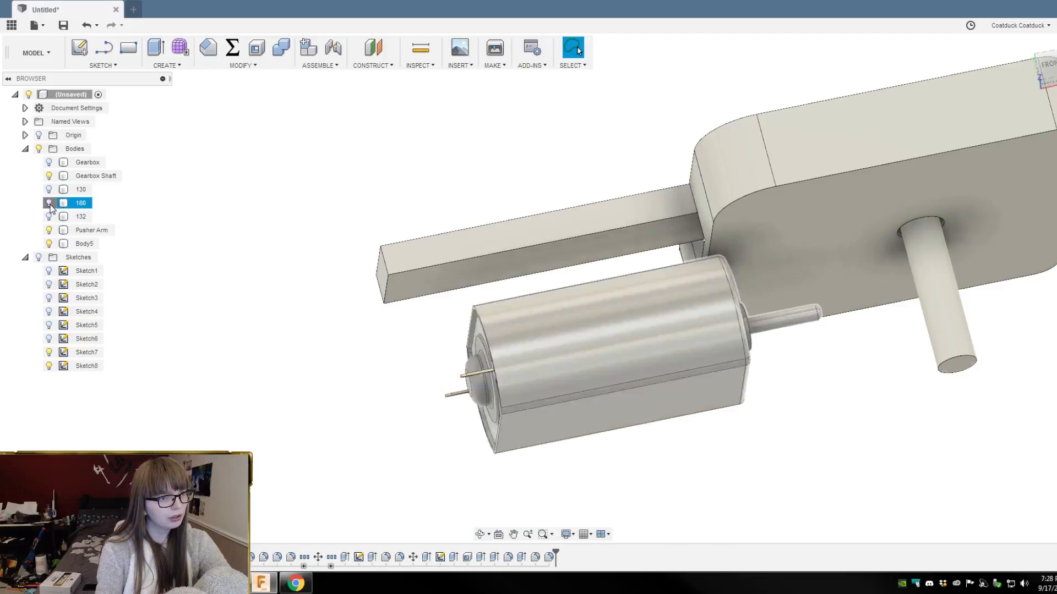
{"action": "scroll", "coordinate": [283, 315], "scroll_direction": "down", "scroll_amount": 5}
{"action": "middle_click_drag", "start_coordinate": [605, 360], "coordinate": [627, 384], "text": "shift"}
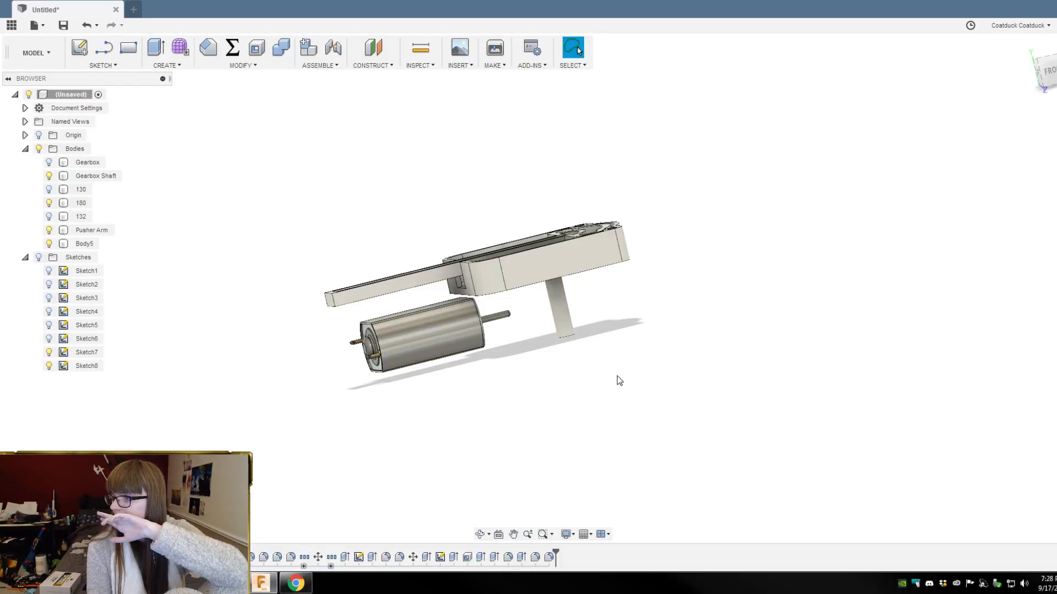
{"action": "middle_click_drag", "start_coordinate": [616, 376], "coordinate": [869, 267], "text": "shift"}
{"action": "left_click", "coordinate": [49, 162]}
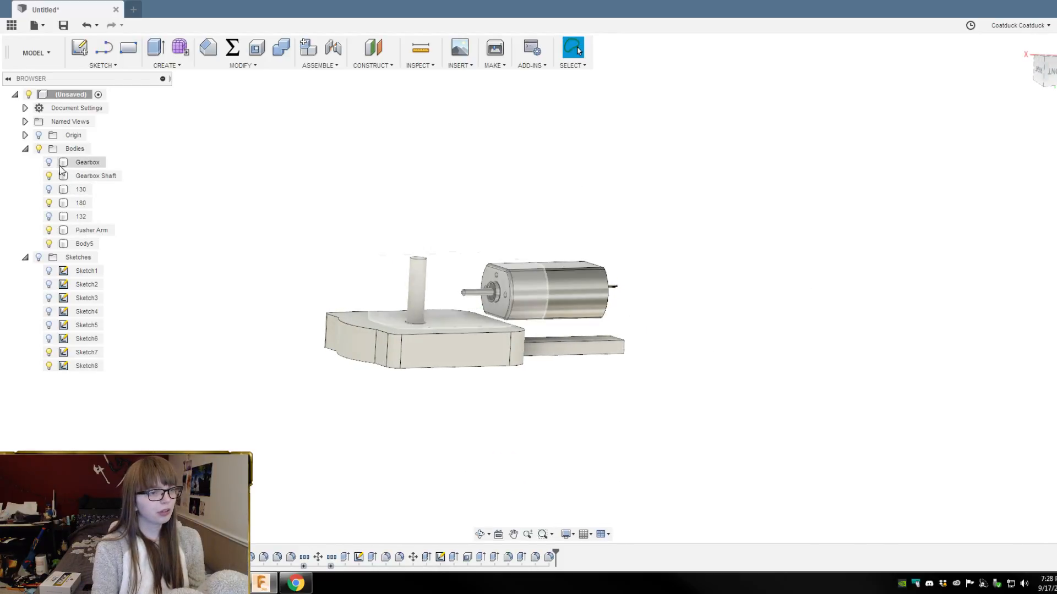
Step: Examine how the gearbox, 180 motor, pusher arm and case fit together from several sides
{"action": "middle_click_drag", "start_coordinate": [602, 367], "coordinate": [553, 367], "text": "shift"}
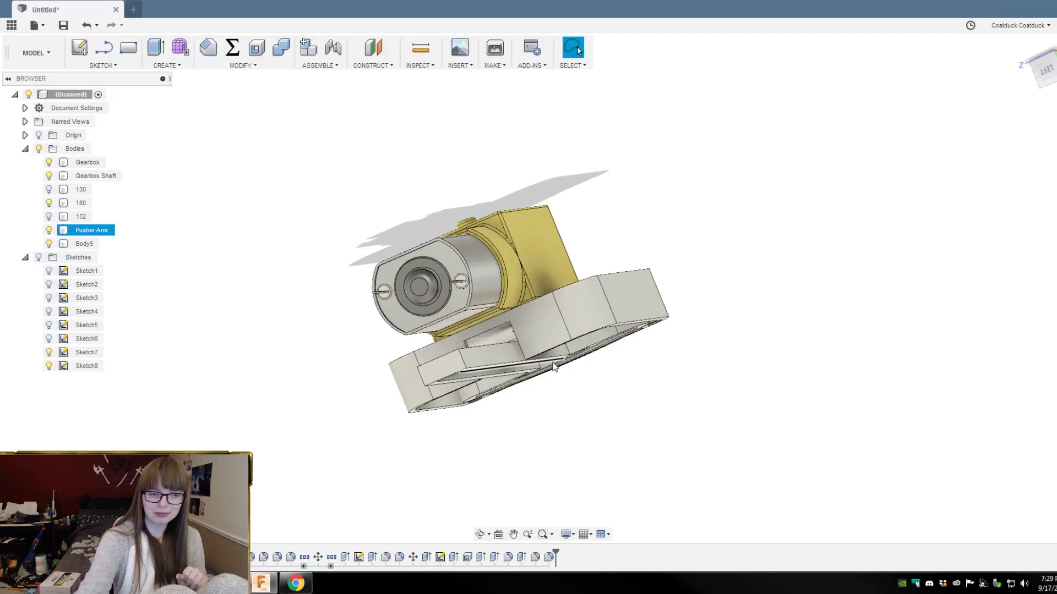
{"action": "left_click", "coordinate": [629, 394]}
{"action": "middle_click_drag", "start_coordinate": [652, 405], "coordinate": [606, 214], "text": "shift"}
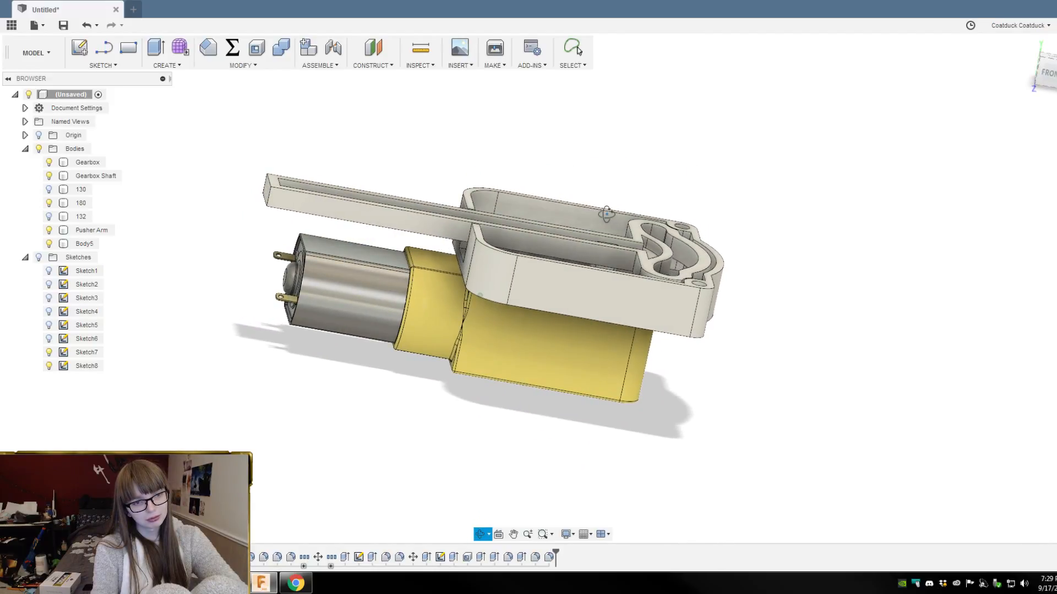
{"action": "left_click", "coordinate": [609, 219]}
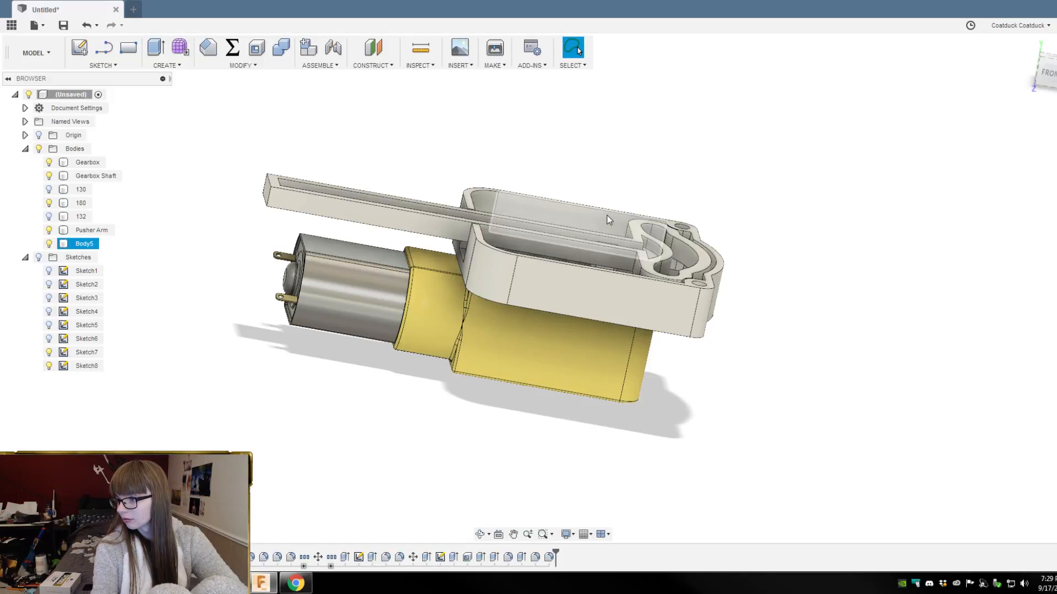
{"action": "key", "text": "Escape"}
{"action": "middle_click_drag", "start_coordinate": [593, 221], "coordinate": [526, 183], "text": "shift"}
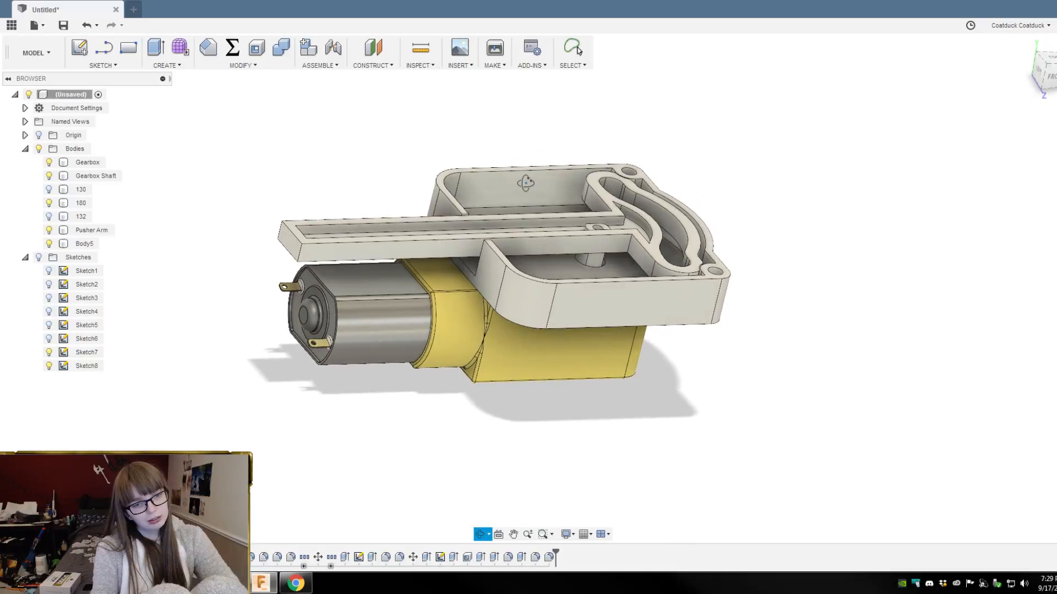
{"action": "key", "text": "Escape"}
{"action": "scroll", "coordinate": [507, 350], "scroll_direction": "up", "scroll_amount": 4}
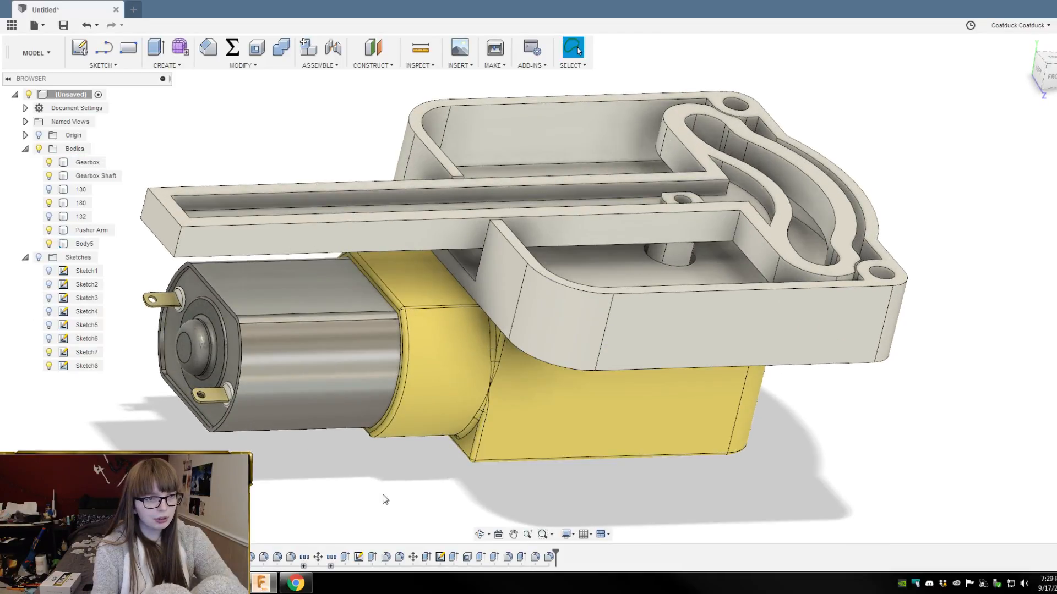
Step: Show the sketches and hide the Gearbox and Gearbox Shaft bodies
{"action": "middle_click_drag", "start_coordinate": [385, 499], "coordinate": [382, 486], "text": "shift"}
{"action": "middle_click_drag", "start_coordinate": [144, 284], "coordinate": [154, 231], "text": "shift"}
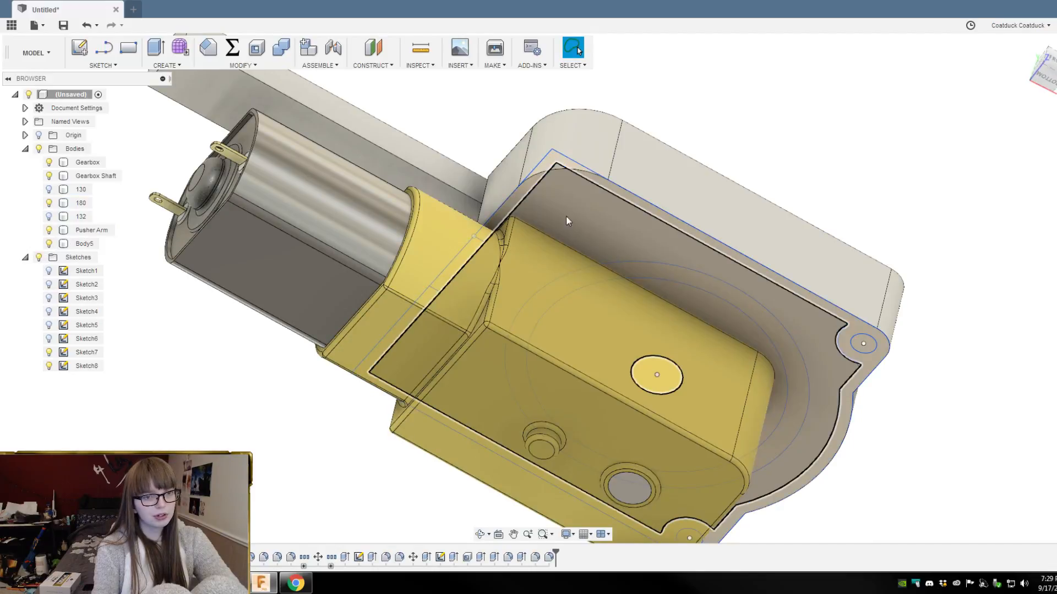
{"action": "left_click", "coordinate": [49, 162]}
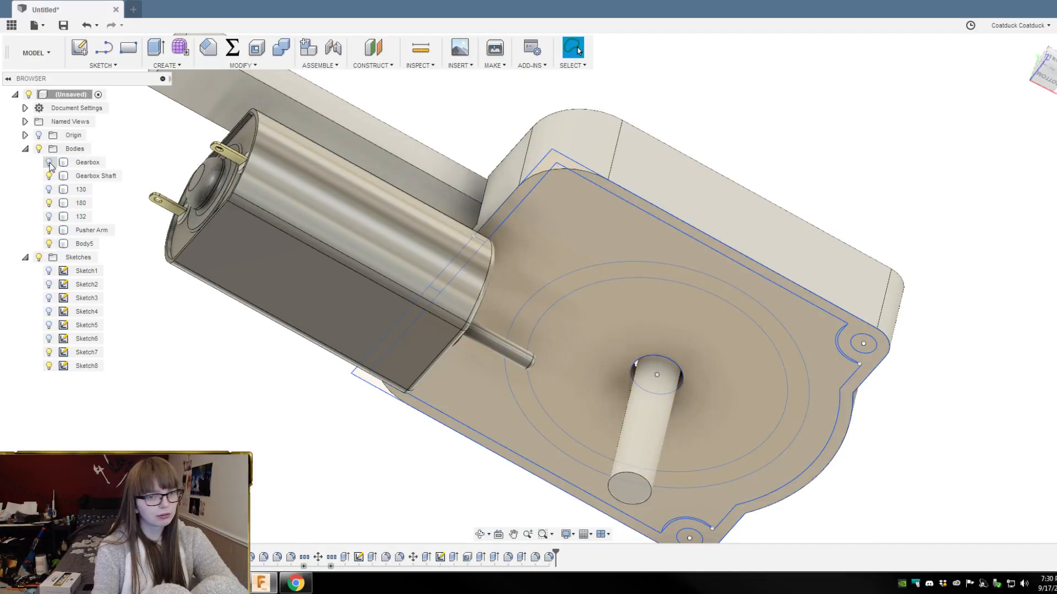
{"action": "left_click", "coordinate": [51, 176]}
{"action": "left_click", "coordinate": [49, 176]}
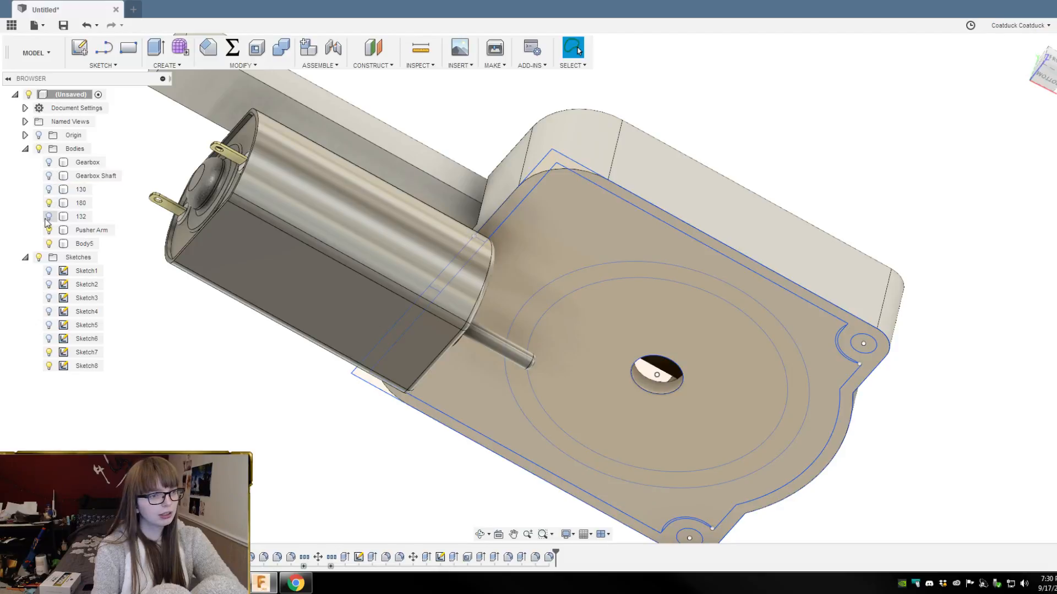
Step: Identify the case body around the pusher arm and rename Body5 as Pusher Assembly
{"action": "left_click", "coordinate": [50, 230]}
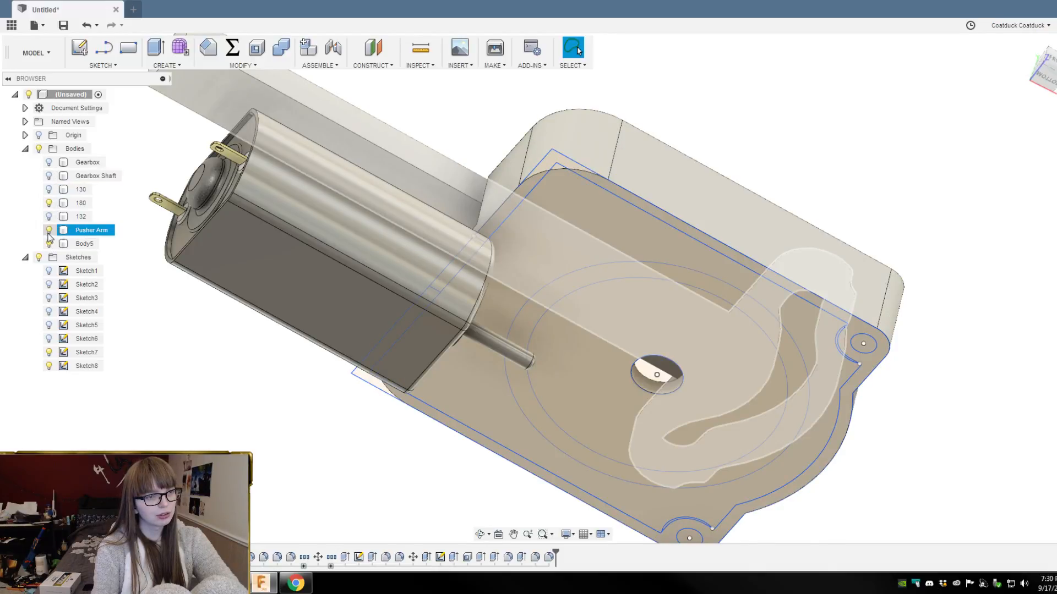
{"action": "left_click", "coordinate": [49, 243]}
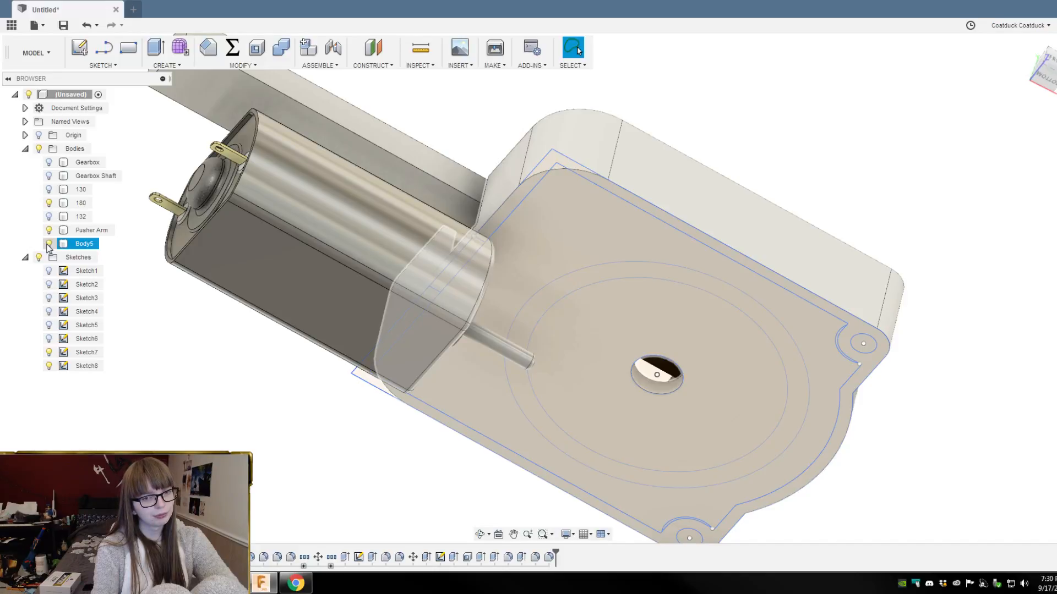
{"action": "left_click", "coordinate": [81, 244]}
{"action": "double_click", "coordinate": [86, 246]}
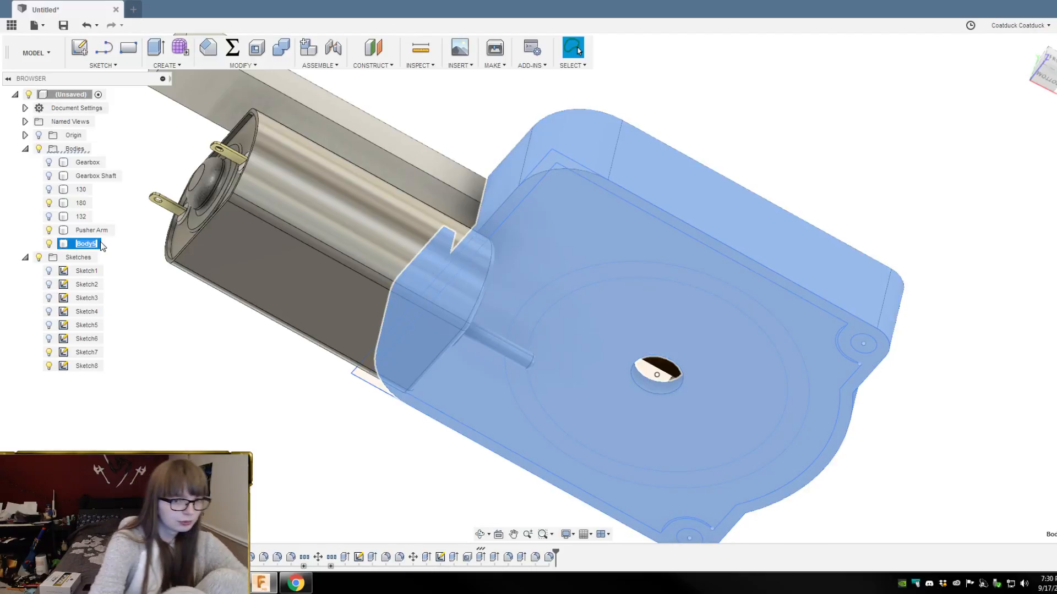
{"action": "type", "text": "Pusher Assembly"}
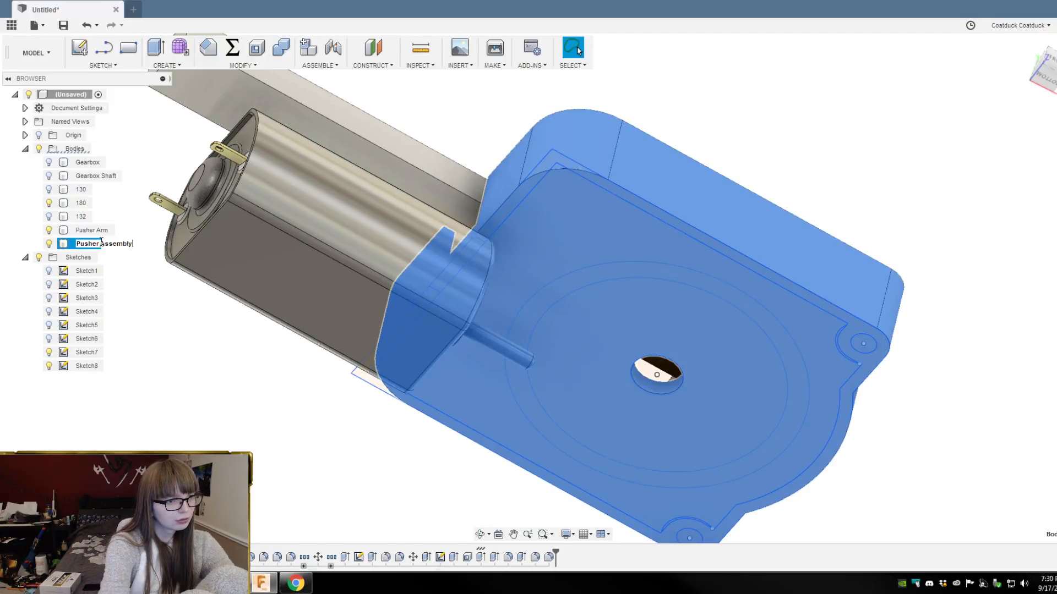
{"action": "key", "text": "Return"}
Step: Hide the 180 motor body so only the pusher arm and its case are shown
{"action": "middle_click_drag", "start_coordinate": [180, 345], "coordinate": [170, 352], "text": "shift"}
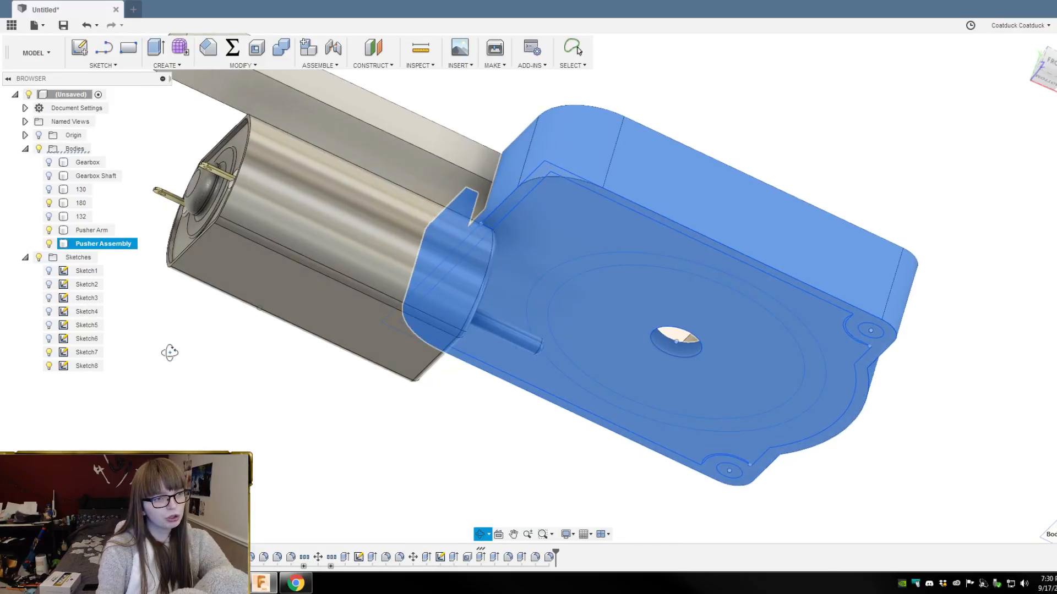
{"action": "mouse_move", "coordinate": [306, 347]}
{"action": "left_mouse_down"}
{"action": "mouse_move", "coordinate": [298, 381]}
{"action": "mouse_move", "coordinate": [290, 359]}
{"action": "left_mouse_up"}
{"action": "key", "text": "Escape"}
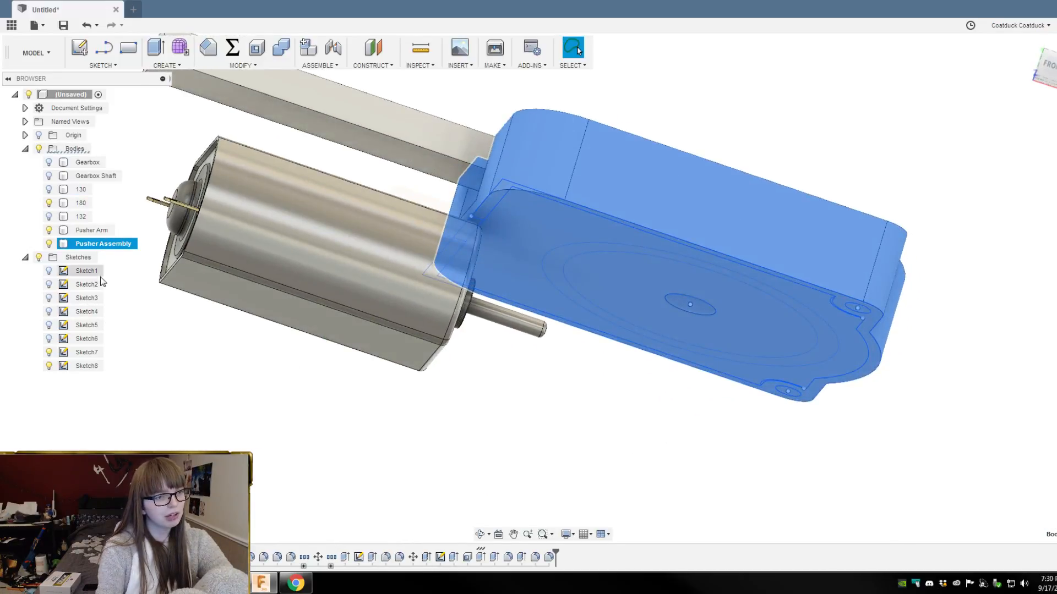
{"action": "left_click", "coordinate": [49, 202]}
{"action": "left_click", "coordinate": [219, 360]}
{"action": "middle_click_drag", "start_coordinate": [414, 374], "coordinate": [448, 346], "text": "shift"}
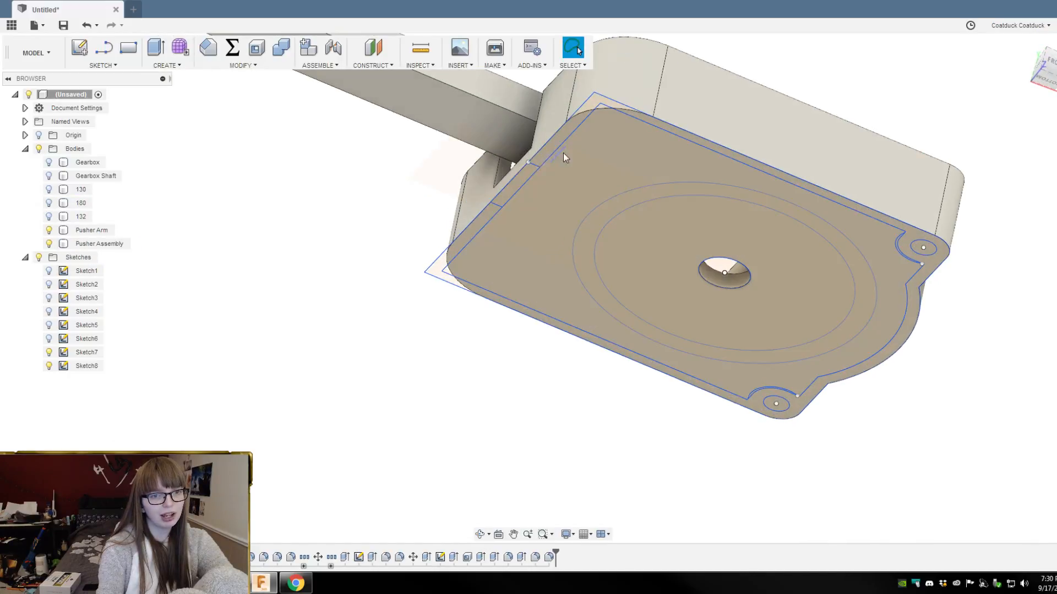
Step: Open Sketch8, which holds the case's inner profile, for editing
{"action": "middle_click_drag", "start_coordinate": [346, 161], "coordinate": [363, 149], "text": "shift"}
{"action": "scroll", "coordinate": [771, 328], "scroll_direction": "down", "scroll_amount": 2}
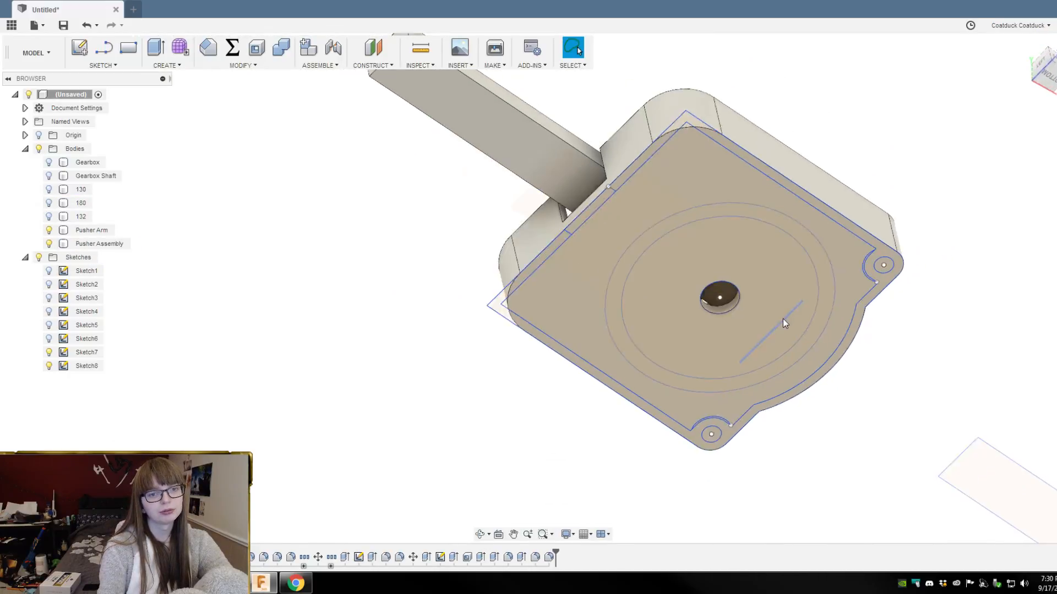
{"action": "scroll", "coordinate": [783, 321], "scroll_direction": "down", "scroll_amount": 1}
{"action": "scroll", "coordinate": [644, 104], "scroll_direction": "up", "scroll_amount": 3}
{"action": "middle_click_drag", "start_coordinate": [638, 103], "coordinate": [628, 78], "text": "shift"}
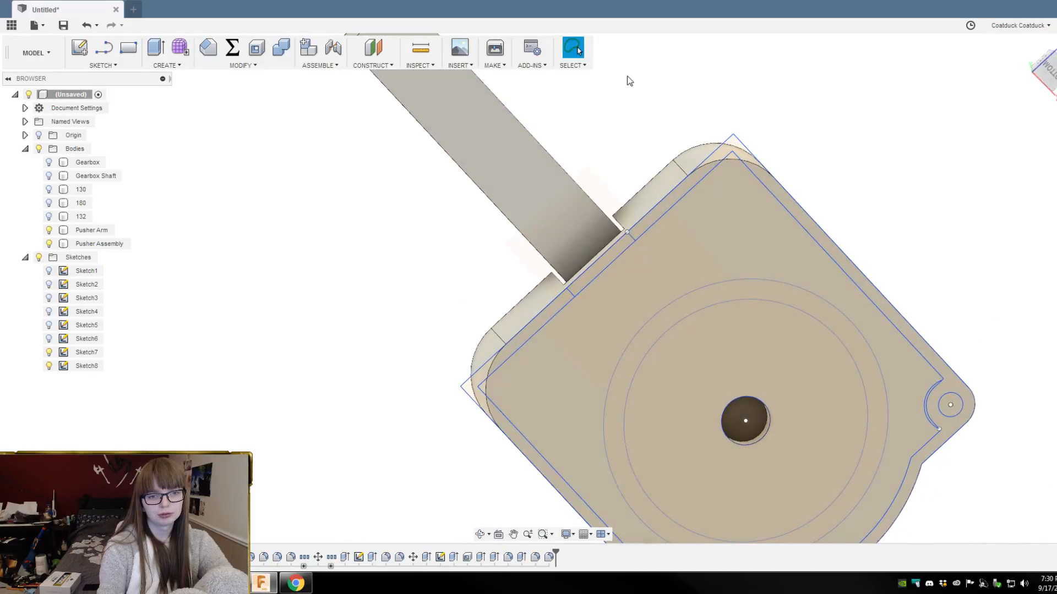
{"action": "left_click", "coordinate": [662, 286]}
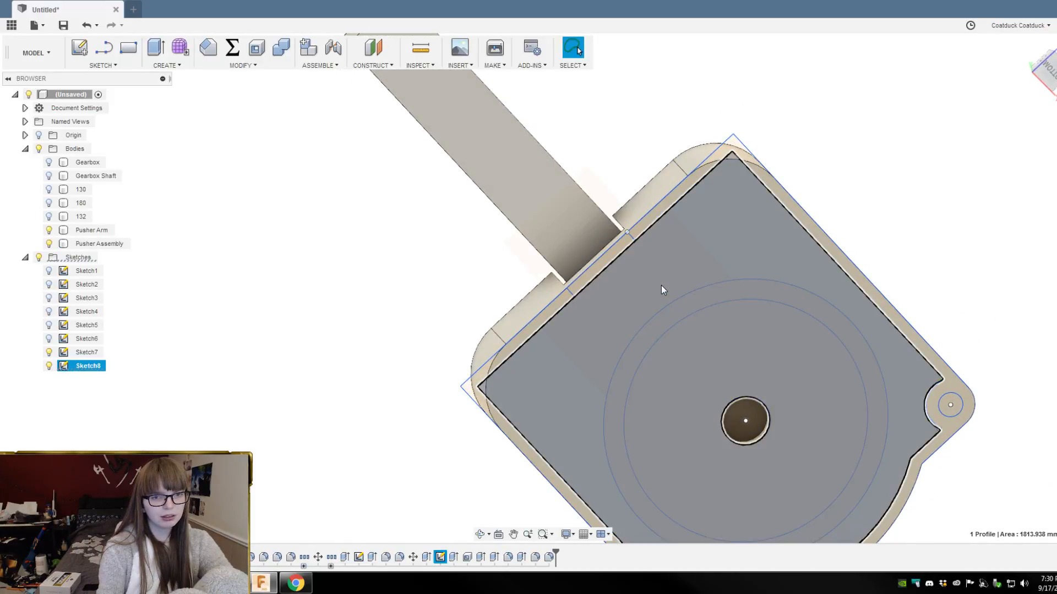
{"action": "right_click", "coordinate": [661, 286]}
{"action": "left_click", "coordinate": [660, 353]}
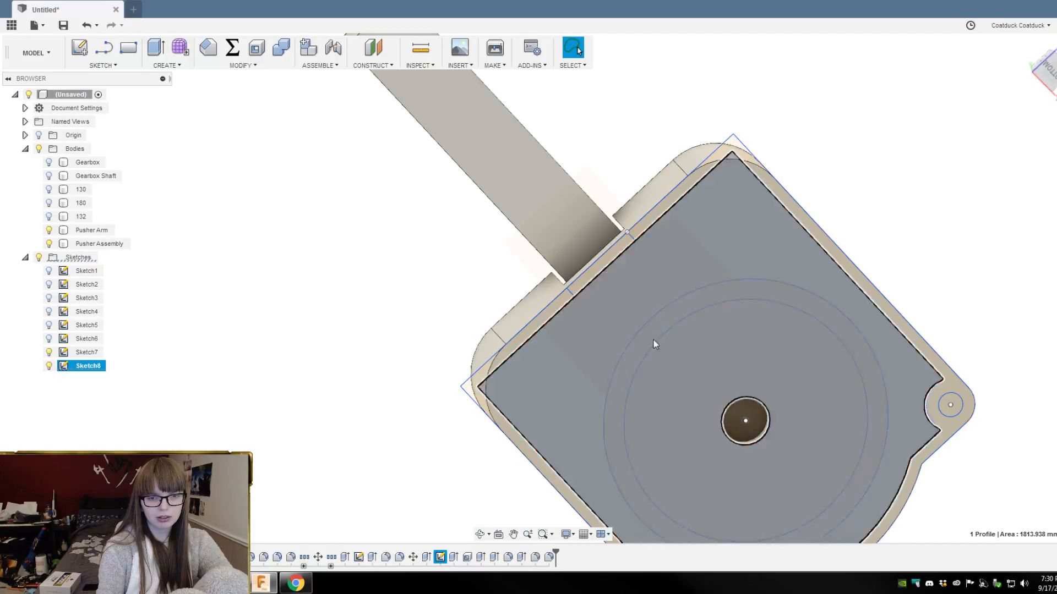
{"action": "right_click", "coordinate": [645, 279]}
{"action": "left_click", "coordinate": [639, 348]}
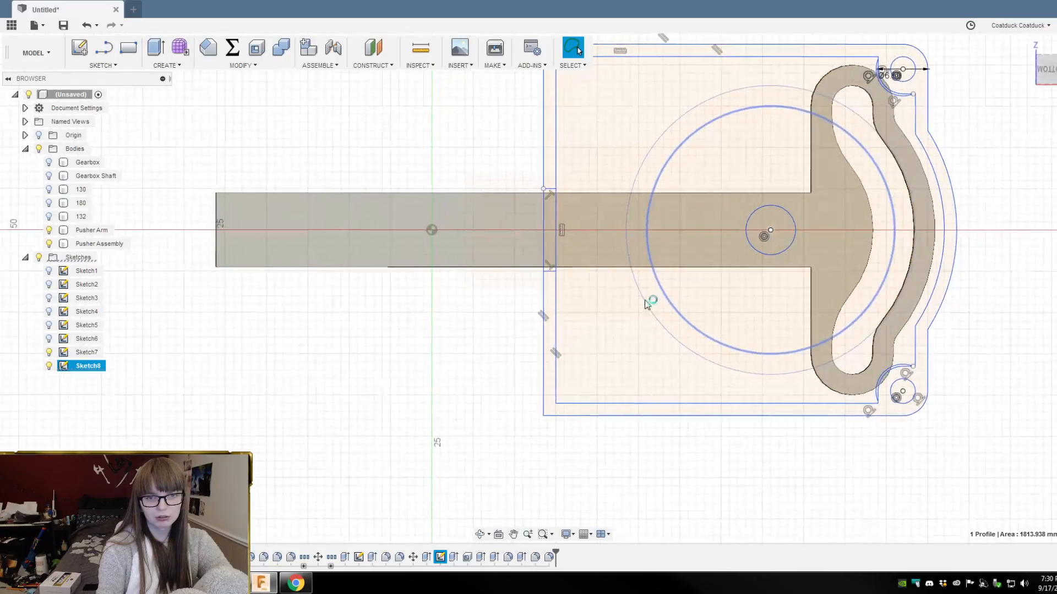
Step: Try to dimension the pusher arm opening between the two short lines across the case wall at 9.5 mm, and undo that value
{"action": "scroll", "coordinate": [578, 232], "scroll_direction": "up", "scroll_amount": 10}
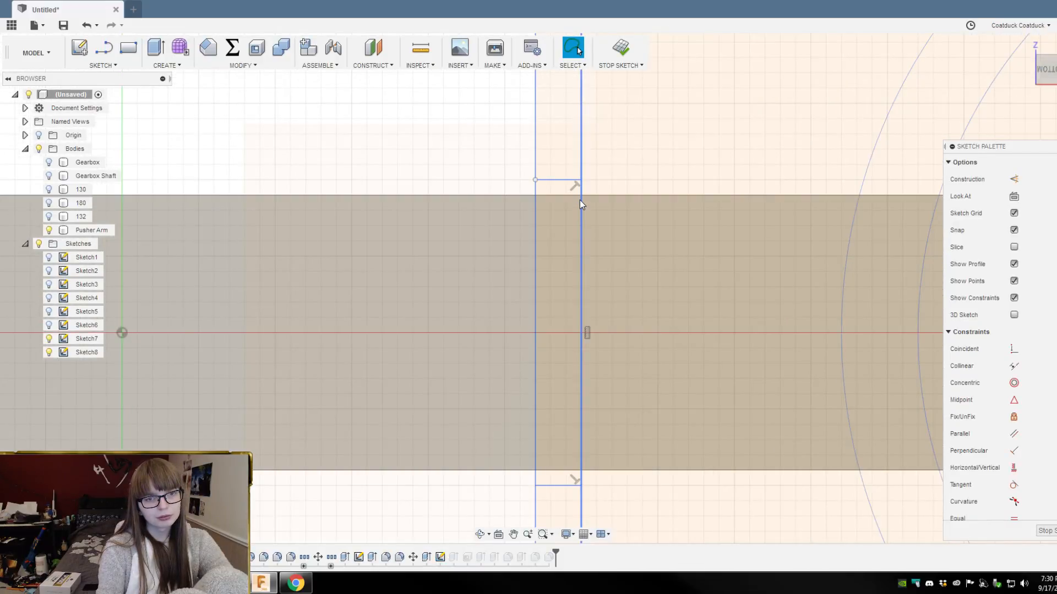
{"action": "scroll", "coordinate": [560, 180], "scroll_direction": "up", "scroll_amount": 4}
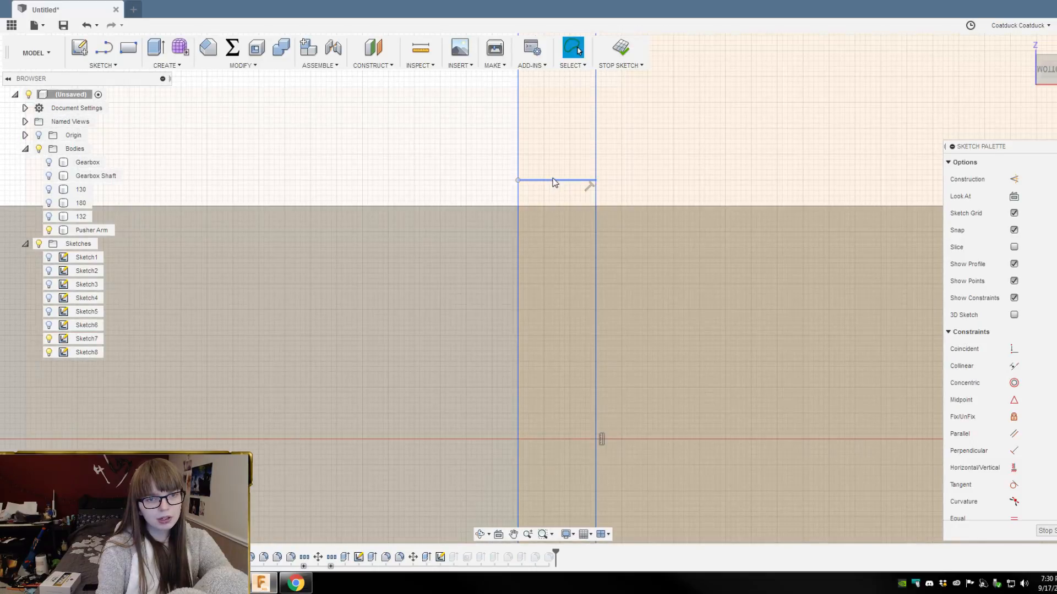
{"action": "scroll", "coordinate": [553, 182], "scroll_direction": "down", "scroll_amount": 5}
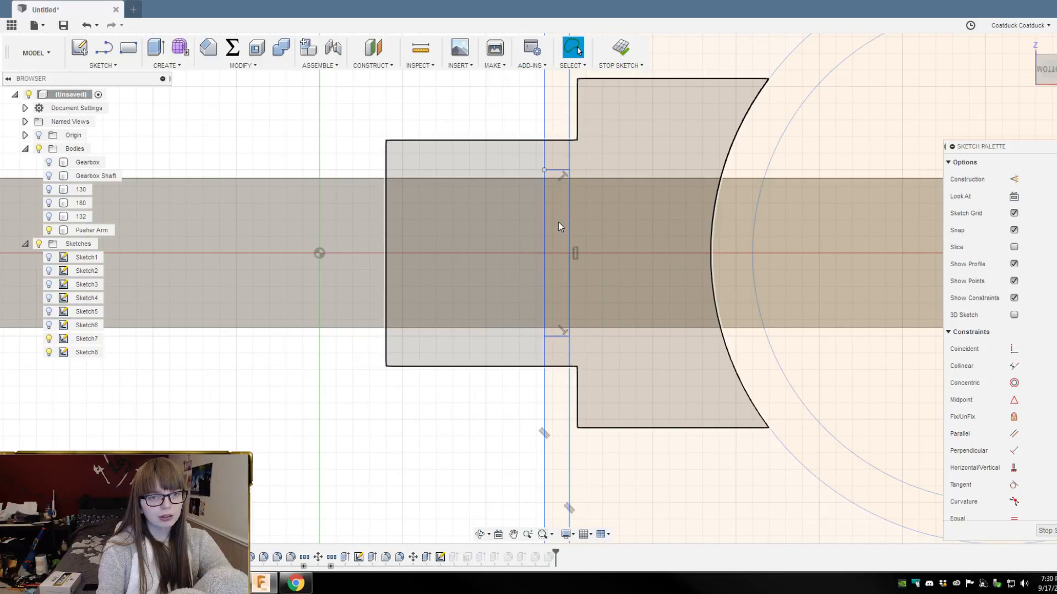
{"action": "left_click", "coordinate": [559, 170]}
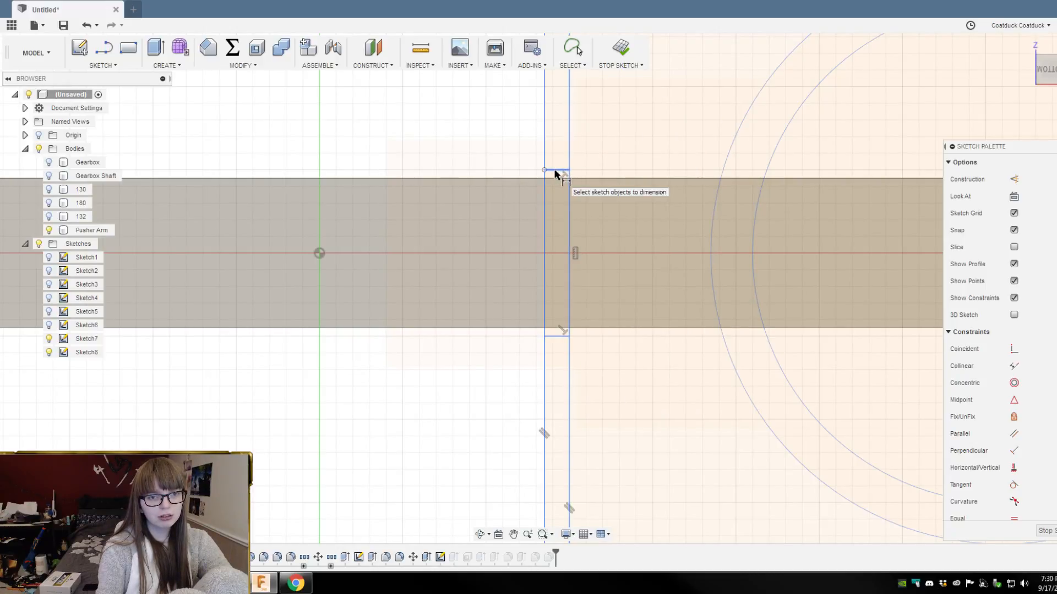
{"action": "left_click", "coordinate": [556, 336], "text": "ctrl"}
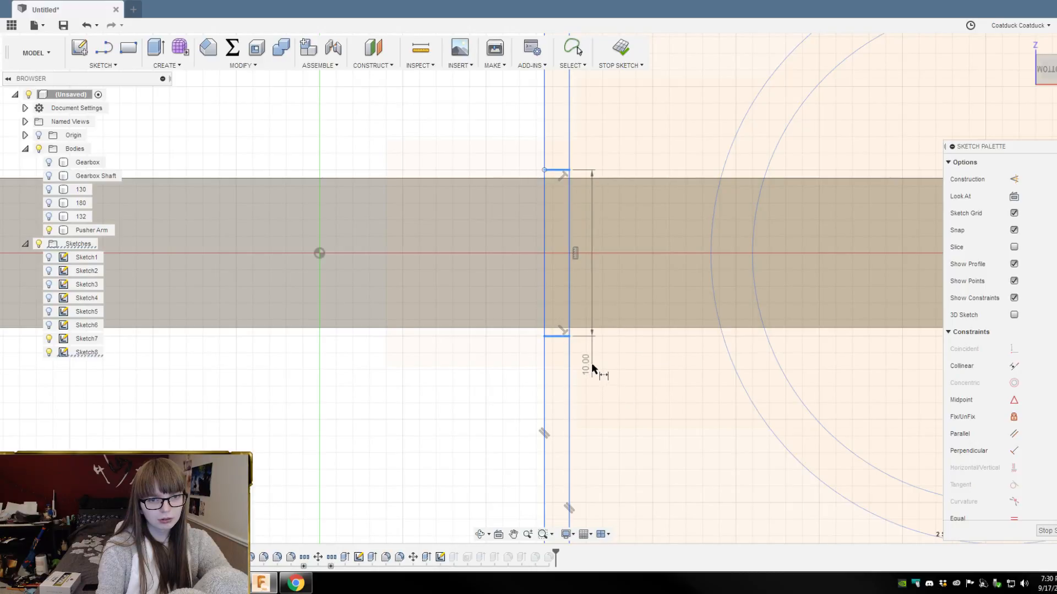
{"action": "left_click", "coordinate": [597, 369]}
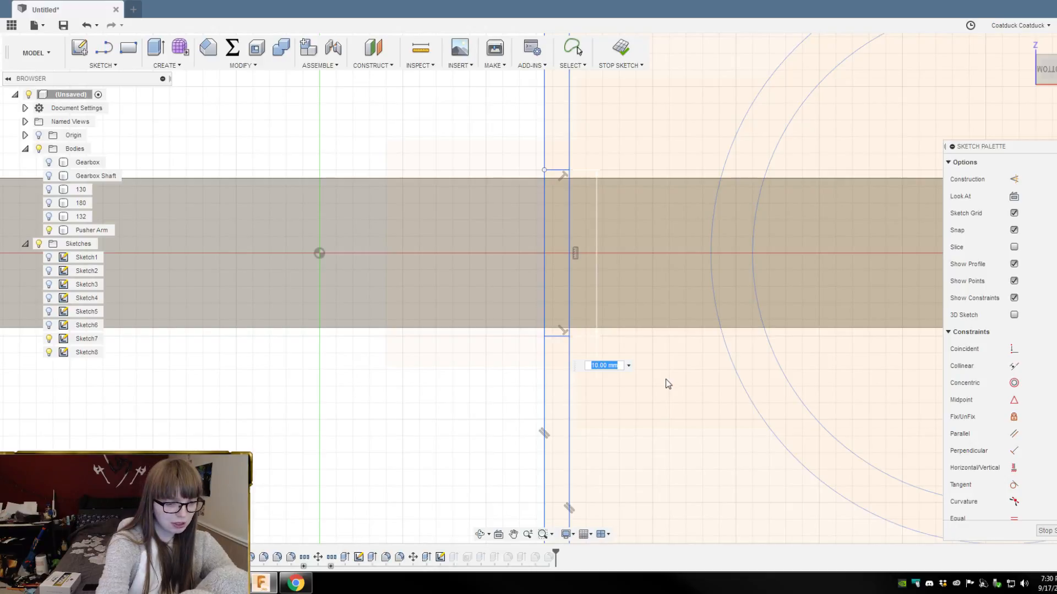
{"action": "key", "text": "Return"}
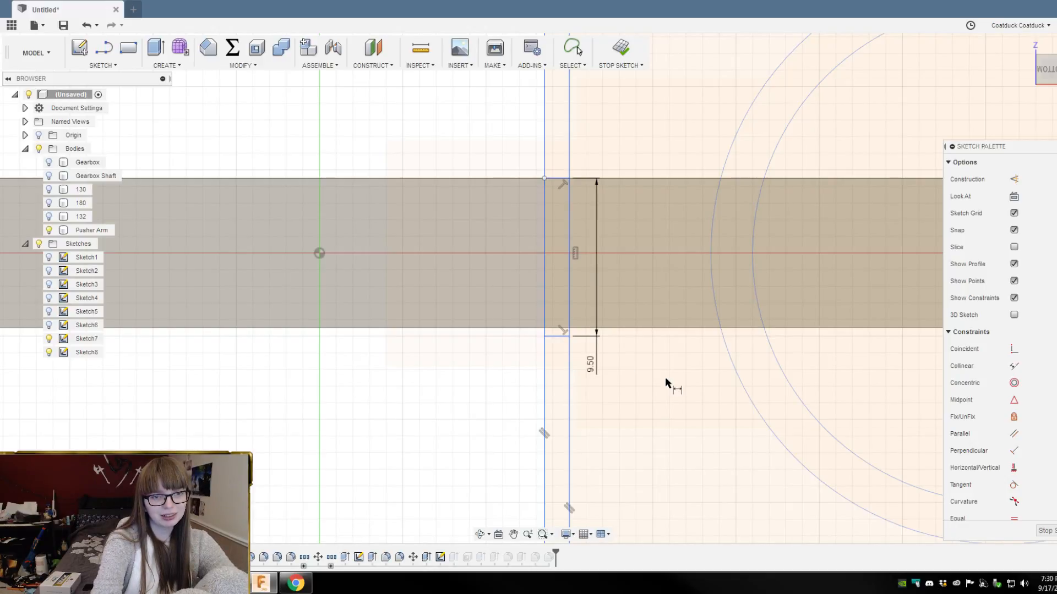
{"action": "key", "text": "Escape"}
{"action": "key", "text": "ctrl+z"}
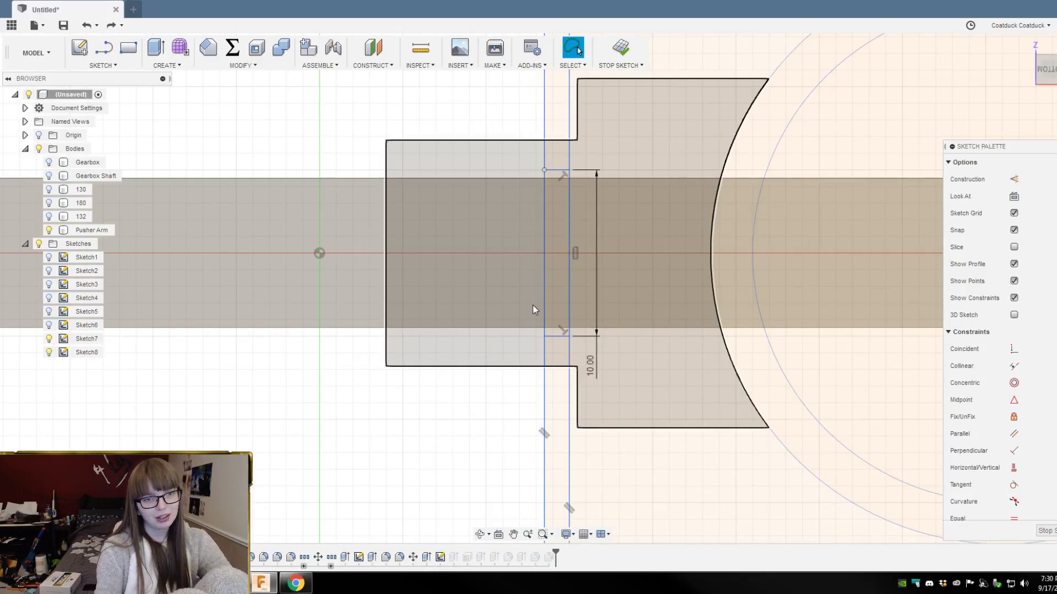
Step: Hide Sketch7, the stepped profile with the curved end that overlaps the pusher arm opening
{"action": "scroll", "coordinate": [544, 299], "scroll_direction": "up", "scroll_amount": 3}
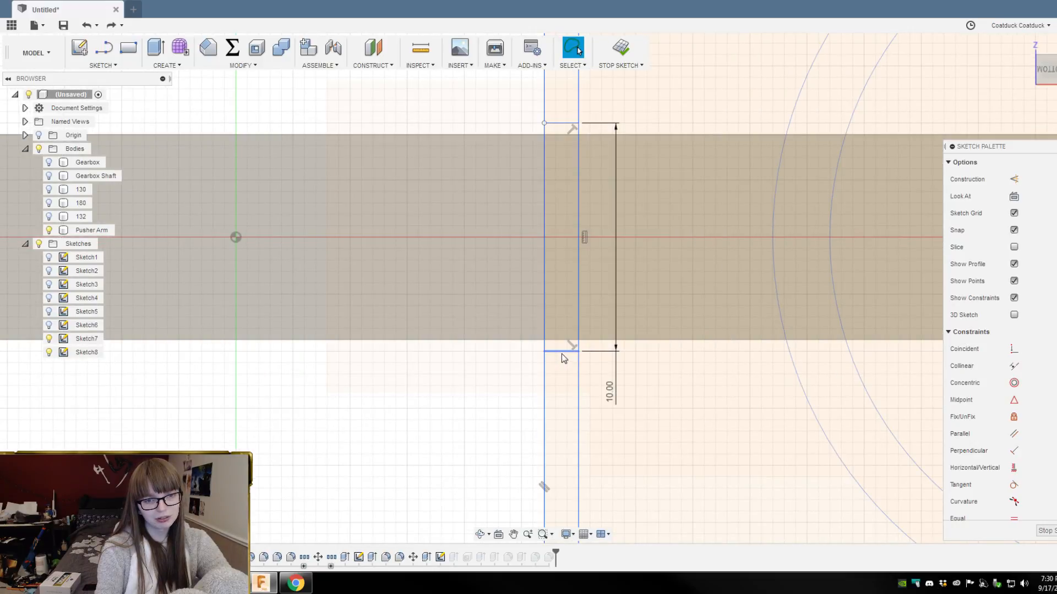
{"action": "scroll", "coordinate": [561, 352], "scroll_direction": "up", "scroll_amount": 5}
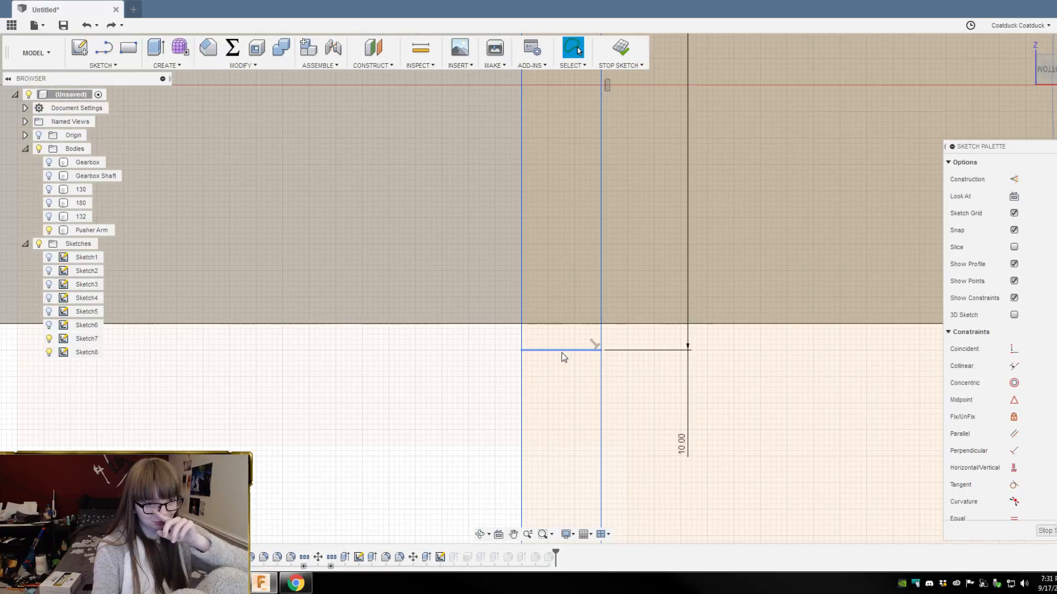
{"action": "scroll", "coordinate": [561, 352], "scroll_direction": "down", "scroll_amount": 5}
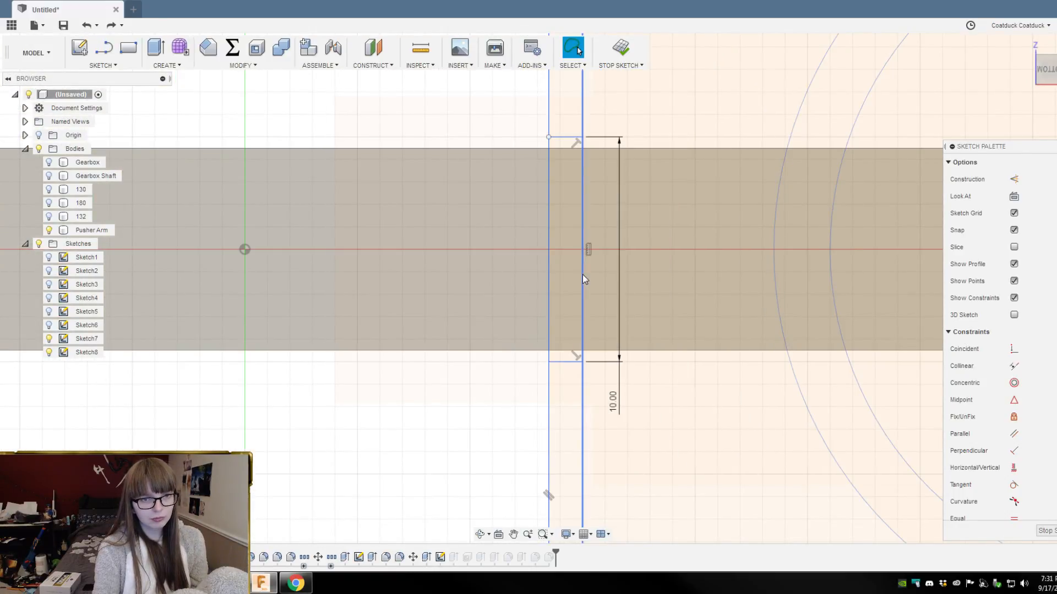
{"action": "scroll", "coordinate": [627, 101], "scroll_direction": "down", "scroll_amount": 6}
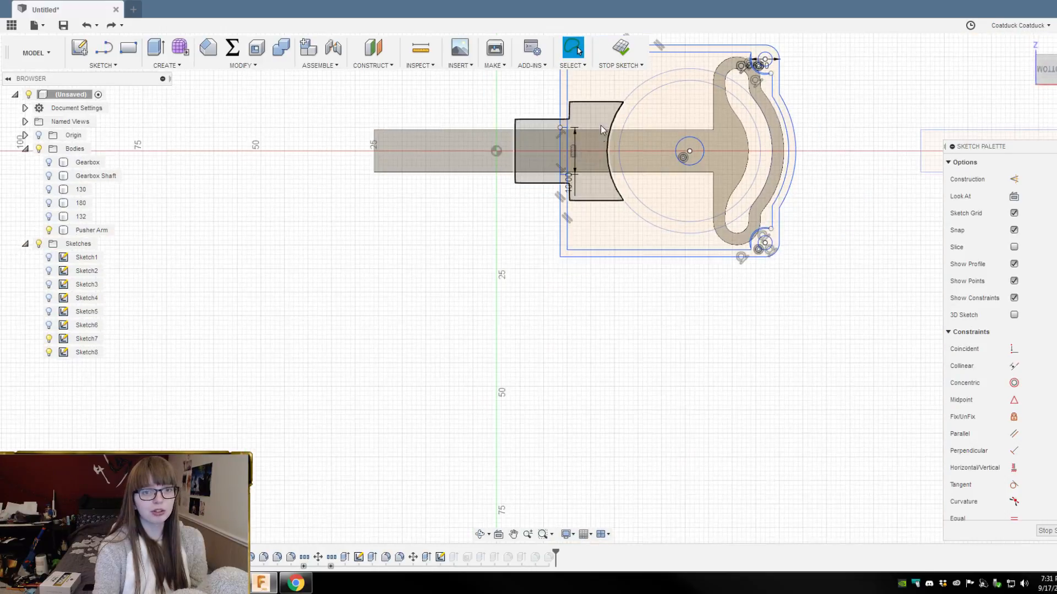
{"action": "scroll", "coordinate": [560, 114], "scroll_direction": "up", "scroll_amount": 3}
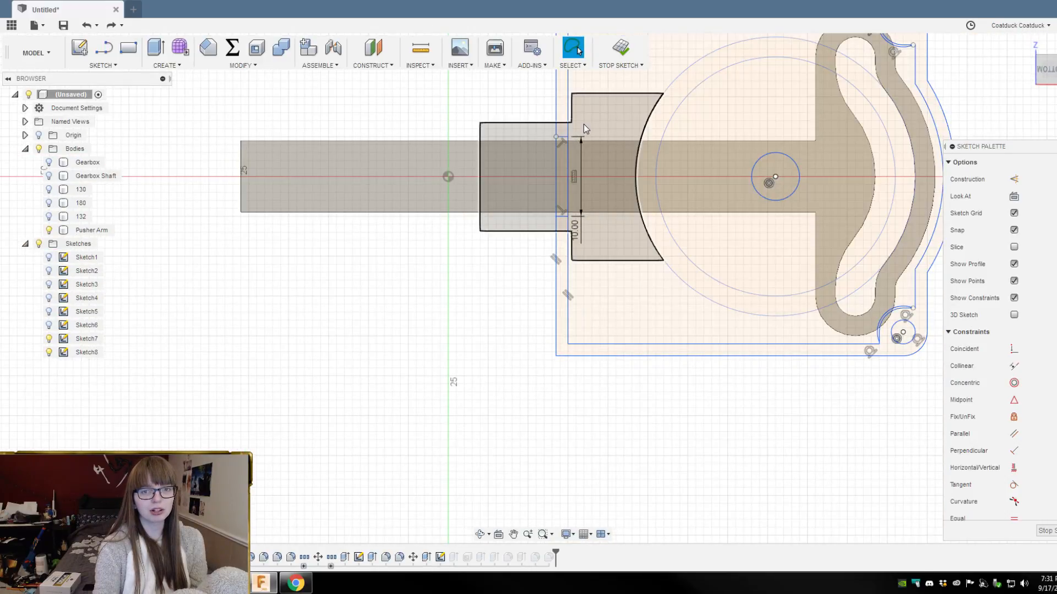
{"action": "left_click", "coordinate": [589, 124]}
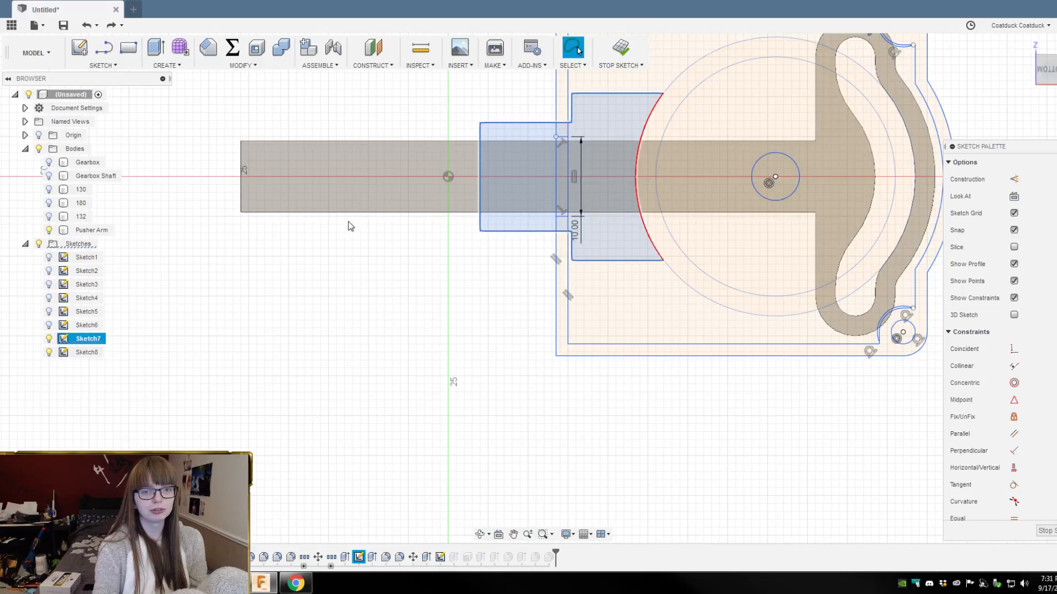
{"action": "left_click", "coordinate": [48, 339]}
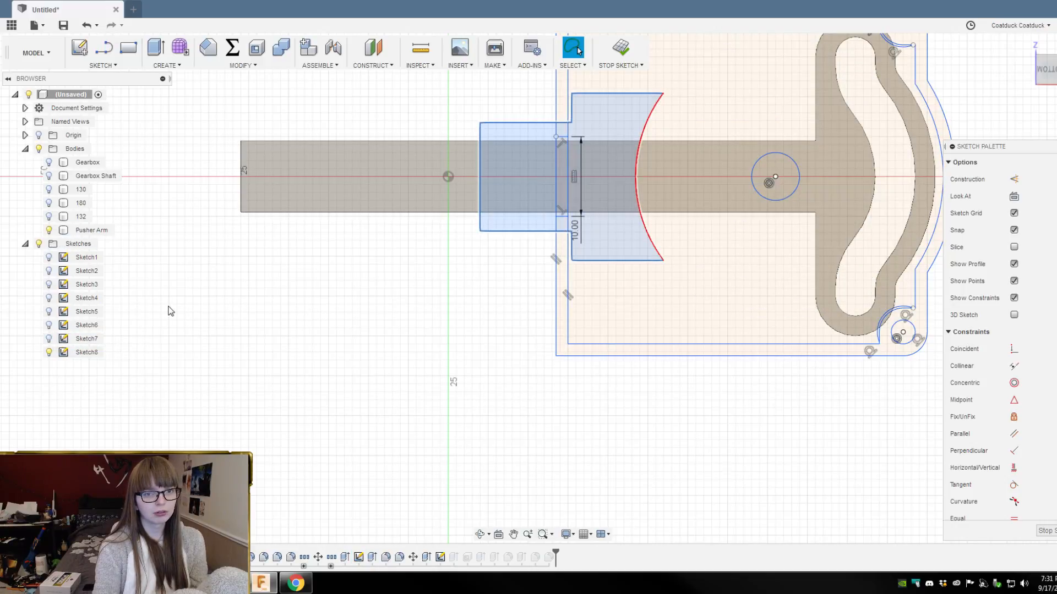
Step: Undo the remaining opening dimension and delete the two short lines that cross the case wall above and below the pusher arm
{"action": "scroll", "coordinate": [529, 151], "scroll_direction": "up", "scroll_amount": 5}
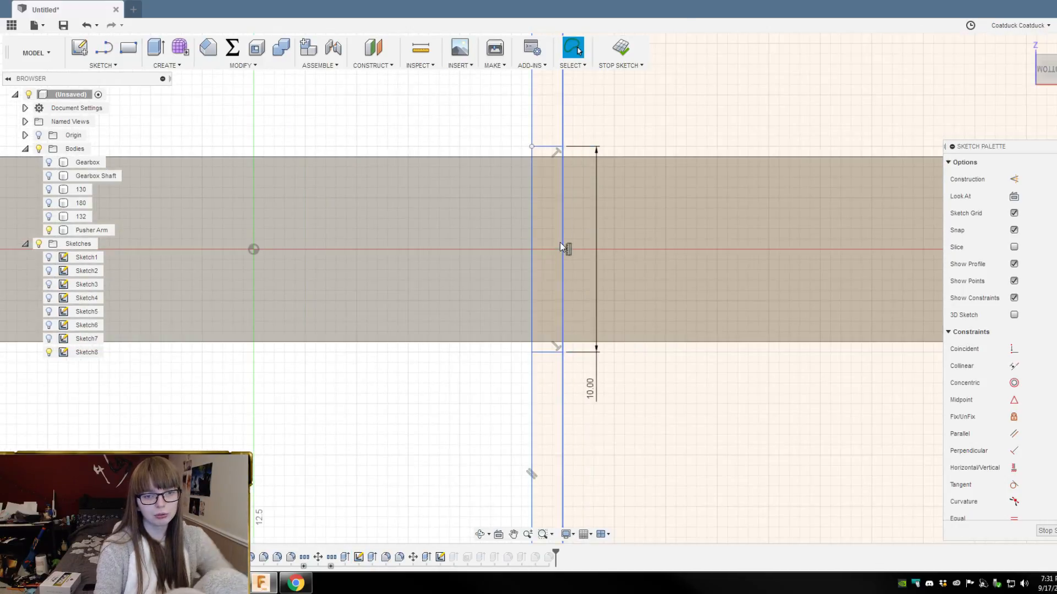
{"action": "key", "text": "ctrl+z"}
{"action": "key", "text": "ctrl+z"}
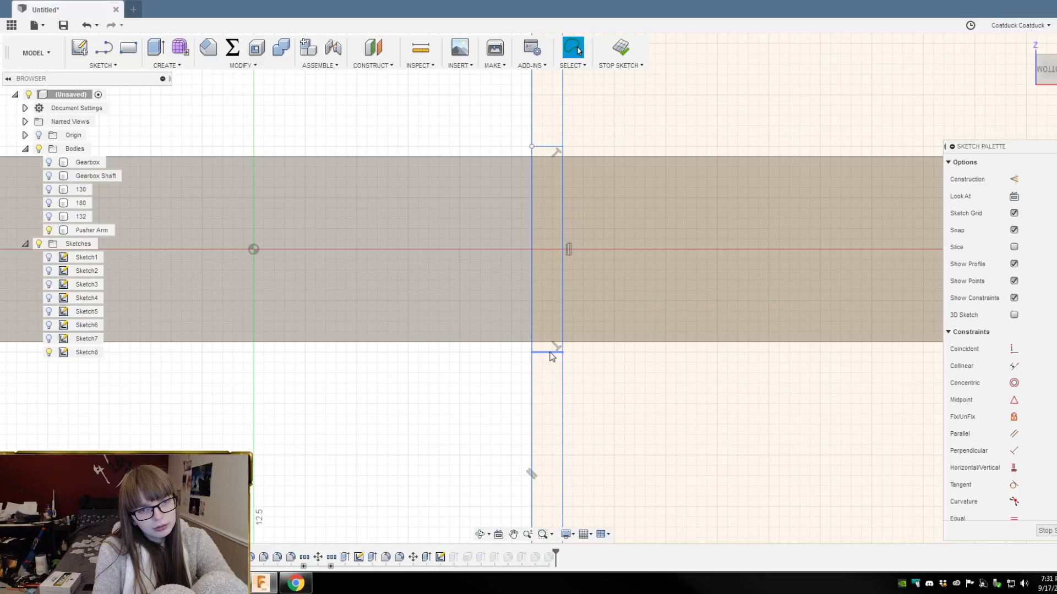
{"action": "left_click", "coordinate": [550, 353]}
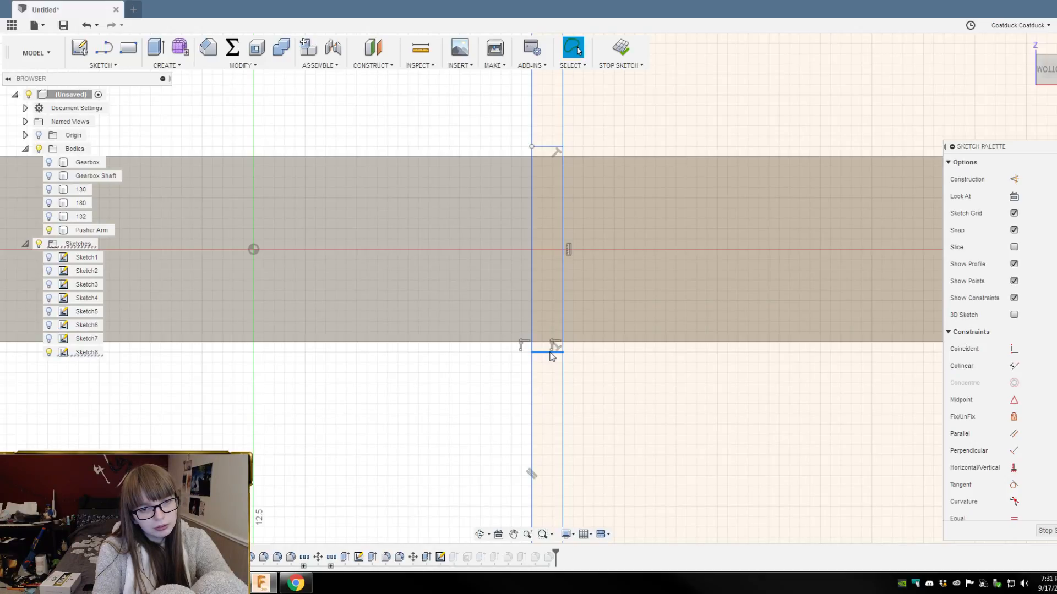
{"action": "key", "text": "Delete"}
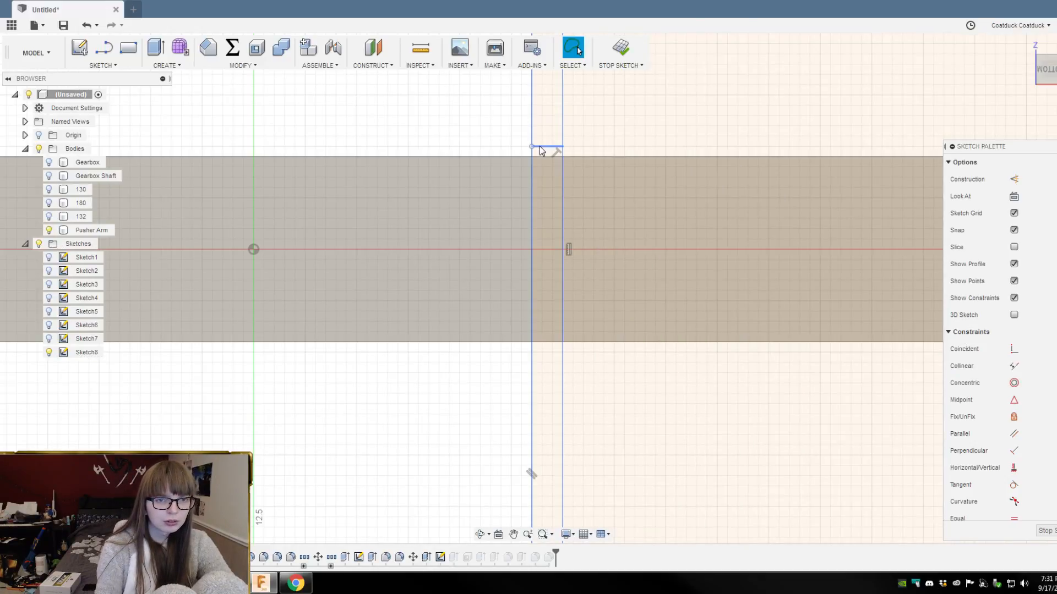
{"action": "left_click", "coordinate": [543, 147]}
{"action": "key", "text": "Delete"}
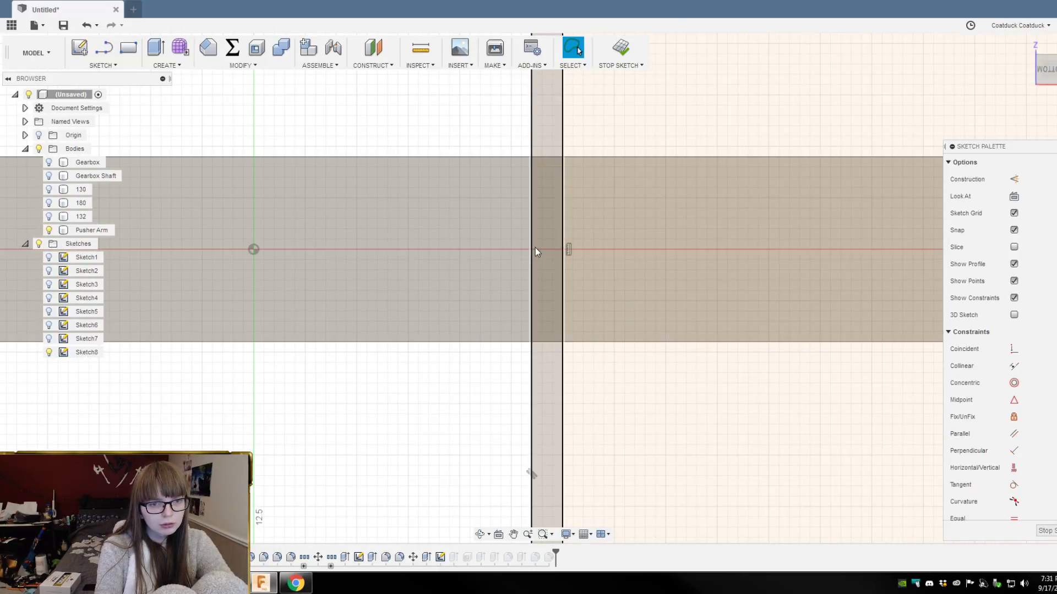
Step: Draw a 4.75 mm vertical line upward from the midpoint of the case's inner wall line at the pusher arm
{"action": "key", "text": "l"}
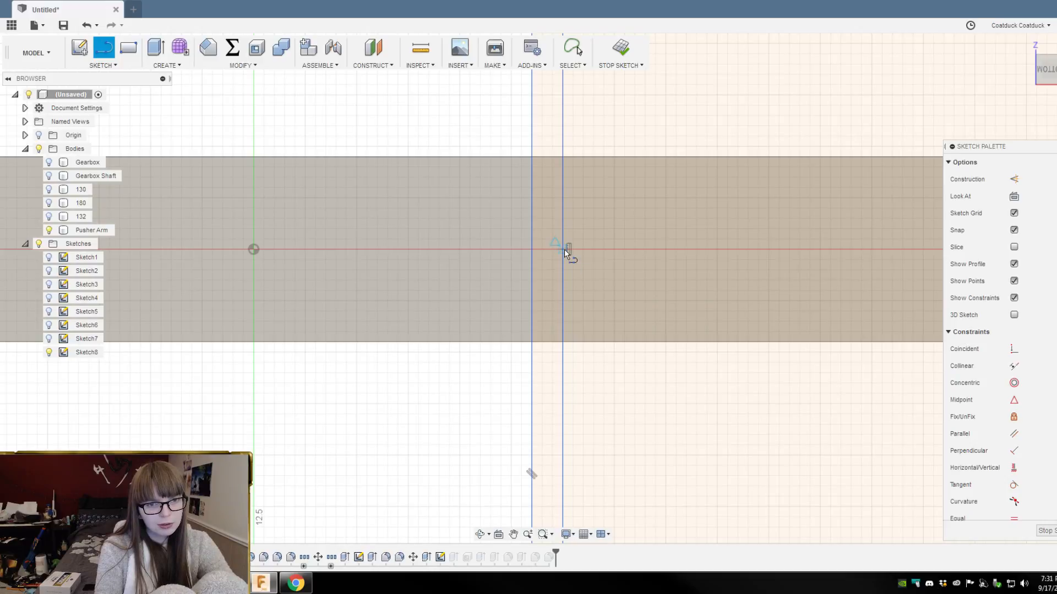
{"action": "left_click", "coordinate": [563, 249]}
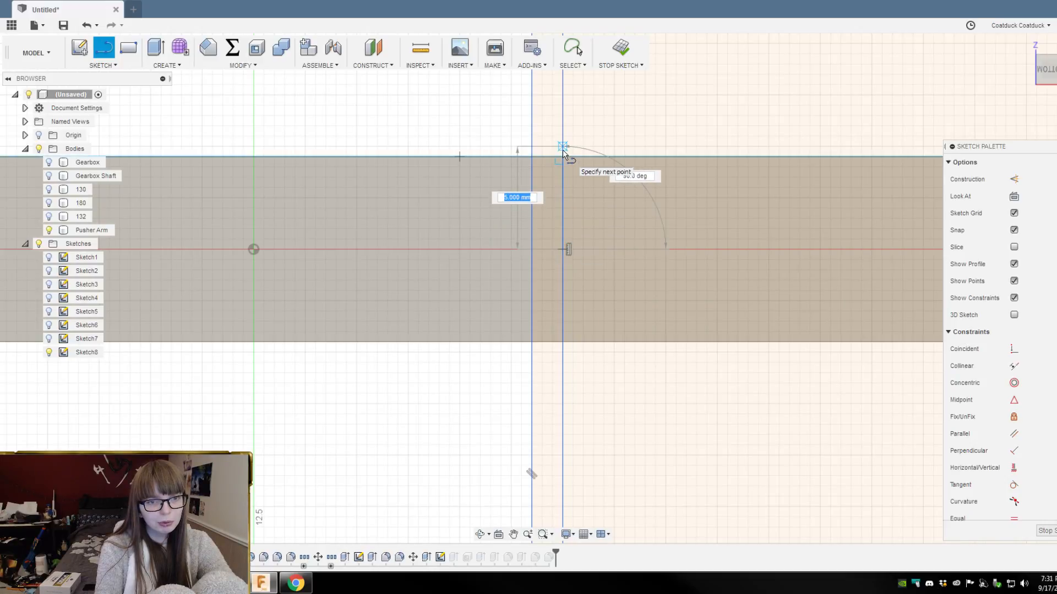
{"action": "type", "text": "4.75"}
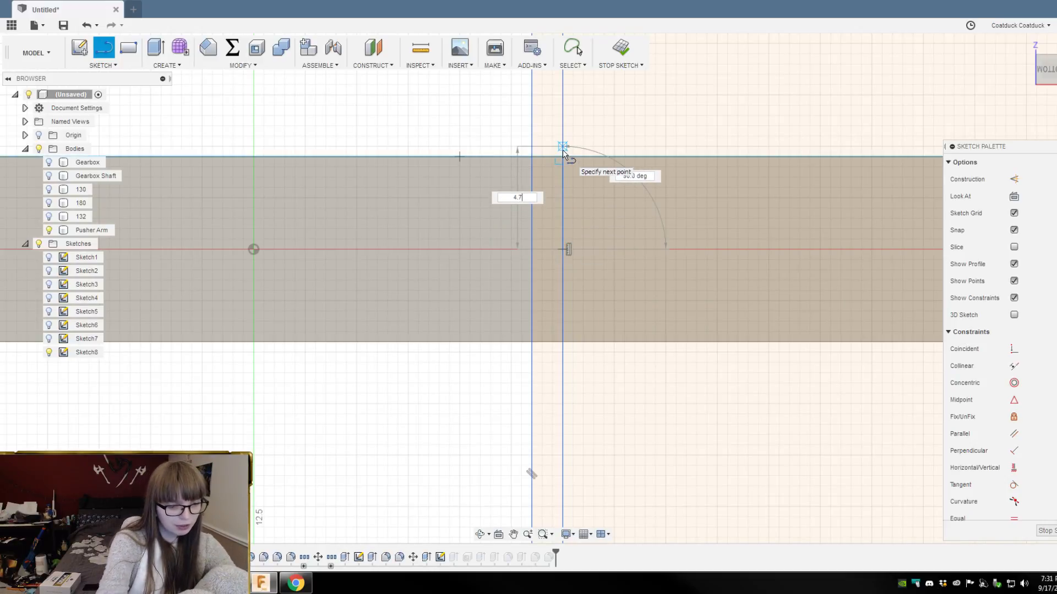
{"action": "key", "text": "Tab"}
{"action": "key", "text": "Tab"}
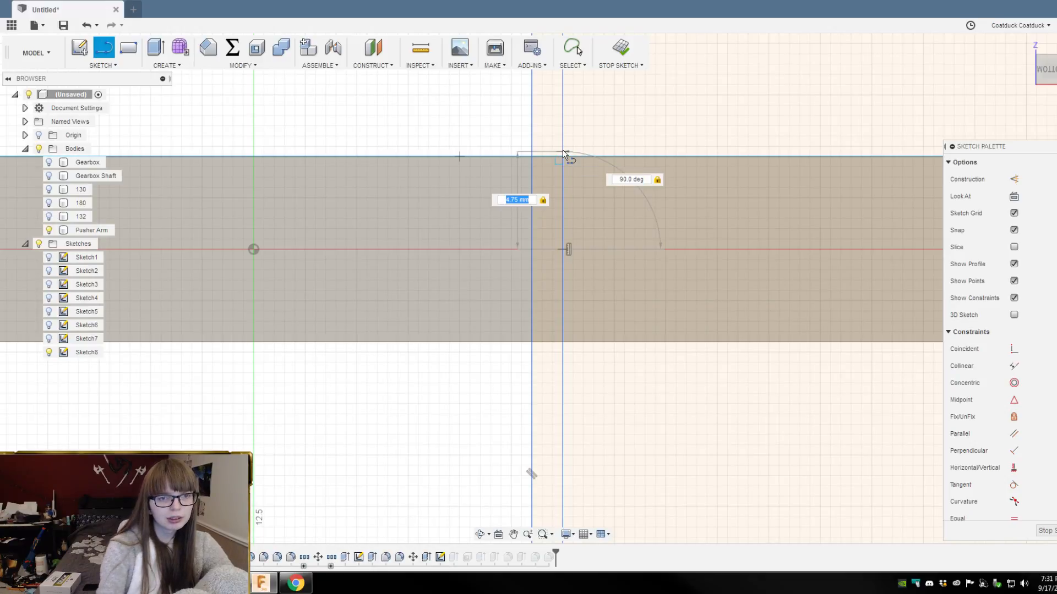
{"action": "key", "text": "Return"}
{"action": "key", "text": "Escape"}
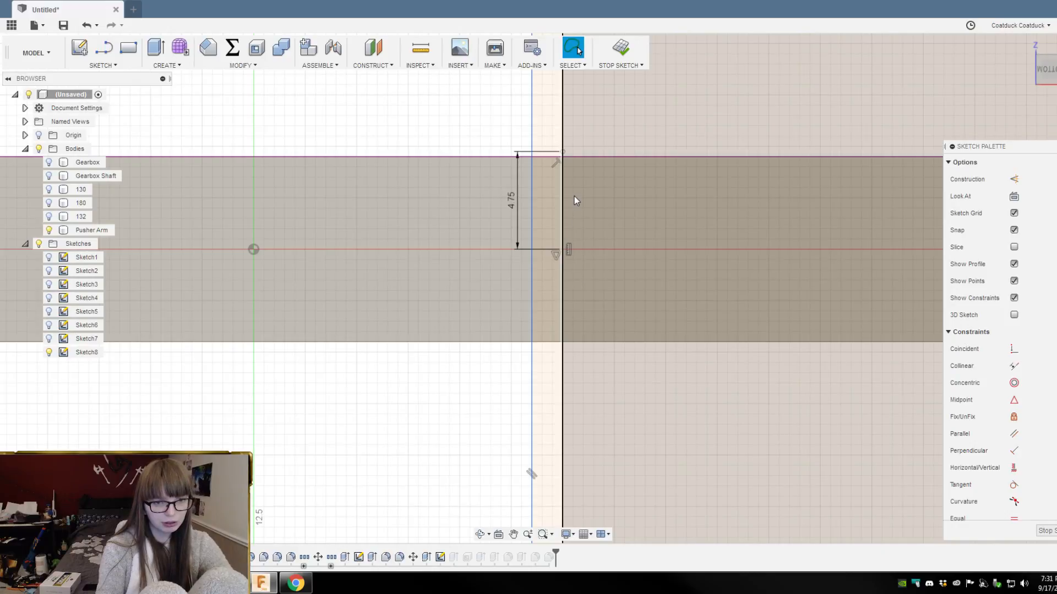
Step: Draw a matching 4.75 mm vertical line downward from the same midpoint on the inner wall line
{"action": "key", "text": "l"}
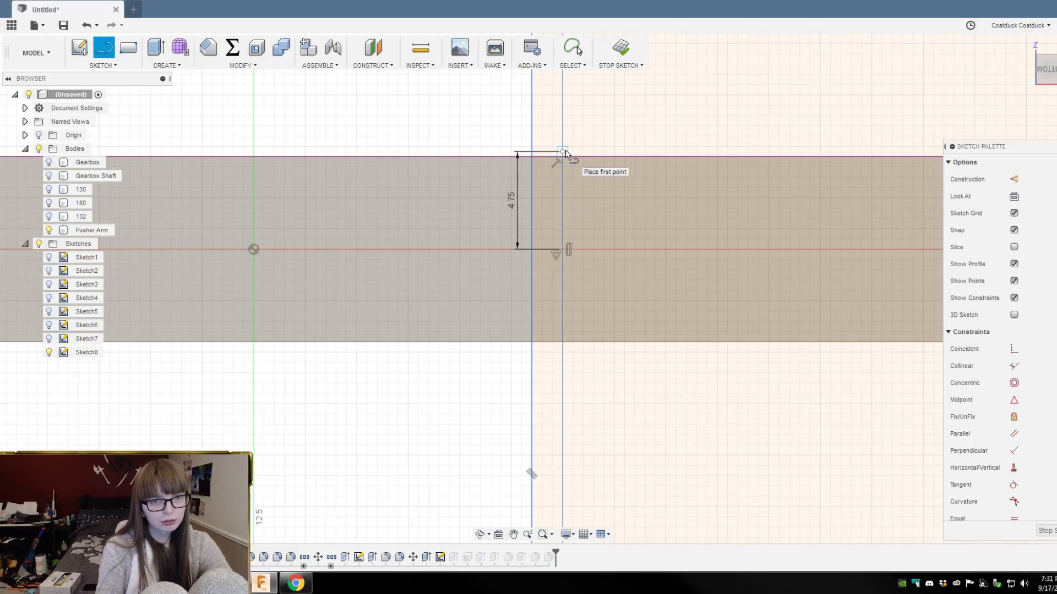
{"action": "left_click", "coordinate": [563, 251]}
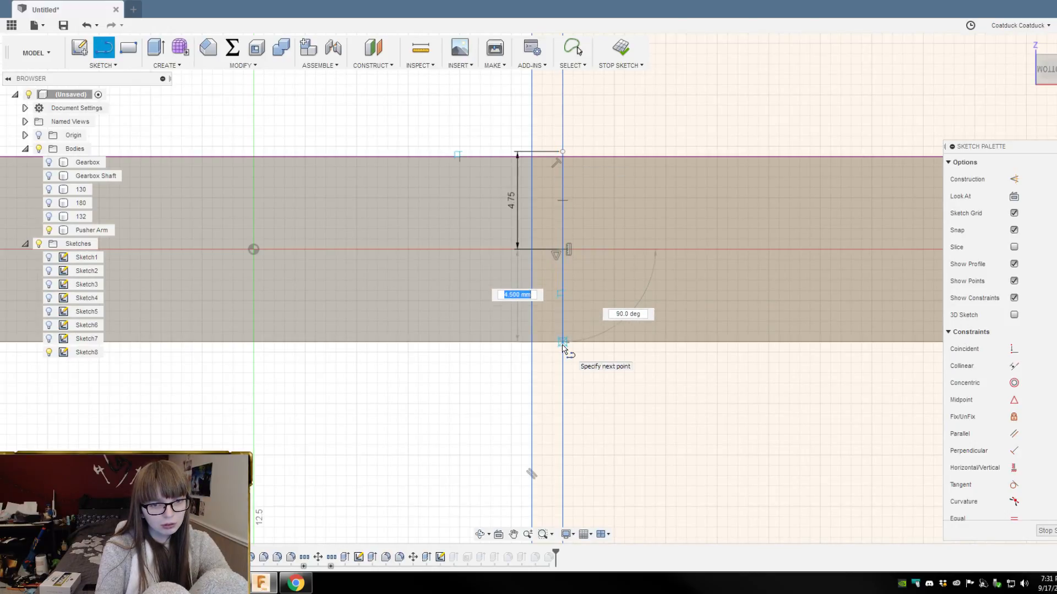
{"action": "type", "text": "7"}
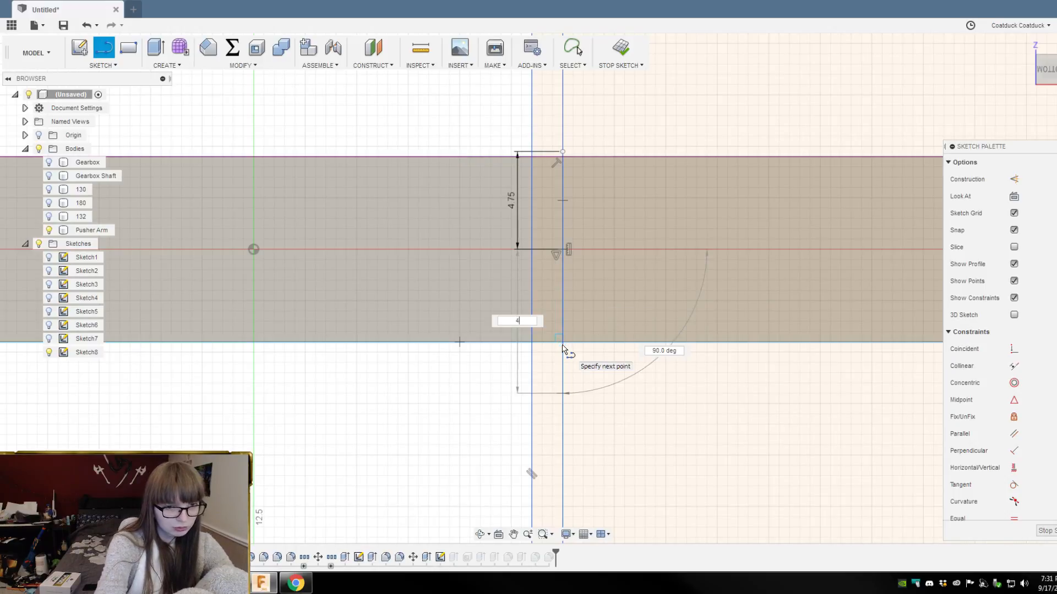
{"action": "type", "text": "5"}
{"action": "key", "text": "Tab"}
{"action": "key", "text": "Tab"}
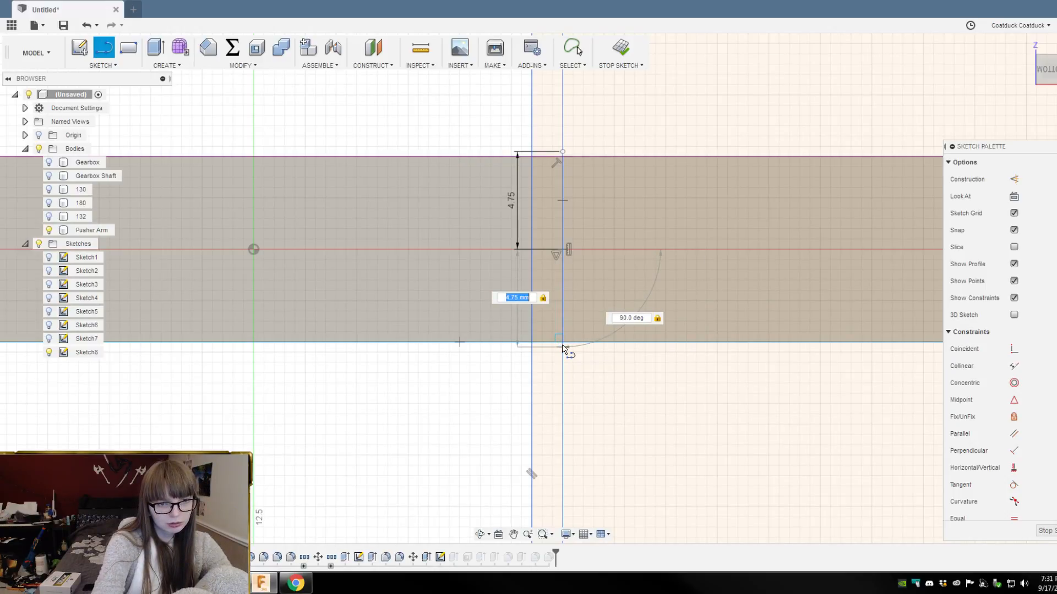
{"action": "left_click", "coordinate": [563, 345]}
{"action": "key", "text": "Escape"}
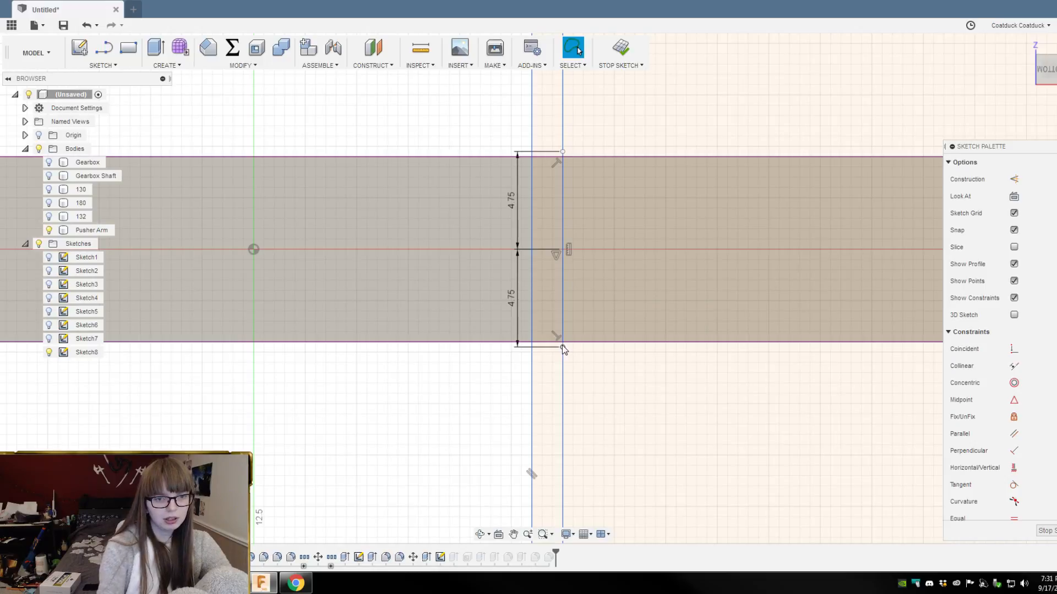
Step: Draw horizontal lines across the case wall from the lower and upper ends of the 4.75 mm lines to the outer wall line
{"action": "scroll", "coordinate": [562, 345], "scroll_direction": "up", "scroll_amount": 3}
{"action": "key", "text": "l"}
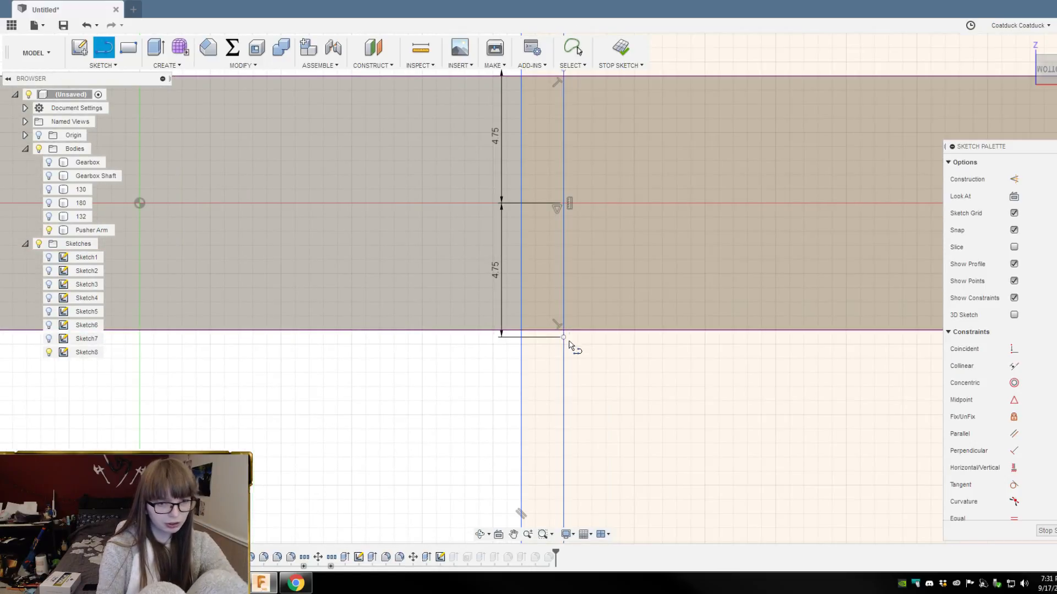
{"action": "left_click", "coordinate": [563, 342]}
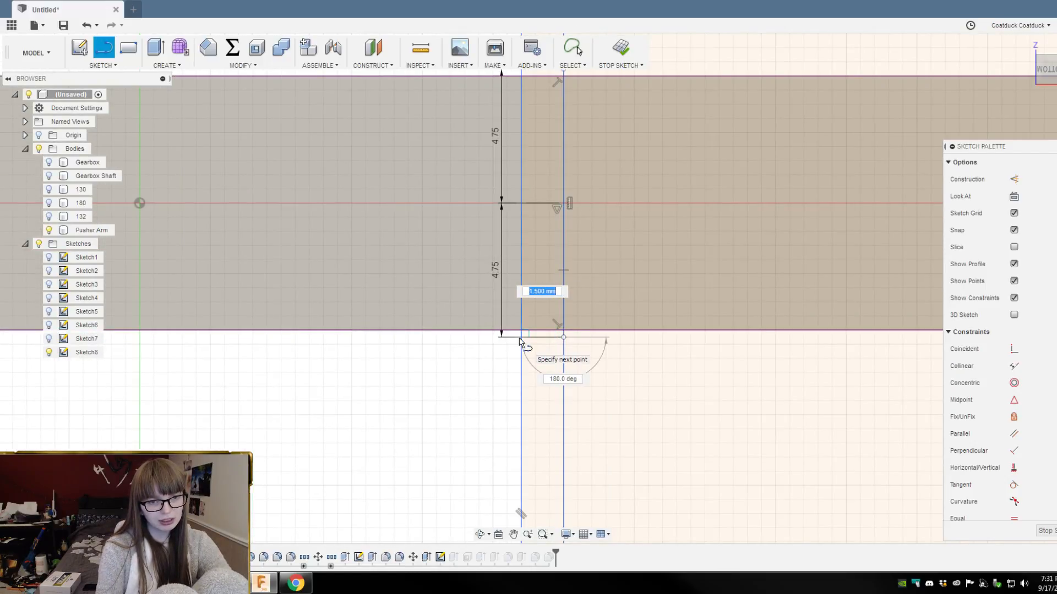
{"action": "scroll", "coordinate": [567, 461], "scroll_direction": "down", "scroll_amount": 3}
{"action": "scroll", "coordinate": [552, 226], "scroll_direction": "up", "scroll_amount": 3}
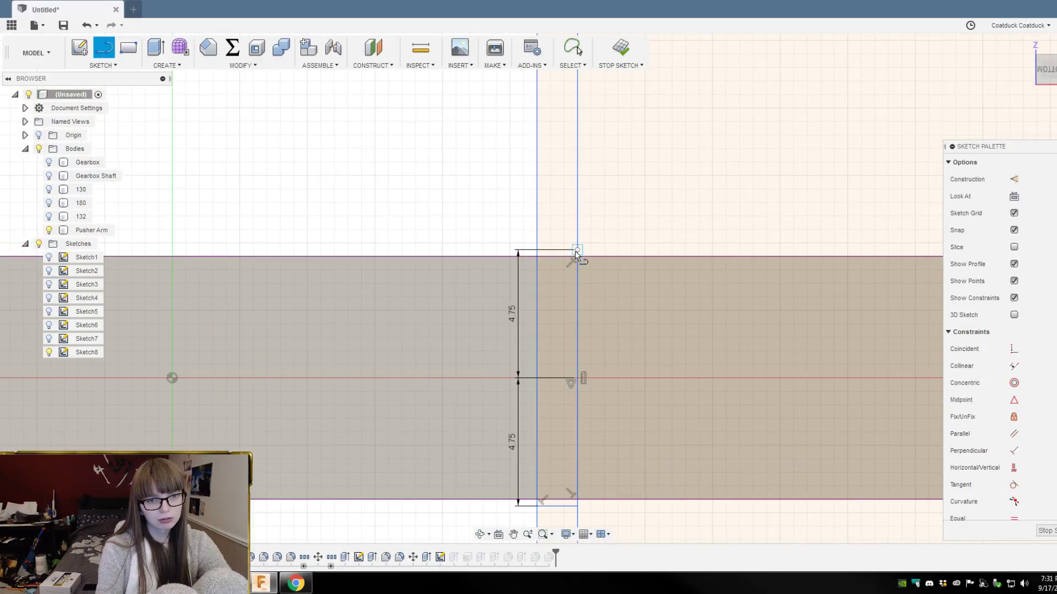
{"action": "left_click", "coordinate": [537, 251]}
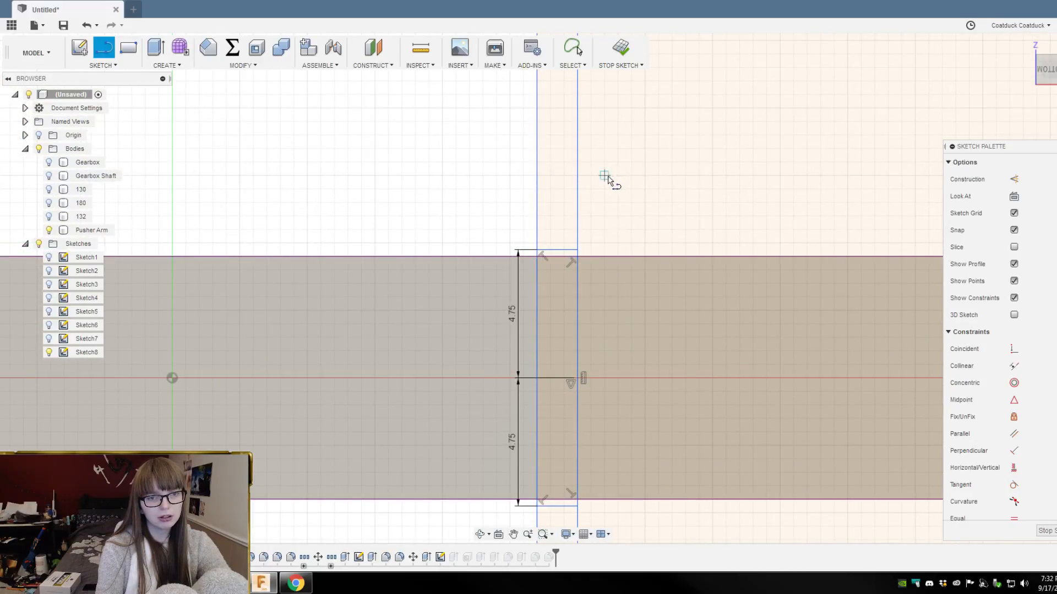
{"action": "key", "text": "Escape"}
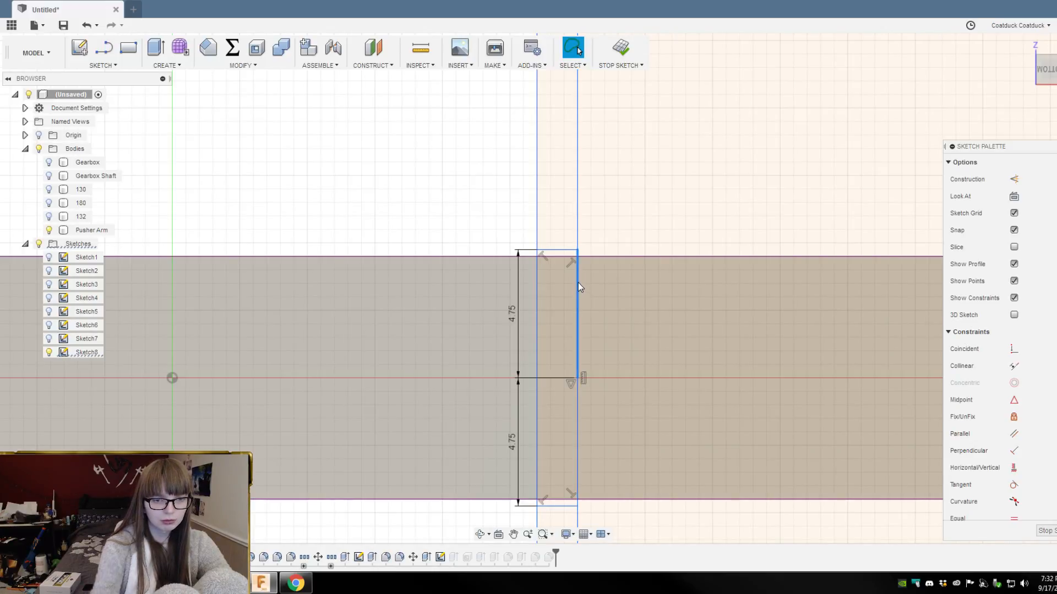
Step: Delete the two 4.75 mm vertical lines on the case's inner wall line and finish the case sketch
{"action": "left_click", "coordinate": [577, 283]}
{"action": "key", "text": "Delete"}
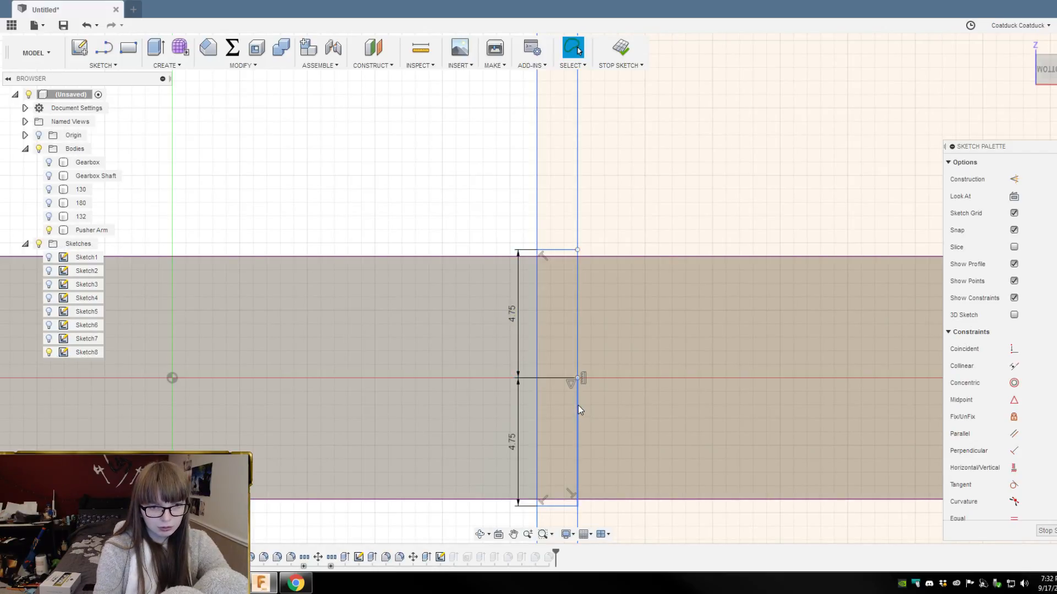
{"action": "left_click", "coordinate": [578, 405]}
{"action": "key", "text": "Delete"}
{"action": "scroll", "coordinate": [573, 214], "scroll_direction": "down", "scroll_amount": 3}
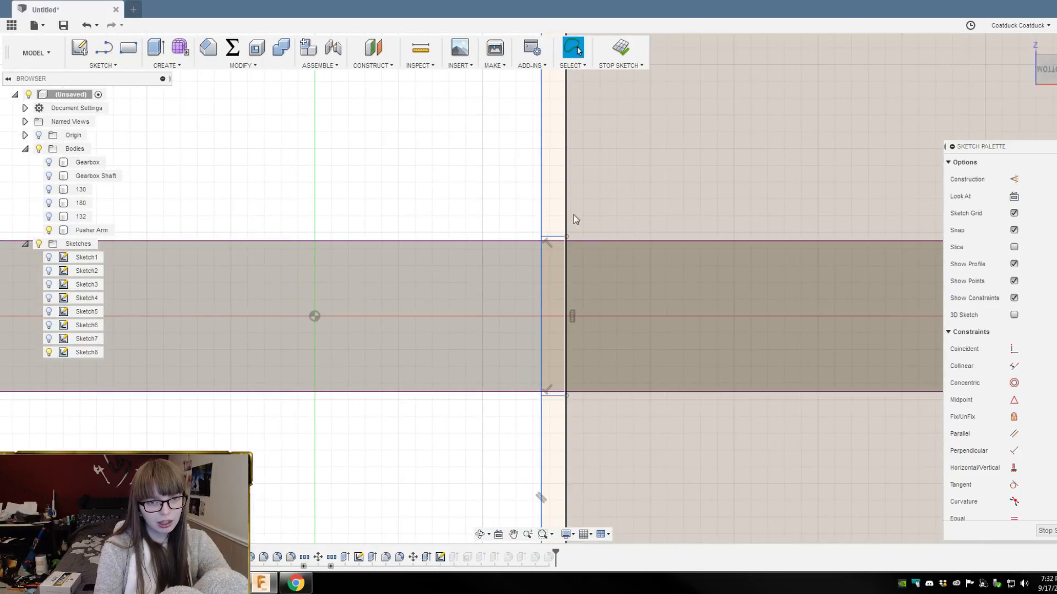
{"action": "middle_click_drag", "start_coordinate": [469, 160], "coordinate": [533, 254], "text": "shift"}
{"action": "scroll", "coordinate": [533, 254], "scroll_direction": "down", "scroll_amount": 3}
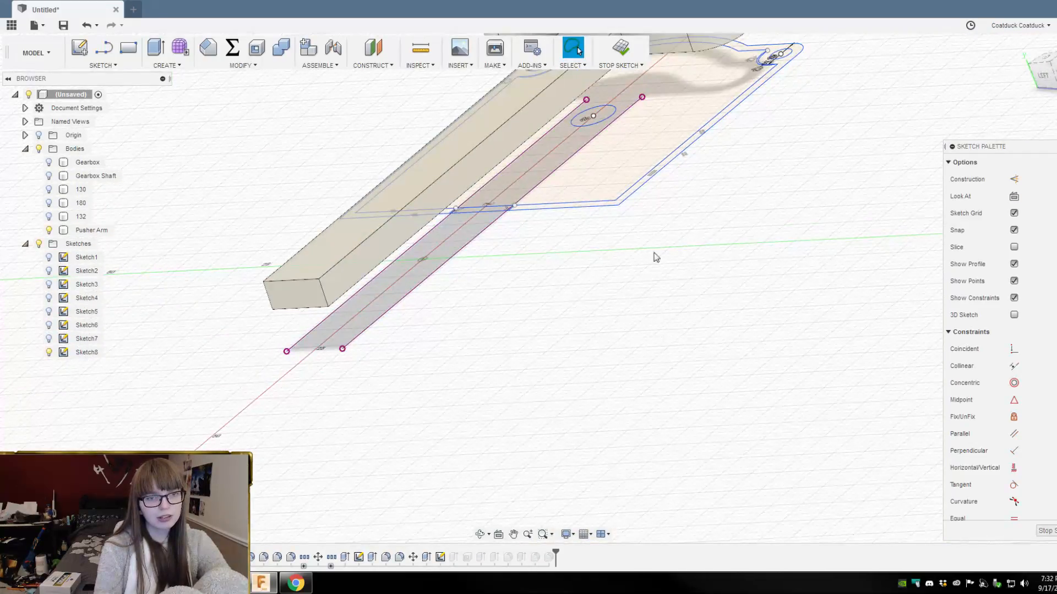
{"action": "left_click", "coordinate": [631, 60]}
Step: Edit the 10 mm joined case wall extrusion and remove the profile that spans the pusher arm opening
{"action": "mouse_move", "coordinate": [621, 286]}
{"action": "middle_mouse_down", "text": "shift"}
{"action": "mouse_move", "coordinate": [669, 302]}
{"action": "mouse_move", "coordinate": [684, 378]}
{"action": "middle_mouse_up", "text": "shift"}
{"action": "scroll", "coordinate": [684, 379], "scroll_direction": "down", "scroll_amount": 2}
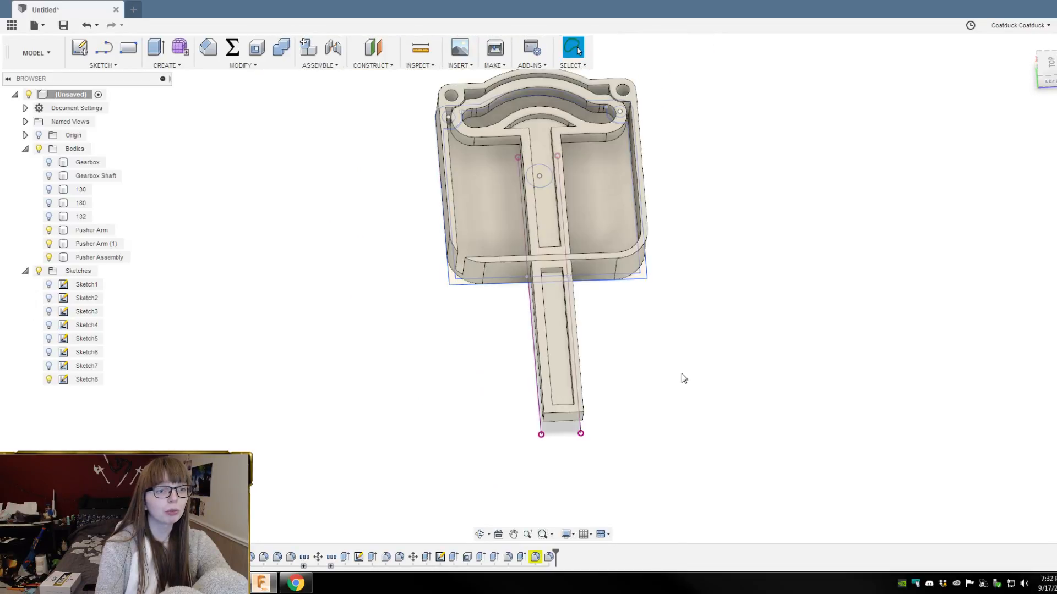
{"action": "middle_click_drag", "start_coordinate": [637, 297], "coordinate": [723, 183], "text": "shift"}
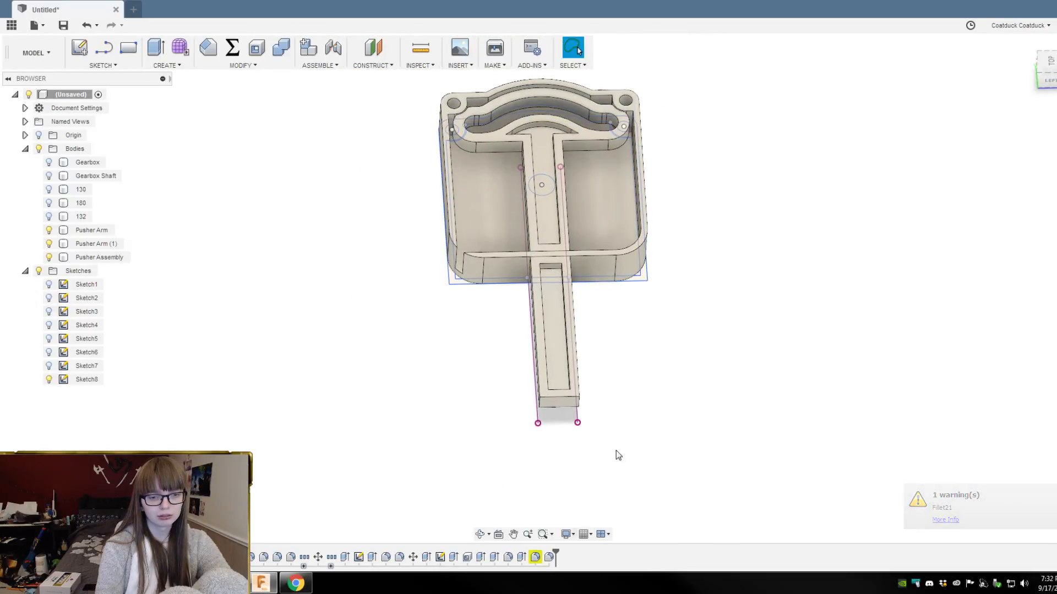
{"action": "double_click", "coordinate": [520, 557]}
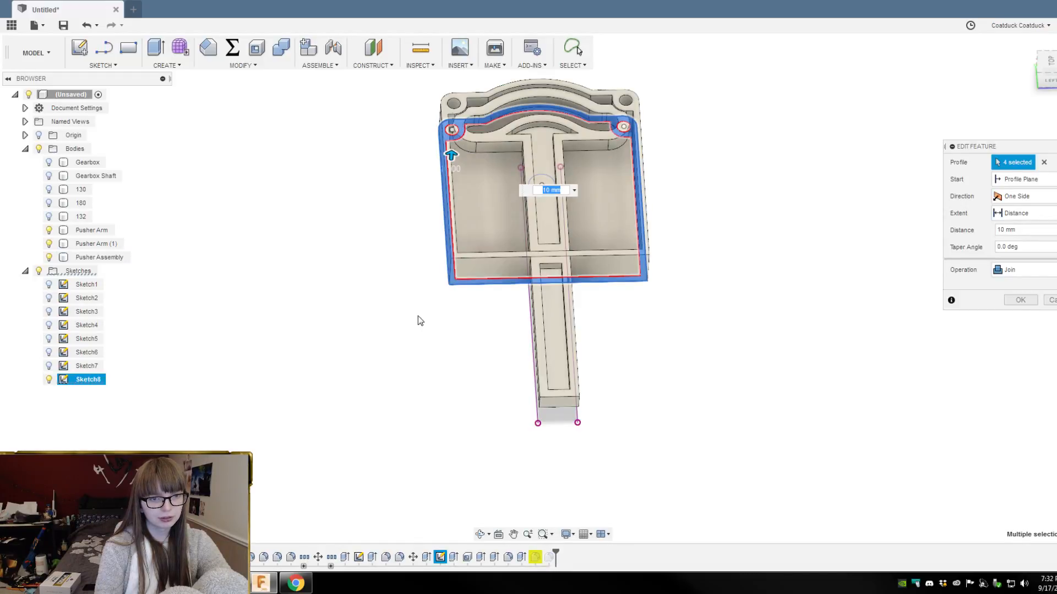
{"action": "middle_click_drag", "start_coordinate": [418, 316], "coordinate": [443, 193], "text": "shift"}
{"action": "scroll", "coordinate": [573, 243], "scroll_direction": "up", "scroll_amount": 3}
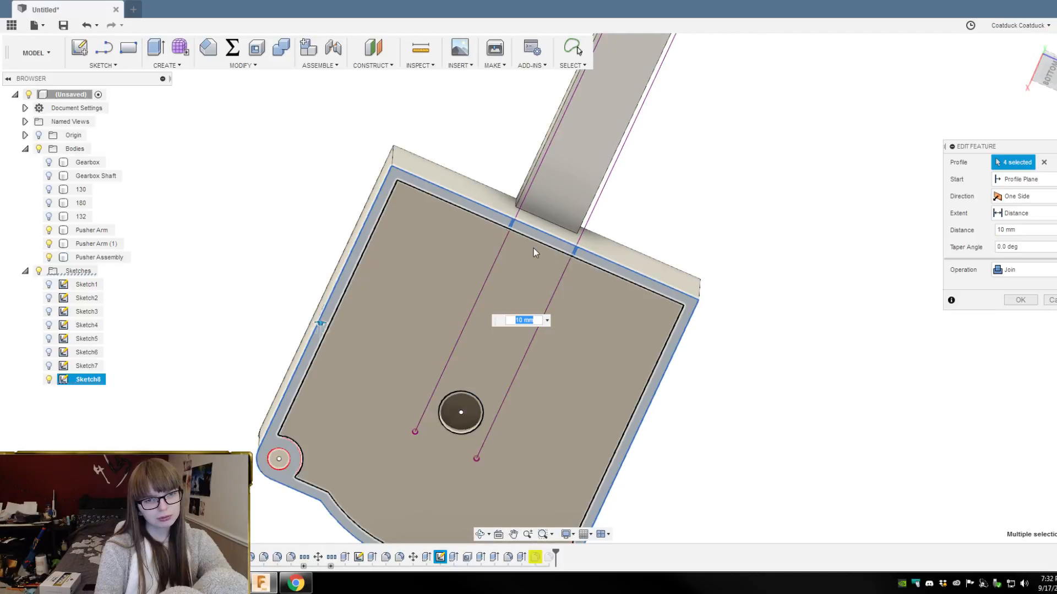
{"action": "scroll", "coordinate": [531, 244], "scroll_direction": "down", "scroll_amount": 3}
{"action": "middle_click_drag", "start_coordinate": [748, 229], "coordinate": [687, 387], "text": "shift"}
{"action": "scroll", "coordinate": [481, 292], "scroll_direction": "up", "scroll_amount": 6}
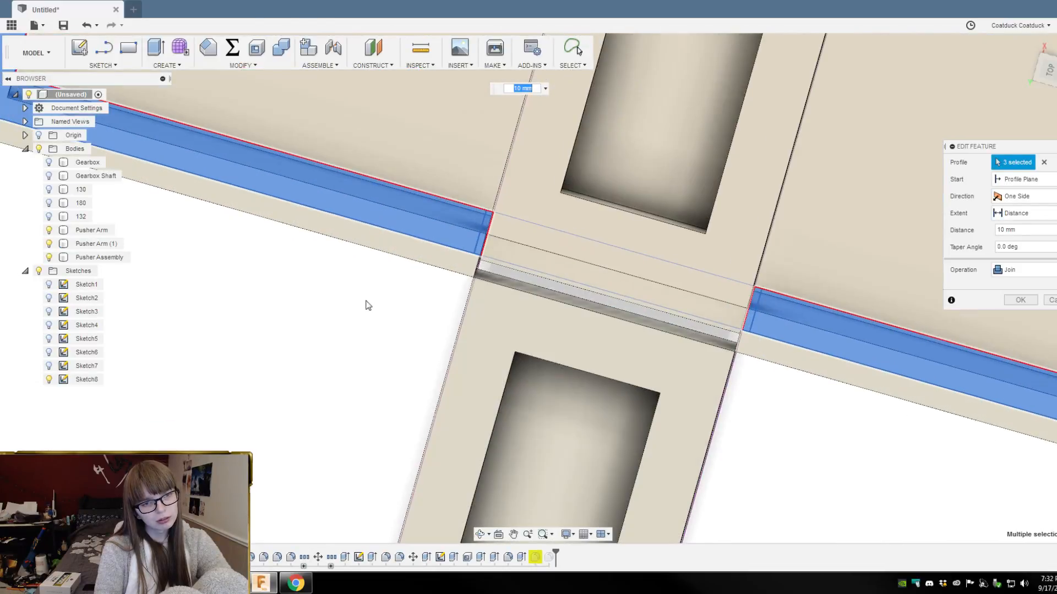
Step: Remove the two narrow sliver profiles on either side of the pusher arm opening from the wall extrusion and apply it
{"action": "middle_click_drag", "start_coordinate": [361, 286], "coordinate": [405, 213], "text": "shift"}
{"action": "scroll", "coordinate": [405, 212], "scroll_direction": "down", "scroll_amount": 4}
{"action": "scroll", "coordinate": [362, 456], "scroll_direction": "up", "scroll_amount": 3}
{"action": "middle_click_drag", "start_coordinate": [362, 457], "coordinate": [430, 181], "text": "shift"}
{"action": "scroll", "coordinate": [571, 240], "scroll_direction": "down", "scroll_amount": 3}
{"action": "scroll", "coordinate": [571, 241], "scroll_direction": "up", "scroll_amount": 5}
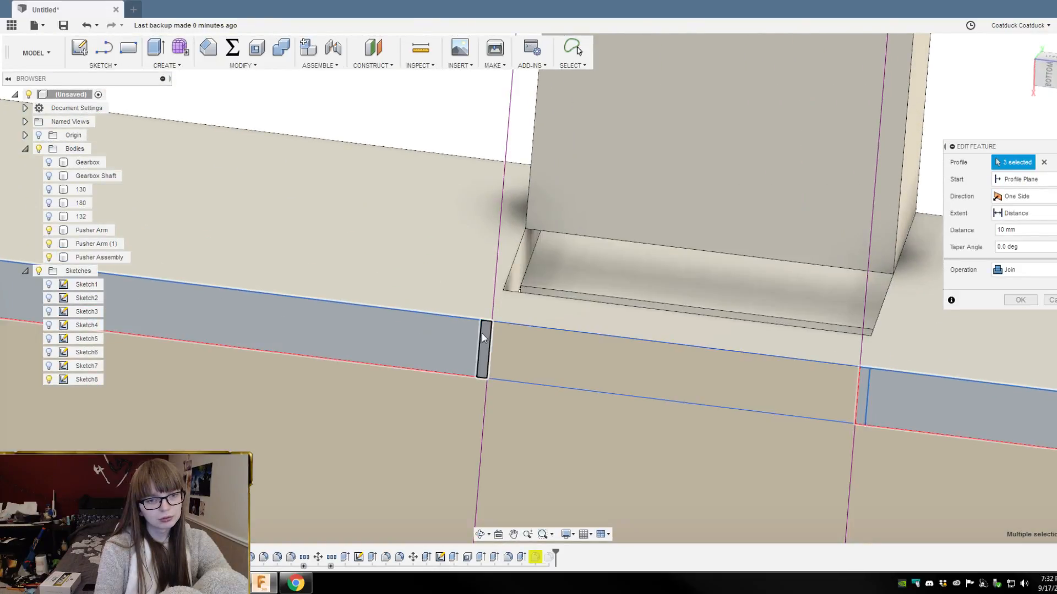
{"action": "left_click", "coordinate": [484, 342]}
{"action": "left_click", "coordinate": [863, 396]}
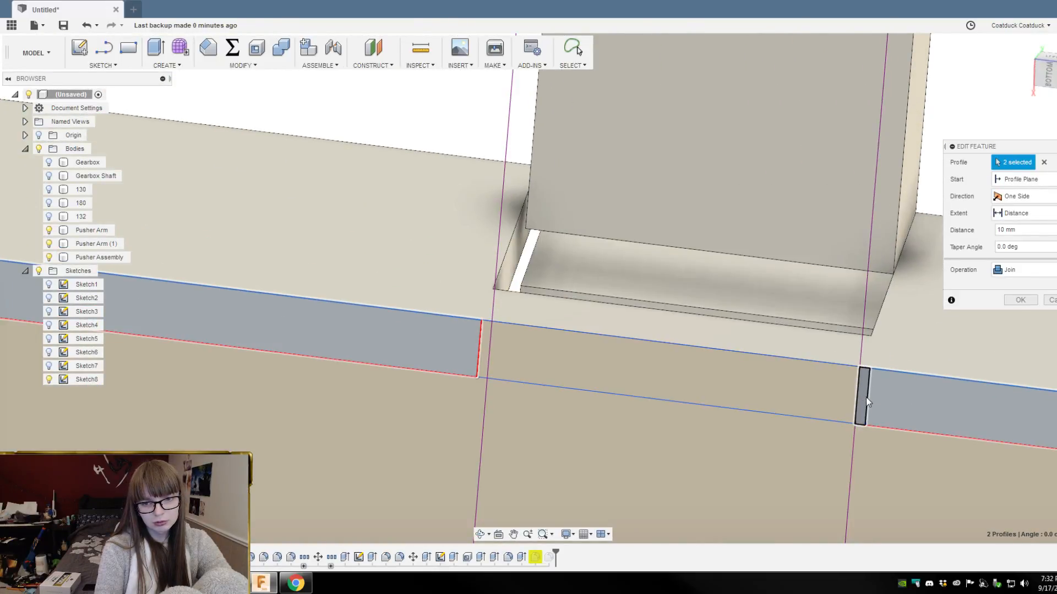
{"action": "scroll", "coordinate": [867, 398], "scroll_direction": "down", "scroll_amount": 5}
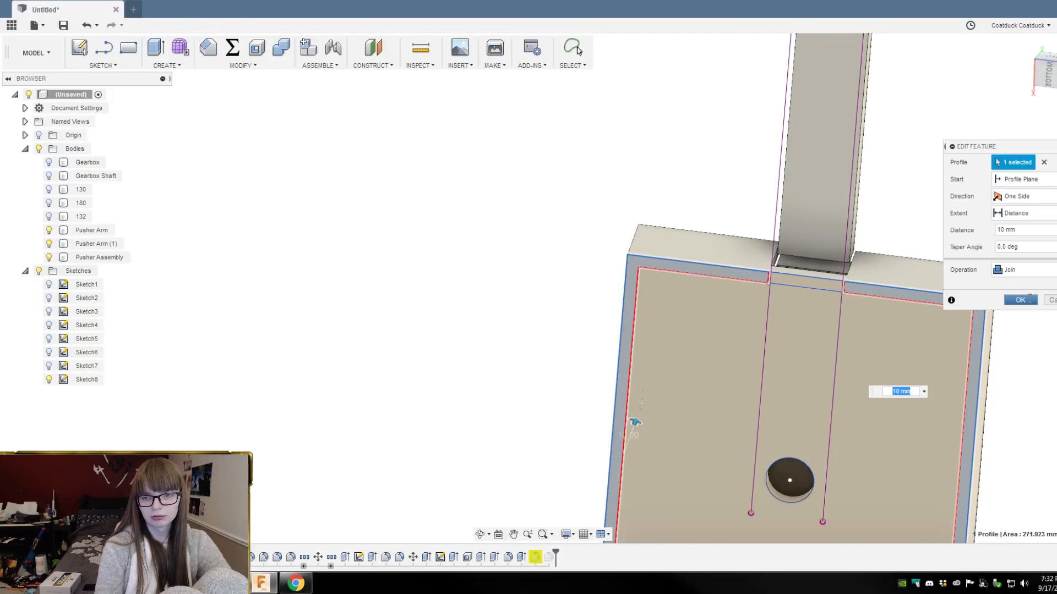
{"action": "left_click", "coordinate": [1029, 300]}
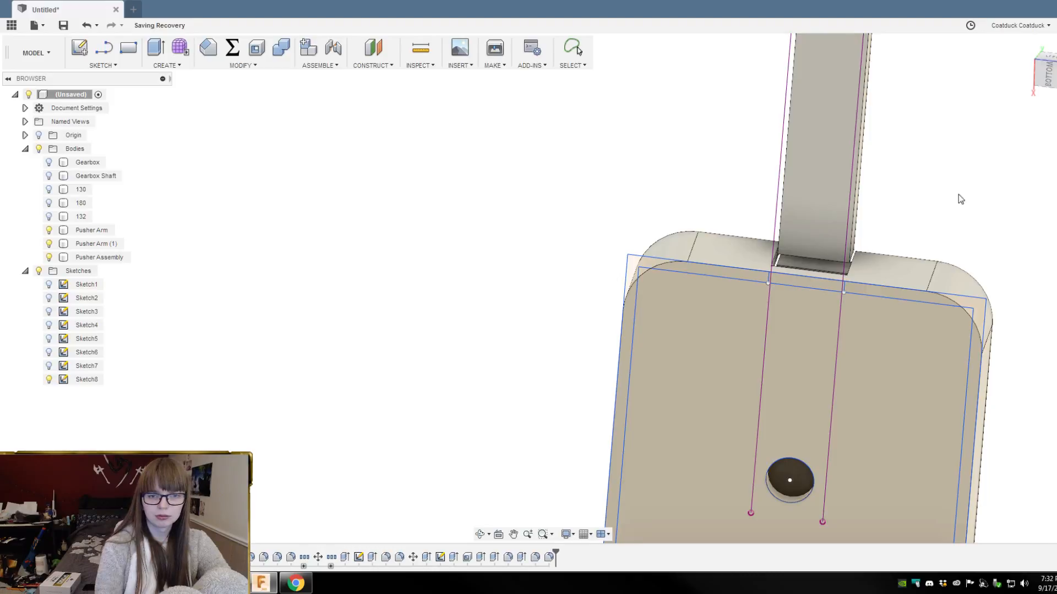
Step: Delete the two long sketch lines that run along the pusher arm's edges in the case sketch
{"action": "middle_click_drag", "start_coordinate": [944, 133], "coordinate": [694, 241], "text": "shift"}
{"action": "scroll", "coordinate": [693, 243], "scroll_direction": "down", "scroll_amount": 3}
{"action": "scroll", "coordinate": [700, 349], "scroll_direction": "up", "scroll_amount": 5}
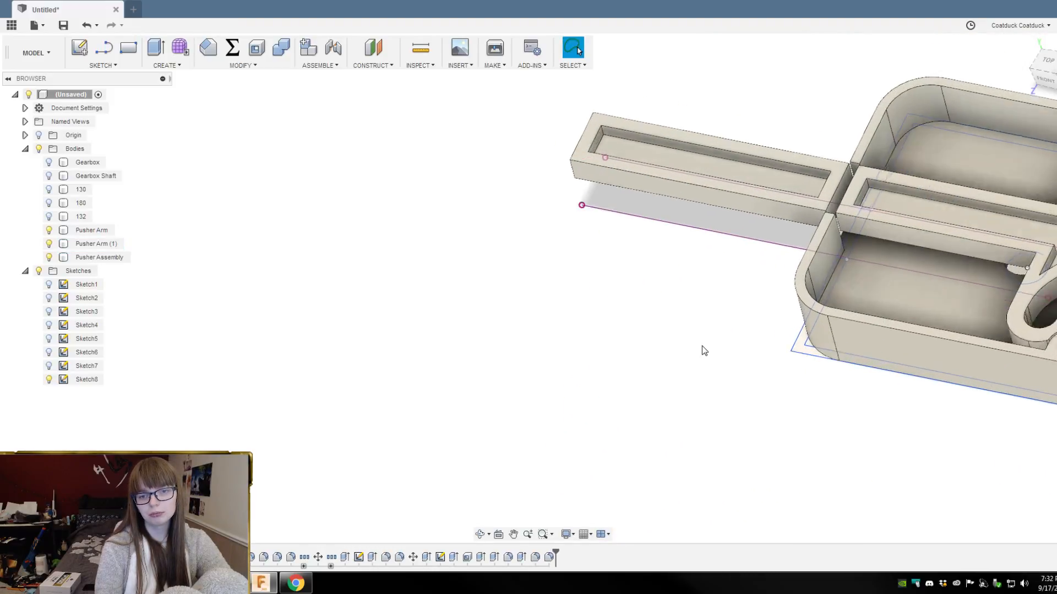
{"action": "middle_click_drag", "start_coordinate": [701, 349], "coordinate": [772, 209], "text": "shift"}
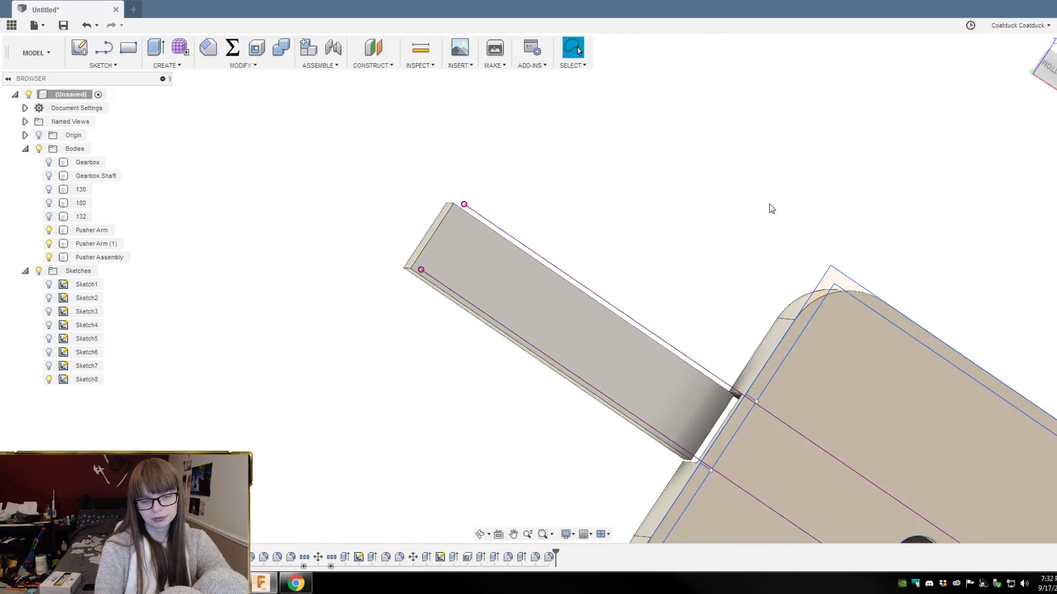
{"action": "left_click", "coordinate": [722, 383]}
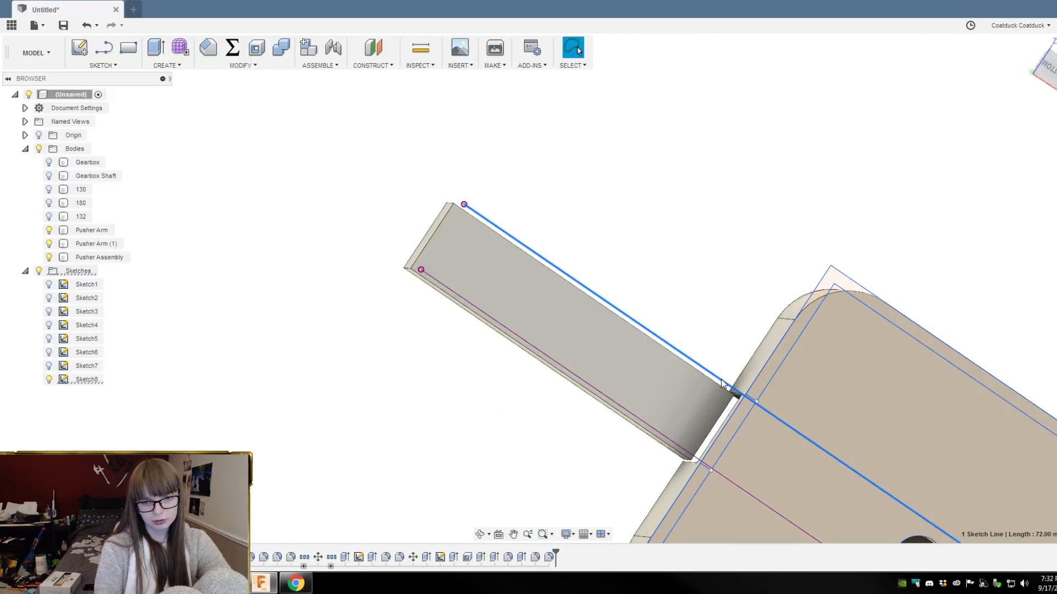
{"action": "key", "text": "Delete"}
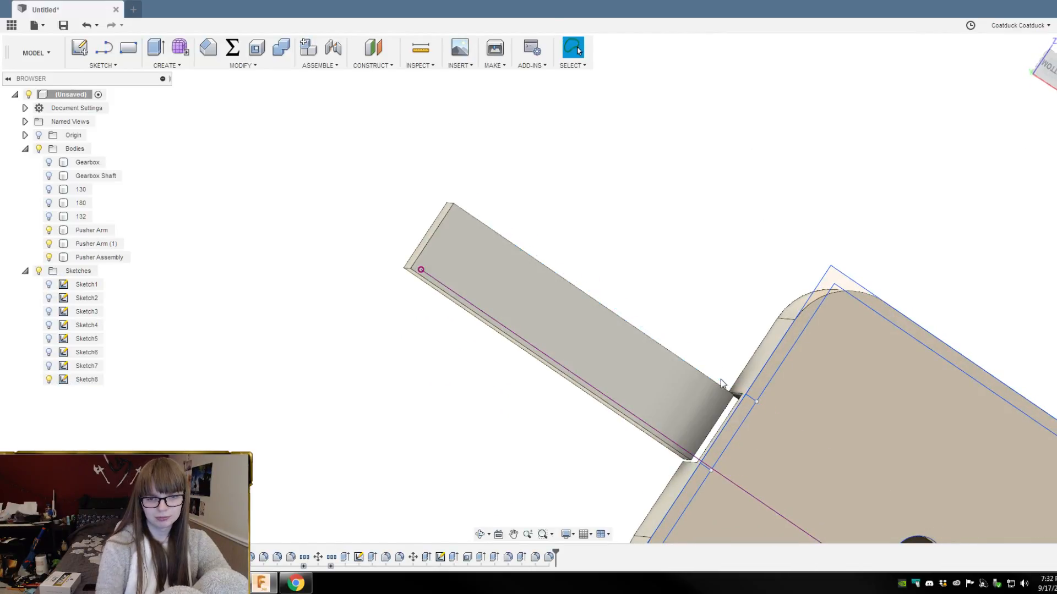
{"action": "left_click", "coordinate": [660, 434]}
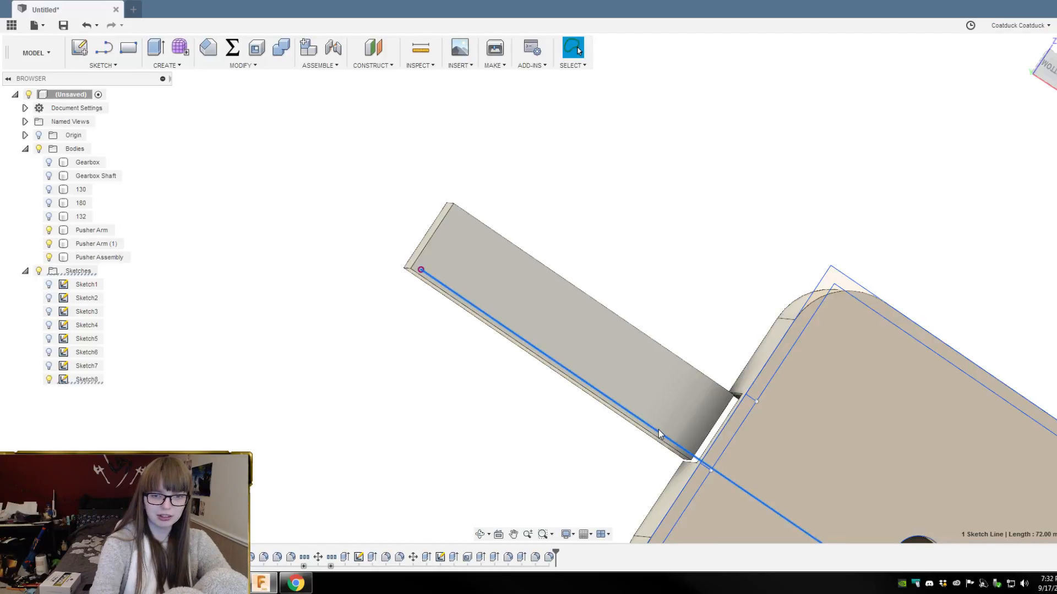
{"action": "key", "text": "Delete"}
Step: Roll the timeline back to just before the shell feature, directly after the first extrusion that follows the case sketch
{"action": "scroll", "coordinate": [727, 219], "scroll_direction": "down", "scroll_amount": 3}
{"action": "mouse_move", "coordinate": [703, 152]}
{"action": "middle_mouse_down", "text": "shift"}
{"action": "mouse_move", "coordinate": [880, 275]}
{"action": "mouse_move", "coordinate": [774, 288]}
{"action": "middle_mouse_up", "text": "shift"}
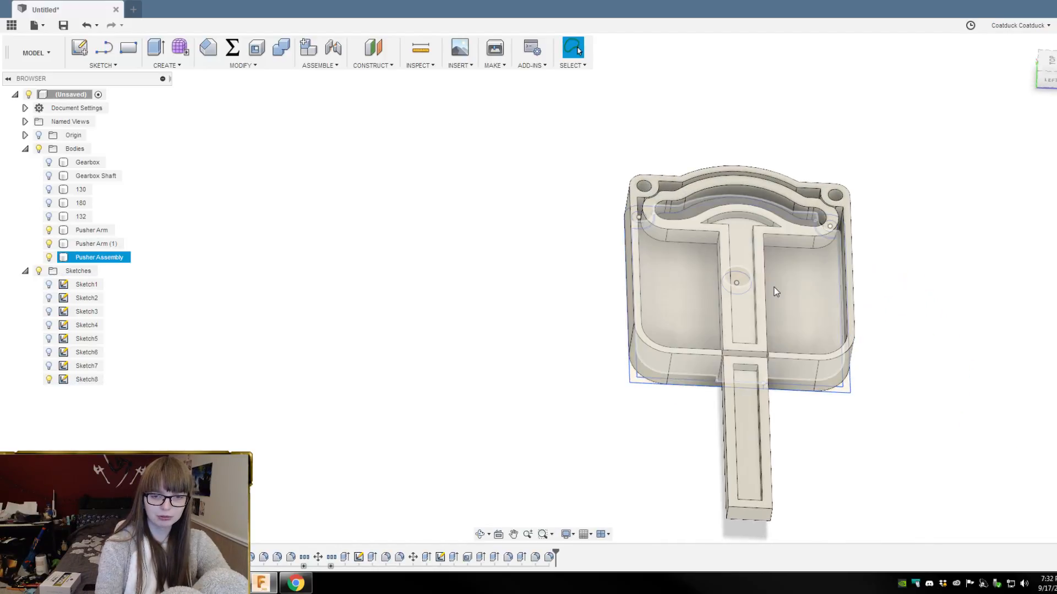
{"action": "left_click", "coordinate": [850, 456]}
{"action": "left_click_drag", "start_coordinate": [557, 553], "coordinate": [515, 557]}
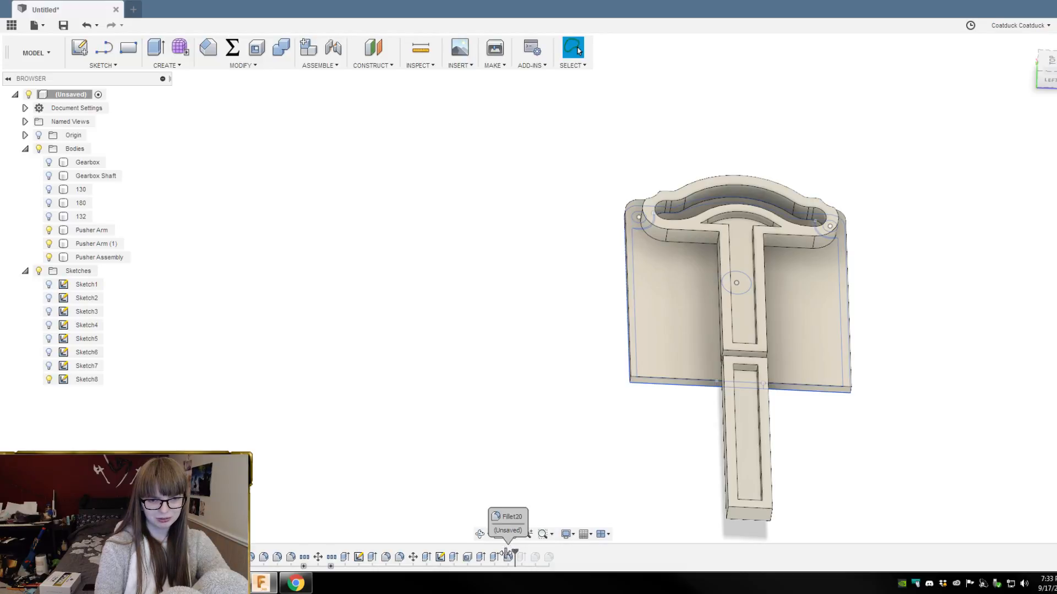
{"action": "mouse_move", "coordinate": [505, 553]}
{"action": "left_mouse_down"}
{"action": "mouse_move", "coordinate": [447, 552]}
{"action": "mouse_move", "coordinate": [460, 553]}
{"action": "left_mouse_up"}
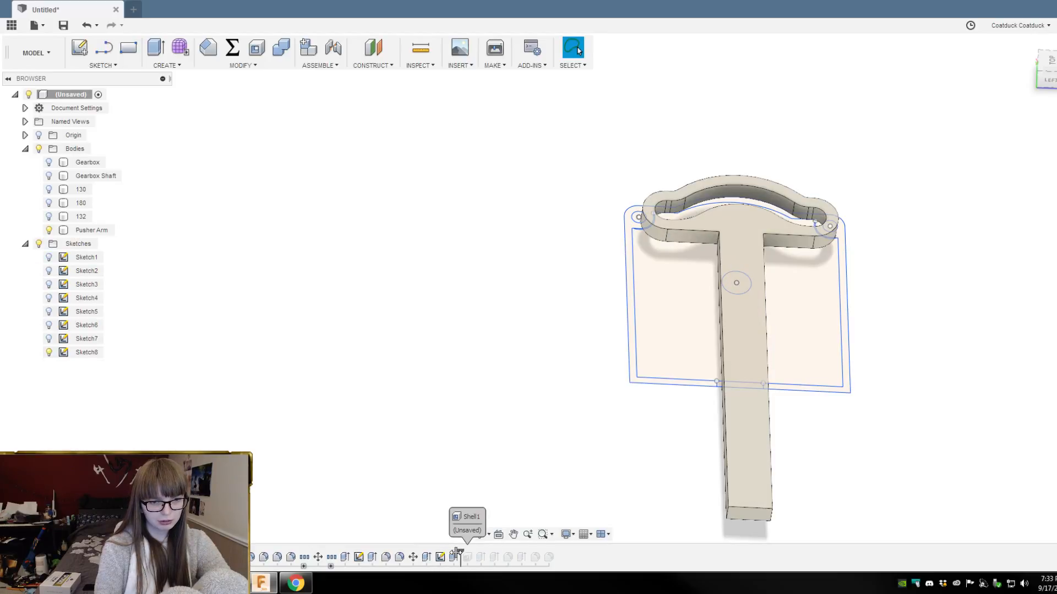
Step: Edit the 15 mm cut extrusion, remove the profile across the pusher arm from its selection, and apply the change
{"action": "double_click", "coordinate": [453, 558]}
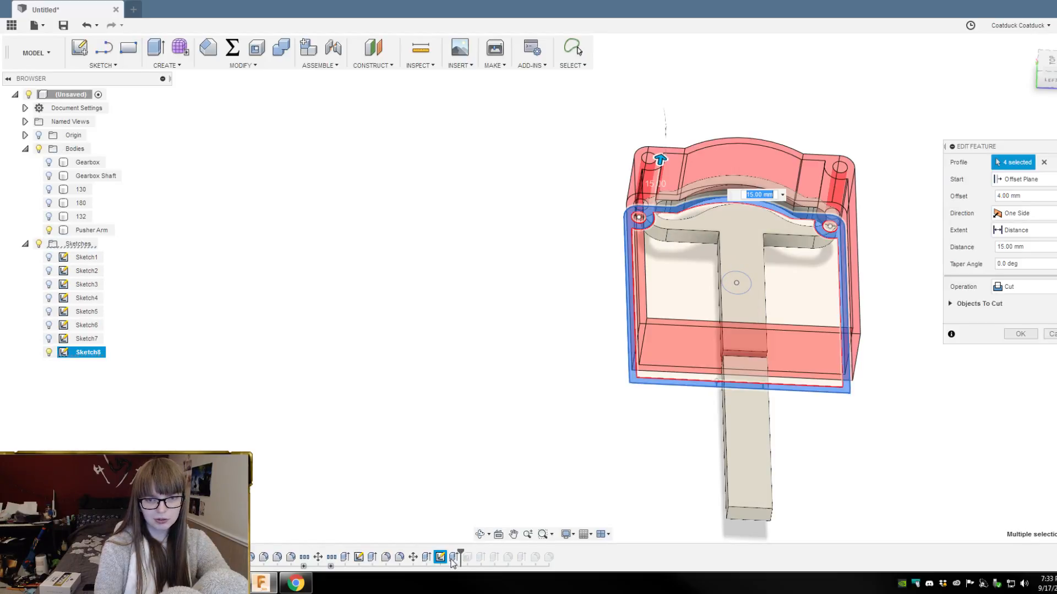
{"action": "middle_click_drag", "start_coordinate": [818, 471], "coordinate": [800, 318], "text": "shift"}
{"action": "scroll", "coordinate": [800, 317], "scroll_direction": "up", "scroll_amount": 4}
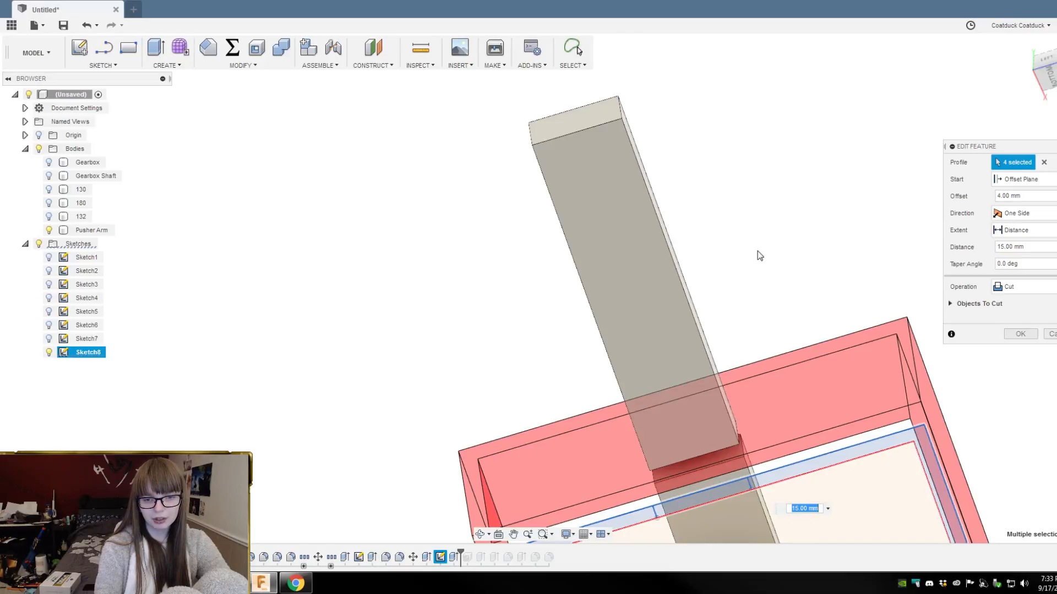
{"action": "left_click", "coordinate": [716, 499]}
{"action": "scroll", "coordinate": [773, 292], "scroll_direction": "down", "scroll_amount": 4}
{"action": "middle_click_drag", "start_coordinate": [774, 278], "coordinate": [734, 425], "text": "shift"}
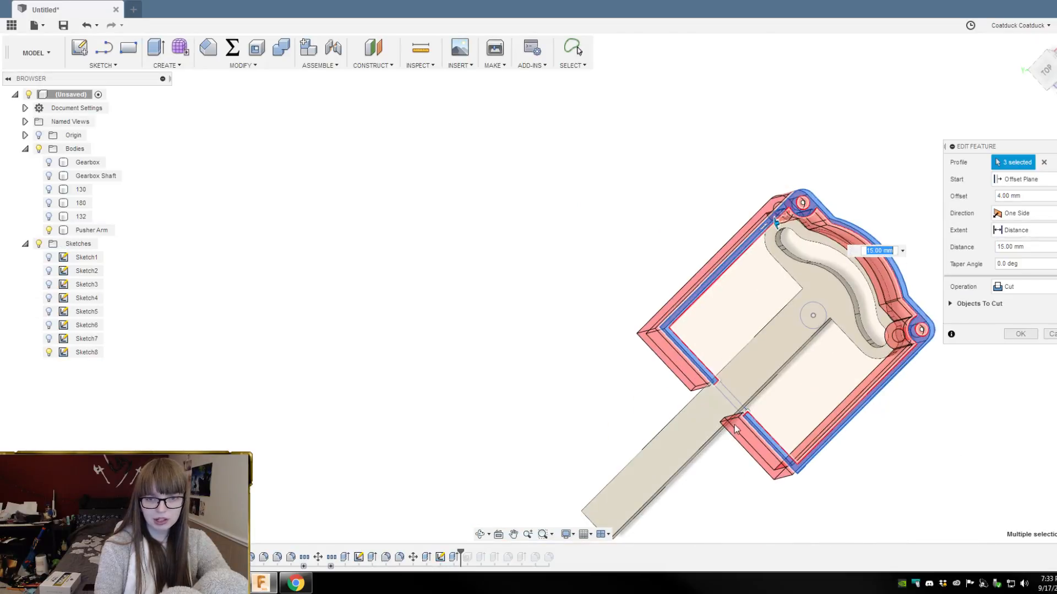
{"action": "scroll", "coordinate": [956, 385], "scroll_direction": "up", "scroll_amount": 4}
{"action": "middle_click_drag", "start_coordinate": [946, 381], "coordinate": [915, 370], "text": "shift"}
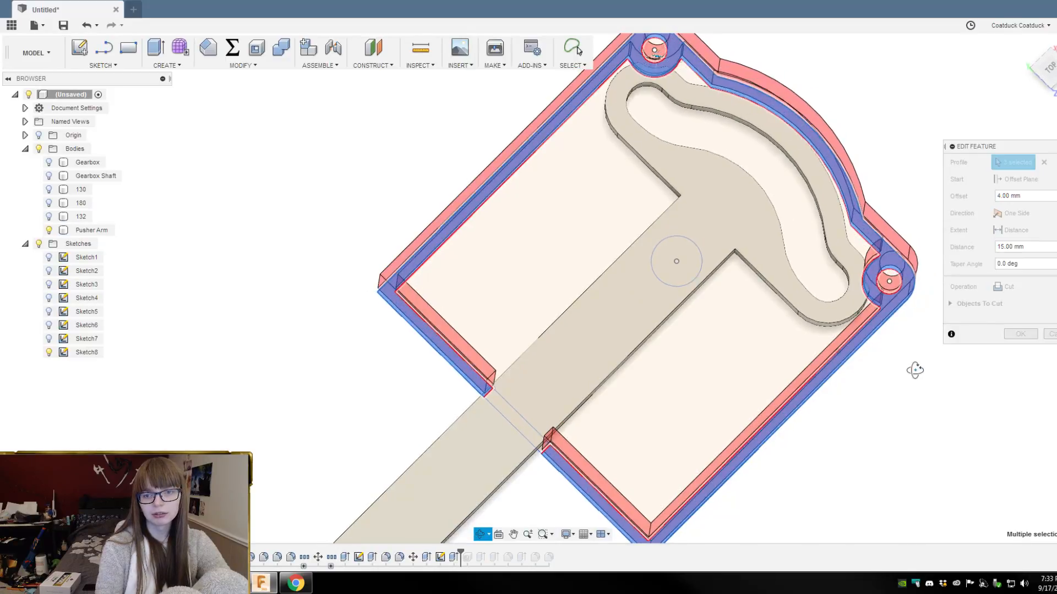
{"action": "scroll", "coordinate": [861, 268], "scroll_direction": "down", "scroll_amount": 3}
{"action": "middle_click_drag", "start_coordinate": [861, 268], "coordinate": [915, 362], "text": "shift"}
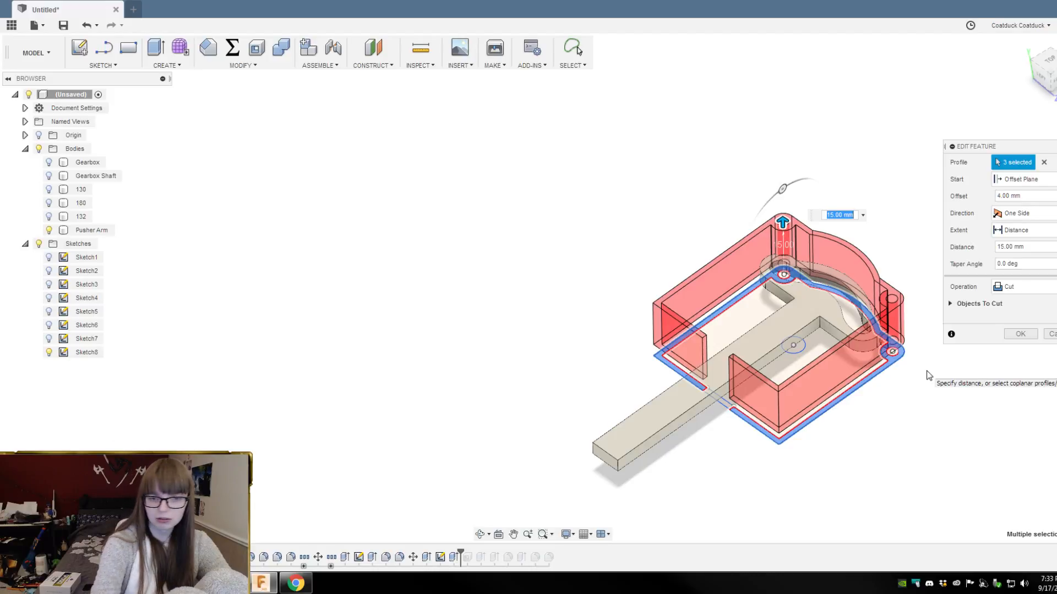
{"action": "key", "text": "Return"}
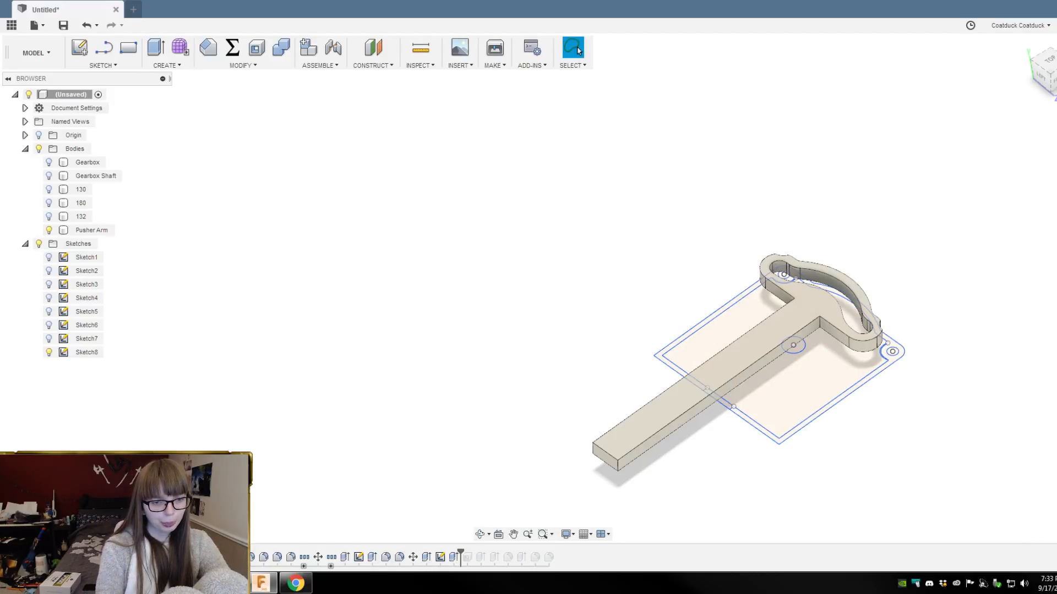
Step: Roll the timeline forward to its end and inspect the pusher arm where it passes through the case wall
{"action": "left_click_drag", "start_coordinate": [461, 552], "coordinate": [555, 553]}
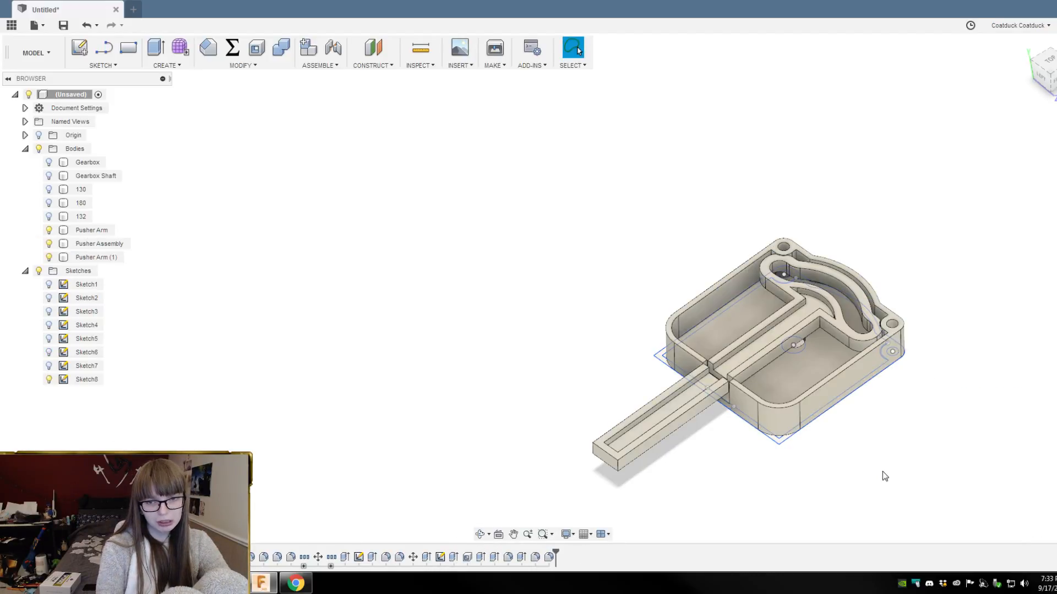
{"action": "scroll", "coordinate": [756, 481], "scroll_direction": "up", "scroll_amount": 4}
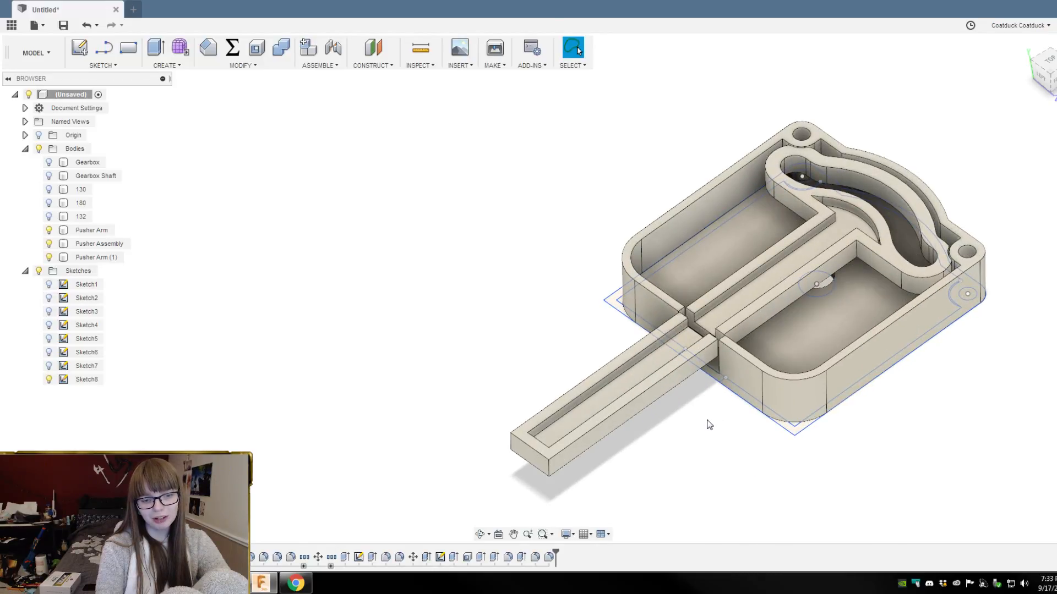
{"action": "scroll", "coordinate": [701, 352], "scroll_direction": "up", "scroll_amount": 4}
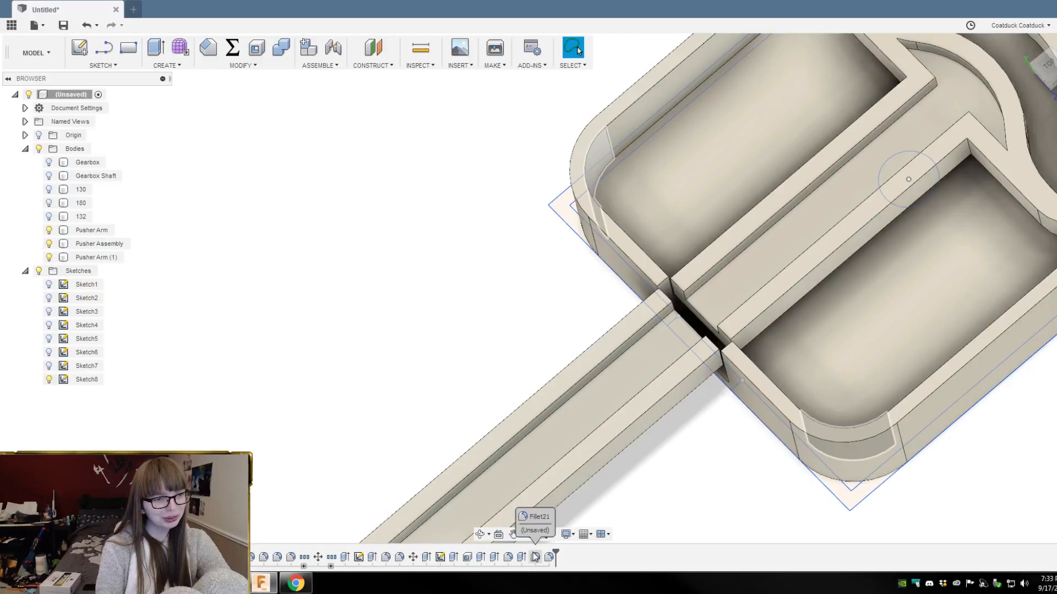
Step: Roll the timeline back to directly after the cut extrusion that splits the pusher arm at the case wall
{"action": "mouse_move", "coordinate": [557, 552]}
{"action": "left_mouse_down"}
{"action": "mouse_move", "coordinate": [428, 558]}
{"action": "mouse_move", "coordinate": [484, 557]}
{"action": "left_mouse_up"}
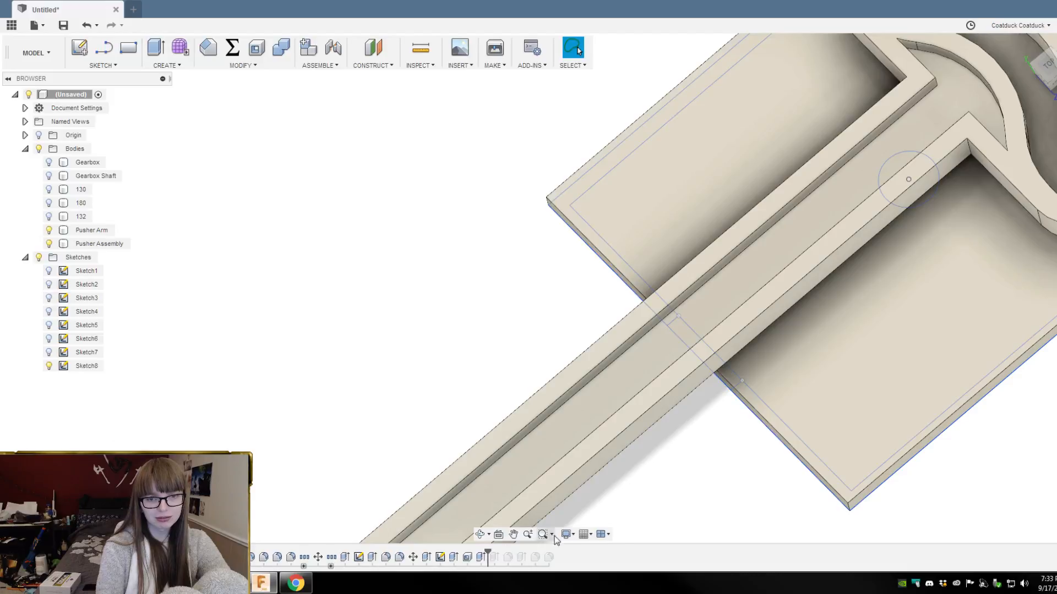
{"action": "middle_click_drag", "start_coordinate": [600, 509], "coordinate": [619, 470], "text": "shift"}
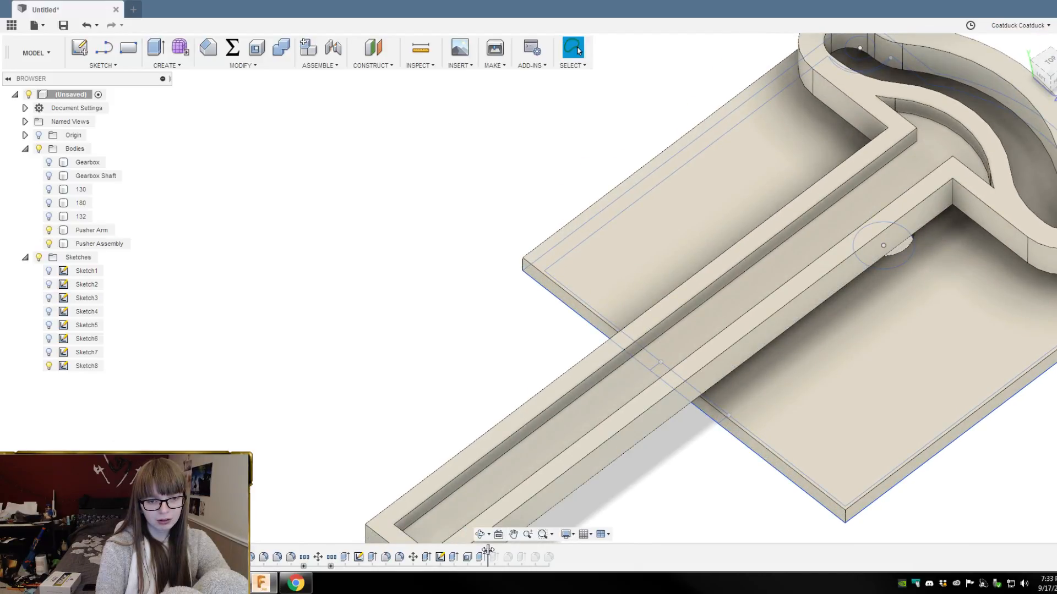
{"action": "left_click_drag", "start_coordinate": [488, 550], "coordinate": [495, 554]}
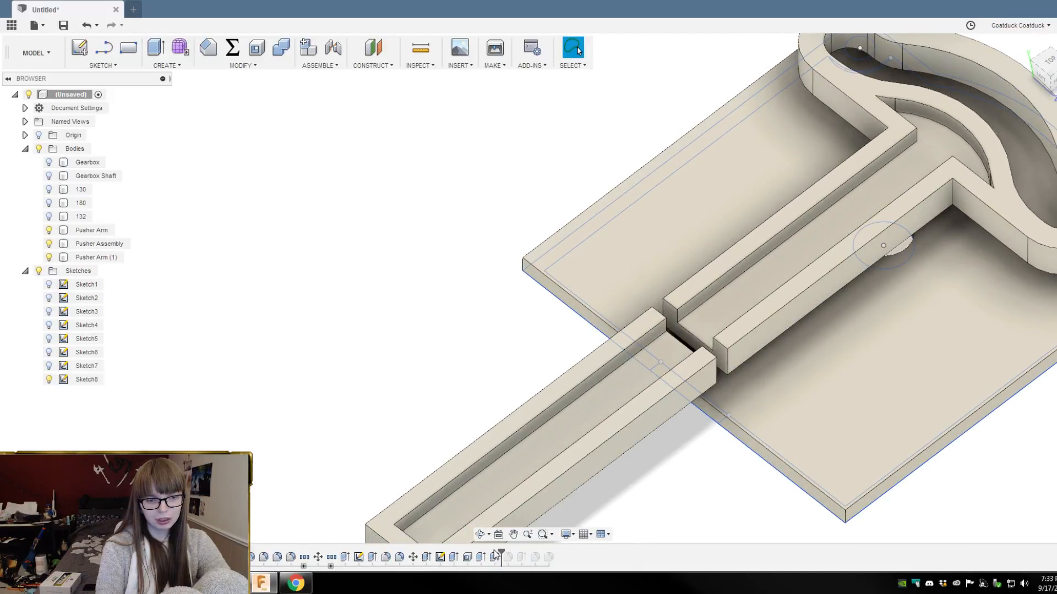
Step: Try to remove the profile across the pusher arm from the 29 mm cut extrusion's selection
{"action": "double_click", "coordinate": [494, 555]}
{"action": "scroll", "coordinate": [581, 498], "scroll_direction": "down", "scroll_amount": 3}
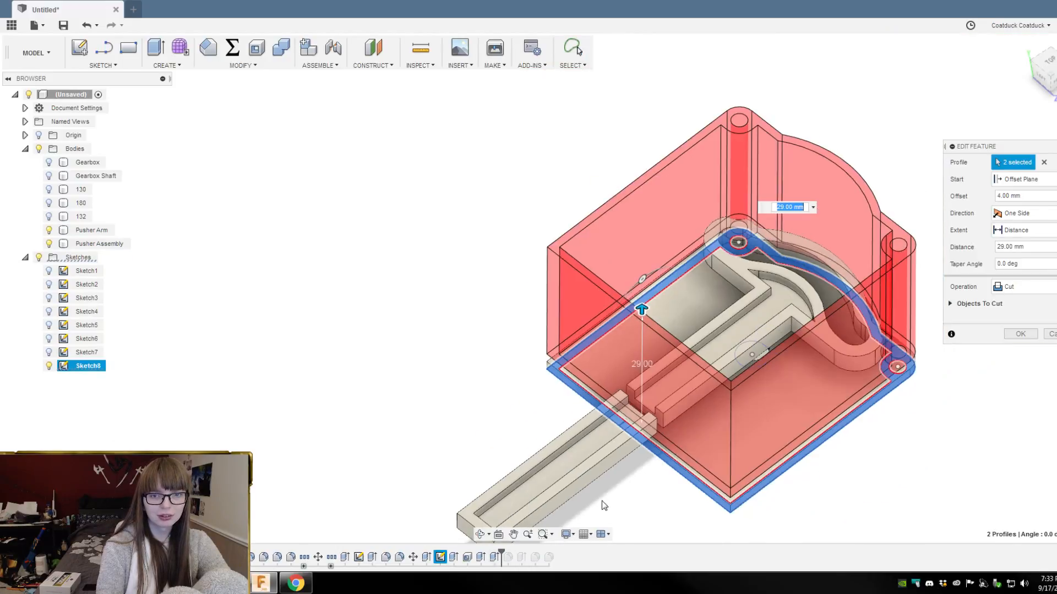
{"action": "middle_click_drag", "start_coordinate": [794, 502], "coordinate": [844, 345], "text": "shift"}
{"action": "scroll", "coordinate": [750, 274], "scroll_direction": "down", "scroll_amount": 2}
{"action": "scroll", "coordinate": [663, 481], "scroll_direction": "up", "scroll_amount": 4}
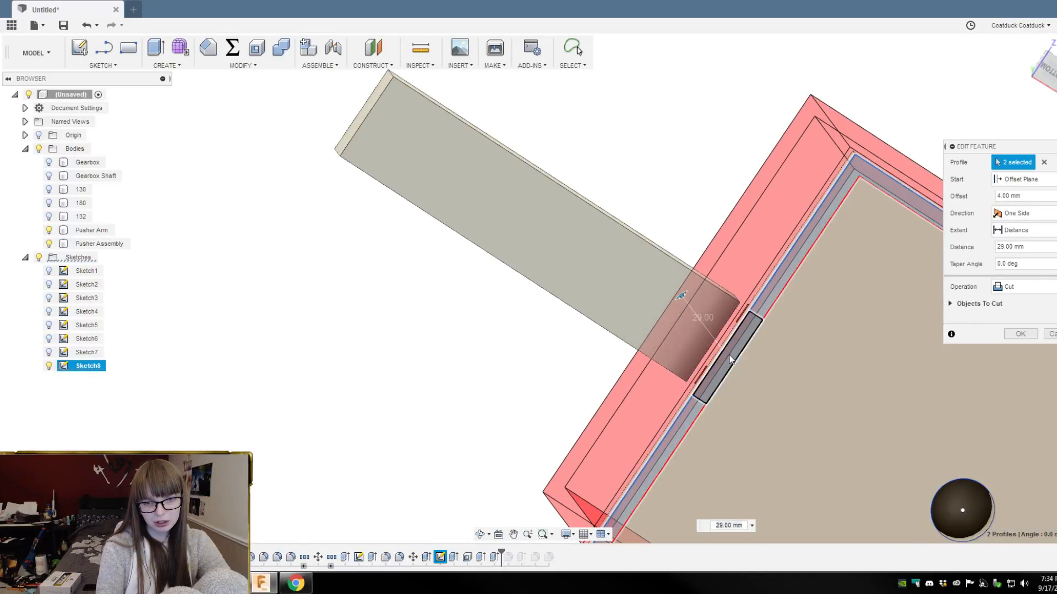
{"action": "left_click", "coordinate": [729, 358]}
{"action": "scroll", "coordinate": [609, 229], "scroll_direction": "down", "scroll_amount": 5}
{"action": "middle_click_drag", "start_coordinate": [609, 228], "coordinate": [611, 299], "text": "shift"}
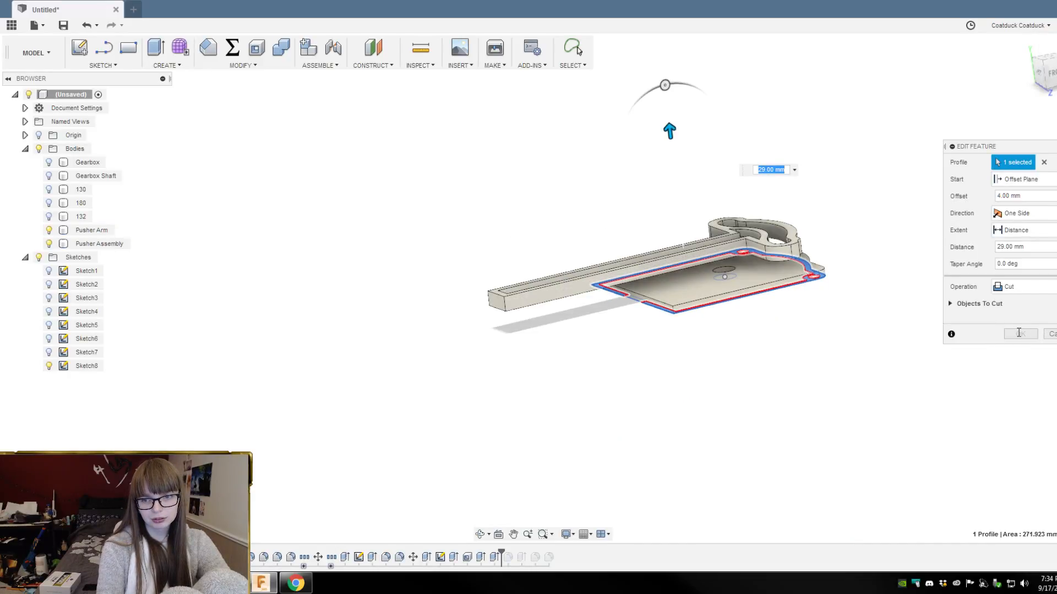
{"action": "scroll", "coordinate": [640, 217], "scroll_direction": "up", "scroll_amount": 3}
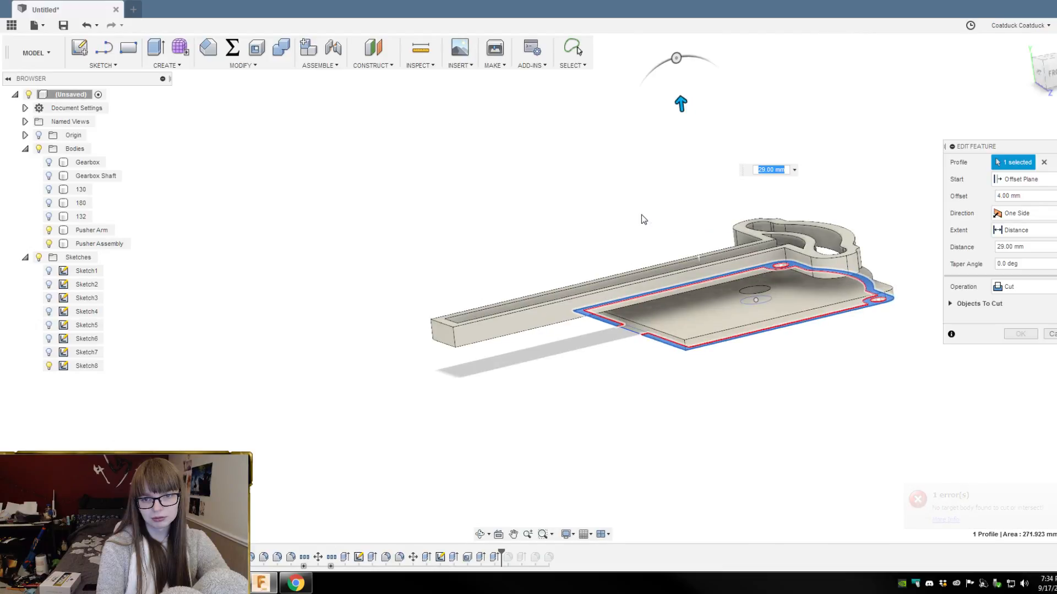
{"action": "middle_click_drag", "start_coordinate": [643, 219], "coordinate": [907, 306], "text": "shift"}
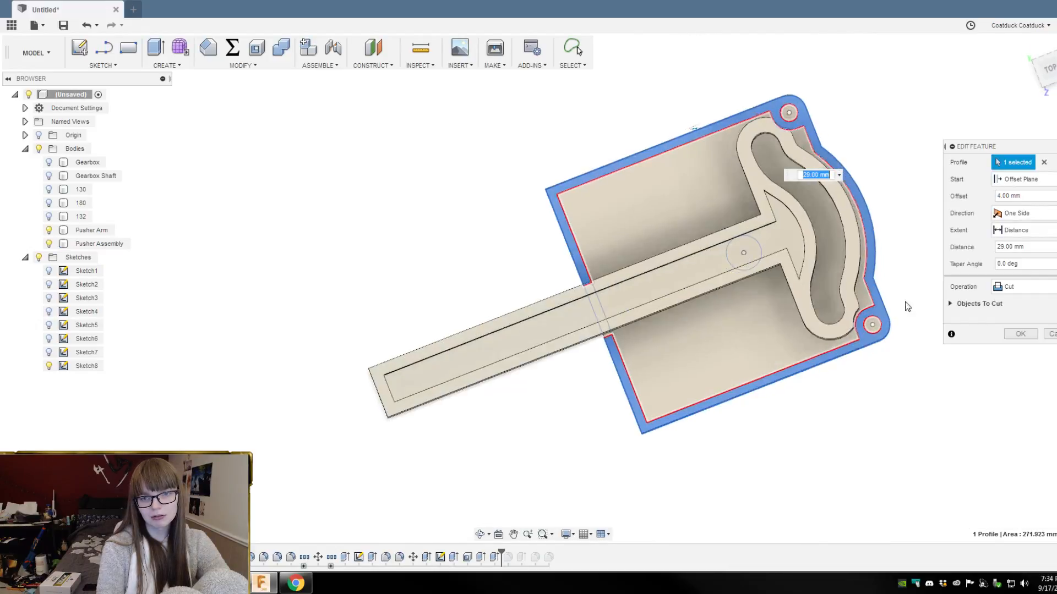
{"action": "scroll", "coordinate": [866, 350], "scroll_direction": "up", "scroll_amount": 5}
{"action": "mouse_move", "coordinate": [895, 373]}
{"action": "middle_mouse_down", "text": "shift"}
{"action": "mouse_move", "coordinate": [894, 361]}
{"action": "mouse_move", "coordinate": [887, 391]}
{"action": "mouse_move", "coordinate": [901, 378]}
{"action": "middle_mouse_up", "text": "shift"}
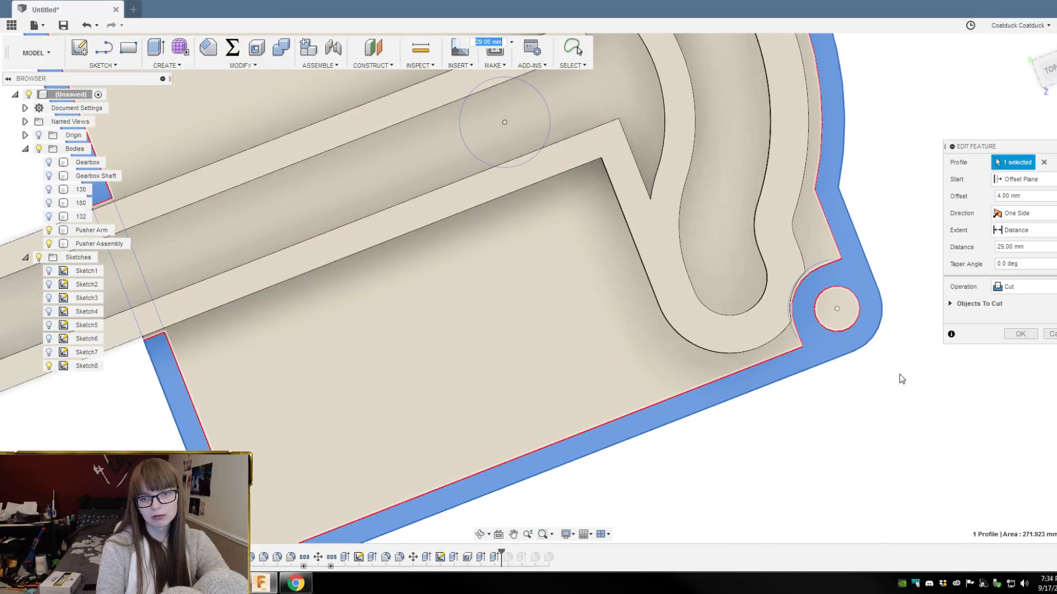
{"action": "left_click", "coordinate": [579, 51]}
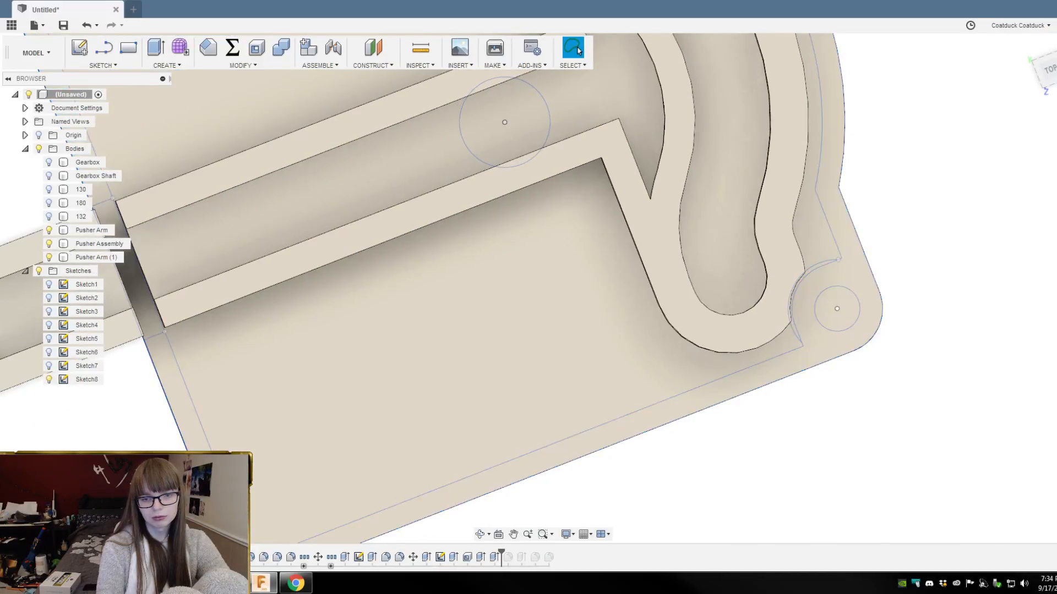
Step: Delete the cut extrusion that splits the pusher arm and roll the timeline forward to its end
{"action": "left_click", "coordinate": [494, 561]}
{"action": "key", "text": "Delete"}
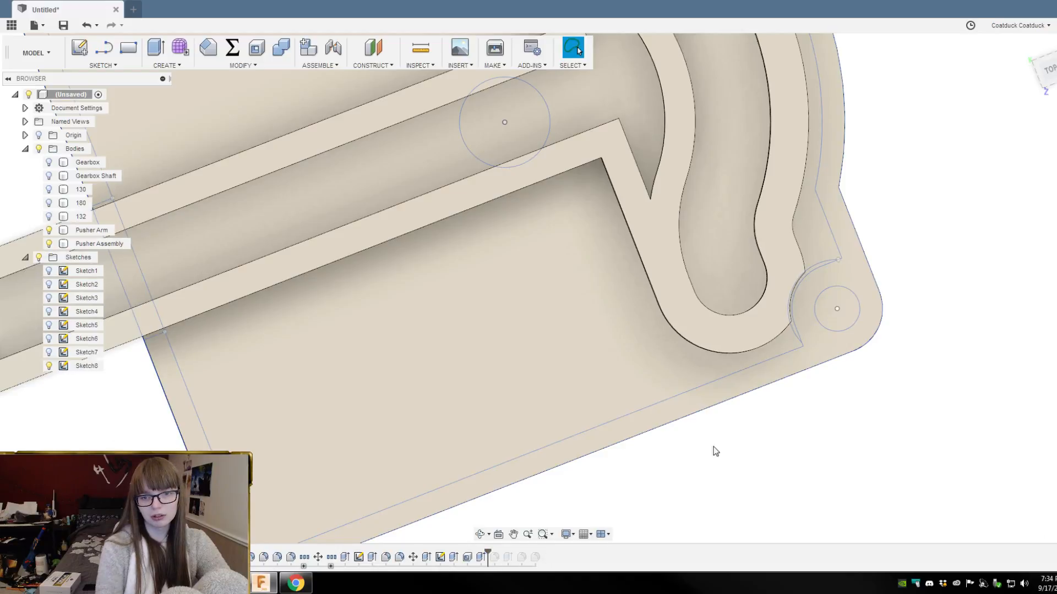
{"action": "left_click", "coordinate": [1050, 70]}
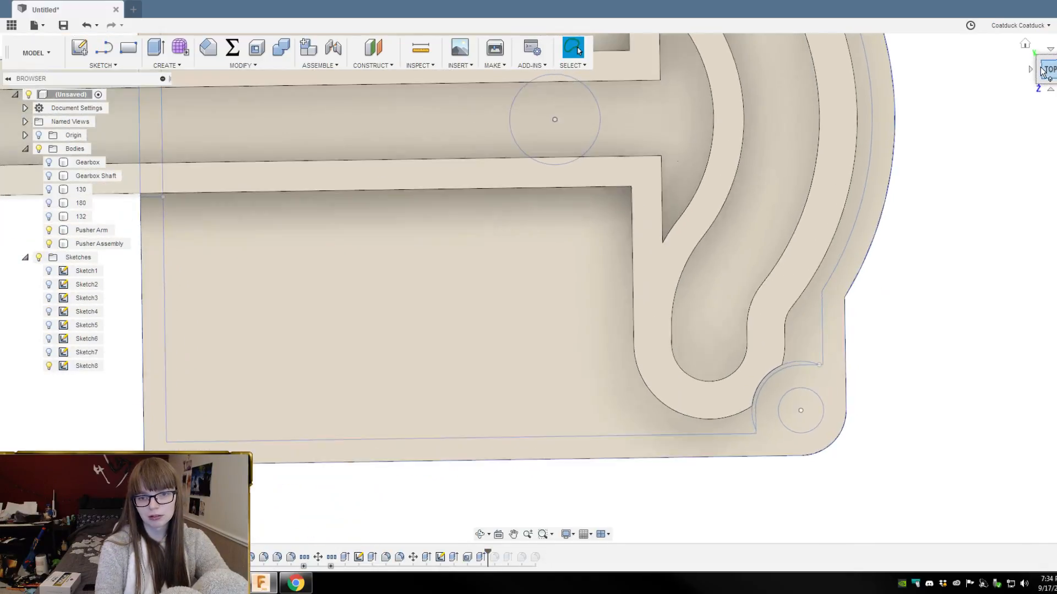
{"action": "scroll", "coordinate": [833, 513], "scroll_direction": "down", "scroll_amount": 3}
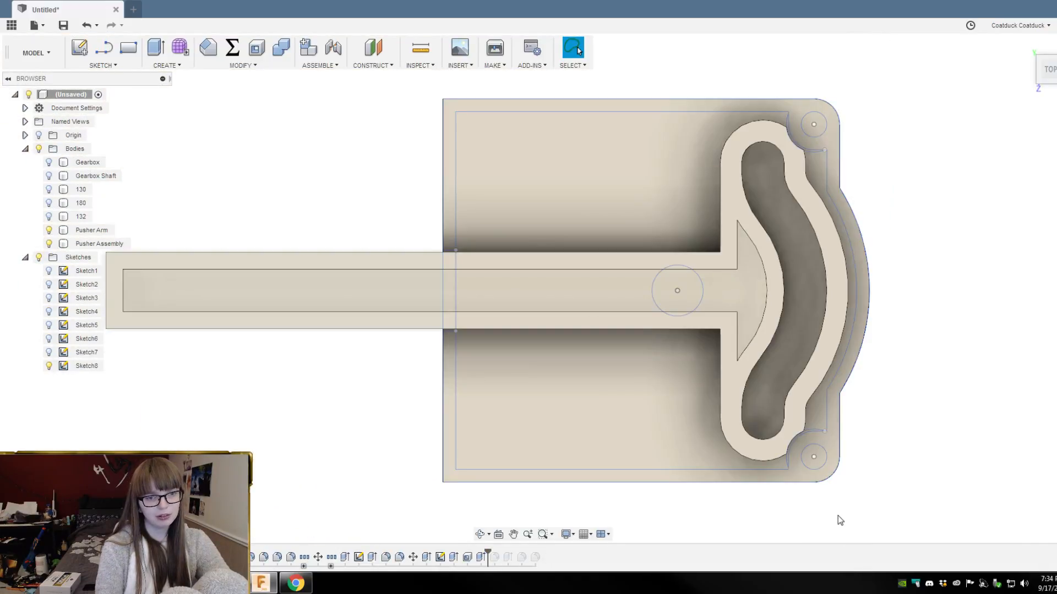
{"action": "middle_click_drag", "start_coordinate": [838, 518], "coordinate": [835, 483], "text": "shift"}
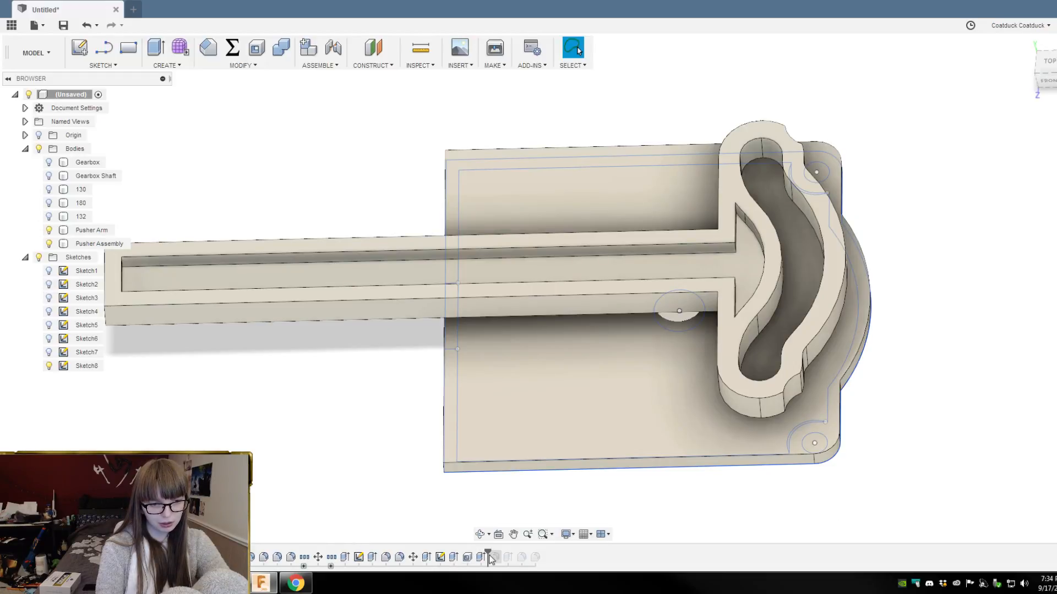
{"action": "left_click_drag", "start_coordinate": [488, 554], "coordinate": [541, 556]}
{"action": "mouse_move", "coordinate": [640, 512]}
{"action": "middle_mouse_down", "text": "shift"}
{"action": "mouse_move", "coordinate": [698, 493]}
{"action": "mouse_move", "coordinate": [673, 500]}
{"action": "middle_mouse_up", "text": "shift"}
{"action": "mouse_move", "coordinate": [374, 452]}
{"action": "middle_mouse_down", "text": "shift"}
{"action": "mouse_move", "coordinate": [593, 173]}
{"action": "mouse_move", "coordinate": [554, 382]}
{"action": "mouse_move", "coordinate": [540, 245]}
{"action": "mouse_move", "coordinate": [568, 331]}
{"action": "mouse_move", "coordinate": [573, 292]}
{"action": "mouse_move", "coordinate": [568, 306]}
{"action": "middle_mouse_up", "text": "shift"}
Step: Extrude the small sketch profile below the pusher arm 6 mm as a Join to the case, with the Pusher Arm body hidden
{"action": "left_click", "coordinate": [513, 262]}
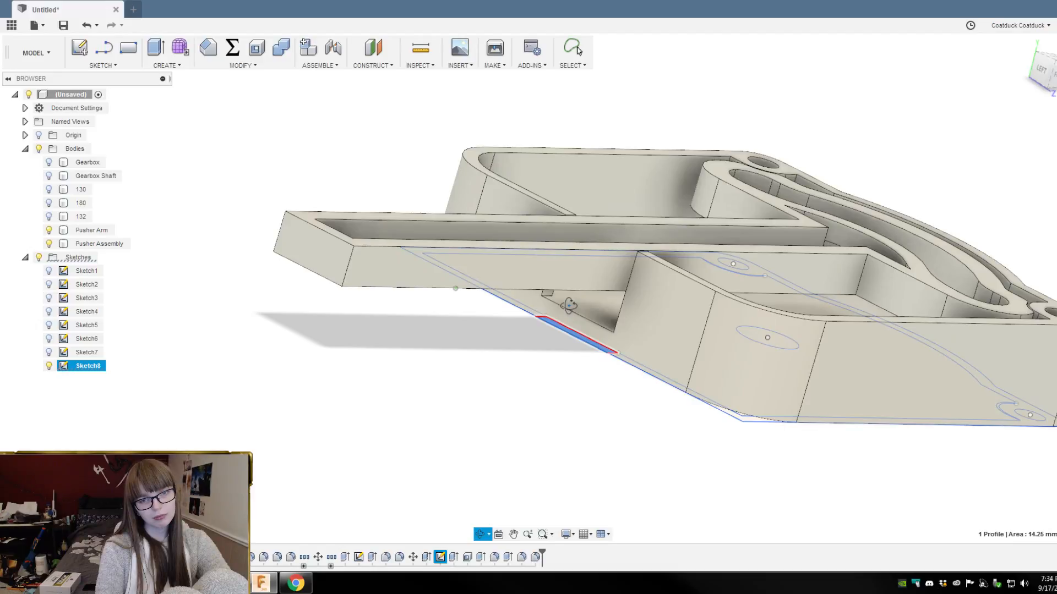
{"action": "left_click", "coordinate": [571, 311]}
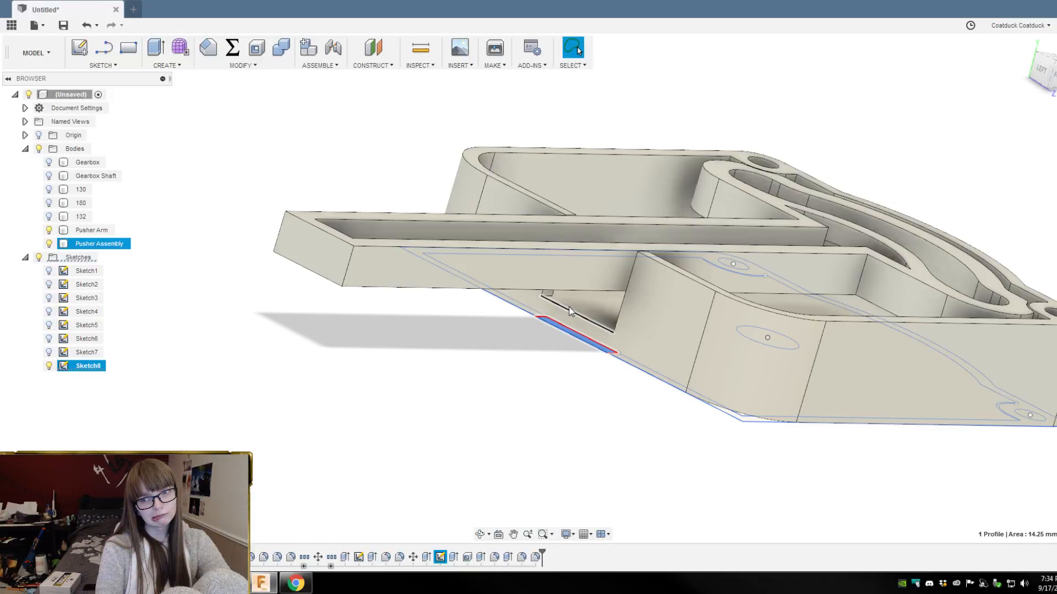
{"action": "left_click", "coordinate": [547, 406]}
{"action": "middle_click_drag", "start_coordinate": [547, 406], "coordinate": [527, 361], "text": "shift"}
{"action": "key", "text": "e"}
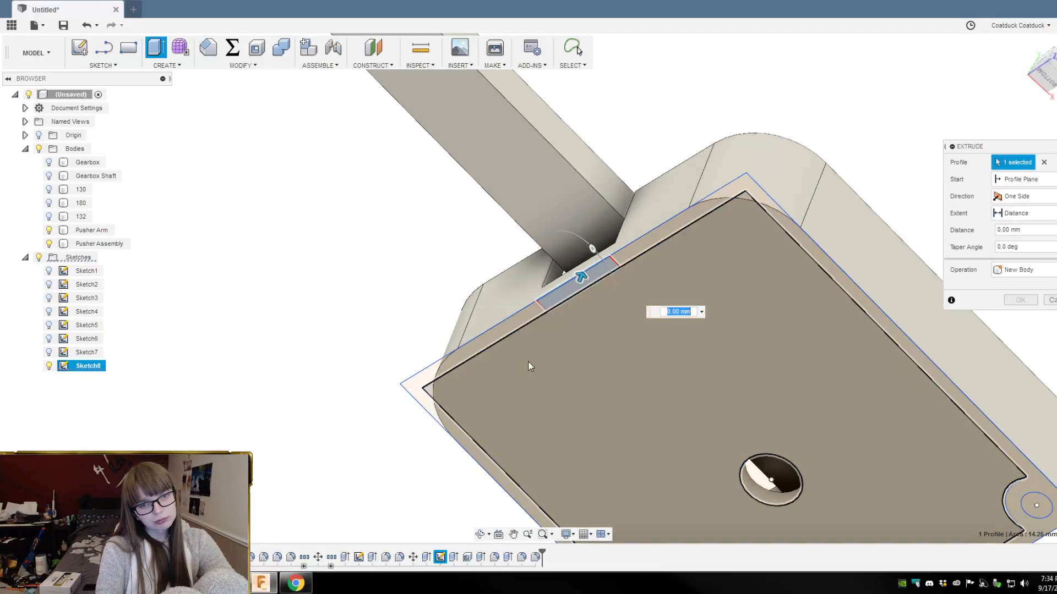
{"action": "left_click", "coordinate": [578, 230]}
{"action": "middle_click_drag", "start_coordinate": [402, 255], "coordinate": [380, 298], "text": "shift"}
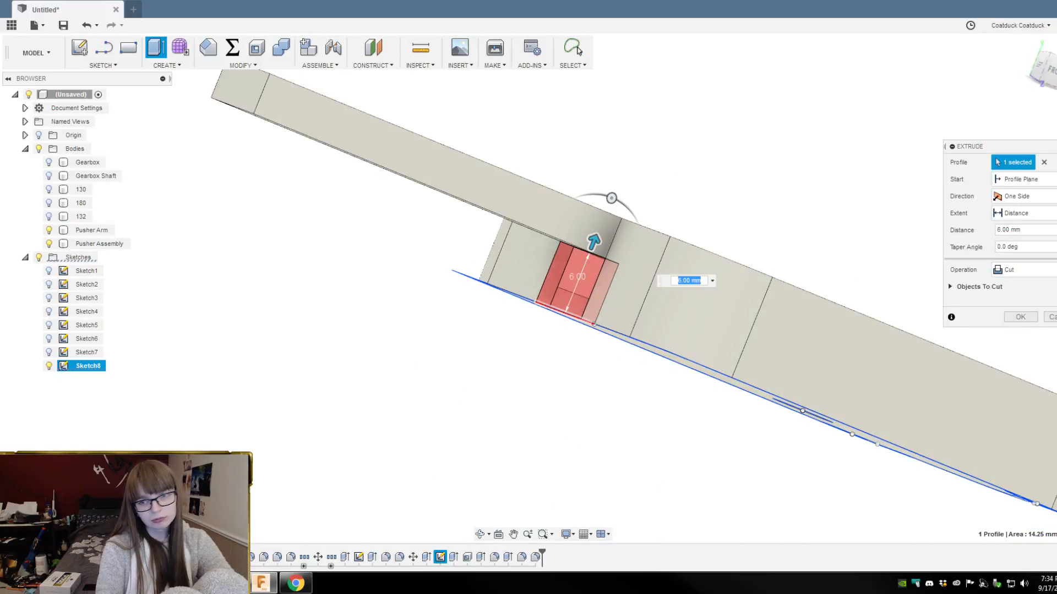
{"action": "left_click", "coordinate": [1047, 279]}
{"action": "left_click", "coordinate": [1022, 286]}
{"action": "middle_click_drag", "start_coordinate": [255, 394], "coordinate": [400, 231], "text": "shift"}
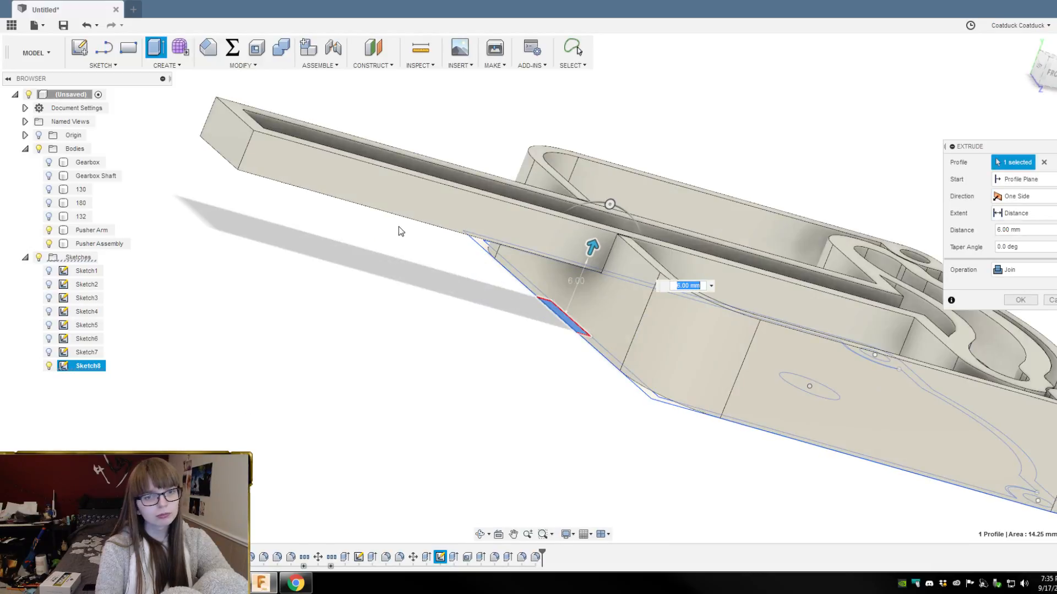
{"action": "left_click", "coordinate": [49, 231]}
{"action": "key", "text": "Return"}
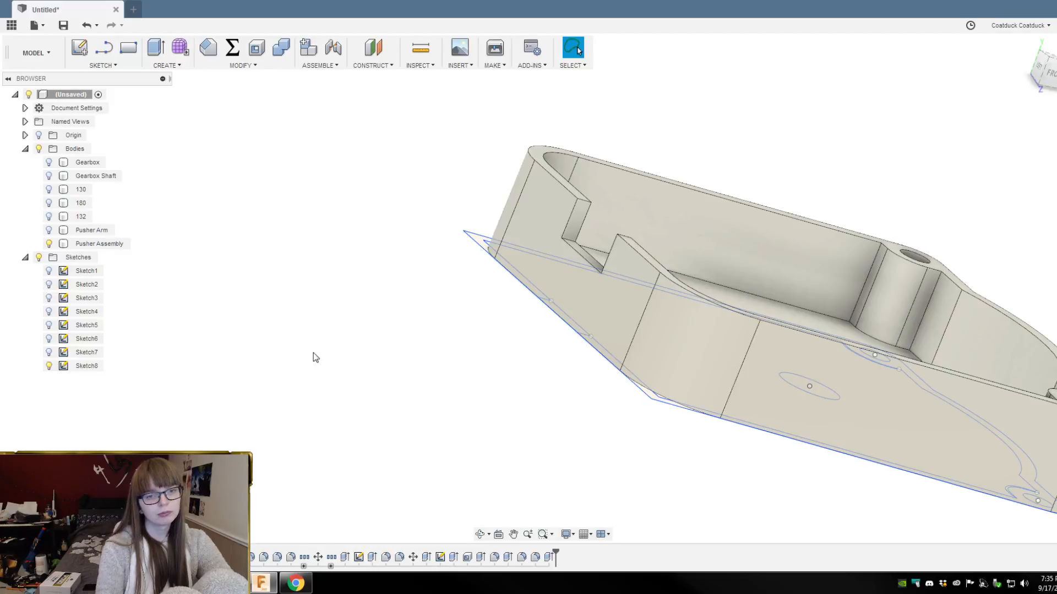
Step: Show the Pusher Arm body and check its fit in the case wall opening
{"action": "middle_click_drag", "start_coordinate": [315, 358], "coordinate": [352, 385], "text": "shift"}
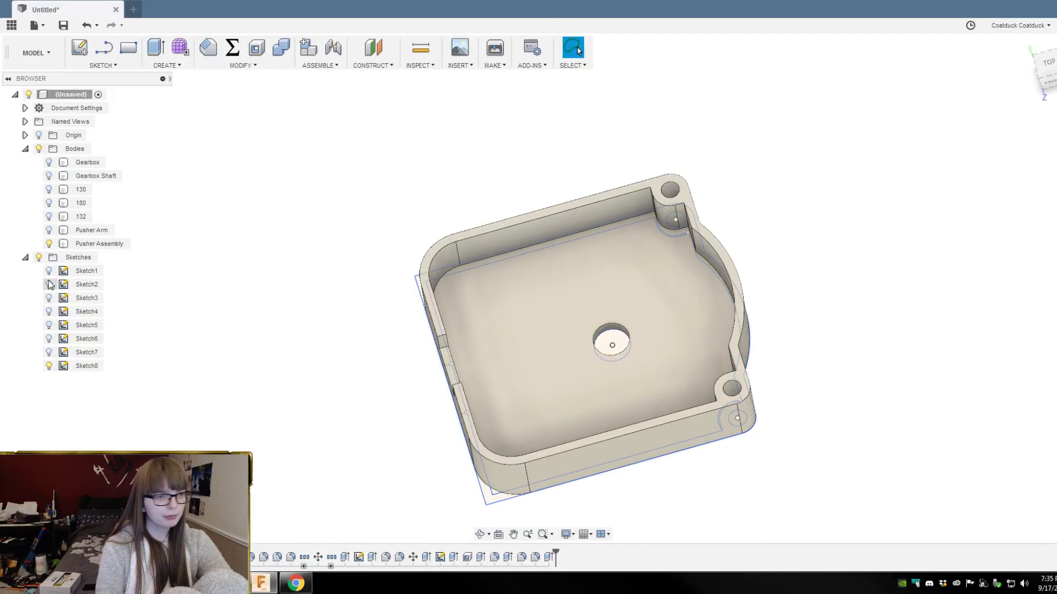
{"action": "left_click", "coordinate": [49, 230]}
{"action": "middle_click_drag", "start_coordinate": [240, 438], "coordinate": [378, 403], "text": "shift"}
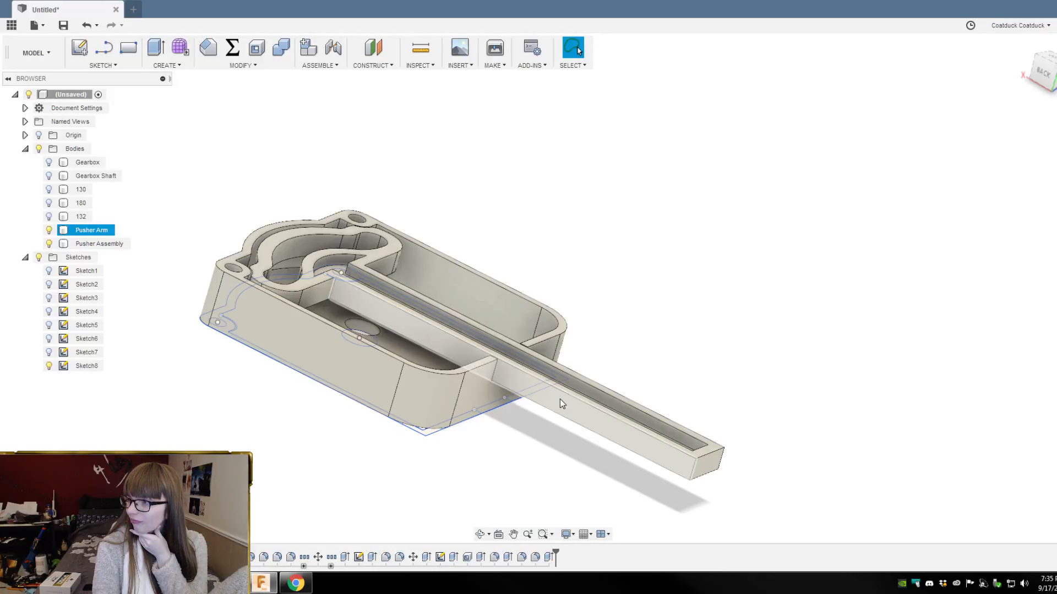
{"action": "scroll", "coordinate": [527, 449], "scroll_direction": "up", "scroll_amount": 3}
{"action": "middle_click_drag", "start_coordinate": [534, 450], "coordinate": [489, 377], "text": "shift"}
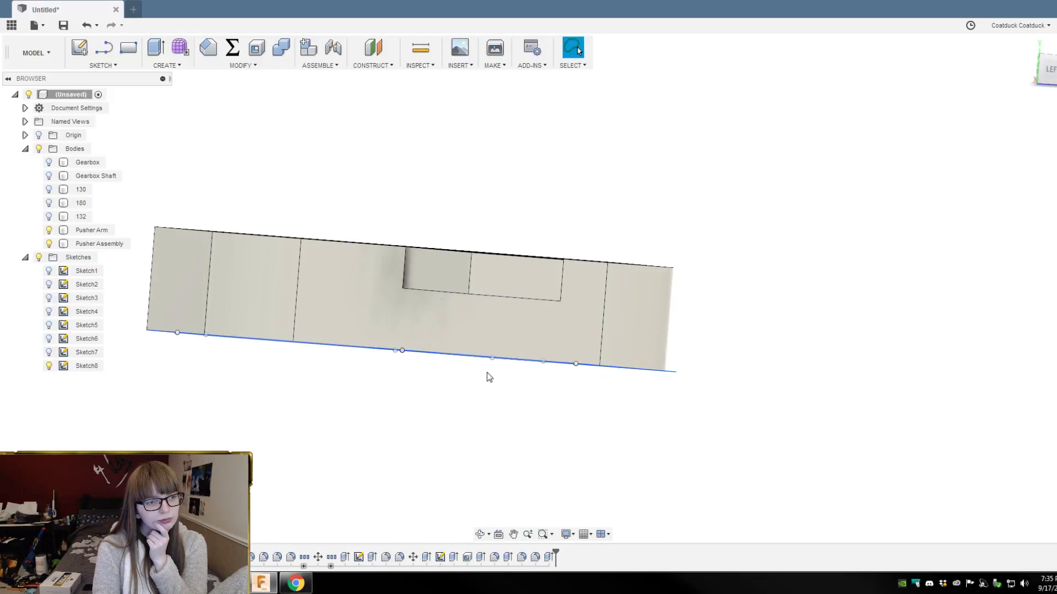
Step: Set the joined wall extrusion's distance below the pusher arm to 5.75 mm and check the result
{"action": "double_click", "coordinate": [550, 557]}
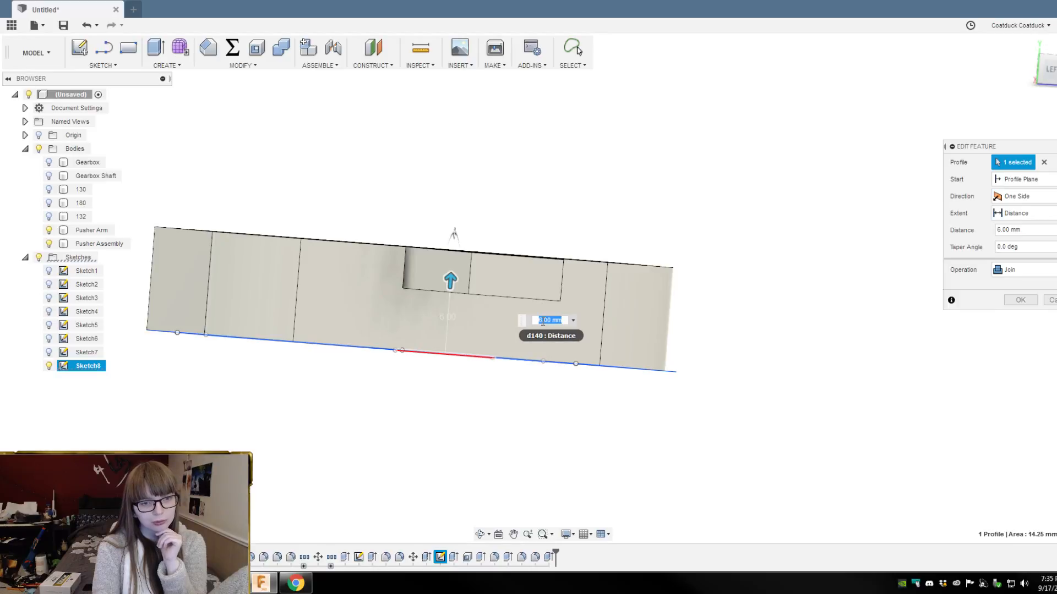
{"action": "key", "text": "BackSpace"}
{"action": "type", "text": "5"}
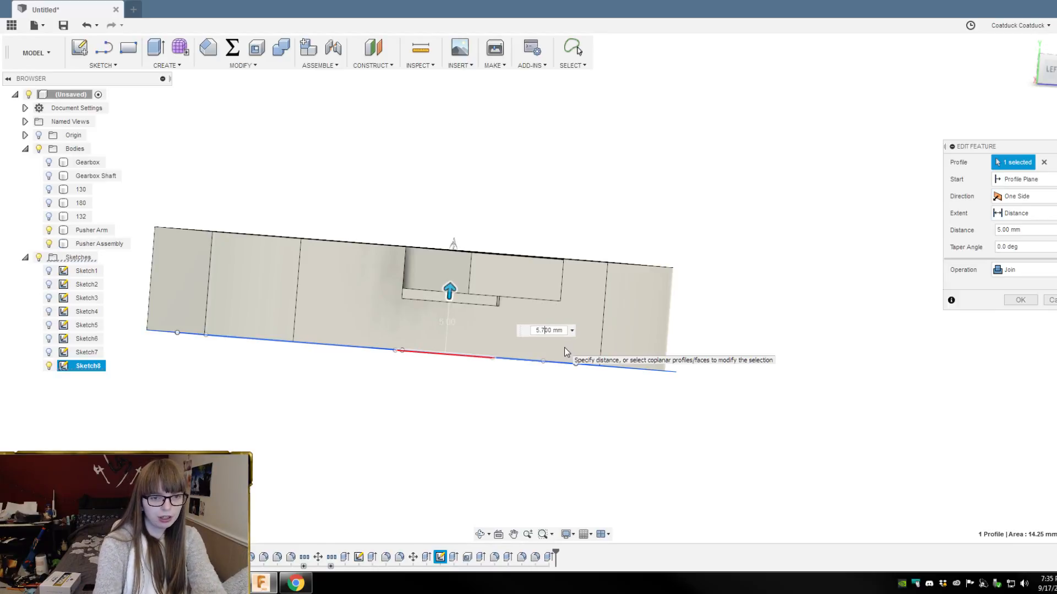
{"action": "key", "text": "Right"}
{"action": "type", "text": "76"}
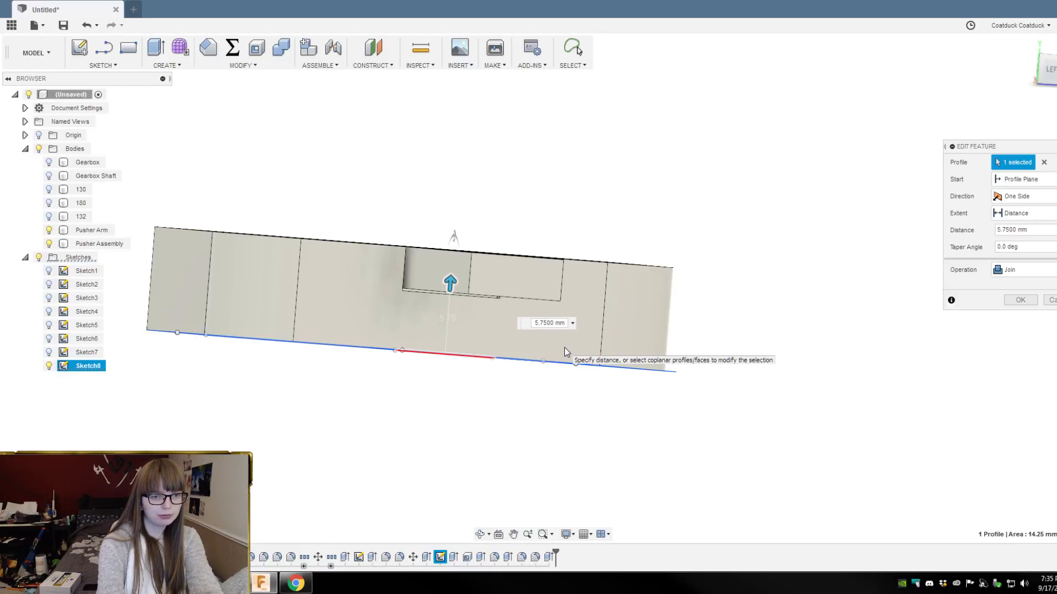
{"action": "key", "text": "Return"}
{"action": "mouse_move", "coordinate": [681, 287]}
{"action": "middle_mouse_down", "text": "shift"}
{"action": "mouse_move", "coordinate": [689, 263]}
{"action": "mouse_move", "coordinate": [608, 274]}
{"action": "mouse_move", "coordinate": [693, 281]}
{"action": "middle_mouse_up", "text": "shift"}
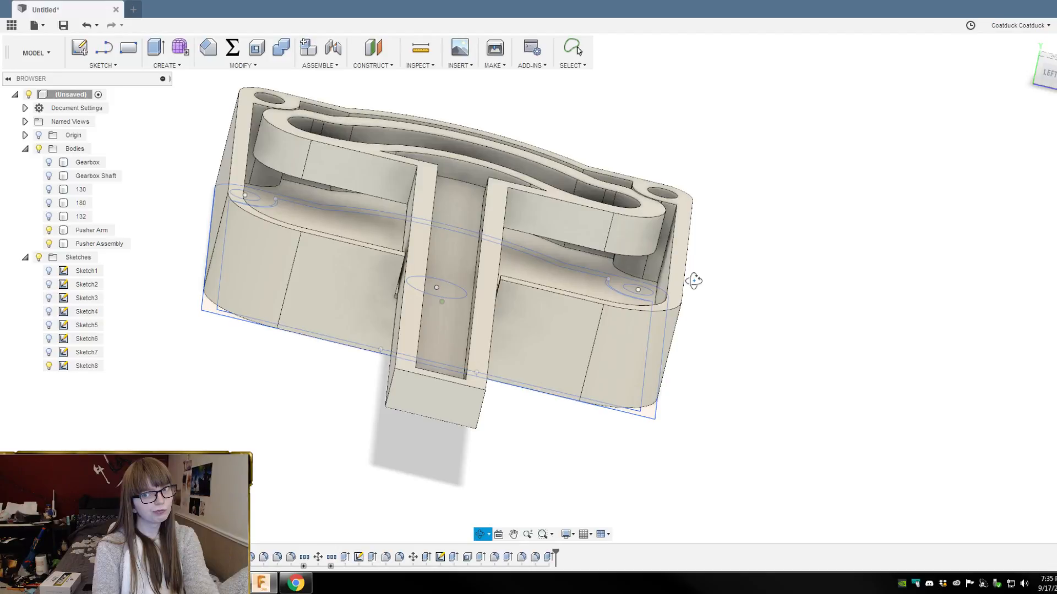
{"action": "left_click_drag", "start_coordinate": [693, 281], "coordinate": [703, 264]}
{"action": "key", "text": "Escape"}
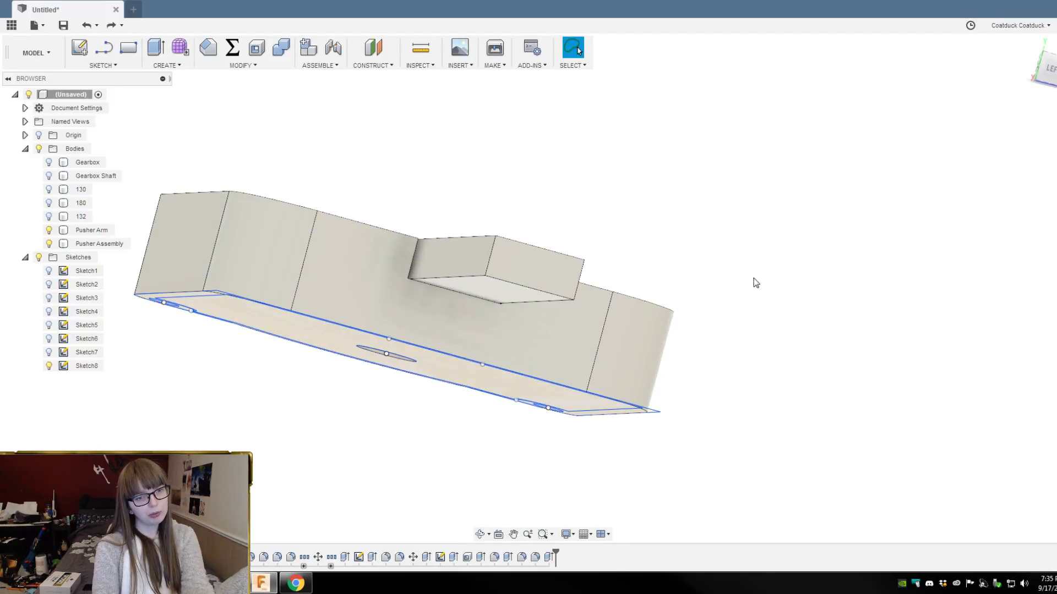
Step: Open the case sketch for editing and try to start a line at the inner corner of the pusher arm's wall opening
{"action": "middle_click_drag", "start_coordinate": [755, 283], "coordinate": [703, 288], "text": "shift"}
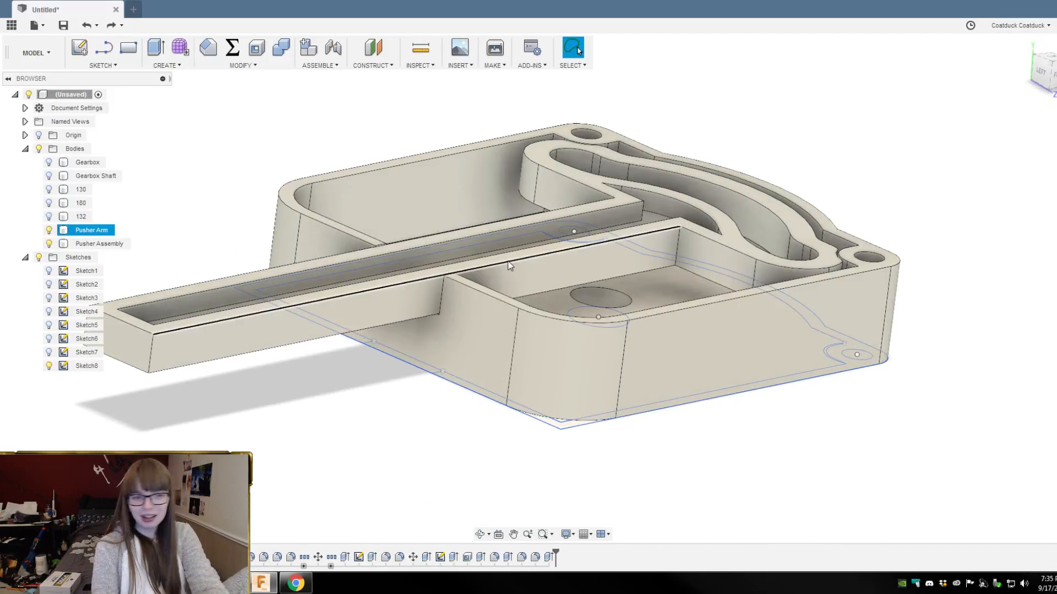
{"action": "middle_click_drag", "start_coordinate": [703, 388], "coordinate": [833, 308], "text": "shift"}
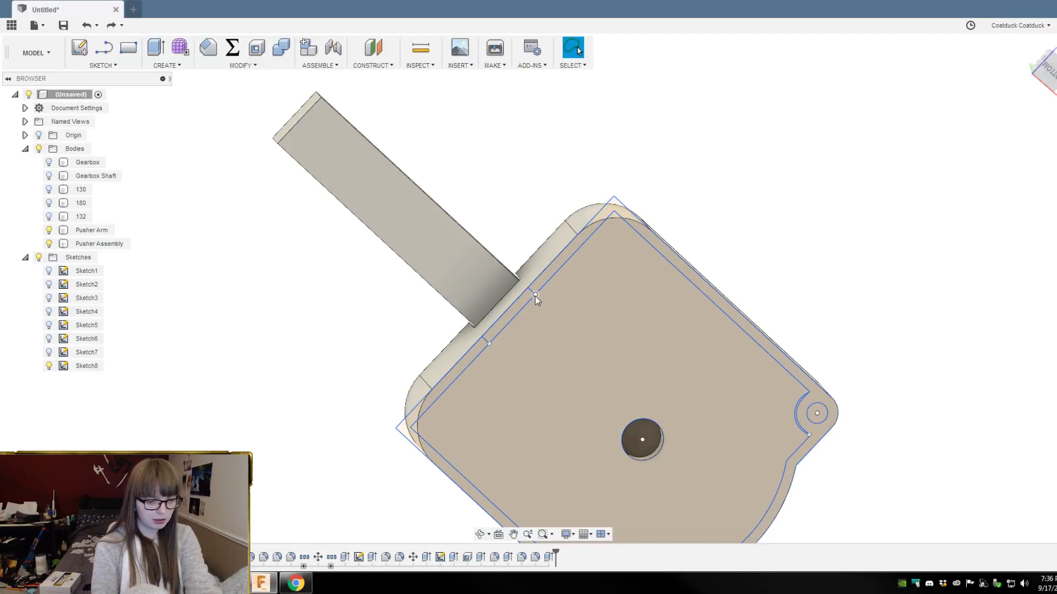
{"action": "key", "text": "l"}
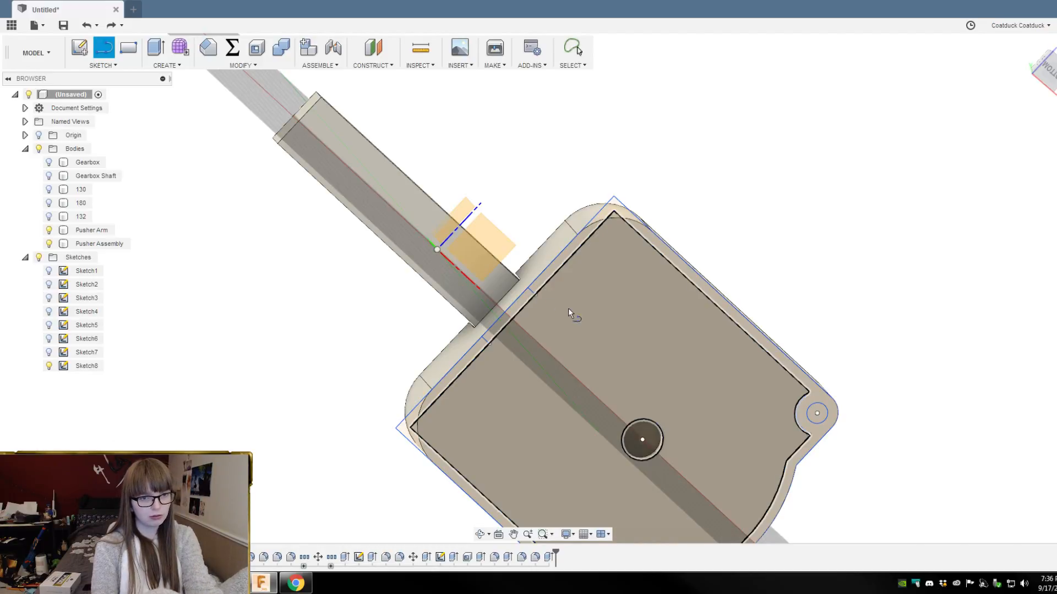
{"action": "left_click", "coordinate": [616, 243]}
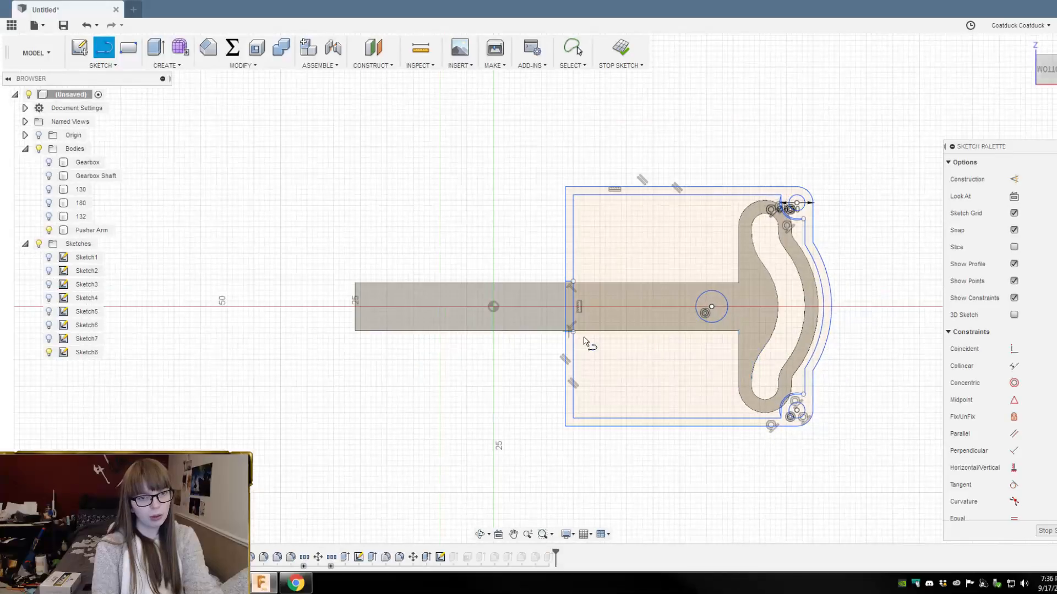
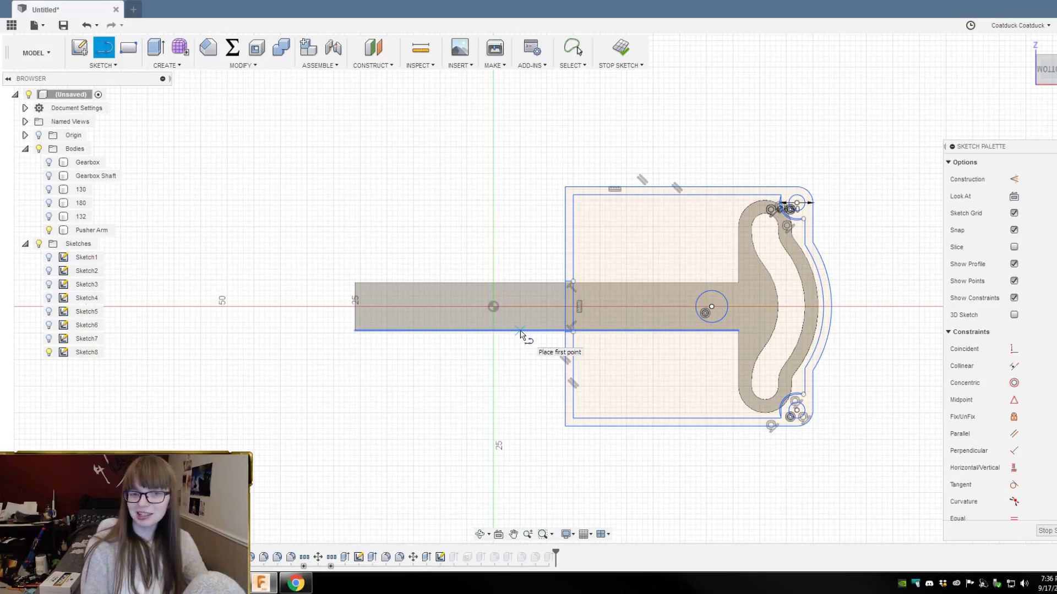
{"action": "scroll", "coordinate": [542, 270], "scroll_direction": "up", "scroll_amount": 5}
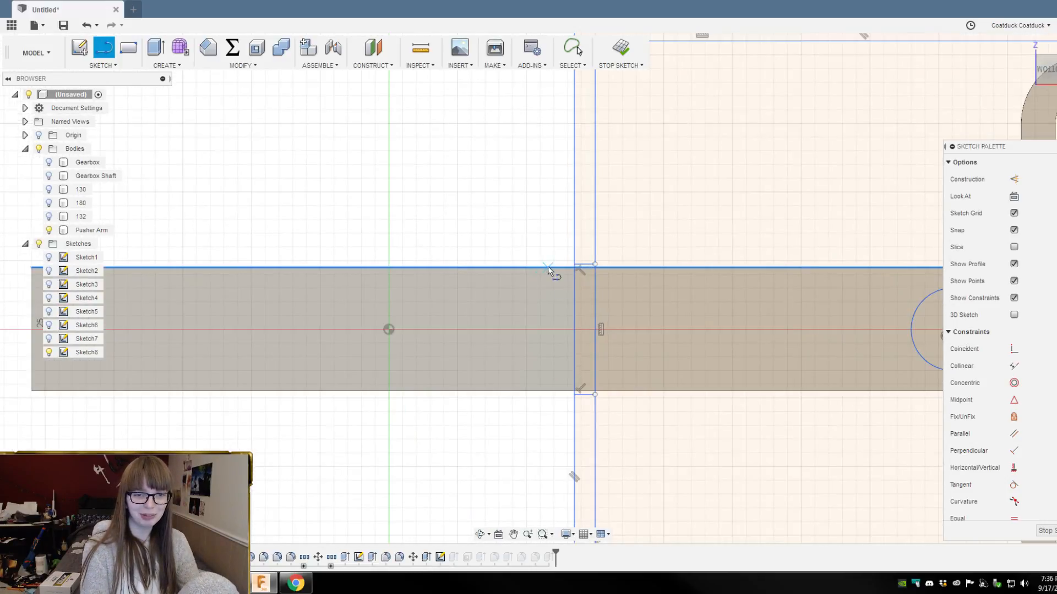
{"action": "scroll", "coordinate": [595, 266], "scroll_direction": "up", "scroll_amount": 2}
{"action": "left_click", "coordinate": [595, 264]}
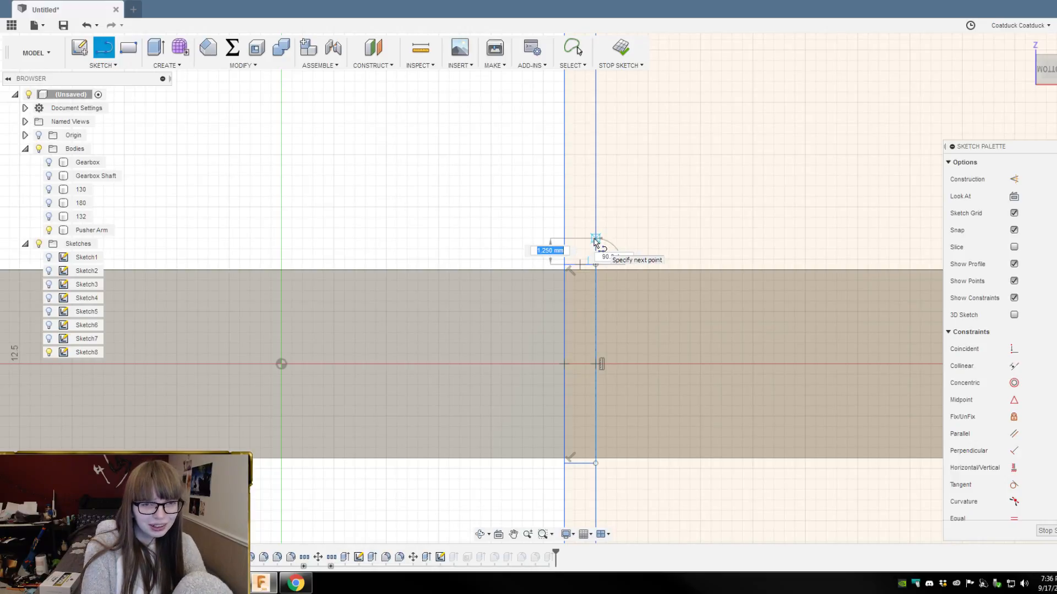
{"action": "key", "text": "Escape"}
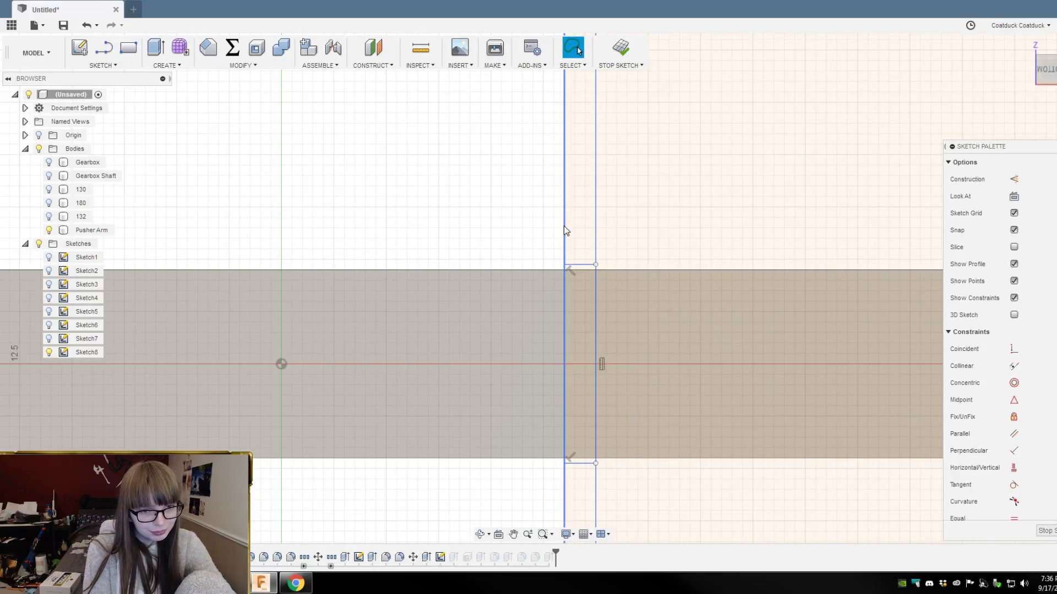
Step: Show the Gearbox body as reference and draw the first straight side line beside the pusher arm, running outward from near the case wall
{"action": "key", "text": "l"}
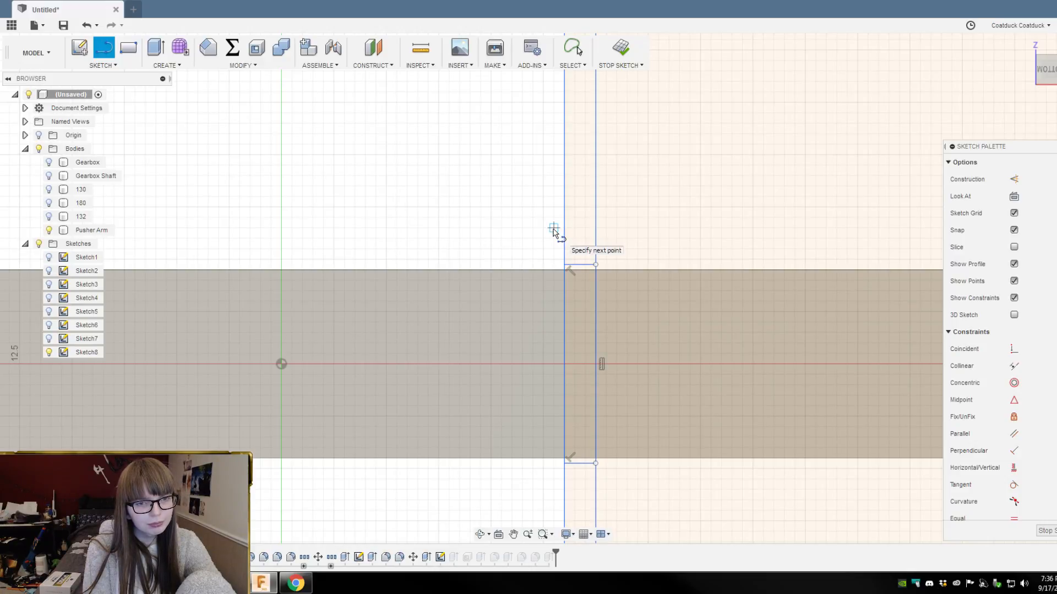
{"action": "scroll", "coordinate": [554, 229], "scroll_direction": "down", "scroll_amount": 4}
{"action": "left_click", "coordinate": [547, 230]}
{"action": "mouse_move", "coordinate": [546, 229]}
{"action": "middle_mouse_down", "text": "shift"}
{"action": "mouse_move", "coordinate": [495, 264]}
{"action": "mouse_move", "coordinate": [503, 333]}
{"action": "middle_mouse_up", "text": "shift"}
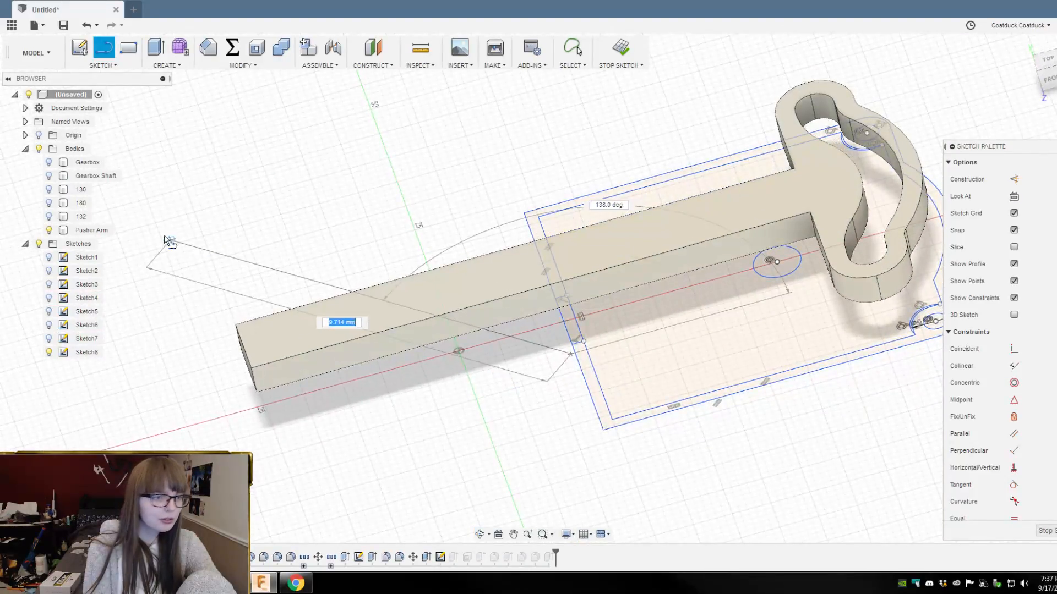
{"action": "left_click", "coordinate": [49, 162]}
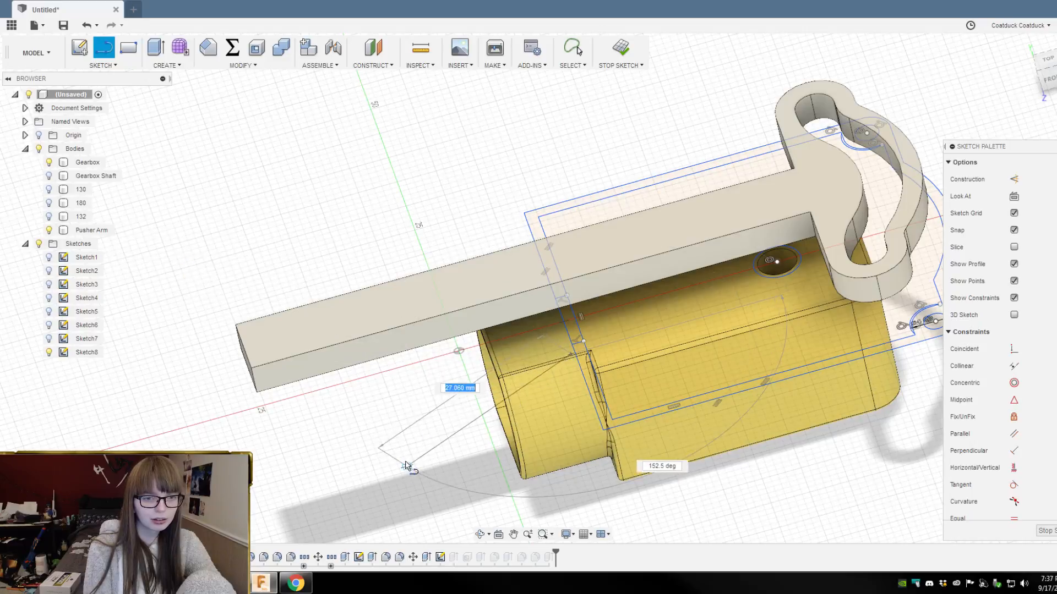
{"action": "mouse_move", "coordinate": [418, 421]}
{"action": "middle_mouse_down", "text": "shift"}
{"action": "mouse_move", "coordinate": [406, 422]}
{"action": "mouse_move", "coordinate": [421, 439]}
{"action": "middle_mouse_up", "text": "shift"}
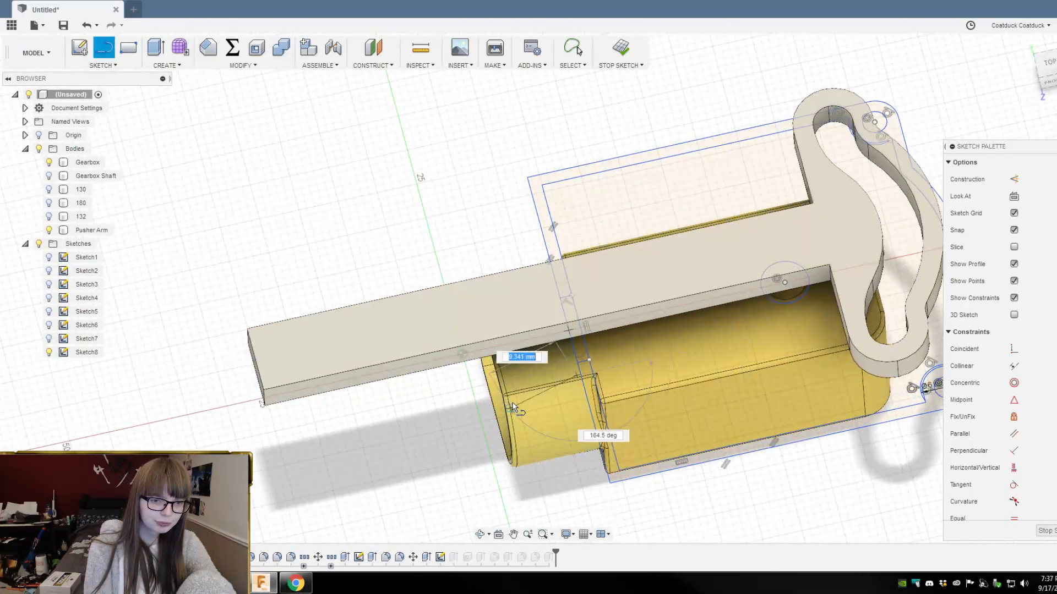
{"action": "scroll", "coordinate": [513, 395], "scroll_direction": "up", "scroll_amount": 2}
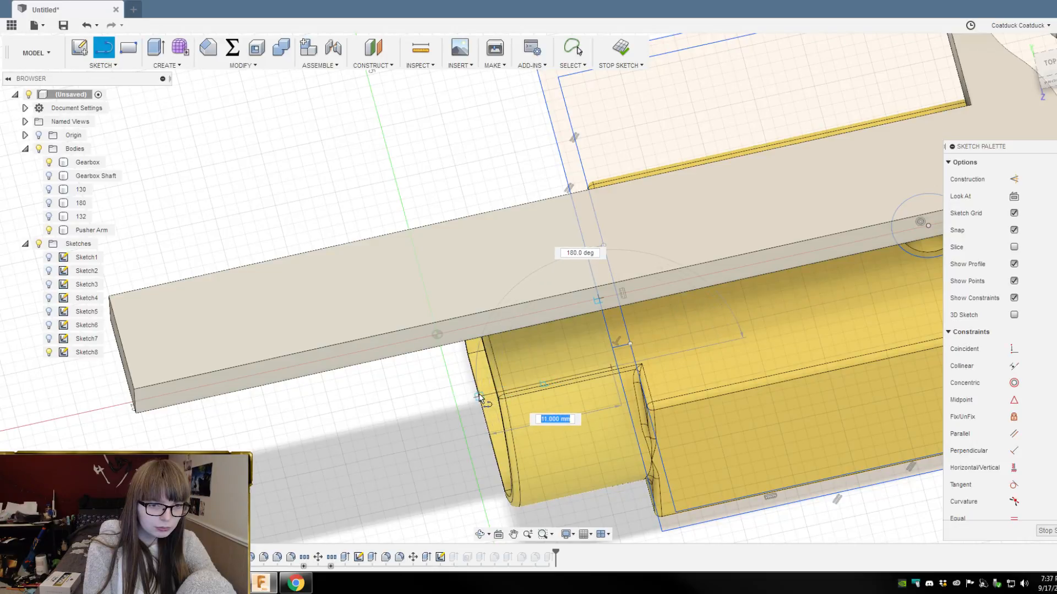
{"action": "left_click", "coordinate": [448, 406]}
Step: Complete the three-sided outline across the pusher arm back to the case wall, and extend its short side line to meet the wall
{"action": "mouse_move", "coordinate": [424, 415]}
{"action": "middle_mouse_down", "text": "shift"}
{"action": "mouse_move", "coordinate": [434, 401]}
{"action": "mouse_move", "coordinate": [472, 394]}
{"action": "mouse_move", "coordinate": [499, 438]}
{"action": "mouse_move", "coordinate": [509, 434]}
{"action": "mouse_move", "coordinate": [475, 451]}
{"action": "middle_mouse_up", "text": "shift"}
{"action": "middle_click_drag", "start_coordinate": [329, 413], "coordinate": [308, 418], "text": "shift"}
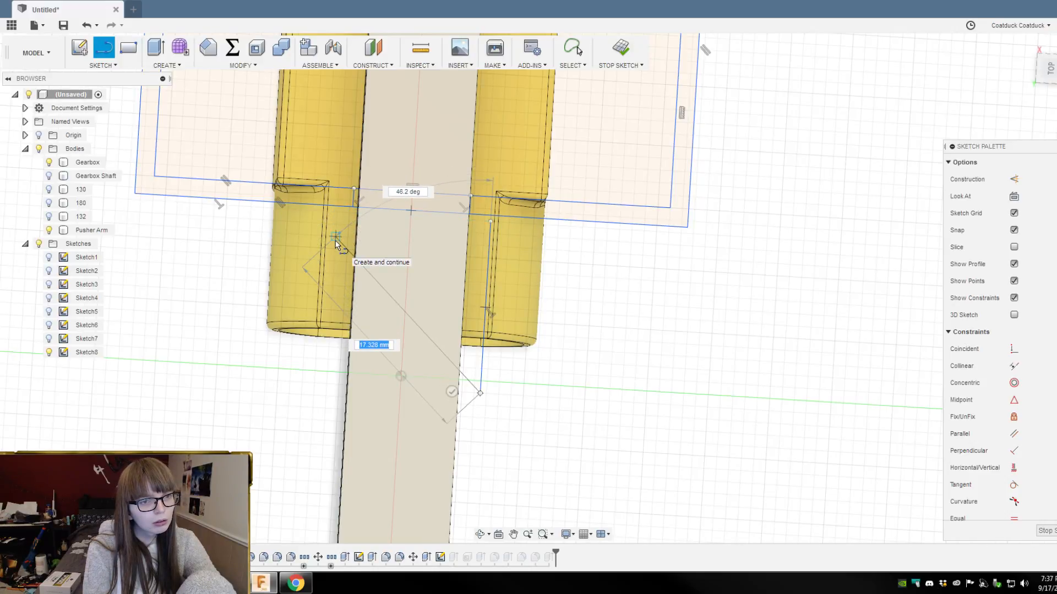
{"action": "scroll", "coordinate": [336, 242], "scroll_direction": "up", "scroll_amount": 3}
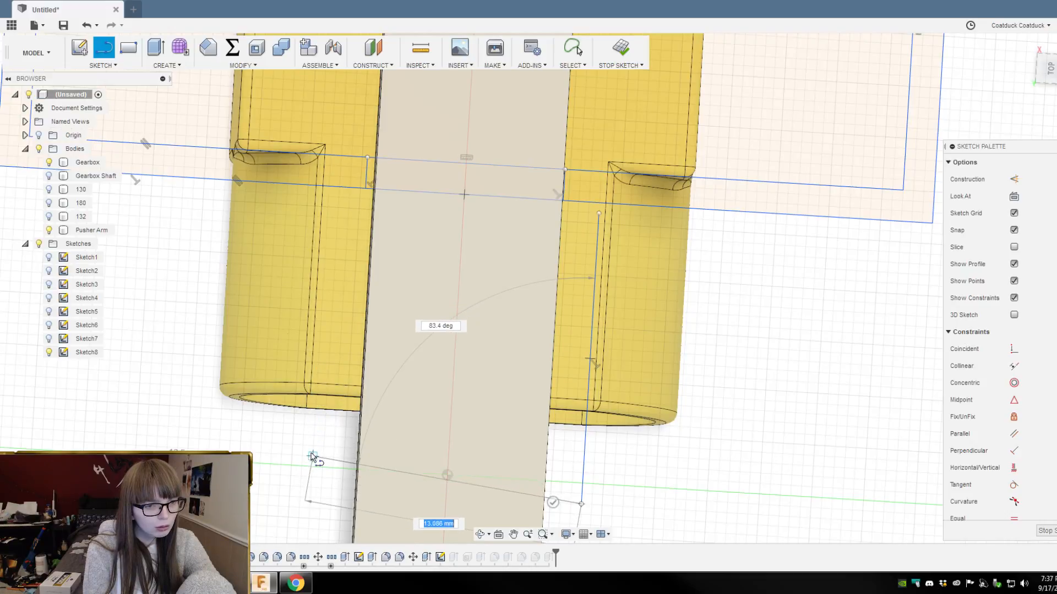
{"action": "left_click", "coordinate": [311, 488]}
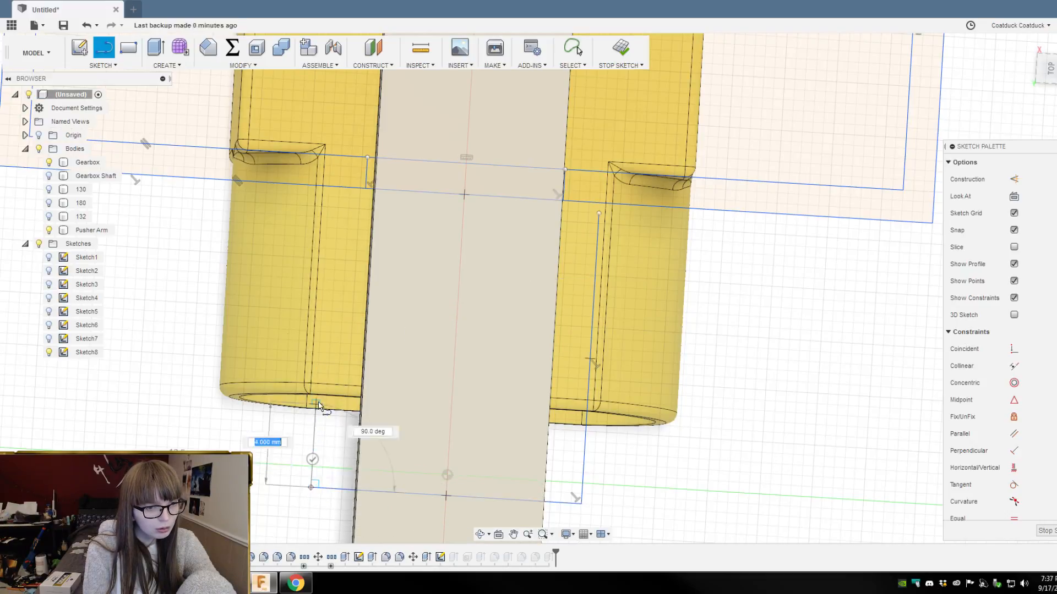
{"action": "left_click", "coordinate": [329, 188]}
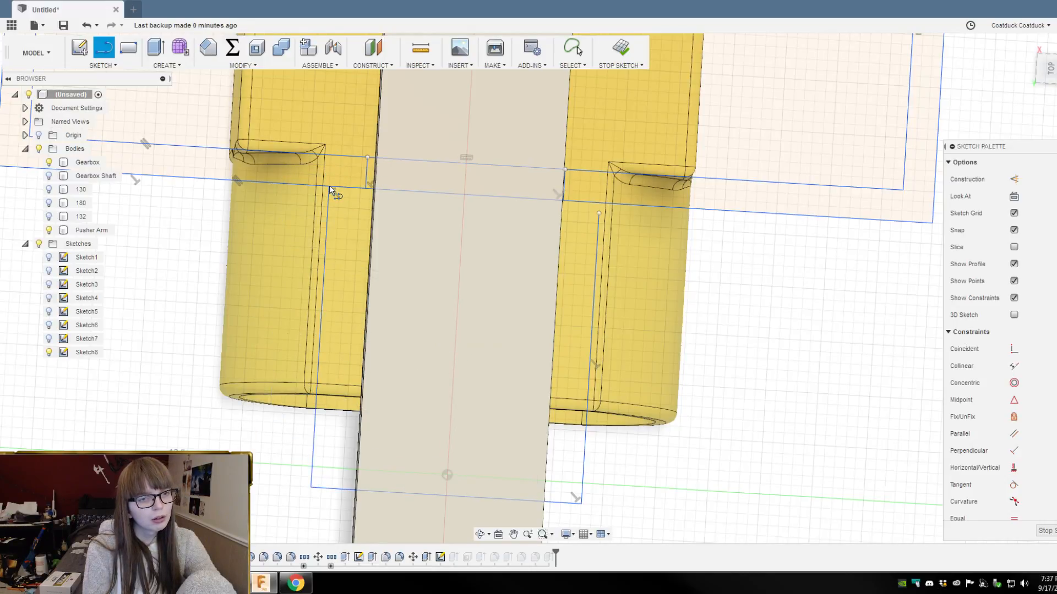
{"action": "left_click", "coordinate": [110, 68]}
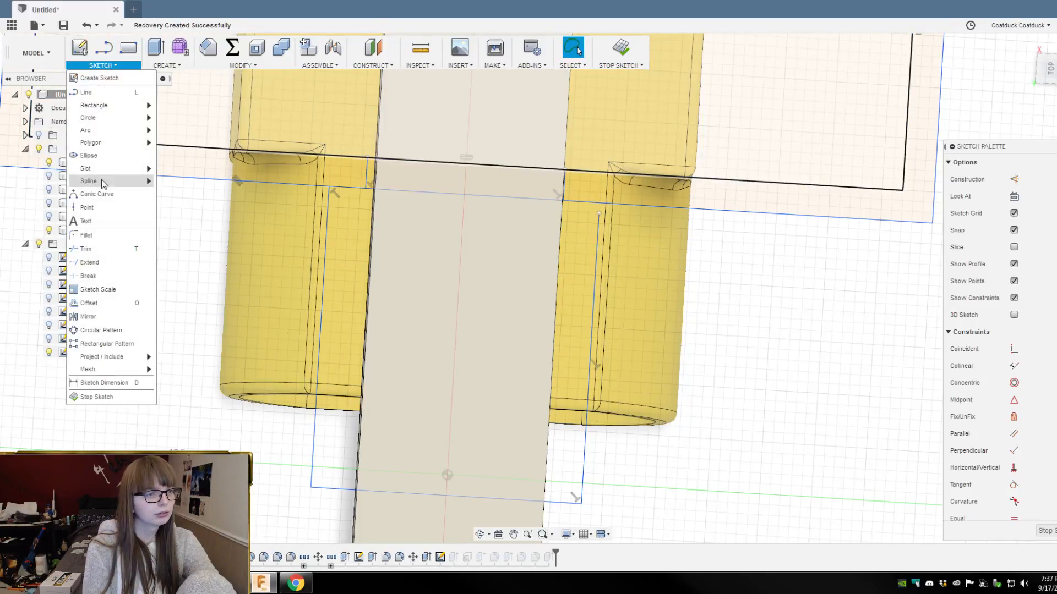
{"action": "left_click", "coordinate": [103, 265]}
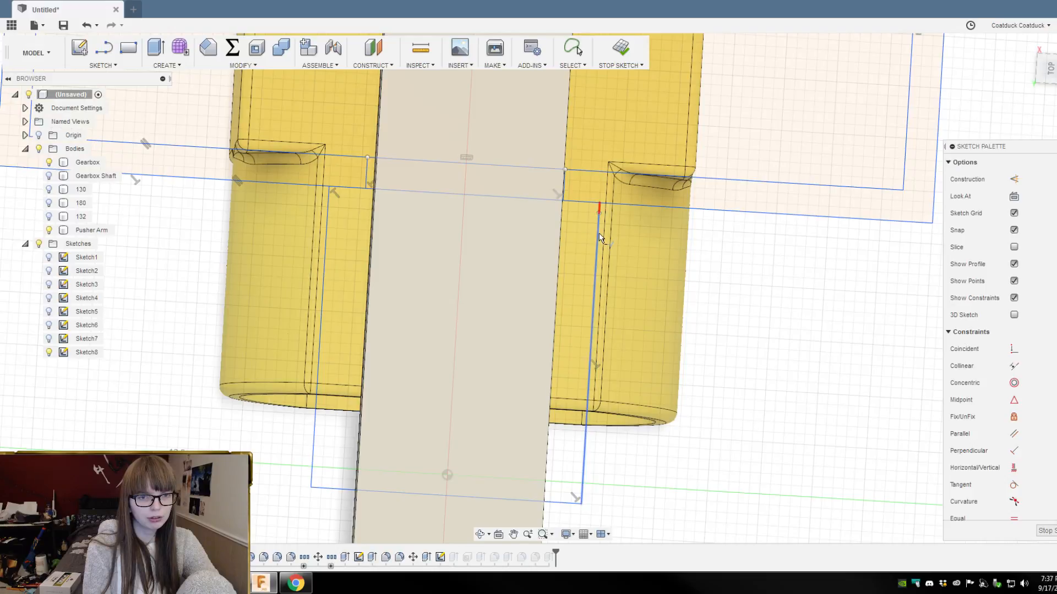
{"action": "middle_click_drag", "start_coordinate": [692, 321], "coordinate": [721, 278], "text": "shift"}
{"action": "key", "text": "l"}
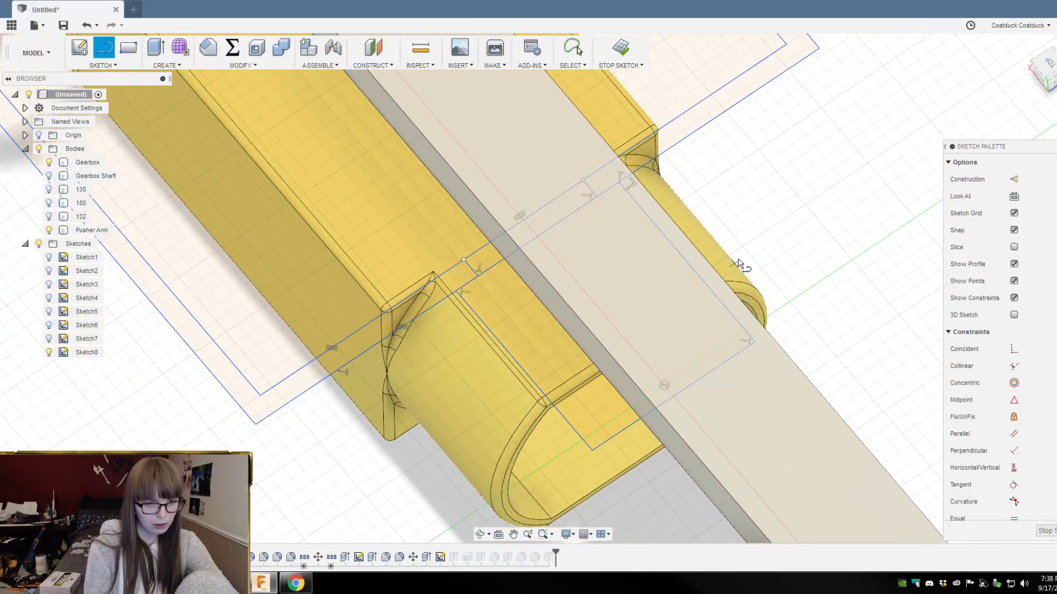
{"action": "scroll", "coordinate": [574, 482], "scroll_direction": "up", "scroll_amount": 3}
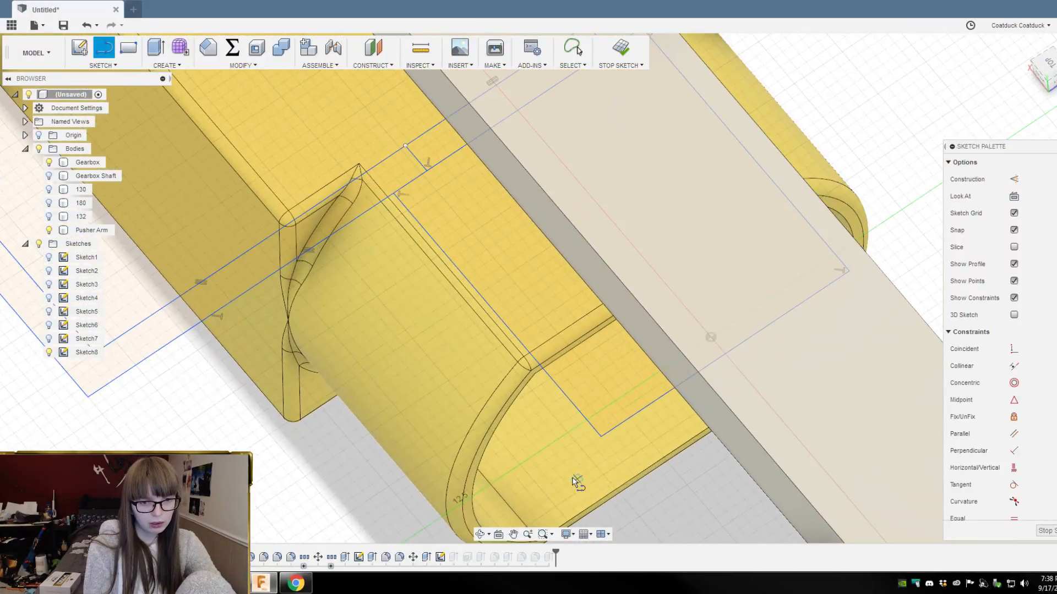
{"action": "left_click", "coordinate": [582, 410]}
{"action": "scroll", "coordinate": [580, 414], "scroll_direction": "down", "scroll_amount": 3}
{"action": "middle_click_drag", "start_coordinate": [595, 407], "coordinate": [573, 430], "text": "shift"}
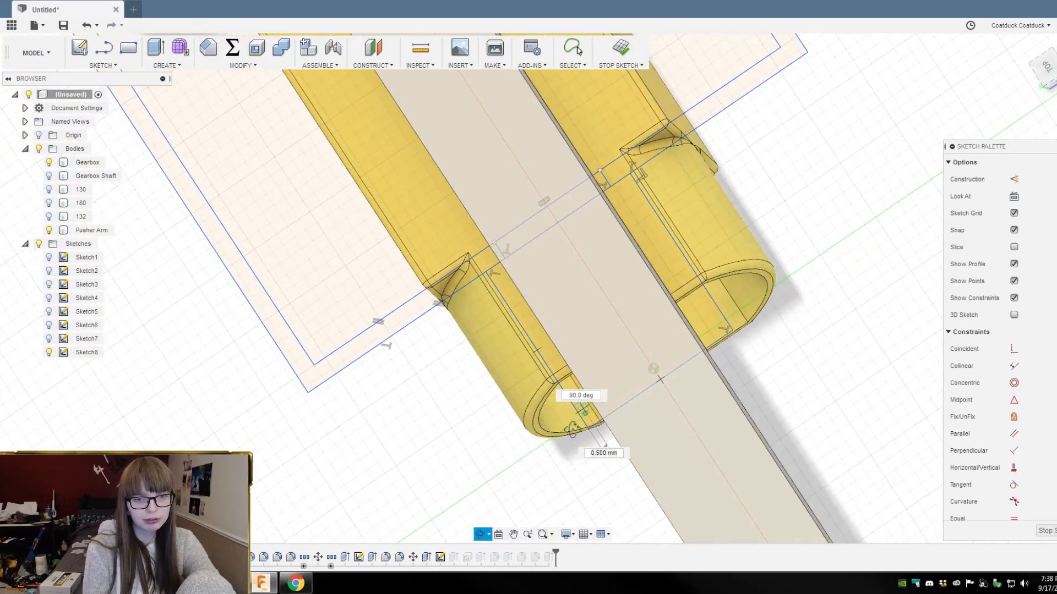
{"action": "key", "text": "Escape"}
Step: Offset the three-sided outline around the pusher arm inward by 1.5 mm
{"action": "middle_click_drag", "start_coordinate": [871, 358], "coordinate": [891, 337], "text": "shift"}
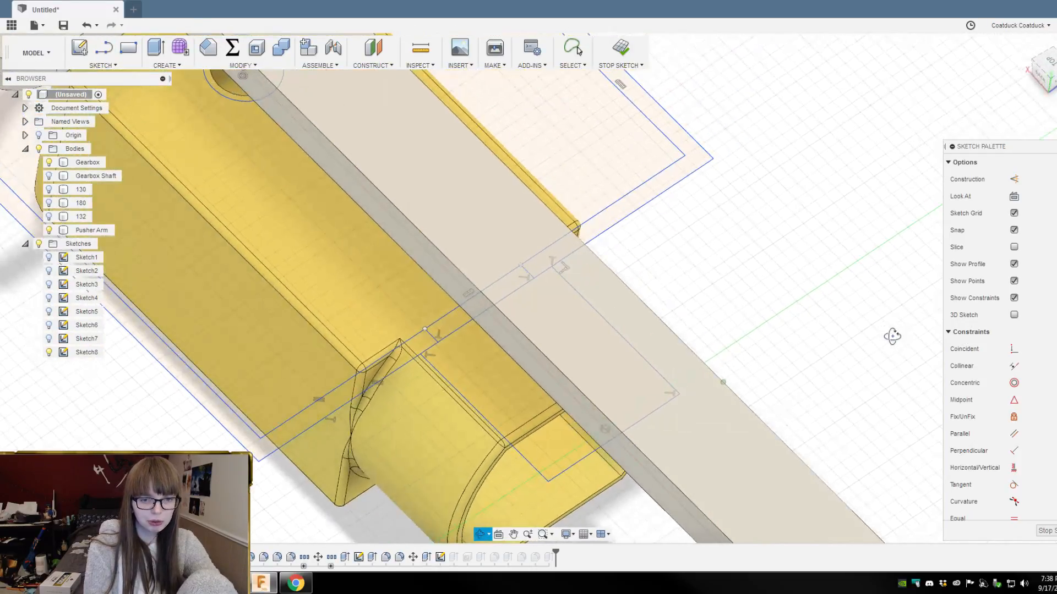
{"action": "left_click", "coordinate": [583, 457]}
{"action": "key", "text": "o"}
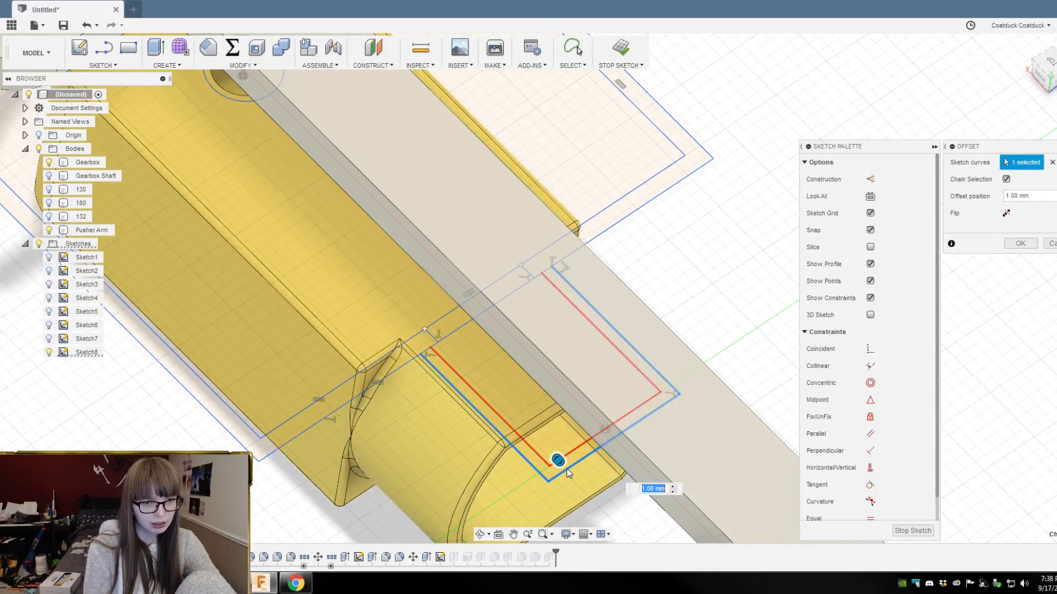
{"action": "type", "text": "1.5"}
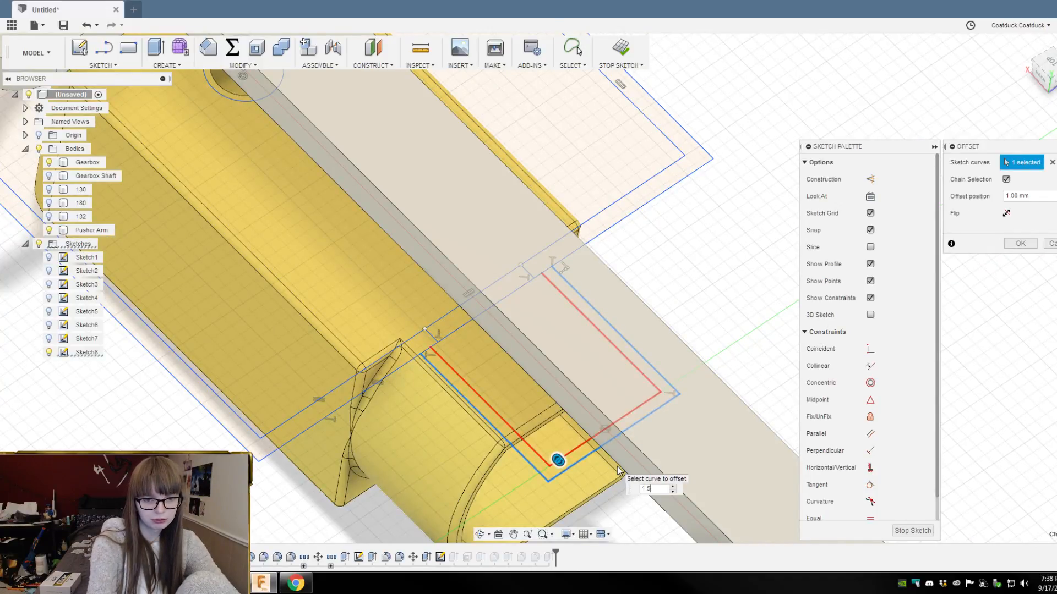
{"action": "key", "text": "Return"}
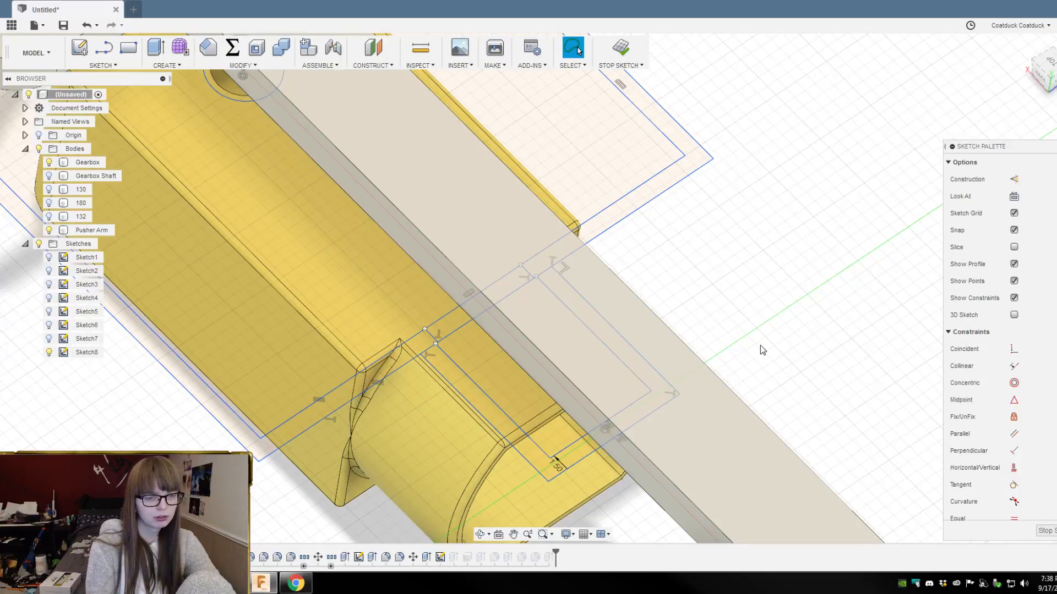
Step: From one inner corner of the offset outline, draw a 0.25 mm line toward the pusher arm and continue it perpendicularly to the outer edge
{"action": "mouse_move", "coordinate": [761, 345]}
{"action": "middle_mouse_down", "text": "shift"}
{"action": "mouse_move", "coordinate": [752, 304]}
{"action": "mouse_move", "coordinate": [731, 314]}
{"action": "mouse_move", "coordinate": [726, 339]}
{"action": "mouse_move", "coordinate": [732, 285]}
{"action": "mouse_move", "coordinate": [750, 263]}
{"action": "mouse_move", "coordinate": [738, 273]}
{"action": "mouse_move", "coordinate": [738, 314]}
{"action": "mouse_move", "coordinate": [761, 291]}
{"action": "middle_mouse_up", "text": "shift"}
{"action": "scroll", "coordinate": [753, 269], "scroll_direction": "down", "scroll_amount": 3}
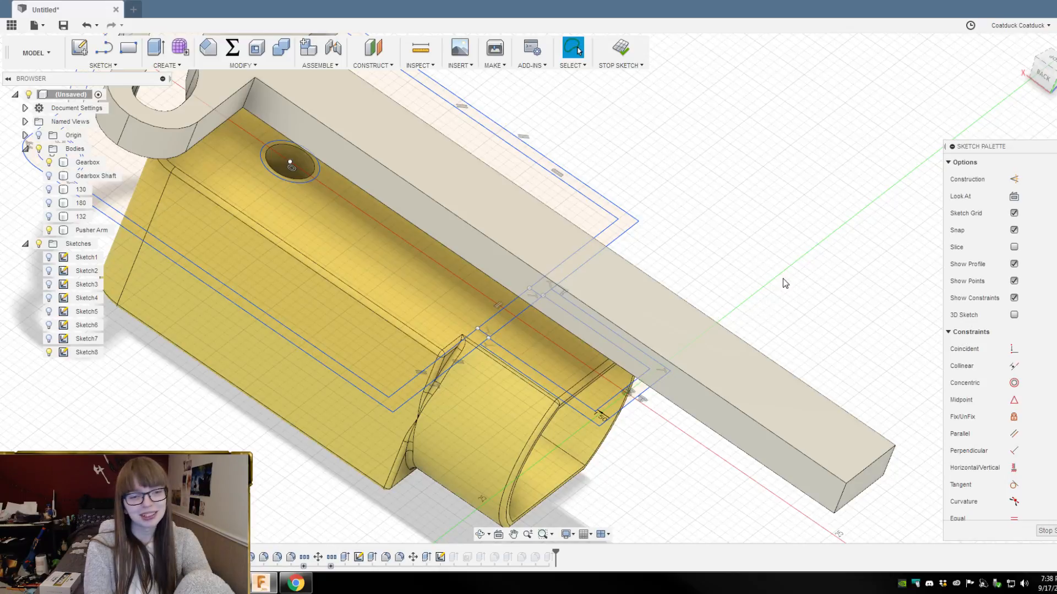
{"action": "middle_click_drag", "start_coordinate": [743, 314], "coordinate": [763, 320], "text": "shift"}
{"action": "left_click", "coordinate": [1046, 76]}
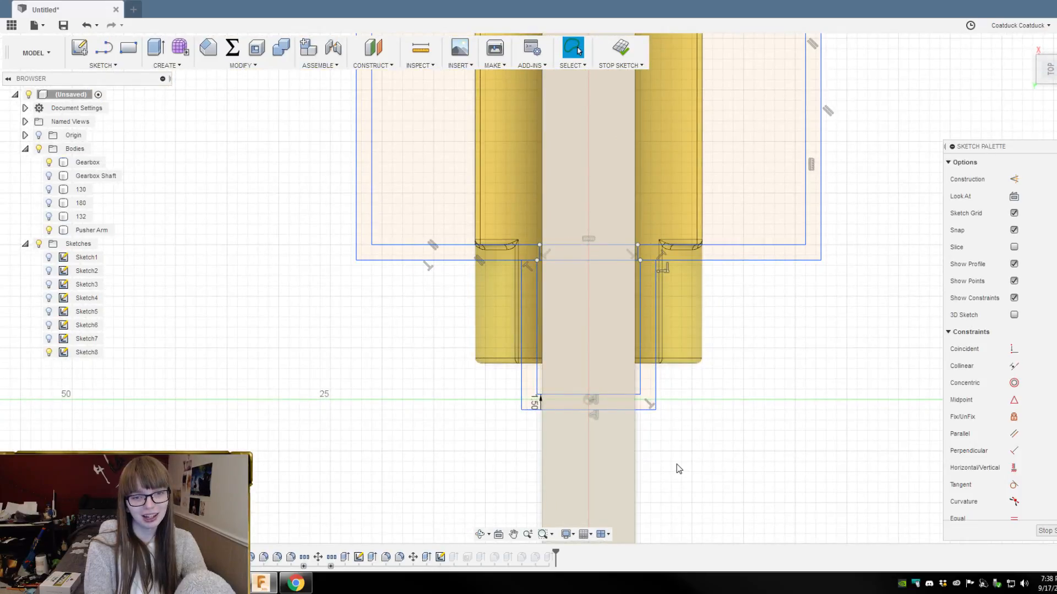
{"action": "scroll", "coordinate": [676, 465], "scroll_direction": "up", "scroll_amount": 3}
{"action": "scroll", "coordinate": [631, 419], "scroll_direction": "up", "scroll_amount": 3}
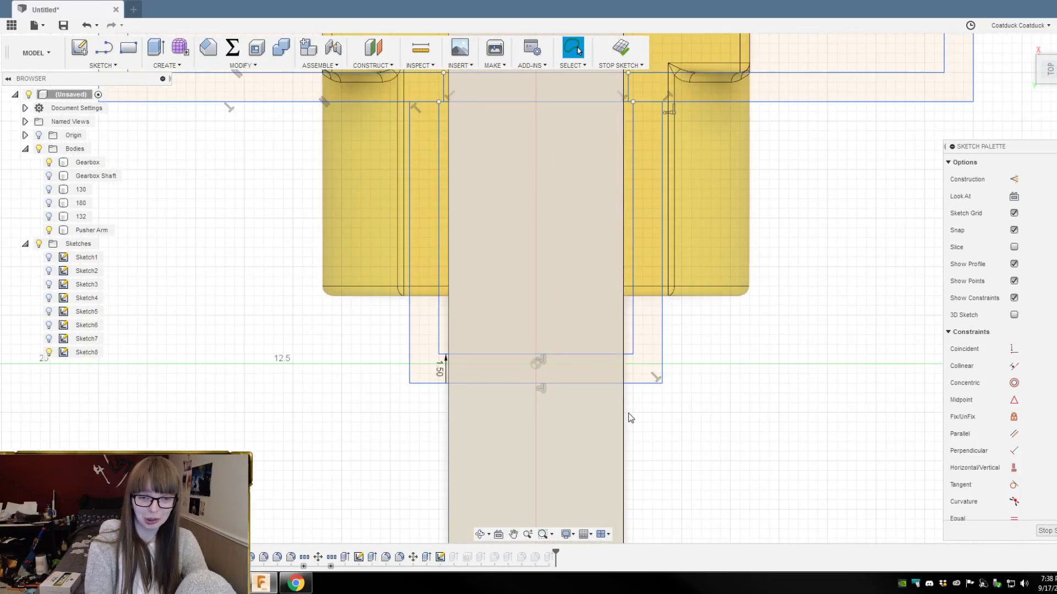
{"action": "scroll", "coordinate": [631, 419], "scroll_direction": "up", "scroll_amount": 8}
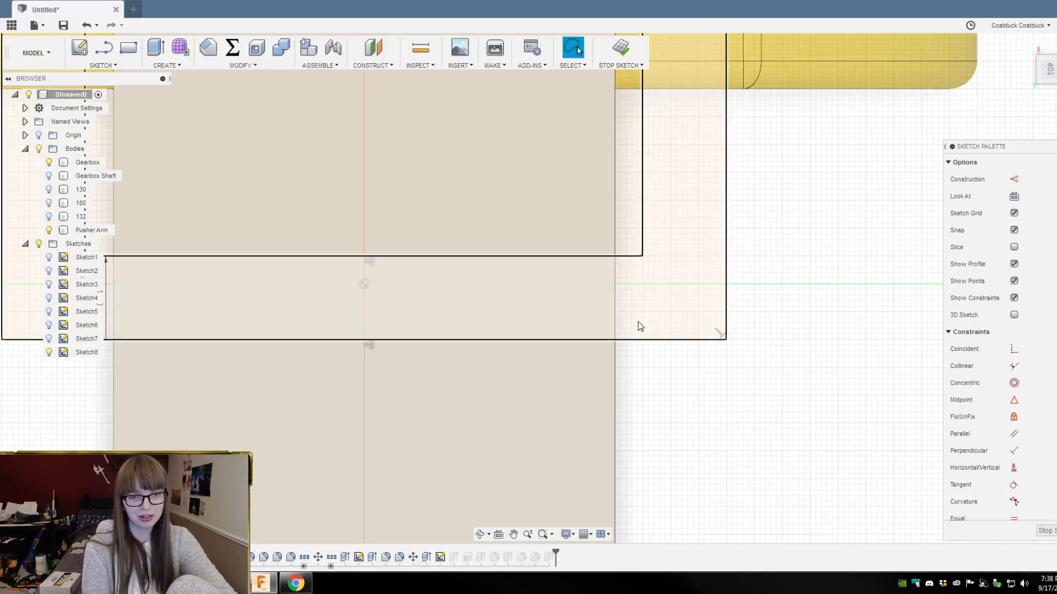
{"action": "key", "text": "l"}
{"action": "left_click", "coordinate": [643, 257]}
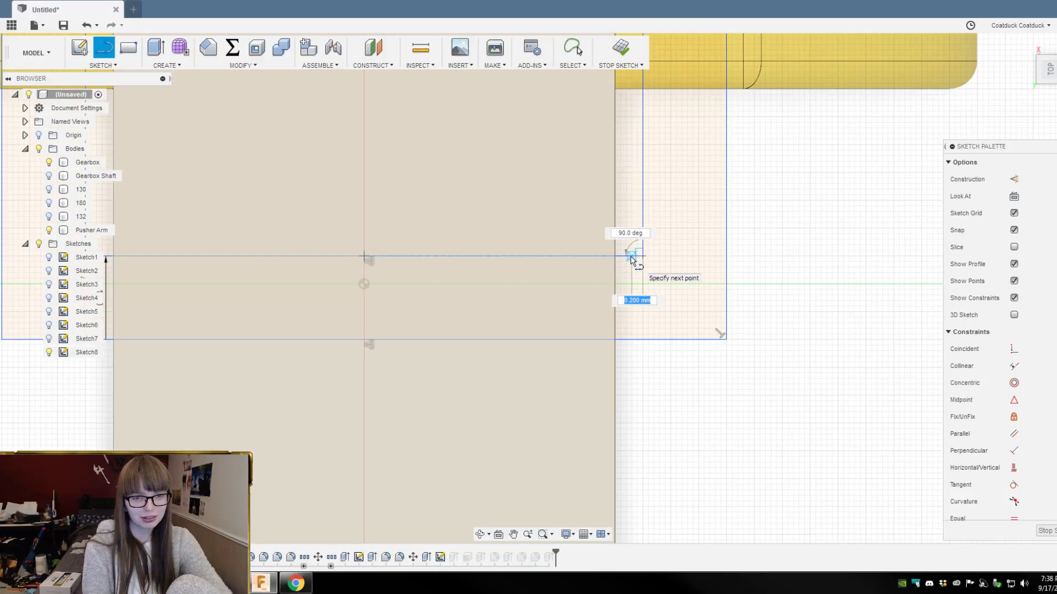
{"action": "type", "text": "25"}
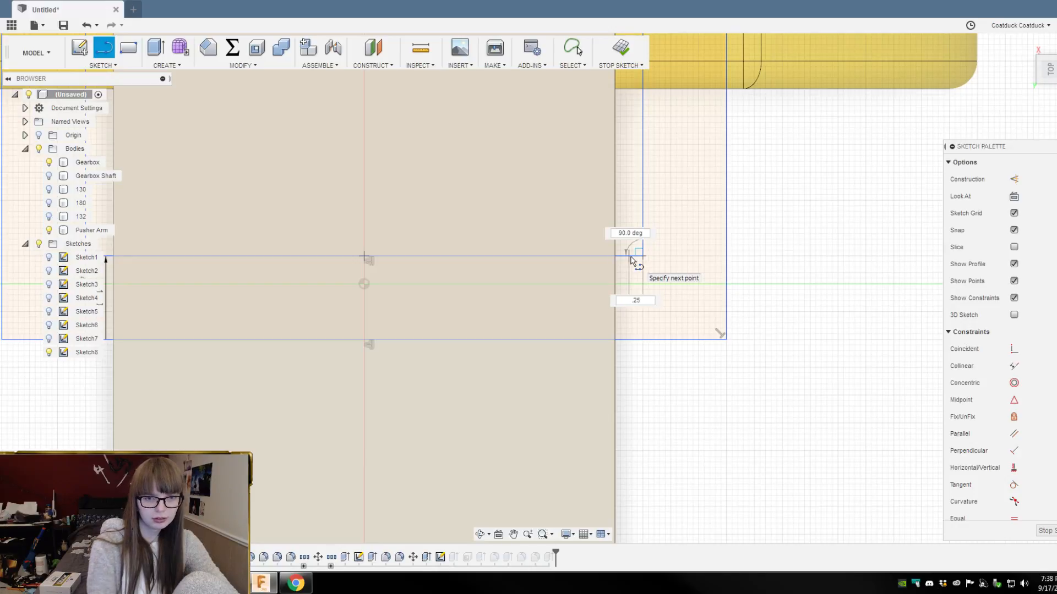
{"action": "key", "text": "Escape"}
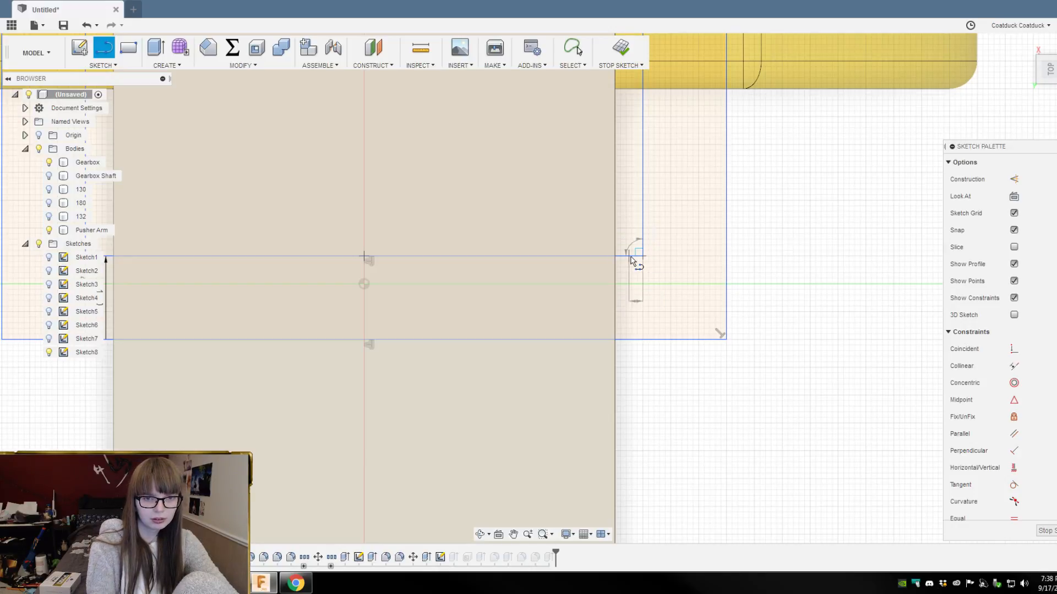
{"action": "left_click", "coordinate": [630, 256]}
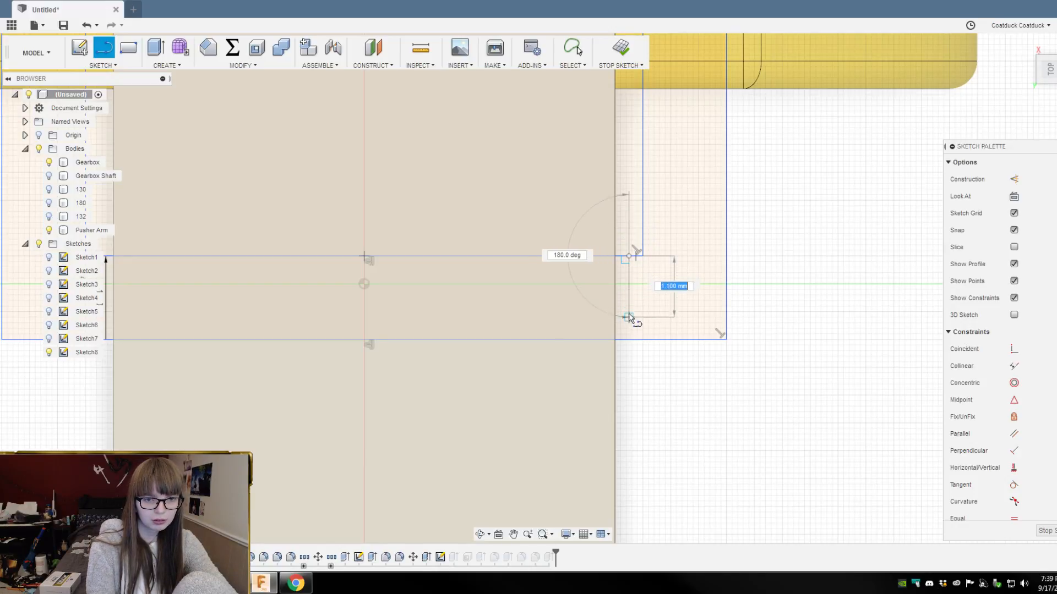
{"action": "left_click", "coordinate": [629, 340]}
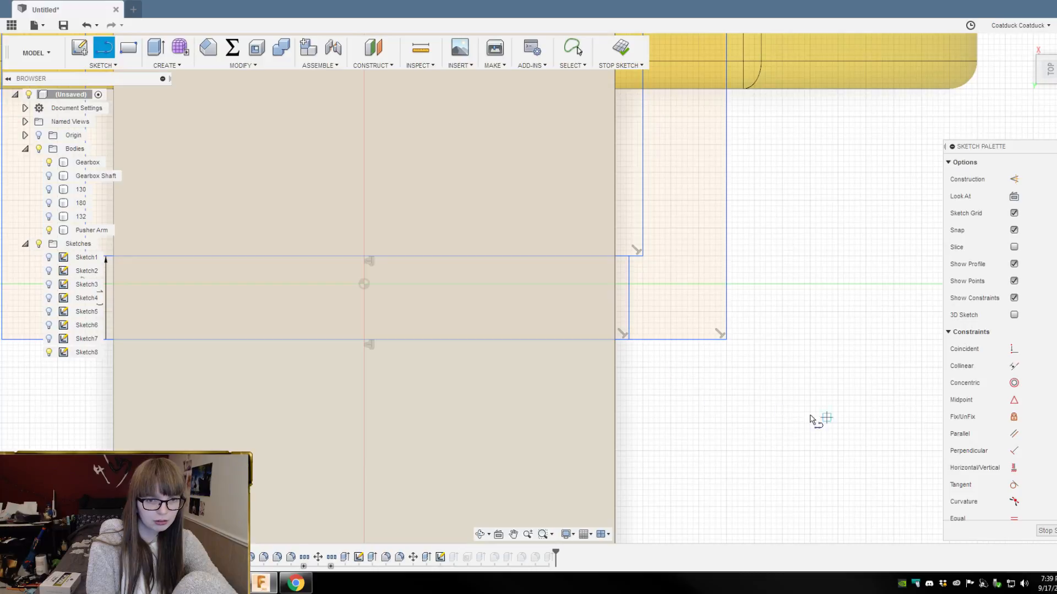
Step: At the opposite inner corner, draw a matching 0.25 mm line toward the pusher arm and a perpendicular line to the outer edge
{"action": "scroll", "coordinate": [815, 418], "scroll_direction": "down", "scroll_amount": 3}
{"action": "scroll", "coordinate": [448, 341], "scroll_direction": "up", "scroll_amount": 4}
{"action": "left_click", "coordinate": [455, 309]}
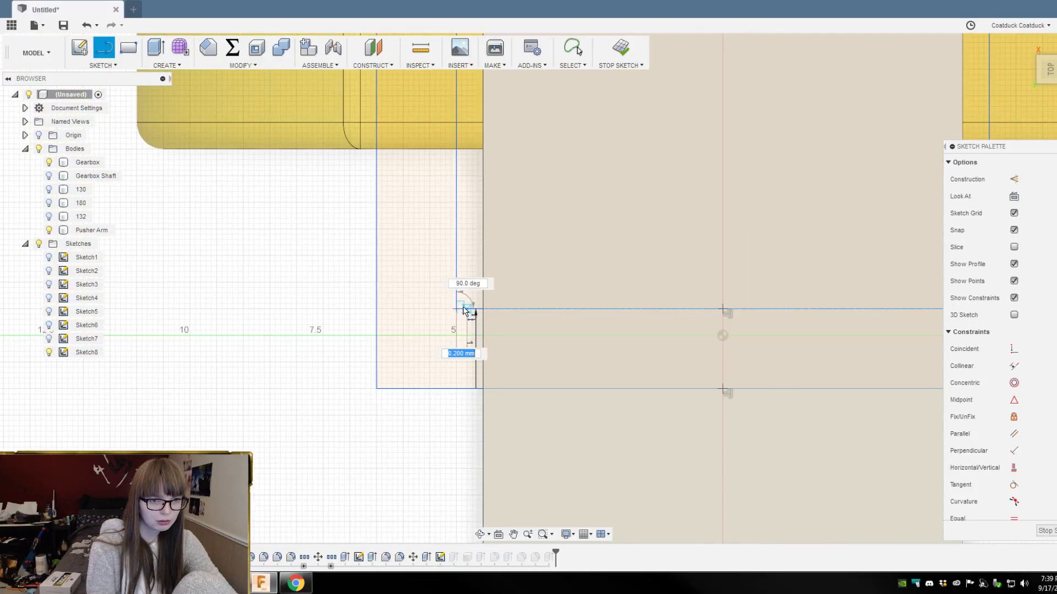
{"action": "type", "text": "25"}
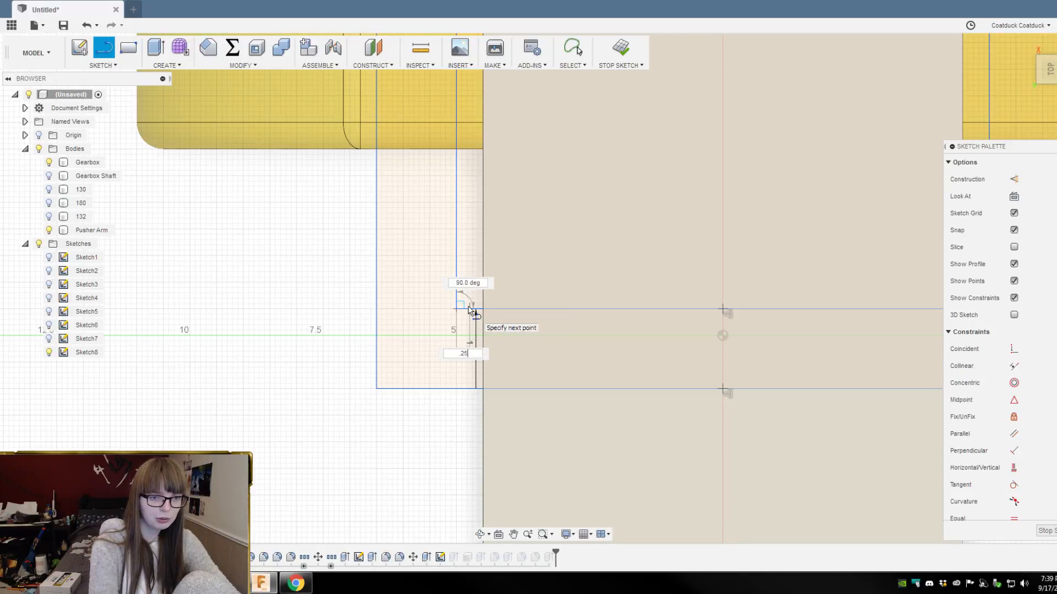
{"action": "key", "text": "Return"}
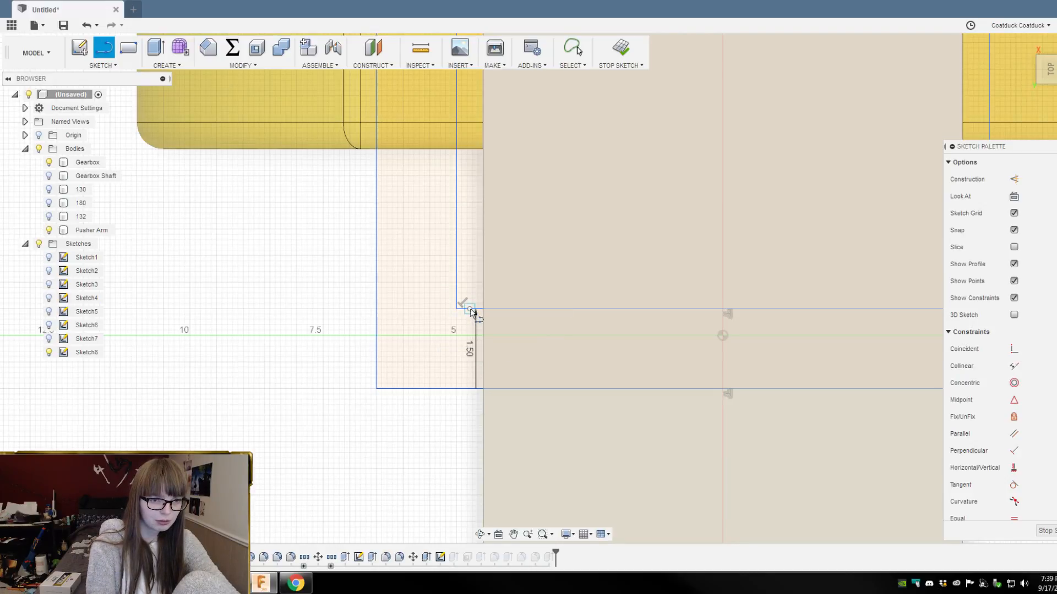
{"action": "left_click_drag", "start_coordinate": [468, 310], "coordinate": [468, 386]}
{"action": "left_click", "coordinate": [467, 389]}
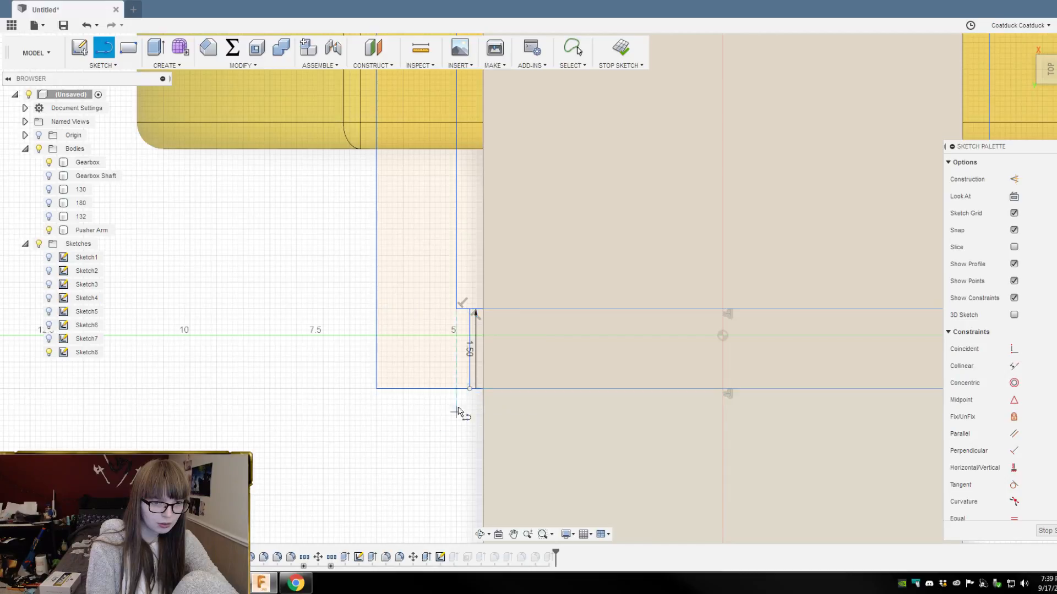
Step: Finish the case sketch and hide the Gearbox body
{"action": "scroll", "coordinate": [457, 408], "scroll_direction": "down", "scroll_amount": 4}
{"action": "middle_click_drag", "start_coordinate": [750, 435], "coordinate": [751, 413], "text": "shift"}
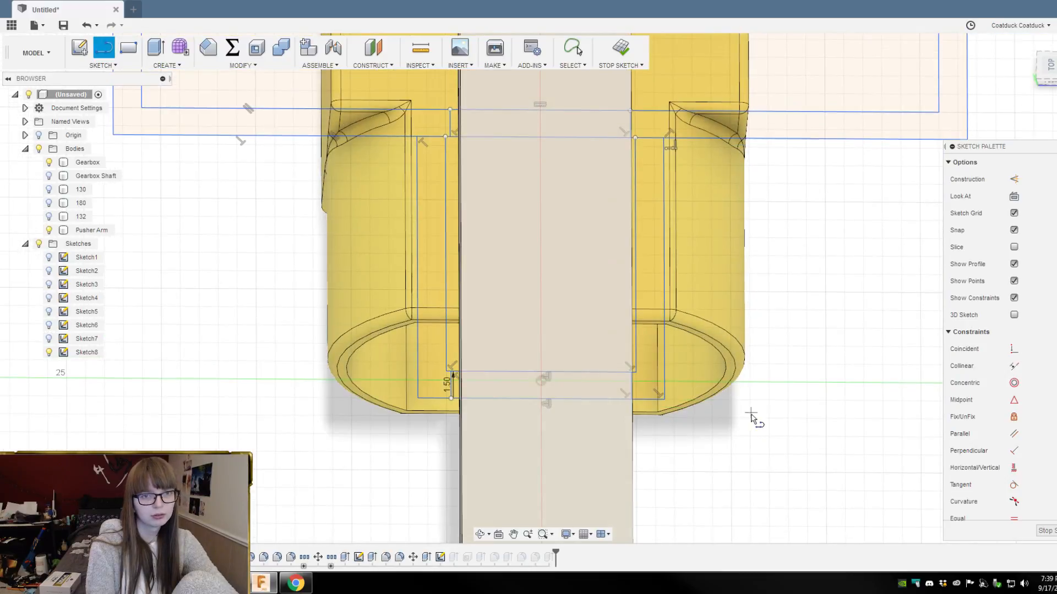
{"action": "left_click", "coordinate": [620, 48]}
{"action": "mouse_move", "coordinate": [823, 358]}
{"action": "middle_mouse_down", "text": "shift"}
{"action": "mouse_move", "coordinate": [814, 290]}
{"action": "mouse_move", "coordinate": [861, 305]}
{"action": "mouse_move", "coordinate": [814, 297]}
{"action": "middle_mouse_up", "text": "shift"}
{"action": "left_click", "coordinate": [690, 256]}
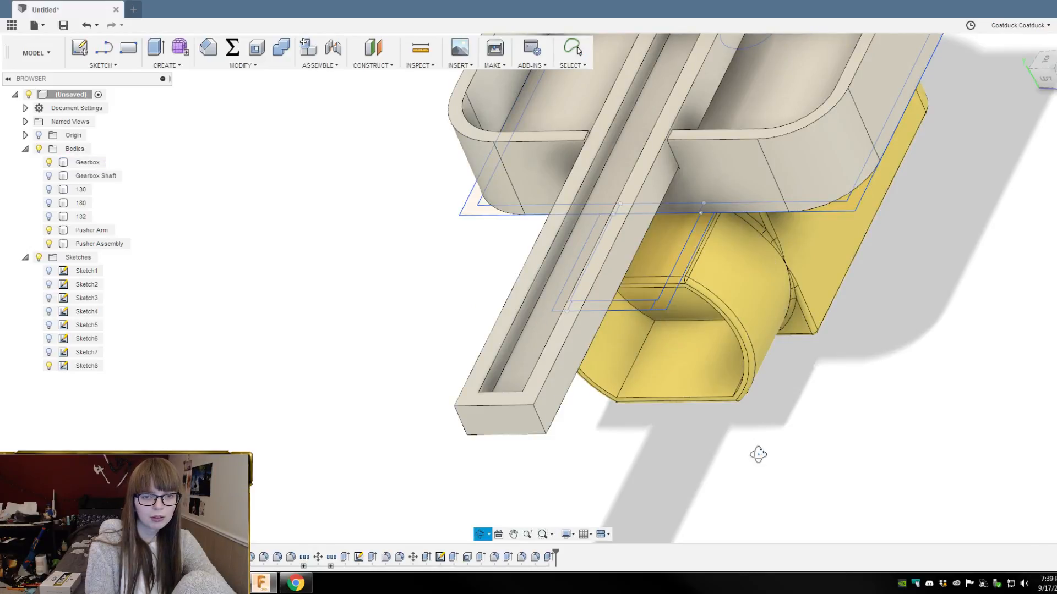
{"action": "middle_click_drag", "start_coordinate": [757, 453], "coordinate": [831, 428], "text": "shift"}
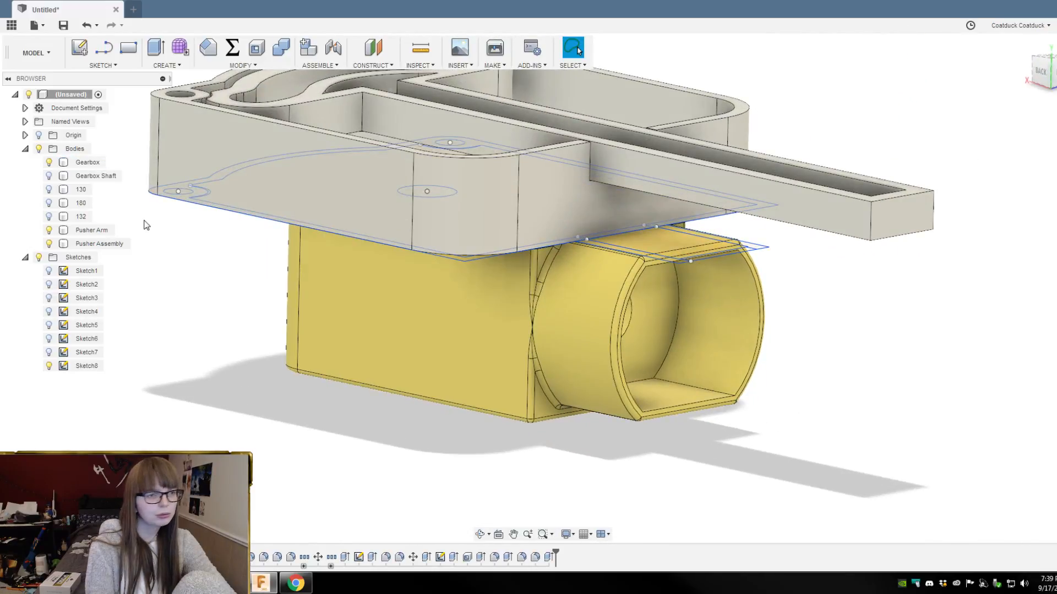
{"action": "left_click", "coordinate": [49, 162]}
Step: Extrude the inner rectangular profile beneath the pusher arm upward to form the floor of the case extension
{"action": "mouse_move", "coordinate": [604, 472]}
{"action": "middle_mouse_down", "text": "shift"}
{"action": "mouse_move", "coordinate": [629, 402]}
{"action": "mouse_move", "coordinate": [700, 408]}
{"action": "middle_mouse_up", "text": "shift"}
{"action": "left_click", "coordinate": [639, 289]}
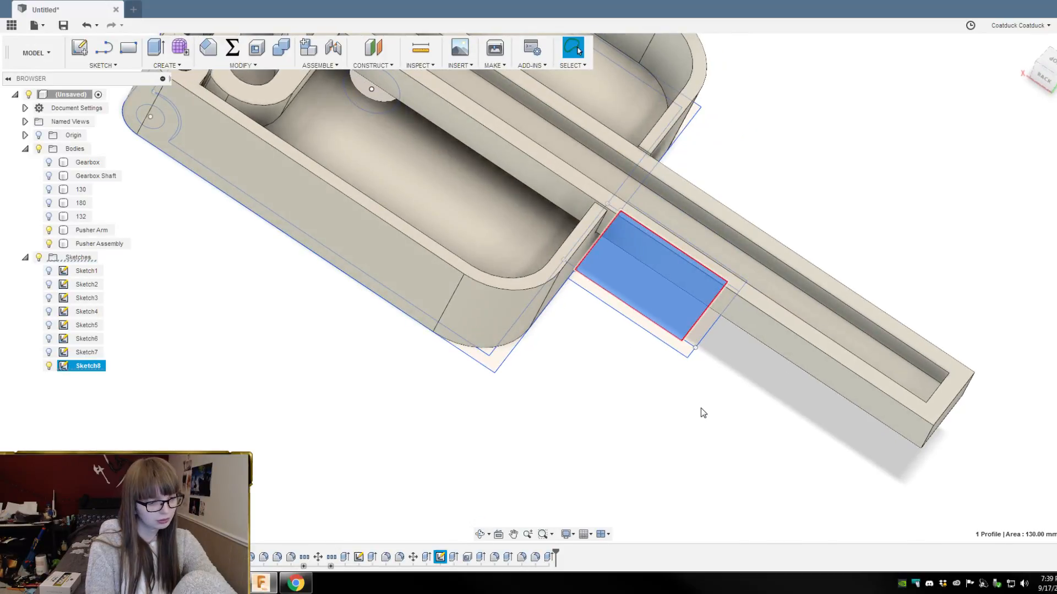
{"action": "key", "text": "e"}
{"action": "key", "text": "Return"}
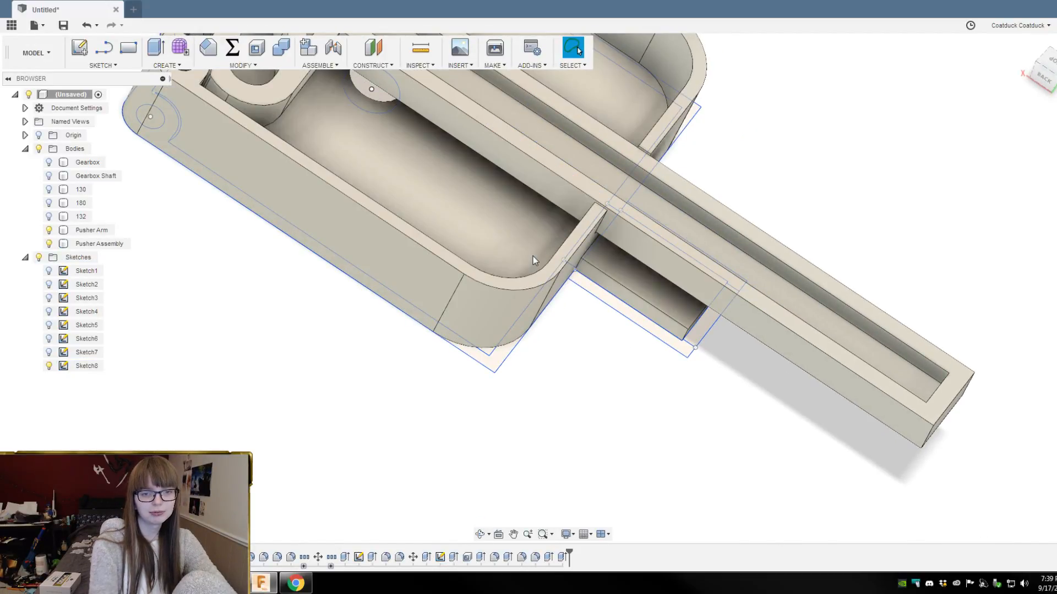
Step: Hide the Pusher Arm body and extrude the narrow strip at the extension's outer end 6 mm upward as the end wall
{"action": "middle_click_drag", "start_coordinate": [660, 382], "coordinate": [720, 341], "text": "shift"}
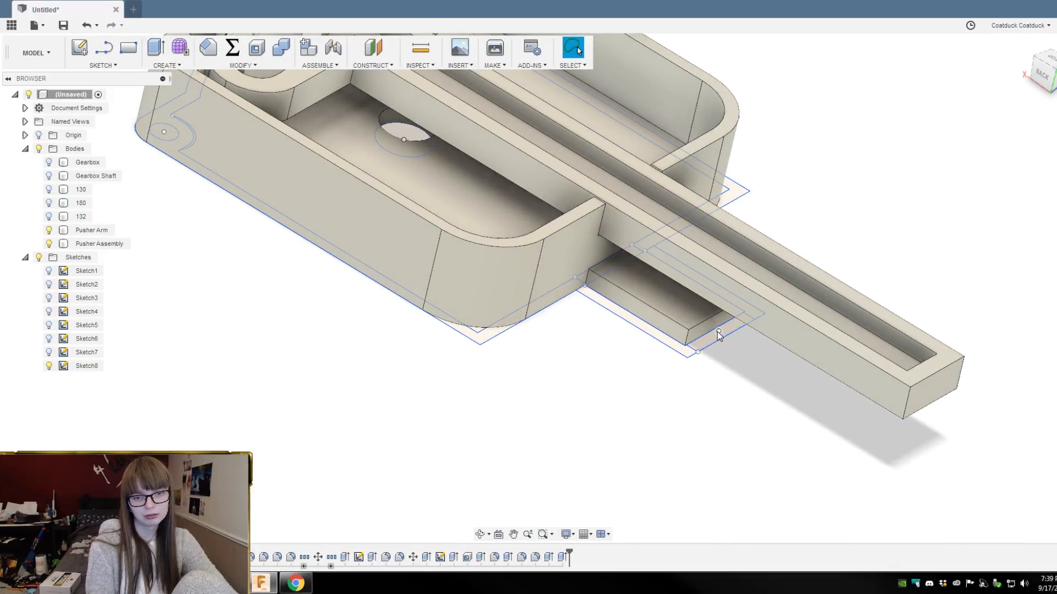
{"action": "scroll", "coordinate": [718, 333], "scroll_direction": "up", "scroll_amount": 5}
{"action": "left_click", "coordinate": [716, 337]}
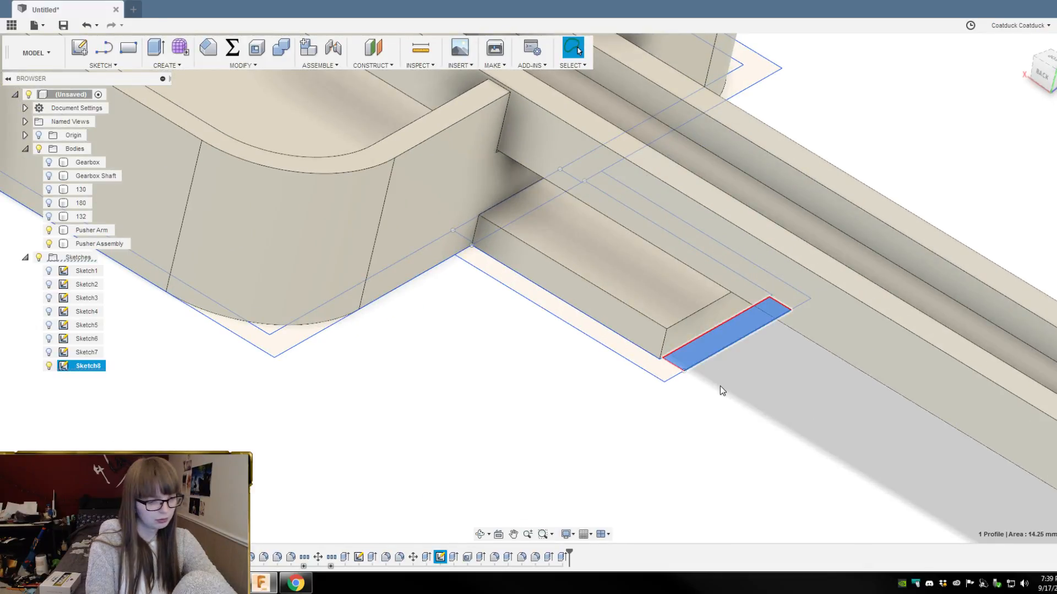
{"action": "key", "text": "e"}
{"action": "middle_click_drag", "start_coordinate": [720, 385], "coordinate": [688, 408], "text": "shift"}
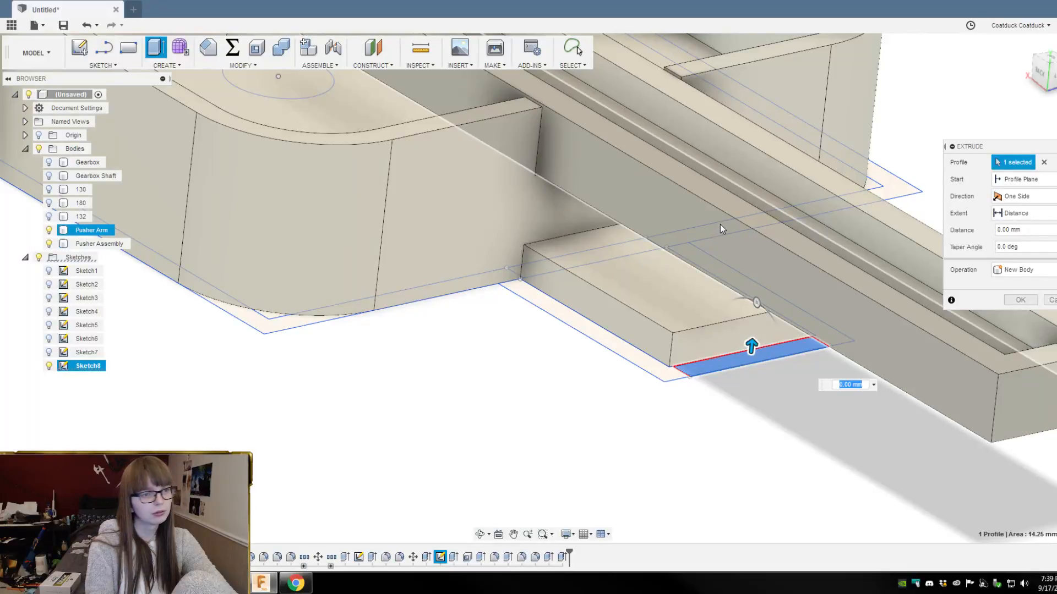
{"action": "left_click", "coordinate": [49, 230]}
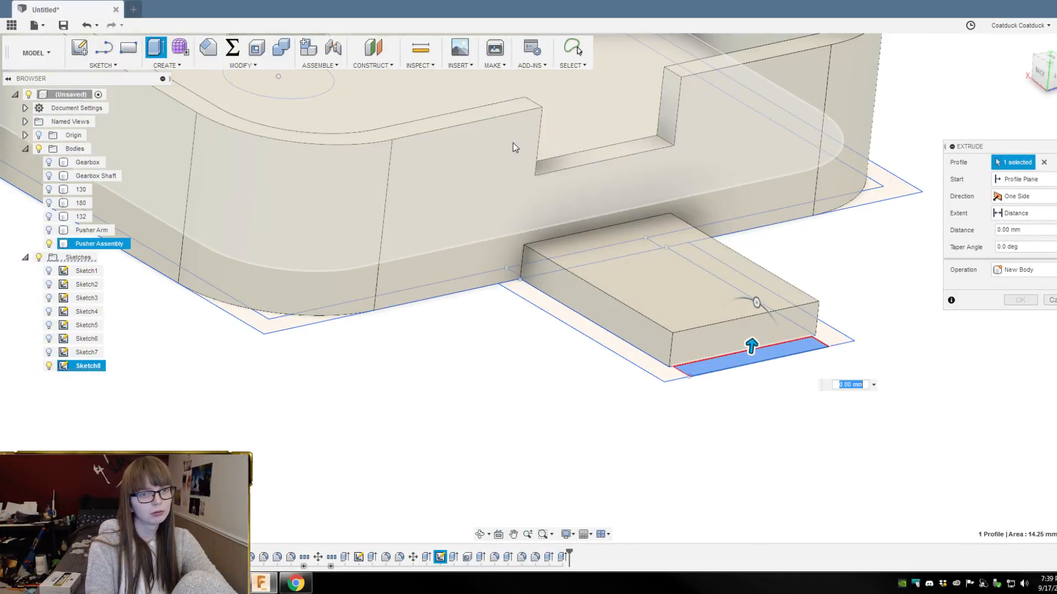
{"action": "type", "text": "6"}
{"action": "key", "text": "Return"}
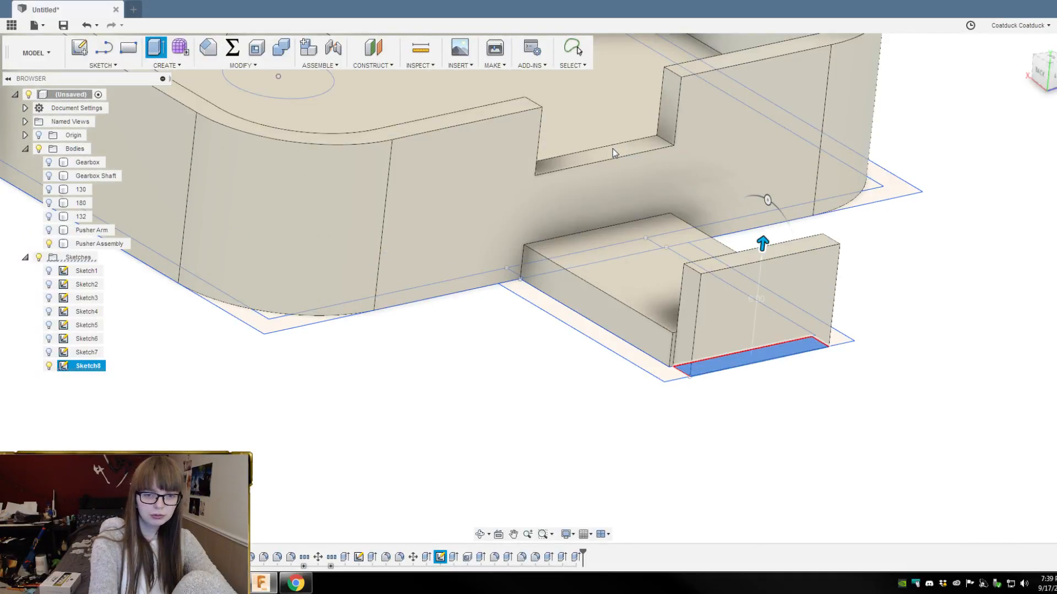
Step: Extrude the two side strips of the extension together up to the height of the case walls
{"action": "left_click", "coordinate": [629, 355]}
{"action": "middle_click_drag", "start_coordinate": [848, 374], "coordinate": [790, 436], "text": "shift"}
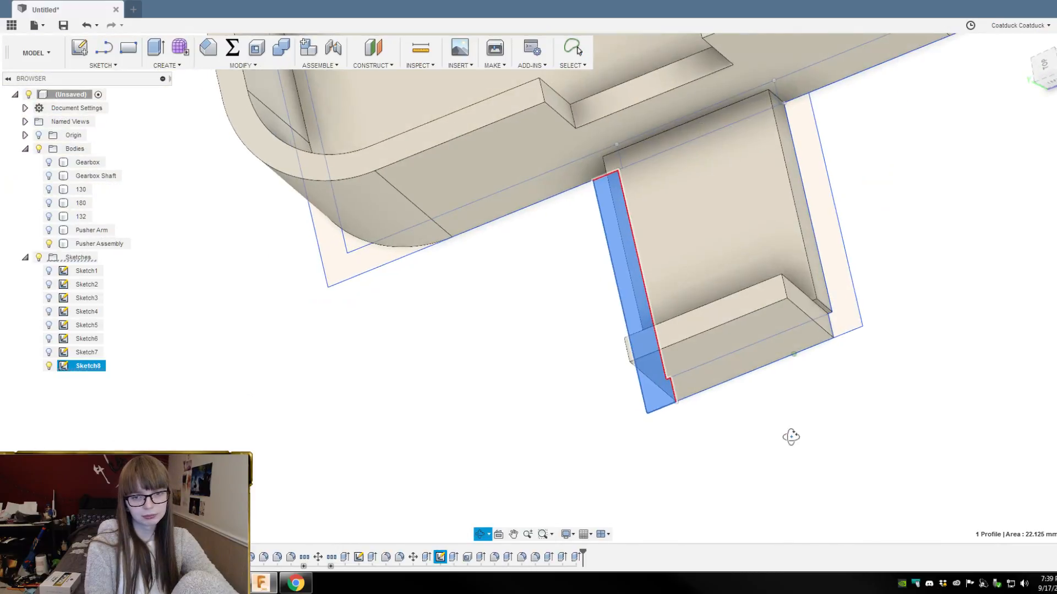
{"action": "left_click", "coordinate": [845, 298], "text": "ctrl"}
{"action": "mouse_move", "coordinate": [858, 408]}
{"action": "middle_mouse_down", "text": "shift"}
{"action": "mouse_move", "coordinate": [889, 363]}
{"action": "mouse_move", "coordinate": [893, 388]}
{"action": "mouse_move", "coordinate": [908, 372]}
{"action": "middle_mouse_up", "text": "shift"}
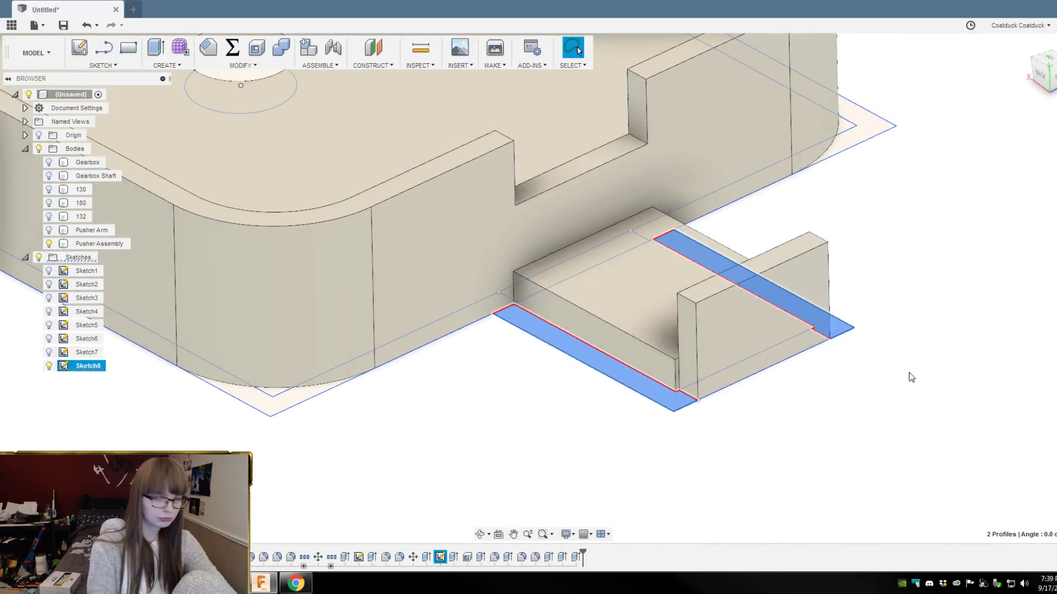
{"action": "key", "text": "e"}
{"action": "scroll", "coordinate": [676, 55], "scroll_direction": "up", "scroll_amount": 3}
{"action": "key", "text": "Return"}
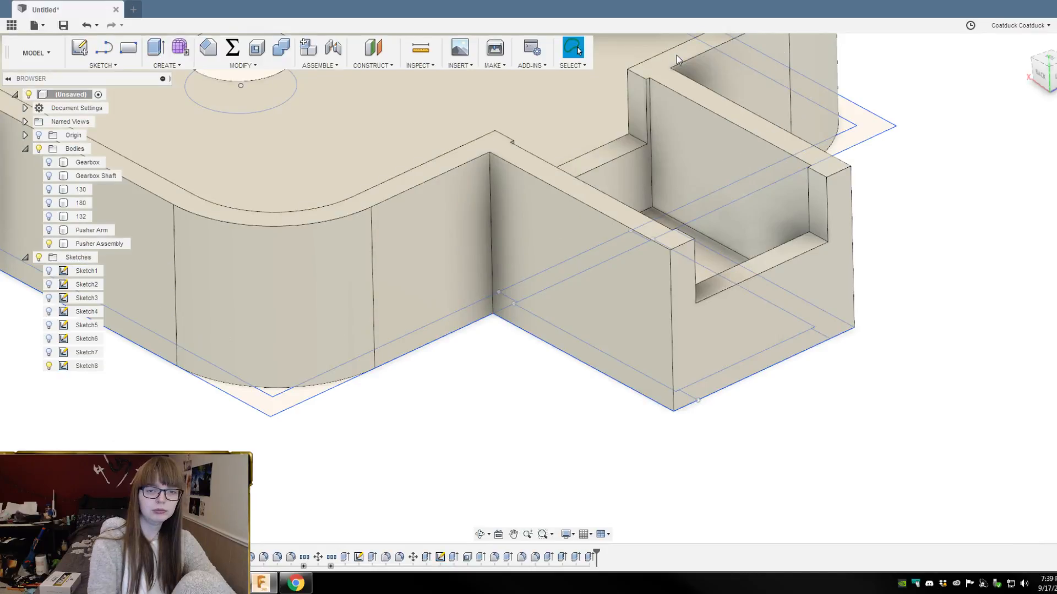
Step: Show the Pusher Arm body and examine how it fits inside the case and between the extension's walls
{"action": "scroll", "coordinate": [833, 316], "scroll_direction": "down", "scroll_amount": 3}
{"action": "middle_click_drag", "start_coordinate": [801, 319], "coordinate": [837, 361], "text": "shift"}
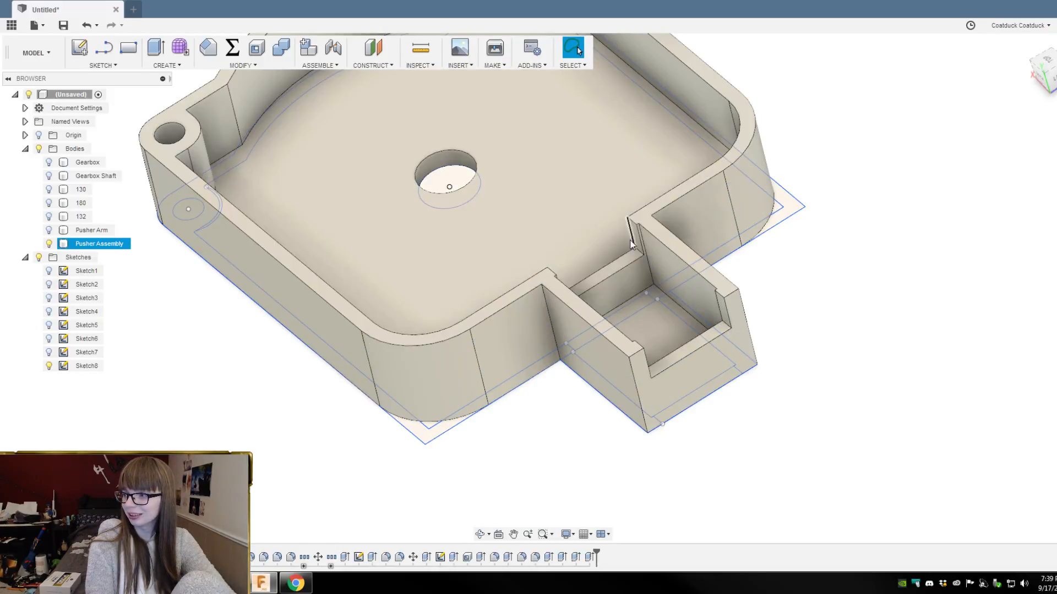
{"action": "middle_click_drag", "start_coordinate": [813, 325], "coordinate": [835, 332], "text": "shift"}
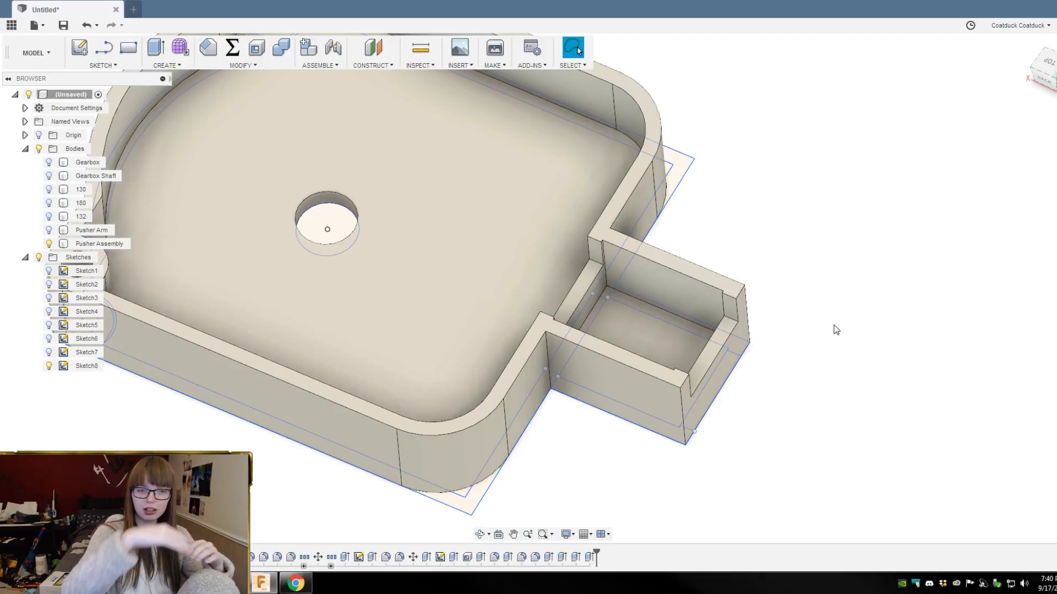
{"action": "mouse_move", "coordinate": [778, 269]}
{"action": "middle_mouse_down", "text": "shift"}
{"action": "mouse_move", "coordinate": [807, 286]}
{"action": "mouse_move", "coordinate": [787, 295]}
{"action": "mouse_move", "coordinate": [786, 254]}
{"action": "middle_mouse_up", "text": "shift"}
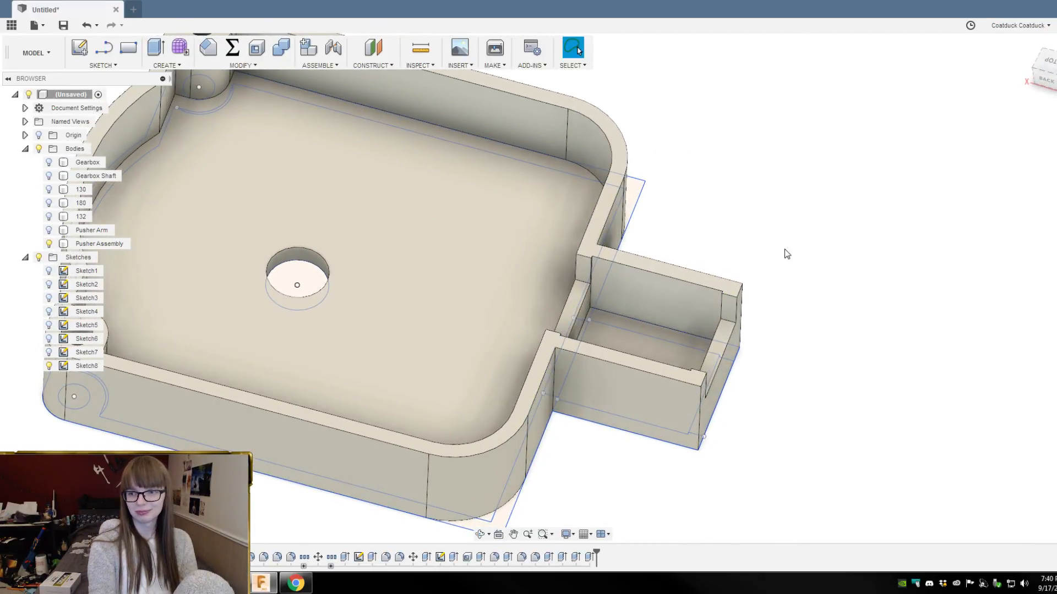
{"action": "middle_click_drag", "start_coordinate": [689, 151], "coordinate": [667, 168], "text": "shift"}
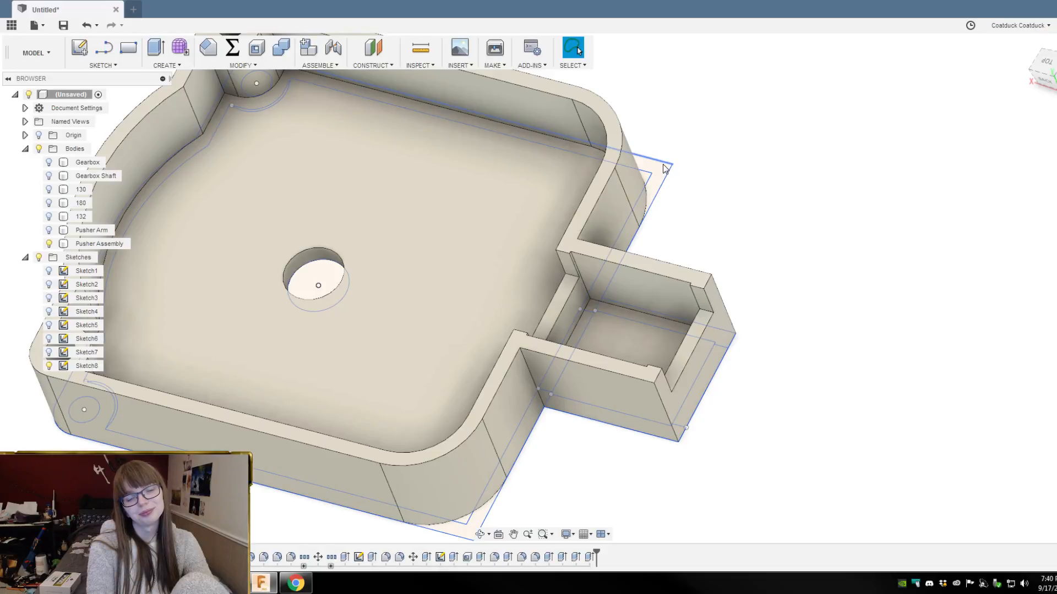
{"action": "scroll", "coordinate": [716, 215], "scroll_direction": "down", "scroll_amount": 6}
{"action": "middle_click_drag", "start_coordinate": [763, 220], "coordinate": [766, 201], "text": "shift"}
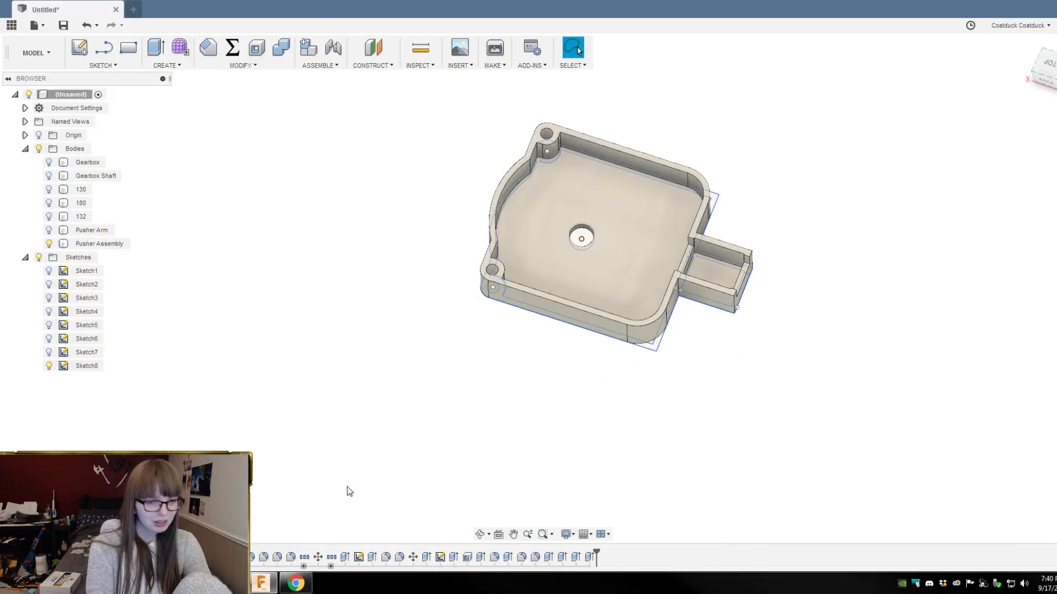
{"action": "left_click", "coordinate": [48, 230]}
{"action": "scroll", "coordinate": [672, 122], "scroll_direction": "up", "scroll_amount": 5}
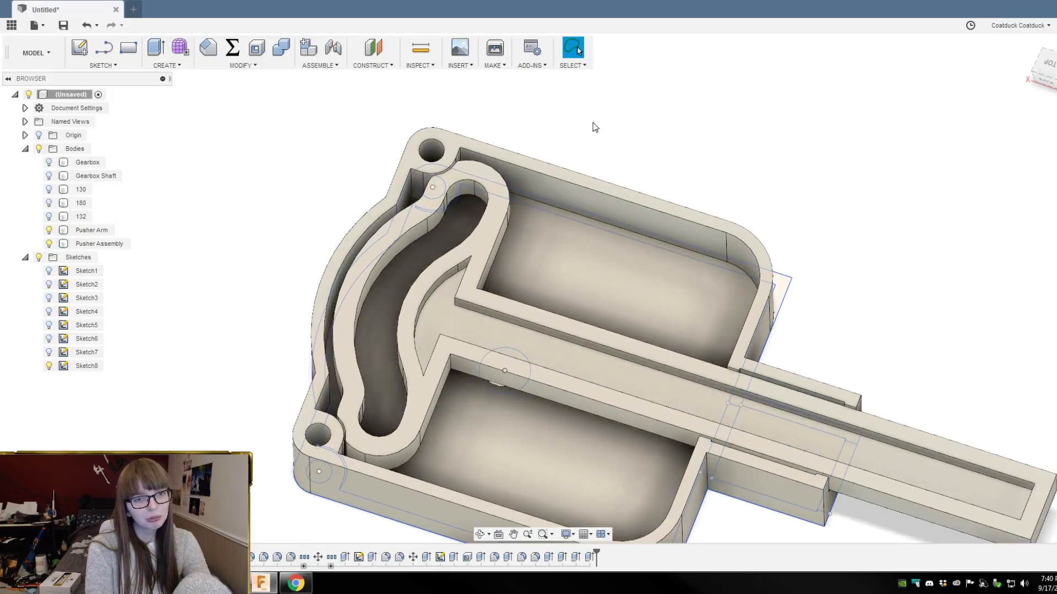
{"action": "middle_click_drag", "start_coordinate": [603, 128], "coordinate": [520, 176], "text": "shift"}
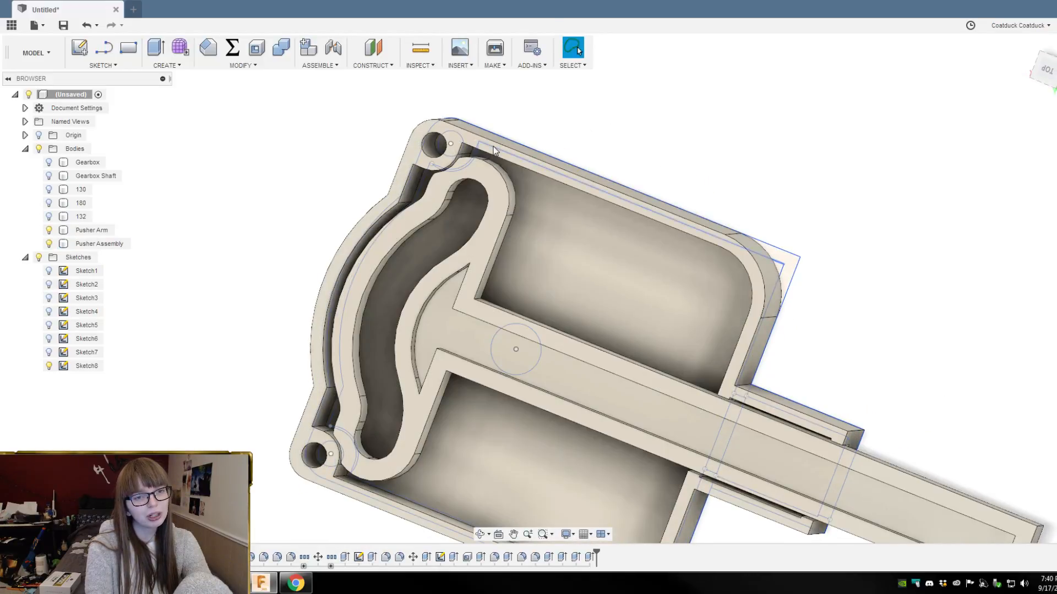
{"action": "middle_click_drag", "start_coordinate": [619, 86], "coordinate": [604, 89], "text": "shift"}
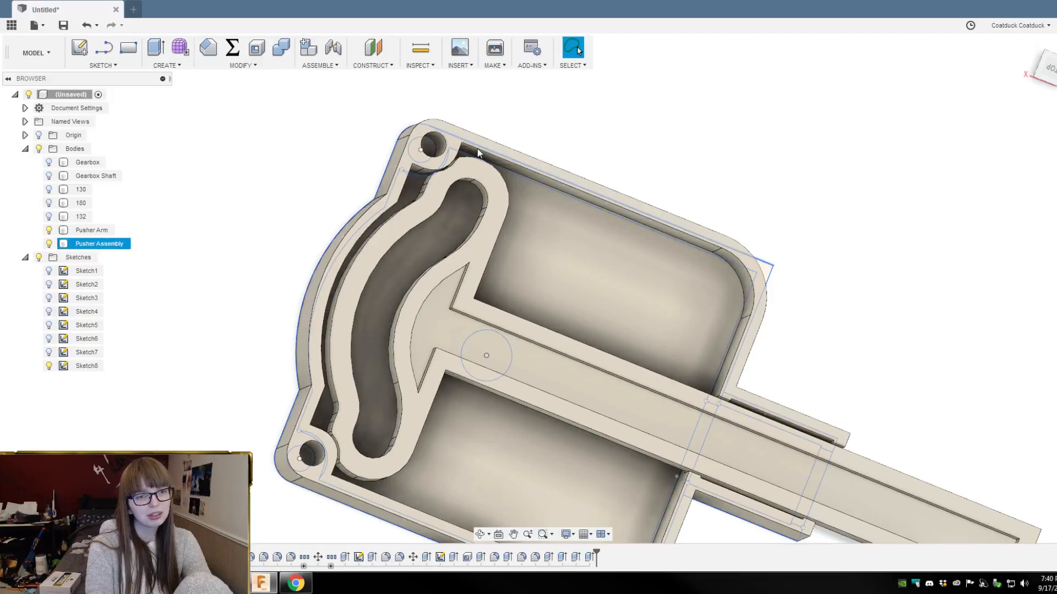
Step: Examine the pusher arm and its housing from above and from the underside, closely around the neck where the arm exits
{"action": "middle_click_drag", "start_coordinate": [576, 177], "coordinate": [717, 166], "text": "shift"}
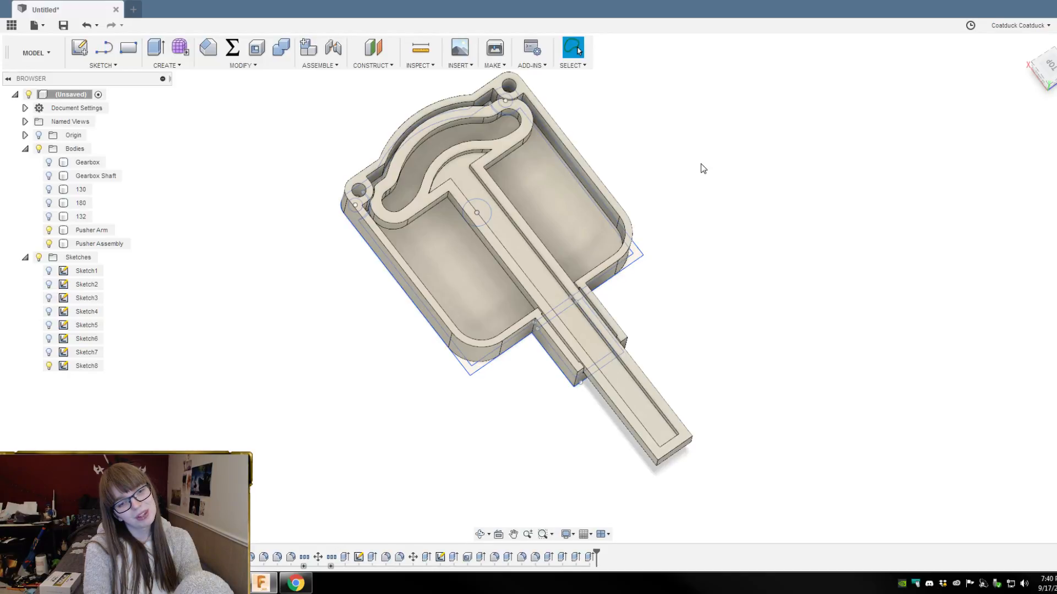
{"action": "mouse_move", "coordinate": [701, 163]}
{"action": "middle_mouse_down", "text": "shift"}
{"action": "mouse_move", "coordinate": [686, 170]}
{"action": "mouse_move", "coordinate": [667, 133]}
{"action": "mouse_move", "coordinate": [663, 162]}
{"action": "mouse_move", "coordinate": [691, 170]}
{"action": "middle_mouse_up", "text": "shift"}
{"action": "left_click", "coordinate": [501, 248]}
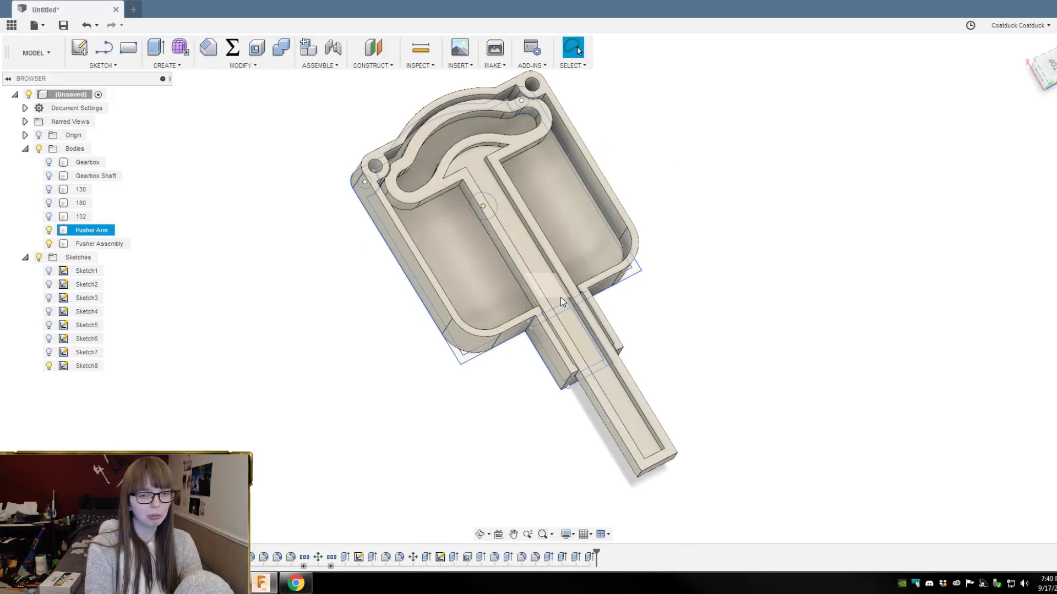
{"action": "middle_click_drag", "start_coordinate": [775, 471], "coordinate": [780, 456], "text": "shift"}
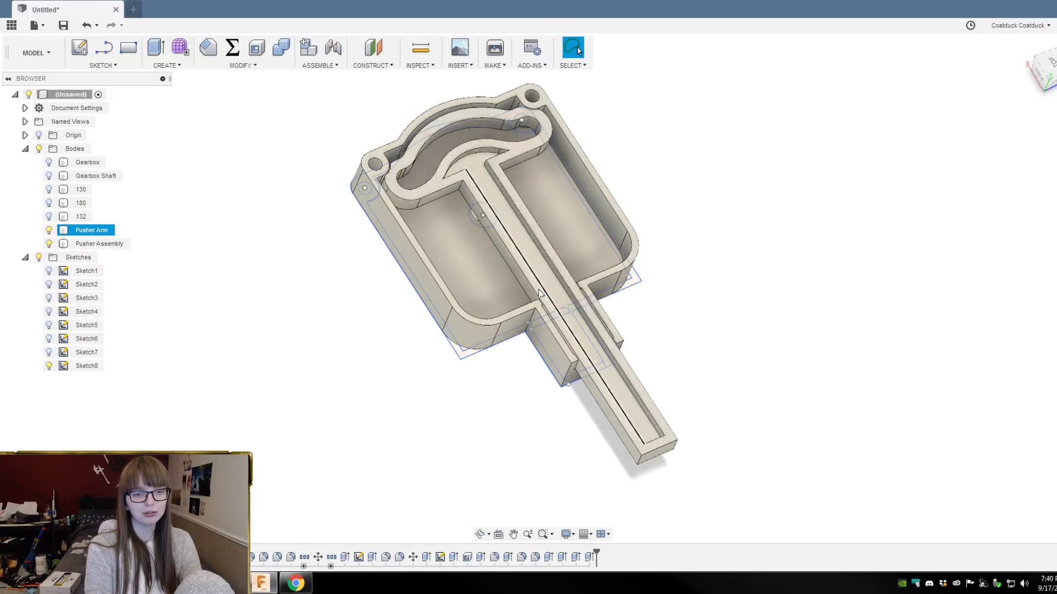
{"action": "left_click", "coordinate": [641, 404]}
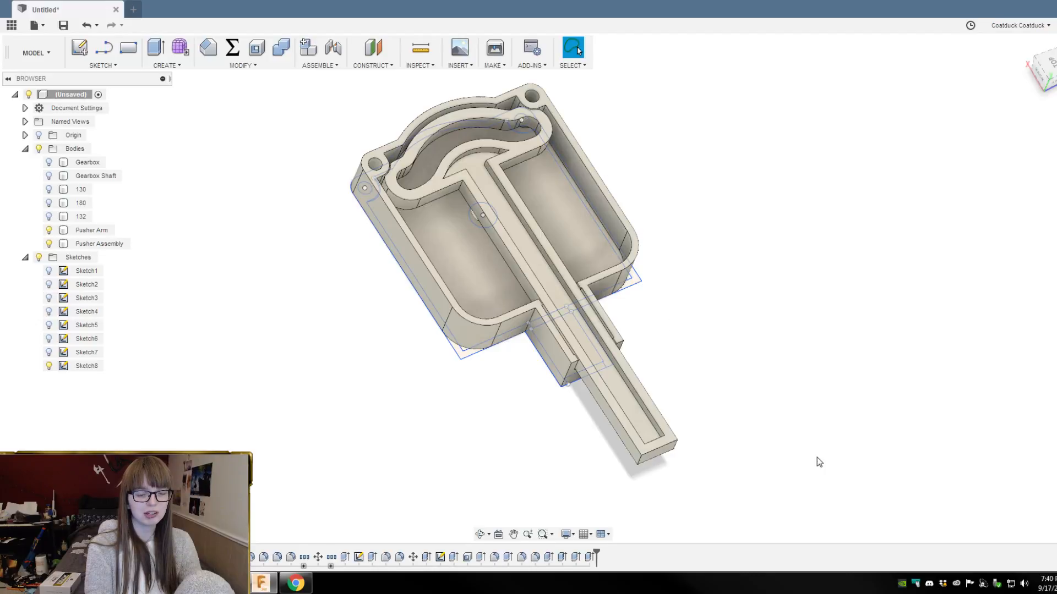
{"action": "middle_click_drag", "start_coordinate": [775, 439], "coordinate": [610, 516], "text": "shift"}
{"action": "left_click", "coordinate": [659, 109]}
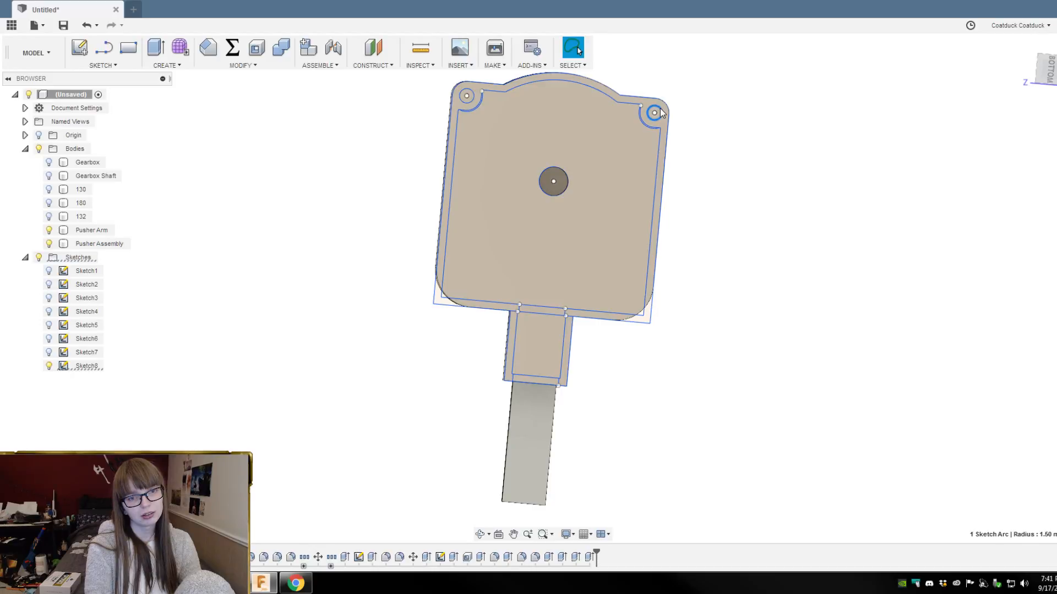
{"action": "scroll", "coordinate": [670, 341], "scroll_direction": "up", "scroll_amount": 3}
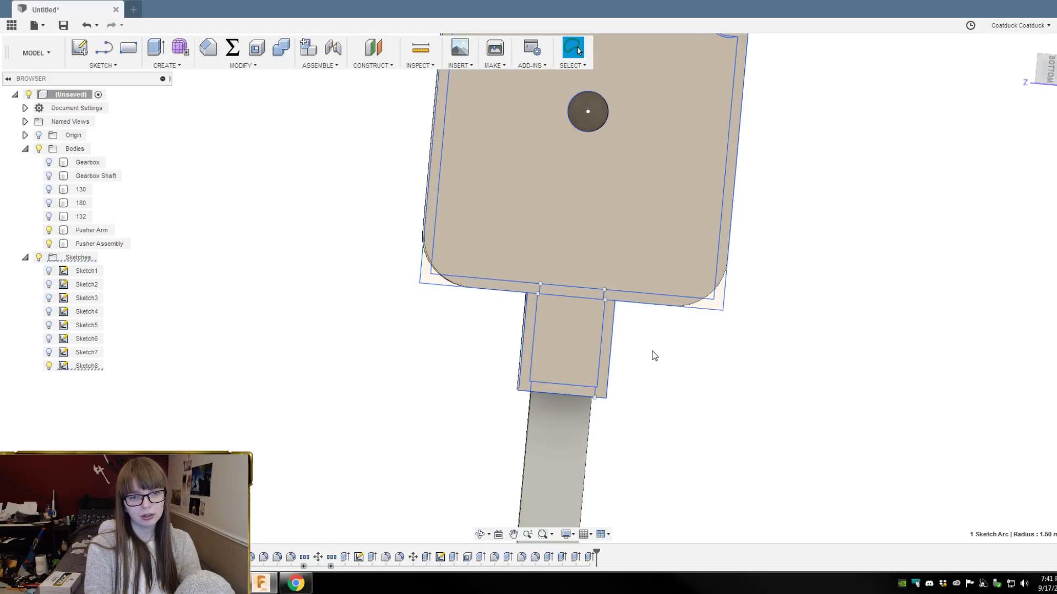
{"action": "scroll", "coordinate": [647, 350], "scroll_direction": "down", "scroll_amount": 3}
{"action": "scroll", "coordinate": [639, 326], "scroll_direction": "up", "scroll_amount": 5}
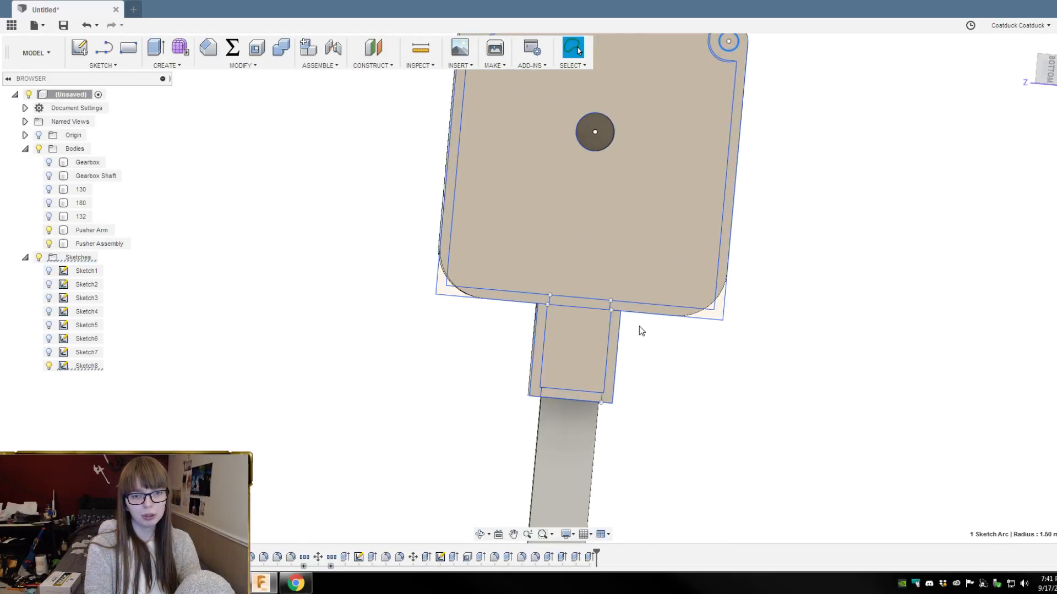
{"action": "middle_click_drag", "start_coordinate": [621, 332], "coordinate": [620, 324], "text": "shift"}
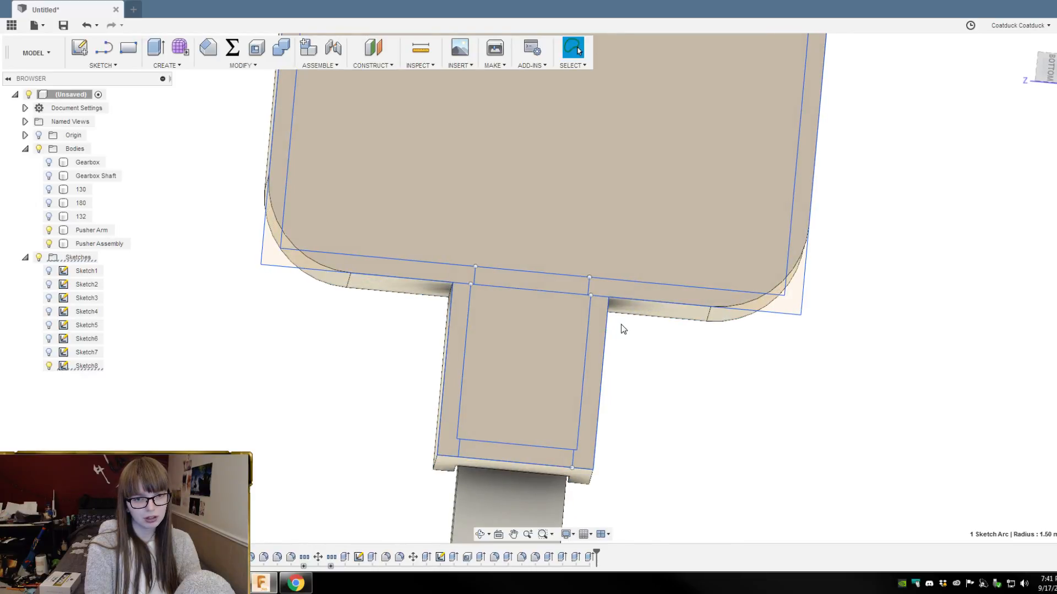
{"action": "scroll", "coordinate": [622, 311], "scroll_direction": "up", "scroll_amount": 3}
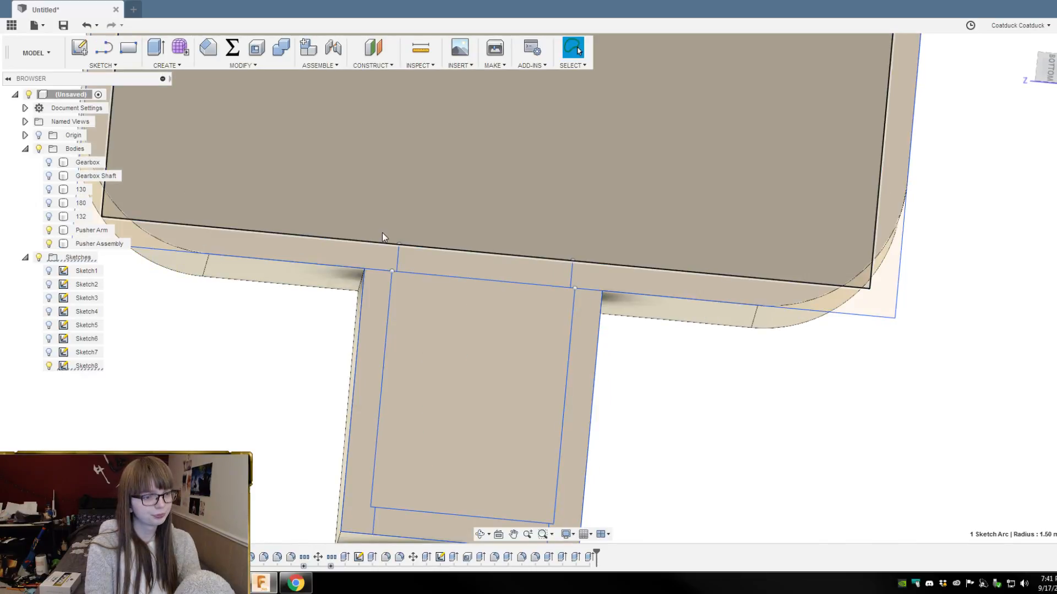
Step: In Sketch8, draw a 3 mm circle in the corner between the neck's outer edge and the housing's outer wall line, touching both
{"action": "key", "text": "c"}
{"action": "left_click", "coordinate": [639, 197]}
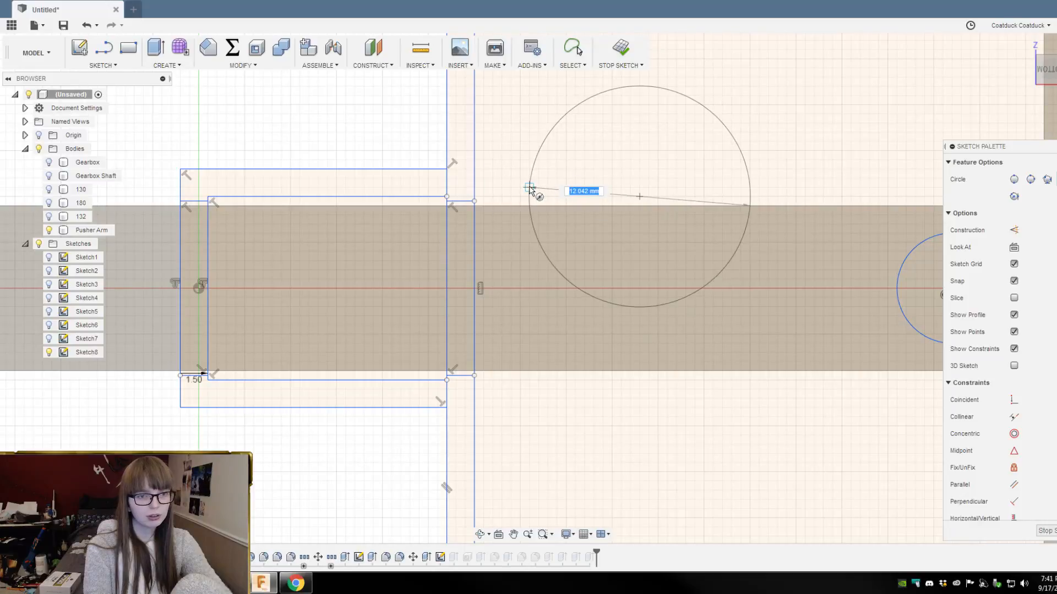
{"action": "key", "text": "Escape"}
{"action": "scroll", "coordinate": [589, 221], "scroll_direction": "down", "scroll_amount": 3}
{"action": "scroll", "coordinate": [495, 154], "scroll_direction": "up", "scroll_amount": 5}
{"action": "key", "text": "c"}
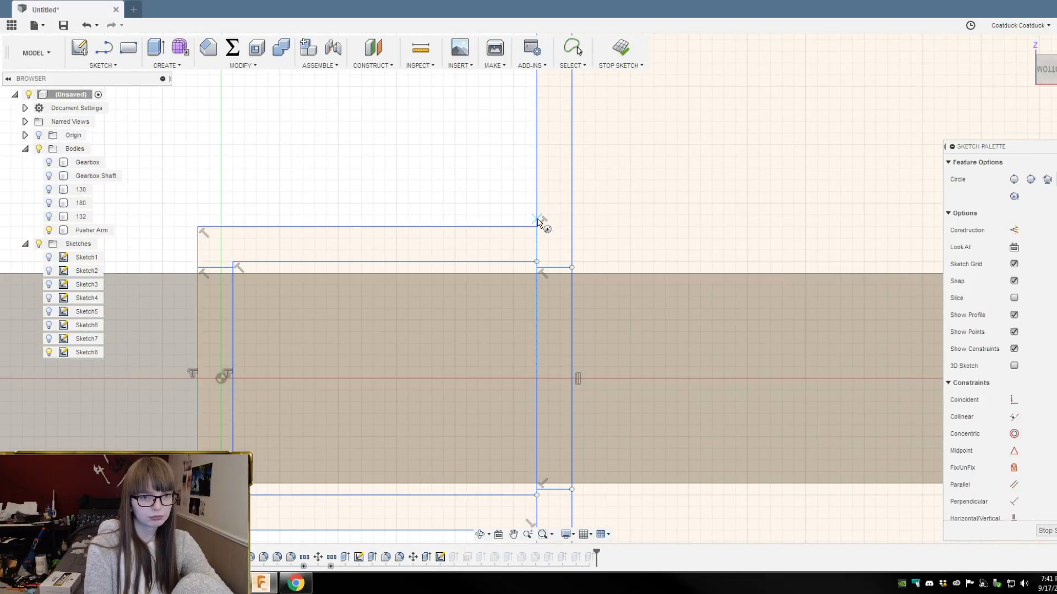
{"action": "scroll", "coordinate": [531, 228], "scroll_direction": "up", "scroll_amount": 2}
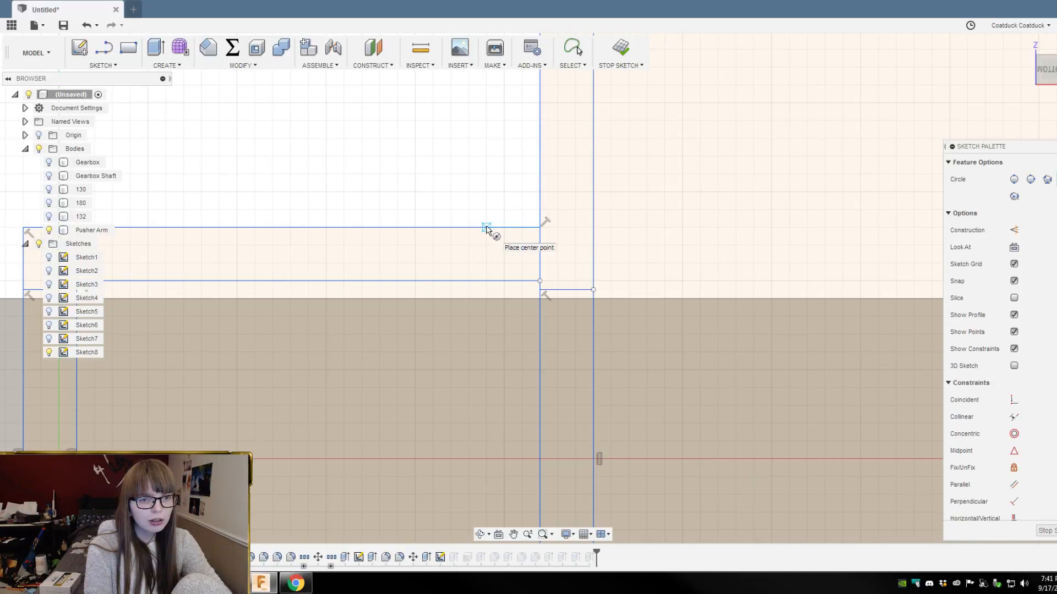
{"action": "left_click", "coordinate": [485, 173]}
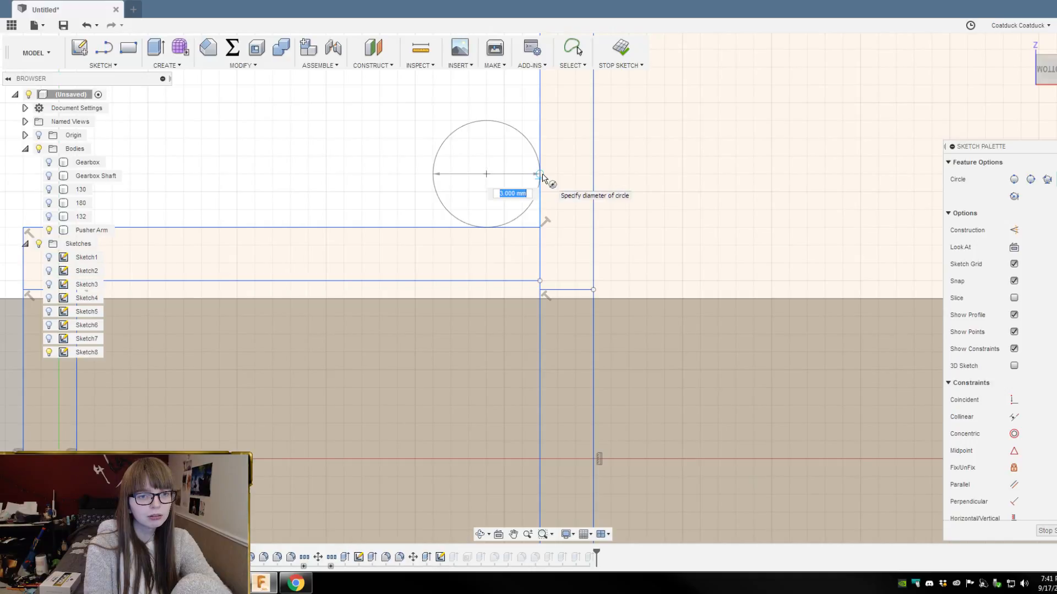
{"action": "left_click", "coordinate": [542, 176]}
{"action": "scroll", "coordinate": [578, 276], "scroll_direction": "down", "scroll_amount": 2}
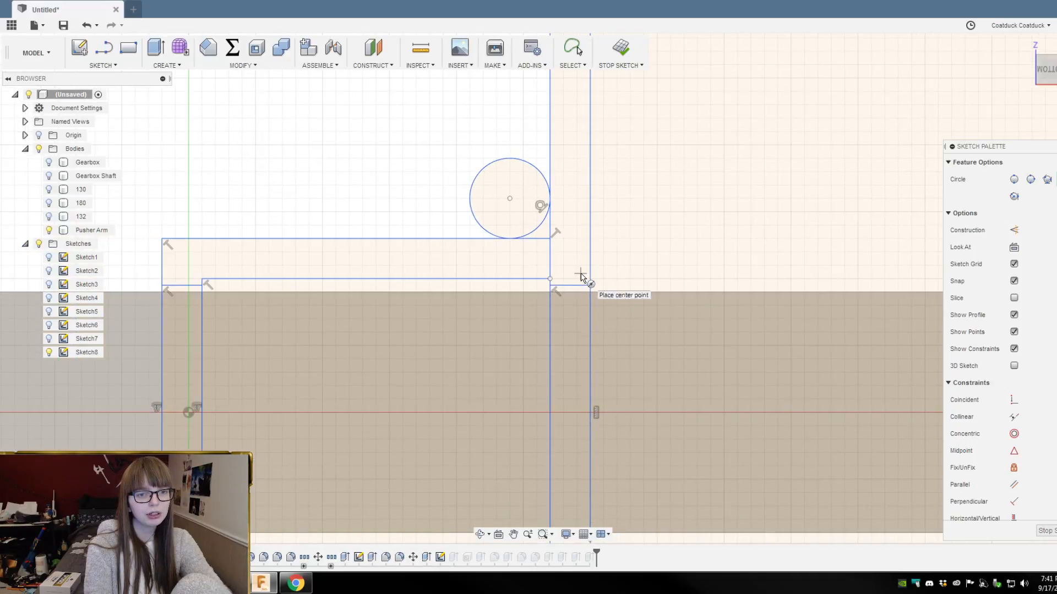
Step: Draw a larger circle concentric with the 3 mm circle, reaching the housing's inner wall line
{"action": "left_click", "coordinate": [509, 199]}
{"action": "left_click", "coordinate": [589, 200]}
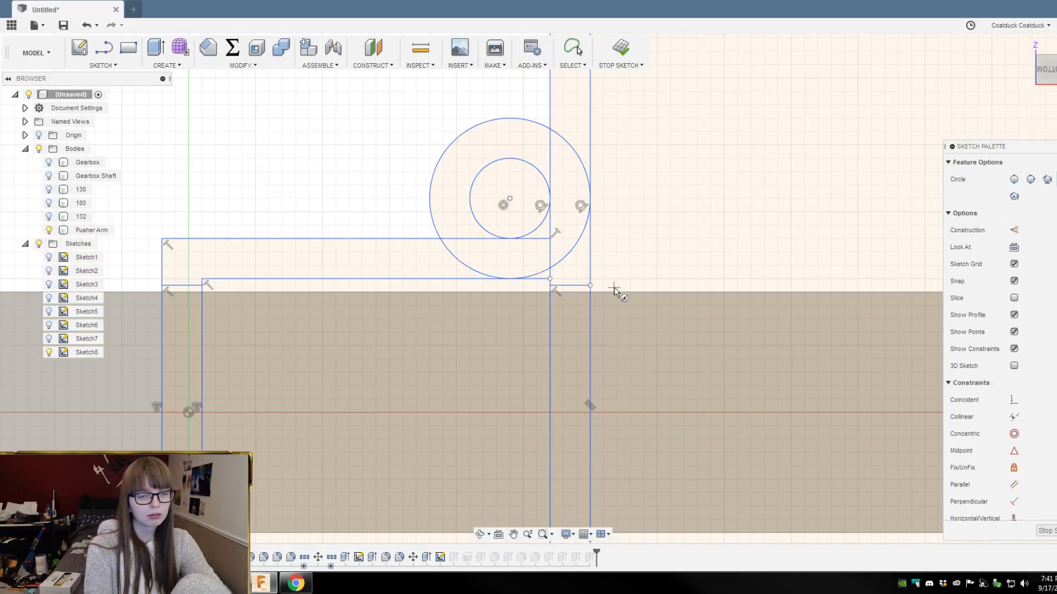
{"action": "key", "text": "Escape"}
Step: Draw two tangent lines from the larger circle, one straight to the housing wall and one straight to the neck's outer edge
{"action": "key", "text": "t"}
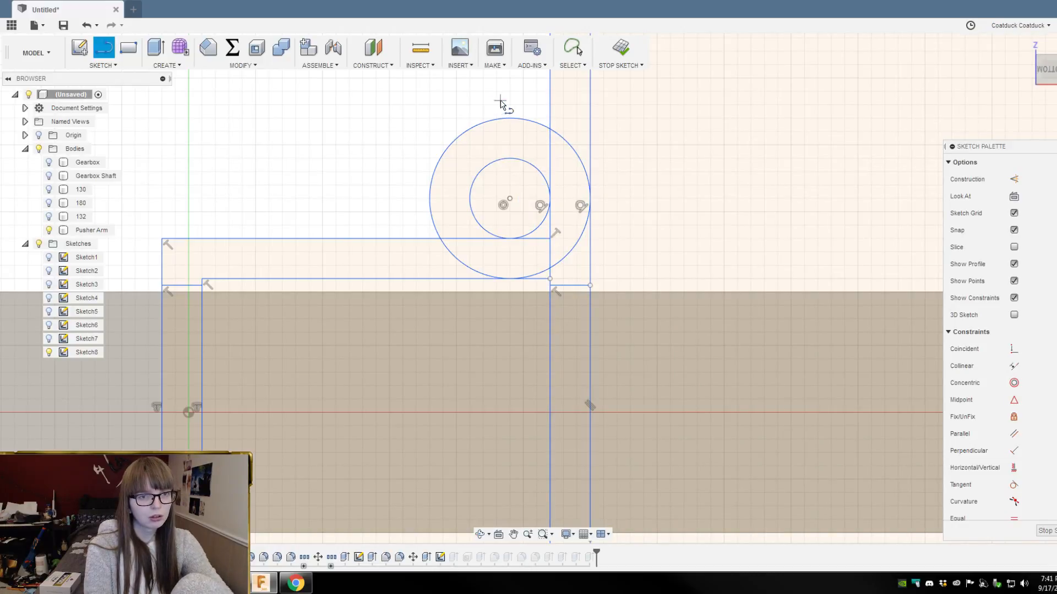
{"action": "left_click", "coordinate": [509, 118]}
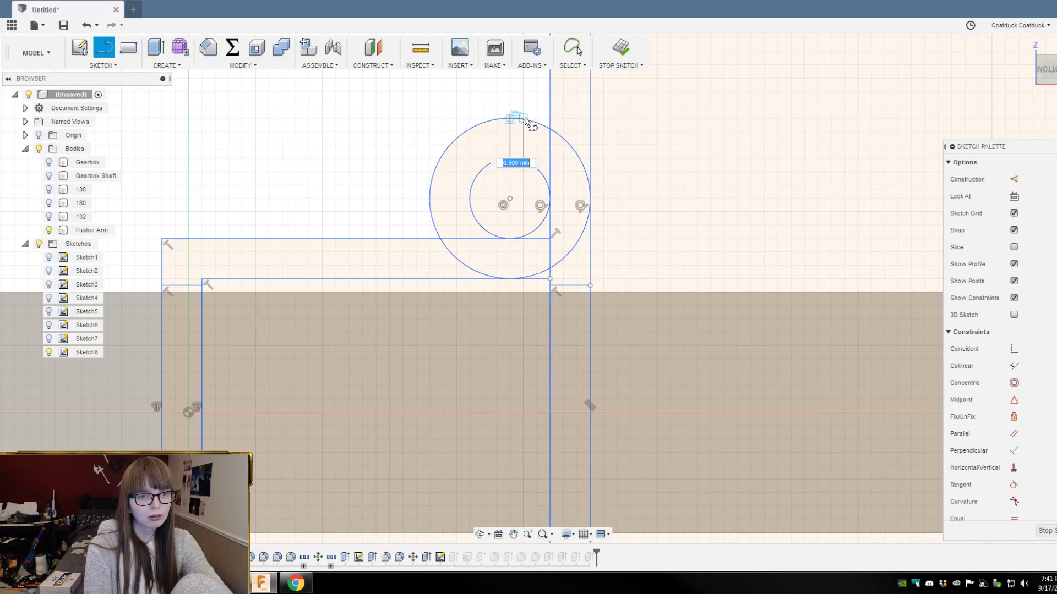
{"action": "left_click", "coordinate": [550, 119]}
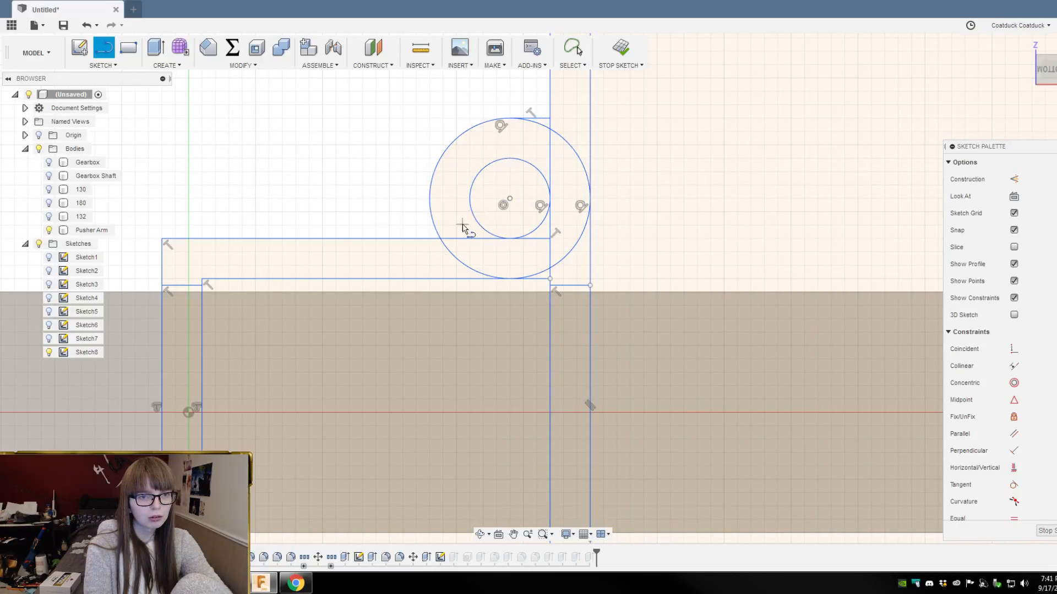
{"action": "left_click", "coordinate": [429, 198]}
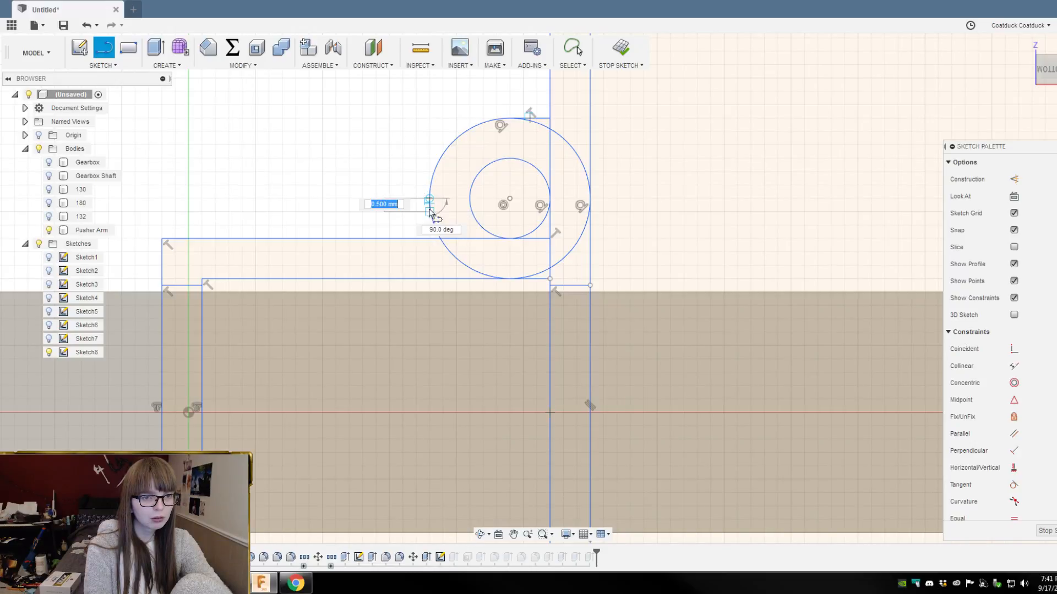
{"action": "left_click", "coordinate": [429, 237]}
{"action": "scroll", "coordinate": [432, 132], "scroll_direction": "down", "scroll_amount": 3}
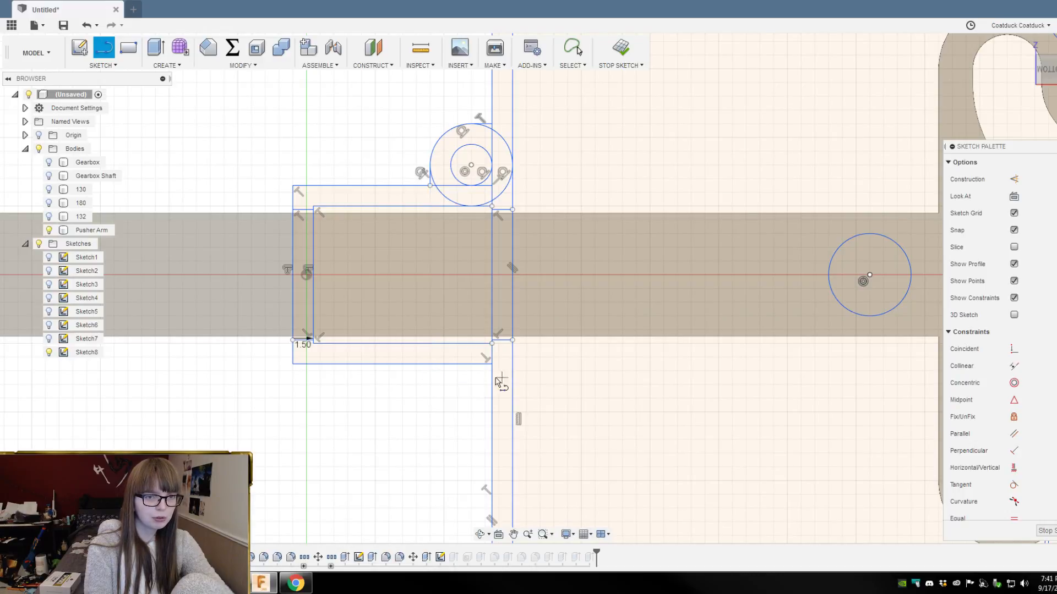
{"action": "key", "text": "Escape"}
Step: Try trimming the larger circle and the neck's edge line at their crossing and deleting the edge segment inside the circle, and undo it
{"action": "scroll", "coordinate": [484, 204], "scroll_direction": "up", "scroll_amount": 5}
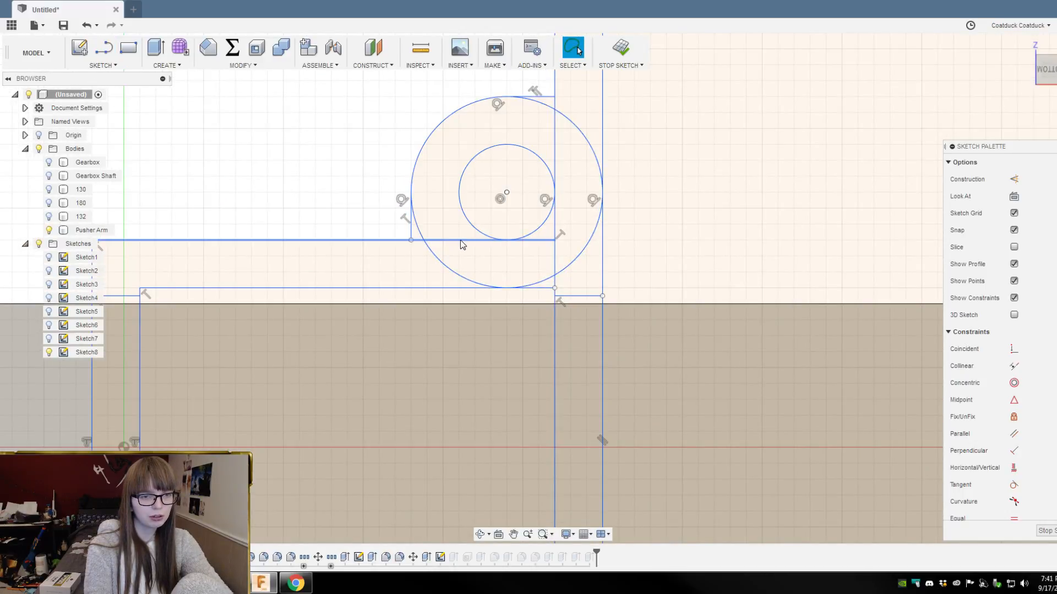
{"action": "key", "text": "t"}
{"action": "left_click", "coordinate": [418, 240]}
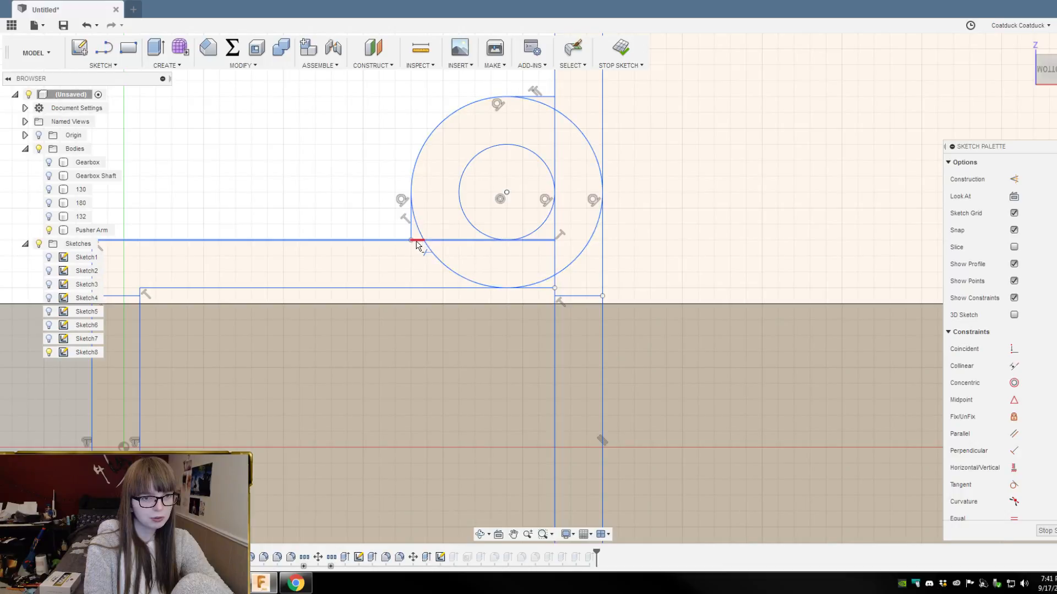
{"action": "left_click", "coordinate": [555, 104]}
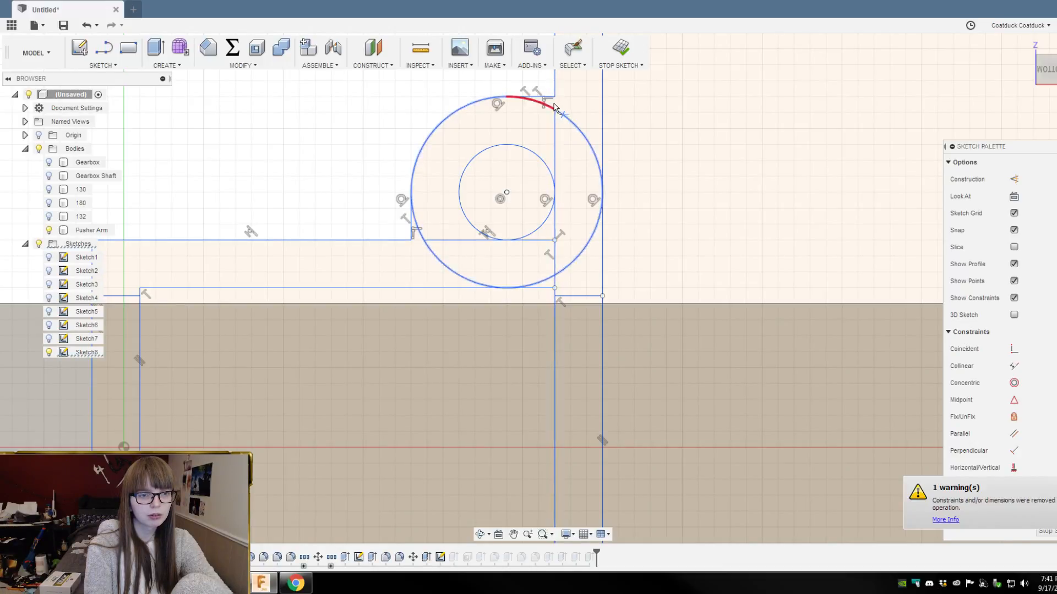
{"action": "key", "text": "Escape"}
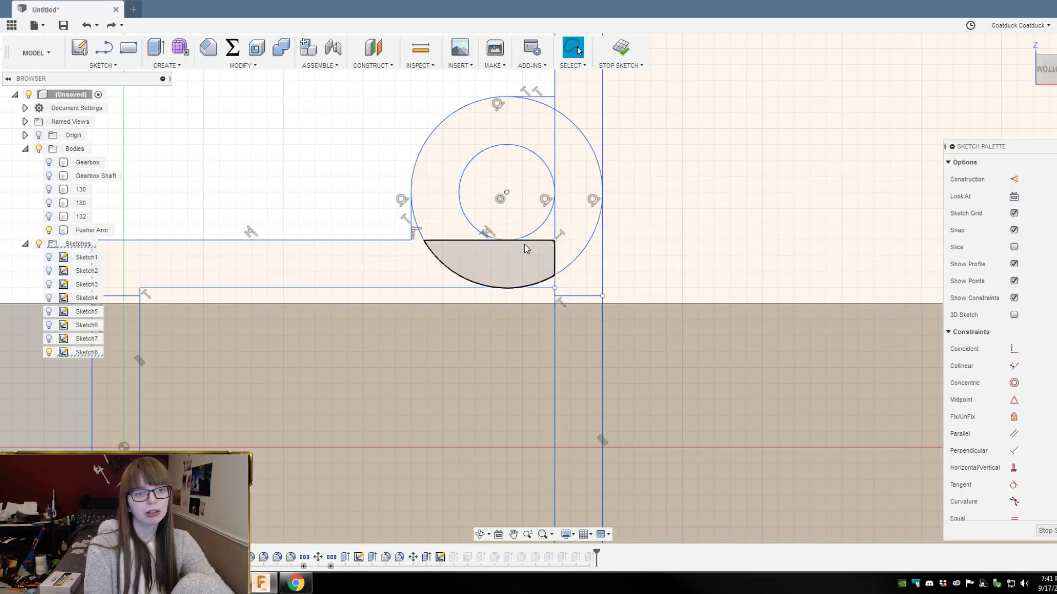
{"action": "left_click", "coordinate": [543, 241]}
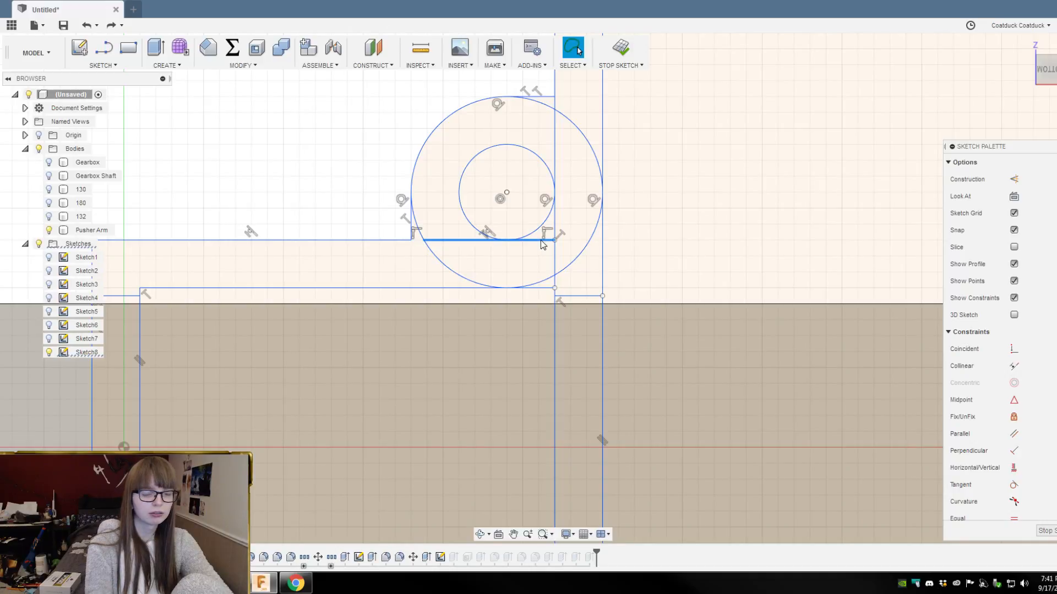
{"action": "key", "text": "Delete"}
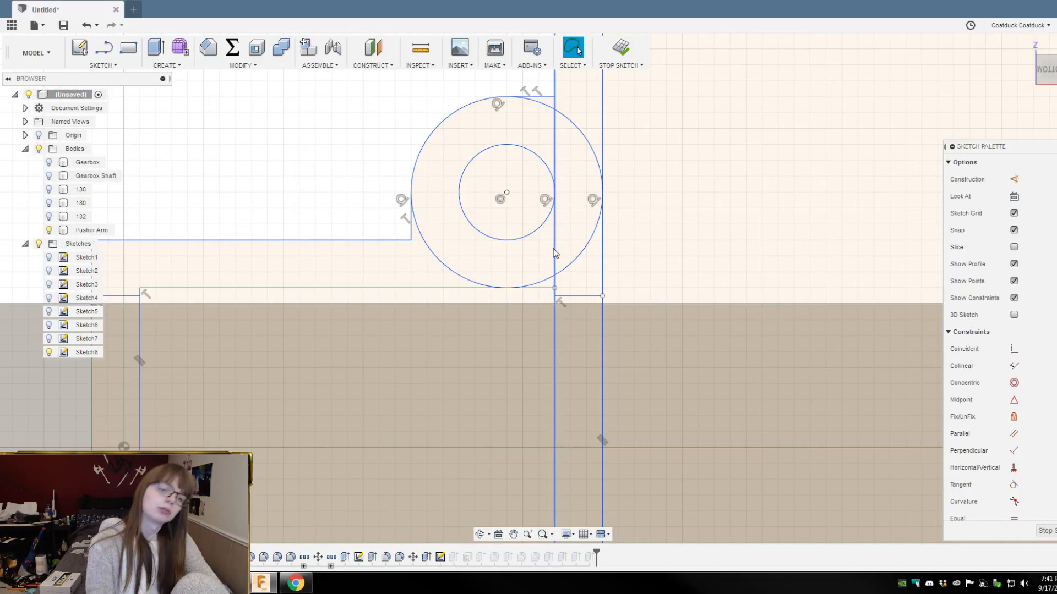
{"action": "key", "text": "ctrl+z"}
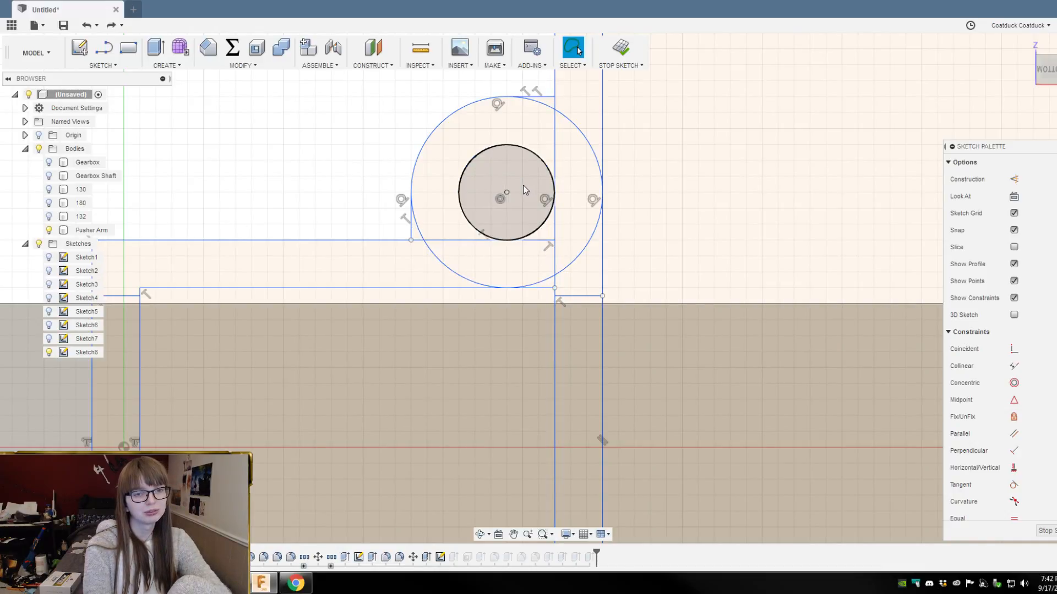
Step: Trim the larger circle at both tangent lines and delete its remaining arc, leaving a rounded tab outline around the 3 mm hole
{"action": "left_click", "coordinate": [543, 111]}
{"action": "left_click", "coordinate": [419, 225]}
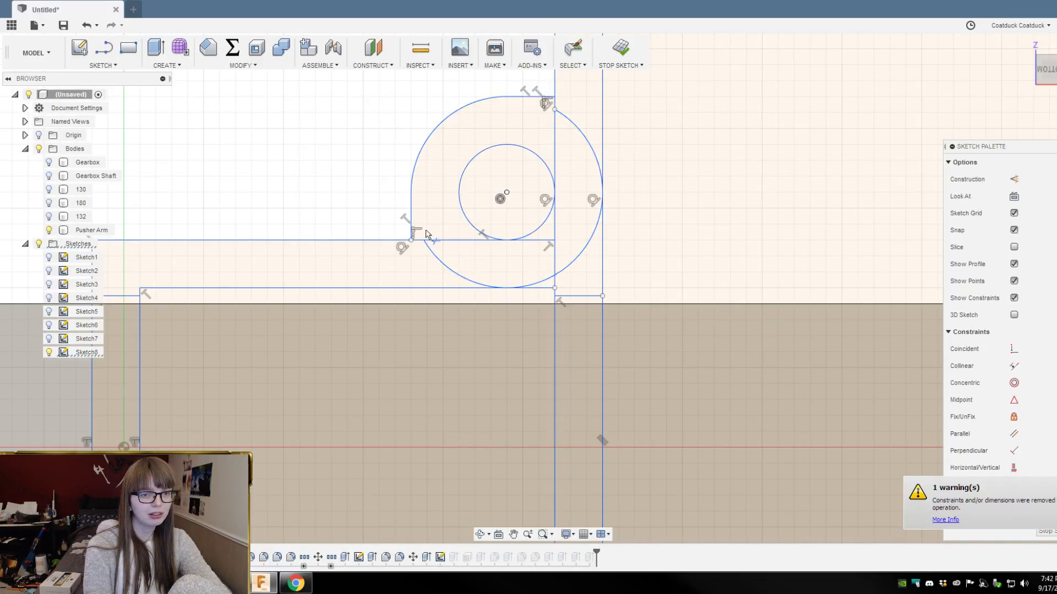
{"action": "left_click", "coordinate": [455, 276]}
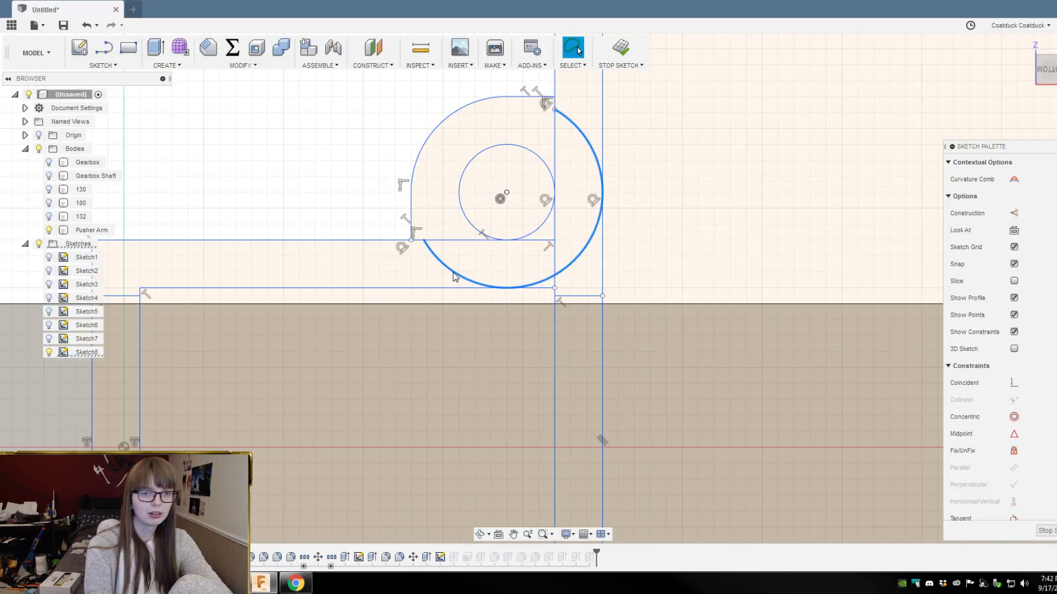
{"action": "key", "text": "Delete"}
Step: Try trimming the neck's edge line between the 3 mm circle and the housing wall, and undo the trim
{"action": "scroll", "coordinate": [372, 124], "scroll_direction": "up", "scroll_amount": 2}
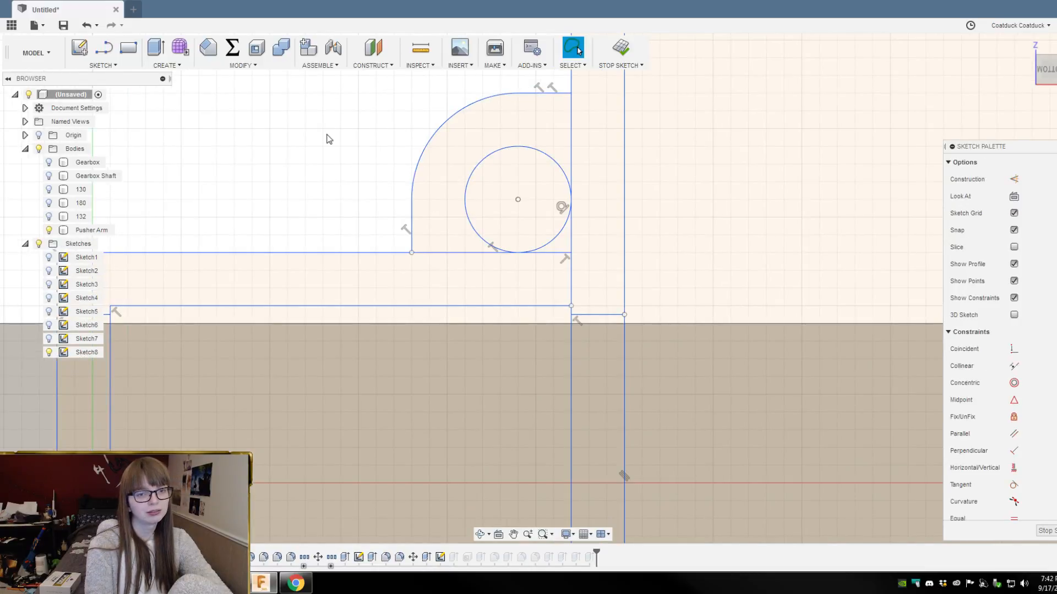
{"action": "scroll", "coordinate": [326, 137], "scroll_direction": "up", "scroll_amount": 2}
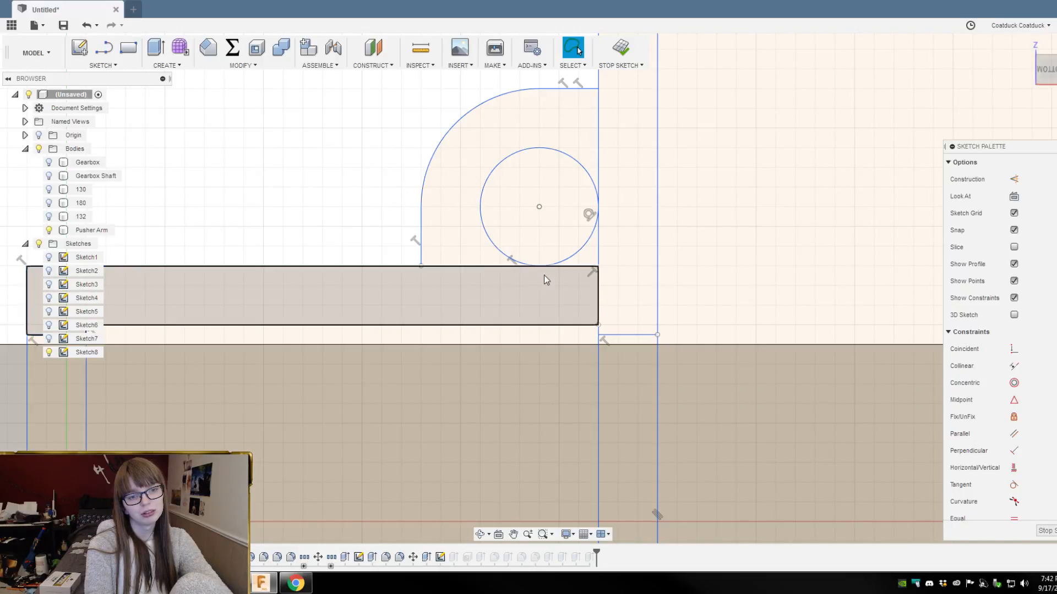
{"action": "left_click", "coordinate": [575, 268]}
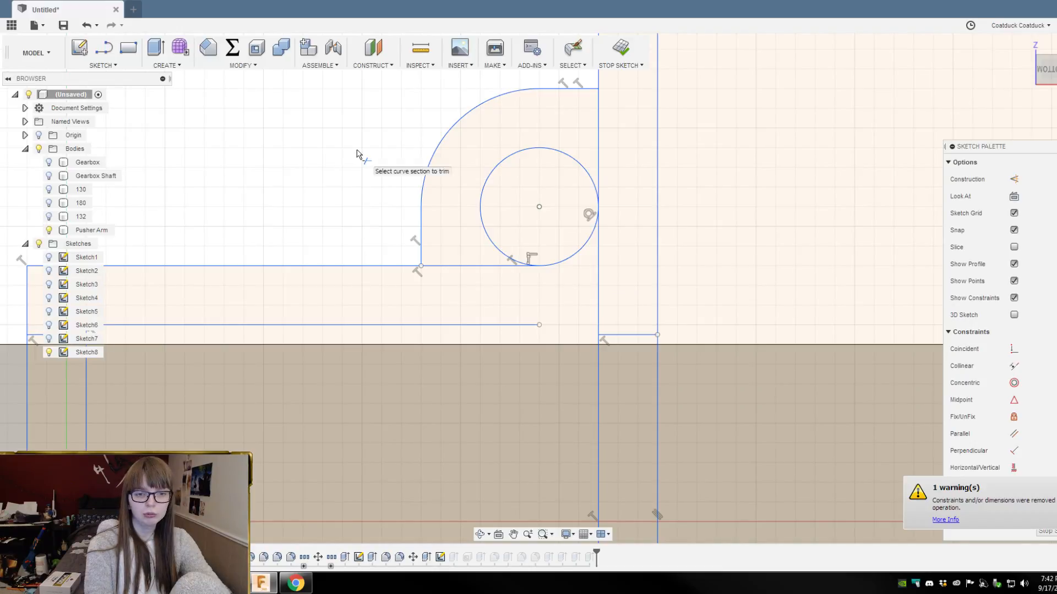
{"action": "key", "text": "Escape"}
{"action": "scroll", "coordinate": [370, 160], "scroll_direction": "down", "scroll_amount": 2}
{"action": "key", "text": "ctrl+z"}
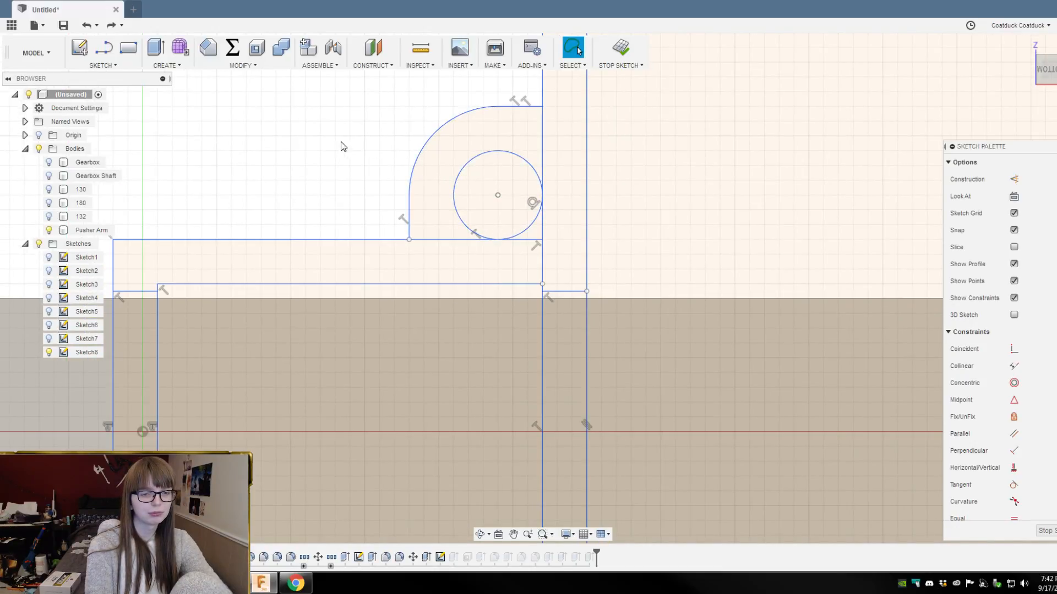
{"action": "middle_click_drag", "start_coordinate": [341, 142], "coordinate": [360, 117], "text": "shift"}
{"action": "scroll", "coordinate": [352, 141], "scroll_direction": "down", "scroll_amount": 1}
{"action": "scroll", "coordinate": [360, 117], "scroll_direction": "down", "scroll_amount": 1}
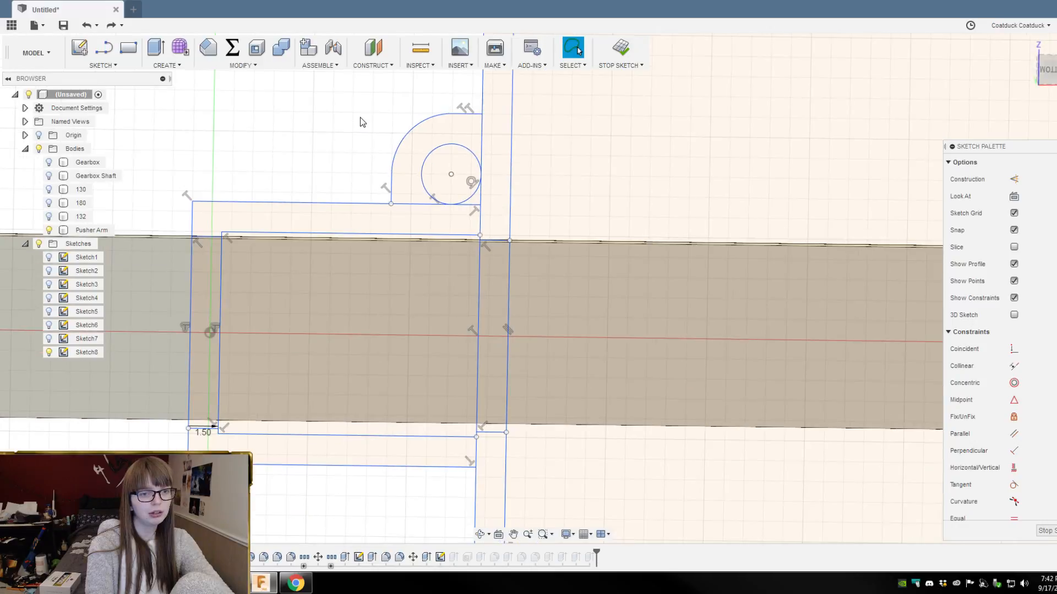
{"action": "scroll", "coordinate": [387, 112], "scroll_direction": "down", "scroll_amount": 2}
{"action": "scroll", "coordinate": [370, 117], "scroll_direction": "down", "scroll_amount": 1}
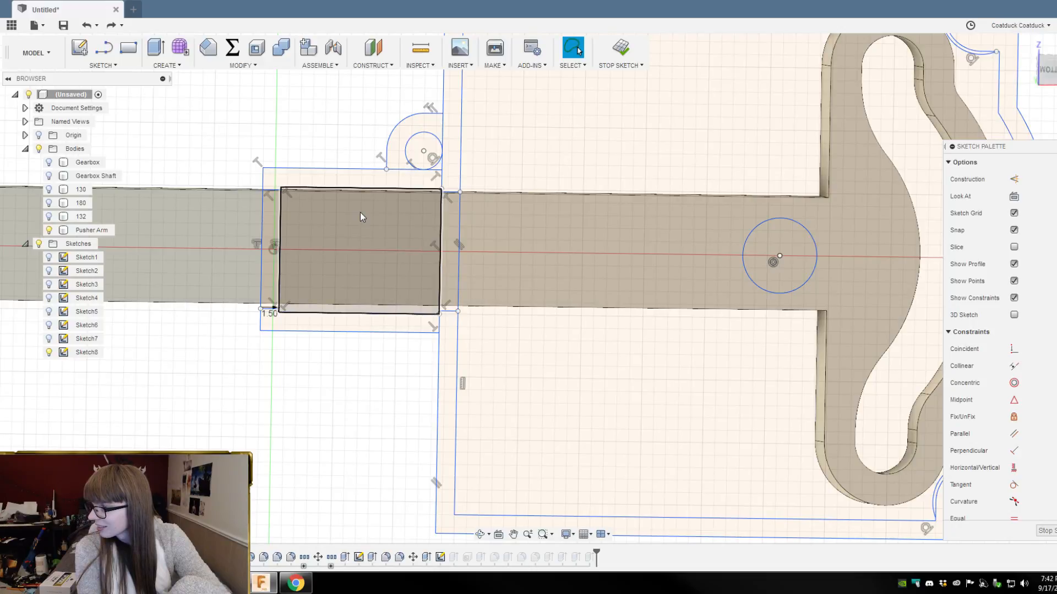
Step: Check the radius of the finished tab's rounded outer arc
{"action": "scroll", "coordinate": [365, 330], "scroll_direction": "down", "scroll_amount": 1}
{"action": "scroll", "coordinate": [376, 342], "scroll_direction": "up", "scroll_amount": 3}
{"action": "scroll", "coordinate": [445, 393], "scroll_direction": "down", "scroll_amount": 2}
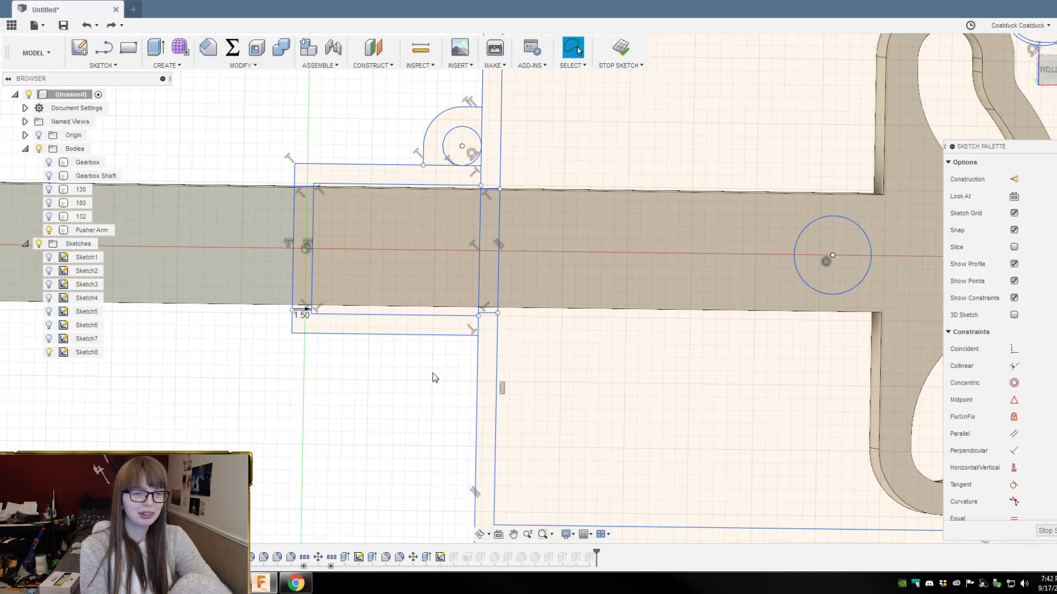
{"action": "scroll", "coordinate": [424, 98], "scroll_direction": "up", "scroll_amount": 3}
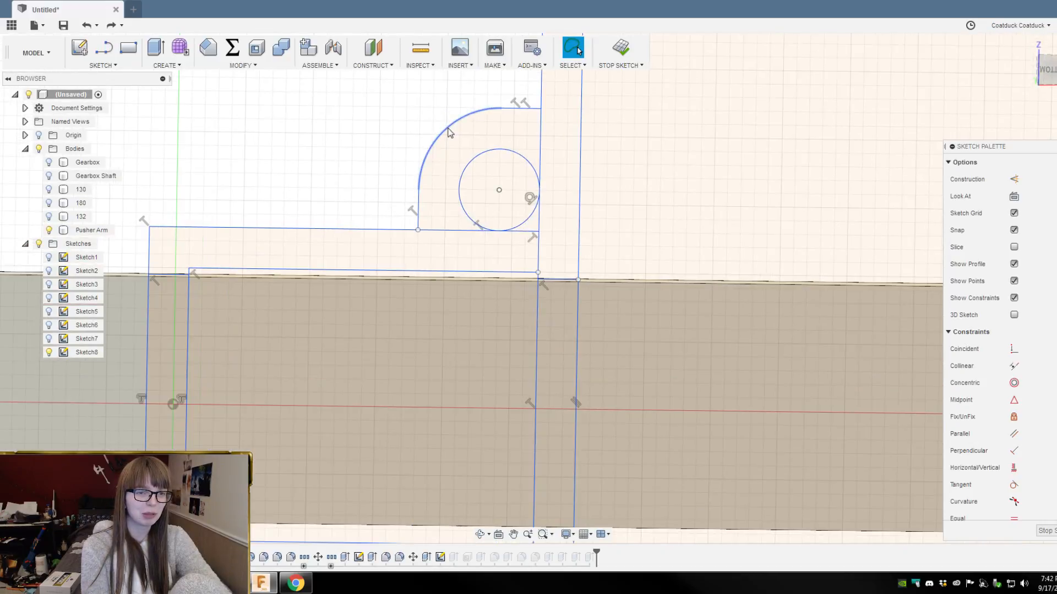
{"action": "left_click", "coordinate": [448, 132]}
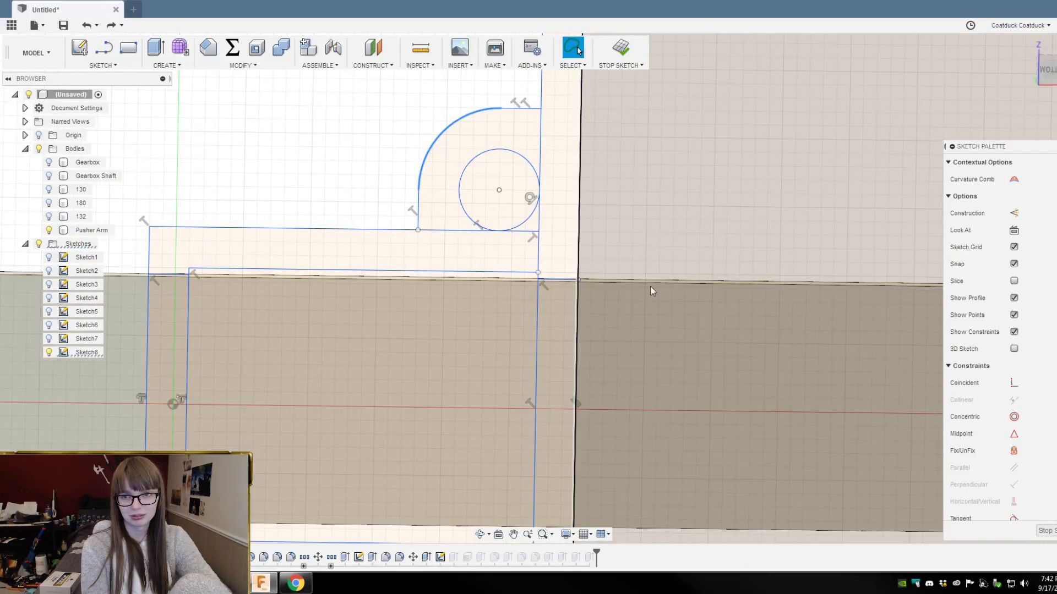
{"action": "scroll", "coordinate": [484, 267], "scroll_direction": "down", "scroll_amount": 3}
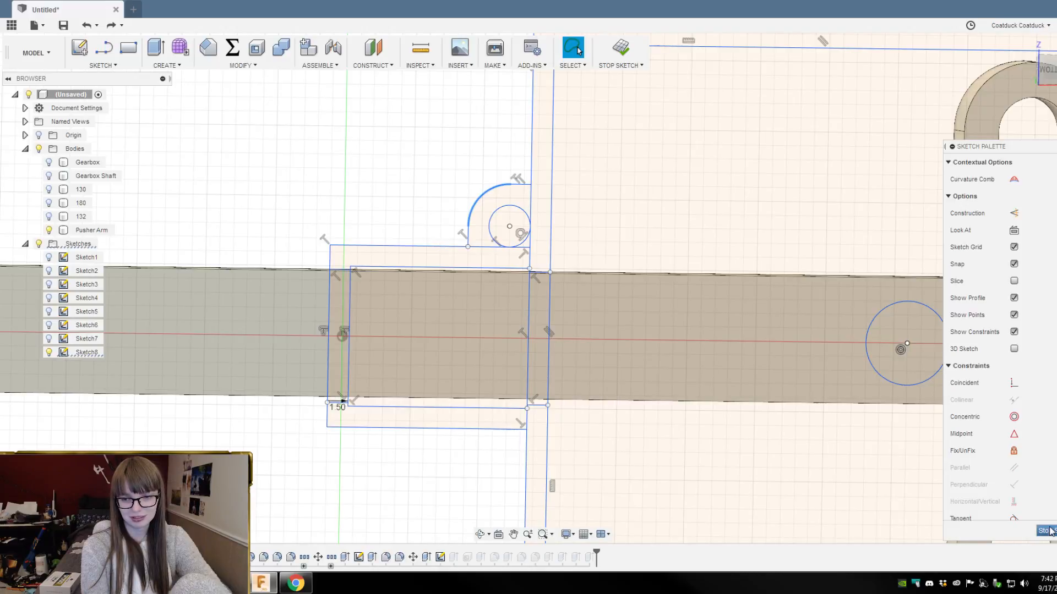
{"action": "key", "text": "Delete"}
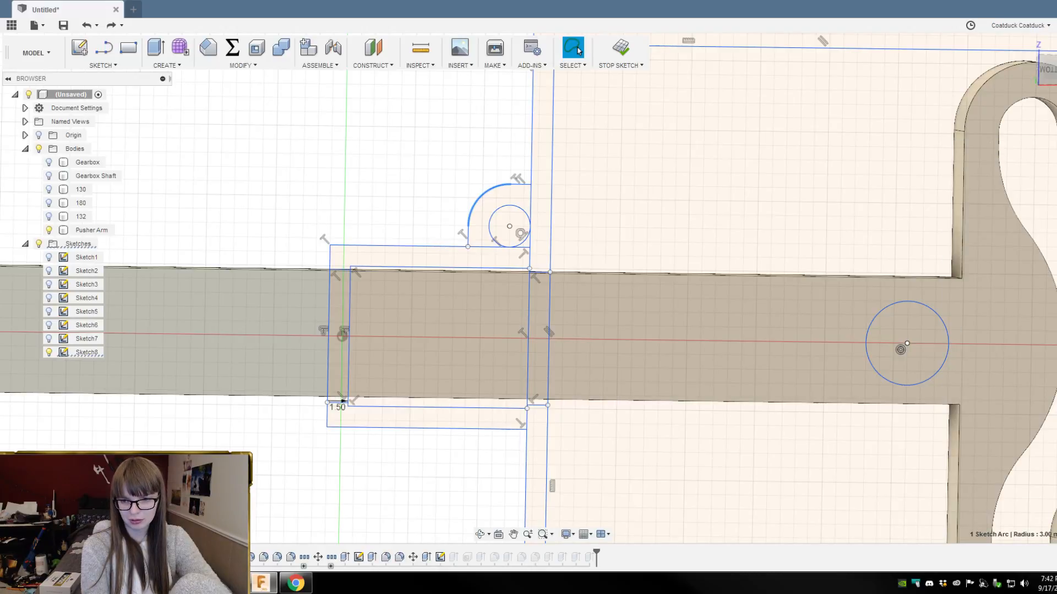
{"action": "scroll", "coordinate": [478, 220], "scroll_direction": "up", "scroll_amount": 5}
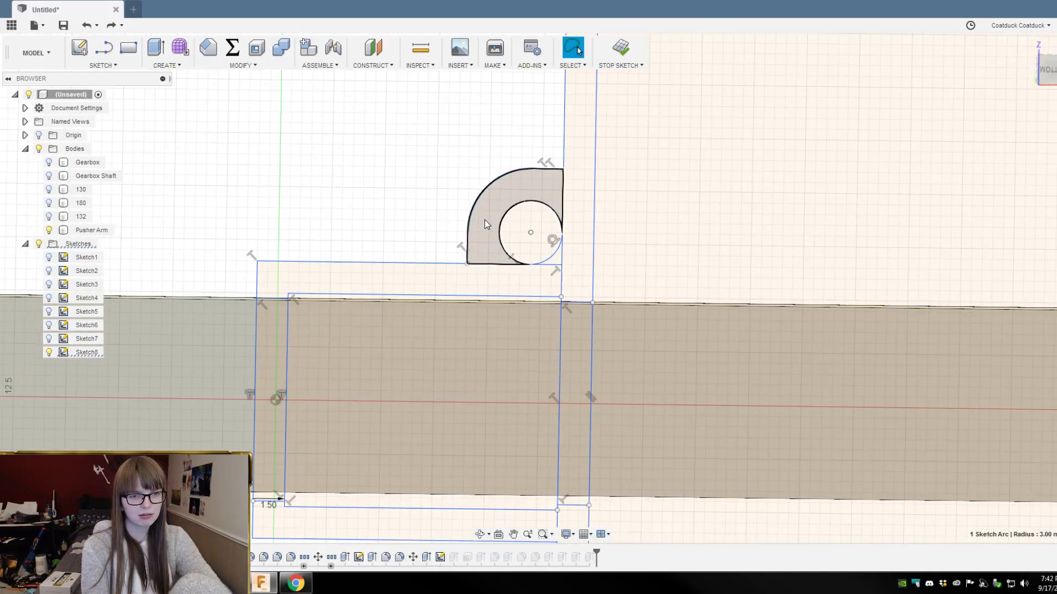
{"action": "scroll", "coordinate": [501, 220], "scroll_direction": "down", "scroll_amount": 5}
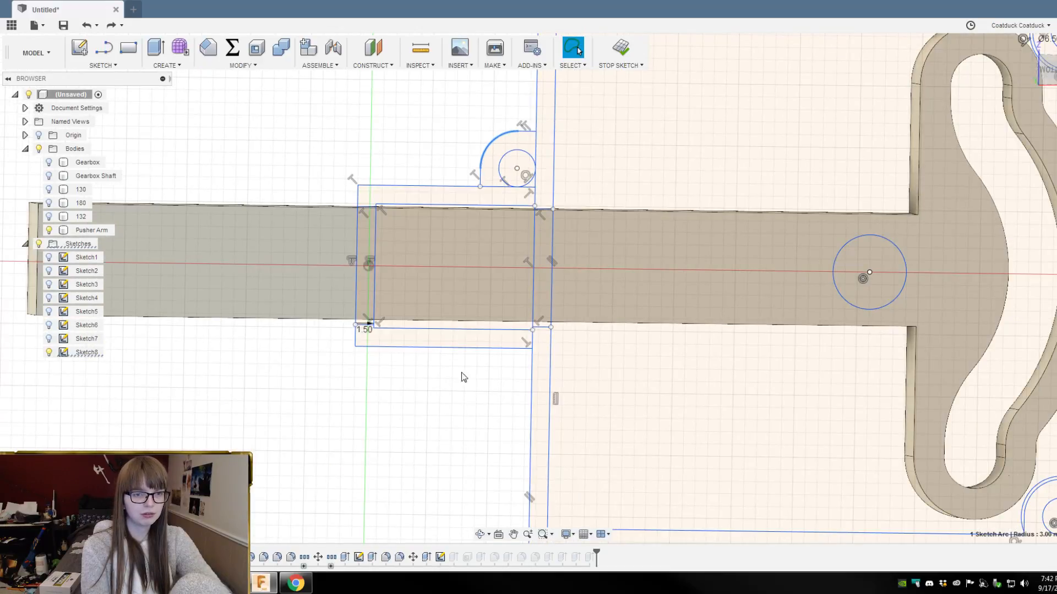
Step: On the neck's opposite side, draw a 3 mm circle touching the neck's outer edge and the housing wall, plus a concentric 6 mm circle
{"action": "scroll", "coordinate": [509, 391], "scroll_direction": "up", "scroll_amount": 2}
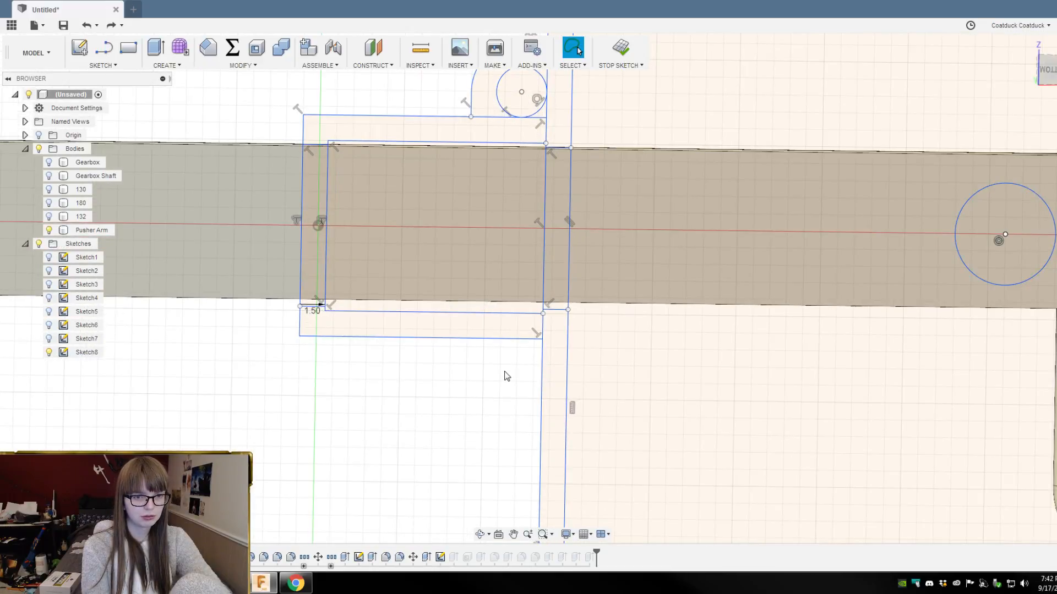
{"action": "scroll", "coordinate": [506, 381], "scroll_direction": "up", "scroll_amount": 2}
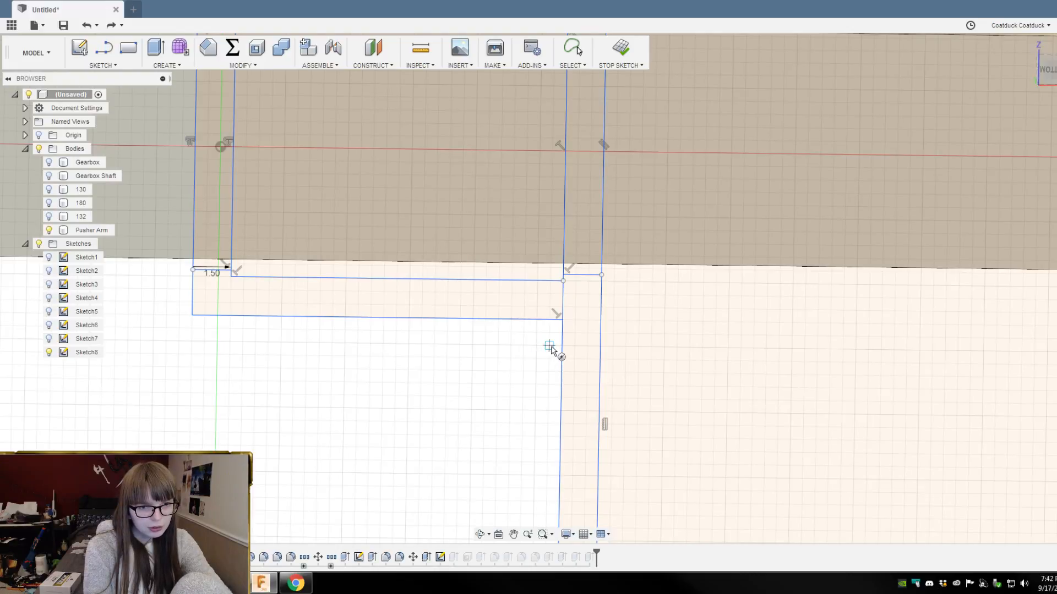
{"action": "left_click", "coordinate": [523, 359]}
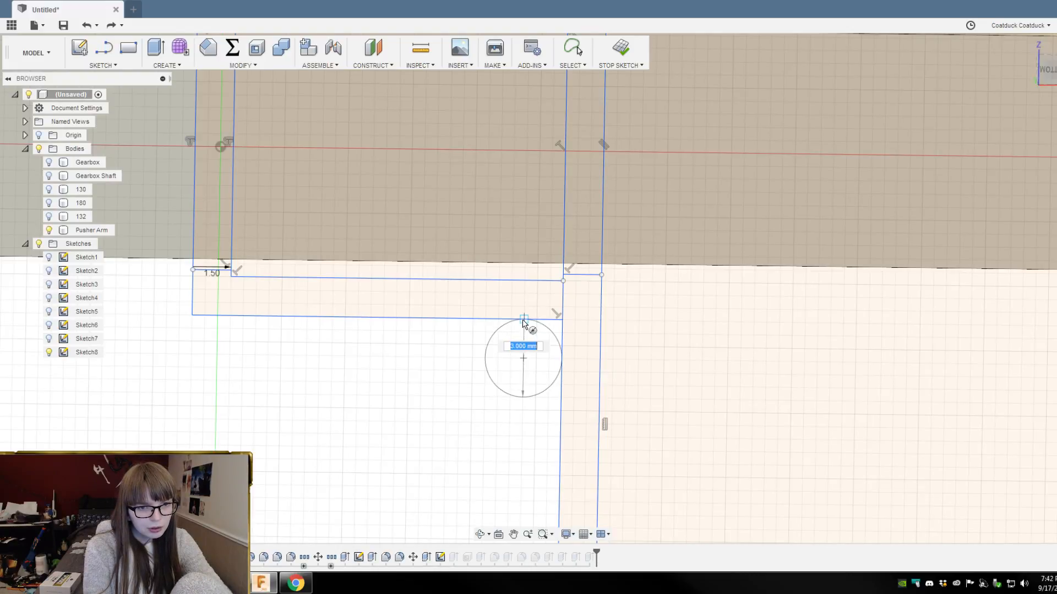
{"action": "left_click", "coordinate": [524, 321]}
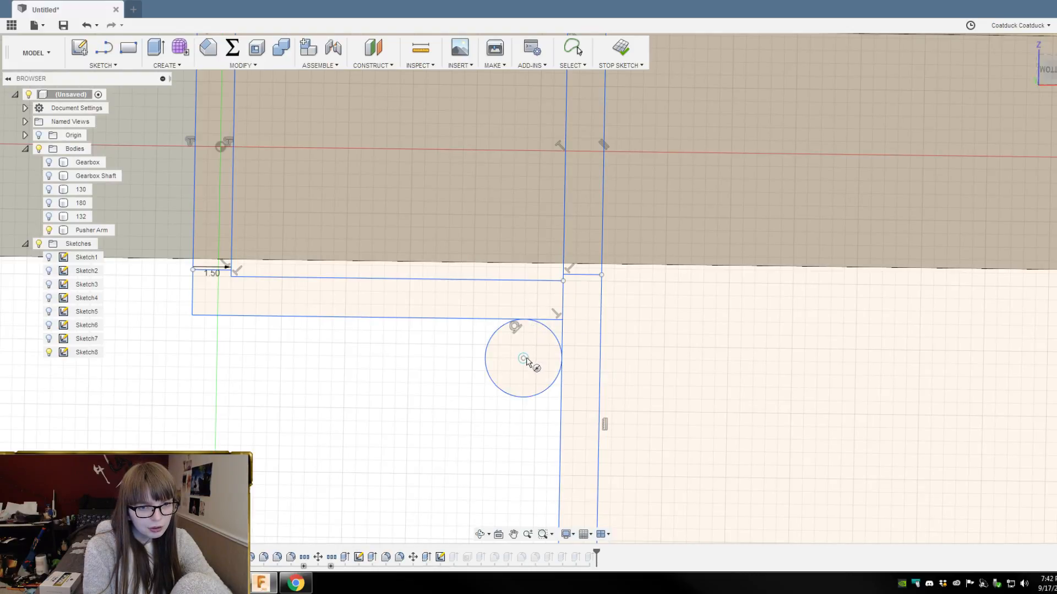
{"action": "left_click", "coordinate": [524, 359]}
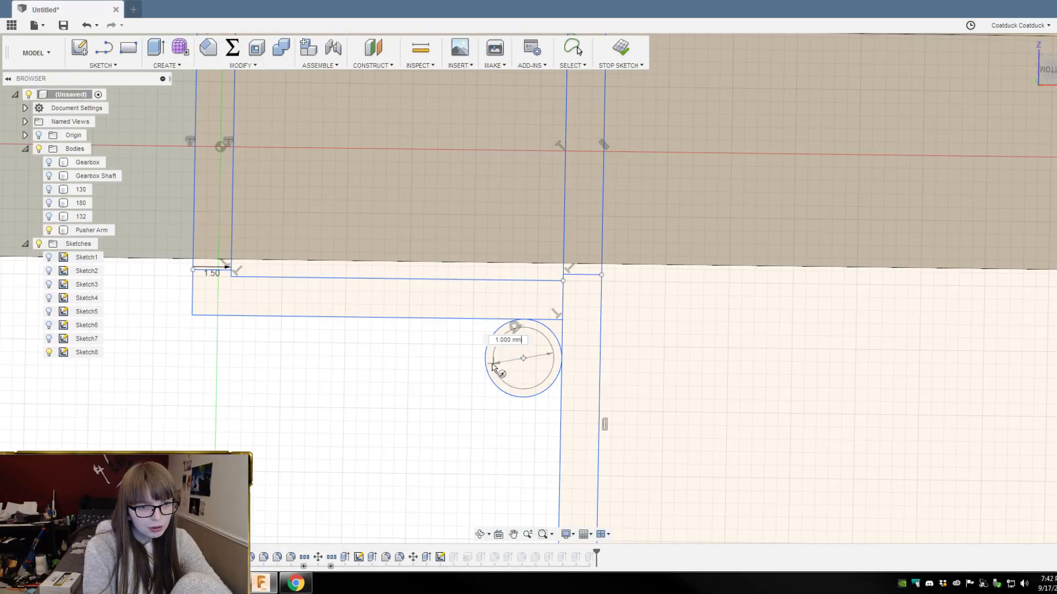
{"action": "left_click", "coordinate": [447, 359]}
{"action": "scroll", "coordinate": [584, 245], "scroll_direction": "down", "scroll_amount": 3}
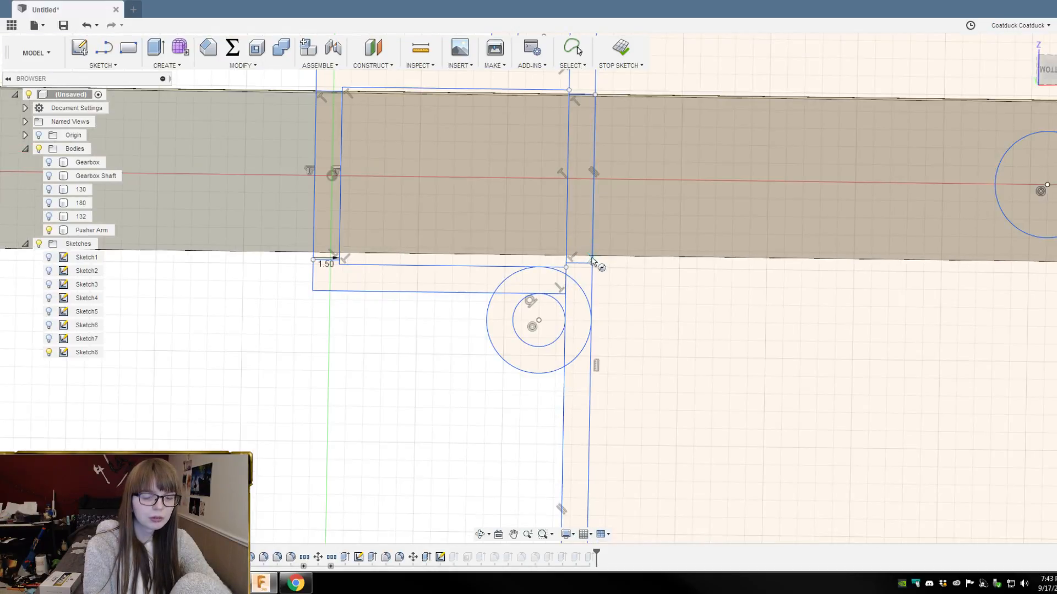
{"action": "scroll", "coordinate": [533, 327], "scroll_direction": "up", "scroll_amount": 1}
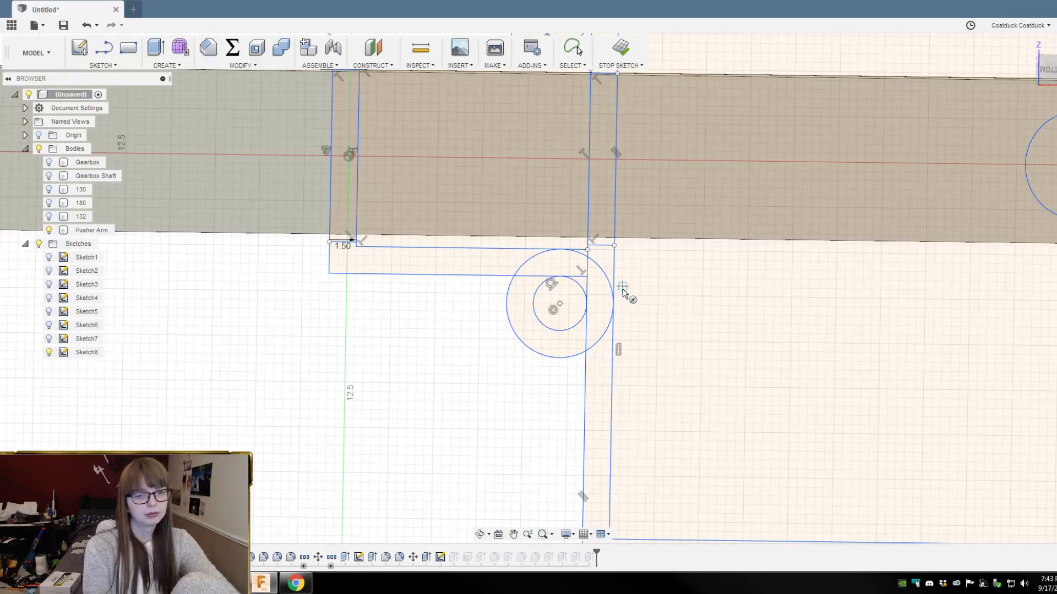
Step: Draw two straight tangent lines from the new 6 mm circle, one to the housing wall and one to the neck's outer edge
{"action": "key", "text": "Escape"}
{"action": "key", "text": "t"}
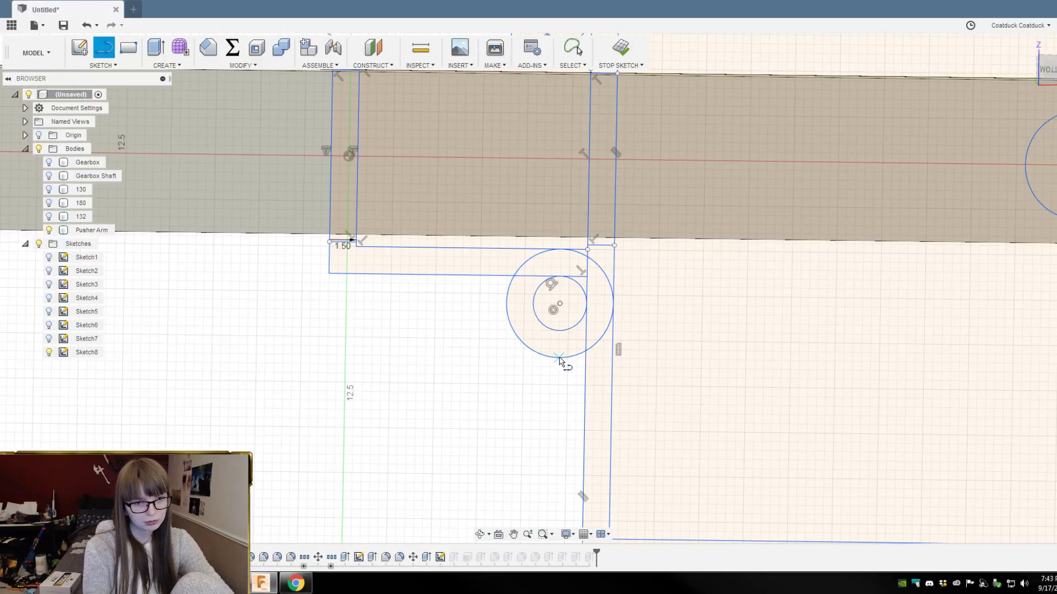
{"action": "left_click", "coordinate": [558, 358]}
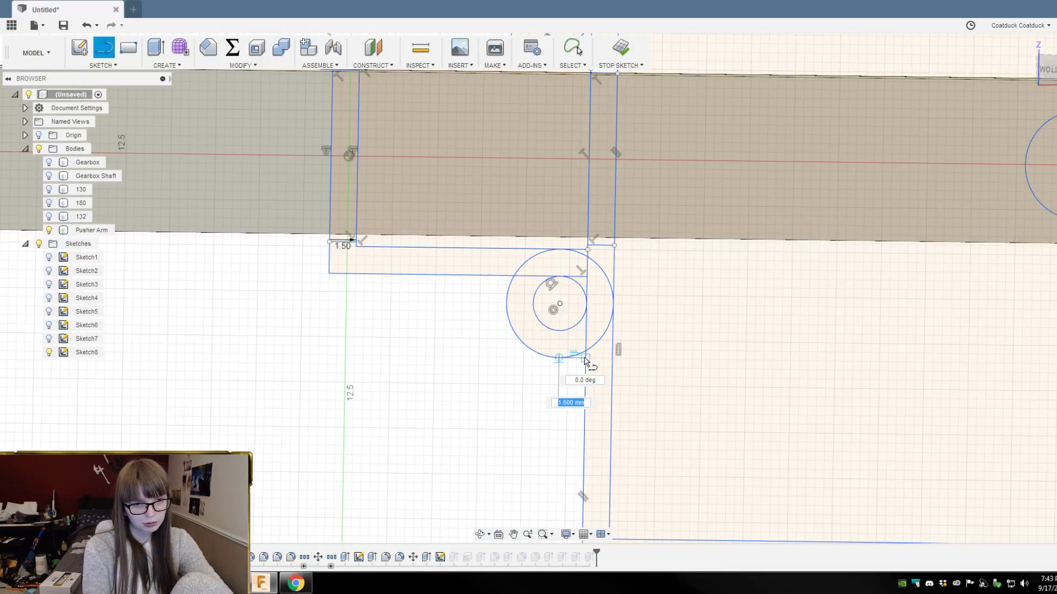
{"action": "double_click", "coordinate": [585, 359]}
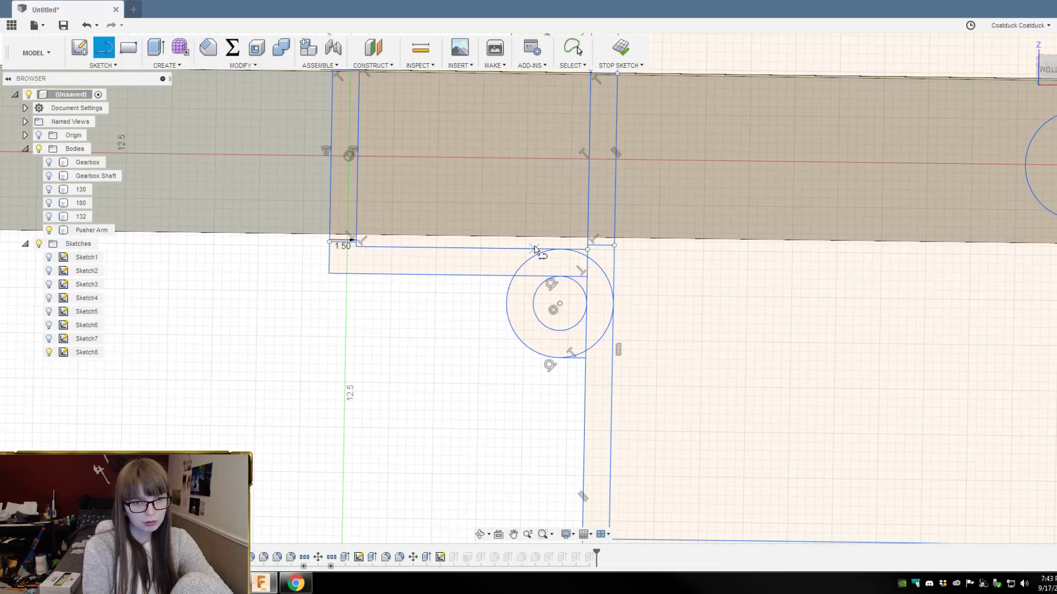
{"action": "double_click", "coordinate": [507, 302]}
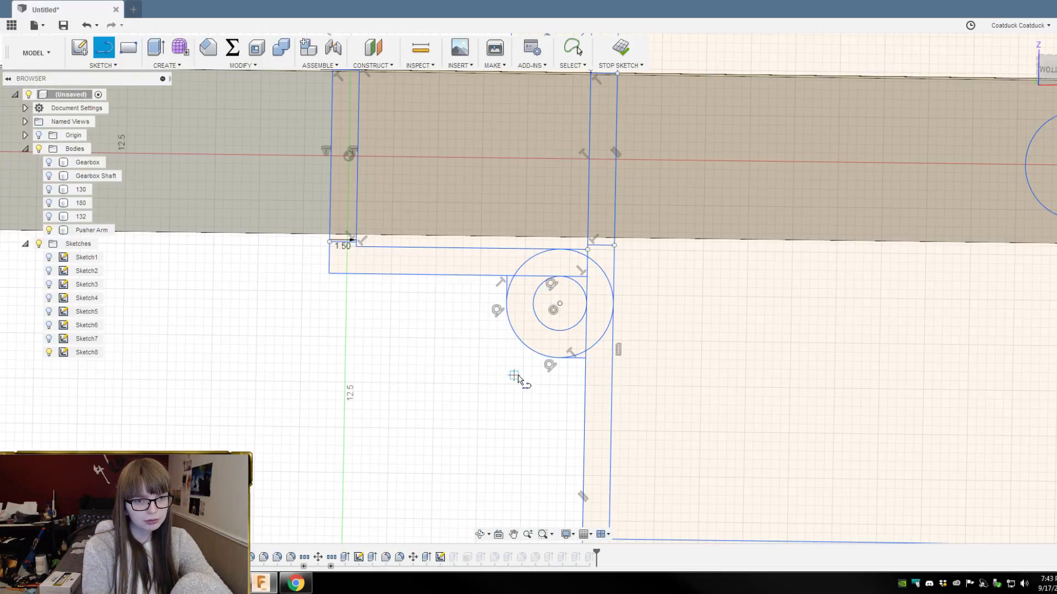
Step: Trim the new 6 mm circle at both tangent lines and delete its remaining arc to leave the second rounded tab outline
{"action": "key", "text": "t"}
{"action": "scroll", "coordinate": [556, 384], "scroll_direction": "up", "scroll_amount": 3}
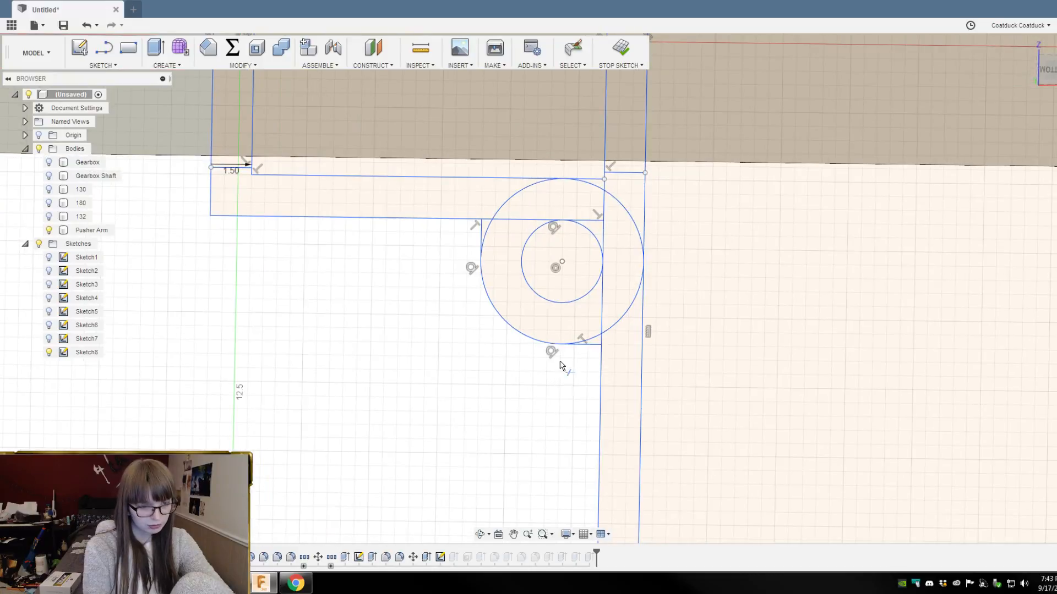
{"action": "left_click", "coordinate": [591, 337]}
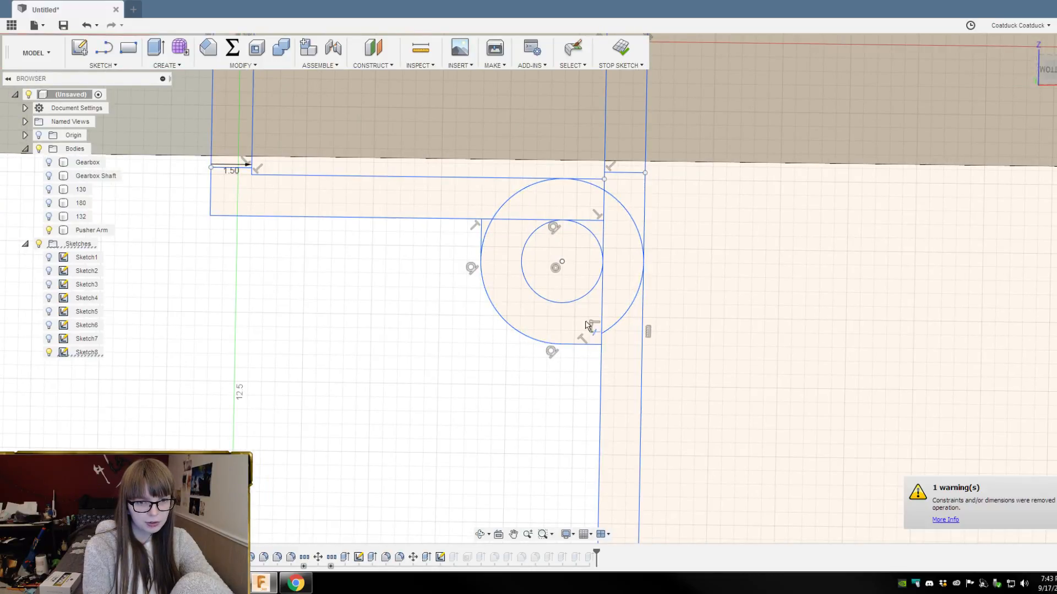
{"action": "left_click", "coordinate": [502, 243]}
{"action": "left_click", "coordinate": [515, 198]}
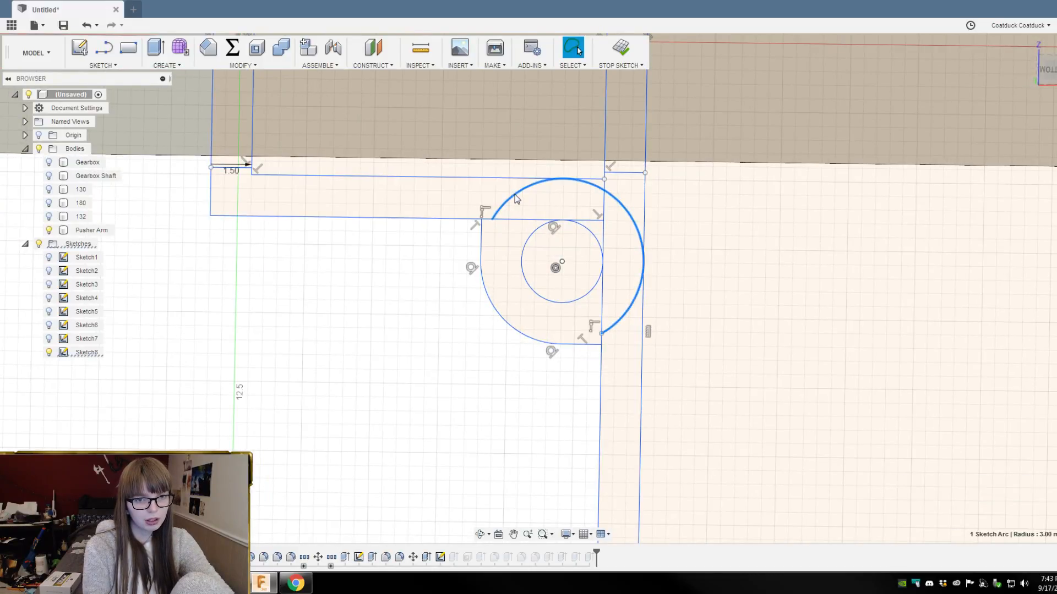
{"action": "key", "text": "Delete"}
Step: Finish editing the housing's base sketch
{"action": "scroll", "coordinate": [550, 374], "scroll_direction": "down", "scroll_amount": 5}
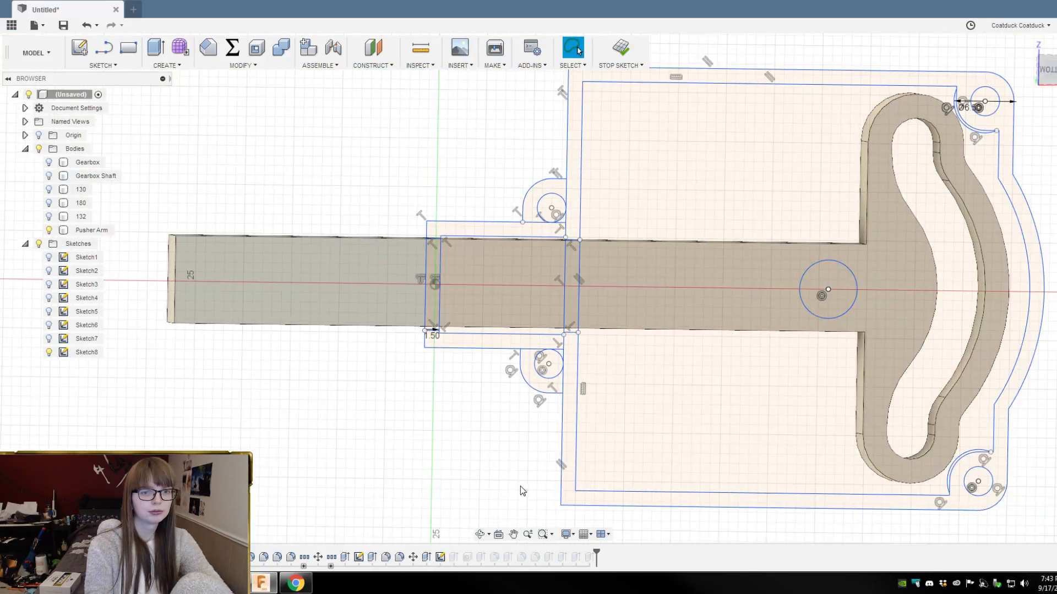
{"action": "mouse_move", "coordinate": [524, 460]}
{"action": "middle_mouse_down", "text": "shift"}
{"action": "mouse_move", "coordinate": [631, 315]}
{"action": "mouse_move", "coordinate": [682, 206]}
{"action": "mouse_move", "coordinate": [666, 209]}
{"action": "mouse_move", "coordinate": [732, 220]}
{"action": "mouse_move", "coordinate": [704, 165]}
{"action": "middle_mouse_up", "text": "shift"}
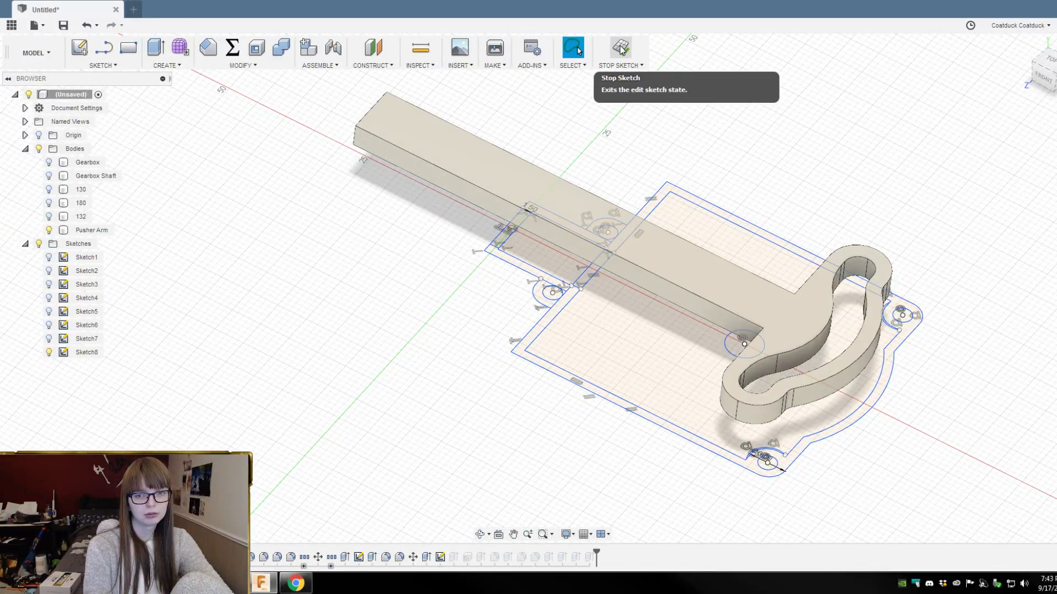
{"action": "left_click", "coordinate": [621, 49]}
Step: Extrude both tab profiles and the small corner slivers beside their holes 10 mm, joining them to the pusher assembly housing
{"action": "mouse_move", "coordinate": [419, 258]}
{"action": "middle_mouse_down", "text": "shift"}
{"action": "mouse_move", "coordinate": [356, 306]}
{"action": "mouse_move", "coordinate": [415, 264]}
{"action": "mouse_move", "coordinate": [393, 306]}
{"action": "middle_mouse_up", "text": "shift"}
{"action": "scroll", "coordinate": [545, 297], "scroll_direction": "up", "scroll_amount": 10}
{"action": "left_click", "coordinate": [580, 259]}
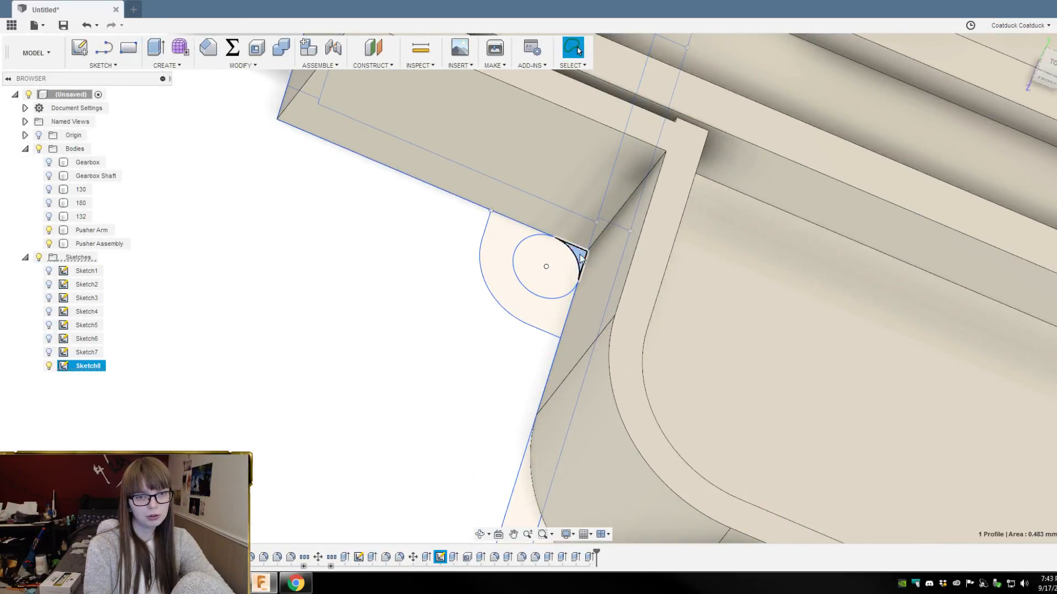
{"action": "left_click", "coordinate": [490, 269], "text": "ctrl"}
{"action": "scroll", "coordinate": [427, 421], "scroll_direction": "down", "scroll_amount": 5}
{"action": "scroll", "coordinate": [475, 202], "scroll_direction": "up", "scroll_amount": 4}
{"action": "middle_click_drag", "start_coordinate": [533, 117], "coordinate": [566, 141], "text": "shift"}
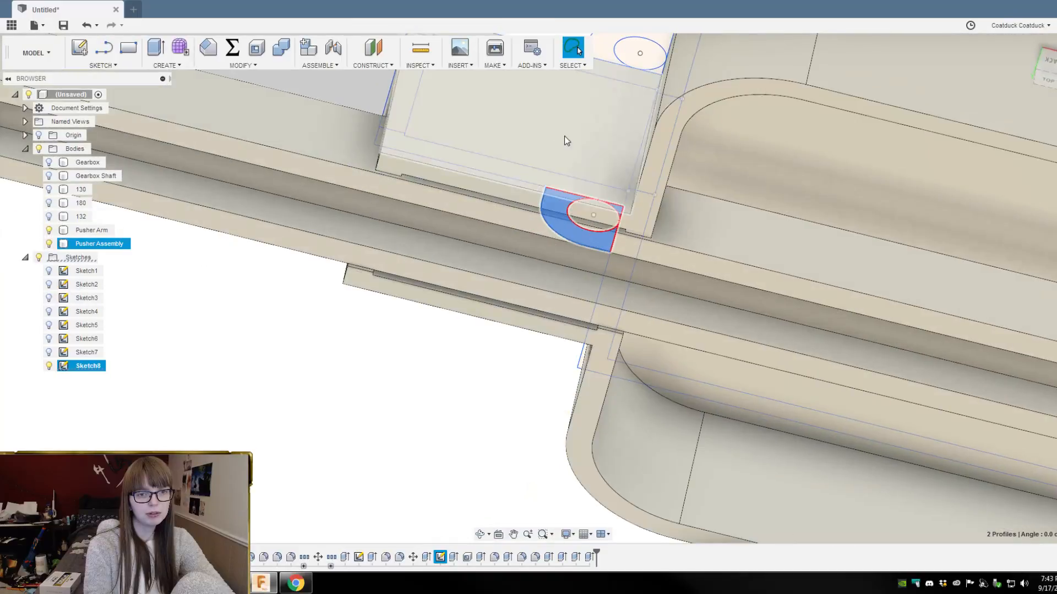
{"action": "scroll", "coordinate": [644, 283], "scroll_direction": "down", "scroll_amount": 3}
{"action": "scroll", "coordinate": [634, 106], "scroll_direction": "up", "scroll_amount": 3}
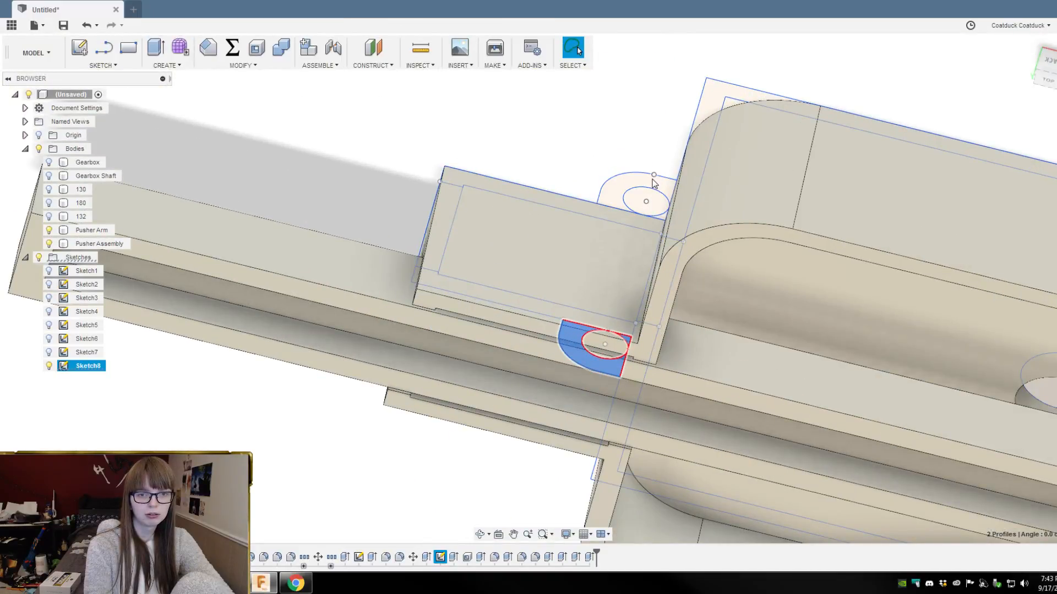
{"action": "scroll", "coordinate": [660, 192], "scroll_direction": "up", "scroll_amount": 2}
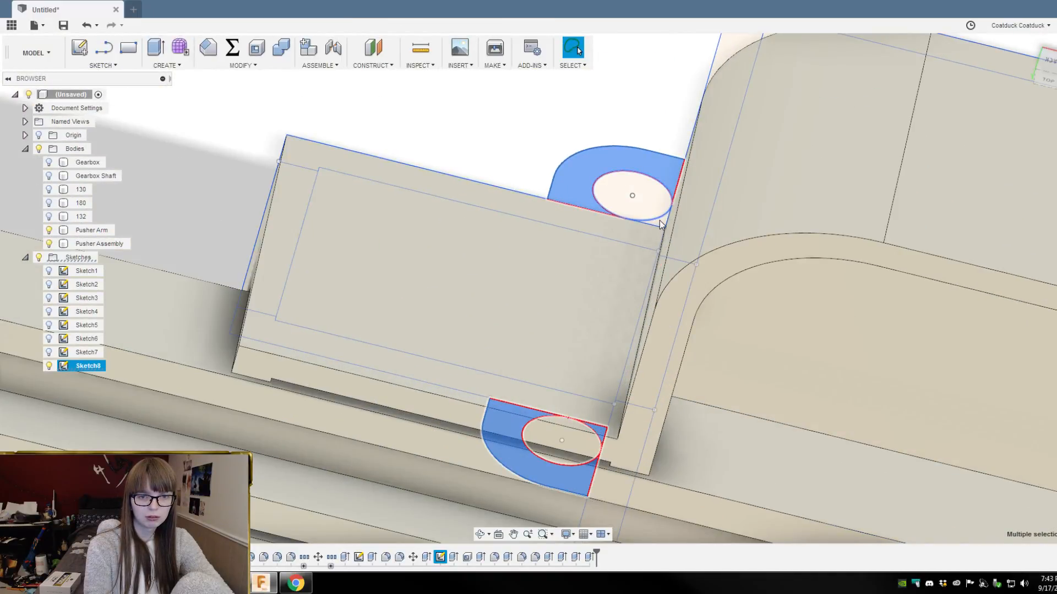
{"action": "middle_click_drag", "start_coordinate": [626, 134], "coordinate": [638, 15], "text": "shift"}
{"action": "scroll", "coordinate": [644, 86], "scroll_direction": "down", "scroll_amount": 4}
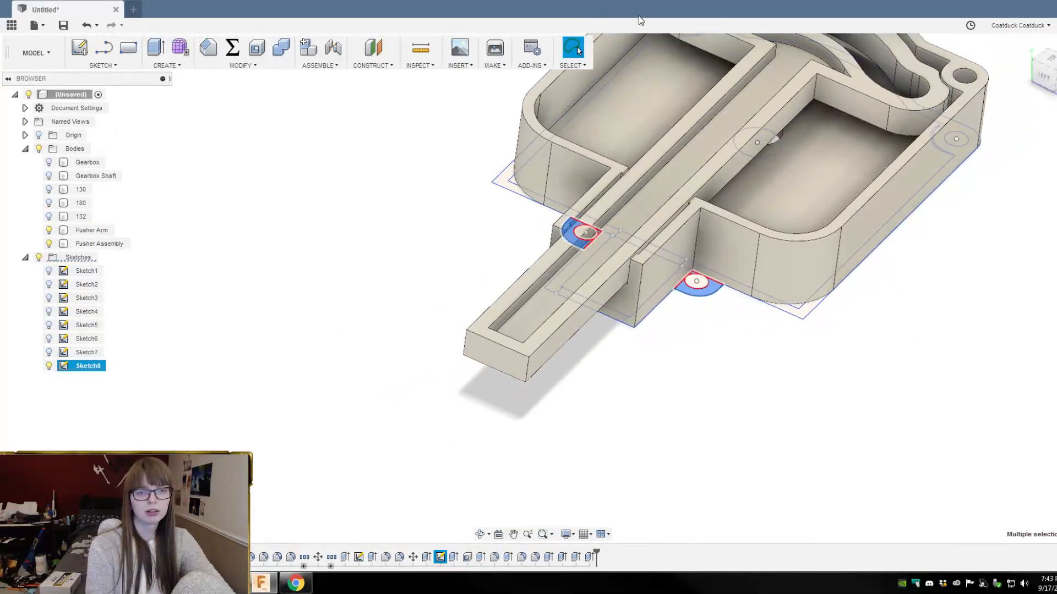
{"action": "key", "text": "e"}
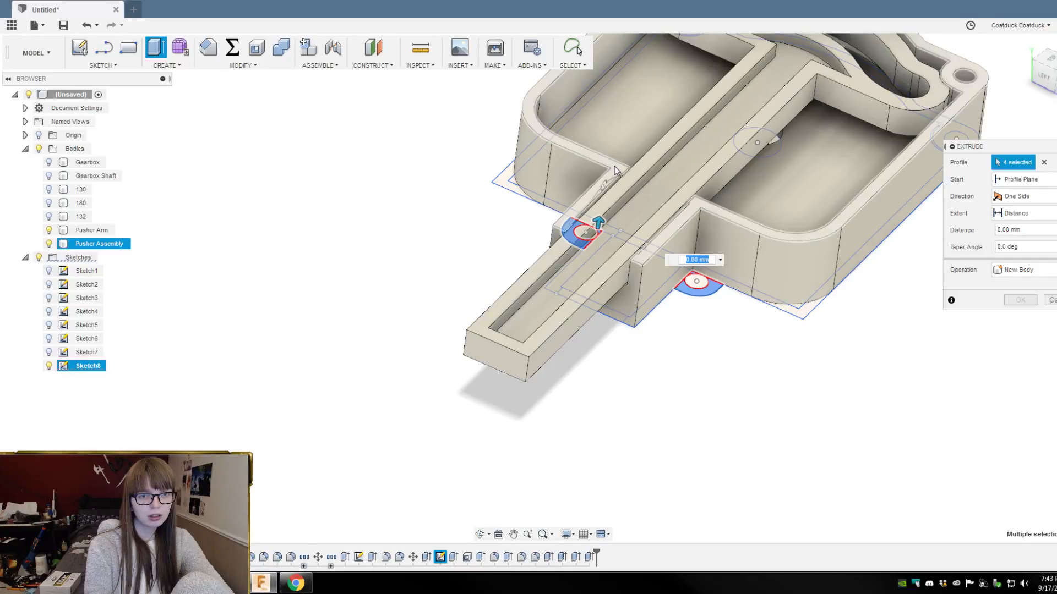
{"action": "key", "text": "Return"}
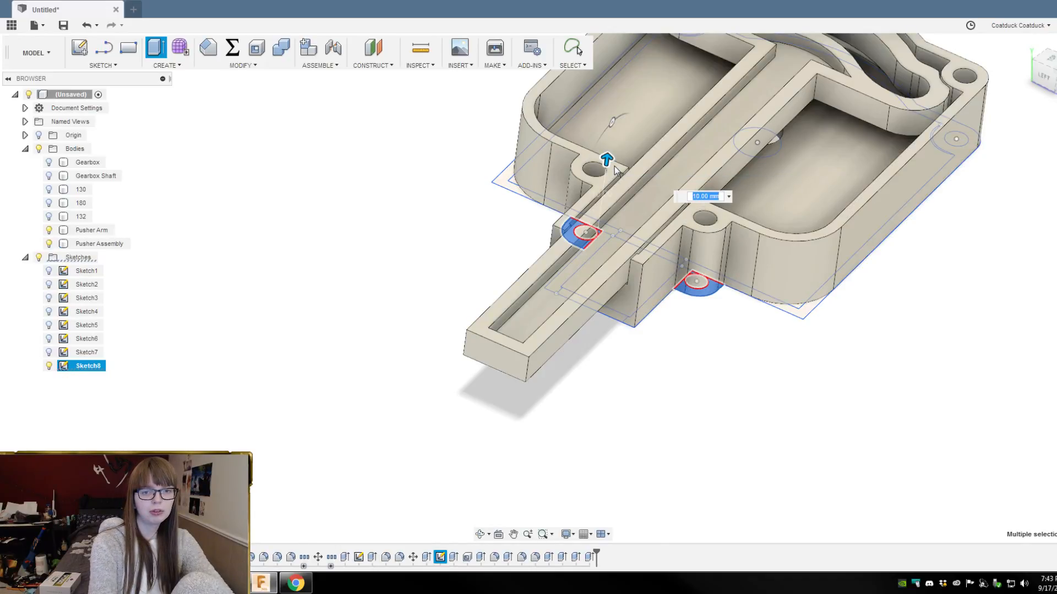
Step: Extrude the two circular hole profiles of the neck tabs 2 mm with Join to close the holes at the housing's base
{"action": "middle_click_drag", "start_coordinate": [619, 176], "coordinate": [693, 226], "text": "shift"}
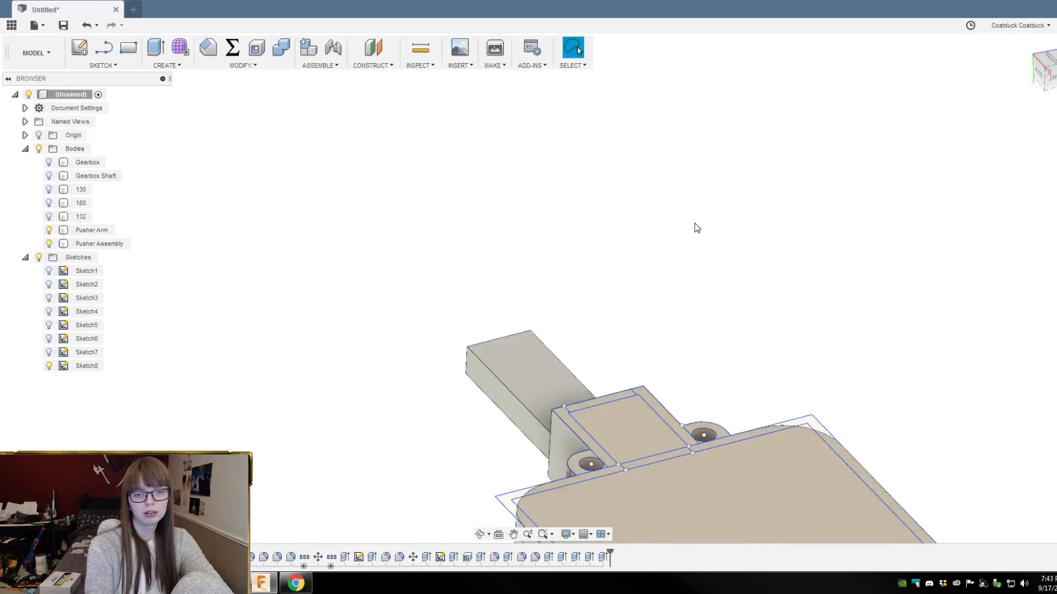
{"action": "scroll", "coordinate": [693, 226], "scroll_direction": "up", "scroll_amount": 5}
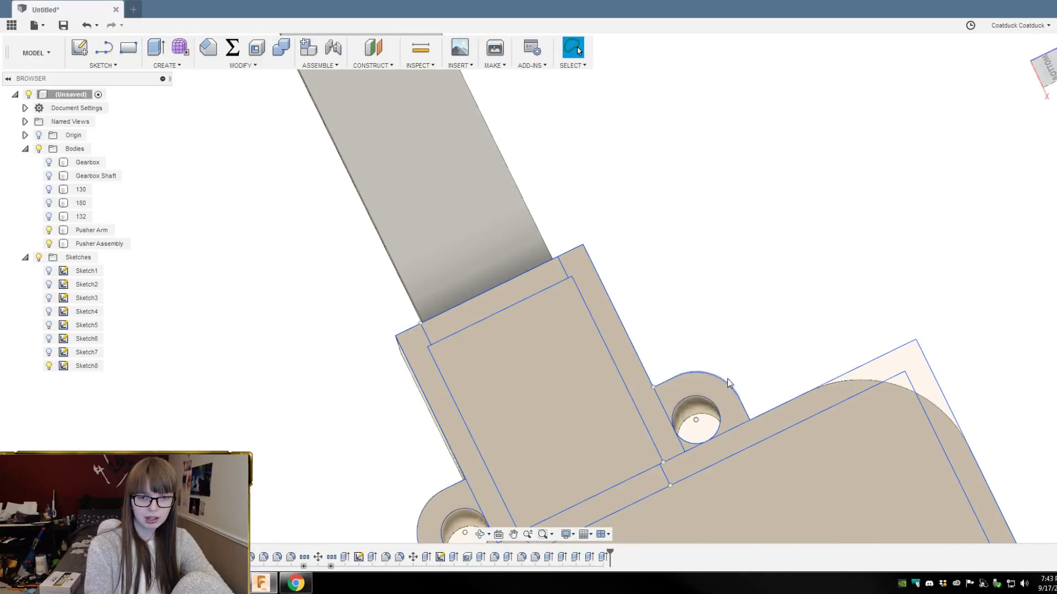
{"action": "left_click", "coordinate": [695, 411]}
{"action": "scroll", "coordinate": [722, 306], "scroll_direction": "down", "scroll_amount": 3}
{"action": "scroll", "coordinate": [578, 428], "scroll_direction": "up", "scroll_amount": 3}
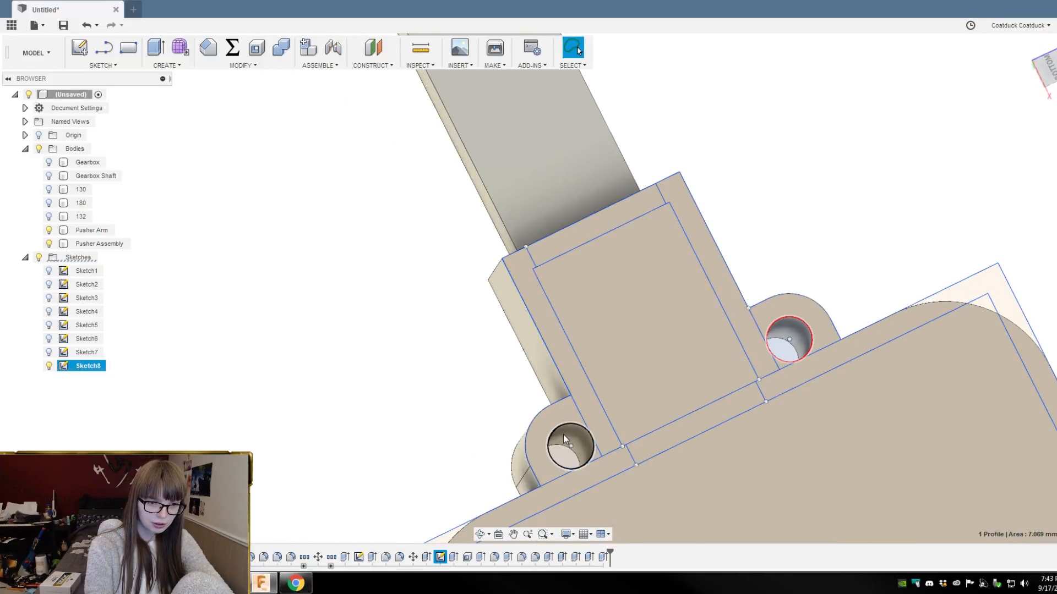
{"action": "left_click", "coordinate": [564, 437]}
{"action": "scroll", "coordinate": [814, 226], "scroll_direction": "down", "scroll_amount": 5}
{"action": "middle_click_drag", "start_coordinate": [825, 189], "coordinate": [795, 328], "text": "shift"}
{"action": "key", "text": "e"}
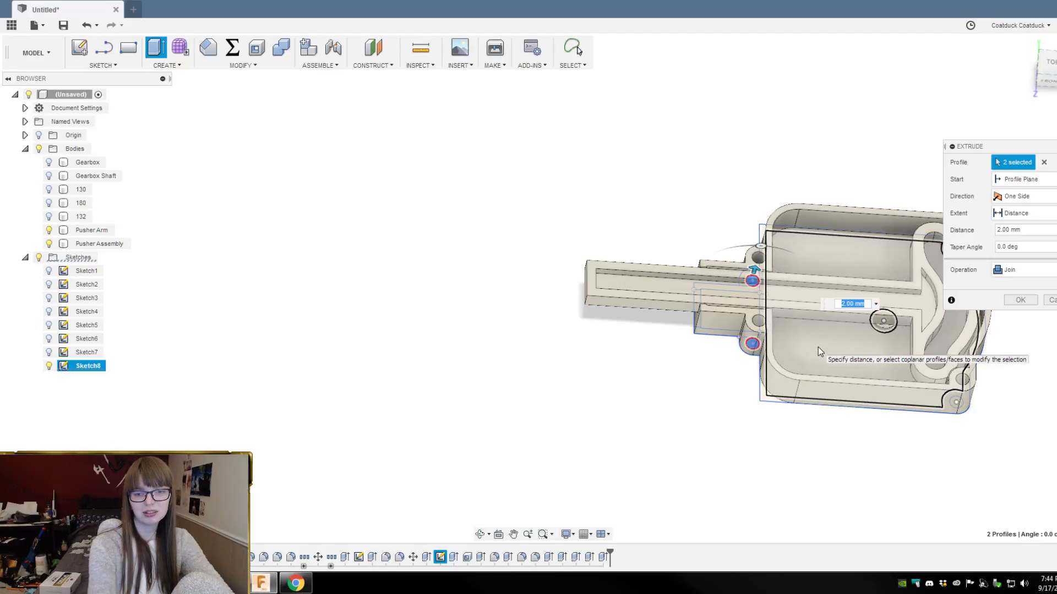
{"action": "key", "text": "Escape"}
{"action": "mouse_move", "coordinate": [797, 324]}
{"action": "middle_mouse_down", "text": "shift"}
{"action": "mouse_move", "coordinate": [650, 396]}
{"action": "mouse_move", "coordinate": [699, 371]}
{"action": "mouse_move", "coordinate": [814, 377]}
{"action": "mouse_move", "coordinate": [757, 401]}
{"action": "mouse_move", "coordinate": [769, 414]}
{"action": "middle_mouse_up", "text": "shift"}
{"action": "left_click", "coordinate": [770, 419]}
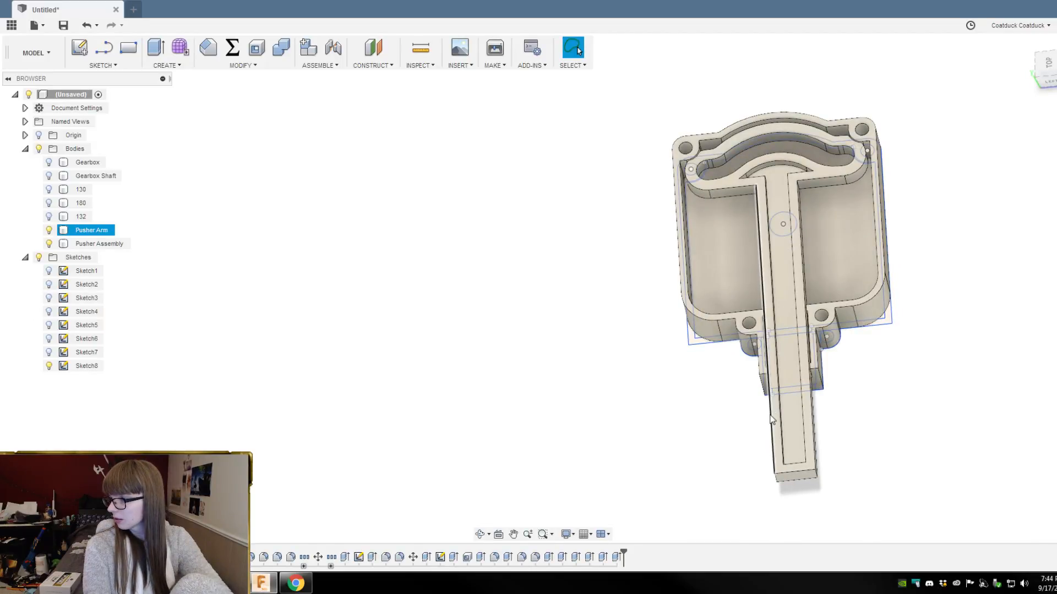
Step: Inspect the pusher arm seated in the housing and the new neck tabs from several angles
{"action": "left_click", "coordinate": [763, 411]}
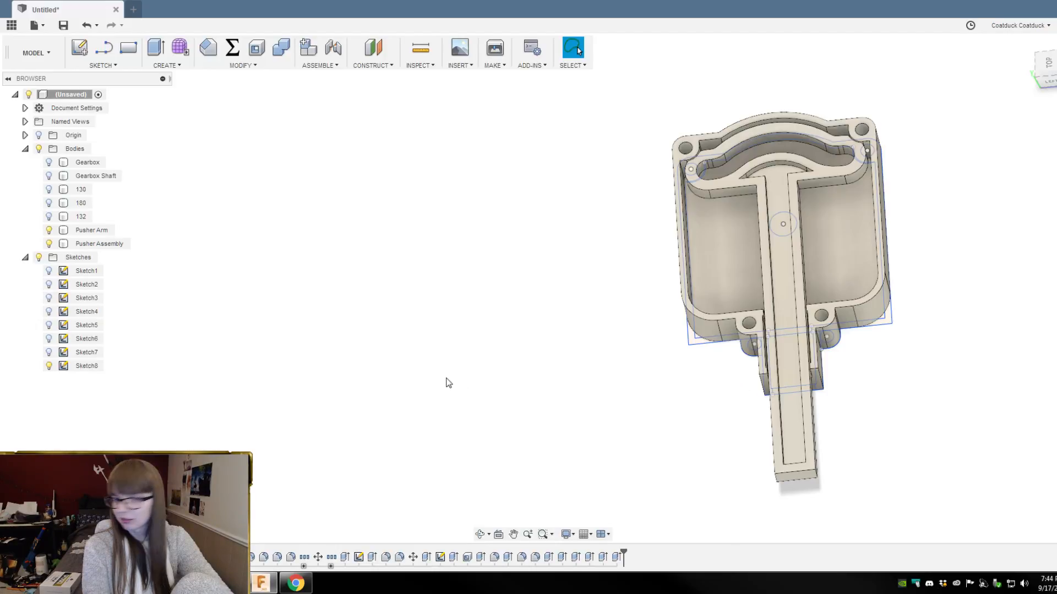
{"action": "middle_click_drag", "start_coordinate": [448, 383], "coordinate": [660, 389], "text": "shift"}
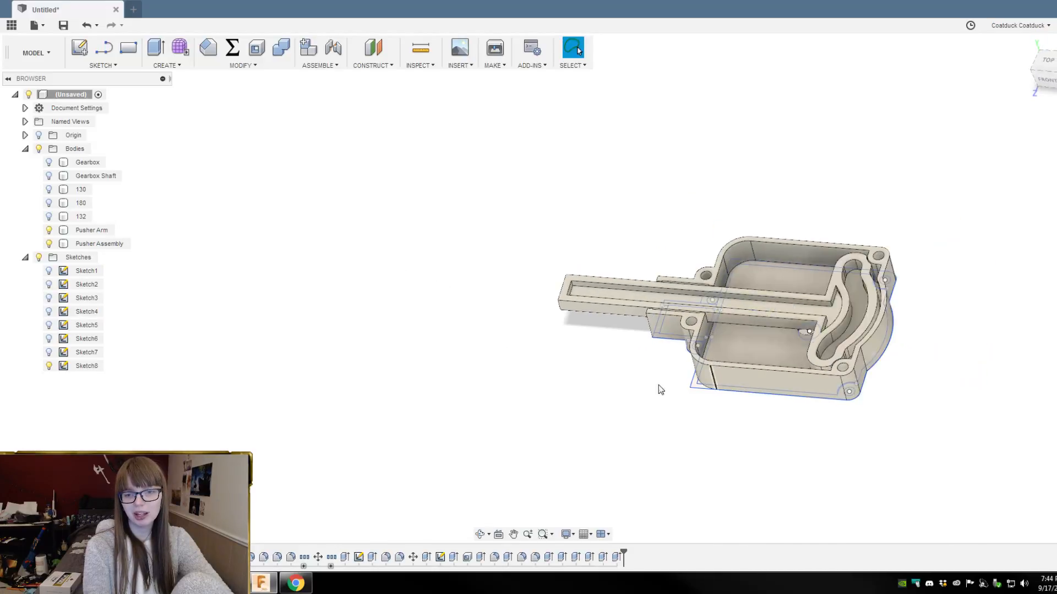
{"action": "scroll", "coordinate": [916, 256], "scroll_direction": "up", "scroll_amount": 5}
{"action": "mouse_move", "coordinate": [896, 404]}
{"action": "middle_mouse_down", "text": "shift"}
{"action": "mouse_move", "coordinate": [924, 385]}
{"action": "mouse_move", "coordinate": [920, 412]}
{"action": "middle_mouse_up", "text": "shift"}
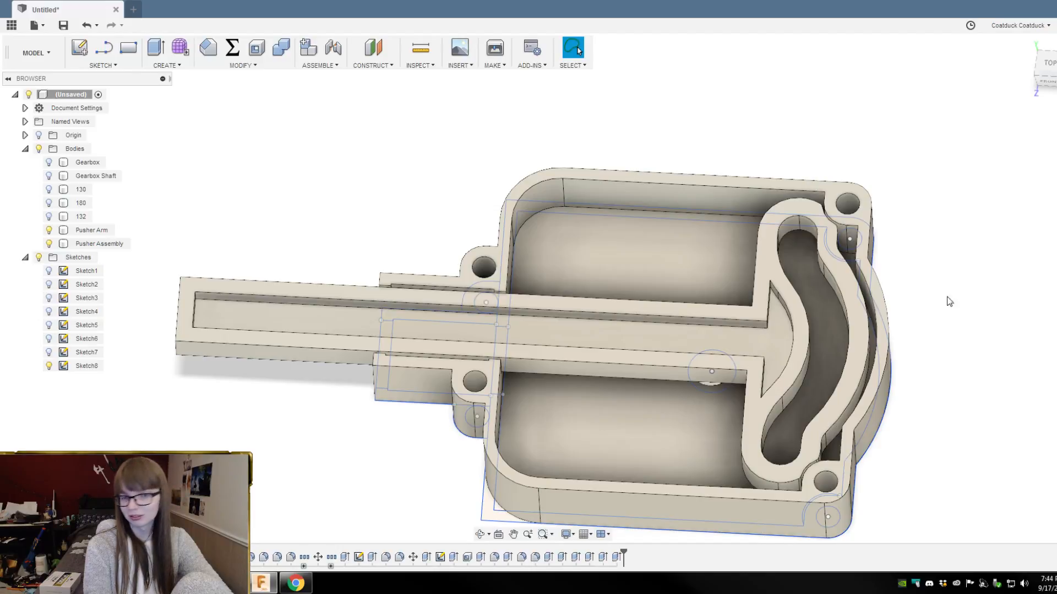
{"action": "scroll", "coordinate": [955, 188], "scroll_direction": "down", "scroll_amount": 1}
{"action": "scroll", "coordinate": [907, 353], "scroll_direction": "up", "scroll_amount": 1}
{"action": "middle_click_drag", "start_coordinate": [915, 386], "coordinate": [946, 324], "text": "shift"}
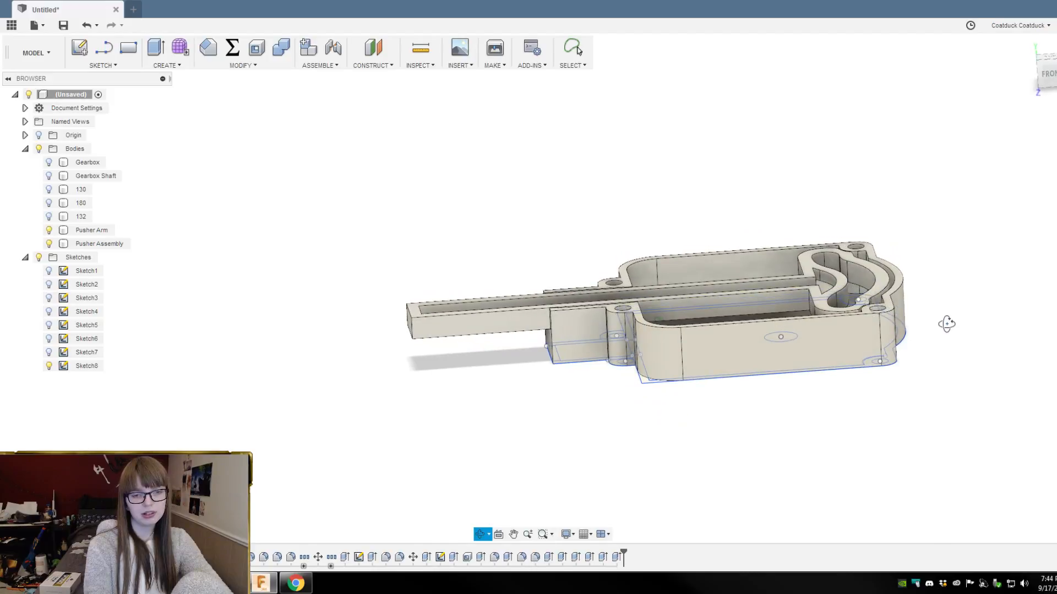
Step: Show the 180 motor, Gearbox Shaft and Gearbox bodies with the housing and hide all sketches
{"action": "left_click", "coordinate": [49, 203]}
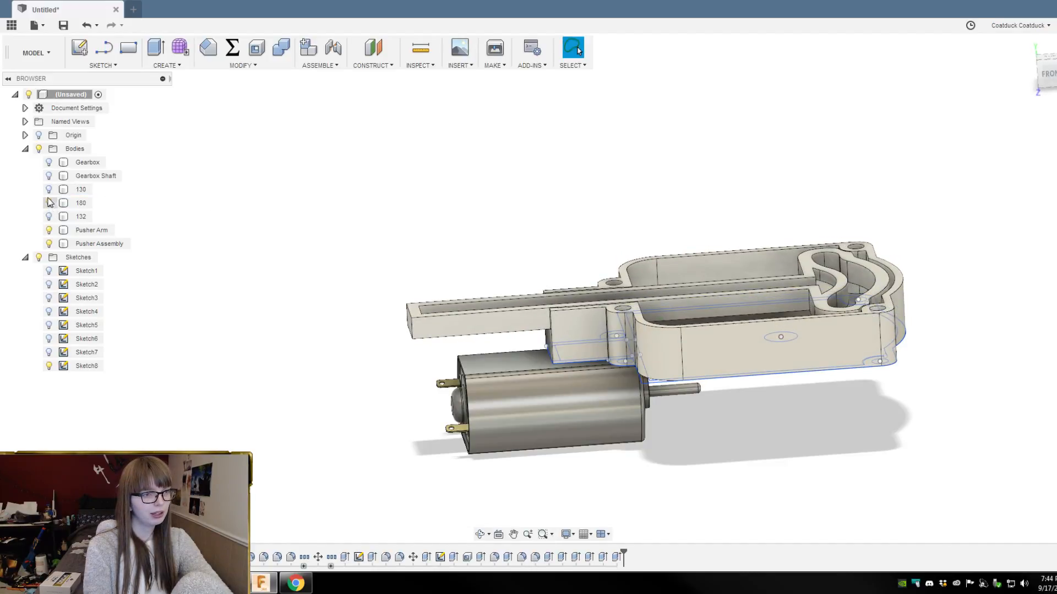
{"action": "left_click", "coordinate": [49, 176]}
{"action": "left_click", "coordinate": [49, 162]}
{"action": "middle_click_drag", "start_coordinate": [304, 217], "coordinate": [231, 209], "text": "shift"}
{"action": "left_click", "coordinate": [39, 257]}
{"action": "mouse_move", "coordinate": [463, 251]}
{"action": "middle_mouse_down", "text": "shift"}
{"action": "mouse_move", "coordinate": [425, 184]}
{"action": "mouse_move", "coordinate": [372, 190]}
{"action": "mouse_move", "coordinate": [376, 225]}
{"action": "mouse_move", "coordinate": [358, 247]}
{"action": "middle_mouse_up", "text": "shift"}
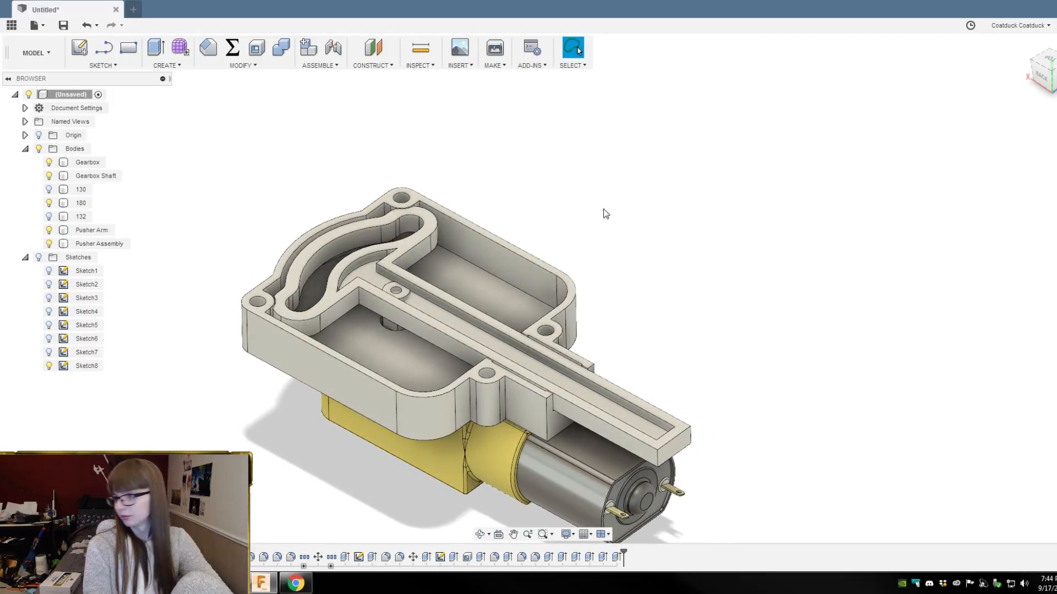
{"action": "scroll", "coordinate": [835, 321], "scroll_direction": "down", "scroll_amount": 2}
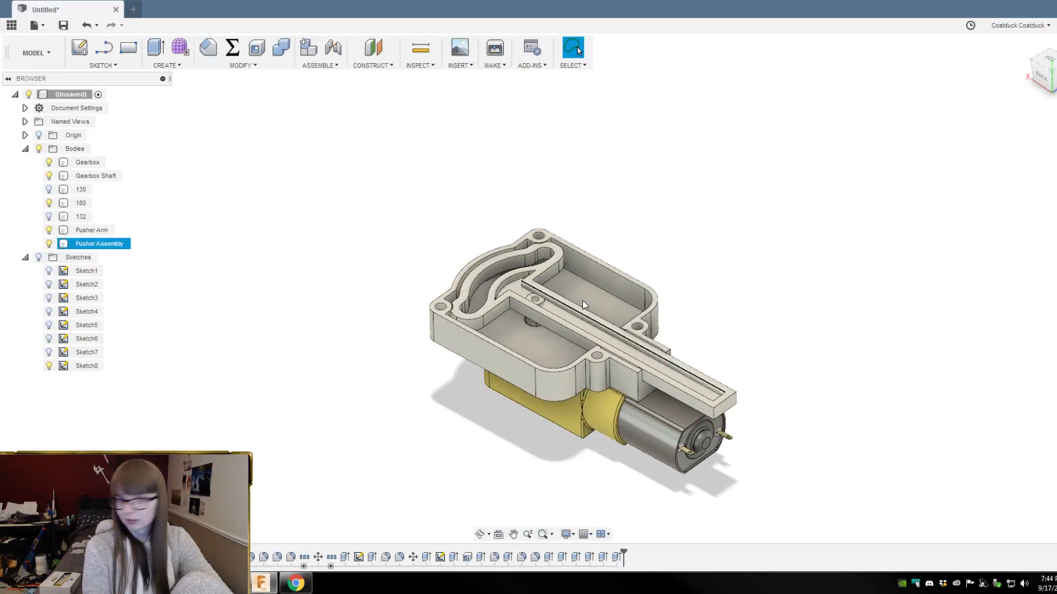
{"action": "scroll", "coordinate": [842, 330], "scroll_direction": "up", "scroll_amount": 4}
{"action": "scroll", "coordinate": [849, 338], "scroll_direction": "down", "scroll_amount": 2}
{"action": "scroll", "coordinate": [850, 338], "scroll_direction": "up", "scroll_amount": 3}
{"action": "middle_click_drag", "start_coordinate": [850, 338], "coordinate": [919, 221], "text": "shift"}
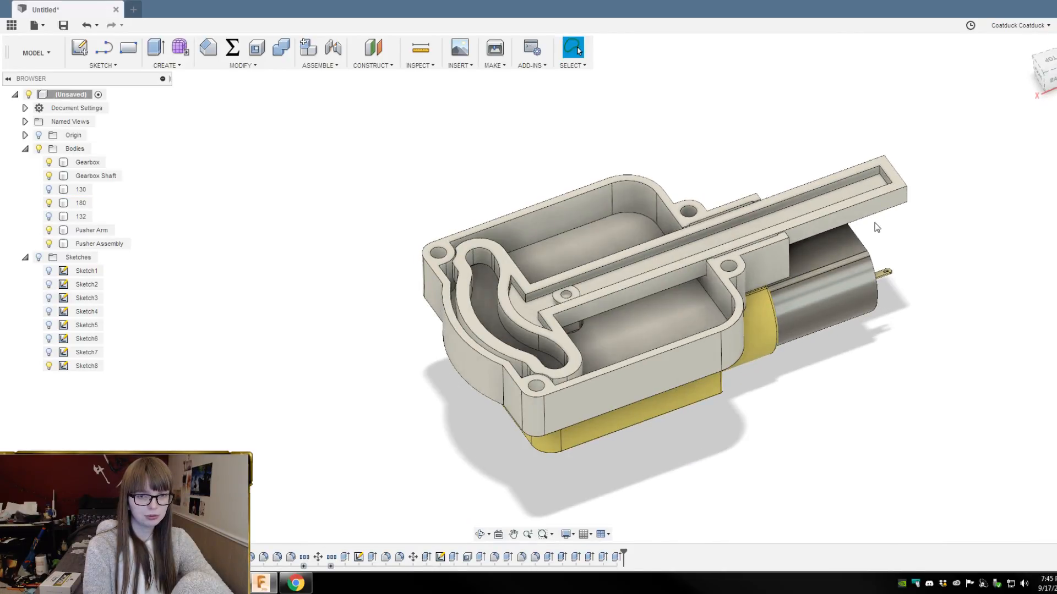
{"action": "right_click", "coordinate": [118, 243]}
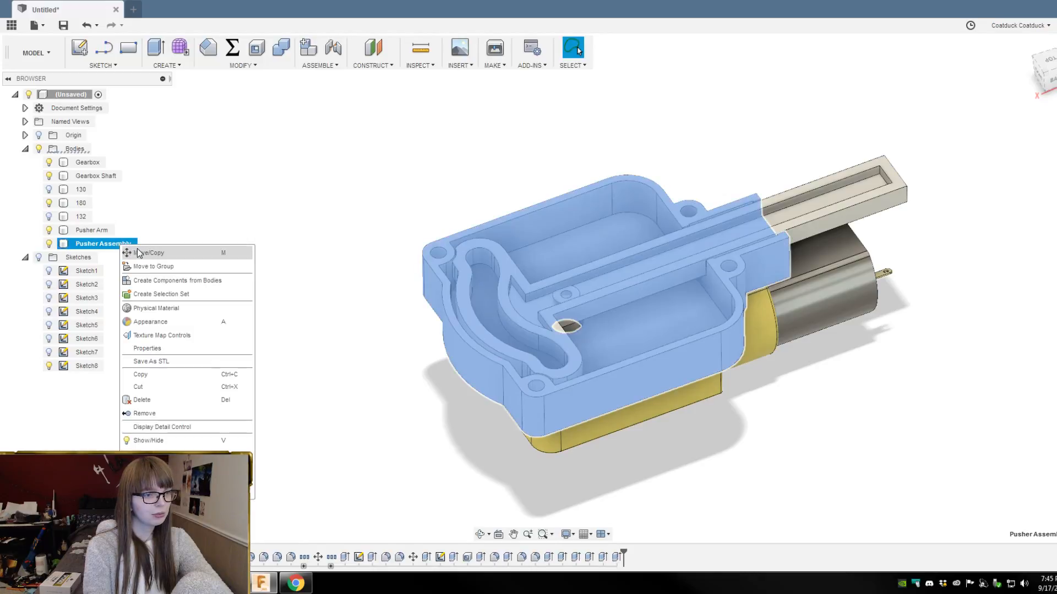
{"action": "left_click", "coordinate": [182, 253]}
{"action": "left_click_drag", "start_coordinate": [800, 342], "coordinate": [879, 329]}
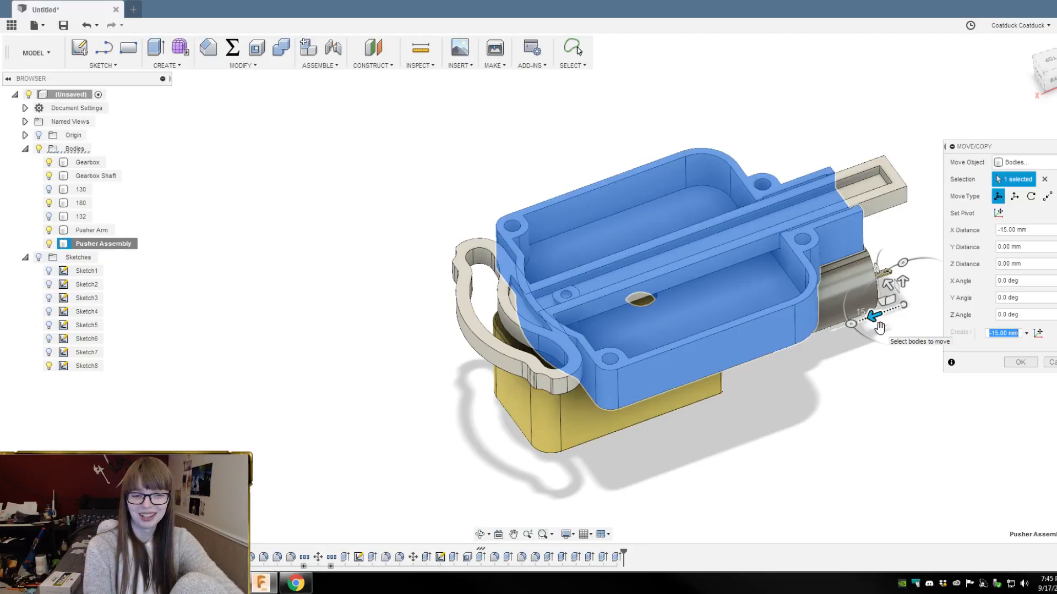
{"action": "key", "text": "Return"}
Step: Move the Pusher Arm body -30 mm in X so its slotted head sits at the housing's neck end
{"action": "right_click", "coordinate": [99, 231]}
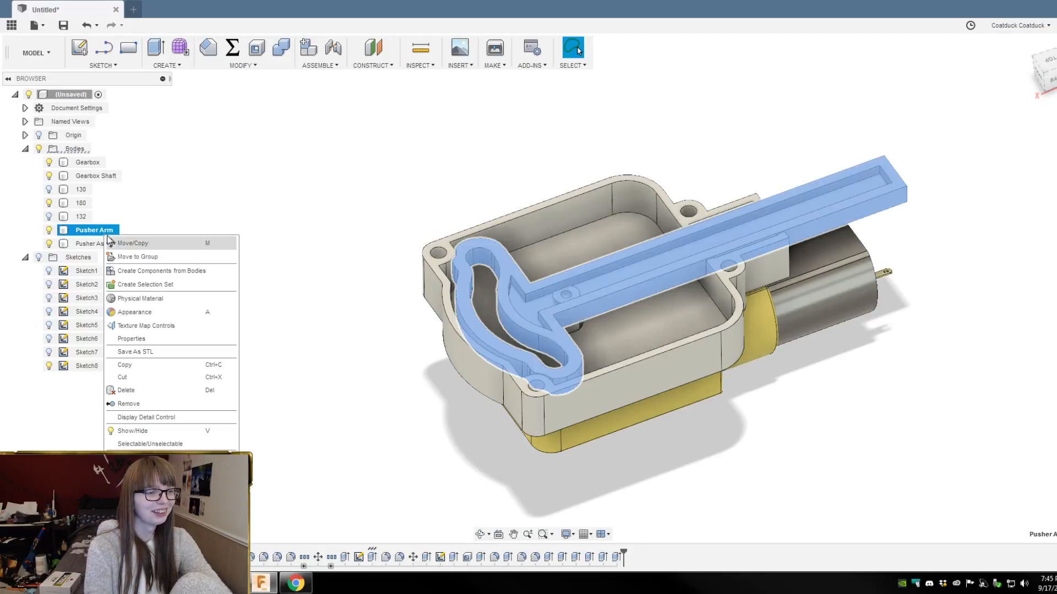
{"action": "left_click", "coordinate": [134, 242]}
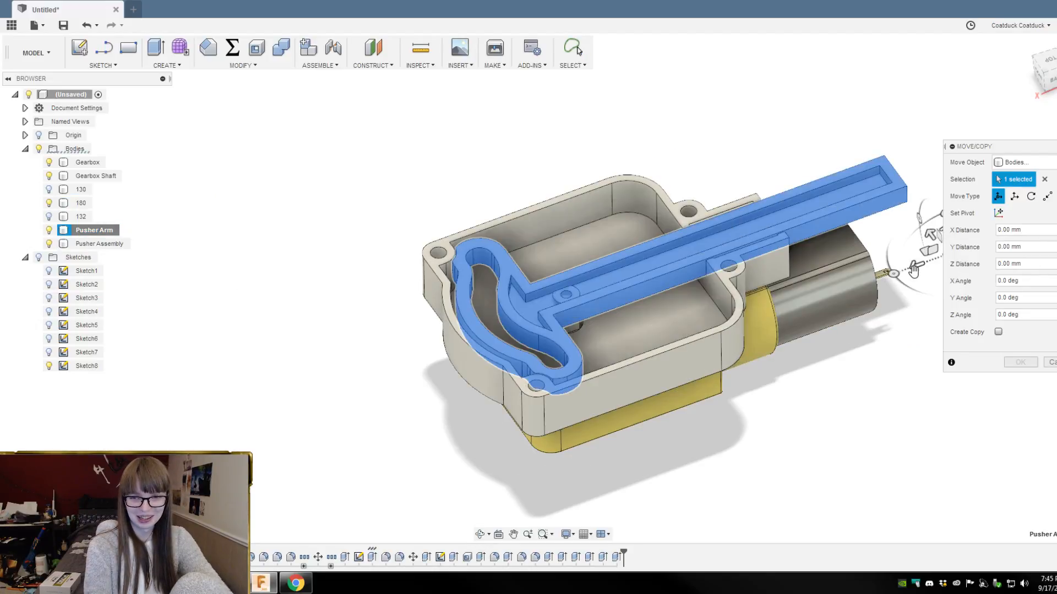
{"action": "left_click_drag", "start_coordinate": [914, 270], "coordinate": [1054, 218]}
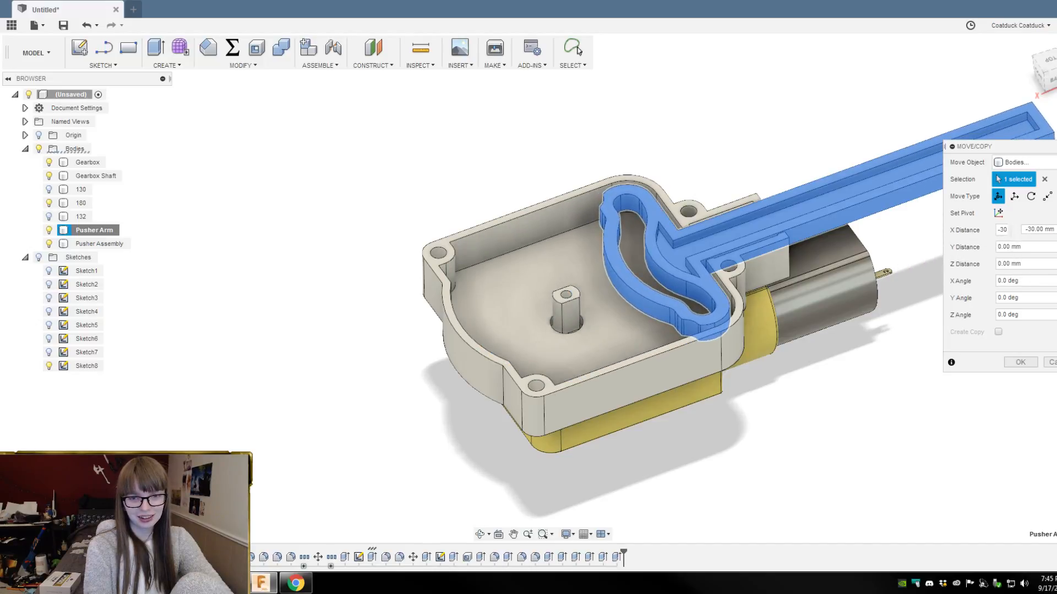
{"action": "middle_click_drag", "start_coordinate": [870, 334], "coordinate": [870, 371], "text": "shift"}
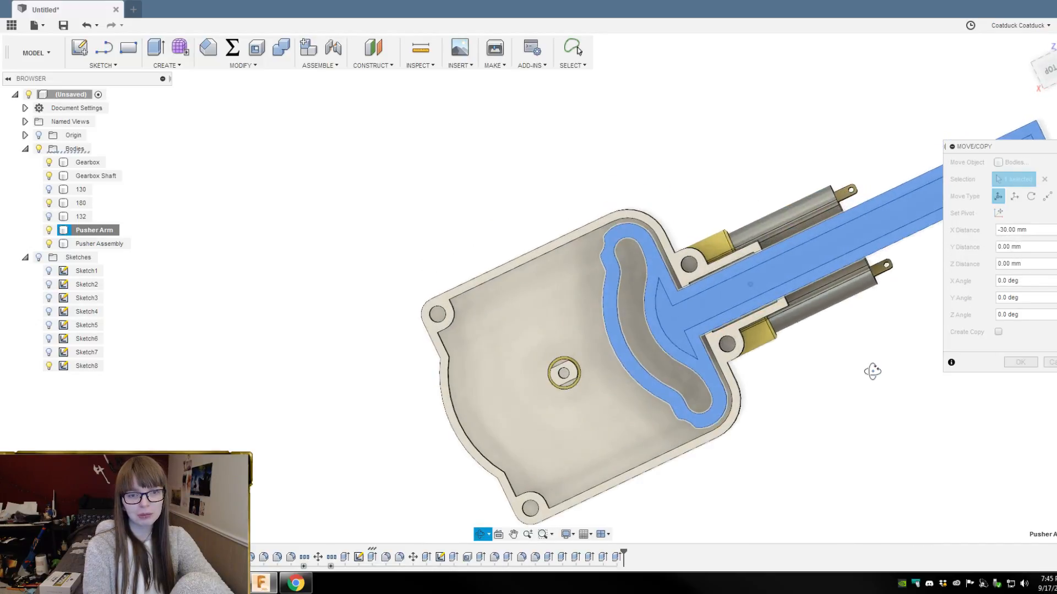
{"action": "scroll", "coordinate": [537, 280], "scroll_direction": "down", "scroll_amount": 1}
{"action": "scroll", "coordinate": [797, 359], "scroll_direction": "up", "scroll_amount": 1}
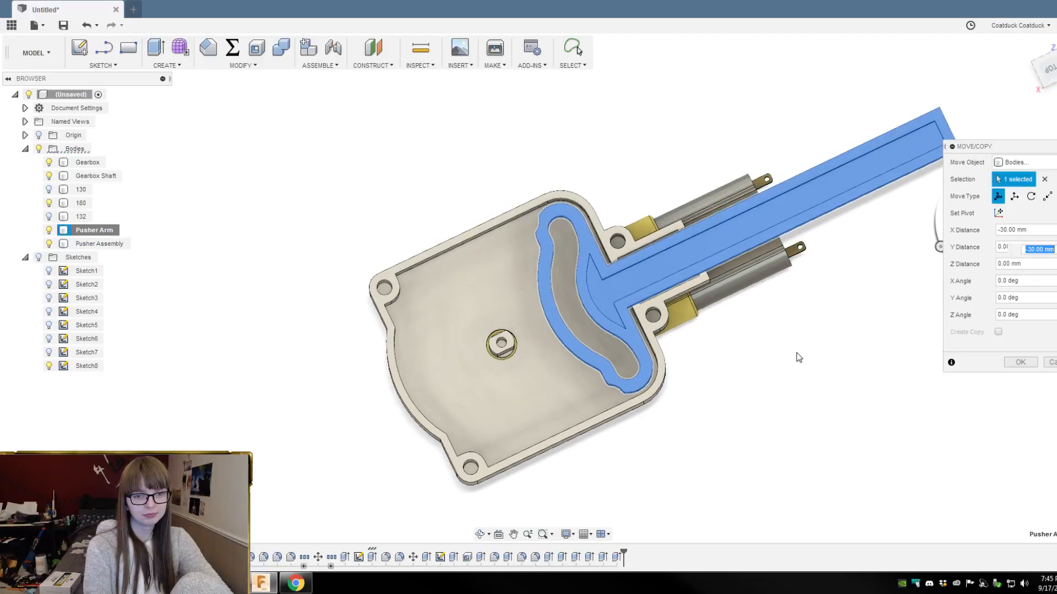
{"action": "key", "text": "Return"}
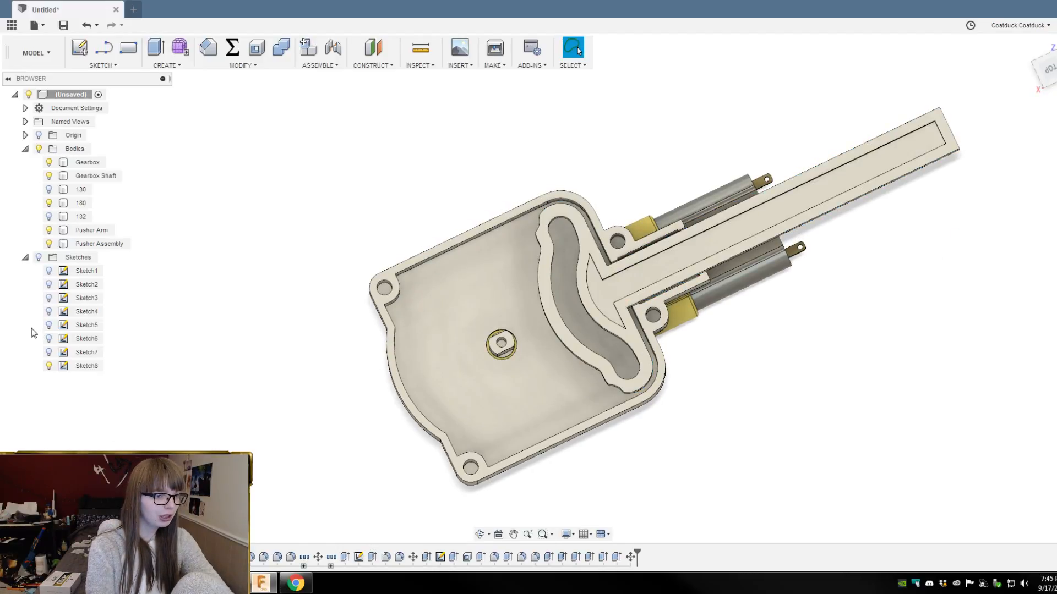
Step: Make the sketches visible with Sketch7 shown and Sketch8 hidden
{"action": "left_click", "coordinate": [37, 257]}
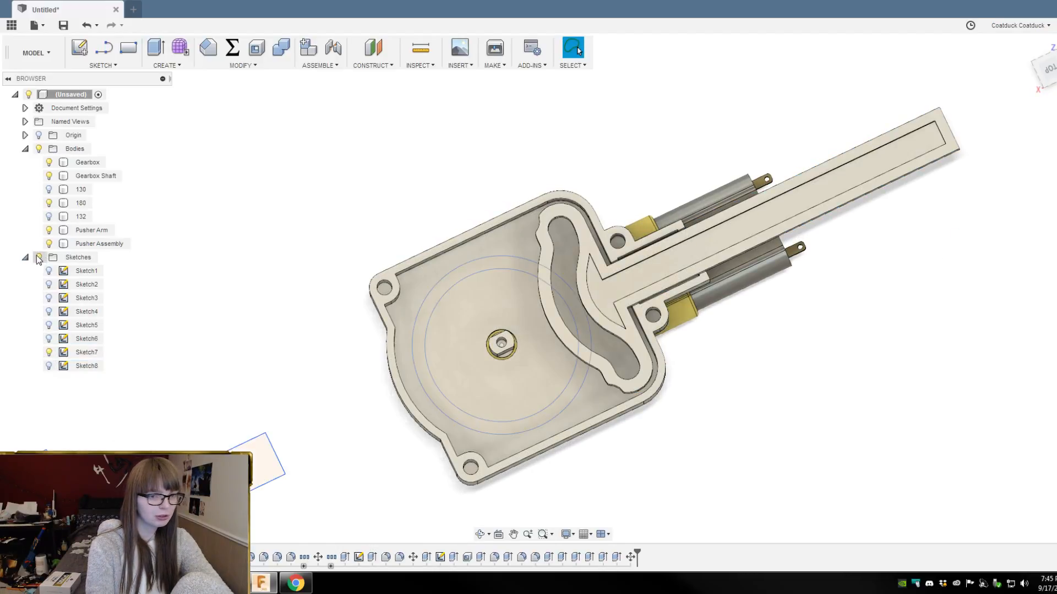
{"action": "middle_click_drag", "start_coordinate": [209, 435], "coordinate": [239, 427], "text": "shift"}
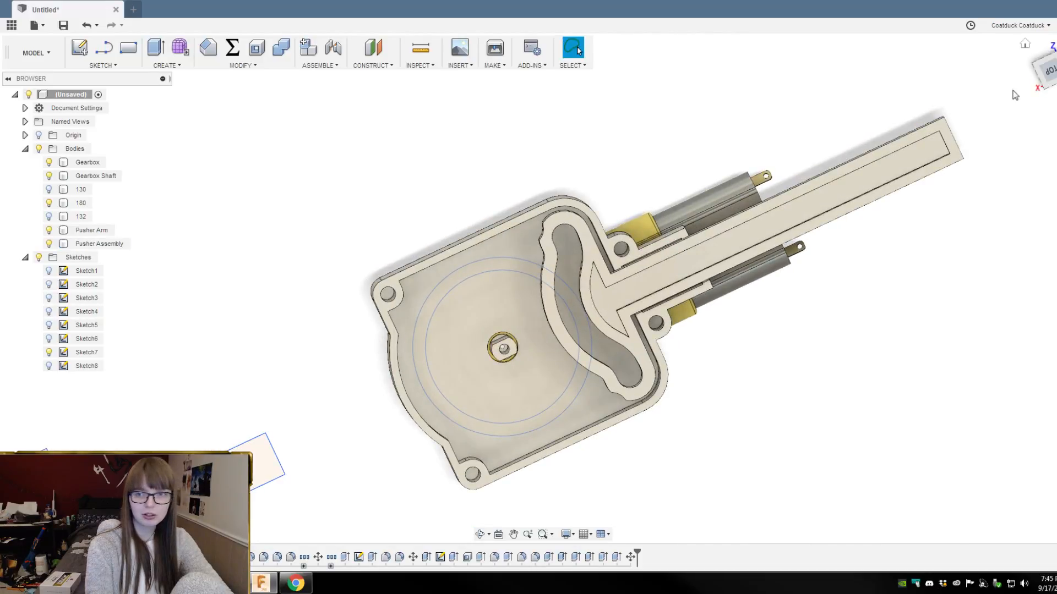
{"action": "left_click", "coordinate": [1046, 68]}
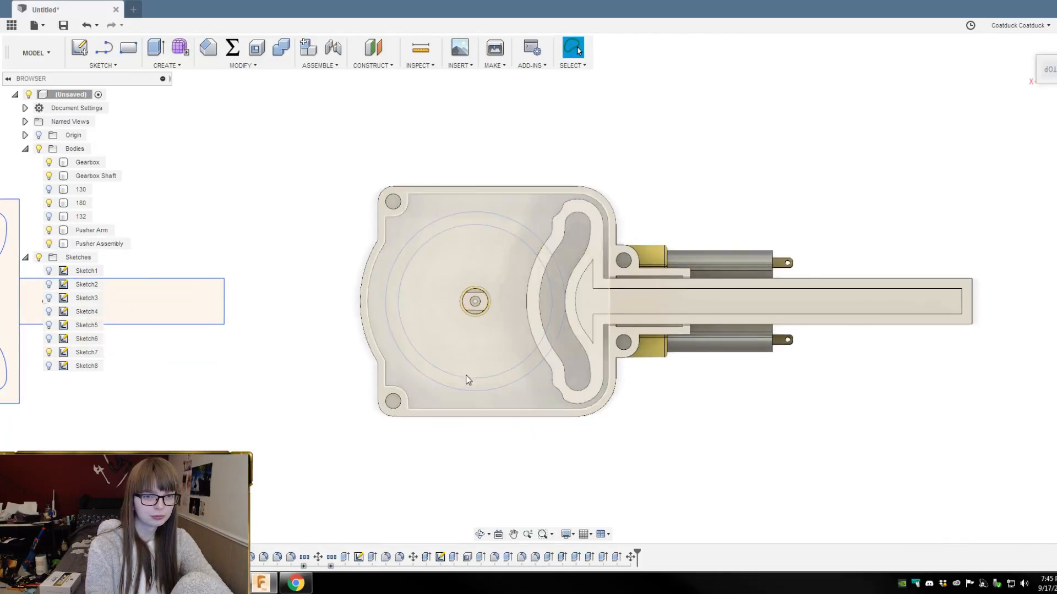
Step: Examine the moved pusher arm's slot against the Sketch7 circles and the housing's fit over the gearbox and motors
{"action": "scroll", "coordinate": [510, 367], "scroll_direction": "up", "scroll_amount": 4}
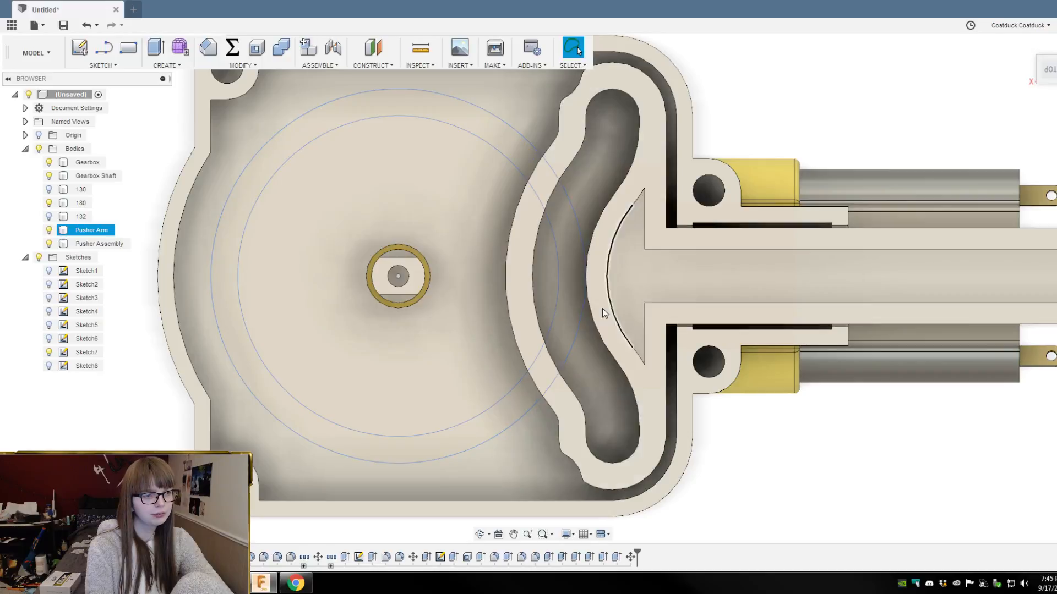
{"action": "scroll", "coordinate": [776, 231], "scroll_direction": "down", "scroll_amount": 4}
{"action": "scroll", "coordinate": [739, 235], "scroll_direction": "up", "scroll_amount": 5}
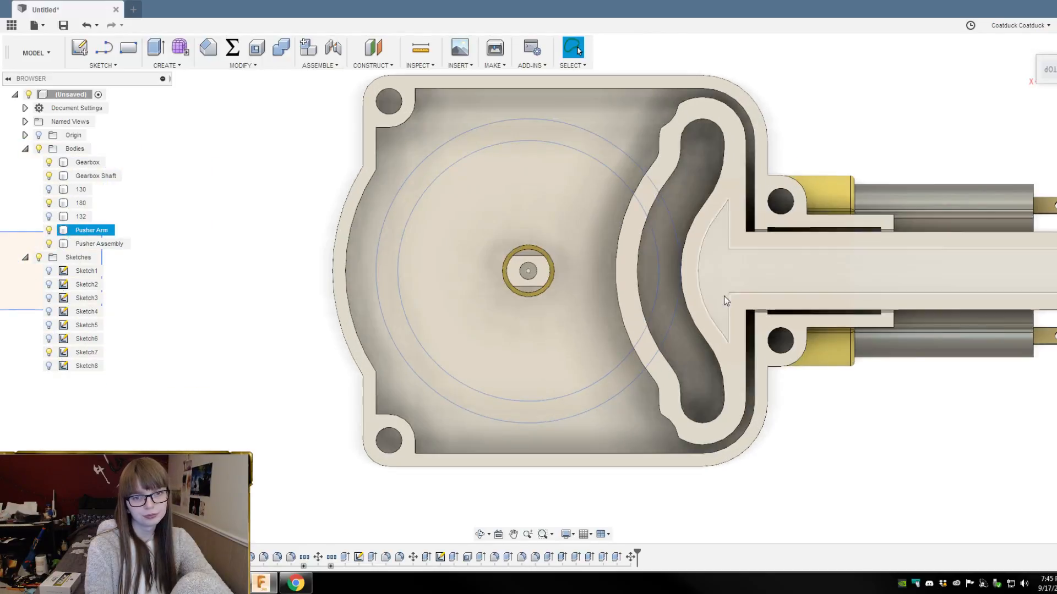
{"action": "scroll", "coordinate": [678, 302], "scroll_direction": "up", "scroll_amount": 2}
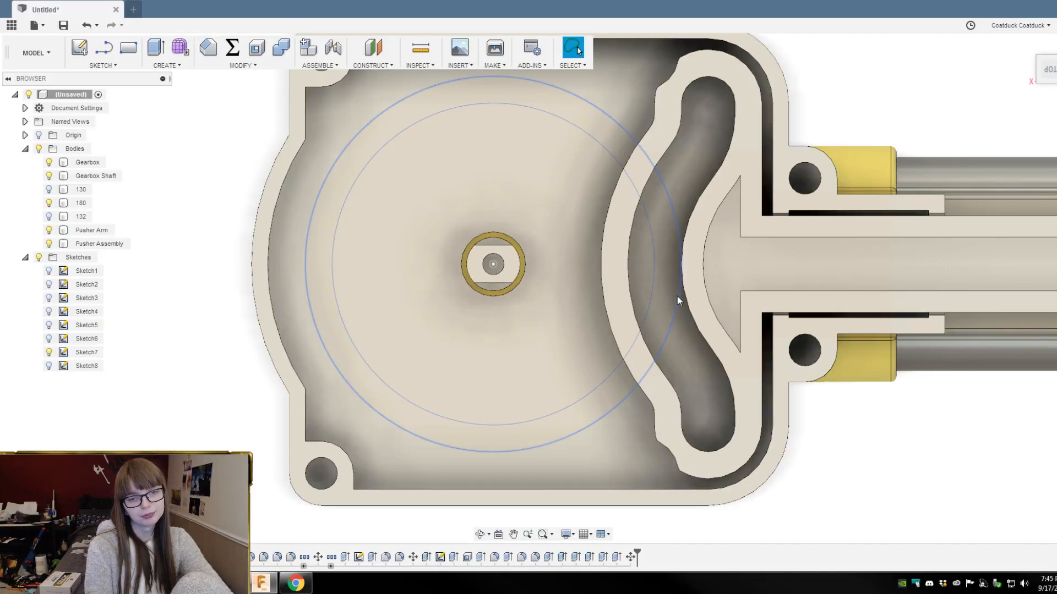
{"action": "scroll", "coordinate": [676, 296], "scroll_direction": "down", "scroll_amount": 3}
{"action": "middle_click_drag", "start_coordinate": [677, 300], "coordinate": [776, 382], "text": "shift"}
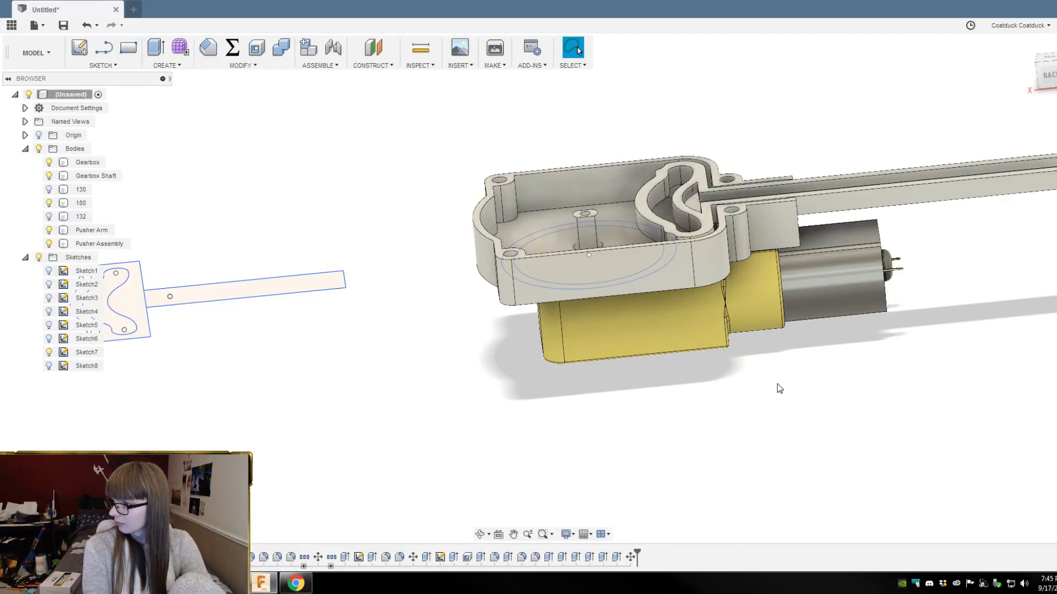
{"action": "scroll", "coordinate": [762, 219], "scroll_direction": "up", "scroll_amount": 3}
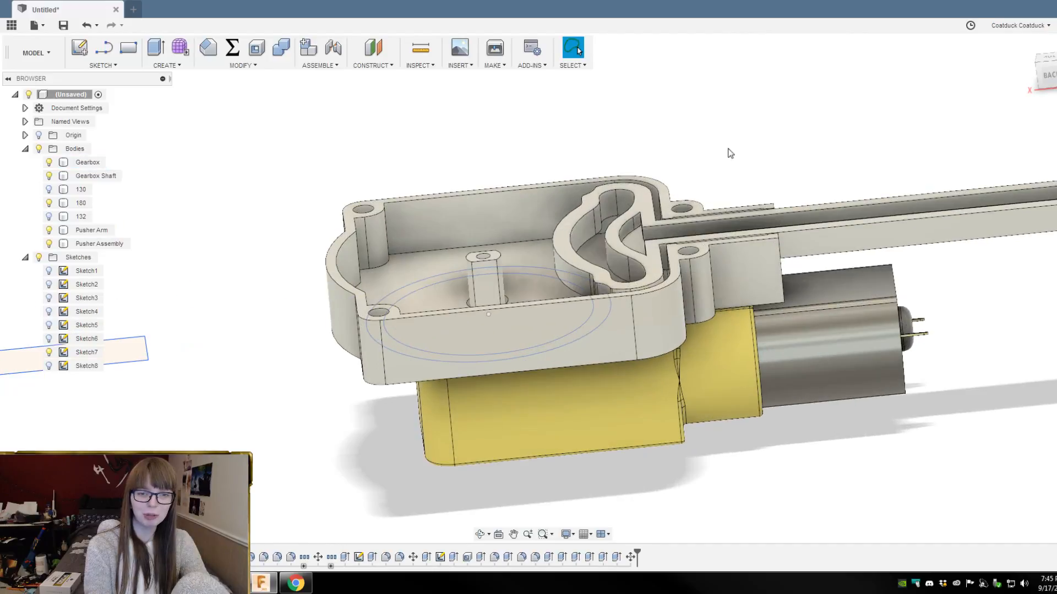
{"action": "middle_click_drag", "start_coordinate": [696, 101], "coordinate": [699, 132], "text": "shift"}
{"action": "middle_click_drag", "start_coordinate": [811, 460], "coordinate": [783, 412], "text": "shift"}
{"action": "left_click", "coordinate": [782, 411]}
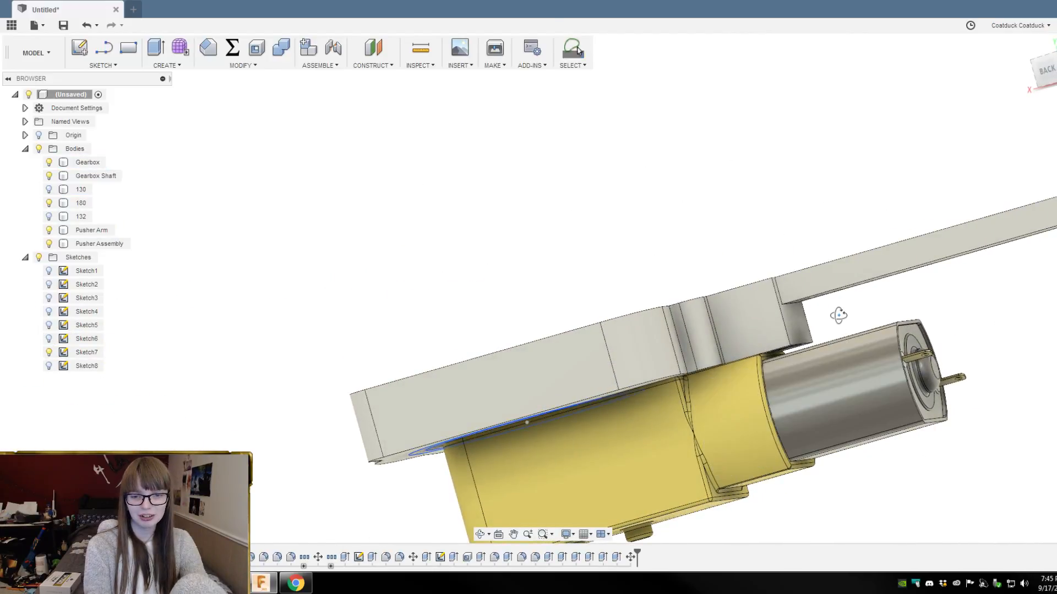
{"action": "middle_click_drag", "start_coordinate": [771, 312], "coordinate": [883, 437], "text": "shift"}
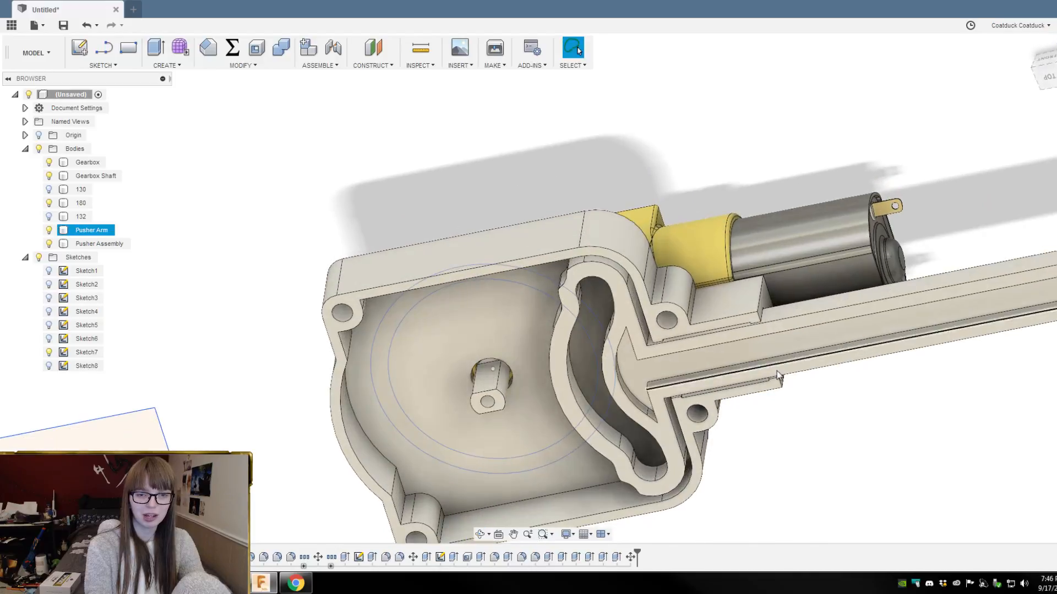
Step: Fillet the four vertical edges where the two neck-side screw tabs meet the housing and neck walls with a 1 mm radius
{"action": "scroll", "coordinate": [695, 303], "scroll_direction": "up", "scroll_amount": 2}
{"action": "left_click", "coordinate": [695, 306]}
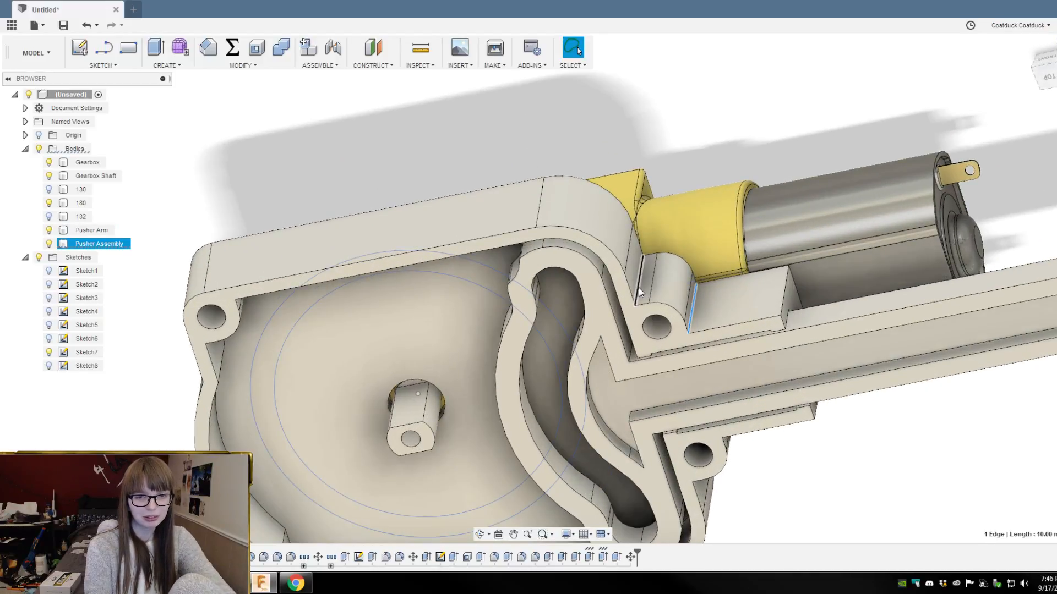
{"action": "left_click", "coordinate": [639, 280], "text": "ctrl"}
{"action": "middle_click_drag", "start_coordinate": [669, 158], "coordinate": [670, 11], "text": "shift"}
{"action": "scroll", "coordinate": [715, 168], "scroll_direction": "down", "scroll_amount": 1}
{"action": "scroll", "coordinate": [720, 212], "scroll_direction": "down", "scroll_amount": 2}
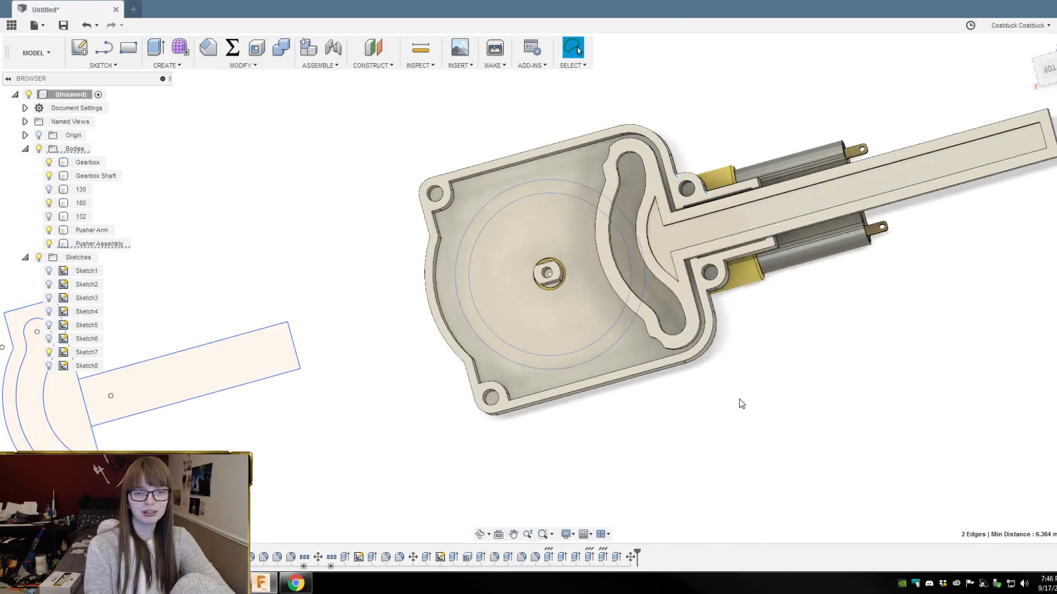
{"action": "middle_click_drag", "start_coordinate": [739, 402], "coordinate": [728, 349], "text": "shift"}
{"action": "scroll", "coordinate": [721, 214], "scroll_direction": "up", "scroll_amount": 3}
{"action": "middle_click_drag", "start_coordinate": [801, 435], "coordinate": [721, 271], "text": "shift"}
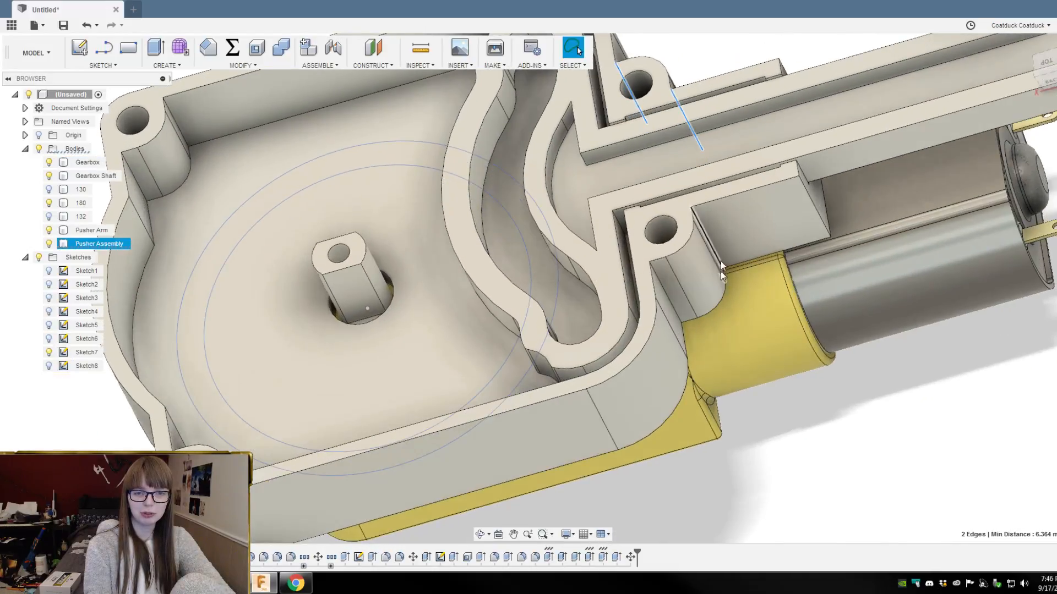
{"action": "left_click", "coordinate": [715, 249], "text": "ctrl"}
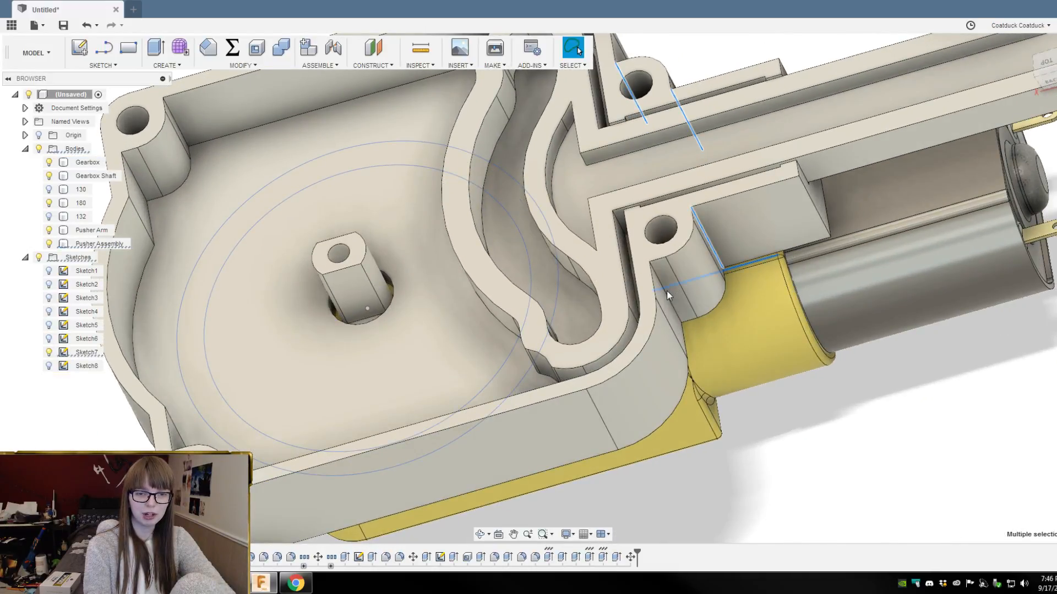
{"action": "left_click", "coordinate": [666, 291], "text": "ctrl"}
{"action": "middle_click_drag", "start_coordinate": [776, 401], "coordinate": [807, 459], "text": "shift"}
{"action": "scroll", "coordinate": [815, 477], "scroll_direction": "down", "scroll_amount": 2}
{"action": "key", "text": "f"}
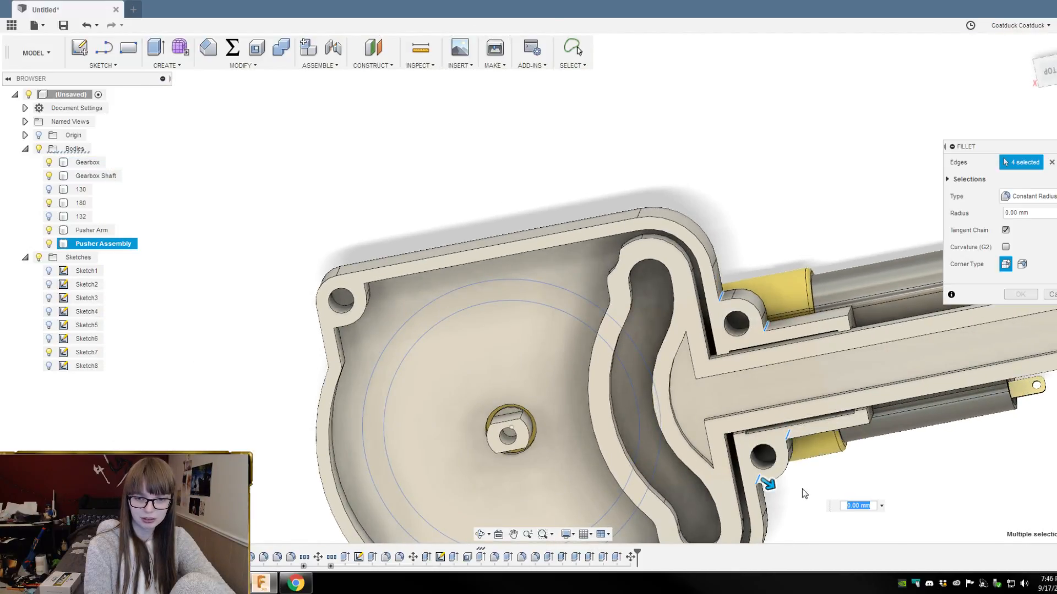
{"action": "type", "text": "1"}
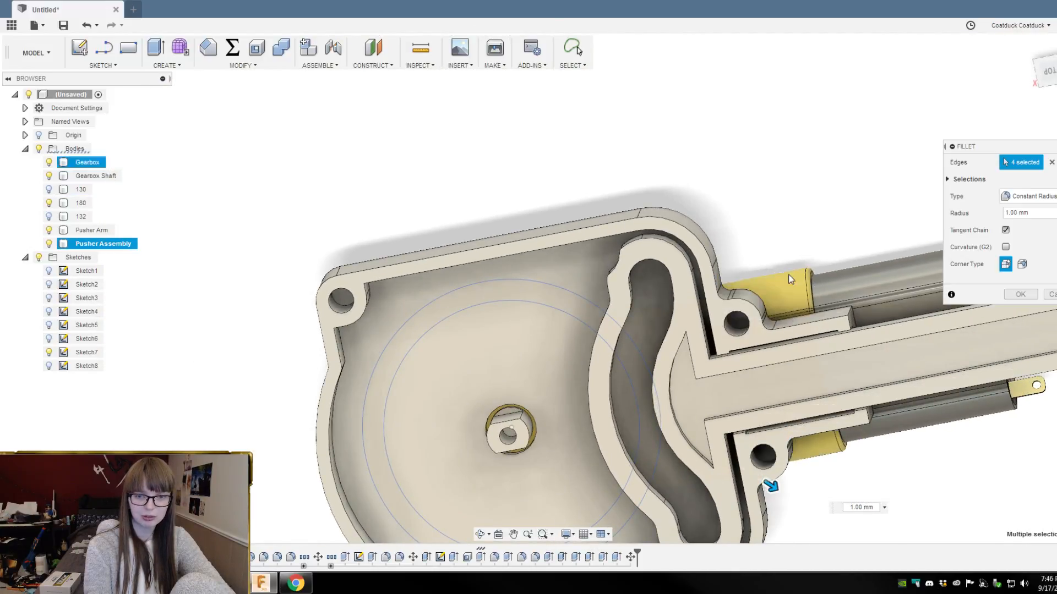
{"action": "middle_click_drag", "start_coordinate": [788, 279], "coordinate": [786, 196], "text": "shift"}
{"action": "scroll", "coordinate": [786, 196], "scroll_direction": "down", "scroll_amount": 2}
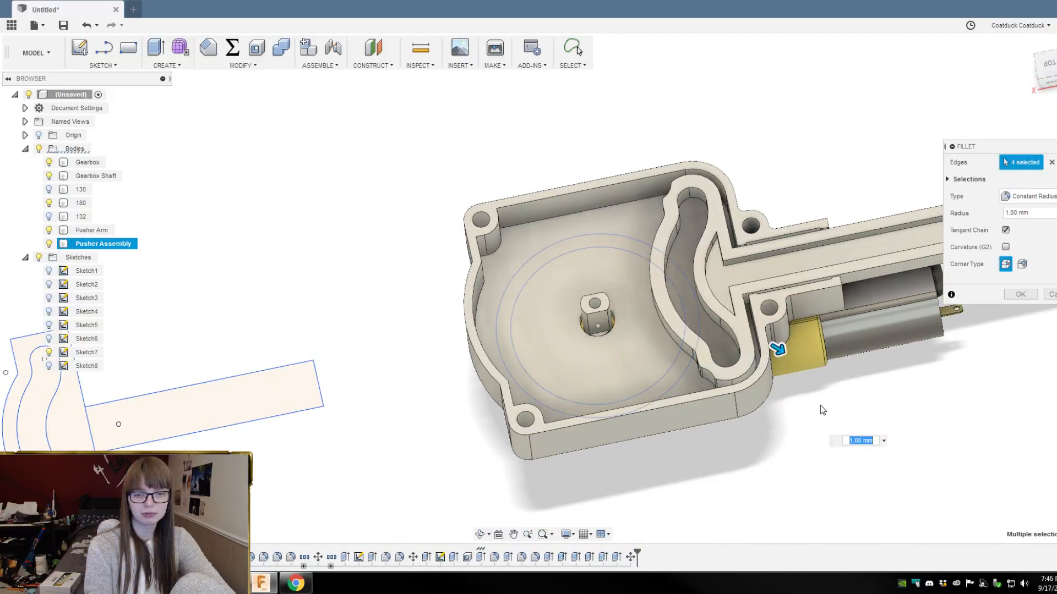
{"action": "scroll", "coordinate": [820, 405], "scroll_direction": "up", "scroll_amount": 2}
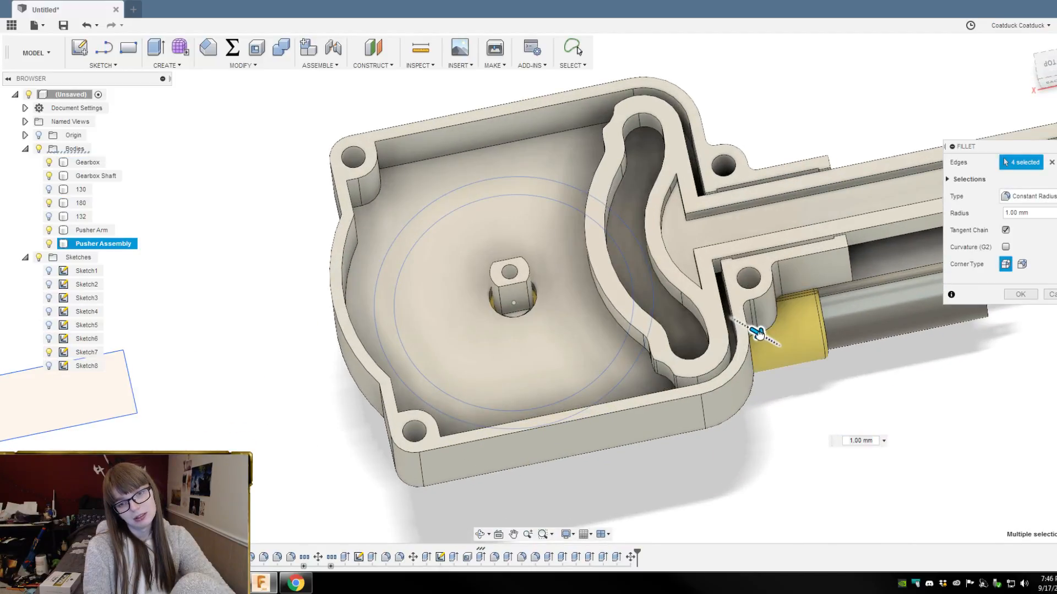
{"action": "left_click_drag", "start_coordinate": [758, 334], "coordinate": [762, 335]}
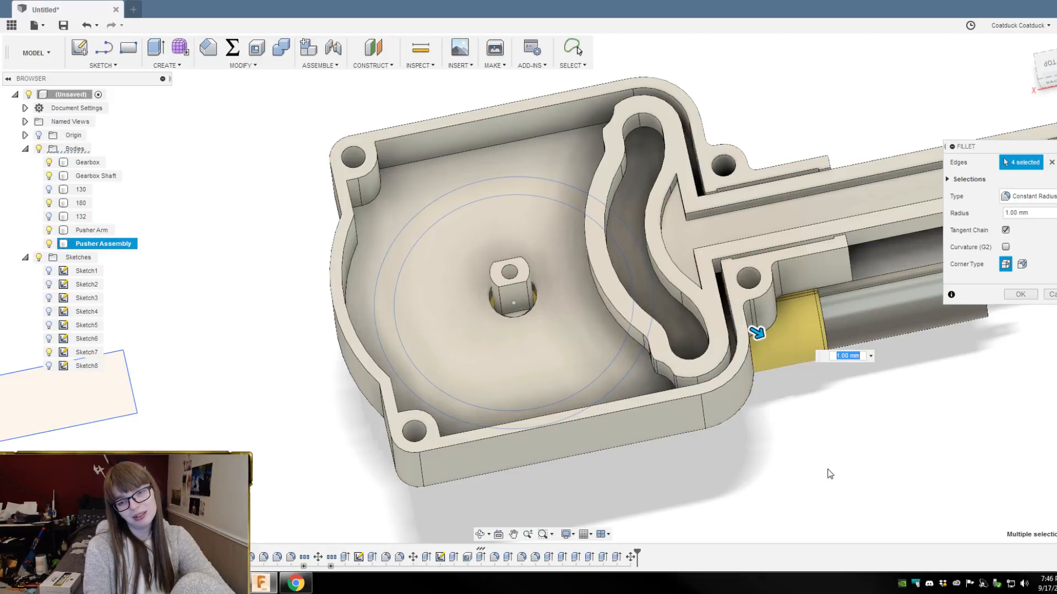
{"action": "key", "text": "Return"}
Step: Delete the pusher arm's last move feature, the one just before the tab fillet, from the design history
{"action": "mouse_move", "coordinate": [859, 469]}
{"action": "middle_mouse_down", "text": "shift"}
{"action": "mouse_move", "coordinate": [864, 494]}
{"action": "mouse_move", "coordinate": [845, 484]}
{"action": "mouse_move", "coordinate": [852, 493]}
{"action": "mouse_move", "coordinate": [826, 492]}
{"action": "mouse_move", "coordinate": [849, 484]}
{"action": "mouse_move", "coordinate": [804, 470]}
{"action": "mouse_move", "coordinate": [868, 472]}
{"action": "mouse_move", "coordinate": [856, 481]}
{"action": "mouse_move", "coordinate": [862, 494]}
{"action": "middle_mouse_up", "text": "shift"}
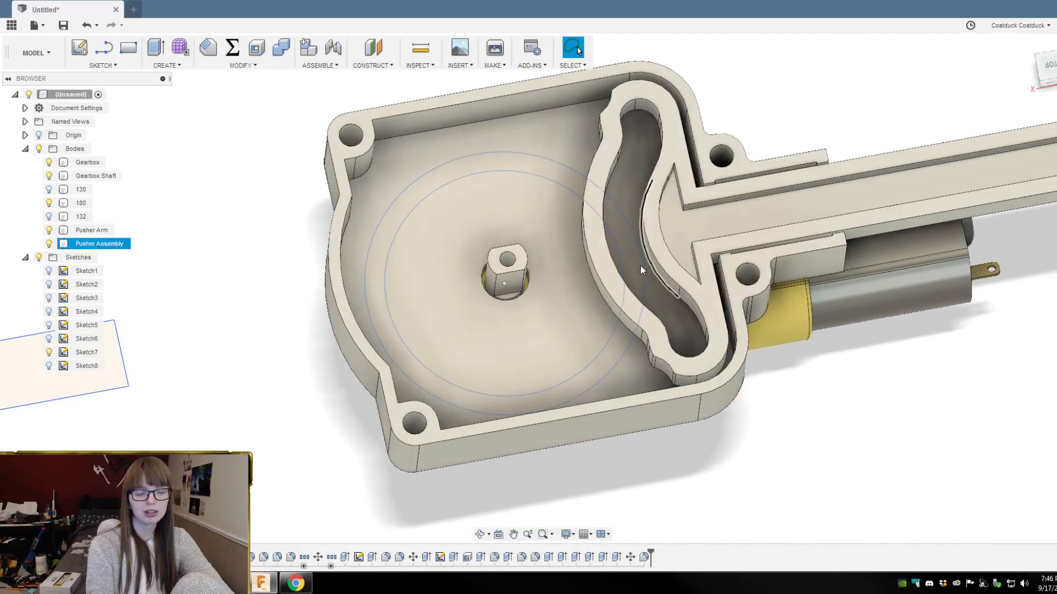
{"action": "left_click", "coordinate": [632, 231]}
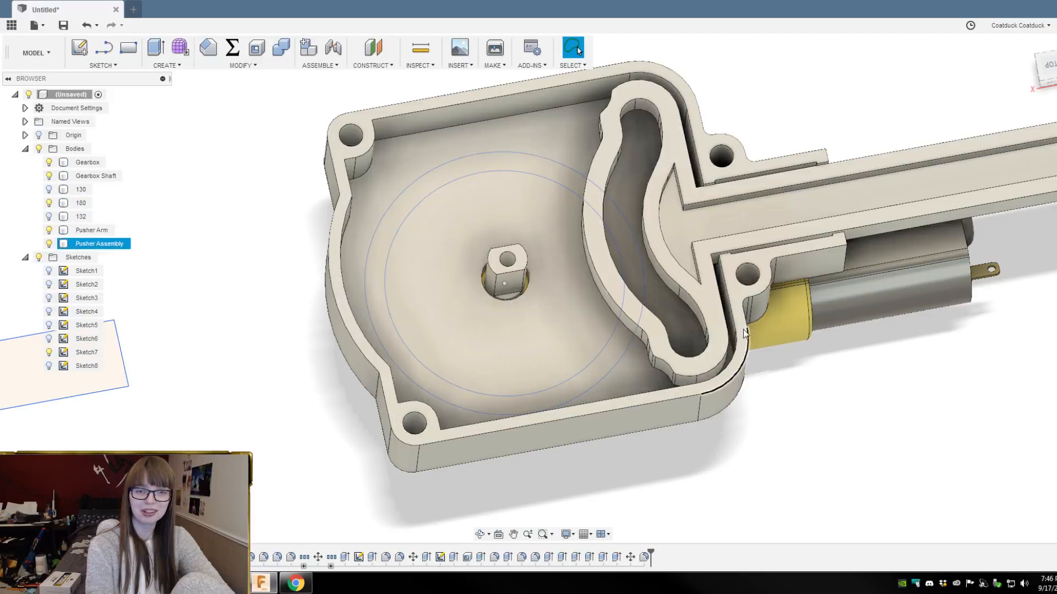
{"action": "middle_click_drag", "start_coordinate": [776, 412], "coordinate": [780, 443], "text": "shift"}
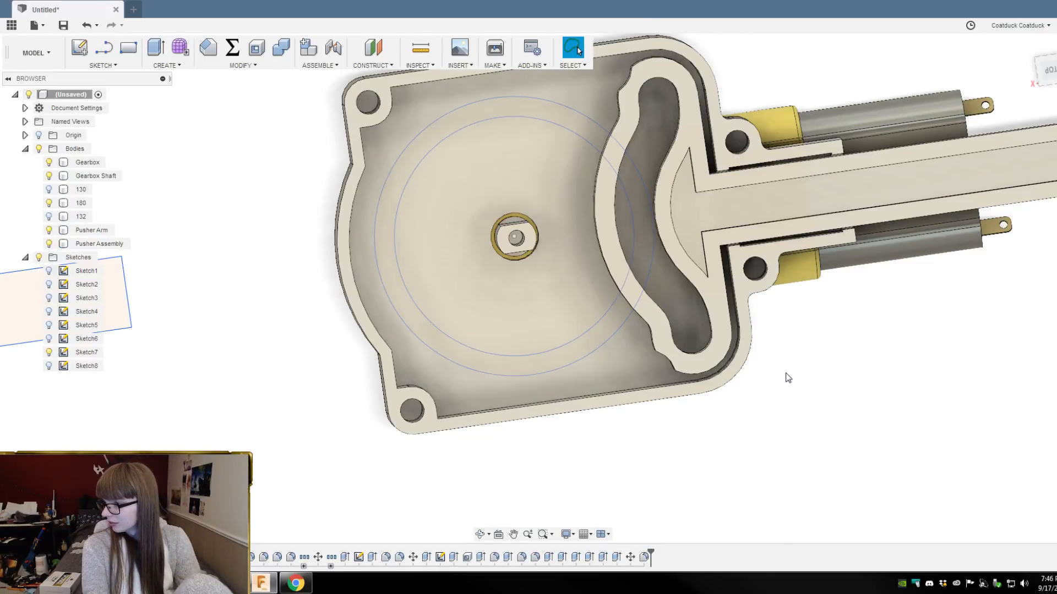
{"action": "middle_click_drag", "start_coordinate": [807, 440], "coordinate": [809, 352], "text": "shift"}
{"action": "scroll", "coordinate": [655, 366], "scroll_direction": "down", "scroll_amount": 4}
{"action": "scroll", "coordinate": [1019, 414], "scroll_direction": "up", "scroll_amount": 2}
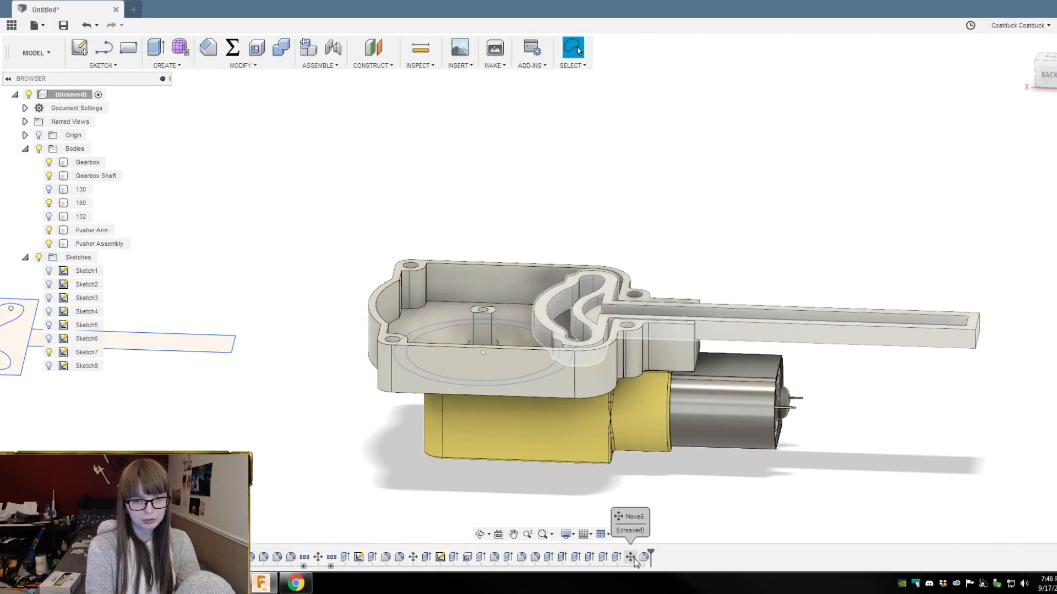
{"action": "key", "text": "Delete"}
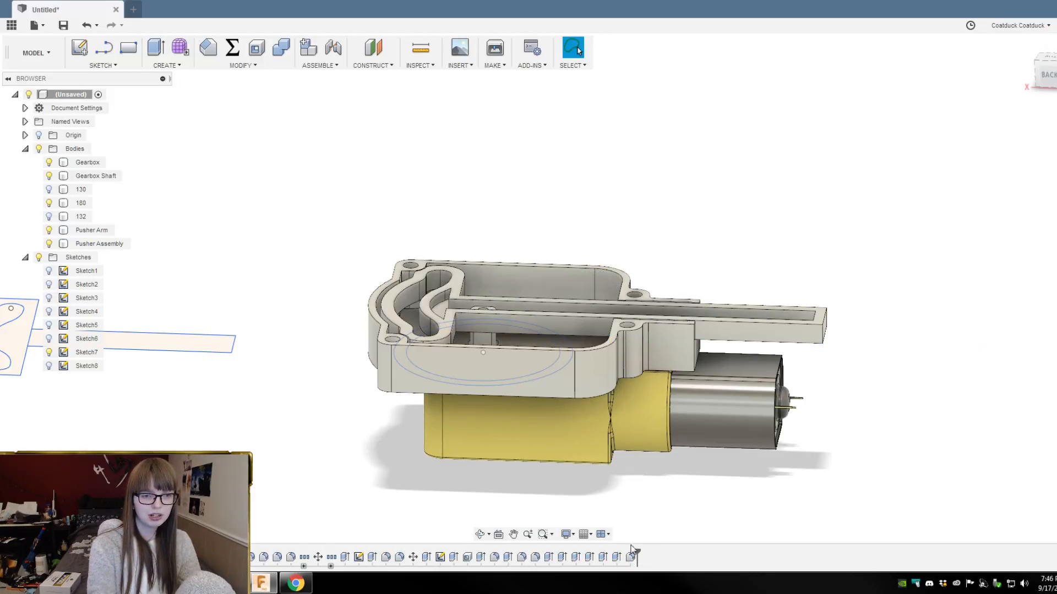
Step: Sketch a hook profile on the pusher arm's side face: vertical from the end's lower corner, short horizontal top, slope back down to the arm's upper edge
{"action": "mouse_move", "coordinate": [656, 224]}
{"action": "middle_mouse_down", "text": "shift"}
{"action": "mouse_move", "coordinate": [651, 214]}
{"action": "mouse_move", "coordinate": [629, 255]}
{"action": "mouse_move", "coordinate": [639, 242]}
{"action": "middle_mouse_up", "text": "shift"}
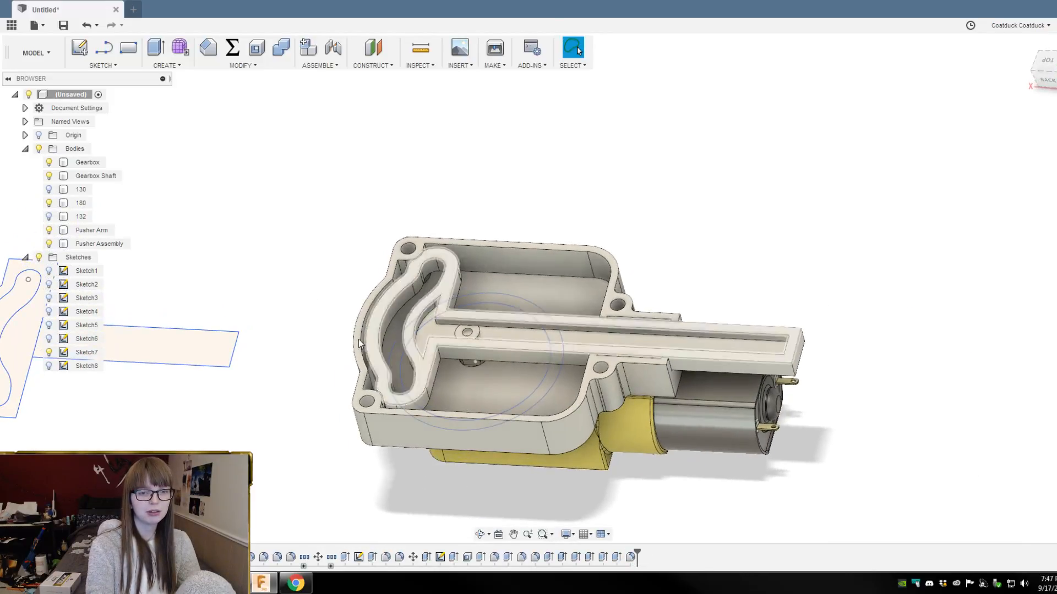
{"action": "left_click", "coordinate": [497, 336]}
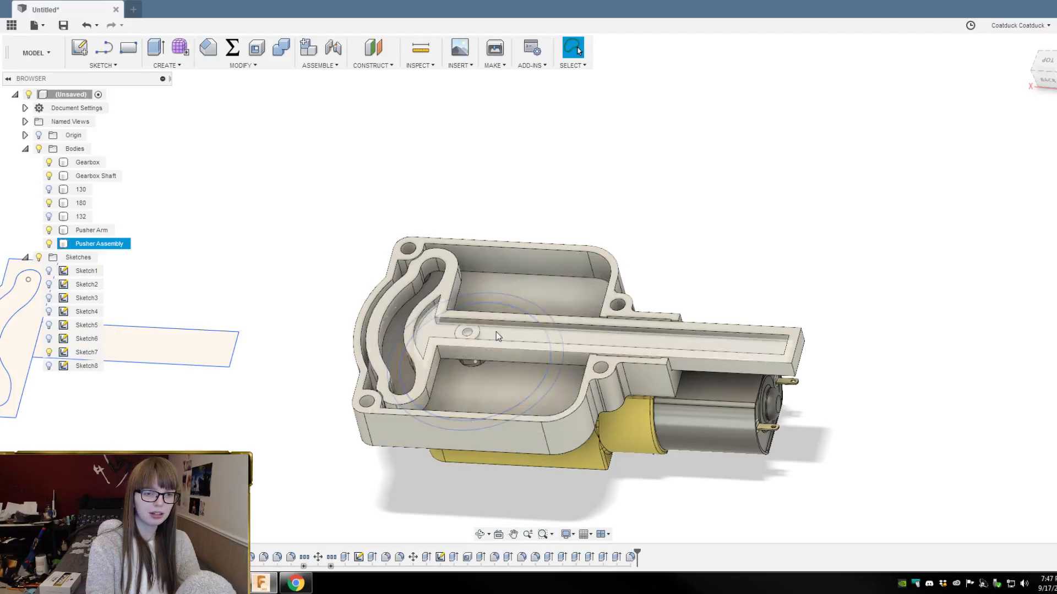
{"action": "middle_click_drag", "start_coordinate": [496, 332], "coordinate": [795, 292], "text": "shift"}
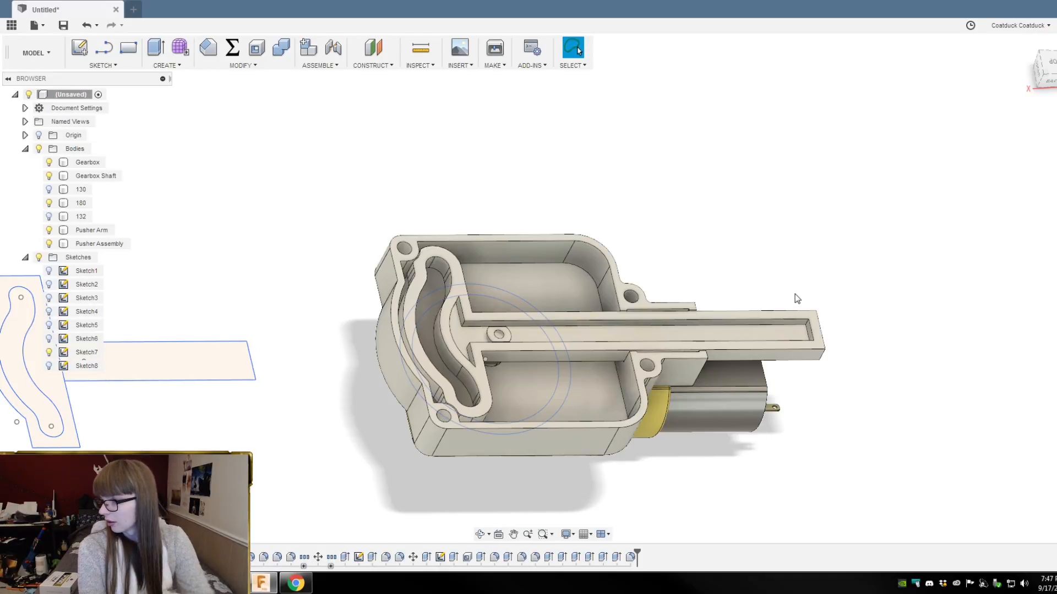
{"action": "middle_click_drag", "start_coordinate": [758, 303], "coordinate": [729, 245], "text": "shift"}
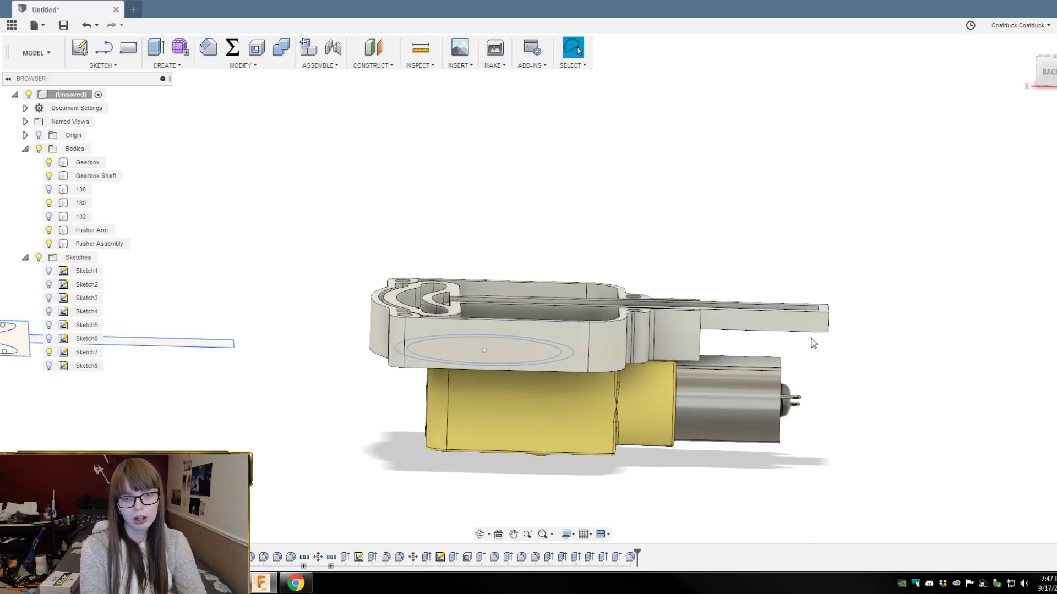
{"action": "scroll", "coordinate": [835, 336], "scroll_direction": "up", "scroll_amount": 3}
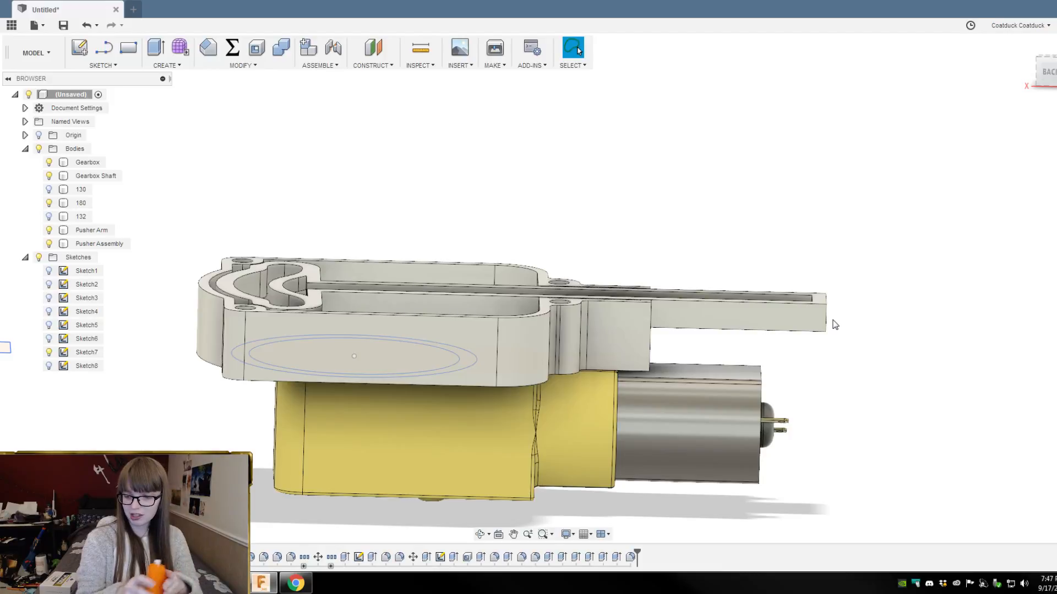
{"action": "scroll", "coordinate": [841, 315], "scroll_direction": "up", "scroll_amount": 5}
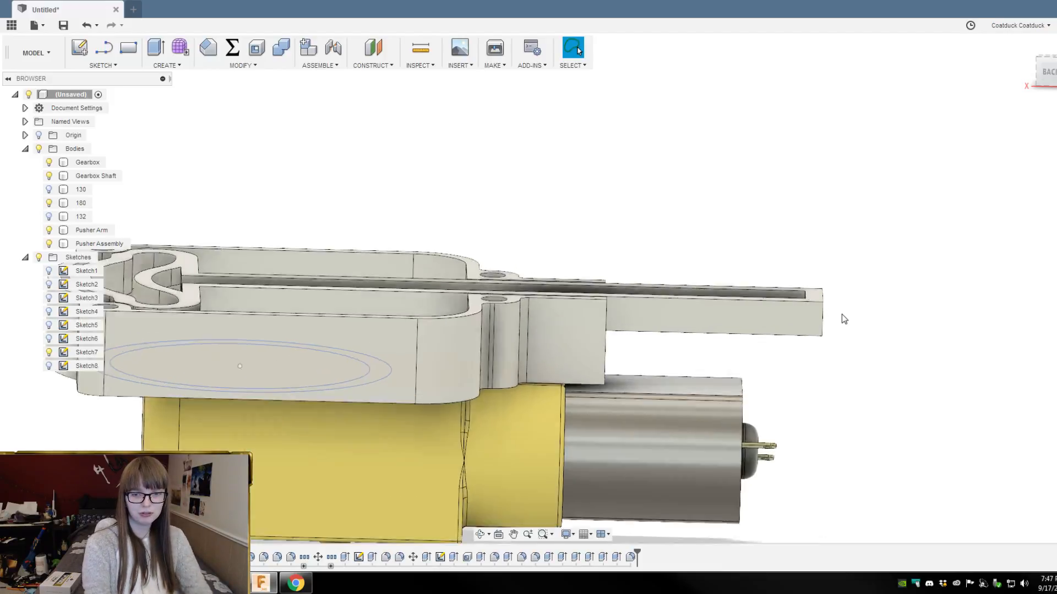
{"action": "middle_click_drag", "start_coordinate": [834, 312], "coordinate": [834, 291], "text": "shift"}
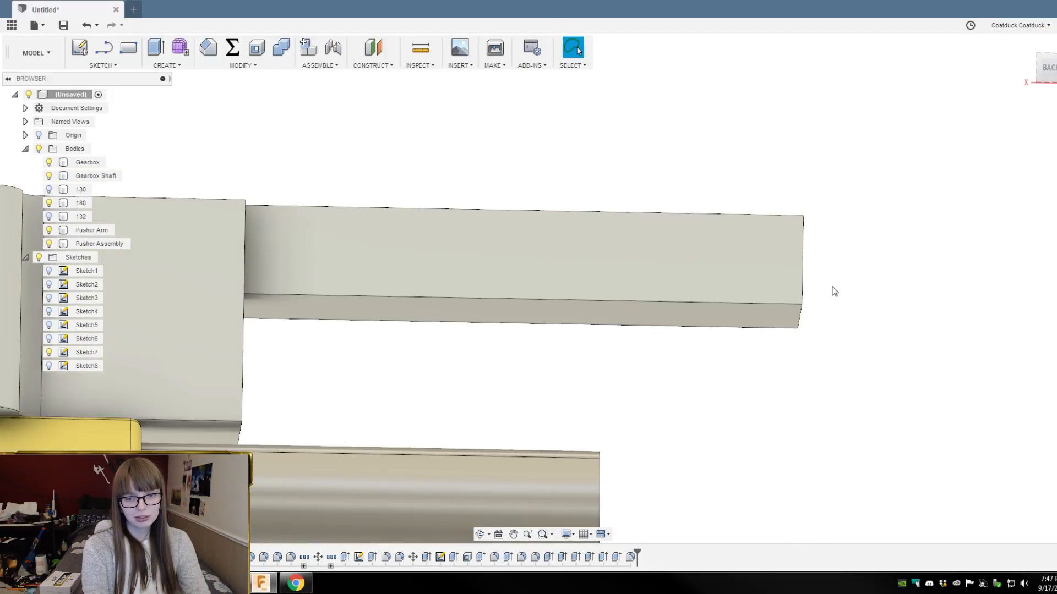
{"action": "left_click", "coordinate": [103, 47]}
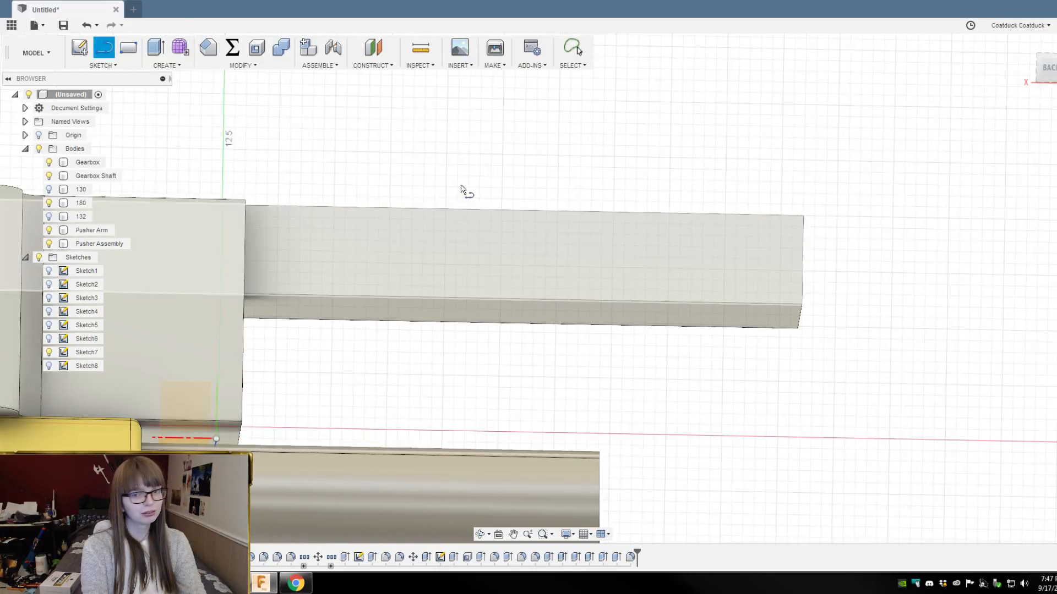
{"action": "left_click", "coordinate": [795, 295]}
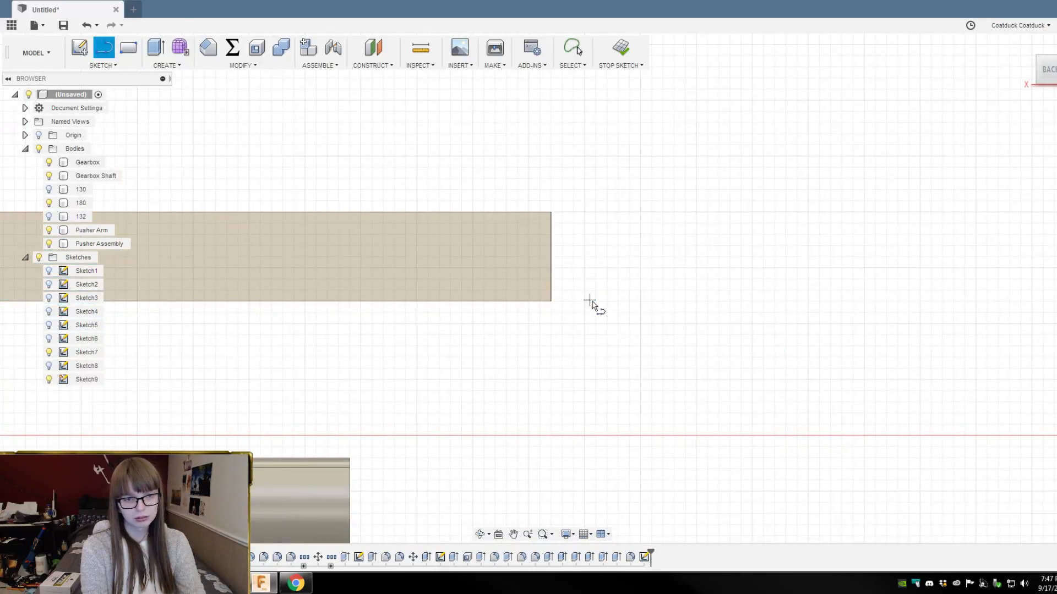
{"action": "left_click", "coordinate": [552, 302]}
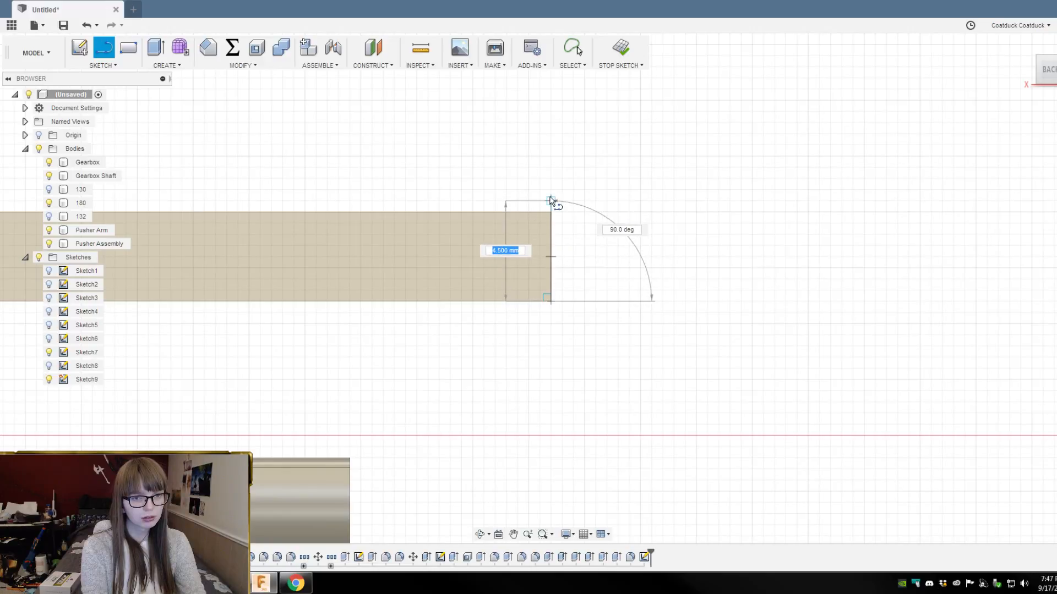
{"action": "scroll", "coordinate": [561, 255], "scroll_direction": "down", "scroll_amount": 3}
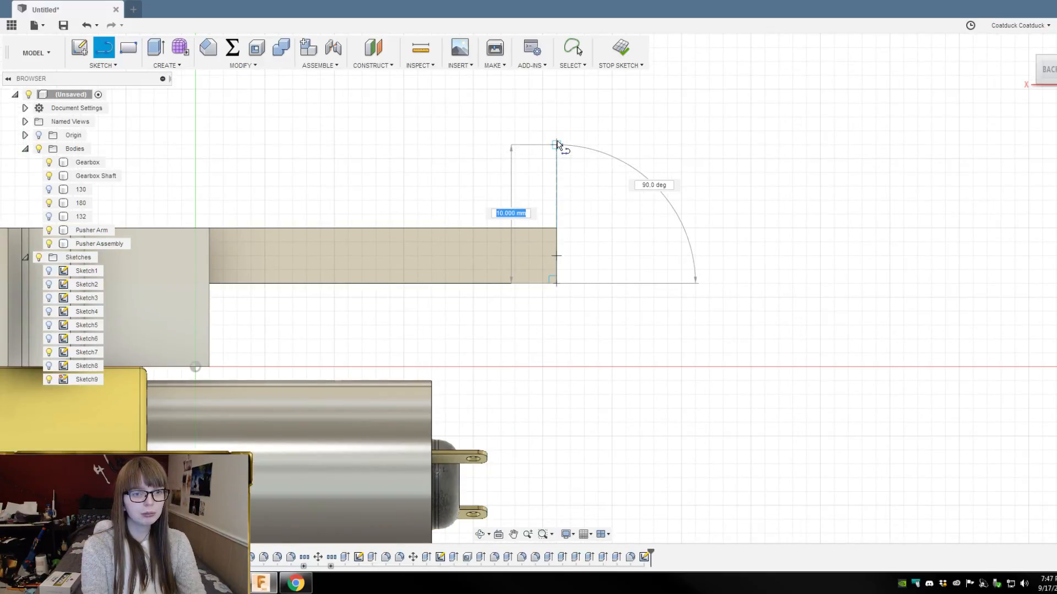
{"action": "left_click", "coordinate": [557, 131]}
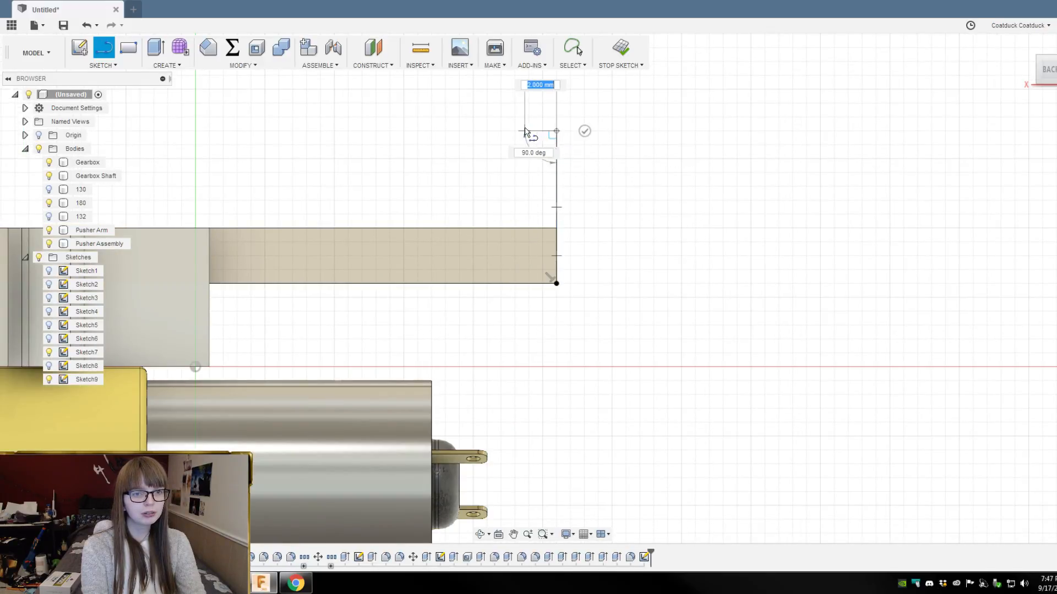
{"action": "left_click", "coordinate": [487, 130]}
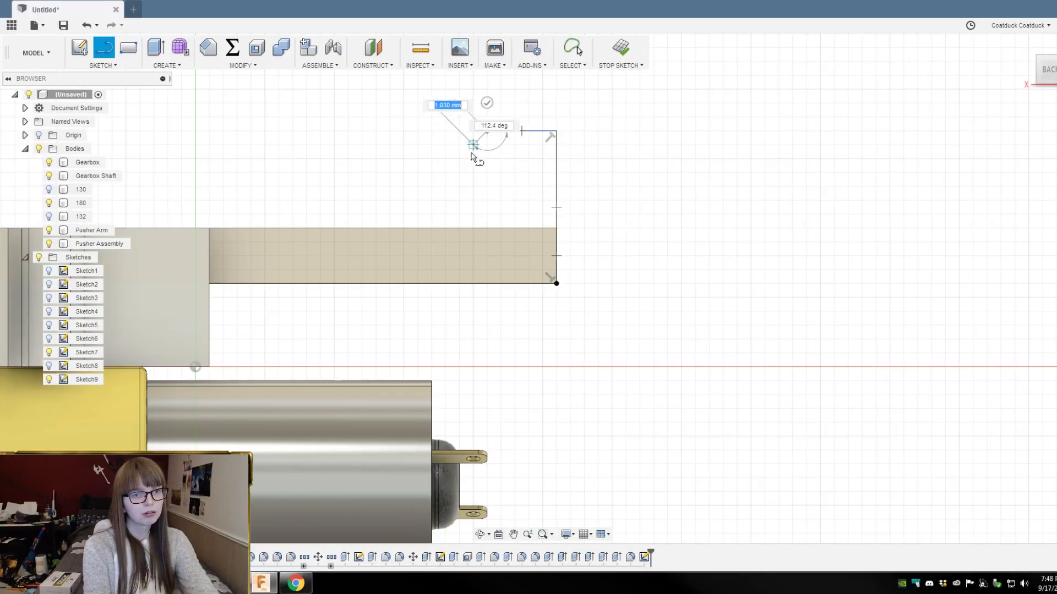
{"action": "left_click", "coordinate": [390, 228]}
{"action": "scroll", "coordinate": [771, 444], "scroll_direction": "down", "scroll_amount": 2}
{"action": "middle_click_drag", "start_coordinate": [633, 202], "coordinate": [670, 243], "text": "shift"}
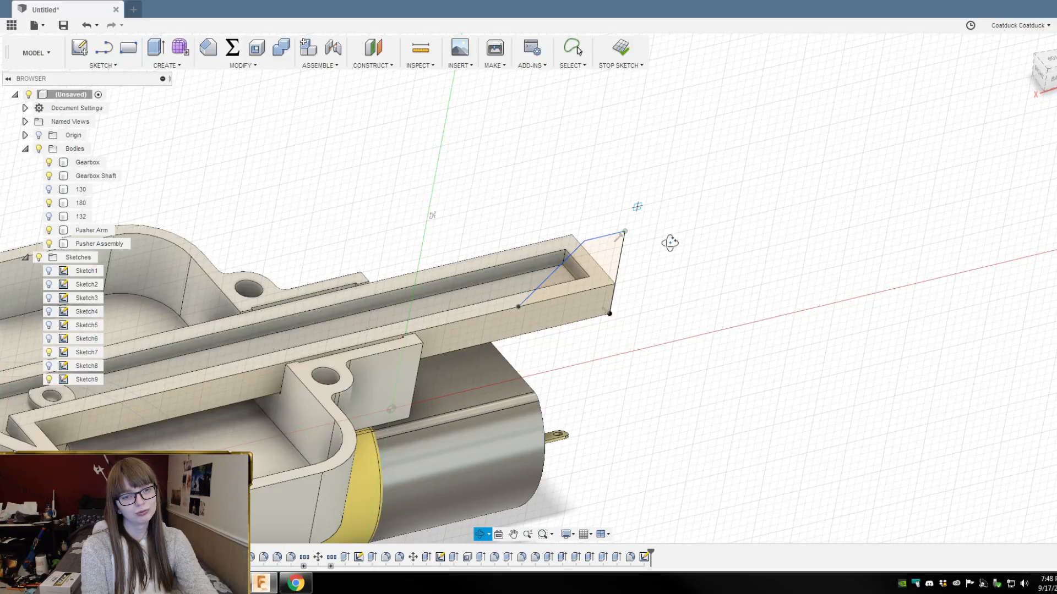
{"action": "middle_click_drag", "start_coordinate": [670, 243], "coordinate": [655, 240], "text": "shift"}
{"action": "key", "text": "l"}
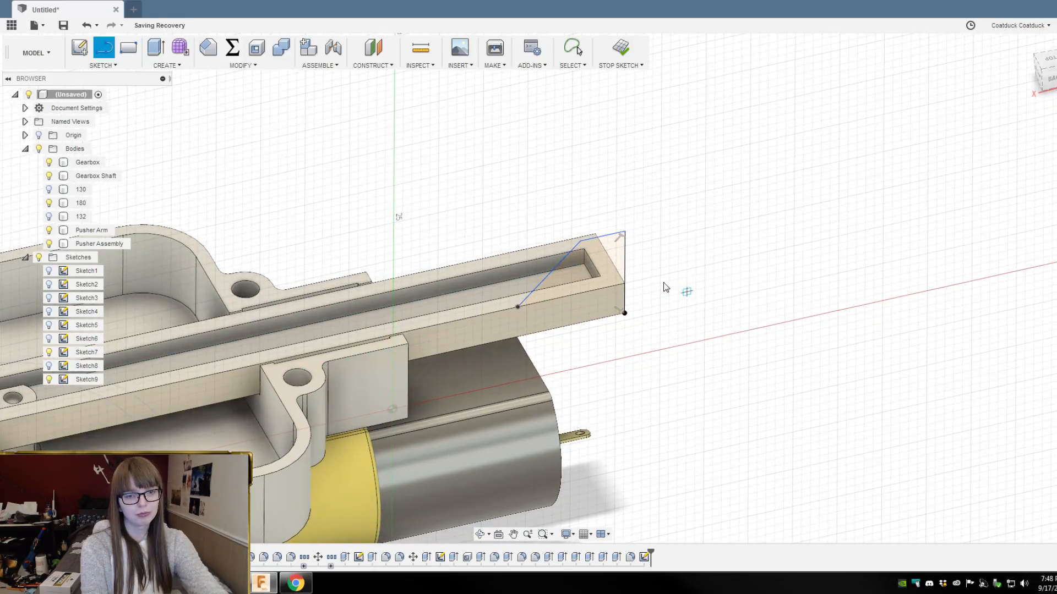
{"action": "key", "text": "Escape"}
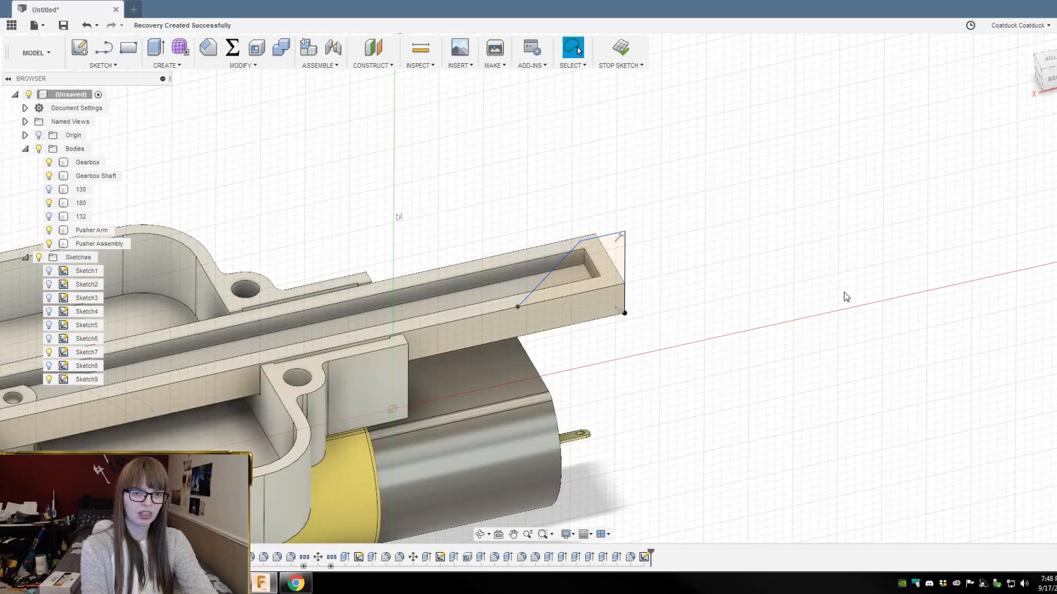
{"action": "left_click", "coordinate": [616, 253]}
{"action": "key", "text": "e"}
{"action": "mouse_move", "coordinate": [668, 263]}
{"action": "middle_mouse_down", "text": "shift"}
{"action": "mouse_move", "coordinate": [684, 255]}
{"action": "mouse_move", "coordinate": [622, 265]}
{"action": "mouse_move", "coordinate": [660, 269]}
{"action": "middle_mouse_up", "text": "shift"}
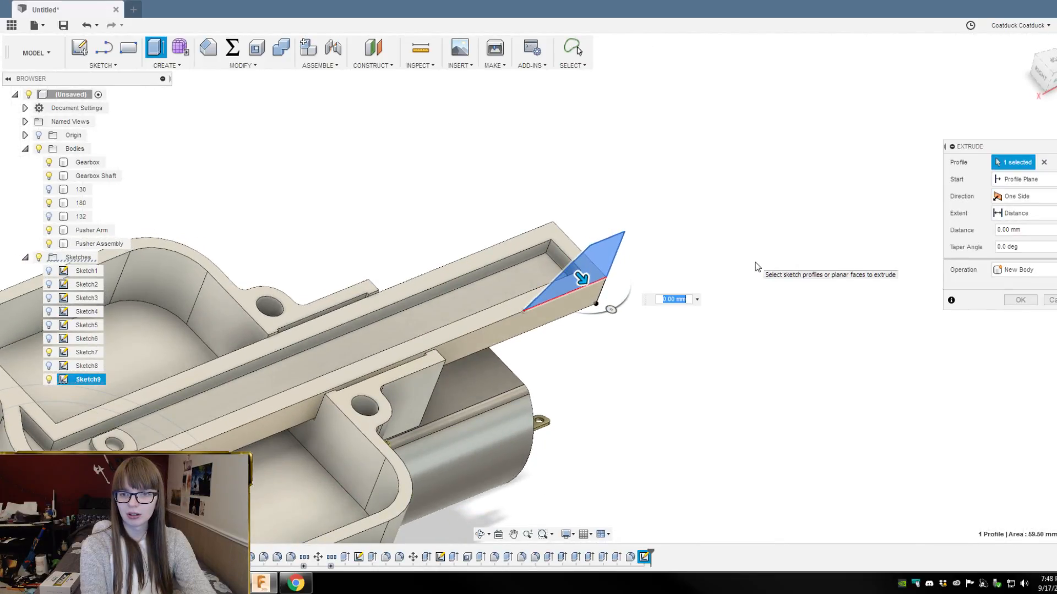
{"action": "left_click", "coordinate": [1016, 270]}
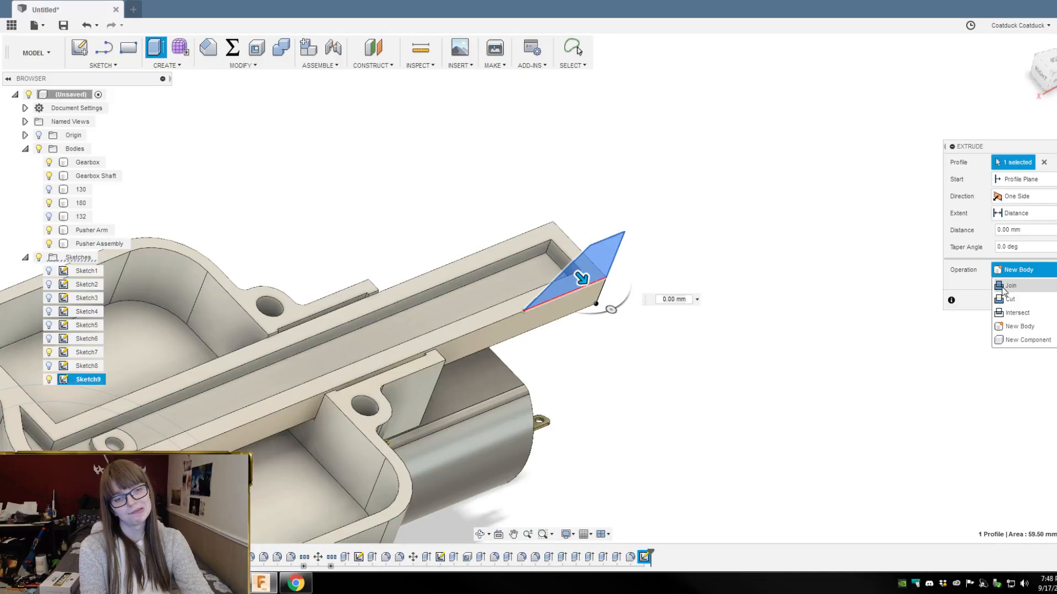
{"action": "left_click", "coordinate": [1016, 314]}
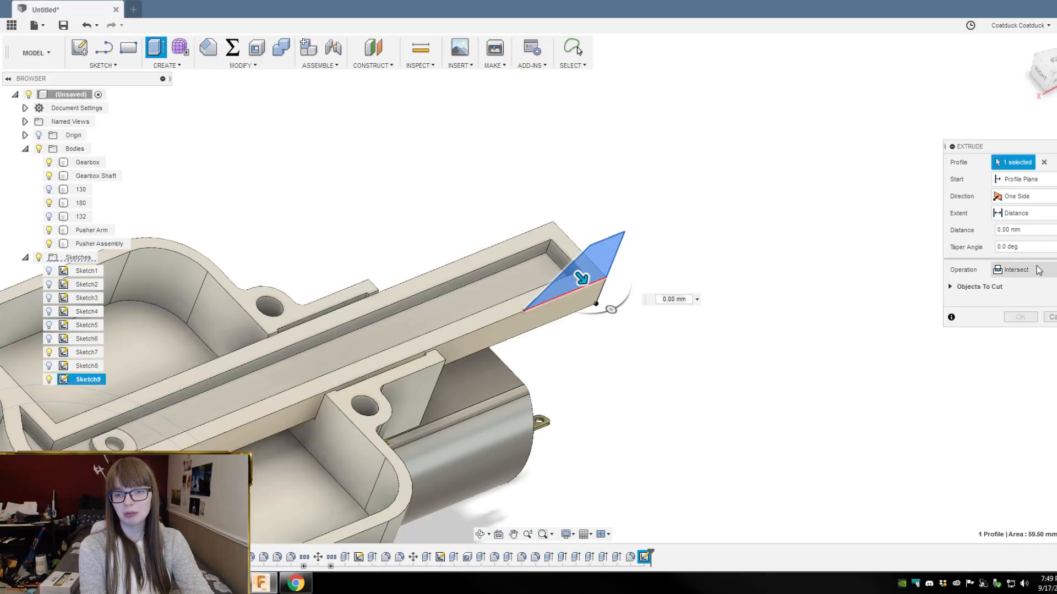
{"action": "left_click", "coordinate": [950, 288]}
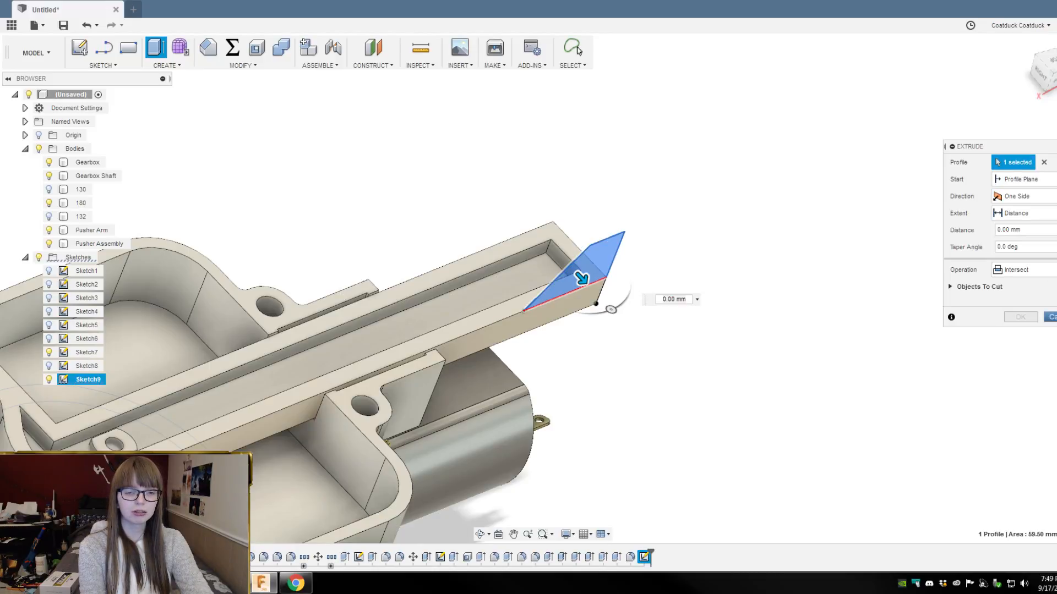
{"action": "key", "text": "Escape"}
{"action": "scroll", "coordinate": [831, 326], "scroll_direction": "down", "scroll_amount": 2}
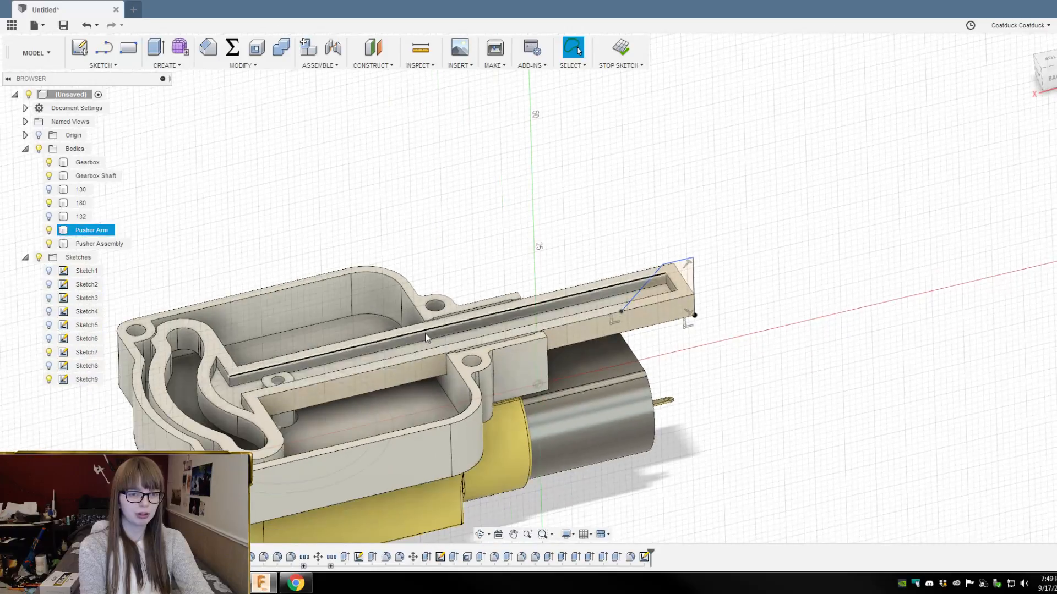
Step: Extrude the pusher arm's upper face 7 mm upward as a new body
{"action": "scroll", "coordinate": [287, 334], "scroll_direction": "up", "scroll_amount": 1}
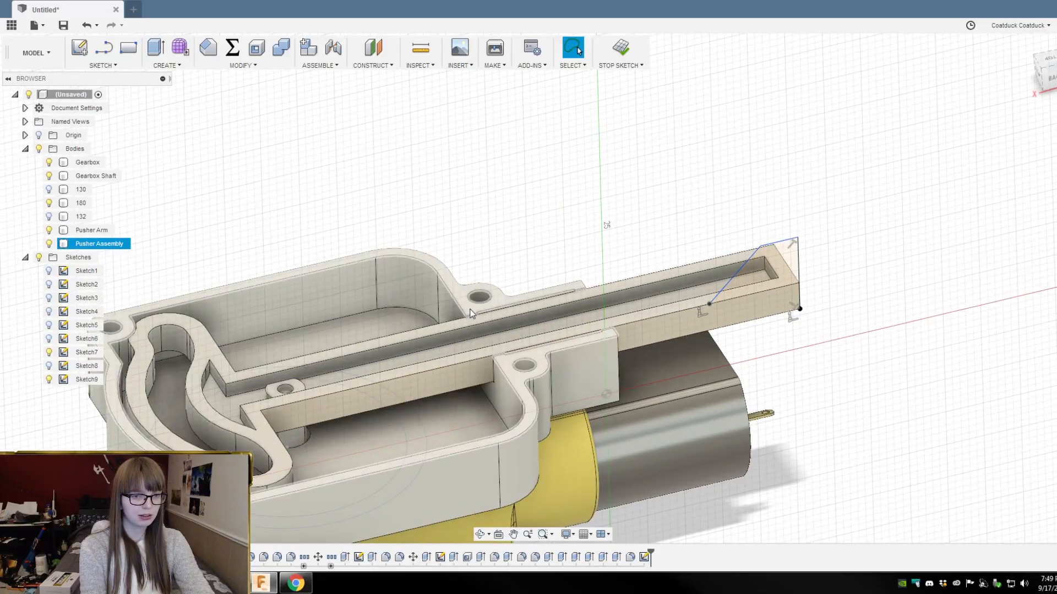
{"action": "left_click", "coordinate": [521, 309]}
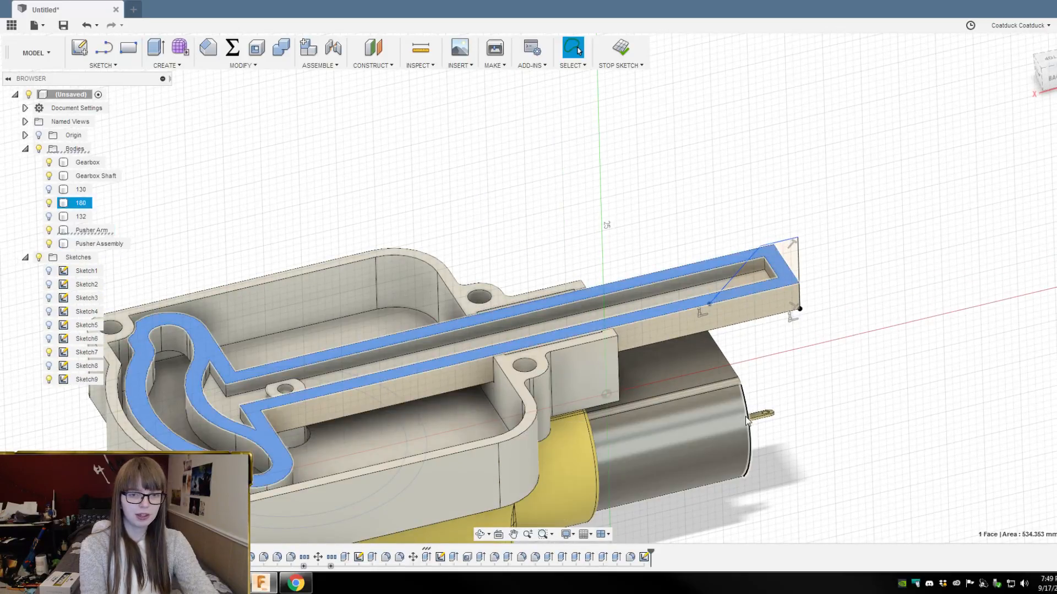
{"action": "key", "text": "e"}
{"action": "left_click_drag", "start_coordinate": [509, 299], "coordinate": [526, 253]}
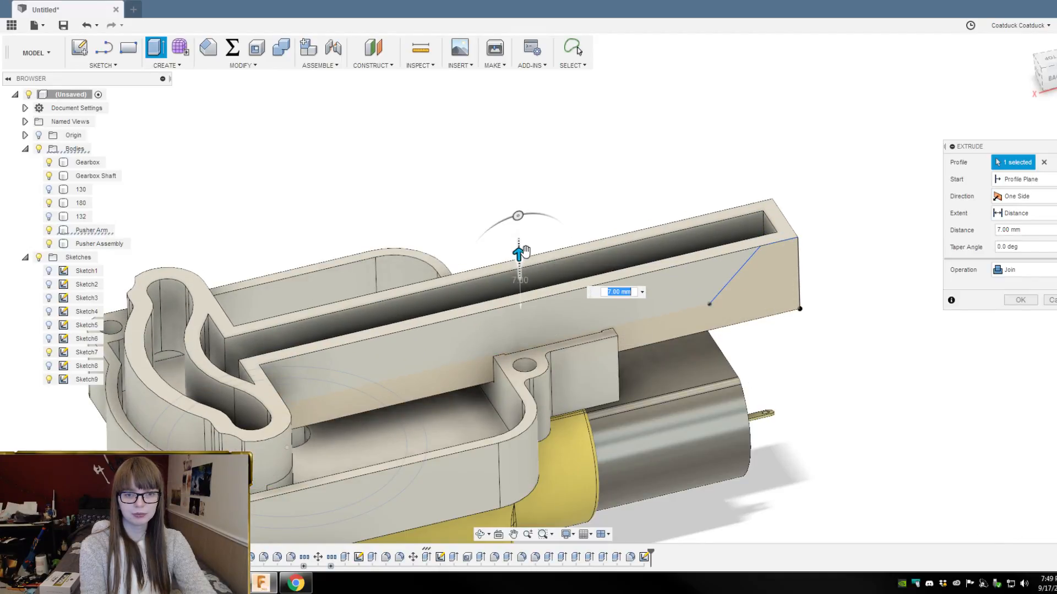
{"action": "left_click", "coordinate": [1027, 269]}
{"action": "left_click", "coordinate": [1030, 326]}
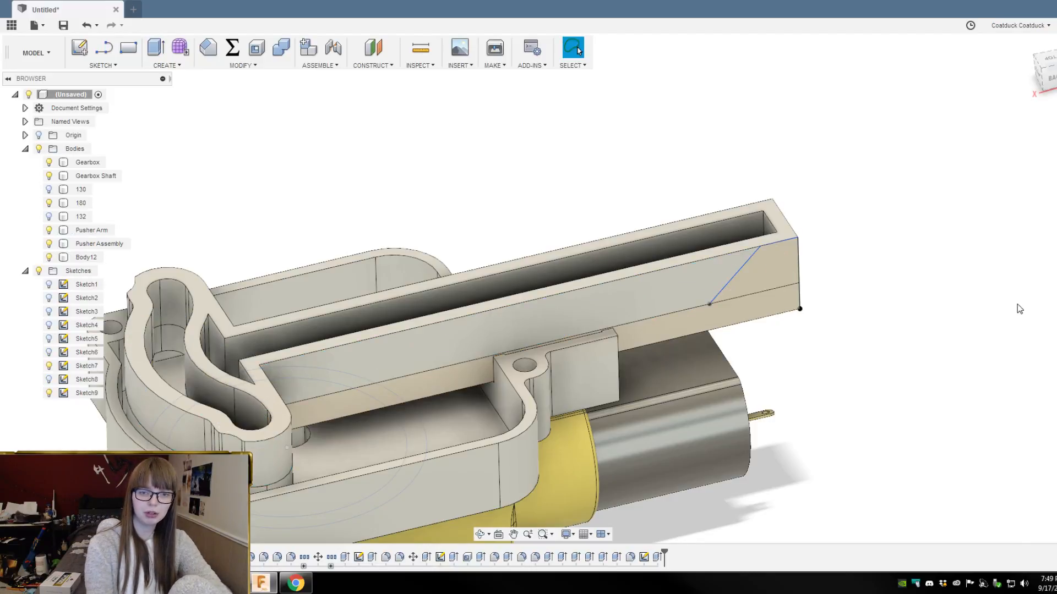
Step: Extrude the hook profile -11 mm across the new raised body with the Intersect operation
{"action": "left_click", "coordinate": [765, 265]}
{"action": "key", "text": "e"}
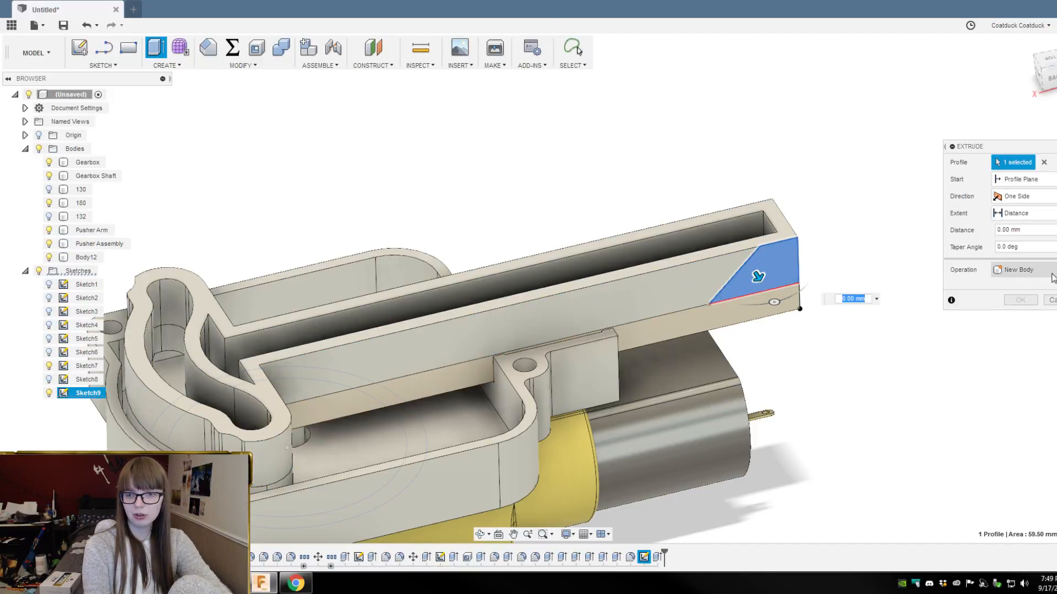
{"action": "left_click", "coordinate": [1025, 269]}
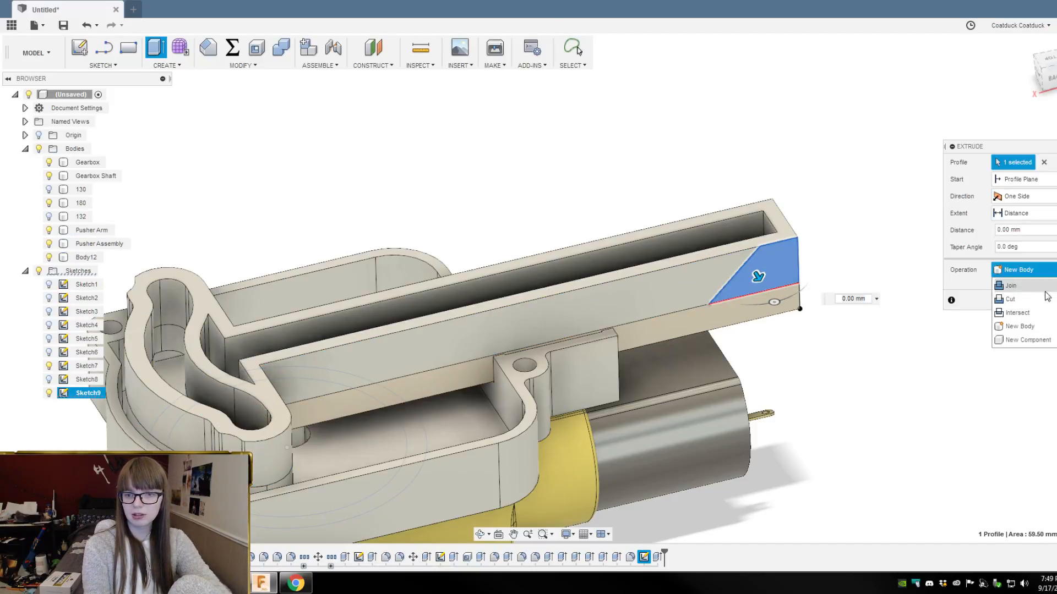
{"action": "left_click", "coordinate": [1016, 313]}
{"action": "left_click_drag", "start_coordinate": [757, 277], "coordinate": [724, 232]}
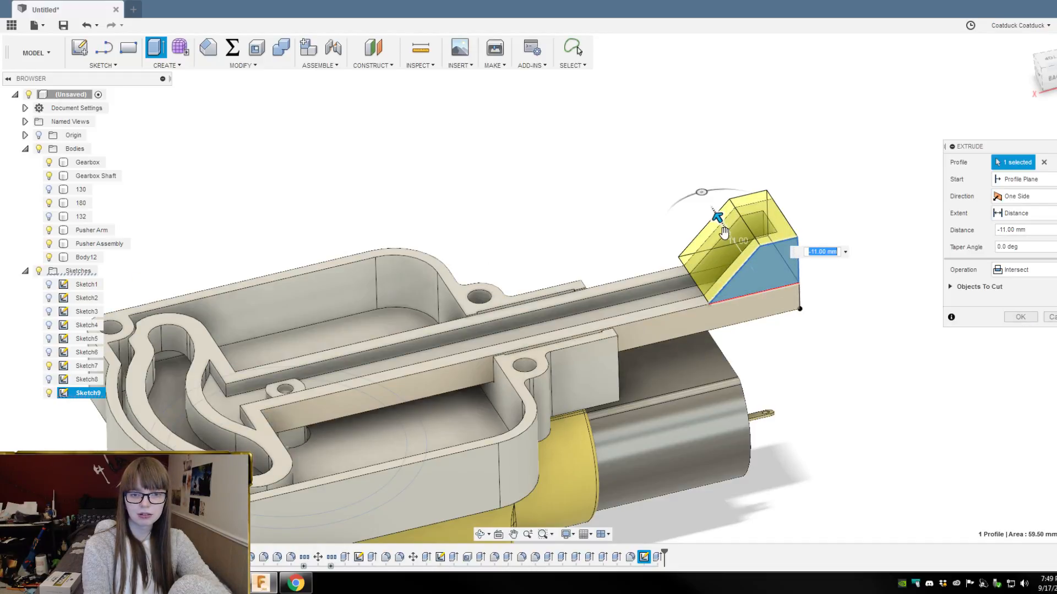
{"action": "key", "text": "Return"}
Step: Fillet the raised end's outer upper edge with a 2 mm radius
{"action": "middle_click_drag", "start_coordinate": [828, 264], "coordinate": [786, 269], "text": "shift"}
{"action": "scroll", "coordinate": [826, 177], "scroll_direction": "up", "scroll_amount": 5}
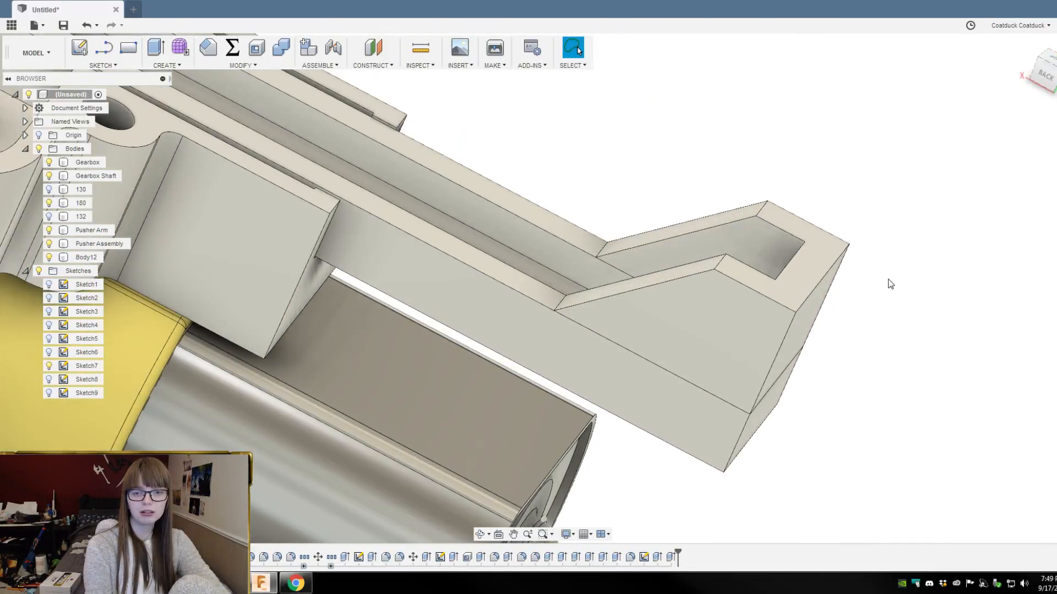
{"action": "left_click", "coordinate": [827, 281]}
{"action": "key", "text": "f"}
{"action": "left_click", "coordinate": [826, 281]}
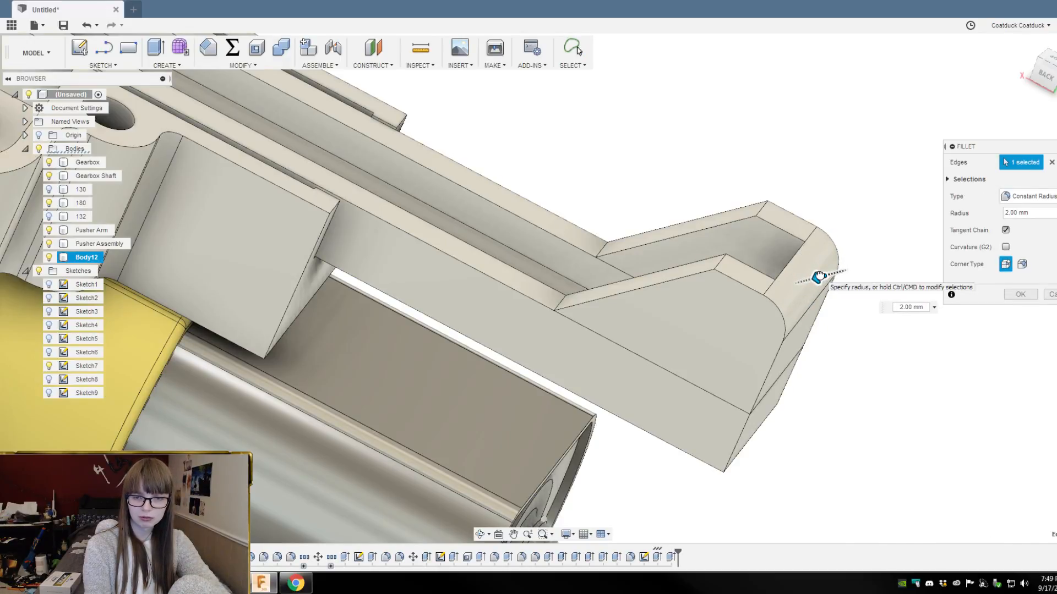
{"action": "key", "text": "Return"}
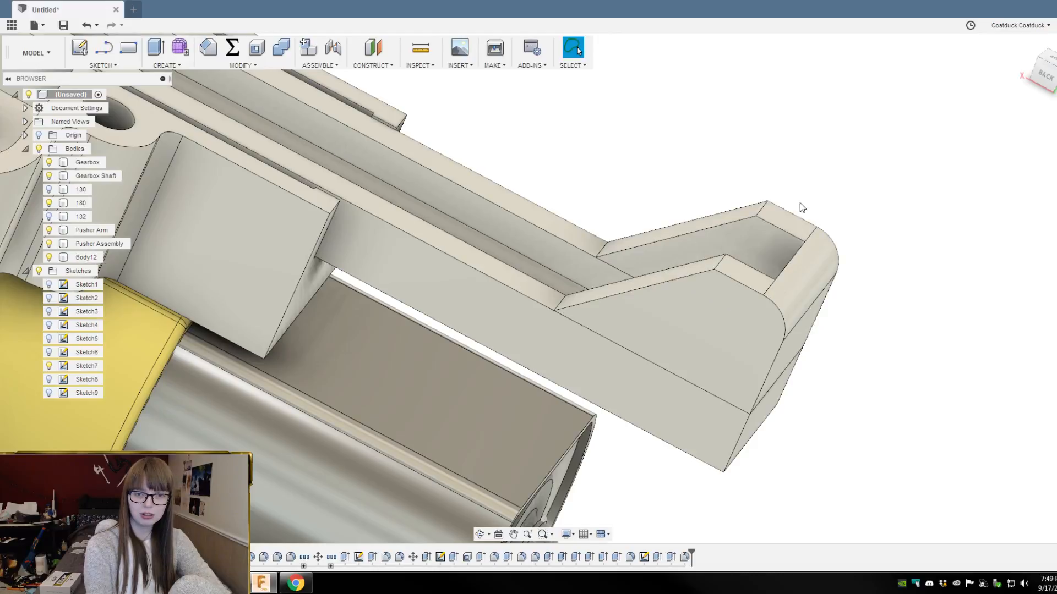
Step: Fillet the two short edges where the raised end's flat top meets its slope with a 2.75 mm radius
{"action": "left_click", "coordinate": [762, 208]}
{"action": "left_click", "coordinate": [716, 265]}
{"action": "key", "text": "f"}
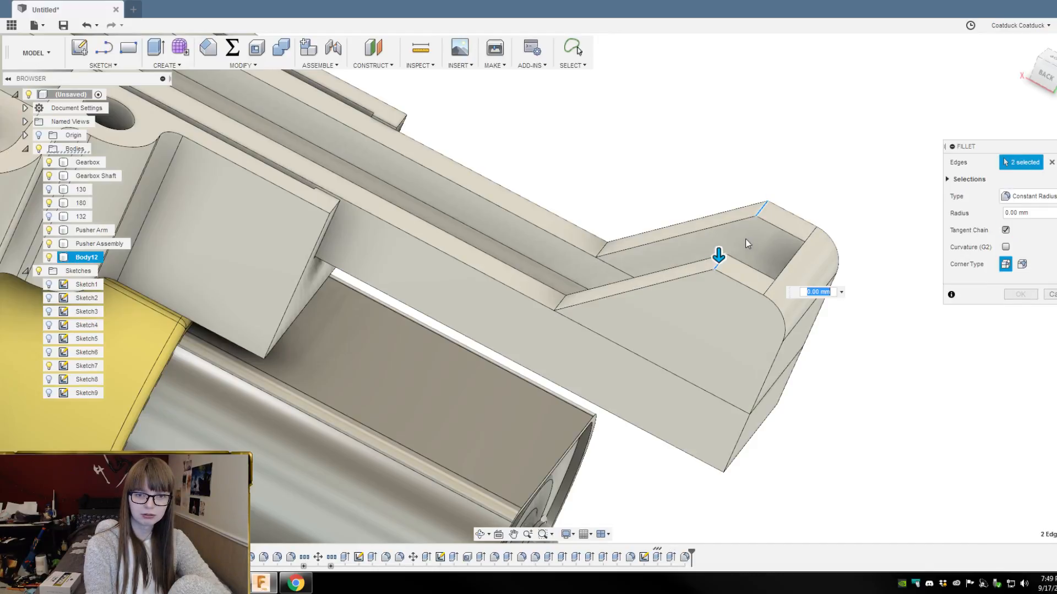
{"action": "left_click_drag", "start_coordinate": [718, 251], "coordinate": [718, 259]}
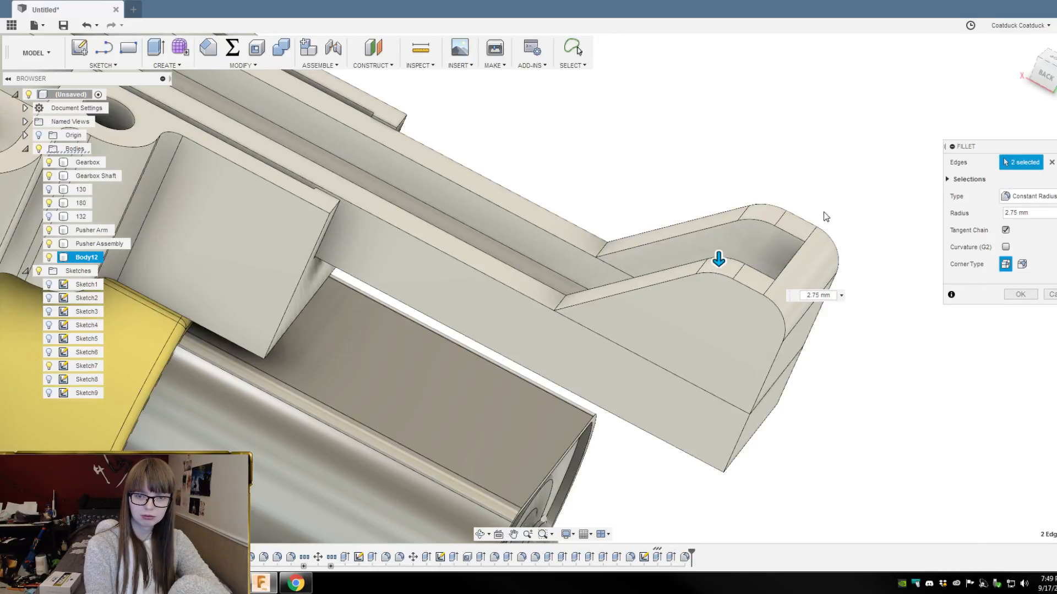
{"action": "key", "text": "Return"}
Step: Combine the raised end body with the Pusher Arm using the Join operation
{"action": "middle_click_drag", "start_coordinate": [824, 201], "coordinate": [842, 191], "text": "shift"}
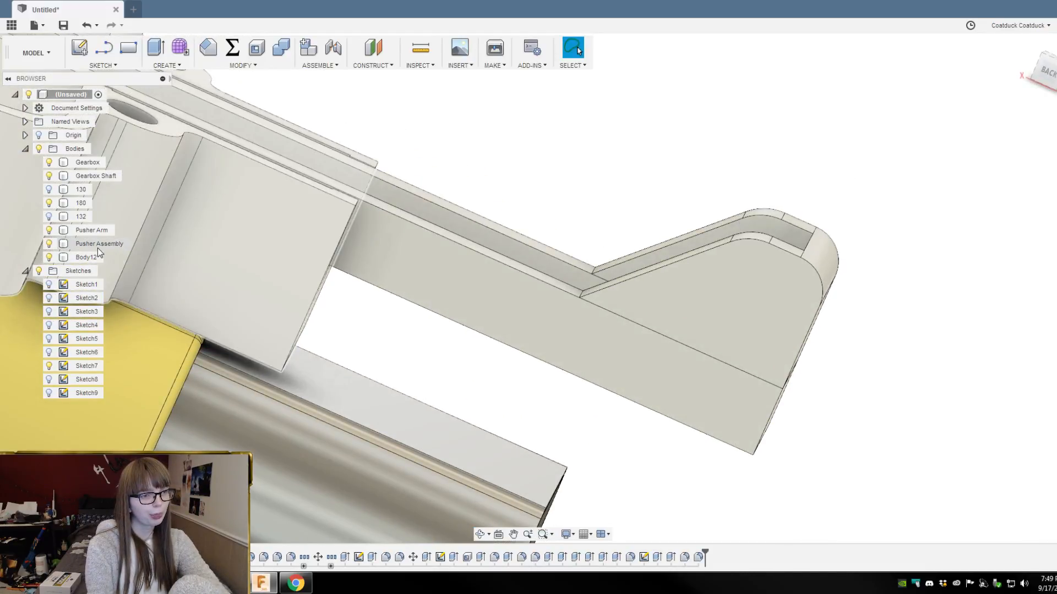
{"action": "left_click", "coordinate": [97, 248]}
{"action": "left_click", "coordinate": [280, 45]}
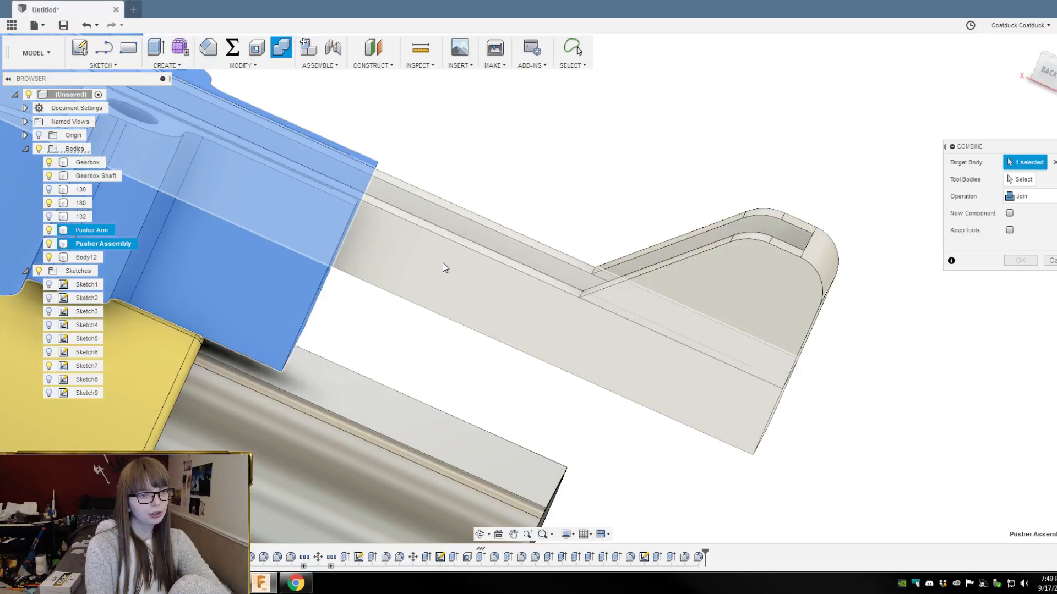
{"action": "left_click", "coordinate": [448, 274]}
{"action": "key", "text": "Return"}
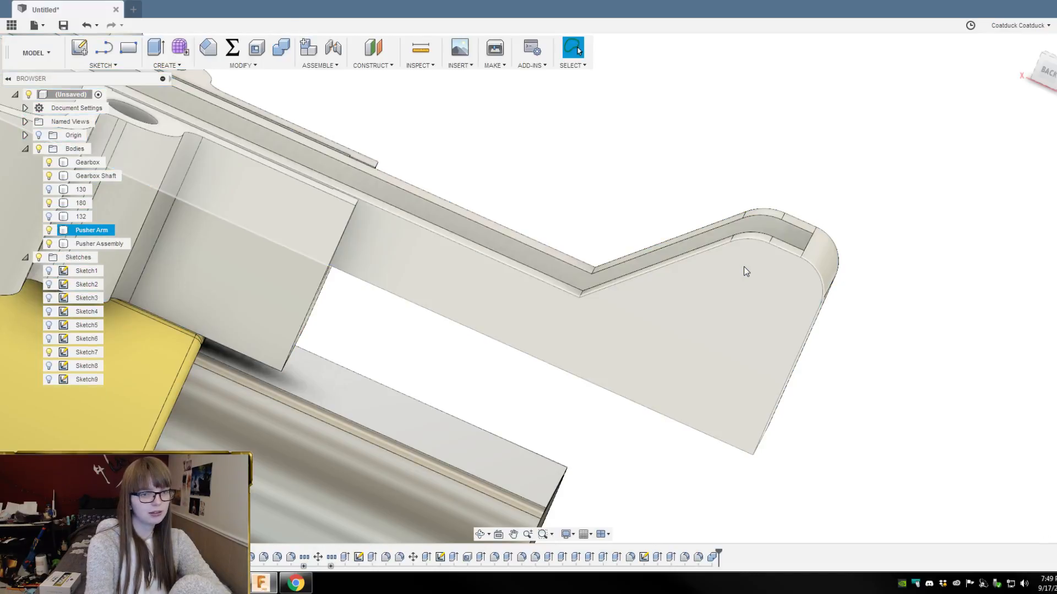
Step: Examine the pusher arm's raised end relative to the housing, gearbox and motor from the side and the open underside
{"action": "middle_click_drag", "start_coordinate": [744, 267], "coordinate": [676, 132], "text": "shift"}
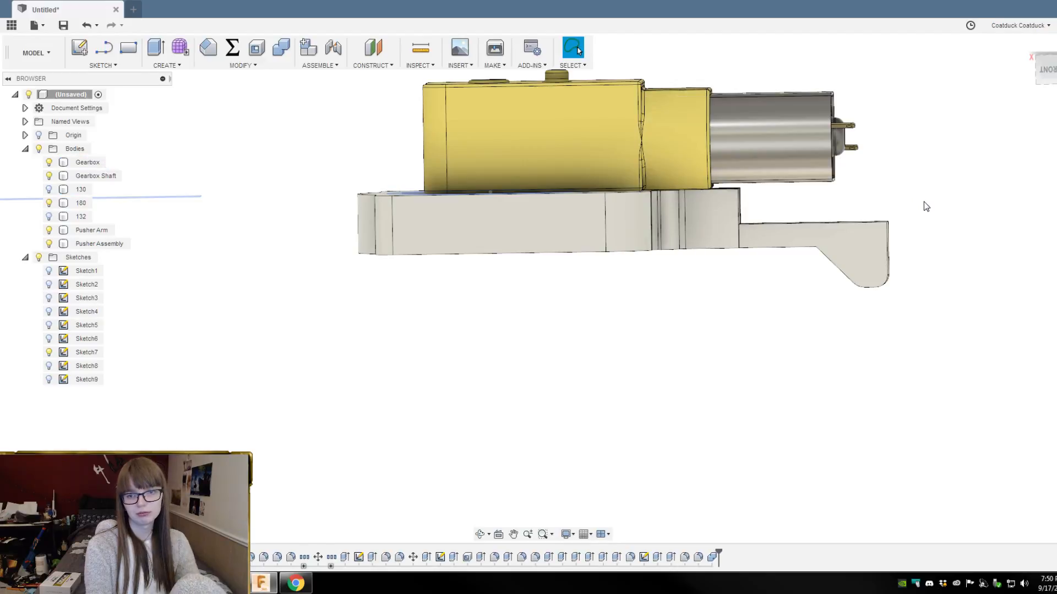
{"action": "middle_click_drag", "start_coordinate": [924, 201], "coordinate": [926, 202], "text": "shift"}
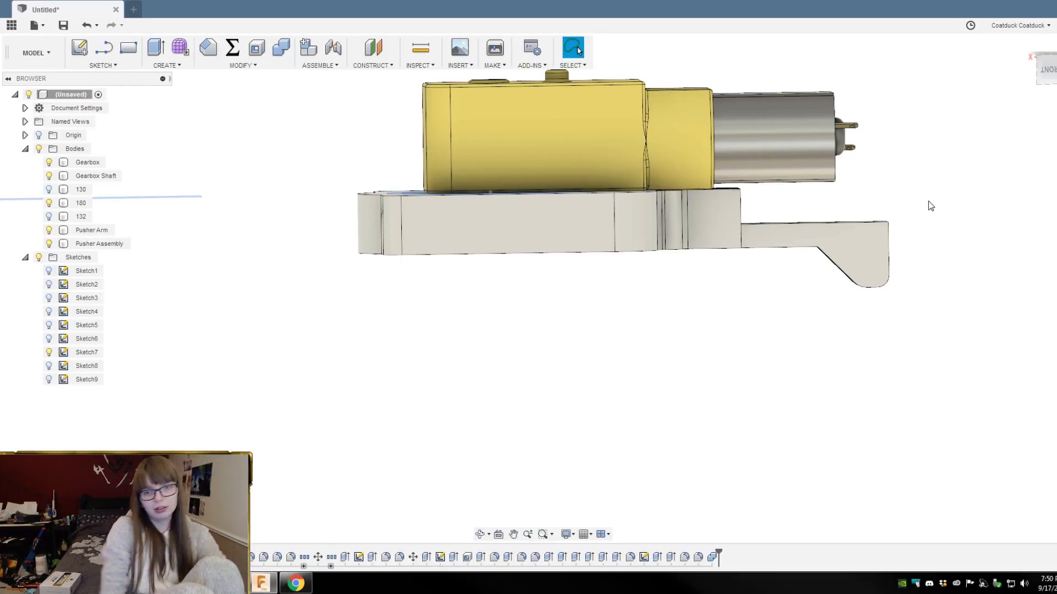
{"action": "scroll", "coordinate": [691, 435], "scroll_direction": "down", "scroll_amount": 2}
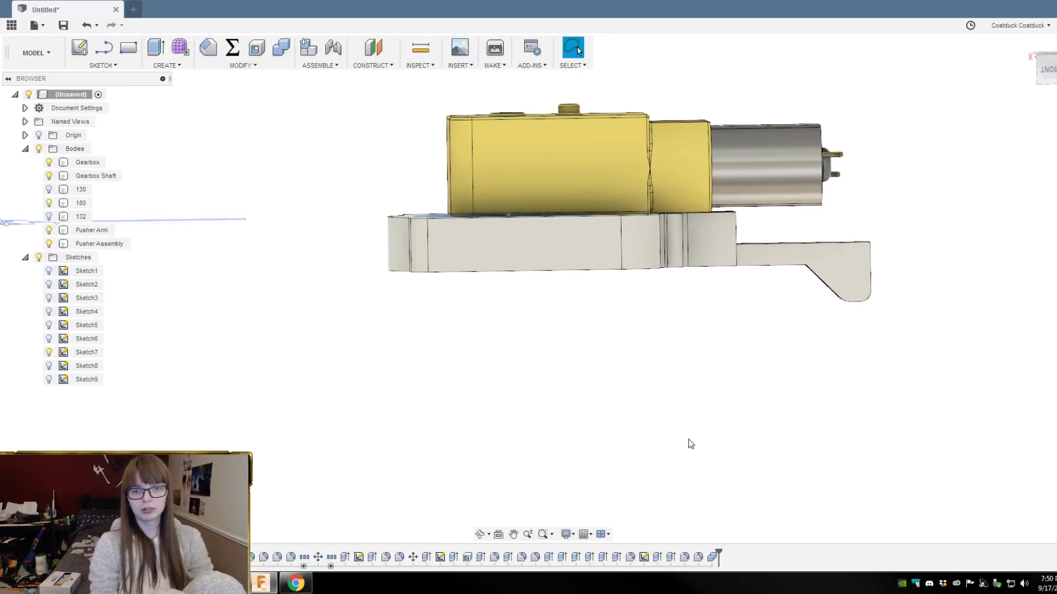
{"action": "scroll", "coordinate": [886, 260], "scroll_direction": "up", "scroll_amount": 1}
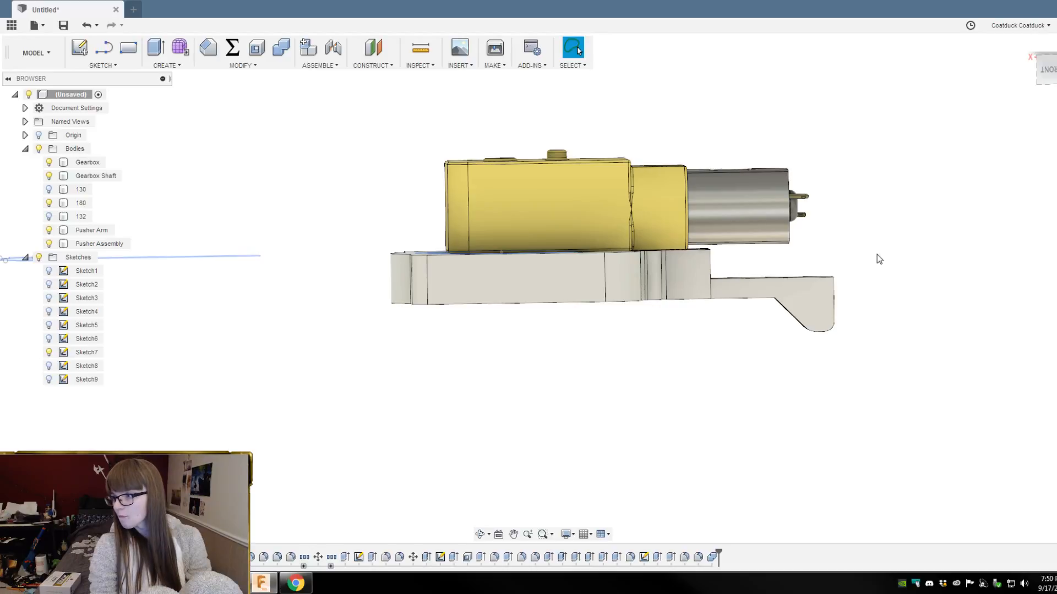
{"action": "middle_click_drag", "start_coordinate": [877, 254], "coordinate": [870, 255], "text": "shift"}
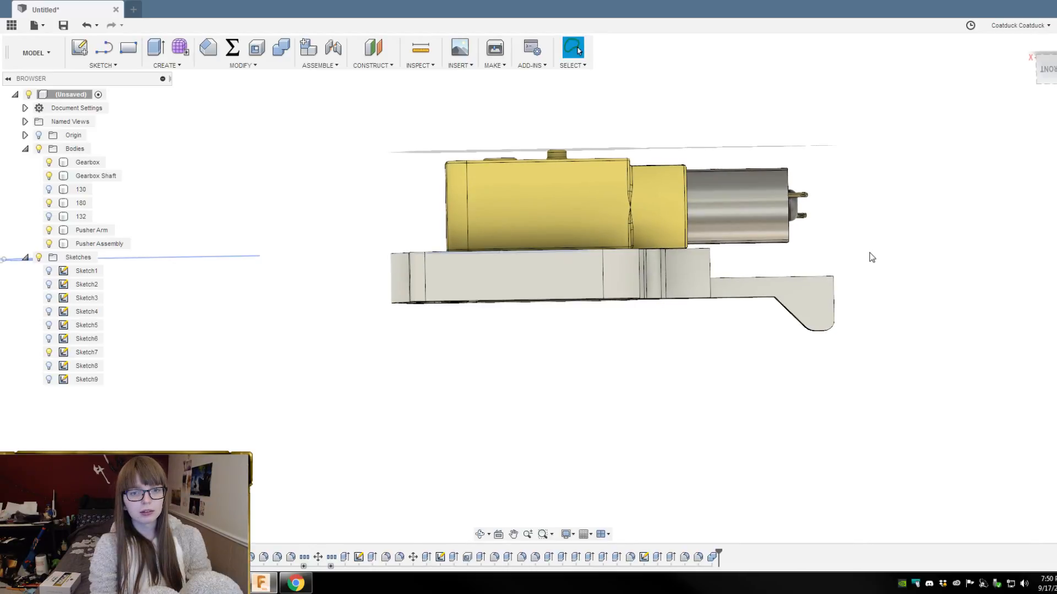
{"action": "scroll", "coordinate": [737, 220], "scroll_direction": "down", "scroll_amount": 2}
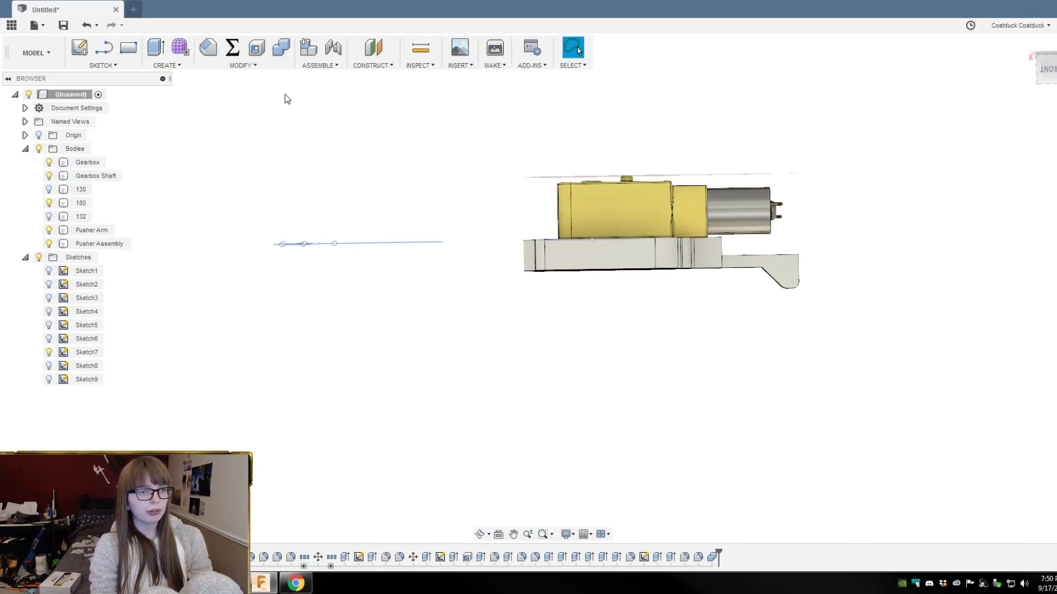
{"action": "left_click", "coordinate": [1047, 57]}
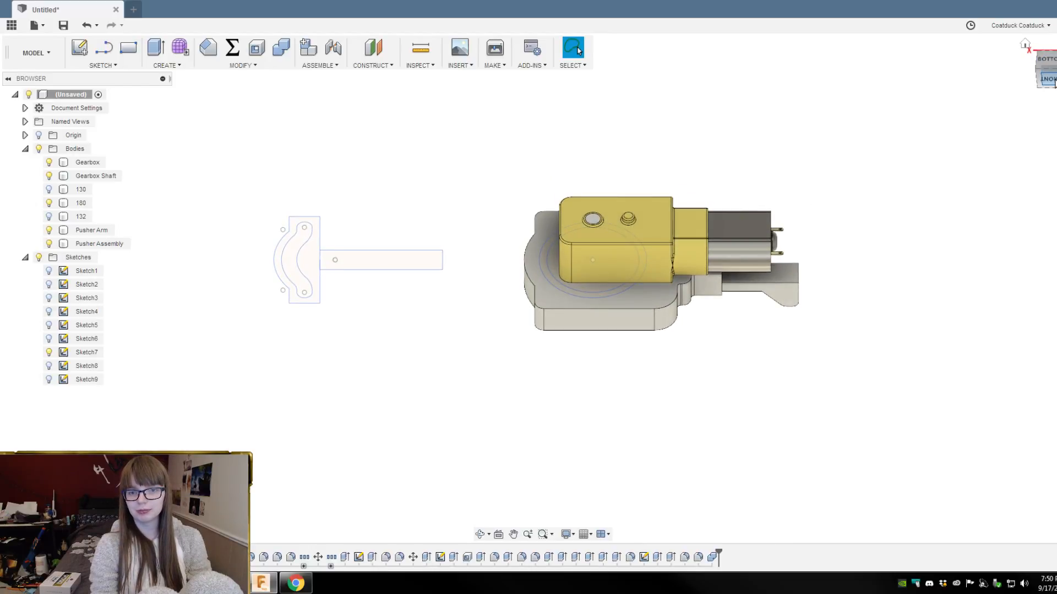
{"action": "left_click", "coordinate": [1052, 79]}
{"action": "scroll", "coordinate": [857, 215], "scroll_direction": "up", "scroll_amount": 3}
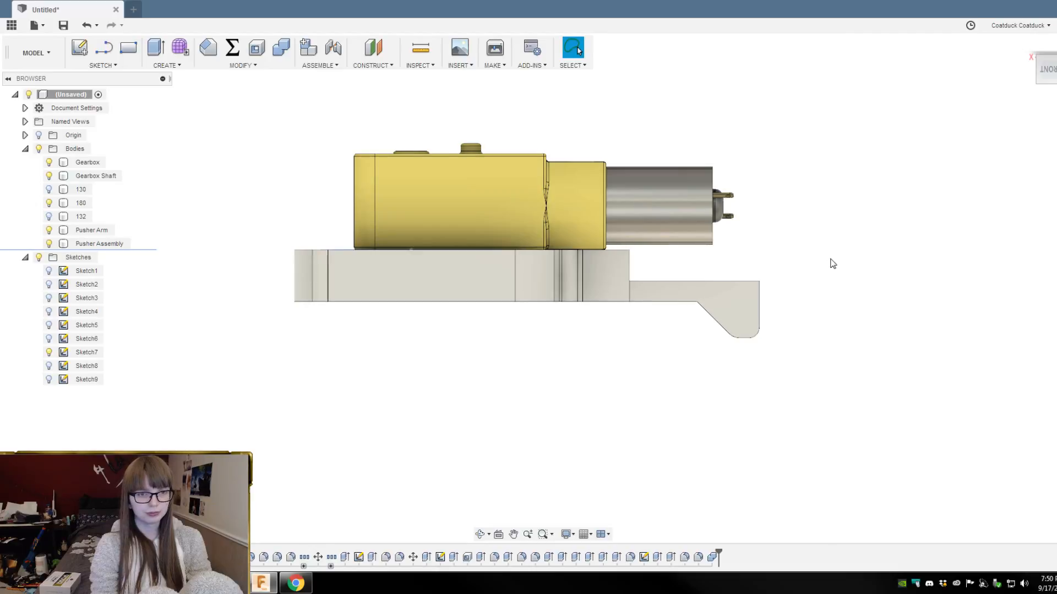
{"action": "scroll", "coordinate": [793, 220], "scroll_direction": "up", "scroll_amount": 2}
{"action": "scroll", "coordinate": [822, 206], "scroll_direction": "down", "scroll_amount": 2}
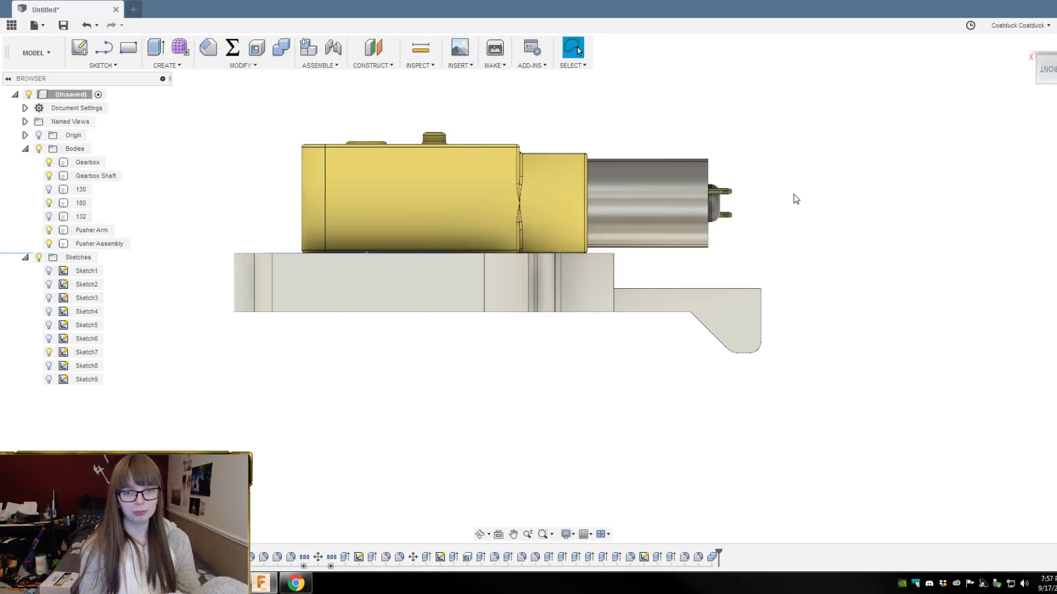
{"action": "middle_click_drag", "start_coordinate": [794, 199], "coordinate": [750, 208], "text": "shift"}
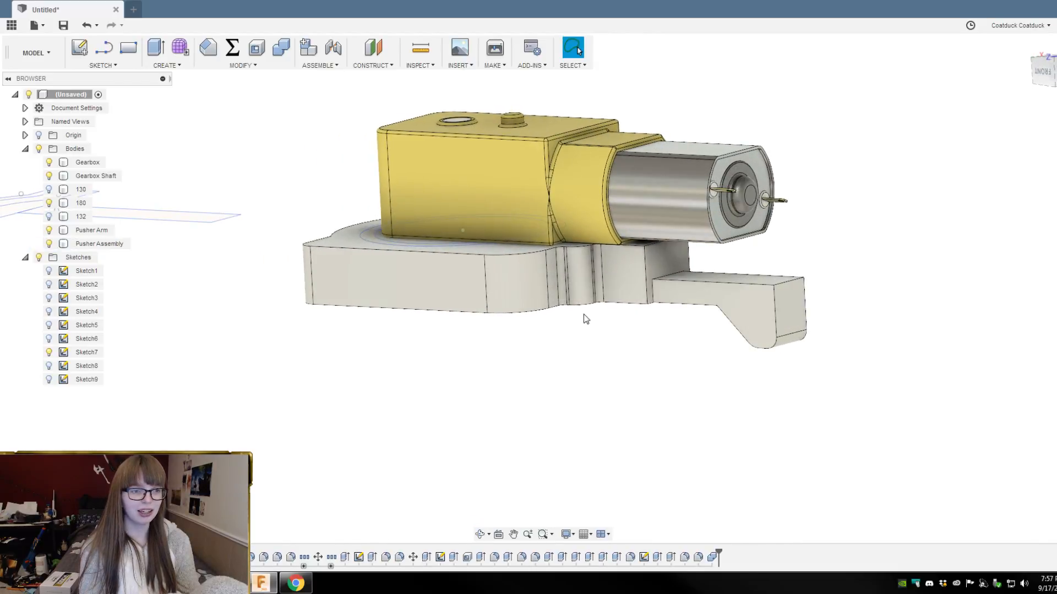
{"action": "middle_click_drag", "start_coordinate": [585, 315], "coordinate": [667, 332], "text": "shift"}
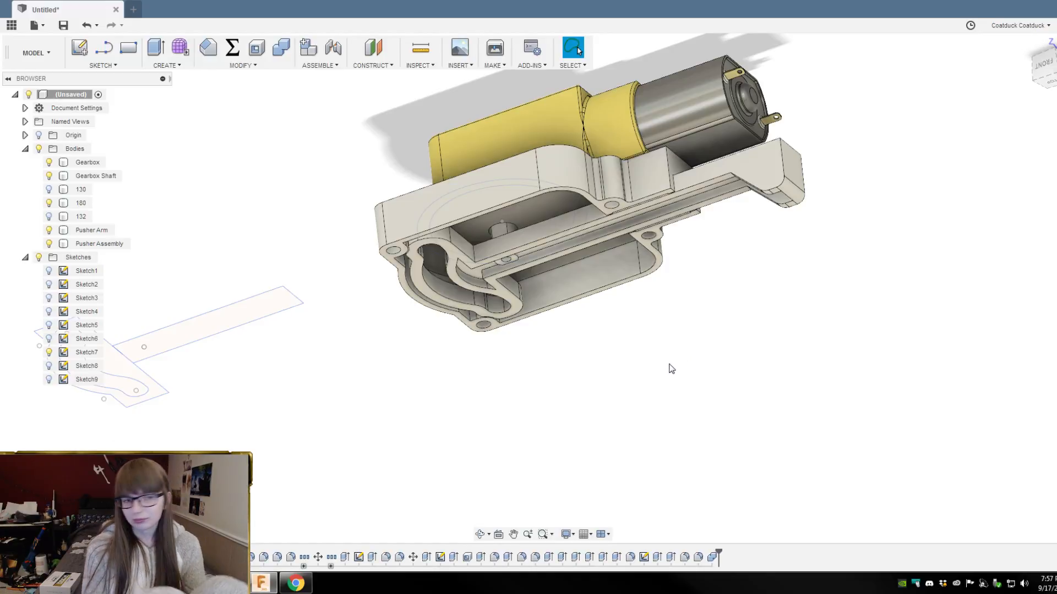
{"action": "mouse_move", "coordinate": [668, 368]}
{"action": "middle_mouse_down", "text": "shift"}
{"action": "mouse_move", "coordinate": [715, 325]}
{"action": "mouse_move", "coordinate": [729, 282]}
{"action": "mouse_move", "coordinate": [685, 252]}
{"action": "mouse_move", "coordinate": [720, 243]}
{"action": "mouse_move", "coordinate": [702, 216]}
{"action": "mouse_move", "coordinate": [708, 193]}
{"action": "mouse_move", "coordinate": [688, 184]}
{"action": "mouse_move", "coordinate": [694, 372]}
{"action": "mouse_move", "coordinate": [679, 373]}
{"action": "middle_mouse_up", "text": "shift"}
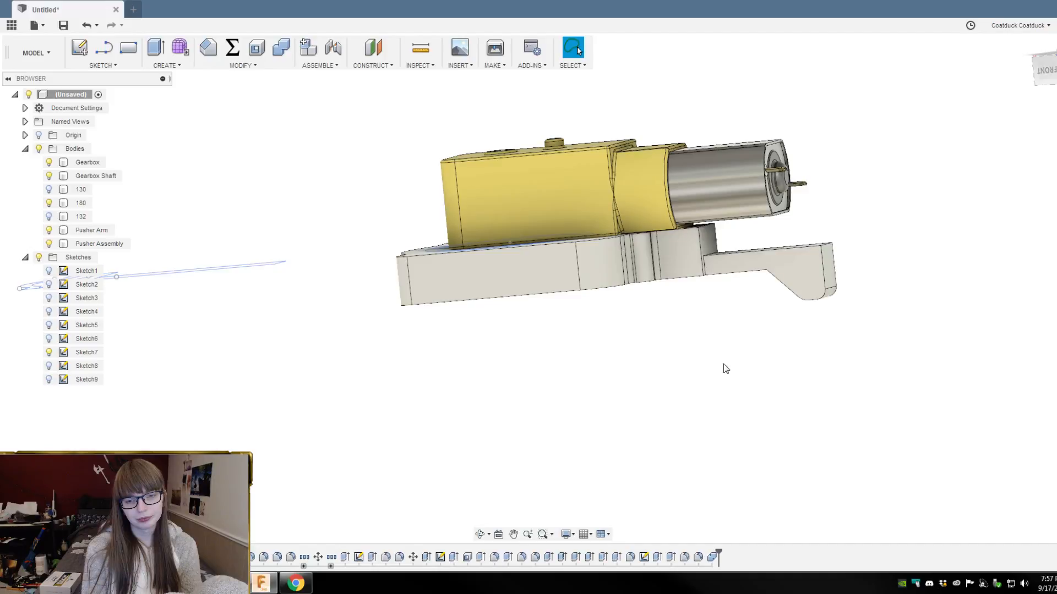
Step: Edit Sketch9 and delete the hook profile's short horizontal, sloped and vertical lines
{"action": "scroll", "coordinate": [816, 278], "scroll_direction": "up", "scroll_amount": 5}
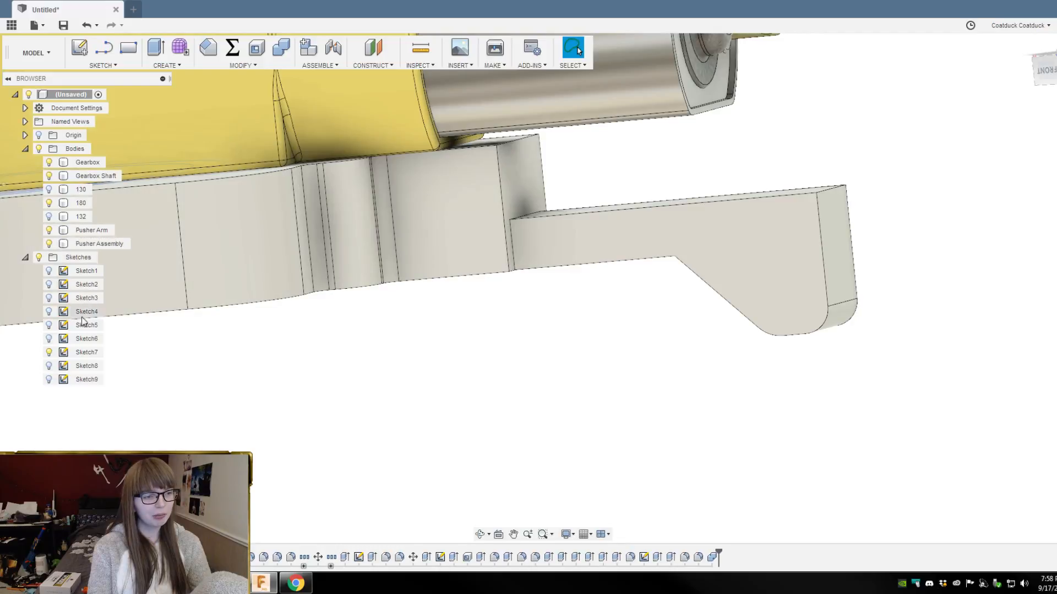
{"action": "double_click", "coordinate": [85, 380]}
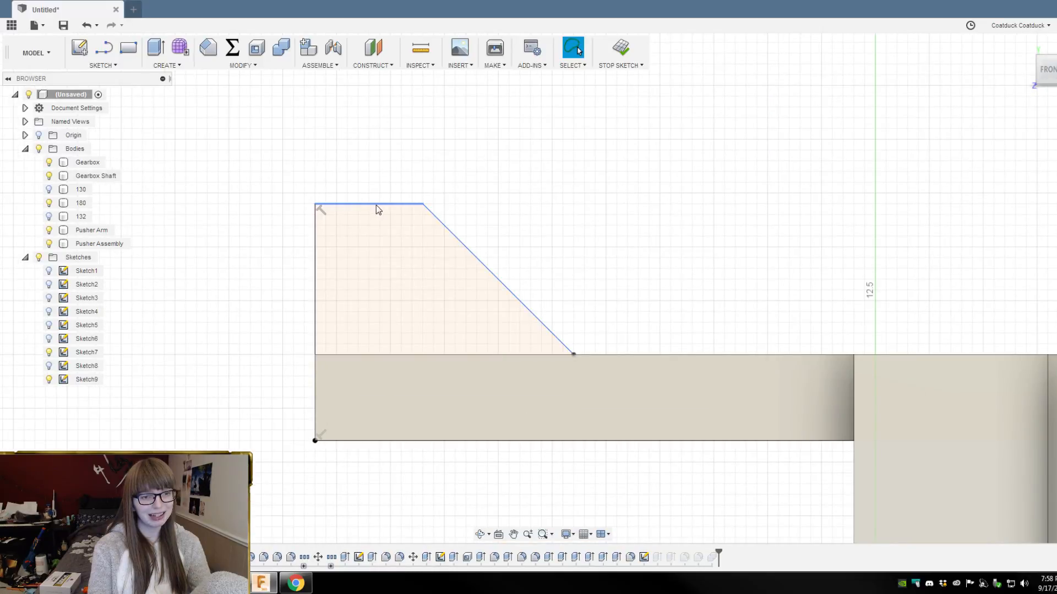
{"action": "left_click", "coordinate": [376, 205]}
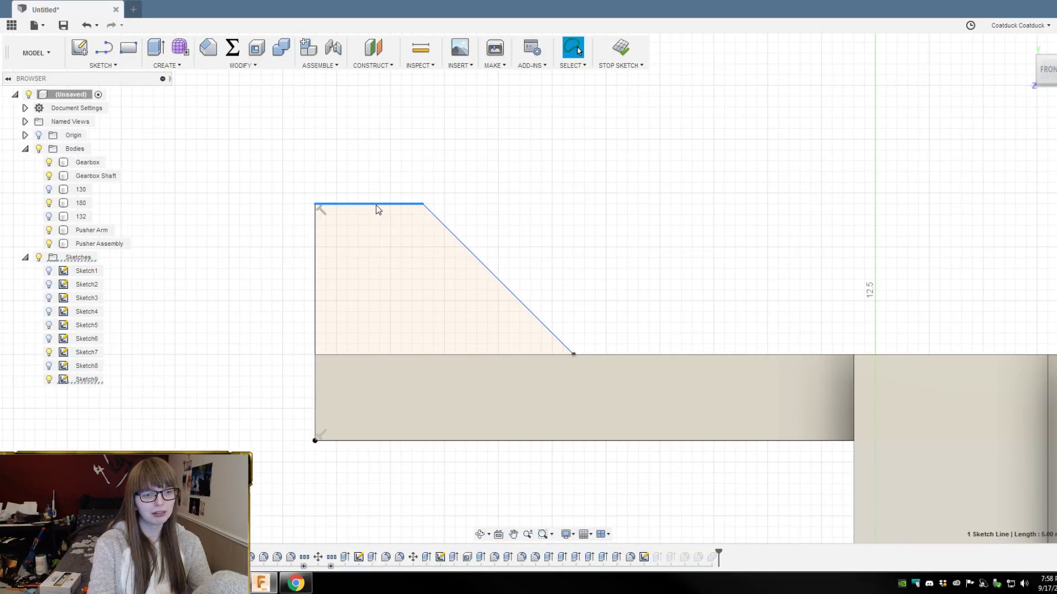
{"action": "key", "text": "Delete"}
{"action": "left_click", "coordinate": [471, 252]}
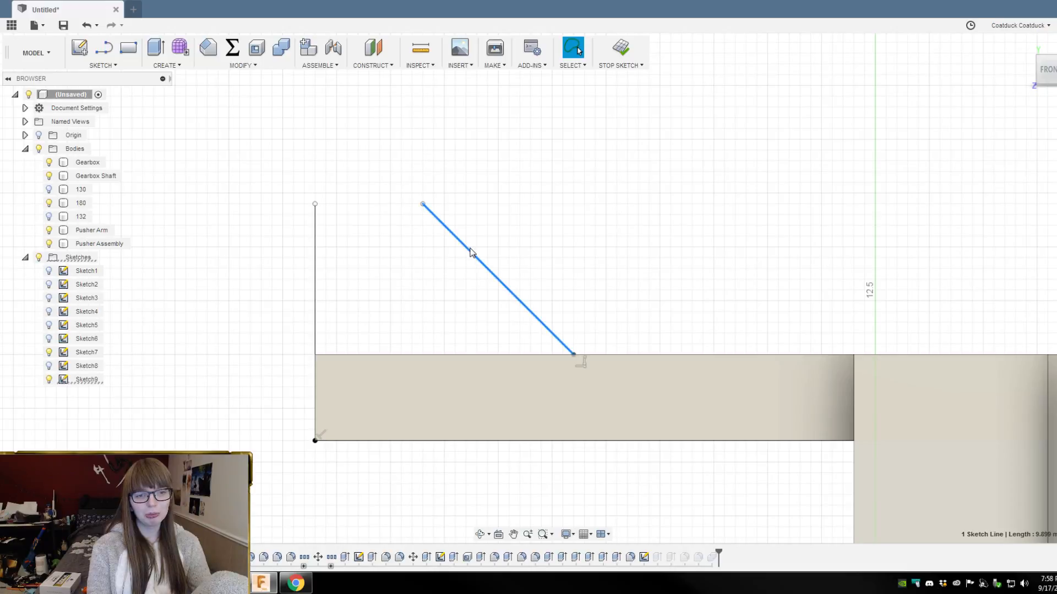
{"action": "key", "text": "Delete"}
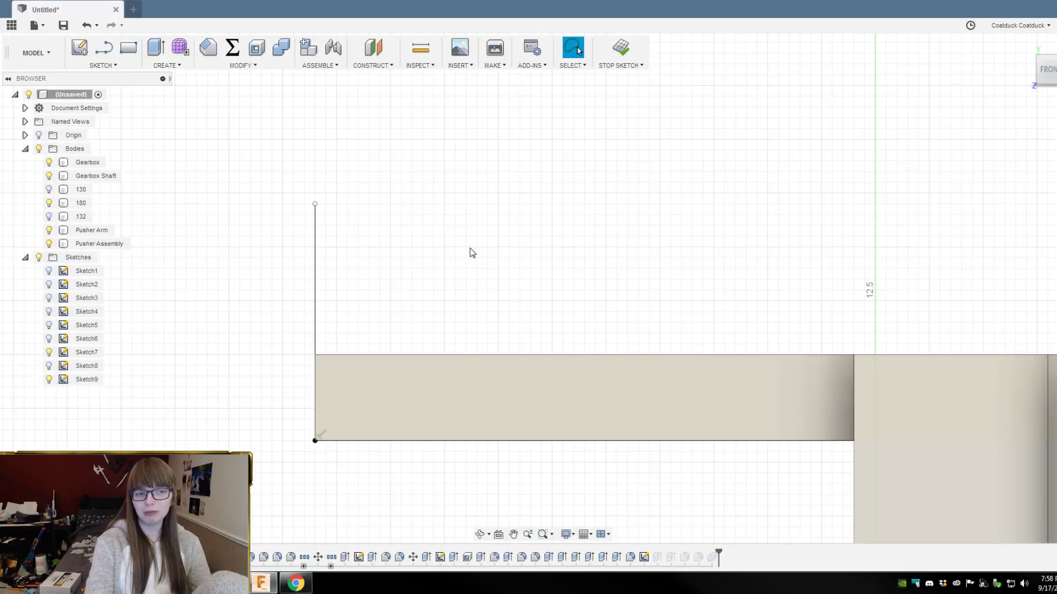
{"action": "left_click", "coordinate": [315, 253]}
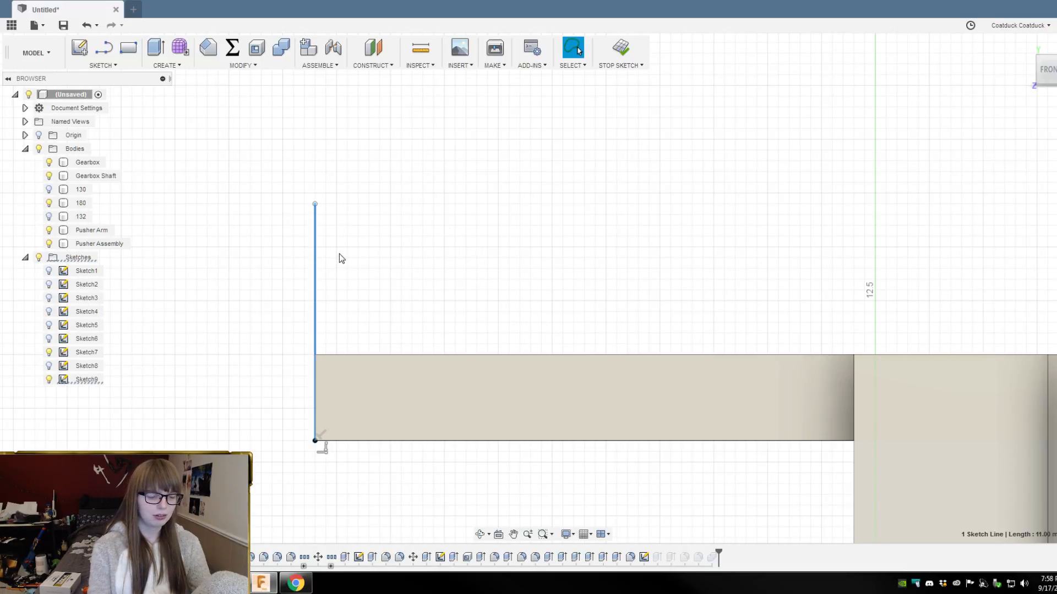
{"action": "key", "text": "Delete"}
Step: Redraw the hook profile with a 9 mm vertical, 4 mm flat top and 135° slope to the arm, and delete the two old end fillets
{"action": "key", "text": "l"}
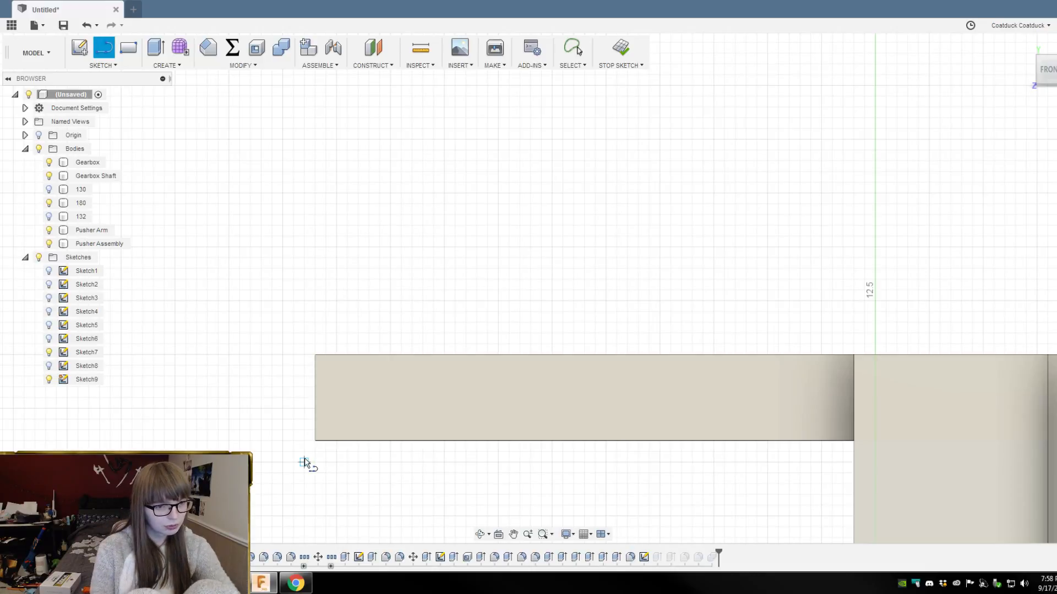
{"action": "left_click", "coordinate": [315, 440]}
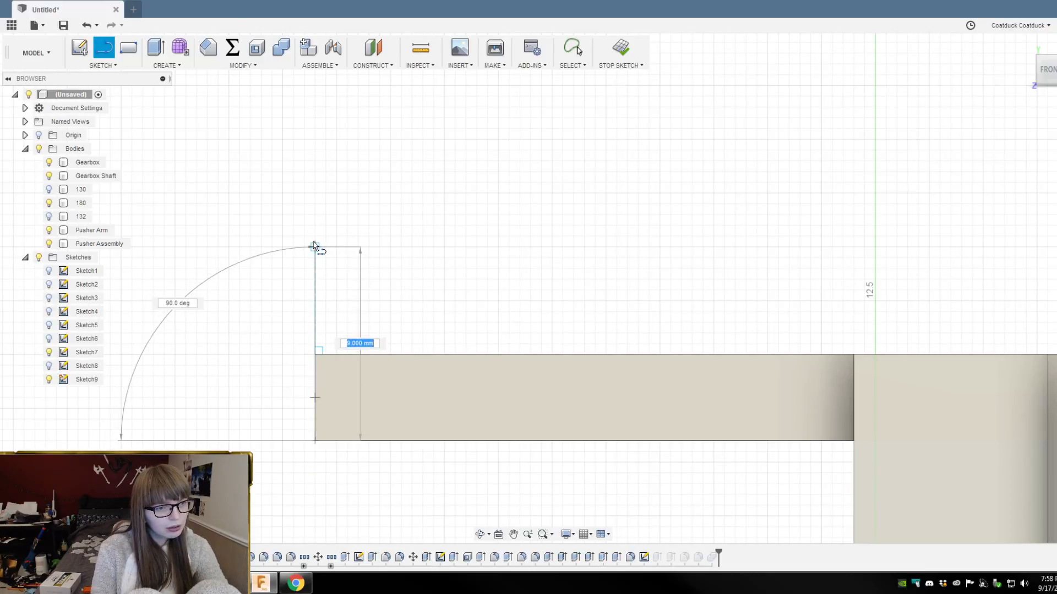
{"action": "left_click", "coordinate": [314, 247]}
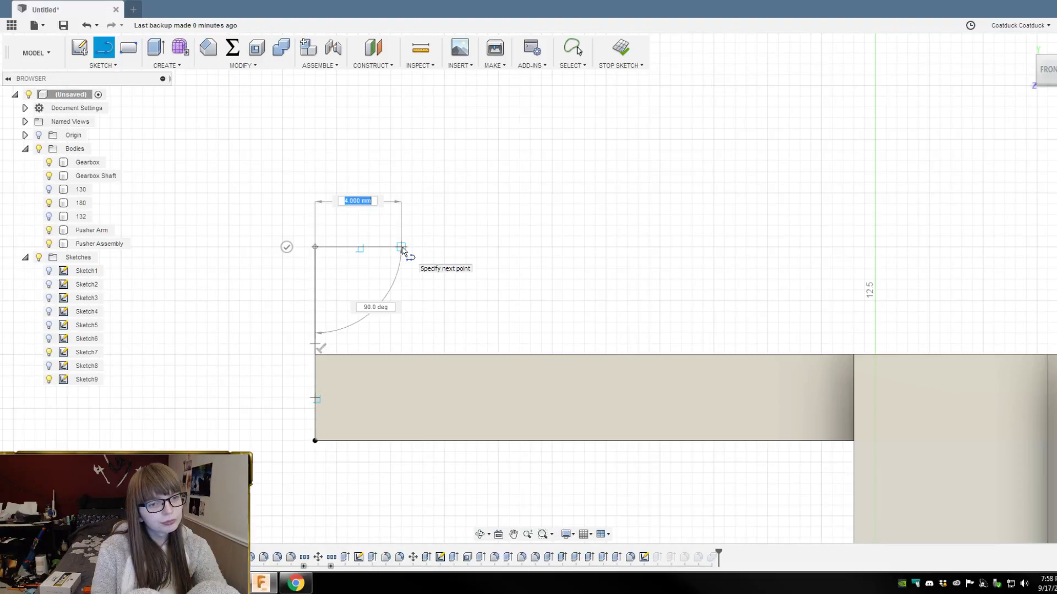
{"action": "left_click", "coordinate": [402, 248]}
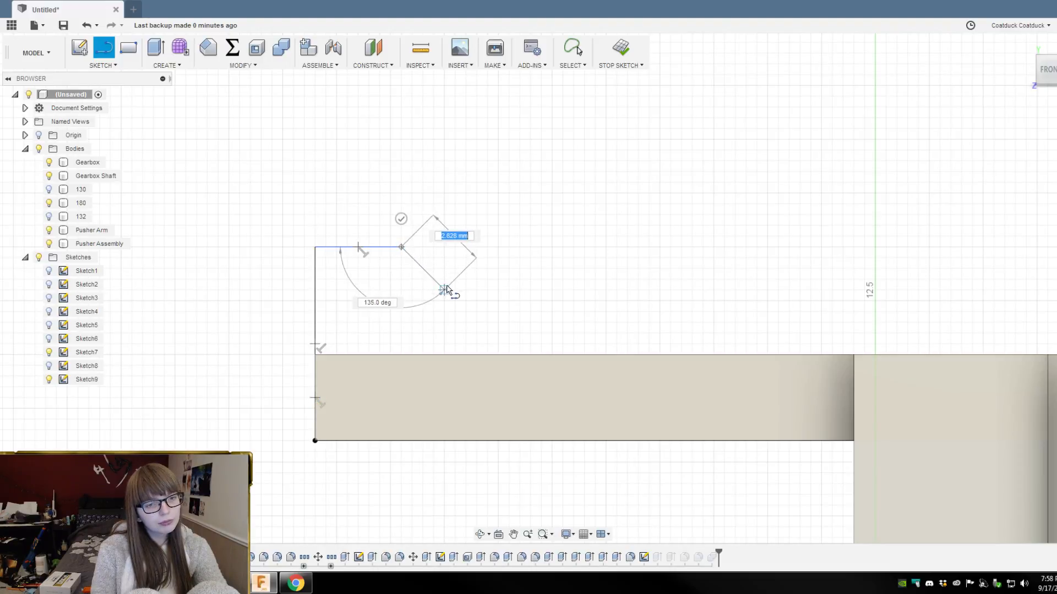
{"action": "left_click", "coordinate": [513, 359]}
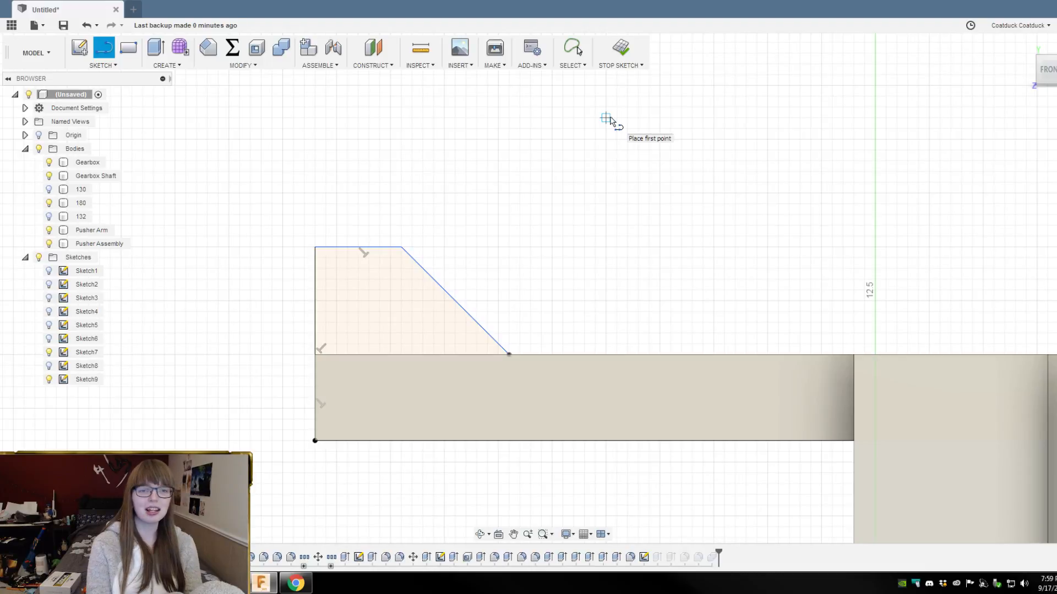
{"action": "left_click", "coordinate": [621, 47]}
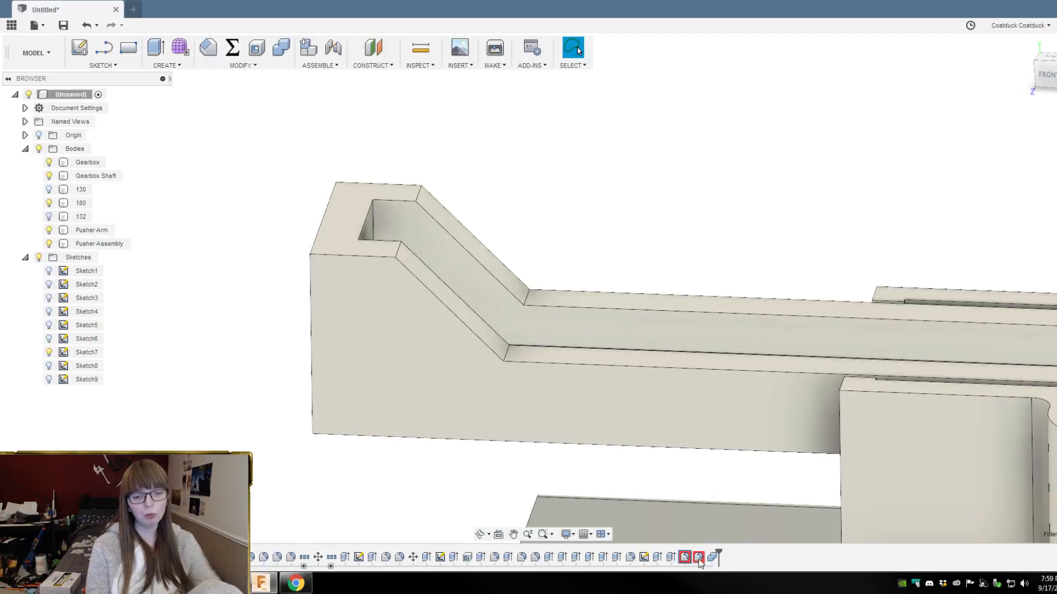
{"action": "key", "text": "Delete"}
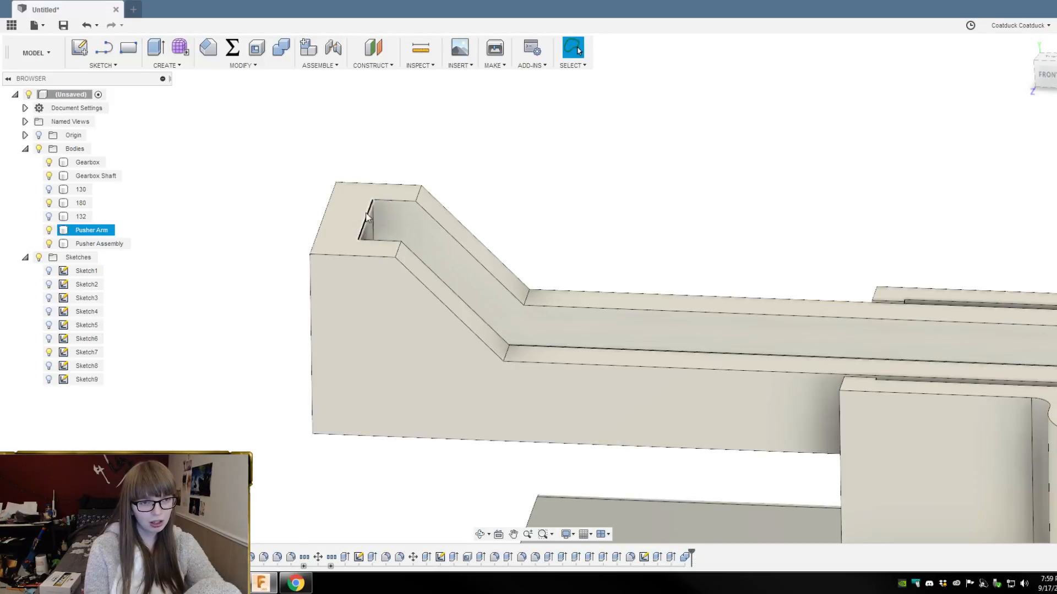
{"action": "left_click", "coordinate": [324, 214]}
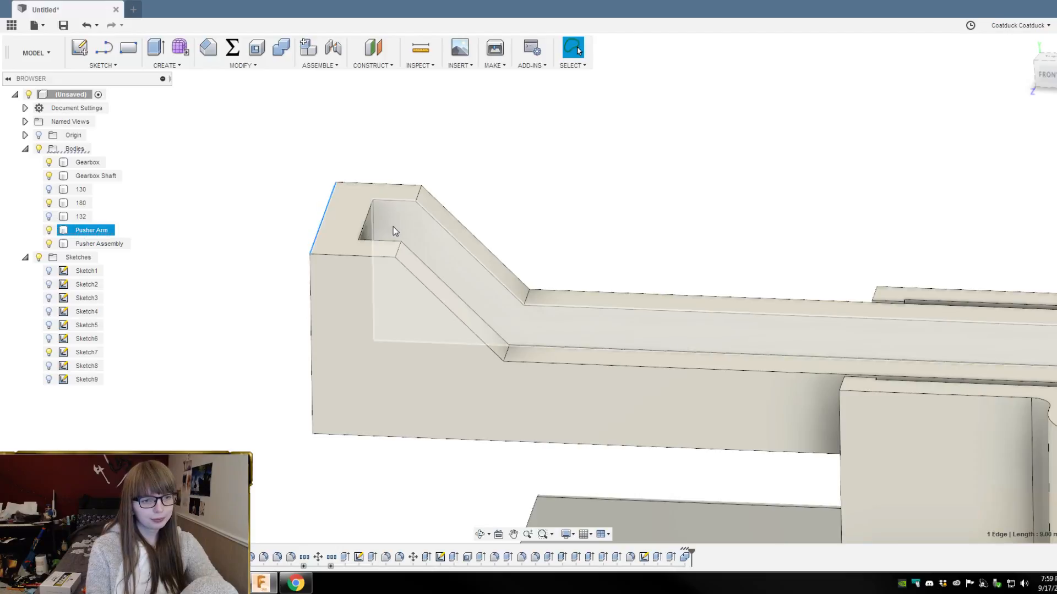
{"action": "left_click", "coordinate": [418, 193], "text": "shift"}
{"action": "left_click", "coordinate": [399, 249], "text": "shift"}
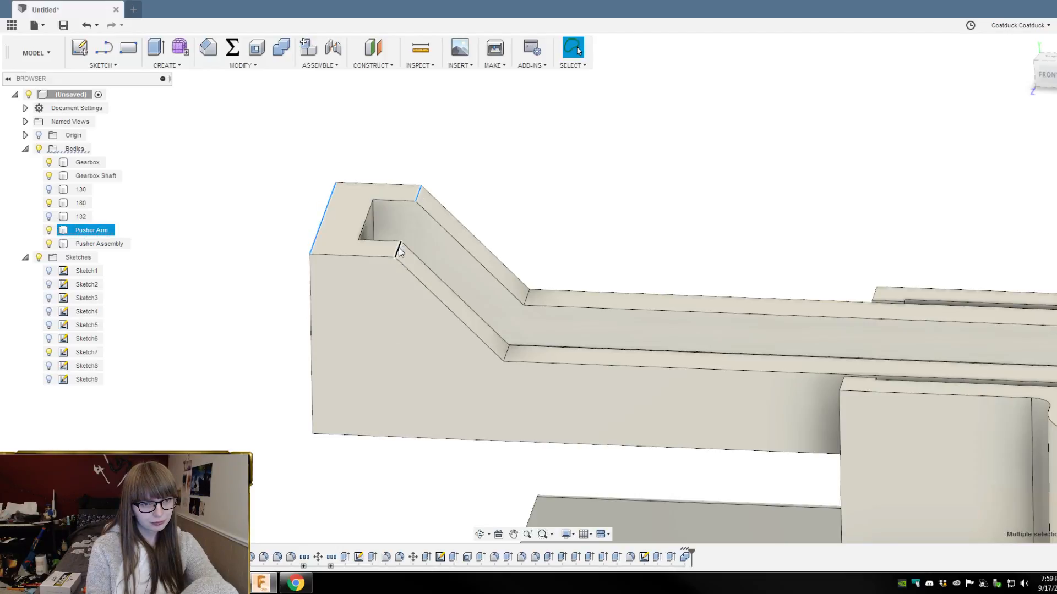
{"action": "type", "text": "f"}
{"action": "type", "text": "2"}
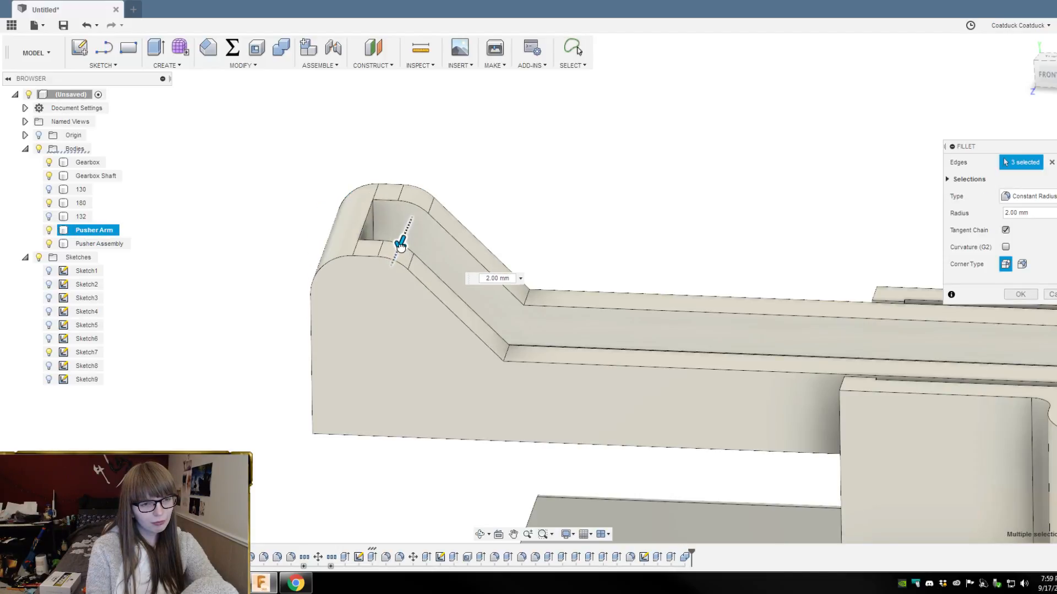
{"action": "middle_click_drag", "start_coordinate": [400, 245], "coordinate": [494, 164], "text": "shift"}
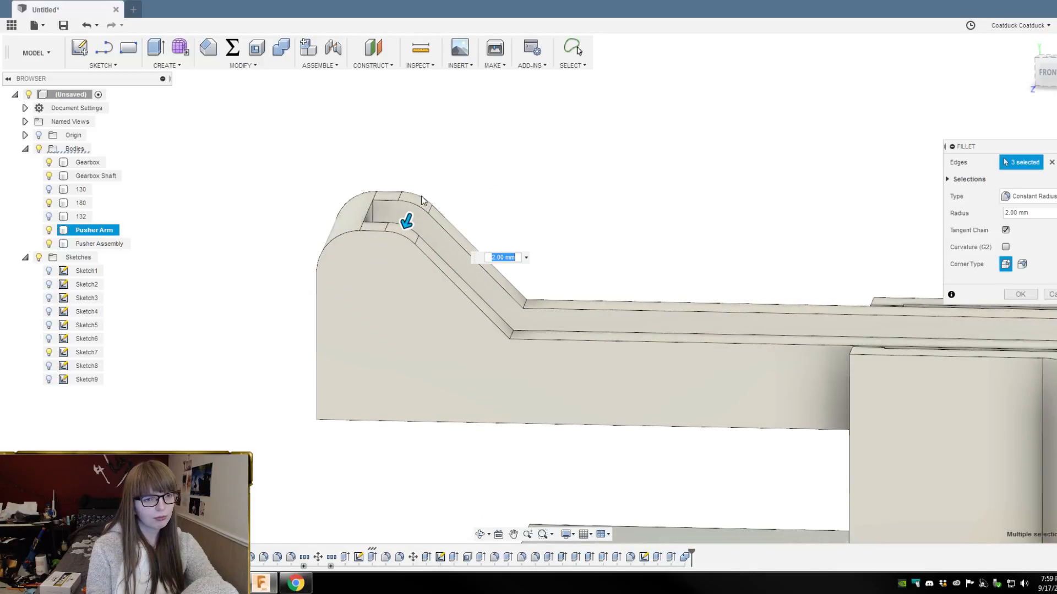
{"action": "type", "text": "0.75"}
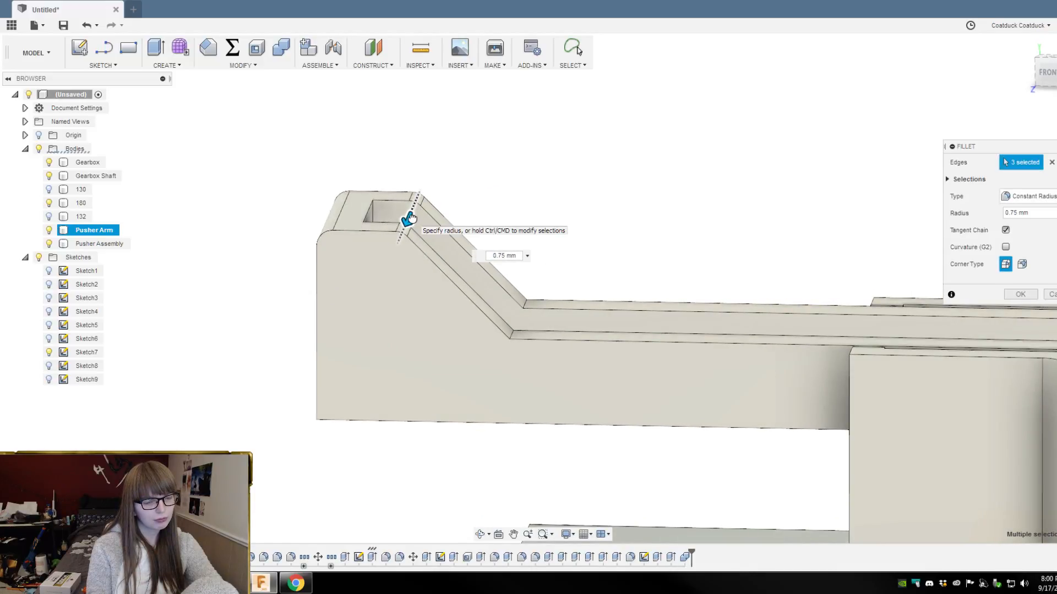
{"action": "left_click_drag", "start_coordinate": [412, 218], "coordinate": [411, 219]}
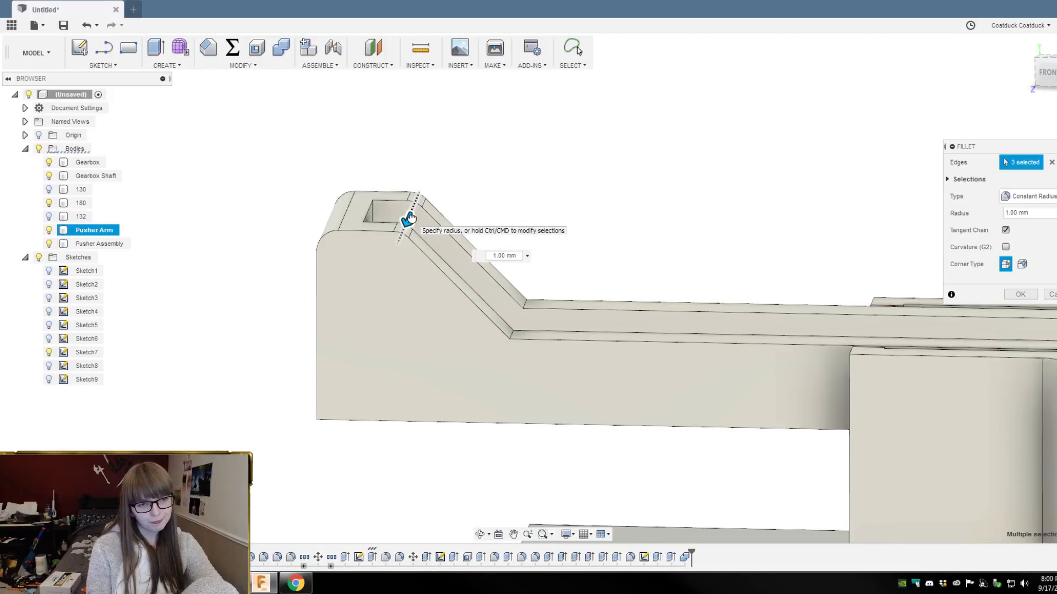
{"action": "left_click_drag", "start_coordinate": [409, 218], "coordinate": [409, 219]}
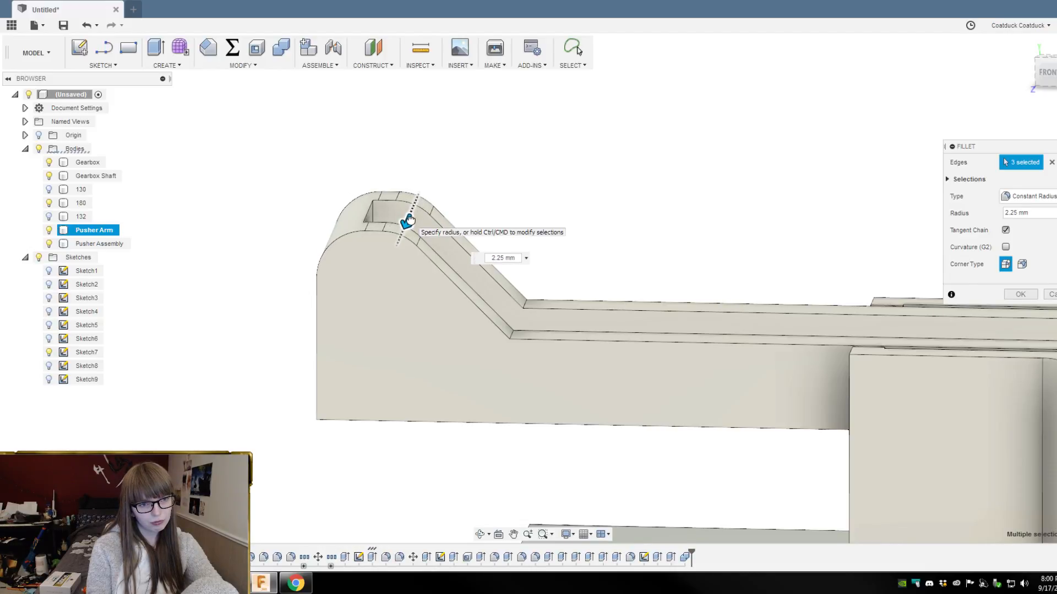
{"action": "key", "text": "Escape"}
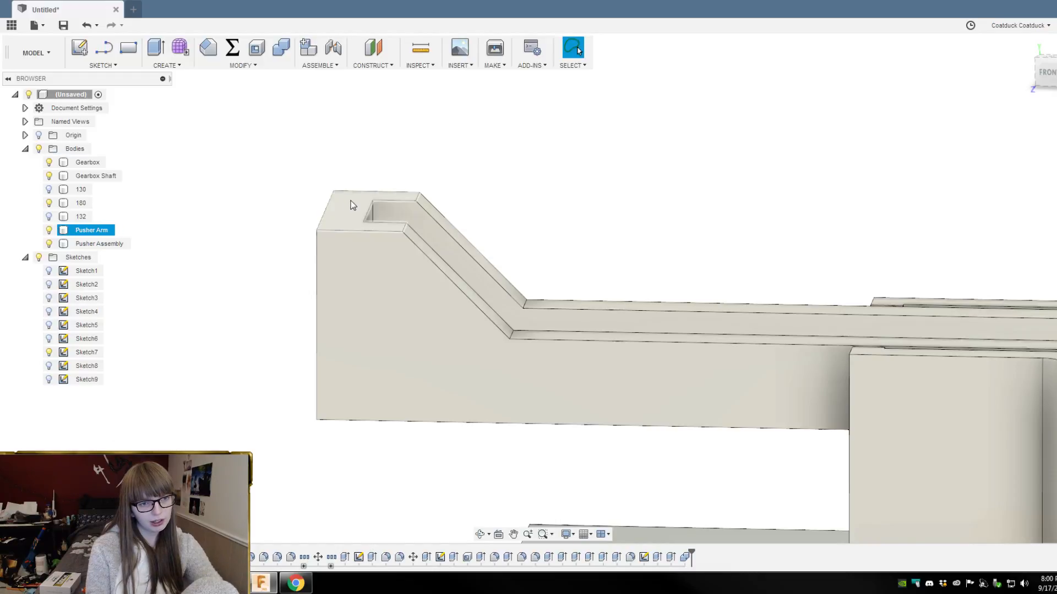
Step: Fillet the outer top edge of the pusher arm's raised end so the rounding reaches the slot's edge
{"action": "left_click", "coordinate": [331, 203]}
{"action": "key", "text": "f"}
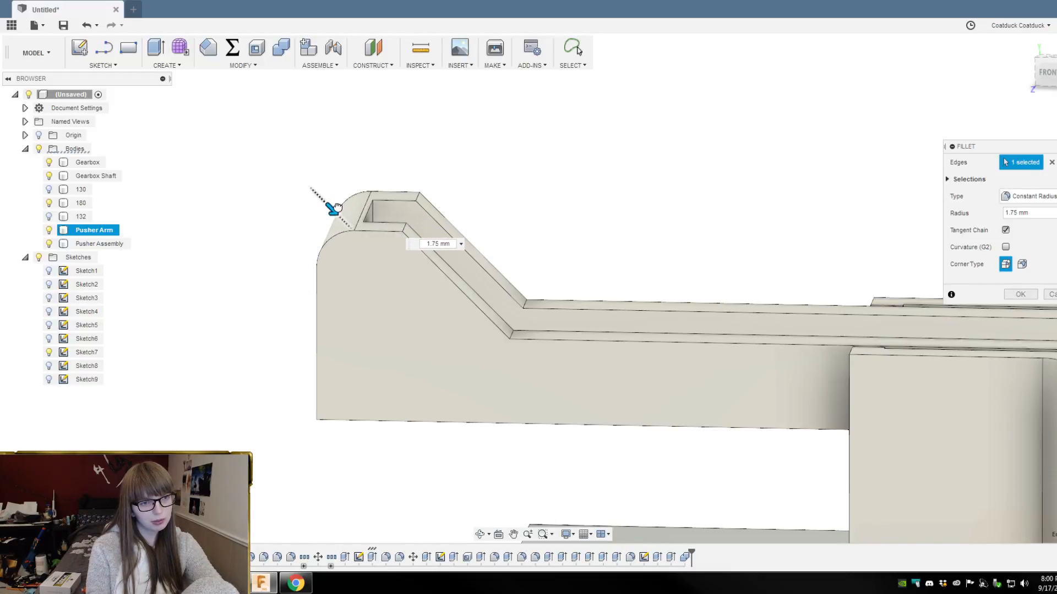
{"action": "key", "text": "Return"}
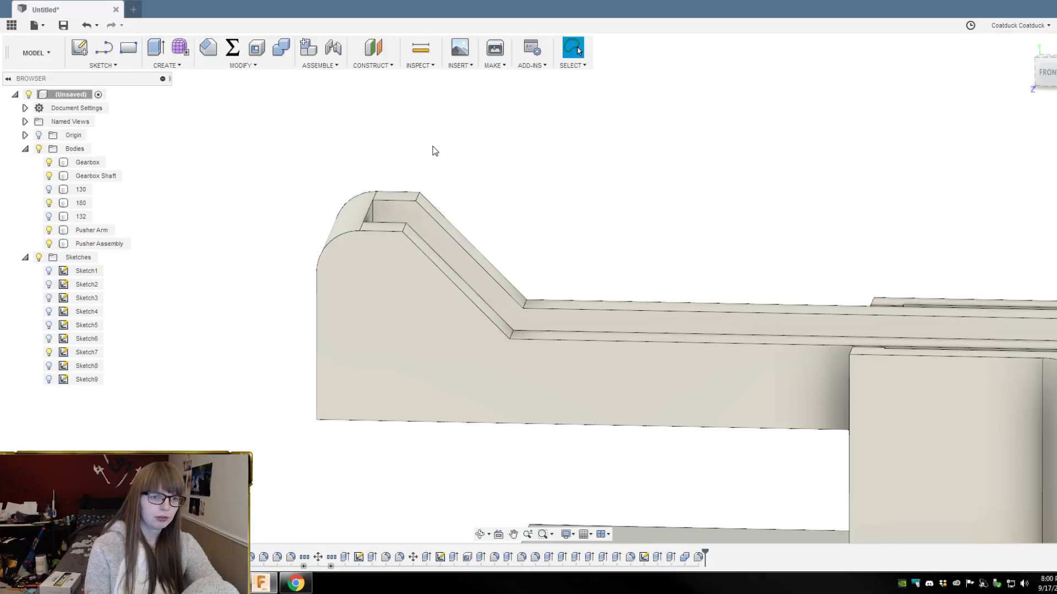
Step: Fillet the two short edges where the raised end's flat top meets its slope with a 0.75 mm radius
{"action": "scroll", "coordinate": [415, 173], "scroll_direction": "up", "scroll_amount": 3}
{"action": "left_click", "coordinate": [421, 196]}
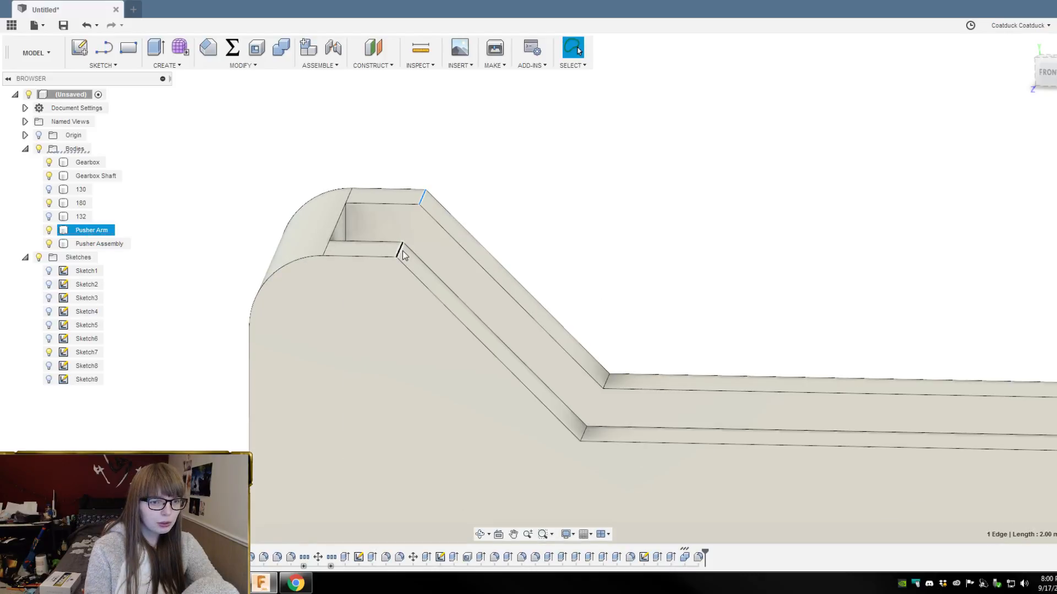
{"action": "left_click", "coordinate": [401, 250], "text": "ctrl"}
{"action": "key", "text": "f"}
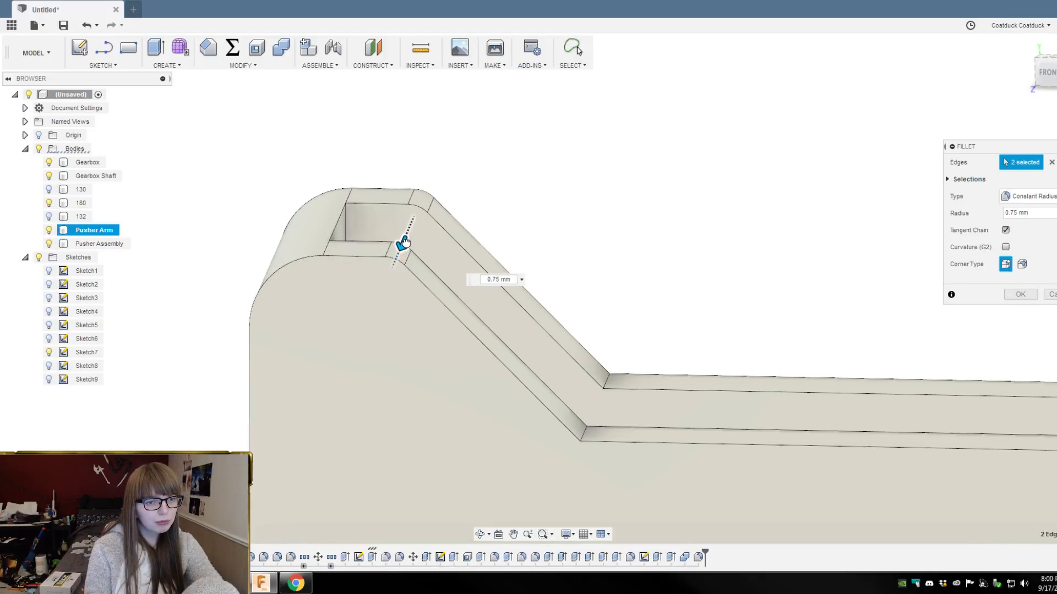
{"action": "key", "text": "Return"}
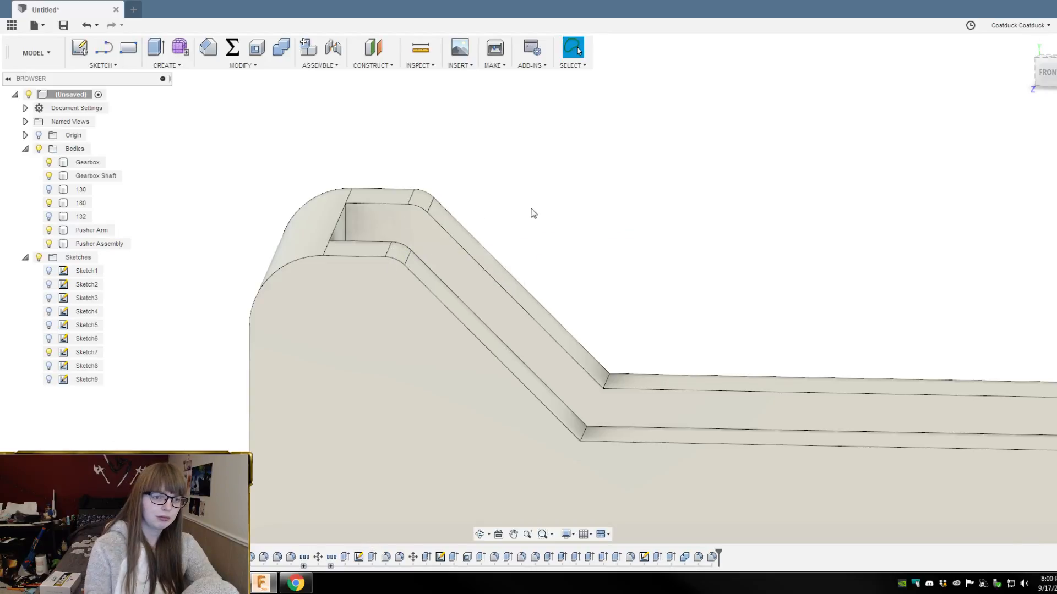
Step: Examine the shortened raised end of the pusher arm against the motor, gearbox and housing from the side and the open underside
{"action": "scroll", "coordinate": [533, 213], "scroll_direction": "down", "scroll_amount": 5}
{"action": "middle_click_drag", "start_coordinate": [562, 167], "coordinate": [517, 283], "text": "shift"}
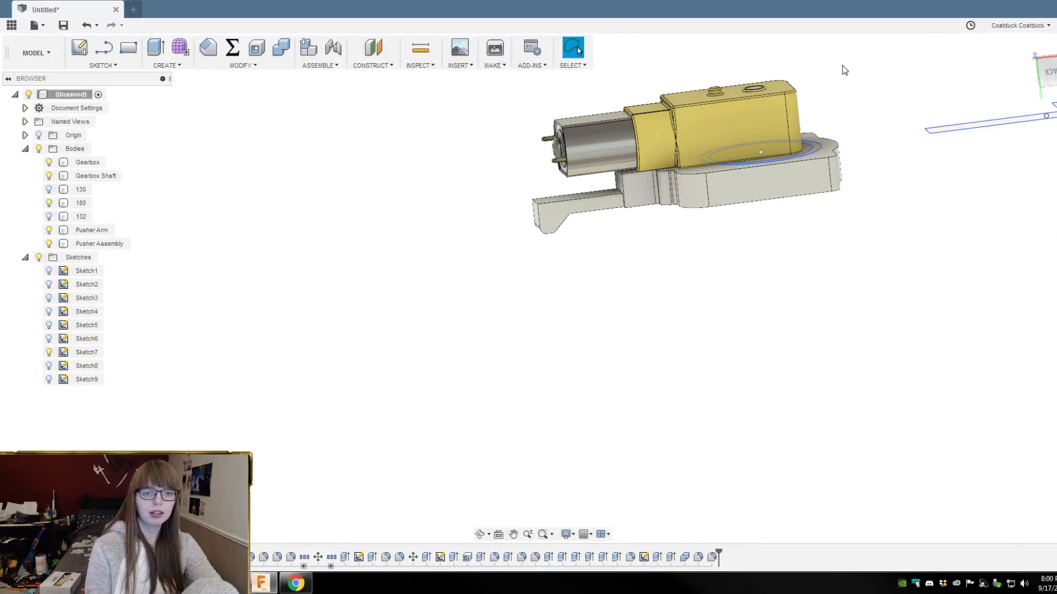
{"action": "scroll", "coordinate": [859, 74], "scroll_direction": "up", "scroll_amount": 3}
{"action": "mouse_move", "coordinate": [873, 77]}
{"action": "middle_mouse_down", "text": "shift"}
{"action": "mouse_move", "coordinate": [884, 72]}
{"action": "mouse_move", "coordinate": [858, 88]}
{"action": "middle_mouse_up", "text": "shift"}
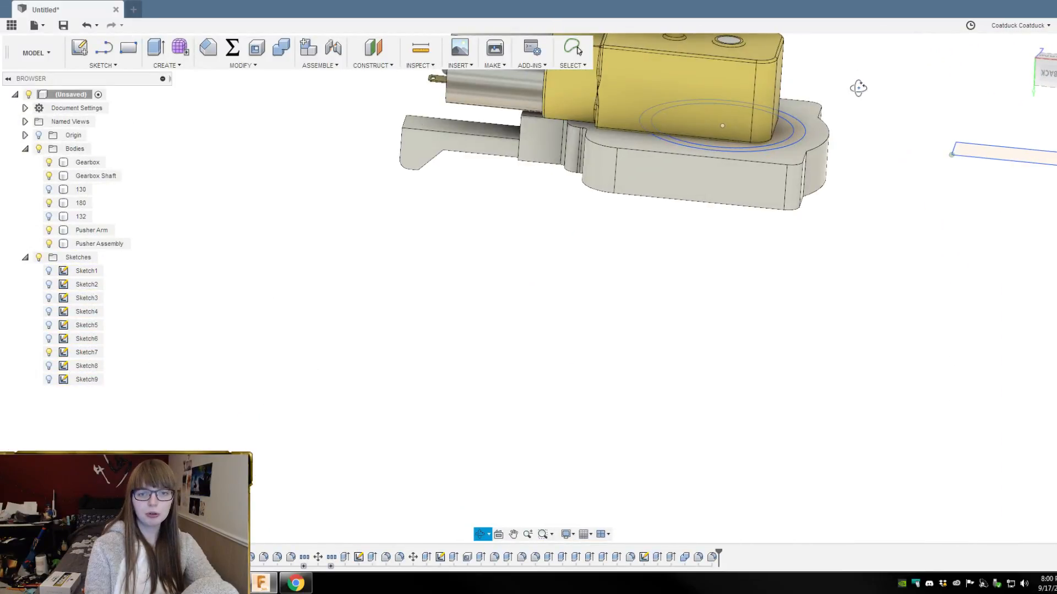
{"action": "scroll", "coordinate": [707, 363], "scroll_direction": "down", "scroll_amount": 2}
{"action": "scroll", "coordinate": [775, 110], "scroll_direction": "up", "scroll_amount": 2}
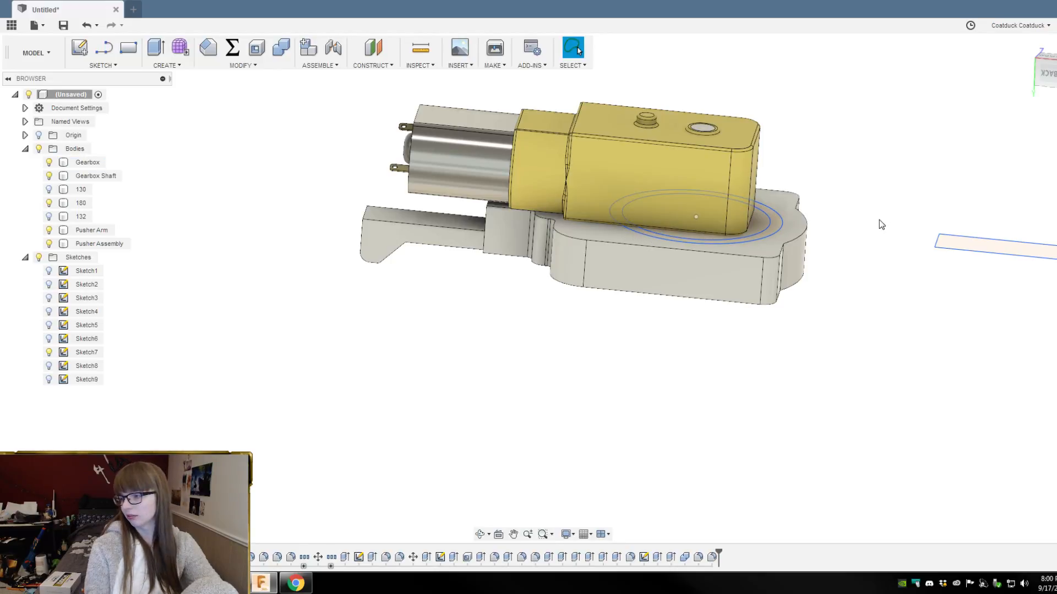
{"action": "scroll", "coordinate": [933, 446], "scroll_direction": "down", "scroll_amount": 2}
{"action": "scroll", "coordinate": [842, 262], "scroll_direction": "up", "scroll_amount": 3}
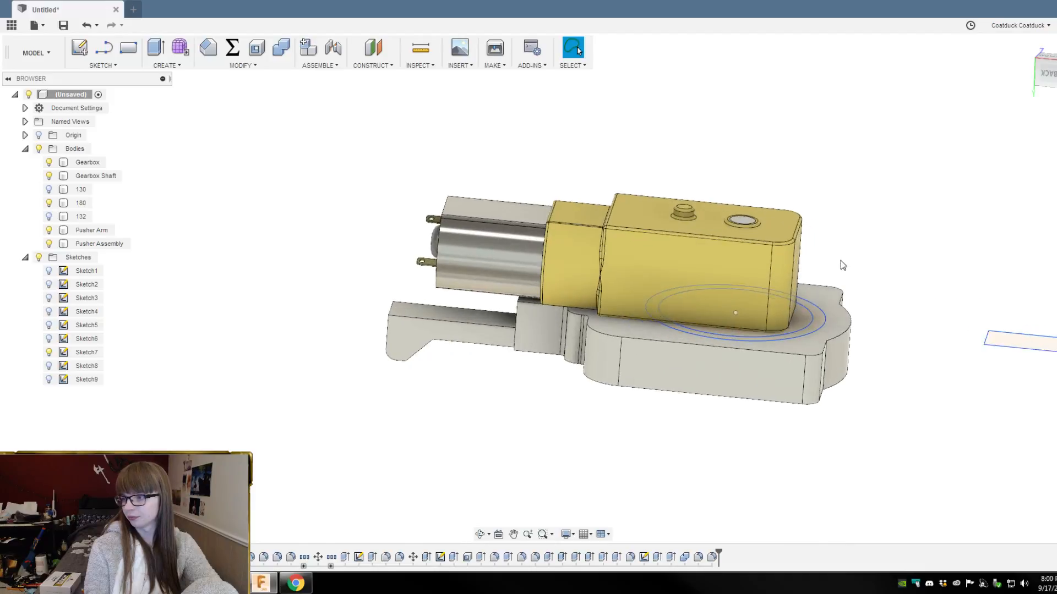
{"action": "scroll", "coordinate": [701, 308], "scroll_direction": "up", "scroll_amount": 3}
{"action": "mouse_move", "coordinate": [924, 394]}
{"action": "middle_mouse_down", "text": "shift"}
{"action": "mouse_move", "coordinate": [989, 388]}
{"action": "mouse_move", "coordinate": [932, 394]}
{"action": "middle_mouse_up", "text": "shift"}
{"action": "scroll", "coordinate": [663, 390], "scroll_direction": "down", "scroll_amount": 3}
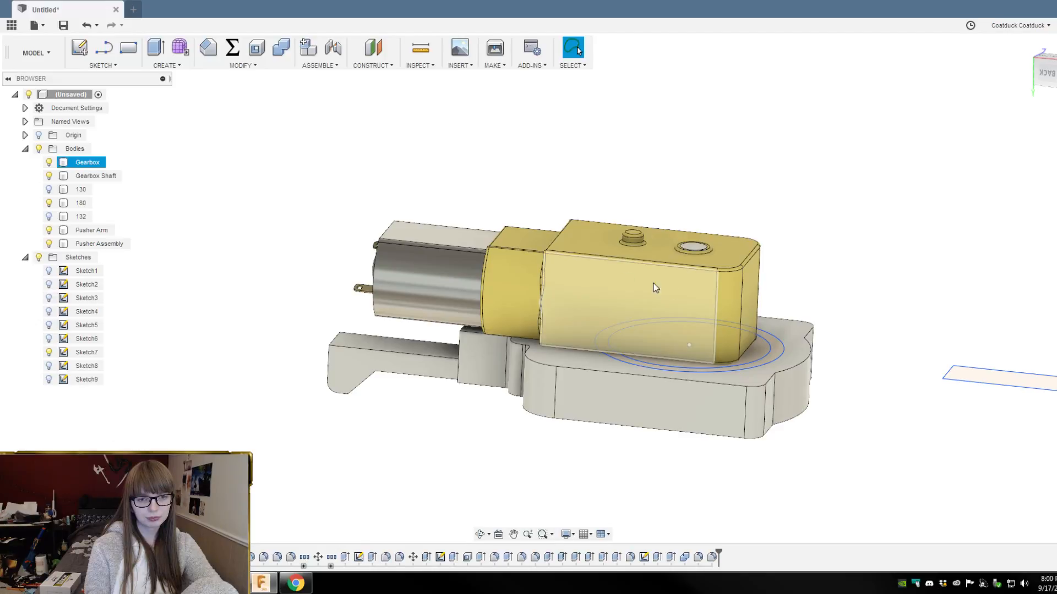
{"action": "middle_click_drag", "start_coordinate": [413, 407], "coordinate": [437, 368], "text": "shift"}
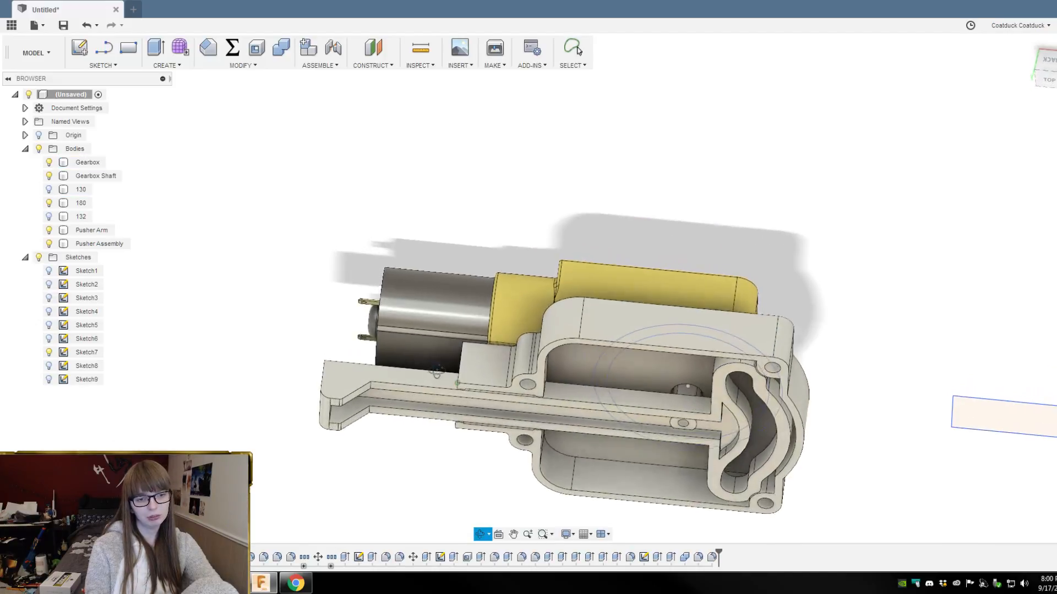
{"action": "left_click", "coordinate": [437, 368]}
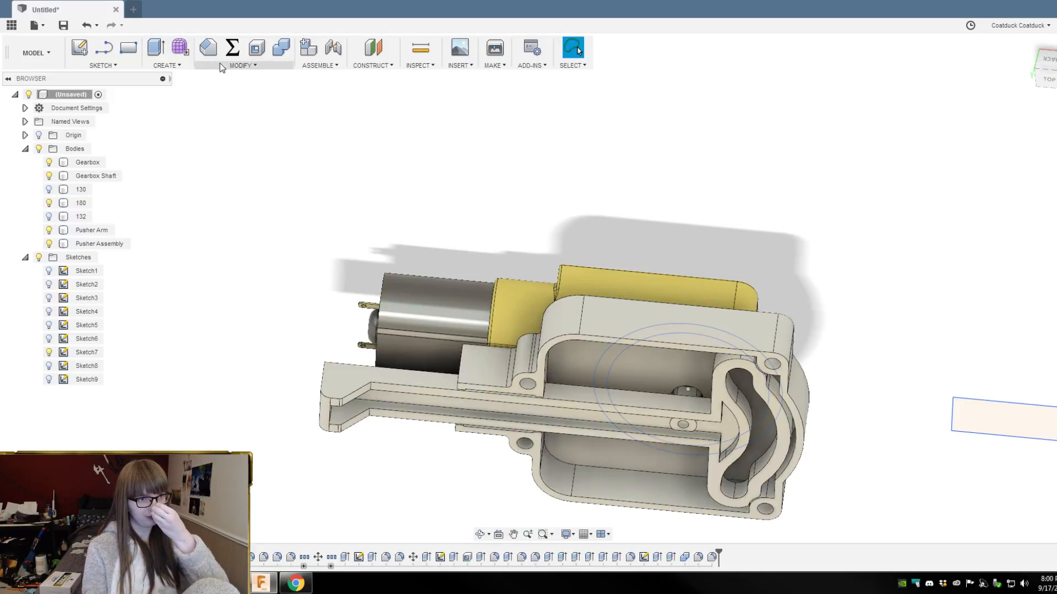
Step: Set the PusherLength user parameter to 40 mm and check the lengthened pusher arm against the motor
{"action": "left_click", "coordinate": [232, 47]}
{"action": "left_click", "coordinate": [842, 144]}
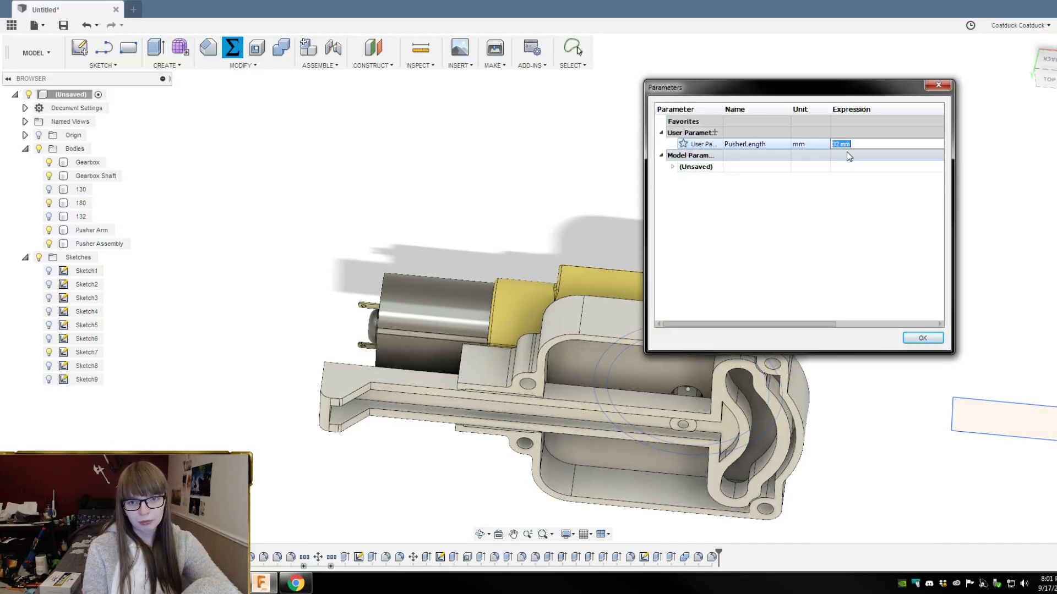
{"action": "left_click", "coordinate": [842, 144]}
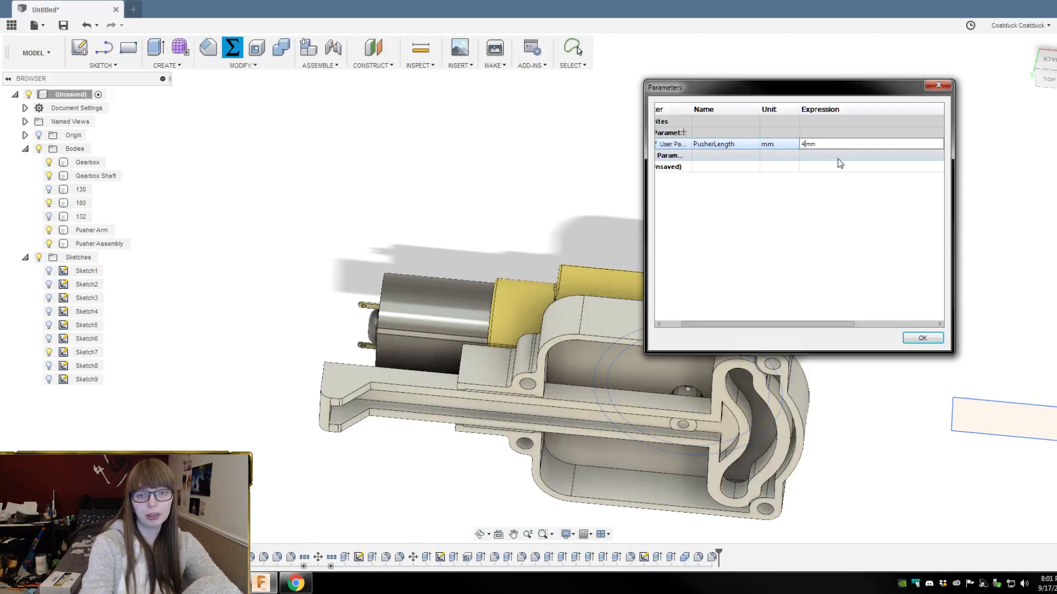
{"action": "type", "text": "40"}
{"action": "key", "text": "Return"}
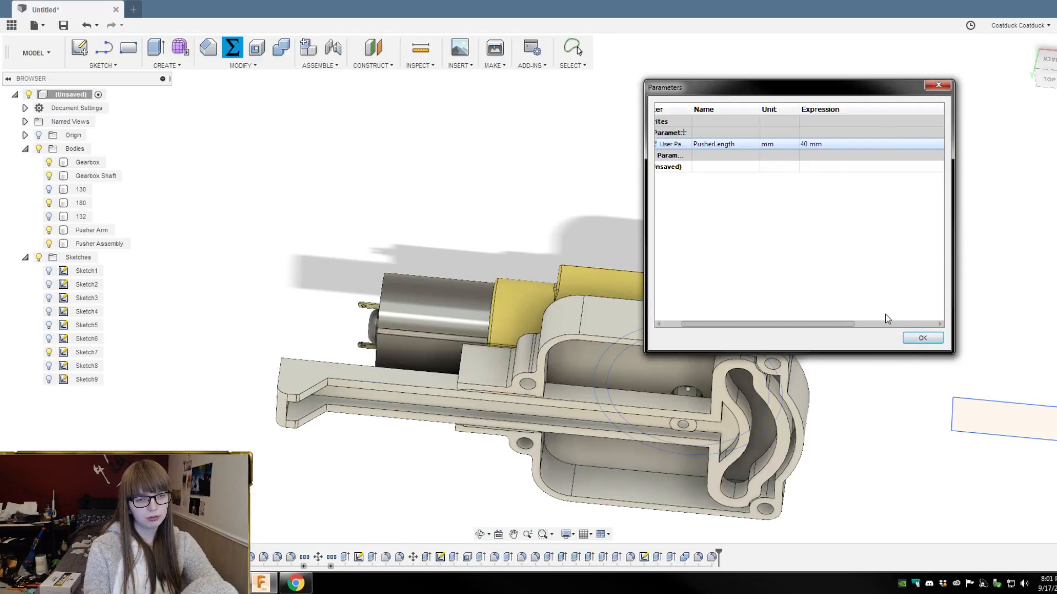
{"action": "middle_click_drag", "start_coordinate": [505, 191], "coordinate": [277, 298], "text": "shift"}
{"action": "scroll", "coordinate": [344, 319], "scroll_direction": "up", "scroll_amount": 3}
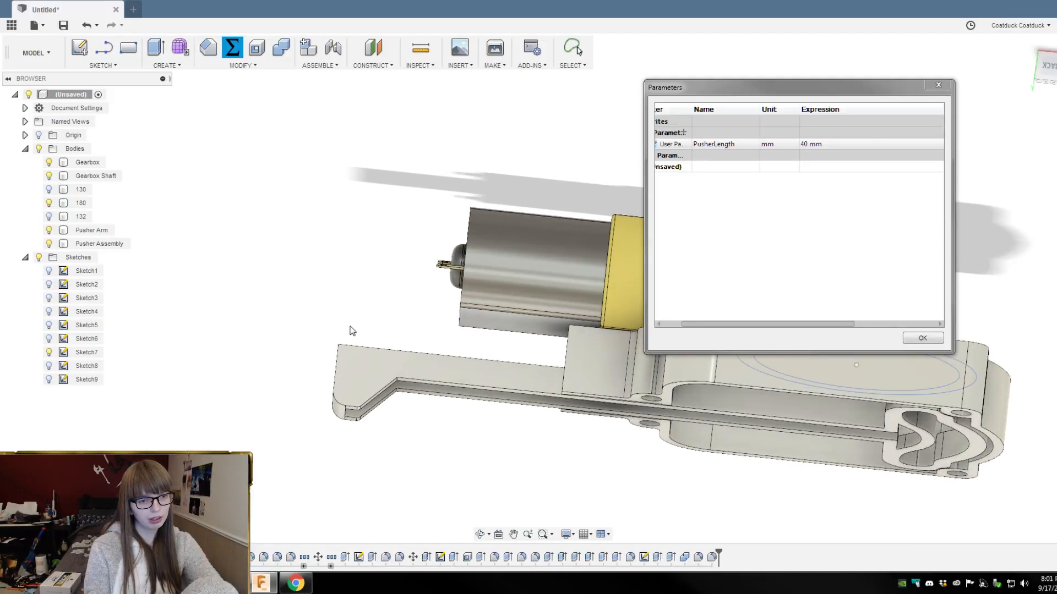
Step: Set the PusherLength user parameter back to 32 mm, close the parameters and view the arm from the open underside
{"action": "left_click", "coordinate": [837, 145]}
{"action": "left_click", "coordinate": [809, 146]}
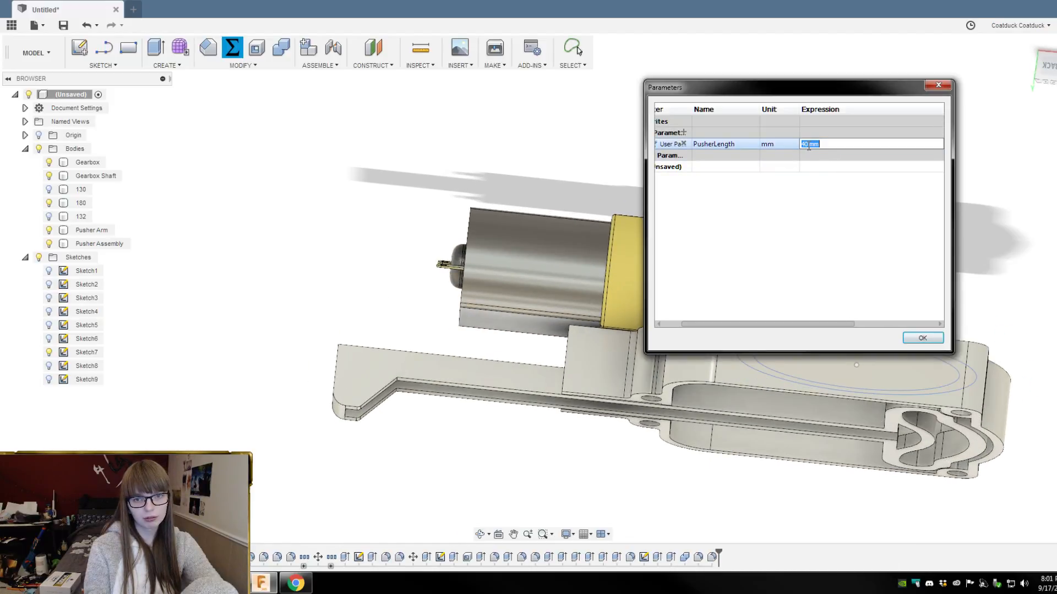
{"action": "left_click", "coordinate": [821, 240]}
{"action": "left_click", "coordinate": [523, 134]}
{"action": "left_click", "coordinate": [923, 337]}
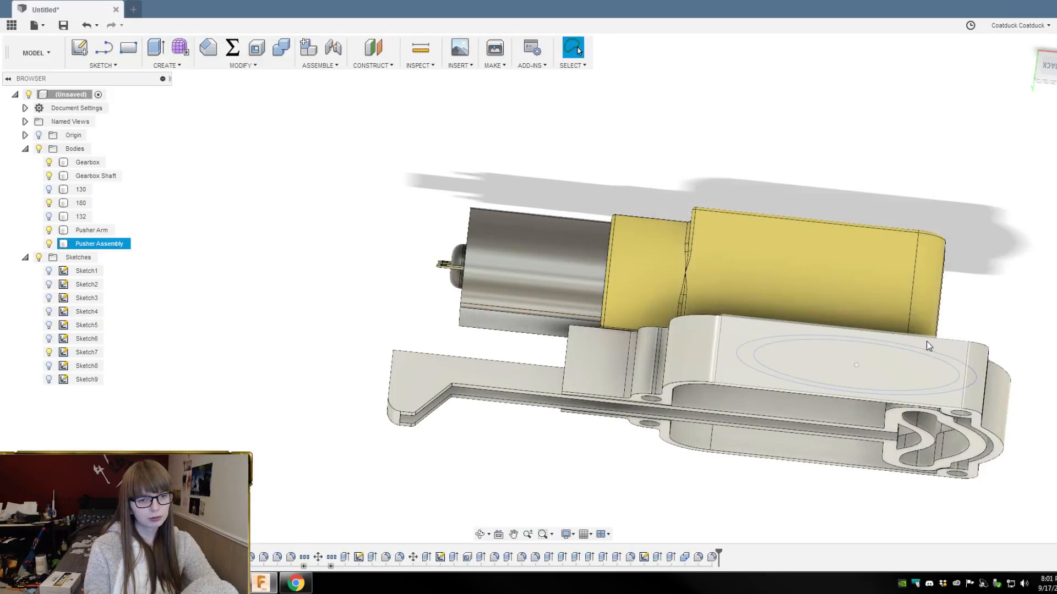
{"action": "middle_click_drag", "start_coordinate": [558, 519], "coordinate": [548, 339], "text": "shift"}
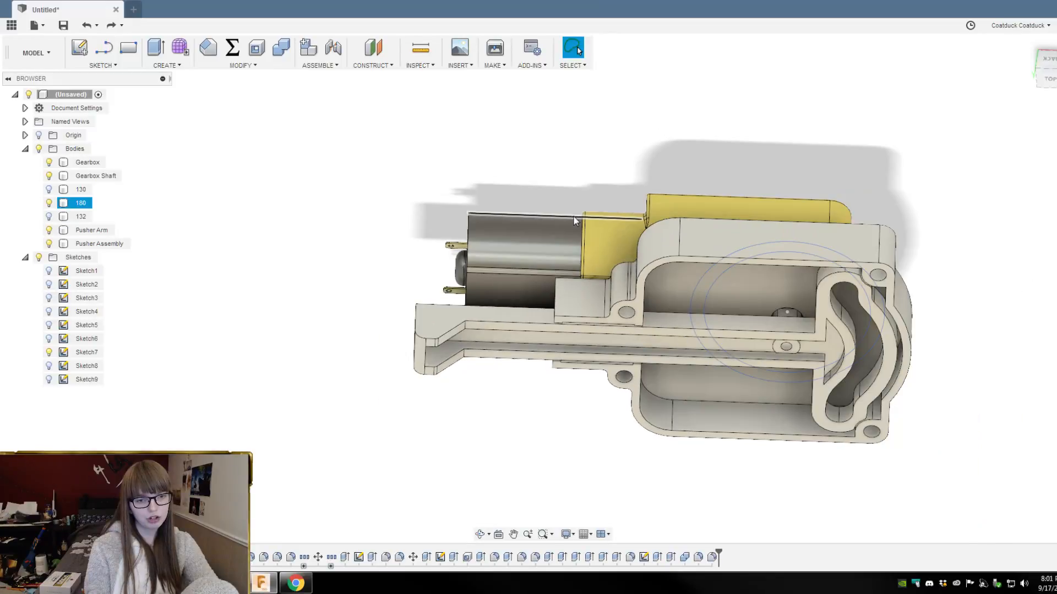
{"action": "left_click", "coordinate": [547, 346]}
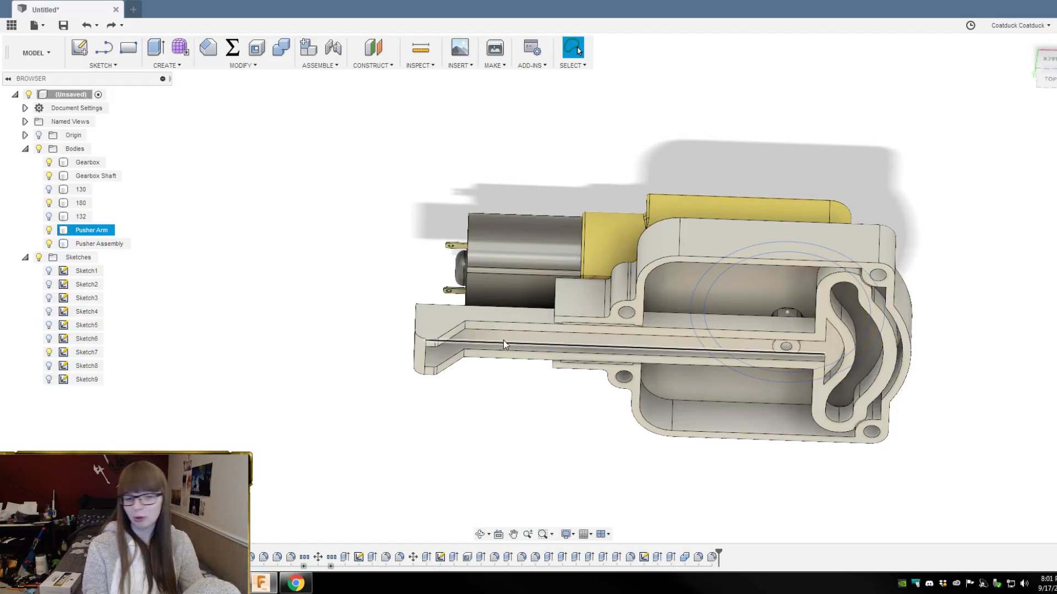
Step: Examine the pusher arm, housing and motor from the side and from the housing's open face
{"action": "middle_click_drag", "start_coordinate": [503, 340], "coordinate": [688, 485], "text": "shift"}
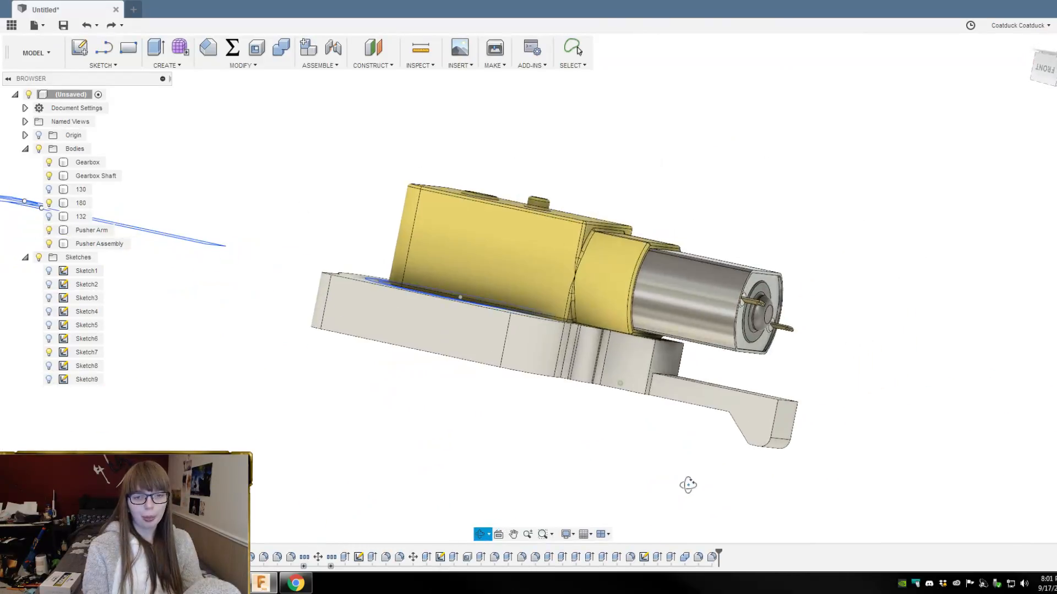
{"action": "left_click", "coordinate": [1044, 70]}
{"action": "middle_click_drag", "start_coordinate": [833, 214], "coordinate": [842, 66], "text": "shift"}
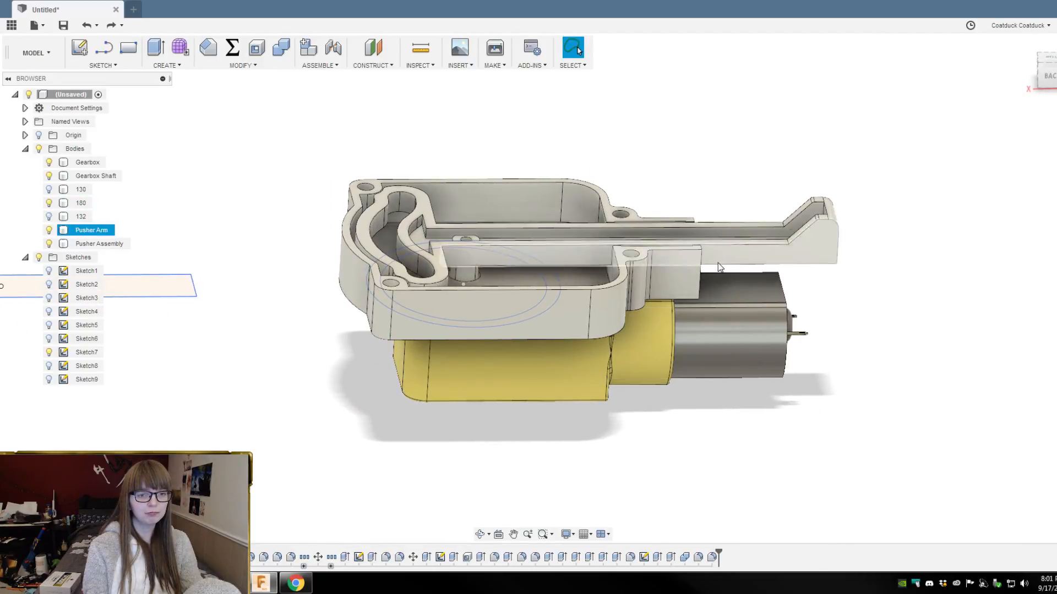
{"action": "middle_click_drag", "start_coordinate": [787, 106], "coordinate": [790, 134], "text": "shift"}
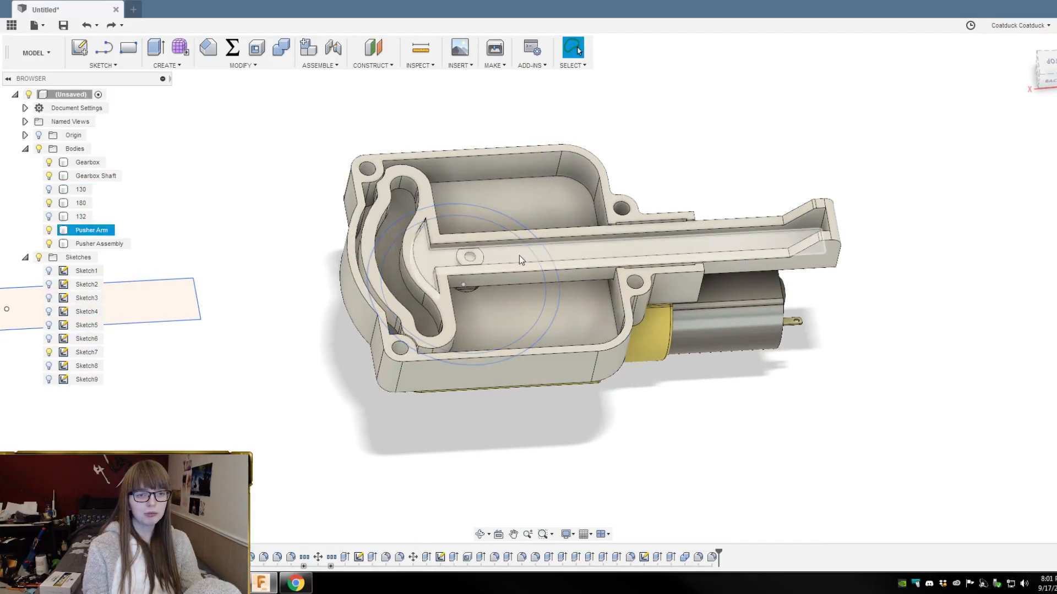
{"action": "middle_click_drag", "start_coordinate": [988, 370], "coordinate": [976, 351], "text": "shift"}
{"action": "scroll", "coordinate": [773, 257], "scroll_direction": "up", "scroll_amount": 3}
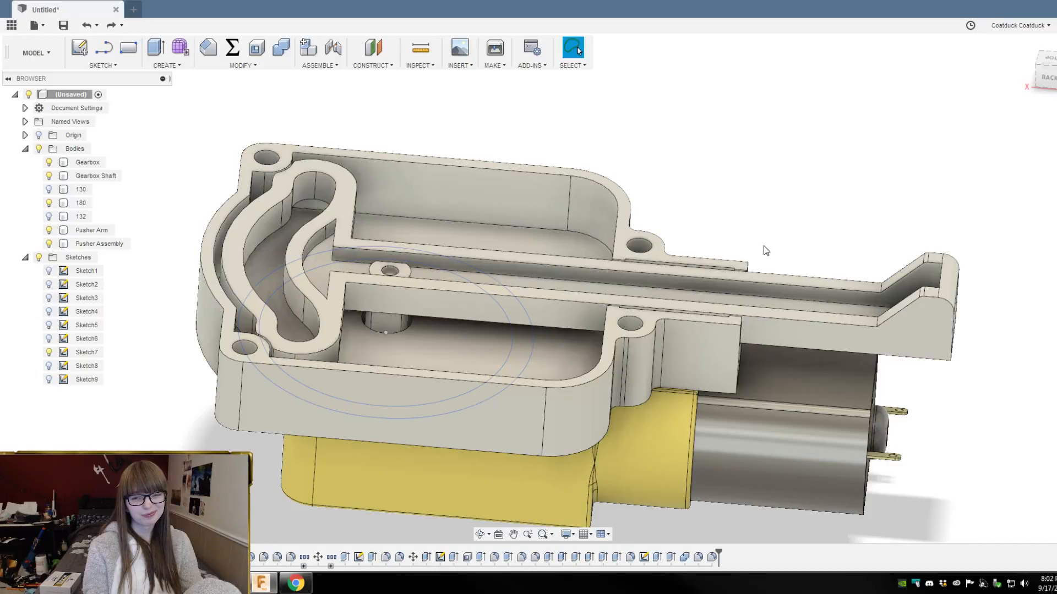
{"action": "mouse_move", "coordinate": [764, 248]}
{"action": "middle_mouse_down", "text": "shift"}
{"action": "mouse_move", "coordinate": [759, 235]}
{"action": "mouse_move", "coordinate": [787, 262]}
{"action": "mouse_move", "coordinate": [757, 267]}
{"action": "middle_mouse_up", "text": "shift"}
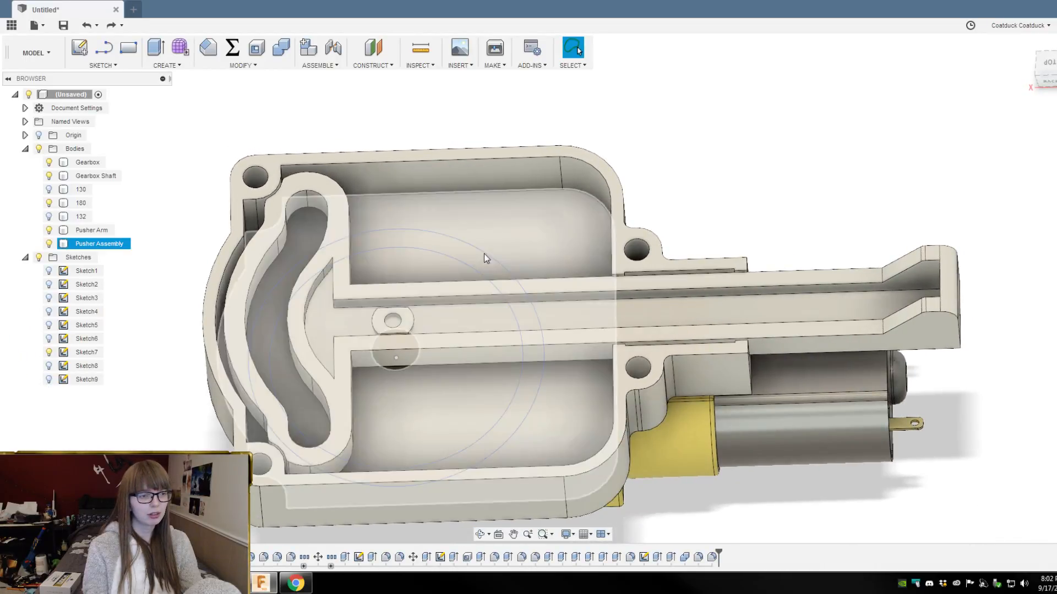
Step: Hide the pusher arm body and view the empty housing squarely from its open face
{"action": "left_click", "coordinate": [48, 230]}
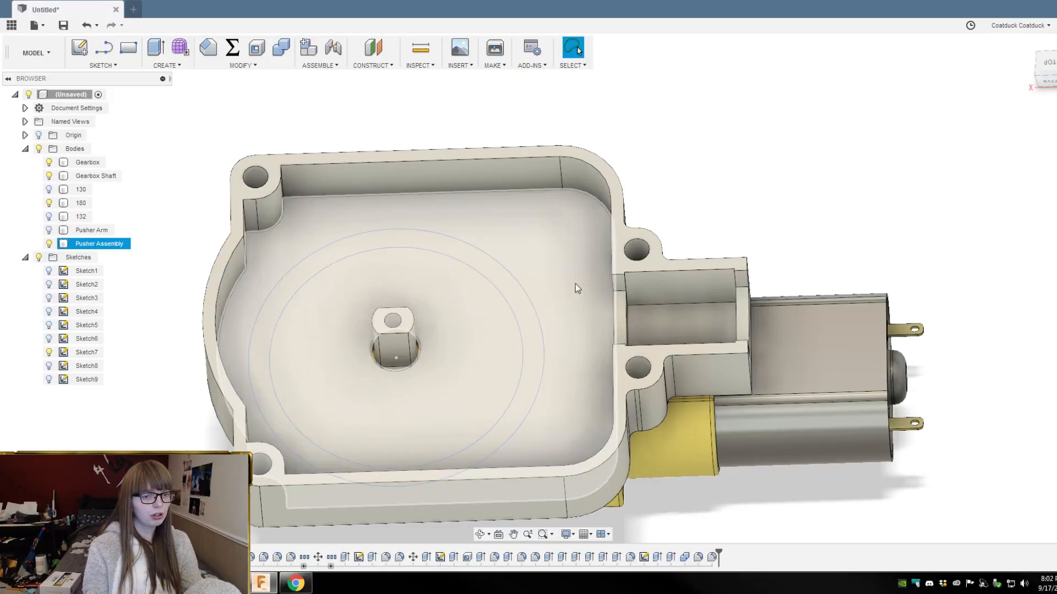
{"action": "middle_click_drag", "start_coordinate": [577, 289], "coordinate": [725, 195], "text": "shift"}
{"action": "key", "text": "Escape"}
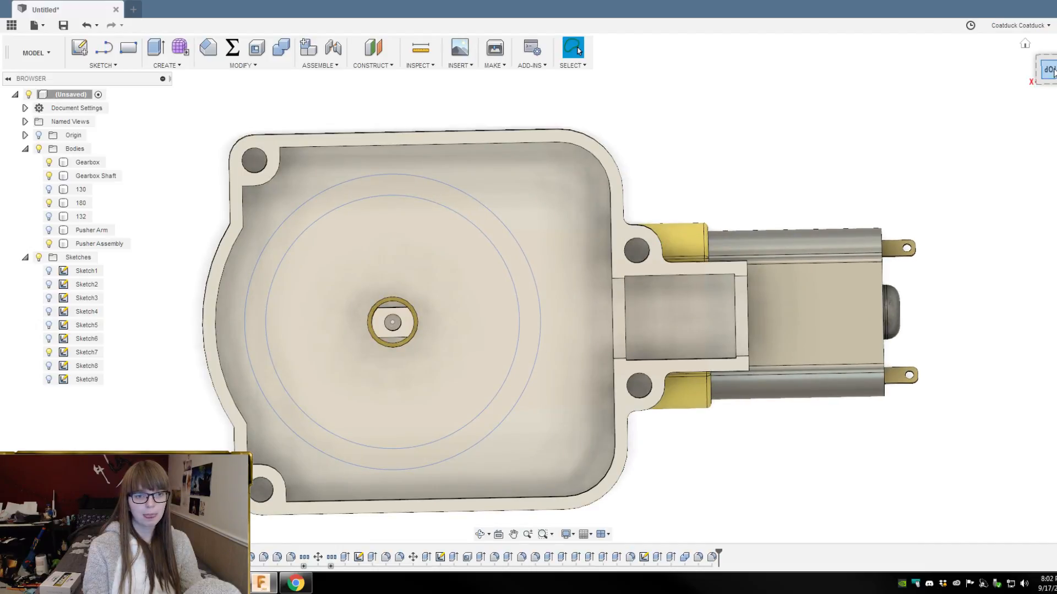
{"action": "left_click", "coordinate": [1053, 73]}
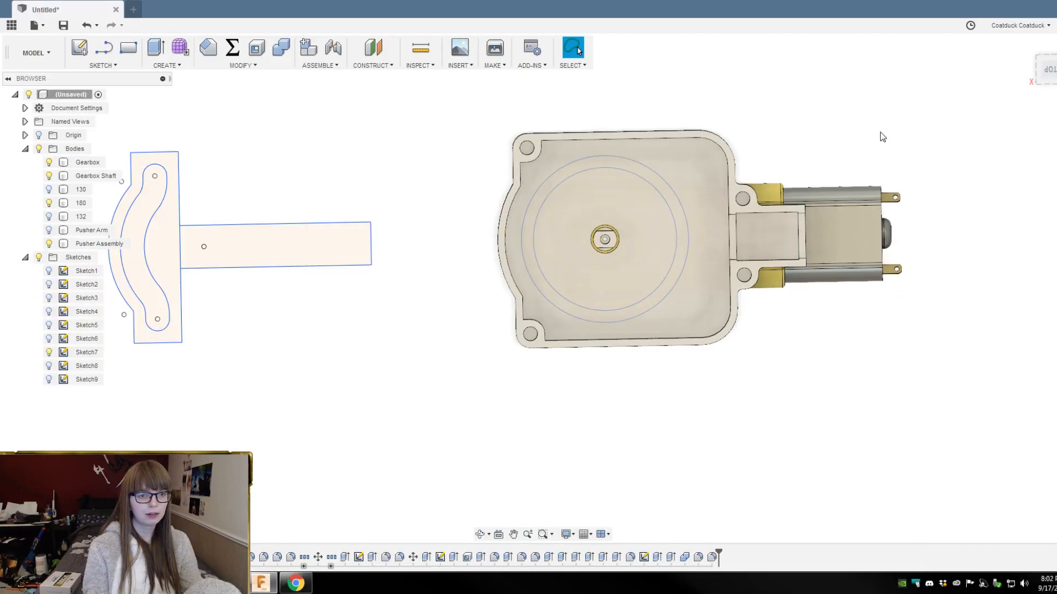
Step: Delete the two concentric circles around the gearbox shaft from Sketch7 and finish the sketch
{"action": "right_click", "coordinate": [349, 238]}
{"action": "left_click", "coordinate": [354, 314]}
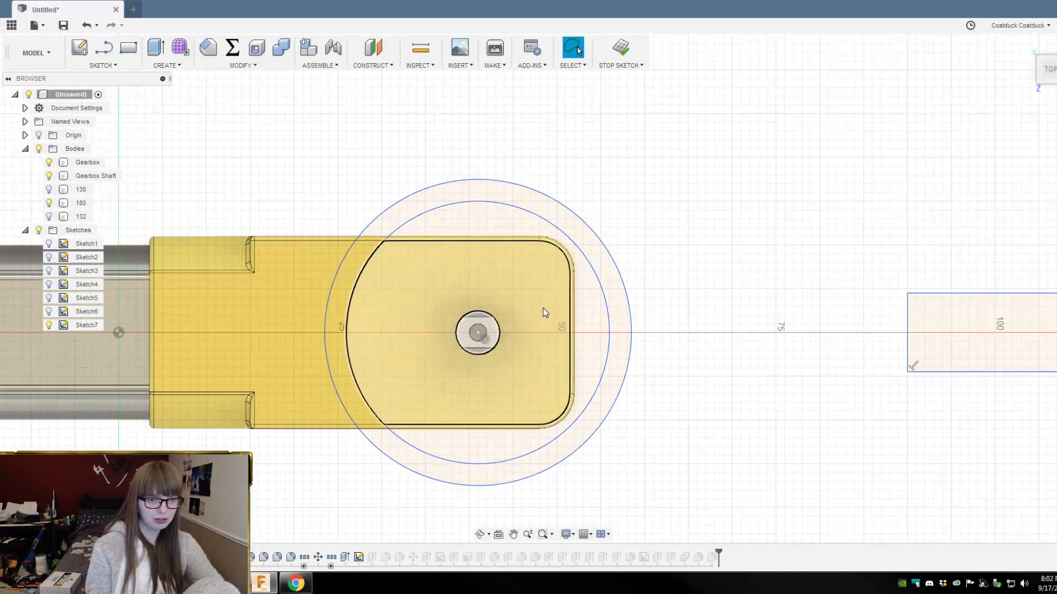
{"action": "left_click", "coordinate": [604, 295]}
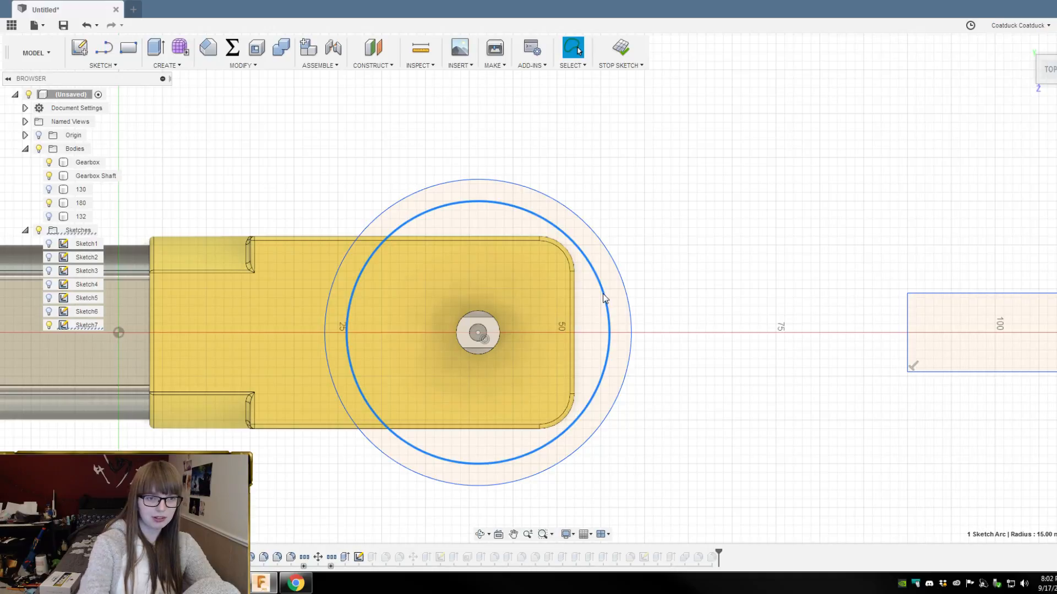
{"action": "key", "text": "Delete"}
{"action": "left_click", "coordinate": [619, 275]}
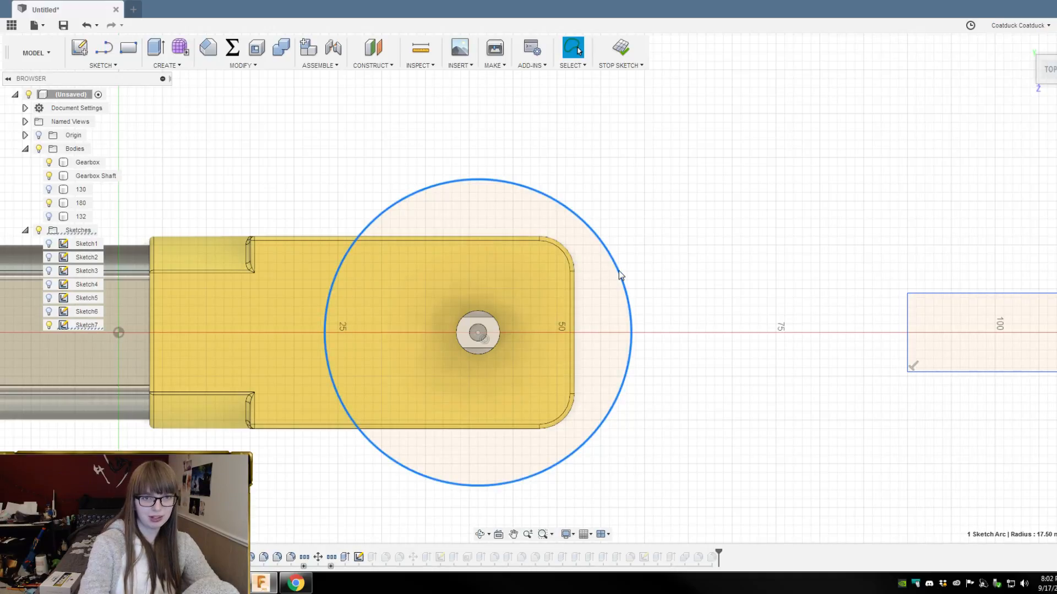
{"action": "key", "text": "Delete"}
{"action": "left_click", "coordinate": [621, 49]}
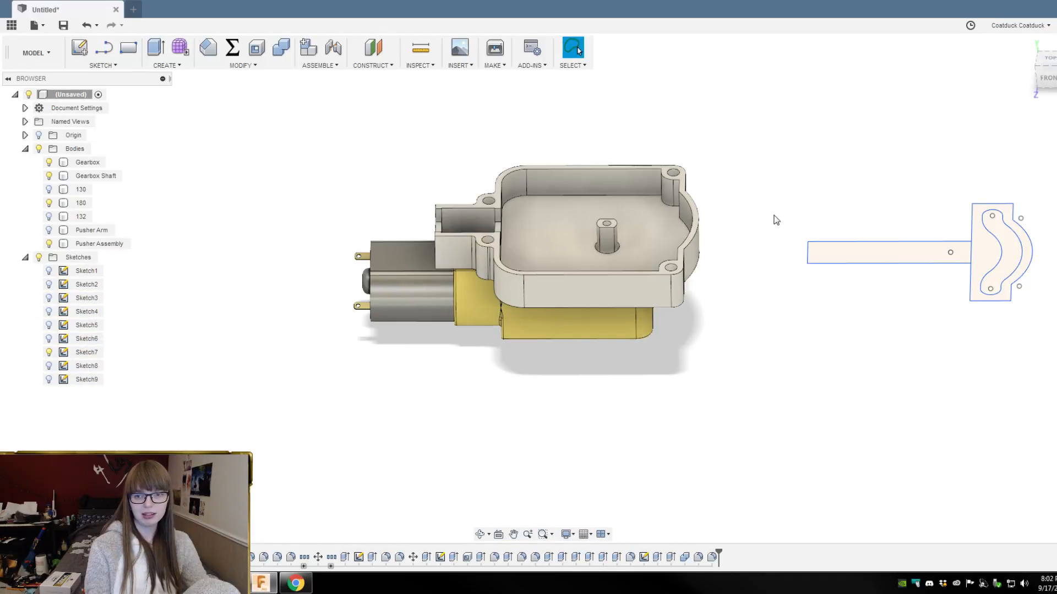
Step: Start a sketch on the housing floor and draw a 30 mm diameter circle centred on the gearbox shaft
{"action": "scroll", "coordinate": [776, 220], "scroll_direction": "up", "scroll_amount": 4}
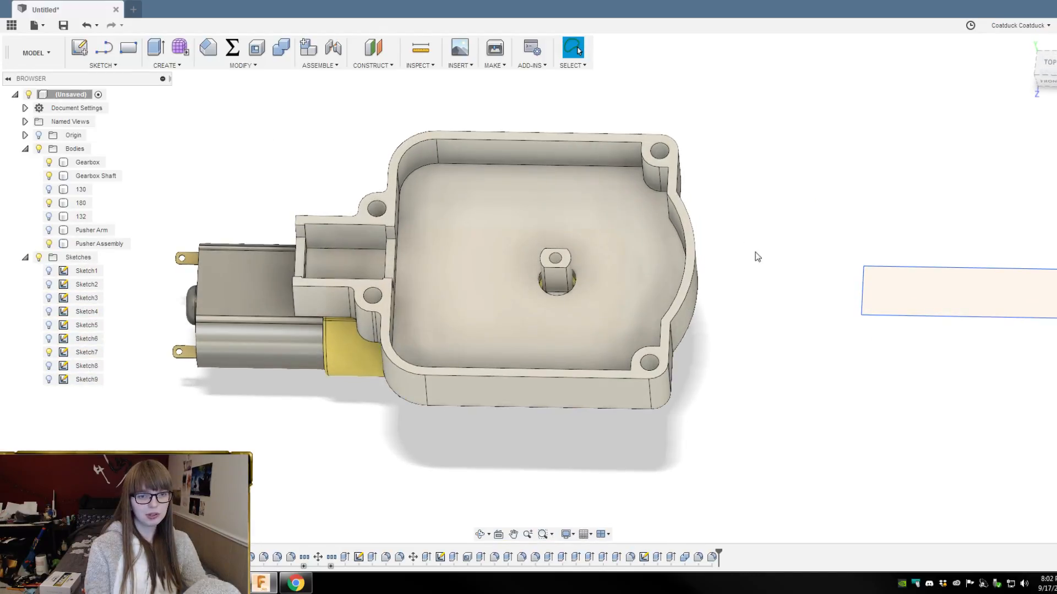
{"action": "middle_click_drag", "start_coordinate": [770, 176], "coordinate": [772, 211], "text": "shift"}
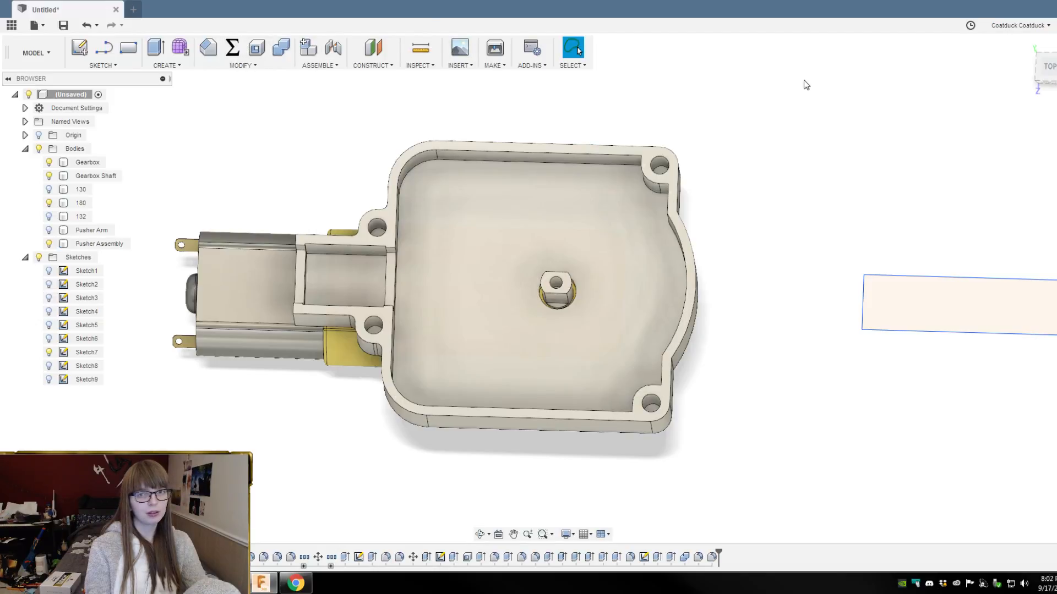
{"action": "left_click", "coordinate": [1050, 68]}
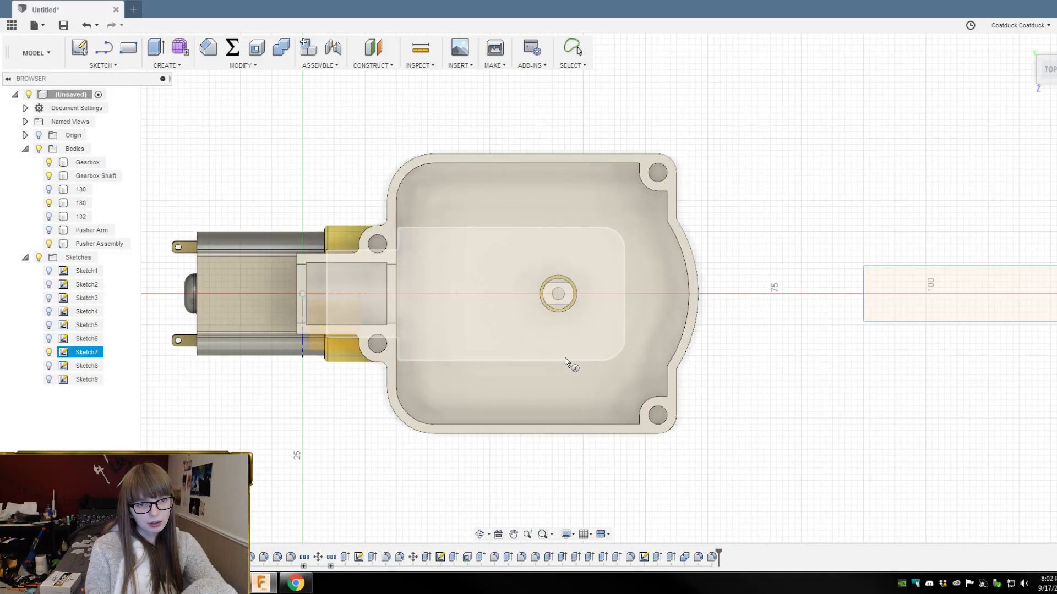
{"action": "left_click", "coordinate": [606, 388]}
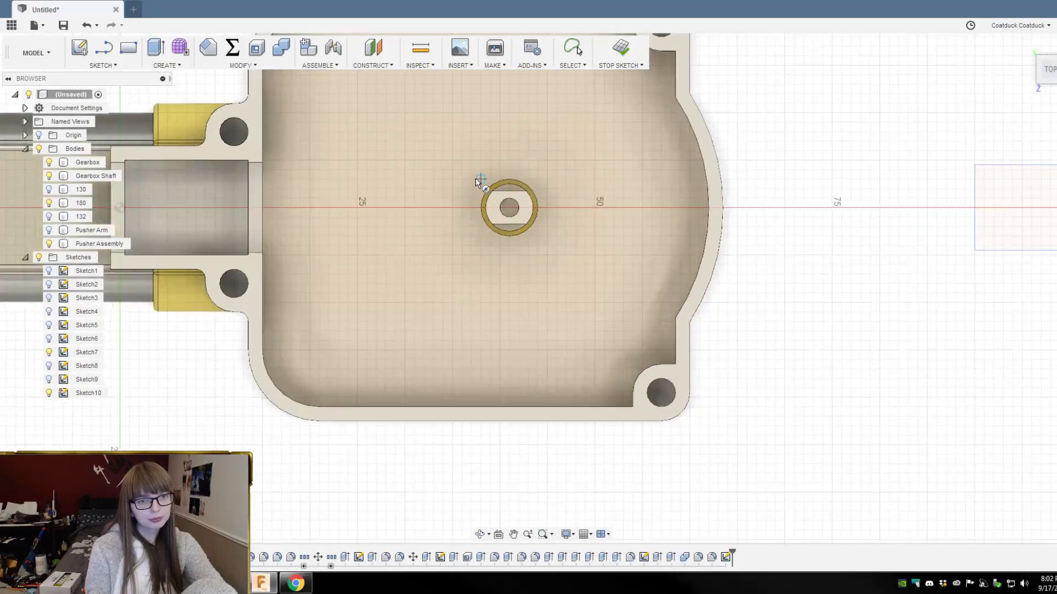
{"action": "scroll", "coordinate": [495, 201], "scroll_direction": "up", "scroll_amount": 3}
{"action": "left_click", "coordinate": [520, 216]}
{"action": "scroll", "coordinate": [520, 218], "scroll_direction": "down", "scroll_amount": 3}
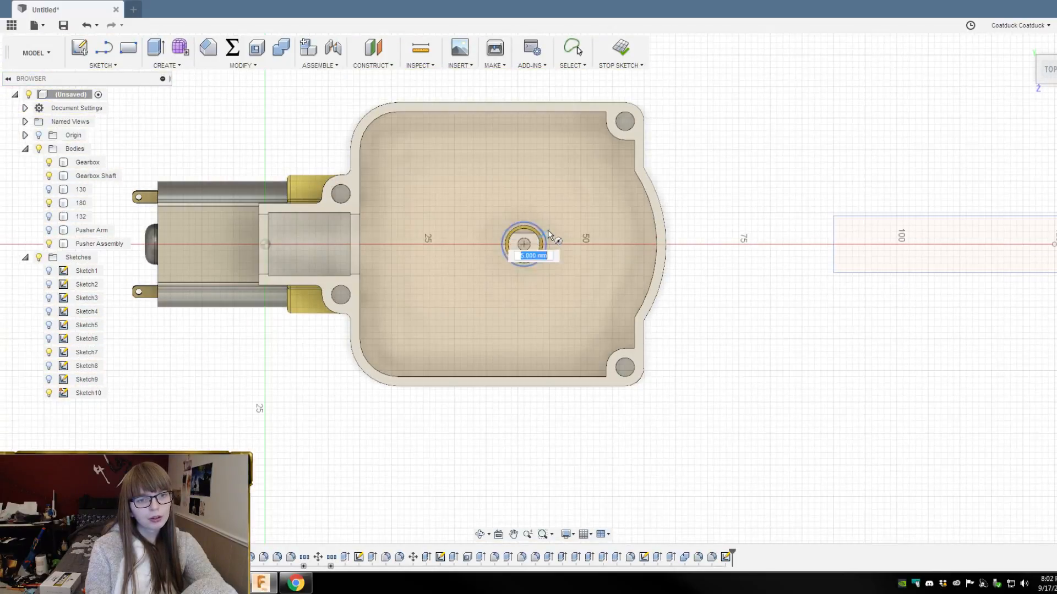
{"action": "left_click", "coordinate": [618, 248]}
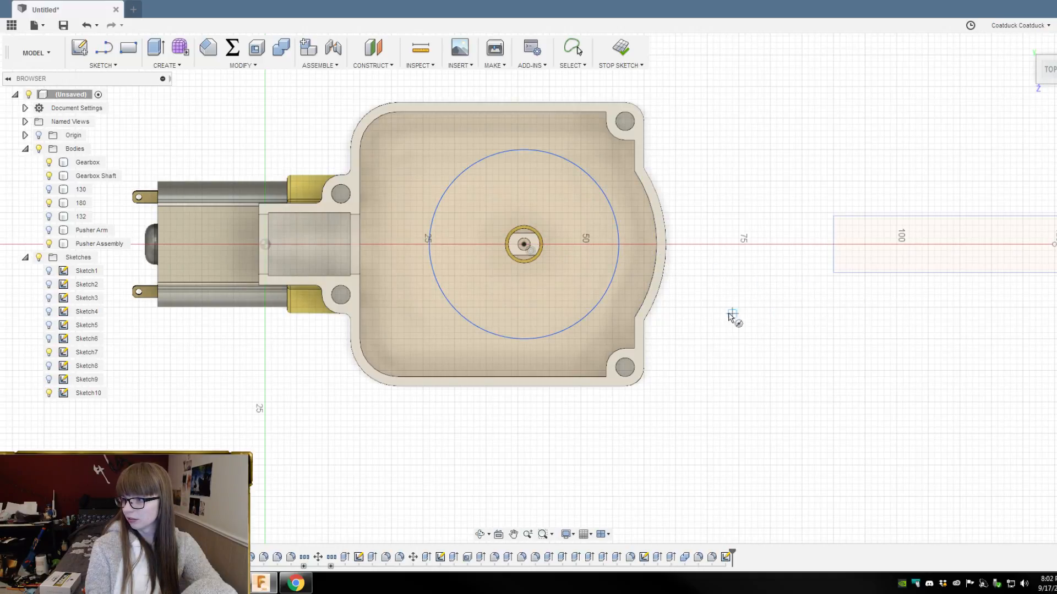
Step: Add a slightly larger circle and a 26 mm diameter circle concentric with the 30 mm circle, and finish the sketch
{"action": "scroll", "coordinate": [523, 247], "scroll_direction": "up", "scroll_amount": 2}
{"action": "left_click", "coordinate": [521, 241]}
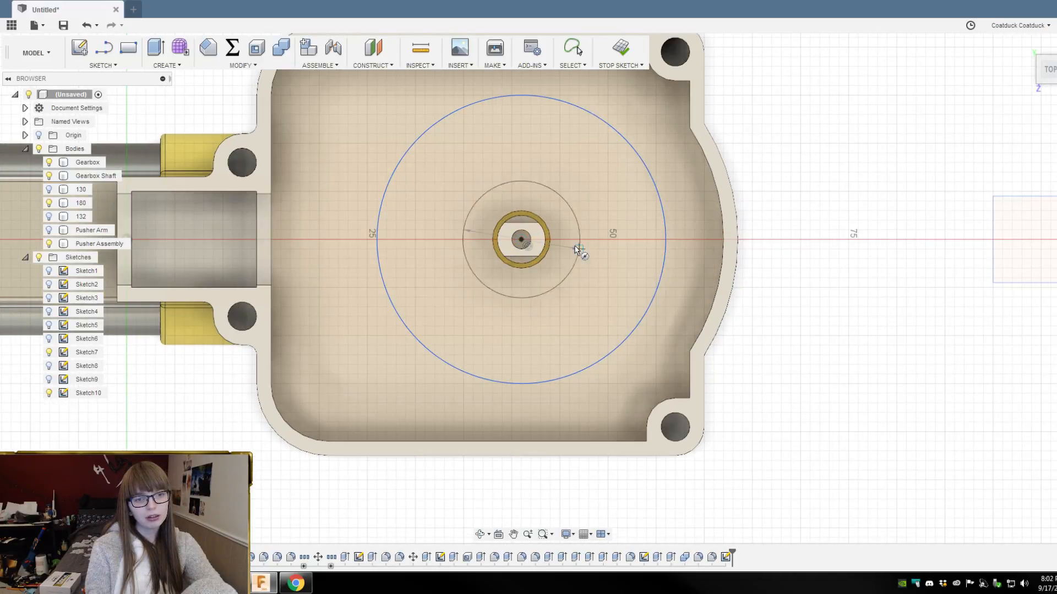
{"action": "left_click", "coordinate": [682, 241]}
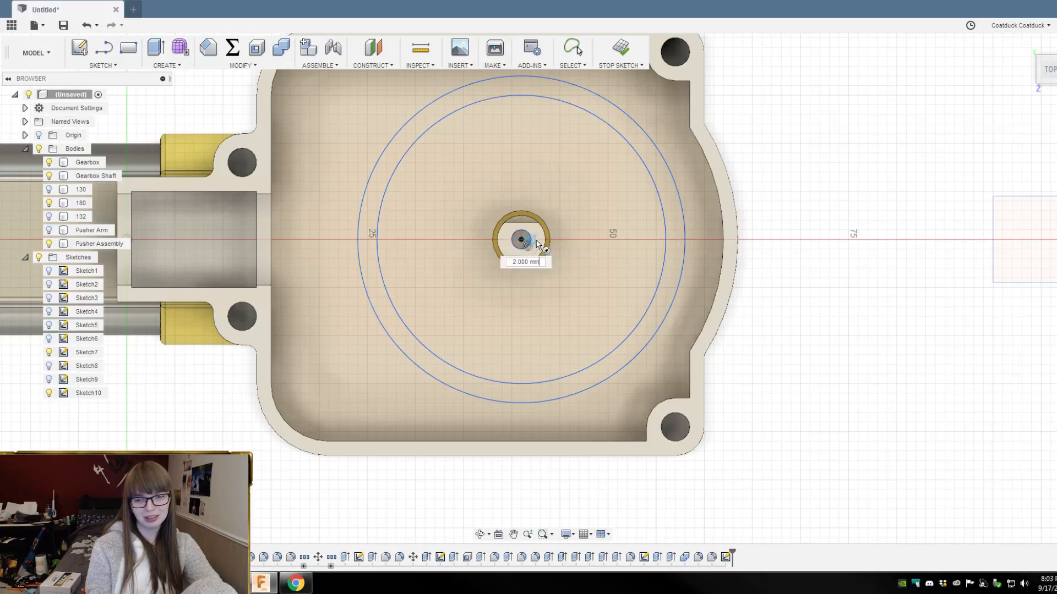
{"action": "left_click", "coordinate": [520, 240]}
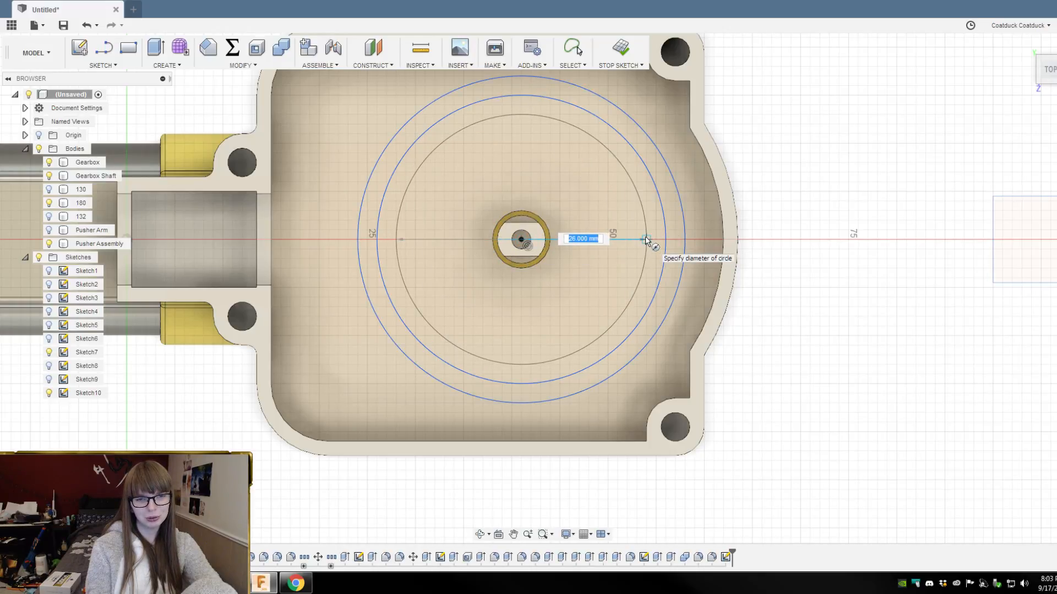
{"action": "left_click", "coordinate": [646, 241]}
{"action": "scroll", "coordinate": [793, 176], "scroll_direction": "down", "scroll_amount": 2}
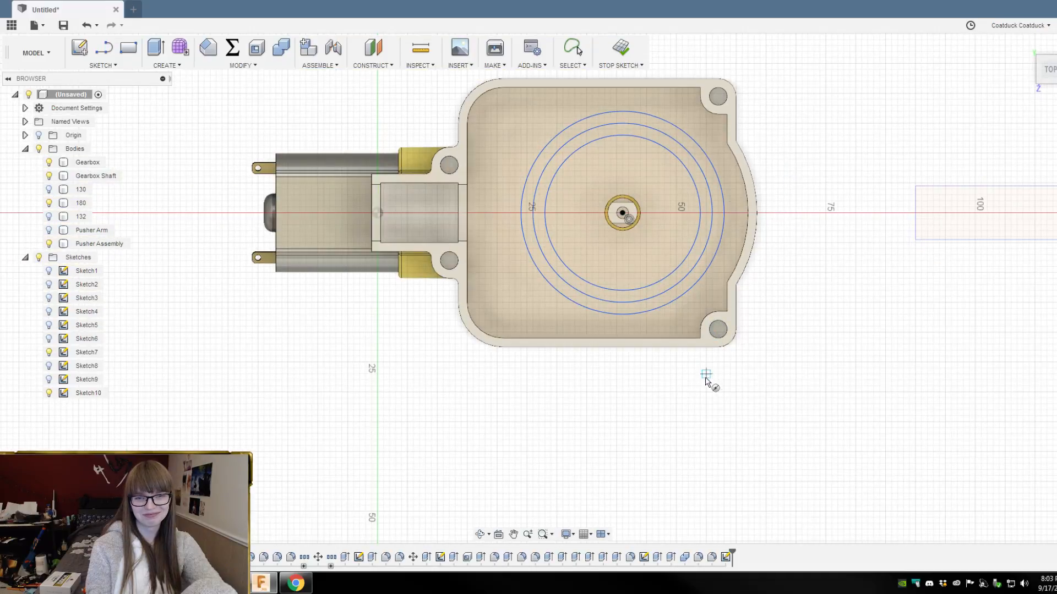
{"action": "scroll", "coordinate": [830, 351], "scroll_direction": "down", "scroll_amount": 1}
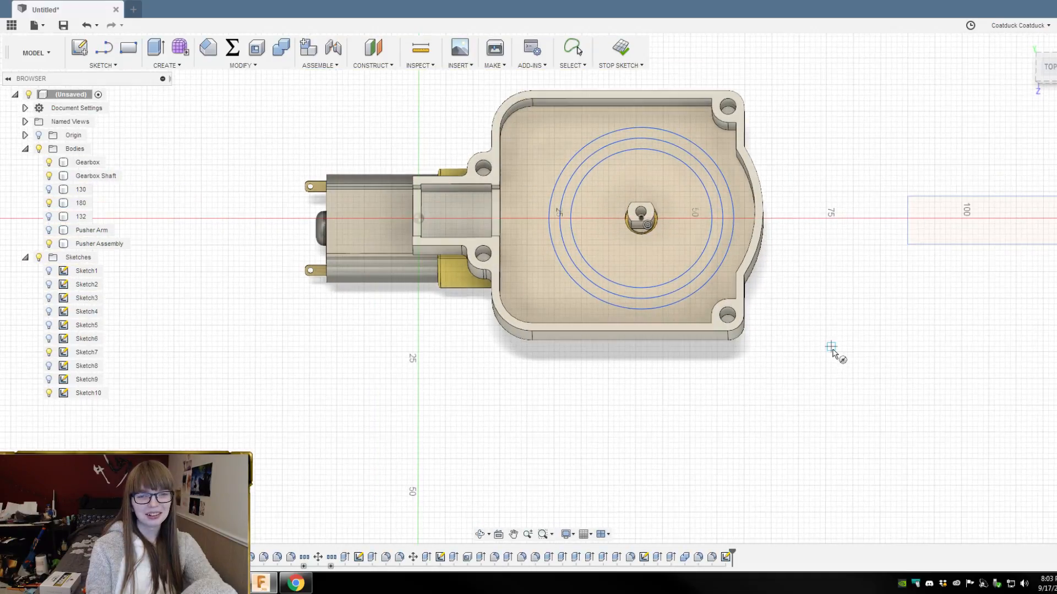
{"action": "left_click", "coordinate": [620, 48]}
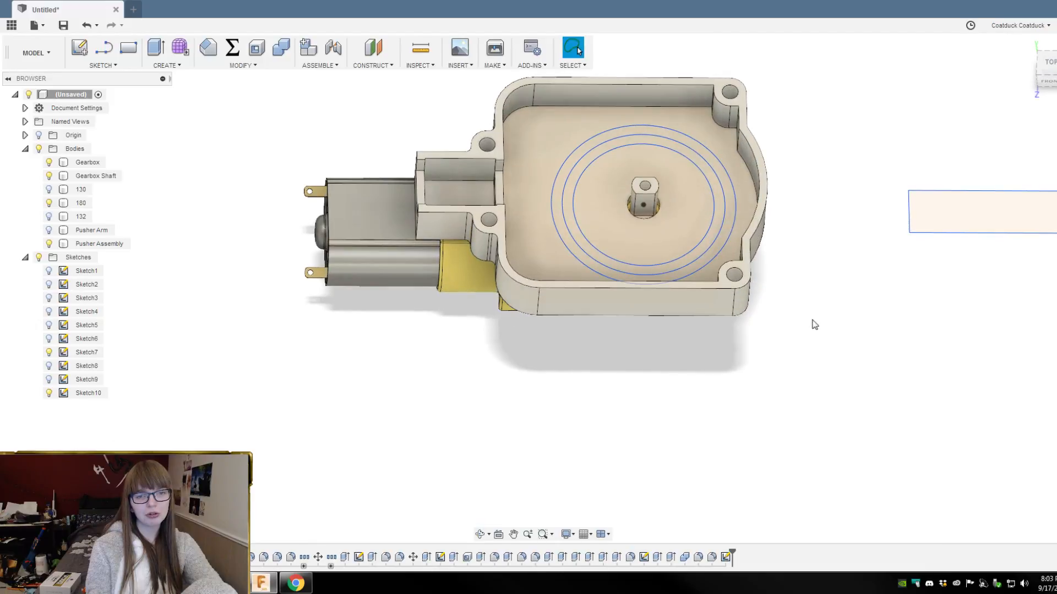
Step: Show the pusher arm, compare its curved slot with the three circles, and undo the outer and inner circles
{"action": "left_click", "coordinate": [49, 230]}
{"action": "middle_click_drag", "start_coordinate": [576, 304], "coordinate": [585, 337], "text": "shift"}
{"action": "scroll", "coordinate": [742, 198], "scroll_direction": "up", "scroll_amount": 5}
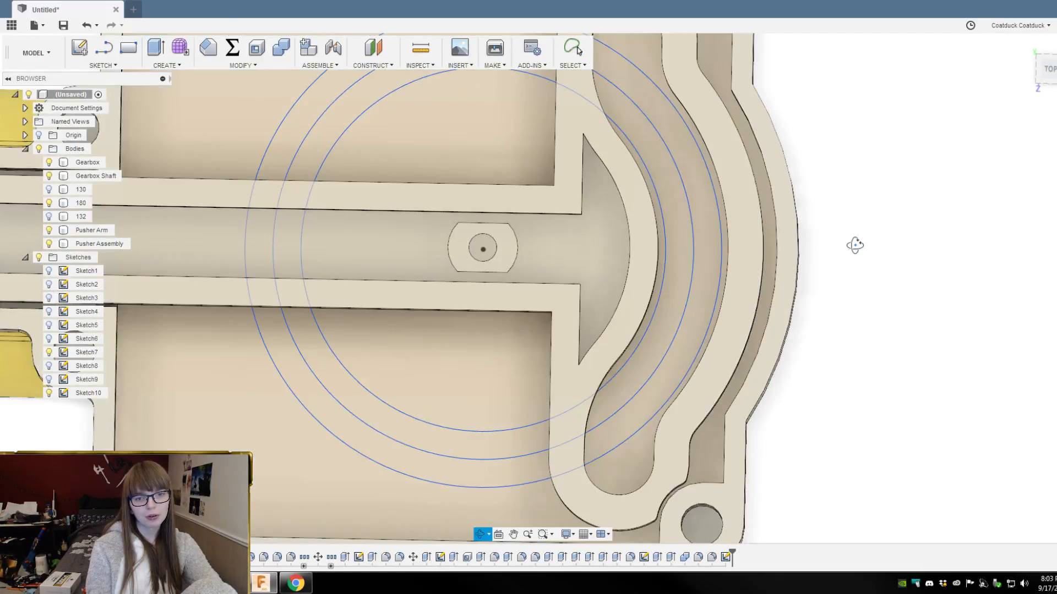
{"action": "middle_click_drag", "start_coordinate": [856, 243], "coordinate": [854, 247], "text": "shift"}
{"action": "key", "text": "ctrl+z"}
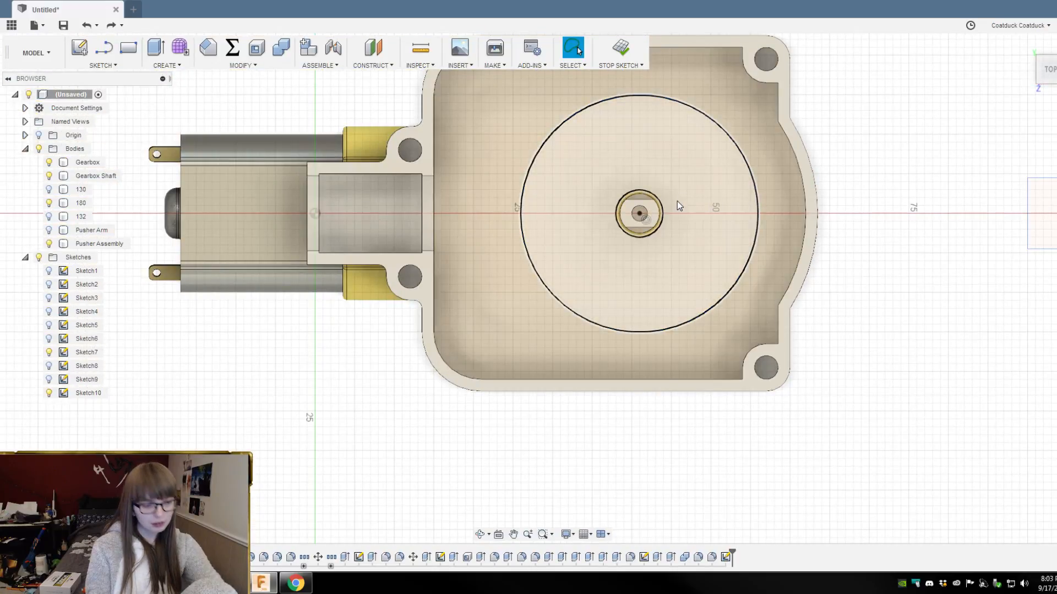
Step: Show the pusher arm and sketch a larger circle, concentric with the 30 mm one, reaching the outer wall of the curved slot
{"action": "left_click", "coordinate": [49, 230]}
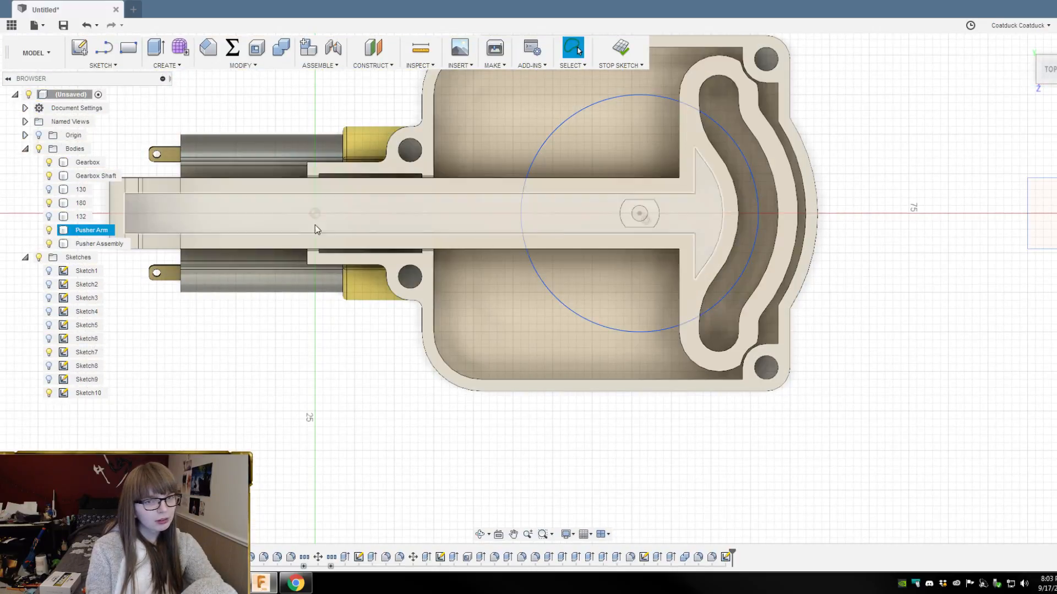
{"action": "key", "text": "c"}
{"action": "left_click", "coordinate": [639, 213]}
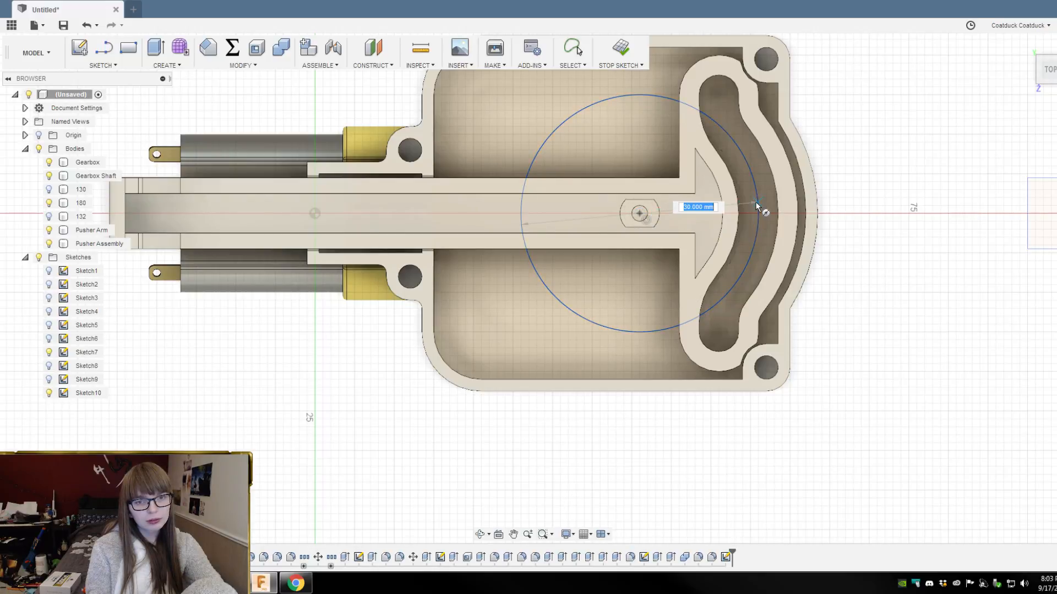
{"action": "left_click", "coordinate": [790, 214]}
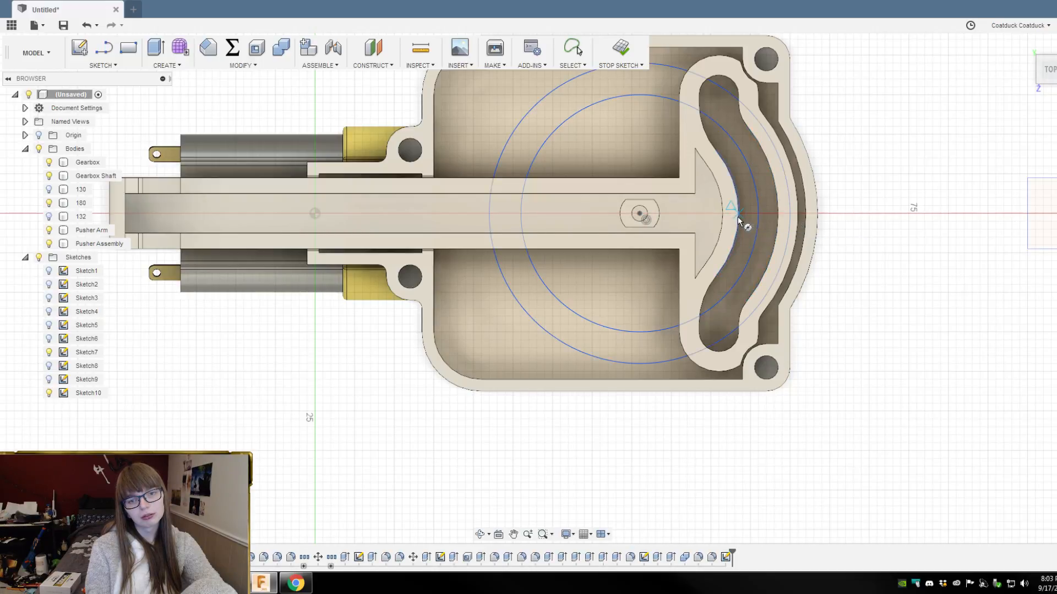
Step: Examine the two sketched circles against the pusher arm's curved slot and the housing walls from oblique angles
{"action": "middle_click_drag", "start_coordinate": [974, 243], "coordinate": [925, 254], "text": "shift"}
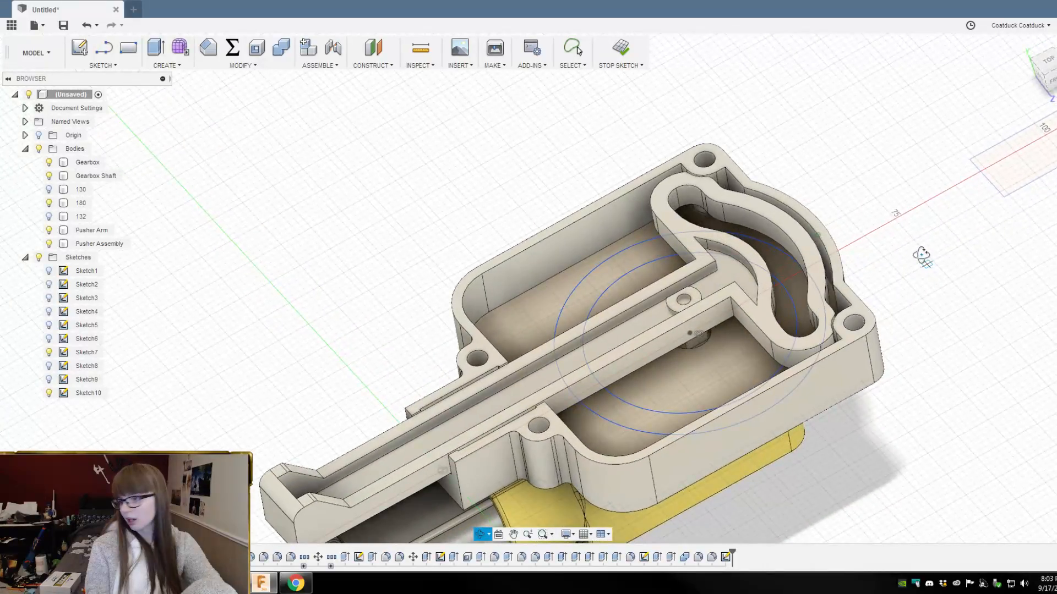
{"action": "scroll", "coordinate": [877, 263], "scroll_direction": "up", "scroll_amount": 3}
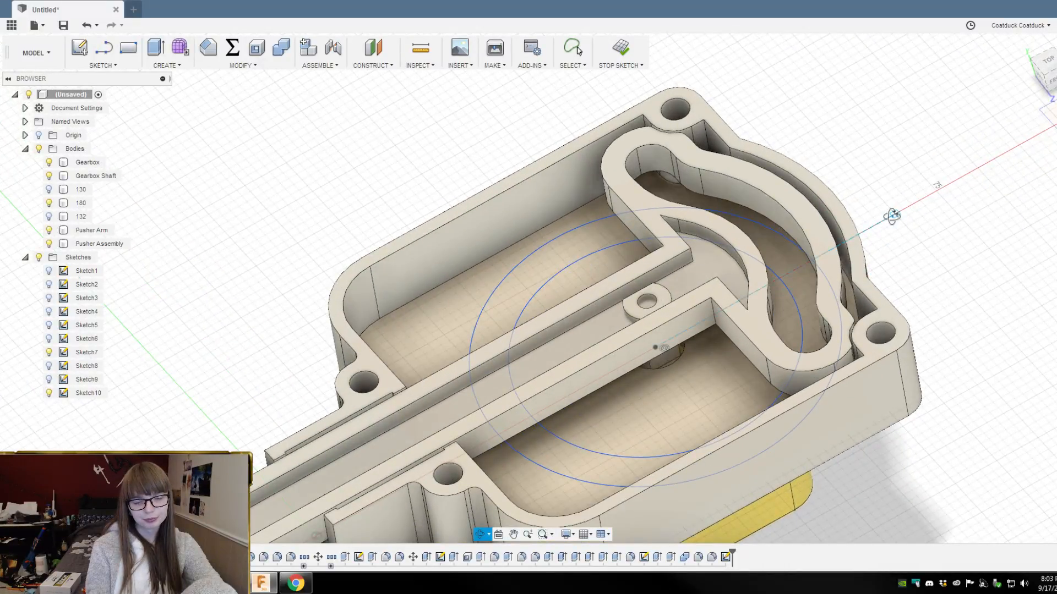
{"action": "mouse_move", "coordinate": [891, 216]}
{"action": "middle_mouse_down", "text": "shift"}
{"action": "mouse_move", "coordinate": [922, 194]}
{"action": "mouse_move", "coordinate": [902, 185]}
{"action": "mouse_move", "coordinate": [911, 172]}
{"action": "mouse_move", "coordinate": [877, 208]}
{"action": "mouse_move", "coordinate": [905, 229]}
{"action": "mouse_move", "coordinate": [891, 240]}
{"action": "mouse_move", "coordinate": [880, 229]}
{"action": "mouse_move", "coordinate": [884, 205]}
{"action": "middle_mouse_up", "text": "shift"}
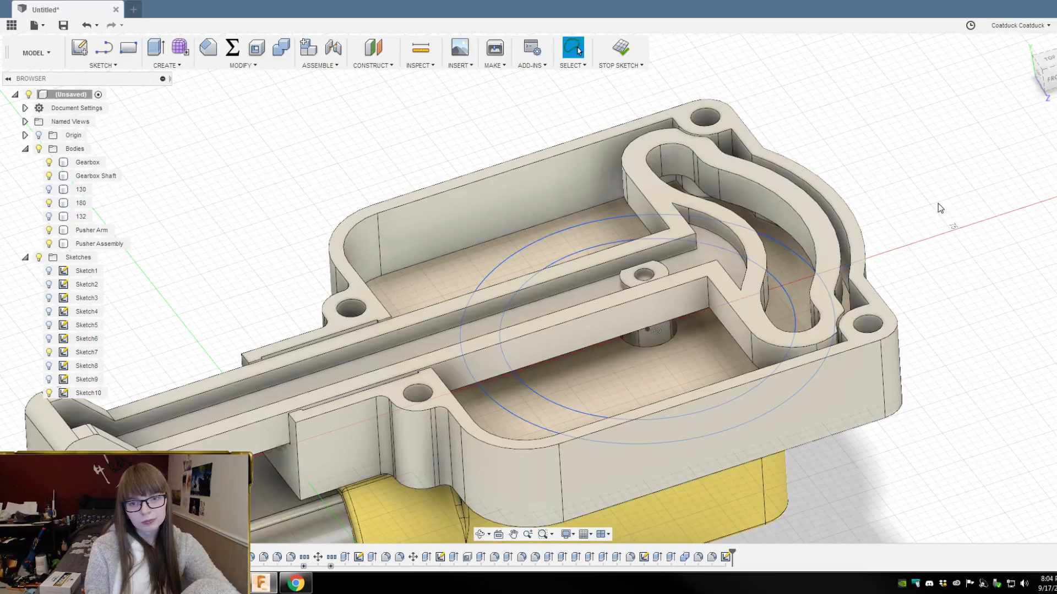
{"action": "middle_click_drag", "start_coordinate": [938, 203], "coordinate": [897, 254], "text": "shift"}
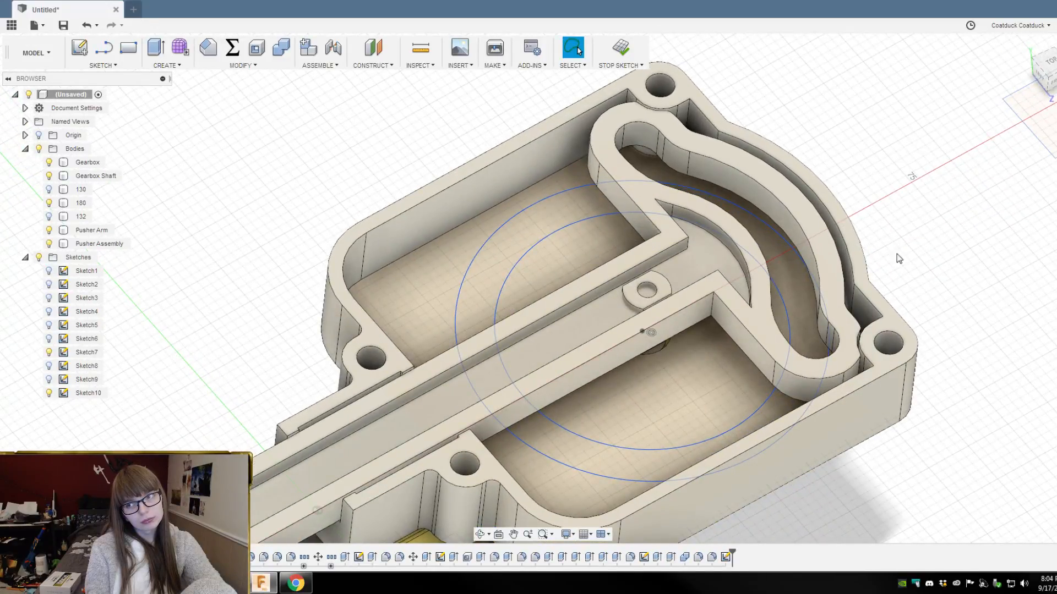
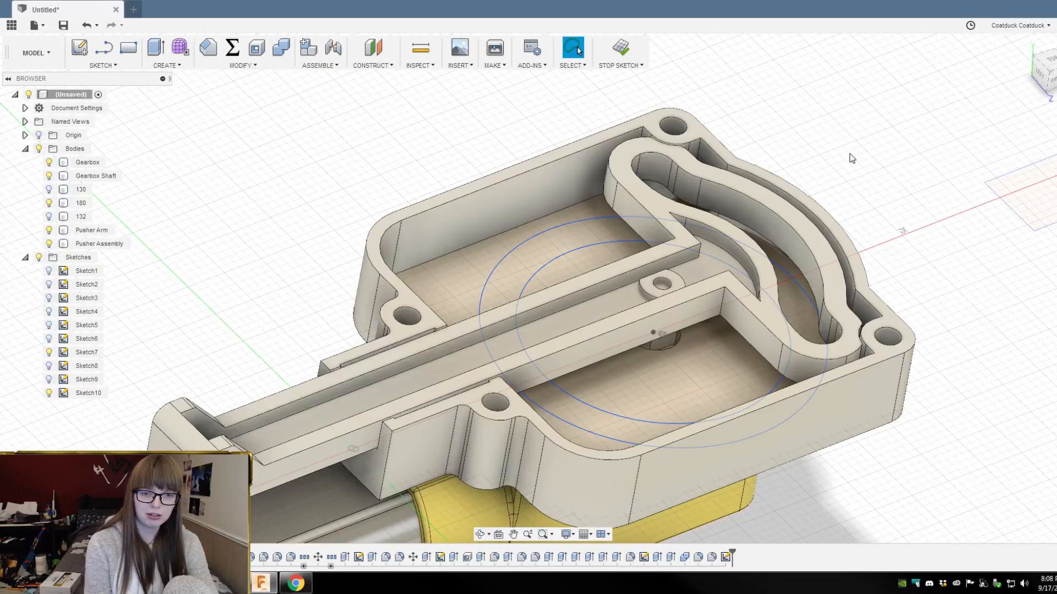
{"action": "middle_click_drag", "start_coordinate": [938, 275], "coordinate": [918, 299], "text": "shift"}
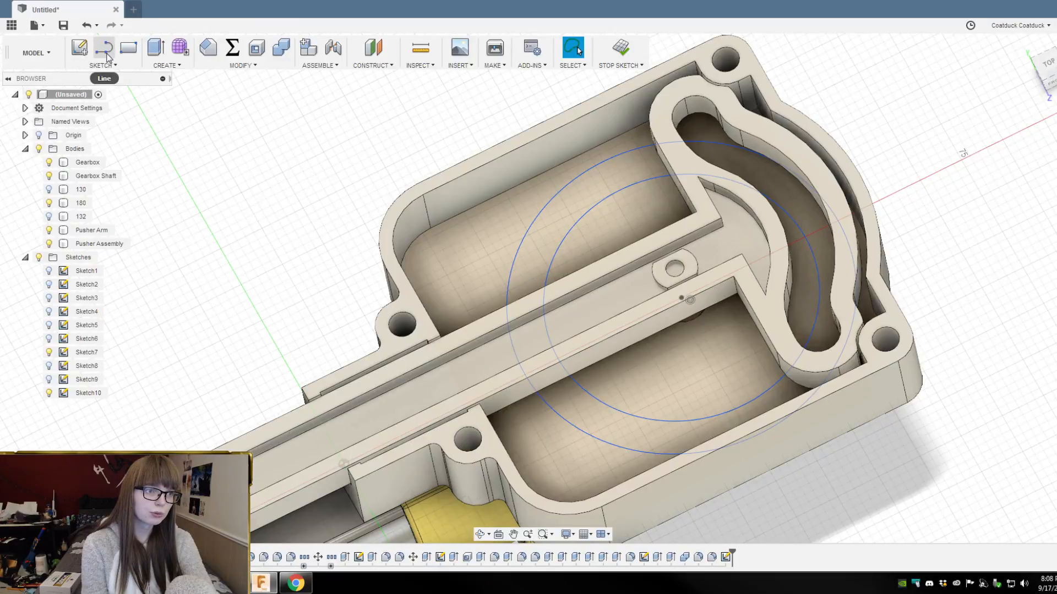
Step: Hide the pusher arm body so the housing floor around the gearbox shaft is exposed
{"action": "middle_click_drag", "start_coordinate": [963, 312], "coordinate": [985, 327], "text": "shift"}
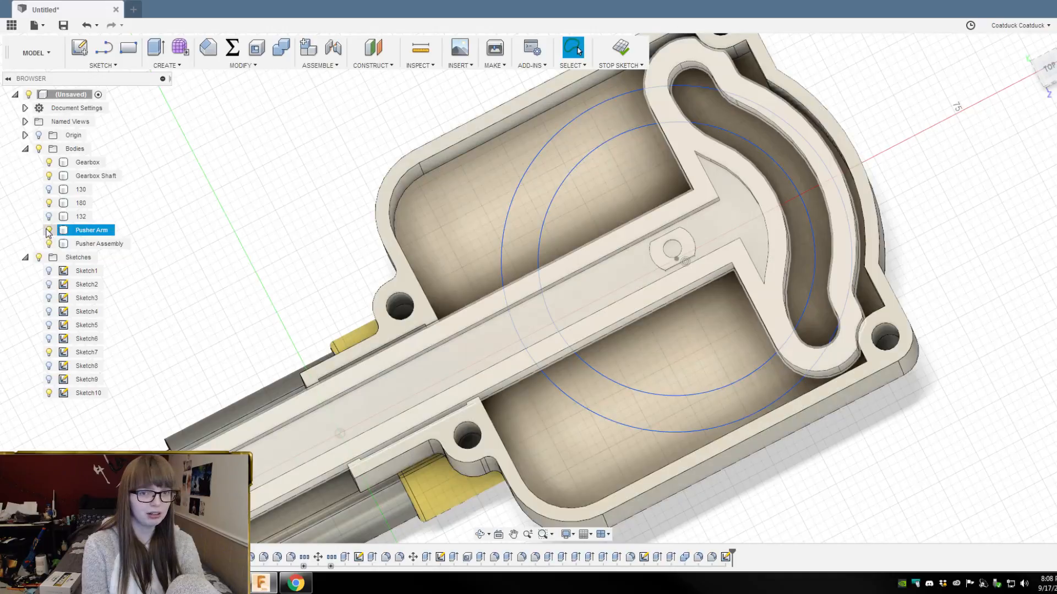
{"action": "left_click", "coordinate": [49, 230]}
{"action": "middle_click_drag", "start_coordinate": [964, 244], "coordinate": [945, 242], "text": "shift"}
{"action": "left_click", "coordinate": [578, 51]}
{"action": "left_click", "coordinate": [1046, 70]}
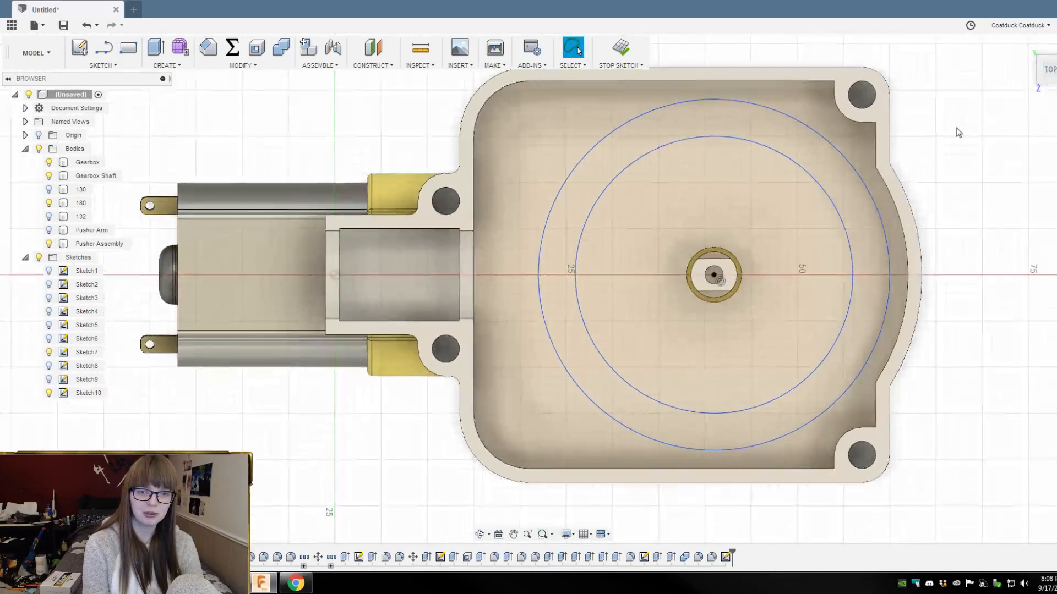
Step: Sketch a 10 mm diameter circle centred on the gearbox shaft and a slightly larger circle concentric with it
{"action": "key", "text": "c"}
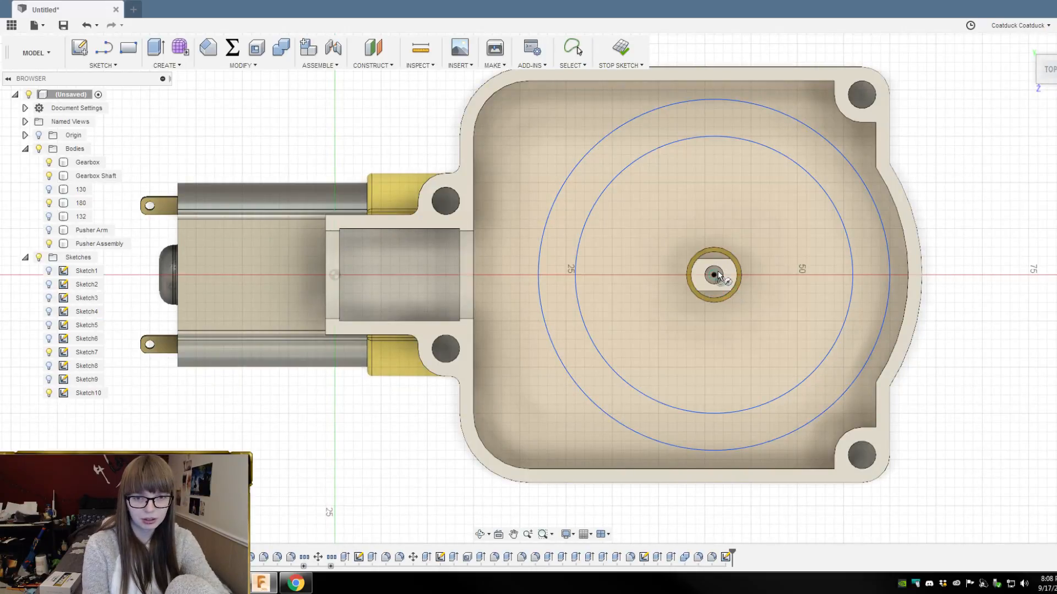
{"action": "left_click", "coordinate": [713, 275]}
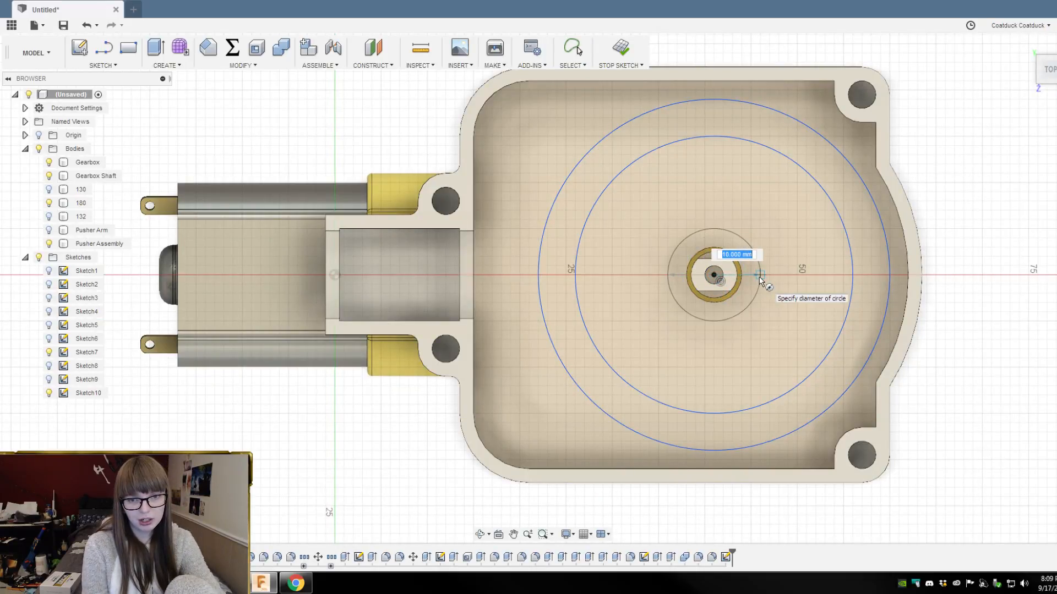
{"action": "left_click", "coordinate": [760, 281]}
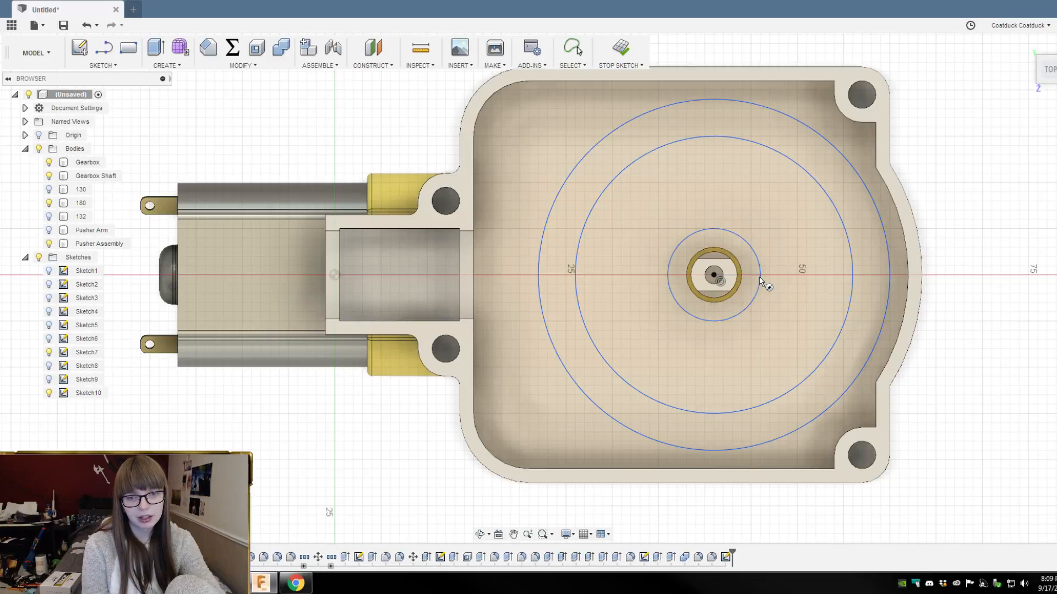
{"action": "scroll", "coordinate": [760, 280], "scroll_direction": "up", "scroll_amount": 3}
{"action": "left_click", "coordinate": [681, 277]}
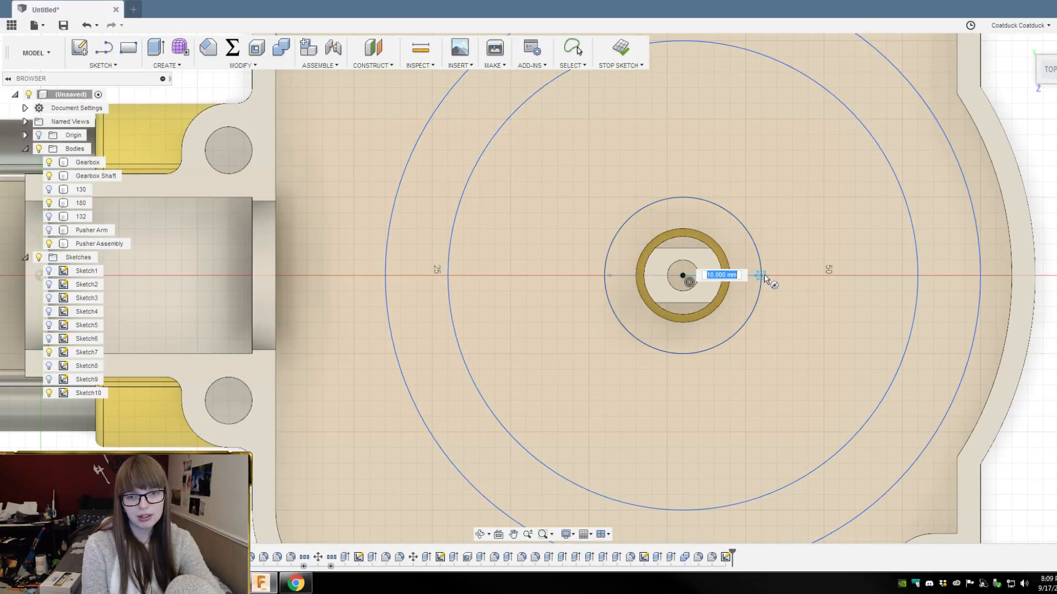
{"action": "left_click", "coordinate": [776, 277]}
{"action": "middle_click_drag", "start_coordinate": [814, 352], "coordinate": [819, 293], "text": "shift"}
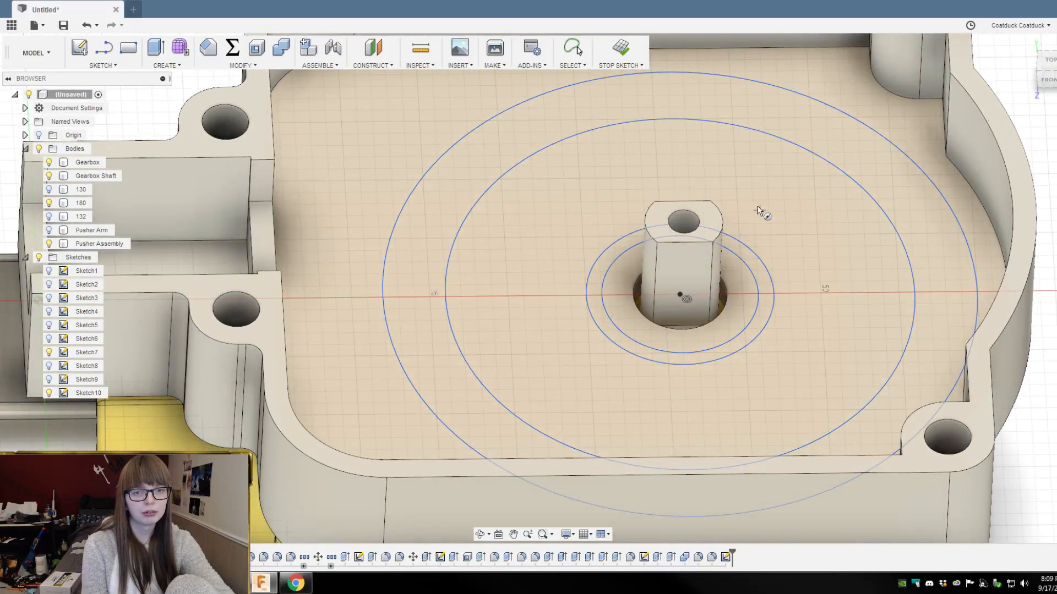
{"action": "key", "text": "Escape"}
Step: Extrude the narrow ring between the two small circles 0.5 mm up from the housing floor, joined to the housing
{"action": "left_click", "coordinate": [764, 284]}
{"action": "key", "text": "e"}
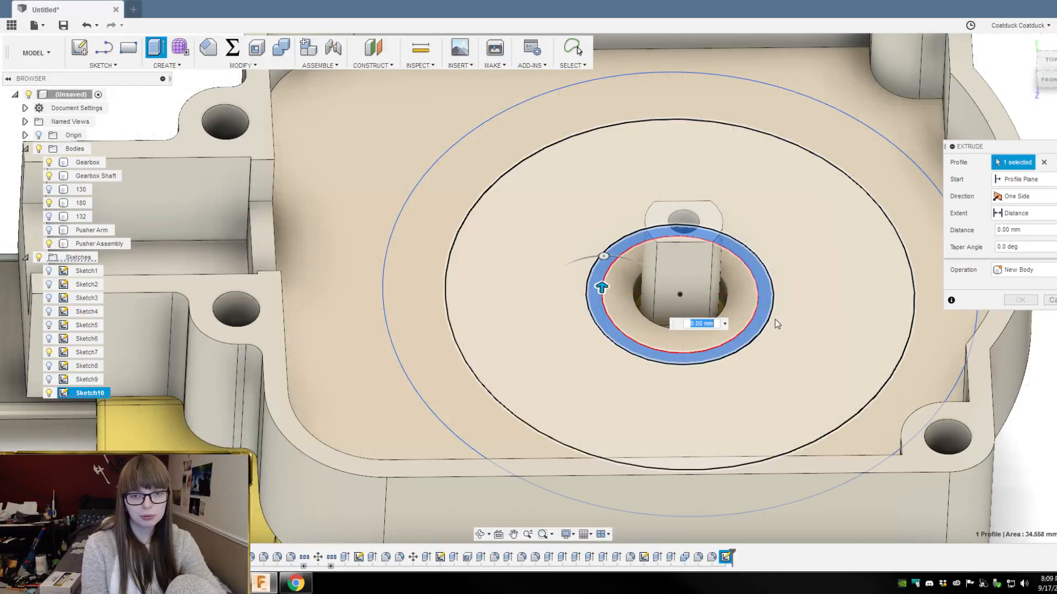
{"action": "type", "text": "e"}
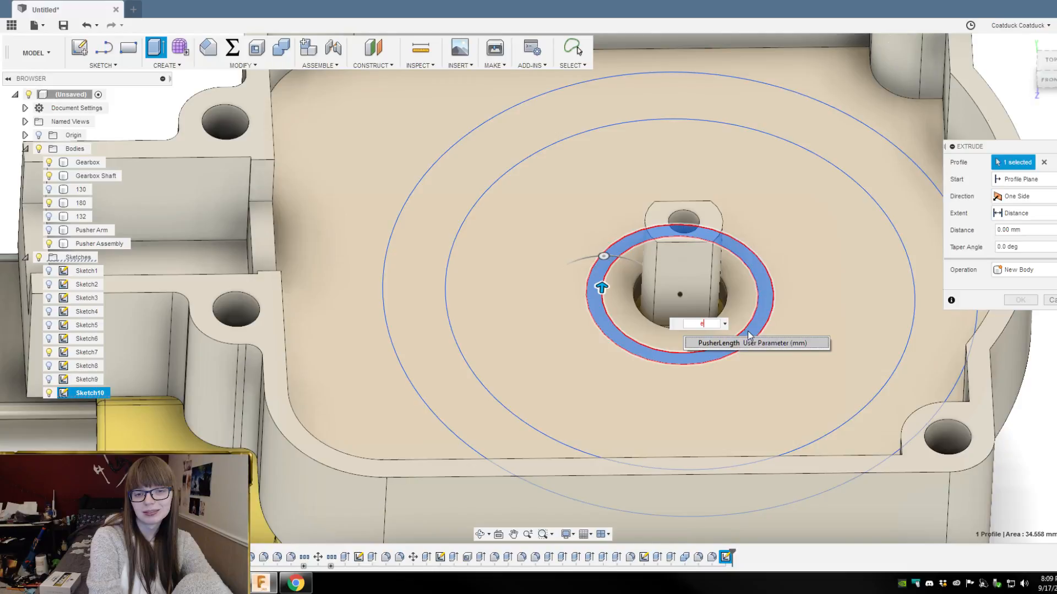
{"action": "key", "text": "BackSpace"}
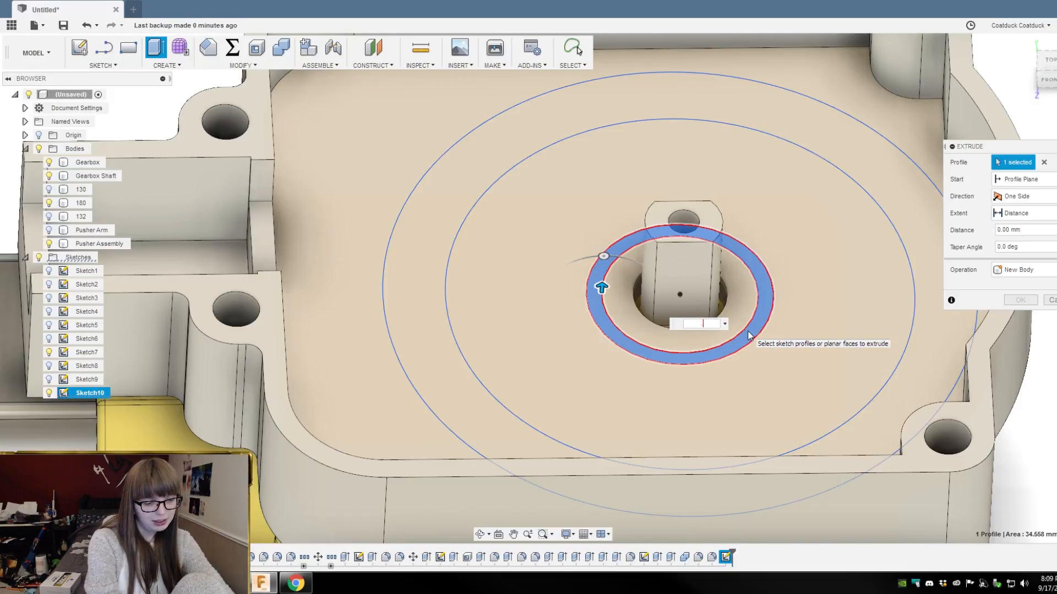
{"action": "type", "text": "25"}
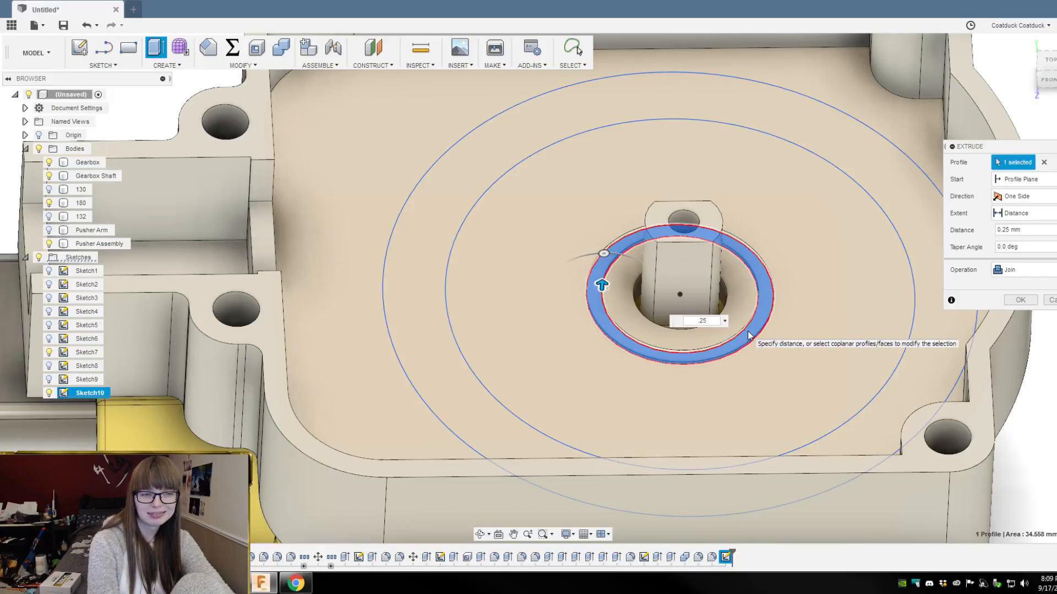
{"action": "key", "text": "BackSpace"}
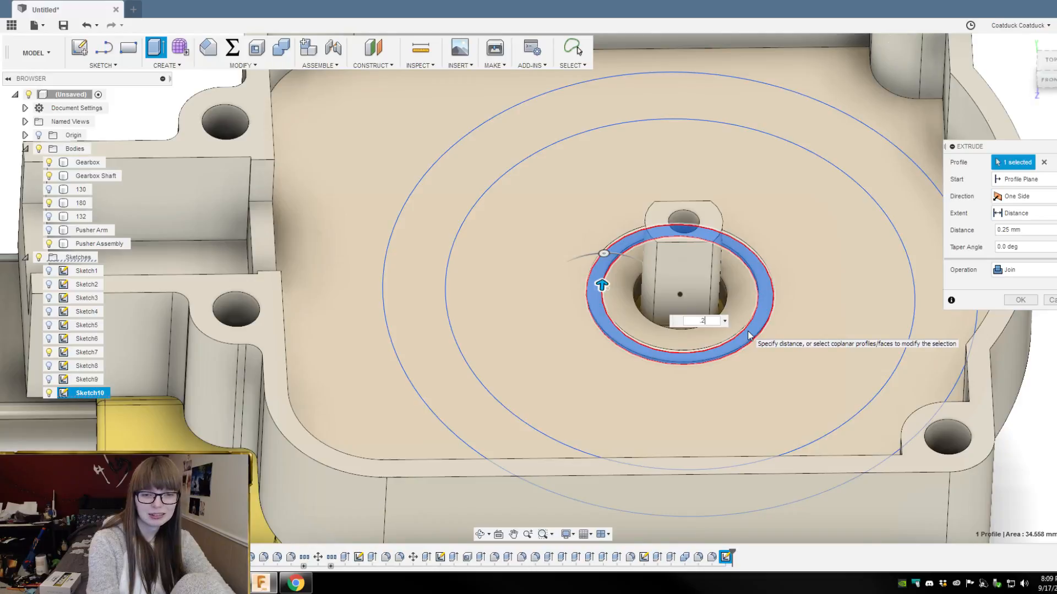
{"action": "key", "text": "Return"}
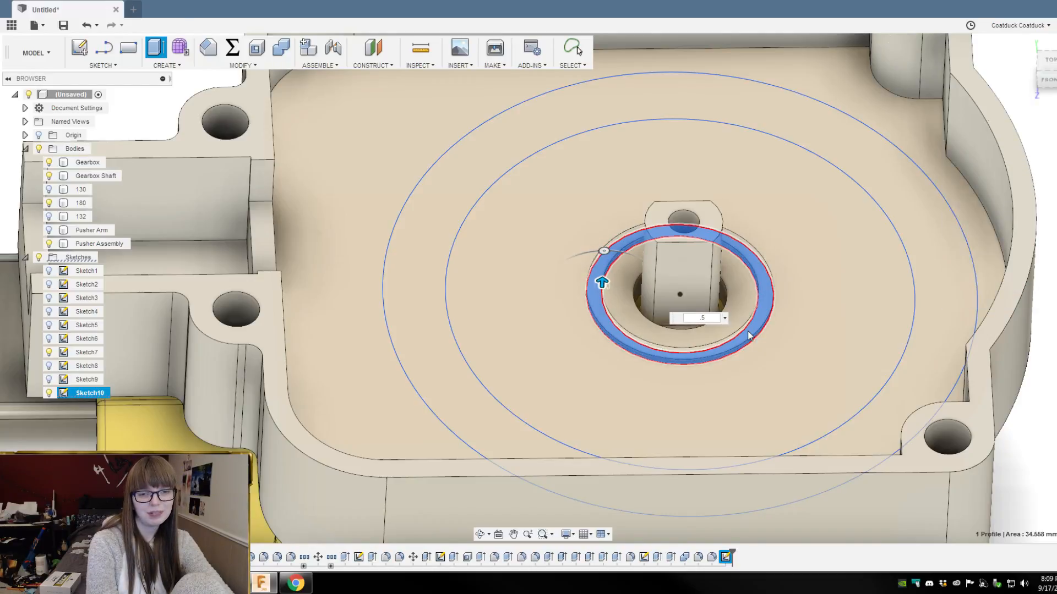
Step: Examine the raised ring around the gearbox shaft from several angles, comparing it with the shaft and housing floor
{"action": "mouse_move", "coordinate": [801, 310]}
{"action": "middle_mouse_down", "text": "shift"}
{"action": "mouse_move", "coordinate": [789, 306]}
{"action": "mouse_move", "coordinate": [794, 293]}
{"action": "middle_mouse_up", "text": "shift"}
{"action": "scroll", "coordinate": [794, 293], "scroll_direction": "down", "scroll_amount": 3}
{"action": "scroll", "coordinate": [869, 361], "scroll_direction": "down", "scroll_amount": 1}
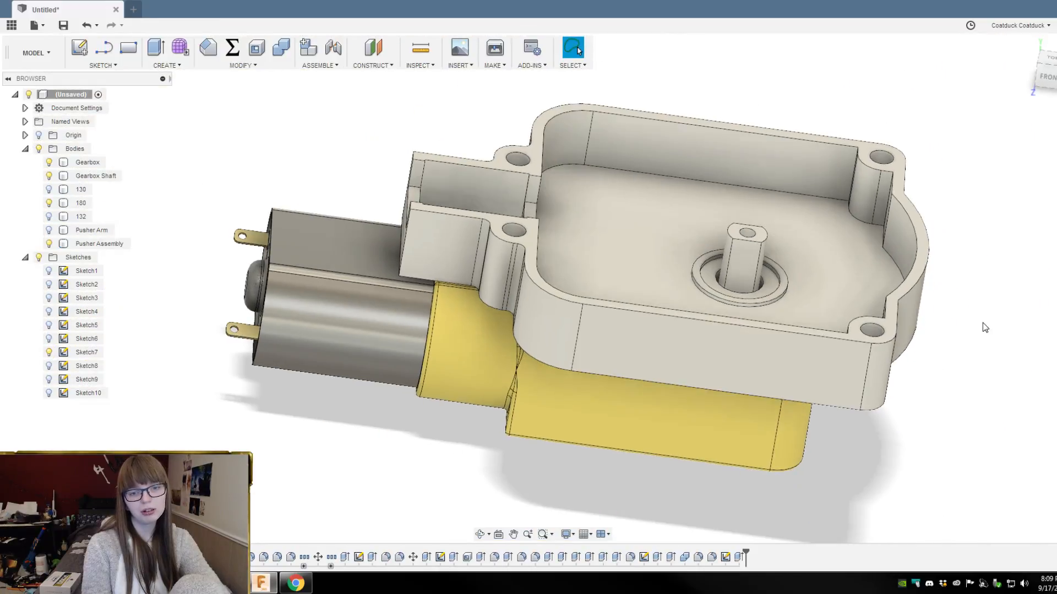
{"action": "middle_click_drag", "start_coordinate": [983, 325], "coordinate": [984, 352], "text": "shift"}
{"action": "scroll", "coordinate": [760, 210], "scroll_direction": "up", "scroll_amount": 4}
{"action": "scroll", "coordinate": [736, 245], "scroll_direction": "down", "scroll_amount": 4}
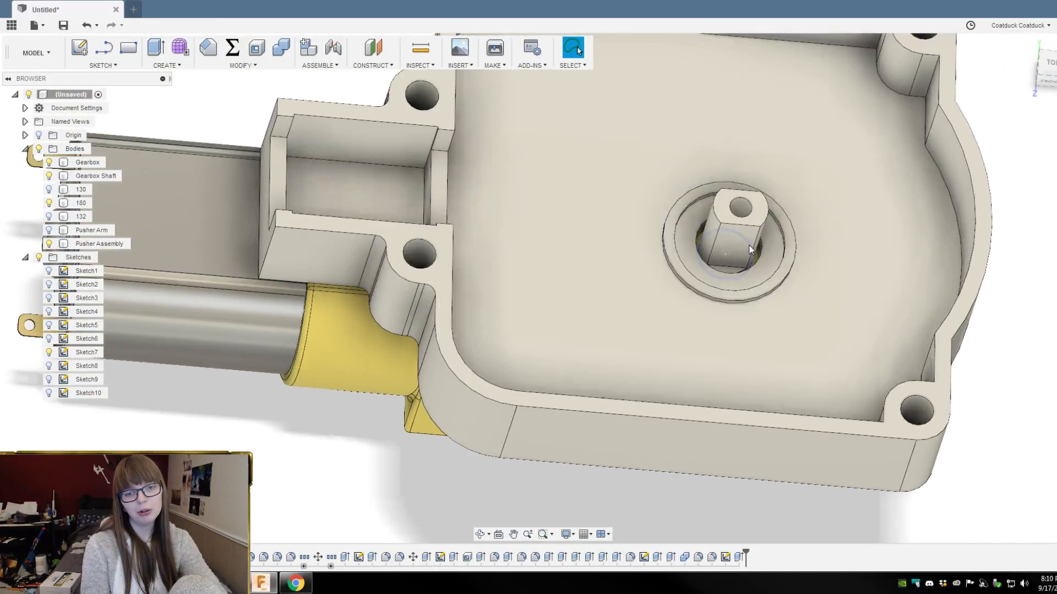
{"action": "middle_click_drag", "start_coordinate": [632, 267], "coordinate": [715, 306], "text": "shift"}
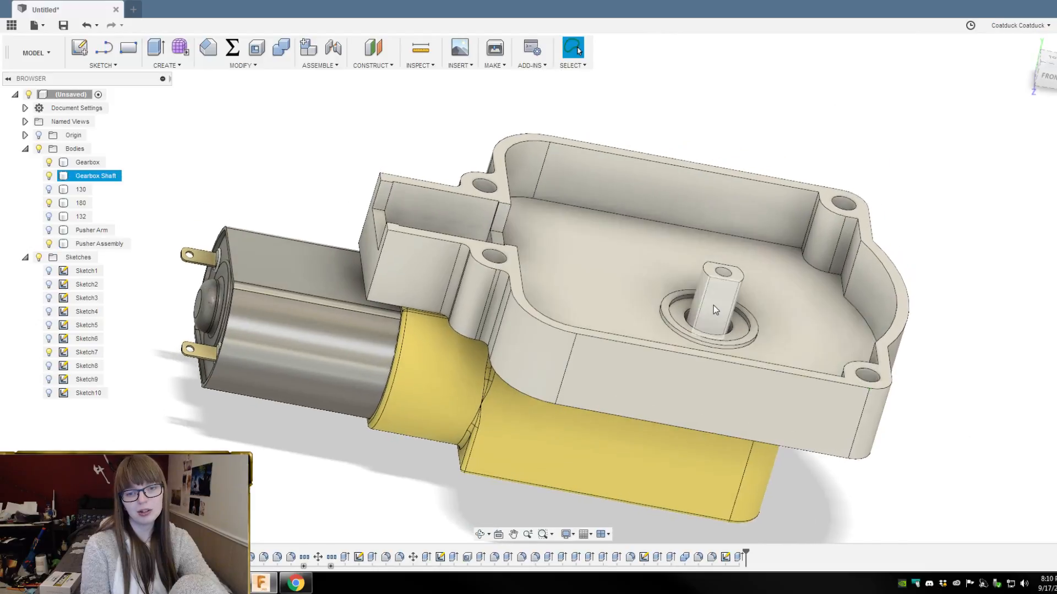
{"action": "middle_click_drag", "start_coordinate": [759, 366], "coordinate": [741, 332], "text": "shift"}
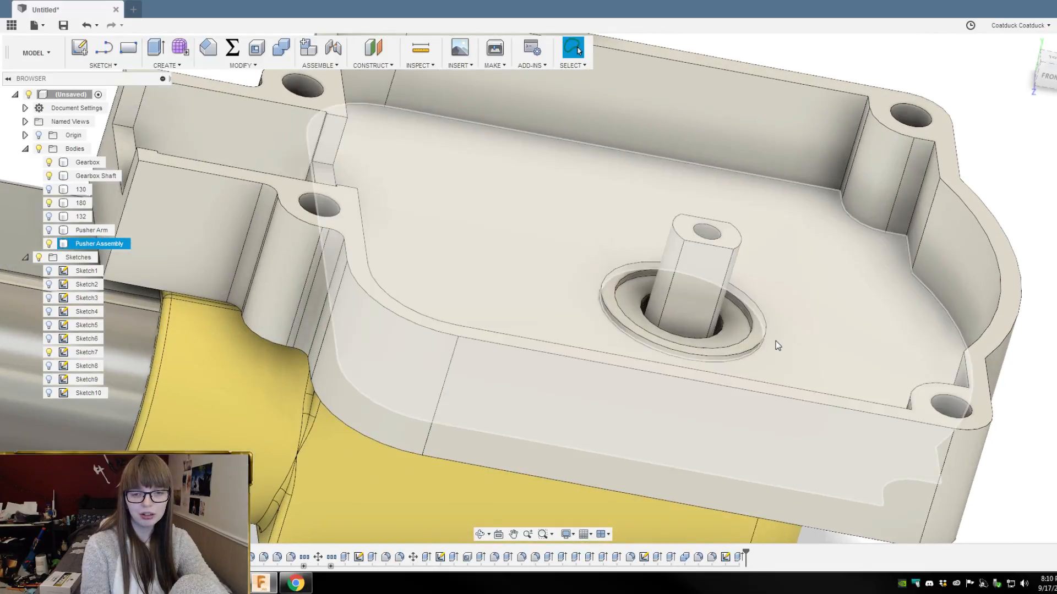
{"action": "scroll", "coordinate": [773, 355], "scroll_direction": "up", "scroll_amount": 3}
{"action": "scroll", "coordinate": [760, 355], "scroll_direction": "up", "scroll_amount": 2}
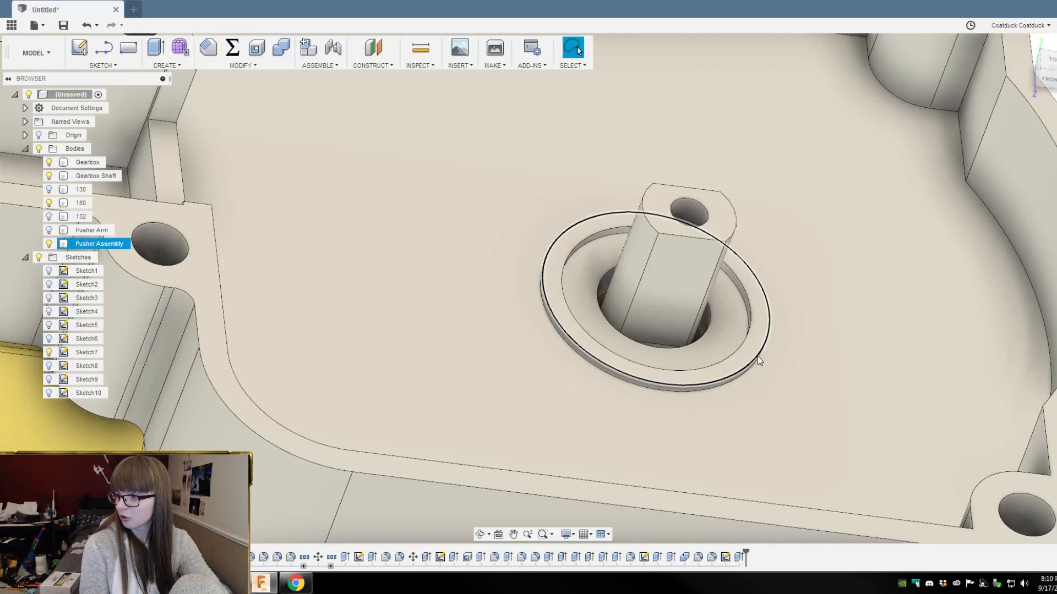
Step: Fillet both upper edges of the raised ring around the gearbox shaft with a 0.25 mm radius
{"action": "key", "text": "e"}
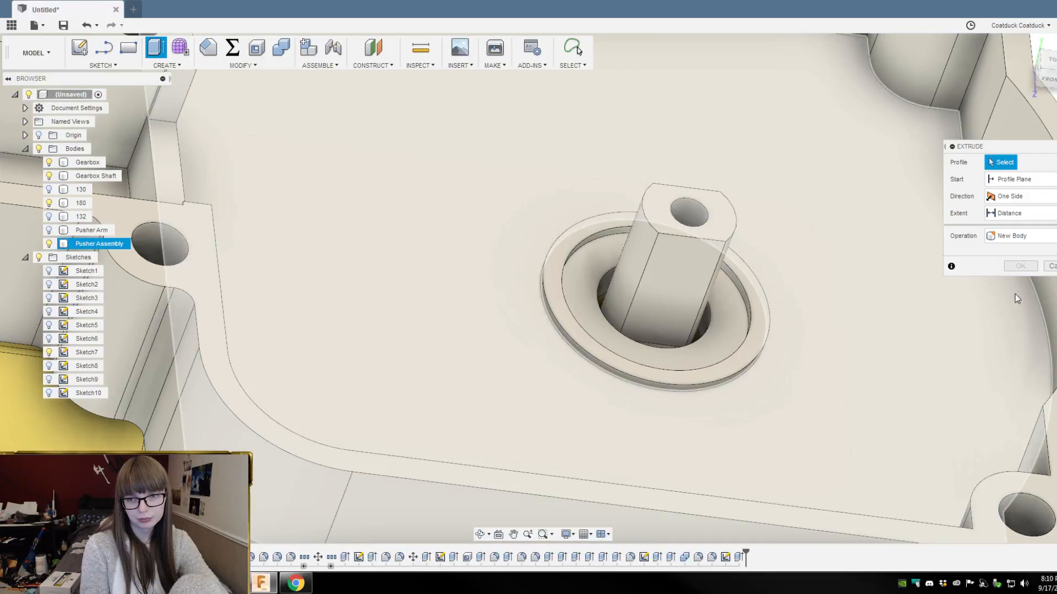
{"action": "key", "text": "Escape"}
{"action": "key", "text": "f"}
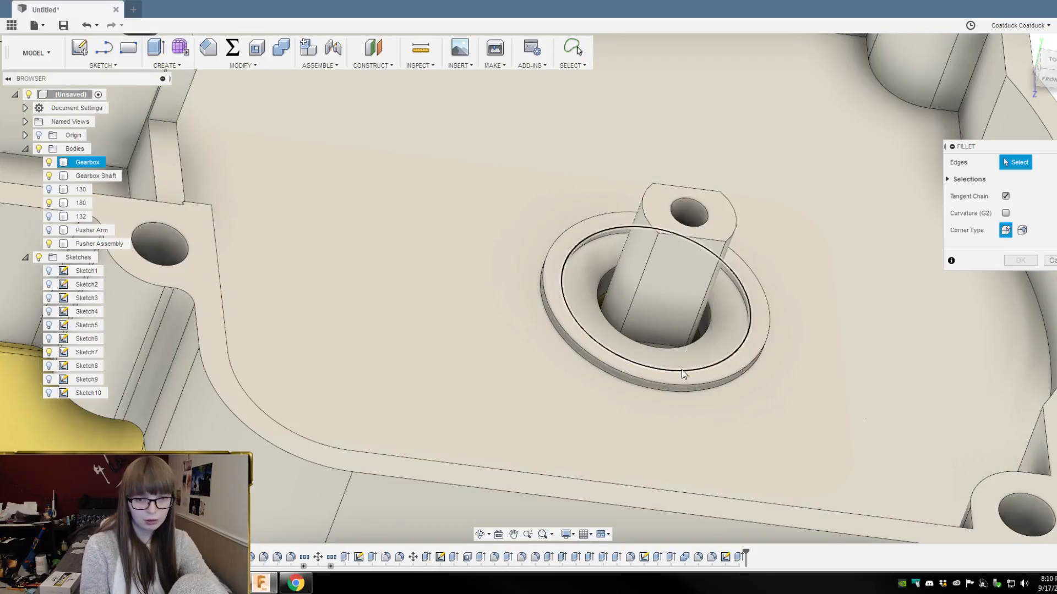
{"action": "left_click", "coordinate": [757, 359]}
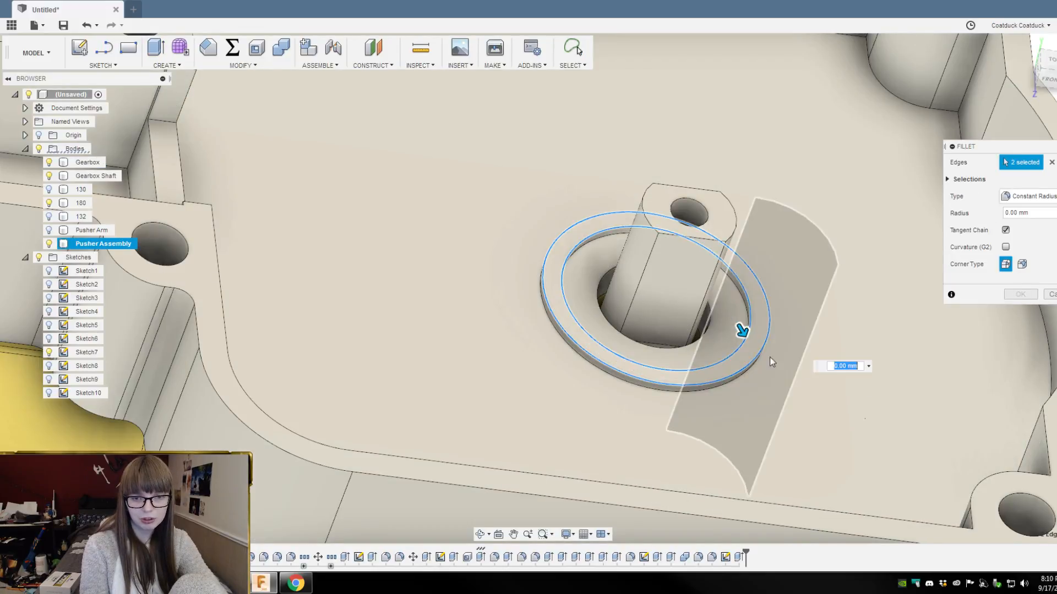
{"action": "left_click_drag", "start_coordinate": [741, 329], "coordinate": [743, 331]}
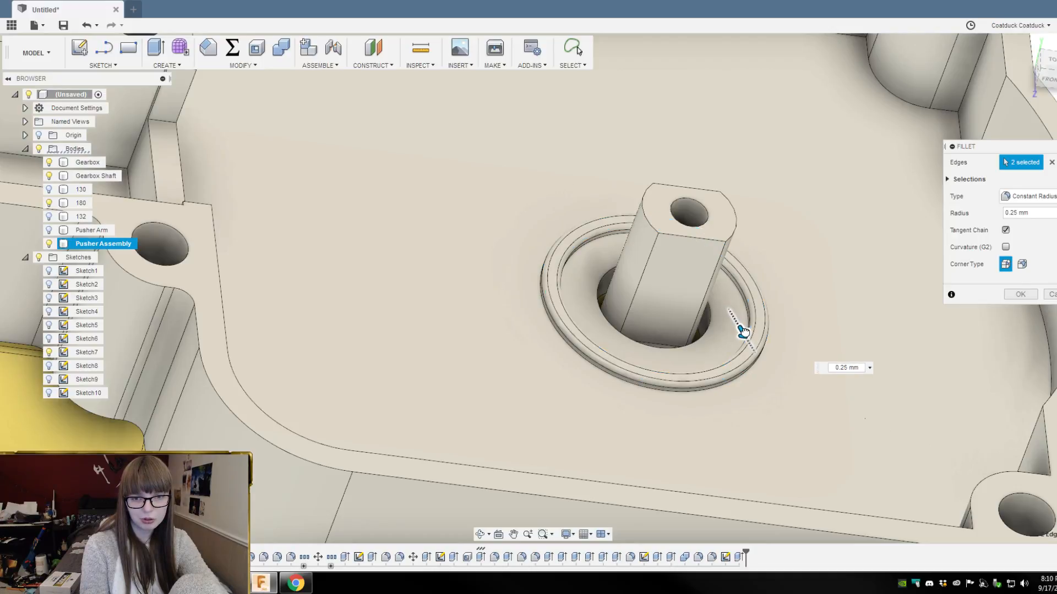
{"action": "middle_click_drag", "start_coordinate": [738, 331], "coordinate": [613, 279], "text": "shift"}
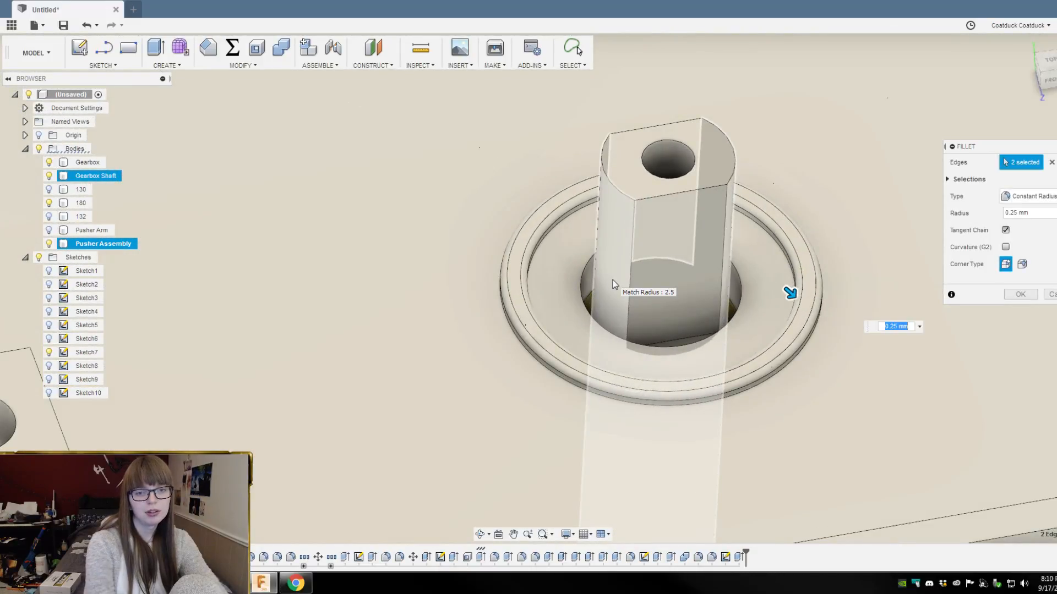
{"action": "key", "text": "Return"}
Step: Examine the filleted ring inside the housing from several angles and judge its height around the gearbox shaft
{"action": "scroll", "coordinate": [612, 280], "scroll_direction": "down", "scroll_amount": 6}
{"action": "mouse_move", "coordinate": [808, 289]}
{"action": "middle_mouse_down", "text": "shift"}
{"action": "mouse_move", "coordinate": [867, 279]}
{"action": "mouse_move", "coordinate": [803, 286]}
{"action": "middle_mouse_up", "text": "shift"}
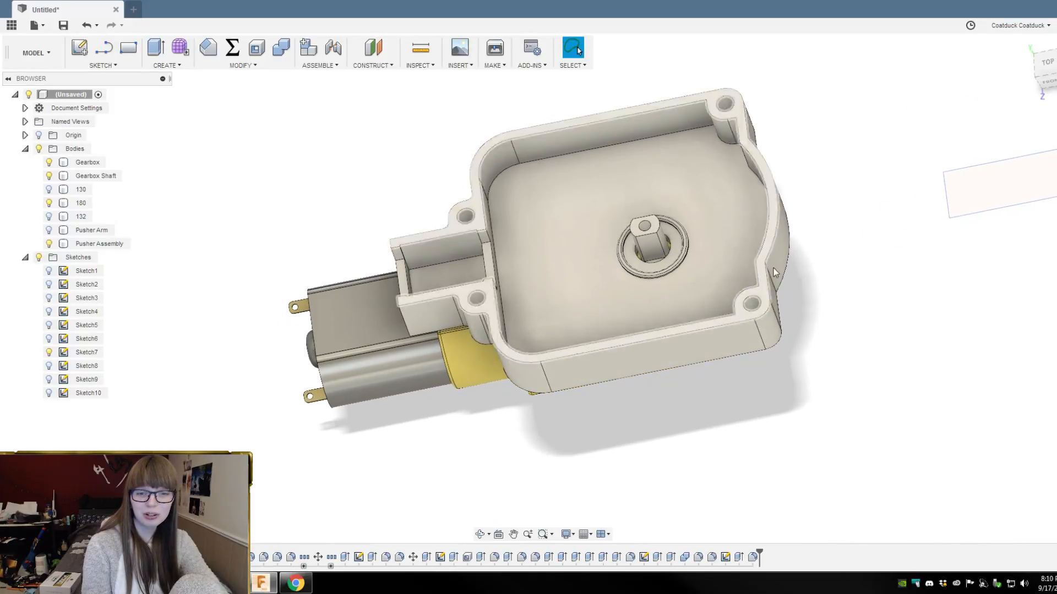
{"action": "scroll", "coordinate": [659, 228], "scroll_direction": "up", "scroll_amount": 5}
{"action": "middle_click_drag", "start_coordinate": [960, 296], "coordinate": [992, 295], "text": "shift"}
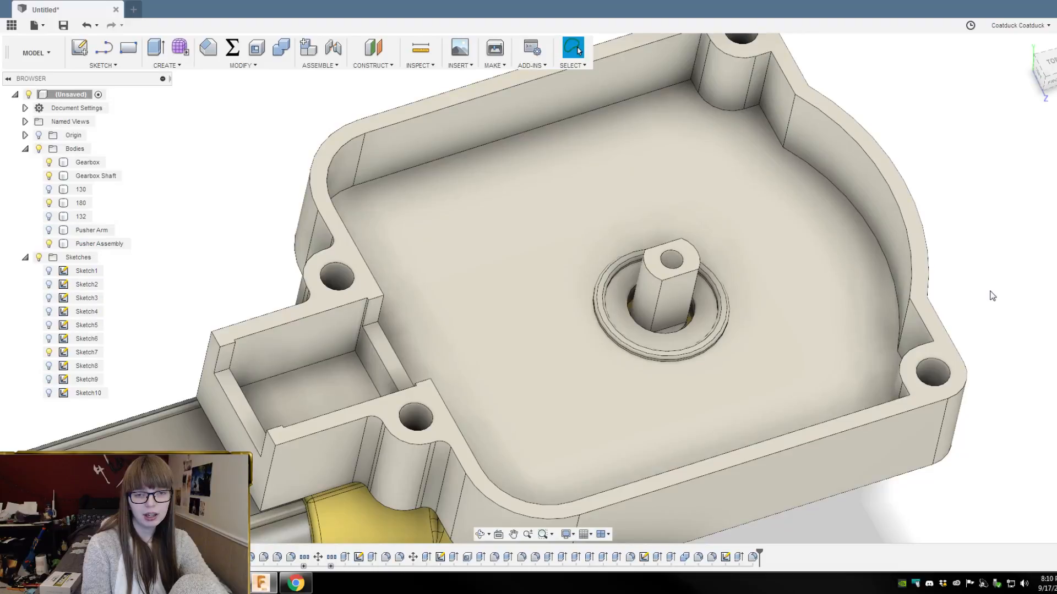
{"action": "left_click", "coordinate": [735, 171]}
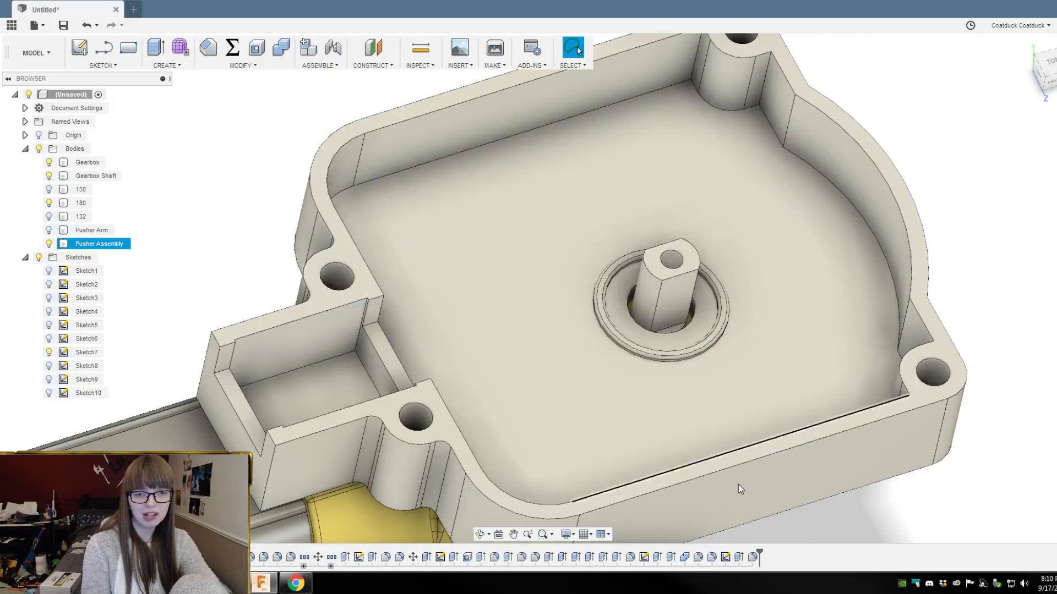
{"action": "scroll", "coordinate": [791, 350], "scroll_direction": "up", "scroll_amount": 8}
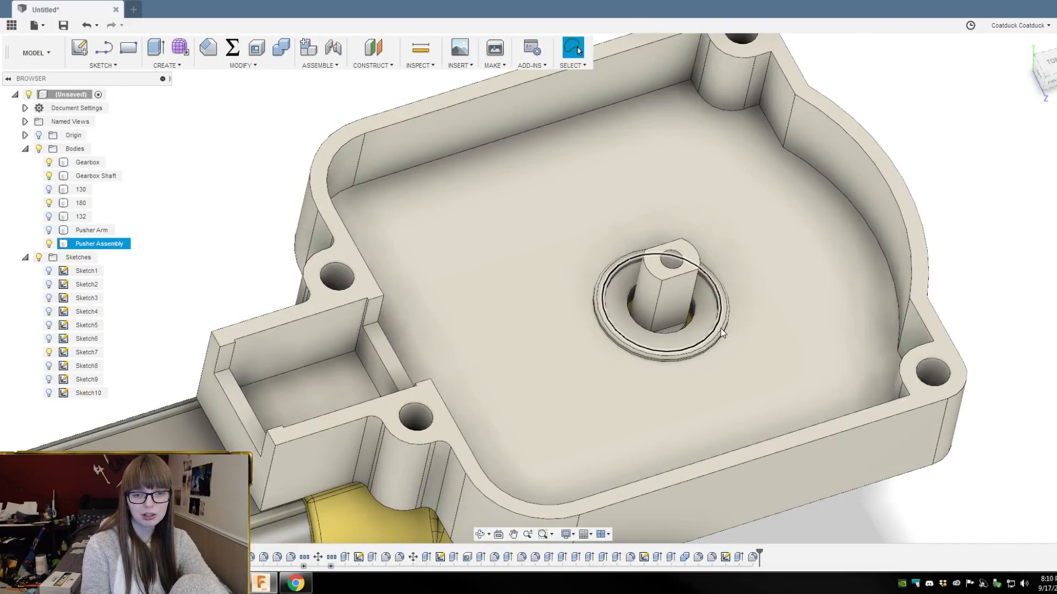
{"action": "key", "text": "Escape"}
{"action": "scroll", "coordinate": [783, 364], "scroll_direction": "down", "scroll_amount": 10}
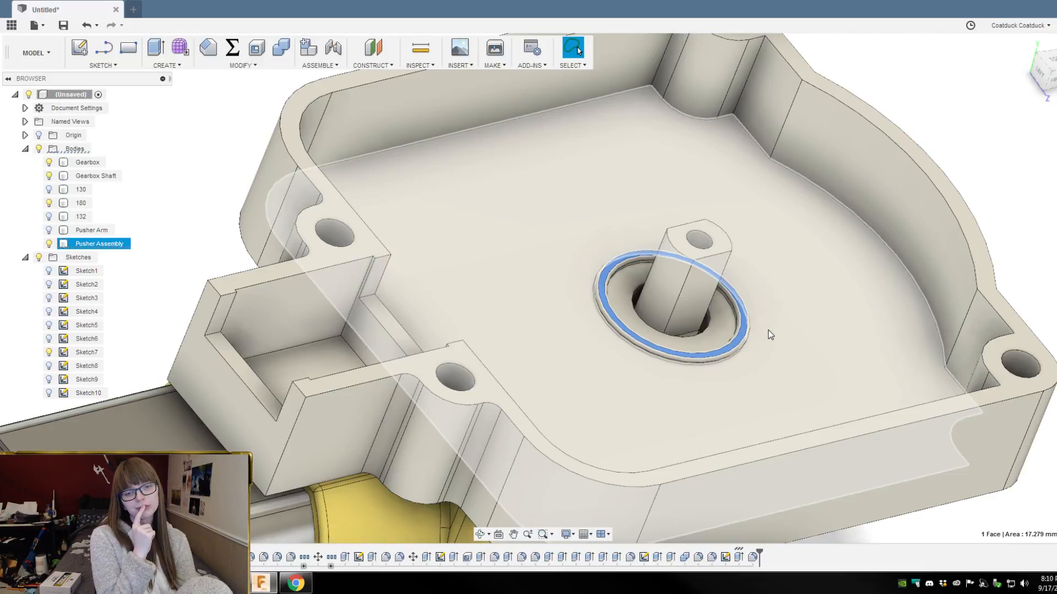
Step: Undo the ring's fillet and its 0.5 mm extrusion
{"action": "scroll", "coordinate": [790, 313], "scroll_direction": "up", "scroll_amount": 3}
{"action": "key", "text": "ctrl+z"}
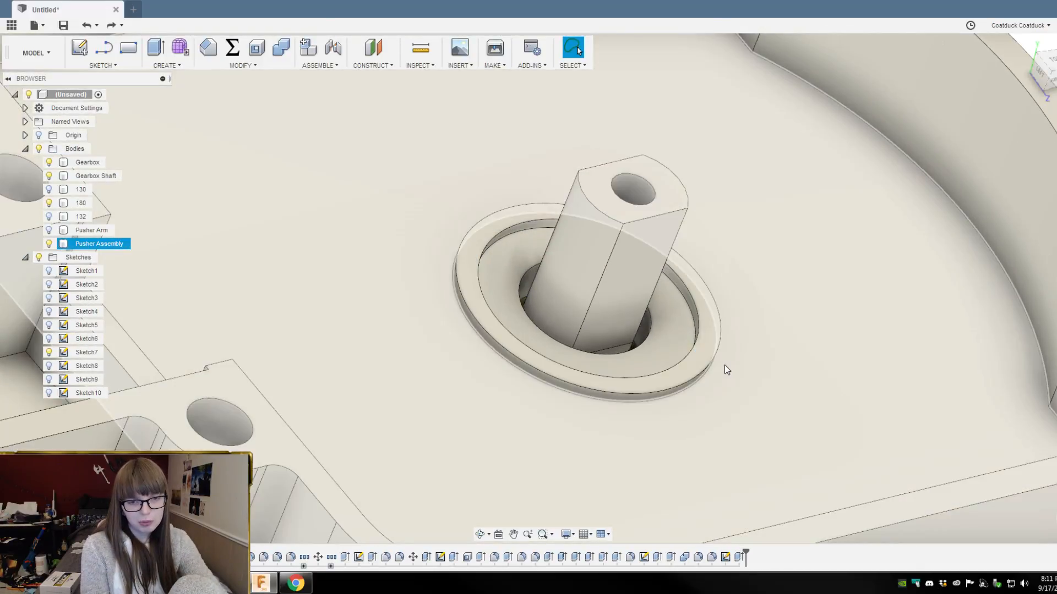
{"action": "key", "text": "ctrl+z"}
Step: Extrude the ring between the two small circles 0.15 mm up from the housing floor
{"action": "scroll", "coordinate": [784, 382], "scroll_direction": "down", "scroll_amount": 3}
{"action": "scroll", "coordinate": [622, 196], "scroll_direction": "up", "scroll_amount": 3}
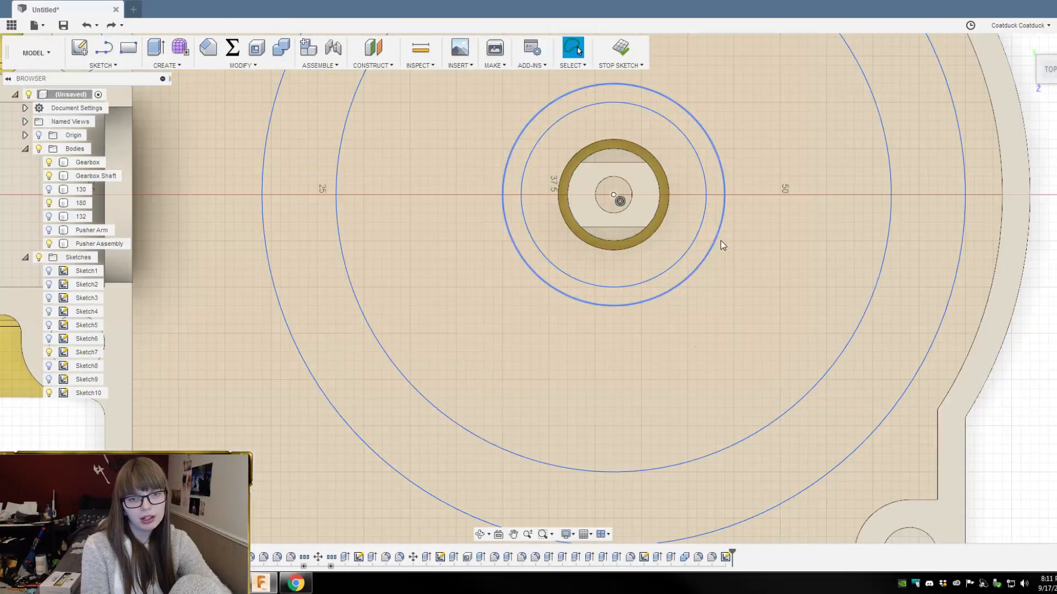
{"action": "left_click", "coordinate": [709, 234]}
{"action": "key", "text": "e"}
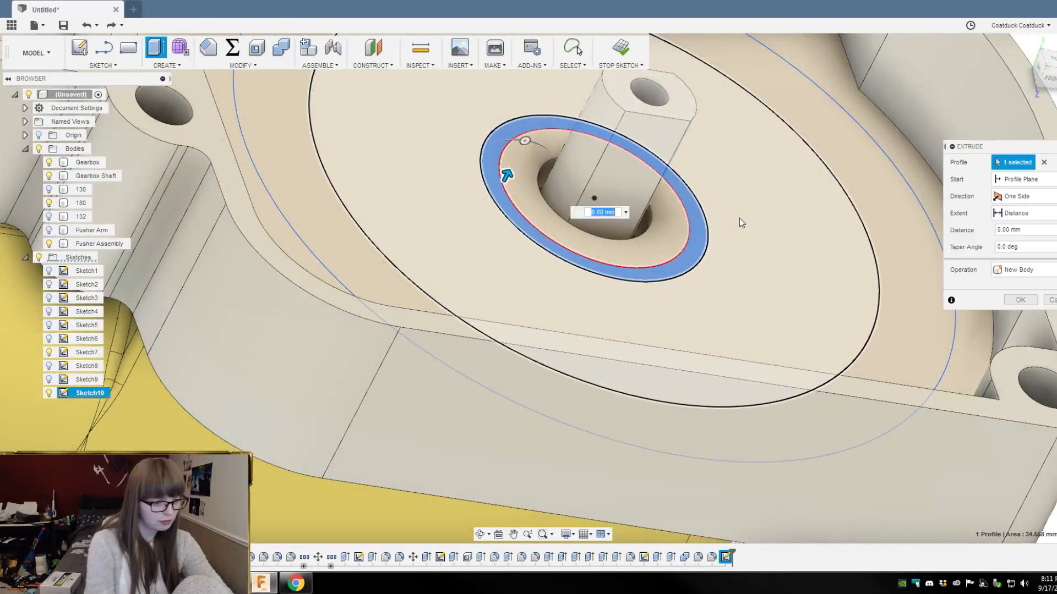
{"action": "type", "text": ".15"}
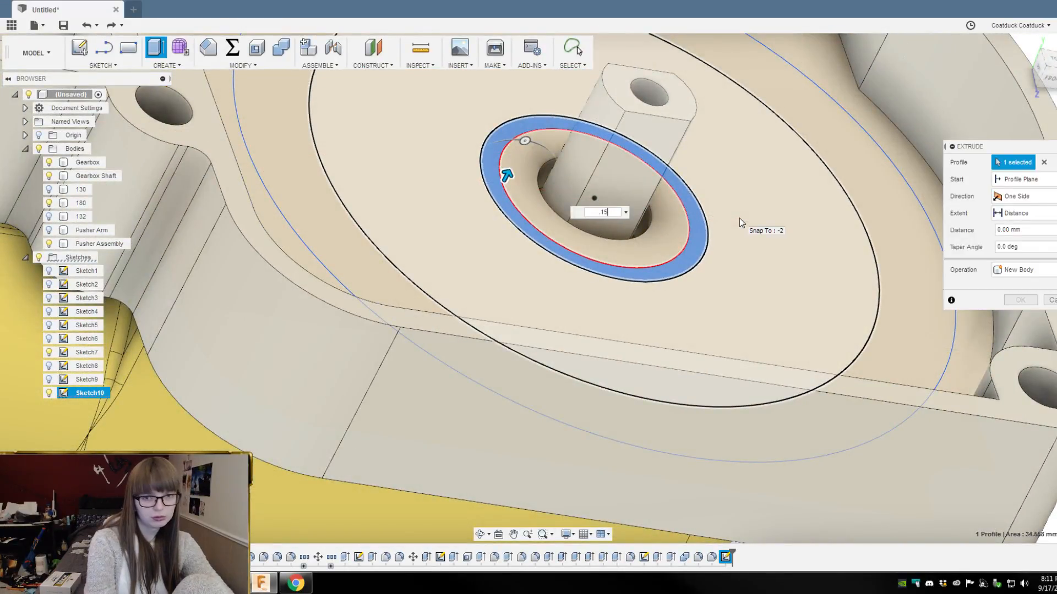
{"action": "key", "text": "Return"}
Step: Check the thin ring against the housing floor and undo its 0.15 mm extrusion
{"action": "middle_click_drag", "start_coordinate": [724, 203], "coordinate": [919, 460], "text": "shift"}
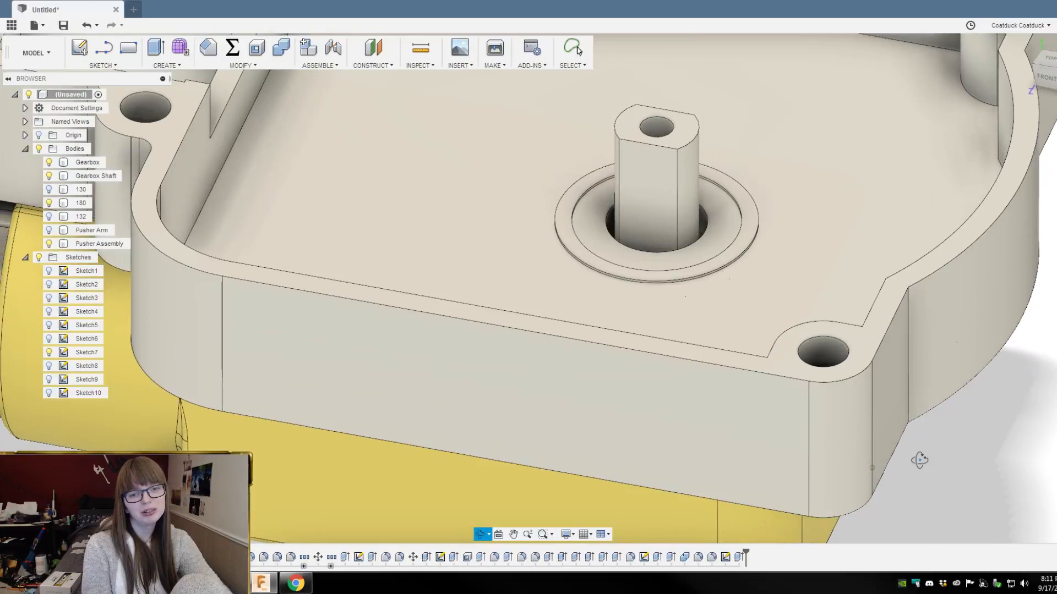
{"action": "key", "text": "Escape"}
{"action": "key", "text": "ctrl+z"}
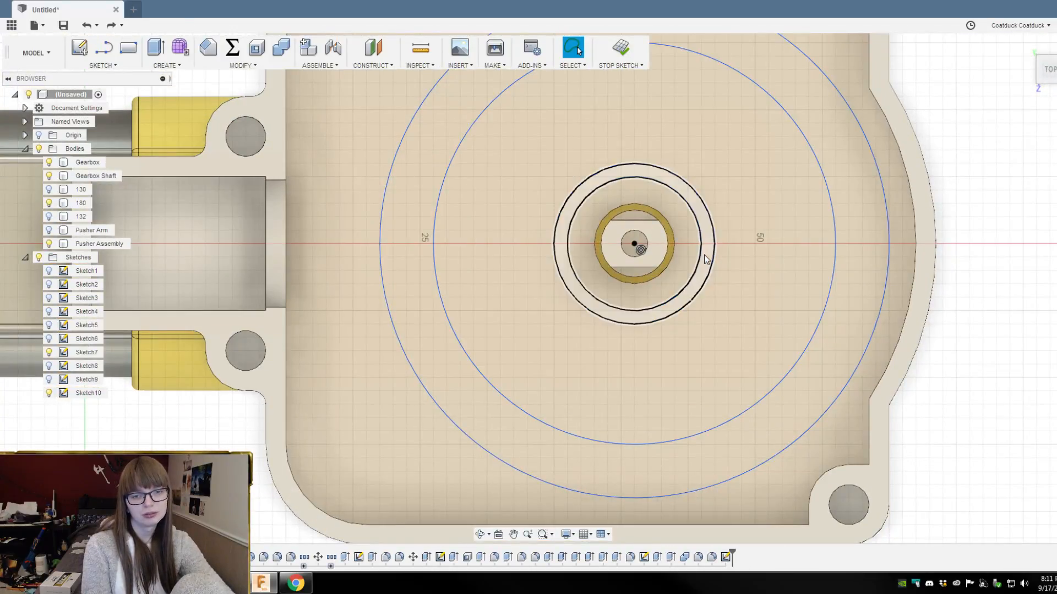
Step: Extrude the ring profile between the two small circles around the gearbox shaft 0.5 mm up from the housing floor
{"action": "left_click", "coordinate": [706, 258]}
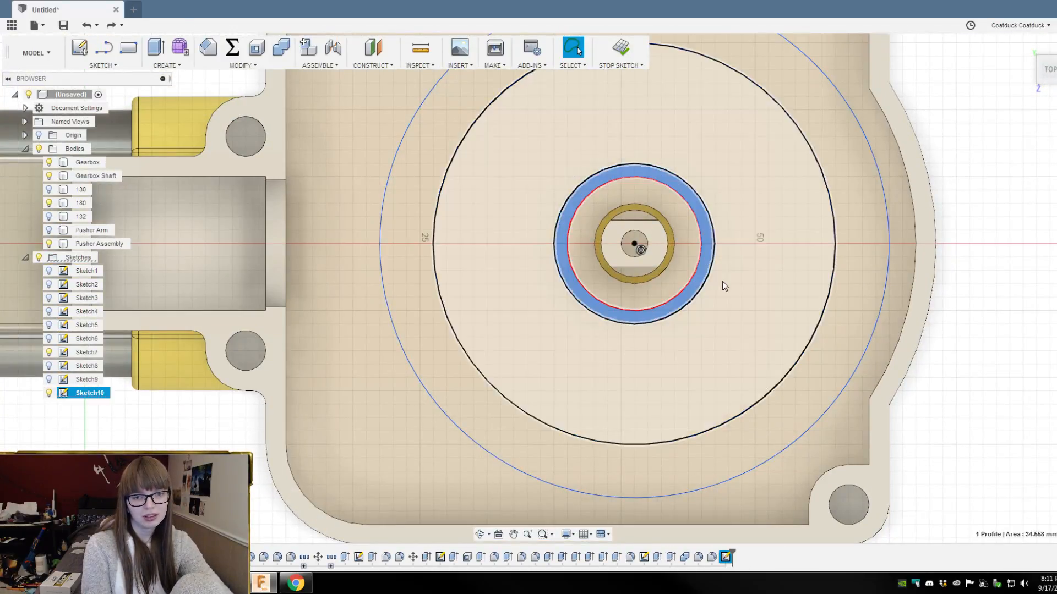
{"action": "key", "text": "e"}
{"action": "type", "text": ".5"}
{"action": "key", "text": "Return"}
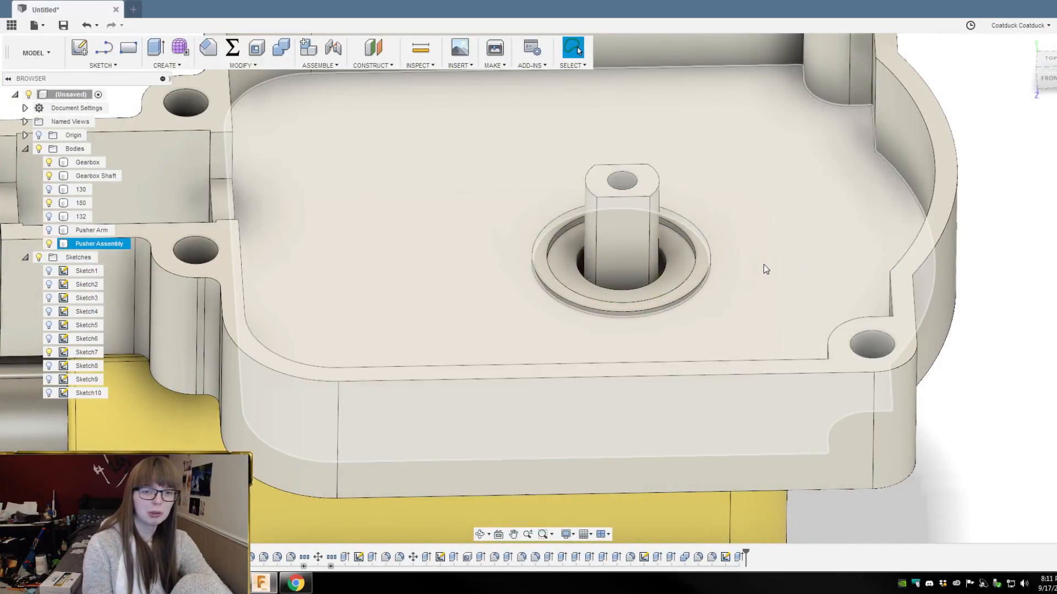
Step: Chamfer the inner and outer top edges of the raised ring around the gearbox shaft by 0.2 mm
{"action": "scroll", "coordinate": [723, 290], "scroll_direction": "up", "scroll_amount": 5}
{"action": "left_click", "coordinate": [708, 258]}
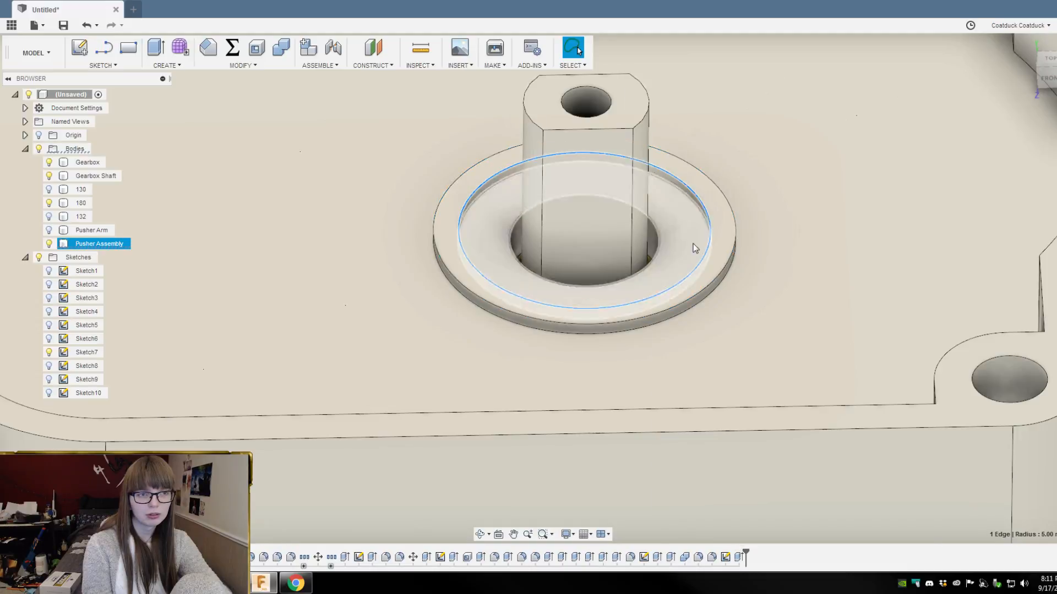
{"action": "left_click", "coordinate": [208, 47]}
{"action": "type", "text": ".5"}
{"action": "left_click_drag", "start_coordinate": [700, 245], "coordinate": [694, 239]}
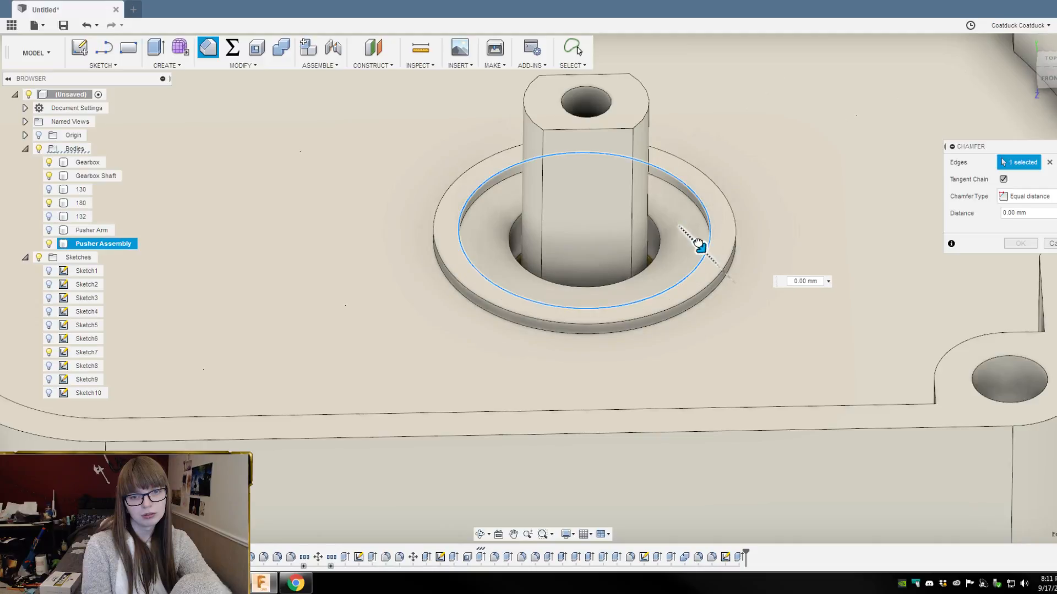
{"action": "left_click", "coordinate": [716, 284]}
{"action": "type", "text": ".5"}
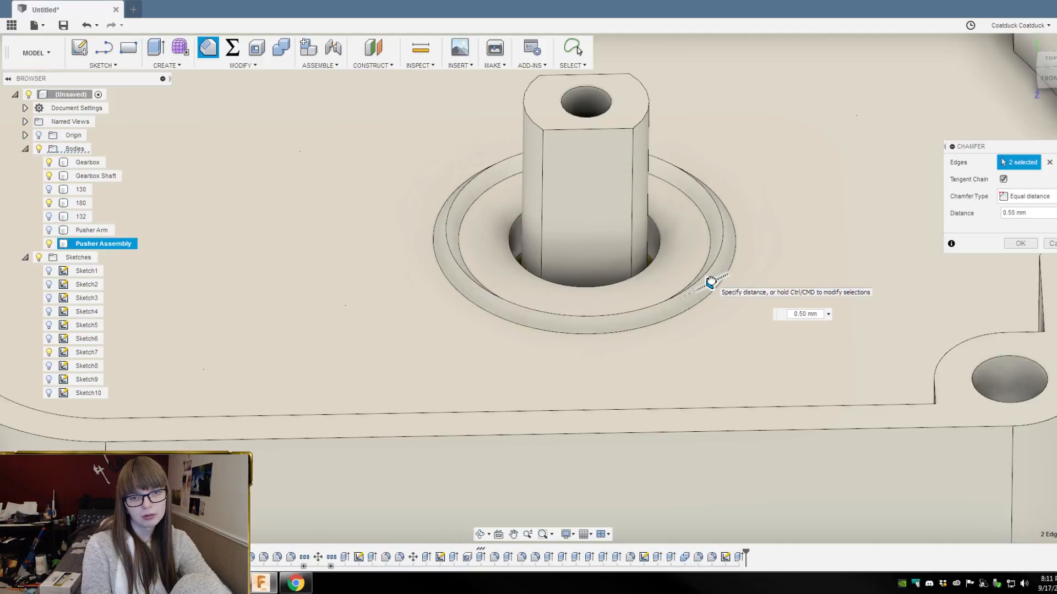
{"action": "left_click_drag", "start_coordinate": [711, 282], "coordinate": [708, 285]}
{"action": "scroll", "coordinate": [713, 280], "scroll_direction": "up", "scroll_amount": 3}
{"action": "scroll", "coordinate": [713, 282], "scroll_direction": "up", "scroll_amount": 2}
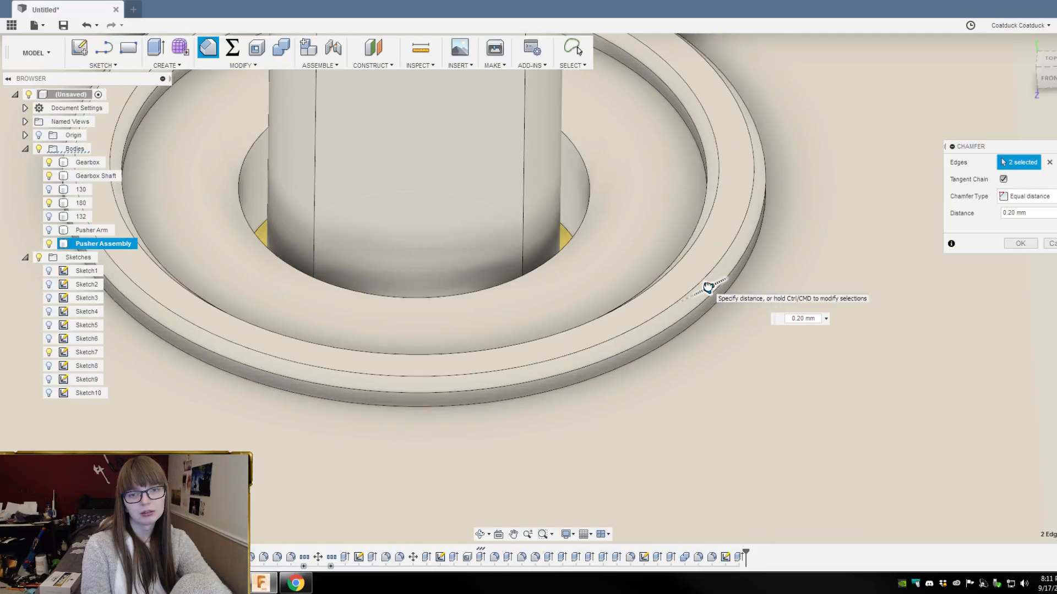
{"action": "scroll", "coordinate": [713, 282], "scroll_direction": "down", "scroll_amount": 5}
{"action": "scroll", "coordinate": [718, 279], "scroll_direction": "down", "scroll_amount": 3}
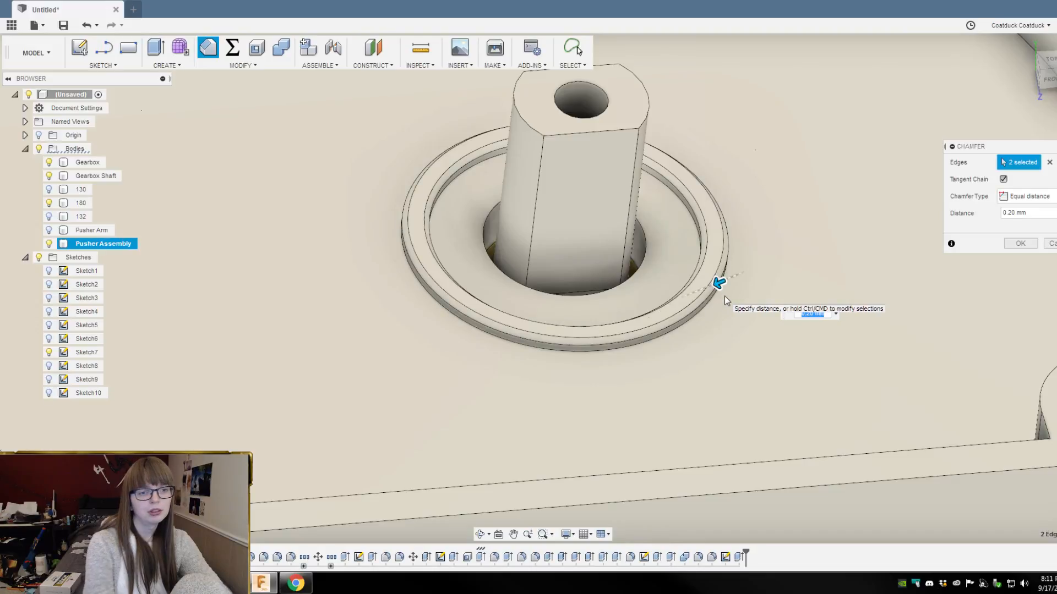
{"action": "key", "text": "Return"}
Step: Show Sketch10 with its concentric circles inside the housing
{"action": "scroll", "coordinate": [726, 297], "scroll_direction": "down", "scroll_amount": 5}
{"action": "middle_click_drag", "start_coordinate": [1014, 473], "coordinate": [955, 445], "text": "shift"}
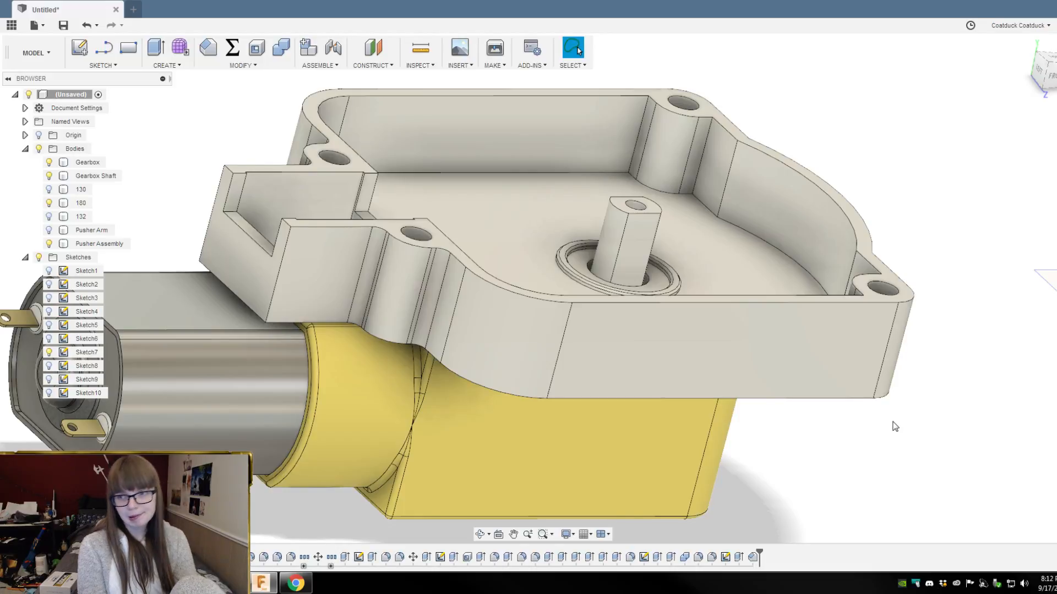
{"action": "middle_click_drag", "start_coordinate": [925, 408], "coordinate": [892, 478], "text": "shift"}
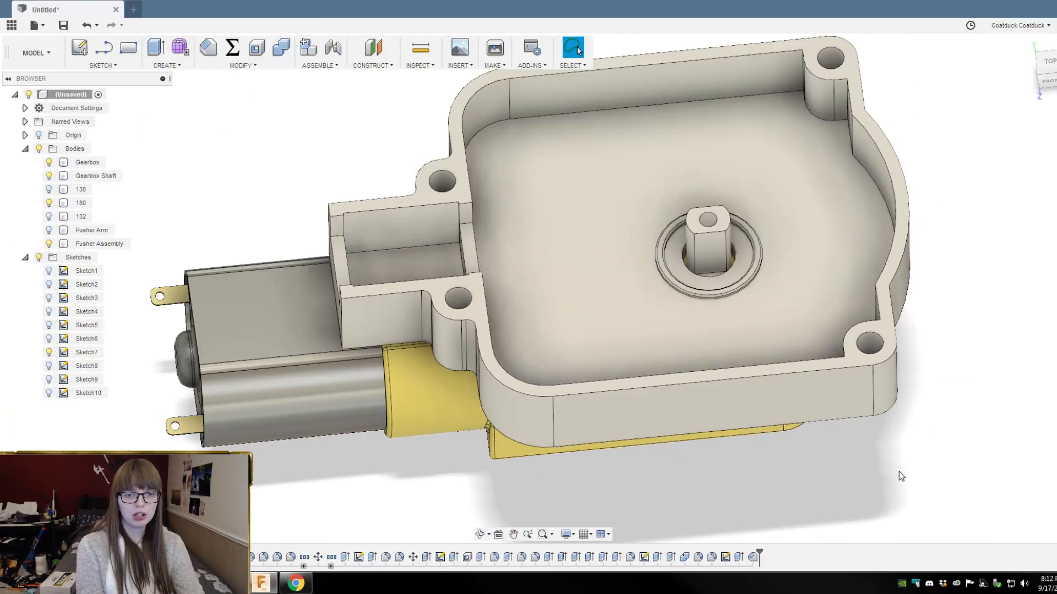
{"action": "left_click", "coordinate": [49, 393]}
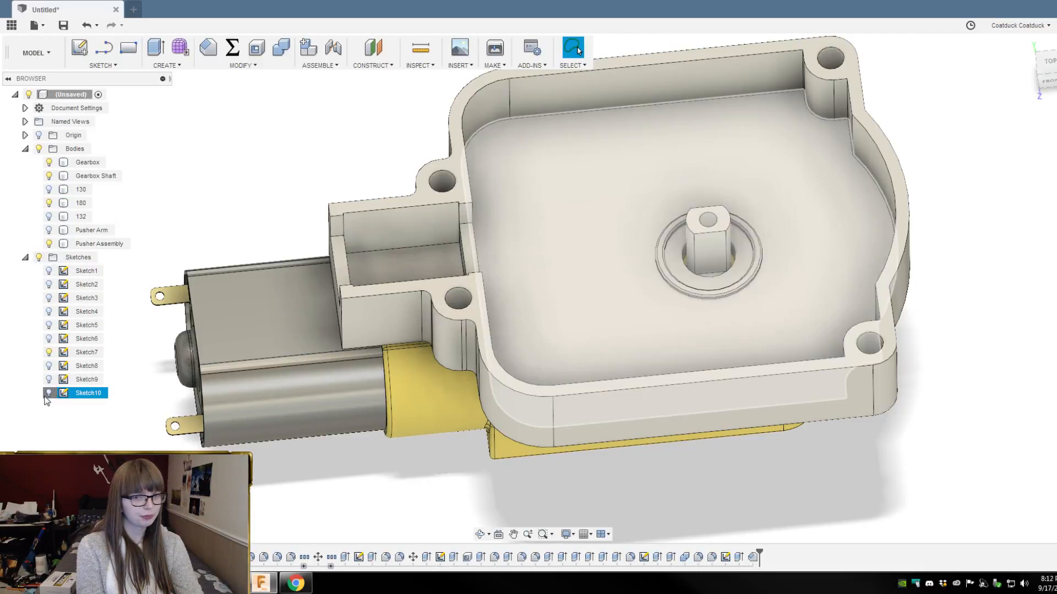
{"action": "mouse_move", "coordinate": [1011, 495]}
{"action": "middle_mouse_down", "text": "shift"}
{"action": "mouse_move", "coordinate": [1014, 522]}
{"action": "mouse_move", "coordinate": [1024, 503]}
{"action": "middle_mouse_up", "text": "shift"}
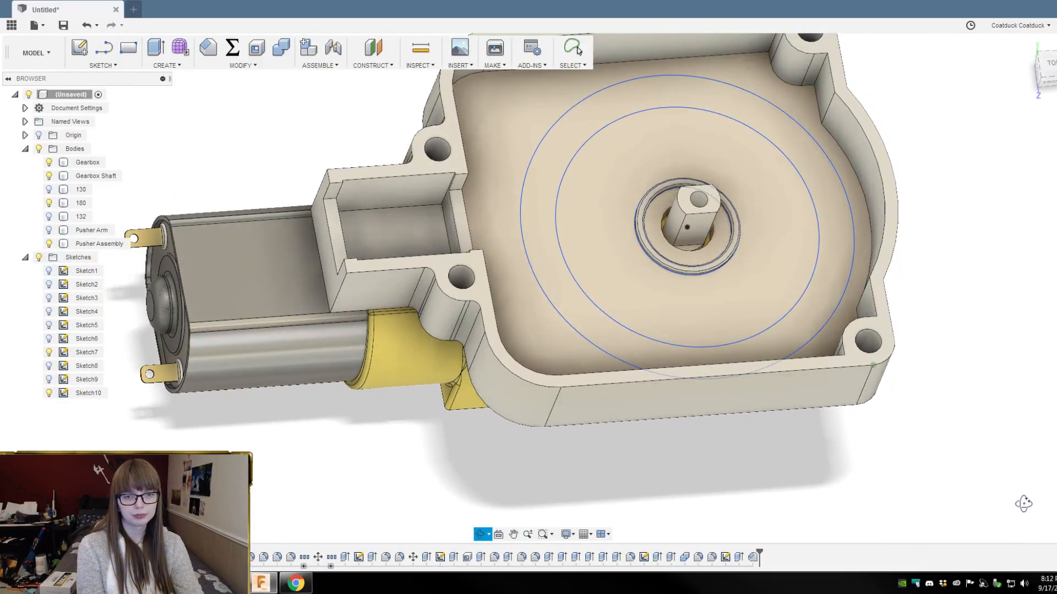
Step: Select all four ring profiles between the shaft hole and the outermost circle, hiding the Pusher Assembly body while picking and showing it again
{"action": "left_click", "coordinate": [764, 250]}
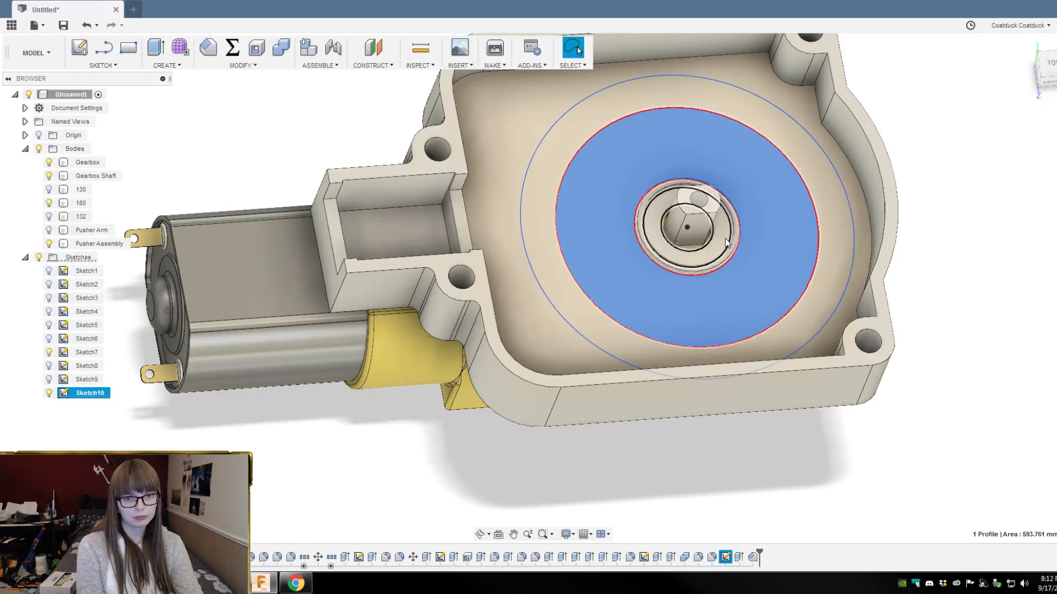
{"action": "left_click", "coordinate": [727, 242]}
{"action": "scroll", "coordinate": [726, 242], "scroll_direction": "up", "scroll_amount": 5}
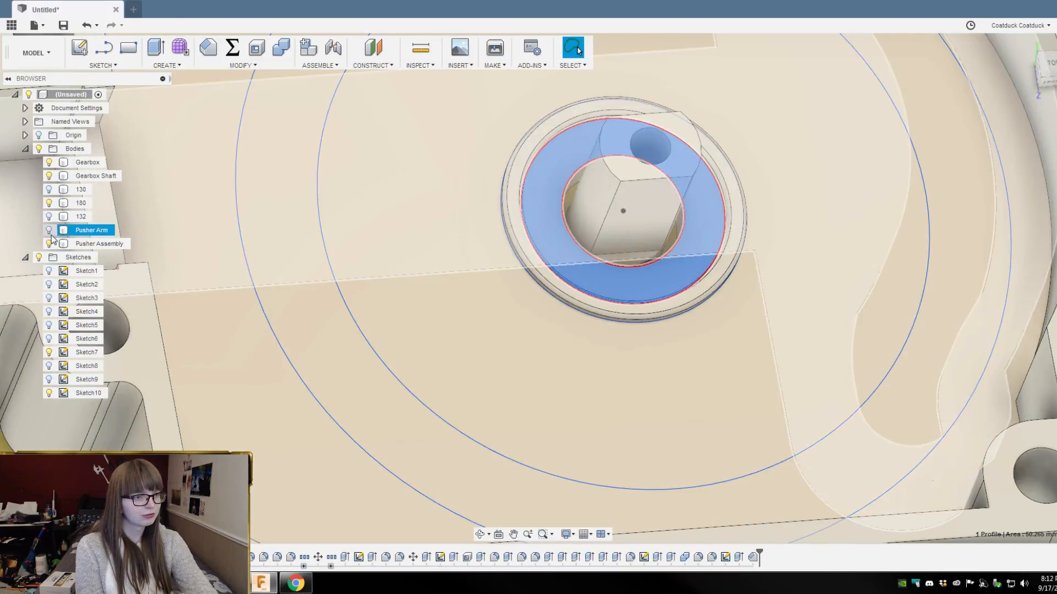
{"action": "left_click", "coordinate": [49, 243]}
{"action": "scroll", "coordinate": [868, 351], "scroll_direction": "down", "scroll_amount": 5}
{"action": "left_click", "coordinate": [865, 195], "text": "ctrl"}
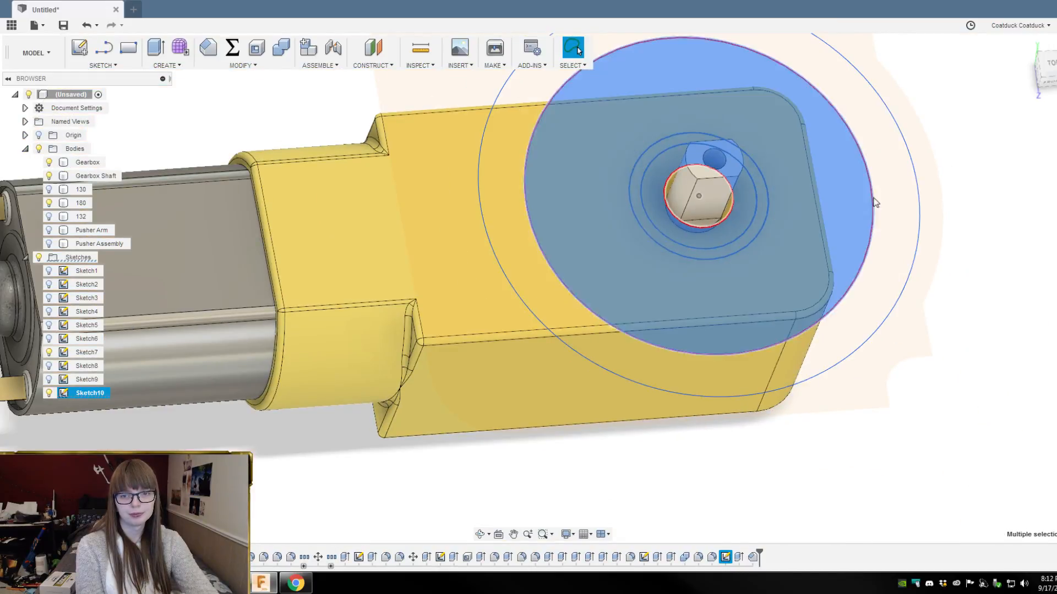
{"action": "left_click", "coordinate": [886, 209], "text": "ctrl"}
{"action": "middle_click_drag", "start_coordinate": [969, 370], "coordinate": [967, 365], "text": "shift"}
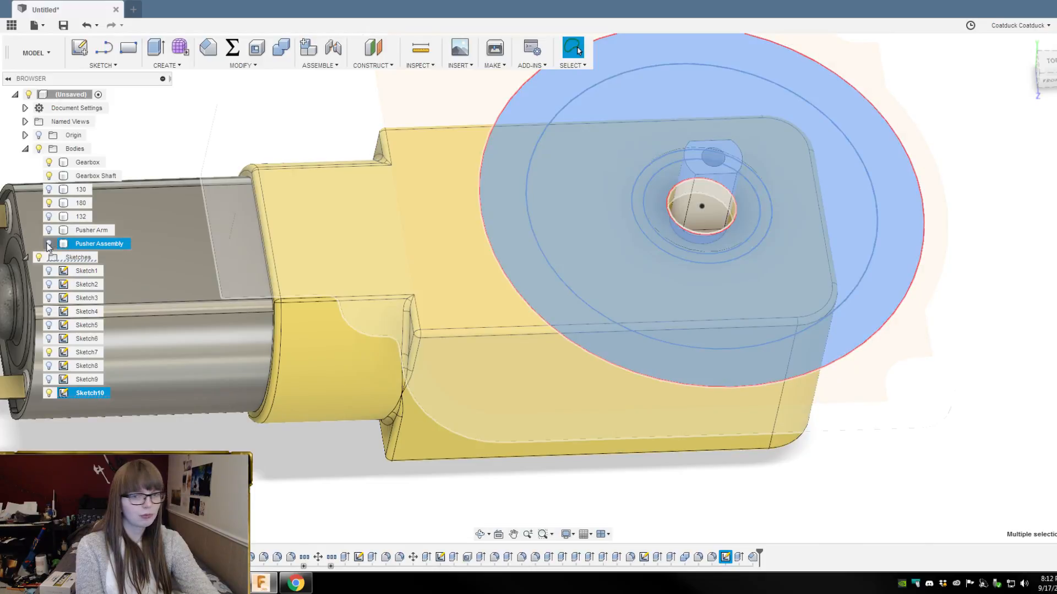
{"action": "left_click", "coordinate": [49, 244]}
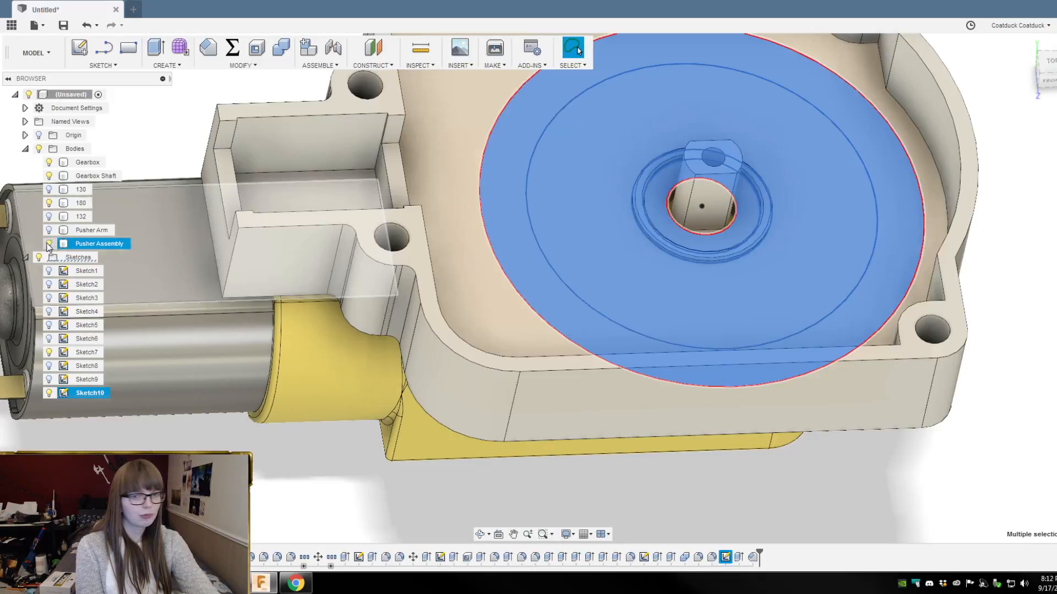
{"action": "scroll", "coordinate": [646, 438], "scroll_direction": "down", "scroll_amount": 4}
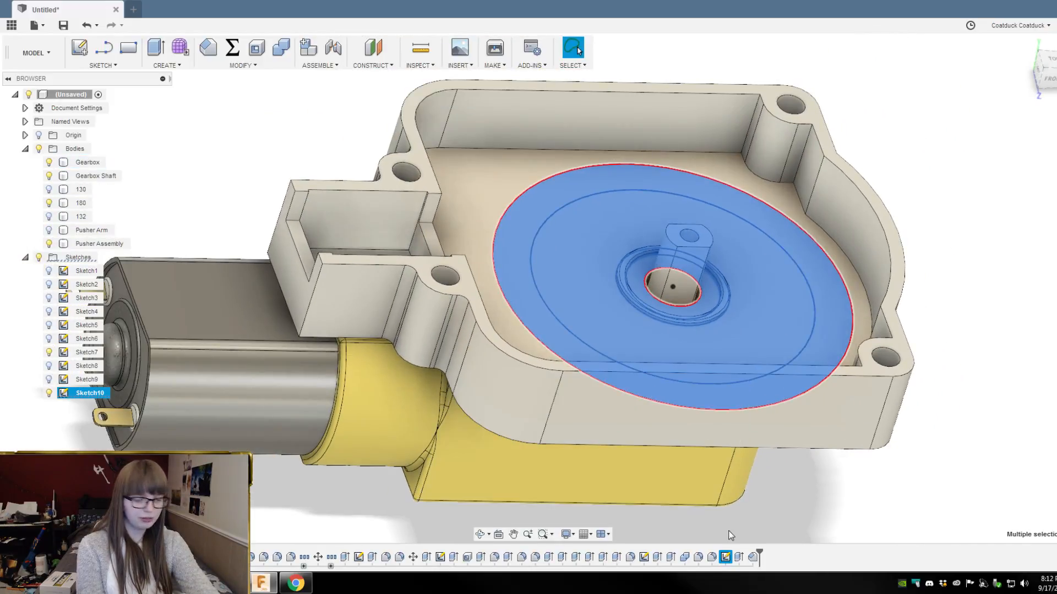
Step: Set up an extrusion of the selected profiles that starts from an offset plane 0.5 mm above the sketch
{"action": "key", "text": "e"}
{"action": "left_click", "coordinate": [1025, 197]}
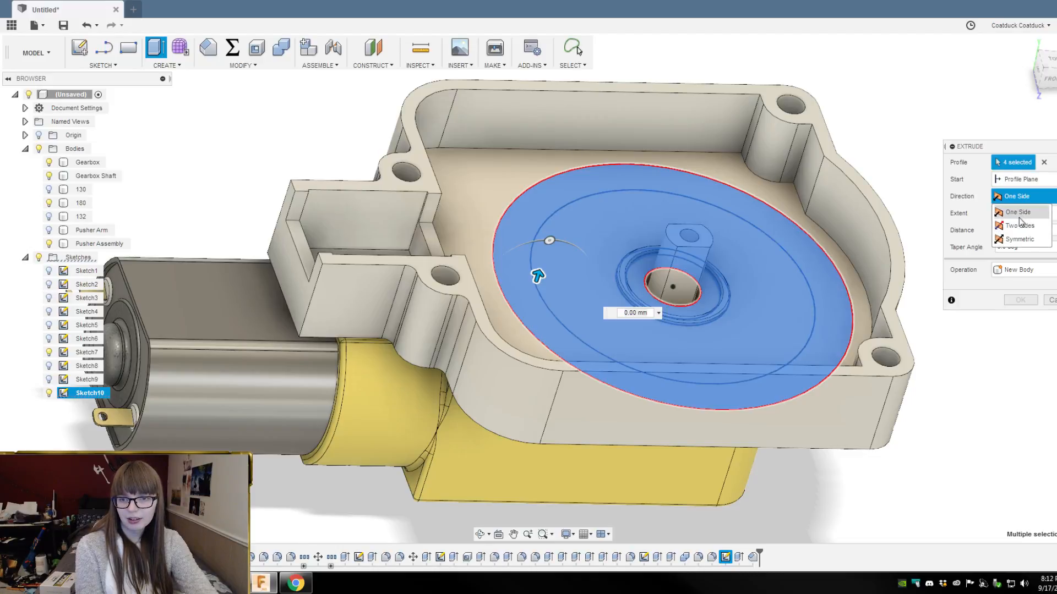
{"action": "left_click", "coordinate": [1015, 181]}
{"action": "left_click", "coordinate": [1024, 213]}
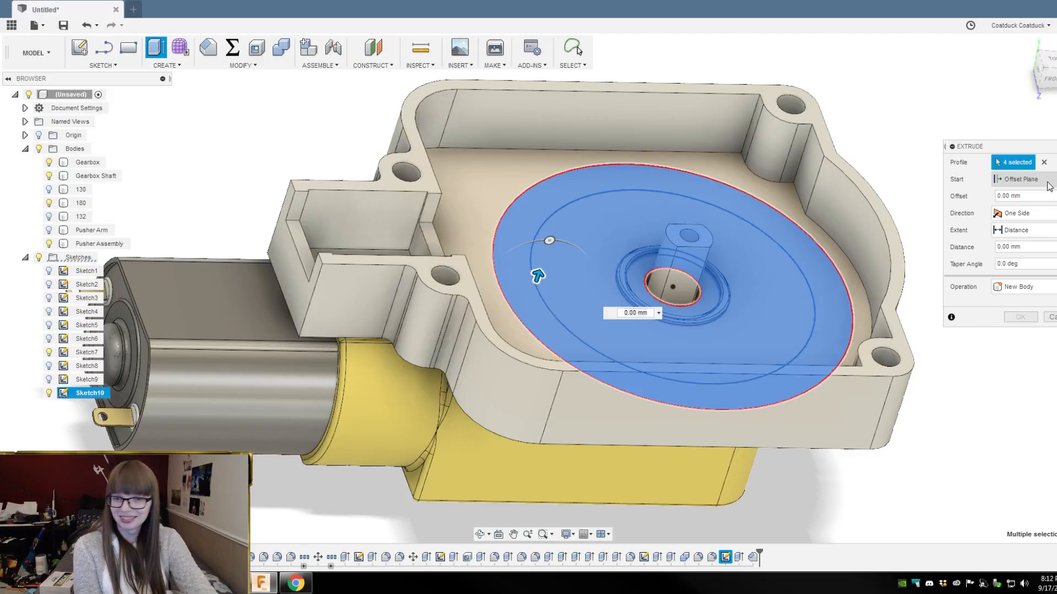
{"action": "left_click", "coordinate": [1001, 197]}
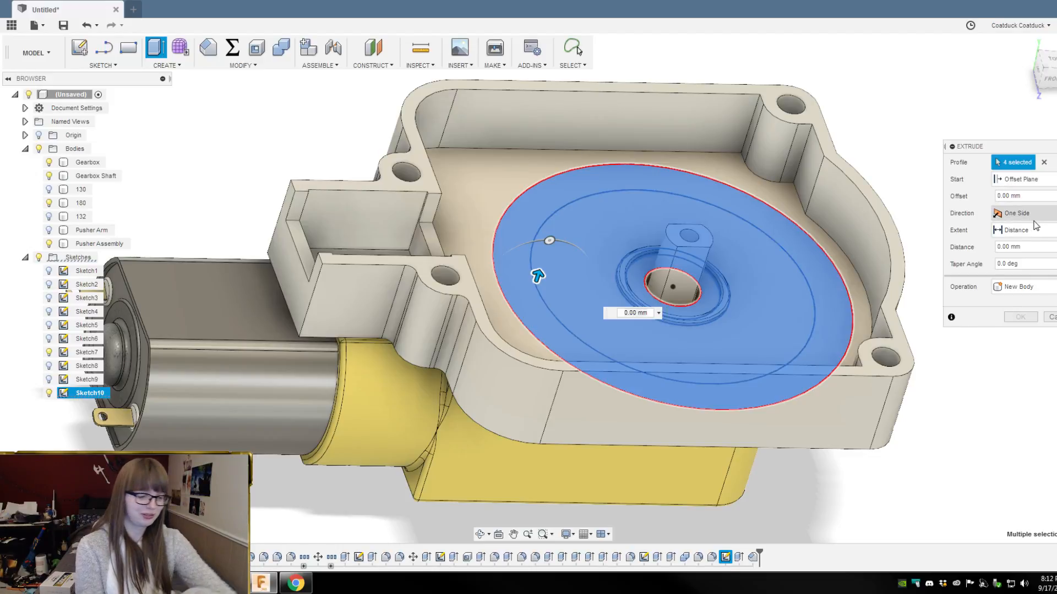
{"action": "type", "text": "5"}
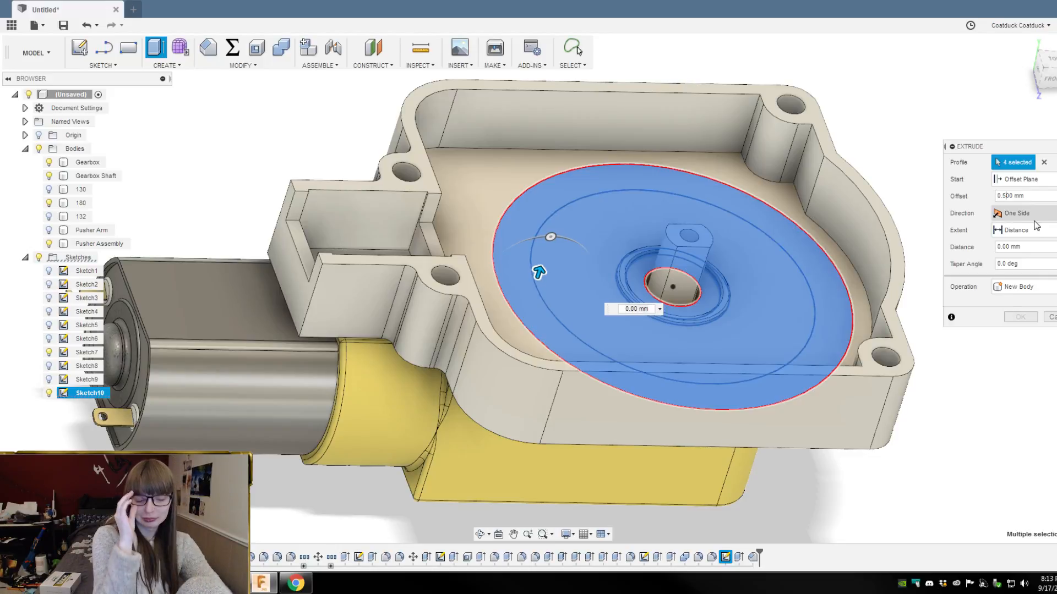
Step: Extrude the large disc profiles 4 mm upward around the gearbox shaft as a new body
{"action": "middle_click_drag", "start_coordinate": [985, 440], "coordinate": [851, 361], "text": "shift"}
{"action": "scroll", "coordinate": [636, 289], "scroll_direction": "up", "scroll_amount": 2}
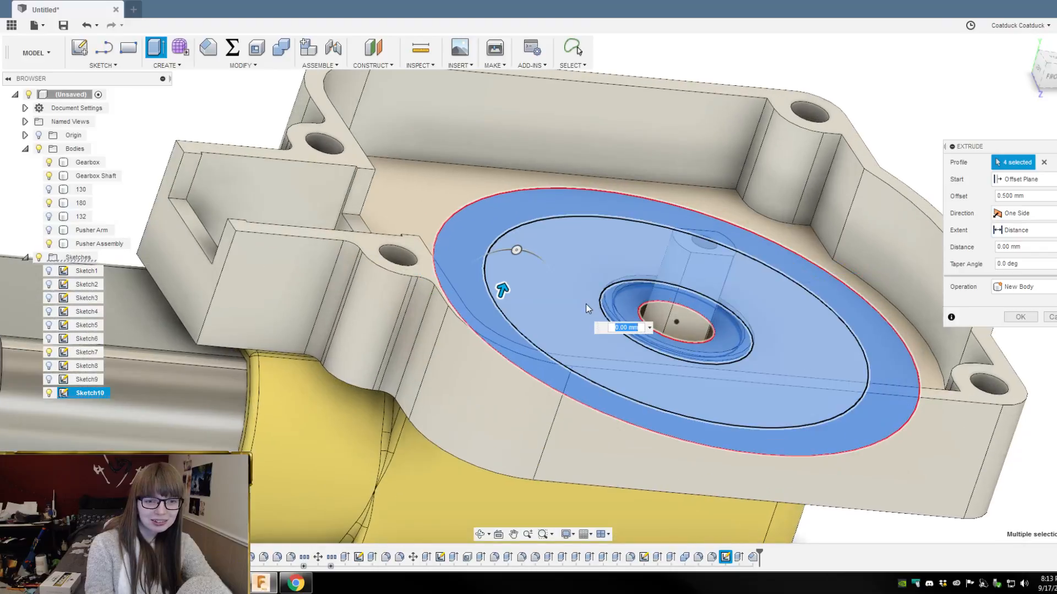
{"action": "left_click_drag", "start_coordinate": [500, 289], "coordinate": [531, 263]}
{"action": "middle_click_drag", "start_coordinate": [1041, 485], "coordinate": [1018, 488], "text": "shift"}
{"action": "scroll", "coordinate": [555, 297], "scroll_direction": "down", "scroll_amount": 2}
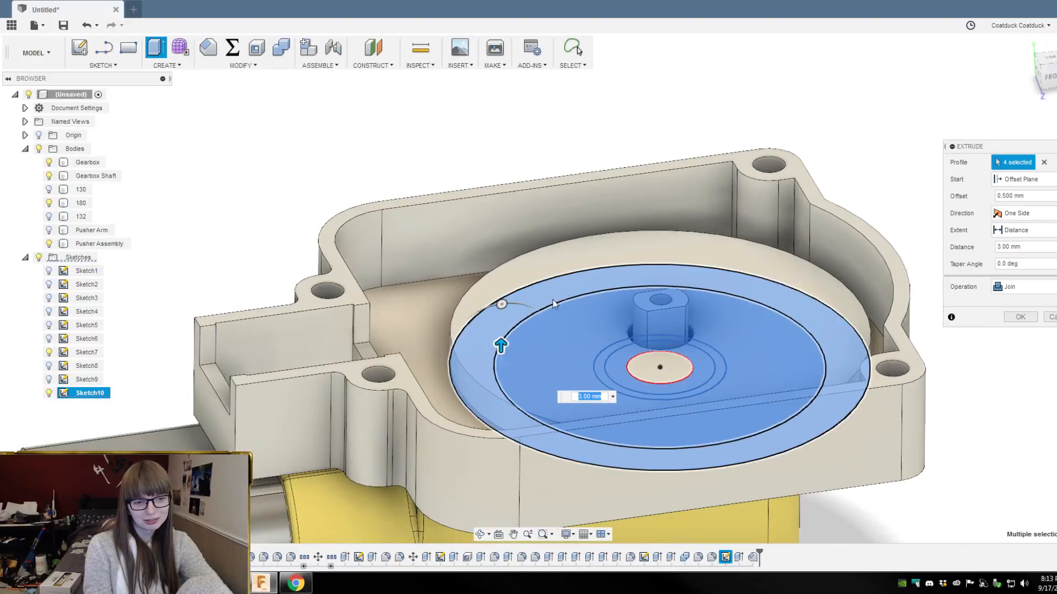
{"action": "left_click_drag", "start_coordinate": [500, 346], "coordinate": [501, 335]}
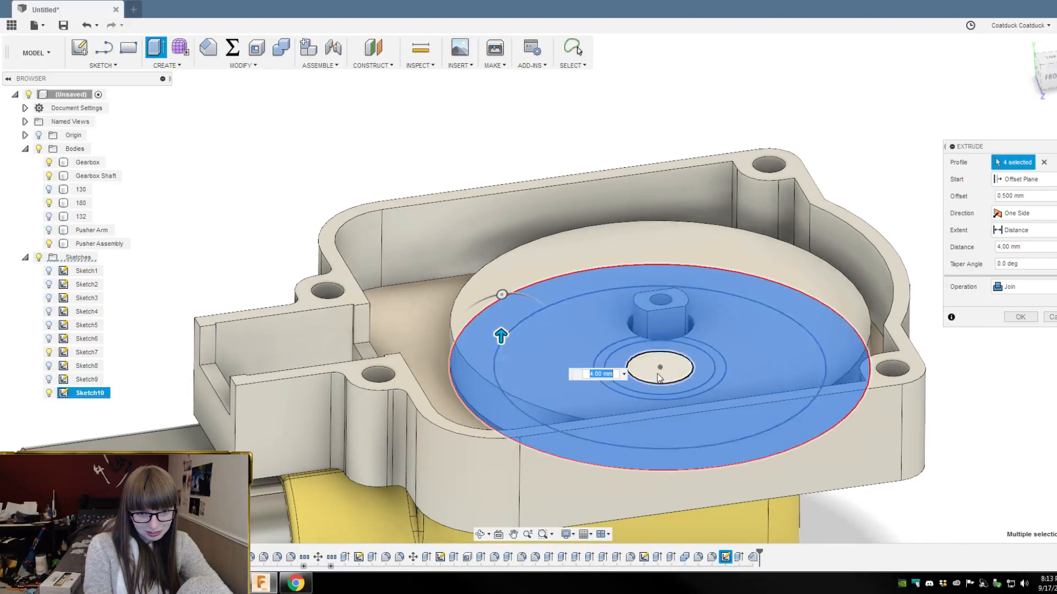
{"action": "middle_click_drag", "start_coordinate": [1006, 482], "coordinate": [1005, 518], "text": "shift"}
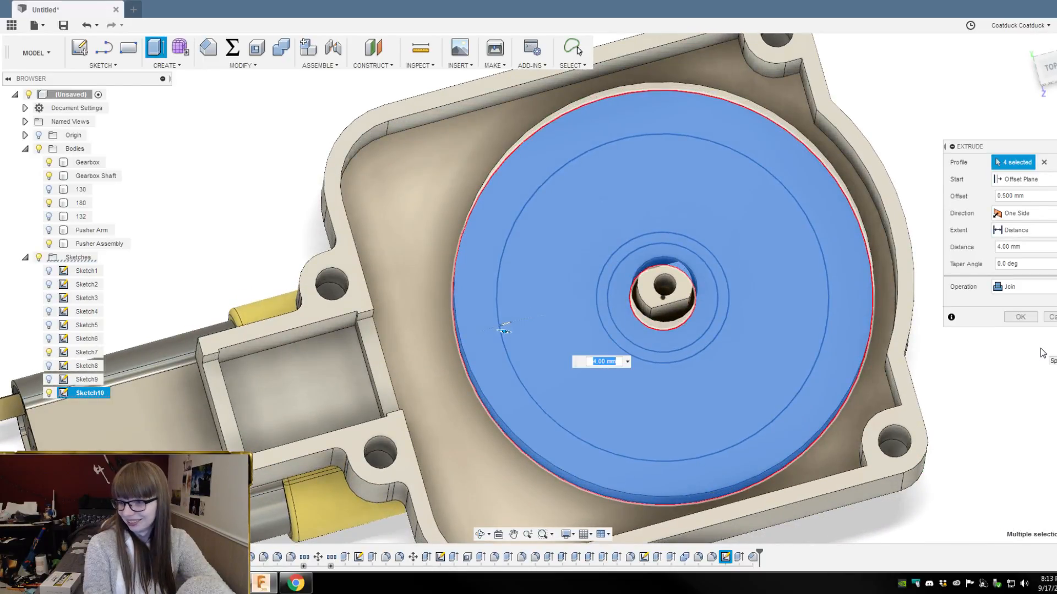
{"action": "scroll", "coordinate": [935, 423], "scroll_direction": "up", "scroll_amount": 5}
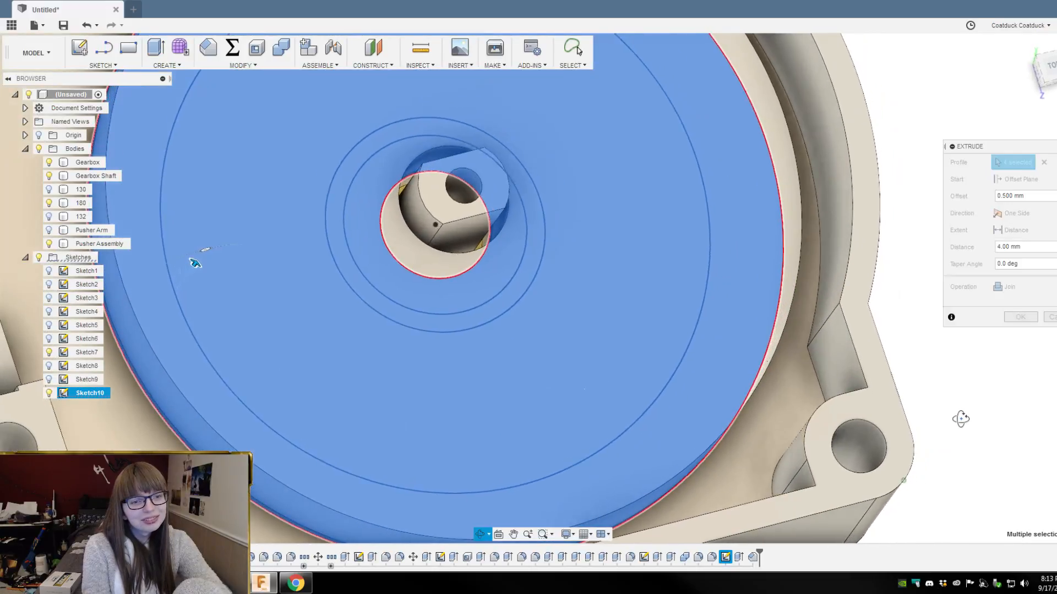
{"action": "middle_click_drag", "start_coordinate": [960, 419], "coordinate": [947, 371], "text": "shift"}
{"action": "left_click", "coordinate": [1024, 287]}
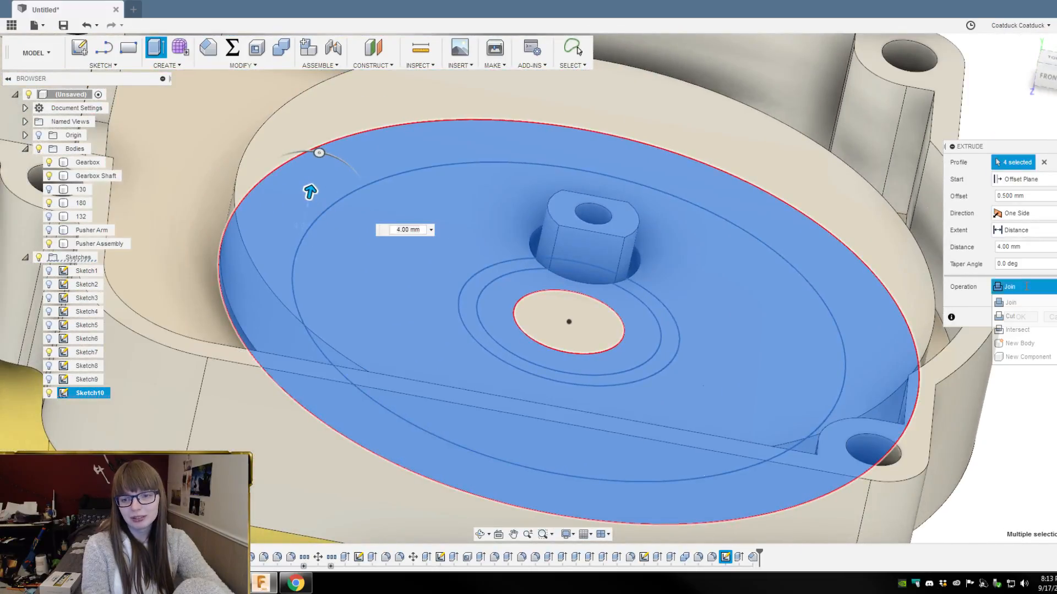
{"action": "left_click", "coordinate": [1019, 343]}
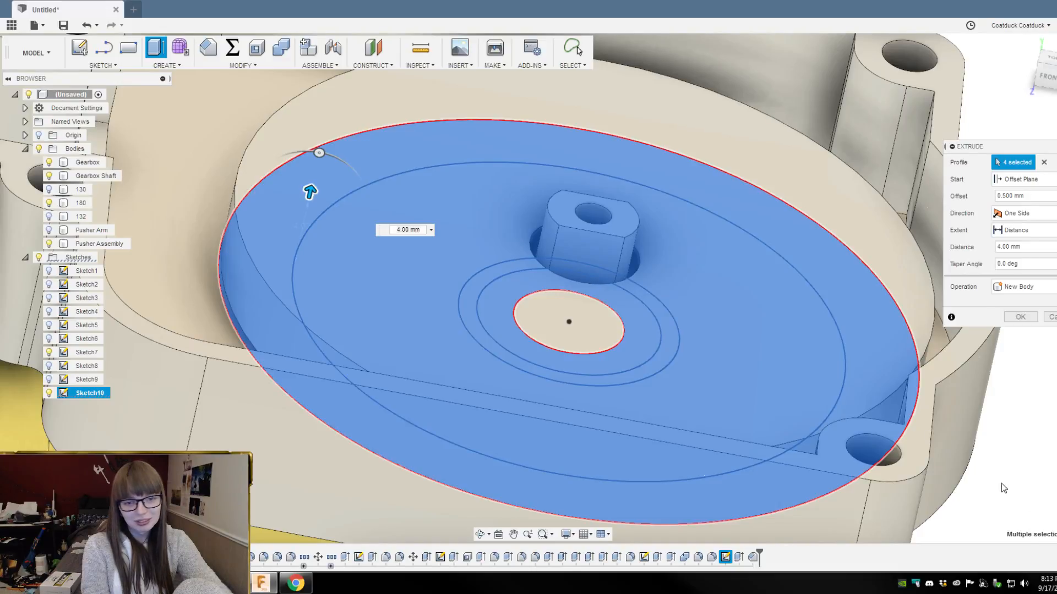
{"action": "left_click", "coordinate": [1026, 317]}
Step: Check the new disc around the gearbox shaft, including from the top view, and undo its extrusion
{"action": "middle_click_drag", "start_coordinate": [1031, 335], "coordinate": [1041, 429], "text": "shift"}
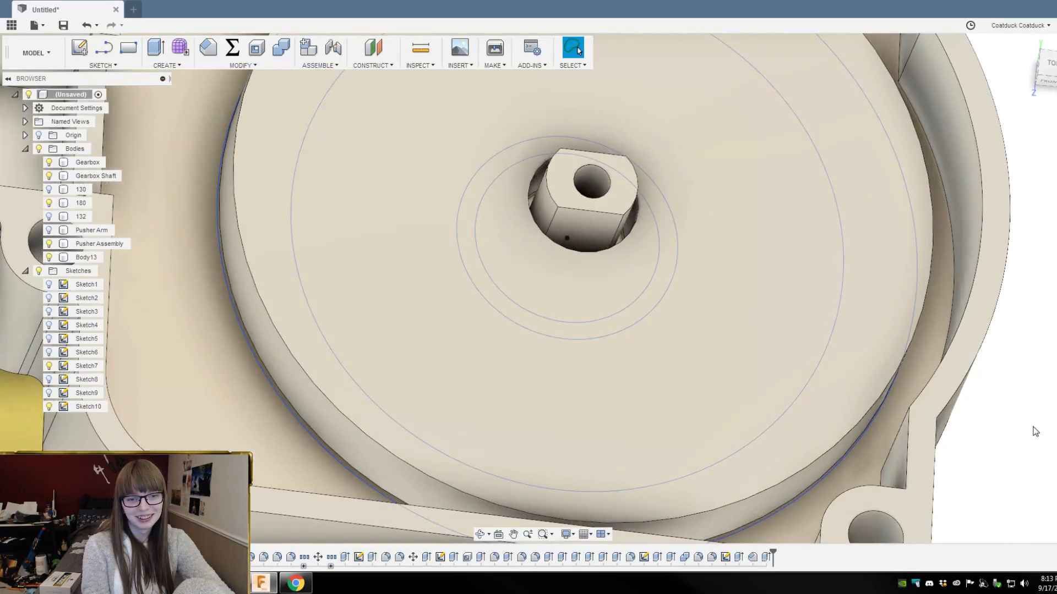
{"action": "scroll", "coordinate": [1039, 431], "scroll_direction": "down", "scroll_amount": 3}
{"action": "mouse_move", "coordinate": [303, 97]}
{"action": "middle_mouse_down", "text": "shift"}
{"action": "mouse_move", "coordinate": [341, 94]}
{"action": "mouse_move", "coordinate": [277, 94]}
{"action": "mouse_move", "coordinate": [299, 73]}
{"action": "mouse_move", "coordinate": [329, 74]}
{"action": "mouse_move", "coordinate": [306, 114]}
{"action": "middle_mouse_up", "text": "shift"}
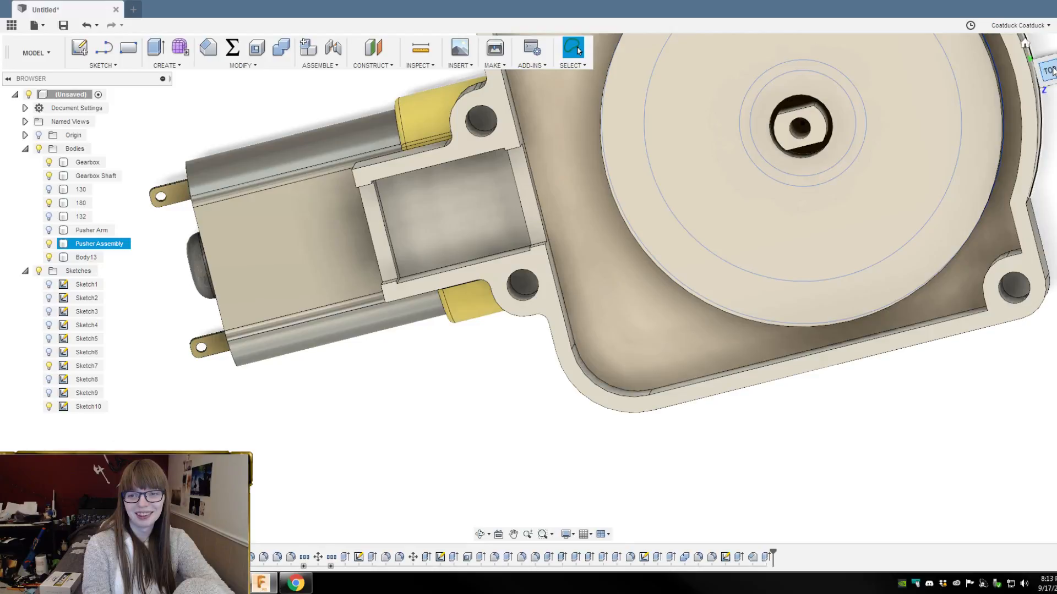
{"action": "left_click", "coordinate": [1049, 71]}
{"action": "key", "text": "ctrl+z"}
Step: Start a sketch on the top face of the gearbox shaft and project the housing floor's outline and ring edge into it
{"action": "scroll", "coordinate": [907, 230], "scroll_direction": "up", "scroll_amount": 8}
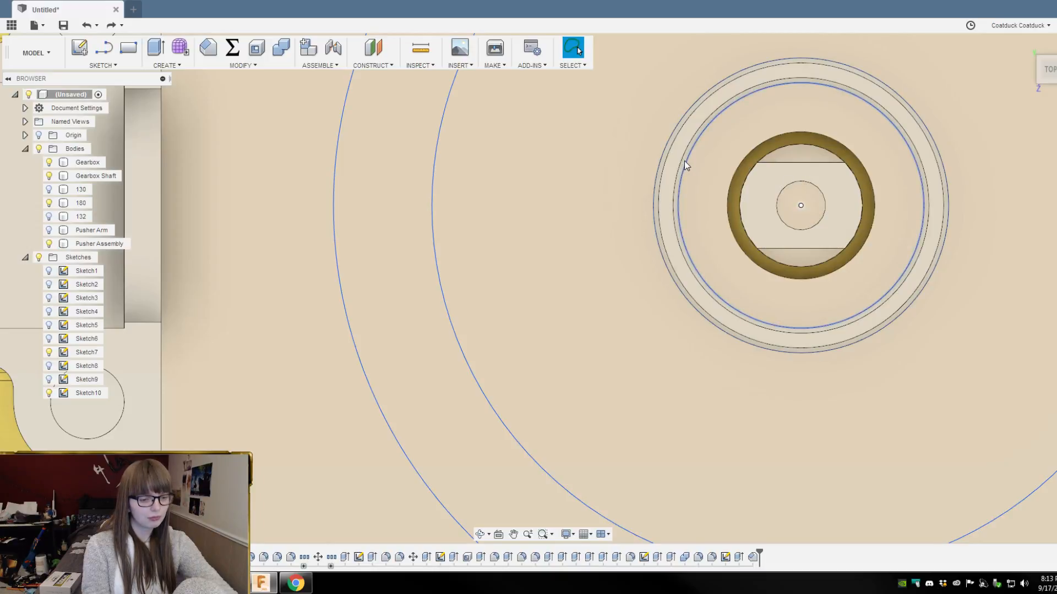
{"action": "key", "text": "e"}
{"action": "left_click", "coordinate": [816, 163]}
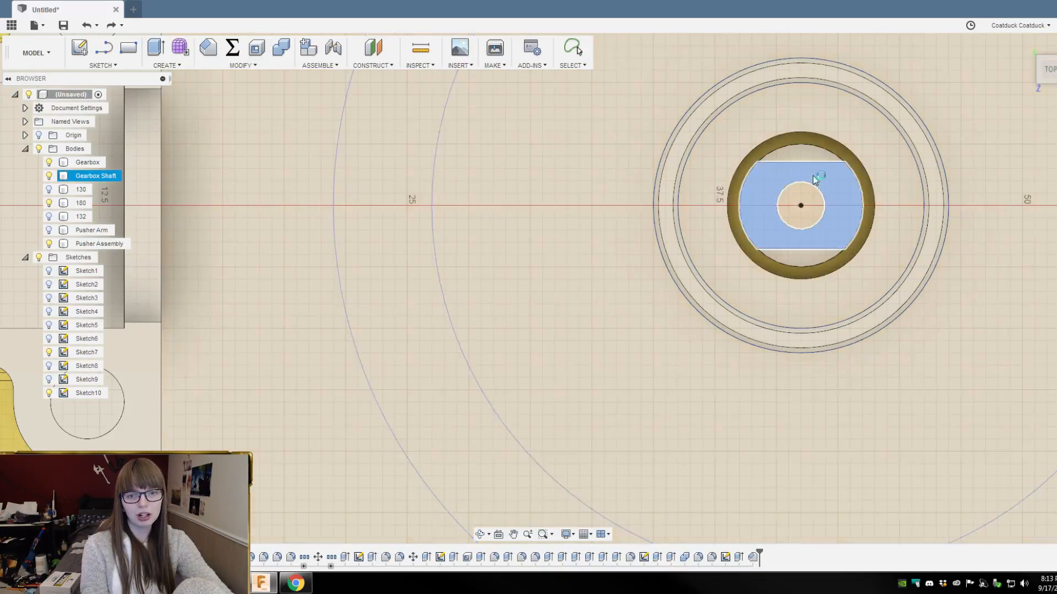
{"action": "key", "text": "p"}
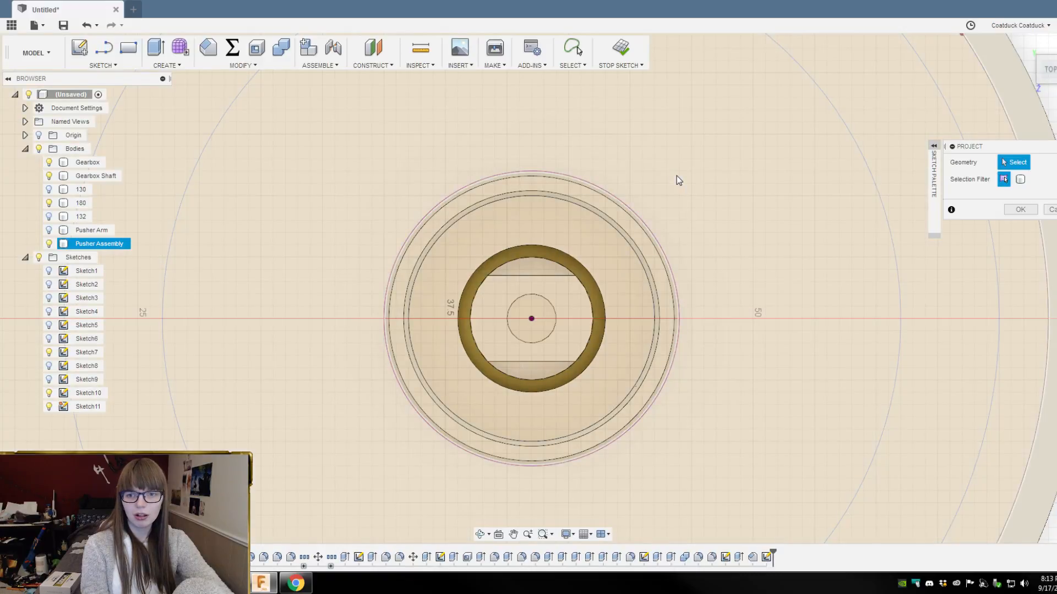
{"action": "left_click", "coordinate": [687, 179]}
{"action": "left_click", "coordinate": [1020, 209]}
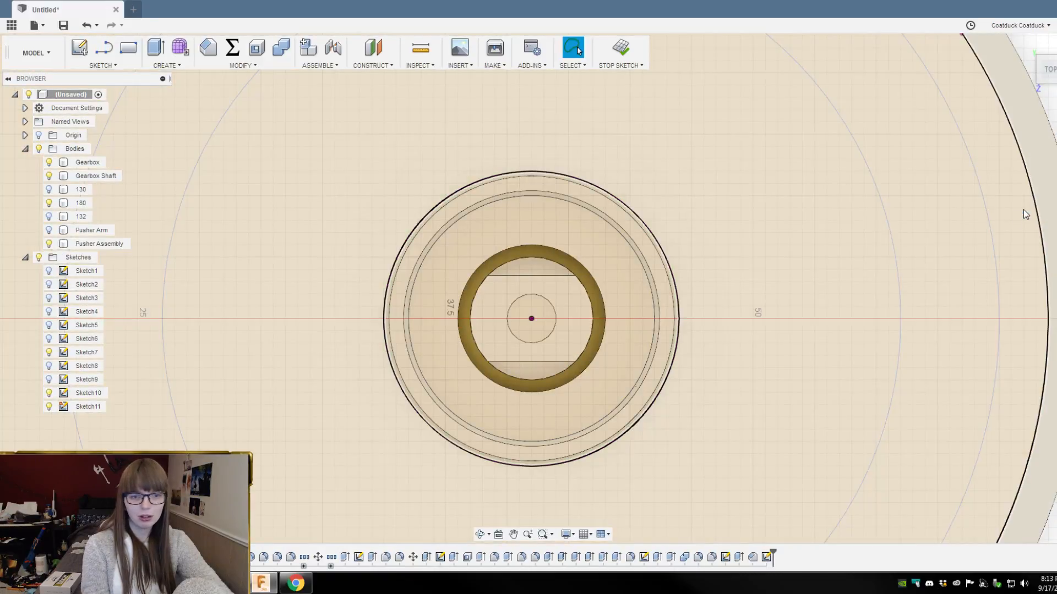
{"action": "scroll", "coordinate": [648, 243], "scroll_direction": "down", "scroll_amount": 4}
{"action": "middle_click_drag", "start_coordinate": [985, 294], "coordinate": [979, 253], "text": "shift"}
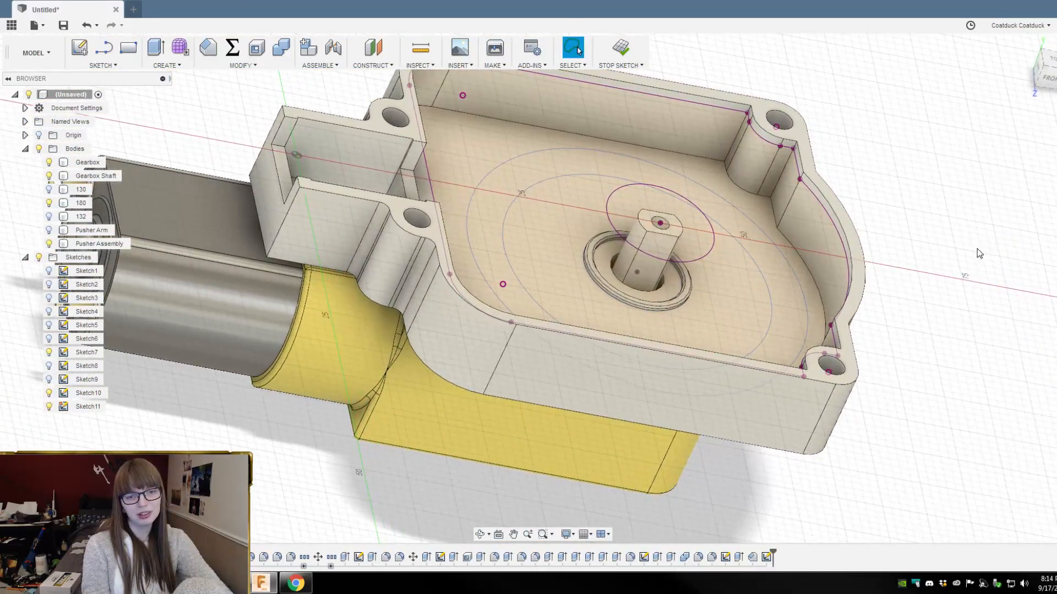
Step: Undo the sketch on the gearbox shaft's top face and project the shaft's top face outline into Sketch10 instead
{"action": "key", "text": "ctrl+z"}
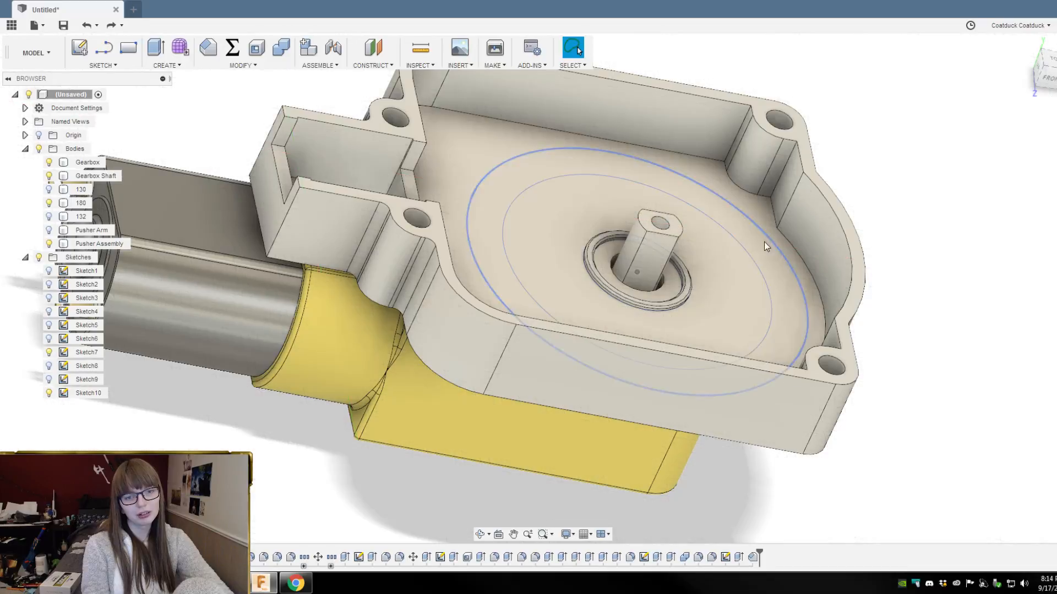
{"action": "middle_click_drag", "start_coordinate": [926, 275], "coordinate": [922, 288], "text": "shift"}
{"action": "key", "text": "c"}
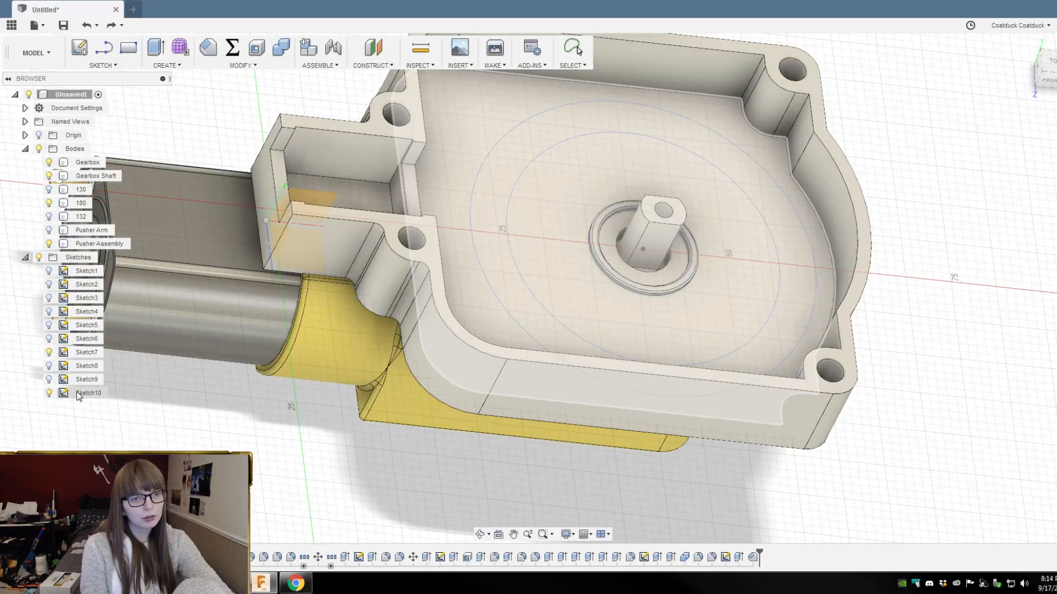
{"action": "double_click", "coordinate": [77, 391]}
{"action": "key", "text": "p"}
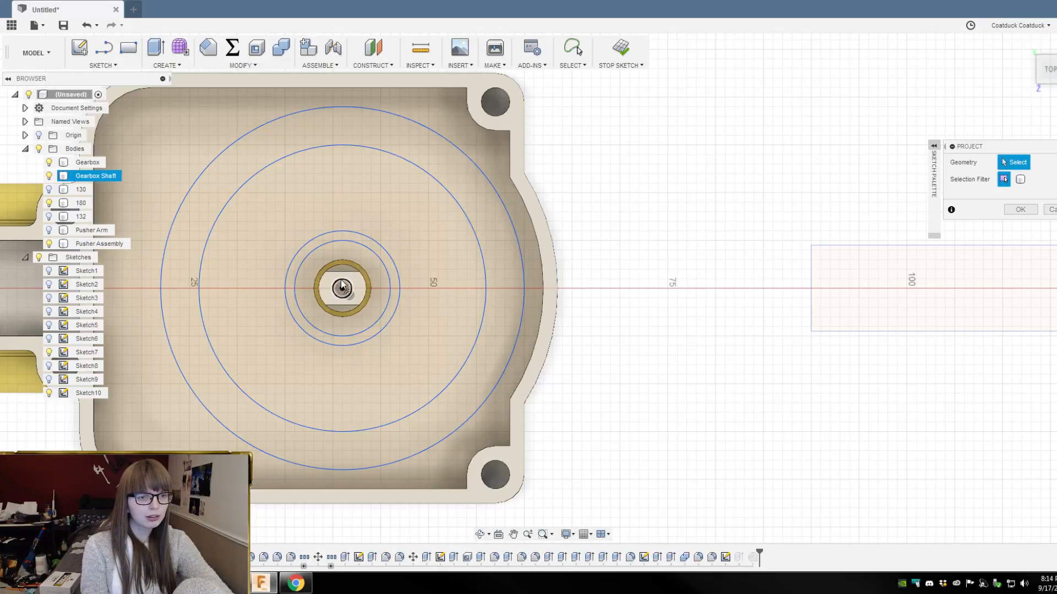
{"action": "key", "text": "Return"}
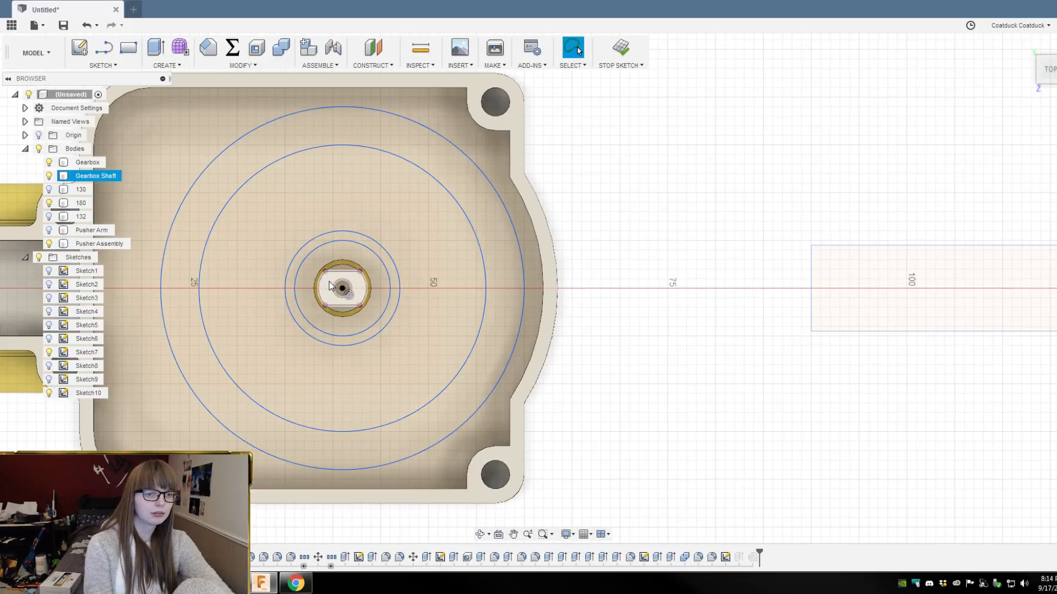
Step: Hide the Gearbox Shaft body and delete the small circle inside the projected shaft outline
{"action": "scroll", "coordinate": [654, 391], "scroll_direction": "down", "scroll_amount": 2}
{"action": "scroll", "coordinate": [311, 366], "scroll_direction": "up", "scroll_amount": 3}
{"action": "middle_click_drag", "start_coordinate": [603, 434], "coordinate": [786, 407], "text": "shift"}
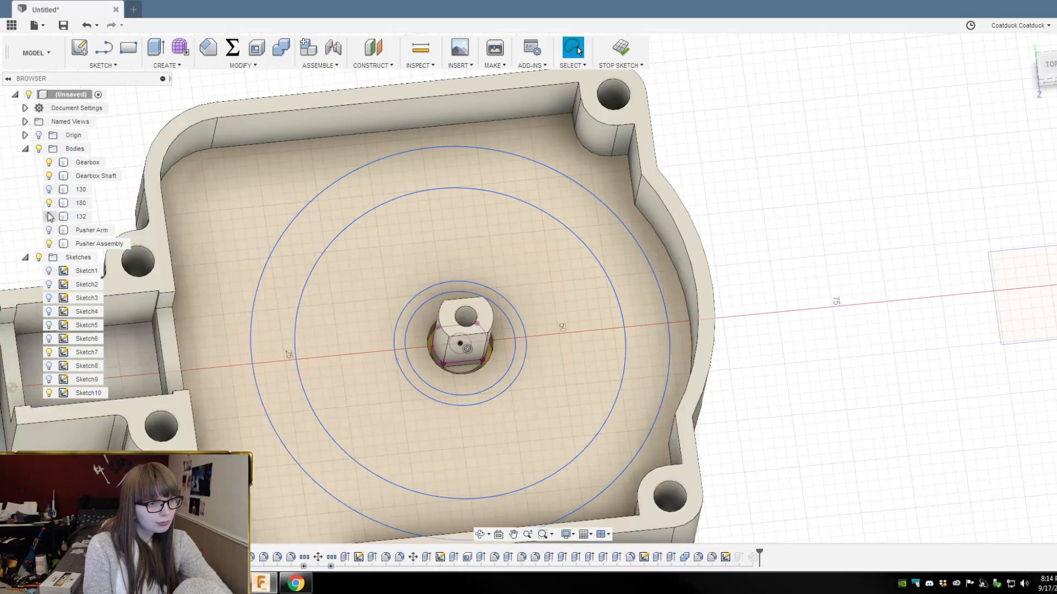
{"action": "left_click", "coordinate": [49, 246]}
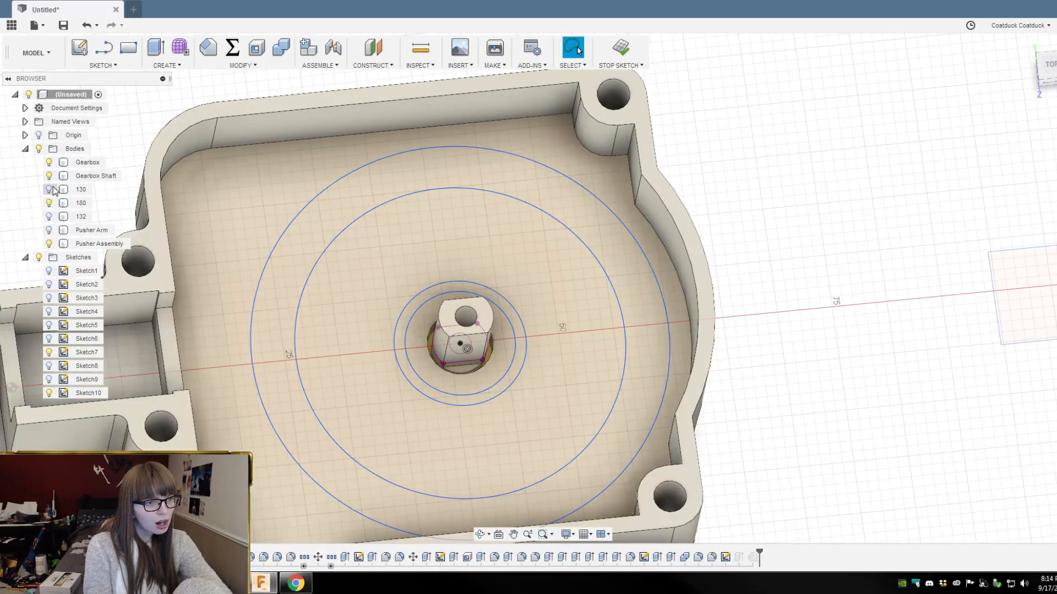
{"action": "left_click", "coordinate": [49, 176]}
{"action": "scroll", "coordinate": [464, 355], "scroll_direction": "up", "scroll_amount": 5}
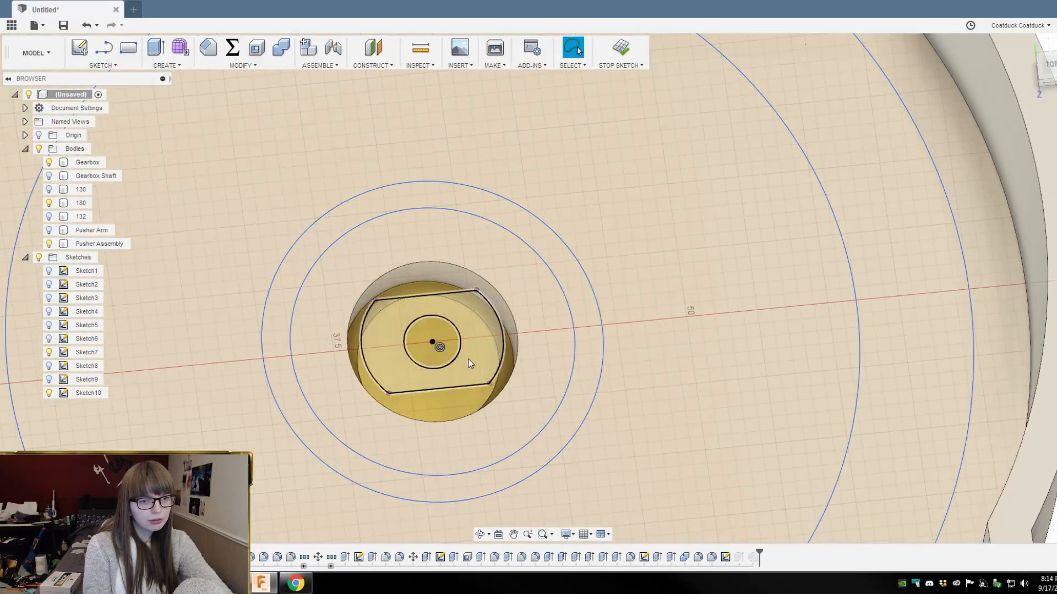
{"action": "left_click", "coordinate": [460, 349]}
{"action": "key", "text": "Delete"}
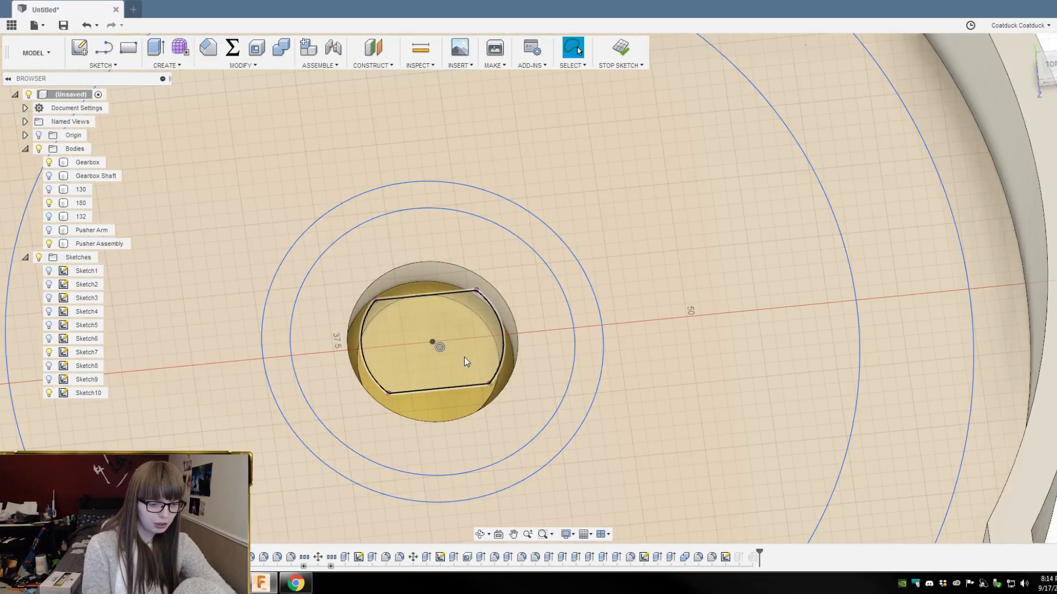
Step: Offset the projected shaft outline 0.25 mm outward and delete the original outline curves
{"action": "key", "text": "o"}
{"action": "left_click", "coordinate": [447, 391]}
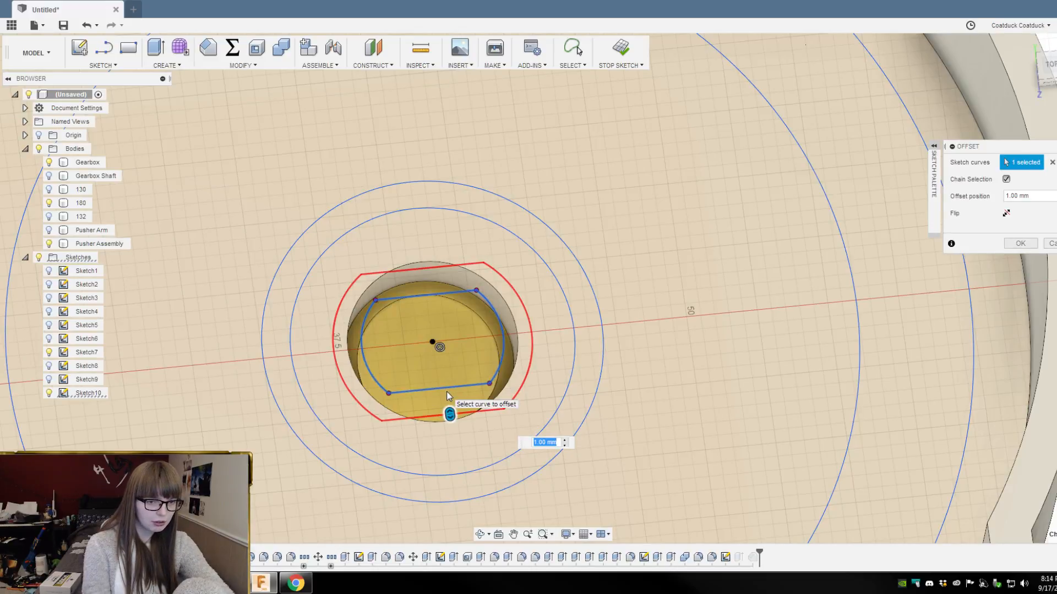
{"action": "type", "text": "25"}
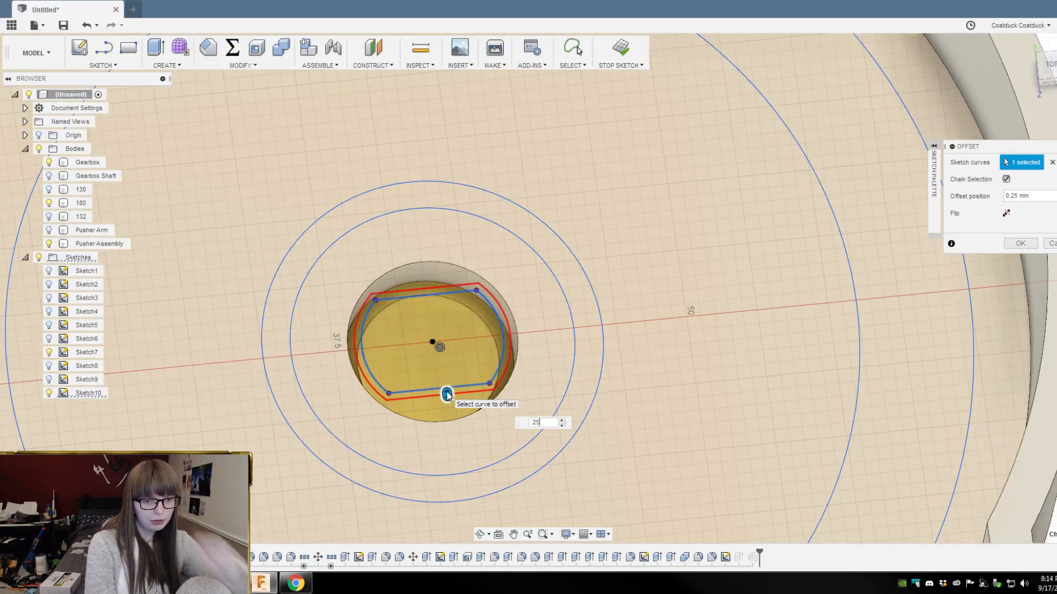
{"action": "key", "text": "Return"}
{"action": "left_click", "coordinate": [504, 342]}
{"action": "key", "text": "Delete"}
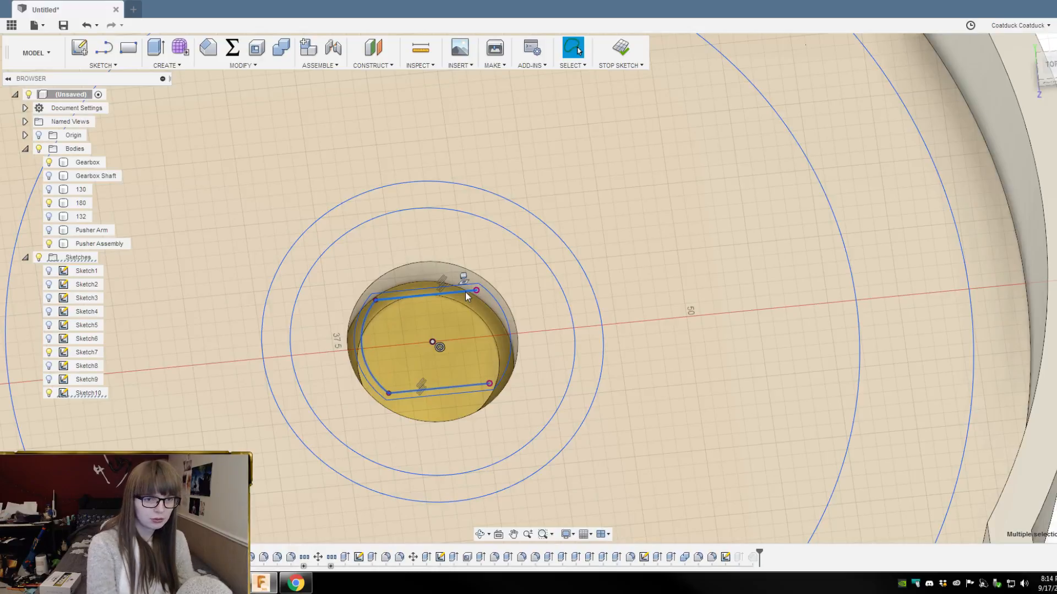
Step: Select the five ring-shaped disc profiles of Sketch10, leaving out the flat-sided shaft opening in the centre
{"action": "scroll", "coordinate": [573, 208], "scroll_direction": "down", "scroll_amount": 5}
{"action": "mouse_move", "coordinate": [804, 336]}
{"action": "middle_mouse_down", "text": "shift"}
{"action": "mouse_move", "coordinate": [821, 323]}
{"action": "mouse_move", "coordinate": [813, 331]}
{"action": "middle_mouse_up", "text": "shift"}
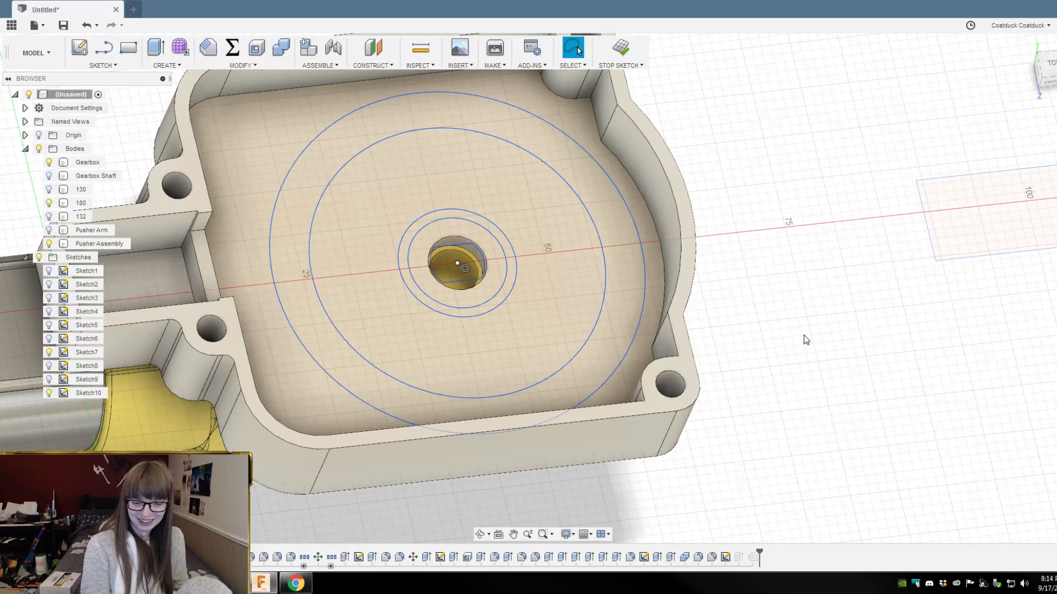
{"action": "scroll", "coordinate": [454, 259], "scroll_direction": "up", "scroll_amount": 6}
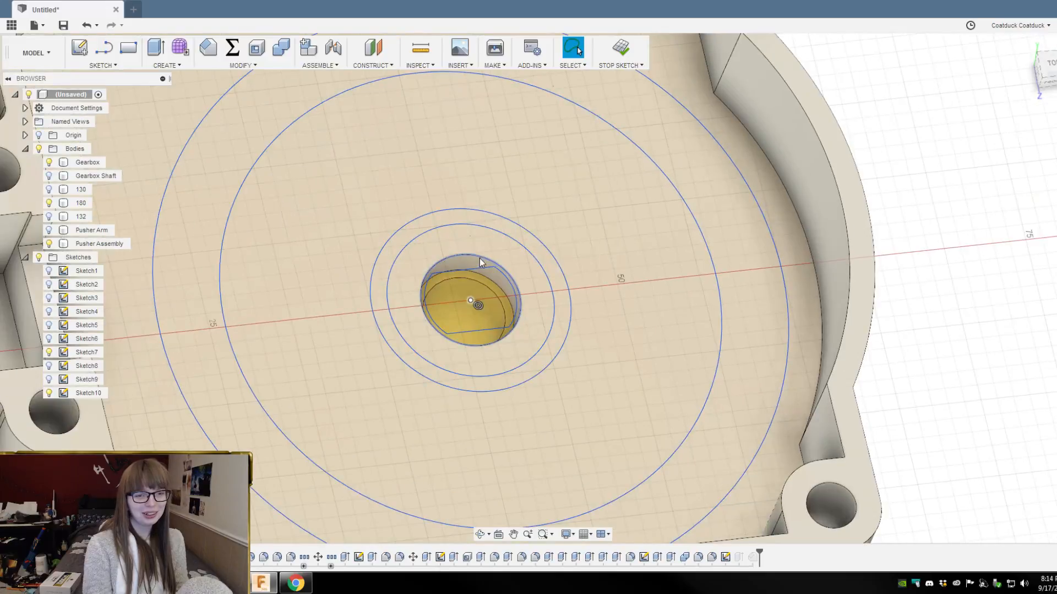
{"action": "left_click", "coordinate": [451, 272]}
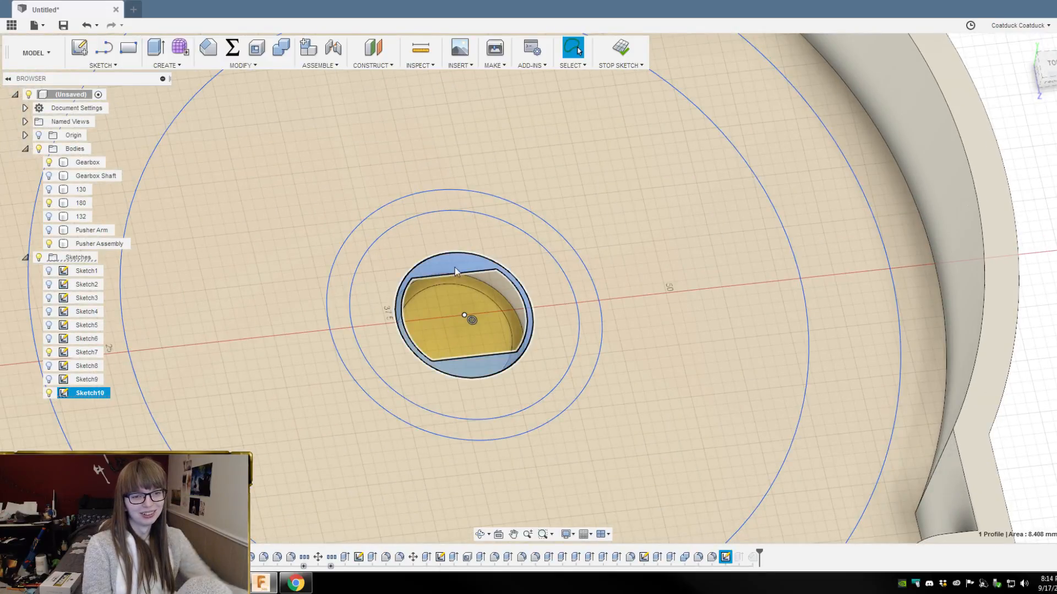
{"action": "left_click", "coordinate": [518, 241], "text": "ctrl"}
{"action": "left_click", "coordinate": [539, 223], "text": "ctrl"}
{"action": "left_click", "coordinate": [671, 207], "text": "ctrl"}
{"action": "left_click", "coordinate": [798, 183], "text": "ctrl"}
{"action": "scroll", "coordinate": [791, 185], "scroll_direction": "down", "scroll_amount": 3}
{"action": "middle_click_drag", "start_coordinate": [1040, 441], "coordinate": [1016, 408], "text": "shift"}
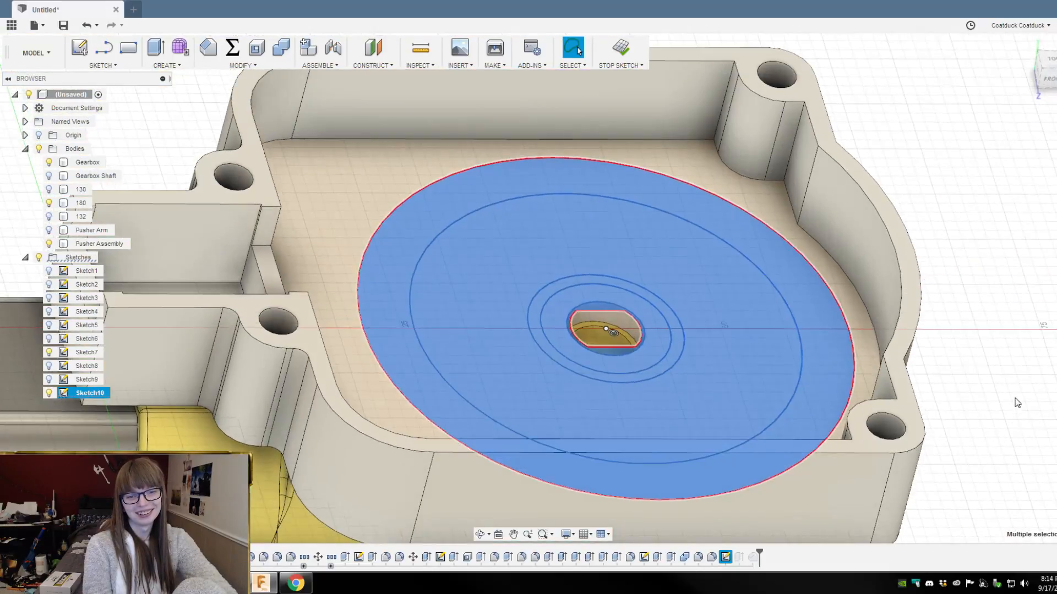
{"action": "scroll", "coordinate": [1018, 394], "scroll_direction": "down", "scroll_amount": 4}
{"action": "mouse_move", "coordinate": [574, 311]}
{"action": "middle_mouse_down", "text": "shift"}
{"action": "mouse_move", "coordinate": [552, 286]}
{"action": "mouse_move", "coordinate": [547, 302]}
{"action": "mouse_move", "coordinate": [550, 279]}
{"action": "mouse_move", "coordinate": [557, 310]}
{"action": "middle_mouse_up", "text": "shift"}
{"action": "scroll", "coordinate": [956, 380], "scroll_direction": "up", "scroll_amount": 3}
{"action": "scroll", "coordinate": [446, 325], "scroll_direction": "down", "scroll_amount": 2}
{"action": "scroll", "coordinate": [846, 326], "scroll_direction": "up", "scroll_amount": 3}
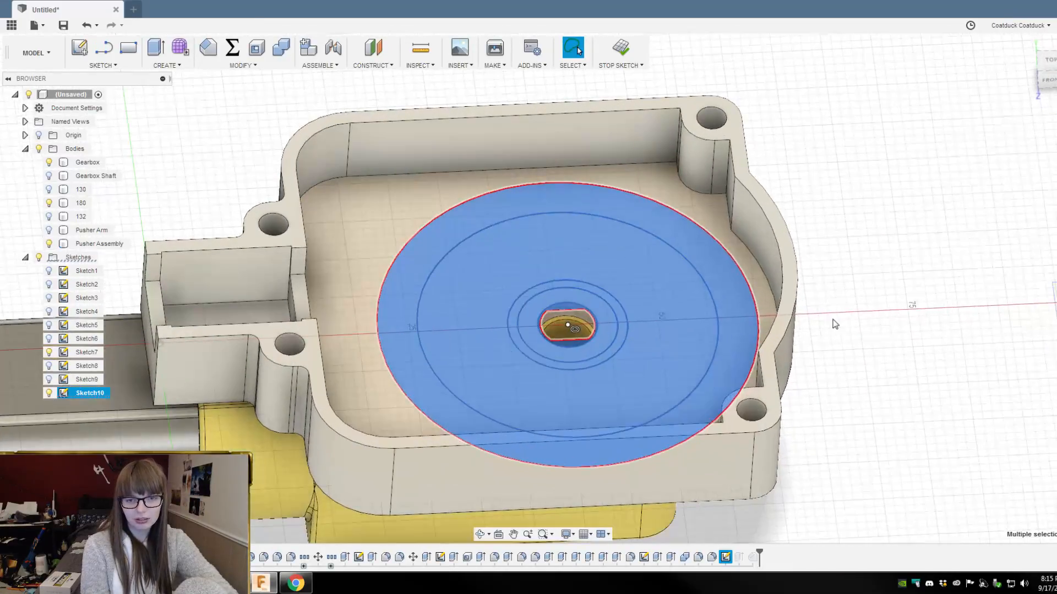
Step: Extrude the disc profiles 3.25 mm upward as a new body, starting from an offset plane 0.5 mm above the sketch
{"action": "key", "text": "e"}
{"action": "left_click", "coordinate": [1022, 179]}
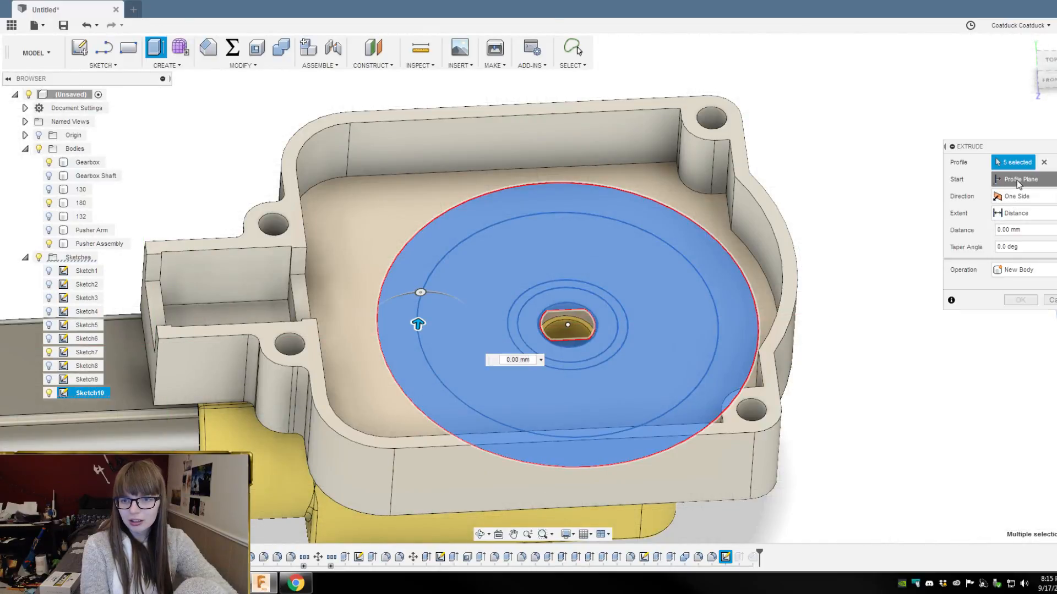
{"action": "left_click", "coordinate": [1021, 208]}
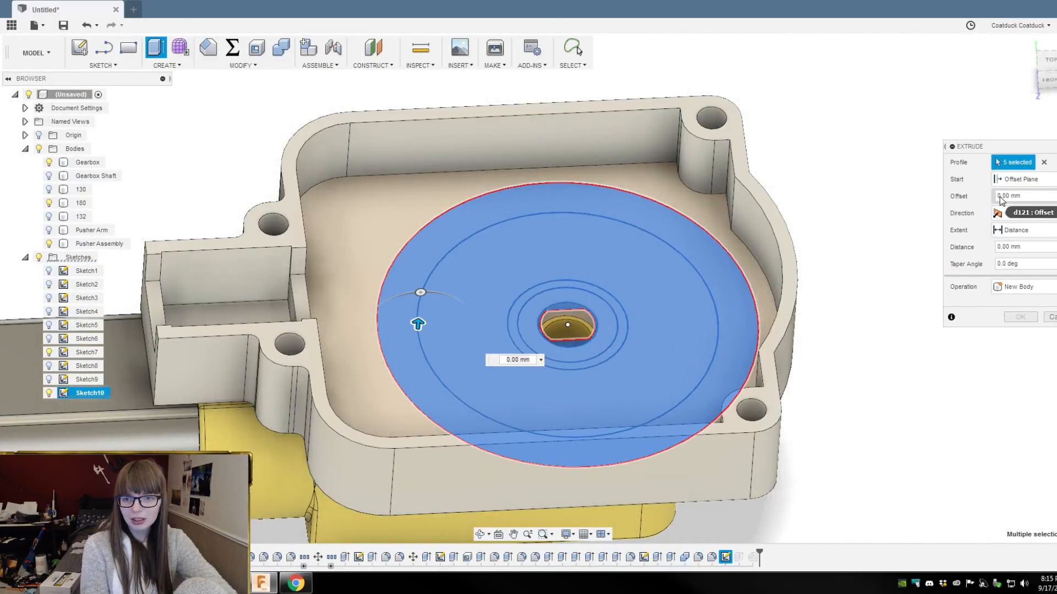
{"action": "type", "text": ".5"}
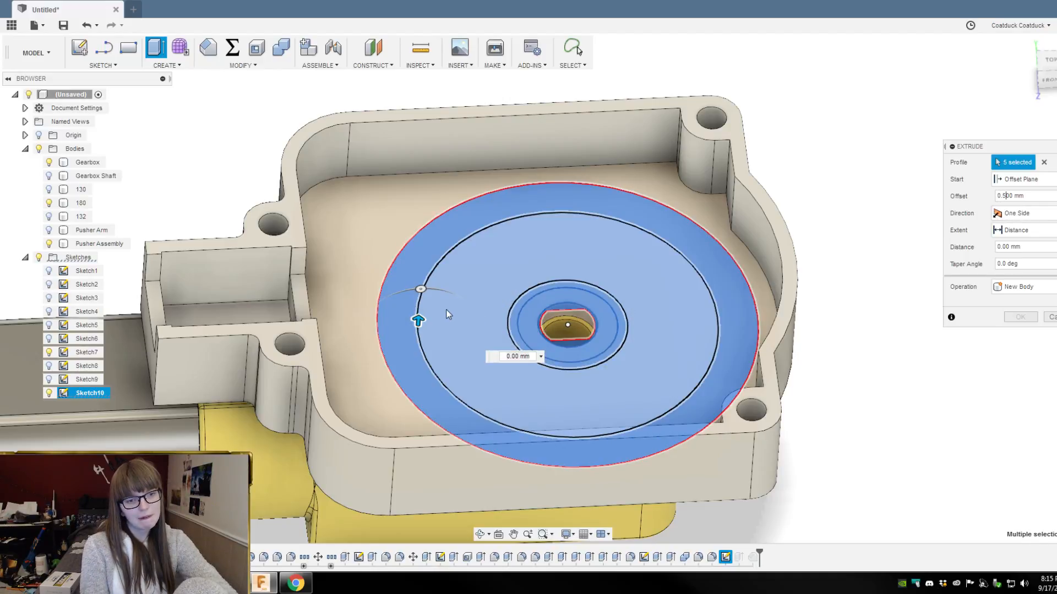
{"action": "left_click_drag", "start_coordinate": [417, 322], "coordinate": [419, 295]}
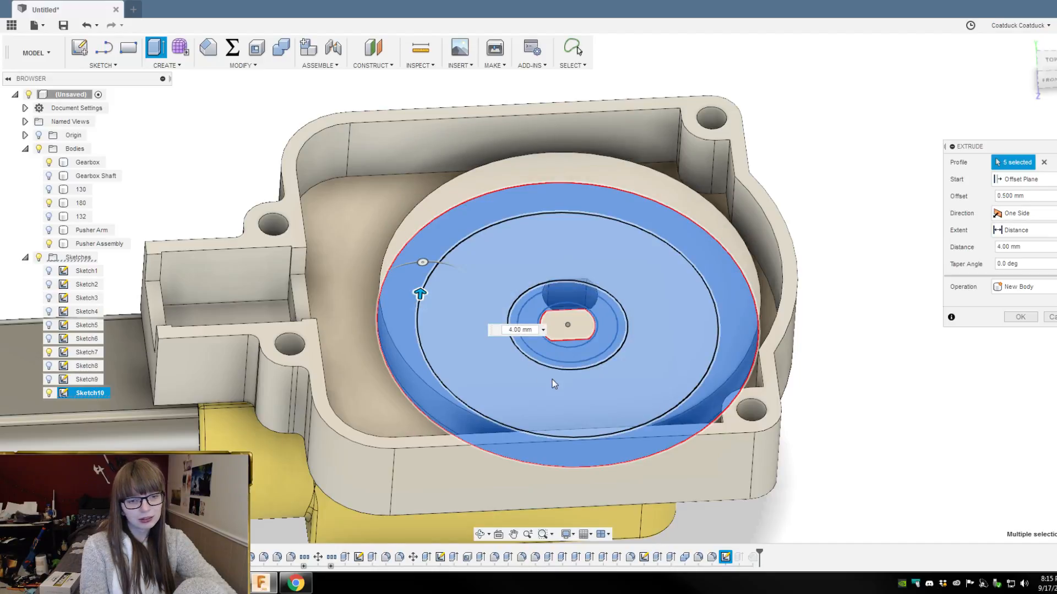
{"action": "type", "text": "20"}
{"action": "type", "text": "2"}
{"action": "type", "text": "3.25"}
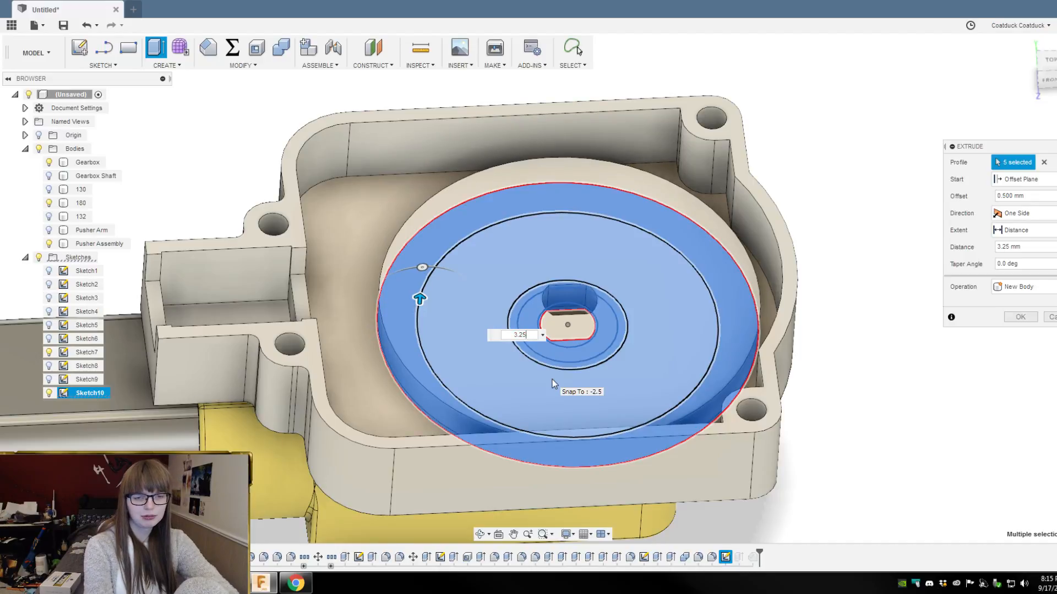
{"action": "key", "text": "Return"}
Step: Check the new disc body by toggling its visibility, and show the Gearbox Shaft body again
{"action": "middle_click_drag", "start_coordinate": [553, 378], "coordinate": [961, 315], "text": "shift"}
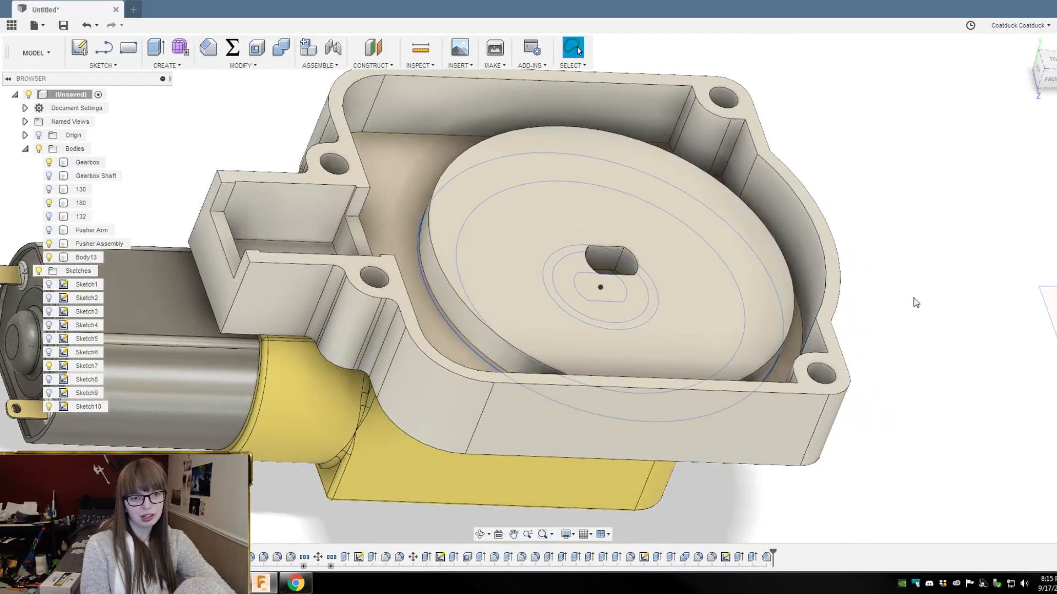
{"action": "left_click", "coordinate": [461, 209]}
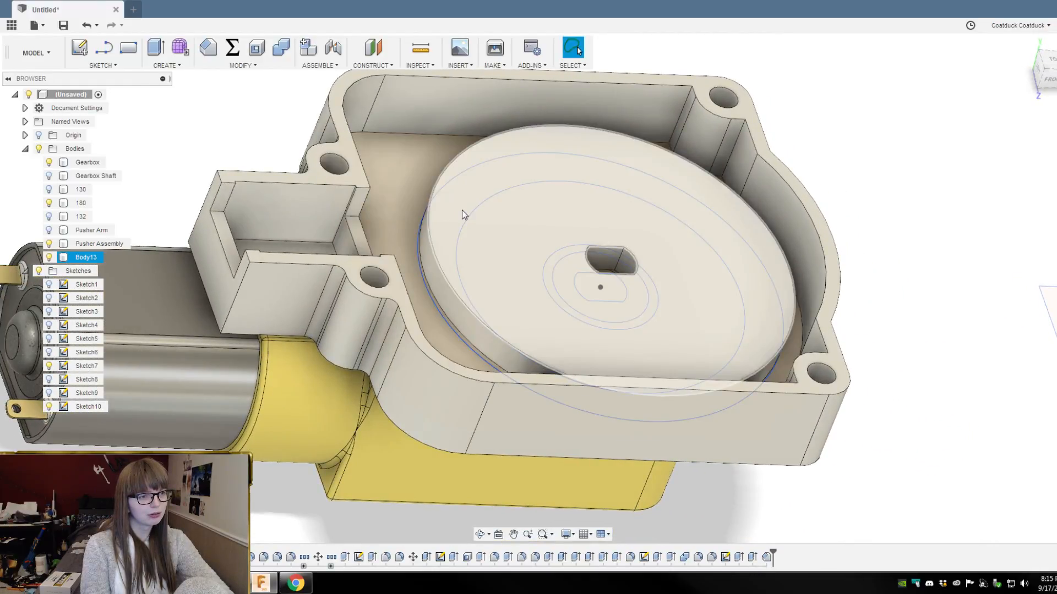
{"action": "left_click", "coordinate": [49, 257]}
{"action": "left_click", "coordinate": [49, 257]}
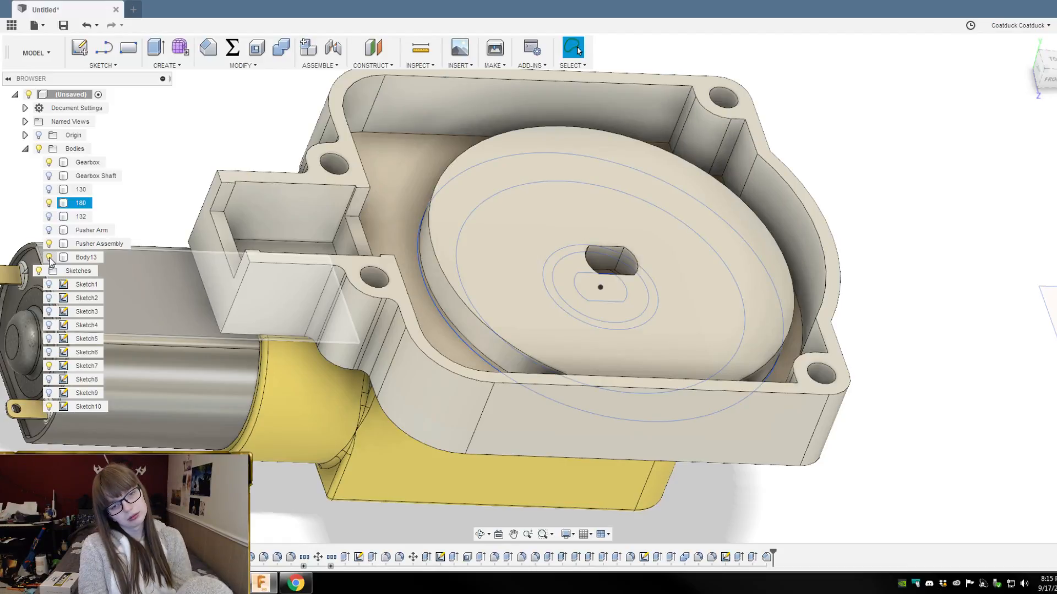
{"action": "left_click", "coordinate": [49, 176]}
{"action": "middle_click_drag", "start_coordinate": [813, 194], "coordinate": [900, 207], "text": "shift"}
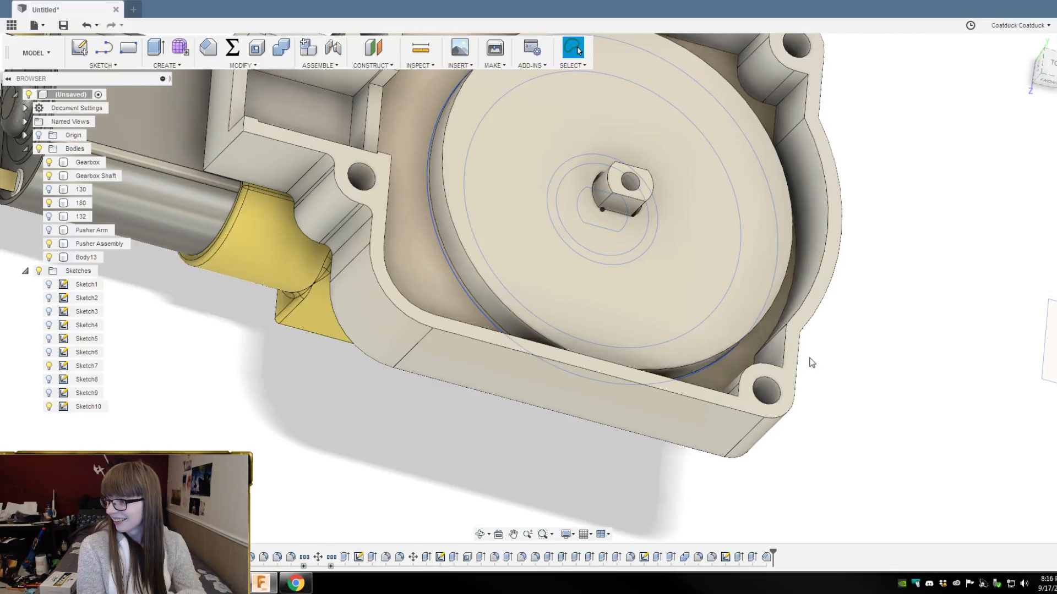
Step: Shorten the gearbox shaft by extruding its top face 3 mm downward as a cut
{"action": "scroll", "coordinate": [813, 351], "scroll_direction": "down", "scroll_amount": 3}
{"action": "scroll", "coordinate": [669, 243], "scroll_direction": "up", "scroll_amount": 4}
{"action": "scroll", "coordinate": [669, 244], "scroll_direction": "up", "scroll_amount": 2}
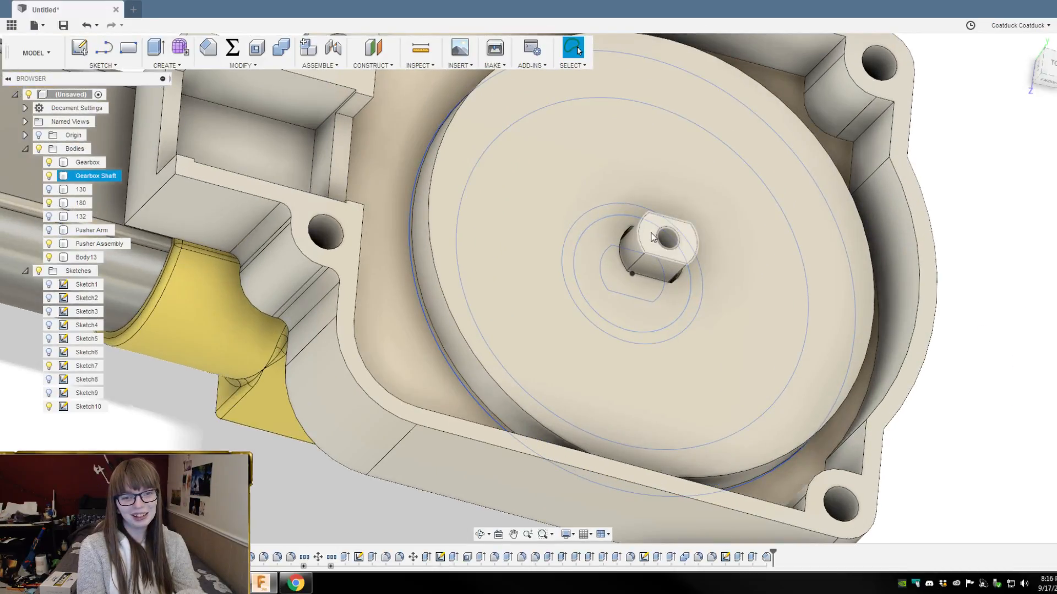
{"action": "left_click", "coordinate": [651, 237]}
{"action": "middle_click_drag", "start_coordinate": [699, 303], "coordinate": [723, 283], "text": "shift"}
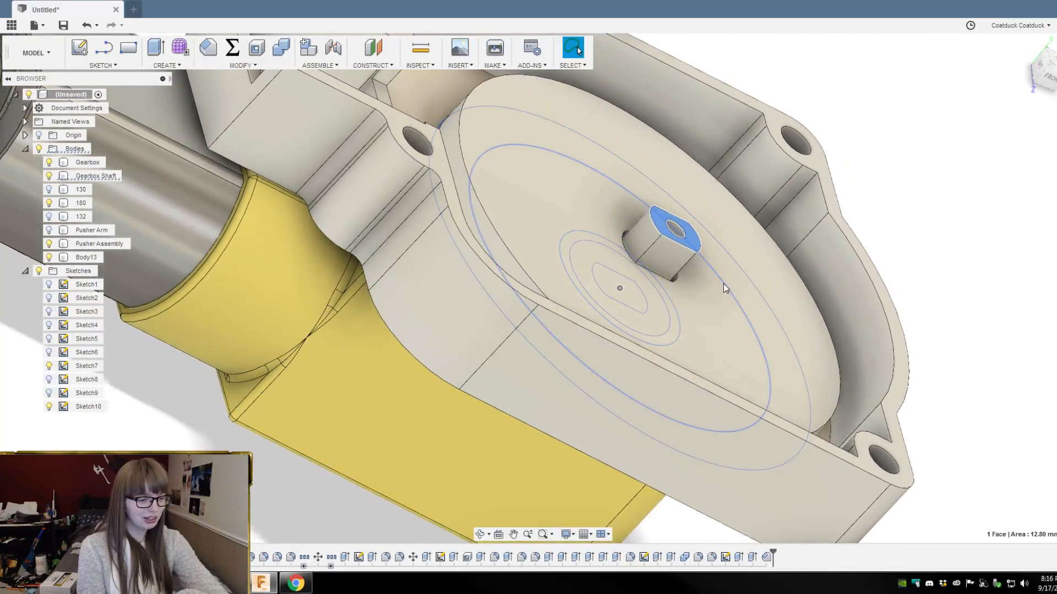
{"action": "key", "text": "e"}
{"action": "left_click_drag", "start_coordinate": [666, 208], "coordinate": [642, 238]}
{"action": "middle_click_drag", "start_coordinate": [860, 259], "coordinate": [906, 215], "text": "shift"}
{"action": "scroll", "coordinate": [630, 227], "scroll_direction": "up", "scroll_amount": 3}
{"action": "scroll", "coordinate": [714, 272], "scroll_direction": "up", "scroll_amount": 2}
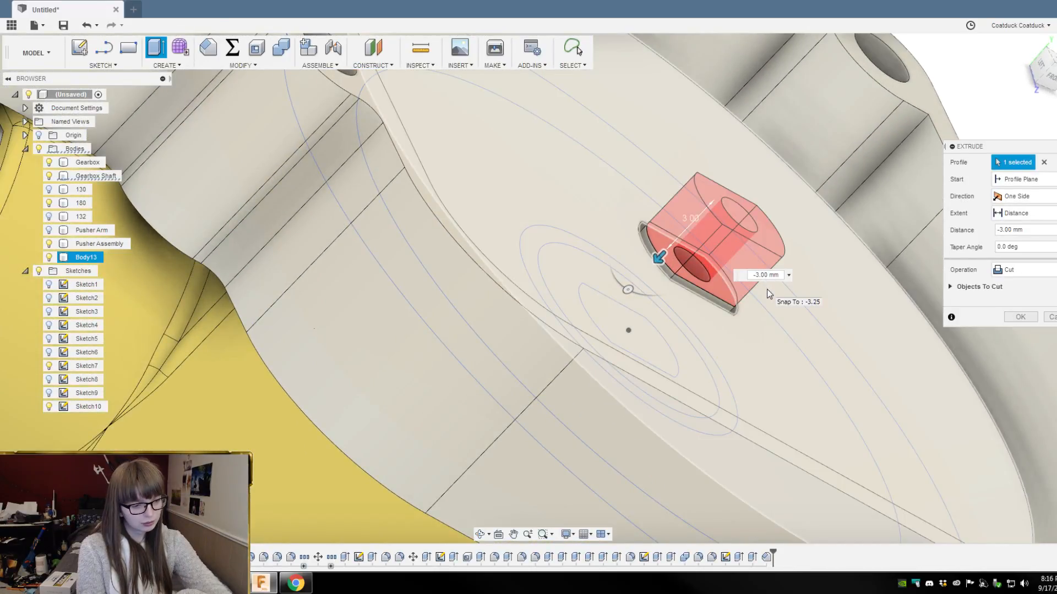
{"action": "key", "text": "Return"}
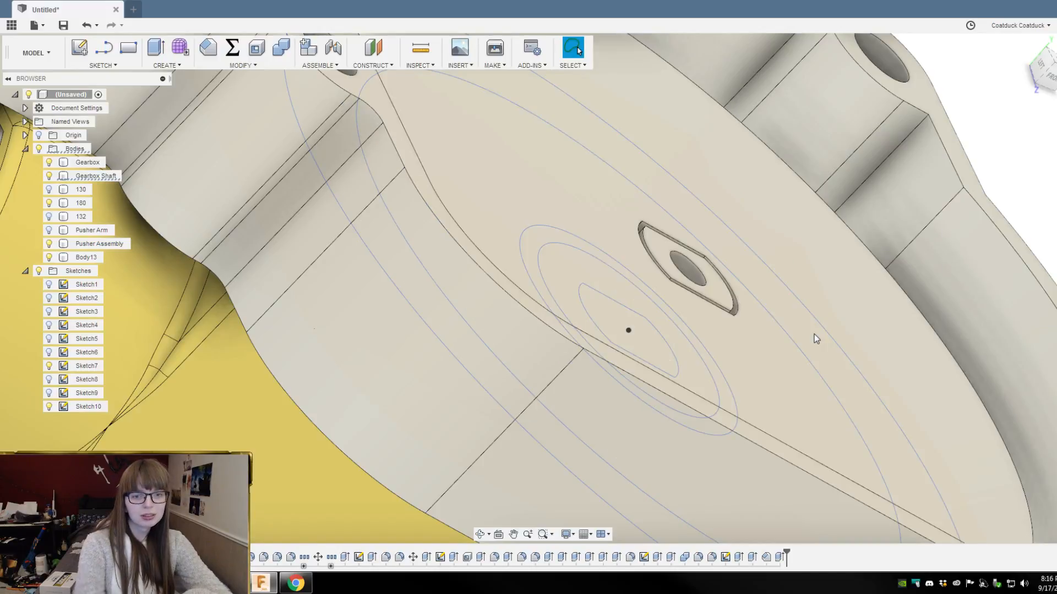
Step: Inspect the fit of the shortened shaft in the drive disc, and hide Sketch10
{"action": "scroll", "coordinate": [895, 247], "scroll_direction": "down", "scroll_amount": 4}
{"action": "middle_click_drag", "start_coordinate": [890, 259], "coordinate": [703, 277], "text": "shift"}
{"action": "scroll", "coordinate": [704, 277], "scroll_direction": "down", "scroll_amount": 2}
{"action": "middle_click_drag", "start_coordinate": [918, 333], "coordinate": [890, 360], "text": "shift"}
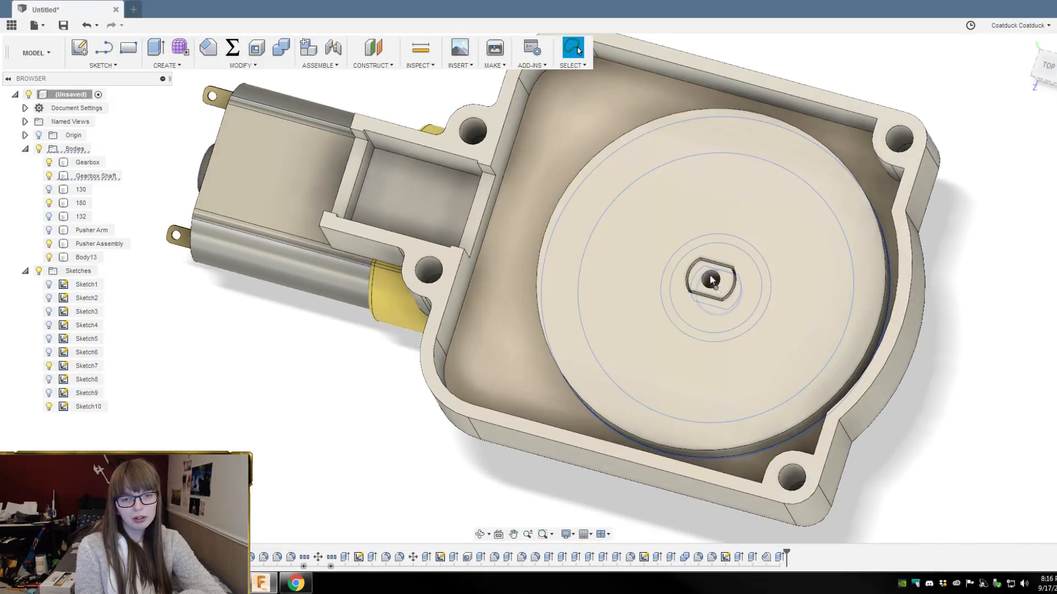
{"action": "middle_click_drag", "start_coordinate": [989, 312], "coordinate": [1016, 291], "text": "shift"}
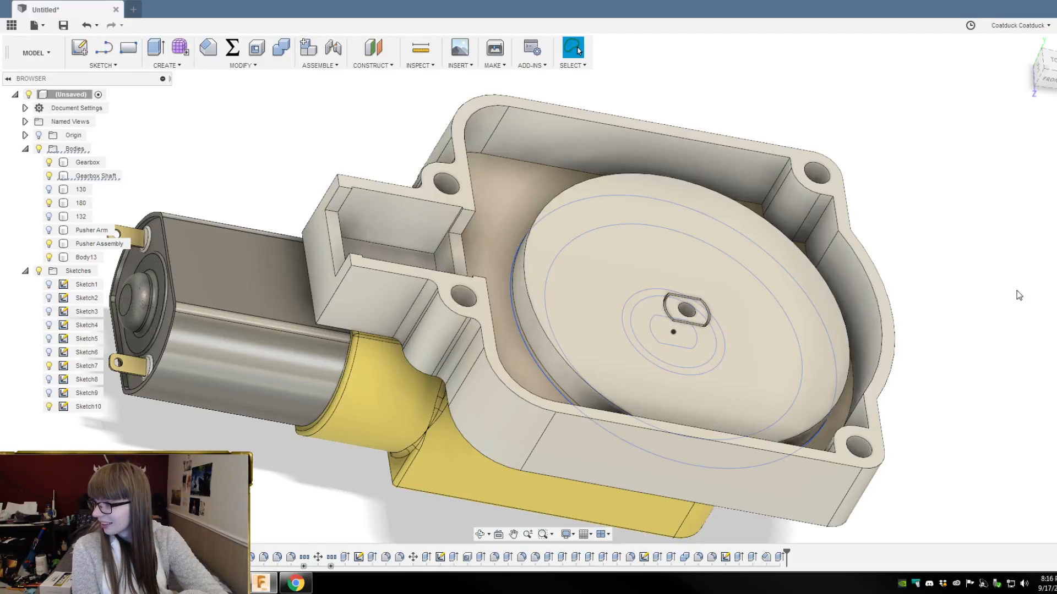
{"action": "middle_click_drag", "start_coordinate": [1019, 296], "coordinate": [982, 291], "text": "shift"}
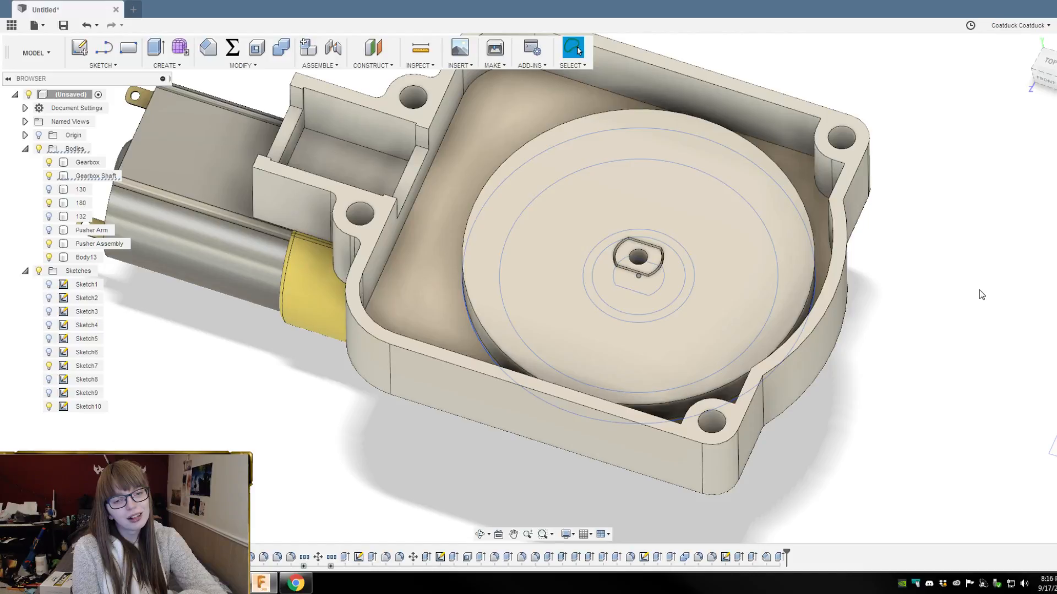
{"action": "mouse_move", "coordinate": [978, 289]}
{"action": "middle_mouse_down", "text": "shift"}
{"action": "mouse_move", "coordinate": [967, 297]}
{"action": "mouse_move", "coordinate": [971, 314]}
{"action": "mouse_move", "coordinate": [957, 295]}
{"action": "mouse_move", "coordinate": [989, 297]}
{"action": "middle_mouse_up", "text": "shift"}
{"action": "left_click", "coordinate": [49, 407]}
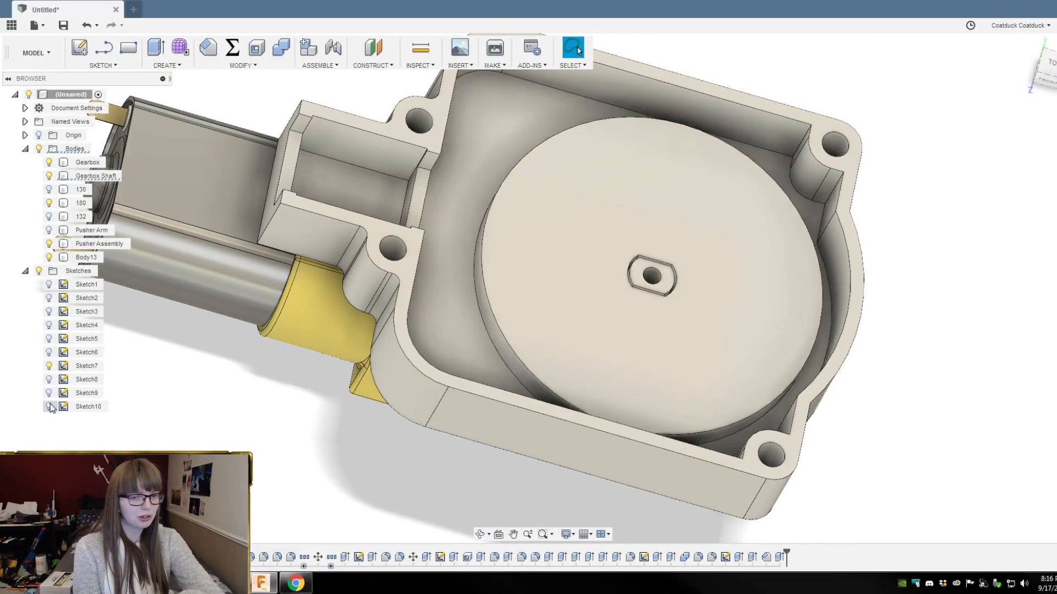
Step: Sketch two circles on the drive disc's top face, both centred on the shaft hole: one about 11.6 mm across and one closely enclosing the shaft opening
{"action": "left_click", "coordinate": [756, 230]}
{"action": "middle_click_drag", "start_coordinate": [908, 253], "coordinate": [892, 272], "text": "shift"}
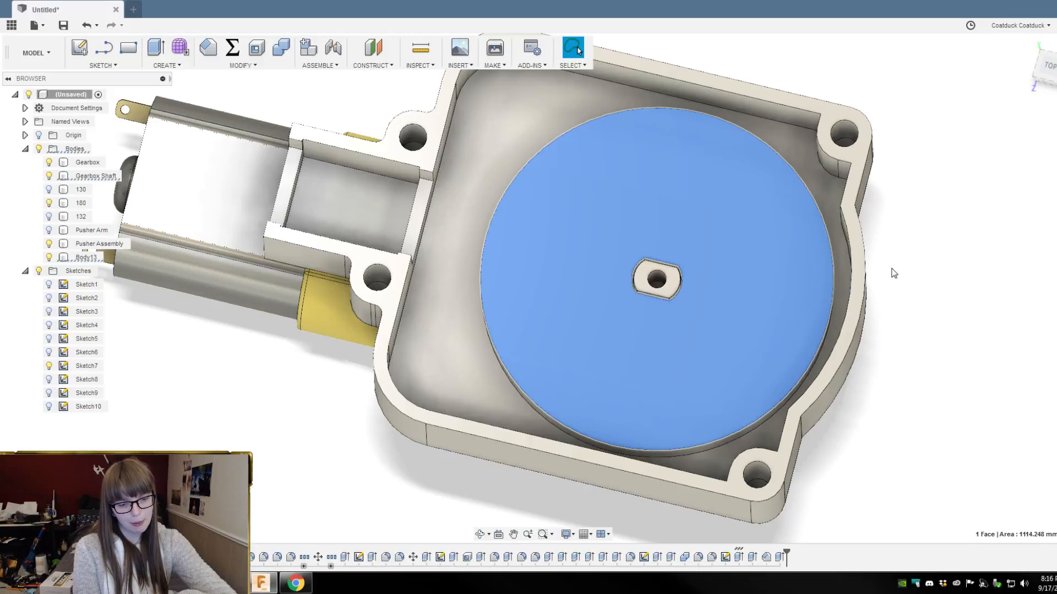
{"action": "key", "text": "c"}
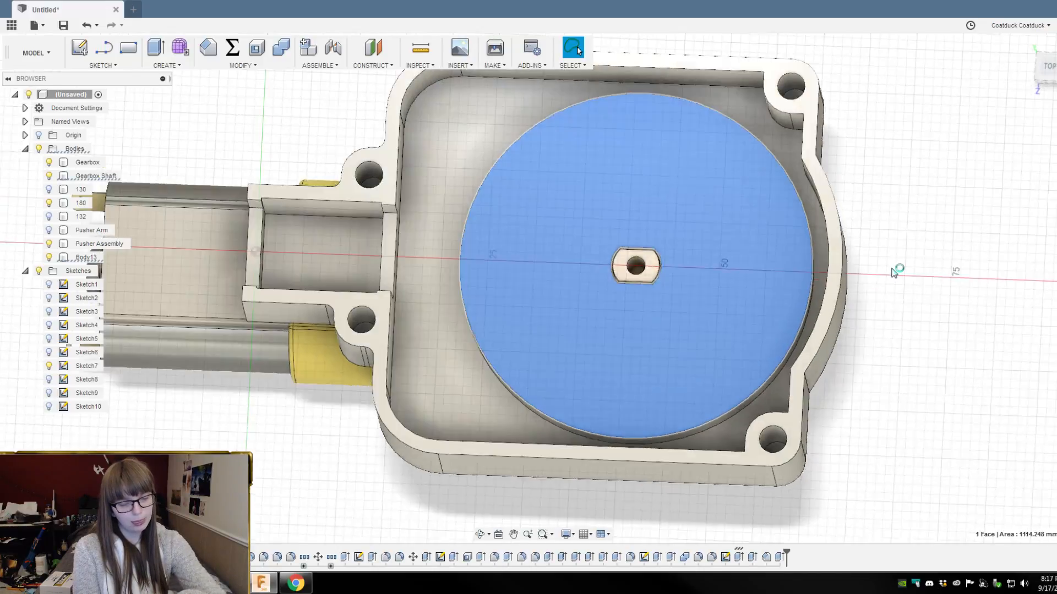
{"action": "scroll", "coordinate": [738, 362], "scroll_direction": "down", "scroll_amount": 2}
{"action": "scroll", "coordinate": [483, 337], "scroll_direction": "up", "scroll_amount": 5}
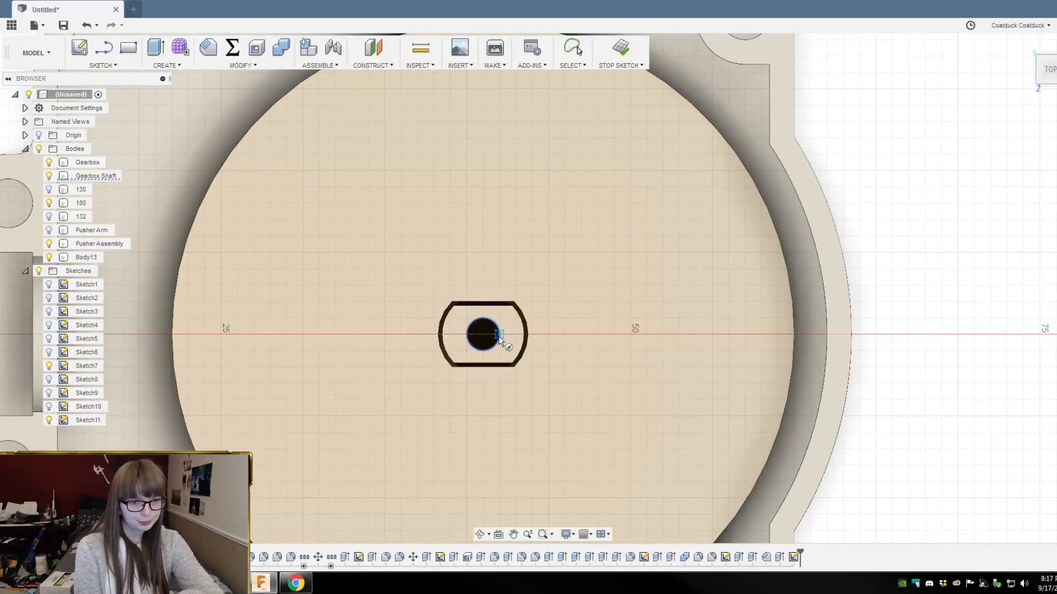
{"action": "left_click", "coordinate": [482, 334]}
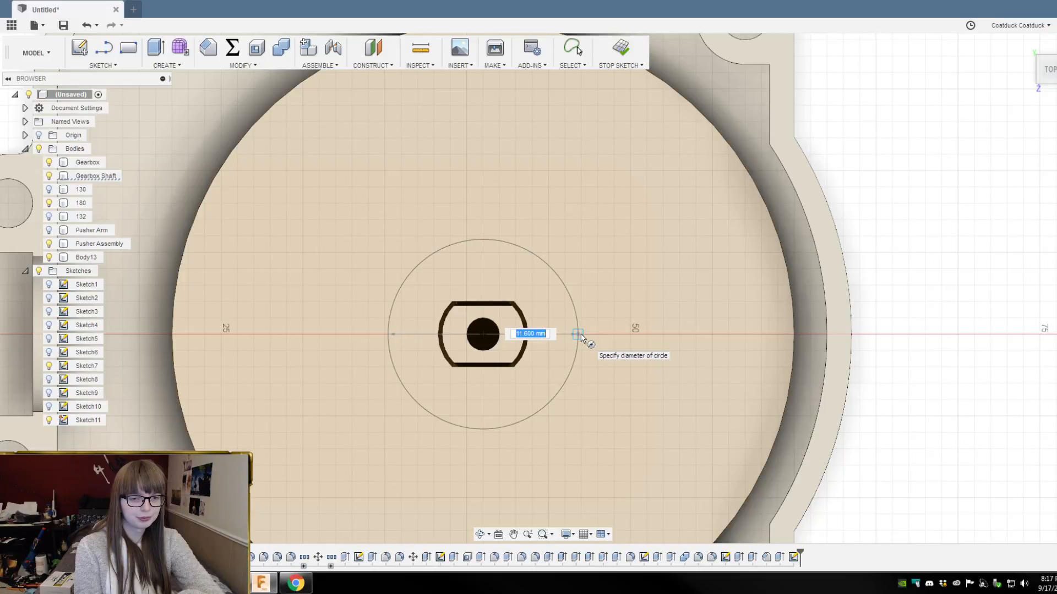
{"action": "left_click", "coordinate": [580, 333]}
{"action": "left_click", "coordinate": [483, 334]}
{"action": "left_click", "coordinate": [529, 334]}
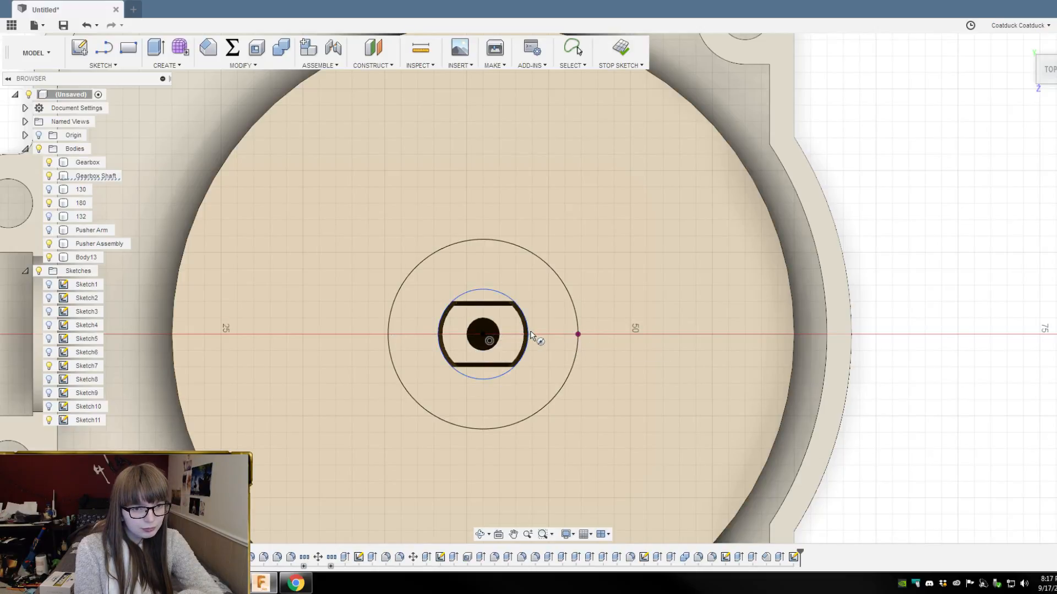
Step: Add a large circle concentric with the shaft hole, slightly inside the disc's outer rim, and finish drawing circles
{"action": "scroll", "coordinate": [614, 293], "scroll_direction": "down", "scroll_amount": 2}
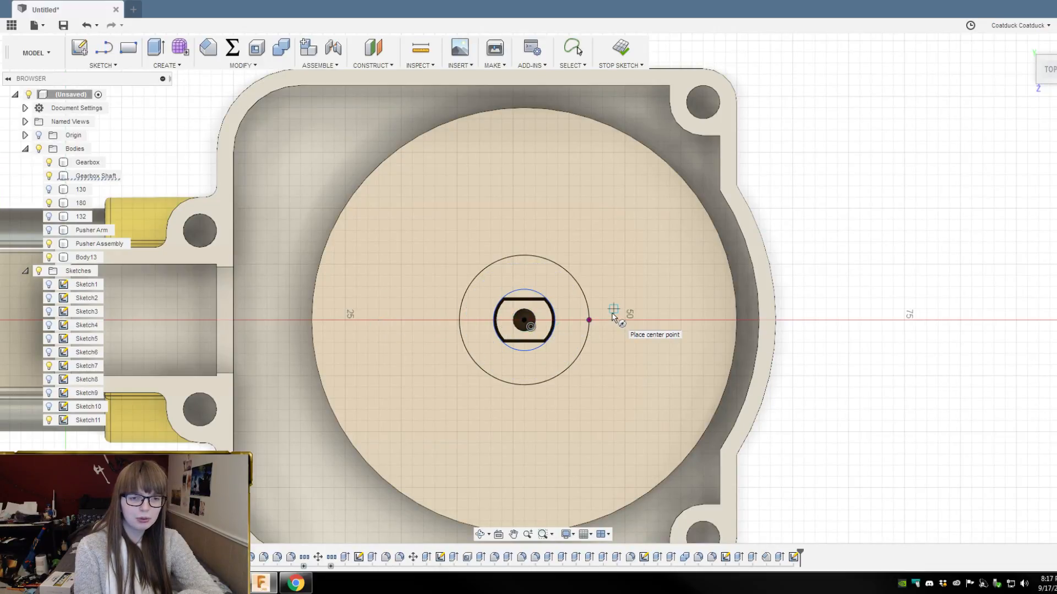
{"action": "scroll", "coordinate": [509, 333], "scroll_direction": "up", "scroll_amount": 2}
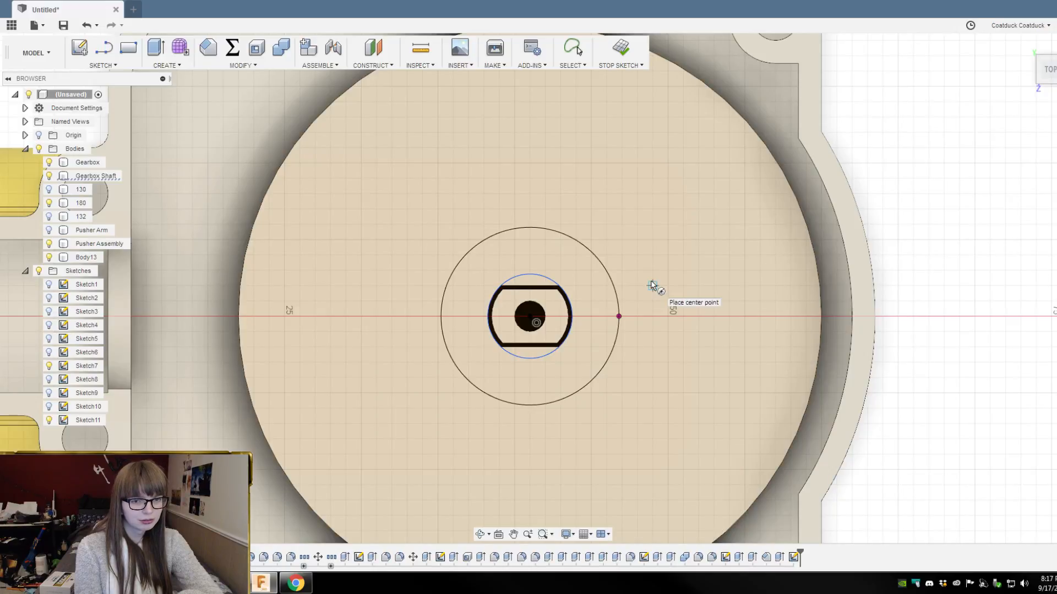
{"action": "left_click", "coordinate": [529, 317]}
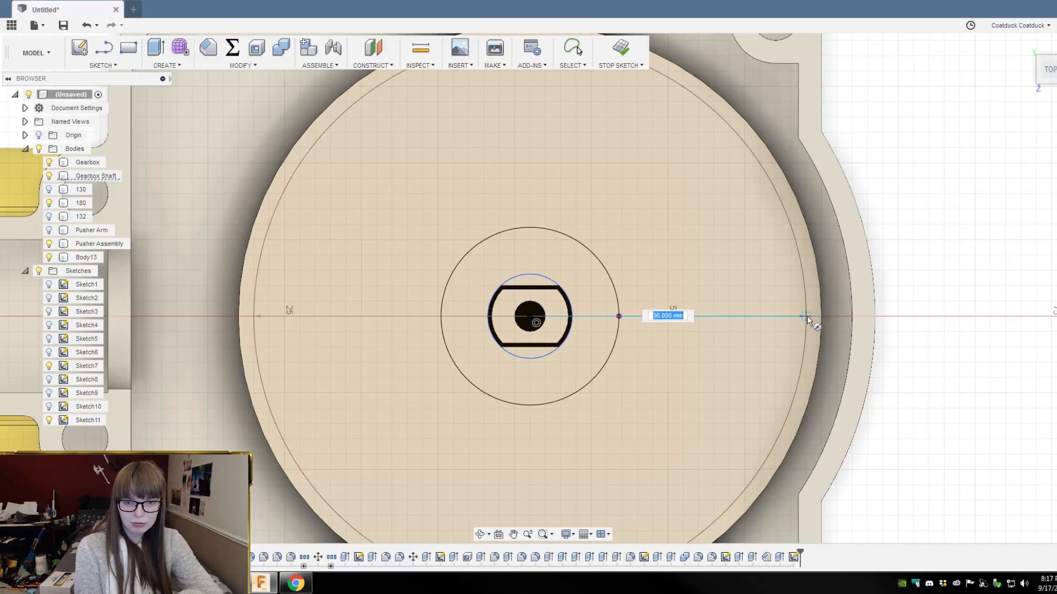
{"action": "left_click", "coordinate": [787, 320]}
{"action": "scroll", "coordinate": [958, 232], "scroll_direction": "down", "scroll_amount": 5}
{"action": "mouse_move", "coordinate": [948, 243]}
{"action": "middle_mouse_down", "text": "shift"}
{"action": "mouse_move", "coordinate": [974, 220]}
{"action": "mouse_move", "coordinate": [934, 235]}
{"action": "mouse_move", "coordinate": [962, 245]}
{"action": "middle_mouse_up", "text": "shift"}
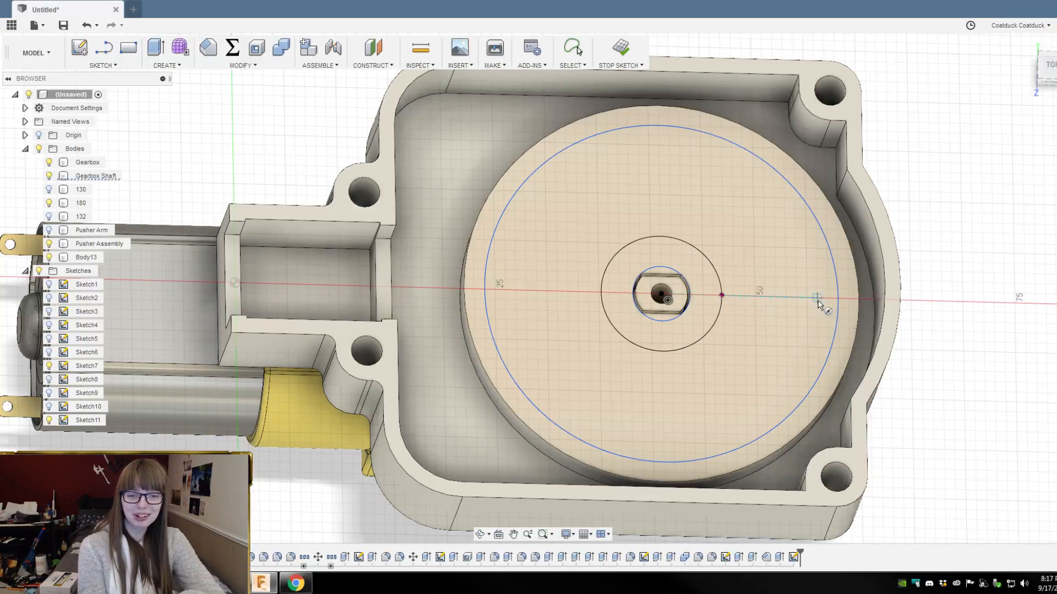
{"action": "scroll", "coordinate": [724, 286], "scroll_direction": "up", "scroll_amount": 2}
{"action": "scroll", "coordinate": [724, 299], "scroll_direction": "up", "scroll_amount": 2}
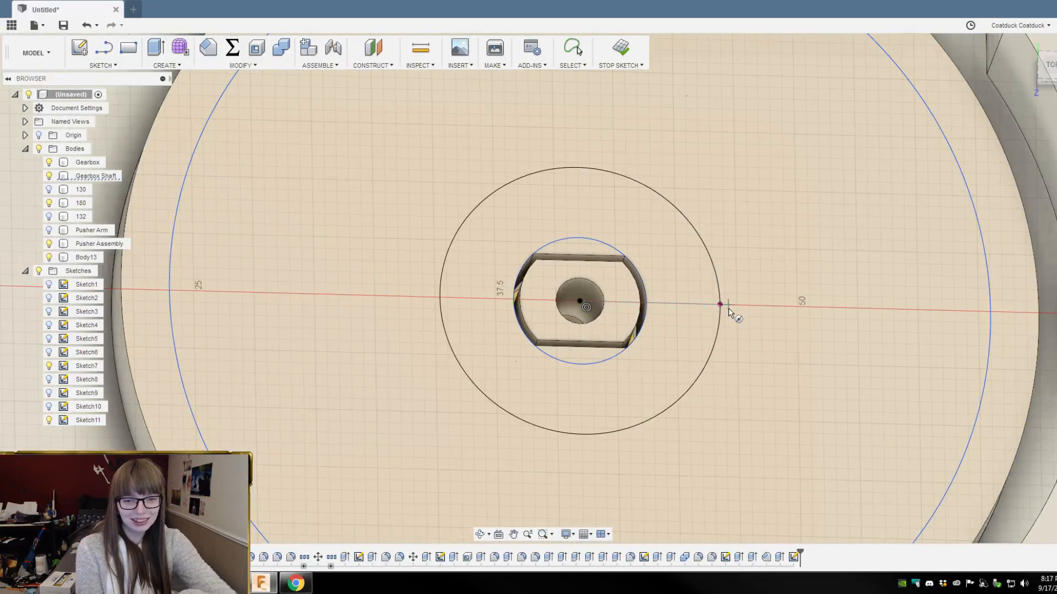
{"action": "key", "text": "Escape"}
Step: Examine the concentric circles' spacing around the shaft opening and near the disc's rim, at an angle and straight from above
{"action": "left_click", "coordinate": [720, 305]}
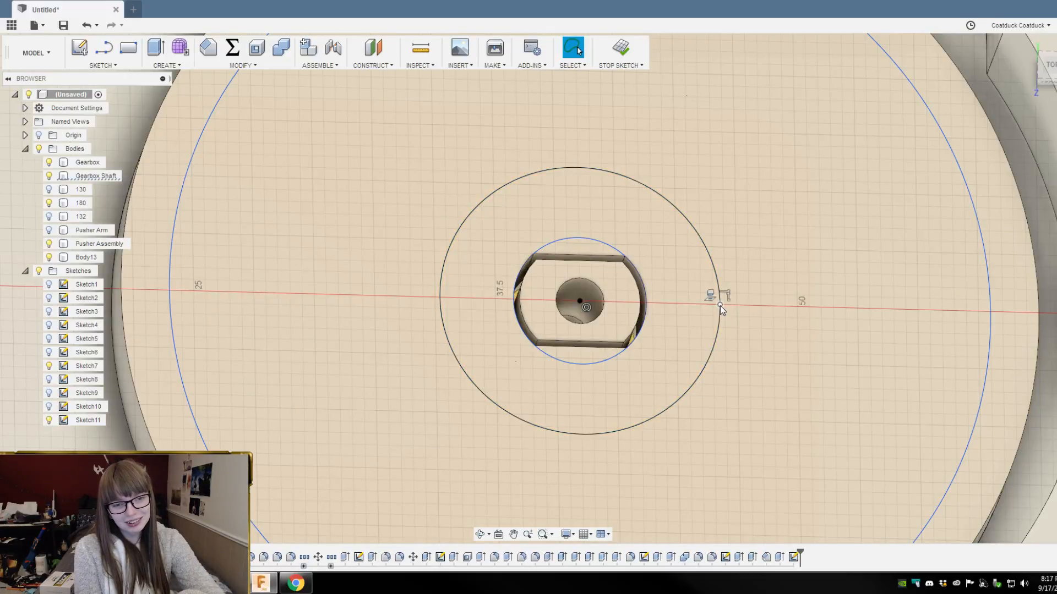
{"action": "scroll", "coordinate": [732, 217], "scroll_direction": "down", "scroll_amount": 3}
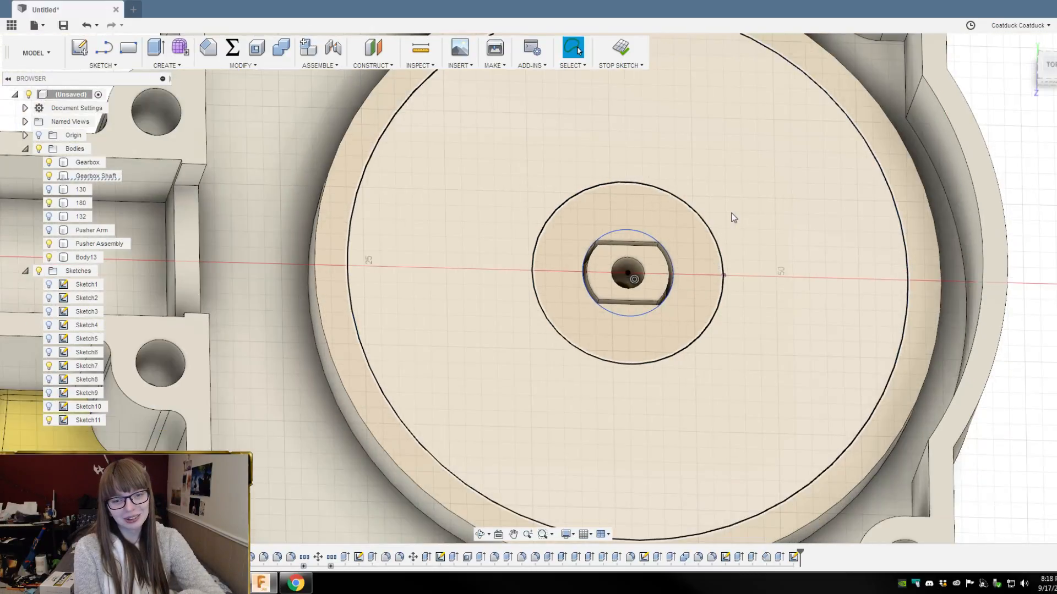
{"action": "scroll", "coordinate": [715, 231], "scroll_direction": "down", "scroll_amount": 4}
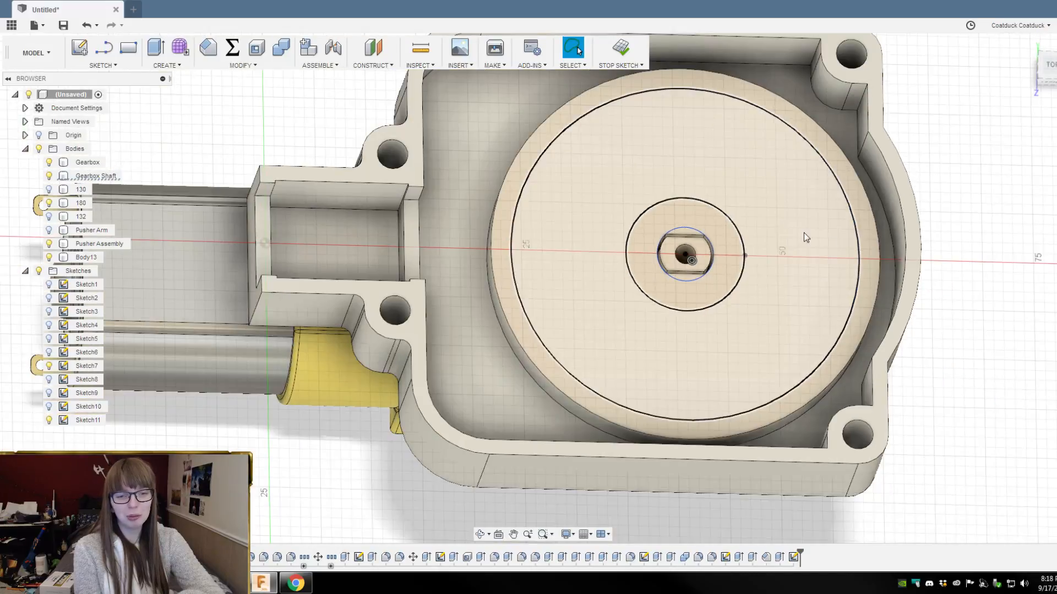
{"action": "mouse_move", "coordinate": [976, 248]}
{"action": "middle_mouse_down", "text": "shift"}
{"action": "mouse_move", "coordinate": [977, 238]}
{"action": "mouse_move", "coordinate": [955, 249]}
{"action": "mouse_move", "coordinate": [970, 267]}
{"action": "mouse_move", "coordinate": [969, 302]}
{"action": "mouse_move", "coordinate": [972, 267]}
{"action": "middle_mouse_up", "text": "shift"}
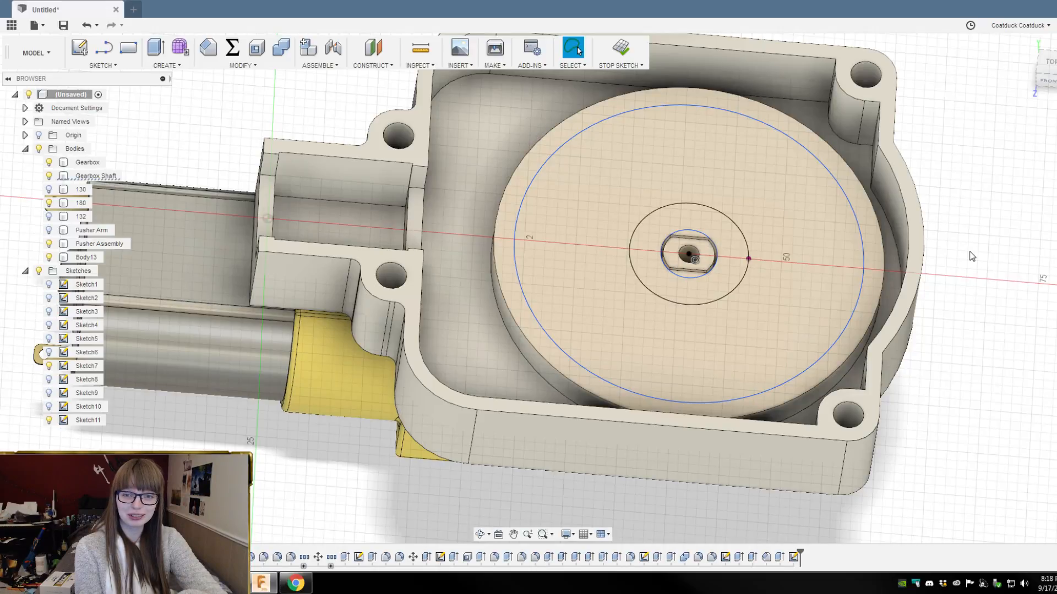
{"action": "middle_click_drag", "start_coordinate": [972, 257], "coordinate": [967, 275], "text": "shift"}
{"action": "scroll", "coordinate": [684, 230], "scroll_direction": "up", "scroll_amount": 5}
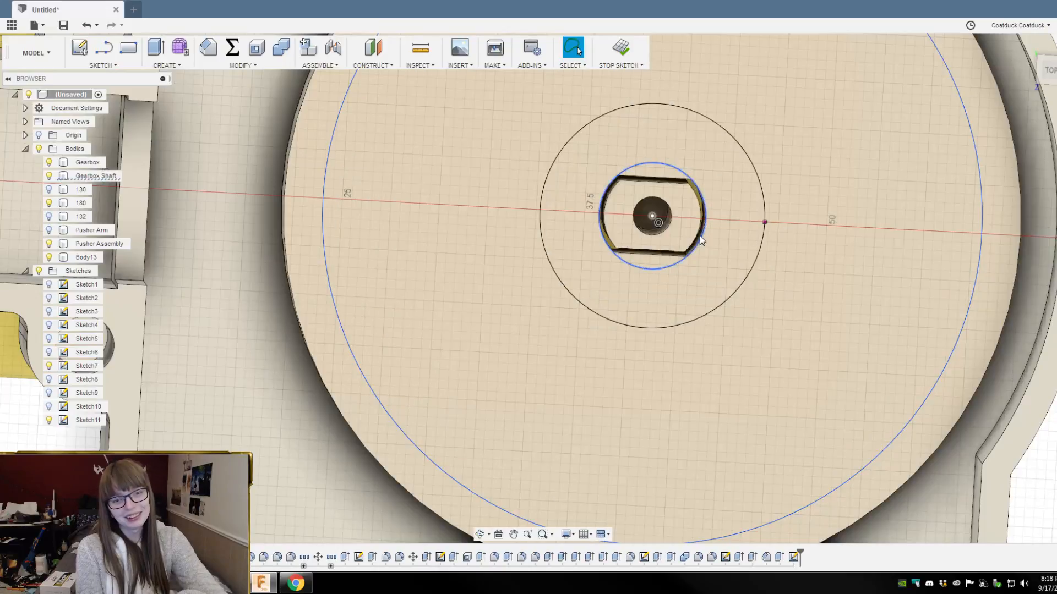
{"action": "scroll", "coordinate": [672, 174], "scroll_direction": "up", "scroll_amount": 3}
{"action": "mouse_move", "coordinate": [796, 247]}
{"action": "middle_mouse_down", "text": "shift"}
{"action": "mouse_move", "coordinate": [798, 229]}
{"action": "mouse_move", "coordinate": [795, 242]}
{"action": "middle_mouse_up", "text": "shift"}
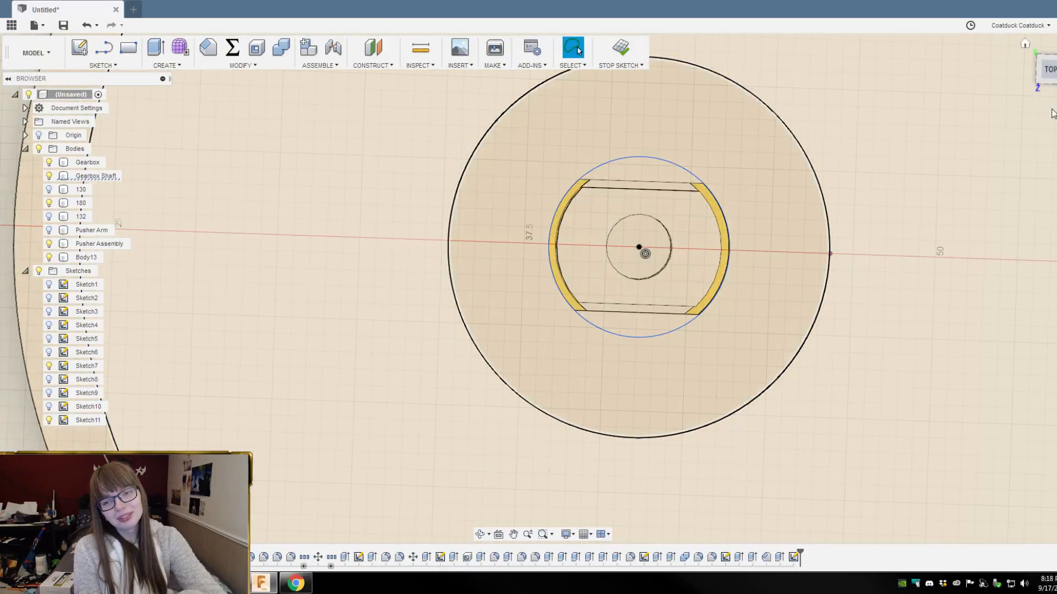
{"action": "left_click", "coordinate": [1050, 70]}
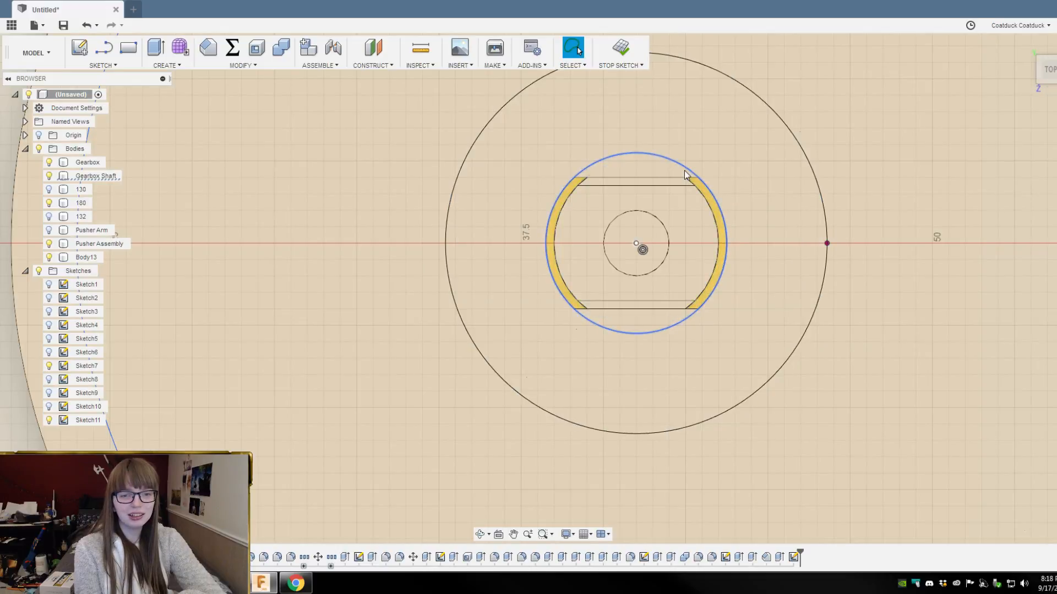
Step: Examine the sketch circles around the gearbox shaft and the ring between the large circle and the wheel's rim
{"action": "scroll", "coordinate": [684, 172], "scroll_direction": "down", "scroll_amount": 5}
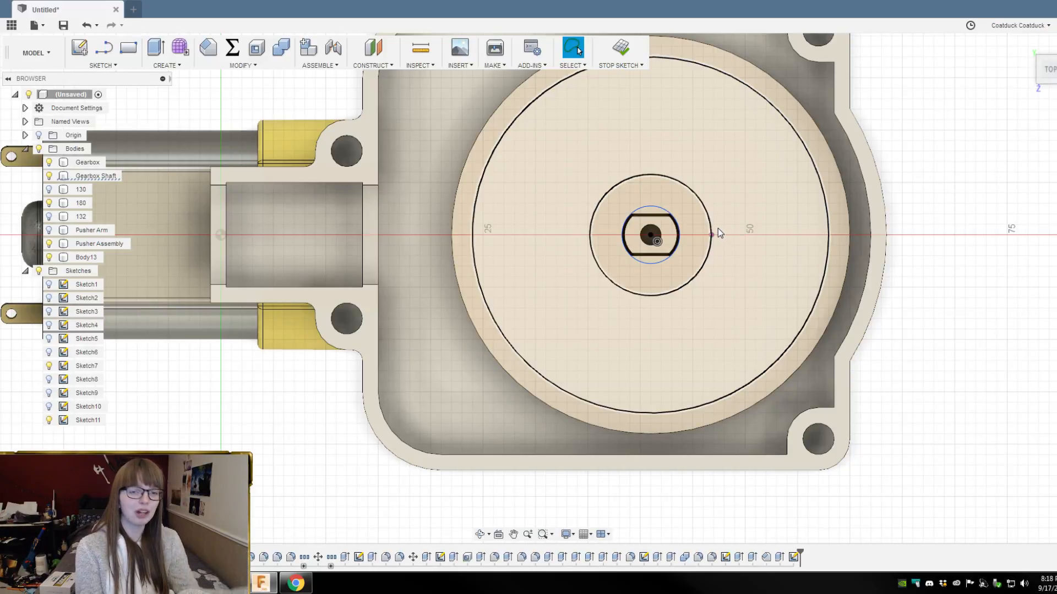
{"action": "left_click", "coordinate": [712, 235]}
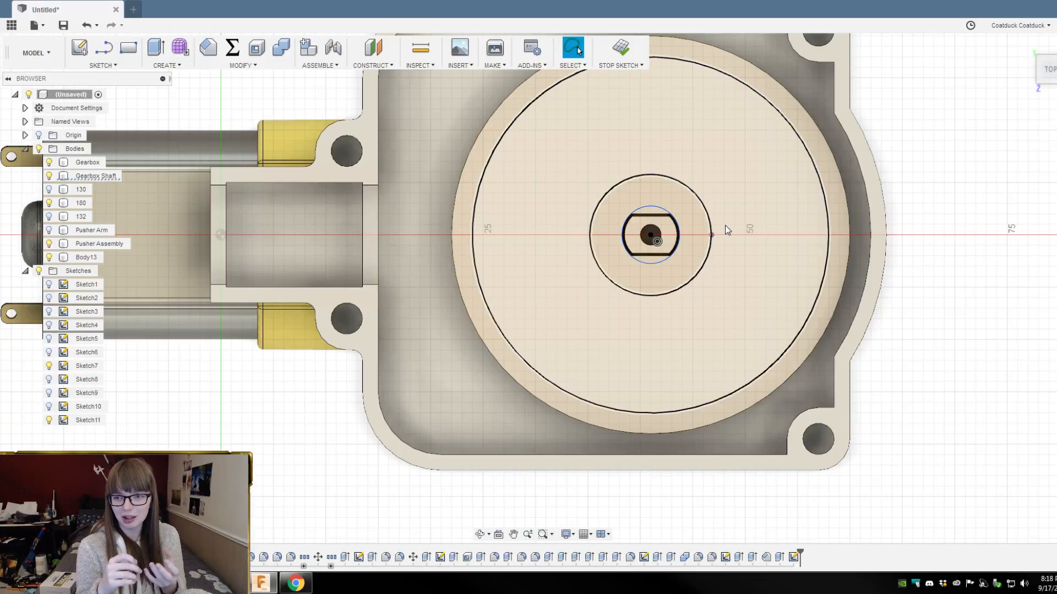
{"action": "scroll", "coordinate": [725, 226], "scroll_direction": "up", "scroll_amount": 5}
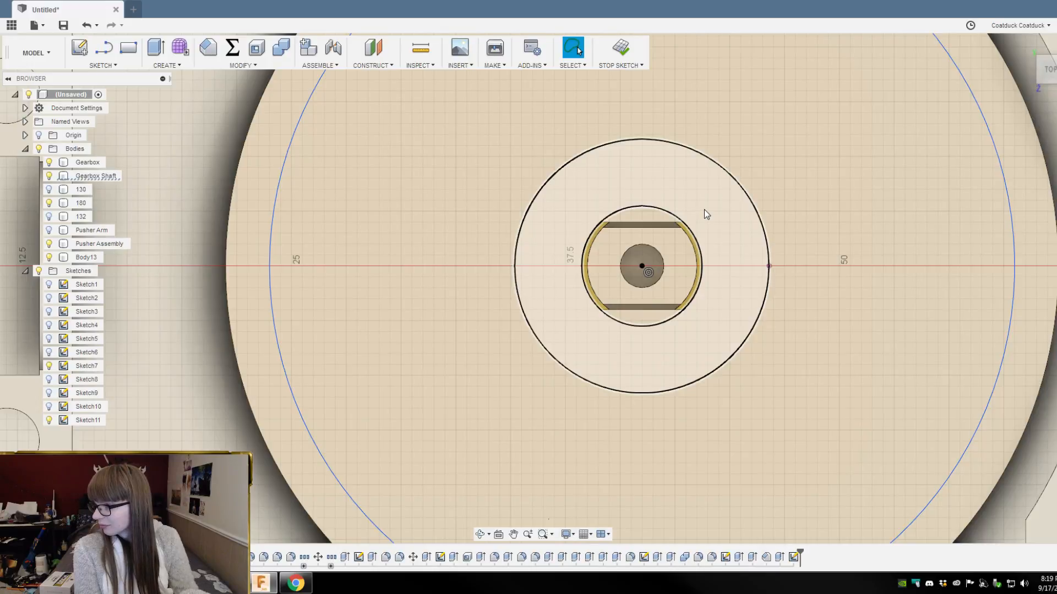
{"action": "scroll", "coordinate": [705, 209], "scroll_direction": "down", "scroll_amount": 2}
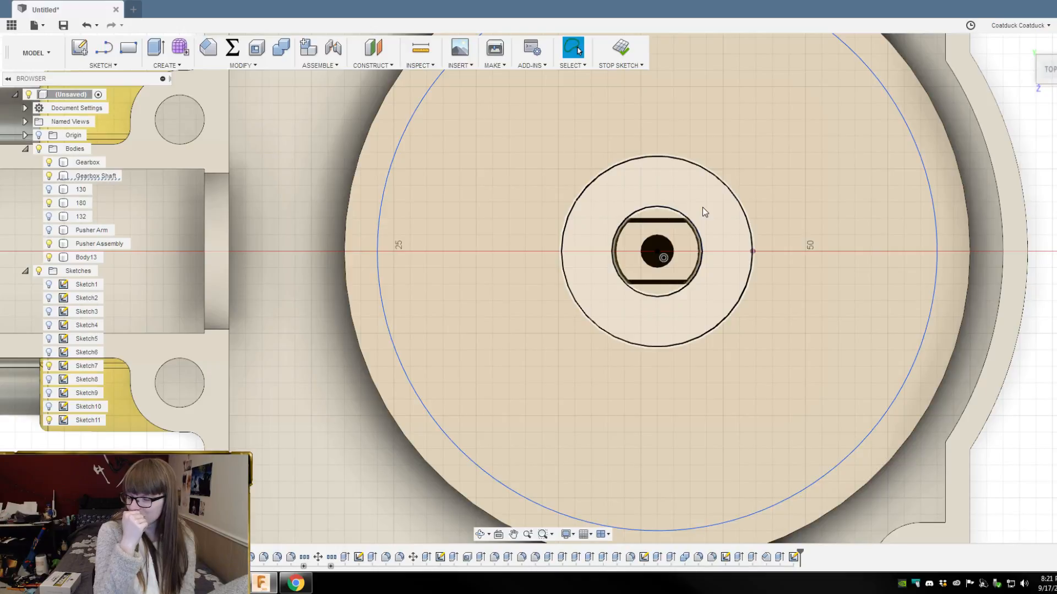
{"action": "scroll", "coordinate": [702, 207], "scroll_direction": "down", "scroll_amount": 3}
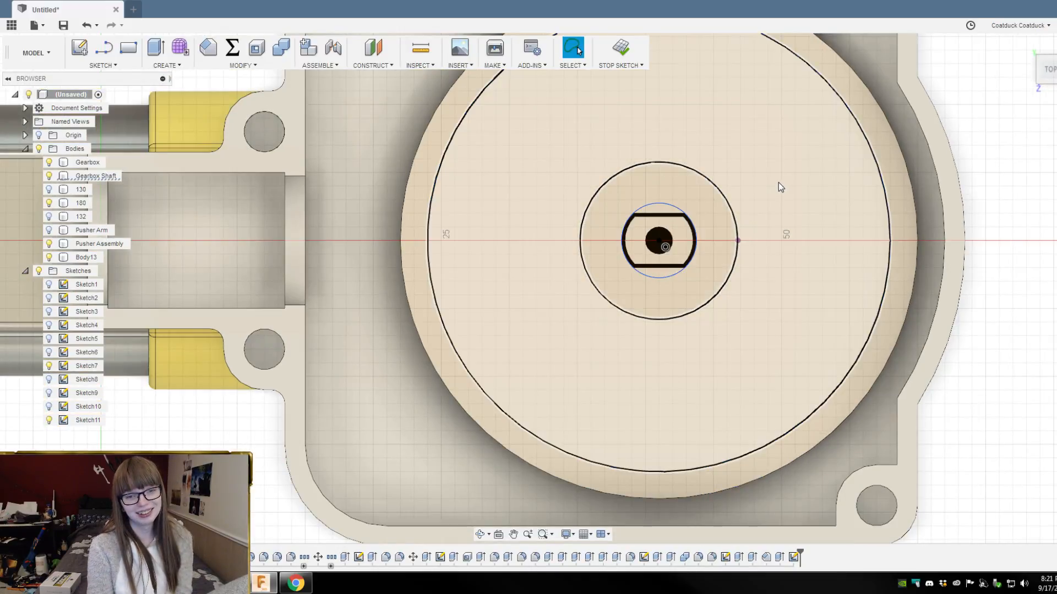
{"action": "scroll", "coordinate": [778, 184], "scroll_direction": "up", "scroll_amount": 3}
{"action": "scroll", "coordinate": [876, 306], "scroll_direction": "down", "scroll_amount": 2}
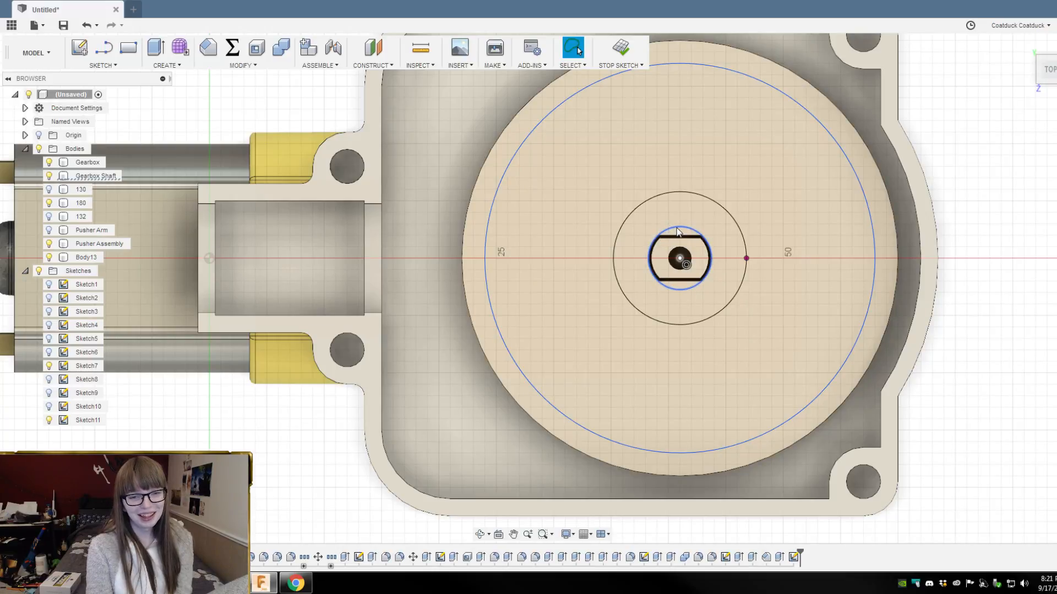
{"action": "scroll", "coordinate": [677, 231], "scroll_direction": "up", "scroll_amount": 2}
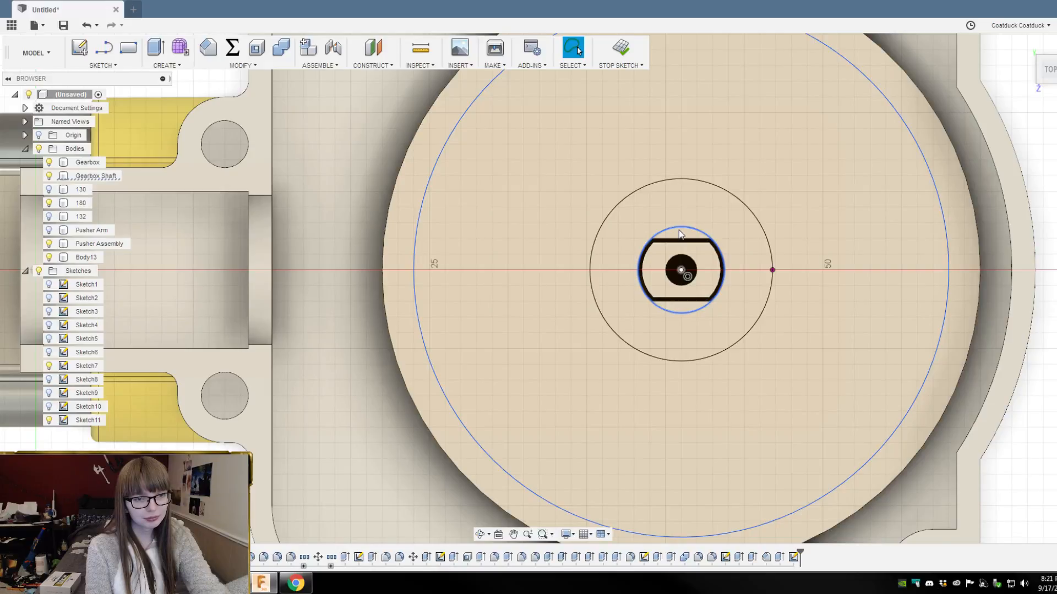
{"action": "scroll", "coordinate": [681, 234], "scroll_direction": "down", "scroll_amount": 2}
{"action": "scroll", "coordinate": [474, 281], "scroll_direction": "up", "scroll_amount": 8}
{"action": "scroll", "coordinate": [522, 239], "scroll_direction": "up", "scroll_amount": 3}
{"action": "scroll", "coordinate": [523, 240], "scroll_direction": "down", "scroll_amount": 6}
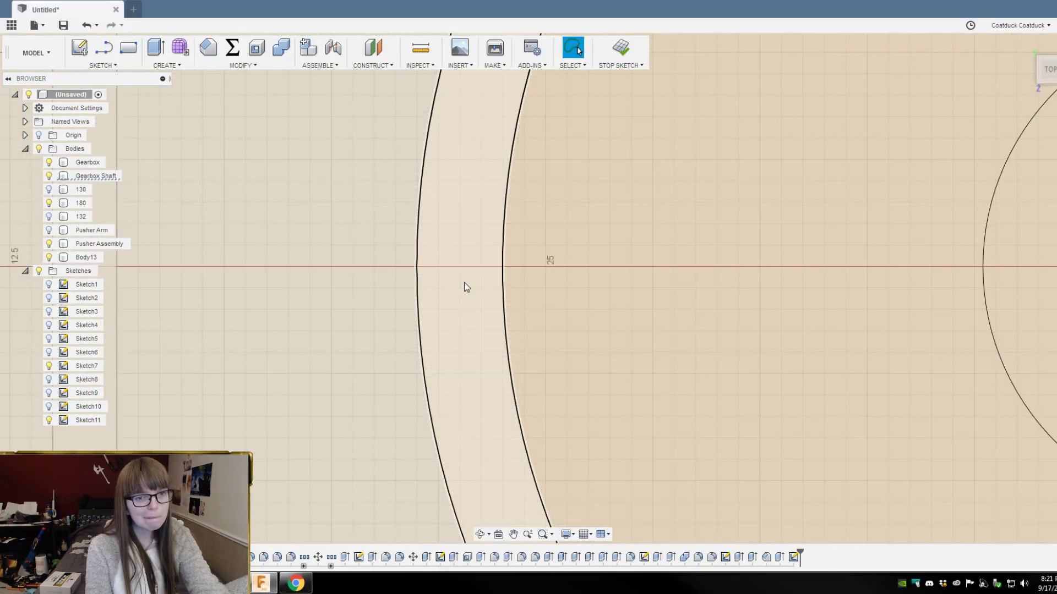
{"action": "scroll", "coordinate": [465, 286], "scroll_direction": "down", "scroll_amount": 2}
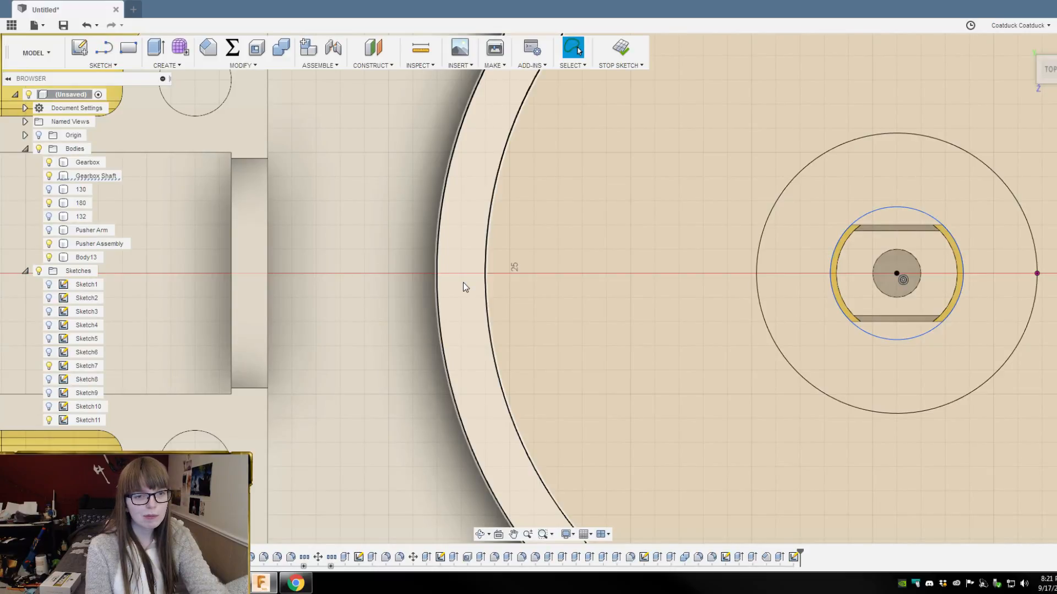
{"action": "scroll", "coordinate": [563, 326], "scroll_direction": "down", "scroll_amount": 3}
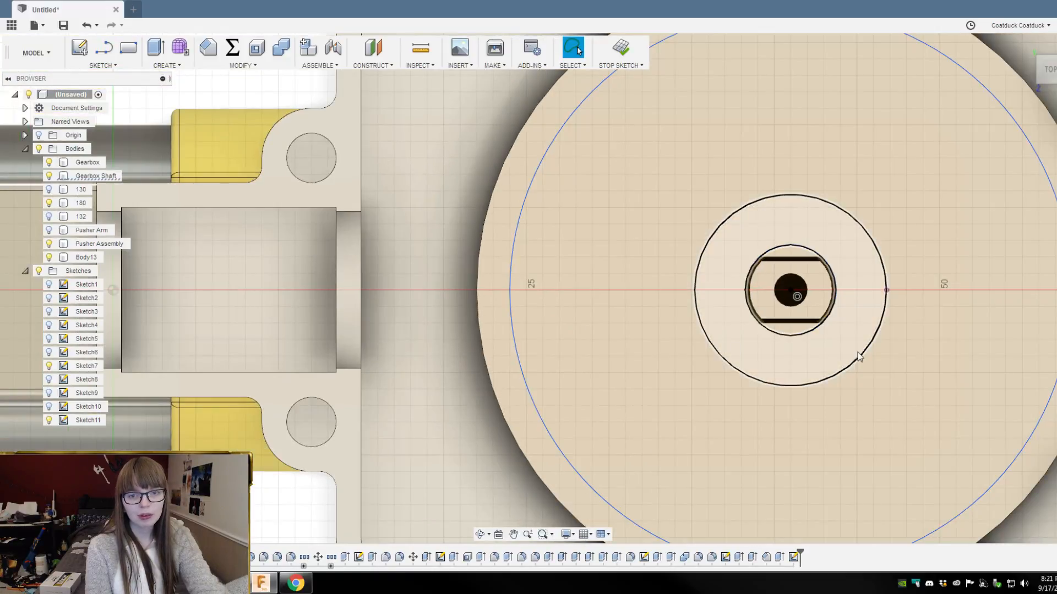
Step: Sketch a line about 18 mm long from the top of the small circle around the shaft to just inside the wheel's left rim
{"action": "key", "text": "t"}
{"action": "scroll", "coordinate": [791, 242], "scroll_direction": "up", "scroll_amount": 2}
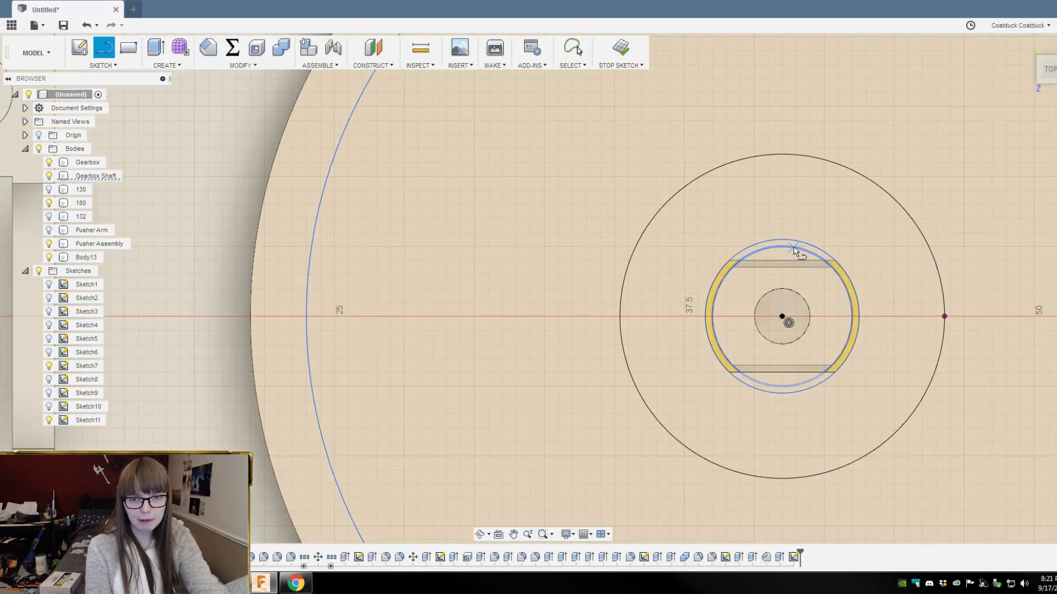
{"action": "left_click", "coordinate": [782, 240]}
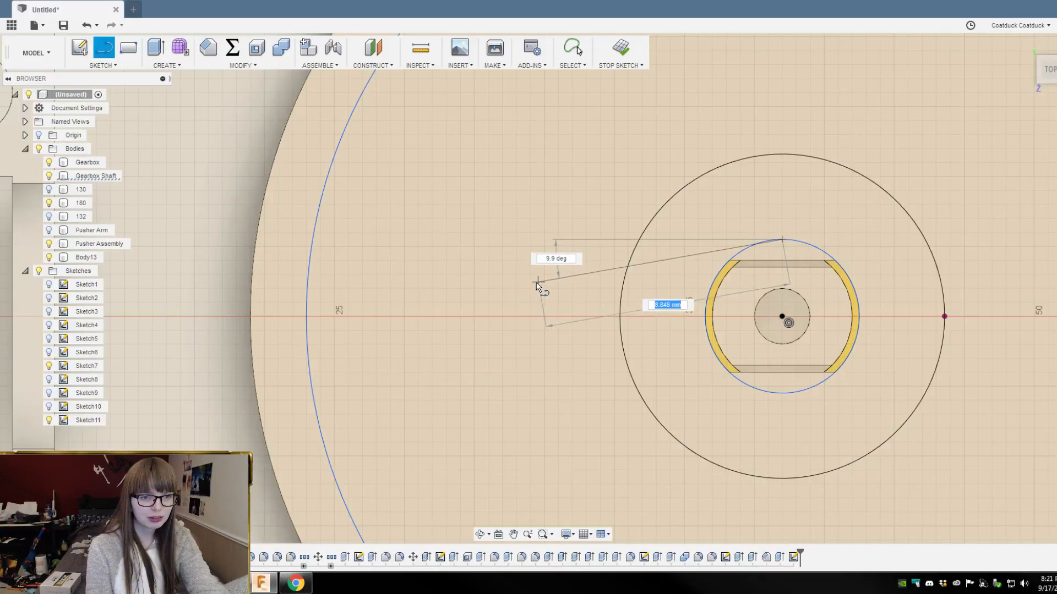
{"action": "scroll", "coordinate": [539, 284], "scroll_direction": "down", "scroll_amount": 4}
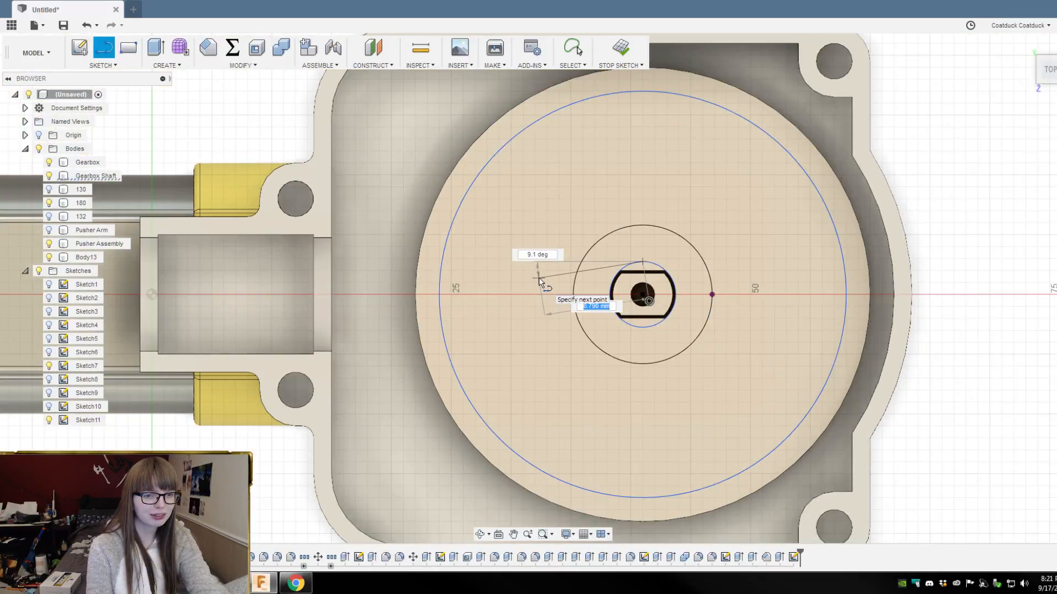
{"action": "scroll", "coordinate": [468, 287], "scroll_direction": "up", "scroll_amount": 2}
{"action": "scroll", "coordinate": [445, 288], "scroll_direction": "up", "scroll_amount": 1}
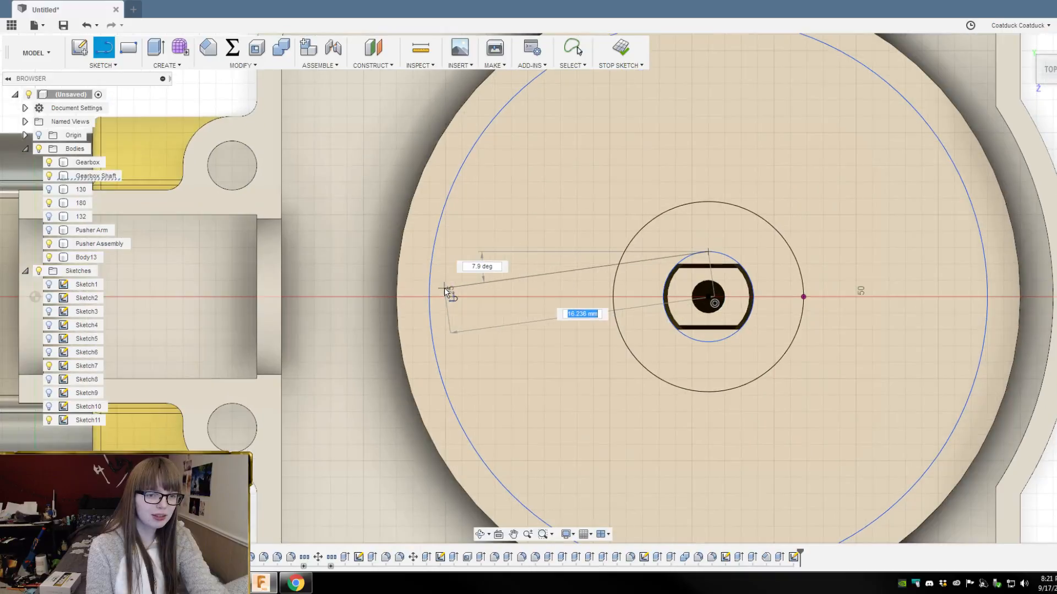
{"action": "left_click", "coordinate": [412, 281]}
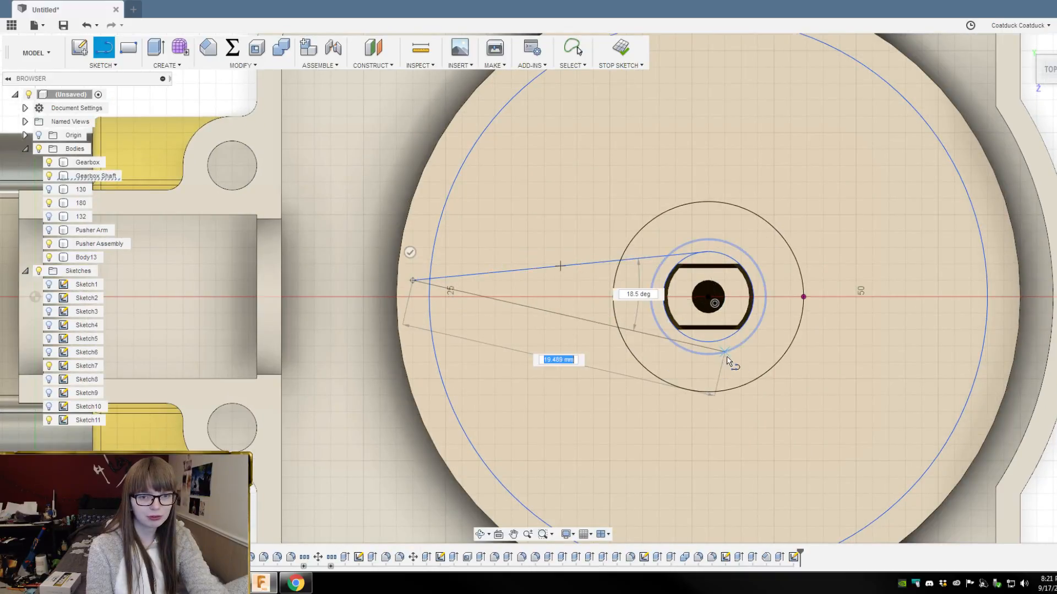
{"action": "key", "text": "Escape"}
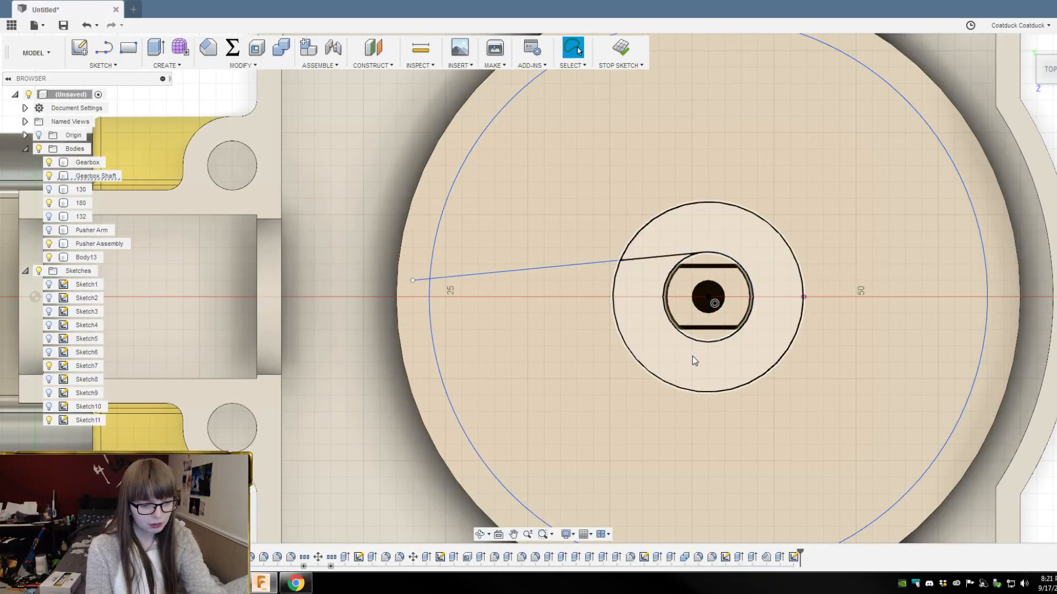
Step: Sketch a matching lower line from the bottom of the small circle to the wheel's left rim, tapering towards the upper line
{"action": "key", "text": "l"}
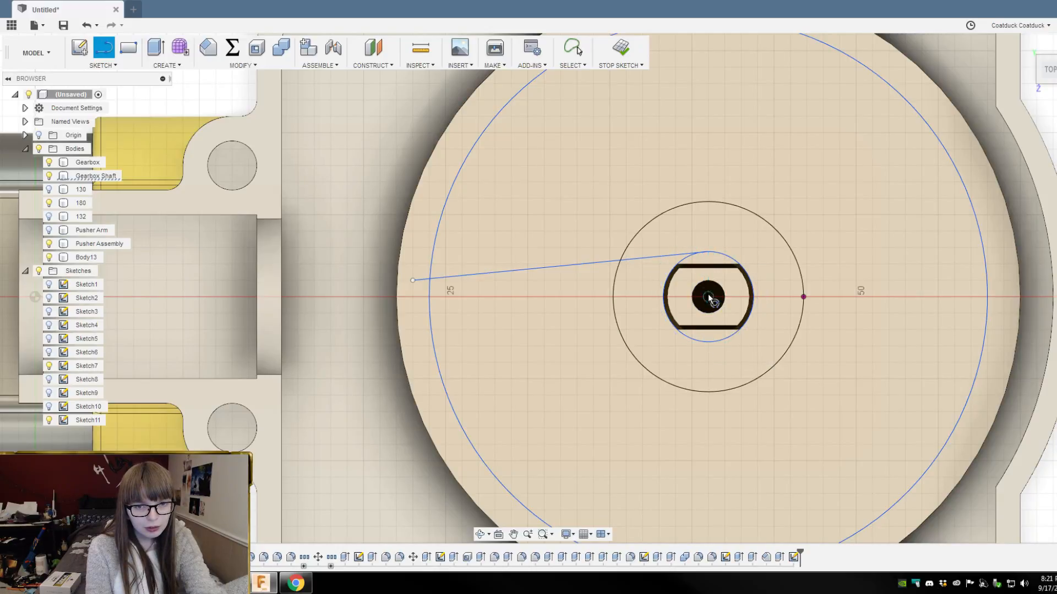
{"action": "left_click", "coordinate": [707, 340]}
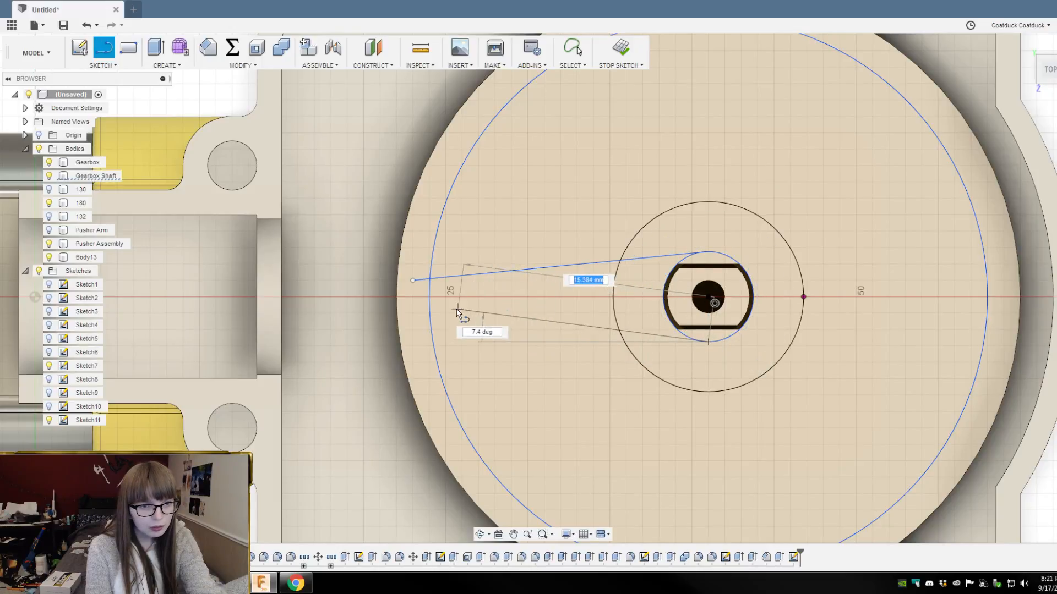
{"action": "left_click", "coordinate": [412, 313]}
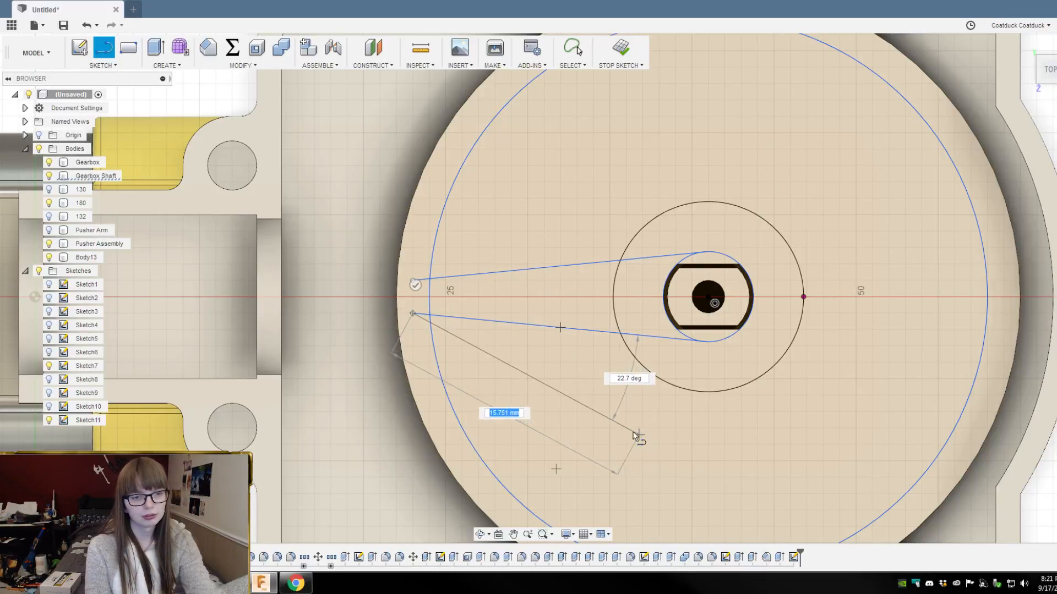
Step: Create a full circular pattern of the two tapering lines around the shaft's centre point with a quantity of 6
{"action": "scroll", "coordinate": [277, 359], "scroll_direction": "down", "scroll_amount": 2}
{"action": "mouse_move", "coordinate": [365, 456]}
{"action": "middle_mouse_down", "text": "shift"}
{"action": "mouse_move", "coordinate": [373, 424]}
{"action": "mouse_move", "coordinate": [374, 434]}
{"action": "middle_mouse_up", "text": "shift"}
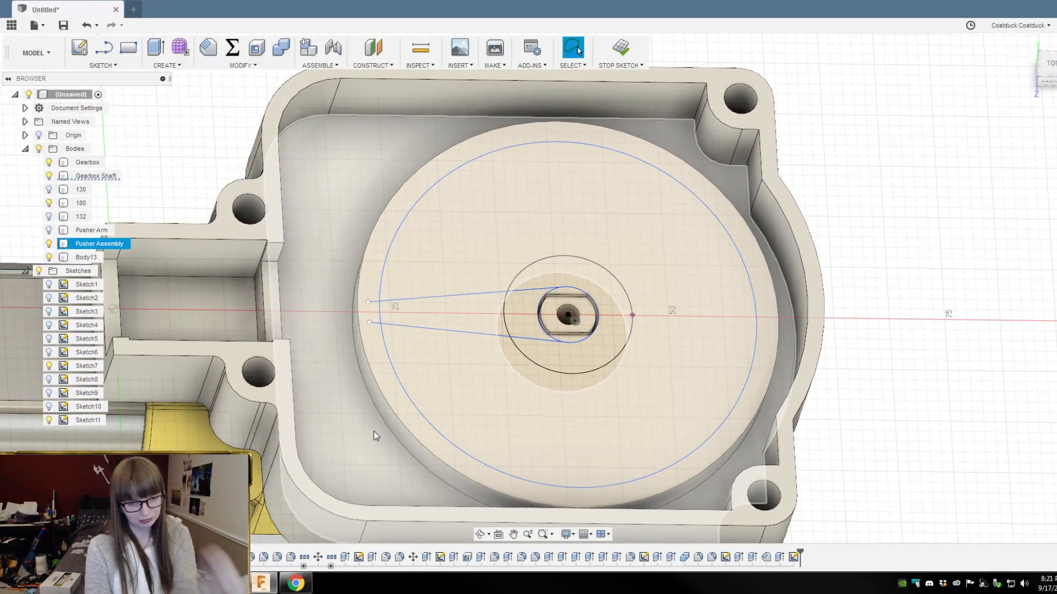
{"action": "middle_click_drag", "start_coordinate": [554, 400], "coordinate": [543, 420], "text": "shift"}
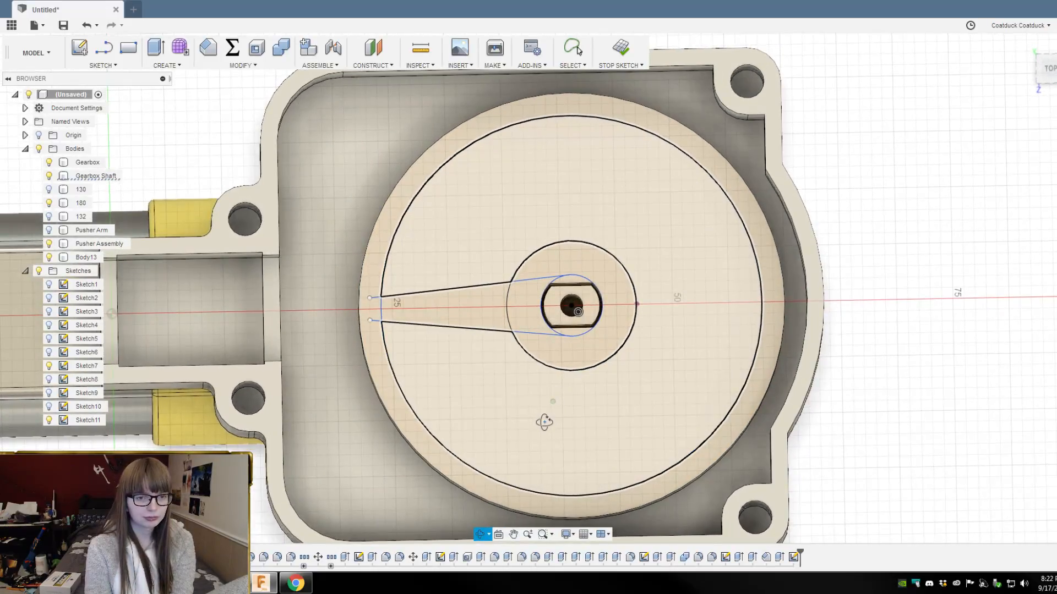
{"action": "left_click", "coordinate": [493, 285]}
{"action": "left_click", "coordinate": [492, 327], "text": "shift"}
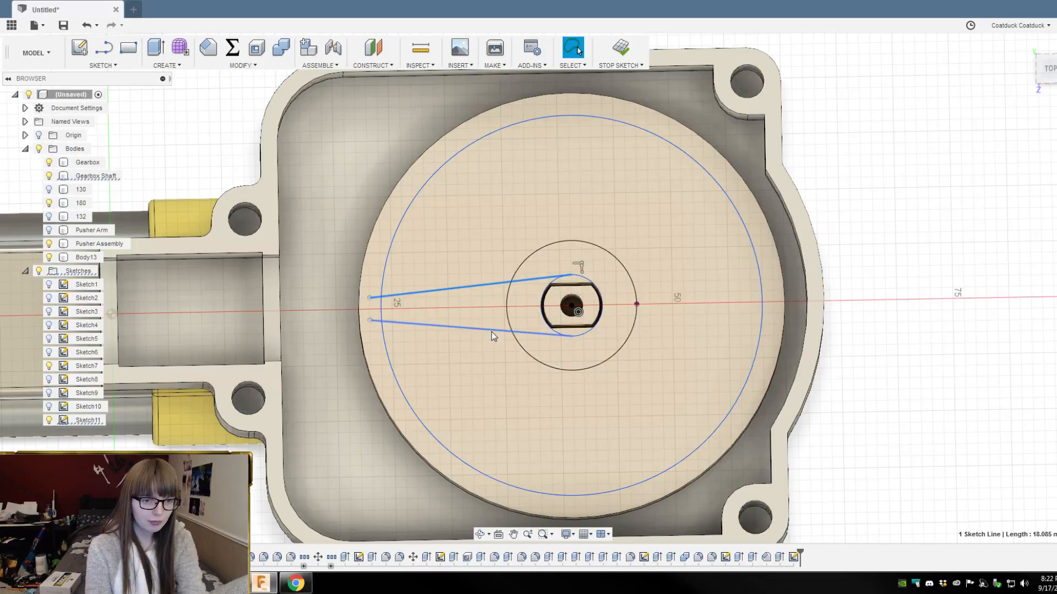
{"action": "left_click", "coordinate": [102, 65]}
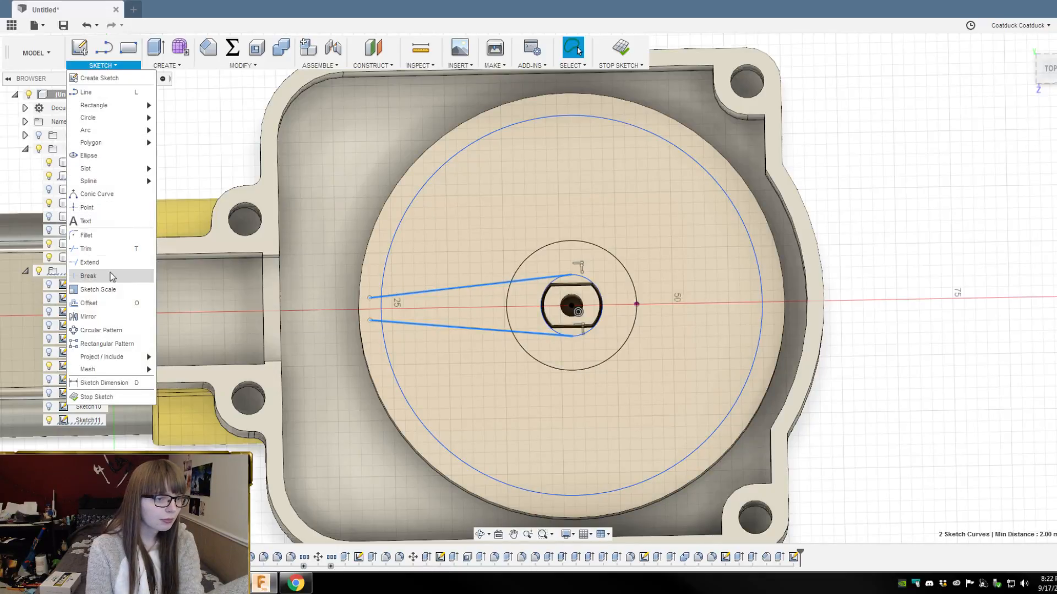
{"action": "left_click", "coordinate": [96, 331]}
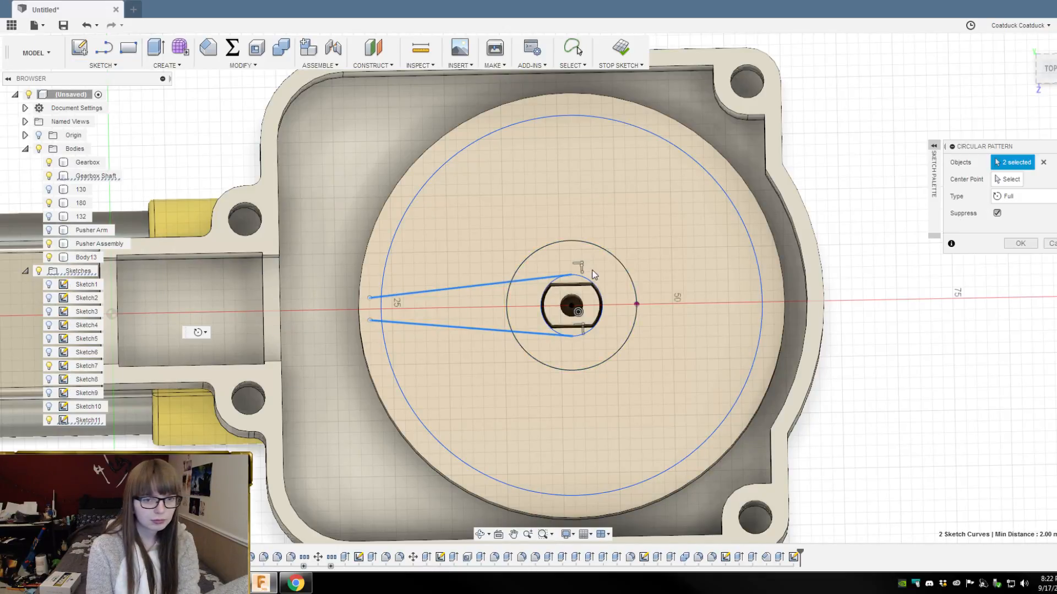
{"action": "left_click", "coordinate": [1011, 181]}
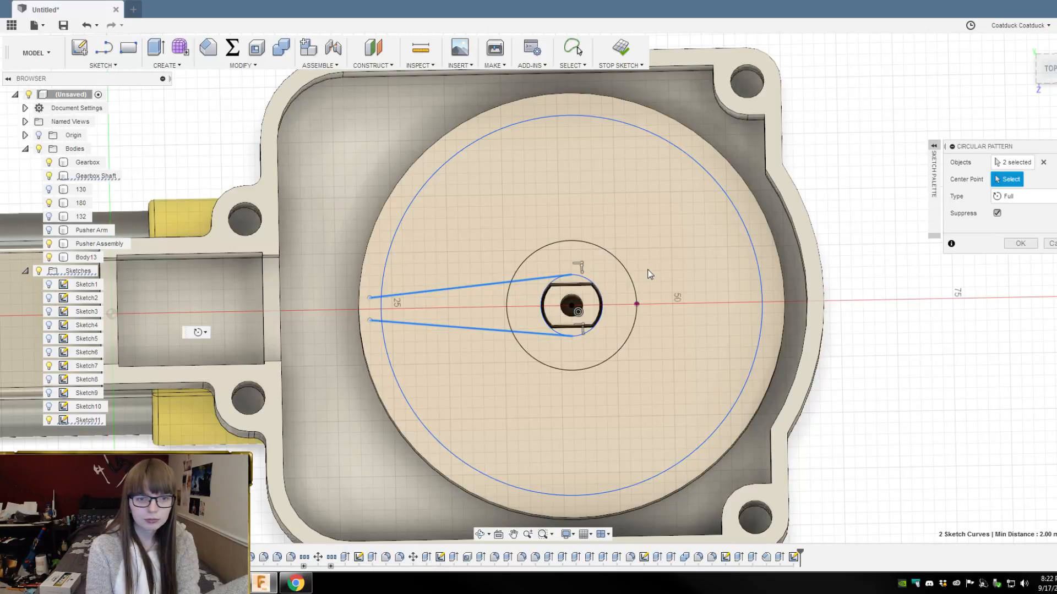
{"action": "left_click", "coordinate": [572, 310]}
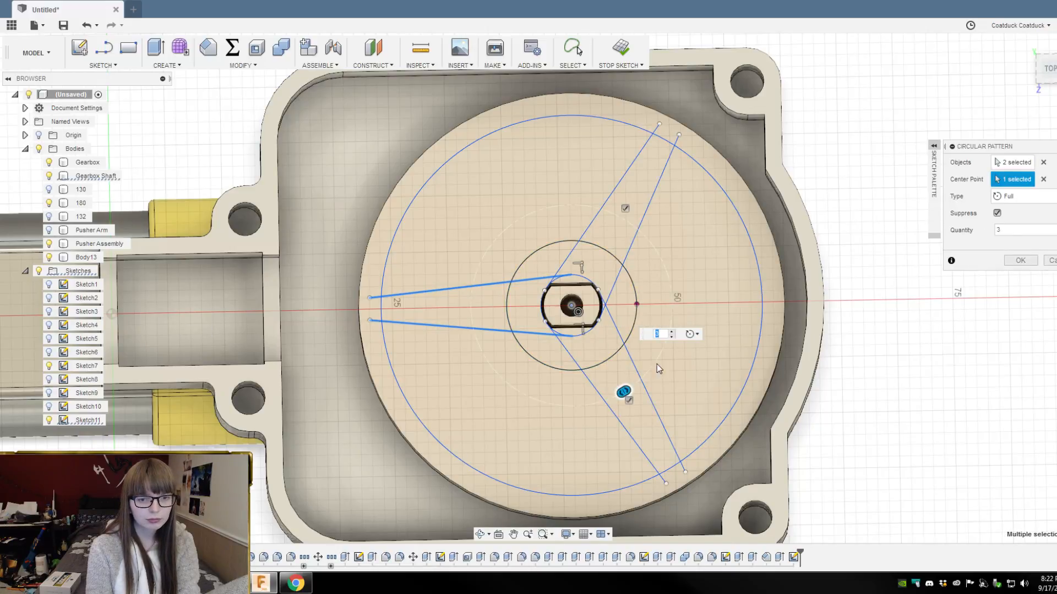
{"action": "type", "text": "6"}
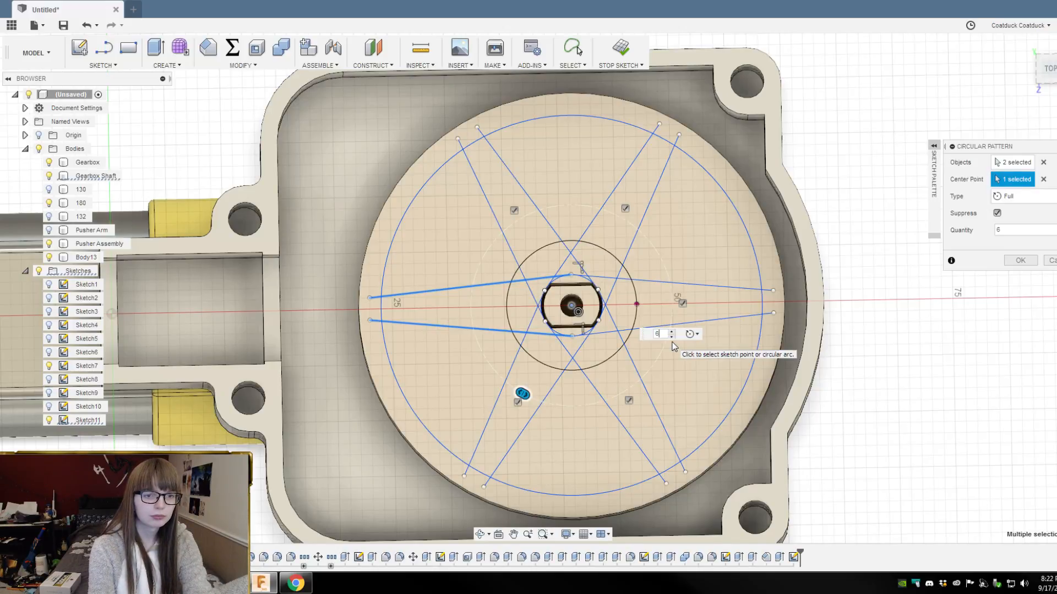
{"action": "key", "text": "Return"}
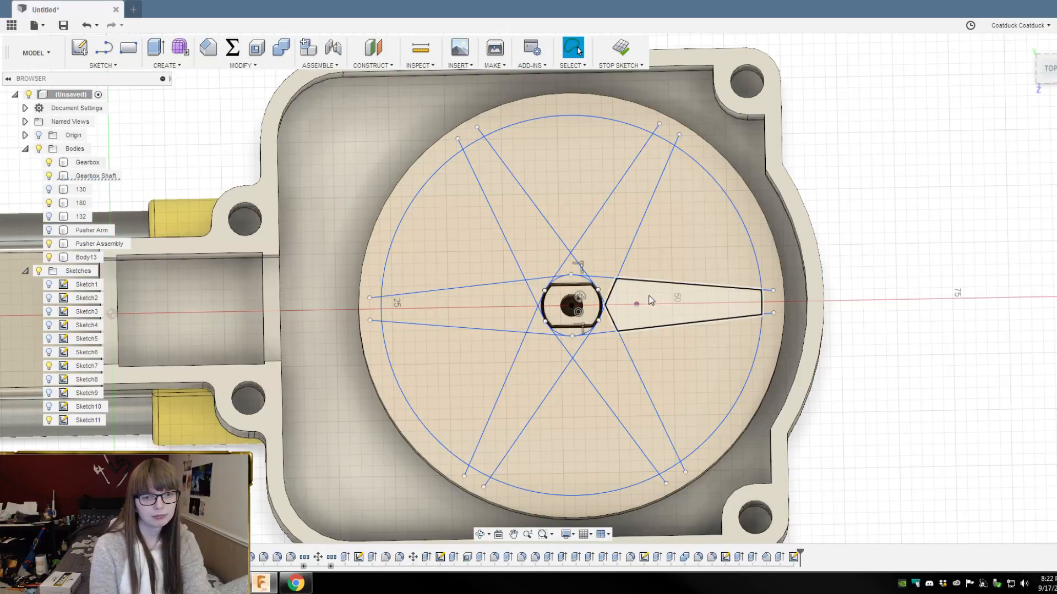
Step: Delete the middle circle around the shaft together with its leftover sketch point on the horizontal axis
{"action": "left_click", "coordinate": [636, 302]}
{"action": "key", "text": "Delete"}
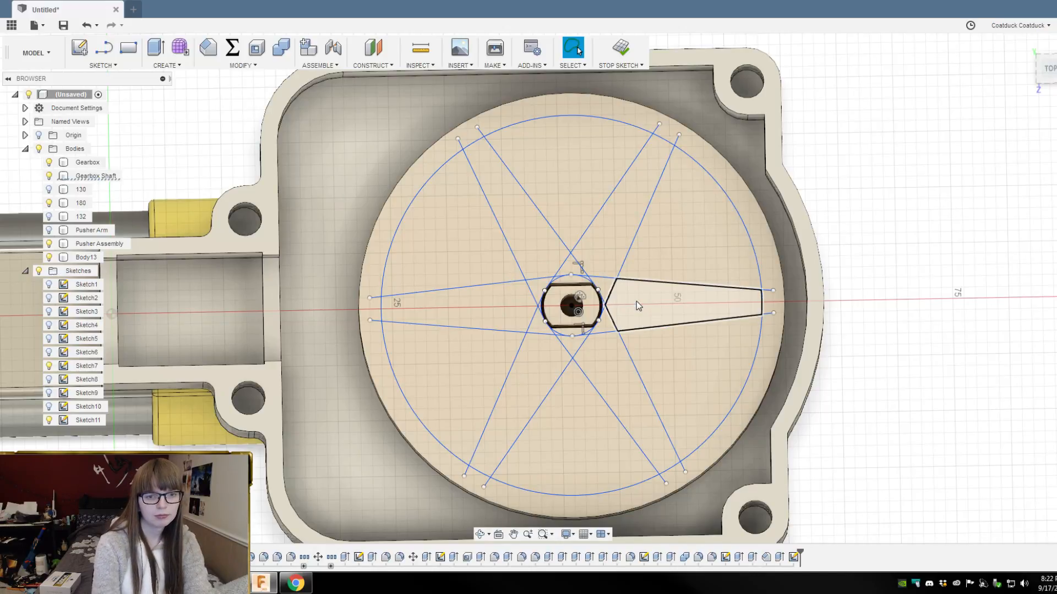
Step: Try adding a 16 mm diameter circle centred on the shaft across the patterned lines
{"action": "scroll", "coordinate": [544, 274], "scroll_direction": "up", "scroll_amount": 2}
{"action": "scroll", "coordinate": [562, 236], "scroll_direction": "down", "scroll_amount": 3}
{"action": "mouse_move", "coordinate": [849, 297]}
{"action": "middle_mouse_down", "text": "shift"}
{"action": "mouse_move", "coordinate": [863, 278]}
{"action": "mouse_move", "coordinate": [849, 273]}
{"action": "mouse_move", "coordinate": [848, 292]}
{"action": "middle_mouse_up", "text": "shift"}
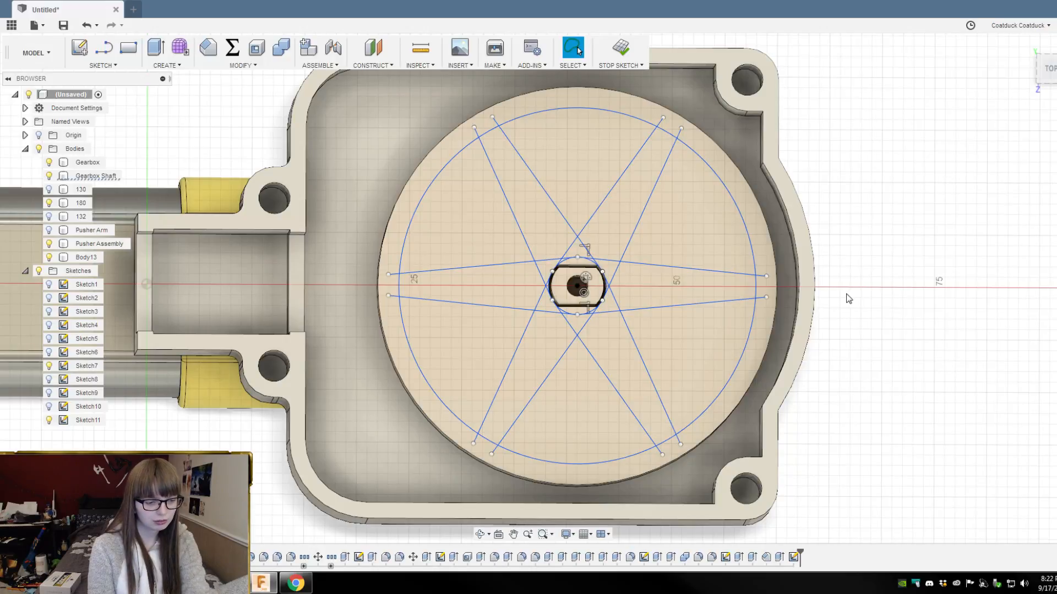
{"action": "key", "text": "c"}
{"action": "left_click", "coordinate": [577, 285]}
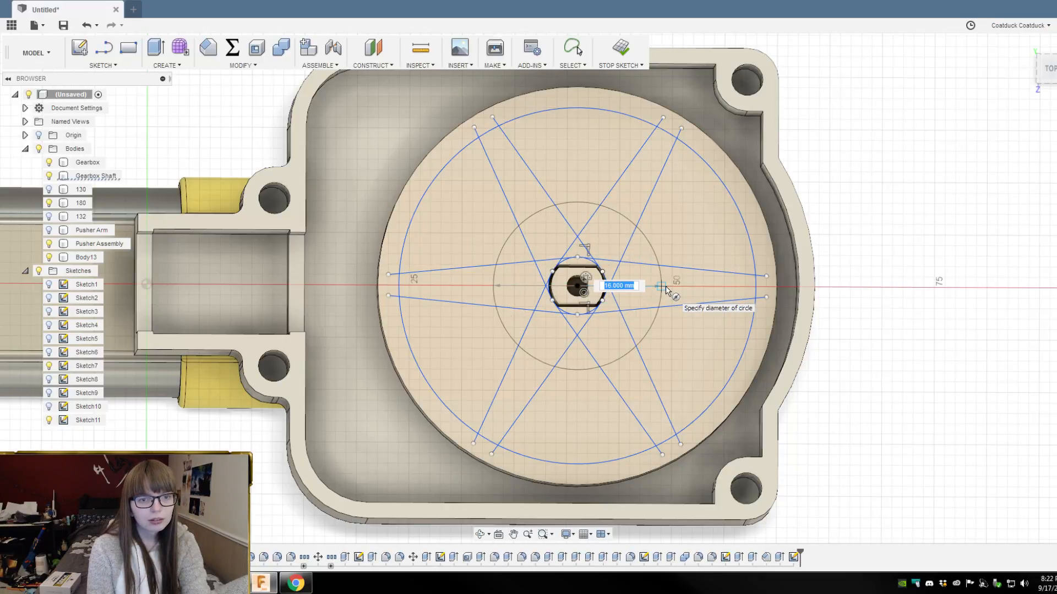
{"action": "left_click", "coordinate": [666, 290]}
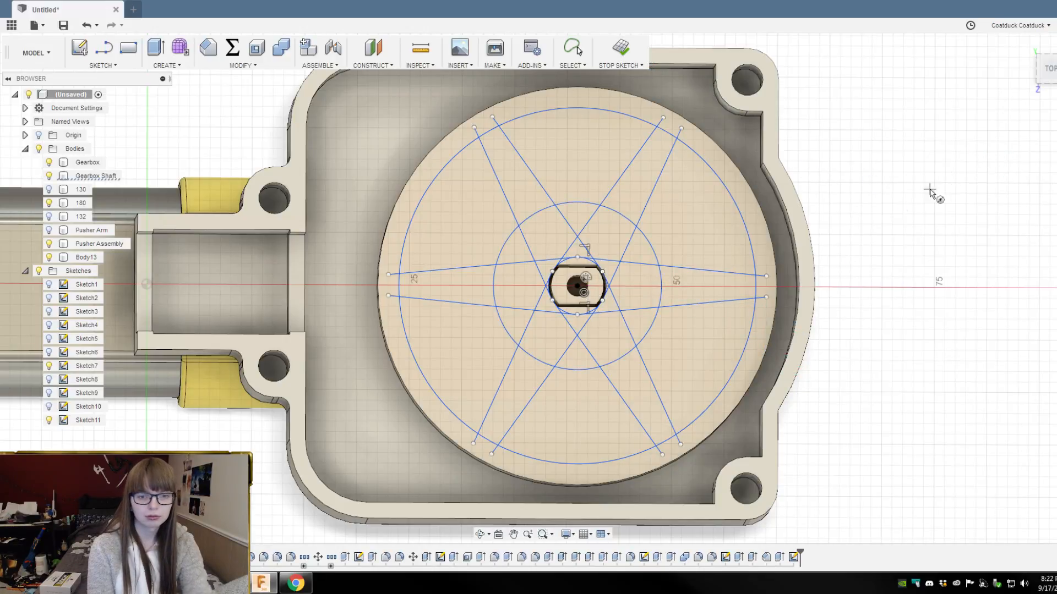
Step: Delete the patterned lines of the other four spokes, keeping only the left and upper-left pairs
{"action": "mouse_move", "coordinate": [858, 251]}
{"action": "middle_mouse_down", "text": "shift"}
{"action": "mouse_move", "coordinate": [864, 226]}
{"action": "mouse_move", "coordinate": [872, 238]}
{"action": "mouse_move", "coordinate": [863, 249]}
{"action": "middle_mouse_up", "text": "shift"}
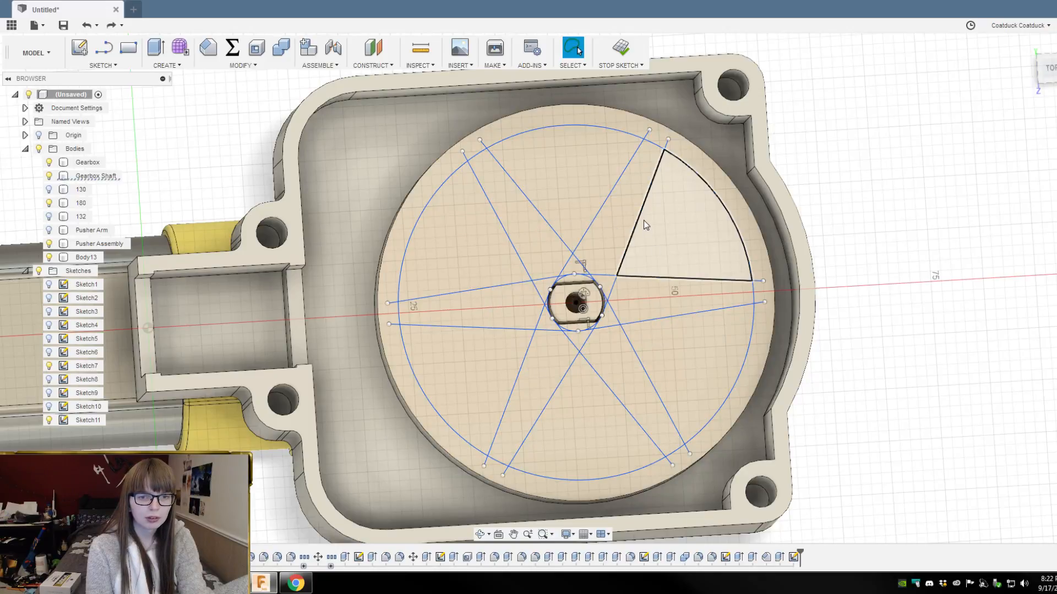
{"action": "left_click", "coordinate": [641, 217]}
{"action": "left_click", "coordinate": [607, 196], "text": "shift"}
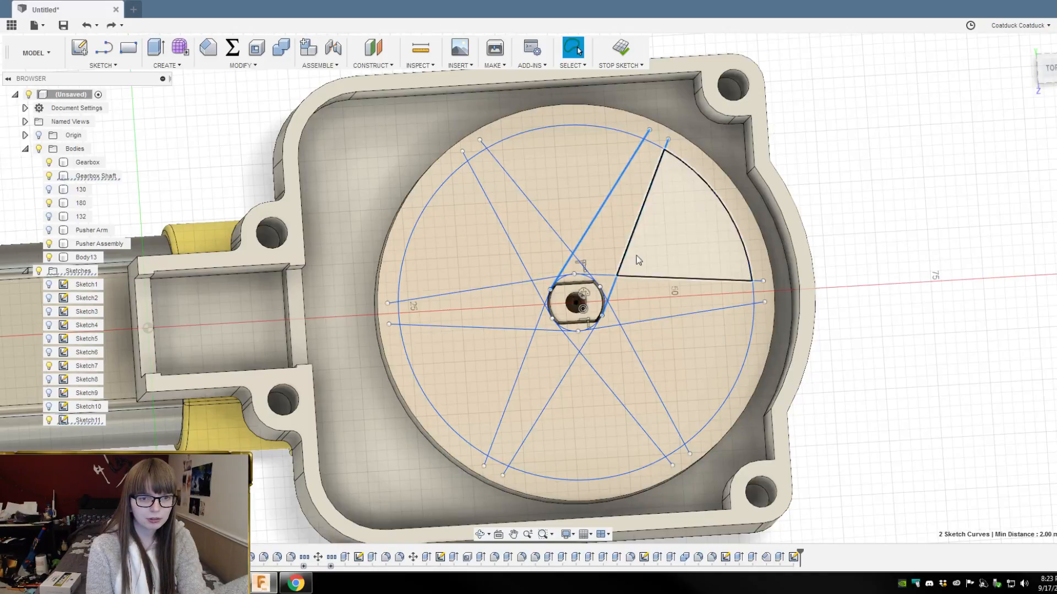
{"action": "left_click", "coordinate": [634, 349], "text": "shift"}
{"action": "left_click", "coordinate": [609, 389], "text": "shift"}
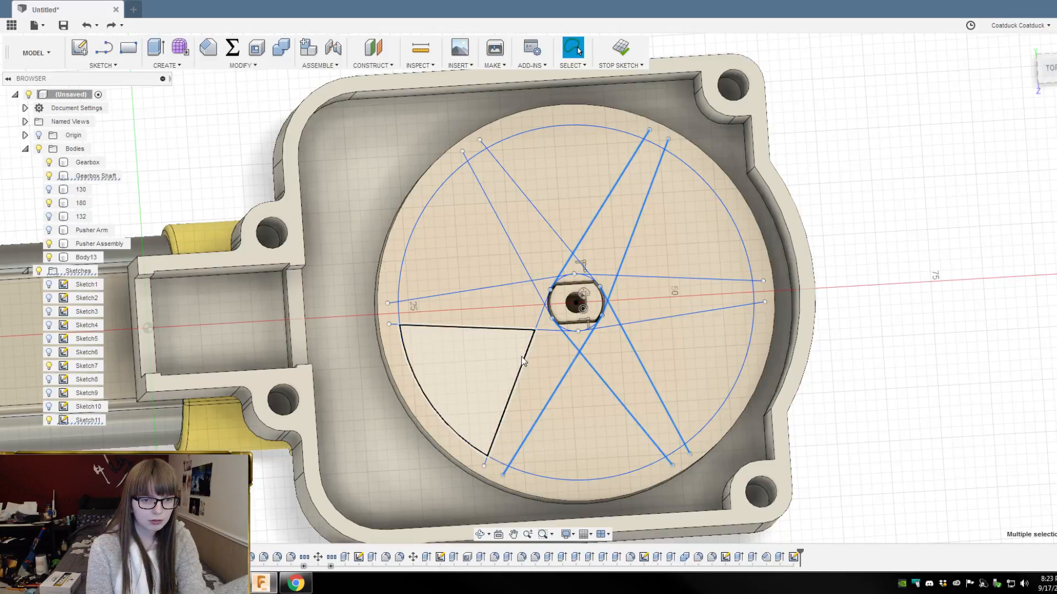
{"action": "left_click", "coordinate": [676, 279], "text": "shift"}
{"action": "left_click", "coordinate": [675, 316], "text": "shift"}
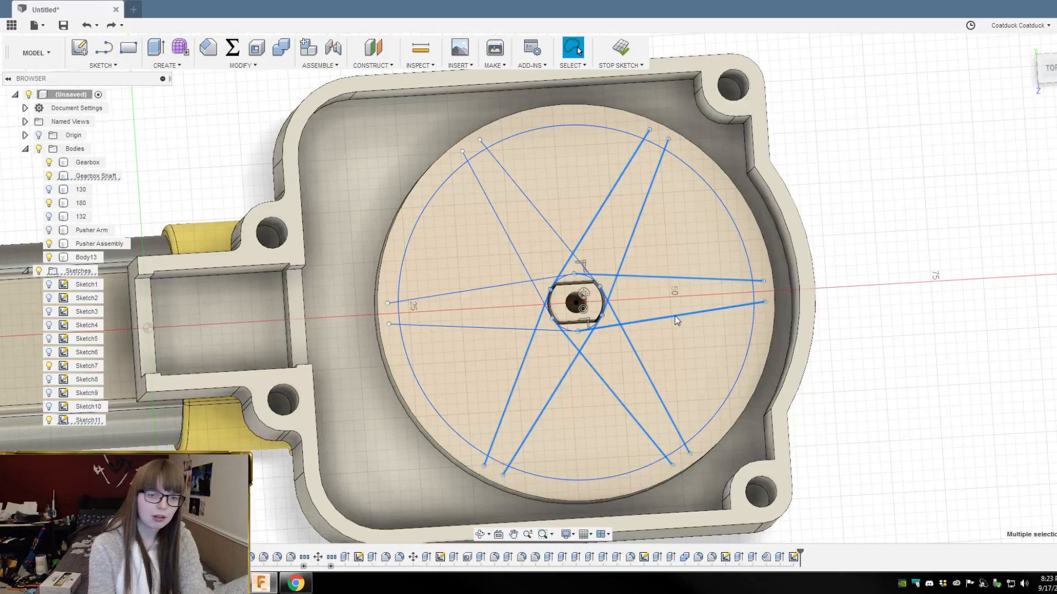
{"action": "key", "text": "Delete"}
{"action": "scroll", "coordinate": [520, 257], "scroll_direction": "up", "scroll_amount": 3}
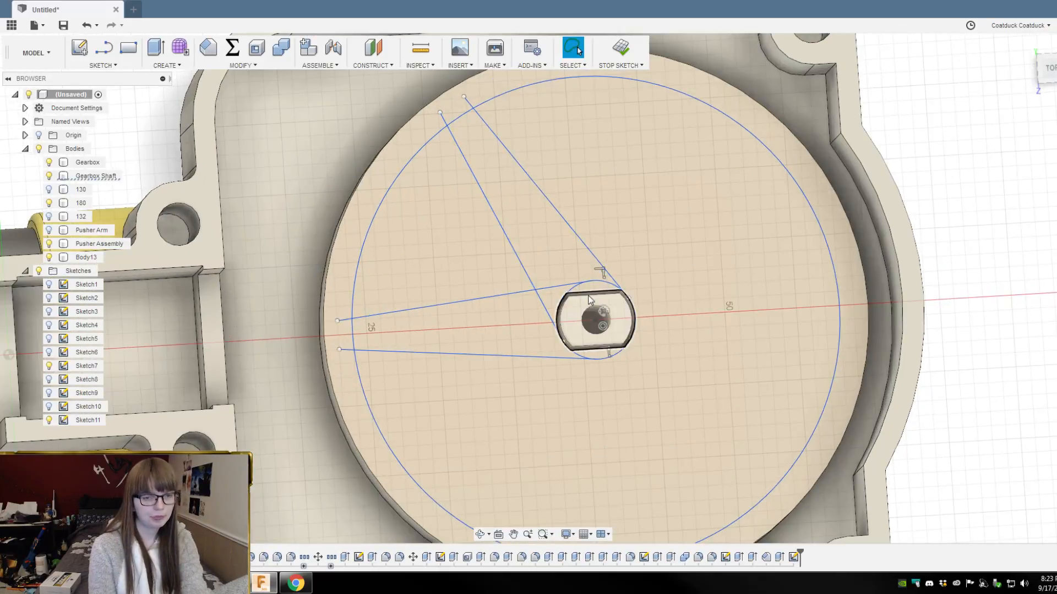
{"action": "key", "text": "c"}
{"action": "left_click", "coordinate": [596, 320]}
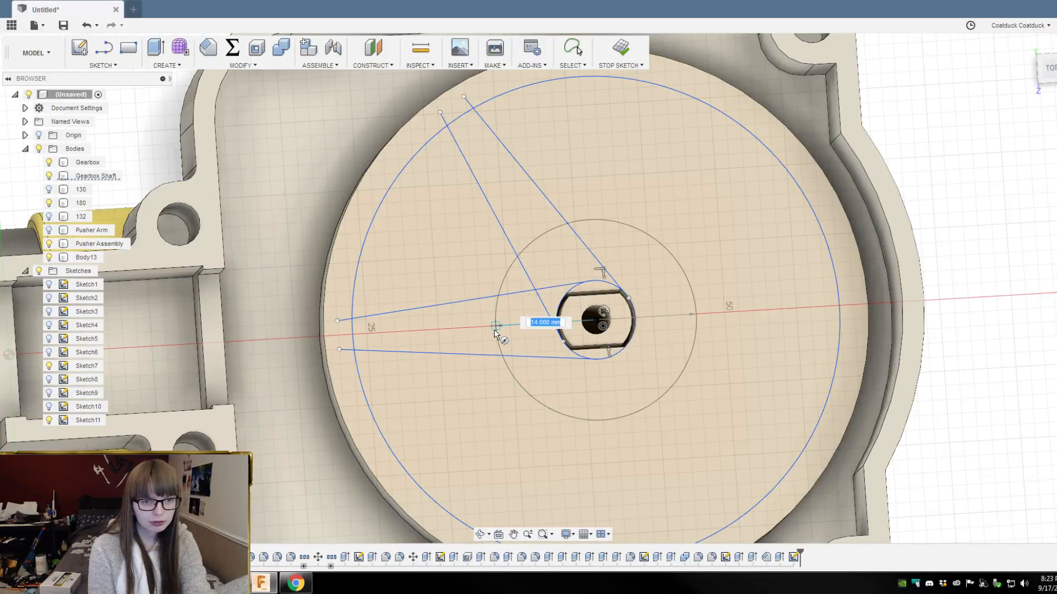
{"action": "key", "text": "Escape"}
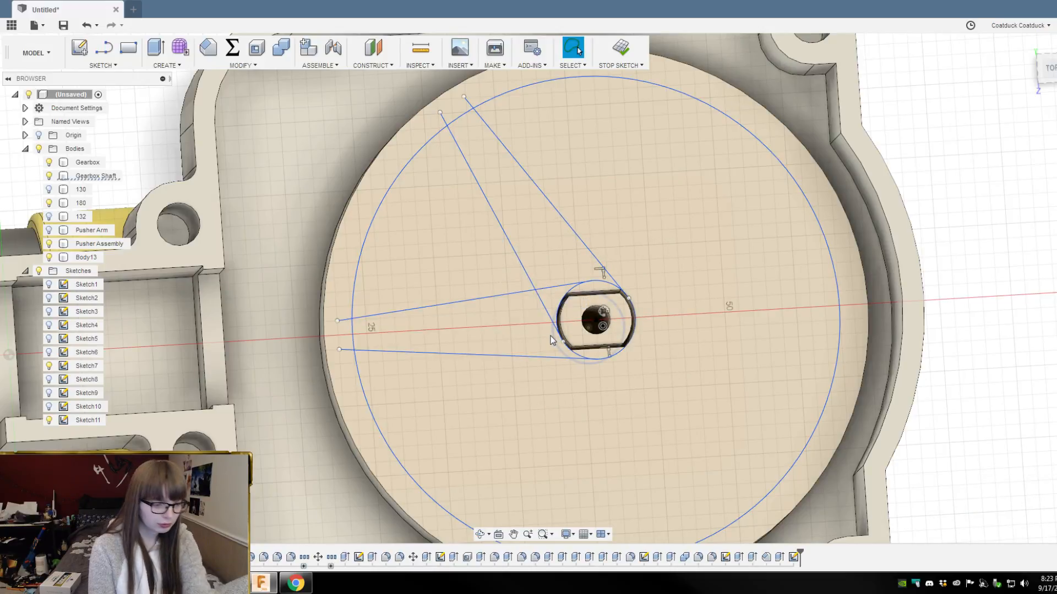
Step: Sketch a line about 3 mm long from the horizontal axis, perpendicular to it and crossing the left spoke's upper line
{"action": "key", "text": "l"}
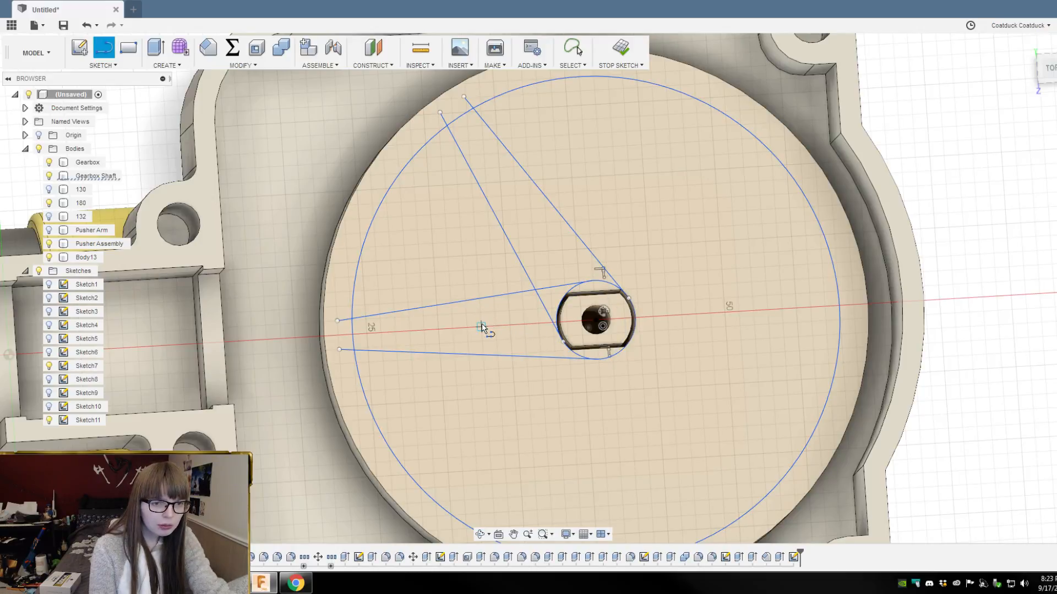
{"action": "left_click", "coordinate": [482, 327]}
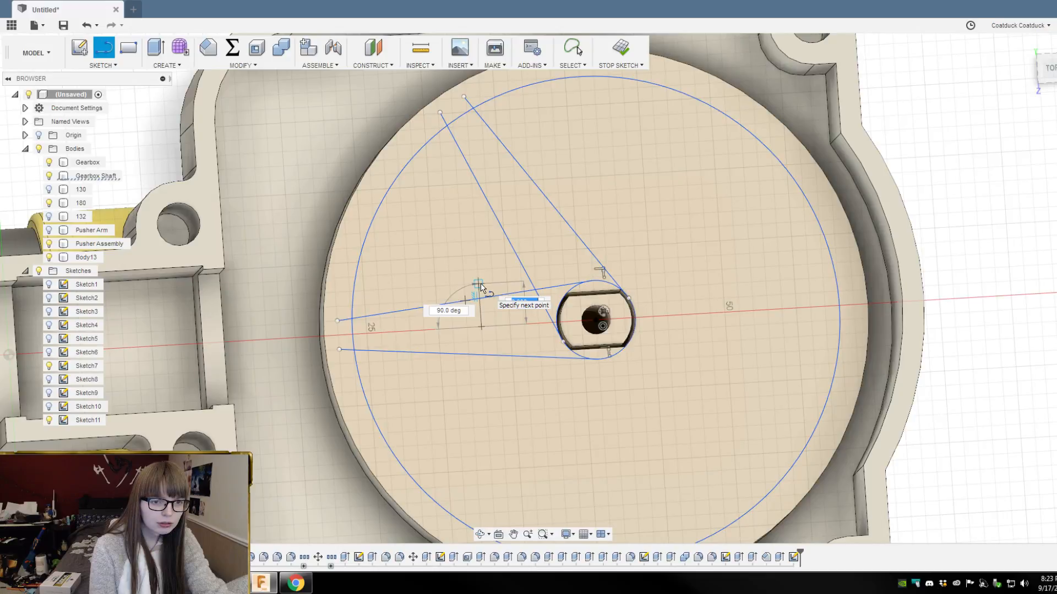
{"action": "left_click", "coordinate": [479, 284]}
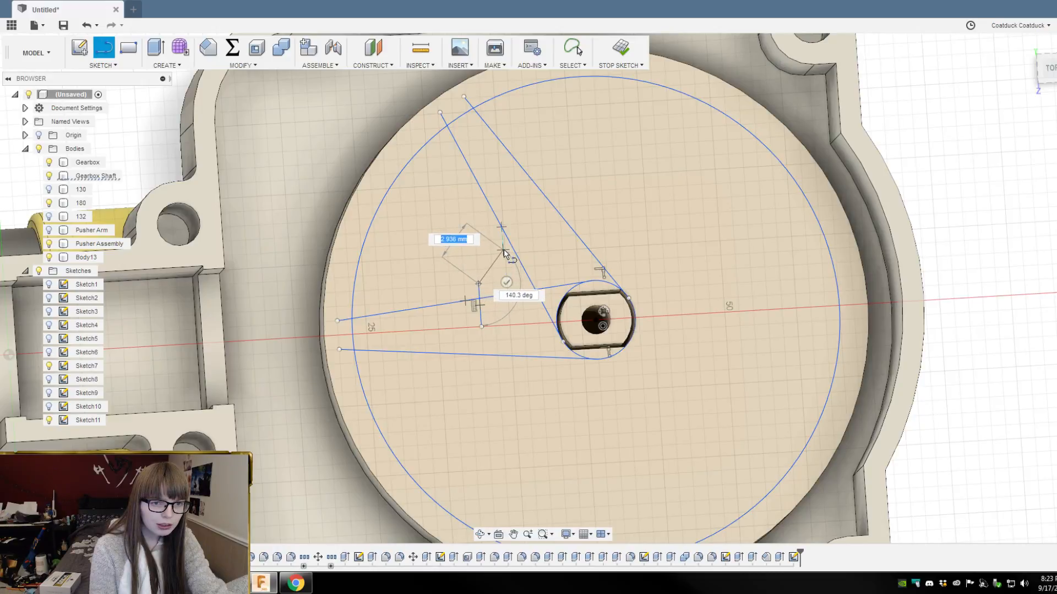
{"action": "scroll", "coordinate": [506, 254], "scroll_direction": "up", "scroll_amount": 3}
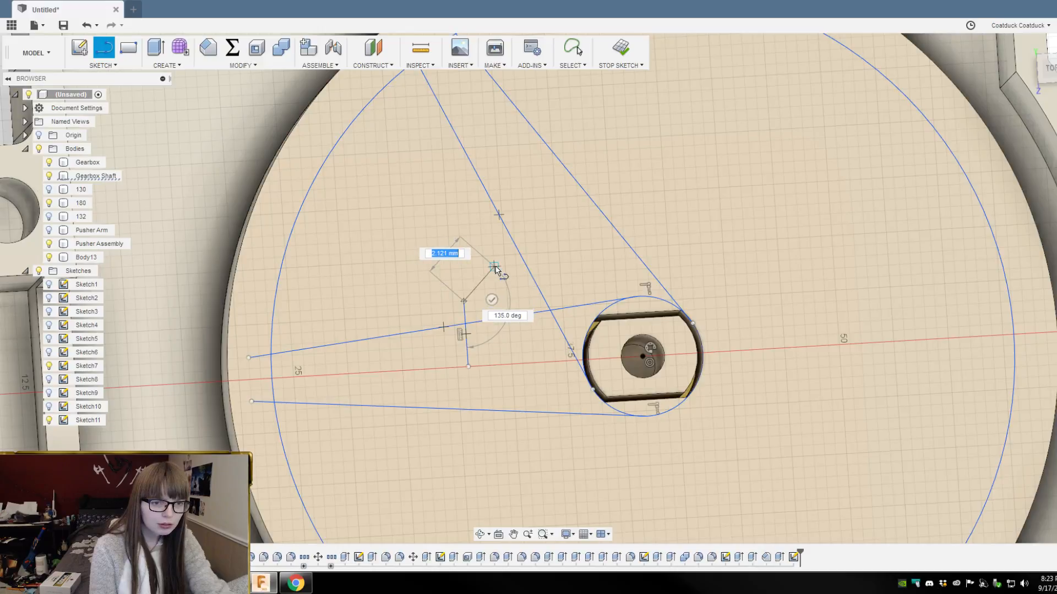
{"action": "key", "text": "Escape"}
{"action": "scroll", "coordinate": [583, 352], "scroll_direction": "down", "scroll_amount": 5}
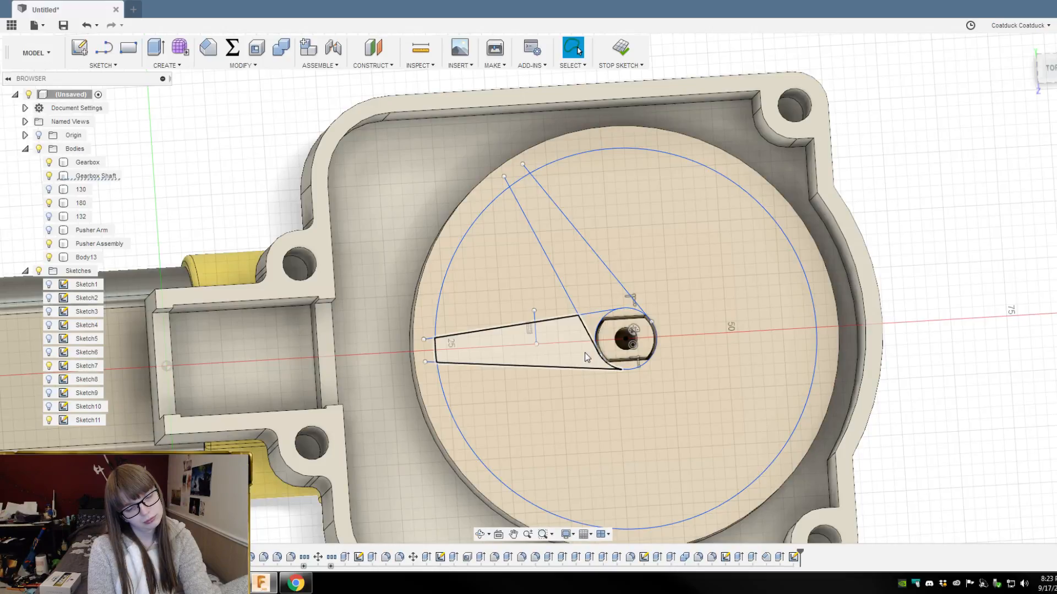
Step: Sketch a 17 mm line from the shaft's centre through the upper-left spoke, at 60° to the horizontal axis
{"action": "key", "text": "l"}
{"action": "left_click", "coordinate": [623, 339]}
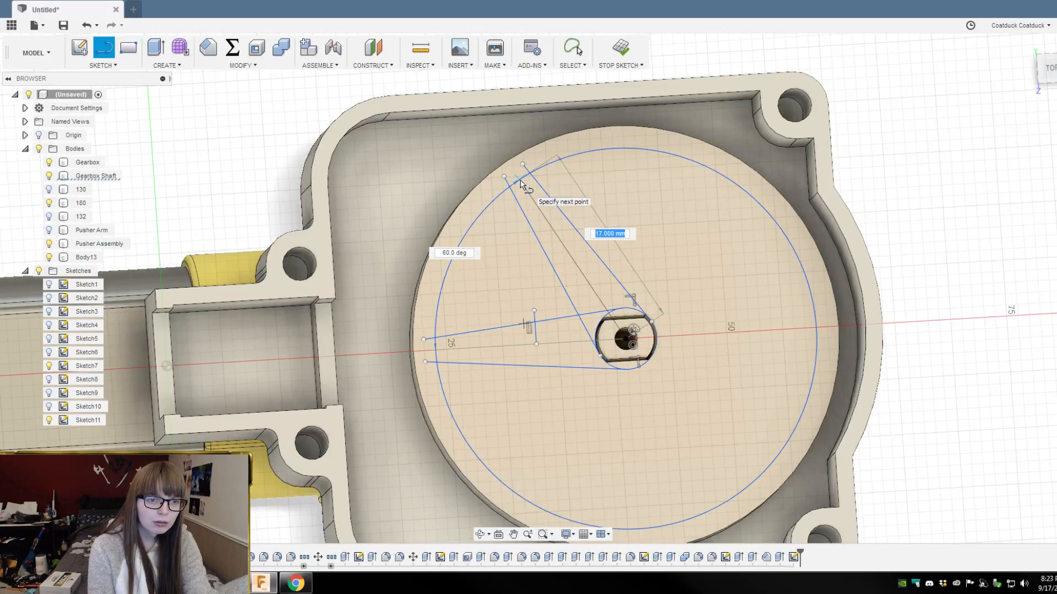
{"action": "key", "text": "Tab"}
{"action": "type", "text": "60"}
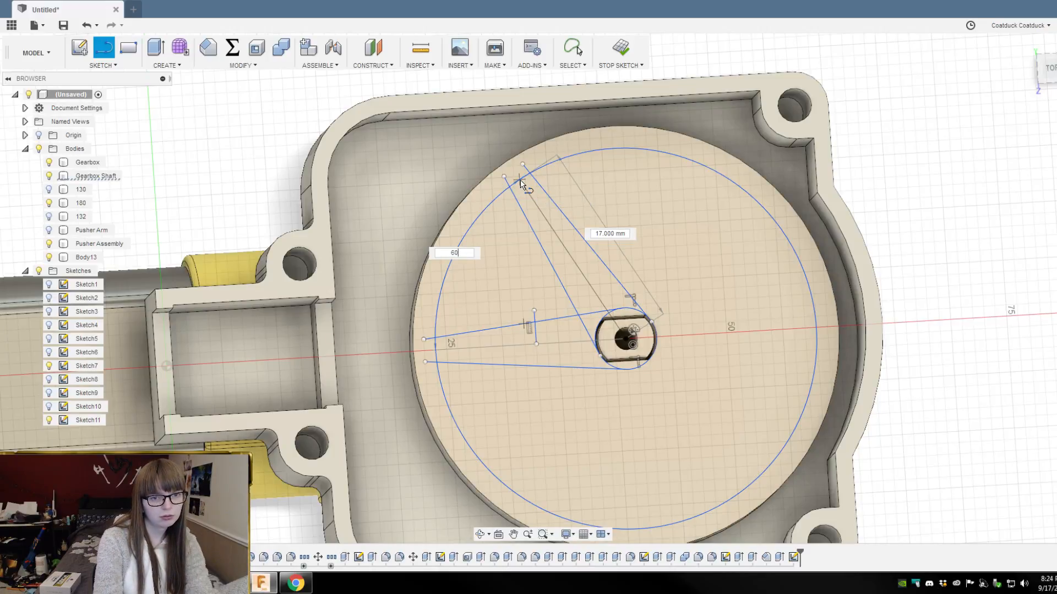
{"action": "key", "text": "Return"}
{"action": "key", "text": "Escape"}
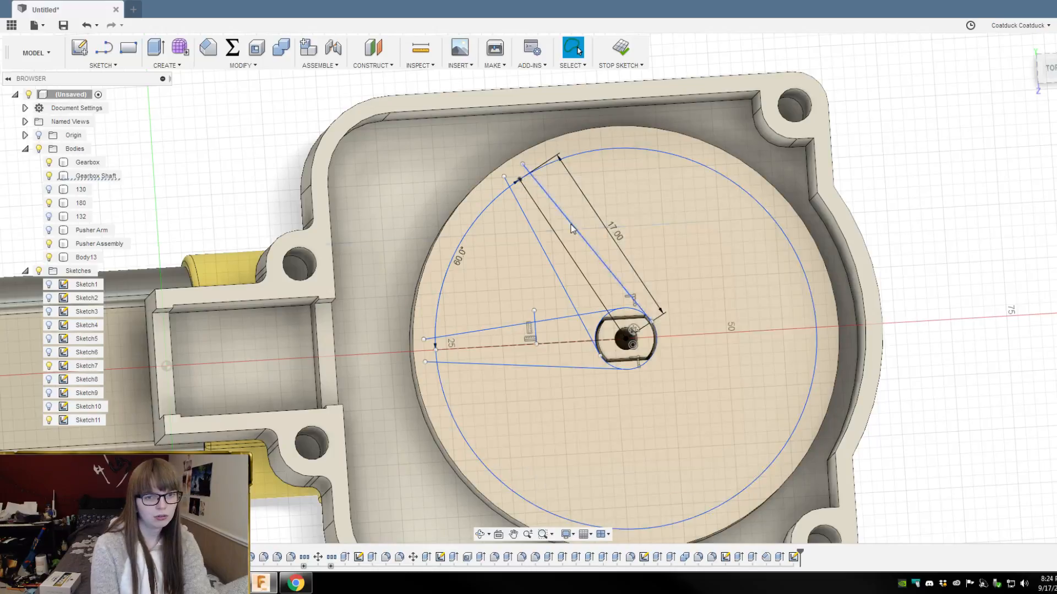
Step: Measure the distance between the short perpendicular line on the left spoke and the shaft's centre point
{"action": "scroll", "coordinate": [553, 226], "scroll_direction": "up", "scroll_amount": 3}
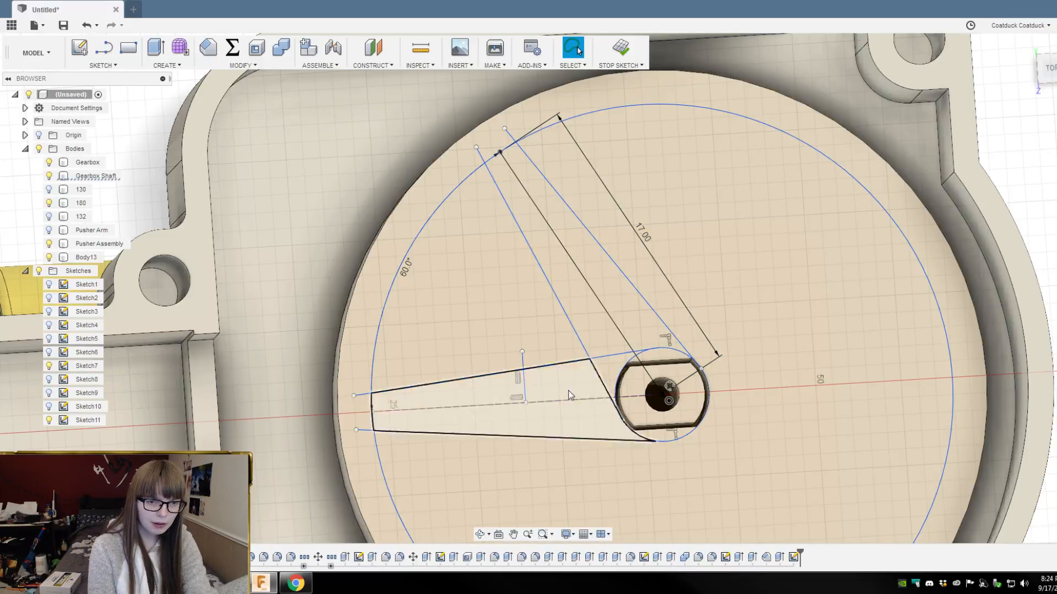
{"action": "left_click", "coordinate": [420, 48]}
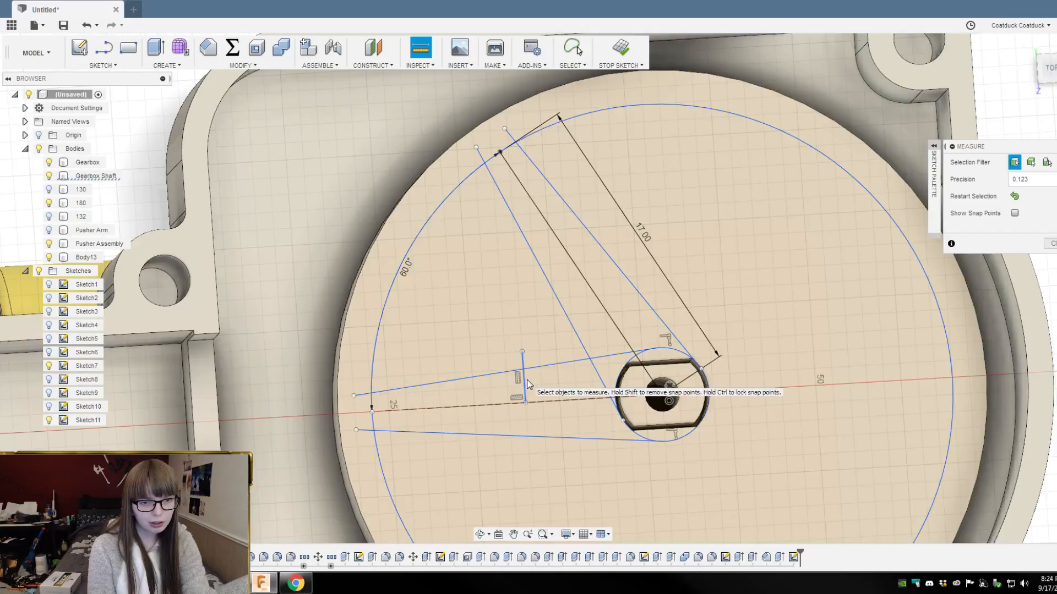
{"action": "left_click", "coordinate": [526, 384]}
{"action": "left_click", "coordinate": [665, 394]}
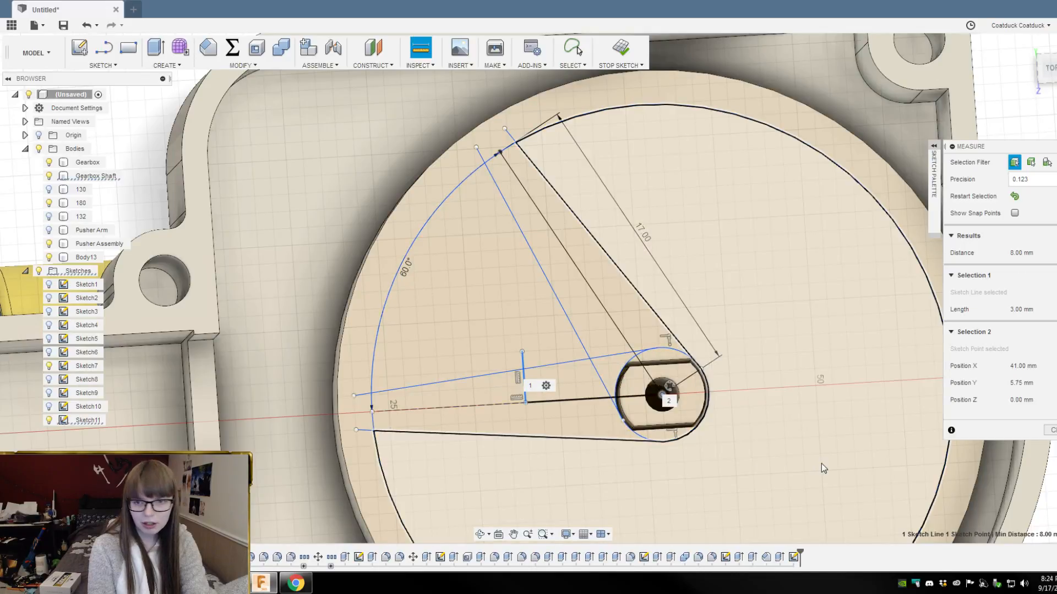
{"action": "key", "text": "Escape"}
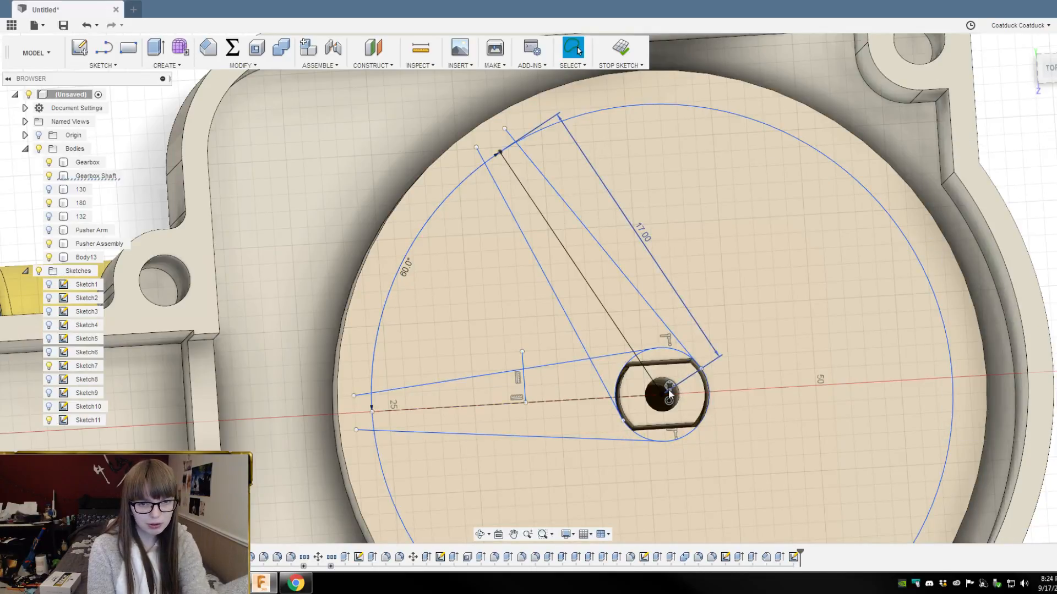
Step: Sketch a shorter line from the shaft's centre along the 60° line, ending partway up the upper-left spoke
{"action": "key", "text": "l"}
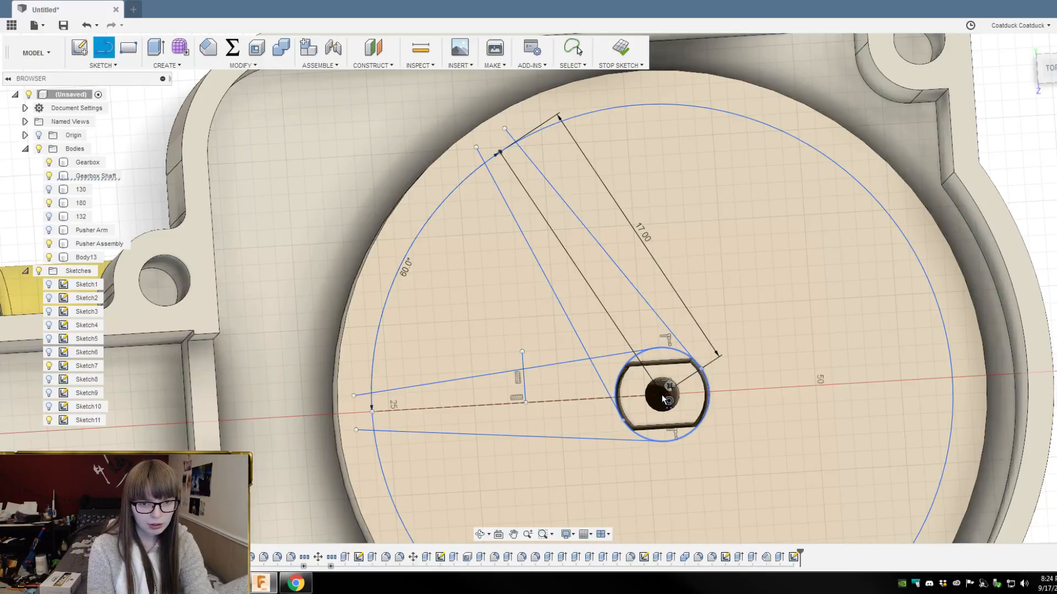
{"action": "left_click", "coordinate": [660, 385]}
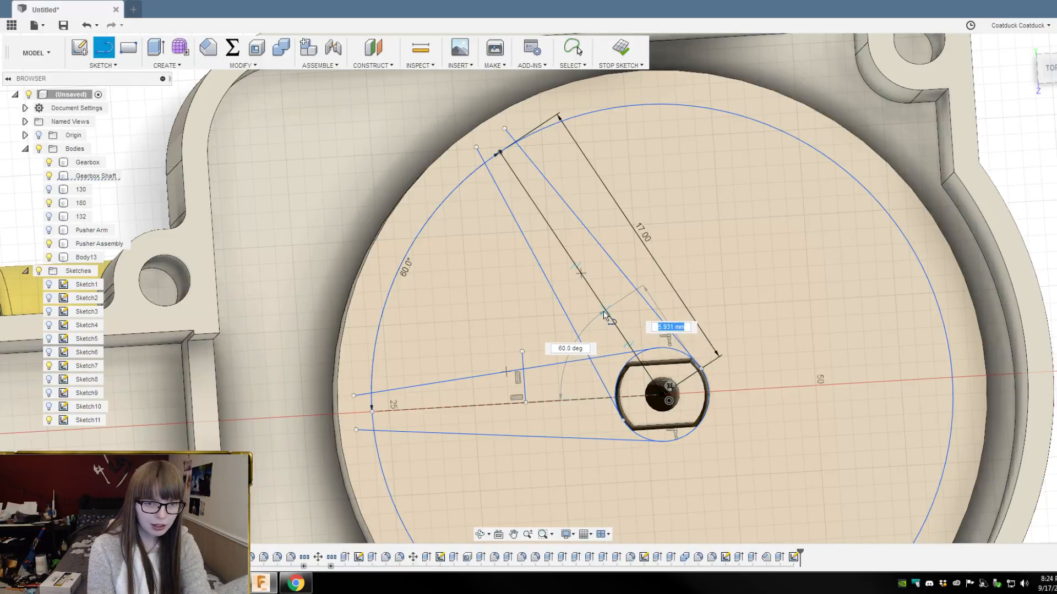
{"action": "left_click", "coordinate": [584, 282]}
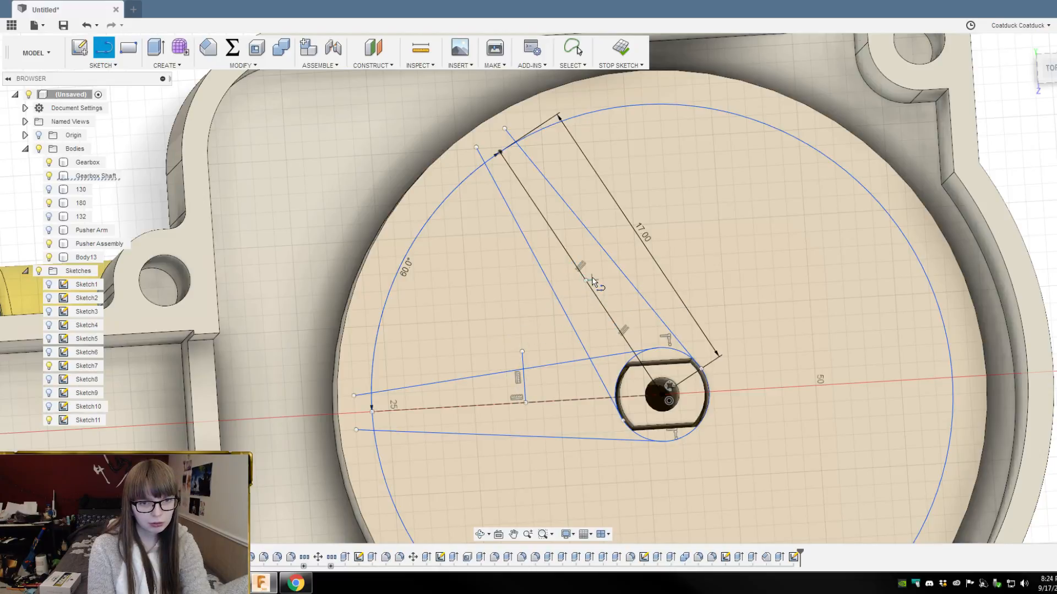
Step: Try adding a 3 mm line at 30° from the shorter line's end, crossing the upper-left spoke's left edge
{"action": "left_click", "coordinate": [587, 280]}
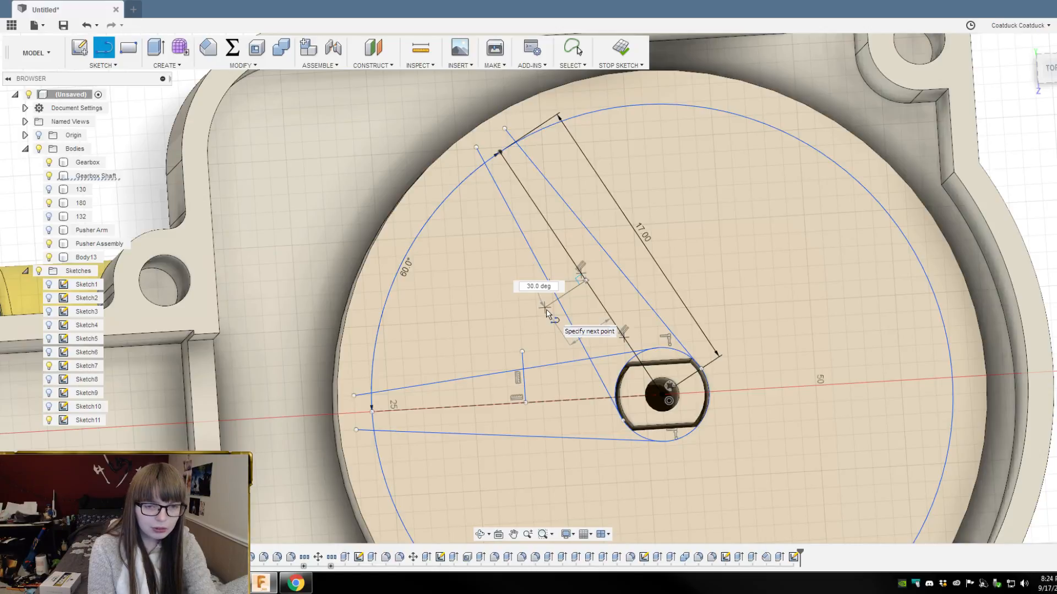
{"action": "scroll", "coordinate": [547, 313], "scroll_direction": "up", "scroll_amount": 4}
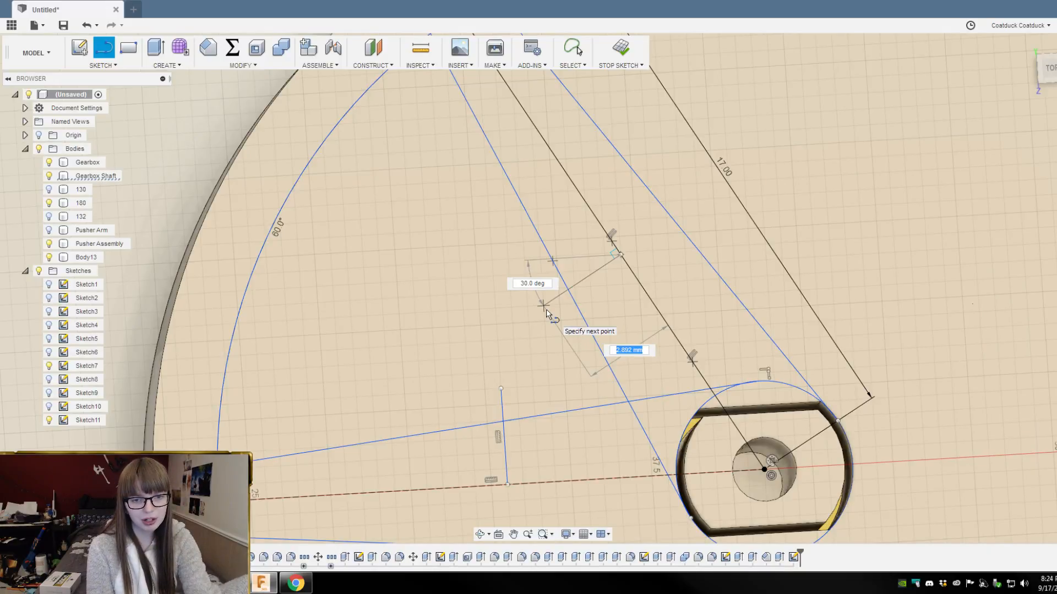
{"action": "type", "text": "3"}
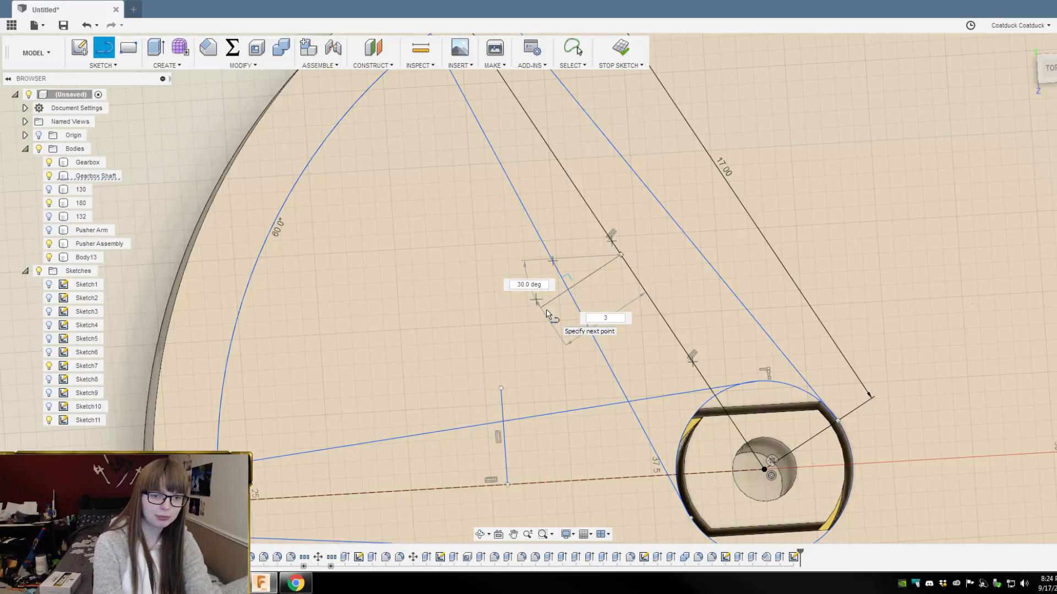
{"action": "key", "text": "Tab"}
{"action": "key", "text": "Tab"}
{"action": "key", "text": "Return"}
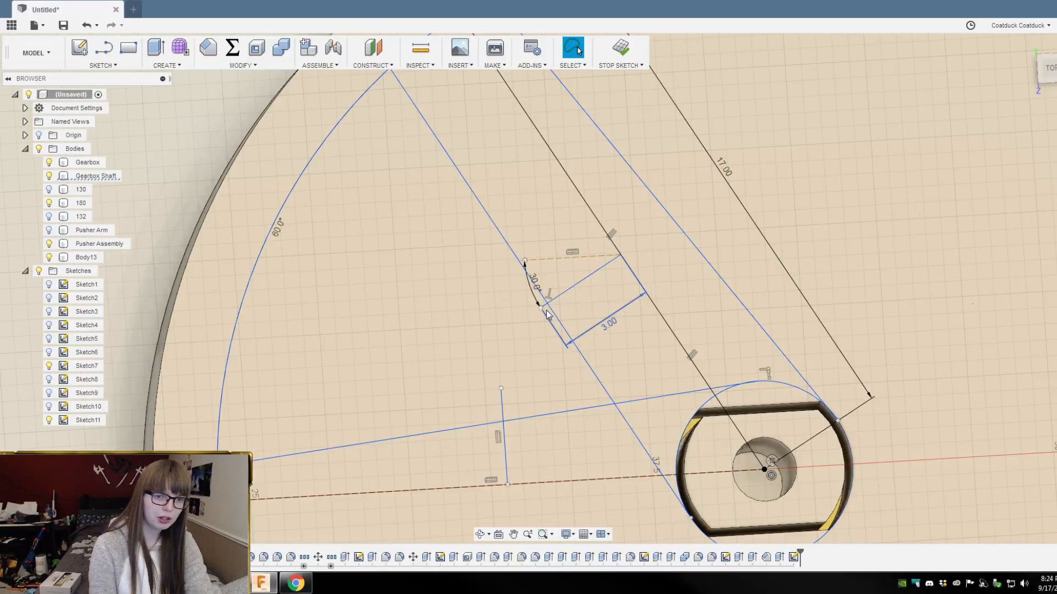
Step: Delete the horizontal construction line with its 30° angle, and the 3 mm dimension of the short line
{"action": "scroll", "coordinate": [611, 116], "scroll_direction": "down", "scroll_amount": 3}
{"action": "middle_click_drag", "start_coordinate": [724, 194], "coordinate": [726, 174], "text": "shift"}
{"action": "left_click", "coordinate": [571, 204]}
{"action": "key", "text": "Delete"}
{"action": "left_click", "coordinate": [613, 246]}
{"action": "key", "text": "Delete"}
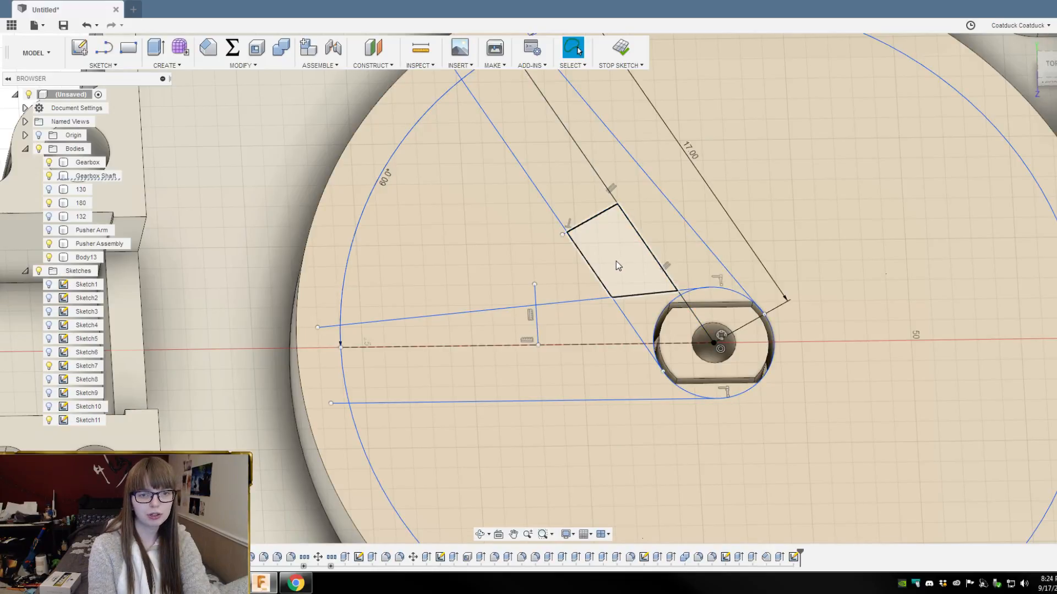
Step: Undo the dimension deletions and the 3 mm cross line, keeping the centre lines at 60°
{"action": "scroll", "coordinate": [682, 265], "scroll_direction": "down", "scroll_amount": 3}
{"action": "scroll", "coordinate": [607, 164], "scroll_direction": "up", "scroll_amount": 1}
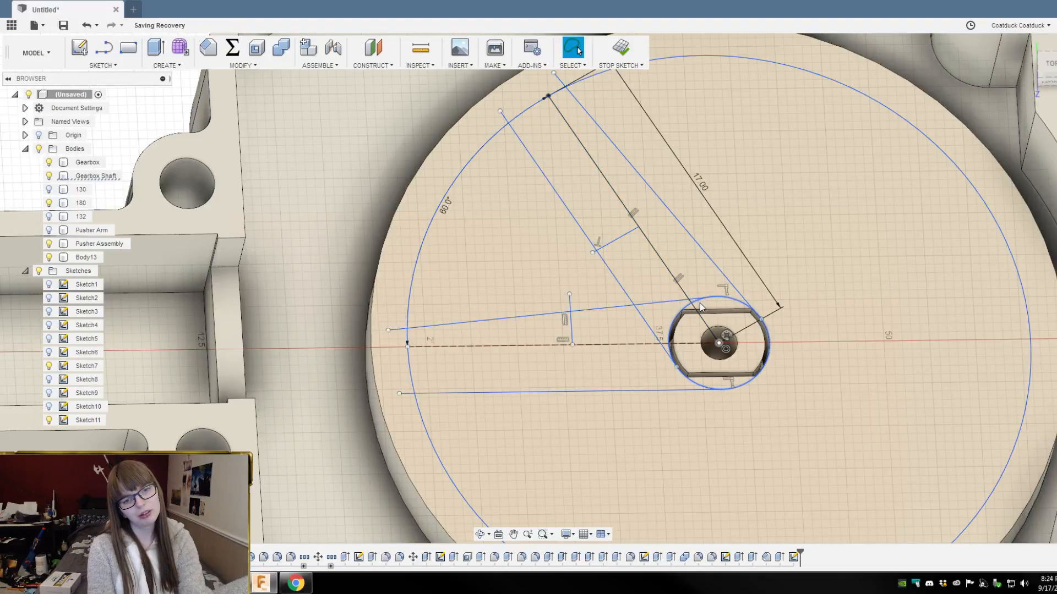
{"action": "key", "text": "ctrl+z"}
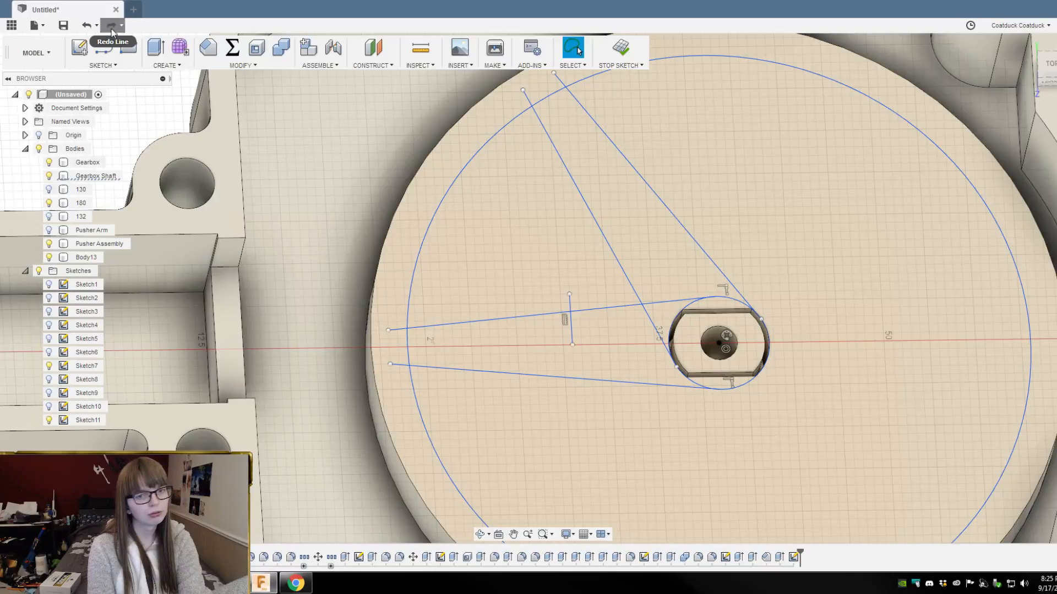
{"action": "left_click", "coordinate": [111, 28]}
{"action": "left_click", "coordinate": [111, 28]}
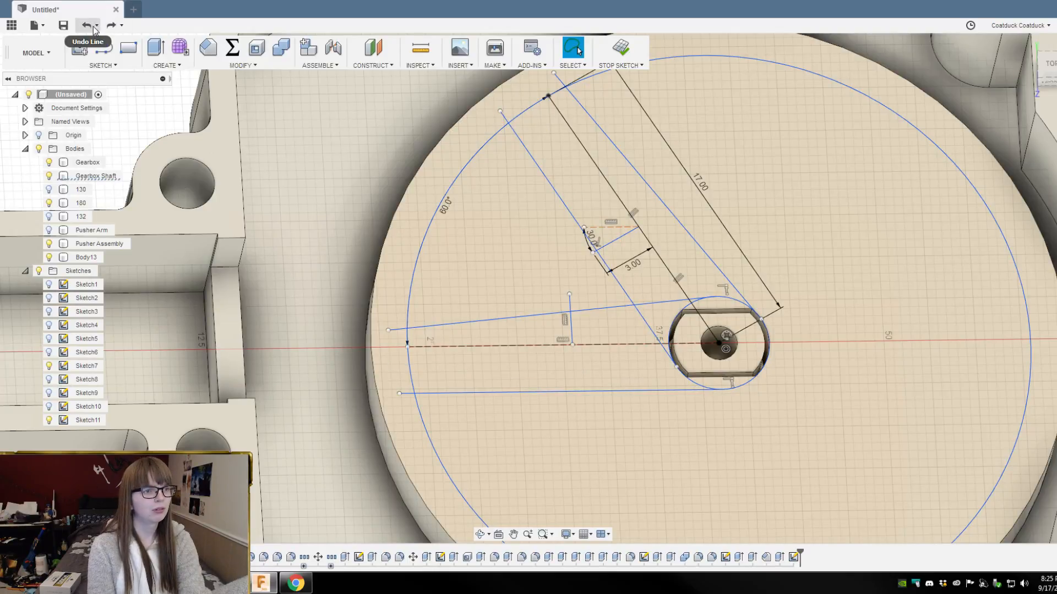
{"action": "left_click", "coordinate": [85, 27]}
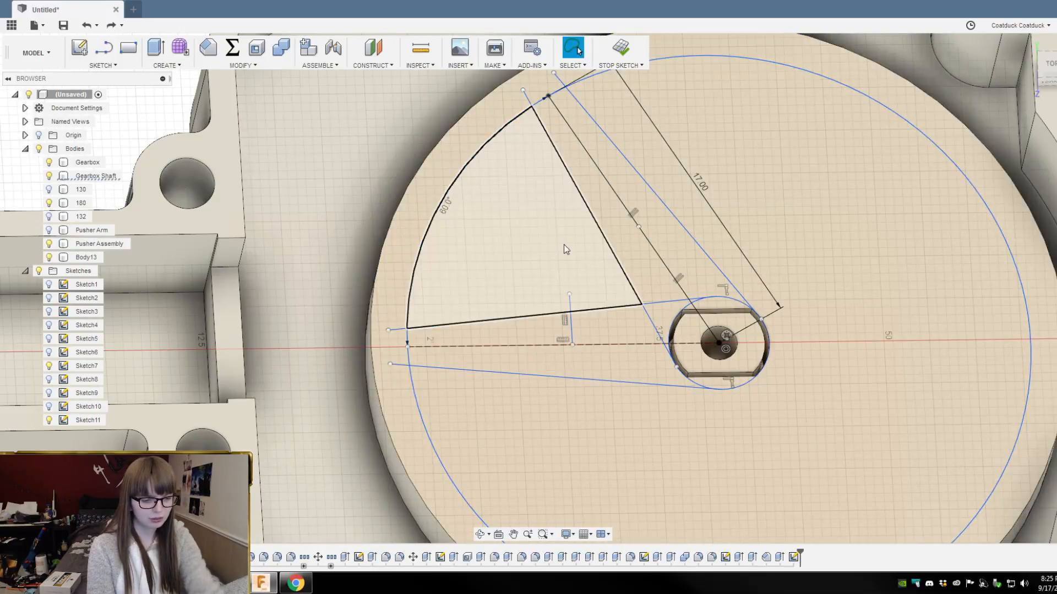
Step: Try redrawing the 3 mm cross line at 30° from the same endpoint on the 60° line
{"action": "key", "text": "l"}
{"action": "left_click", "coordinate": [639, 226]}
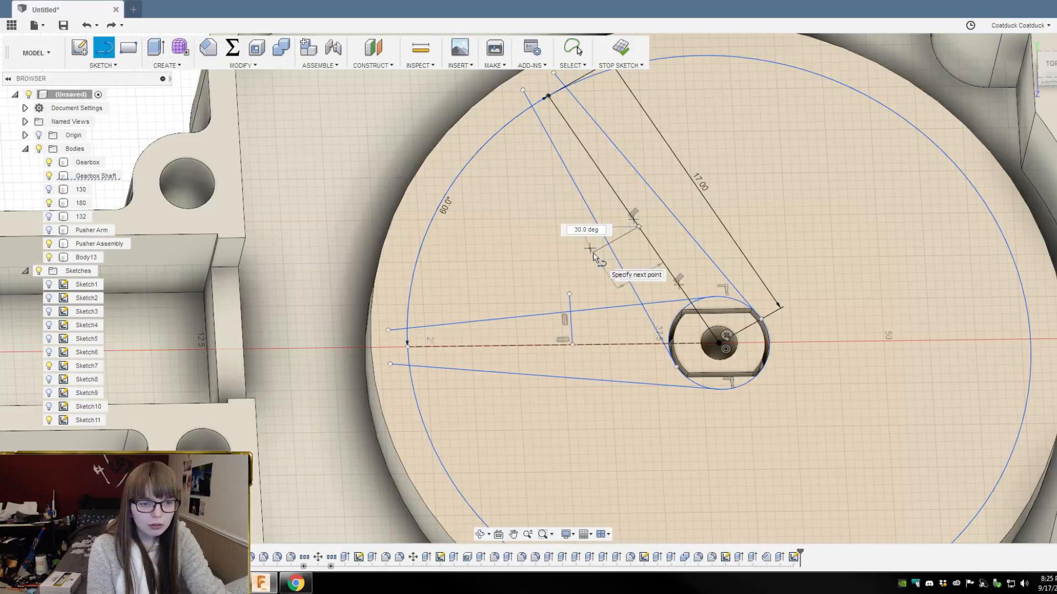
{"action": "key", "text": "Tab"}
{"action": "type", "text": "3"}
{"action": "key", "text": "Return"}
{"action": "key", "text": "Escape"}
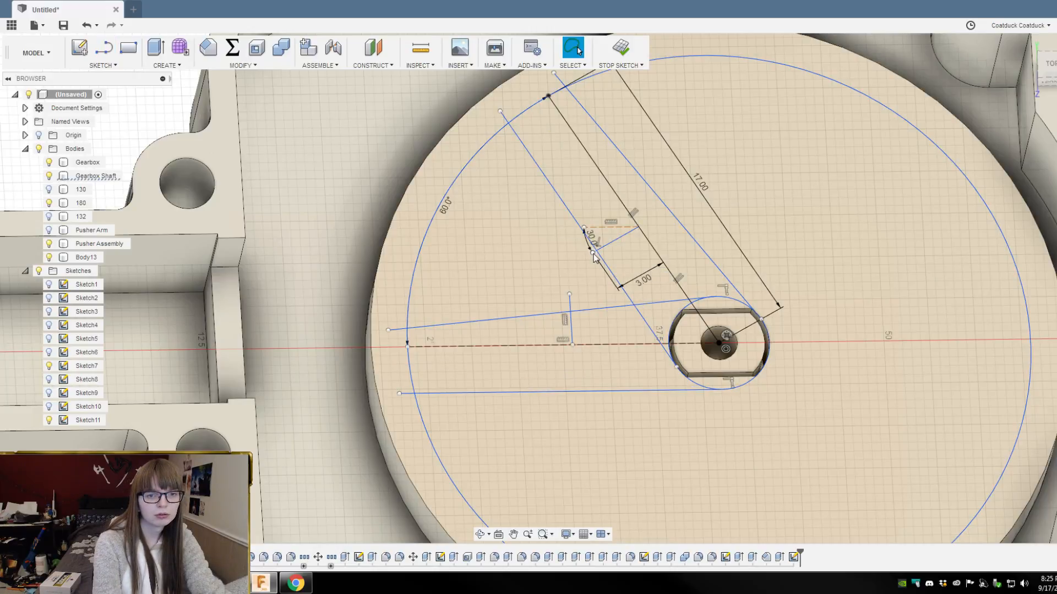
{"action": "scroll", "coordinate": [595, 258], "scroll_direction": "up", "scroll_amount": 4}
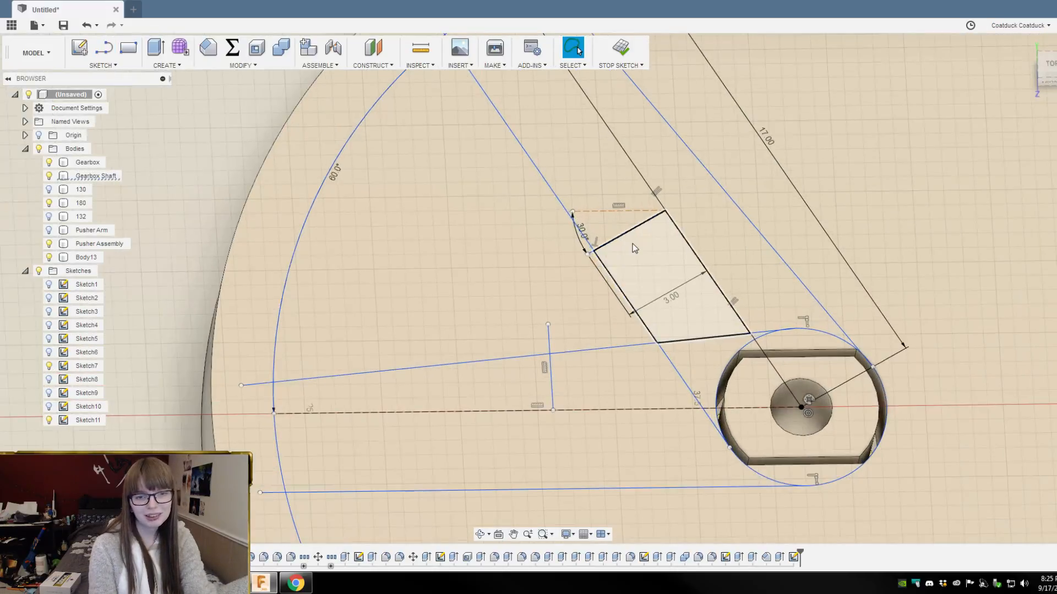
{"action": "scroll", "coordinate": [658, 231], "scroll_direction": "up", "scroll_amount": 1}
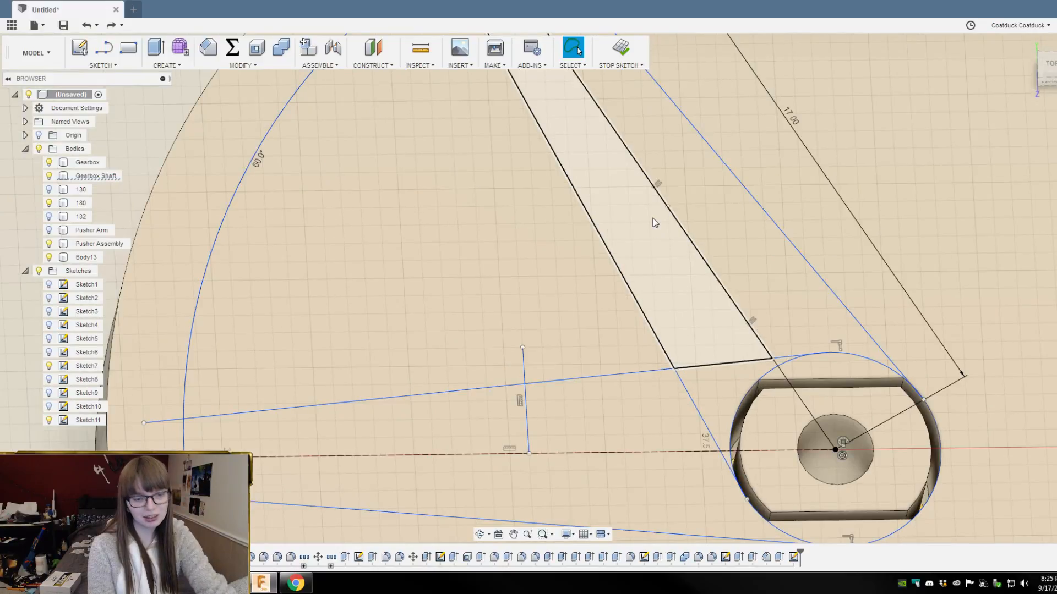
Step: Draw a 3 mm line perpendicular to the 60° centre line from the shorter line's end, crossing the upper-left spoke's left edge
{"action": "key", "text": "l"}
{"action": "left_click", "coordinate": [667, 206]}
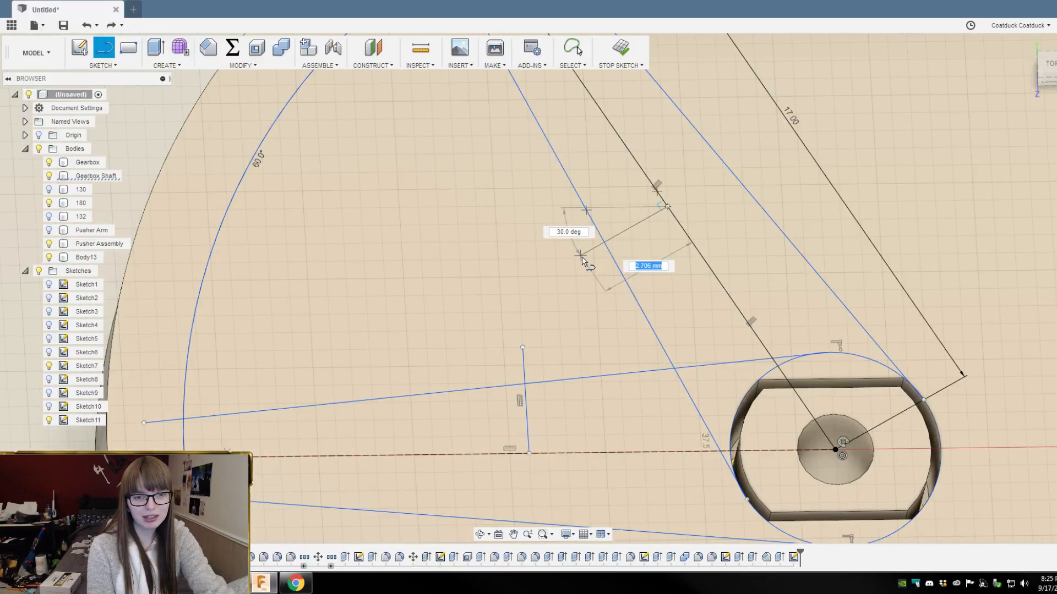
{"action": "type", "text": "3"}
{"action": "key", "text": "Return"}
{"action": "key", "text": "Escape"}
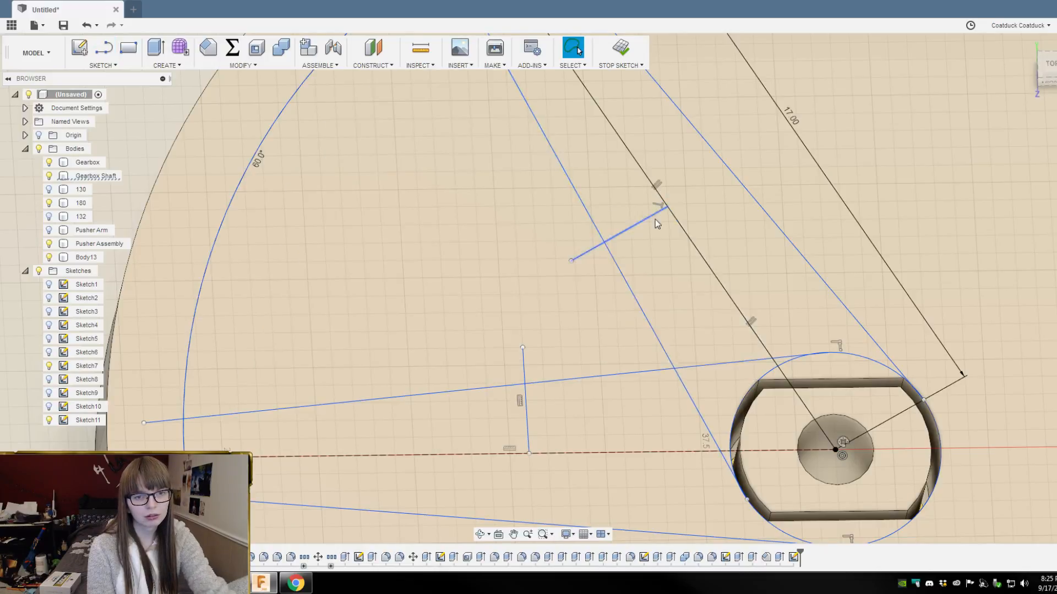
{"action": "scroll", "coordinate": [642, 329], "scroll_direction": "down", "scroll_amount": 5}
{"action": "scroll", "coordinate": [643, 334], "scroll_direction": "up", "scroll_amount": 3}
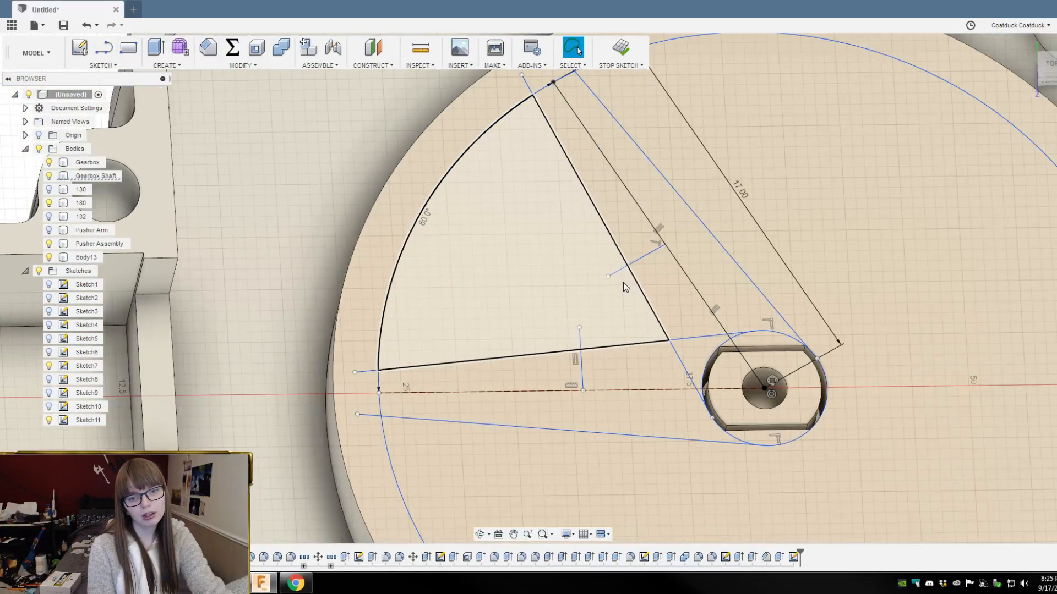
{"action": "scroll", "coordinate": [622, 284], "scroll_direction": "up", "scroll_amount": 3}
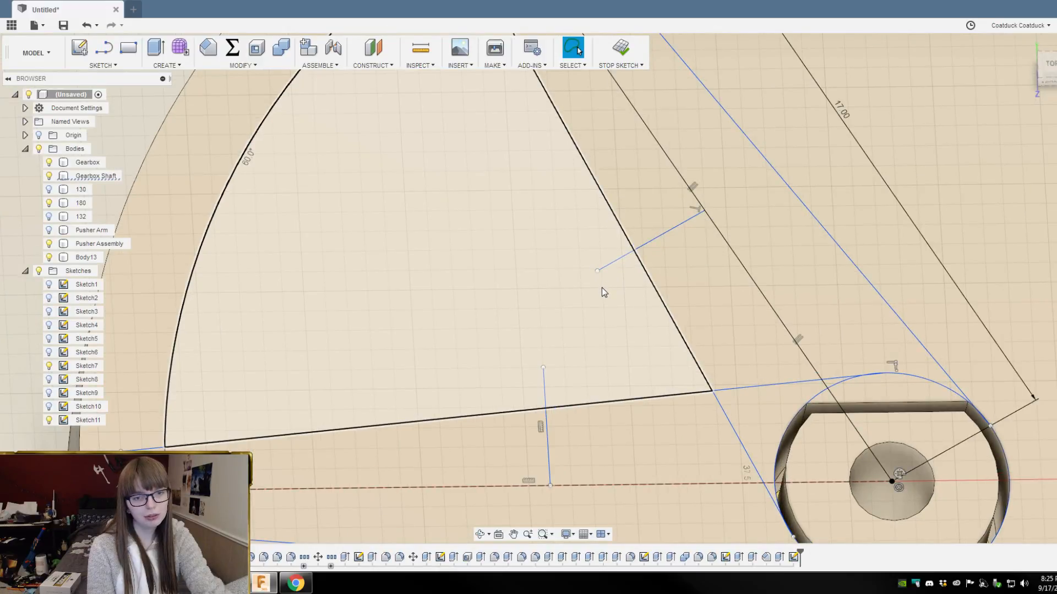
{"action": "scroll", "coordinate": [602, 288], "scroll_direction": "down", "scroll_amount": 4}
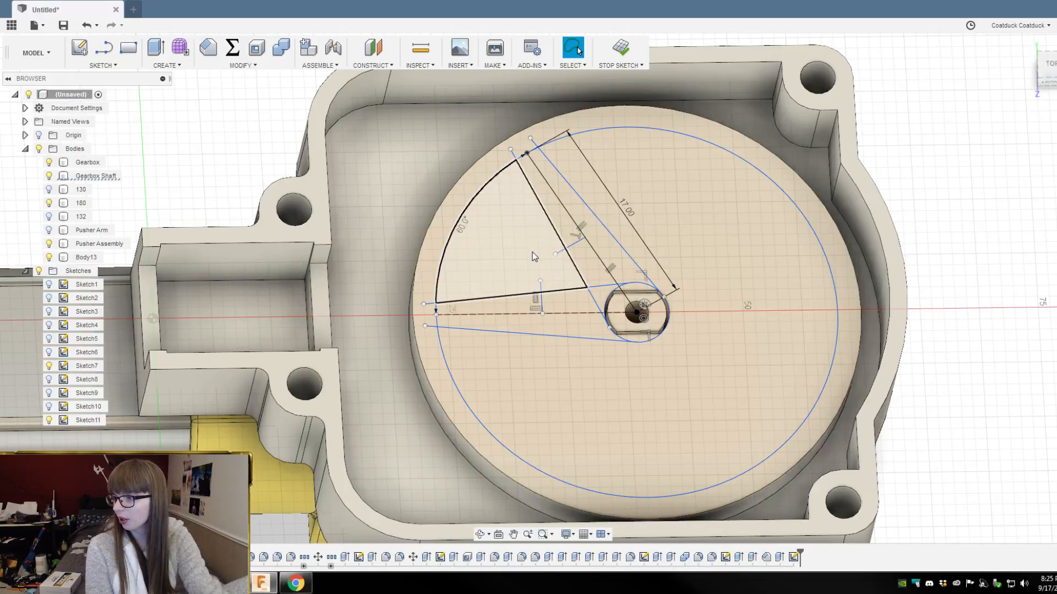
{"action": "scroll", "coordinate": [518, 252], "scroll_direction": "up", "scroll_amount": 5}
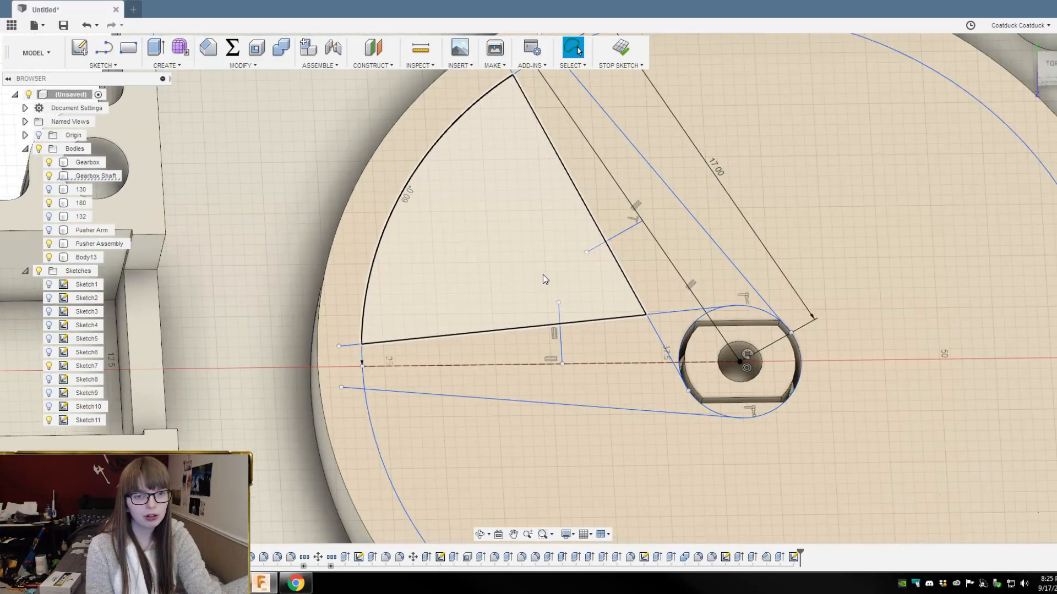
{"action": "left_click", "coordinate": [115, 66]}
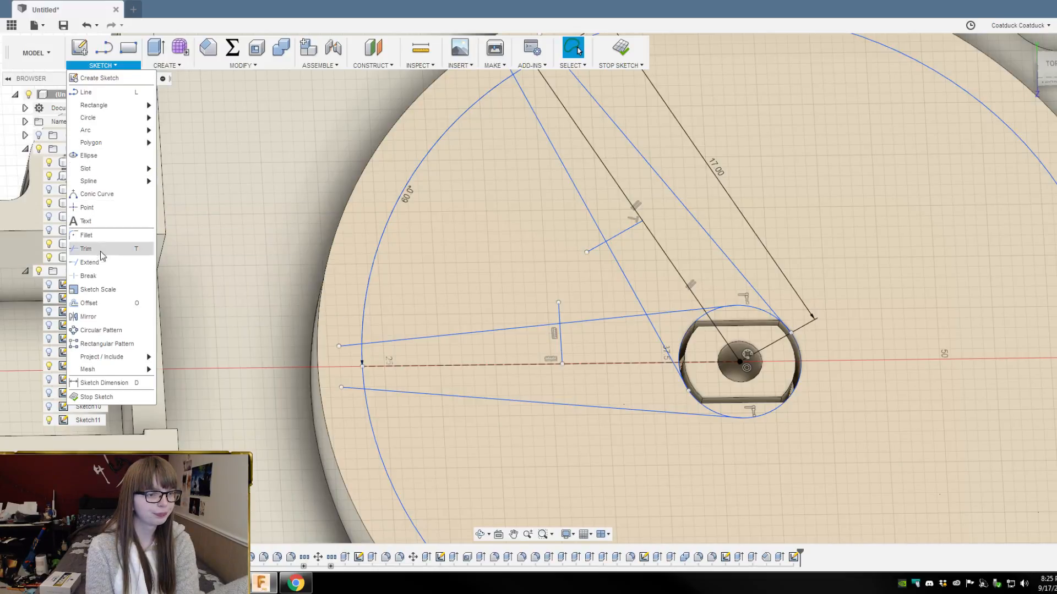
{"action": "mouse_move", "coordinate": [139, 122]}
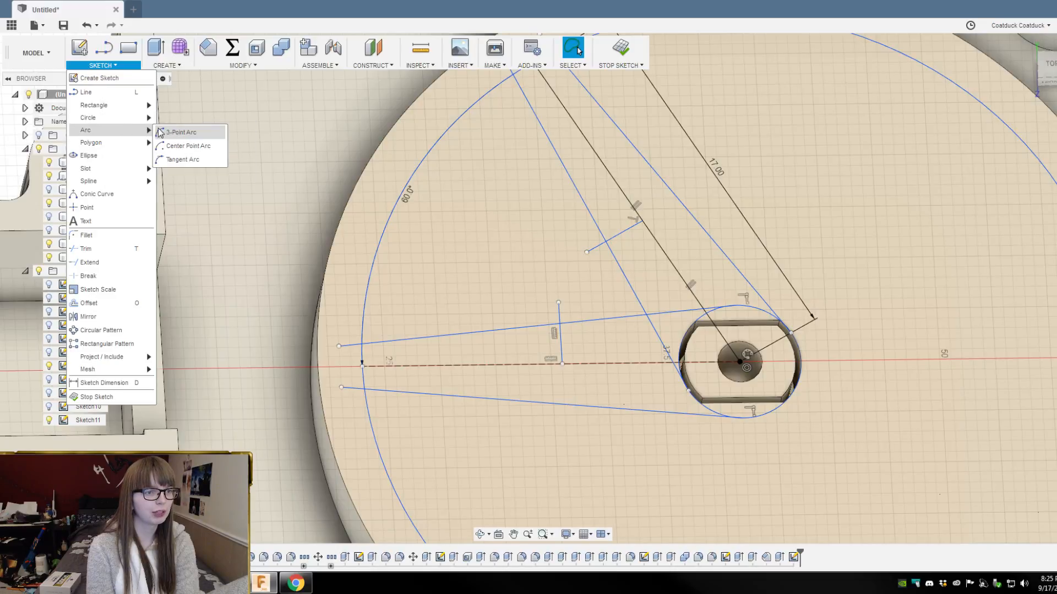
{"action": "left_click", "coordinate": [170, 132]}
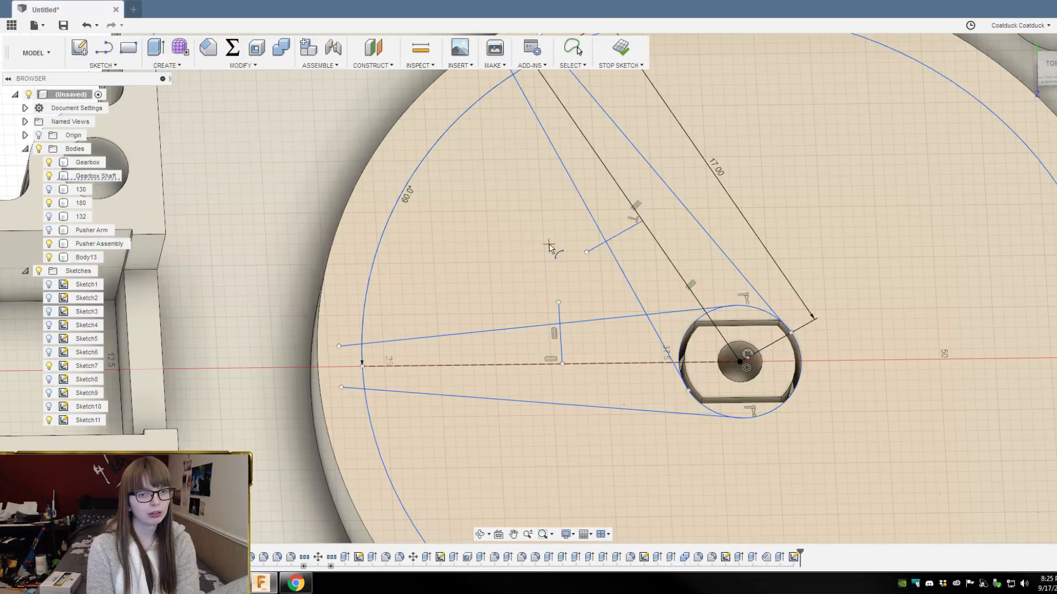
{"action": "left_click", "coordinate": [587, 252]}
{"action": "left_click", "coordinate": [558, 301]}
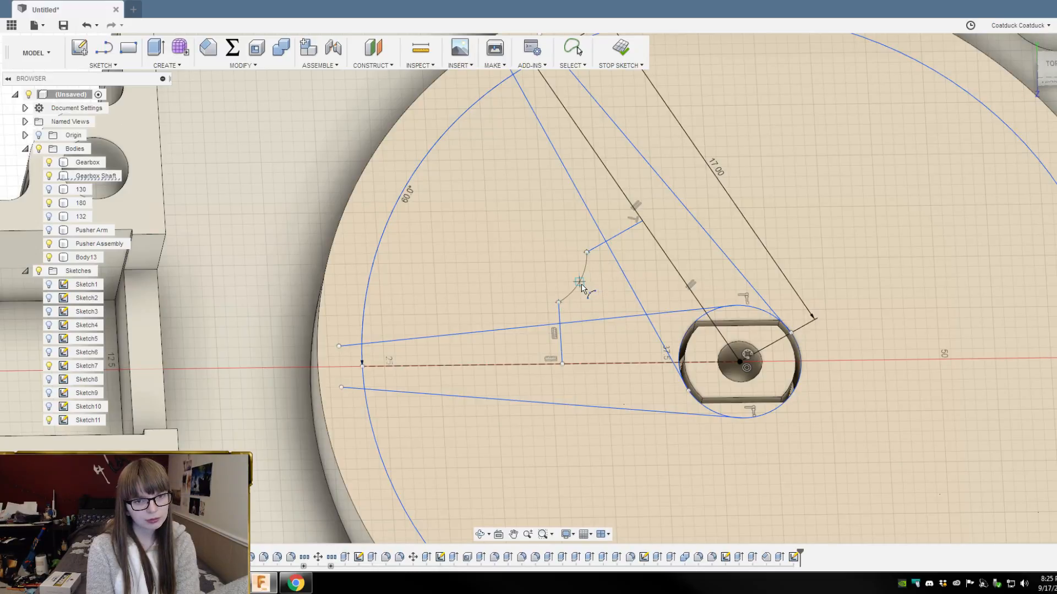
{"action": "scroll", "coordinate": [581, 287], "scroll_direction": "up", "scroll_amount": 3}
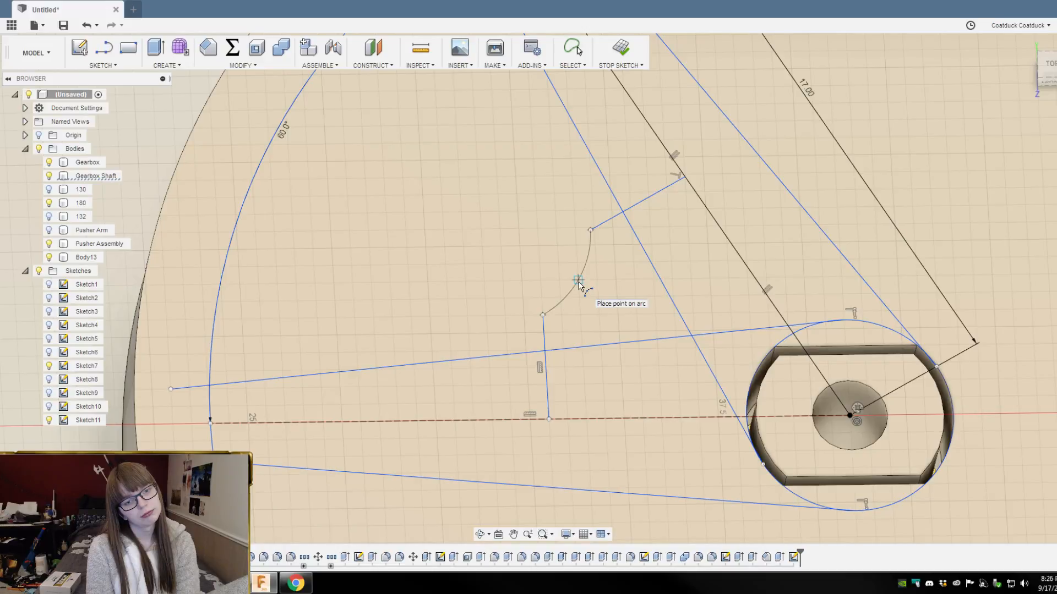
{"action": "key", "text": "Escape"}
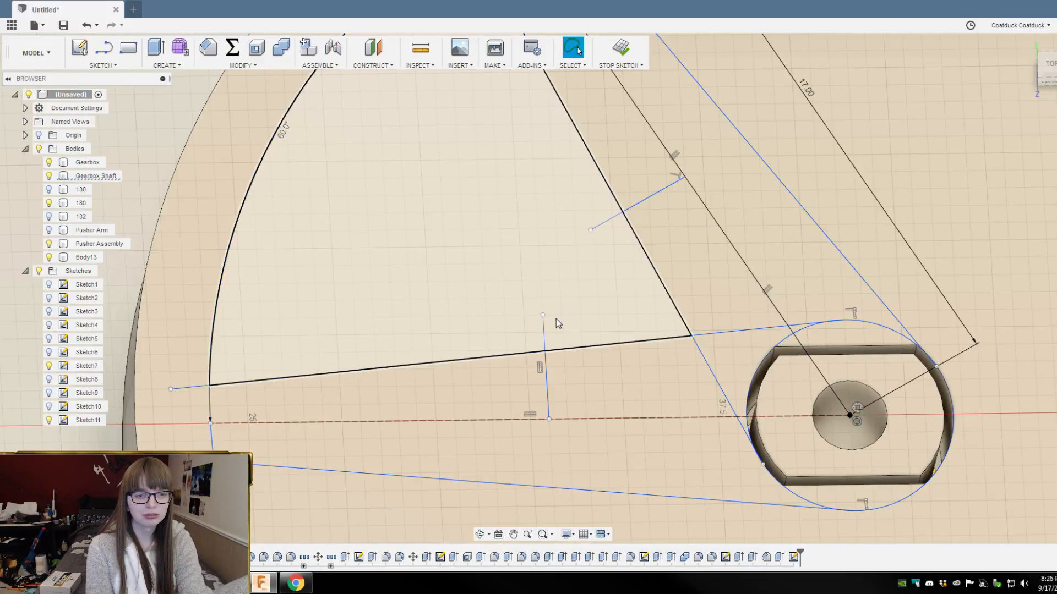
Step: Dimension the short cross line on the horizontal spoke's centre line to 2.5 mm
{"action": "key", "text": "d"}
{"action": "left_click", "coordinate": [544, 334]}
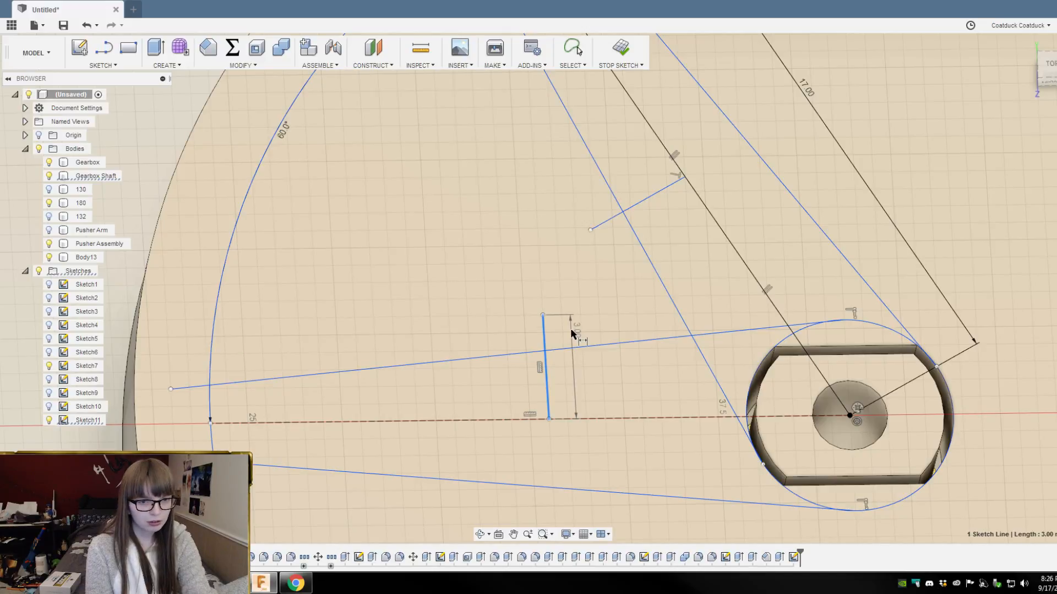
{"action": "left_click", "coordinate": [580, 337]}
{"action": "type", "text": "2."}
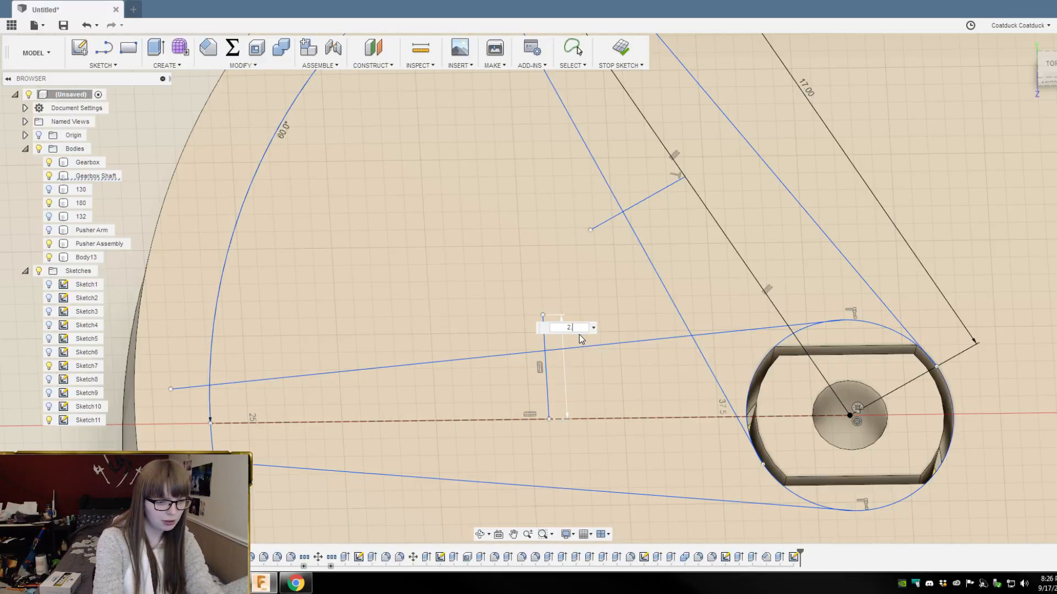
{"action": "type", "text": "5"}
{"action": "key", "text": "Return"}
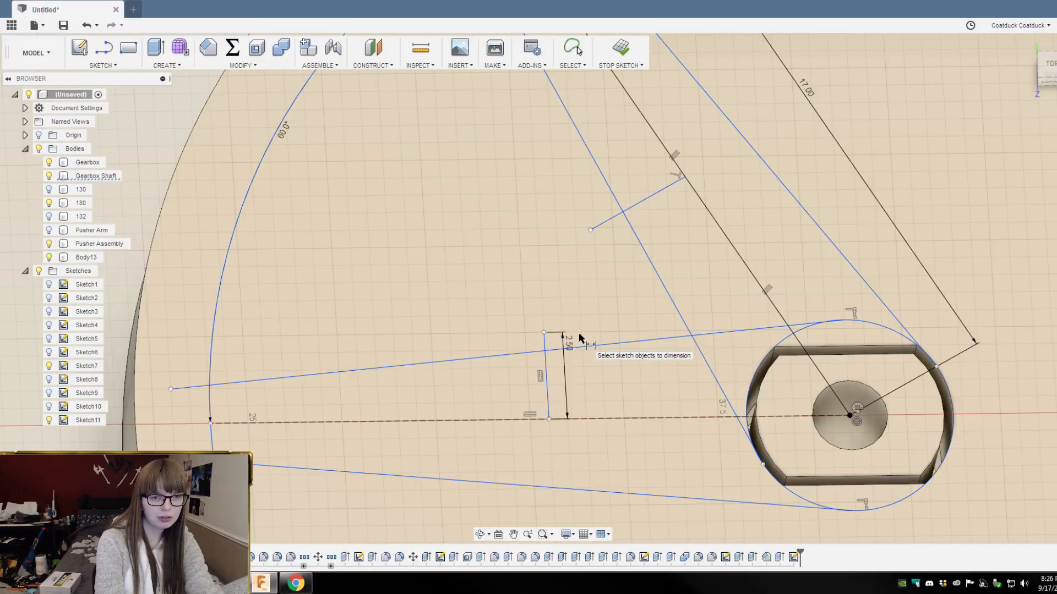
Step: Dimension the short cross line on the 60° centre line to 2.5 mm
{"action": "left_click", "coordinate": [651, 204]}
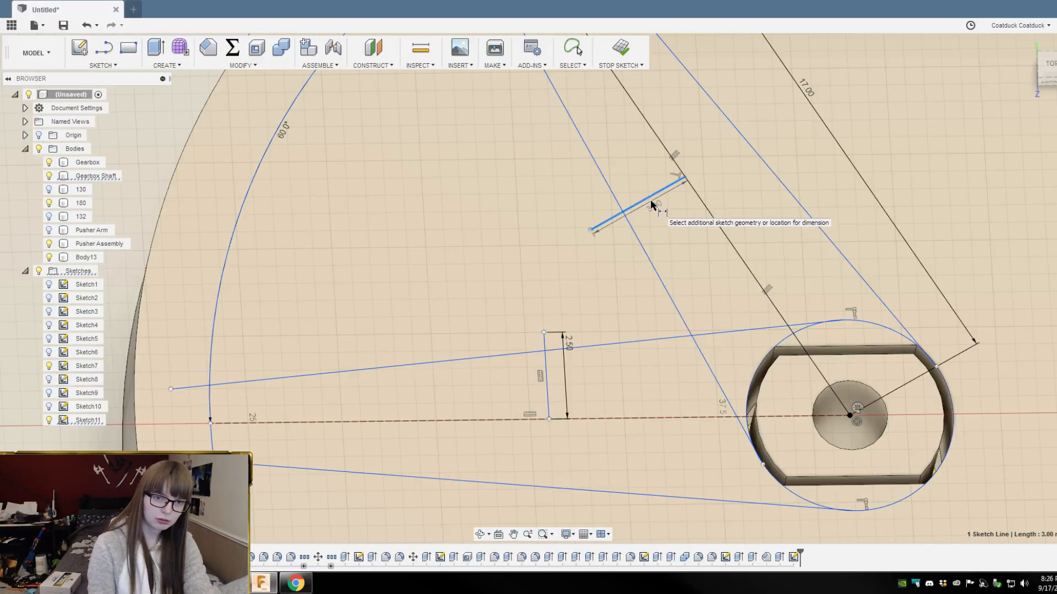
{"action": "left_click", "coordinate": [653, 213]}
{"action": "type", "text": "2.5"}
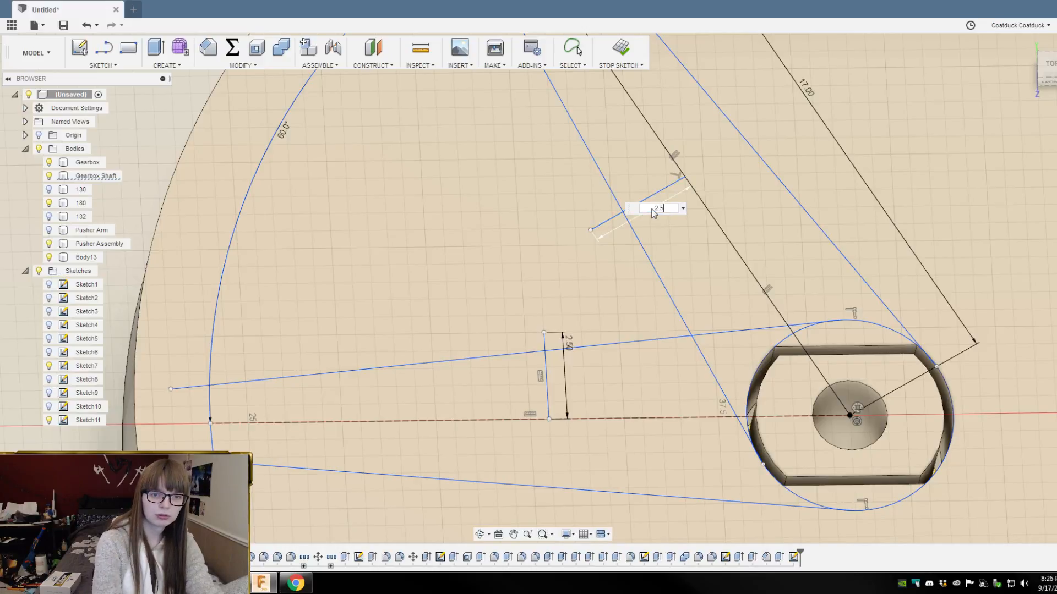
{"action": "key", "text": "Return"}
{"action": "key", "text": "Escape"}
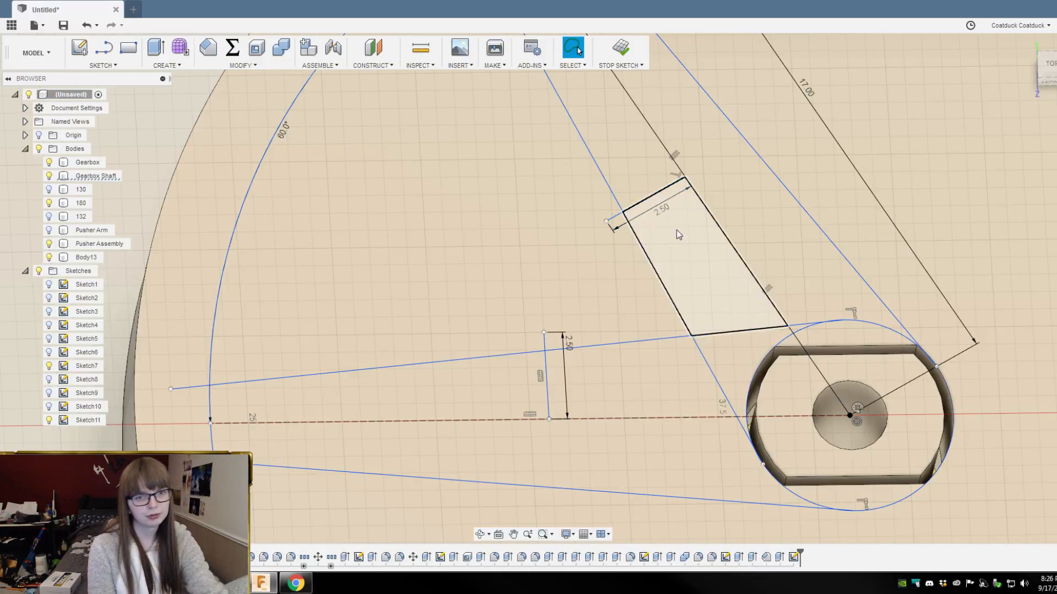
{"action": "scroll", "coordinate": [585, 264], "scroll_direction": "down", "scroll_amount": 2}
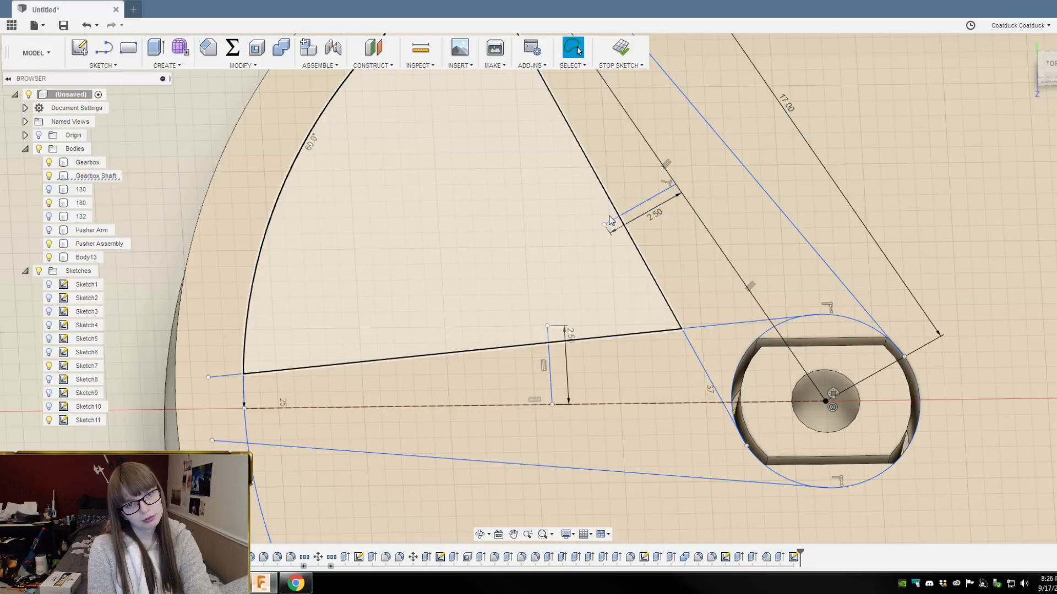
{"action": "scroll", "coordinate": [611, 226], "scroll_direction": "up", "scroll_amount": 2}
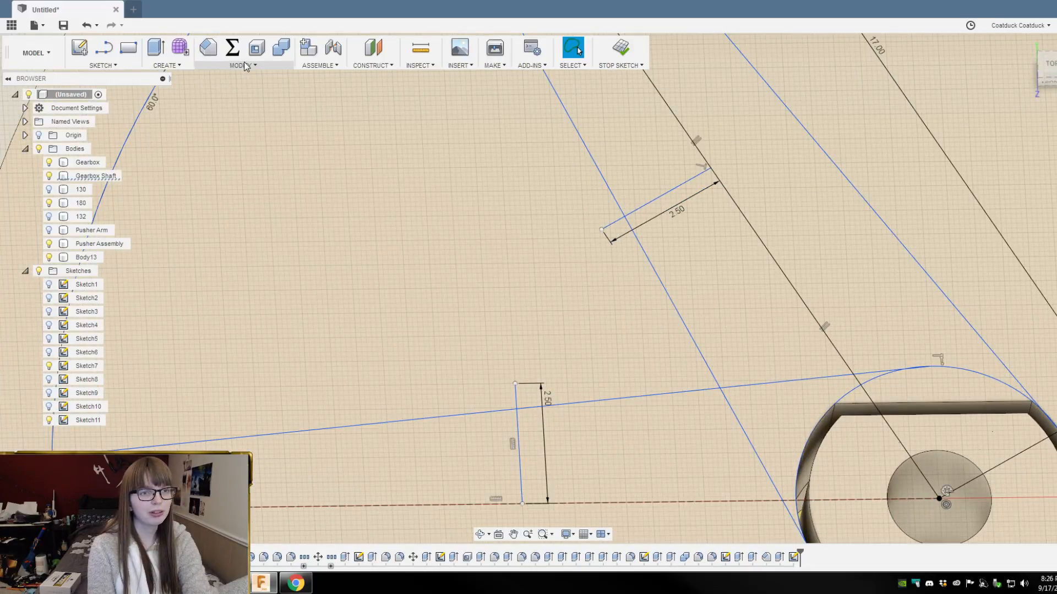
{"action": "left_click", "coordinate": [244, 66]}
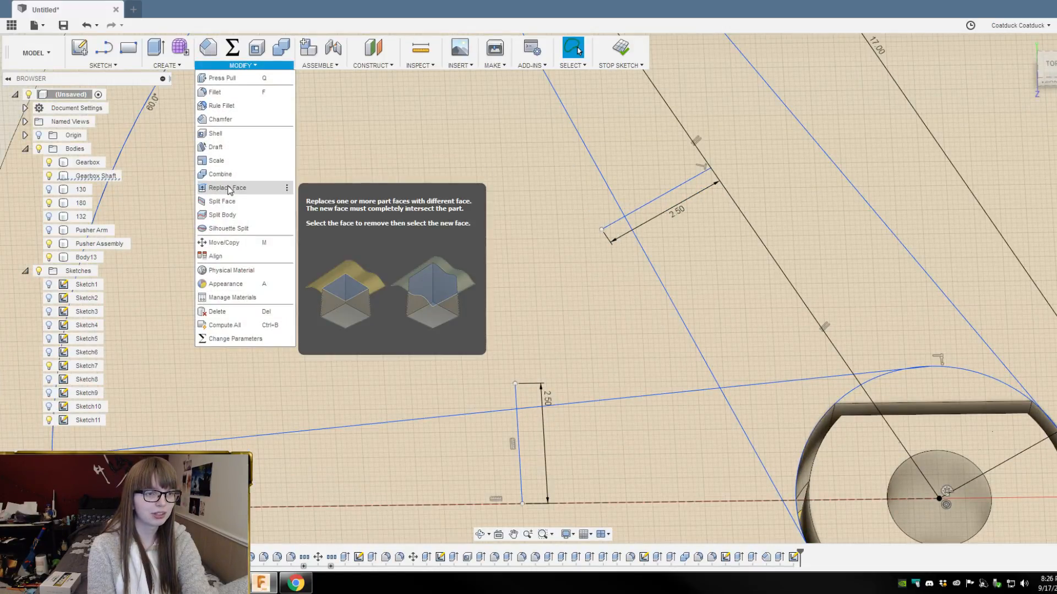
{"action": "mouse_move", "coordinate": [102, 66]}
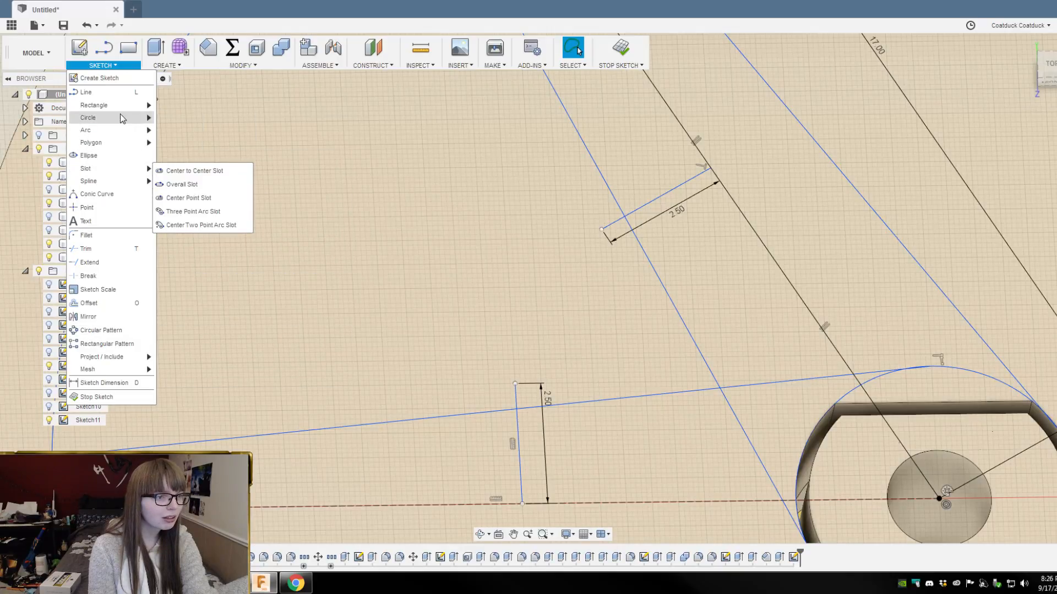
{"action": "mouse_move", "coordinate": [121, 130]}
{"action": "left_click", "coordinate": [181, 132]}
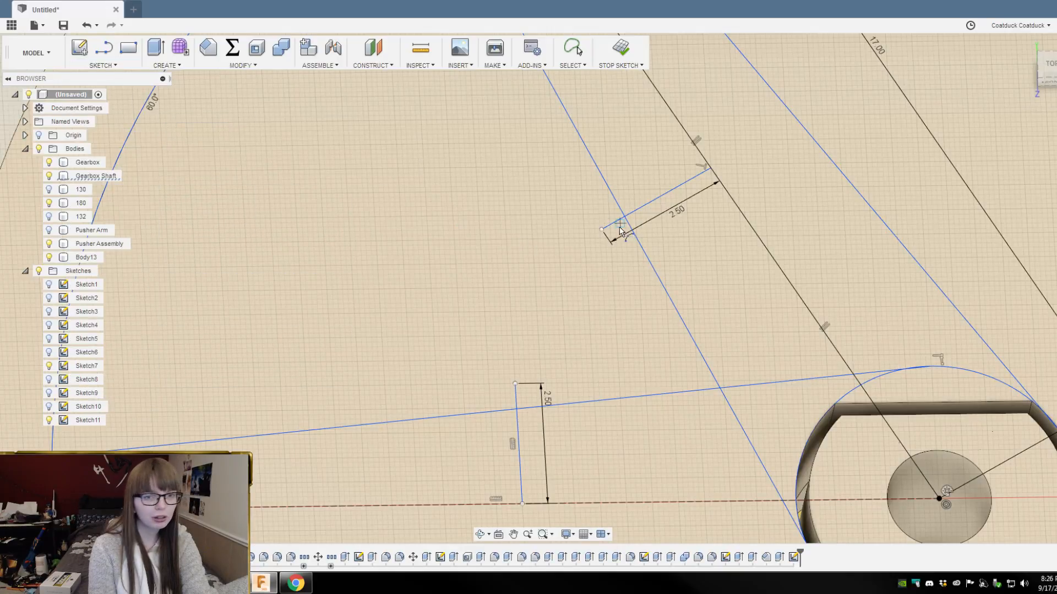
{"action": "left_click", "coordinate": [602, 230]}
{"action": "left_click", "coordinate": [515, 383]}
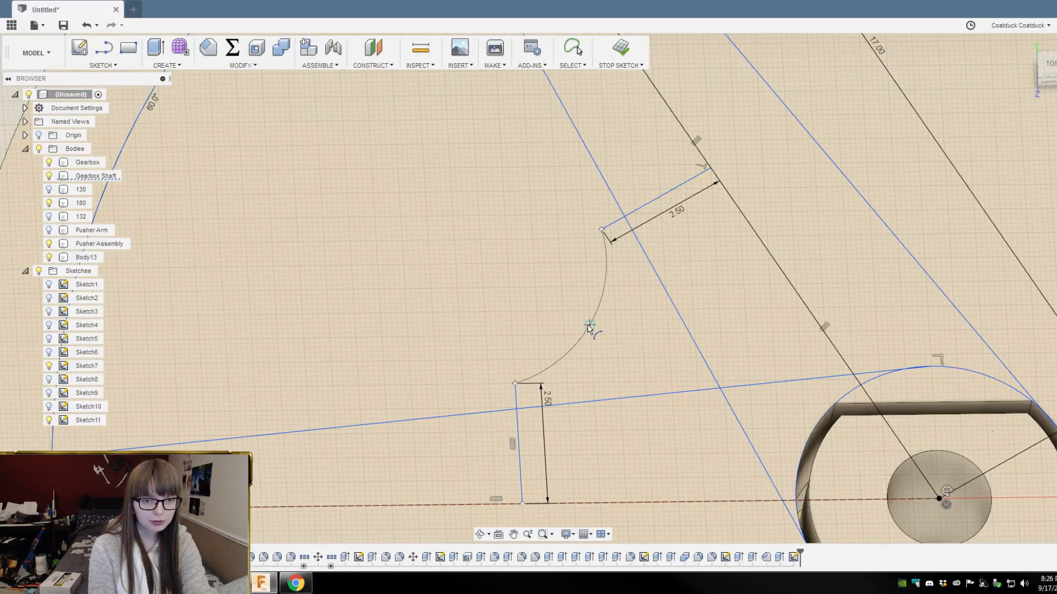
{"action": "key", "text": "Escape"}
Step: Draw a 17 mm helper line from the shaft centre to the outer circle at 30° to the horizontal centre line
{"action": "scroll", "coordinate": [590, 330], "scroll_direction": "down", "scroll_amount": 3}
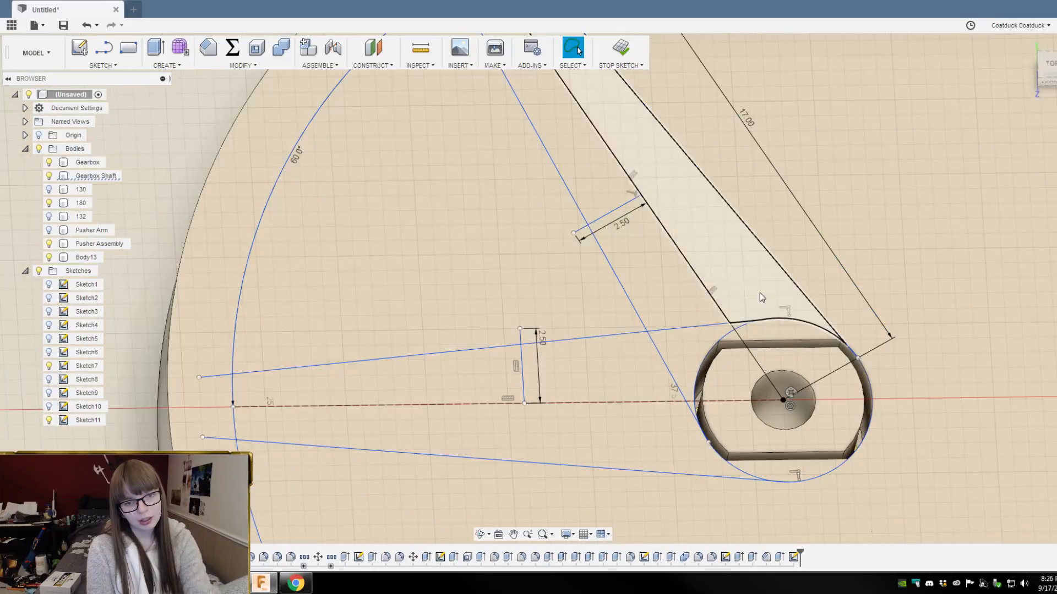
{"action": "key", "text": "l"}
{"action": "left_click", "coordinate": [783, 401]}
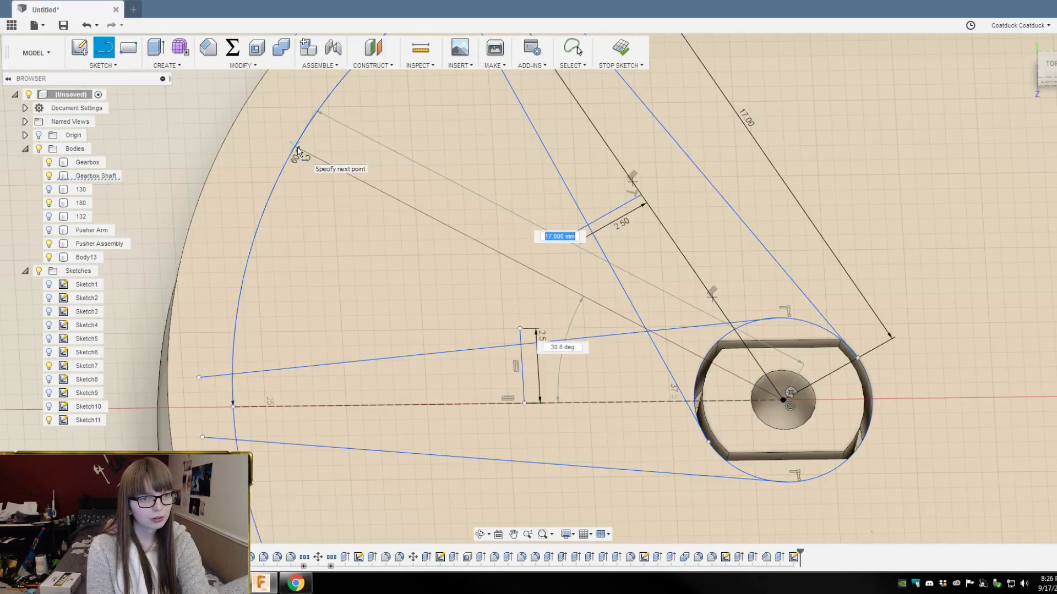
{"action": "key", "text": "Tab"}
{"action": "type", "text": "30"}
{"action": "key", "text": "Tab"}
{"action": "key", "text": "Tab"}
{"action": "key", "text": "Return"}
{"action": "key", "text": "Escape"}
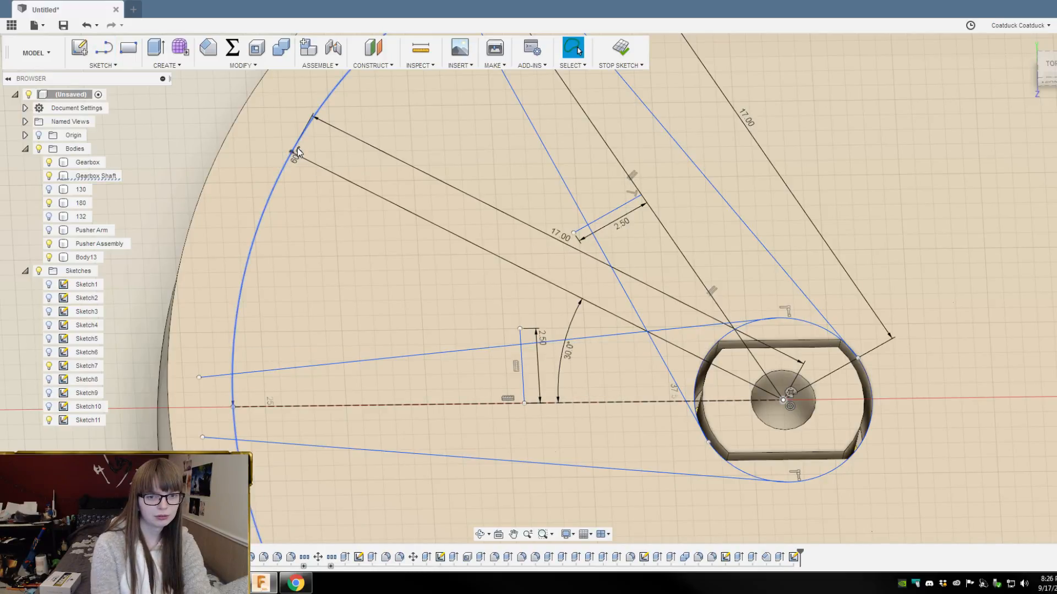
Step: Draw a three-point arc between the free ends of the two 2.5 mm lines, with its middle point on the 30° helper line
{"action": "scroll", "coordinate": [532, 268], "scroll_direction": "up", "scroll_amount": 2}
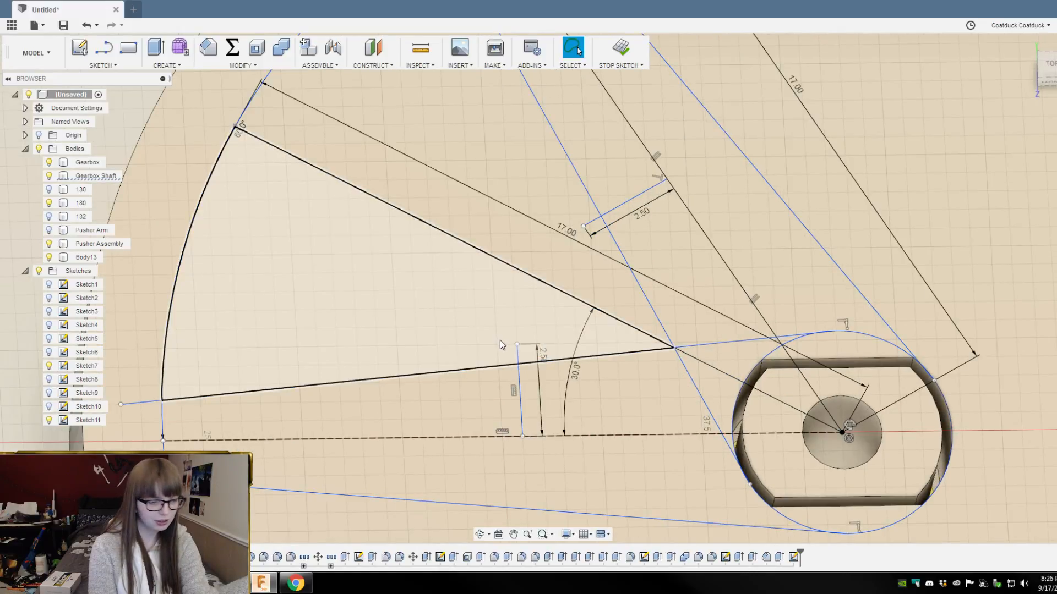
{"action": "left_click", "coordinate": [102, 65]}
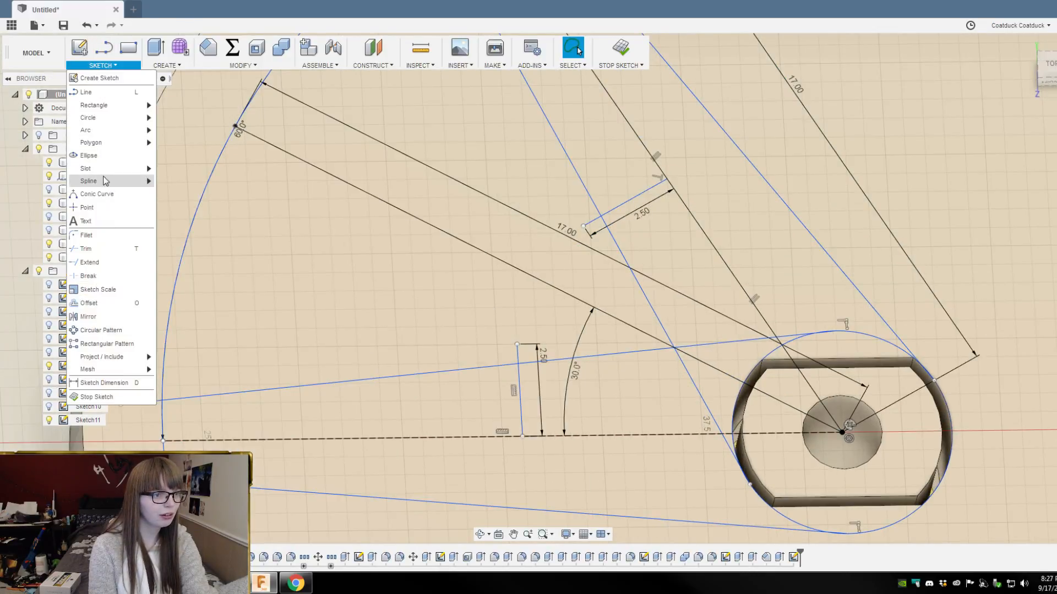
{"action": "mouse_move", "coordinate": [131, 134]}
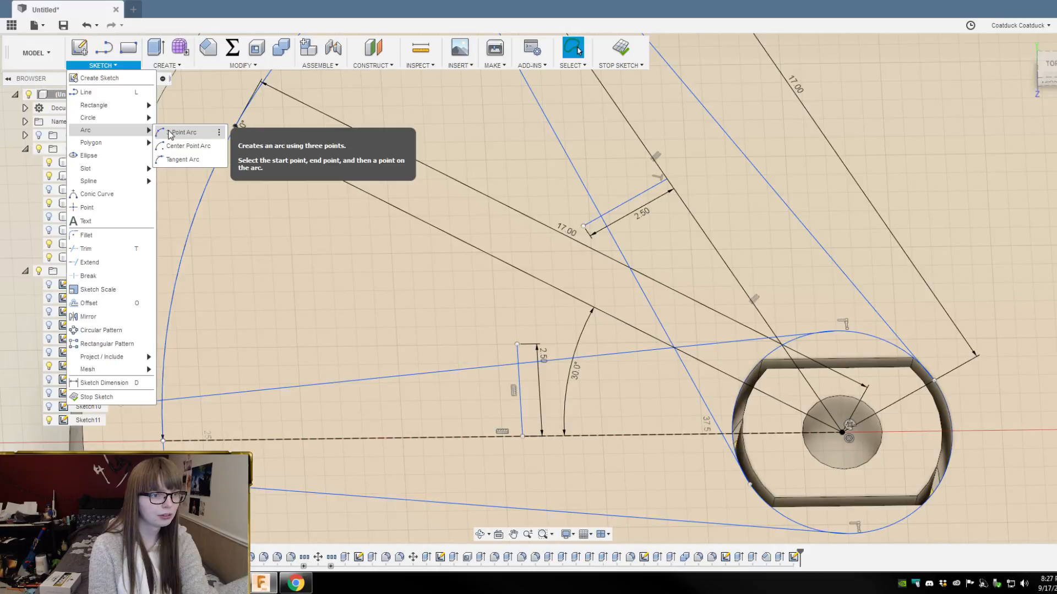
{"action": "left_click", "coordinate": [170, 134]}
{"action": "left_click", "coordinate": [584, 226]}
{"action": "left_click", "coordinate": [516, 344]}
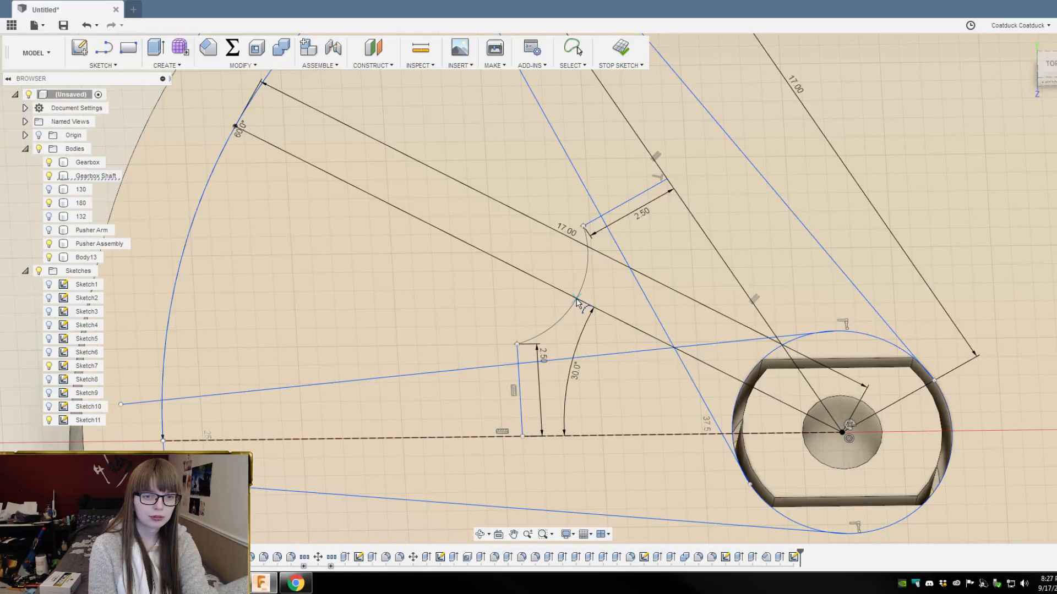
{"action": "left_click", "coordinate": [576, 301]}
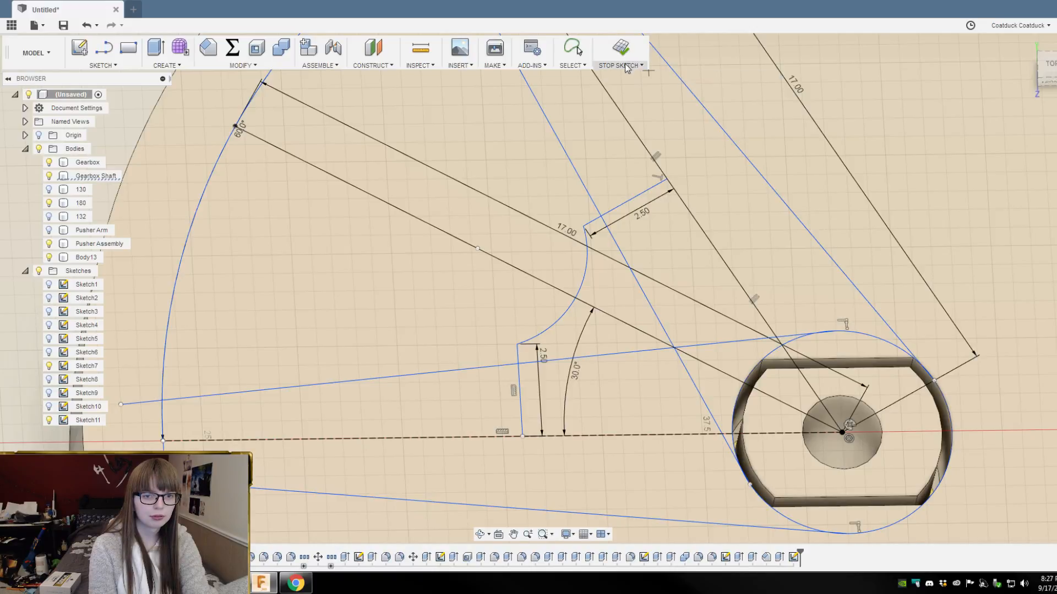
{"action": "scroll", "coordinate": [652, 248], "scroll_direction": "down", "scroll_amount": 5}
{"action": "key", "text": "Escape"}
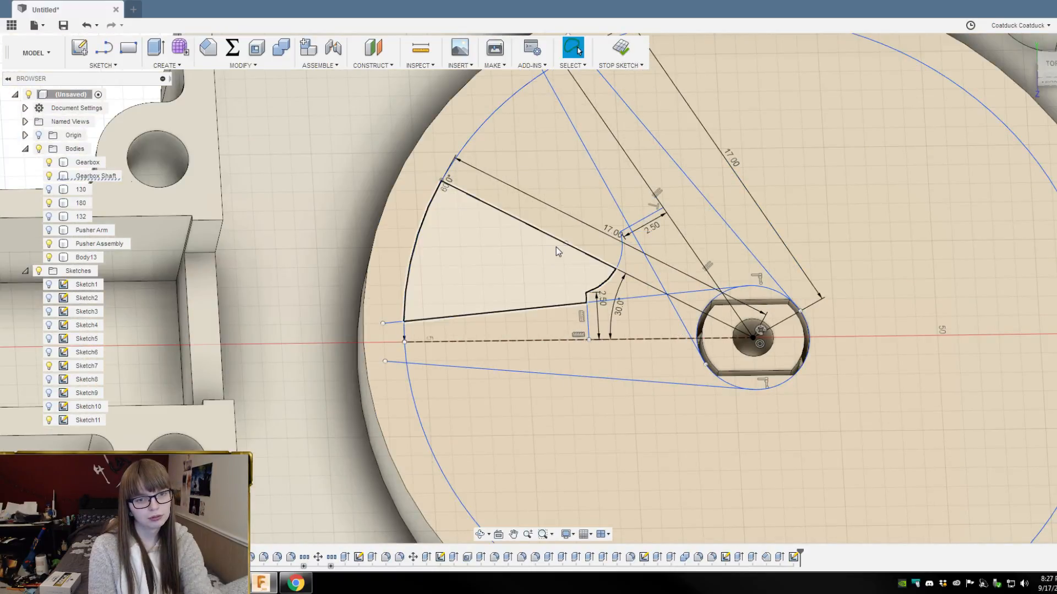
Step: Delete the 30° helper line, the 60° centre line, the horizontal centre line and the 8 mm line from the shaft centre
{"action": "left_click", "coordinate": [545, 231]}
{"action": "key", "text": "Delete"}
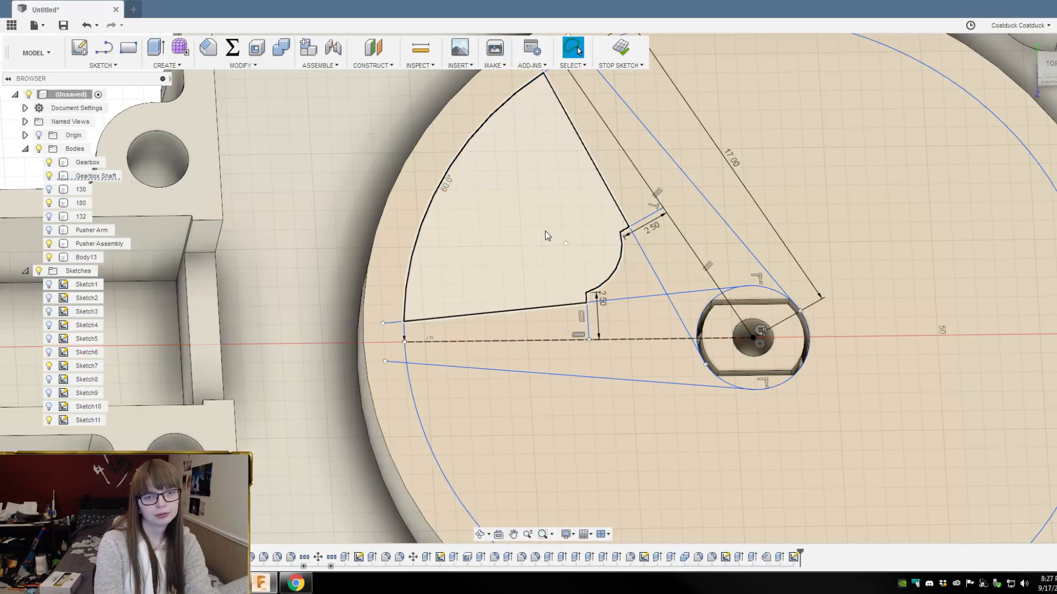
{"action": "left_click", "coordinate": [646, 184]}
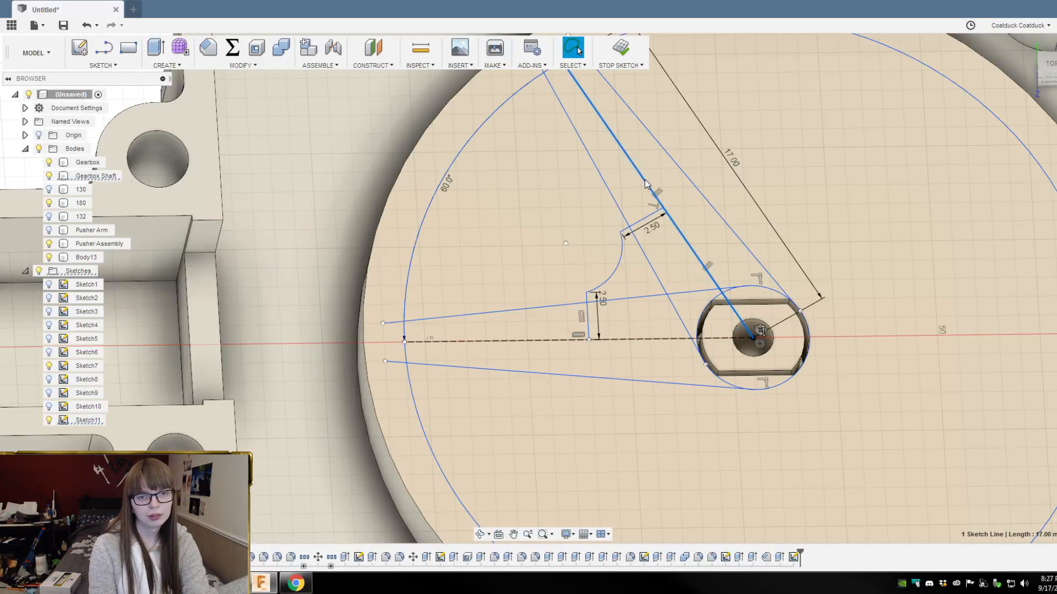
{"action": "key", "text": "Delete"}
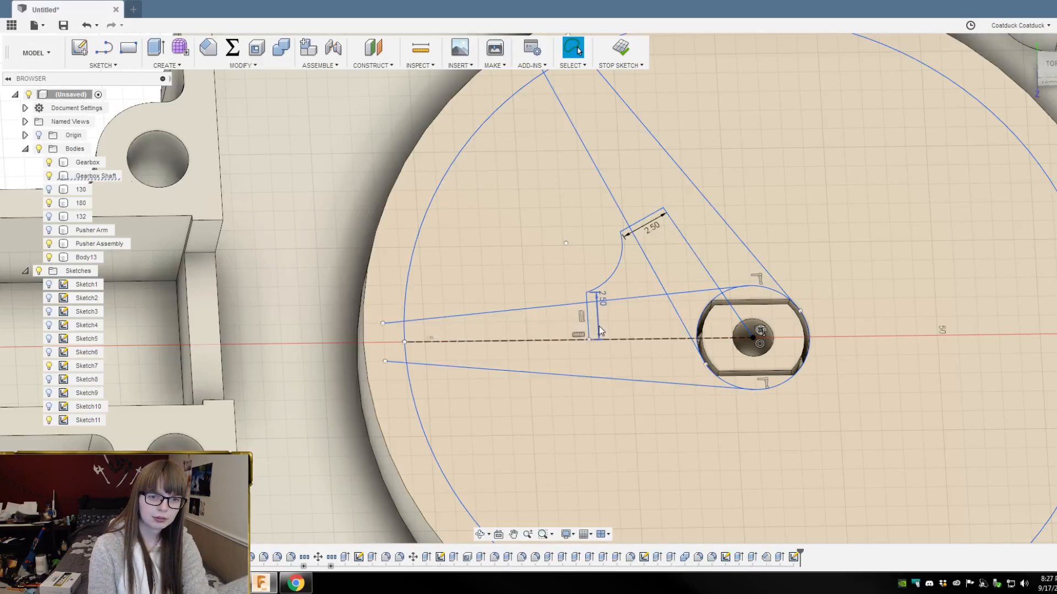
{"action": "left_click", "coordinate": [630, 341]}
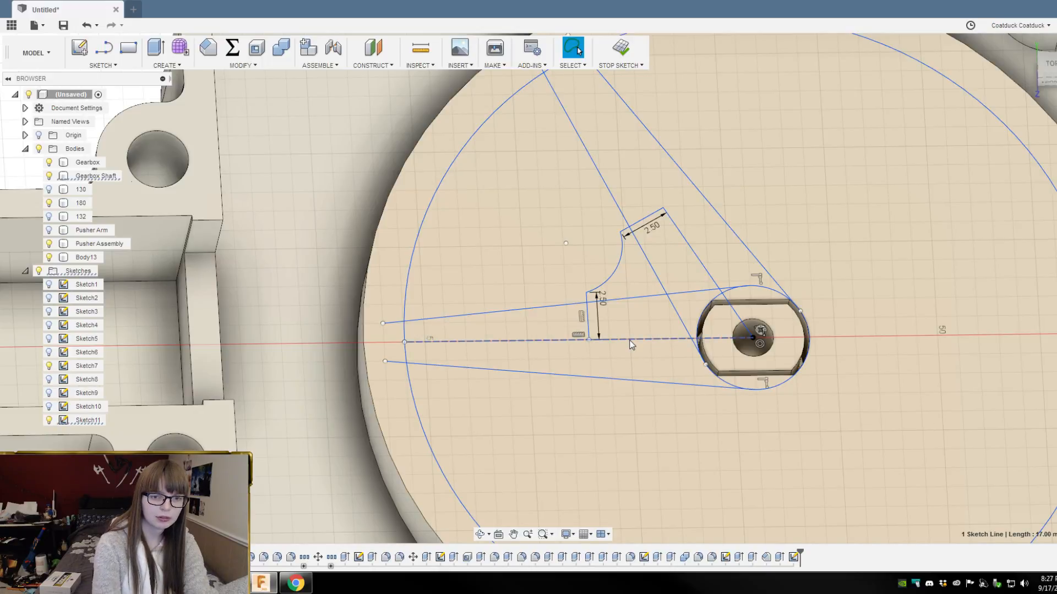
{"action": "key", "text": "Delete"}
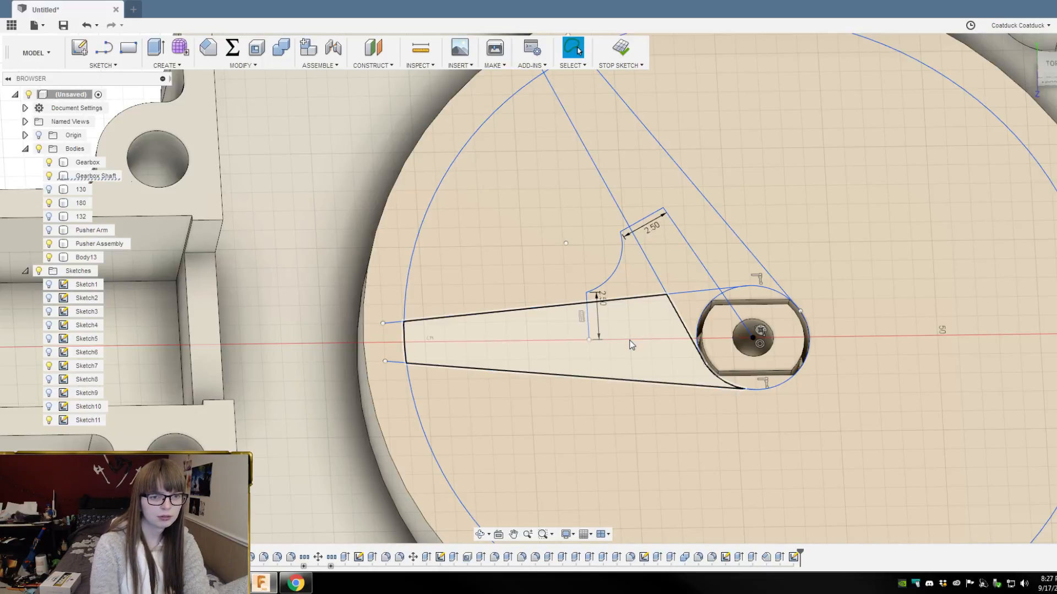
{"action": "left_click", "coordinate": [692, 246]}
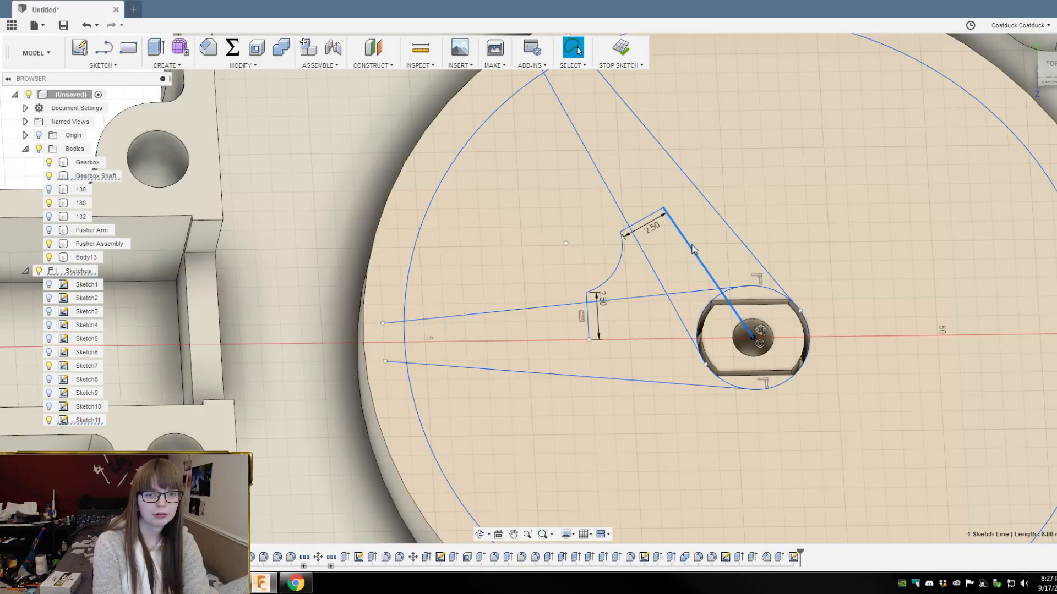
{"action": "key", "text": "Delete"}
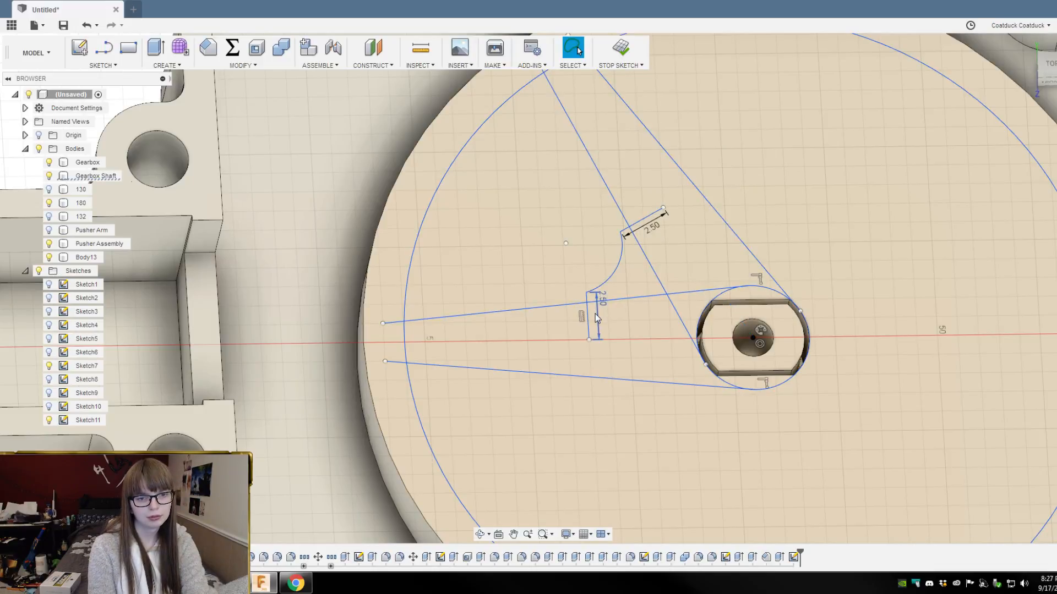
Step: Delete the 2.5 mm dimensions from both short cross lines
{"action": "left_click", "coordinate": [653, 223]}
{"action": "key", "text": "Delete"}
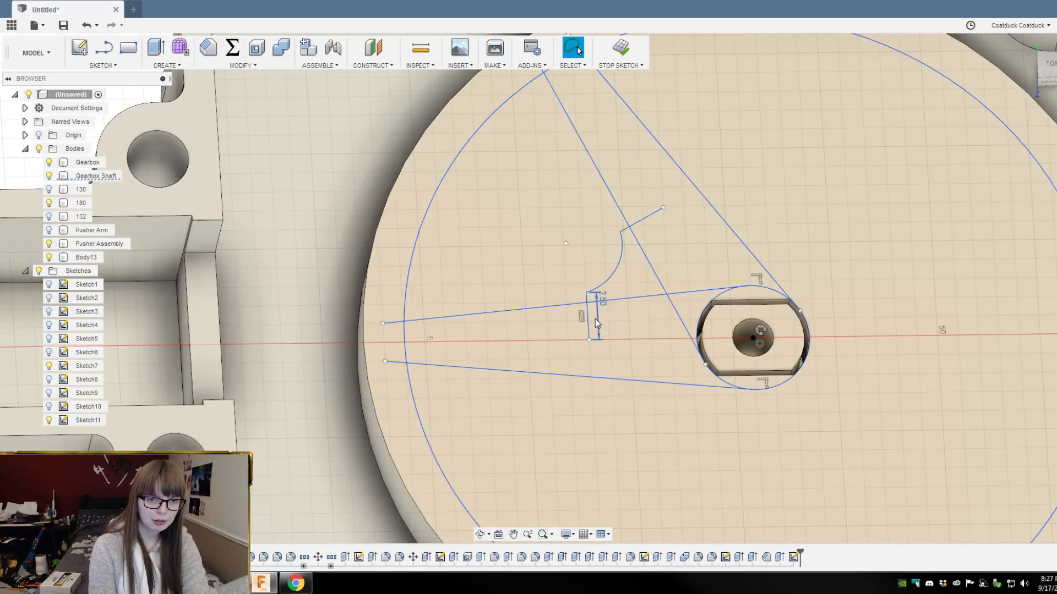
{"action": "left_click", "coordinate": [597, 319]}
{"action": "key", "text": "Delete"}
Step: Measure the distance from the arc's end on the horizontal spoke's cross line to that spoke's upper edge
{"action": "scroll", "coordinate": [595, 286], "scroll_direction": "up", "scroll_amount": 3}
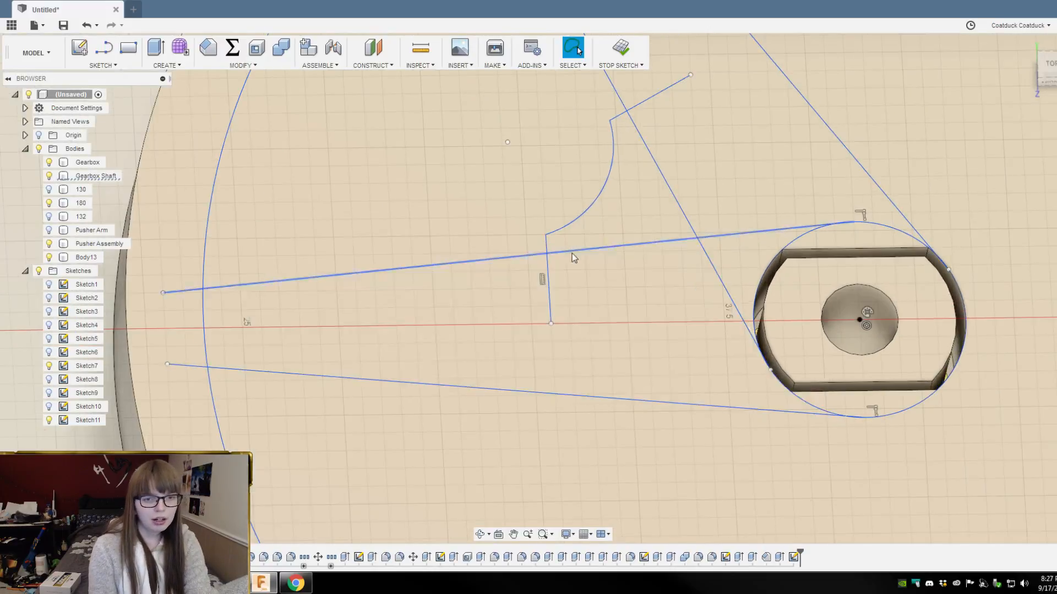
{"action": "scroll", "coordinate": [572, 253], "scroll_direction": "up", "scroll_amount": 2}
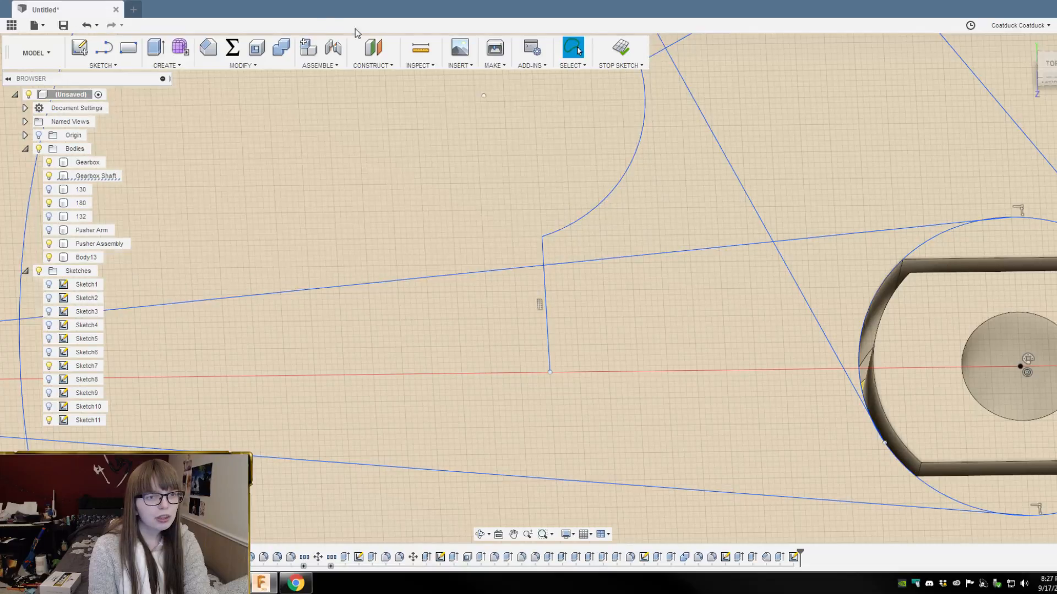
{"action": "left_click", "coordinate": [421, 48]}
{"action": "left_click", "coordinate": [541, 238]}
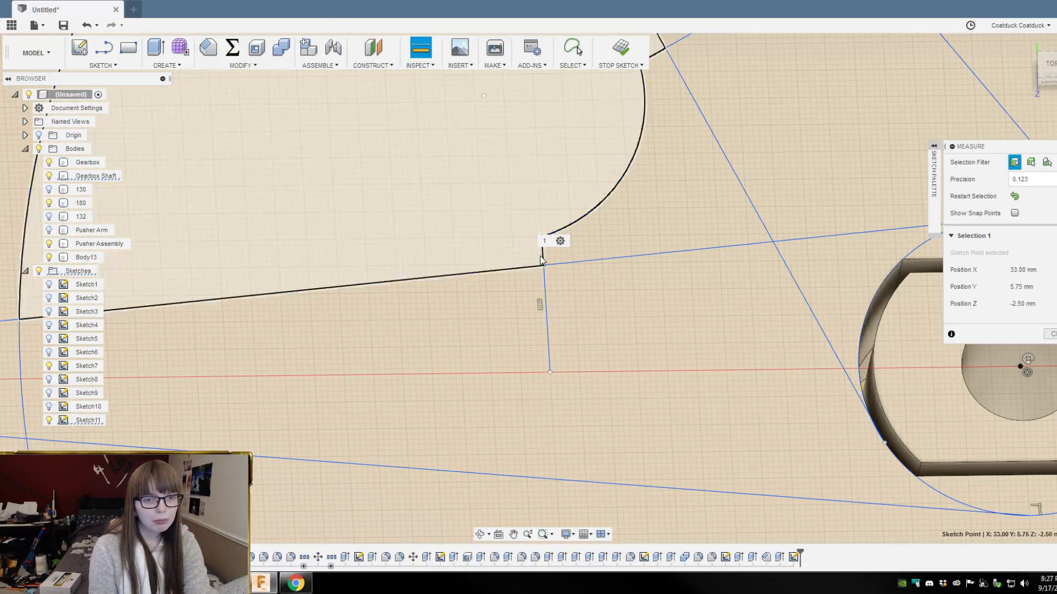
{"action": "left_click", "coordinate": [544, 268]}
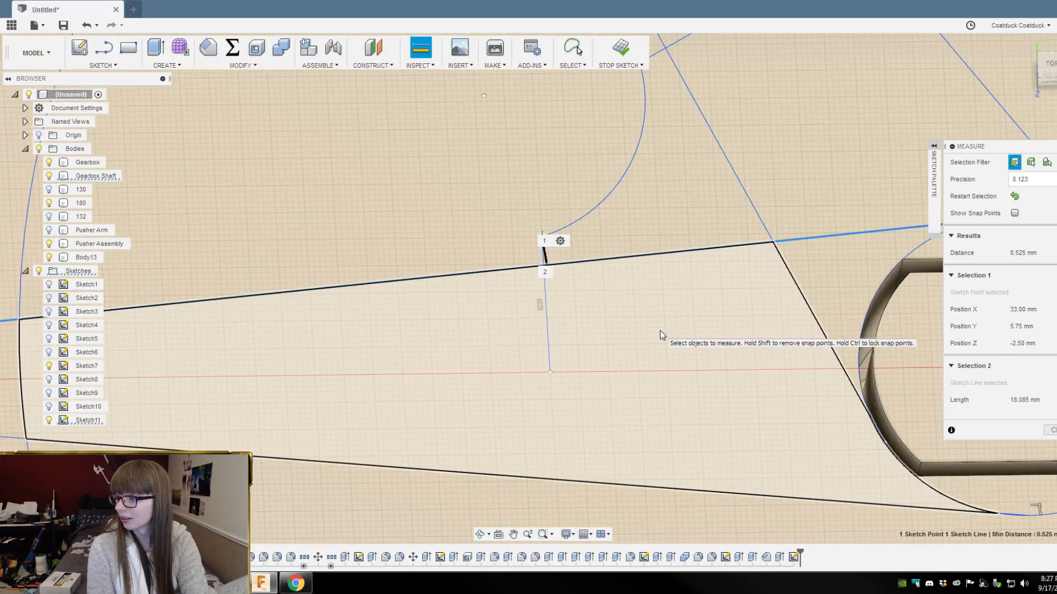
{"action": "scroll", "coordinate": [659, 330], "scroll_direction": "down", "scroll_amount": 5}
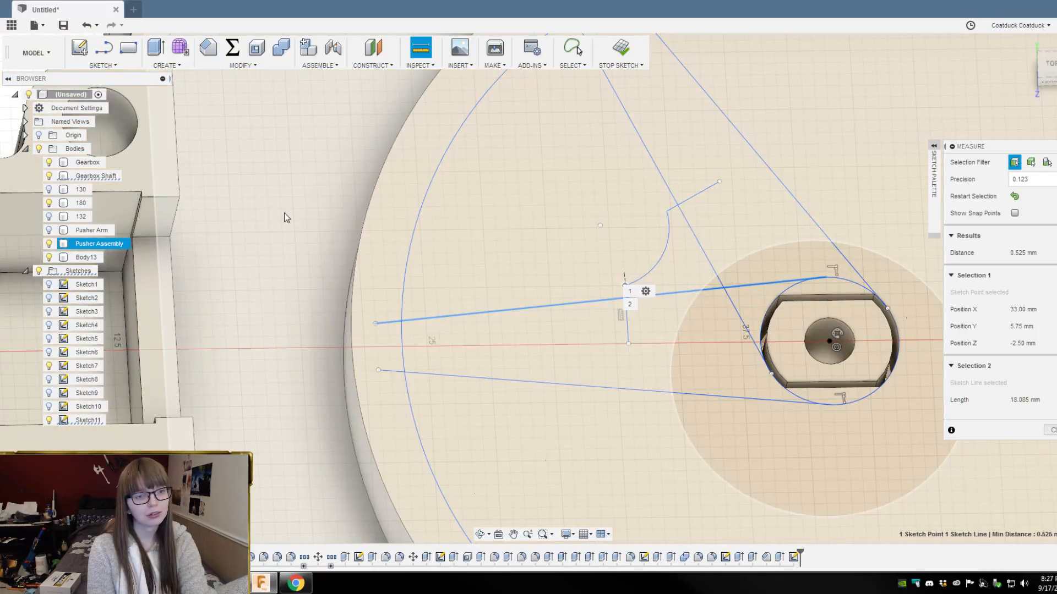
{"action": "left_click", "coordinate": [286, 216]}
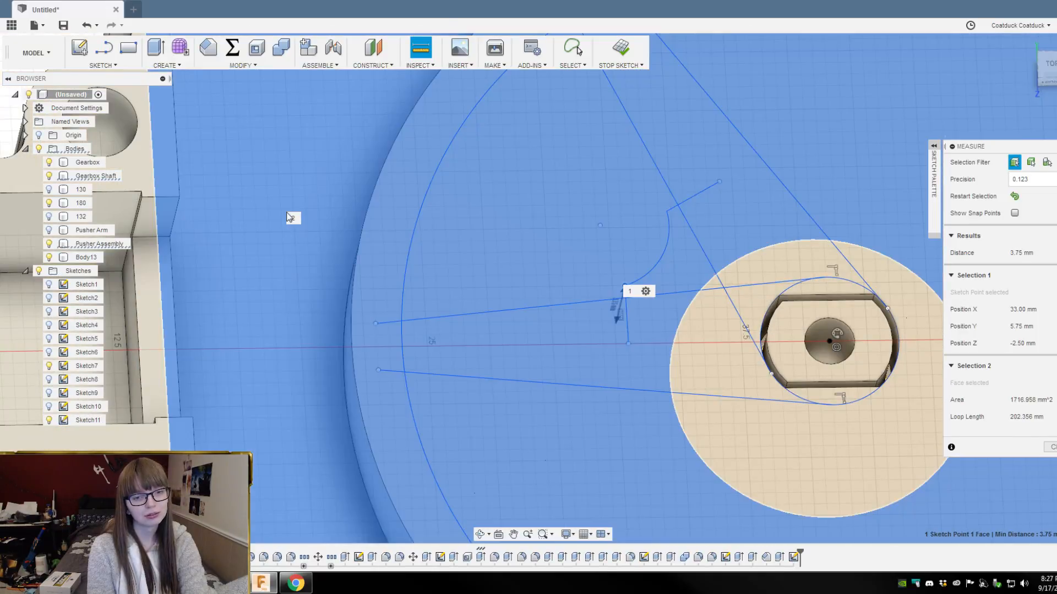
{"action": "scroll", "coordinate": [385, 246], "scroll_direction": "down", "scroll_amount": 6}
{"action": "left_click", "coordinate": [849, 236]}
{"action": "scroll", "coordinate": [434, 220], "scroll_direction": "up", "scroll_amount": 1}
{"action": "scroll", "coordinate": [436, 223], "scroll_direction": "up", "scroll_amount": 2}
{"action": "scroll", "coordinate": [468, 276], "scroll_direction": "up", "scroll_amount": 5}
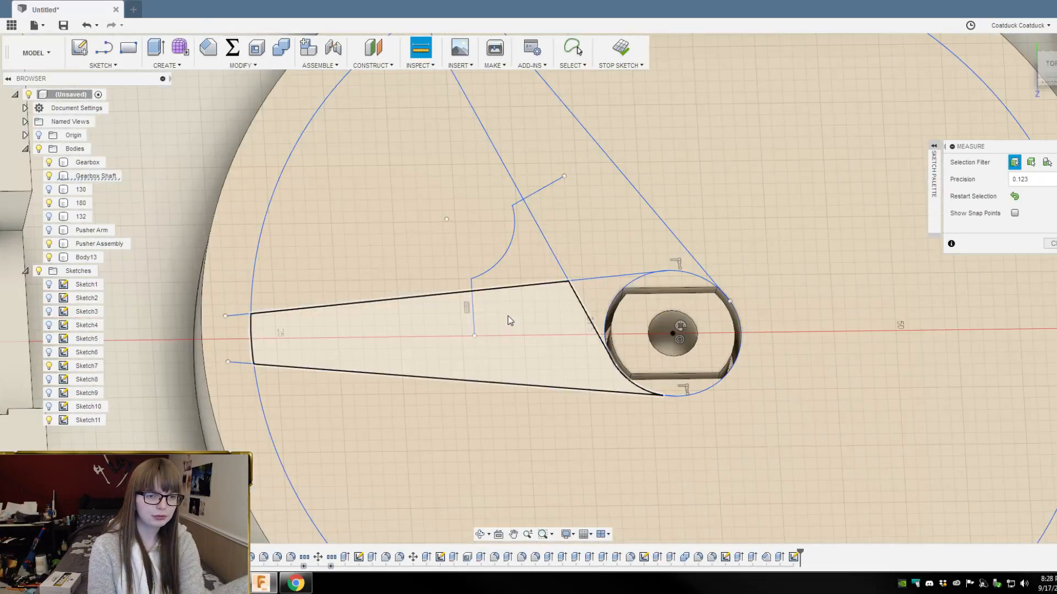
{"action": "key", "text": "Escape"}
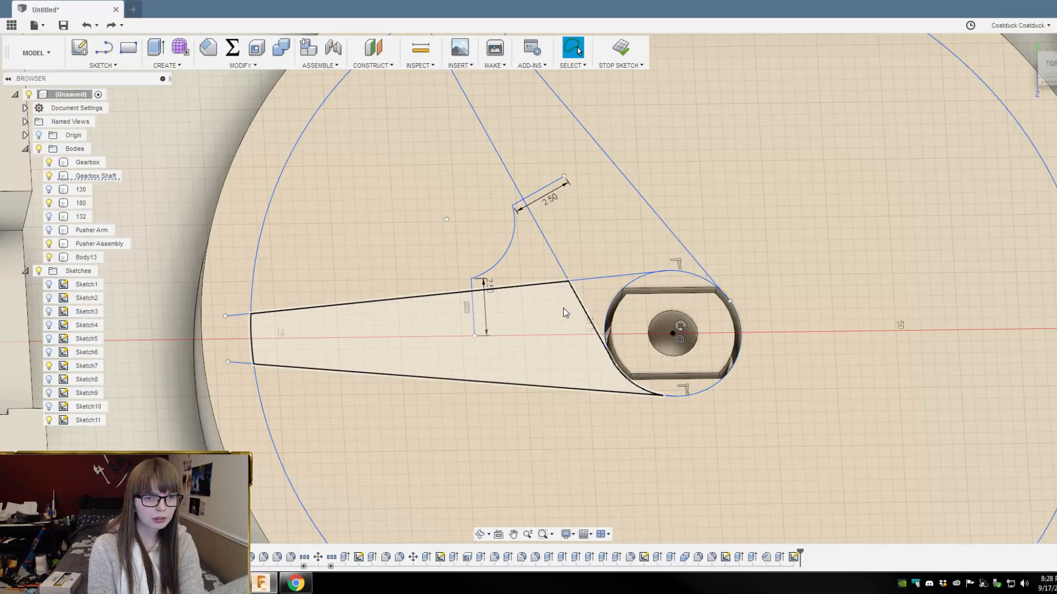
Step: Set the length of the horizontal spoke's cross line to 2.8 mm
{"action": "left_click", "coordinate": [488, 286]}
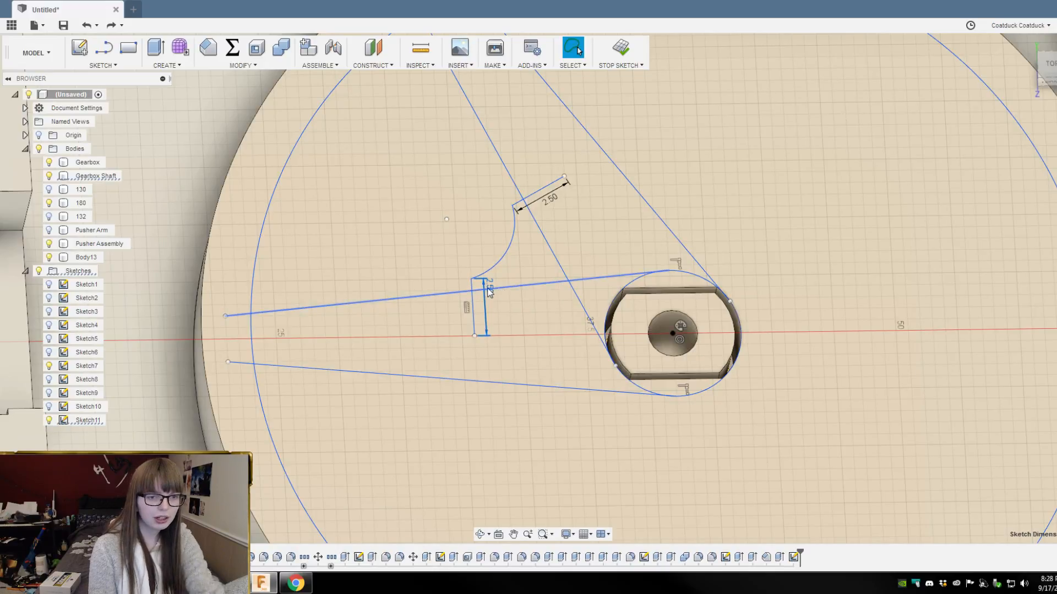
{"action": "double_click", "coordinate": [487, 282]}
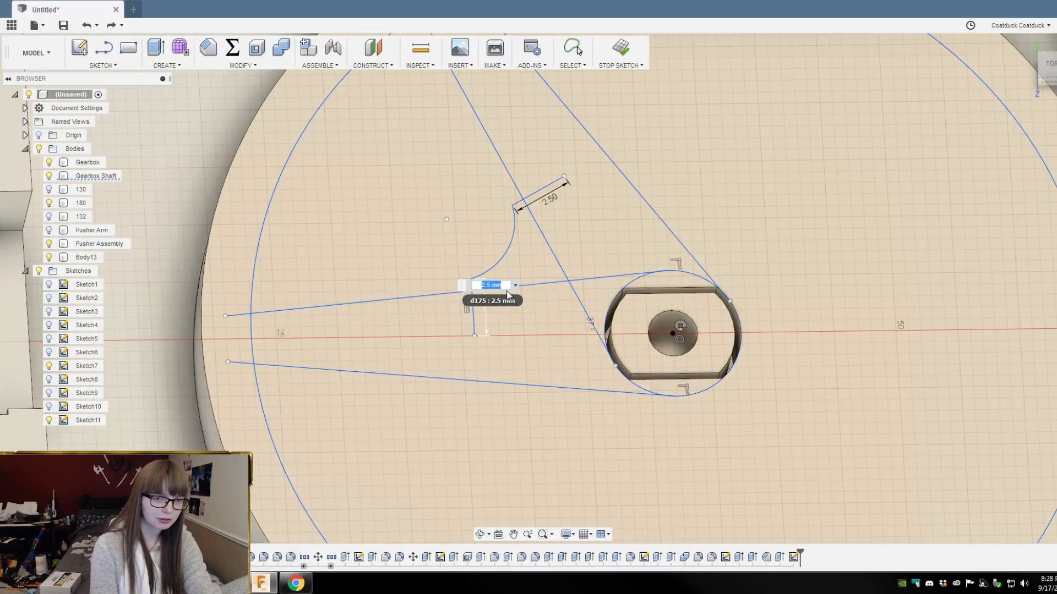
{"action": "key", "text": "Left"}
{"action": "key", "text": "Left"}
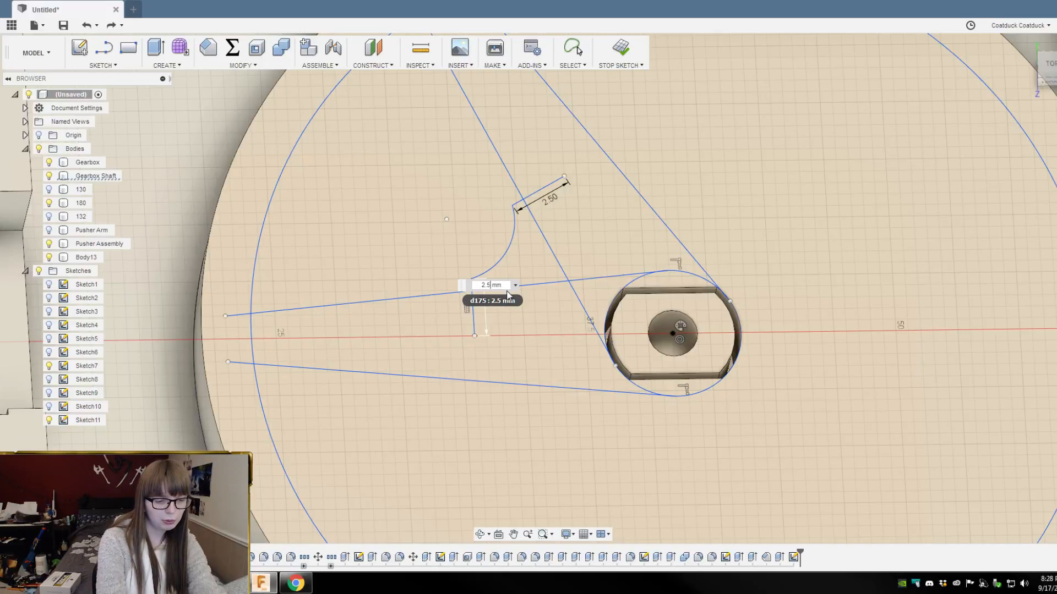
{"action": "type", "text": "8"}
{"action": "key", "text": "Return"}
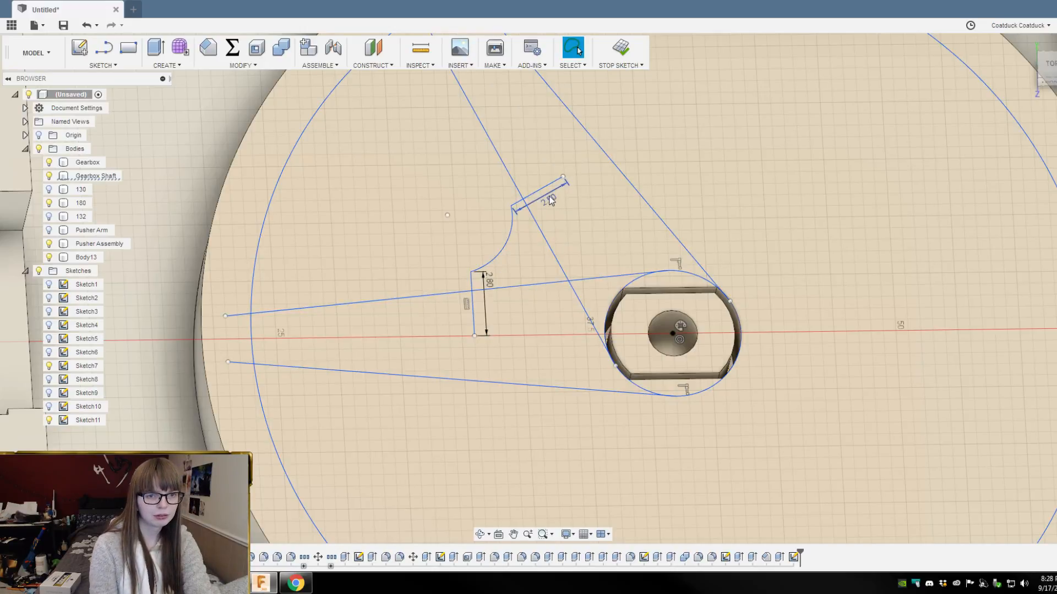
Step: Undo the cross line's length change, the deletions of the helper and centre lines, and the inner three-point arc
{"action": "key", "text": "ctrl+z"}
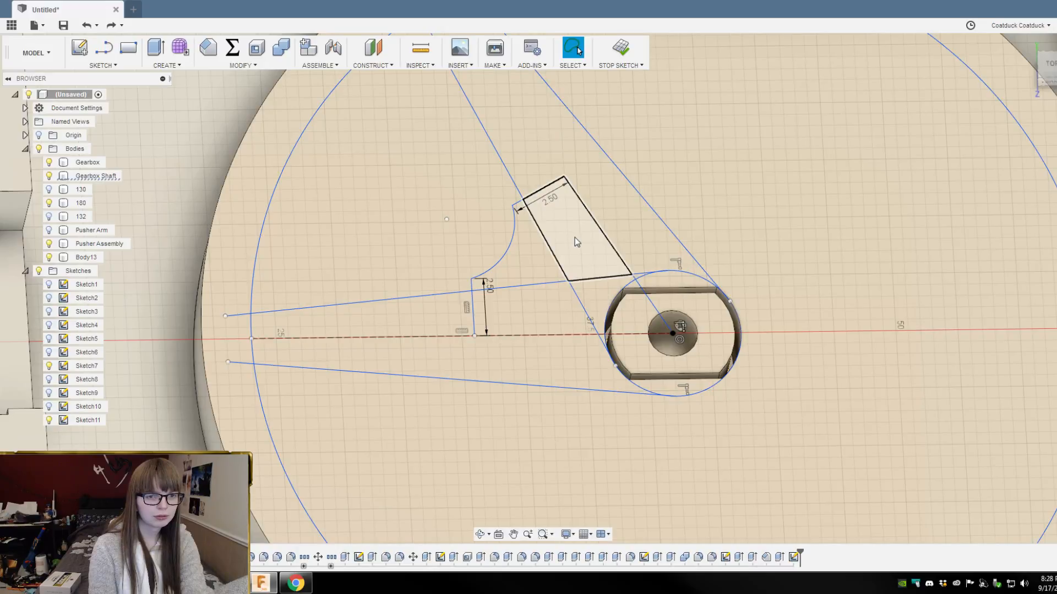
{"action": "key", "text": "ctrl+z"}
{"action": "key", "text": "ctrl+z"}
{"action": "key", "text": "ctrl+z"}
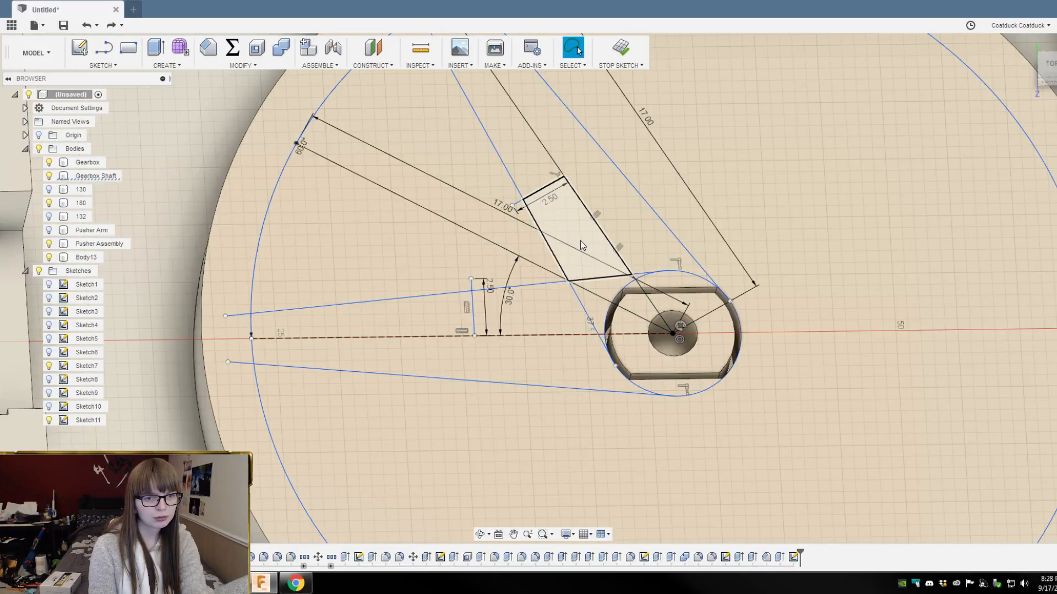
{"action": "key", "text": "ctrl+z"}
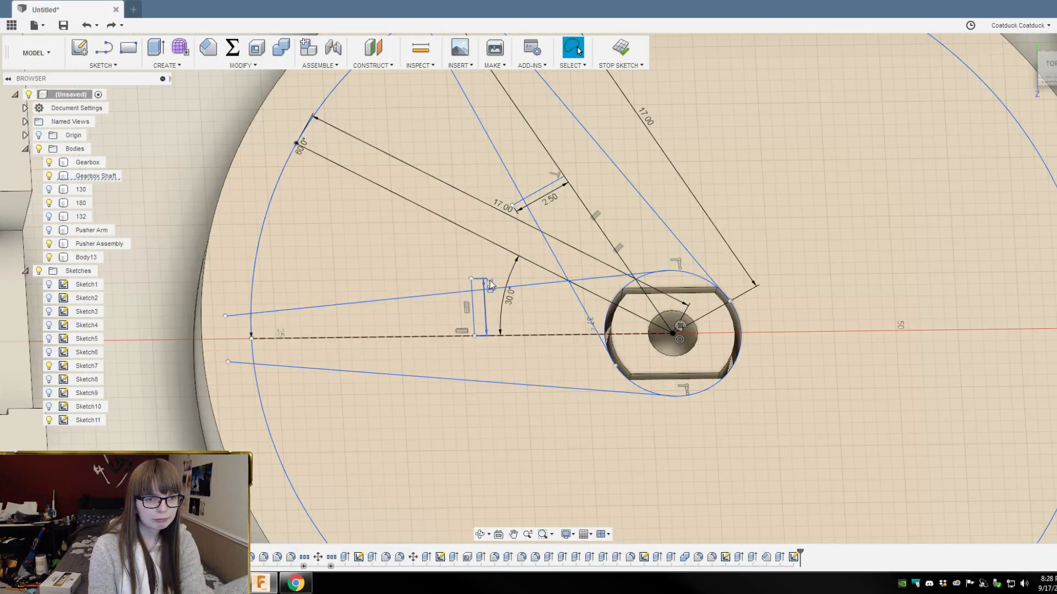
Step: Set the lengths of both short cross lines, on the horizontal and 60° centre lines, to 2.8 mm
{"action": "double_click", "coordinate": [488, 285]}
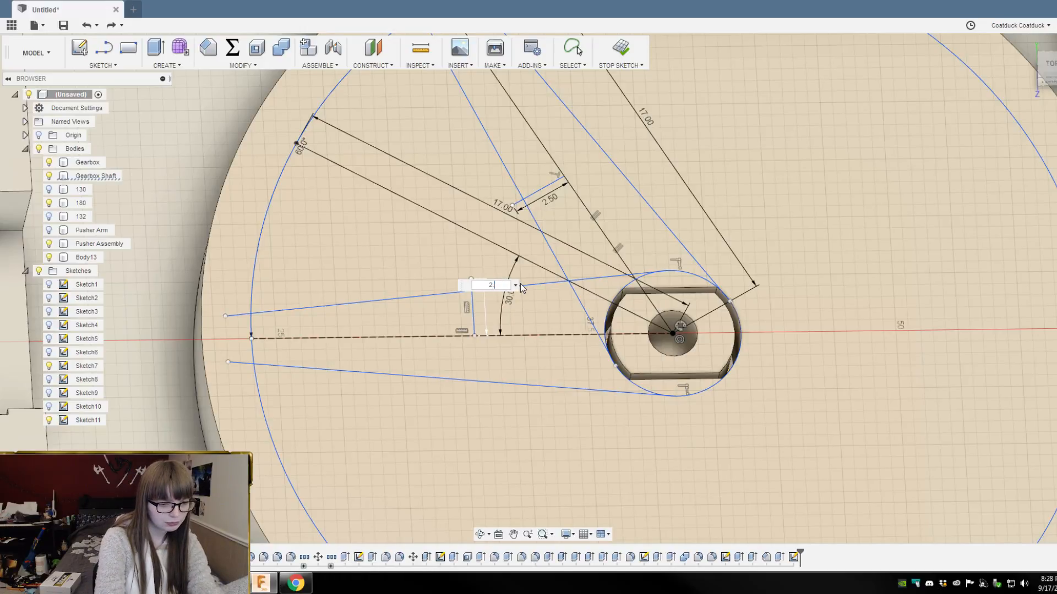
{"action": "key", "text": "Return"}
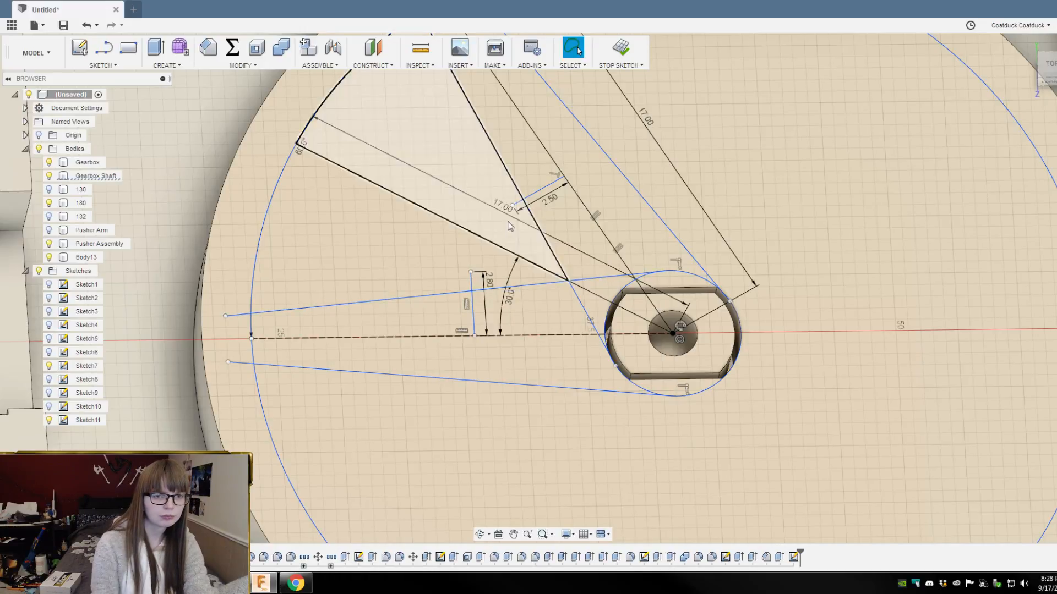
{"action": "double_click", "coordinate": [553, 202]}
{"action": "type", "text": "2.8"}
{"action": "key", "text": "Return"}
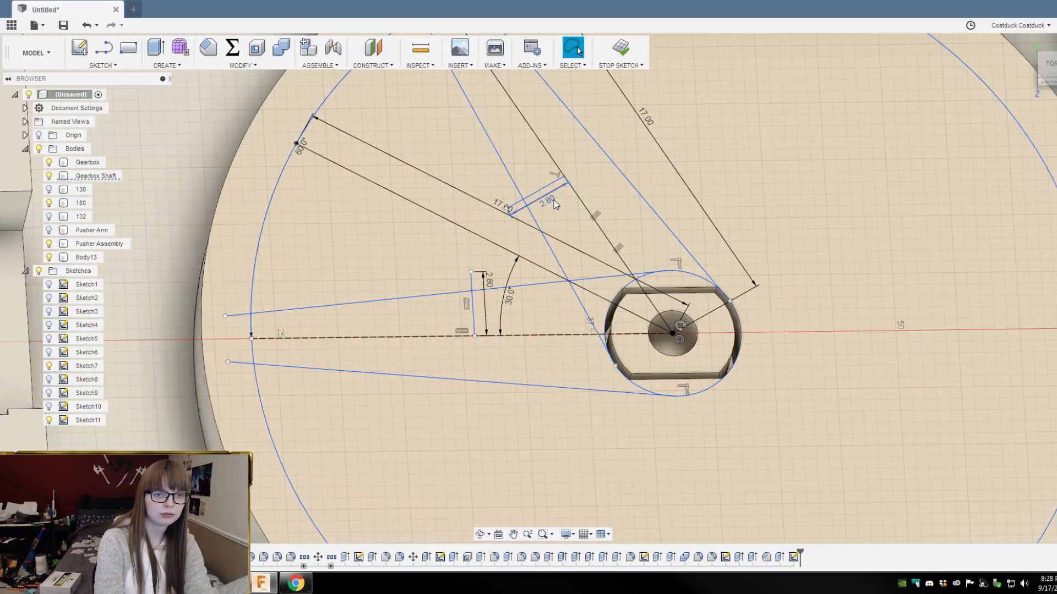
Step: Draw a three-point arc between the free ends of the 2.8 mm lines, passing through the 30° helper line, and finish the sketch
{"action": "scroll", "coordinate": [554, 199], "scroll_direction": "up", "scroll_amount": 2}
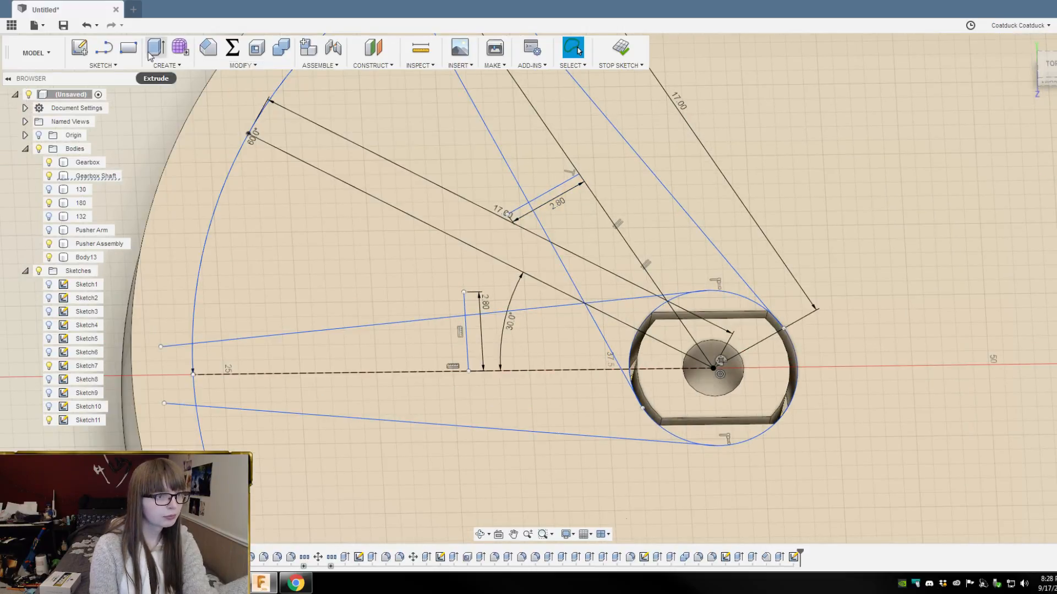
{"action": "left_click", "coordinate": [102, 65]}
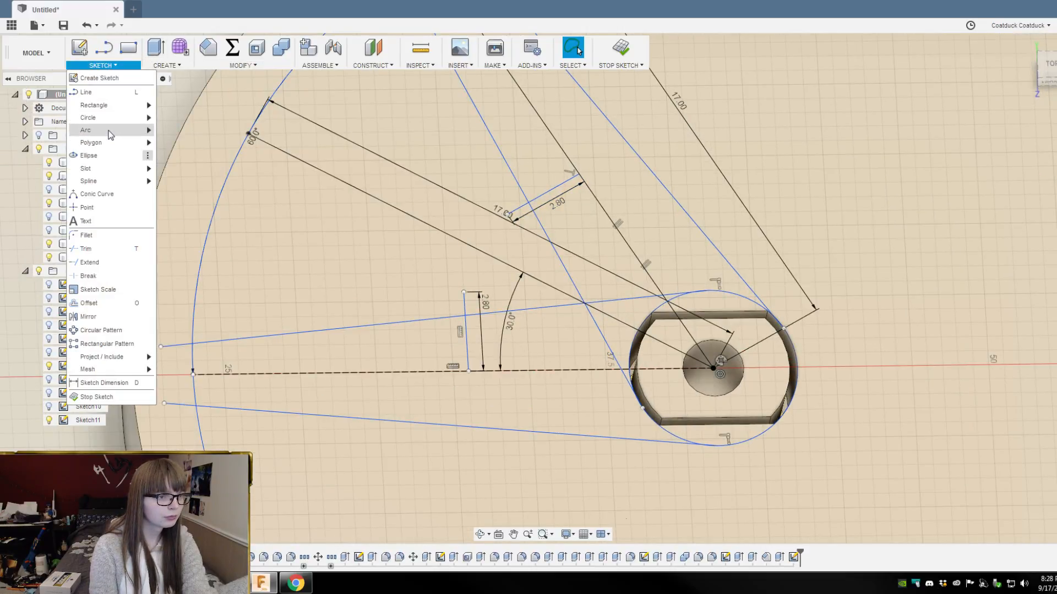
{"action": "mouse_move", "coordinate": [111, 134]}
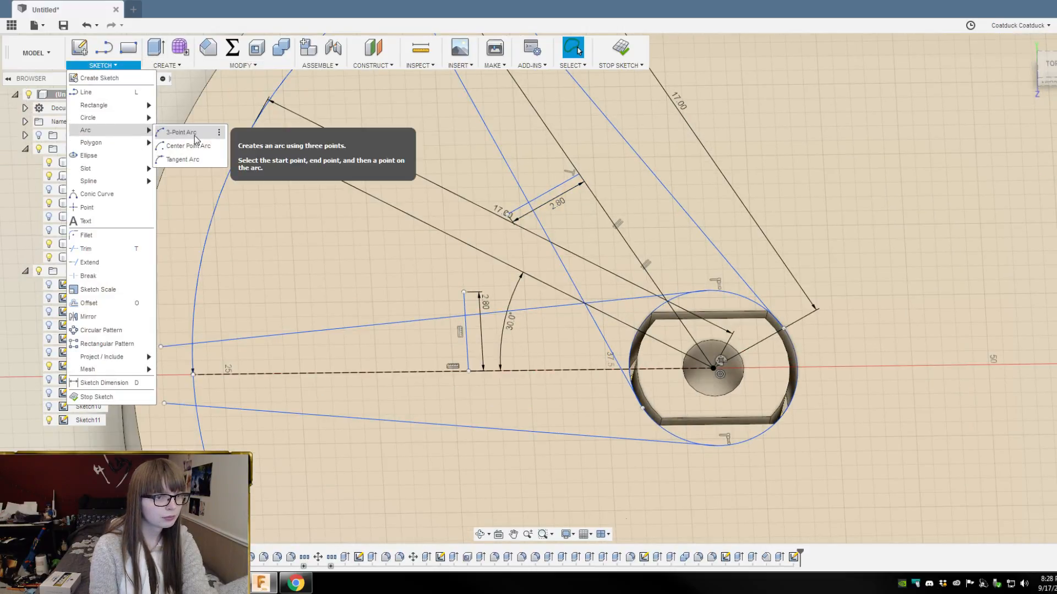
{"action": "left_click", "coordinate": [464, 291]}
{"action": "left_click", "coordinate": [509, 215]}
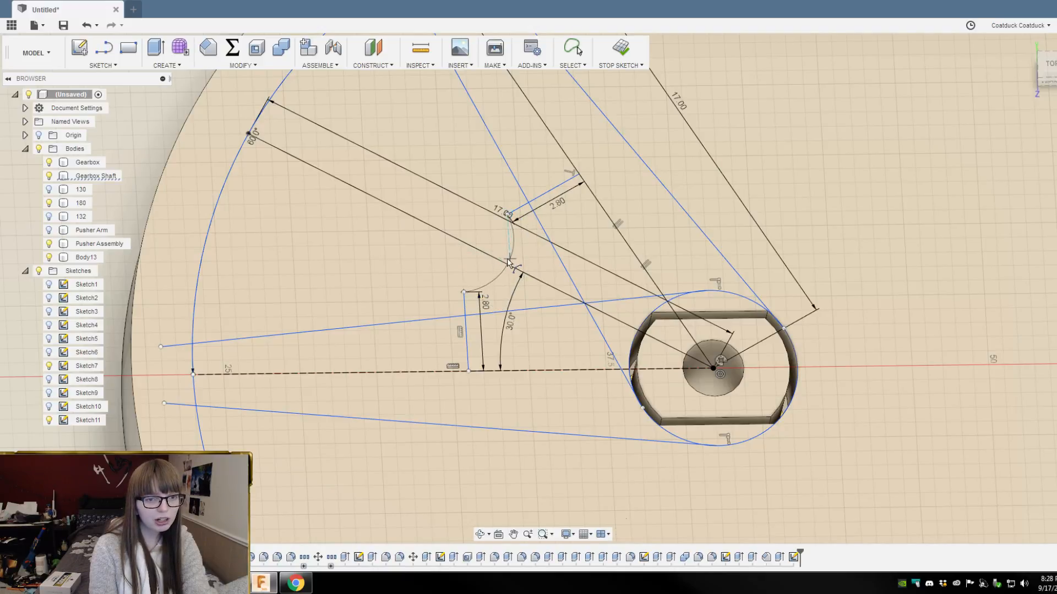
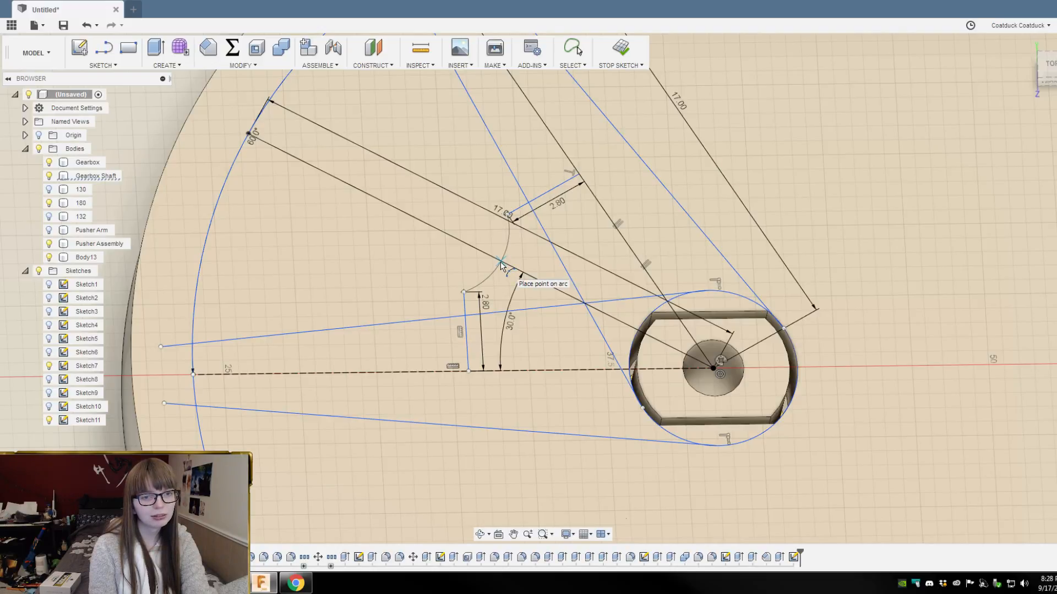
{"action": "left_click", "coordinate": [620, 48]}
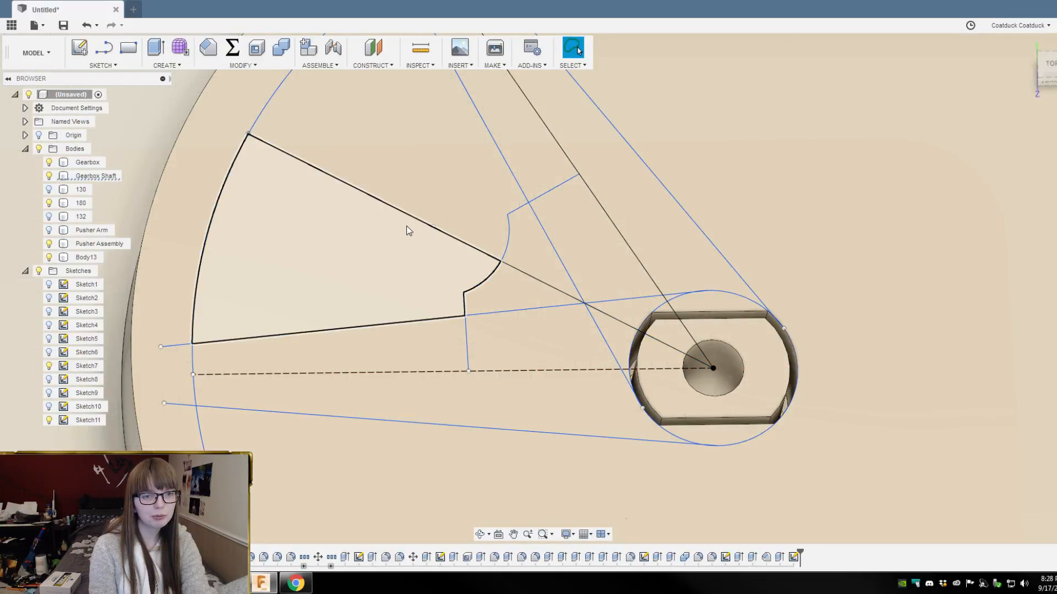
Step: Delete the 30° helper line and the 17 mm centre line of the 60° spoke
{"action": "left_click", "coordinate": [425, 226]}
{"action": "key", "text": "Delete"}
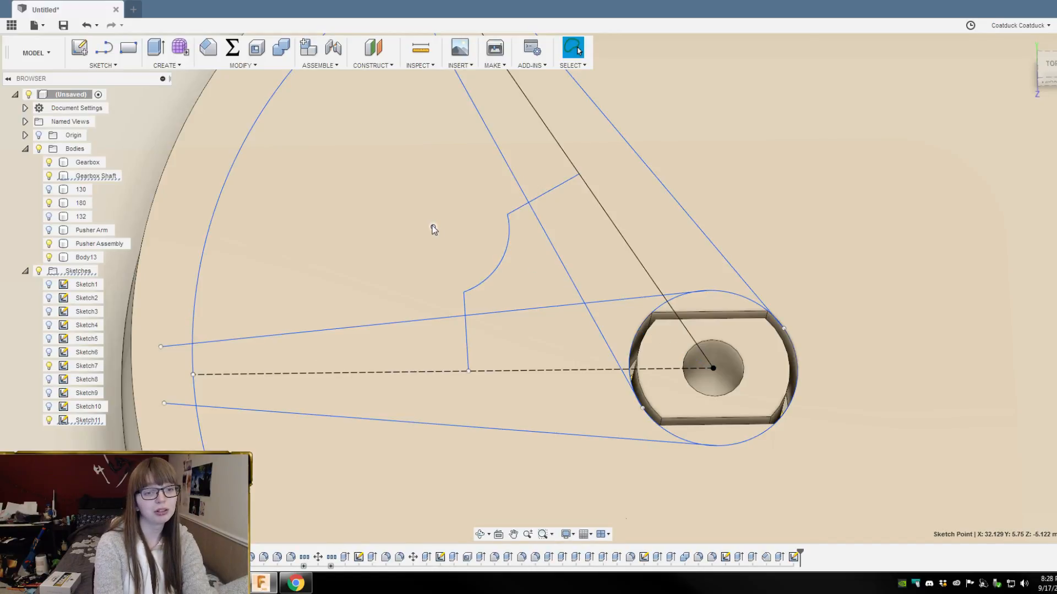
{"action": "scroll", "coordinate": [424, 183], "scroll_direction": "down", "scroll_amount": 2}
{"action": "left_click", "coordinate": [565, 232]}
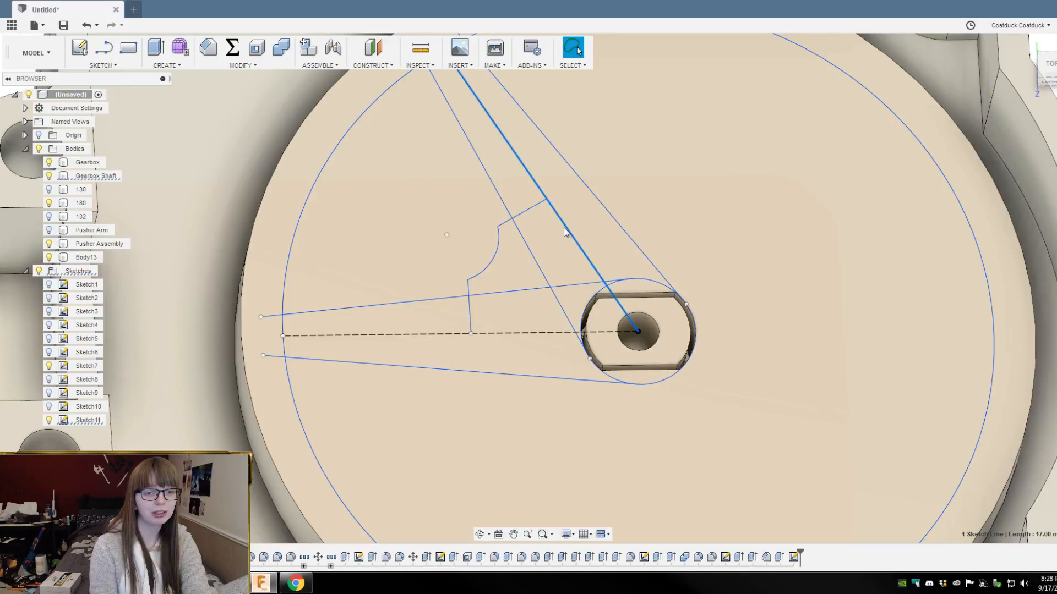
{"action": "key", "text": "Delete"}
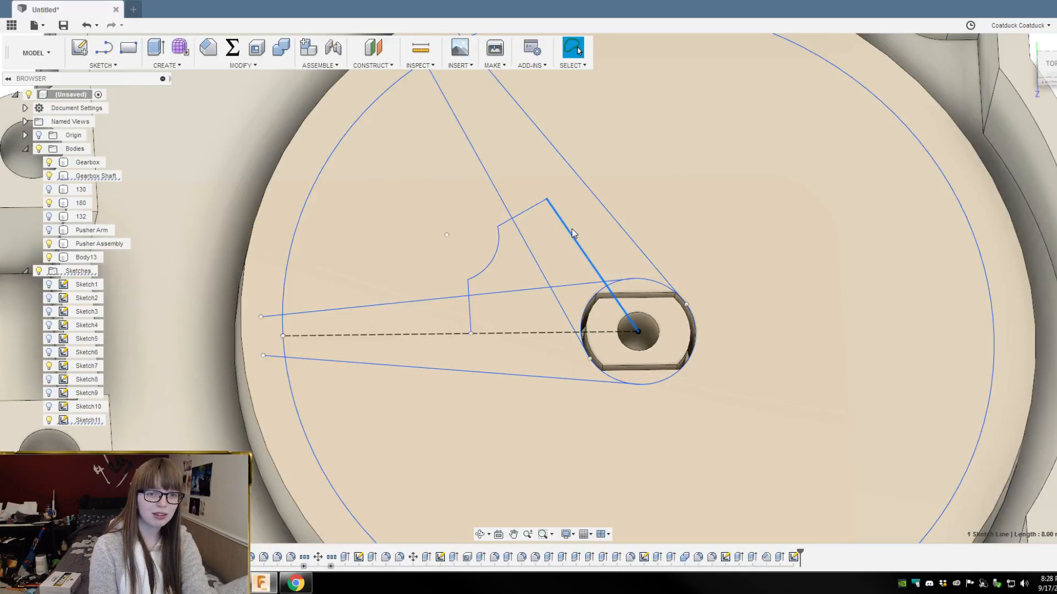
Step: Delete the 8 mm helper line on the 60° spoke and the dashed horizontal centre line
{"action": "key", "text": "Delete"}
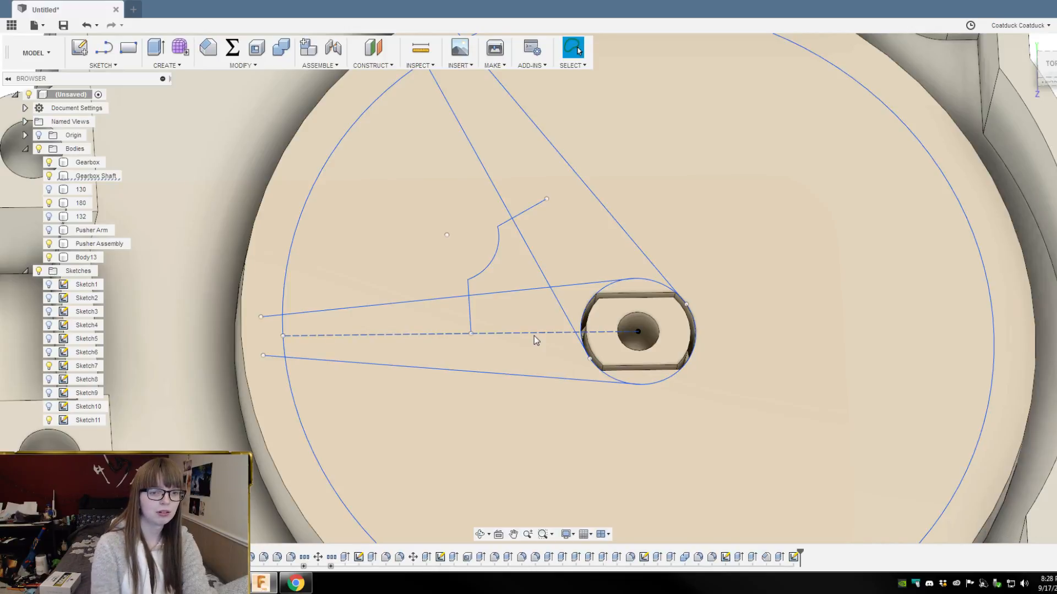
{"action": "left_click", "coordinate": [533, 336]}
{"action": "key", "text": "Delete"}
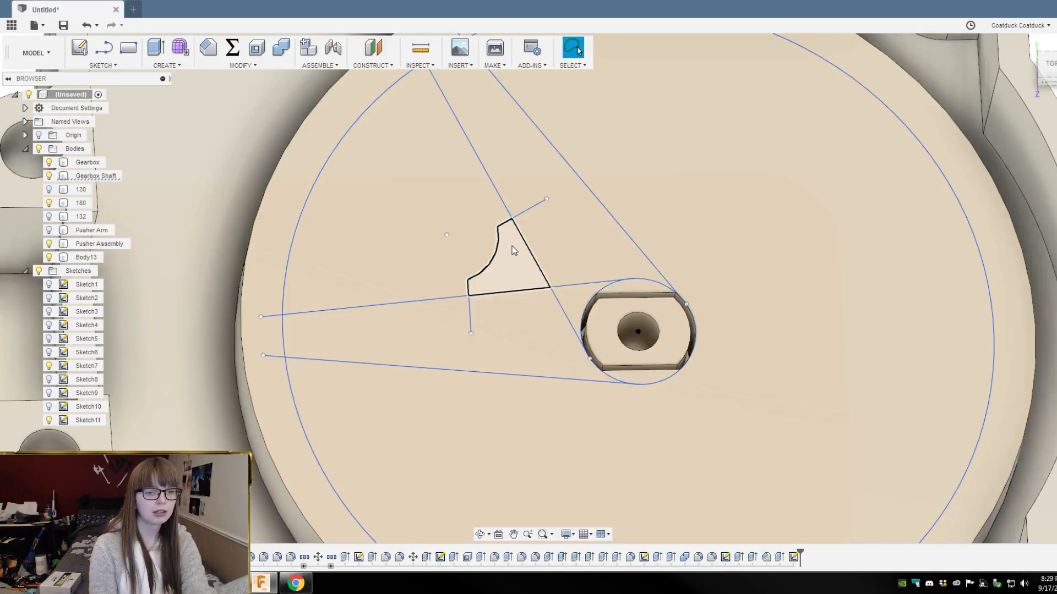
Step: Trim the parts of both short cross lines that lie inside the spokes back to the spoke edges and finish the sketch
{"action": "scroll", "coordinate": [514, 251], "scroll_direction": "down", "scroll_amount": 5}
{"action": "scroll", "coordinate": [897, 317], "scroll_direction": "down", "scroll_amount": 3}
{"action": "double_click", "coordinate": [467, 236]}
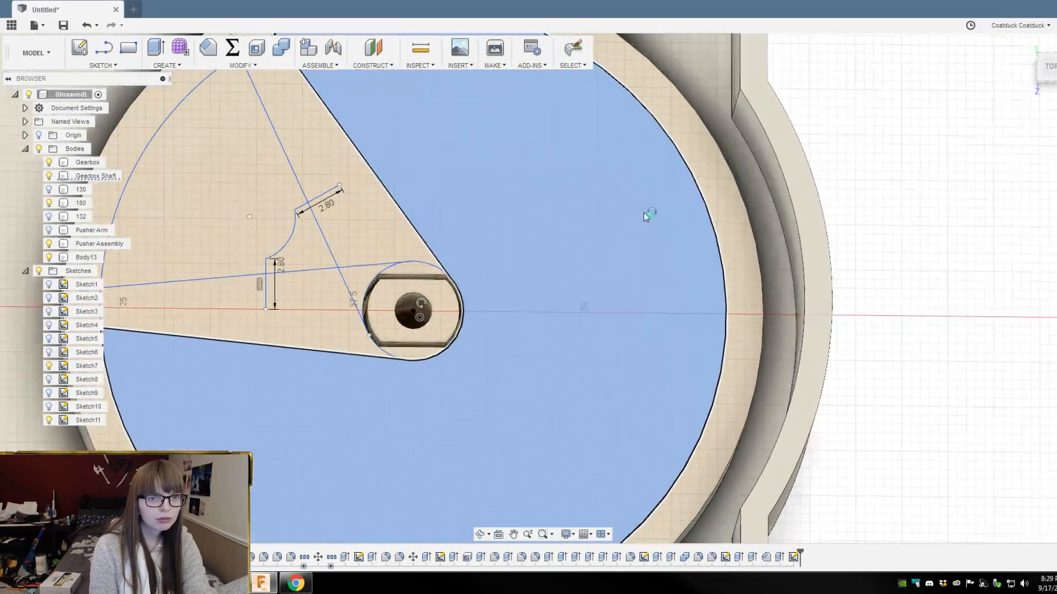
{"action": "double_click", "coordinate": [645, 215]}
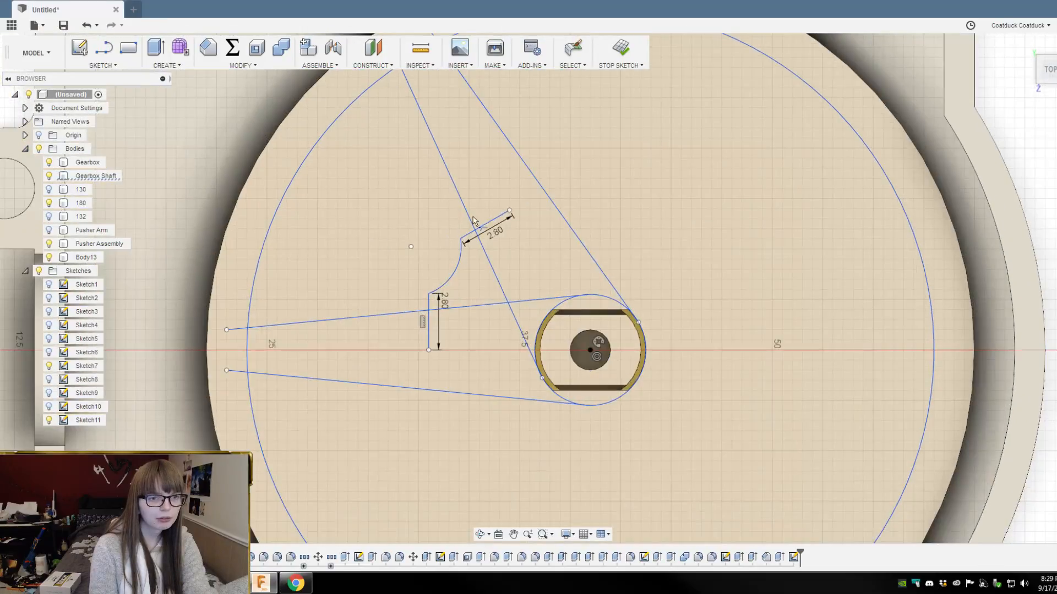
{"action": "left_click", "coordinate": [494, 220]}
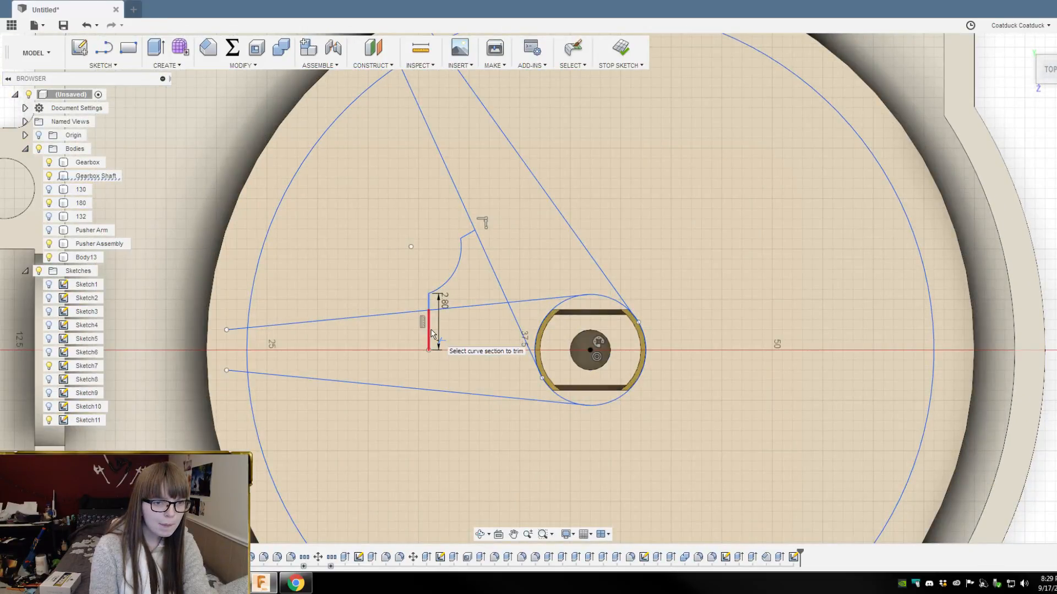
{"action": "left_click", "coordinate": [430, 333]}
{"action": "scroll", "coordinate": [642, 300], "scroll_direction": "down", "scroll_amount": 3}
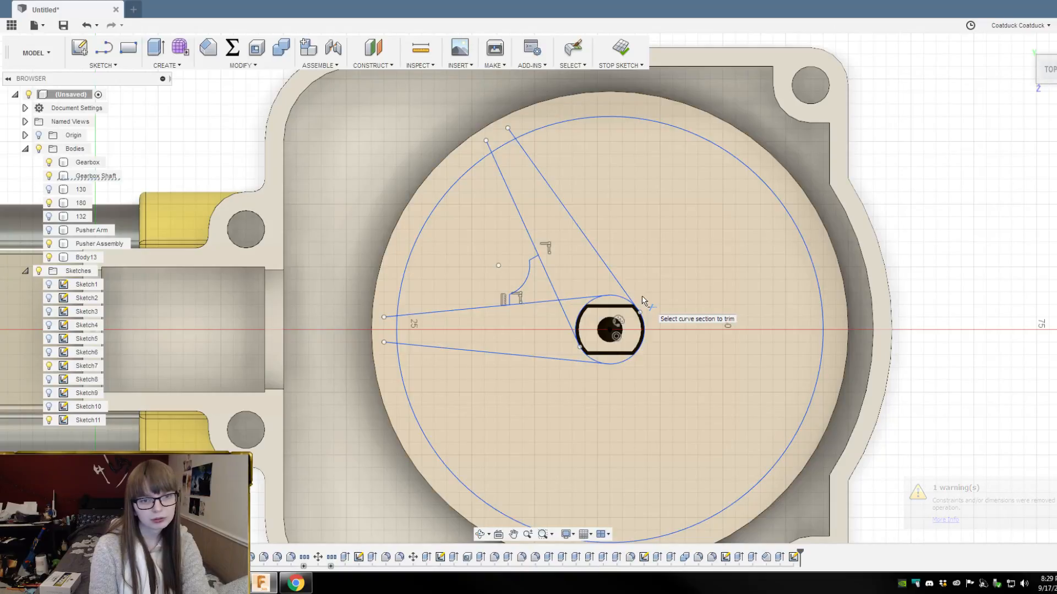
{"action": "left_click", "coordinate": [621, 50]}
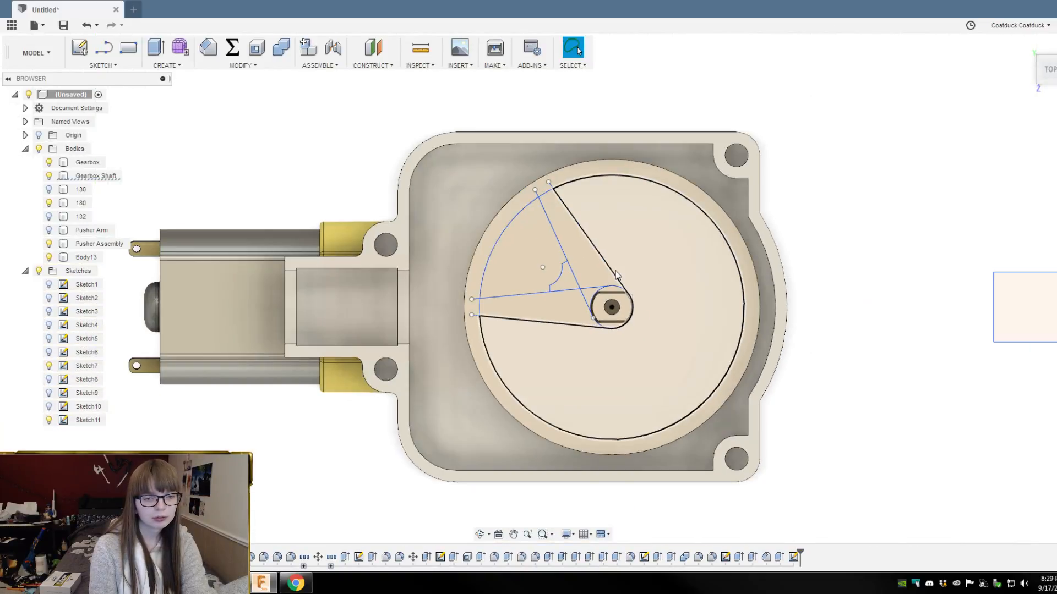
Step: Reopen the spoke sketch and trim the two facing spoke edges between the cross lines and the point where the edges meet
{"action": "scroll", "coordinate": [570, 332], "scroll_direction": "up", "scroll_amount": 5}
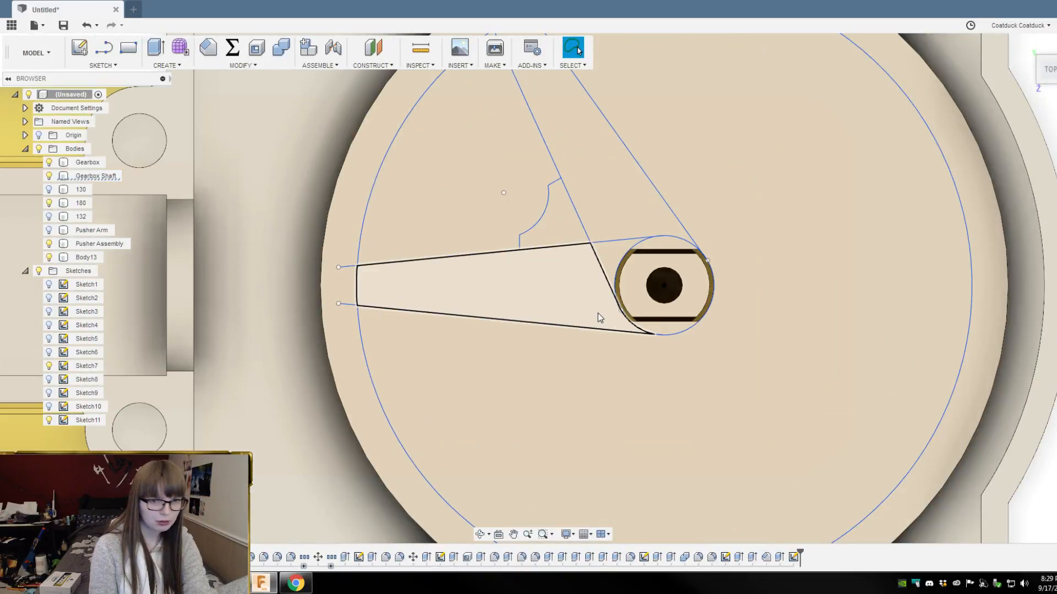
{"action": "key", "text": "e"}
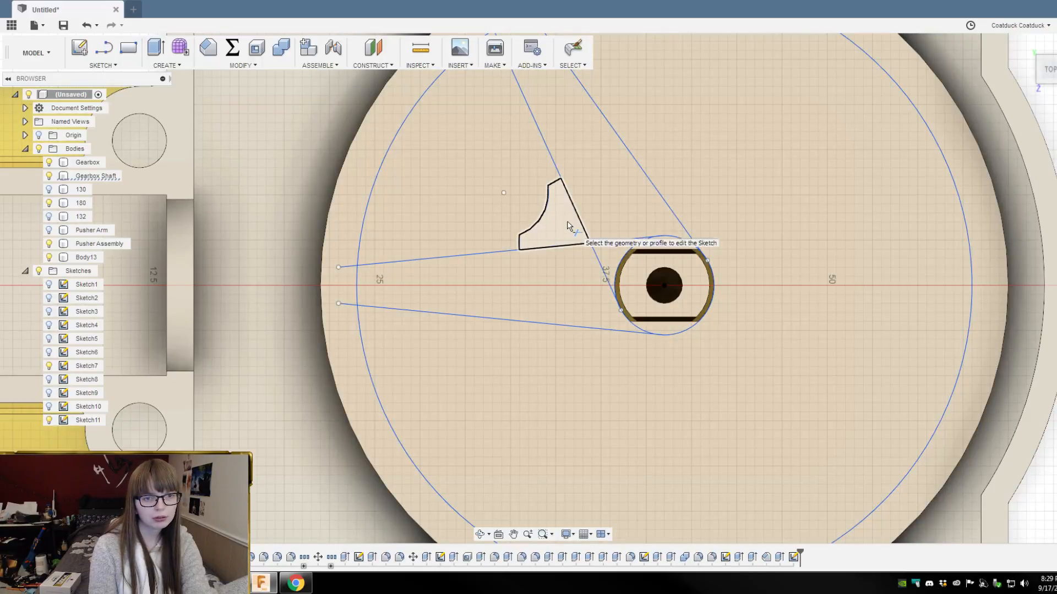
{"action": "left_click", "coordinate": [568, 226]}
{"action": "scroll", "coordinate": [600, 263], "scroll_direction": "down", "scroll_amount": 3}
{"action": "scroll", "coordinate": [250, 226], "scroll_direction": "up", "scroll_amount": 3}
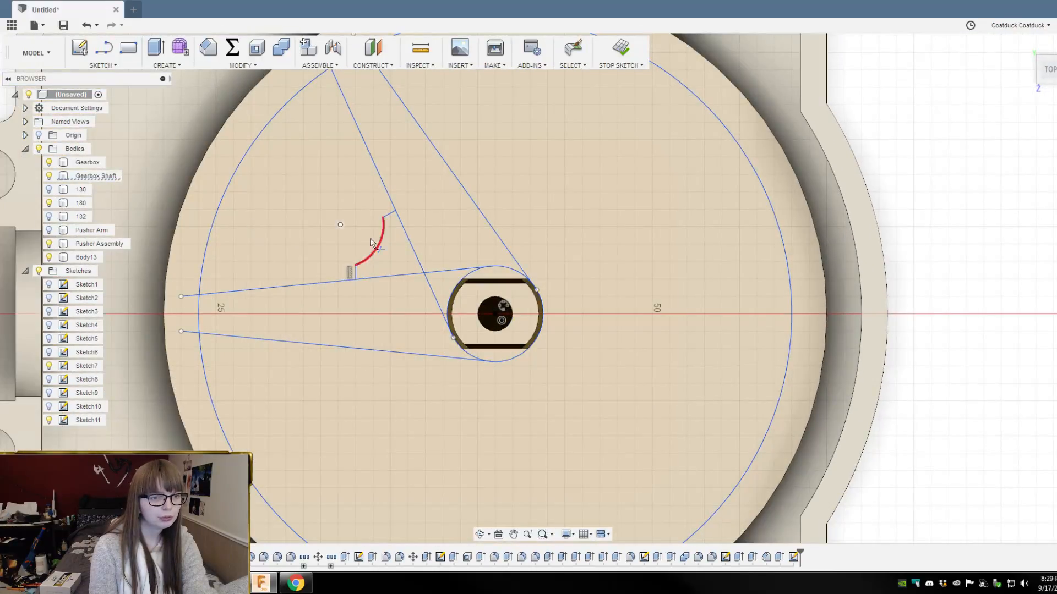
{"action": "left_click", "coordinate": [408, 245]}
{"action": "left_click", "coordinate": [410, 277]}
{"action": "key", "text": "Escape"}
Step: Delete the two leftover edge segments beside the shaft circle so both spokes share one hub region
{"action": "left_click", "coordinate": [431, 287]}
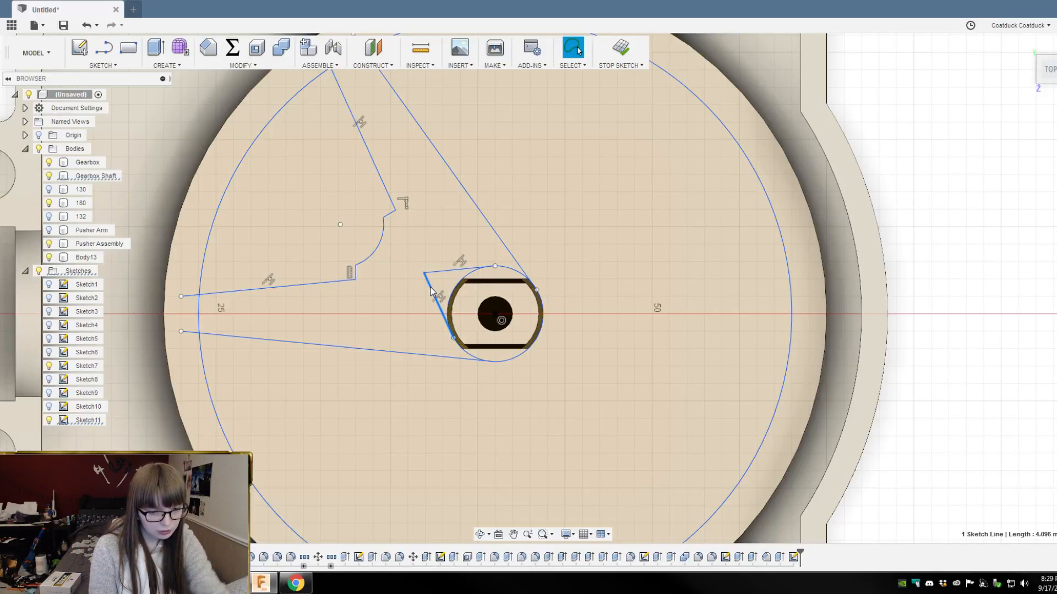
{"action": "key", "text": "Delete"}
{"action": "left_click", "coordinate": [445, 272]}
{"action": "key", "text": "Delete"}
{"action": "scroll", "coordinate": [710, 248], "scroll_direction": "down", "scroll_amount": 5}
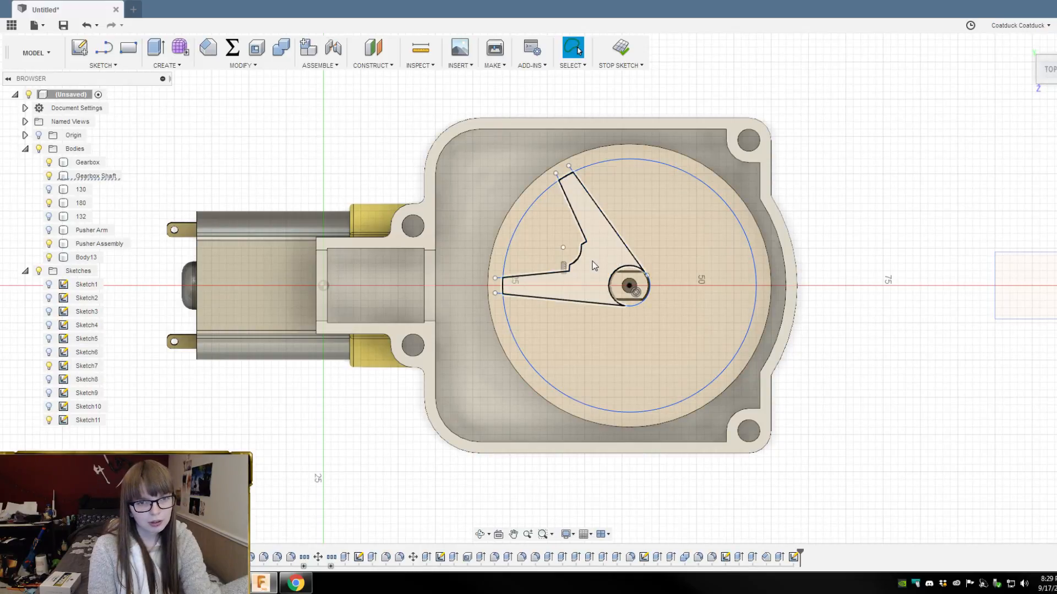
Step: Extrude the arc-ended opening between the two spokes -2 mm as a cut into the wheel
{"action": "left_click", "coordinate": [547, 233]}
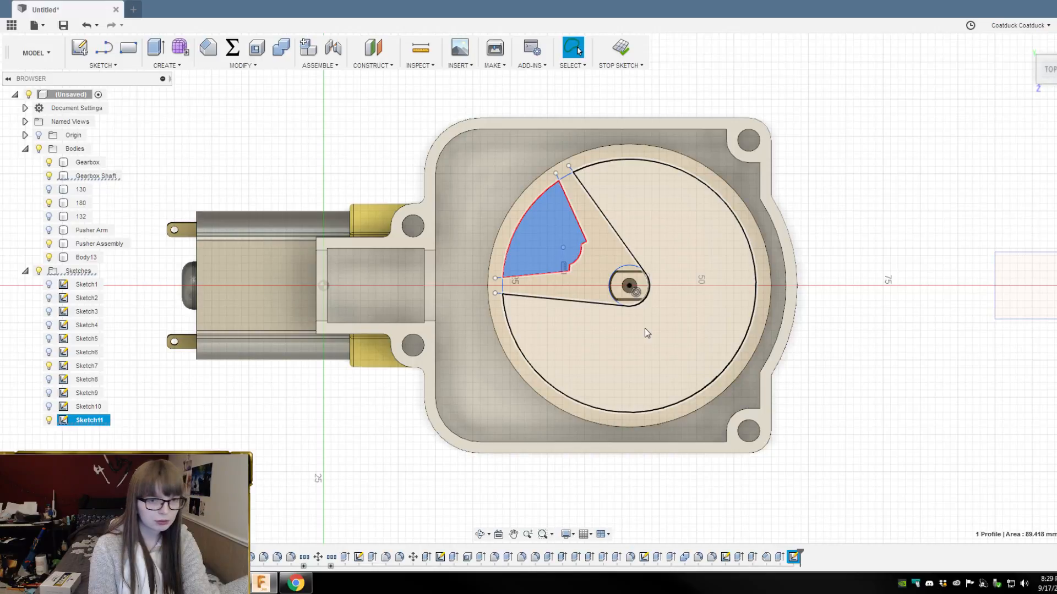
{"action": "key", "text": "e"}
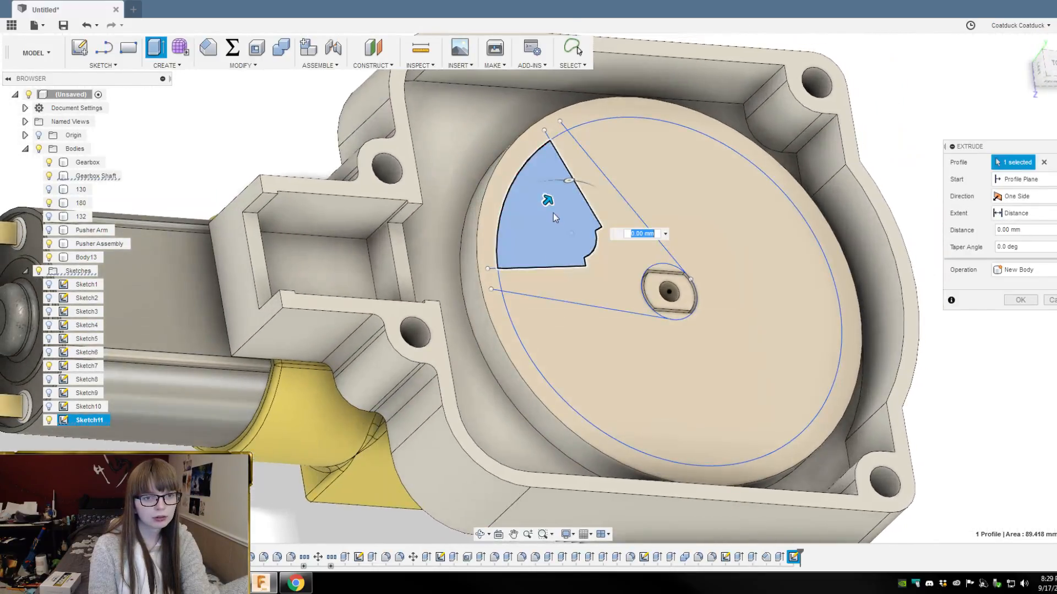
{"action": "left_click_drag", "start_coordinate": [553, 213], "coordinate": [535, 209]}
{"action": "key", "text": "Return"}
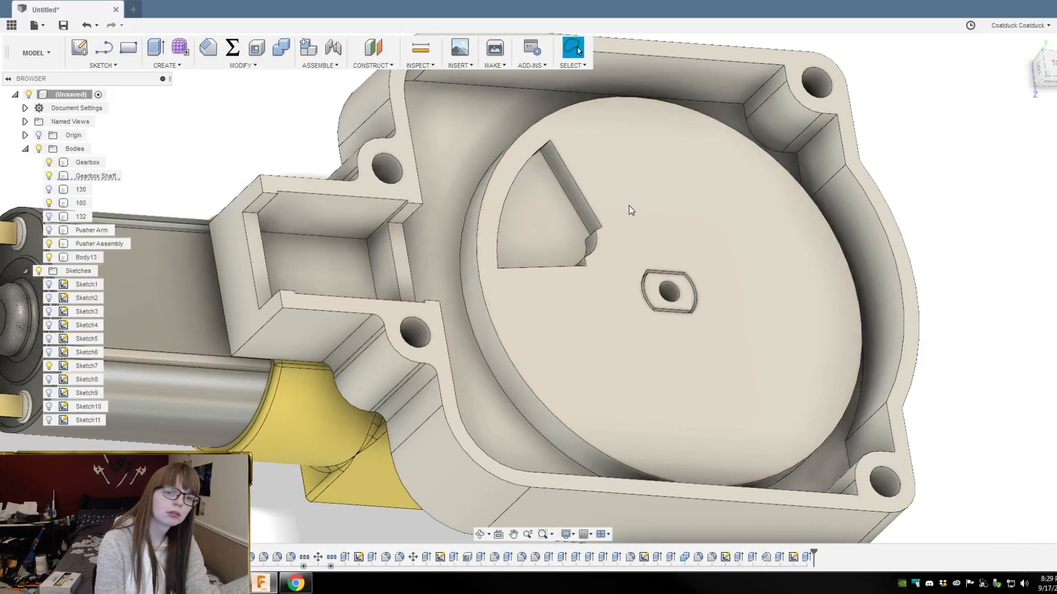
Step: Start a circular pattern of type Features with the spoke opening's cut as its object
{"action": "scroll", "coordinate": [566, 213], "scroll_direction": "down", "scroll_amount": 3}
{"action": "middle_click_drag", "start_coordinate": [856, 222], "coordinate": [823, 221], "text": "shift"}
{"action": "scroll", "coordinate": [517, 222], "scroll_direction": "up", "scroll_amount": 1}
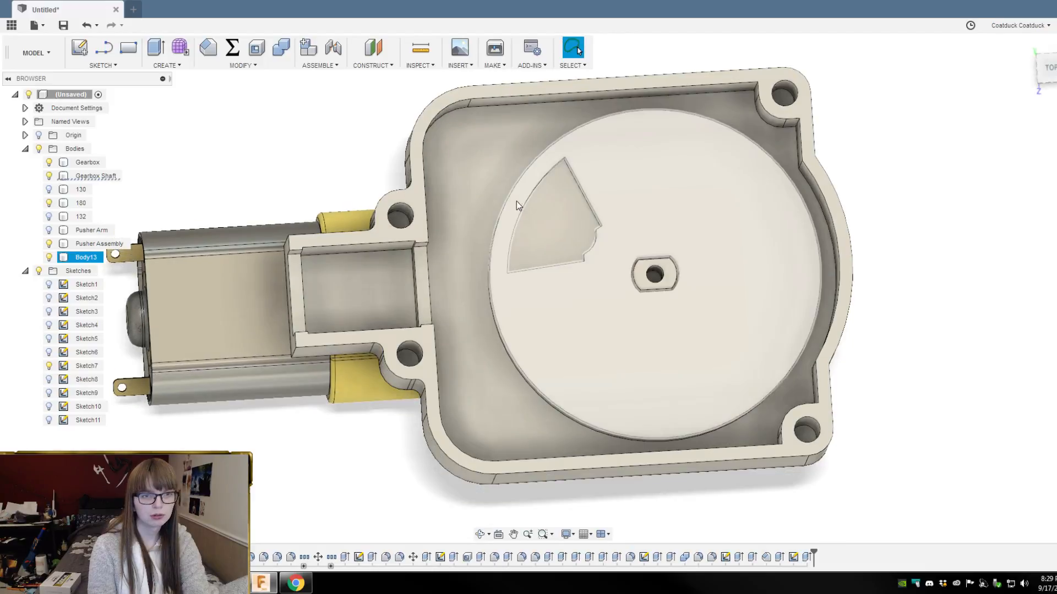
{"action": "left_click", "coordinate": [242, 65]}
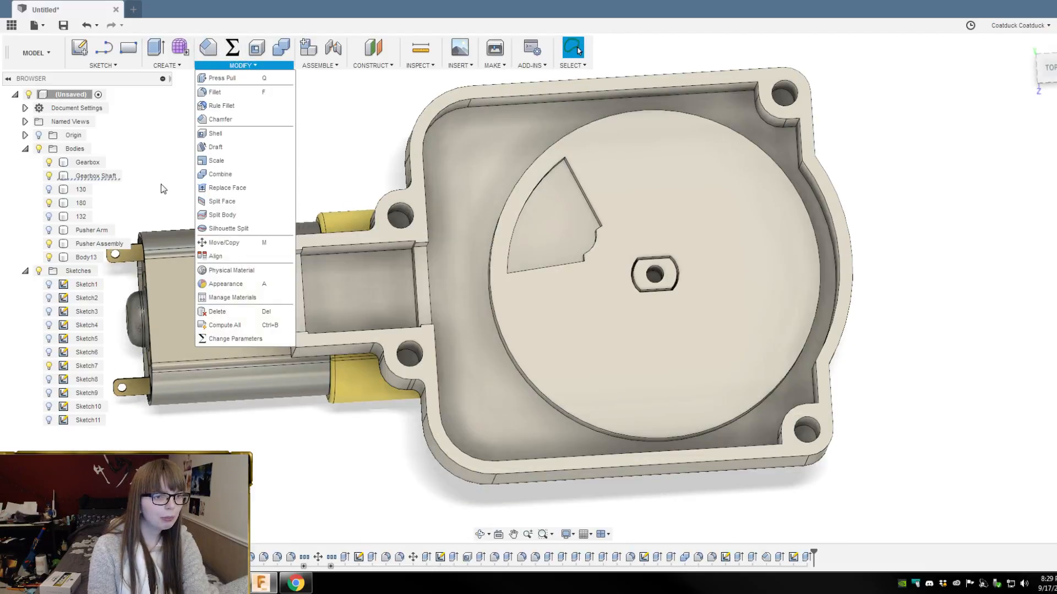
{"action": "mouse_move", "coordinate": [156, 65]}
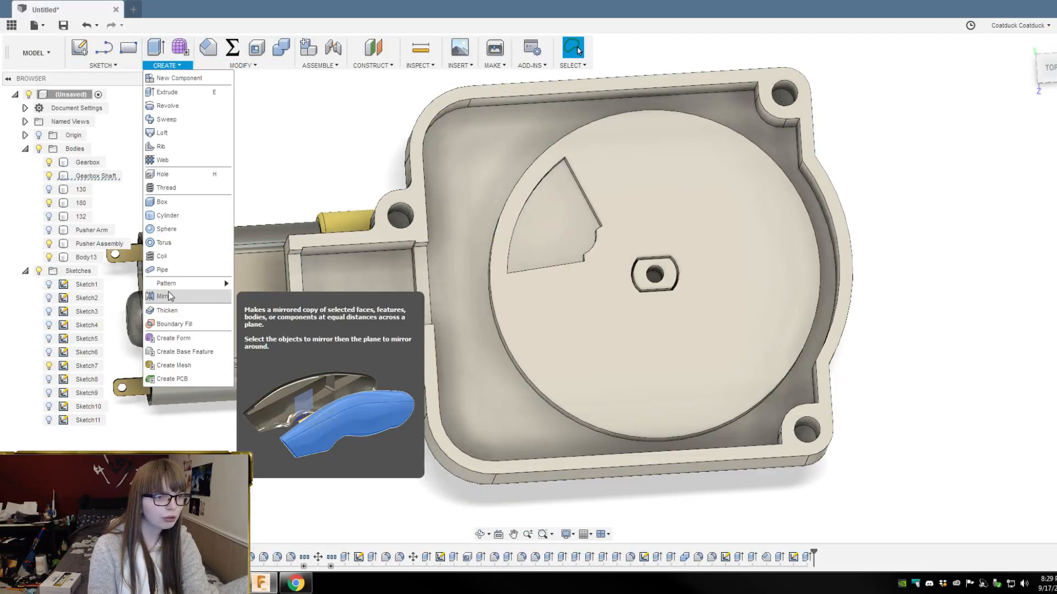
{"action": "mouse_move", "coordinate": [210, 284]}
{"action": "left_click", "coordinate": [257, 299]}
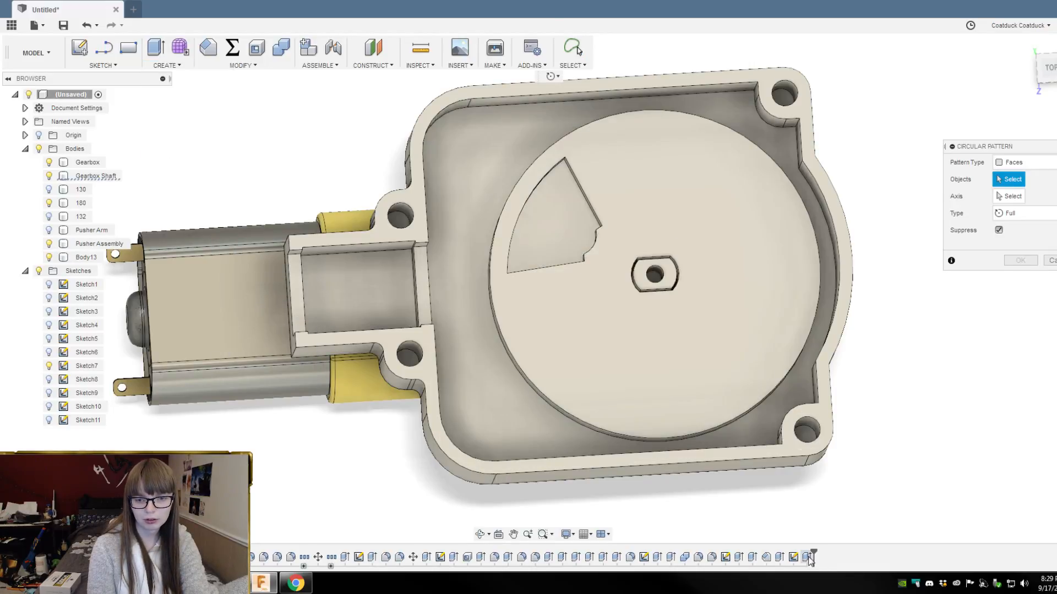
{"action": "left_click", "coordinate": [1029, 162]}
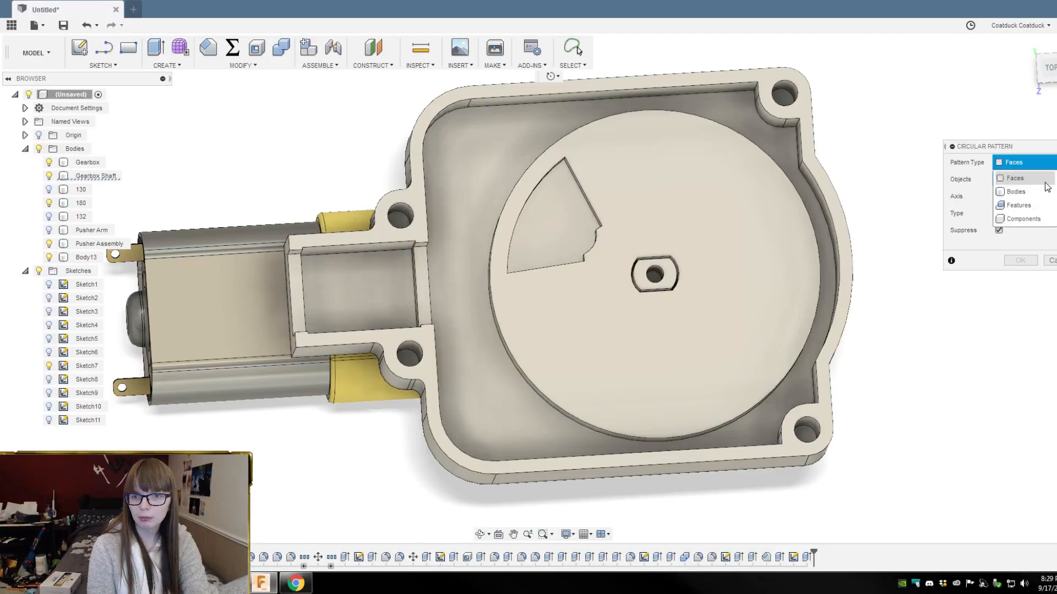
{"action": "left_click", "coordinate": [1034, 206]}
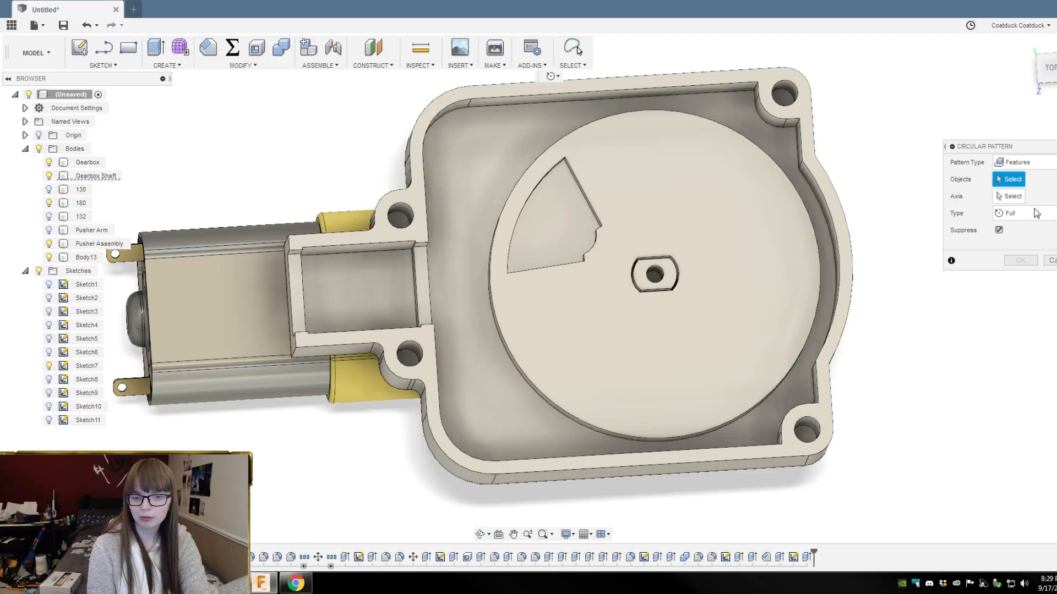
{"action": "left_click", "coordinate": [806, 557]}
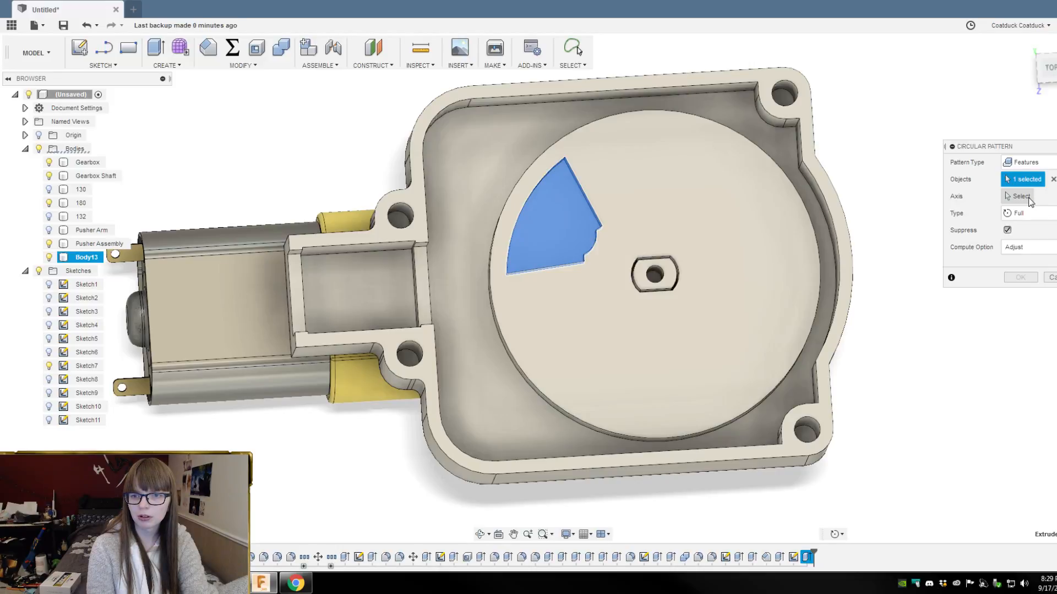
Step: Use the shaft hole as the pattern axis and create a full circular pattern with a quantity of 6
{"action": "left_click", "coordinate": [1021, 196]}
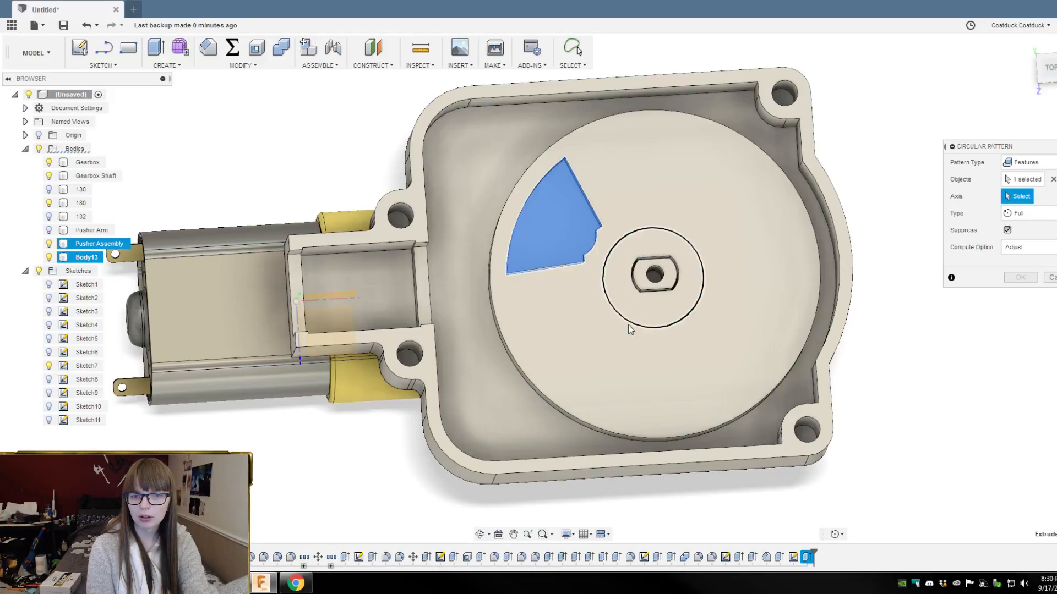
{"action": "left_click", "coordinate": [664, 282]}
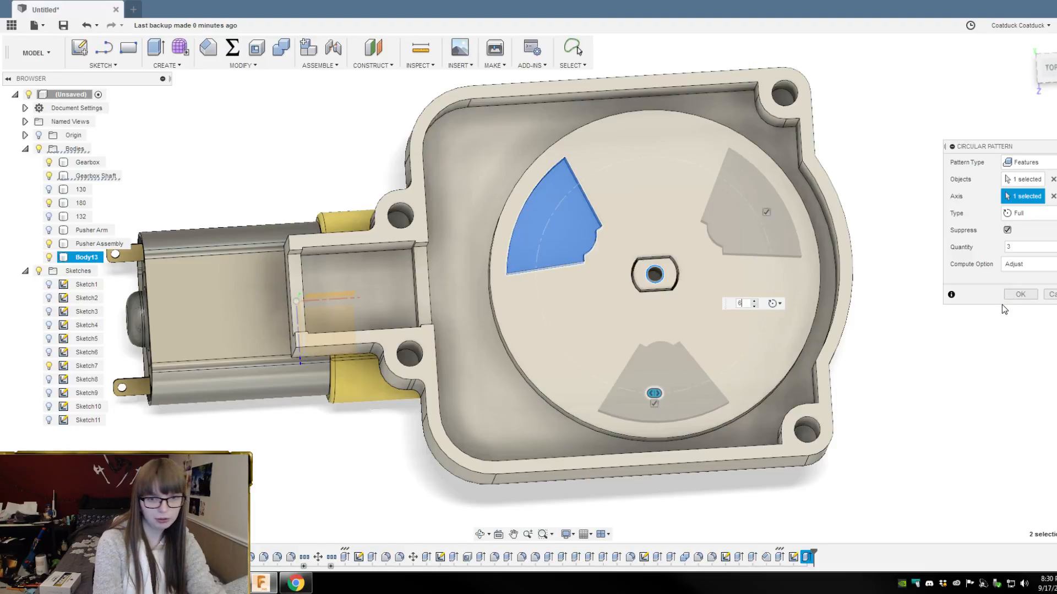
{"action": "type", "text": "6"}
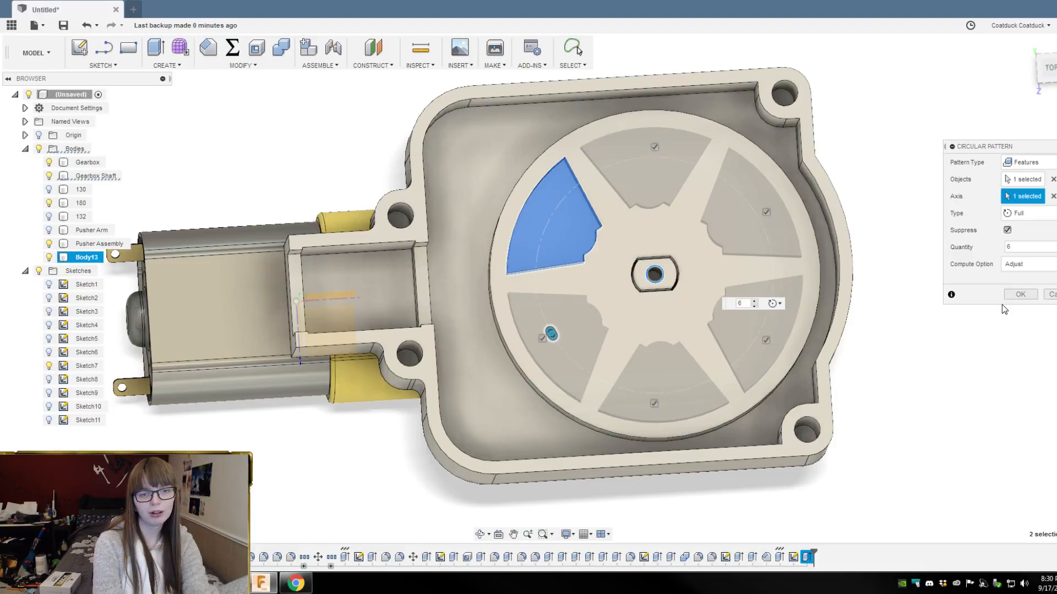
{"action": "key", "text": "Return"}
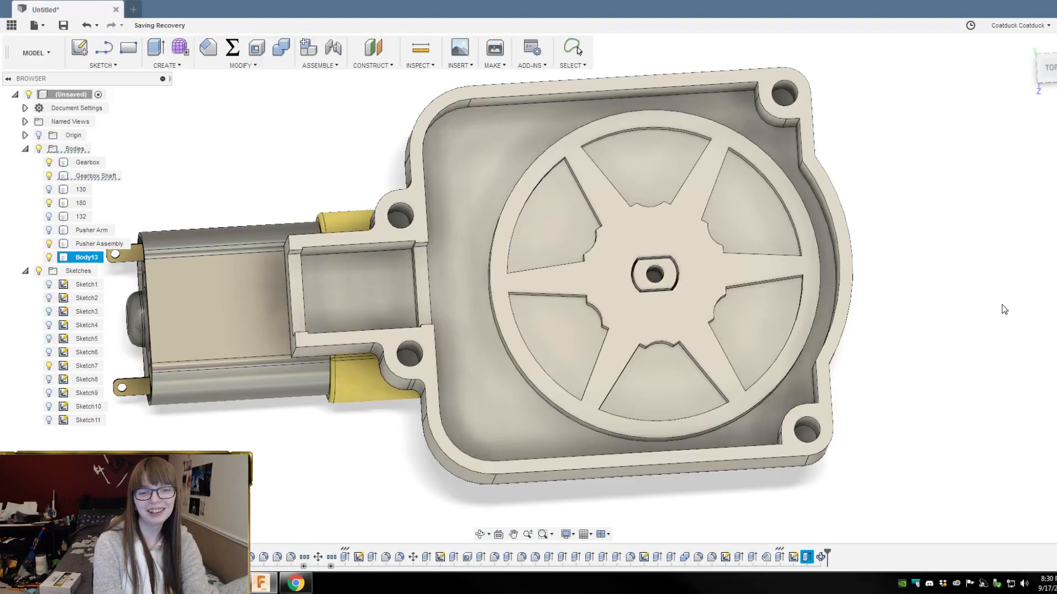
Step: Edit the spoke opening's cut and set its extrude distance to -1.5 mm
{"action": "middle_click_drag", "start_coordinate": [1012, 202], "coordinate": [985, 183], "text": "shift"}
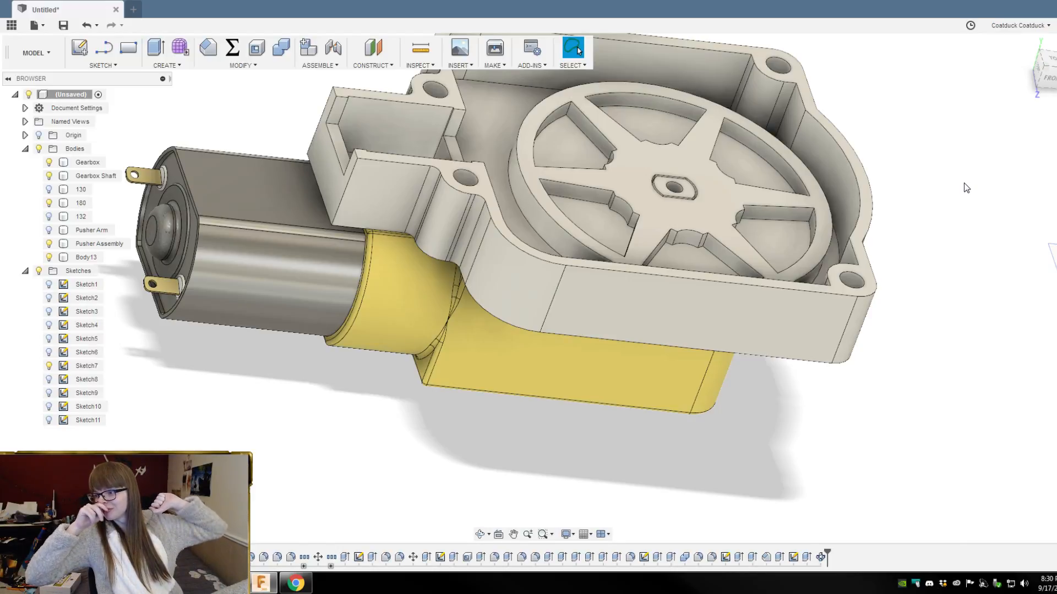
{"action": "middle_click_drag", "start_coordinate": [919, 247], "coordinate": [859, 257], "text": "shift"}
{"action": "scroll", "coordinate": [885, 292], "scroll_direction": "up", "scroll_amount": 8}
{"action": "middle_click_drag", "start_coordinate": [883, 310], "coordinate": [893, 261], "text": "shift"}
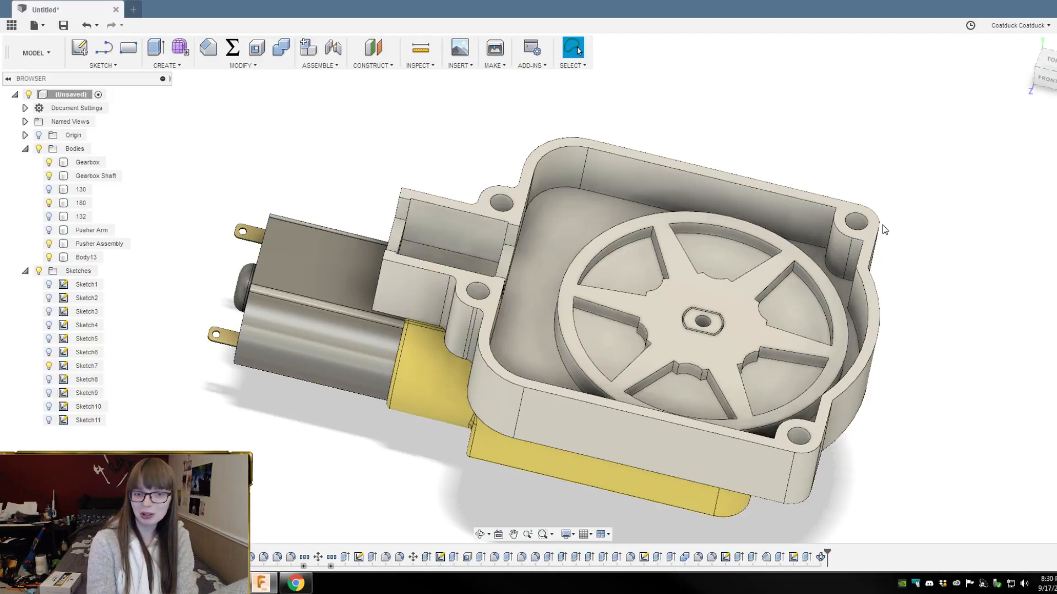
{"action": "scroll", "coordinate": [932, 392], "scroll_direction": "up", "scroll_amount": 3}
{"action": "middle_click_drag", "start_coordinate": [929, 387], "coordinate": [943, 389], "text": "shift"}
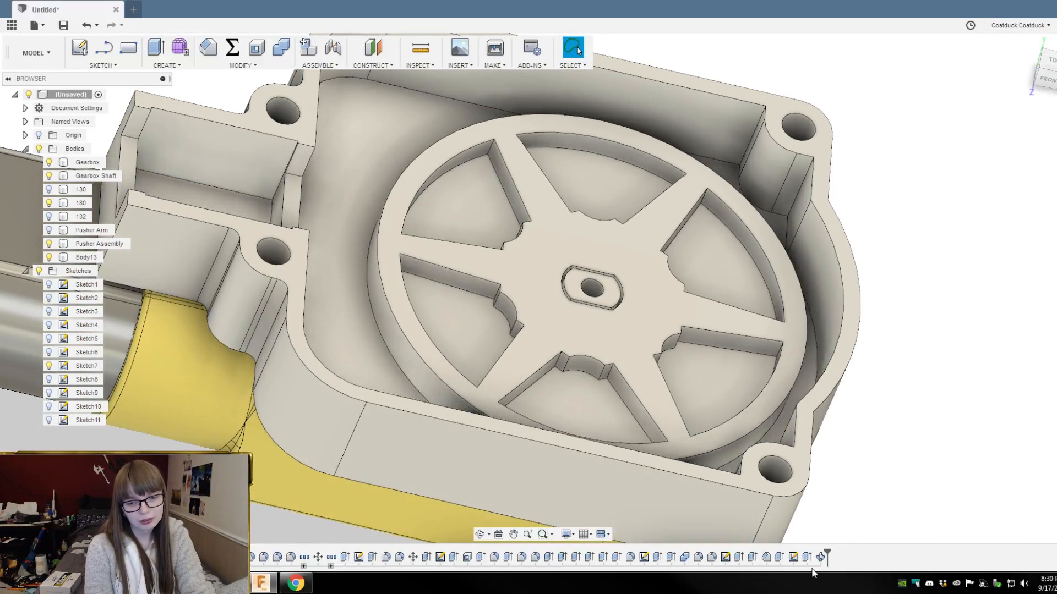
{"action": "double_click", "coordinate": [806, 557]}
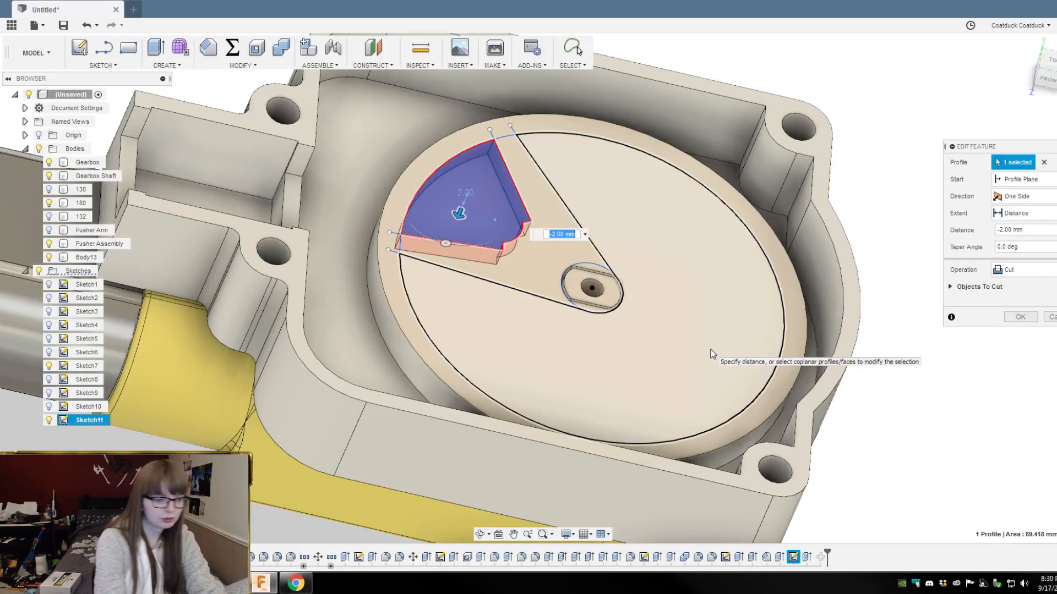
{"action": "type", "text": "1.5"}
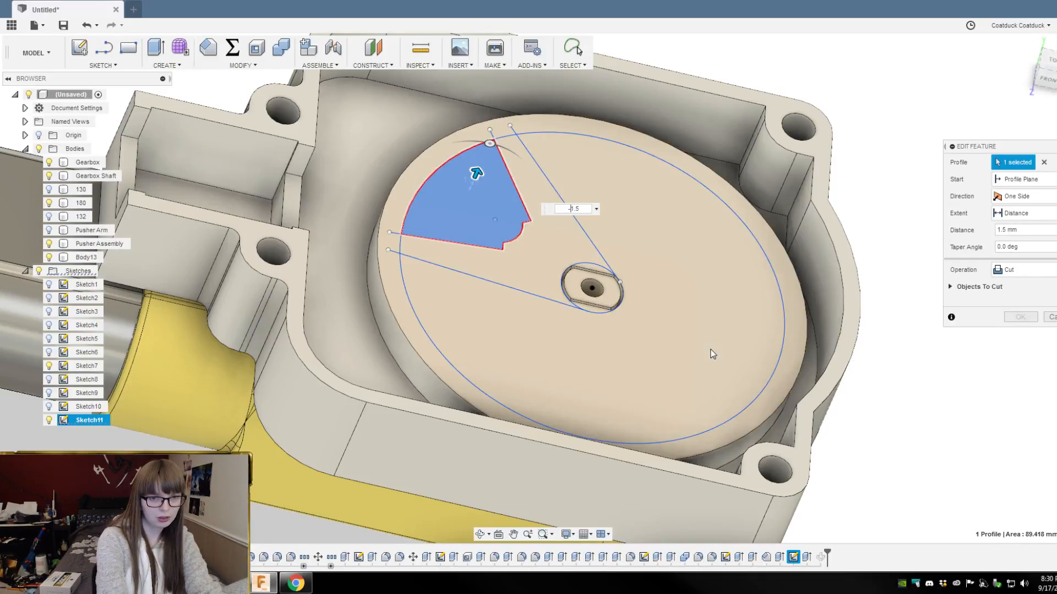
{"action": "key", "text": "Return"}
{"action": "middle_click_drag", "start_coordinate": [857, 337], "coordinate": [915, 328], "text": "shift"}
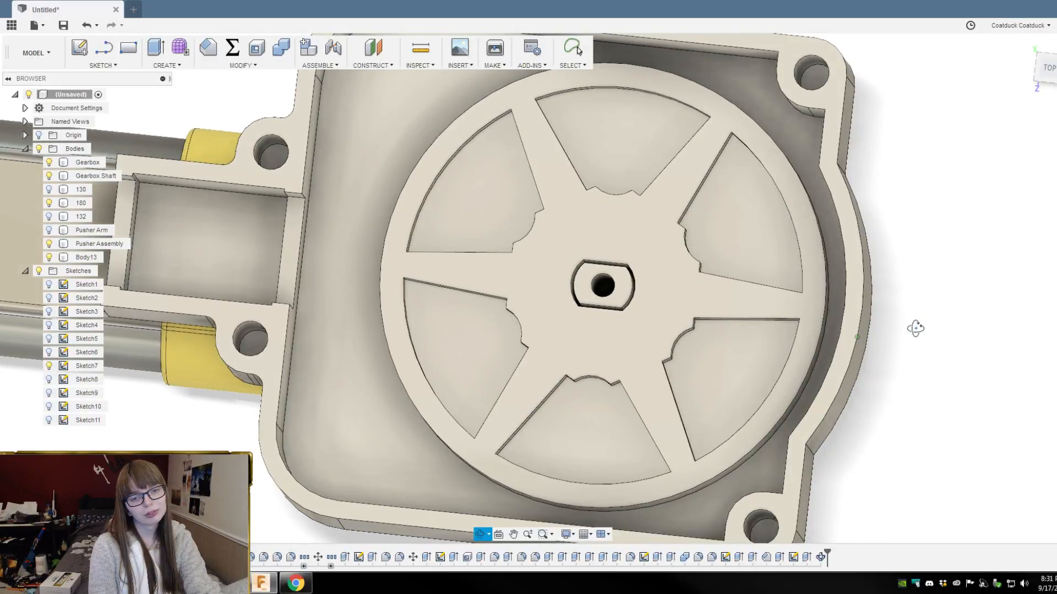
{"action": "middle_click_drag", "start_coordinate": [915, 328], "coordinate": [922, 315], "text": "shift"}
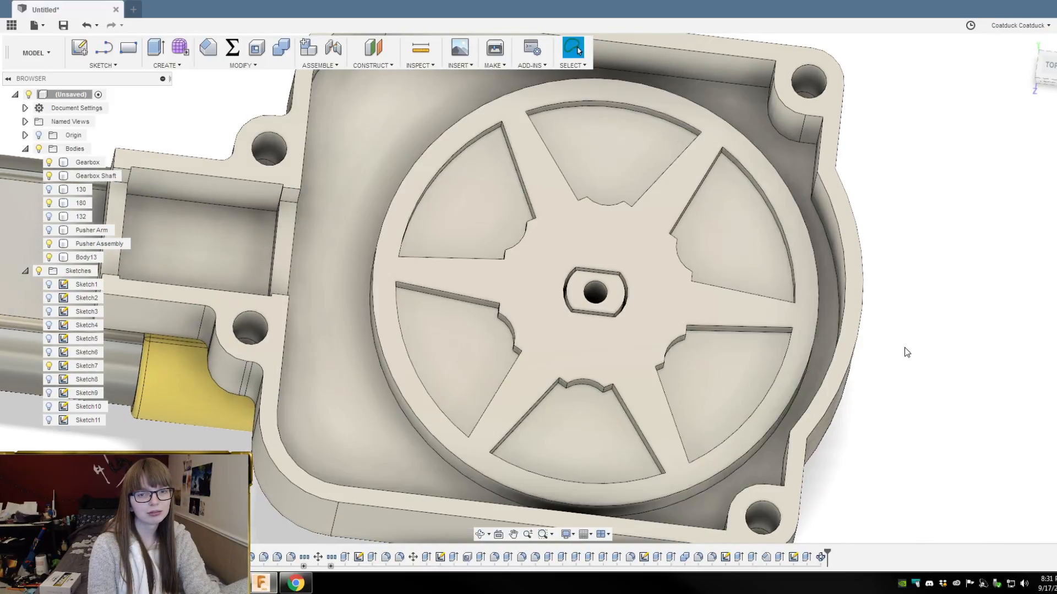
{"action": "middle_click_drag", "start_coordinate": [903, 348], "coordinate": [957, 309], "text": "shift"}
{"action": "scroll", "coordinate": [934, 255], "scroll_direction": "down", "scroll_amount": 4}
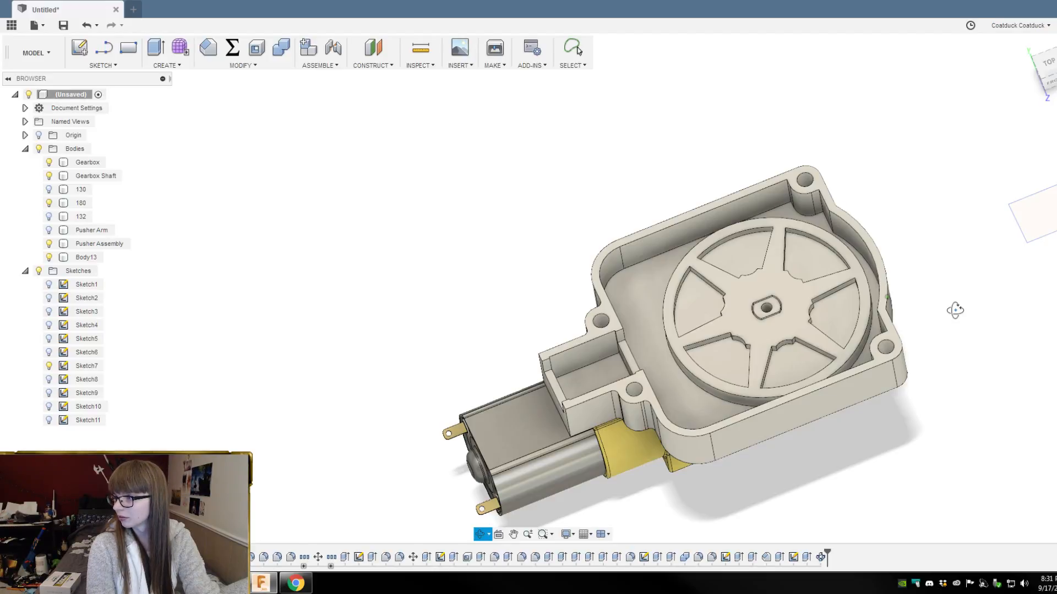
{"action": "middle_click_drag", "start_coordinate": [954, 308], "coordinate": [922, 233], "text": "shift"}
{"action": "scroll", "coordinate": [892, 249], "scroll_direction": "up", "scroll_amount": 8}
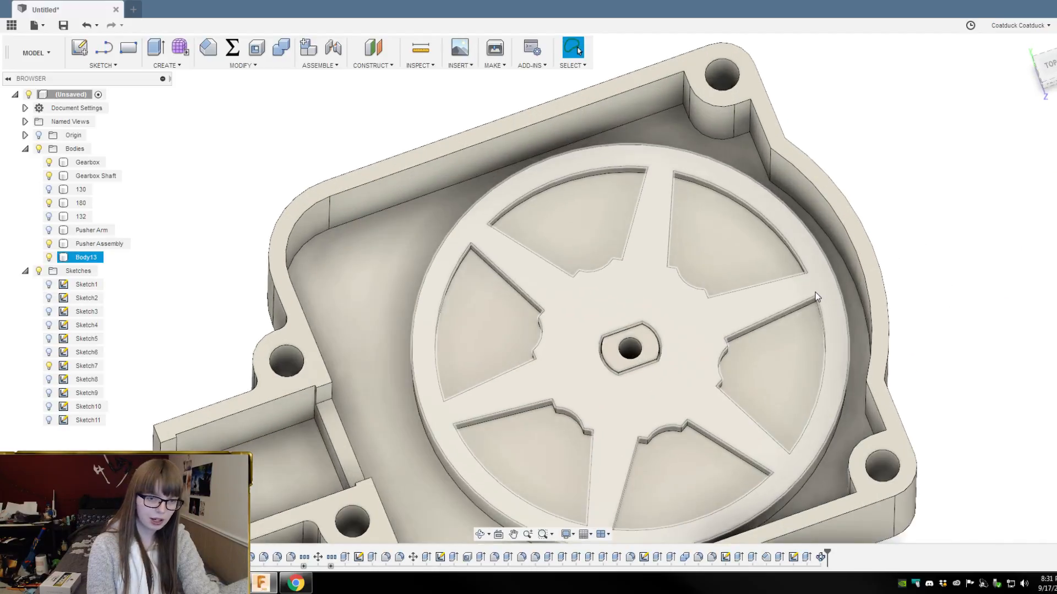
Step: Show Sketch11 containing the wheel's spoke outlines and open it for editing
{"action": "left_click", "coordinate": [49, 420]}
{"action": "scroll", "coordinate": [784, 369], "scroll_direction": "up", "scroll_amount": 1}
{"action": "key", "text": "c"}
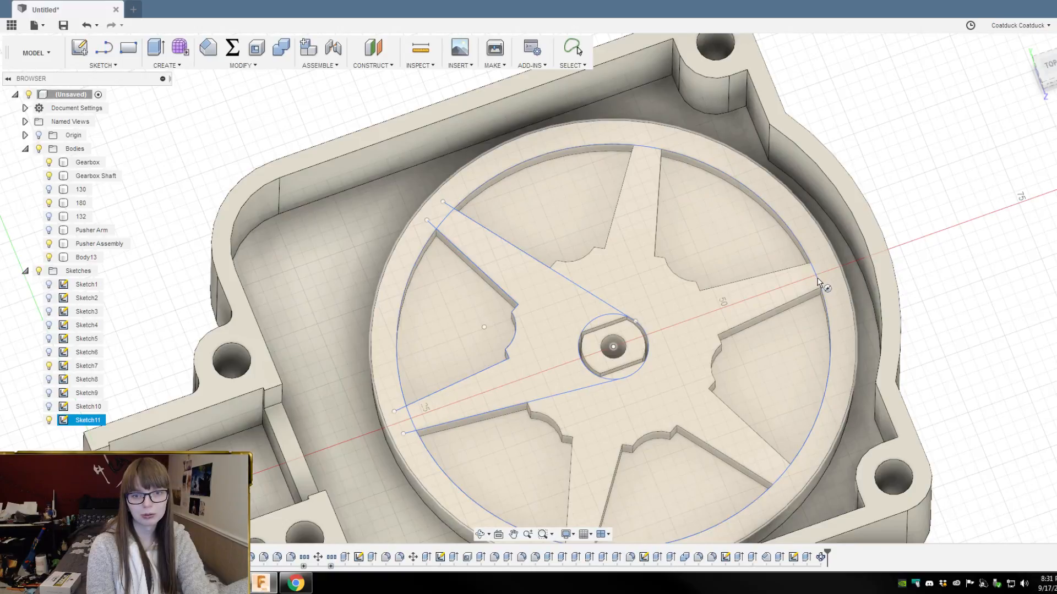
{"action": "key", "text": "Escape"}
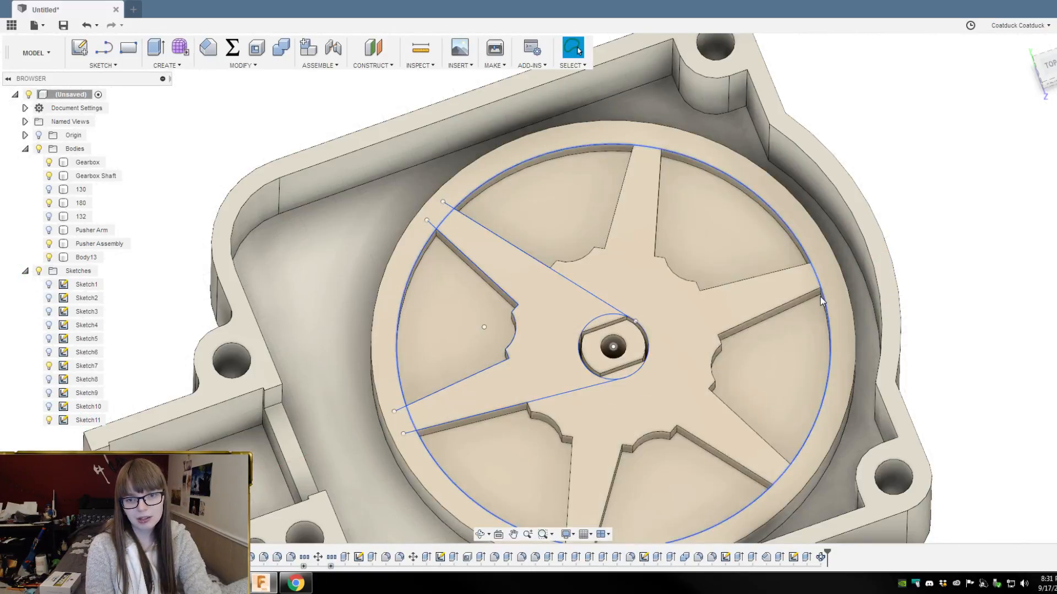
{"action": "left_click", "coordinate": [821, 300]}
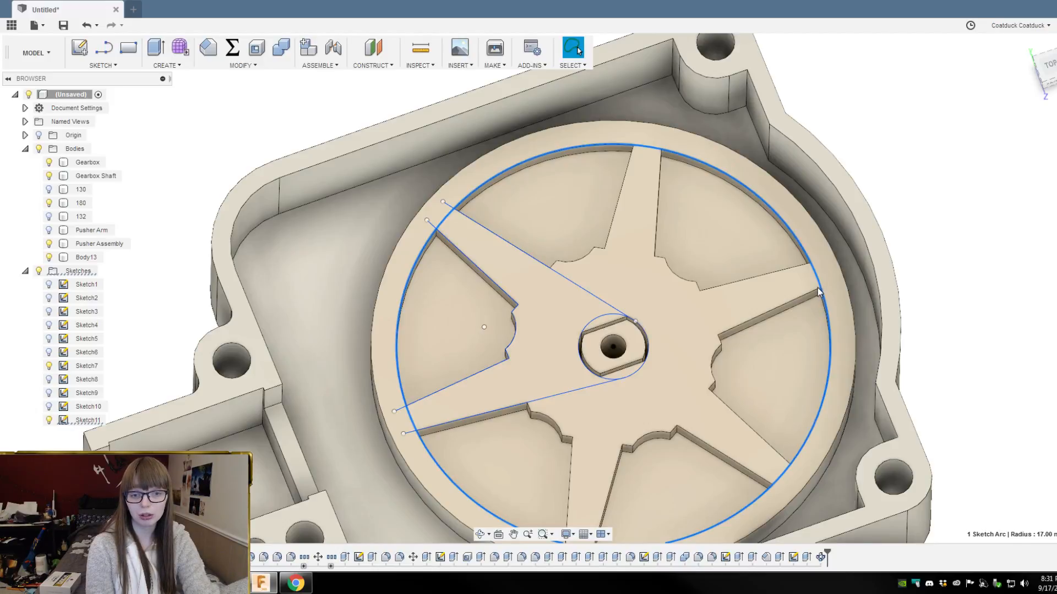
{"action": "double_click", "coordinate": [819, 289]}
Step: Try a circle centred on the shaft hole slightly inside the rim circle, then undo it
{"action": "scroll", "coordinate": [776, 368], "scroll_direction": "down", "scroll_amount": 3}
{"action": "scroll", "coordinate": [551, 309], "scroll_direction": "up", "scroll_amount": 2}
{"action": "left_click", "coordinate": [425, 314]}
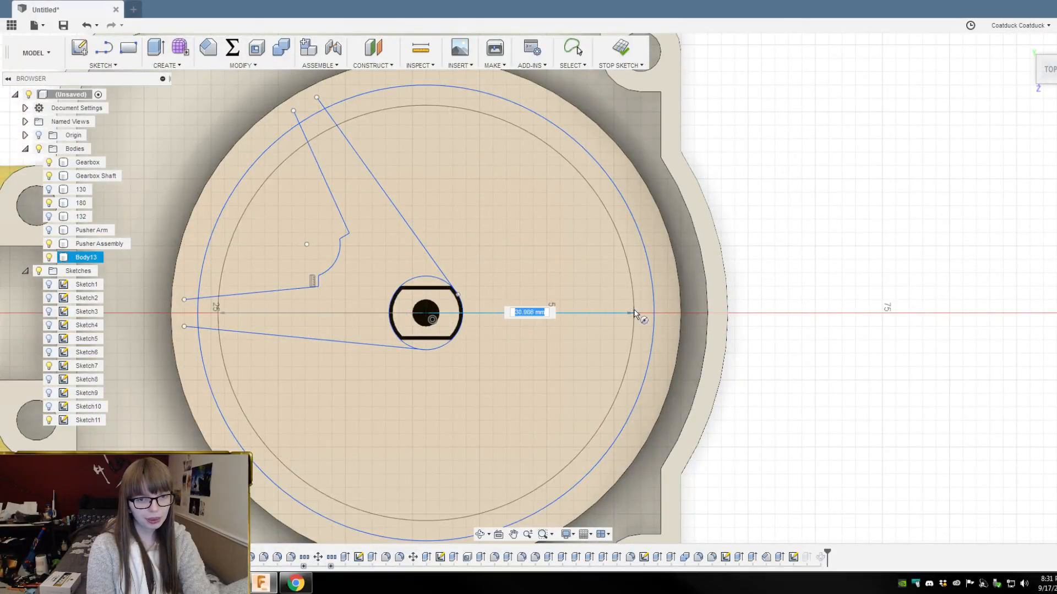
{"action": "left_click", "coordinate": [627, 313]}
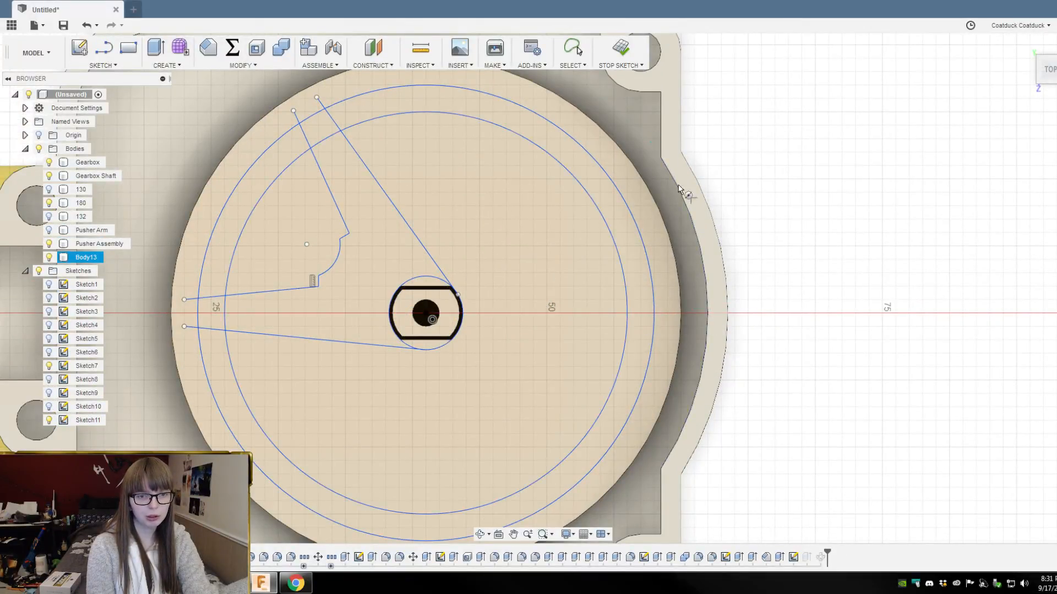
{"action": "left_click", "coordinate": [621, 48]}
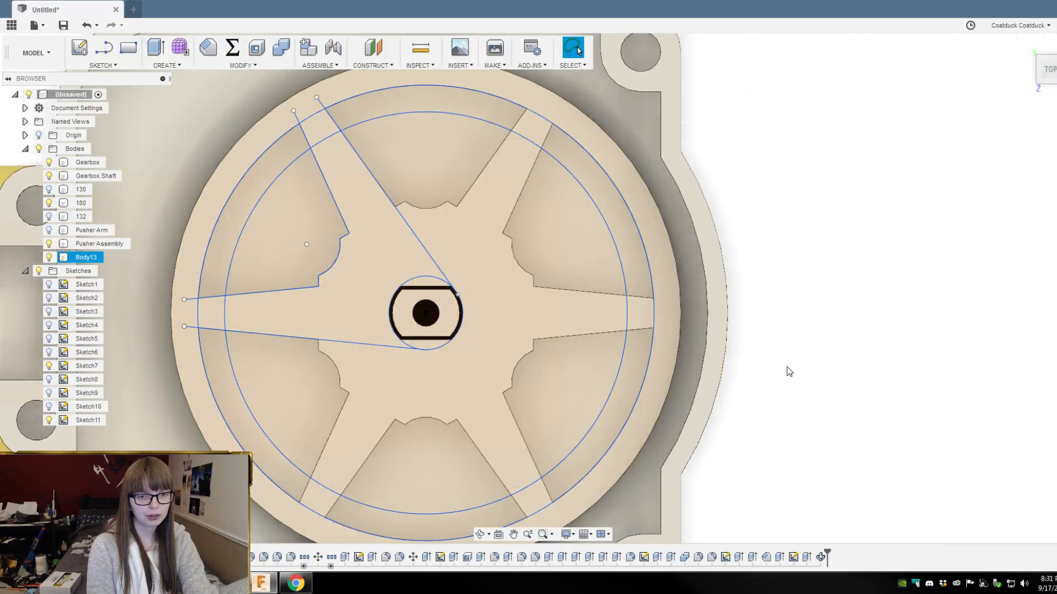
{"action": "key", "text": "ctrl+z"}
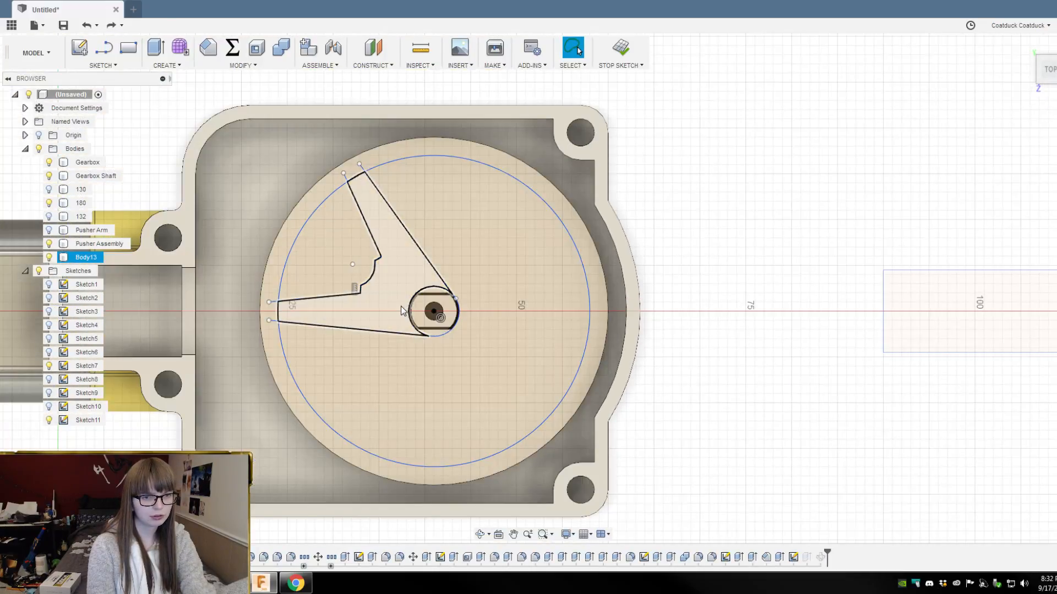
{"action": "key", "text": "ctrl+y"}
Step: Sketch a 15 mm horizontal line from the shaft hole's centre along the spoke opposite the sketched opening, and finish the sketch
{"action": "key", "text": "l"}
{"action": "left_click", "coordinate": [434, 312]}
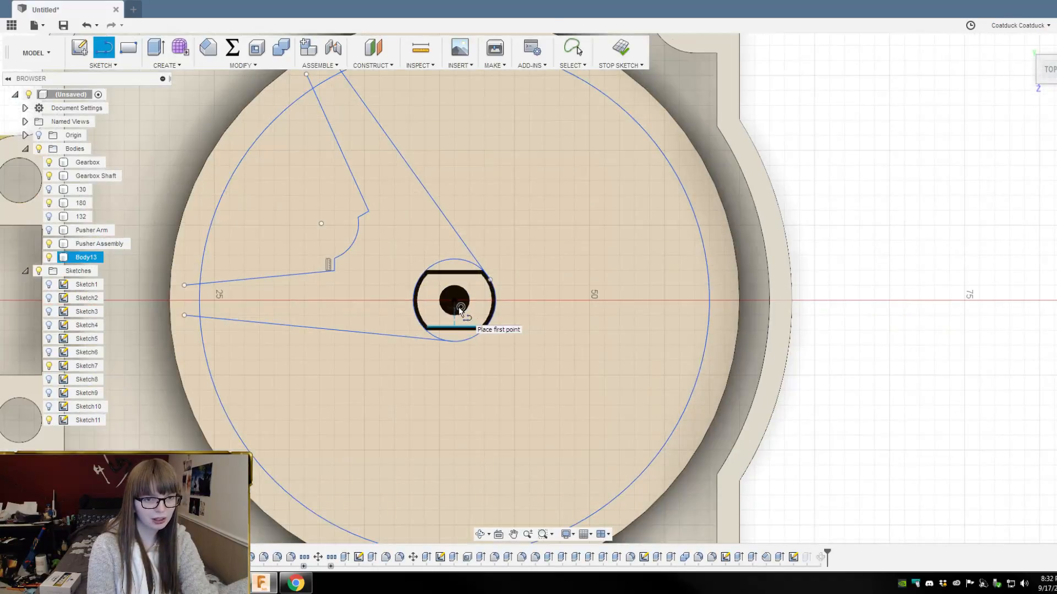
{"action": "left_click", "coordinate": [460, 306]}
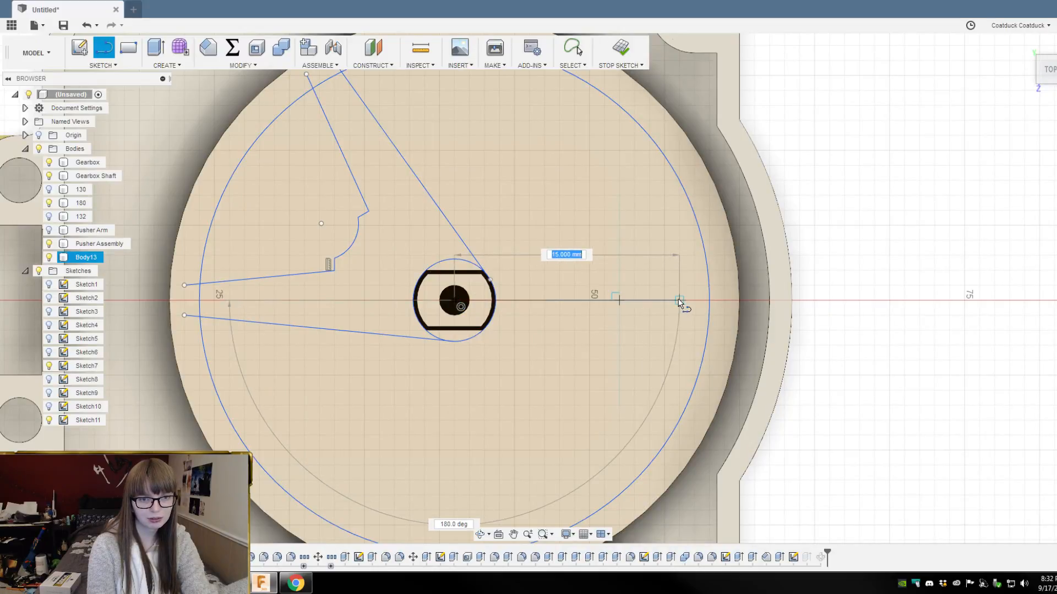
{"action": "left_click", "coordinate": [679, 300]}
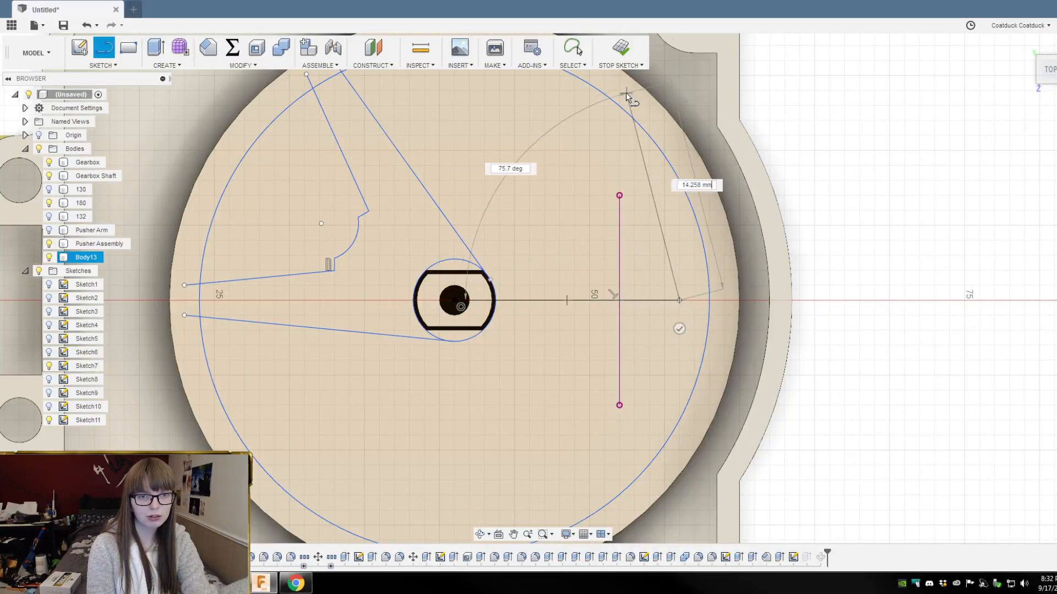
{"action": "left_click", "coordinate": [621, 48]}
{"action": "left_click", "coordinate": [618, 226]}
{"action": "key", "text": "Delete"}
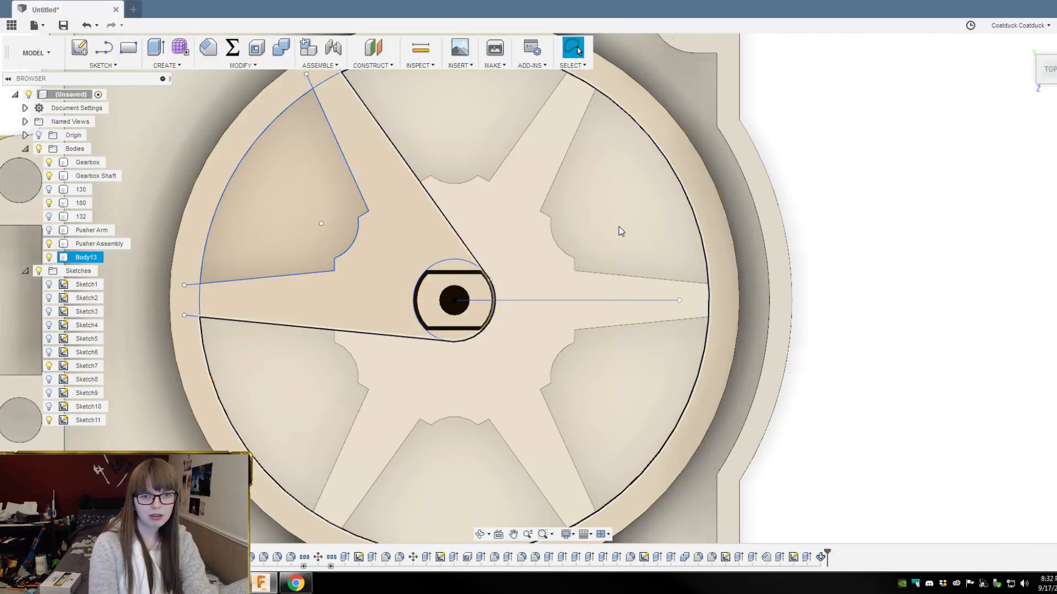
Step: Reopen the spoke sketch for editing and try a circle at the outer end of the 15 mm line
{"action": "double_click", "coordinate": [679, 342]}
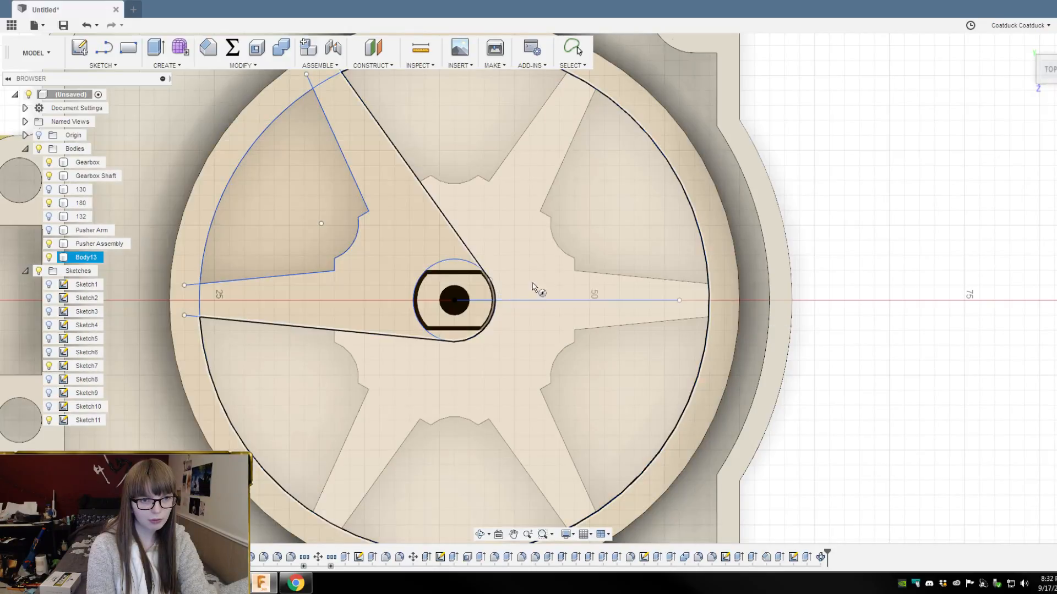
{"action": "left_click", "coordinate": [588, 282]}
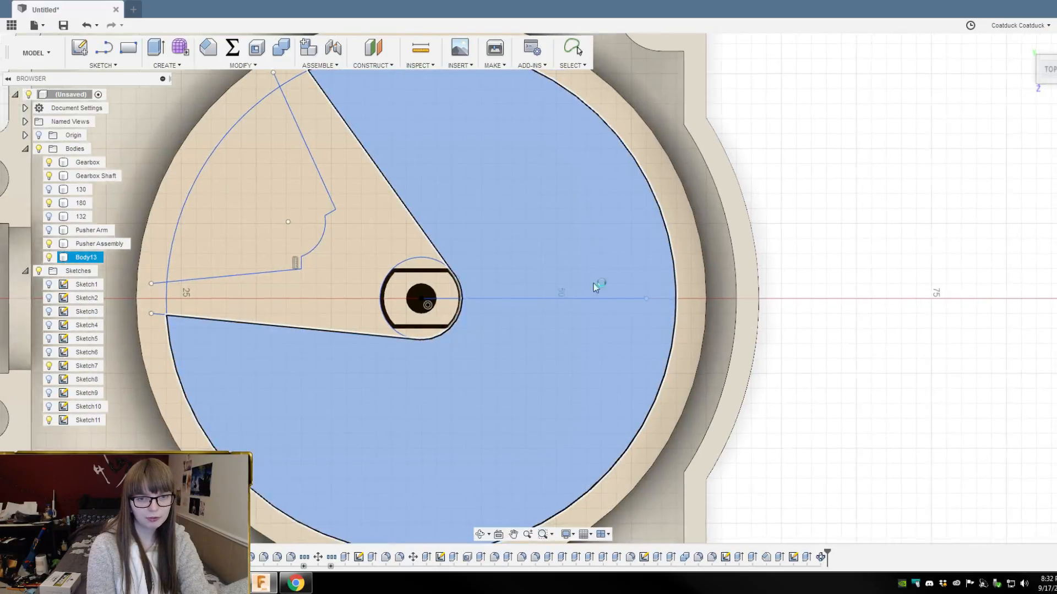
{"action": "left_click", "coordinate": [487, 294]}
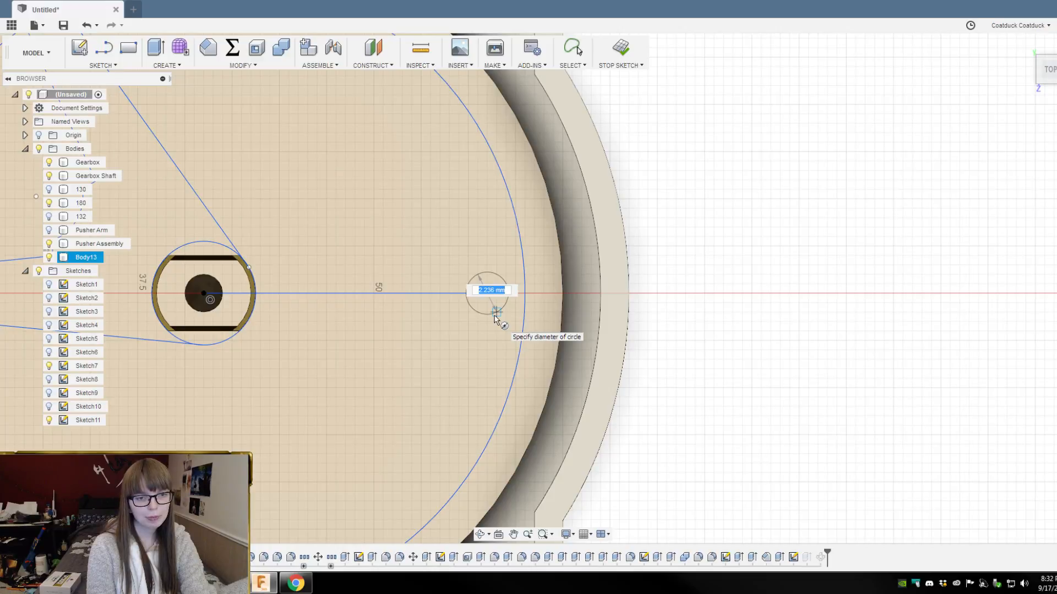
{"action": "key", "text": "Escape"}
Step: Show the Pusher Arm, check the radius of its curved slot's rounded end, and hide the arm again
{"action": "scroll", "coordinate": [766, 270], "scroll_direction": "down", "scroll_amount": 5}
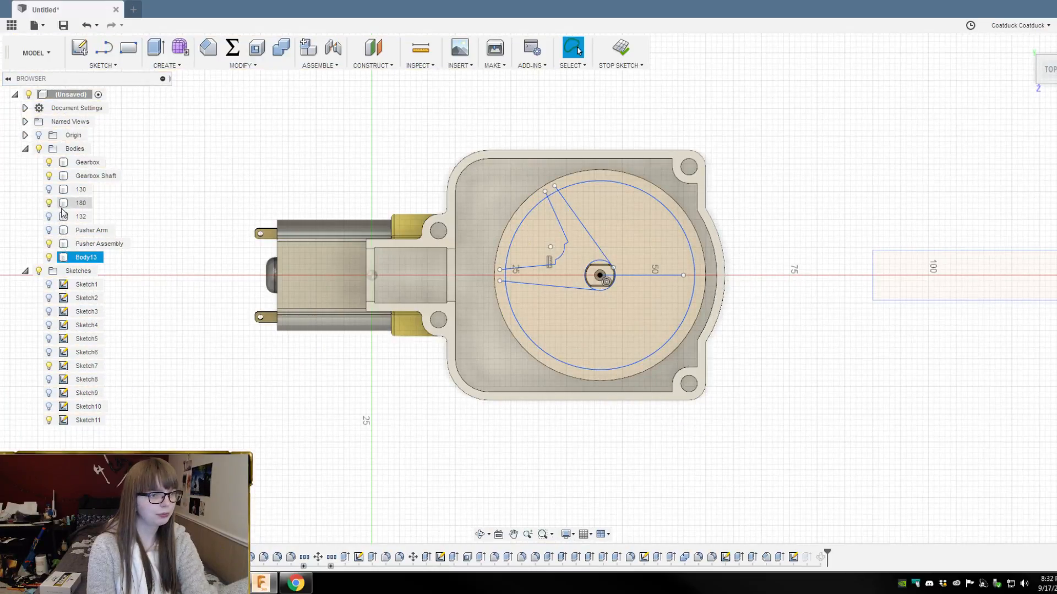
{"action": "left_click", "coordinate": [49, 230]}
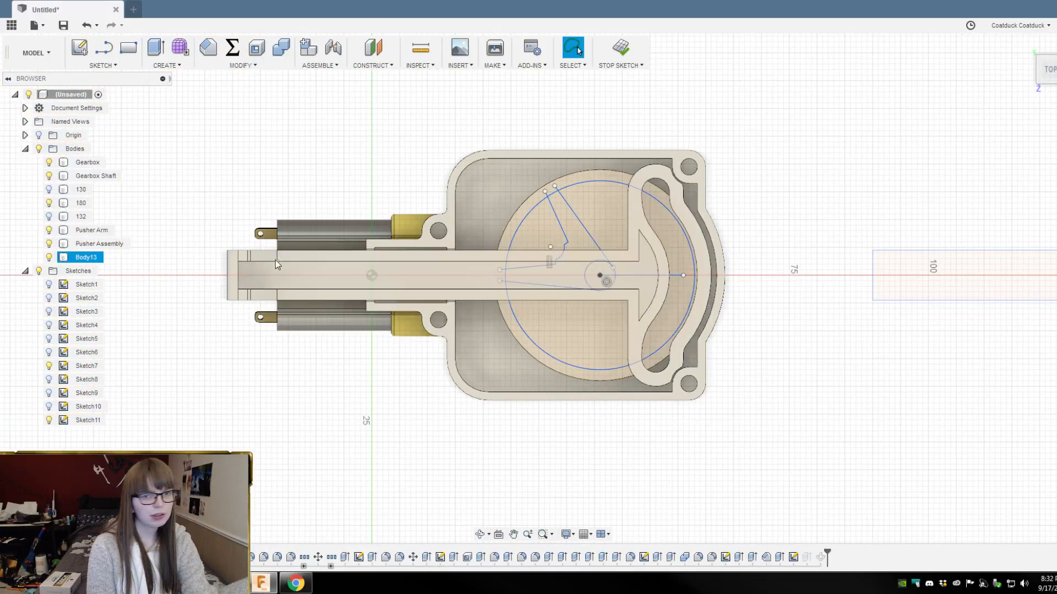
{"action": "scroll", "coordinate": [692, 229], "scroll_direction": "up", "scroll_amount": 2}
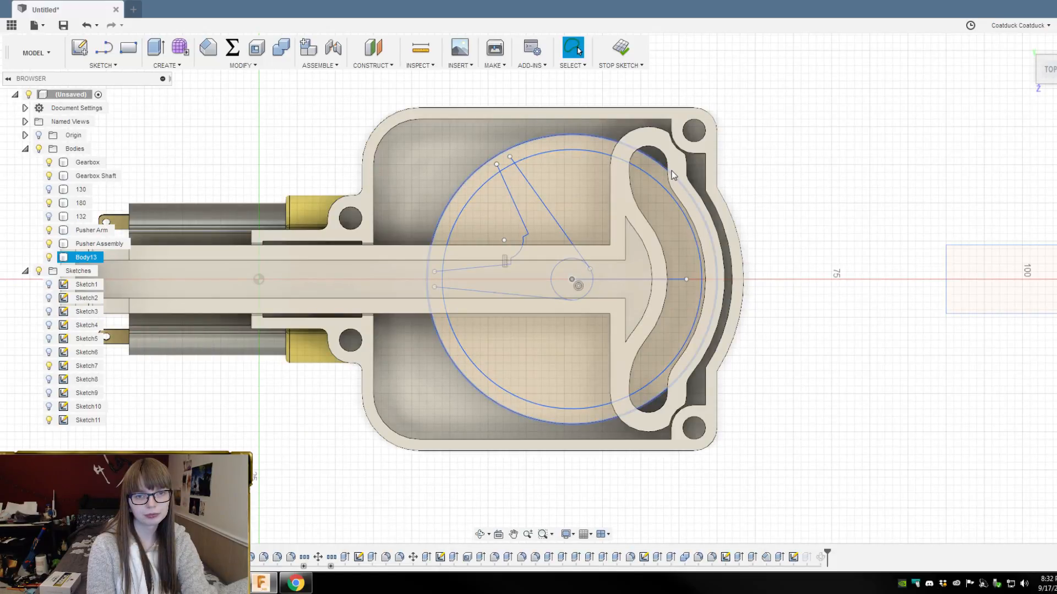
{"action": "scroll", "coordinate": [665, 164], "scroll_direction": "up", "scroll_amount": 1}
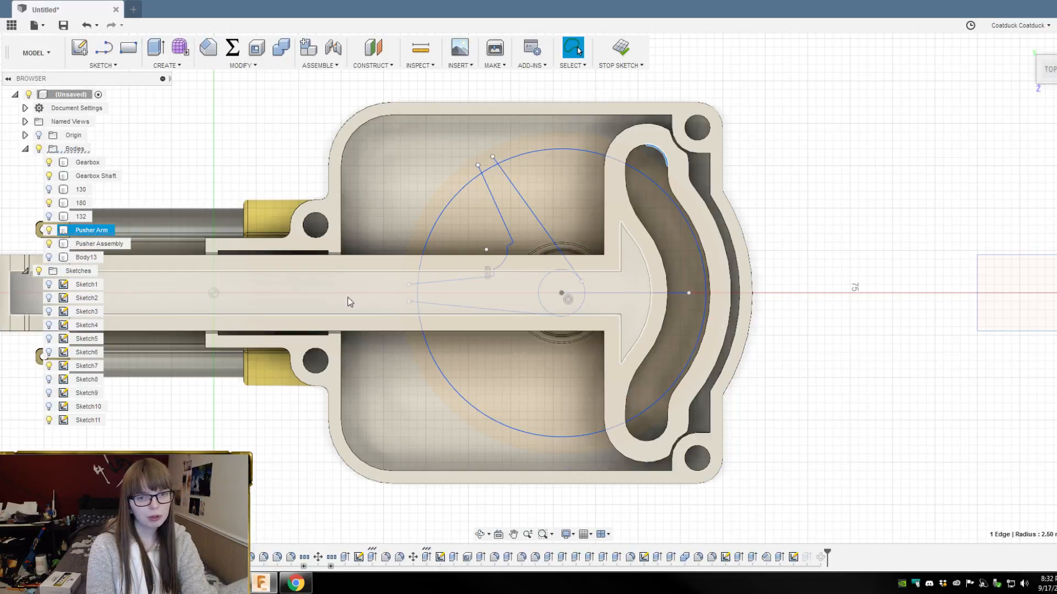
{"action": "left_click", "coordinate": [49, 230]}
Step: Sketch a circle of 4.5 mm diameter centred on the outer end of the 15 mm line
{"action": "scroll", "coordinate": [738, 291], "scroll_direction": "up", "scroll_amount": 8}
{"action": "key", "text": "c"}
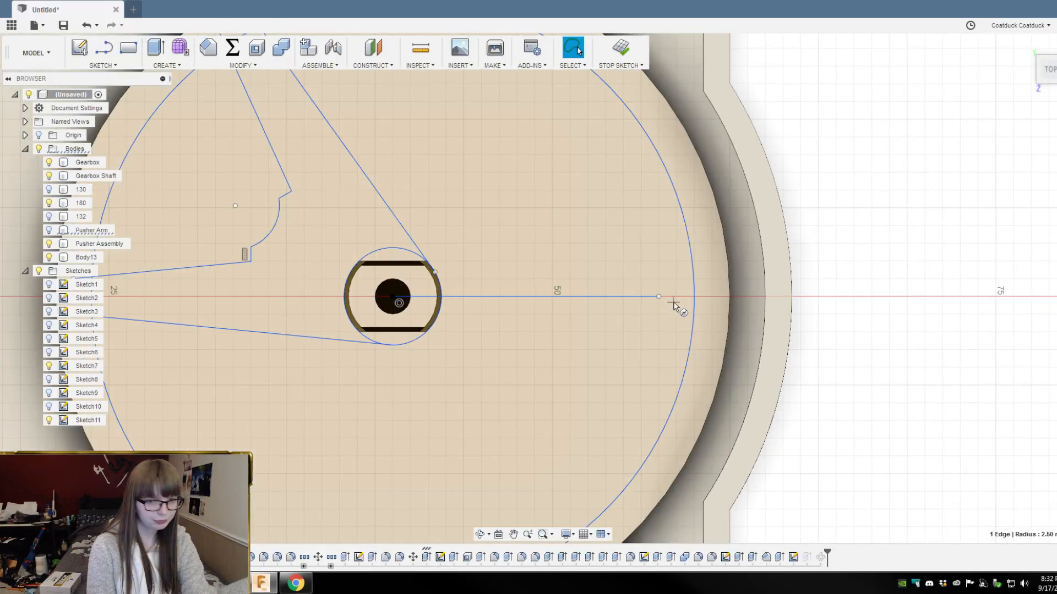
{"action": "left_click", "coordinate": [659, 298]}
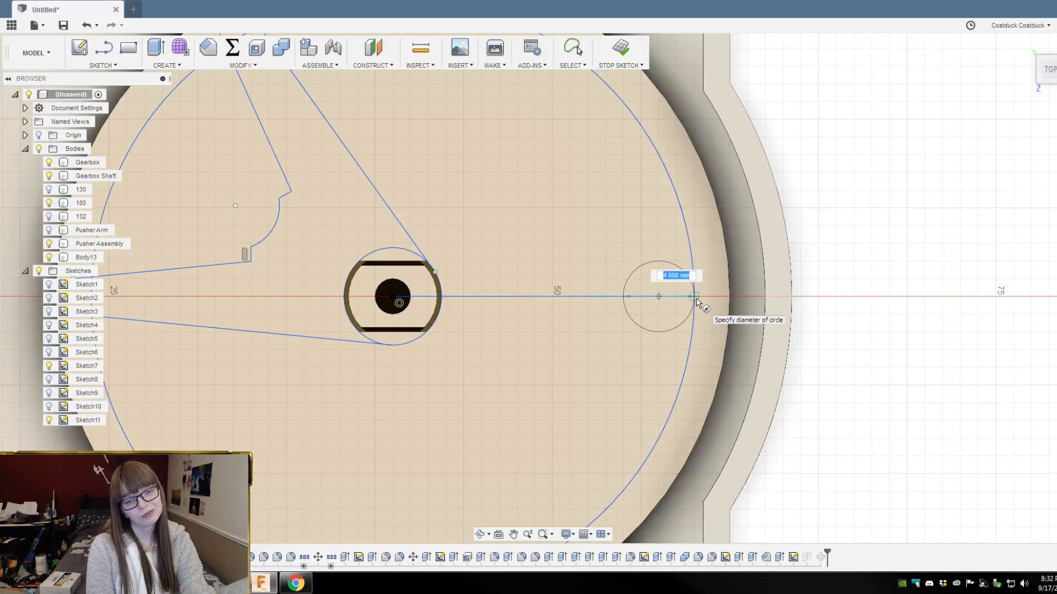
{"action": "type", "text": "4.5"}
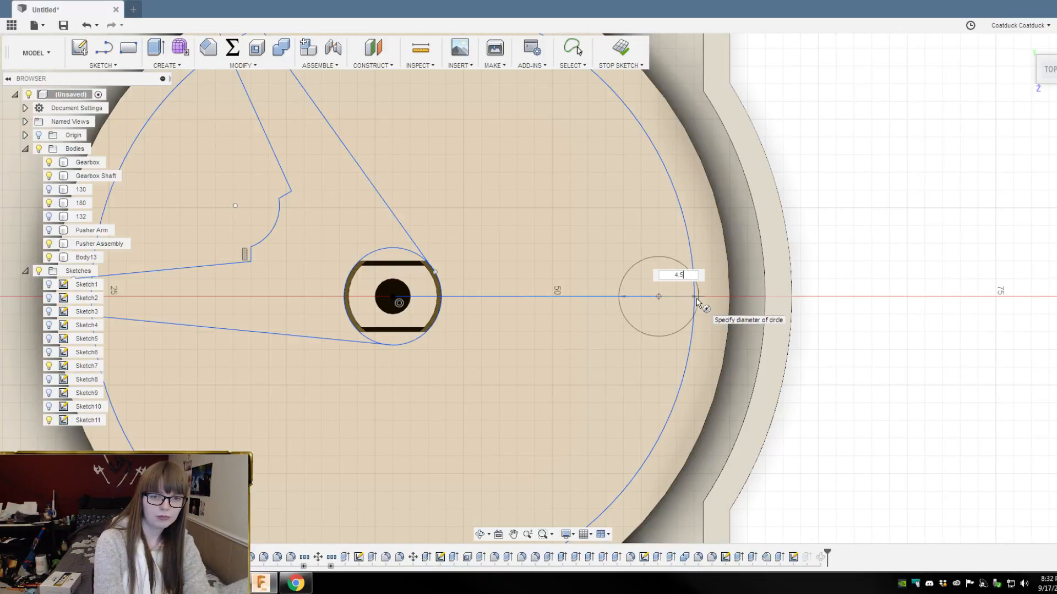
{"action": "key", "text": "Return"}
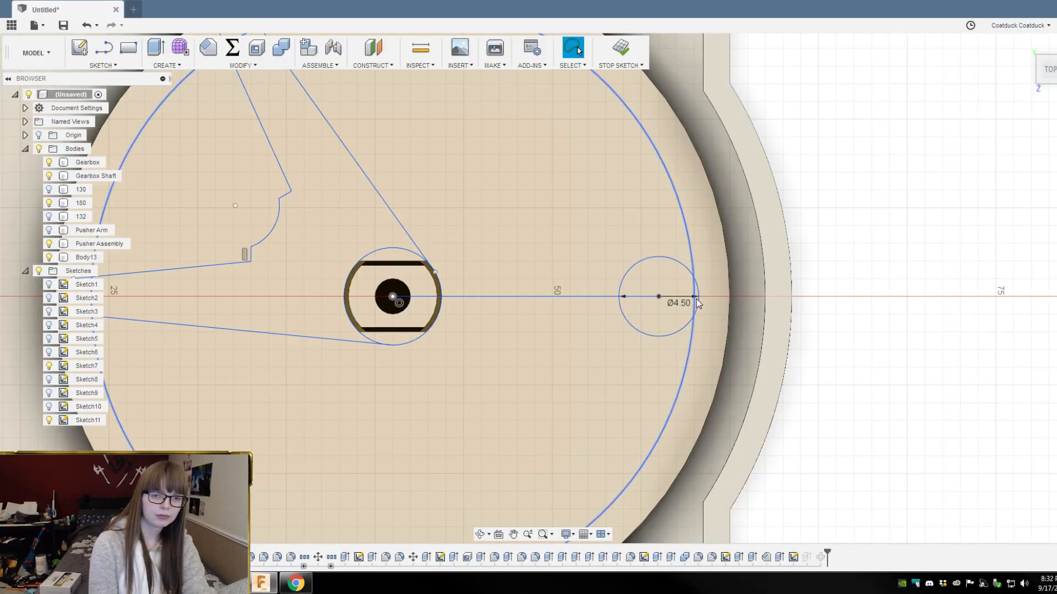
Step: Add a concentric circle of 7.5 mm diameter around the 4.5 mm circle and finish the sketch
{"action": "left_click", "coordinate": [659, 297]}
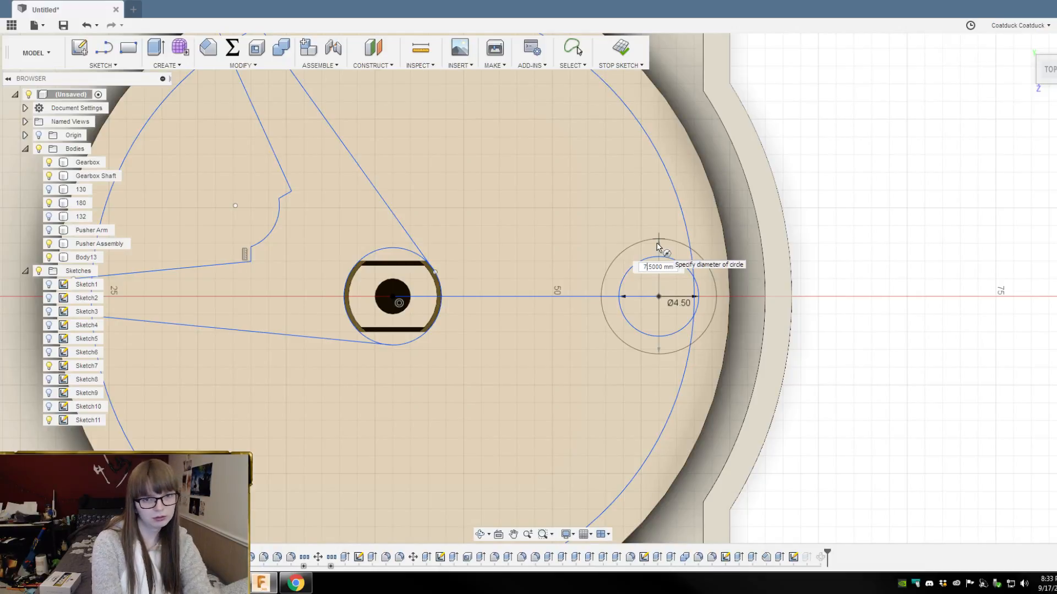
{"action": "key", "text": "Return"}
{"action": "key", "text": "Escape"}
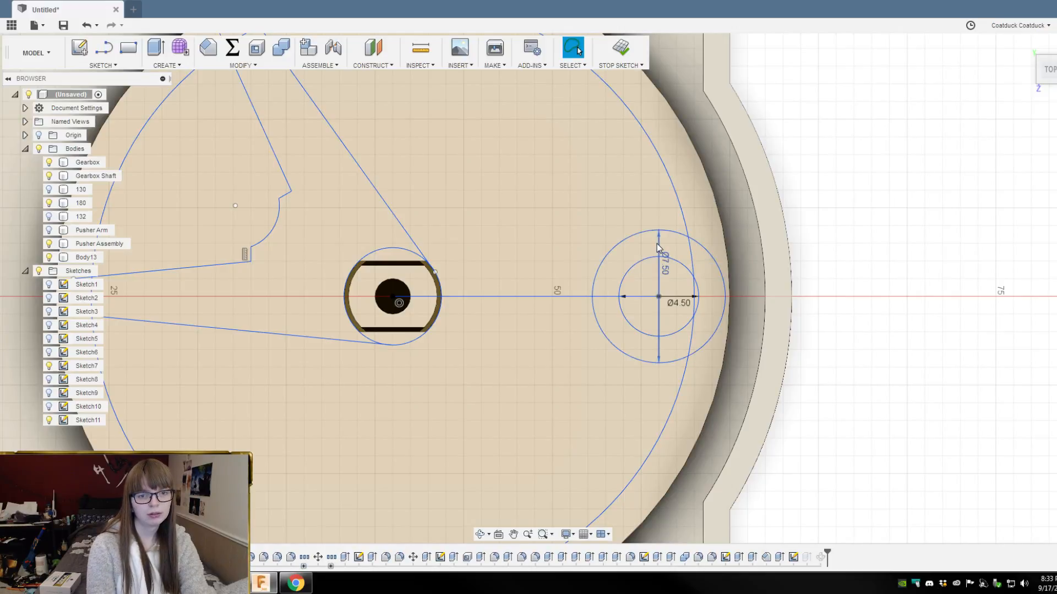
{"action": "left_click", "coordinate": [620, 49]}
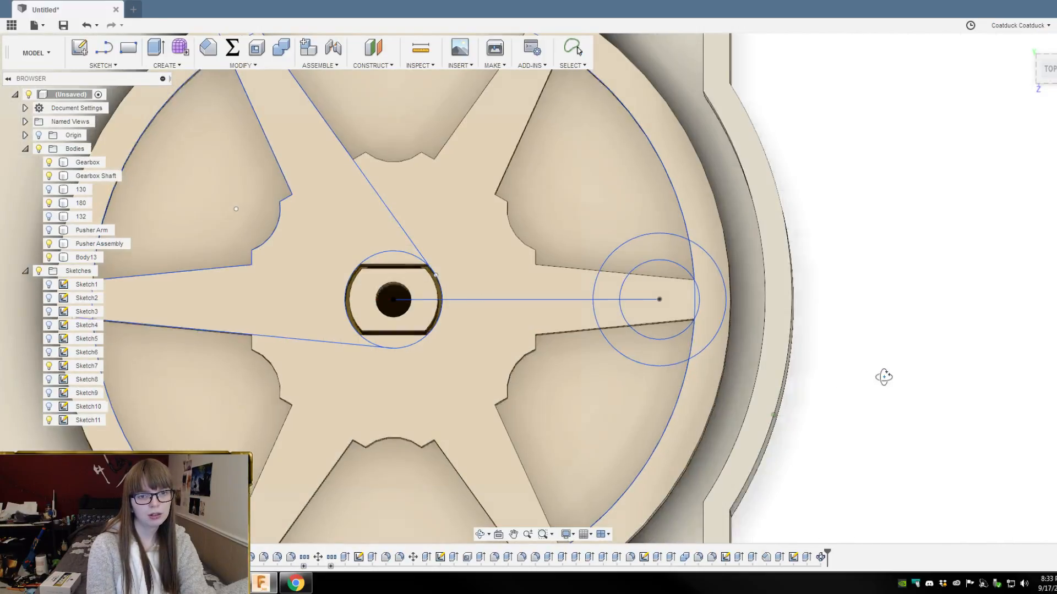
Step: Start an extrusion of the three profiles inside the 7.5 mm circle that lie within the rim circle
{"action": "left_click", "coordinate": [645, 312]}
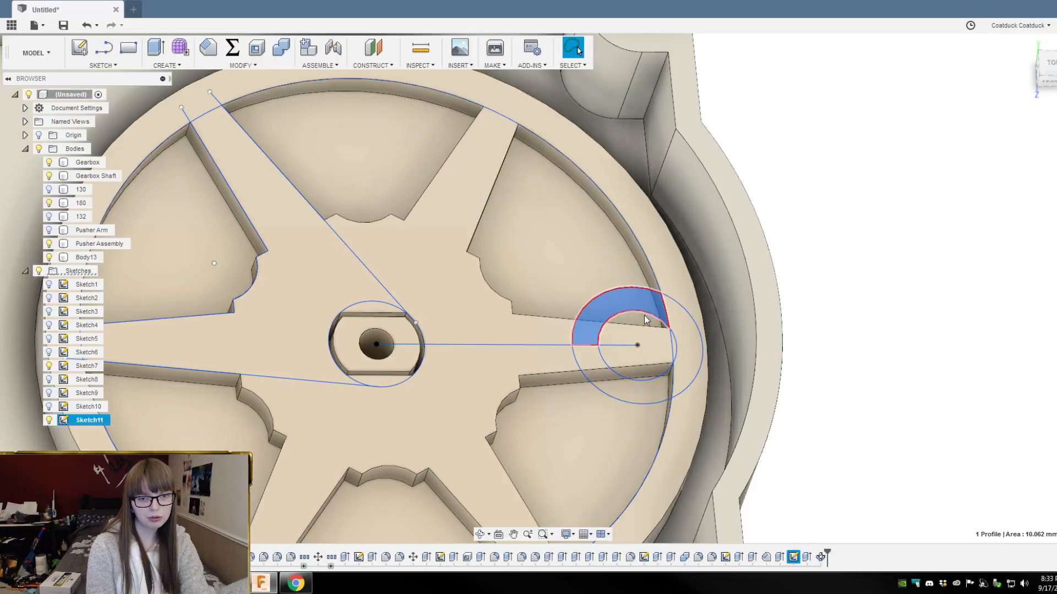
{"action": "left_click", "coordinate": [633, 325], "text": "ctrl"}
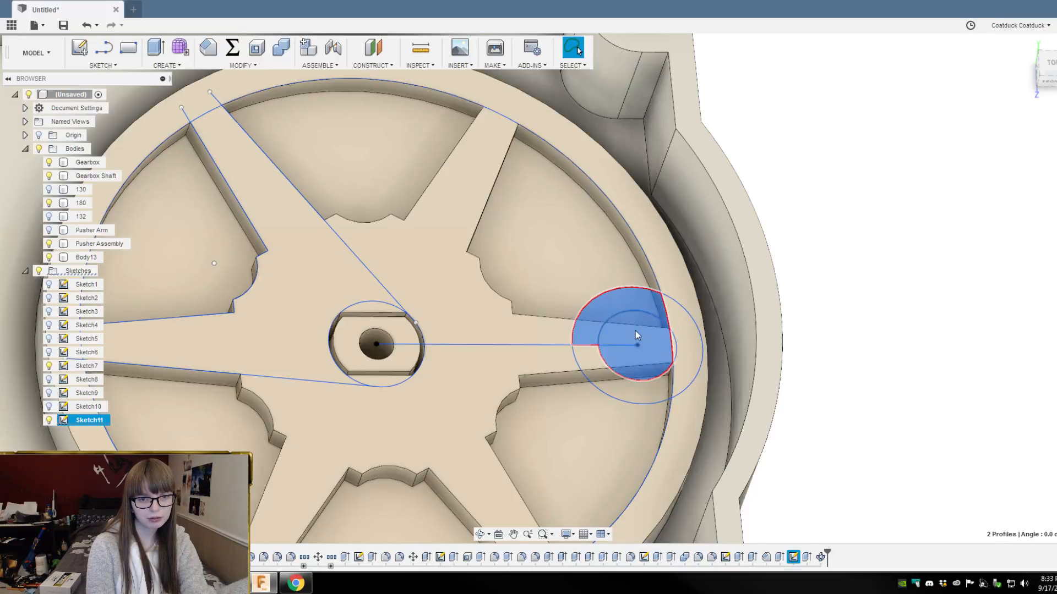
{"action": "left_click", "coordinate": [645, 393], "text": "ctrl"}
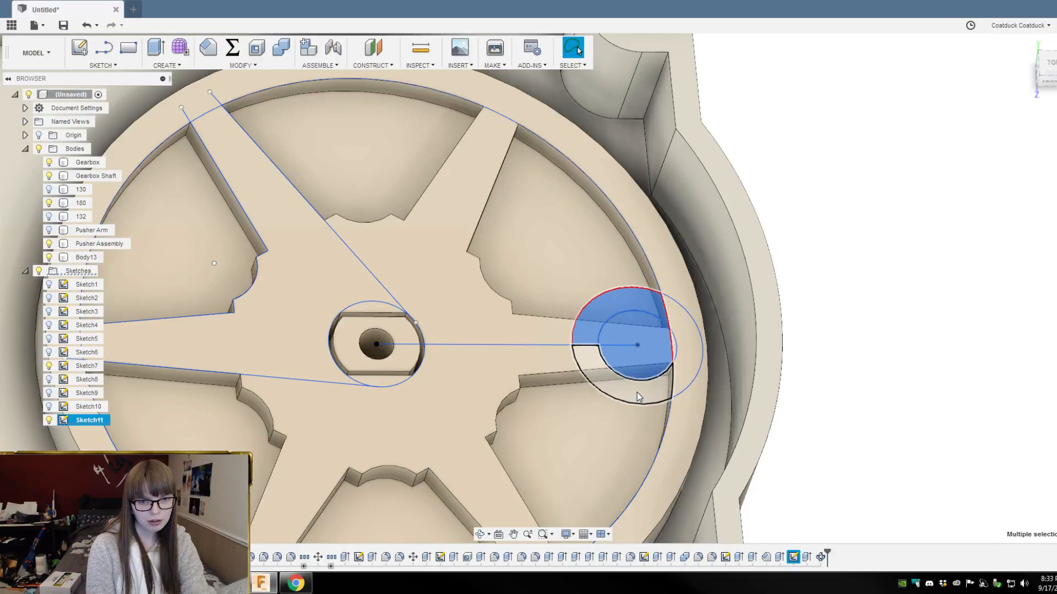
{"action": "middle_click_drag", "start_coordinate": [620, 467], "coordinate": [632, 439], "text": "shift"}
{"action": "key", "text": "e"}
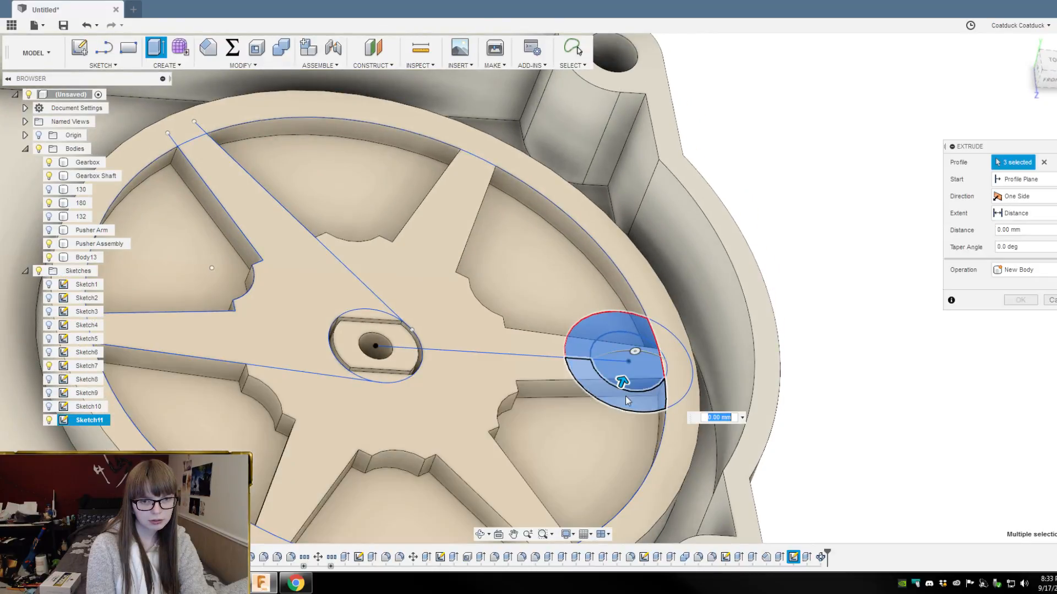
{"action": "left_click", "coordinate": [594, 450]}
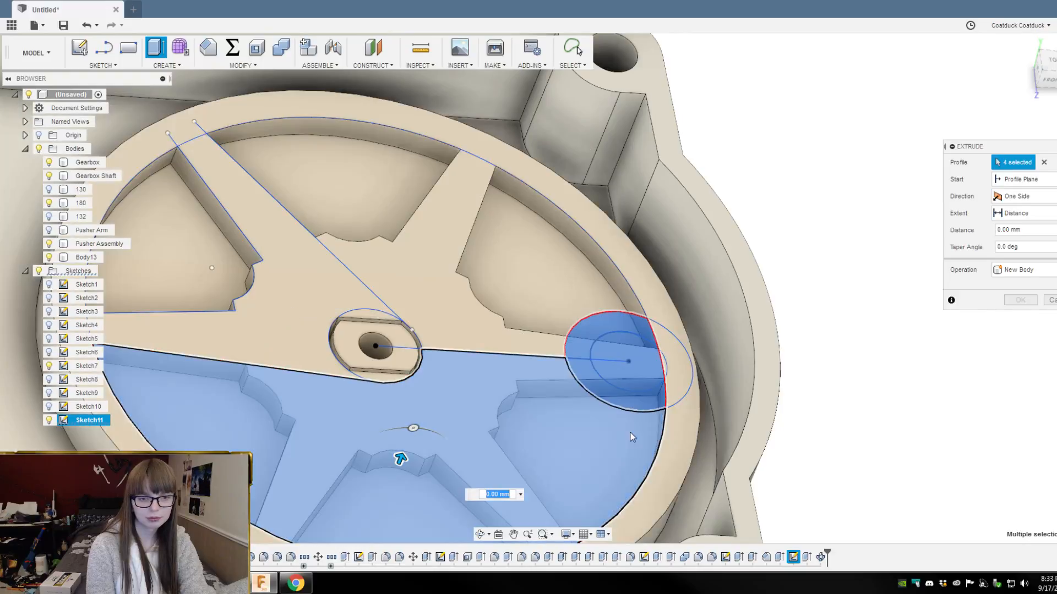
{"action": "left_click", "coordinate": [583, 430]}
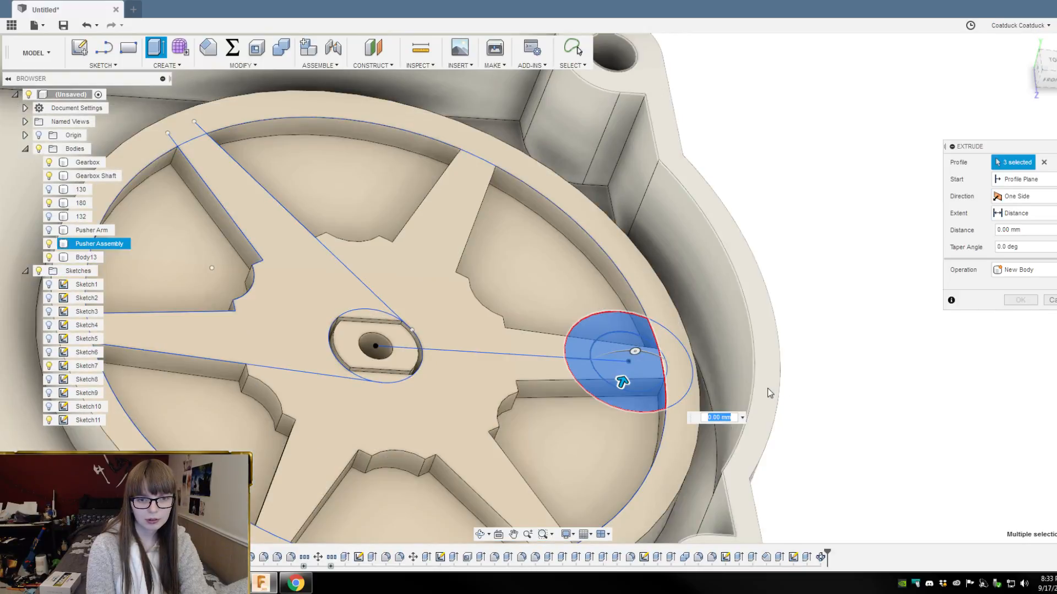
{"action": "middle_click_drag", "start_coordinate": [906, 330], "coordinate": [875, 359], "text": "shift"}
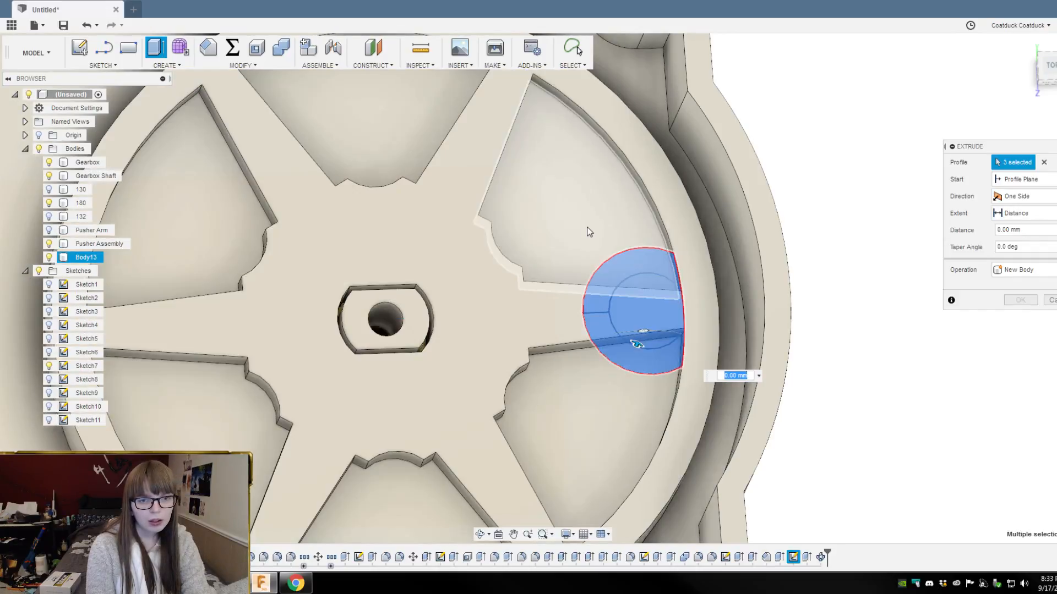
Step: Extrude the three selected boss profiles by -1.5 mm, joined to the spoked wheel, and show Sketch11 again
{"action": "type", "text": "-1.5"}
{"action": "middle_click_drag", "start_coordinate": [853, 385], "coordinate": [857, 373], "text": "shift"}
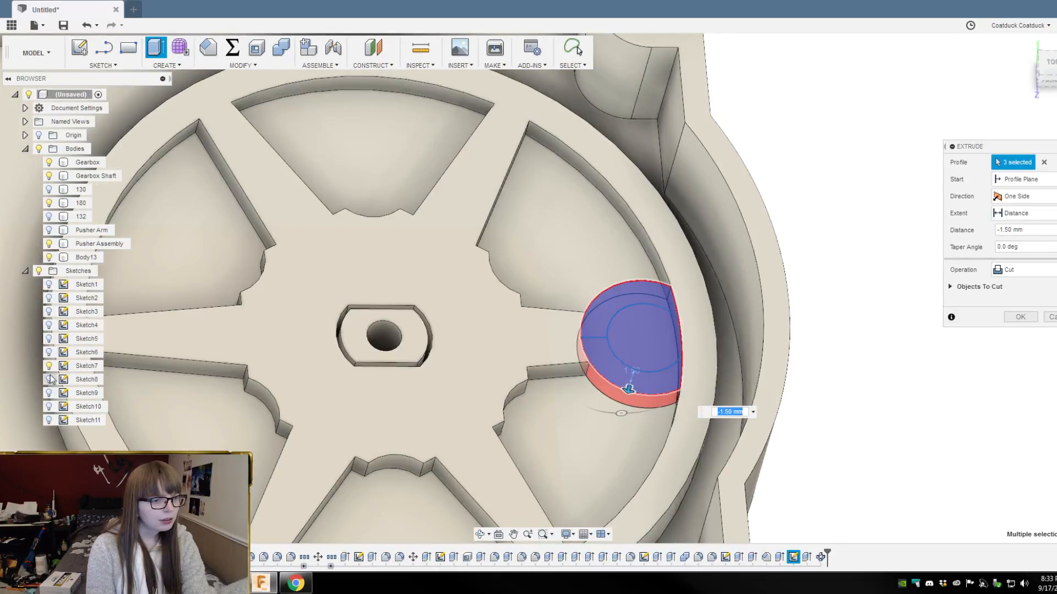
{"action": "left_click", "coordinate": [48, 420]}
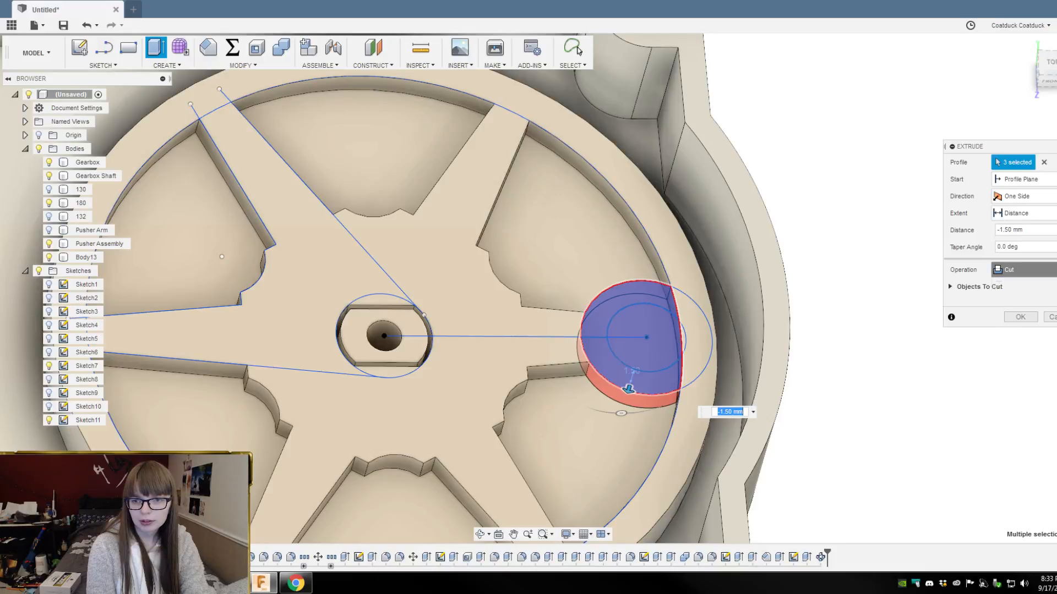
{"action": "left_click", "coordinate": [1012, 270]}
{"action": "left_click", "coordinate": [1010, 285]}
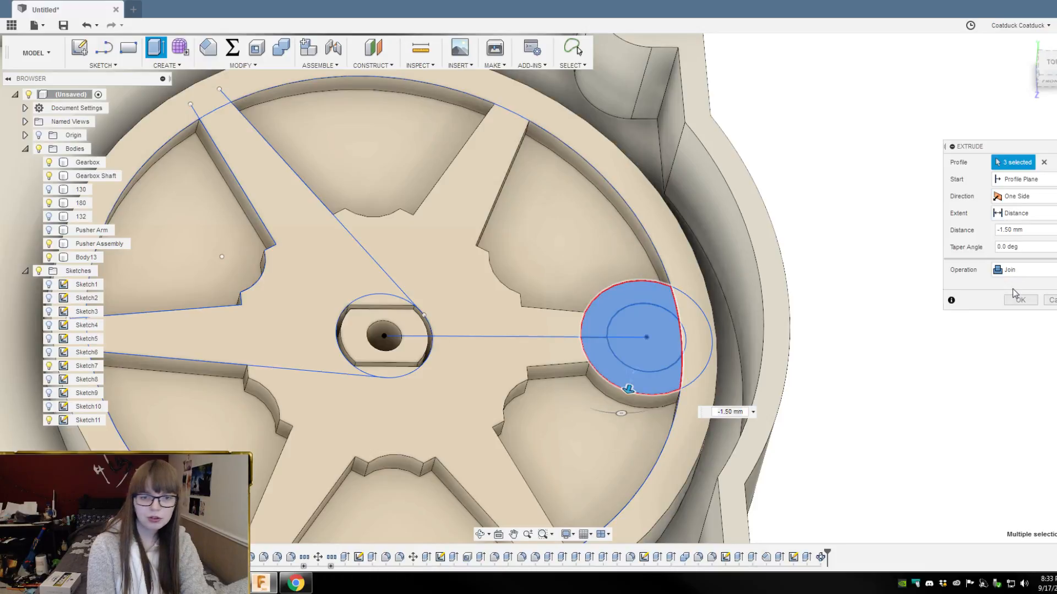
{"action": "left_click", "coordinate": [1014, 293]}
Step: Extrude the two profiles of the 4.5 mm circle upward about 5 mm as a pin joined to the wheel
{"action": "left_click", "coordinate": [653, 335]}
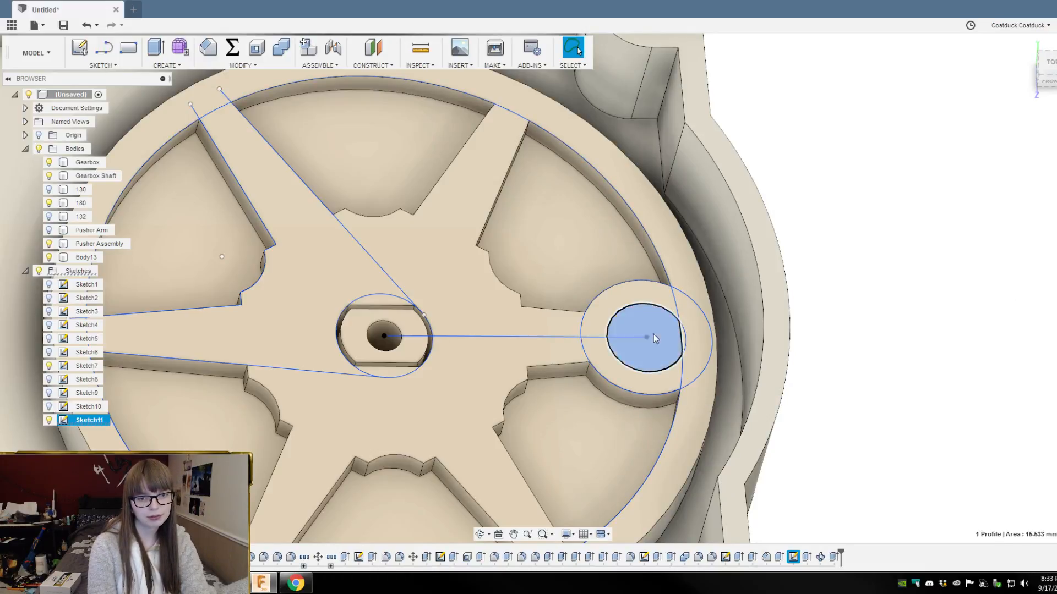
{"action": "scroll", "coordinate": [688, 343], "scroll_direction": "up", "scroll_amount": 3}
{"action": "scroll", "coordinate": [688, 344], "scroll_direction": "up", "scroll_amount": 2}
{"action": "left_click", "coordinate": [679, 336]}
{"action": "scroll", "coordinate": [758, 361], "scroll_direction": "down", "scroll_amount": 3}
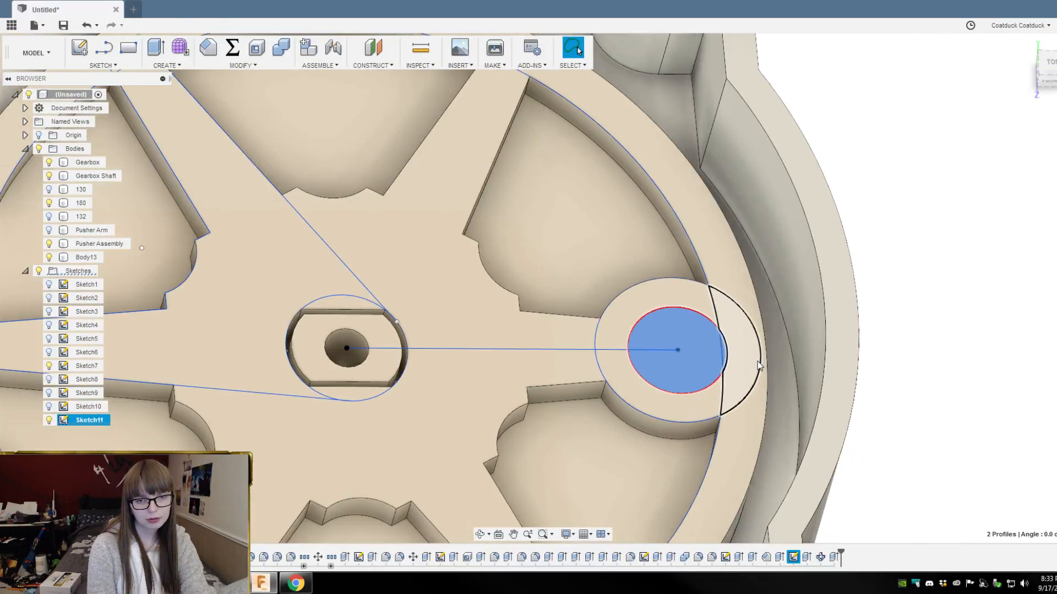
{"action": "key", "text": "e"}
{"action": "scroll", "coordinate": [757, 373], "scroll_direction": "down", "scroll_amount": 5}
{"action": "left_click_drag", "start_coordinate": [744, 334], "coordinate": [761, 301]}
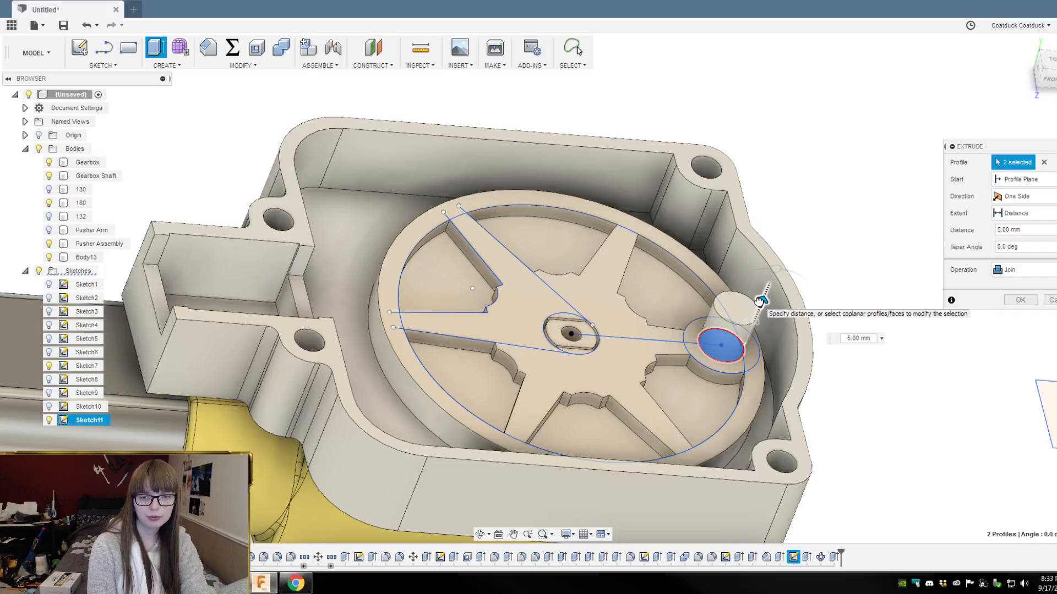
{"action": "scroll", "coordinate": [761, 303], "scroll_direction": "up", "scroll_amount": 2}
{"action": "scroll", "coordinate": [761, 304], "scroll_direction": "up", "scroll_amount": 2}
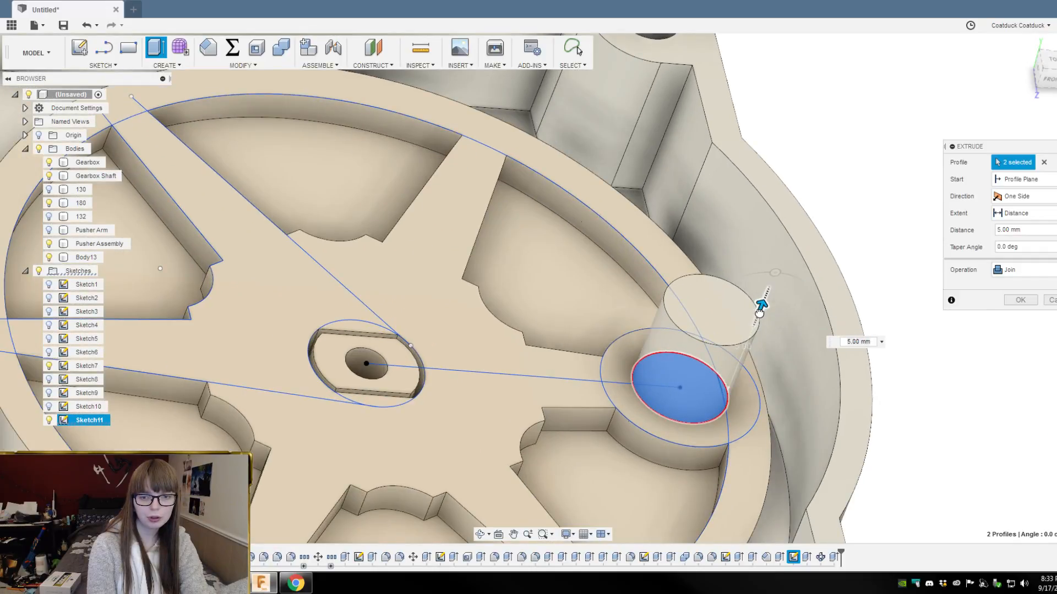
{"action": "left_click_drag", "start_coordinate": [760, 303], "coordinate": [758, 312]}
{"action": "key", "text": "Return"}
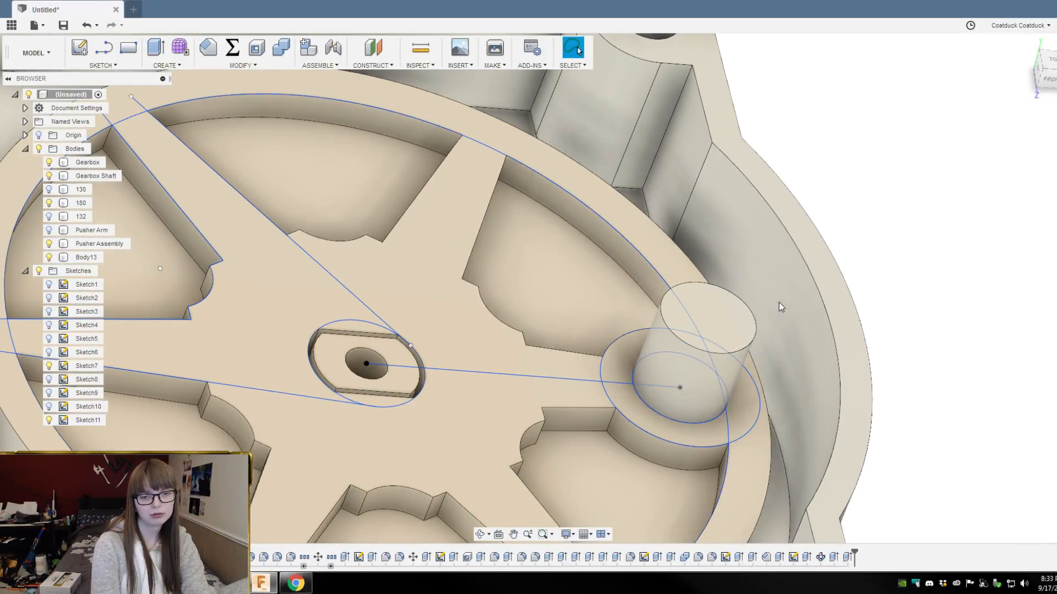
Step: Hide Sketch11 and show the Pusher Arm body over the wheel again
{"action": "scroll", "coordinate": [785, 269], "scroll_direction": "down", "scroll_amount": 5}
{"action": "middle_click_drag", "start_coordinate": [786, 269], "coordinate": [966, 239], "text": "shift"}
{"action": "left_click", "coordinate": [49, 420]}
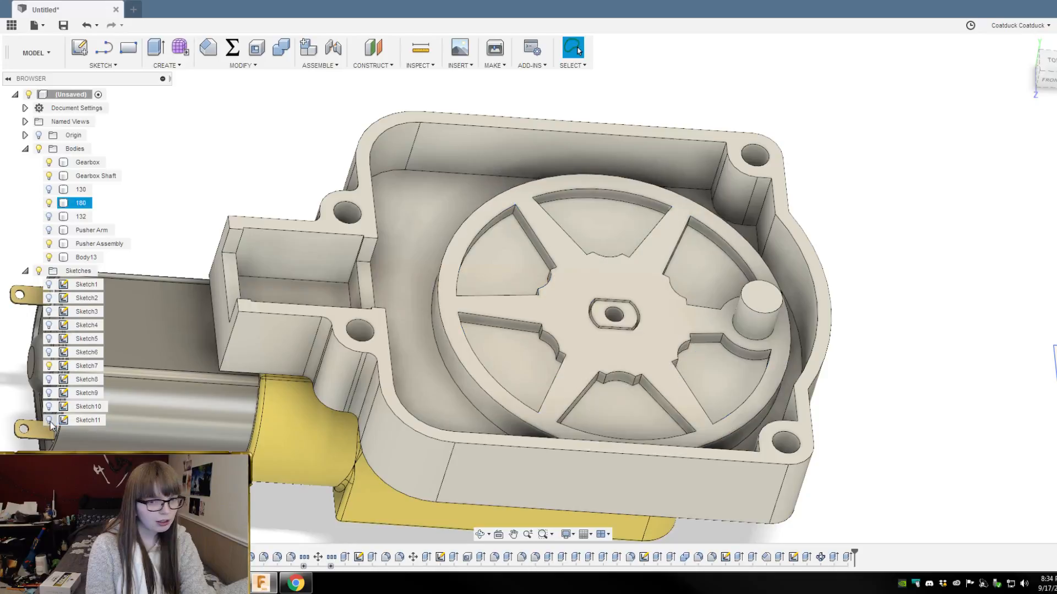
{"action": "scroll", "coordinate": [908, 403], "scroll_direction": "down", "scroll_amount": 3}
{"action": "middle_click_drag", "start_coordinate": [908, 403], "coordinate": [903, 399], "text": "shift"}
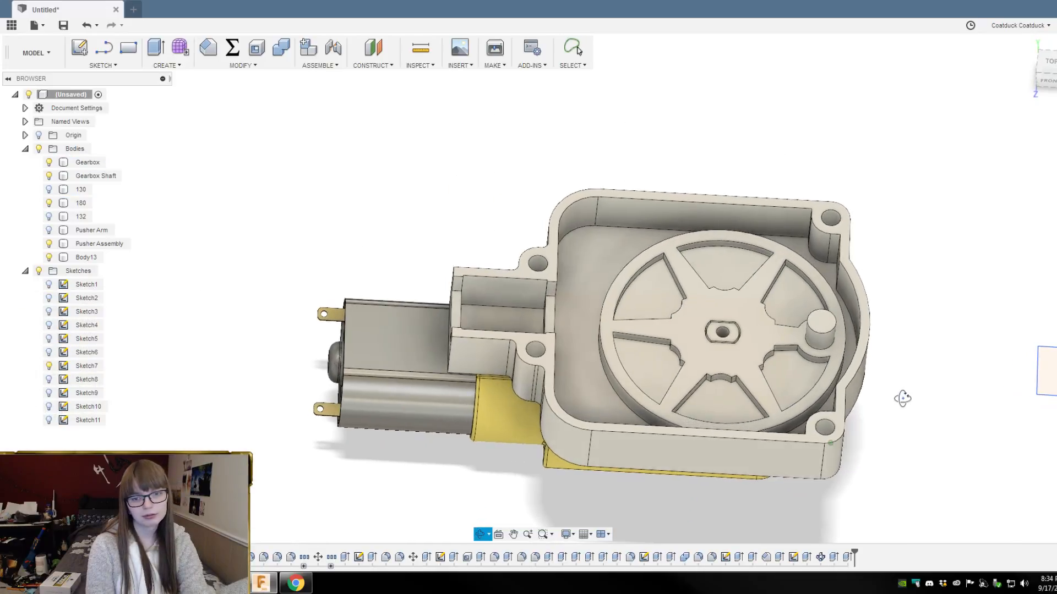
{"action": "left_click", "coordinate": [49, 231]}
{"action": "middle_click_drag", "start_coordinate": [927, 361], "coordinate": [959, 287], "text": "shift"}
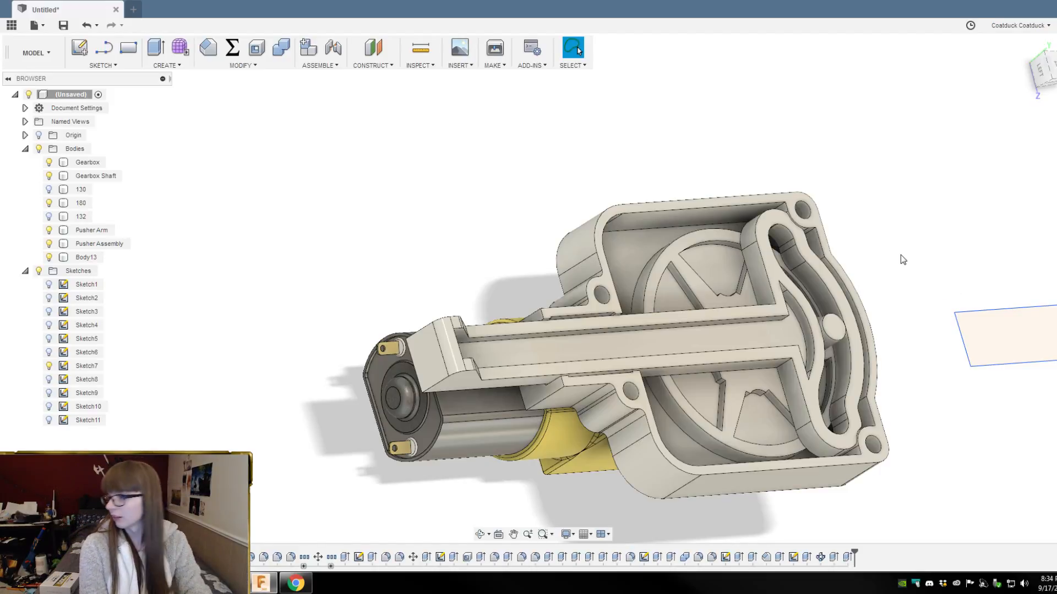
Step: Measure the clearance between the Pusher Arm's long lower edge and the top face of the spoked wheel
{"action": "scroll", "coordinate": [549, 303], "scroll_direction": "up", "scroll_amount": 3}
{"action": "scroll", "coordinate": [413, 226], "scroll_direction": "down", "scroll_amount": 6}
{"action": "mouse_move", "coordinate": [711, 284]}
{"action": "middle_mouse_down", "text": "shift"}
{"action": "mouse_move", "coordinate": [628, 267]}
{"action": "mouse_move", "coordinate": [599, 224]}
{"action": "mouse_move", "coordinate": [324, 186]}
{"action": "mouse_move", "coordinate": [337, 217]}
{"action": "mouse_move", "coordinate": [661, 363]}
{"action": "middle_mouse_up", "text": "shift"}
{"action": "scroll", "coordinate": [330, 178], "scroll_direction": "up", "scroll_amount": 5}
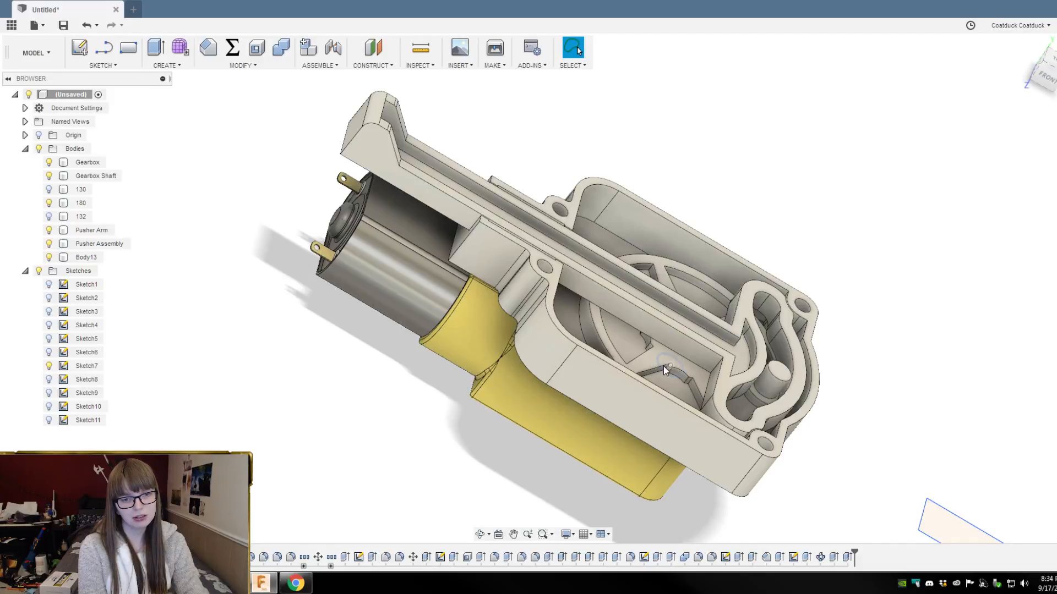
{"action": "scroll", "coordinate": [662, 366], "scroll_direction": "up", "scroll_amount": 5}
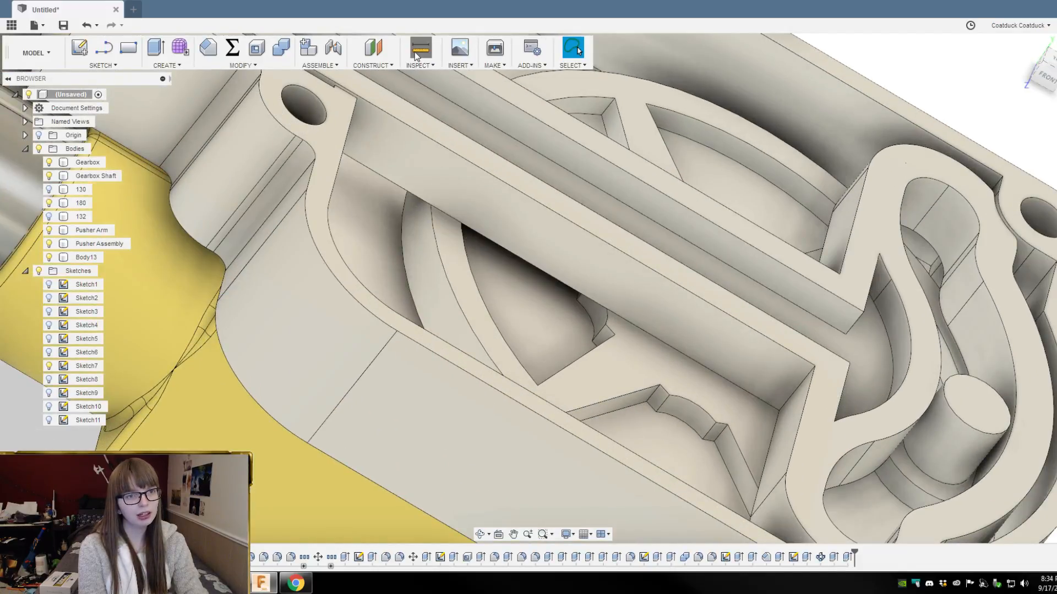
{"action": "left_click", "coordinate": [417, 55]}
{"action": "left_click", "coordinate": [661, 339]}
{"action": "left_click", "coordinate": [647, 353]}
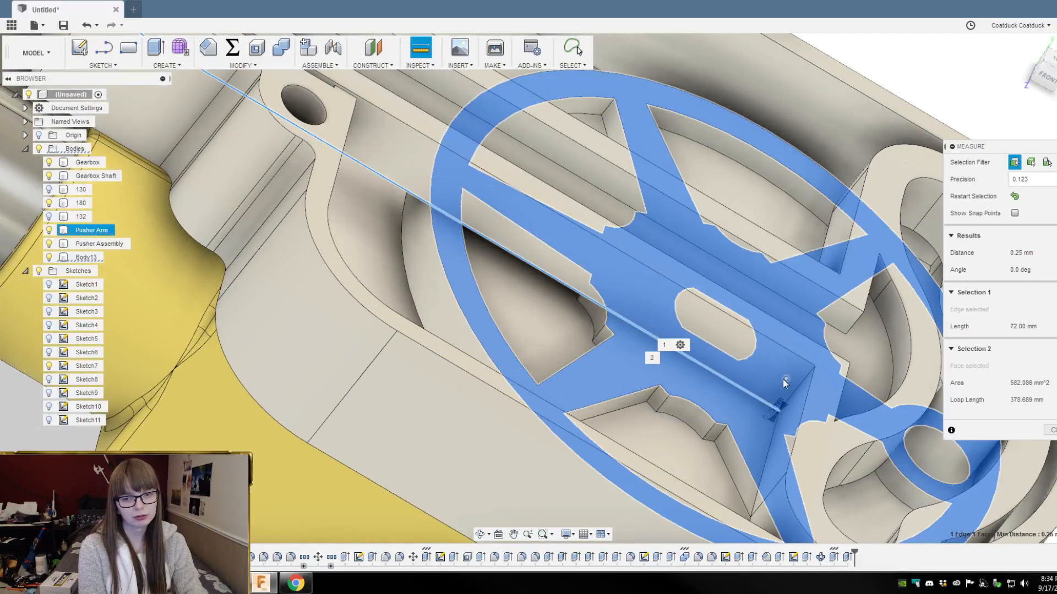
{"action": "left_click", "coordinate": [1050, 430]}
Step: Examine from several angles how the Pusher Arm sits in the housing and over the wheel's pin
{"action": "scroll", "coordinate": [892, 311], "scroll_direction": "down", "scroll_amount": 4}
{"action": "middle_click_drag", "start_coordinate": [969, 465], "coordinate": [956, 494], "text": "shift"}
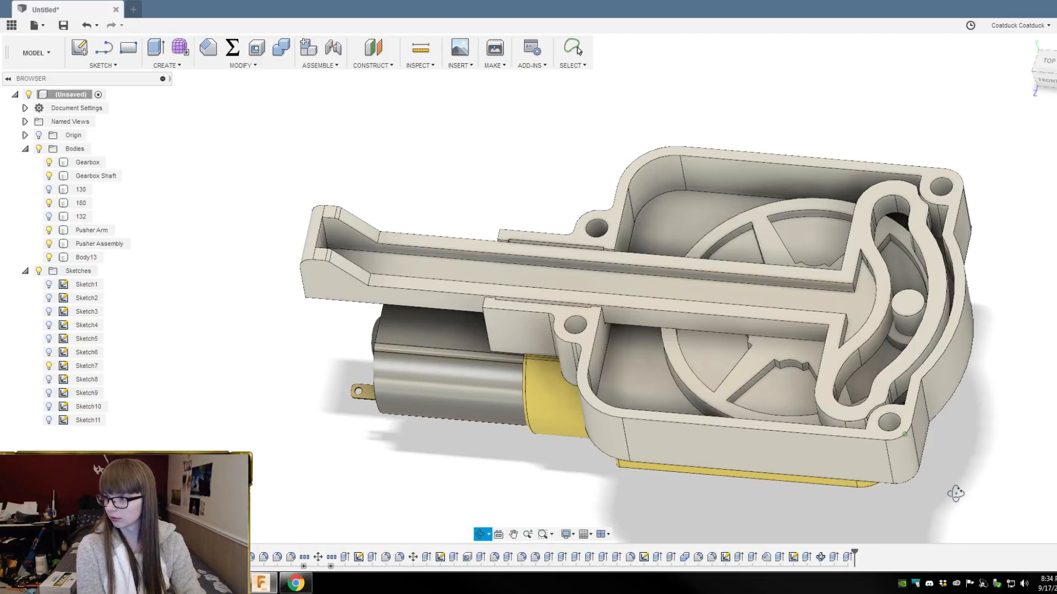
{"action": "key", "text": "Escape"}
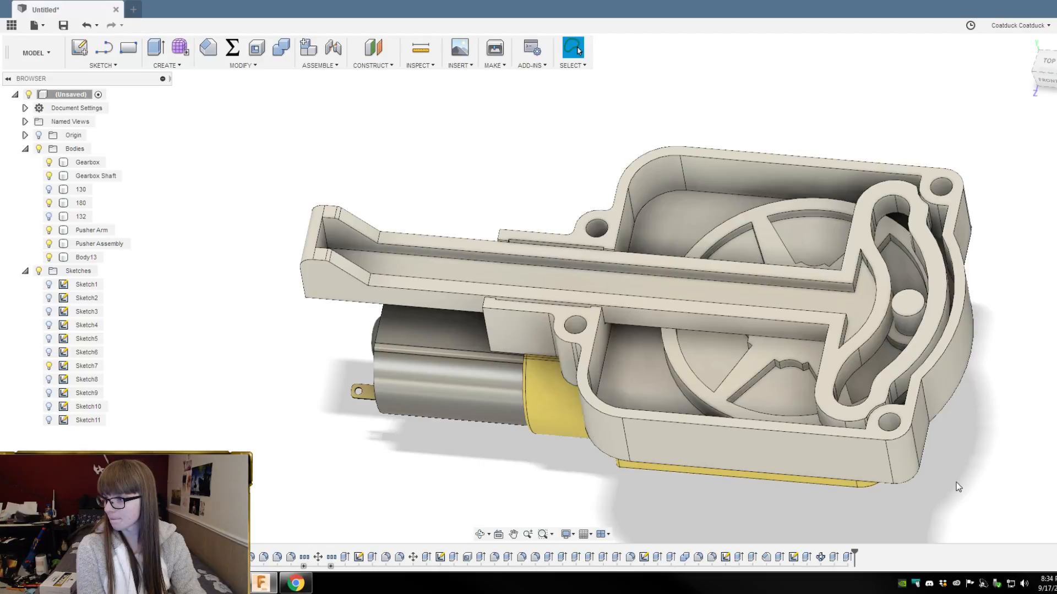
{"action": "middle_click_drag", "start_coordinate": [956, 482], "coordinate": [987, 467], "text": "shift"}
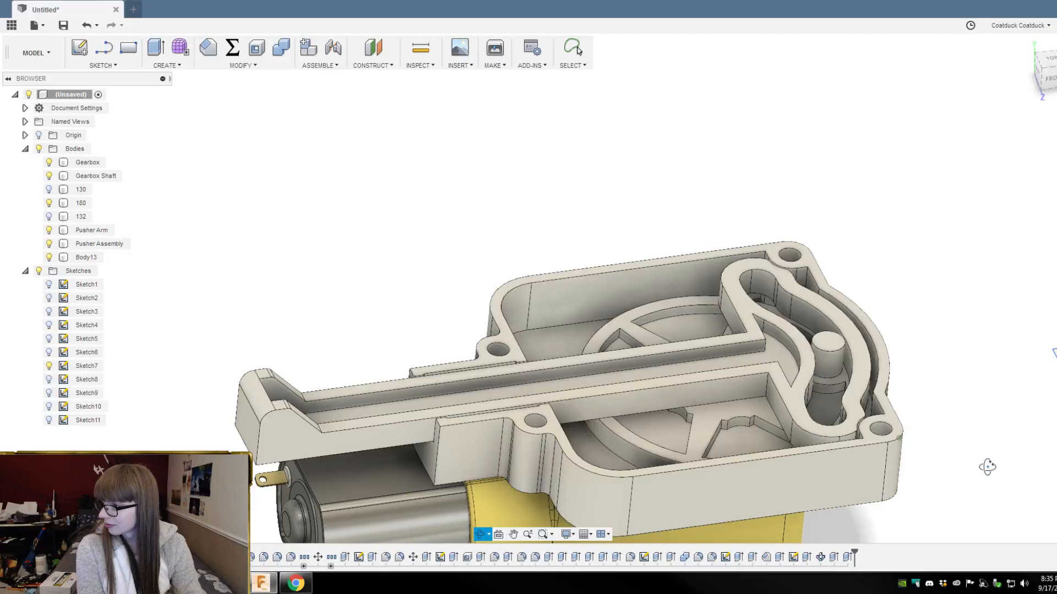
{"action": "key", "text": "Escape"}
{"action": "scroll", "coordinate": [937, 379], "scroll_direction": "down", "scroll_amount": 2}
{"action": "scroll", "coordinate": [899, 465], "scroll_direction": "up", "scroll_amount": 3}
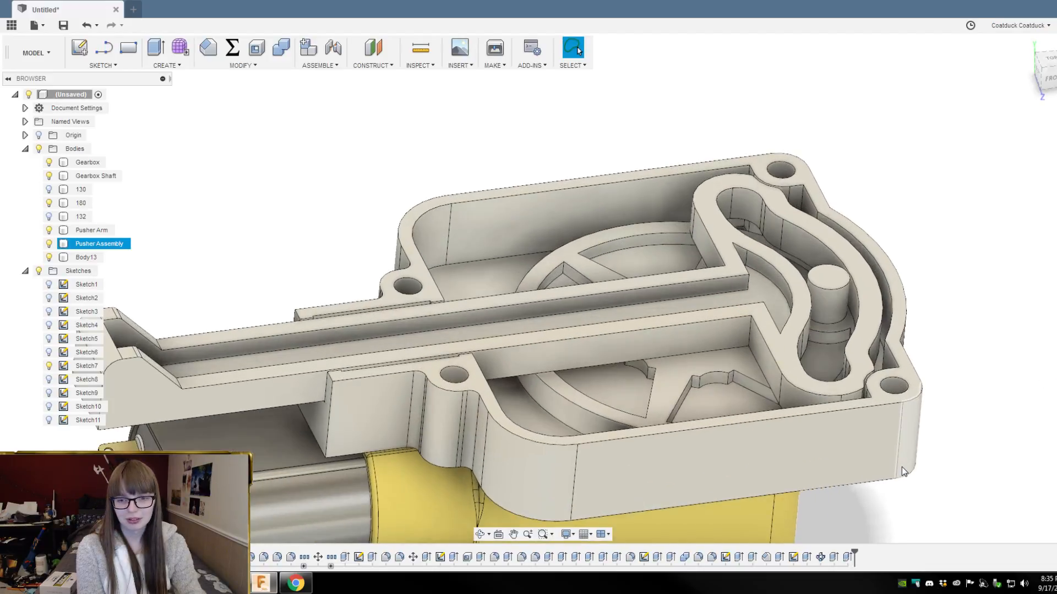
{"action": "scroll", "coordinate": [902, 363], "scroll_direction": "up", "scroll_amount": 2}
{"action": "scroll", "coordinate": [930, 346], "scroll_direction": "down", "scroll_amount": 3}
{"action": "middle_click_drag", "start_coordinate": [953, 330], "coordinate": [1001, 315], "text": "shift"}
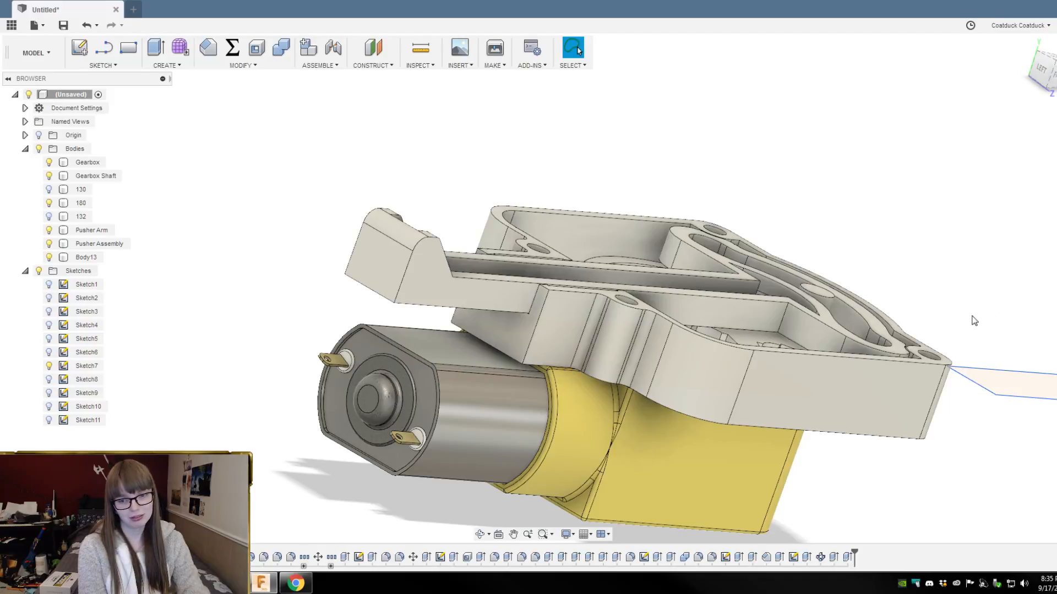
{"action": "middle_click_drag", "start_coordinate": [951, 348], "coordinate": [923, 358], "text": "shift"}
Step: Set the extrusion distance of the two screw bosses beside the arm channel to 10.25 mm and hide the Gearbox and Gearbox Shaft bodies
{"action": "left_click", "coordinate": [923, 358]}
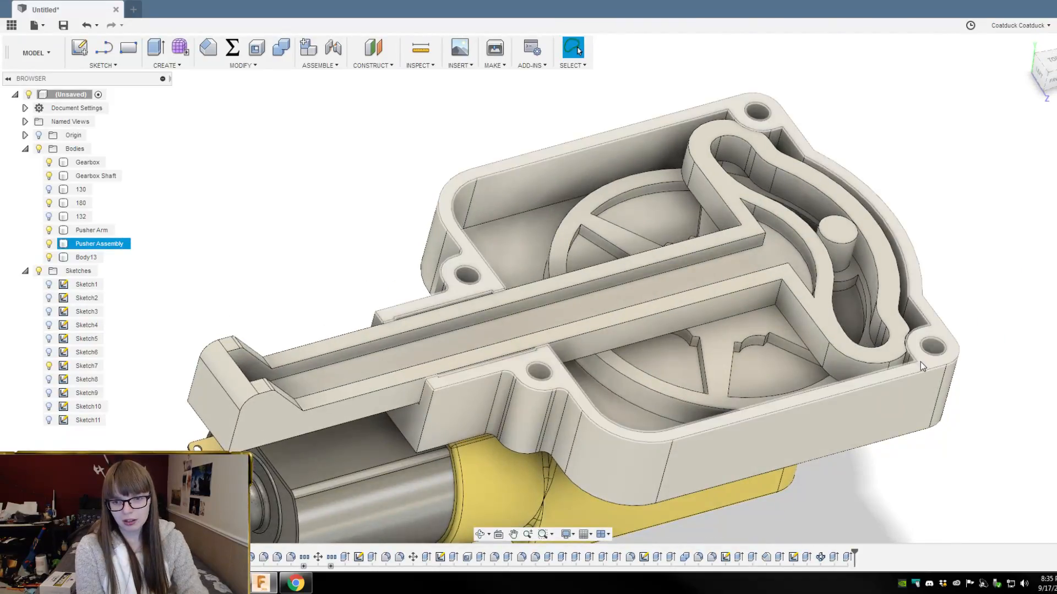
{"action": "left_click", "coordinate": [922, 361]}
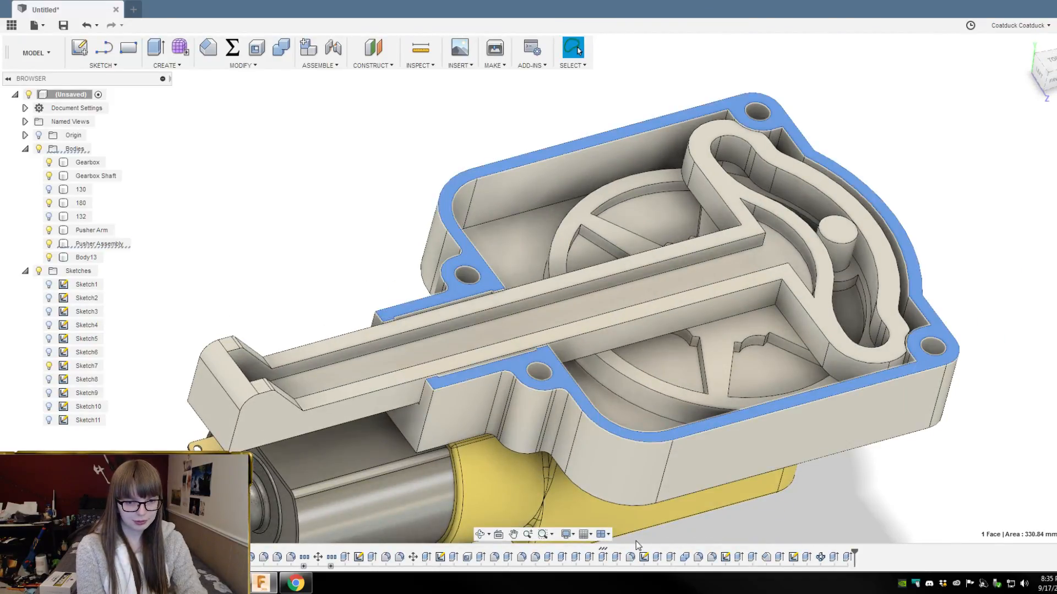
{"action": "double_click", "coordinate": [602, 557]}
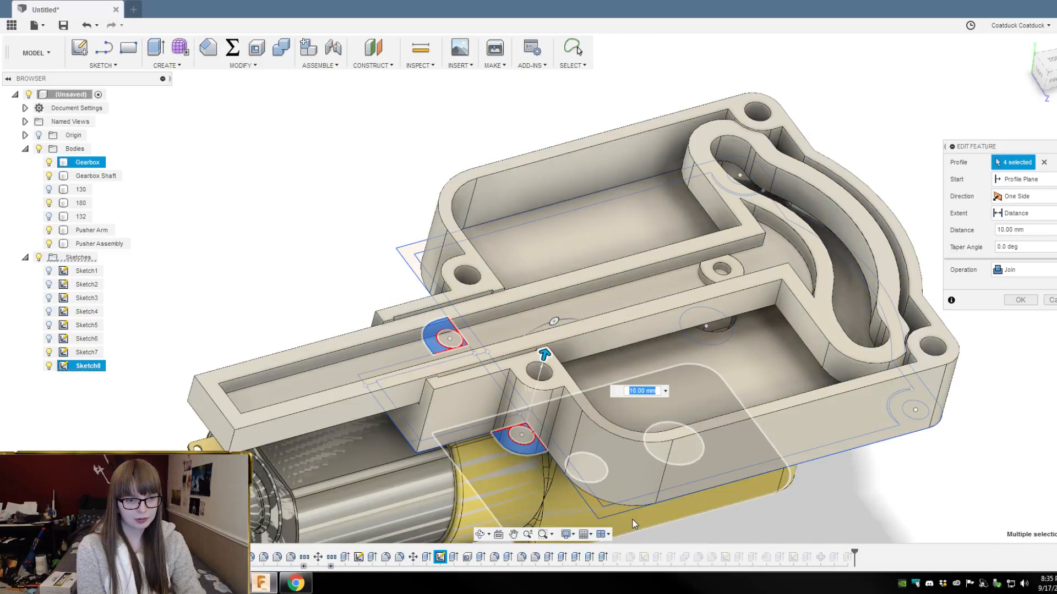
{"action": "left_click", "coordinate": [49, 176]}
{"action": "left_click", "coordinate": [49, 162]}
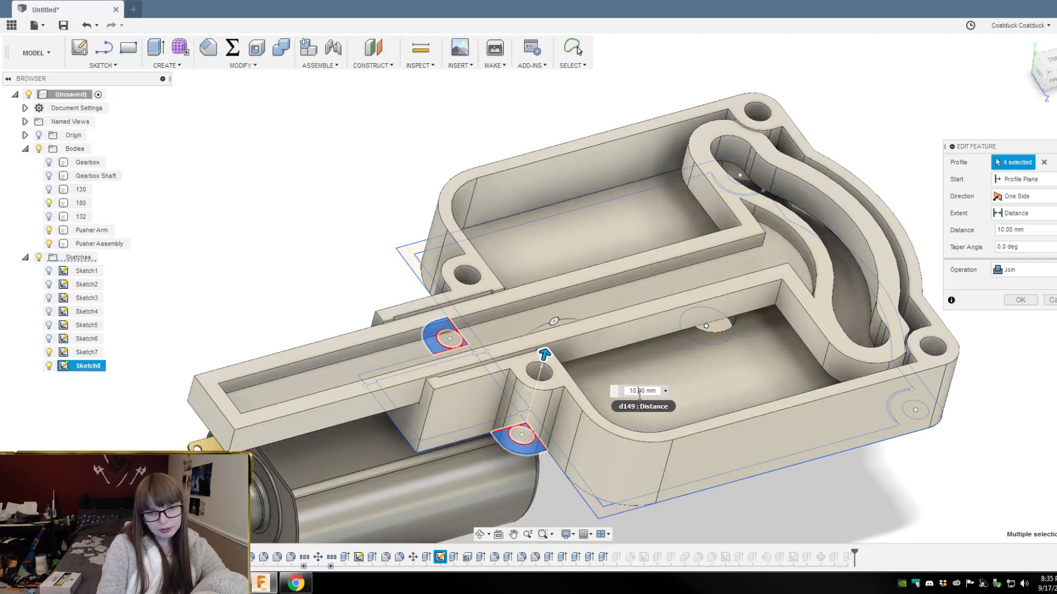
{"action": "type", "text": "5"}
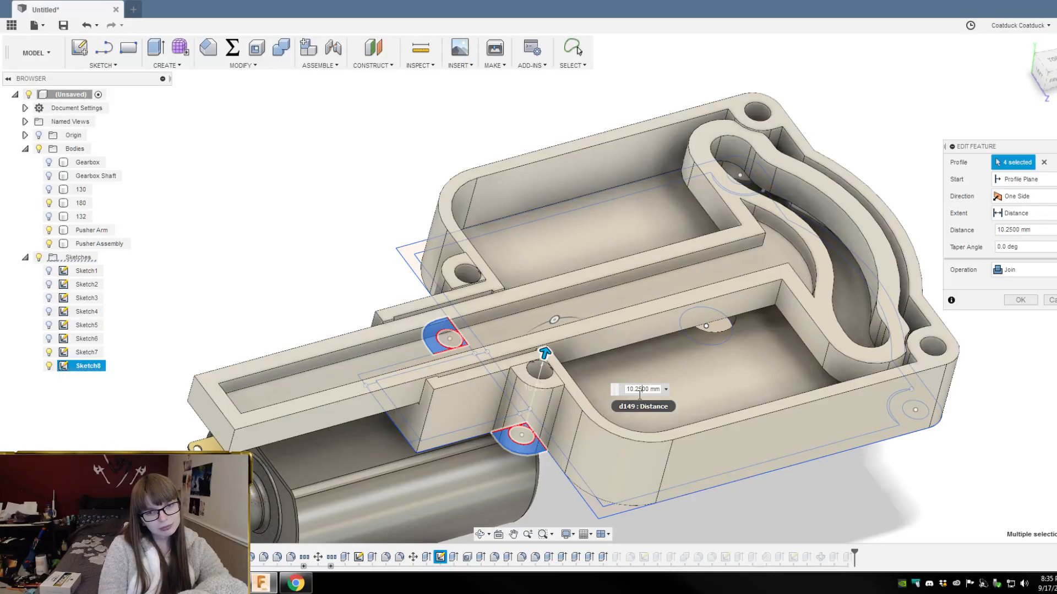
{"action": "key", "text": "Return"}
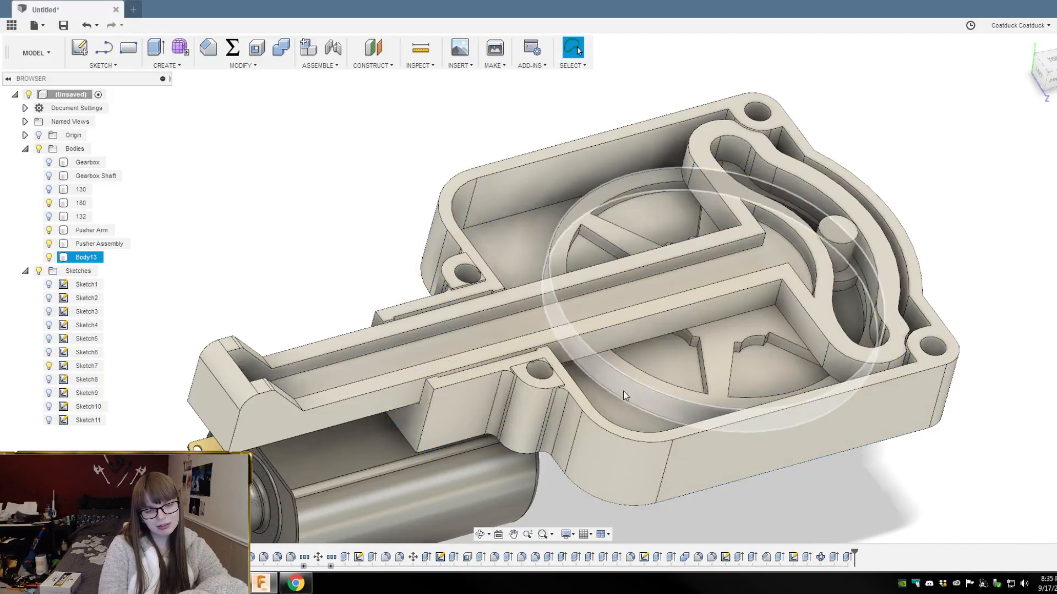
Step: Find the extrusion that forms the Pusher Assembly's outer wall and set its distance to 10.25 mm
{"action": "middle_click_drag", "start_coordinate": [606, 516], "coordinate": [614, 515], "text": "shift"}
{"action": "scroll", "coordinate": [508, 364], "scroll_direction": "up", "scroll_amount": 3}
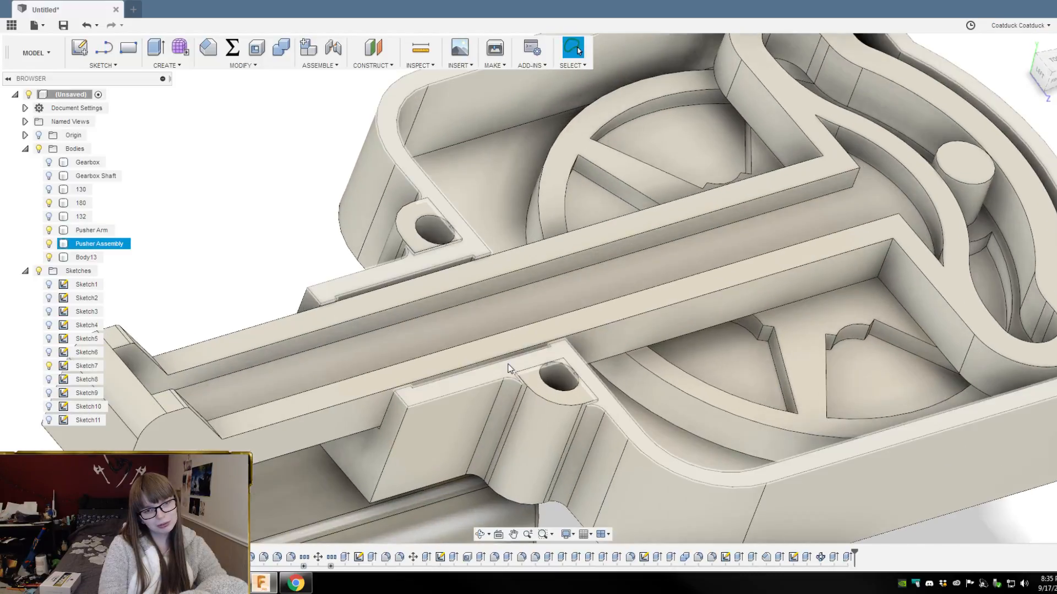
{"action": "left_click", "coordinate": [506, 372]}
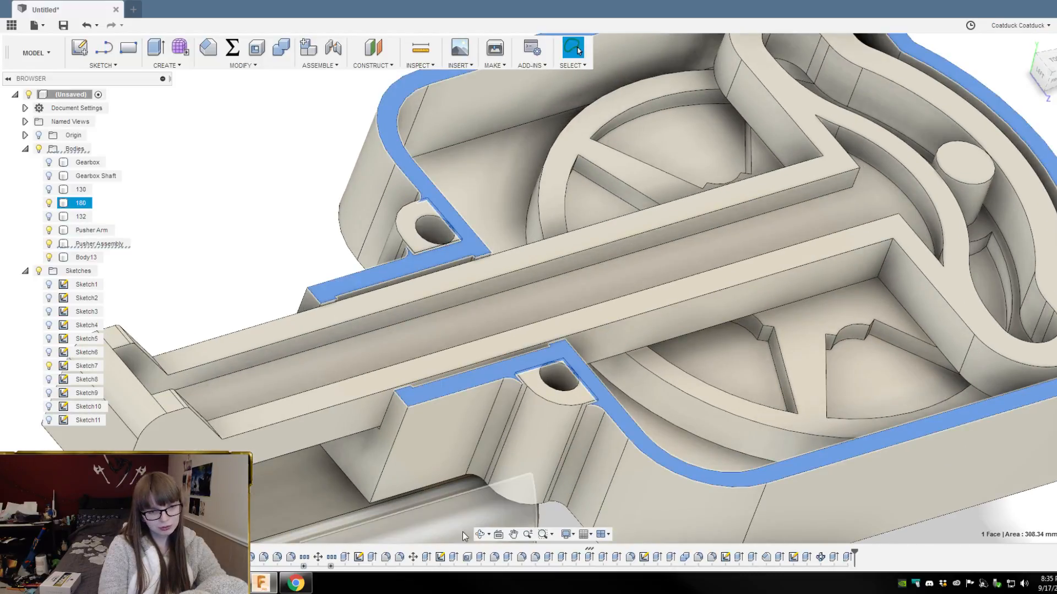
{"action": "left_click", "coordinate": [586, 561]}
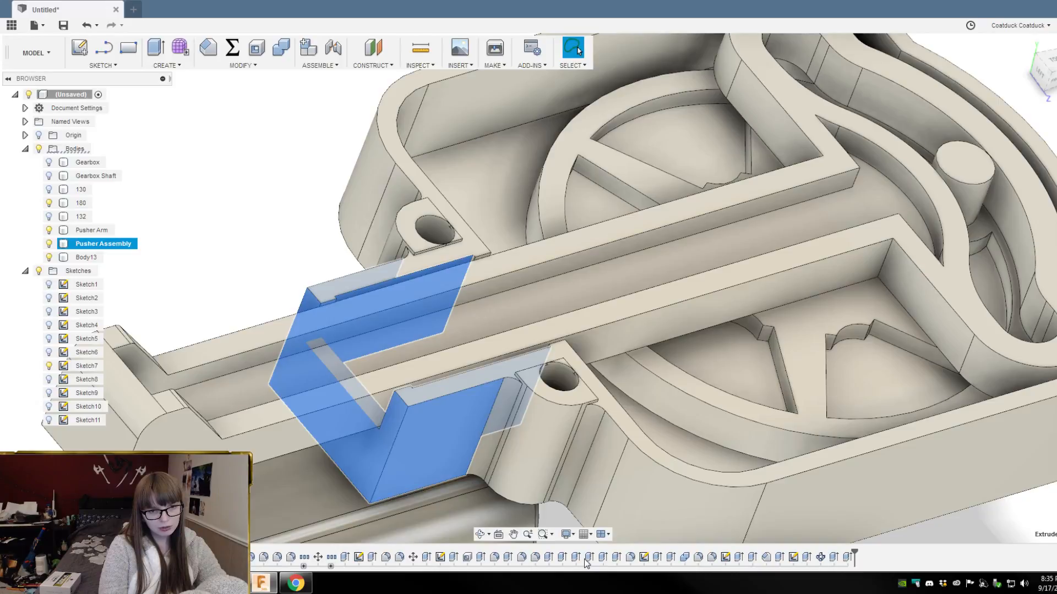
{"action": "left_click", "coordinate": [345, 557]}
{"action": "scroll", "coordinate": [398, 520], "scroll_direction": "down", "scroll_amount": 5}
{"action": "mouse_move", "coordinate": [765, 501]}
{"action": "middle_mouse_down", "text": "shift"}
{"action": "mouse_move", "coordinate": [772, 494]}
{"action": "mouse_move", "coordinate": [750, 454]}
{"action": "mouse_move", "coordinate": [760, 489]}
{"action": "mouse_move", "coordinate": [782, 509]}
{"action": "middle_mouse_up", "text": "shift"}
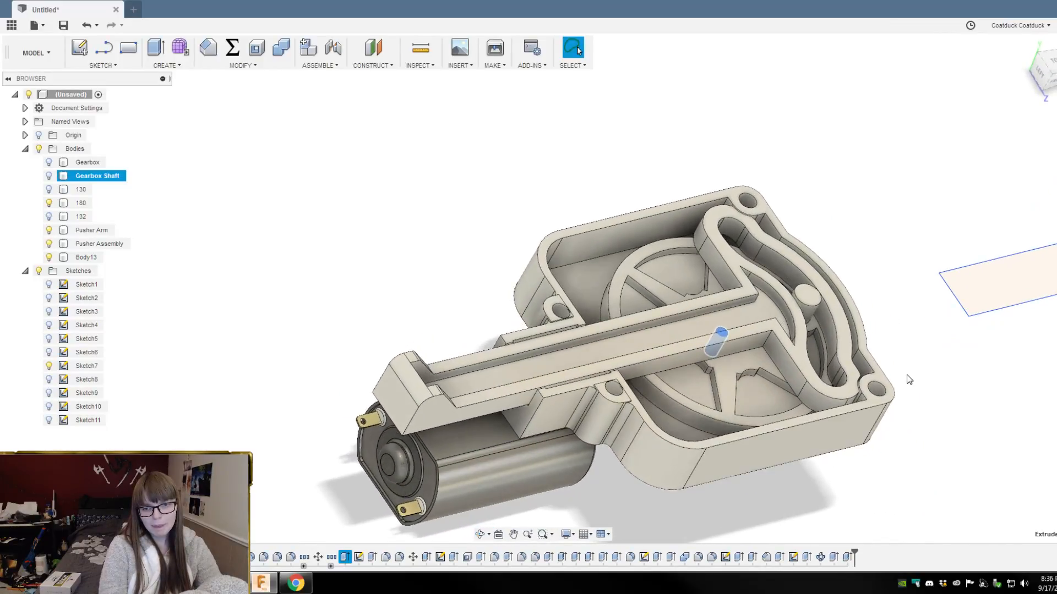
{"action": "left_click", "coordinate": [883, 381]}
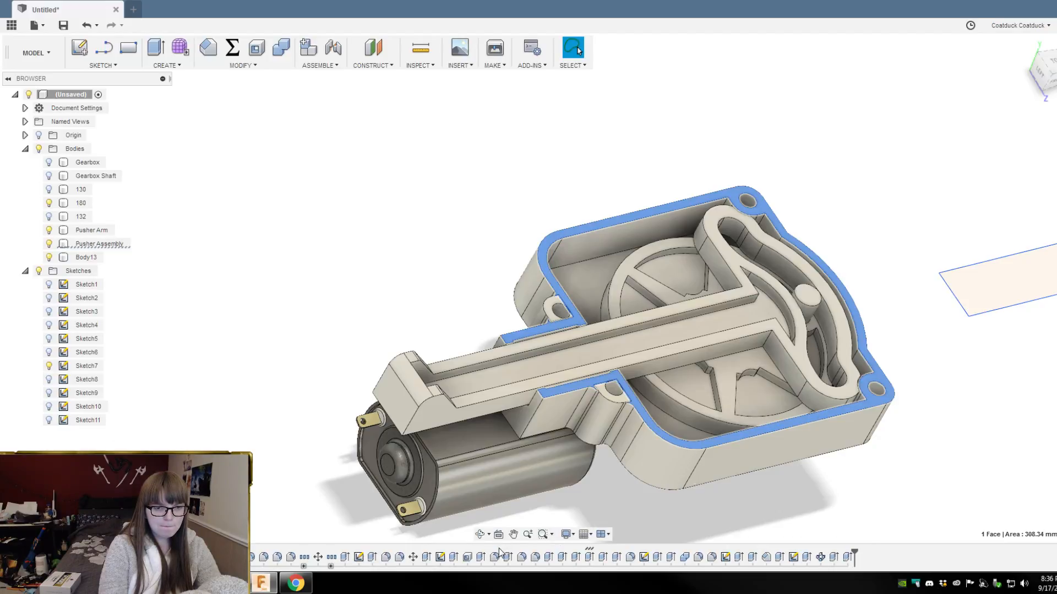
{"action": "left_click", "coordinate": [481, 556]}
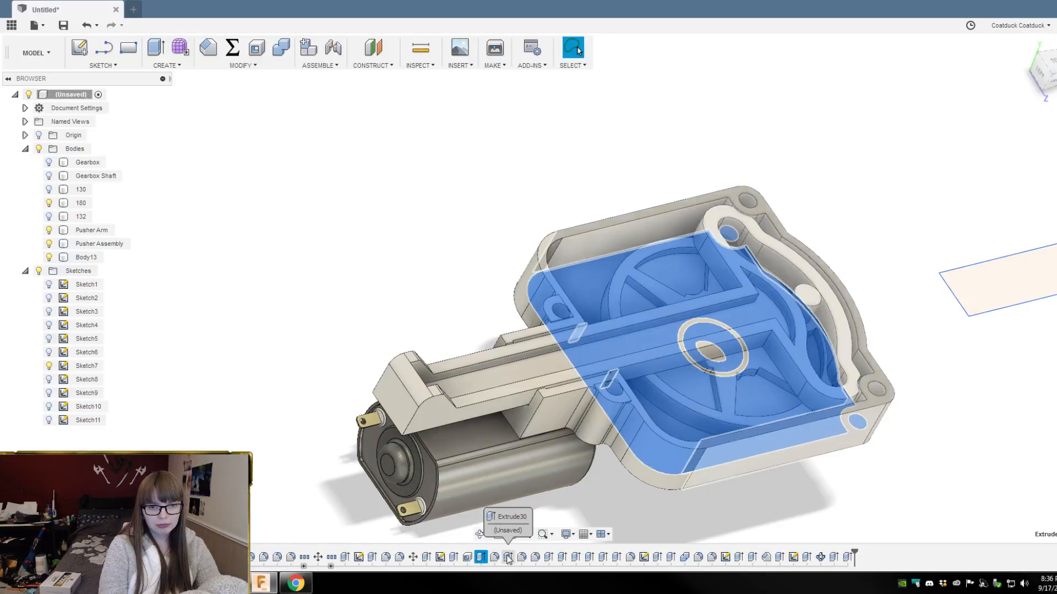
{"action": "double_click", "coordinate": [508, 558]}
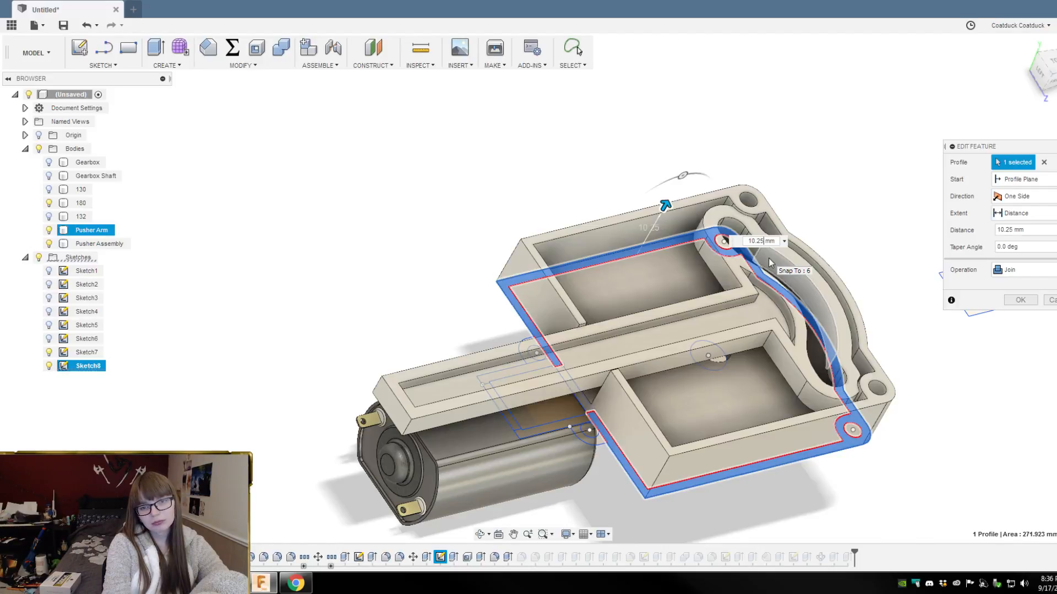
{"action": "key", "text": "Return"}
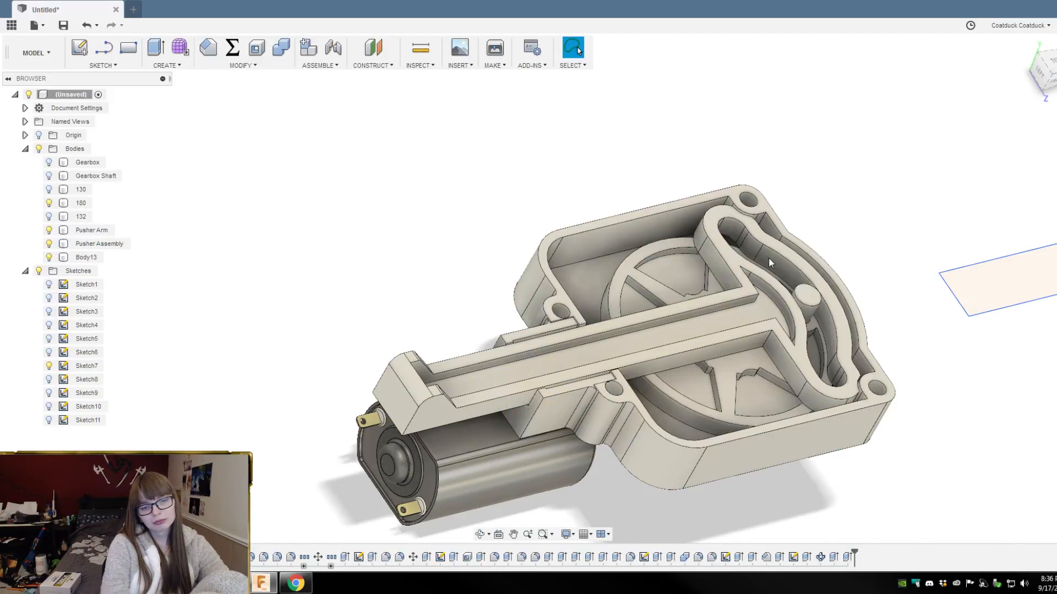
Step: Find the extrusion that forms the two guide blocks beside the arm channel and set its distance to 10.25 mm
{"action": "middle_click_drag", "start_coordinate": [845, 245], "coordinate": [816, 257], "text": "shift"}
{"action": "scroll", "coordinate": [567, 287], "scroll_direction": "up", "scroll_amount": 3}
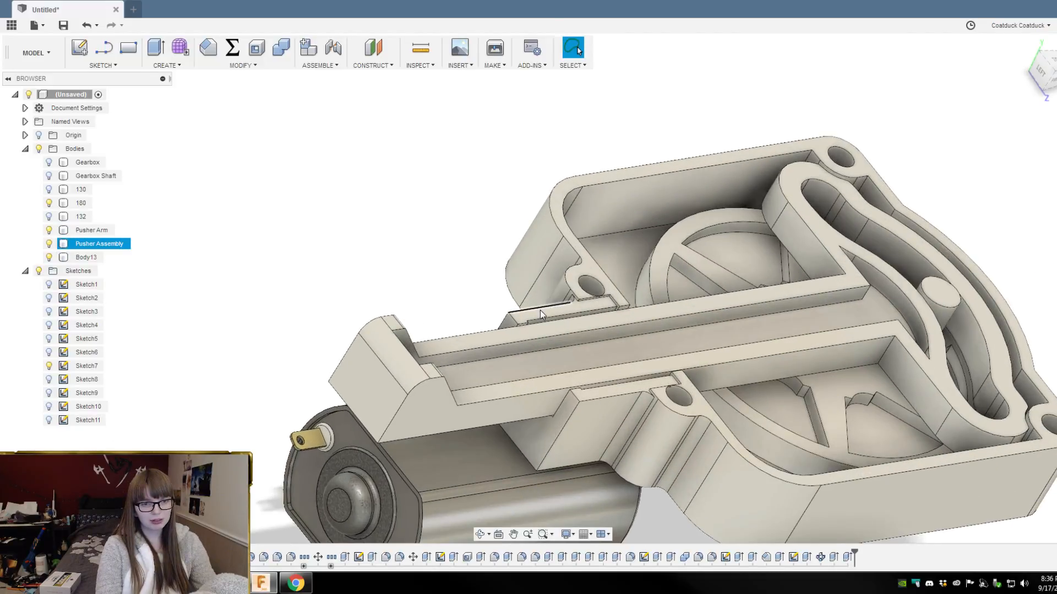
{"action": "left_click", "coordinate": [540, 311]}
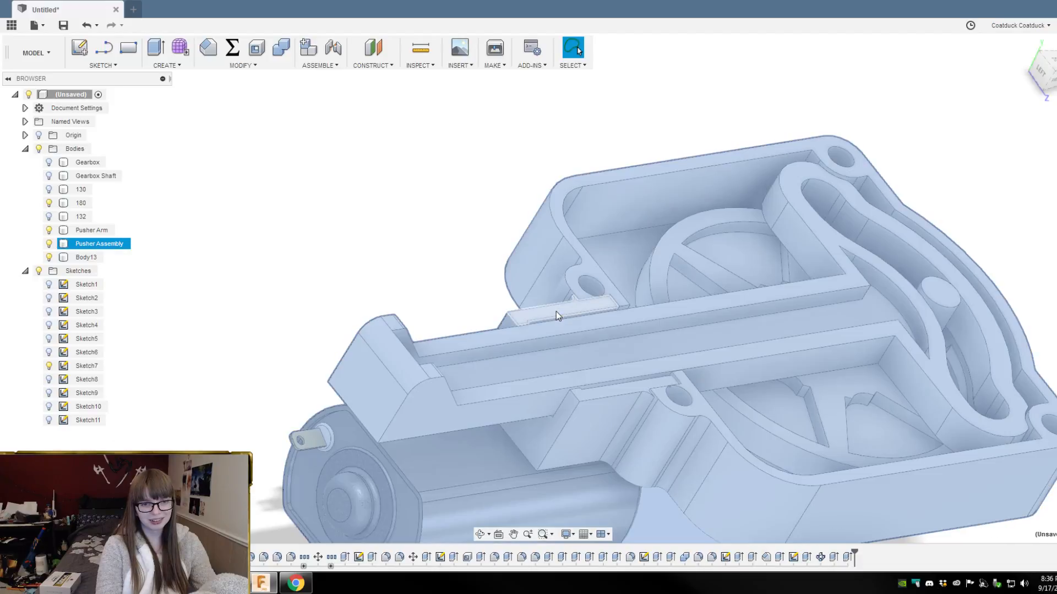
{"action": "left_click", "coordinate": [556, 312]}
{"action": "middle_click_drag", "start_coordinate": [555, 315], "coordinate": [436, 202], "text": "shift"}
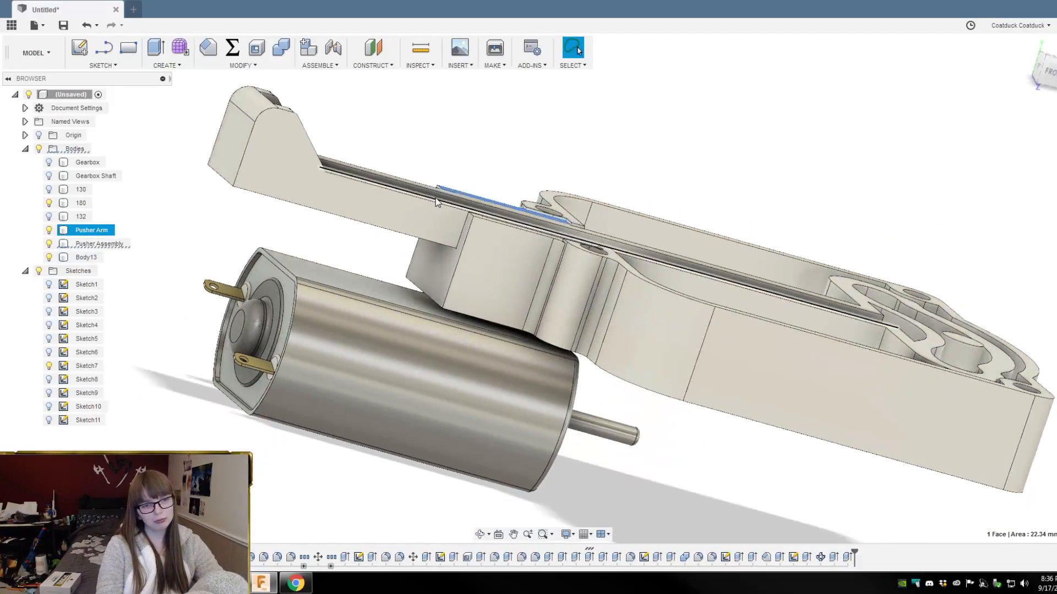
{"action": "middle_click_drag", "start_coordinate": [439, 118], "coordinate": [433, 173], "text": "shift"}
{"action": "scroll", "coordinate": [606, 358], "scroll_direction": "down", "scroll_amount": 2}
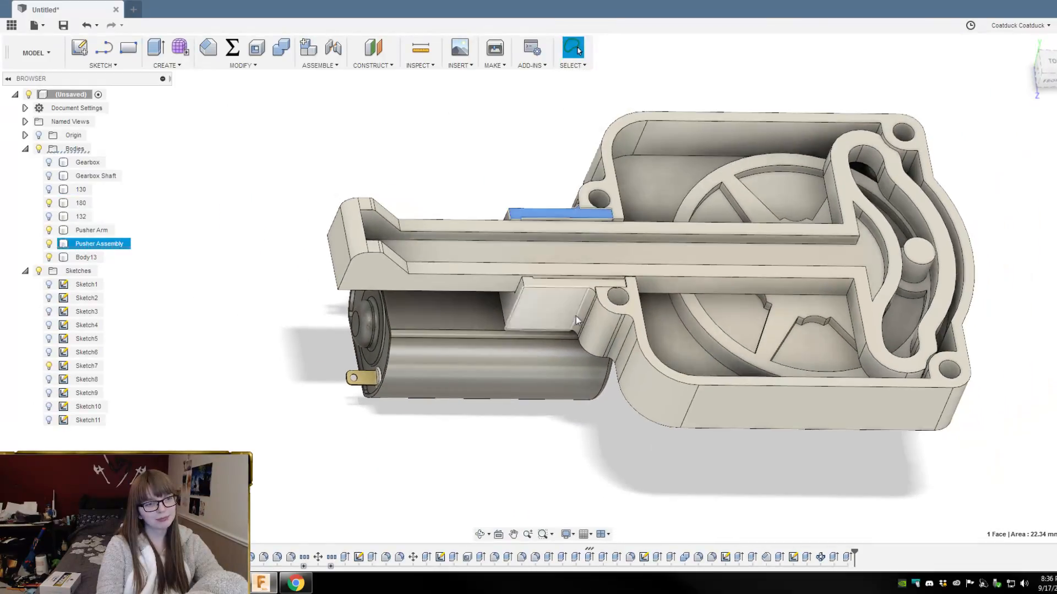
{"action": "scroll", "coordinate": [531, 237], "scroll_direction": "up", "scroll_amount": 3}
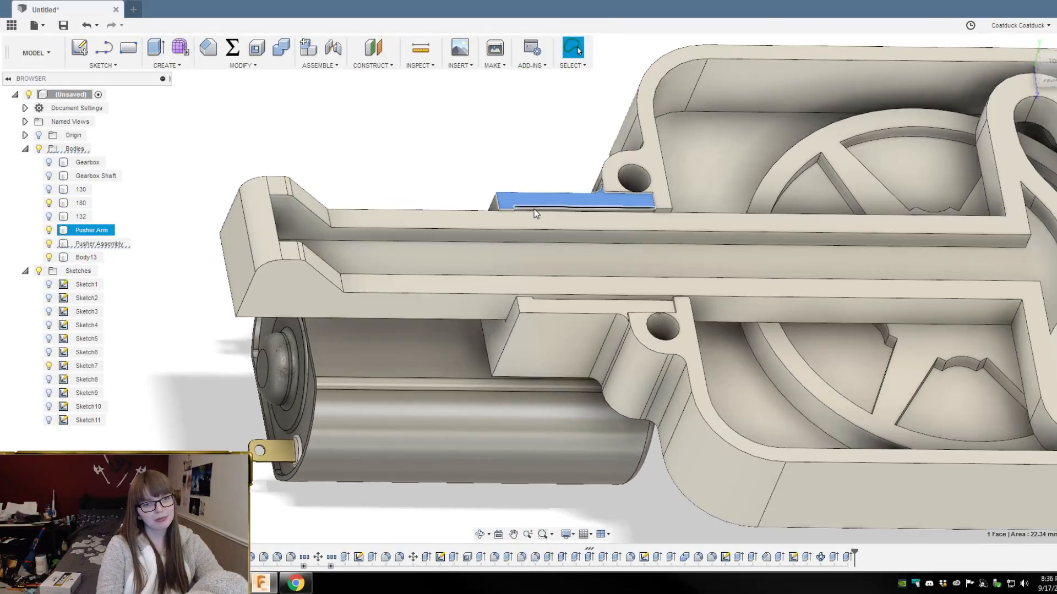
{"action": "left_click", "coordinate": [588, 558]}
{"action": "double_click", "coordinate": [588, 558]}
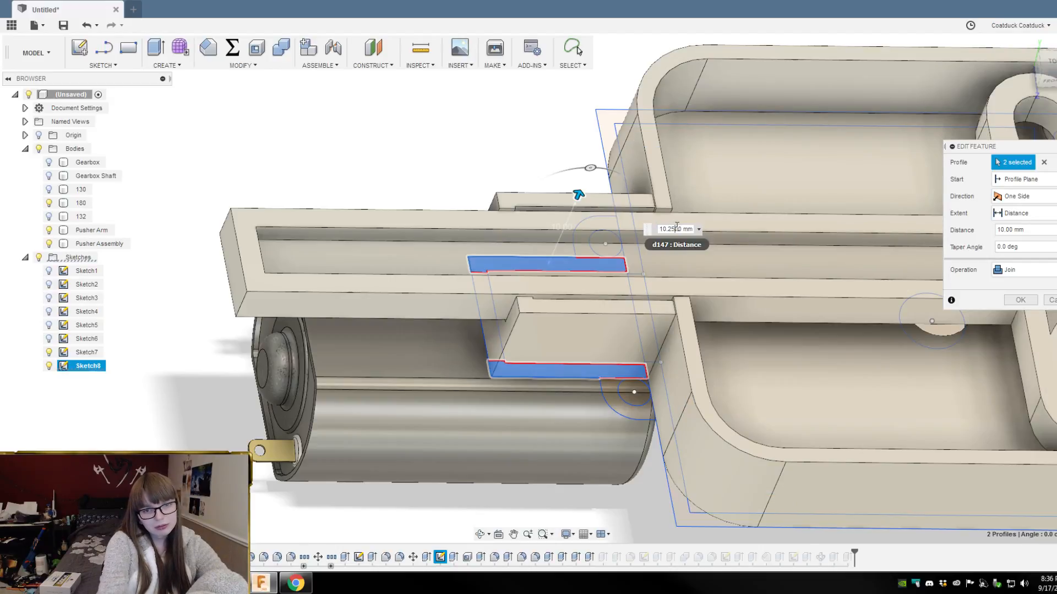
{"action": "key", "text": "Return"}
Step: Show the Gearbox and Gearbox Shaft bodies again
{"action": "scroll", "coordinate": [466, 177], "scroll_direction": "down", "scroll_amount": 3}
{"action": "middle_click_drag", "start_coordinate": [674, 446], "coordinate": [593, 332], "text": "shift"}
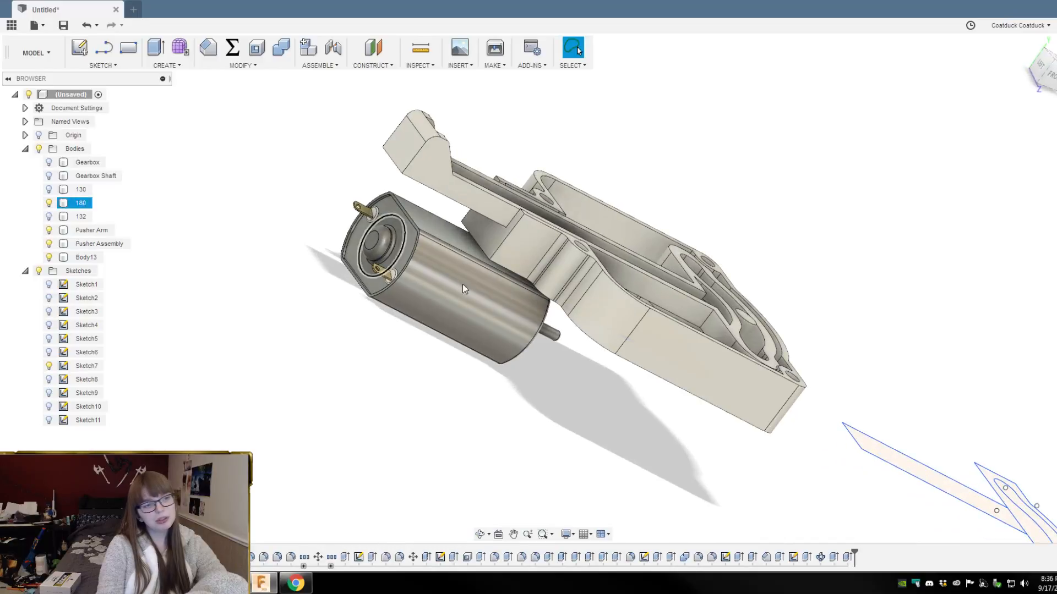
{"action": "left_click", "coordinate": [48, 162]}
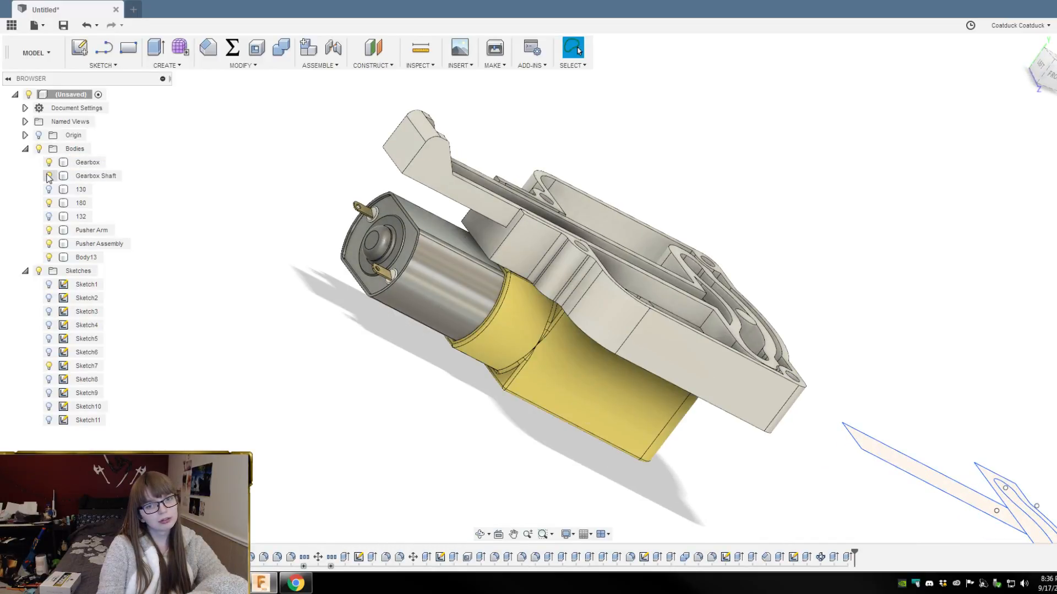
{"action": "middle_click_drag", "start_coordinate": [342, 428], "coordinate": [282, 450], "text": "shift"}
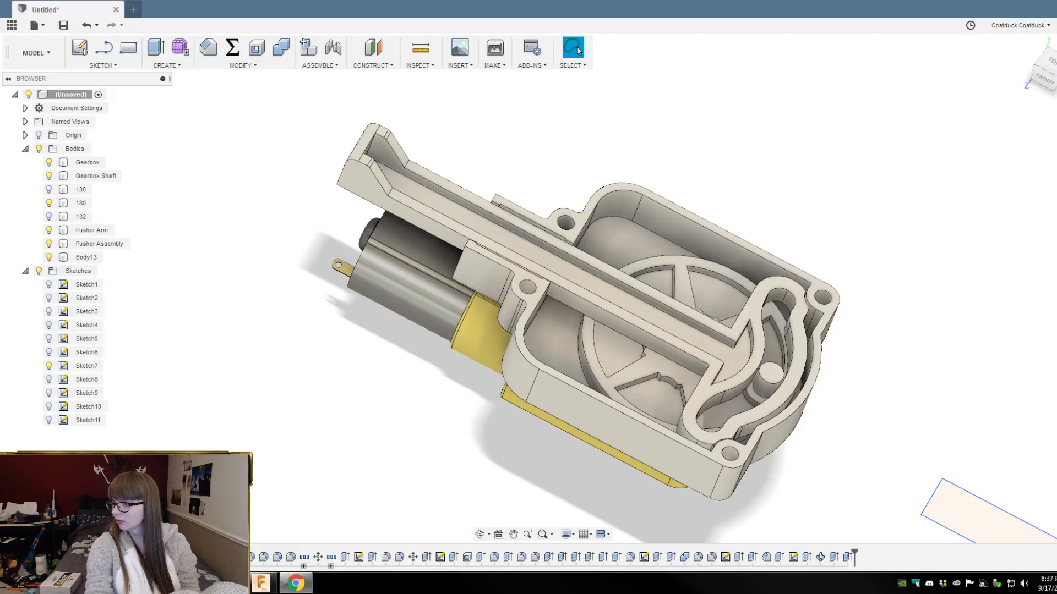
{"action": "left_click", "coordinate": [736, 8]}
Step: Measure the distance between the top face of the wheel's pin and the top rim of the housing wall
{"action": "scroll", "coordinate": [610, 353], "scroll_direction": "up", "scroll_amount": 3}
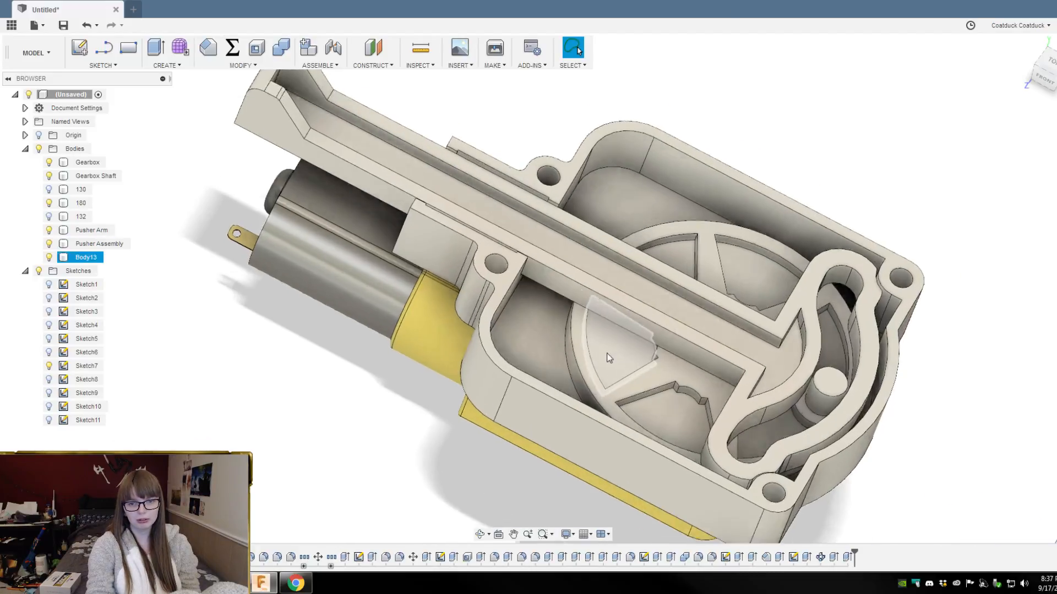
{"action": "middle_click_drag", "start_coordinate": [914, 449], "coordinate": [876, 431], "text": "shift"}
{"action": "scroll", "coordinate": [1001, 460], "scroll_direction": "up", "scroll_amount": 3}
{"action": "middle_click_drag", "start_coordinate": [1001, 463], "coordinate": [936, 457], "text": "shift"}
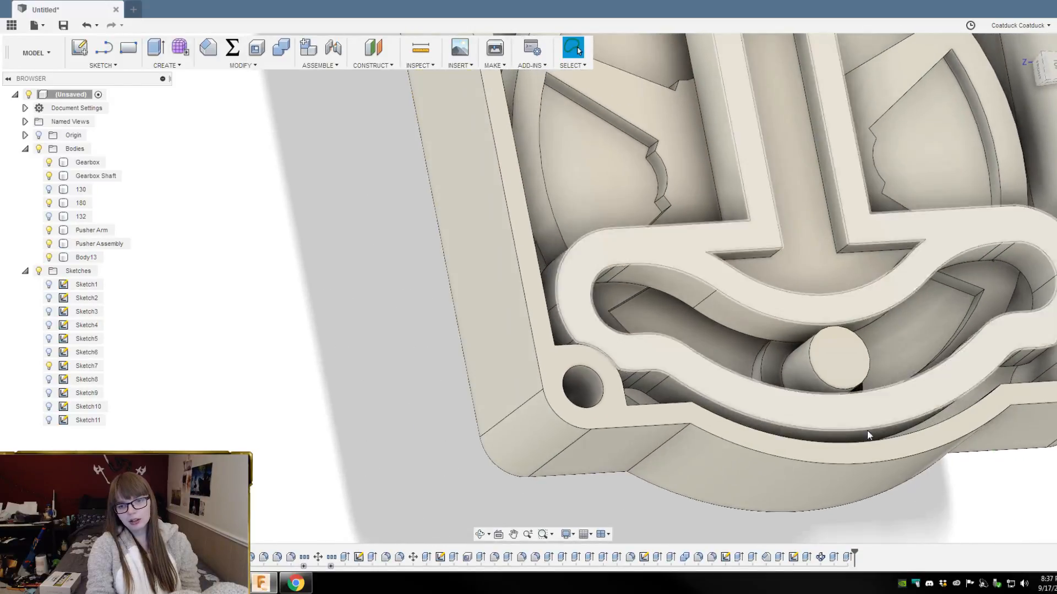
{"action": "scroll", "coordinate": [938, 457], "scroll_direction": "down", "scroll_amount": 3}
{"action": "key", "text": "i"}
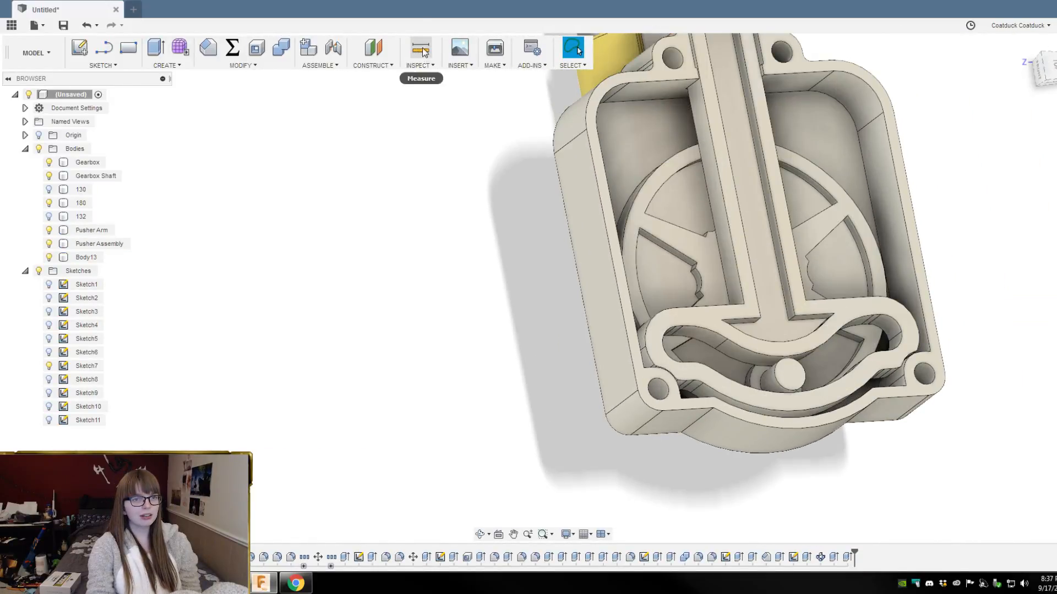
{"action": "left_click", "coordinate": [790, 383]}
{"action": "left_click", "coordinate": [801, 423]}
{"action": "middle_click_drag", "start_coordinate": [801, 423], "coordinate": [894, 460], "text": "shift"}
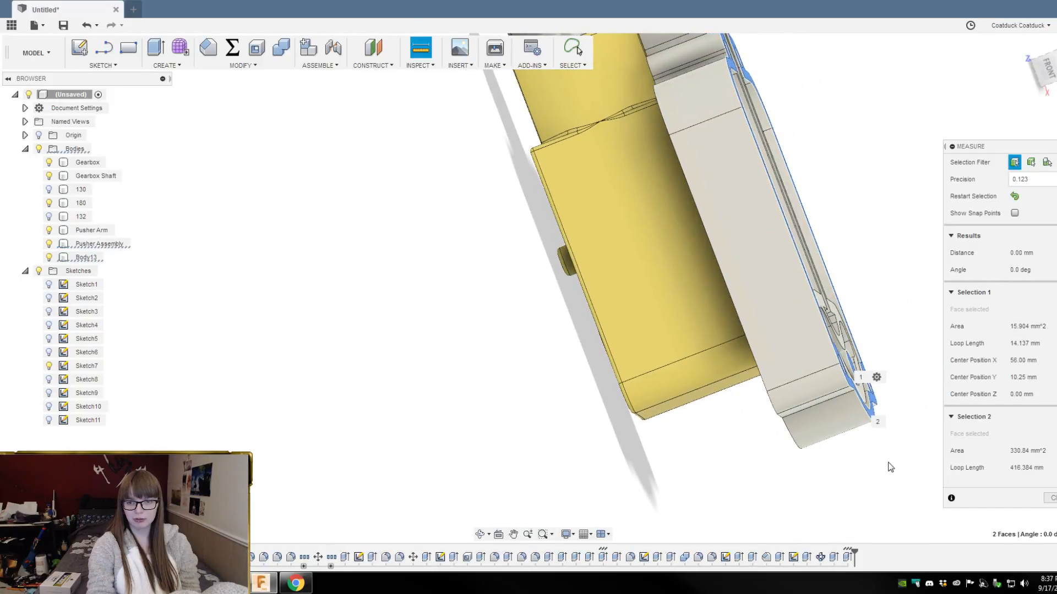
{"action": "scroll", "coordinate": [903, 448], "scroll_direction": "up", "scroll_amount": 4}
{"action": "middle_click_drag", "start_coordinate": [897, 432], "coordinate": [731, 452], "text": "shift"}
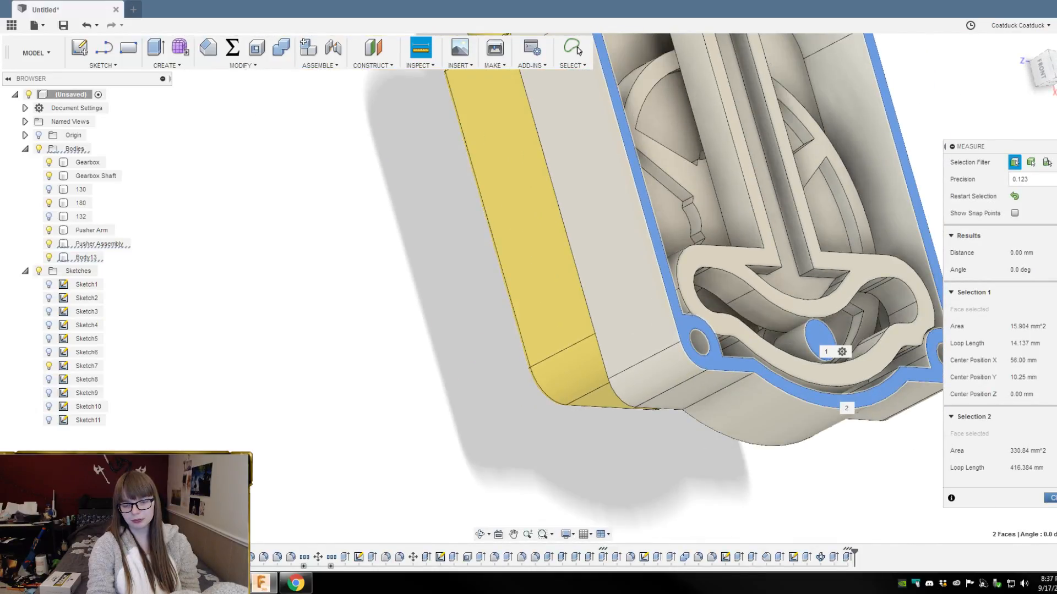
{"action": "left_click", "coordinate": [1049, 498]}
Step: Set the extrusion distance of the wheel's pusher pin to 4.25 mm
{"action": "left_click", "coordinate": [820, 340]}
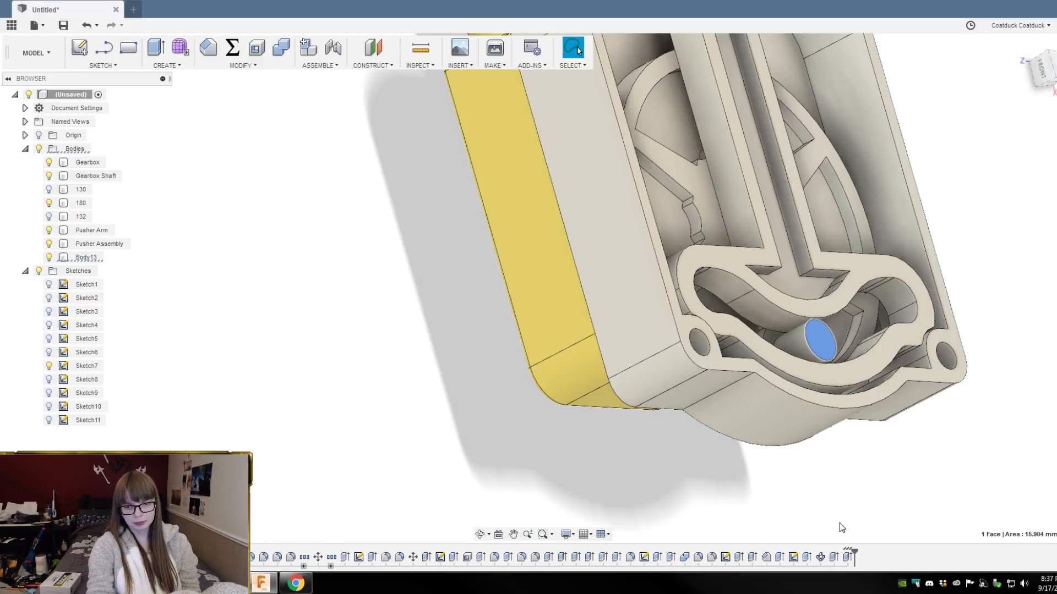
{"action": "double_click", "coordinate": [848, 558]}
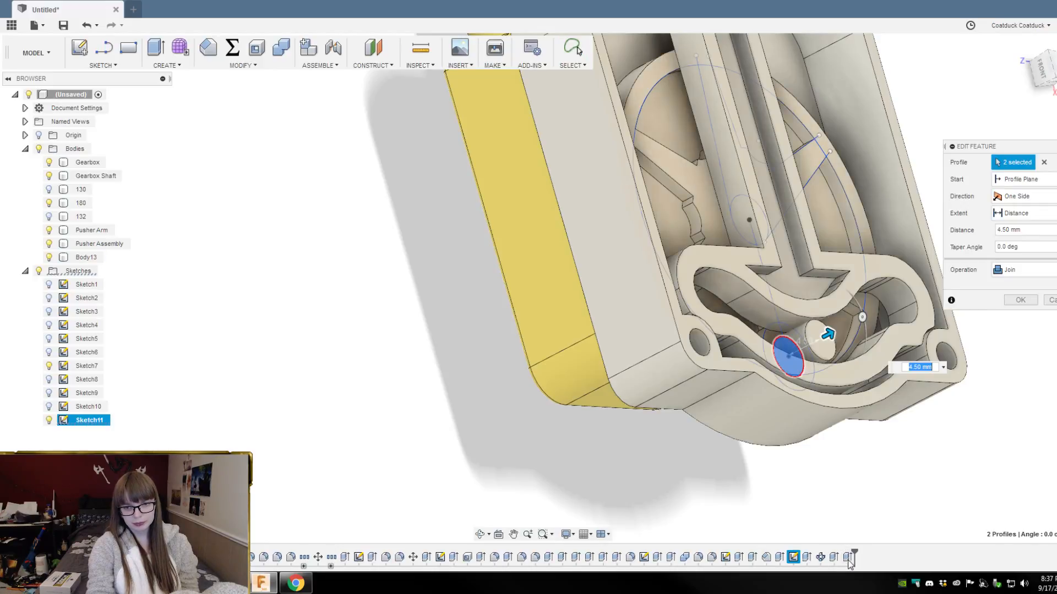
{"action": "left_click", "coordinate": [917, 367]}
{"action": "type", "text": "2"}
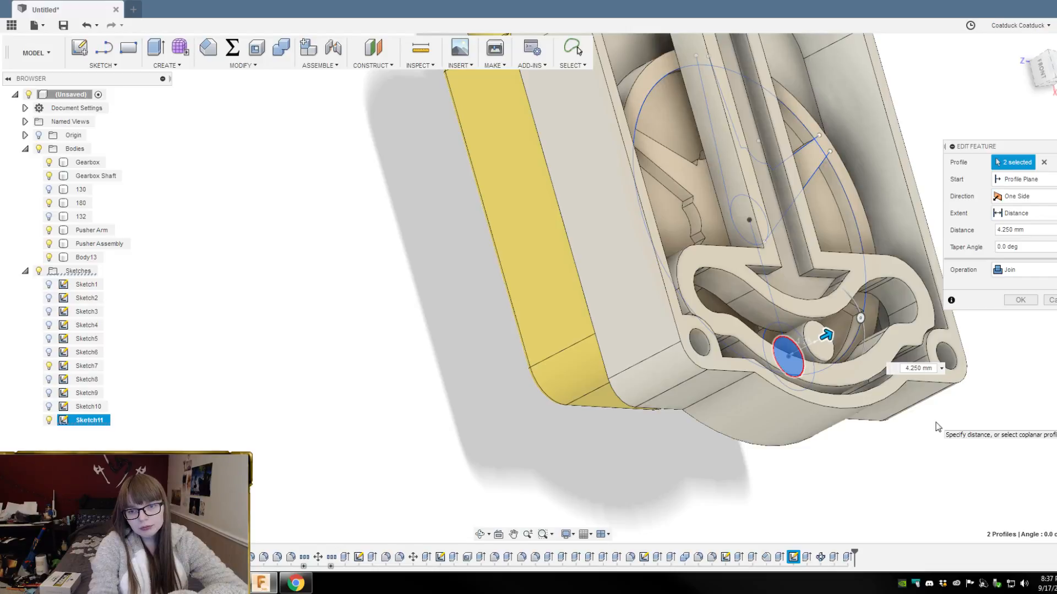
{"action": "key", "text": "Return"}
Step: Examine from several angles how the shortened pin sits in the Pusher Arm's curved slot and below the housing rim
{"action": "middle_click_drag", "start_coordinate": [936, 427], "coordinate": [798, 364], "text": "shift"}
{"action": "scroll", "coordinate": [892, 365], "scroll_direction": "up", "scroll_amount": 5}
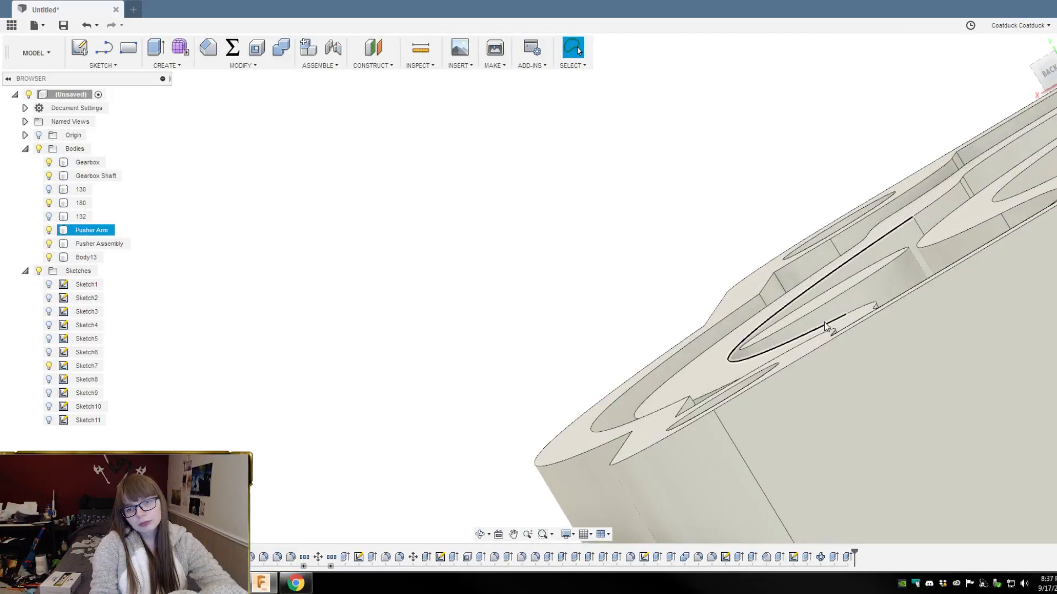
{"action": "middle_click_drag", "start_coordinate": [460, 258], "coordinate": [554, 251], "text": "shift"}
{"action": "scroll", "coordinate": [556, 252], "scroll_direction": "down", "scroll_amount": 4}
{"action": "middle_click_drag", "start_coordinate": [450, 292], "coordinate": [471, 304], "text": "shift"}
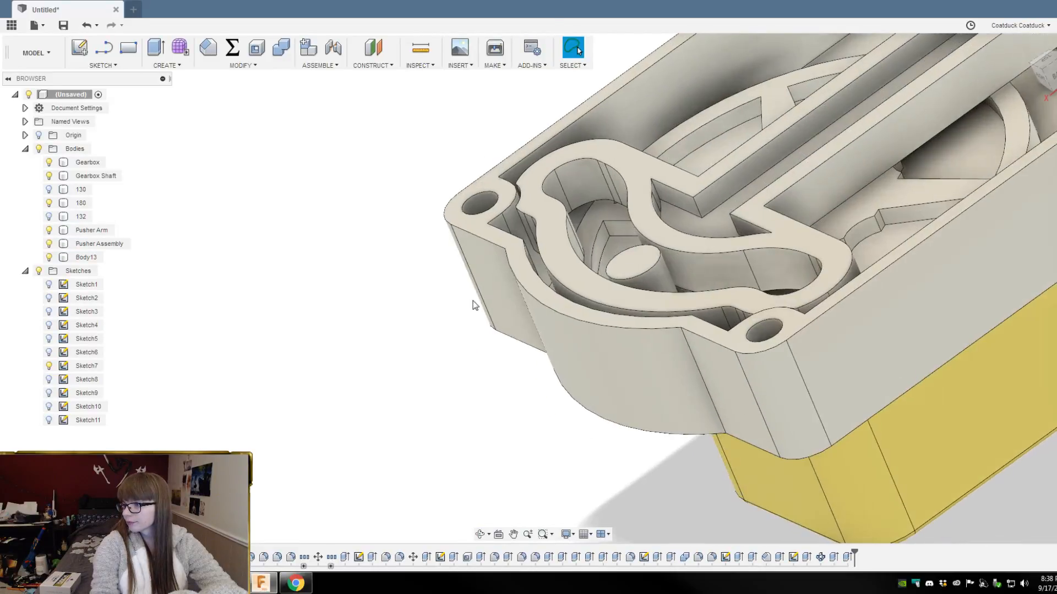
{"action": "scroll", "coordinate": [551, 508], "scroll_direction": "down", "scroll_amount": 2}
{"action": "scroll", "coordinate": [652, 510], "scroll_direction": "down", "scroll_amount": 3}
{"action": "middle_click_drag", "start_coordinate": [837, 443], "coordinate": [815, 448], "text": "shift"}
{"action": "middle_click_drag", "start_coordinate": [780, 366], "coordinate": [479, 370], "text": "shift"}
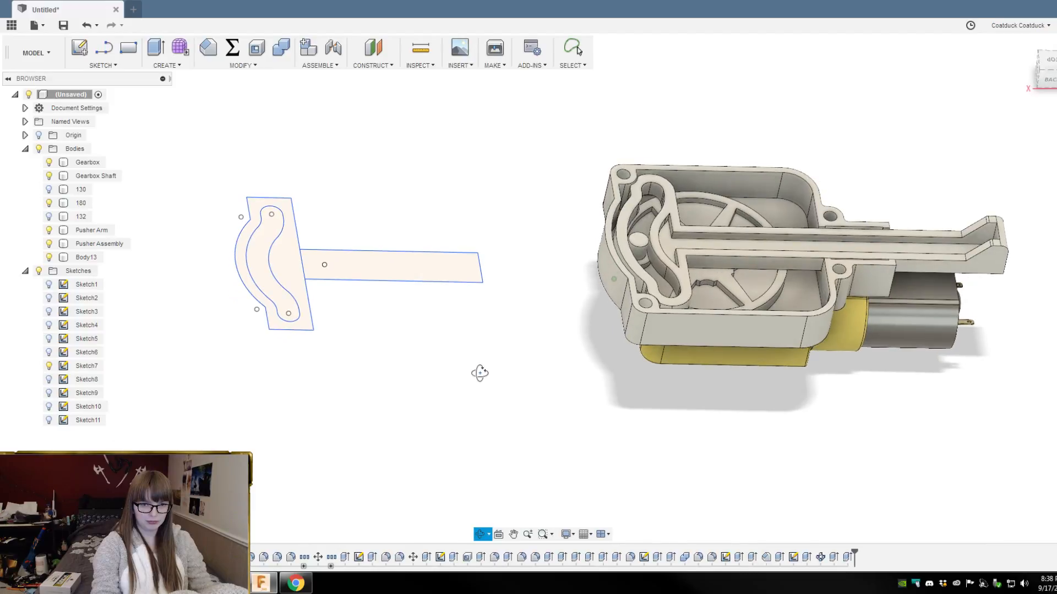
Step: Hide Sketch7 and the Pusher Assembly and Pusher Arm bodies so the wheel on the gearbox is exposed
{"action": "left_click", "coordinate": [48, 366]}
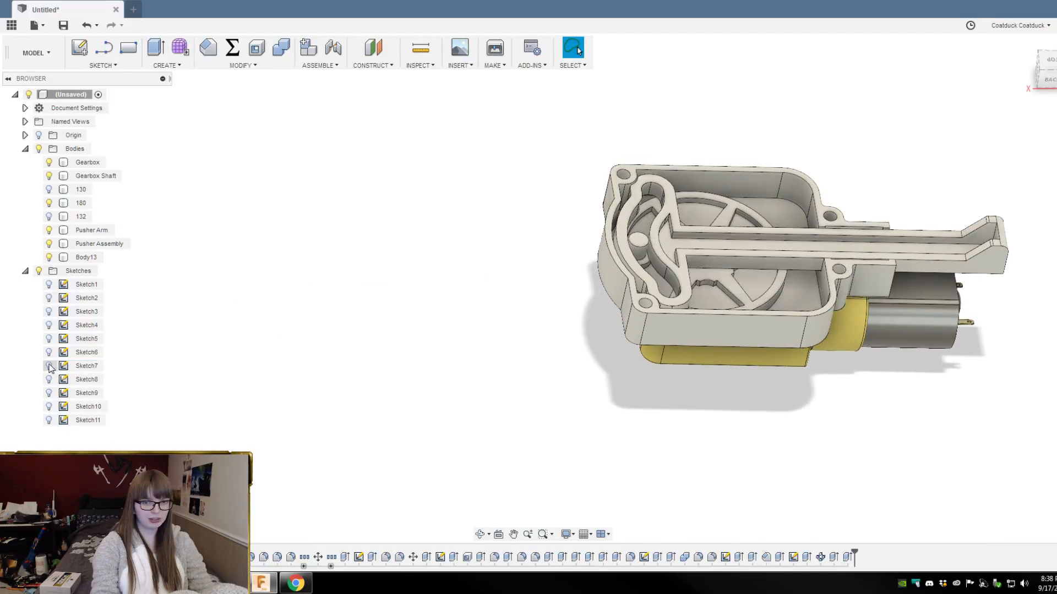
{"action": "left_click", "coordinate": [50, 393]}
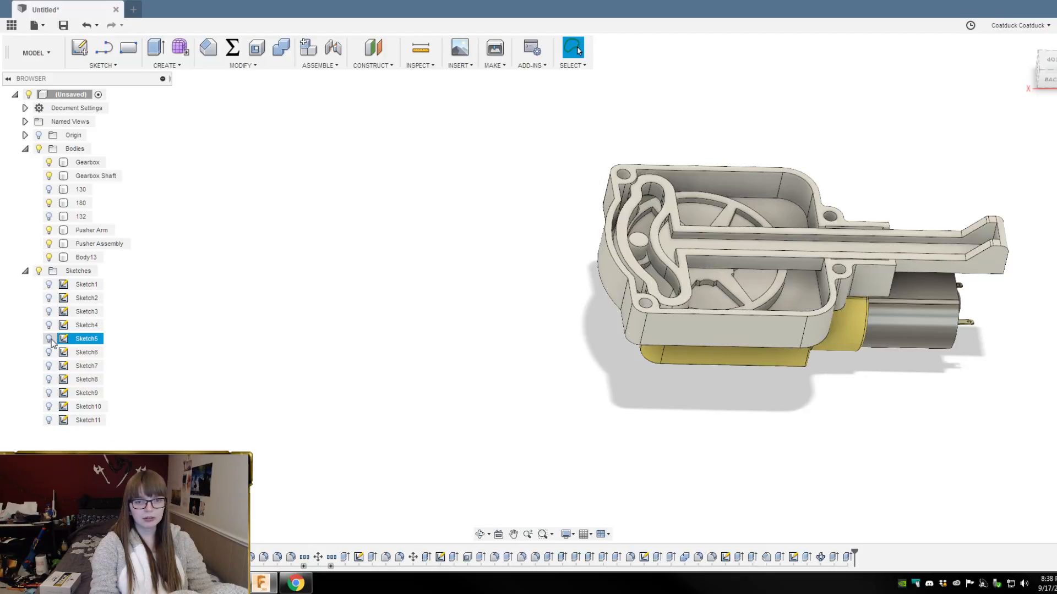
{"action": "scroll", "coordinate": [791, 418], "scroll_direction": "up", "scroll_amount": 3}
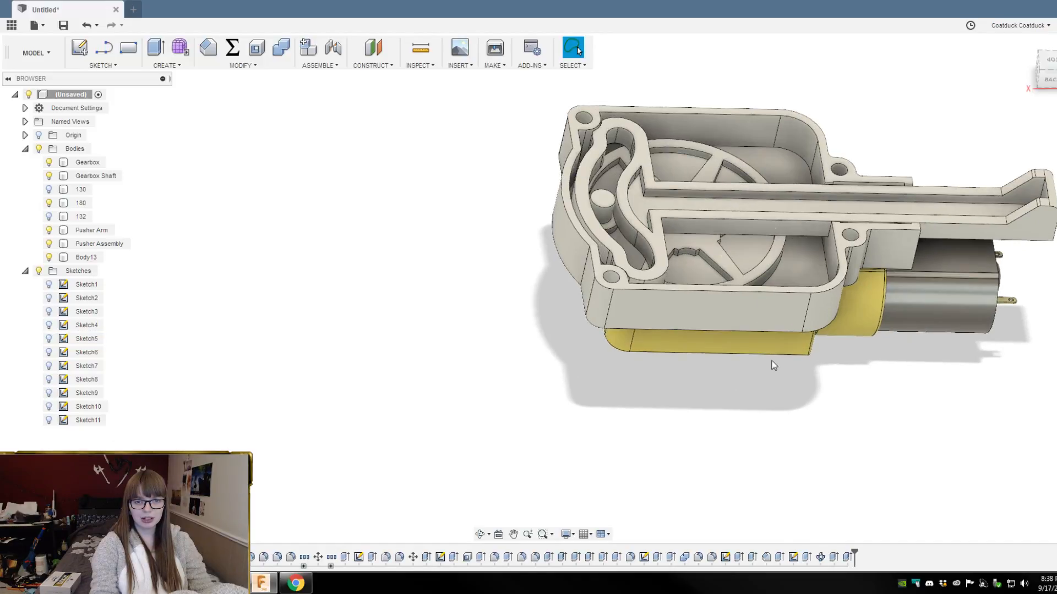
{"action": "left_click", "coordinate": [49, 243]}
{"action": "left_click", "coordinate": [49, 230]}
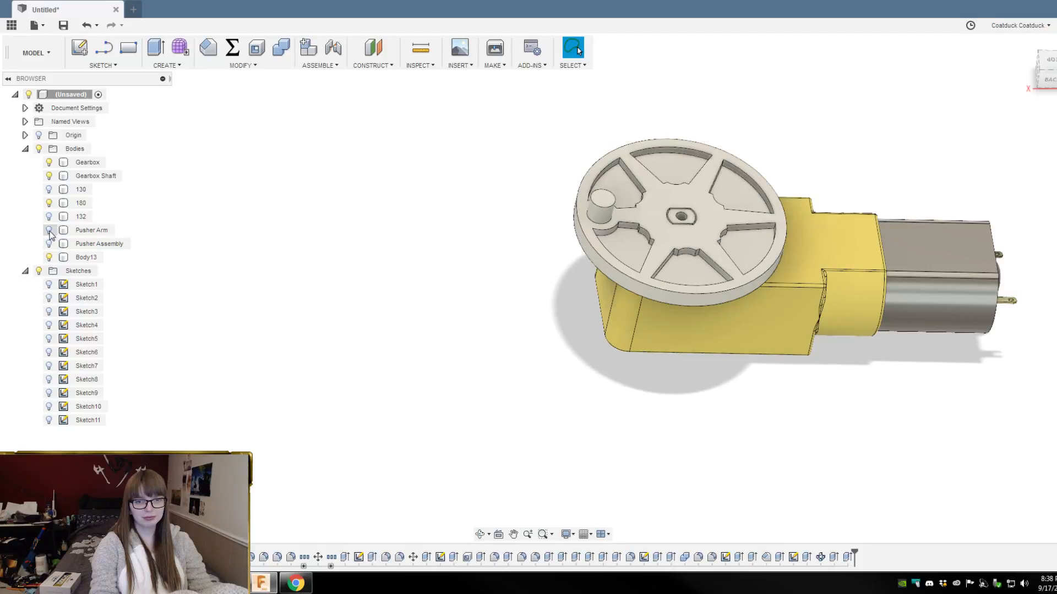
{"action": "left_click", "coordinate": [49, 176]}
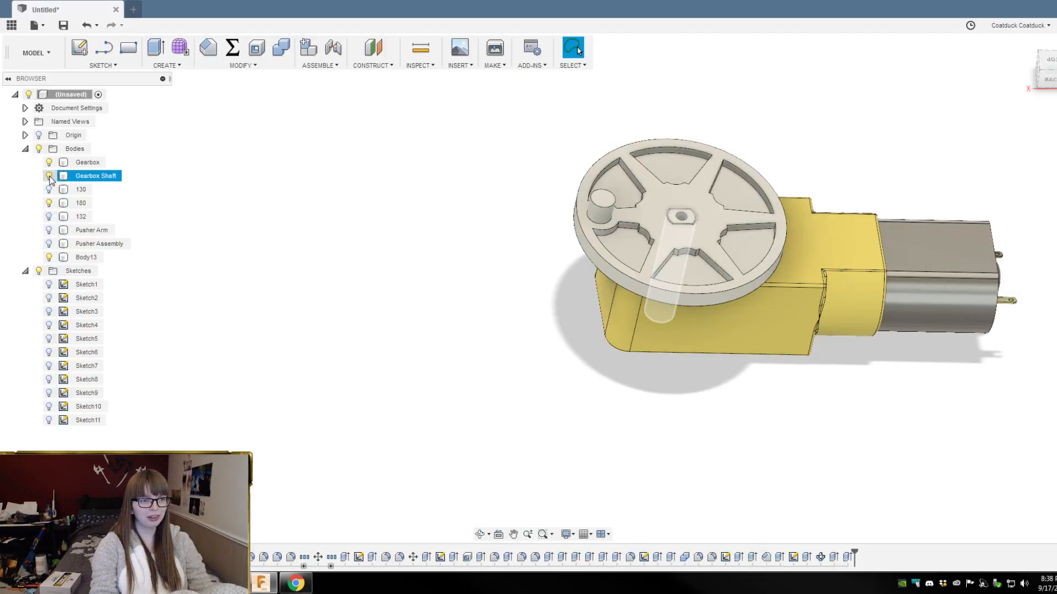
Step: Rename the spoked wheel body, Body13, as Wheel
{"action": "double_click", "coordinate": [91, 257]}
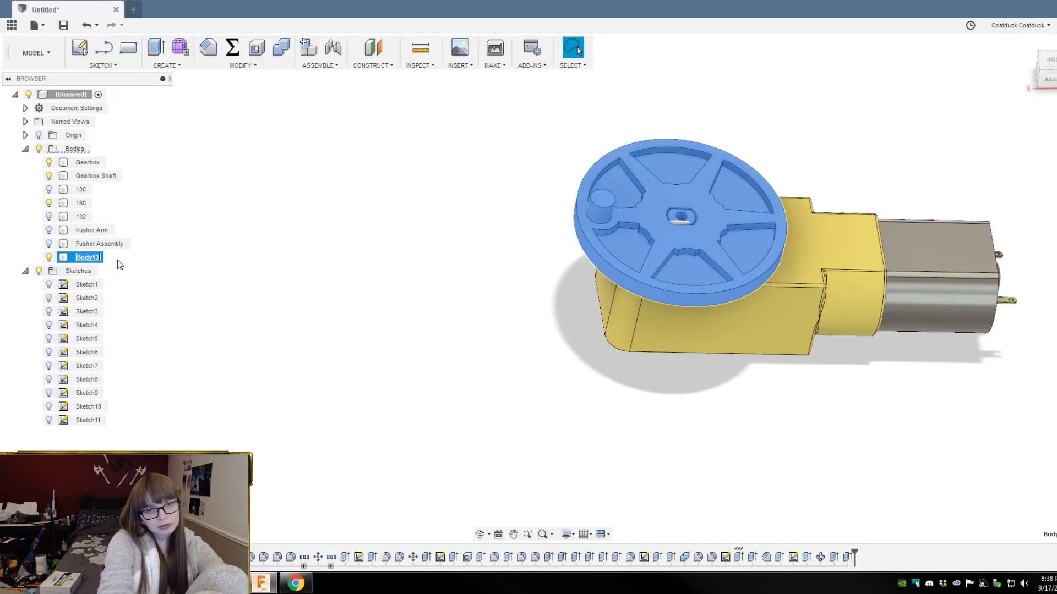
{"action": "type", "text": "Whel"}
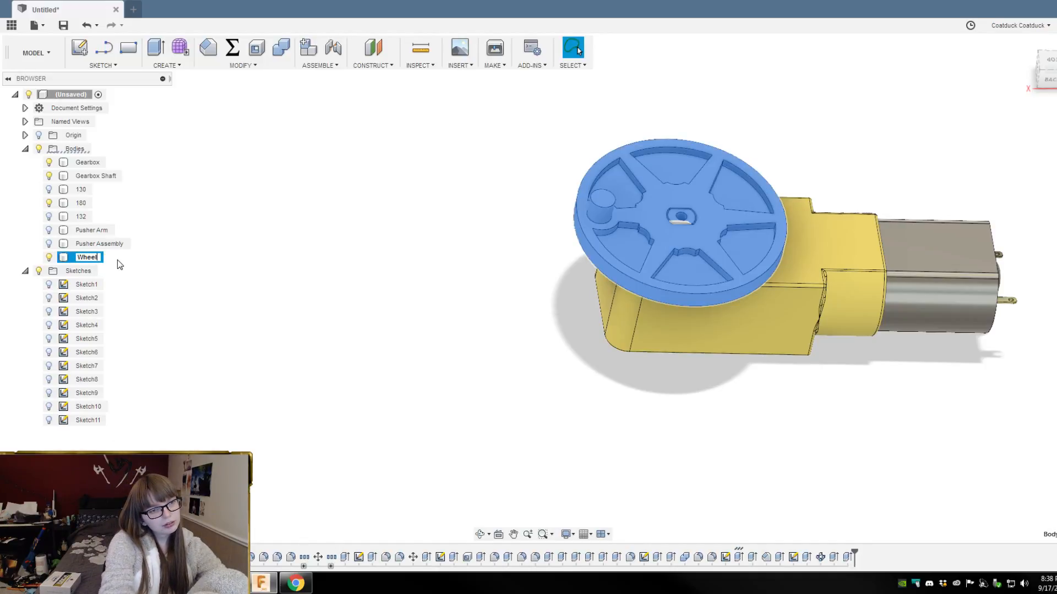
{"action": "key", "text": "Return"}
{"action": "left_click", "coordinate": [236, 302]}
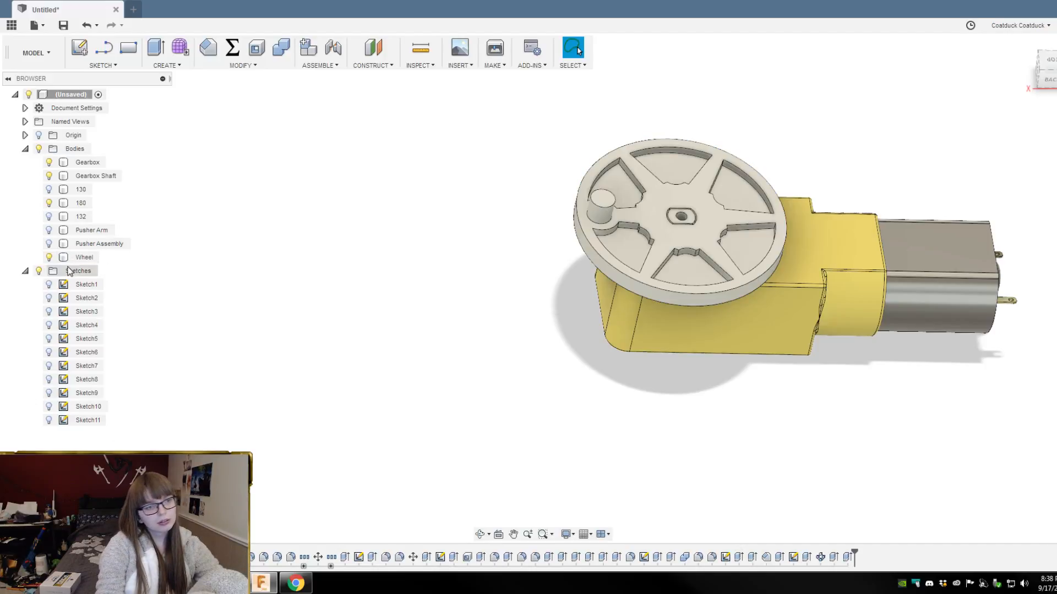
Step: Hide the Wheel body, check the recent sketches for the housing outline and show Sketch8
{"action": "left_click", "coordinate": [49, 257]}
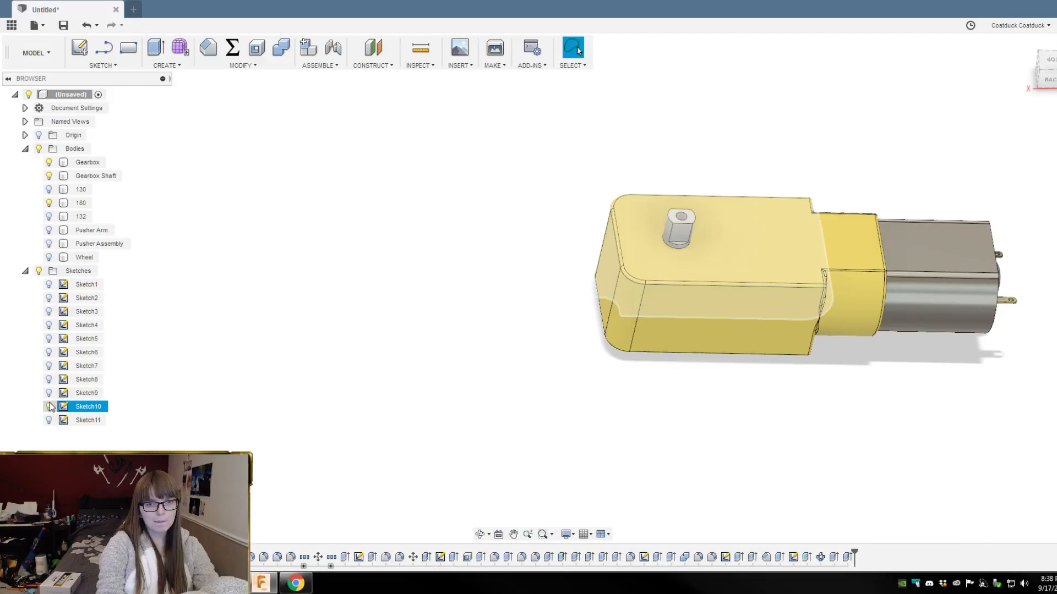
{"action": "left_click", "coordinate": [49, 406]}
{"action": "left_click", "coordinate": [50, 406]}
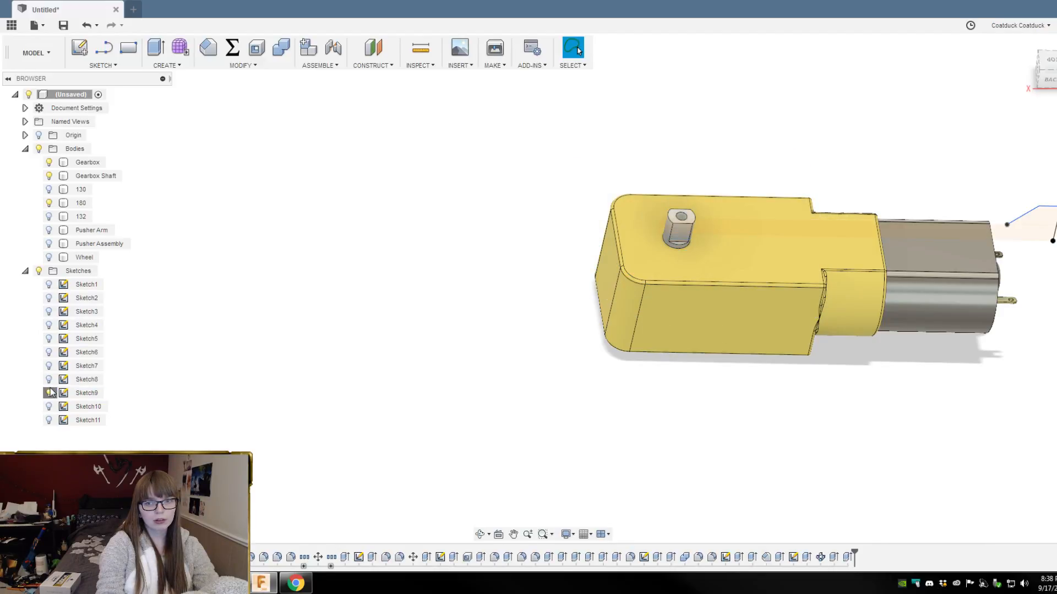
{"action": "left_click", "coordinate": [49, 380]}
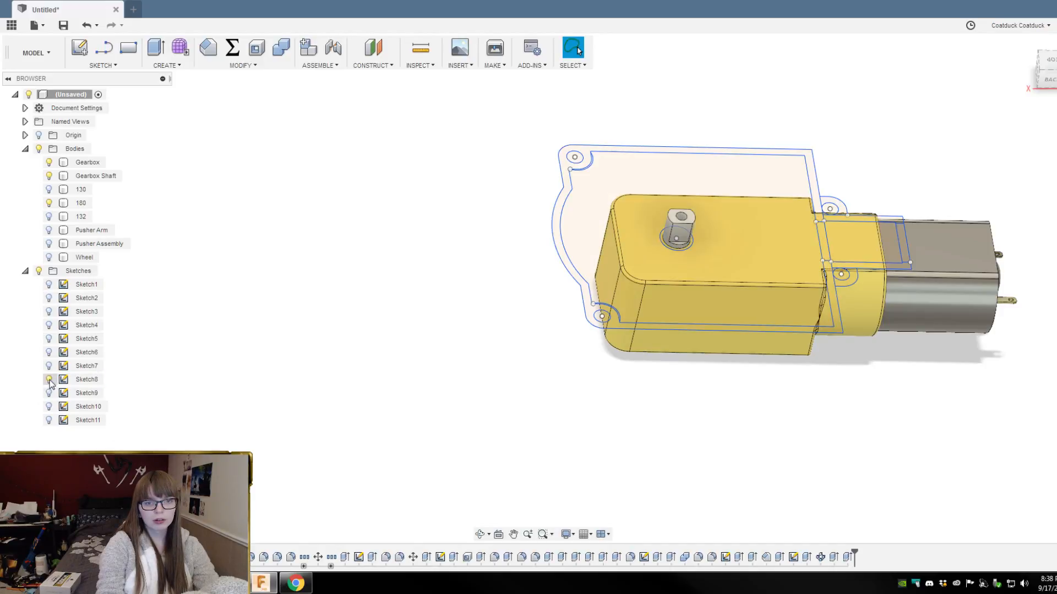
Step: Show the Pusher Assembly, Pusher Arm and Wheel bodies again over the housing outline sketch
{"action": "left_click", "coordinate": [49, 243]}
{"action": "left_click", "coordinate": [49, 230]}
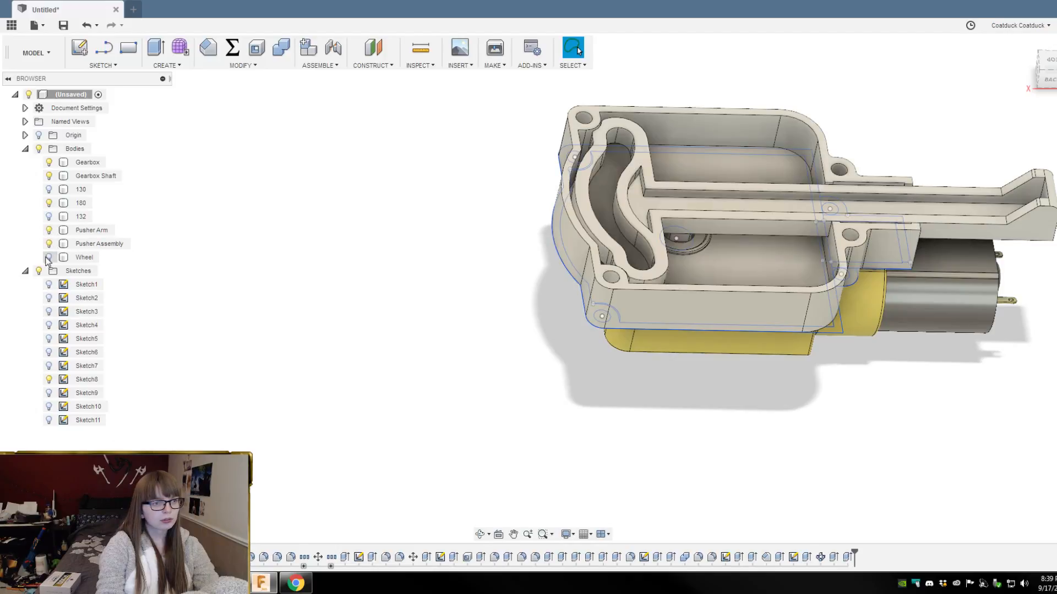
{"action": "left_click", "coordinate": [49, 257]}
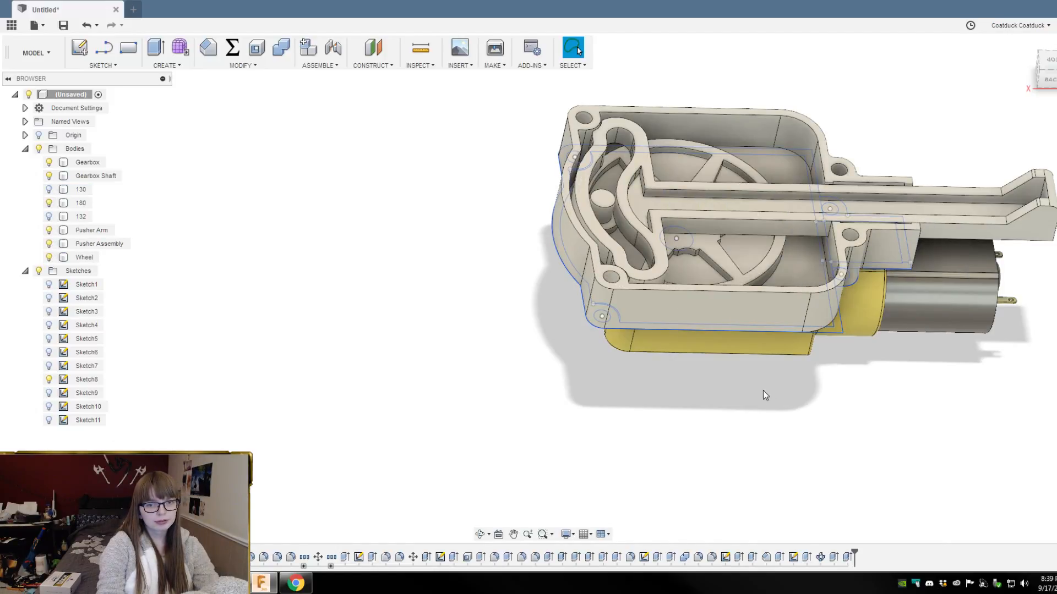
{"action": "left_click", "coordinate": [49, 243]}
Step: Select the wall, corner boss and interior profiles of the housing outline in Sketch8, leaving out the corner screw holes and centre circle
{"action": "middle_click_drag", "start_coordinate": [234, 288], "coordinate": [928, 121], "text": "shift"}
{"action": "scroll", "coordinate": [874, 138], "scroll_direction": "up", "scroll_amount": 5}
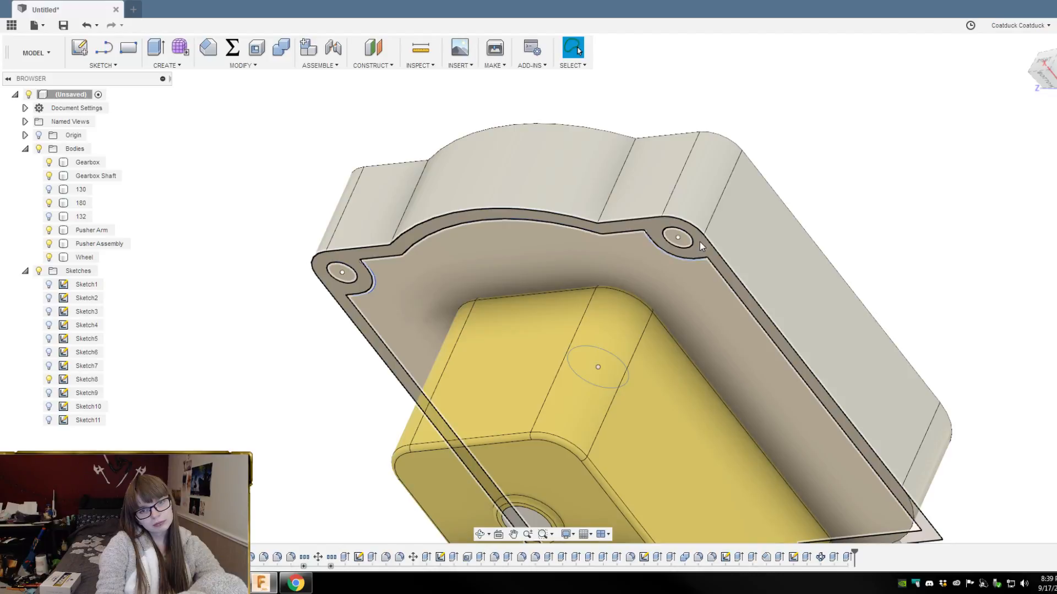
{"action": "left_click", "coordinate": [702, 269]}
{"action": "scroll", "coordinate": [688, 297], "scroll_direction": "up", "scroll_amount": 5}
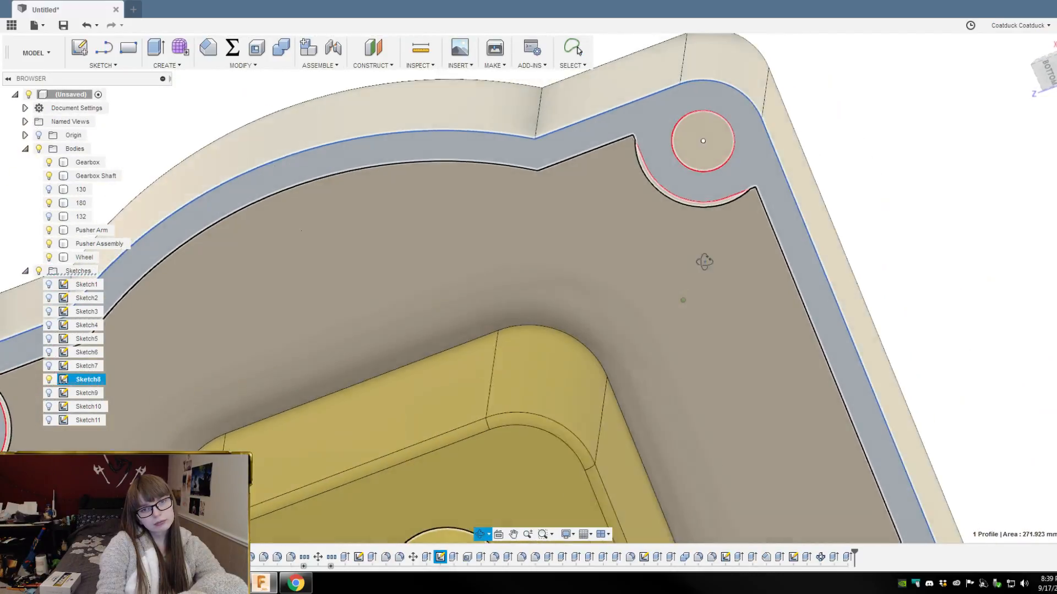
{"action": "left_click", "coordinate": [678, 197], "text": "shift"}
{"action": "scroll", "coordinate": [644, 184], "scroll_direction": "up", "scroll_amount": 5}
{"action": "left_click", "coordinate": [639, 176], "text": "shift"}
{"action": "scroll", "coordinate": [858, 198], "scroll_direction": "down", "scroll_amount": 6}
{"action": "left_click", "coordinate": [857, 199], "text": "shift"}
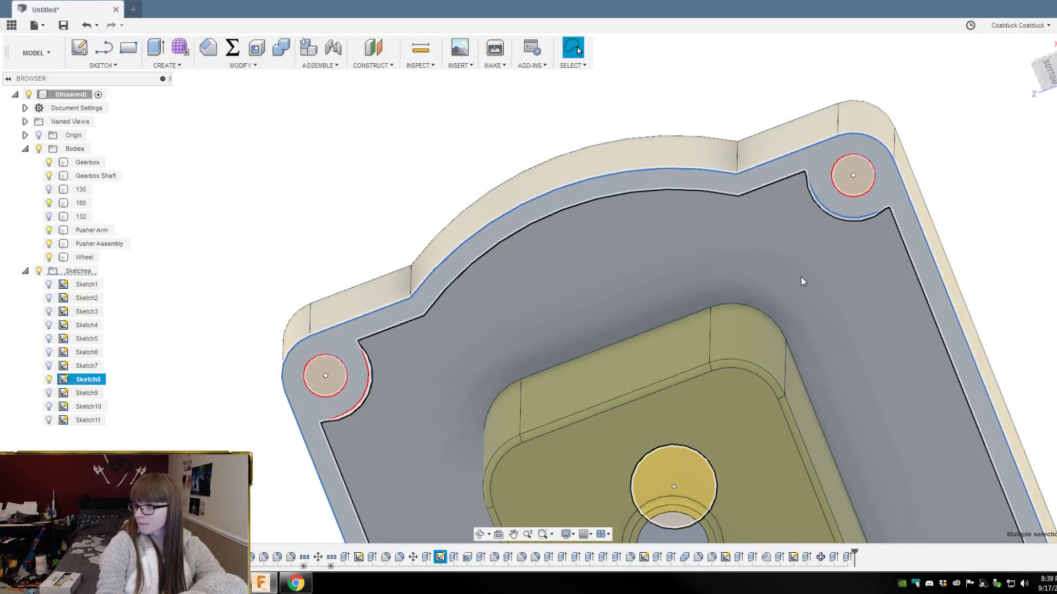
{"action": "scroll", "coordinate": [758, 256], "scroll_direction": "down", "scroll_amount": 1}
{"action": "scroll", "coordinate": [331, 414], "scroll_direction": "up", "scroll_amount": 7}
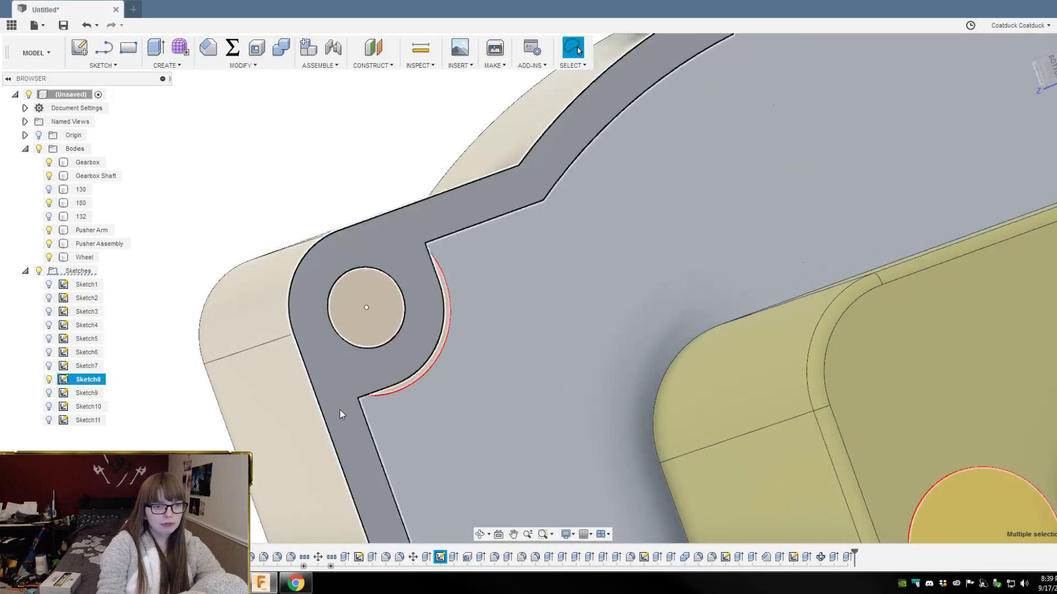
{"action": "scroll", "coordinate": [500, 219], "scroll_direction": "down", "scroll_amount": 6}
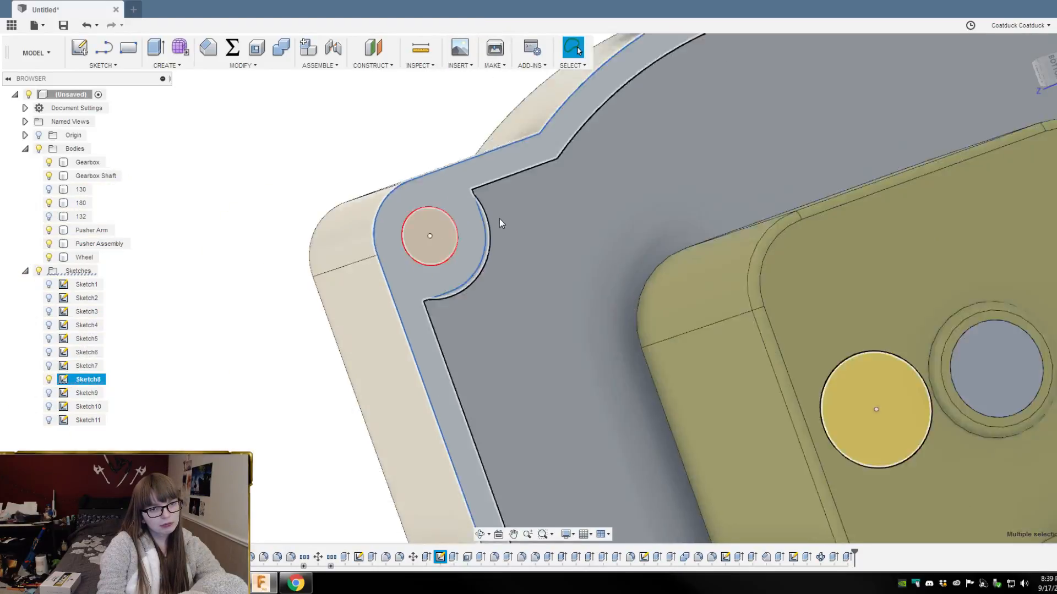
Step: Hide the Gearbox body and add the first screw boss beside the pusher channel to the selected Sketch8 profiles
{"action": "middle_click_drag", "start_coordinate": [875, 350], "coordinate": [822, 334], "text": "shift"}
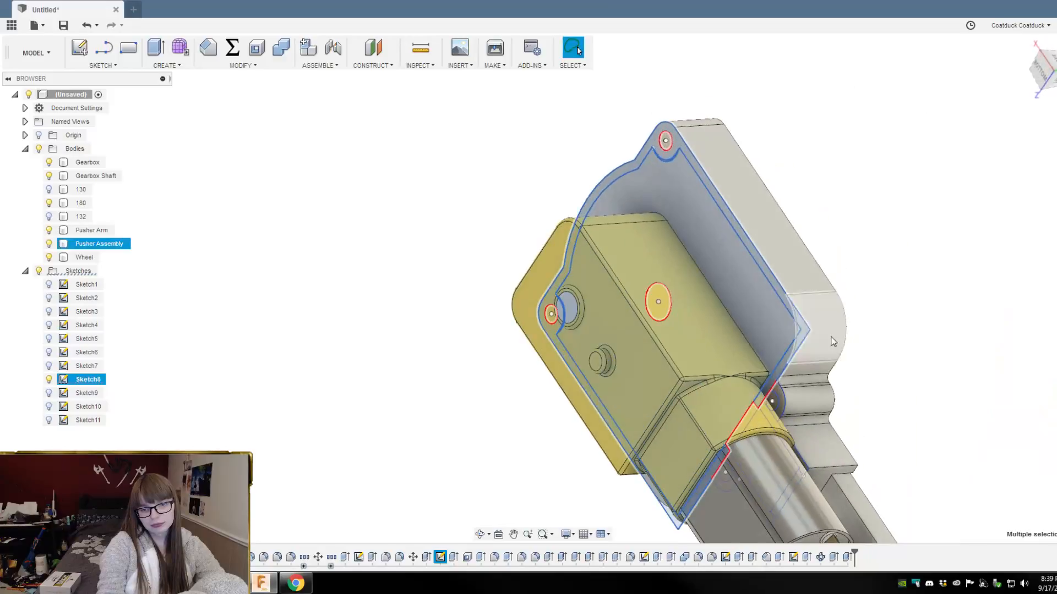
{"action": "scroll", "coordinate": [879, 357], "scroll_direction": "down", "scroll_amount": 3}
{"action": "scroll", "coordinate": [990, 461], "scroll_direction": "up", "scroll_amount": 2}
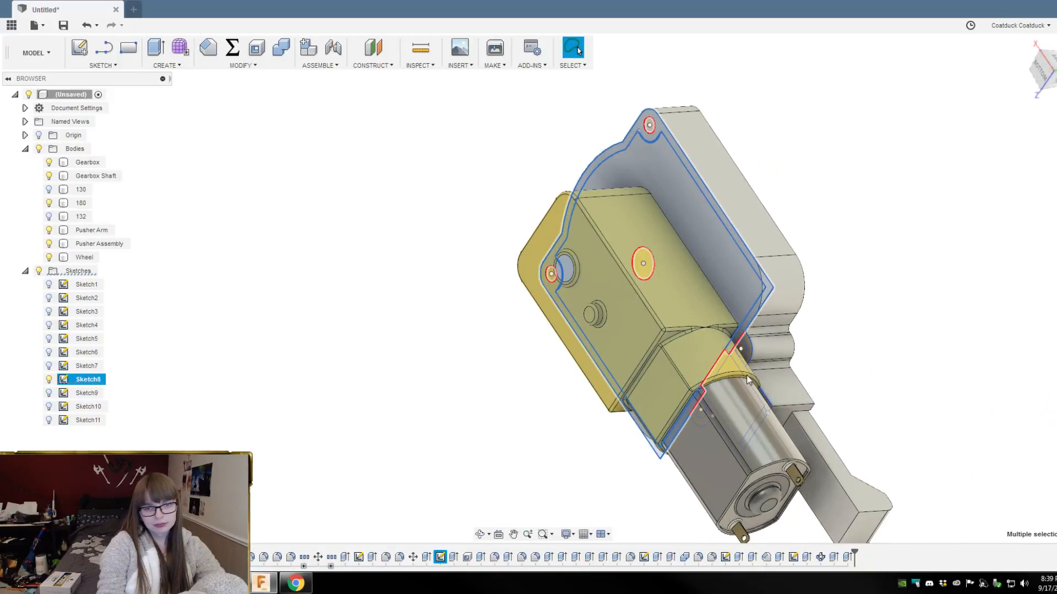
{"action": "left_click", "coordinate": [48, 176]}
{"action": "scroll", "coordinate": [573, 366], "scroll_direction": "up", "scroll_amount": 4}
{"action": "middle_click_drag", "start_coordinate": [980, 340], "coordinate": [1046, 305], "text": "shift"}
{"action": "scroll", "coordinate": [824, 346], "scroll_direction": "up", "scroll_amount": 3}
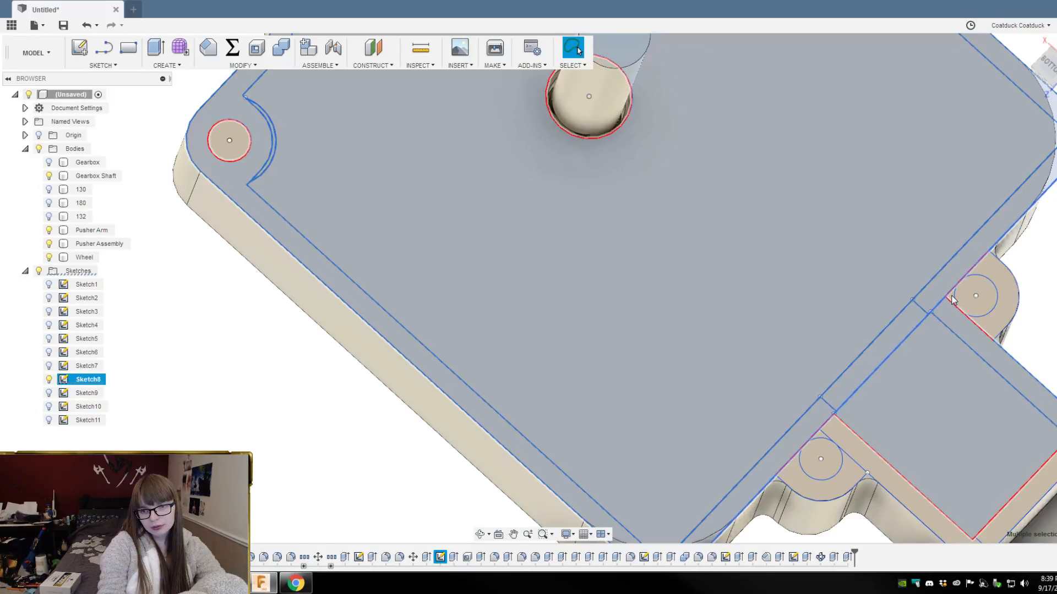
{"action": "scroll", "coordinate": [982, 310], "scroll_direction": "up", "scroll_amount": 2}
{"action": "scroll", "coordinate": [982, 309], "scroll_direction": "up", "scroll_amount": 3}
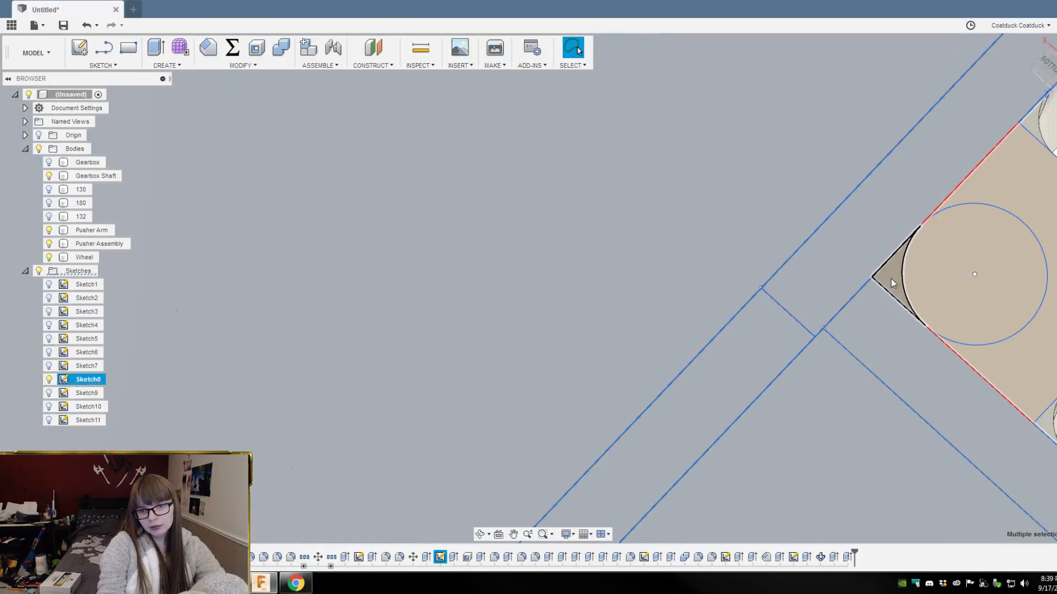
{"action": "scroll", "coordinate": [1027, 165], "scroll_direction": "down", "scroll_amount": 4}
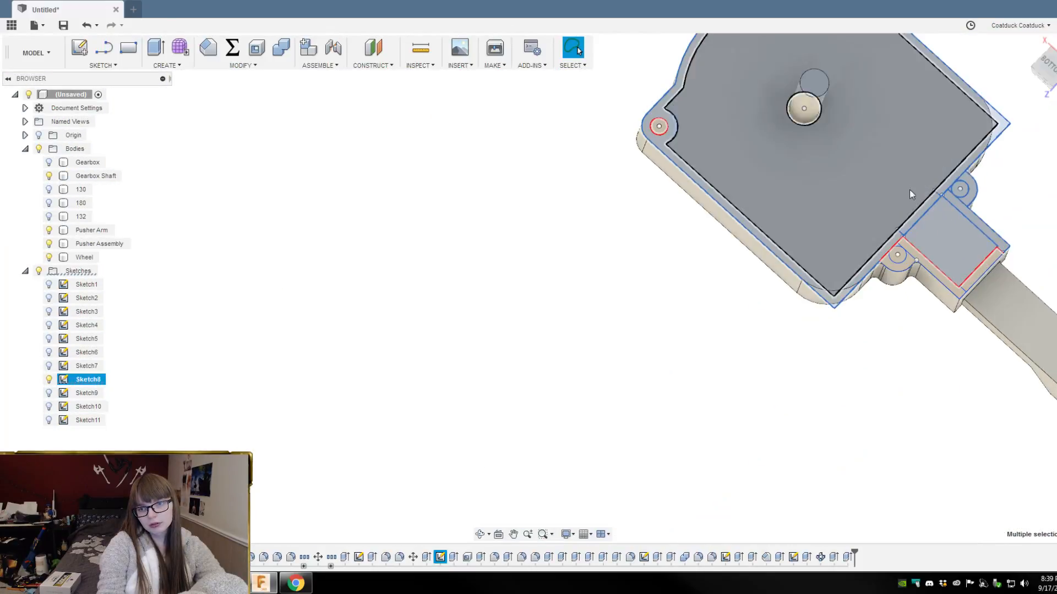
{"action": "scroll", "coordinate": [907, 187], "scroll_direction": "up", "scroll_amount": 3}
Step: Add the remaining channel wall and all profiles of the second screw boss beside the channel to the selection
{"action": "left_click", "coordinate": [949, 358], "text": "ctrl"}
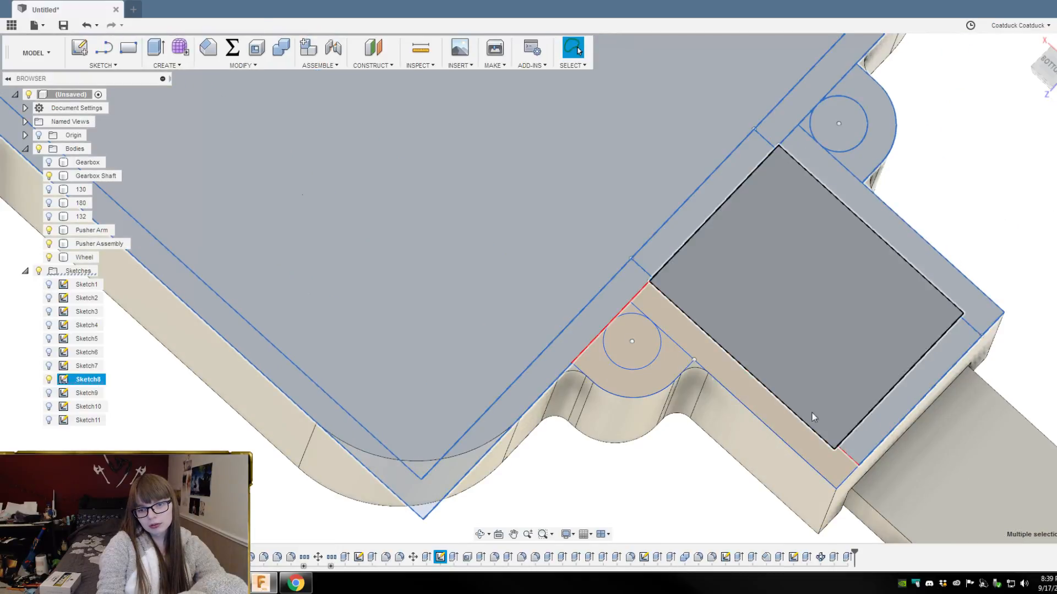
{"action": "left_click", "coordinate": [773, 426], "text": "ctrl"}
{"action": "scroll", "coordinate": [693, 372], "scroll_direction": "up", "scroll_amount": 3}
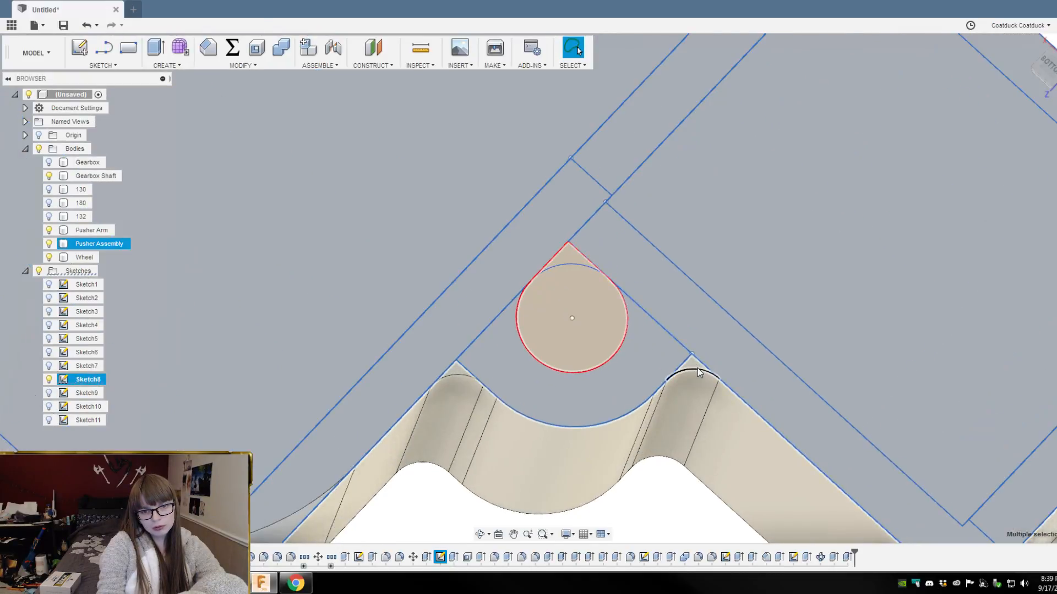
{"action": "scroll", "coordinate": [693, 369], "scroll_direction": "up", "scroll_amount": 2}
{"action": "left_click", "coordinate": [521, 296], "text": "ctrl"}
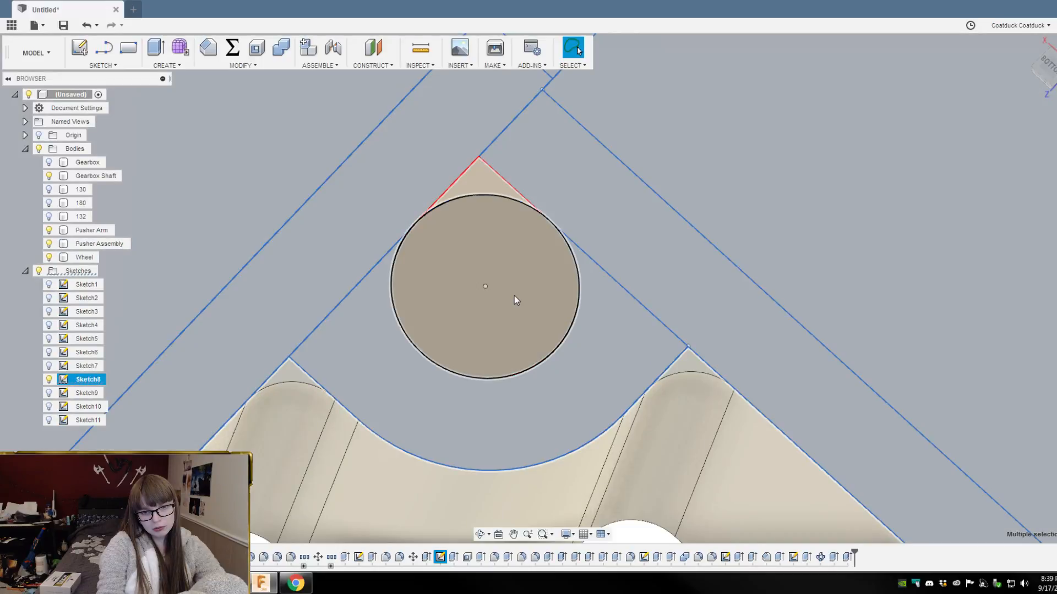
{"action": "left_click", "coordinate": [483, 183], "text": "ctrl"}
{"action": "scroll", "coordinate": [561, 344], "scroll_direction": "down", "scroll_amount": 10}
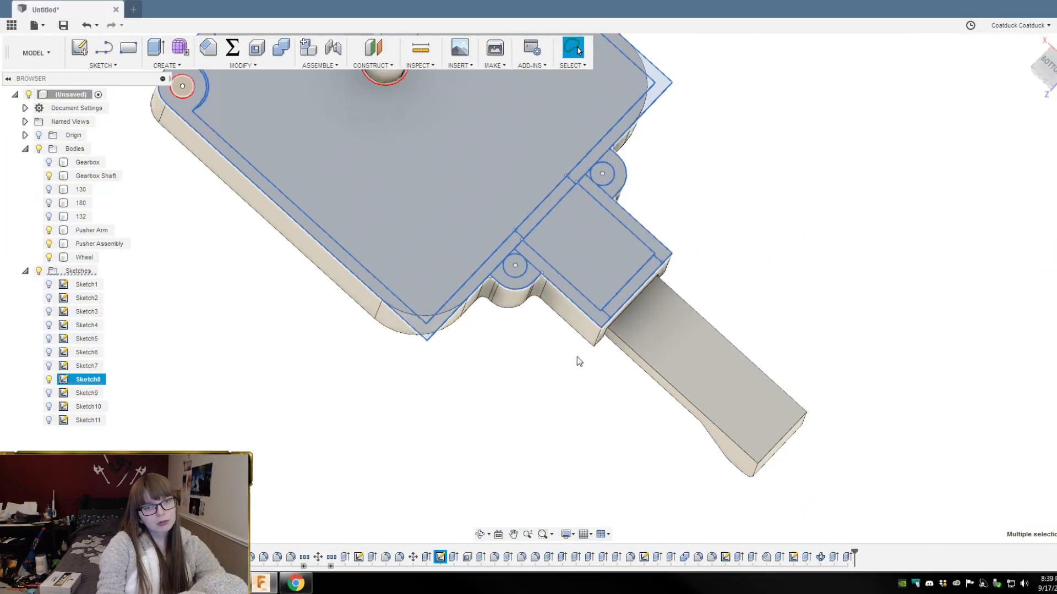
Step: Deselect the two screw hole circles in the bosses on either side of the pusher channel
{"action": "middle_click_drag", "start_coordinate": [761, 330], "coordinate": [563, 243], "text": "shift"}
{"action": "scroll", "coordinate": [565, 256], "scroll_direction": "up", "scroll_amount": 5}
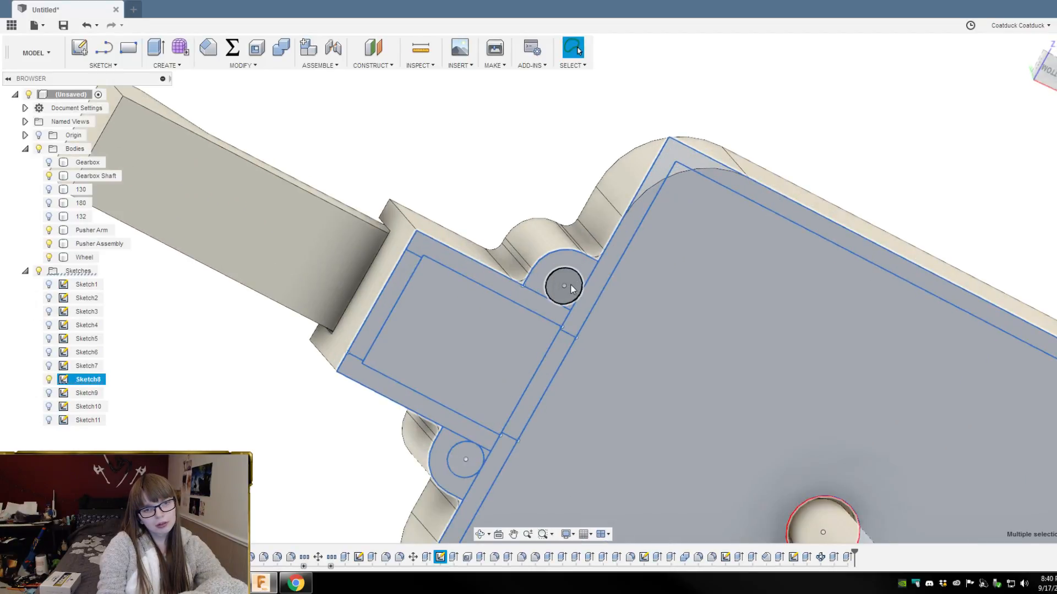
{"action": "left_click", "coordinate": [570, 284]}
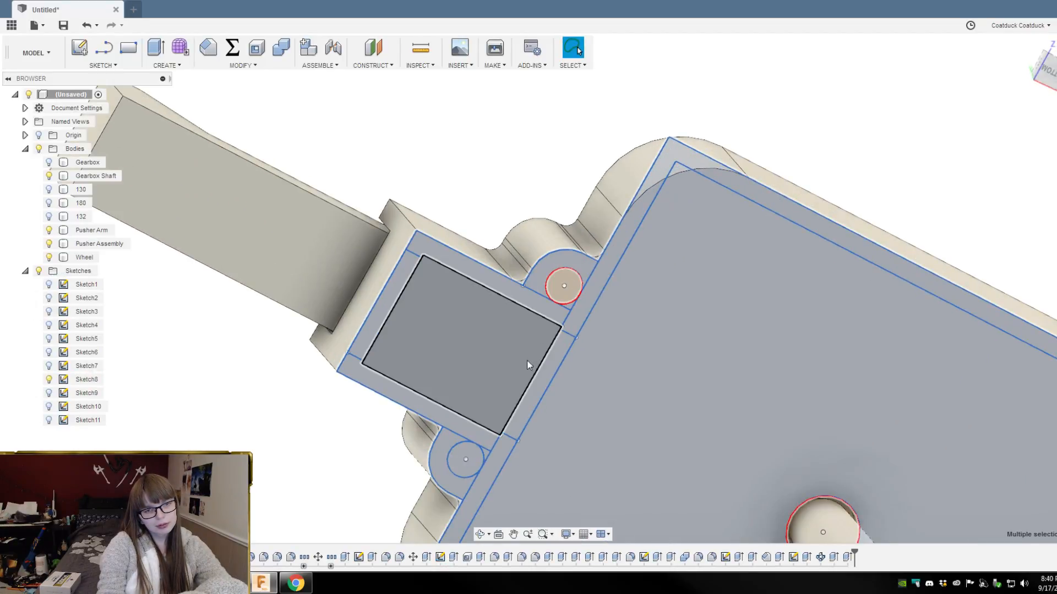
{"action": "left_click", "coordinate": [477, 459]}
{"action": "scroll", "coordinate": [495, 265], "scroll_direction": "down", "scroll_amount": 8}
{"action": "middle_click_drag", "start_coordinate": [495, 266], "coordinate": [549, 219], "text": "shift"}
{"action": "scroll", "coordinate": [512, 231], "scroll_direction": "up", "scroll_amount": 6}
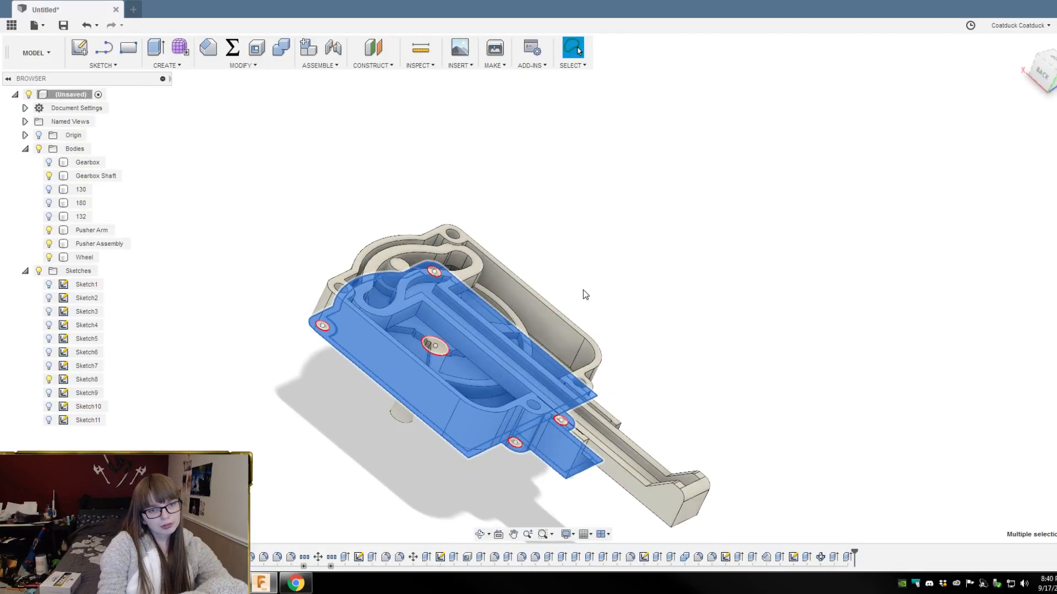
Step: Extrude the selected profiles starting from an offset plane at 10.25 mm, level with the open top of the housing
{"action": "key", "text": "e"}
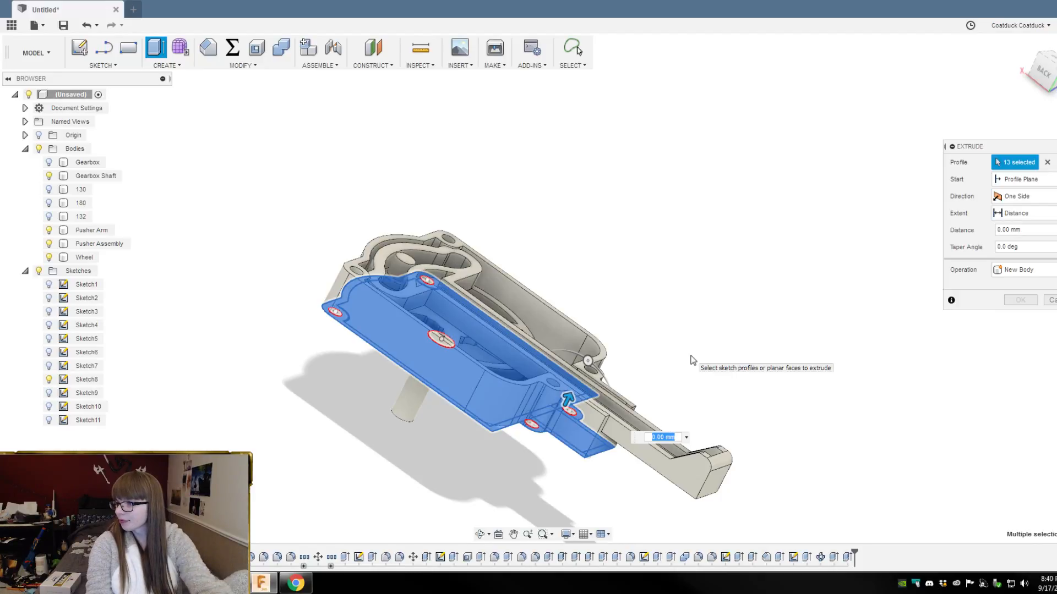
{"action": "scroll", "coordinate": [633, 297], "scroll_direction": "up", "scroll_amount": 5}
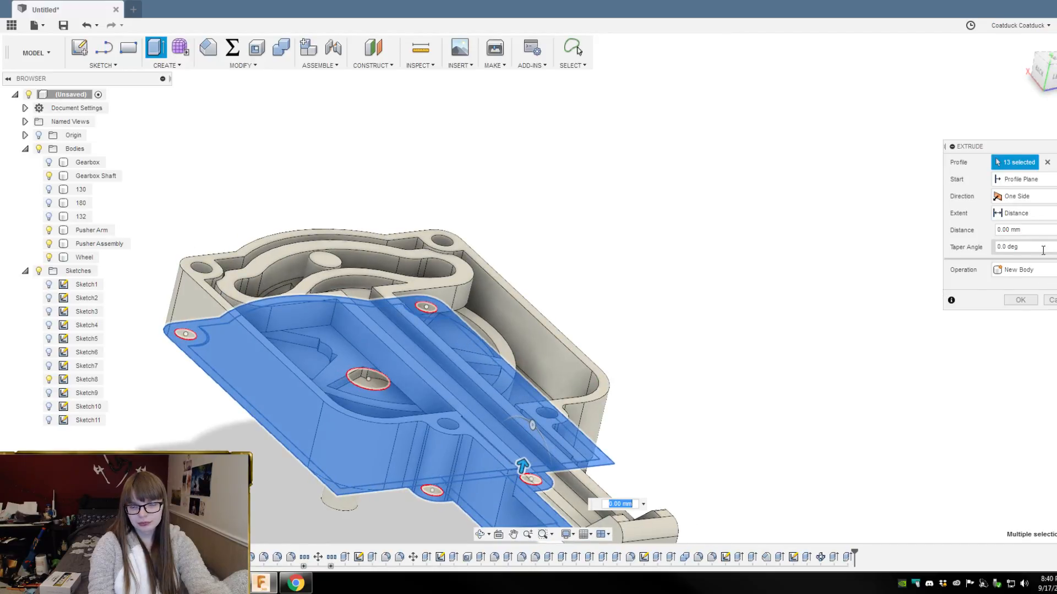
{"action": "middle_click_drag", "start_coordinate": [800, 255], "coordinate": [814, 241], "text": "shift"}
{"action": "left_click", "coordinate": [1021, 179]}
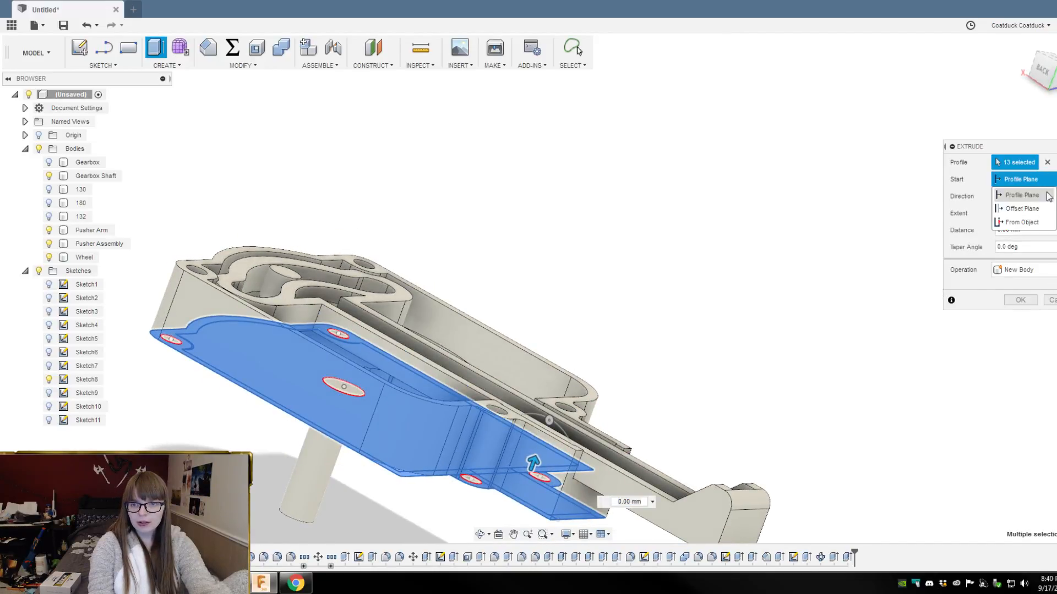
{"action": "left_click", "coordinate": [1021, 200]}
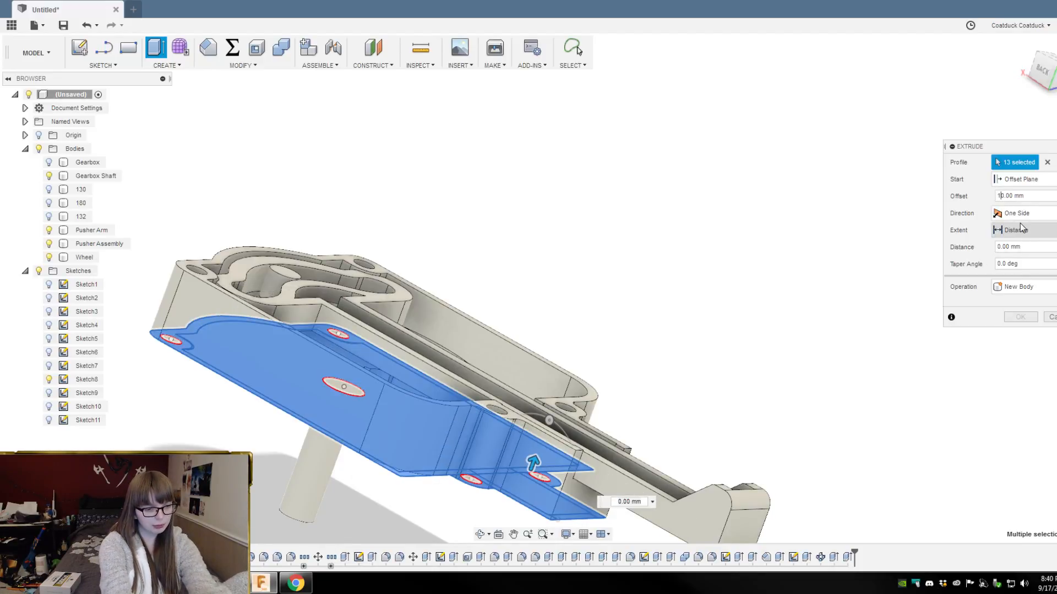
{"action": "type", "text": "10"}
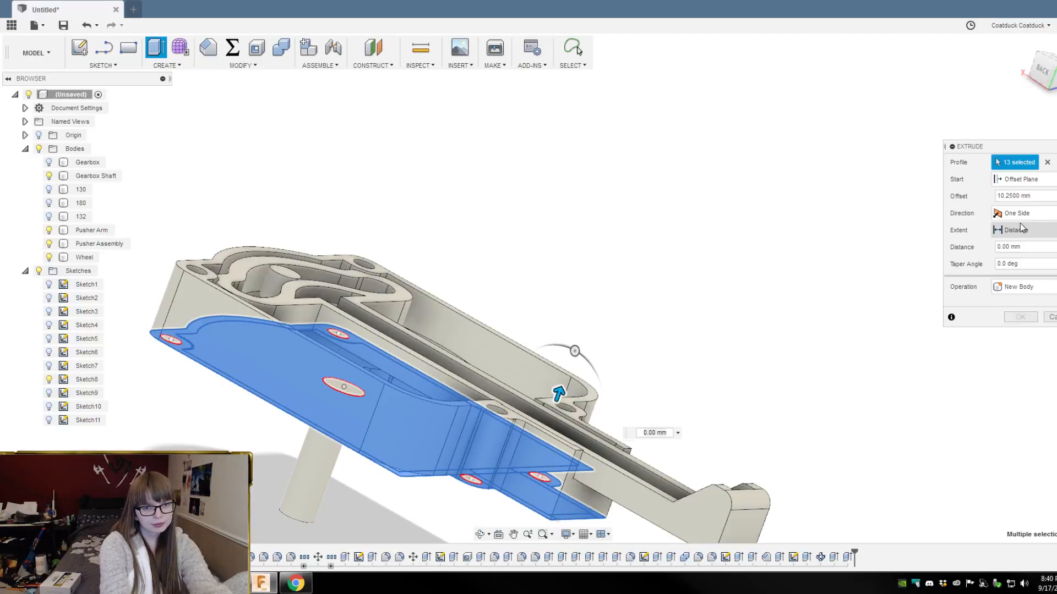
Step: Try thicknesses of 1, 2 and 2.5 mm for the lid extrusion and settle on a distance of 2 mm
{"action": "left_click_drag", "start_coordinate": [564, 387], "coordinate": [562, 385]}
{"action": "scroll", "coordinate": [324, 404], "scroll_direction": "up", "scroll_amount": 2}
{"action": "middle_click_drag", "start_coordinate": [368, 444], "coordinate": [358, 396], "text": "shift"}
{"action": "scroll", "coordinate": [693, 407], "scroll_direction": "up", "scroll_amount": 1}
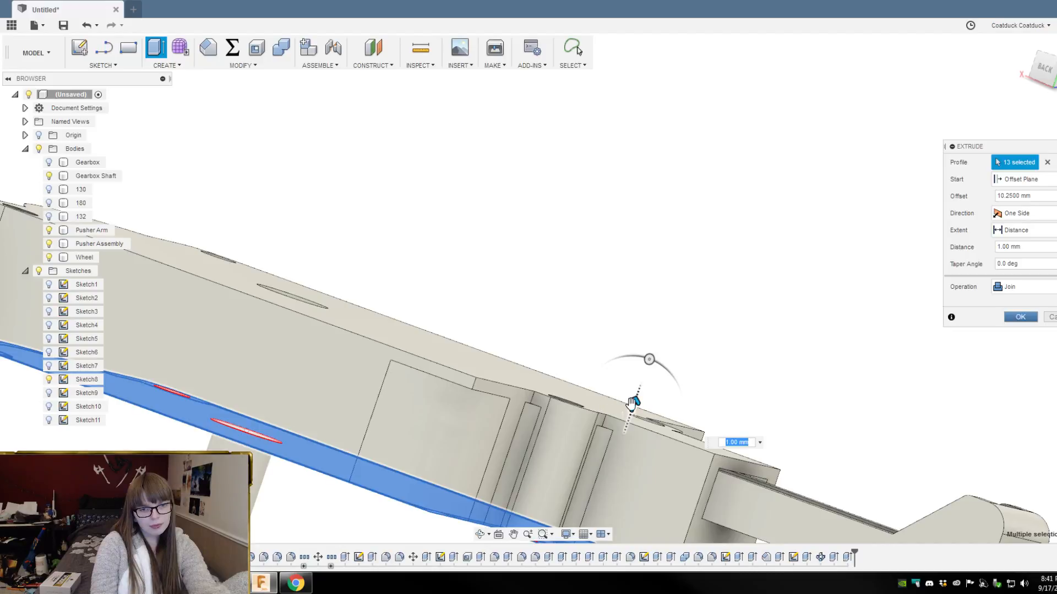
{"action": "left_click_drag", "start_coordinate": [633, 402], "coordinate": [637, 396]}
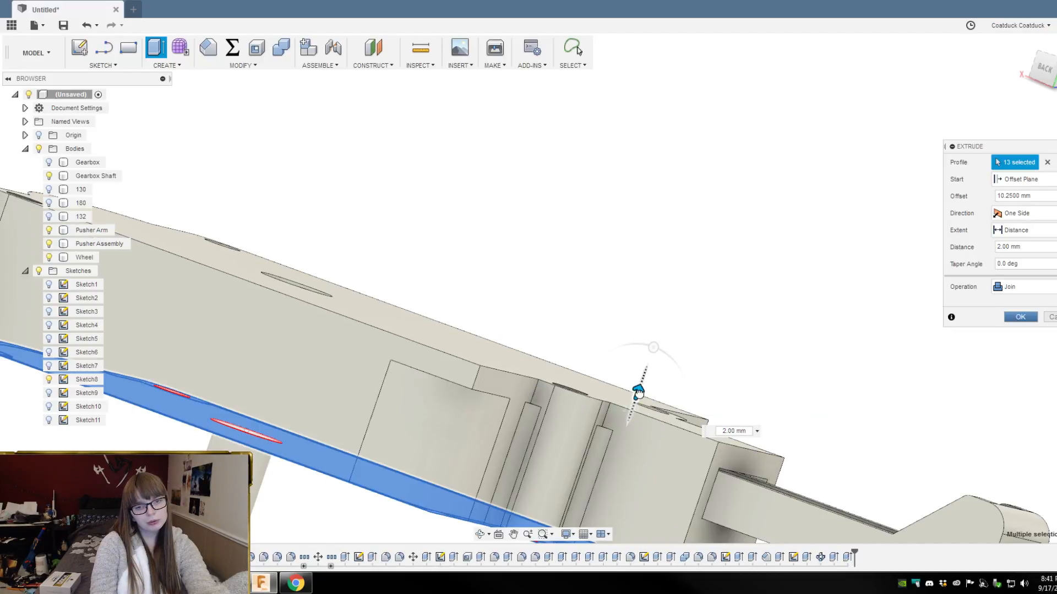
{"action": "scroll", "coordinate": [639, 390], "scroll_direction": "up", "scroll_amount": 3}
{"action": "left_click_drag", "start_coordinate": [639, 391], "coordinate": [640, 387]}
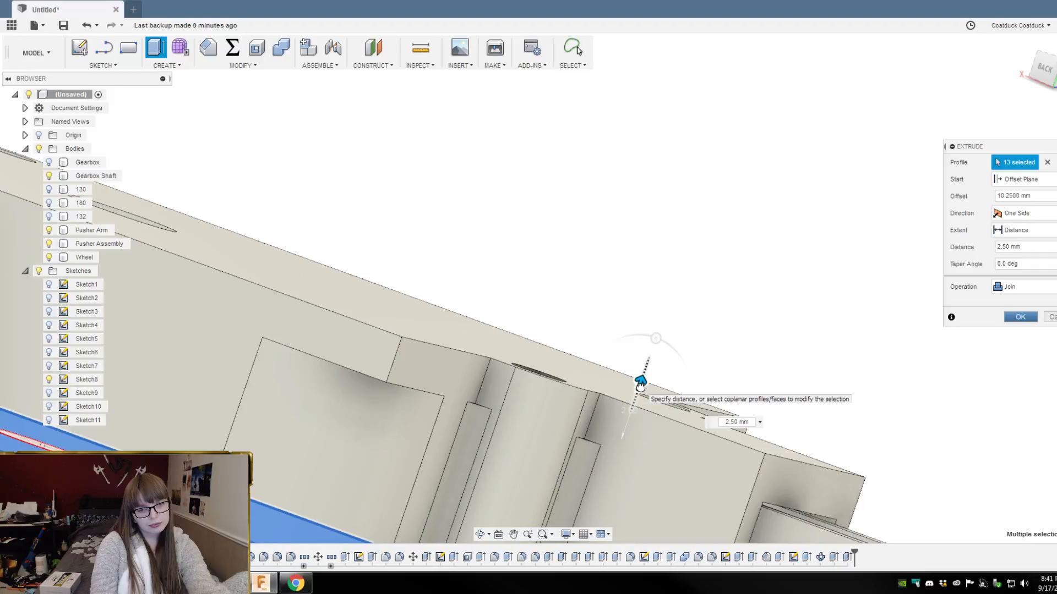
{"action": "mouse_move", "coordinate": [738, 216]}
{"action": "middle_mouse_down", "text": "shift"}
{"action": "mouse_move", "coordinate": [744, 243]}
{"action": "mouse_move", "coordinate": [745, 220]}
{"action": "mouse_move", "coordinate": [739, 226]}
{"action": "middle_mouse_up", "text": "shift"}
{"action": "scroll", "coordinate": [738, 225], "scroll_direction": "down", "scroll_amount": 5}
{"action": "scroll", "coordinate": [646, 143], "scroll_direction": "up", "scroll_amount": 3}
{"action": "middle_click_drag", "start_coordinate": [479, 99], "coordinate": [723, 219], "text": "shift"}
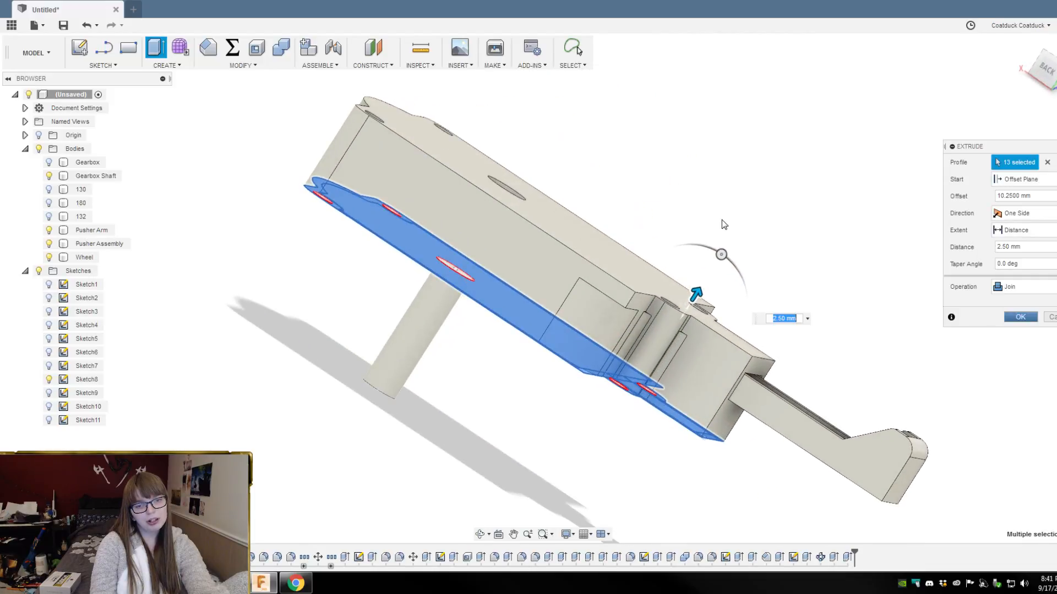
{"action": "scroll", "coordinate": [715, 254], "scroll_direction": "up", "scroll_amount": 2}
{"action": "left_click_drag", "start_coordinate": [690, 312], "coordinate": [693, 316]}
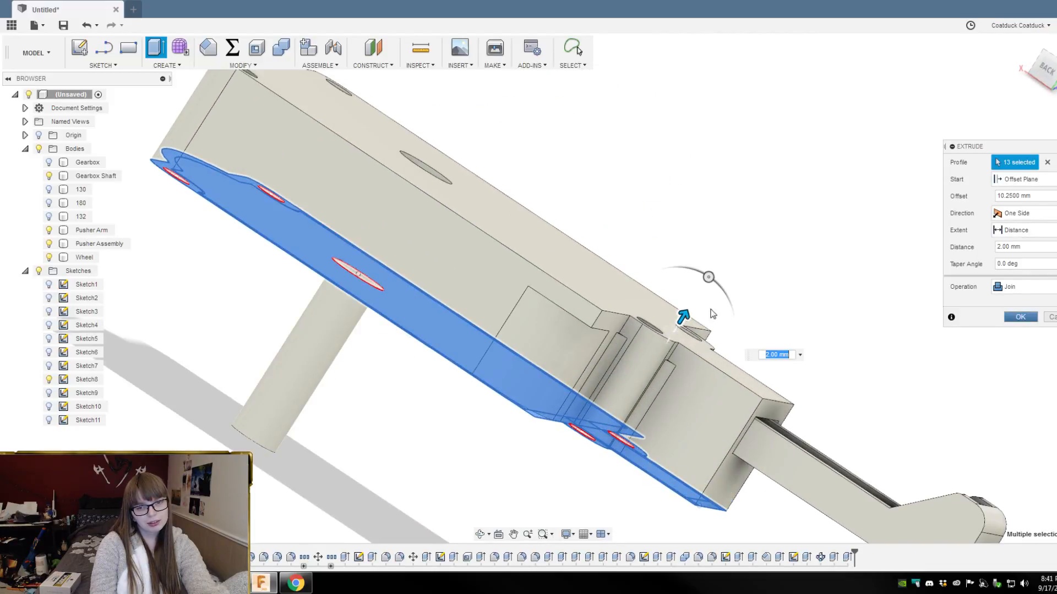
Step: Switch the lid extrusion's operation to New Body and complete it, checking the plate against the housing
{"action": "middle_click_drag", "start_coordinate": [883, 324], "coordinate": [764, 285], "text": "shift"}
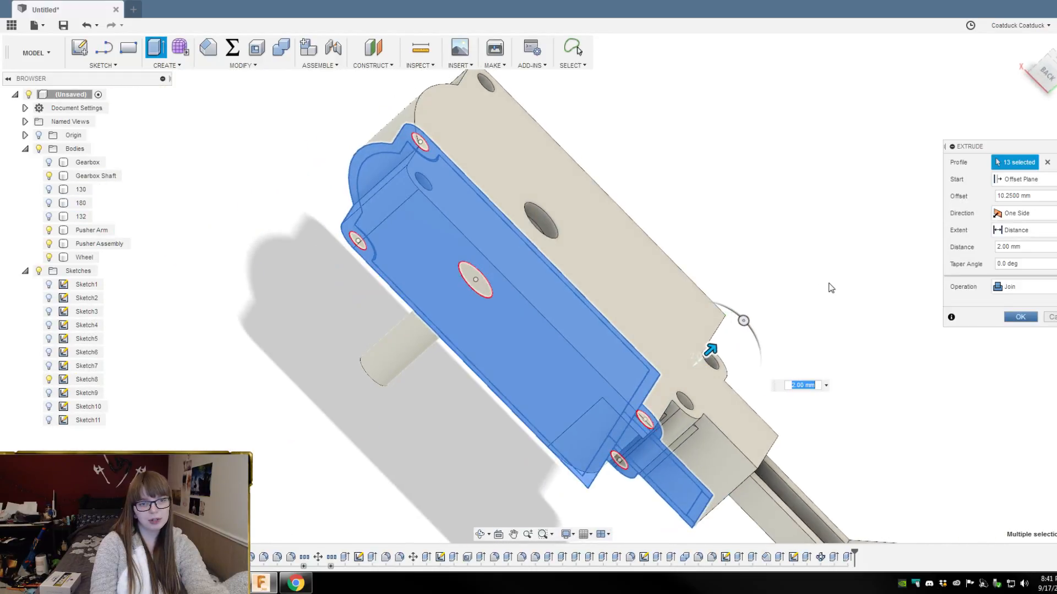
{"action": "left_click", "coordinate": [1023, 286]}
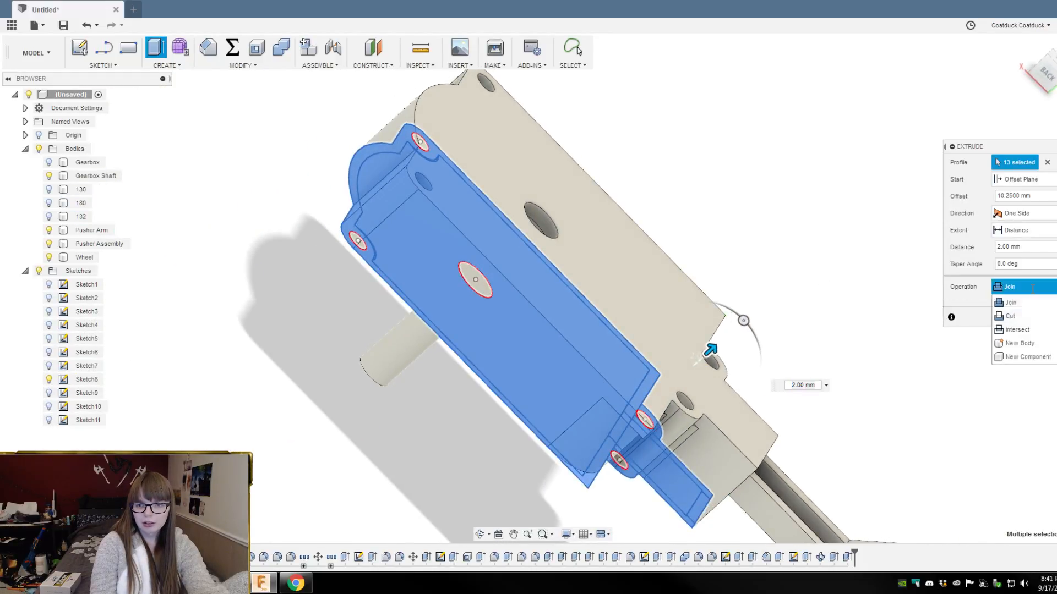
{"action": "left_click", "coordinate": [1023, 333]}
{"action": "middle_click_drag", "start_coordinate": [844, 278], "coordinate": [851, 236], "text": "shift"}
{"action": "scroll", "coordinate": [599, 261], "scroll_direction": "up", "scroll_amount": 6}
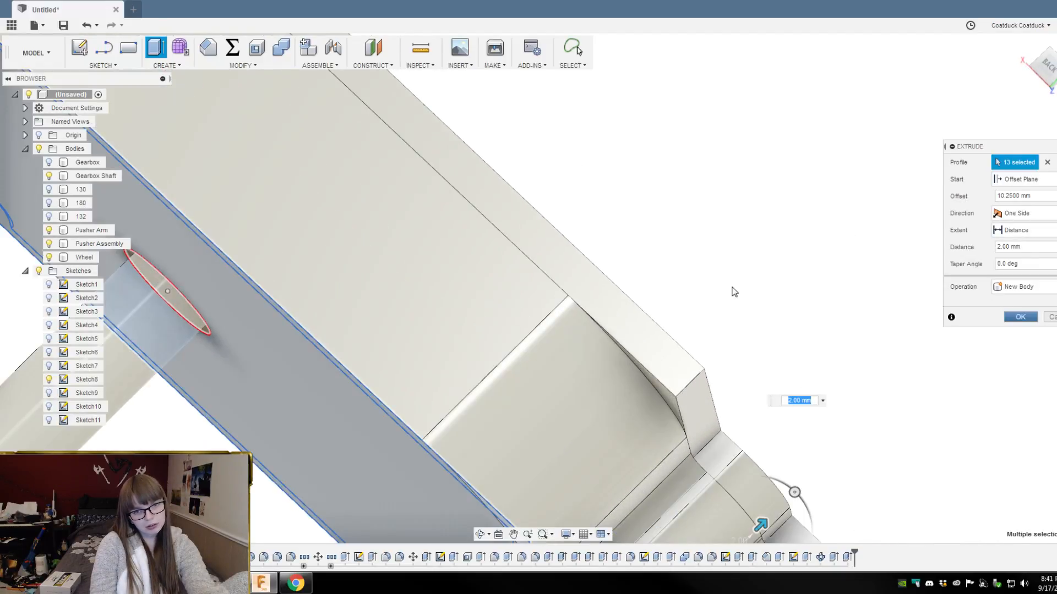
{"action": "middle_click_drag", "start_coordinate": [670, 295], "coordinate": [633, 264], "text": "shift"}
{"action": "scroll", "coordinate": [633, 264], "scroll_direction": "down", "scroll_amount": 8}
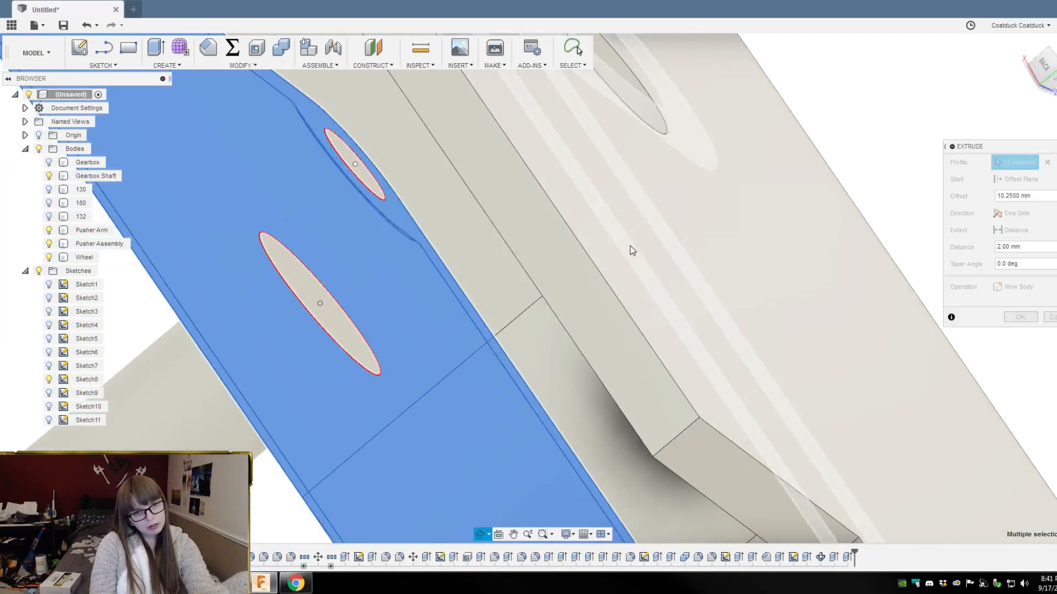
{"action": "middle_click_drag", "start_coordinate": [544, 397], "coordinate": [463, 420], "text": "shift"}
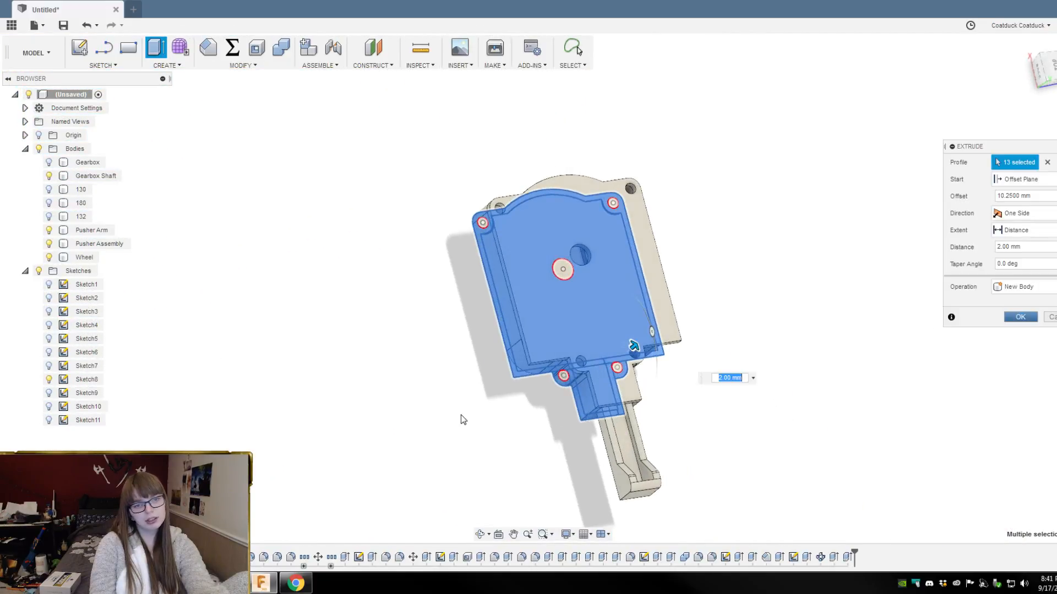
{"action": "key", "text": "Return"}
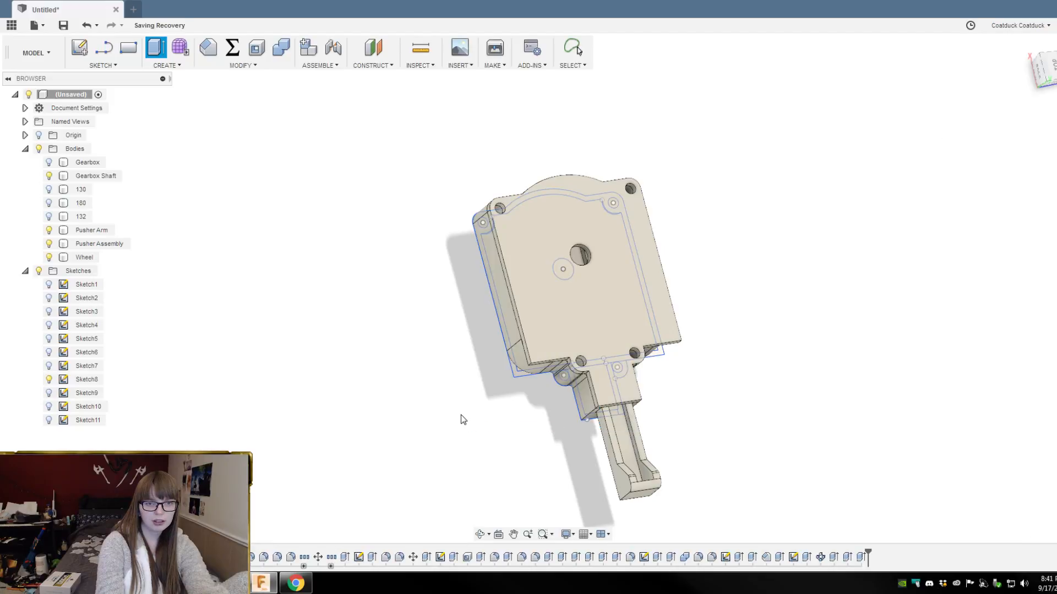
Step: Fillet the lid's two square outer corners at the pusher end with a 7.5 mm radius
{"action": "scroll", "coordinate": [697, 372], "scroll_direction": "up", "scroll_amount": 5}
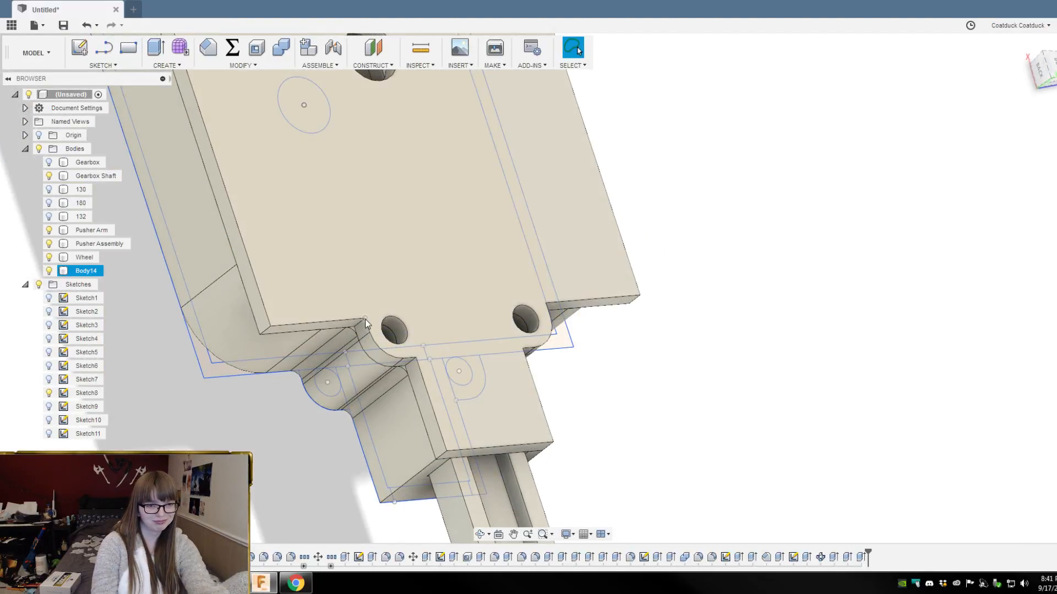
{"action": "scroll", "coordinate": [273, 331], "scroll_direction": "up", "scroll_amount": 2}
{"action": "left_click", "coordinate": [264, 332]}
{"action": "mouse_move", "coordinate": [686, 421]}
{"action": "middle_mouse_down", "text": "shift"}
{"action": "mouse_move", "coordinate": [845, 415]}
{"action": "mouse_move", "coordinate": [694, 413]}
{"action": "middle_mouse_up", "text": "shift"}
{"action": "left_click", "coordinate": [651, 290], "text": "shift"}
{"action": "middle_click_drag", "start_coordinate": [651, 290], "coordinate": [752, 227], "text": "shift"}
{"action": "middle_click_drag", "start_coordinate": [724, 235], "coordinate": [798, 432], "text": "shift"}
{"action": "scroll", "coordinate": [797, 432], "scroll_direction": "down", "scroll_amount": 5}
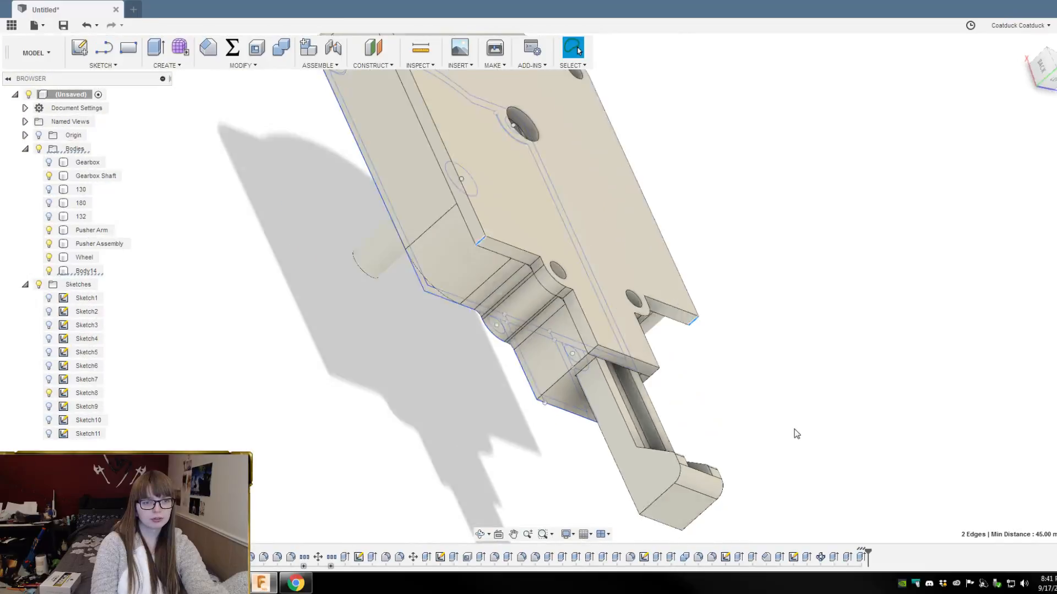
{"action": "scroll", "coordinate": [484, 358], "scroll_direction": "up", "scroll_amount": 3}
{"action": "key", "text": "f"}
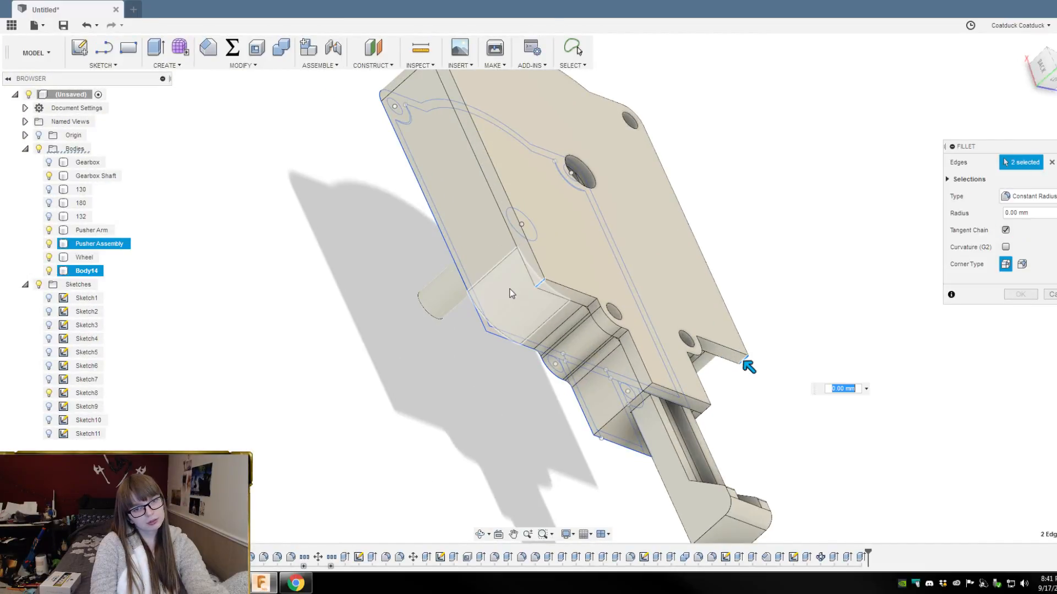
{"action": "left_click", "coordinate": [516, 296]}
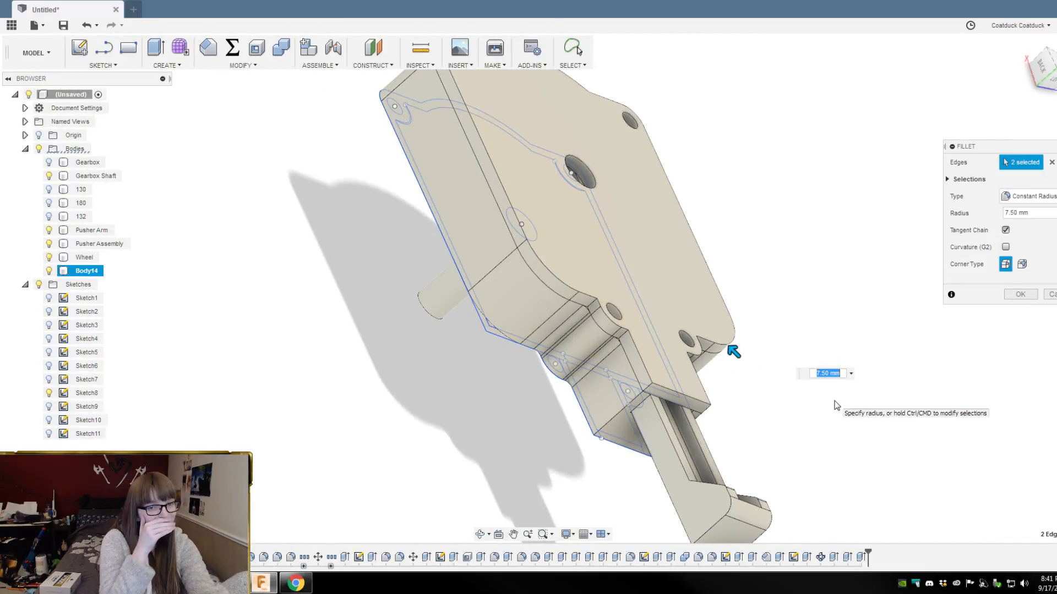
{"action": "key", "text": "Return"}
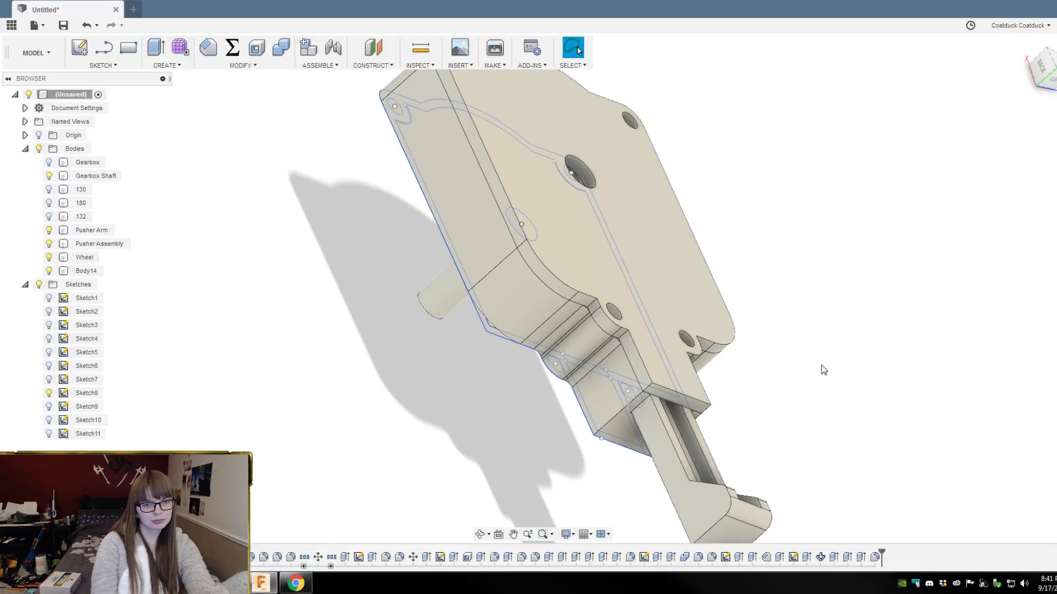
{"action": "scroll", "coordinate": [599, 332], "scroll_direction": "up", "scroll_amount": 5}
{"action": "left_click", "coordinate": [601, 269]}
{"action": "left_click", "coordinate": [687, 349], "text": "ctrl"}
{"action": "key", "text": "e"}
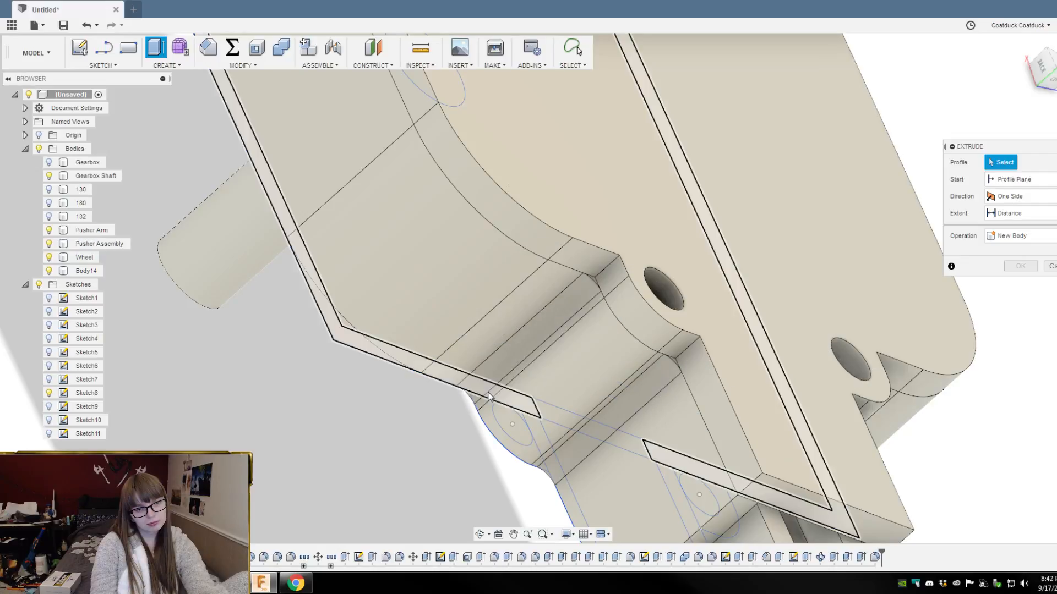
{"action": "middle_click_drag", "start_coordinate": [519, 376], "coordinate": [373, 484], "text": "shift"}
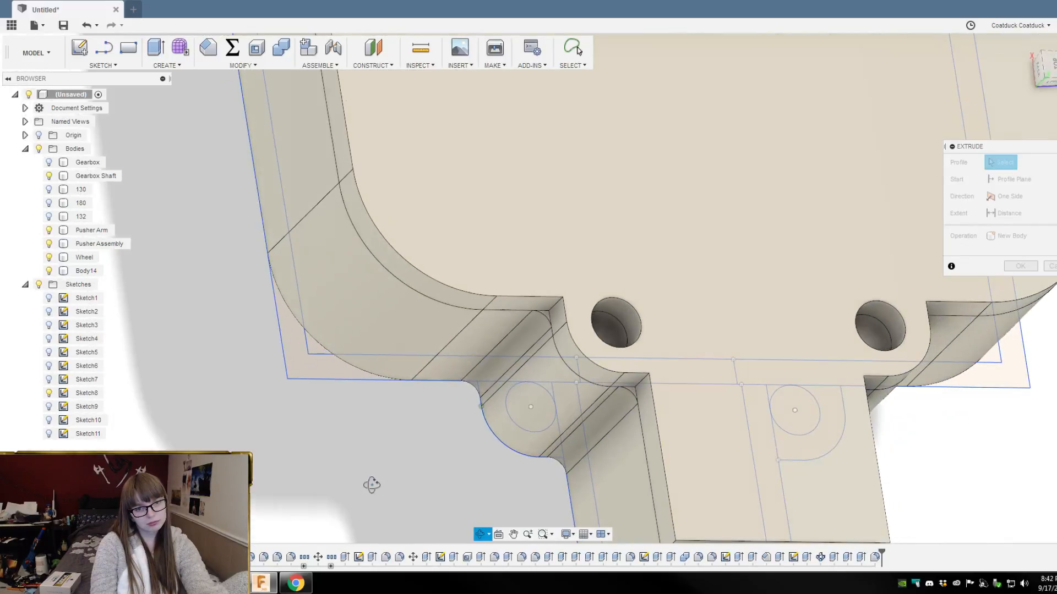
{"action": "key", "text": "Escape"}
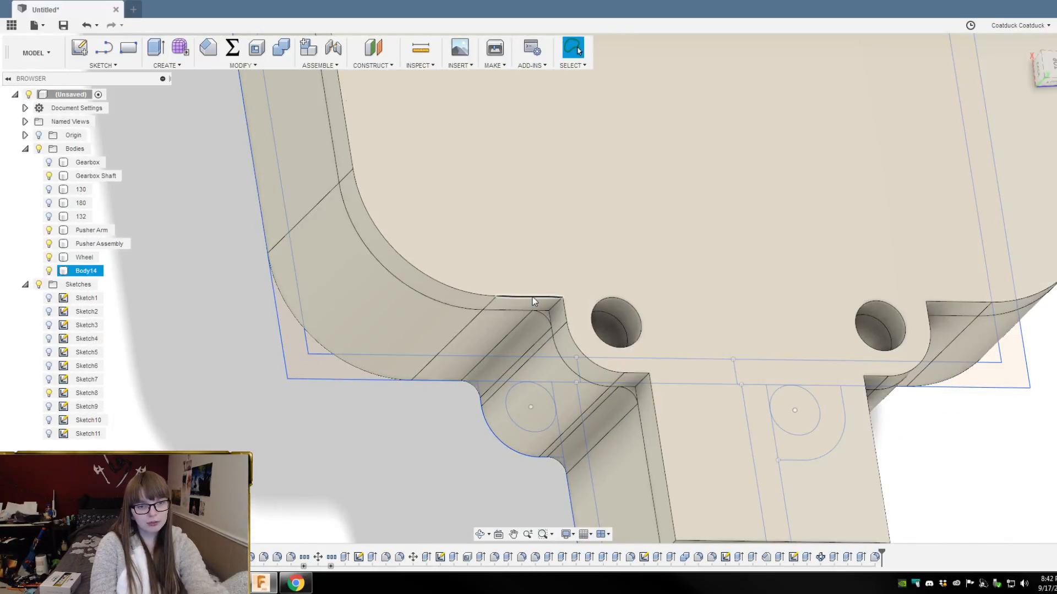
Step: Fillet the lid's four inner corner edges beside the two screw bosses at the pusher channel with a 1 mm radius
{"action": "left_click", "coordinate": [549, 308]}
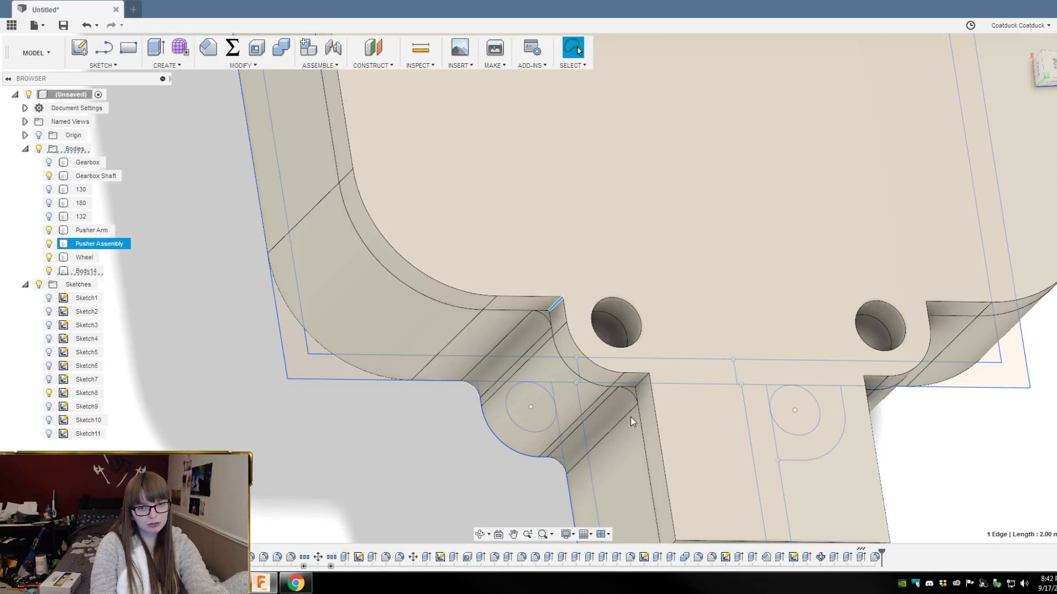
{"action": "key", "text": "f"}
{"action": "left_click", "coordinate": [644, 384]}
{"action": "middle_click_drag", "start_coordinate": [500, 388], "coordinate": [551, 339], "text": "shift"}
{"action": "left_click", "coordinate": [570, 357]}
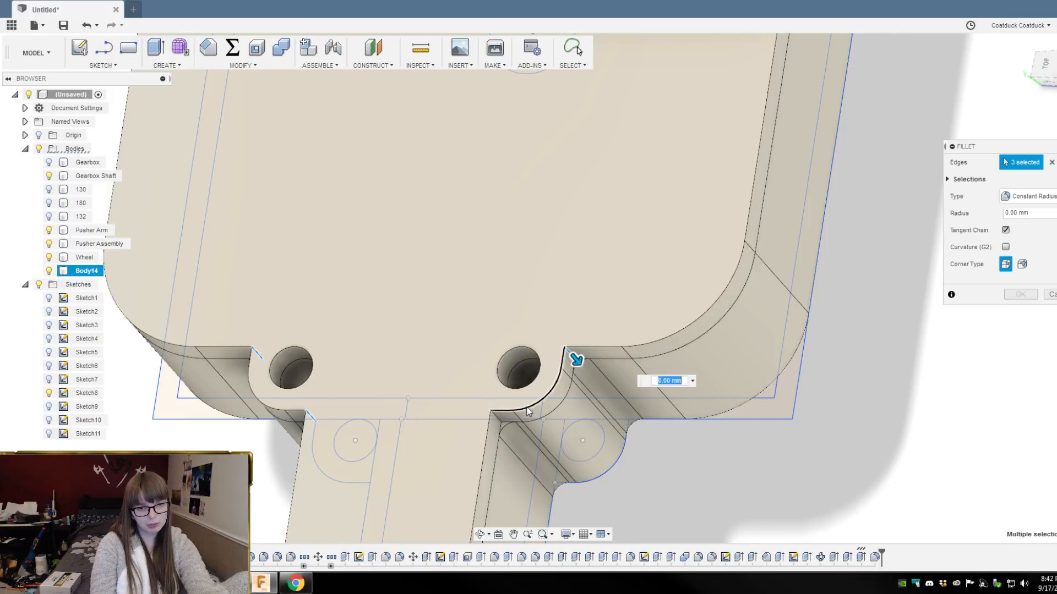
{"action": "left_click", "coordinate": [502, 421]}
{"action": "type", "text": "1"}
{"action": "key", "text": "Return"}
{"action": "scroll", "coordinate": [722, 384], "scroll_direction": "down", "scroll_amount": 6}
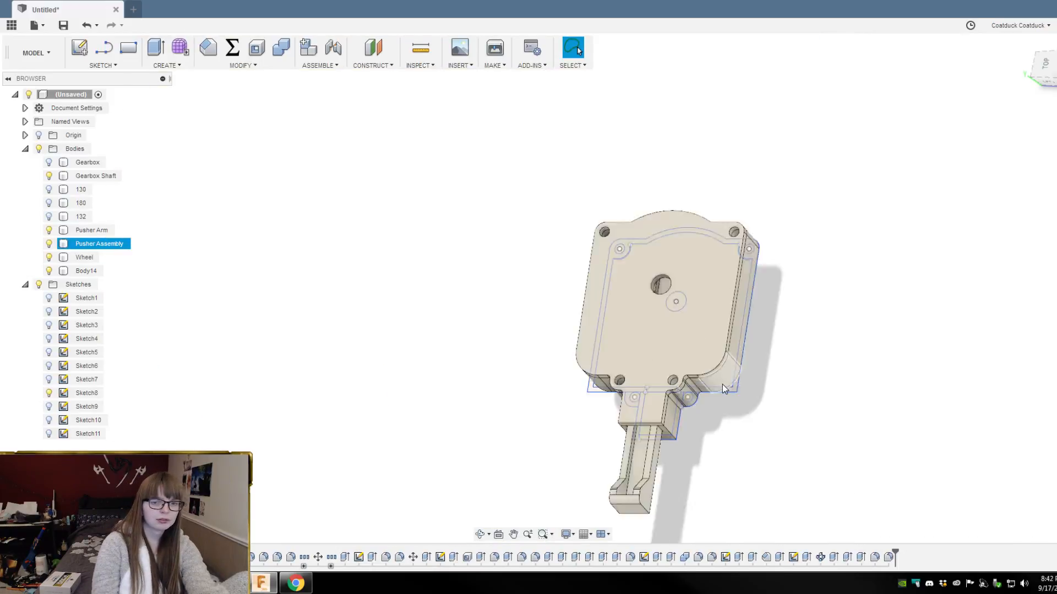
Step: Examine the filleted lid from several sides, and check the shaft openings in the lid and in the housing
{"action": "middle_click_drag", "start_coordinate": [723, 430], "coordinate": [762, 440], "text": "shift"}
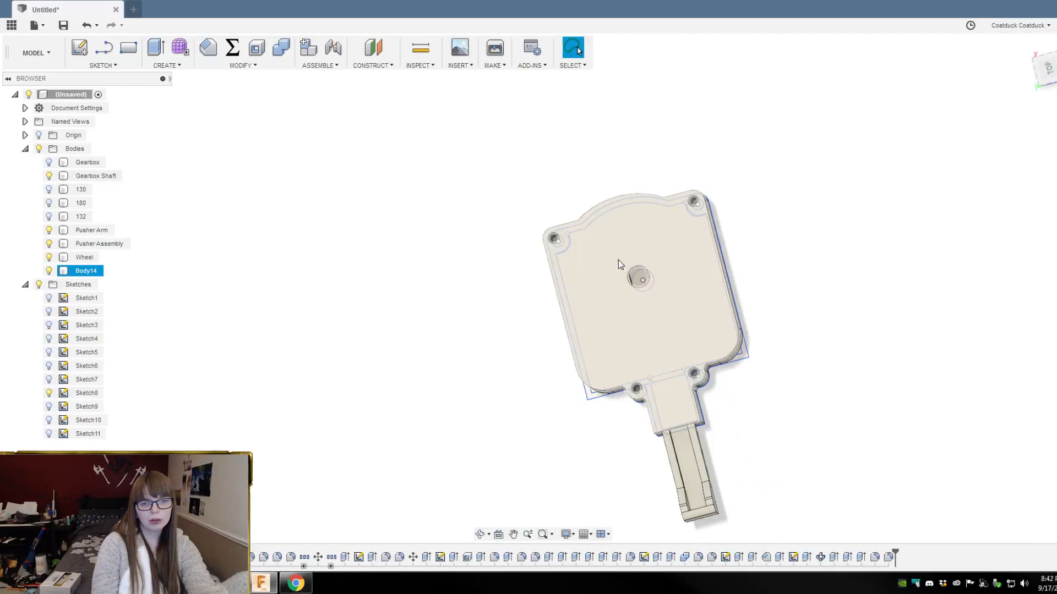
{"action": "scroll", "coordinate": [630, 266], "scroll_direction": "up", "scroll_amount": 5}
{"action": "middle_click_drag", "start_coordinate": [1010, 287], "coordinate": [1035, 261], "text": "shift"}
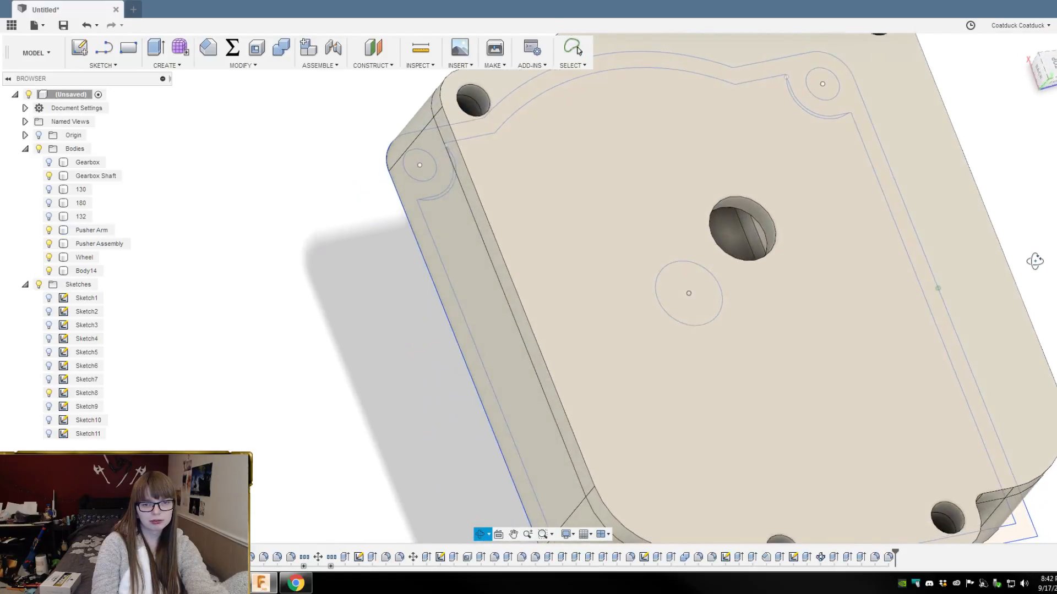
{"action": "scroll", "coordinate": [963, 193], "scroll_direction": "down", "scroll_amount": 5}
{"action": "scroll", "coordinate": [939, 225], "scroll_direction": "up", "scroll_amount": 4}
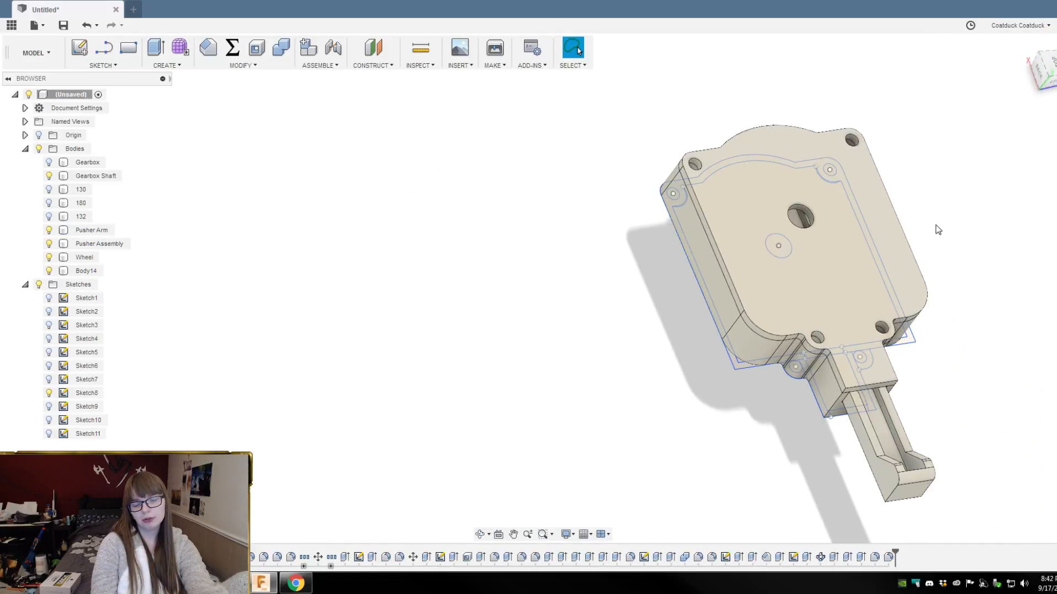
{"action": "mouse_move", "coordinate": [940, 224]}
{"action": "middle_mouse_down", "text": "shift"}
{"action": "mouse_move", "coordinate": [903, 205]}
{"action": "mouse_move", "coordinate": [887, 213]}
{"action": "mouse_move", "coordinate": [927, 227]}
{"action": "mouse_move", "coordinate": [912, 241]}
{"action": "mouse_move", "coordinate": [923, 225]}
{"action": "middle_mouse_up", "text": "shift"}
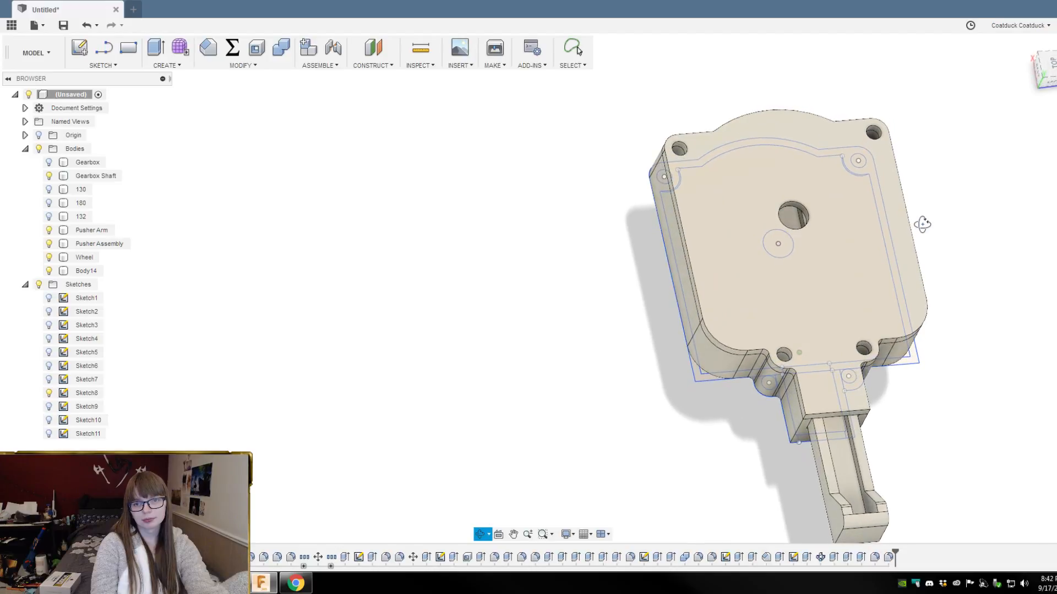
{"action": "scroll", "coordinate": [924, 230], "scroll_direction": "up", "scroll_amount": 1}
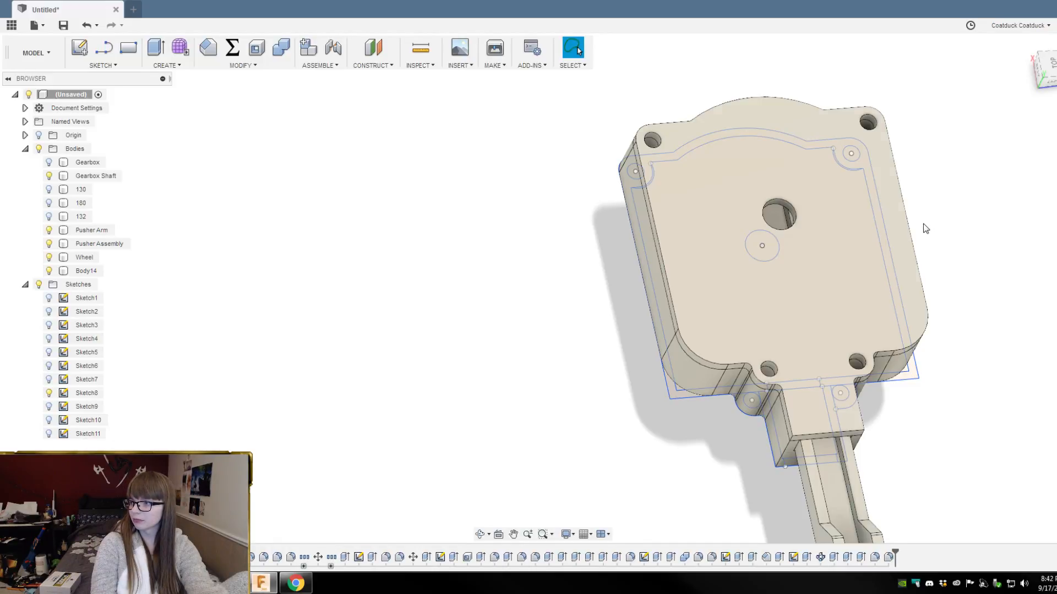
{"action": "scroll", "coordinate": [642, 240], "scroll_direction": "up", "scroll_amount": 5}
{"action": "middle_click_drag", "start_coordinate": [567, 229], "coordinate": [688, 165], "text": "shift"}
{"action": "scroll", "coordinate": [545, 381], "scroll_direction": "up", "scroll_amount": 5}
{"action": "left_click", "coordinate": [553, 355]}
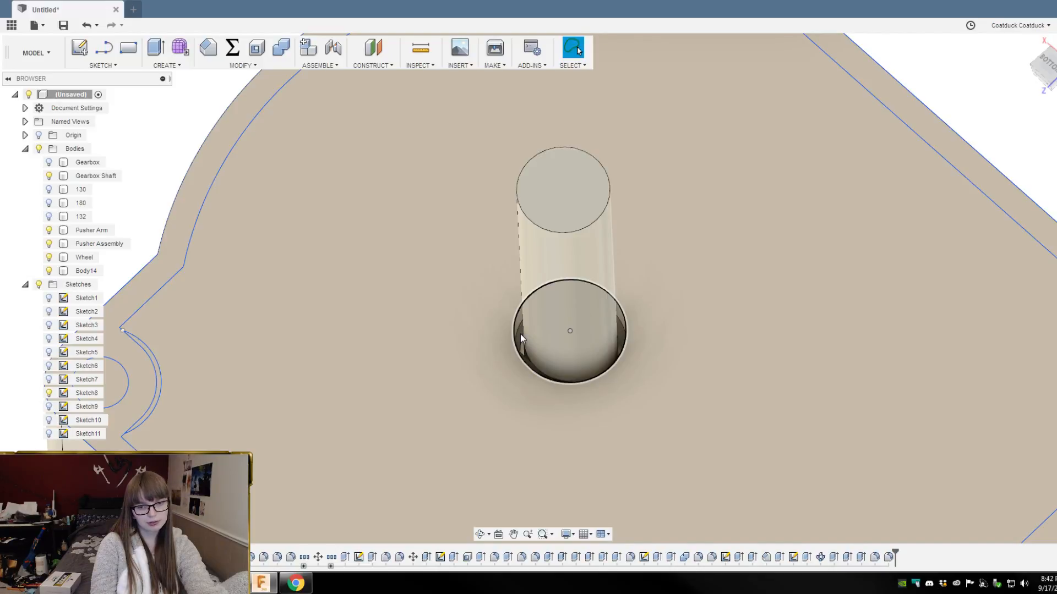
{"action": "scroll", "coordinate": [867, 250], "scroll_direction": "down", "scroll_amount": 8}
{"action": "middle_click_drag", "start_coordinate": [936, 247], "coordinate": [748, 265], "text": "shift"}
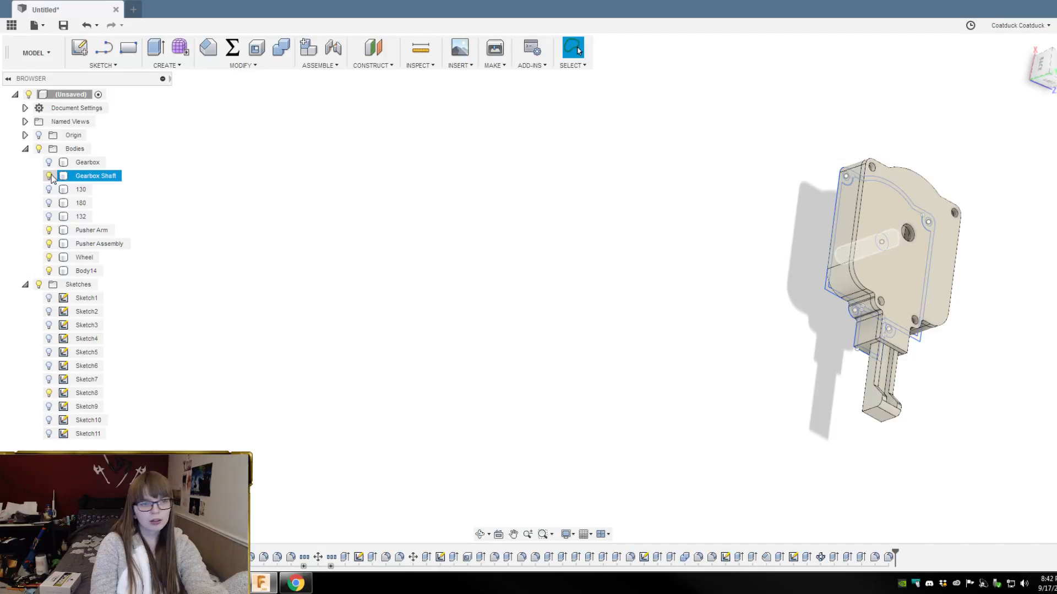
Step: Hide the Pusher Assembly body to expose the Wheel and the inner side of the lid
{"action": "left_click", "coordinate": [47, 245]}
{"action": "scroll", "coordinate": [930, 257], "scroll_direction": "up", "scroll_amount": 3}
{"action": "middle_click_drag", "start_coordinate": [666, 354], "coordinate": [737, 429], "text": "shift"}
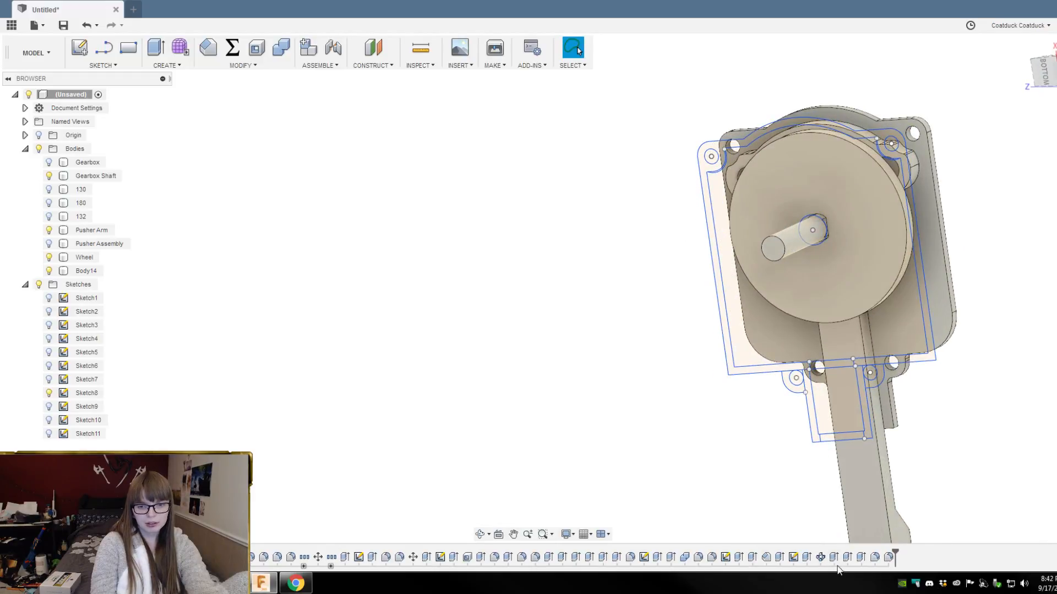
Step: Edit the lid's extrusion to include the central shaft circle as a profile, closing the hole in the lid
{"action": "left_click", "coordinate": [847, 558]}
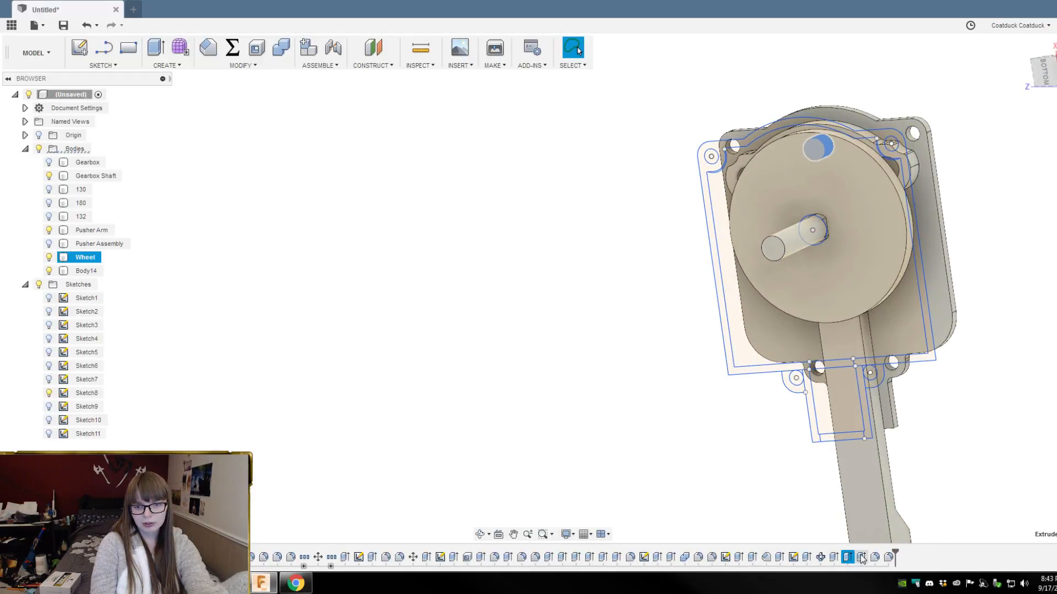
{"action": "left_click", "coordinate": [861, 558]}
{"action": "double_click", "coordinate": [862, 558]}
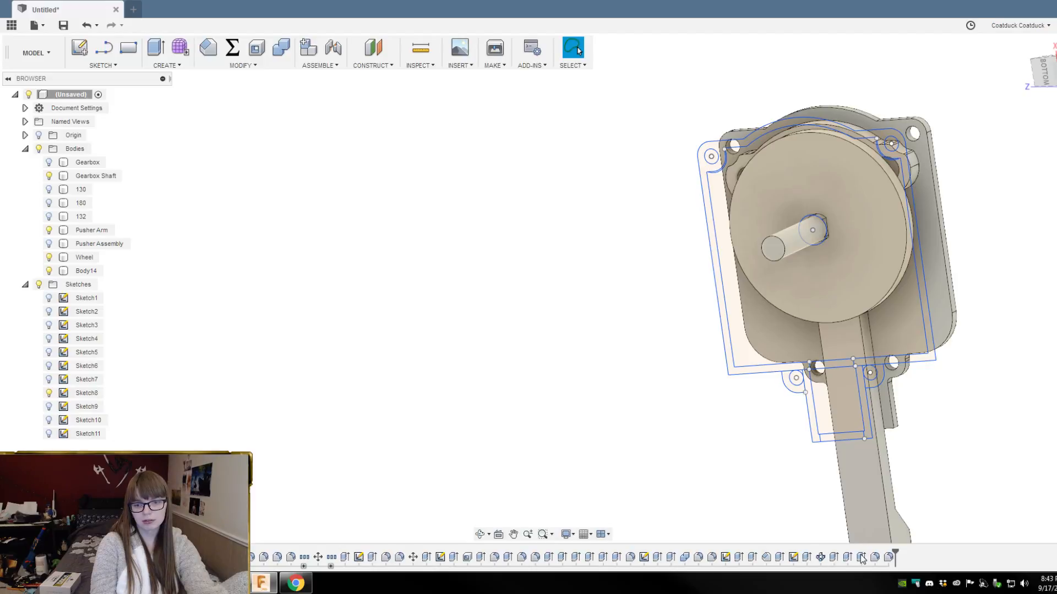
{"action": "scroll", "coordinate": [794, 242], "scroll_direction": "up", "scroll_amount": 5}
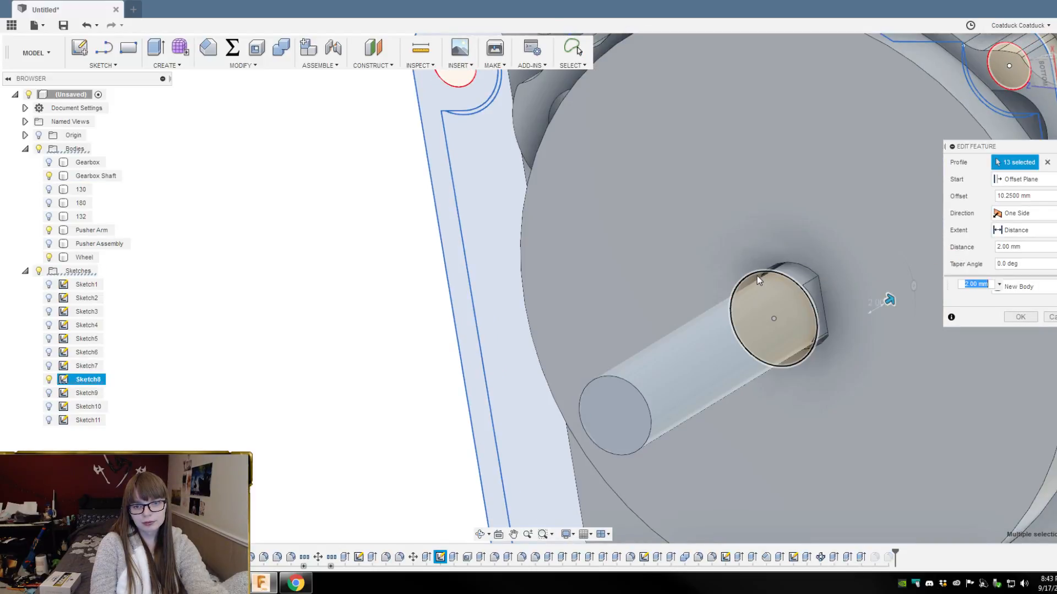
{"action": "left_click", "coordinate": [758, 277]}
{"action": "scroll", "coordinate": [758, 276], "scroll_direction": "down", "scroll_amount": 5}
{"action": "middle_click_drag", "start_coordinate": [794, 356], "coordinate": [753, 366], "text": "shift"}
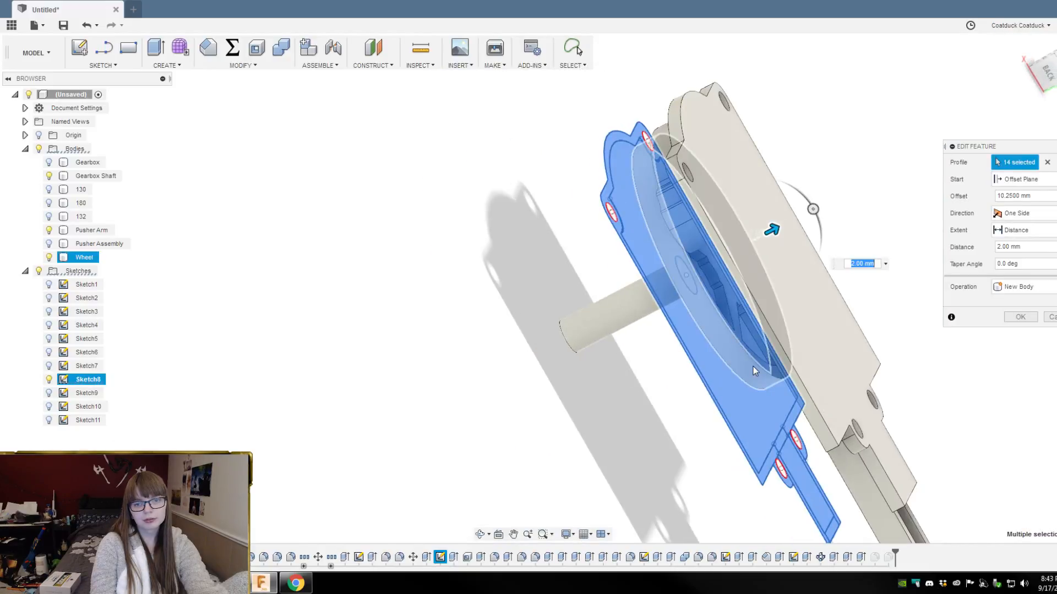
{"action": "key", "text": "Return"}
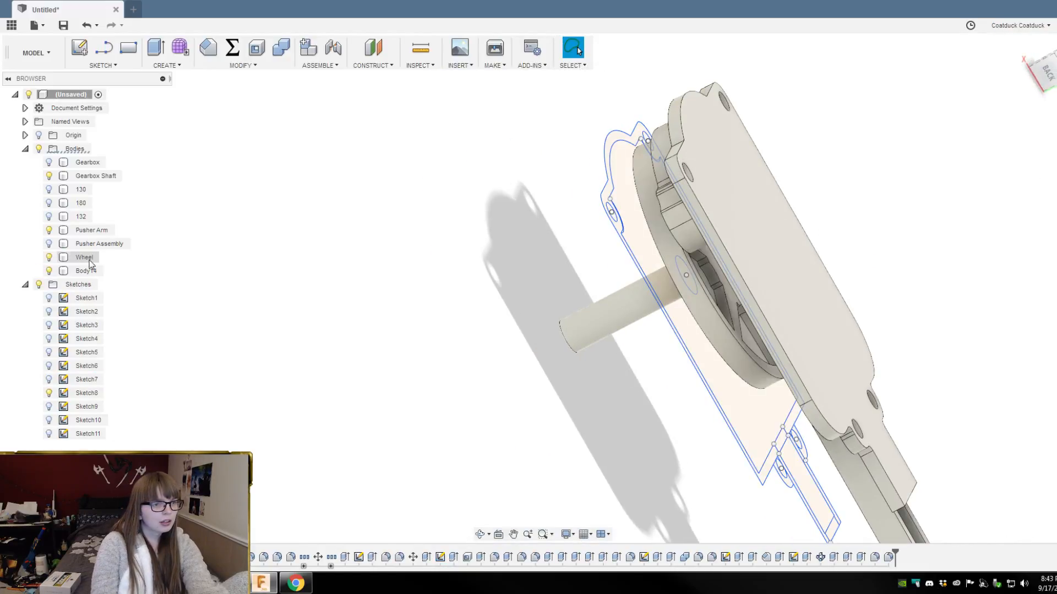
Step: Show the Pusher Assembly body again and check the closed lid from its outer side
{"action": "left_click", "coordinate": [49, 244]}
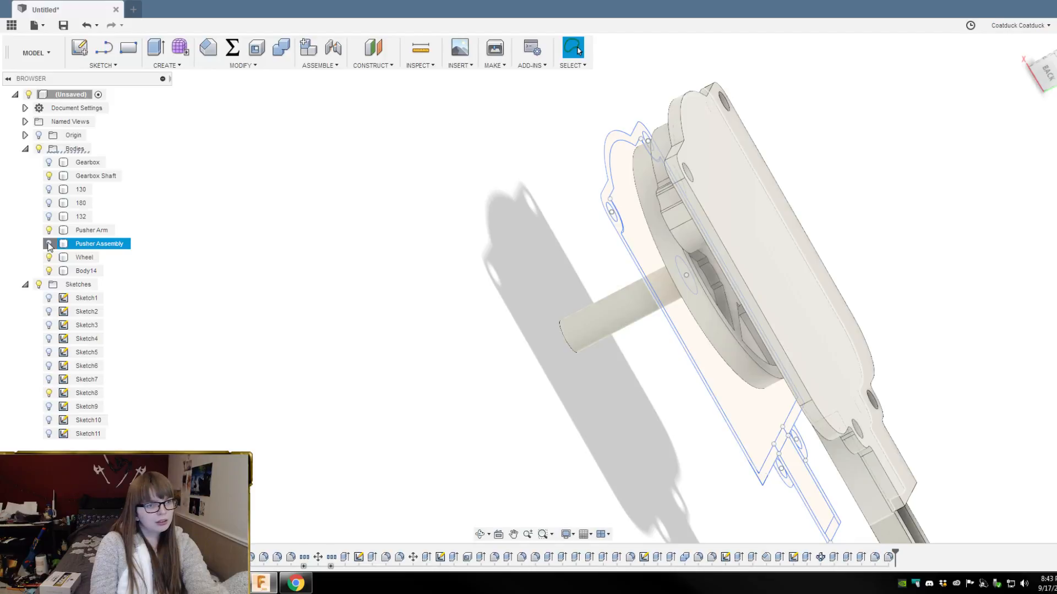
{"action": "middle_click_drag", "start_coordinate": [339, 346], "coordinate": [551, 193], "text": "shift"}
{"action": "scroll", "coordinate": [485, 190], "scroll_direction": "up", "scroll_amount": 5}
{"action": "middle_click_drag", "start_coordinate": [842, 165], "coordinate": [788, 219], "text": "shift"}
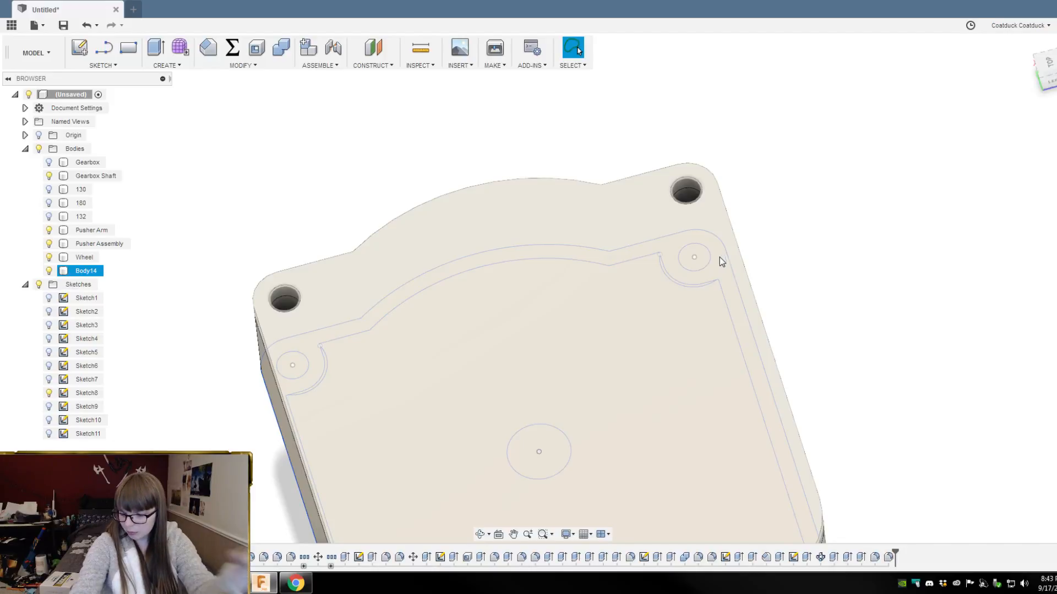
Step: Start a sketch on the lid's outer face and draw a 5 mm circle concentric with one rear corner screw hole
{"action": "right_click", "coordinate": [721, 261]}
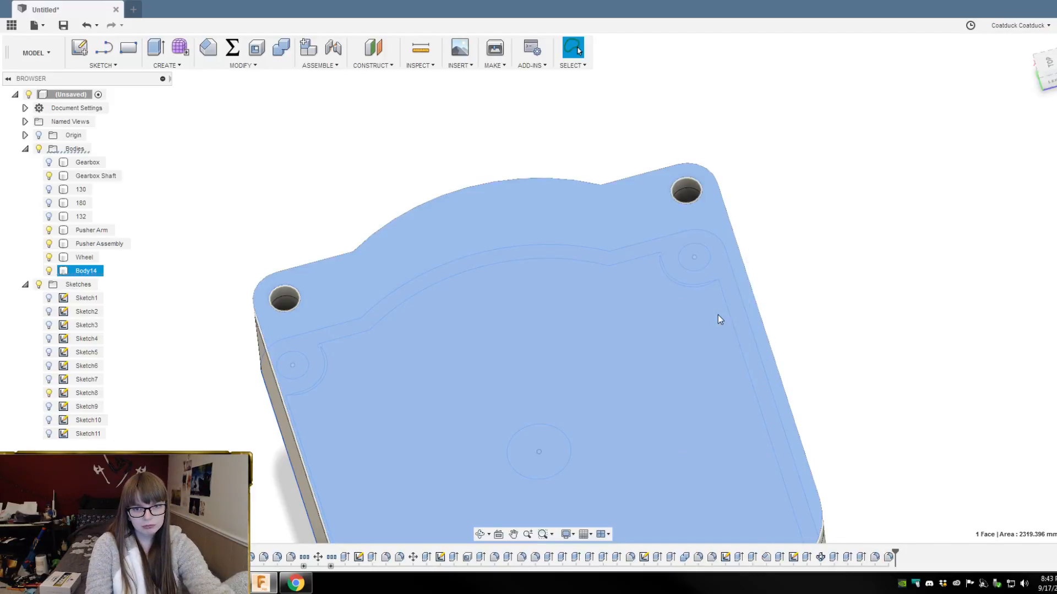
{"action": "left_click", "coordinate": [697, 316]}
{"action": "scroll", "coordinate": [725, 322], "scroll_direction": "up", "scroll_amount": 3}
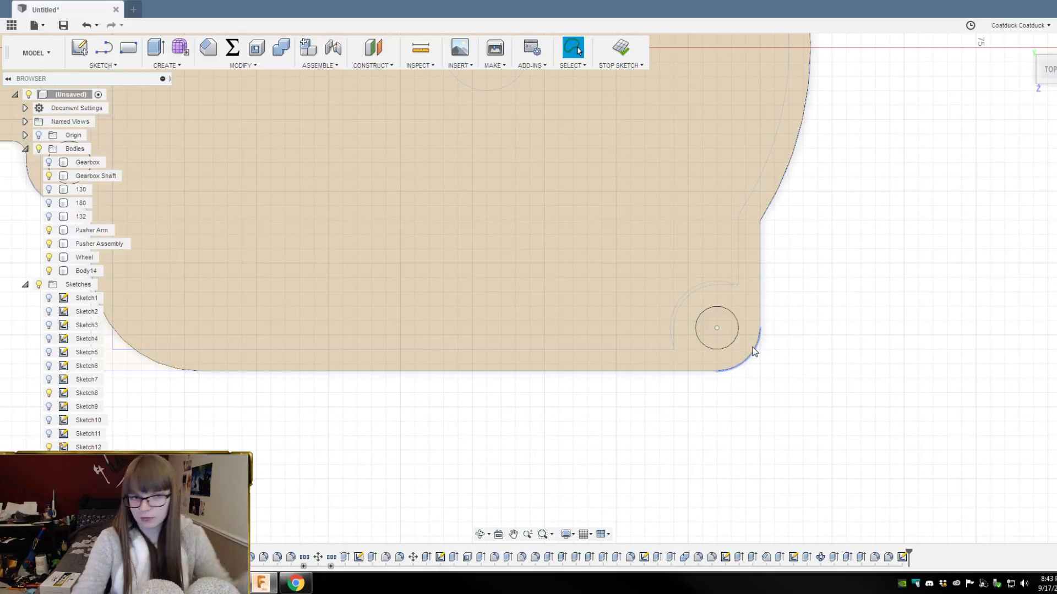
{"action": "scroll", "coordinate": [738, 357], "scroll_direction": "up", "scroll_amount": 4}
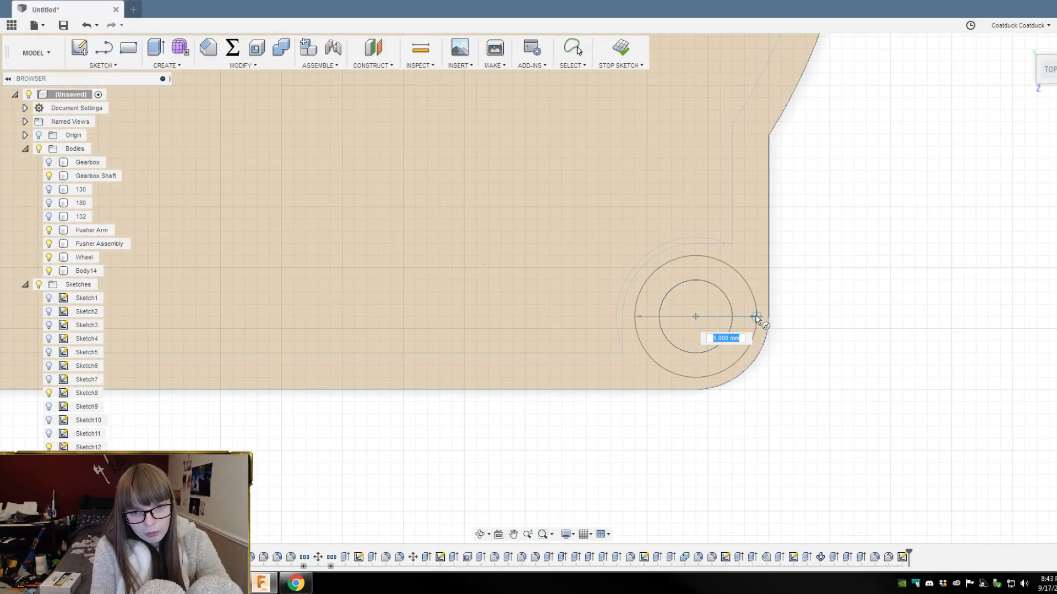
{"action": "left_click", "coordinate": [756, 317]}
{"action": "scroll", "coordinate": [794, 470], "scroll_direction": "down", "scroll_amount": 5}
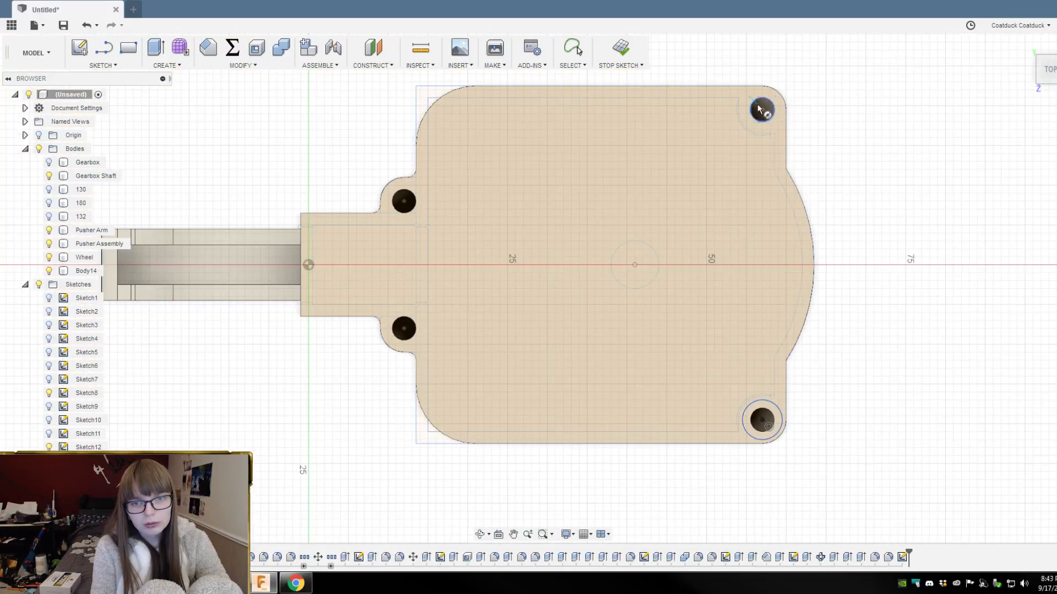
Step: Draw a concentric circle about 5 mm in diameter around the other rear corner screw hole of the lid
{"action": "scroll", "coordinate": [761, 113], "scroll_direction": "up", "scroll_amount": 4}
{"action": "left_click", "coordinate": [753, 147]}
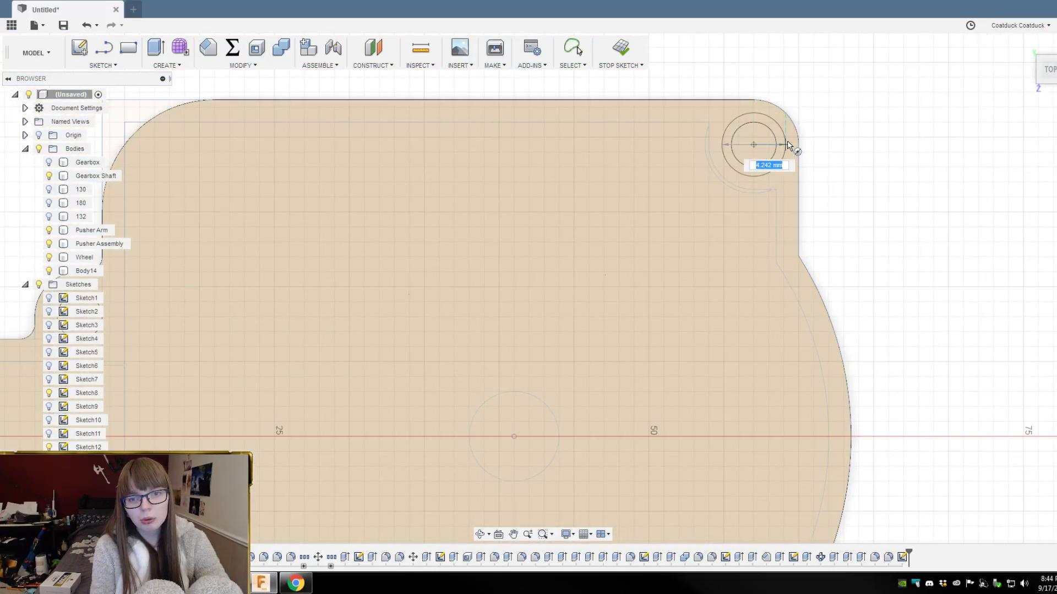
{"action": "scroll", "coordinate": [792, 147], "scroll_direction": "up", "scroll_amount": 3}
{"action": "left_click", "coordinate": [794, 147]}
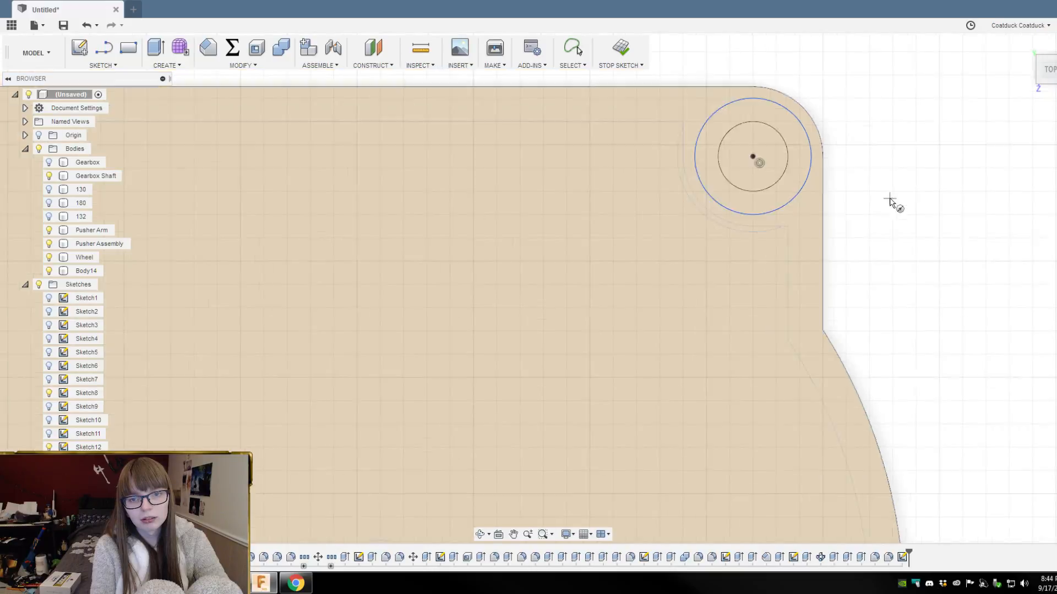
{"action": "scroll", "coordinate": [885, 201], "scroll_direction": "down", "scroll_amount": 5}
Step: Draw concentric circles about 5 mm in diameter around the two screw holes beside the pusher channel
{"action": "scroll", "coordinate": [622, 275], "scroll_direction": "up", "scroll_amount": 5}
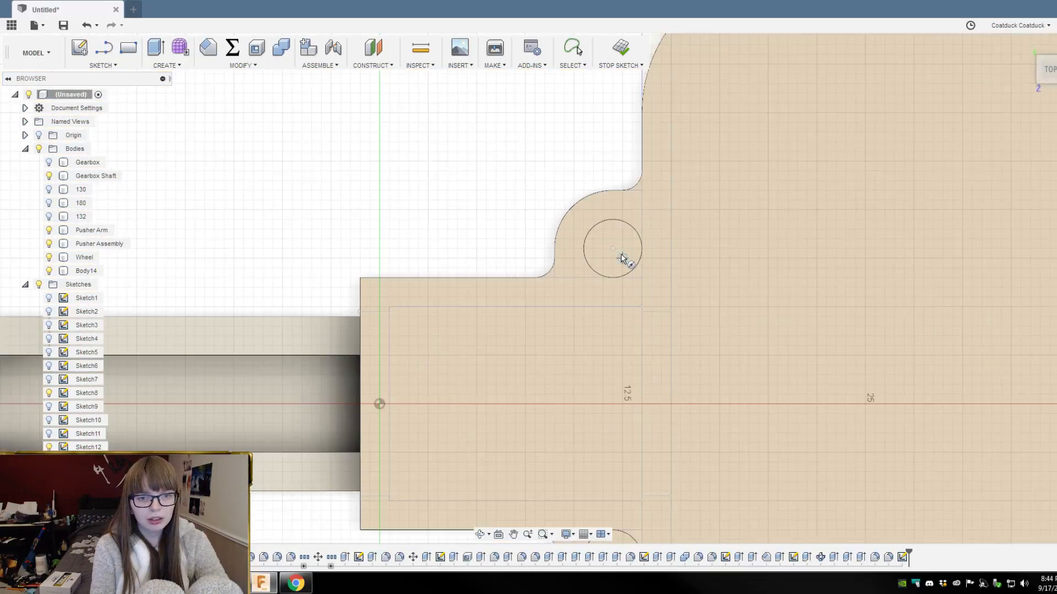
{"action": "left_click", "coordinate": [617, 259]}
{"action": "left_click", "coordinate": [664, 252]}
{"action": "scroll", "coordinate": [625, 271], "scroll_direction": "down", "scroll_amount": 3}
{"action": "scroll", "coordinate": [642, 356], "scroll_direction": "up", "scroll_amount": 2}
{"action": "left_click", "coordinate": [642, 357]}
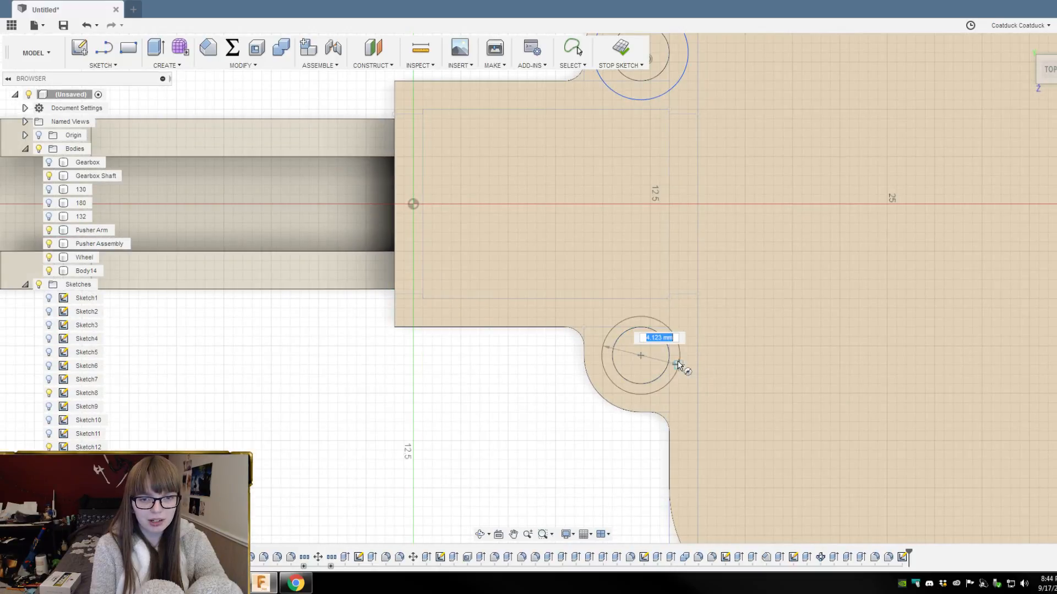
{"action": "left_click", "coordinate": [687, 353]}
{"action": "scroll", "coordinate": [669, 312], "scroll_direction": "down", "scroll_amount": 3}
{"action": "middle_click_drag", "start_coordinate": [654, 435], "coordinate": [642, 384], "text": "shift"}
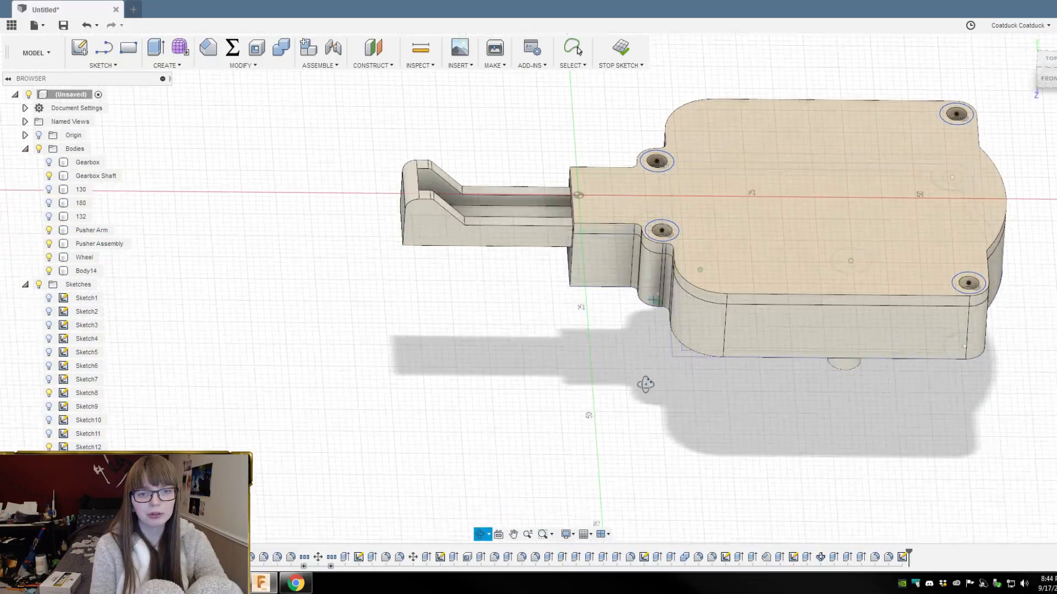
Step: Cut the four ring profiles around the lid's screw holes 1 mm deep to form counterbores
{"action": "key", "text": "Escape"}
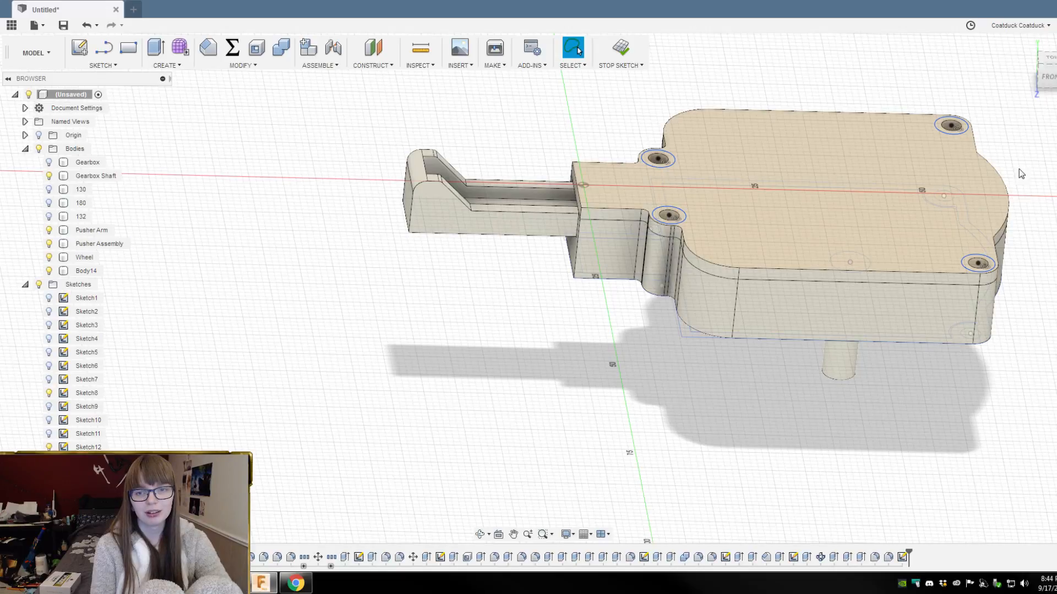
{"action": "scroll", "coordinate": [977, 115], "scroll_direction": "up", "scroll_amount": 3}
{"action": "scroll", "coordinate": [778, 283], "scroll_direction": "down", "scroll_amount": 1}
{"action": "middle_click_drag", "start_coordinate": [956, 92], "coordinate": [954, 135], "text": "shift"}
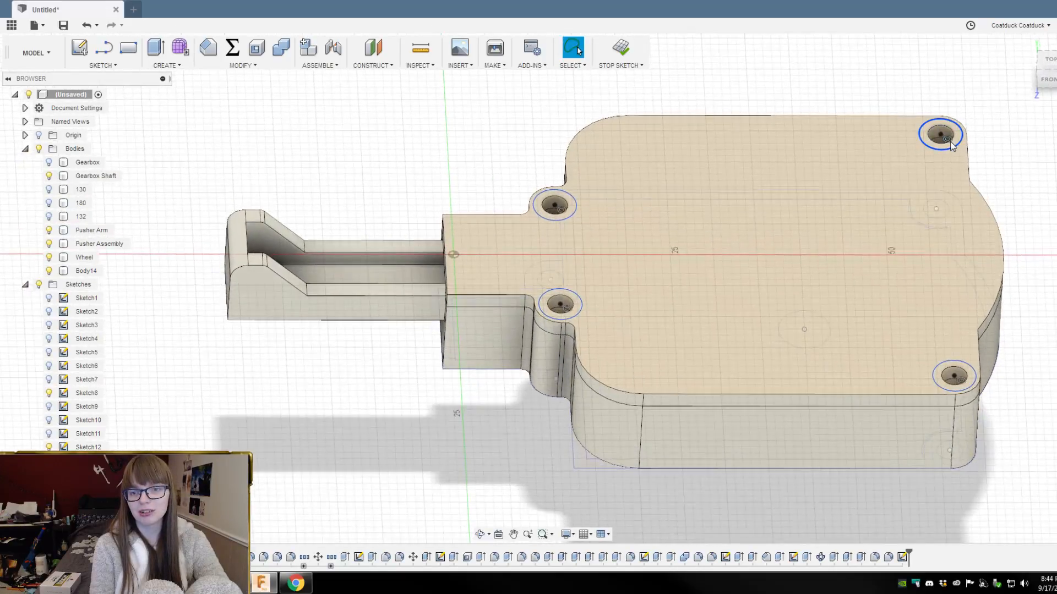
{"action": "scroll", "coordinate": [953, 136], "scroll_direction": "up", "scroll_amount": 2}
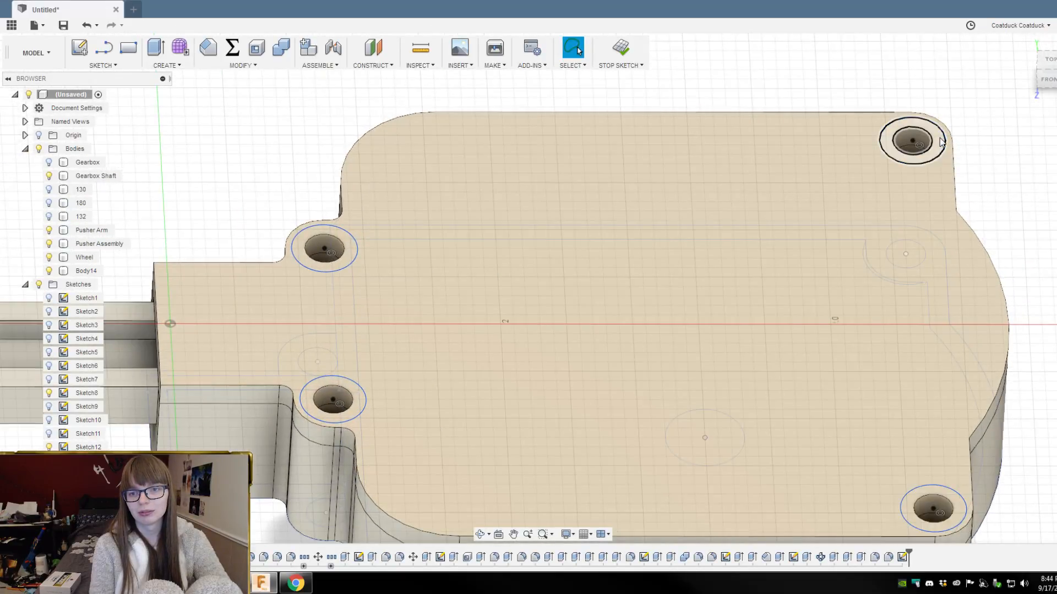
{"action": "left_click", "coordinate": [930, 132]}
{"action": "middle_click_drag", "start_coordinate": [930, 132], "coordinate": [936, 247], "text": "shift"}
{"action": "scroll", "coordinate": [934, 156], "scroll_direction": "up", "scroll_amount": 3}
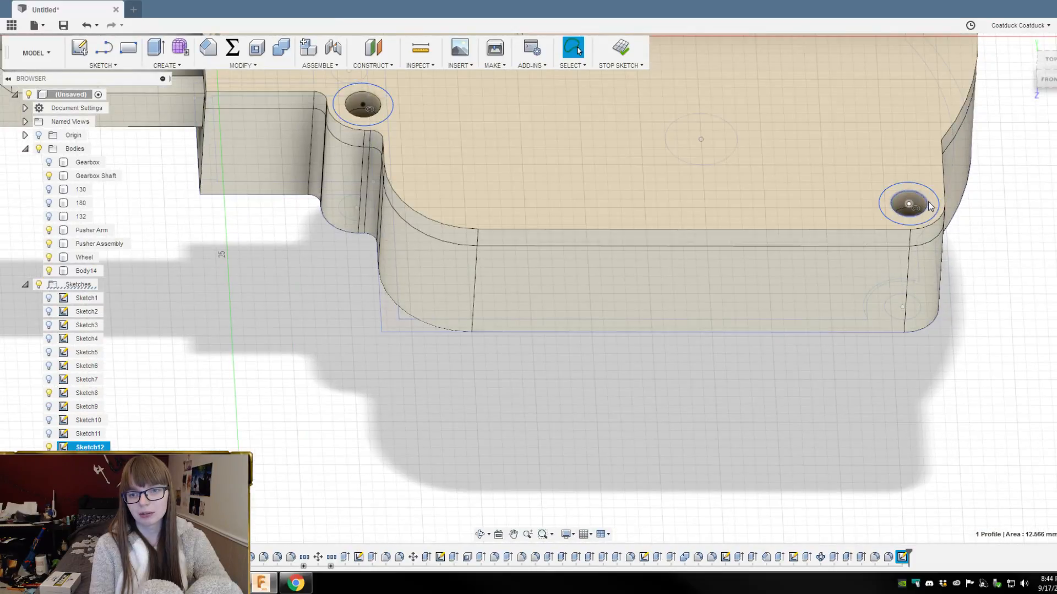
{"action": "left_click", "coordinate": [927, 207]}
{"action": "scroll", "coordinate": [981, 349], "scroll_direction": "down", "scroll_amount": 3}
{"action": "scroll", "coordinate": [598, 194], "scroll_direction": "up", "scroll_amount": 5}
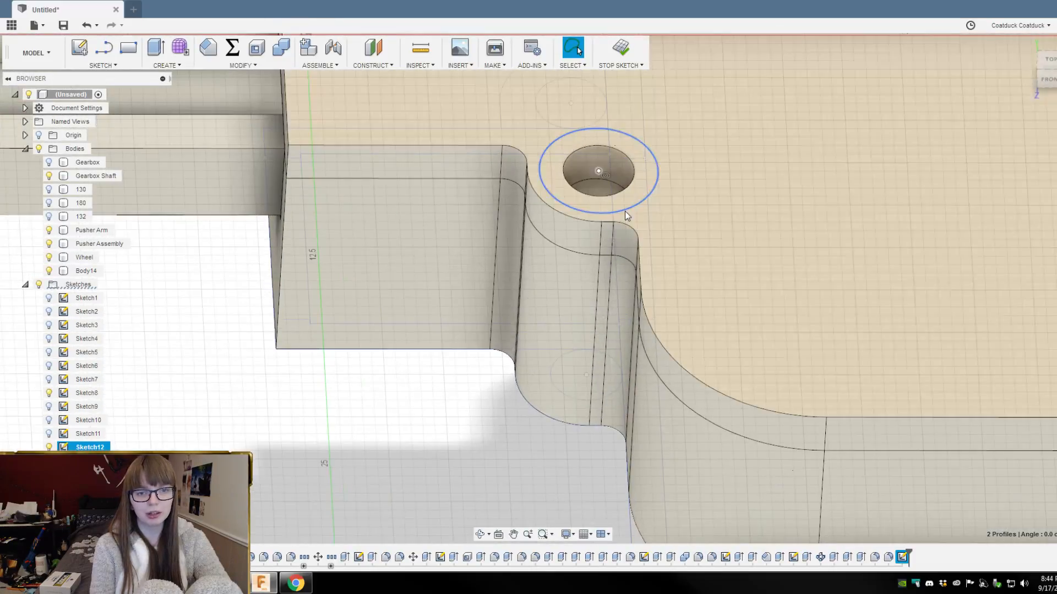
{"action": "left_click", "coordinate": [622, 201]}
{"action": "scroll", "coordinate": [646, 472], "scroll_direction": "down", "scroll_amount": 2}
{"action": "scroll", "coordinate": [645, 472], "scroll_direction": "down", "scroll_amount": 1}
{"action": "scroll", "coordinate": [621, 217], "scroll_direction": "up", "scroll_amount": 2}
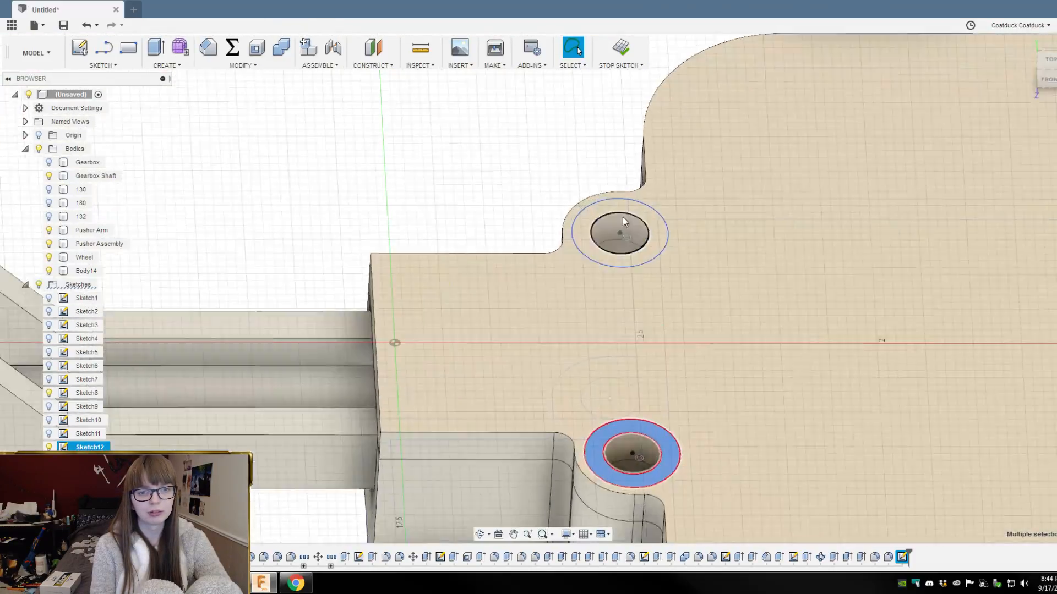
{"action": "left_click", "coordinate": [660, 242]}
{"action": "scroll", "coordinate": [666, 233], "scroll_direction": "down", "scroll_amount": 5}
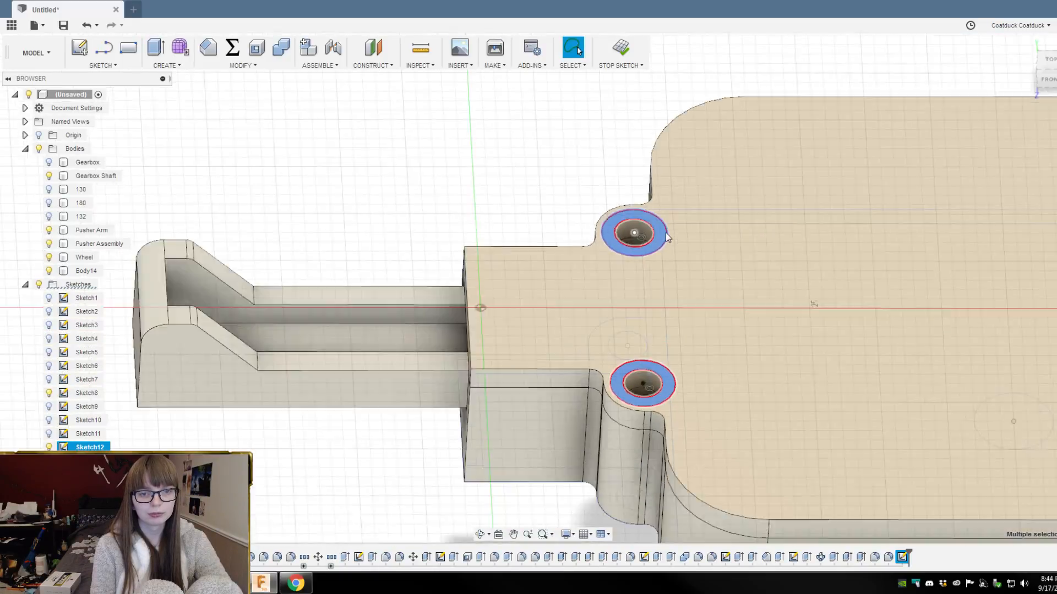
{"action": "key", "text": "e"}
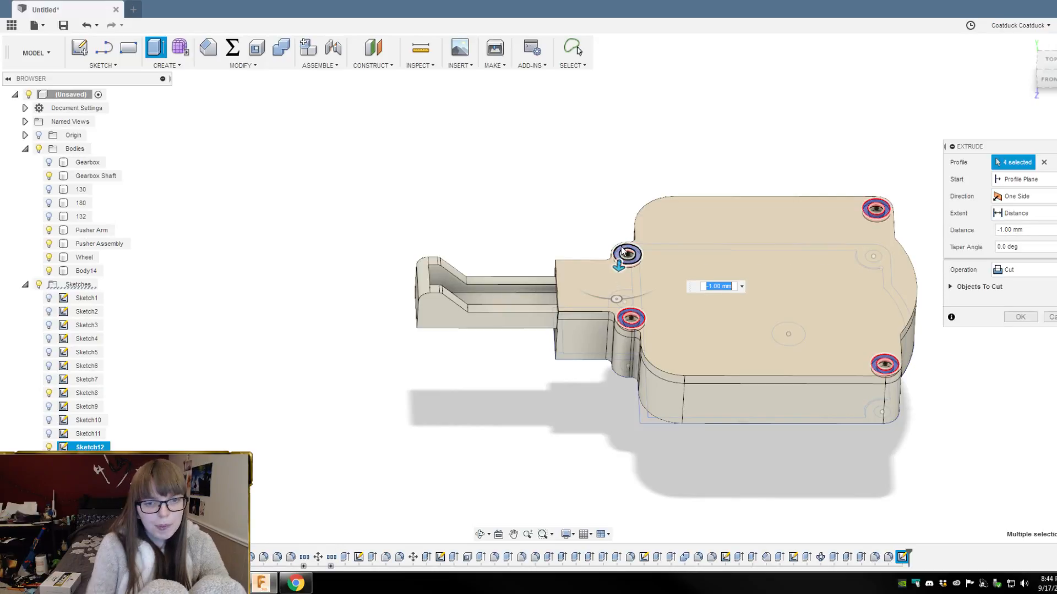
{"action": "key", "text": "Return"}
{"action": "scroll", "coordinate": [569, 210], "scroll_direction": "down", "scroll_amount": 1}
{"action": "mouse_move", "coordinate": [823, 303]}
{"action": "middle_mouse_down", "text": "shift"}
{"action": "mouse_move", "coordinate": [842, 287]}
{"action": "mouse_move", "coordinate": [824, 264]}
{"action": "mouse_move", "coordinate": [801, 270]}
{"action": "mouse_move", "coordinate": [823, 259]}
{"action": "mouse_move", "coordinate": [814, 250]}
{"action": "mouse_move", "coordinate": [804, 294]}
{"action": "middle_mouse_up", "text": "shift"}
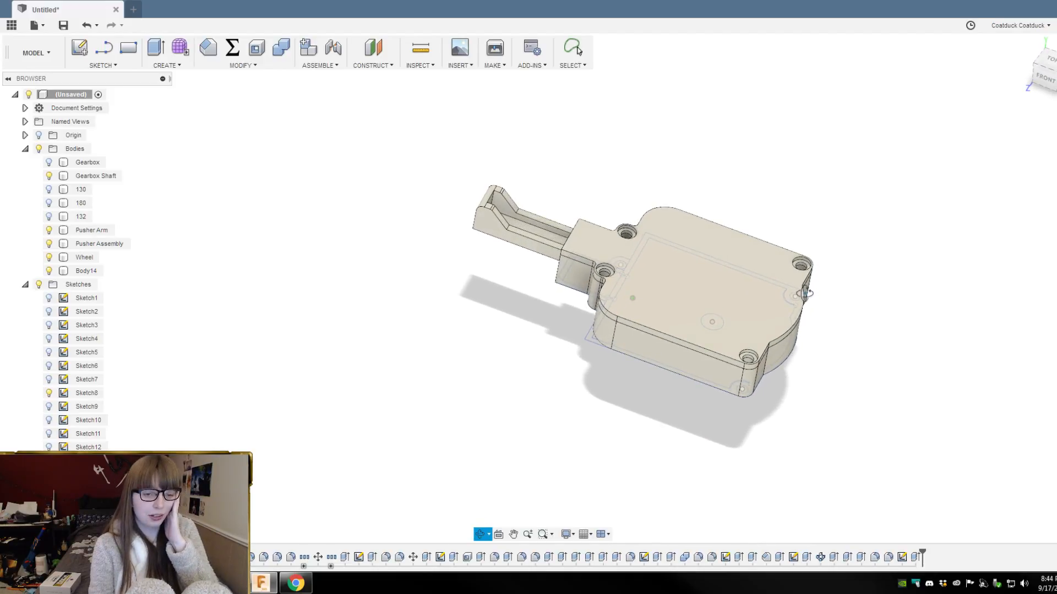
Step: Rename the new cover body, Body14, as Lid
{"action": "double_click", "coordinate": [95, 271]}
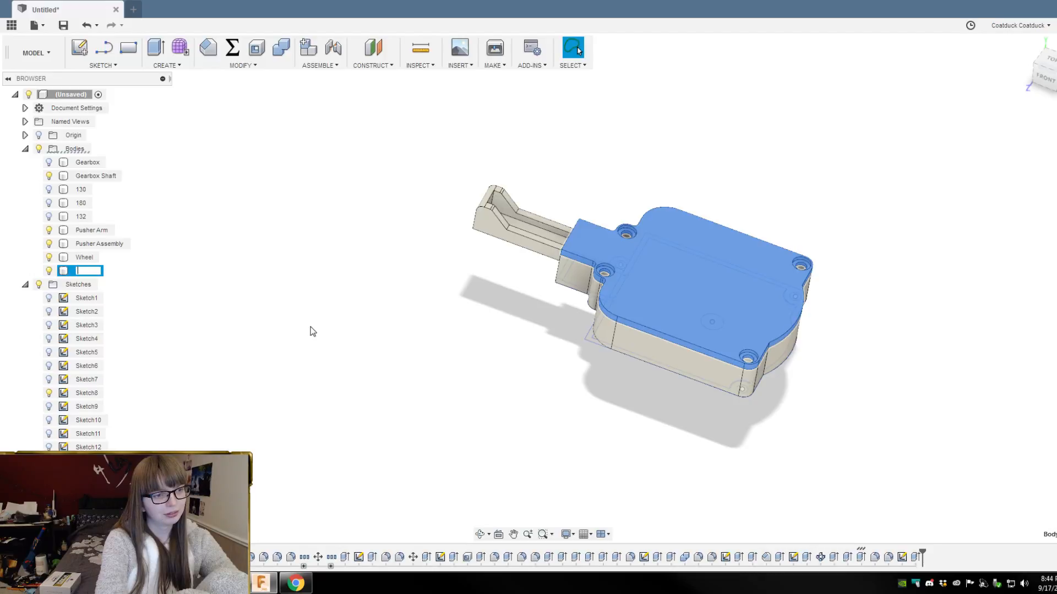
{"action": "left_click", "coordinate": [472, 330]}
{"action": "scroll", "coordinate": [585, 328], "scroll_direction": "up", "scroll_amount": 5}
Step: Show the 132 motor and Gearbox bodies and view the assembly from the pusher arm's end
{"action": "left_click", "coordinate": [82, 204]}
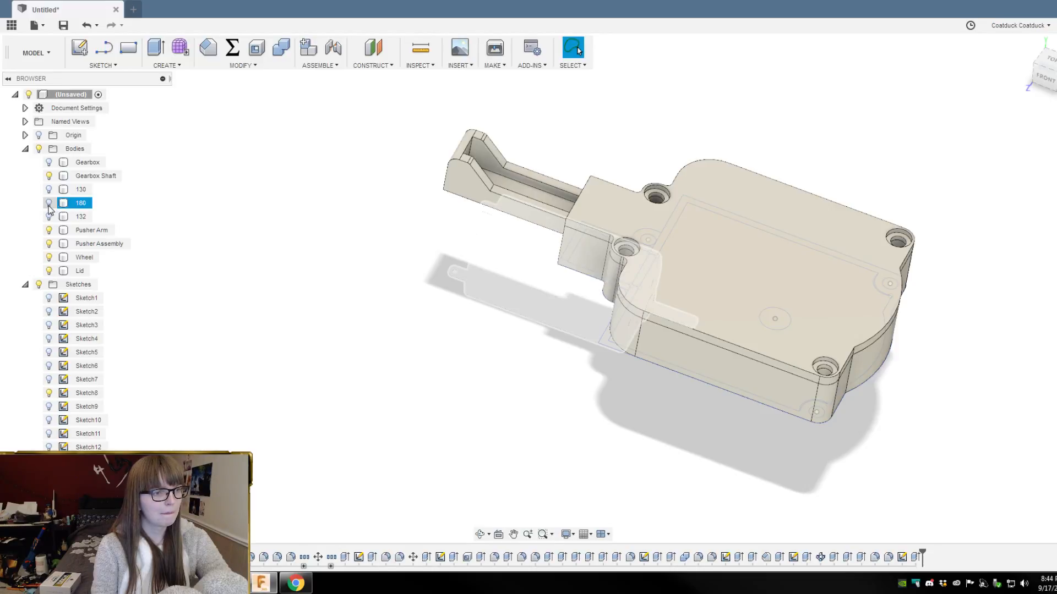
{"action": "left_click", "coordinate": [49, 204]}
{"action": "left_click", "coordinate": [274, 231]}
{"action": "middle_click_drag", "start_coordinate": [273, 231], "coordinate": [292, 208], "text": "shift"}
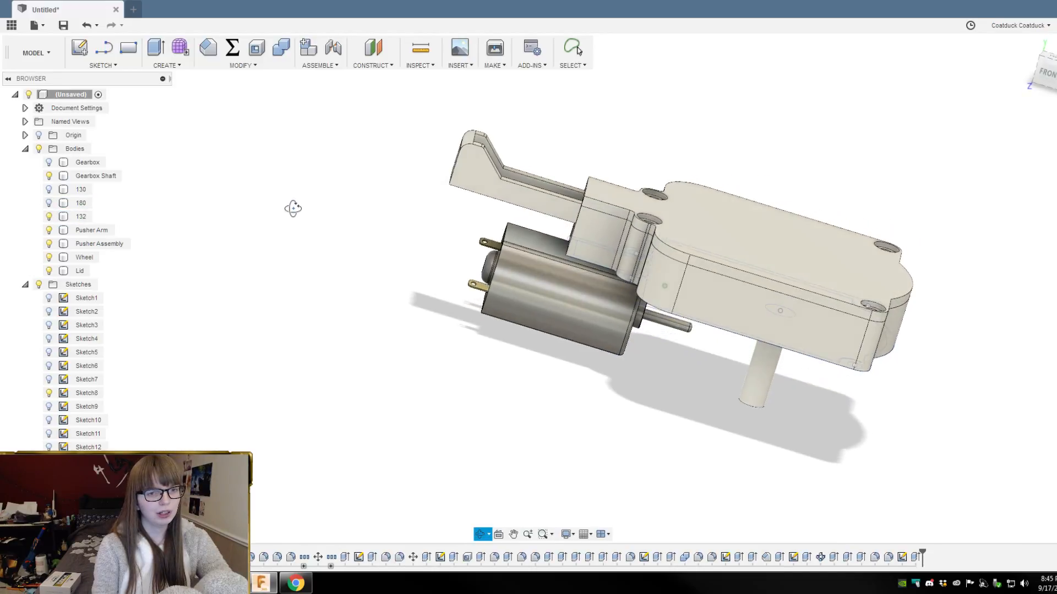
{"action": "key", "text": "Escape"}
{"action": "middle_click_drag", "start_coordinate": [201, 246], "coordinate": [489, 171], "text": "shift"}
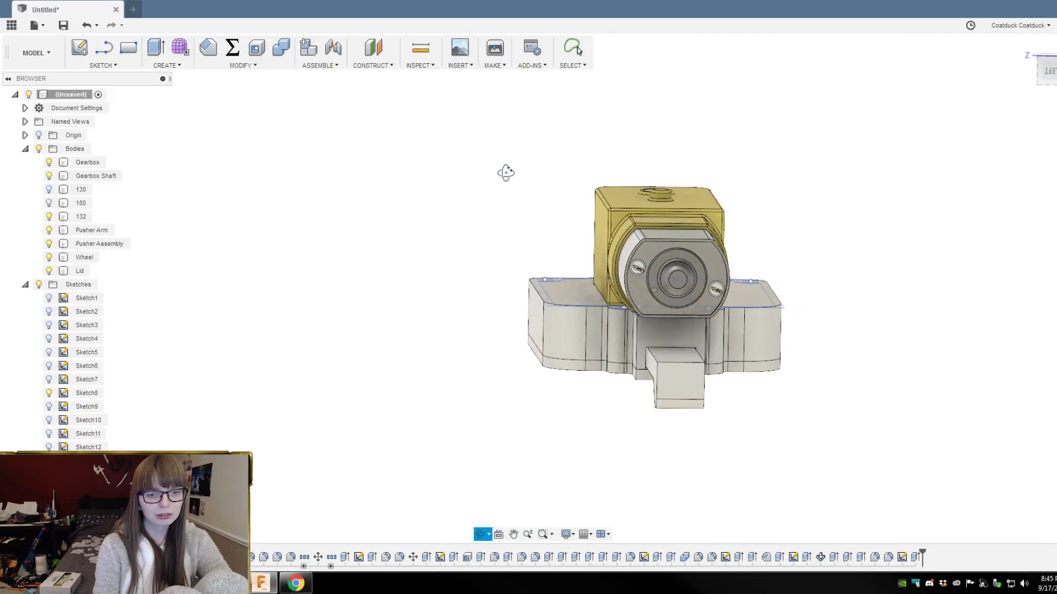
Step: Measure the clearance between the pusher arm's face and the lid's inner face at the channel opening
{"action": "scroll", "coordinate": [764, 394], "scroll_direction": "up", "scroll_amount": 10}
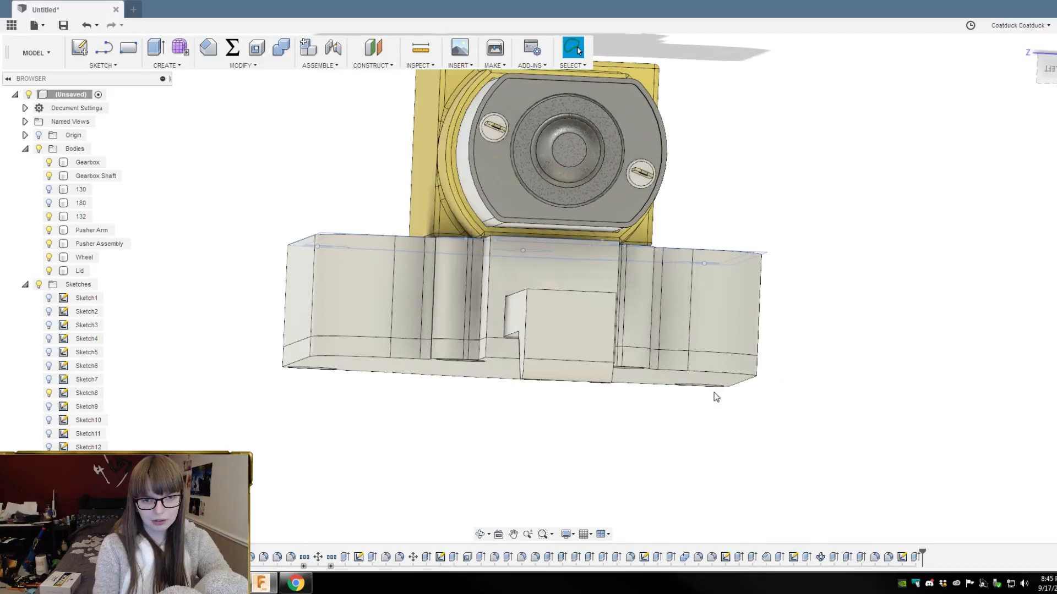
{"action": "key", "text": "Escape"}
{"action": "scroll", "coordinate": [613, 381], "scroll_direction": "up", "scroll_amount": 6}
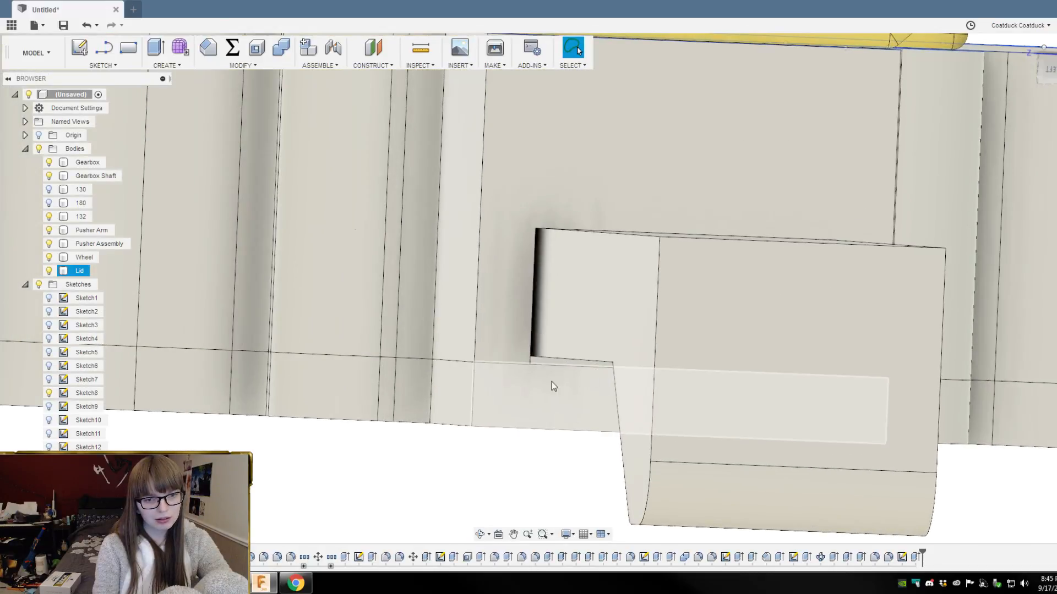
{"action": "middle_click_drag", "start_coordinate": [537, 509], "coordinate": [531, 499], "text": "shift"}
{"action": "key", "text": "Escape"}
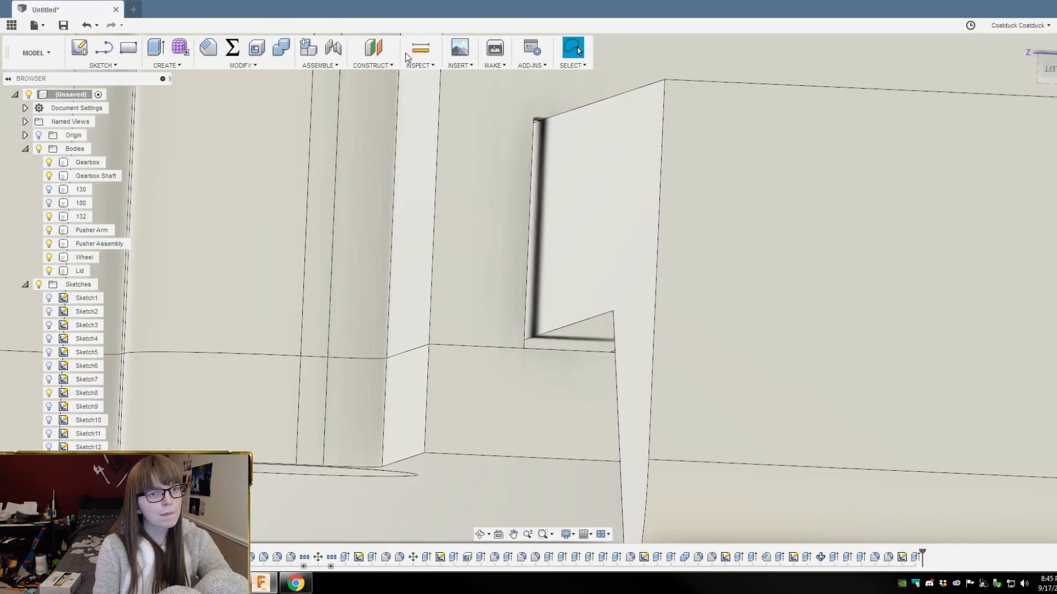
{"action": "left_click", "coordinate": [420, 49]}
{"action": "left_click", "coordinate": [575, 345]}
{"action": "middle_click_drag", "start_coordinate": [531, 414], "coordinate": [533, 340], "text": "shift"}
{"action": "left_click", "coordinate": [534, 345]}
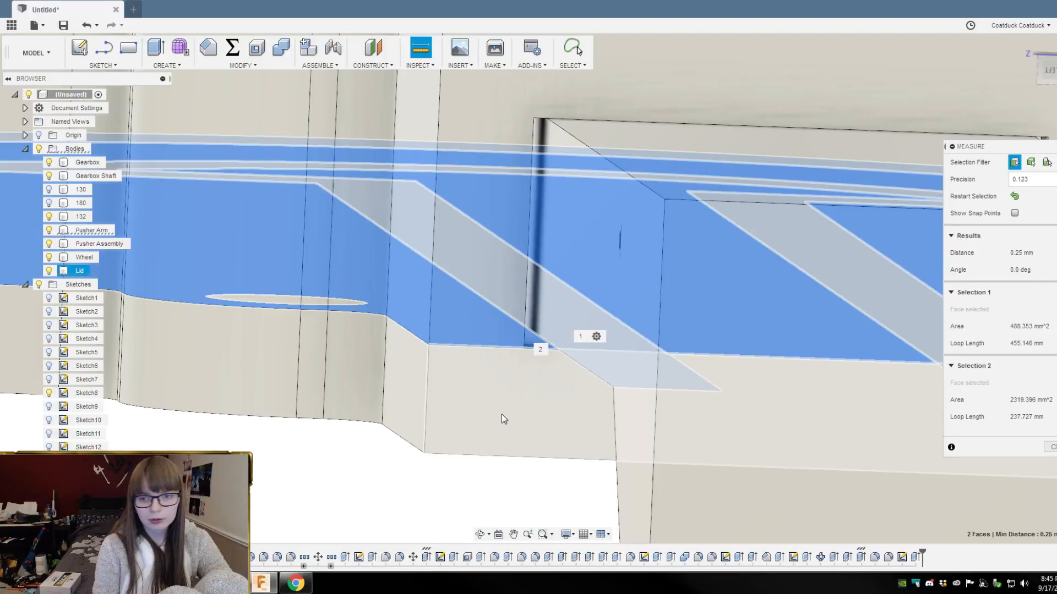
{"action": "scroll", "coordinate": [483, 421], "scroll_direction": "down", "scroll_amount": 5}
{"action": "left_click", "coordinate": [739, 509]}
{"action": "middle_click_drag", "start_coordinate": [739, 508], "coordinate": [674, 358], "text": "shift"}
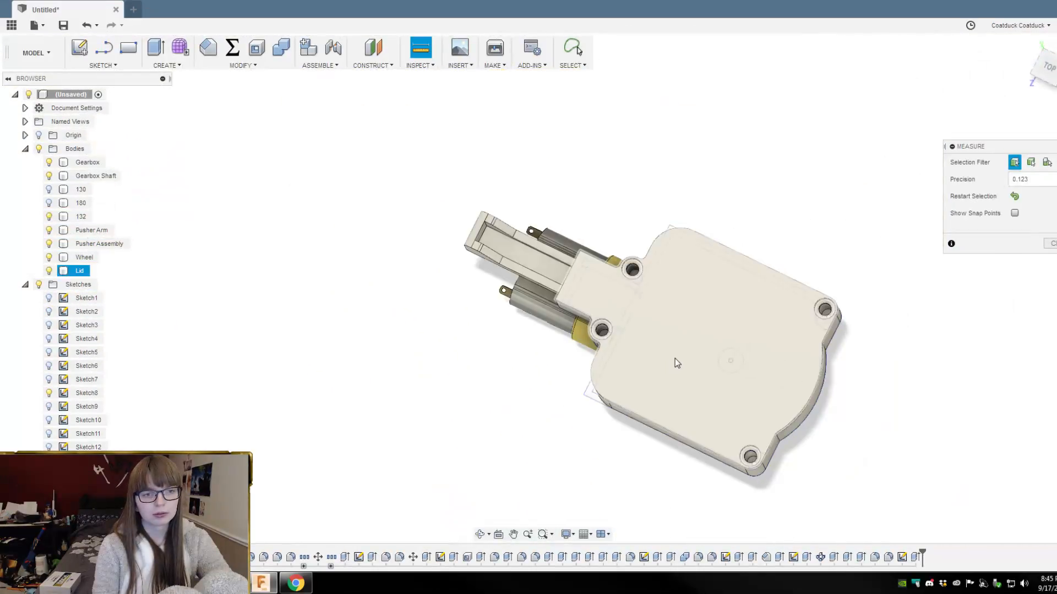
Step: Leave the measuring command and hide the Lid body and all sketches to expose the pusher mechanism inside the housing
{"action": "middle_click_drag", "start_coordinate": [368, 391], "coordinate": [358, 363], "text": "shift"}
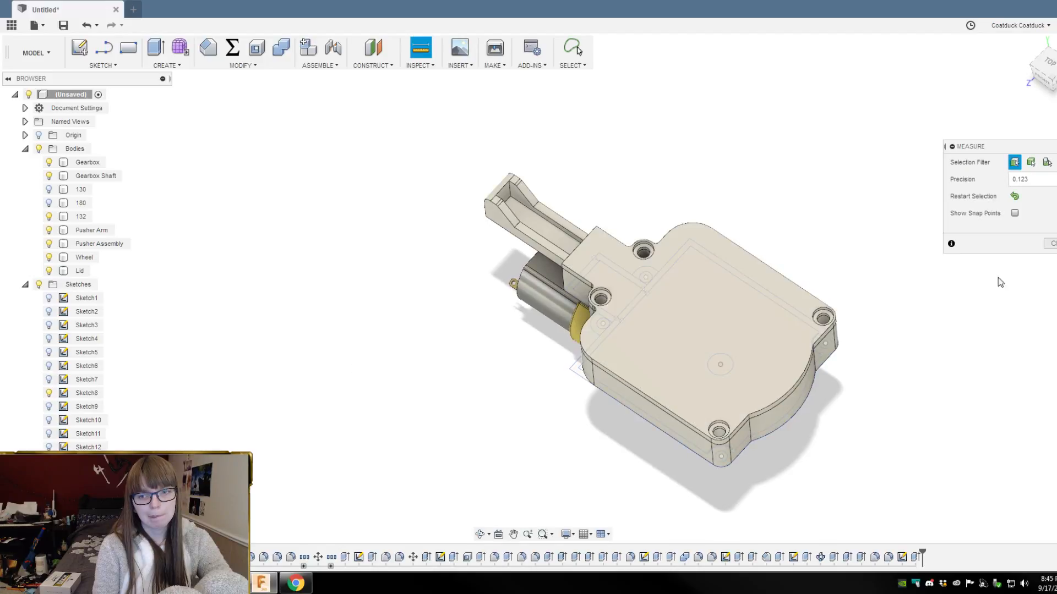
{"action": "left_click", "coordinate": [578, 50]}
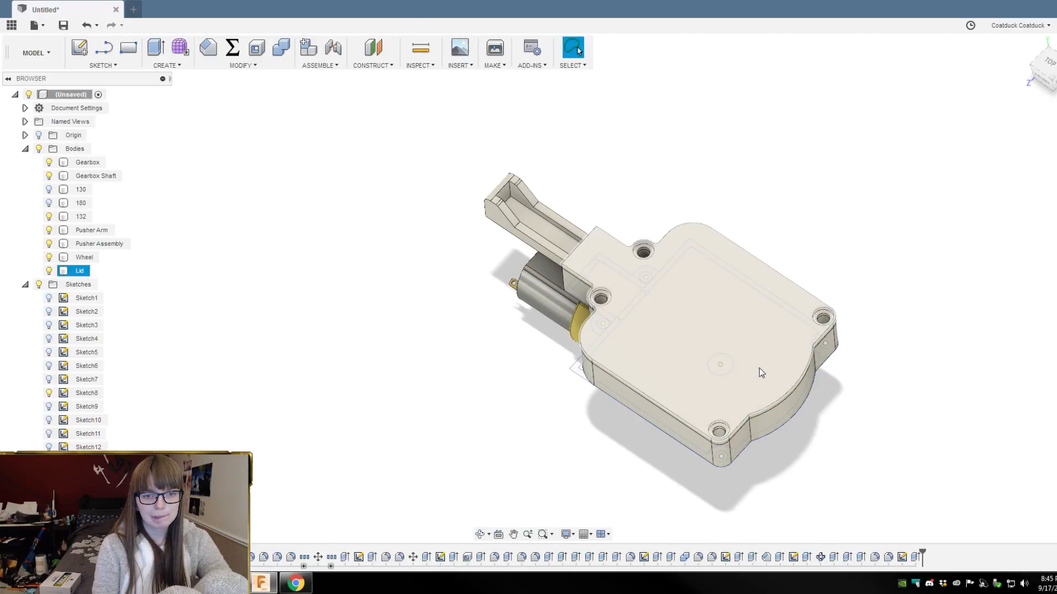
{"action": "middle_click_drag", "start_coordinate": [264, 388], "coordinate": [312, 356], "text": "shift"}
{"action": "left_click", "coordinate": [49, 271]}
{"action": "left_click", "coordinate": [39, 284]}
{"action": "scroll", "coordinate": [715, 276], "scroll_direction": "up", "scroll_amount": 3}
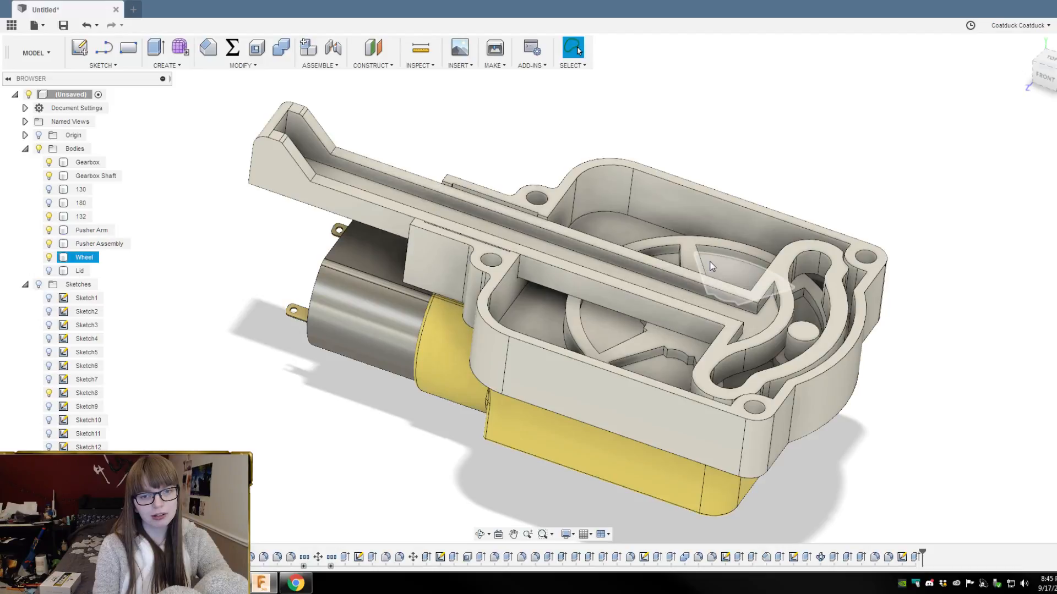
{"action": "middle_click_drag", "start_coordinate": [936, 464], "coordinate": [953, 379], "text": "shift"}
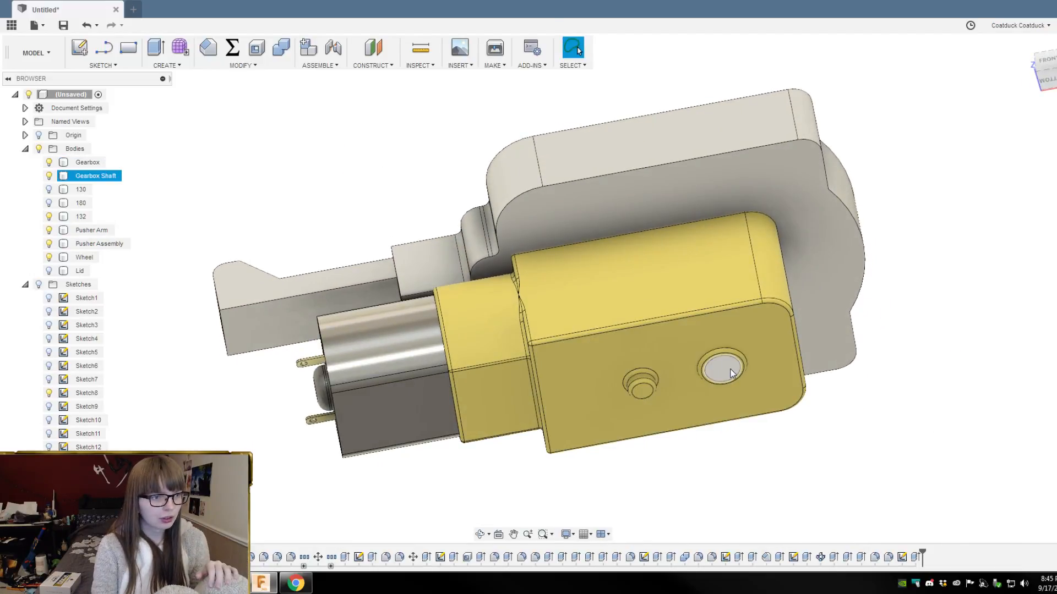
{"action": "left_click", "coordinate": [93, 175]}
{"action": "right_click", "coordinate": [90, 177]}
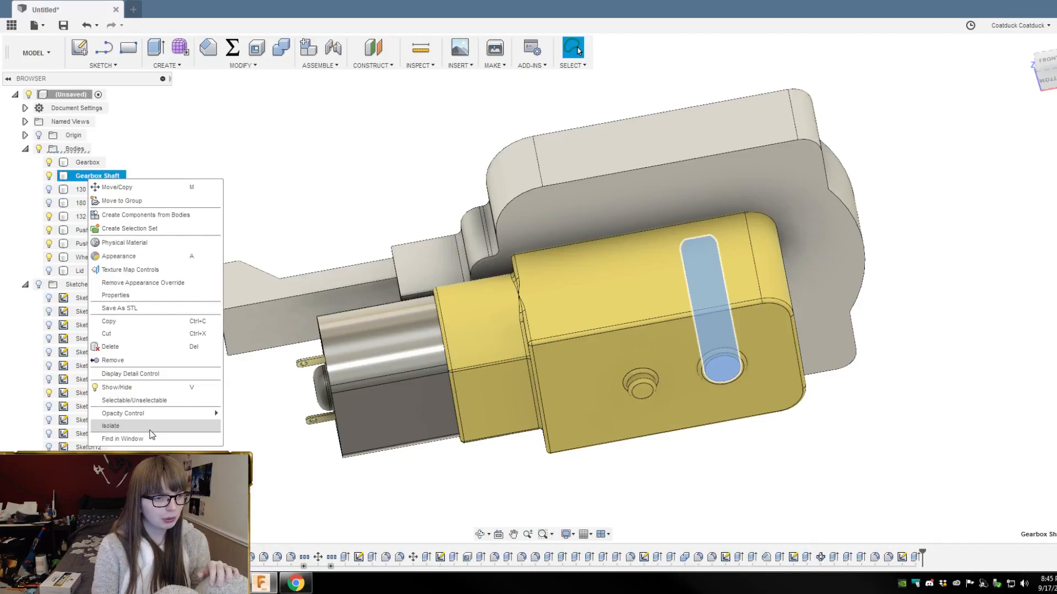
{"action": "left_click", "coordinate": [132, 438]}
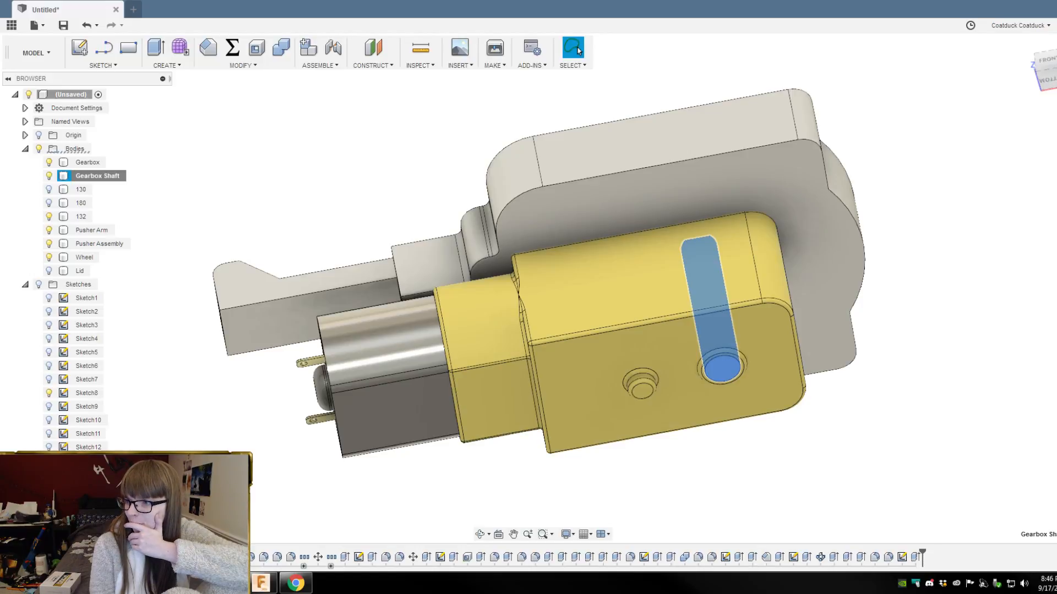
{"action": "left_click", "coordinate": [58, 52]}
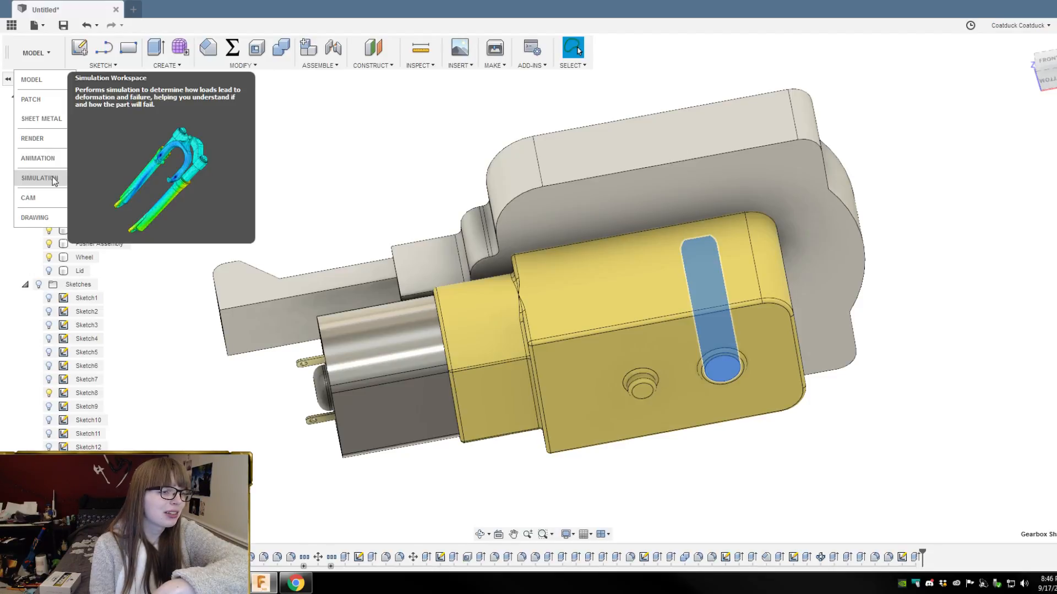
{"action": "mouse_move", "coordinate": [61, 222]}
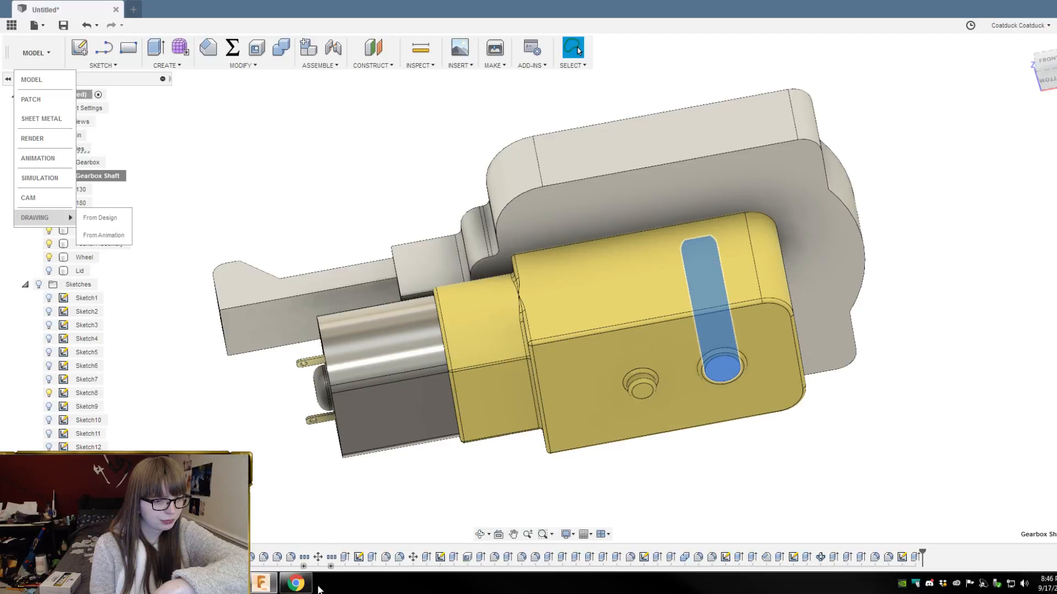
{"action": "left_click", "coordinate": [299, 584]}
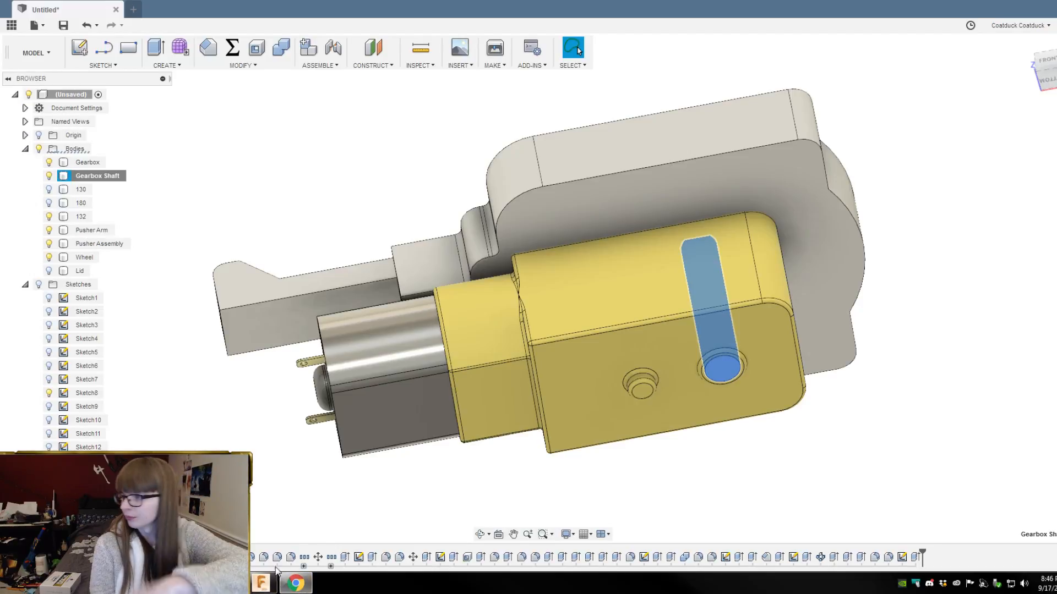
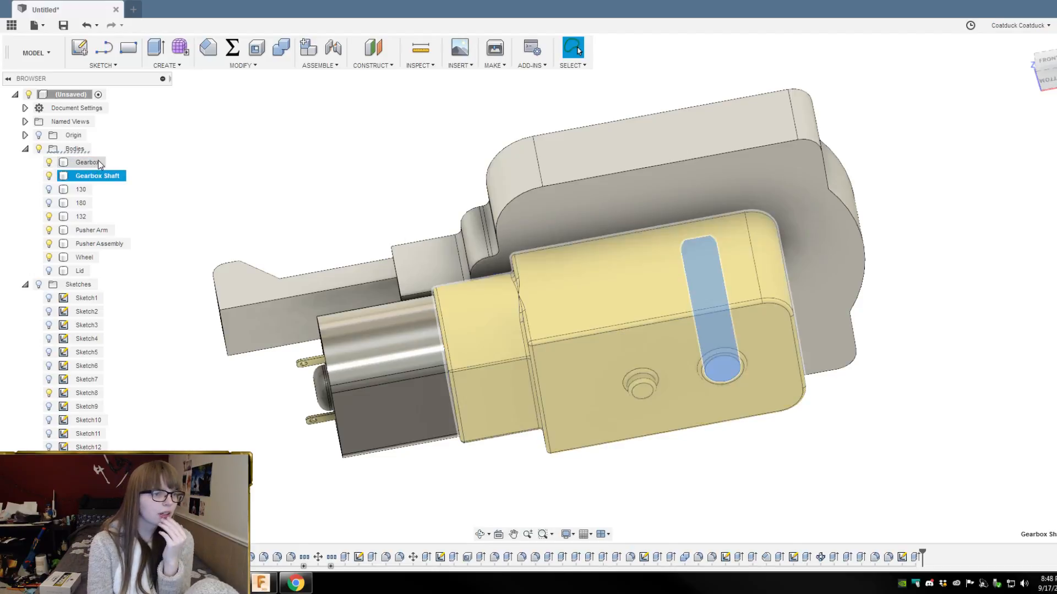
{"action": "right_click", "coordinate": [106, 148]}
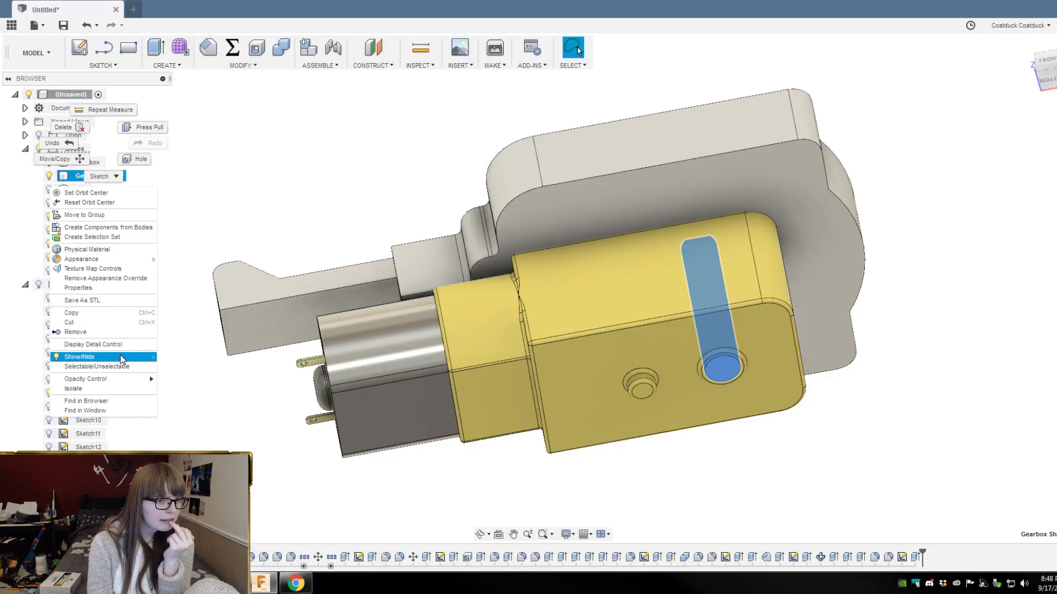
{"action": "left_click", "coordinate": [204, 207]}
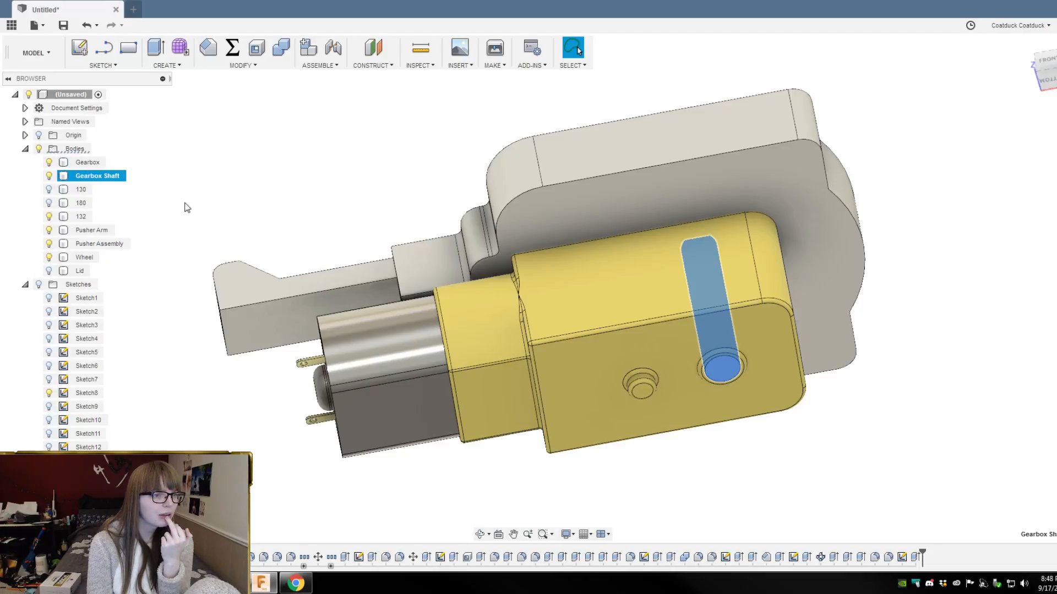
{"action": "key", "text": "Escape"}
{"action": "left_click", "coordinate": [25, 122]}
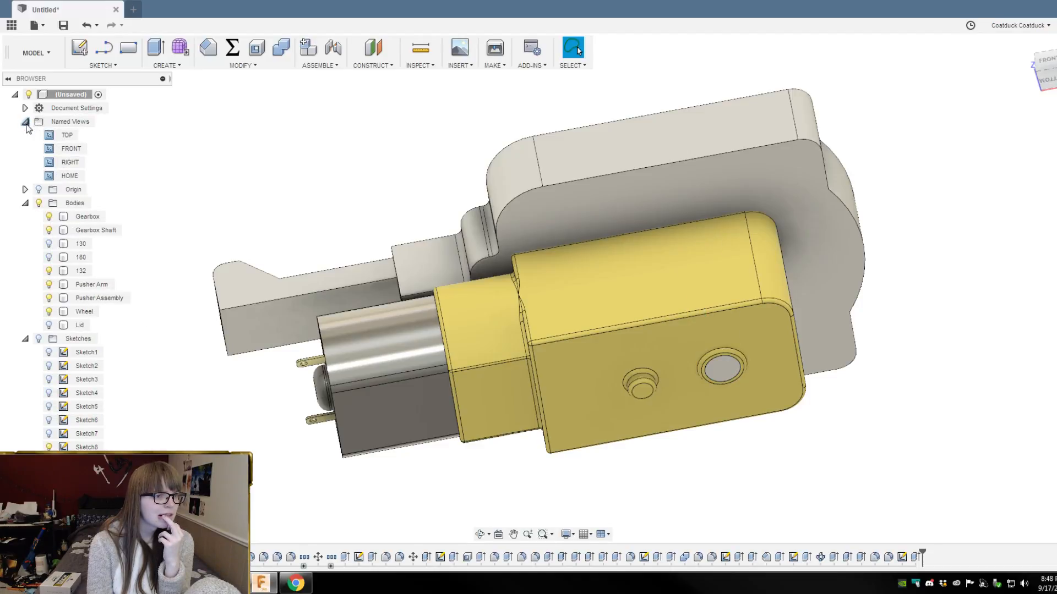
{"action": "left_click", "coordinate": [25, 123]}
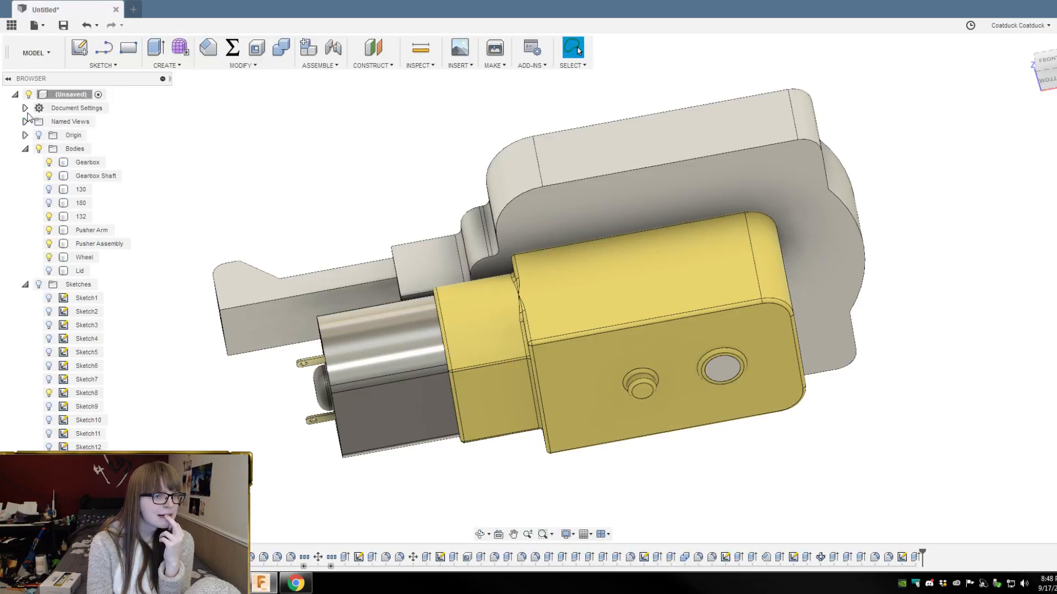
{"action": "left_click", "coordinate": [25, 108]}
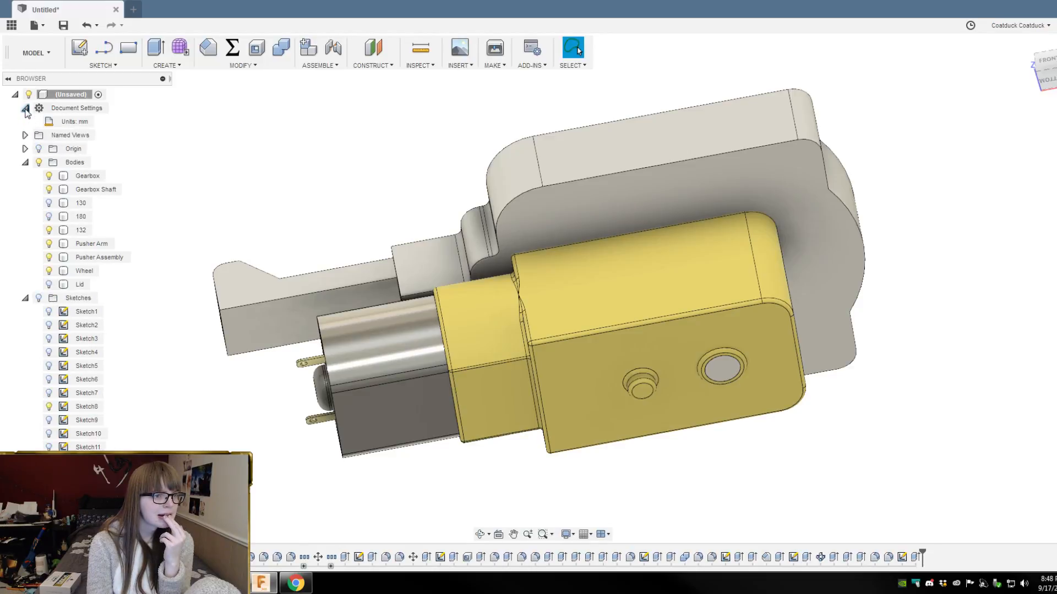
{"action": "left_click", "coordinate": [25, 109]}
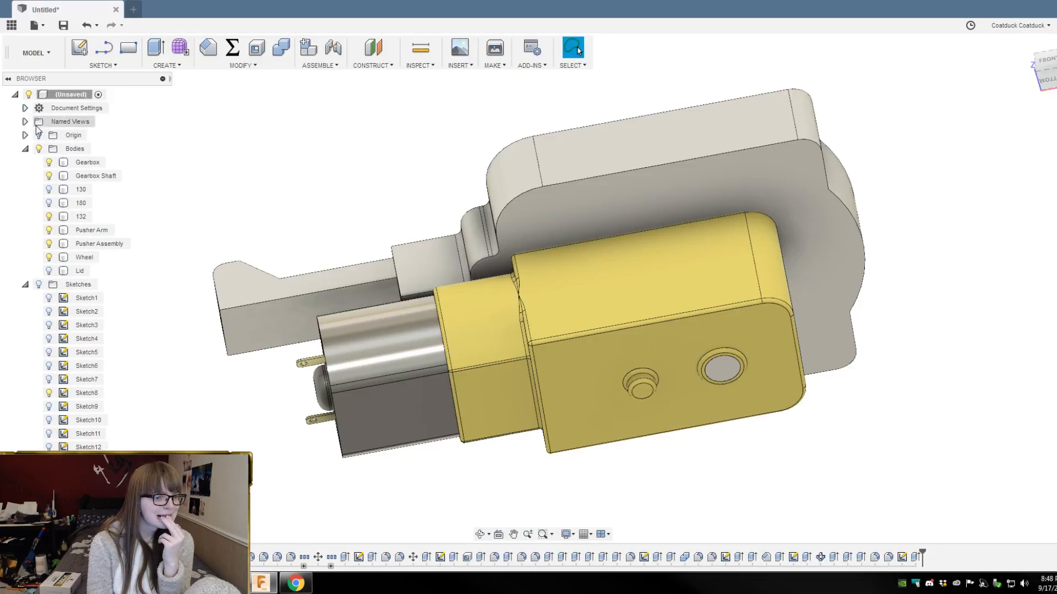
{"action": "right_click", "coordinate": [142, 192]}
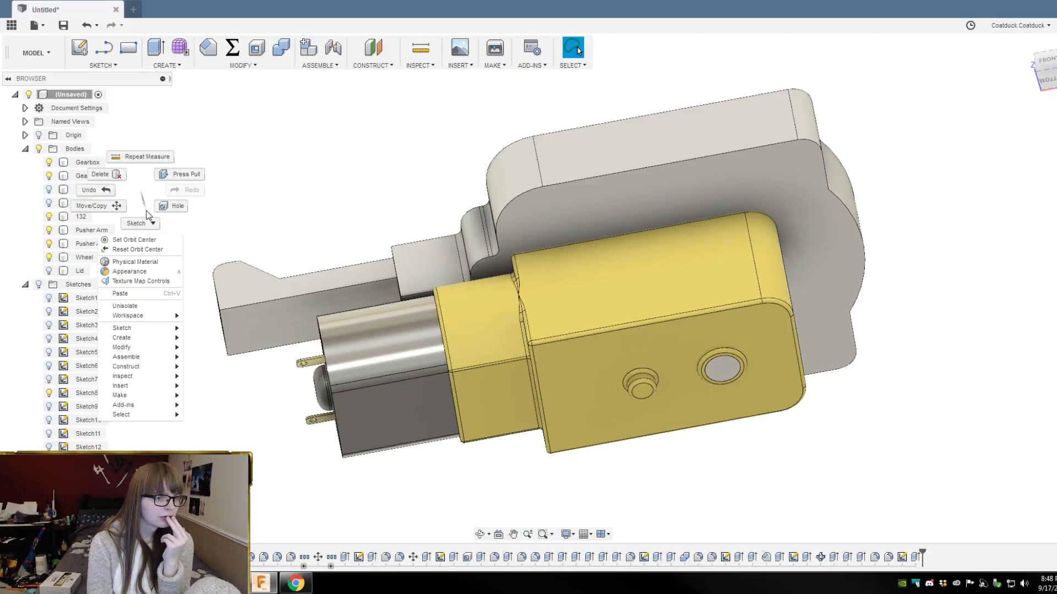
{"action": "mouse_move", "coordinate": [163, 317]}
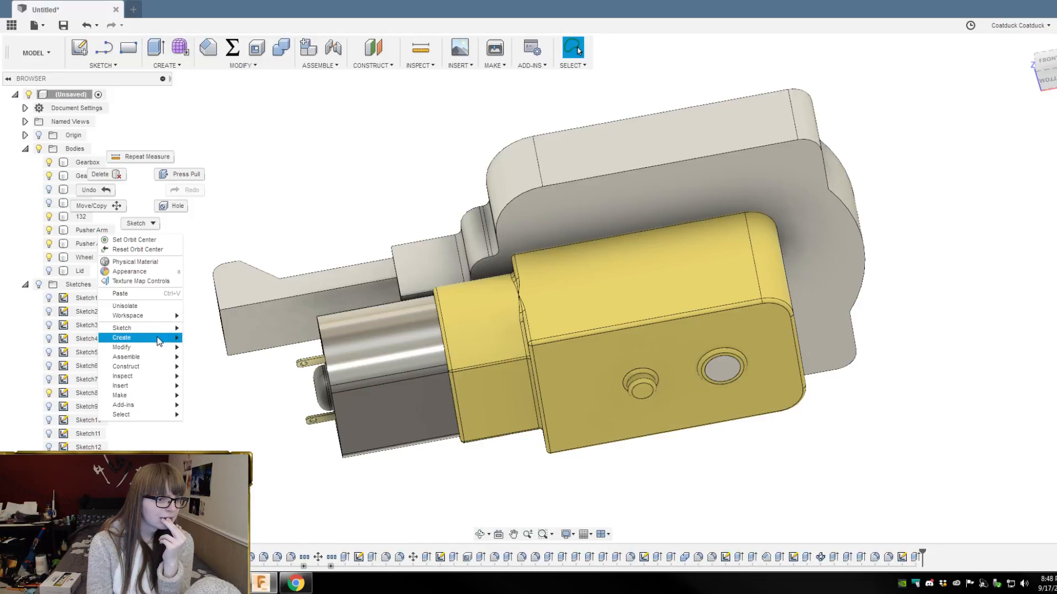
{"action": "left_click", "coordinate": [142, 447]}
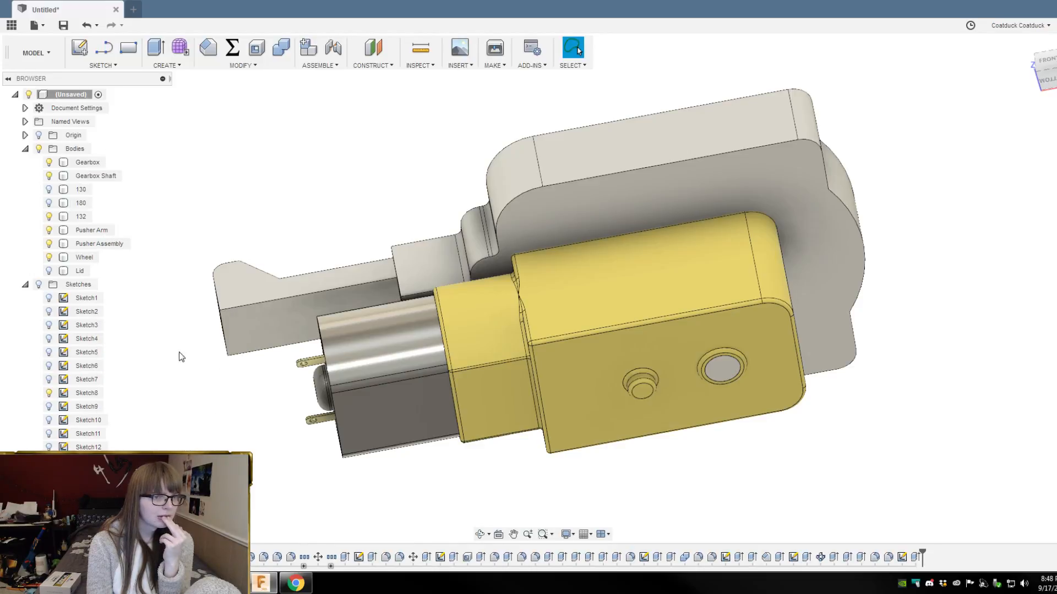
Step: Try to start a motion study for the pusher mechanism
{"action": "left_click", "coordinate": [182, 66]}
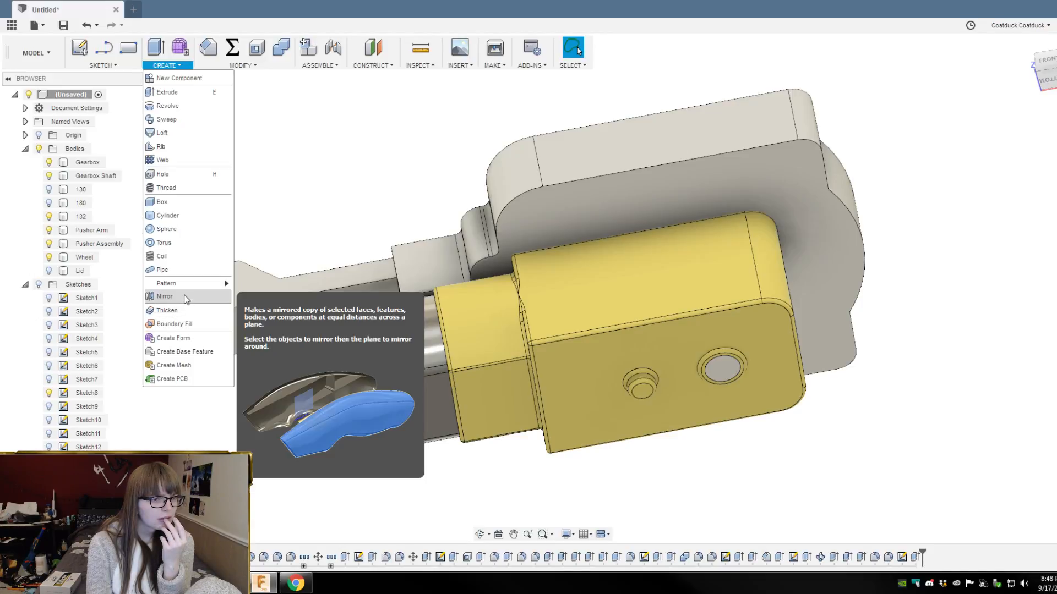
{"action": "mouse_move", "coordinate": [330, 66]}
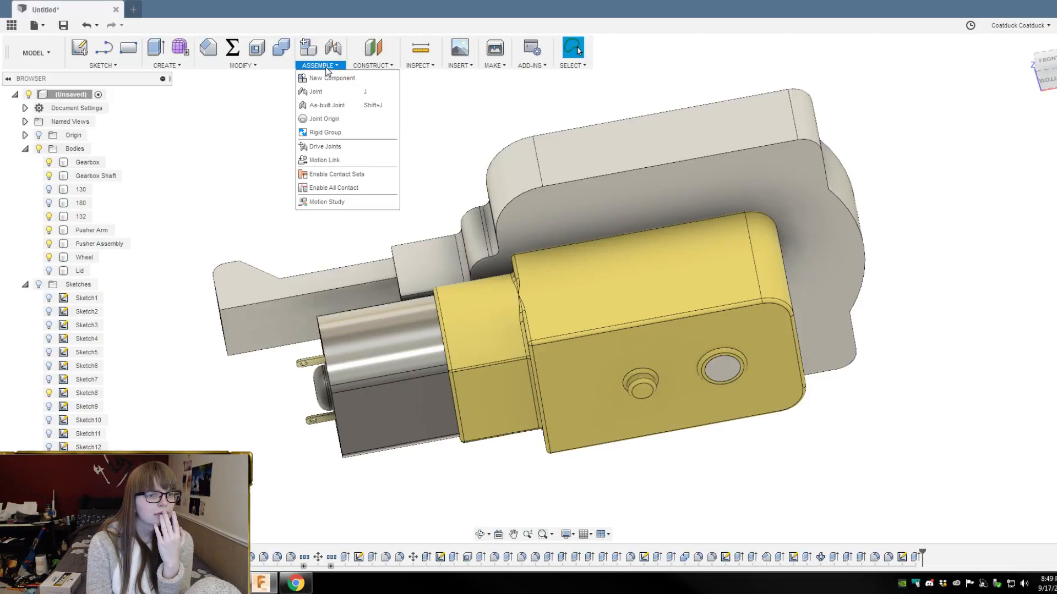
{"action": "left_click", "coordinate": [325, 202]}
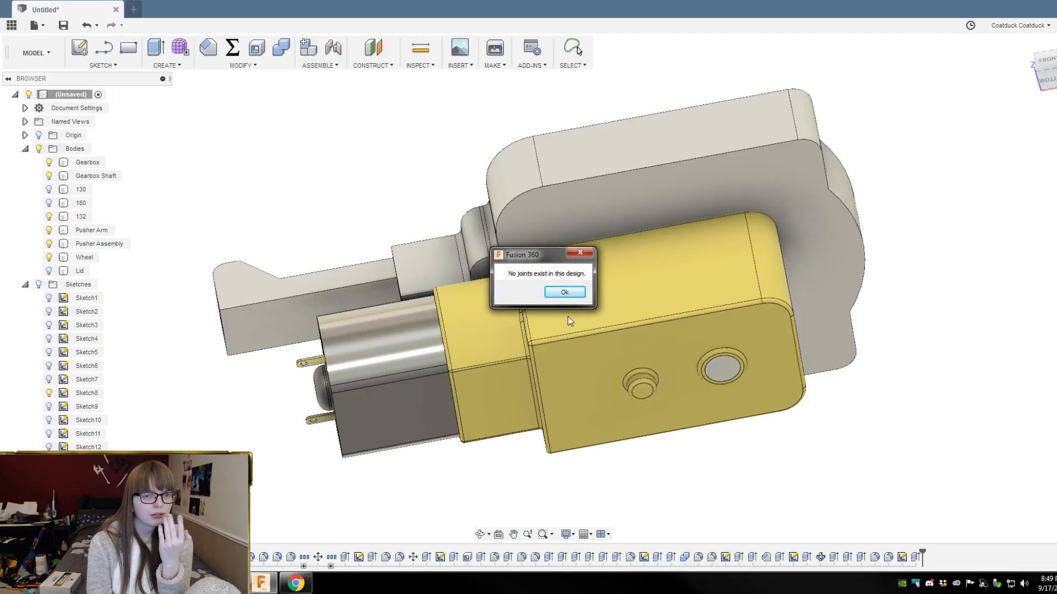
{"action": "left_click", "coordinate": [567, 293]}
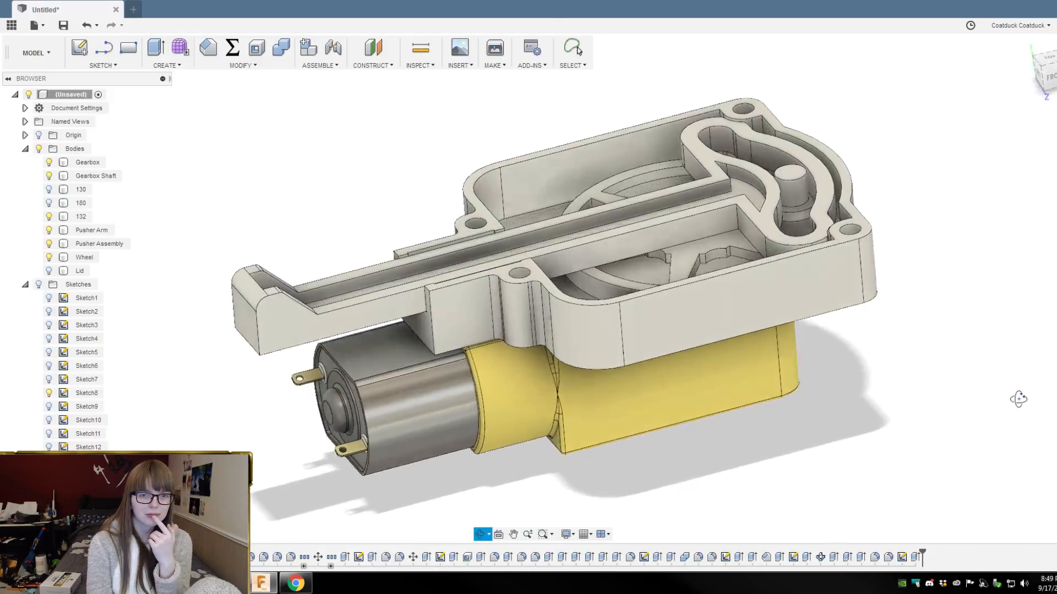
{"action": "middle_click_drag", "start_coordinate": [1033, 405], "coordinate": [1007, 325], "text": "shift"}
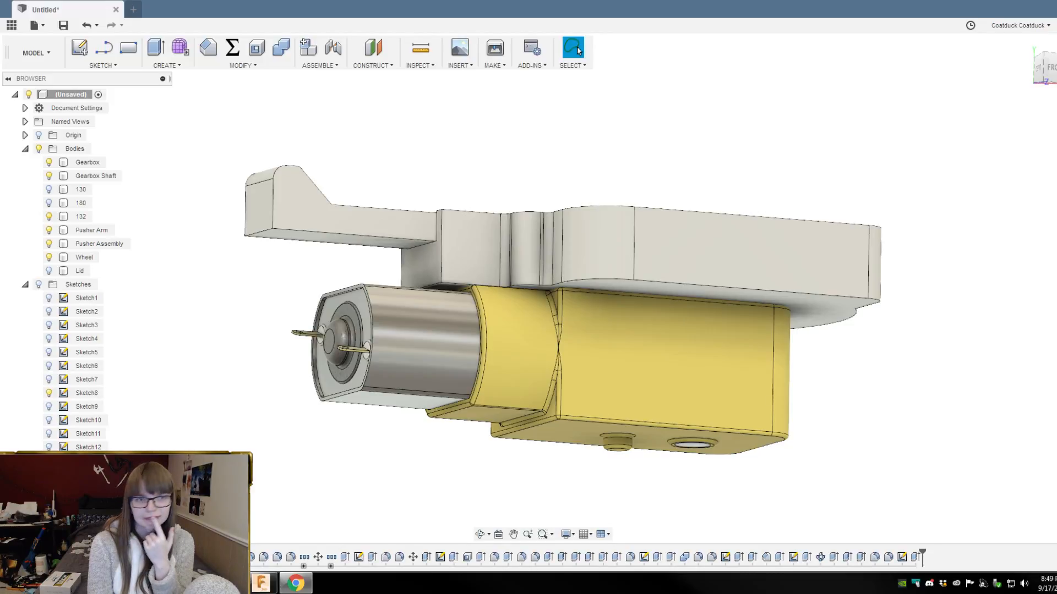
{"action": "middle_click_drag", "start_coordinate": [745, 109], "coordinate": [698, 174], "text": "shift"}
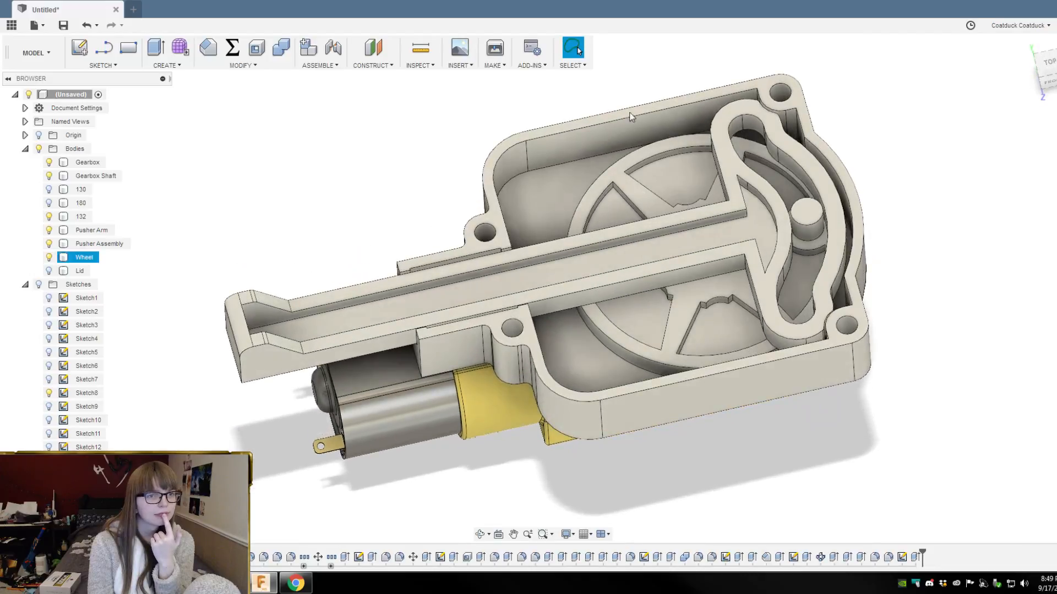
{"action": "left_click", "coordinate": [323, 66]}
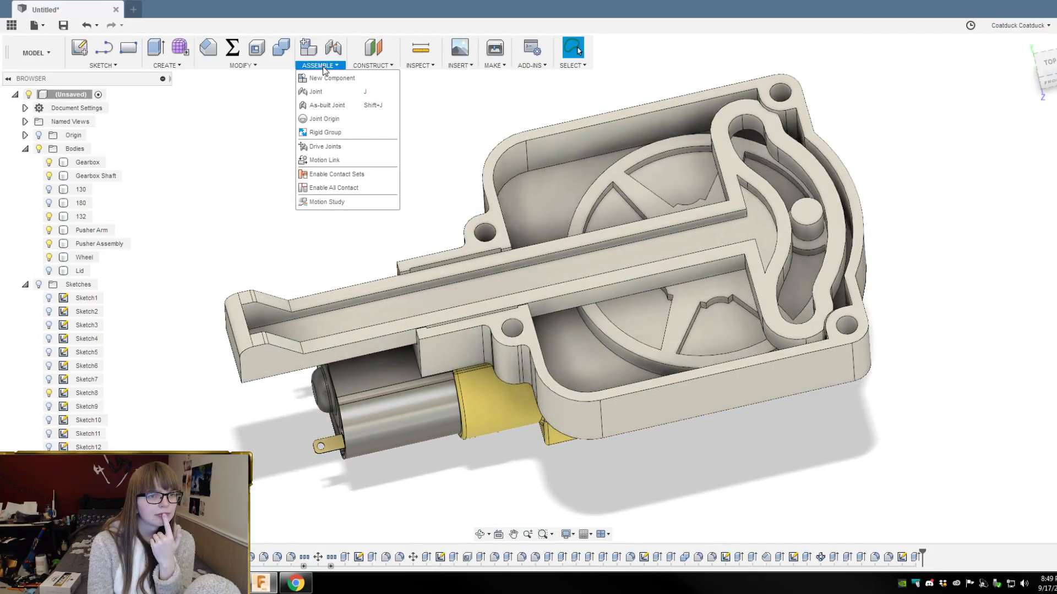
{"action": "left_click", "coordinate": [451, 84]}
{"action": "middle_click_drag", "start_coordinate": [349, 186], "coordinate": [351, 148], "text": "shift"}
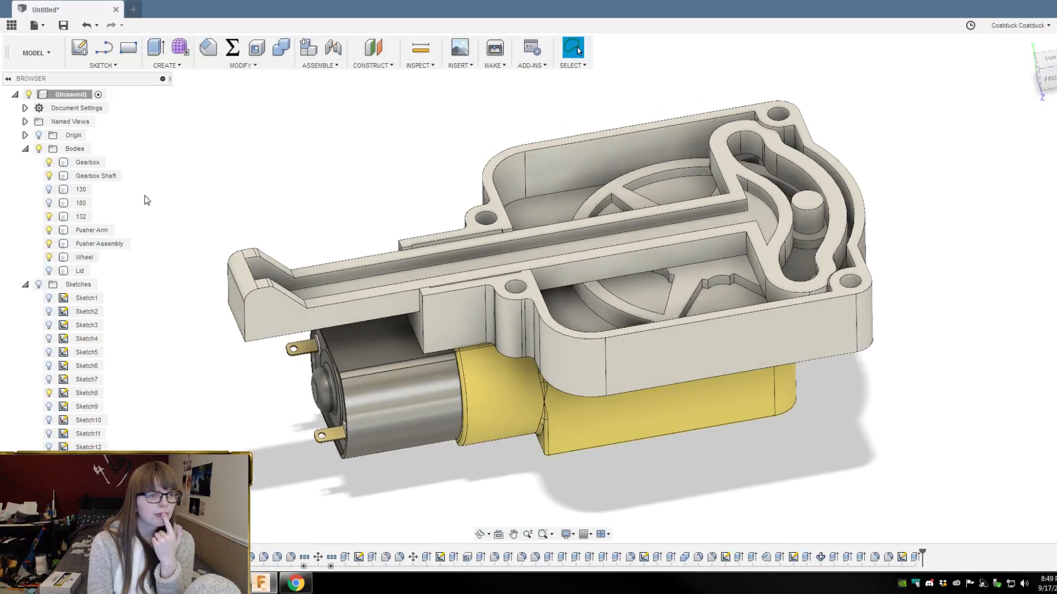
Step: Convert the Pusher Arm, Wheel and Gearbox Shaft bodies into separate components
{"action": "right_click", "coordinate": [95, 230]}
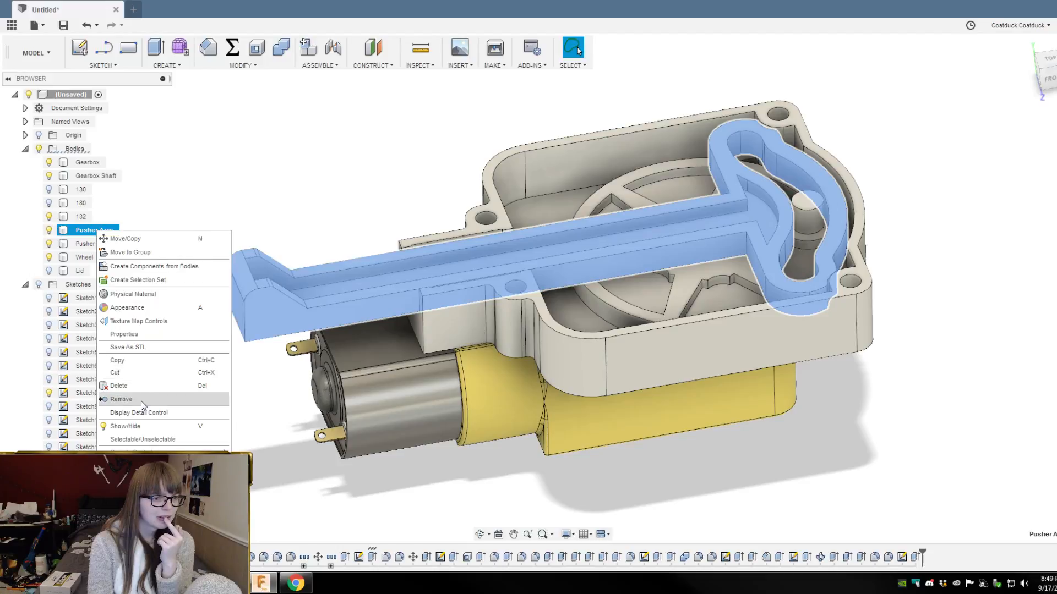
{"action": "left_click", "coordinate": [150, 266]}
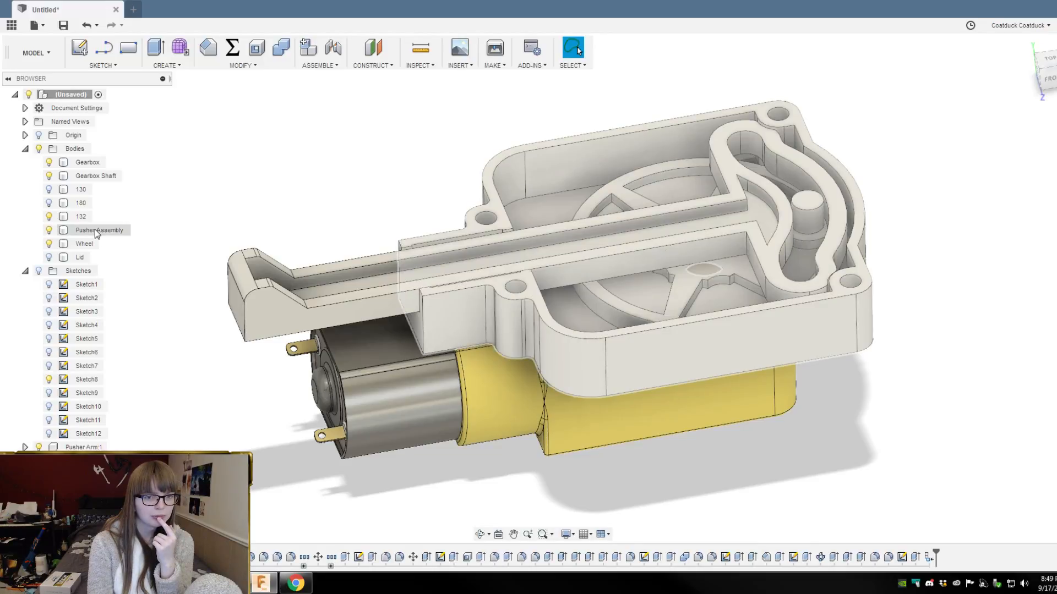
{"action": "left_click", "coordinate": [83, 246]}
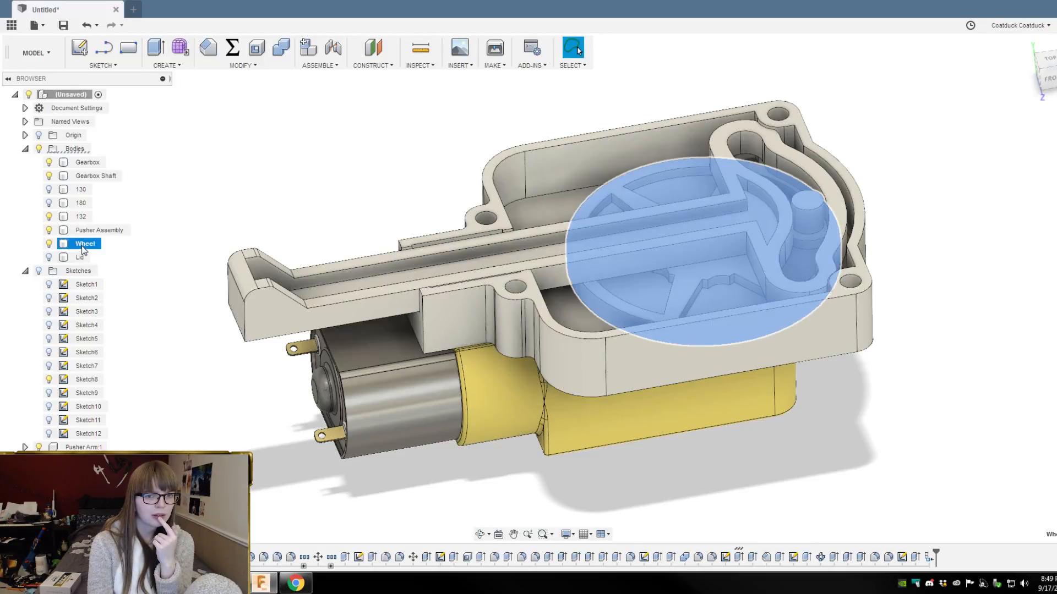
{"action": "right_click", "coordinate": [83, 248]}
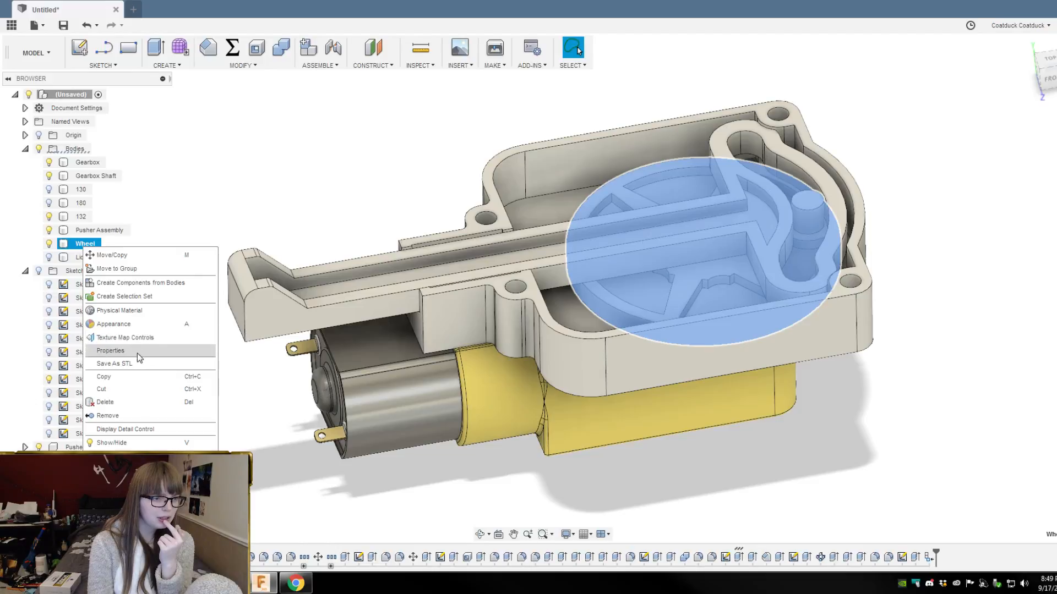
{"action": "left_click", "coordinate": [129, 283]}
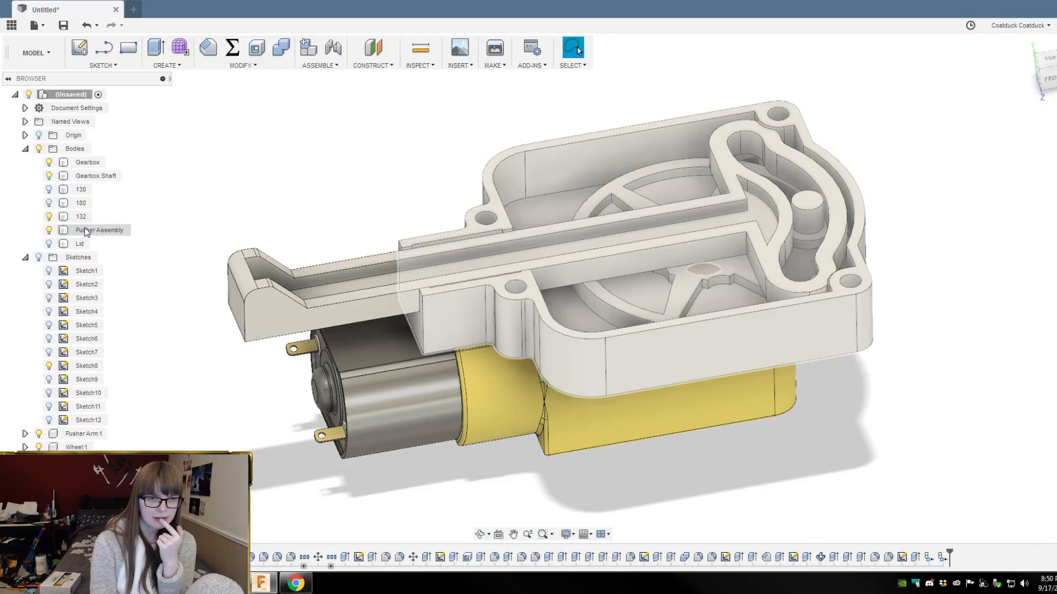
{"action": "right_click", "coordinate": [92, 175]}
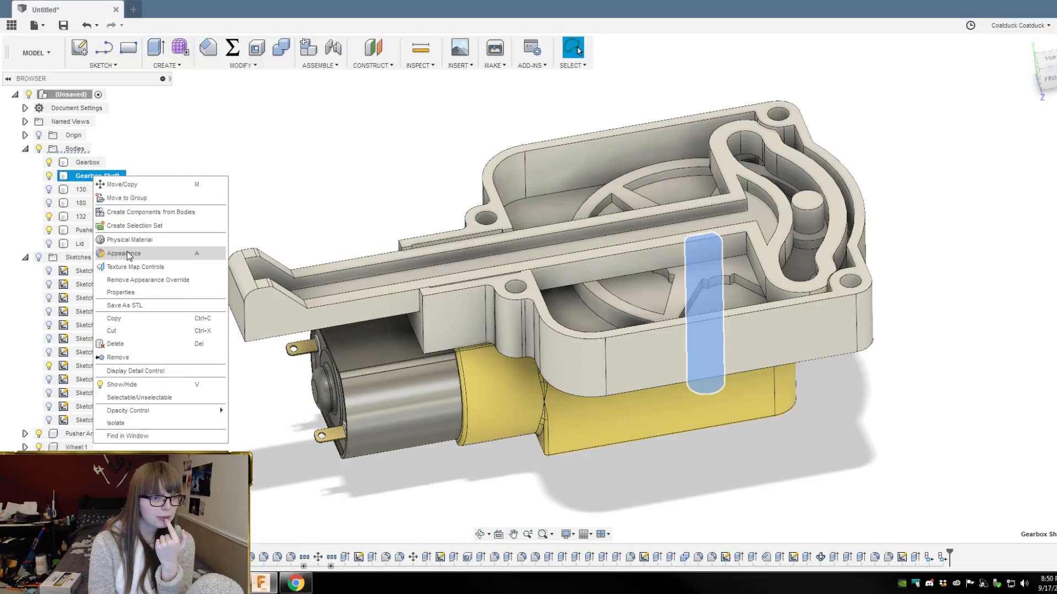
{"action": "left_click", "coordinate": [132, 212]}
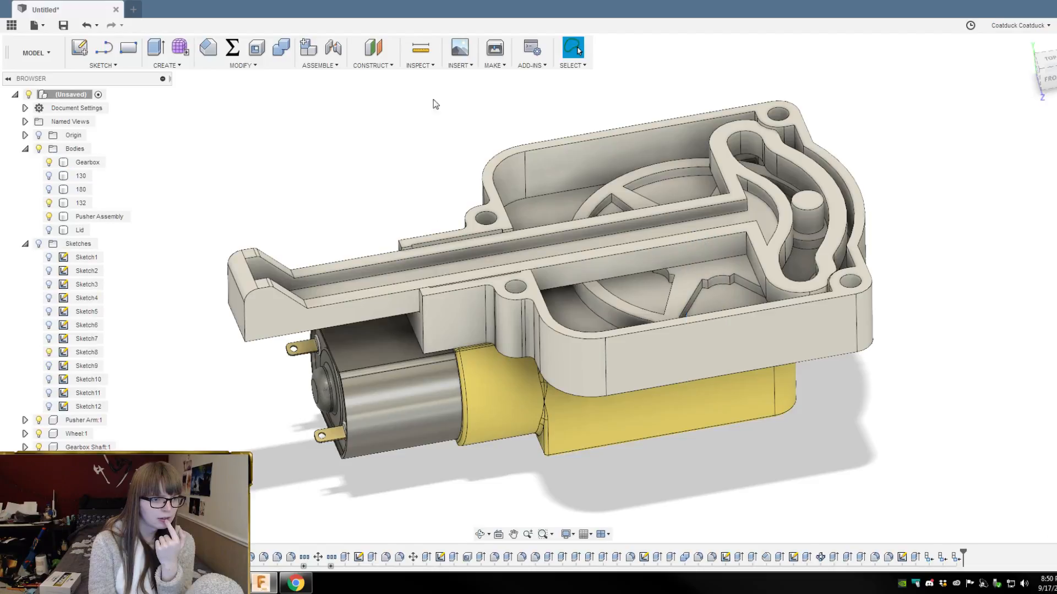
{"action": "left_click", "coordinate": [325, 66]}
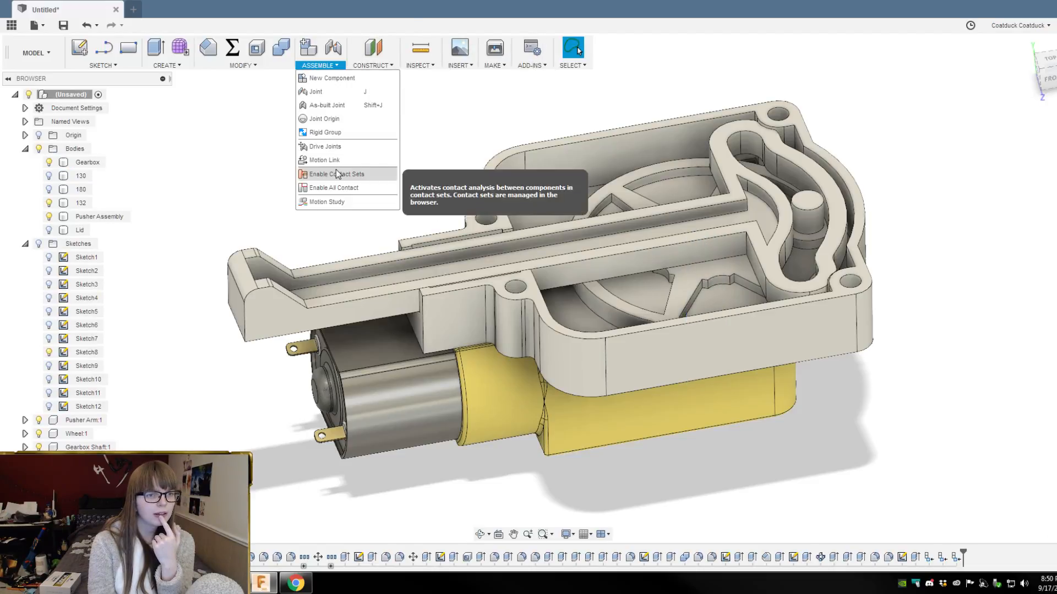
{"action": "left_click", "coordinate": [325, 92]}
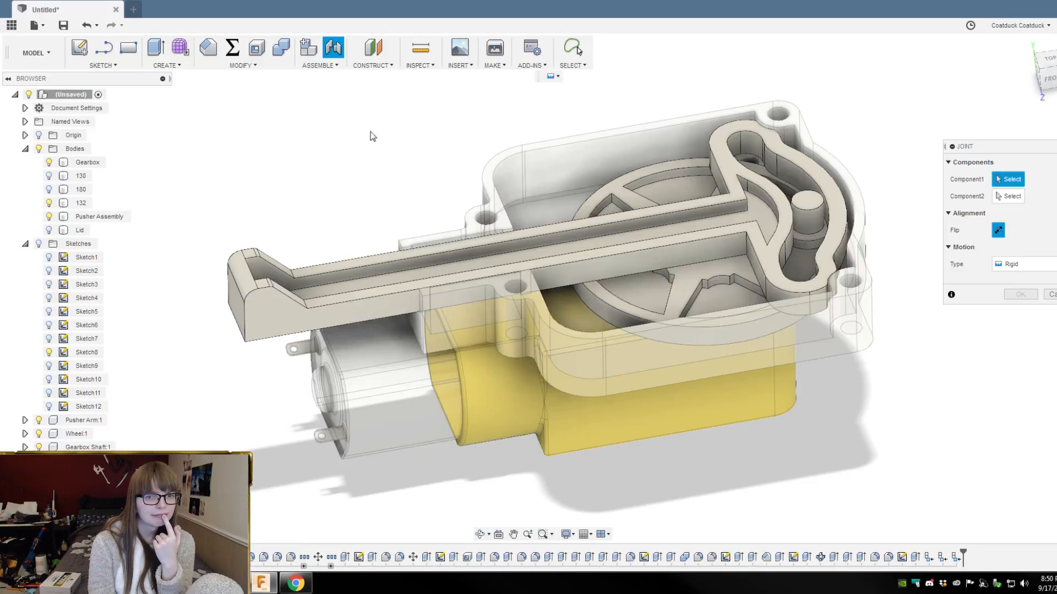
{"action": "middle_click_drag", "start_coordinate": [945, 412], "coordinate": [924, 314], "text": "shift"}
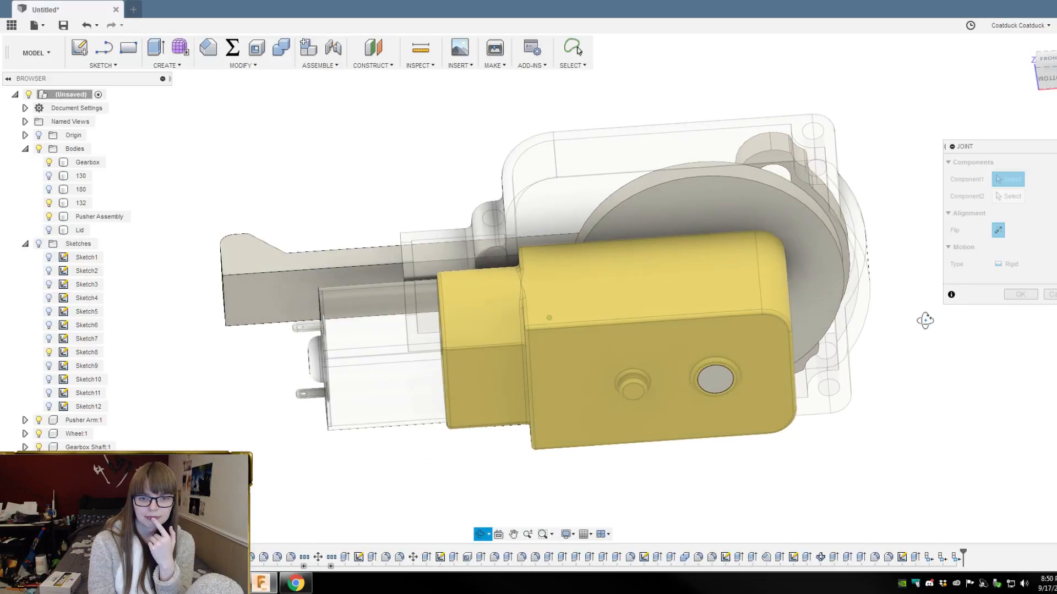
{"action": "left_click", "coordinate": [717, 381]}
{"action": "middle_click_drag", "start_coordinate": [873, 373], "coordinate": [875, 422], "text": "shift"}
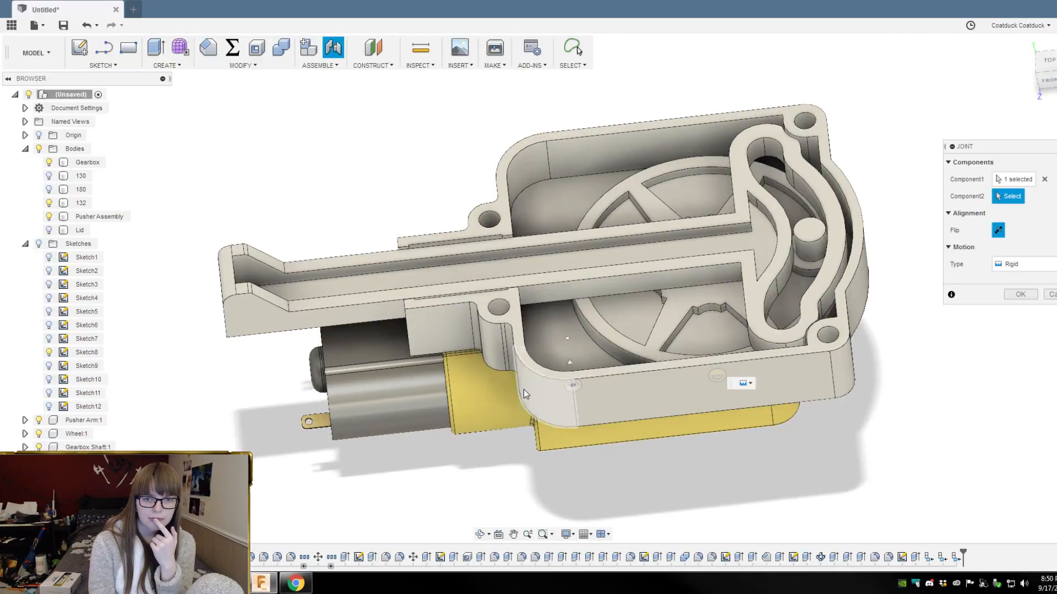
{"action": "left_click", "coordinate": [39, 420]}
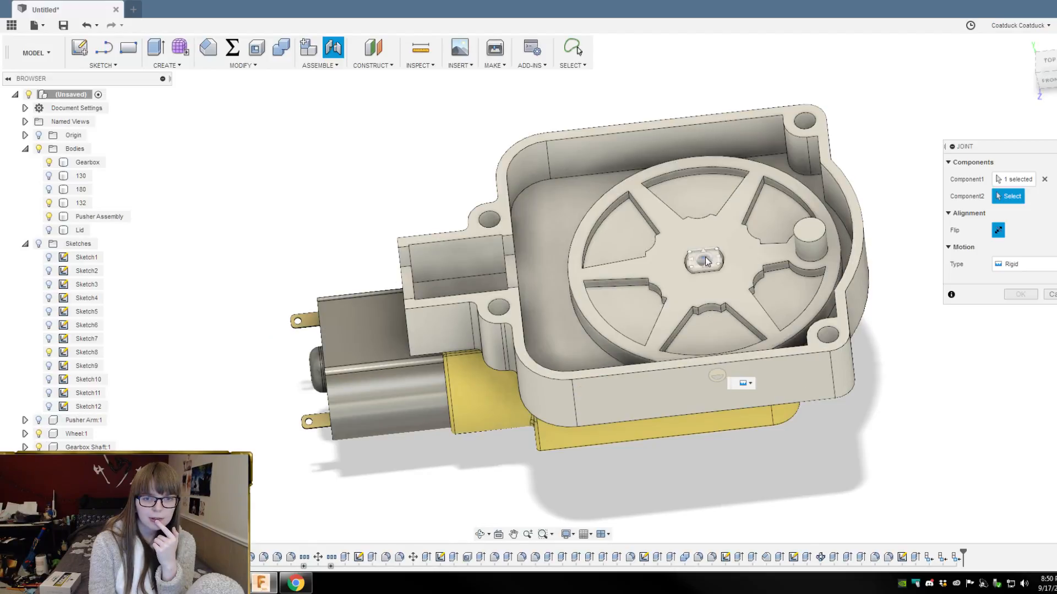
{"action": "scroll", "coordinate": [707, 256], "scroll_direction": "up", "scroll_amount": 4}
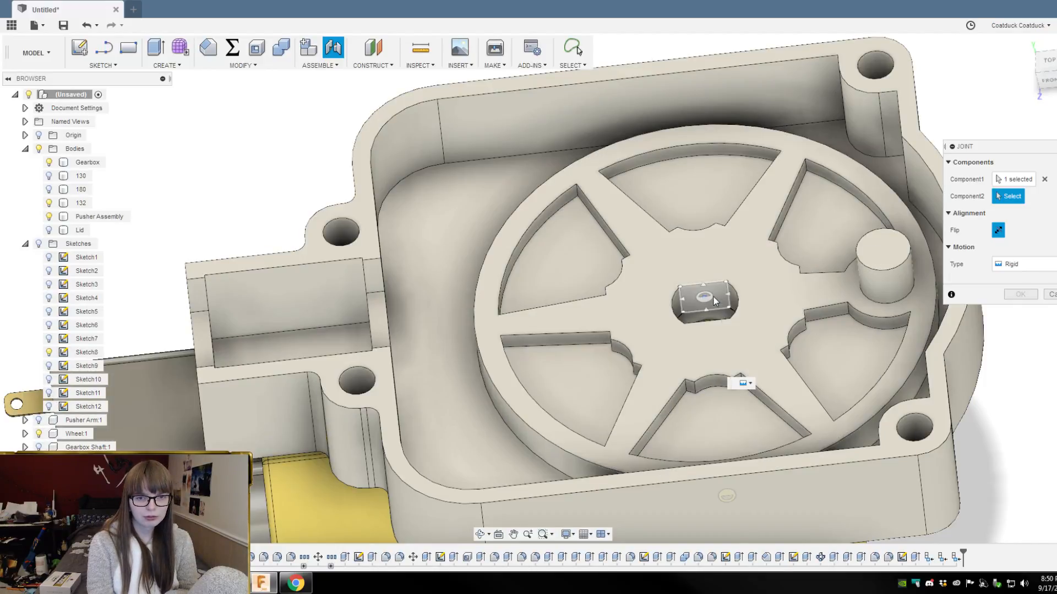
{"action": "left_click", "coordinate": [49, 216]}
{"action": "left_click", "coordinate": [49, 162]}
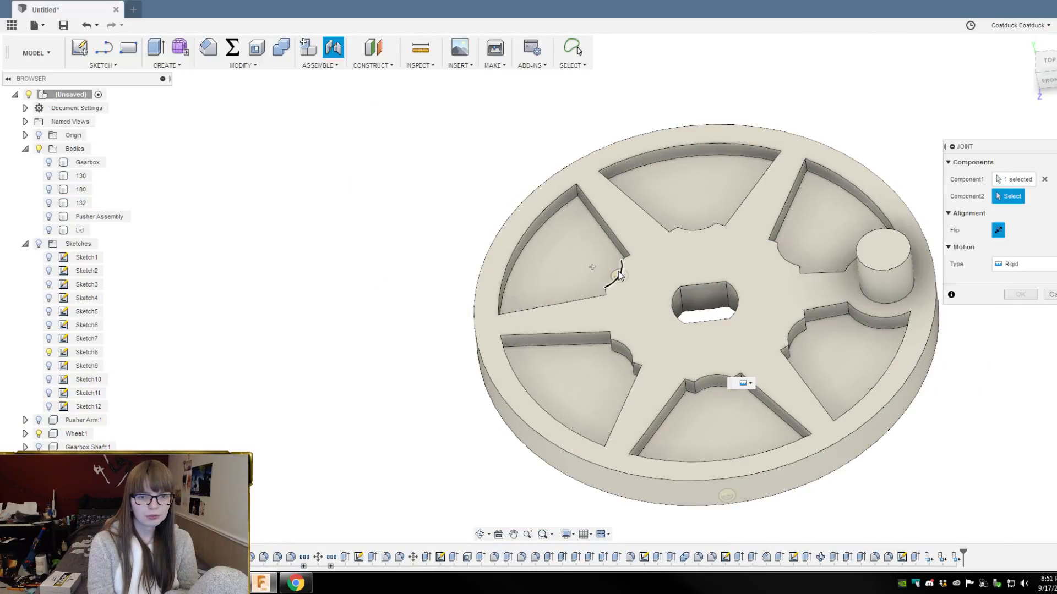
{"action": "mouse_move", "coordinate": [707, 299]}
{"action": "middle_mouse_down", "text": "shift"}
{"action": "mouse_move", "coordinate": [710, 325]}
{"action": "mouse_move", "coordinate": [708, 301]}
{"action": "middle_mouse_up", "text": "shift"}
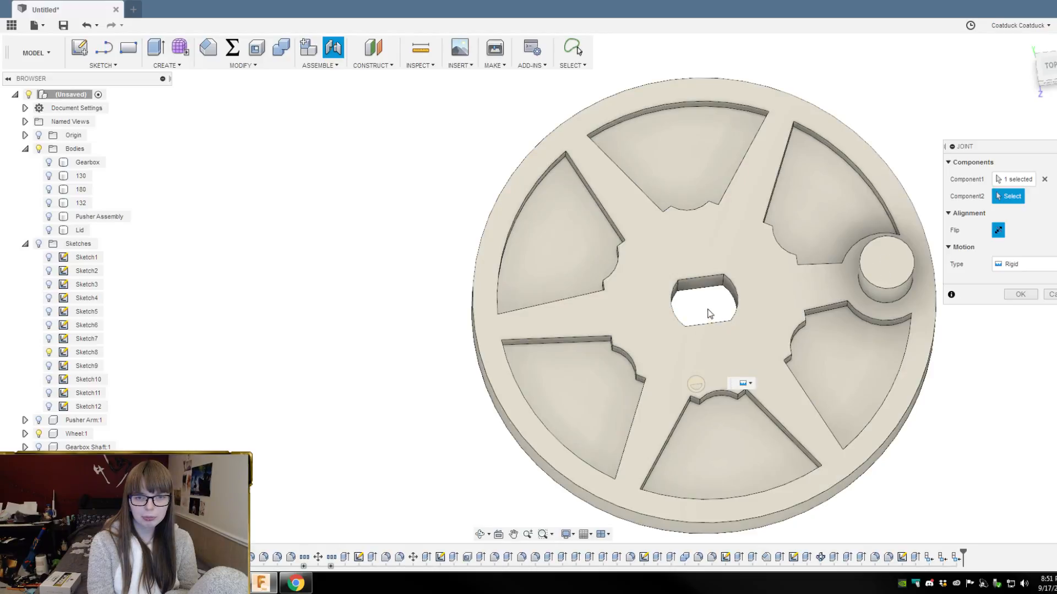
{"action": "left_click", "coordinate": [896, 193]}
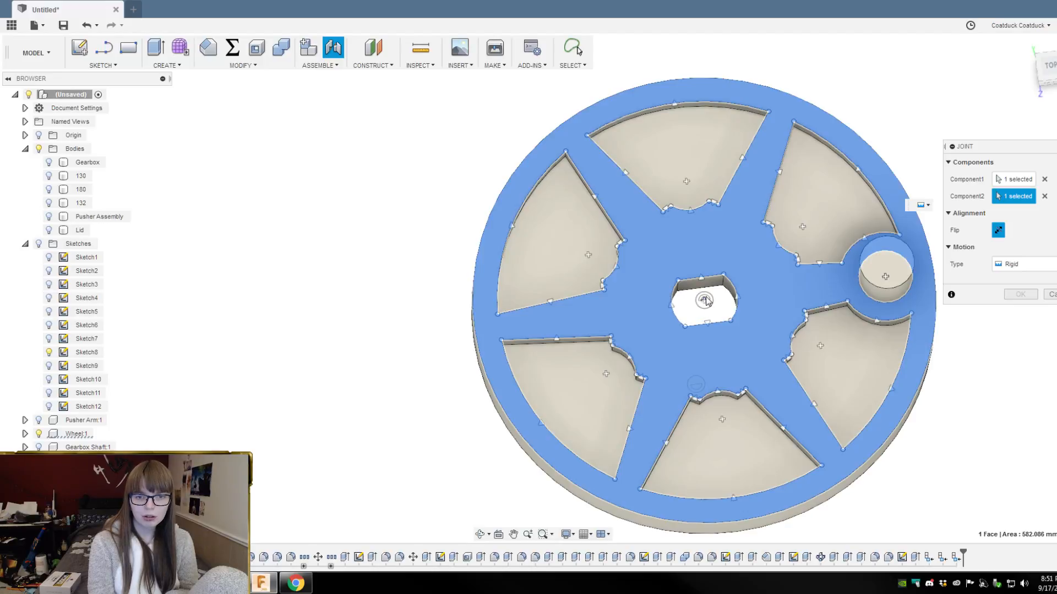
{"action": "middle_click_drag", "start_coordinate": [929, 490], "coordinate": [835, 432], "text": "shift"}
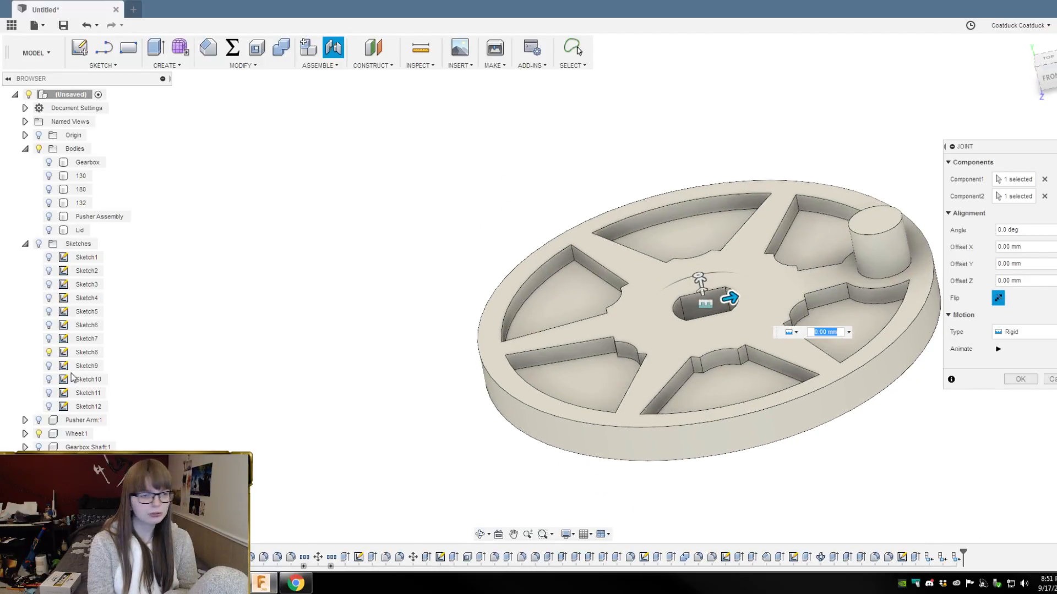
{"action": "left_click", "coordinate": [38, 447]}
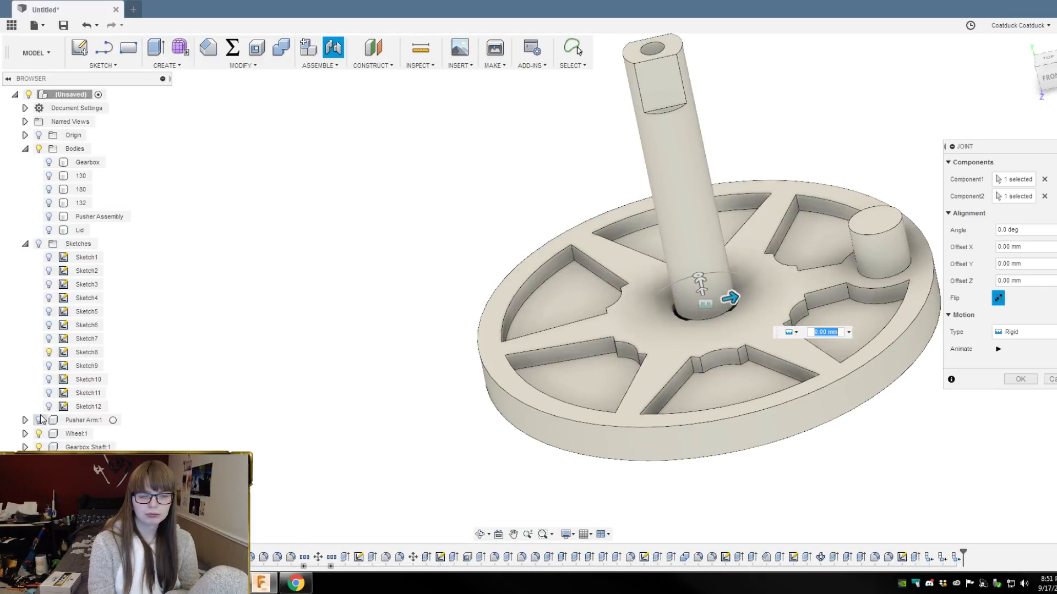
{"action": "middle_click_drag", "start_coordinate": [300, 414], "coordinate": [321, 406], "text": "shift"}
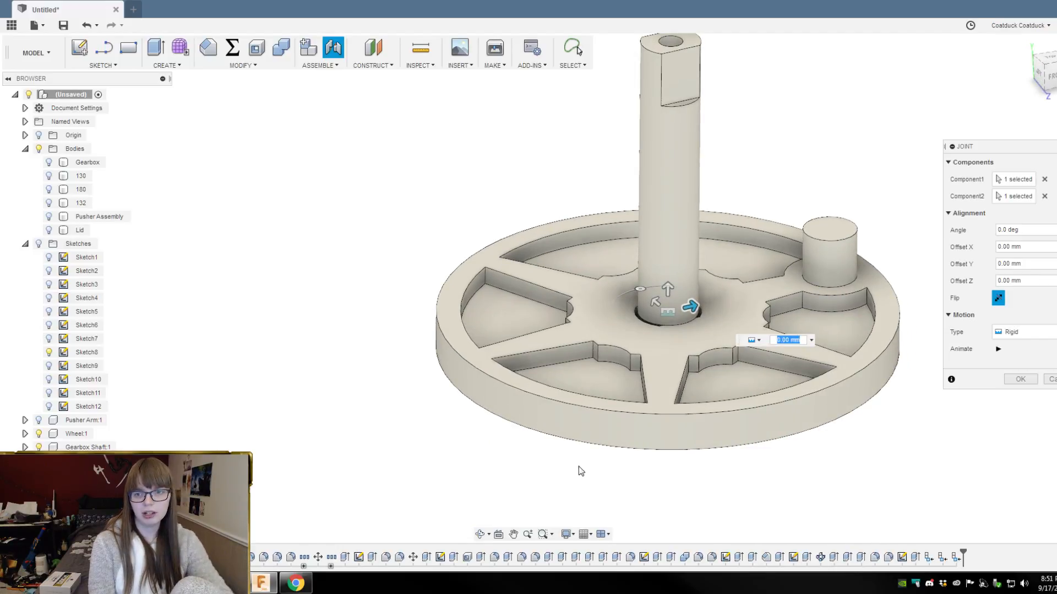
{"action": "left_click_drag", "start_coordinate": [667, 288], "coordinate": [681, 561]}
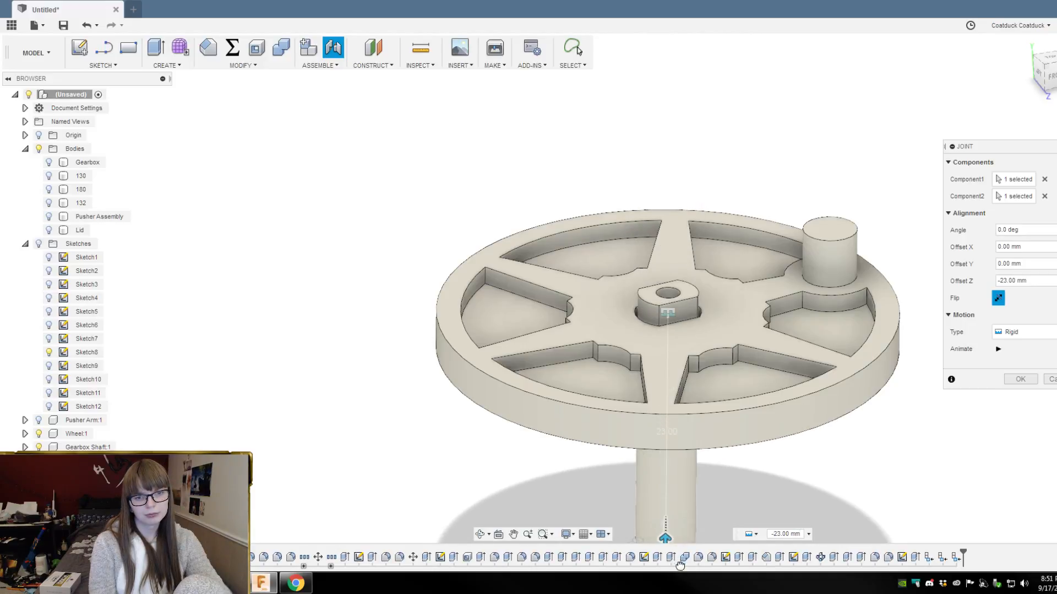
{"action": "scroll", "coordinate": [686, 301], "scroll_direction": "down", "scroll_amount": 2}
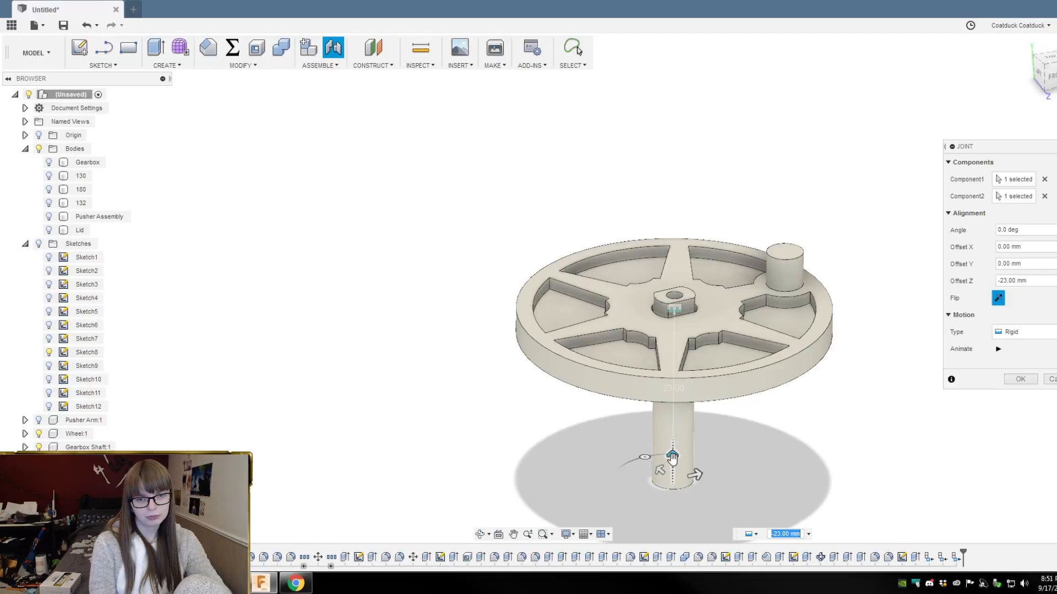
{"action": "key", "text": "ctrl+z"}
{"action": "key", "text": "ctrl+z"}
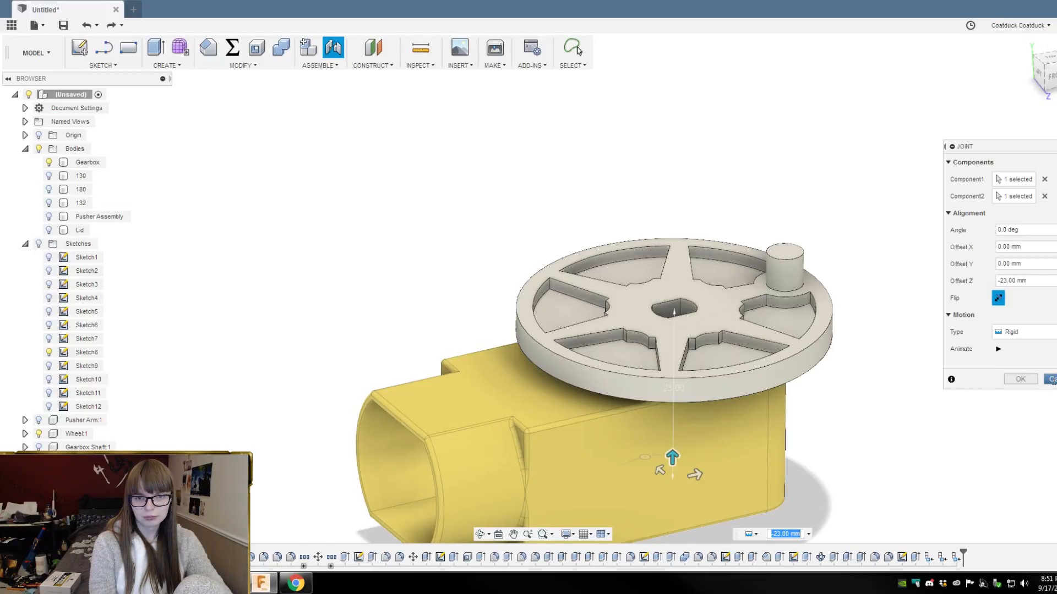
{"action": "key", "text": "ctrl+z"}
{"action": "key", "text": "ctrl+z"}
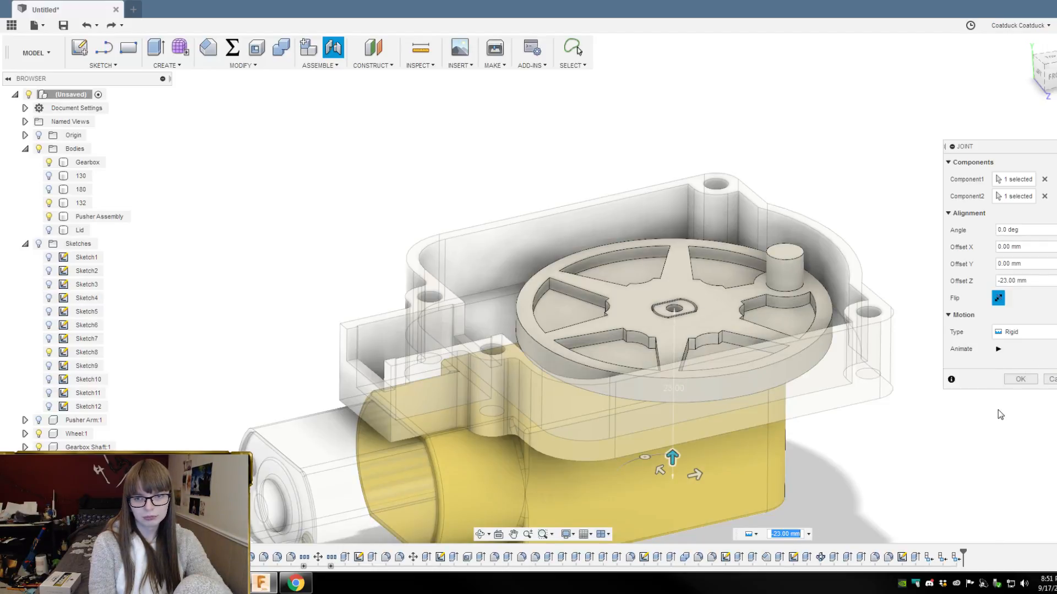
{"action": "key", "text": "ctrl+z"}
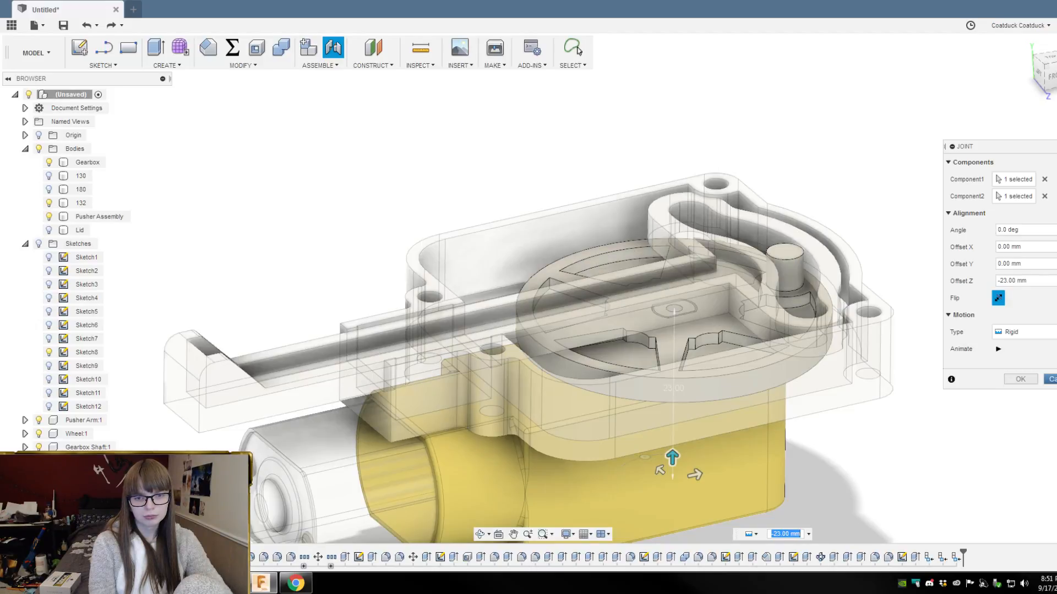
{"action": "left_click", "coordinate": [1050, 379]}
Step: Start a new joint and hide the Pusher Arm component to expose the wheel and shaft end
{"action": "middle_click_drag", "start_coordinate": [952, 393], "coordinate": [930, 485], "text": "shift"}
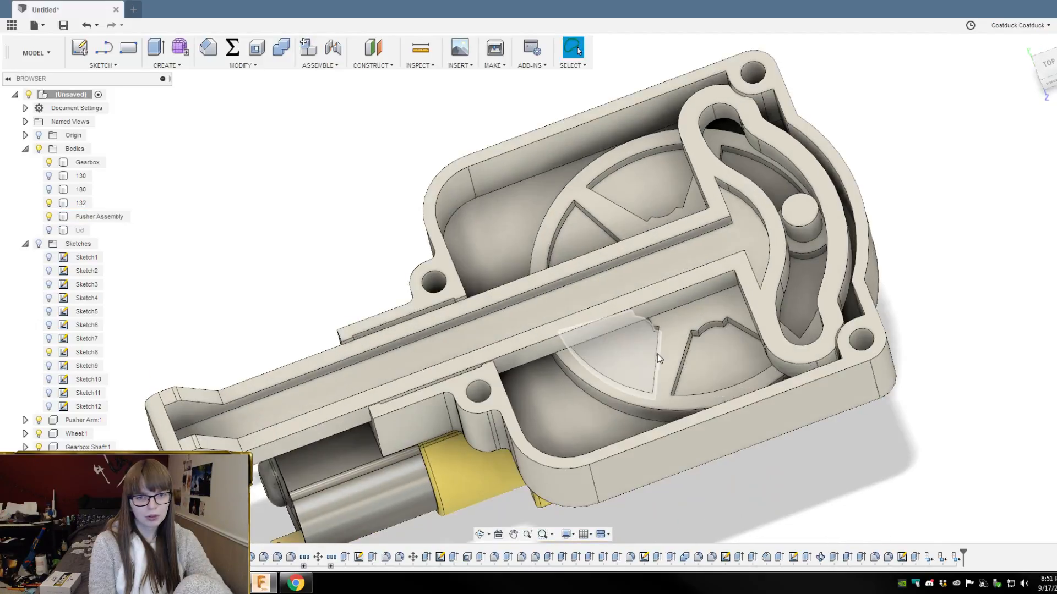
{"action": "left_click", "coordinate": [319, 65]}
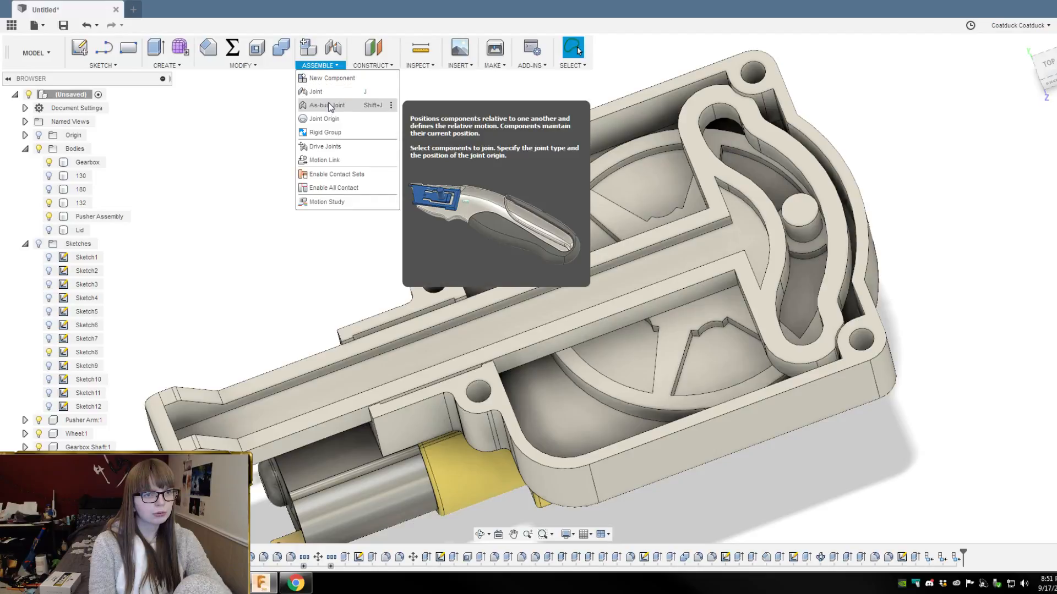
{"action": "left_click", "coordinate": [316, 91]}
{"action": "mouse_move", "coordinate": [884, 424]}
{"action": "middle_mouse_down", "text": "shift"}
{"action": "mouse_move", "coordinate": [883, 379]}
{"action": "mouse_move", "coordinate": [879, 411]}
{"action": "middle_mouse_up", "text": "shift"}
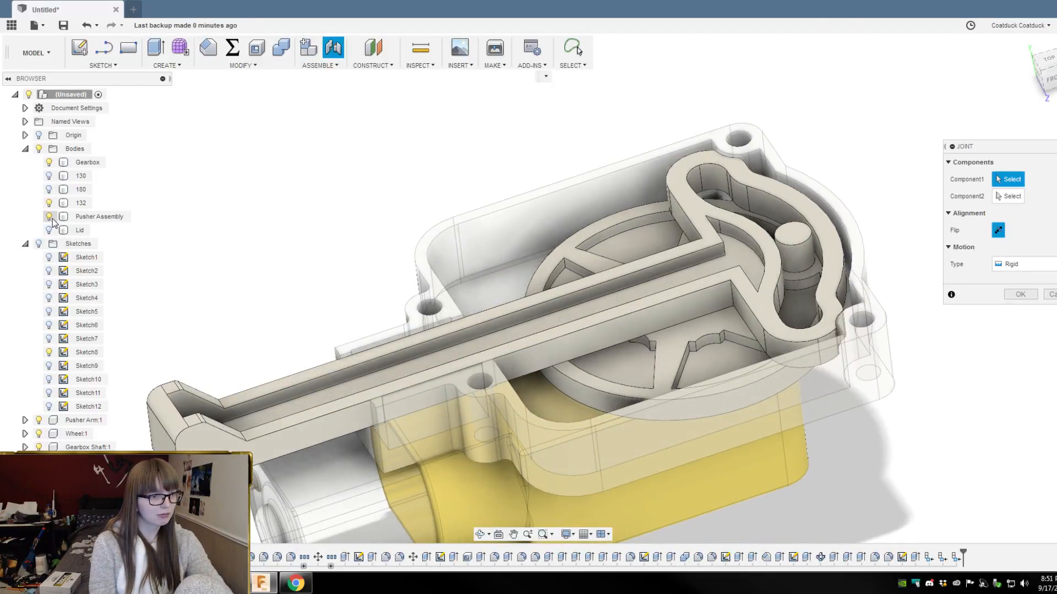
{"action": "left_click", "coordinate": [38, 420]}
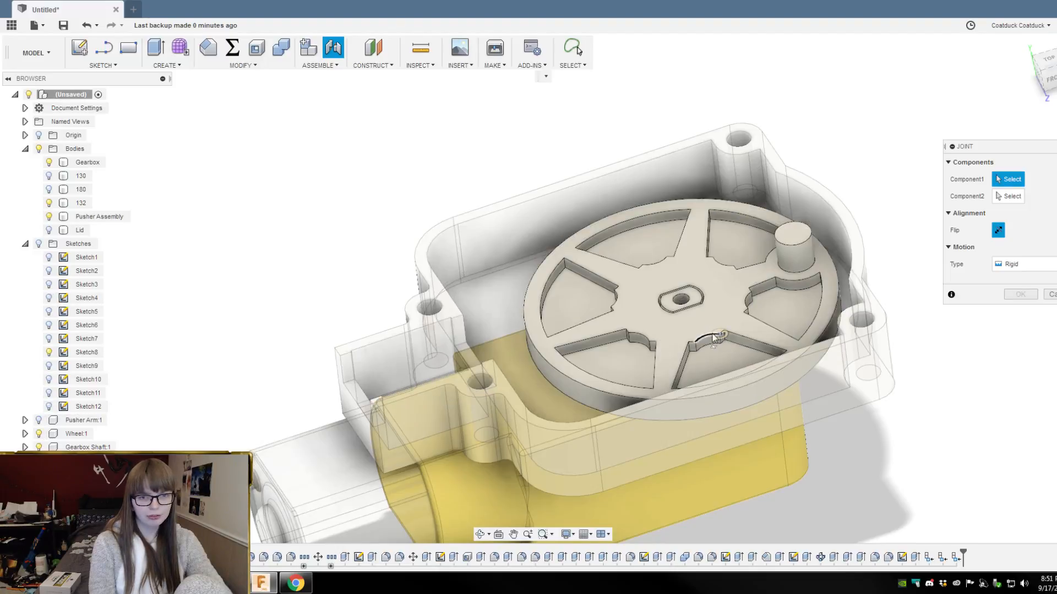
Step: Create a rigid joint between the Gearbox Shaft's end hole and the centre of the Wheel's top face, with no angle or offset
{"action": "left_click", "coordinate": [687, 301]}
{"action": "scroll", "coordinate": [686, 300], "scroll_direction": "up", "scroll_amount": 5}
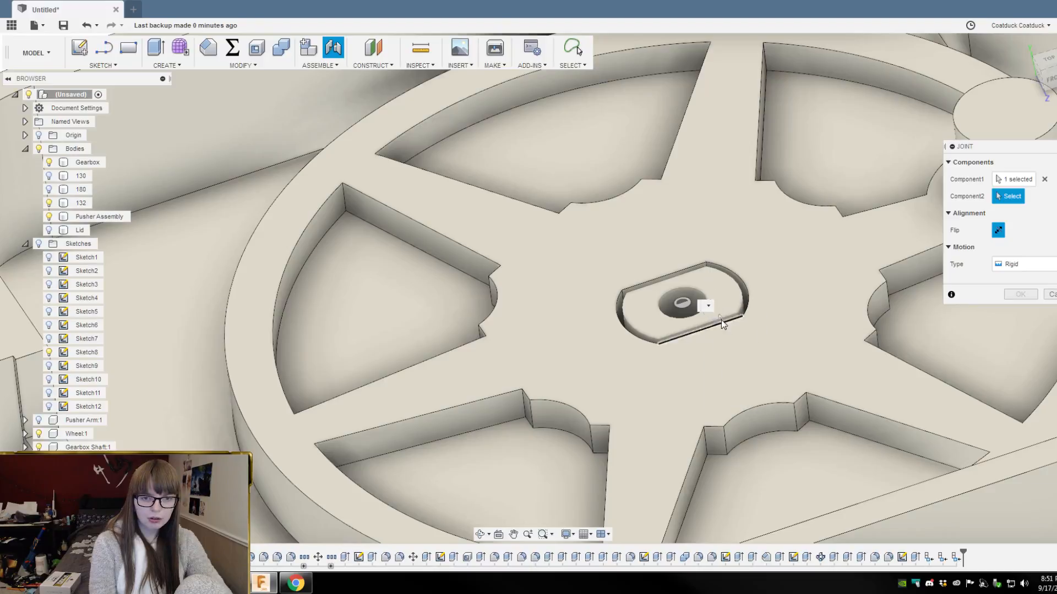
{"action": "middle_click_drag", "start_coordinate": [790, 245], "coordinate": [797, 275], "text": "shift"}
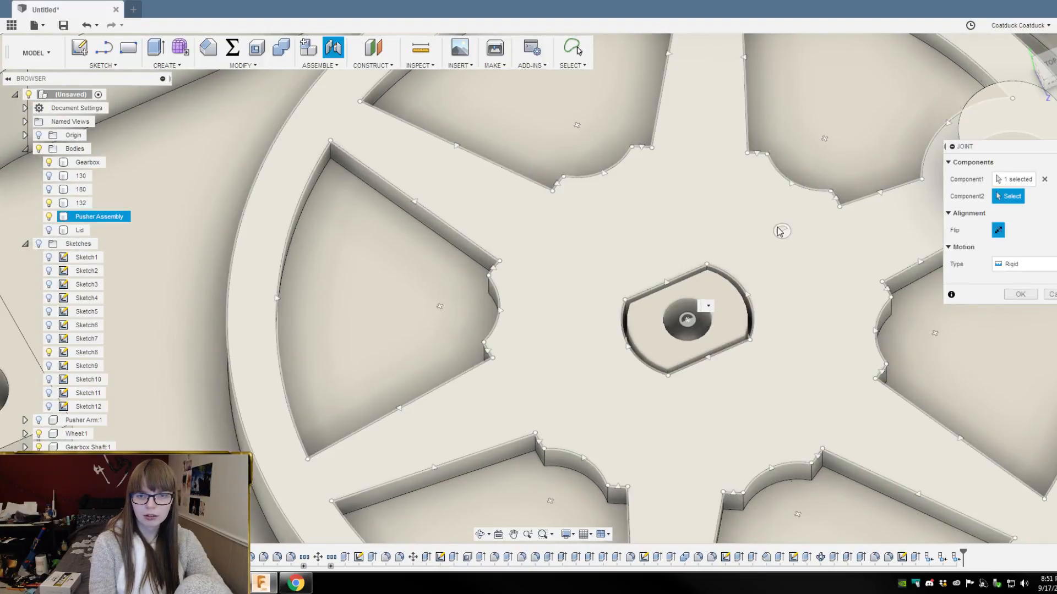
{"action": "left_click", "coordinate": [772, 230]}
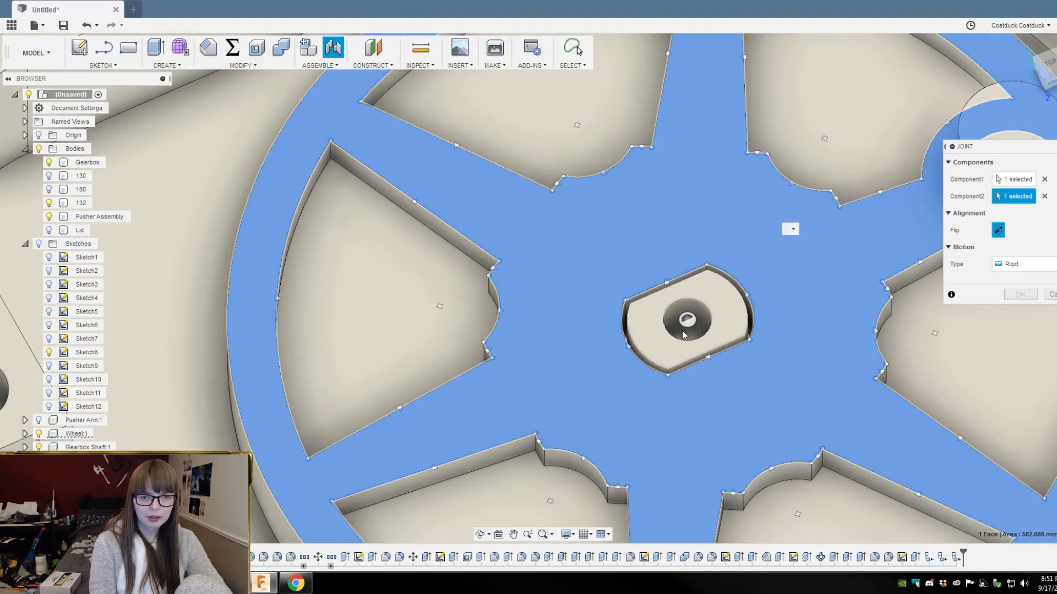
{"action": "left_click", "coordinate": [687, 322]}
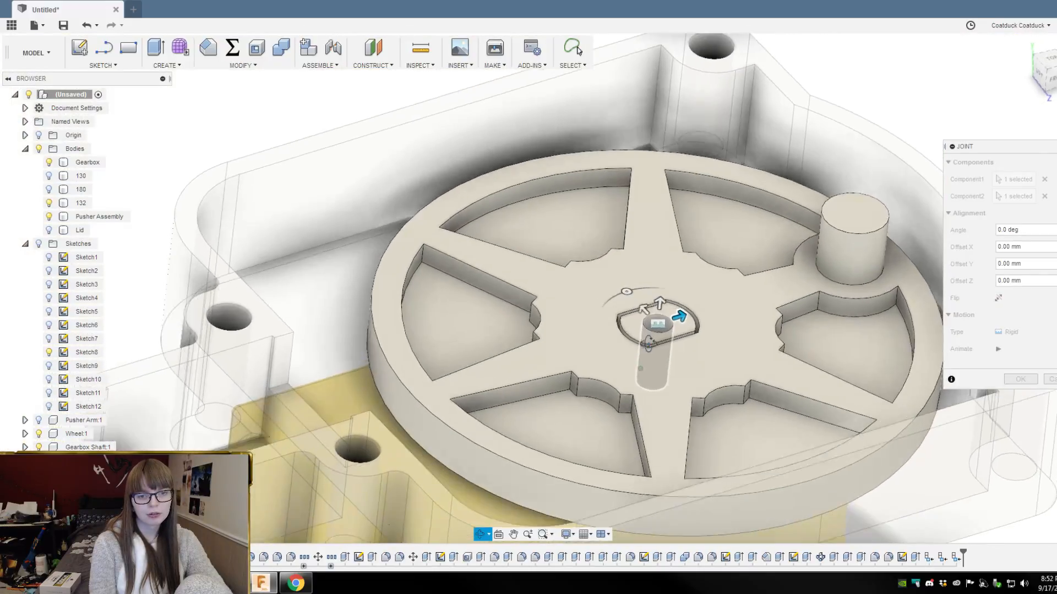
{"action": "middle_click_drag", "start_coordinate": [648, 343], "coordinate": [649, 300], "text": "shift"}
{"action": "scroll", "coordinate": [649, 250], "scroll_direction": "down", "scroll_amount": 3}
{"action": "middle_click_drag", "start_coordinate": [881, 144], "coordinate": [870, 201], "text": "shift"}
{"action": "mouse_move", "coordinate": [623, 218]}
{"action": "left_mouse_down"}
{"action": "mouse_move", "coordinate": [600, 269]}
{"action": "mouse_move", "coordinate": [615, 214]}
{"action": "left_mouse_up"}
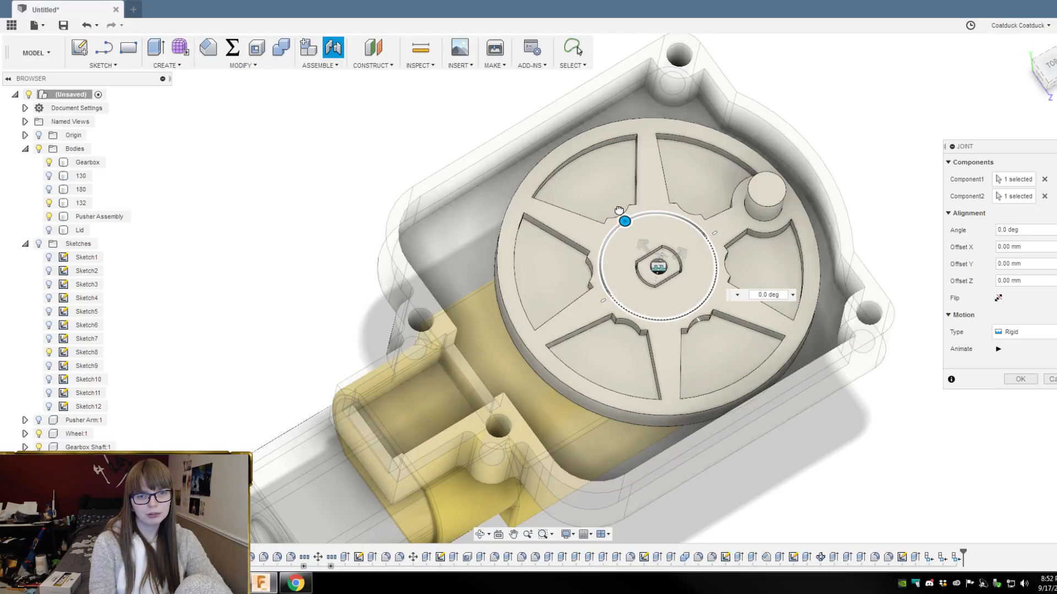
{"action": "key", "text": "Return"}
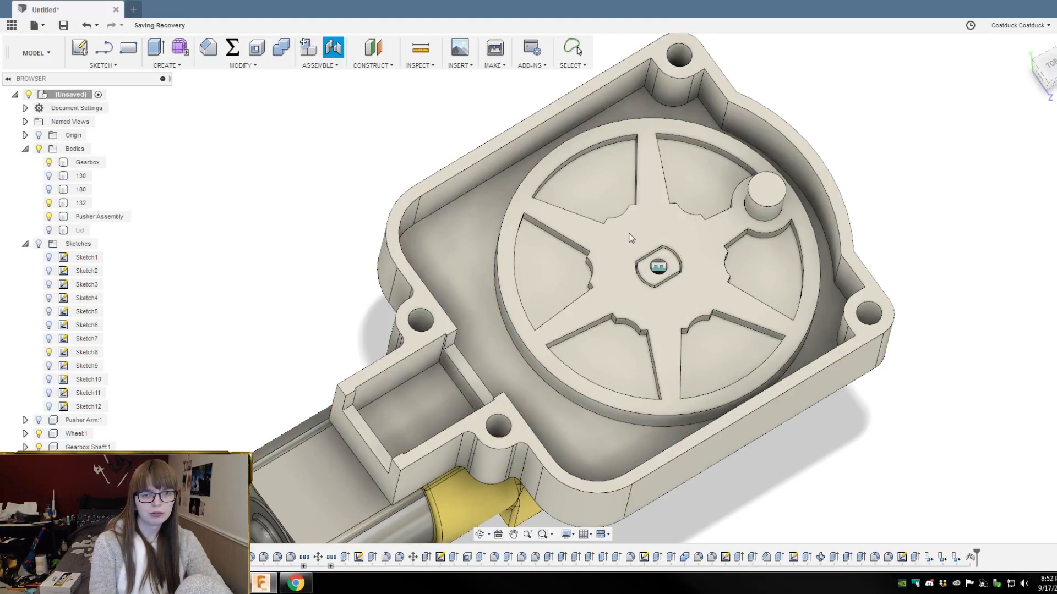
Step: Try moving the jointed wheel by its pin to test its motion, and undo the move
{"action": "middle_click_drag", "start_coordinate": [925, 215], "coordinate": [909, 177], "text": "shift"}
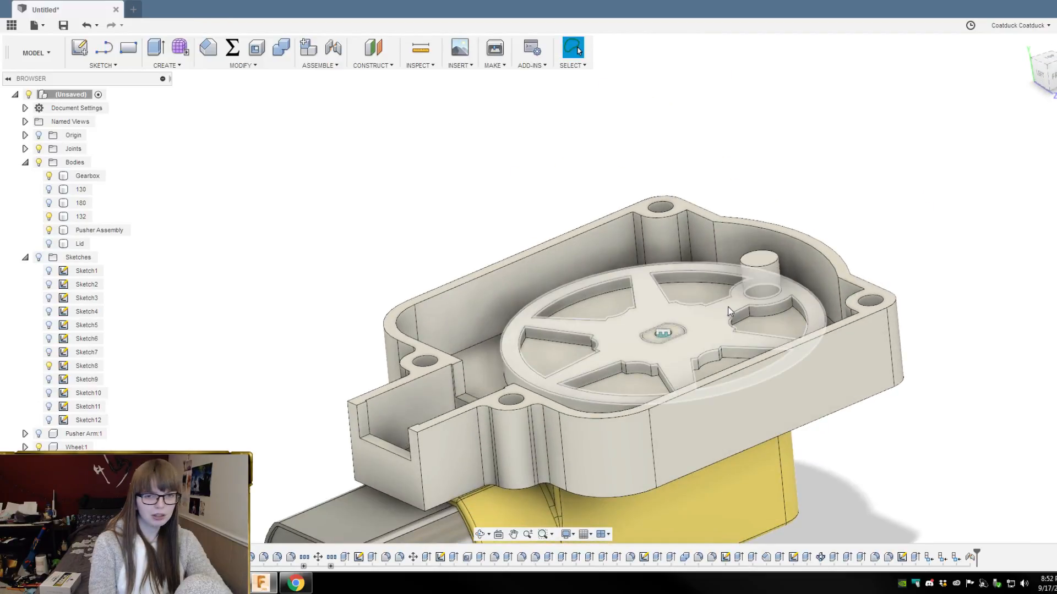
{"action": "left_click_drag", "start_coordinate": [762, 275], "coordinate": [706, 272]}
{"action": "key", "text": "ctrl+z"}
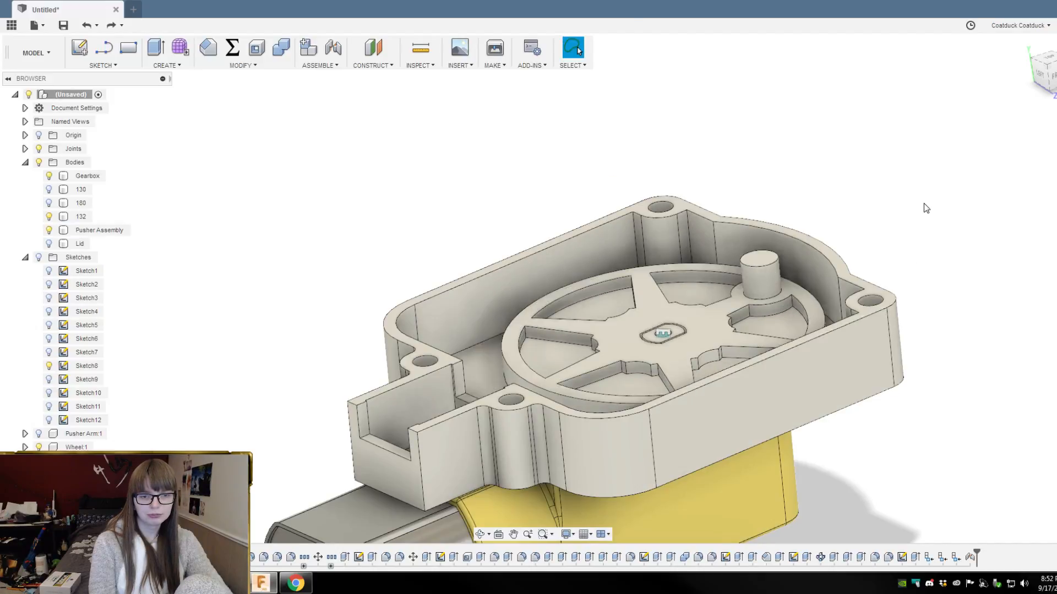
Step: Edit the joint at the wheel's centre to a Revolute motion type about the Z axis
{"action": "middle_click_drag", "start_coordinate": [918, 222], "coordinate": [939, 234], "text": "shift"}
{"action": "scroll", "coordinate": [651, 351], "scroll_direction": "up", "scroll_amount": 1}
{"action": "scroll", "coordinate": [651, 355], "scroll_direction": "up", "scroll_amount": 1}
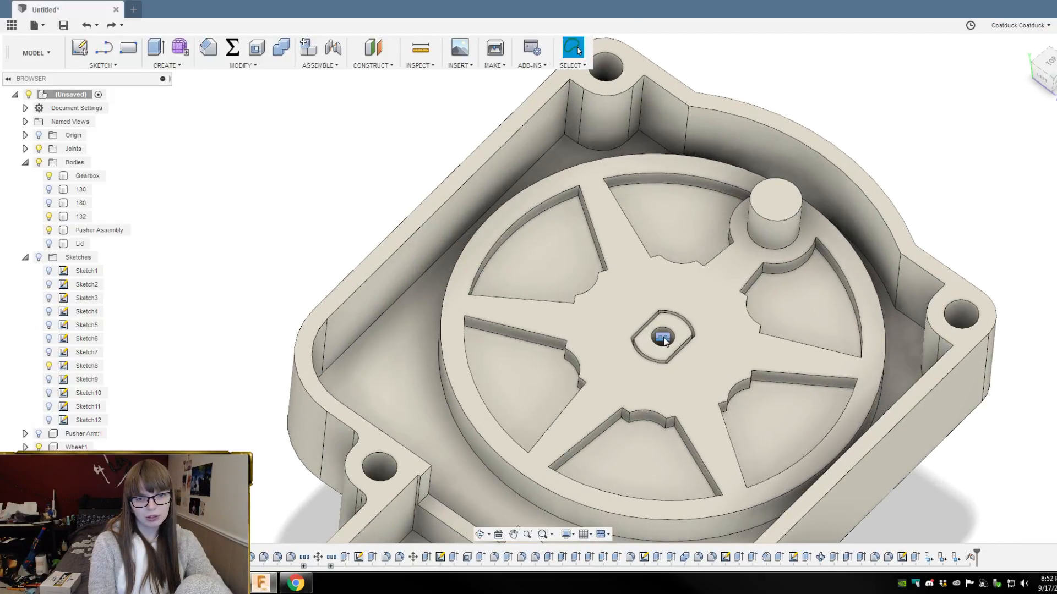
{"action": "right_click", "coordinate": [663, 338]}
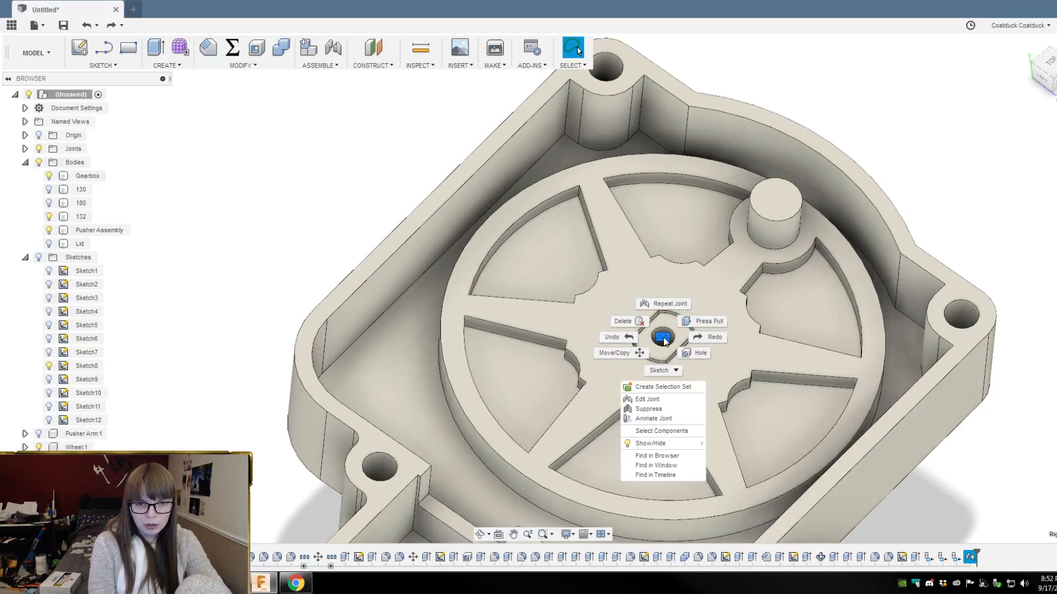
{"action": "left_click", "coordinate": [648, 399]}
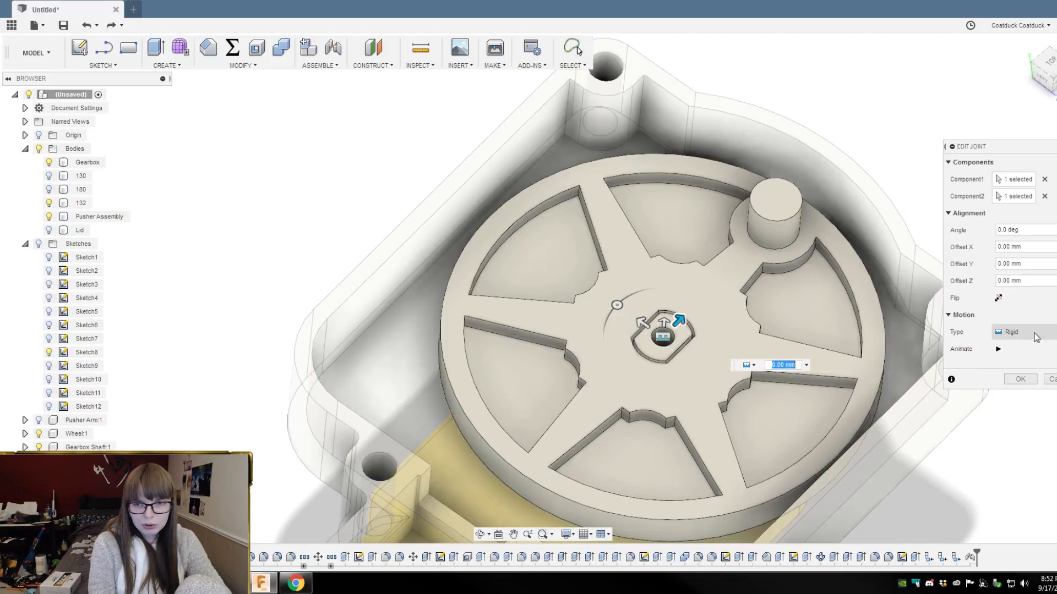
{"action": "left_click", "coordinate": [1013, 332]}
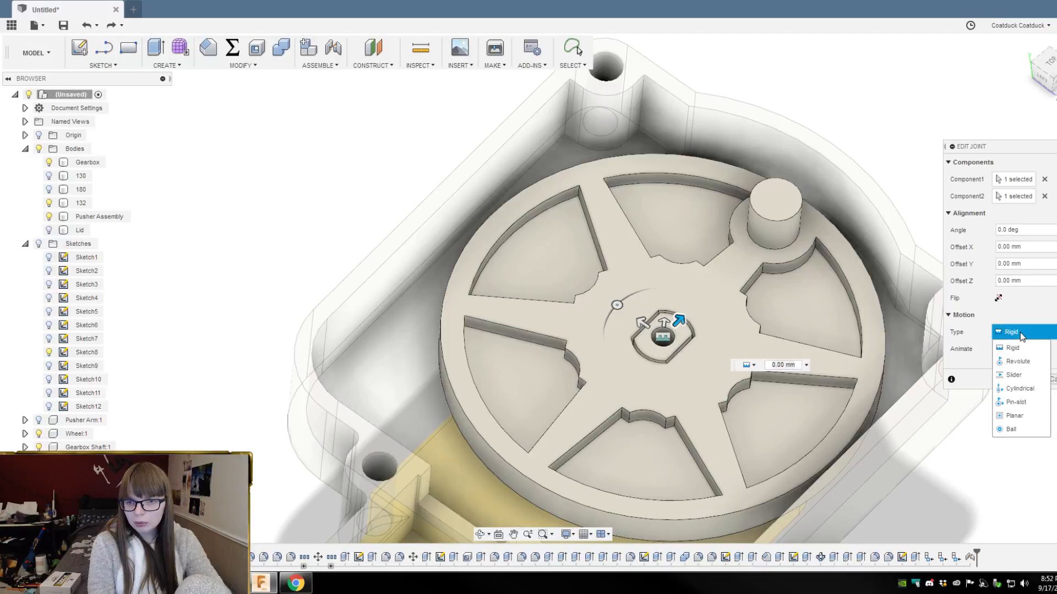
{"action": "left_click", "coordinate": [1017, 361]}
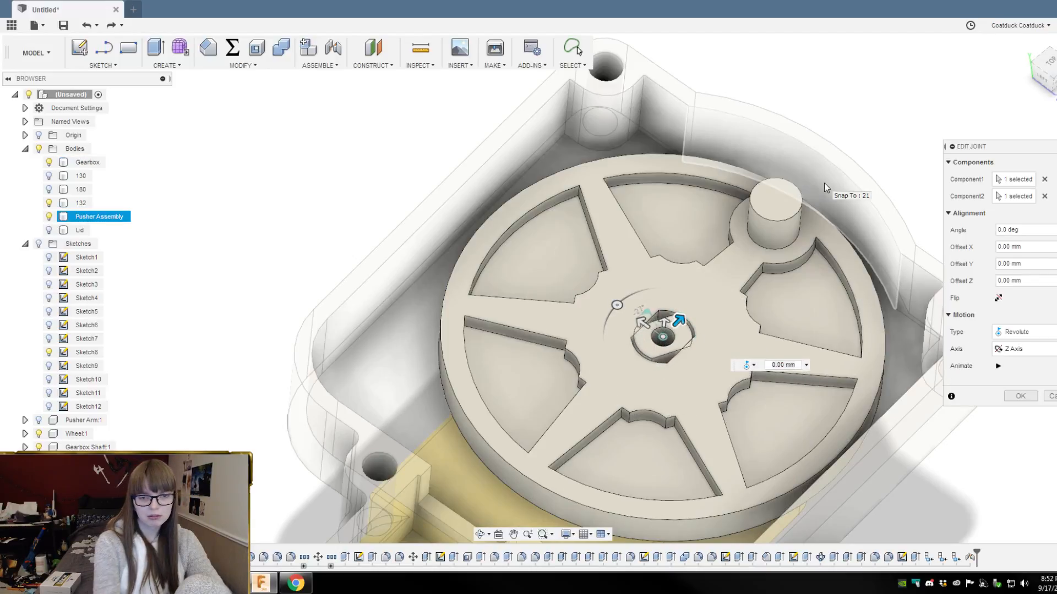
{"action": "key", "text": "Return"}
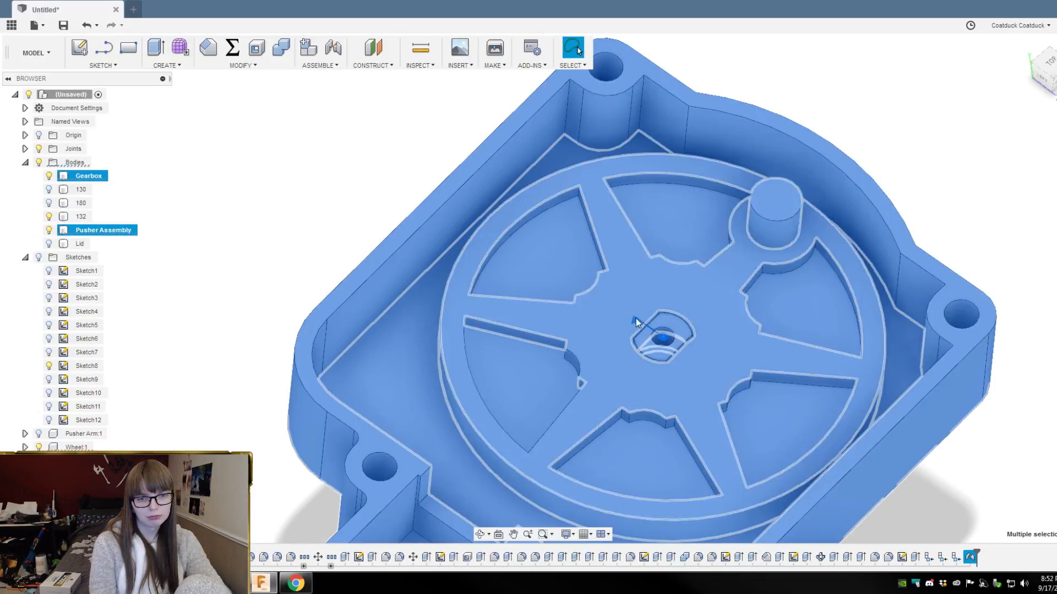
Step: Try rotating the revolute joint at the wheel's centre to 55 degrees
{"action": "left_click", "coordinate": [636, 322]}
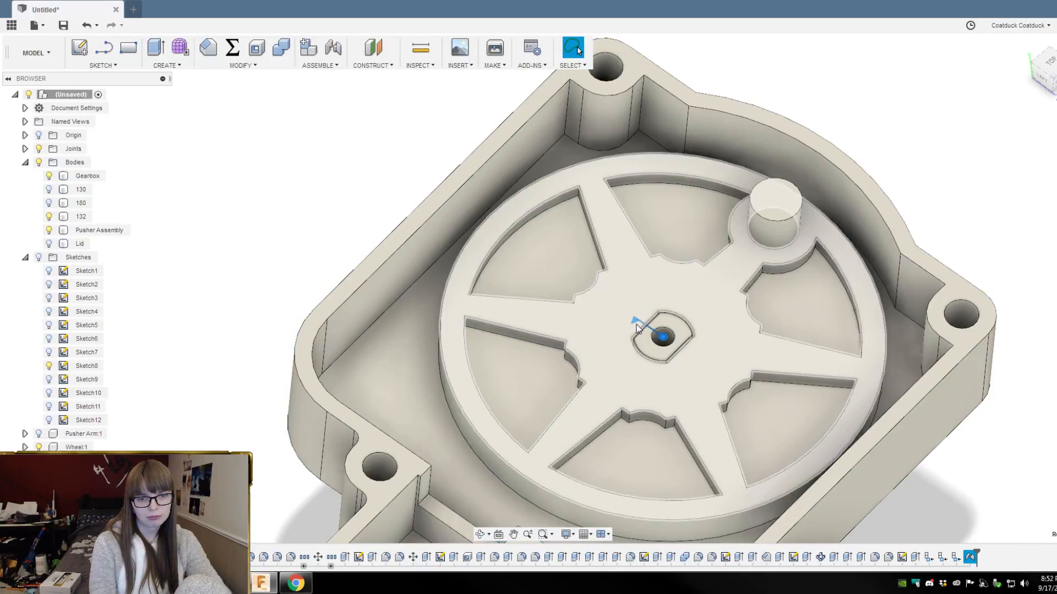
{"action": "double_click", "coordinate": [635, 320]}
{"action": "left_click_drag", "start_coordinate": [616, 306], "coordinate": [587, 356]}
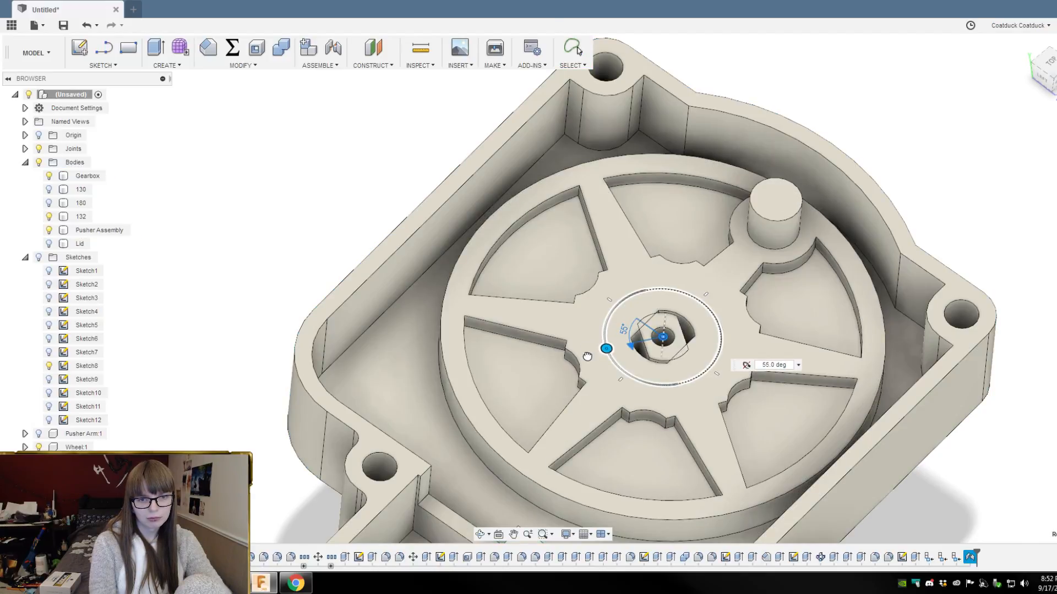
{"action": "key", "text": "Escape"}
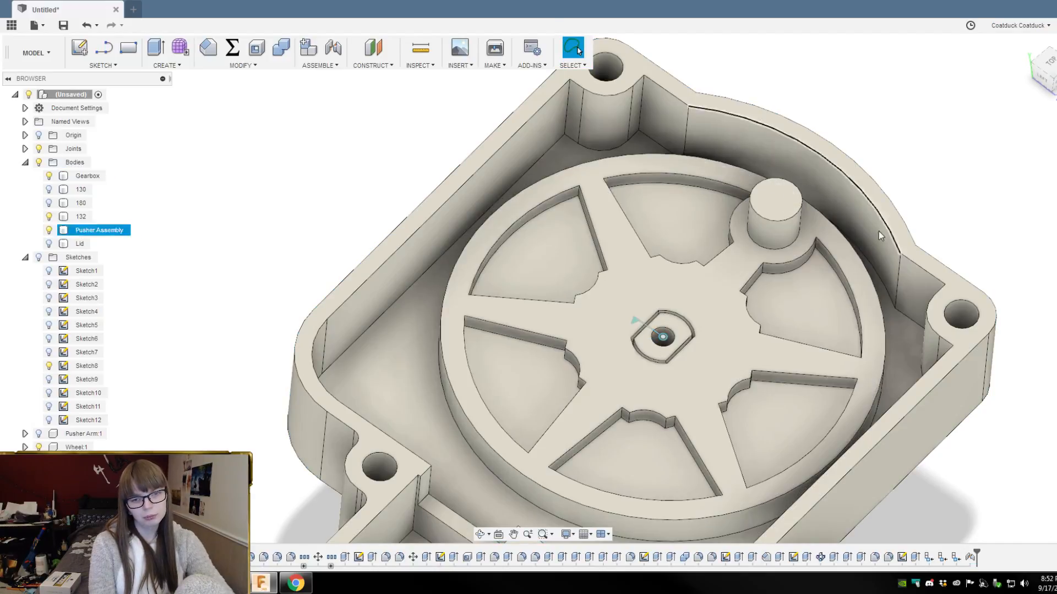
Step: Try a rigid joint between the Gearbox Shaft and the round shaft opening on the gearbox's underside, with no angle or offset
{"action": "scroll", "coordinate": [908, 141], "scroll_direction": "down", "scroll_amount": 2}
{"action": "mouse_move", "coordinate": [916, 148]}
{"action": "middle_mouse_down", "text": "shift"}
{"action": "mouse_move", "coordinate": [912, 130]}
{"action": "mouse_move", "coordinate": [904, 145]}
{"action": "middle_mouse_up", "text": "shift"}
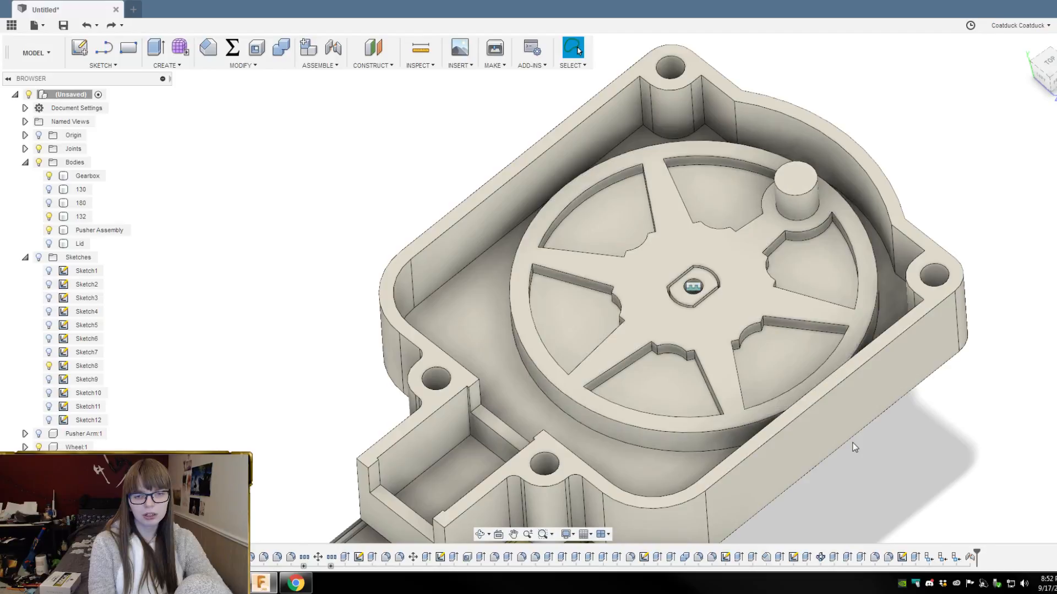
{"action": "middle_click_drag", "start_coordinate": [877, 486], "coordinate": [736, 450], "text": "shift"}
{"action": "scroll", "coordinate": [726, 431], "scroll_direction": "up", "scroll_amount": 3}
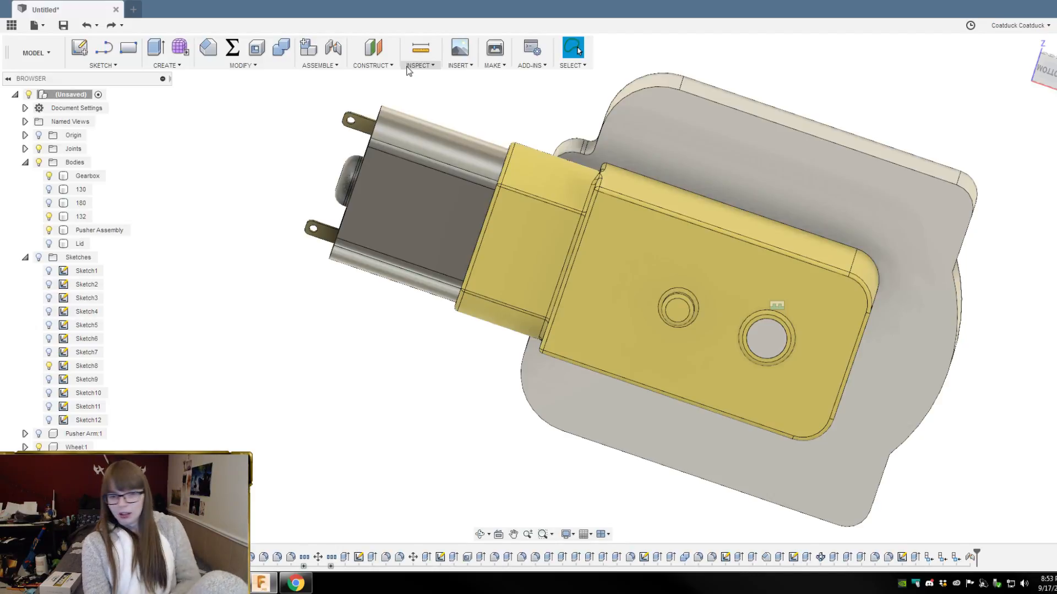
{"action": "left_click", "coordinate": [334, 65]}
{"action": "left_click", "coordinate": [336, 94]}
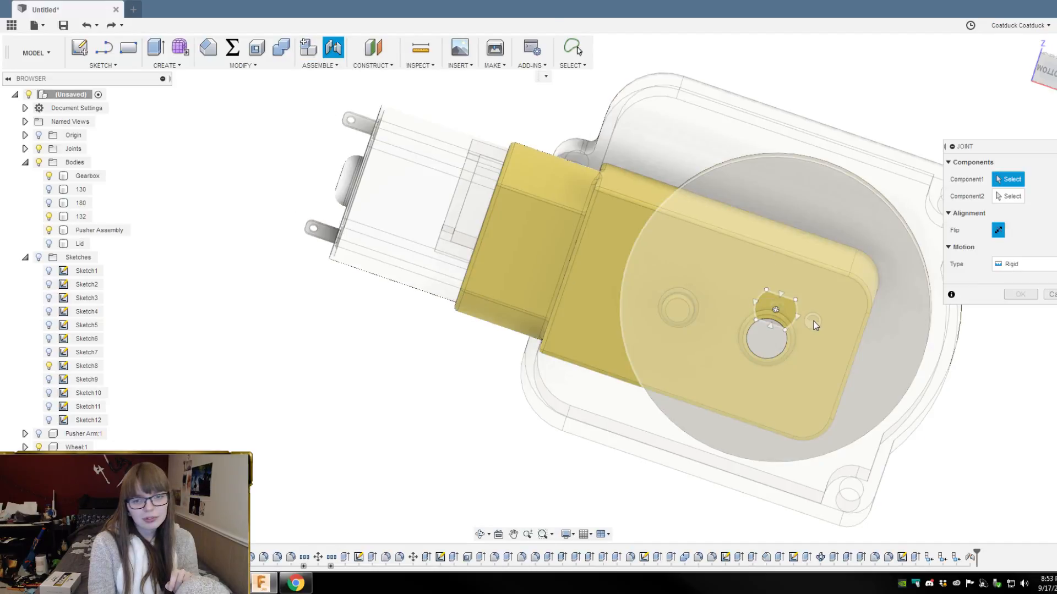
{"action": "left_click", "coordinate": [773, 348]}
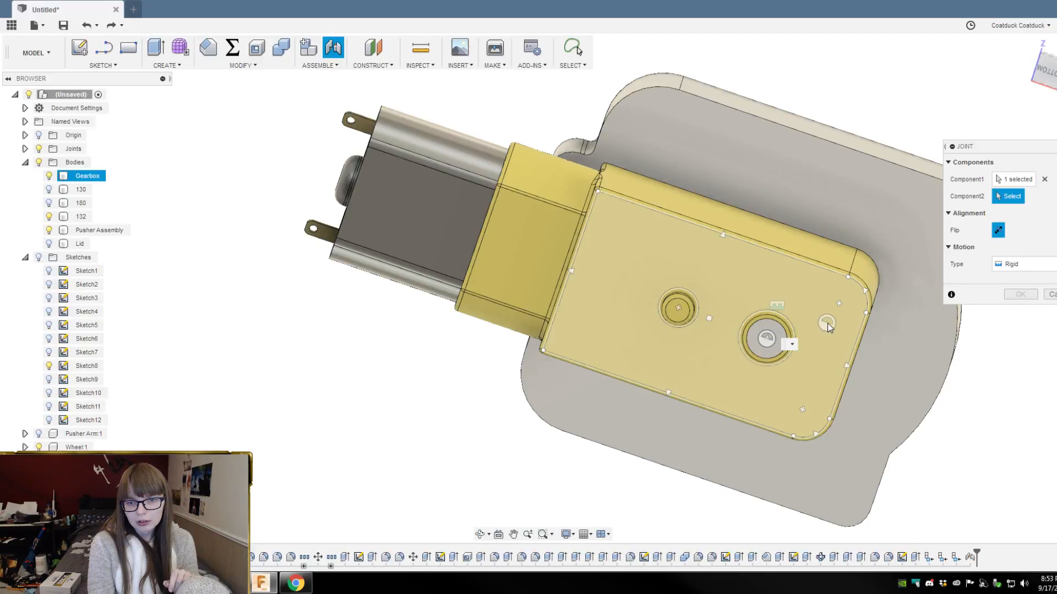
{"action": "left_click", "coordinate": [822, 328]}
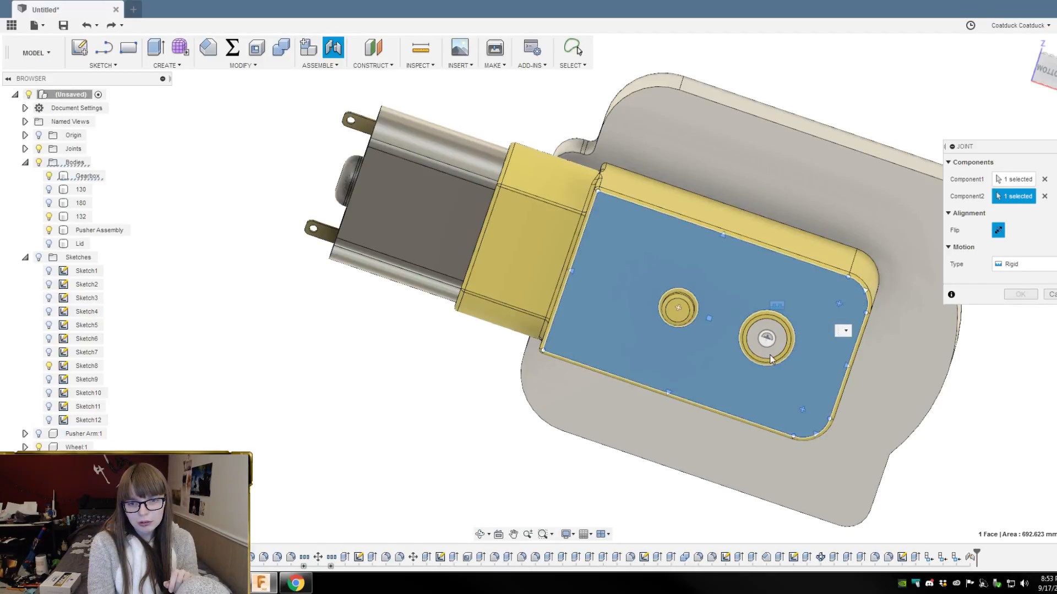
{"action": "left_click", "coordinate": [767, 339]}
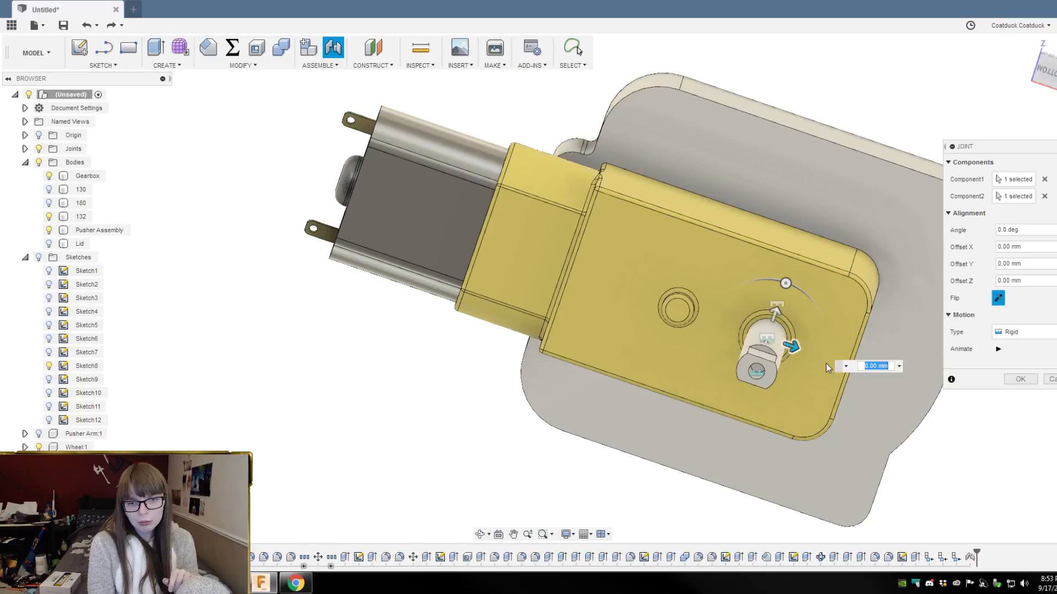
{"action": "middle_click_drag", "start_coordinate": [818, 367], "coordinate": [796, 355], "text": "shift"}
{"action": "key", "text": "Escape"}
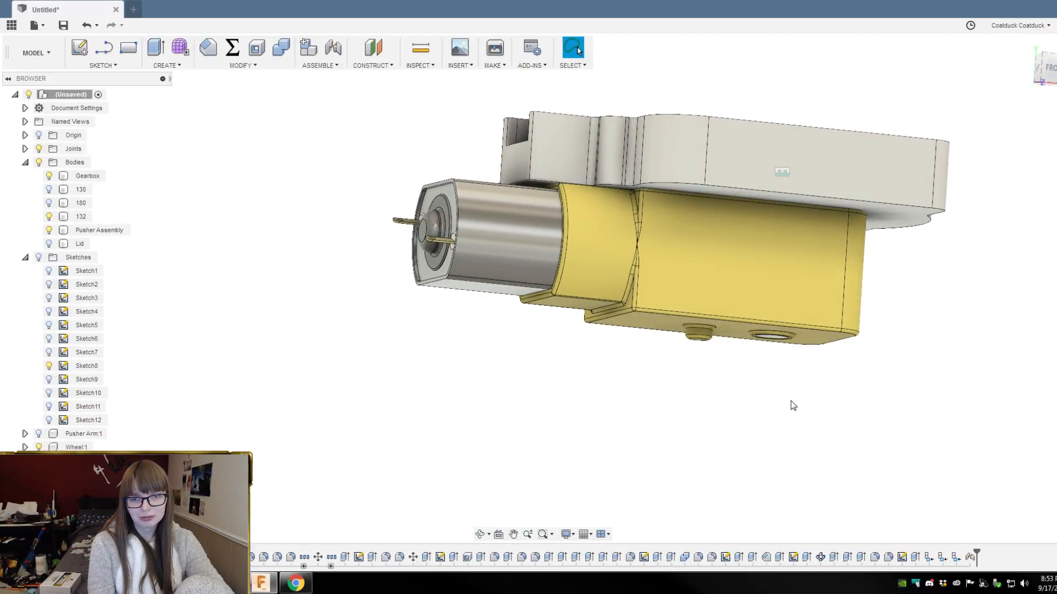
Step: Try a Revolute joint about the Z axis between the Gearbox Shaft and the round opening on the gearbox's underside
{"action": "middle_click_drag", "start_coordinate": [793, 406], "coordinate": [793, 372], "text": "shift"}
{"action": "scroll", "coordinate": [842, 362], "scroll_direction": "up", "scroll_amount": 3}
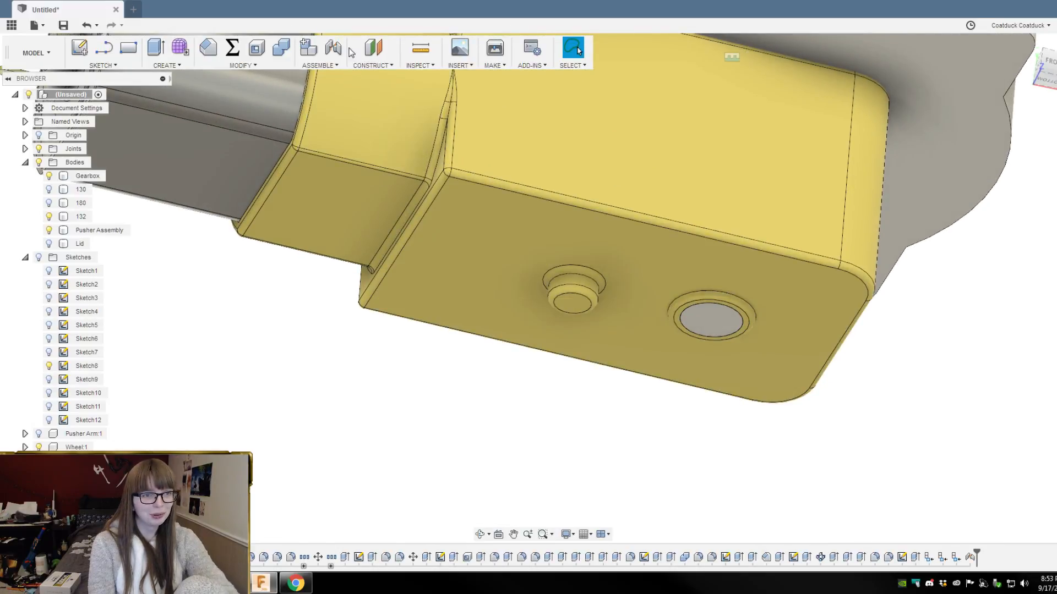
{"action": "middle_click_drag", "start_coordinate": [870, 286], "coordinate": [850, 264], "text": "shift"}
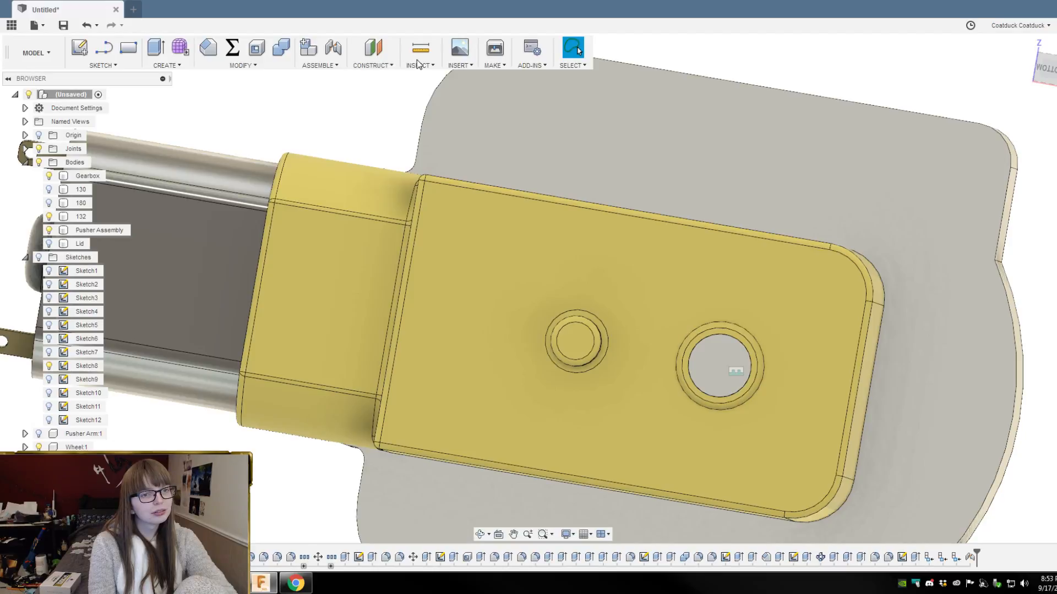
{"action": "left_click", "coordinate": [333, 49]}
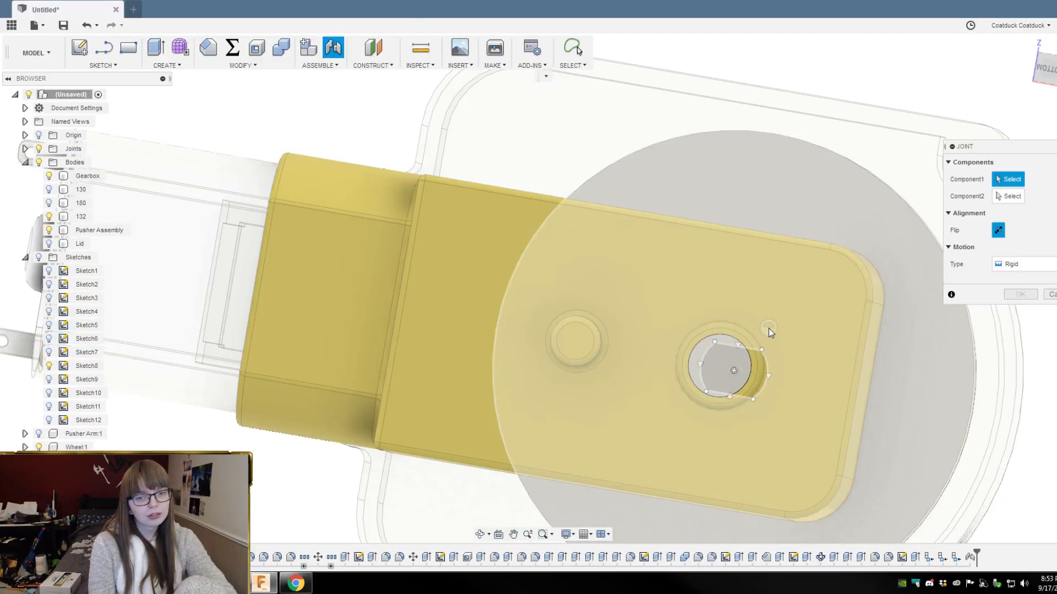
{"action": "left_click", "coordinate": [713, 370]}
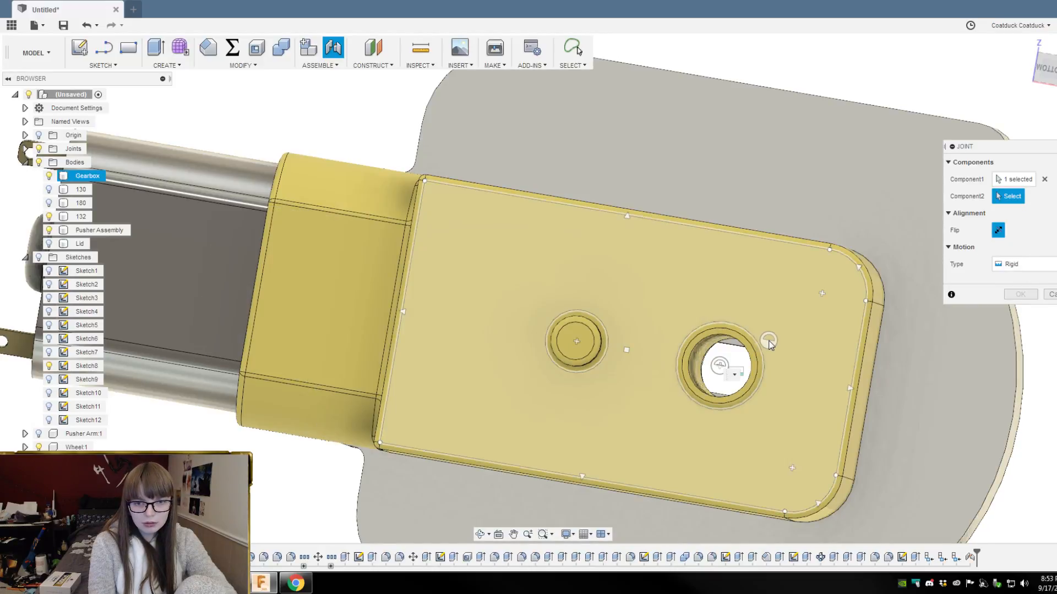
{"action": "left_click", "coordinate": [665, 323]}
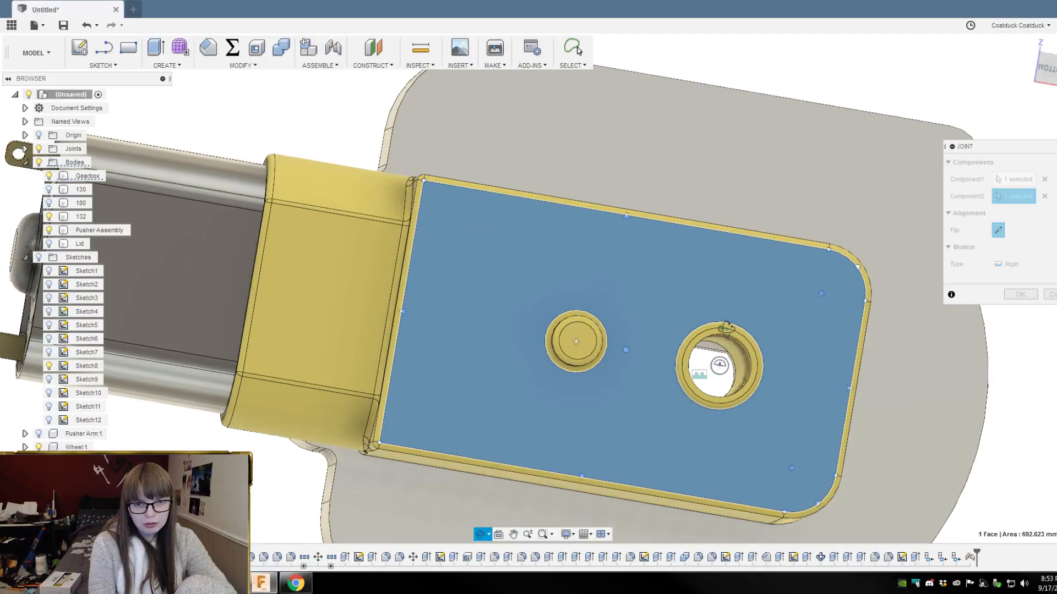
{"action": "left_click", "coordinate": [1024, 264]}
{"action": "left_click", "coordinate": [1017, 285]}
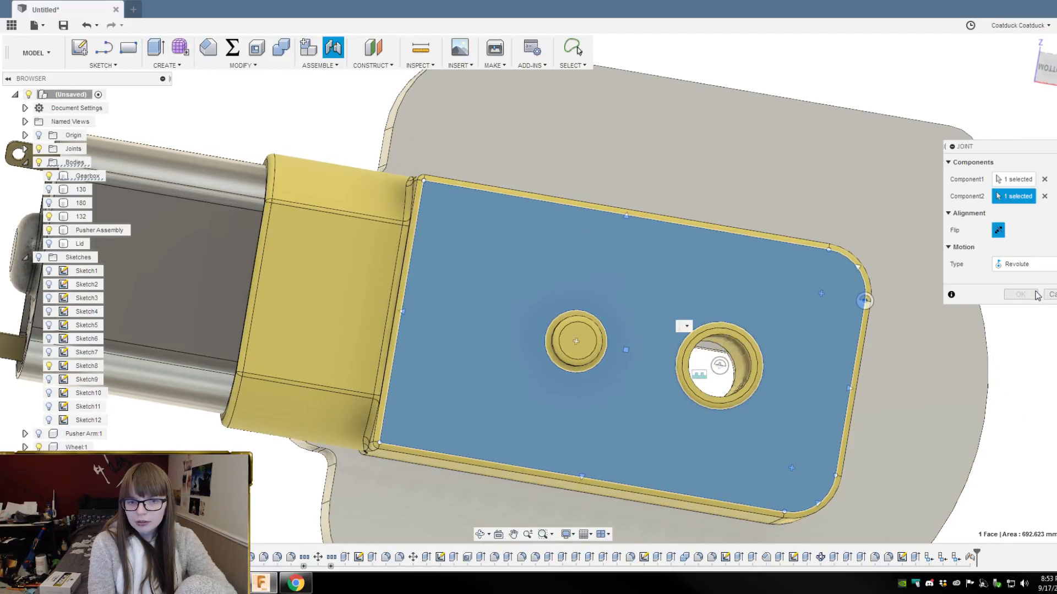
{"action": "left_click", "coordinate": [721, 367]}
{"action": "middle_click_drag", "start_coordinate": [721, 367], "coordinate": [707, 330], "text": "shift"}
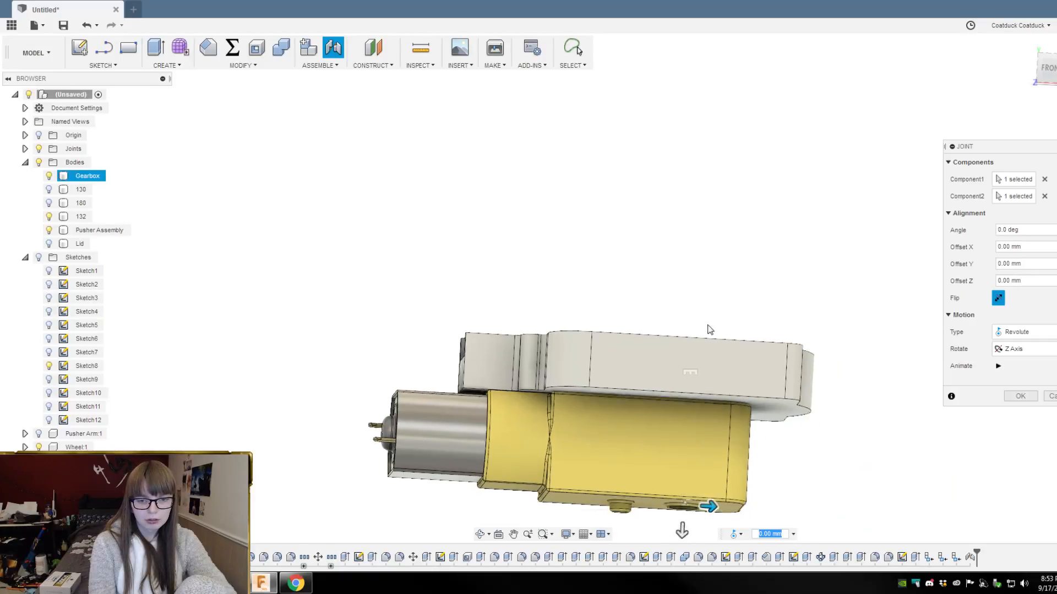
{"action": "scroll", "coordinate": [688, 468], "scroll_direction": "up", "scroll_amount": 4}
{"action": "key", "text": "Return"}
Step: Hide the Wheel component and the Pusher Assembly body to expose the shaft on the gearbox's top face
{"action": "middle_click_drag", "start_coordinate": [689, 493], "coordinate": [686, 443], "text": "shift"}
{"action": "scroll", "coordinate": [724, 352], "scroll_direction": "down", "scroll_amount": 4}
{"action": "middle_click_drag", "start_coordinate": [794, 358], "coordinate": [801, 450], "text": "shift"}
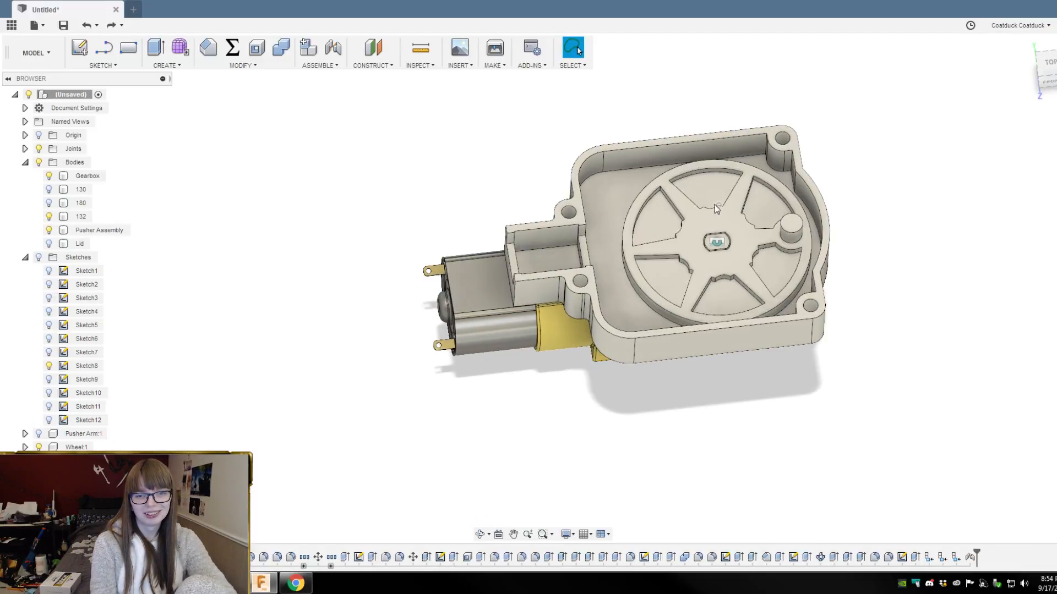
{"action": "scroll", "coordinate": [756, 262], "scroll_direction": "up", "scroll_amount": 2}
{"action": "scroll", "coordinate": [729, 264], "scroll_direction": "up", "scroll_amount": 1}
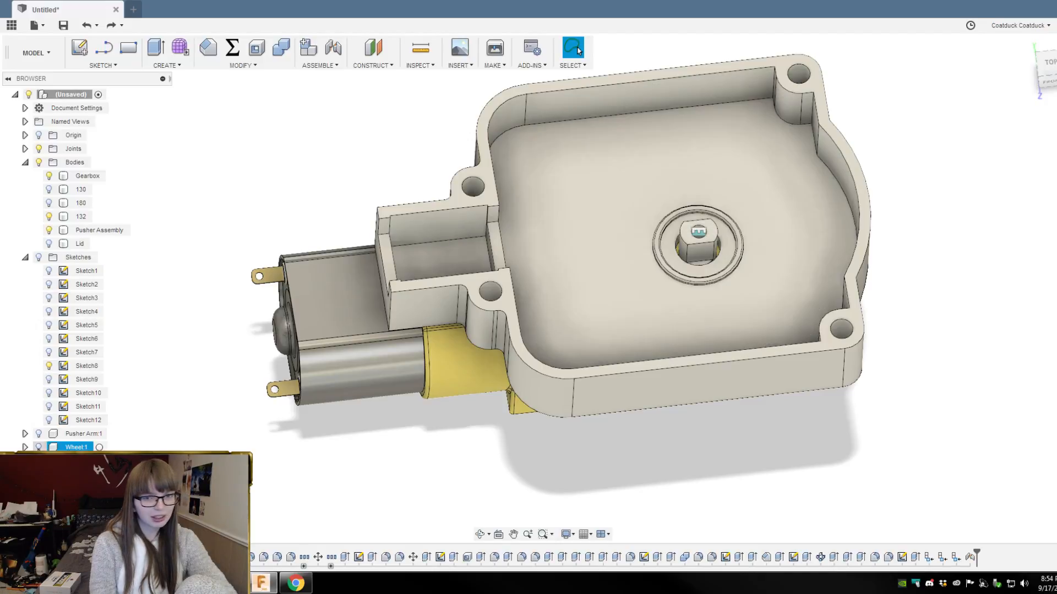
{"action": "left_click", "coordinate": [48, 230]}
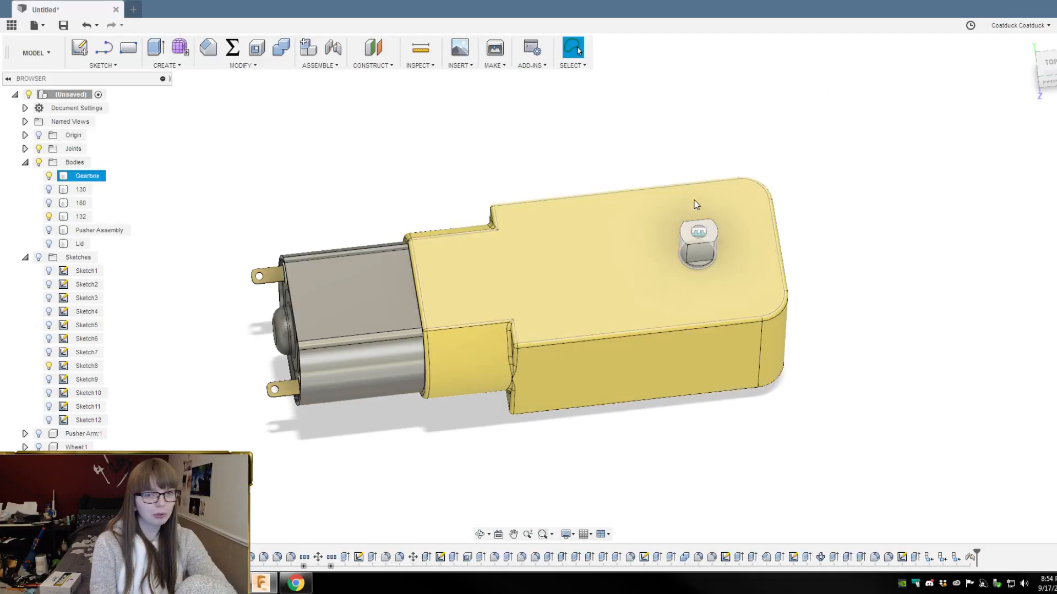
Step: Try a Revolute joint about the Z axis between the shaft's end hole and the shaft opening in the gearbox's top face
{"action": "scroll", "coordinate": [770, 168], "scroll_direction": "up", "scroll_amount": 2}
{"action": "middle_click_drag", "start_coordinate": [352, 146], "coordinate": [337, 144], "text": "shift"}
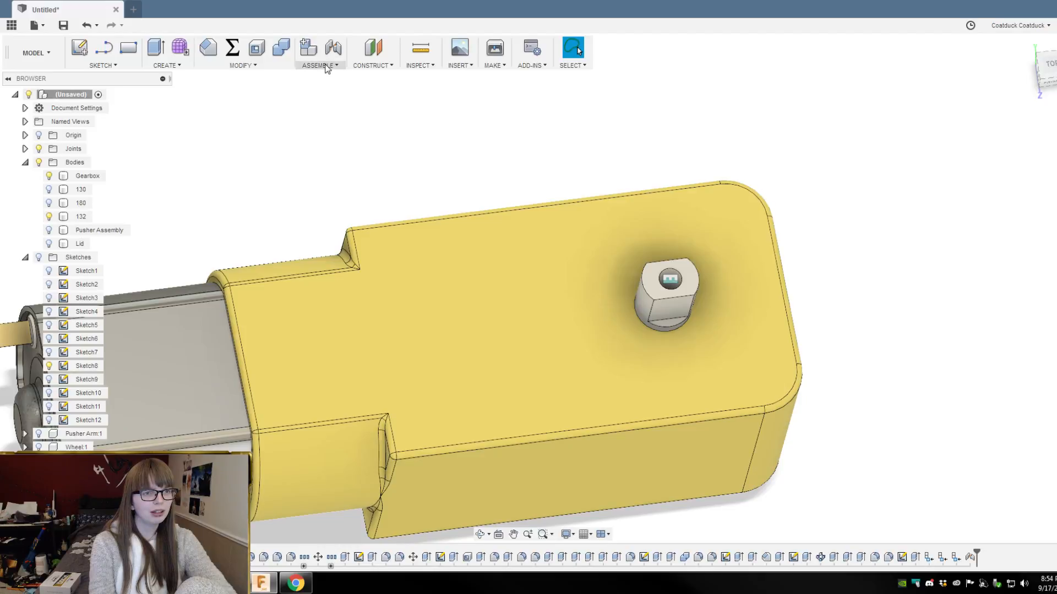
{"action": "left_click", "coordinate": [327, 66]}
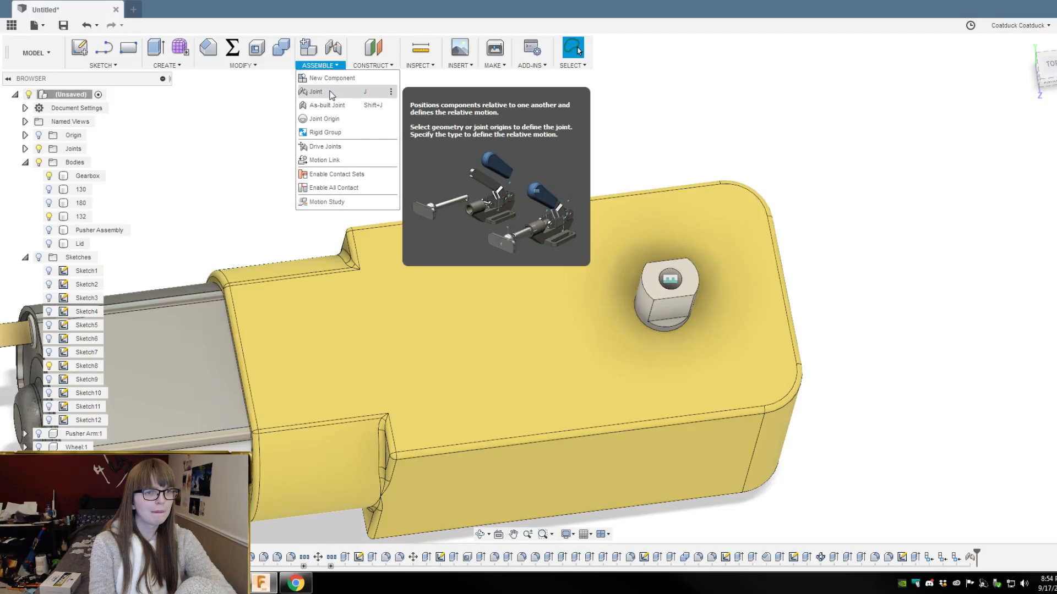
{"action": "left_click", "coordinate": [330, 92]}
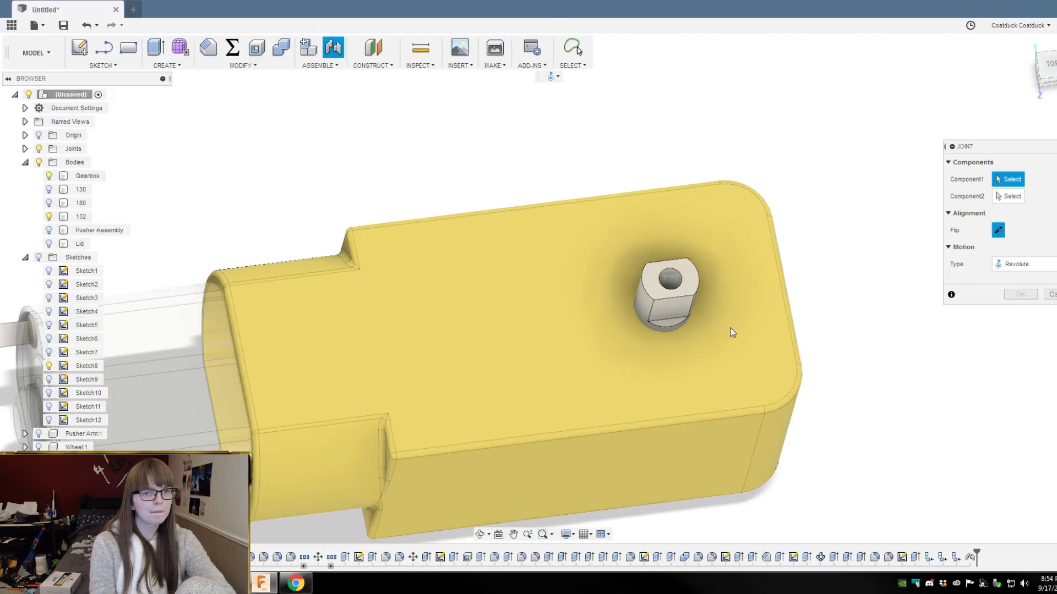
{"action": "left_click", "coordinate": [674, 284]}
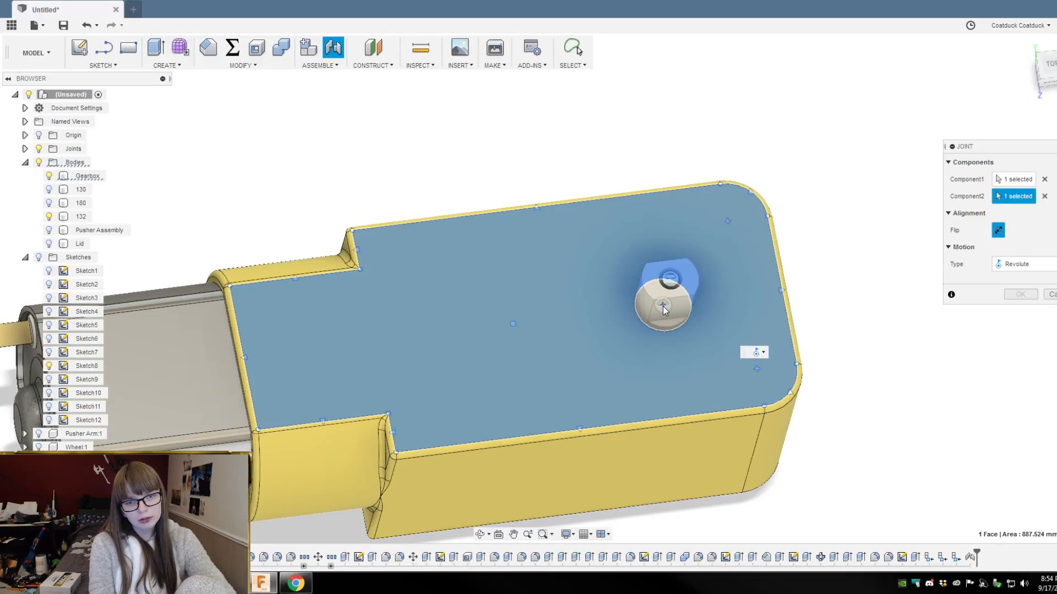
{"action": "left_click", "coordinate": [663, 306]}
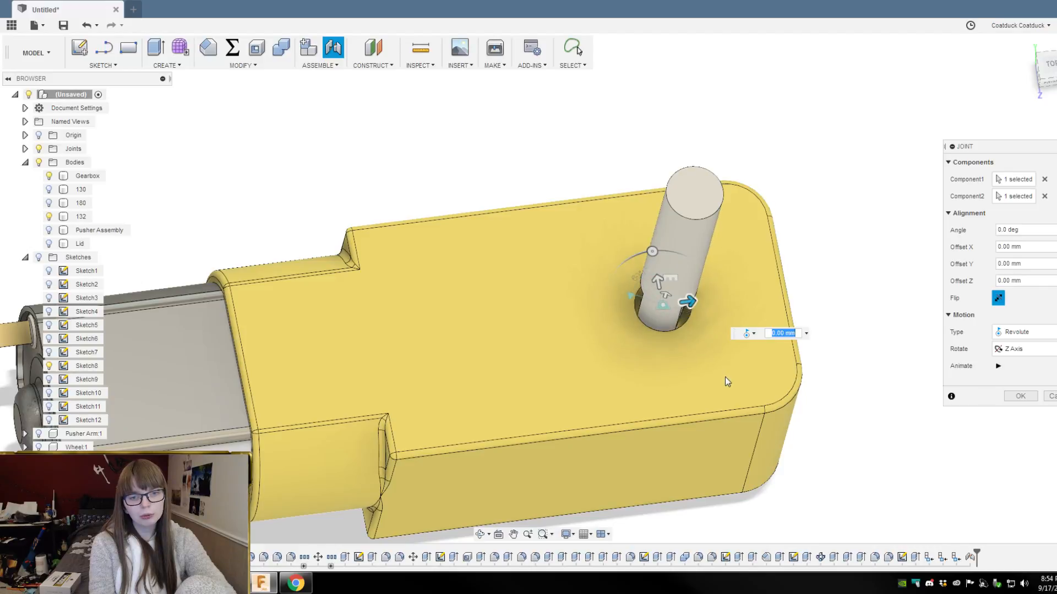
{"action": "middle_click_drag", "start_coordinate": [826, 427], "coordinate": [854, 394], "text": "shift"}
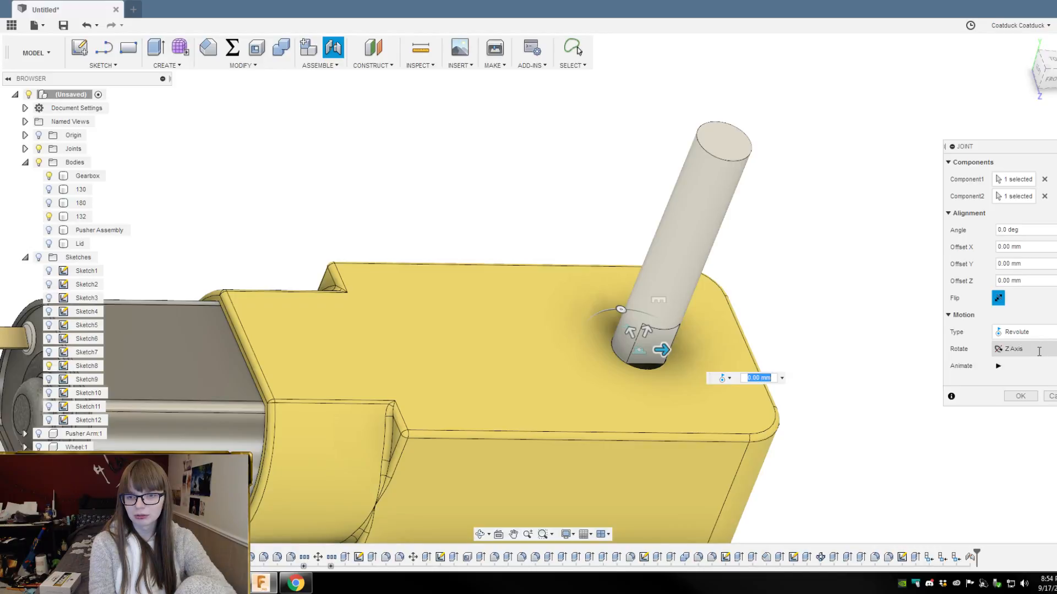
{"action": "mouse_move", "coordinate": [791, 354]}
{"action": "middle_mouse_down", "text": "shift"}
{"action": "mouse_move", "coordinate": [788, 370]}
{"action": "mouse_move", "coordinate": [797, 352]}
{"action": "mouse_move", "coordinate": [804, 368]}
{"action": "middle_mouse_up", "text": "shift"}
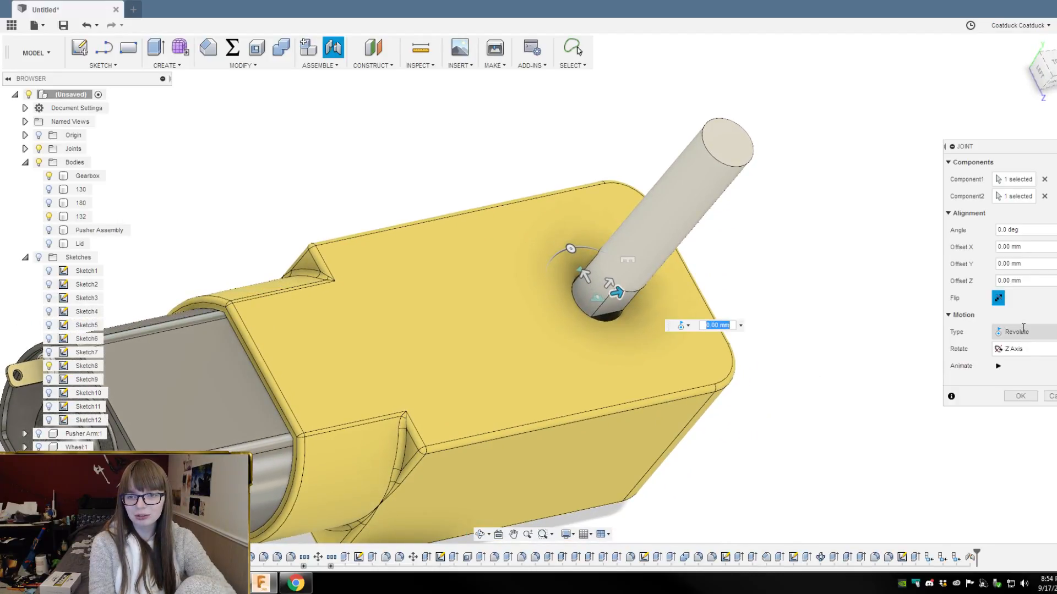
Step: Try an alignment angle of 180 degrees for the shaft's revolute joint and close the joint settings
{"action": "left_click", "coordinate": [999, 231]}
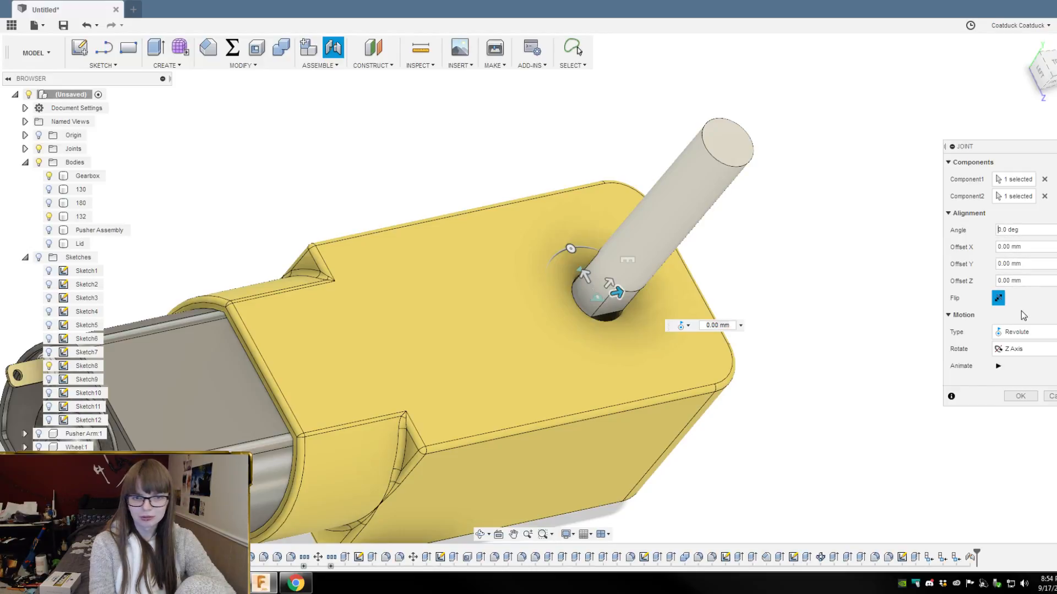
{"action": "type", "text": "180"}
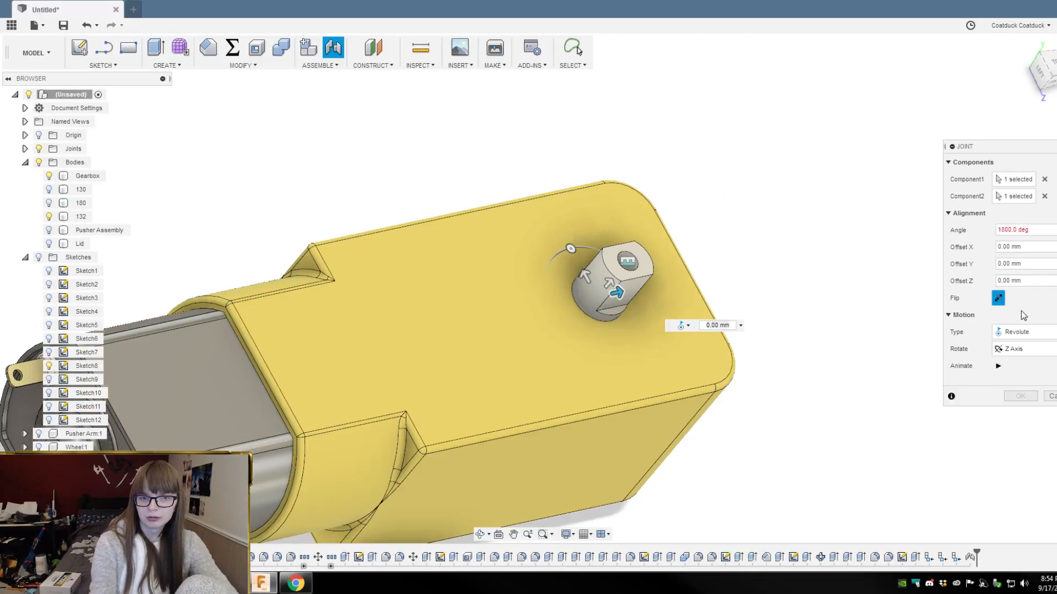
{"action": "key", "text": "Delete"}
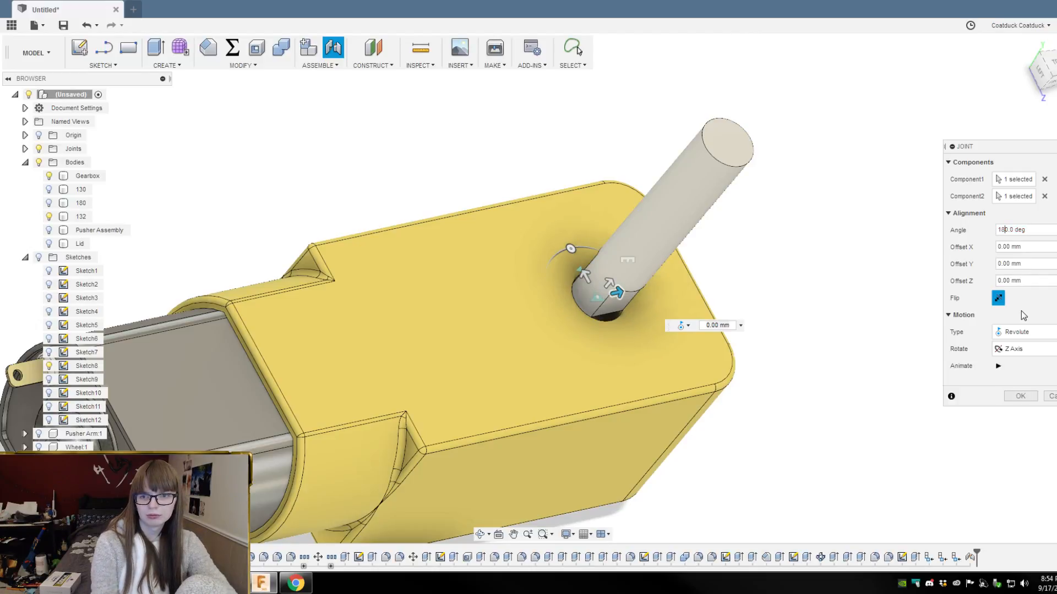
{"action": "left_click", "coordinate": [1035, 214]}
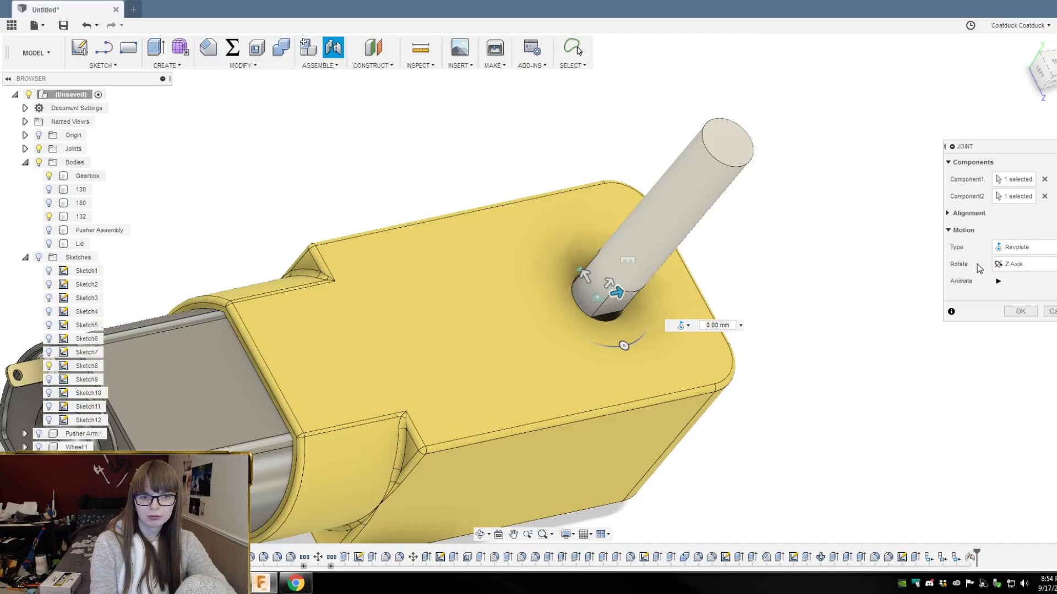
{"action": "key", "text": "Return"}
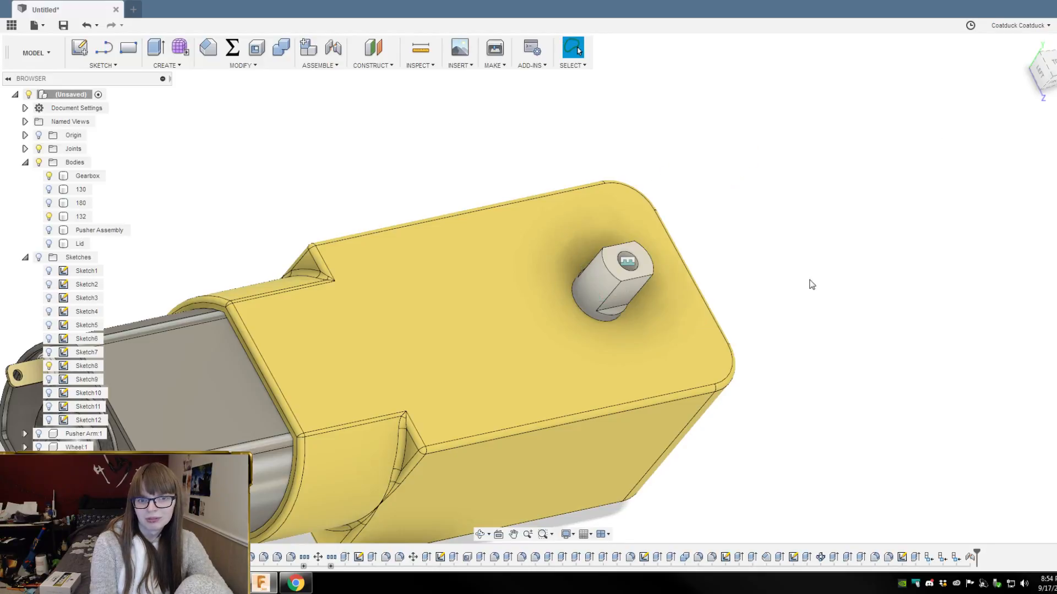
Step: Place a Revolute joint about the Z axis between the shaft's end hole and the shaft opening in the gearbox's top face
{"action": "middle_click_drag", "start_coordinate": [756, 283], "coordinate": [744, 278], "text": "shift"}
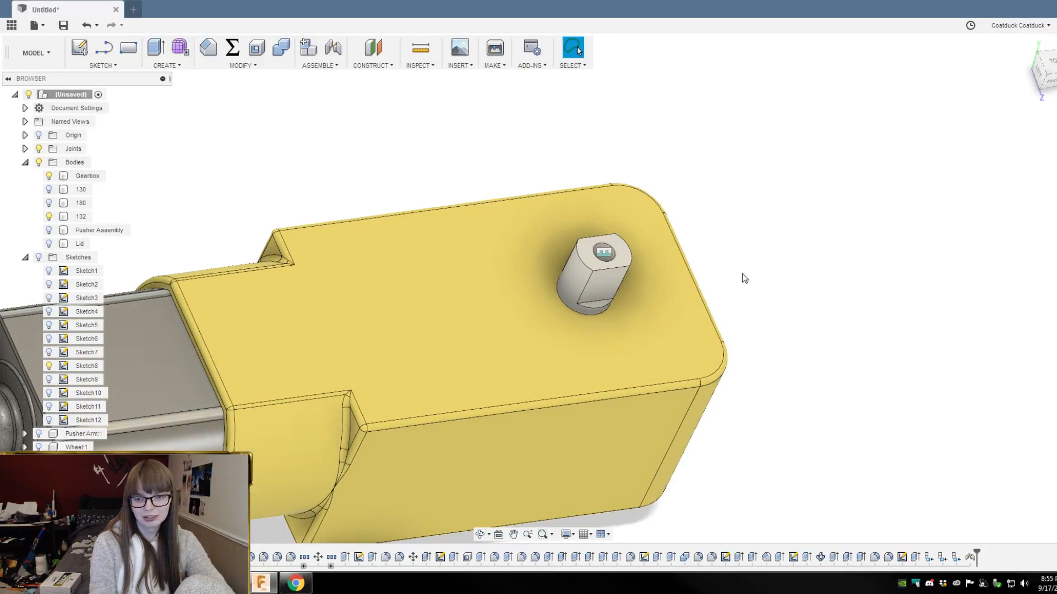
{"action": "left_click", "coordinate": [333, 48]}
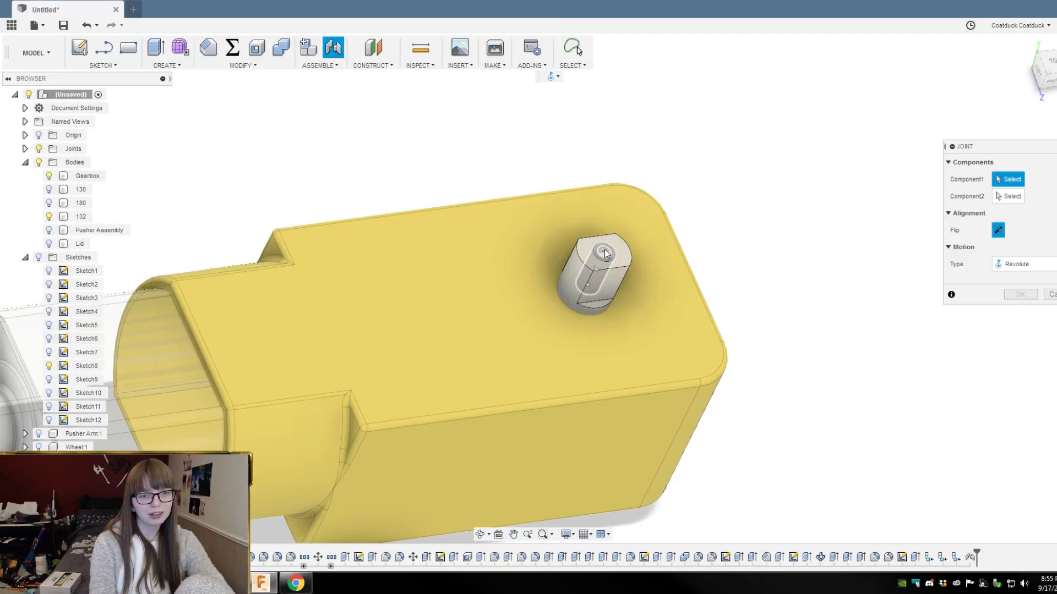
{"action": "left_click", "coordinate": [599, 252]}
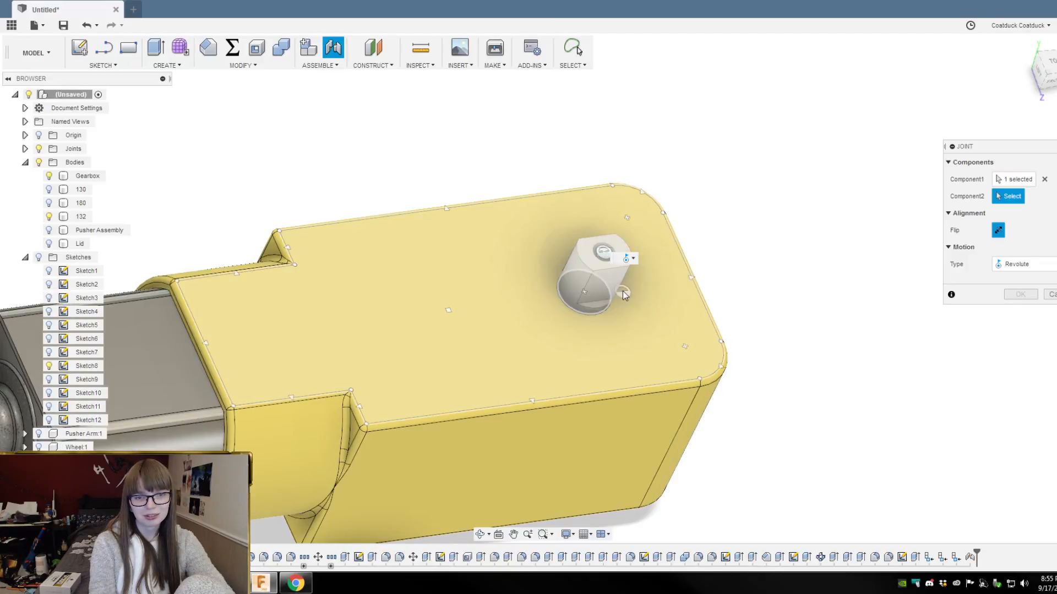
{"action": "left_click", "coordinate": [588, 296]}
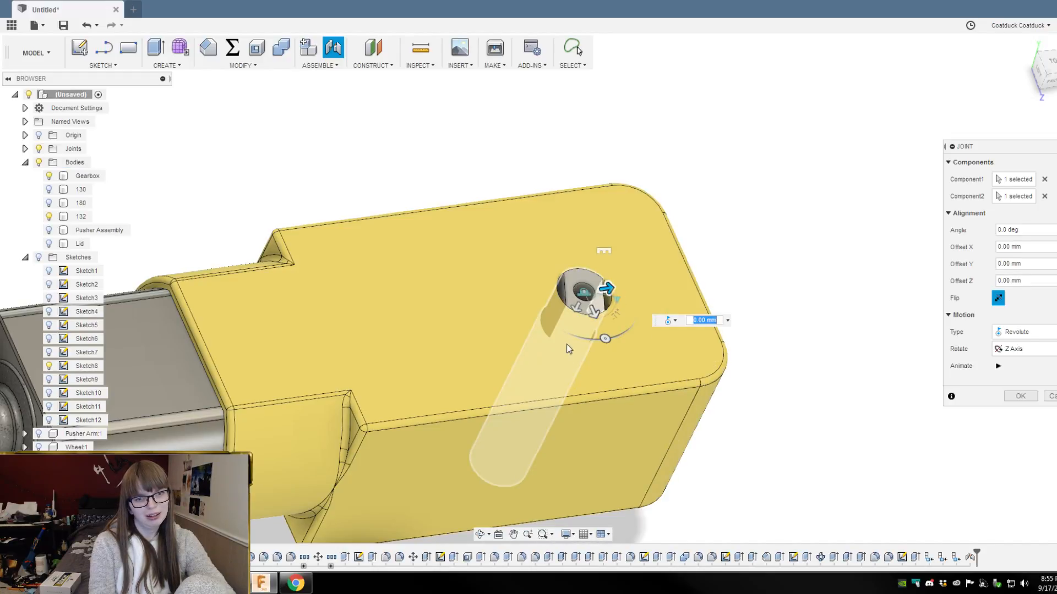
Step: Try a Z offset of -6 mm for the shaft's joint and check how far the shaft protrudes from the gearbox
{"action": "left_click_drag", "start_coordinate": [576, 302], "coordinate": [593, 272]}
{"action": "middle_click_drag", "start_coordinate": [733, 481], "coordinate": [813, 306], "text": "shift"}
{"action": "scroll", "coordinate": [814, 306], "scroll_direction": "down", "scroll_amount": 3}
{"action": "scroll", "coordinate": [786, 341], "scroll_direction": "down", "scroll_amount": 1}
{"action": "scroll", "coordinate": [697, 464], "scroll_direction": "up", "scroll_amount": 2}
{"action": "middle_click_drag", "start_coordinate": [698, 465], "coordinate": [724, 444], "text": "shift"}
{"action": "scroll", "coordinate": [594, 405], "scroll_direction": "up", "scroll_amount": 4}
{"action": "left_click_drag", "start_coordinate": [574, 396], "coordinate": [571, 400]}
{"action": "middle_click_drag", "start_coordinate": [778, 462], "coordinate": [779, 470], "text": "shift"}
{"action": "scroll", "coordinate": [696, 426], "scroll_direction": "up", "scroll_amount": 5}
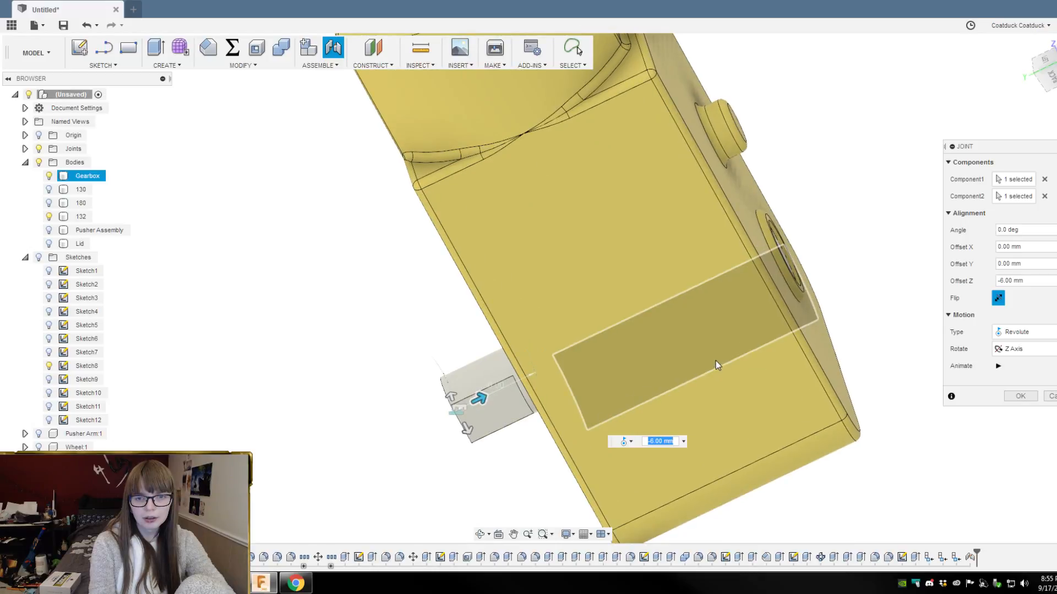
Step: Fine-tune the shaft joint's Z offset to -5.75 mm and accept the joint
{"action": "left_click_drag", "start_coordinate": [422, 409], "coordinate": [418, 410]}
{"action": "scroll", "coordinate": [410, 408], "scroll_direction": "up", "scroll_amount": 3}
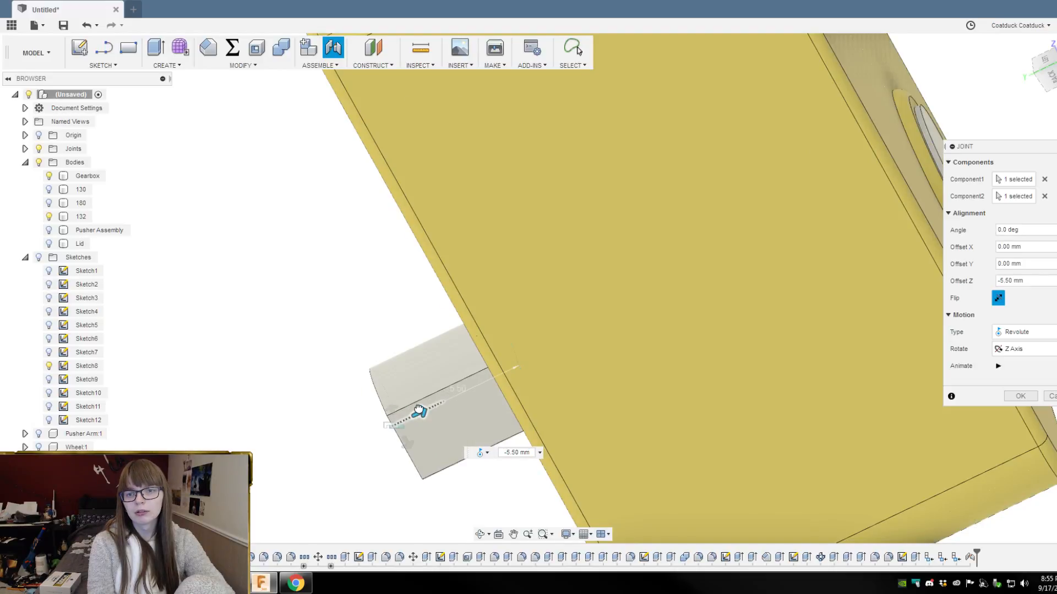
{"action": "type", "text": "2"}
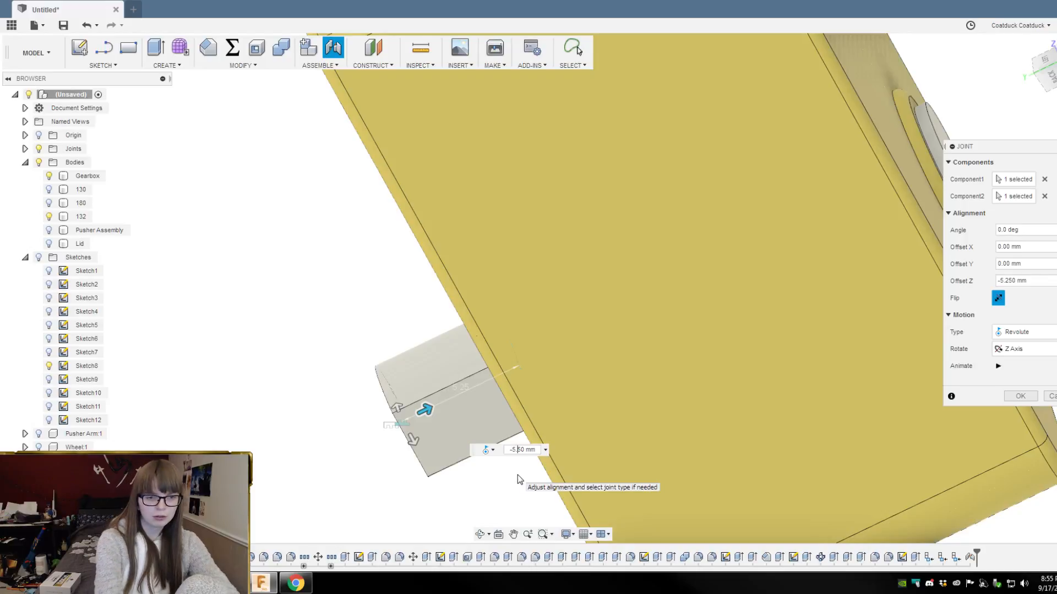
{"action": "key", "text": "BackSpace"}
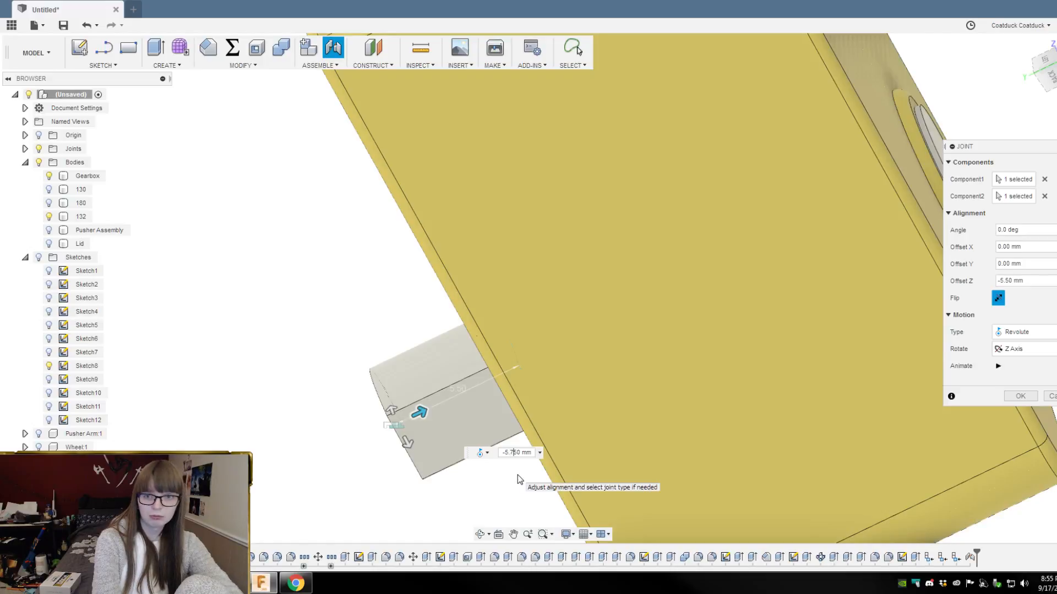
{"action": "type", "text": "7"}
{"action": "key", "text": "Return"}
Step: Show the Wheel component again above the gearbox shaft and clear the selection
{"action": "middle_click_drag", "start_coordinate": [491, 431], "coordinate": [551, 249], "text": "shift"}
{"action": "scroll", "coordinate": [551, 249], "scroll_direction": "down", "scroll_amount": 3}
{"action": "middle_click_drag", "start_coordinate": [619, 315], "coordinate": [590, 341], "text": "shift"}
{"action": "left_click", "coordinate": [39, 447]}
{"action": "left_click", "coordinate": [565, 401]}
{"action": "middle_click_drag", "start_coordinate": [564, 400], "coordinate": [590, 454], "text": "shift"}
{"action": "key", "text": "Escape"}
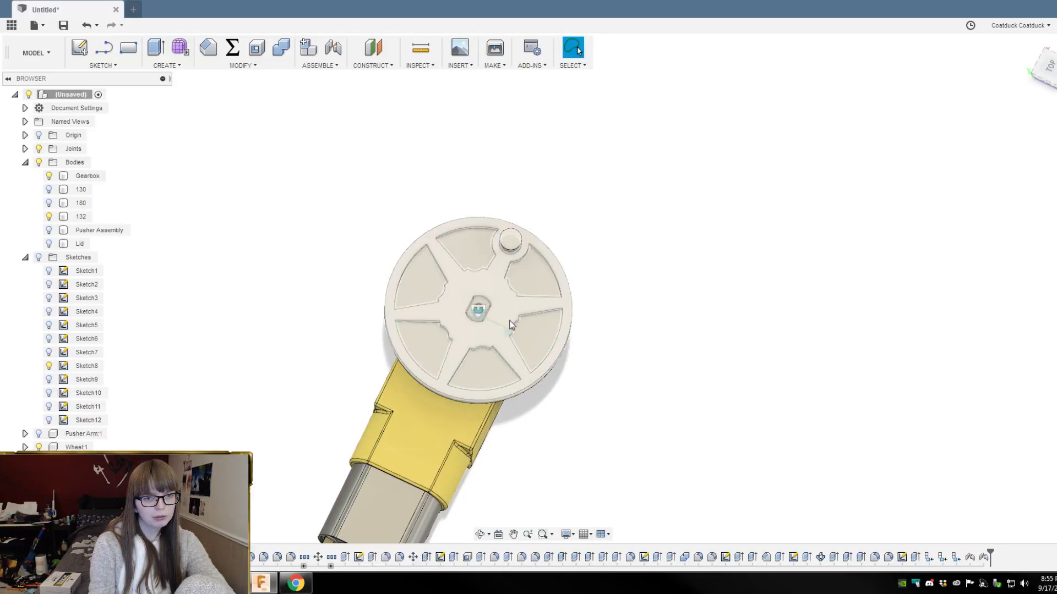
Step: Open the rotation angle of the shaft's revolute joint for driving and close it at 0 degrees
{"action": "double_click", "coordinate": [508, 331]}
{"action": "mouse_move", "coordinate": [531, 340]}
{"action": "left_mouse_down"}
{"action": "mouse_move", "coordinate": [533, 304]}
{"action": "mouse_move", "coordinate": [431, 273]}
{"action": "mouse_move", "coordinate": [423, 338]}
{"action": "mouse_move", "coordinate": [491, 370]}
{"action": "mouse_move", "coordinate": [533, 336]}
{"action": "mouse_move", "coordinate": [460, 345]}
{"action": "mouse_move", "coordinate": [453, 264]}
{"action": "mouse_move", "coordinate": [527, 288]}
{"action": "mouse_move", "coordinate": [530, 340]}
{"action": "left_mouse_up"}
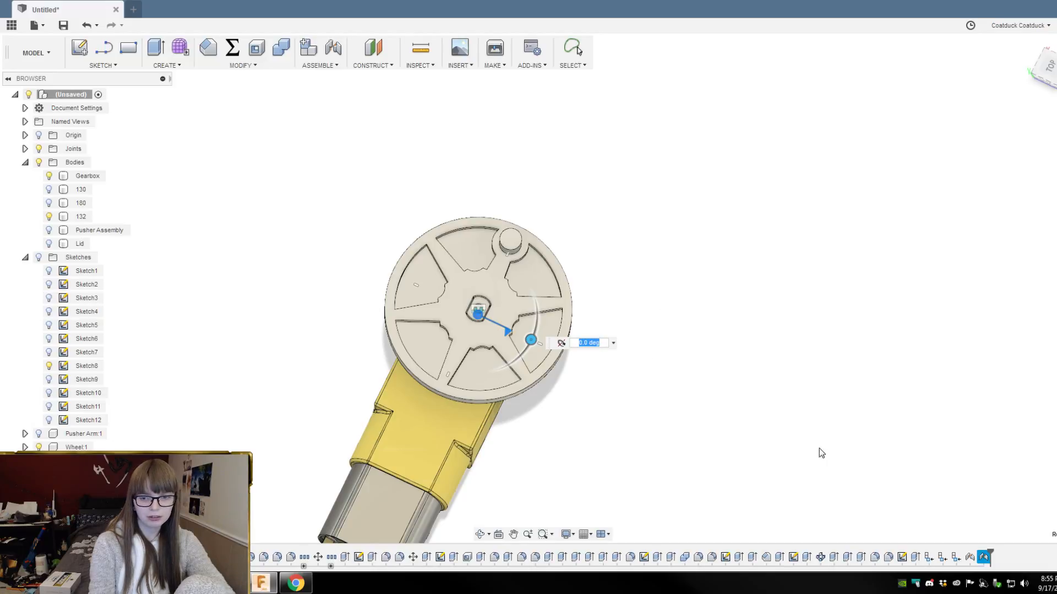
{"action": "key", "text": "Return"}
{"action": "middle_click_drag", "start_coordinate": [633, 391], "coordinate": [615, 339], "text": "shift"}
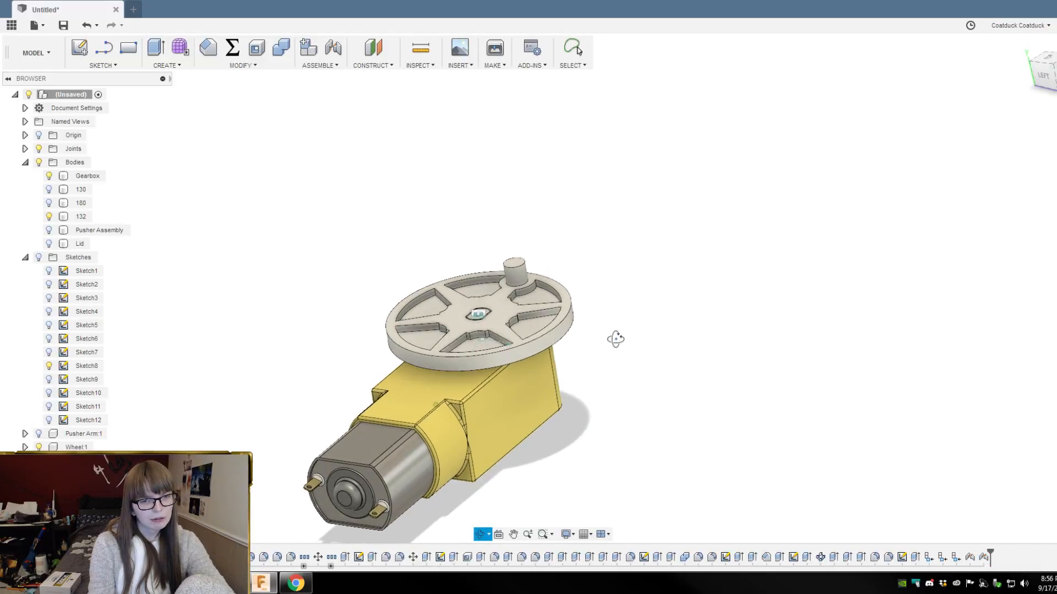
Step: Show the Pusher Assembly body and the Pusher Arm component around the wheel
{"action": "left_click", "coordinate": [49, 230]}
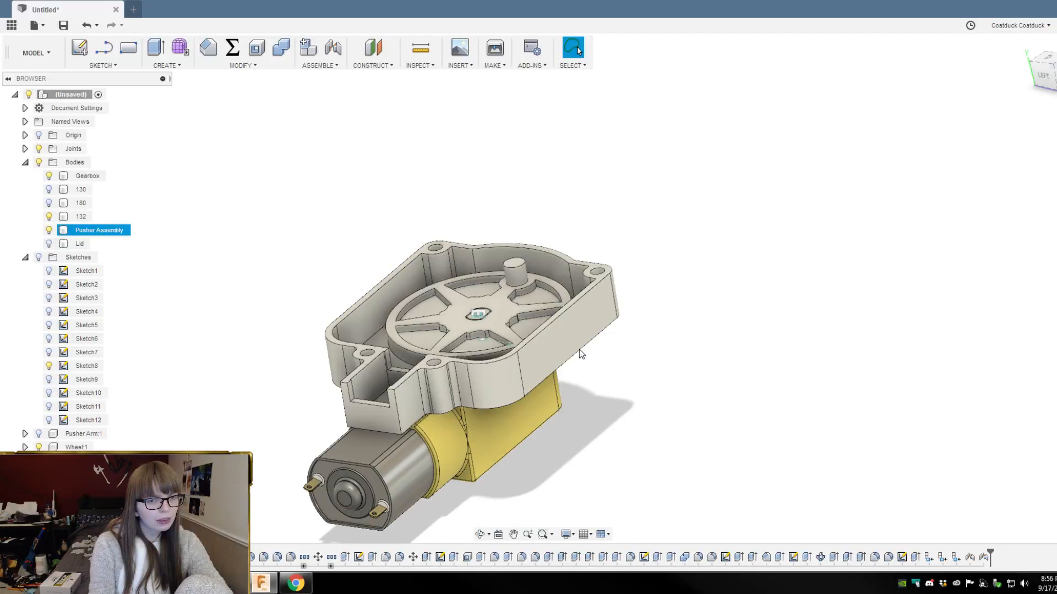
{"action": "left_click", "coordinate": [39, 434]}
{"action": "middle_click_drag", "start_coordinate": [837, 273], "coordinate": [841, 309], "text": "shift"}
{"action": "scroll", "coordinate": [510, 228], "scroll_direction": "up", "scroll_amount": 3}
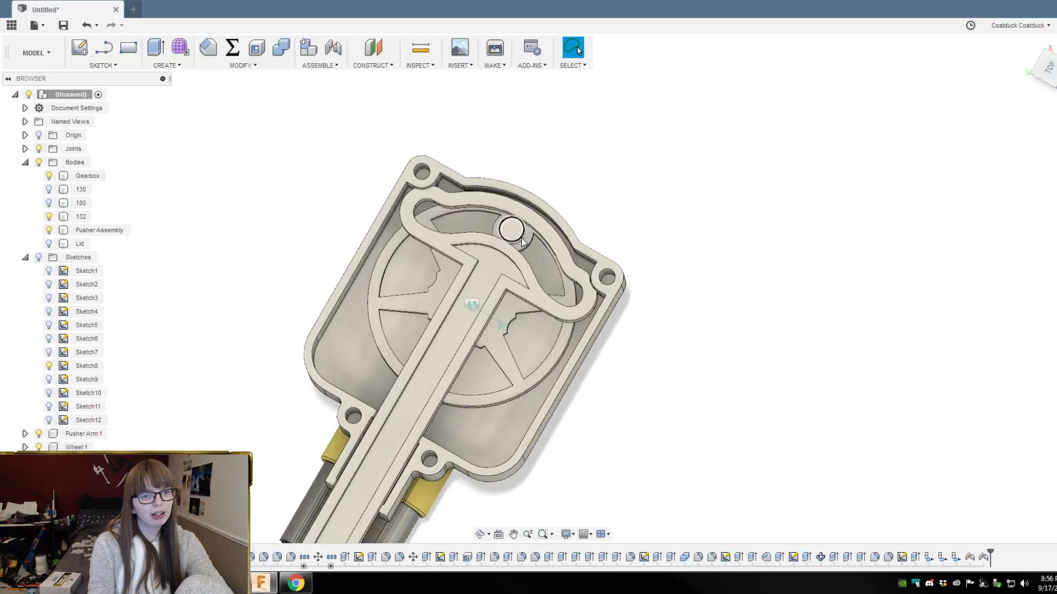
{"action": "middle_click_drag", "start_coordinate": [585, 229], "coordinate": [635, 127], "text": "shift"}
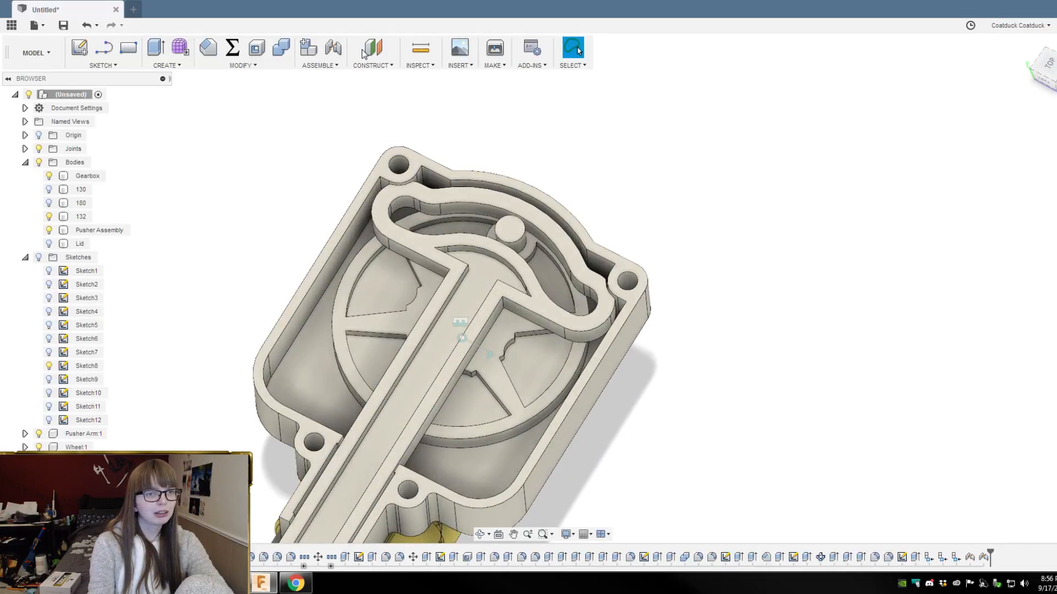
{"action": "left_click", "coordinate": [331, 53]}
{"action": "left_click", "coordinate": [508, 234]}
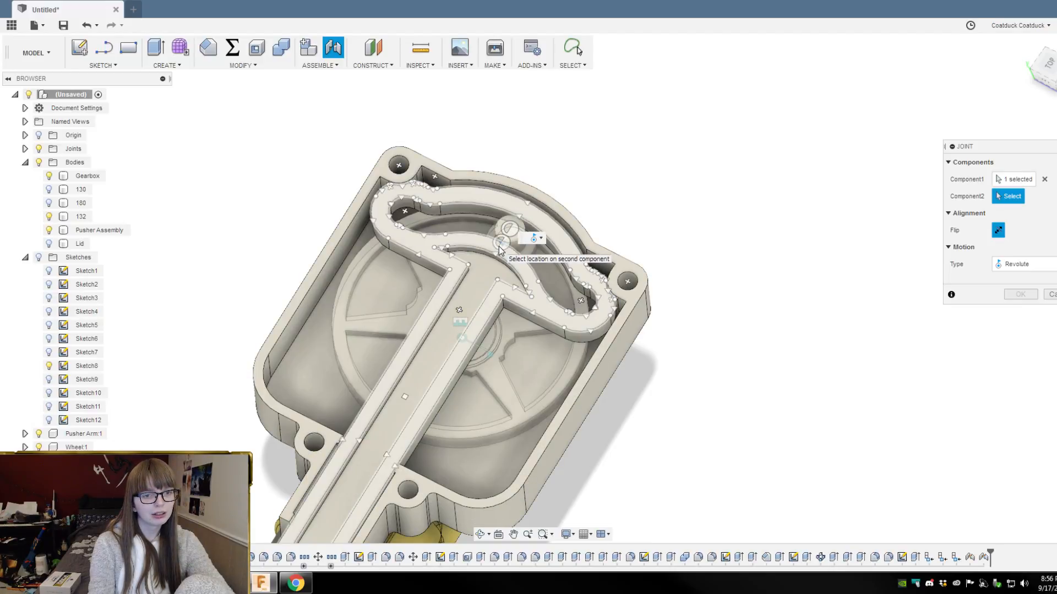
{"action": "left_click", "coordinate": [499, 247]}
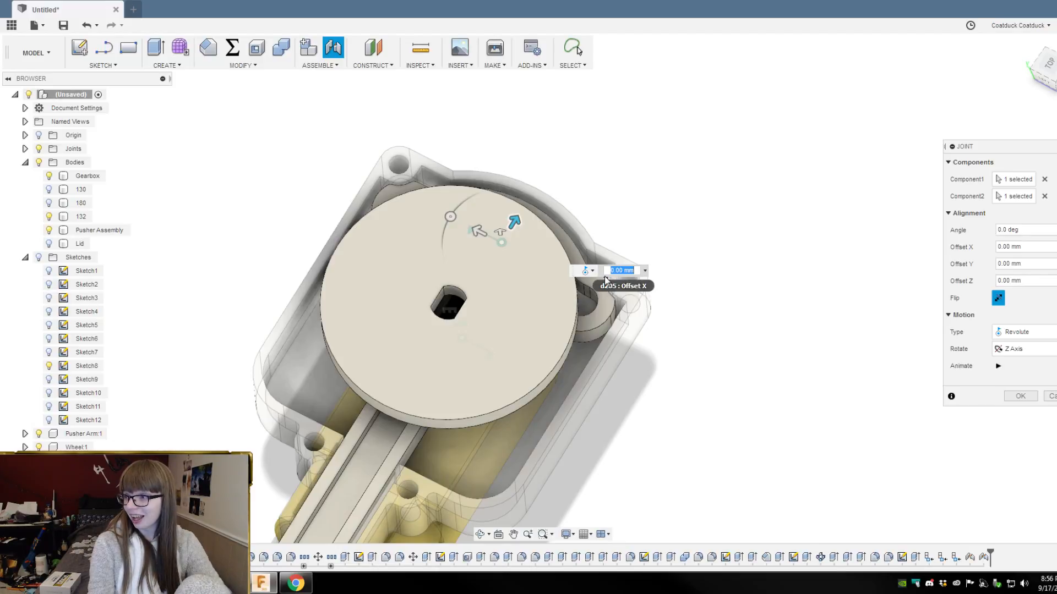
{"action": "key", "text": "Escape"}
{"action": "mouse_move", "coordinate": [596, 182]}
{"action": "middle_mouse_down", "text": "shift"}
{"action": "mouse_move", "coordinate": [606, 137]}
{"action": "mouse_move", "coordinate": [594, 189]}
{"action": "middle_mouse_up", "text": "shift"}
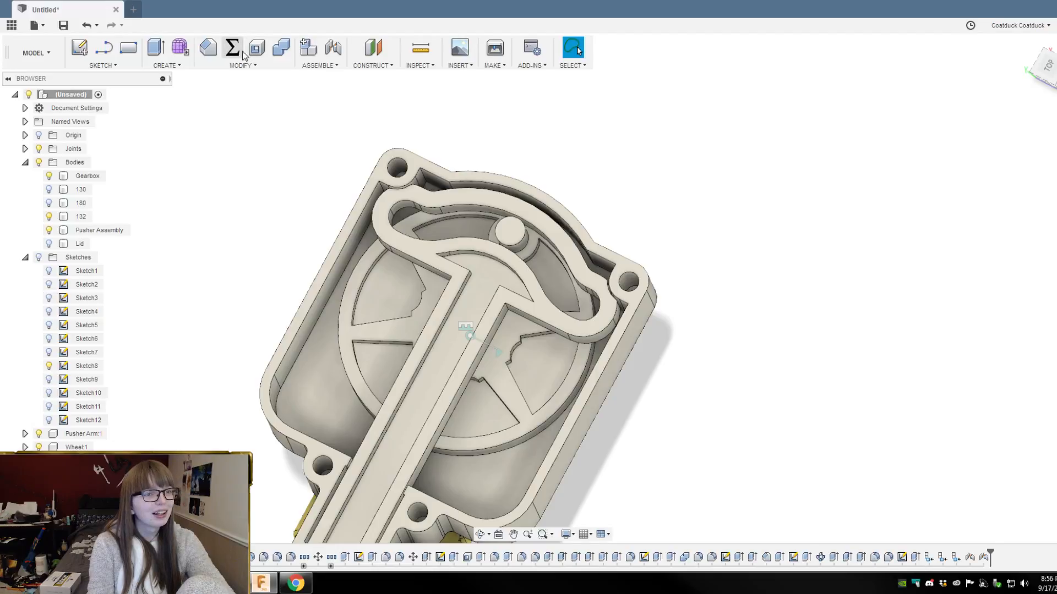
Step: Try a flipped Revolute joint about the Z axis between the wheel pin's top and the inner curved edge of the arm's slot
{"action": "left_click", "coordinate": [333, 47]}
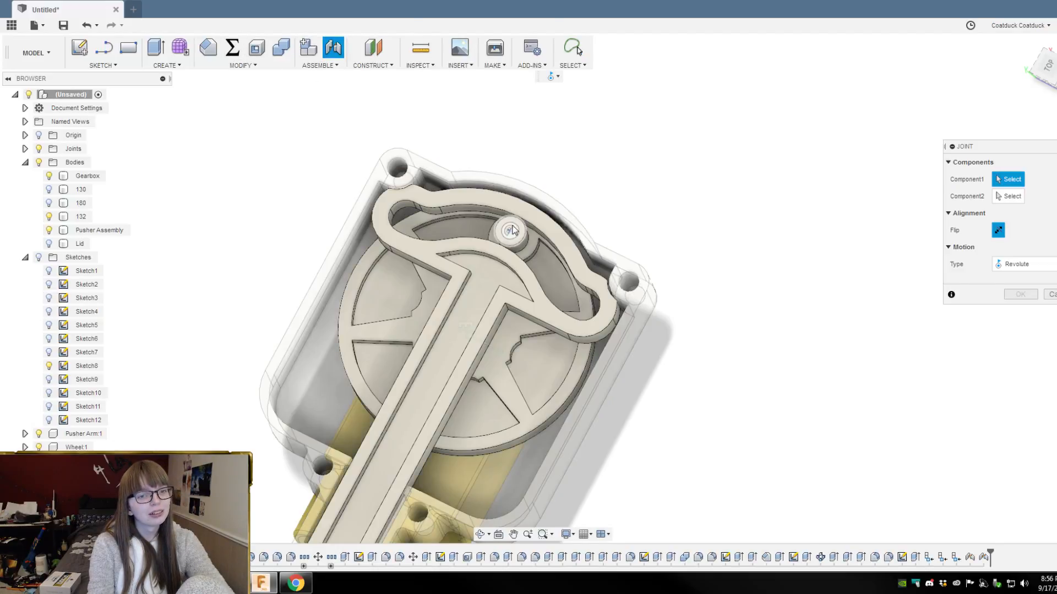
{"action": "left_click", "coordinate": [511, 230]}
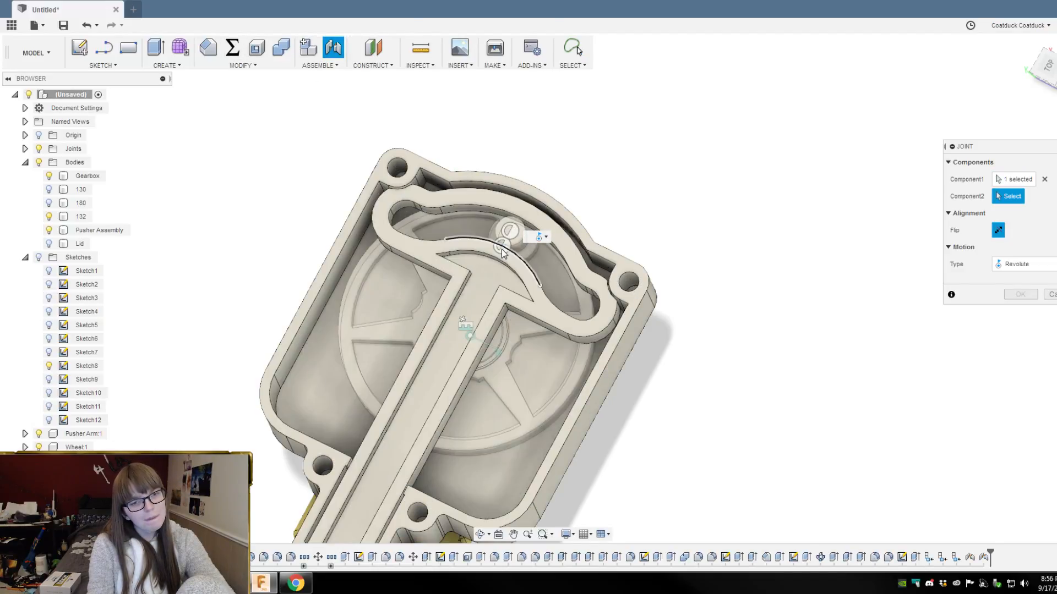
{"action": "left_click", "coordinate": [502, 248]}
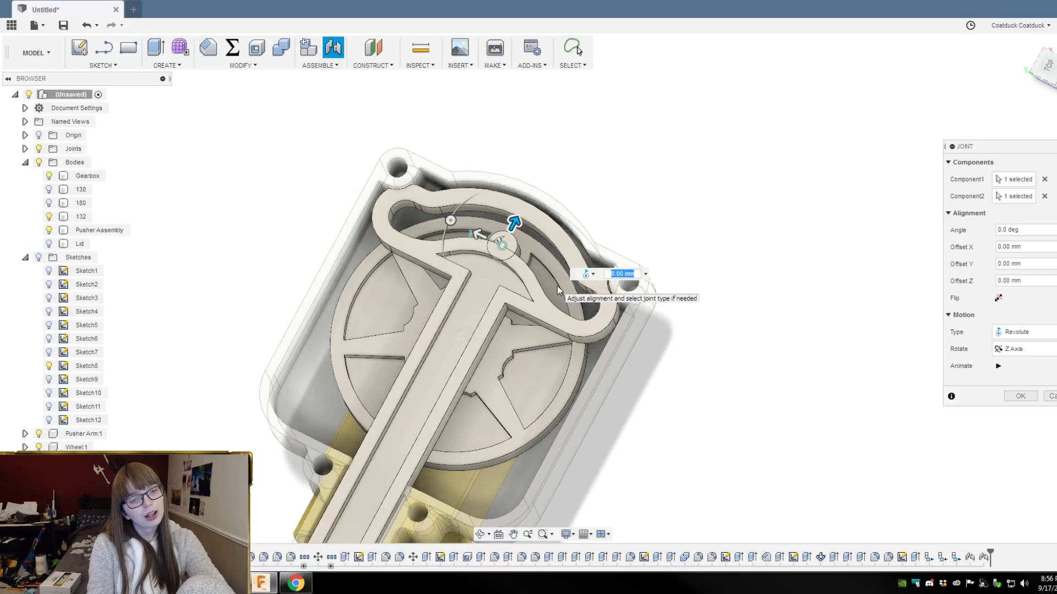
Step: Offset the wheel pin's joint 2.5 mm along X to move the pin into the pusher arm's slot
{"action": "scroll", "coordinate": [523, 240], "scroll_direction": "up", "scroll_amount": 2}
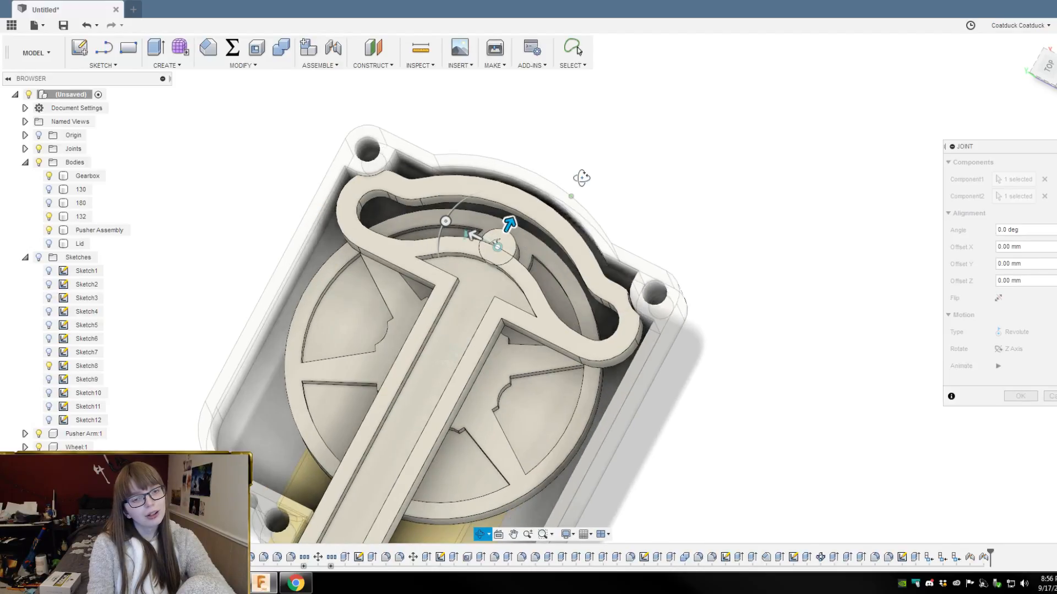
{"action": "left_click_drag", "start_coordinate": [510, 219], "coordinate": [516, 208]}
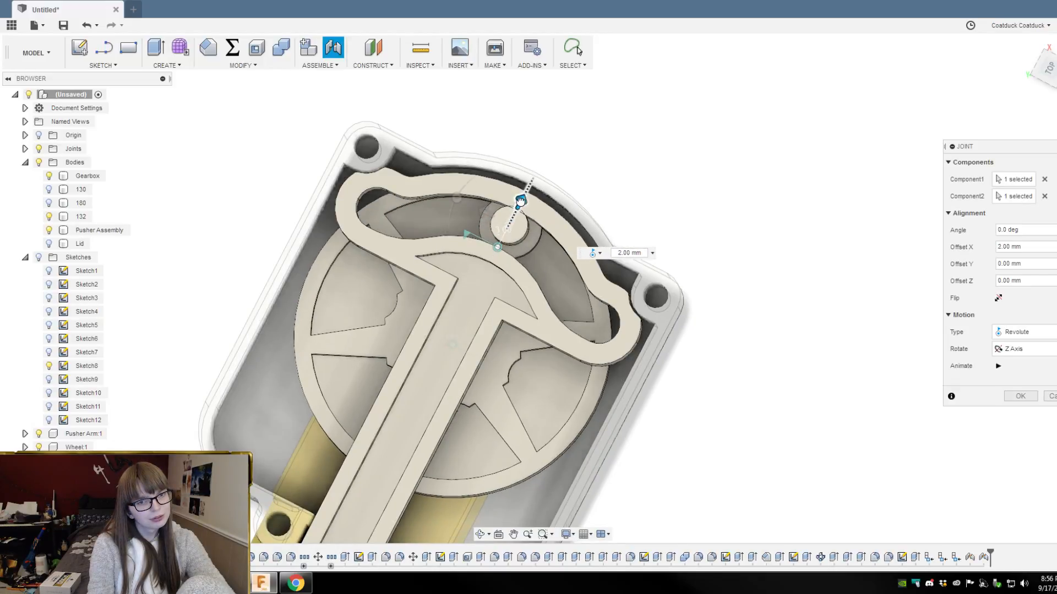
{"action": "scroll", "coordinate": [519, 207], "scroll_direction": "up", "scroll_amount": 2}
{"action": "left_click_drag", "start_coordinate": [514, 214], "coordinate": [509, 219]}
{"action": "scroll", "coordinate": [515, 212], "scroll_direction": "up", "scroll_amount": 3}
{"action": "scroll", "coordinate": [617, 182], "scroll_direction": "down", "scroll_amount": 2}
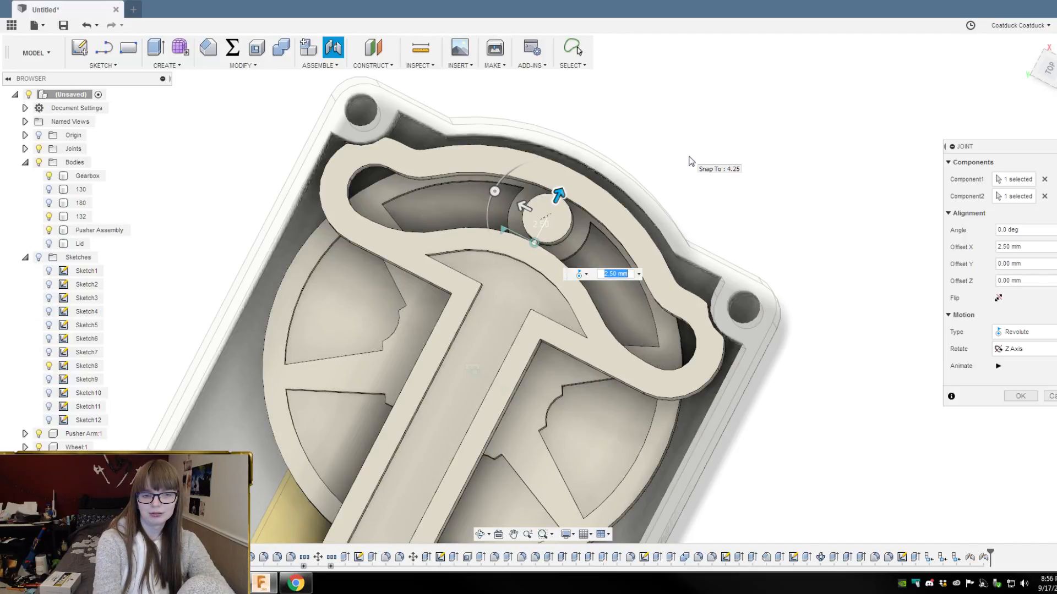
Step: Change the wheel pin joint's motion type to Slider along the Z axis and preview its animation
{"action": "left_click", "coordinate": [1018, 332]}
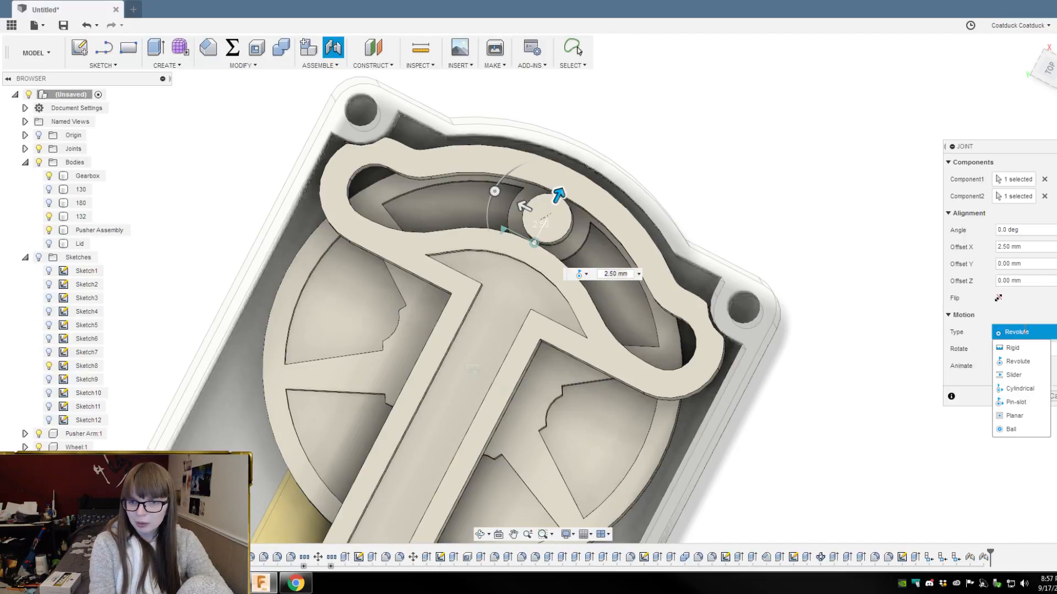
{"action": "left_click", "coordinate": [1026, 373]}
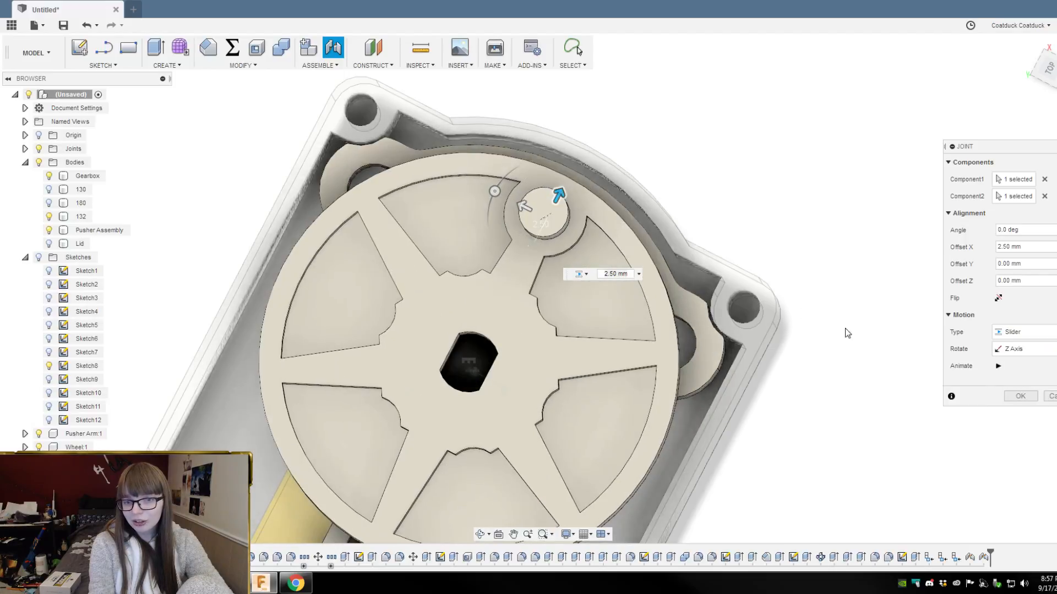
{"action": "middle_click_drag", "start_coordinate": [687, 189], "coordinate": [693, 110], "text": "shift"}
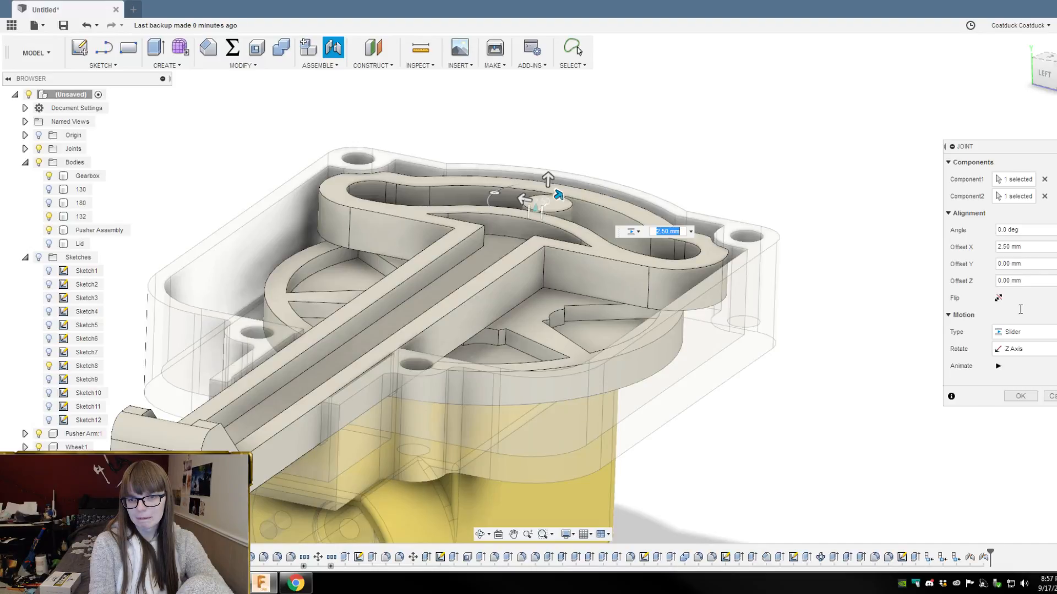
{"action": "left_click", "coordinate": [1021, 350]}
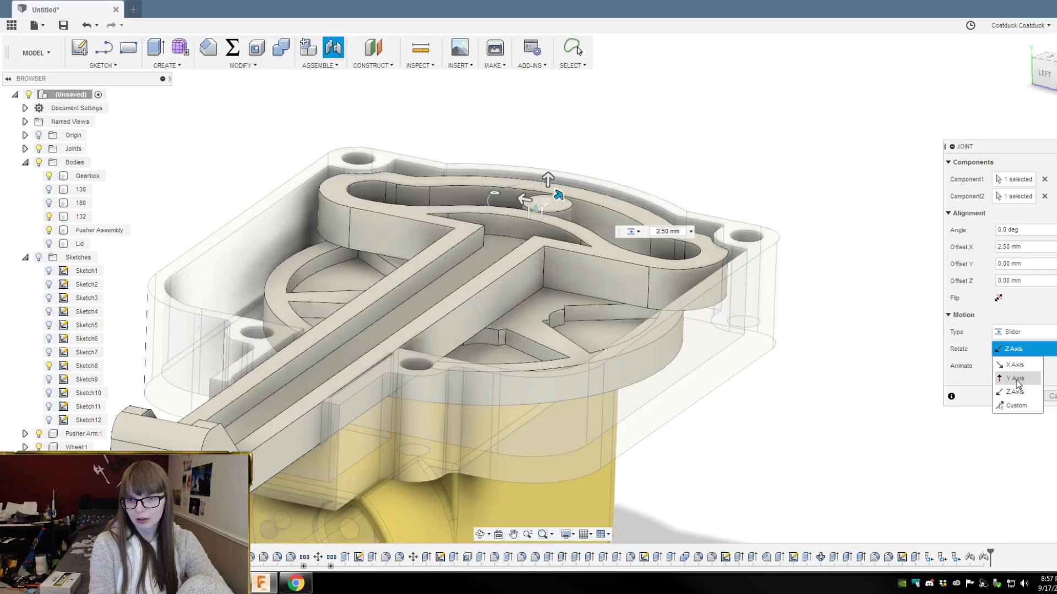
{"action": "left_click", "coordinate": [1023, 333]}
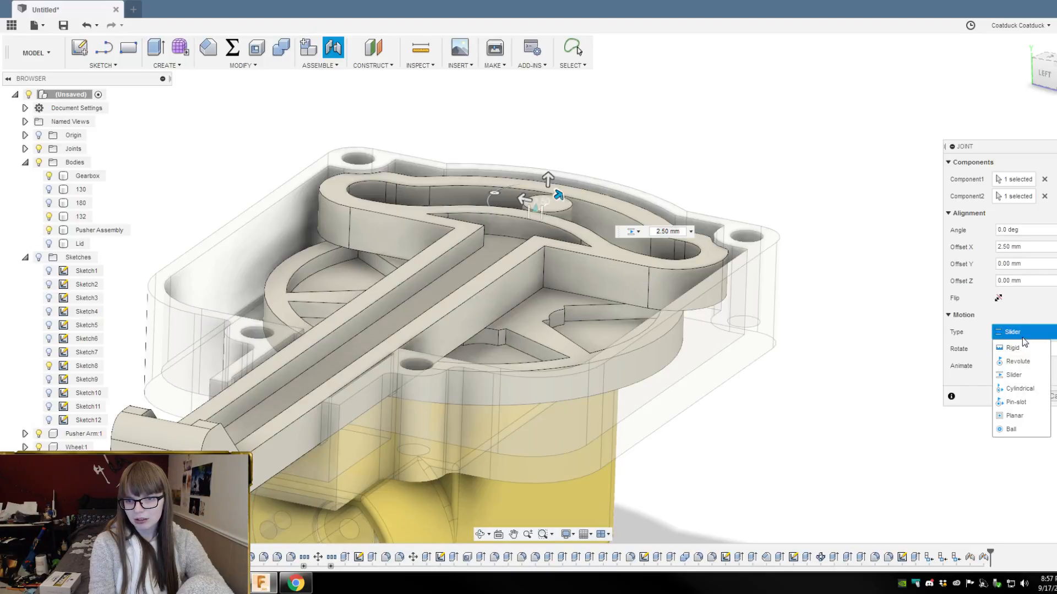
{"action": "left_click", "coordinate": [1023, 335]}
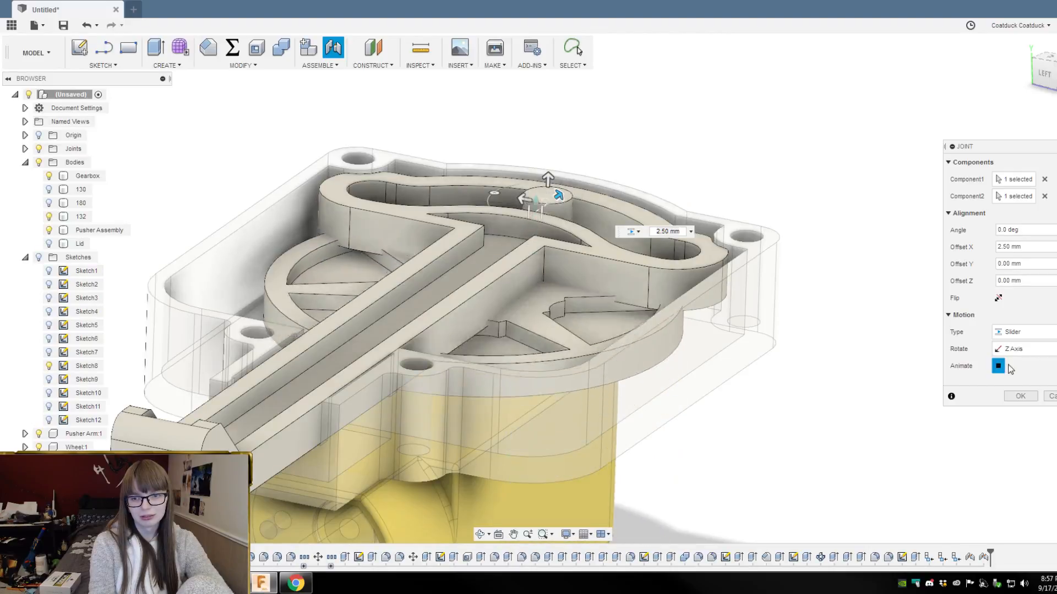
Step: Try the Y axis and the X axis as slide direction for the wheel pin's joint, and undo the accepted joint
{"action": "left_click", "coordinate": [1021, 349]}
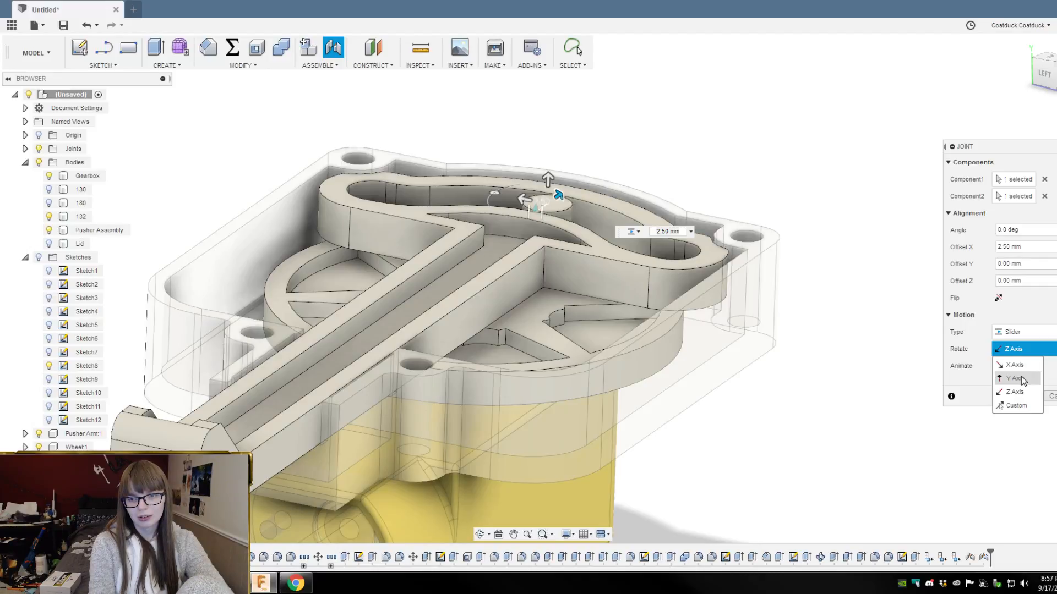
{"action": "left_click", "coordinate": [1022, 379]}
{"action": "left_click", "coordinate": [1018, 352]}
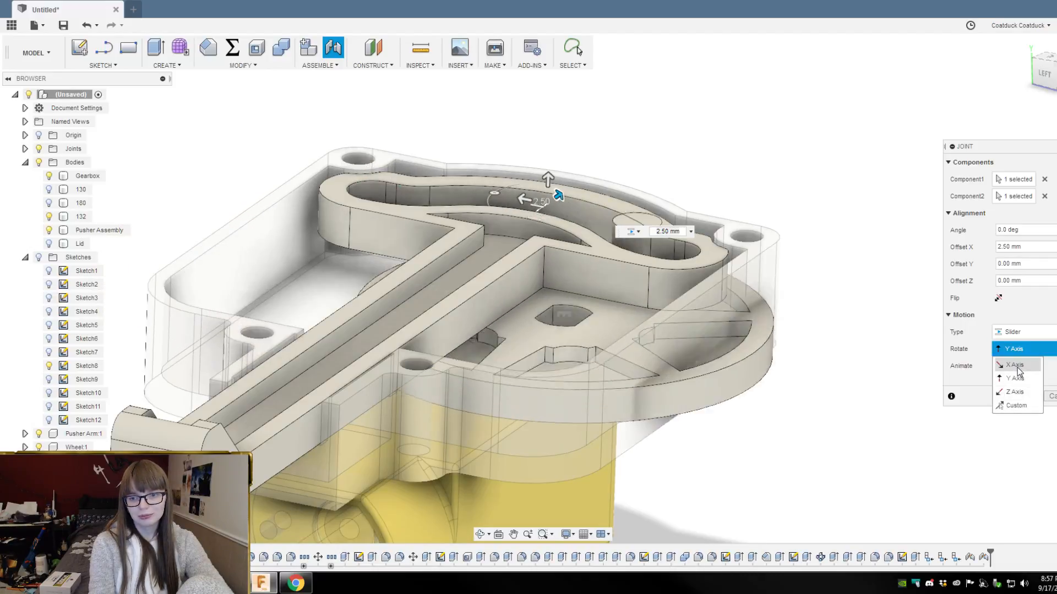
{"action": "left_click", "coordinate": [1018, 365]}
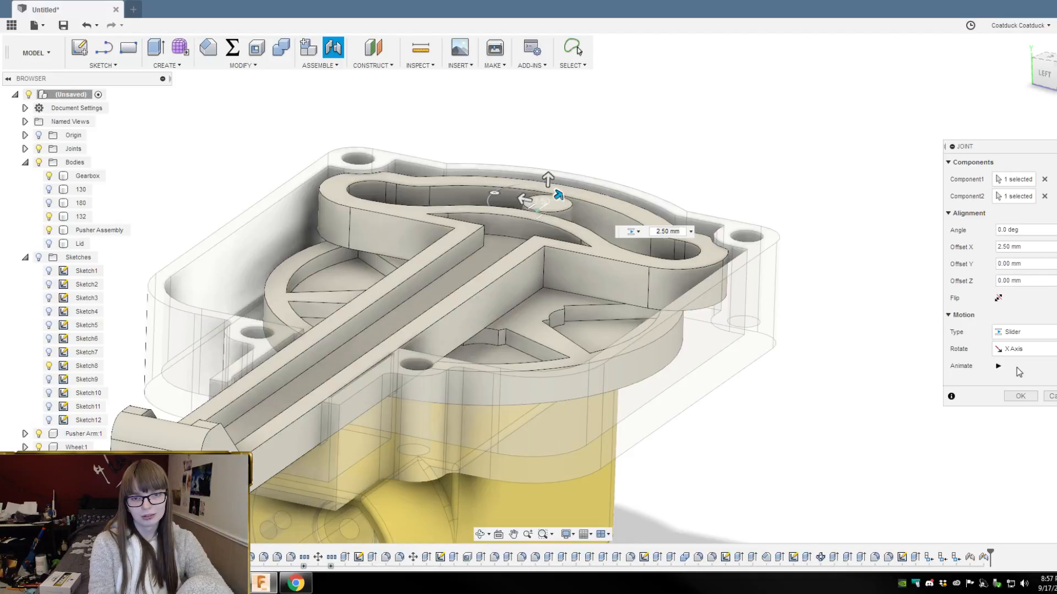
{"action": "left_click", "coordinate": [1019, 397]}
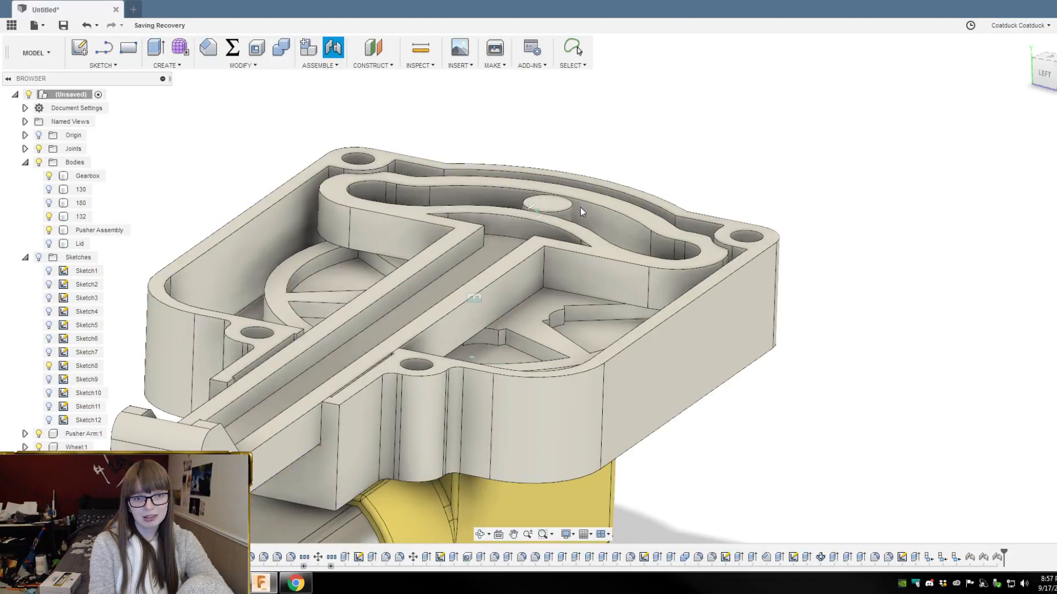
{"action": "key", "text": "ctrl+z"}
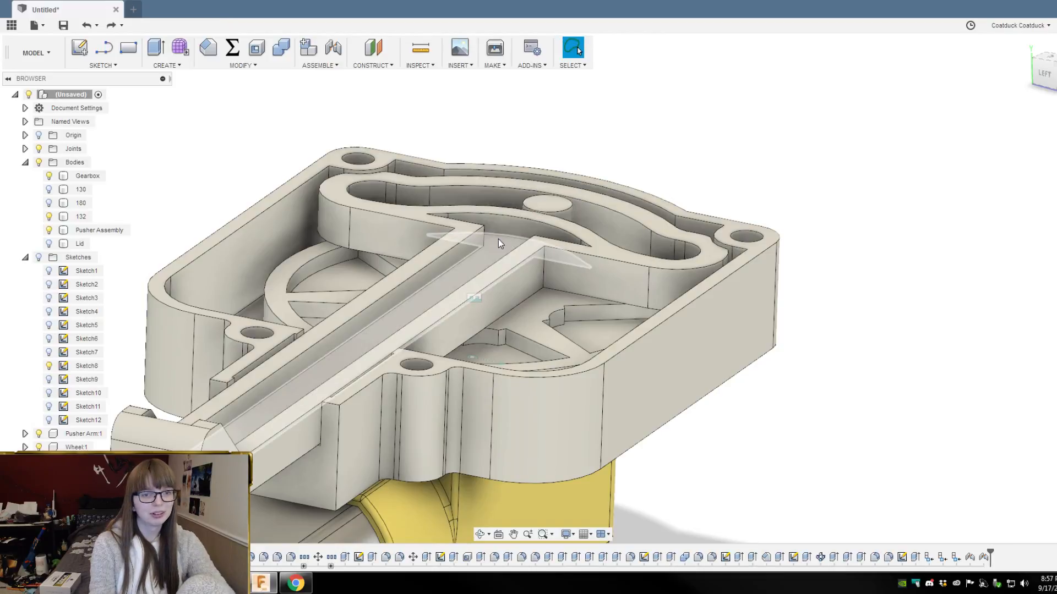
Step: Try a Slider joint along the X axis from the inner curved edge of the arm's slot to the top of the wheel's pin
{"action": "left_click", "coordinate": [333, 48]}
{"action": "middle_click_drag", "start_coordinate": [503, 243], "coordinate": [633, 192], "text": "shift"}
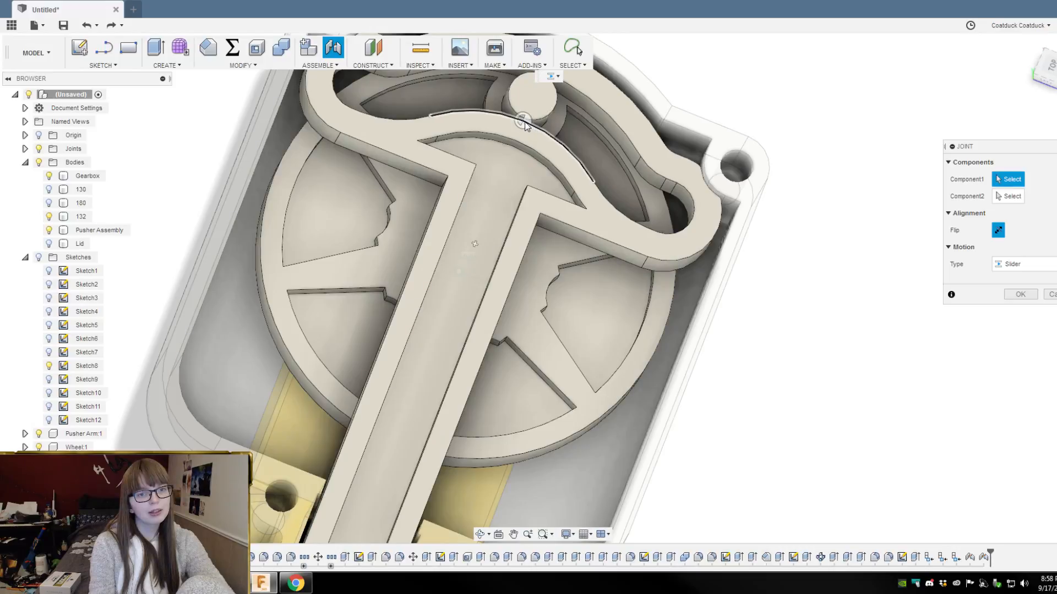
{"action": "left_click", "coordinate": [526, 126]}
{"action": "left_click", "coordinate": [533, 96]}
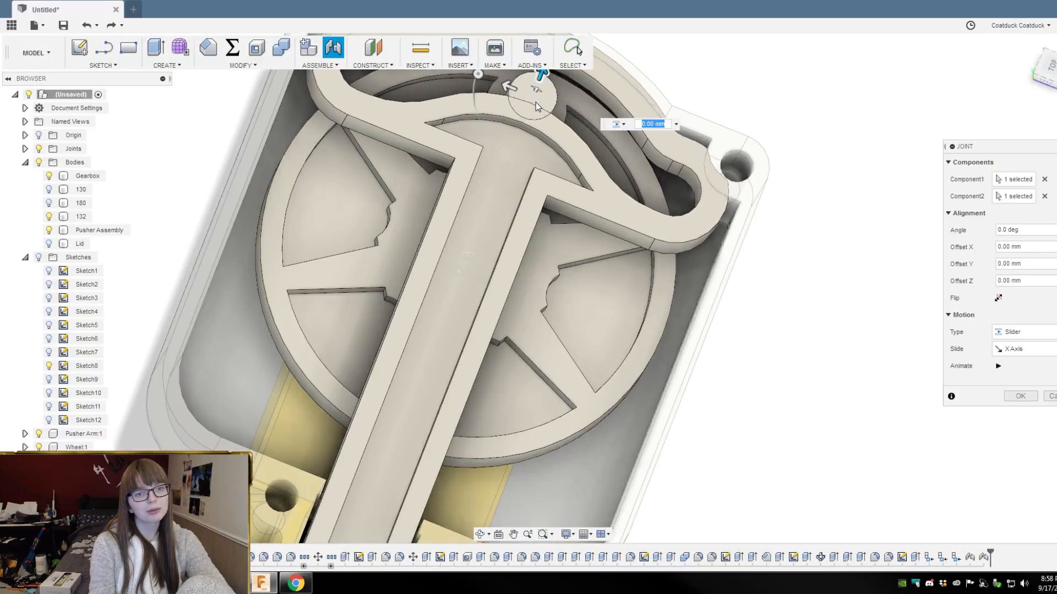
{"action": "scroll", "coordinate": [704, 215], "scroll_direction": "down", "scroll_amount": 3}
{"action": "scroll", "coordinate": [773, 377], "scroll_direction": "down", "scroll_amount": 1}
{"action": "middle_click_drag", "start_coordinate": [773, 377], "coordinate": [746, 336], "text": "shift"}
{"action": "scroll", "coordinate": [656, 142], "scroll_direction": "up", "scroll_amount": 2}
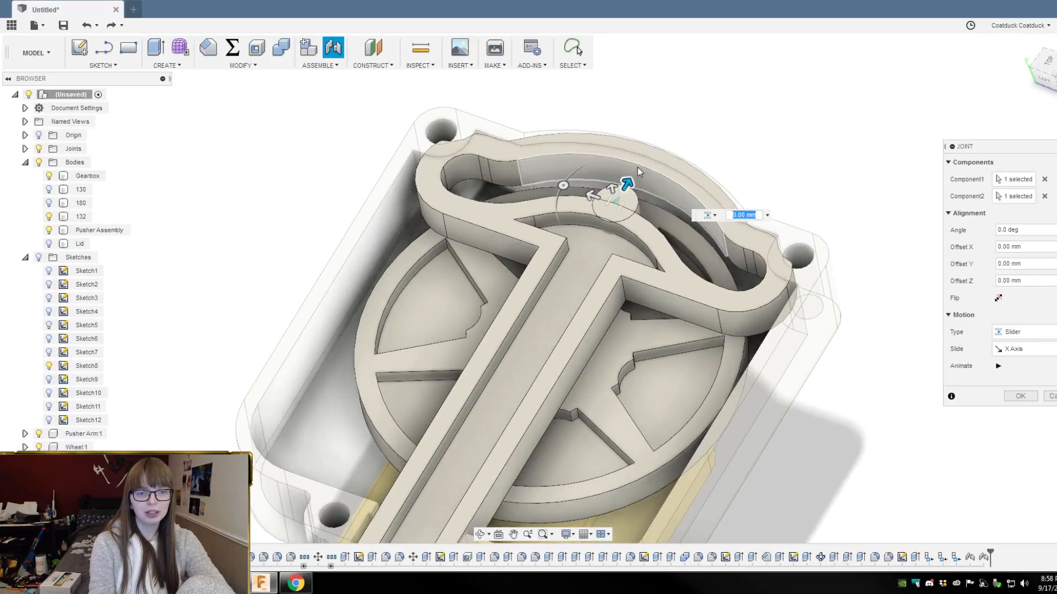
Step: Offset the slider joint along X until the pin sits inside the arm's slot, and accept the joint
{"action": "left_click_drag", "start_coordinate": [630, 181], "coordinate": [588, 229]}
{"action": "scroll", "coordinate": [618, 207], "scroll_direction": "up", "scroll_amount": 4}
{"action": "scroll", "coordinate": [612, 208], "scroll_direction": "down", "scroll_amount": 5}
{"action": "key", "text": "Return"}
{"action": "scroll", "coordinate": [755, 137], "scroll_direction": "down", "scroll_amount": 3}
{"action": "scroll", "coordinate": [733, 139], "scroll_direction": "up", "scroll_amount": 2}
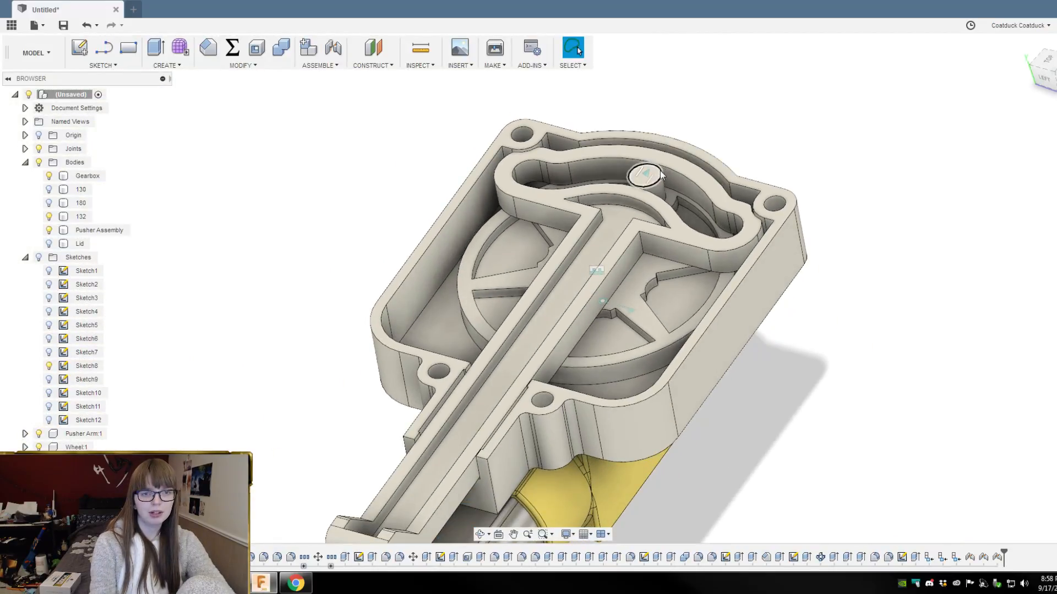
Step: Test the slider joint by trying to turn the wheel, and undo the joint
{"action": "double_click", "coordinate": [632, 315]}
{"action": "left_click_drag", "start_coordinate": [653, 315], "coordinate": [821, 360]}
{"action": "key", "text": "Return"}
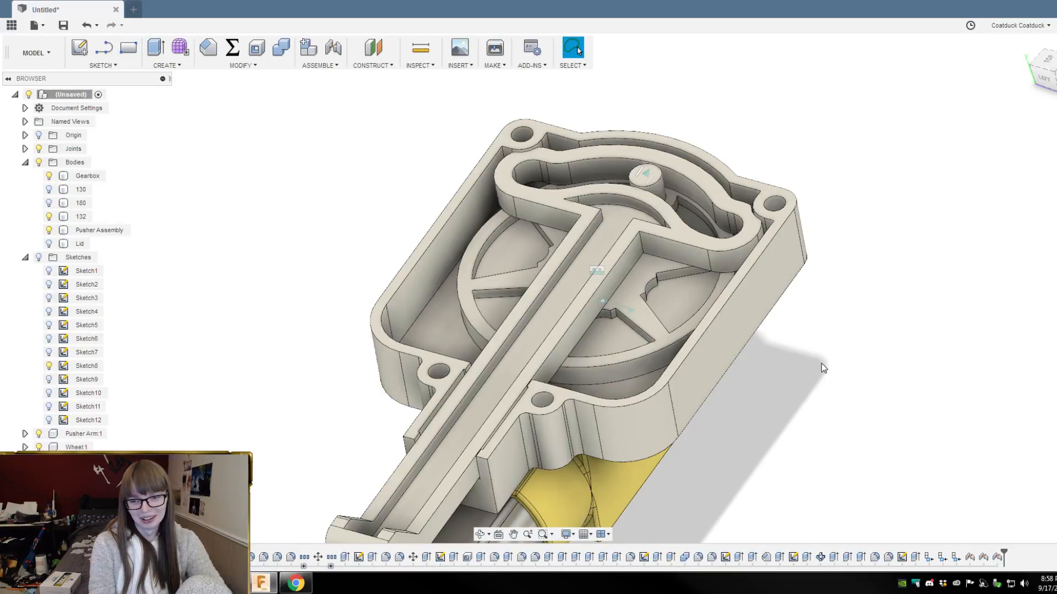
{"action": "scroll", "coordinate": [644, 197], "scroll_direction": "up", "scroll_amount": 4}
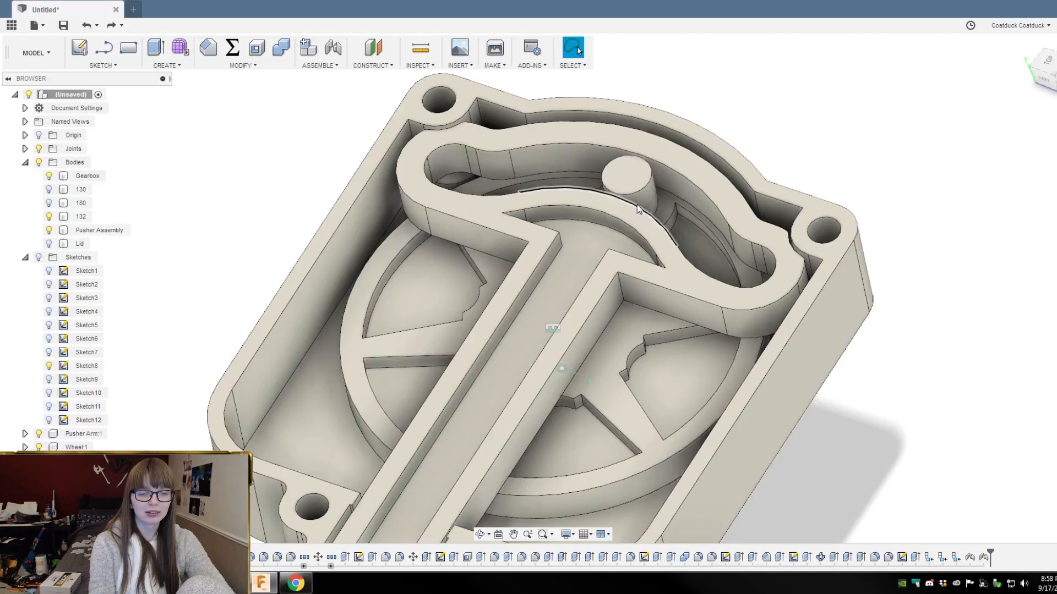
{"action": "middle_click_drag", "start_coordinate": [885, 151], "coordinate": [855, 156], "text": "shift"}
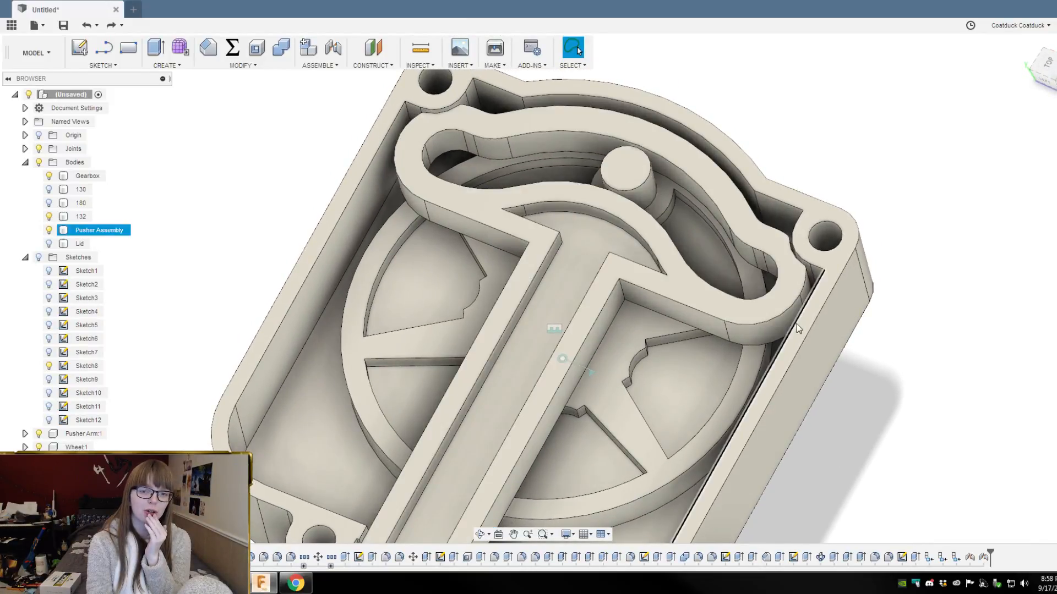
{"action": "left_click", "coordinate": [619, 223]}
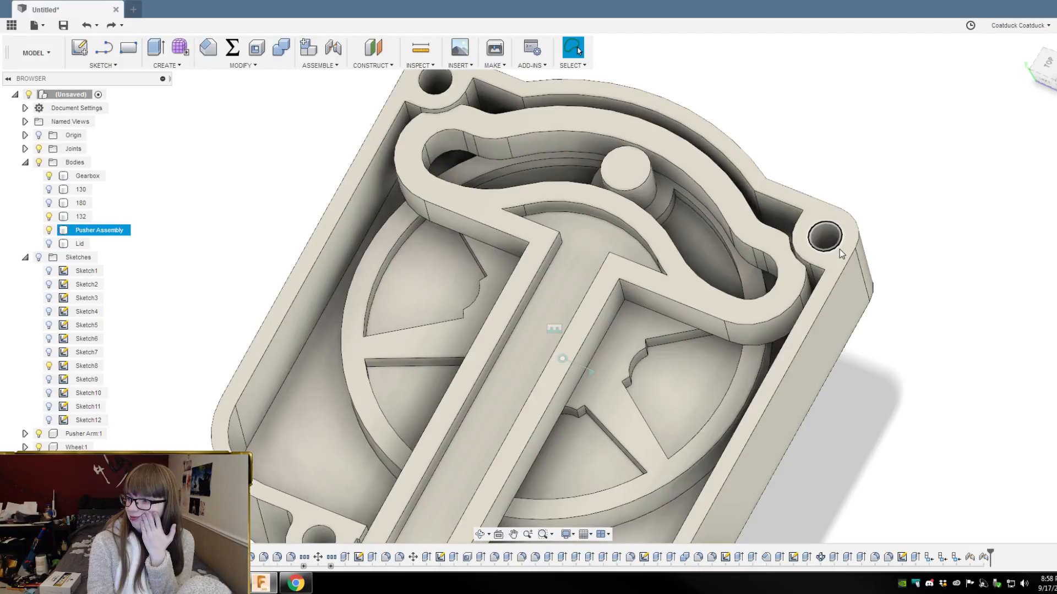
{"action": "left_click", "coordinate": [868, 214]}
{"action": "mouse_move", "coordinate": [874, 177]}
{"action": "middle_mouse_down", "text": "shift"}
{"action": "mouse_move", "coordinate": [877, 126]}
{"action": "mouse_move", "coordinate": [872, 173]}
{"action": "middle_mouse_up", "text": "shift"}
{"action": "scroll", "coordinate": [876, 136], "scroll_direction": "down", "scroll_amount": 2}
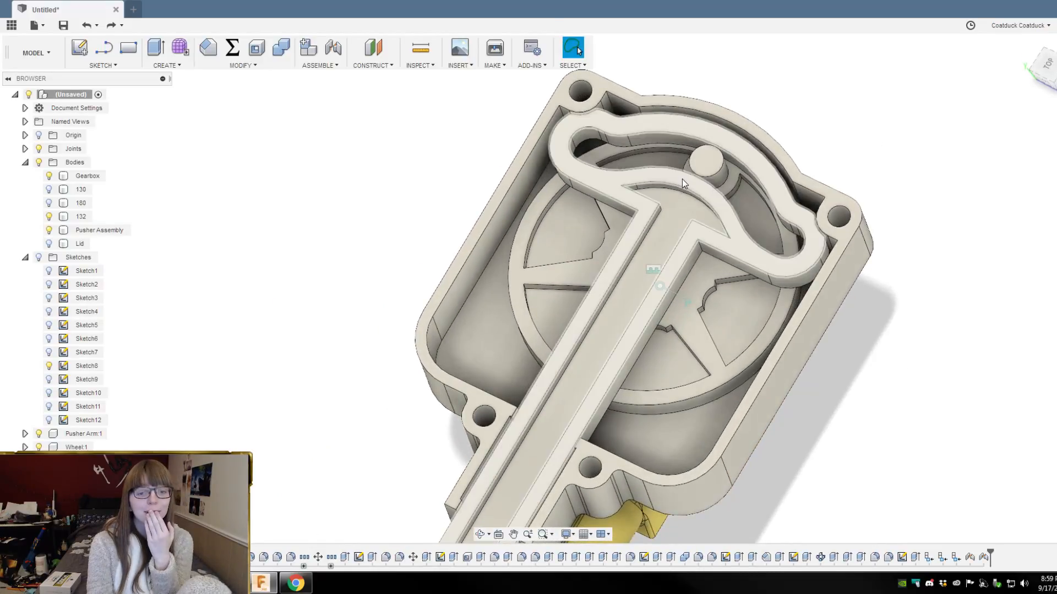
Step: Set up a Pin-slot joint from the wheel pin's top to the outer curved edge of the arm's slot and preview its animation
{"action": "left_click", "coordinate": [333, 48]}
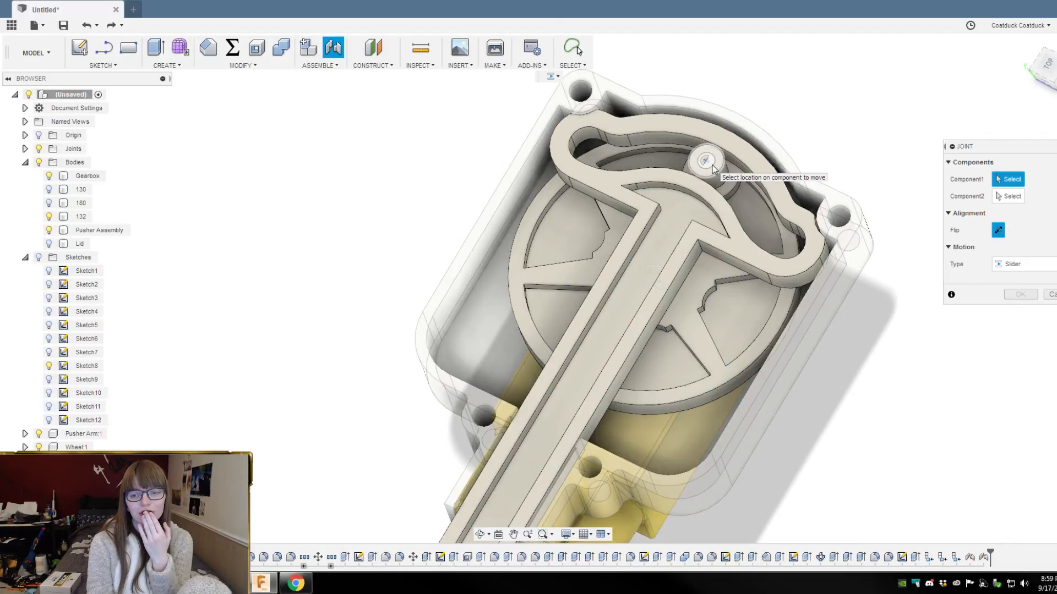
{"action": "left_click", "coordinate": [1010, 264]}
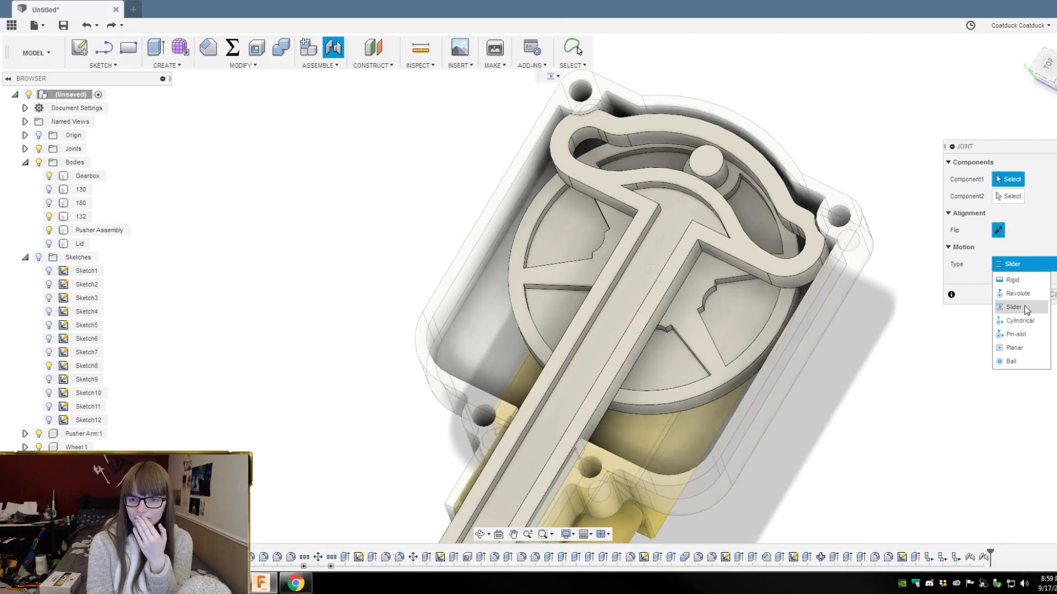
{"action": "left_click", "coordinate": [1026, 336]}
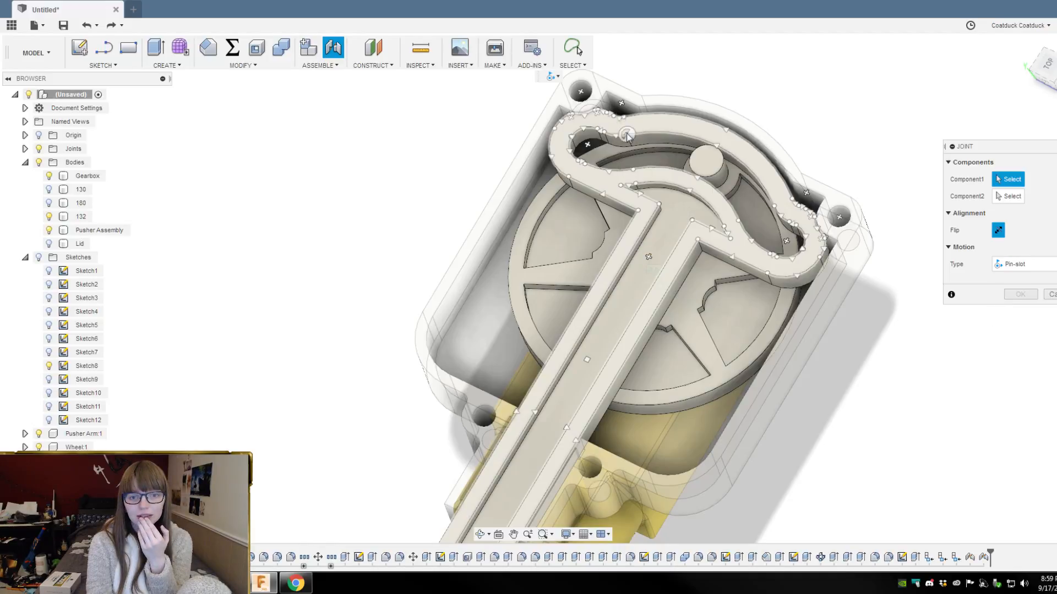
{"action": "left_click", "coordinate": [709, 161]}
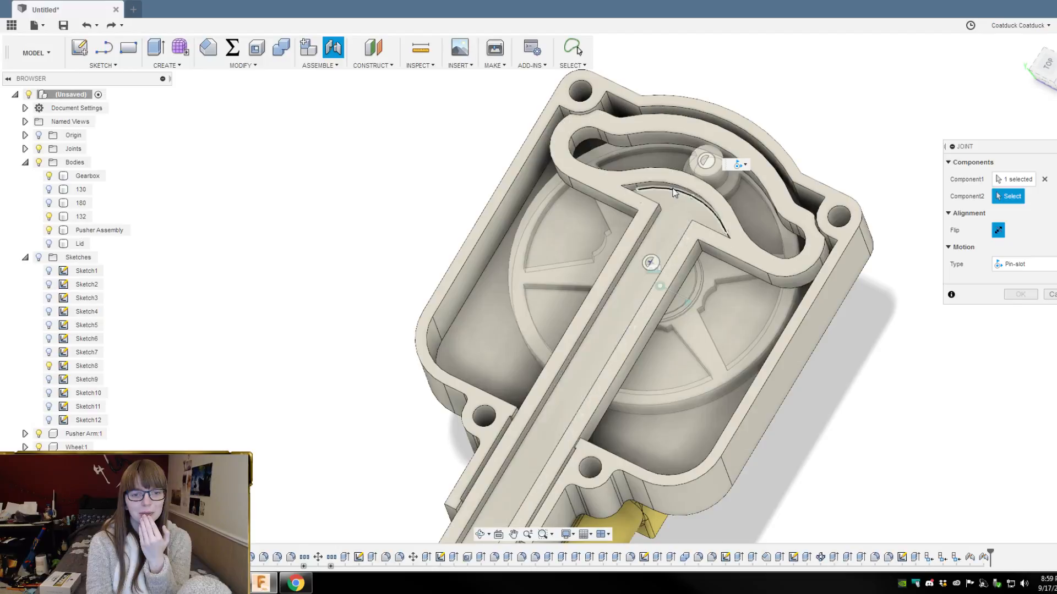
{"action": "left_click", "coordinate": [689, 141]}
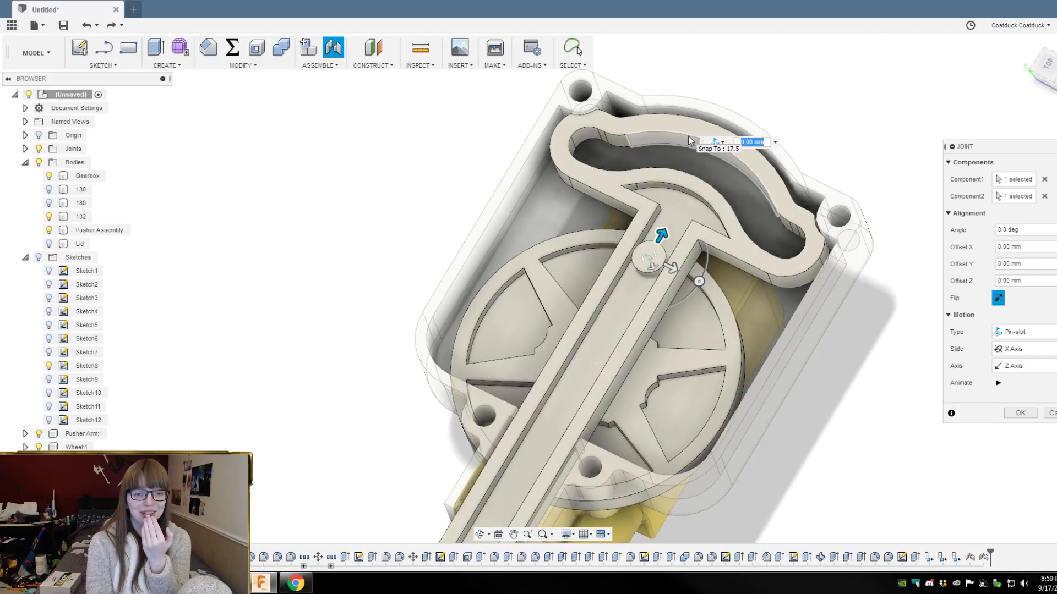
{"action": "left_click", "coordinate": [999, 383]}
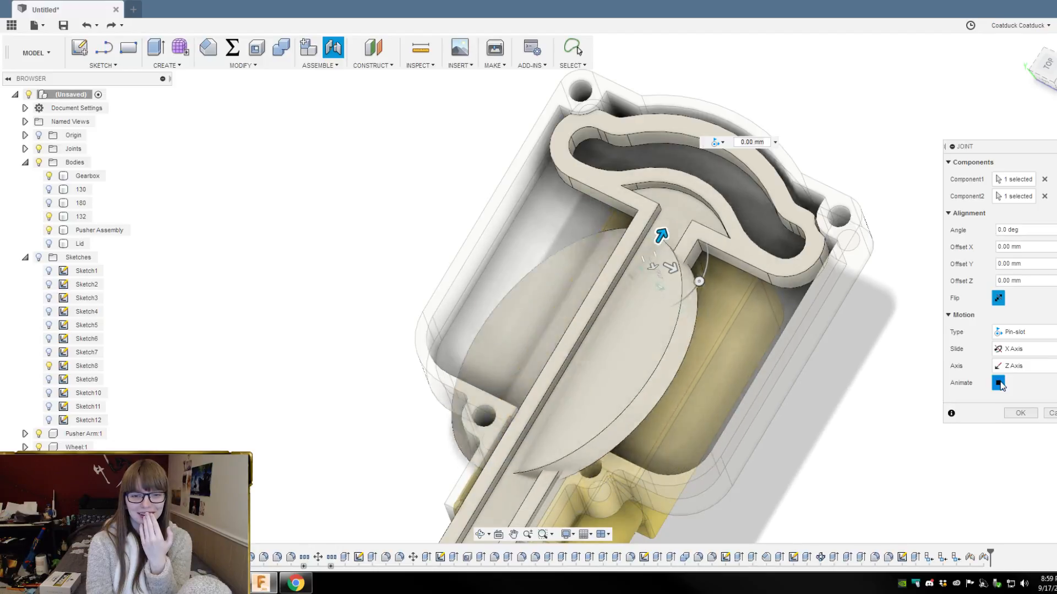
{"action": "left_click", "coordinate": [999, 384]}
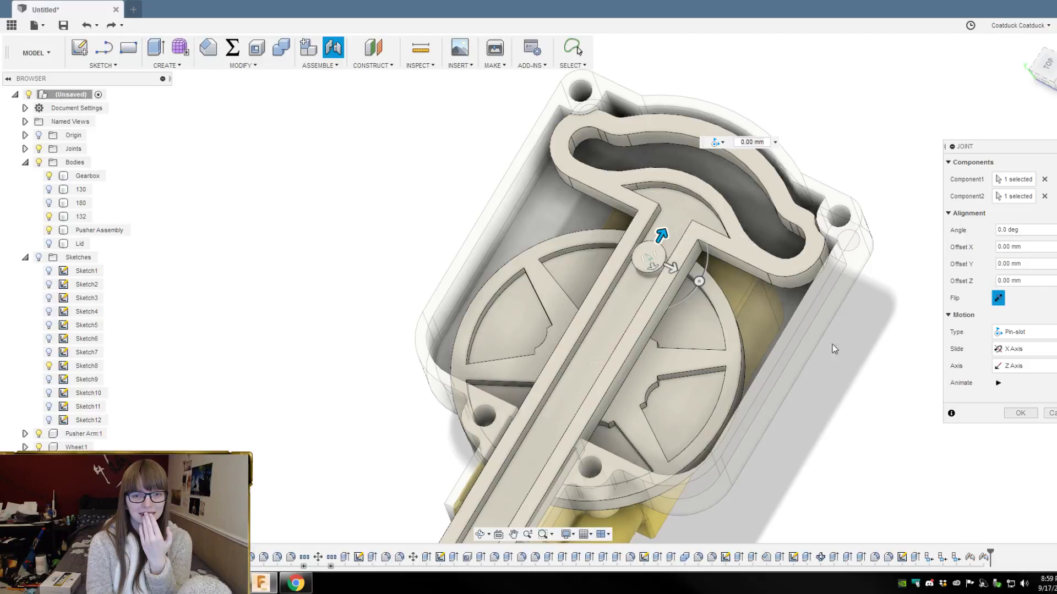
Step: Offset the Pin-slot joint 15 mm along X to place the wheel's pin inside the arm's slot
{"action": "left_click_drag", "start_coordinate": [661, 235], "coordinate": [713, 135]}
{"action": "scroll", "coordinate": [776, 88], "scroll_direction": "up", "scroll_amount": 5}
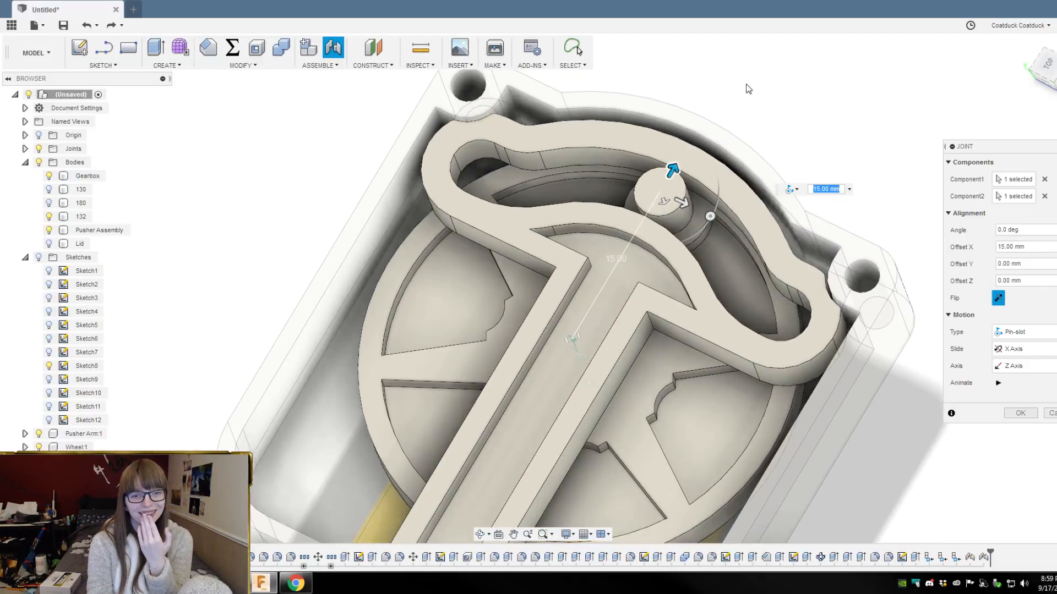
{"action": "scroll", "coordinate": [725, 86], "scroll_direction": "down", "scroll_amount": 6}
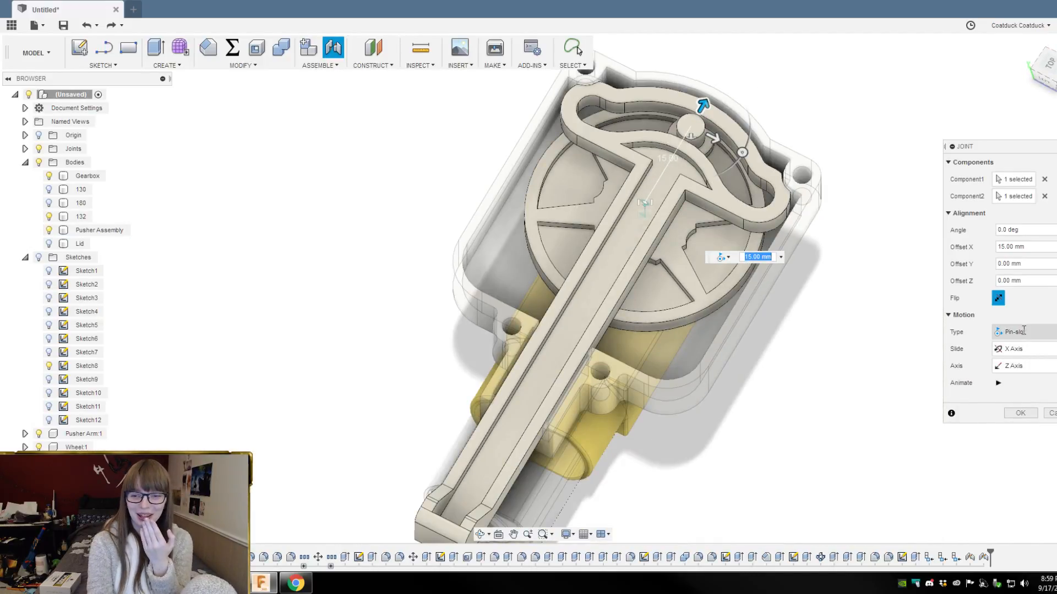
Step: Try the Y axis as the Pin-slot joint's slide direction with rotation about the Z axis, and preview the animation
{"action": "left_click", "coordinate": [1025, 349]}
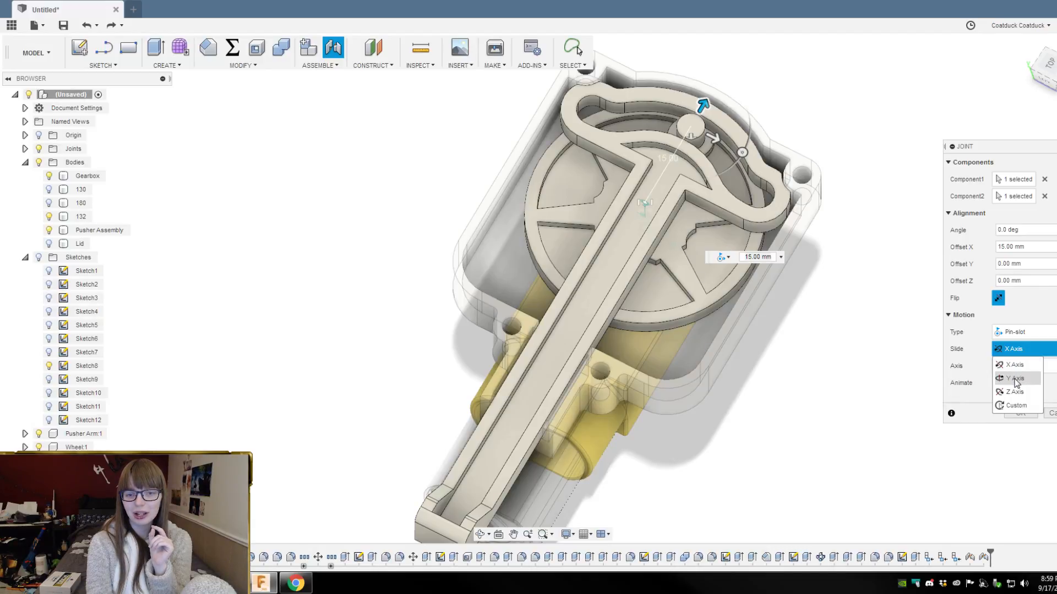
{"action": "middle_click_drag", "start_coordinate": [913, 343], "coordinate": [883, 251], "text": "shift"}
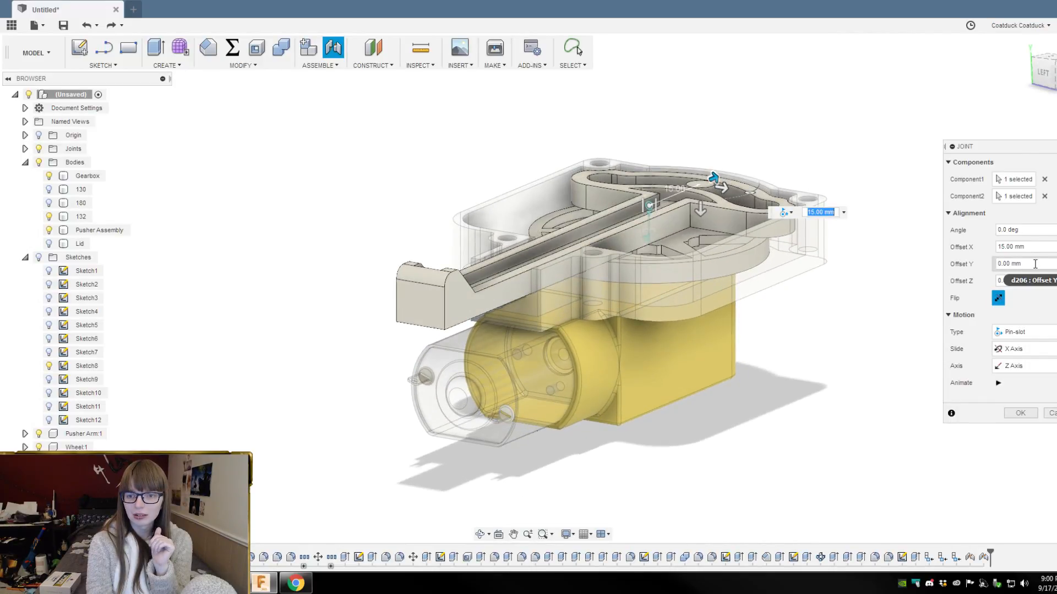
{"action": "left_click", "coordinate": [1027, 350]}
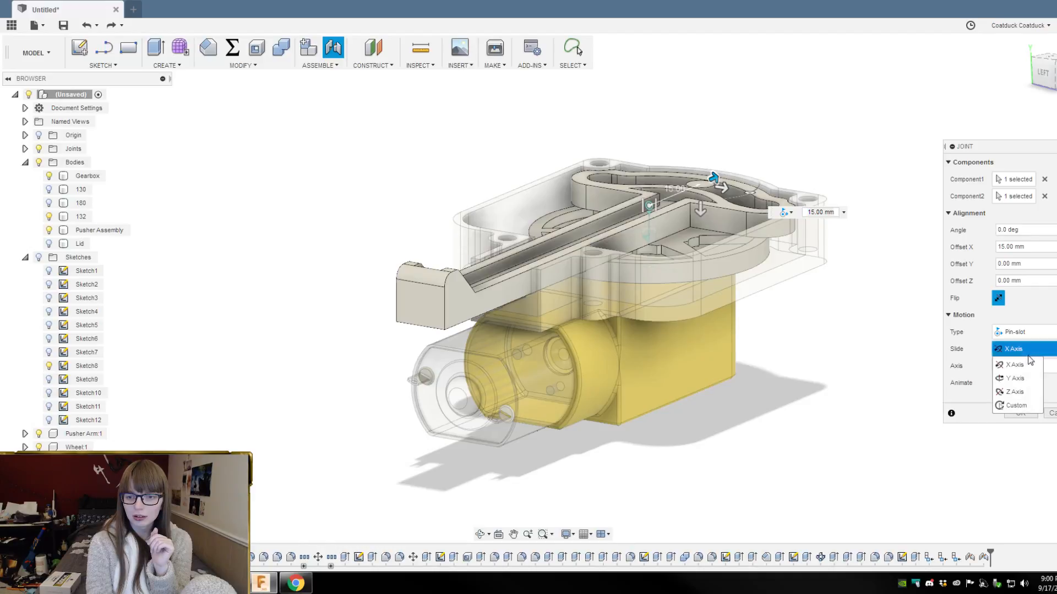
{"action": "left_click", "coordinate": [1019, 379]}
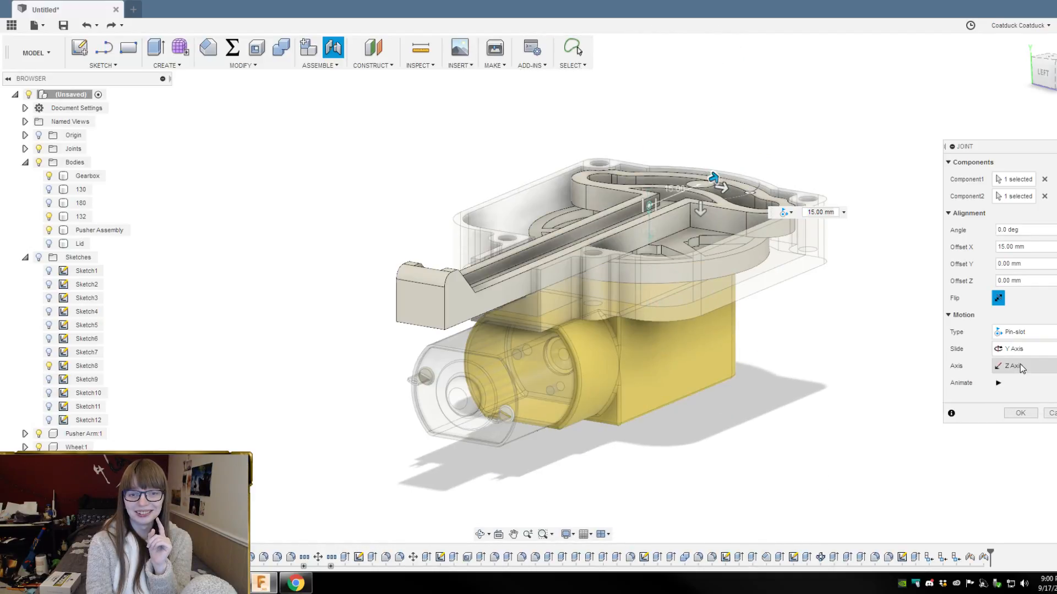
{"action": "middle_click_drag", "start_coordinate": [876, 90], "coordinate": [908, 127], "text": "shift"}
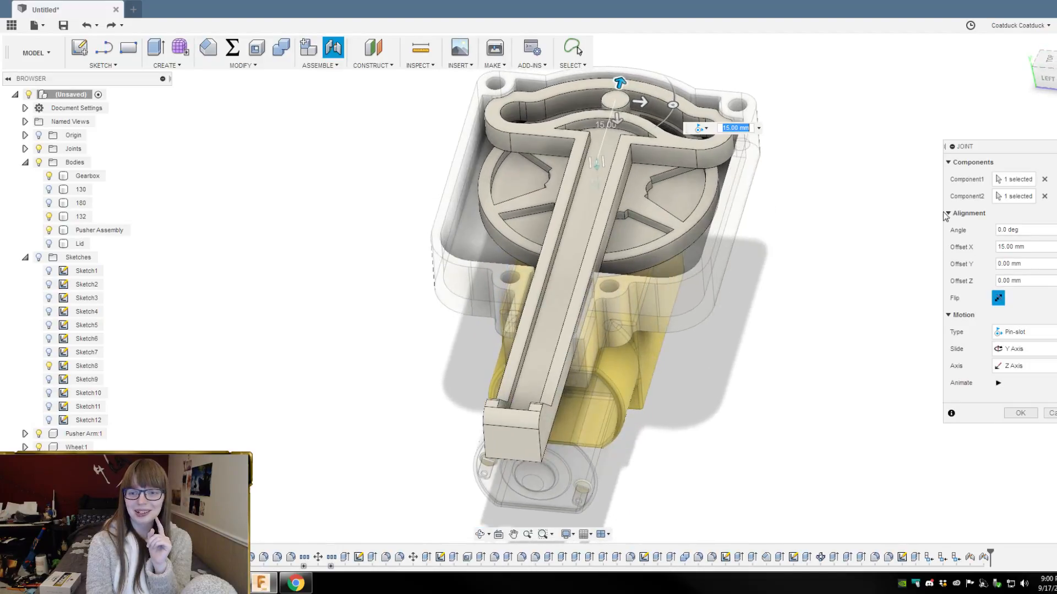
{"action": "left_click", "coordinate": [1035, 367]}
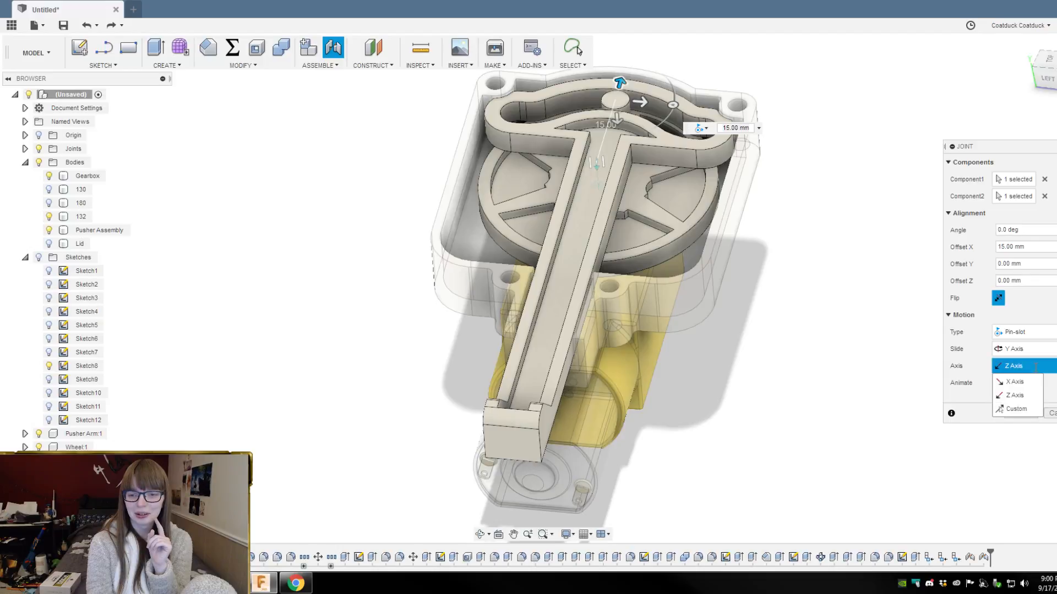
{"action": "left_click", "coordinate": [1017, 397]}
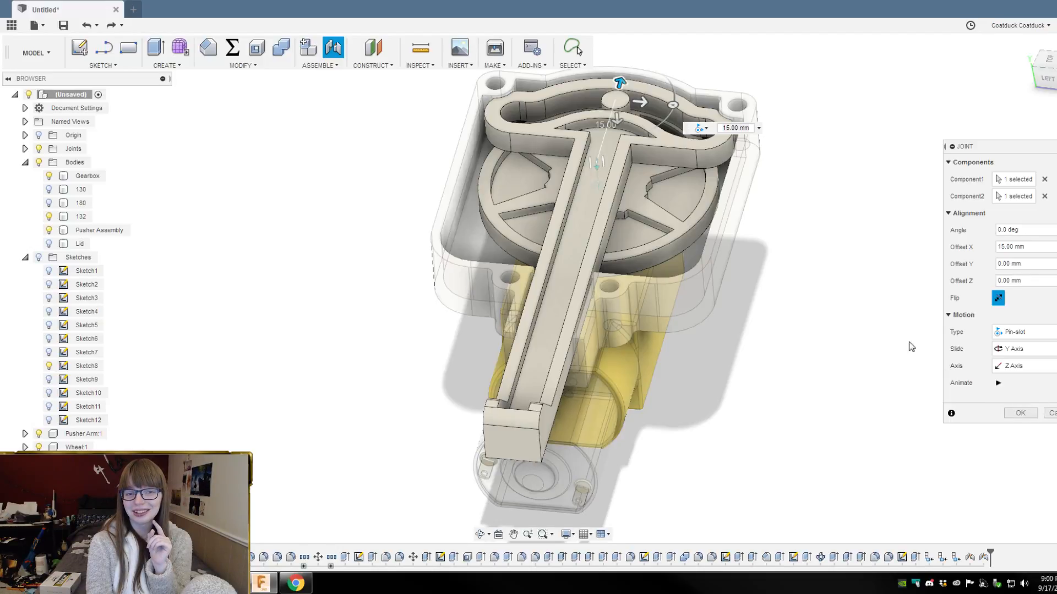
{"action": "left_click", "coordinate": [997, 383]}
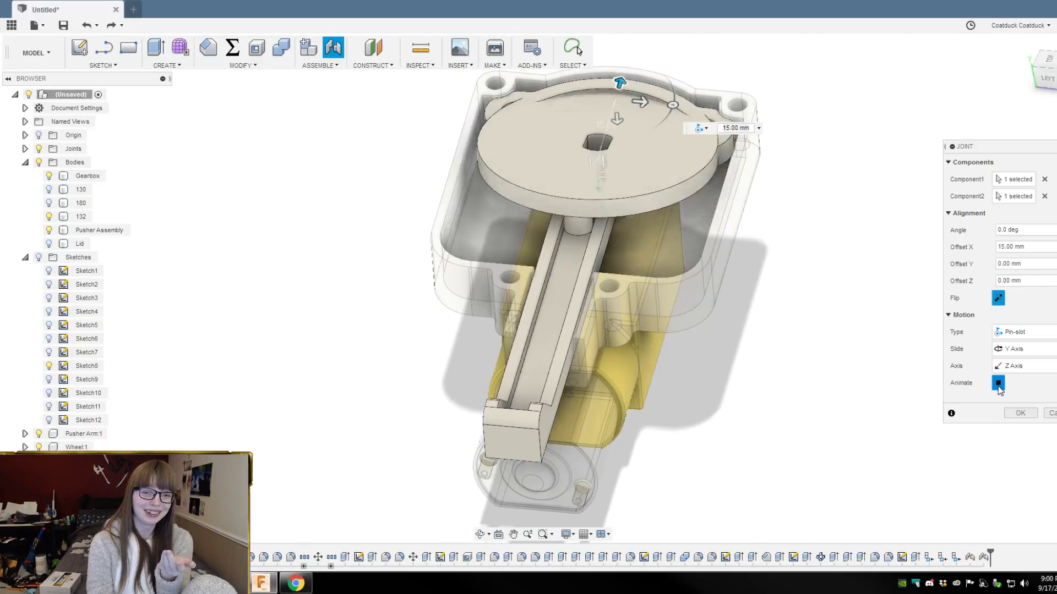
{"action": "left_click", "coordinate": [998, 383]}
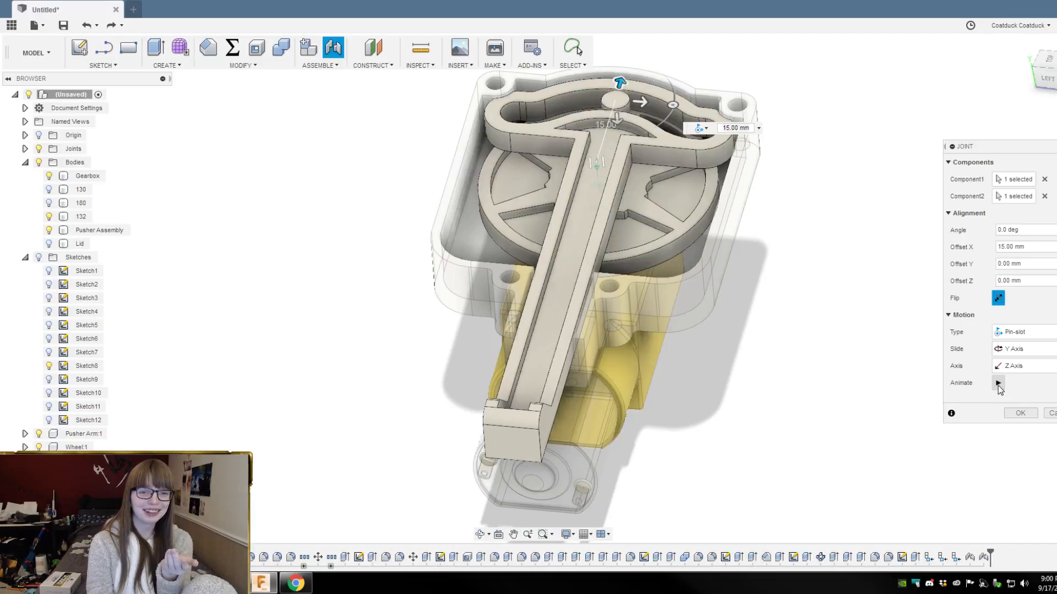
Step: Try the X axis as the Pin-slot joint's slide direction, and set it to the Z axis instead
{"action": "scroll", "coordinate": [720, 466], "scroll_direction": "down", "scroll_amount": 2}
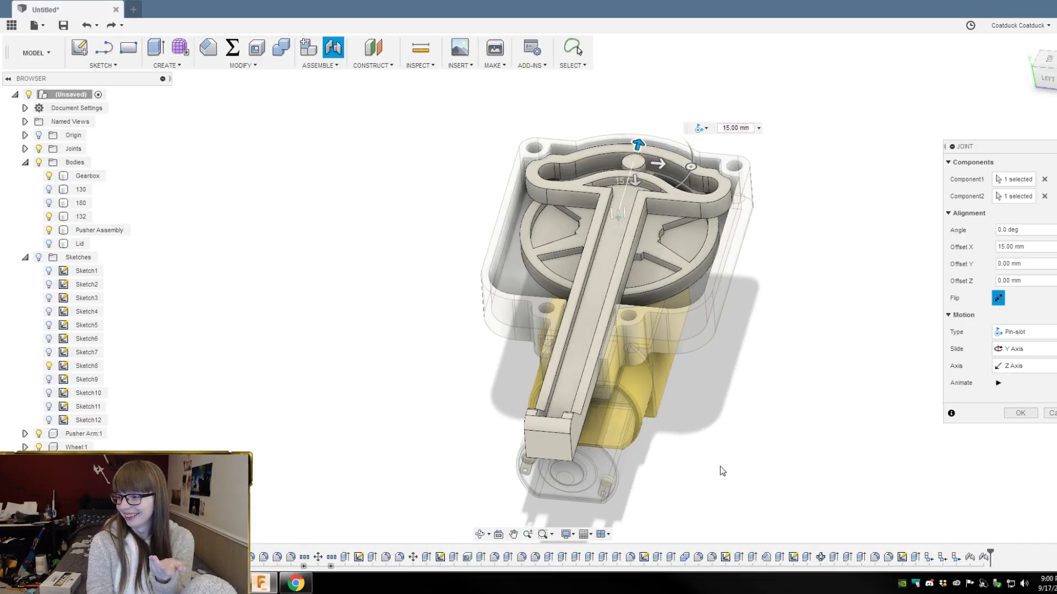
{"action": "scroll", "coordinate": [694, 165], "scroll_direction": "up", "scroll_amount": 3}
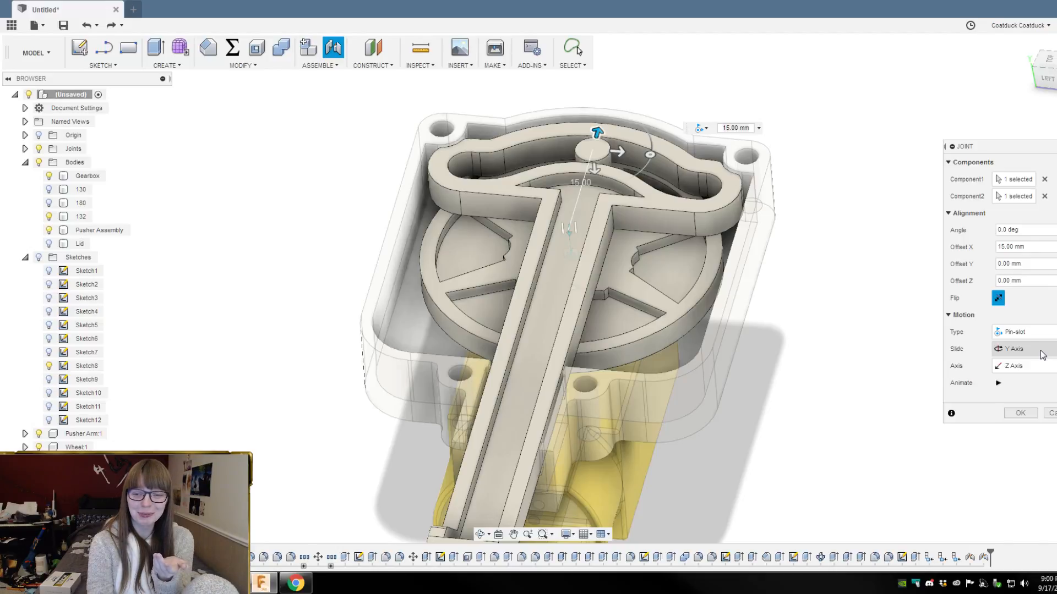
{"action": "left_click", "coordinate": [1041, 354]}
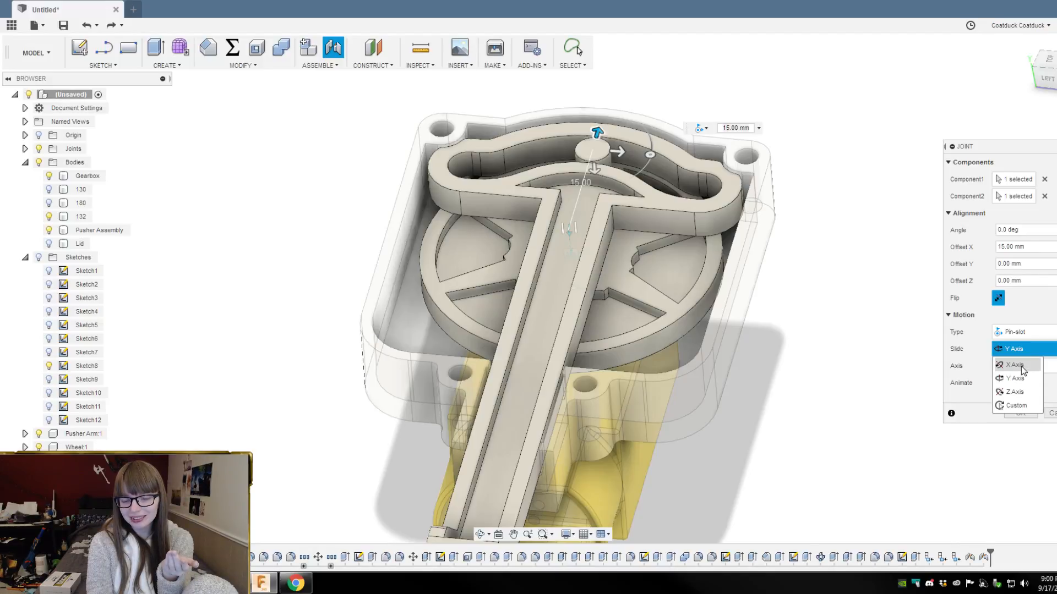
{"action": "left_click", "coordinate": [1021, 365]}
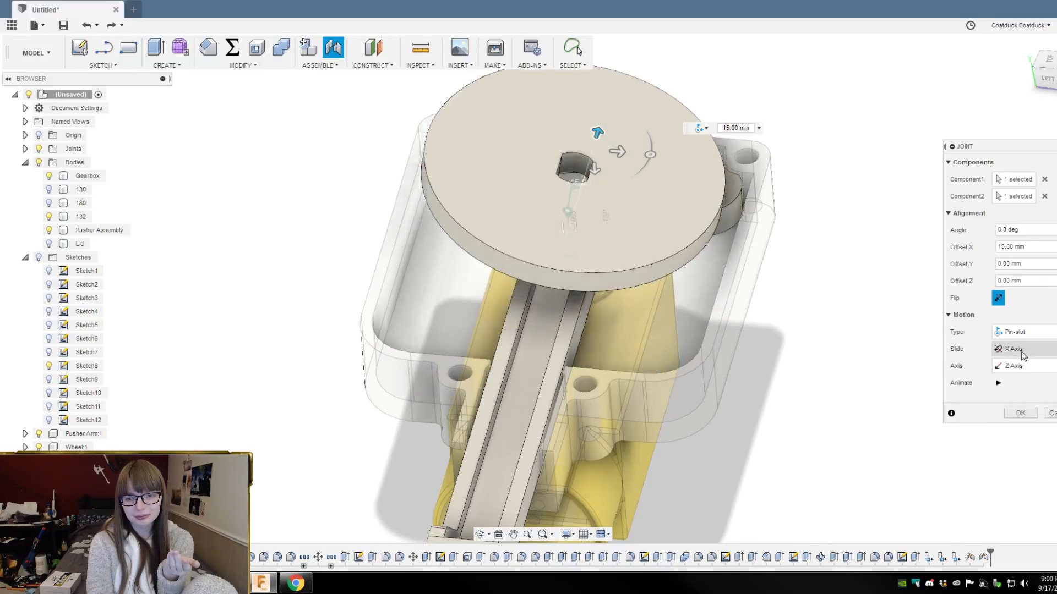
{"action": "left_click", "coordinate": [1021, 349]}
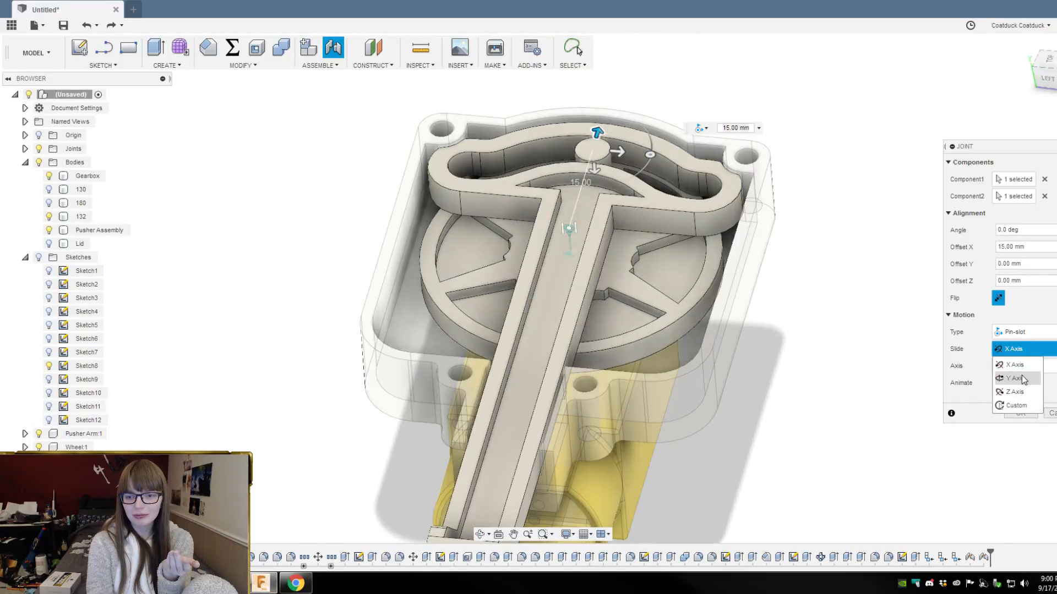
{"action": "left_click", "coordinate": [1023, 391]}
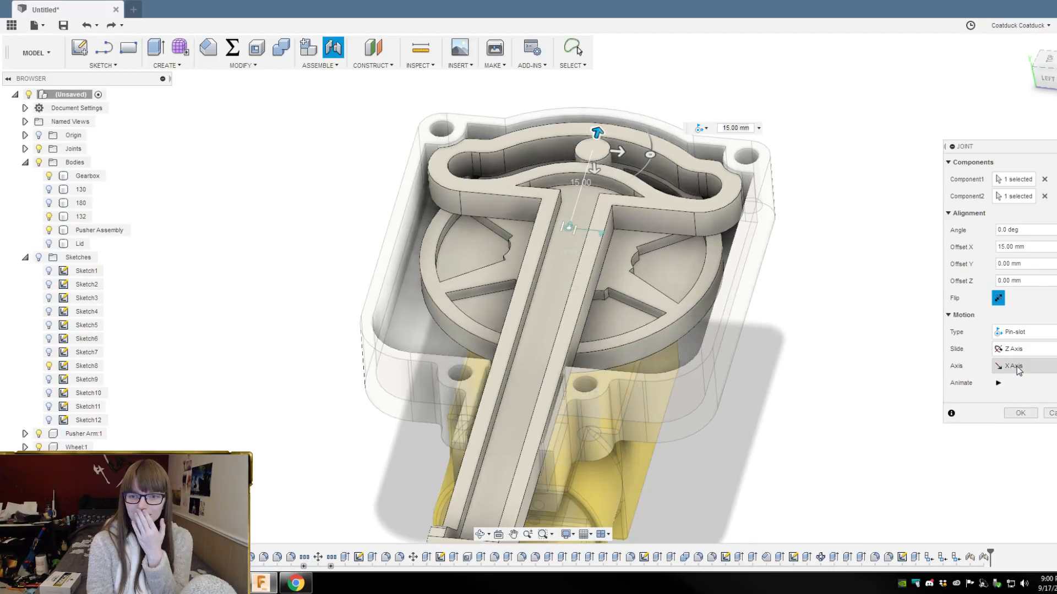
Step: Try re-picking the Pin-slot joint's second reference on the Pusher Arm and flipping the joint direction
{"action": "left_click", "coordinate": [1022, 200]}
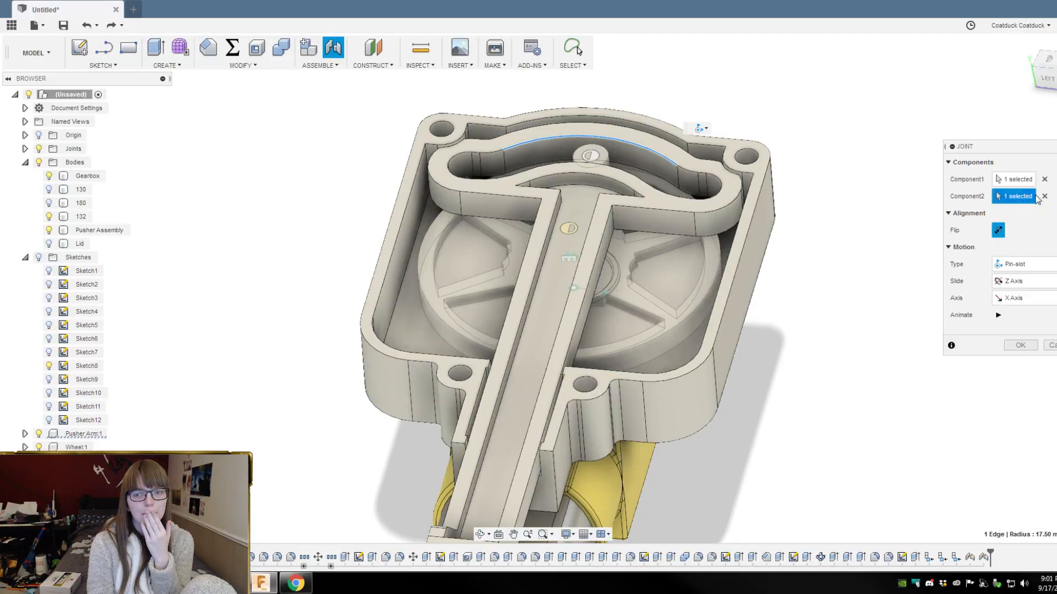
{"action": "left_click", "coordinate": [1044, 196]}
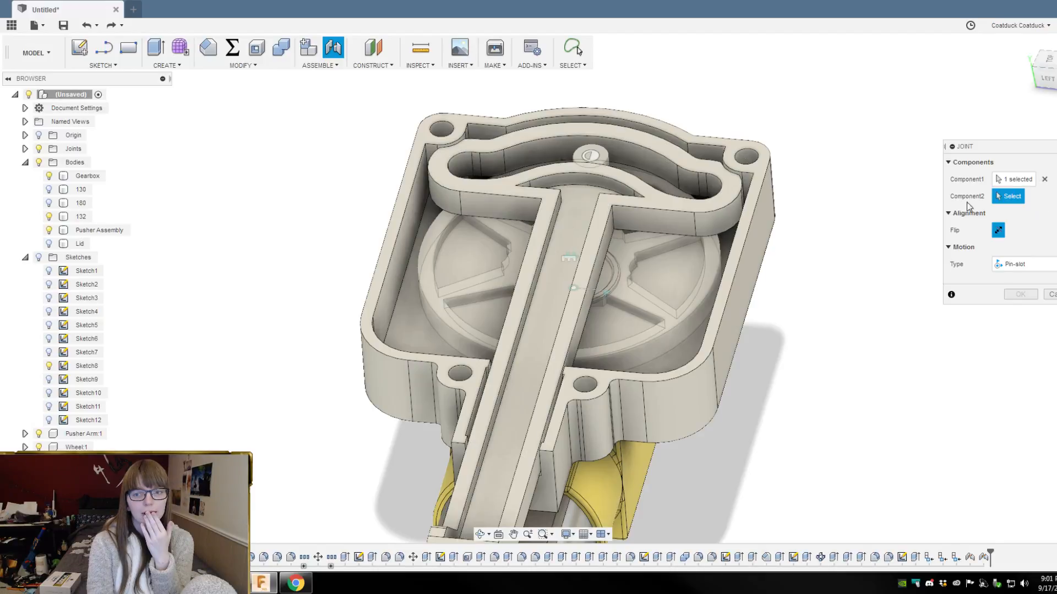
{"action": "left_click", "coordinate": [567, 239]}
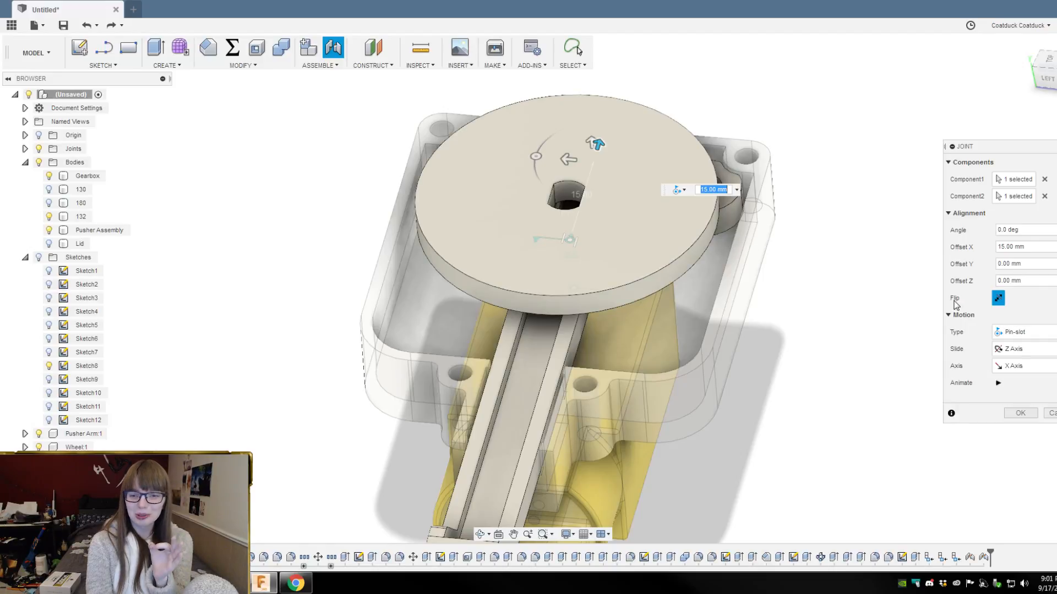
{"action": "left_click", "coordinate": [999, 298]}
{"action": "middle_click_drag", "start_coordinate": [831, 213], "coordinate": [853, 251], "text": "shift"}
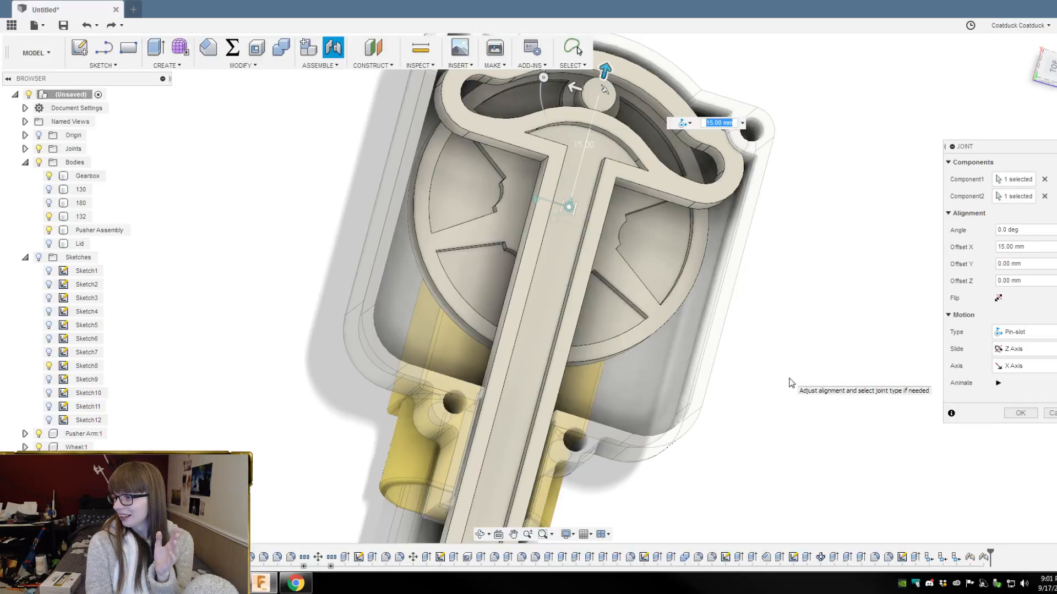
{"action": "scroll", "coordinate": [757, 432], "scroll_direction": "down", "scroll_amount": 2}
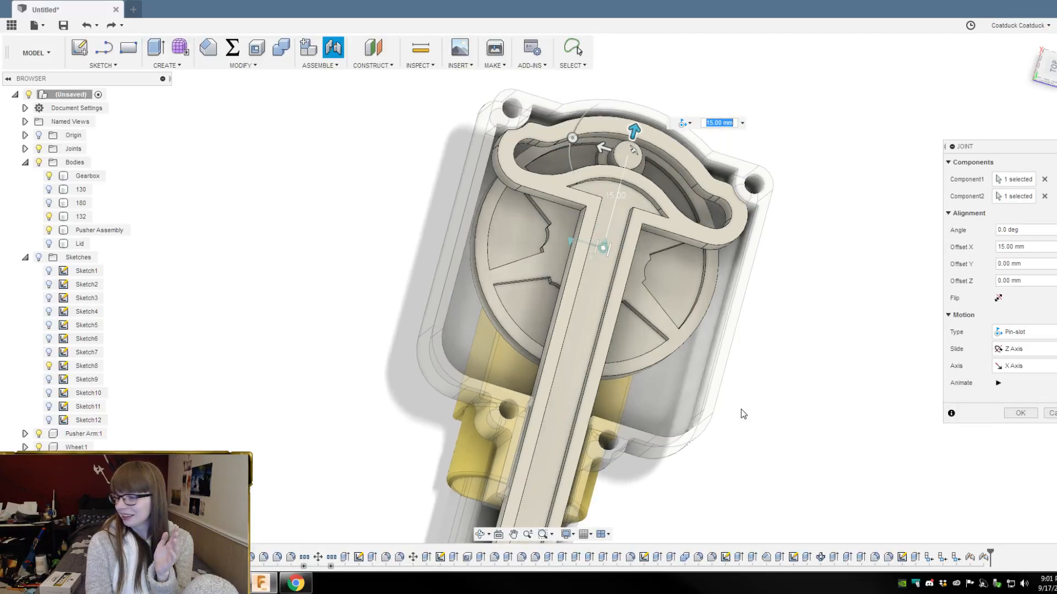
{"action": "scroll", "coordinate": [553, 204], "scroll_direction": "up", "scroll_amount": 3}
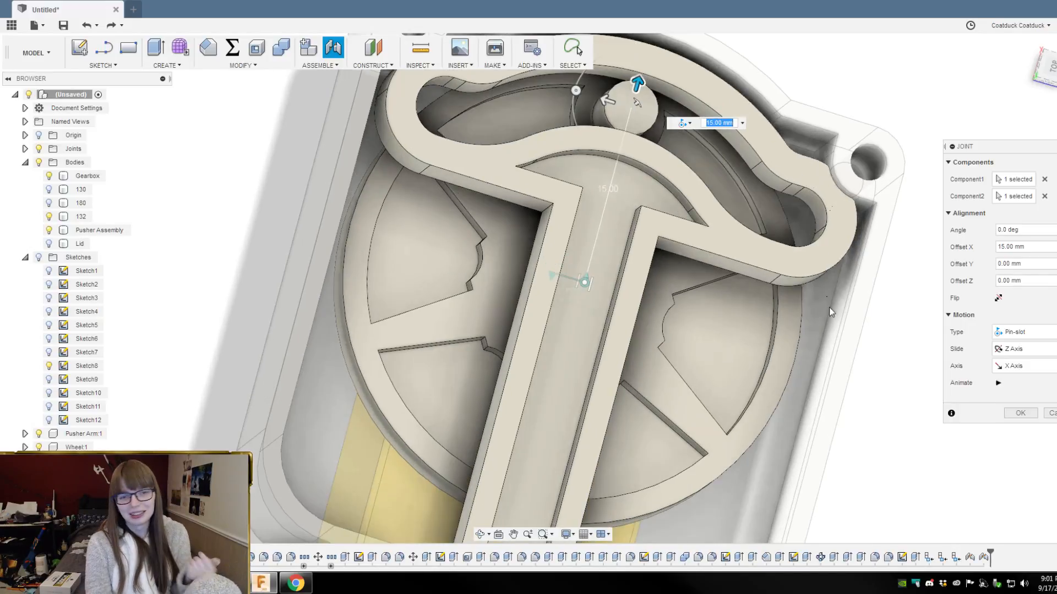
{"action": "middle_click_drag", "start_coordinate": [878, 392], "coordinate": [853, 299], "text": "shift"}
{"action": "key", "text": "Return"}
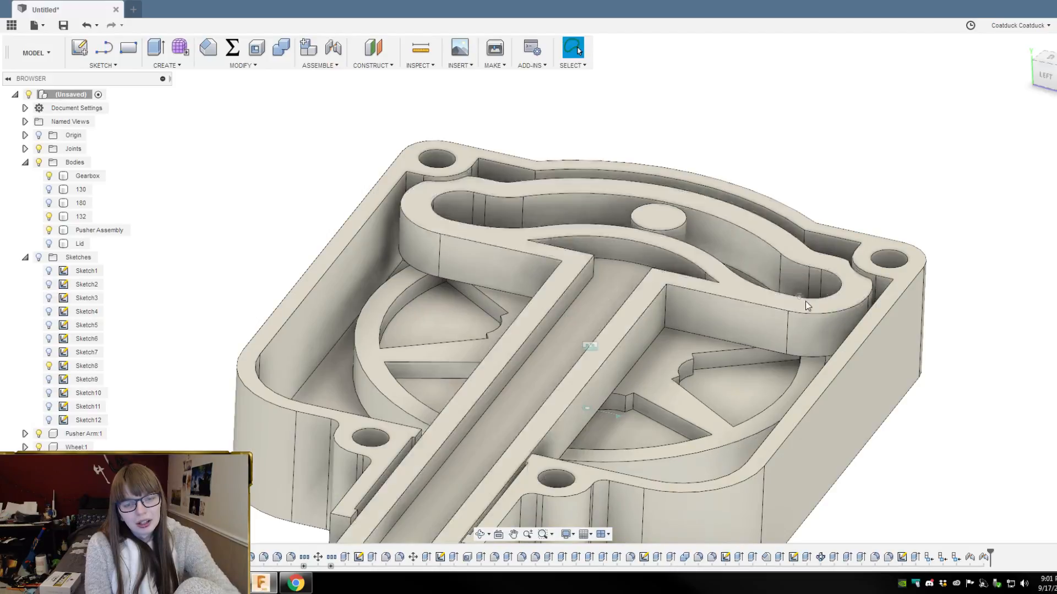
{"action": "middle_click_drag", "start_coordinate": [855, 132], "coordinate": [860, 111], "text": "shift"}
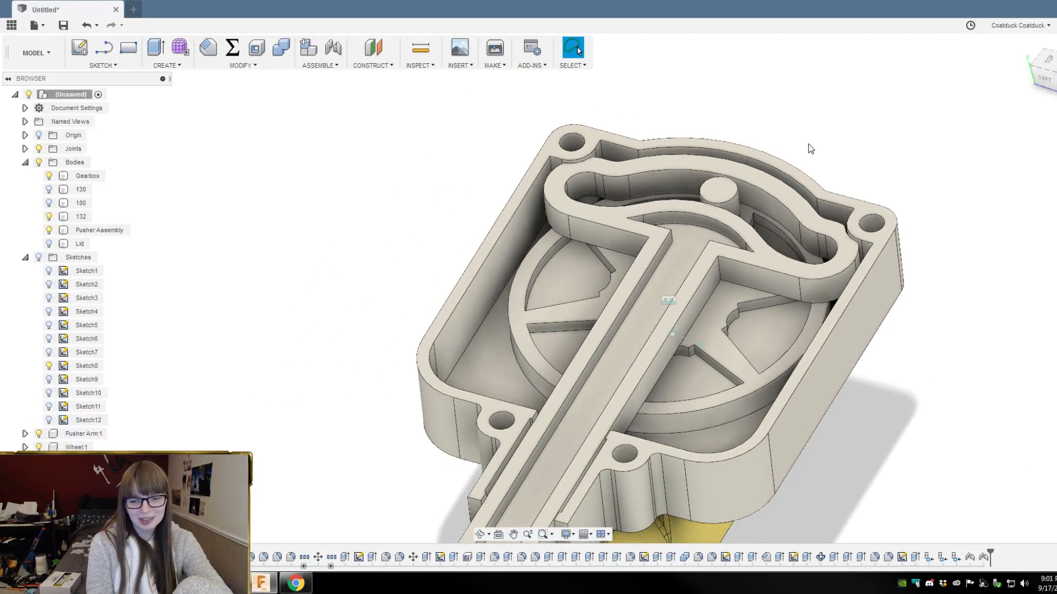
Step: Start a new Pin-slot joint with the top of the wheel's pin as the first component
{"action": "left_click", "coordinate": [342, 49]}
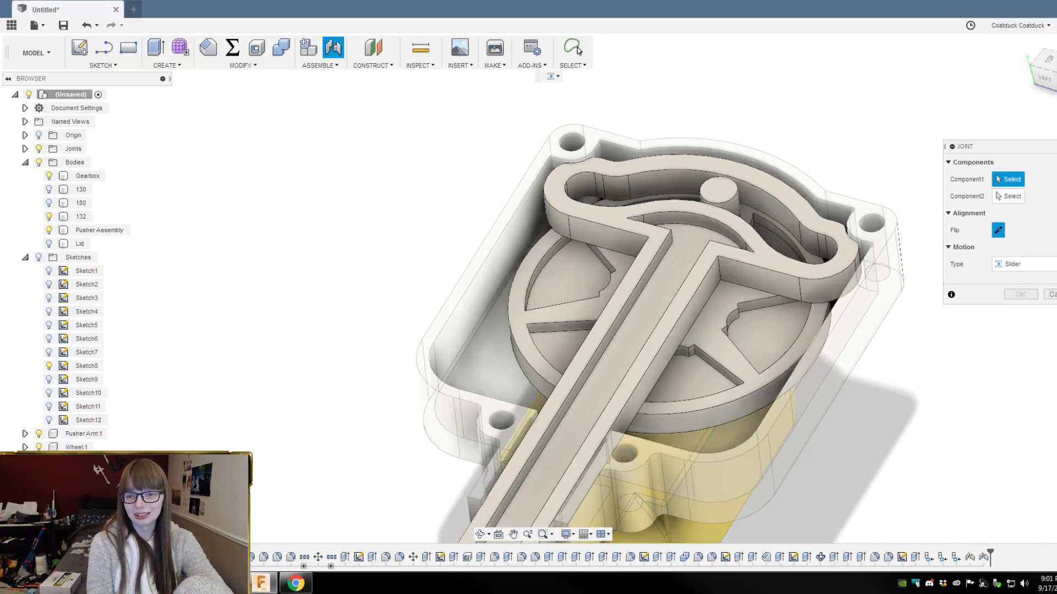
{"action": "left_click", "coordinate": [1023, 264]}
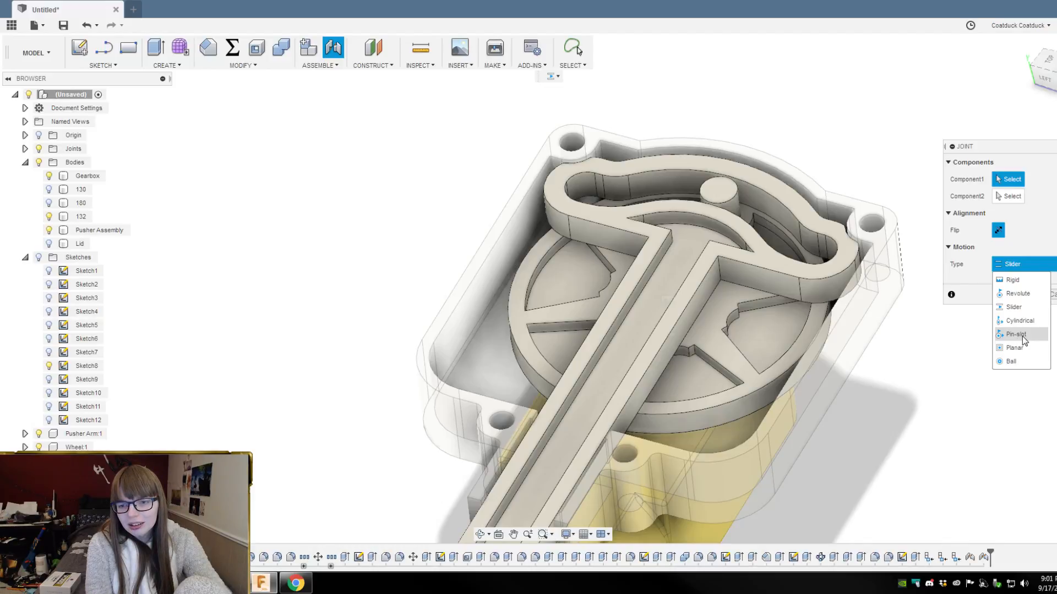
{"action": "left_click", "coordinate": [1022, 335]}
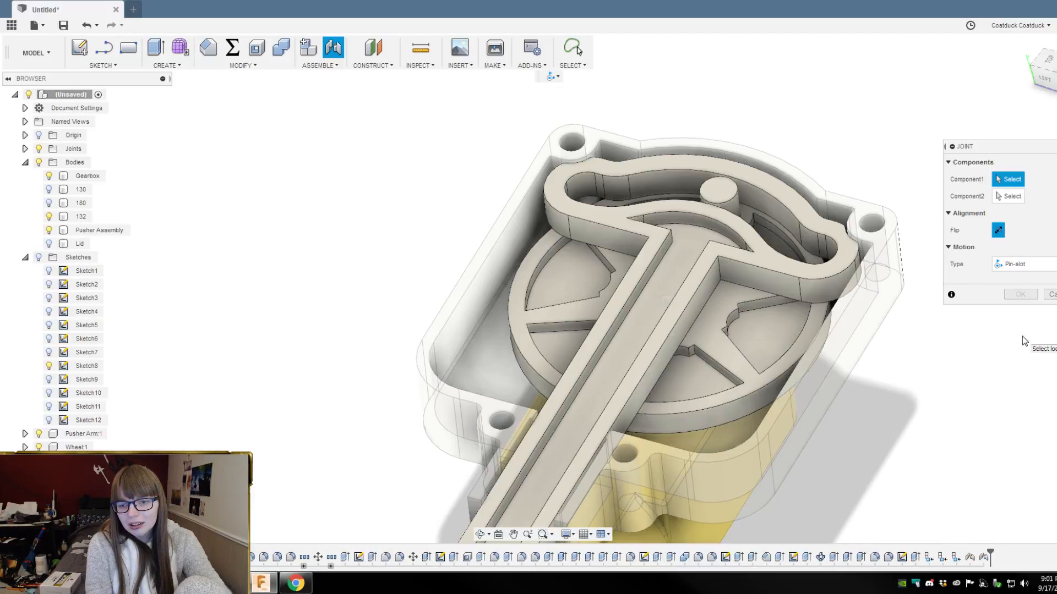
{"action": "left_click", "coordinate": [1033, 265]}
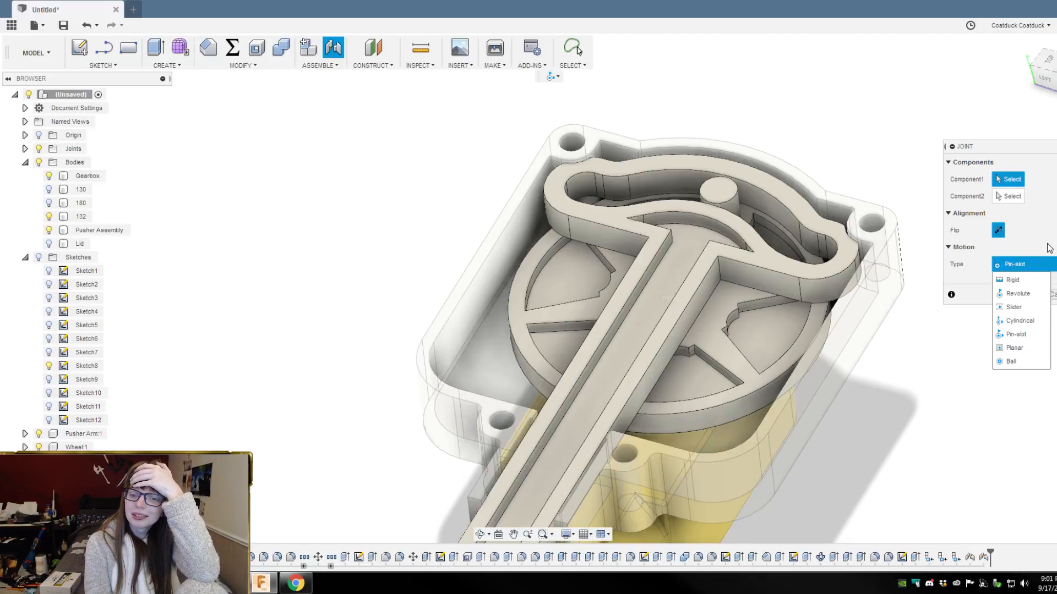
{"action": "left_click", "coordinate": [968, 213]}
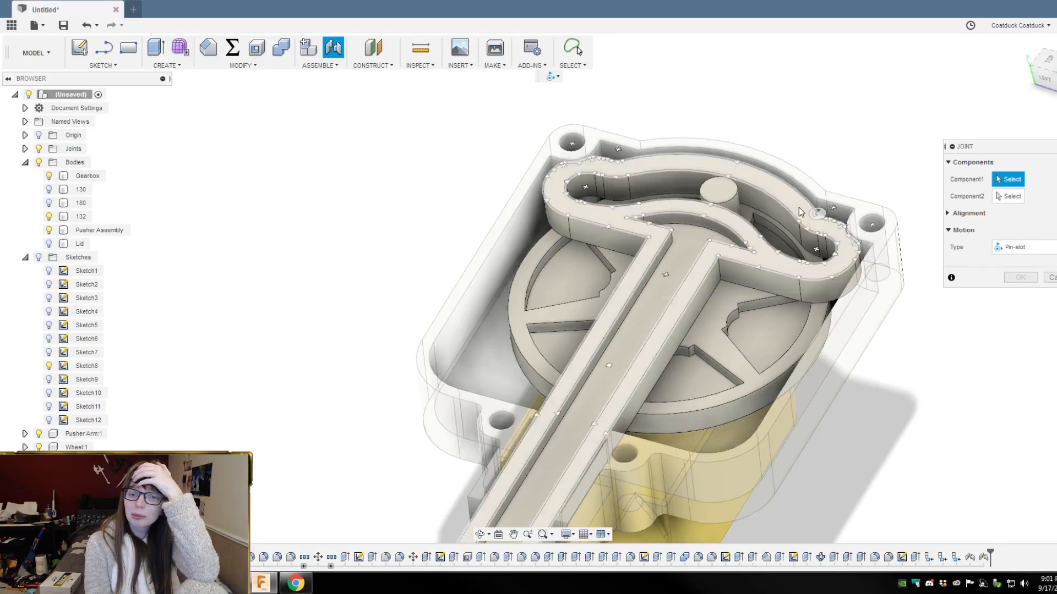
{"action": "left_click", "coordinate": [720, 197]}
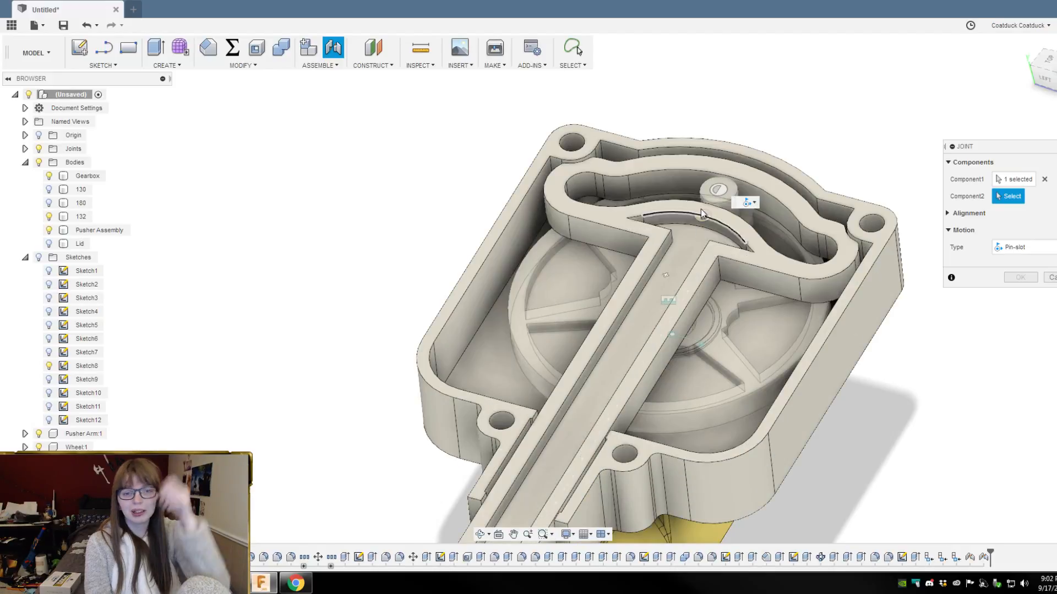
{"action": "scroll", "coordinate": [722, 165], "scroll_direction": "up", "scroll_amount": 5}
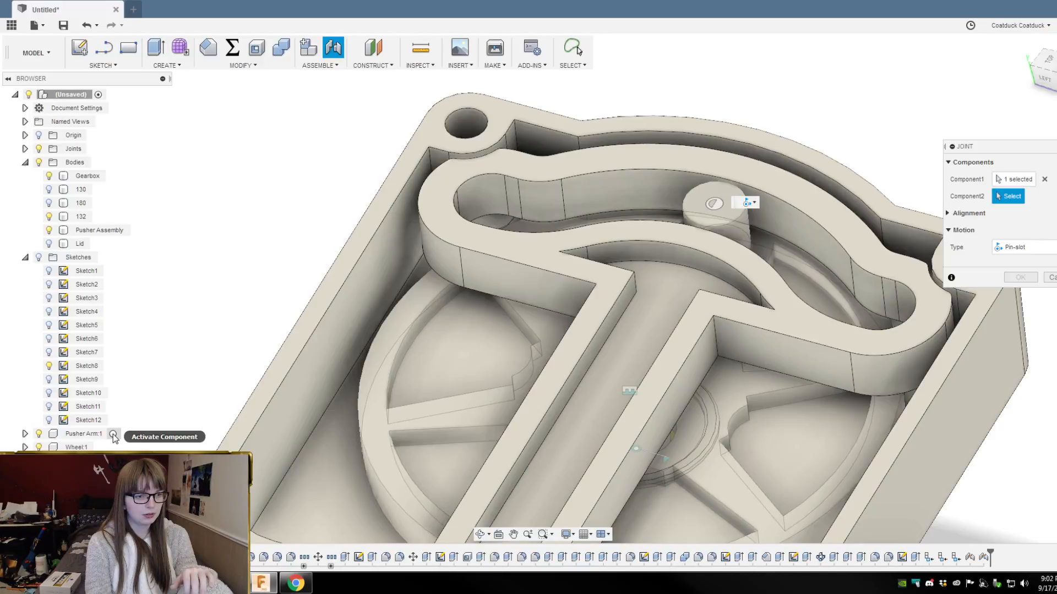
Step: Activate the Pusher Arm component, and undo the activation
{"action": "left_click", "coordinate": [114, 436]}
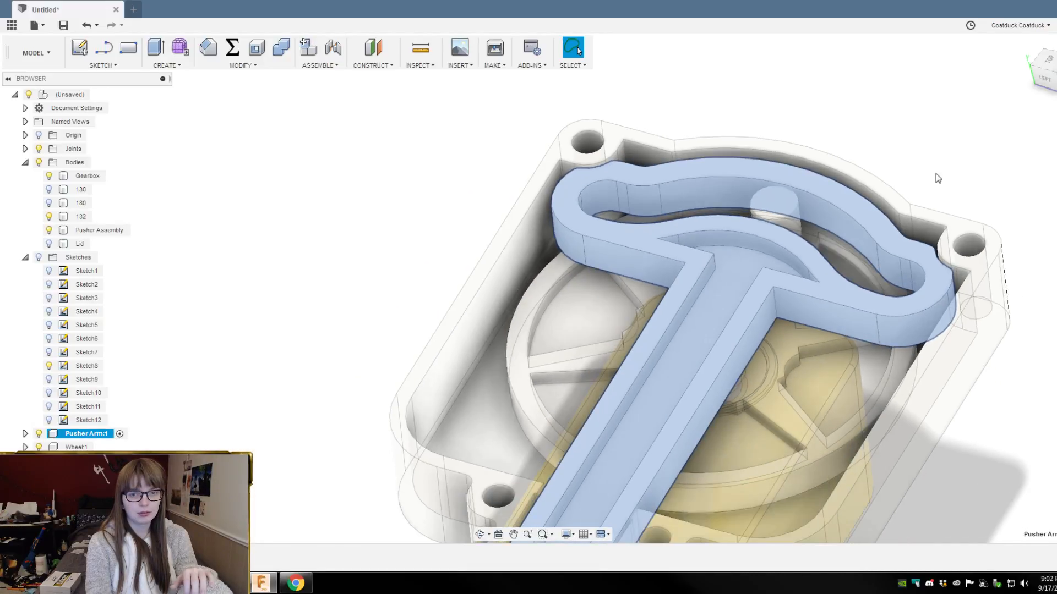
{"action": "middle_click_drag", "start_coordinate": [919, 160], "coordinate": [896, 138], "text": "shift"}
{"action": "scroll", "coordinate": [880, 117], "scroll_direction": "down", "scroll_amount": 1}
{"action": "key", "text": "ctrl+z"}
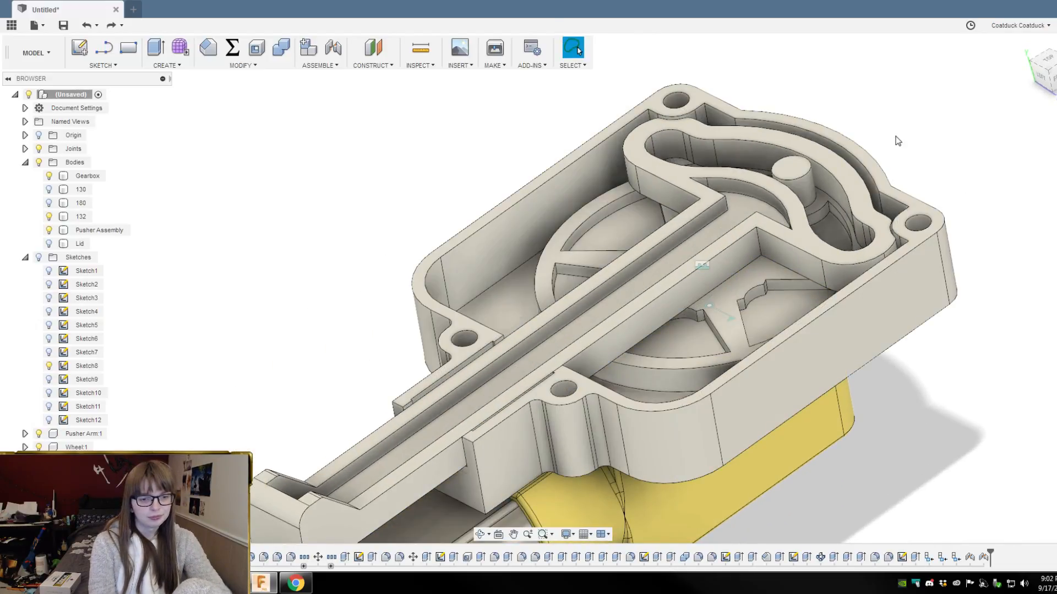
Step: Set up a Pin-slot joint from the wheel pin's top to a curved edge of the Pusher Arm, offset 15 mm along X
{"action": "left_click", "coordinate": [332, 47]}
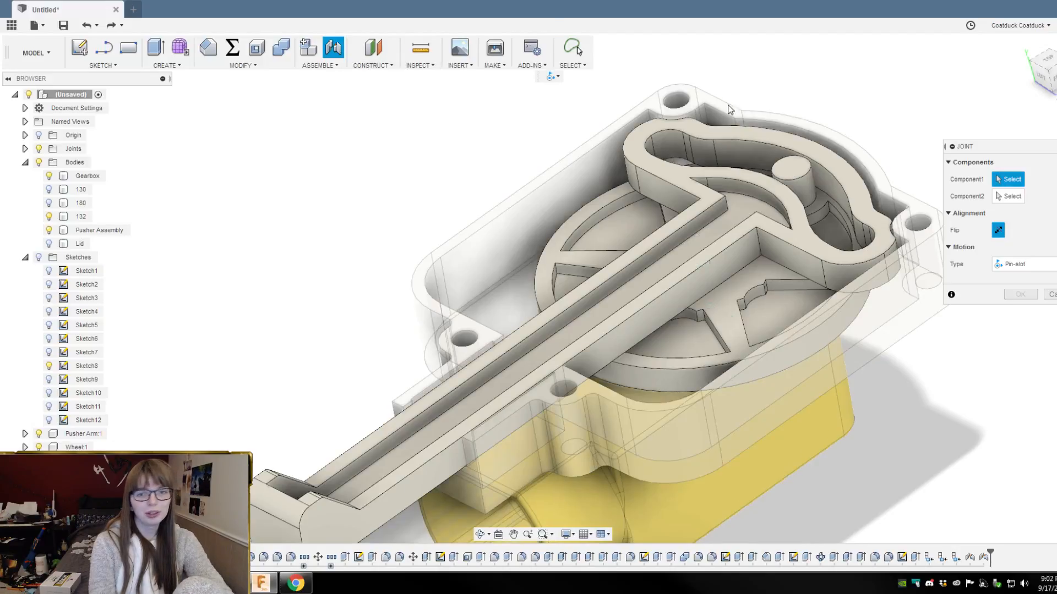
{"action": "left_click", "coordinate": [790, 168]}
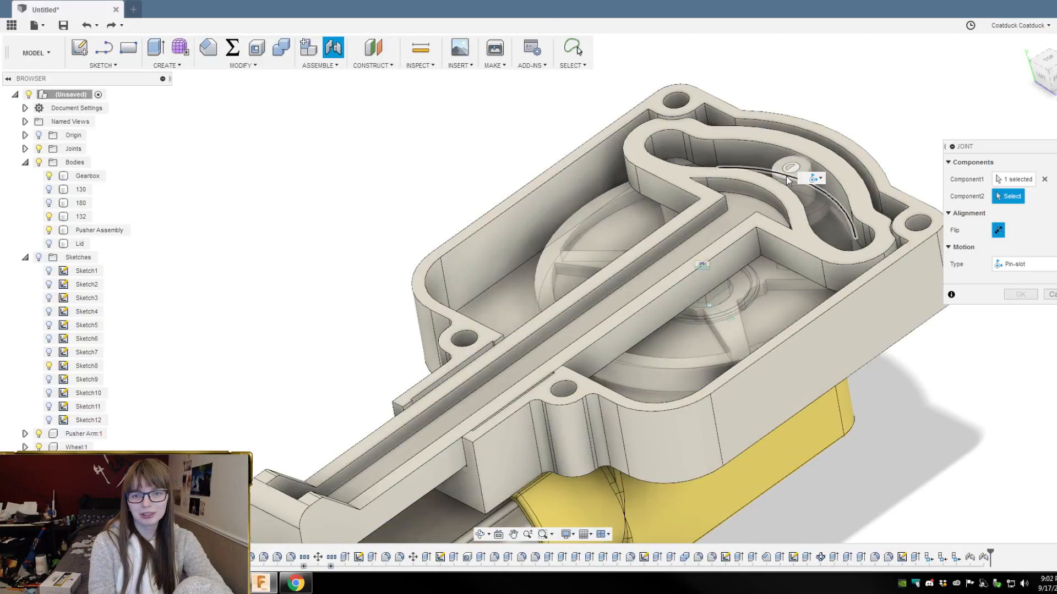
{"action": "left_click", "coordinate": [765, 193]}
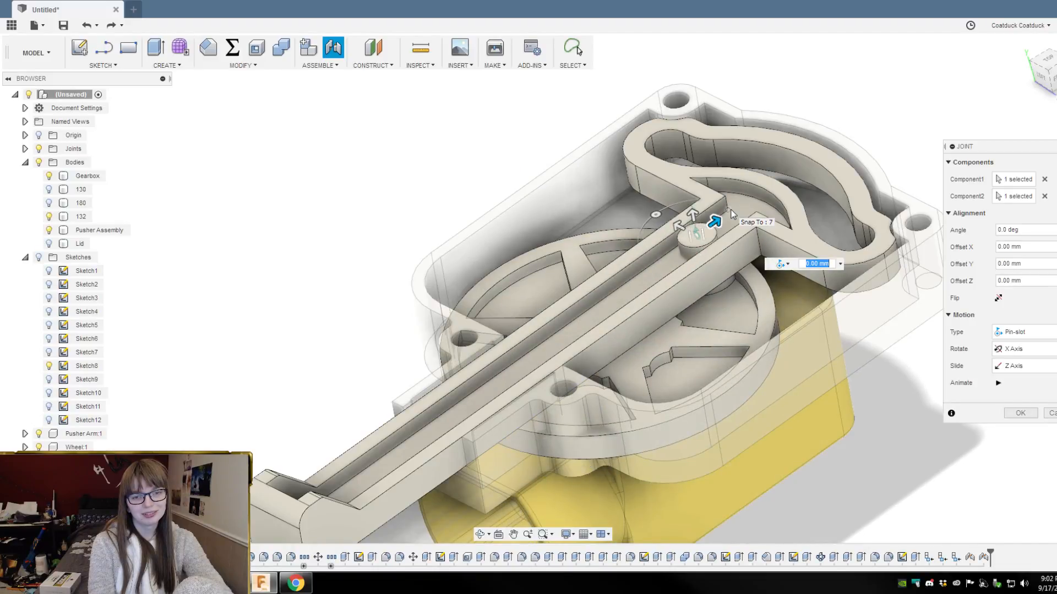
{"action": "left_click_drag", "start_coordinate": [711, 222], "coordinate": [811, 164]}
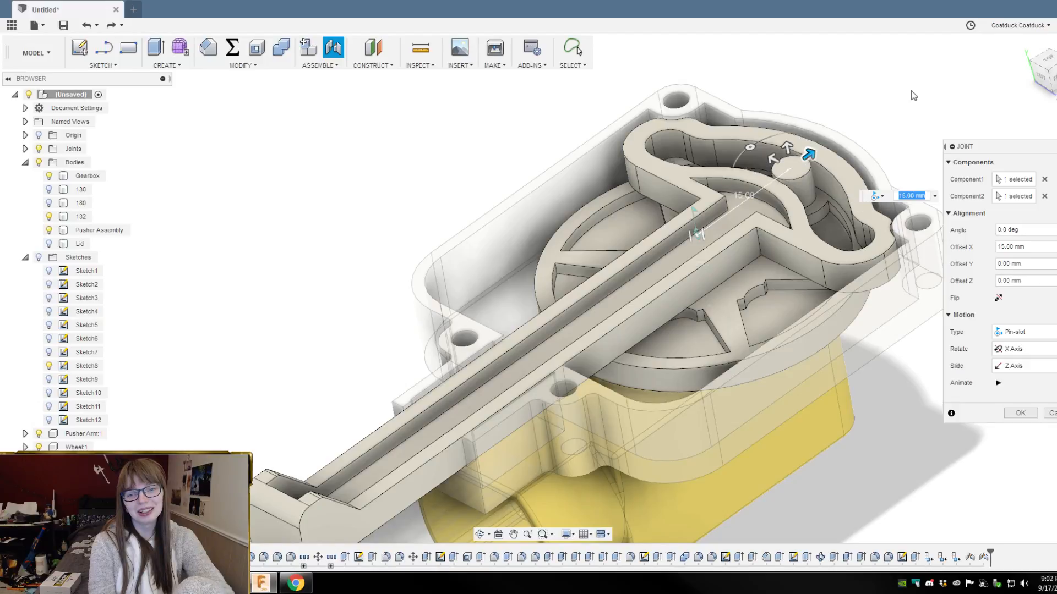
{"action": "left_click", "coordinate": [1017, 210]}
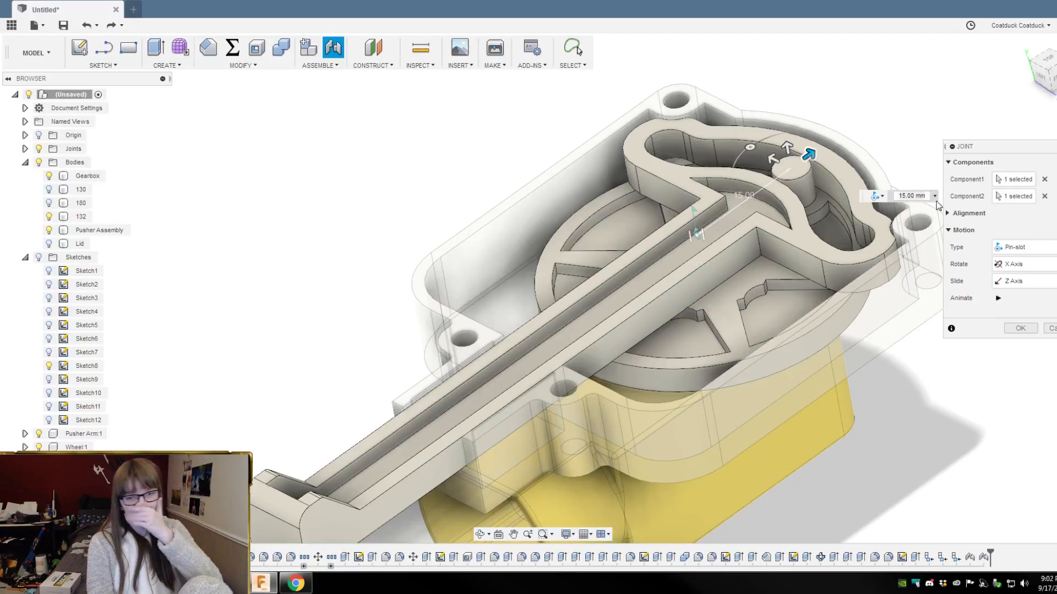
Step: Set the Pin-slot joint to rotate about the Z axis with the slide along the X axis, and create it
{"action": "left_click", "coordinate": [1035, 233]}
{"action": "middle_click_drag", "start_coordinate": [790, 179], "coordinate": [981, 238], "text": "shift"}
{"action": "left_click", "coordinate": [954, 230]}
{"action": "left_click", "coordinate": [1037, 262]}
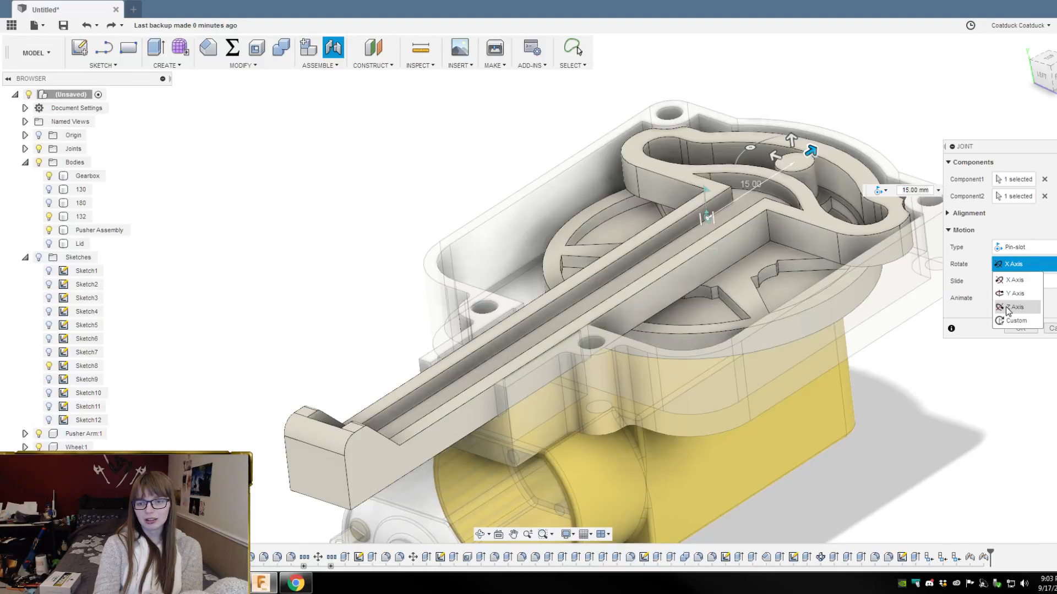
{"action": "left_click", "coordinate": [1008, 309]}
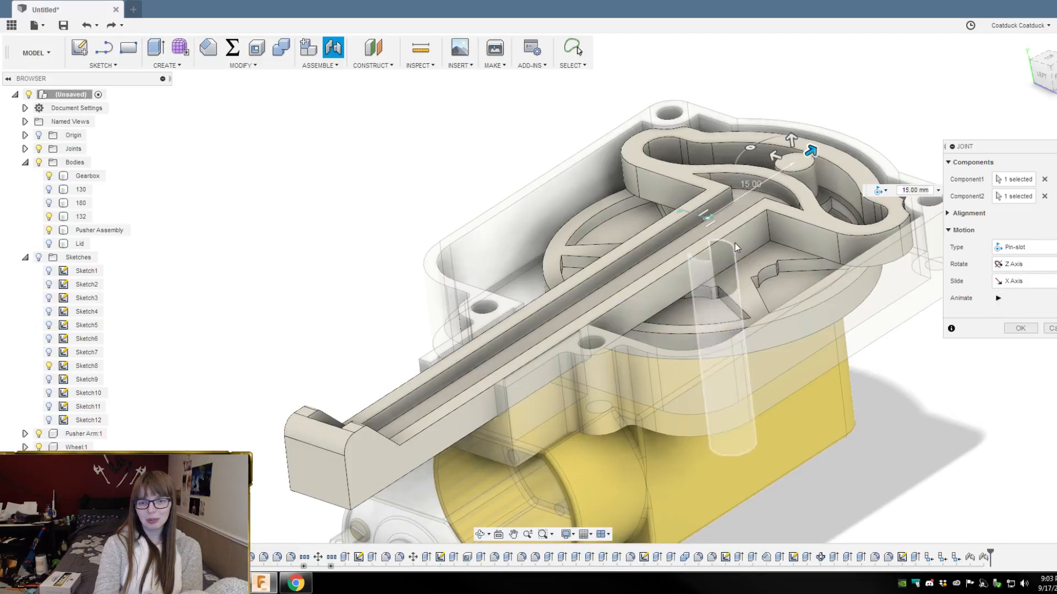
{"action": "middle_click_drag", "start_coordinate": [897, 517], "coordinate": [881, 490], "text": "shift"}
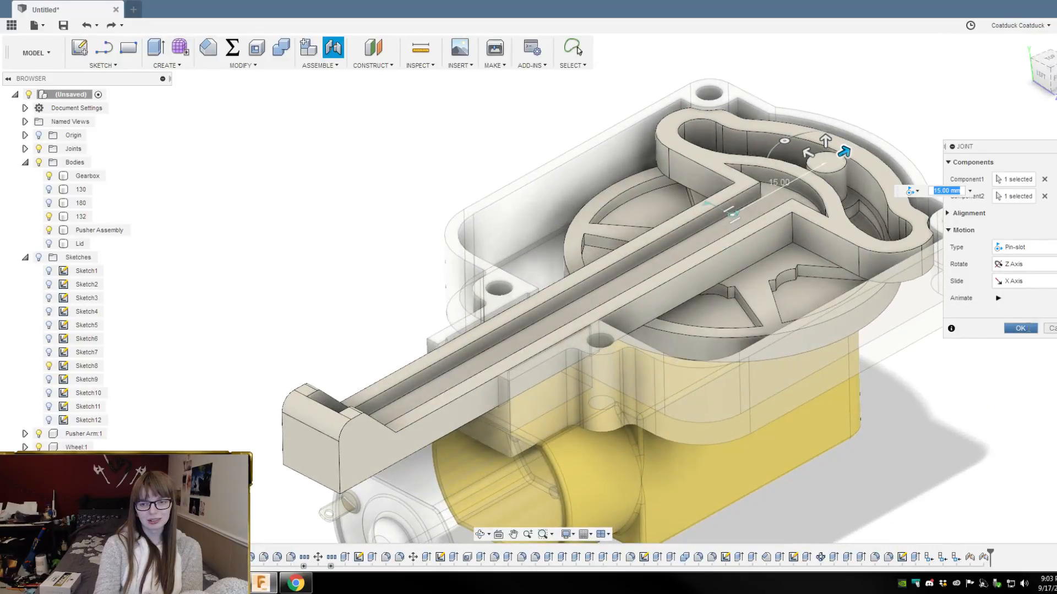
{"action": "left_click", "coordinate": [1020, 328]}
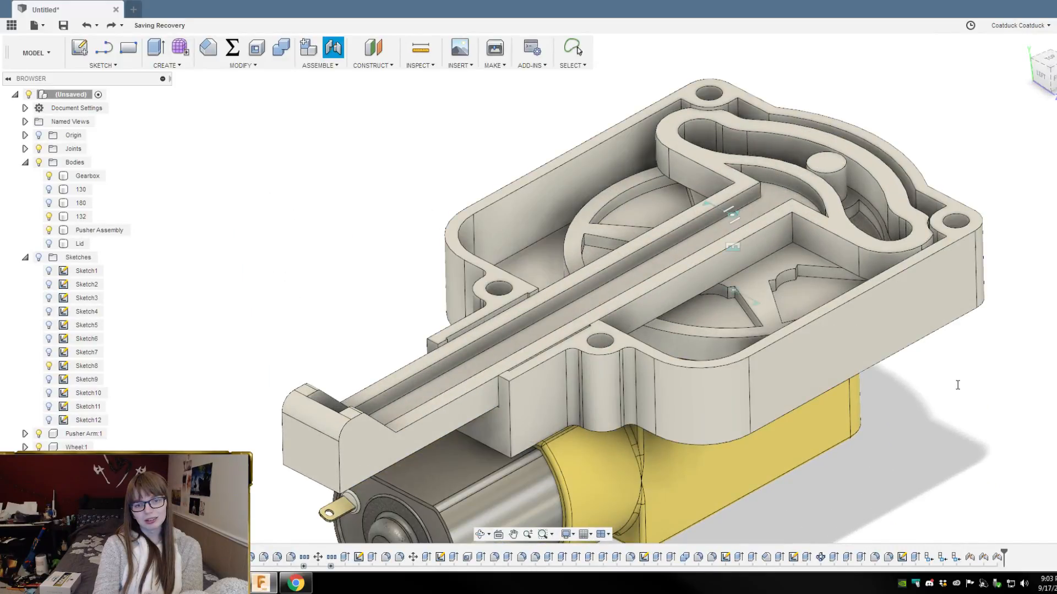
{"action": "middle_click_drag", "start_coordinate": [951, 417], "coordinate": [956, 439], "text": "shift"}
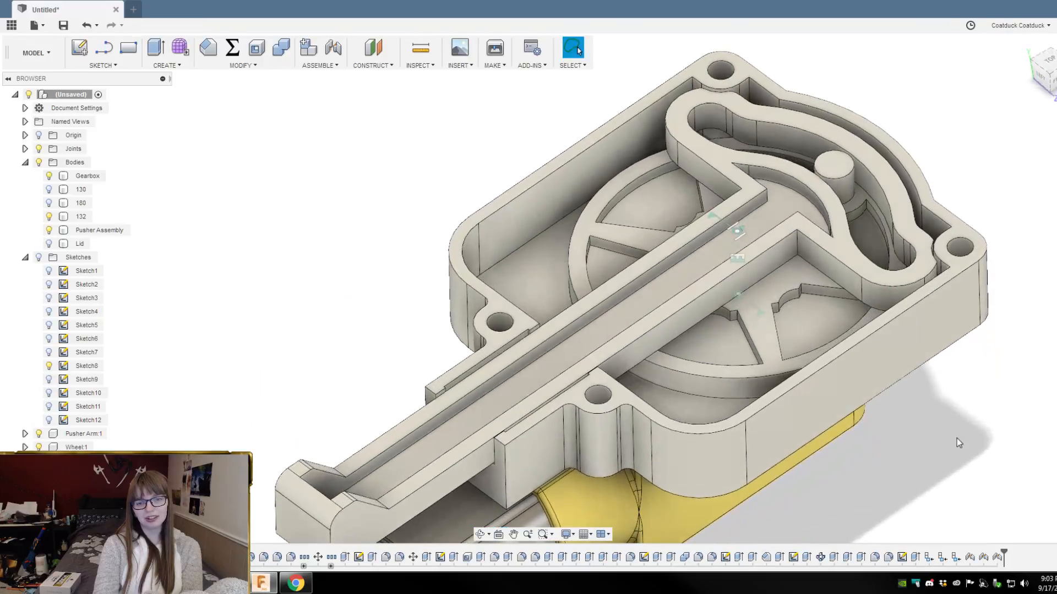
Step: Try to turn the wheel with its rotation joint, and undo the Pin-slot joint
{"action": "left_click", "coordinate": [759, 312]}
{"action": "left_click_drag", "start_coordinate": [780, 323], "coordinate": [927, 425]}
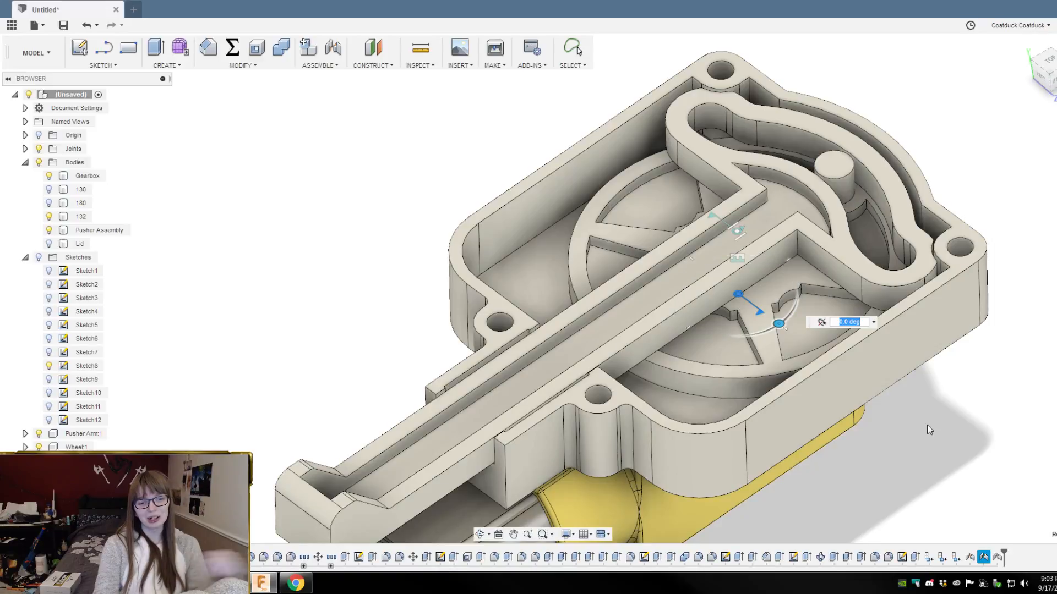
{"action": "key", "text": "Return"}
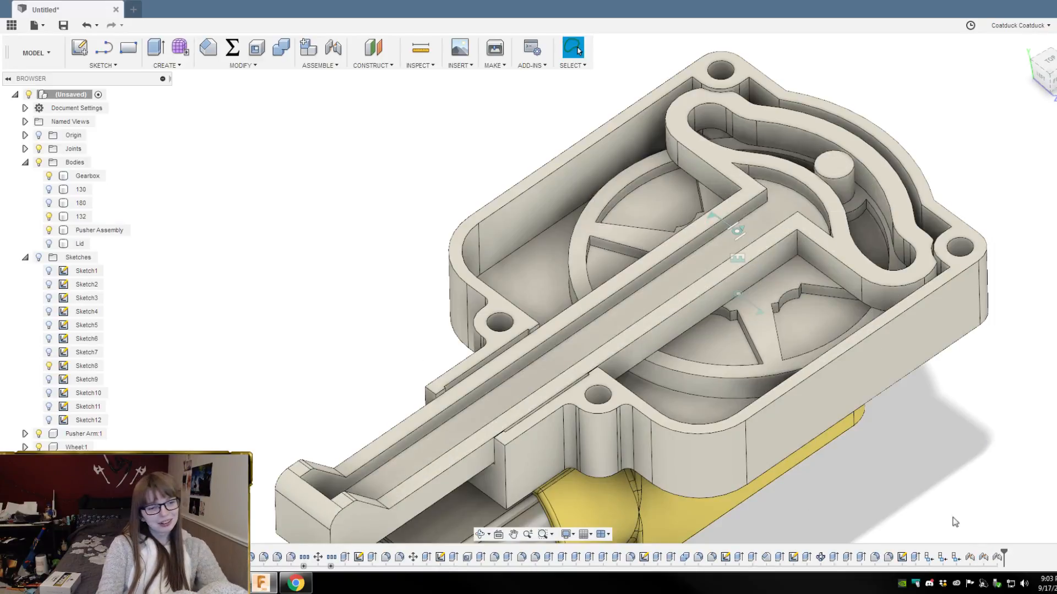
{"action": "key", "text": "ctrl+z"}
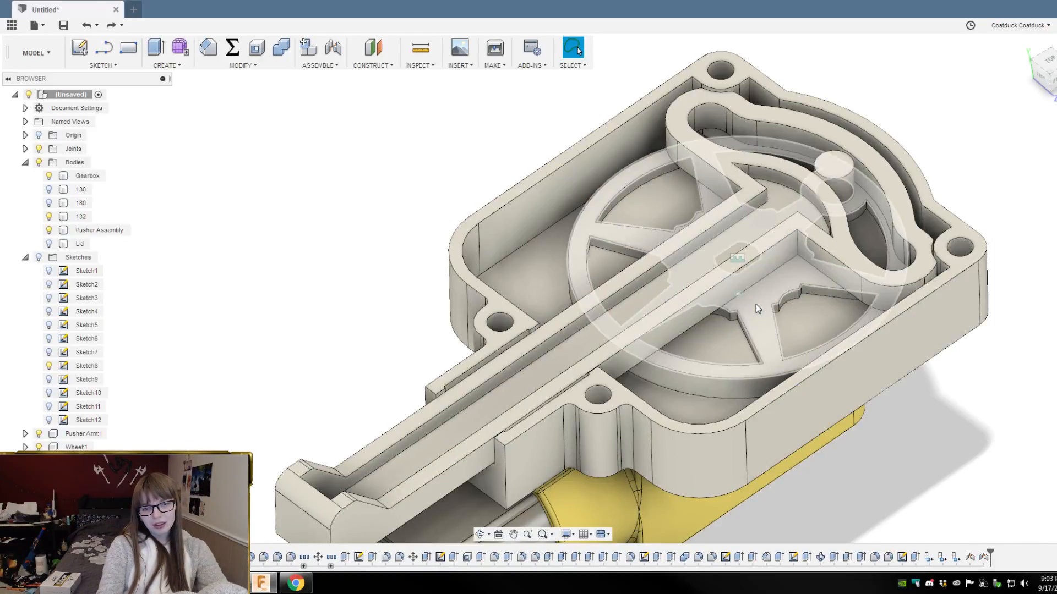
Step: Try turning the wheel with its rotation joint again, checking the gearbox from above and underneath
{"action": "double_click", "coordinate": [758, 313]}
{"action": "left_click_drag", "start_coordinate": [774, 319], "coordinate": [996, 477]}
{"action": "middle_click_drag", "start_coordinate": [976, 356], "coordinate": [973, 383], "text": "shift"}
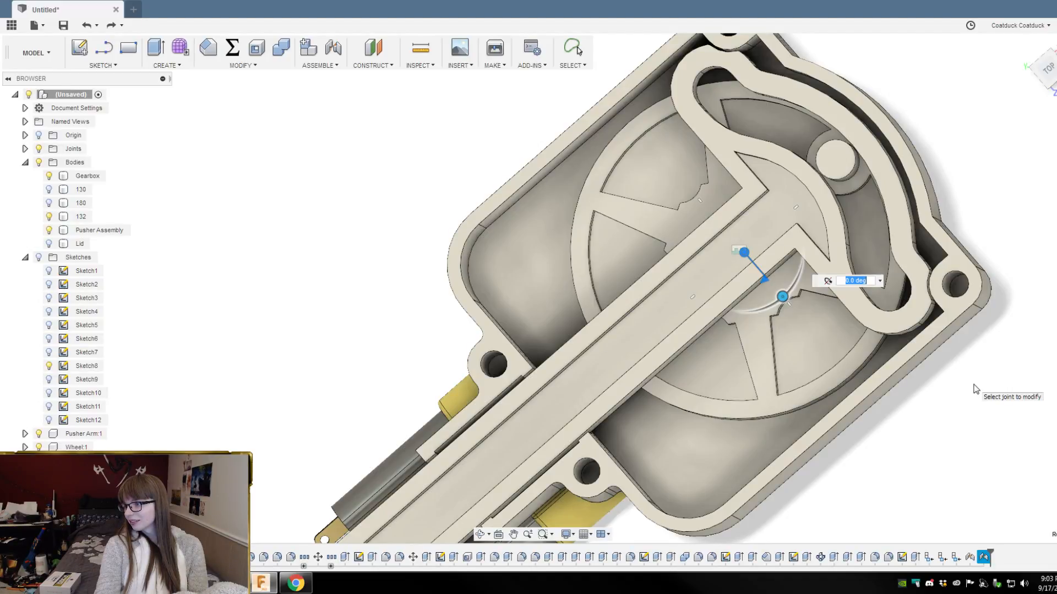
{"action": "middle_click_drag", "start_coordinate": [975, 389], "coordinate": [966, 368], "text": "shift"}
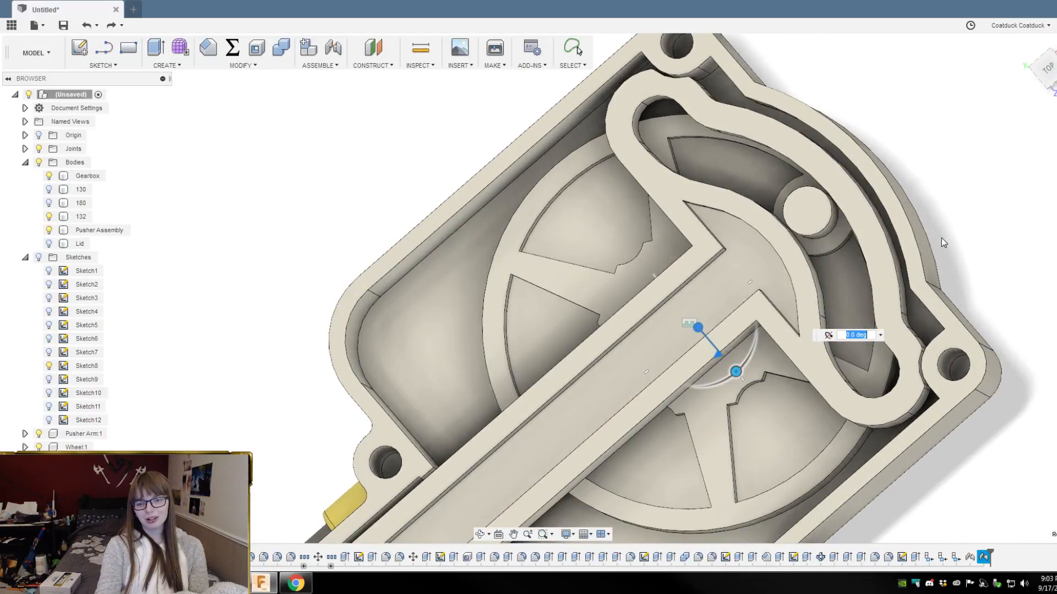
{"action": "middle_click_drag", "start_coordinate": [943, 239], "coordinate": [966, 78], "text": "shift"}
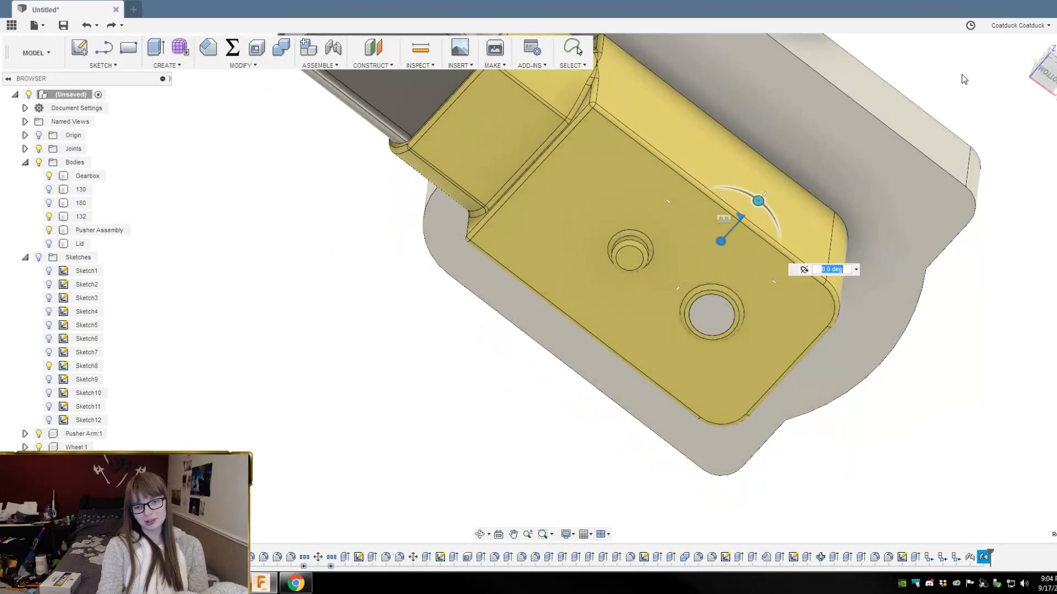
{"action": "mouse_move", "coordinate": [754, 198]}
{"action": "left_mouse_down"}
{"action": "mouse_move", "coordinate": [708, 188]}
{"action": "mouse_move", "coordinate": [762, 205]}
{"action": "left_mouse_up"}
{"action": "mouse_move", "coordinate": [892, 234]}
{"action": "middle_mouse_down", "text": "shift"}
{"action": "mouse_move", "coordinate": [995, 350]}
{"action": "mouse_move", "coordinate": [988, 413]}
{"action": "middle_mouse_up", "text": "shift"}
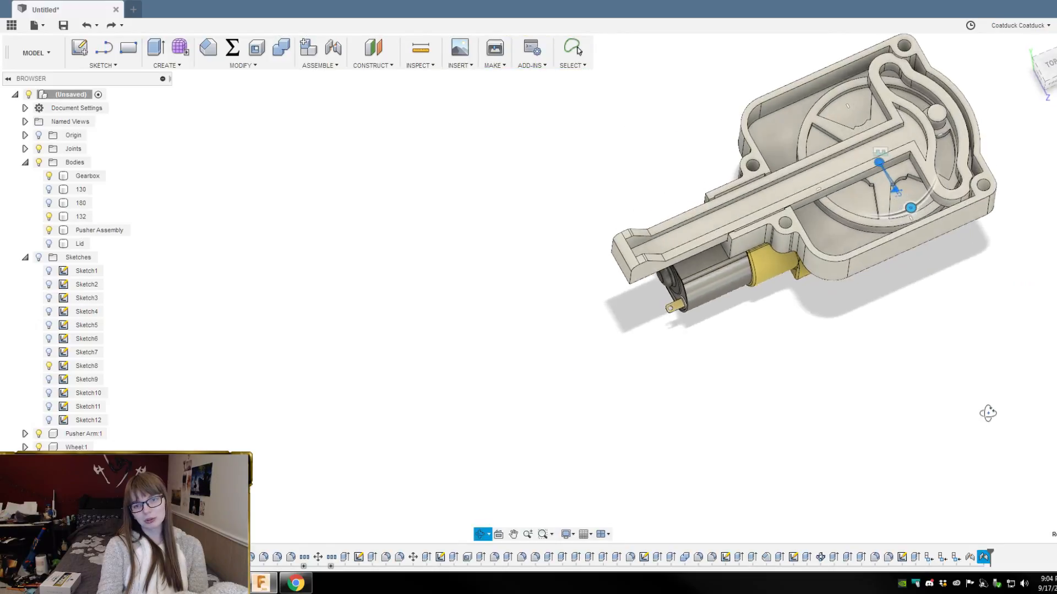
Step: Hide the Pusher Arm component to expose the wheel
{"action": "left_click", "coordinate": [37, 434]}
{"action": "scroll", "coordinate": [680, 167], "scroll_direction": "up", "scroll_amount": 3}
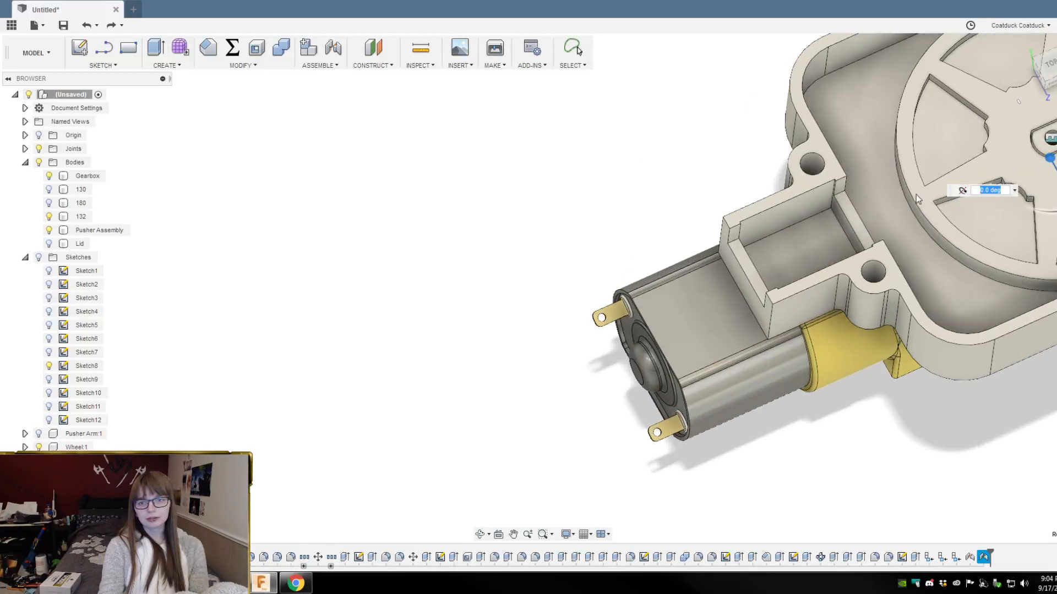
Step: Examine the wheel and its rotation joint inside the gearbox housing from several angles, and leave the joint's motion edit
{"action": "scroll", "coordinate": [434, 184], "scroll_direction": "down", "scroll_amount": 4}
{"action": "scroll", "coordinate": [875, 114], "scroll_direction": "up", "scroll_amount": 3}
{"action": "mouse_move", "coordinate": [643, 254]}
{"action": "left_mouse_down"}
{"action": "mouse_move", "coordinate": [663, 239]}
{"action": "mouse_move", "coordinate": [559, 208]}
{"action": "mouse_move", "coordinate": [609, 161]}
{"action": "mouse_move", "coordinate": [650, 211]}
{"action": "mouse_move", "coordinate": [670, 267]}
{"action": "mouse_move", "coordinate": [648, 269]}
{"action": "left_mouse_up"}
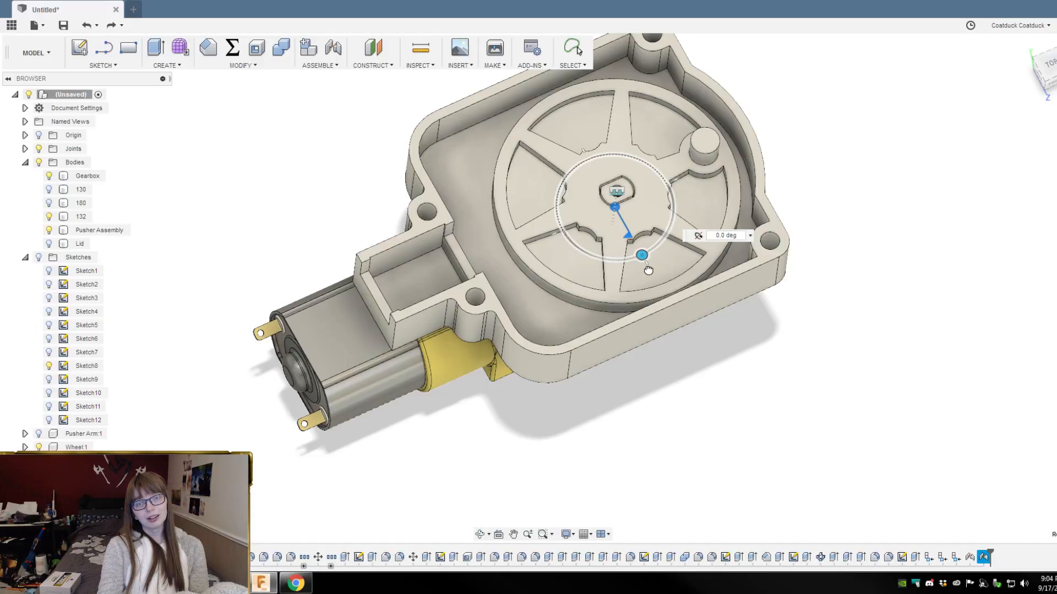
{"action": "left_click_drag", "start_coordinate": [648, 271], "coordinate": [649, 270]}
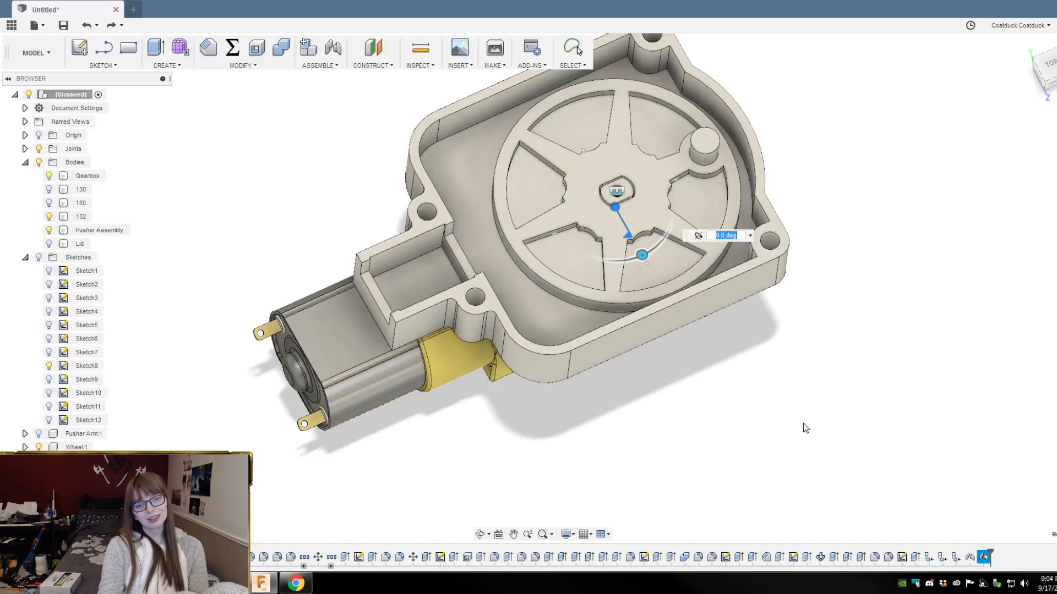
{"action": "scroll", "coordinate": [806, 432], "scroll_direction": "down", "scroll_amount": 3}
{"action": "scroll", "coordinate": [717, 216], "scroll_direction": "up", "scroll_amount": 5}
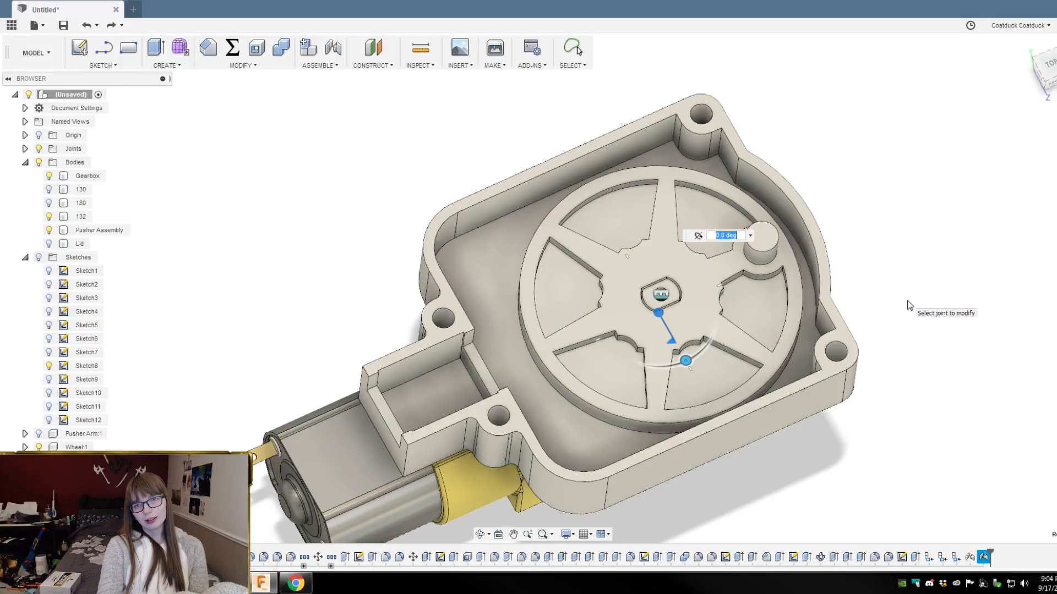
{"action": "middle_click_drag", "start_coordinate": [896, 315], "coordinate": [880, 279], "text": "shift"}
{"action": "scroll", "coordinate": [910, 413], "scroll_direction": "down", "scroll_amount": 2}
{"action": "scroll", "coordinate": [798, 192], "scroll_direction": "up", "scroll_amount": 3}
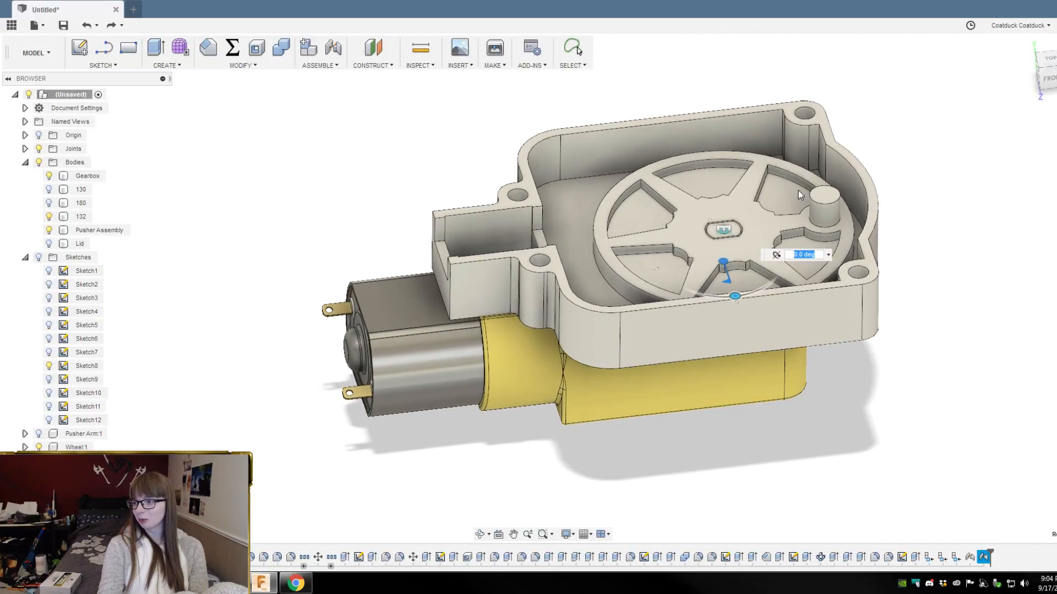
{"action": "scroll", "coordinate": [909, 378], "scroll_direction": "down", "scroll_amount": 1}
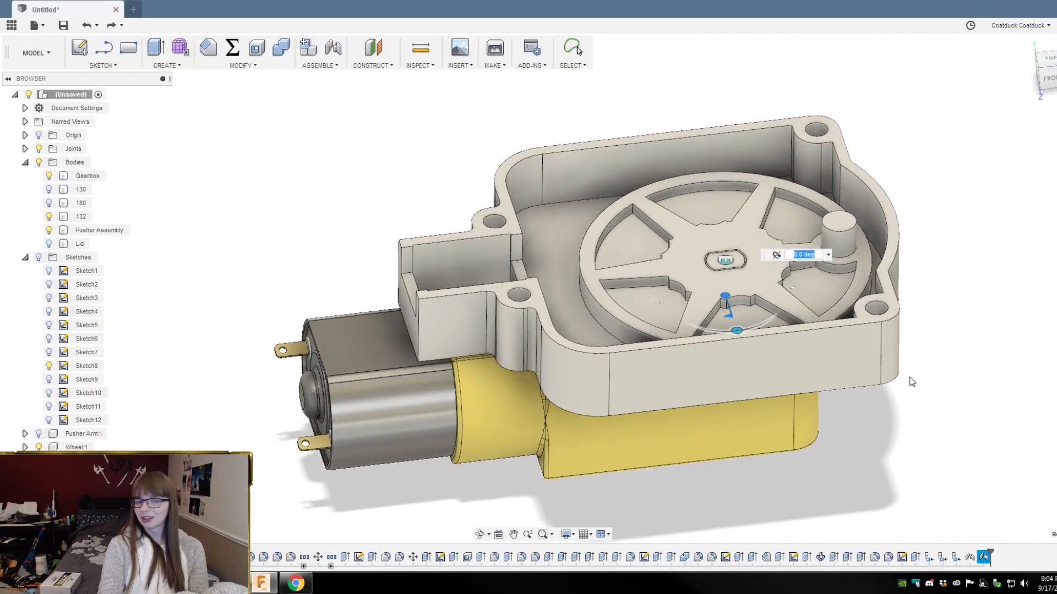
{"action": "scroll", "coordinate": [860, 94], "scroll_direction": "up", "scroll_amount": 2}
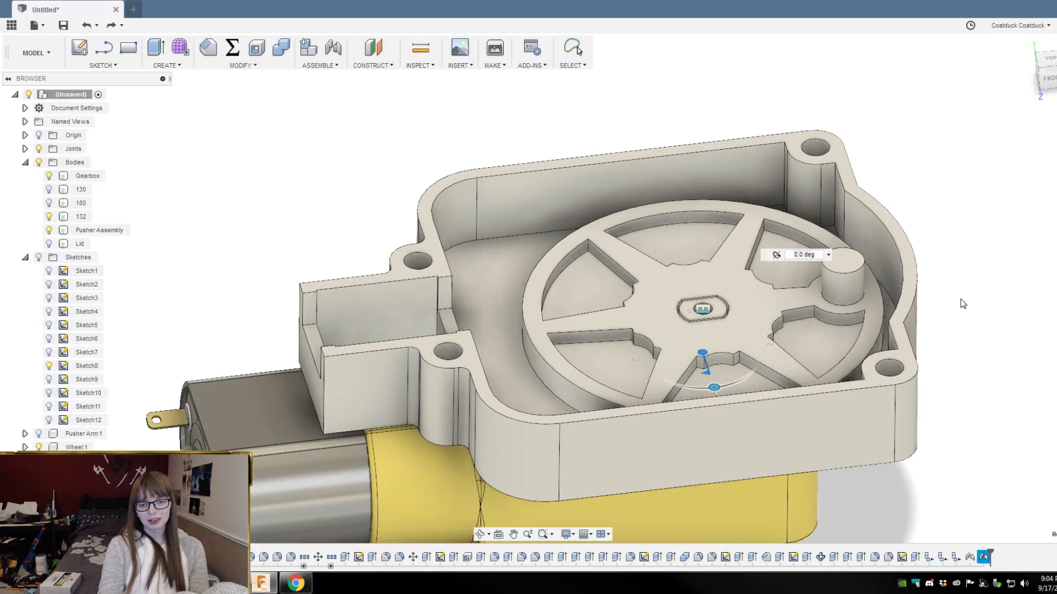
{"action": "key", "text": "Escape"}
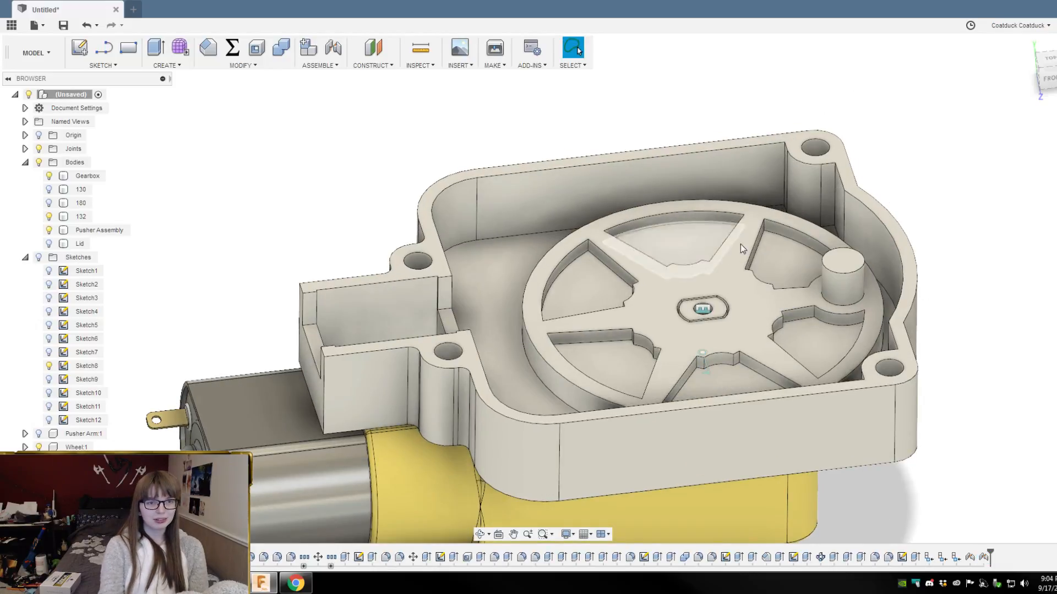
Step: Show the Pusher Arm and try a Planar joint between the top of the wheel's pin and the arm beside its slot
{"action": "left_click", "coordinate": [333, 48]}
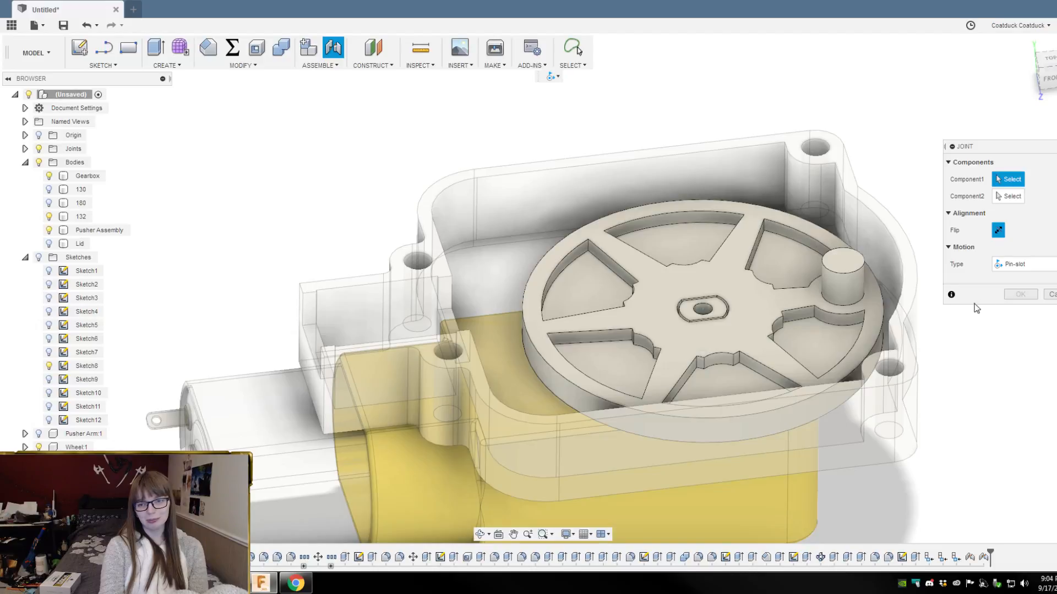
{"action": "left_click", "coordinate": [1027, 265]}
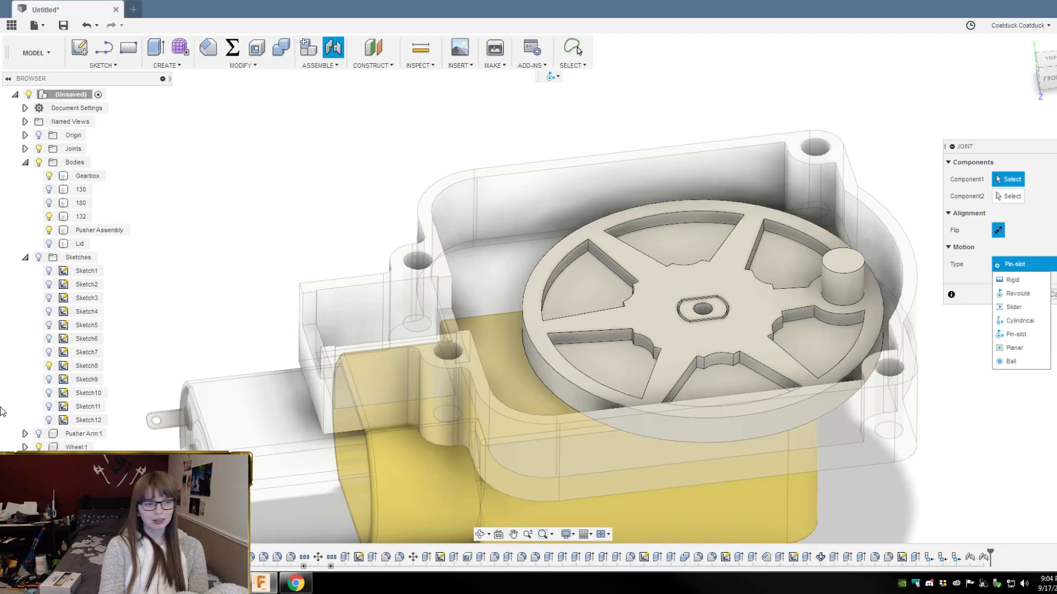
{"action": "left_click", "coordinate": [39, 434]}
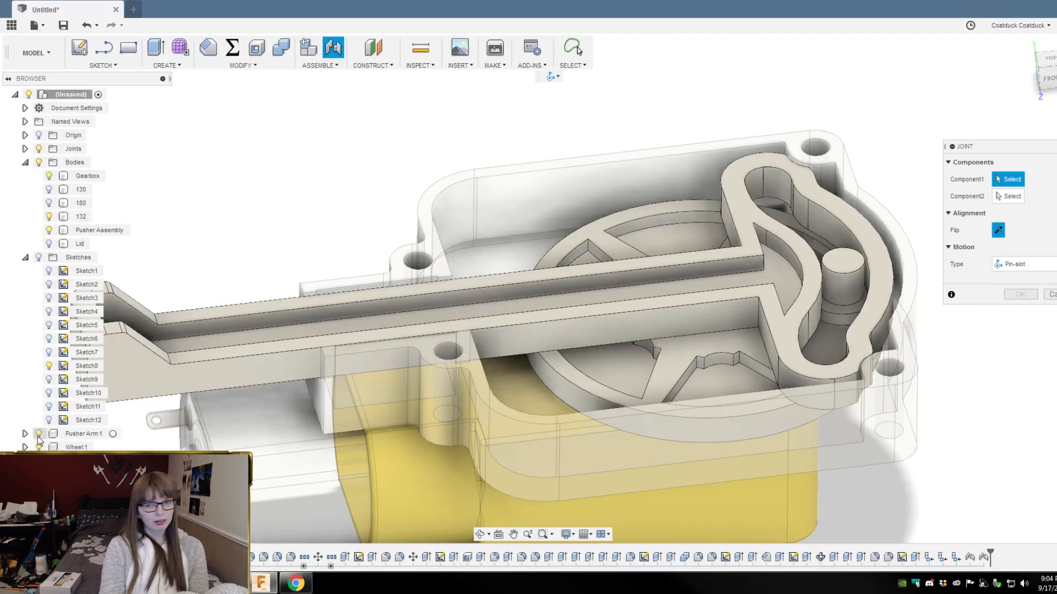
{"action": "left_click", "coordinate": [1052, 265]}
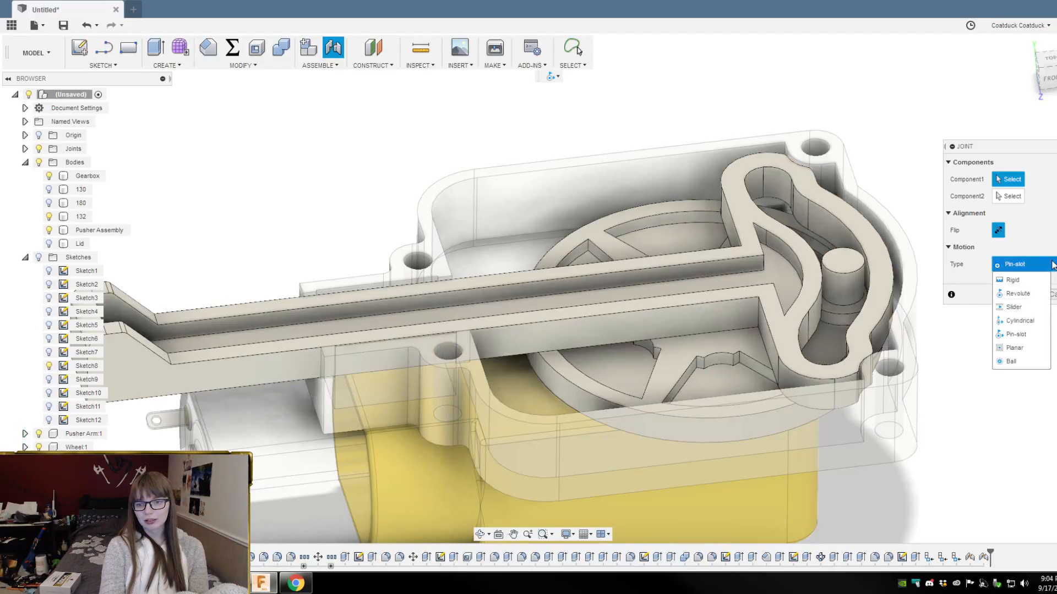
{"action": "left_click", "coordinate": [1027, 348]}
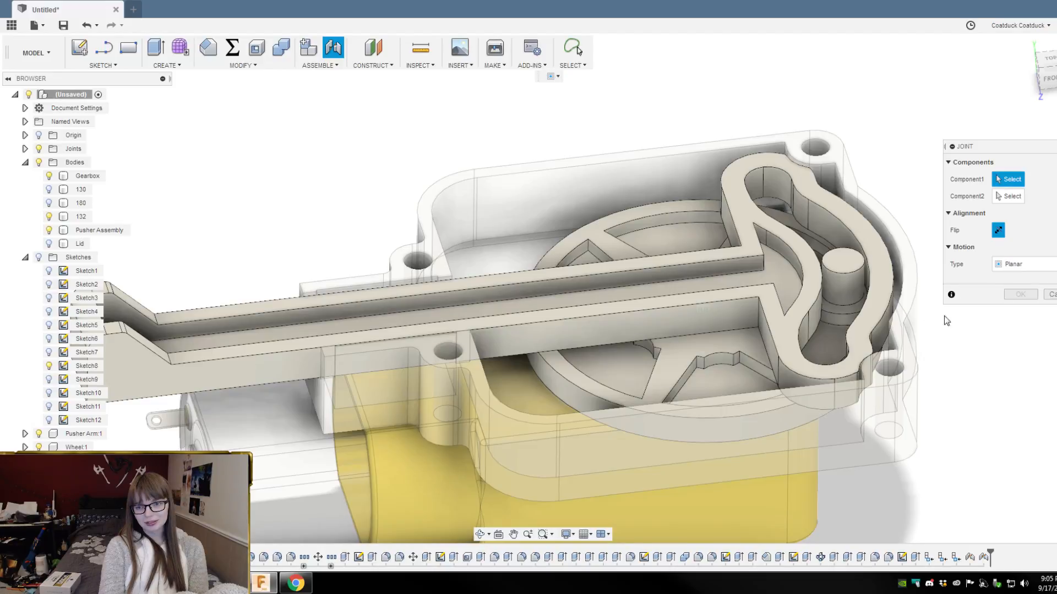
{"action": "left_click", "coordinate": [841, 263]}
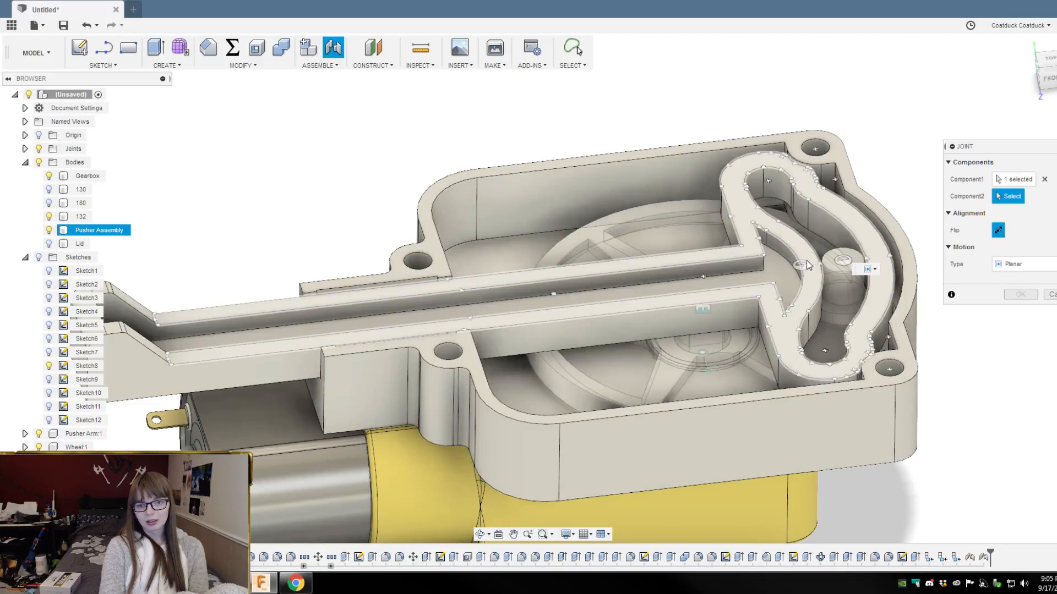
{"action": "left_click", "coordinate": [819, 263]}
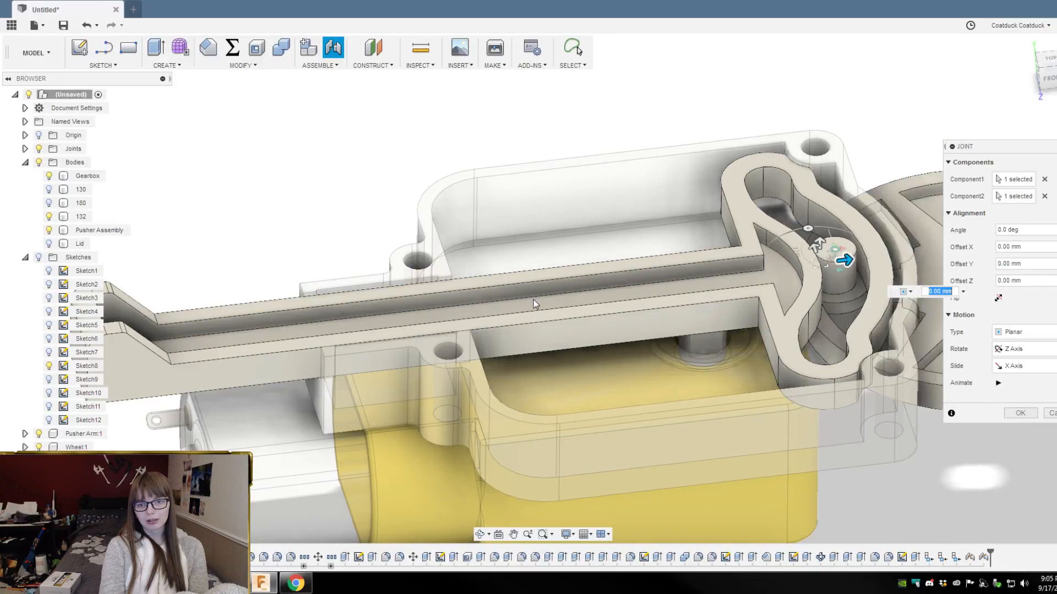
{"action": "scroll", "coordinate": [534, 298], "scroll_direction": "down", "scroll_amount": 3}
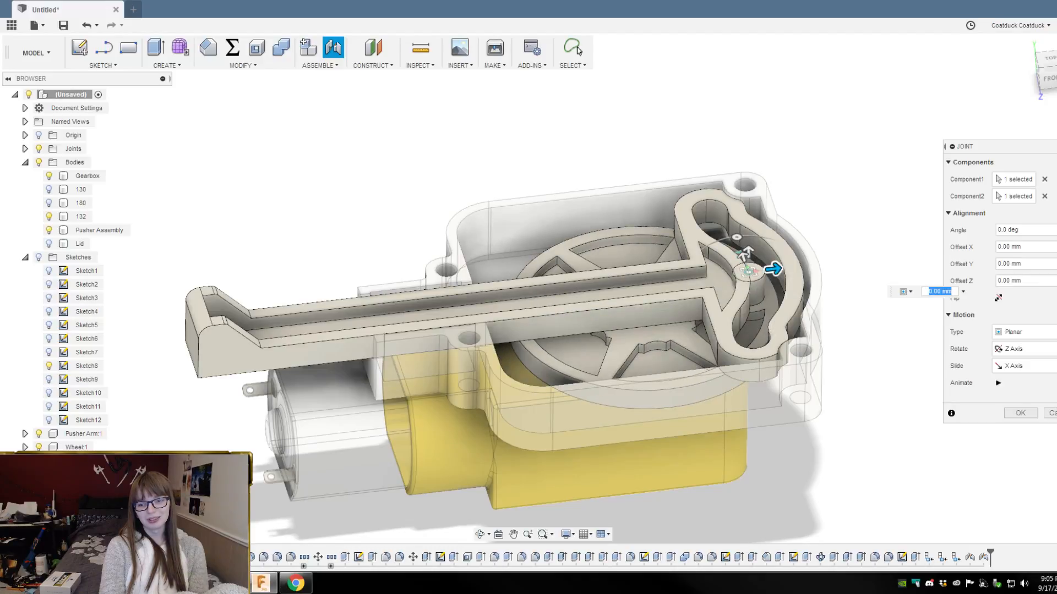
Step: Undo the Planar joint attempt, the earlier joints and the conversion of the moving bodies into components
{"action": "key", "text": "ctrl+z"}
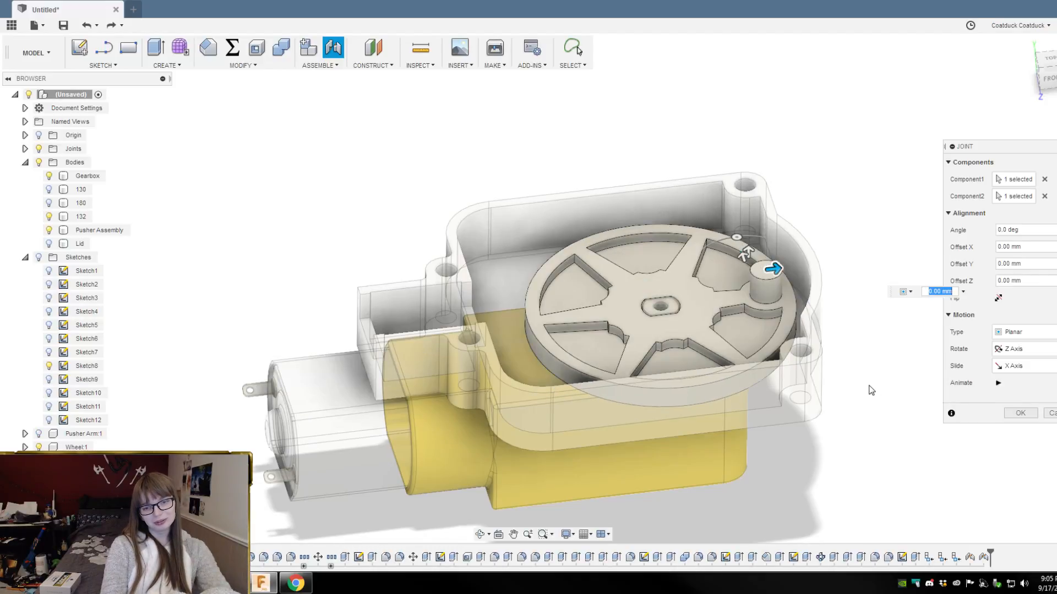
{"action": "key", "text": "ctrl+z"}
{"action": "key", "text": "ctrl+z"}
{"action": "key", "text": "ctrl+z"}
{"action": "key", "text": "ctrl+z"}
{"action": "key", "text": "ctrl+z"}
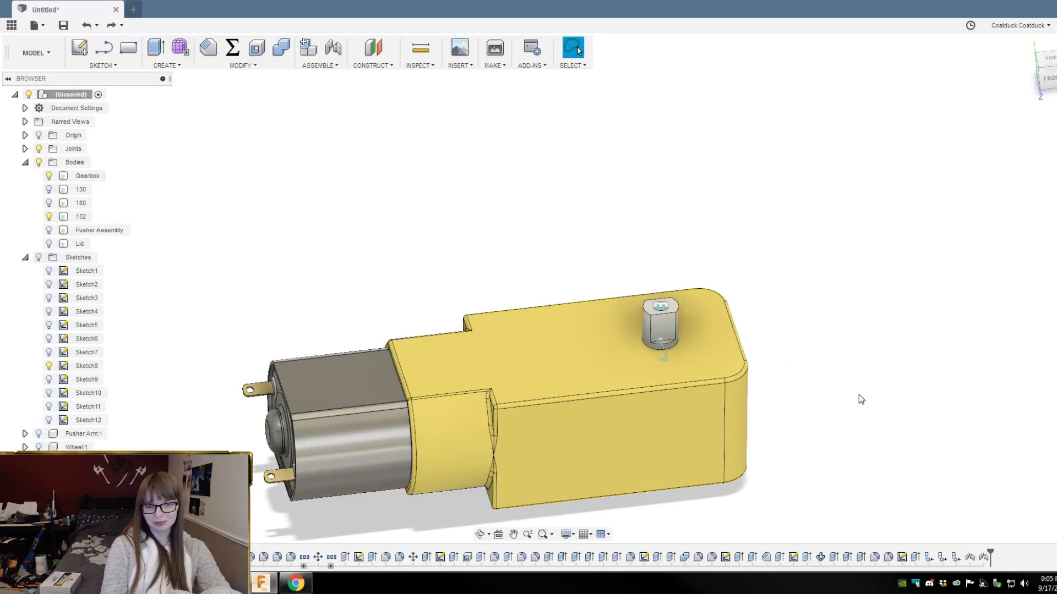
{"action": "key", "text": "ctrl+z"}
{"action": "key", "text": "ctrl+z"}
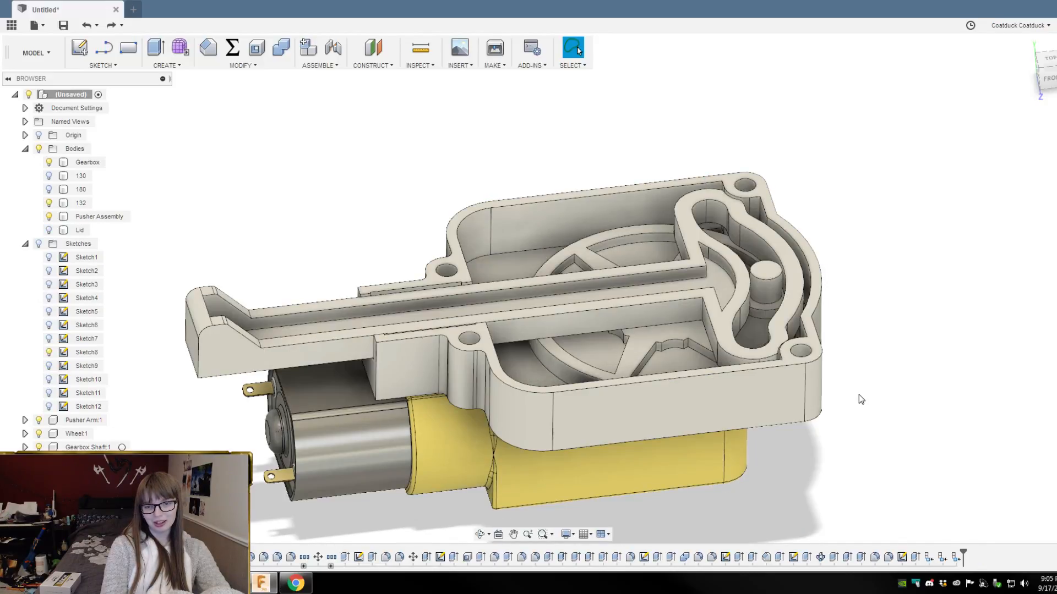
{"action": "key", "text": "ctrl+z"}
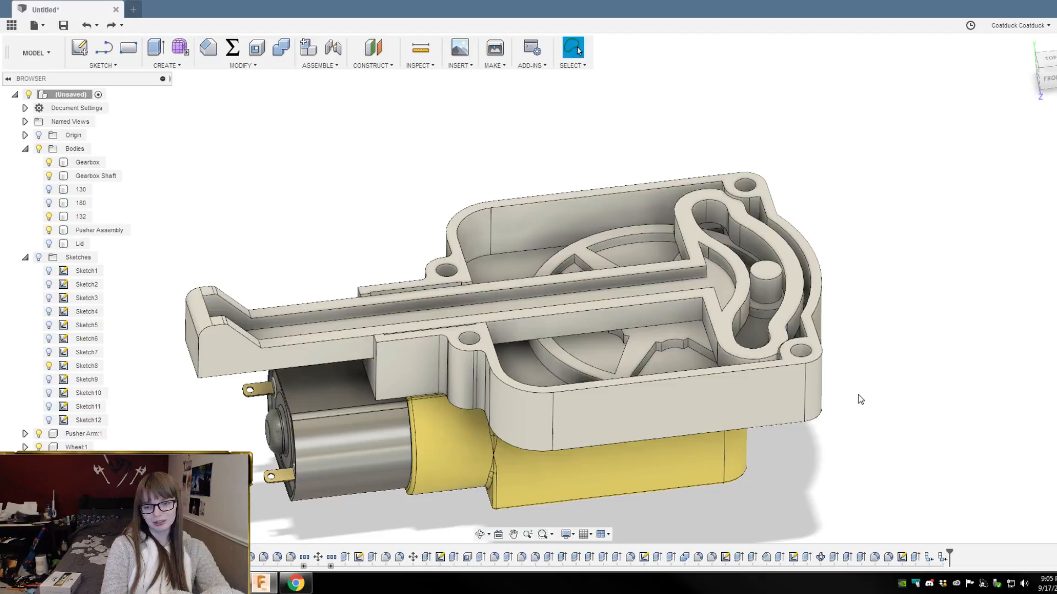
{"action": "key", "text": "ctrl+z"}
{"action": "key", "text": "ctrl+z"}
{"action": "mouse_move", "coordinate": [853, 361]}
{"action": "middle_mouse_down", "text": "shift"}
{"action": "mouse_move", "coordinate": [906, 224]}
{"action": "mouse_move", "coordinate": [960, 242]}
{"action": "mouse_move", "coordinate": [927, 274]}
{"action": "mouse_move", "coordinate": [969, 274]}
{"action": "mouse_move", "coordinate": [900, 214]}
{"action": "mouse_move", "coordinate": [842, 253]}
{"action": "mouse_move", "coordinate": [861, 231]}
{"action": "mouse_move", "coordinate": [946, 238]}
{"action": "mouse_move", "coordinate": [868, 246]}
{"action": "middle_mouse_up", "text": "shift"}
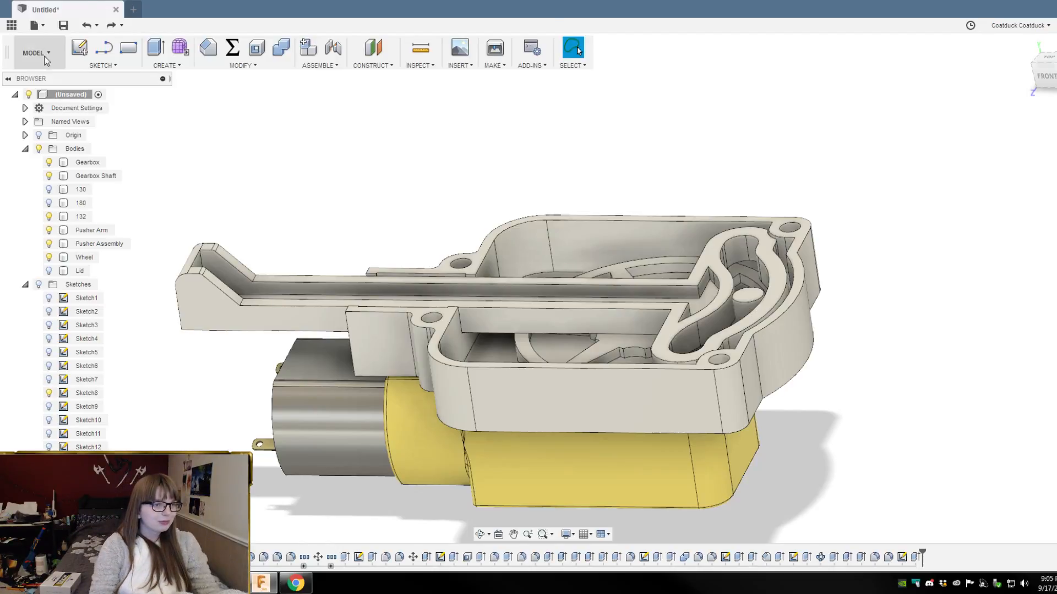
Step: Redo the component creation, the joints and the visibility changes until the Pusher Arm is shown again
{"action": "left_click", "coordinate": [110, 25]}
{"action": "left_click", "coordinate": [110, 25]}
{"action": "left_click", "coordinate": [110, 25]}
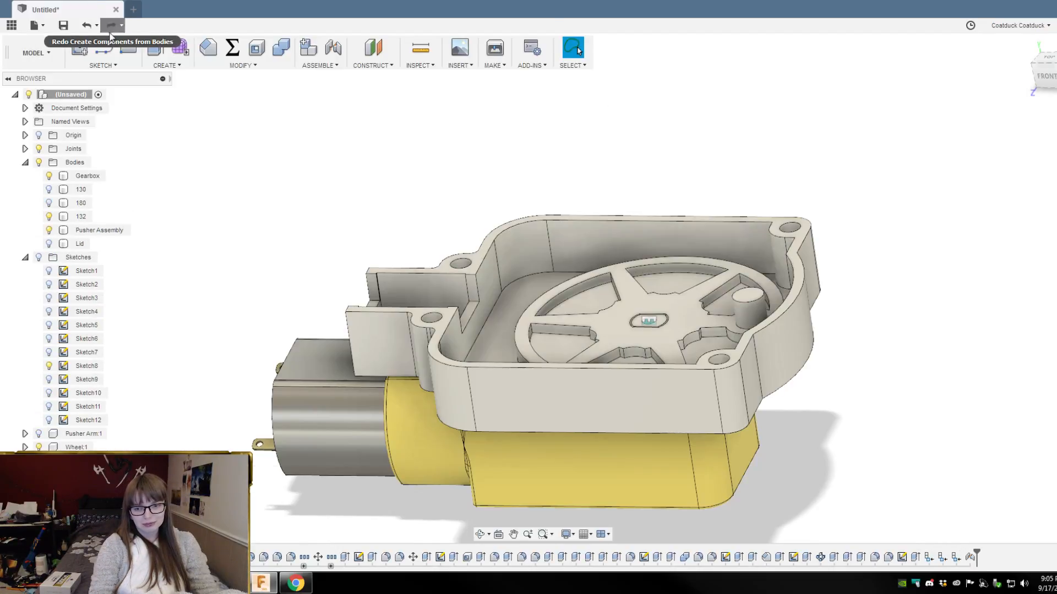
{"action": "left_click", "coordinate": [109, 32]}
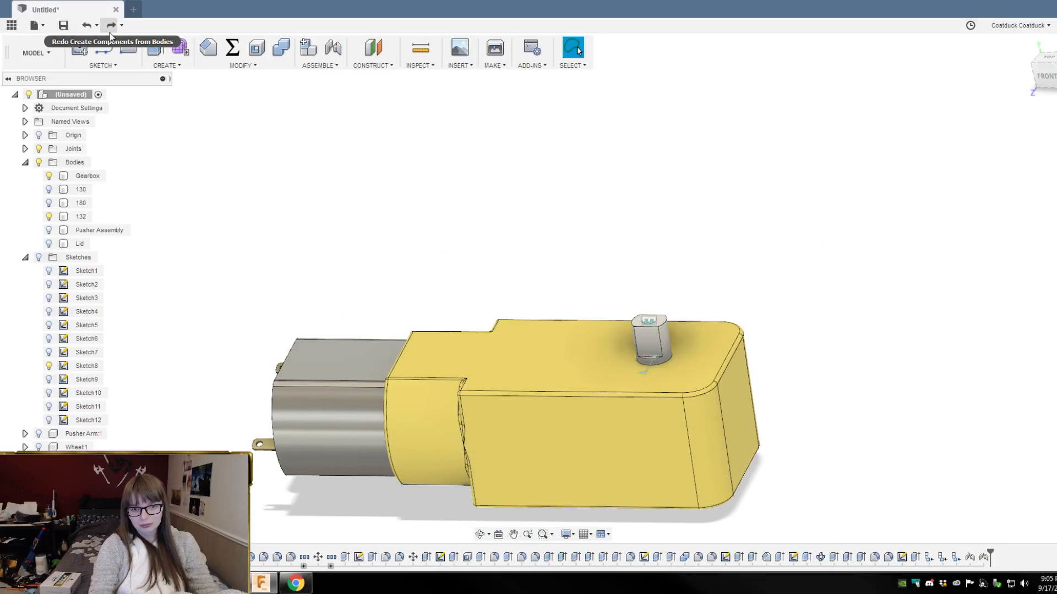
{"action": "left_click", "coordinate": [109, 33]}
{"action": "left_click", "coordinate": [110, 34]}
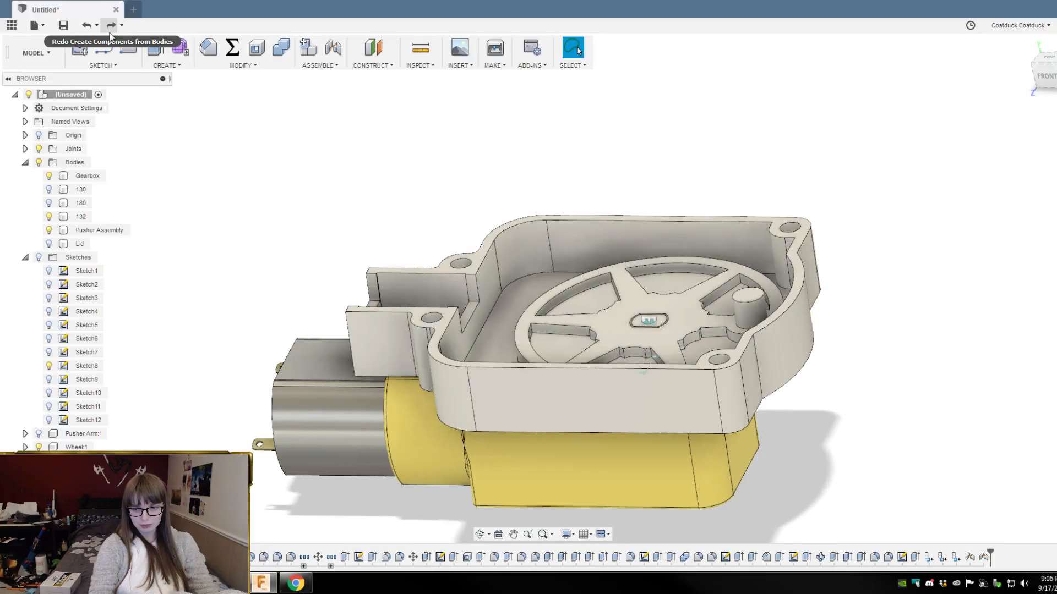
{"action": "left_click", "coordinate": [109, 37]}
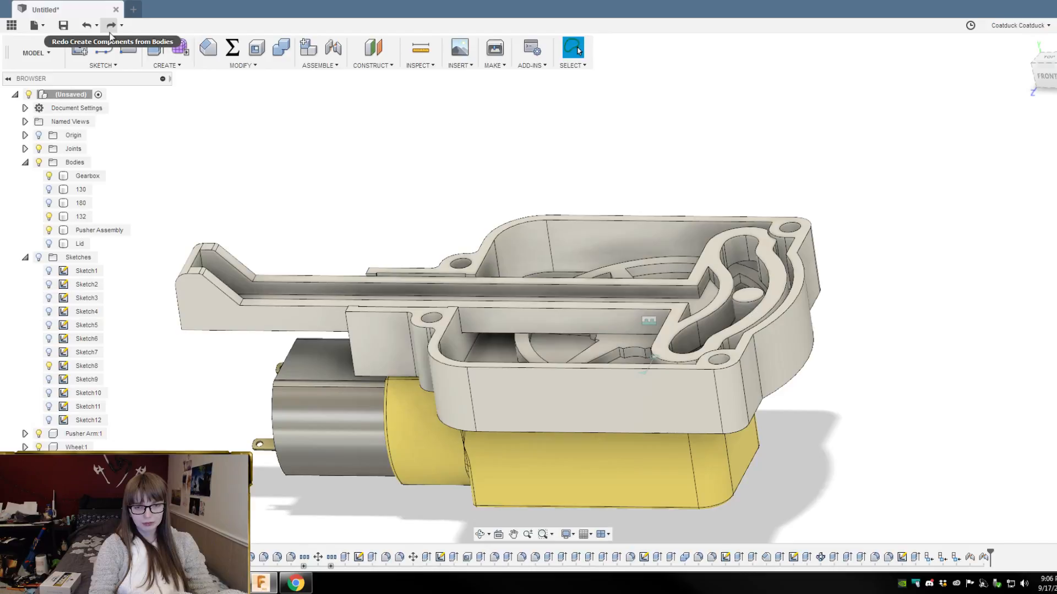
Step: Start a sketch on the top face of the wheel's pin and draw a circle from the wheel's centre through the pin's centre
{"action": "middle_click_drag", "start_coordinate": [747, 209], "coordinate": [773, 282], "text": "shift"}
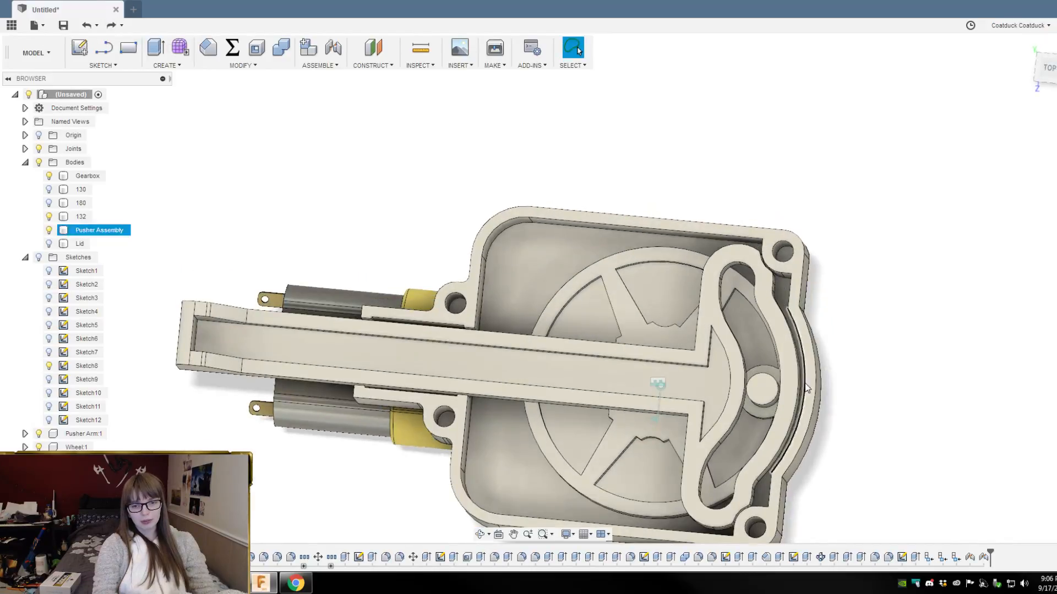
{"action": "middle_click_drag", "start_coordinate": [842, 439], "coordinate": [849, 432], "text": "shift"}
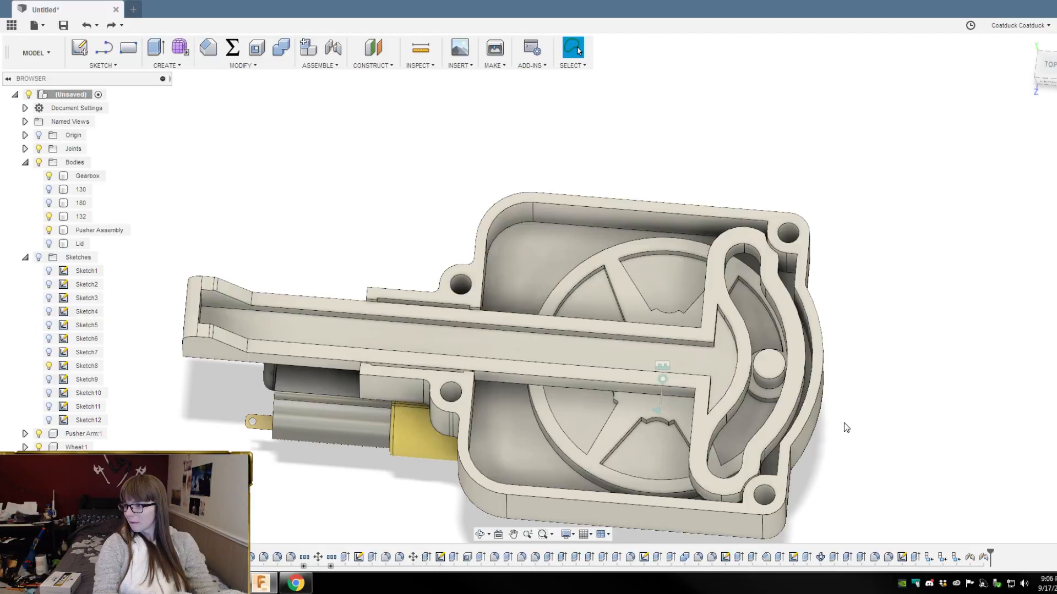
{"action": "scroll", "coordinate": [804, 351], "scroll_direction": "up", "scroll_amount": 4}
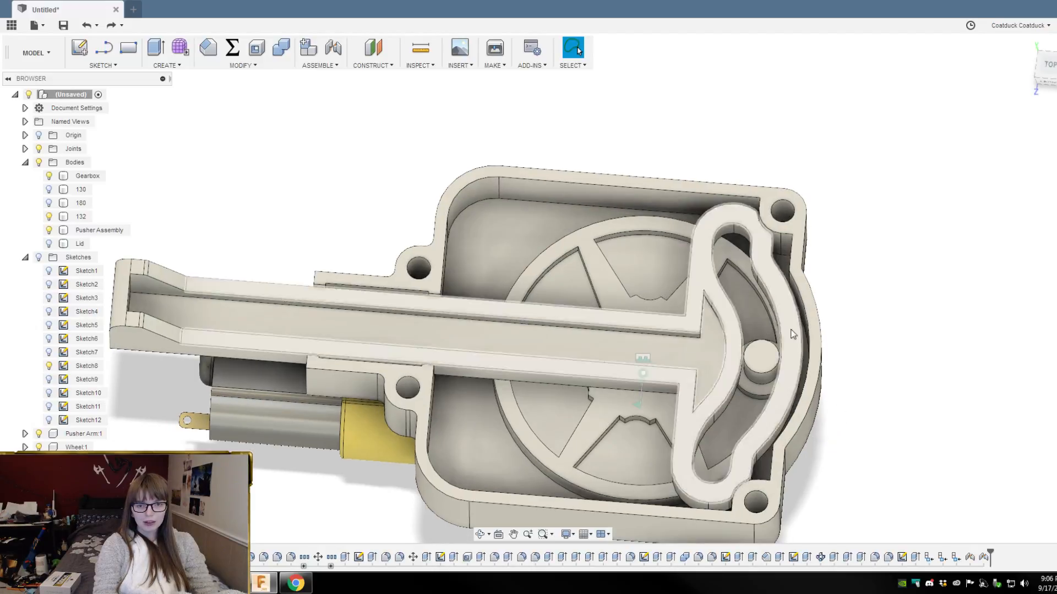
{"action": "middle_click_drag", "start_coordinate": [913, 251], "coordinate": [936, 288], "text": "shift"}
{"action": "key", "text": "Escape"}
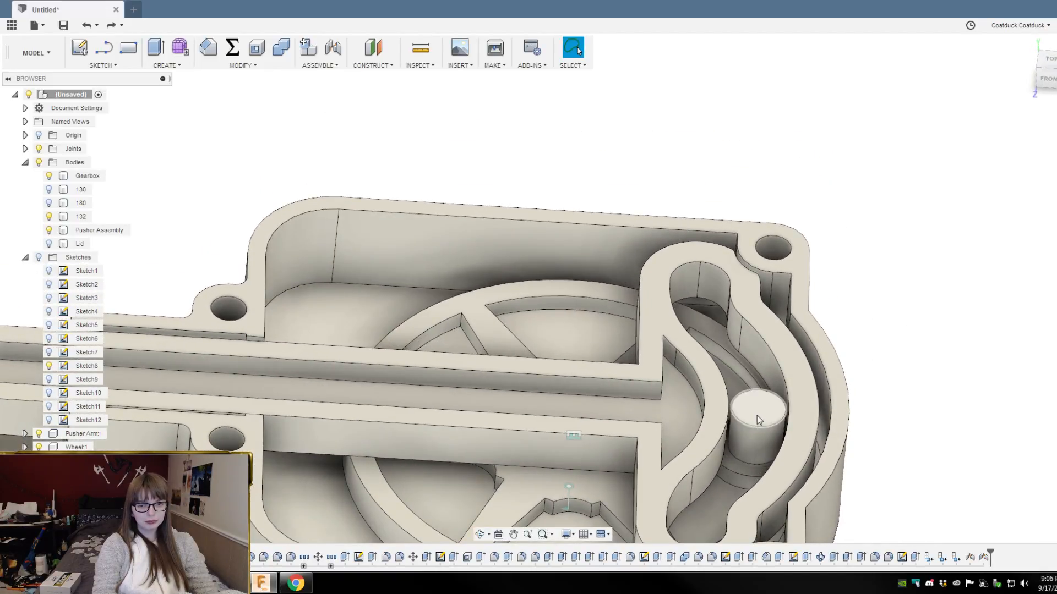
{"action": "left_click", "coordinate": [106, 51]}
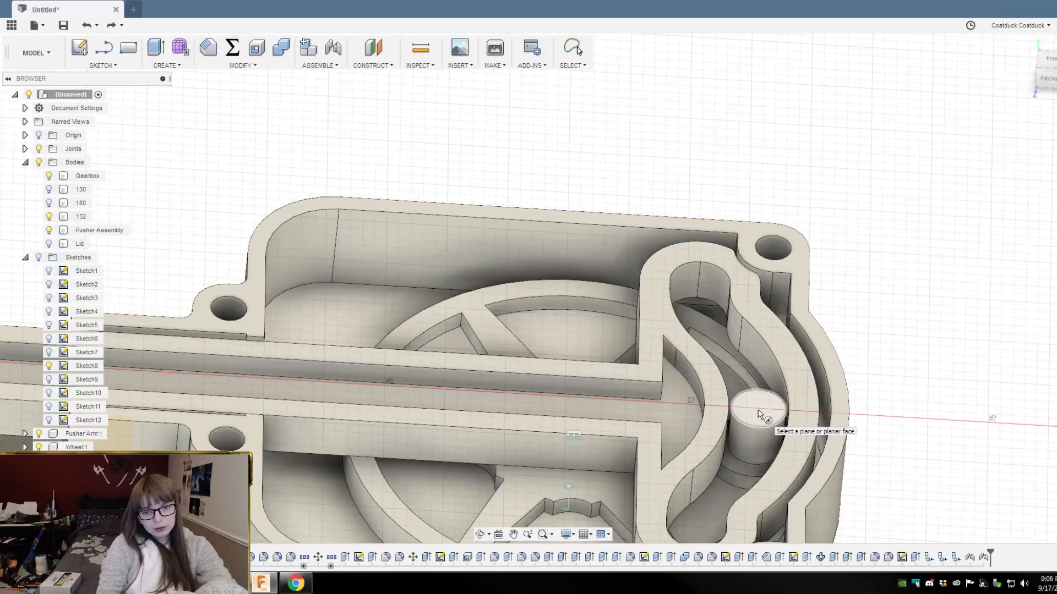
{"action": "left_click", "coordinate": [768, 401]}
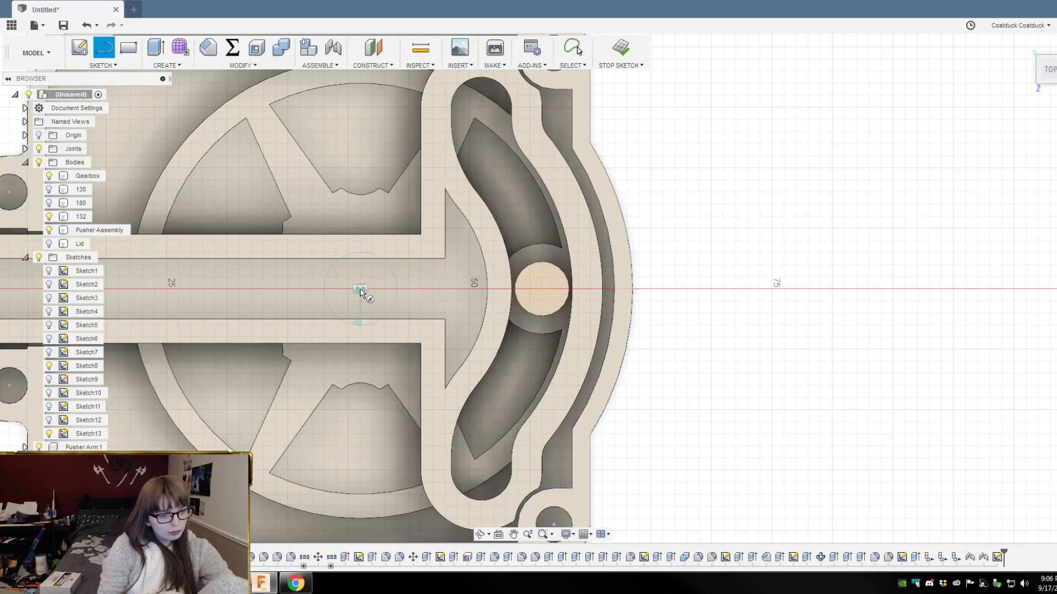
{"action": "left_click", "coordinate": [360, 288]}
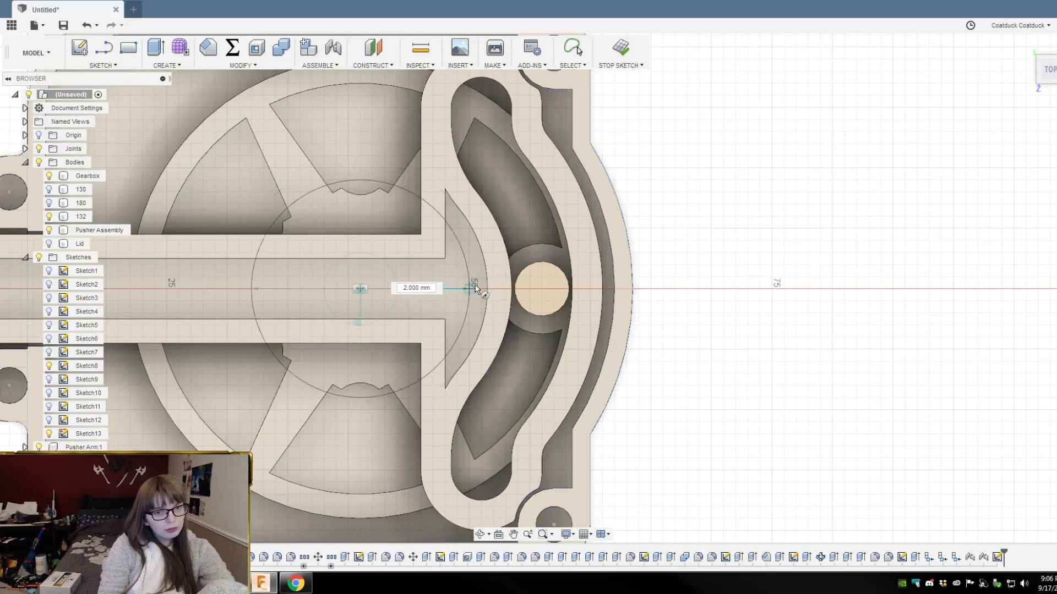
{"action": "left_click", "coordinate": [545, 293]}
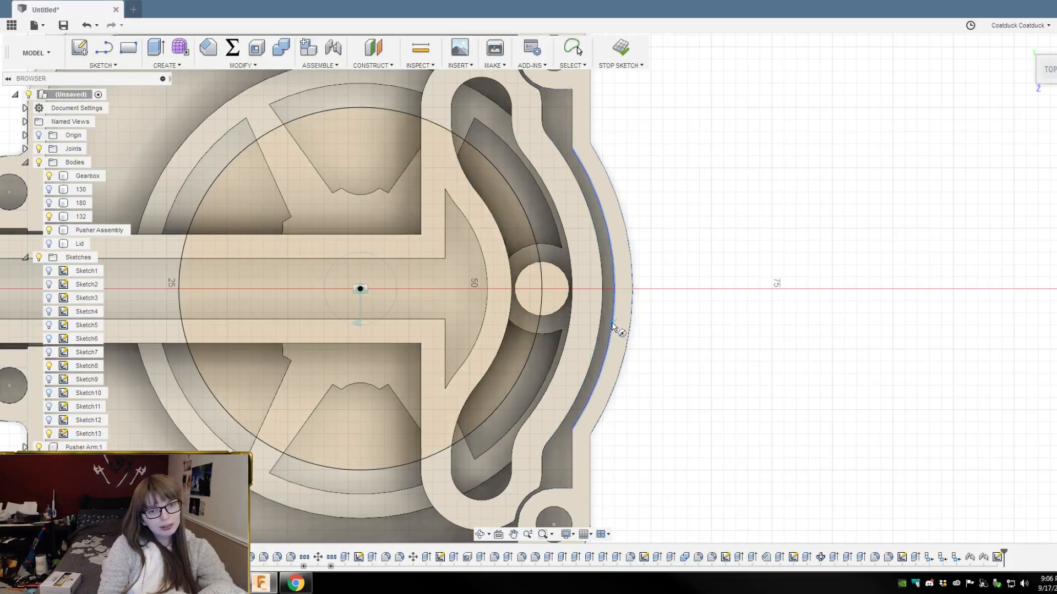
Step: Draw a vertical line between the centres of the rounded ends of the Pusher Arm's slot
{"action": "scroll", "coordinate": [650, 373], "scroll_direction": "down", "scroll_amount": 5}
{"action": "scroll", "coordinate": [520, 125], "scroll_direction": "up", "scroll_amount": 5}
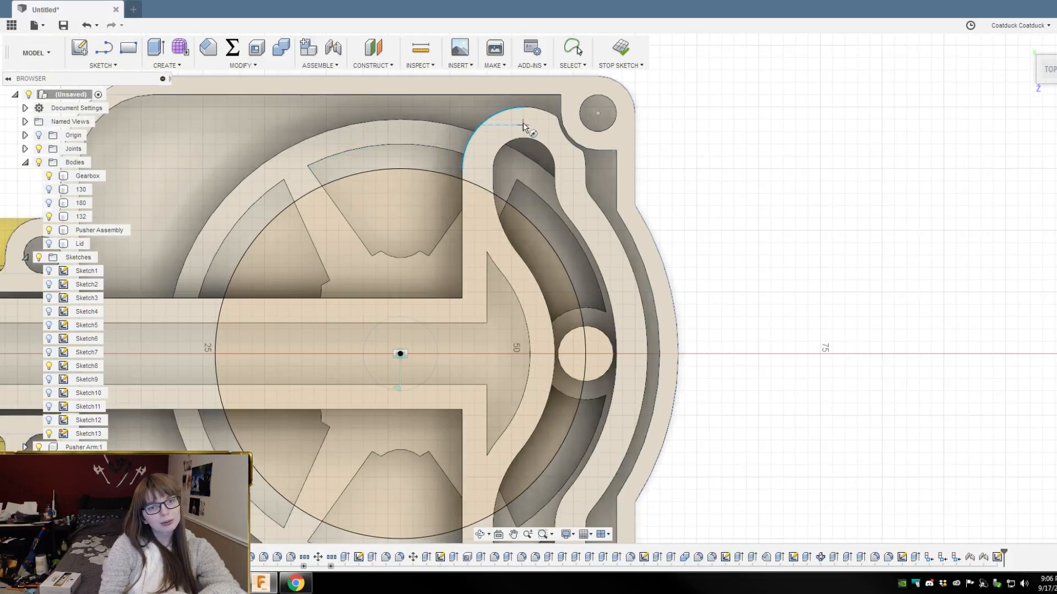
{"action": "scroll", "coordinate": [545, 140], "scroll_direction": "up", "scroll_amount": 1}
{"action": "key", "text": "l"}
{"action": "left_click", "coordinate": [522, 132]}
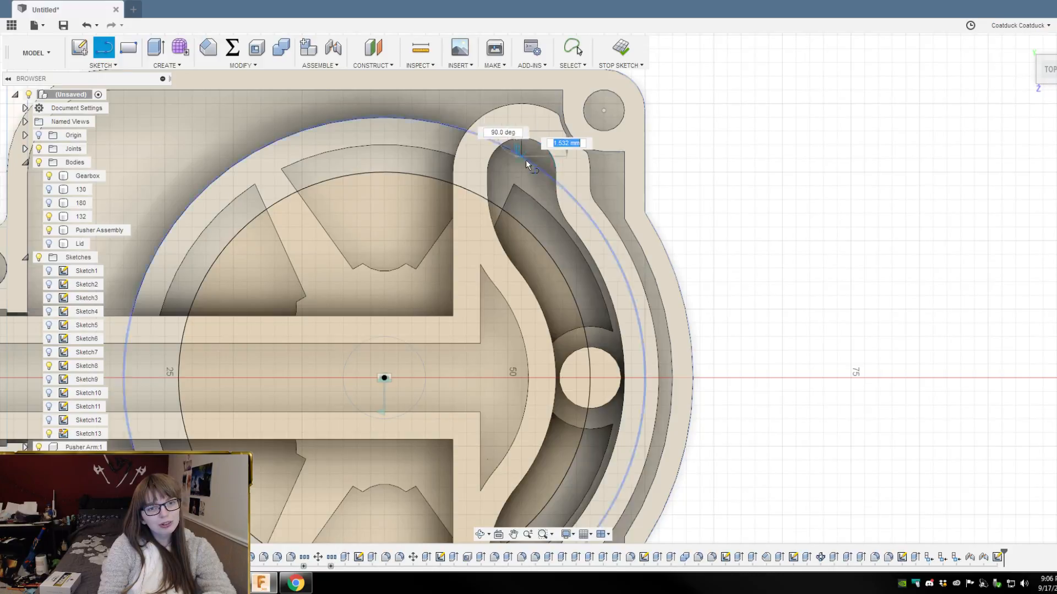
{"action": "scroll", "coordinate": [527, 165], "scroll_direction": "down", "scroll_amount": 4}
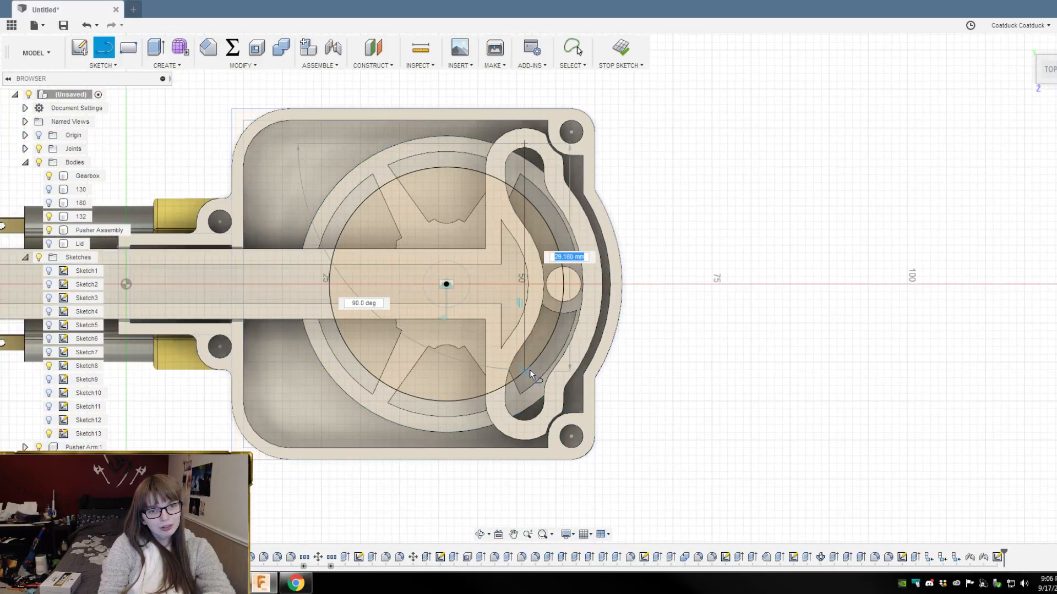
{"action": "left_click", "coordinate": [526, 406]}
{"action": "key", "text": "Escape"}
Step: Trim the circle and the vertical line so only the arc and the short end segments inside the slot are left
{"action": "scroll", "coordinate": [531, 209], "scroll_direction": "up", "scroll_amount": 4}
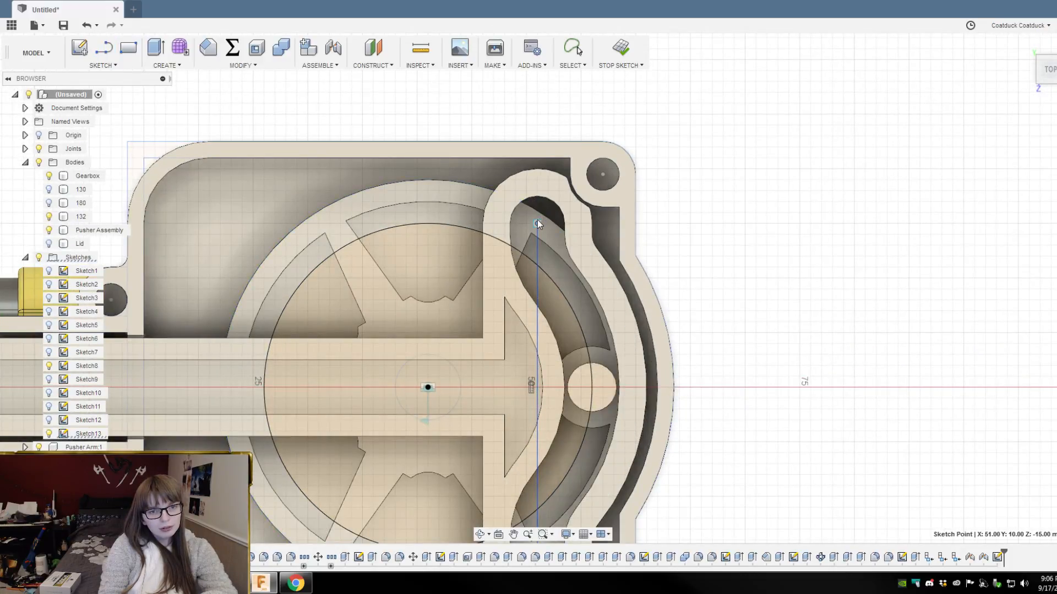
{"action": "scroll", "coordinate": [562, 159], "scroll_direction": "down", "scroll_amount": 3}
{"action": "middle_click_drag", "start_coordinate": [680, 417], "coordinate": [679, 410], "text": "shift"}
{"action": "key", "text": "l"}
{"action": "left_click", "coordinate": [542, 242]}
{"action": "left_click", "coordinate": [530, 205]}
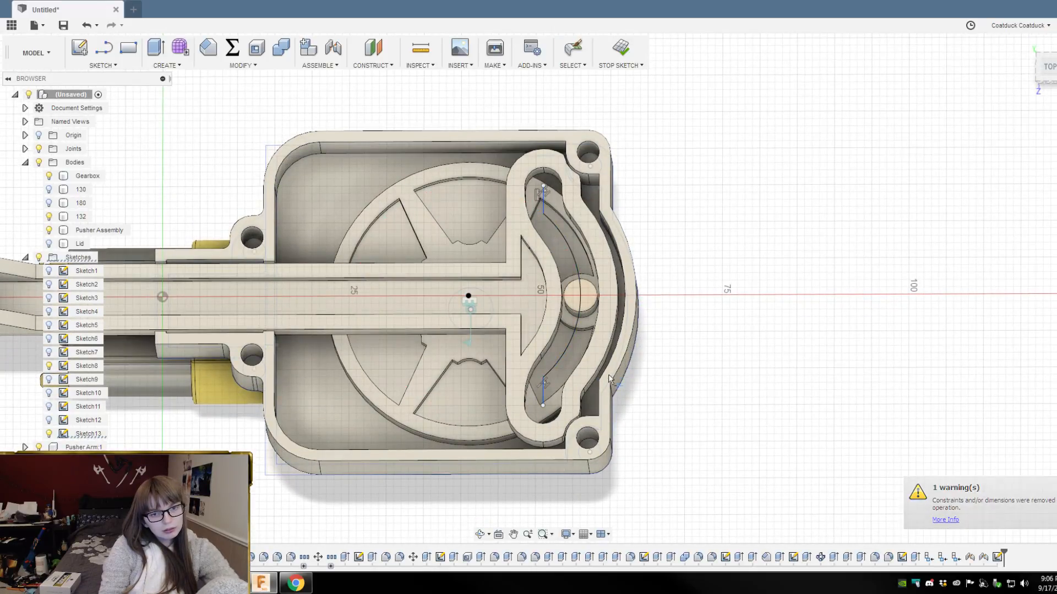
Step: Fillet both corners where the short end segments meet the arc with a 7.5 mm radius
{"action": "scroll", "coordinate": [605, 358], "scroll_direction": "up", "scroll_amount": 3}
{"action": "middle_click_drag", "start_coordinate": [779, 383], "coordinate": [788, 356], "text": "shift"}
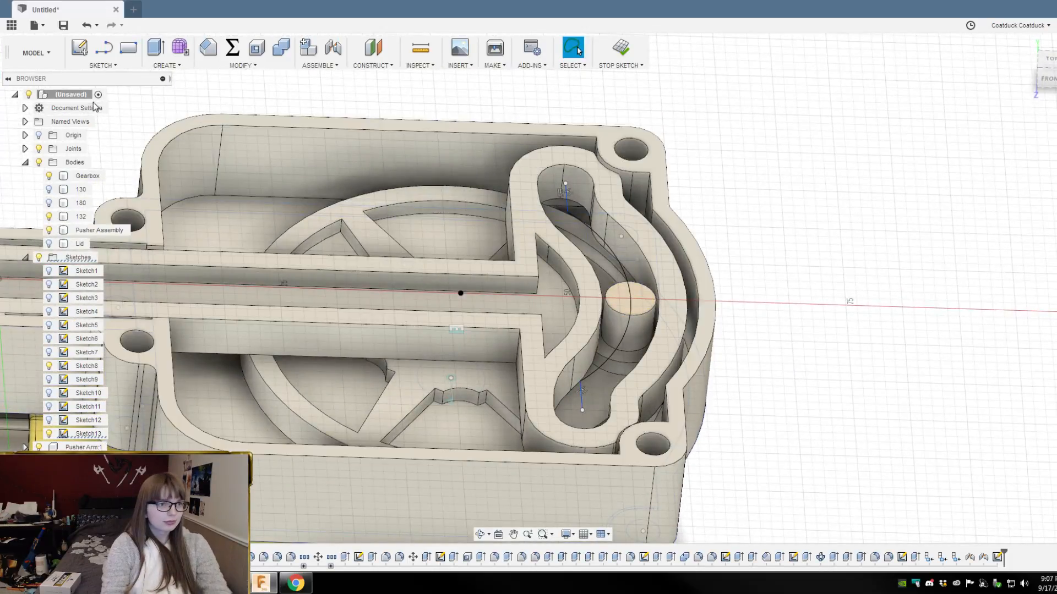
{"action": "left_click", "coordinate": [106, 66]}
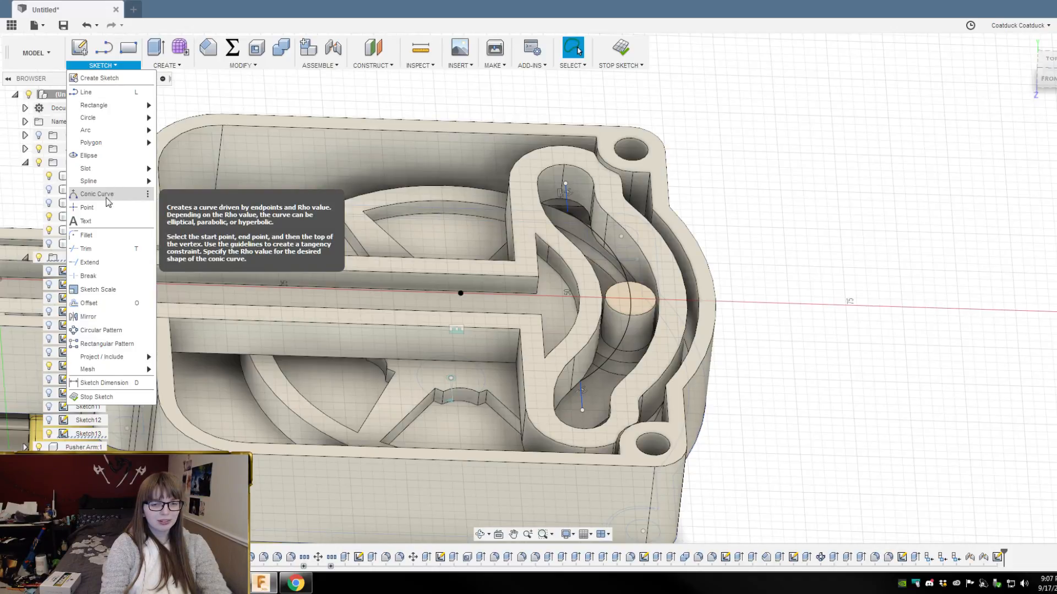
{"action": "left_click", "coordinate": [88, 235]}
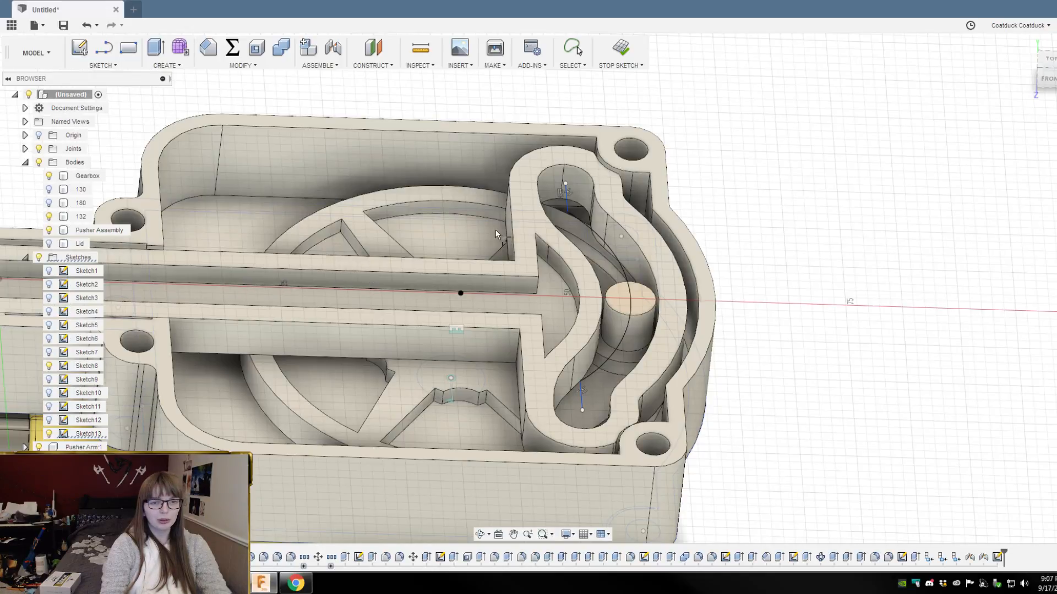
{"action": "left_click", "coordinate": [567, 215]}
{"action": "left_click", "coordinate": [581, 383]}
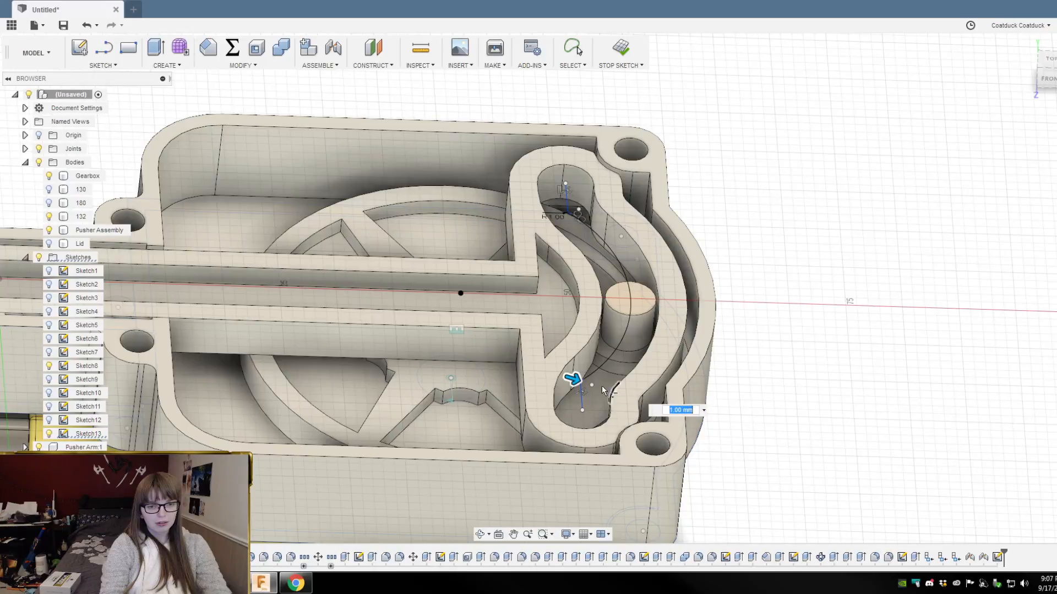
{"action": "scroll", "coordinate": [633, 154], "scroll_direction": "up", "scroll_amount": 3}
{"action": "middle_click_drag", "start_coordinate": [646, 168], "coordinate": [714, 201], "text": "shift"}
{"action": "scroll", "coordinate": [698, 137], "scroll_direction": "down", "scroll_amount": 3}
{"action": "middle_click_drag", "start_coordinate": [777, 248], "coordinate": [776, 279], "text": "shift"}
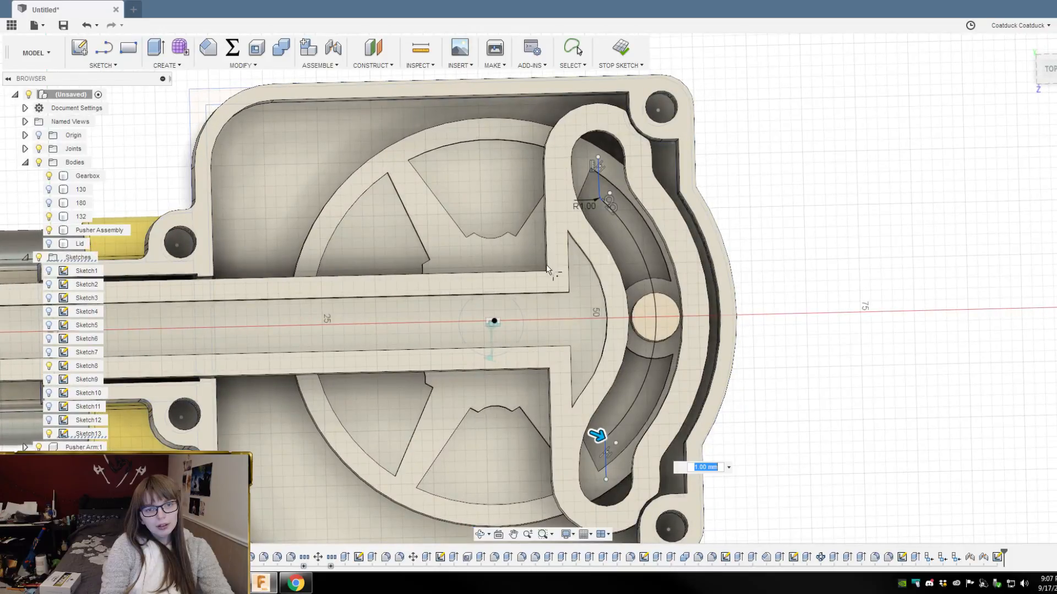
{"action": "left_click_drag", "start_coordinate": [600, 436], "coordinate": [606, 438]}
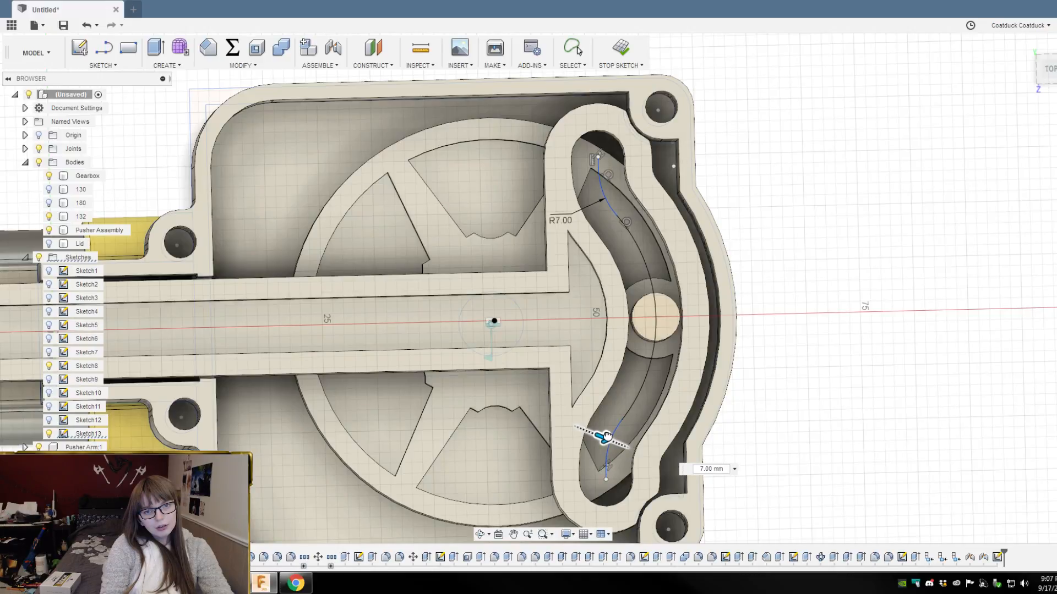
{"action": "left_click_drag", "start_coordinate": [606, 438], "coordinate": [606, 436]}
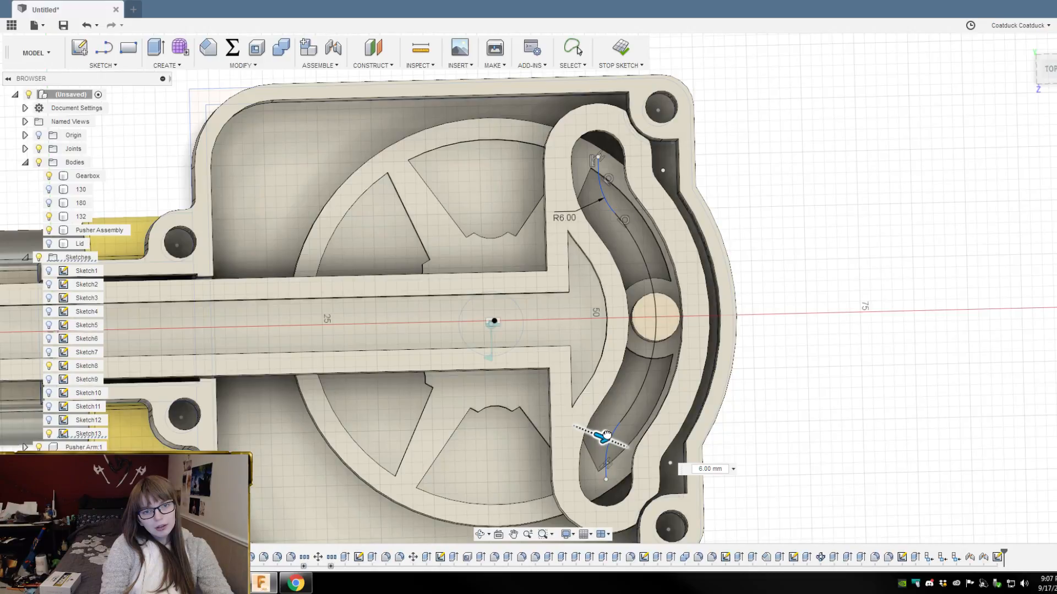
{"action": "left_click_drag", "start_coordinate": [606, 436], "coordinate": [609, 432]}
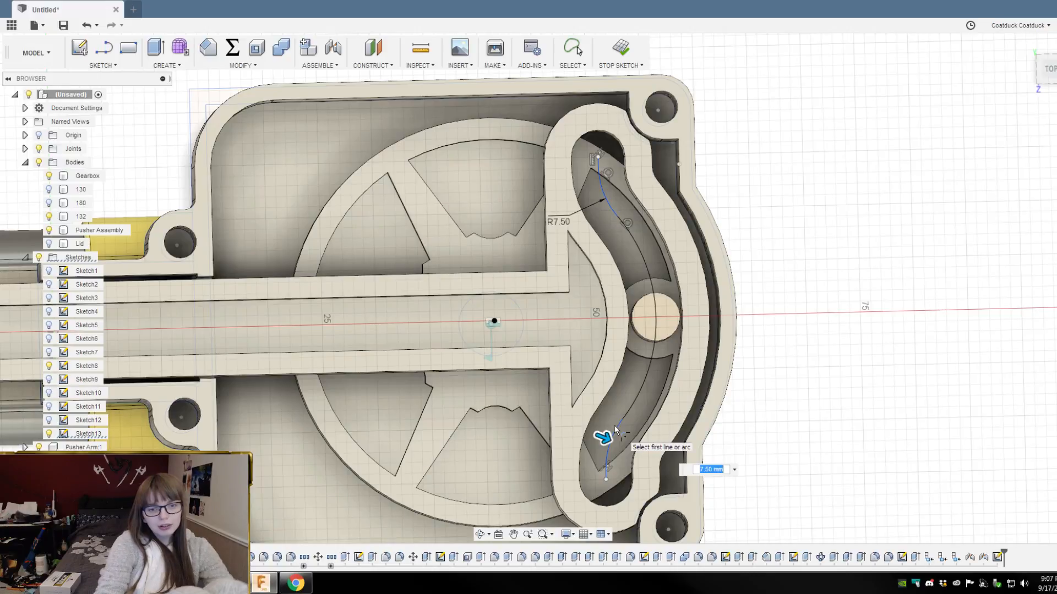
{"action": "key", "text": "Return"}
Step: Try a Pin-slot joint from the top of the wheel's pin to the sketched arc and animate it sliding along the Y axis
{"action": "scroll", "coordinate": [847, 271], "scroll_direction": "up", "scroll_amount": 3}
{"action": "mouse_move", "coordinate": [847, 271]}
{"action": "middle_mouse_down", "text": "shift"}
{"action": "mouse_move", "coordinate": [844, 212]}
{"action": "mouse_move", "coordinate": [844, 252]}
{"action": "middle_mouse_up", "text": "shift"}
{"action": "scroll", "coordinate": [834, 217], "scroll_direction": "down", "scroll_amount": 2}
{"action": "middle_click_drag", "start_coordinate": [839, 352], "coordinate": [856, 302], "text": "shift"}
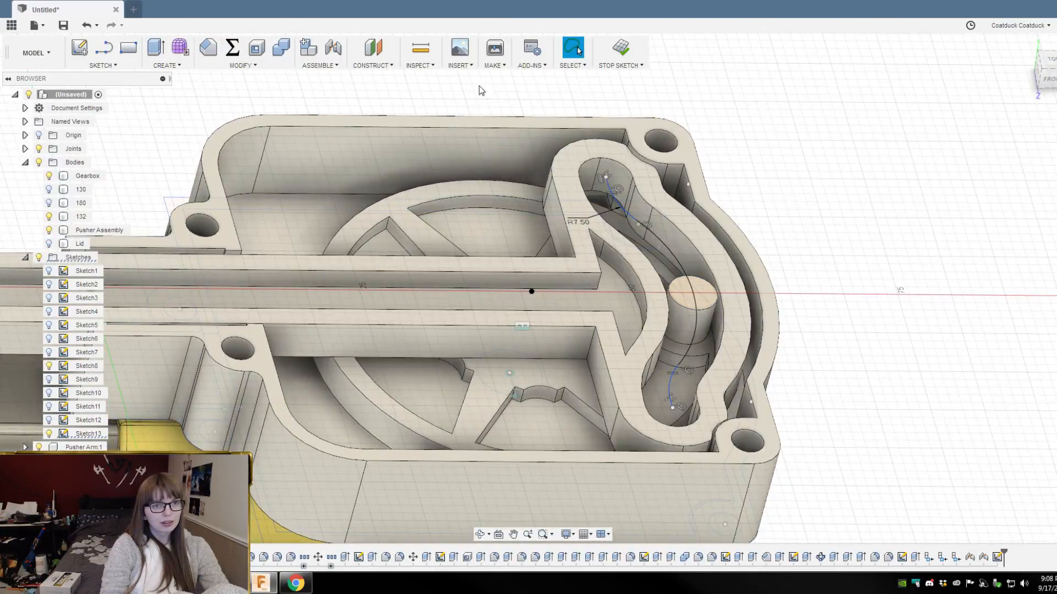
{"action": "key", "text": "j"}
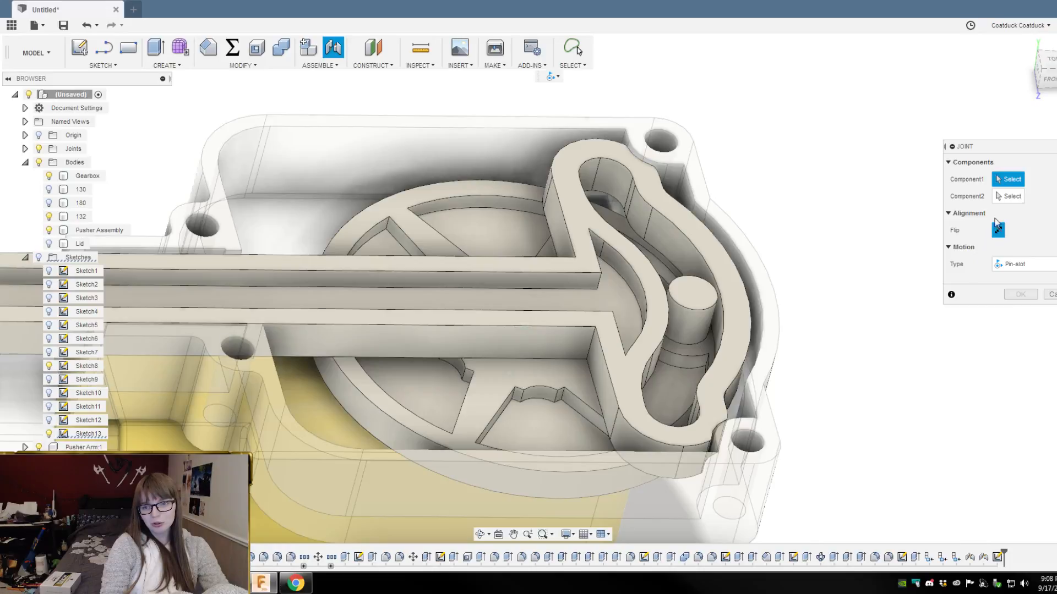
{"action": "left_click", "coordinate": [693, 292]}
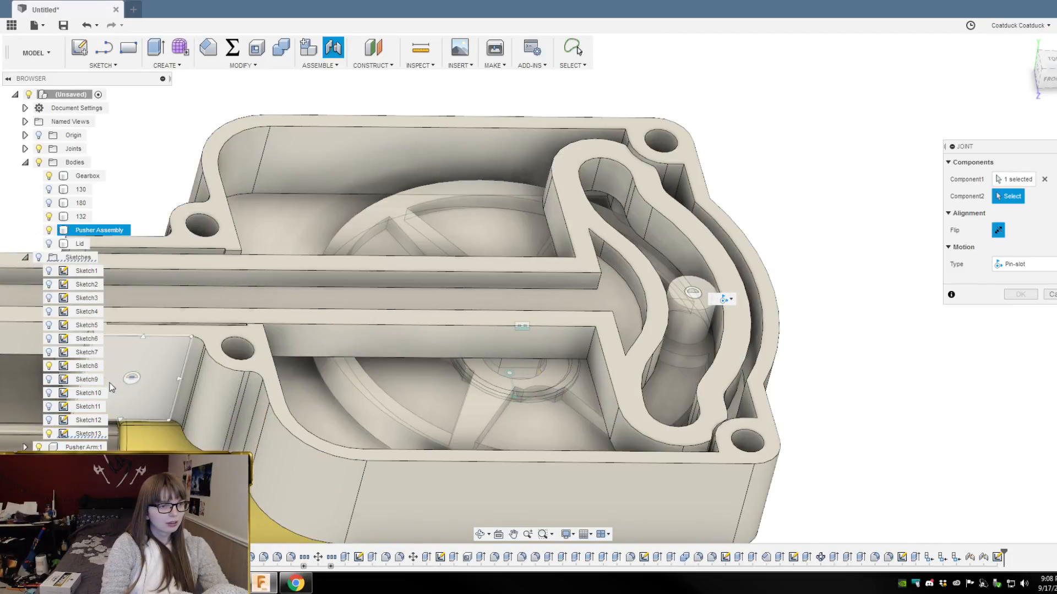
{"action": "left_click", "coordinate": [39, 257]}
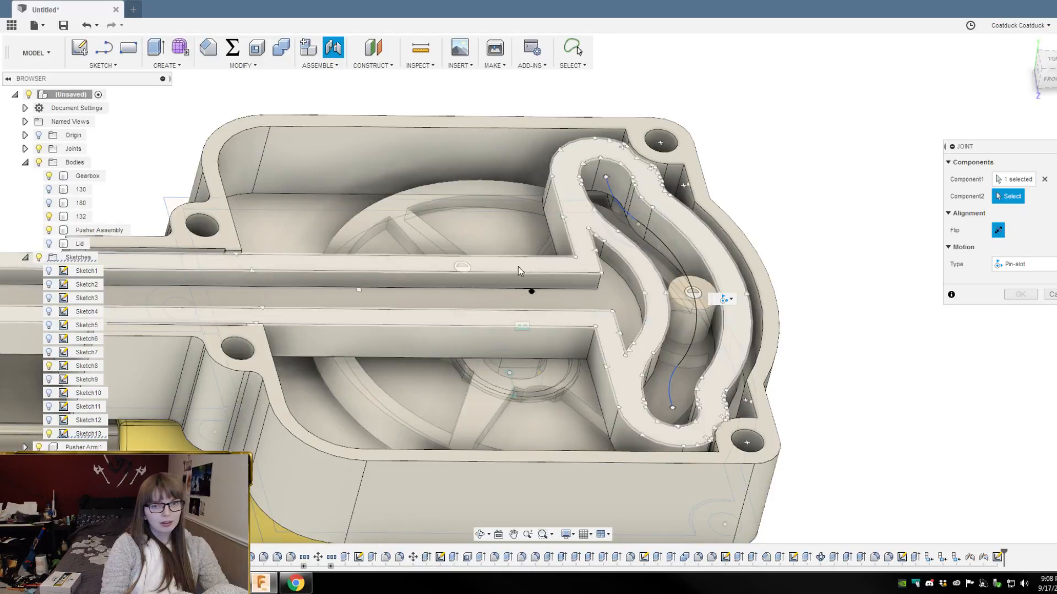
{"action": "left_click", "coordinate": [672, 255]}
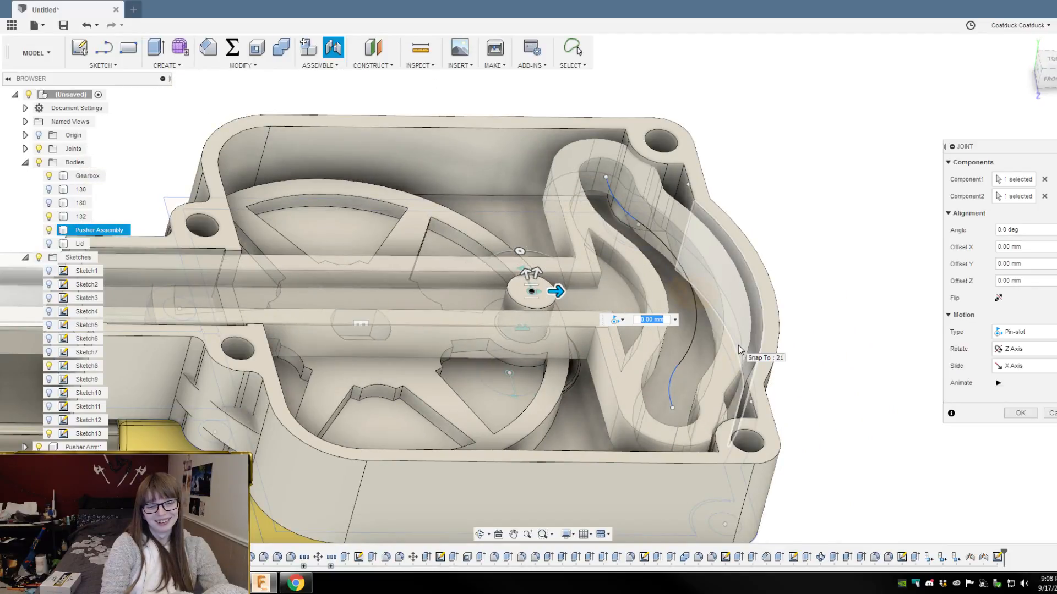
{"action": "left_click", "coordinate": [998, 383]}
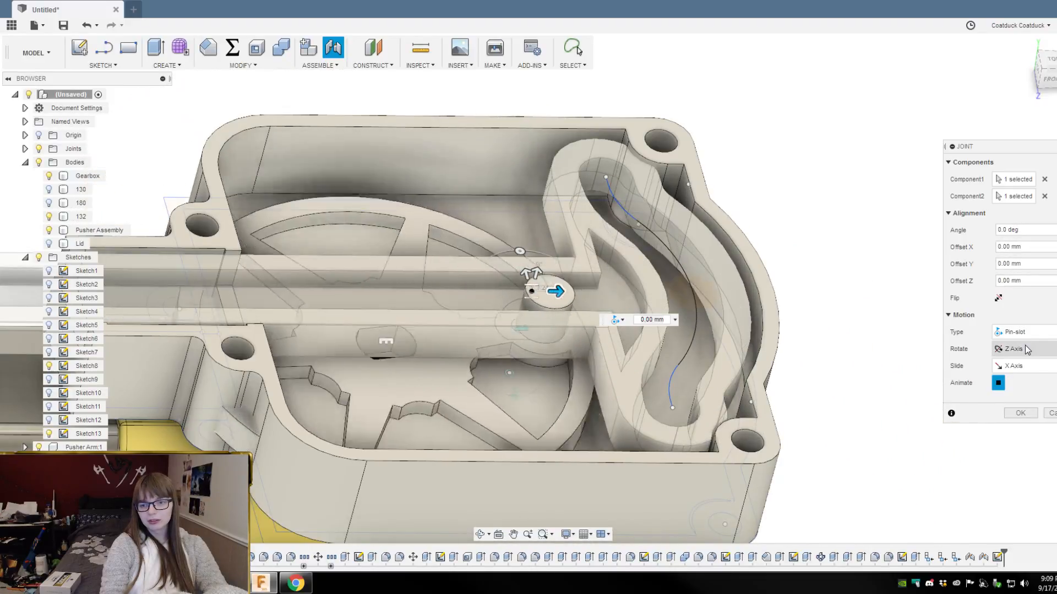
{"action": "left_click", "coordinate": [1023, 363]}
{"action": "left_click", "coordinate": [1018, 394]}
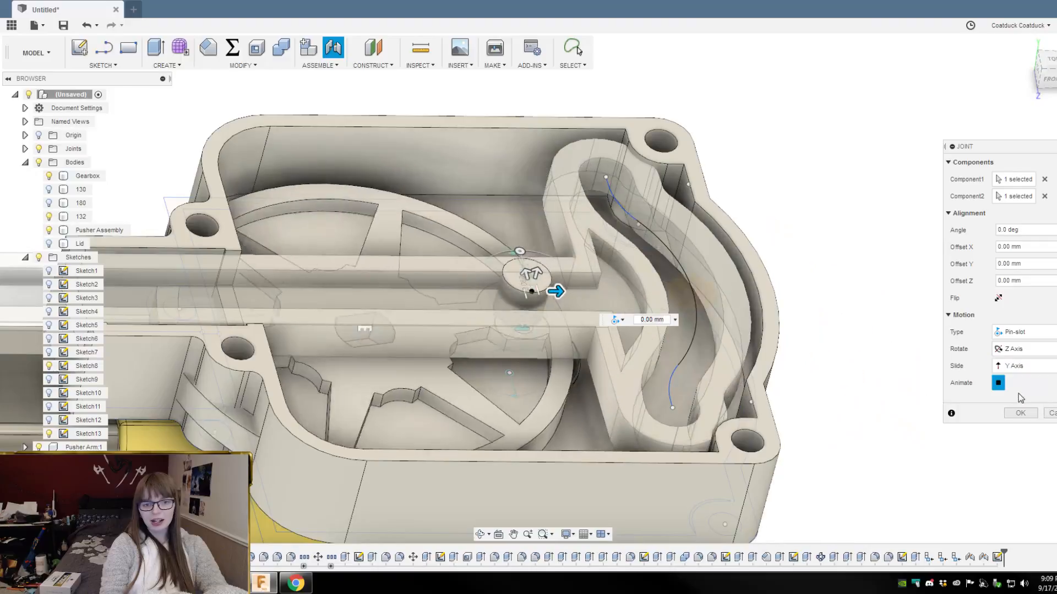
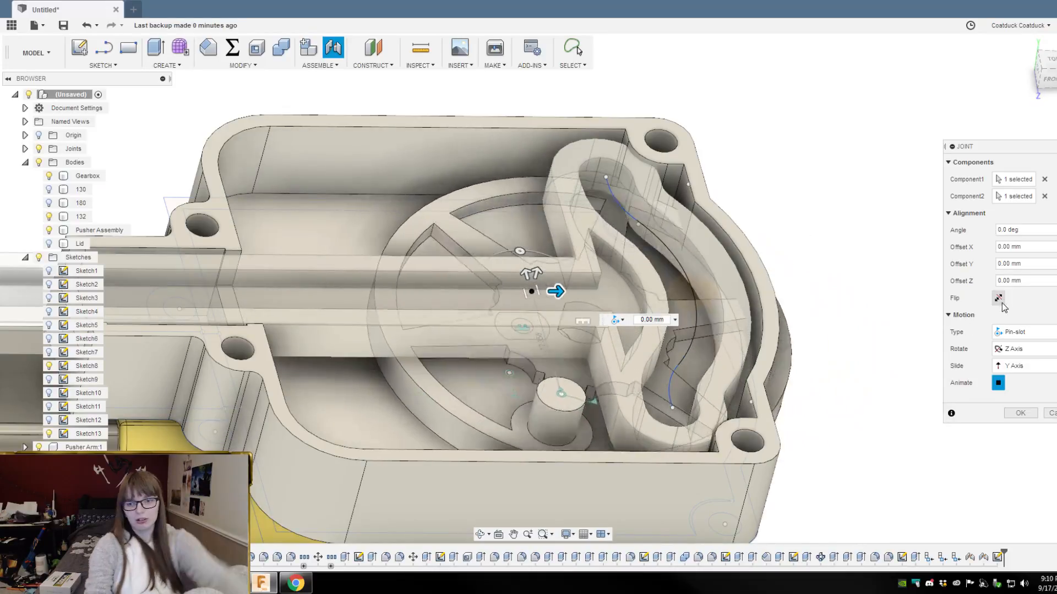
{"action": "key", "text": "Escape"}
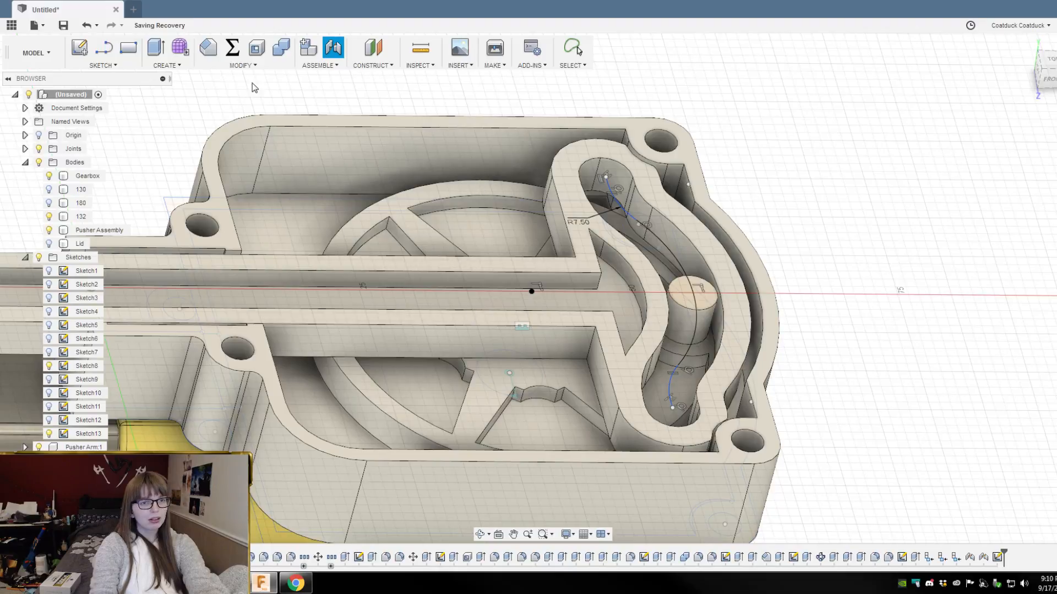
Step: Set up a Pin-slot joint from the inner edge of the Pusher Arm's slot to the centre of the pin's top face
{"action": "left_click", "coordinate": [333, 48]}
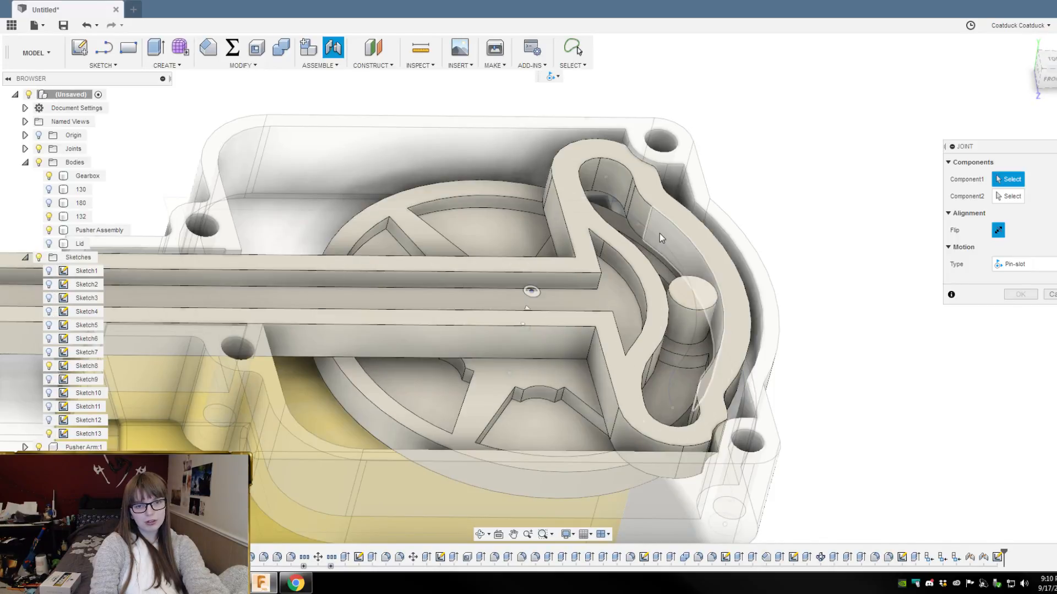
{"action": "middle_click_drag", "start_coordinate": [857, 246], "coordinate": [844, 292], "text": "shift"}
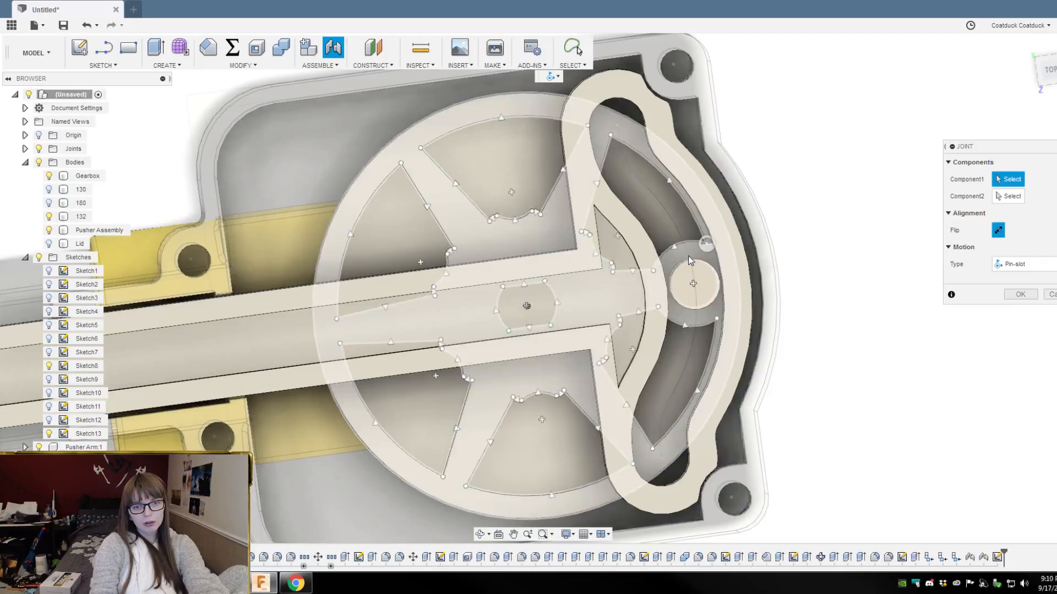
{"action": "middle_click_drag", "start_coordinate": [854, 259], "coordinate": [859, 212], "text": "shift"}
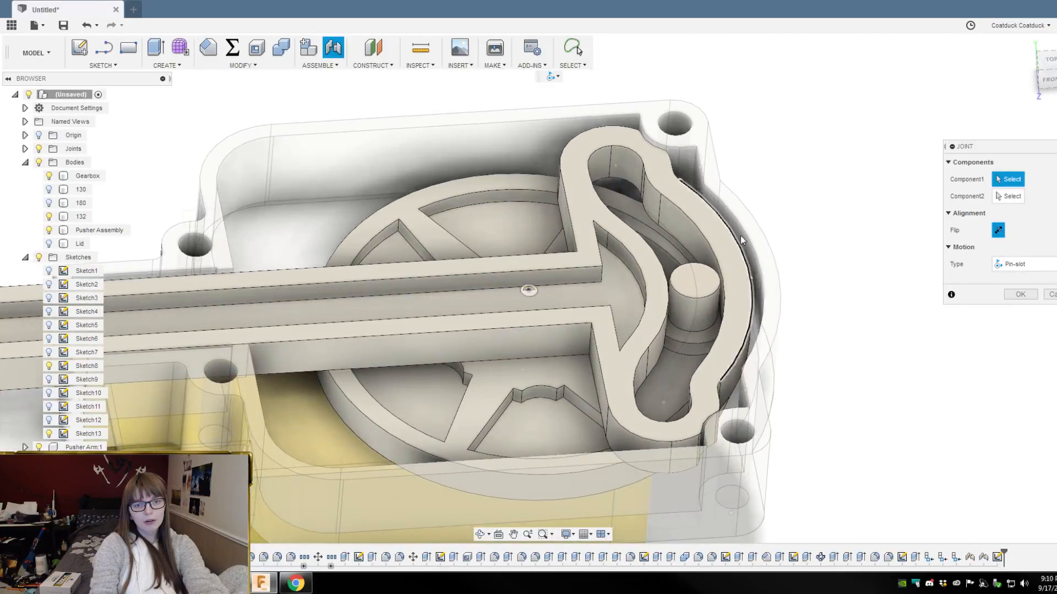
{"action": "left_click", "coordinate": [661, 283]}
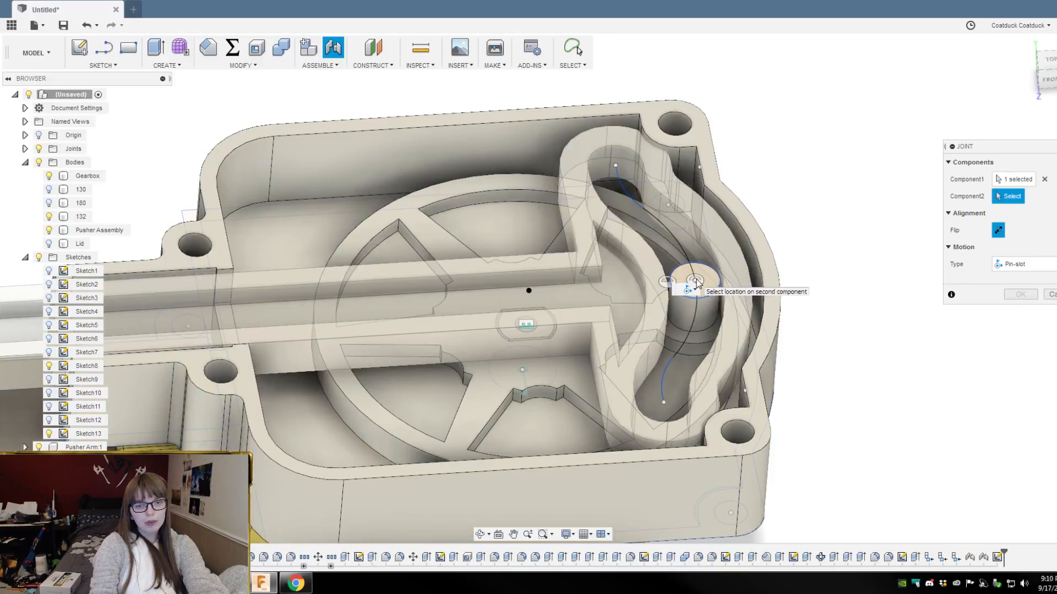
{"action": "left_click", "coordinate": [696, 279]}
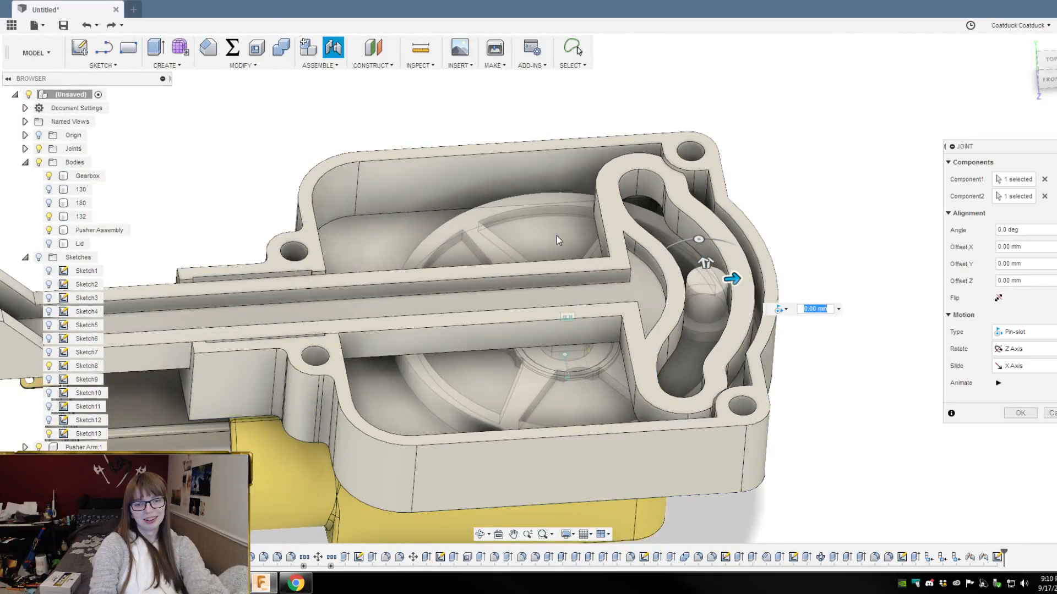
{"action": "left_click", "coordinate": [1044, 197]}
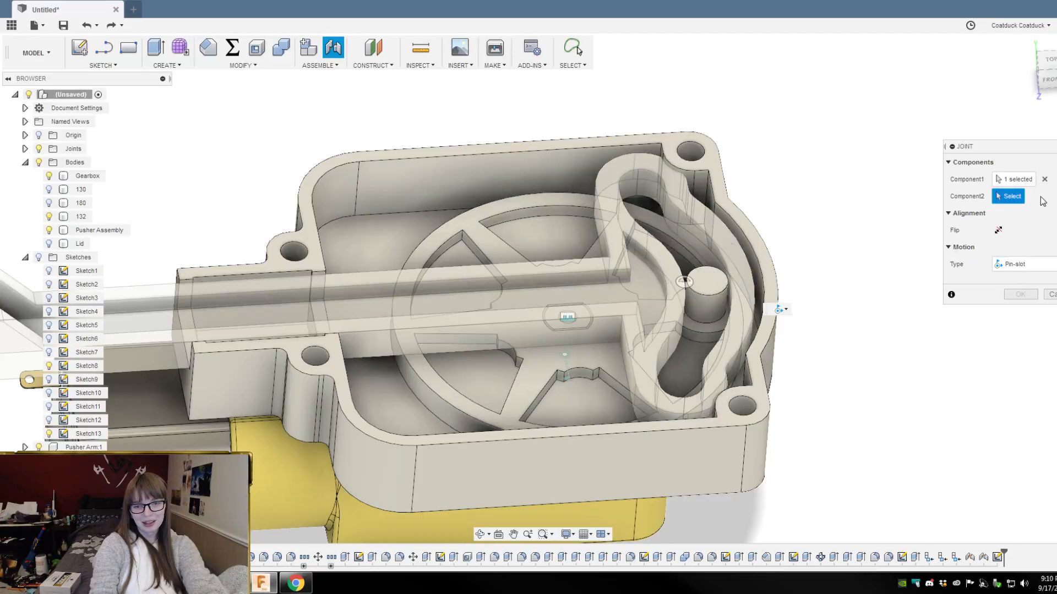
{"action": "left_click", "coordinate": [708, 284]}
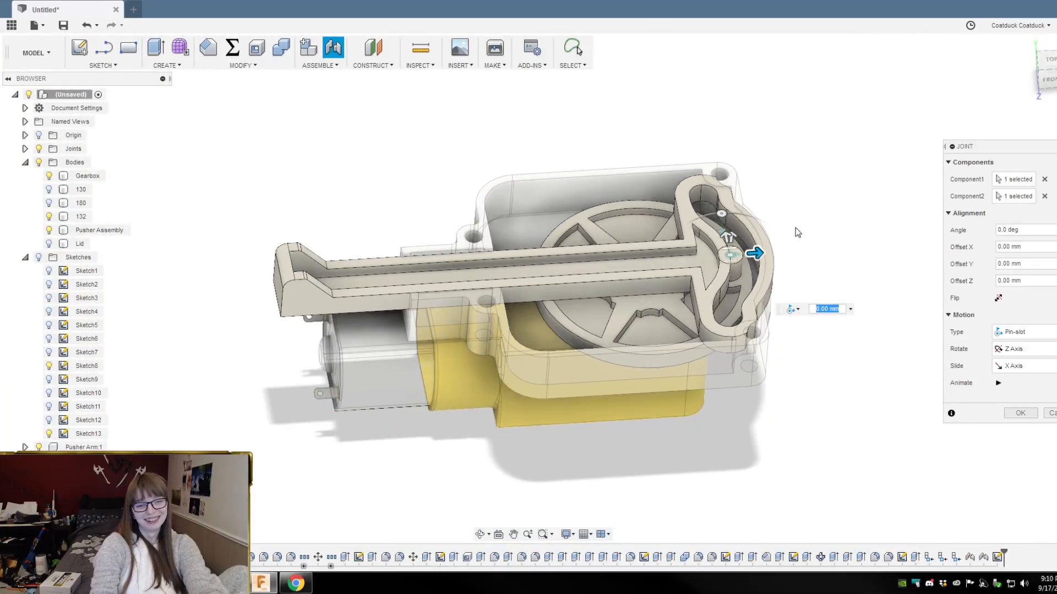
Step: Offset the Pin-slot joint by -2.5 mm in X and create it
{"action": "scroll", "coordinate": [673, 235], "scroll_direction": "up", "scroll_amount": 3}
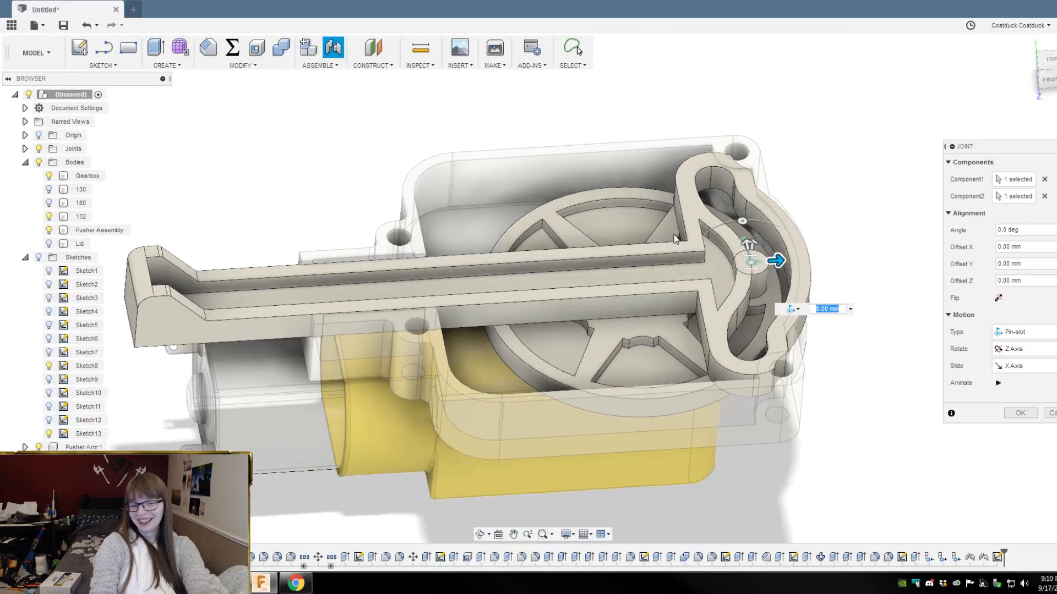
{"action": "left_click_drag", "start_coordinate": [780, 268], "coordinate": [682, 275]}
{"action": "scroll", "coordinate": [709, 266], "scroll_direction": "up", "scroll_amount": 5}
{"action": "scroll", "coordinate": [816, 167], "scroll_direction": "down", "scroll_amount": 2}
{"action": "scroll", "coordinate": [856, 242], "scroll_direction": "down", "scroll_amount": 2}
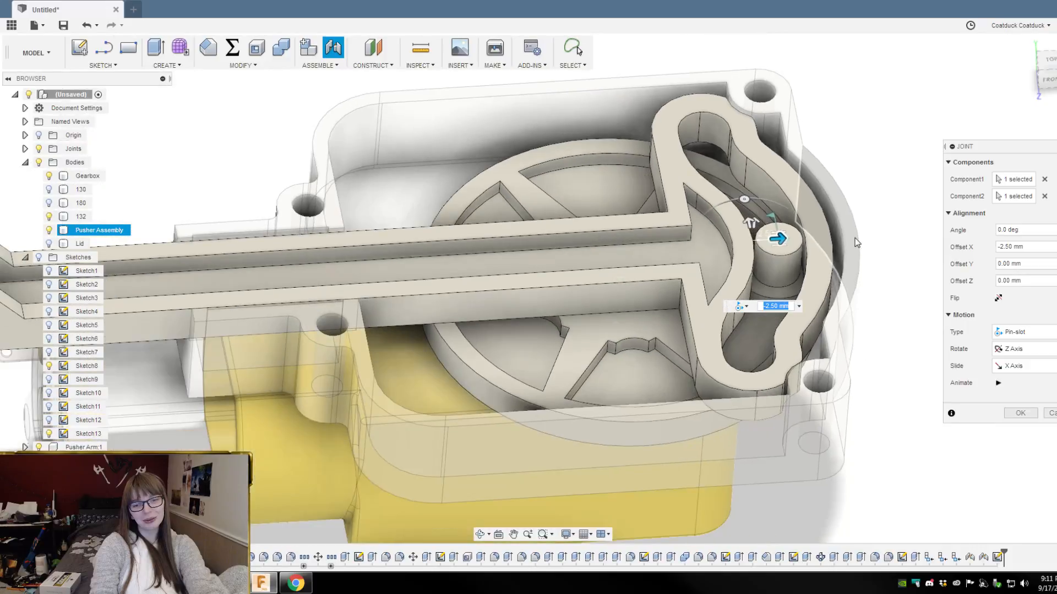
{"action": "key", "text": "Return"}
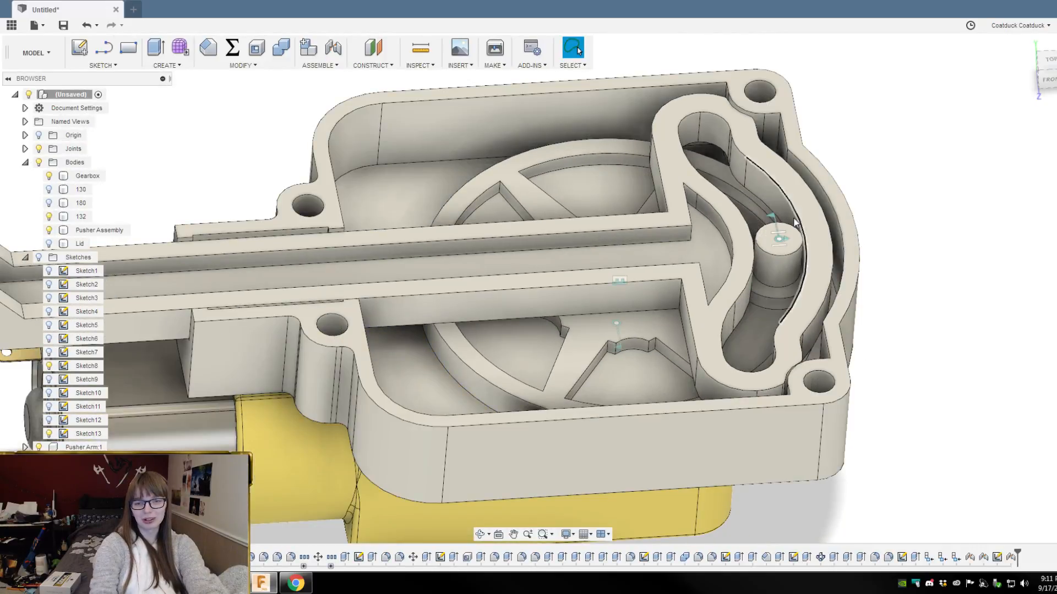
Step: Edit the Pin-slot joint between the wheel's pin and the Pusher Arm and change its type to Slider
{"action": "scroll", "coordinate": [795, 234], "scroll_direction": "down", "scroll_amount": 2}
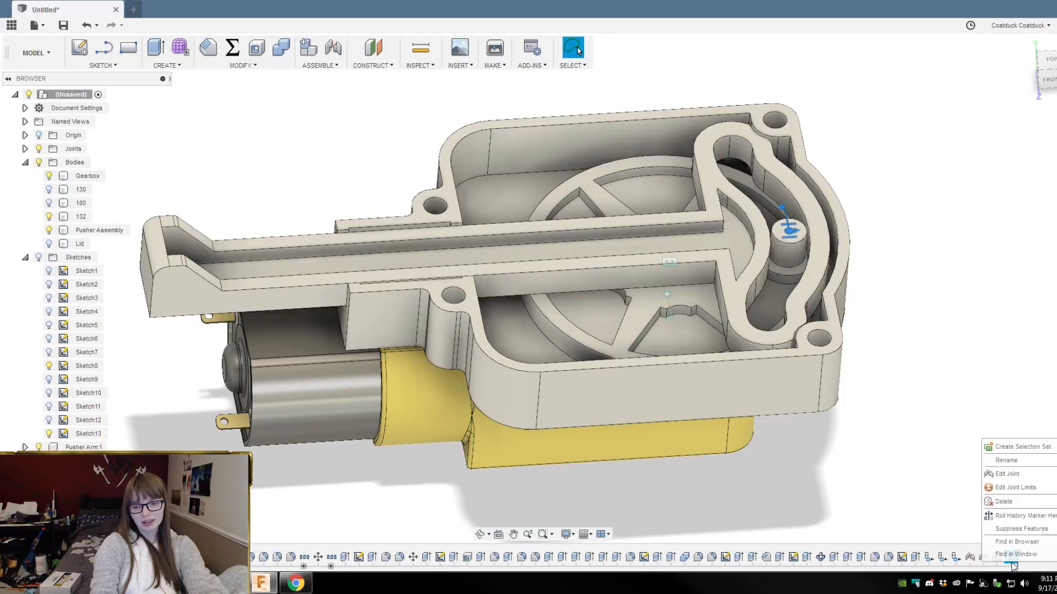
{"action": "left_click", "coordinate": [1003, 476]}
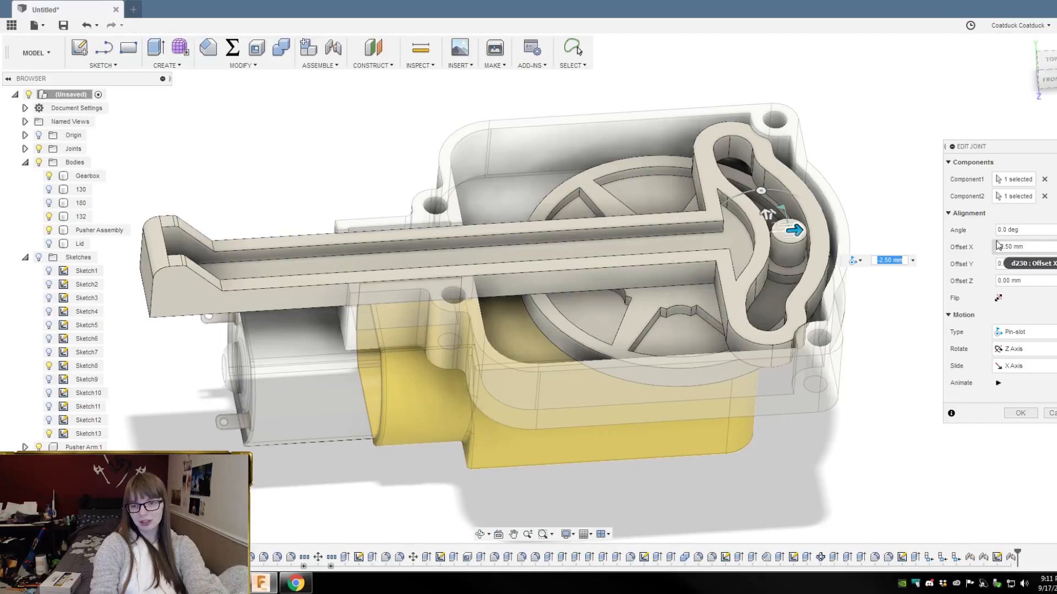
{"action": "left_click", "coordinate": [997, 298]}
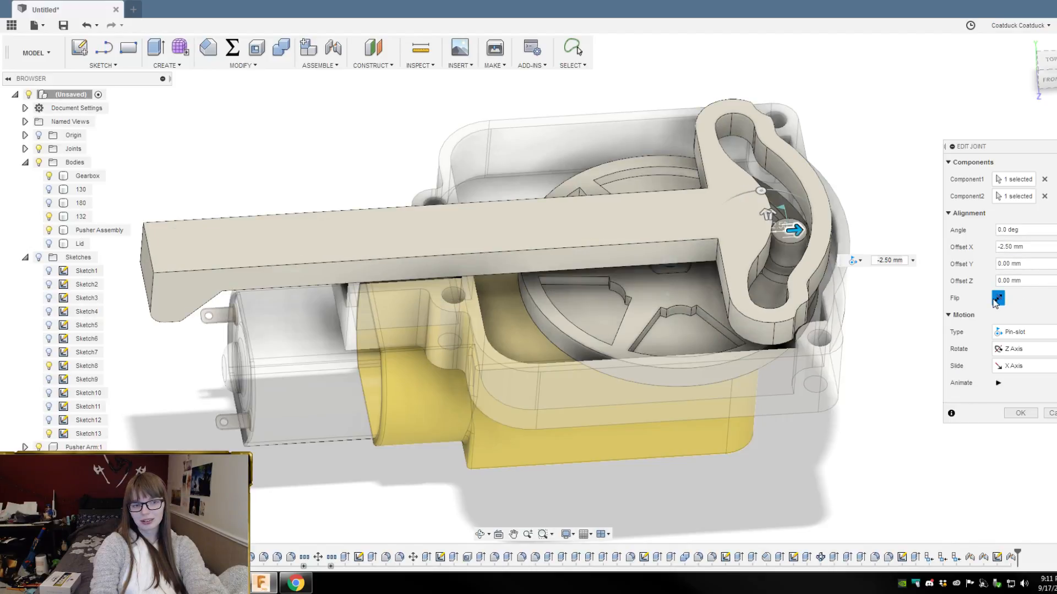
{"action": "left_click", "coordinate": [997, 298]}
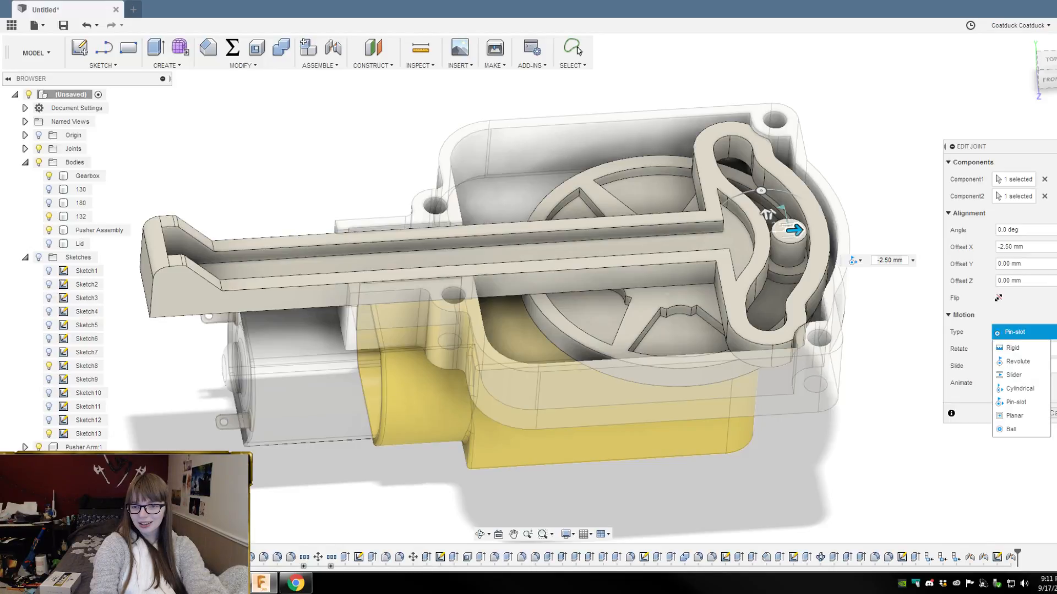
{"action": "left_click", "coordinate": [1030, 393]}
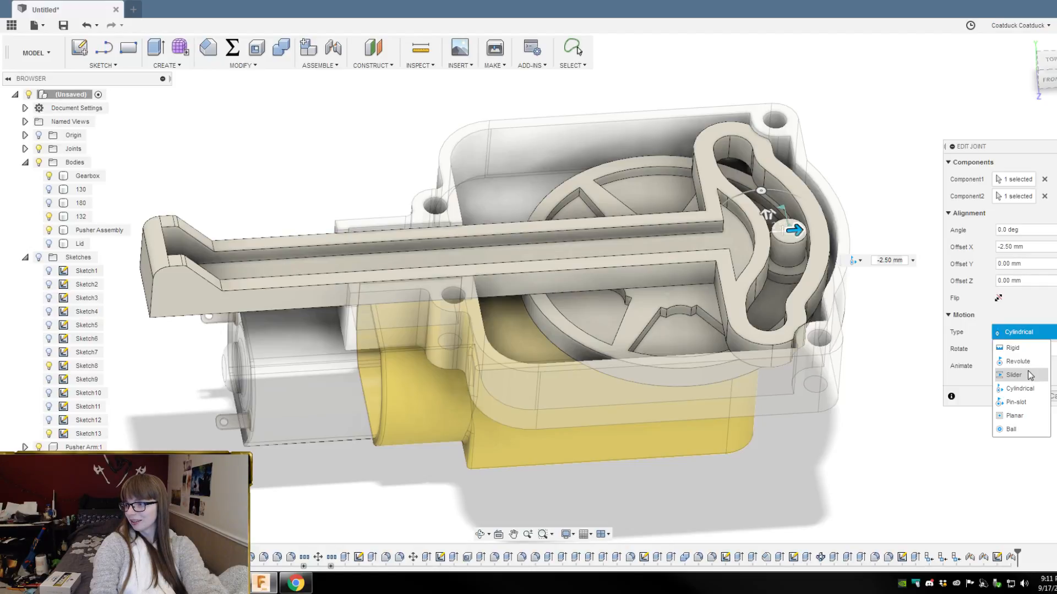
{"action": "left_click", "coordinate": [1028, 375]}
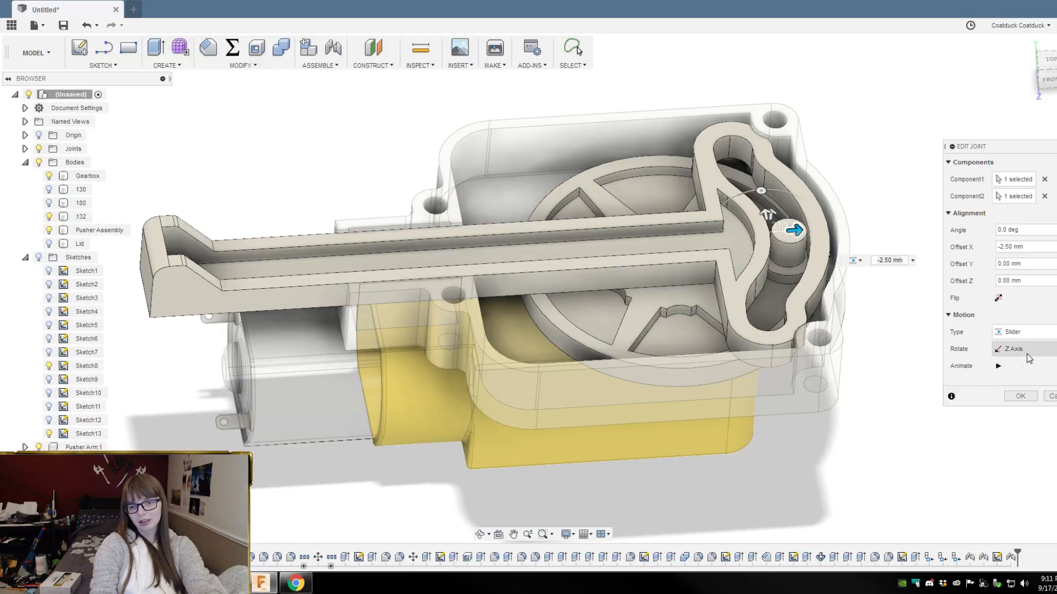
Step: Preview the Slider joint's motion along the Z and Y axes, set it to slide along the X axis and apply it
{"action": "left_click", "coordinate": [1022, 390]}
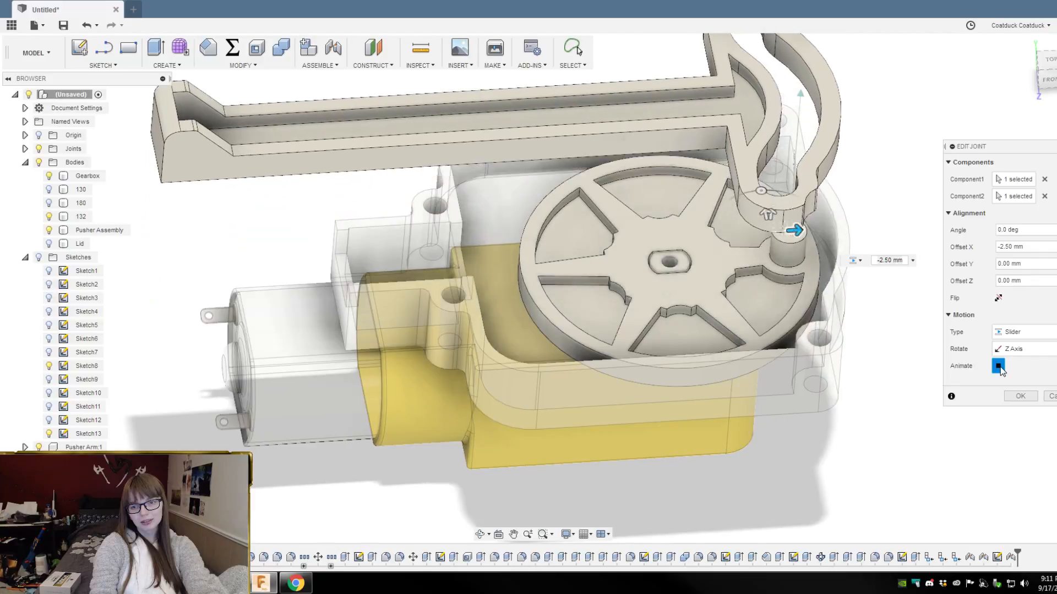
{"action": "left_click", "coordinate": [1000, 367]}
{"action": "left_click", "coordinate": [1015, 349]}
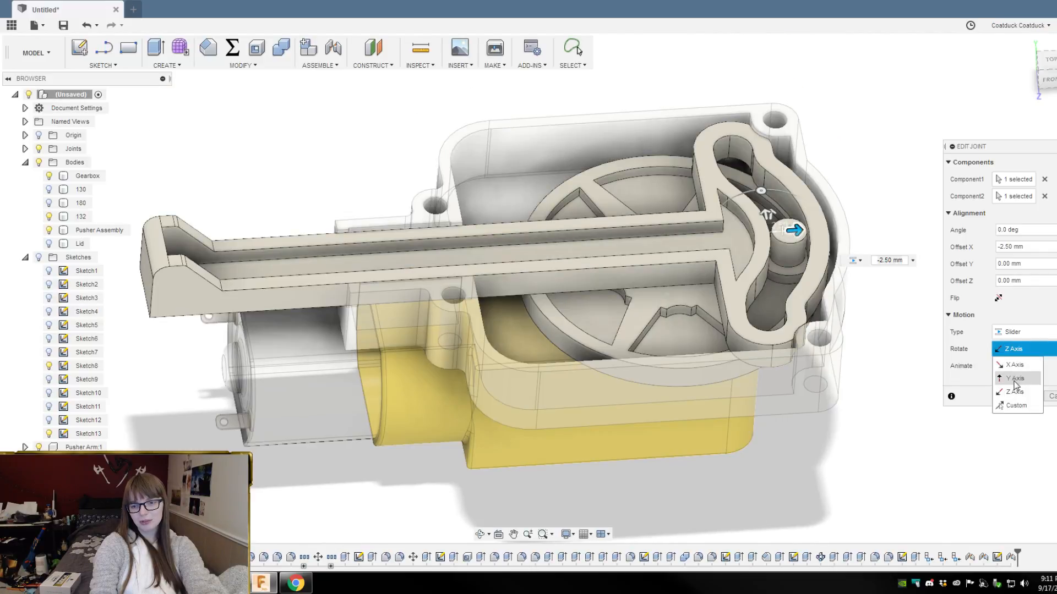
{"action": "left_click", "coordinate": [1015, 378]}
{"action": "left_click", "coordinate": [1014, 349]}
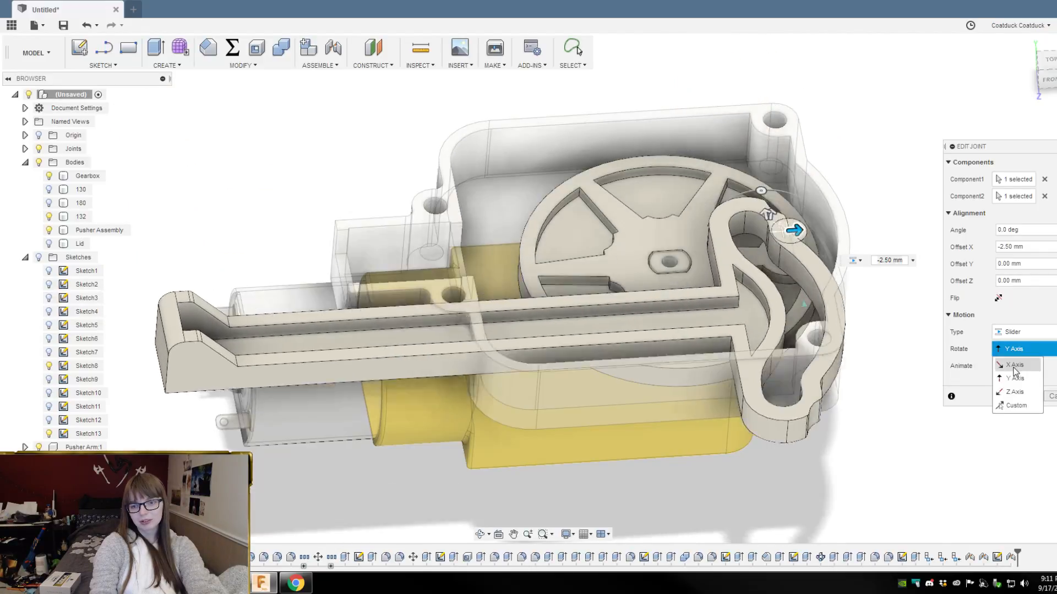
{"action": "left_click", "coordinate": [1015, 367]}
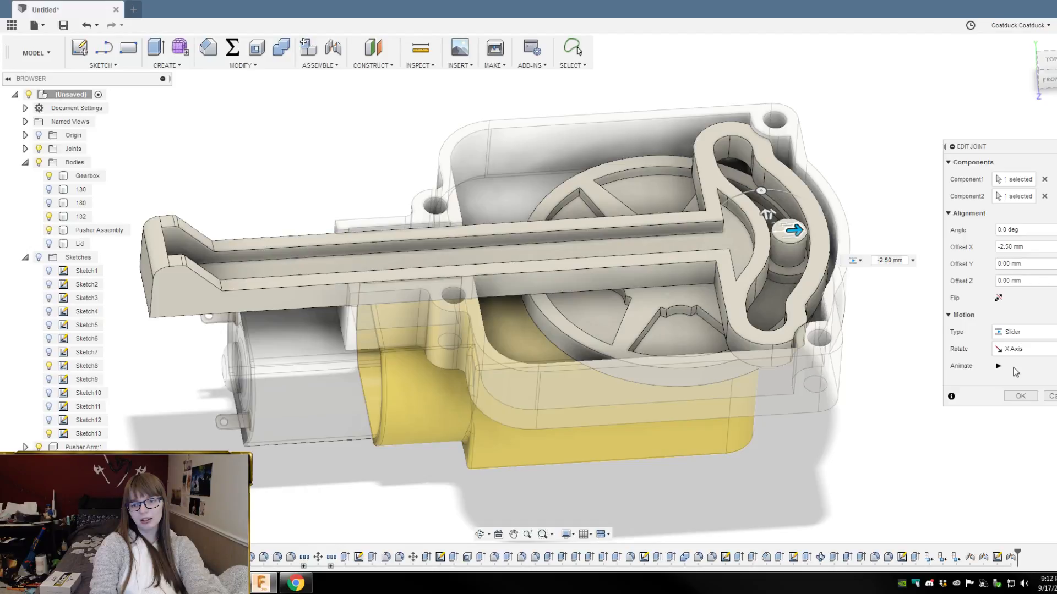
{"action": "left_click", "coordinate": [1020, 397]}
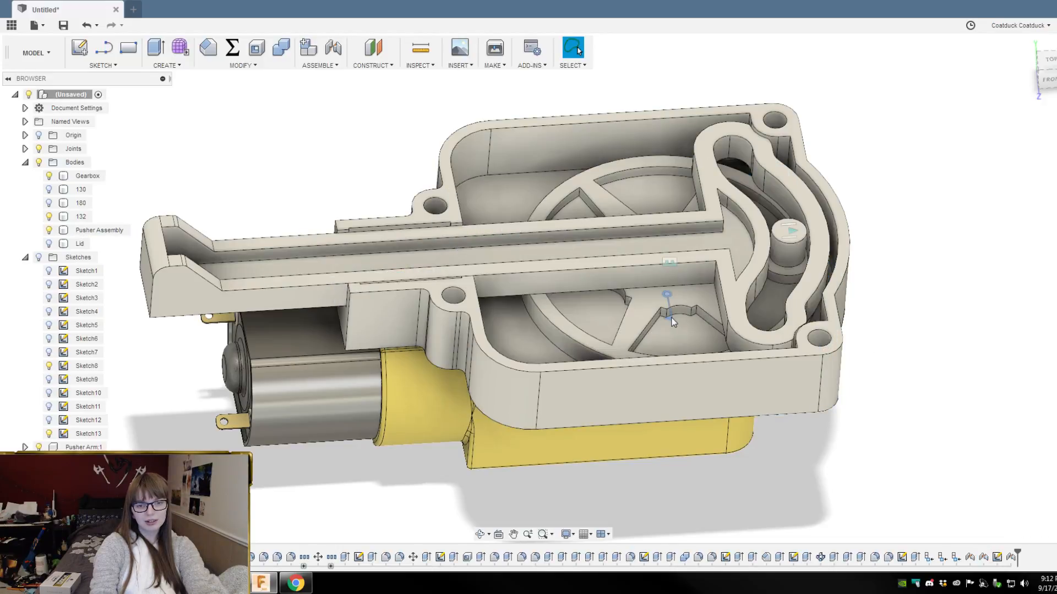
{"action": "left_click", "coordinate": [670, 321]}
{"action": "mouse_move", "coordinate": [678, 333]}
{"action": "left_mouse_down"}
{"action": "mouse_move", "coordinate": [590, 329]}
{"action": "mouse_move", "coordinate": [542, 278]}
{"action": "mouse_move", "coordinate": [447, 132]}
{"action": "mouse_move", "coordinate": [699, 126]}
{"action": "mouse_move", "coordinate": [633, 413]}
{"action": "mouse_move", "coordinate": [684, 338]}
{"action": "mouse_move", "coordinate": [678, 344]}
{"action": "left_mouse_up"}
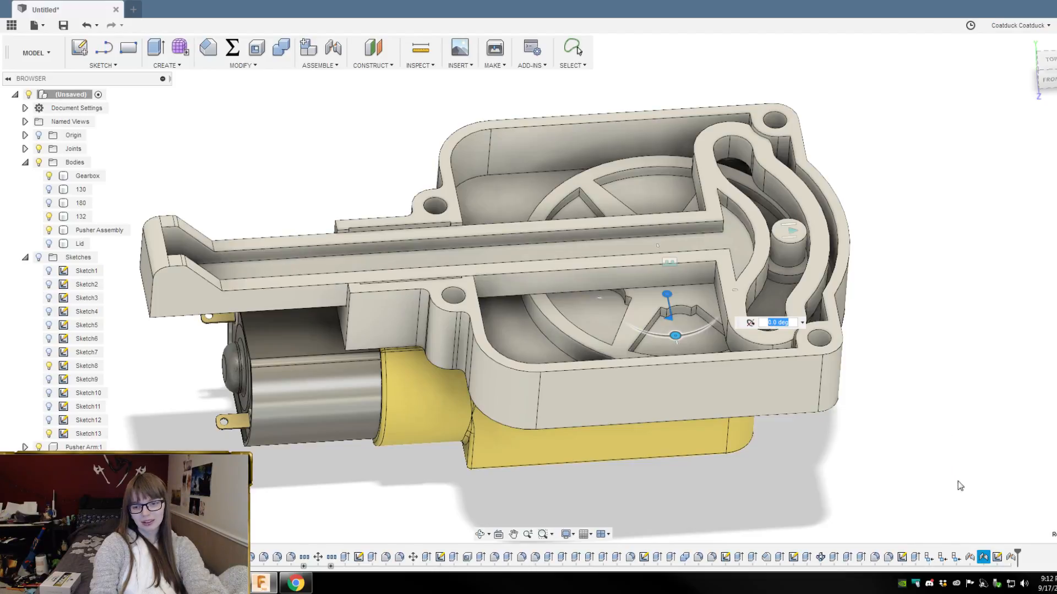
{"action": "double_click", "coordinate": [1012, 557]}
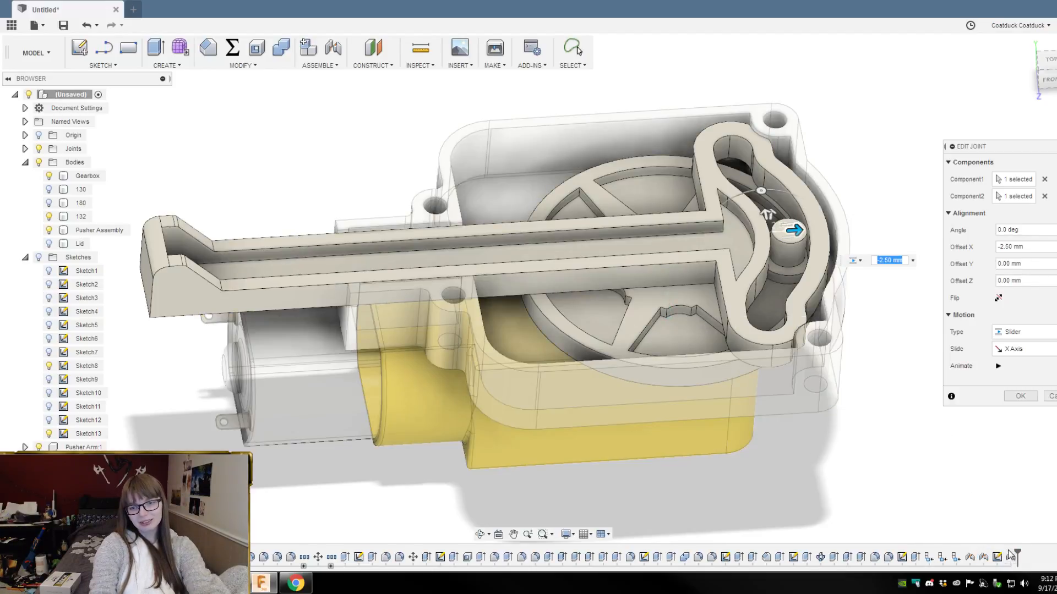
{"action": "left_click", "coordinate": [963, 314]}
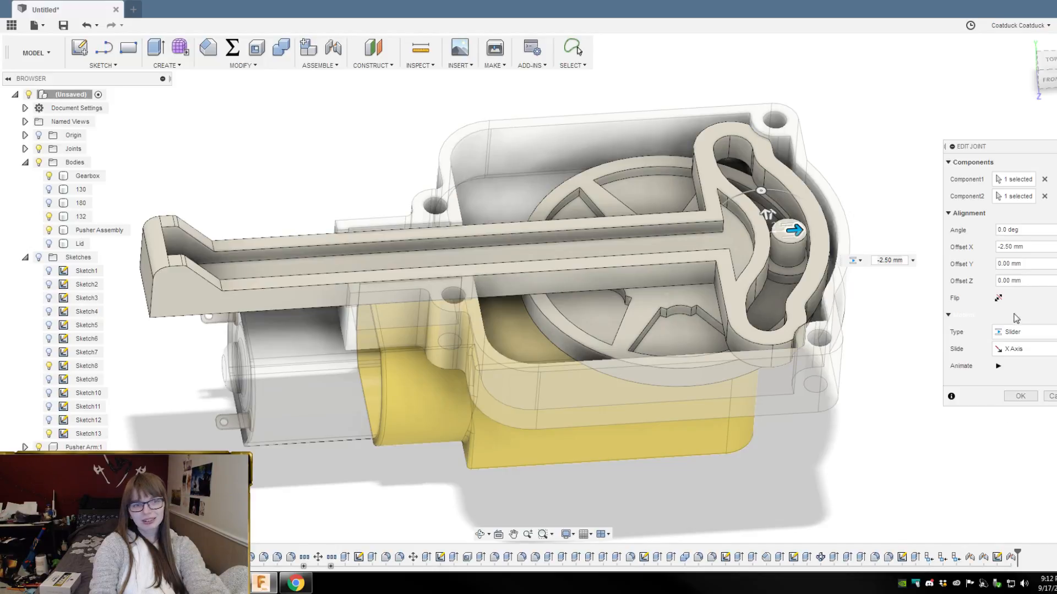
Step: Try a Motion Link between the pin's Slider joint with a distance of 30 mm and the wheel's revolute joint
{"action": "left_click", "coordinate": [324, 65]}
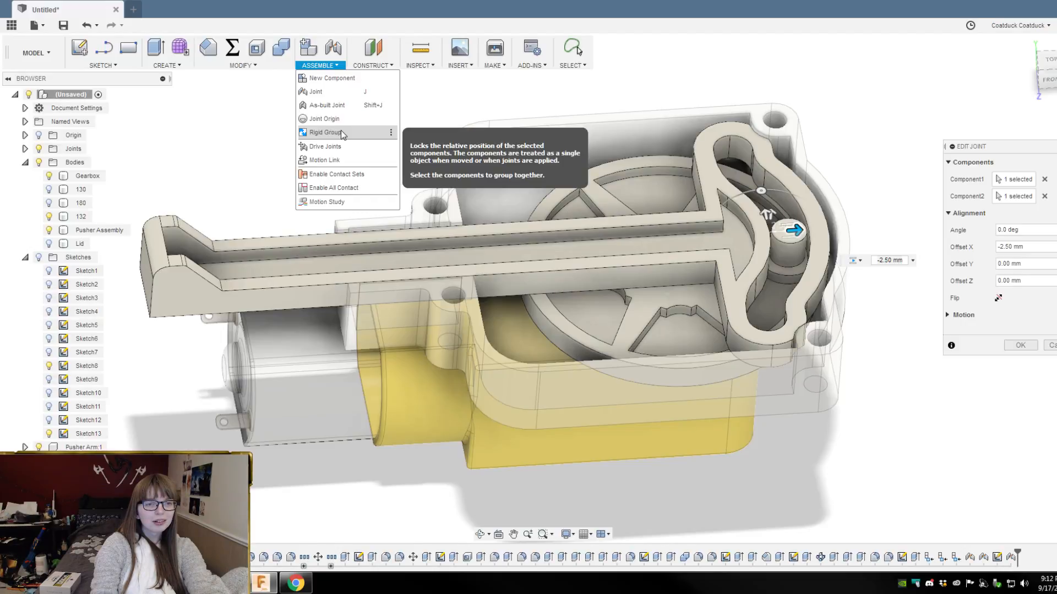
{"action": "left_click", "coordinate": [343, 159]}
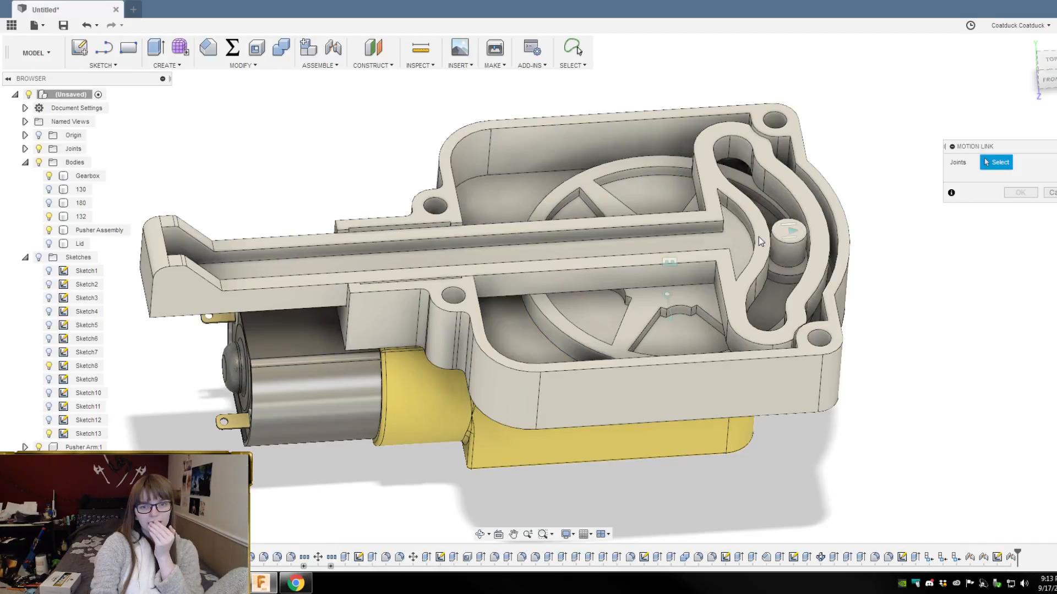
{"action": "left_click", "coordinate": [793, 234]}
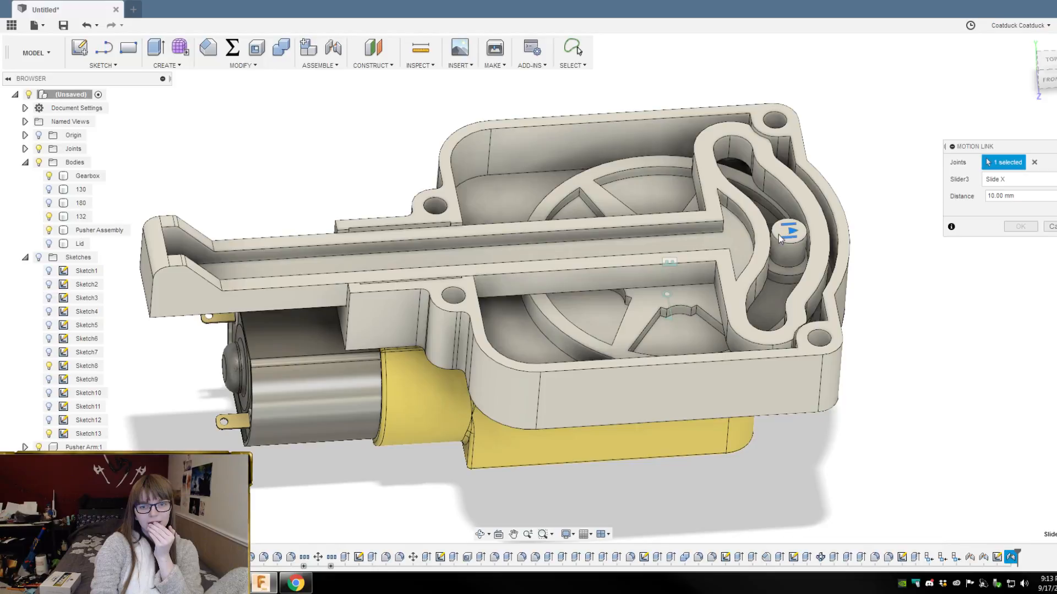
{"action": "left_click", "coordinate": [993, 196]}
{"action": "key", "text": "BackSpace"}
{"action": "type", "text": "3"}
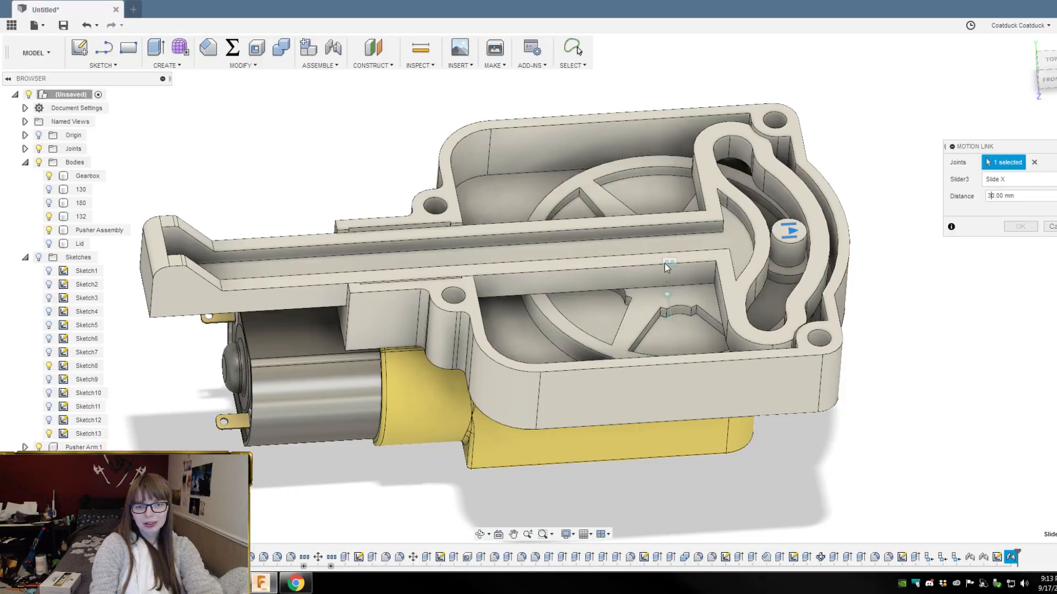
{"action": "left_click", "coordinate": [666, 293]}
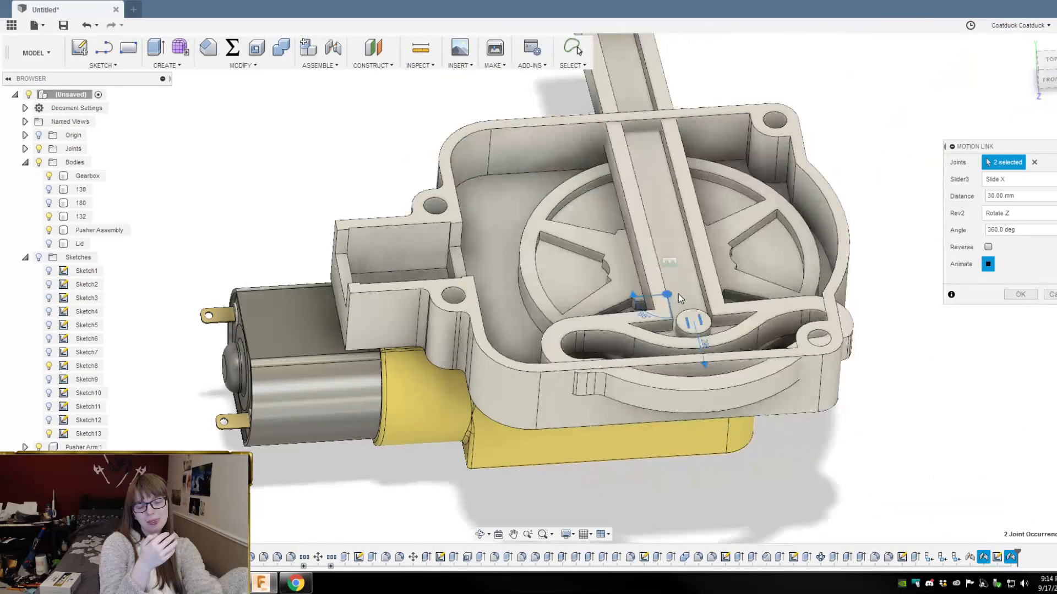
{"action": "key", "text": "Escape"}
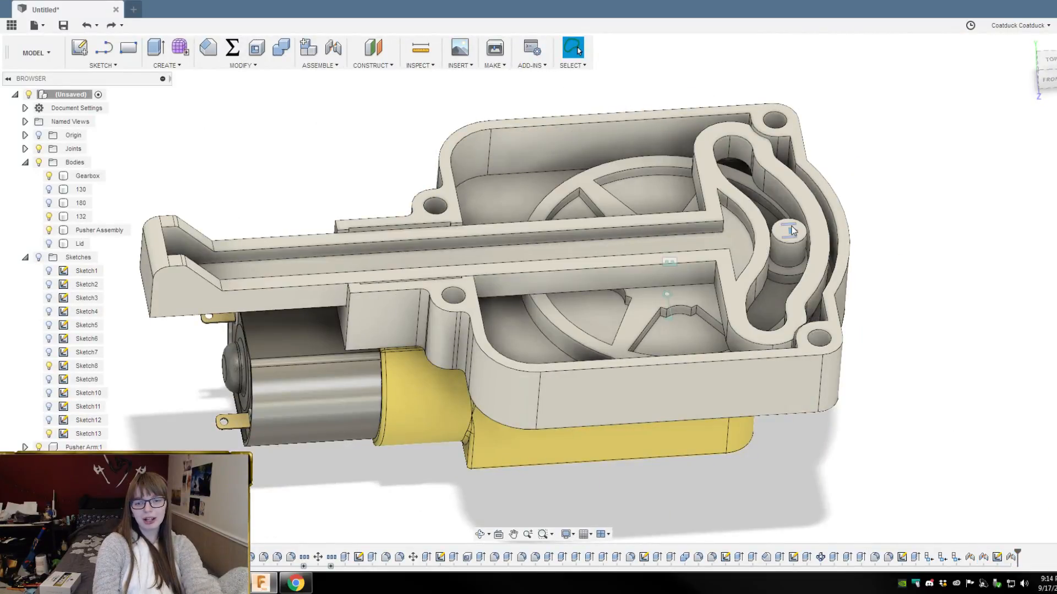
Step: Delete the Slider joint on the wheel's pin
{"action": "left_click", "coordinate": [791, 234]}
{"action": "key", "text": "Delete"}
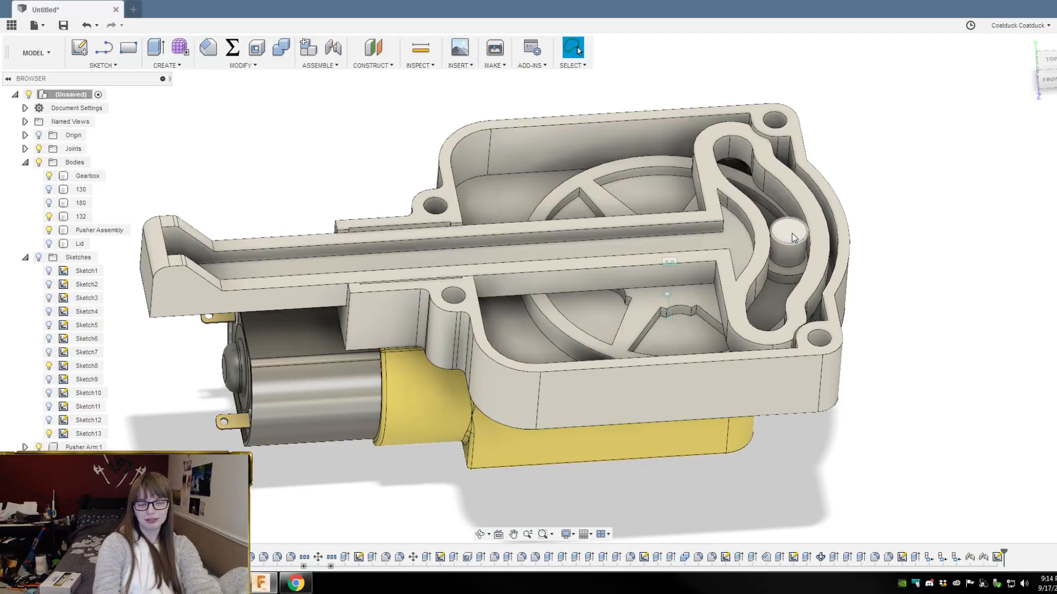
{"action": "left_click", "coordinate": [337, 65]}
{"action": "left_click", "coordinate": [330, 77]}
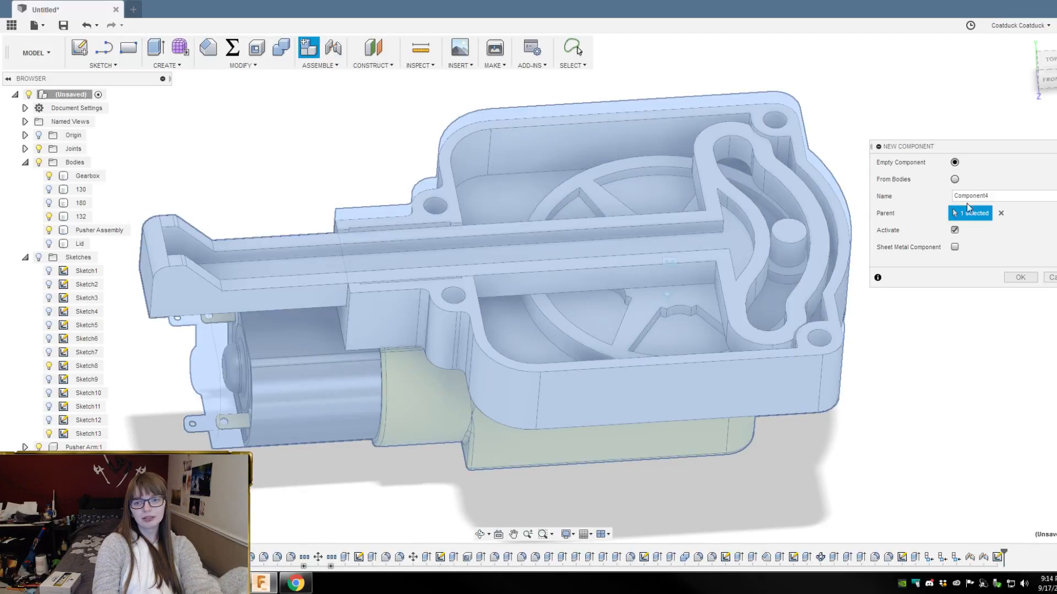
{"action": "left_click", "coordinate": [575, 48]}
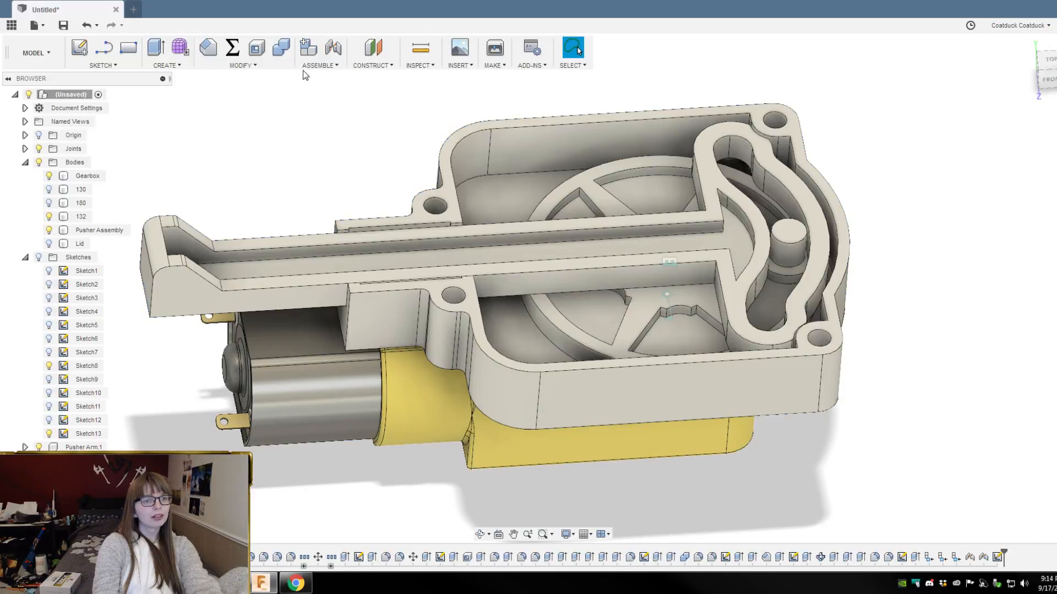
{"action": "left_click", "coordinate": [319, 65]}
{"action": "left_click", "coordinate": [331, 89]}
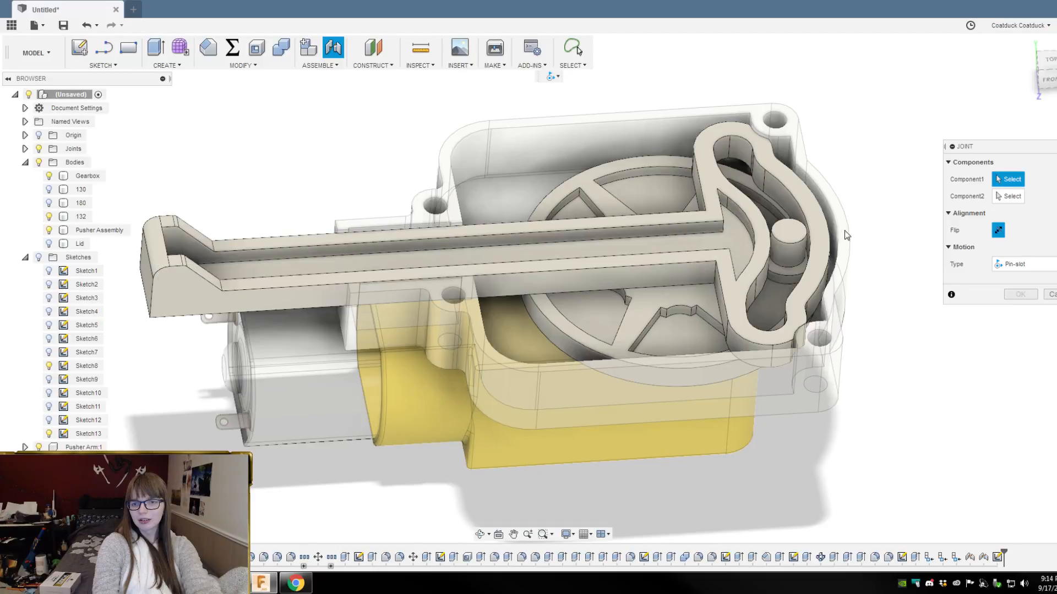
{"action": "left_click", "coordinate": [1024, 265]}
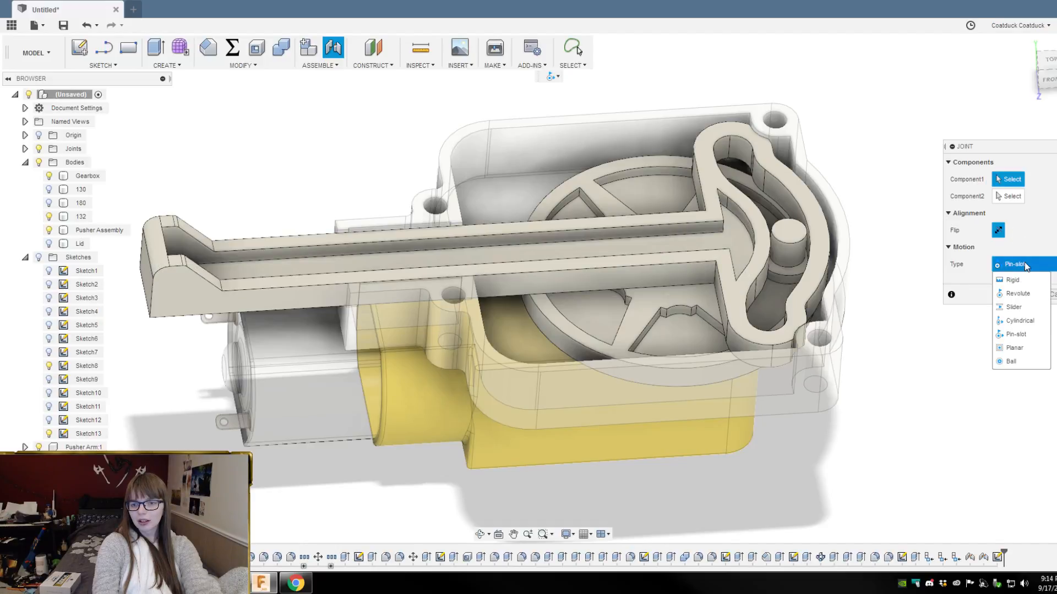
{"action": "left_click", "coordinate": [1023, 305]}
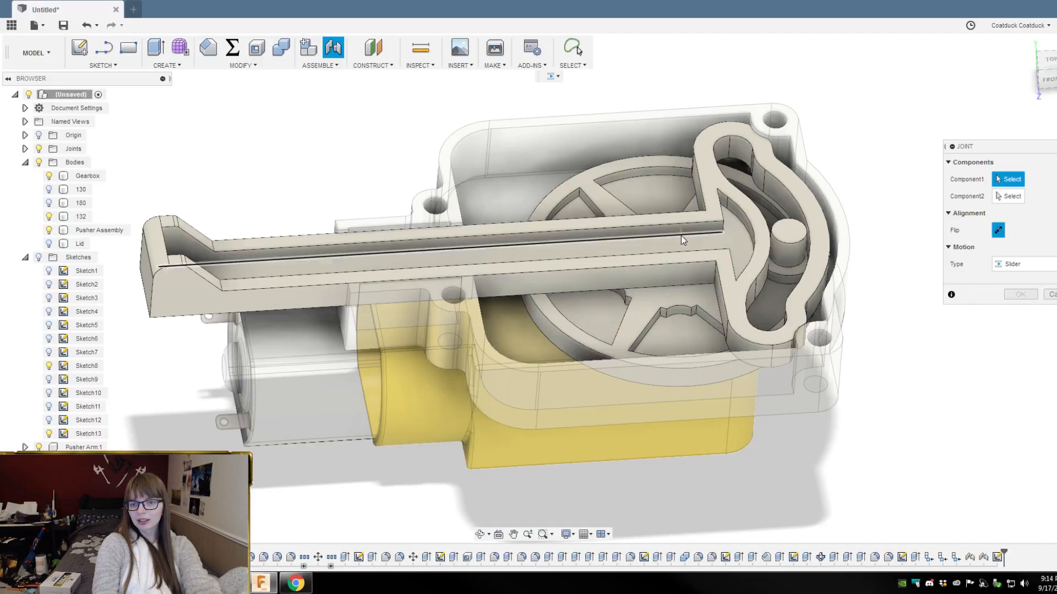
{"action": "left_click", "coordinate": [661, 243]}
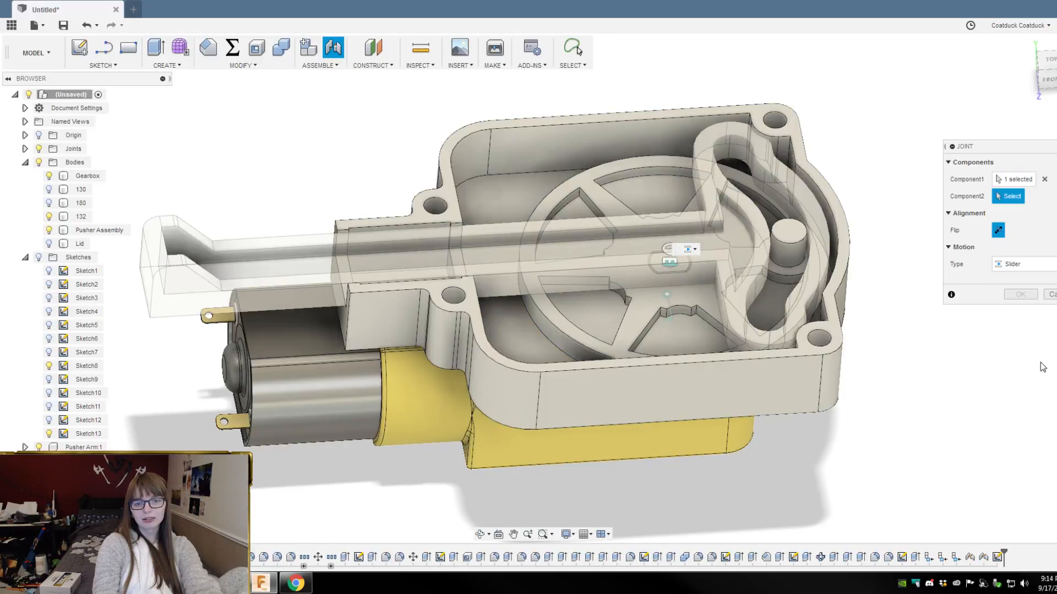
{"action": "mouse_move", "coordinate": [826, 287]}
{"action": "middle_mouse_down", "text": "shift"}
{"action": "mouse_move", "coordinate": [841, 319]}
{"action": "mouse_move", "coordinate": [882, 309]}
{"action": "mouse_move", "coordinate": [802, 280]}
{"action": "mouse_move", "coordinate": [837, 262]}
{"action": "mouse_move", "coordinate": [830, 284]}
{"action": "middle_mouse_up", "text": "shift"}
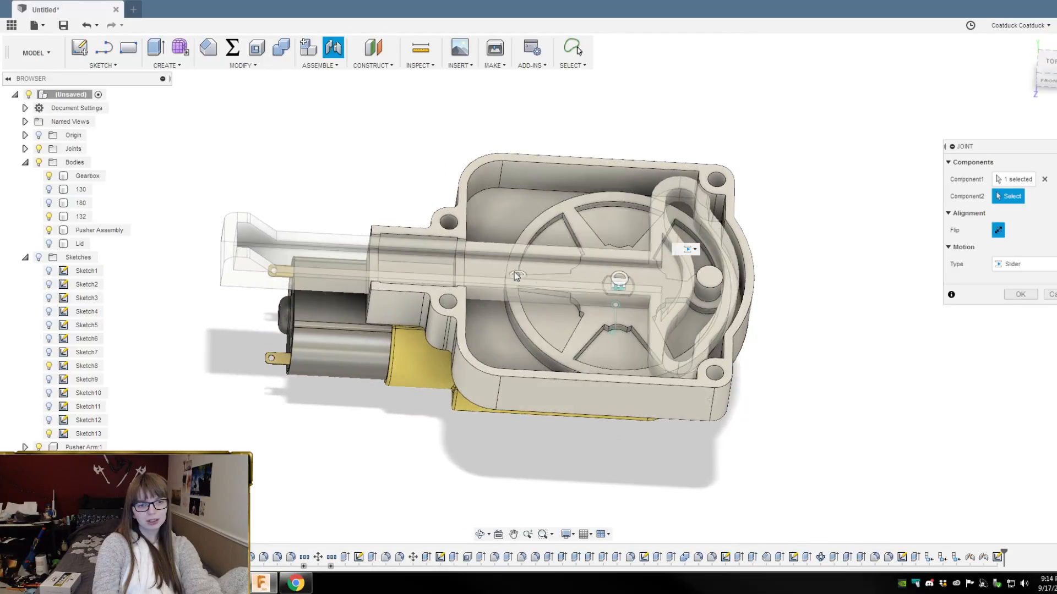
{"action": "left_click", "coordinate": [478, 291]}
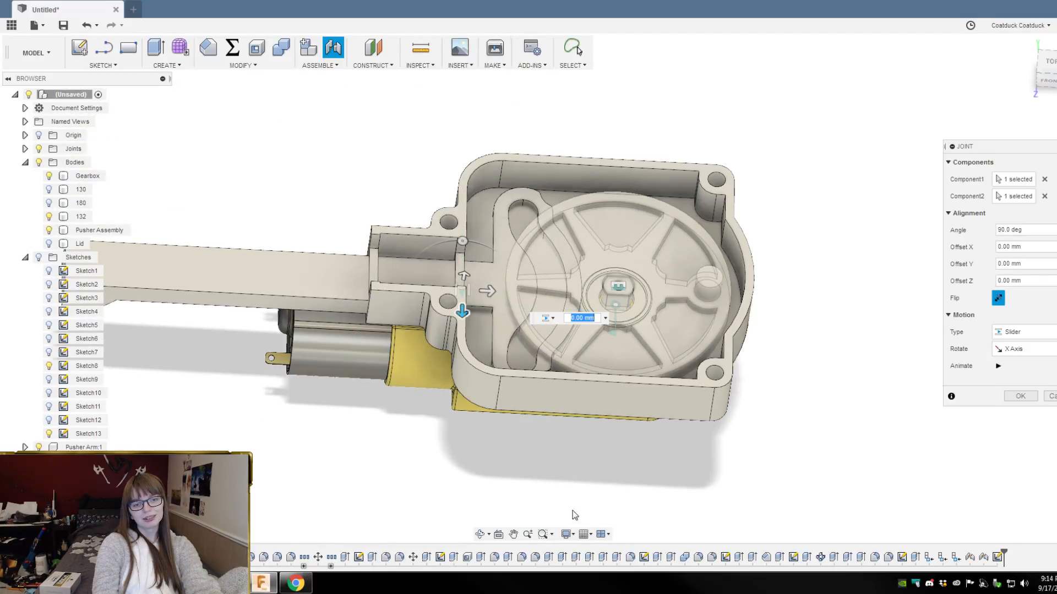
Step: Flip the Pusher Arm's orientation in the new Slider joint
{"action": "middle_click_drag", "start_coordinate": [560, 493], "coordinate": [560, 466], "text": "shift"}
{"action": "scroll", "coordinate": [883, 482], "scroll_direction": "down", "scroll_amount": 2}
{"action": "scroll", "coordinate": [418, 426], "scroll_direction": "up", "scroll_amount": 3}
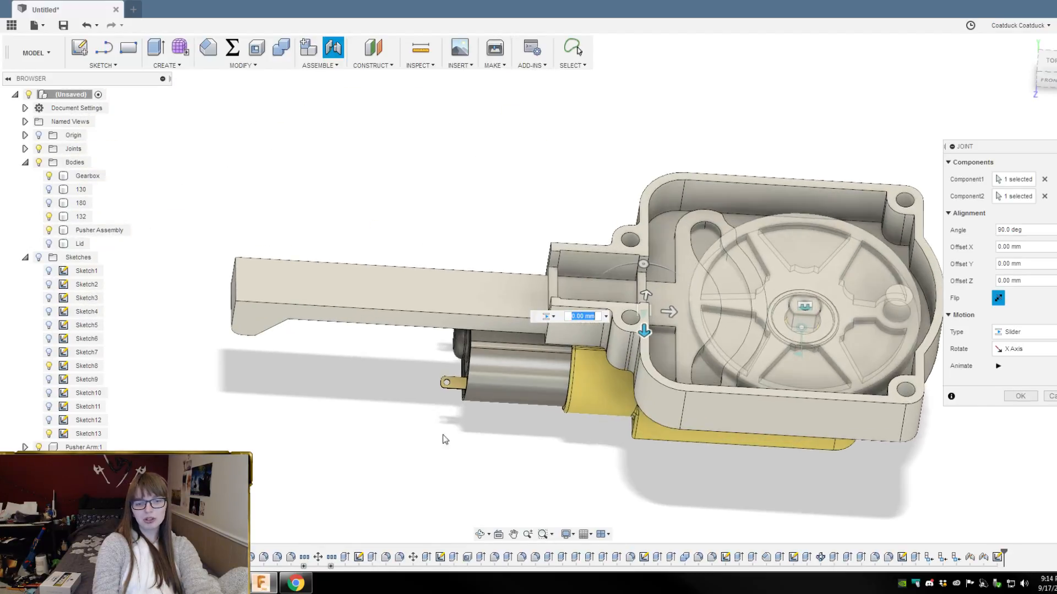
{"action": "middle_click_drag", "start_coordinate": [417, 426], "coordinate": [408, 415], "text": "shift"}
{"action": "scroll", "coordinate": [385, 381], "scroll_direction": "down", "scroll_amount": 2}
{"action": "scroll", "coordinate": [826, 347], "scroll_direction": "up", "scroll_amount": 2}
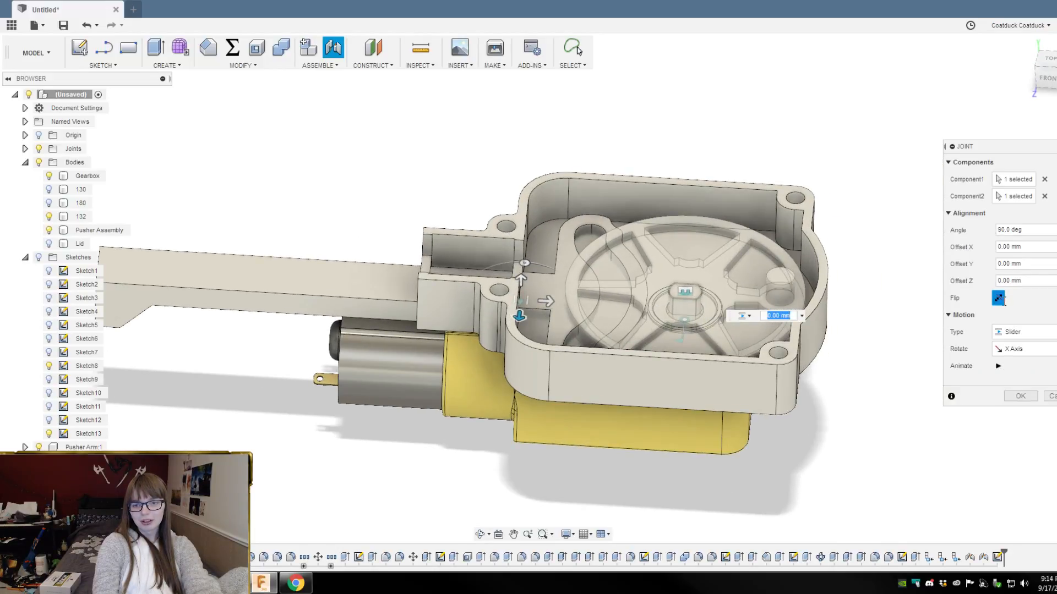
{"action": "left_click", "coordinate": [998, 298]}
Step: Try a Z offset of 6.5 mm in the Slider joint to raise the Pusher Arm within the Gearbox channel
{"action": "middle_click_drag", "start_coordinate": [395, 458], "coordinate": [501, 345], "text": "shift"}
{"action": "left_click_drag", "start_coordinate": [540, 326], "coordinate": [567, 274]}
{"action": "middle_click_drag", "start_coordinate": [475, 505], "coordinate": [532, 253], "text": "shift"}
{"action": "scroll", "coordinate": [533, 252], "scroll_direction": "up", "scroll_amount": 6}
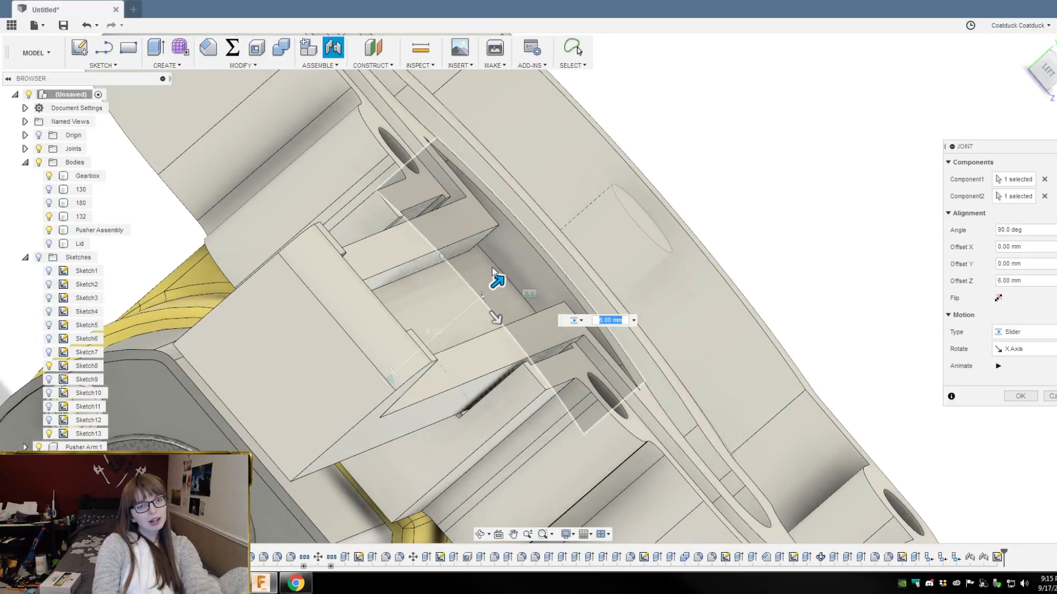
{"action": "left_click_drag", "start_coordinate": [493, 272], "coordinate": [503, 276]}
{"action": "middle_click_drag", "start_coordinate": [502, 311], "coordinate": [430, 282], "text": "shift"}
{"action": "scroll", "coordinate": [414, 223], "scroll_direction": "up", "scroll_amount": 3}
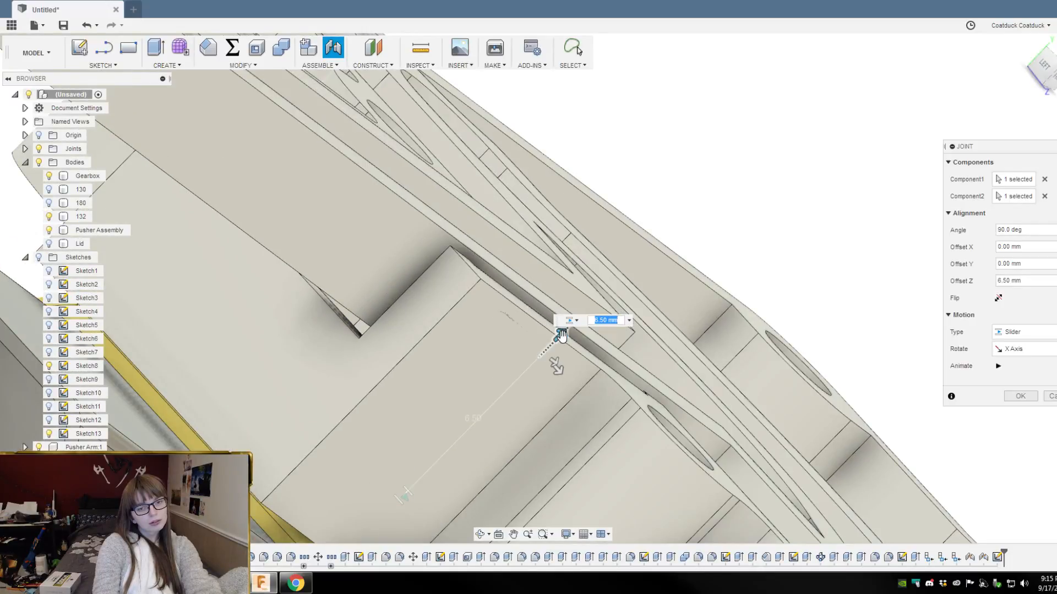
Step: Fine-tune the Pusher Arm's height in the Gearbox channel to a Z offset of 6 mm
{"action": "left_click_drag", "start_coordinate": [547, 334], "coordinate": [539, 347]}
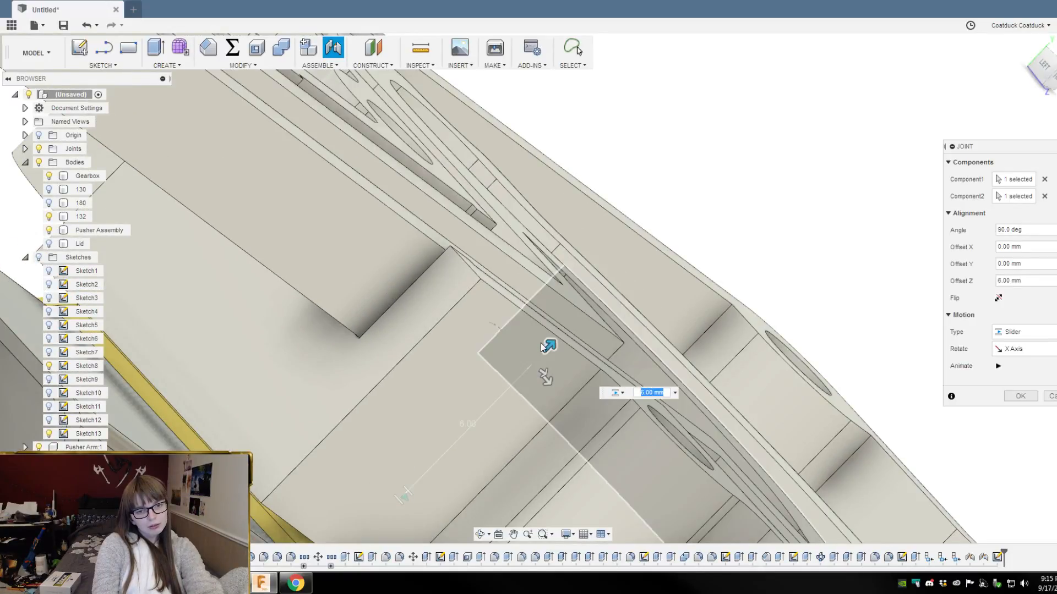
{"action": "left_click_drag", "start_coordinate": [547, 345], "coordinate": [556, 338]}
{"action": "left_click", "coordinate": [658, 383]}
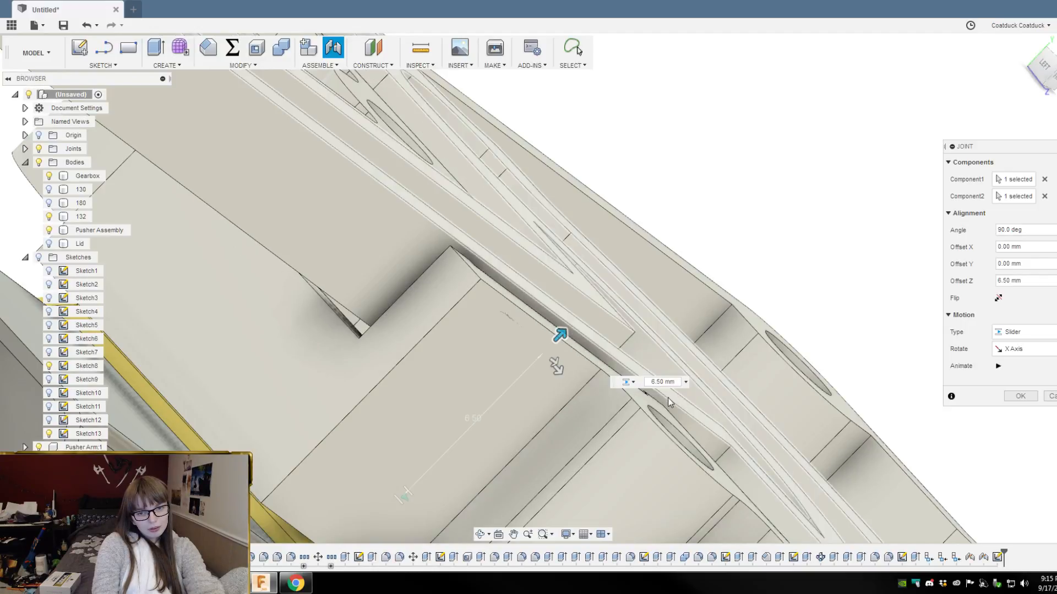
{"action": "type", "text": "2"}
{"action": "middle_click_drag", "start_coordinate": [490, 356], "coordinate": [610, 380], "text": "shift"}
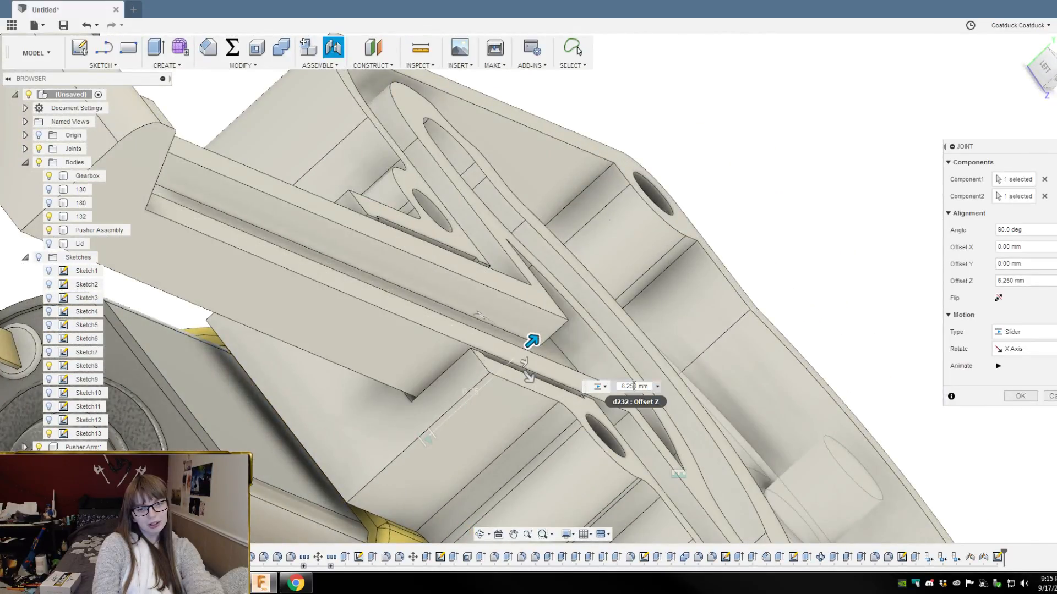
{"action": "middle_click_drag", "start_coordinate": [477, 443], "coordinate": [341, 411], "text": "shift"}
{"action": "scroll", "coordinate": [355, 402], "scroll_direction": "down", "scroll_amount": 3}
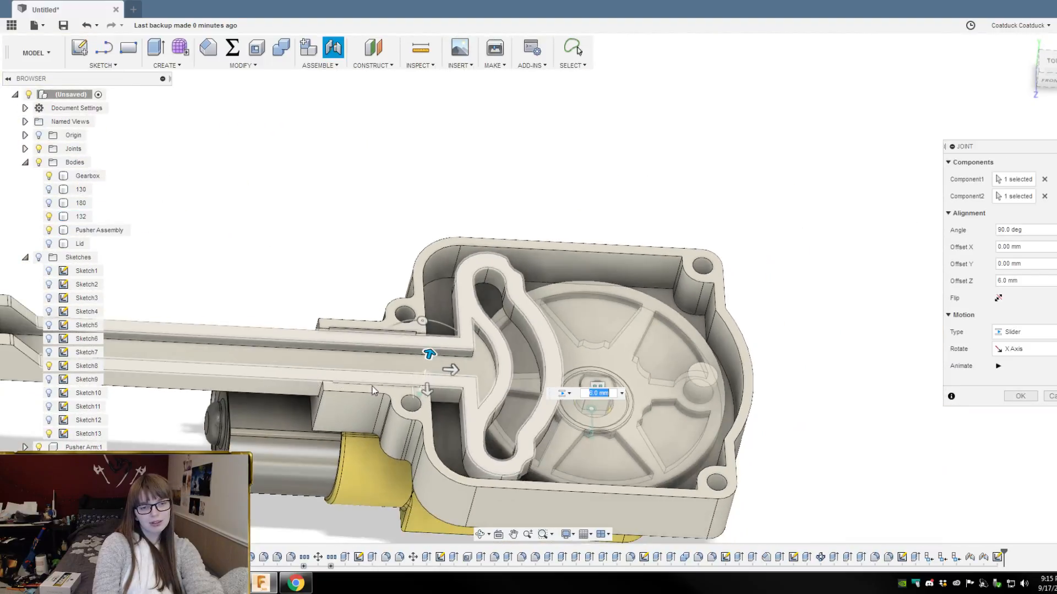
Step: Offset the Pusher Arm 26 mm in Y so its curved slot surrounds the wheel's pin, and complete the Slider joint
{"action": "left_click_drag", "start_coordinate": [450, 370], "coordinate": [630, 391]}
{"action": "scroll", "coordinate": [814, 431], "scroll_direction": "up", "scroll_amount": 4}
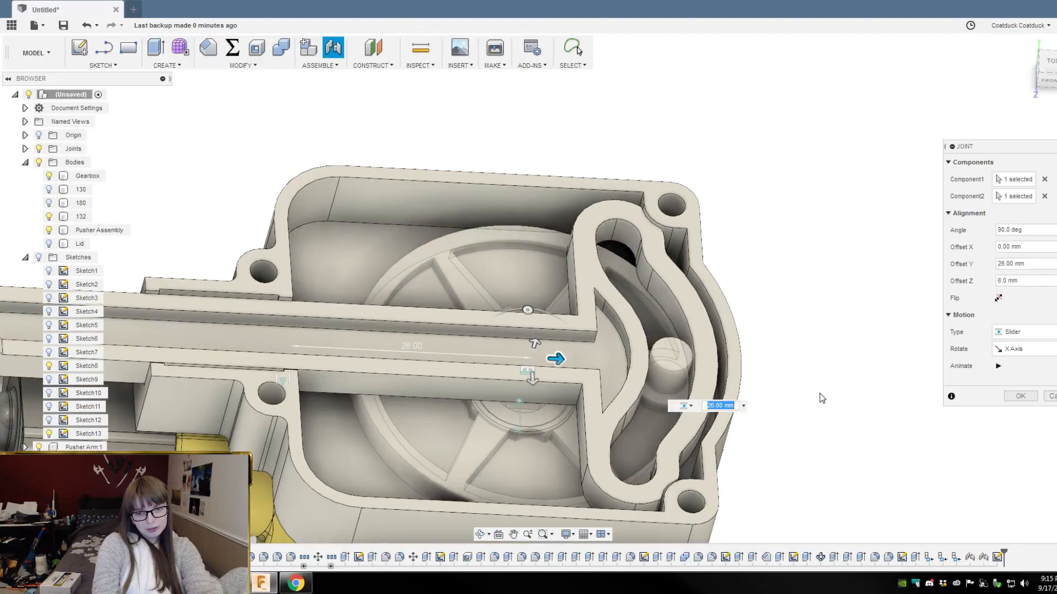
{"action": "middle_click_drag", "start_coordinate": [797, 329], "coordinate": [787, 348], "text": "shift"}
{"action": "key", "text": "Return"}
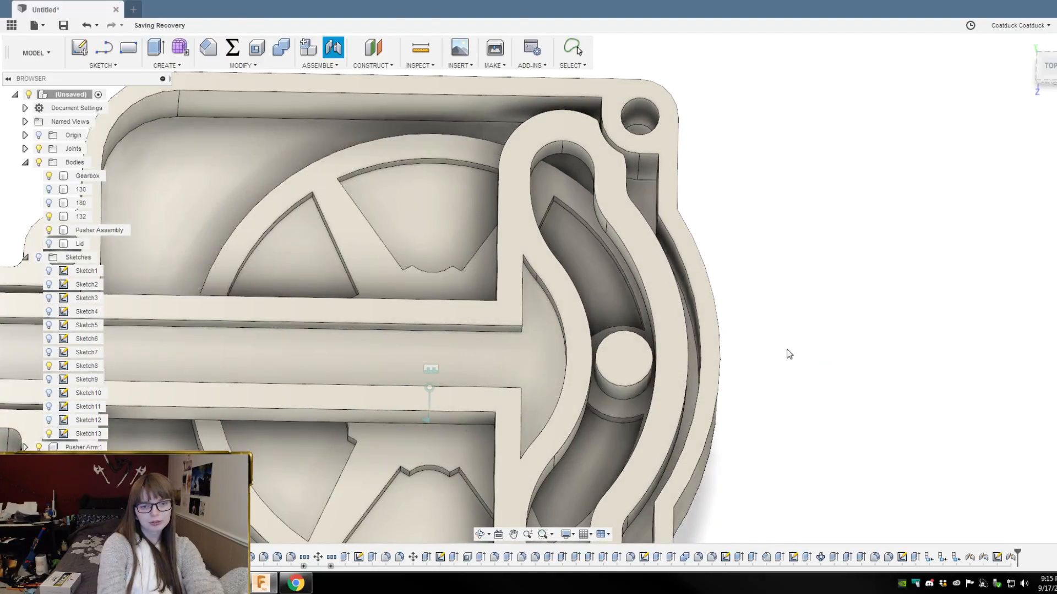
Step: Create a Motion Link between the Pusher Arm's Slider joint and the wheel's revolute joint, with 30 mm per 360 degrees
{"action": "middle_click_drag", "start_coordinate": [799, 272], "coordinate": [798, 301], "text": "shift"}
{"action": "left_click", "coordinate": [336, 66]}
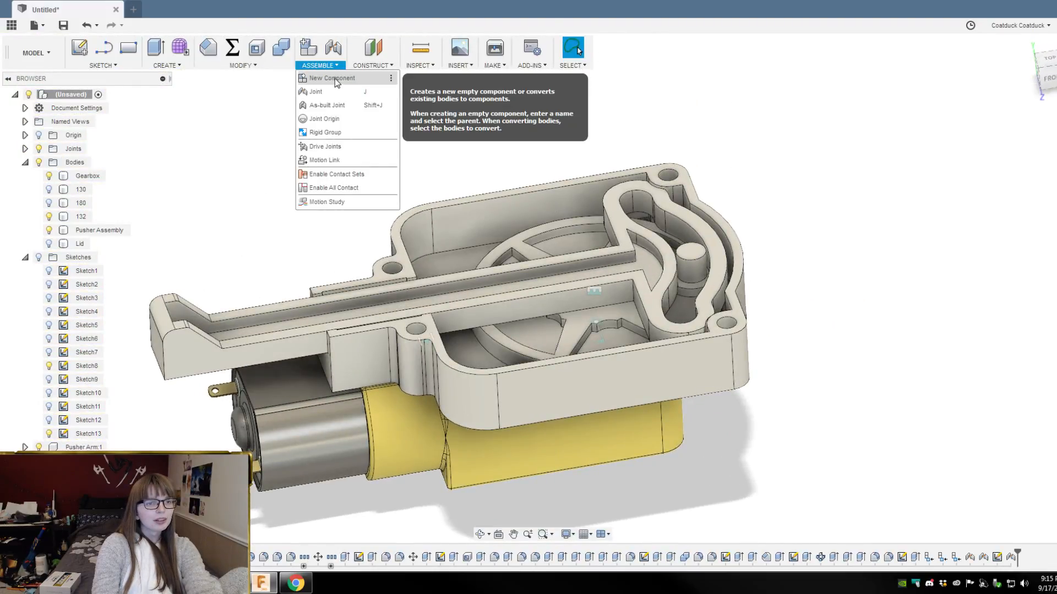
{"action": "left_click", "coordinate": [337, 160]}
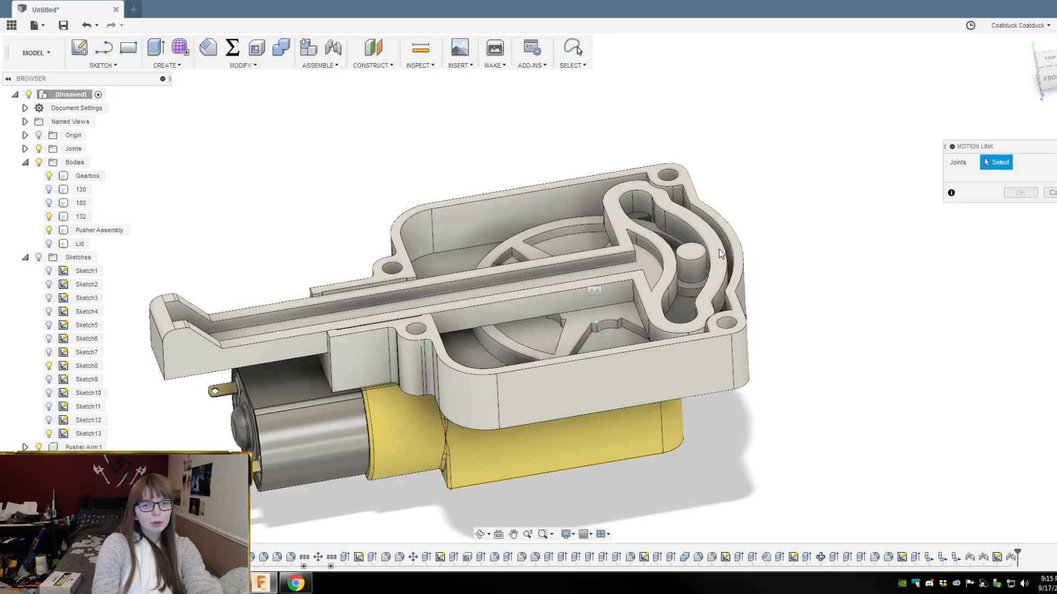
{"action": "middle_click_drag", "start_coordinate": [615, 326], "coordinate": [729, 447], "text": "shift"}
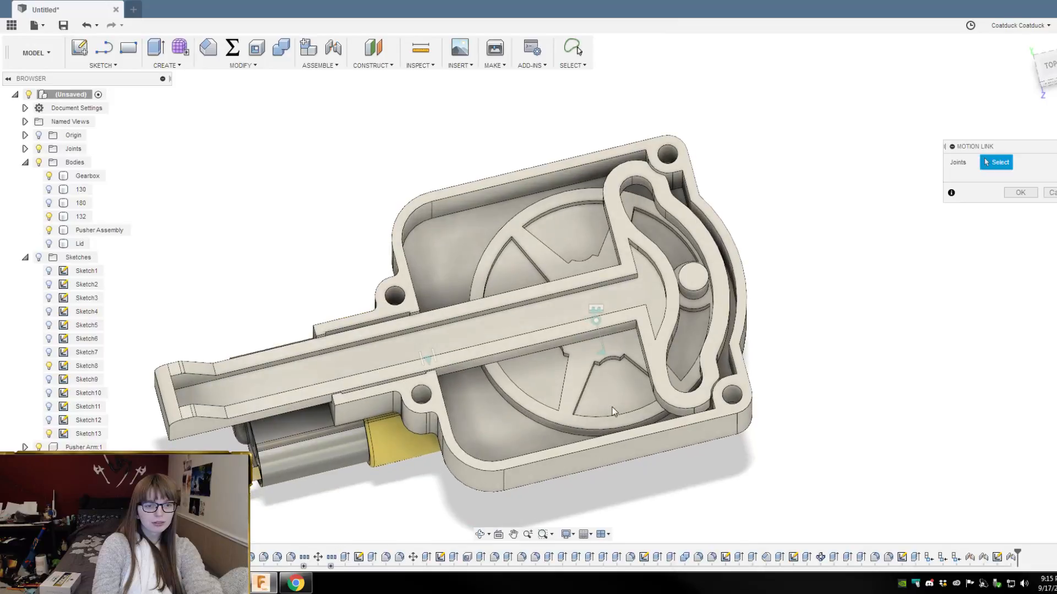
{"action": "left_click", "coordinate": [596, 322]}
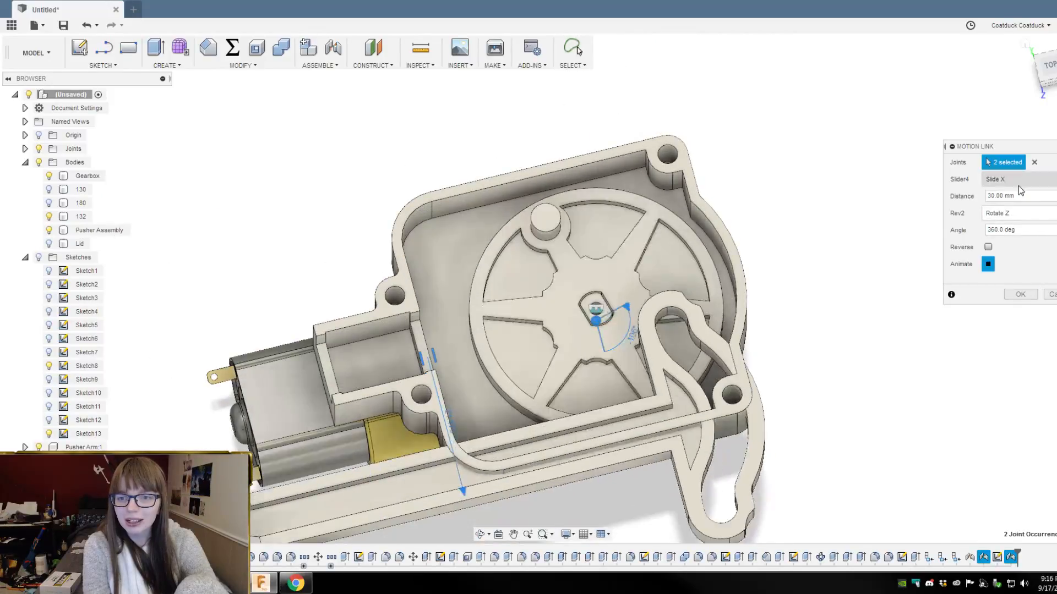
{"action": "left_click", "coordinate": [1022, 294]}
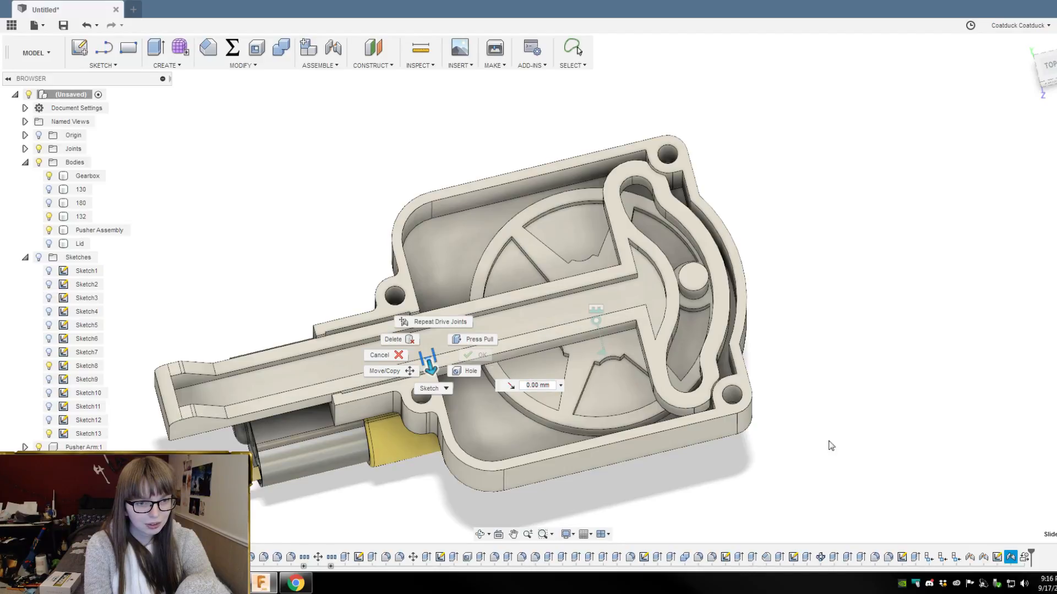
Step: Change the slide direction of the Pusher Arm's Slider joint to the Y Axis
{"action": "double_click", "coordinate": [1010, 558]}
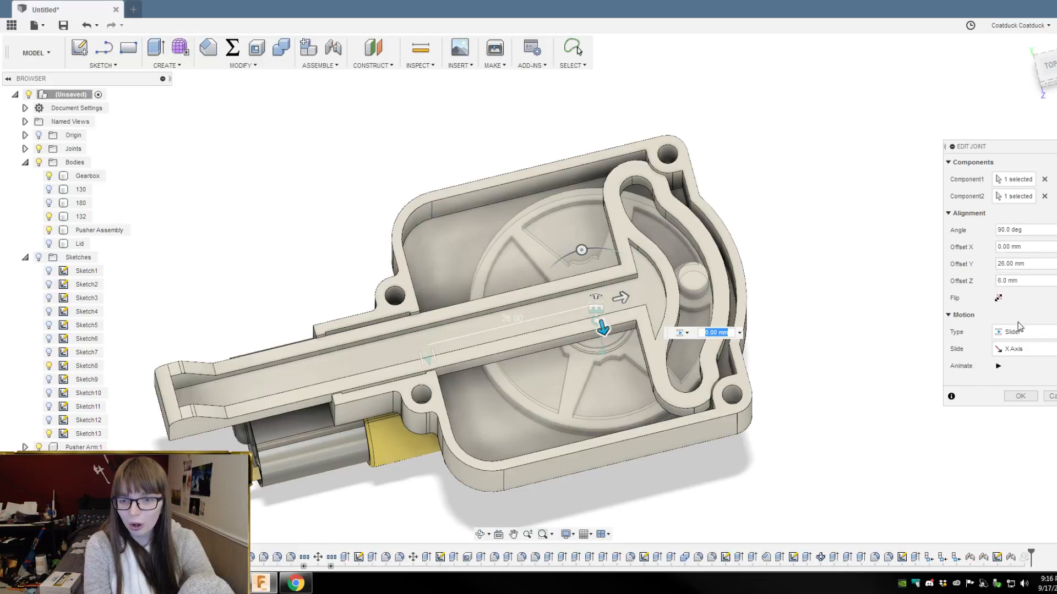
{"action": "left_click", "coordinate": [1021, 346]}
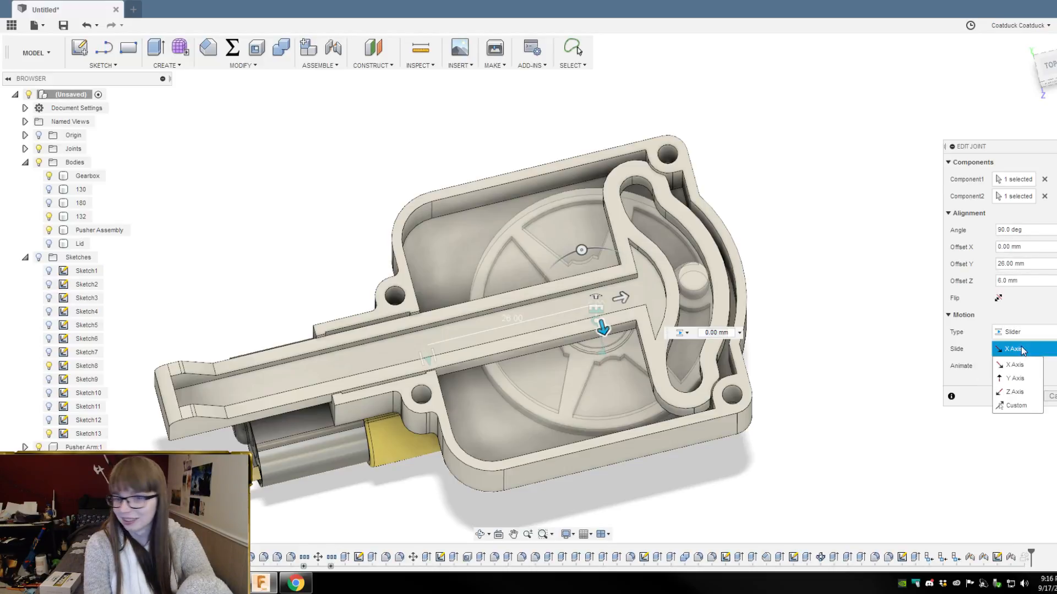
{"action": "left_click", "coordinate": [1022, 377]}
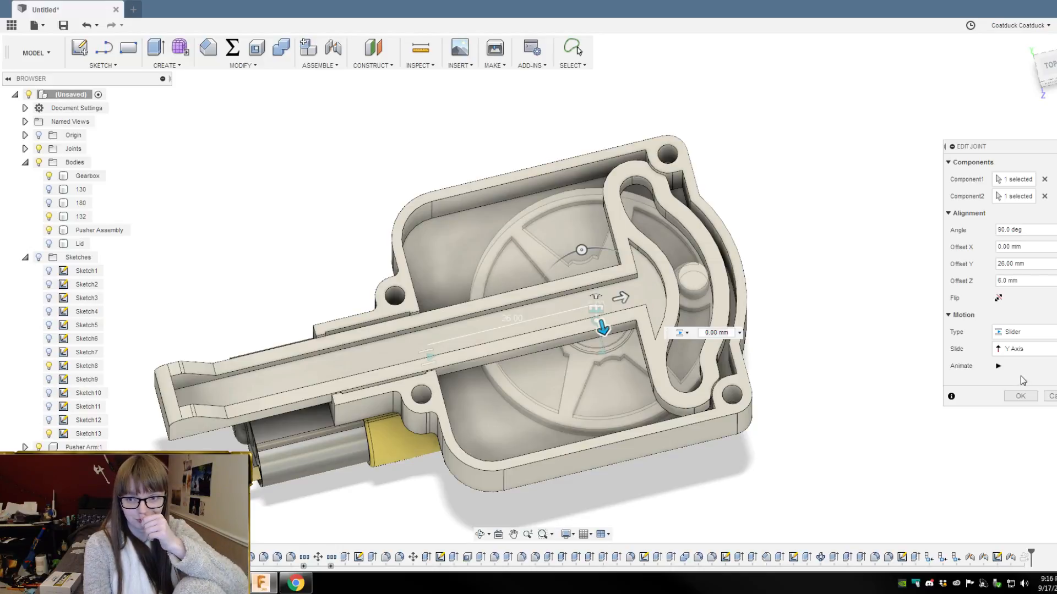
{"action": "left_click", "coordinate": [1022, 394]}
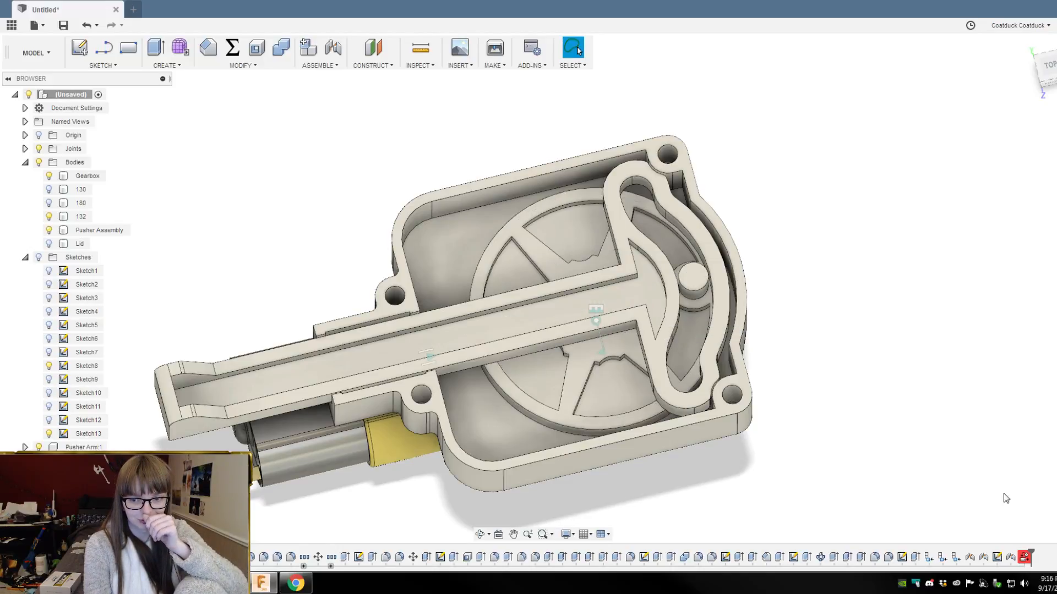
Step: Reselect the arm's Slider joint and the wheel's revolute joint for the Motion Link and try a distance of 15 mm
{"action": "double_click", "coordinate": [1023, 558]}
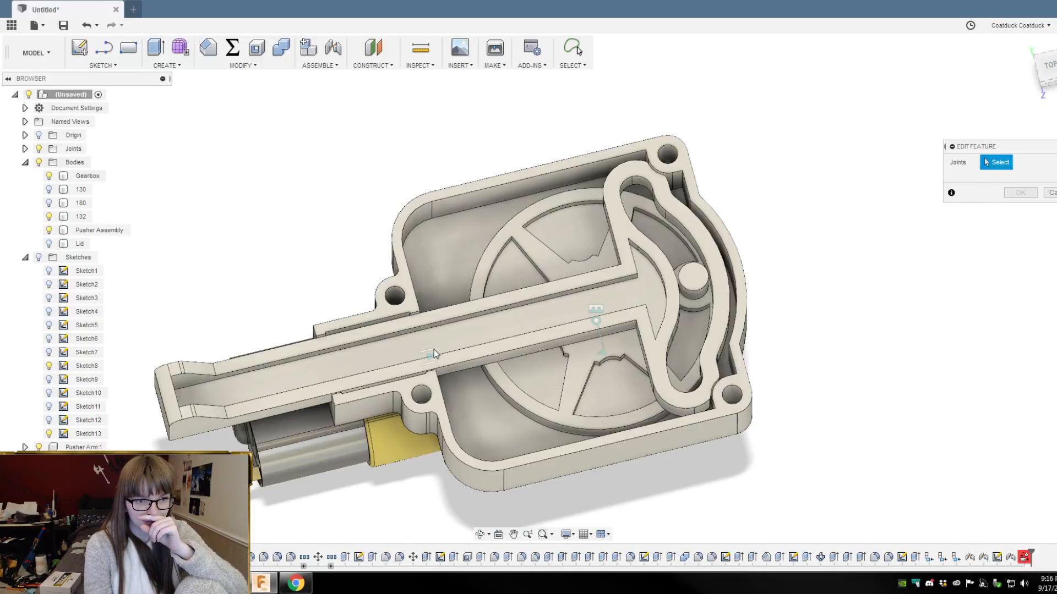
{"action": "left_click", "coordinate": [597, 323]}
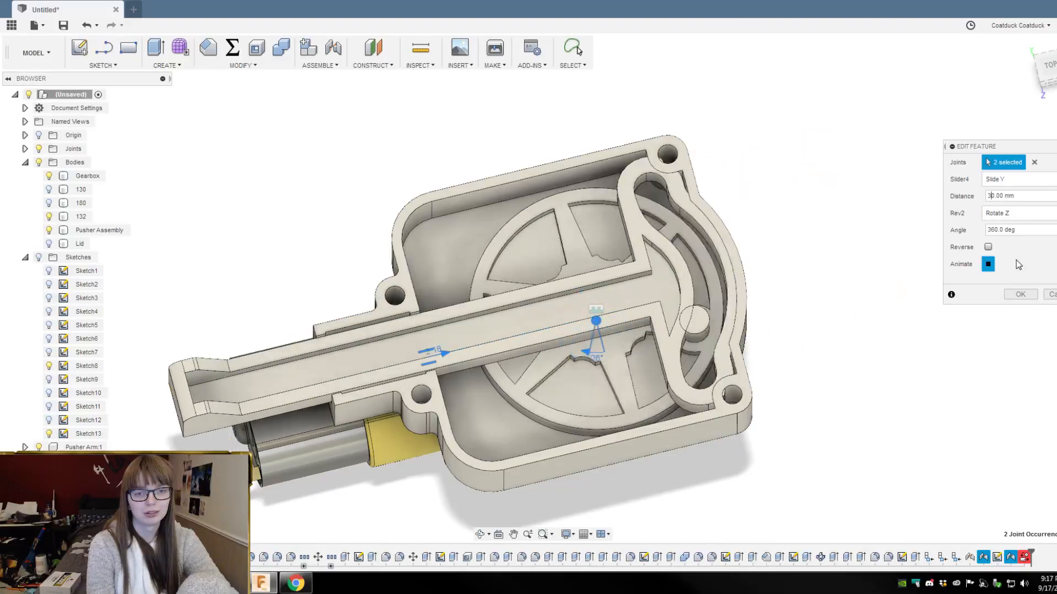
{"action": "left_click", "coordinate": [992, 198]}
{"action": "key", "text": "BackSpace"}
{"action": "type", "text": "15"}
{"action": "key", "text": "Delete"}
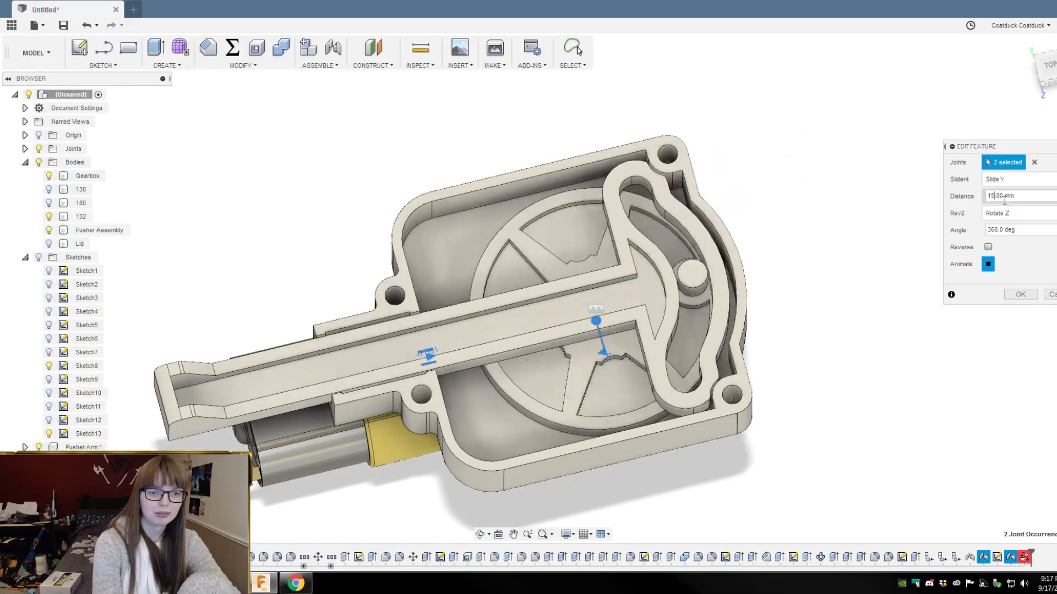
Step: Try a Motion Link distance of 1 mm, then set it to 30 mm and apply the edit
{"action": "key", "text": "BackSpace"}
{"action": "key", "text": "BackSpace"}
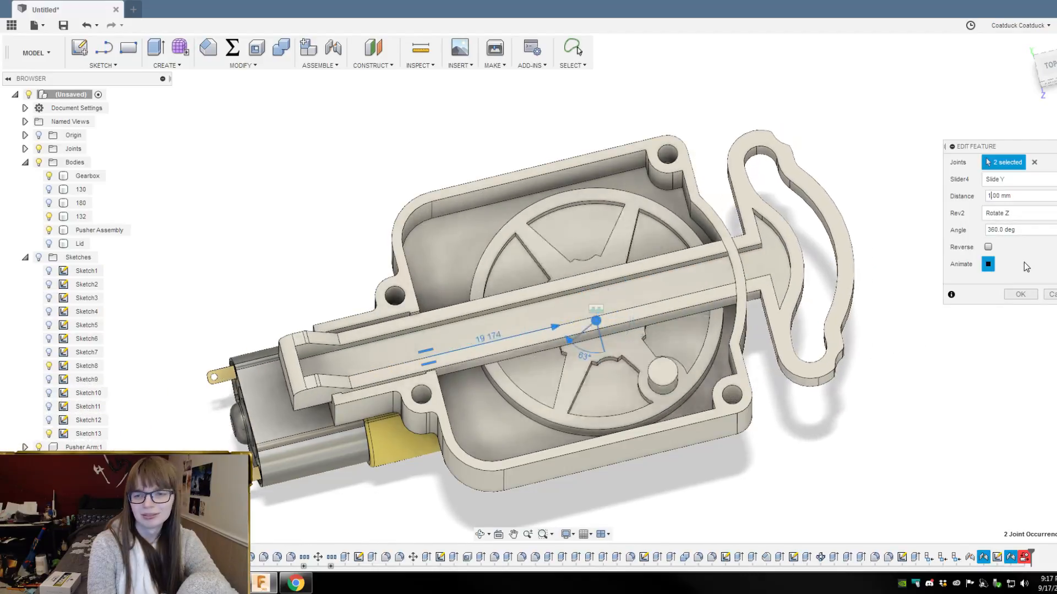
{"action": "key", "text": "BackSpace"}
{"action": "type", "text": "30"}
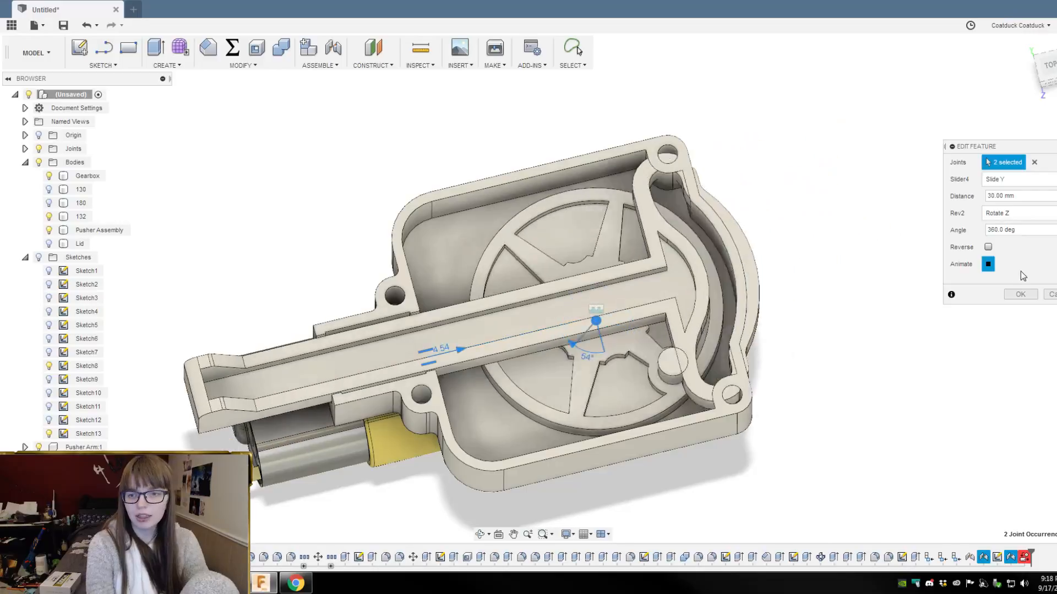
{"action": "left_click", "coordinate": [1020, 294]}
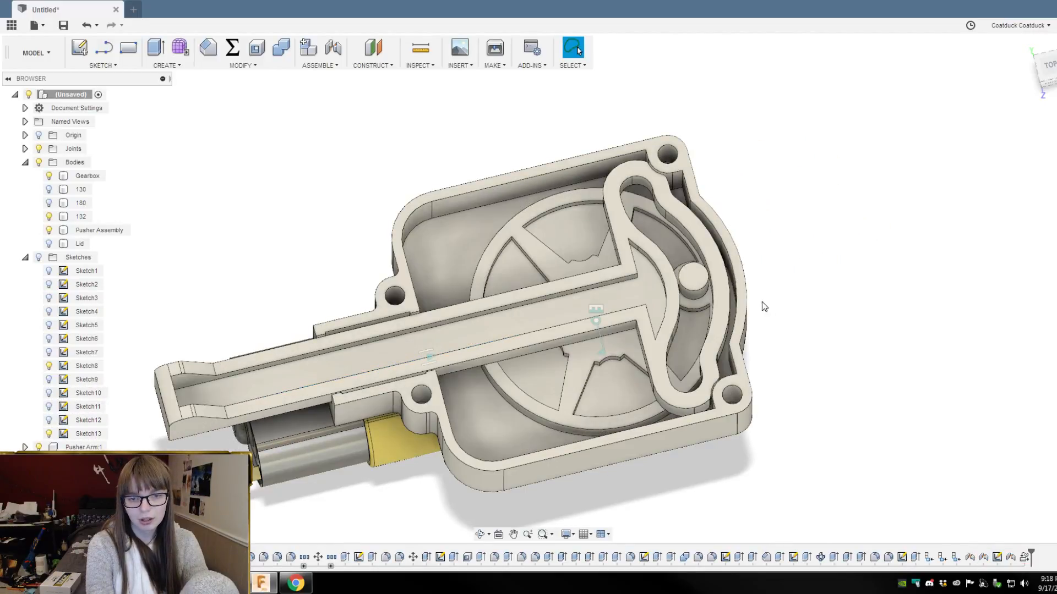
Step: Enable minimum and maximum limits on the Pusher Arm's Slider joint and preview the motion with a maximum of -30 mm
{"action": "double_click", "coordinate": [1012, 559]}
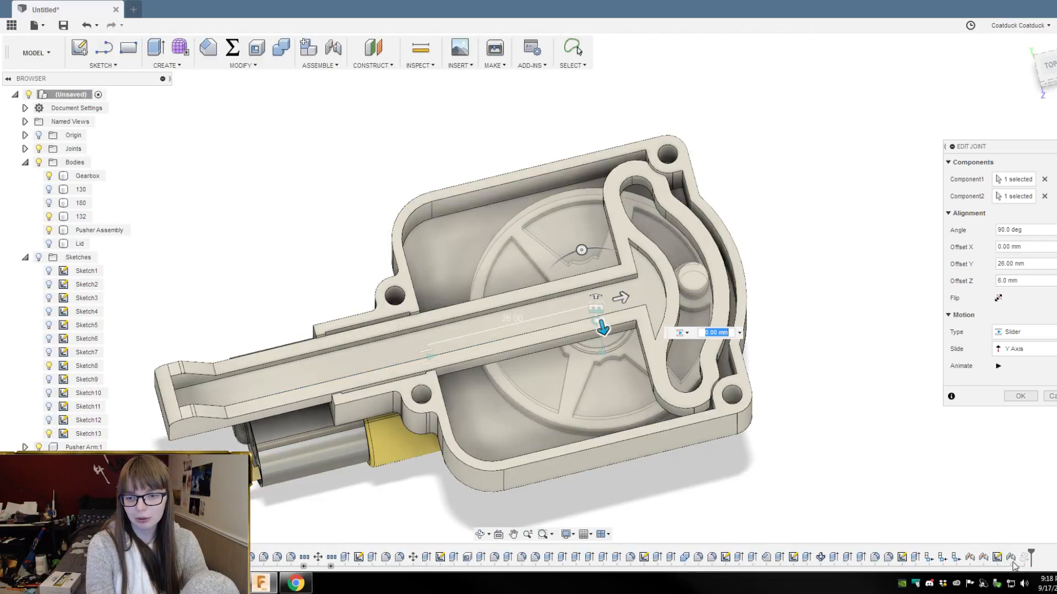
{"action": "left_click", "coordinate": [1051, 395]}
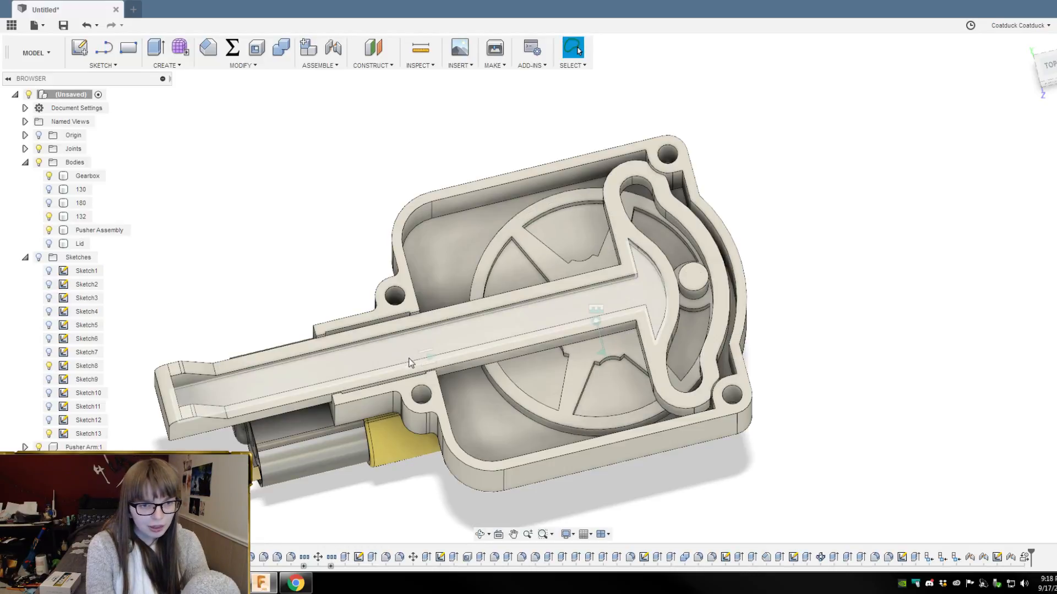
{"action": "right_click", "coordinate": [428, 358]}
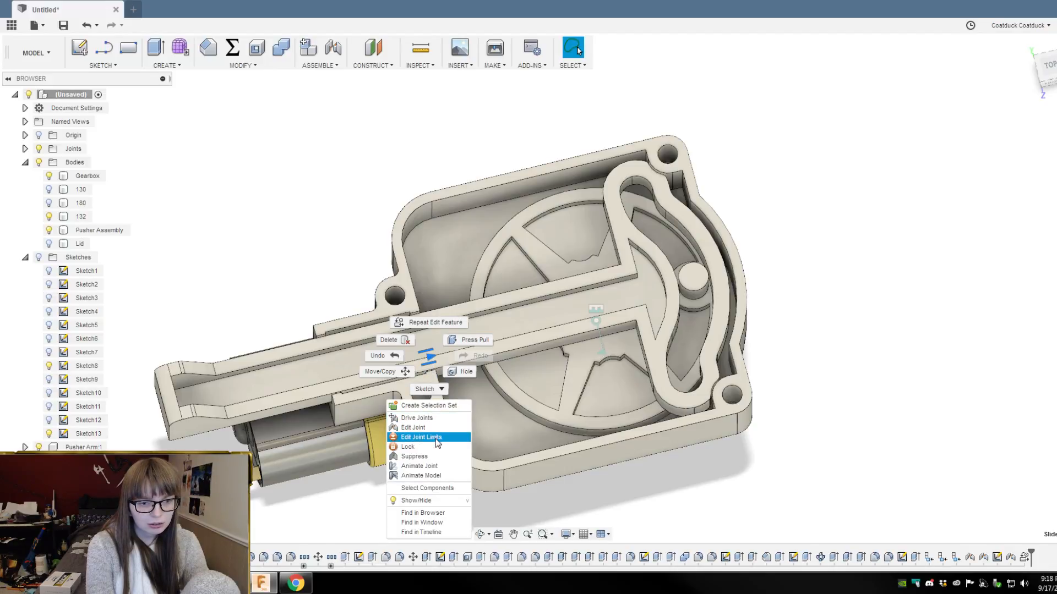
{"action": "left_click", "coordinate": [422, 437]}
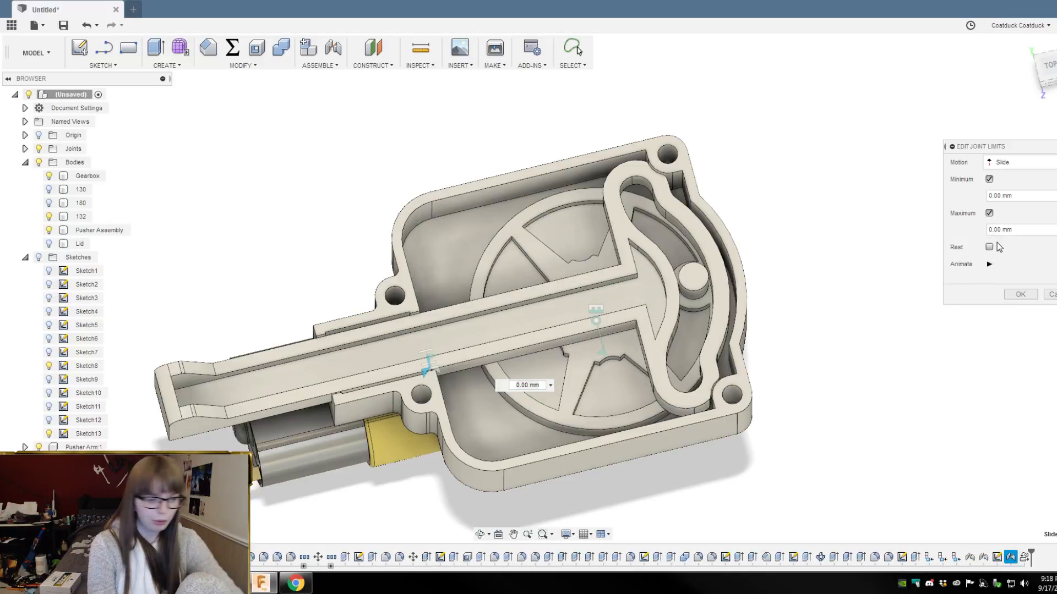
{"action": "key", "text": "Return"}
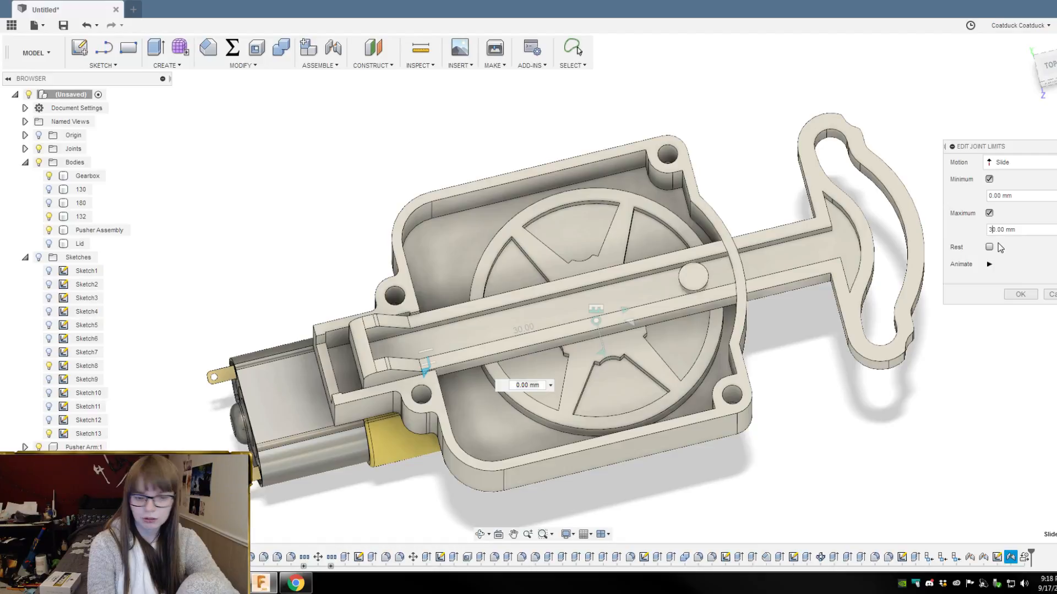
{"action": "type", "text": "-"}
{"action": "left_click", "coordinate": [989, 265]}
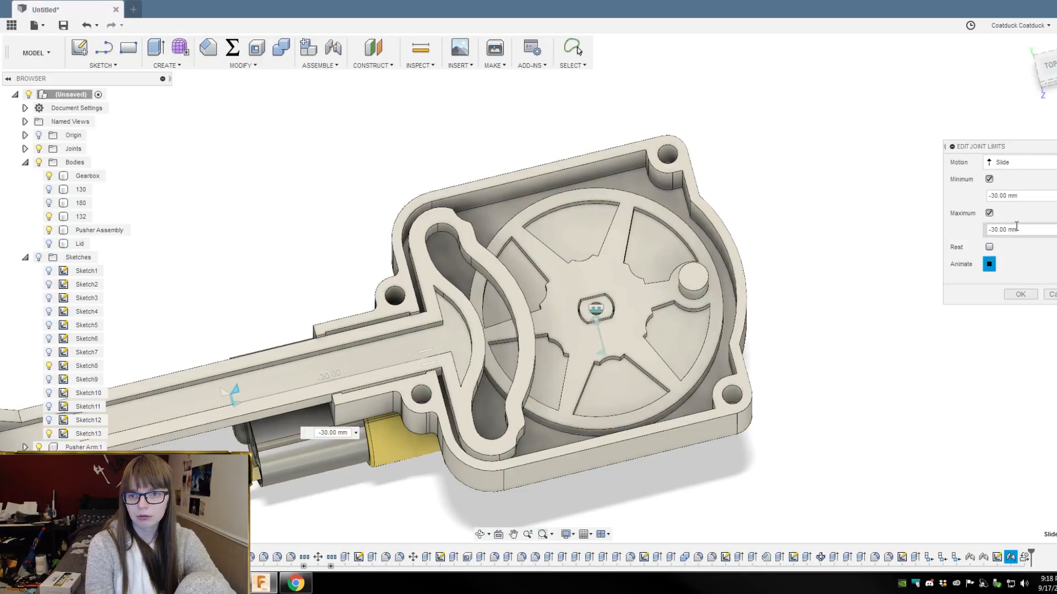
Step: Reset the slide limit to 0 mm, try a maximum of 30 mm in the animation, and return it to 0 mm
{"action": "key", "text": "Delete"}
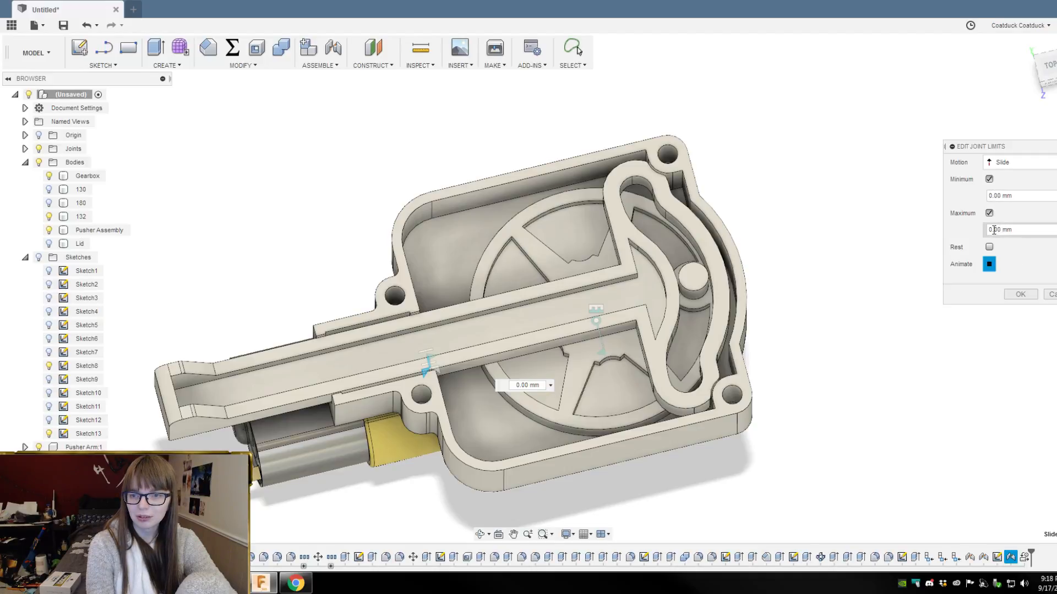
{"action": "left_click", "coordinate": [990, 265]}
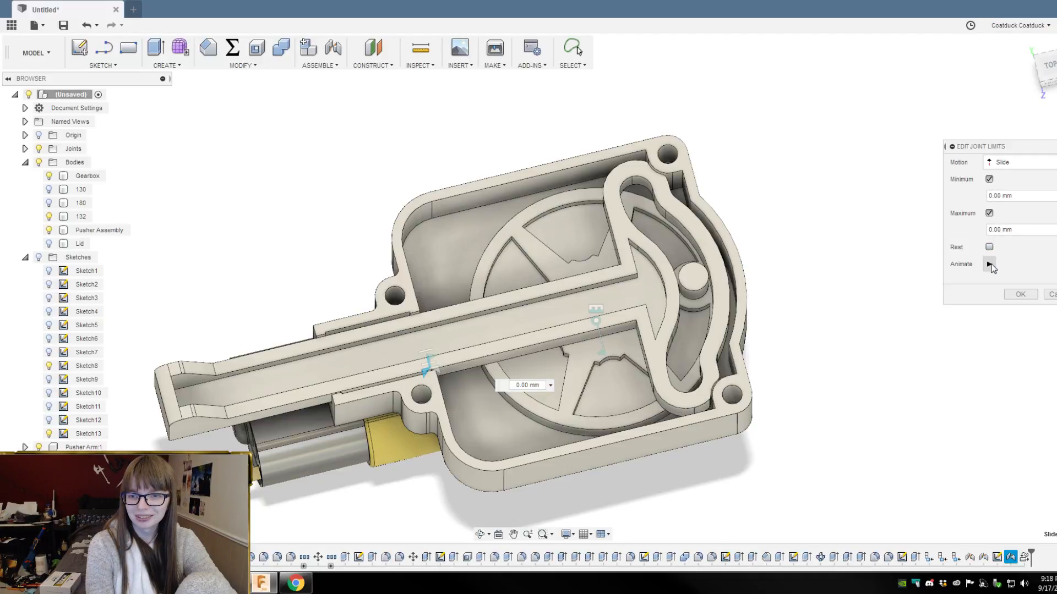
{"action": "left_click", "coordinate": [990, 229]}
{"action": "type", "text": "3"}
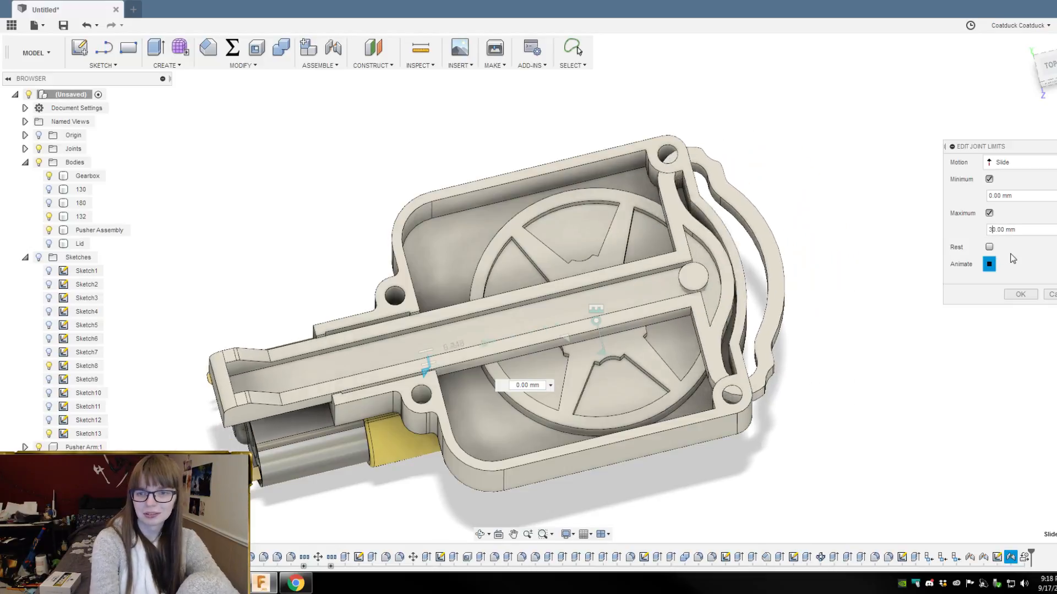
{"action": "key", "text": "BackSpace"}
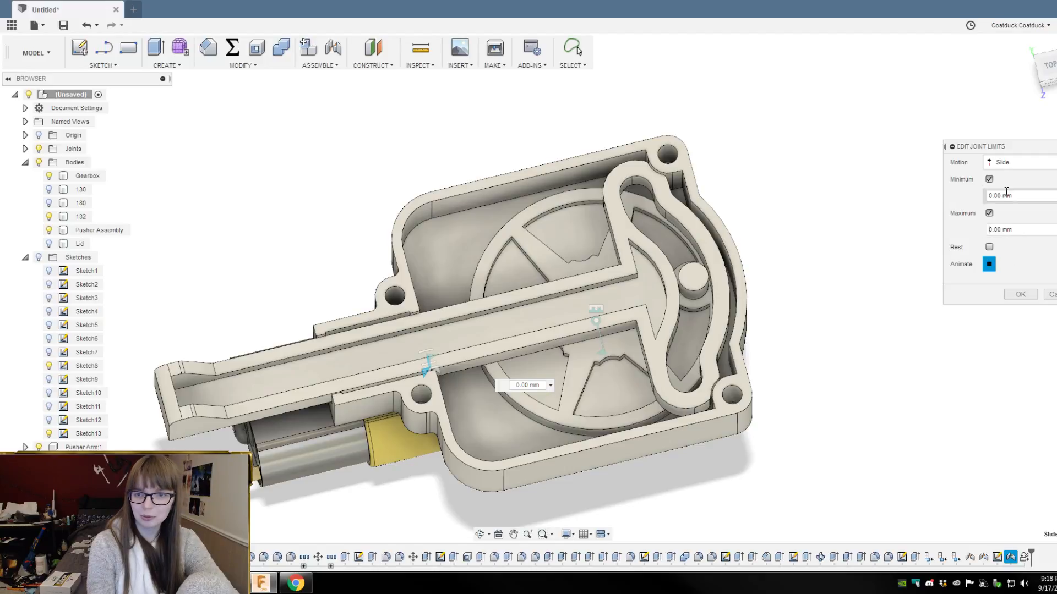
Step: Set the Pusher Arm Slider joint's minimum limit to -30 mm and maximum to 0 mm, and apply the limits
{"action": "left_click", "coordinate": [990, 196]}
{"action": "type", "text": "3"}
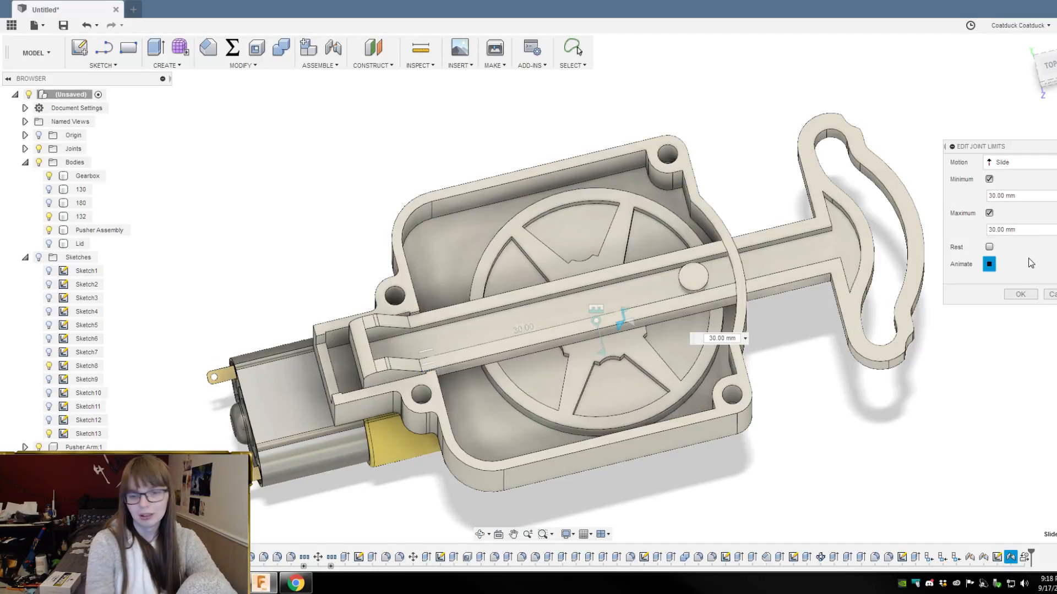
{"action": "type", "text": "-"}
{"action": "key", "text": "Tab"}
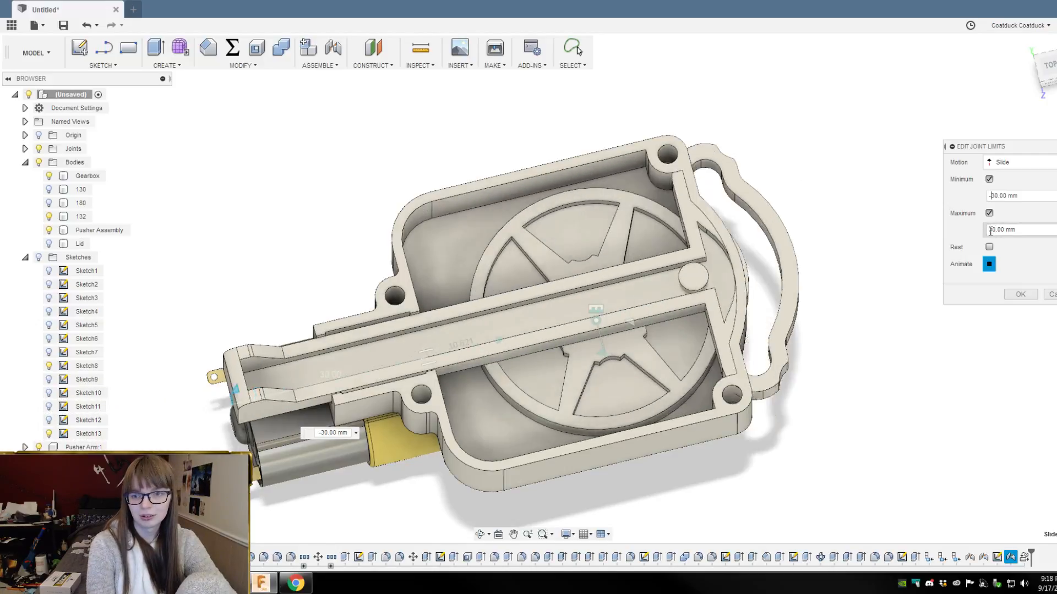
{"action": "key", "text": "Delete"}
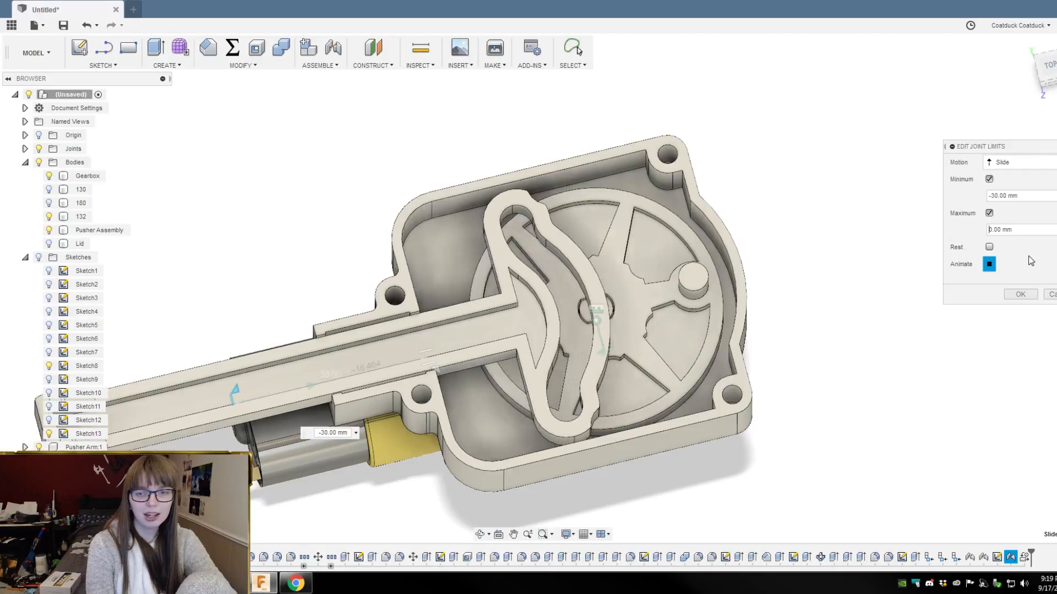
{"action": "left_click", "coordinate": [1021, 295]}
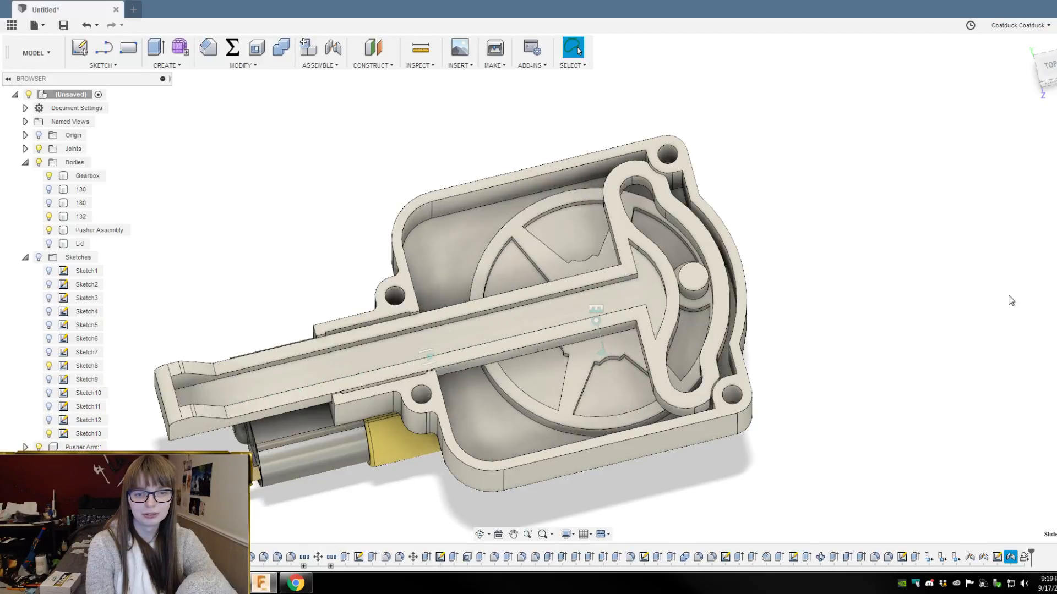
Step: Set the Motion Link distance to 60 mm per 360 degrees, preview the linked motion, and apply the edit
{"action": "double_click", "coordinate": [1023, 557]}
{"action": "left_click", "coordinate": [988, 247]}
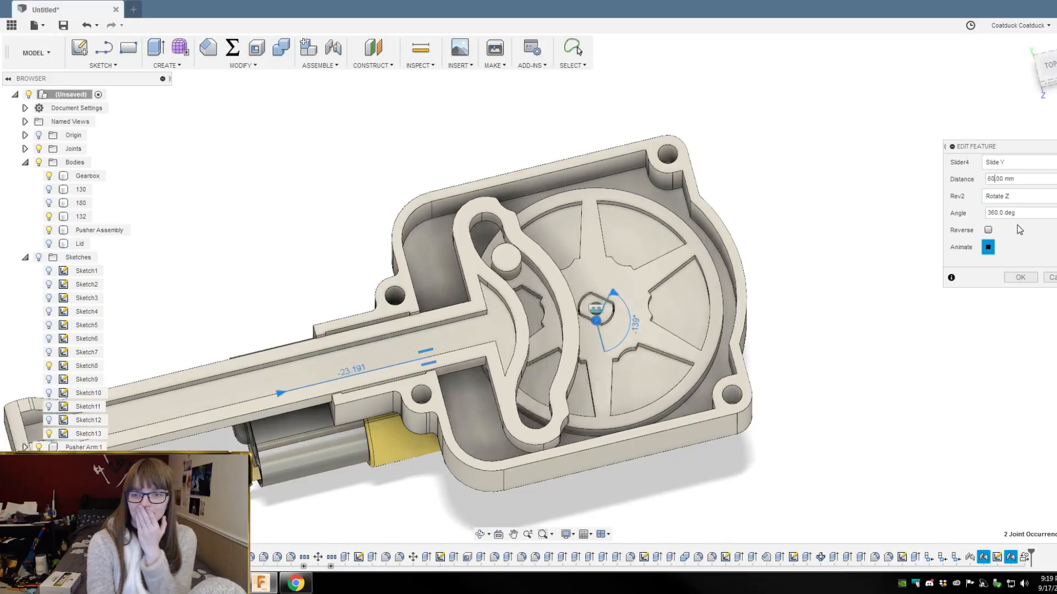
{"action": "left_click", "coordinate": [1018, 278]}
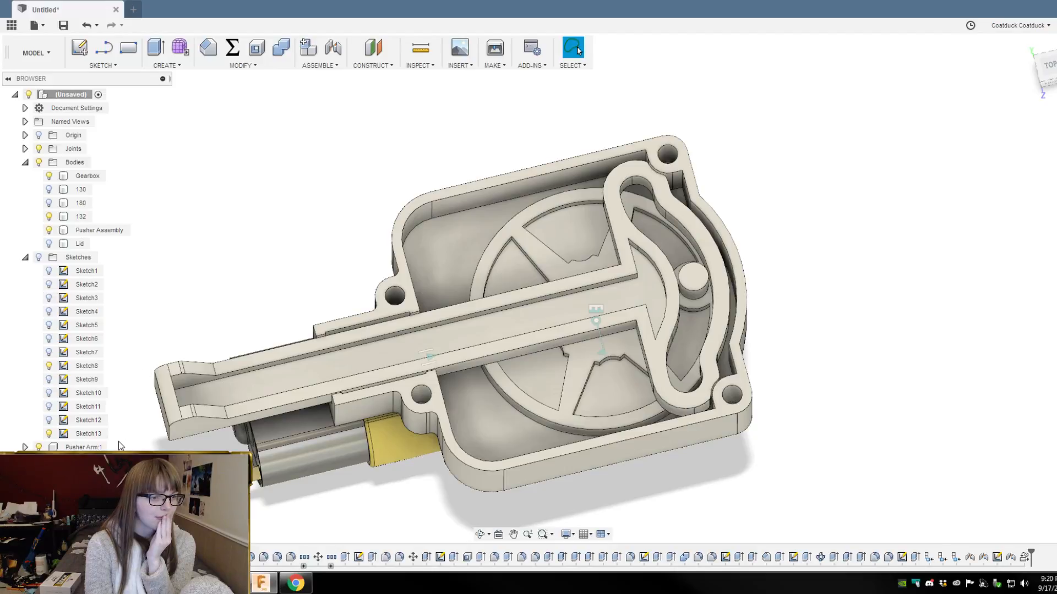
Step: Inspect the design's joints, including the options for the Motion Link and the limits of the wheel's revolute joint
{"action": "left_click", "coordinate": [72, 148]}
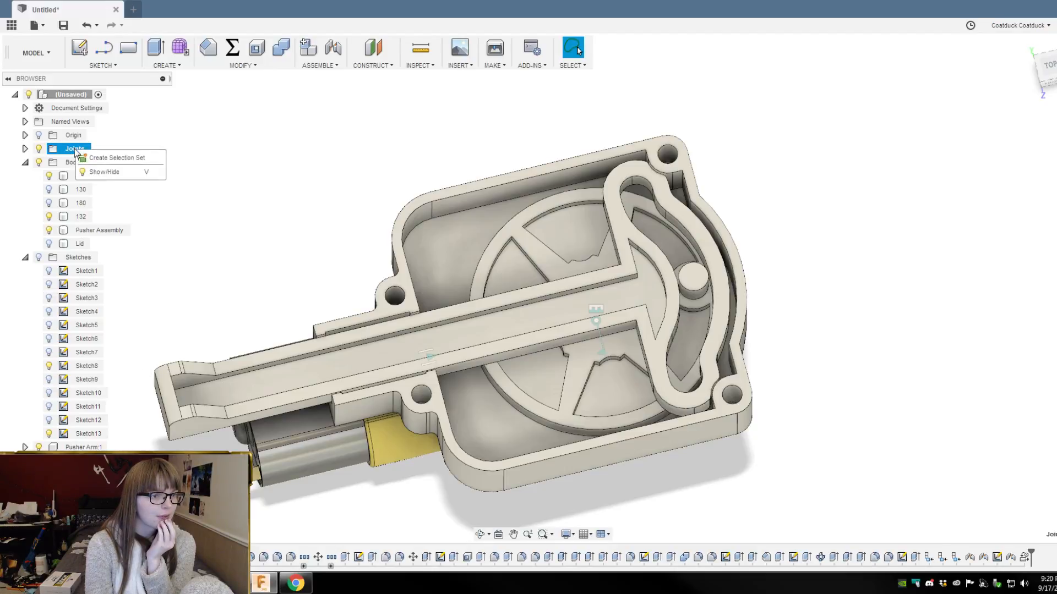
{"action": "left_click", "coordinate": [25, 149]}
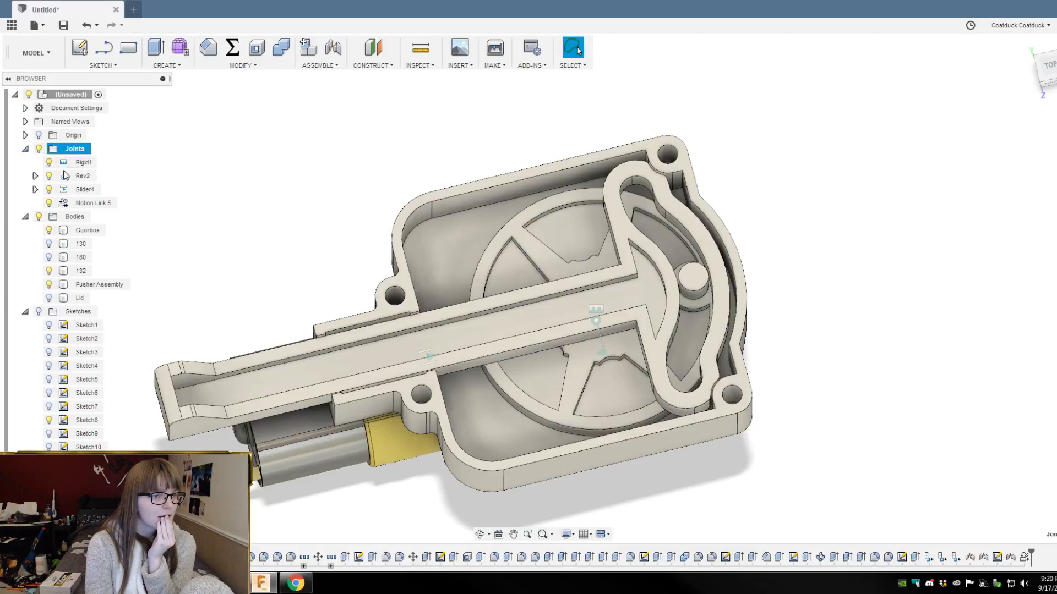
{"action": "right_click", "coordinate": [94, 204]}
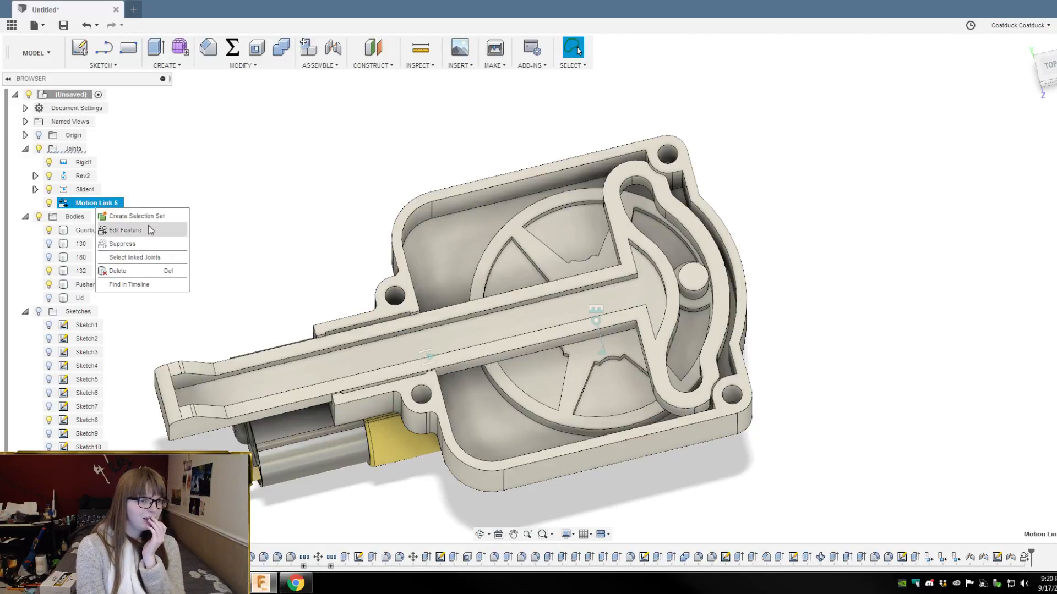
{"action": "left_click", "coordinate": [132, 187]}
{"action": "left_click", "coordinate": [34, 176]}
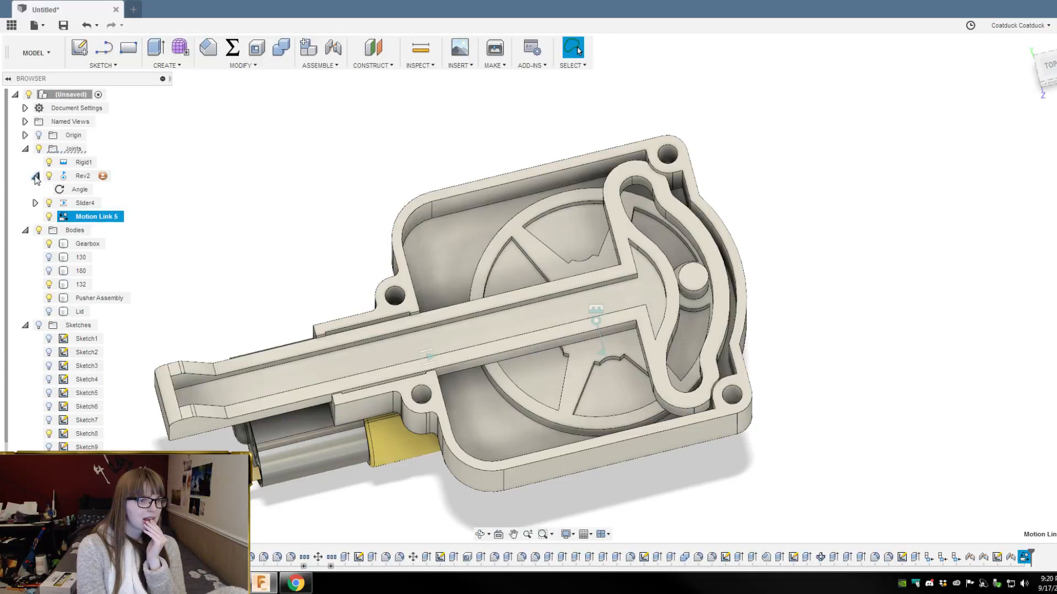
{"action": "left_click", "coordinate": [108, 180]}
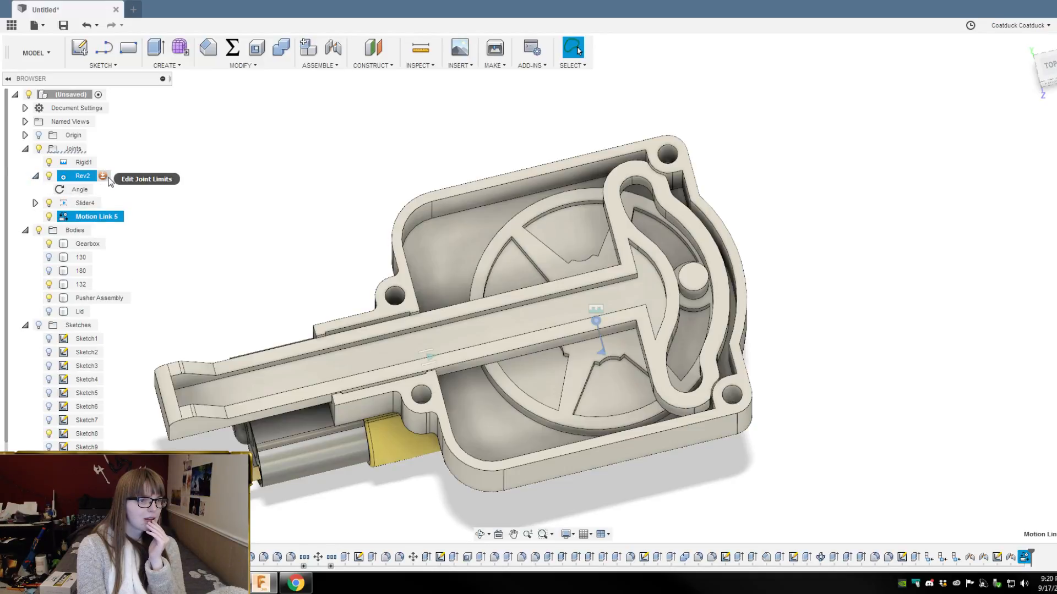
{"action": "left_click", "coordinate": [106, 177]}
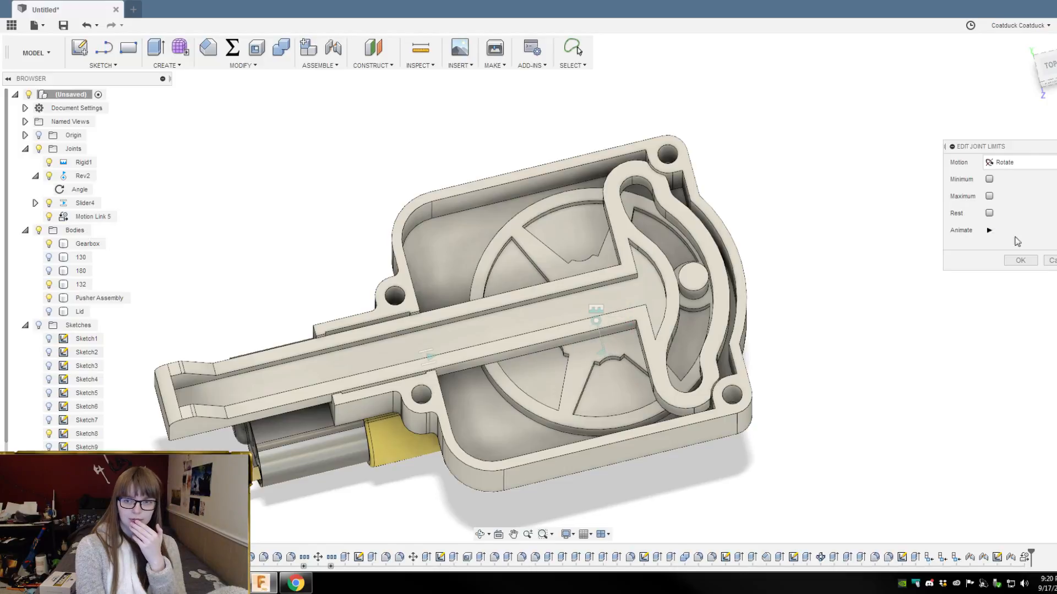
{"action": "left_click", "coordinate": [1049, 261]}
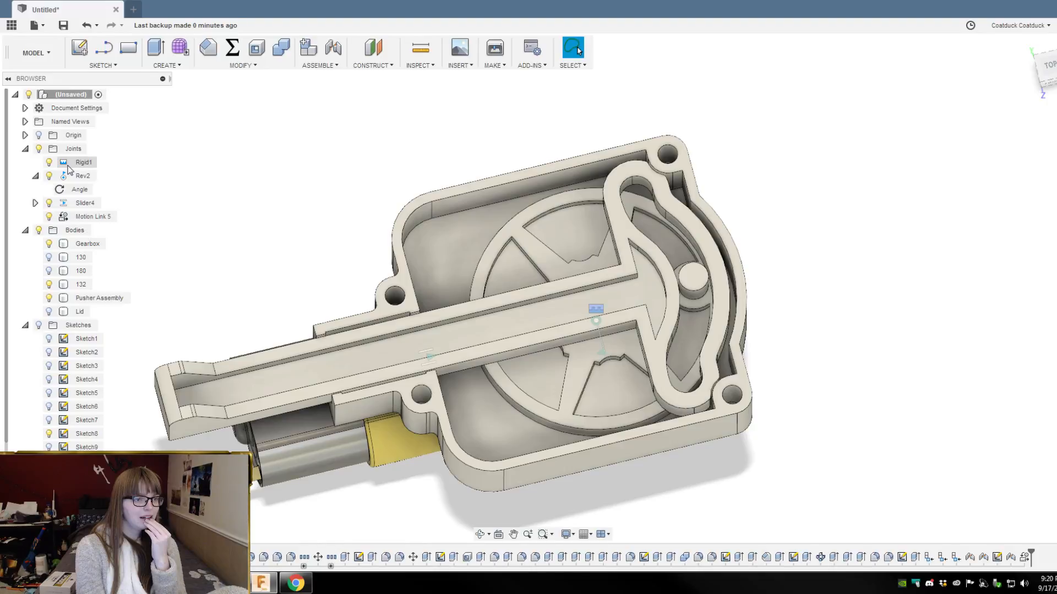
{"action": "right_click", "coordinate": [121, 172]}
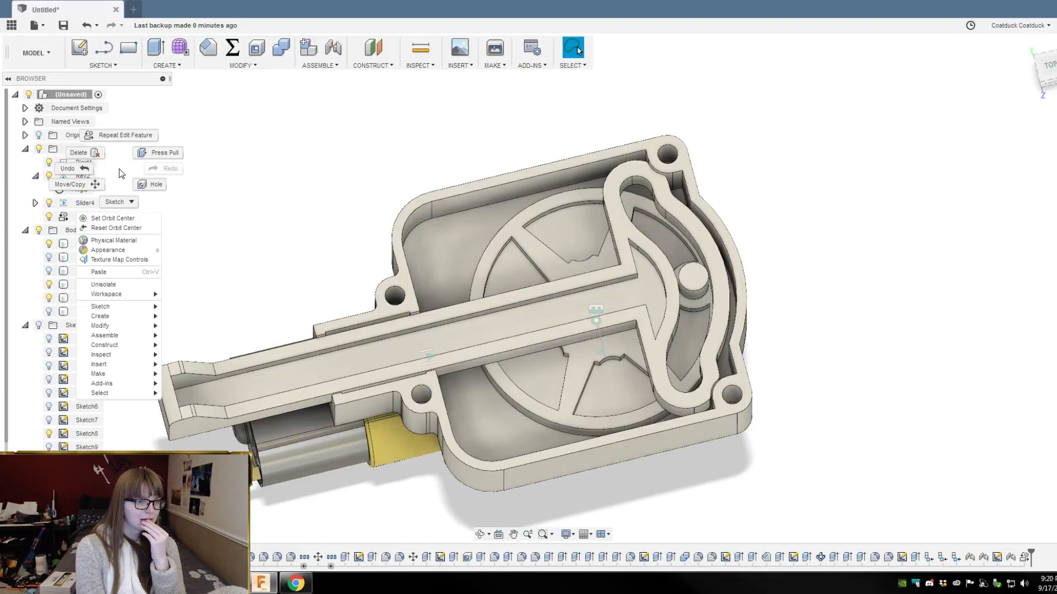
{"action": "key", "text": "Escape"}
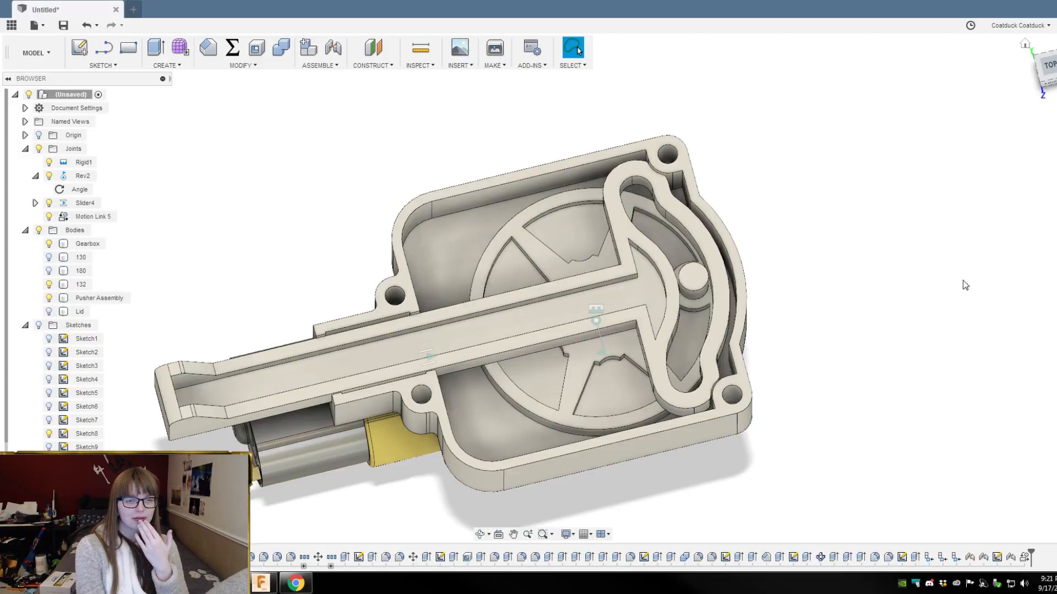
Step: Start a Motion Study with looped playback and add the Pusher Arm's Slider joint to it
{"action": "left_click", "coordinate": [307, 67]}
{"action": "left_click", "coordinate": [333, 202]}
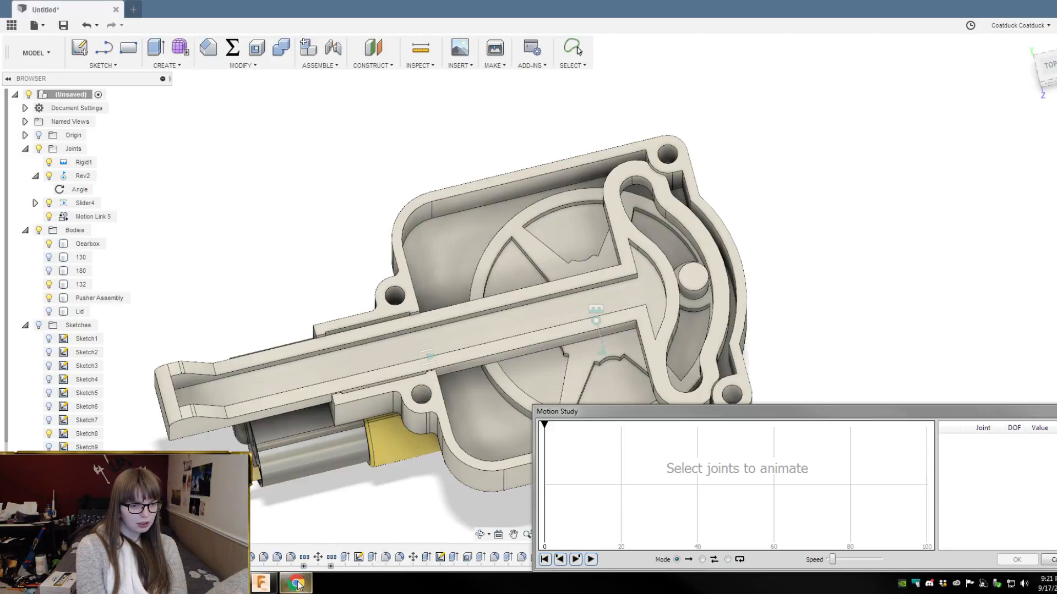
{"action": "middle_click_drag", "start_coordinate": [789, 287], "coordinate": [860, 260], "text": "shift"}
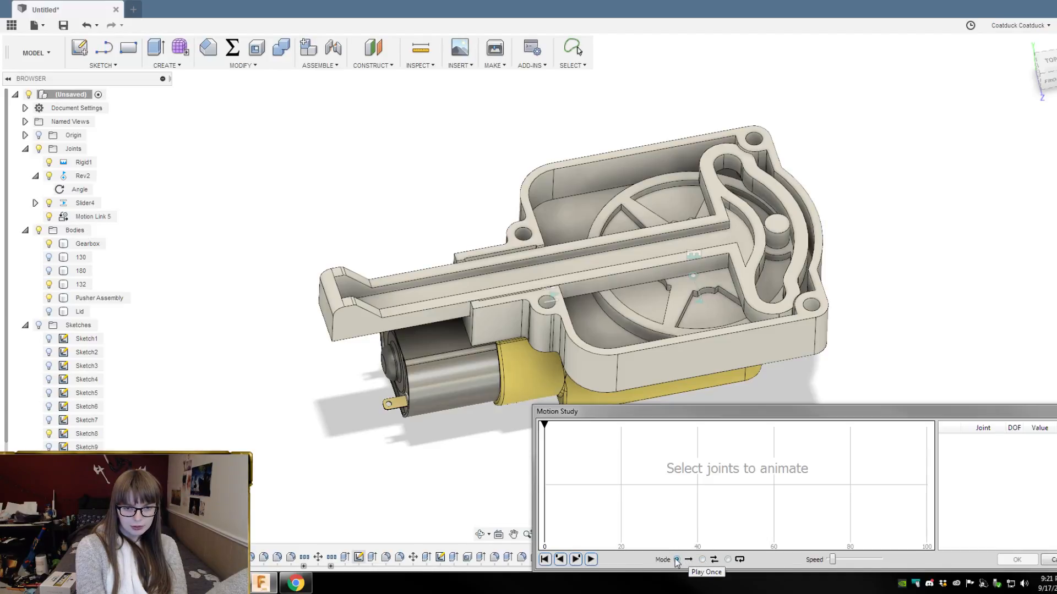
{"action": "left_click", "coordinate": [728, 560]}
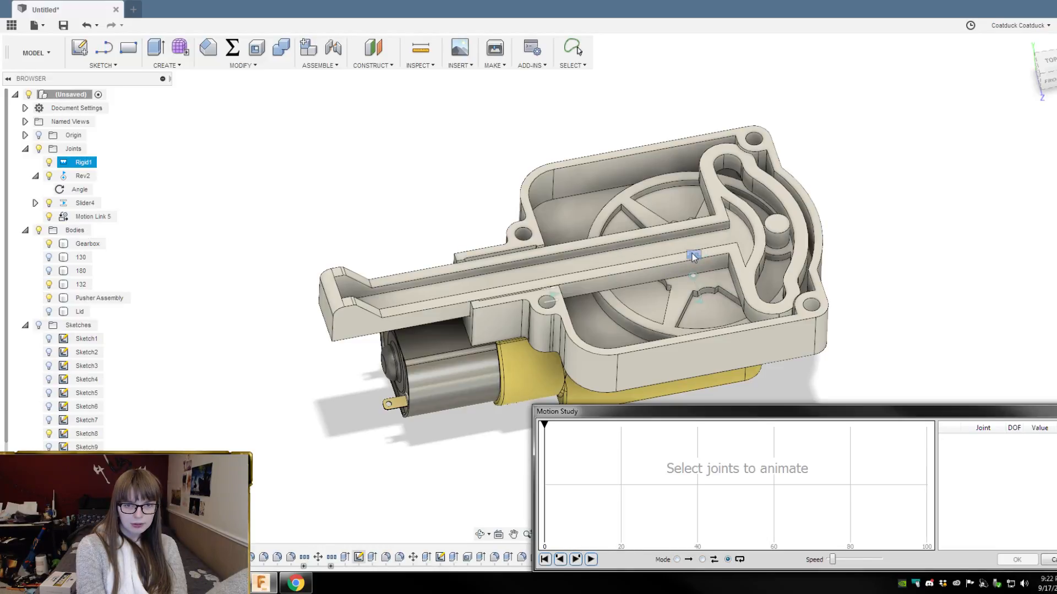
{"action": "left_click", "coordinate": [553, 297]}
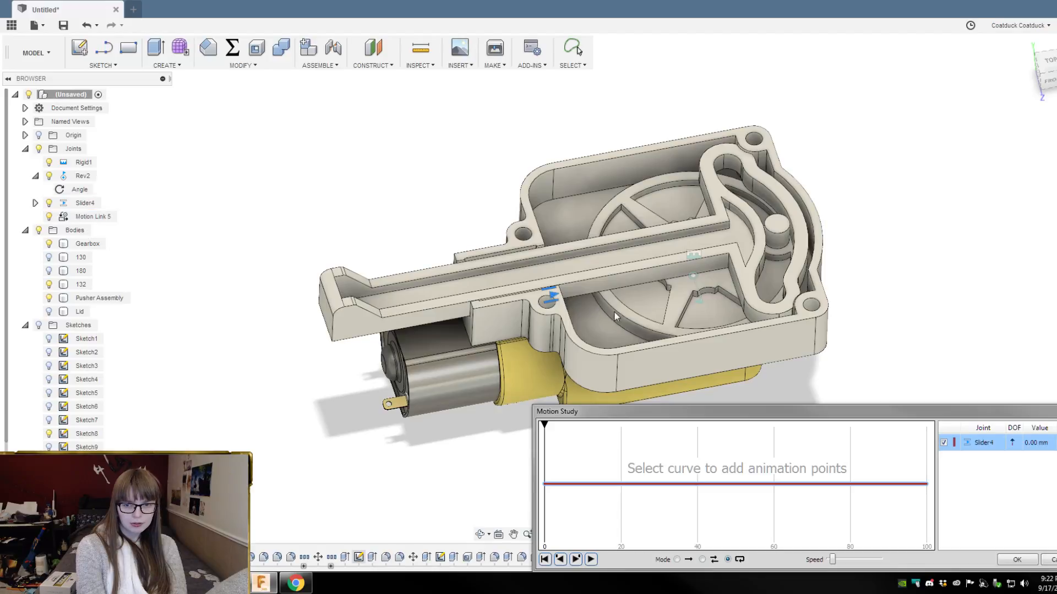
Step: Add an animation point at step 14 on the Slider joint's curve with a distance of 0 mm
{"action": "mouse_move", "coordinate": [544, 429]}
{"action": "left_mouse_down"}
{"action": "mouse_move", "coordinate": [567, 428]}
{"action": "mouse_move", "coordinate": [538, 429]}
{"action": "left_mouse_up"}
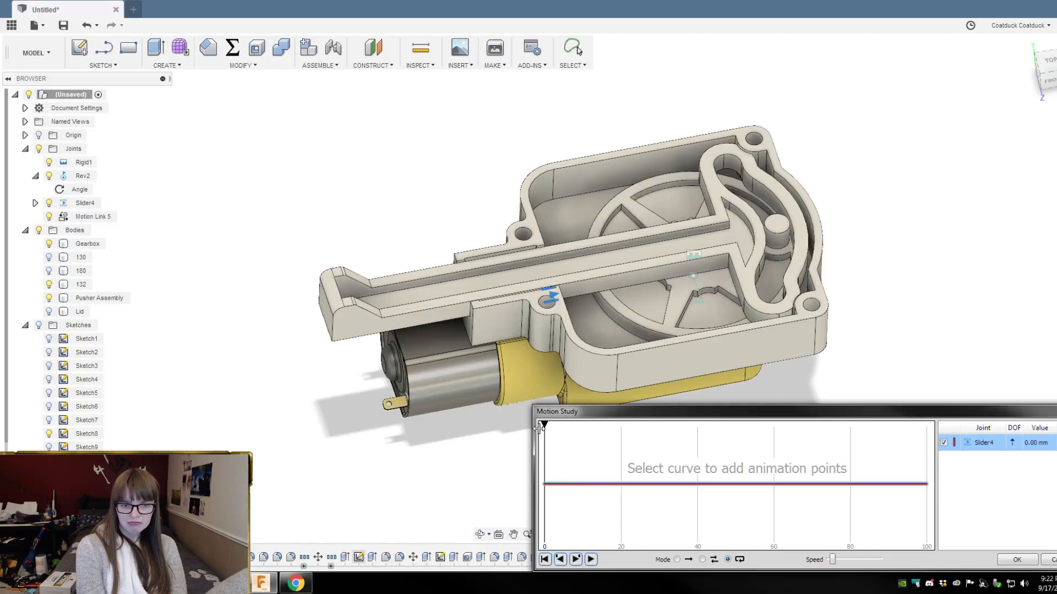
{"action": "left_click", "coordinate": [599, 484]}
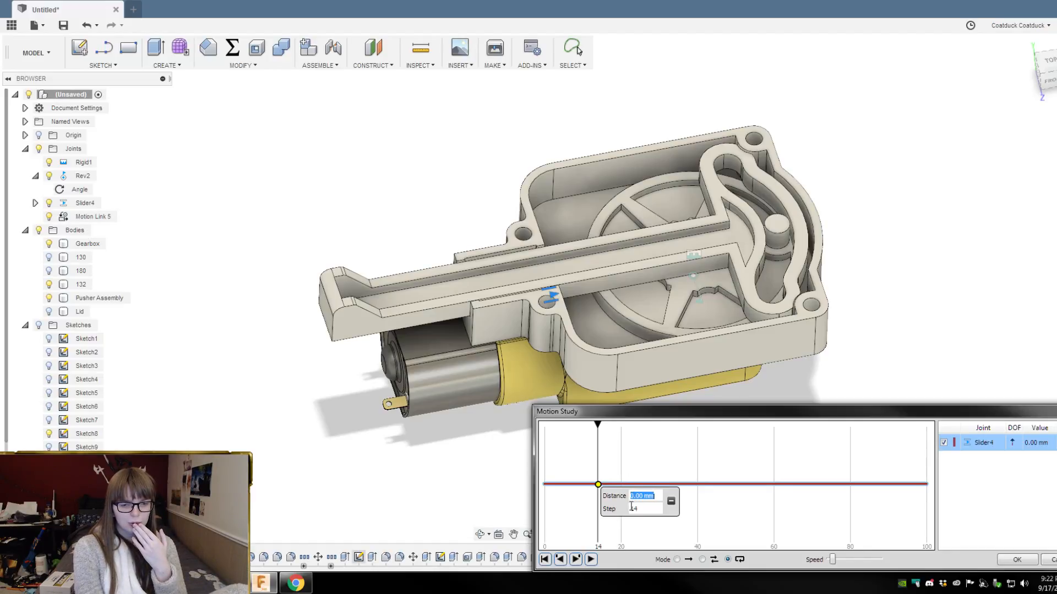
{"action": "key", "text": "Return"}
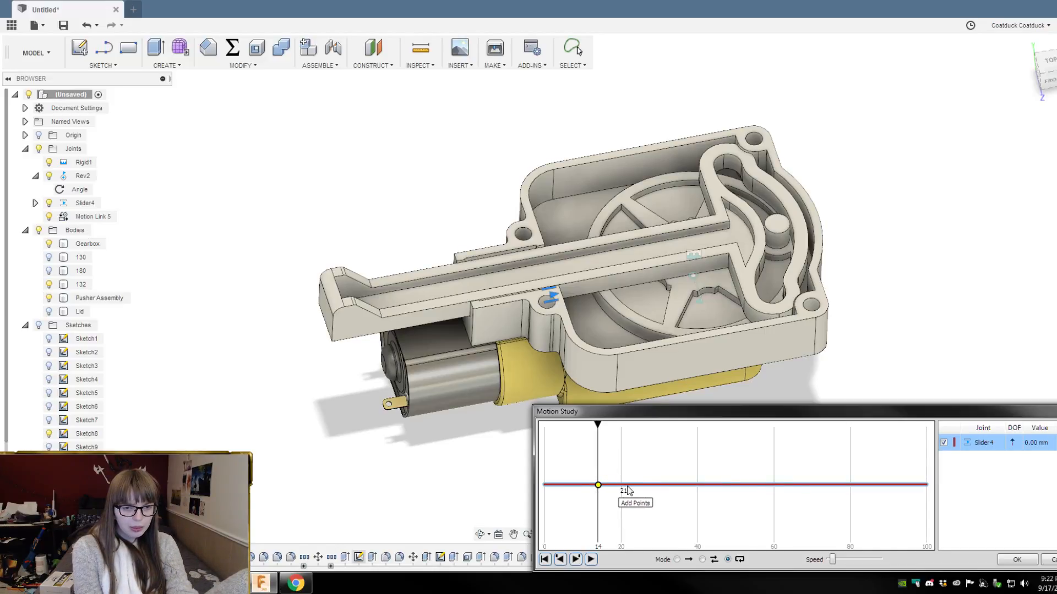
{"action": "left_click", "coordinate": [709, 485]}
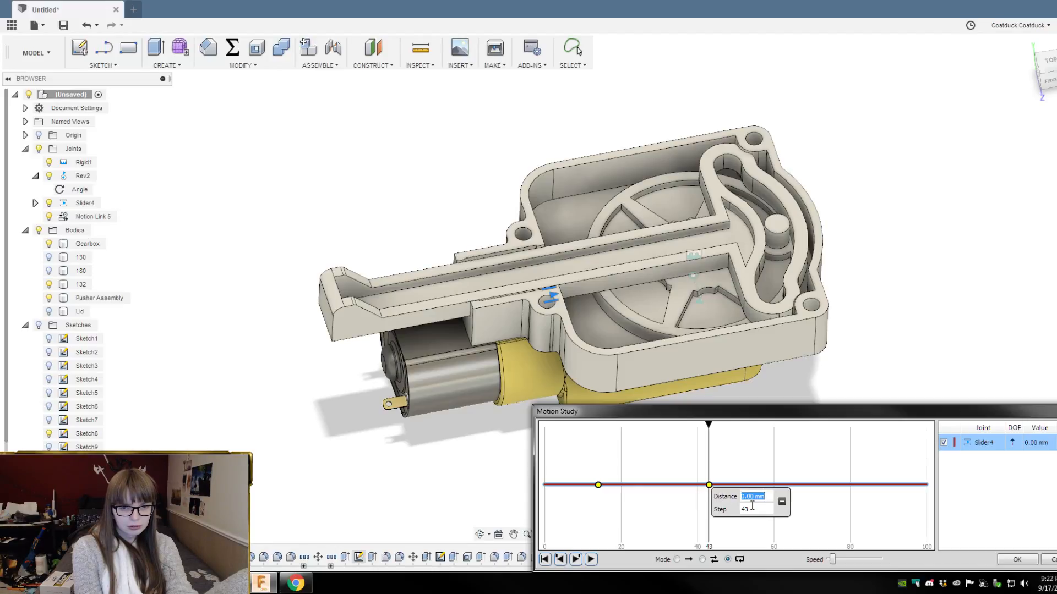
{"action": "left_click", "coordinate": [710, 487]}
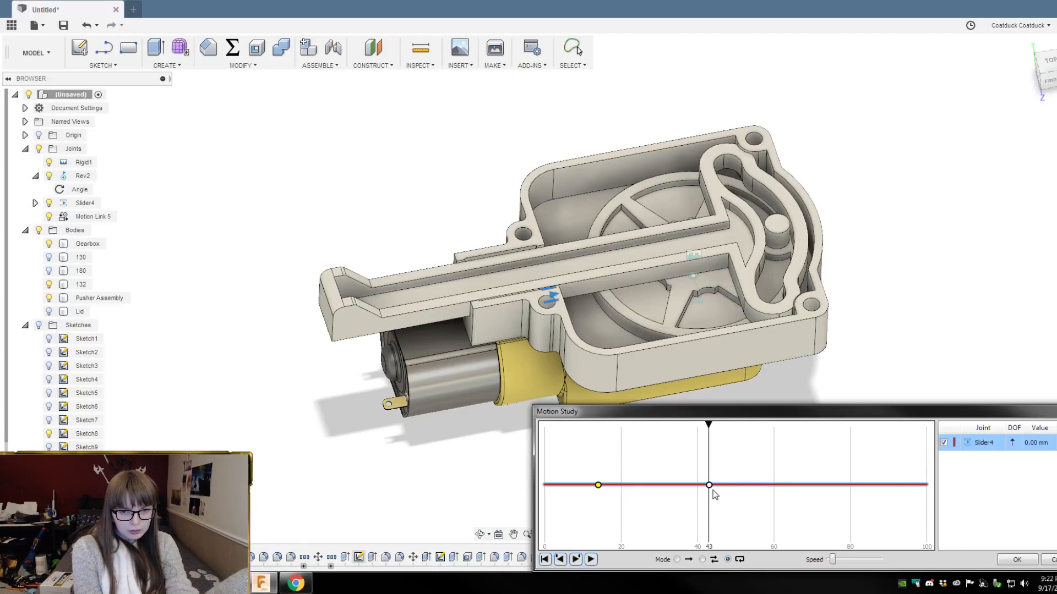
{"action": "left_click", "coordinate": [709, 486]}
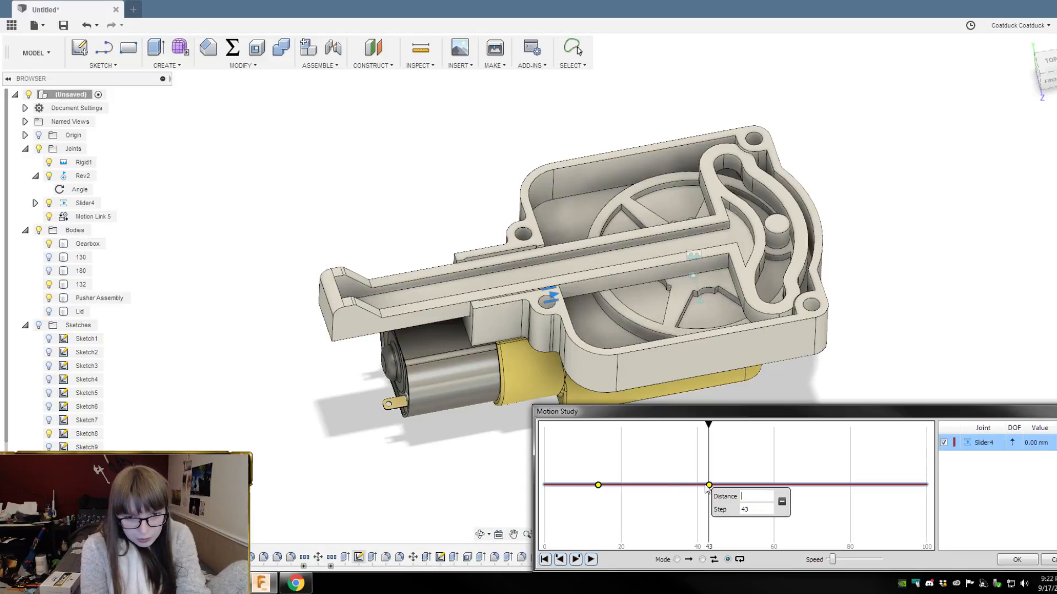
{"action": "left_click", "coordinate": [758, 496]}
{"action": "left_click", "coordinate": [781, 502]}
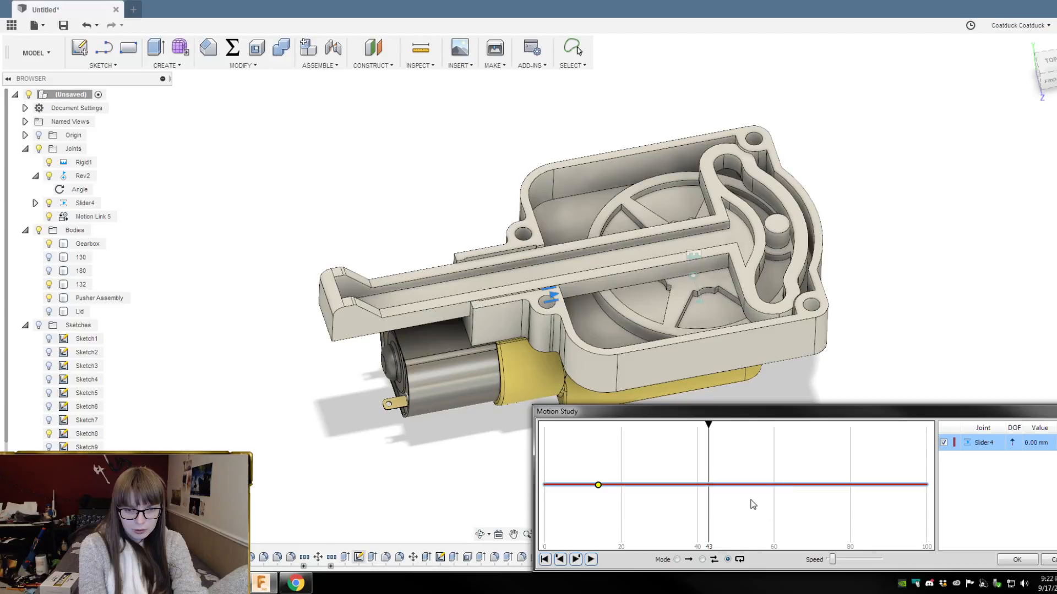
Step: Replace Slider4's motion point at step 14 with one at step 50 and 30 mm distance, and confirm the motion study
{"action": "left_click", "coordinate": [598, 485]}
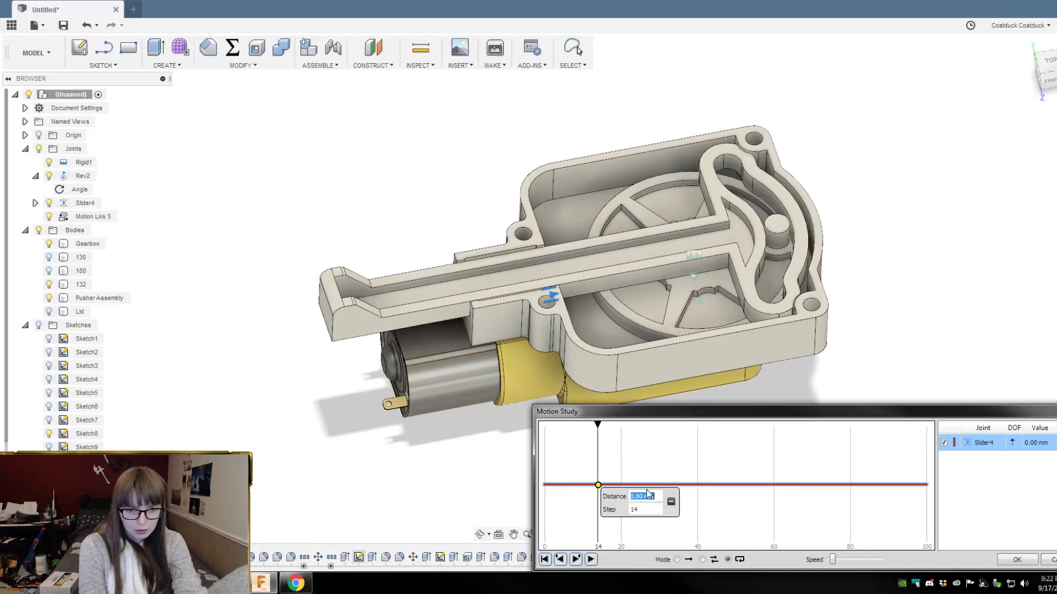
{"action": "left_click", "coordinate": [672, 503]}
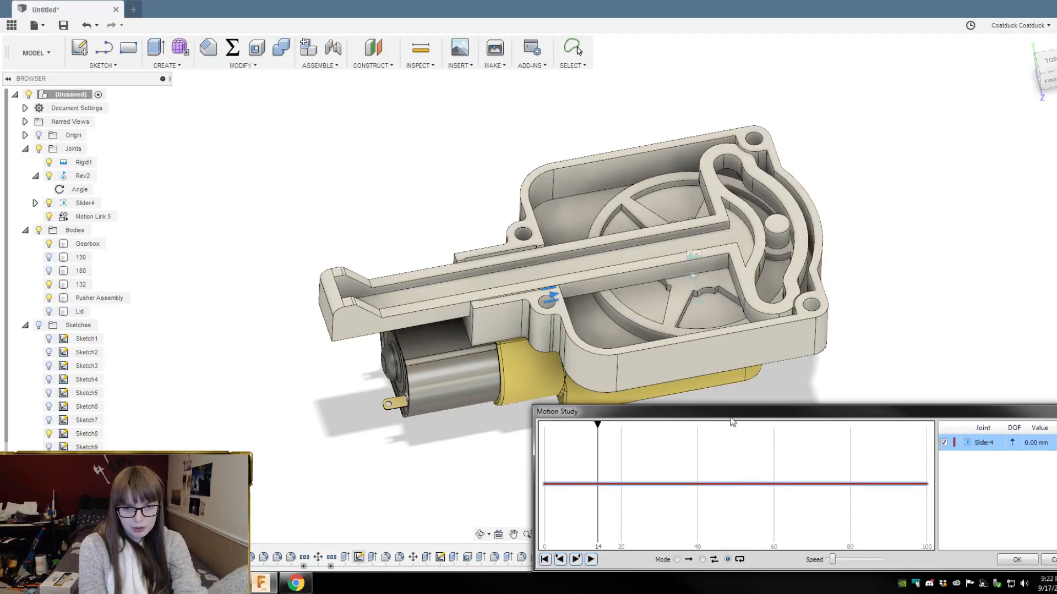
{"action": "left_click_drag", "start_coordinate": [597, 427], "coordinate": [735, 427]}
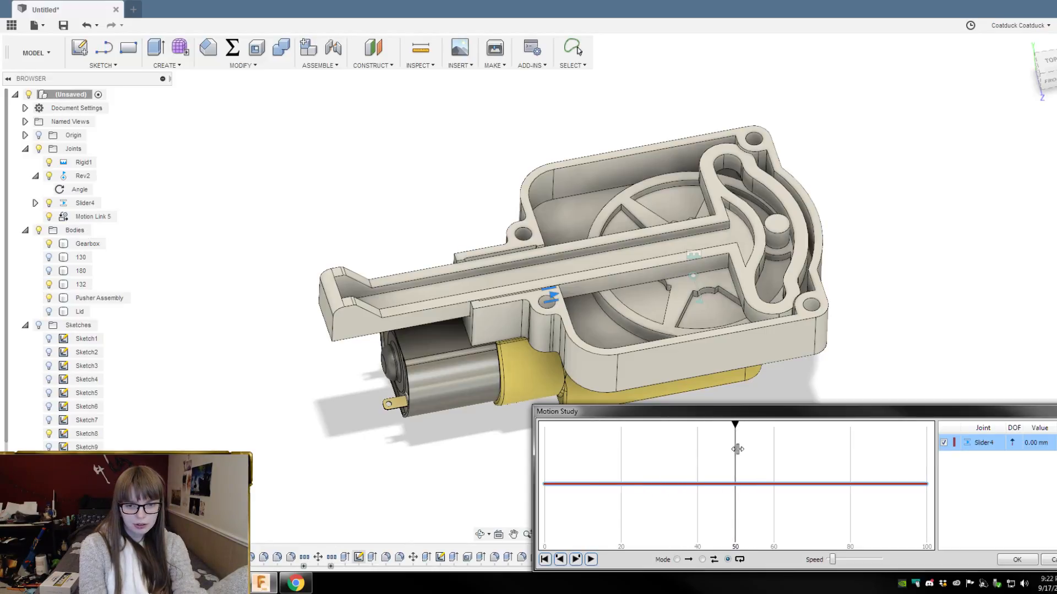
{"action": "left_click", "coordinate": [732, 484]}
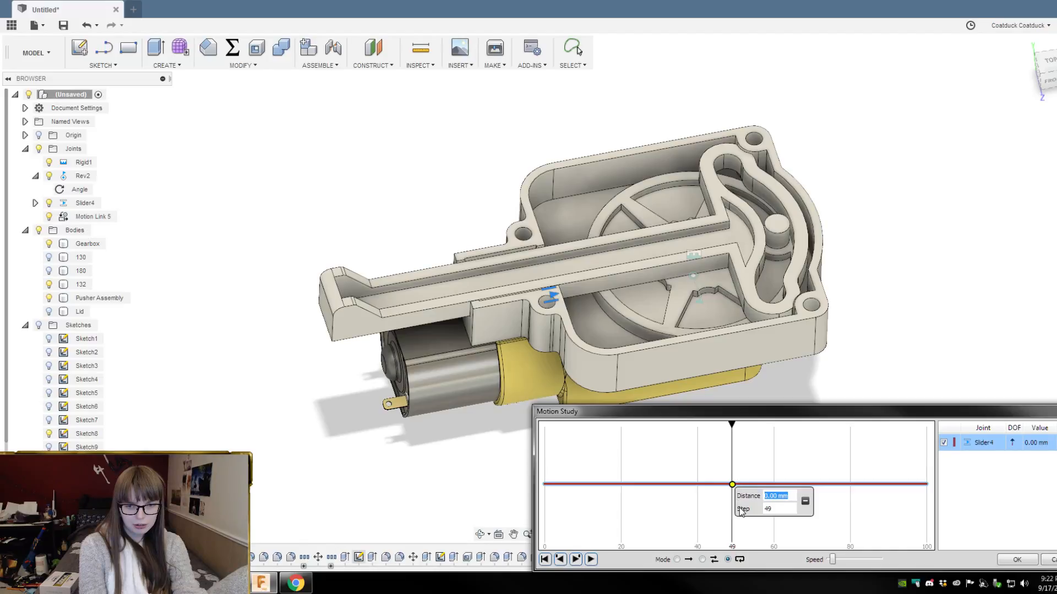
{"action": "left_click", "coordinate": [771, 508]}
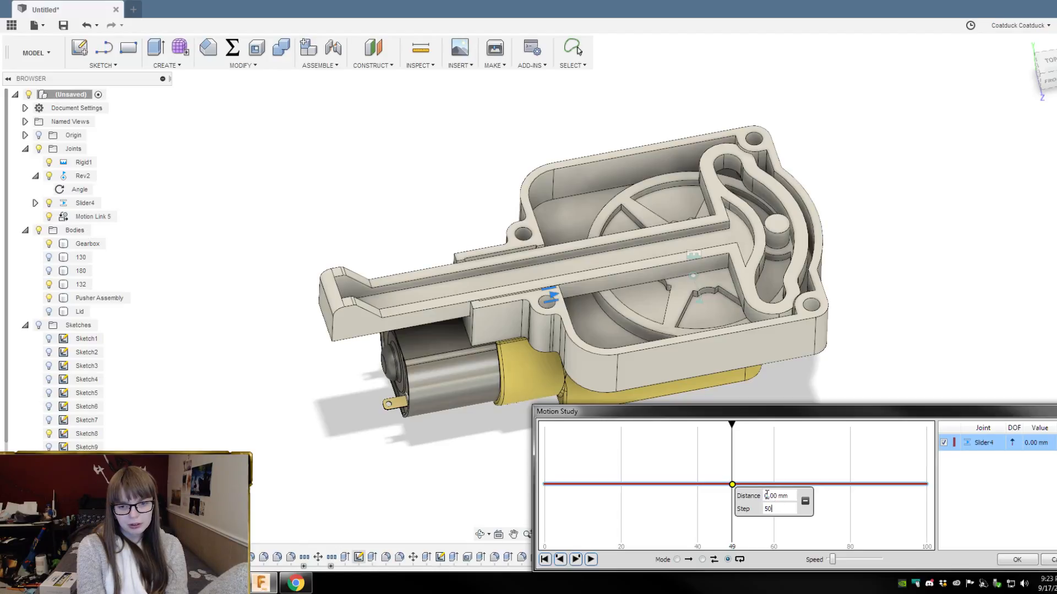
{"action": "type", "text": "34"}
{"action": "key", "text": "BackSpace"}
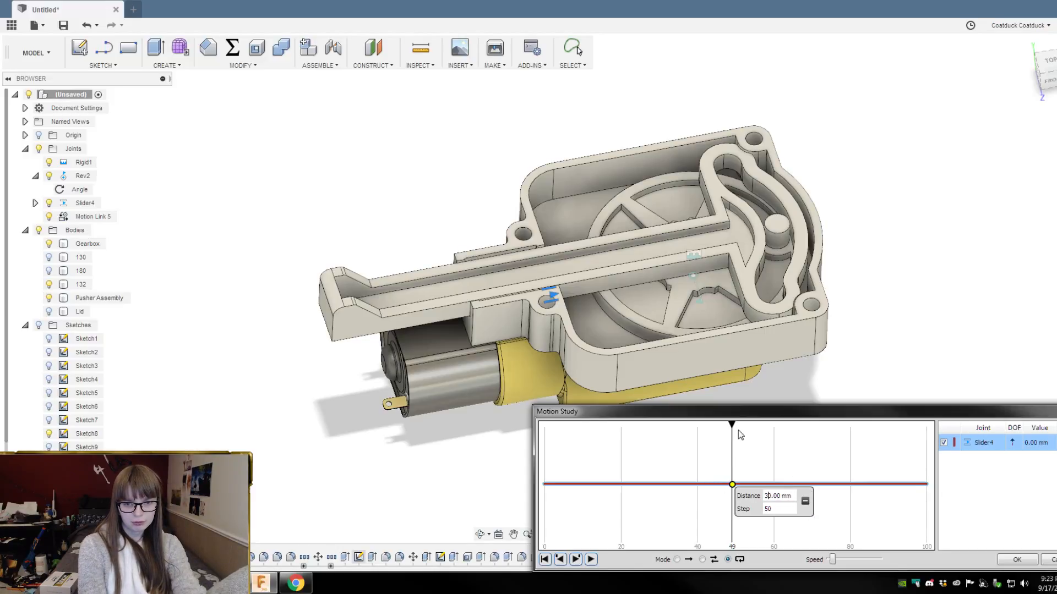
{"action": "left_click", "coordinate": [784, 531]}
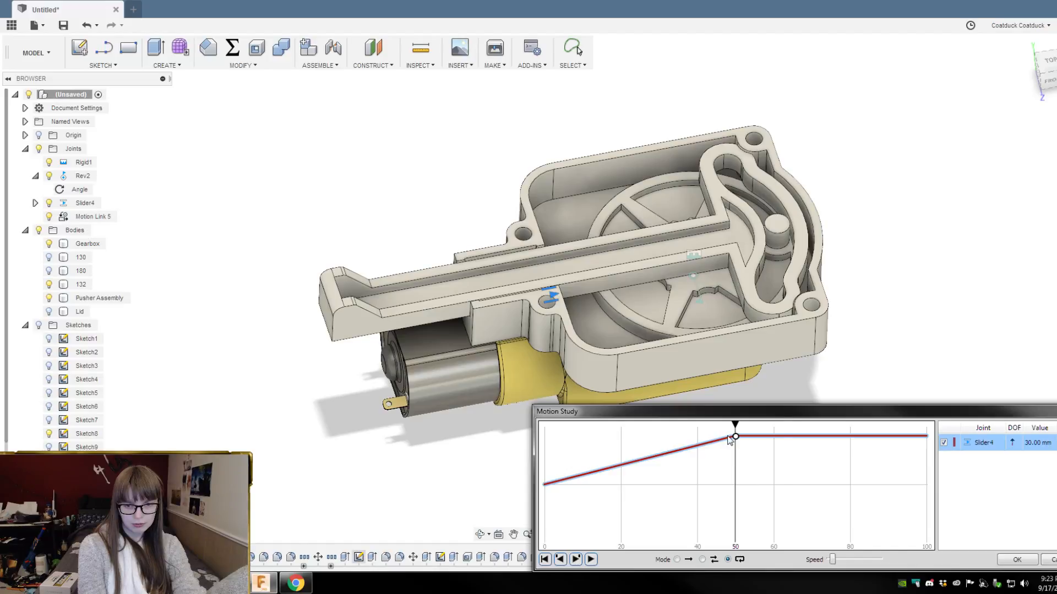
{"action": "left_click_drag", "start_coordinate": [735, 427], "coordinate": [545, 432]}
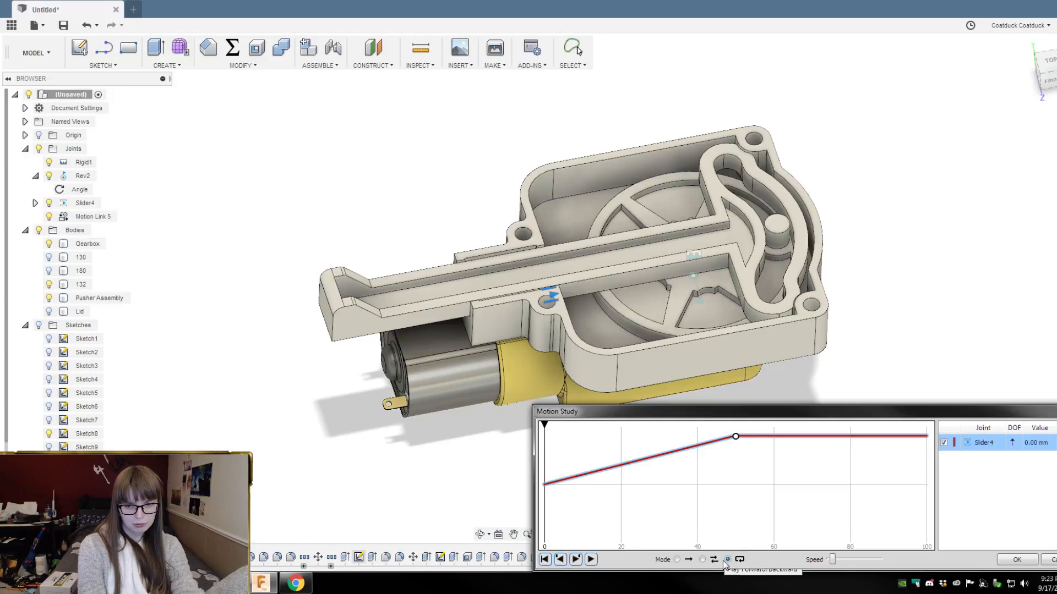
{"action": "left_click", "coordinate": [1017, 560]}
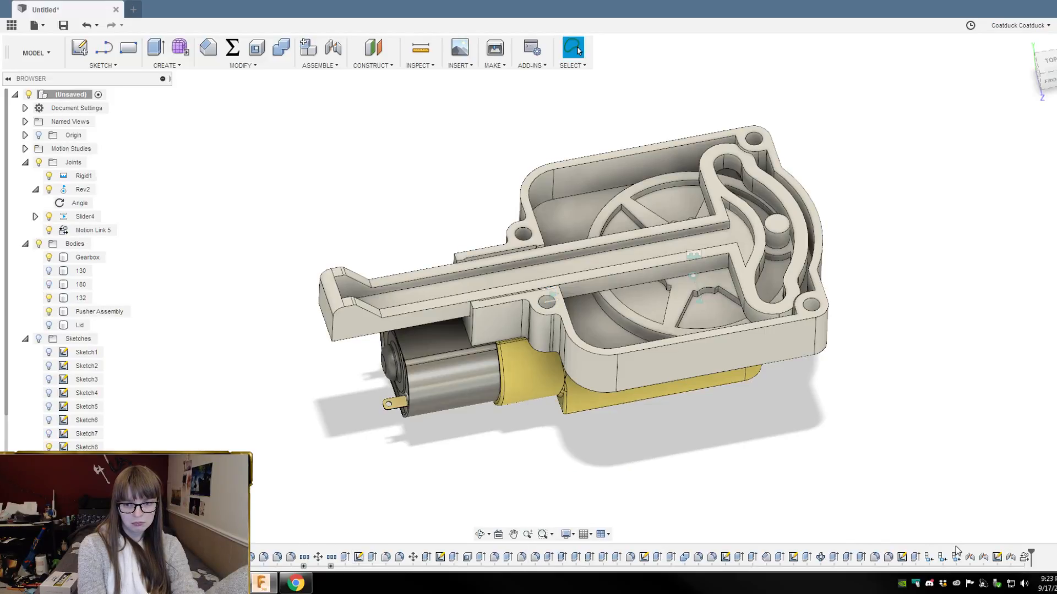
Step: Inspect the settings of the motion link between Slider4 and Rev2 without changing them
{"action": "double_click", "coordinate": [1026, 558]}
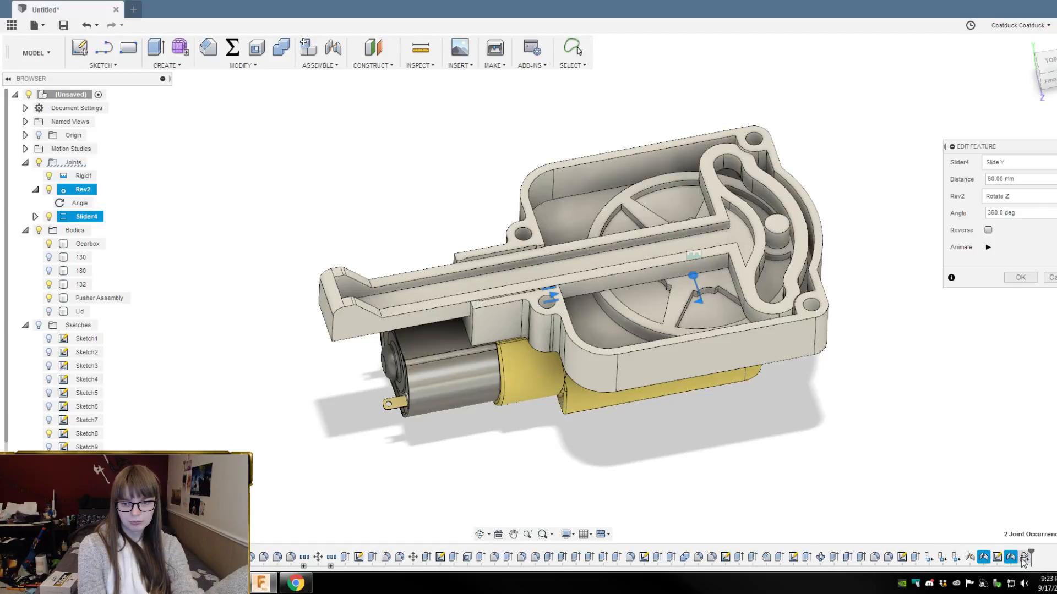
{"action": "left_click", "coordinate": [1049, 278]}
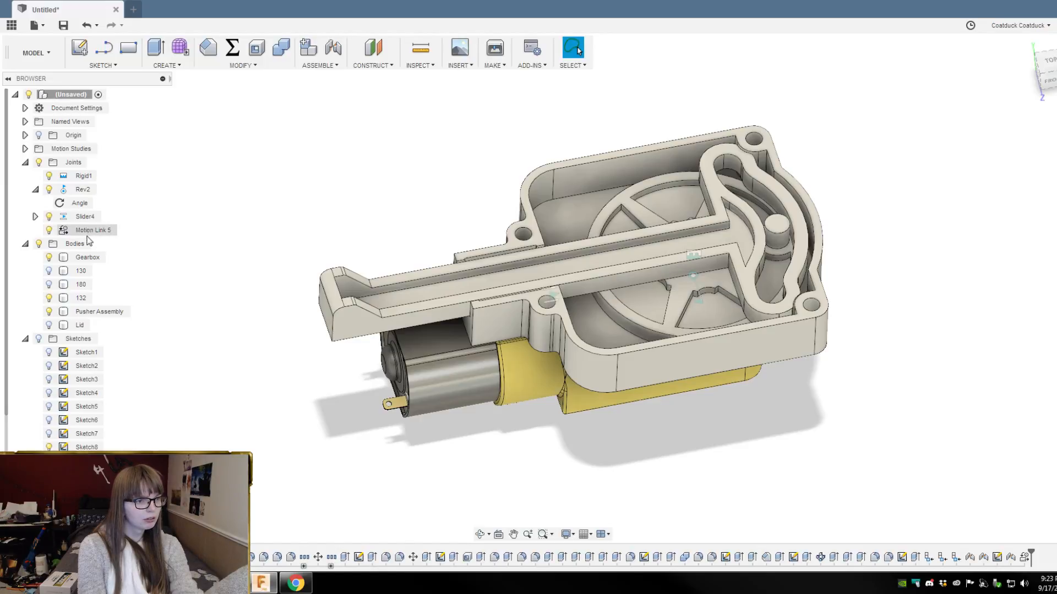
Step: Reopen MotionStudy-1 and play the Slider4 motion from the start in loop mode to check the mechanism
{"action": "left_click", "coordinate": [25, 149]}
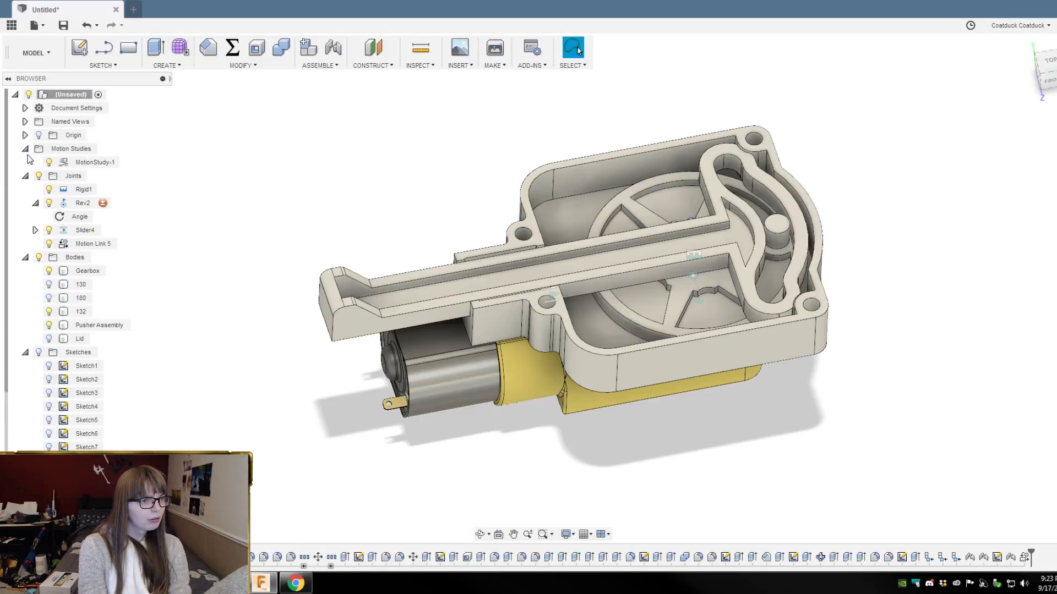
{"action": "left_click", "coordinate": [81, 165]}
{"action": "right_click", "coordinate": [81, 165]}
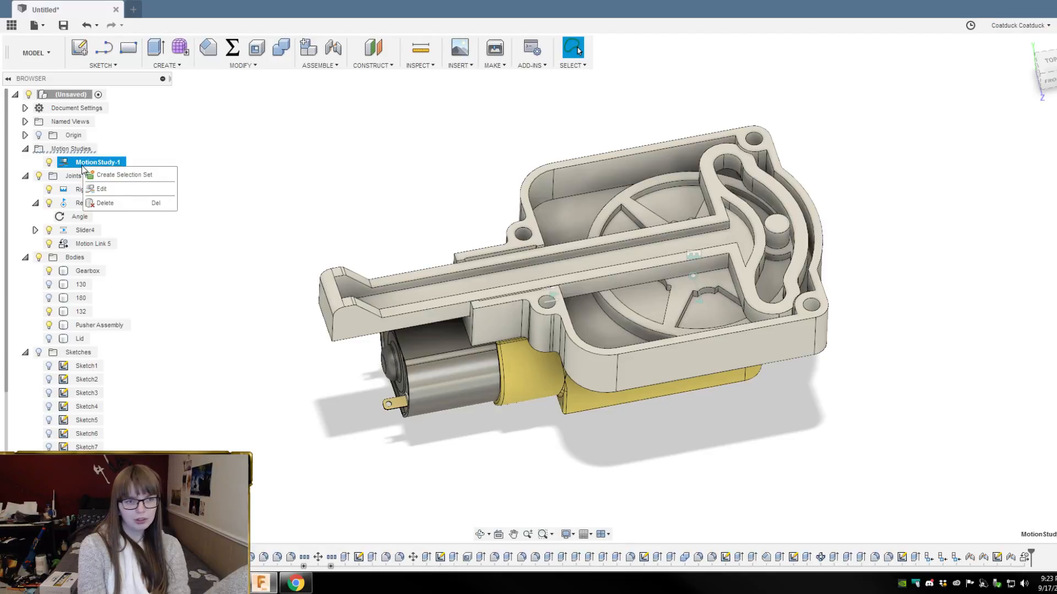
{"action": "left_click", "coordinate": [114, 188]}
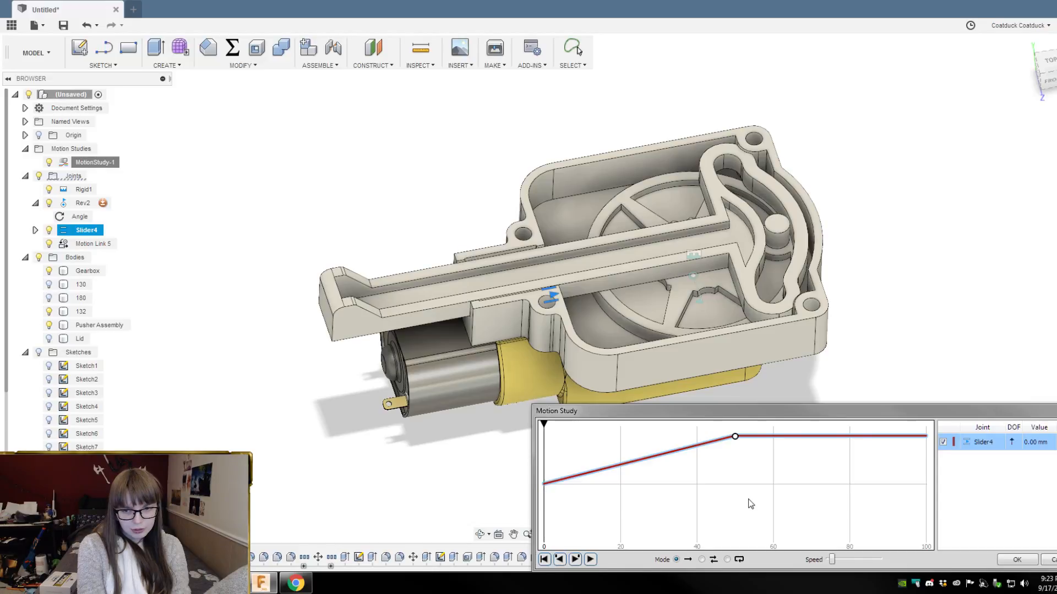
{"action": "left_click", "coordinate": [576, 560]}
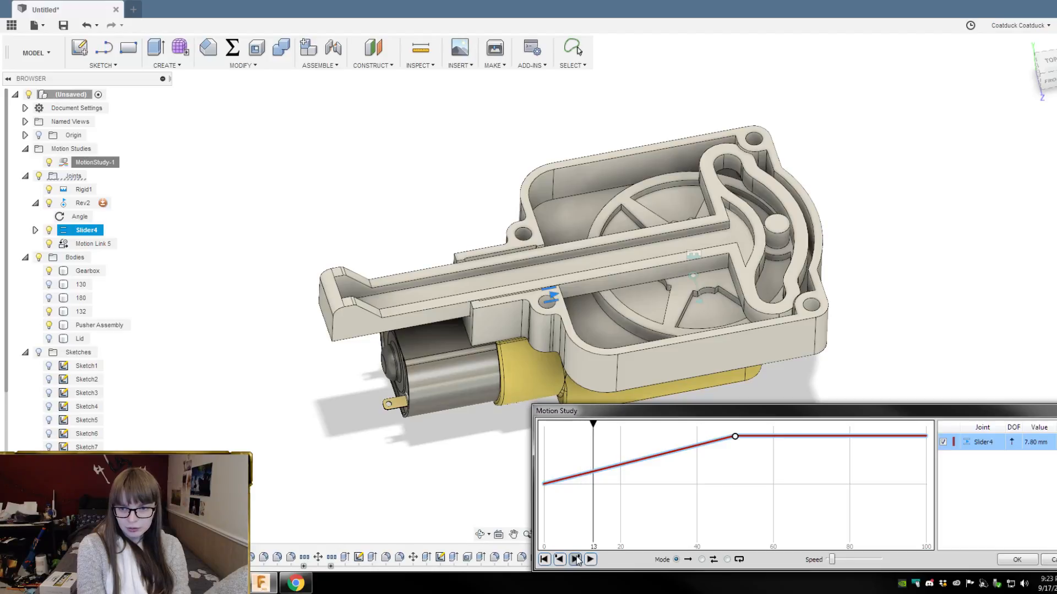
{"action": "left_click", "coordinate": [576, 559]}
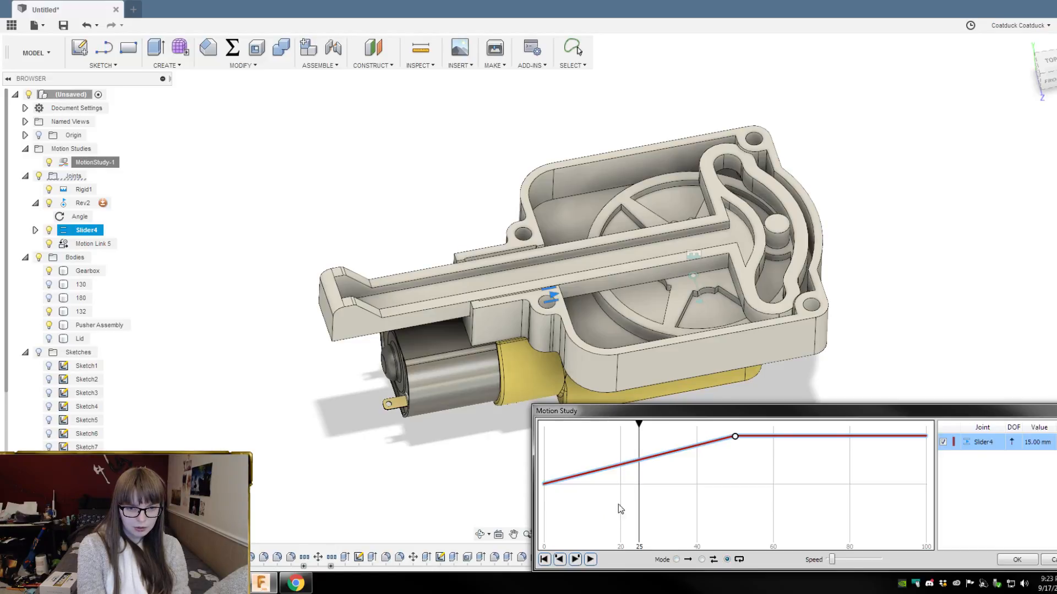
{"action": "left_click_drag", "start_coordinate": [637, 423], "coordinate": [542, 425]}
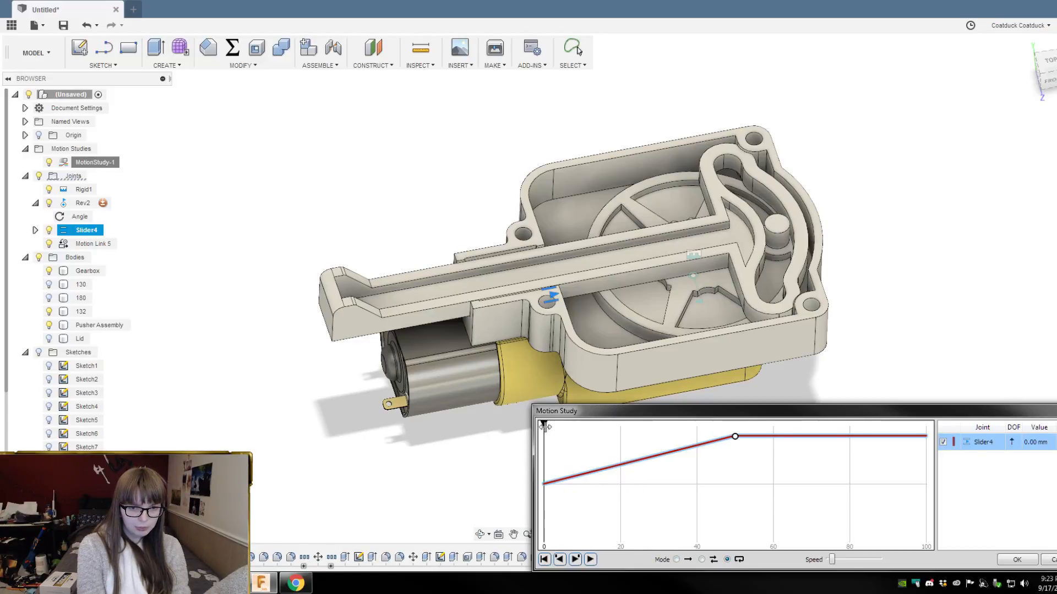
{"action": "left_click", "coordinate": [590, 560]}
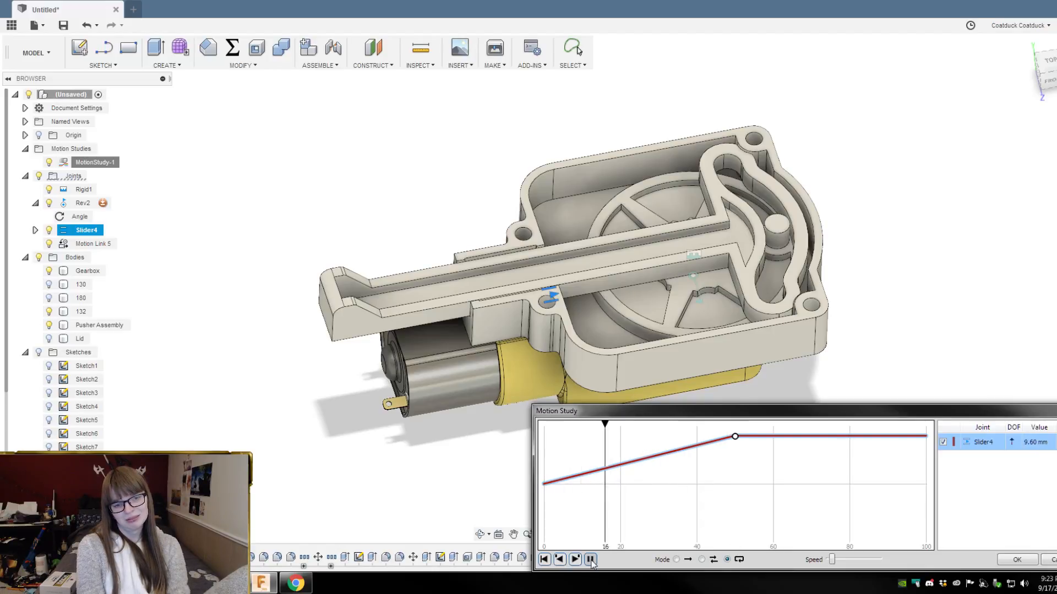
{"action": "left_click", "coordinate": [590, 561]}
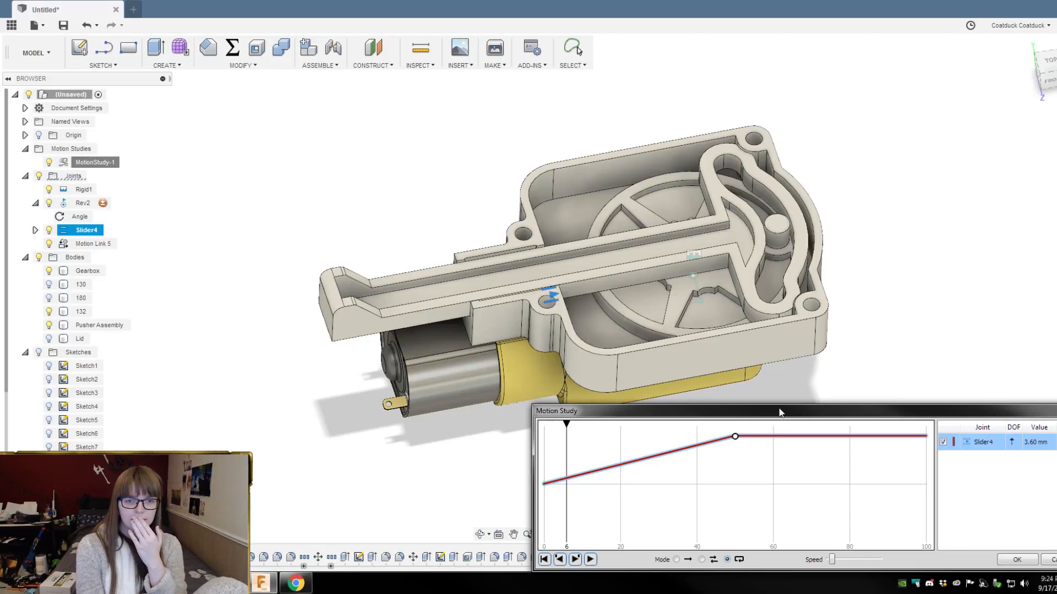
Step: Leave the motion study and delete Motion Link 5 from the joints
{"action": "double_click", "coordinate": [90, 240]}
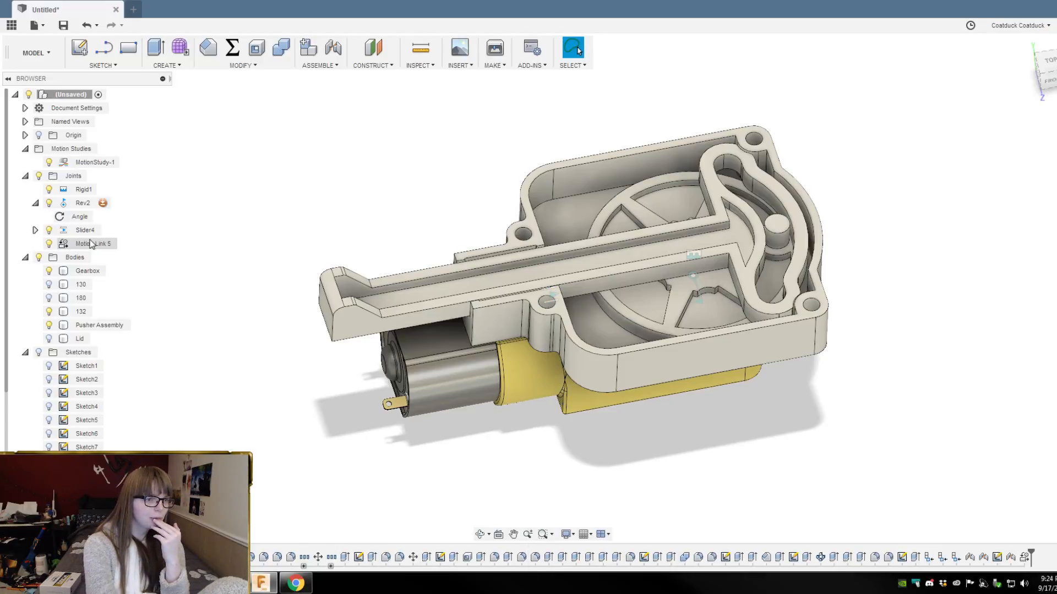
{"action": "left_click", "coordinate": [91, 244]}
{"action": "key", "text": "Delete"}
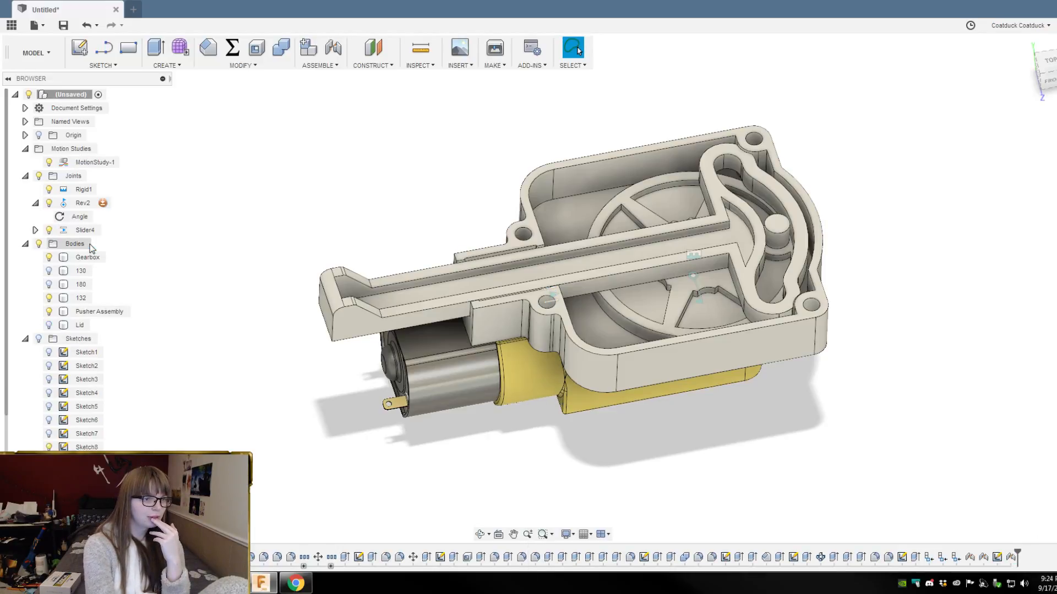
Step: Reopen MotionStudy-1 and play the Slider4 motion again at a reduced playback speed
{"action": "left_click", "coordinate": [91, 165]}
{"action": "right_click", "coordinate": [91, 169]}
{"action": "left_click", "coordinate": [119, 171]}
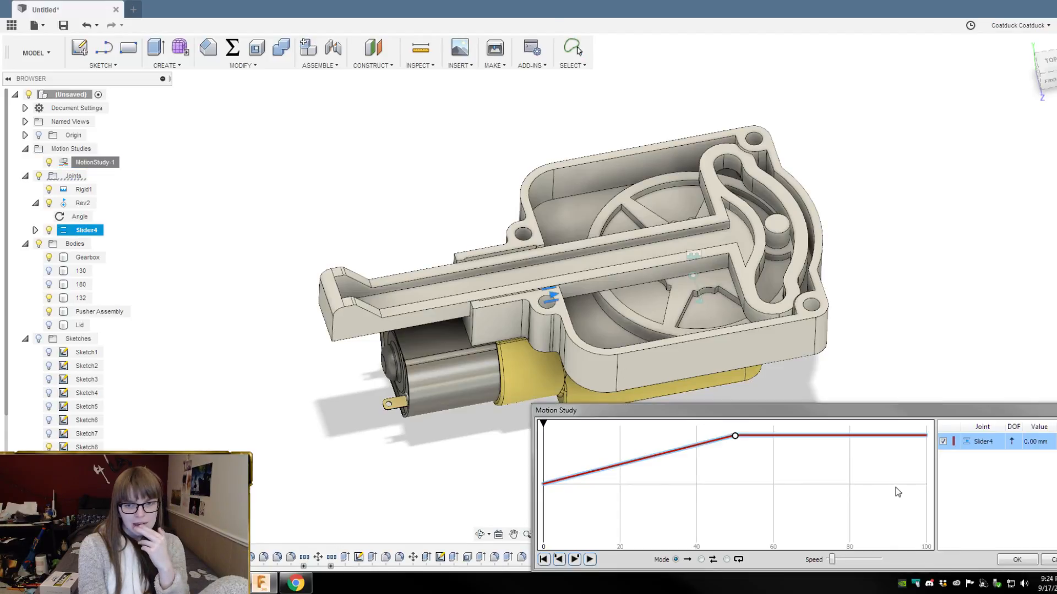
{"action": "left_click", "coordinate": [589, 560]}
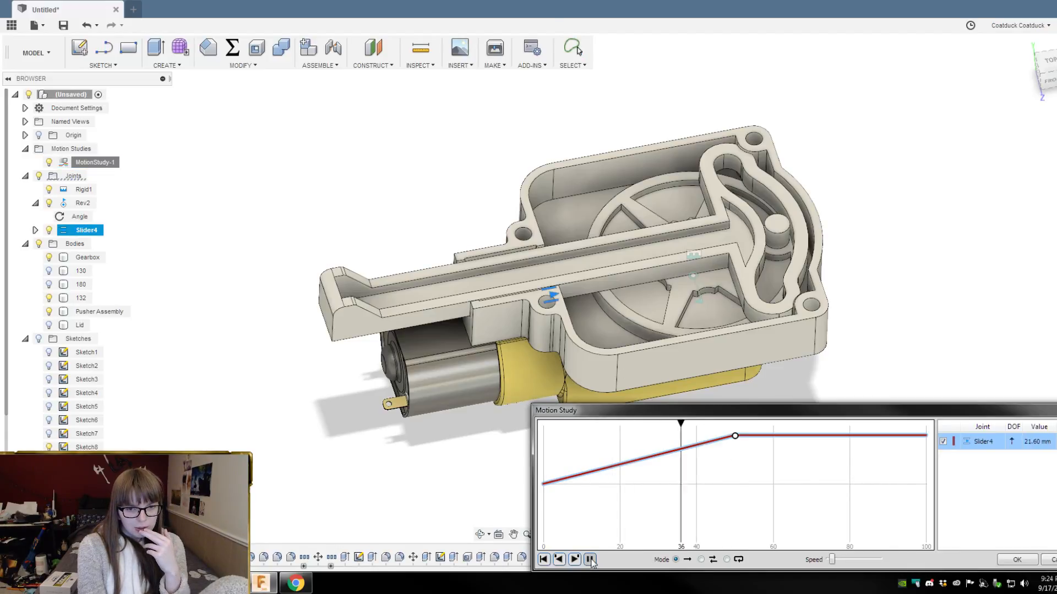
{"action": "left_click_drag", "start_coordinate": [831, 562], "coordinate": [830, 563]}
{"action": "left_click", "coordinate": [590, 560]}
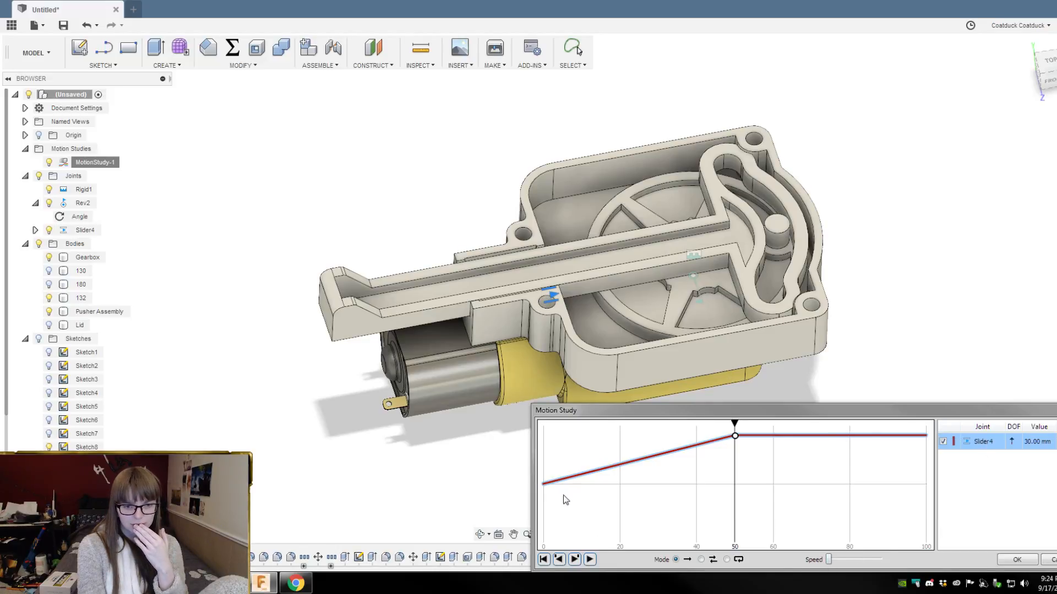
{"action": "left_click", "coordinate": [589, 559]}
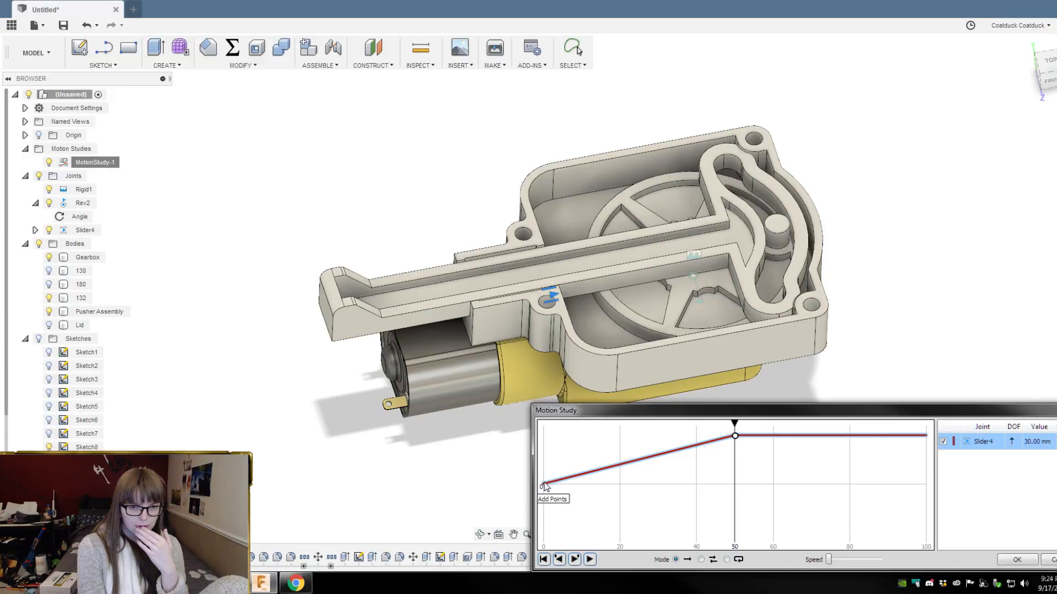
Step: Add a Slider4 motion point at step 1 and try to change it to 0.0 mm distance at step 0
{"action": "left_click_drag", "start_coordinate": [735, 425], "coordinate": [543, 426]}
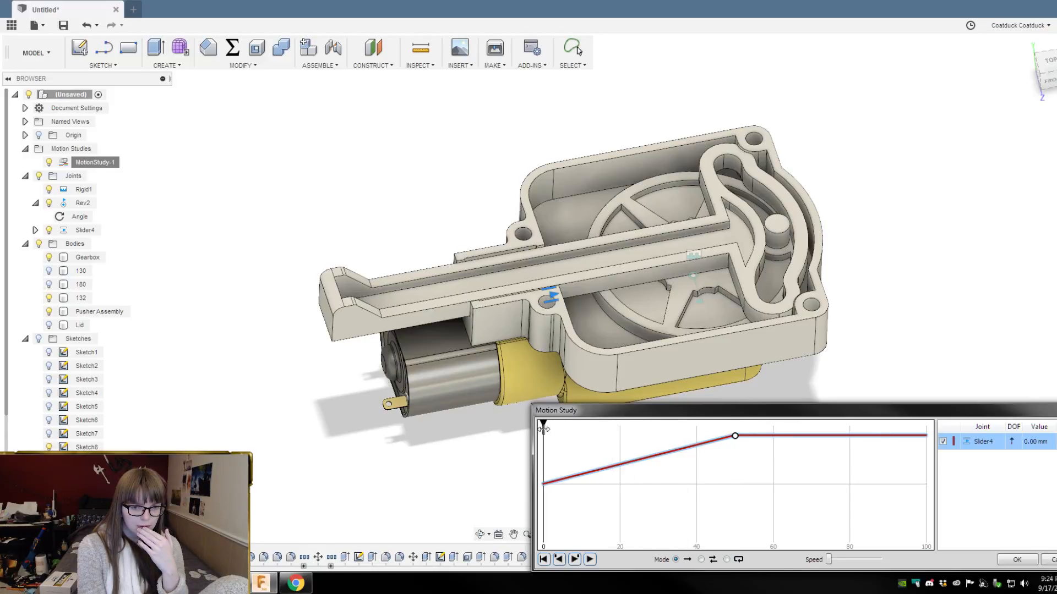
{"action": "left_click", "coordinate": [548, 485]}
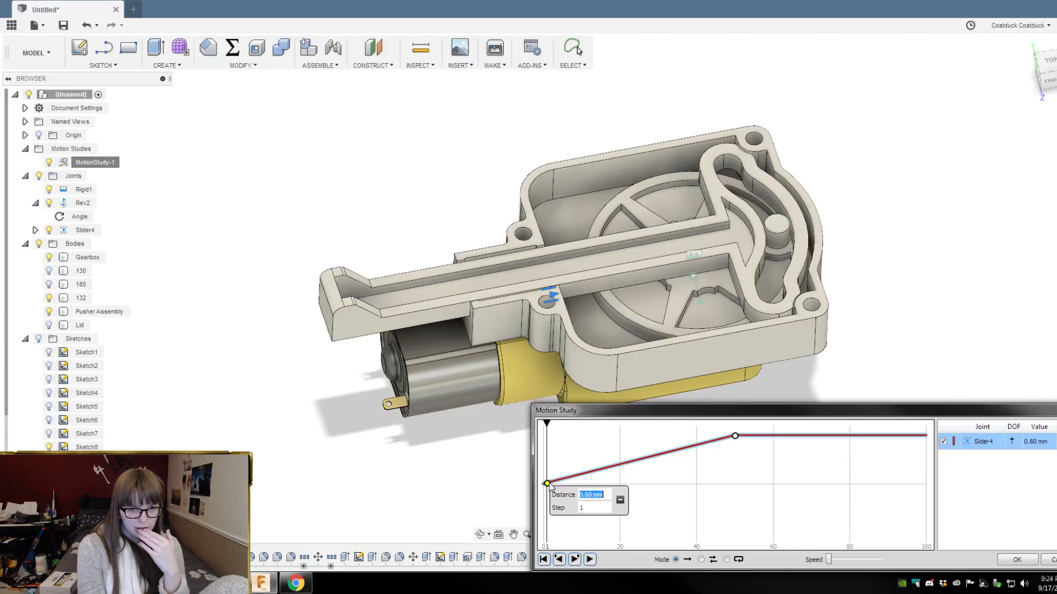
{"action": "left_click", "coordinate": [590, 499]}
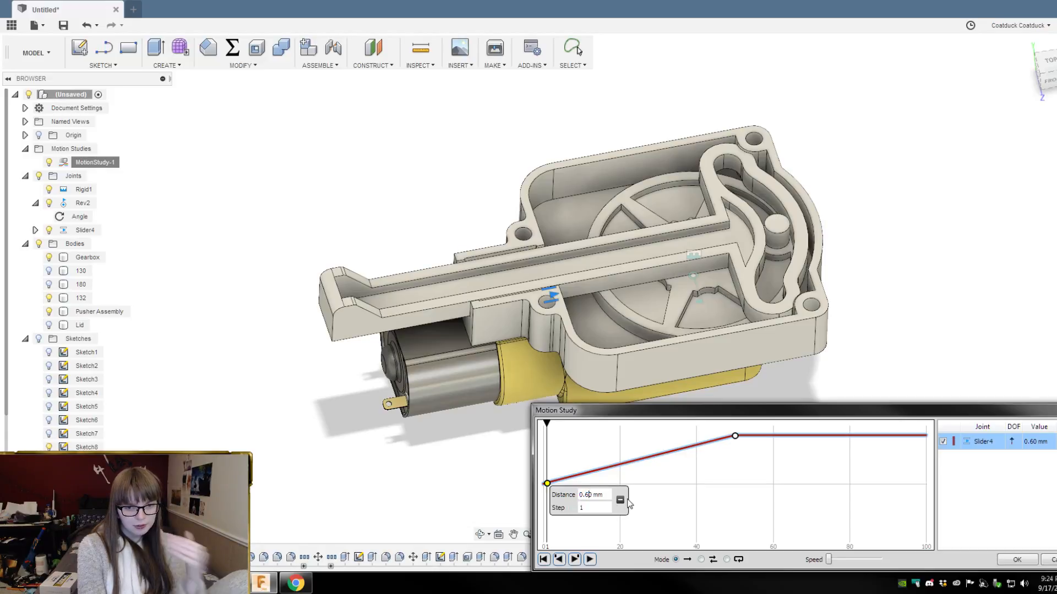
{"action": "key", "text": "BackSpace"}
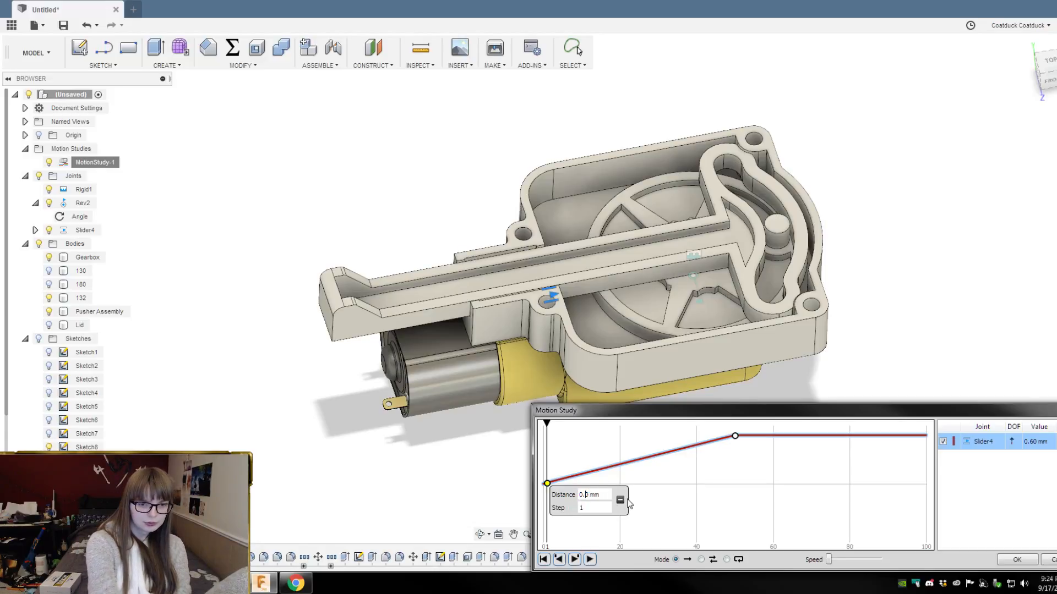
{"action": "left_click", "coordinate": [600, 506]}
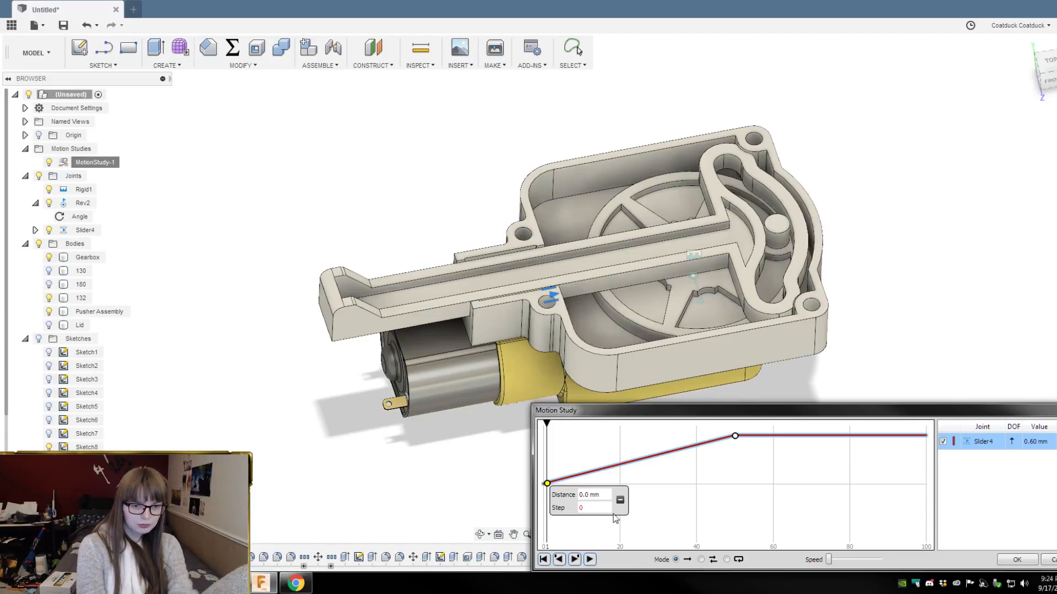
{"action": "left_click", "coordinate": [612, 532]}
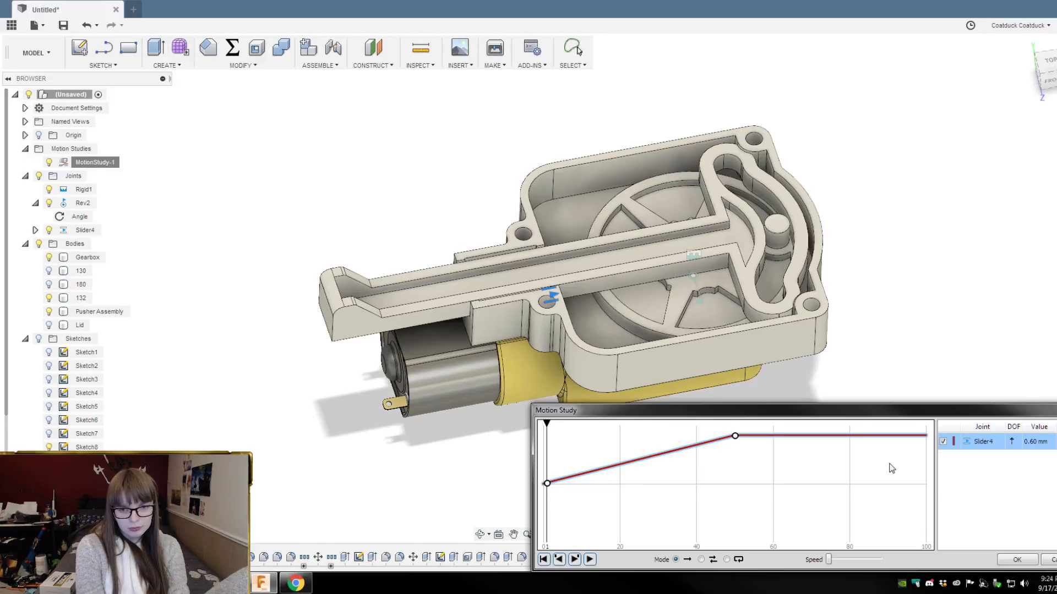
Step: Add a Slider4 motion point at step 100 with a distance of 0.00 mm
{"action": "left_click_drag", "start_coordinate": [547, 423], "coordinate": [926, 423]}
{"action": "left_click", "coordinate": [926, 436]}
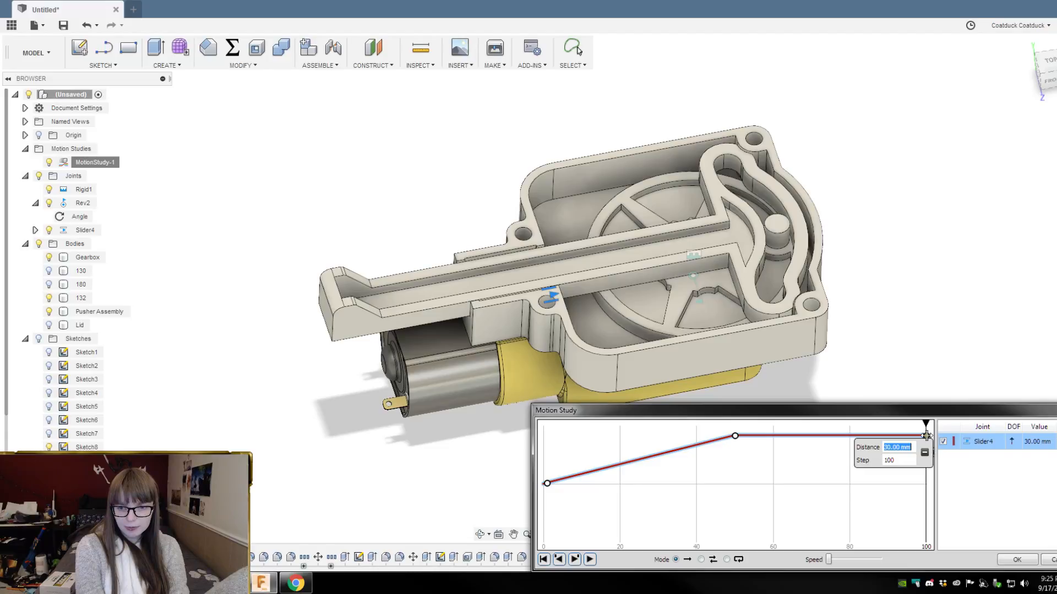
{"action": "left_click", "coordinate": [902, 447]}
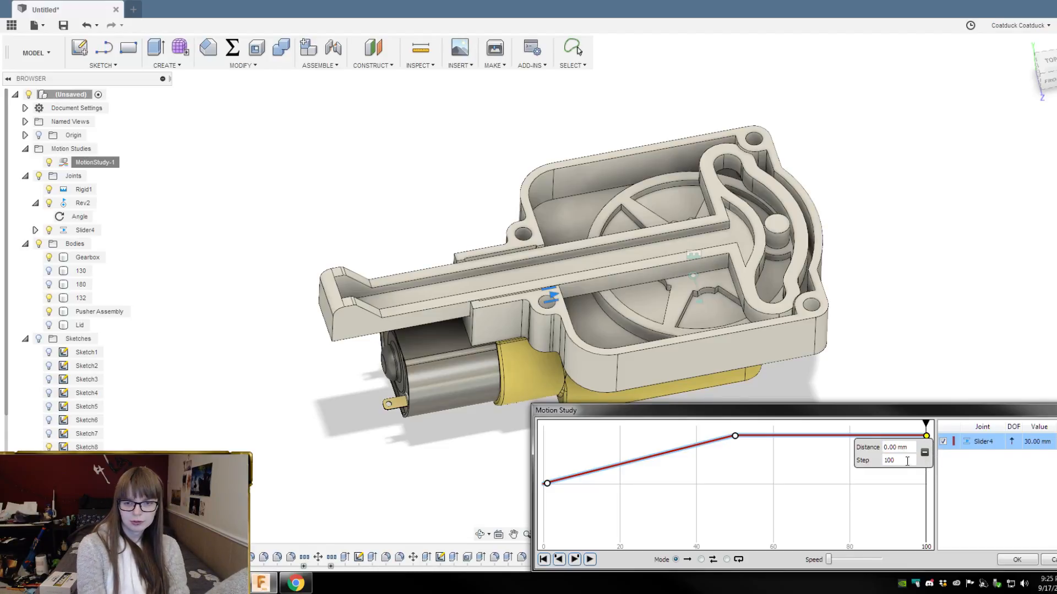
{"action": "left_click", "coordinate": [904, 478]}
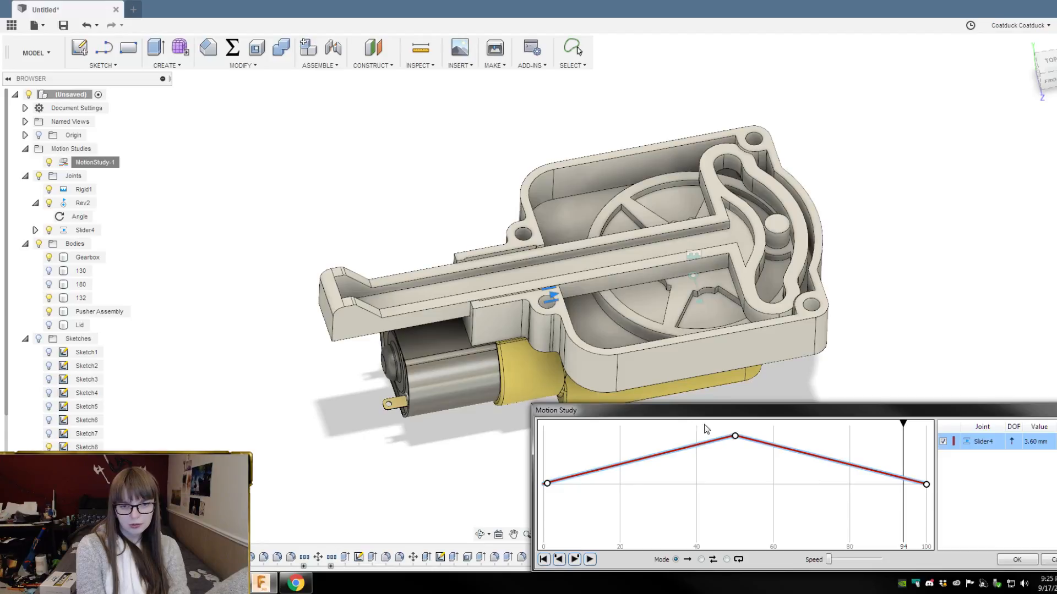
Step: Play the Slider4 out-and-back motion and inspect the pusher and gearbox from the side and front
{"action": "left_click", "coordinate": [589, 559]}
{"action": "left_click", "coordinate": [589, 559]}
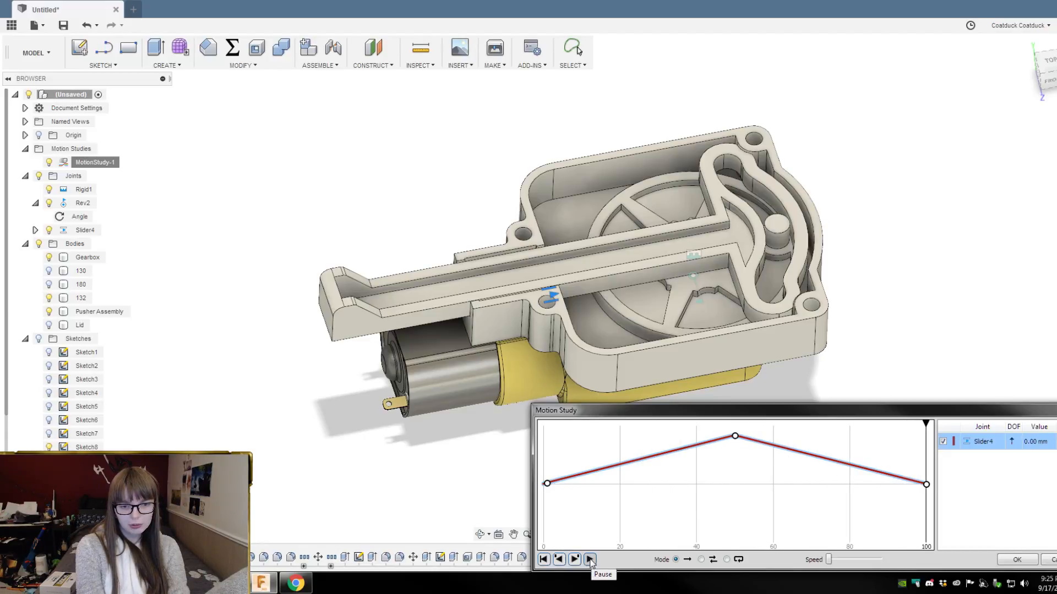
{"action": "middle_click_drag", "start_coordinate": [556, 459], "coordinate": [514, 420], "text": "shift"}
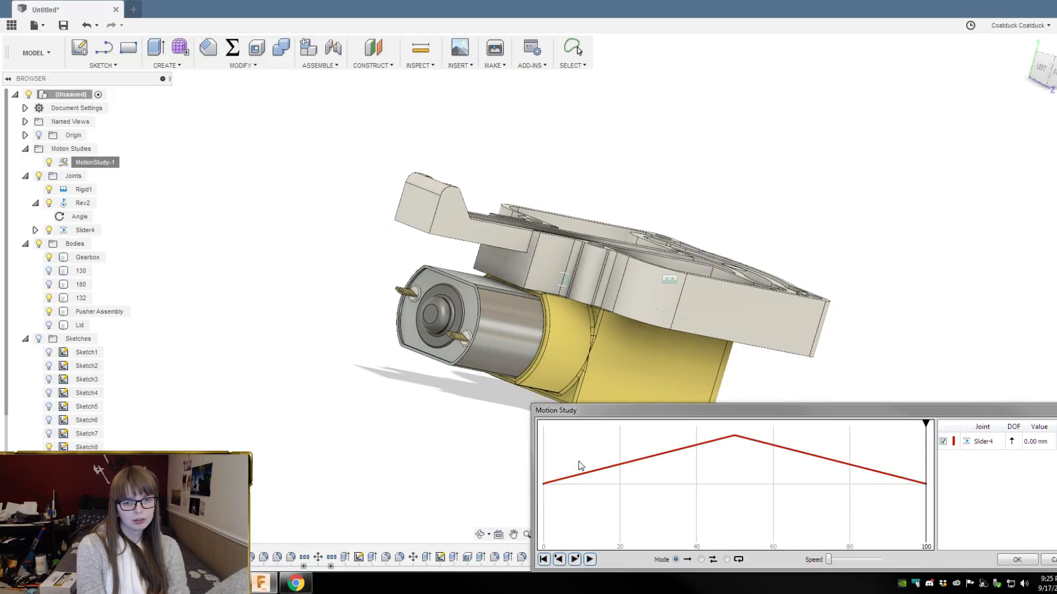
{"action": "left_click", "coordinate": [548, 414]}
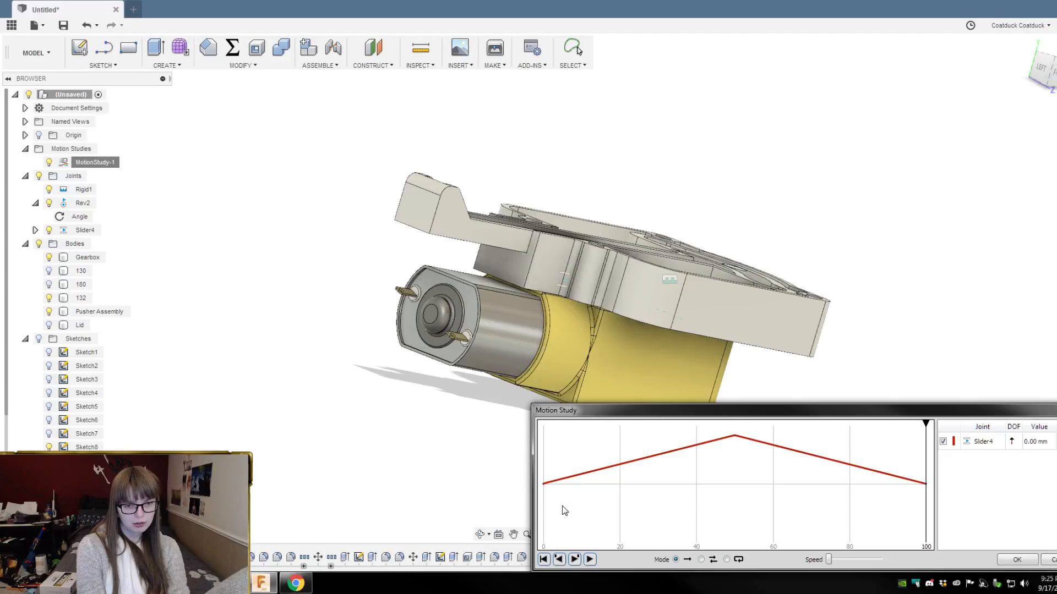
{"action": "left_click", "coordinate": [588, 559]}
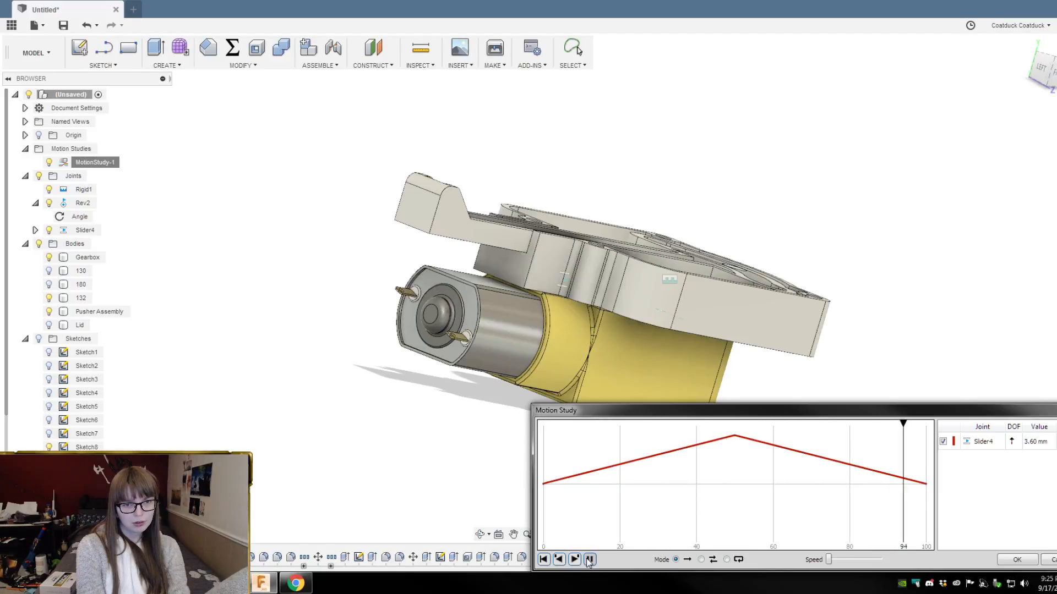
{"action": "middle_click_drag", "start_coordinate": [959, 369], "coordinate": [880, 379], "text": "shift"}
Step: Turn the Slider4 joint off and back on in the motion study's joint list
{"action": "left_click", "coordinate": [1012, 430]}
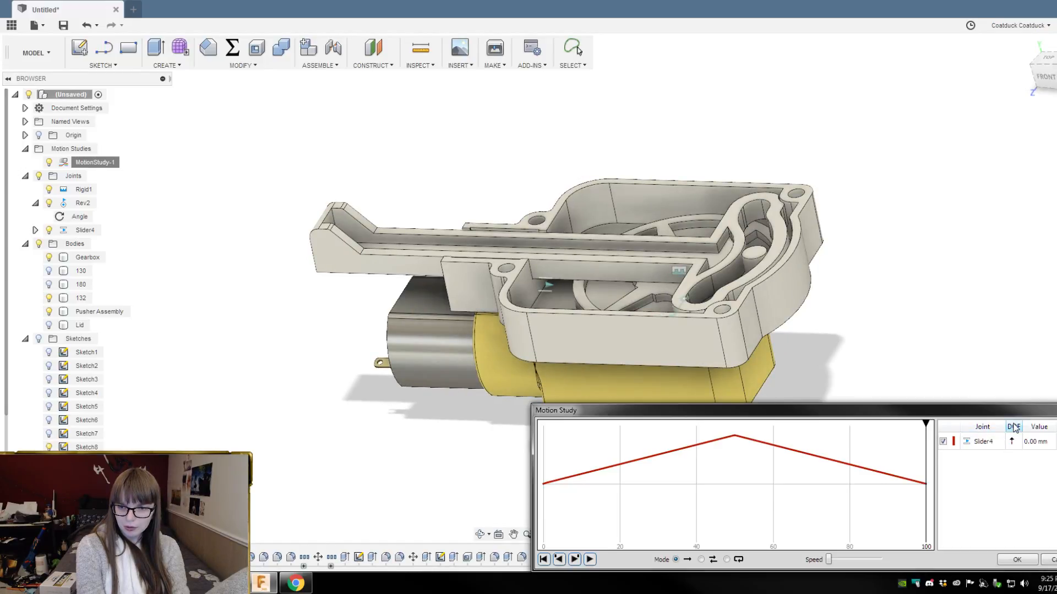
{"action": "left_click", "coordinate": [1015, 444]}
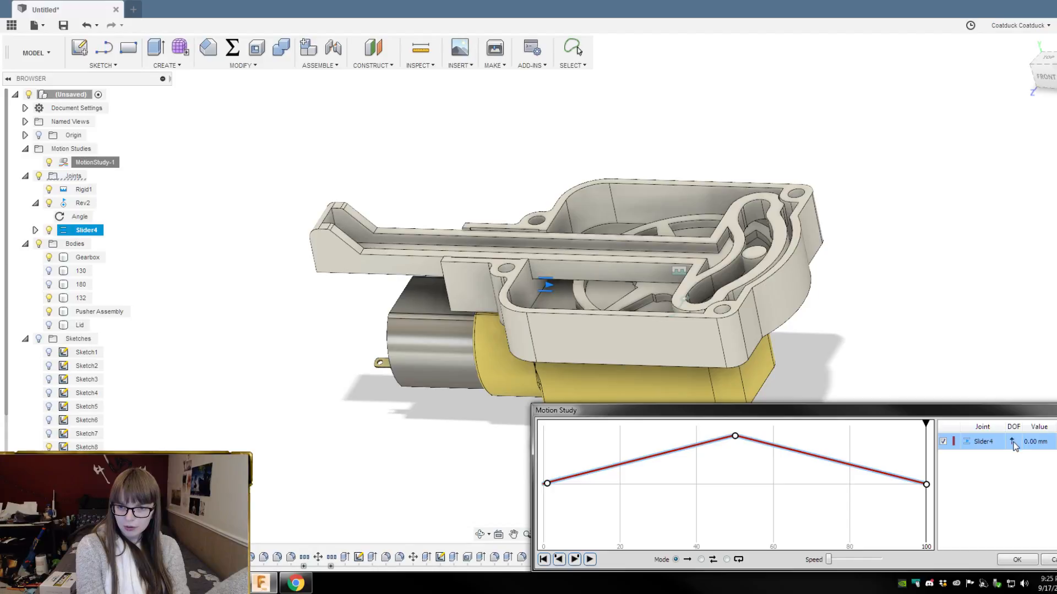
{"action": "left_click", "coordinate": [943, 441]}
{"action": "left_click", "coordinate": [943, 442]}
{"action": "left_click", "coordinate": [943, 441]}
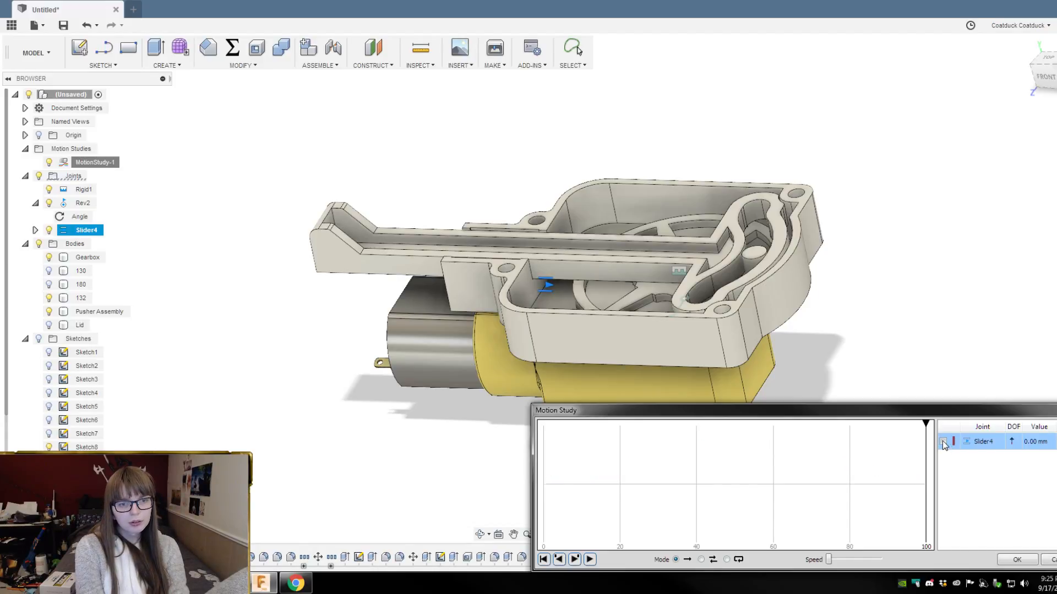
{"action": "mouse_move", "coordinate": [893, 338]}
{"action": "middle_mouse_down", "text": "shift"}
{"action": "mouse_move", "coordinate": [880, 316]}
{"action": "mouse_move", "coordinate": [903, 326]}
{"action": "middle_mouse_up", "text": "shift"}
{"action": "left_click", "coordinate": [943, 441]}
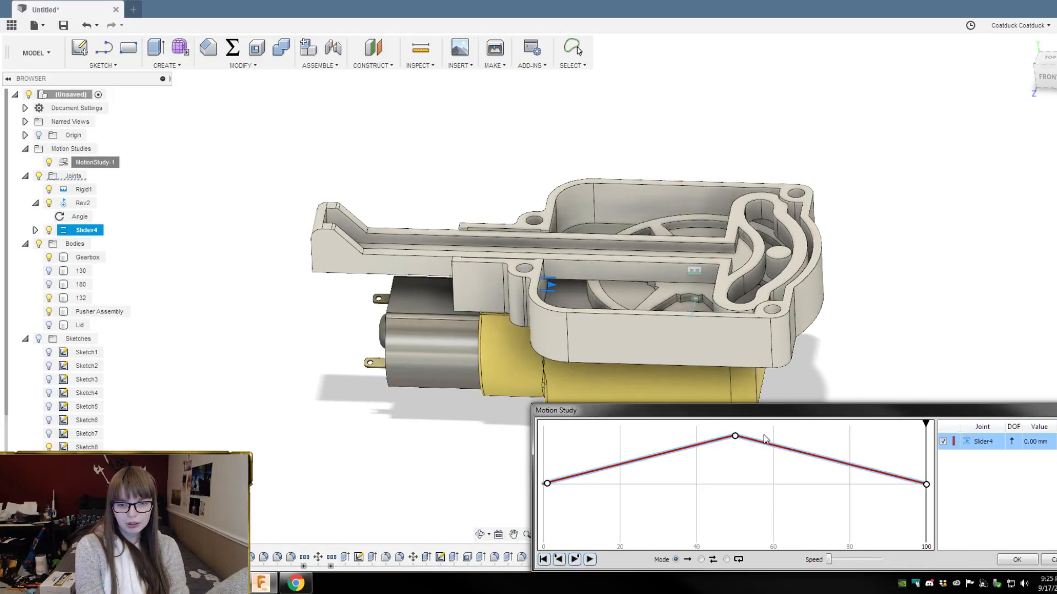
Step: Reverse the Slider4 travel by setting the step 50 motion point to a distance of -30.00 mm
{"action": "left_click", "coordinate": [734, 436]}
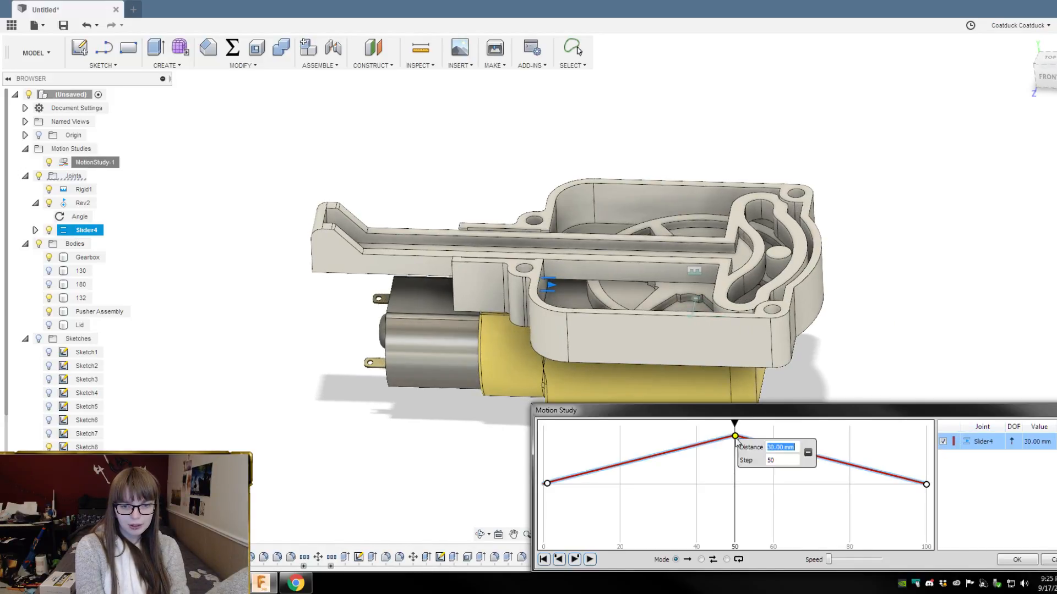
{"action": "left_click", "coordinate": [767, 446]}
{"action": "type", "text": "-"}
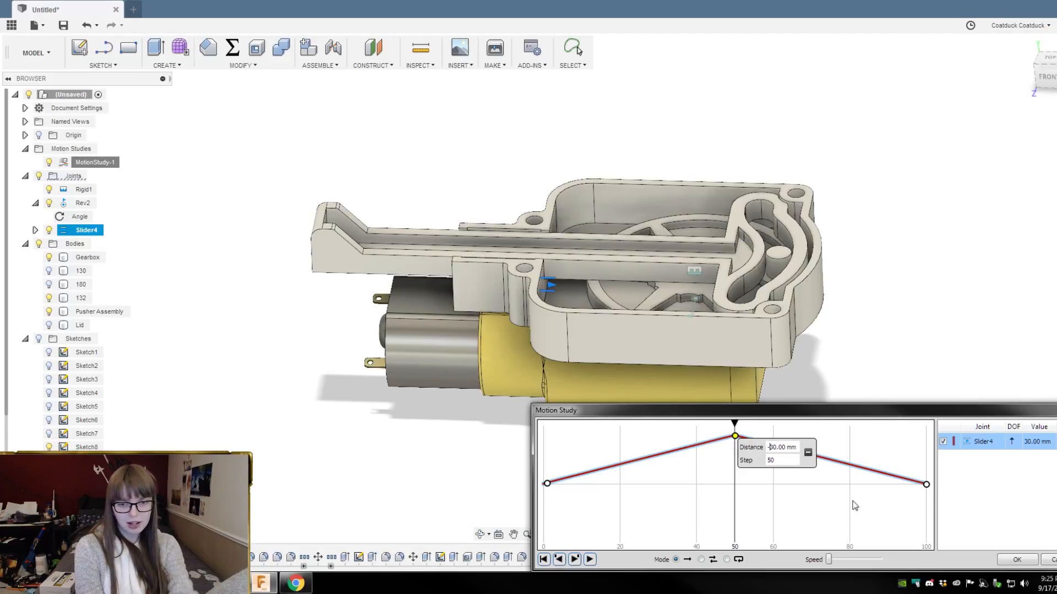
{"action": "key", "text": "Return"}
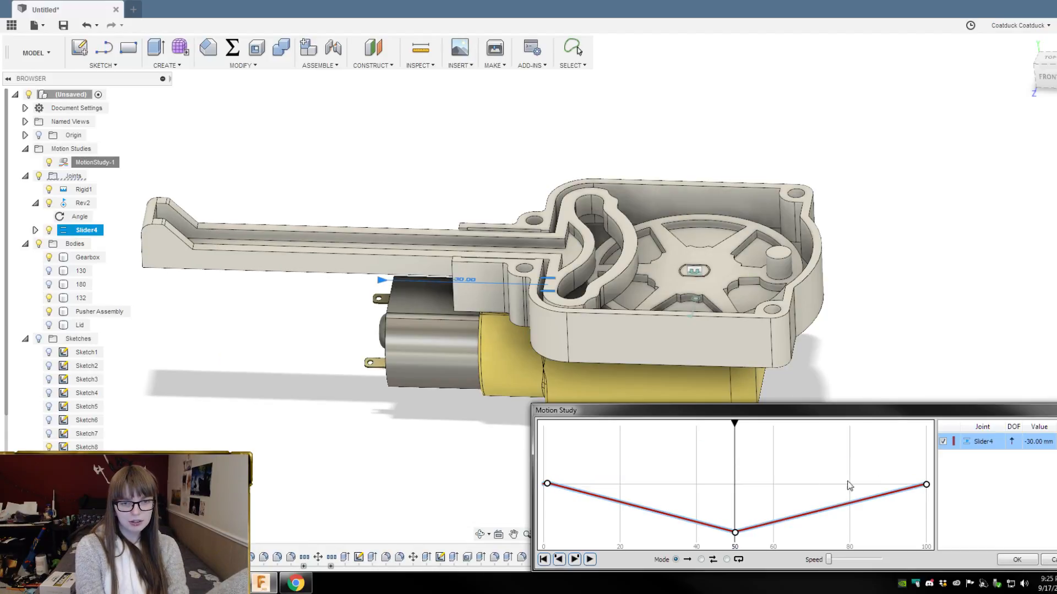
Step: Play the reversed Slider4 motion from the beginning to check the pusher's travel
{"action": "left_click_drag", "start_coordinate": [735, 425], "coordinate": [501, 434]}
{"action": "left_click", "coordinate": [592, 558]}
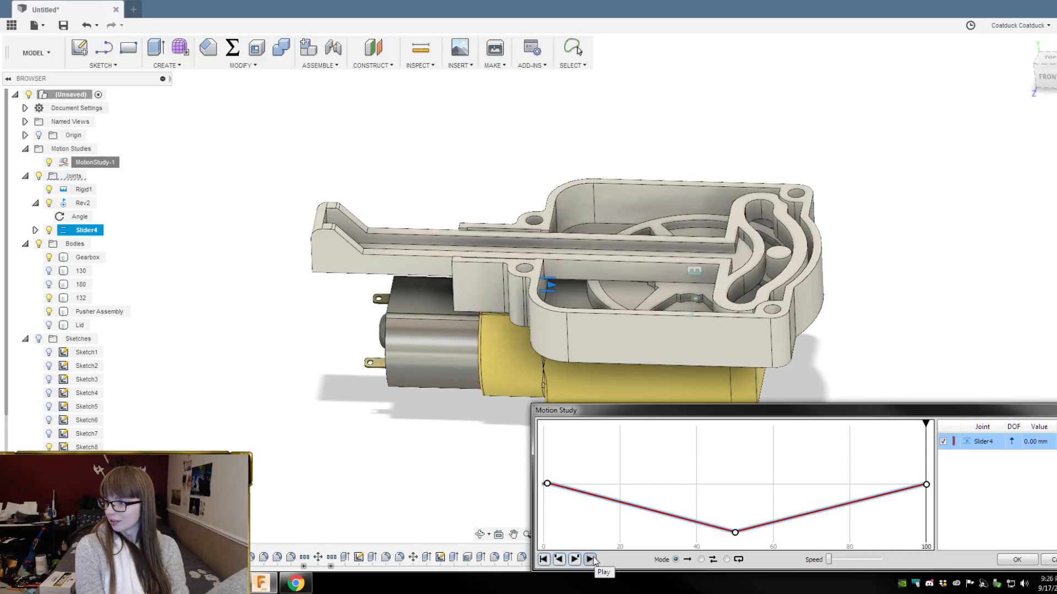
{"action": "left_click", "coordinate": [590, 559]}
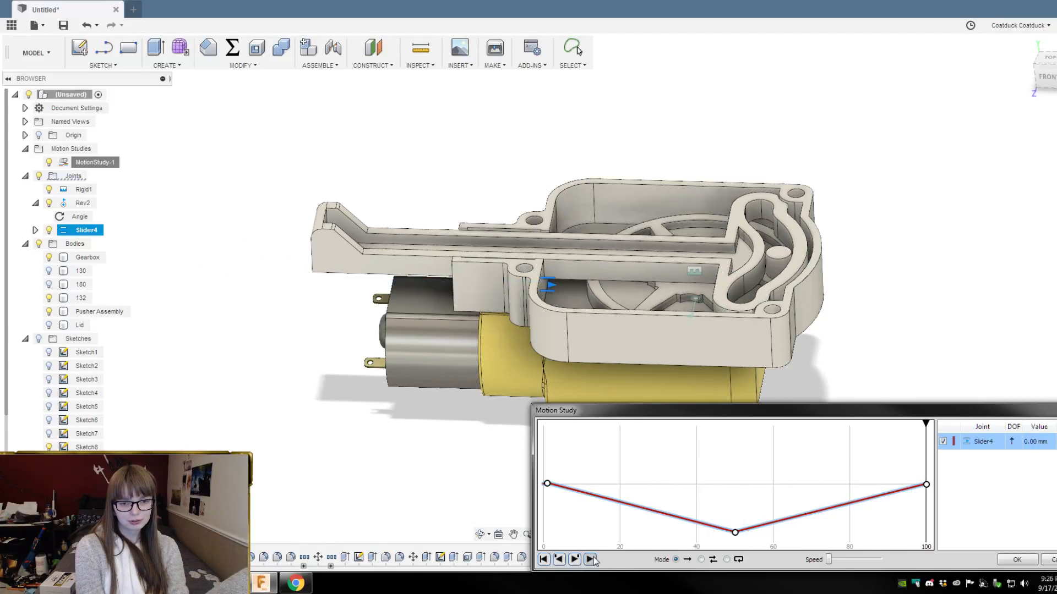
Step: Move the study to step 28 and step it backward to step 1, examining the pusher slot against the wheel pin
{"action": "left_click_drag", "start_coordinate": [926, 423], "coordinate": [650, 423]}
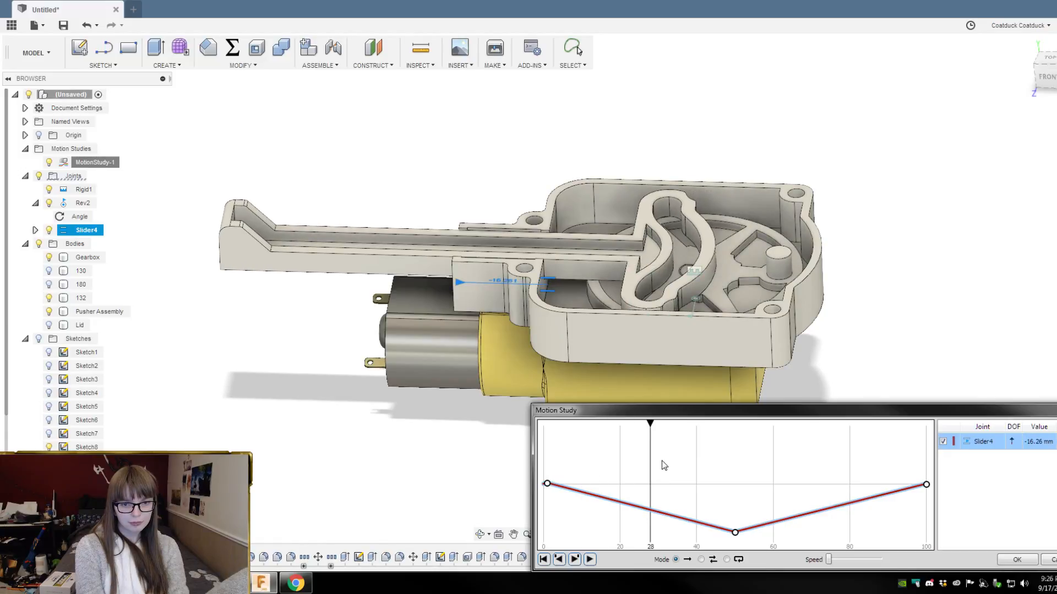
{"action": "left_click", "coordinate": [558, 559]}
{"action": "left_click", "coordinate": [558, 560]}
{"action": "left_click", "coordinate": [558, 559]}
{"action": "left_click", "coordinate": [558, 559]}
{"action": "left_click", "coordinate": [558, 560]}
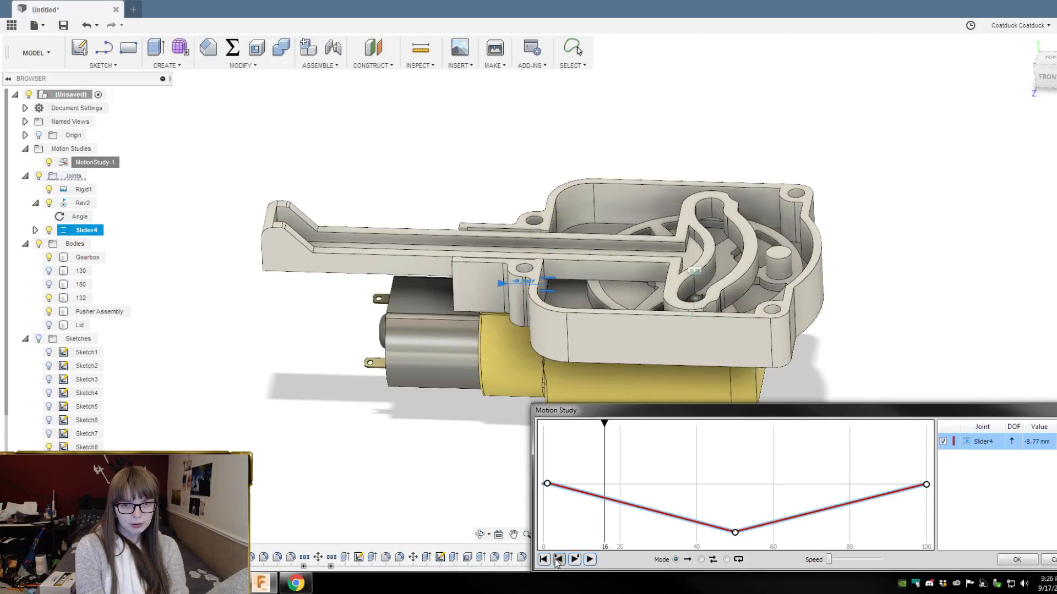
{"action": "left_click", "coordinate": [558, 560]}
{"action": "left_click", "coordinate": [558, 560]}
{"action": "left_click", "coordinate": [558, 560]}
{"action": "left_click", "coordinate": [558, 559]}
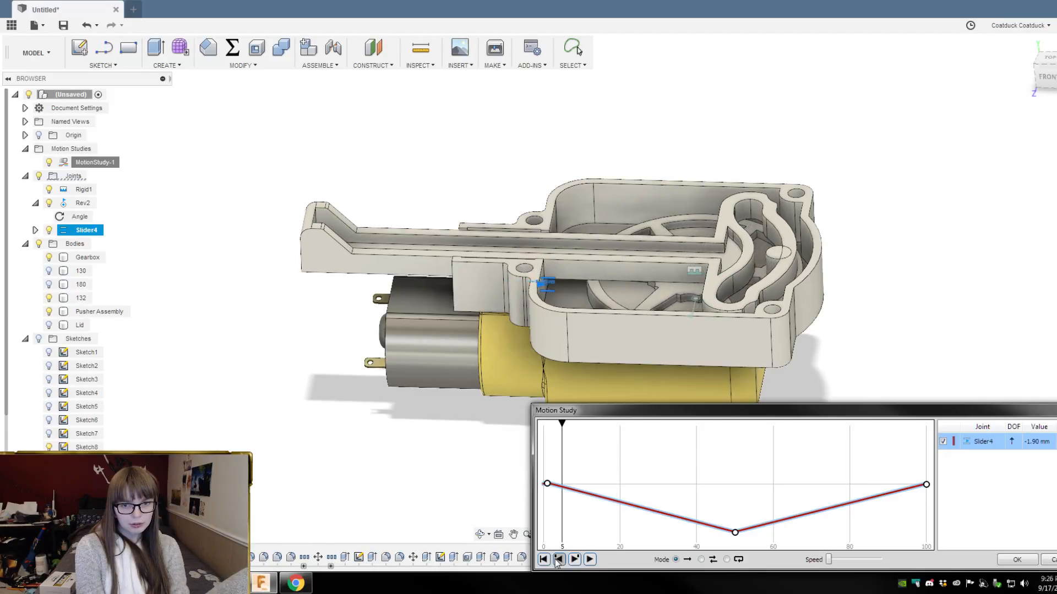
{"action": "left_click", "coordinate": [558, 560]}
{"action": "left_click", "coordinate": [558, 559]}
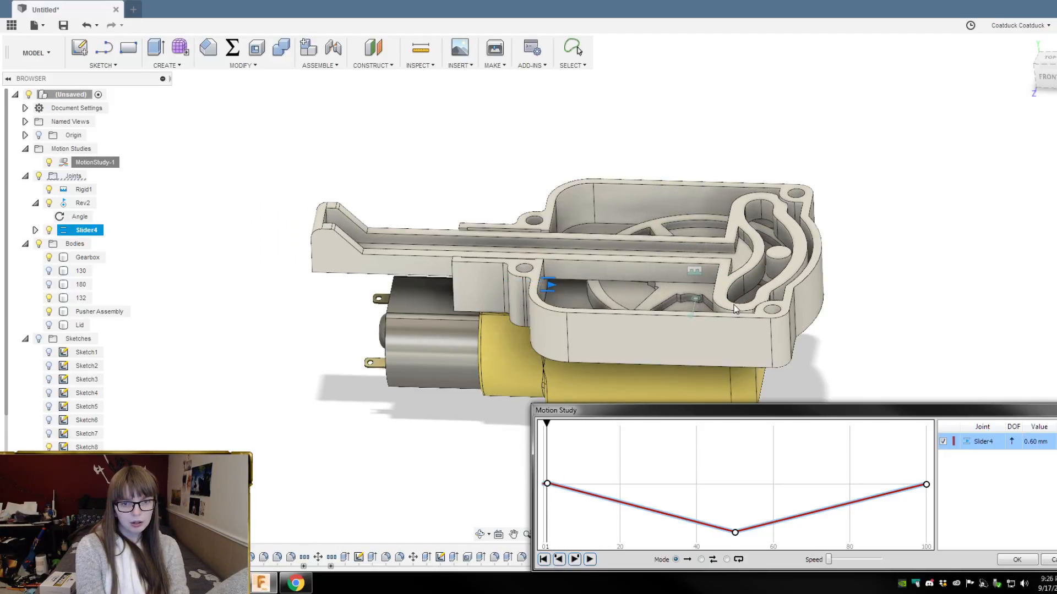
Step: Add the Rev2 joint to the motion study with a 180 degree motion point at step 50
{"action": "middle_click_drag", "start_coordinate": [856, 293], "coordinate": [858, 311], "text": "shift"}
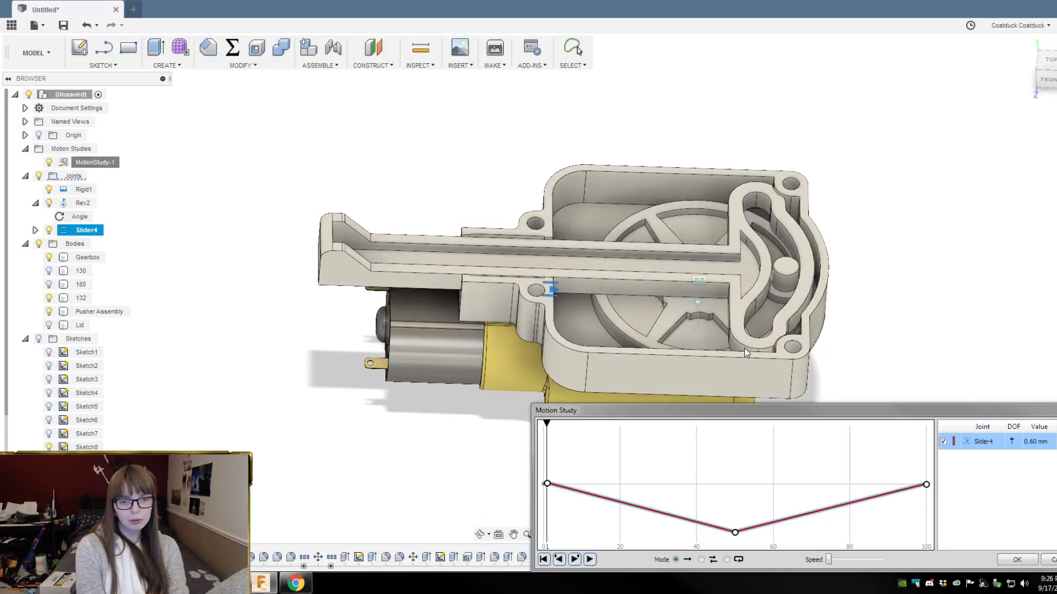
{"action": "left_click", "coordinate": [694, 328]}
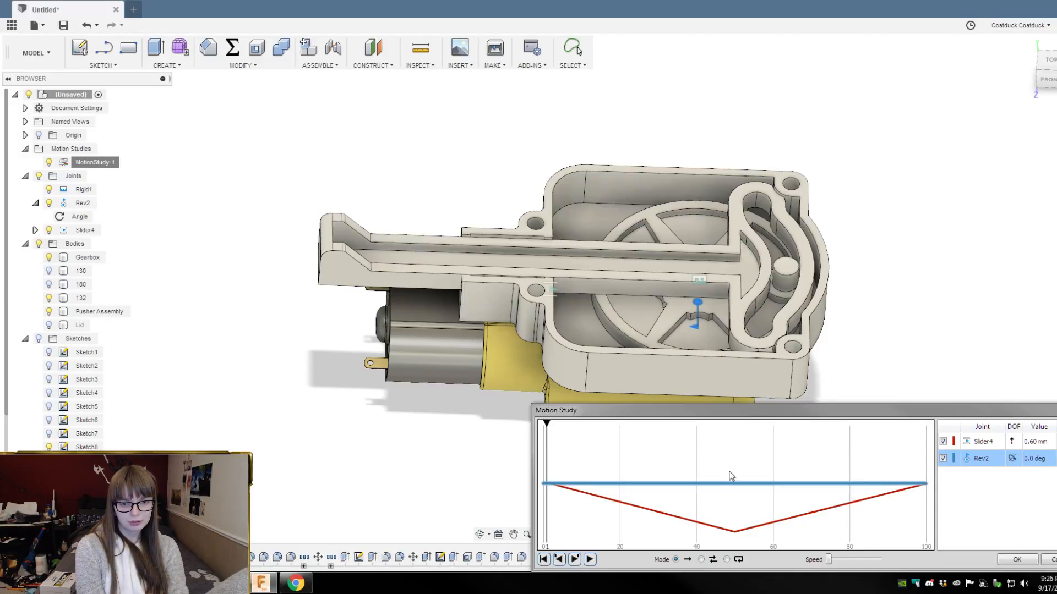
{"action": "left_click", "coordinate": [735, 484]}
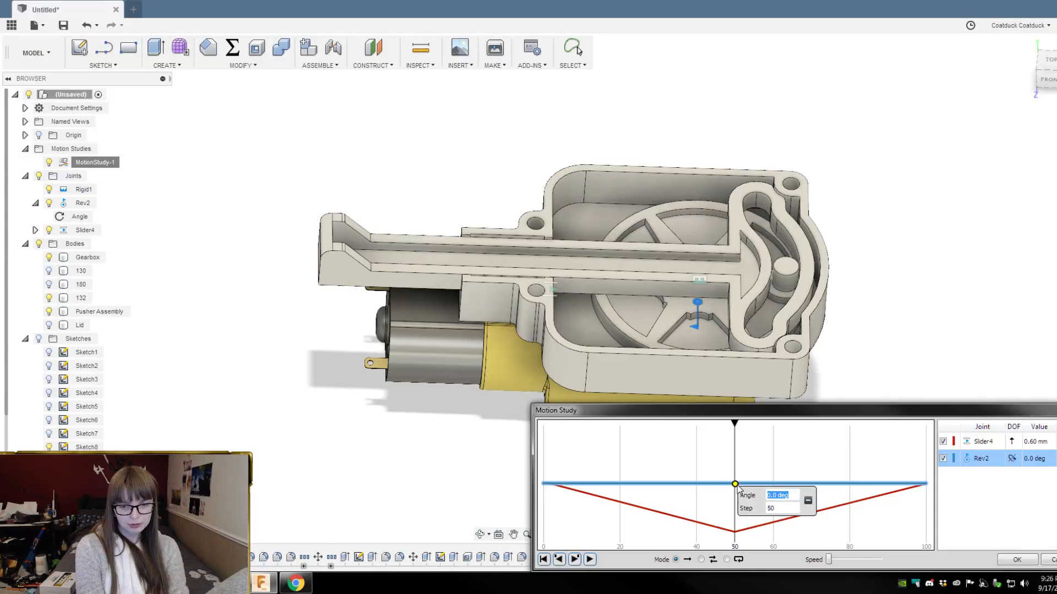
{"action": "left_click", "coordinate": [735, 484]}
{"action": "left_click", "coordinate": [734, 483]}
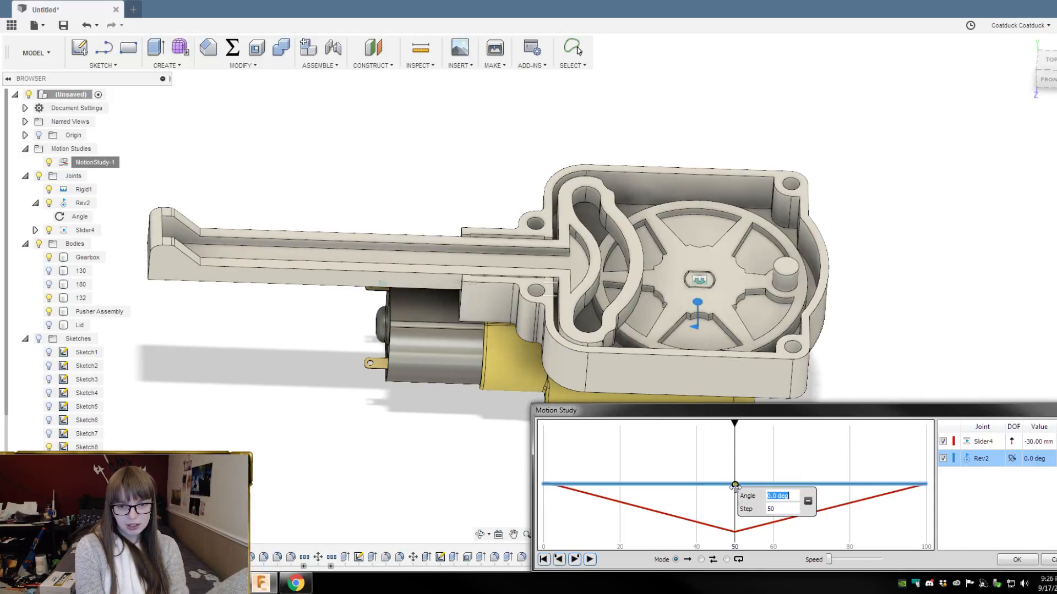
{"action": "left_click", "coordinate": [779, 510]}
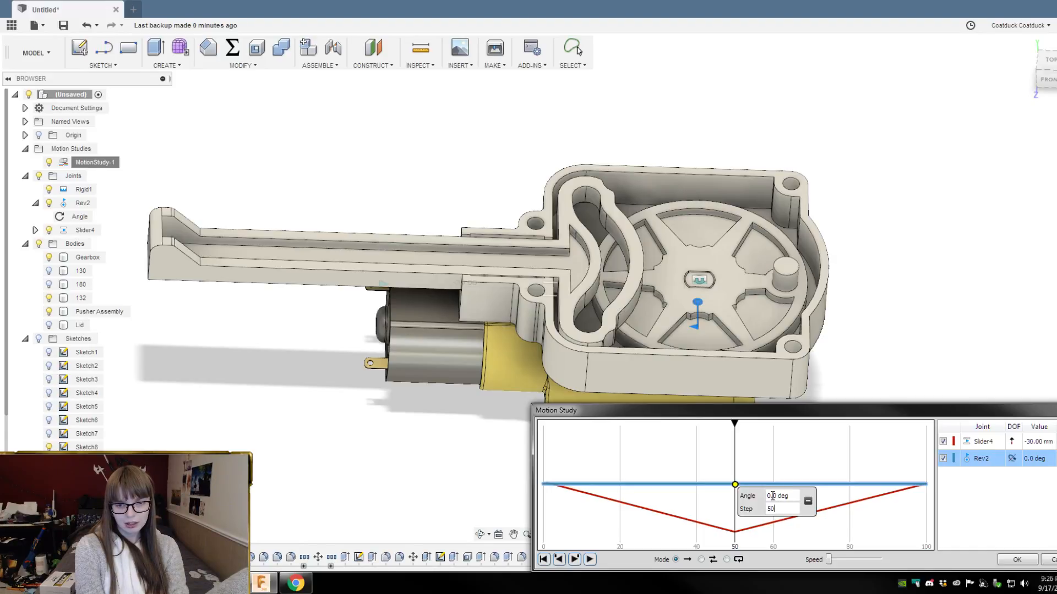
{"action": "left_click", "coordinate": [769, 496]}
{"action": "type", "text": "18"}
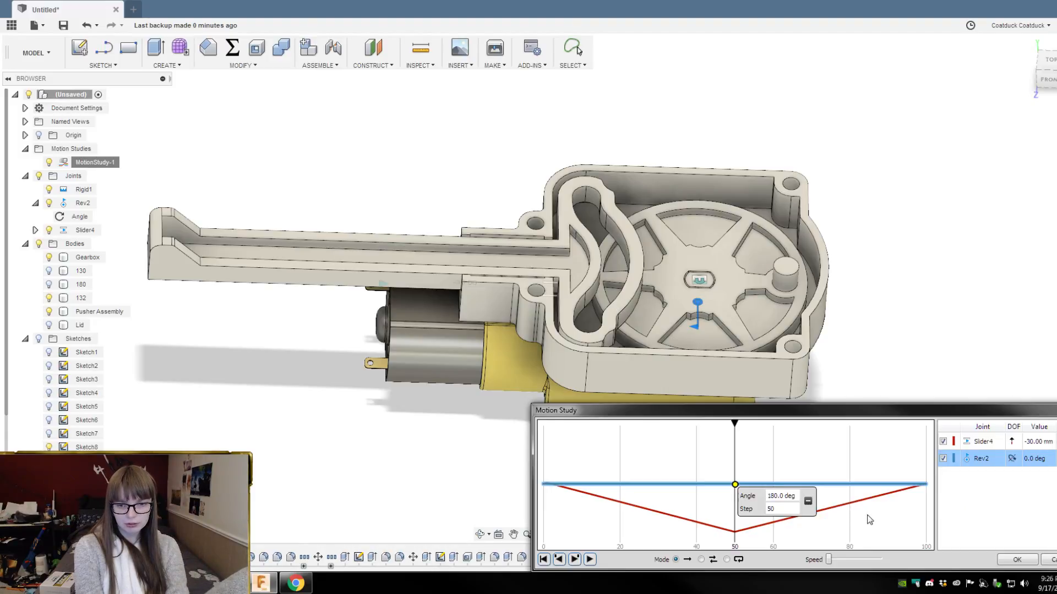
{"action": "left_click", "coordinate": [853, 524]}
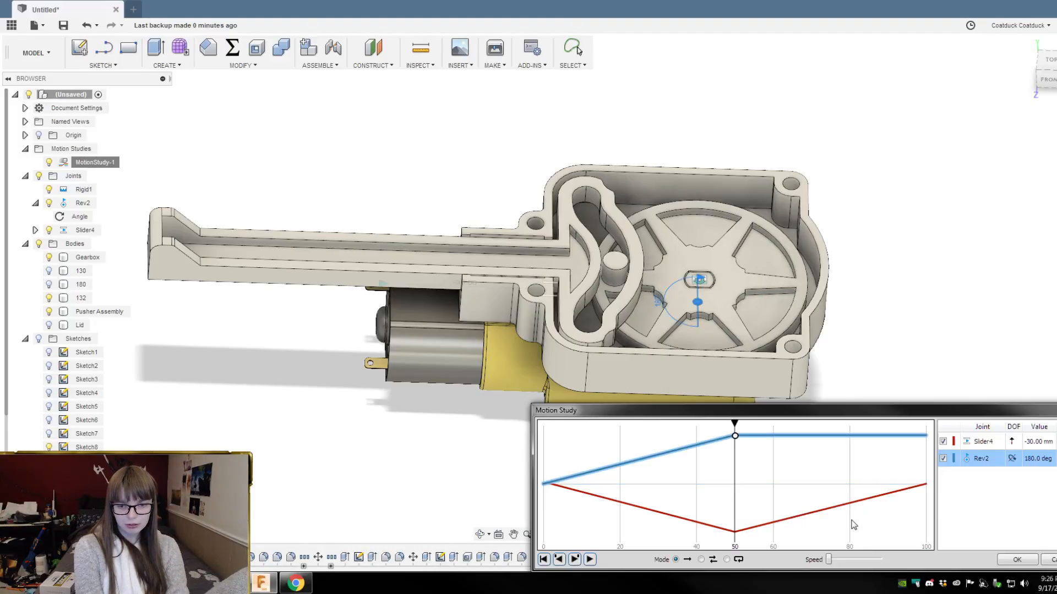
Step: Add a Rev2 motion point at step 100 with an angle of 360 degrees
{"action": "left_click", "coordinate": [926, 435]}
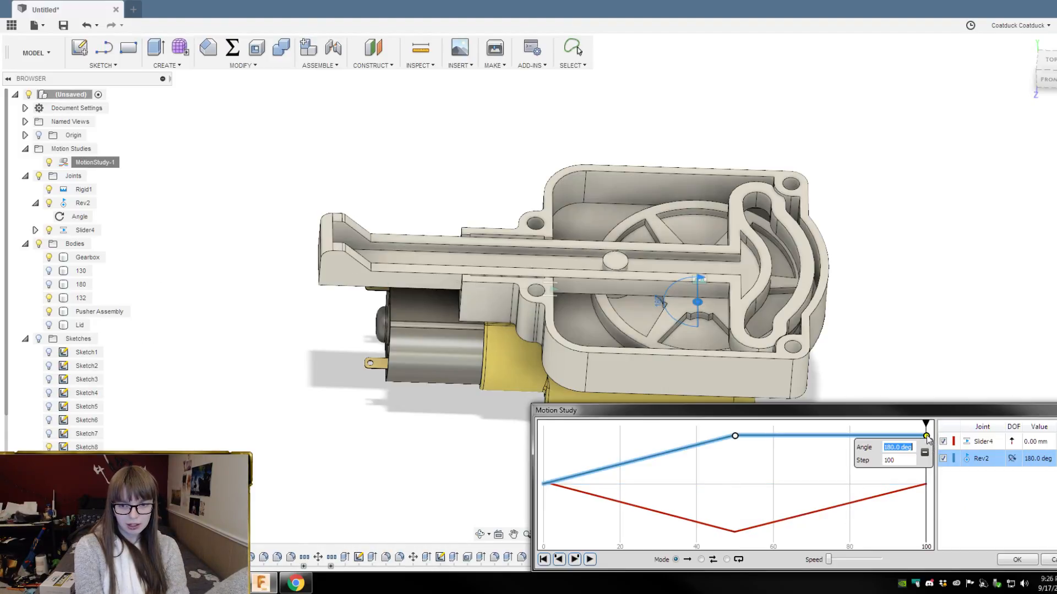
{"action": "left_click", "coordinate": [891, 448]}
{"action": "key", "text": "BackSpace"}
{"action": "key", "text": "BackSpace"}
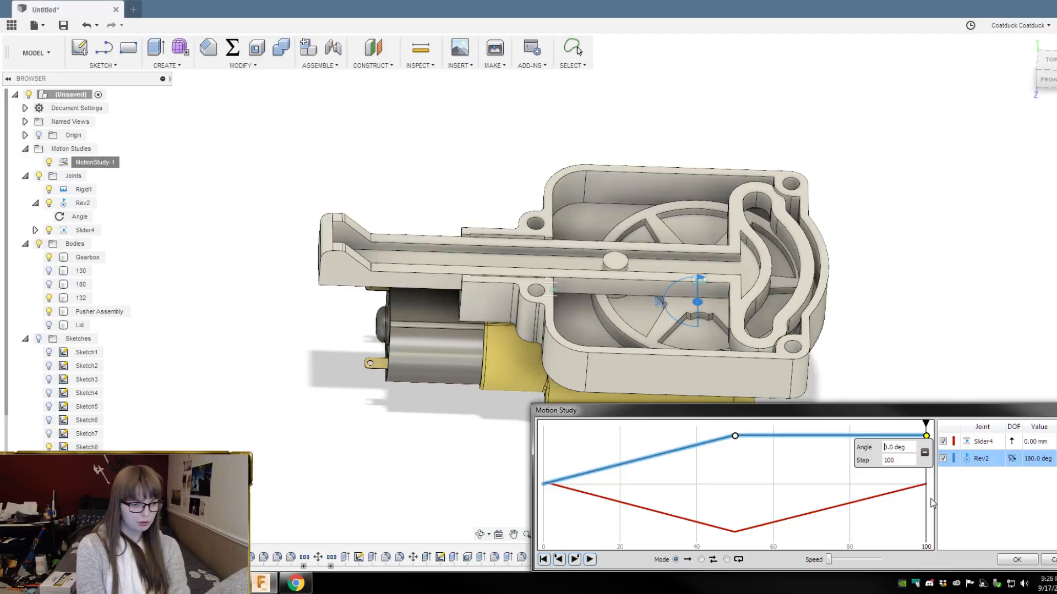
{"action": "type", "text": "36"}
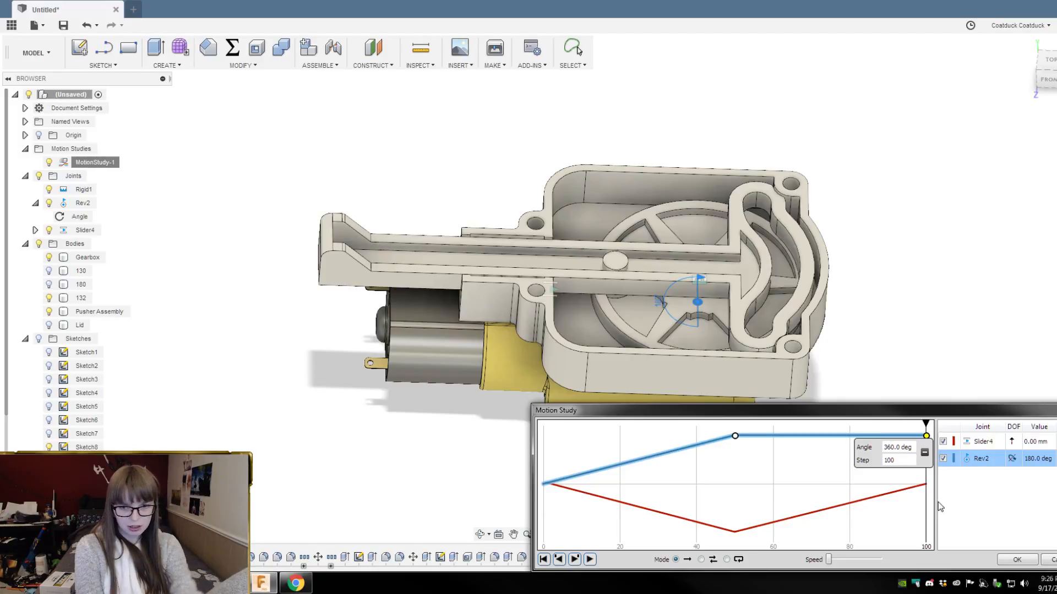
{"action": "left_click", "coordinate": [906, 513]}
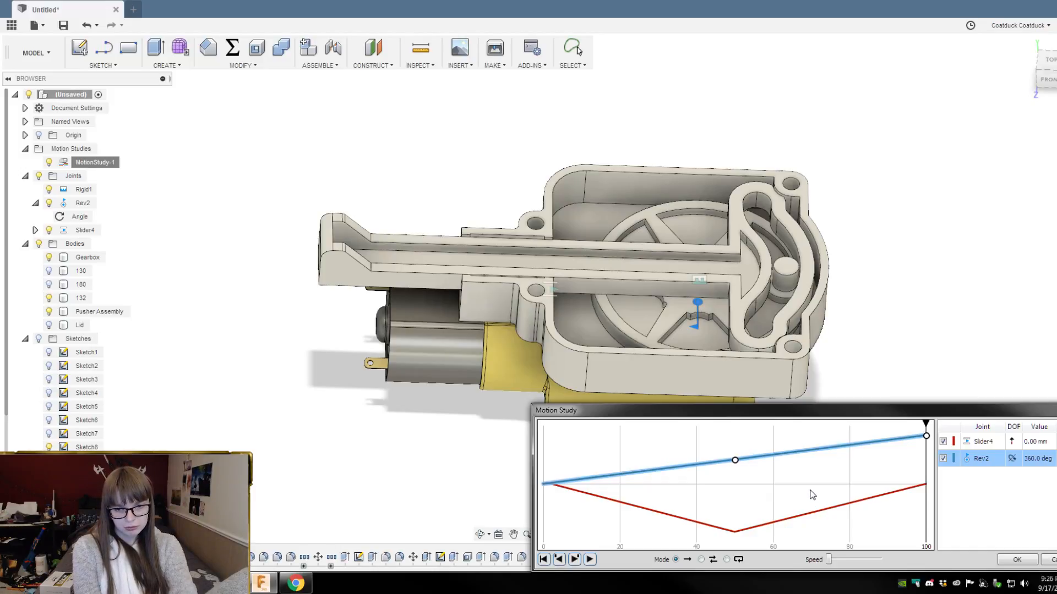
Step: Play the combined Slider4 and Rev2 motion and accept the motion study
{"action": "left_click", "coordinate": [590, 559]}
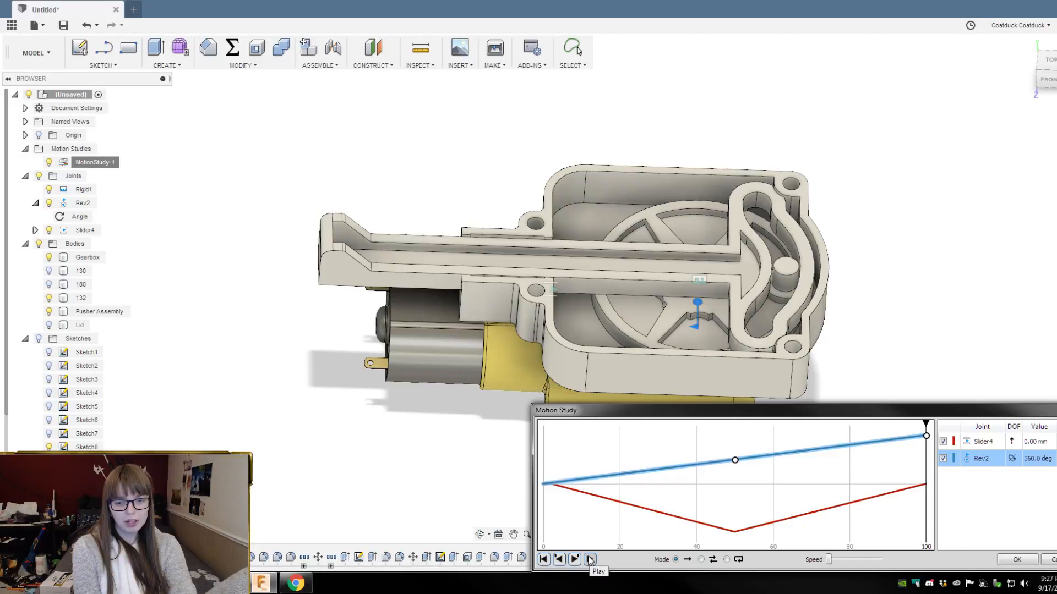
{"action": "left_click", "coordinate": [589, 559]}
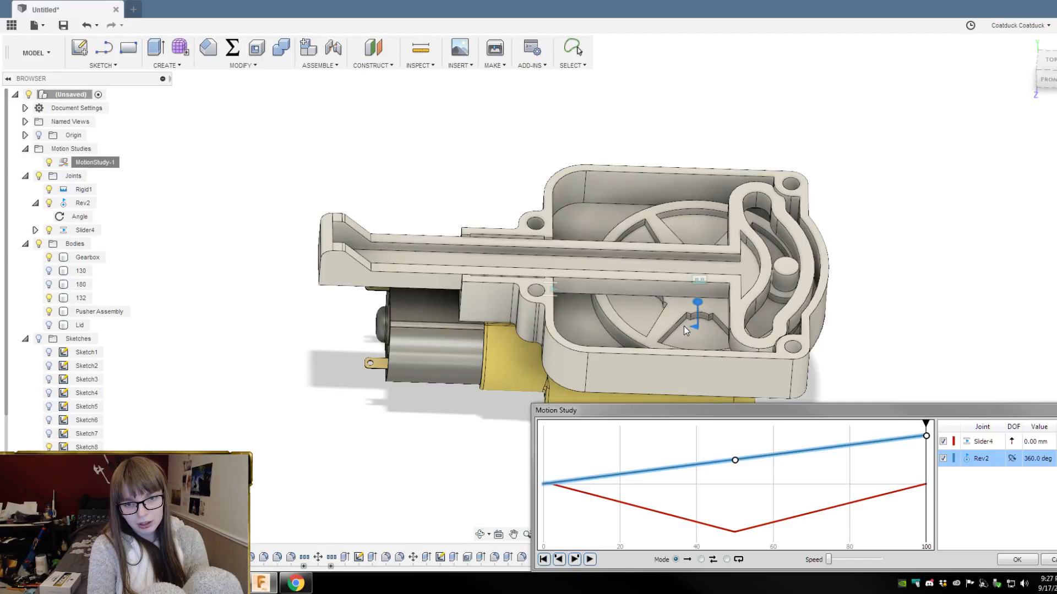
{"action": "left_click", "coordinate": [1025, 557]}
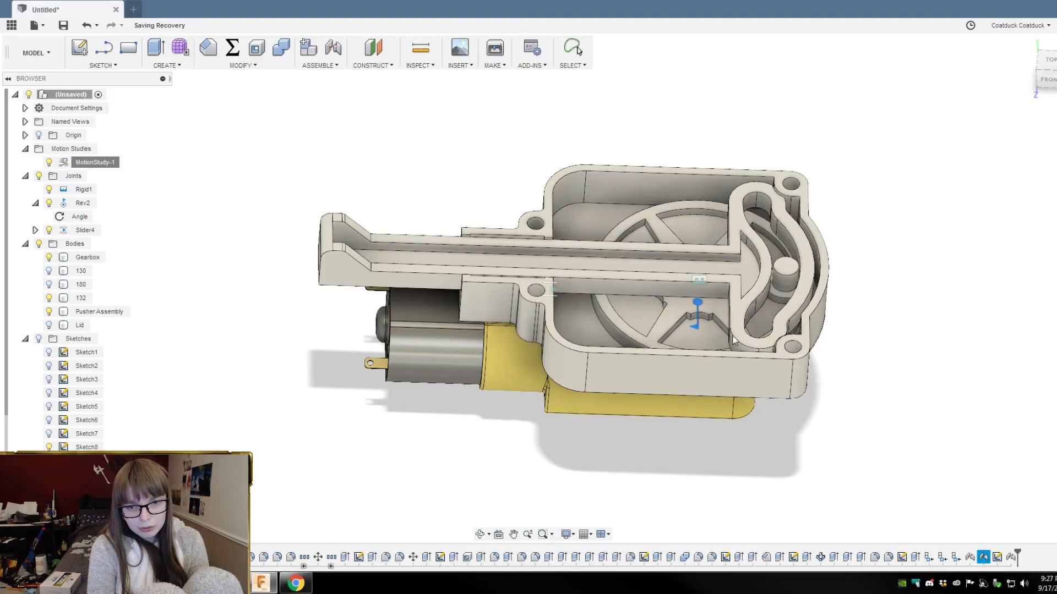
Step: Rotate the Rev2 joint through 45 degrees and back to examine the wheel pin's travel along the pusher slot
{"action": "left_click", "coordinate": [695, 332]}
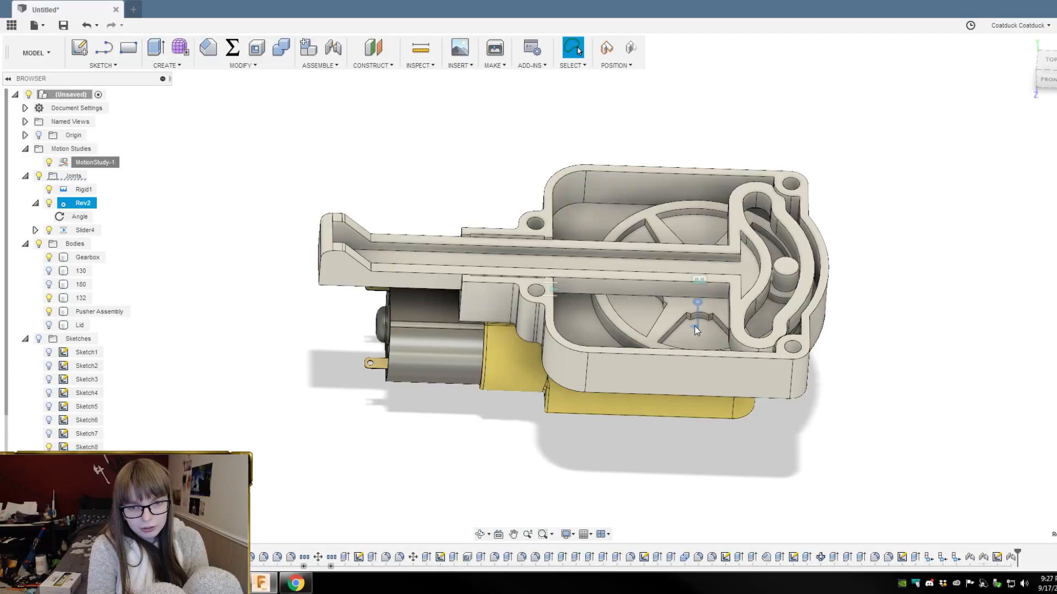
{"action": "left_click_drag", "start_coordinate": [698, 351], "coordinate": [629, 351]}
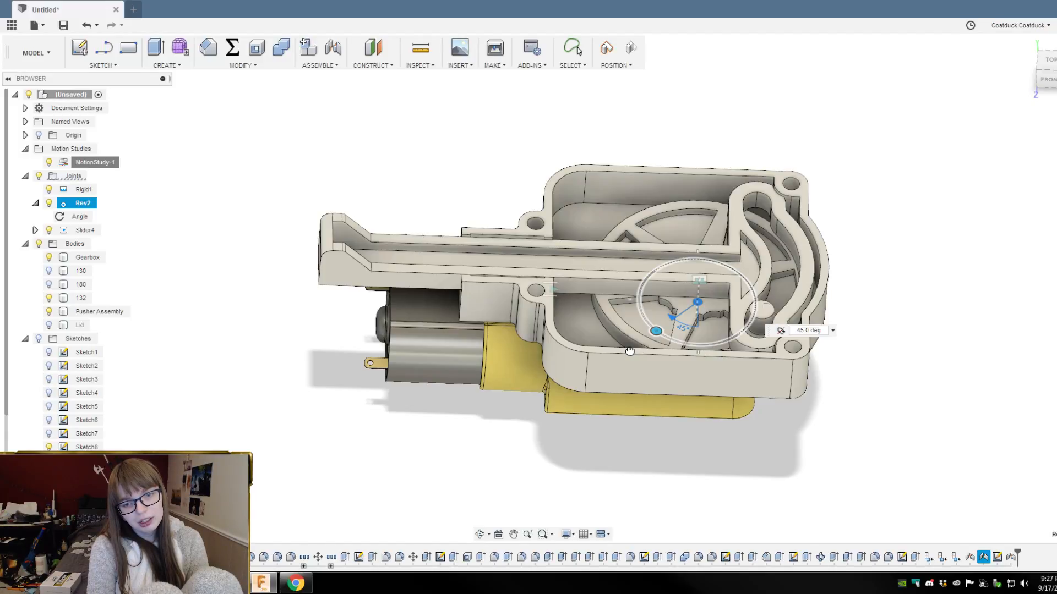
{"action": "left_click_drag", "start_coordinate": [630, 352], "coordinate": [698, 327]}
{"action": "key", "text": "Escape"}
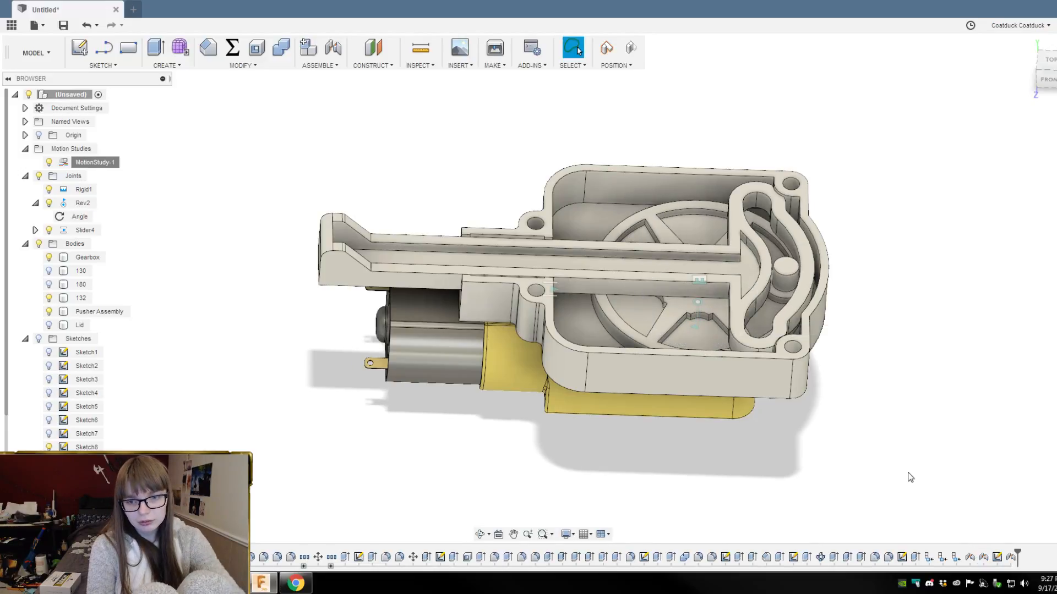
Step: Reopen MotionStudy-1 for editing and select the Slider4 curve
{"action": "right_click", "coordinate": [103, 166]}
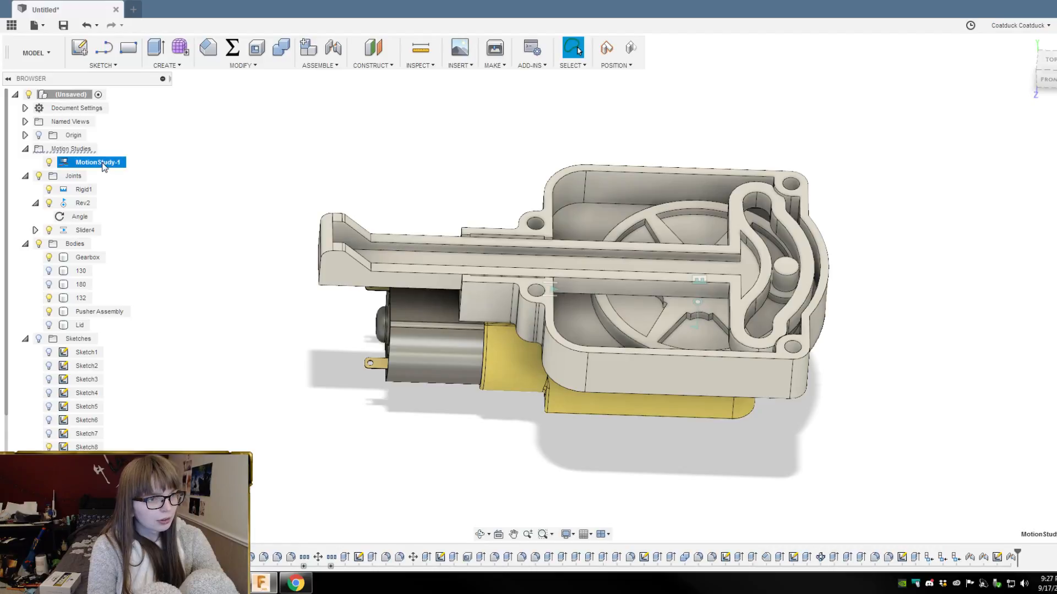
{"action": "left_click", "coordinate": [114, 187]}
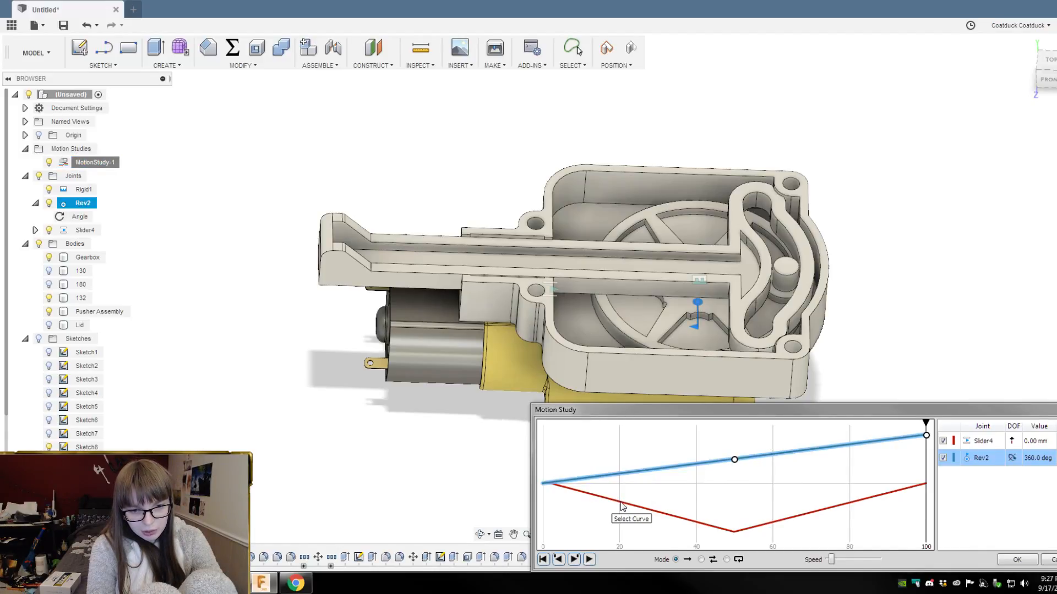
{"action": "left_click", "coordinate": [661, 515]}
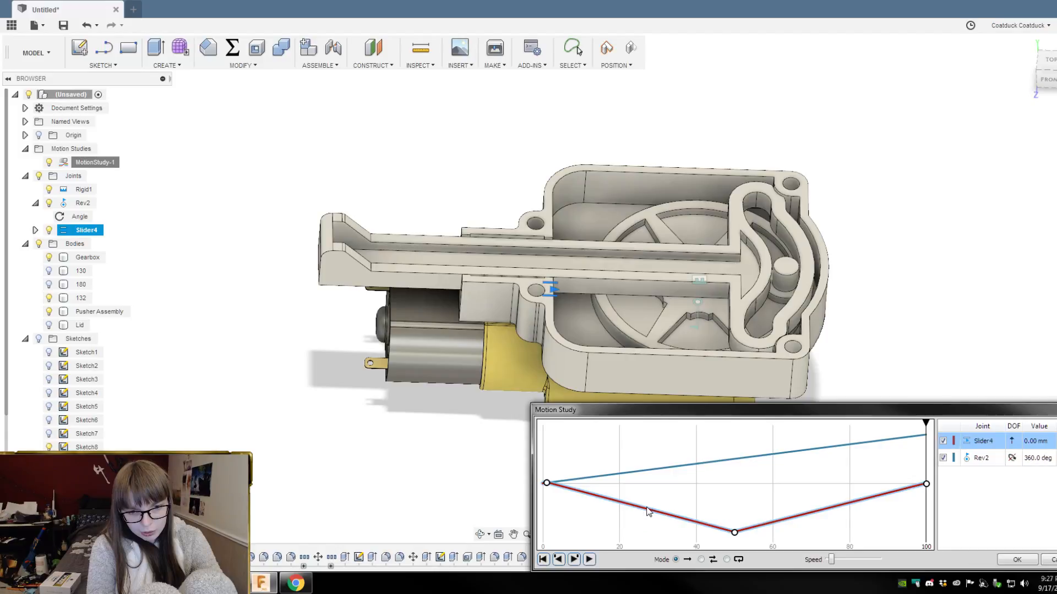
Step: Try to add a Slider4 motion point at step 25 with a distance of 0
{"action": "left_click", "coordinate": [639, 508]}
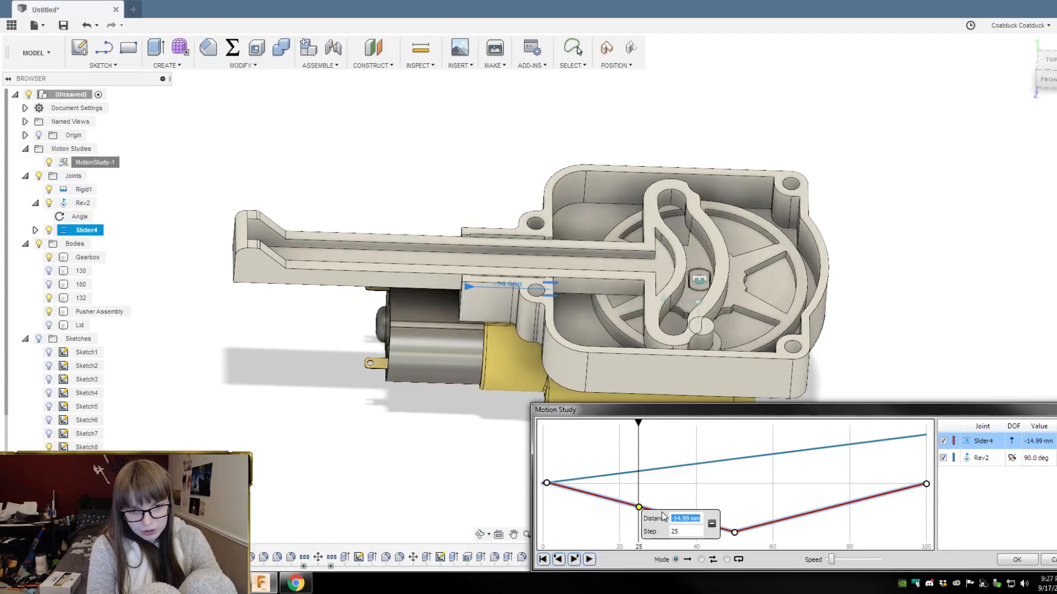
{"action": "type", "text": "0"}
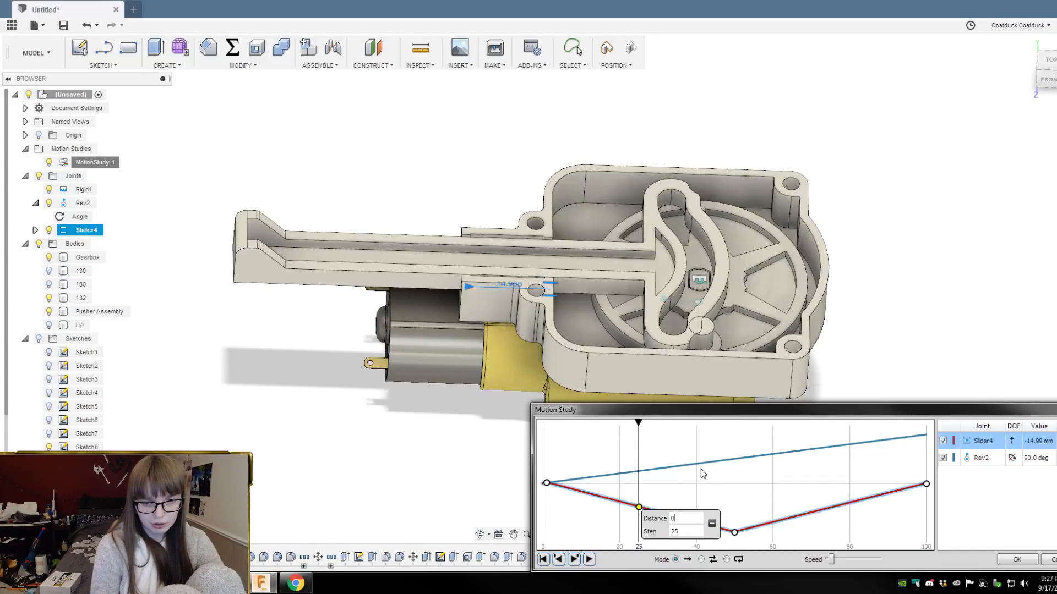
{"action": "left_click", "coordinate": [714, 502]}
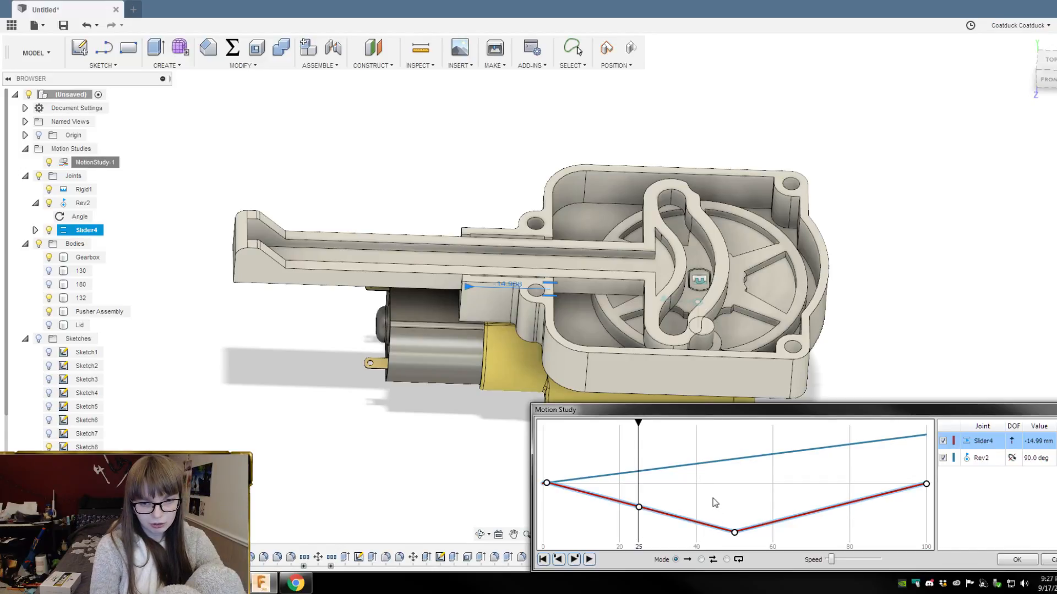
{"action": "left_click", "coordinate": [638, 506]}
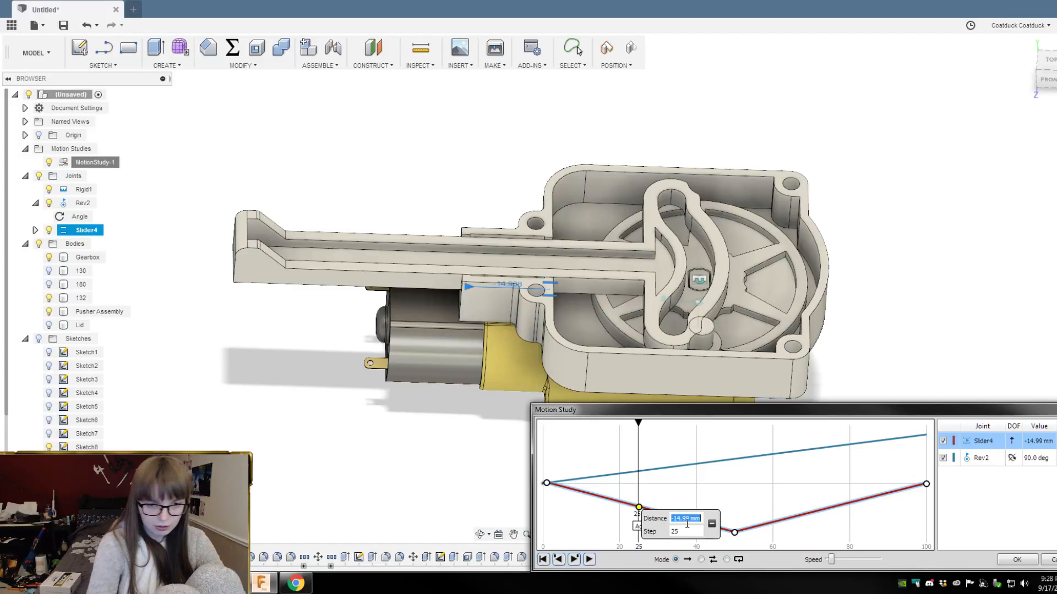
{"action": "type", "text": "0"}
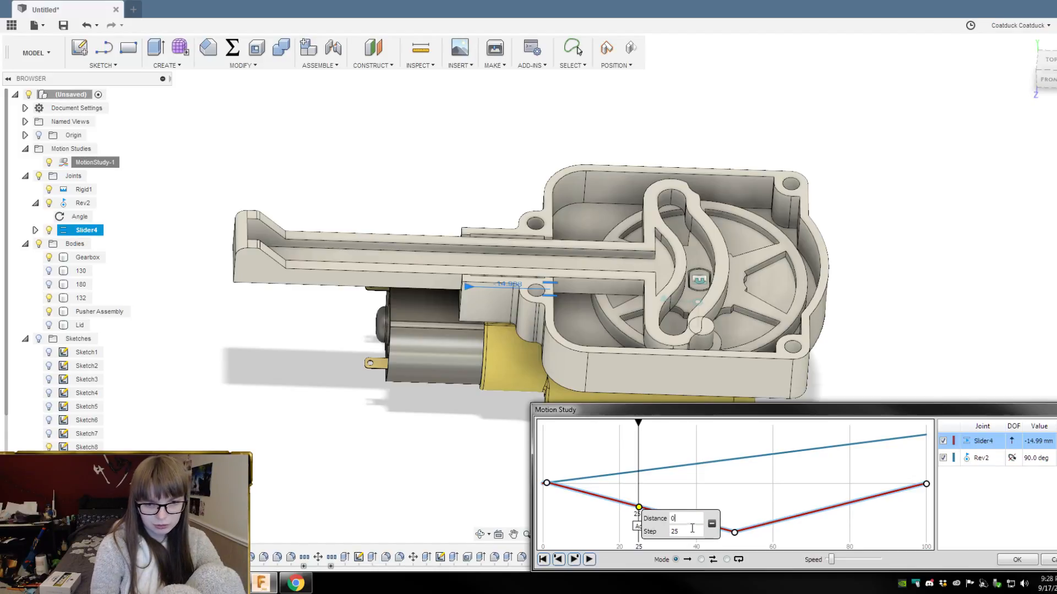
{"action": "left_click", "coordinate": [735, 503]}
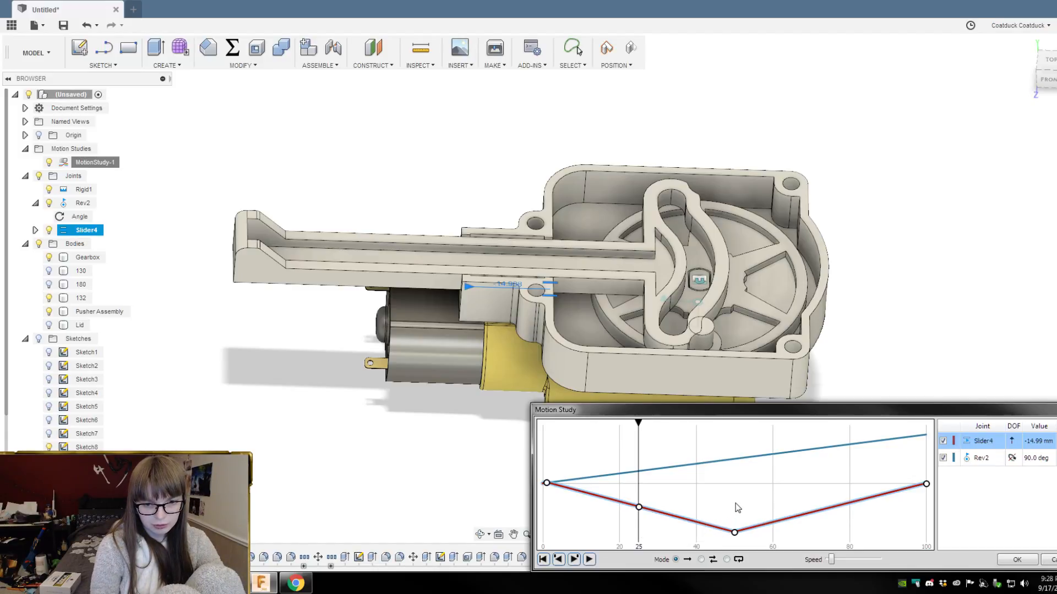
{"action": "left_click", "coordinate": [639, 507]}
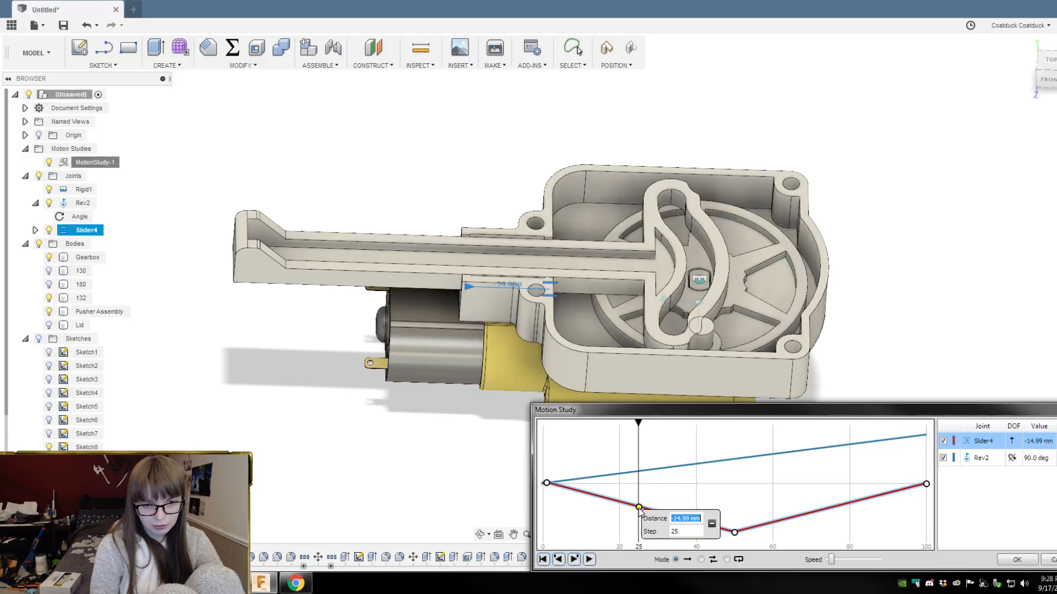
Step: Delete the Slider4 motion points at steps 50 and 25
{"action": "left_click", "coordinate": [735, 532]}
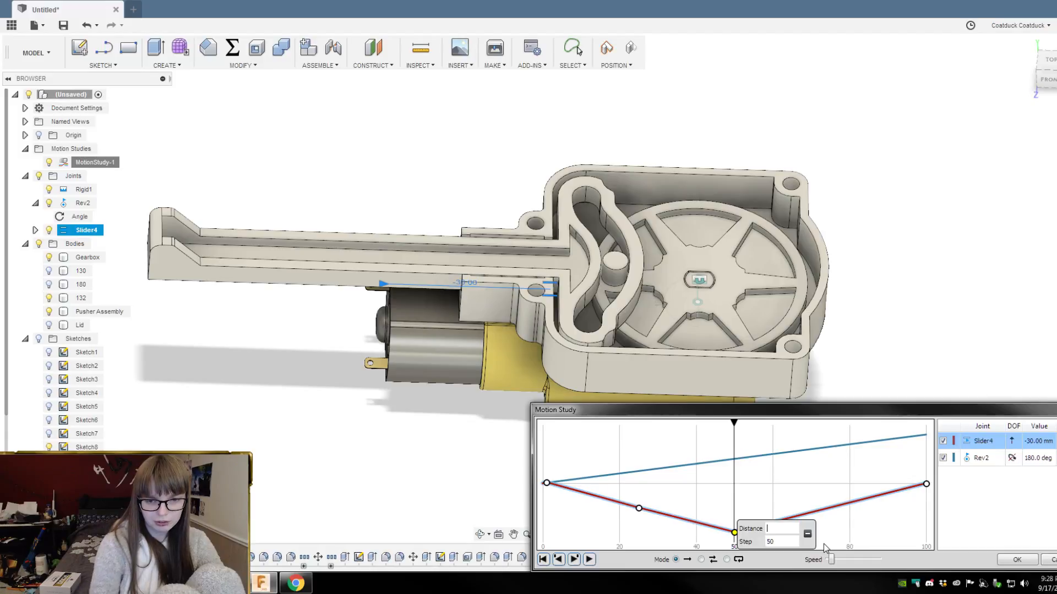
{"action": "left_click", "coordinate": [807, 534]}
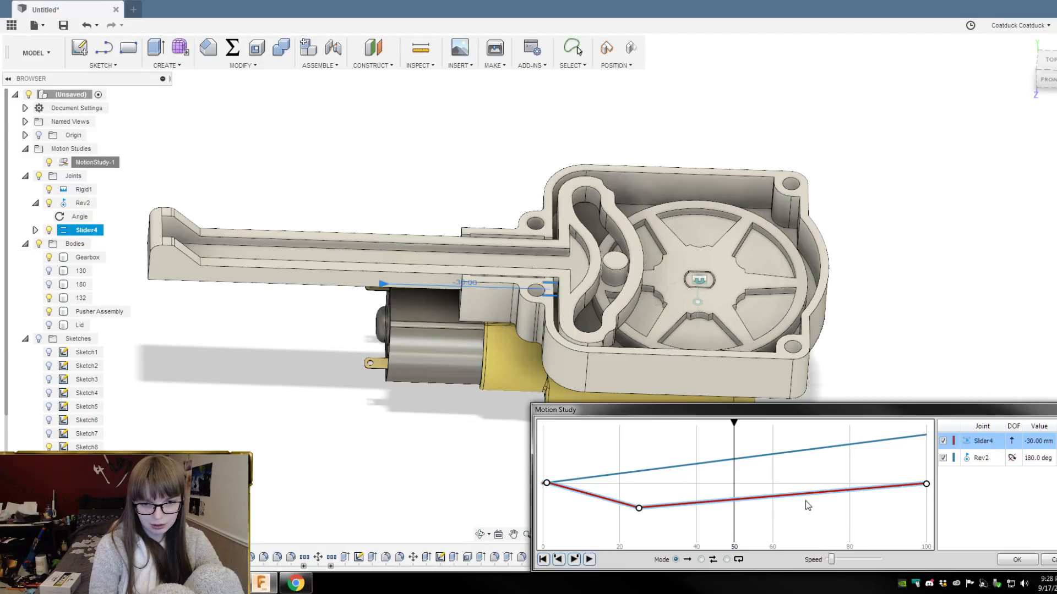
{"action": "left_click", "coordinate": [639, 507]}
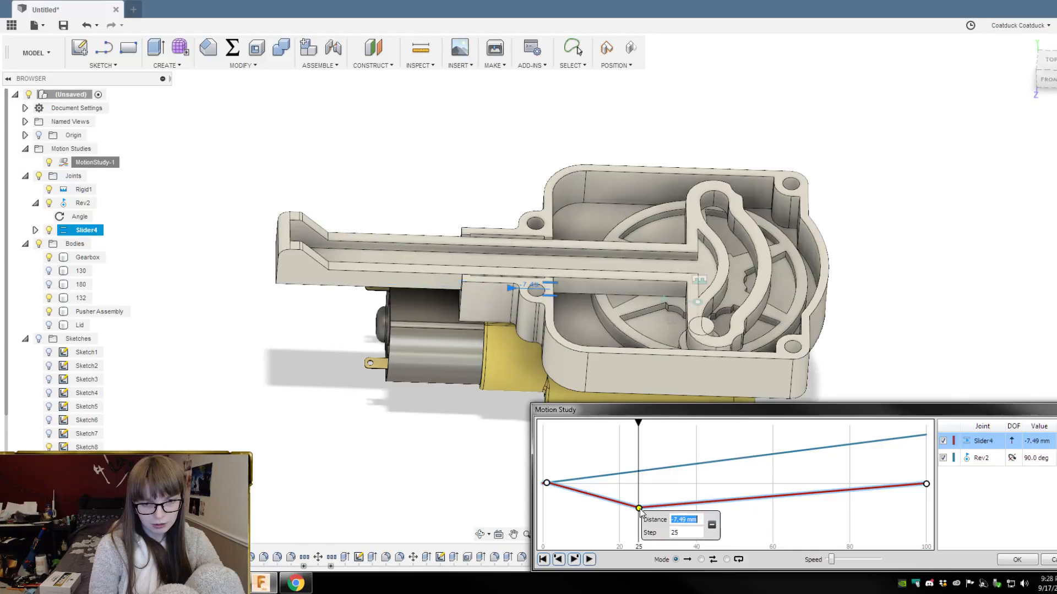
{"action": "left_click", "coordinate": [711, 525]}
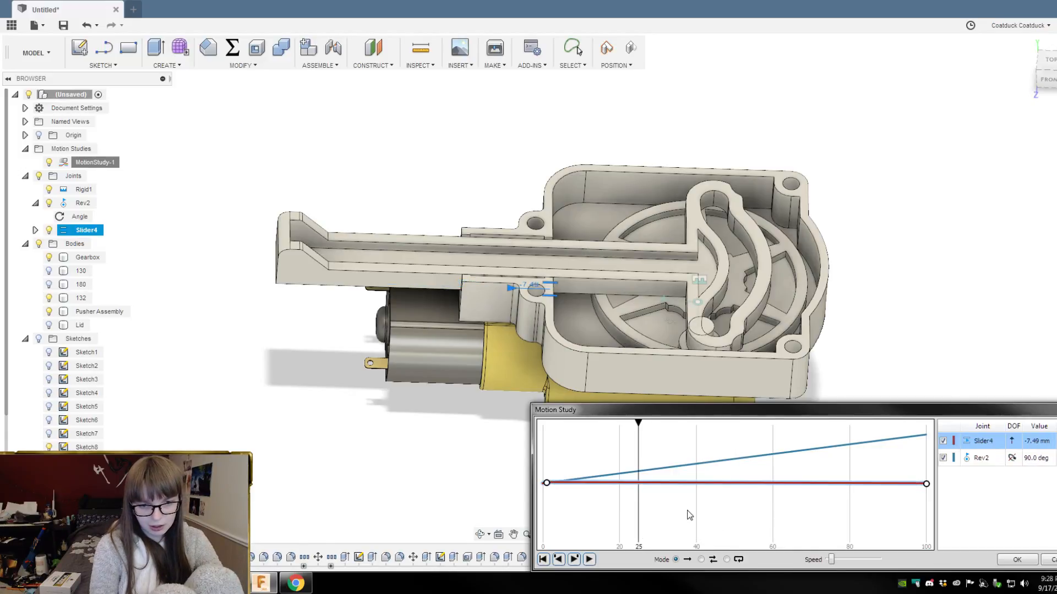
Step: Try to add a Slider4 motion point at step 25 and move it to step 12, and remove that point
{"action": "left_click", "coordinate": [639, 482]}
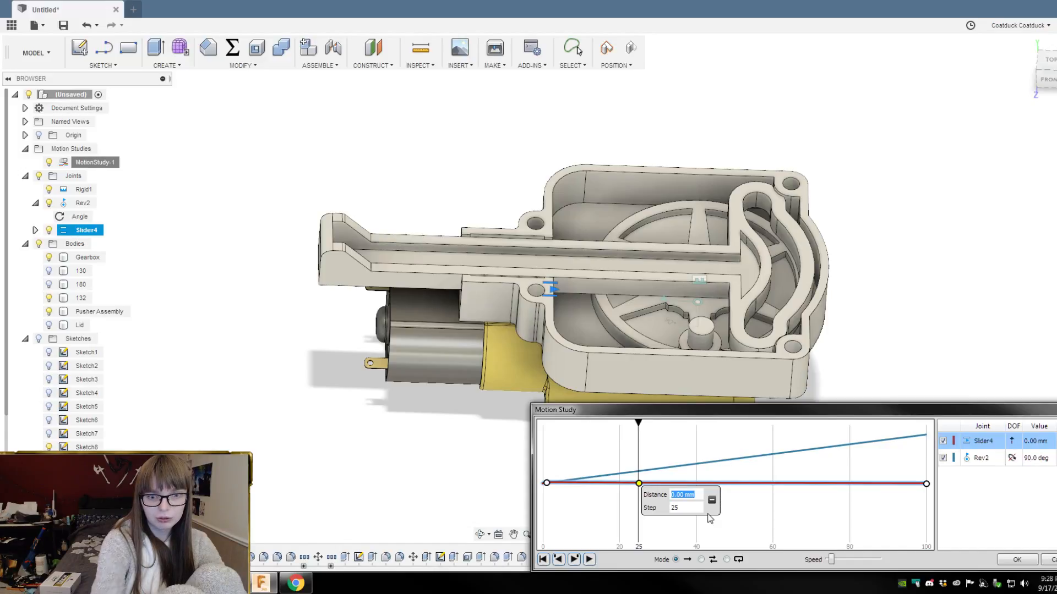
{"action": "left_click", "coordinate": [709, 518]}
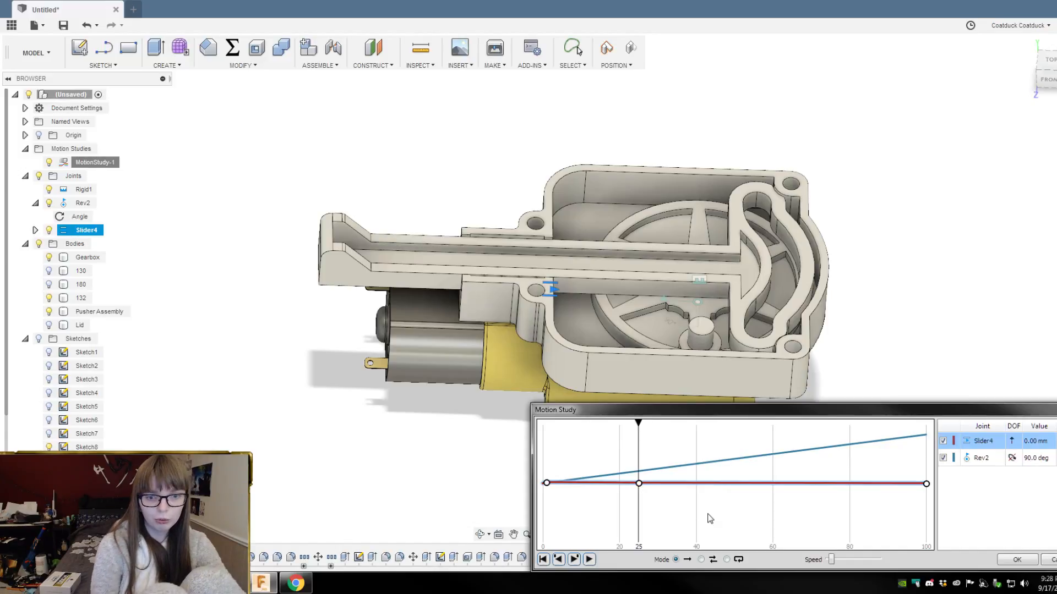
{"action": "left_click", "coordinate": [640, 486]}
{"action": "left_click", "coordinate": [682, 505]}
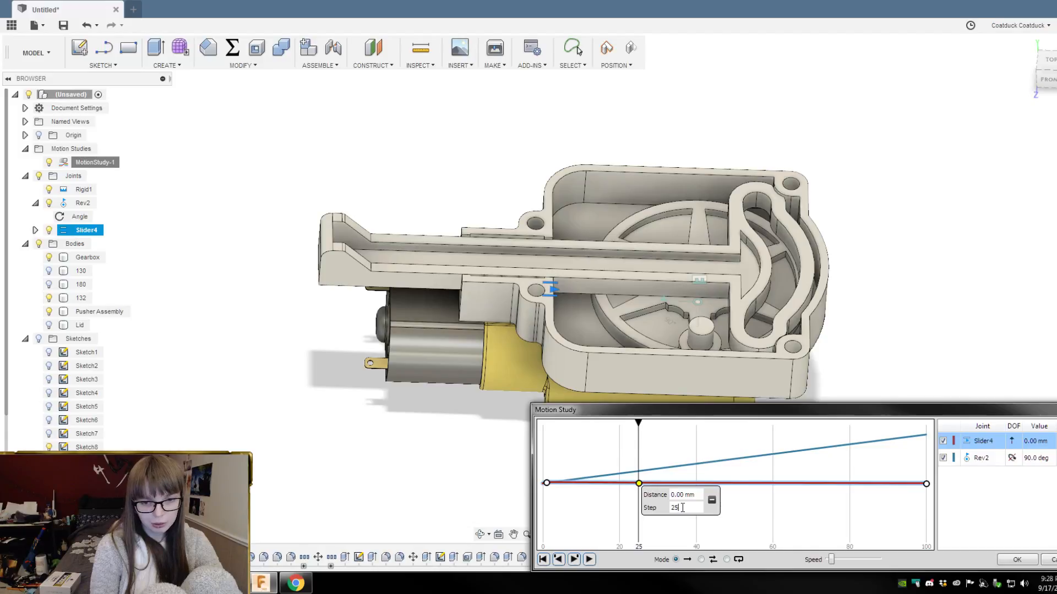
{"action": "key", "text": "BackSpace"}
{"action": "key", "text": "BackSpace"}
{"action": "type", "text": "12"}
{"action": "left_click", "coordinate": [671, 495]}
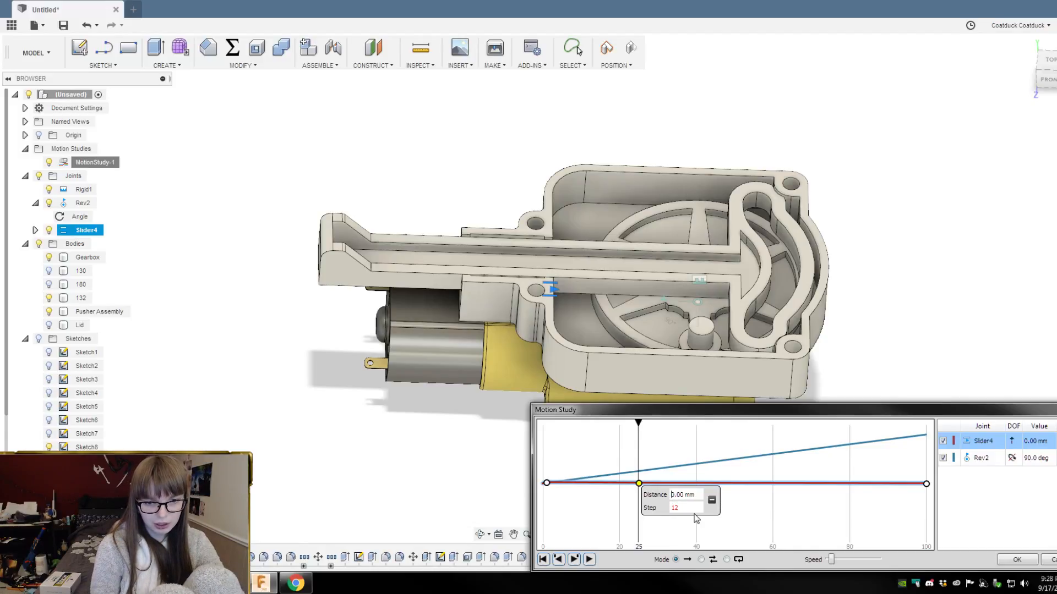
{"action": "left_click", "coordinate": [711, 524]}
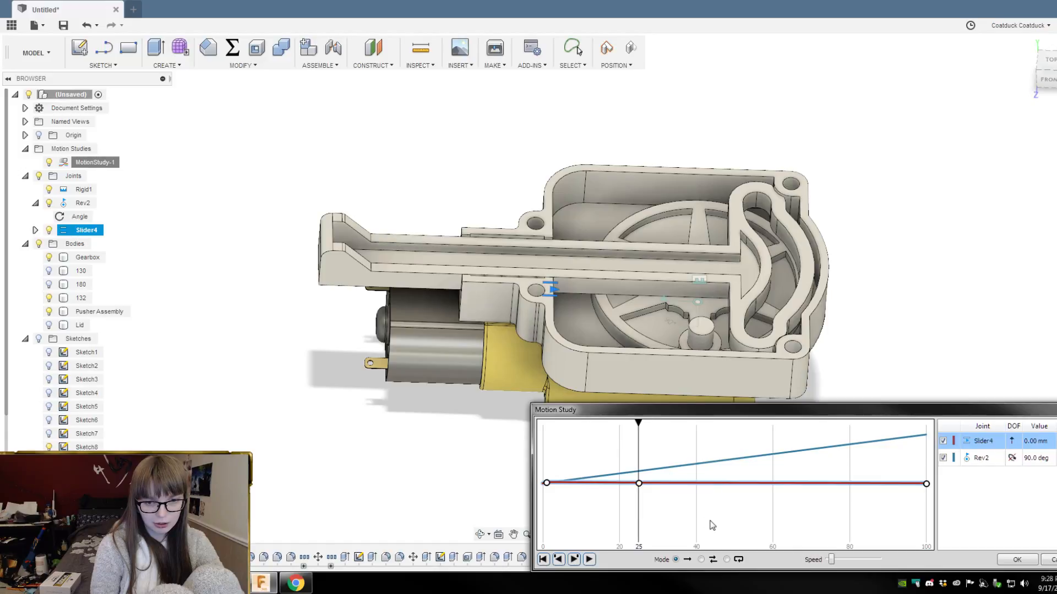
{"action": "left_click", "coordinate": [638, 484]}
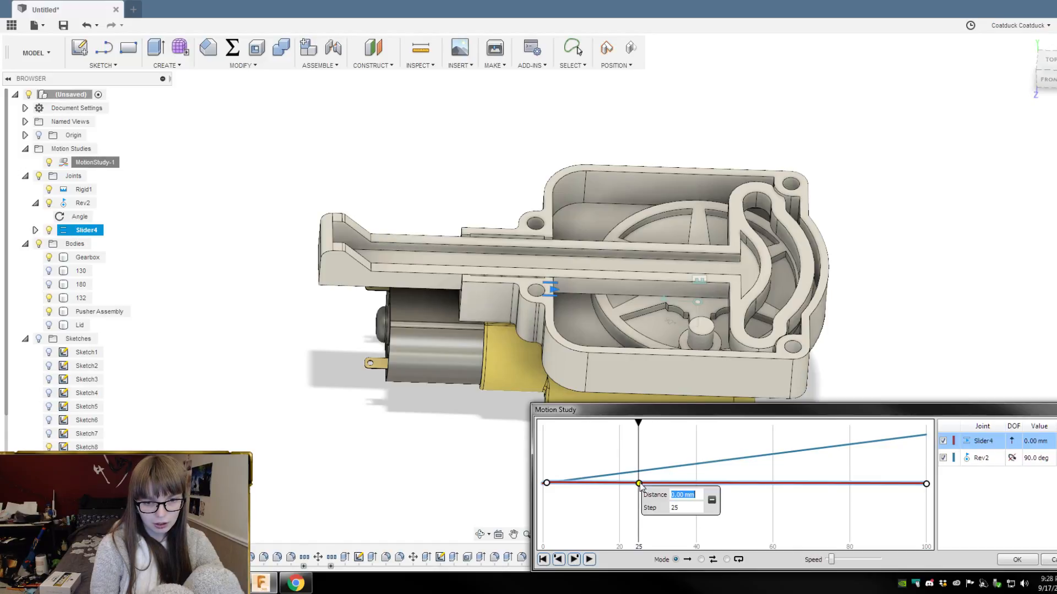
{"action": "left_click", "coordinate": [712, 500]}
Step: Add a Slider4 motion point at step 12 with a distance of 0 mm
{"action": "left_click_drag", "start_coordinate": [637, 421], "coordinate": [589, 425]}
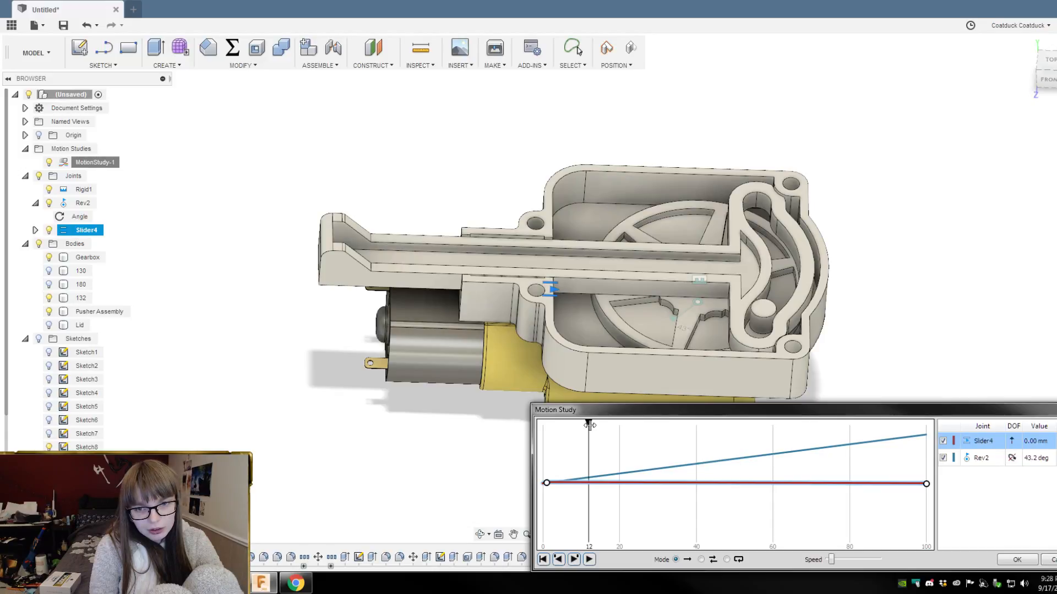
{"action": "left_click", "coordinate": [584, 483]}
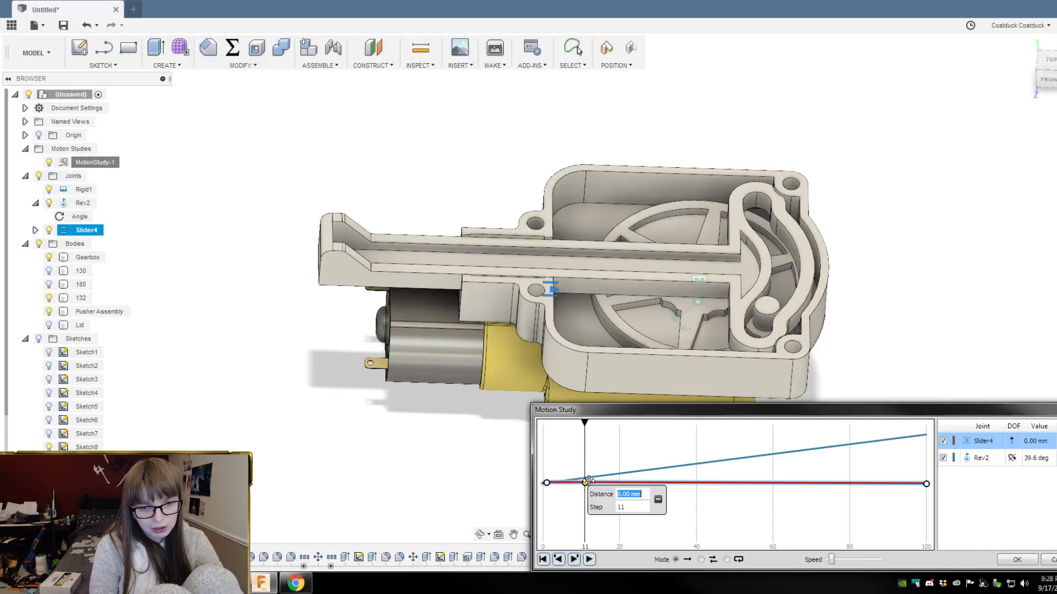
{"action": "left_click", "coordinate": [623, 507]}
{"action": "key", "text": "BackSpace"}
{"action": "type", "text": "2"}
{"action": "left_click", "coordinate": [648, 495]}
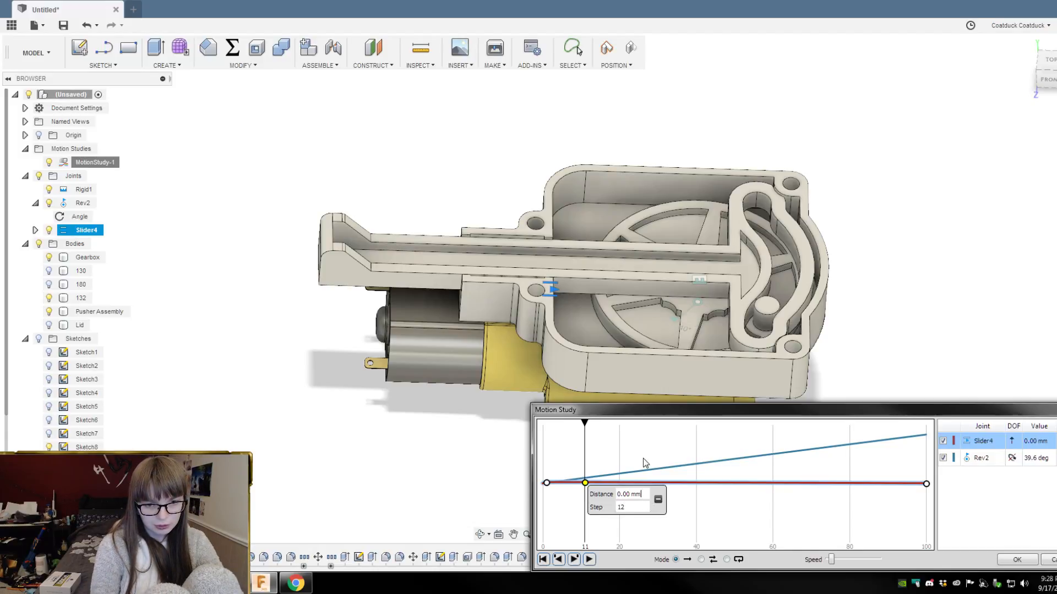
{"action": "key", "text": "Return"}
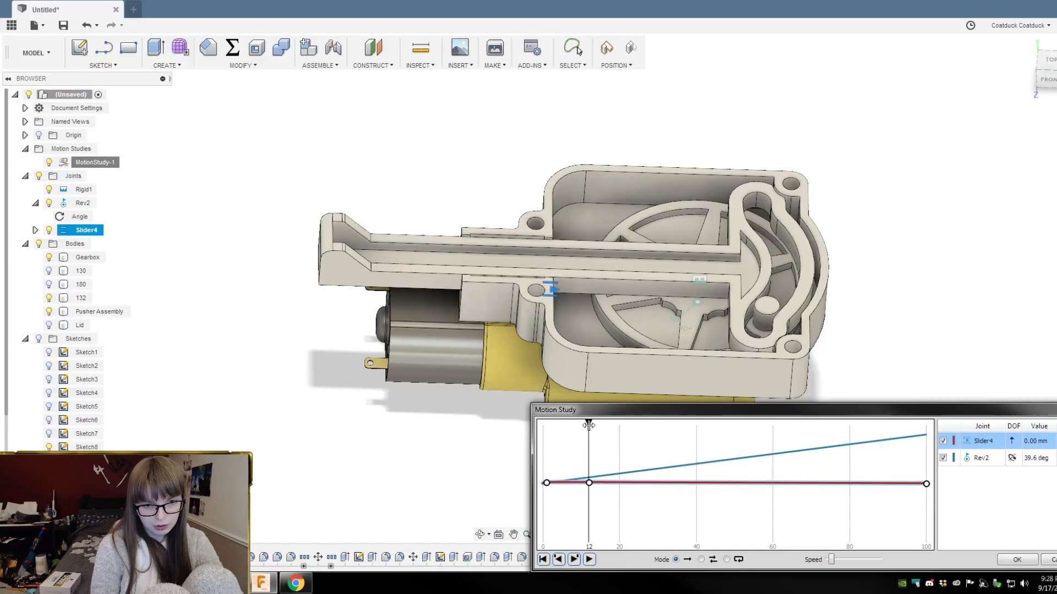
Step: Add a Slider4 motion point at step 88 with a distance of 0 mm
{"action": "left_click_drag", "start_coordinate": [588, 424], "coordinate": [882, 422]}
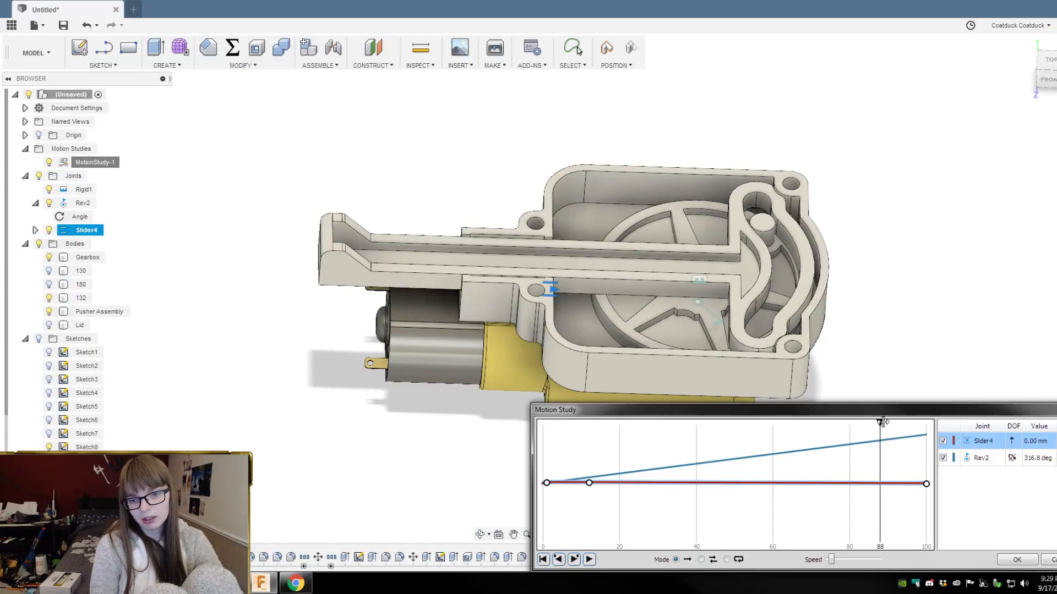
{"action": "left_click", "coordinate": [880, 482]}
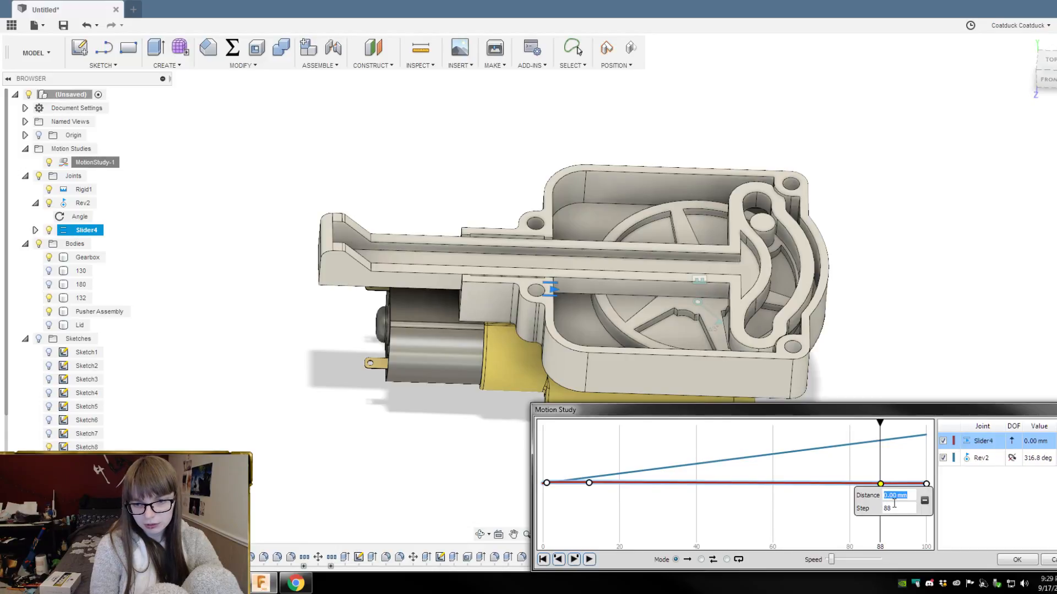
{"action": "left_click", "coordinate": [848, 478]}
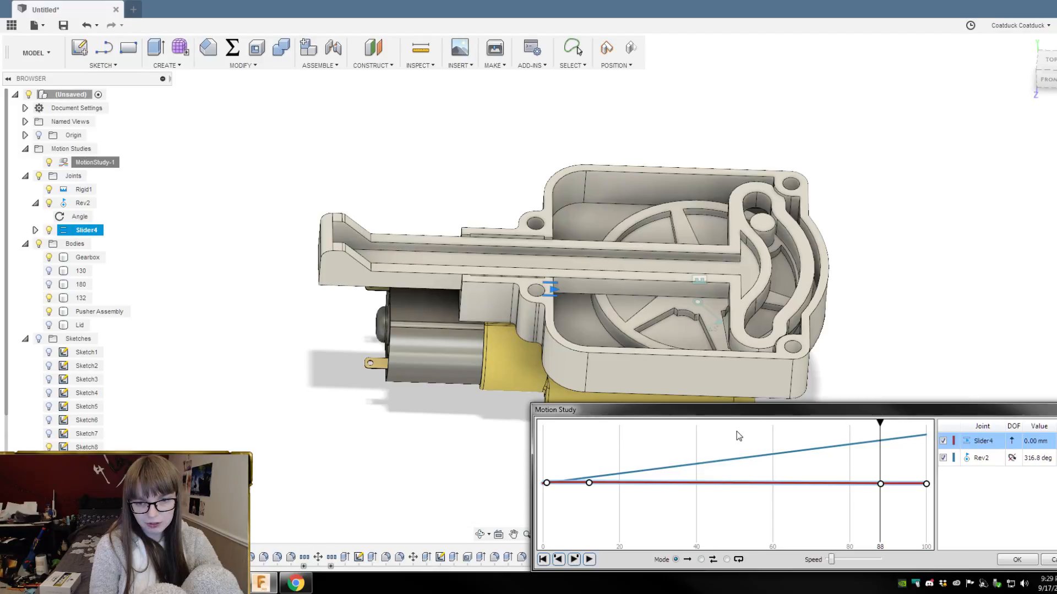
Step: Add a Slider4 motion point at step 50 and try to give it a distance of 30 mm
{"action": "mouse_move", "coordinate": [880, 422]}
{"action": "left_mouse_down"}
{"action": "mouse_move", "coordinate": [723, 424]}
{"action": "mouse_move", "coordinate": [734, 424]}
{"action": "left_mouse_up"}
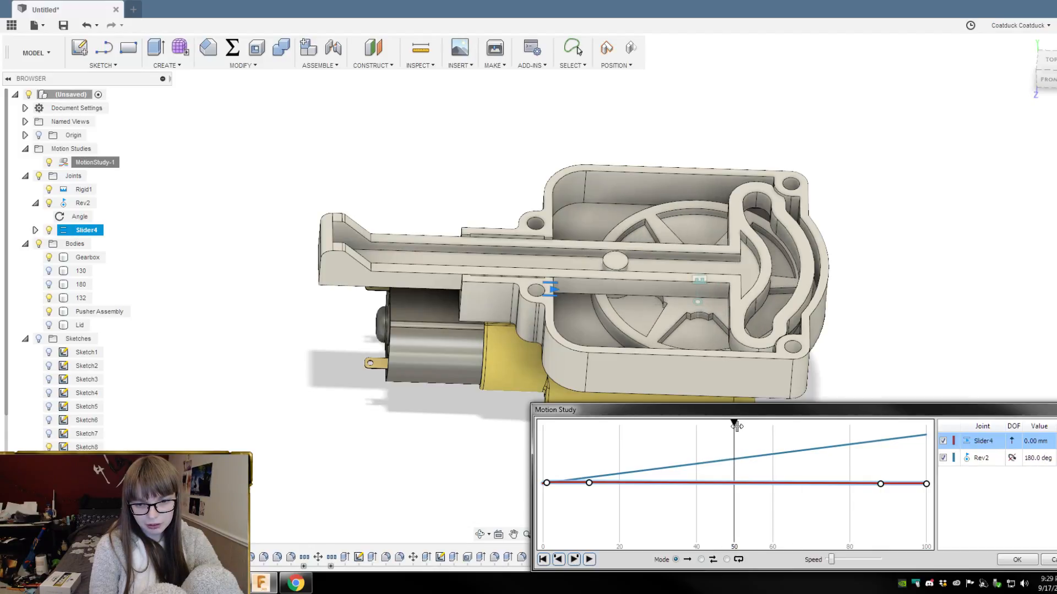
{"action": "left_click", "coordinate": [735, 483]}
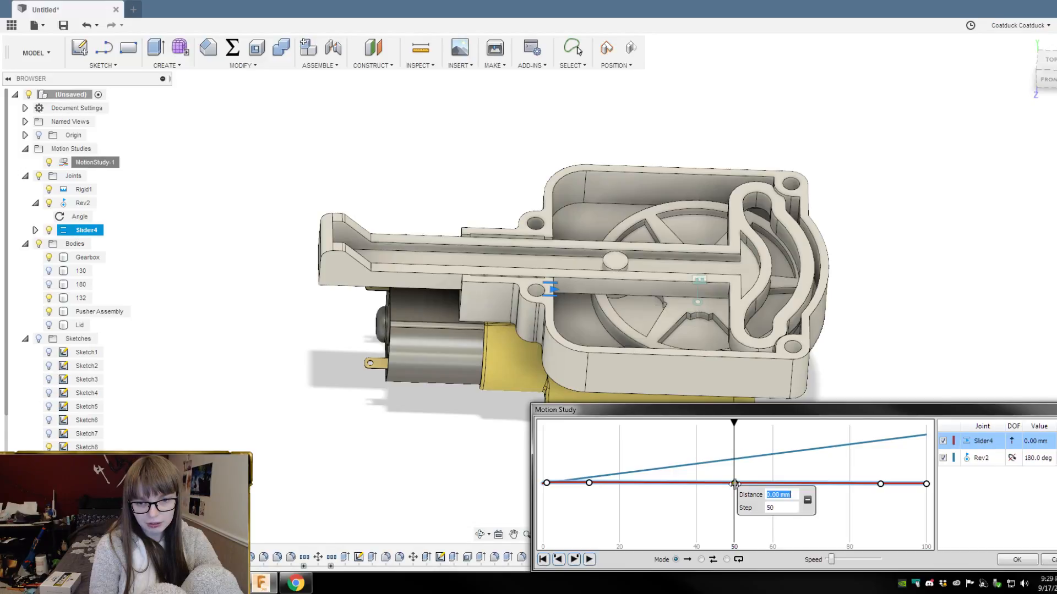
{"action": "type", "text": "30"}
{"action": "left_click", "coordinate": [719, 506]}
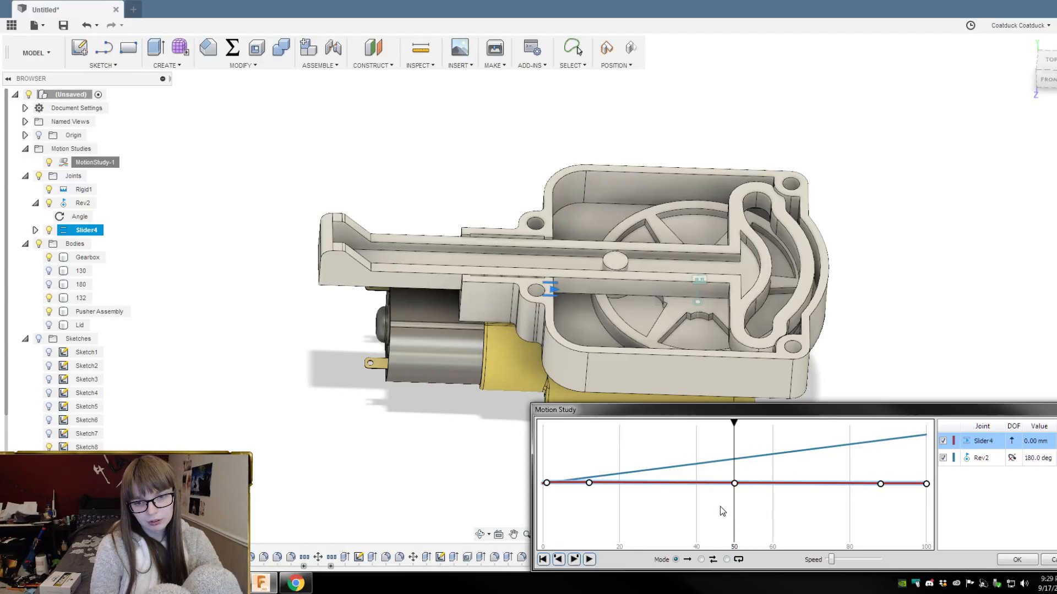
Step: Retry setting the step 50 Slider4 point's distance to 30 mm, and delete that point
{"action": "left_click", "coordinate": [735, 483]}
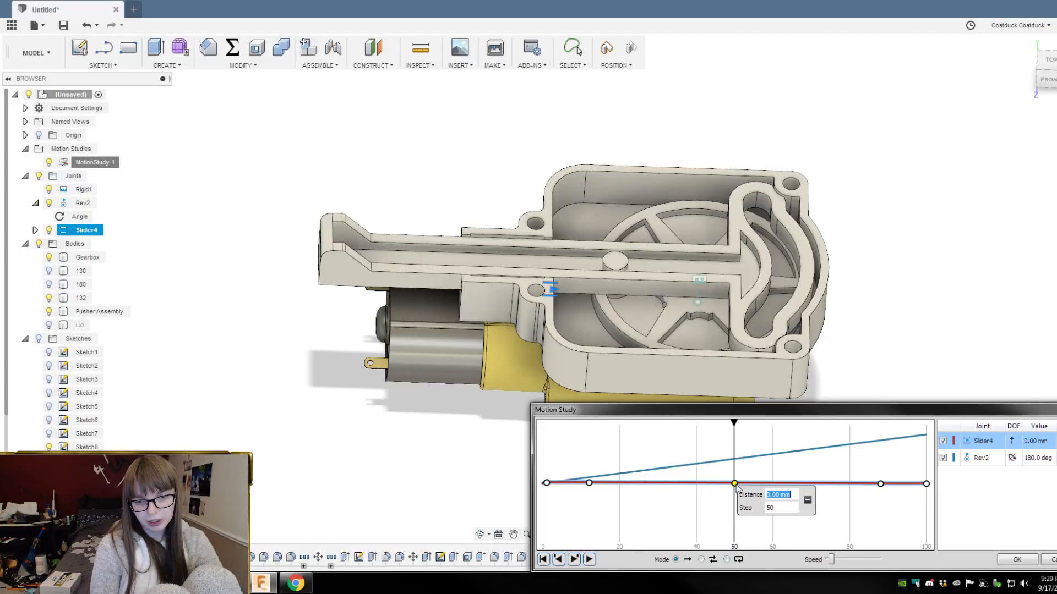
{"action": "left_click", "coordinate": [768, 496]}
{"action": "type", "text": "3"}
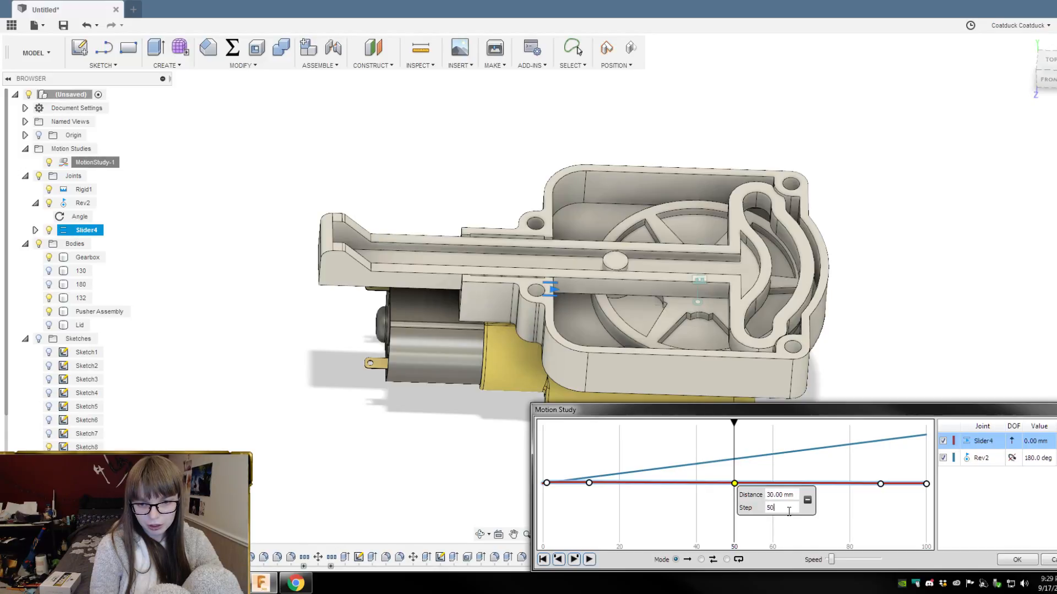
{"action": "left_click", "coordinate": [865, 502]}
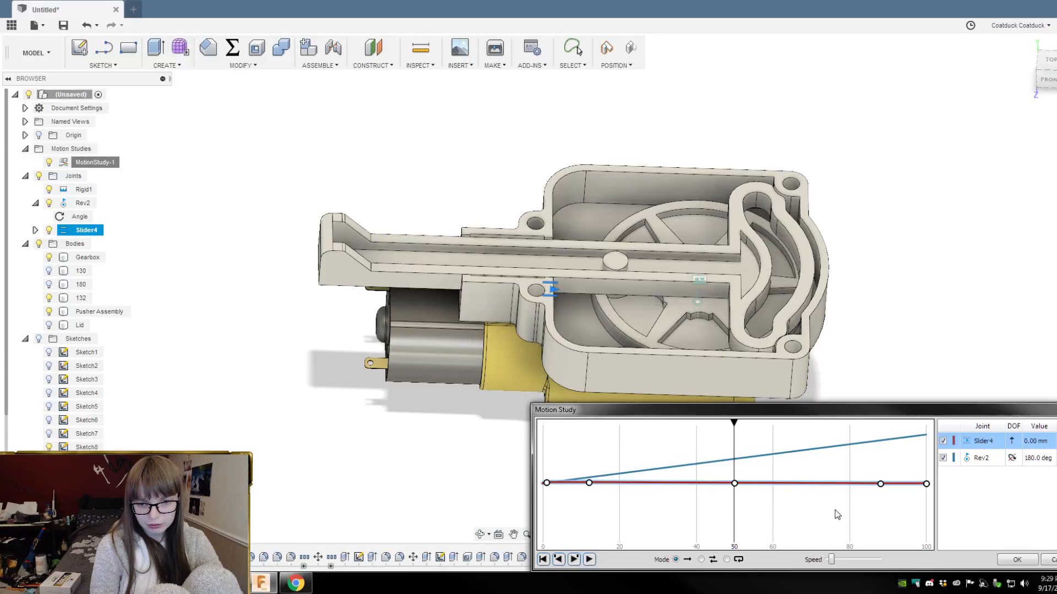
{"action": "left_click", "coordinate": [735, 483]}
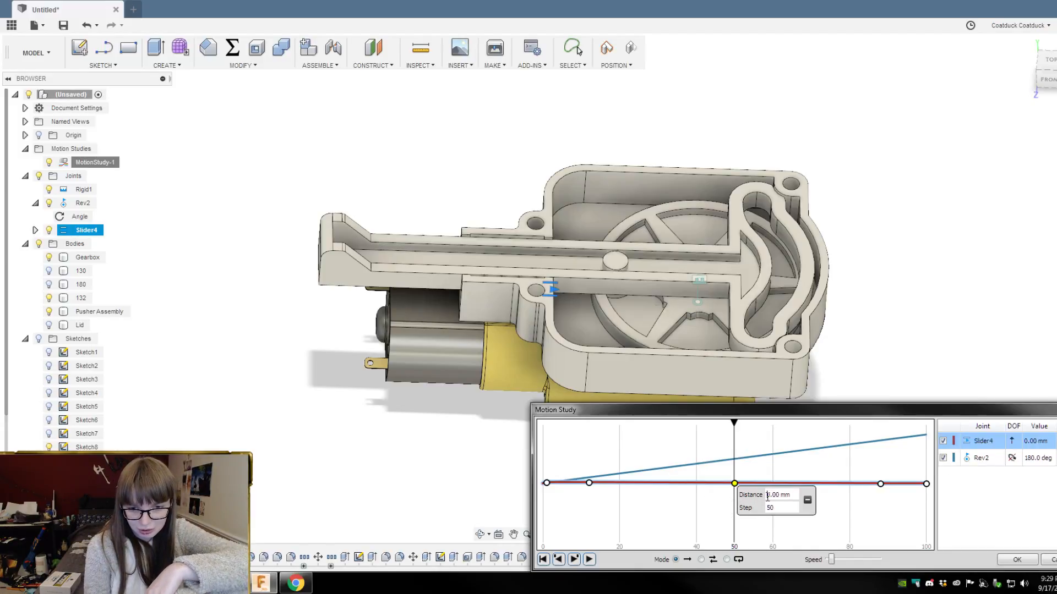
{"action": "type", "text": "3"}
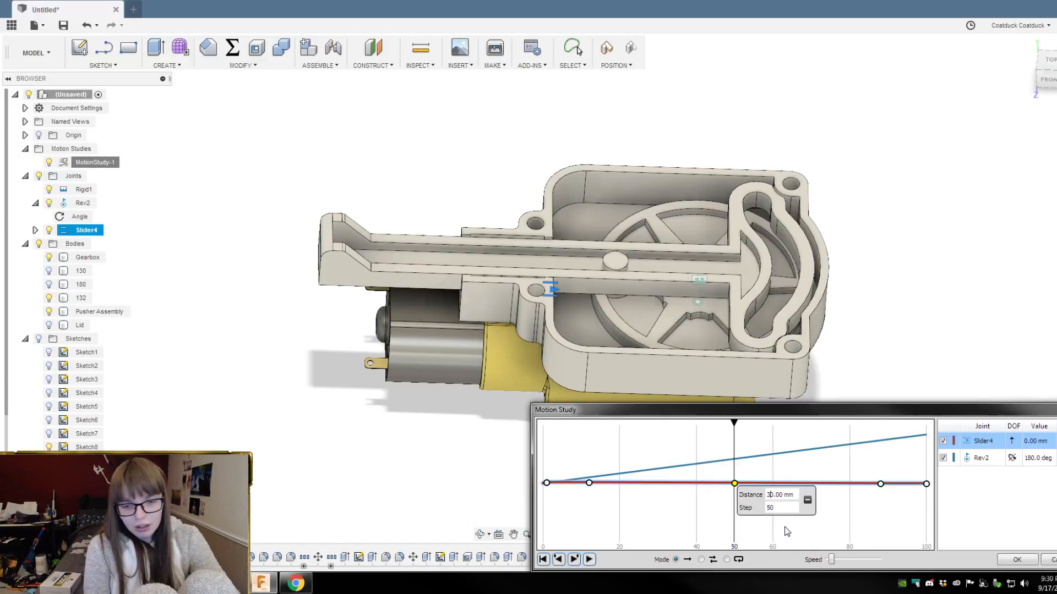
{"action": "left_click", "coordinate": [783, 526]}
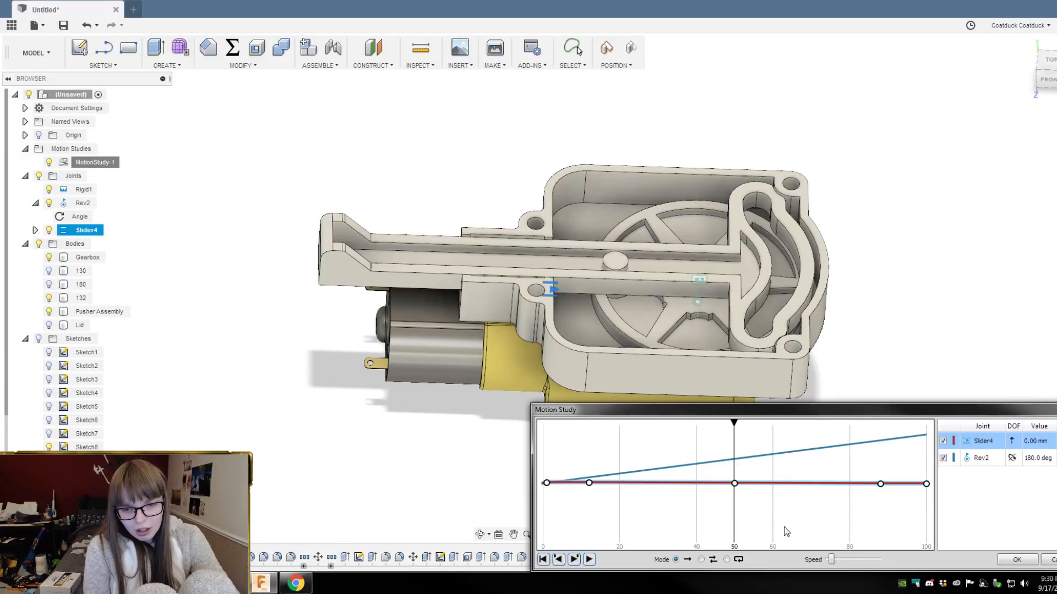
{"action": "left_click", "coordinate": [736, 486]}
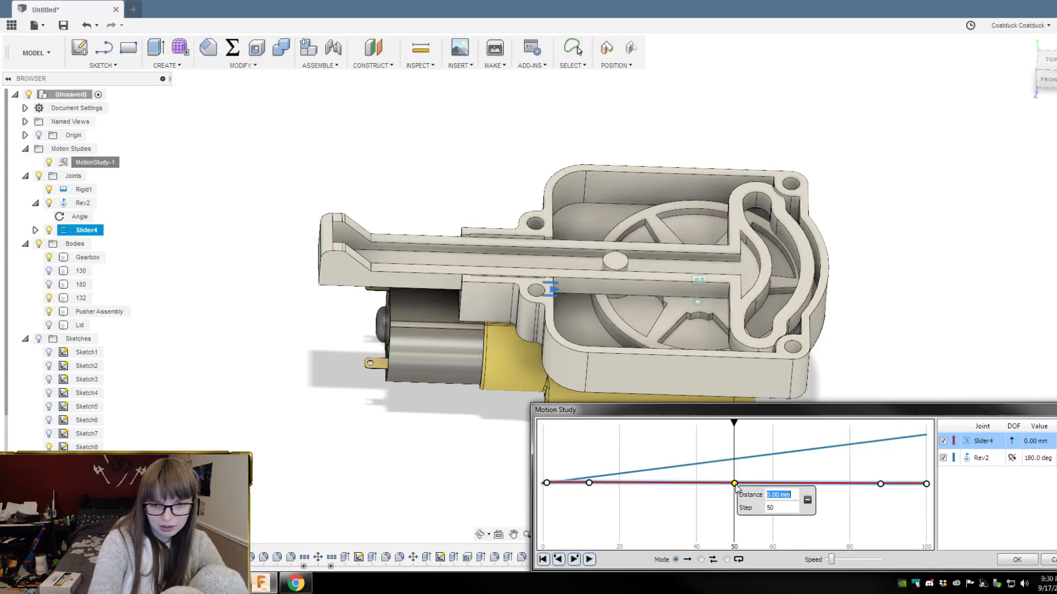
{"action": "left_click", "coordinate": [805, 499]}
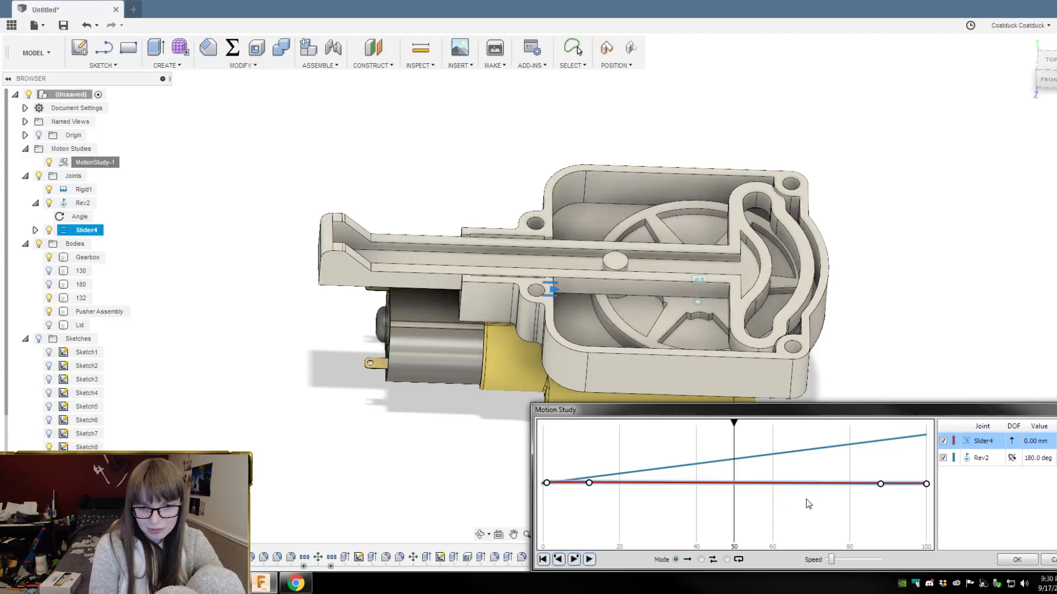
Step: Add a Slider4 motion point at step 49 and try to set it to 30 mm at step 50
{"action": "left_click", "coordinate": [732, 483]}
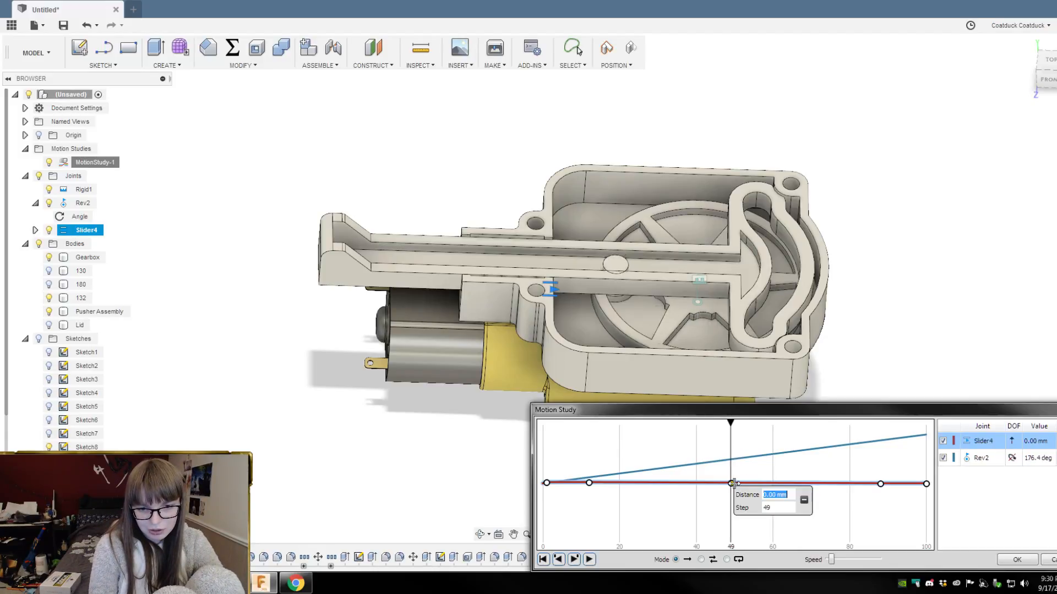
{"action": "type", "text": "30"}
{"action": "left_click", "coordinate": [777, 507]}
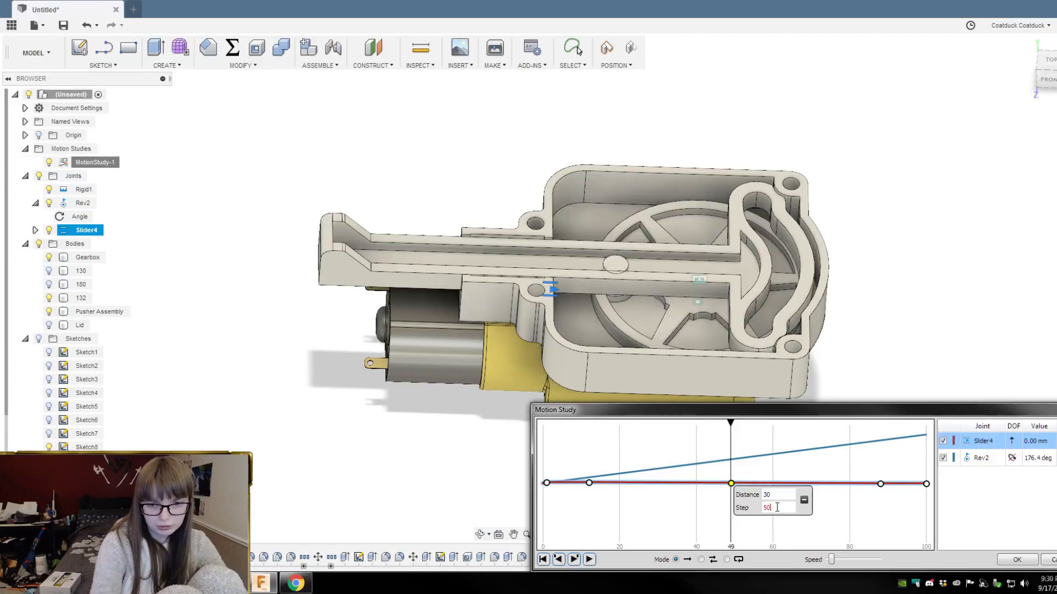
{"action": "left_click", "coordinate": [696, 500]}
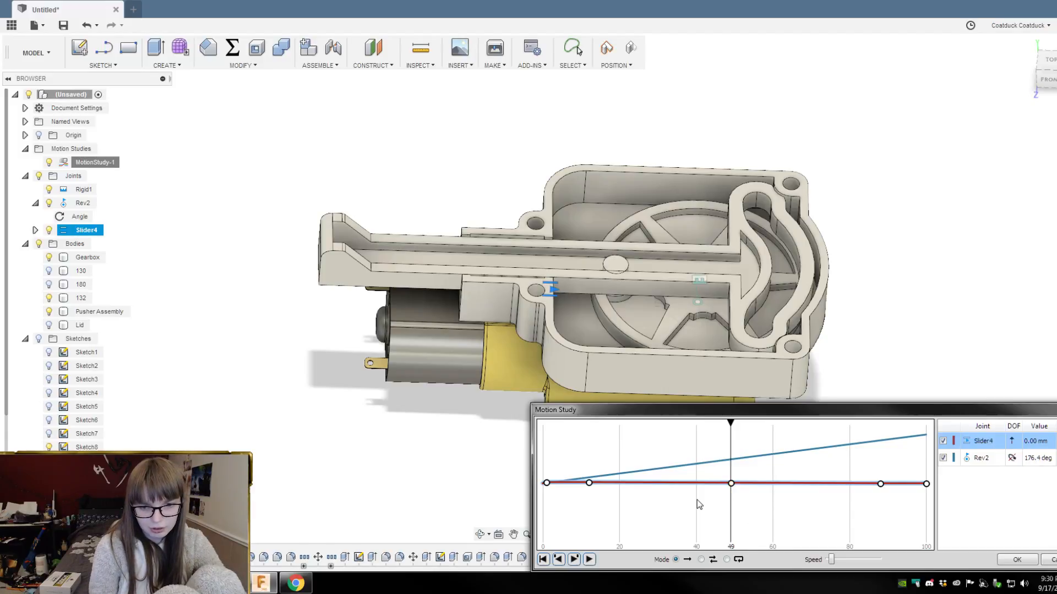
Step: Try to change the step 49 Slider4 point to -30 mm at step 50, and delete that point
{"action": "left_click", "coordinate": [731, 483]}
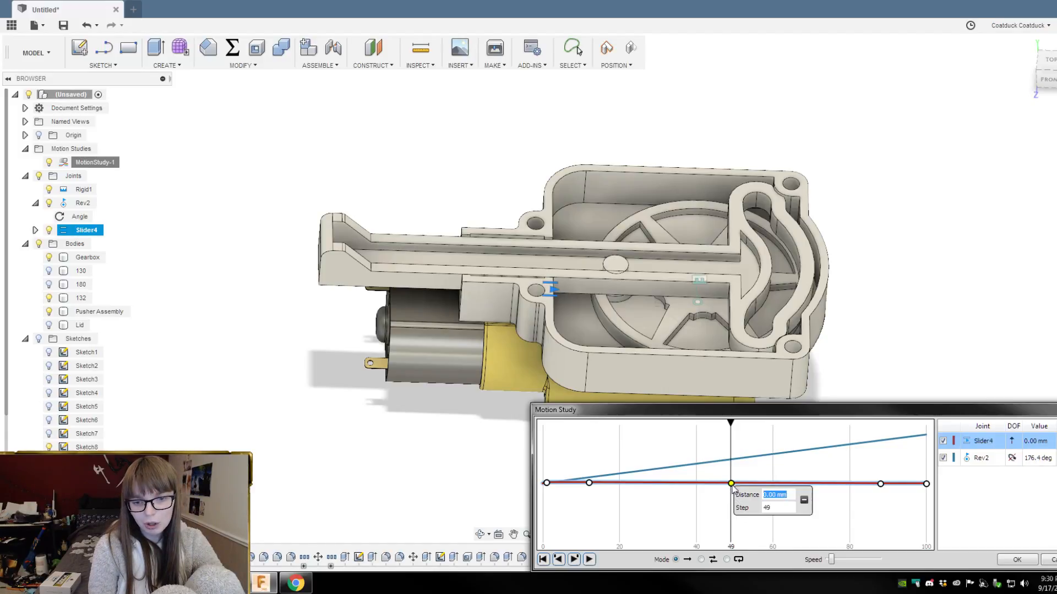
{"action": "left_click", "coordinate": [763, 496]}
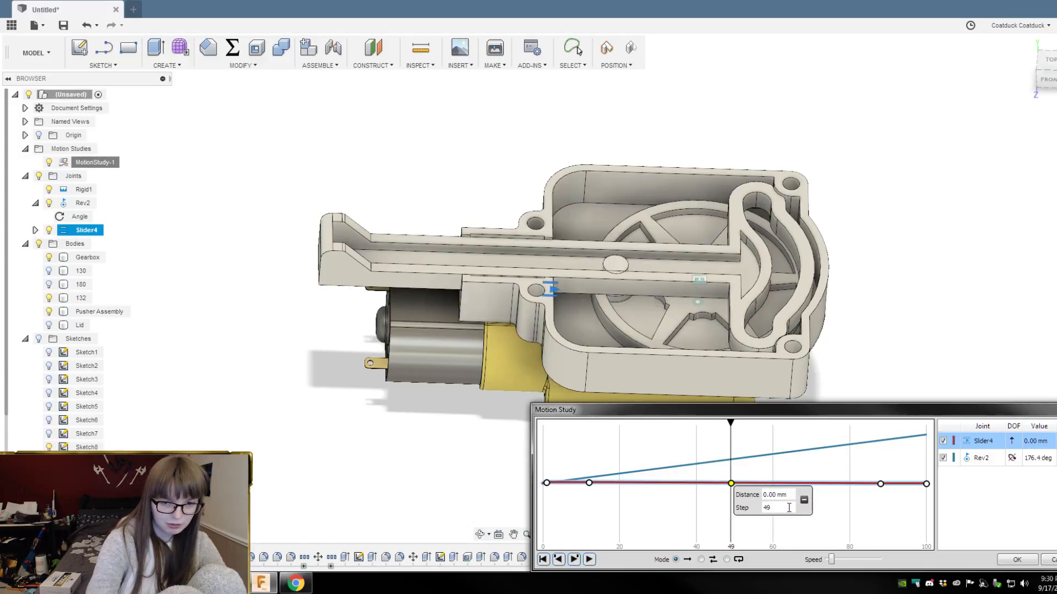
{"action": "double_click", "coordinate": [764, 507]}
{"action": "type", "text": "50"}
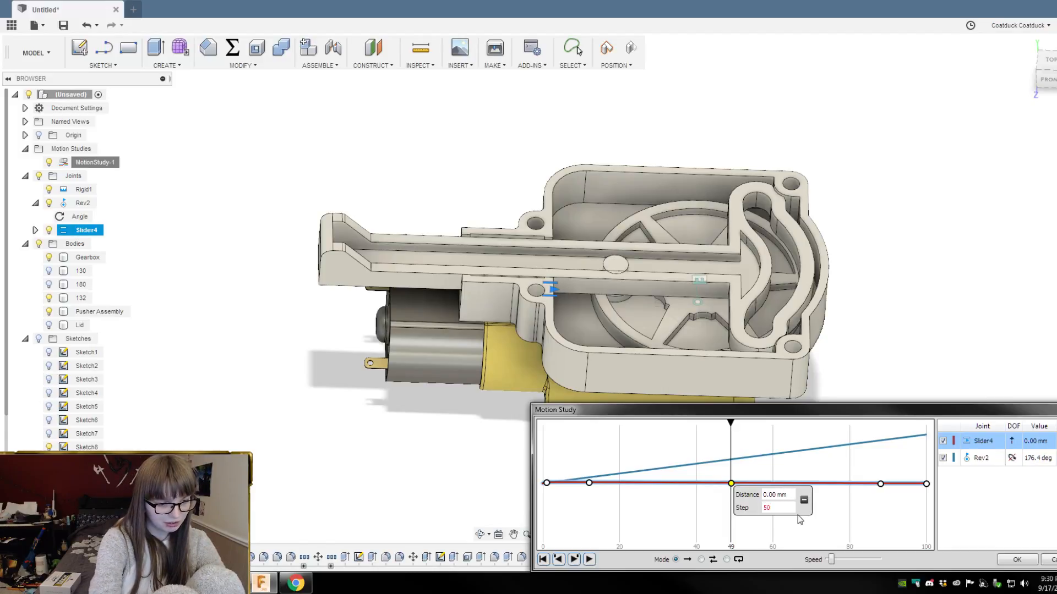
{"action": "type", "text": "-3"}
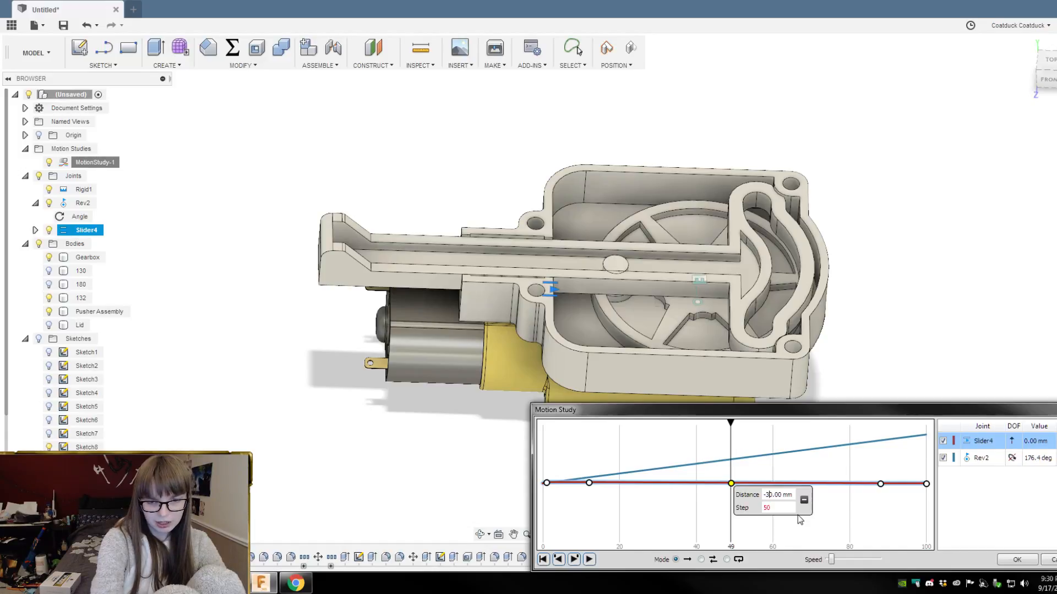
{"action": "left_click", "coordinate": [826, 532]}
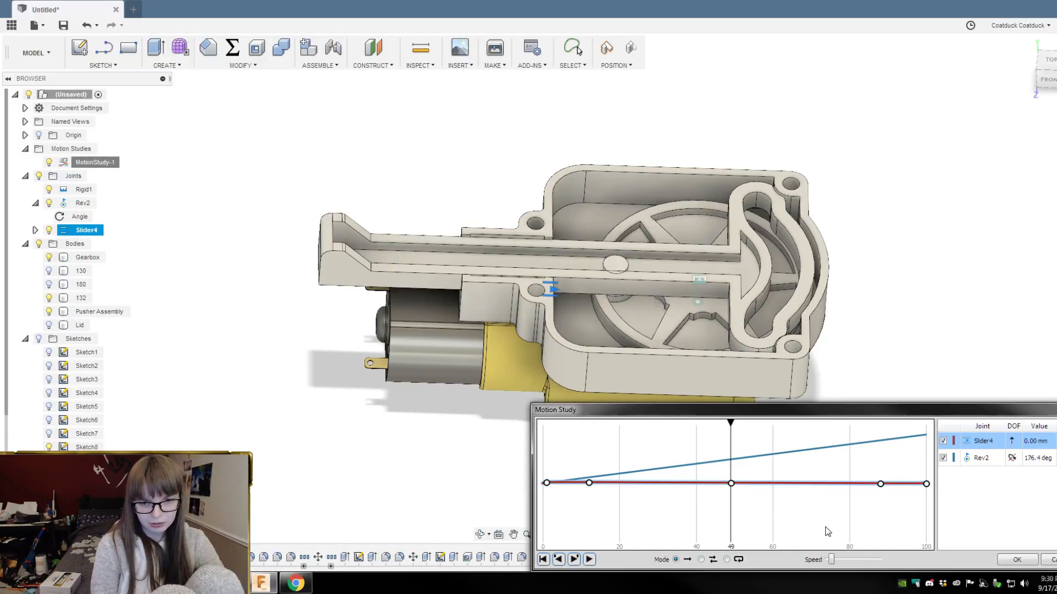
{"action": "left_click", "coordinate": [731, 484]}
{"action": "key", "text": "BackSpace"}
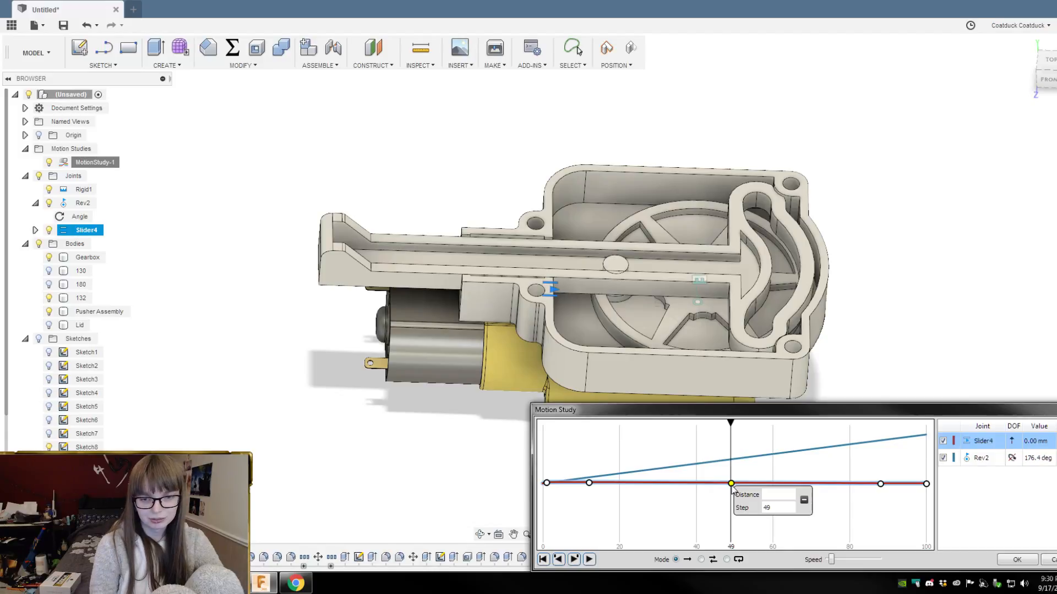
{"action": "left_click", "coordinate": [803, 500]}
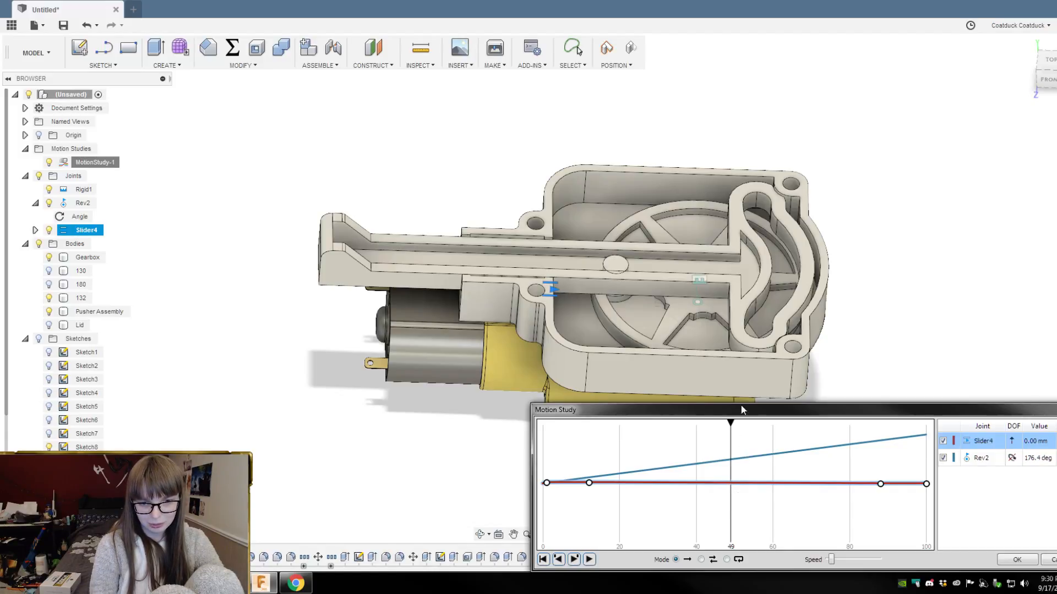
{"action": "left_click_drag", "start_coordinate": [731, 422], "coordinate": [734, 422]}
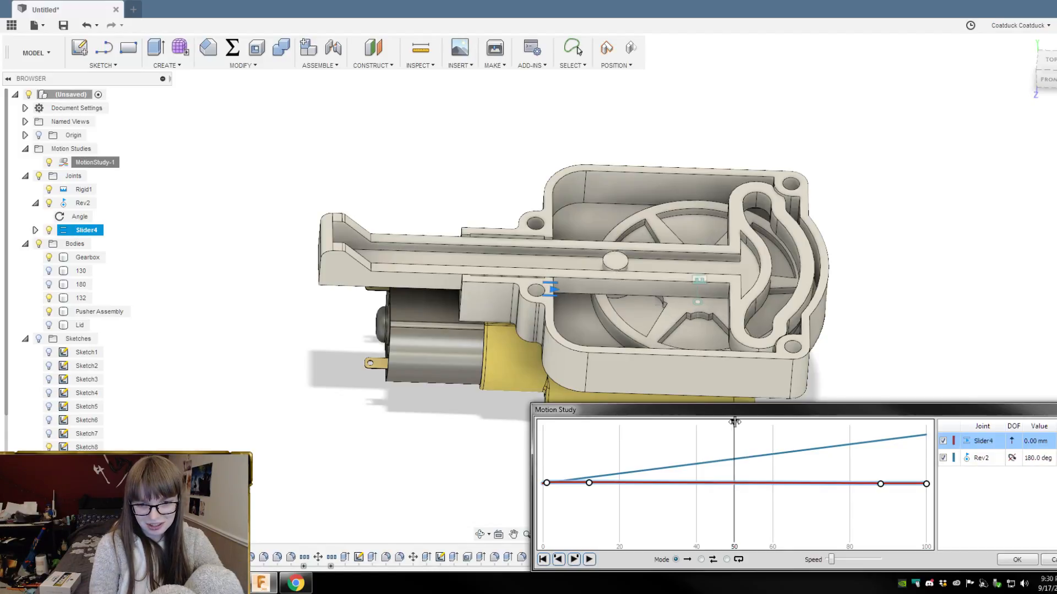
{"action": "left_click", "coordinate": [733, 484]}
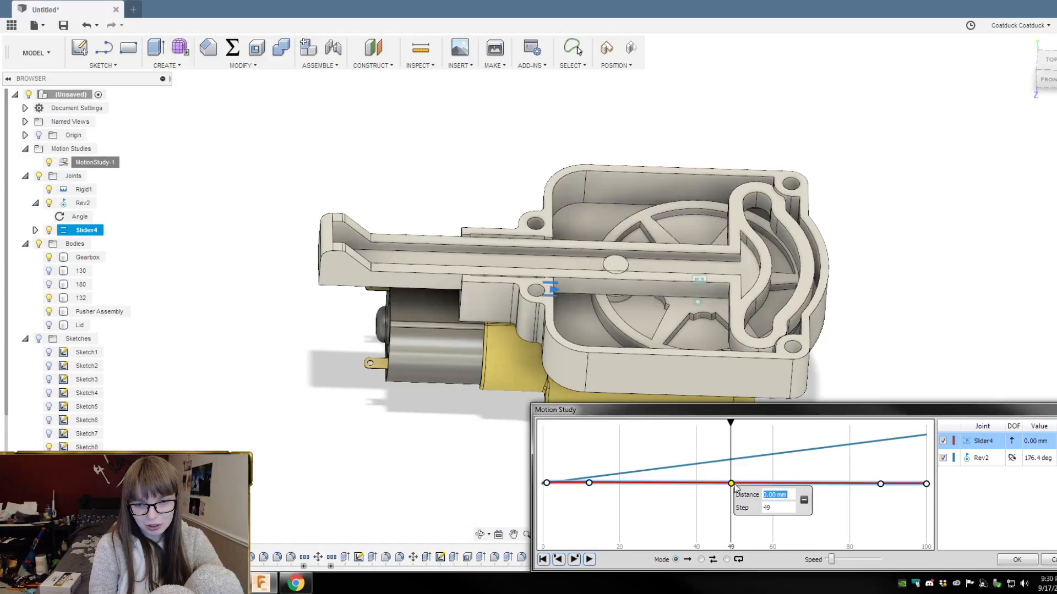
{"action": "left_click", "coordinate": [805, 501]}
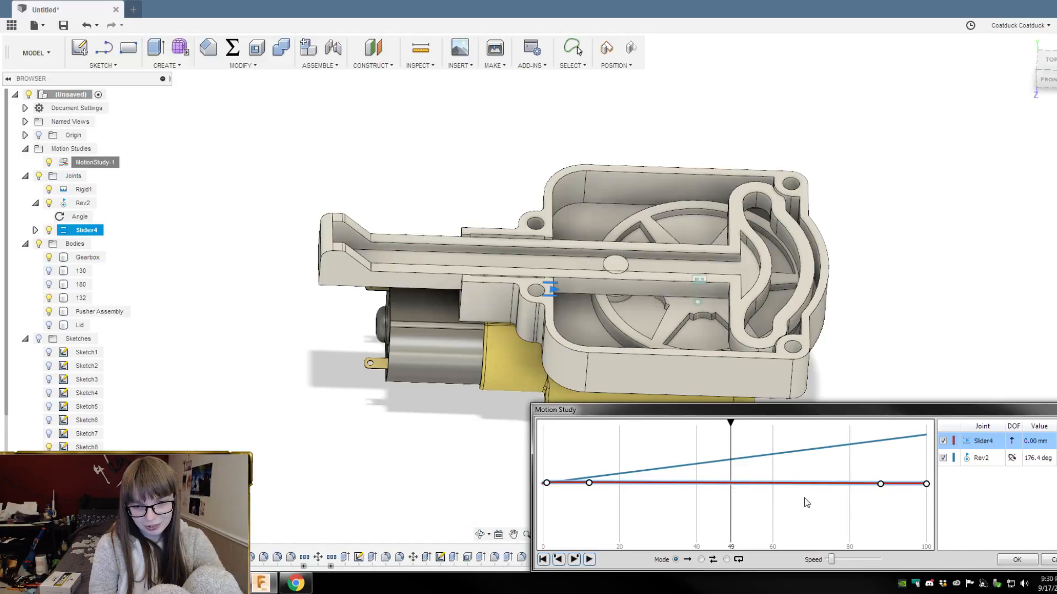
Step: Add a Slider4 motion point at step 50 and try to give it a distance of -30 mm
{"action": "left_click", "coordinate": [734, 484]}
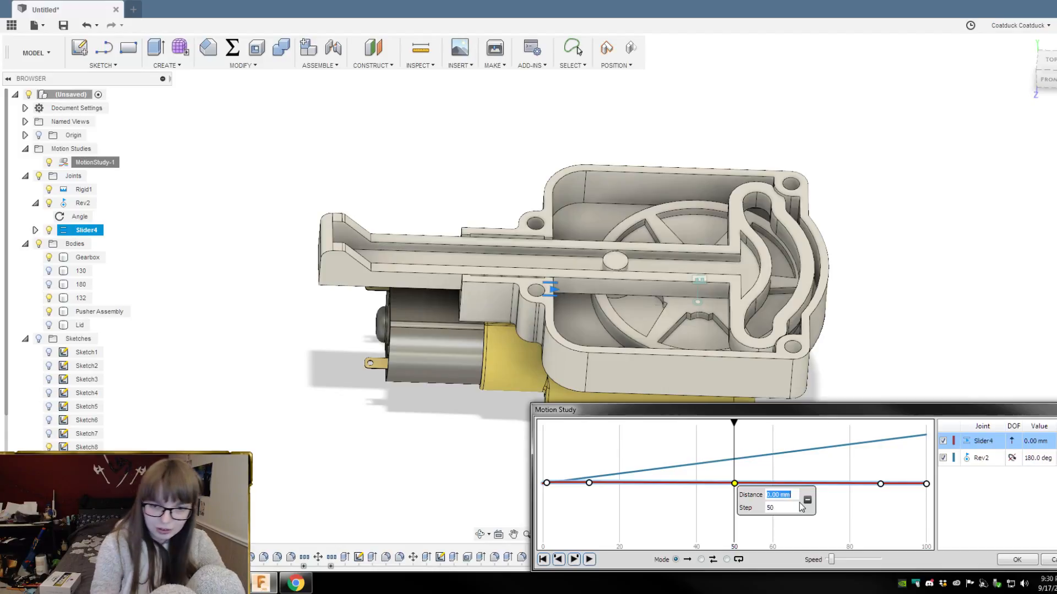
{"action": "type", "text": "-30"}
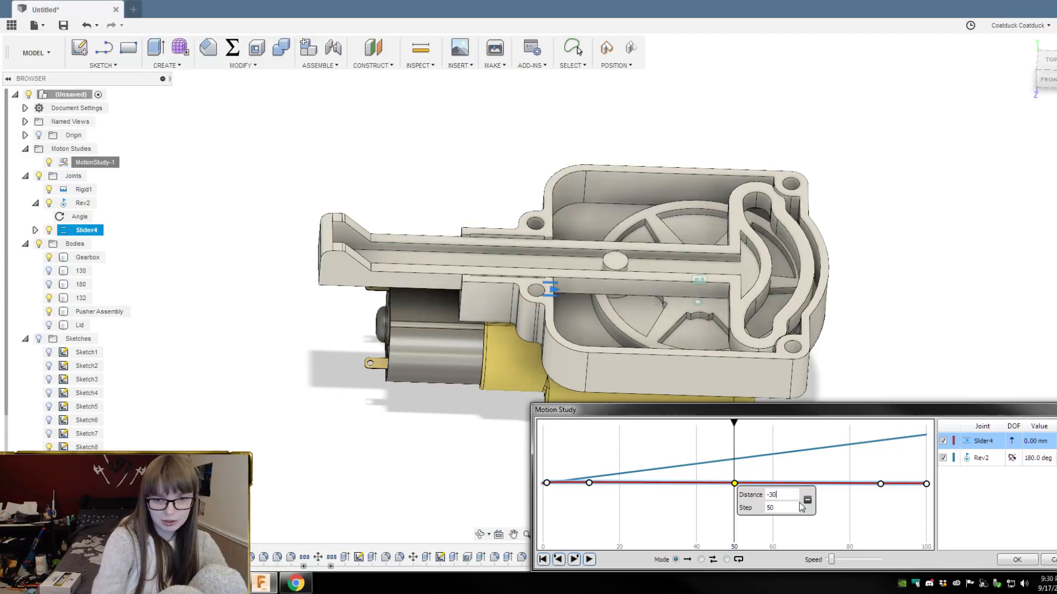
{"action": "left_click", "coordinate": [832, 521]}
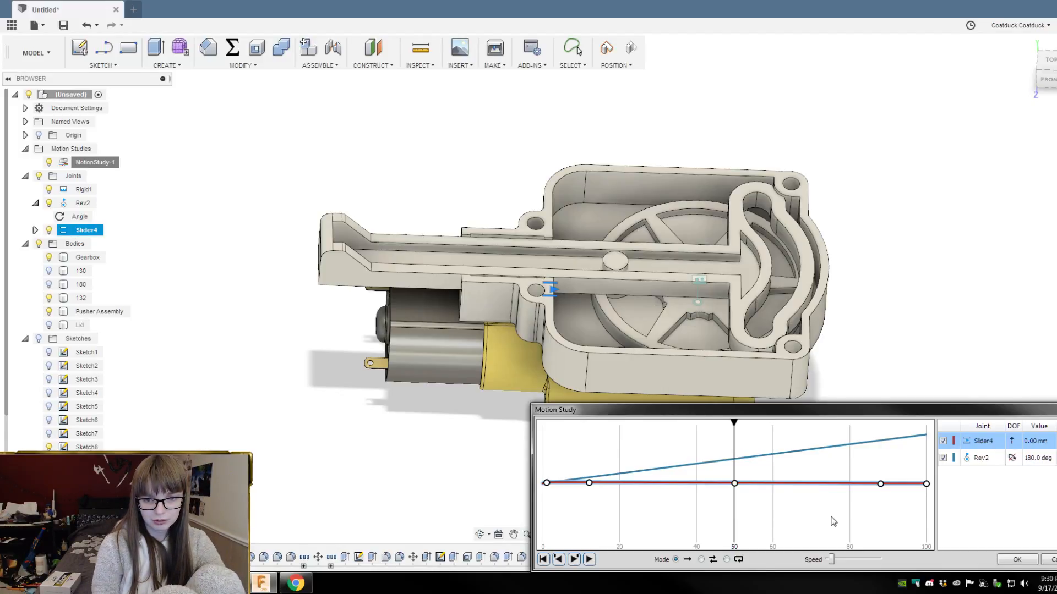
{"action": "left_click", "coordinate": [735, 484]}
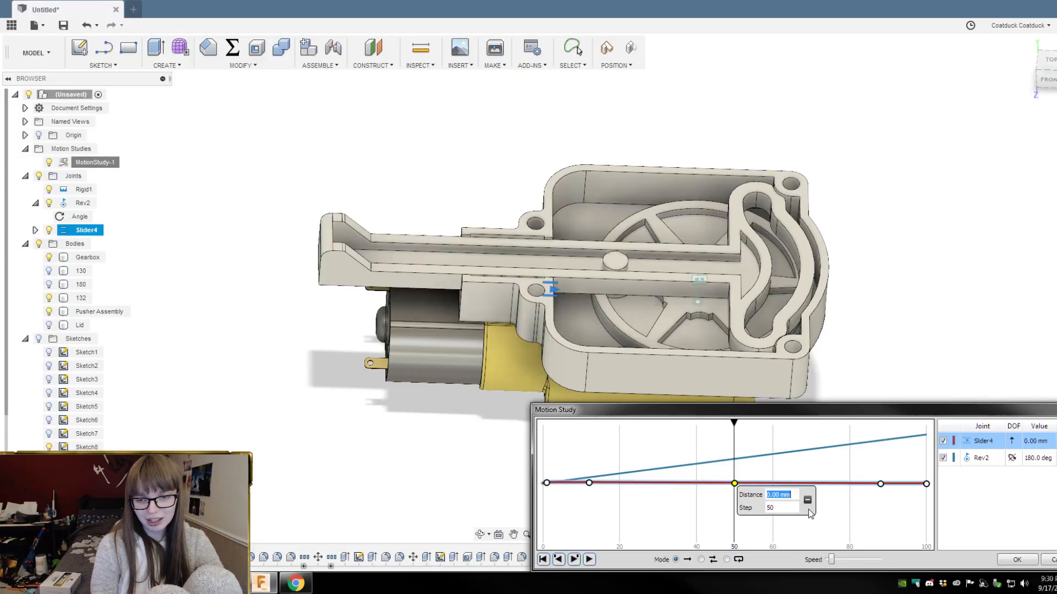
Step: Delete the Slider4 motion points at step 100 and at the start of the curve
{"action": "left_click", "coordinate": [926, 485]}
{"action": "key", "text": "BackSpace"}
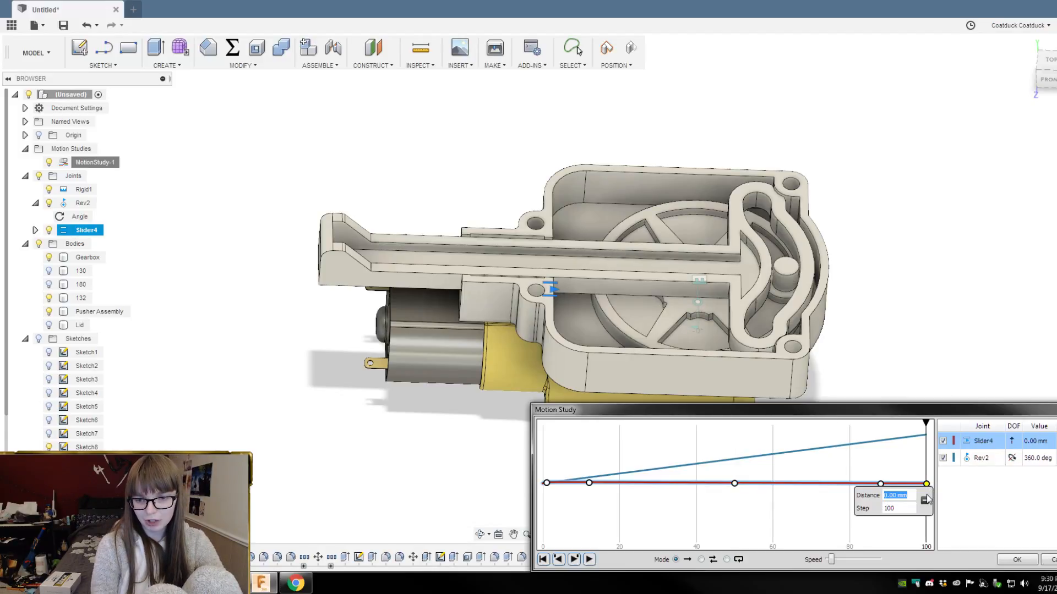
{"action": "left_click", "coordinate": [925, 501]}
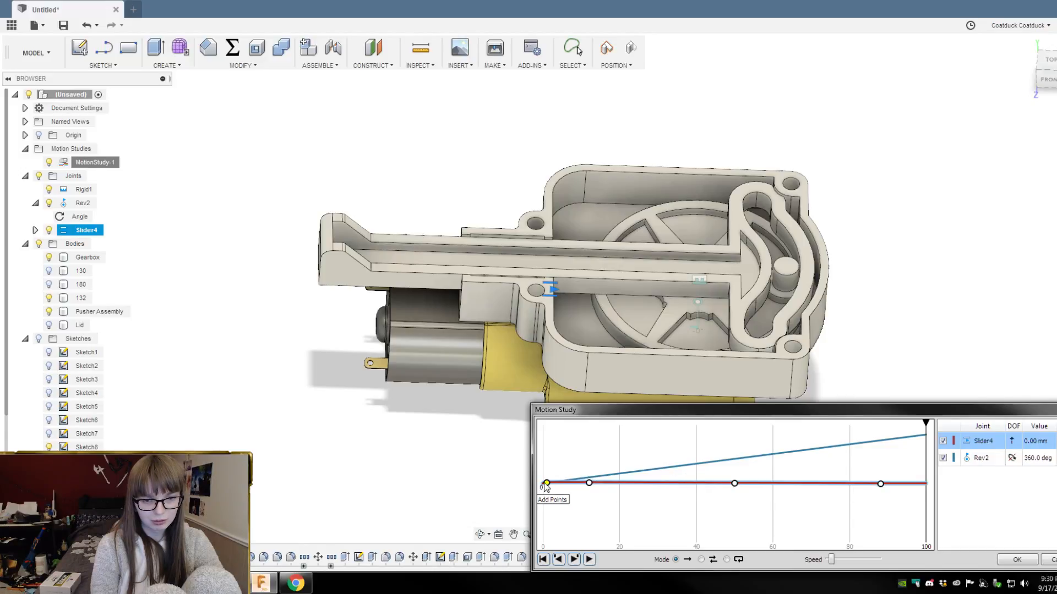
{"action": "left_click", "coordinate": [546, 482]}
{"action": "left_click", "coordinate": [618, 499]}
Step: Retry setting the distance of the Slider4 point at step 50 to -30 mm
{"action": "left_click", "coordinate": [735, 483]}
{"action": "left_click", "coordinate": [735, 485]}
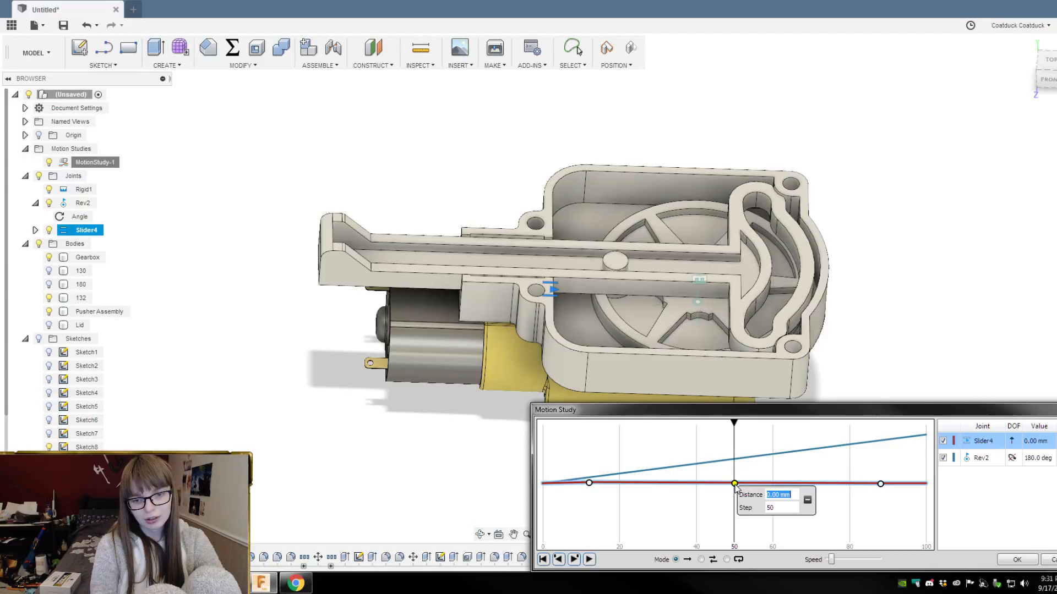
{"action": "type", "text": "-30"}
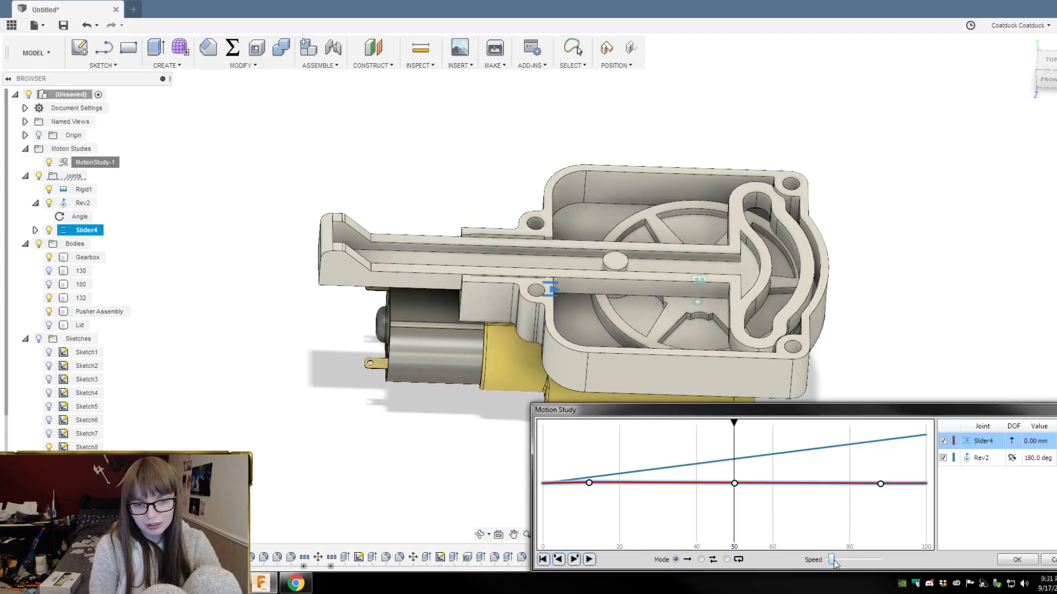
Step: Delete the Rev2 motion point at step 50
{"action": "left_click", "coordinate": [826, 450]}
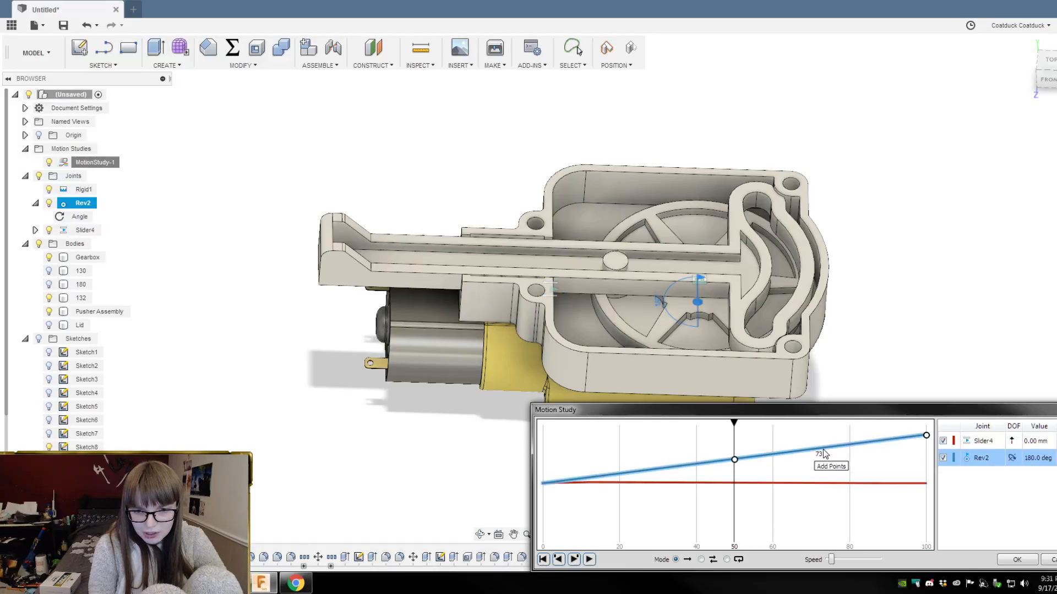
{"action": "left_click", "coordinate": [735, 461]}
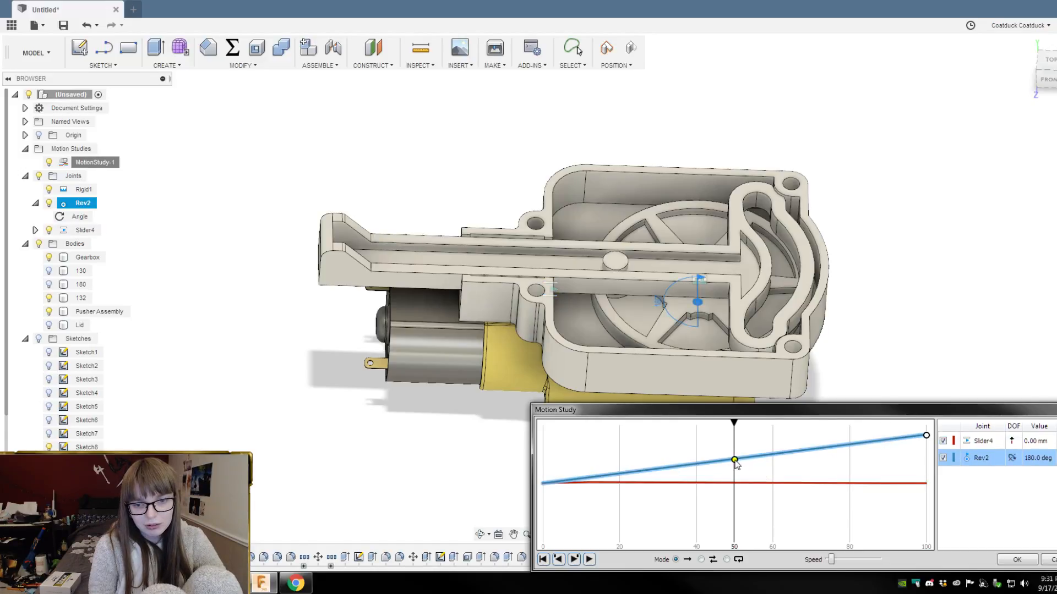
{"action": "double_click", "coordinate": [735, 461]}
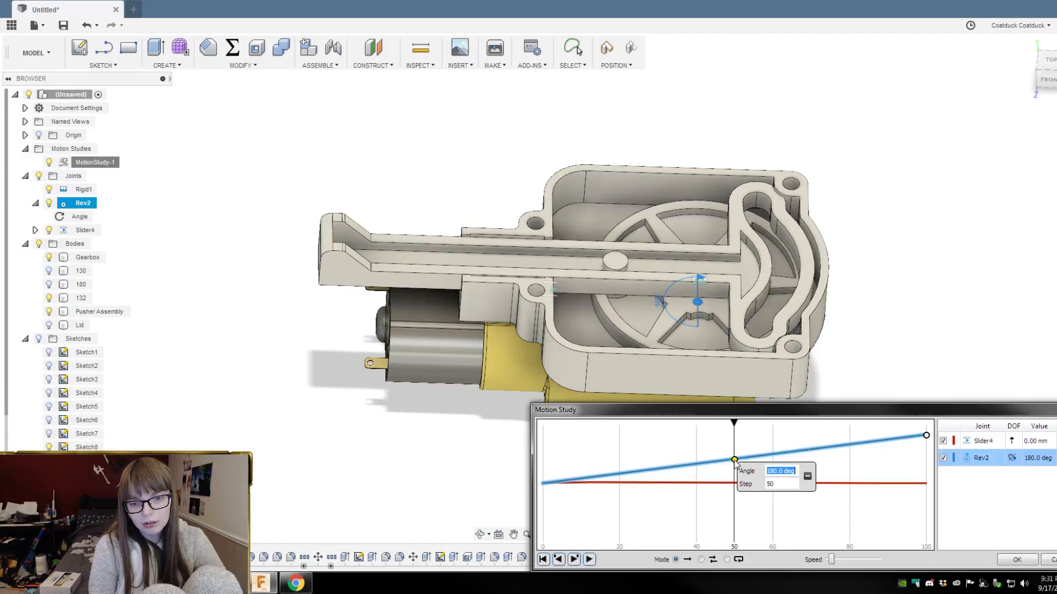
{"action": "left_click", "coordinate": [806, 477]}
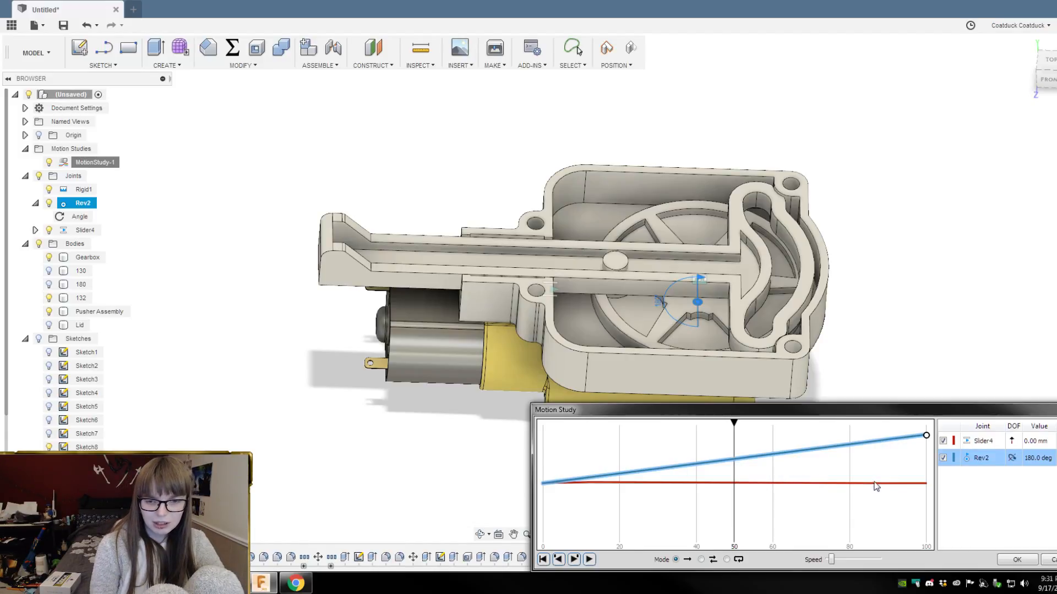
Step: Delete the Slider4 motion point at step 88
{"action": "left_click", "coordinate": [926, 484]}
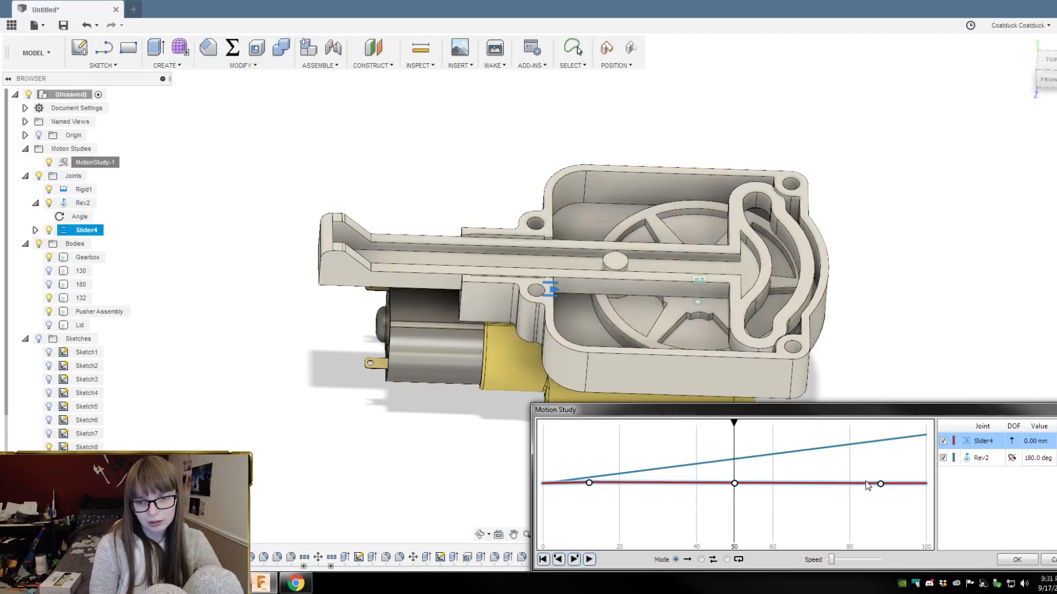
{"action": "left_click", "coordinate": [881, 484]}
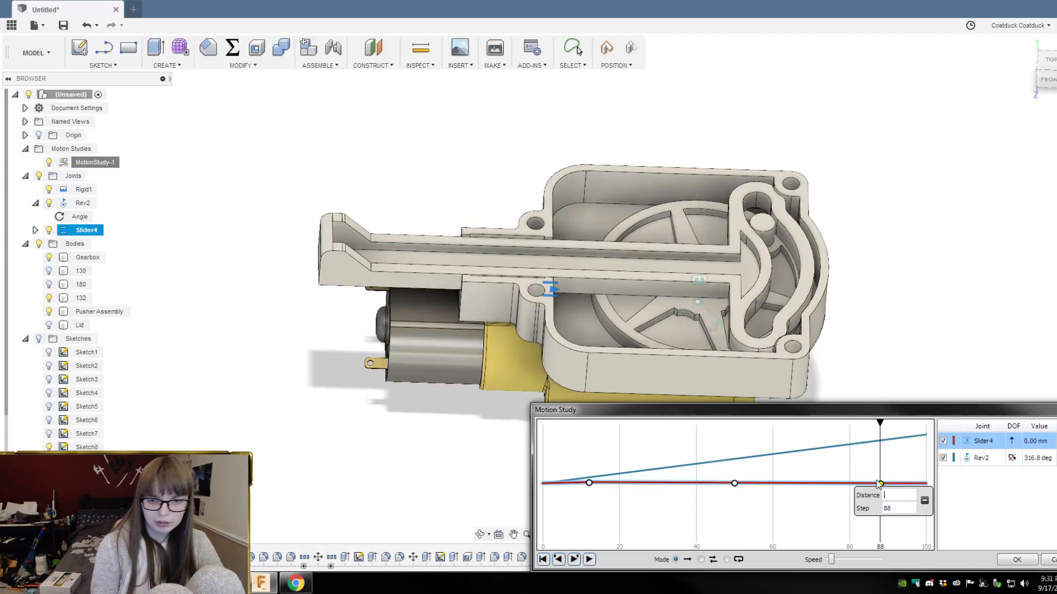
{"action": "left_click", "coordinate": [749, 498]}
{"action": "left_click", "coordinate": [735, 484]}
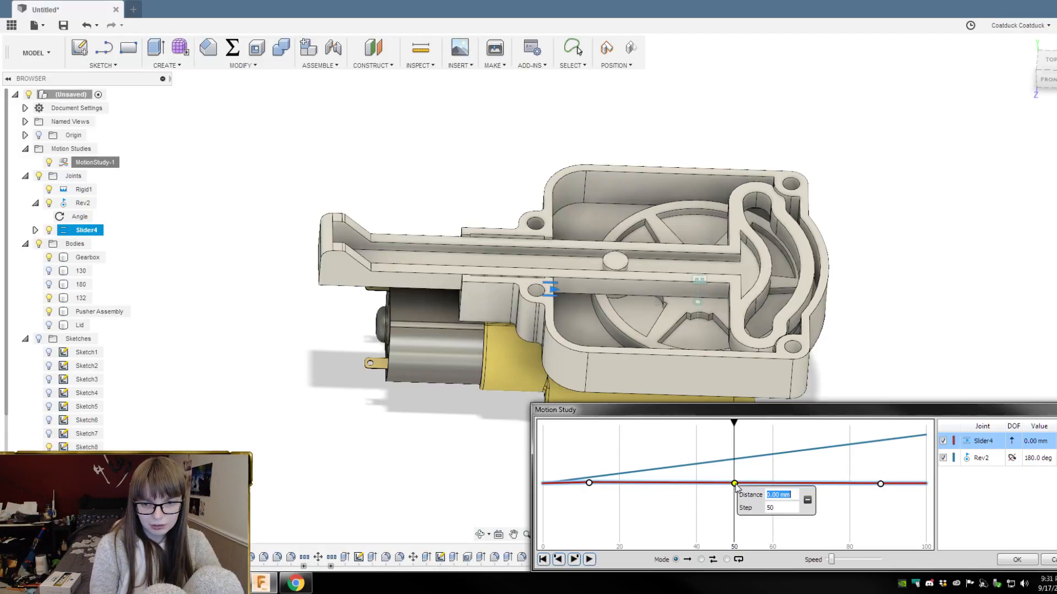
{"action": "left_click", "coordinate": [880, 484]}
{"action": "left_click", "coordinate": [925, 501]}
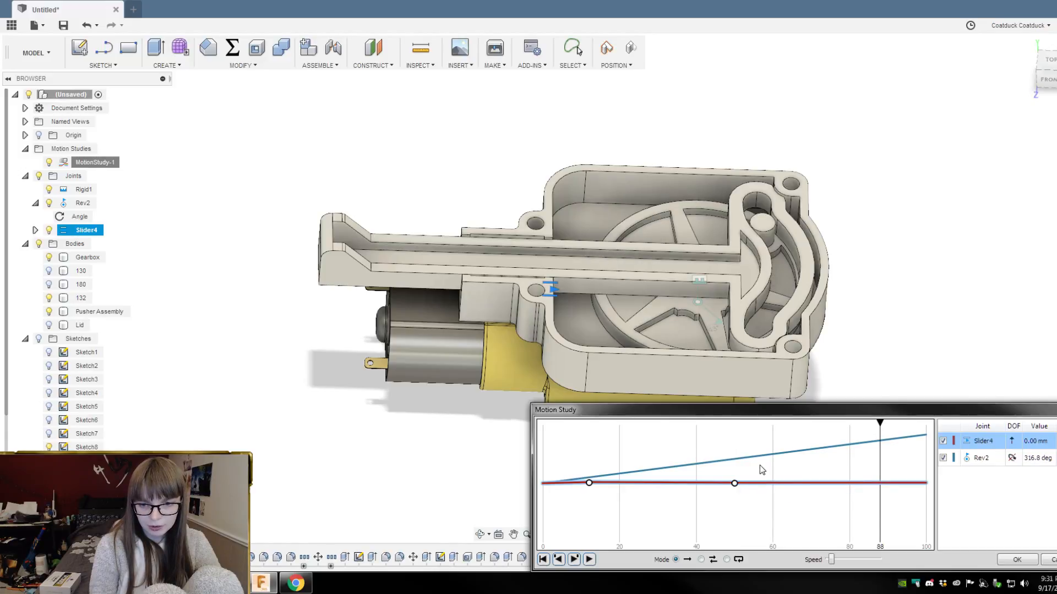
{"action": "left_click", "coordinate": [734, 483]}
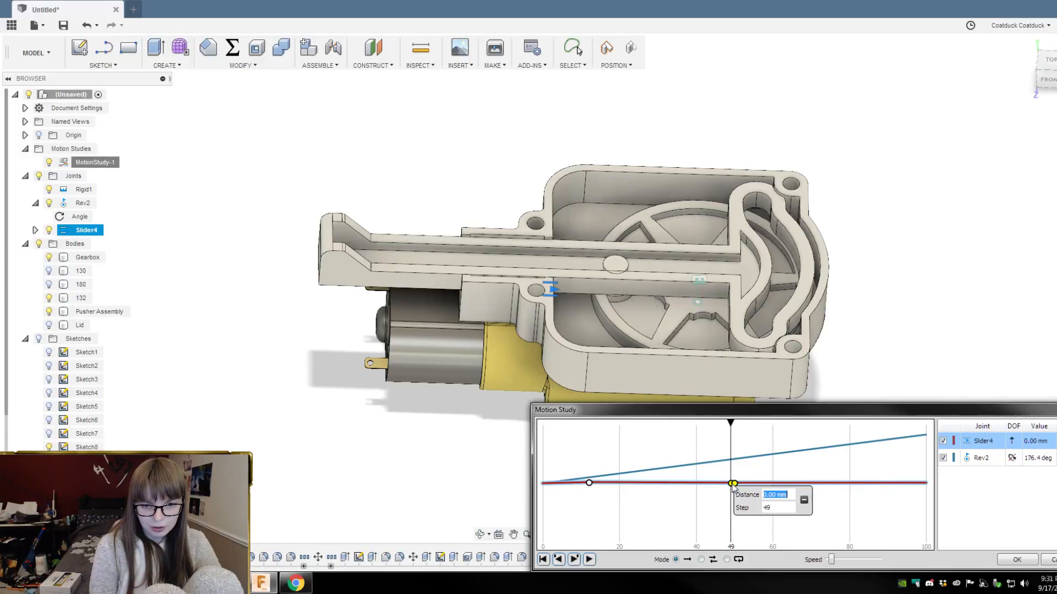
{"action": "left_click", "coordinate": [768, 518]}
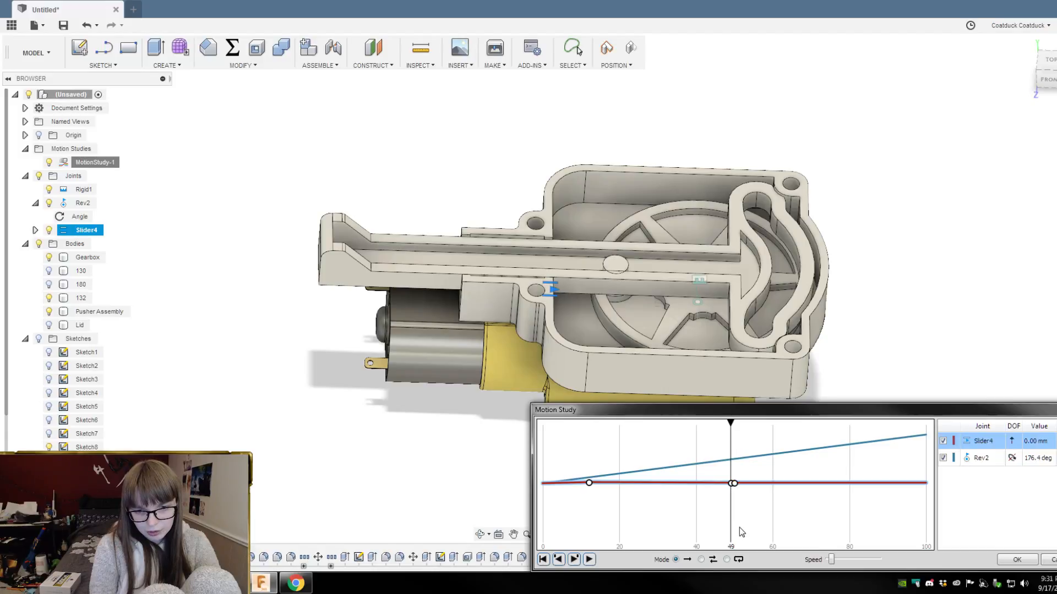
{"action": "left_click", "coordinate": [731, 484]}
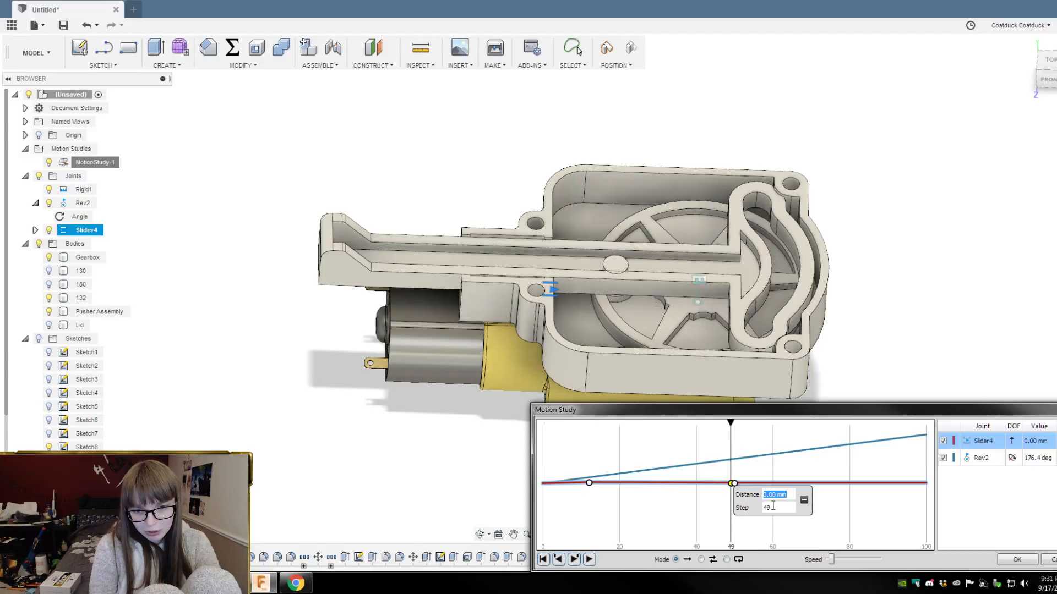
{"action": "left_click", "coordinate": [802, 502]}
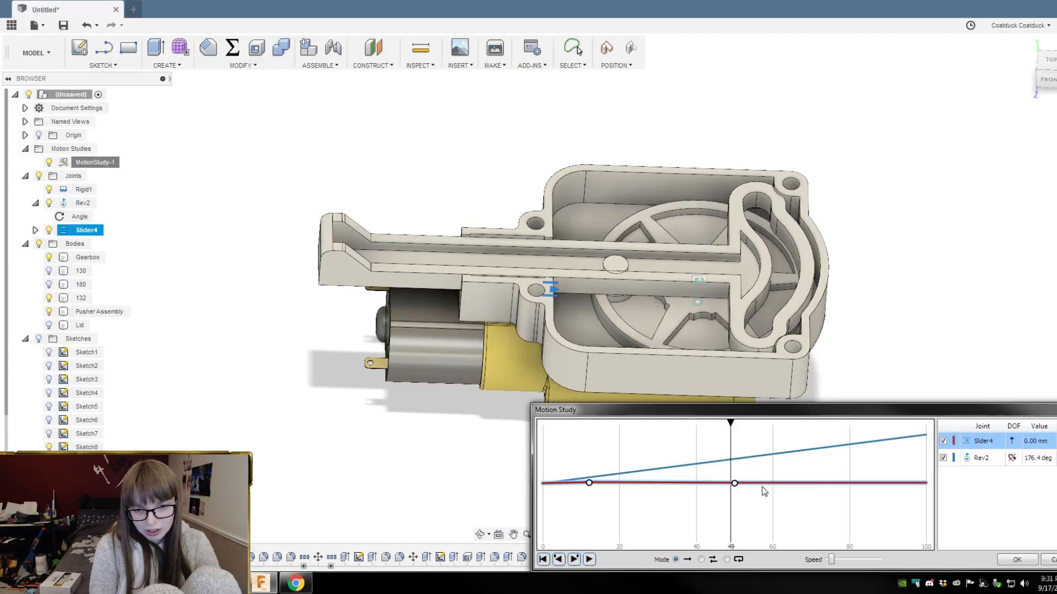
Step: Try to set the distance of the Slider4 point at step 50 to 30 mm
{"action": "left_click", "coordinate": [734, 484]}
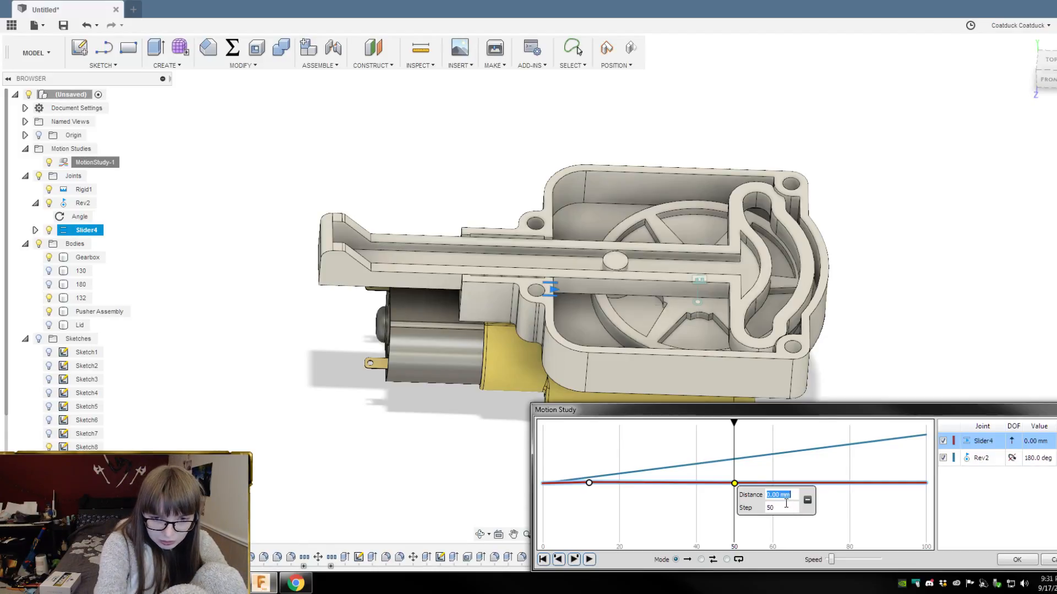
{"action": "type", "text": "30"}
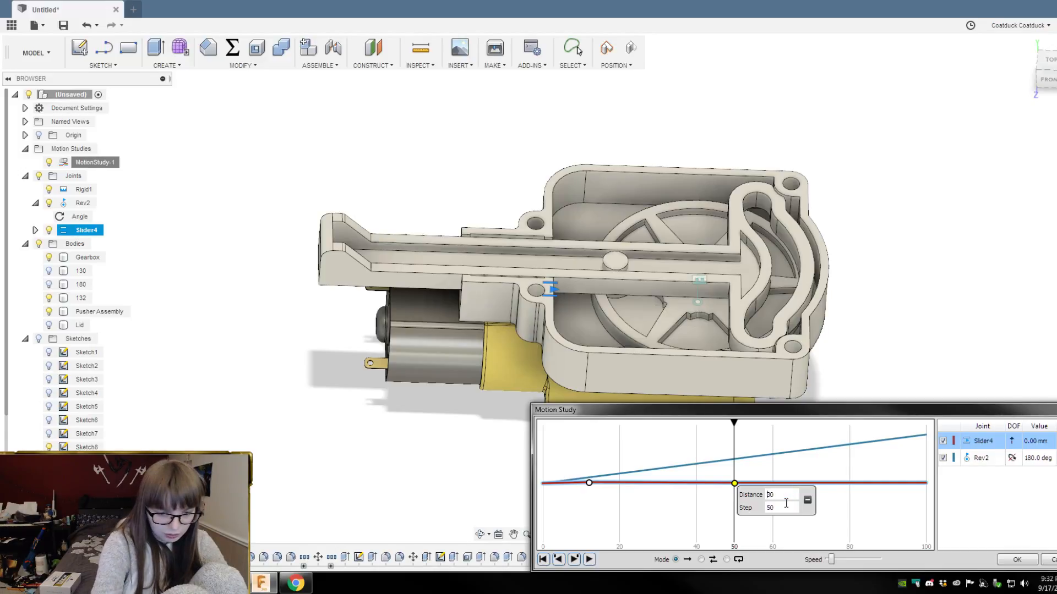
{"action": "left_click", "coordinate": [833, 517]}
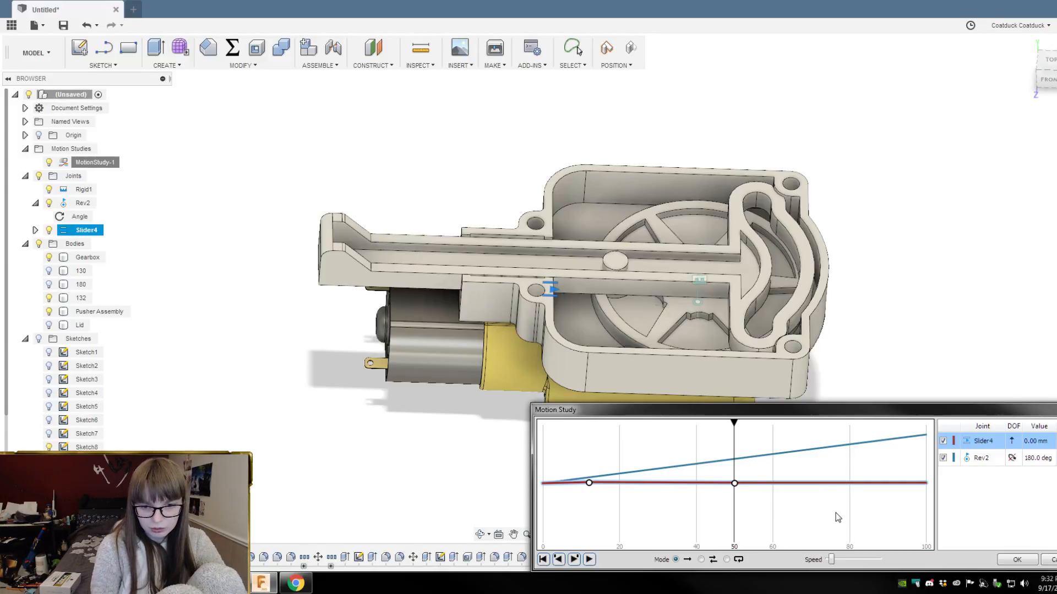
Step: Delete the Slider4 point at step 12 and try to give the step 50 point a distance of -30 mm
{"action": "left_click", "coordinate": [588, 484]}
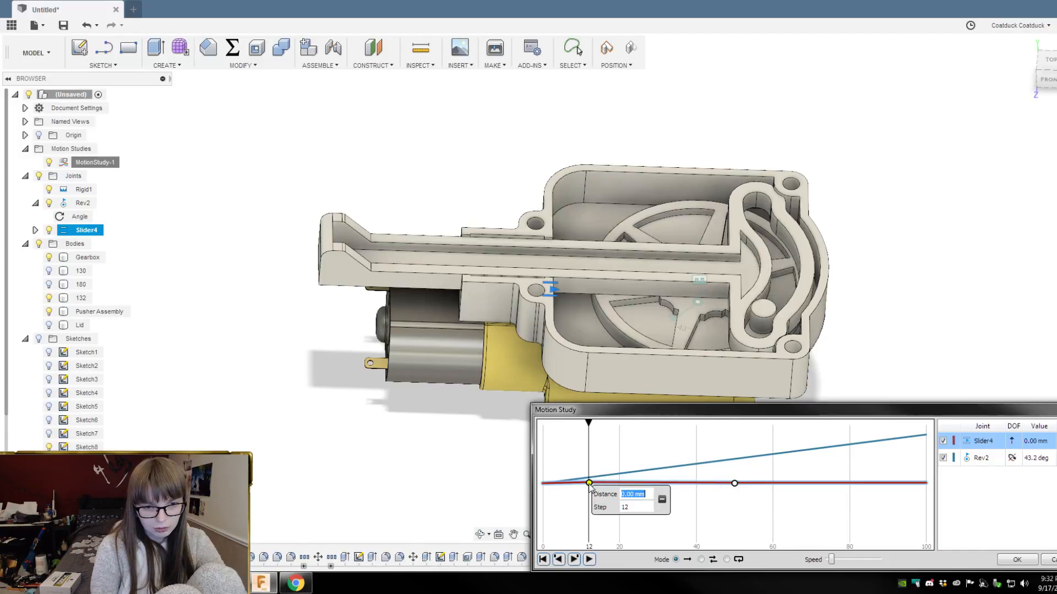
{"action": "left_click", "coordinate": [661, 499]}
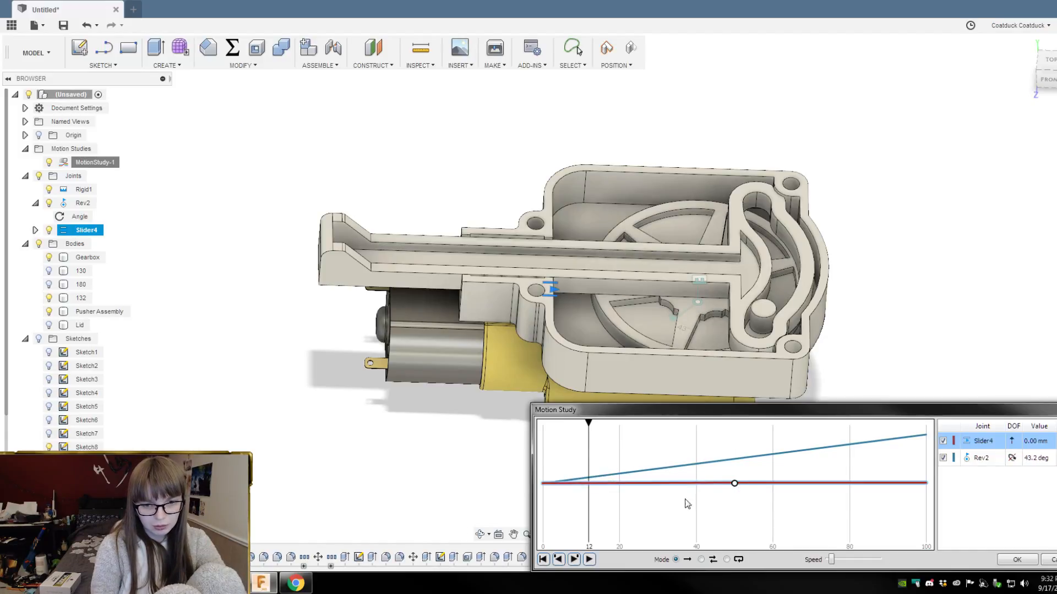
{"action": "left_click", "coordinate": [734, 484]}
{"action": "type", "text": "-30"}
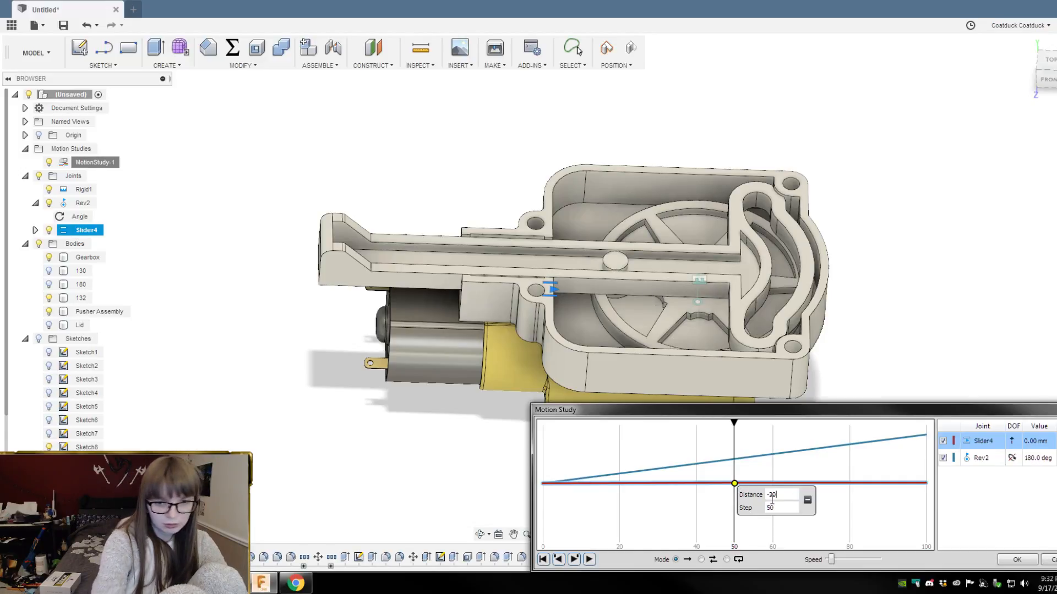
{"action": "left_click", "coordinate": [715, 506]}
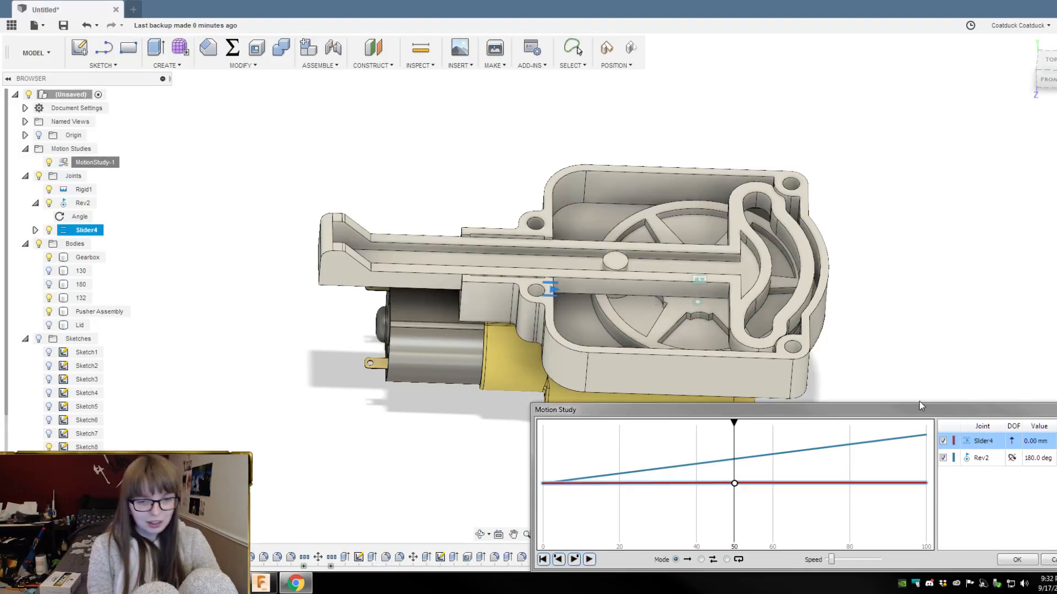
Step: Retry setting the distance of the remaining Slider4 point at step 50 to -30 mm
{"action": "left_click", "coordinate": [734, 483]}
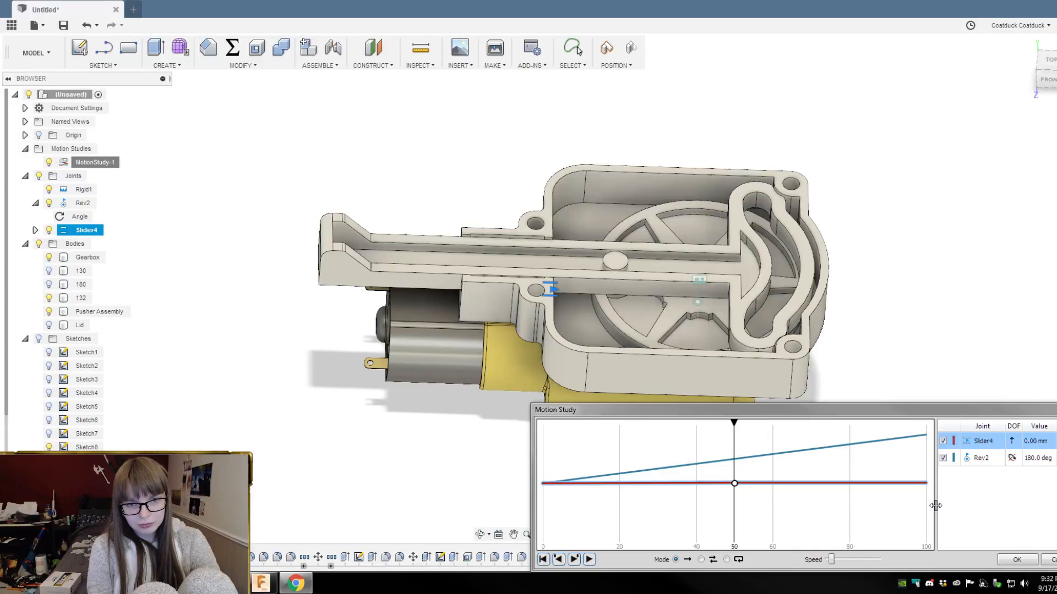
{"action": "left_click", "coordinate": [735, 483]}
{"action": "left_click", "coordinate": [766, 495]}
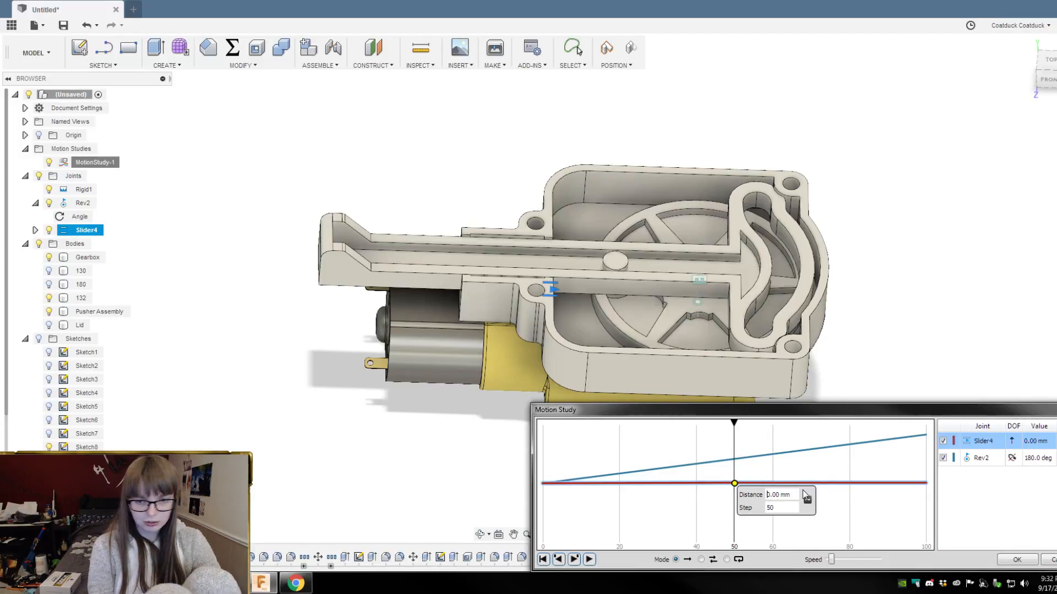
{"action": "type", "text": "-3"}
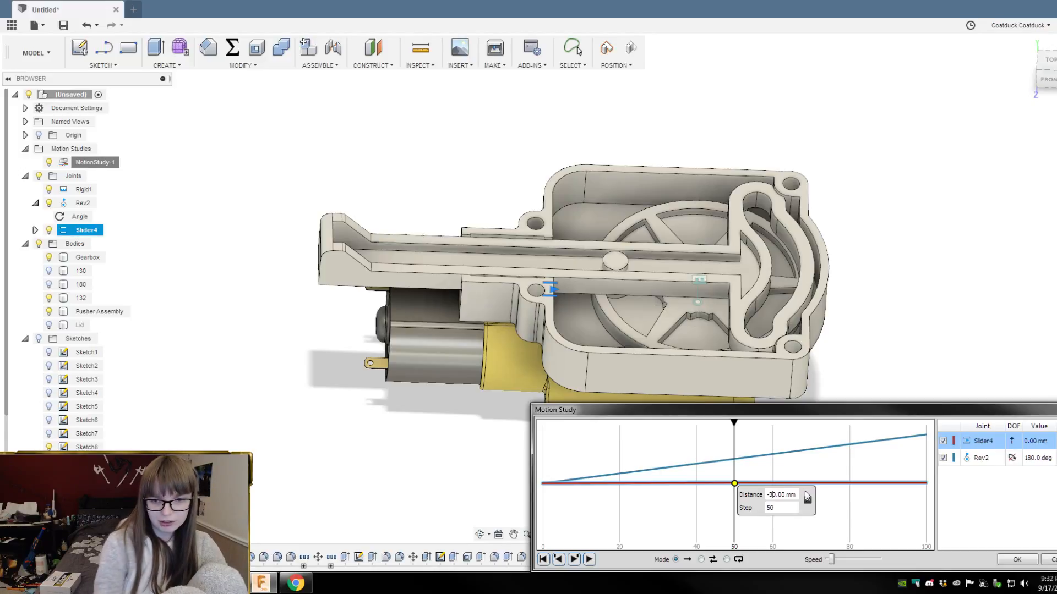
{"action": "left_click", "coordinate": [888, 498]}
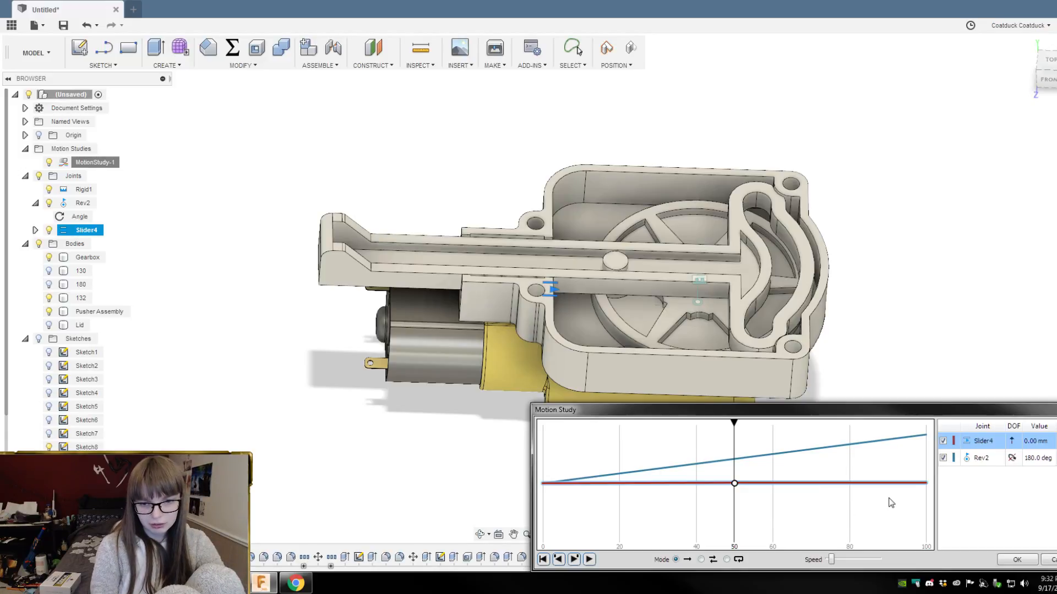
Step: Delete the Slider4 point at step 50 and remove the Slider4 joint from the motion study
{"action": "left_click", "coordinate": [735, 486]}
{"action": "key", "text": "BackSpace"}
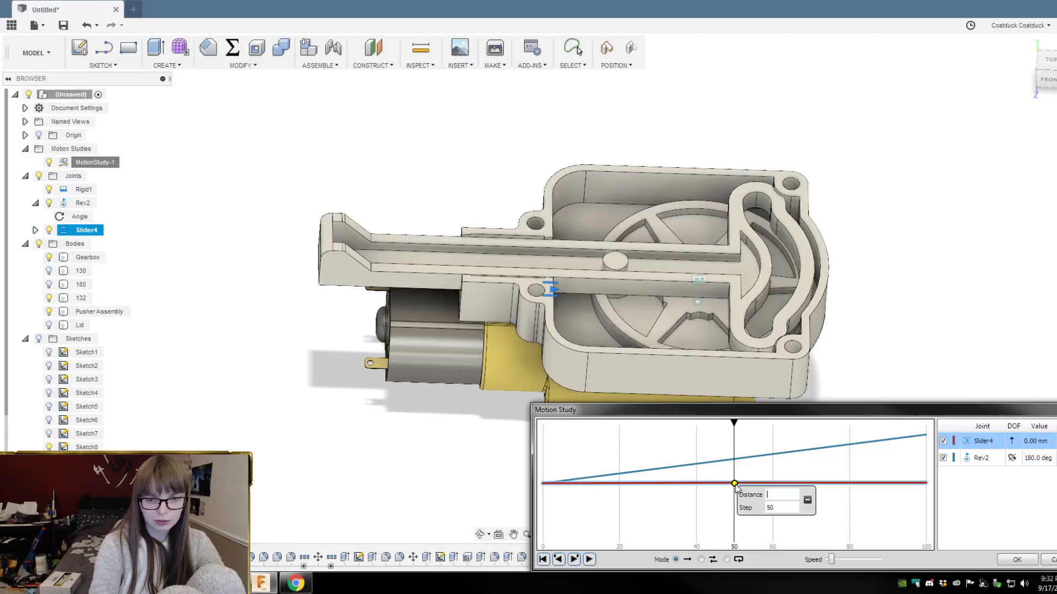
{"action": "left_click", "coordinate": [807, 501]}
{"action": "left_click", "coordinate": [942, 442]}
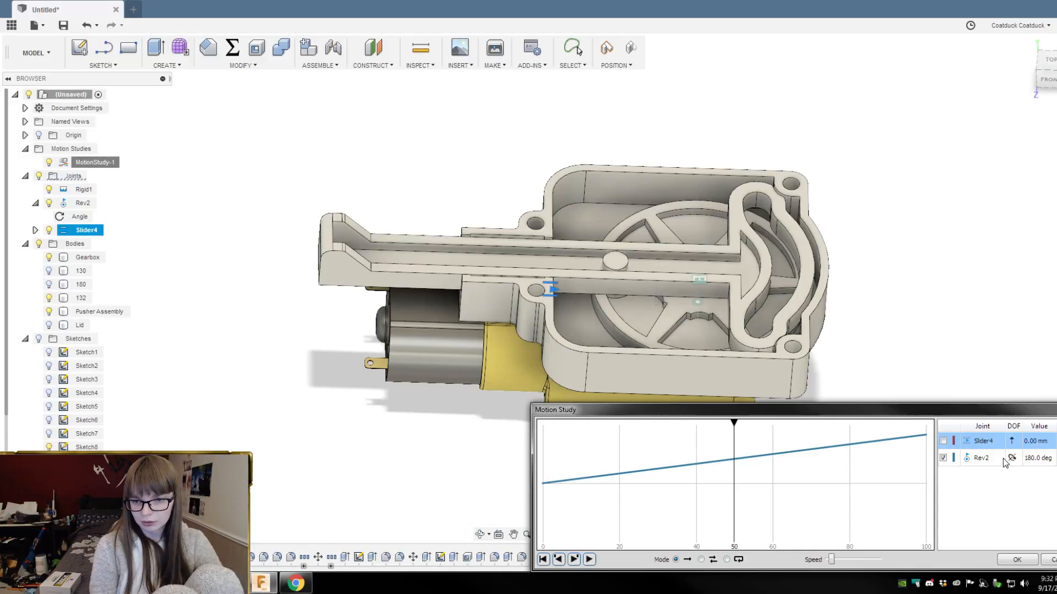
{"action": "key", "text": "Delete"}
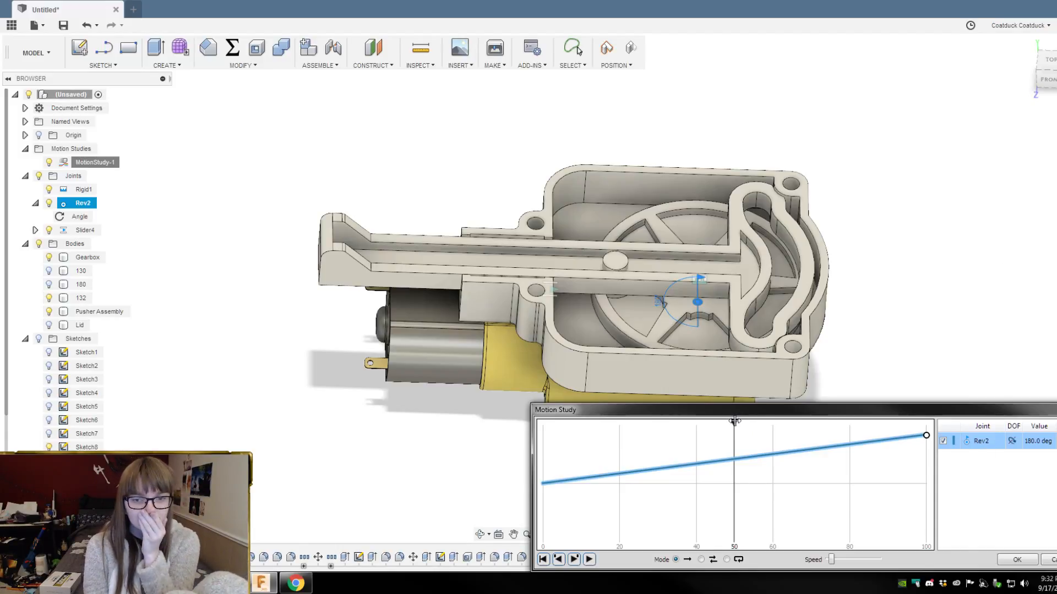
Step: Add the Slider4 joint back to the motion study and give it a 0 mm motion point at step 12
{"action": "left_click", "coordinate": [552, 294]}
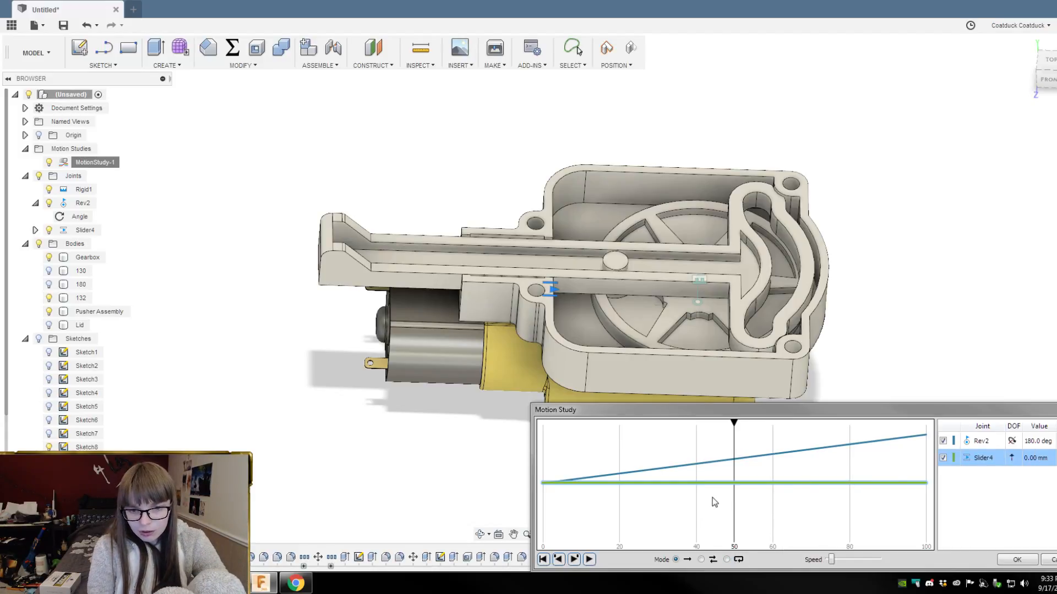
{"action": "left_click", "coordinate": [579, 416]}
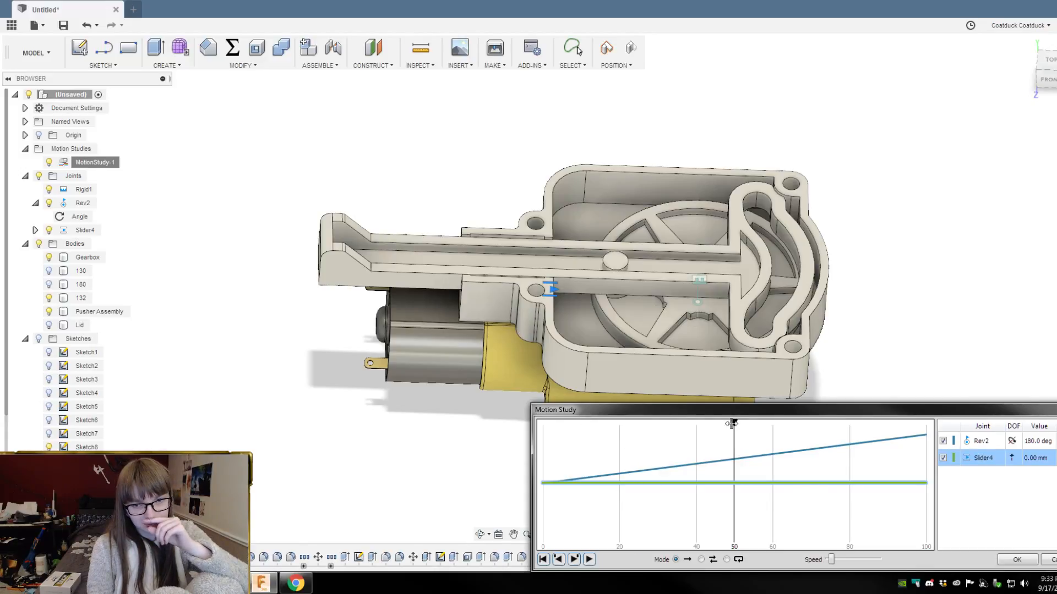
{"action": "left_click_drag", "start_coordinate": [732, 422], "coordinate": [592, 435]}
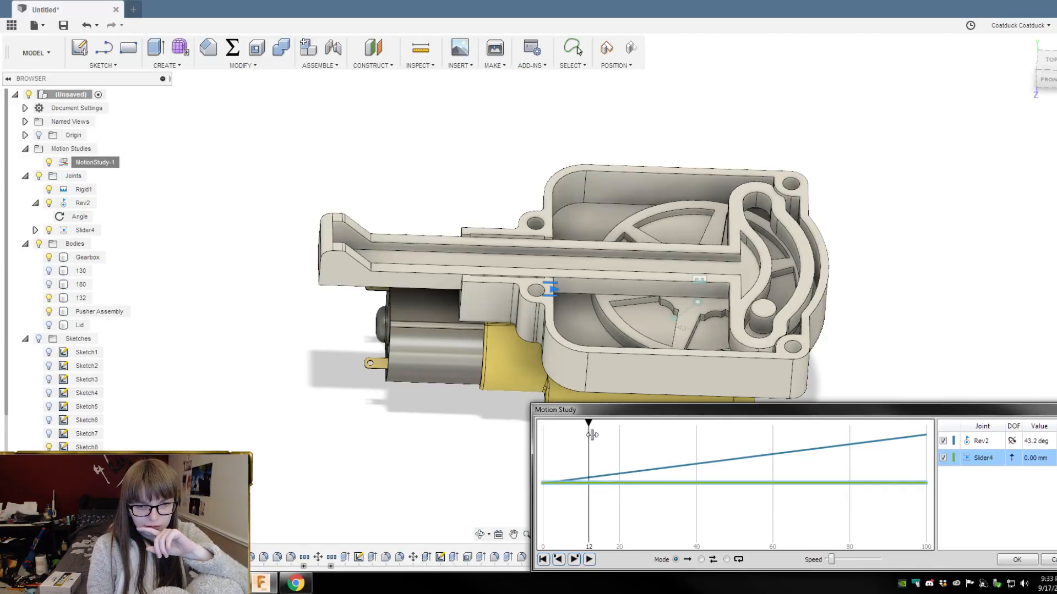
{"action": "left_click", "coordinate": [589, 481]}
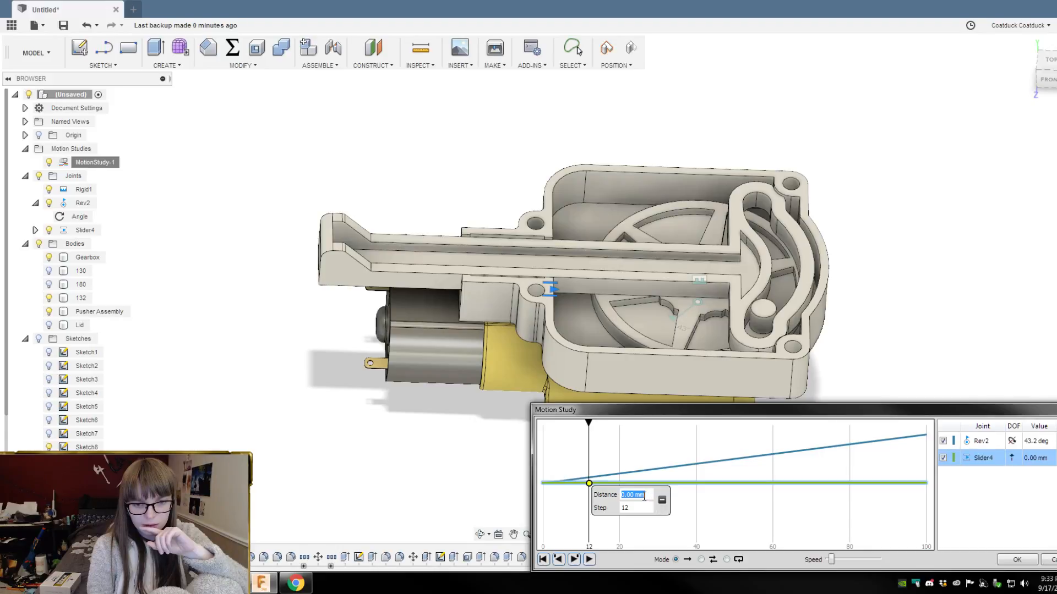
{"action": "left_click", "coordinate": [688, 497]}
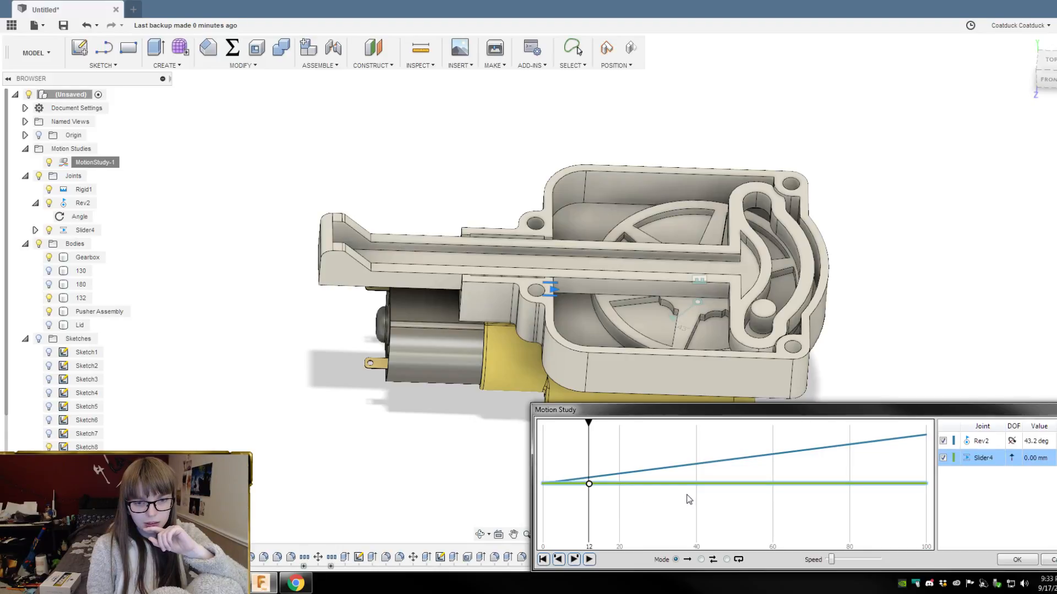
{"action": "left_click", "coordinate": [682, 484]}
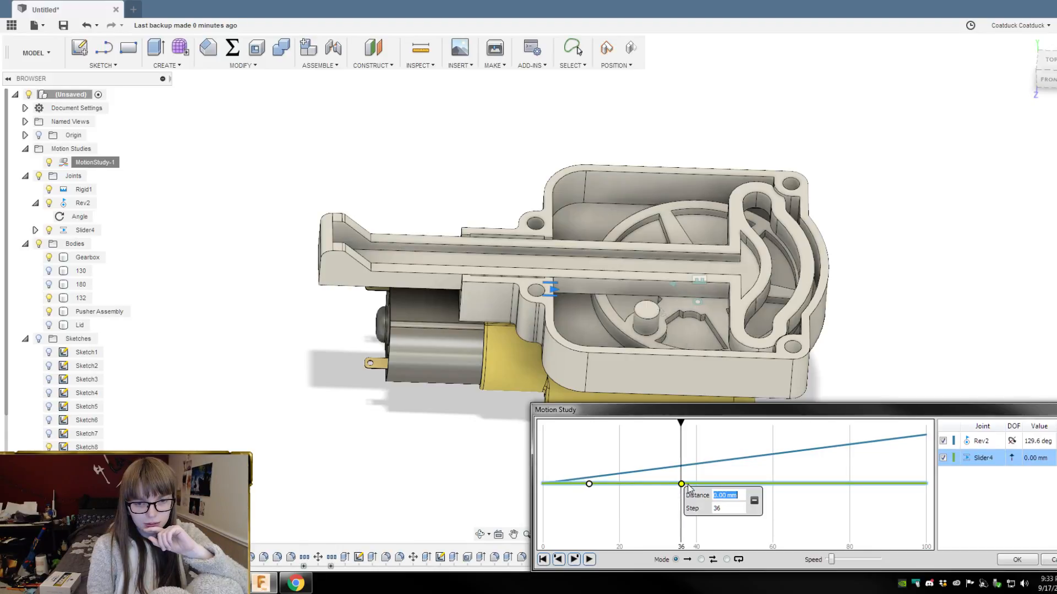
{"action": "left_click", "coordinate": [754, 500]}
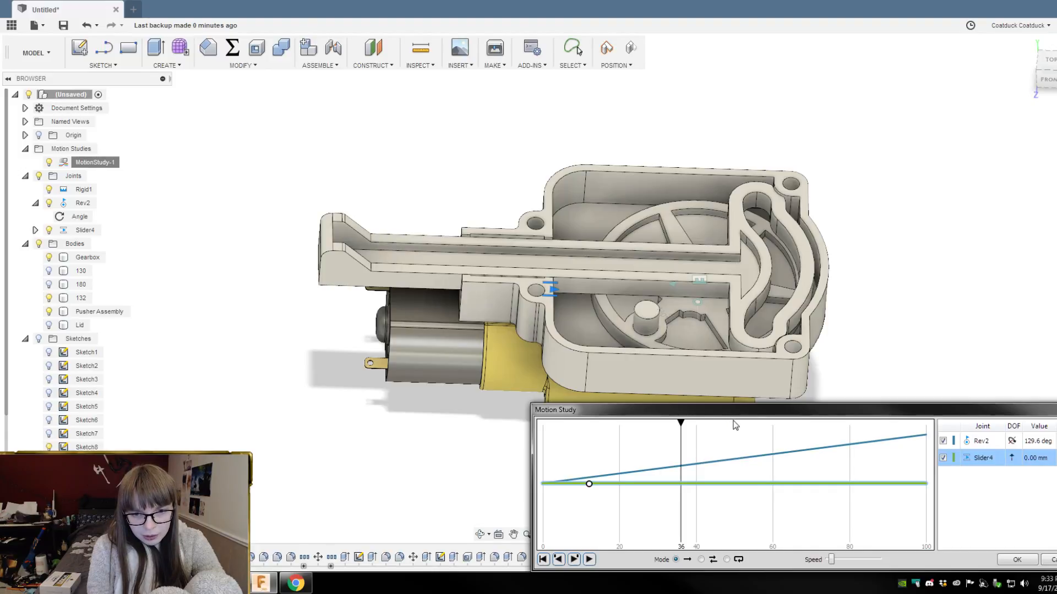
Step: Add a Slider4 motion point at step 49 with a distance of -30 mm
{"action": "left_click_drag", "start_coordinate": [681, 424], "coordinate": [731, 424]}
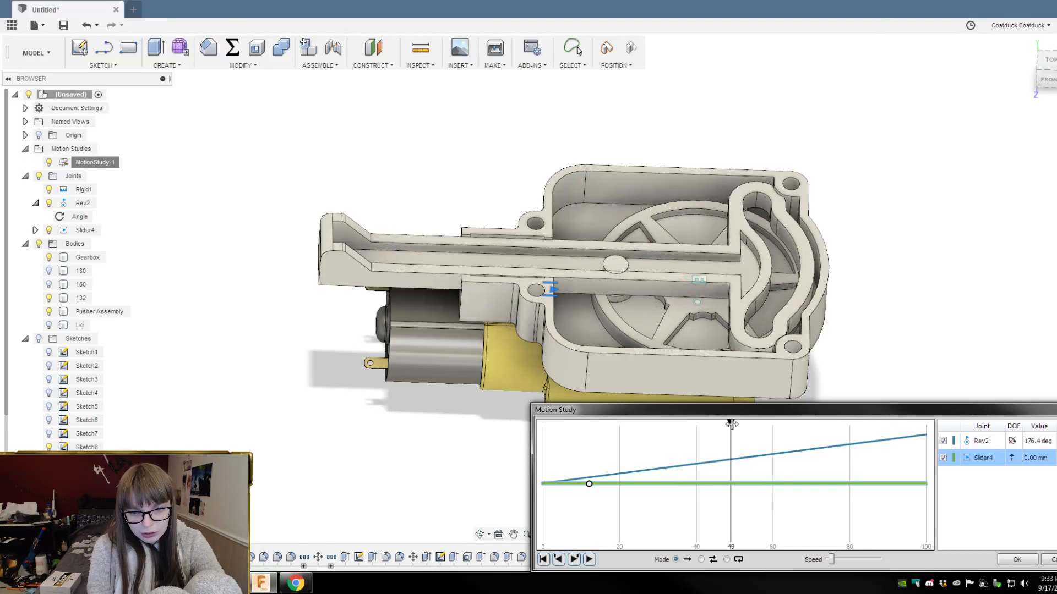
{"action": "left_click", "coordinate": [731, 484]}
{"action": "left_click", "coordinate": [765, 496]}
{"action": "type", "text": "-30.00"}
{"action": "key", "text": "Return"}
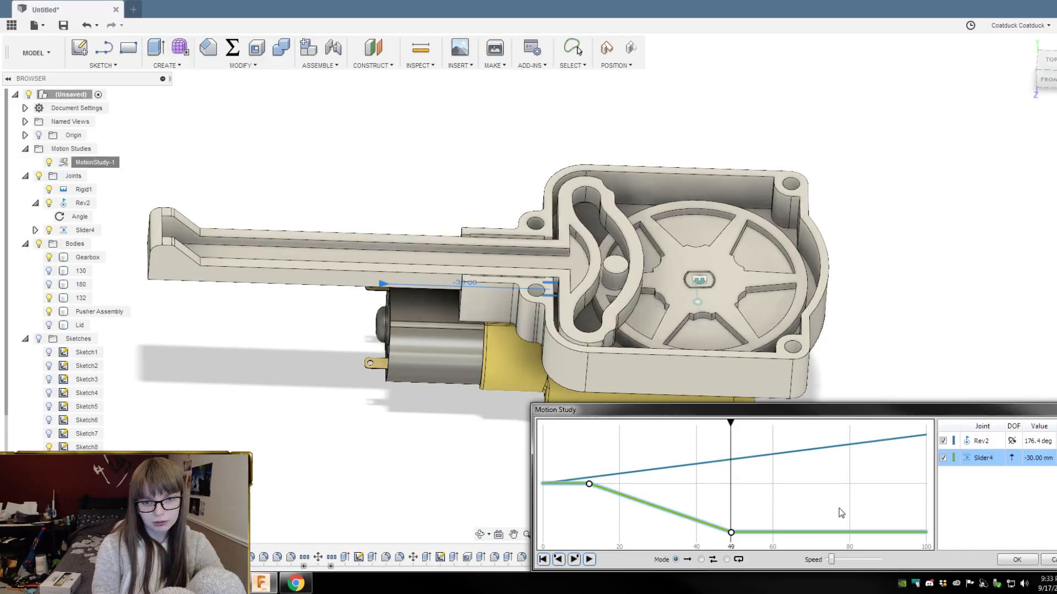
Step: Move the -30 mm Slider4 motion point to step 50
{"action": "left_click", "coordinate": [731, 534]}
{"action": "left_click", "coordinate": [768, 541]}
{"action": "type", "text": "50"}
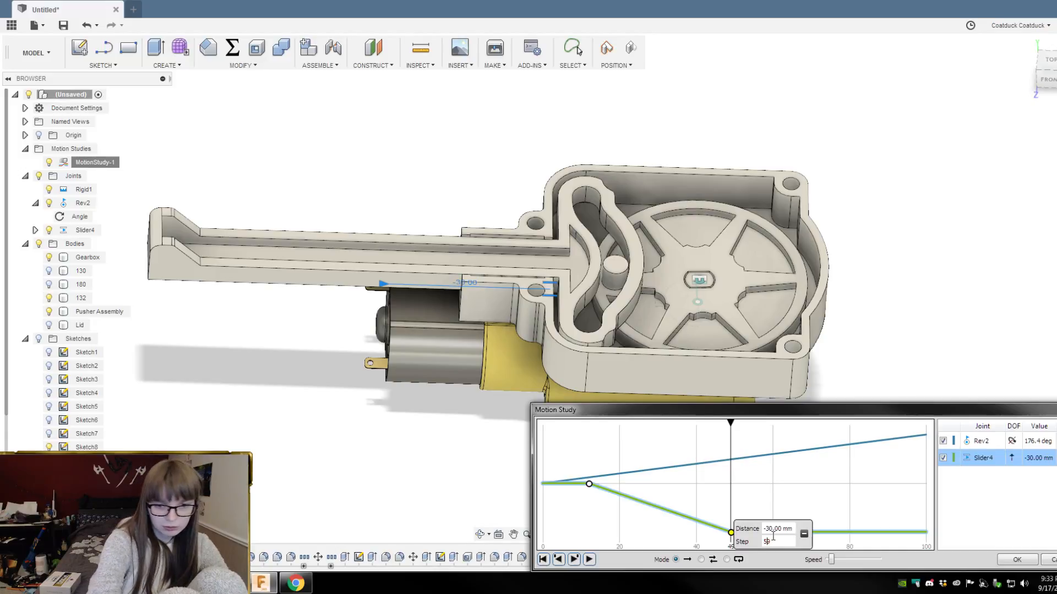
{"action": "key", "text": "Return"}
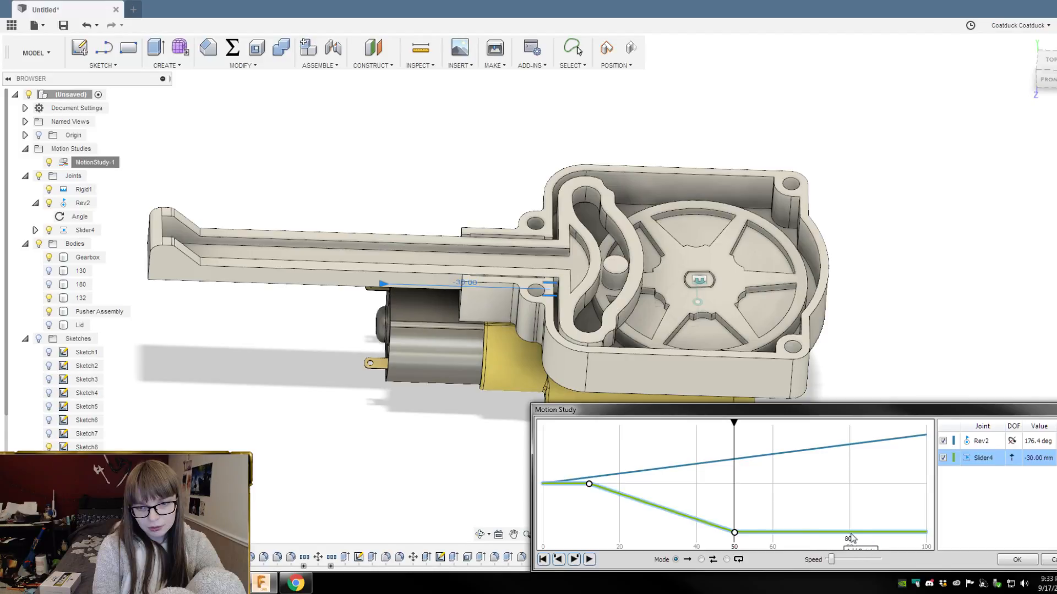
Step: Add a Slider4 motion point at step 88 with a distance of 0 mm
{"action": "left_click", "coordinate": [884, 533]}
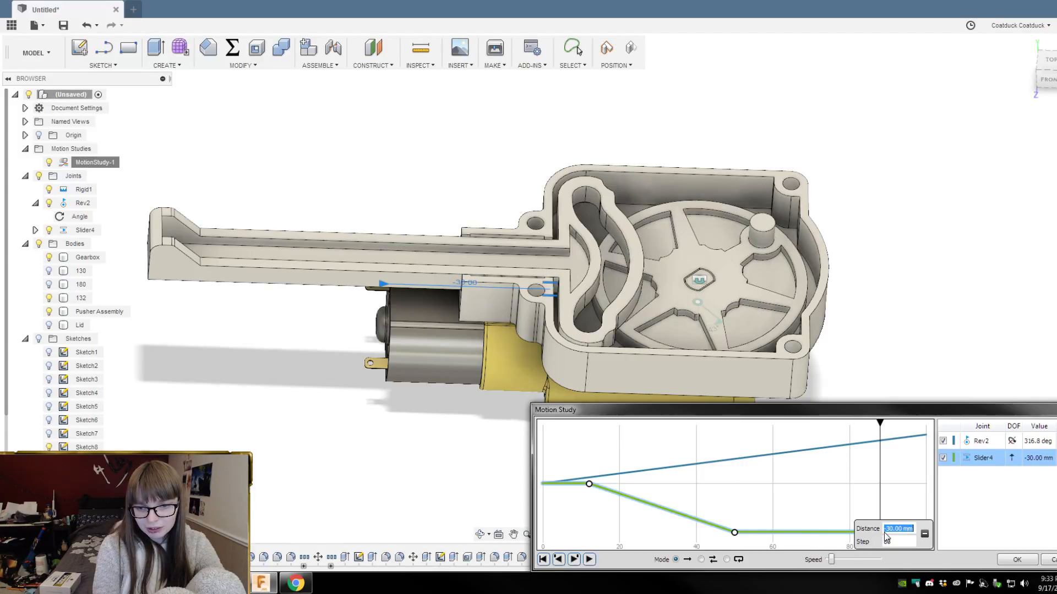
{"action": "left_click", "coordinate": [890, 531]}
{"action": "key", "text": "BackSpace"}
{"action": "key", "text": "BackSpace"}
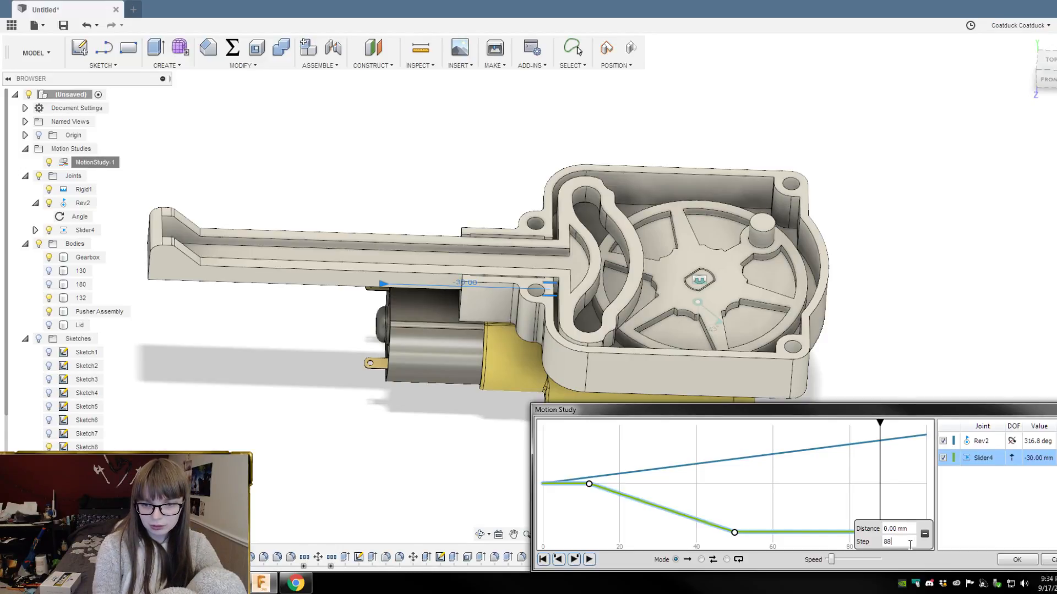
{"action": "left_click", "coordinate": [903, 502]}
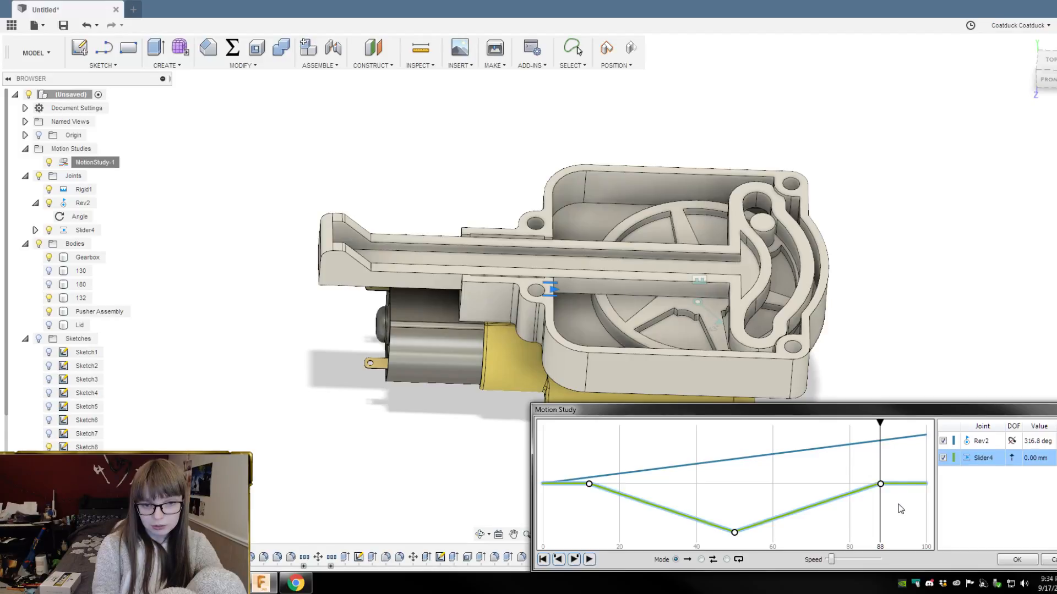
Step: Play the motion study in continuous loop mode and lower the playback speed
{"action": "left_click", "coordinate": [727, 559]}
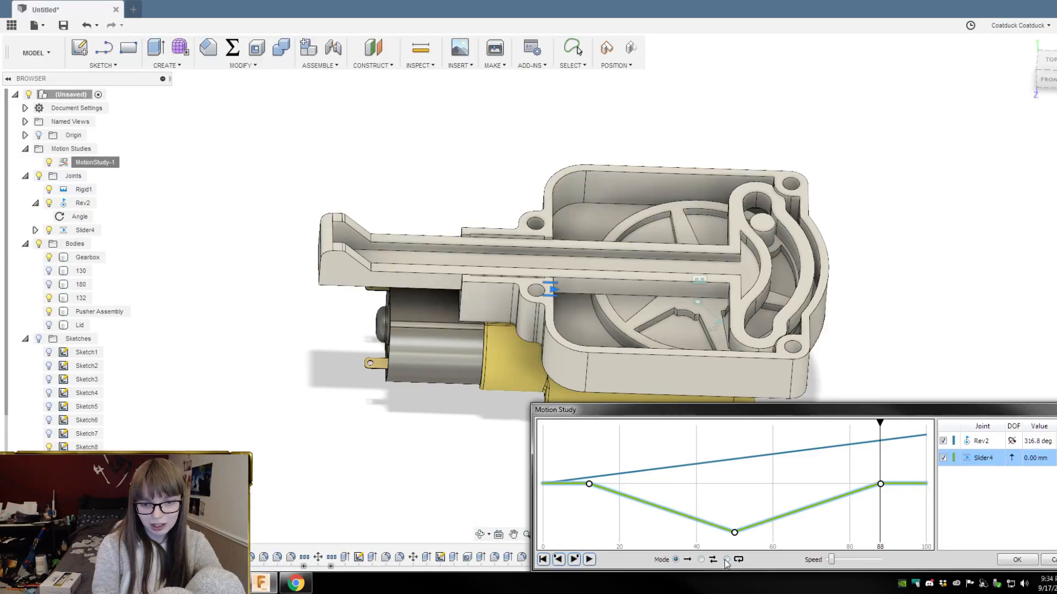
{"action": "left_click", "coordinate": [588, 559]}
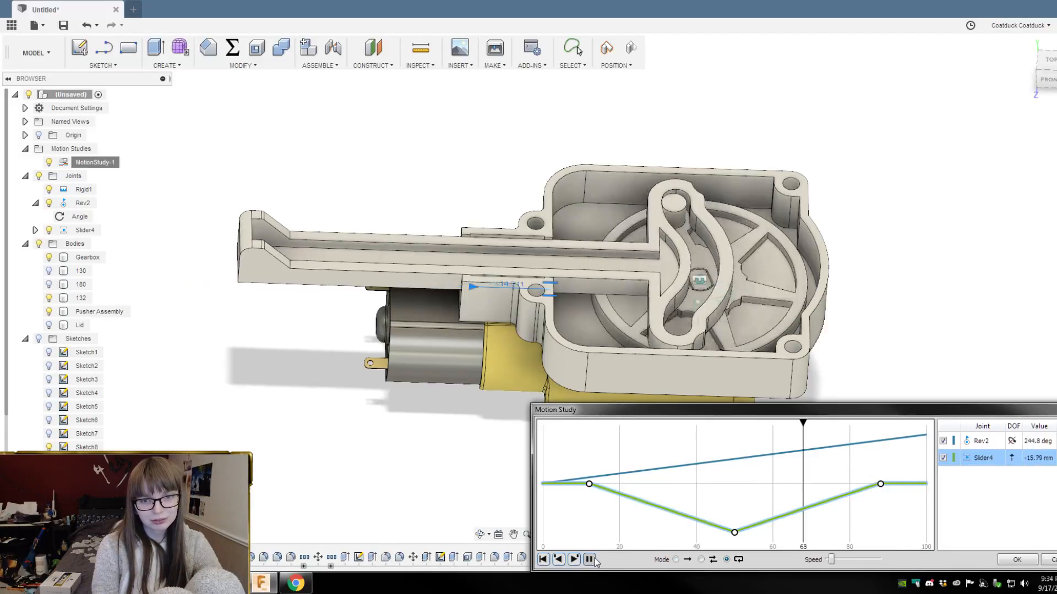
{"action": "left_click_drag", "start_coordinate": [831, 559], "coordinate": [825, 560]}
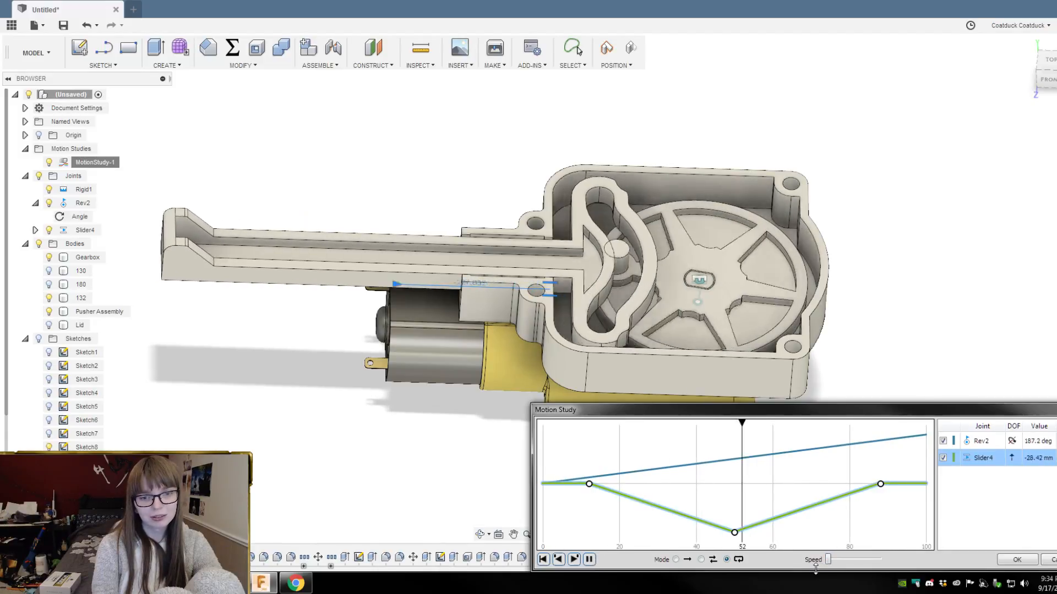
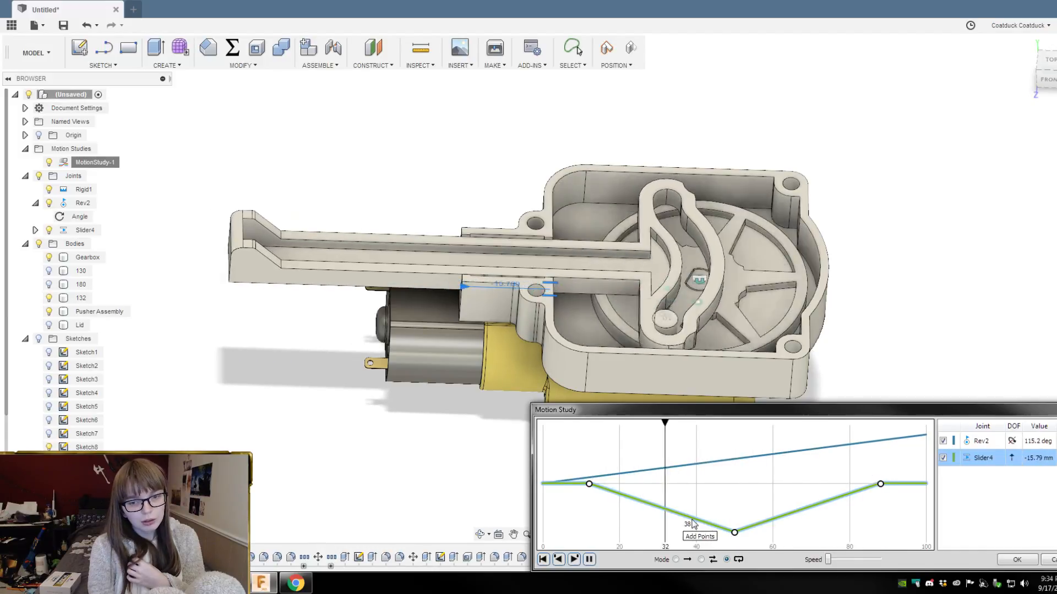
Step: Add a Slider4 motion point at step 38 with a distance of -18 mm
{"action": "left_click", "coordinate": [690, 520]}
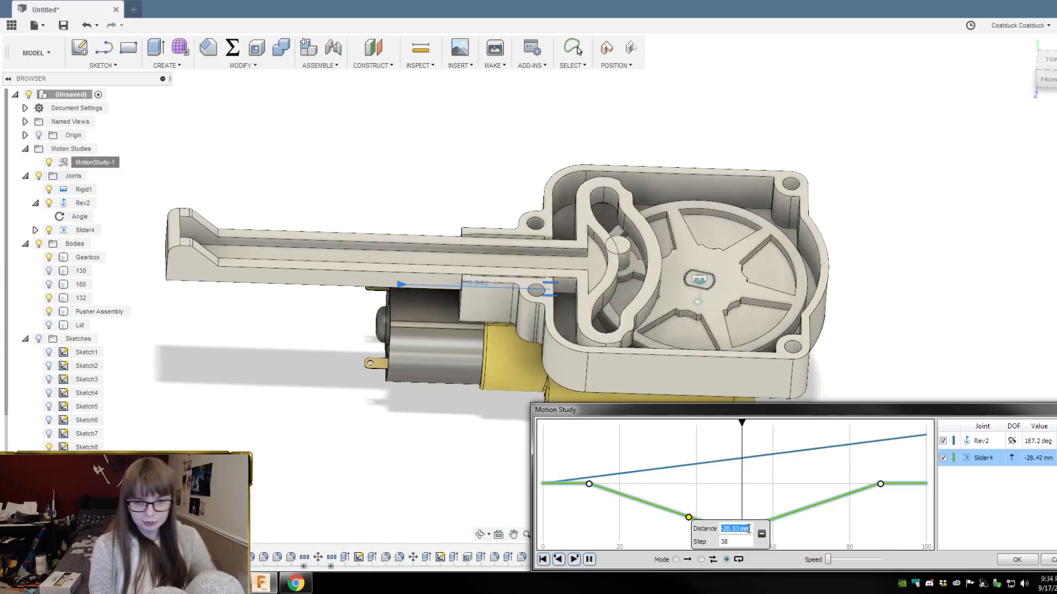
{"action": "key", "text": "Left"}
{"action": "key", "text": "Left"}
{"action": "key", "text": "Left"}
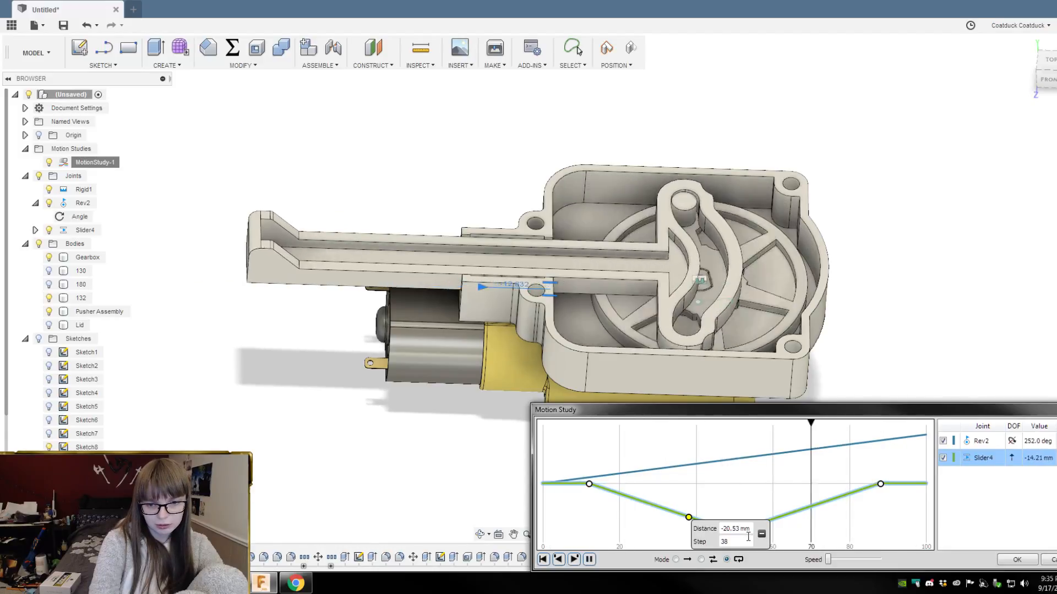
{"action": "key", "text": "BackSpace"}
{"action": "key", "text": "BackSpace"}
{"action": "key", "text": "BackSpace"}
{"action": "key", "text": "BackSpace"}
{"action": "key", "text": "BackSpace"}
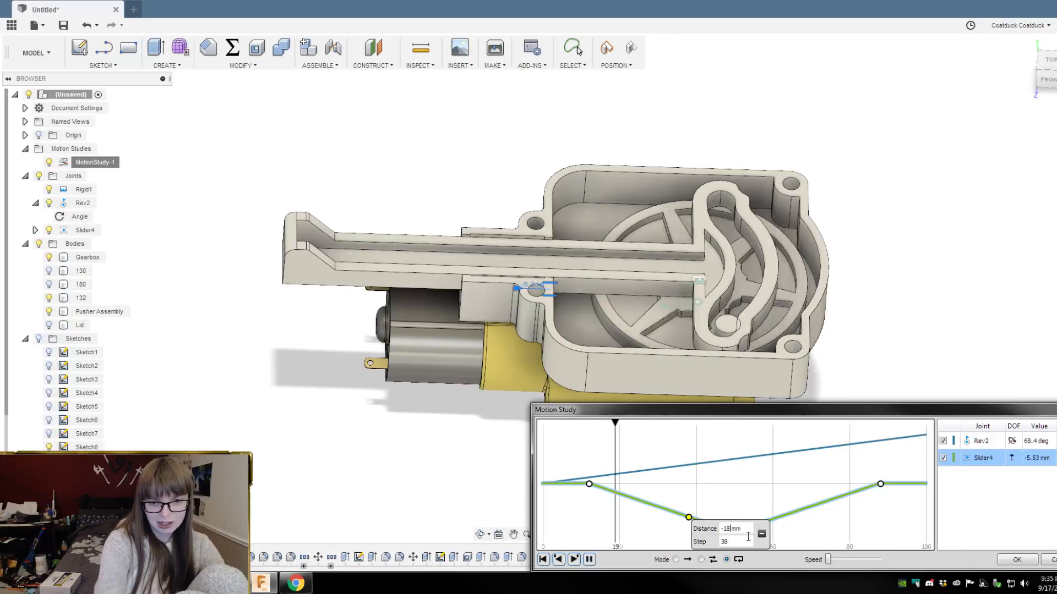
{"action": "left_click", "coordinate": [734, 532]}
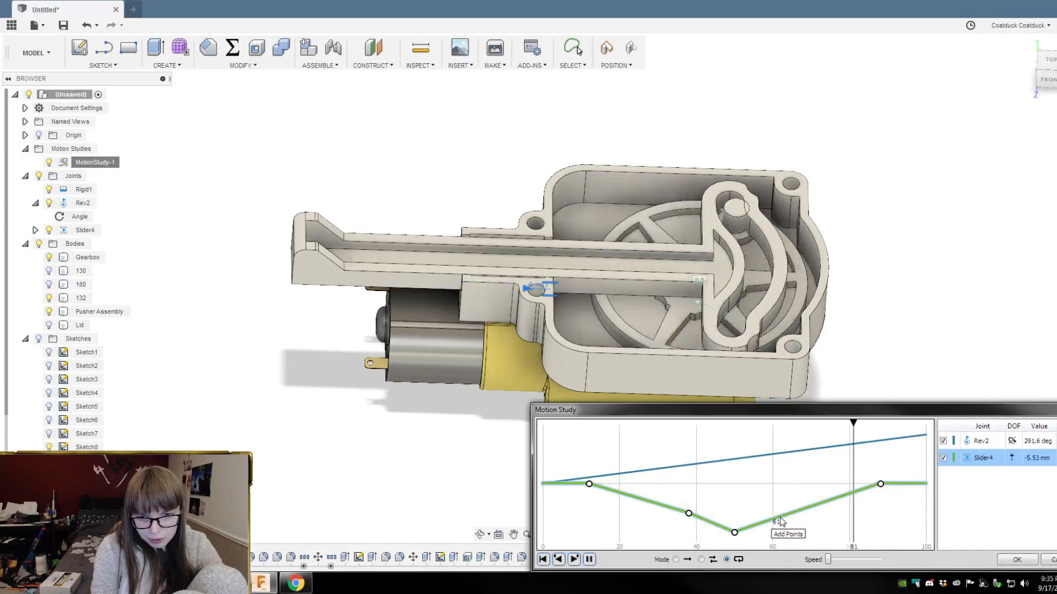
Step: Add a Slider4 motion point at step 62 with a distance of -22 mm
{"action": "left_click", "coordinate": [782, 520]}
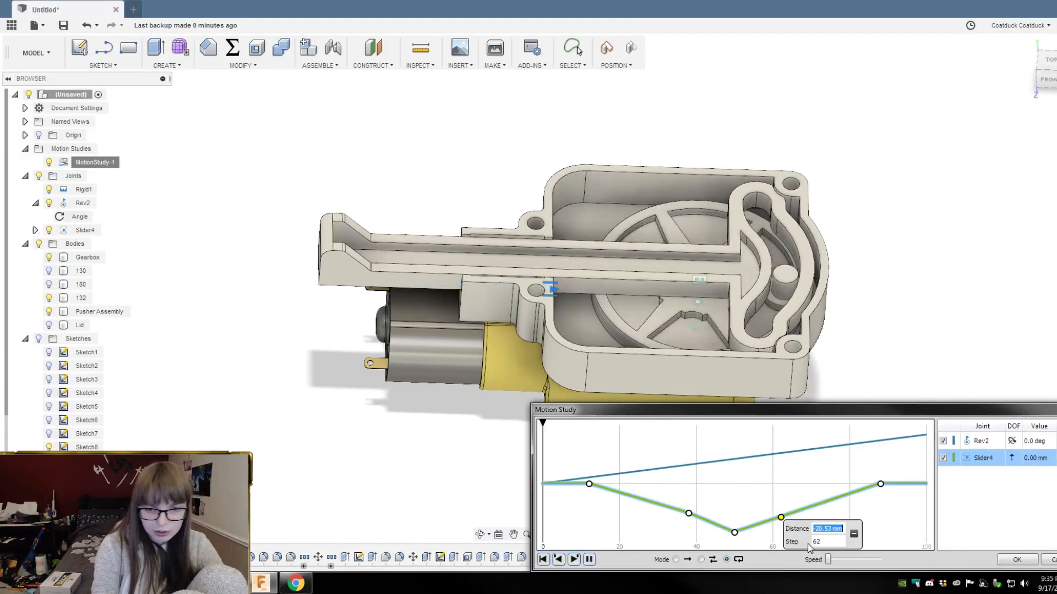
{"action": "type", "text": "-180"}
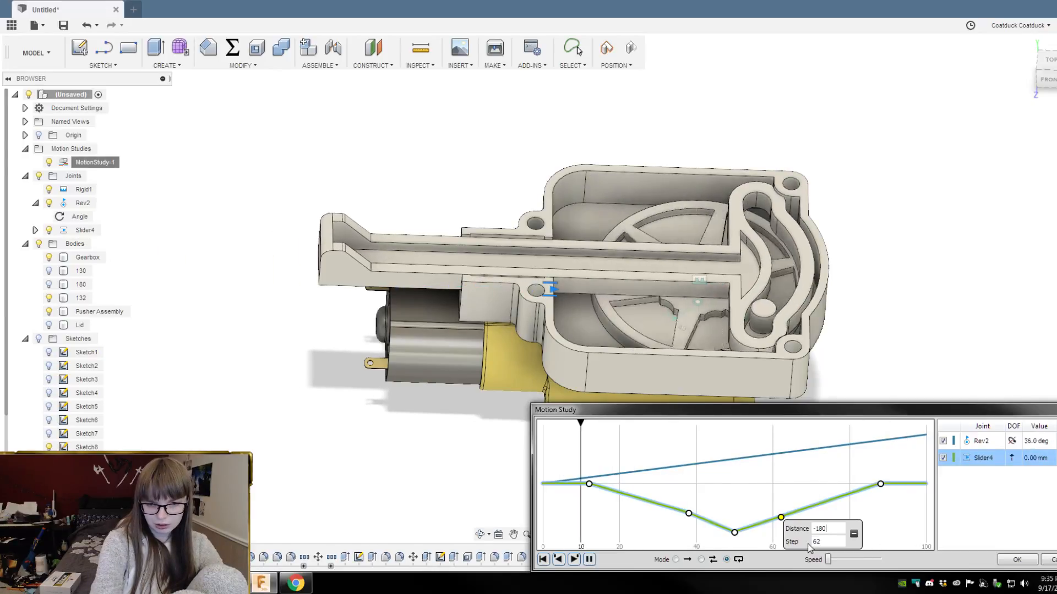
{"action": "key", "text": "BackSpace"}
{"action": "key", "text": "BackSpace"}
{"action": "key", "text": "BackSpace"}
{"action": "type", "text": "22"}
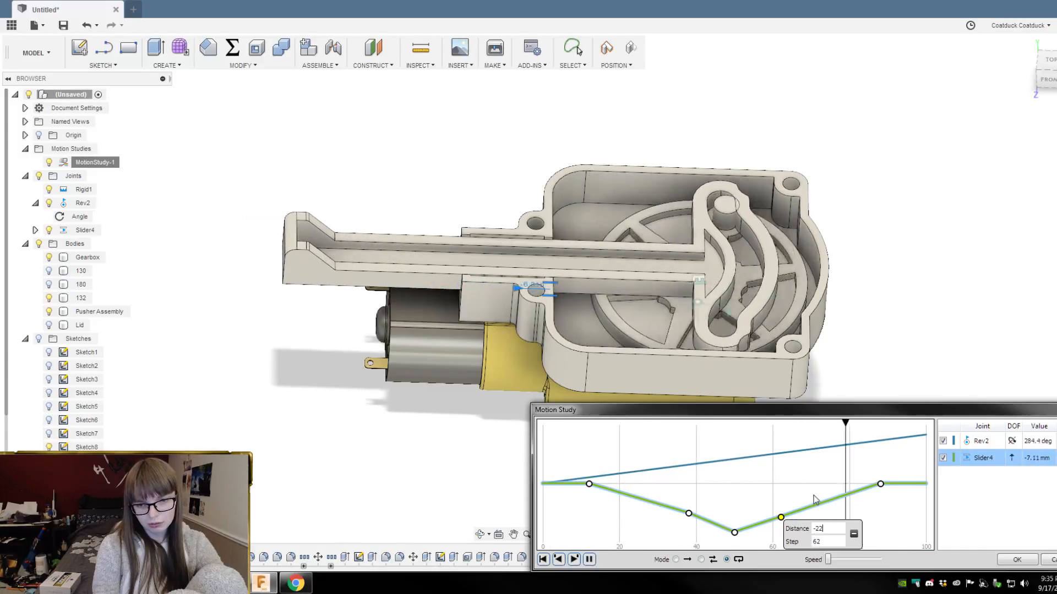
{"action": "key", "text": "Return"}
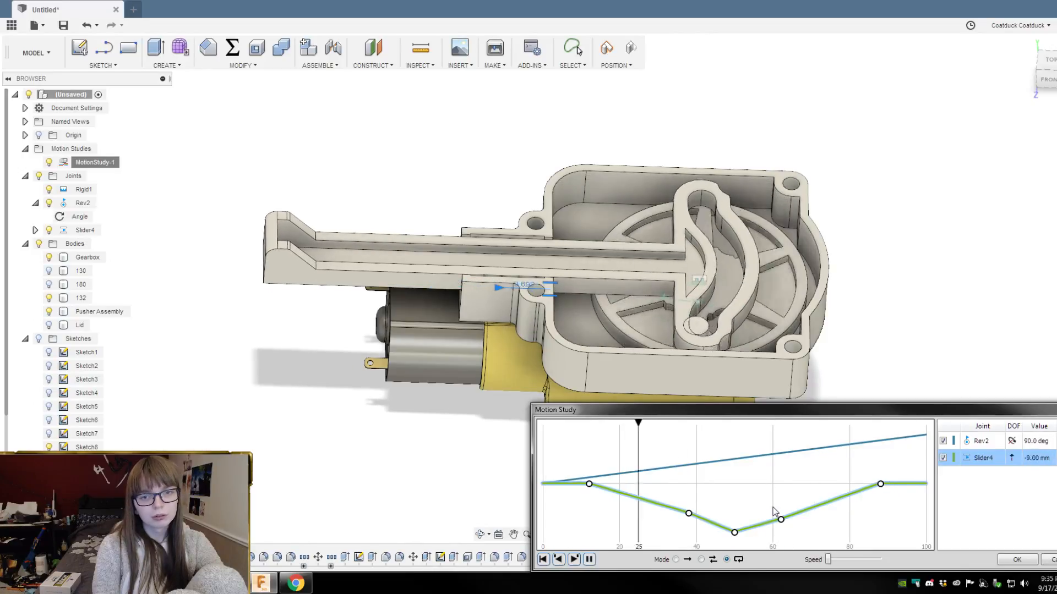
Step: Set the distance of the Slider4 point at step 38 to -22 mm
{"action": "left_click", "coordinate": [688, 514]}
{"action": "left_click", "coordinate": [726, 525]}
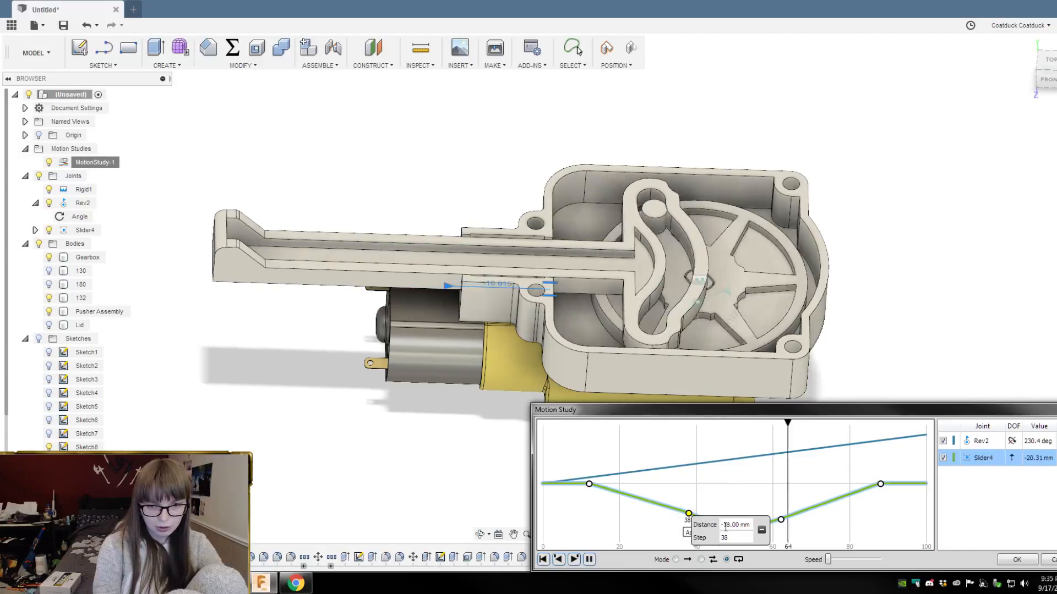
{"action": "type", "text": "22"}
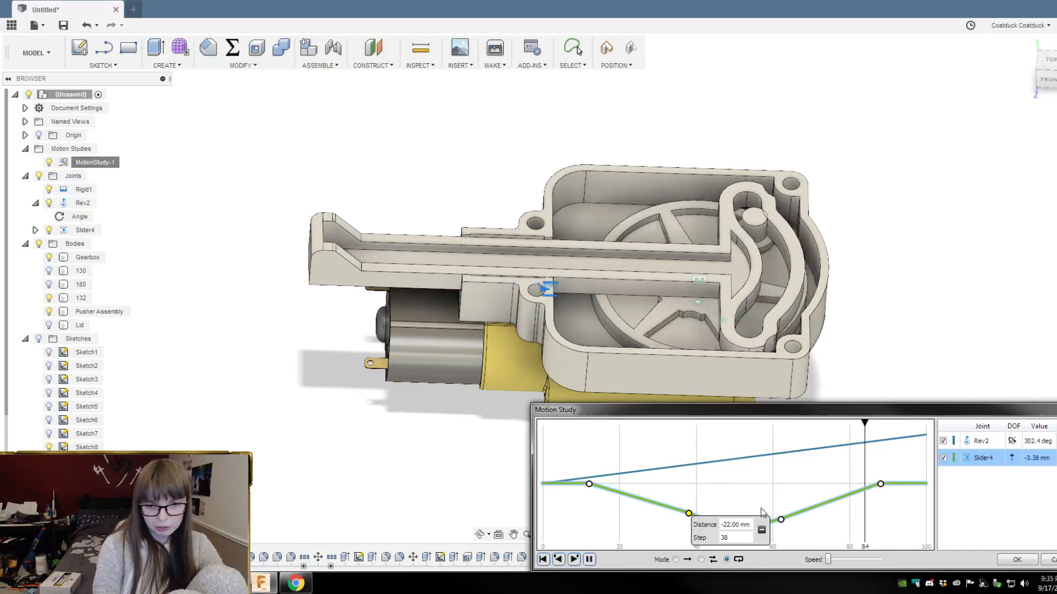
{"action": "left_click", "coordinate": [753, 494]}
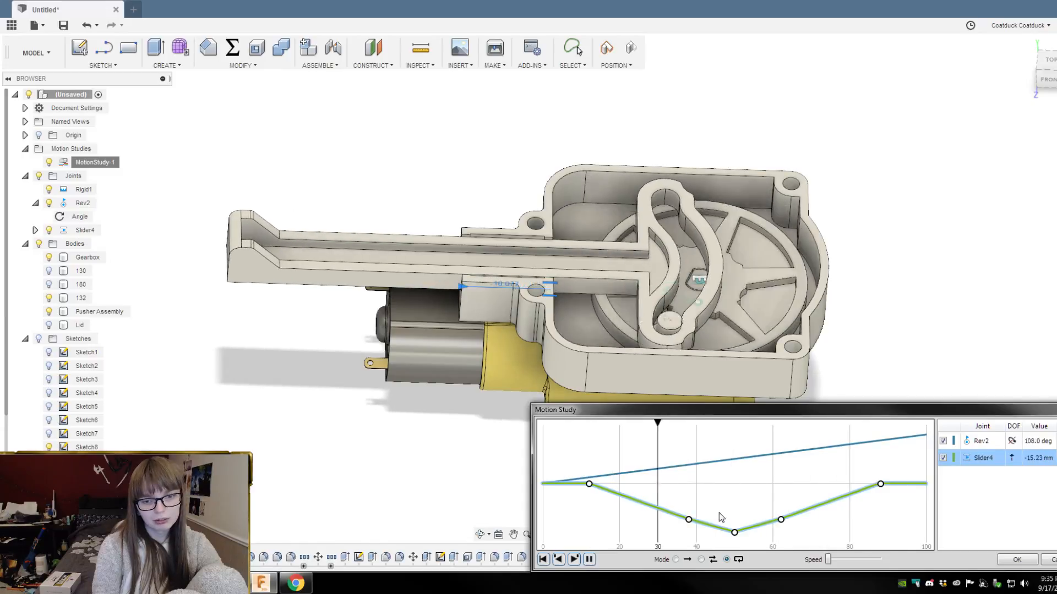
Step: Change the distance of the Slider4 point at step 38 to -23 mm
{"action": "left_click", "coordinate": [688, 520]}
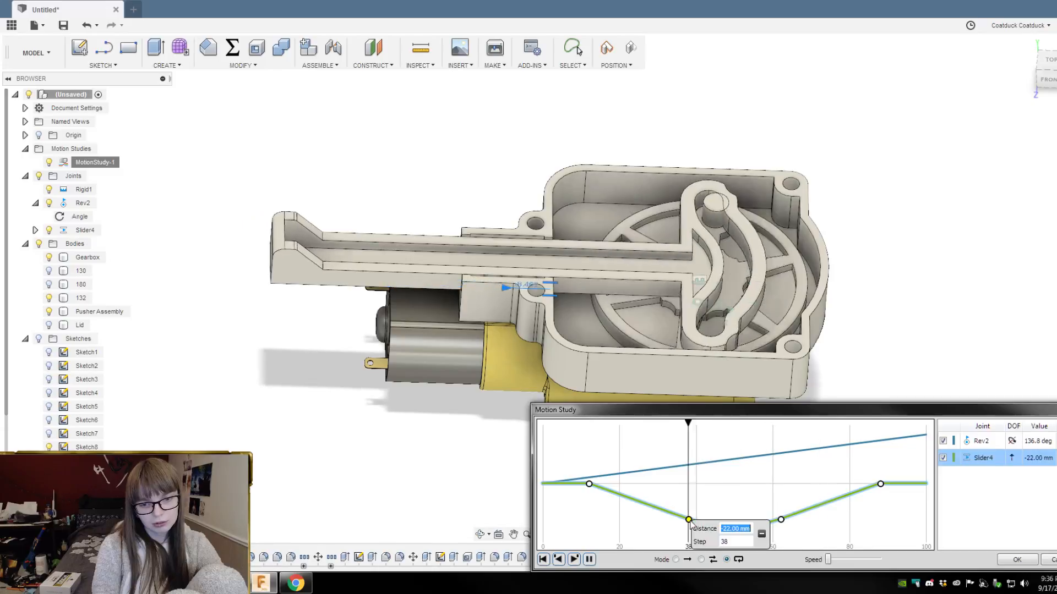
{"action": "left_click", "coordinate": [732, 530]}
{"action": "key", "text": "BackSpace"}
{"action": "key", "text": "BackSpace"}
{"action": "type", "text": "\\3"}
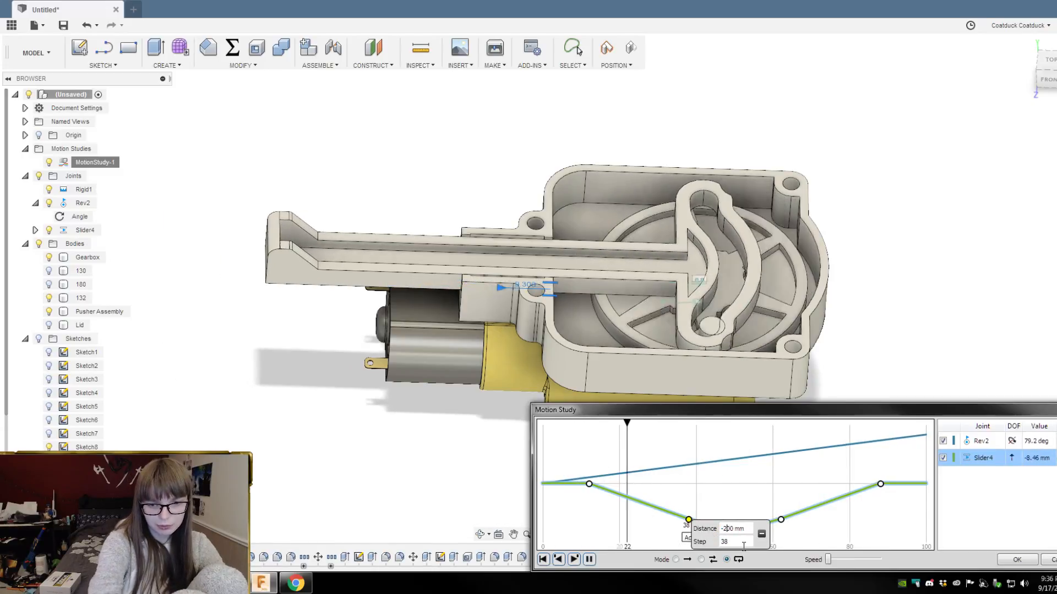
{"action": "key", "text": "Return"}
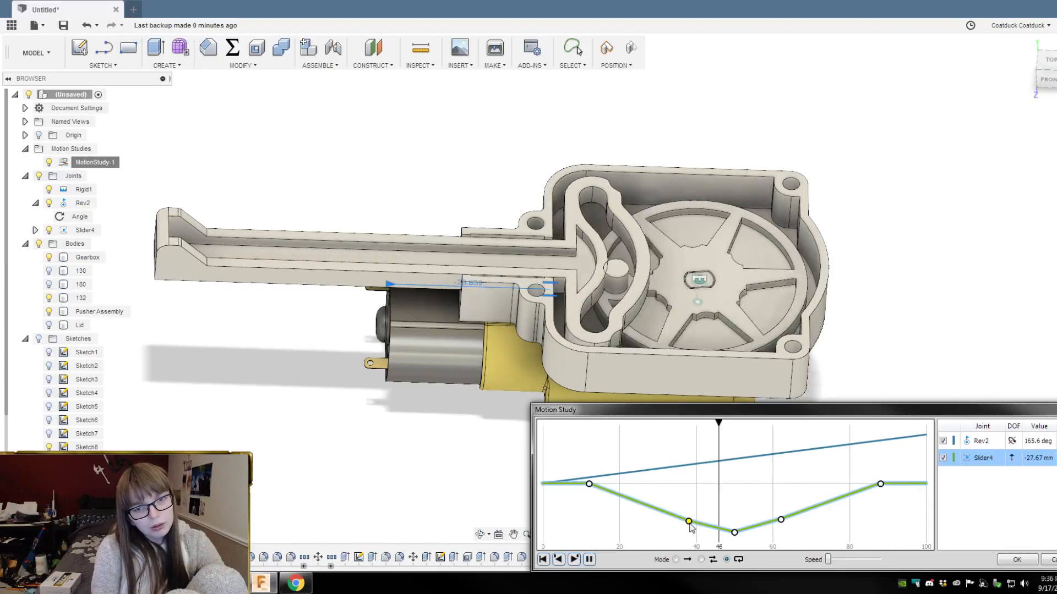
Step: Move the Slider4 point at step 38 to step 42
{"action": "left_click", "coordinate": [688, 521]}
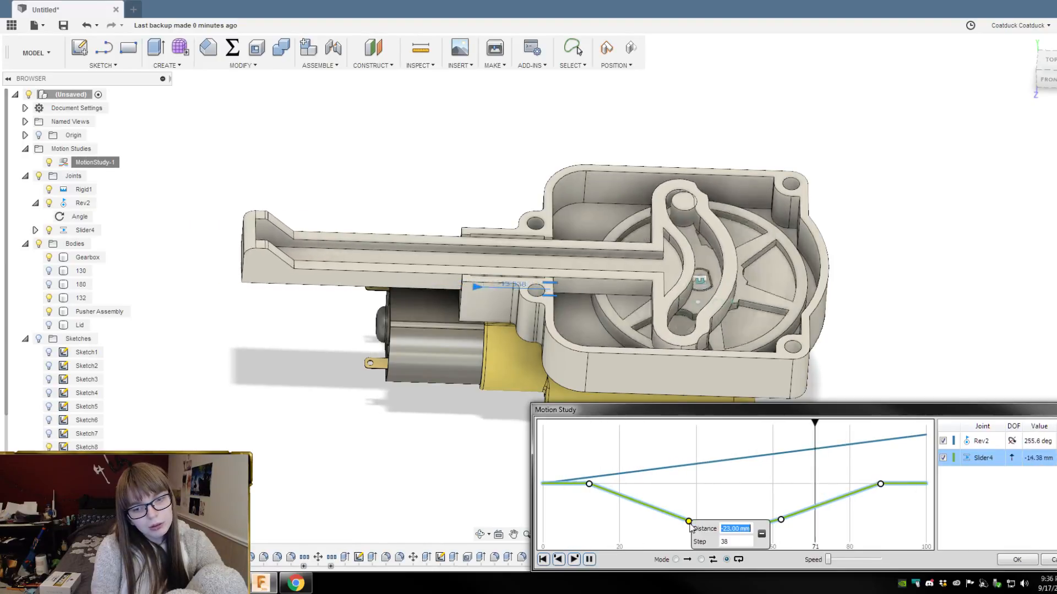
{"action": "left_click", "coordinate": [728, 541]}
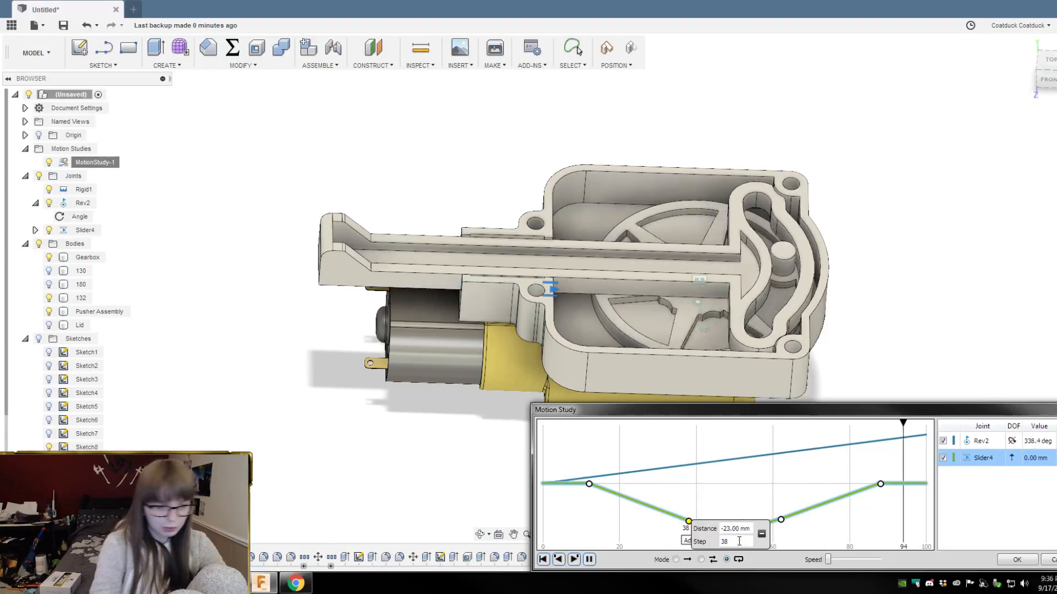
{"action": "key", "text": "BackSpace"}
{"action": "type", "text": "42"}
{"action": "key", "text": "Return"}
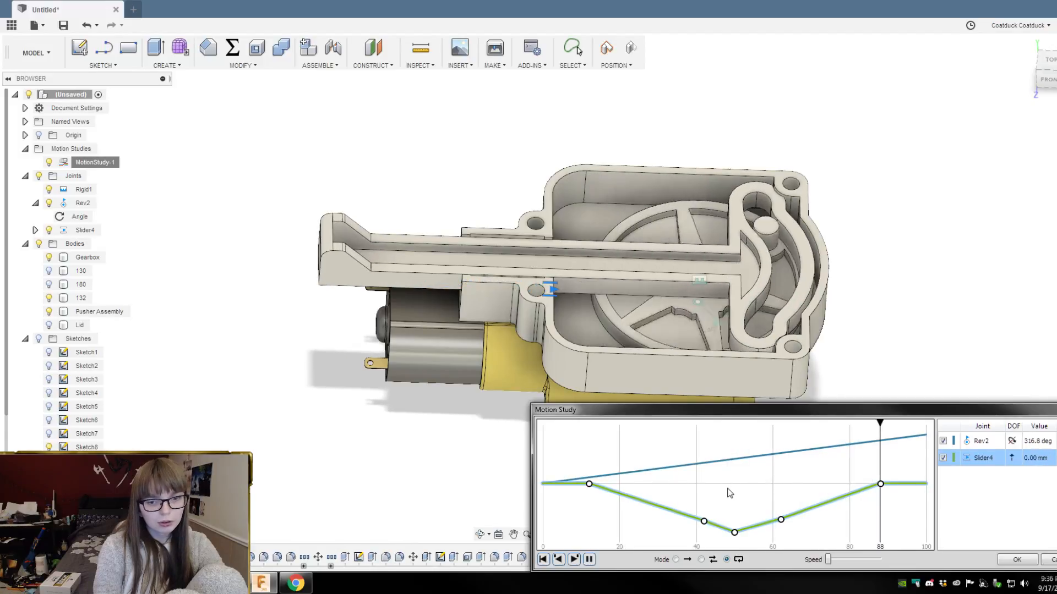
Step: Set the distance of the Slider4 point at step 42 to -25 mm
{"action": "left_click", "coordinate": [704, 521]}
{"action": "left_click", "coordinate": [743, 529]}
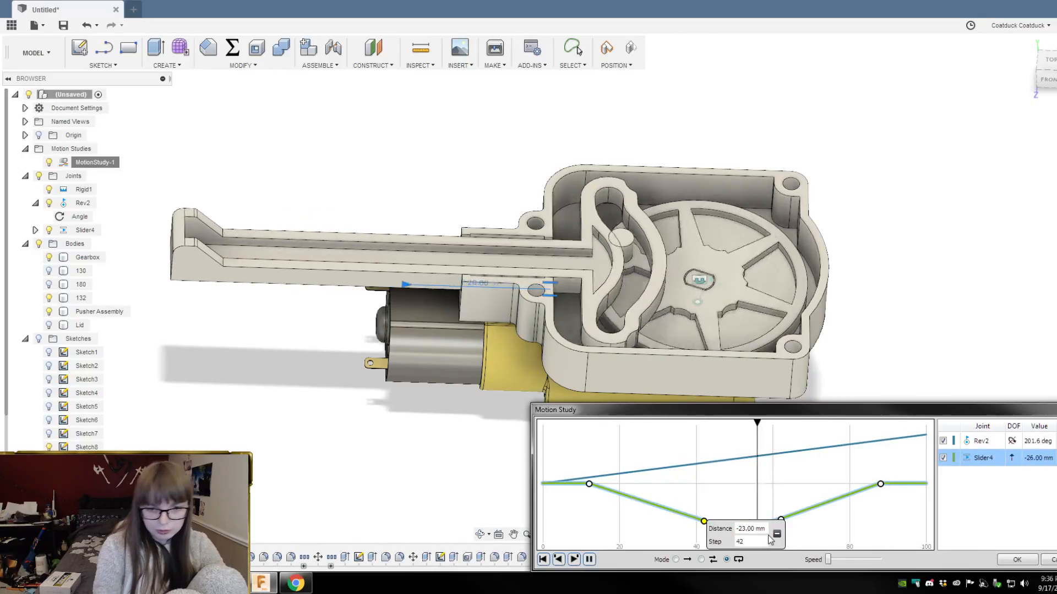
{"action": "key", "text": "Delete"}
{"action": "type", "text": "5"}
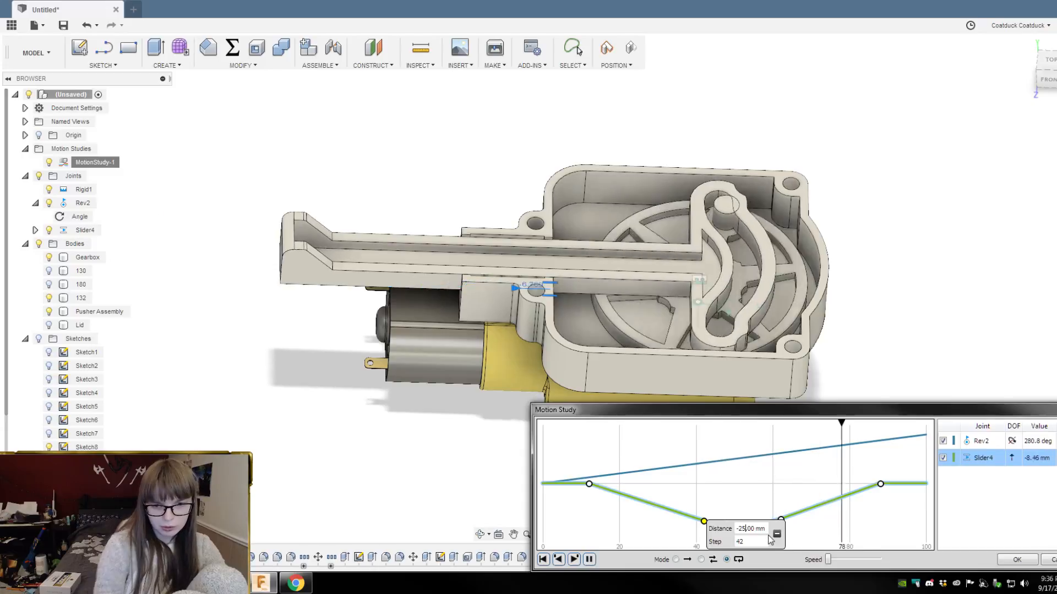
{"action": "left_click", "coordinate": [731, 502]}
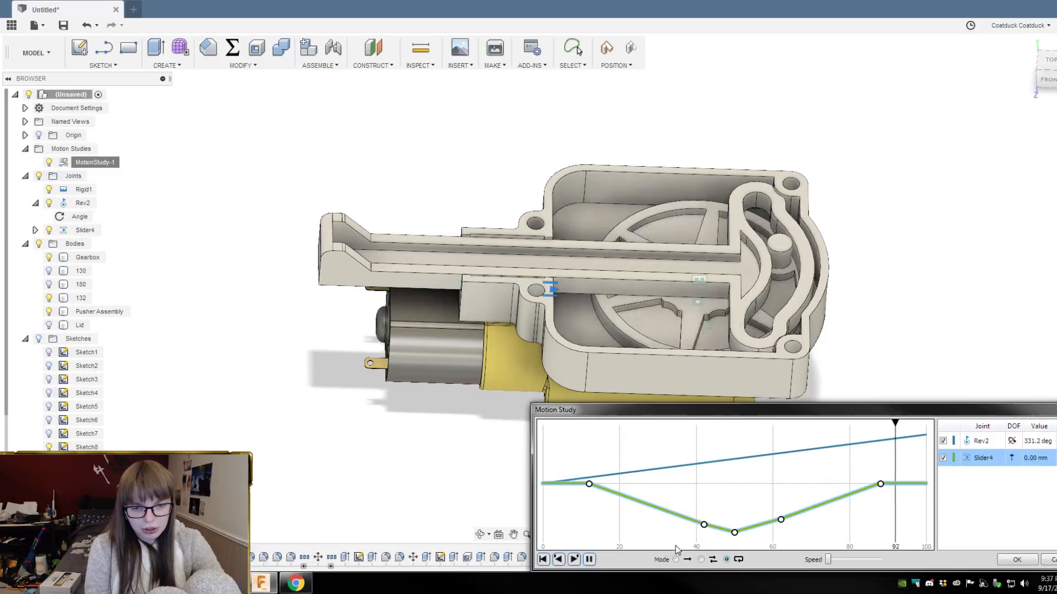
Step: Stop the playback and add a Slider4 motion point at step 35 with a distance of -19 mm
{"action": "left_click", "coordinate": [591, 559]}
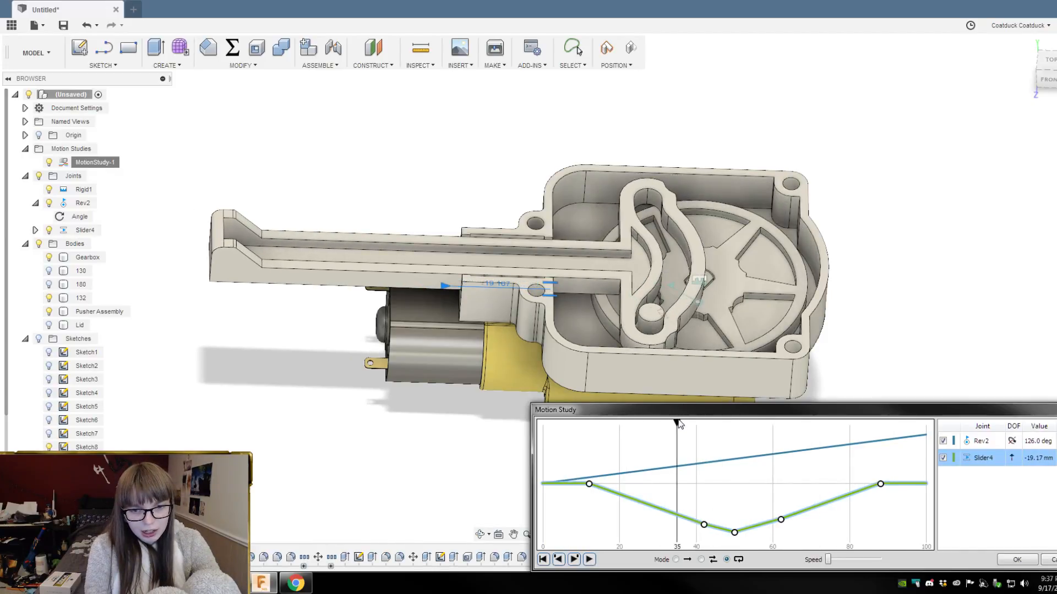
{"action": "mouse_move", "coordinate": [693, 423]}
{"action": "left_mouse_down"}
{"action": "mouse_move", "coordinate": [740, 433]}
{"action": "mouse_move", "coordinate": [682, 424]}
{"action": "left_mouse_up"}
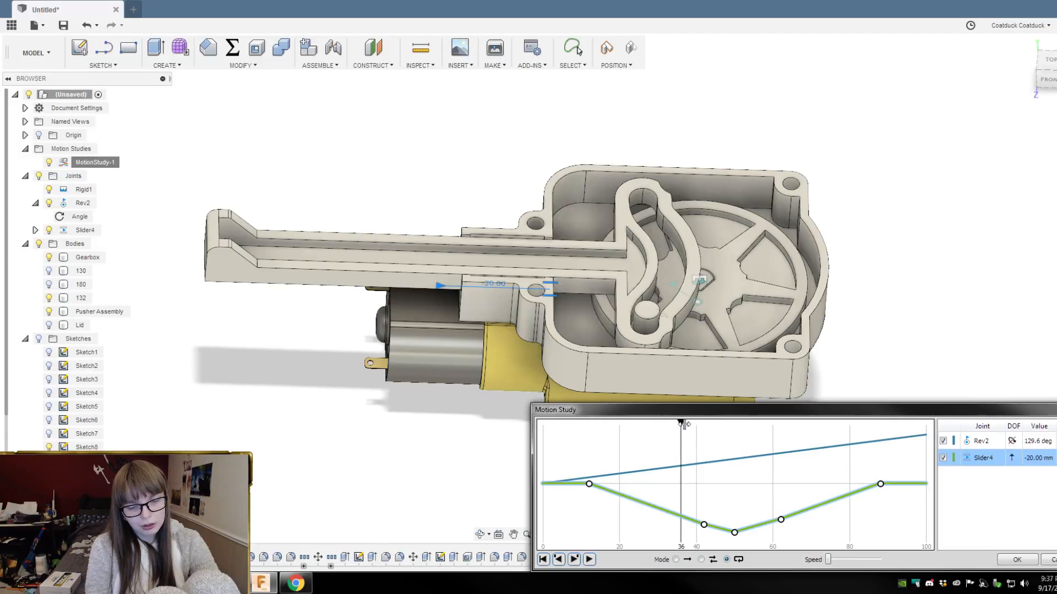
{"action": "left_click", "coordinate": [680, 516]}
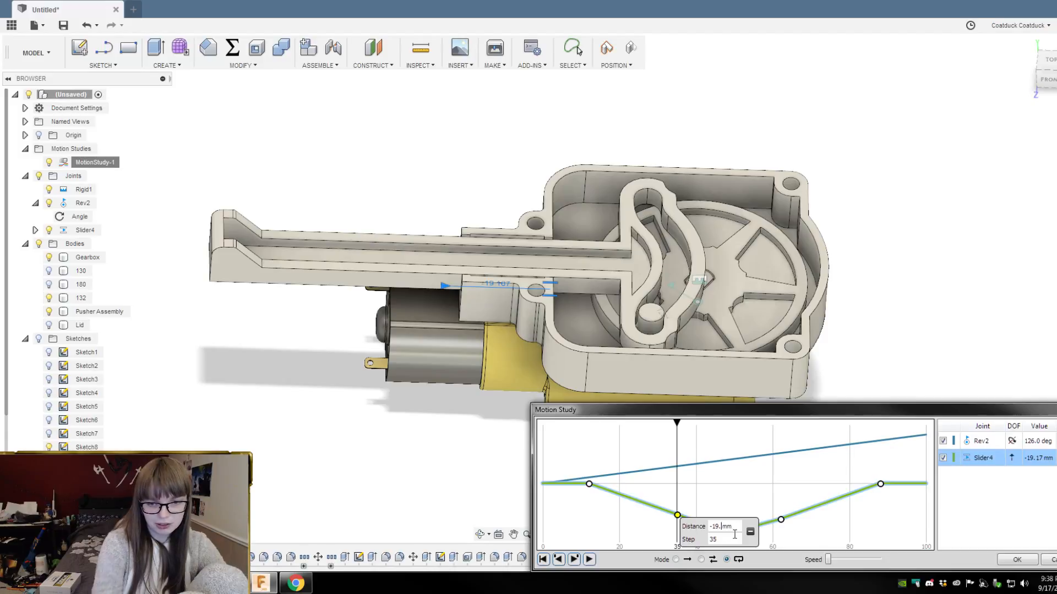
{"action": "key", "text": "Return"}
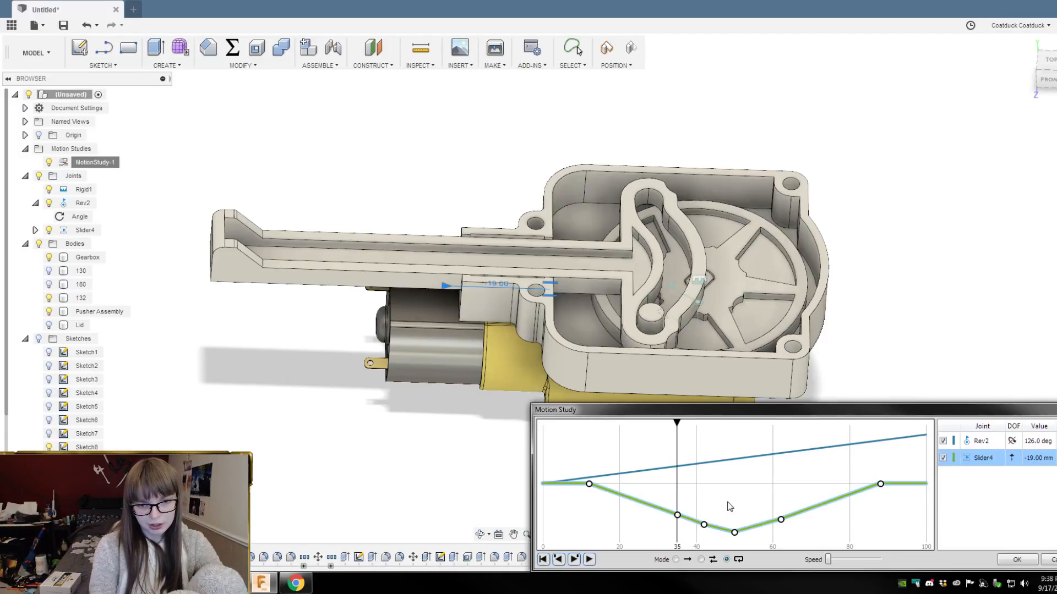
Step: Delete the Slider4 motion point at step 42
{"action": "left_click", "coordinate": [704, 526]}
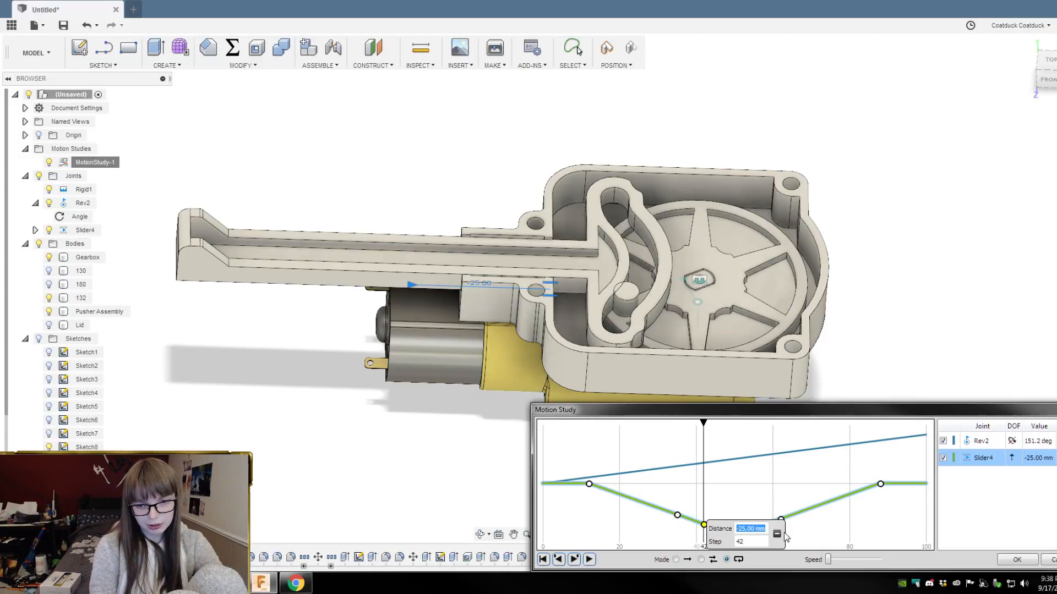
{"action": "left_click", "coordinate": [779, 536]}
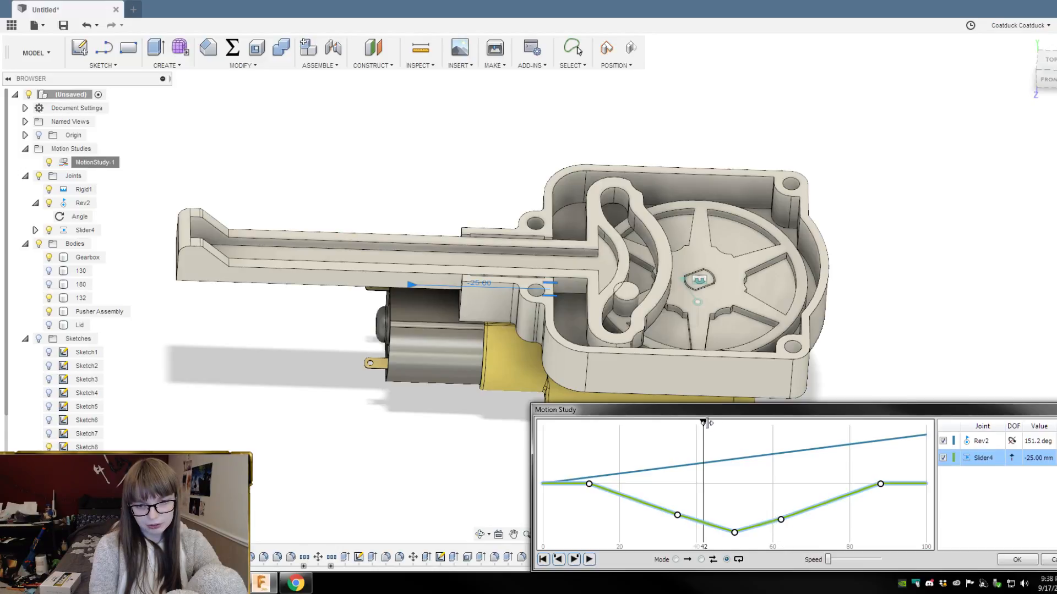
Step: Replace the Slider4 motion point at step 62 with one at step 65 and set its distance to -19 mm
{"action": "left_click_drag", "start_coordinate": [704, 422], "coordinate": [794, 430]}
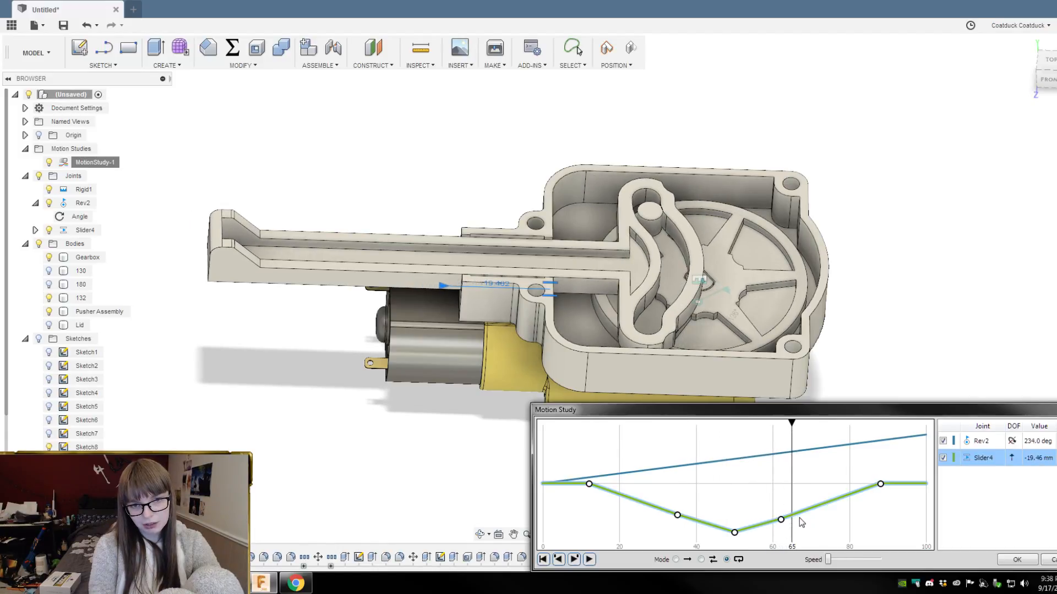
{"action": "left_click", "coordinate": [781, 520]}
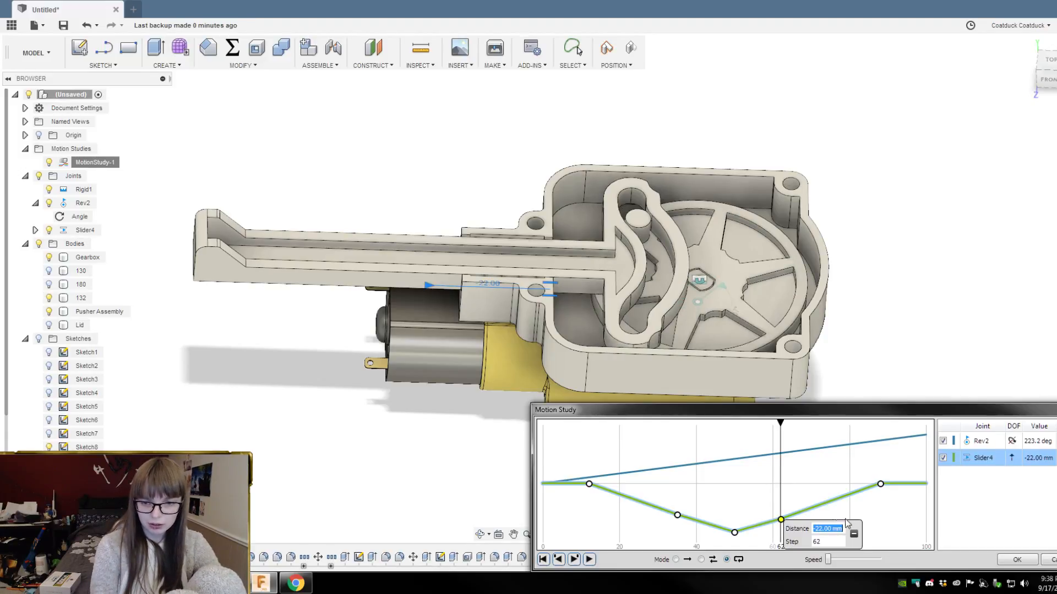
{"action": "left_click_drag", "start_coordinate": [782, 423], "coordinate": [792, 423]}
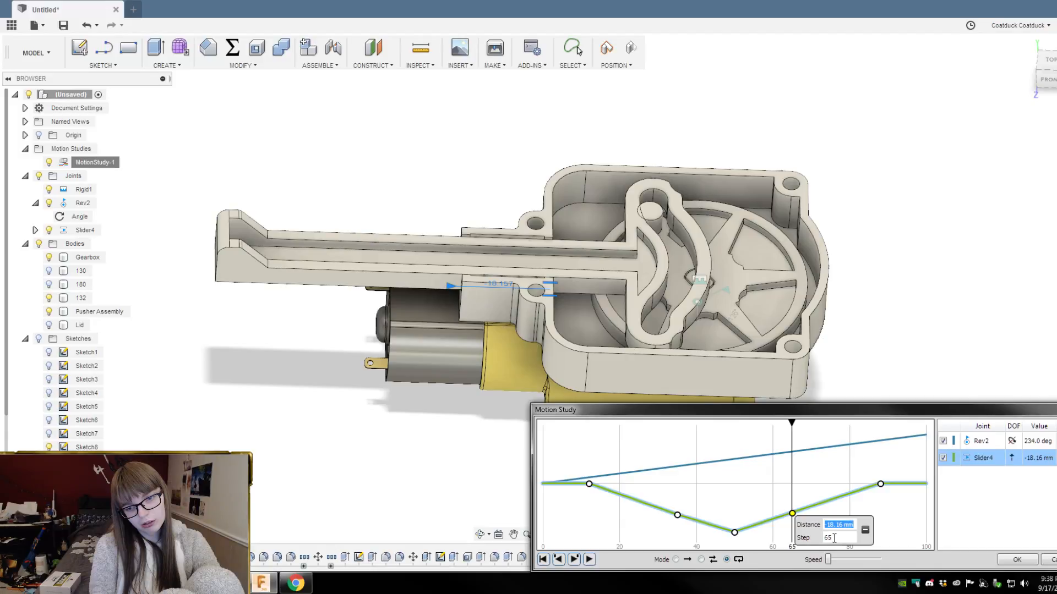
{"action": "left_click_drag", "start_coordinate": [831, 525], "coordinate": [845, 527]}
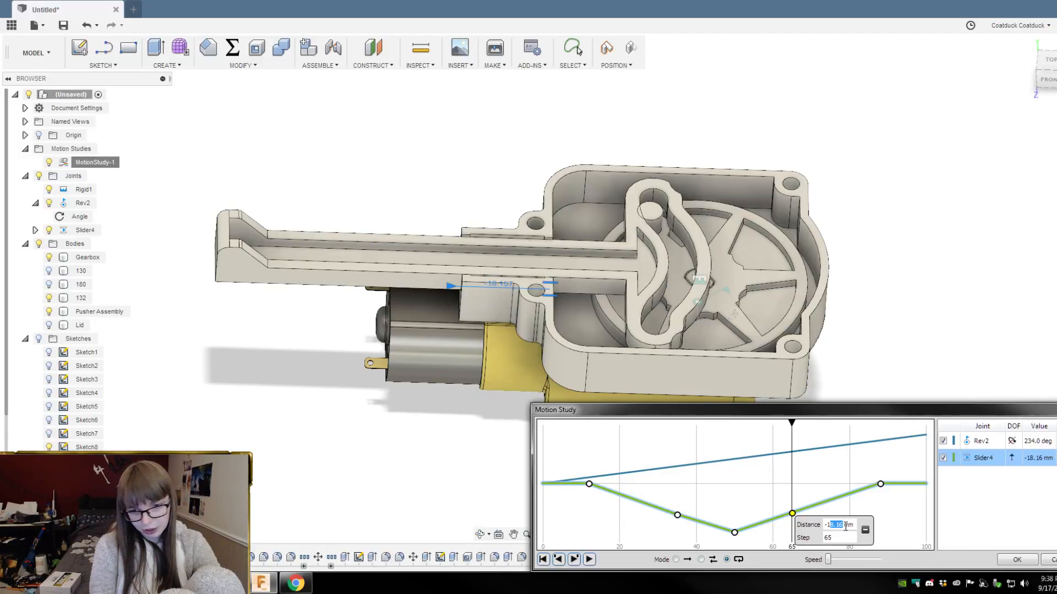
{"action": "type", "text": "9"}
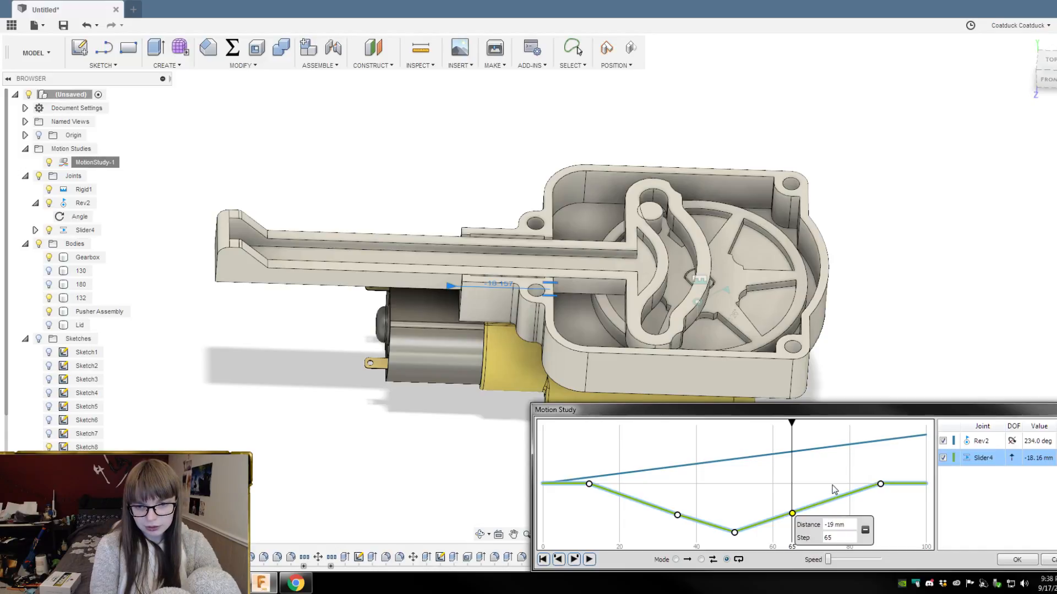
{"action": "key", "text": "Return"}
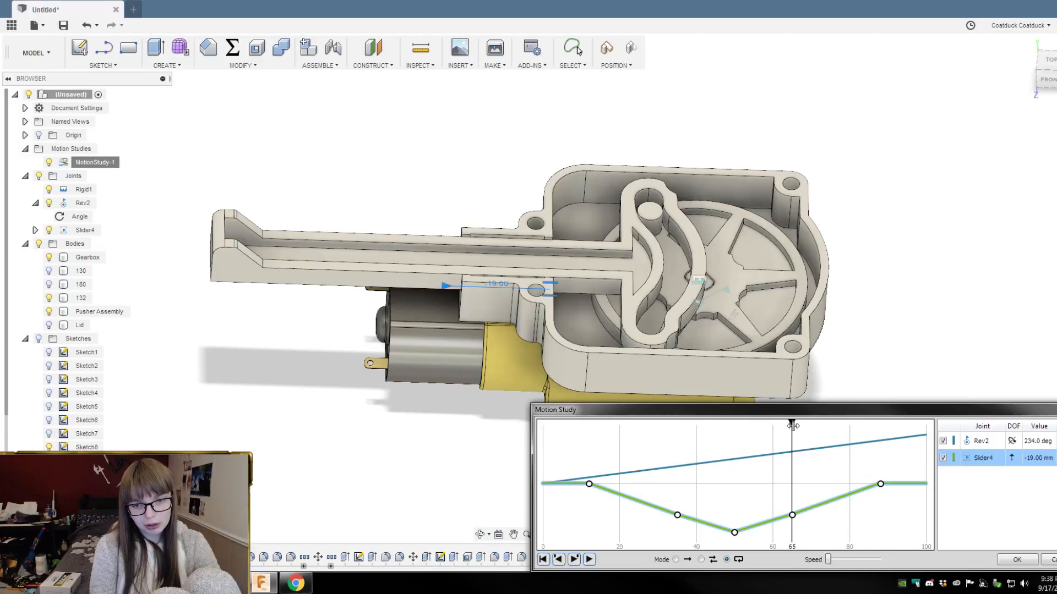
Step: Add a Slider4 motion point between the points at steps 35 and 50 and set it to step 45
{"action": "left_click_drag", "start_coordinate": [792, 423], "coordinate": [713, 421]}
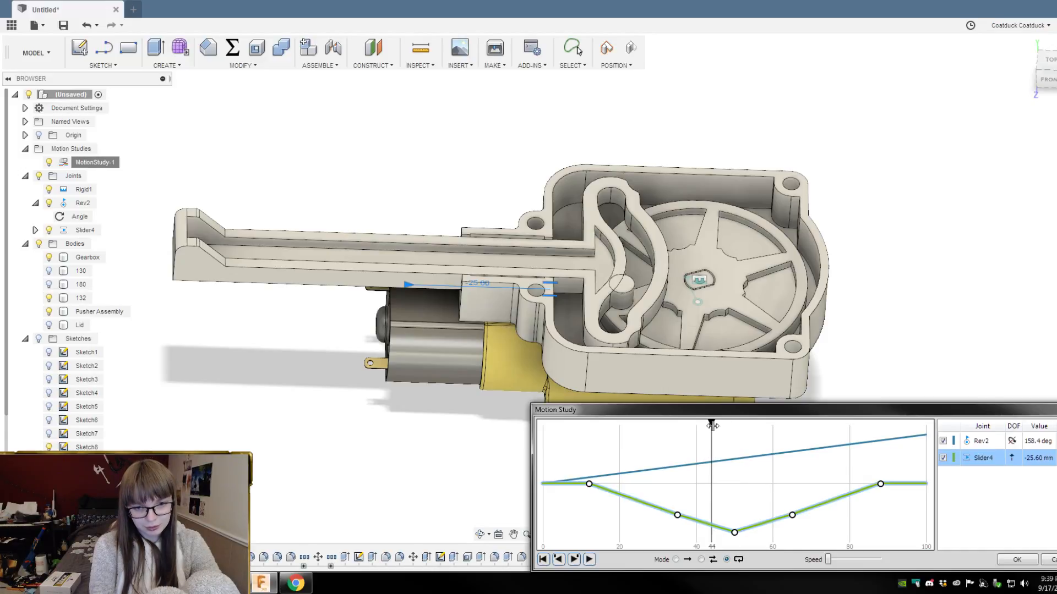
{"action": "left_click", "coordinate": [713, 425]}
{"action": "left_click_drag", "start_coordinate": [715, 425], "coordinate": [718, 425]}
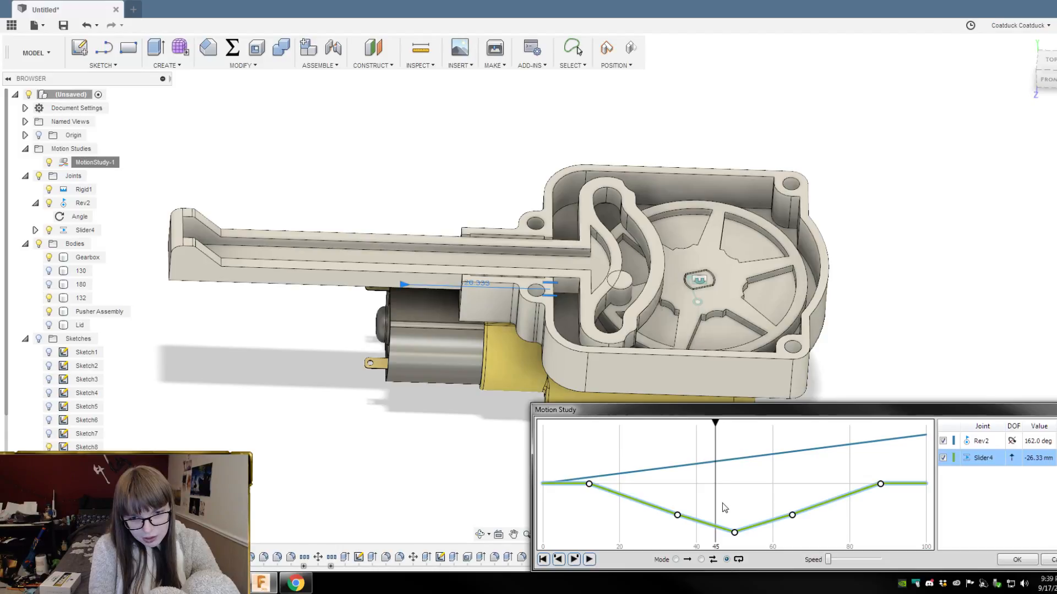
{"action": "left_click", "coordinate": [713, 526]}
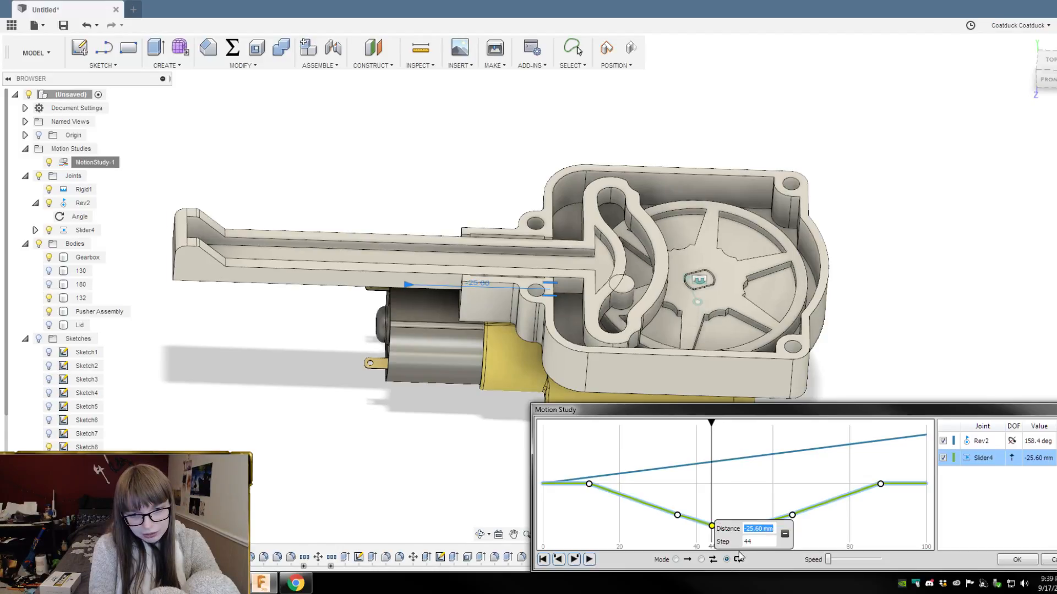
{"action": "left_click", "coordinate": [760, 541]}
{"action": "key", "text": "BackSpace"}
{"action": "type", "text": "5"}
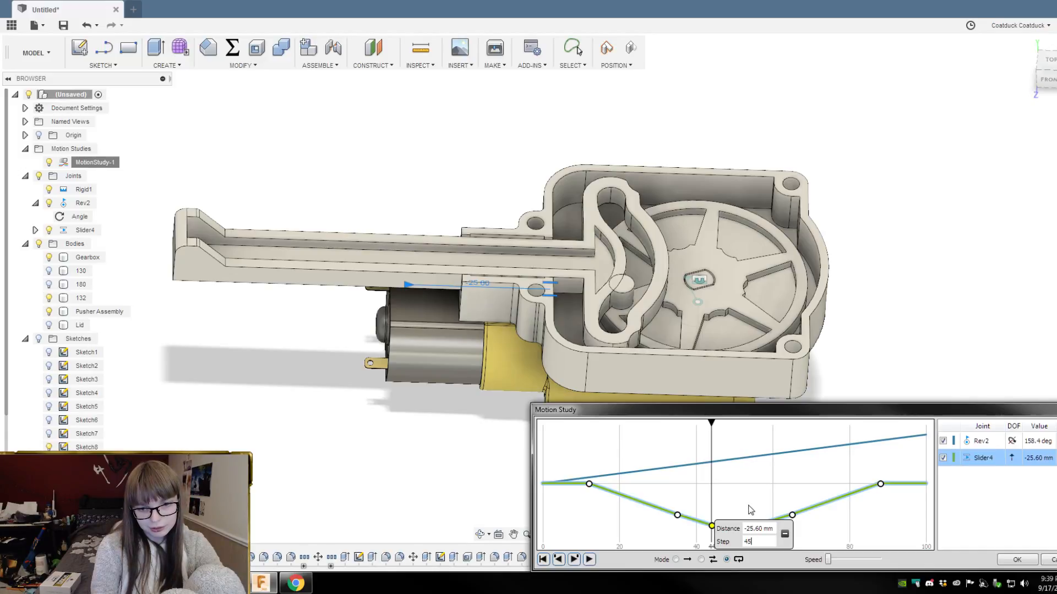
{"action": "key", "text": "Return"}
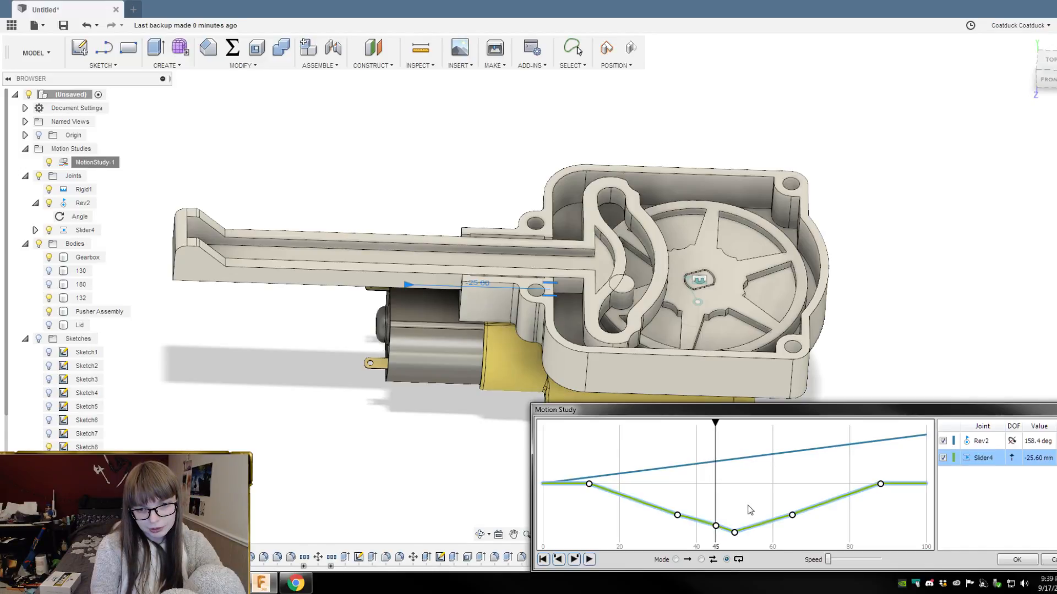
Step: Set the distance of the Slider4 motion point at step 45 to -28 mm
{"action": "double_click", "coordinate": [715, 526]}
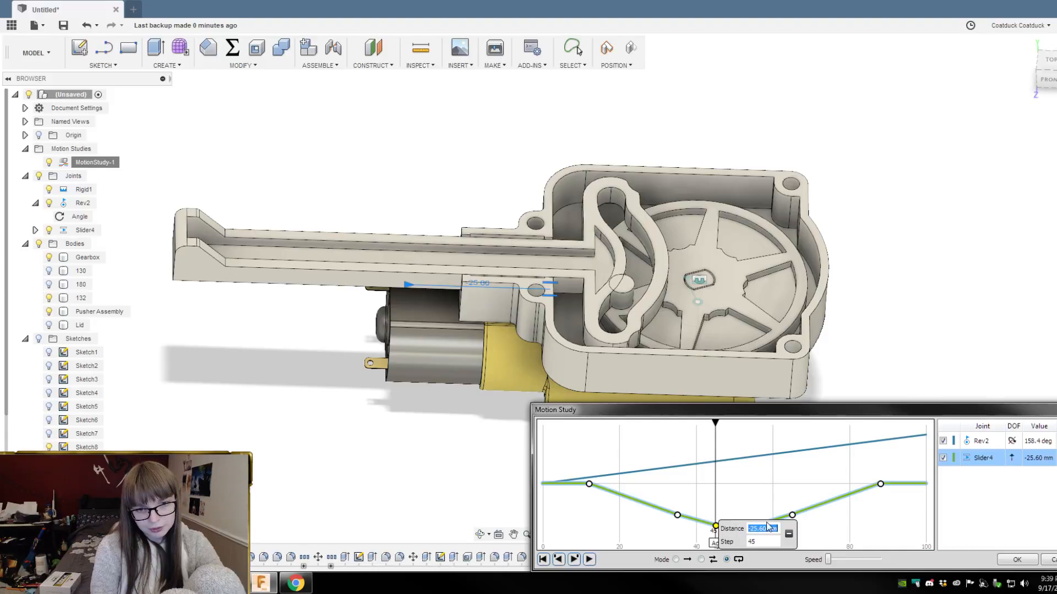
{"action": "left_click", "coordinate": [758, 529]}
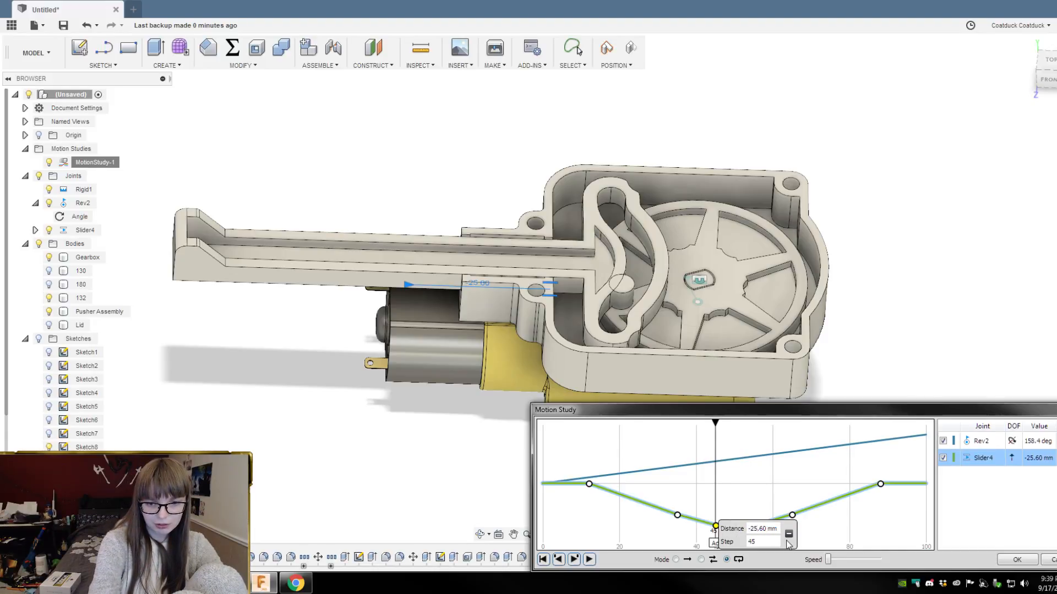
{"action": "key", "text": "Right"}
{"action": "key", "text": "Right"}
{"action": "key", "text": "BackSpace"}
{"action": "key", "text": "BackSpace"}
{"action": "key", "text": "BackSpace"}
{"action": "key", "text": "BackSpace"}
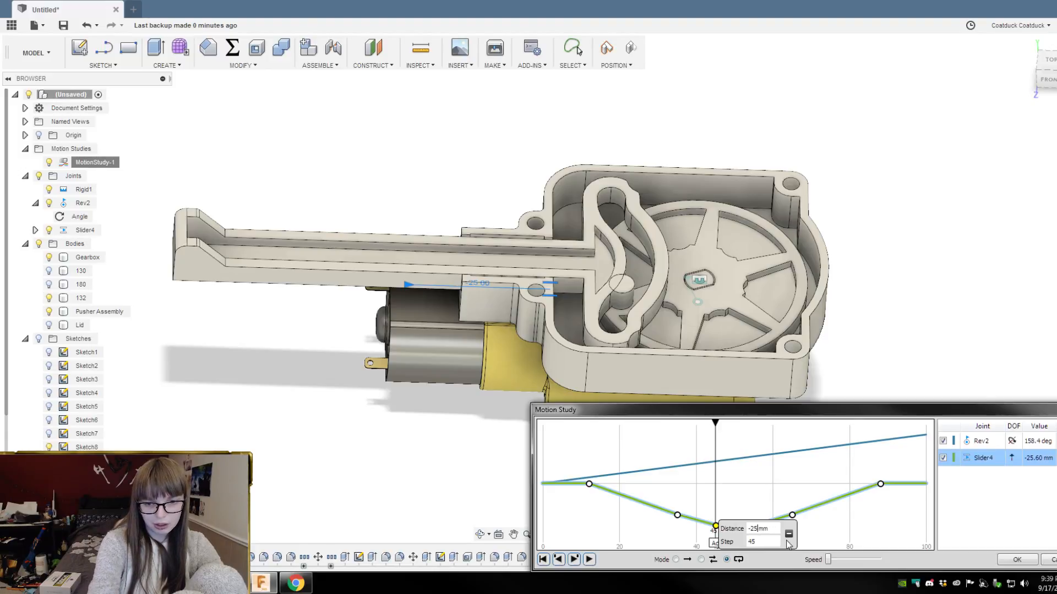
{"action": "key", "text": "BackSpace"}
{"action": "type", "text": "5"}
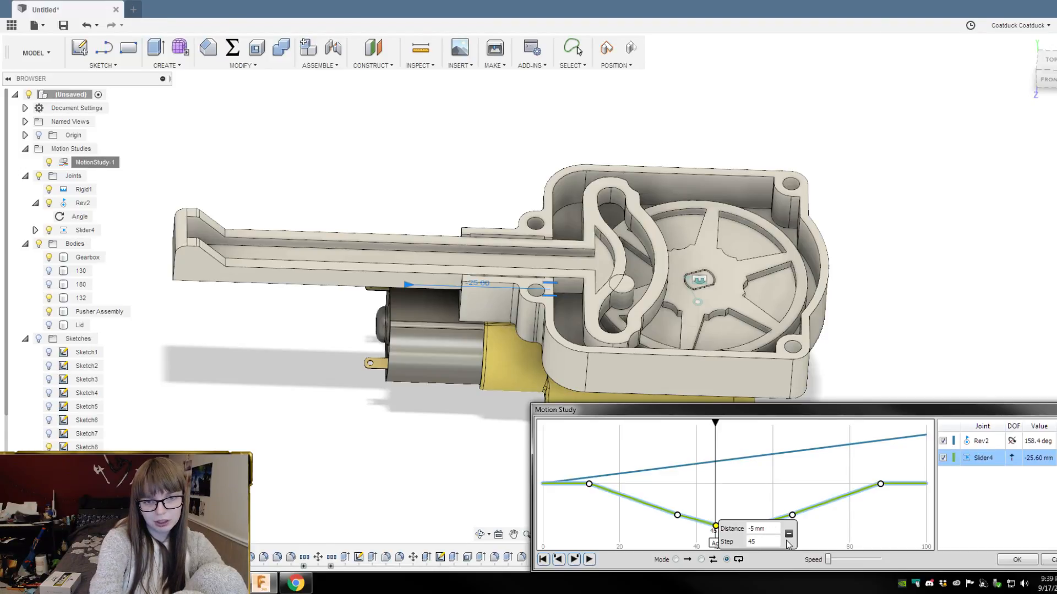
{"action": "type", "text": "28"}
{"action": "key", "text": "Return"}
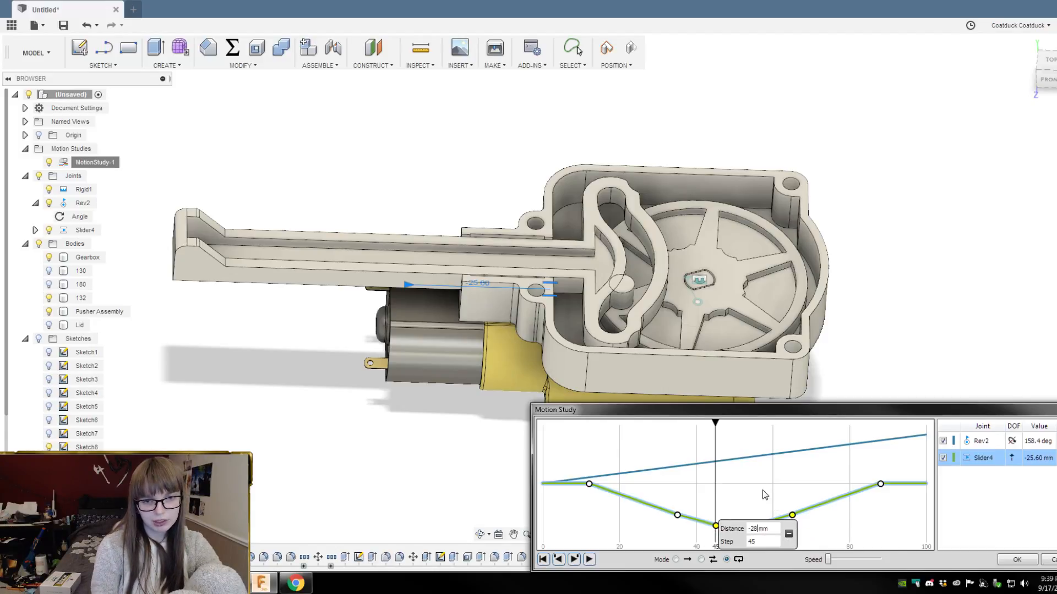
Step: Set the distance of the Slider4 motion point at step 45 to -29 mm
{"action": "left_click", "coordinate": [716, 530]}
{"action": "left_click", "coordinate": [753, 528]}
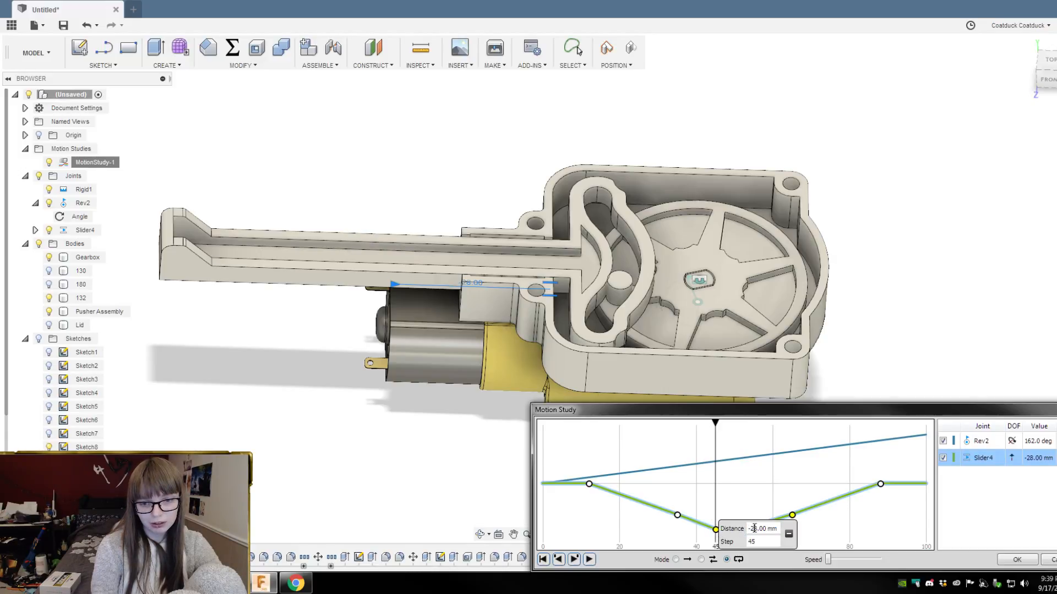
{"action": "key", "text": "Delete"}
{"action": "type", "text": "9"}
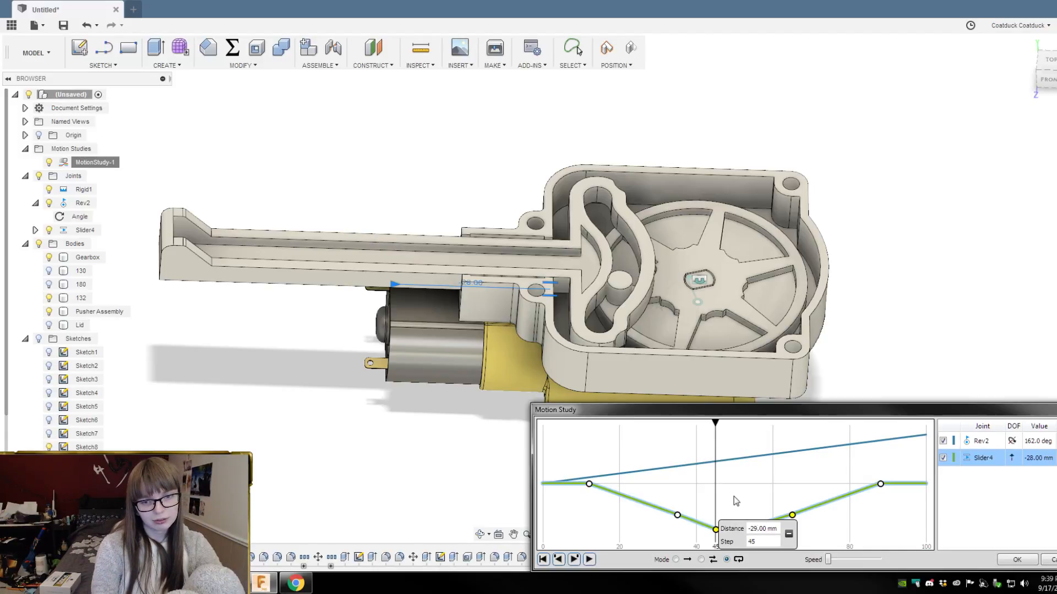
{"action": "key", "text": "Return"}
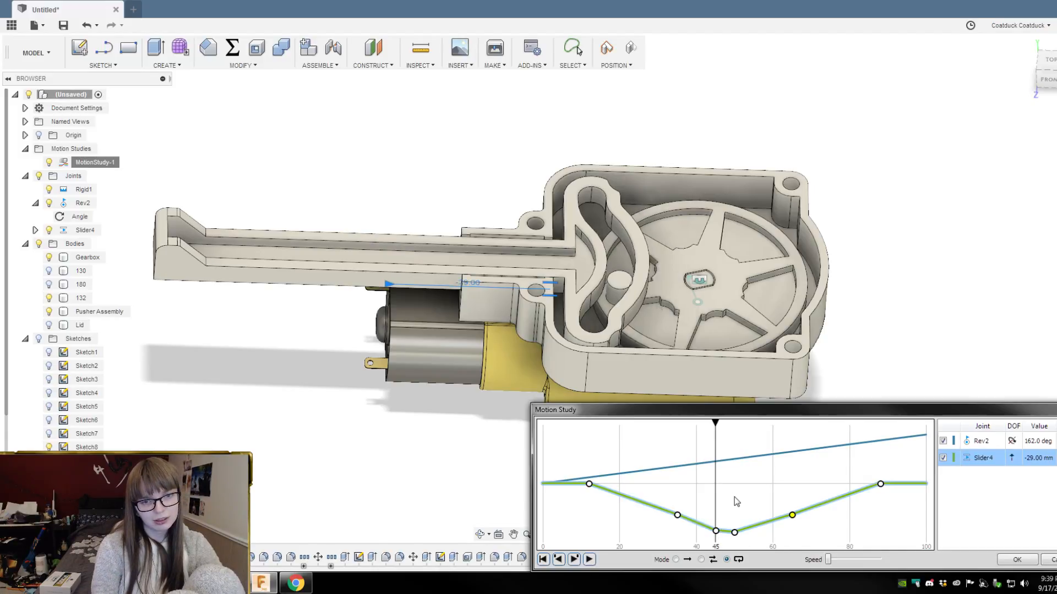
Step: Set the distance of the Slider4 motion point at step 45 to -28.5 mm
{"action": "left_click", "coordinate": [716, 531]}
{"action": "left_click", "coordinate": [757, 529]}
{"action": "key", "text": "BackSpace"}
{"action": "type", "text": "8"}
{"action": "key", "text": "Right"}
{"action": "type", "text": "5"}
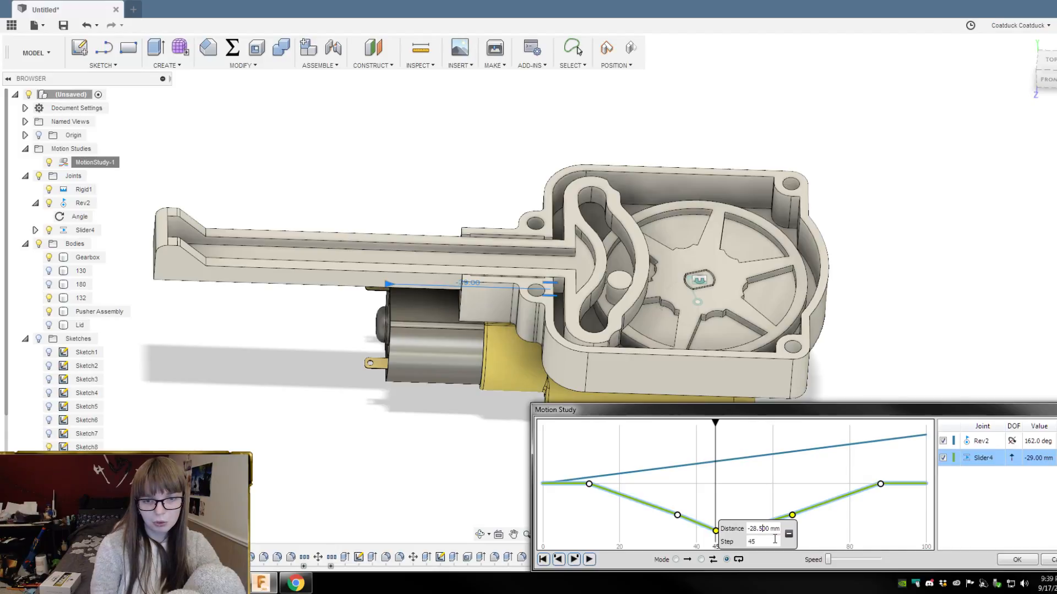
{"action": "left_click", "coordinate": [746, 489]}
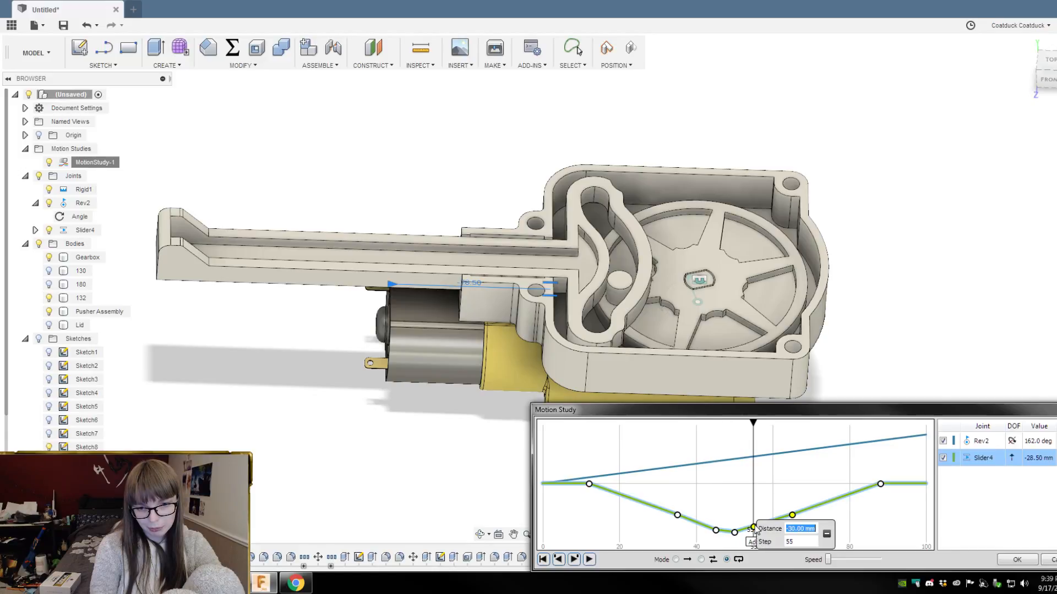
Step: Add a Slider4 motion point at step 55 with a distance of -28.5 mm
{"action": "left_click", "coordinate": [755, 528]}
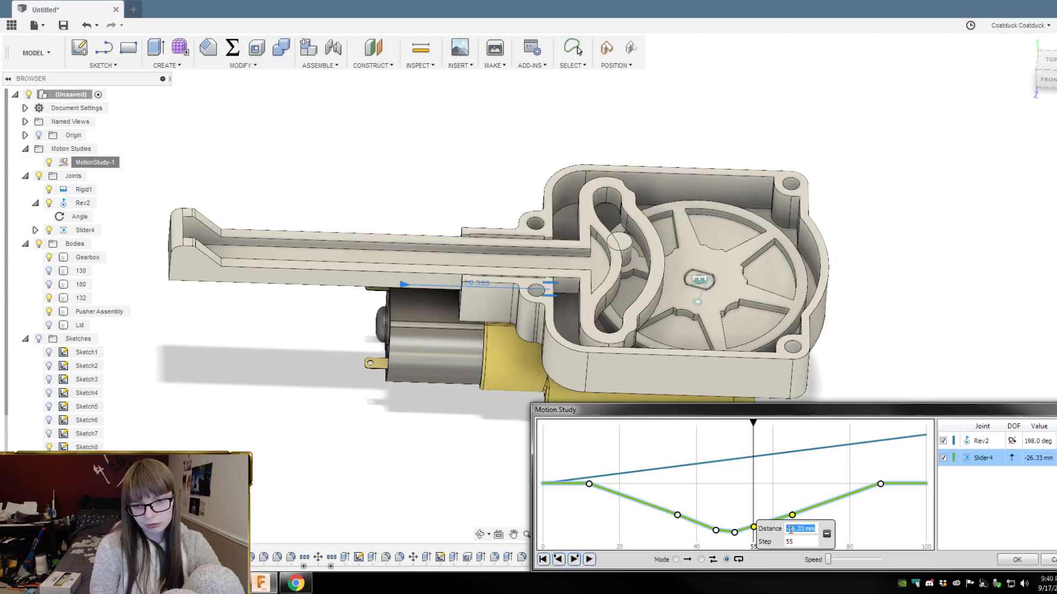
{"action": "left_click_drag", "start_coordinate": [789, 529], "coordinate": [804, 529]}
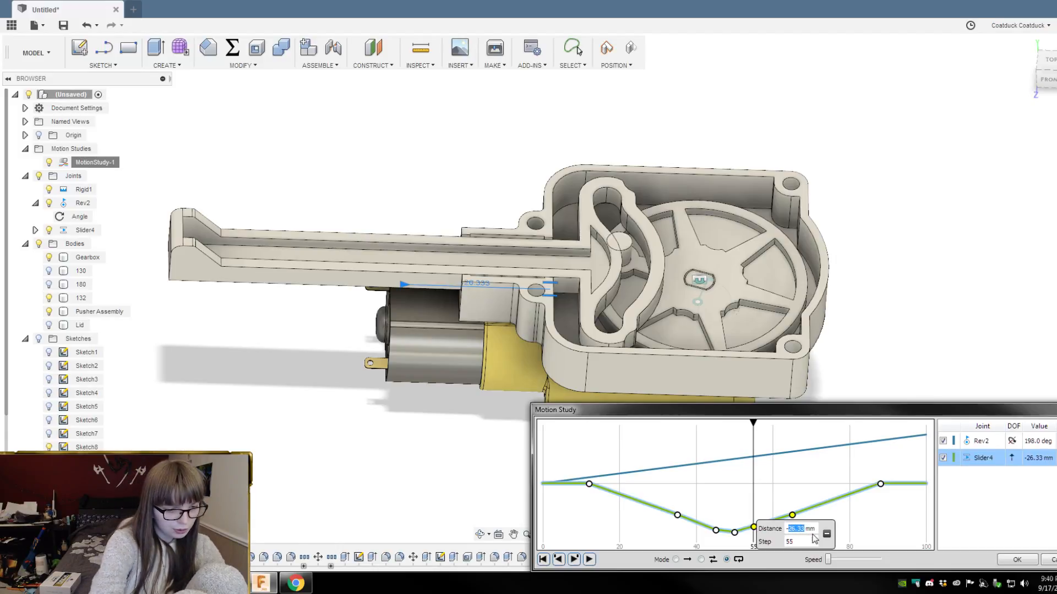
{"action": "type", "text": "-28."}
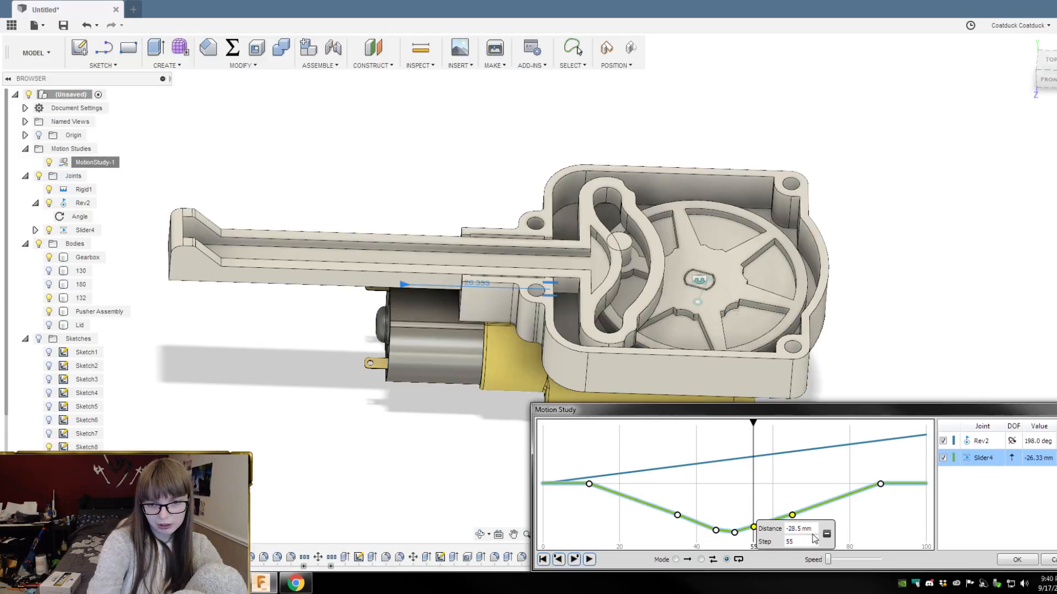
{"action": "left_click", "coordinate": [786, 489]}
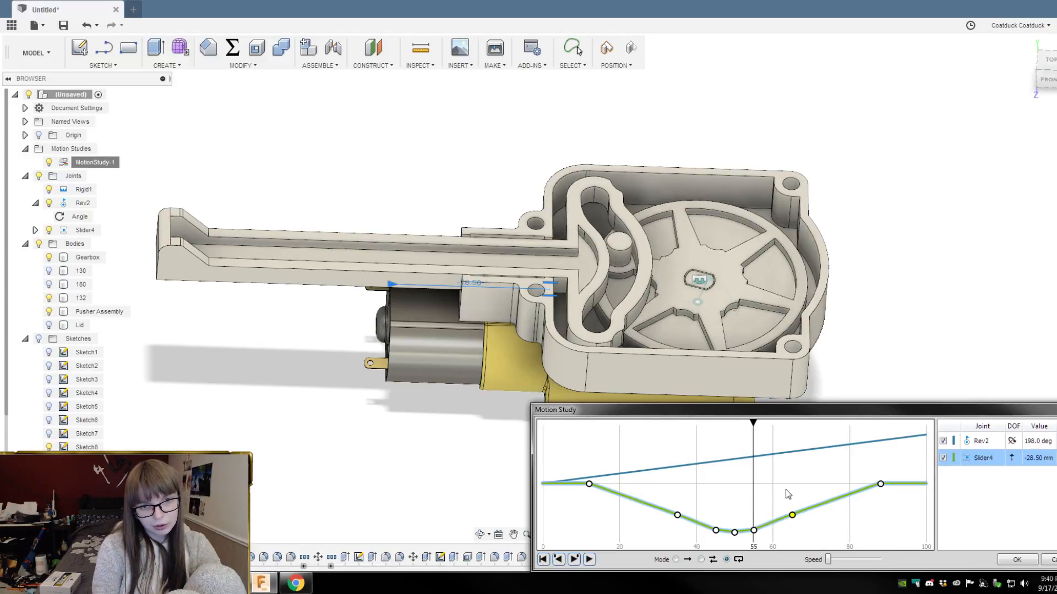
Step: Add a Slider4 motion point at step 40 with a distance of -25 mm
{"action": "left_click_drag", "start_coordinate": [754, 422], "coordinate": [697, 424]}
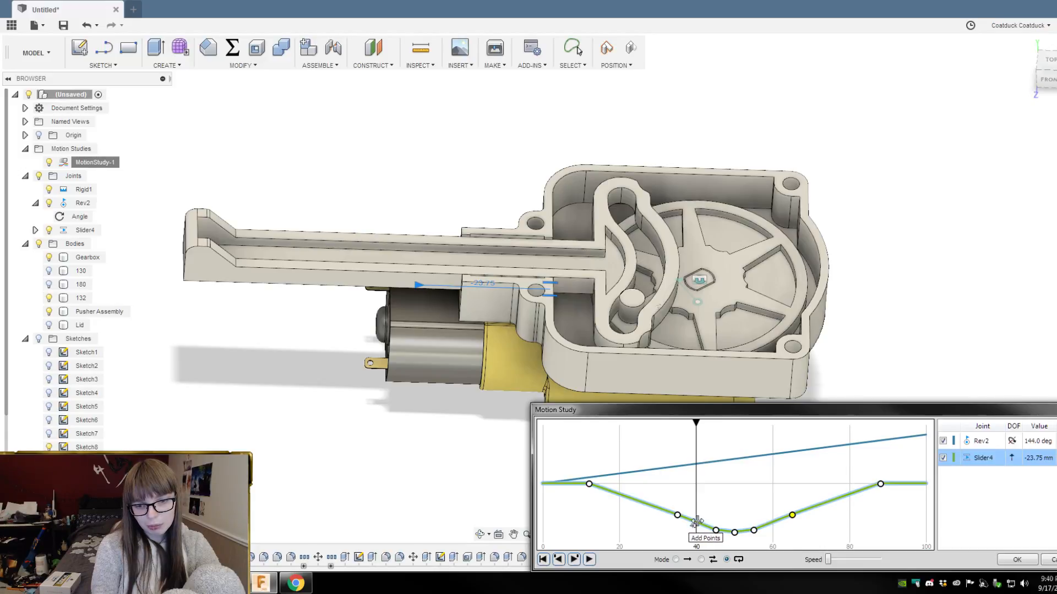
{"action": "left_click", "coordinate": [696, 523]}
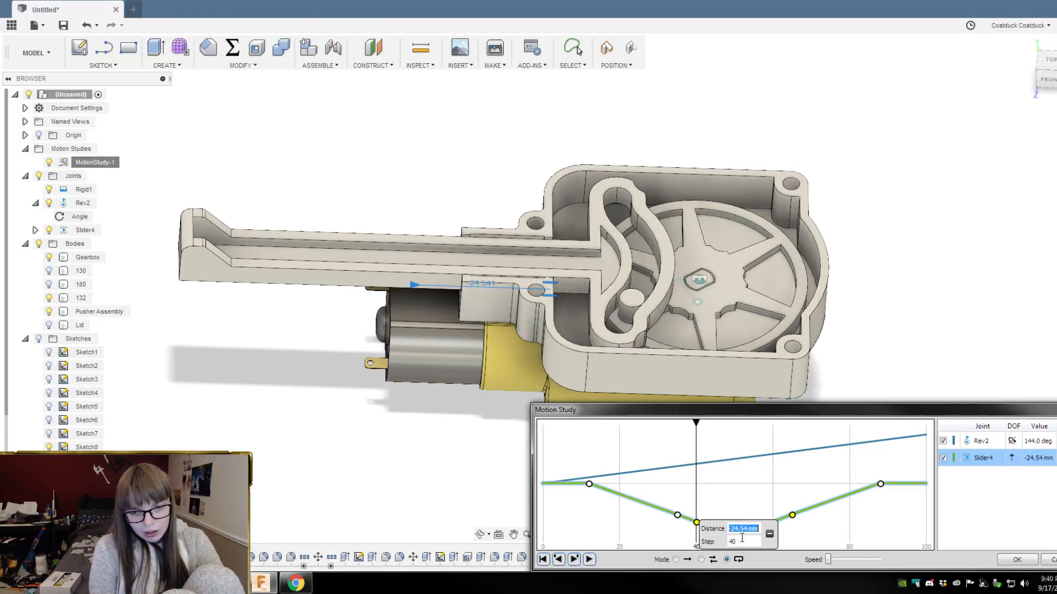
{"action": "left_click", "coordinate": [747, 530]}
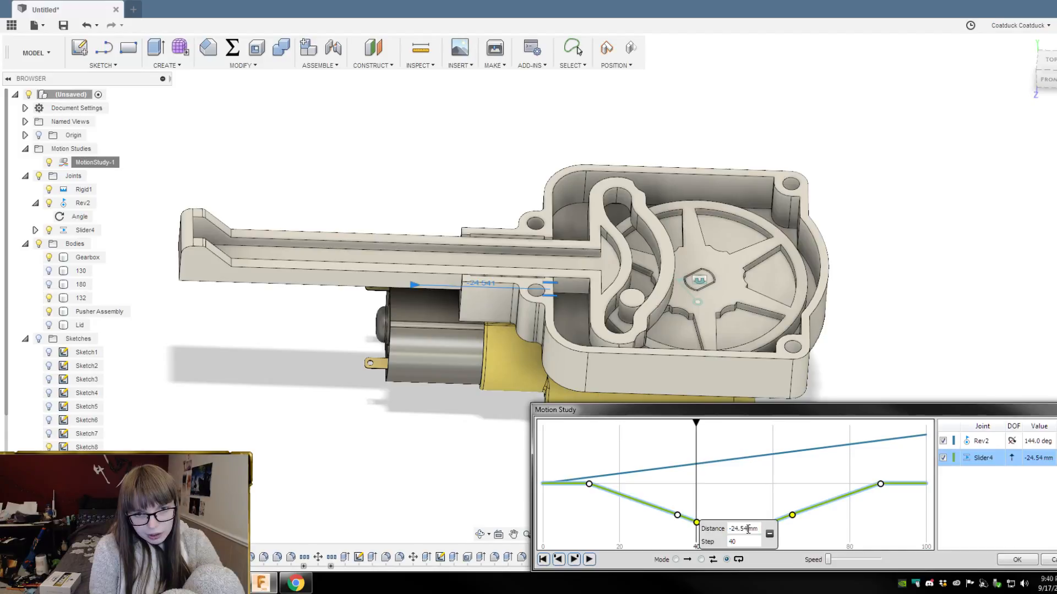
{"action": "left_click_drag", "start_coordinate": [748, 529], "coordinate": [736, 530]}
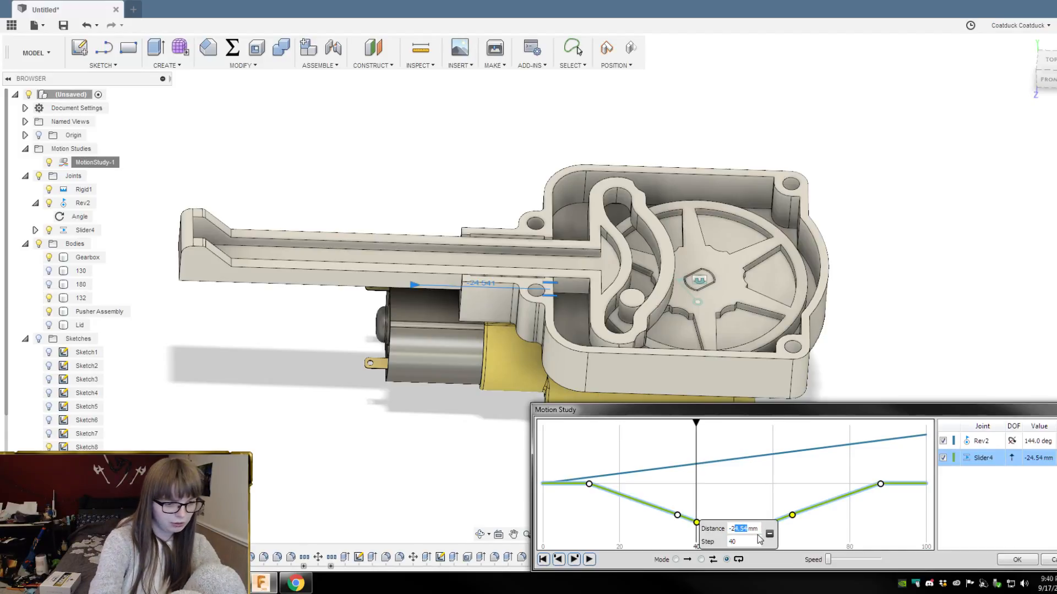
{"action": "type", "text": "5"}
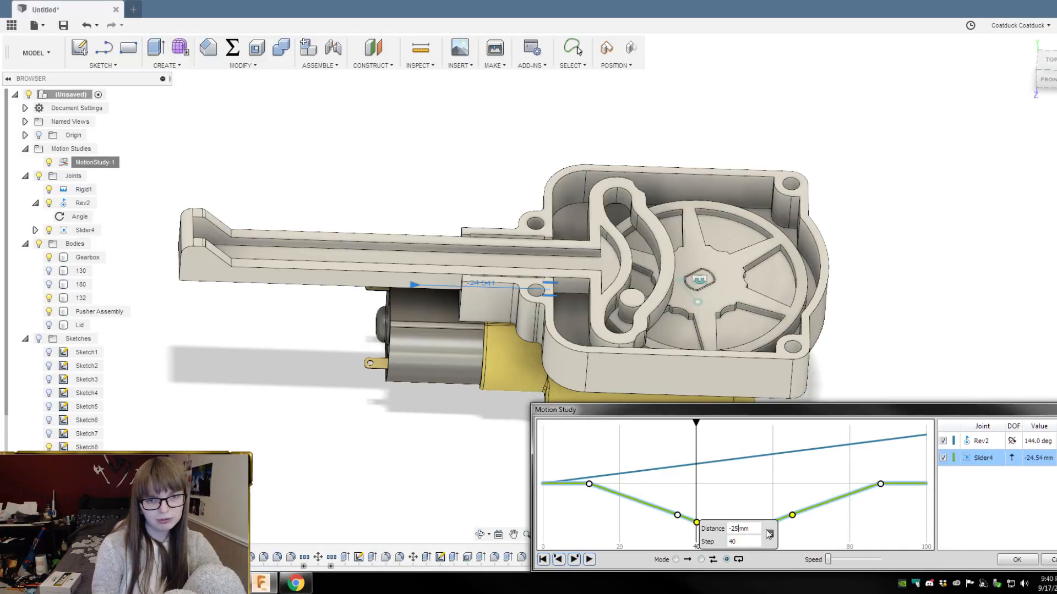
{"action": "key", "text": "Return"}
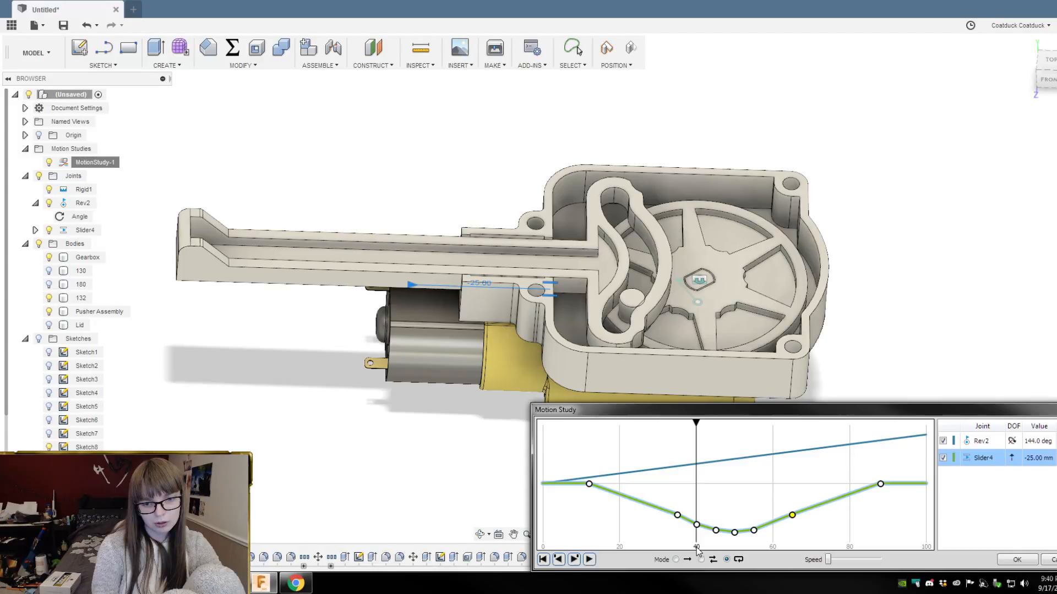
Step: Set the distance of the Slider4 motion point at step 40 to -23.5 mm
{"action": "left_click", "coordinate": [697, 524]}
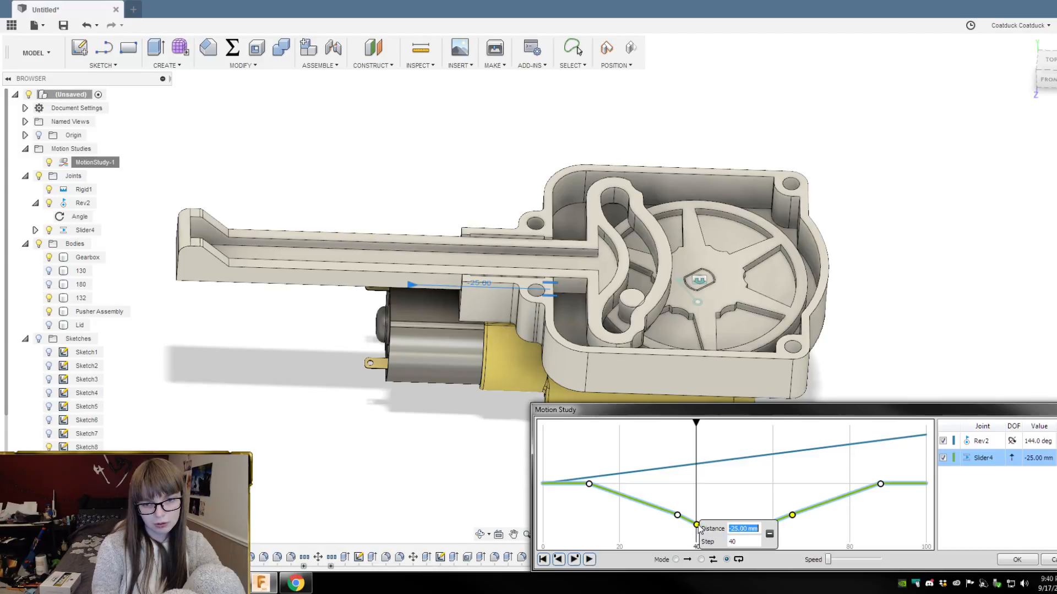
{"action": "left_click", "coordinate": [734, 529]}
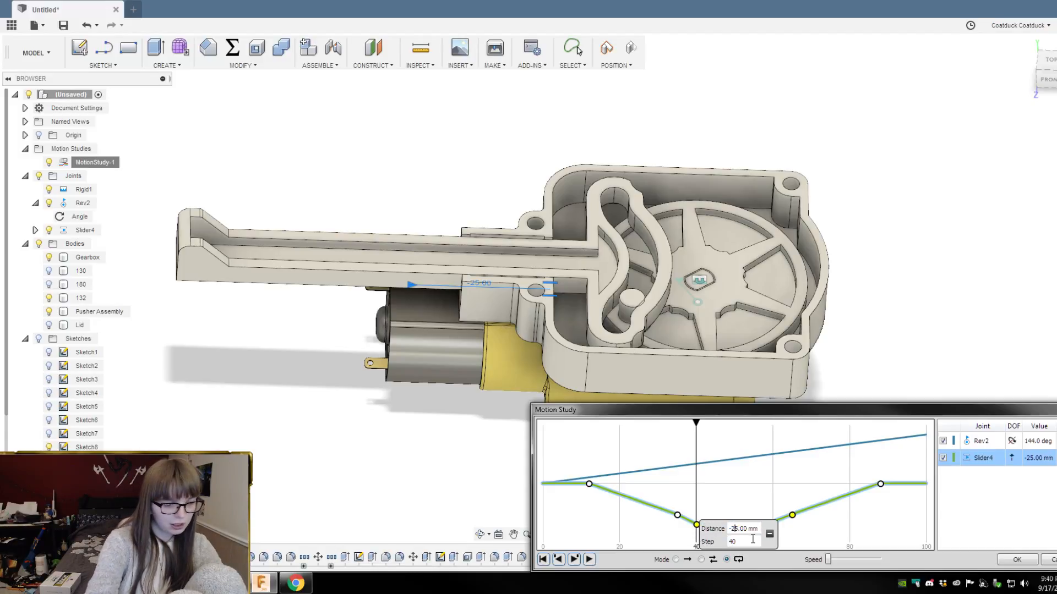
{"action": "type", "text": "5"}
{"action": "left_click", "coordinate": [736, 486]}
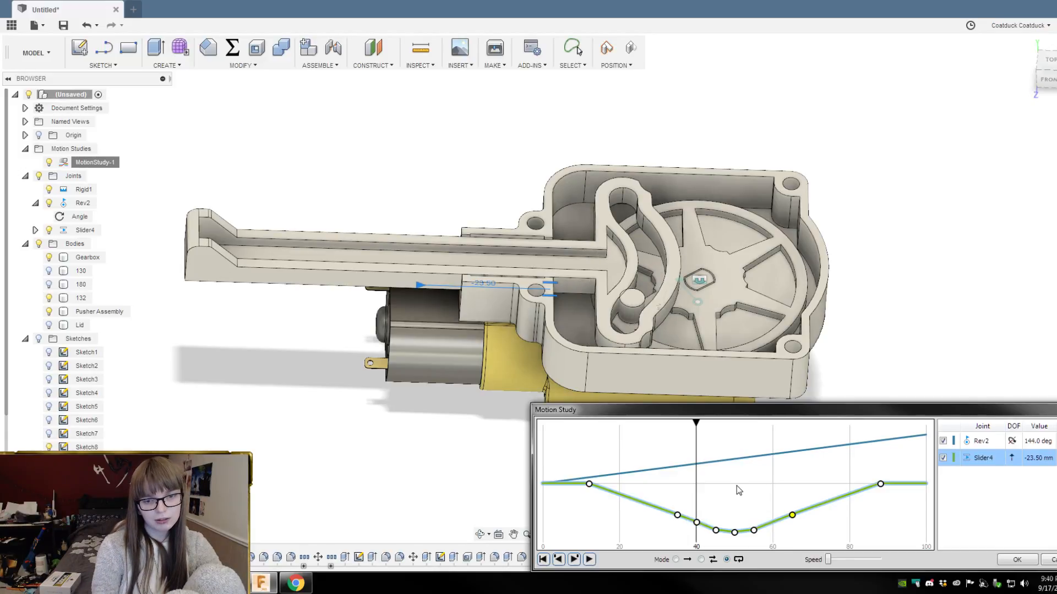
Step: Set the distance of the Slider4 motion point at step 40 to -24.5 mm
{"action": "left_click", "coordinate": [697, 523]}
{"action": "left_click", "coordinate": [736, 529]}
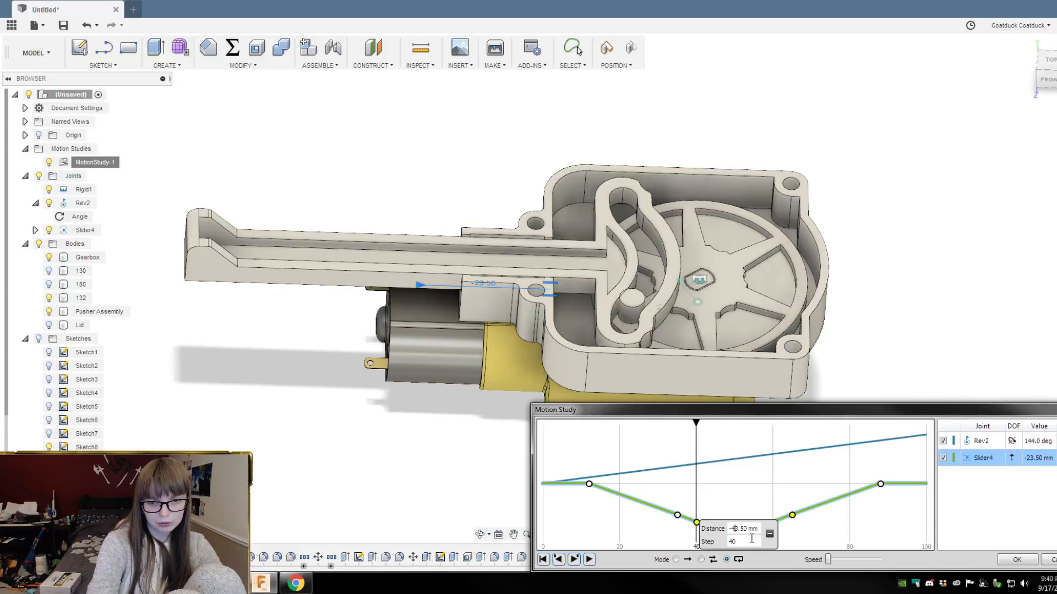
{"action": "key", "text": "BackSpace"}
{"action": "type", "text": "3"}
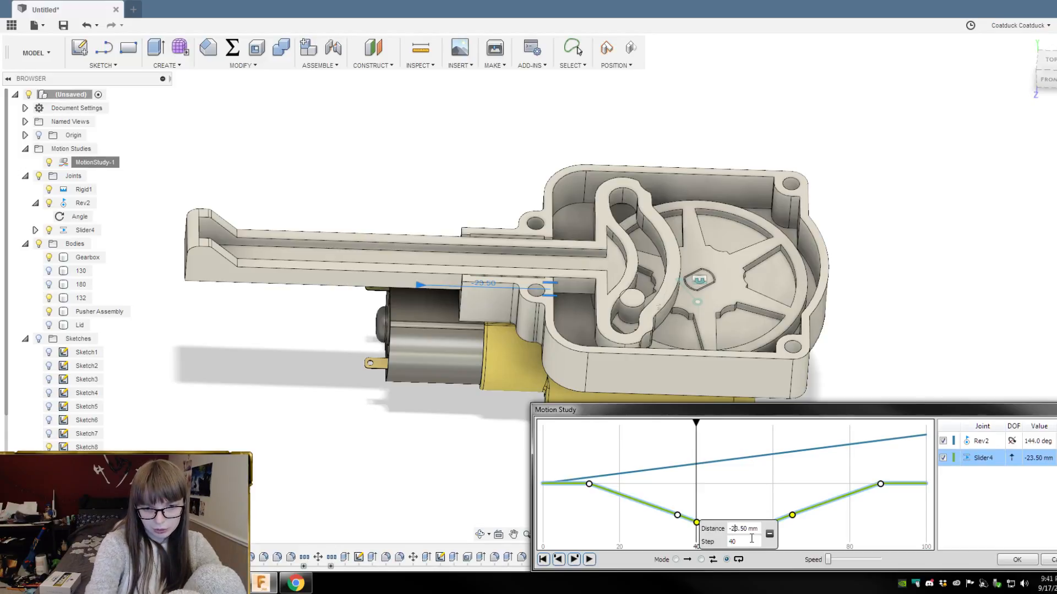
{"action": "key", "text": "Return"}
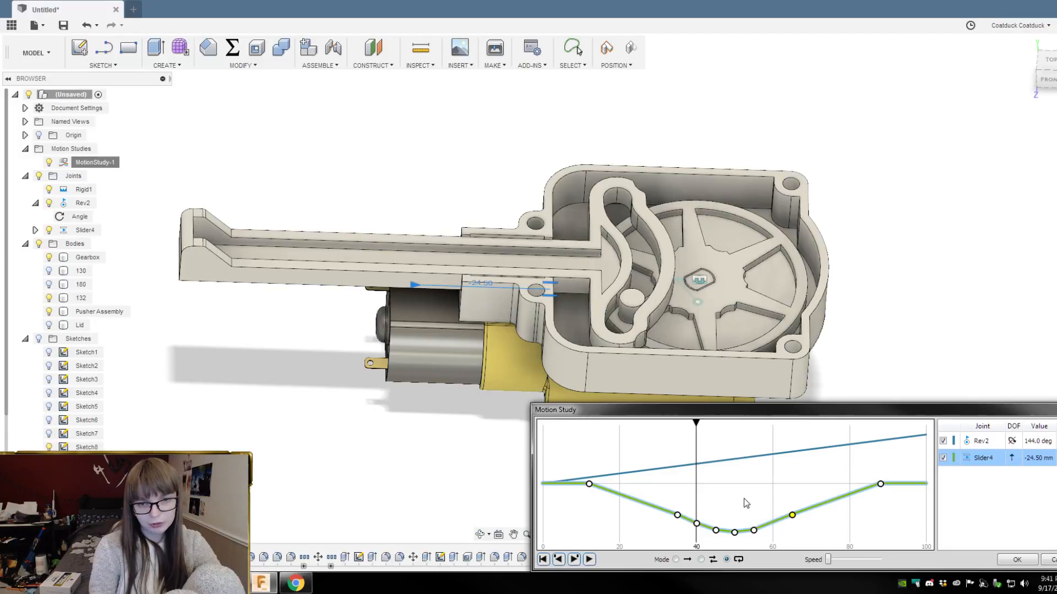
Step: Set the distance of the Slider4 motion point at step 40 to -24 mm
{"action": "left_click", "coordinate": [697, 523]}
{"action": "left_click", "coordinate": [740, 529]}
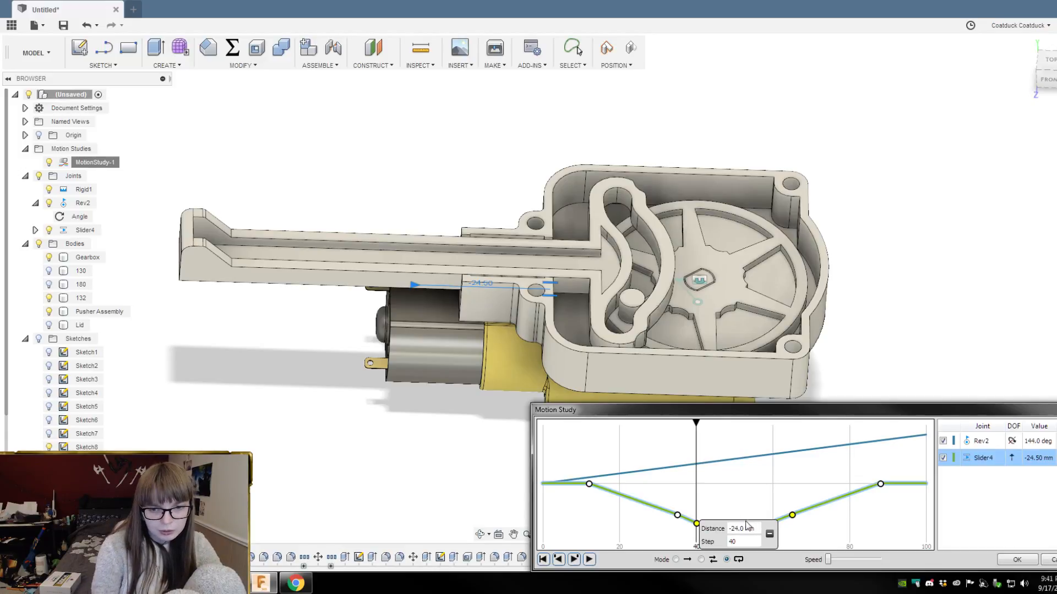
{"action": "key", "text": "Return"}
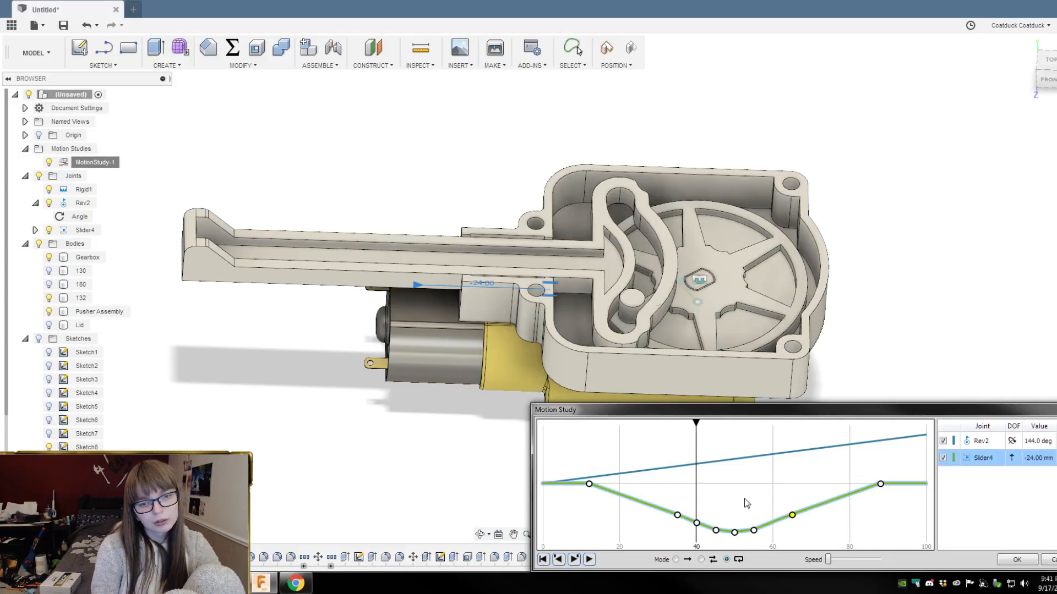
Step: Set the distance of the Slider4 motion point at step 40 to -24.25 mm
{"action": "middle_click_drag", "start_coordinate": [669, 204], "coordinate": [653, 157], "text": "shift"}
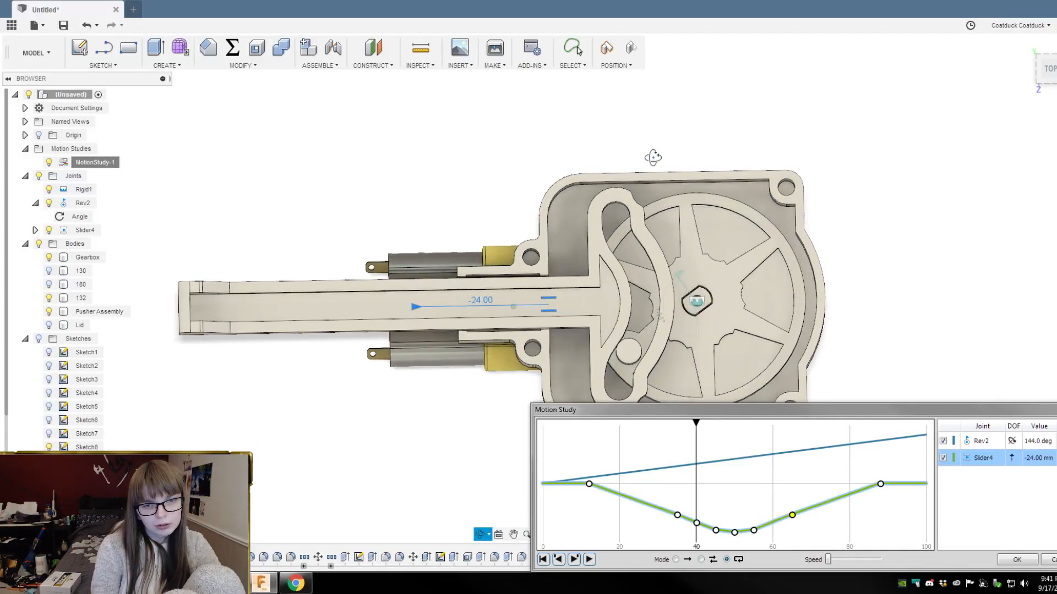
{"action": "left_click", "coordinate": [697, 523]}
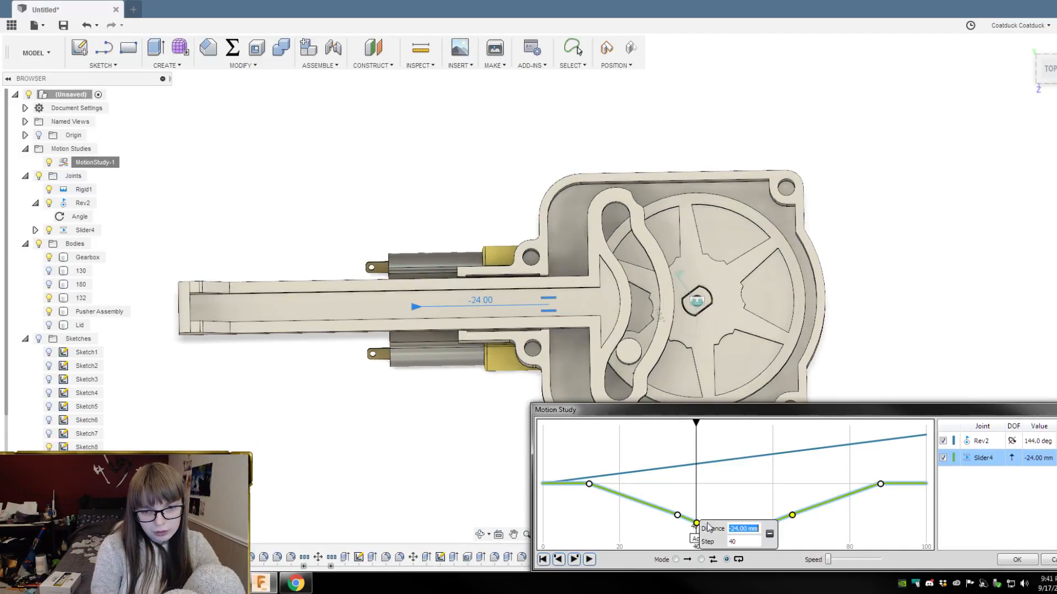
{"action": "left_click", "coordinate": [738, 528]}
{"action": "type", "text": "25"}
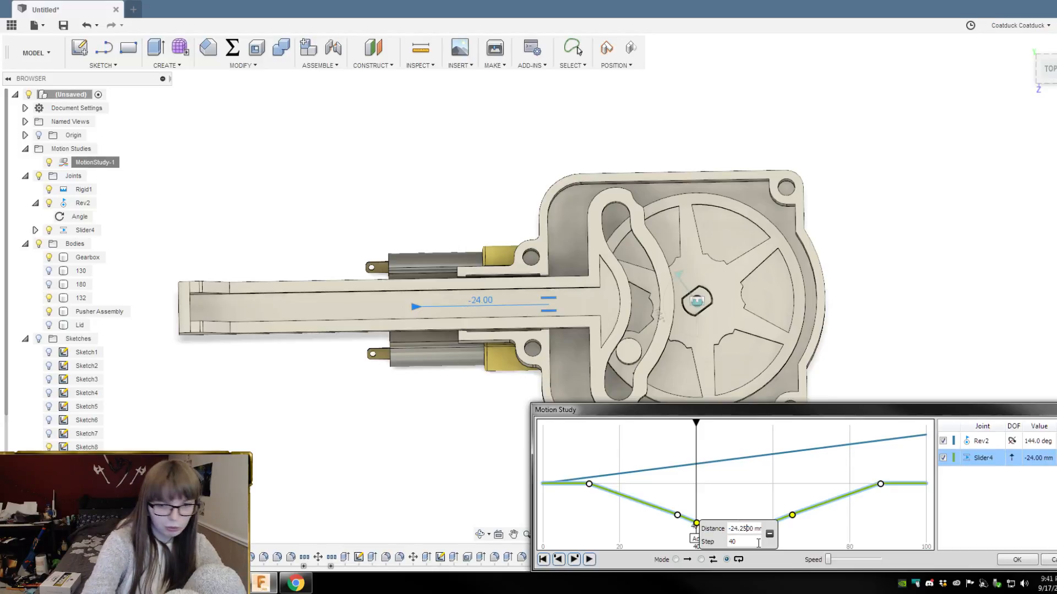
{"action": "left_click", "coordinate": [747, 504]}
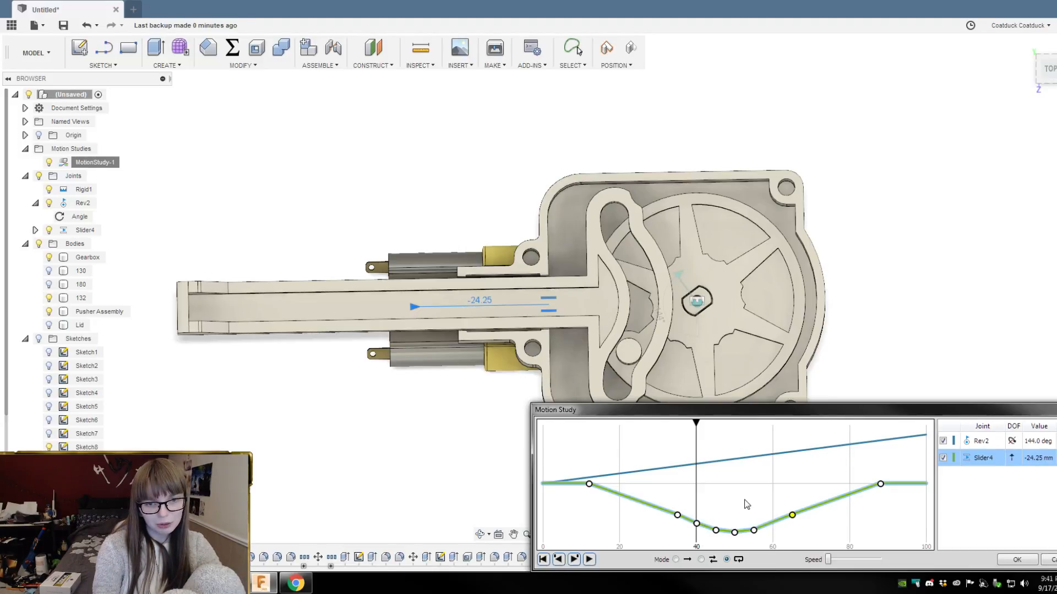
Step: Add a Slider4 motion point at step 60 with the same -24.25 mm distance as the point at step 40
{"action": "left_click", "coordinate": [696, 525]}
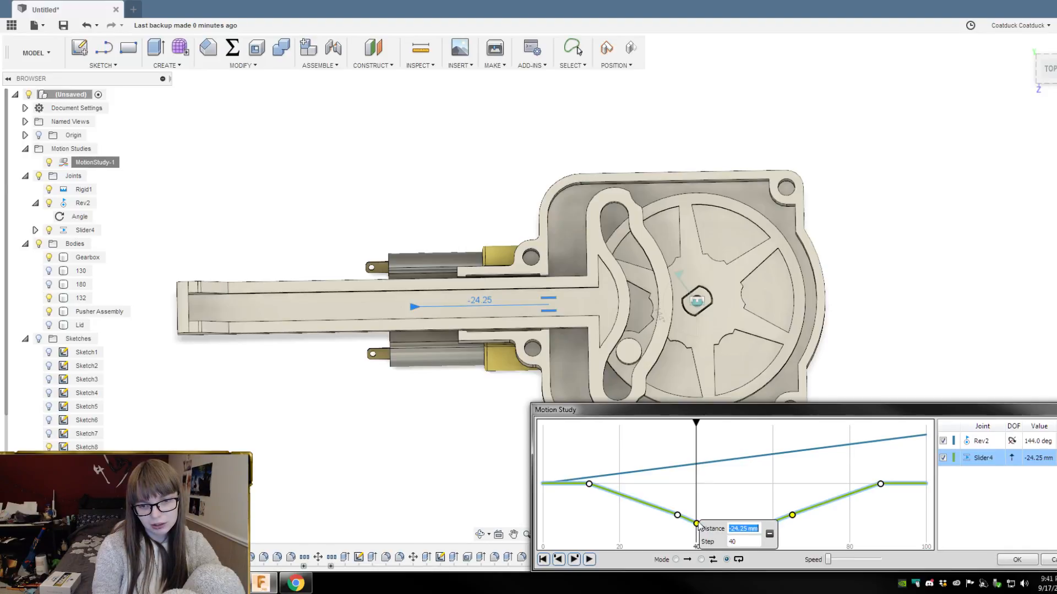
{"action": "left_click", "coordinate": [724, 508]}
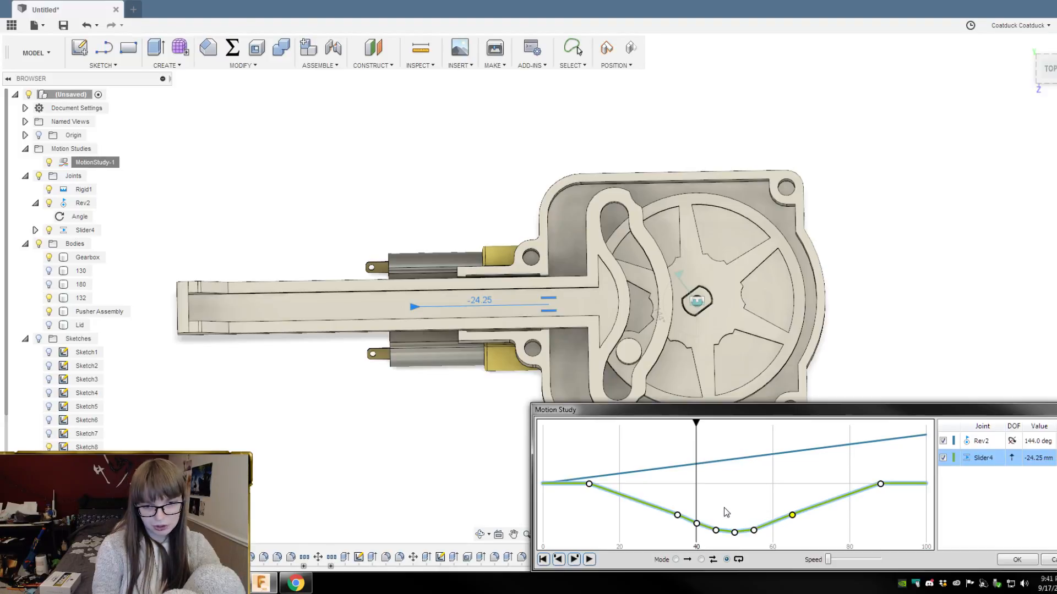
{"action": "left_click", "coordinate": [773, 523]}
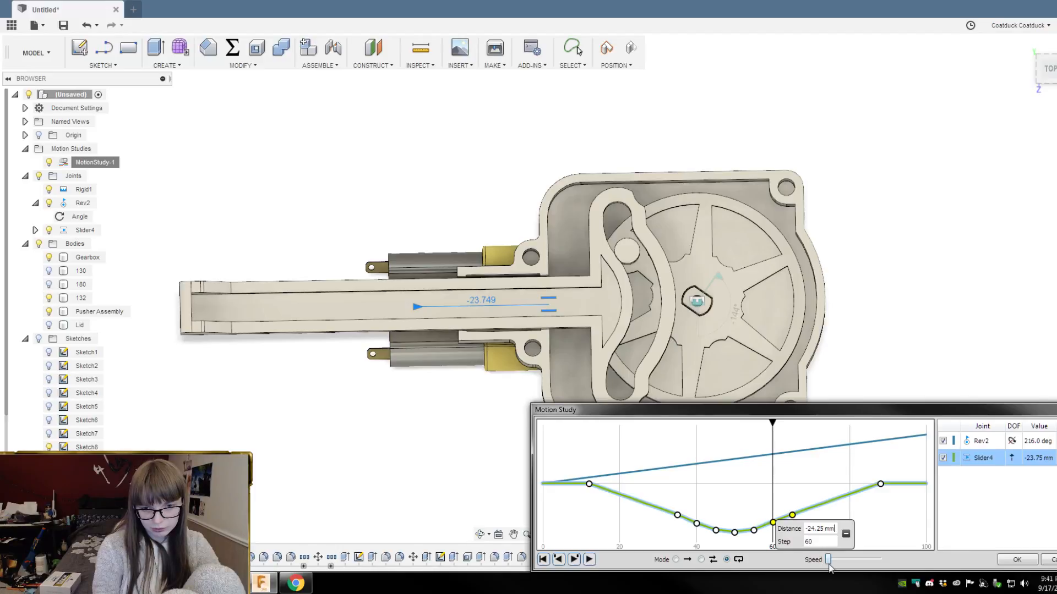
{"action": "key", "text": "Return"}
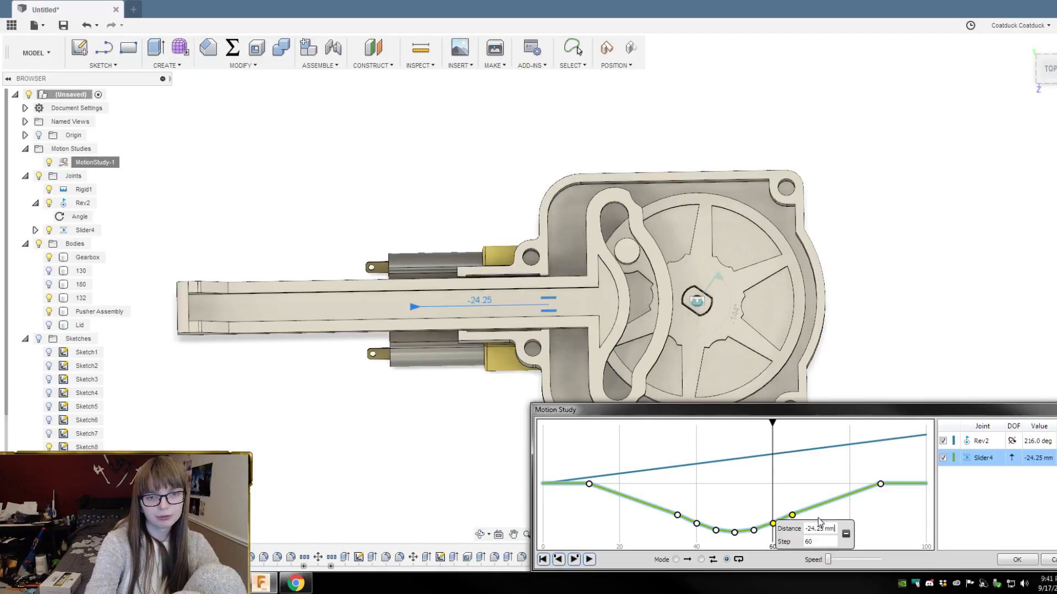
{"action": "left_click", "coordinate": [807, 492]}
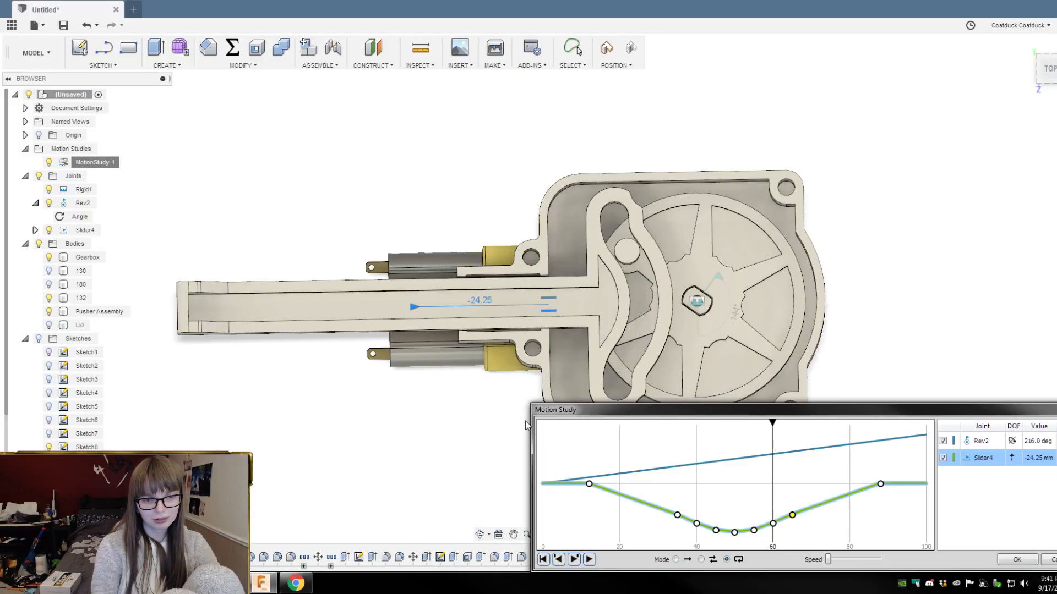
Step: Play the motion study and examine from several angles how the pusher slot follows the rotating pin, then stop playback
{"action": "left_click", "coordinate": [590, 559]}
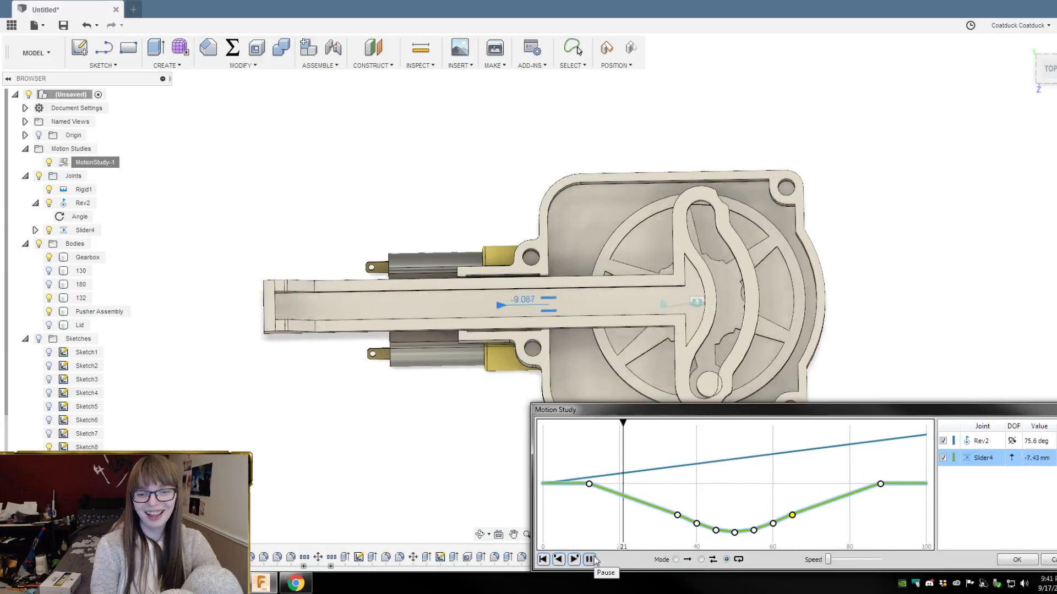
{"action": "middle_click_drag", "start_coordinate": [910, 274], "coordinate": [932, 261], "text": "shift"}
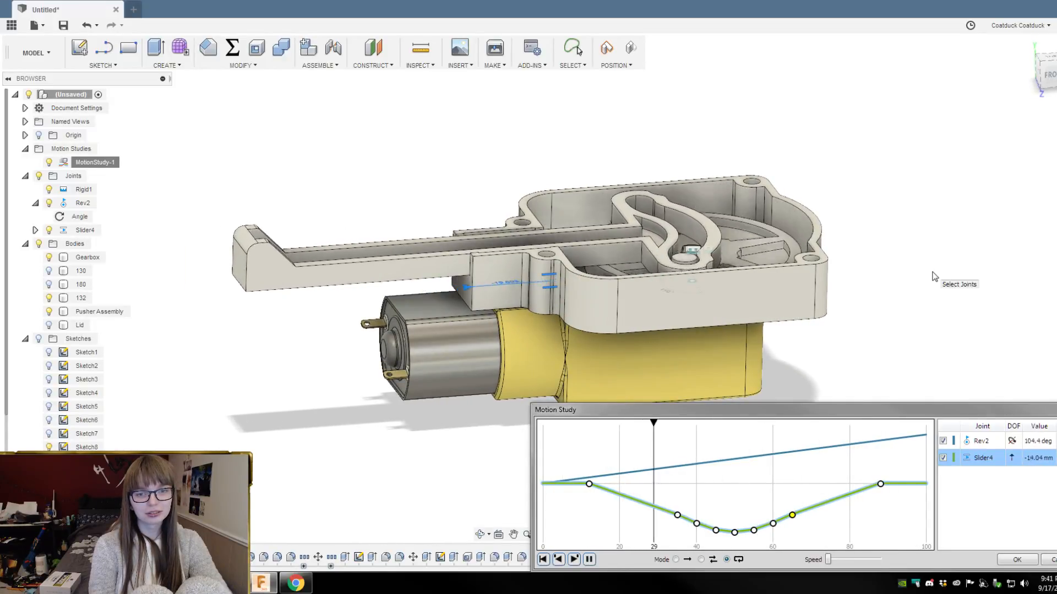
{"action": "middle_click_drag", "start_coordinate": [934, 269], "coordinate": [932, 280], "text": "shift"}
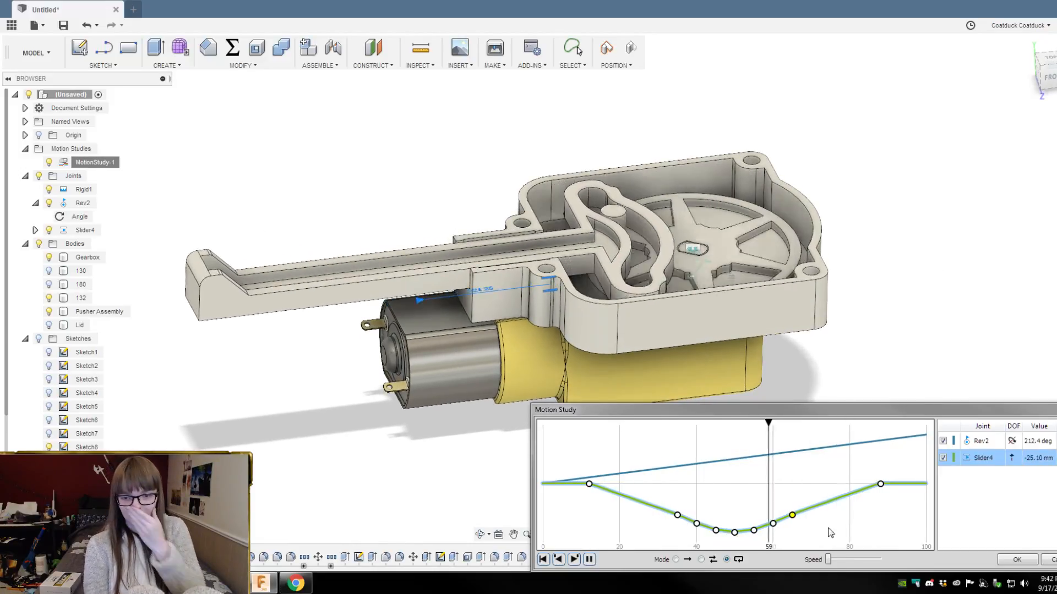
{"action": "mouse_move", "coordinate": [829, 559]}
{"action": "left_mouse_down"}
{"action": "mouse_move", "coordinate": [865, 556]}
{"action": "mouse_move", "coordinate": [828, 560]}
{"action": "left_mouse_up"}
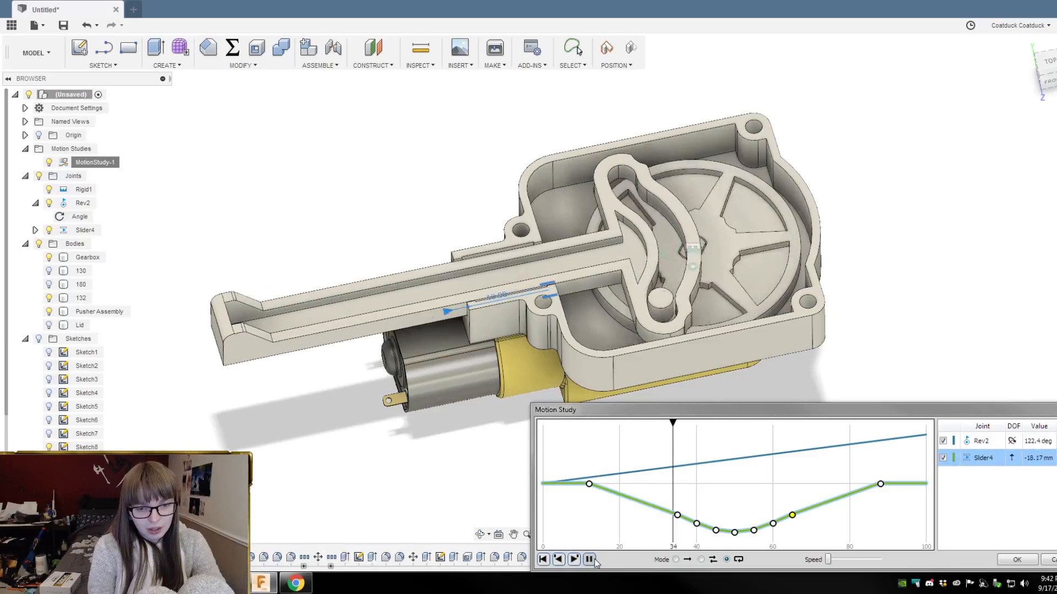
{"action": "left_click", "coordinate": [589, 559]}
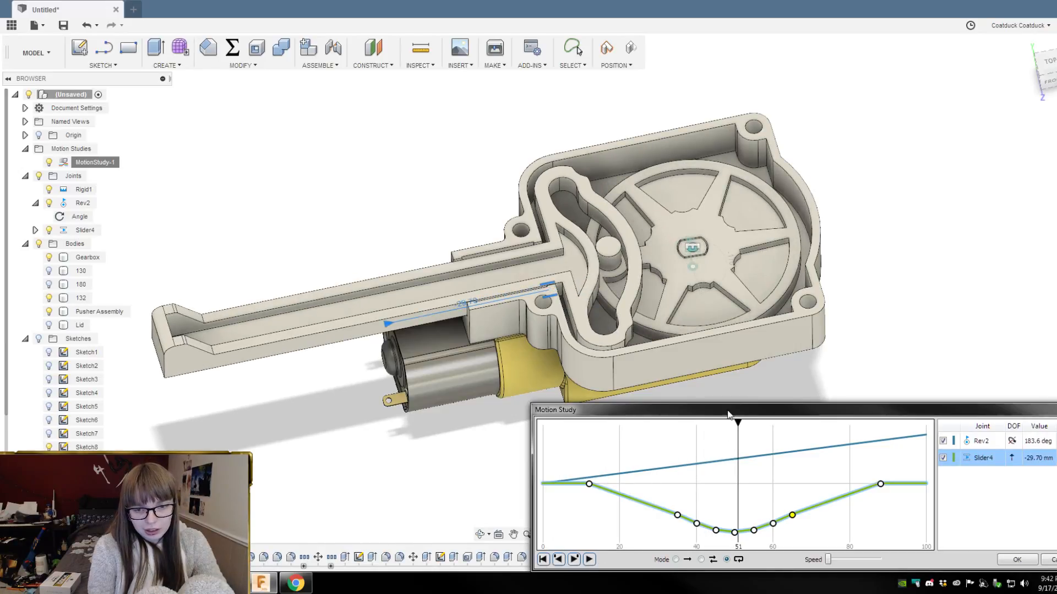
Step: Add a Slider4 motion point at step 20 with a distance of -5 mm
{"action": "left_click_drag", "start_coordinate": [738, 423], "coordinate": [621, 423]}
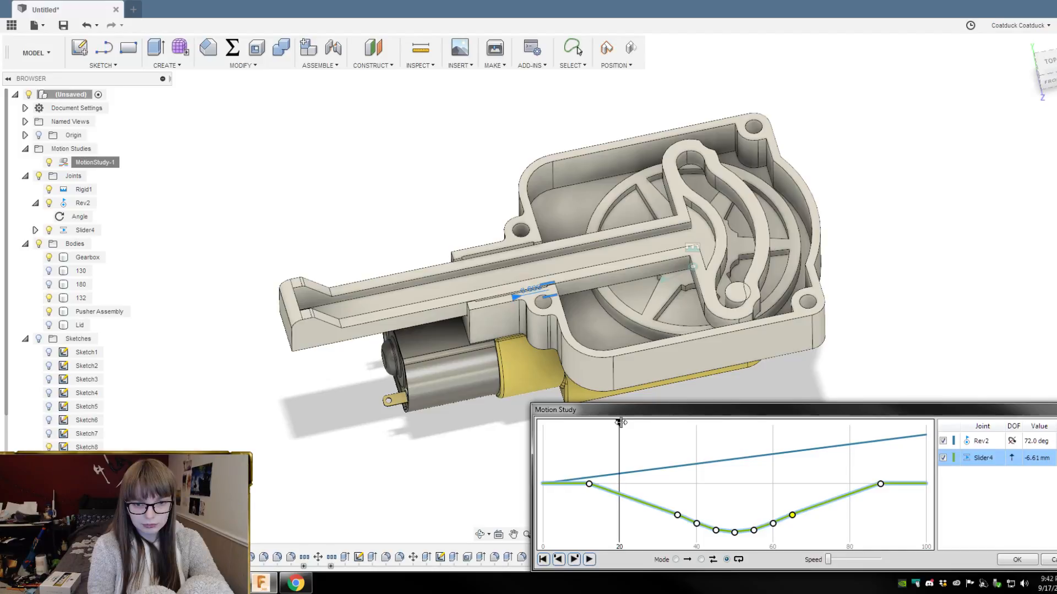
{"action": "mouse_move", "coordinate": [619, 422]}
{"action": "left_mouse_down"}
{"action": "mouse_move", "coordinate": [589, 423]}
{"action": "mouse_move", "coordinate": [620, 423]}
{"action": "left_mouse_up"}
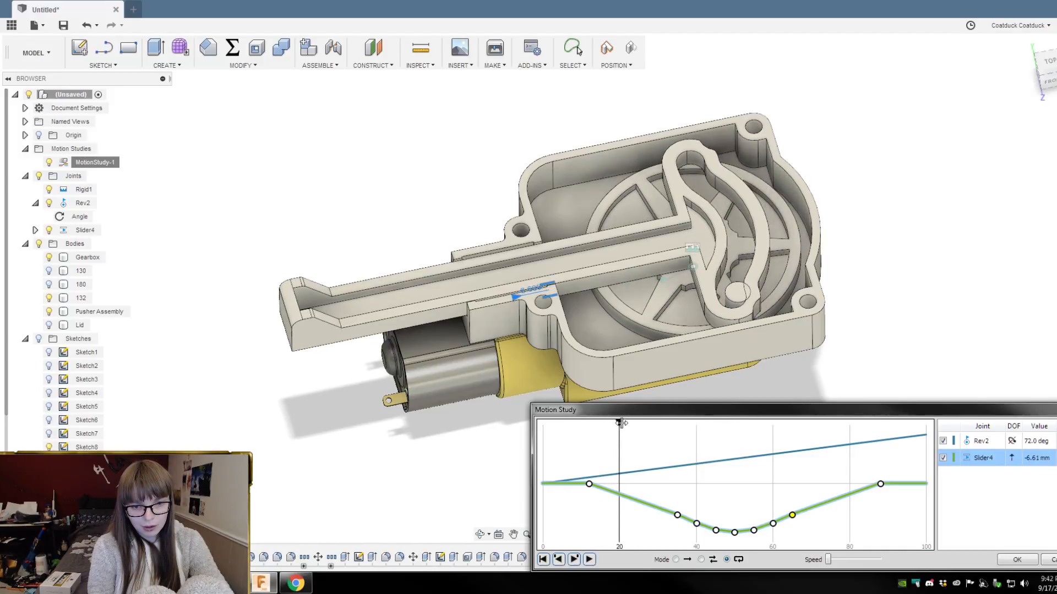
{"action": "left_click", "coordinate": [622, 499]}
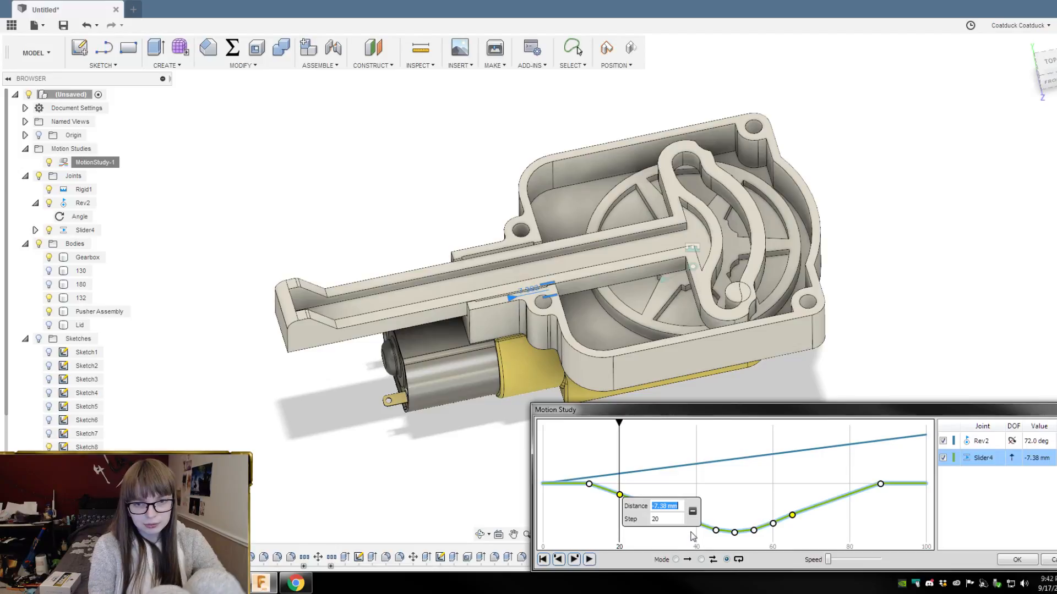
{"action": "type", "text": "-54"}
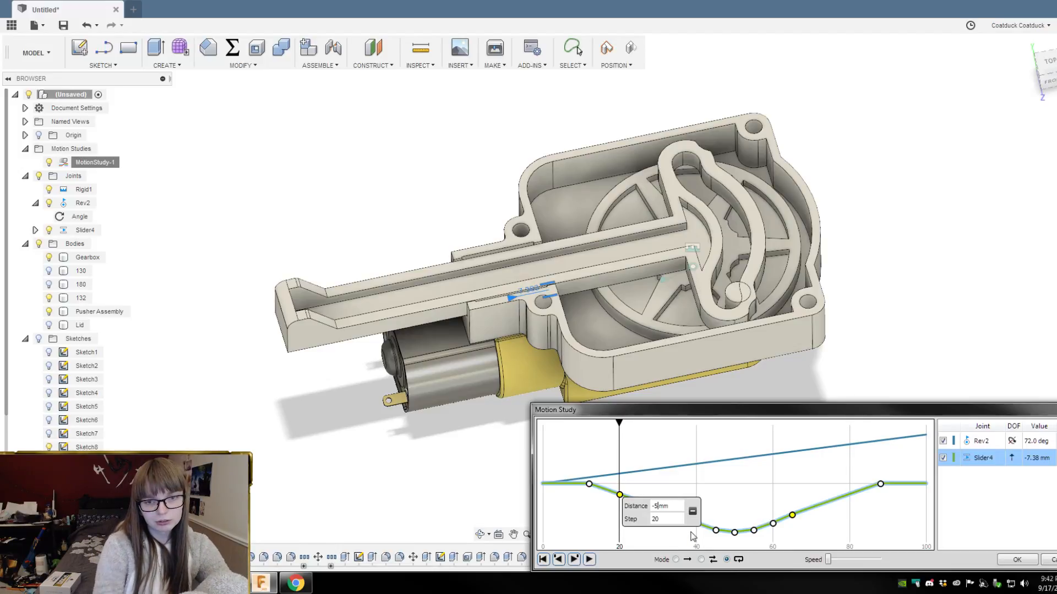
{"action": "key", "text": "BackSpace"}
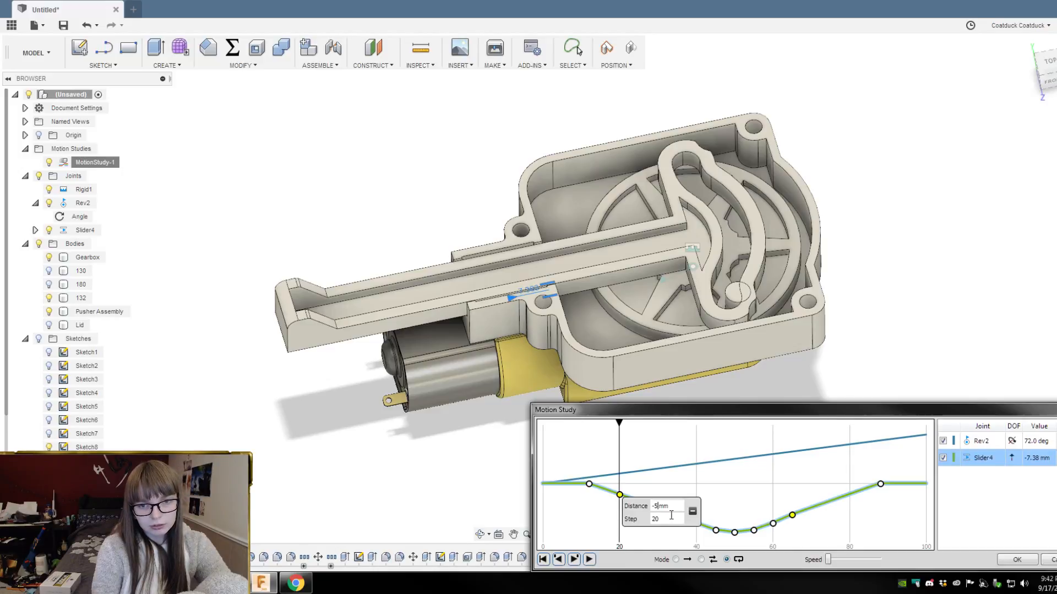
{"action": "key", "text": "Return"}
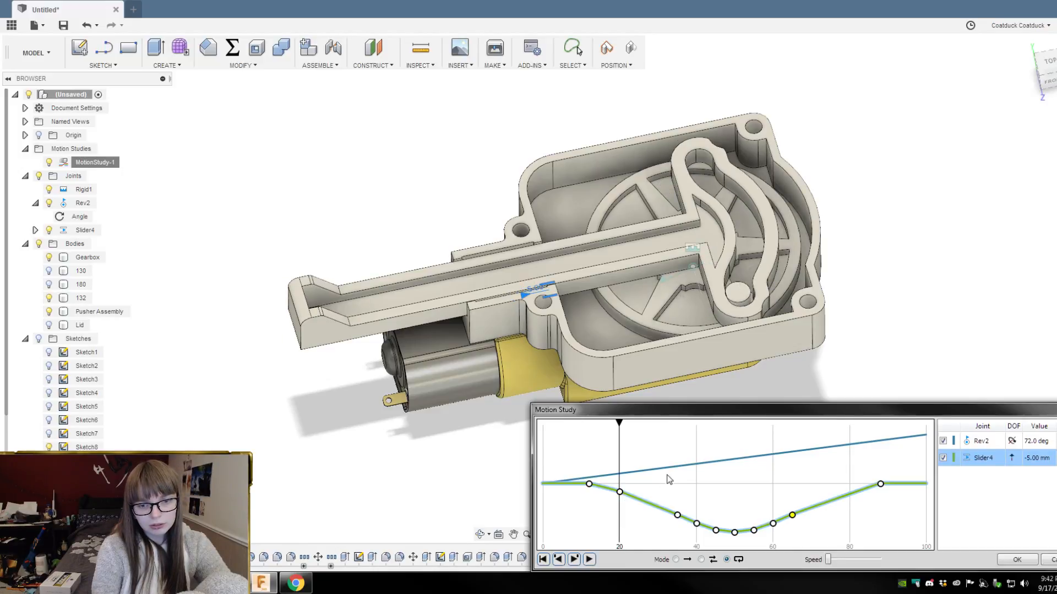
Step: Set the distance of the Slider4 motion point at step 20 to -5.5 mm
{"action": "left_click", "coordinate": [619, 492]}
{"action": "left_click", "coordinate": [658, 501]}
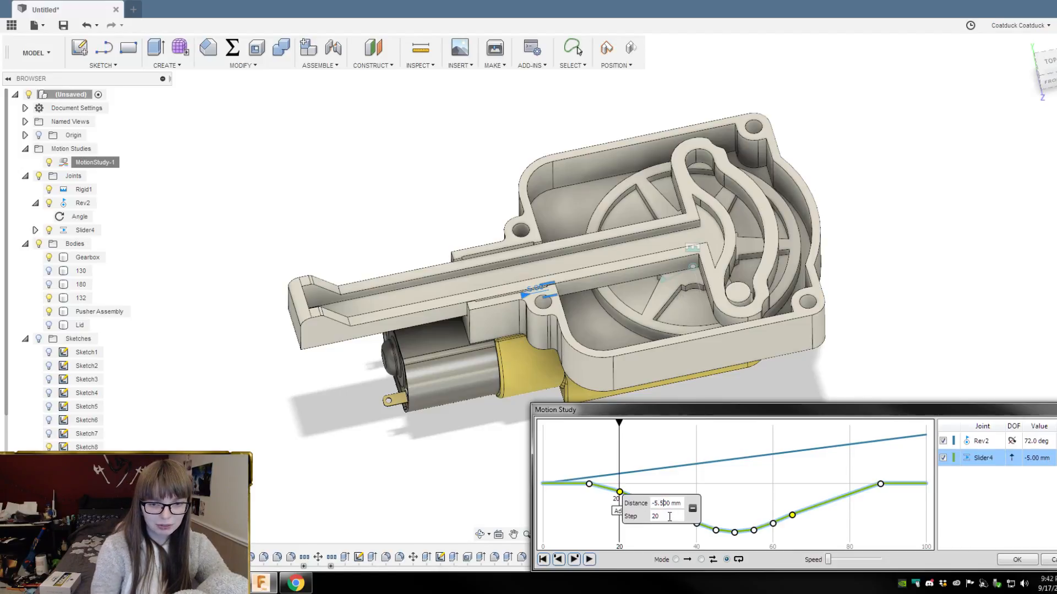
{"action": "key", "text": "Return"}
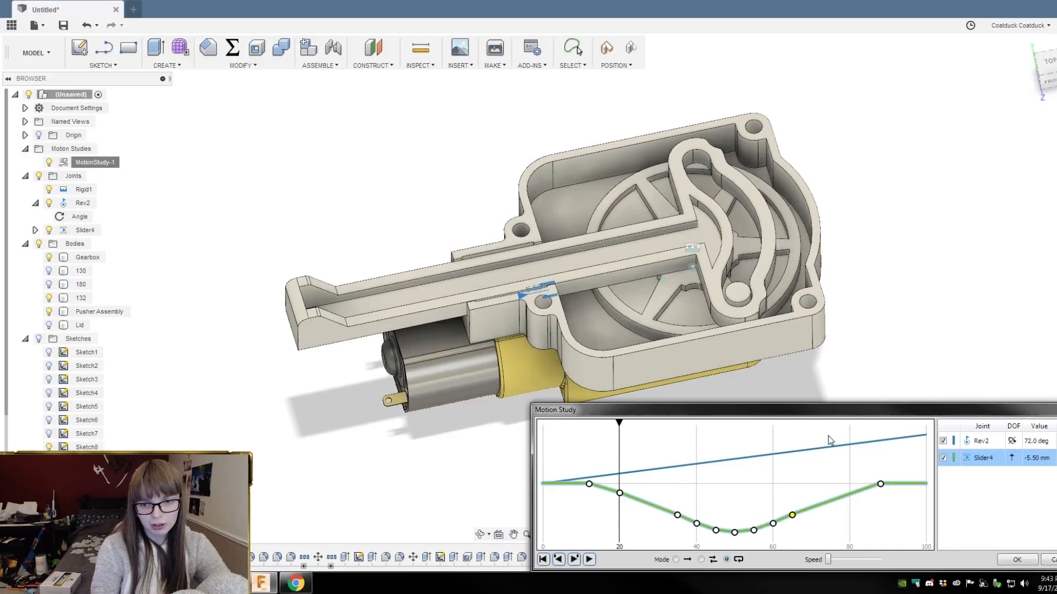
Step: Add a Slider4 motion point at step 80 with a distance of -5.5 mm
{"action": "left_click", "coordinate": [851, 497]}
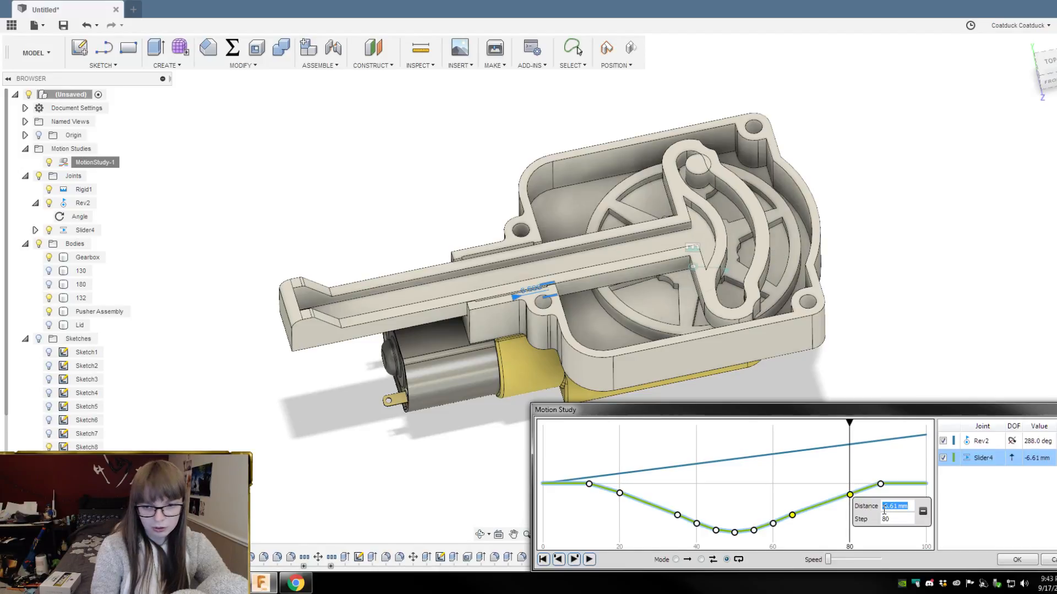
{"action": "type", "text": "-5.5"}
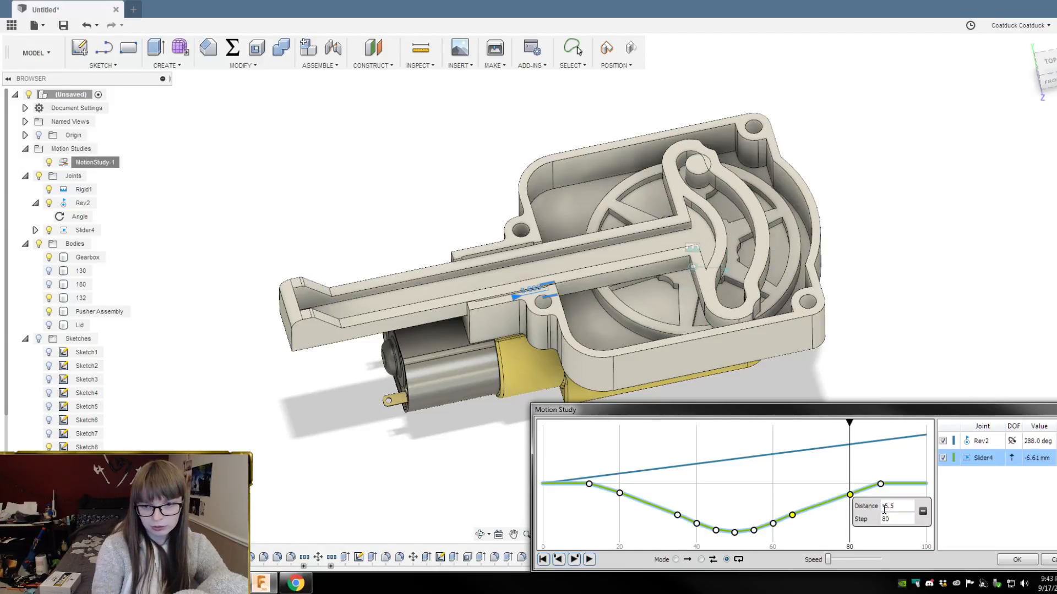
{"action": "key", "text": "Return"}
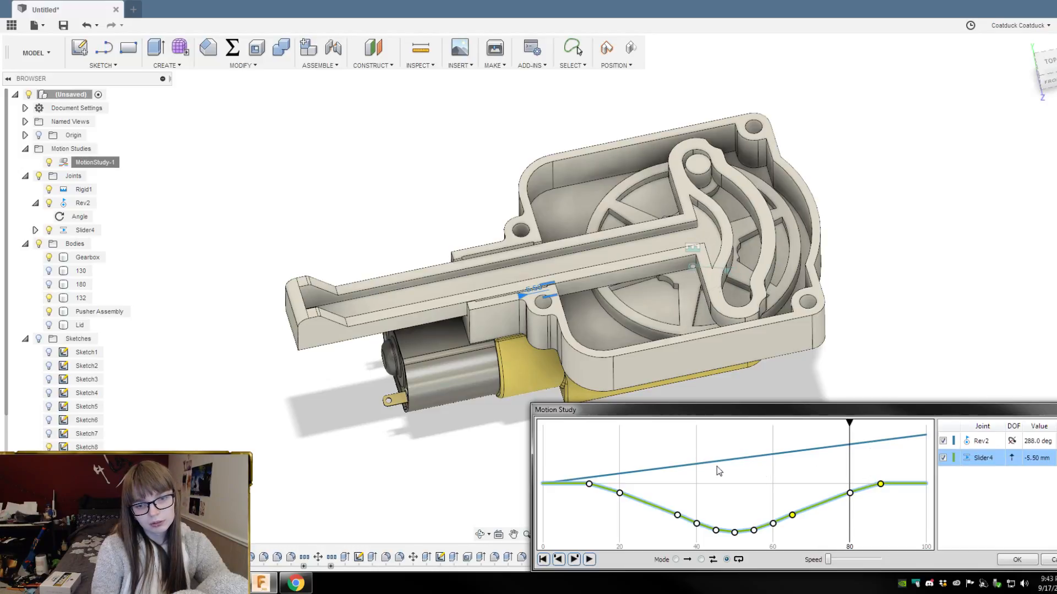
Step: Add a Slider4 motion point at step 84 with a distance of -2 mm
{"action": "mouse_move", "coordinate": [850, 424]}
{"action": "left_mouse_down"}
{"action": "mouse_move", "coordinate": [674, 439]}
{"action": "mouse_move", "coordinate": [582, 430]}
{"action": "mouse_move", "coordinate": [869, 421]}
{"action": "left_mouse_up"}
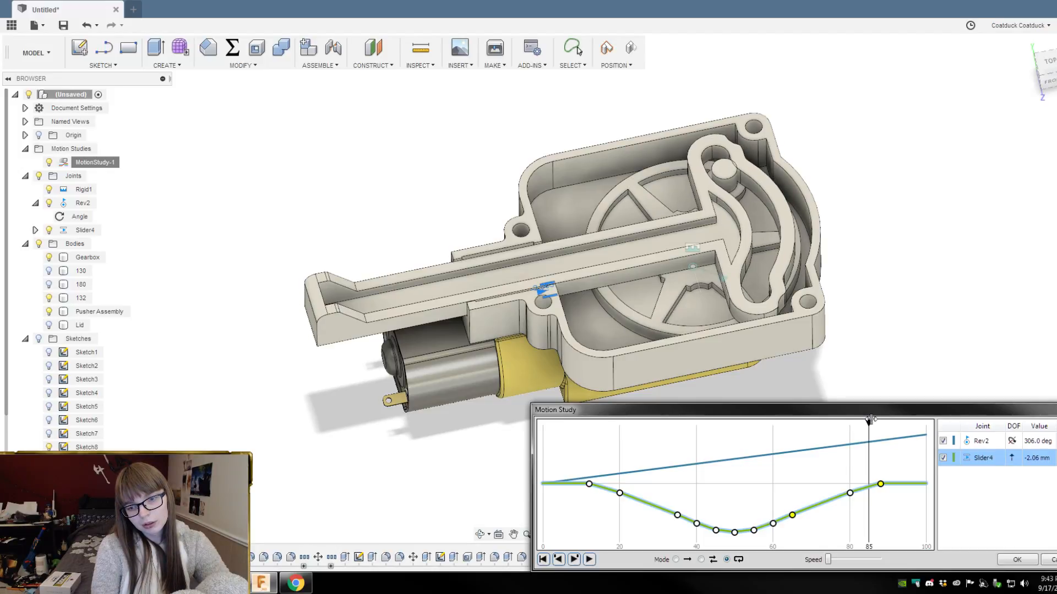
{"action": "left_click_drag", "start_coordinate": [869, 420], "coordinate": [867, 420]}
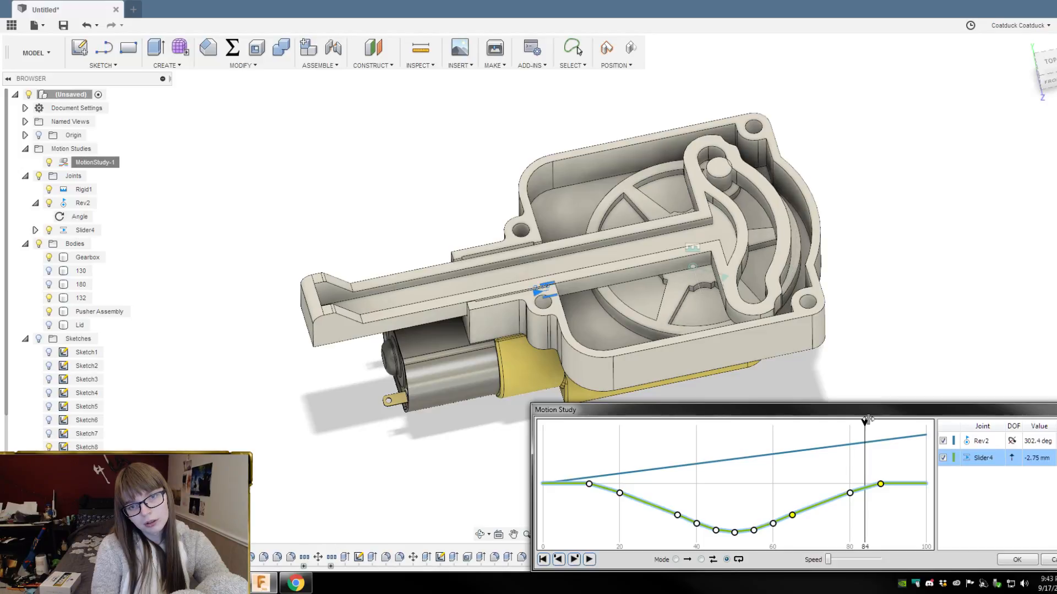
{"action": "left_click", "coordinate": [868, 491]}
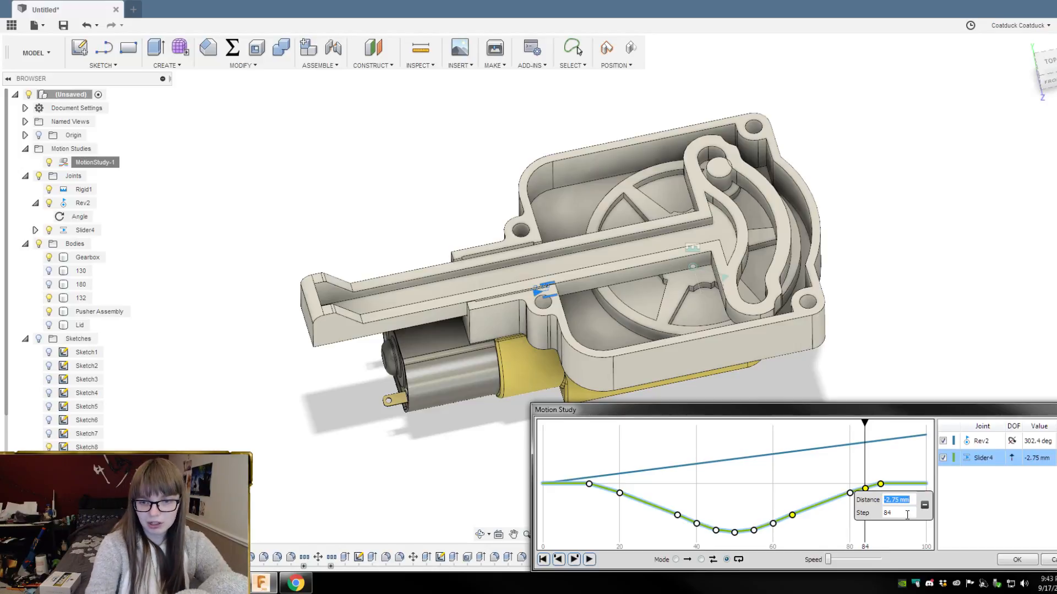
{"action": "key", "text": "Left"}
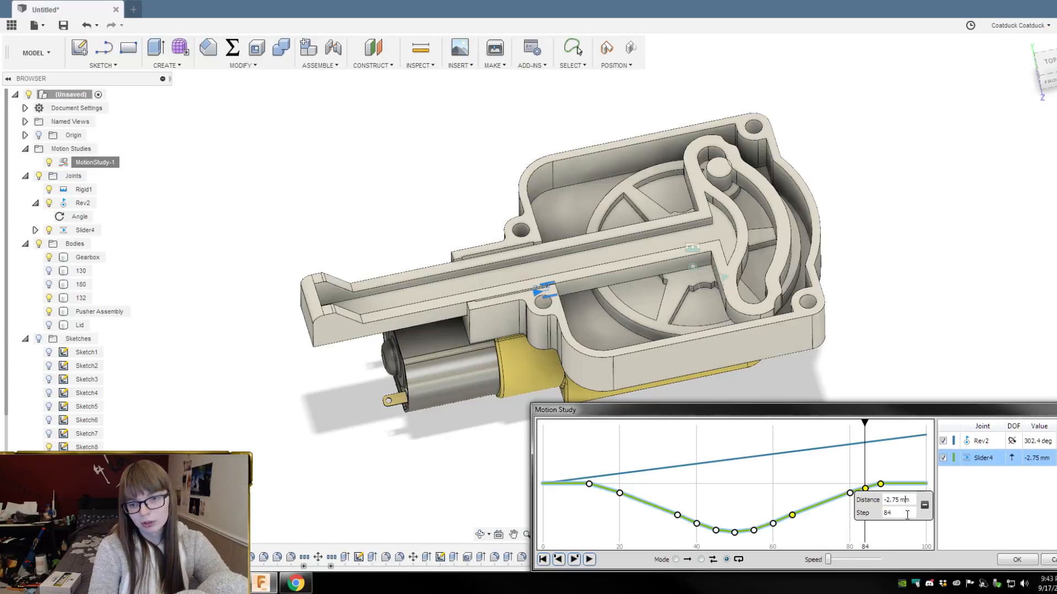
{"action": "key", "text": "BackSpace"}
{"action": "key", "text": "BackSpace"}
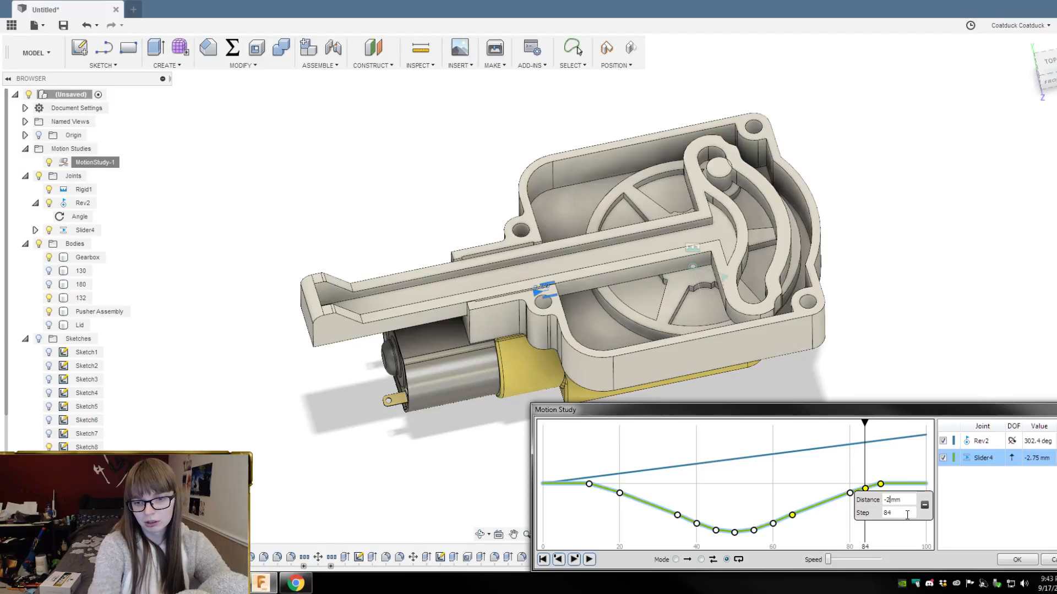
{"action": "key", "text": "Return"}
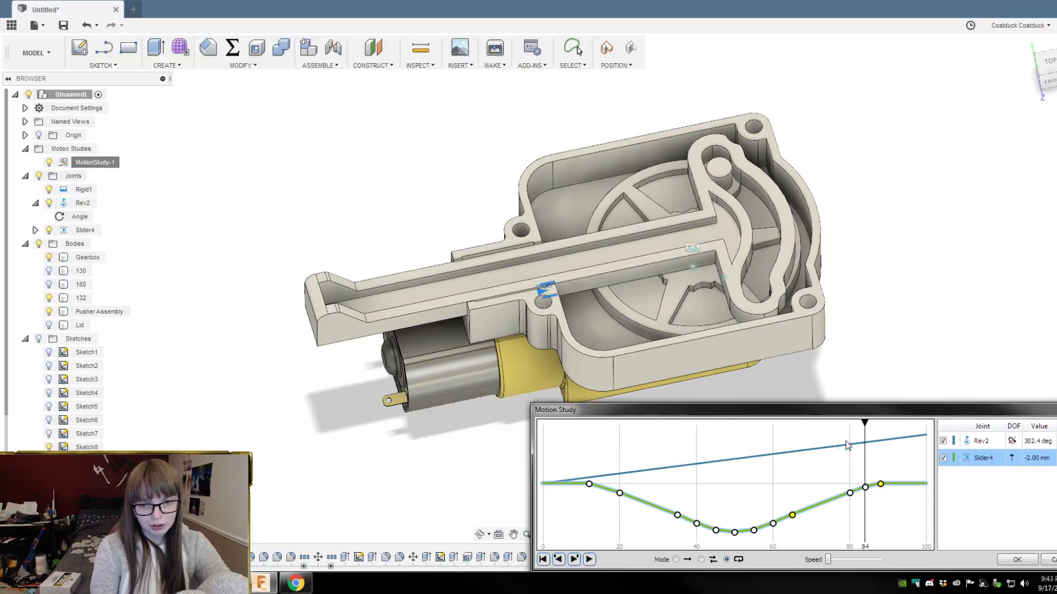
{"action": "left_click_drag", "start_coordinate": [864, 423], "coordinate": [611, 421]}
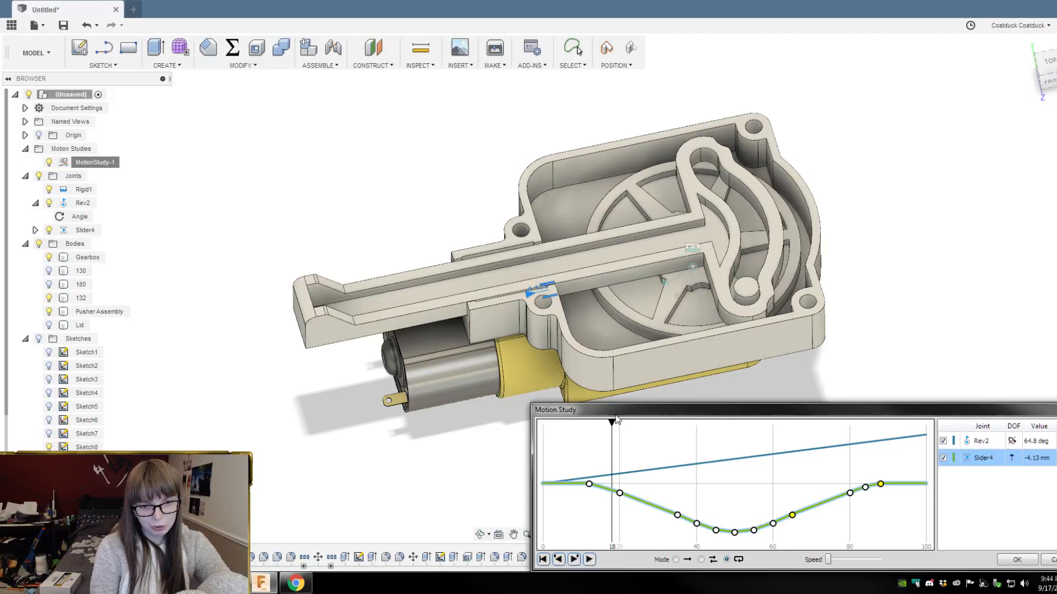
{"action": "left_click_drag", "start_coordinate": [612, 422], "coordinate": [604, 422]}
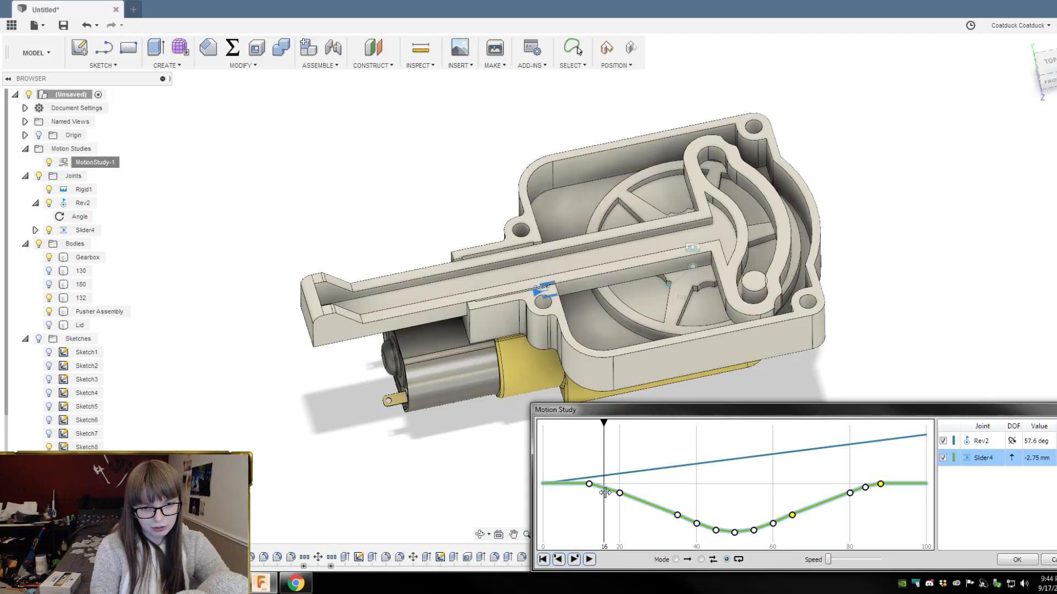
{"action": "left_click", "coordinate": [604, 488]}
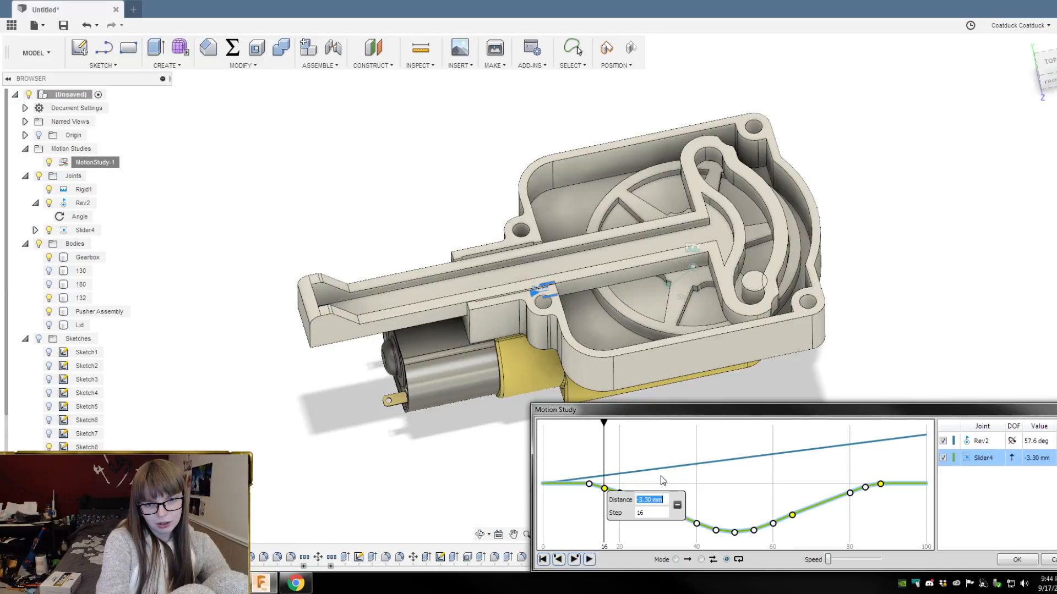
{"action": "left_click", "coordinate": [677, 504]}
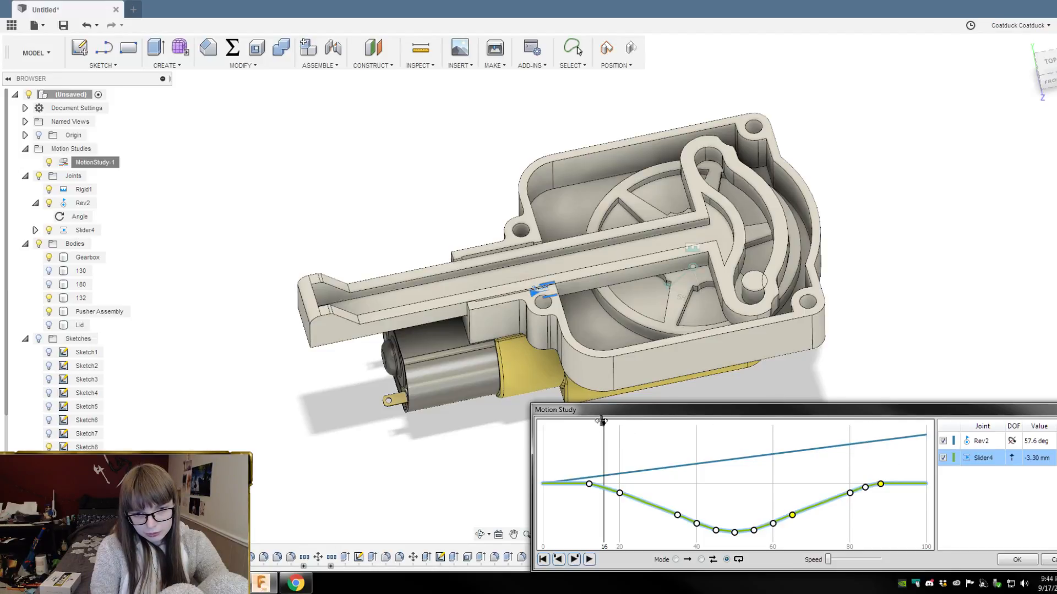
{"action": "left_click_drag", "start_coordinate": [603, 421], "coordinate": [868, 438]}
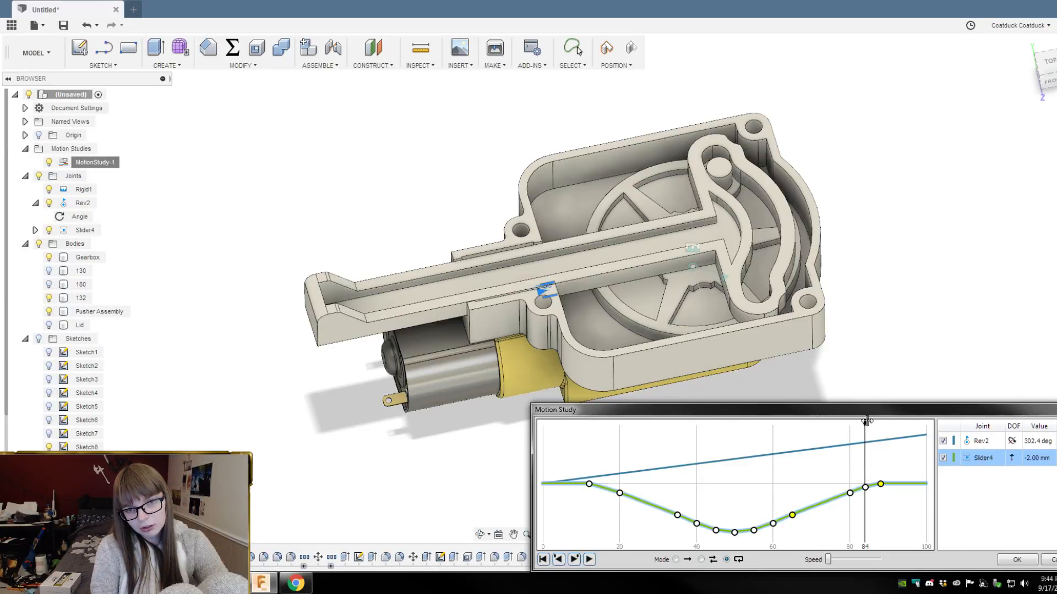
{"action": "left_click_drag", "start_coordinate": [865, 421], "coordinate": [607, 431]}
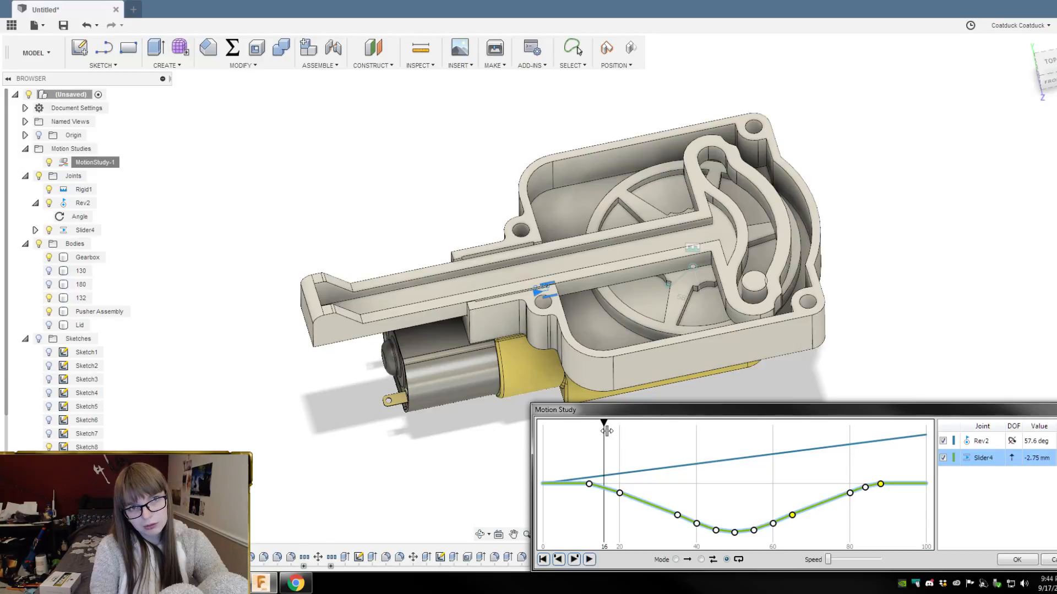
{"action": "left_click", "coordinate": [601, 487]}
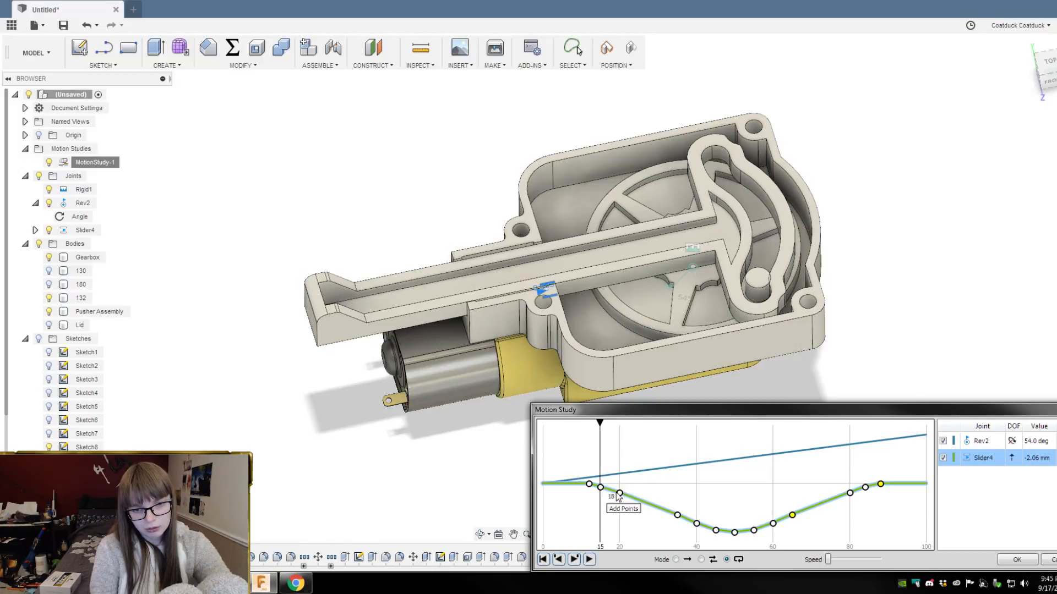
{"action": "left_click", "coordinate": [600, 488]}
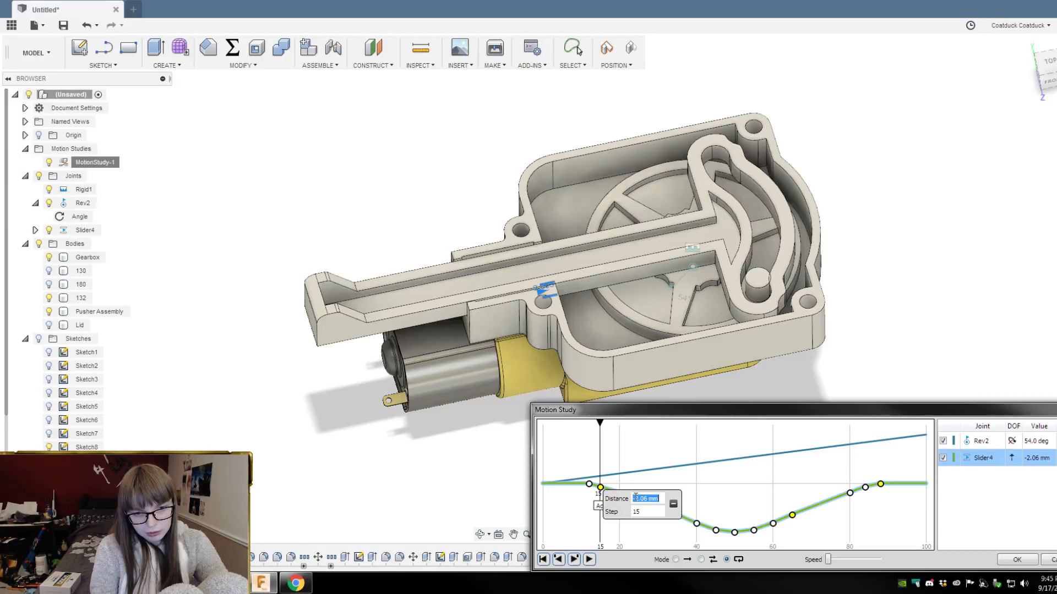
{"action": "left_click", "coordinate": [674, 506]}
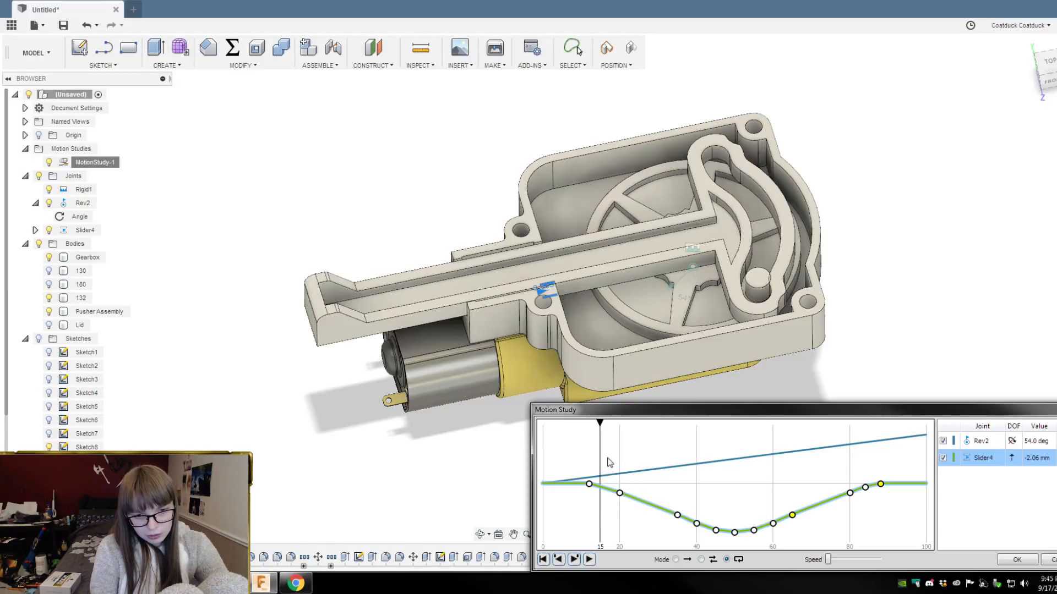
Step: Add a Slider4 motion point at step 16 with a distance of -2 mm
{"action": "left_click", "coordinate": [603, 425]}
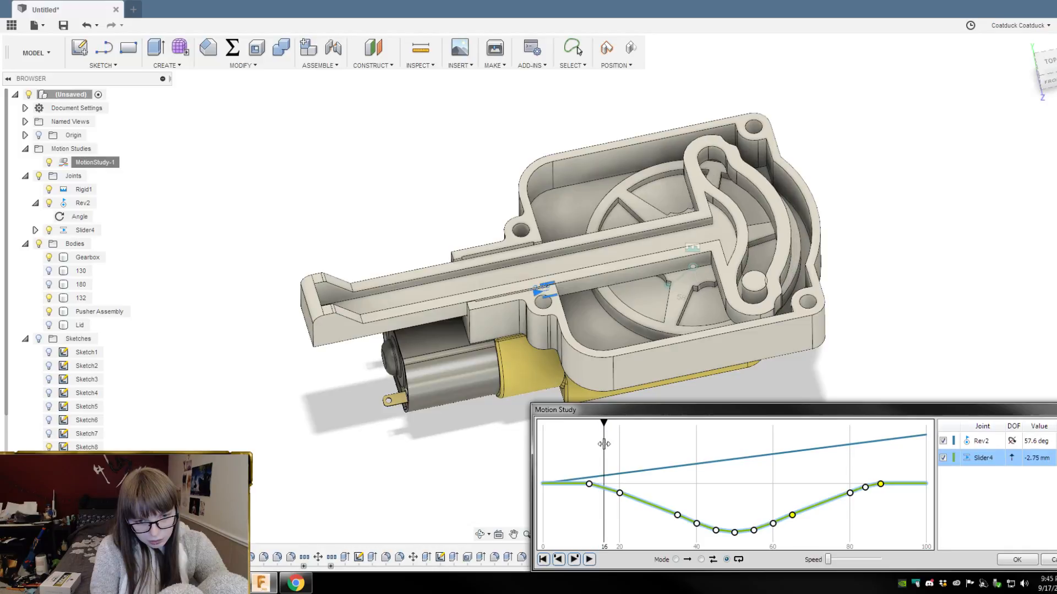
{"action": "left_click", "coordinate": [609, 491]}
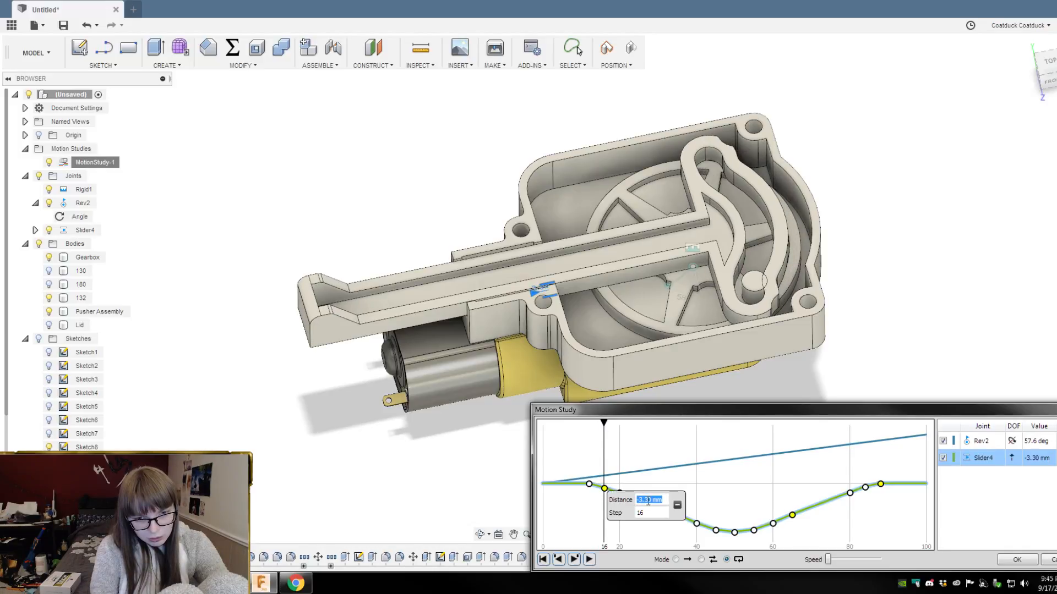
{"action": "left_click", "coordinate": [649, 501]}
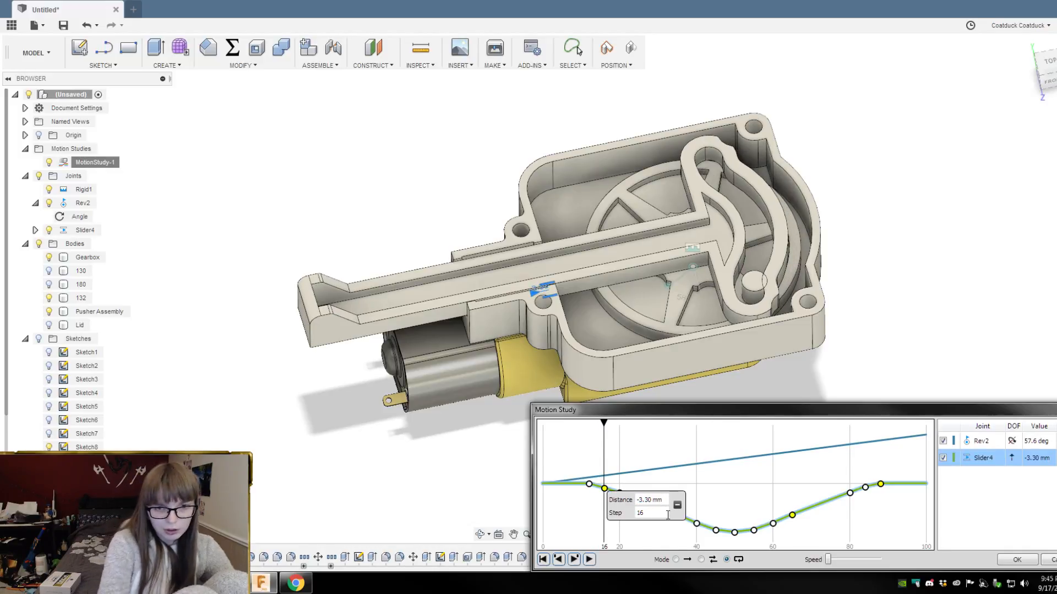
{"action": "key", "text": "BackSpace"}
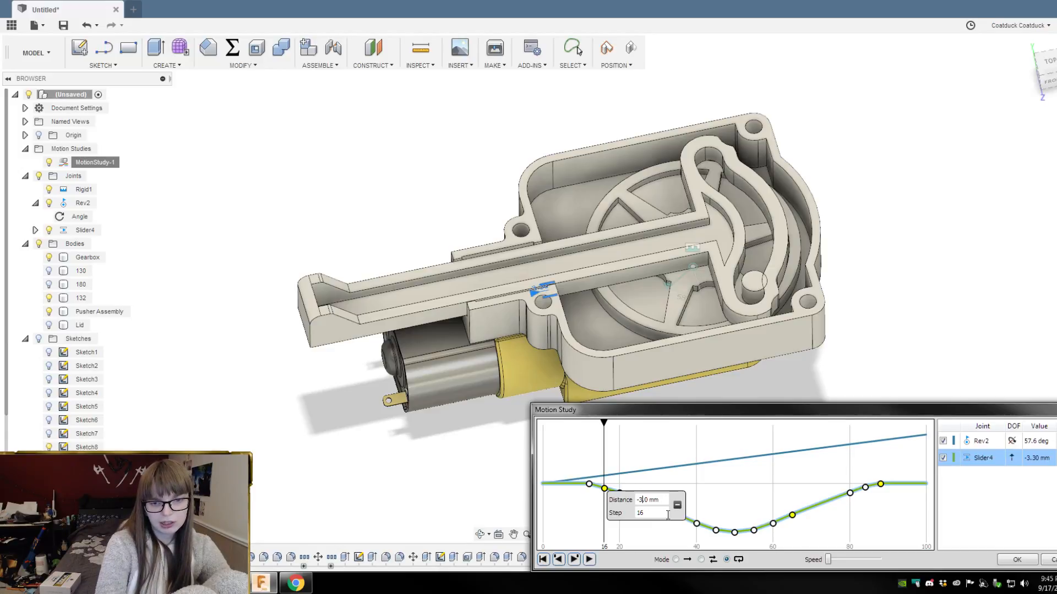
{"action": "type", "text": "2"}
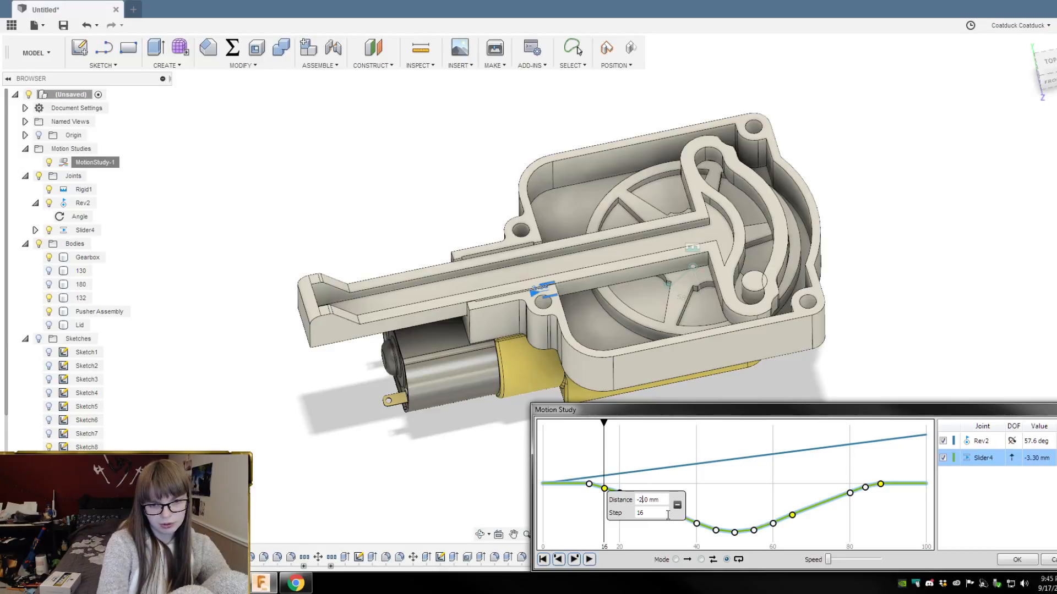
{"action": "key", "text": "Return"}
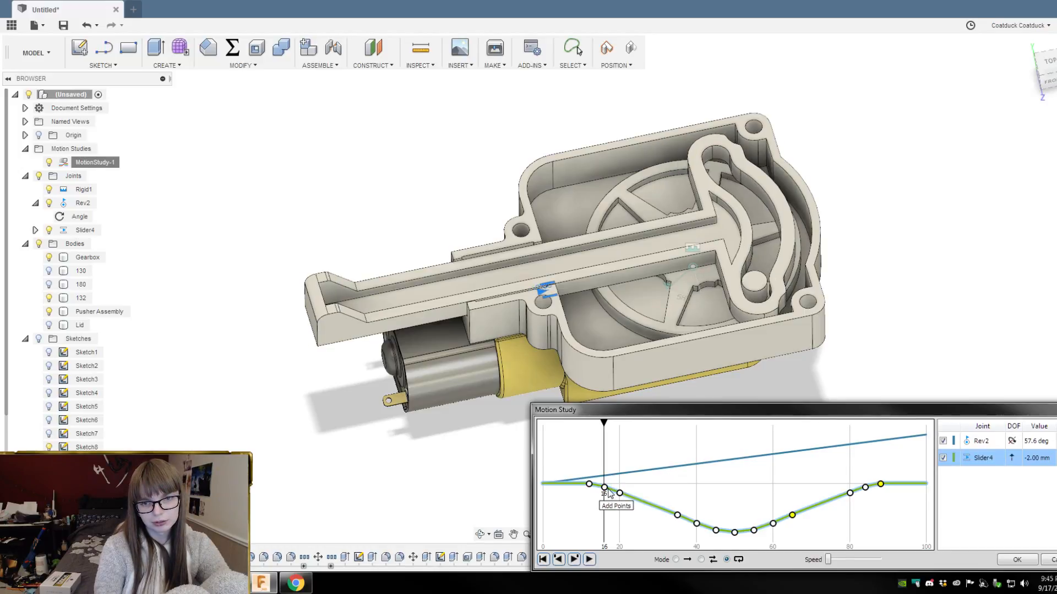
Step: Play the motion study at the slowest speed to review the pusher's motion, then accept and close the study
{"action": "left_click", "coordinate": [589, 559]}
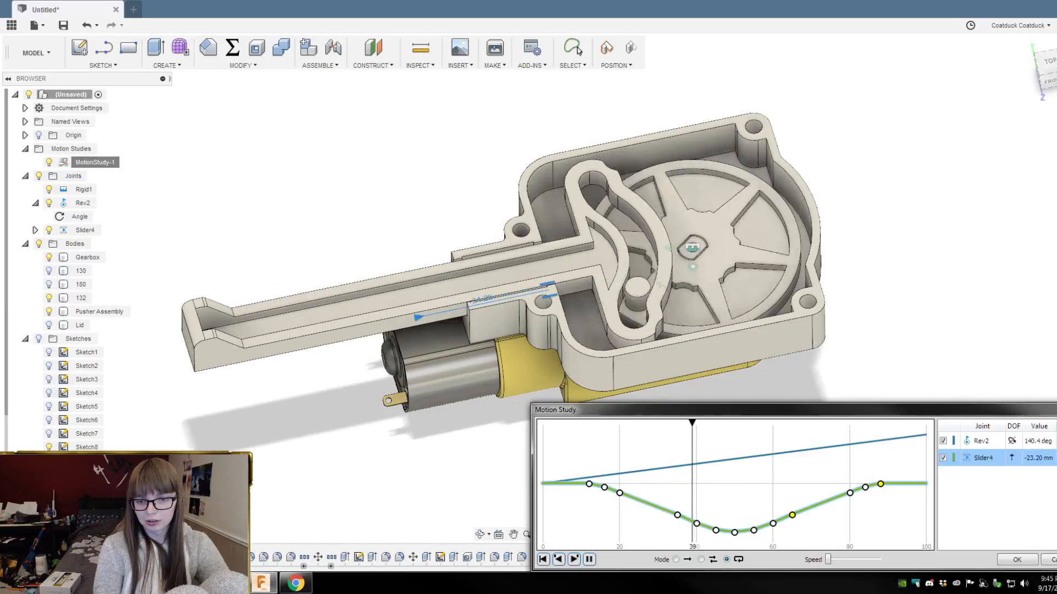
{"action": "left_click_drag", "start_coordinate": [829, 560], "coordinate": [828, 559]}
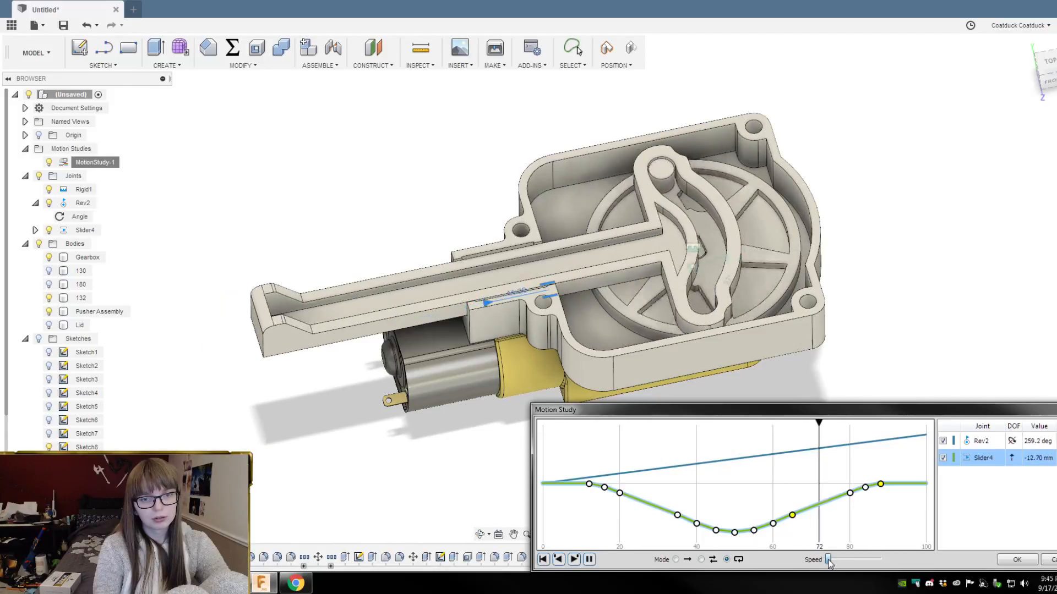
{"action": "middle_click_drag", "start_coordinate": [880, 355], "coordinate": [879, 309], "text": "shift"}
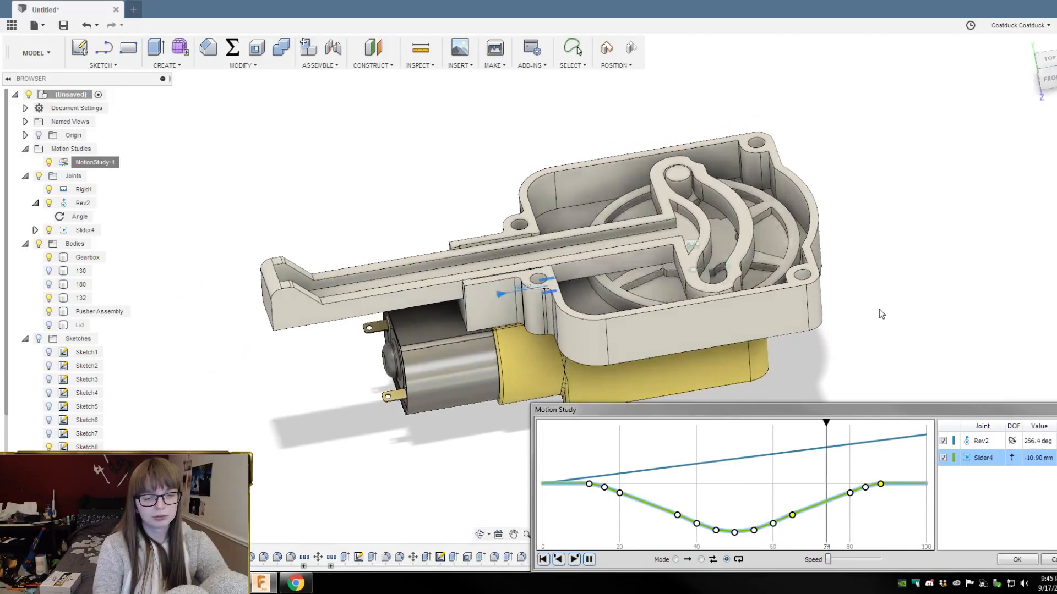
{"action": "scroll", "coordinate": [879, 309], "scroll_direction": "down", "scroll_amount": 1}
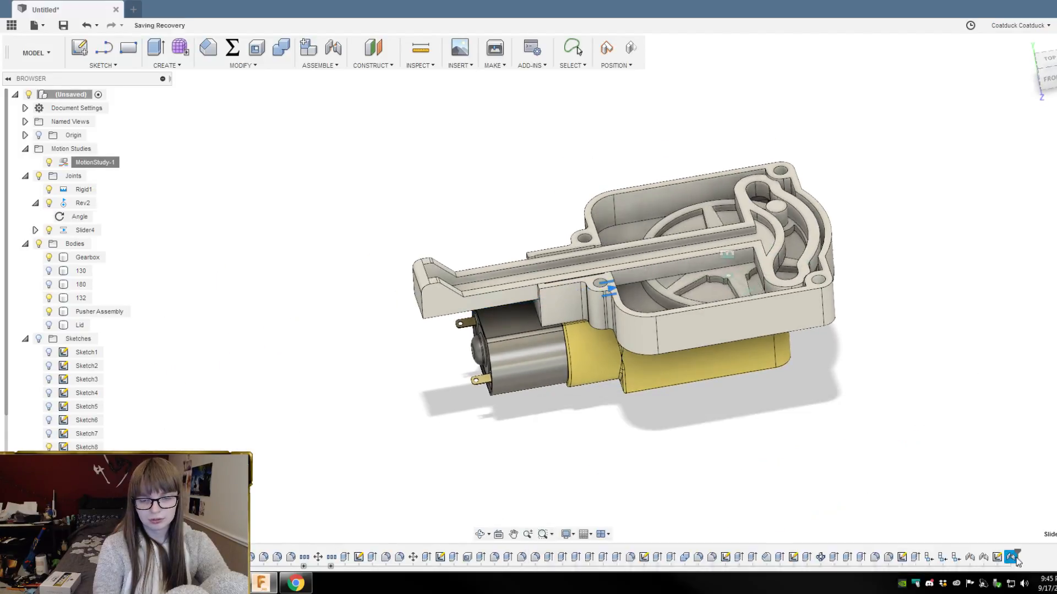
{"action": "left_click", "coordinate": [1016, 560]}
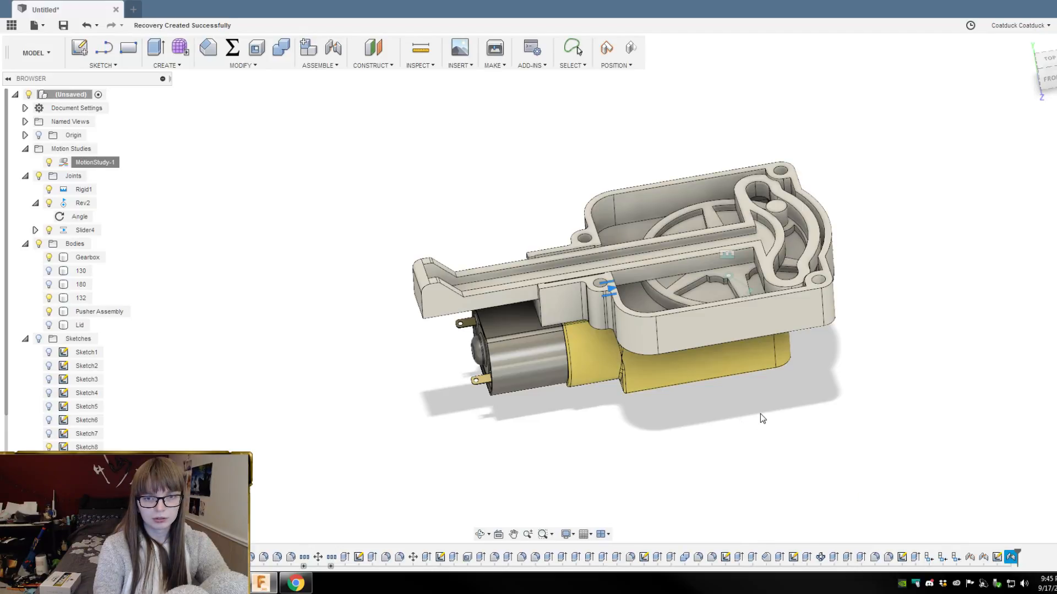
Step: Switch to the Render workspace and frame the whole gearbox and motor assembly
{"action": "scroll", "coordinate": [736, 396], "scroll_direction": "up", "scroll_amount": 2}
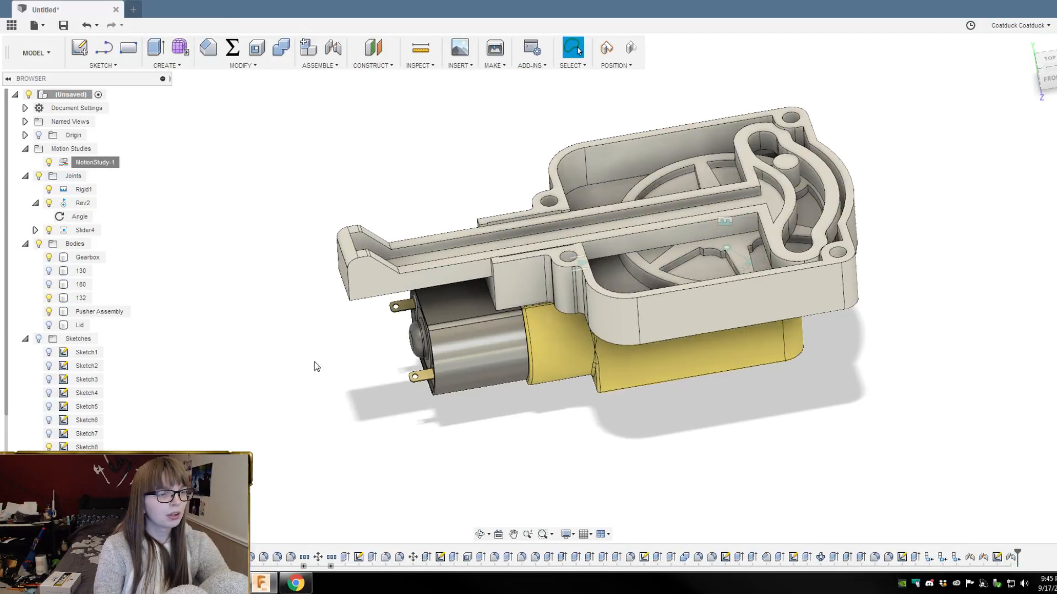
{"action": "scroll", "coordinate": [316, 366], "scroll_direction": "down", "scroll_amount": 2}
{"action": "scroll", "coordinate": [736, 165], "scroll_direction": "up", "scroll_amount": 2}
{"action": "scroll", "coordinate": [859, 256], "scroll_direction": "down", "scroll_amount": 1}
{"action": "mouse_move", "coordinate": [862, 260]}
{"action": "middle_mouse_down", "text": "shift"}
{"action": "mouse_move", "coordinate": [830, 224]}
{"action": "mouse_move", "coordinate": [853, 254]}
{"action": "mouse_move", "coordinate": [797, 243]}
{"action": "mouse_move", "coordinate": [847, 248]}
{"action": "mouse_move", "coordinate": [853, 229]}
{"action": "mouse_move", "coordinate": [856, 249]}
{"action": "middle_mouse_up", "text": "shift"}
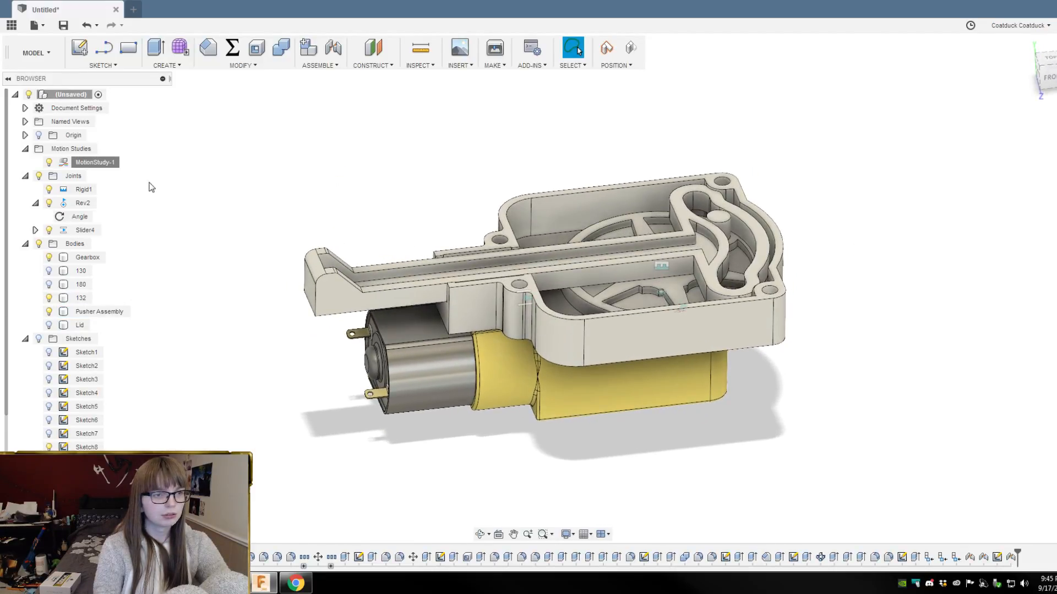
{"action": "left_click", "coordinate": [48, 52]}
{"action": "left_click", "coordinate": [38, 138]}
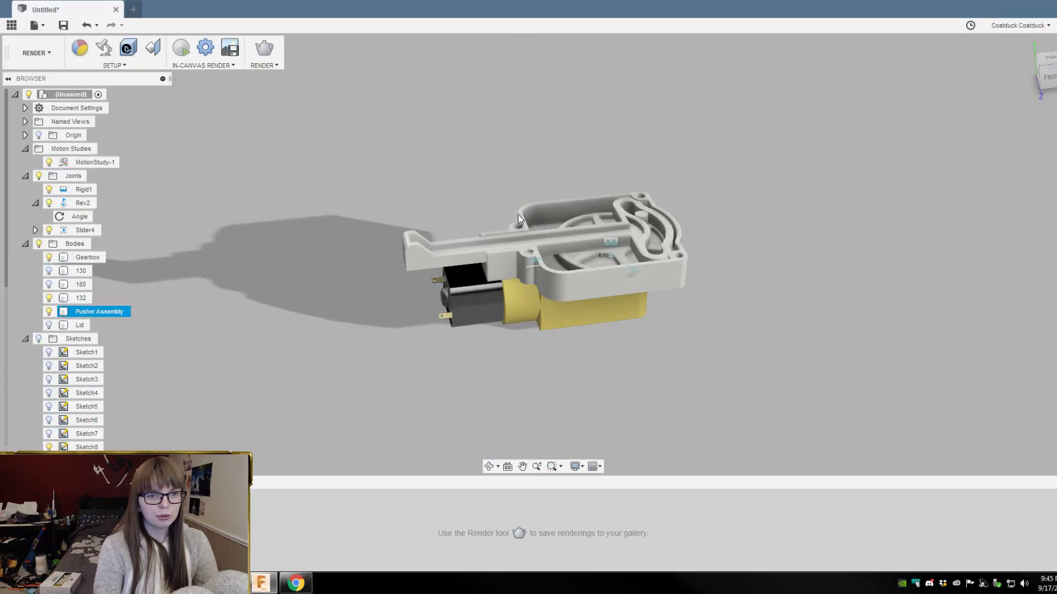
{"action": "scroll", "coordinate": [487, 206], "scroll_direction": "up", "scroll_amount": 4}
{"action": "scroll", "coordinate": [796, 380], "scroll_direction": "down", "scroll_amount": 2}
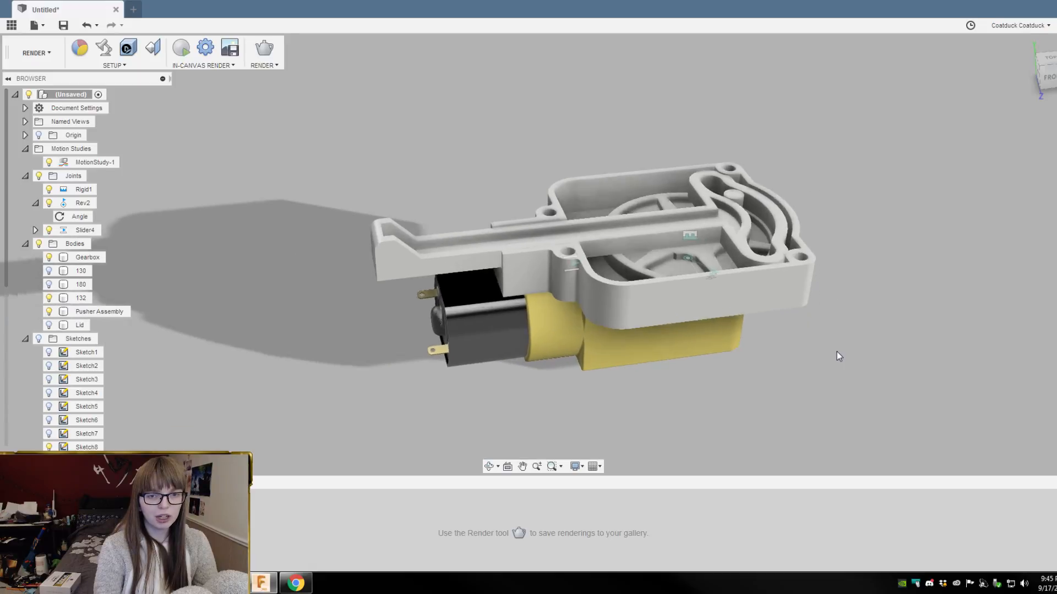
{"action": "scroll", "coordinate": [830, 352], "scroll_direction": "up", "scroll_amount": 3}
{"action": "middle_click_drag", "start_coordinate": [828, 351], "coordinate": [826, 351], "text": "shift"}
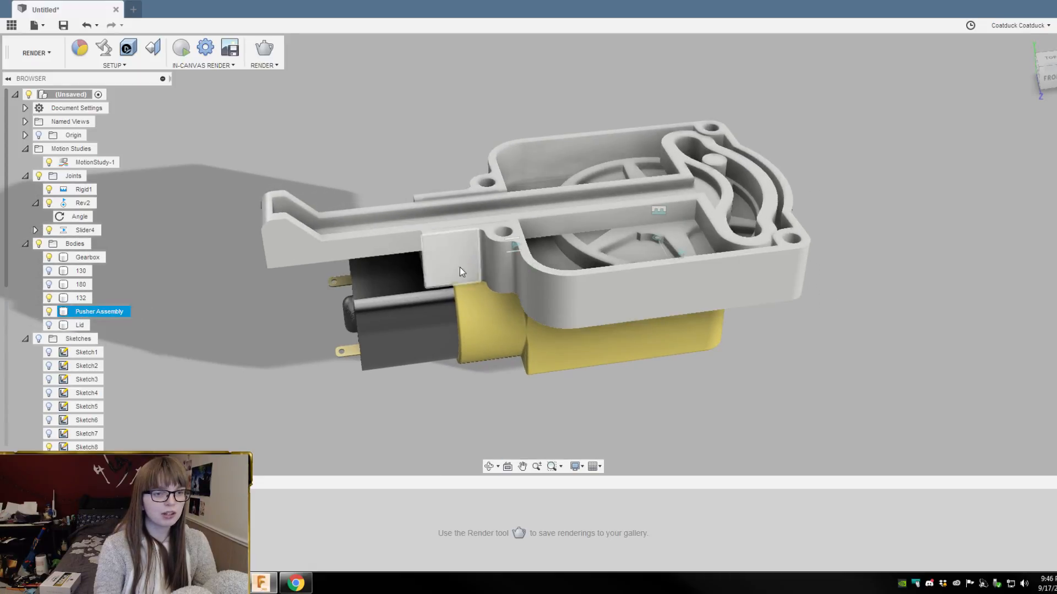
Step: Look at the in-canvas render settings without changing them, then try to start a render of the assembly
{"action": "left_click", "coordinate": [203, 57]}
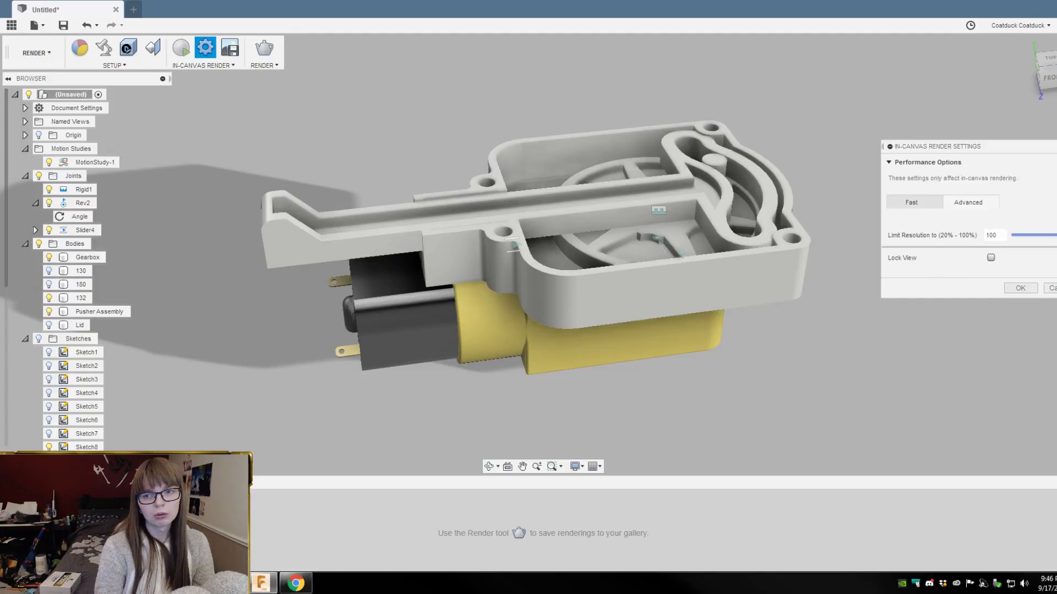
{"action": "key", "text": "Escape"}
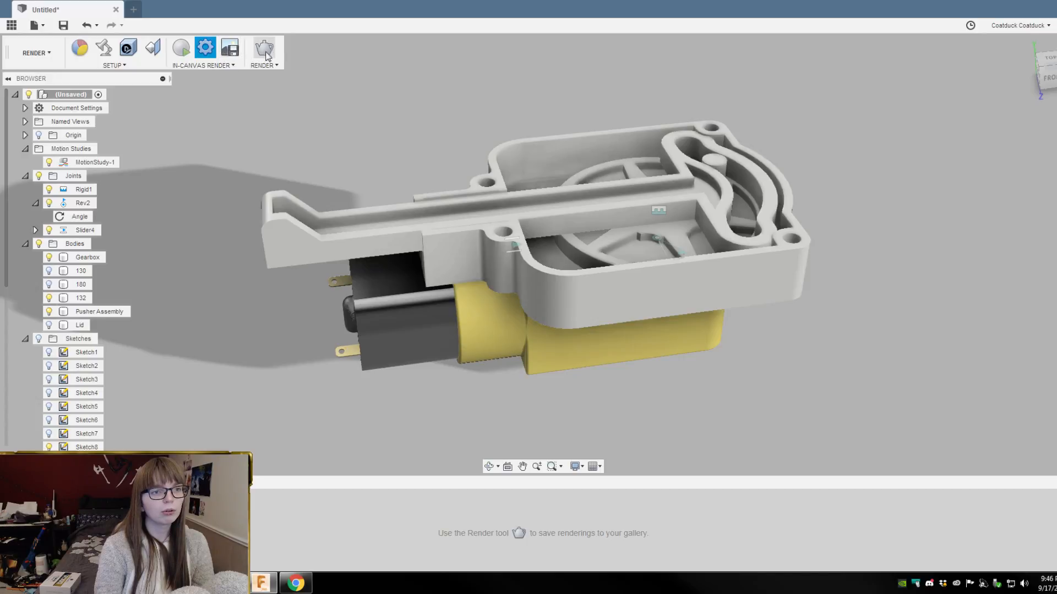
{"action": "left_click", "coordinate": [265, 50]}
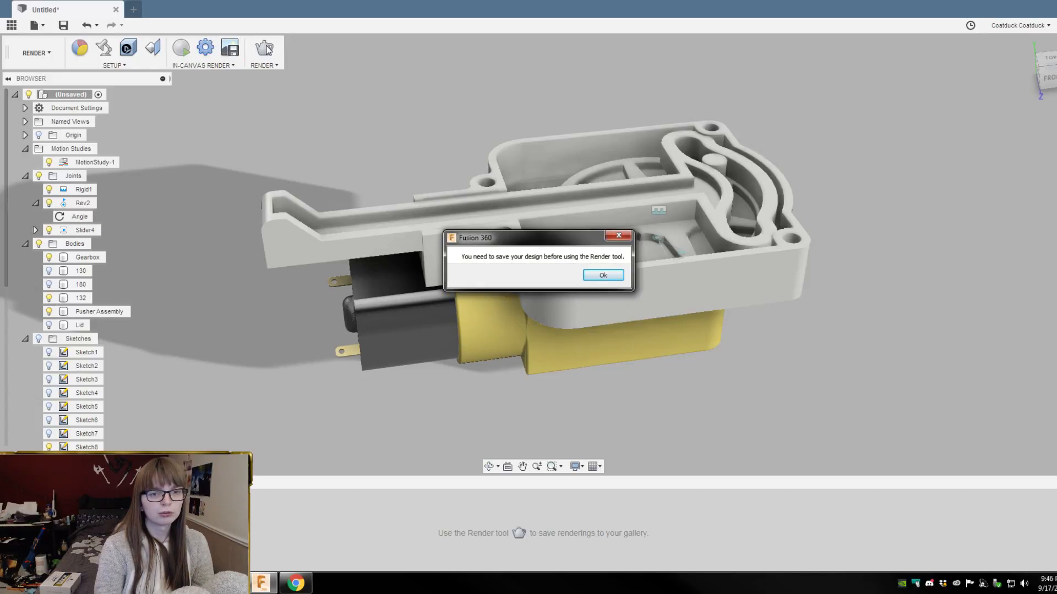
{"action": "left_click", "coordinate": [619, 274]}
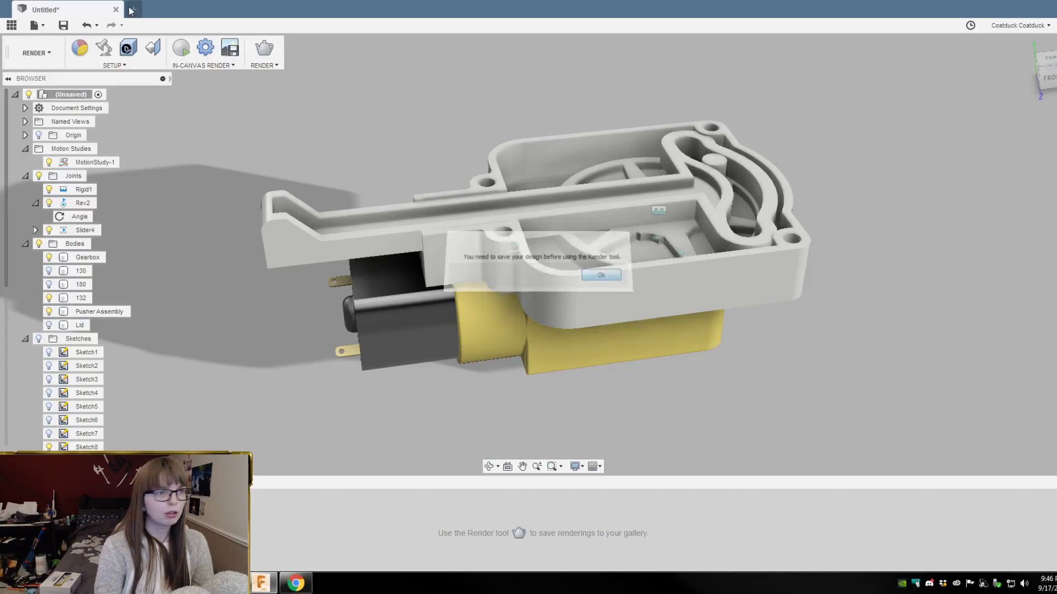
{"action": "left_click", "coordinate": [36, 53]}
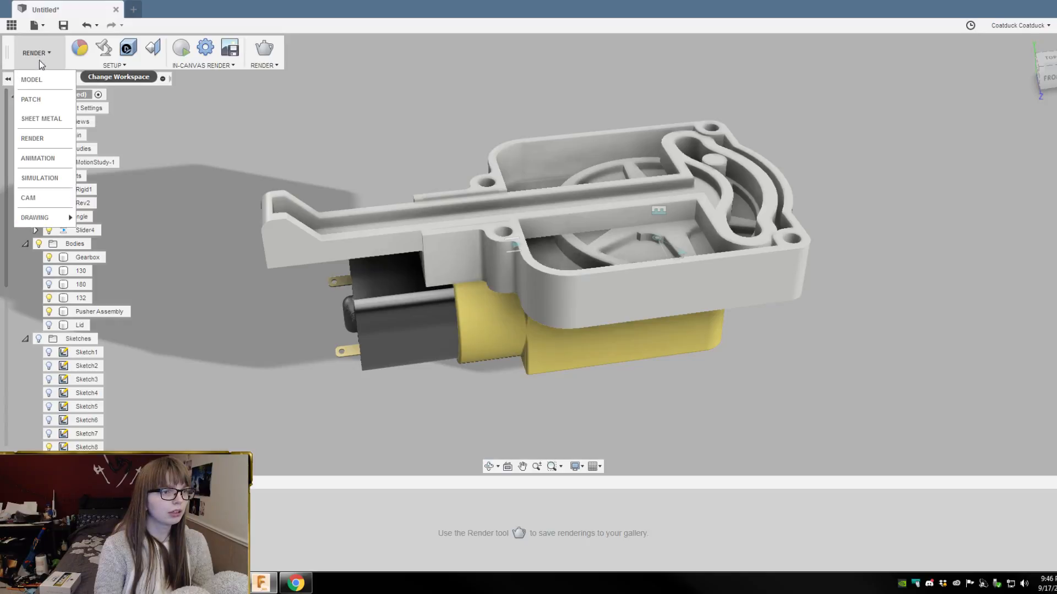
{"action": "left_click", "coordinate": [11, 26]}
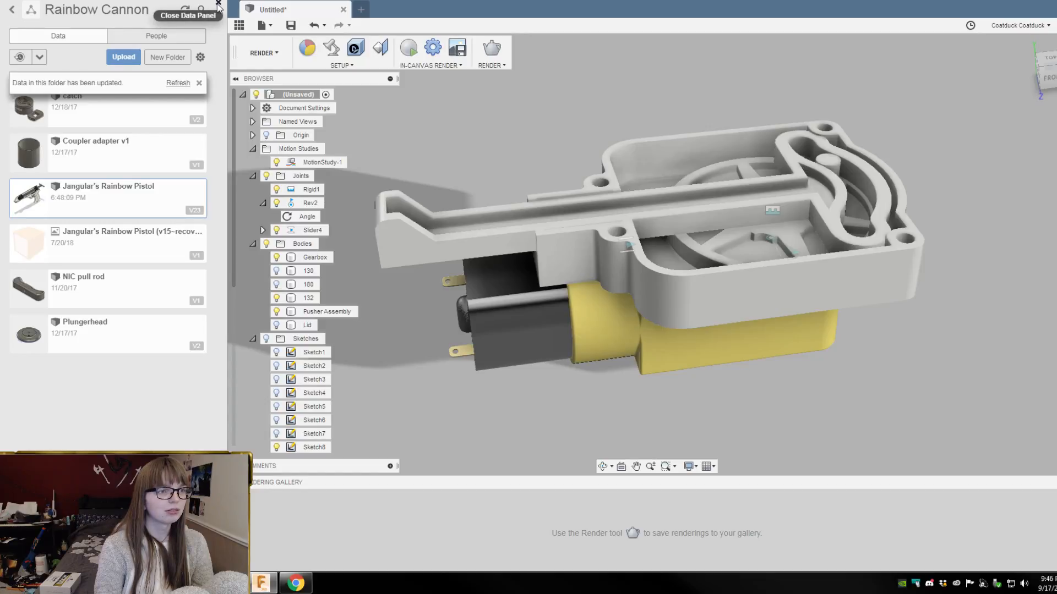
{"action": "left_click", "coordinate": [12, 13]}
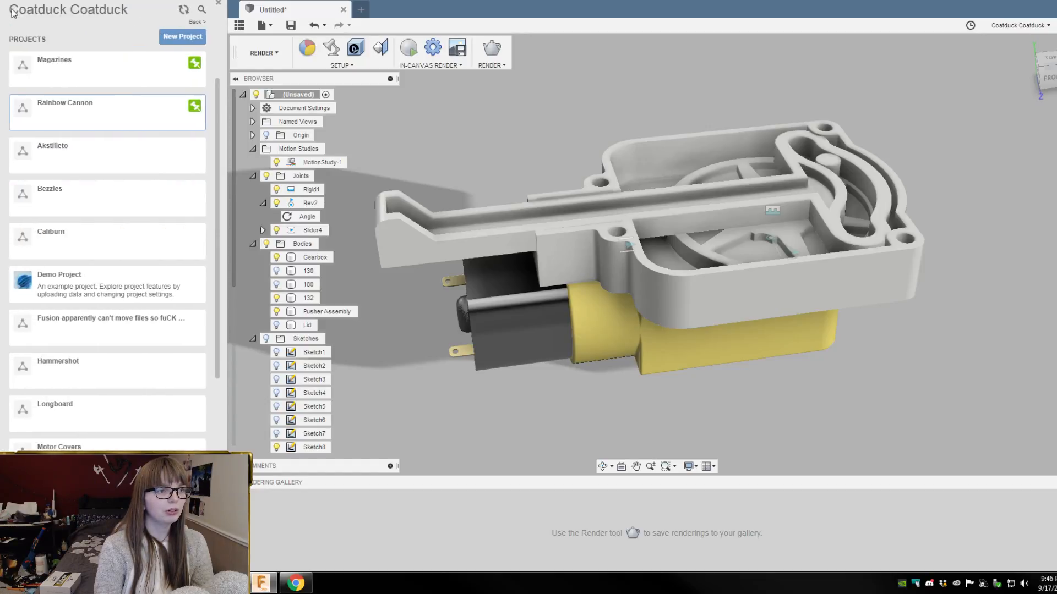
{"action": "left_click", "coordinate": [239, 26]}
Step: Start saving the design, create a new project called Auto Pushers and choose it as the save location
{"action": "left_click", "coordinate": [64, 25]}
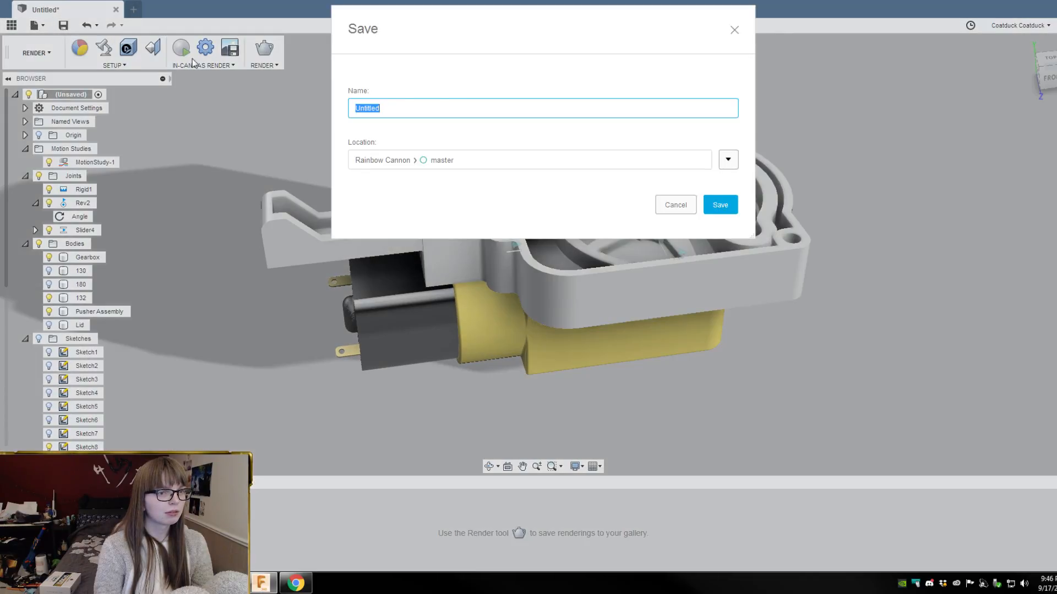
{"action": "left_click", "coordinate": [727, 159]}
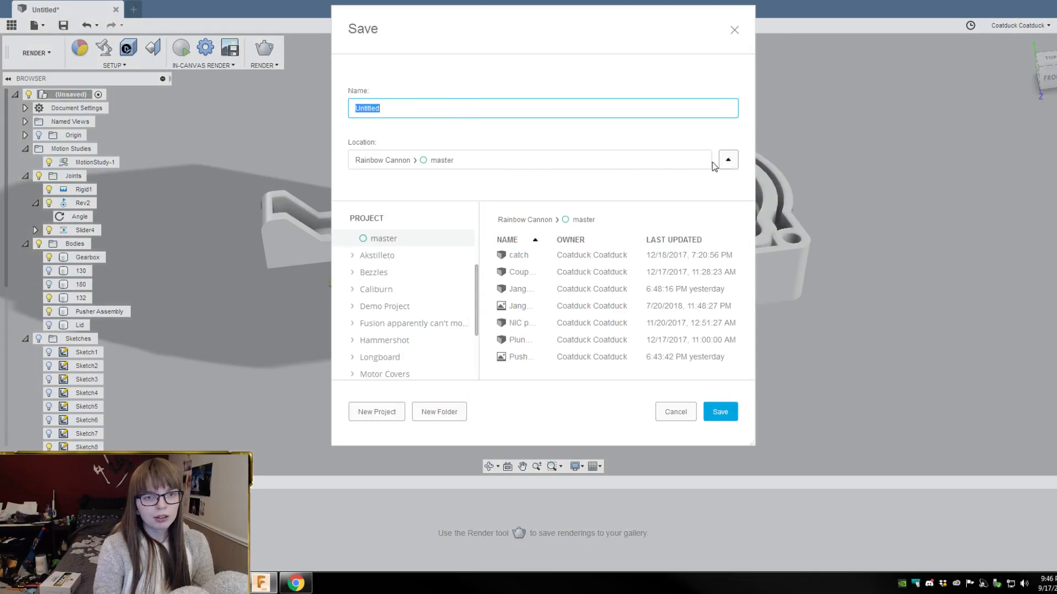
{"action": "left_click", "coordinate": [476, 285]}
{"action": "left_click_drag", "start_coordinate": [478, 286], "coordinate": [474, 315]}
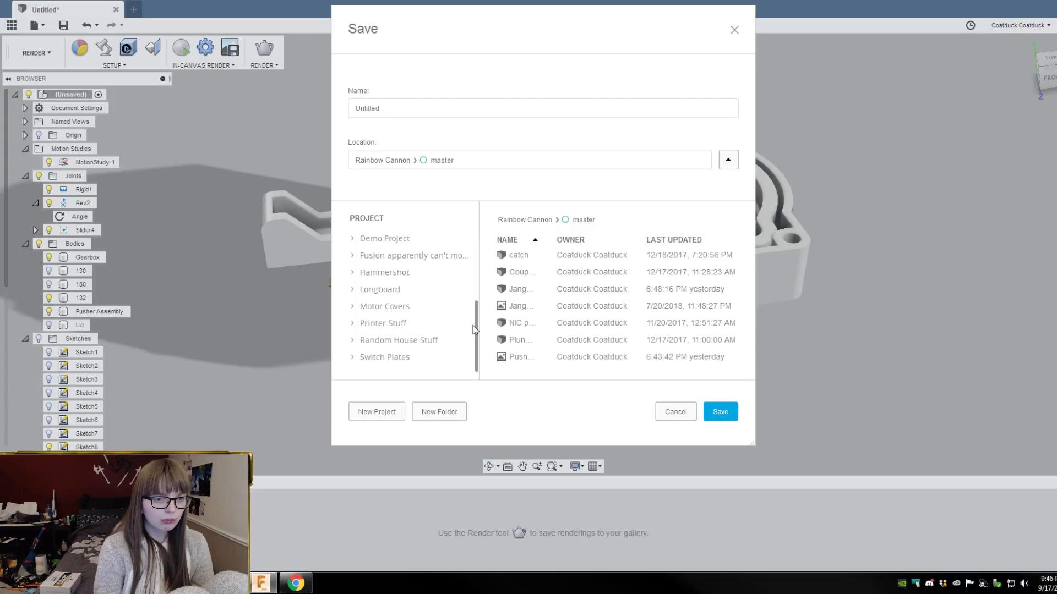
{"action": "left_click_drag", "start_coordinate": [473, 325], "coordinate": [477, 251]}
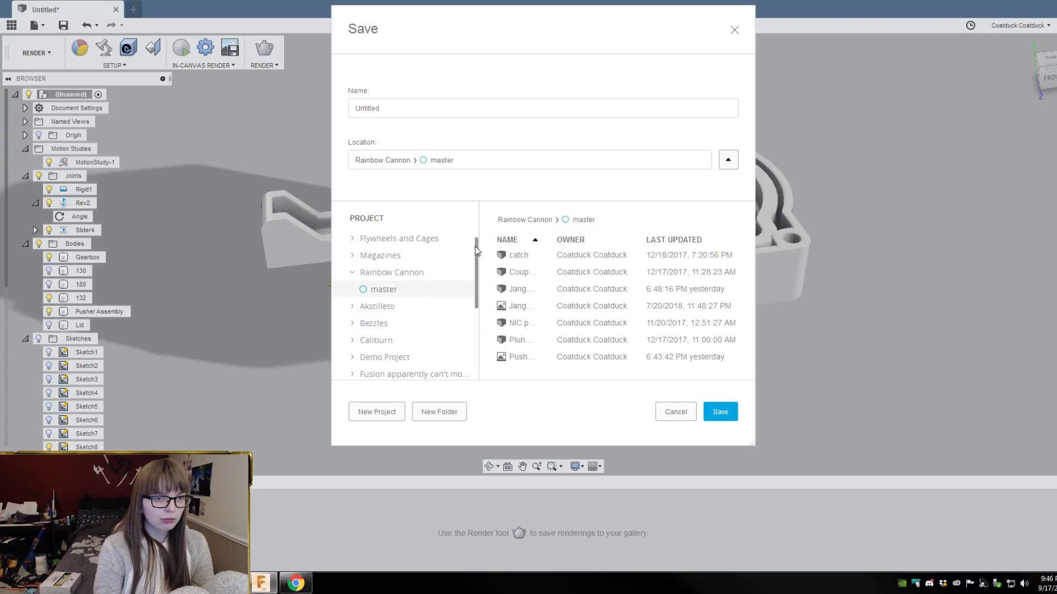
{"action": "left_click", "coordinate": [375, 414]}
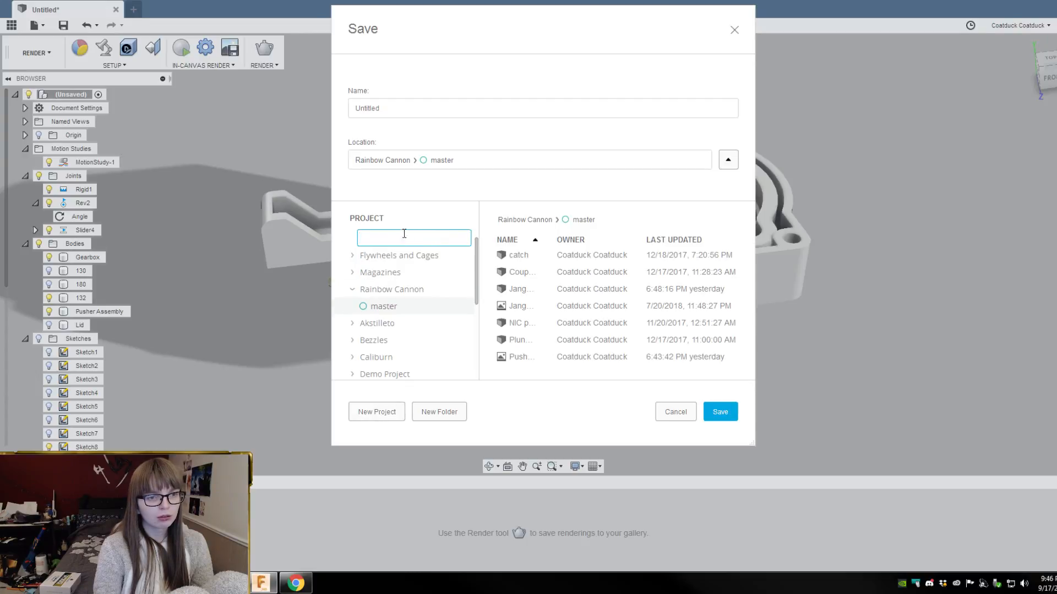
{"action": "type", "text": "Auto "}
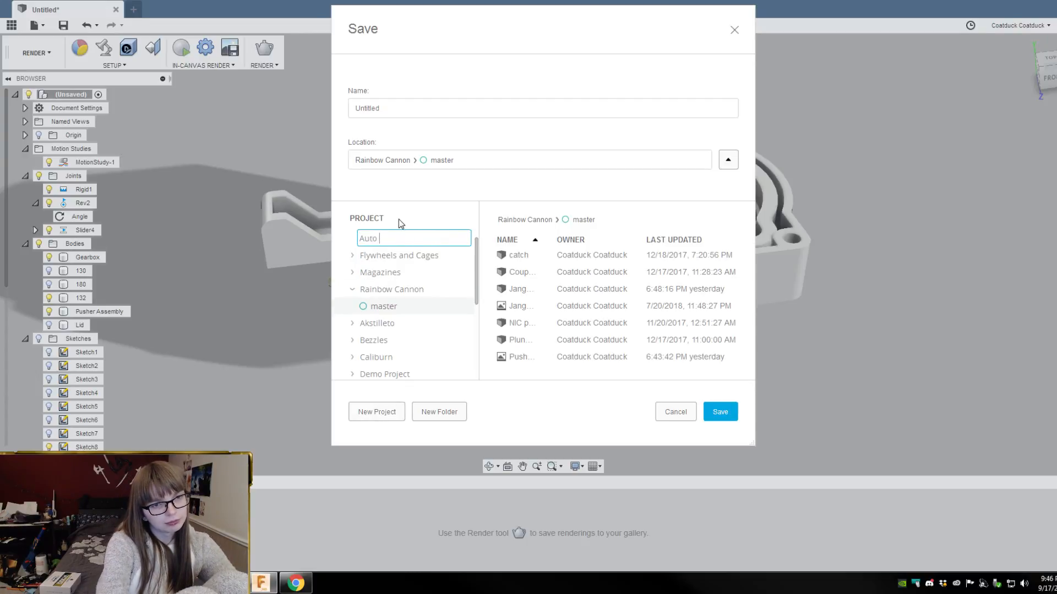
{"action": "type", "text": "Pushers"}
{"action": "key", "text": "Return"}
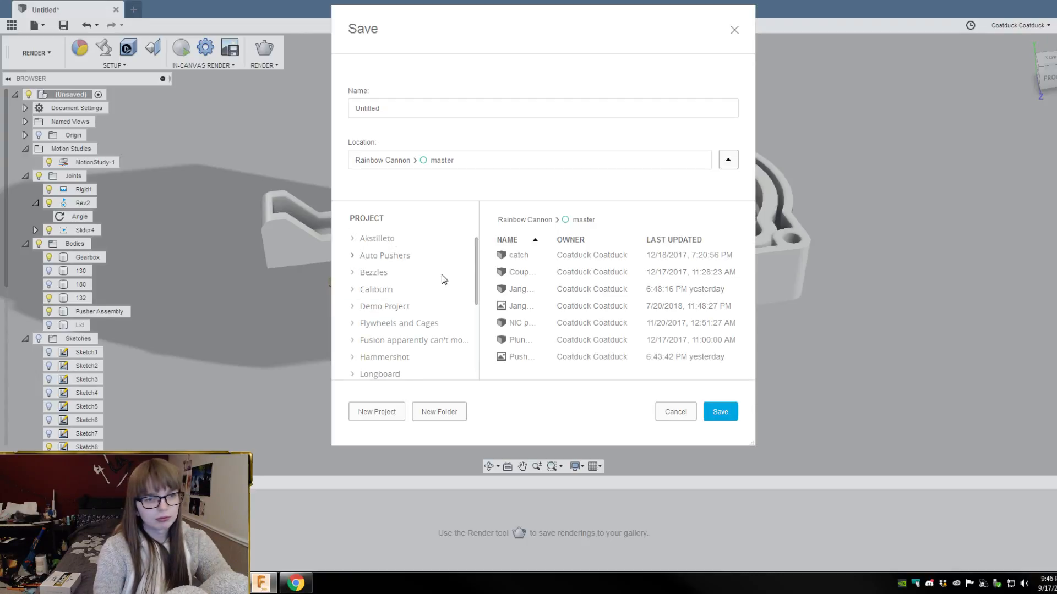
{"action": "left_click", "coordinate": [423, 261]}
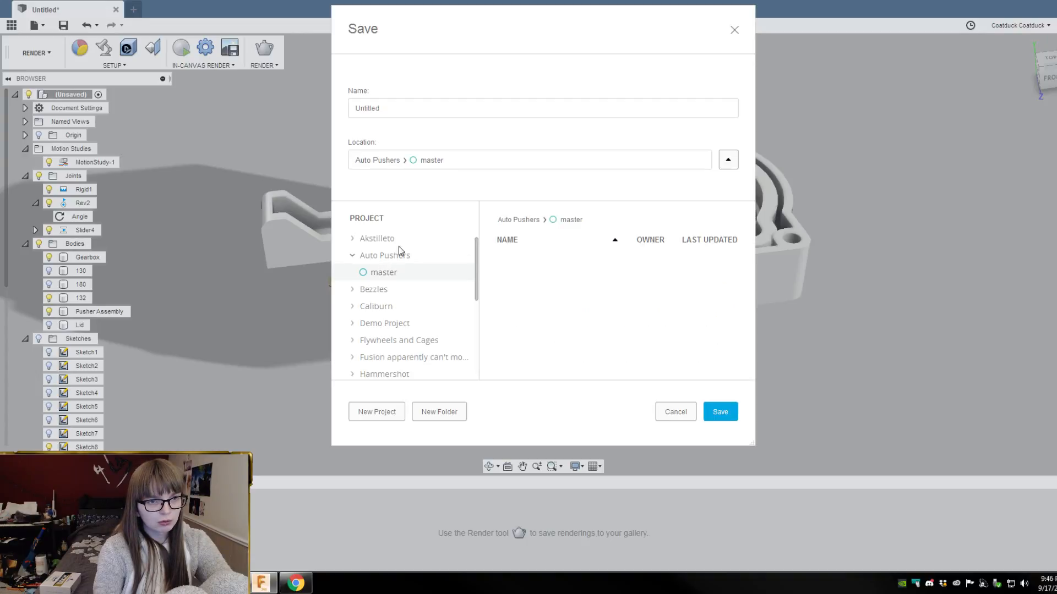
Step: Name the design Solarbotics Yellow Gearbox Yoke Pusher and save it in the Auto Pushers project
{"action": "double_click", "coordinate": [400, 108]}
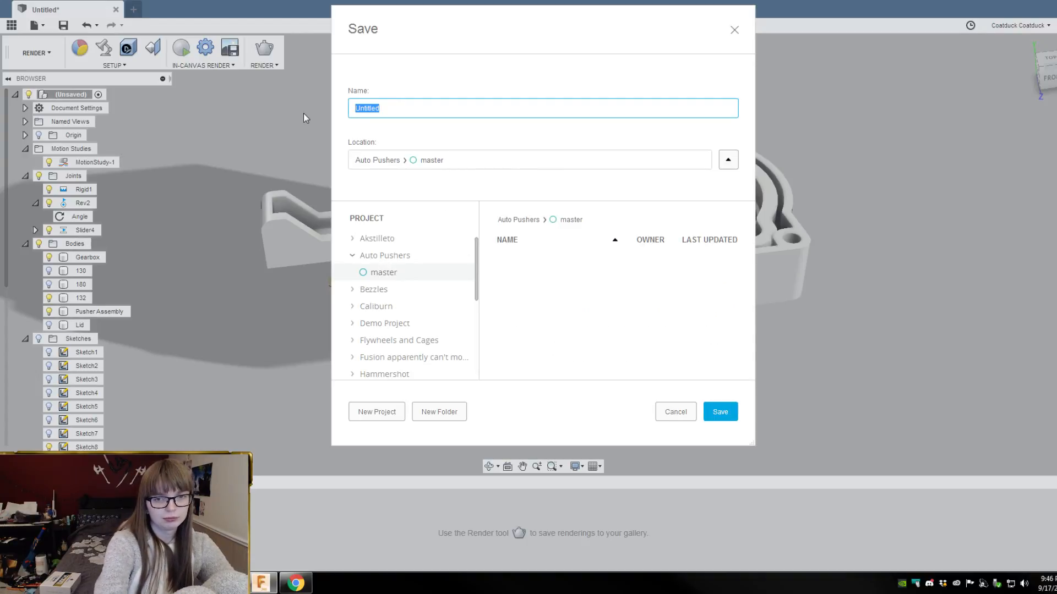
{"action": "type", "text": "Auto"}
{"action": "key", "text": "BackSpace"}
{"action": "key", "text": "BackSpace"}
{"action": "key", "text": "BackSpace"}
{"action": "key", "text": "BackSpace"}
{"action": "key", "text": "BackSpace"}
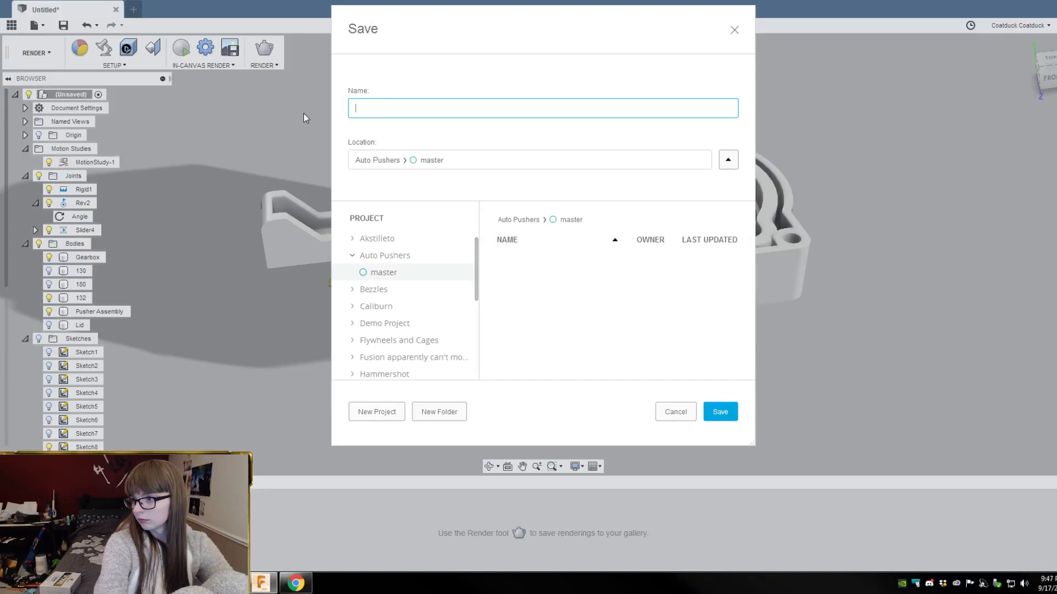
{"action": "type", "text": "Solarbotics"}
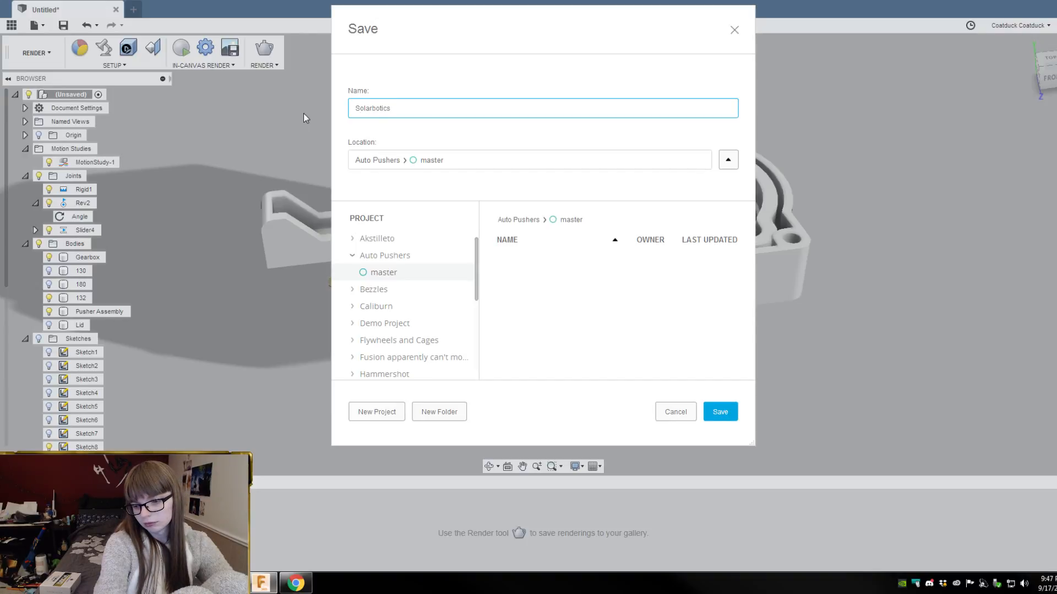
{"action": "type", "text": " Yellow"}
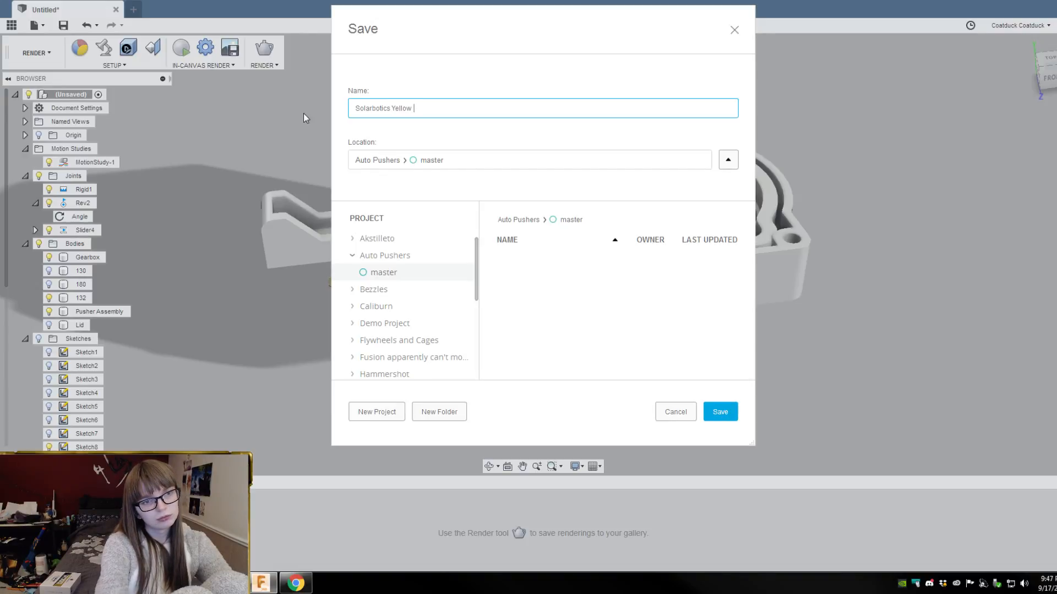
{"action": "type", "text": " Gearbox"}
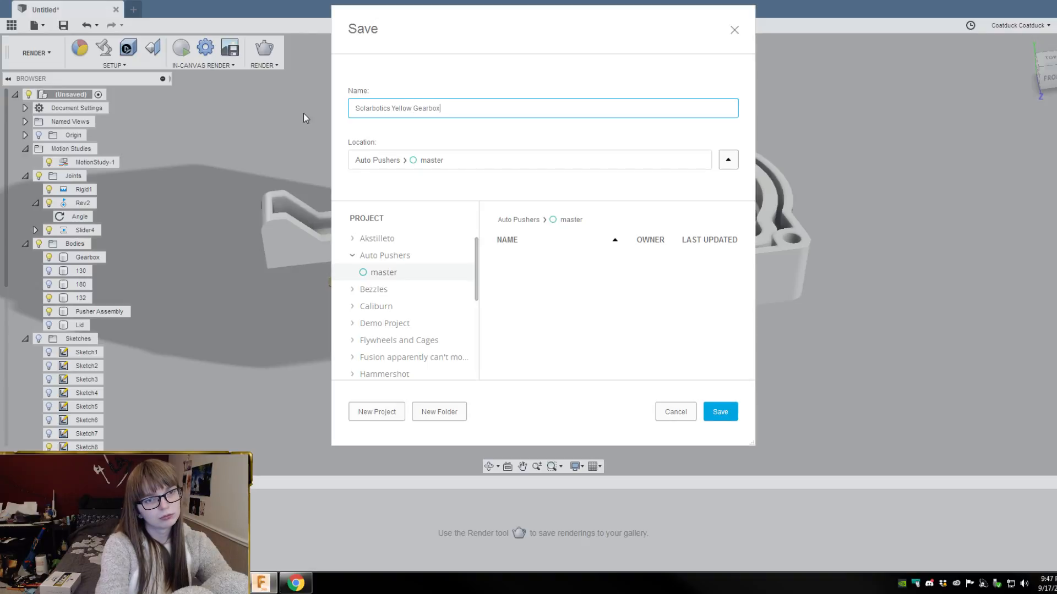
{"action": "type", "text": " Yo"}
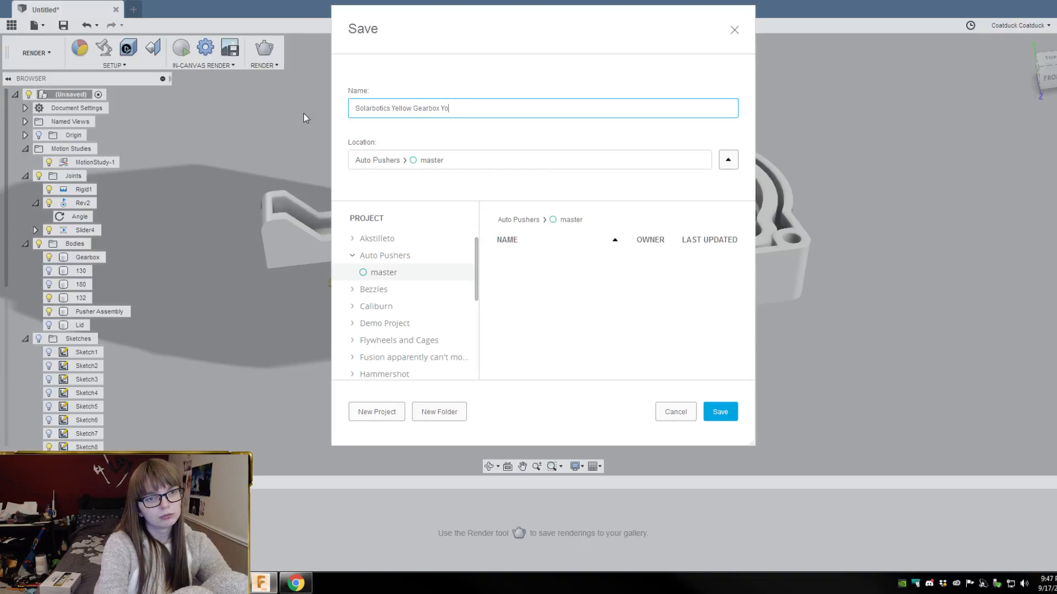
{"action": "type", "text": "ke Pusher"}
{"action": "key", "text": "Return"}
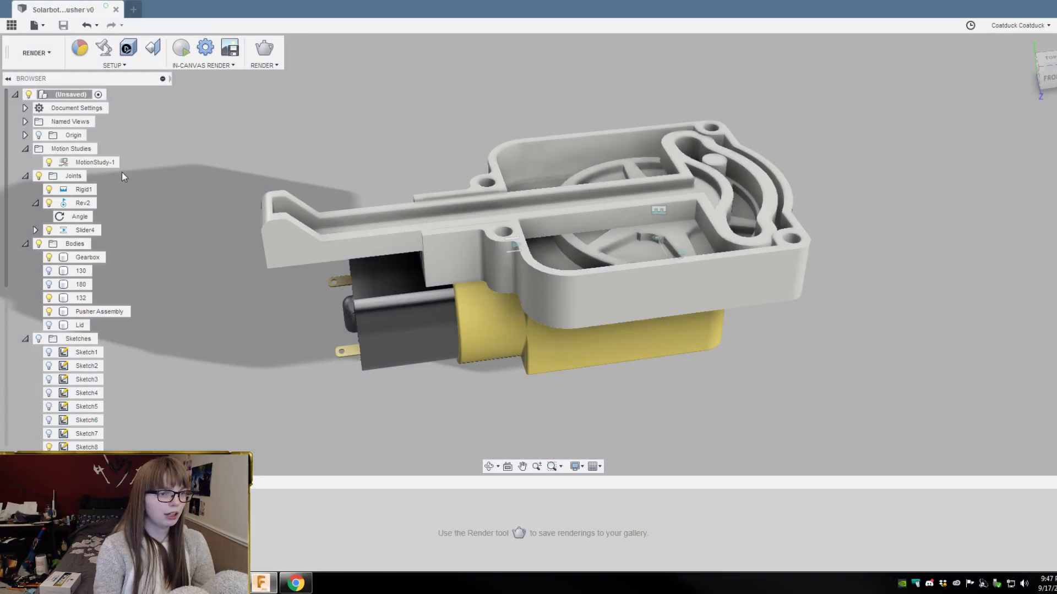
Step: Render the assembly with the Local Renderer at the custom 1920 x 782 px size, in PNG (Lossless) format and Final (75) quality
{"action": "left_click", "coordinate": [265, 48]}
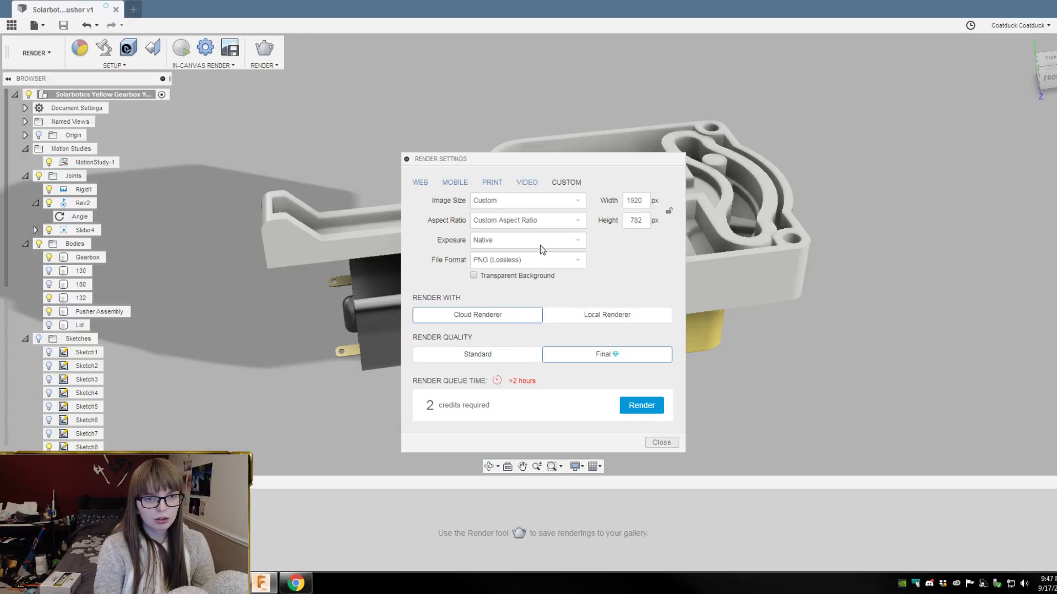
{"action": "left_click", "coordinate": [526, 185]}
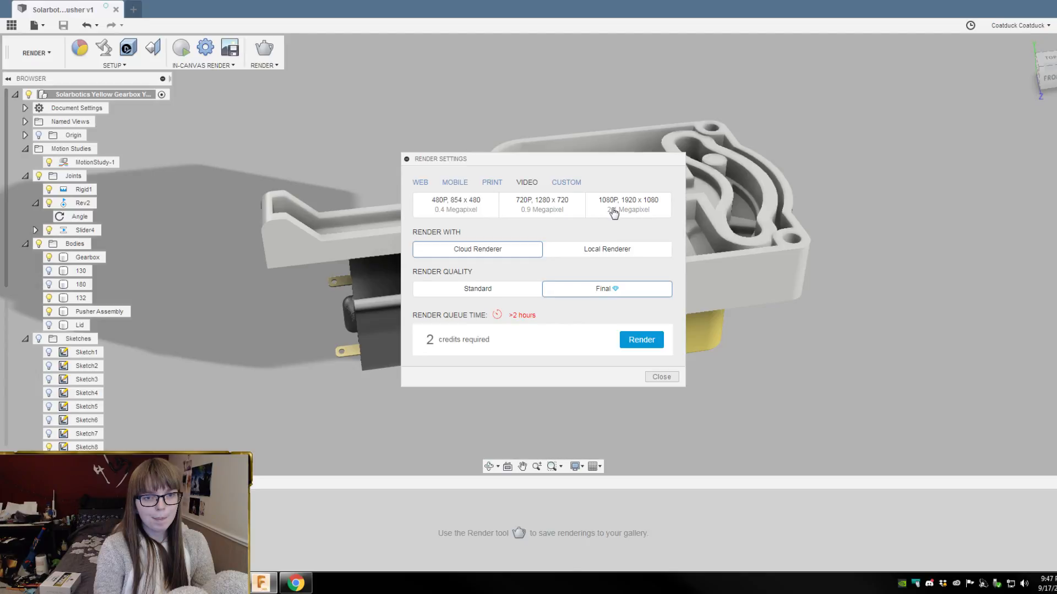
{"action": "left_click", "coordinate": [595, 254]}
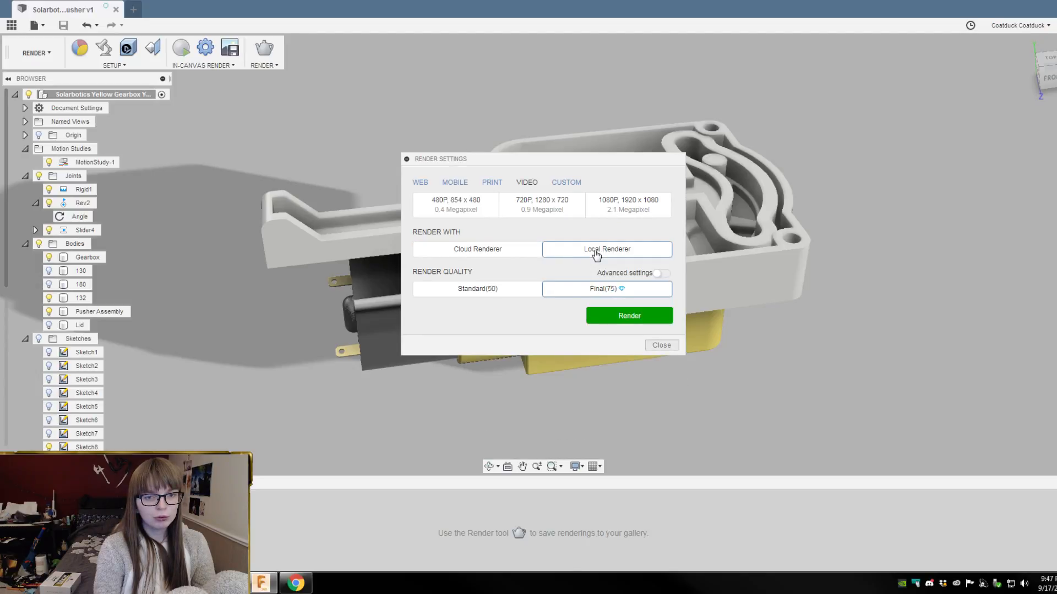
{"action": "left_click", "coordinate": [521, 254]}
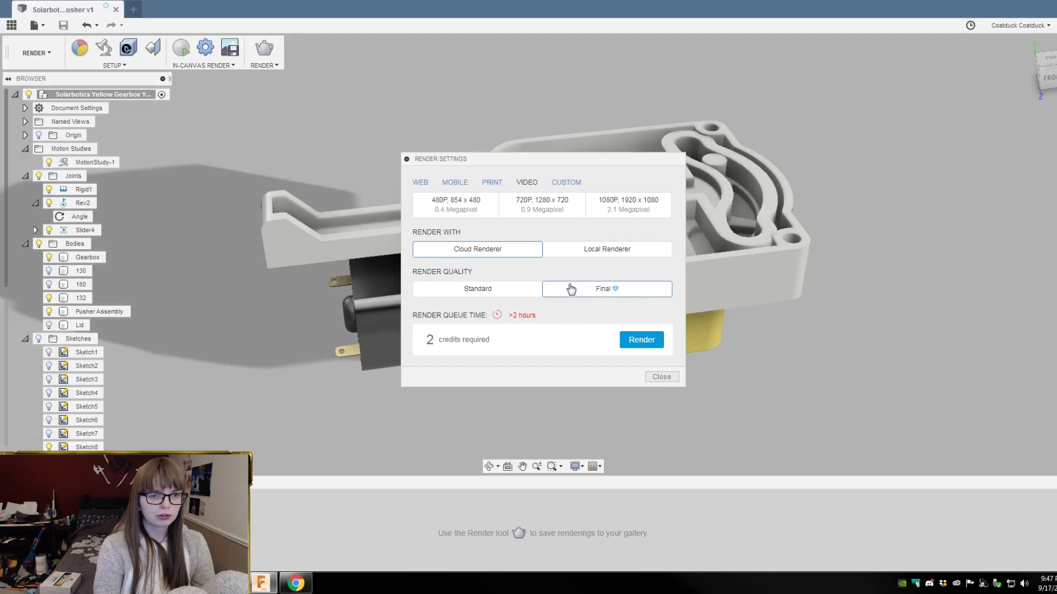
{"action": "left_click", "coordinate": [557, 254]}
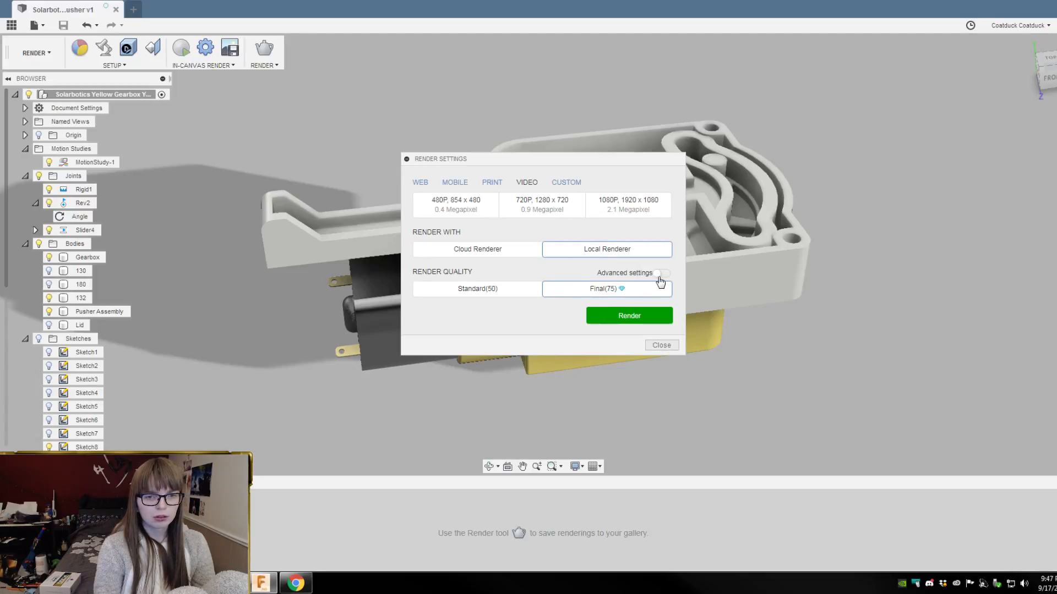
{"action": "left_click", "coordinate": [660, 276]}
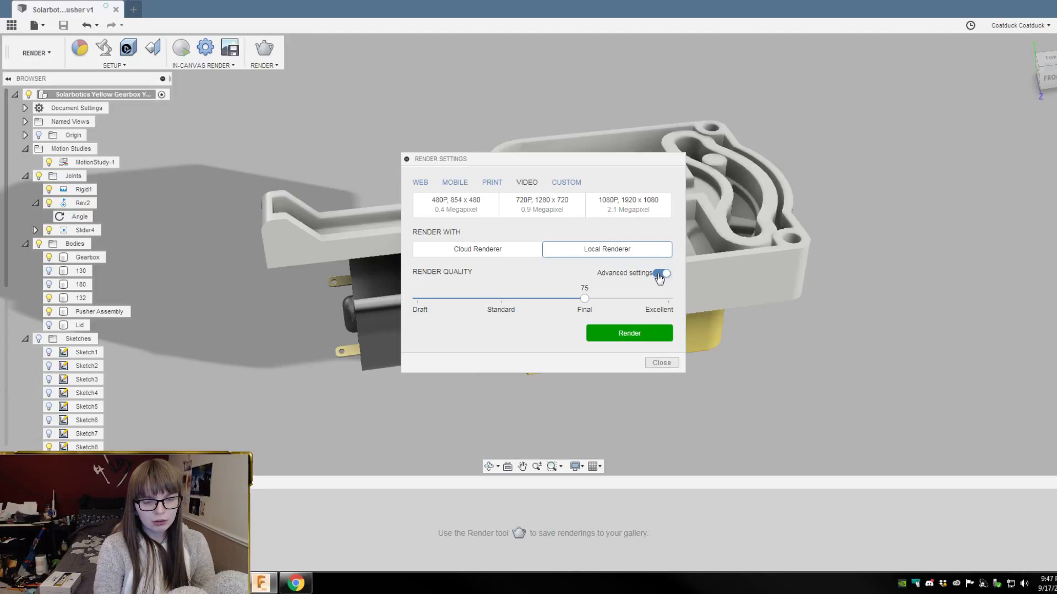
{"action": "left_click", "coordinate": [659, 275]}
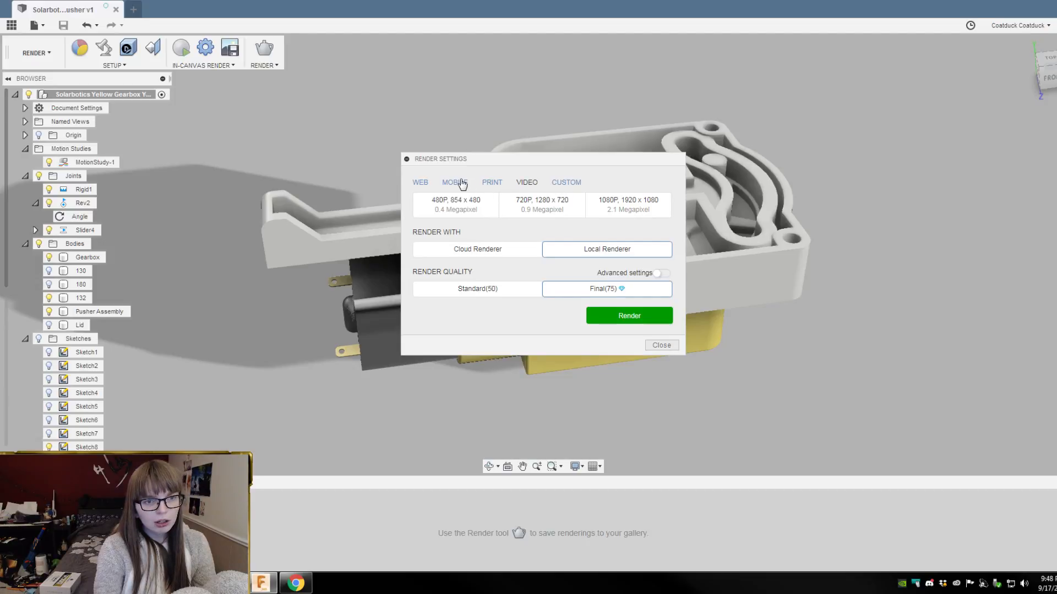
{"action": "left_click", "coordinate": [564, 187]}
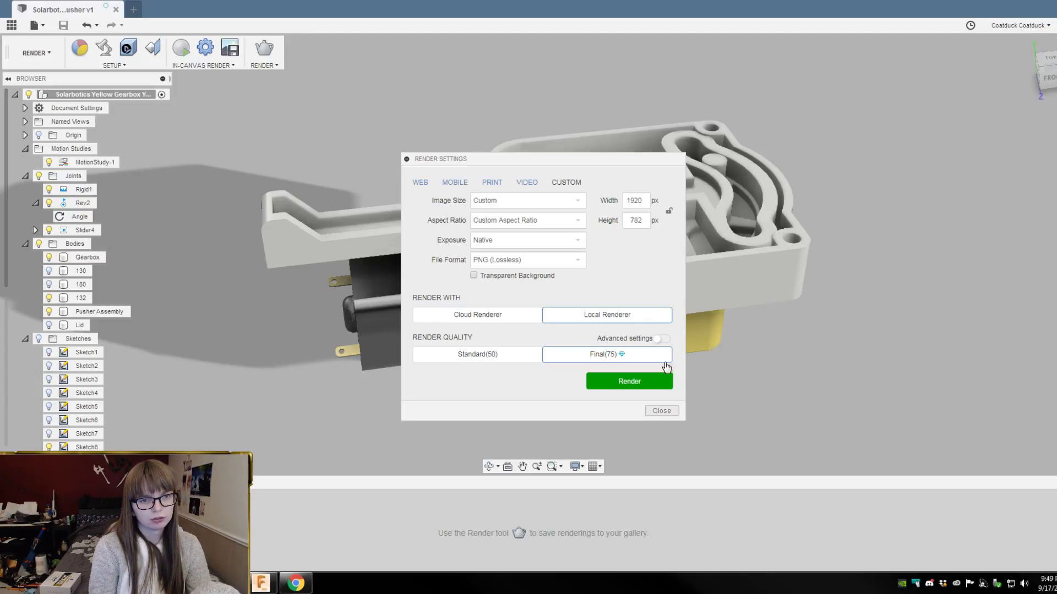
{"action": "left_click", "coordinate": [641, 381]}
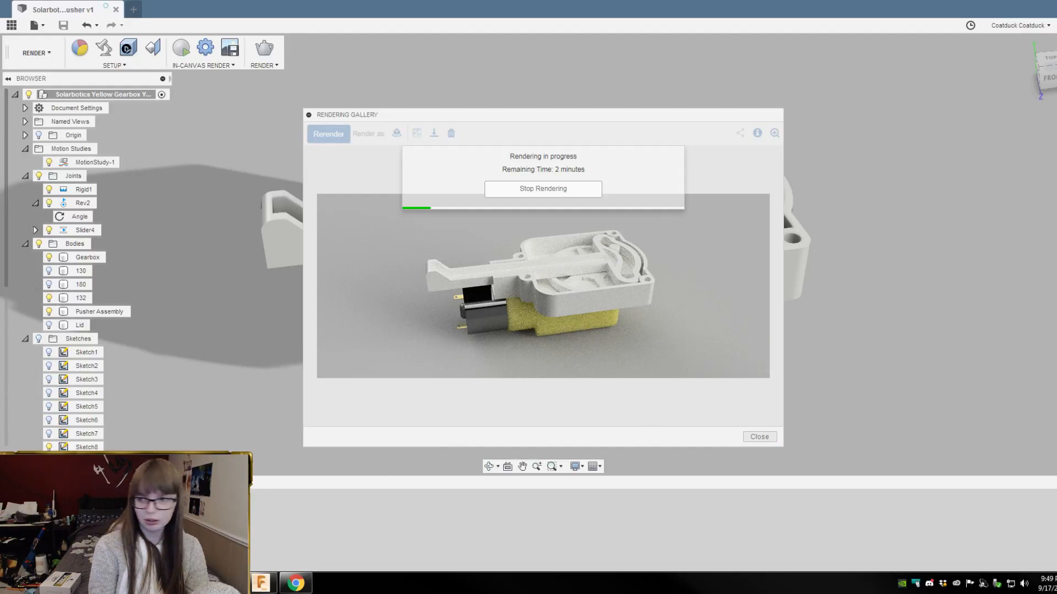
Step: Examine the rerender settings for the finished image, including video presets, custom image sizes and file formats, and dismiss them without changes
{"action": "mouse_move", "coordinate": [230, 583]}
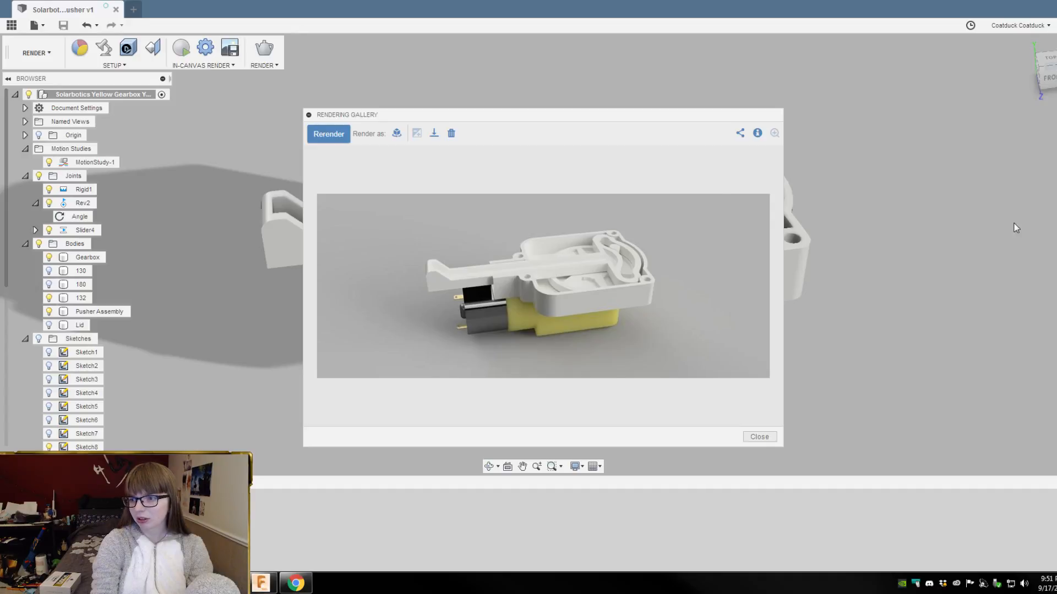
{"action": "left_click", "coordinate": [341, 136]}
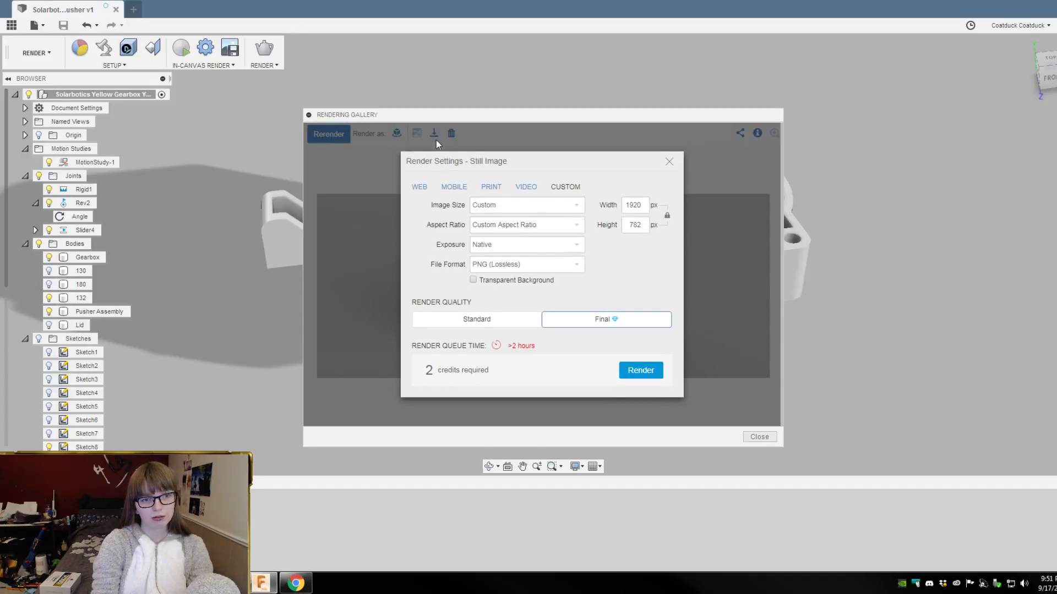
{"action": "left_click", "coordinate": [523, 187]}
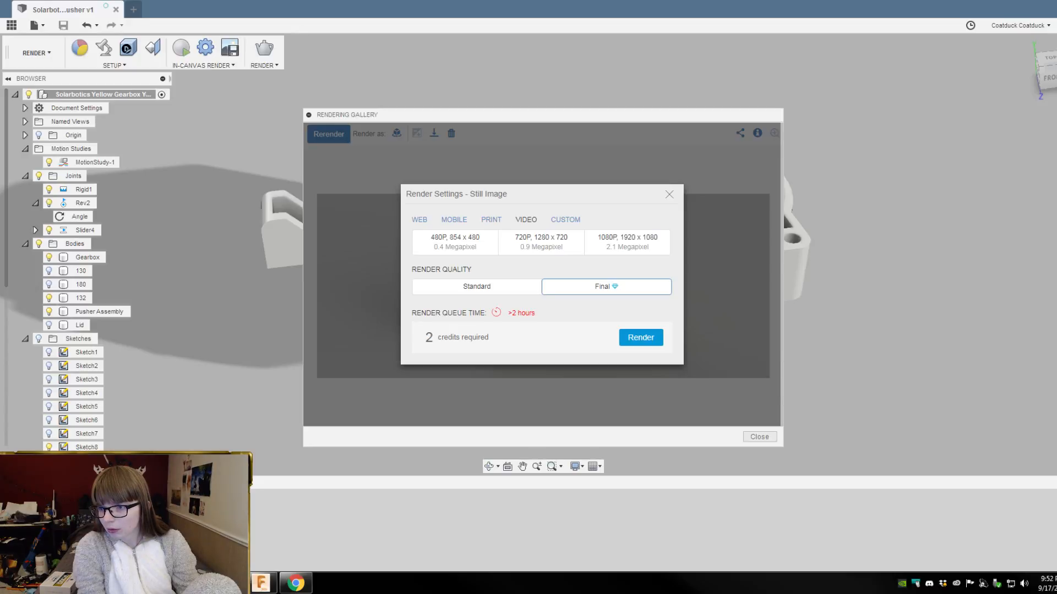
{"action": "left_click", "coordinate": [566, 220]}
{"action": "left_click", "coordinate": [572, 206]}
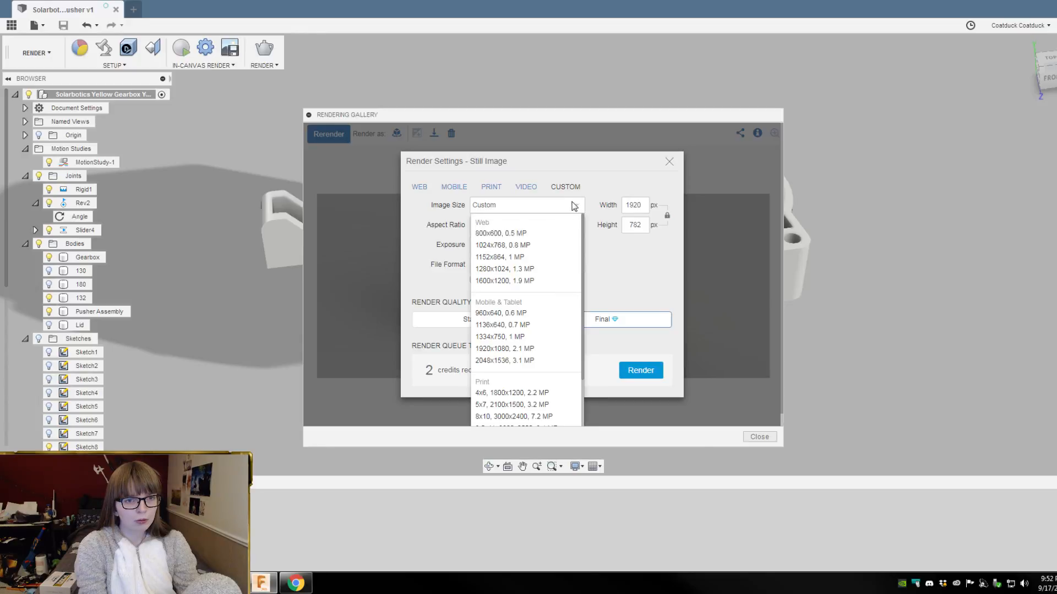
{"action": "left_click", "coordinate": [578, 219]}
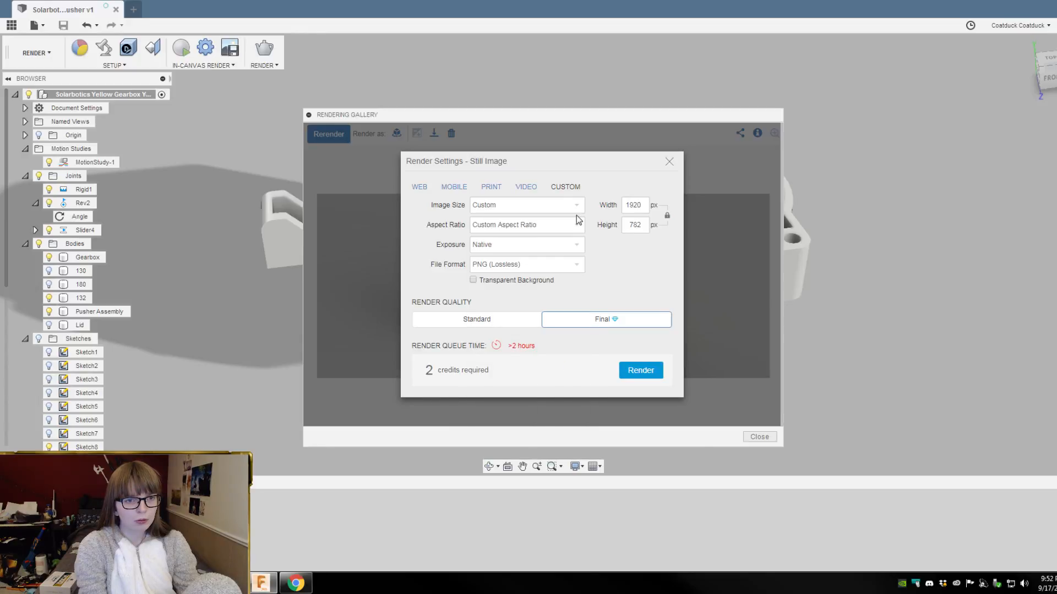
{"action": "left_click", "coordinate": [580, 262]}
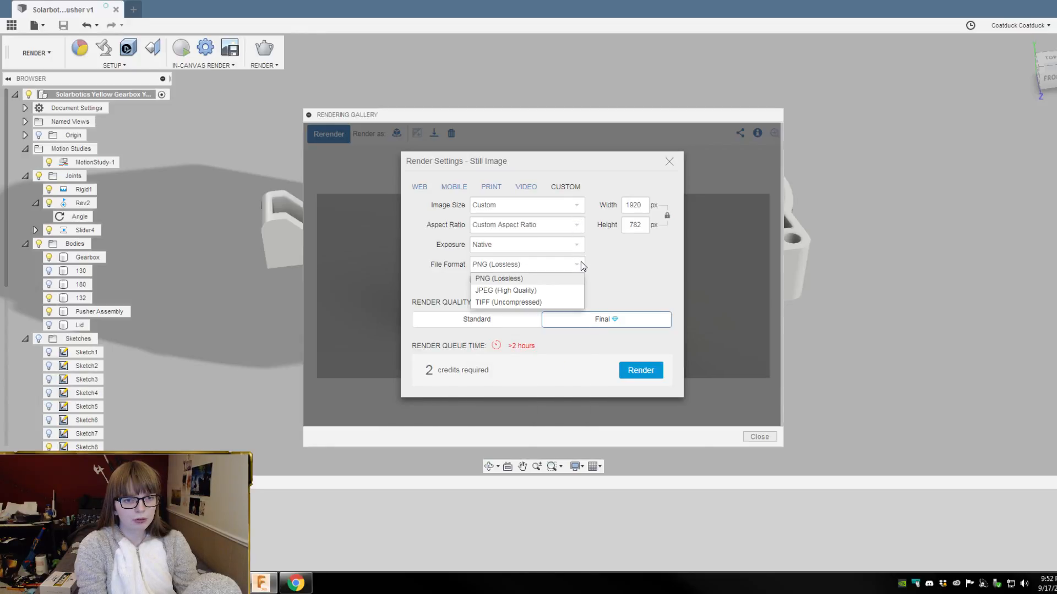
{"action": "left_click", "coordinate": [580, 262]}
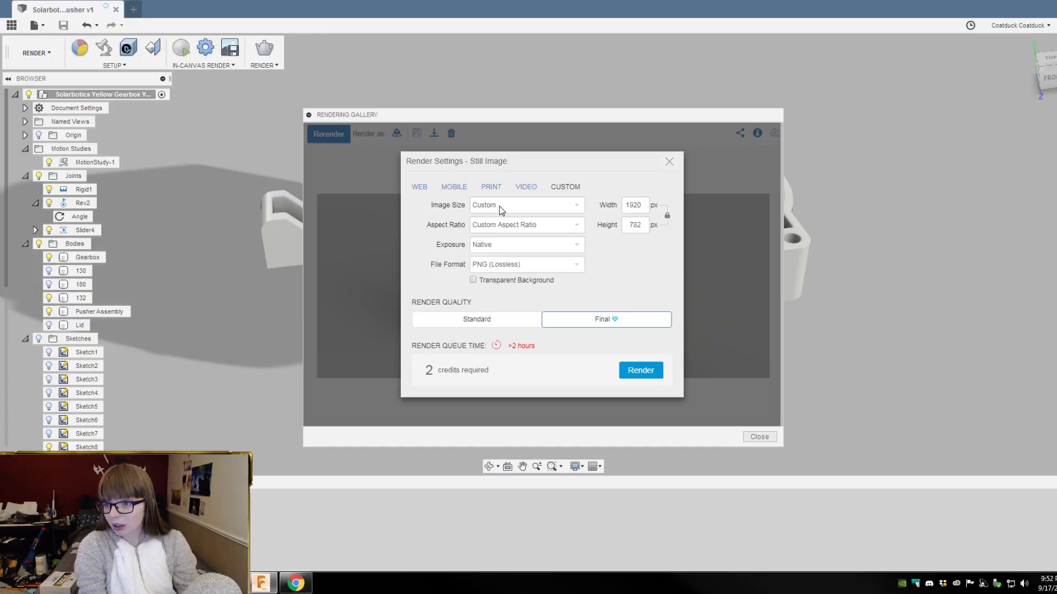
{"action": "left_click", "coordinate": [669, 163]}
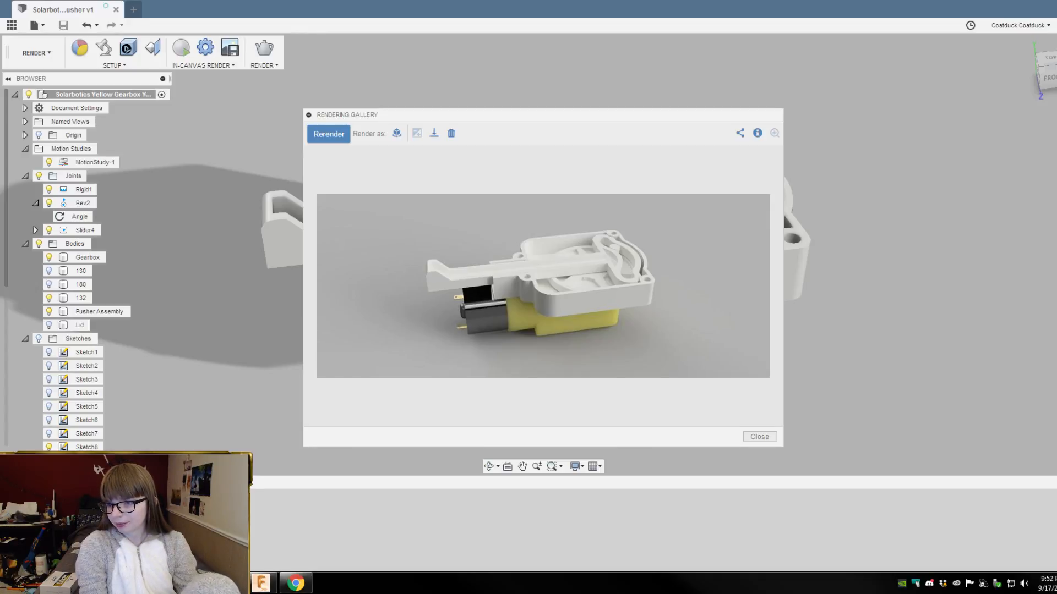
Step: Try to post-process the locally rendered image from the rendering gallery, and close the gallery
{"action": "left_click", "coordinate": [759, 436]}
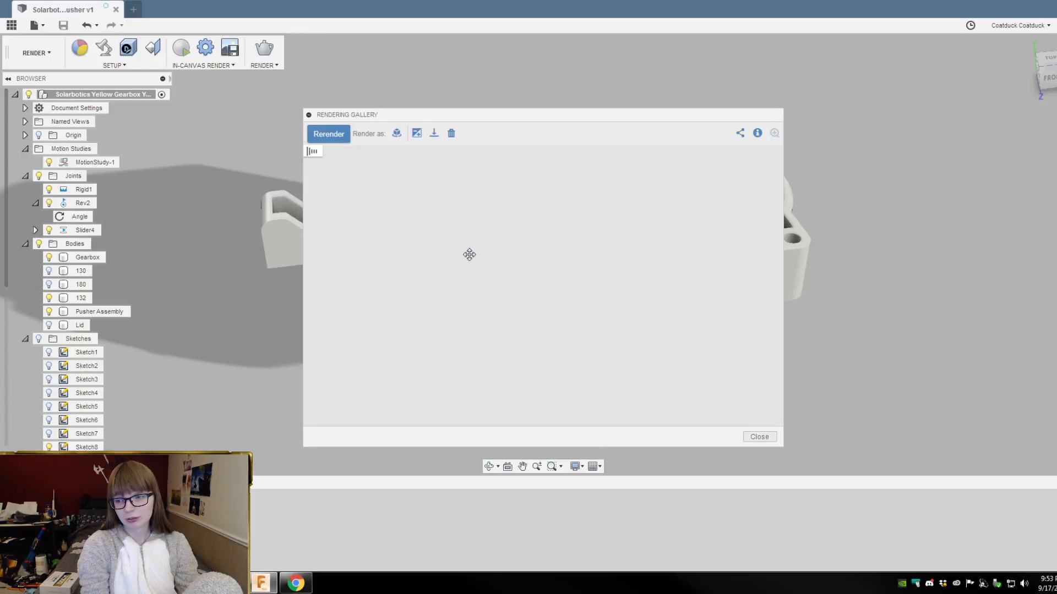
{"action": "left_click", "coordinate": [419, 134]}
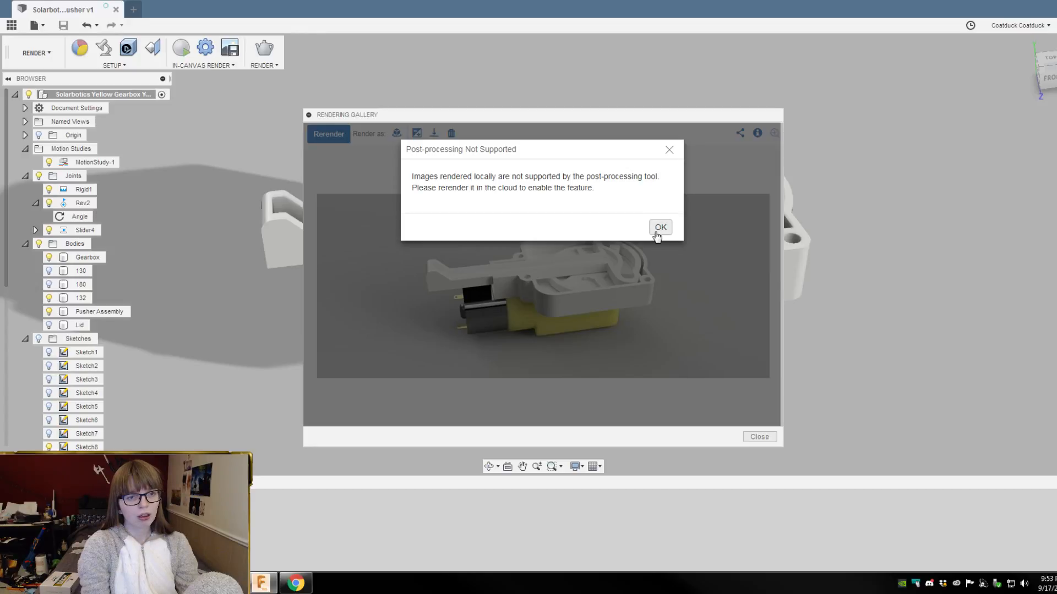
{"action": "left_click", "coordinate": [657, 228]}
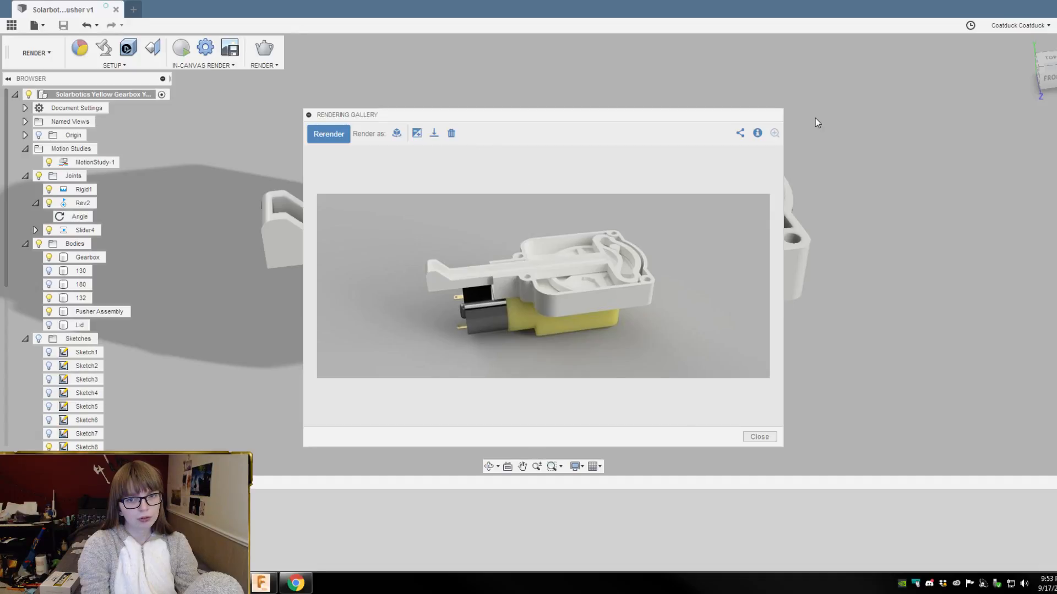
{"action": "left_click", "coordinate": [759, 436]}
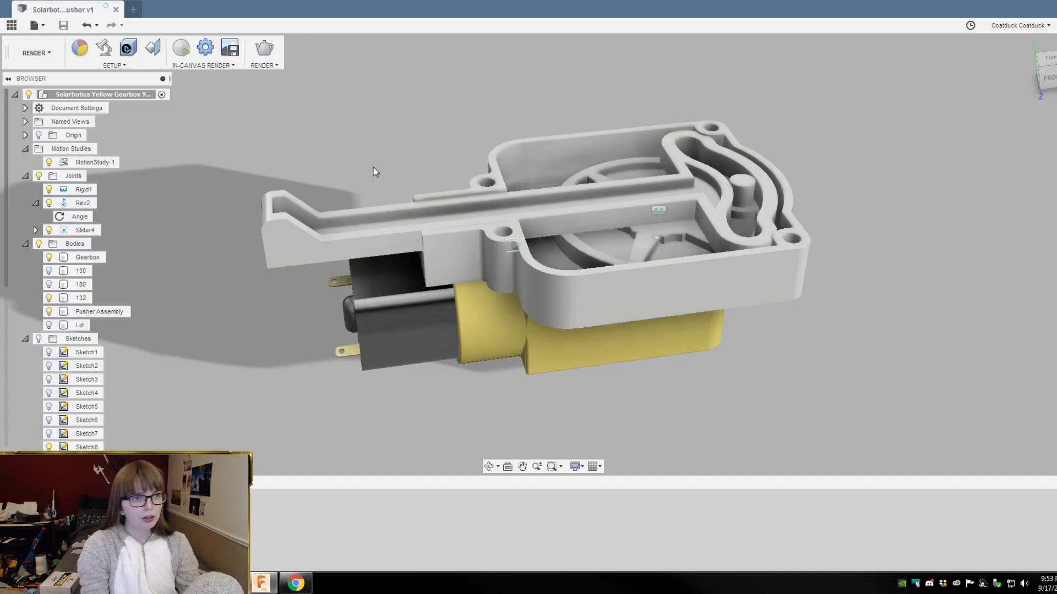
Step: Render the assembly with the Cloud Renderer in Final quality, at the custom 1920 x 782 px size and in PNG (Lossless) format
{"action": "left_click", "coordinate": [264, 48]}
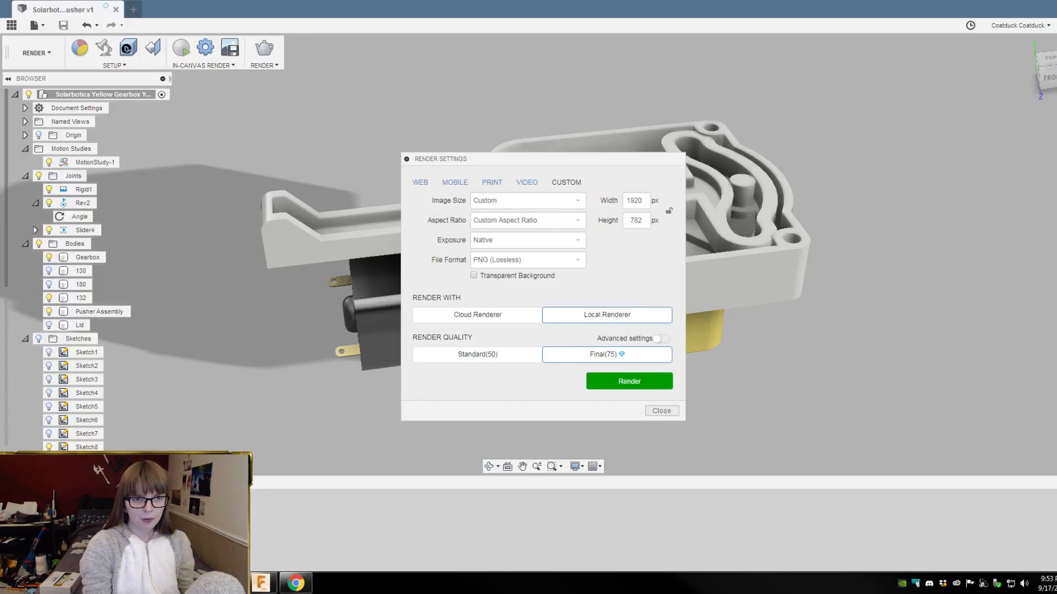
{"action": "left_click", "coordinate": [504, 317]}
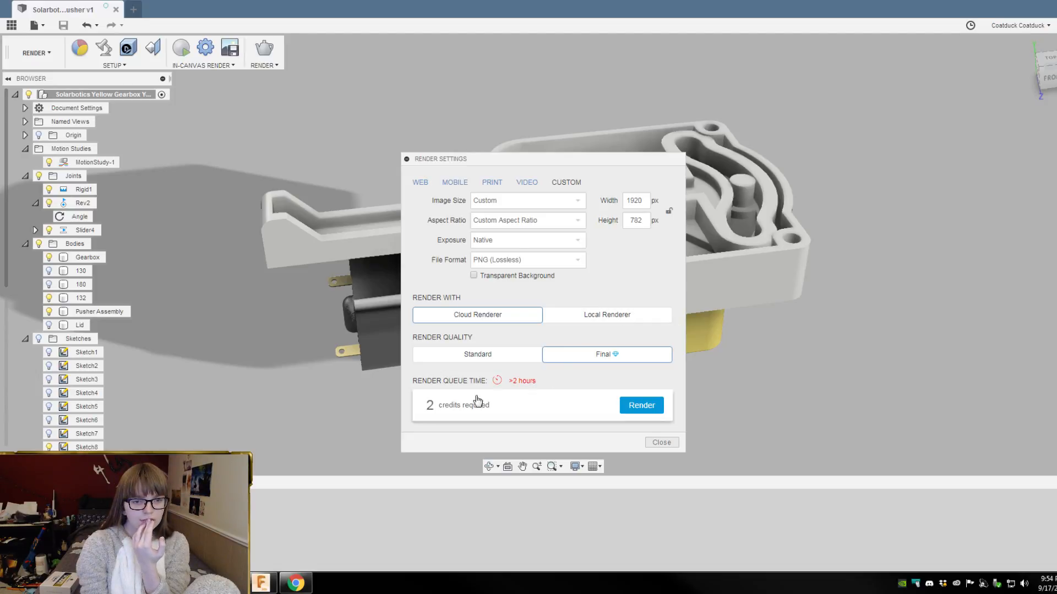
{"action": "left_click", "coordinate": [460, 407]}
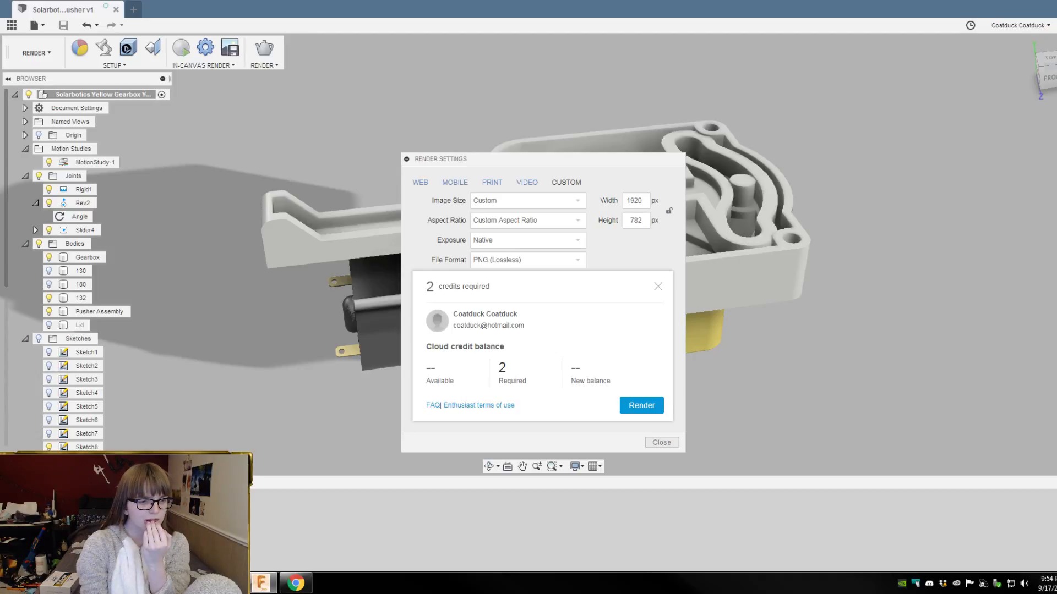
{"action": "left_click", "coordinate": [658, 286]}
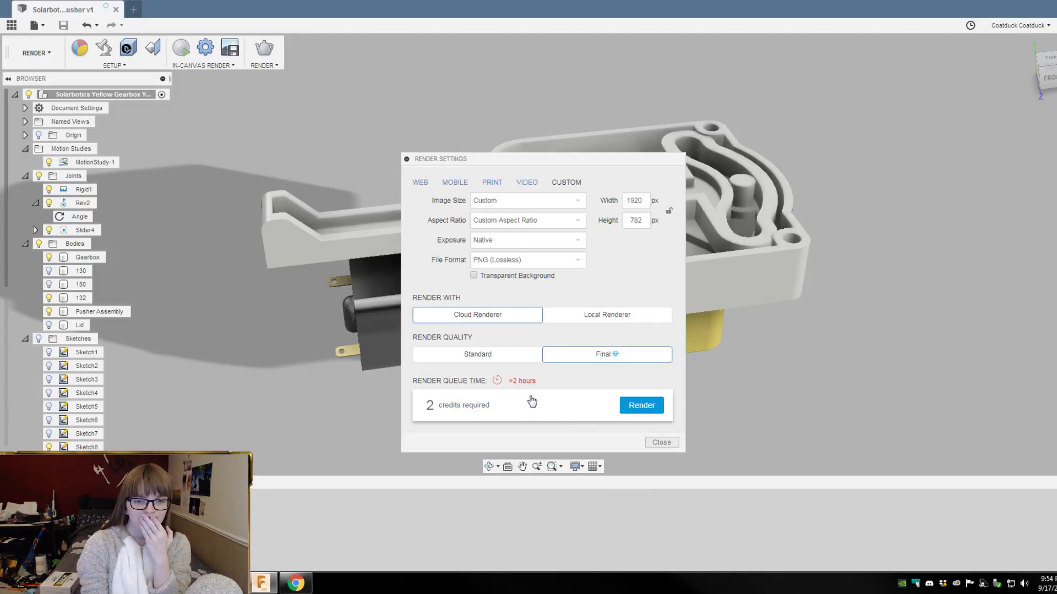
{"action": "left_click", "coordinate": [526, 364]}
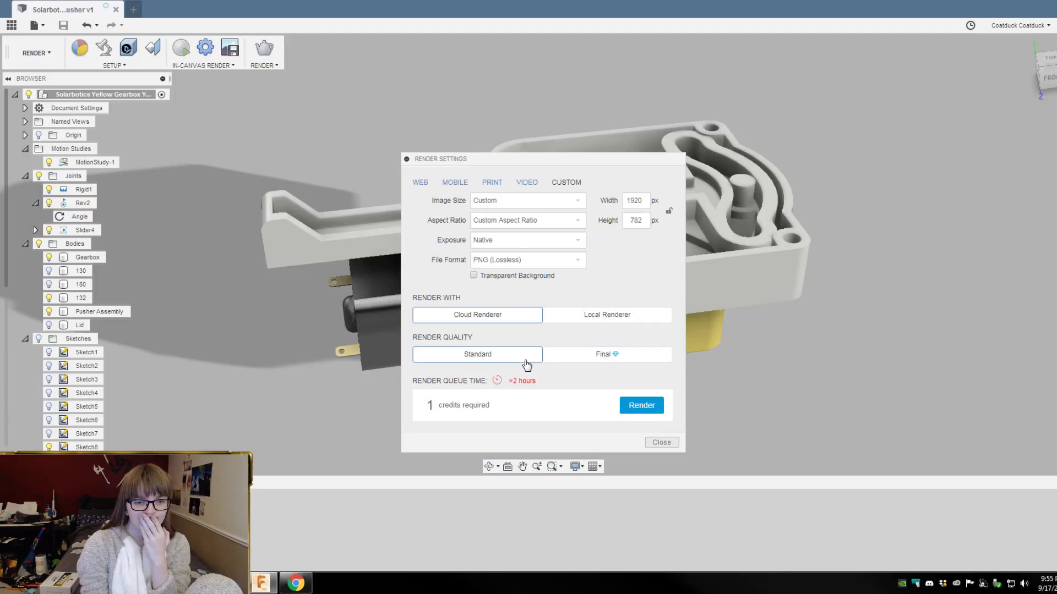
{"action": "left_click", "coordinate": [562, 359]}
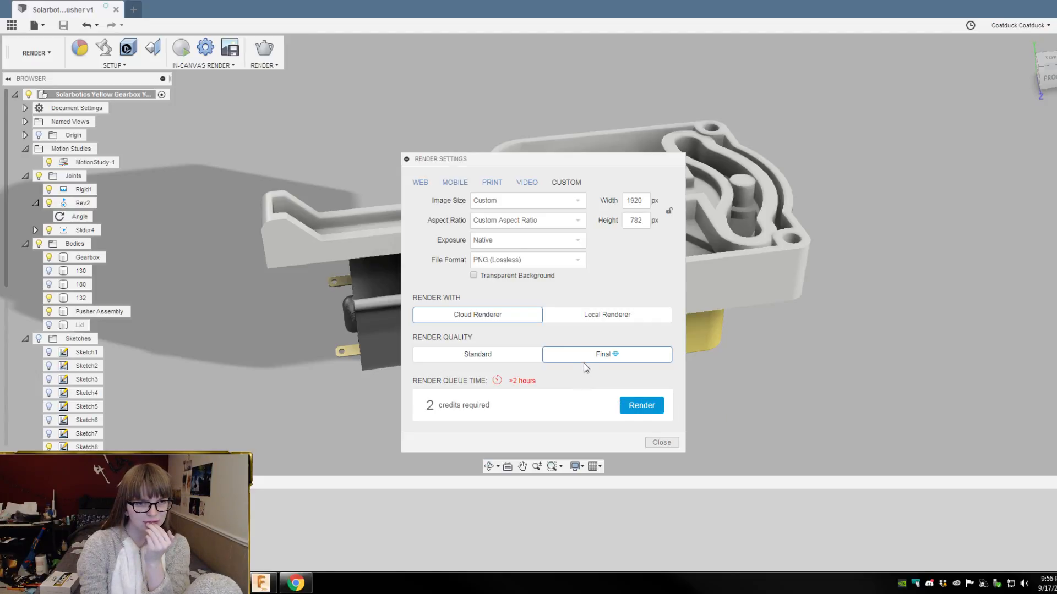
{"action": "left_click", "coordinate": [638, 406]}
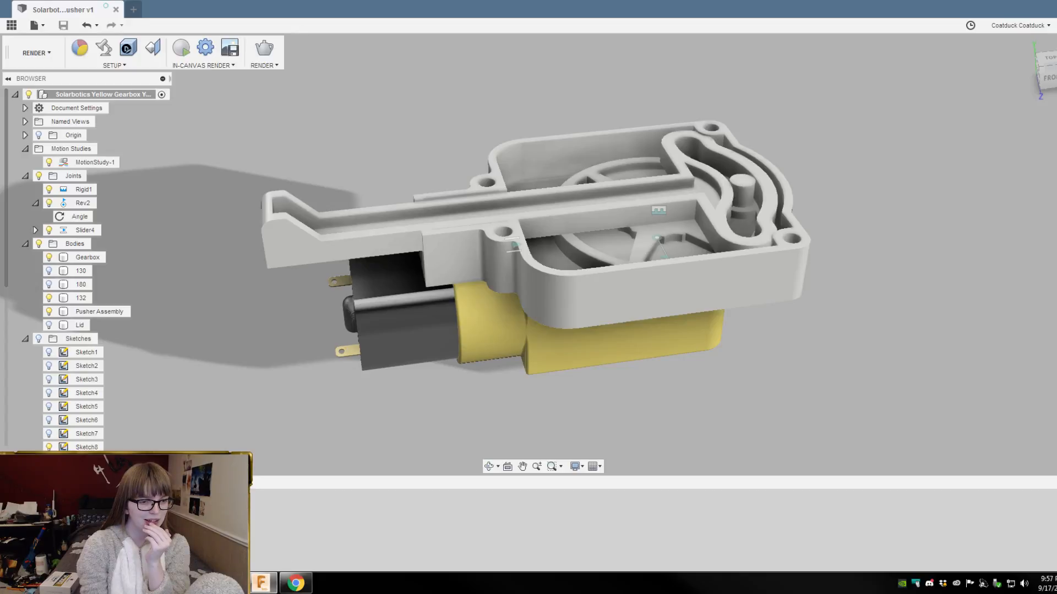
Step: Render the assembly with the Local Renderer in Final (75) quality as a 1920 x 782 px PNG with transparent background, and close the rendering gallery
{"action": "mouse_move", "coordinate": [229, 583]}
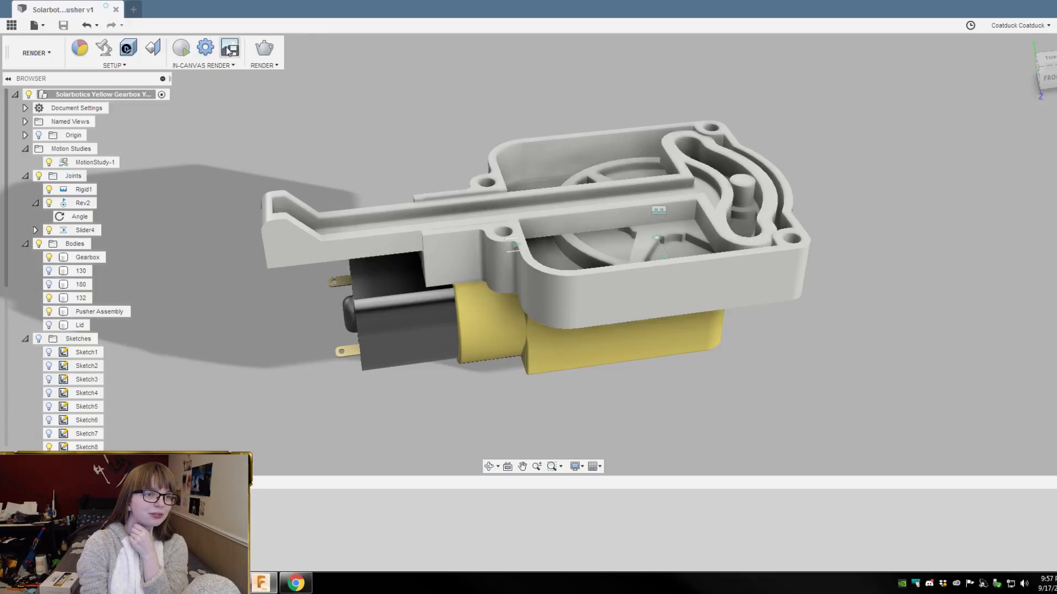
{"action": "left_click", "coordinate": [266, 48]}
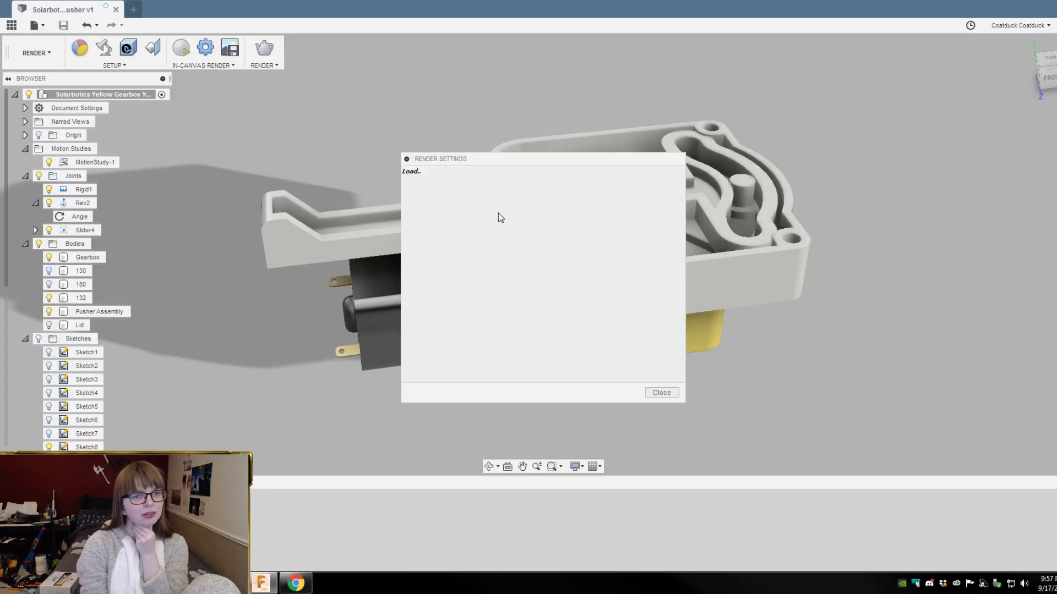
{"action": "left_click", "coordinate": [550, 314]}
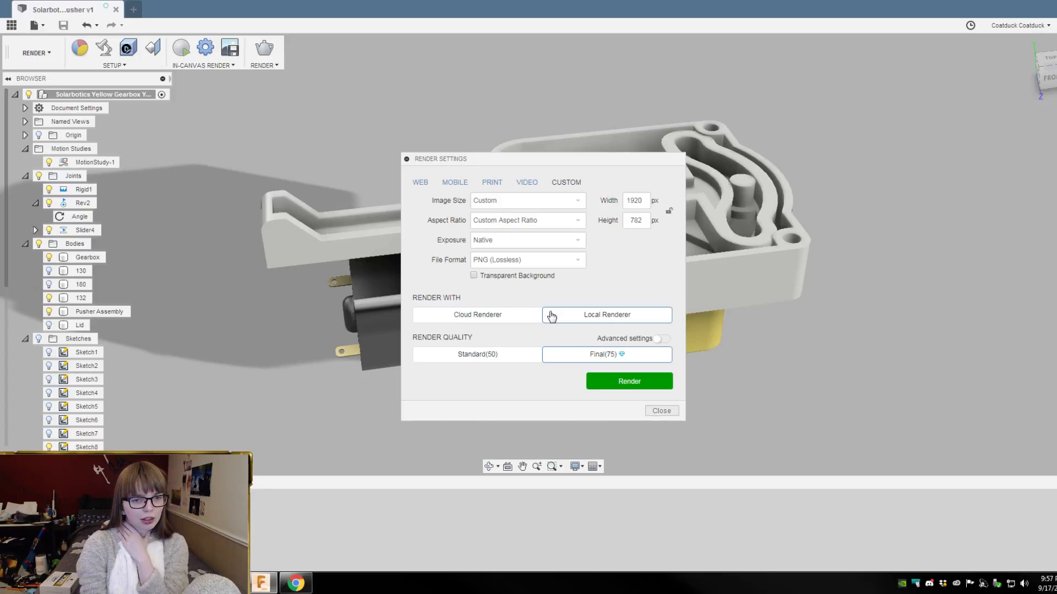
{"action": "left_click", "coordinate": [663, 338]}
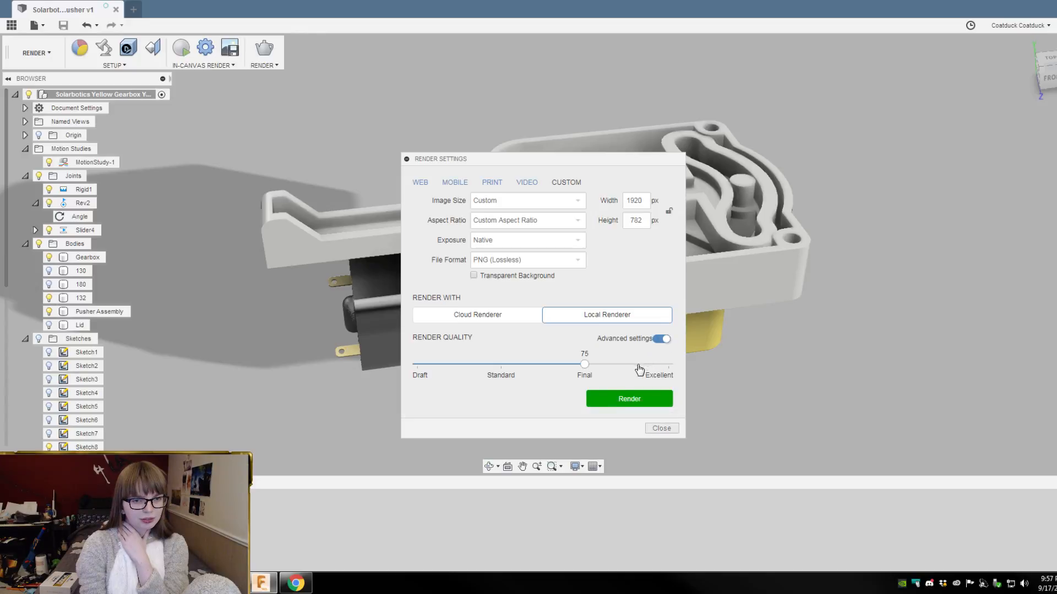
{"action": "left_click", "coordinate": [664, 339]}
{"action": "left_click", "coordinate": [537, 313]}
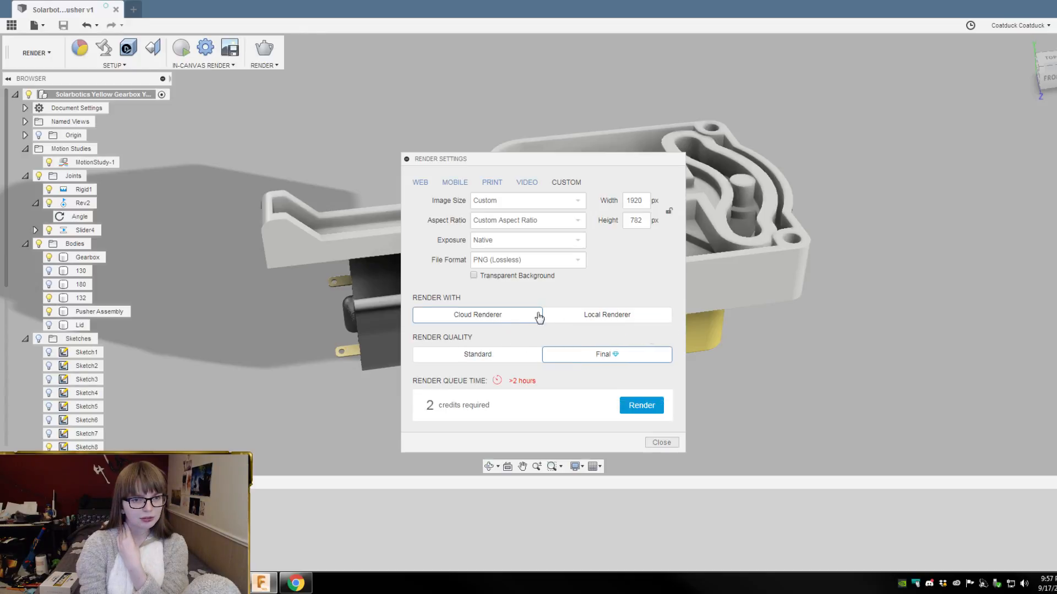
{"action": "left_click", "coordinate": [566, 313]}
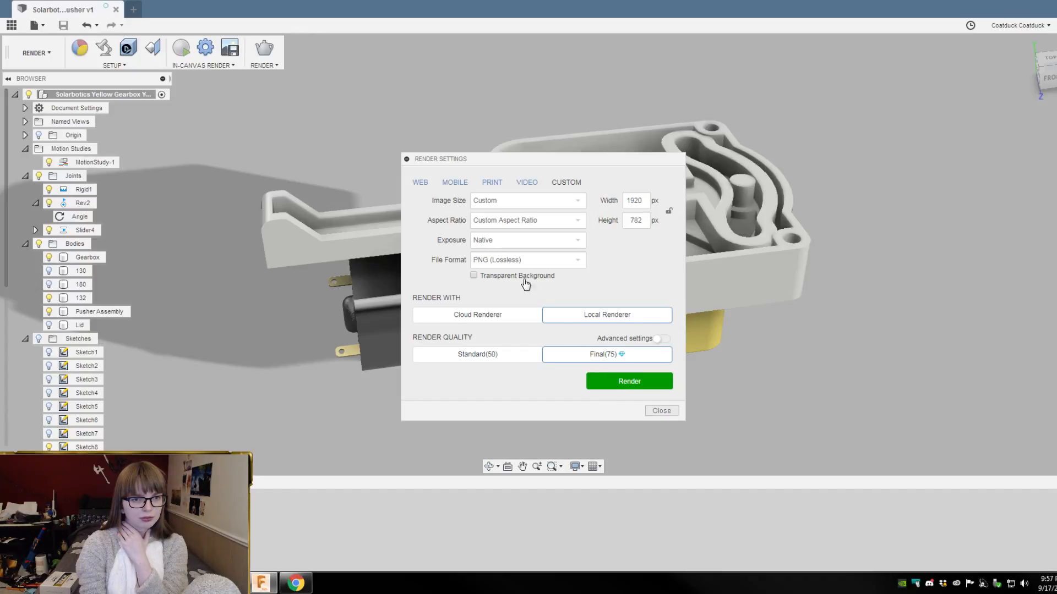
{"action": "left_click", "coordinate": [473, 275]}
{"action": "left_click", "coordinate": [612, 384]}
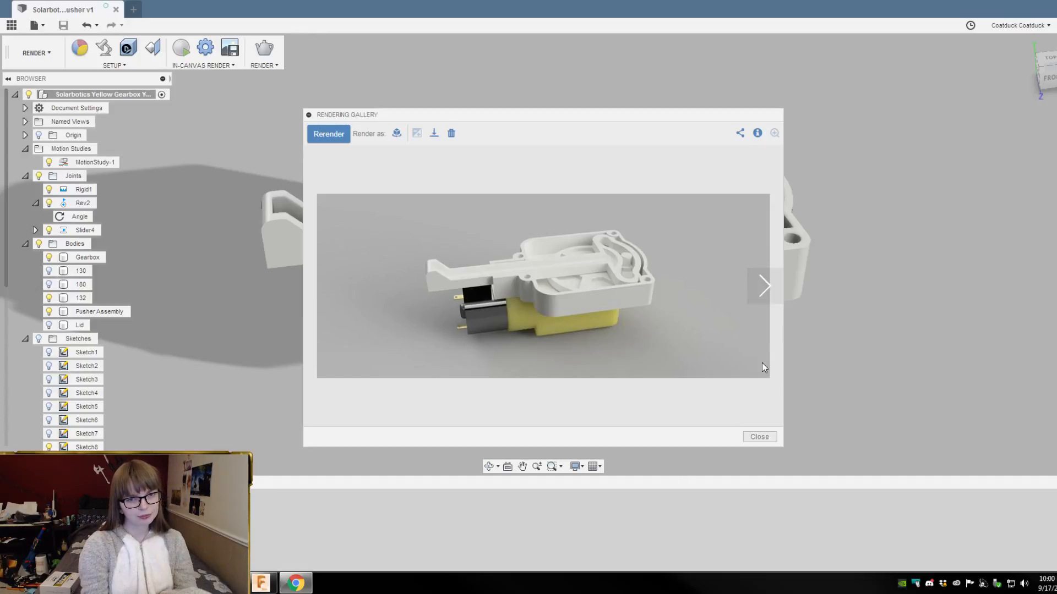
{"action": "left_click", "coordinate": [759, 437]}
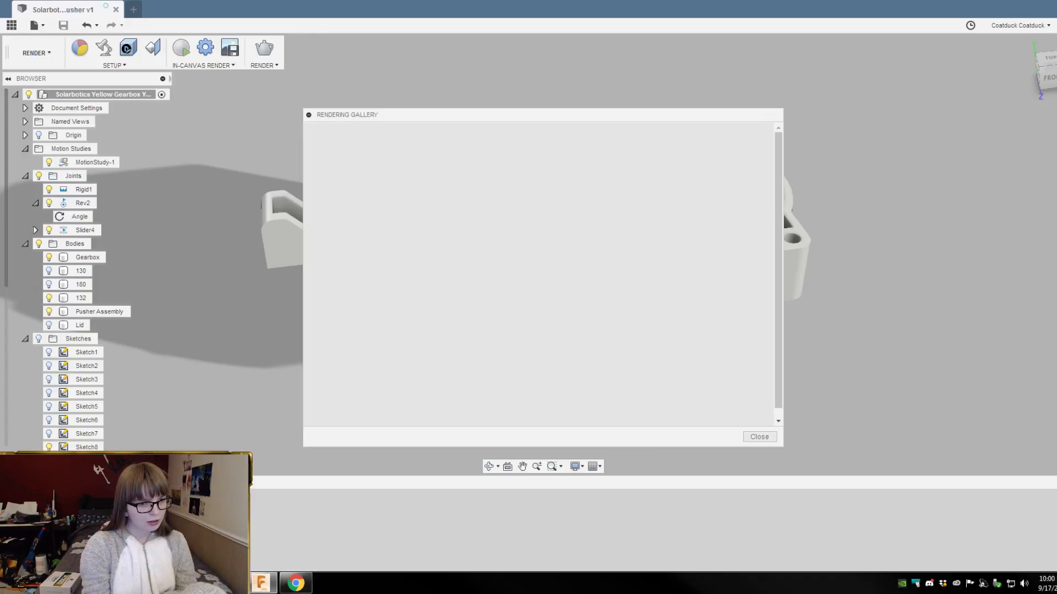